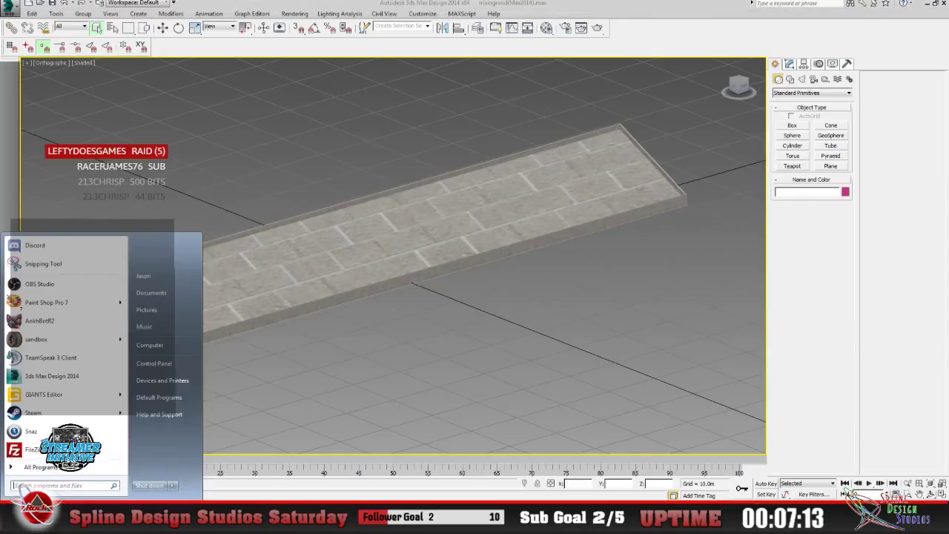
# Switch to Paint Shop Pro 7, dismiss the startup tip and bring up the dialog for opening an image.
pyautogui.click(62, 303)
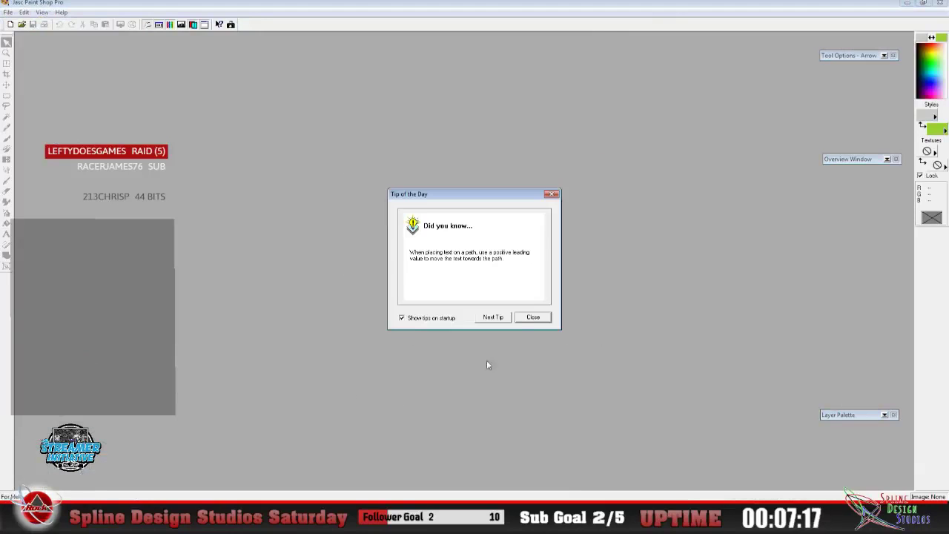
pyautogui.click(533, 320)
pyautogui.click(21, 24)
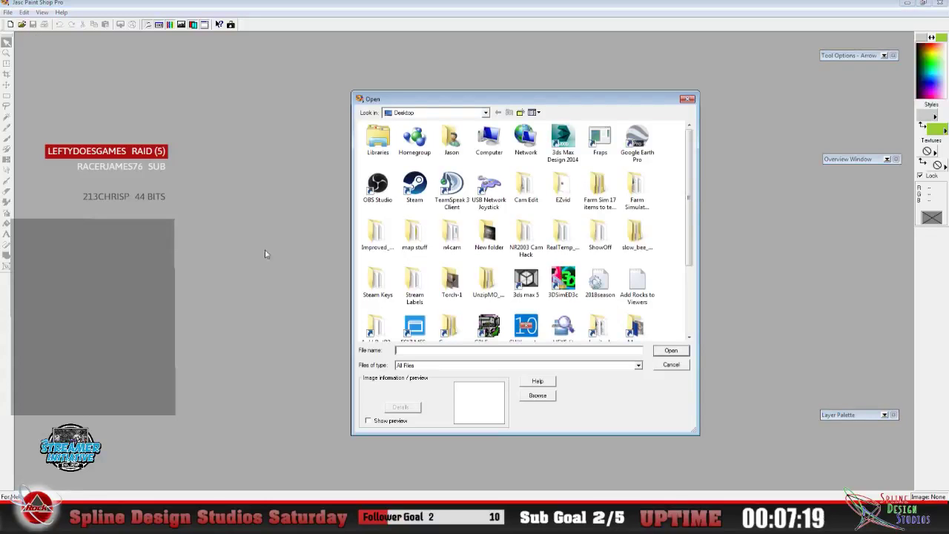
# Browse from the Desktop to the DRV3_VOL1 (D:) drive to look for the texture file.
pyautogui.click(488, 234)
pyautogui.scroll(-2, 503, 313)
pyautogui.scroll(-1, 504, 312)
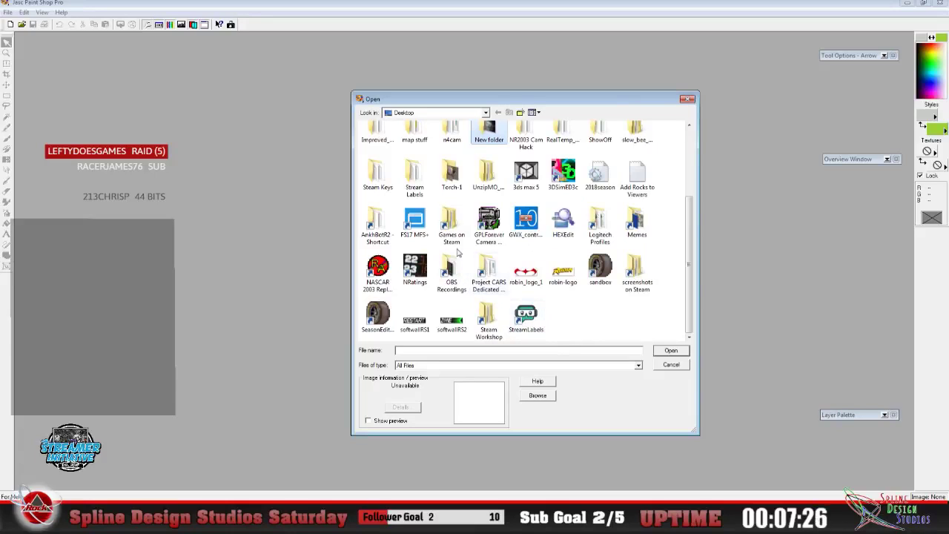
pyautogui.click(485, 111)
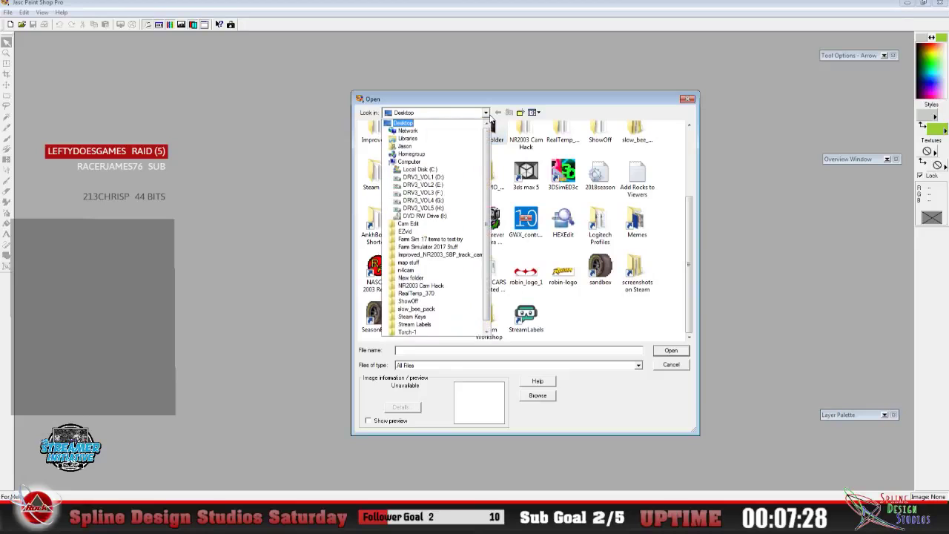
pyautogui.click(467, 185)
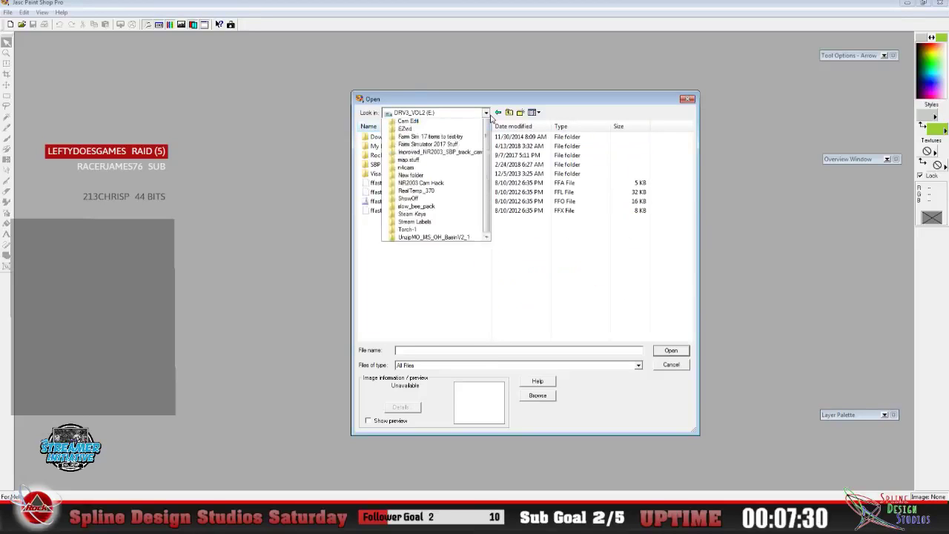
pyautogui.click(467, 112)
pyautogui.click(469, 172)
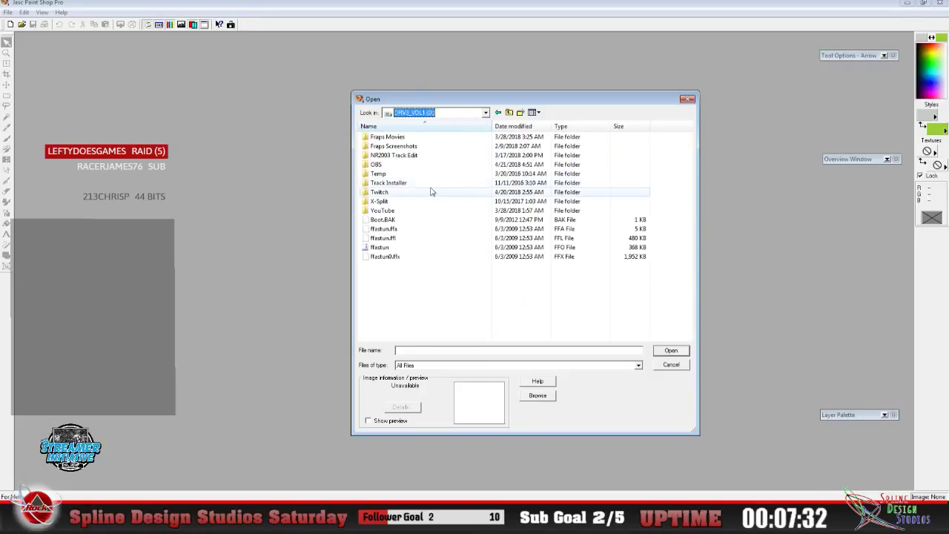
# Navigate through NR2003 Track Edit, Track Projects, 6 TRACKS and 1 Track Update Info into the Grand_Rapids_Speedrome folder.
pyautogui.doubleClick(404, 161)
pyautogui.doubleClick(393, 173)
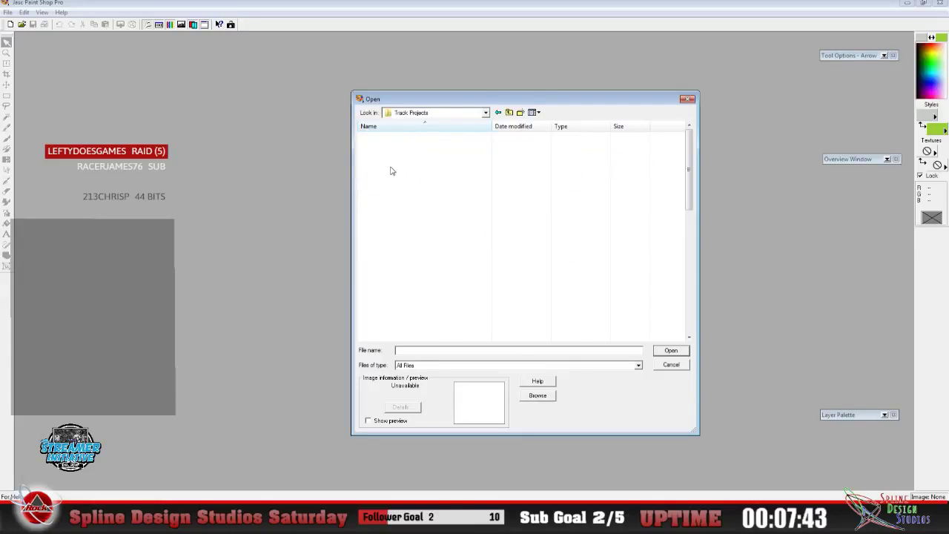
pyautogui.doubleClick(385, 183)
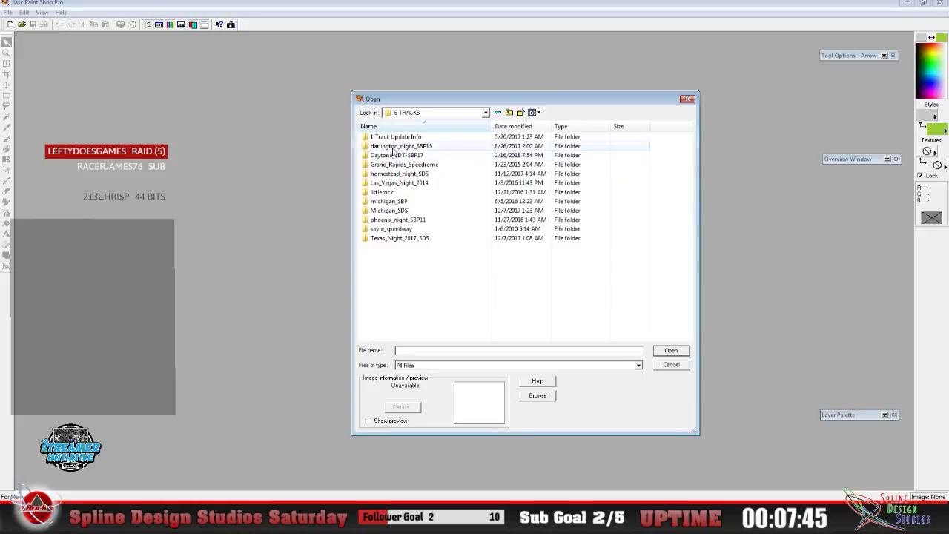
pyautogui.doubleClick(393, 138)
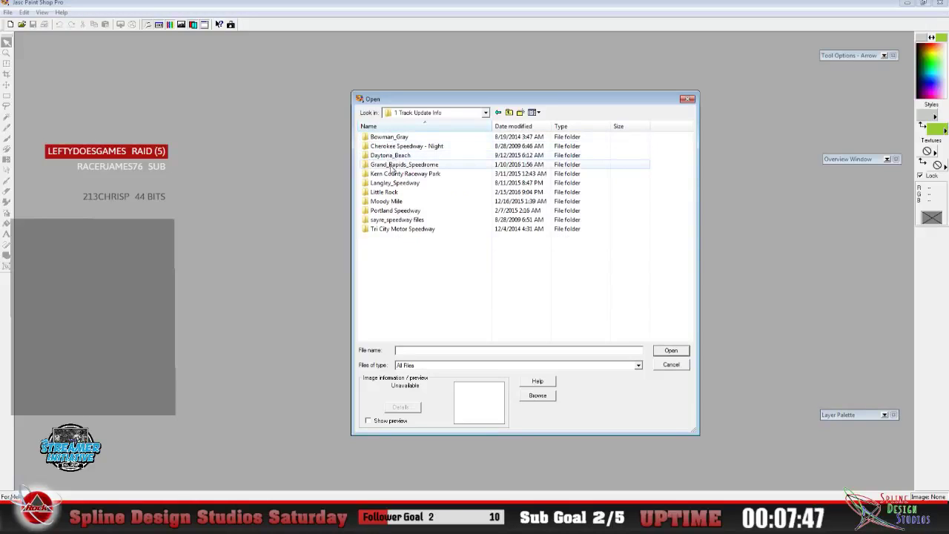
pyautogui.doubleClick(391, 166)
# Open the second maingrand texture image from the 3DS subfolder of the maingrand folder inside stuff.
pyautogui.doubleClick(380, 147)
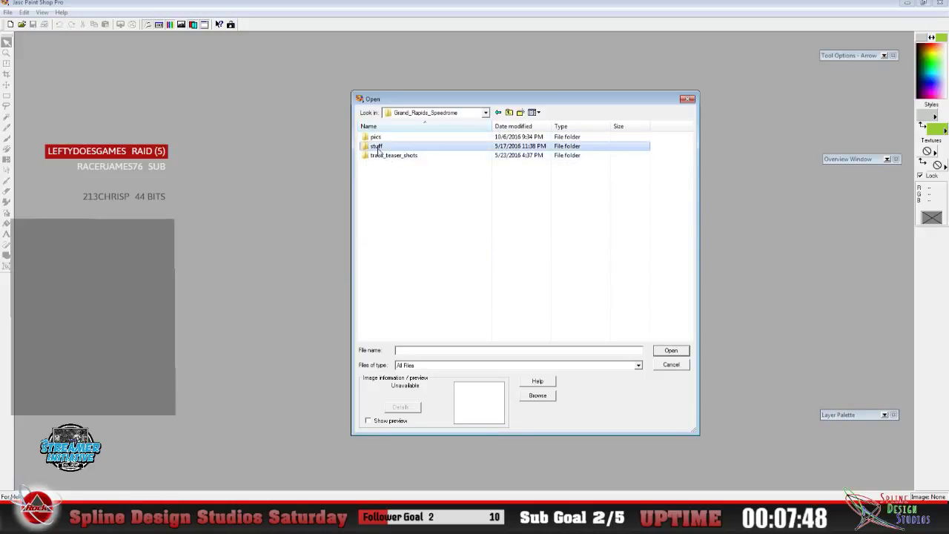
pyautogui.doubleClick(387, 157)
pyautogui.doubleClick(385, 151)
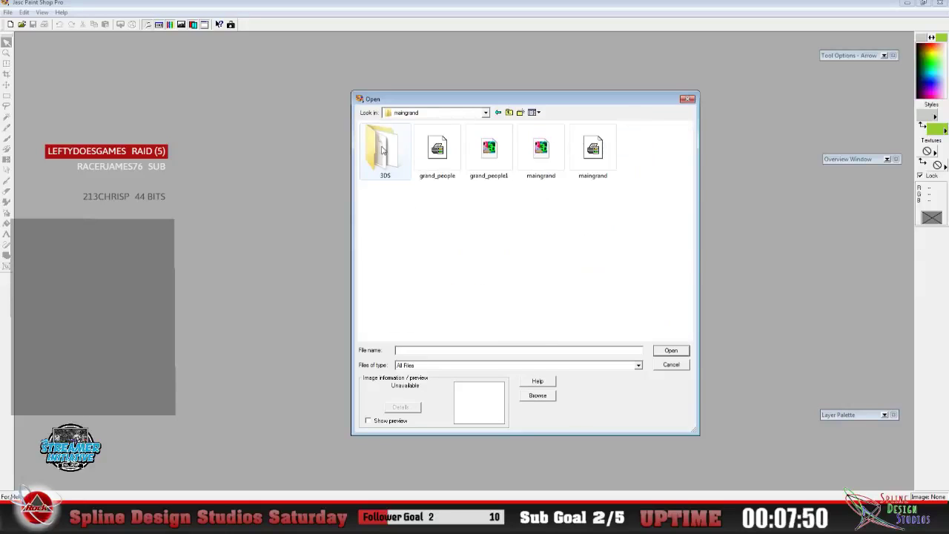
pyautogui.doubleClick(387, 172)
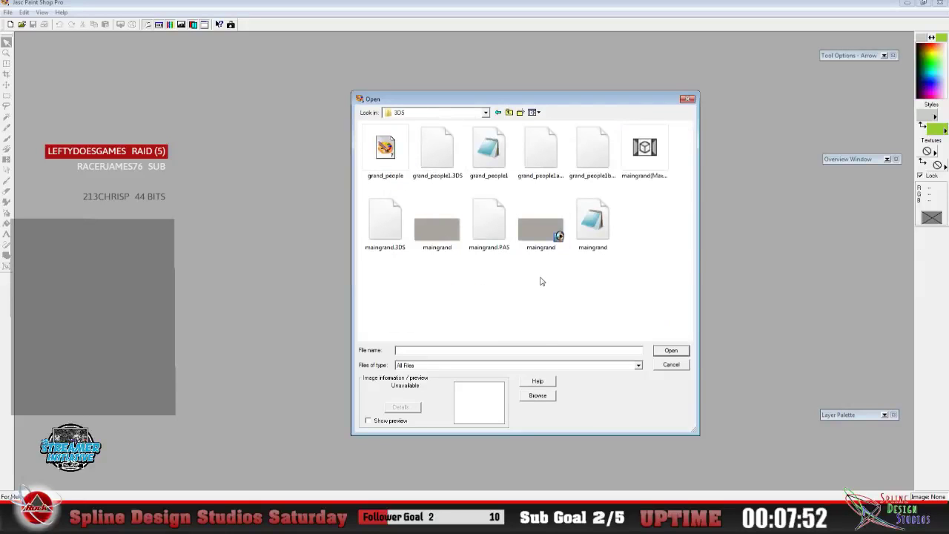
pyautogui.click(544, 243)
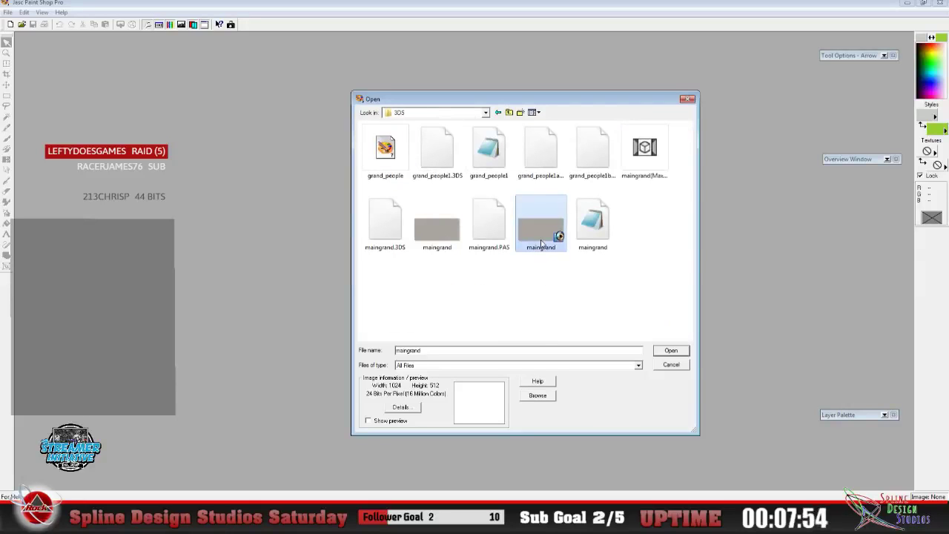
pyautogui.click(673, 353)
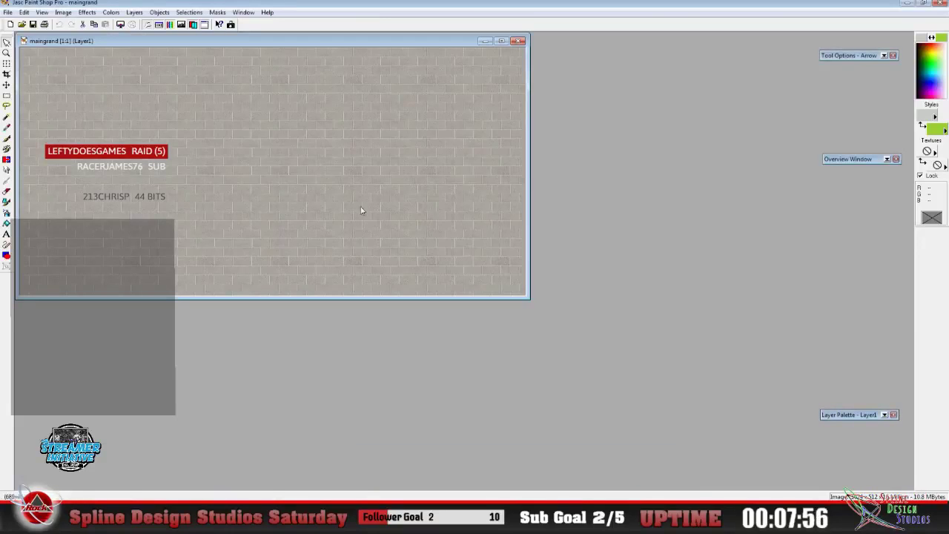
# Examine the block pattern across the maingrand texture at 2:1 zoom, then minimize the image.
pyautogui.moveTo(165, 46); pyautogui.dragTo(297, 108)
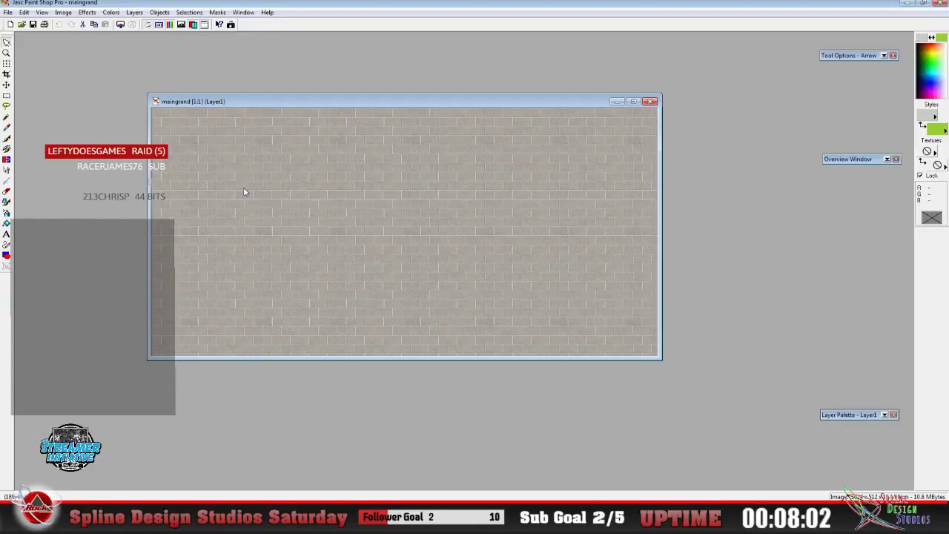
pyautogui.click(42, 12)
pyautogui.click(62, 57)
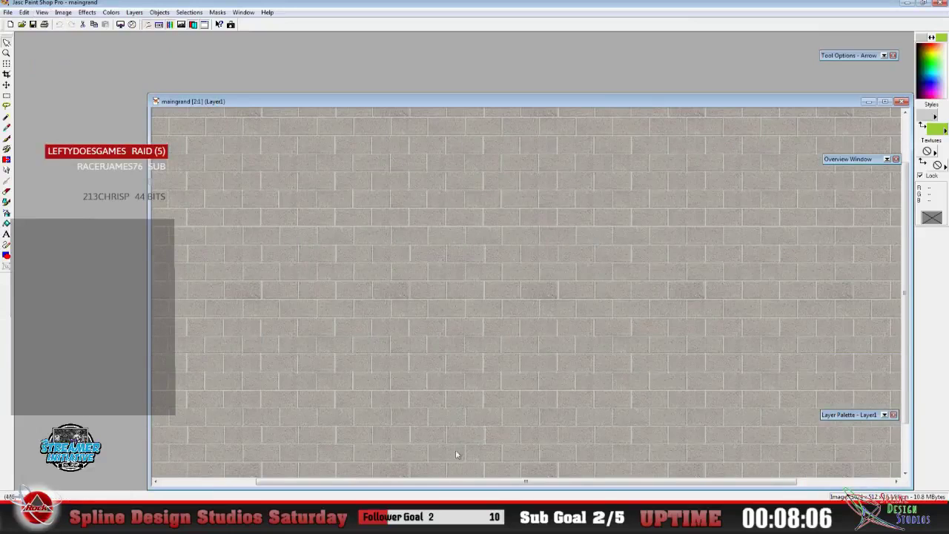
pyautogui.moveTo(434, 482); pyautogui.dragTo(299, 433)
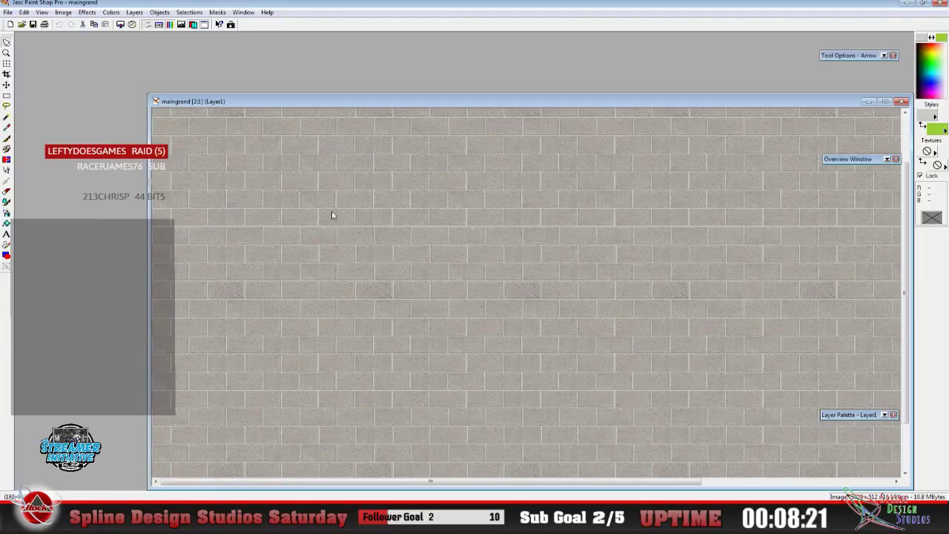
pyautogui.click(868, 101)
pyautogui.click(51, 484)
pyautogui.scroll(-1, 519, 222)
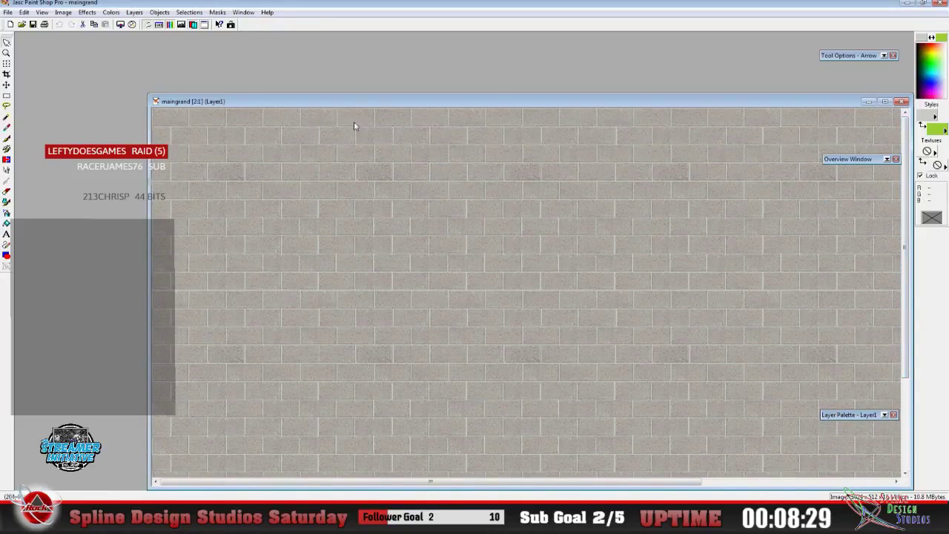
pyautogui.moveTo(372, 102); pyautogui.dragTo(305, 82)
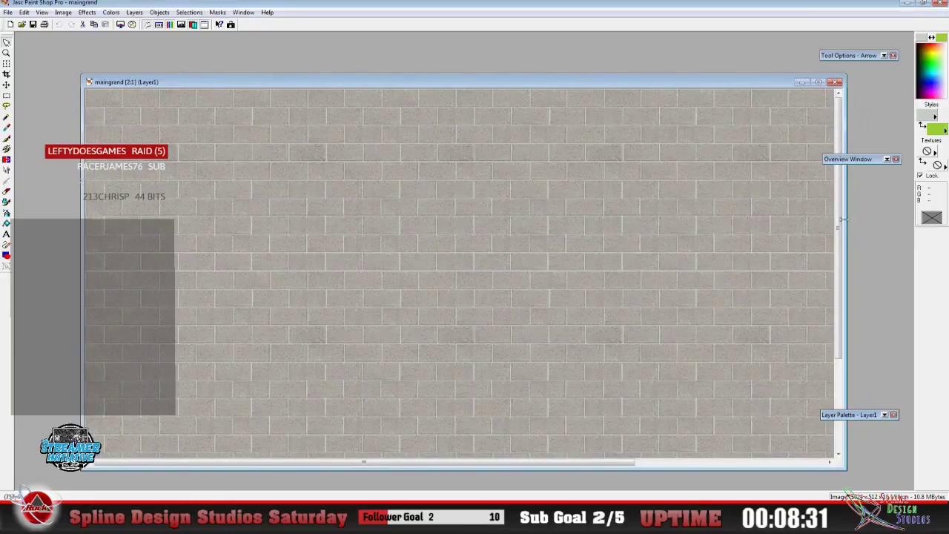
pyautogui.scroll(-3, 839, 226)
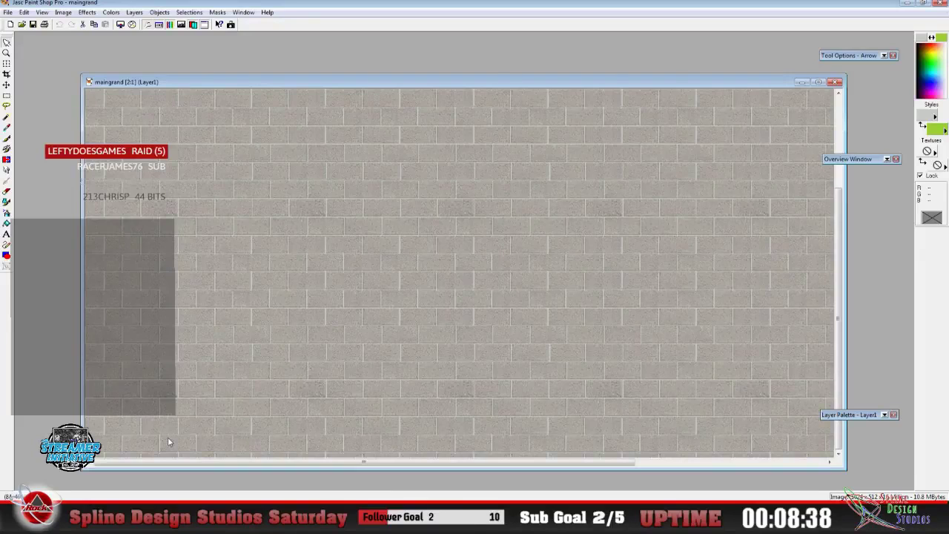
pyautogui.click(806, 84)
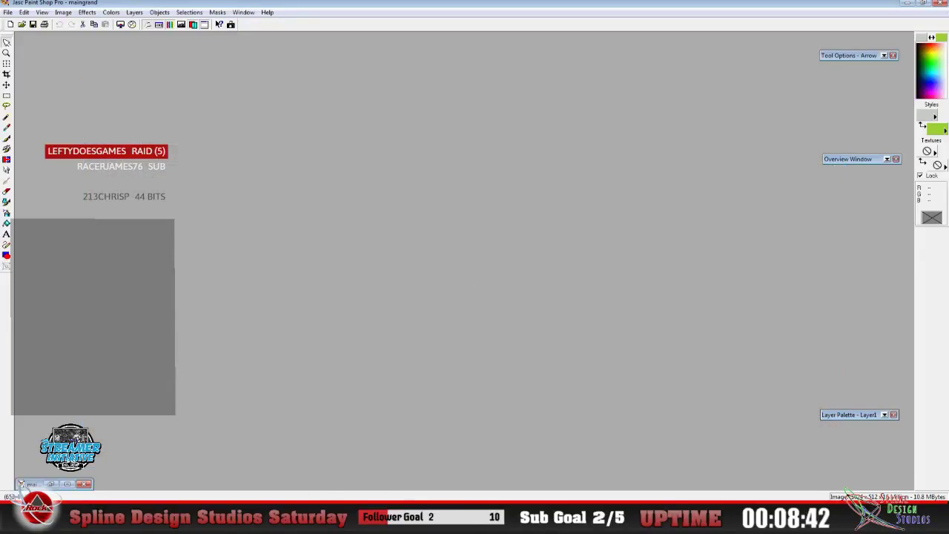
# Switch to 3ds Max and examine how the block texture lines up at the grandstand's near lower corner.
pyautogui.hotkey('alt', 'Tab')
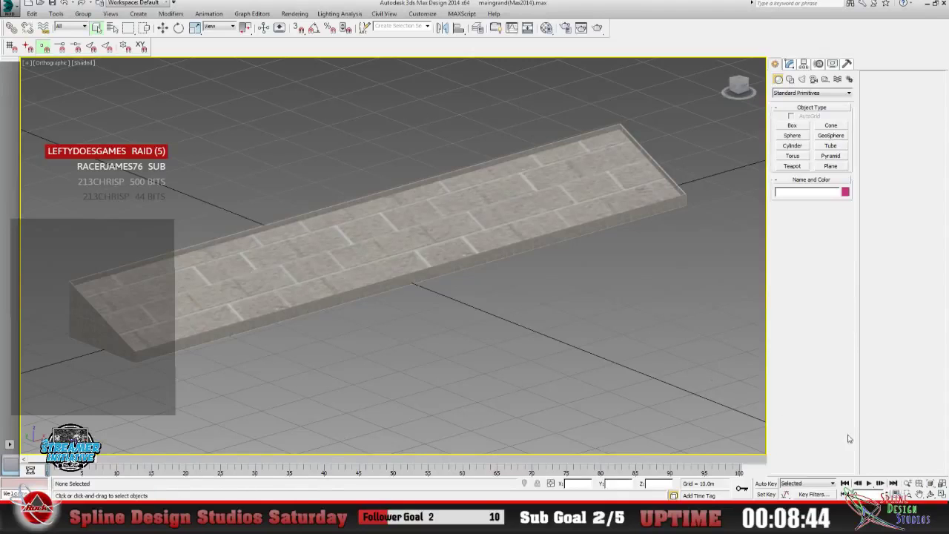
pyautogui.click(907, 483)
pyautogui.moveTo(74, 345); pyautogui.dragTo(311, 309)
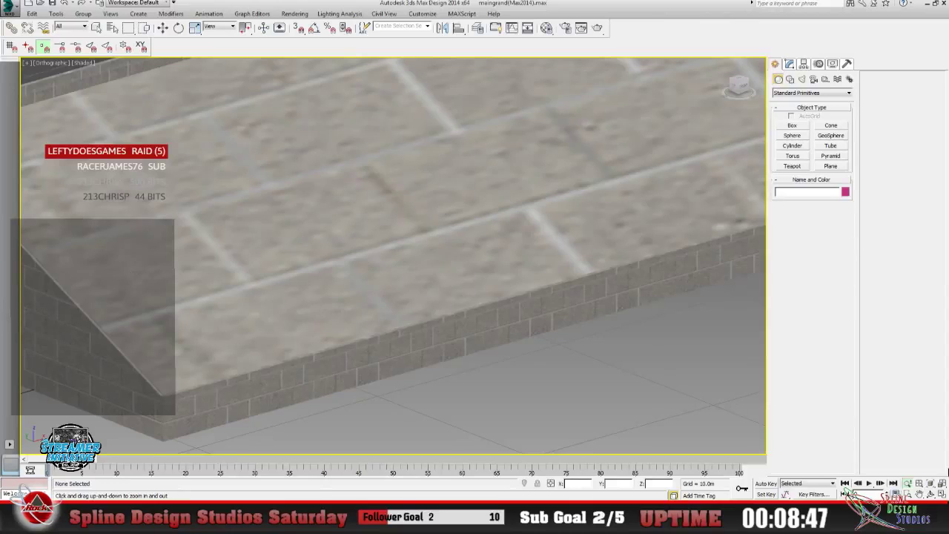
pyautogui.click(931, 493)
pyautogui.moveTo(334, 322); pyautogui.dragTo(370, 313)
pyautogui.moveTo(419, 331); pyautogui.dragTo(416, 318)
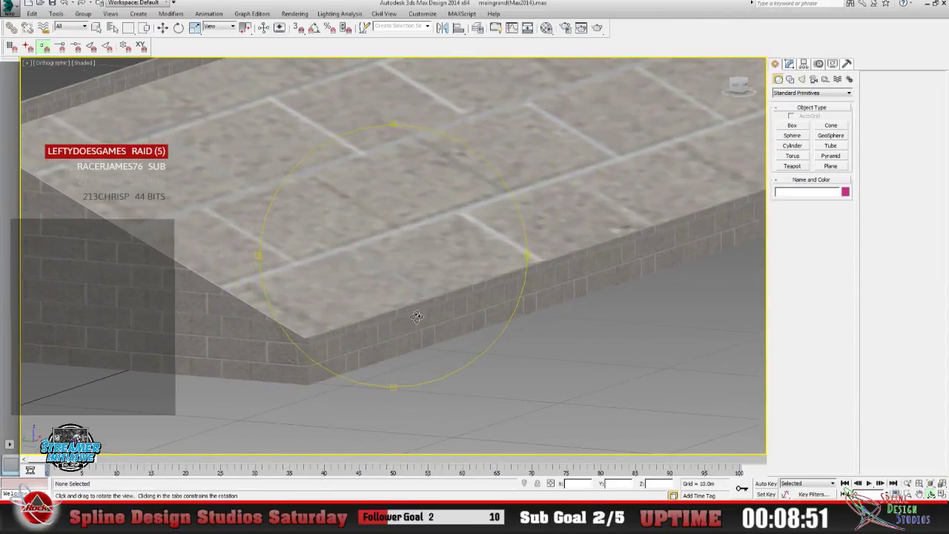
pyautogui.click(908, 484)
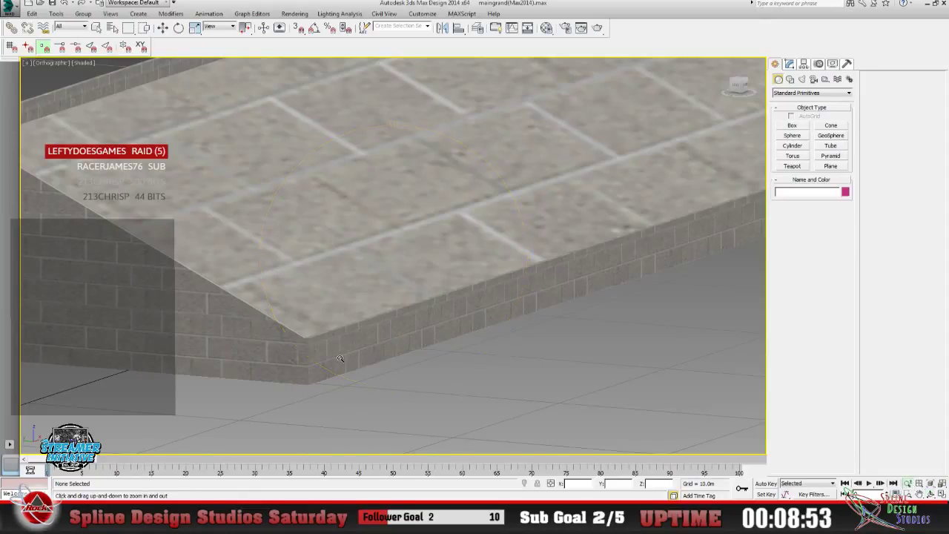
pyautogui.moveTo(339, 359); pyautogui.dragTo(275, 277)
pyautogui.click(919, 493)
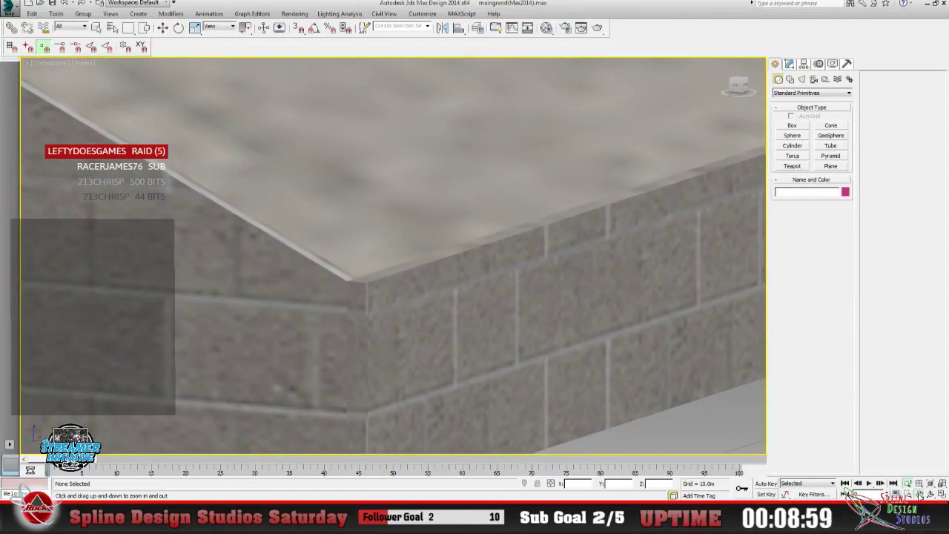
pyautogui.moveTo(482, 356); pyautogui.dragTo(441, 323)
# Inspect the block courses on the grandstand's end wall and follow them around the corner to the front wall.
pyautogui.click(907, 482)
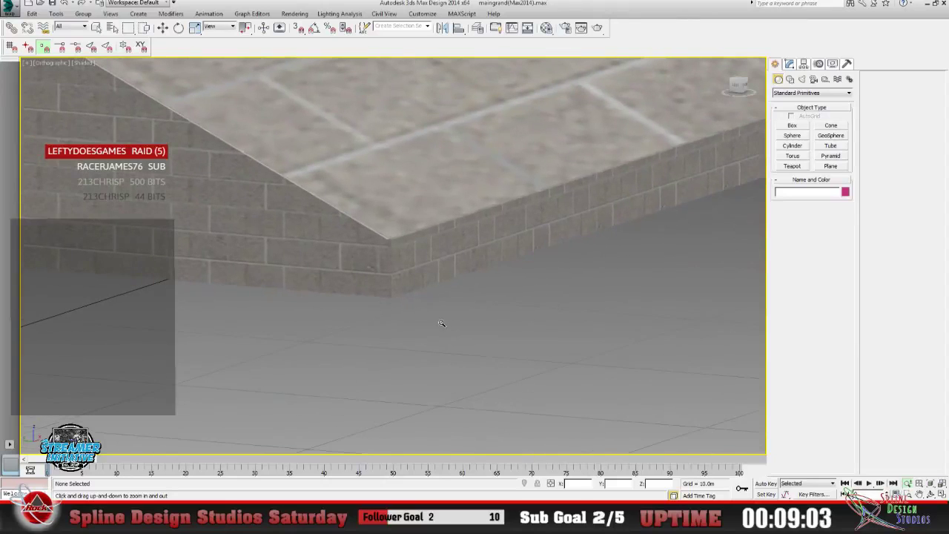
pyautogui.moveTo(204, 223); pyautogui.dragTo(182, 170)
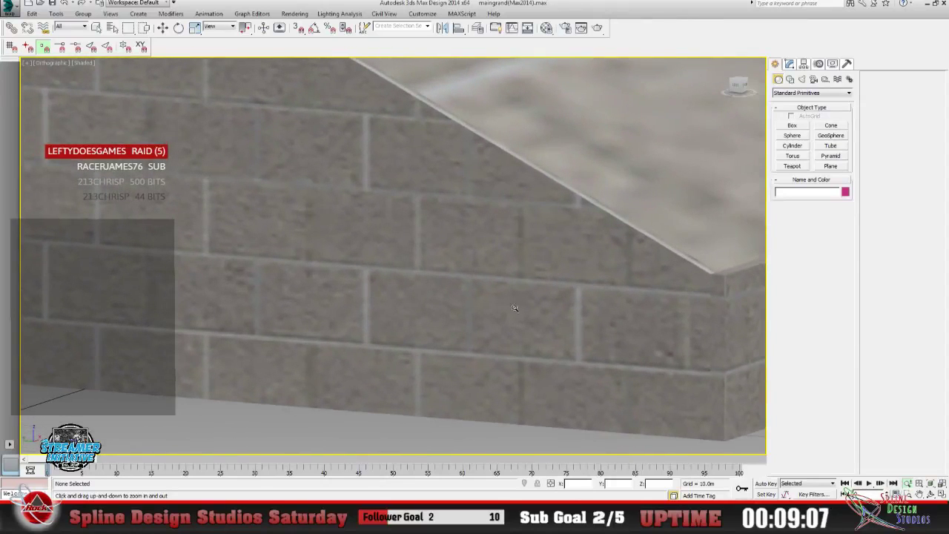
pyautogui.click(919, 493)
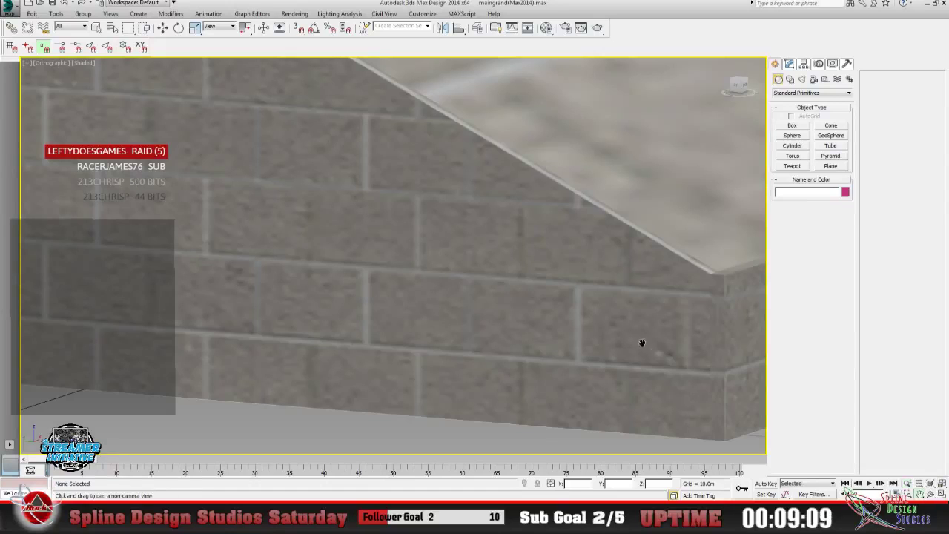
pyautogui.moveTo(642, 341); pyautogui.dragTo(241, 319)
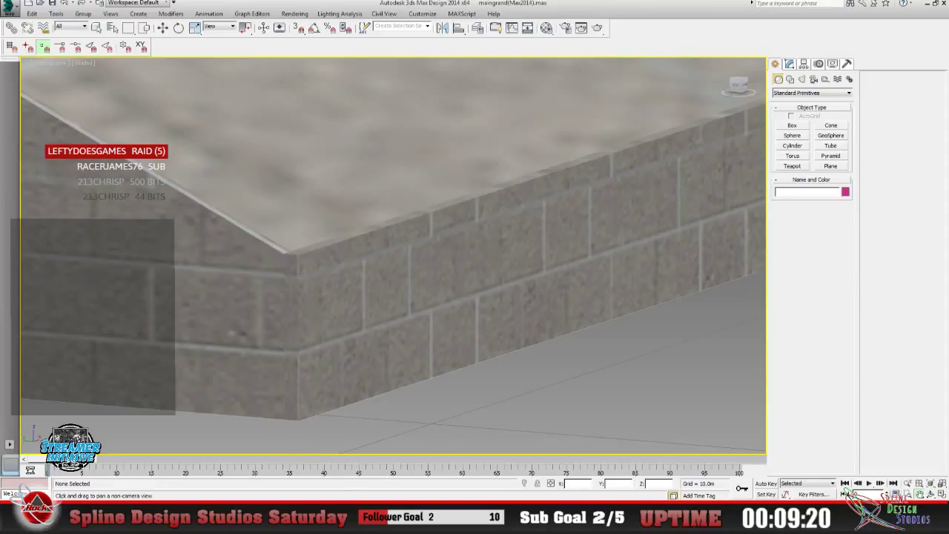
# Switch to Paint Shop Pro to review the maingrand texture against the model, then return to 3ds Max.
pyautogui.hotkey('alt', 'Tab')
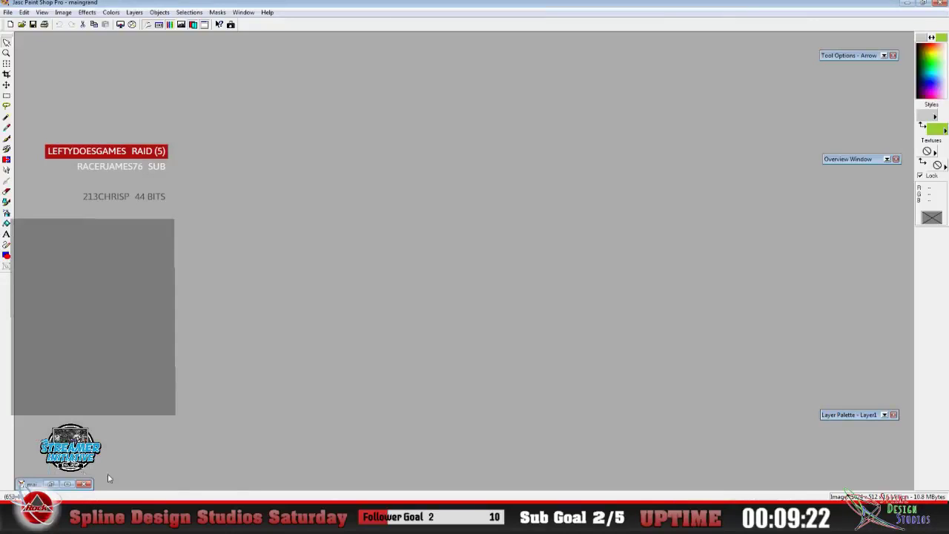
pyautogui.click(50, 483)
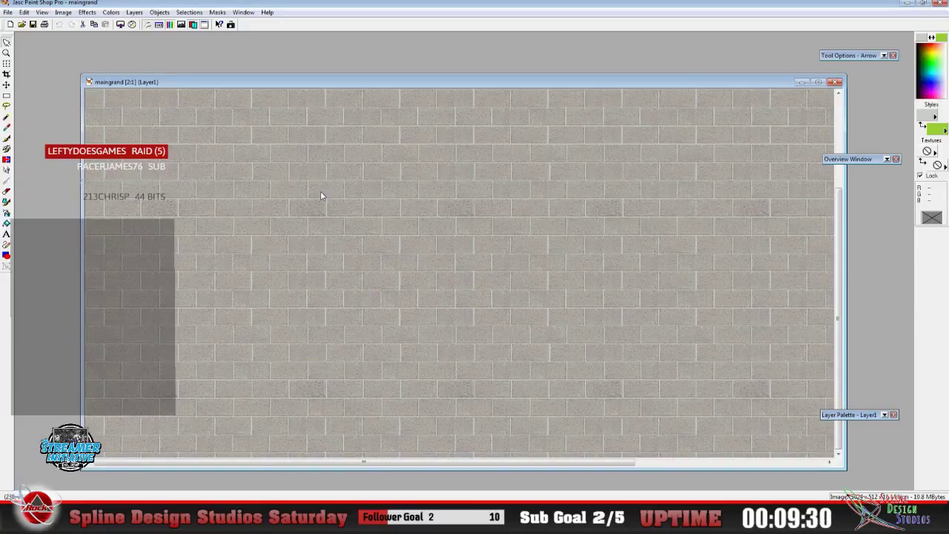
pyautogui.click(801, 81)
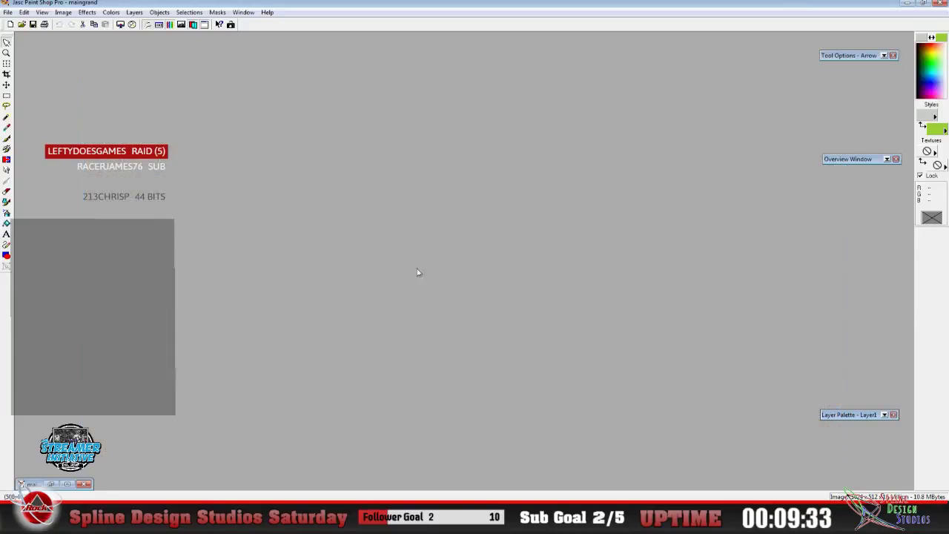
pyautogui.click(51, 483)
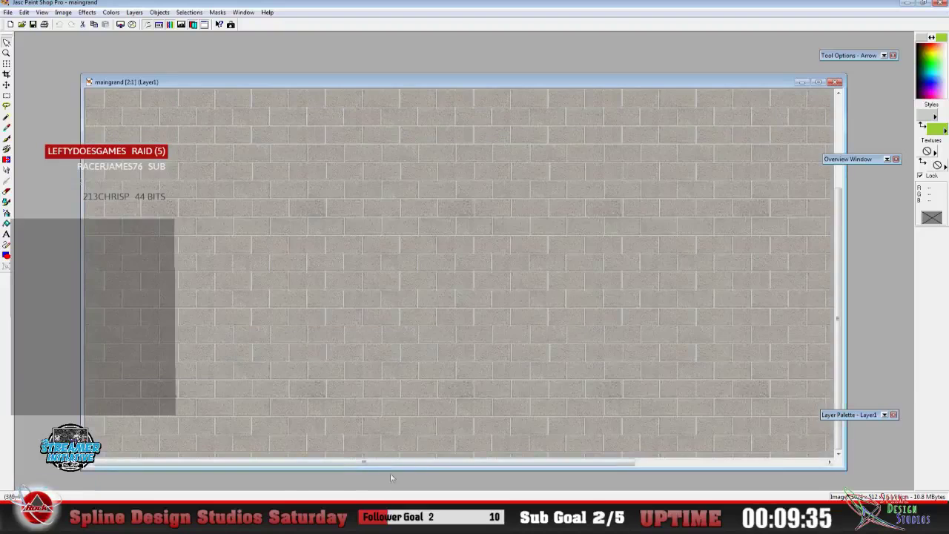
pyautogui.hotkey('alt', 'Tab')
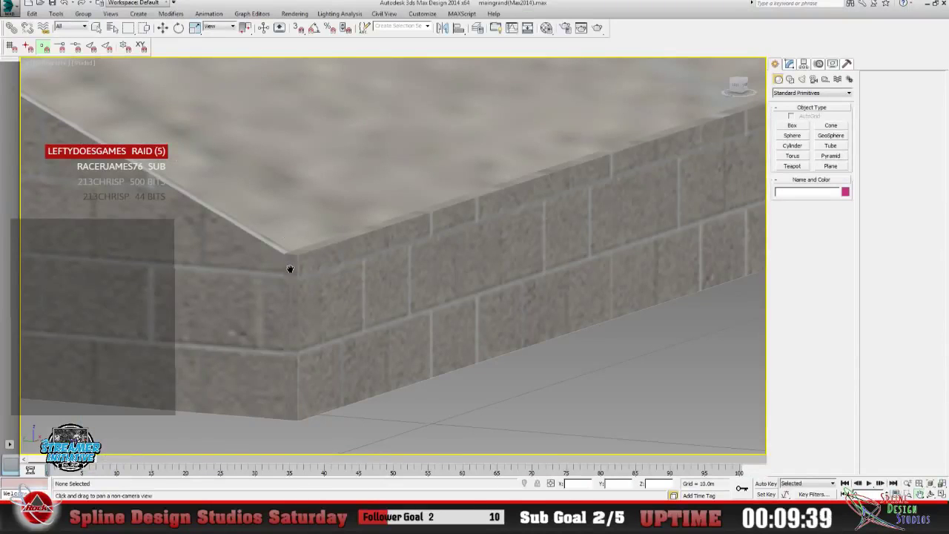
# Select the maingrand model, enter the Polygon level of its Unwrap UVW modifier and open the UV editor.
pyautogui.click(789, 64)
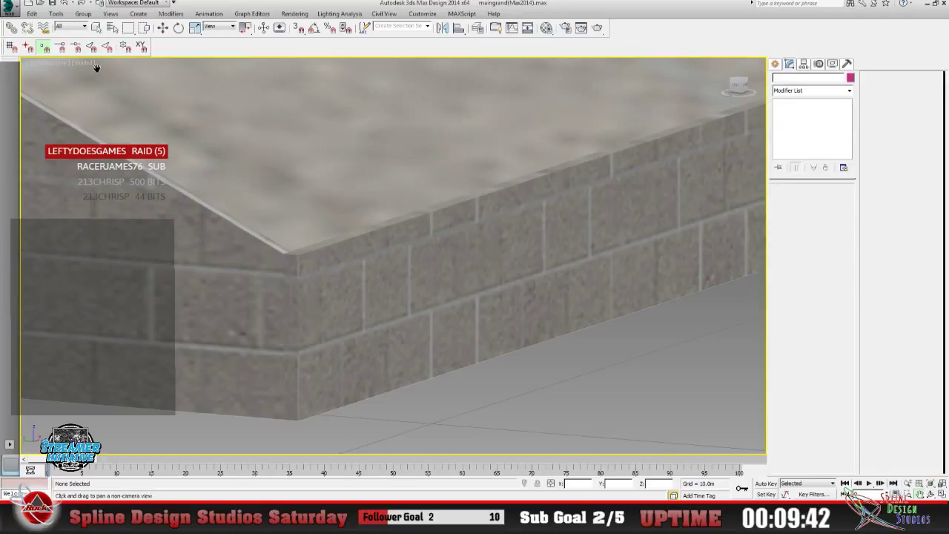
pyautogui.click(97, 27)
pyautogui.click(558, 267)
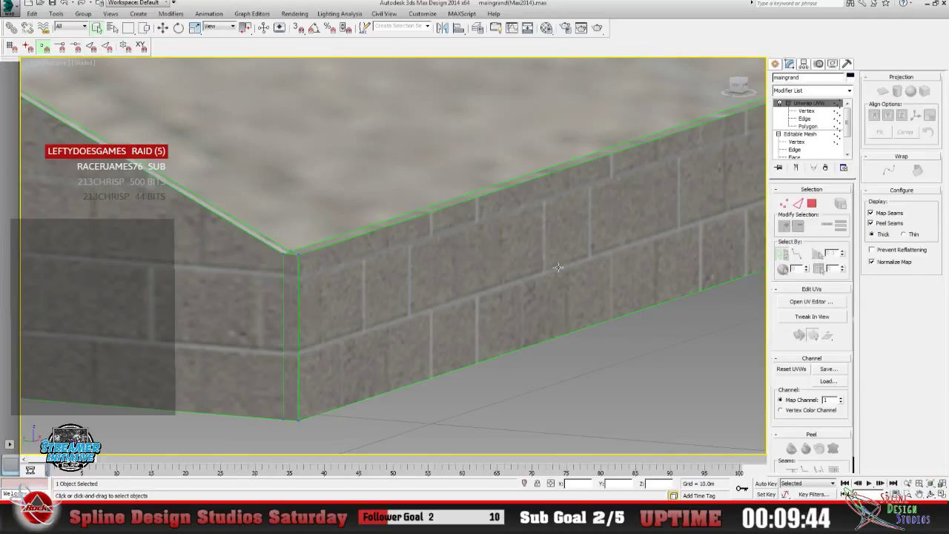
pyautogui.click(807, 126)
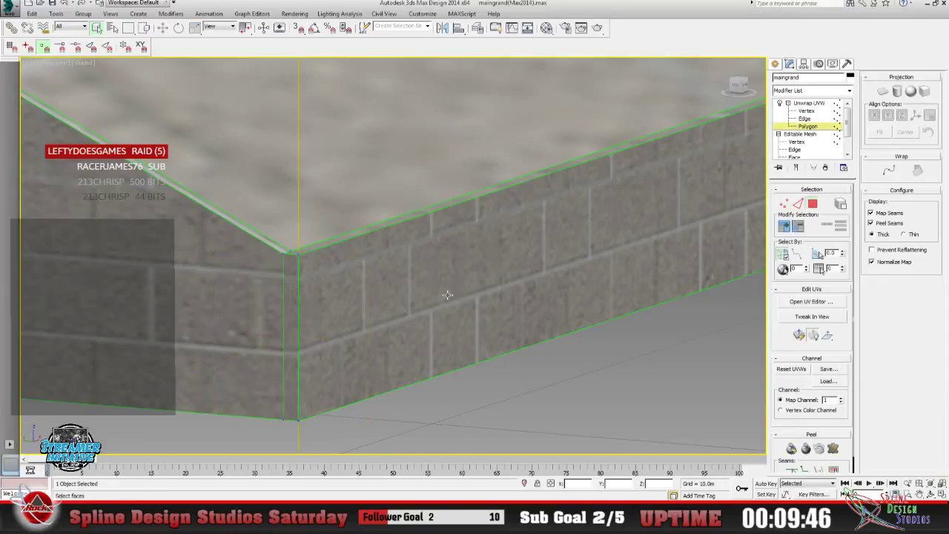
pyautogui.click(809, 304)
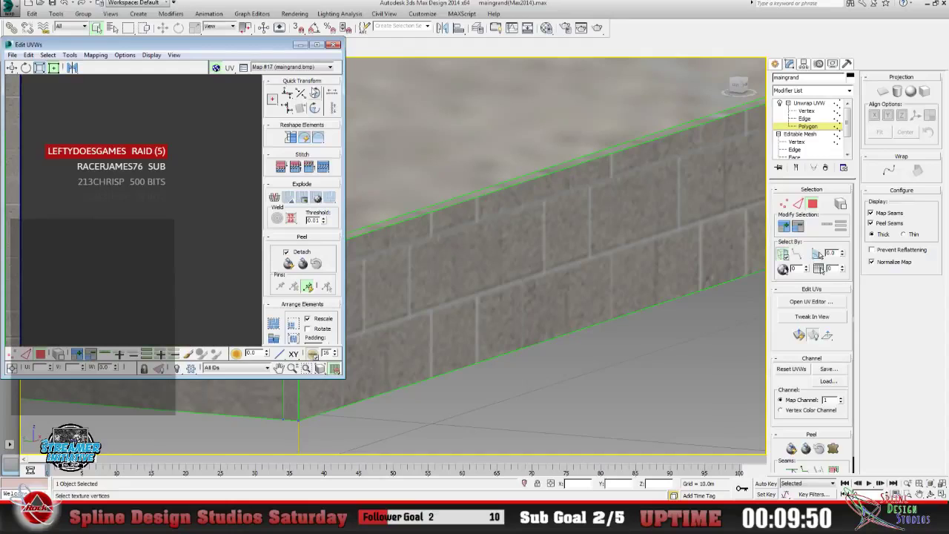
# Widen and reposition the Edit UVWs window so the whole maingrand UV layout is in view.
pyautogui.click(330, 67)
pyautogui.click(330, 68)
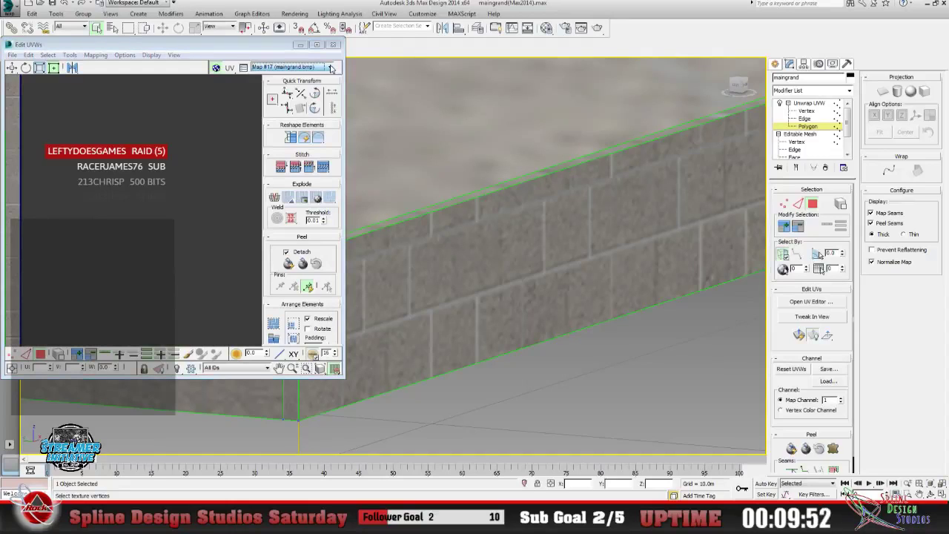
pyautogui.click(293, 367)
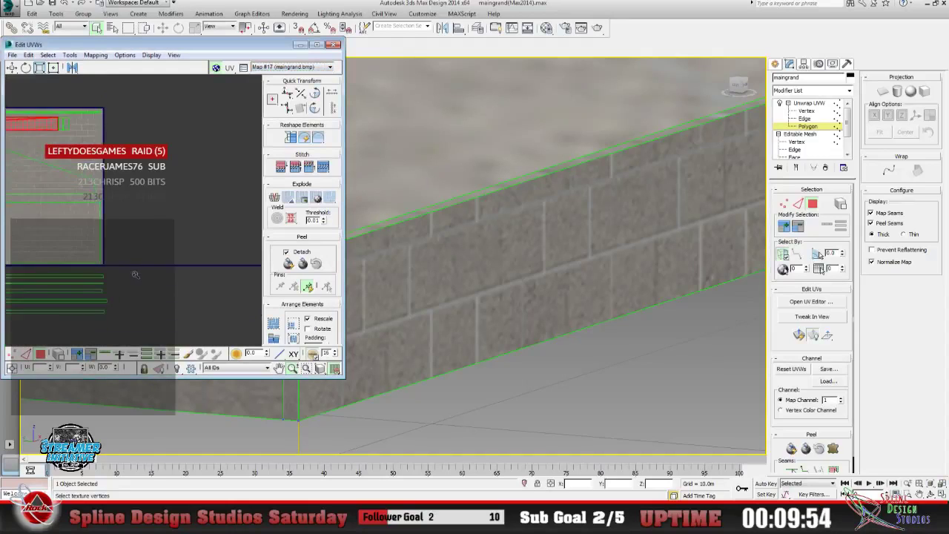
pyautogui.scroll(-2, 135, 274)
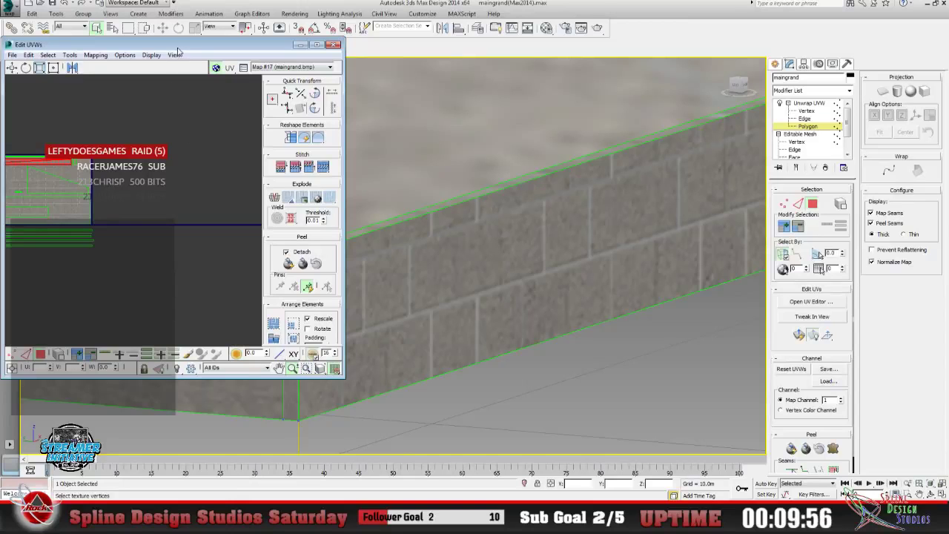
pyautogui.moveTo(180, 47); pyautogui.dragTo(269, 64)
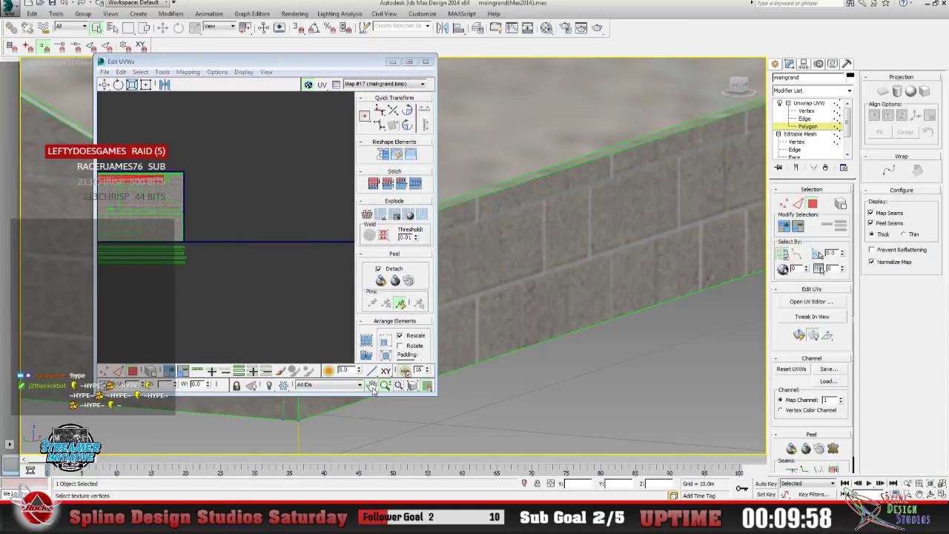
pyautogui.moveTo(94, 240); pyautogui.dragTo(44, 240)
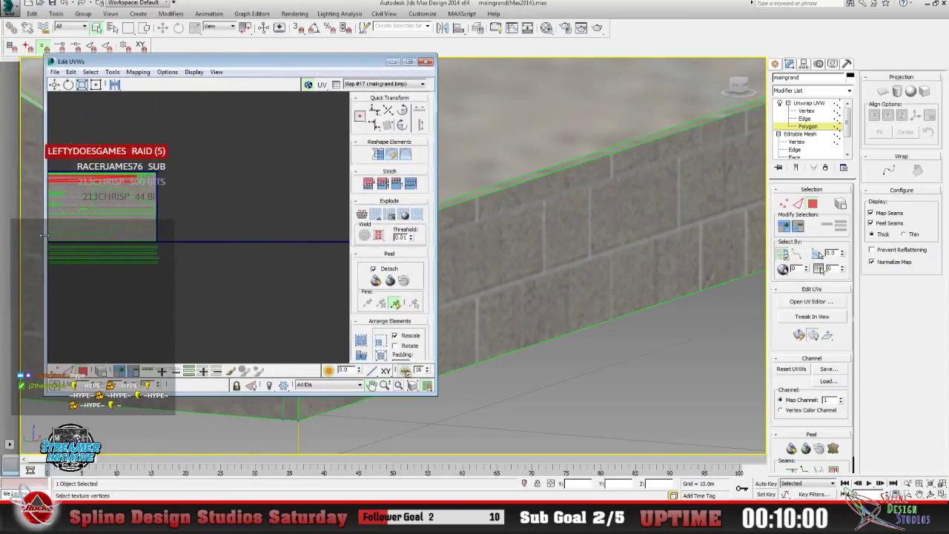
pyautogui.moveTo(437, 279); pyautogui.dragTo(613, 279)
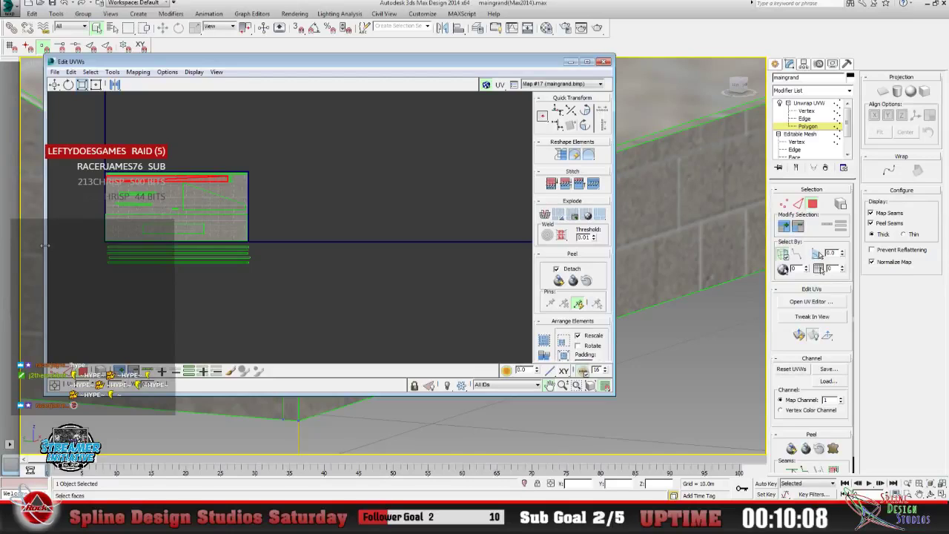
pyautogui.moveTo(44, 245); pyautogui.dragTo(34, 246)
pyautogui.moveTo(290, 57); pyautogui.dragTo(330, 56)
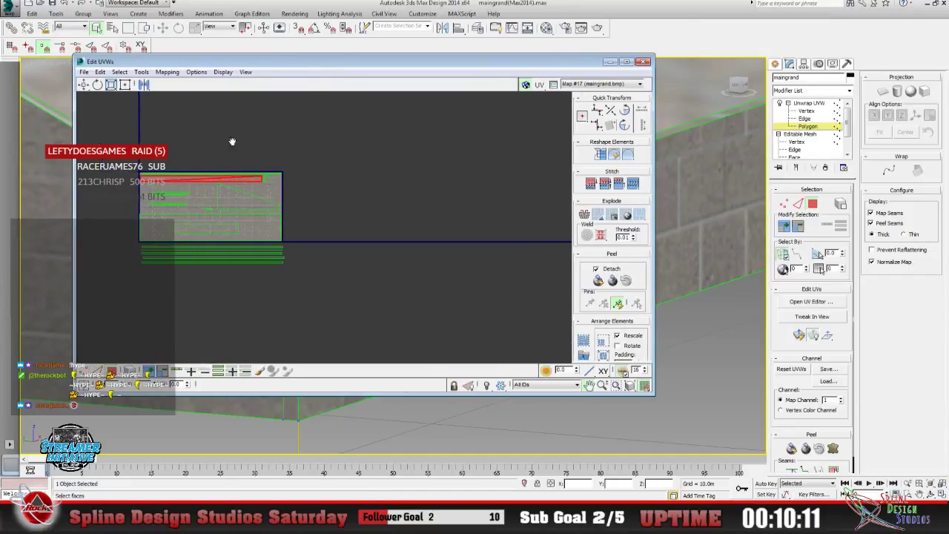
pyautogui.moveTo(73, 214); pyautogui.dragTo(63, 215)
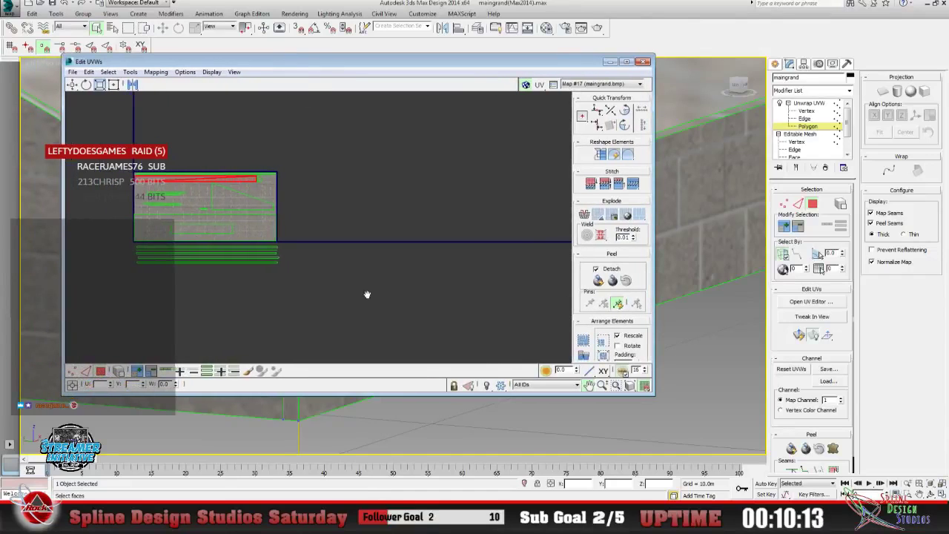
# Examine how the UV faces sit over the block texture in the UV editor, then minimize the editor.
pyautogui.click(602, 386)
pyautogui.moveTo(186, 245); pyautogui.dragTo(189, 179)
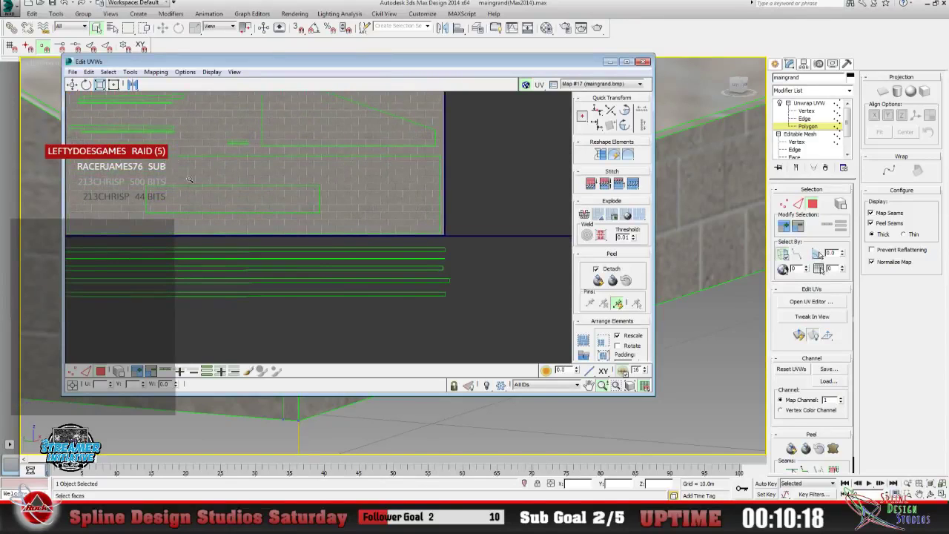
pyautogui.click(590, 386)
pyautogui.moveTo(246, 215); pyautogui.dragTo(304, 291)
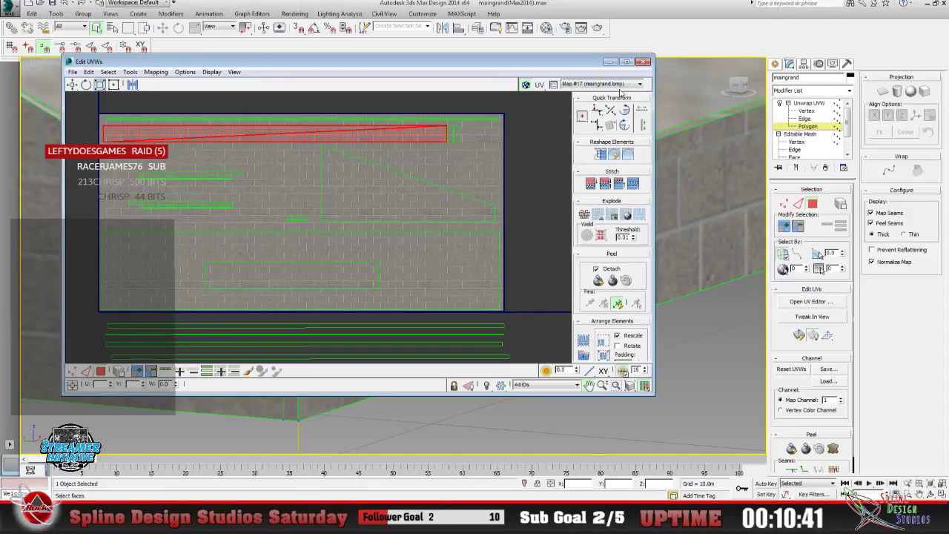
pyautogui.click(609, 63)
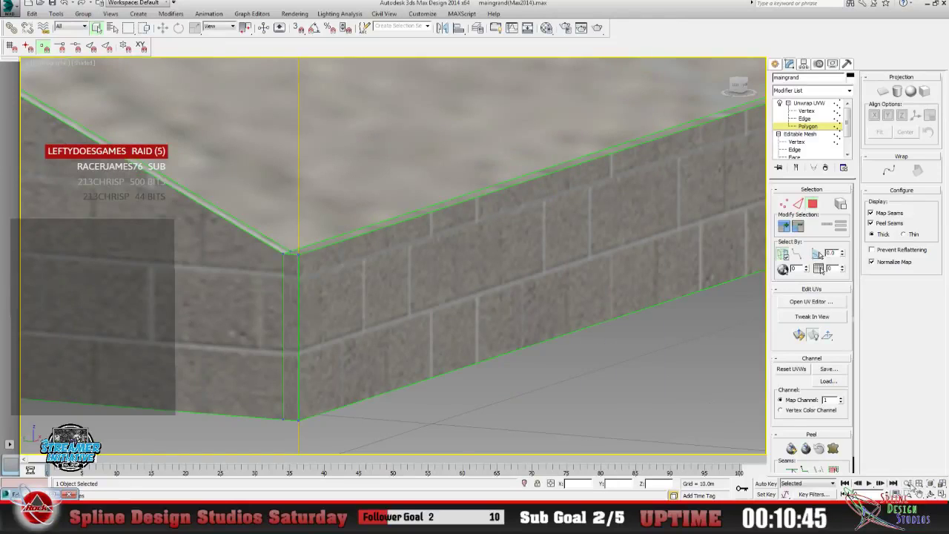
# Inspect the block courses on the grandstand's end wall and front wall around their shared lower corner.
pyautogui.hotkey('alt', 'z')
pyautogui.moveTo(254, 285)
pyautogui.mouseDown()
pyautogui.moveTo(254, 307)
pyautogui.moveTo(250, 285)
pyautogui.mouseUp()
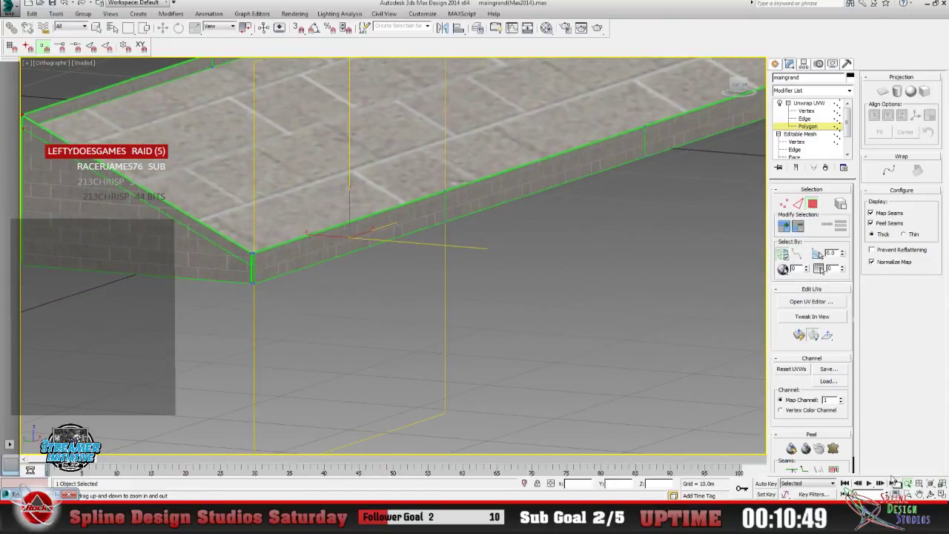
pyautogui.click(906, 482)
pyautogui.moveTo(388, 326); pyautogui.dragTo(415, 361)
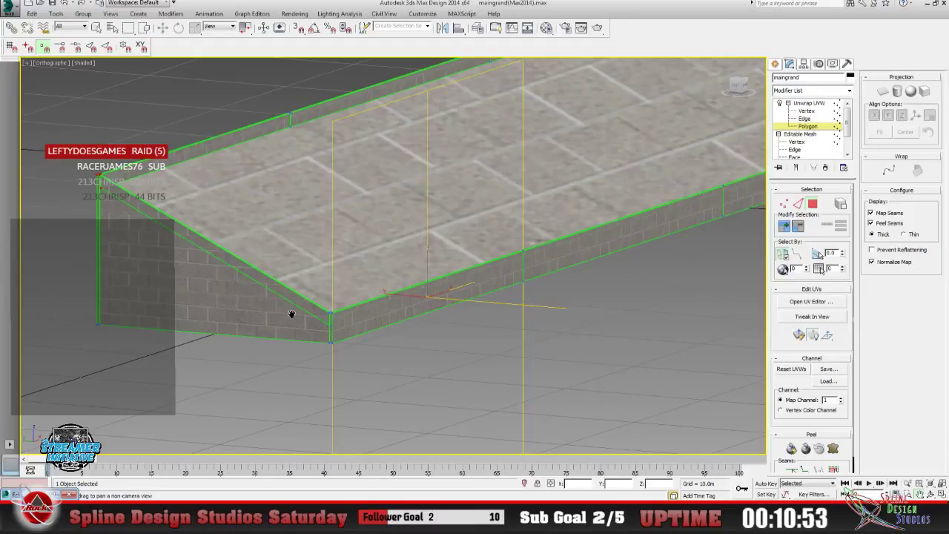
pyautogui.moveTo(284, 311); pyautogui.dragTo(260, 311)
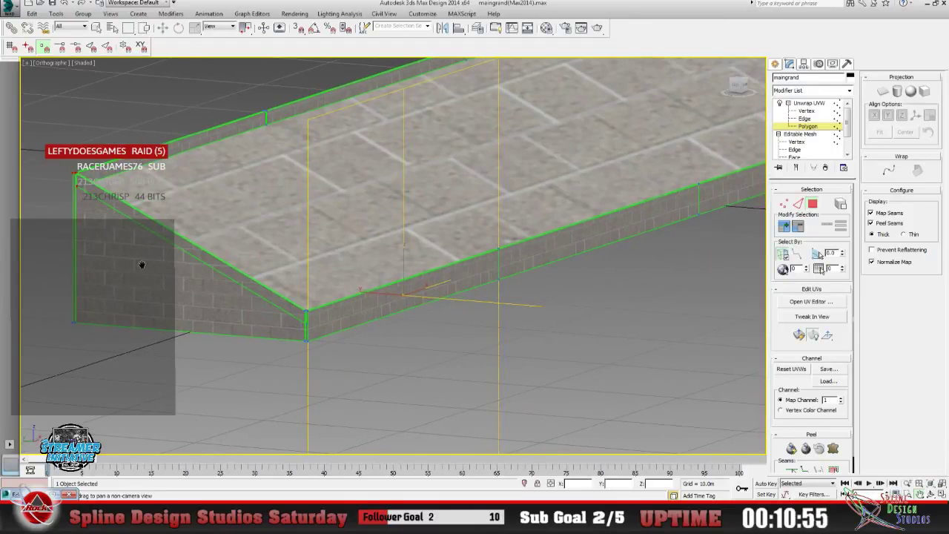
pyautogui.click(906, 483)
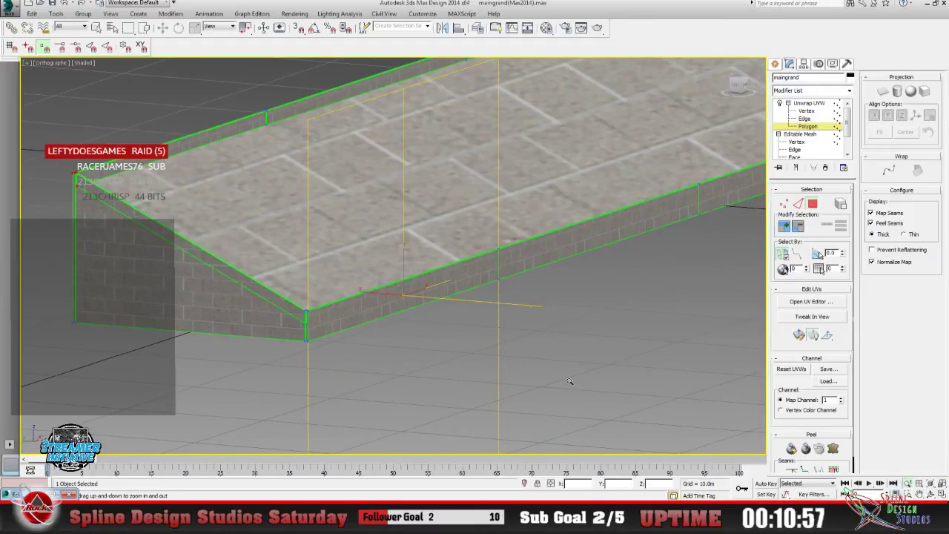
pyautogui.moveTo(248, 309); pyautogui.dragTo(234, 274)
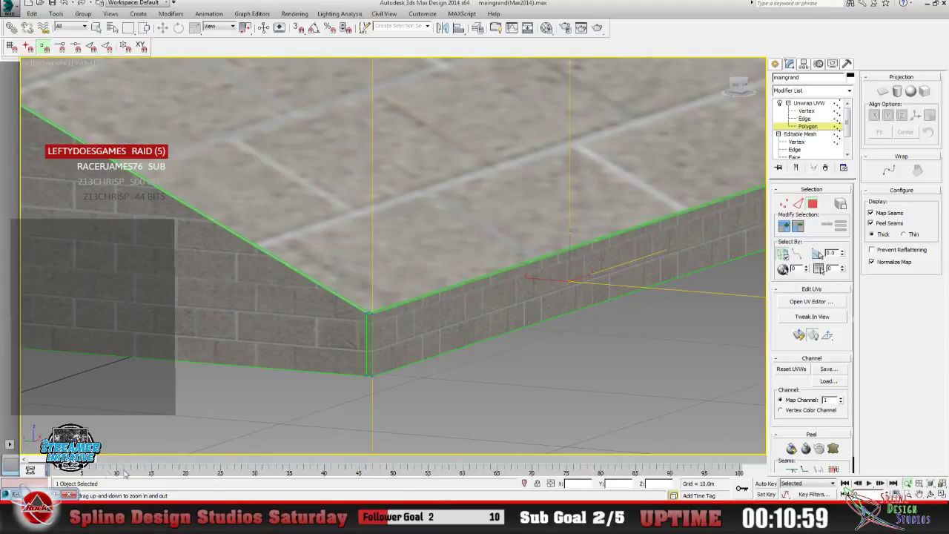
# Reopen the UV editor to recheck the selected front-wall face on the block texture, then minimize it.
pyautogui.click(811, 301)
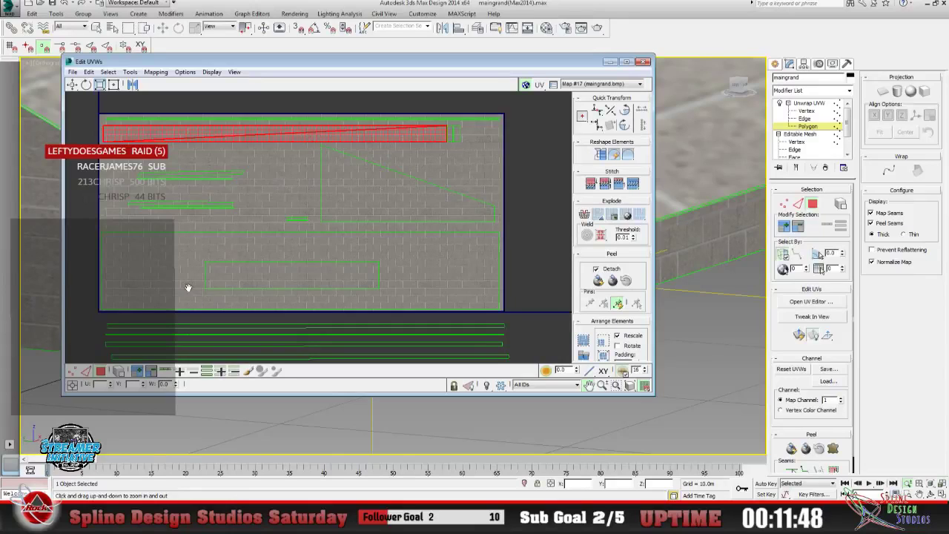
pyautogui.click(609, 63)
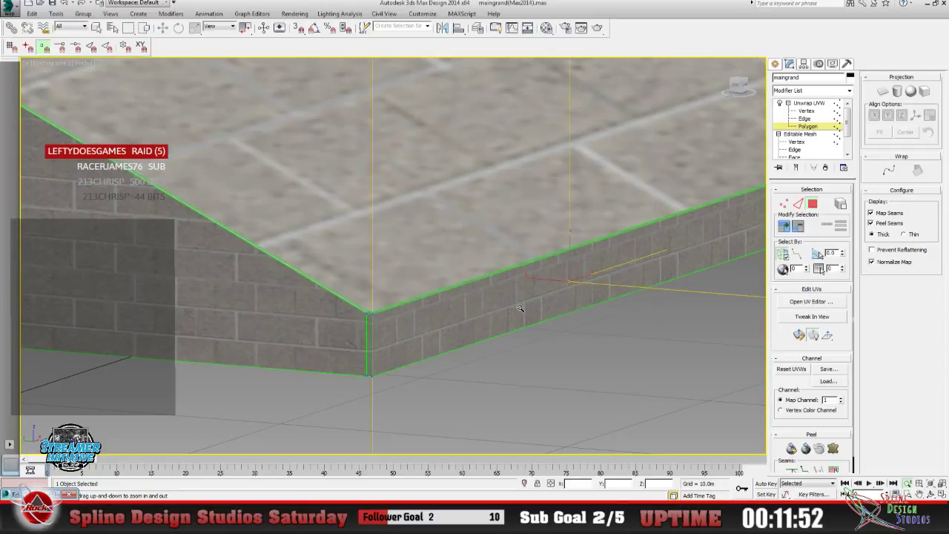
pyautogui.click(96, 27)
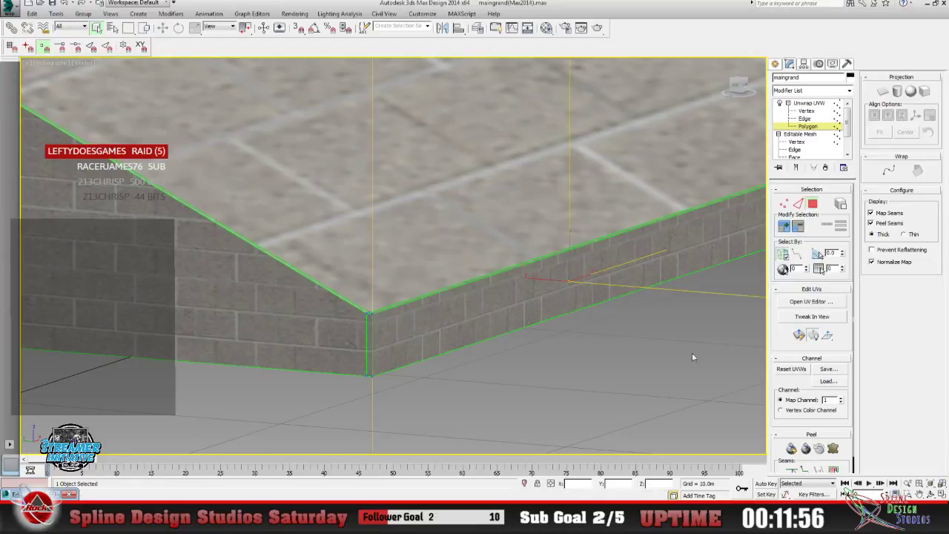
# Select the second polygon segment of the grandstand's front wall, counted from the near lower corner.
pyautogui.click(908, 483)
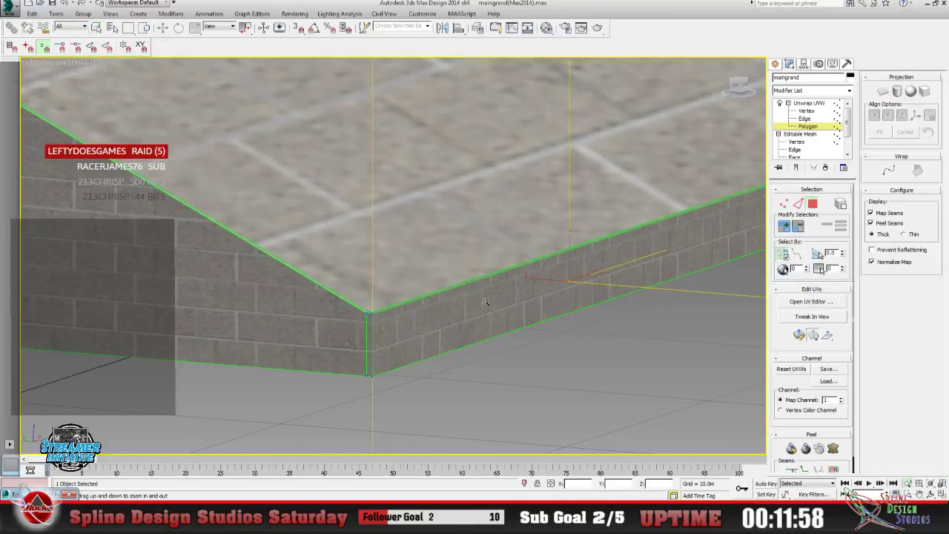
pyautogui.moveTo(426, 267); pyautogui.dragTo(426, 319)
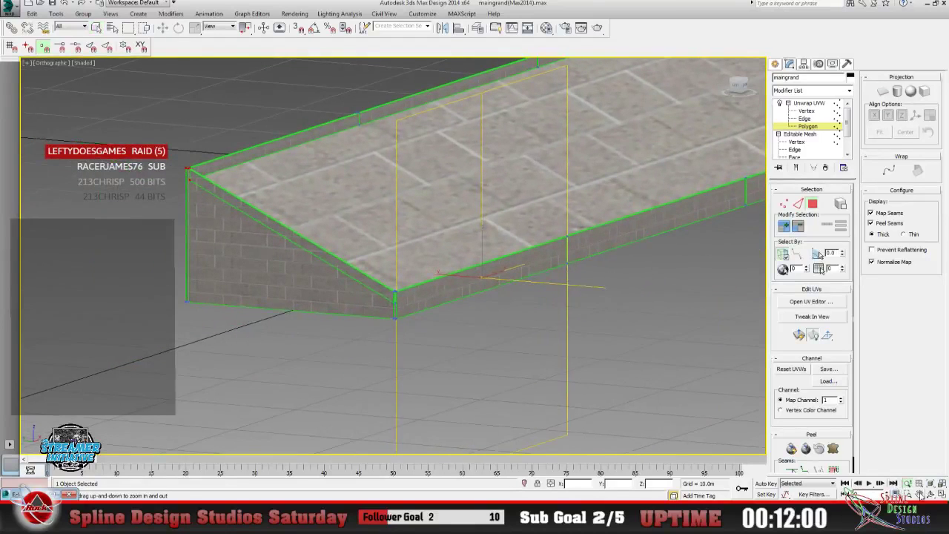
pyautogui.click(907, 494)
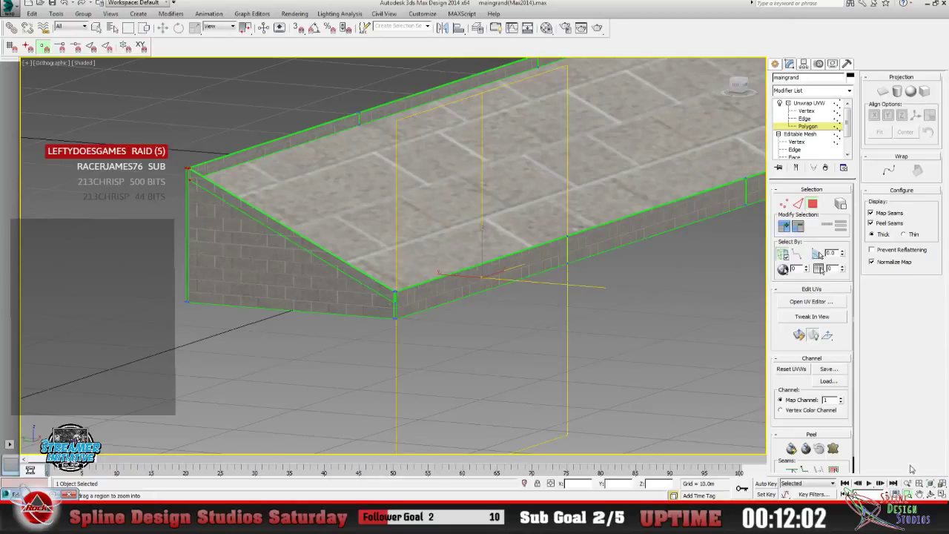
pyautogui.click(907, 494)
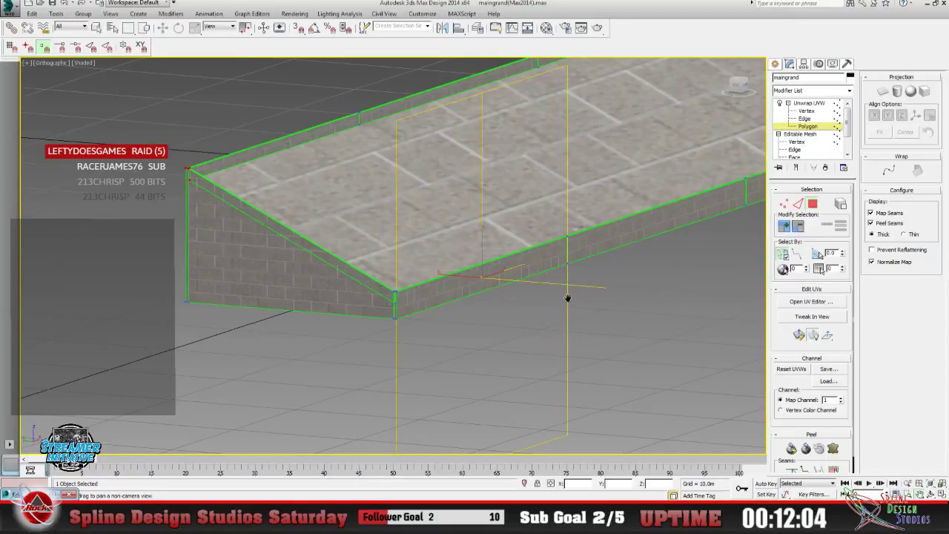
pyautogui.moveTo(568, 296); pyautogui.dragTo(314, 296)
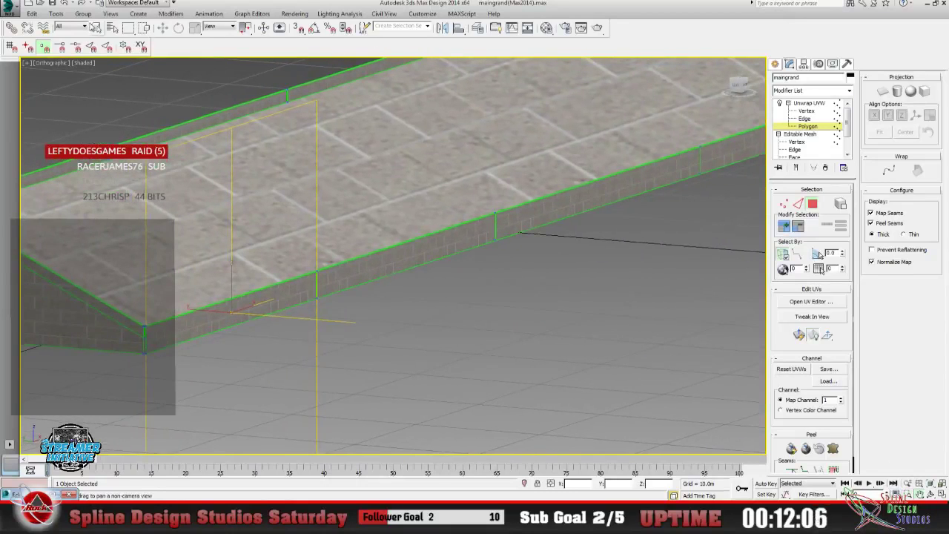
pyautogui.click(97, 28)
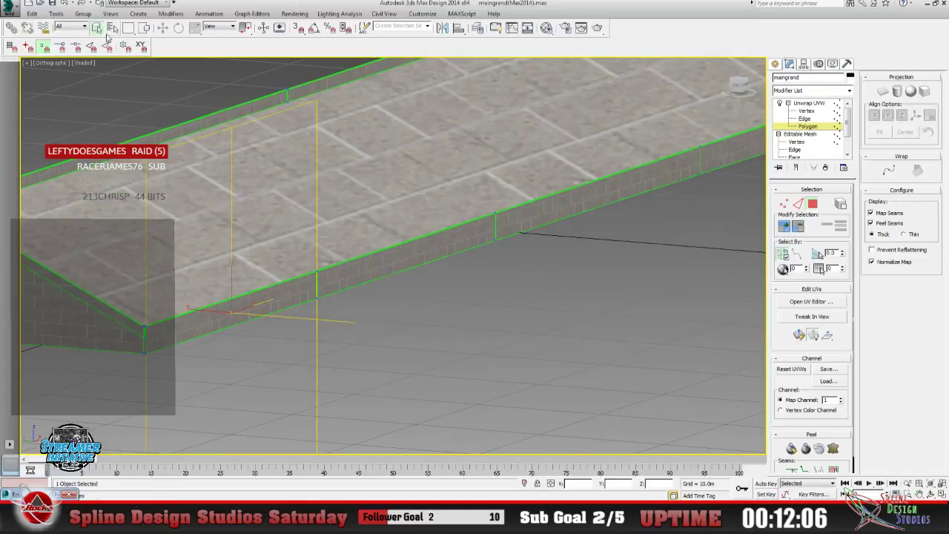
pyautogui.click(355, 276)
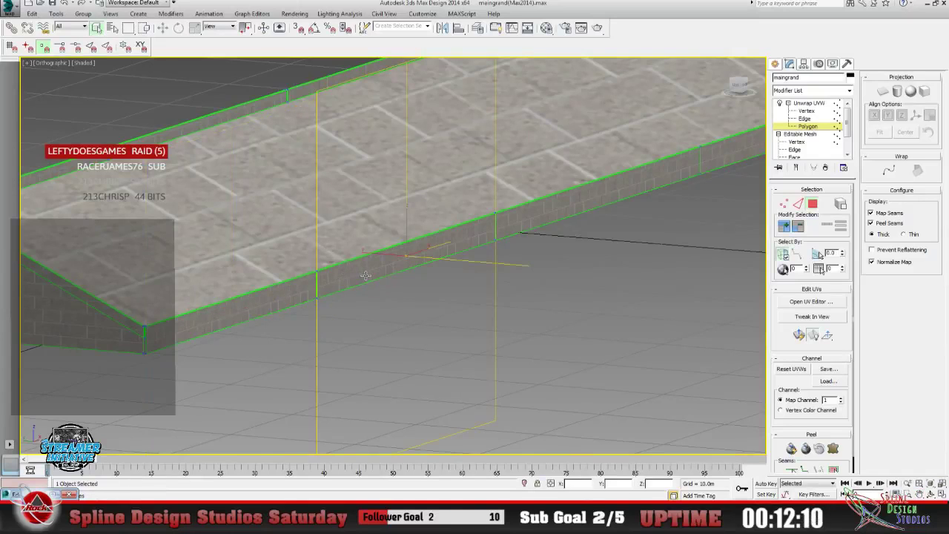
# Display the grandstand in wireframe, then leave the Polygon level and deselect the model.
pyautogui.press('F3')
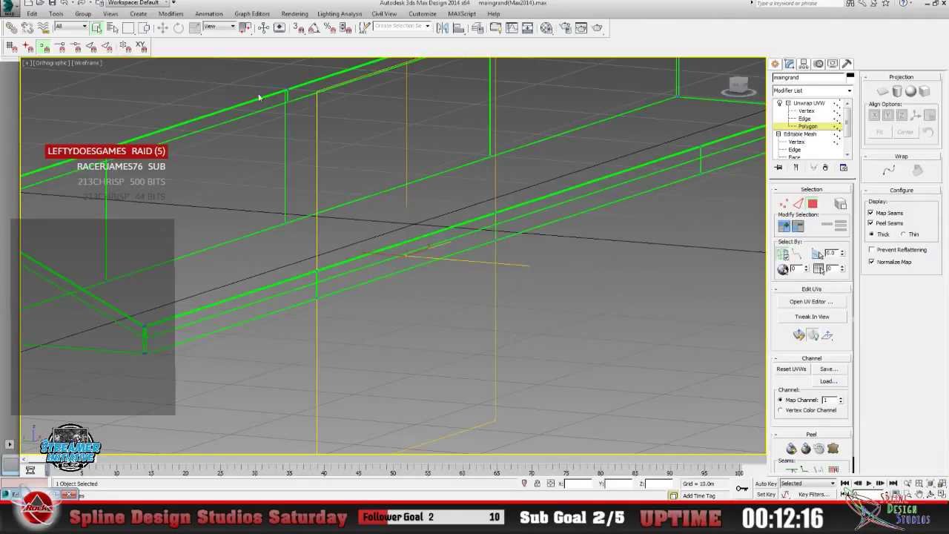
pyautogui.click(808, 103)
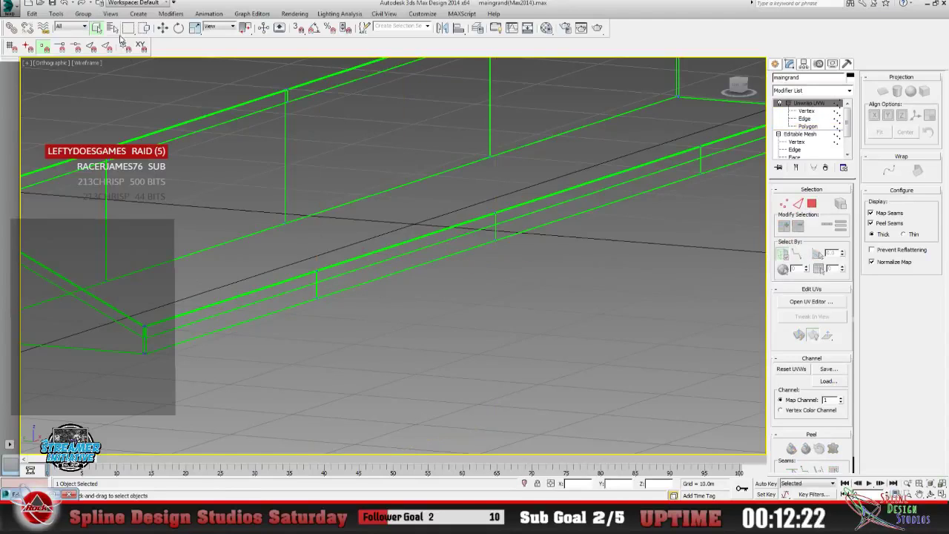
pyautogui.click(299, 300)
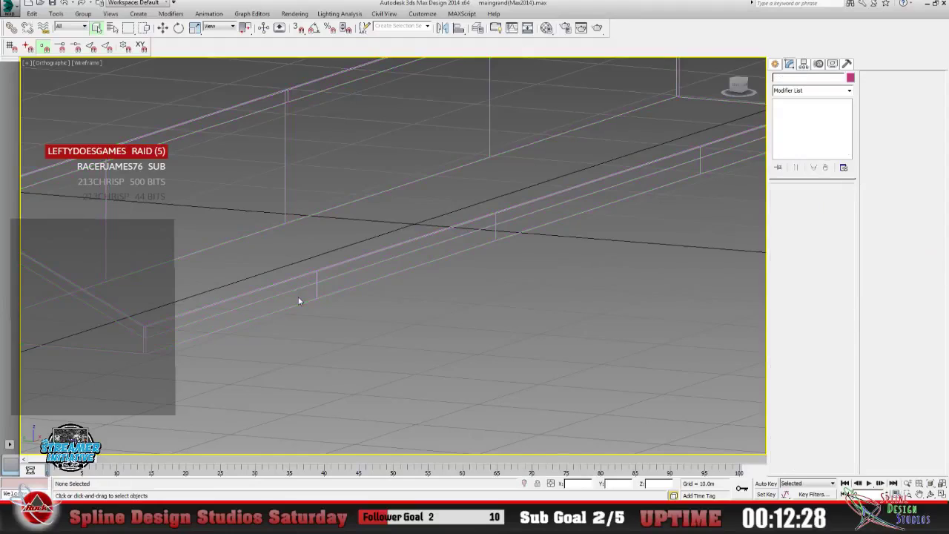
# Return the viewport to Shaded display.
pyautogui.click(86, 63)
pyautogui.moveTo(112, 219)
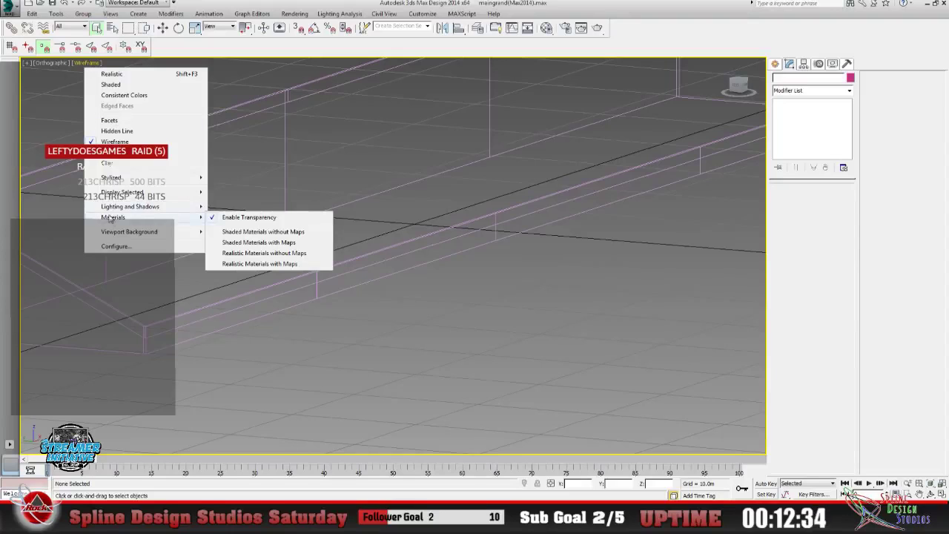
pyautogui.click(111, 85)
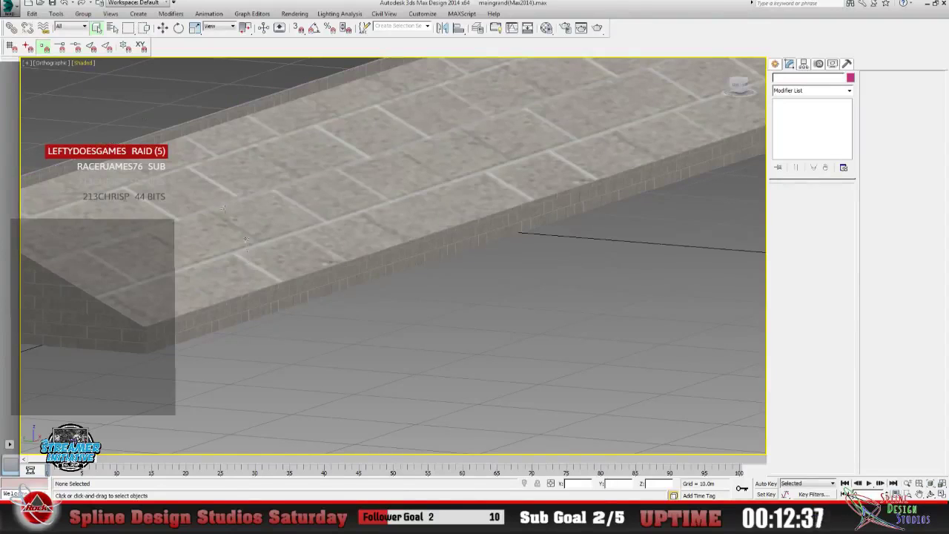
# Select the grandstand model and, at Unwrap UVW Polygon level, select its front-wall segments one after another, ending with the fourth from the near corner.
pyautogui.click(198, 314)
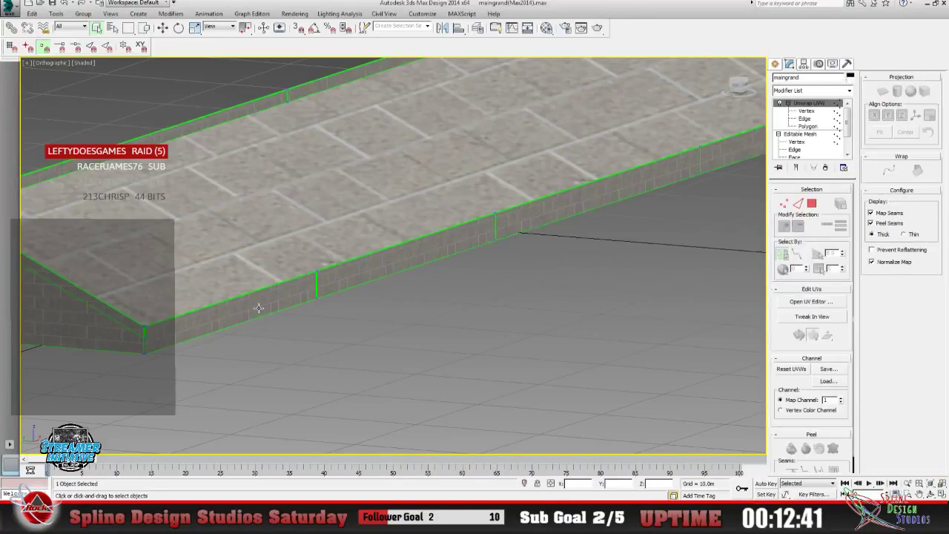
pyautogui.click(807, 126)
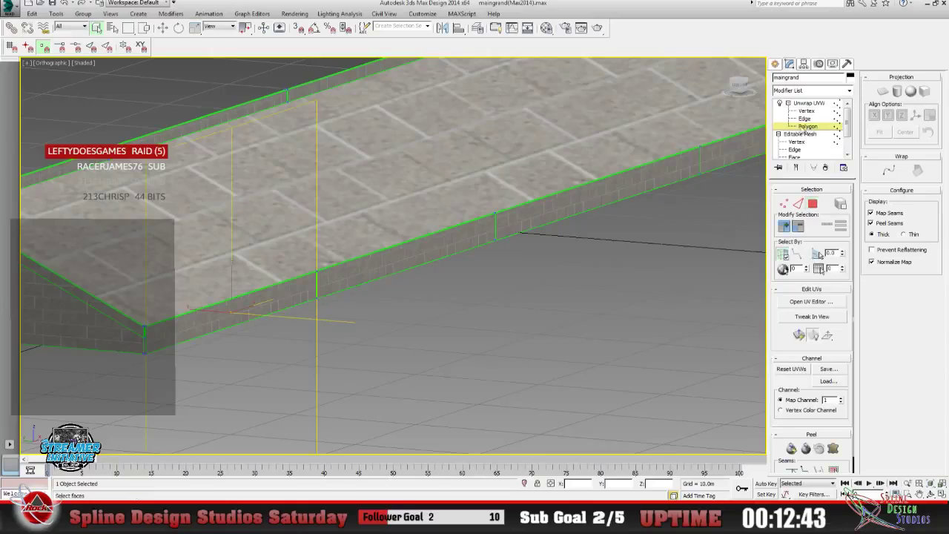
pyautogui.click(237, 320)
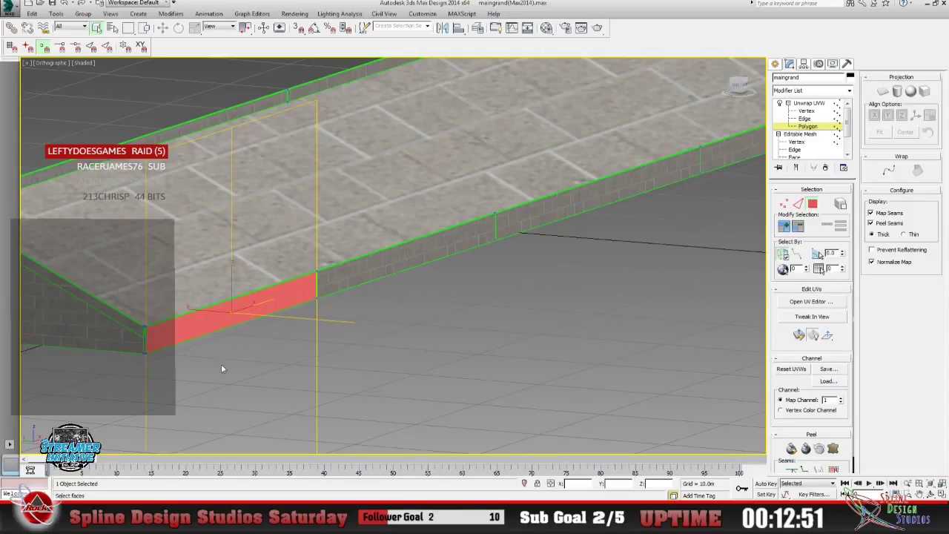
pyautogui.click(333, 283)
pyautogui.click(547, 217)
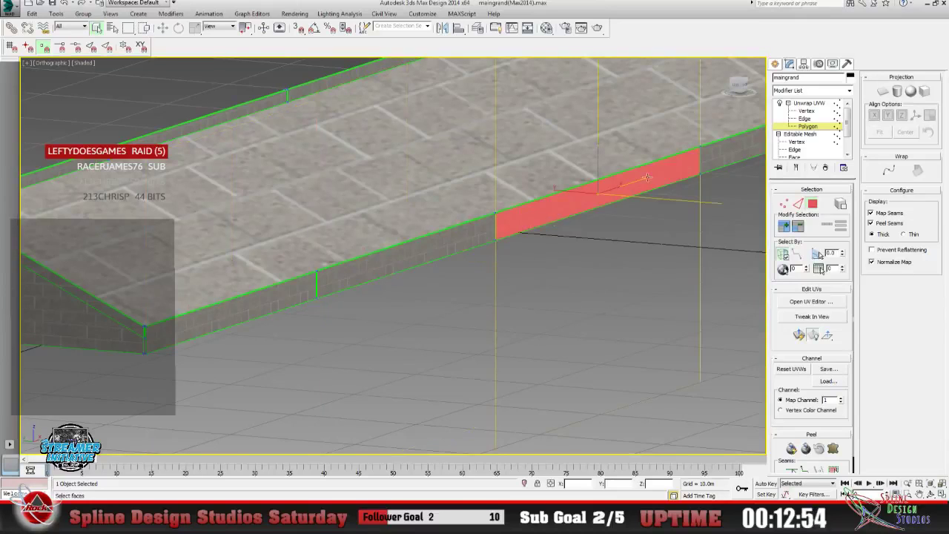
pyautogui.click(706, 153)
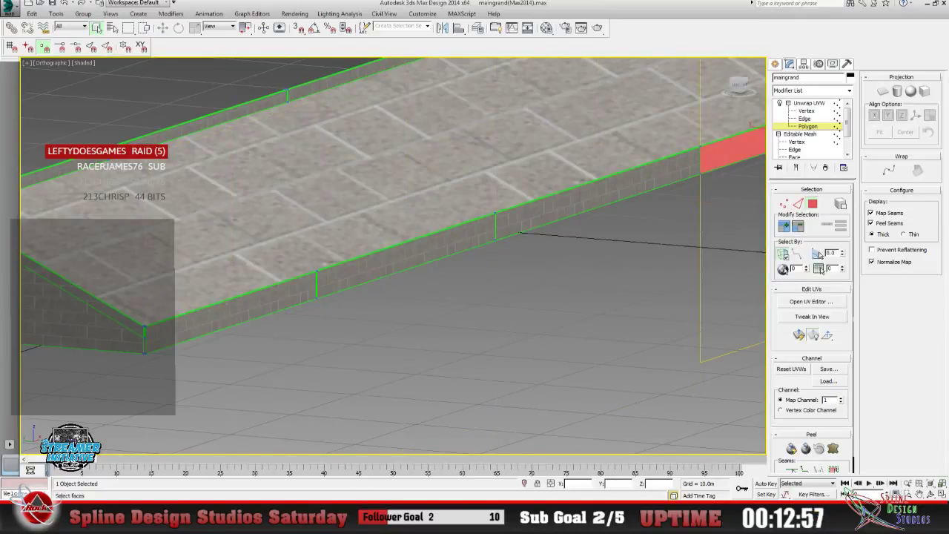
# Switch to Paint Shop Pro to view the maingrand block texture, minimize its image window, and return to 3ds Max.
pyautogui.hotkey('alt', 'Tab')
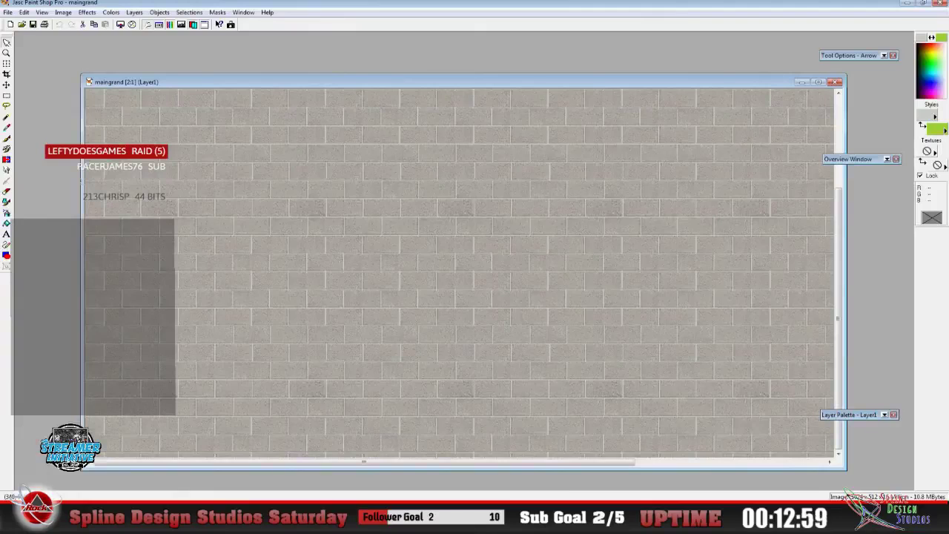
pyautogui.click(801, 81)
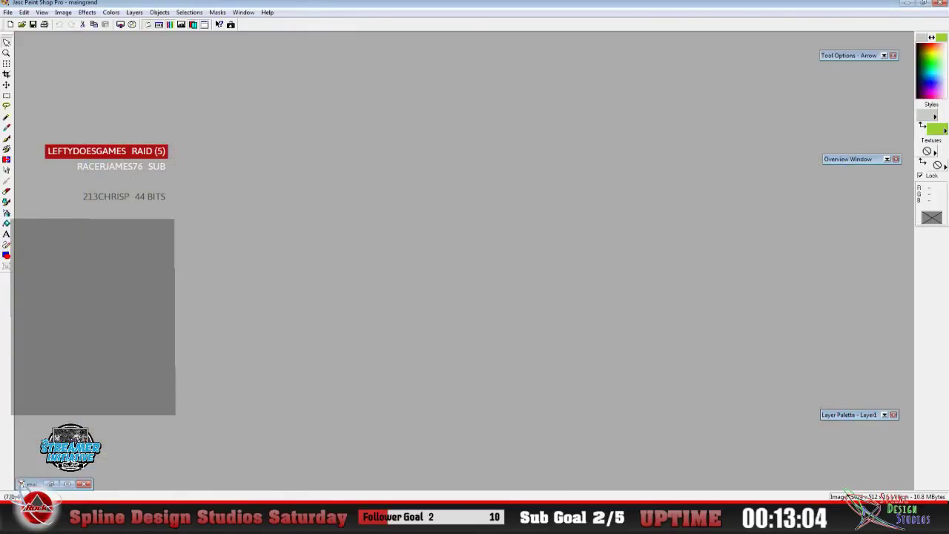
pyautogui.hotkey('alt', 'Tab')
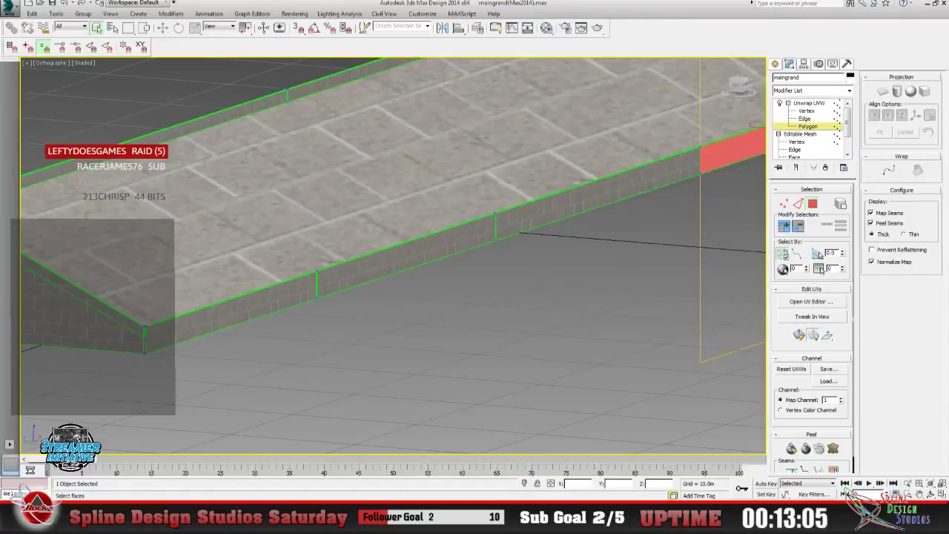
# Compare the UV placement of the fourth and third front-wall segments in the UV editor, leaving the third selected and the editor minimized.
pyautogui.click(810, 301)
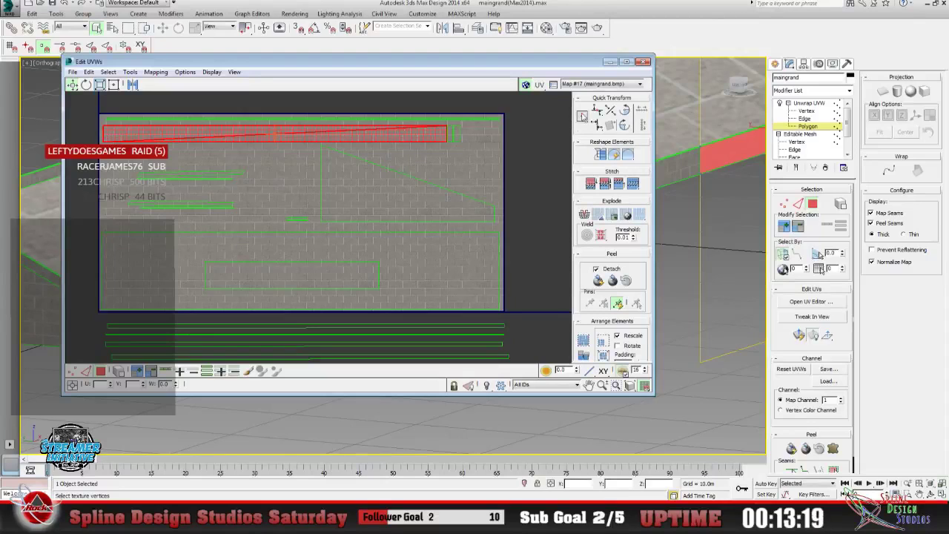
pyautogui.click(608, 61)
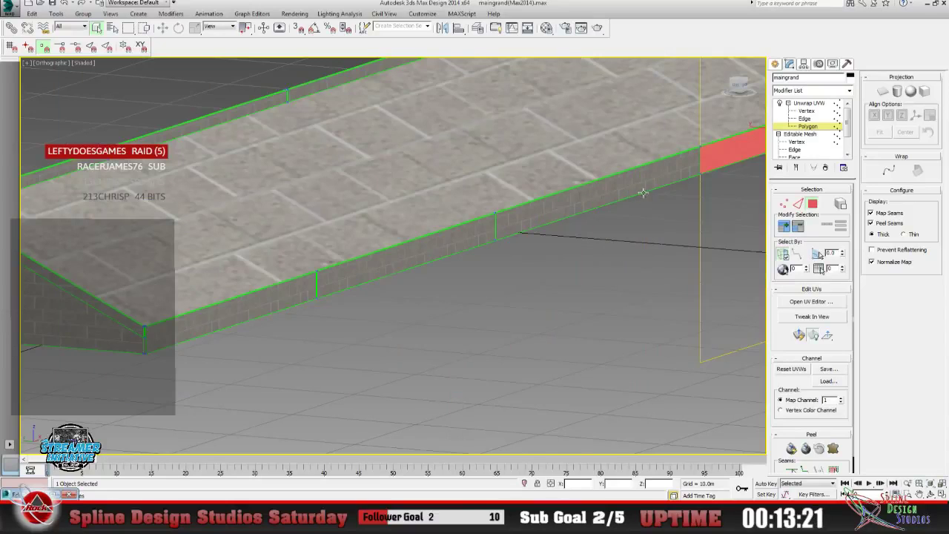
pyautogui.click(571, 202)
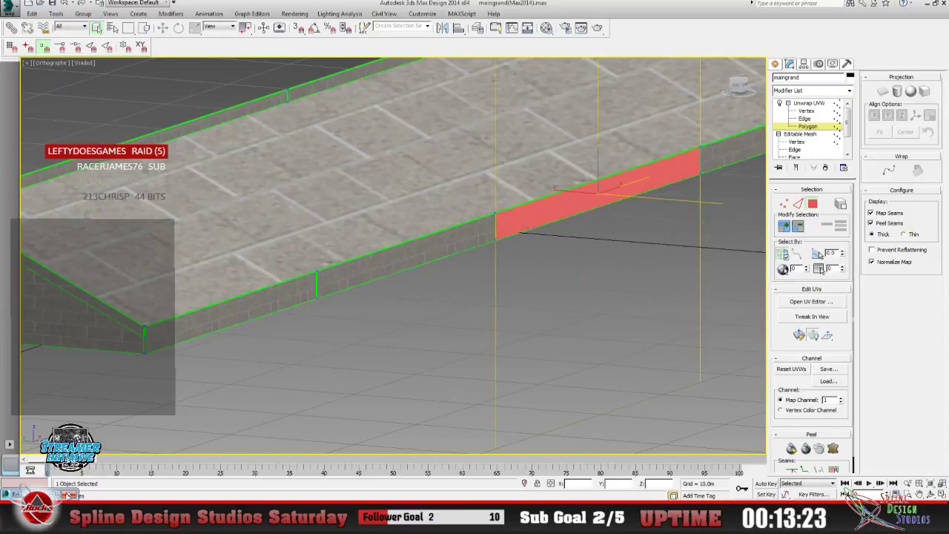
pyautogui.click(44, 494)
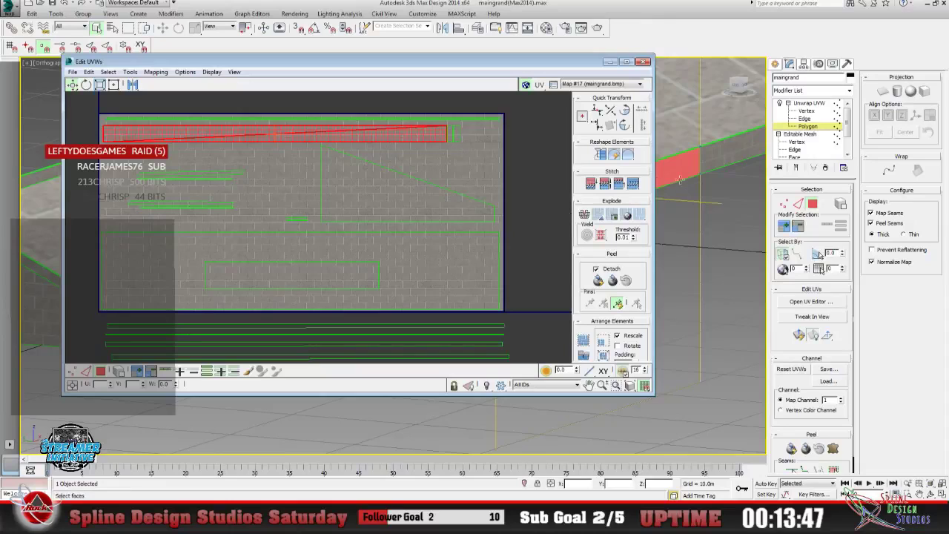
pyautogui.click(609, 61)
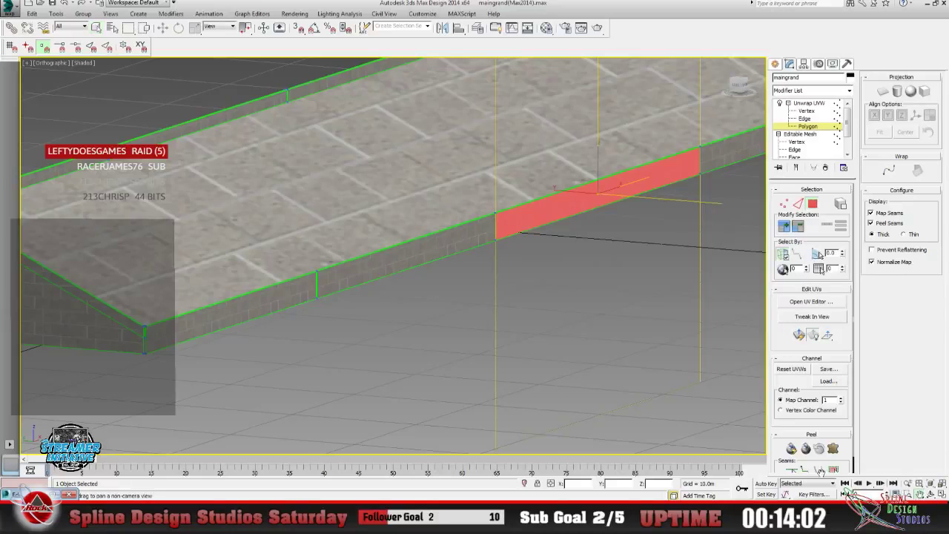
# Examine the block courses up close at the near front corner and check them against the UV layout, then minimize the editor.
pyautogui.moveTo(351, 378); pyautogui.dragTo(462, 356, button='middle')
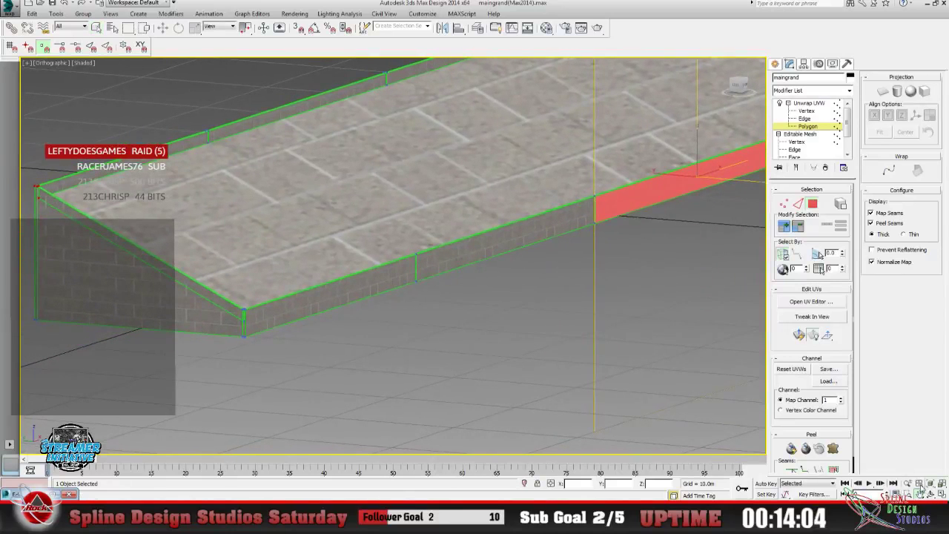
pyautogui.click(906, 483)
pyautogui.moveTo(397, 426); pyautogui.dragTo(389, 318)
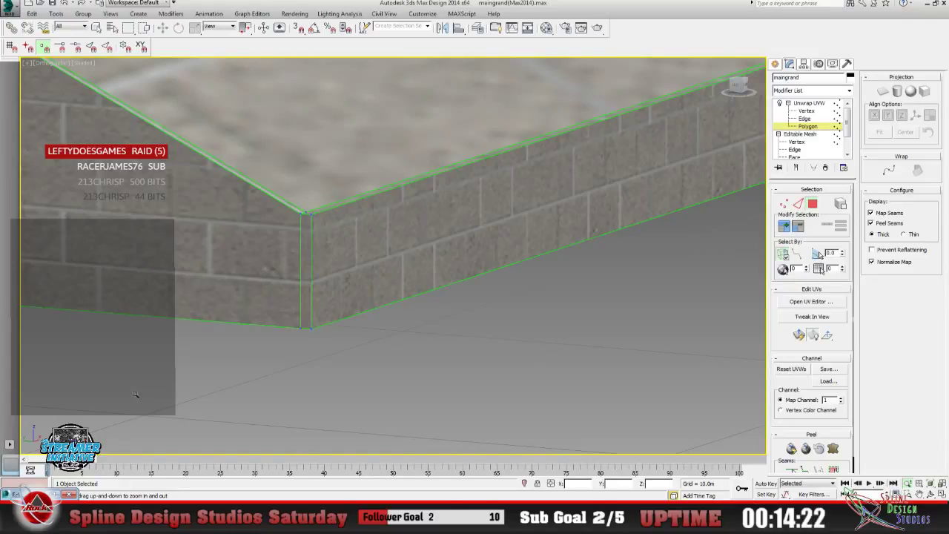
pyautogui.click(811, 301)
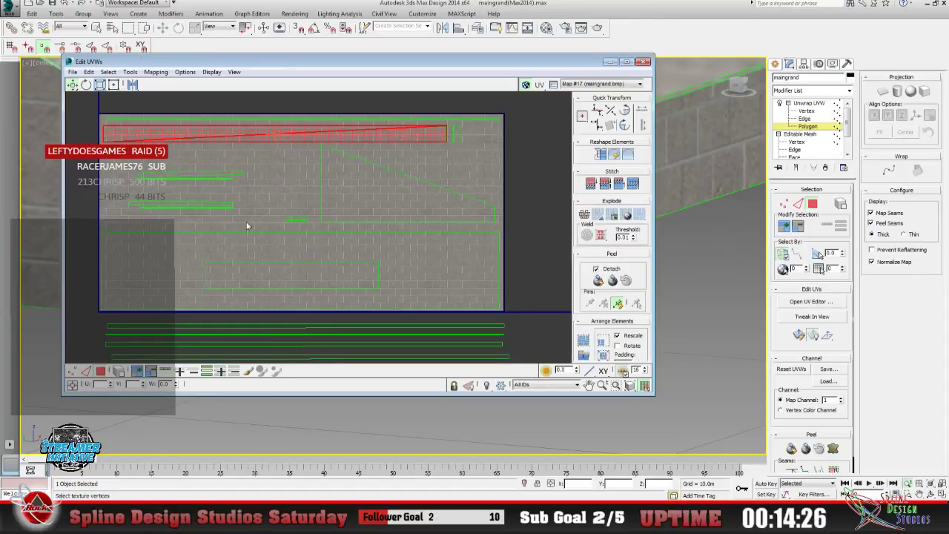
pyautogui.click(608, 63)
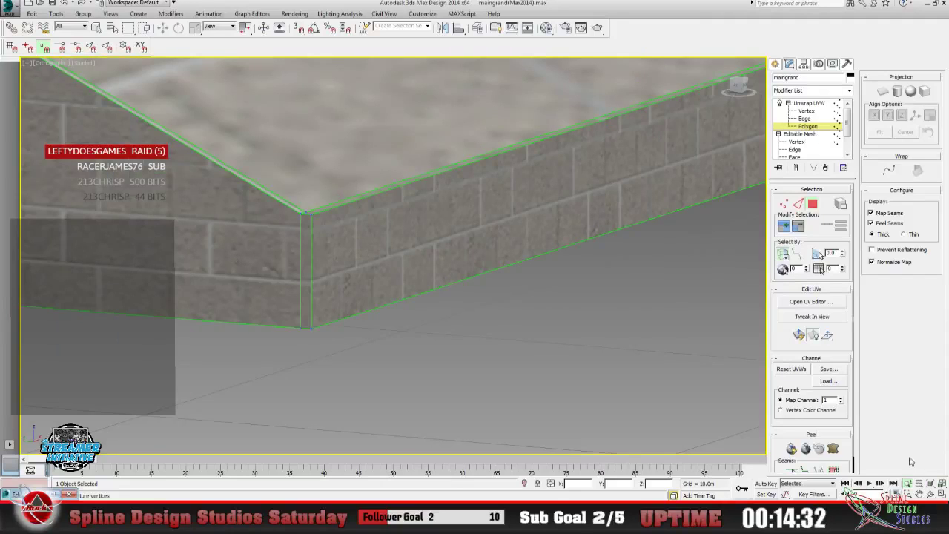
# Examine the block texture on the grandstand's sloped end wall and compare it with the UV layout, then minimize the editor.
pyautogui.scroll(-5, 317, 282)
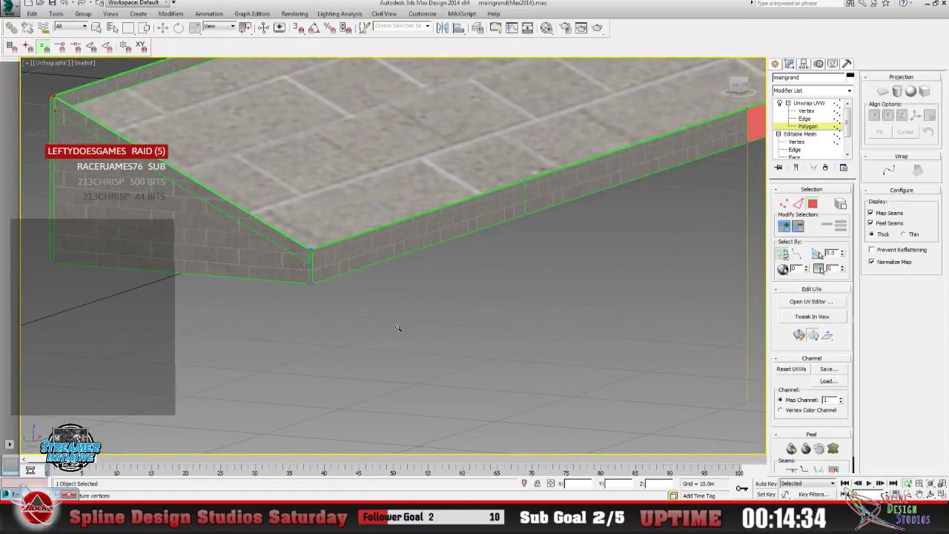
pyautogui.click(931, 494)
pyautogui.moveTo(389, 337); pyautogui.dragTo(393, 318)
pyautogui.click(918, 494)
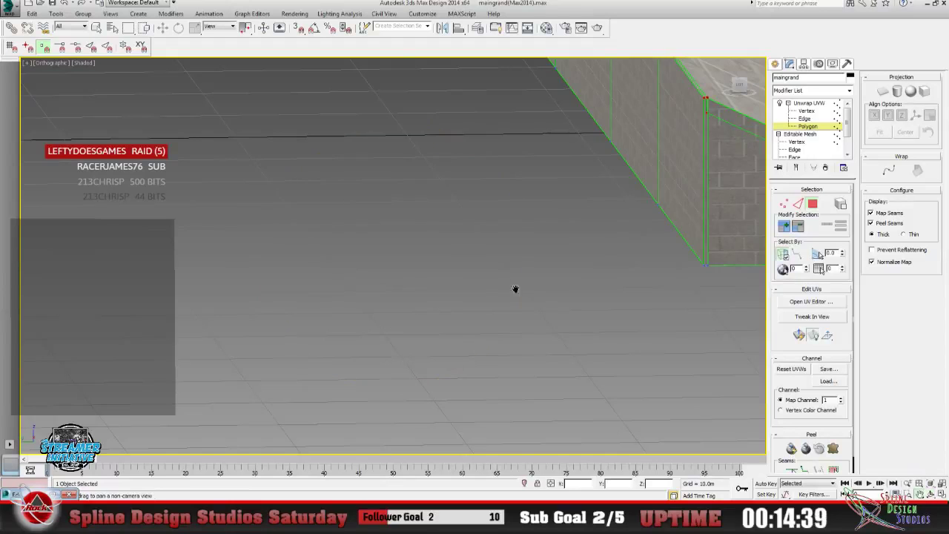
pyautogui.moveTo(514, 289); pyautogui.dragTo(174, 329)
pyautogui.moveTo(424, 278); pyautogui.dragTo(260, 337)
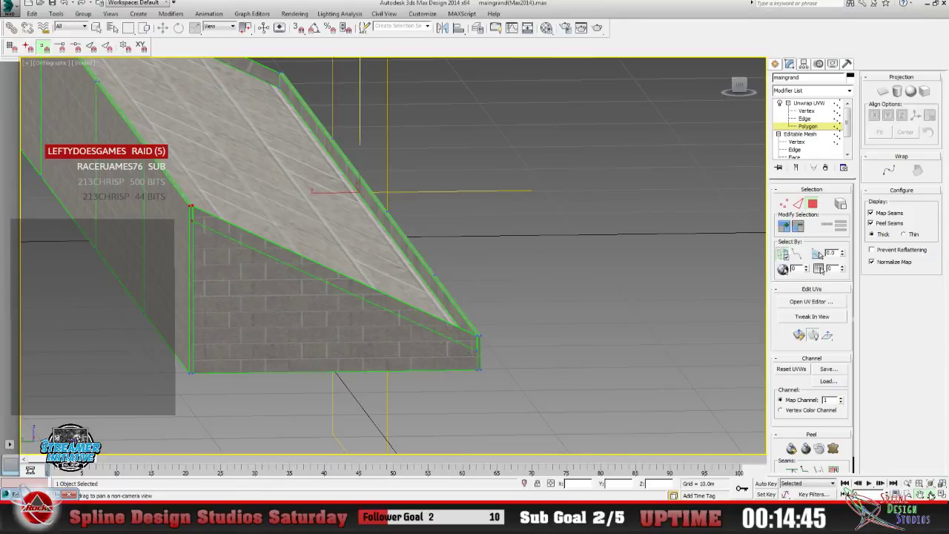
pyautogui.click(920, 494)
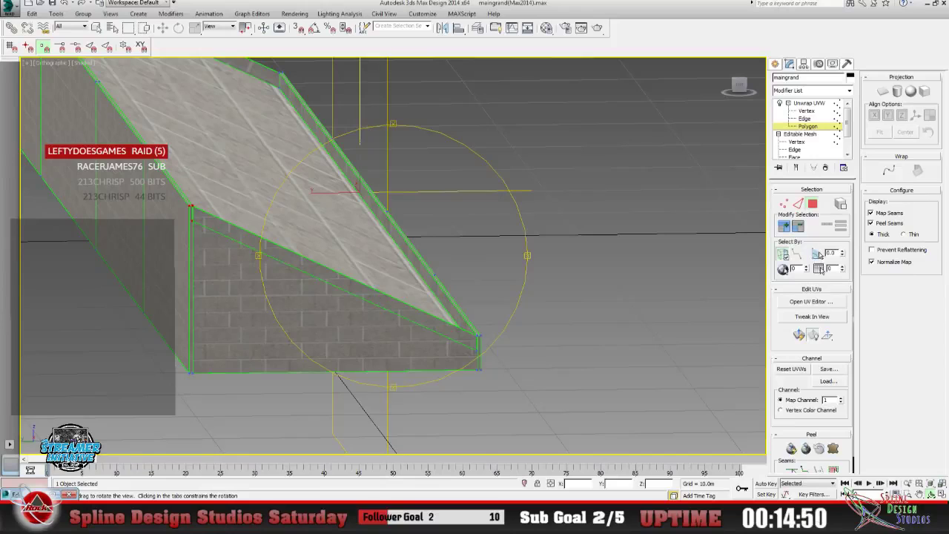
pyautogui.hotkey('ctrl', 'e')
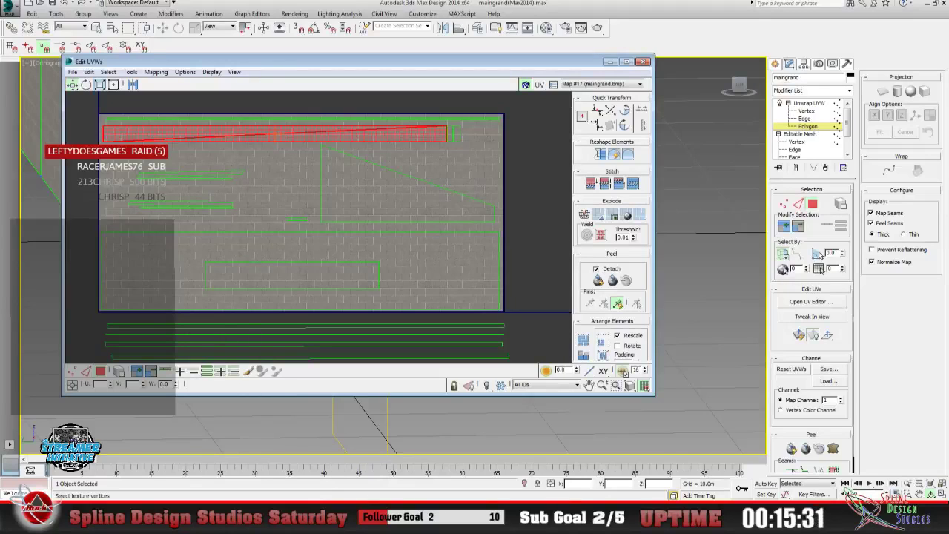
pyautogui.click(609, 61)
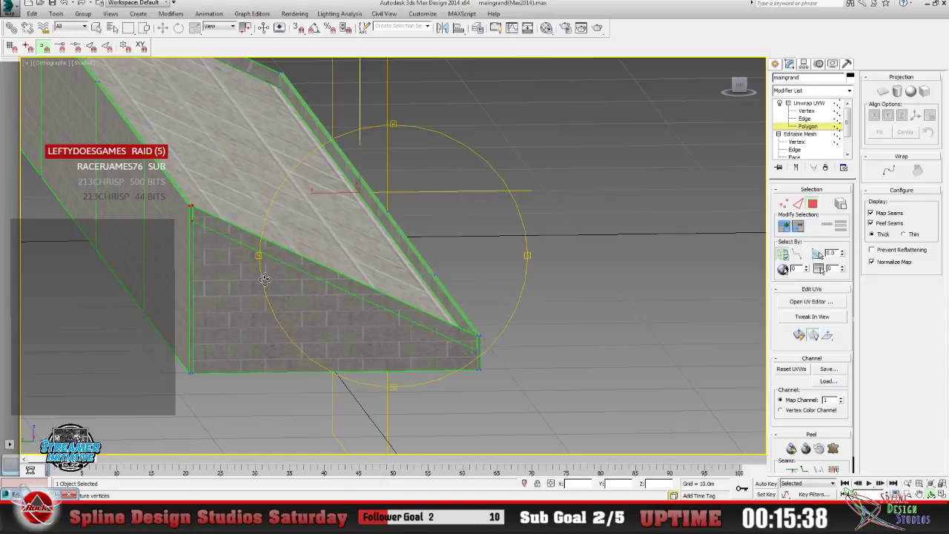
# Examine how the block courses line up at the tall corner between the end wall and the rear wall.
pyautogui.keyDown('alt'); pyautogui.moveTo(371, 295); pyautogui.dragTo(376, 300, button='middle'); pyautogui.keyUp('alt')
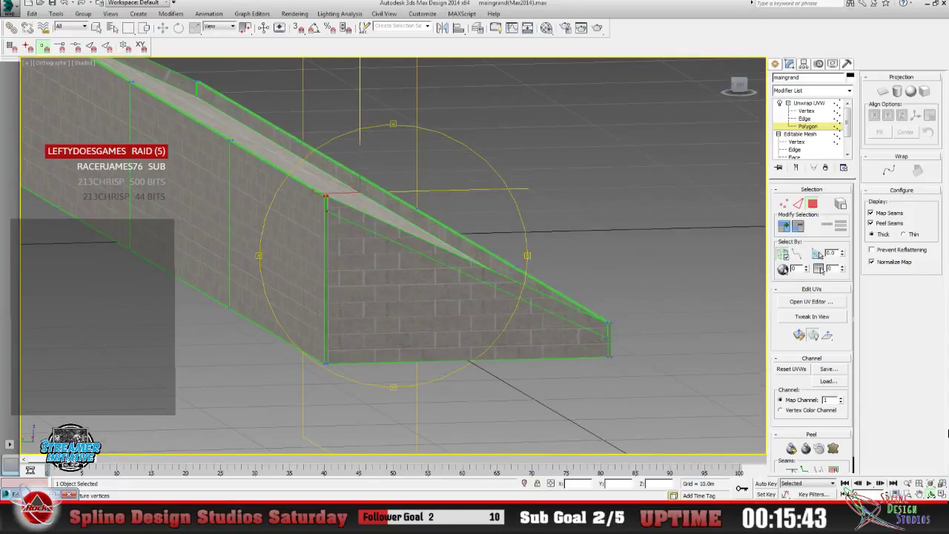
pyautogui.hotkey('alt', 'z')
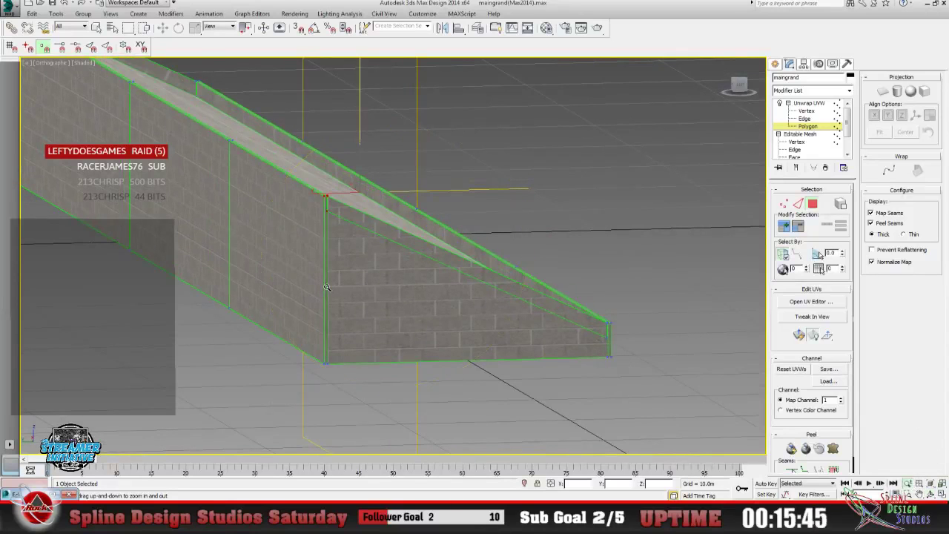
pyautogui.moveTo(326, 287); pyautogui.dragTo(320, 254)
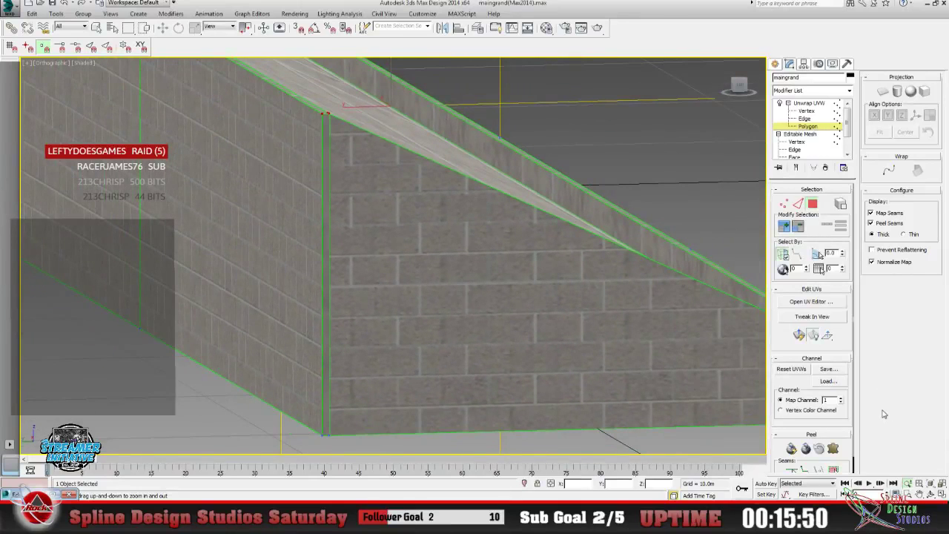
# Render a close-up of the grandstand's low front corner where the end wall meets the front wall.
pyautogui.click(930, 494)
pyautogui.moveTo(417, 349); pyautogui.dragTo(368, 312)
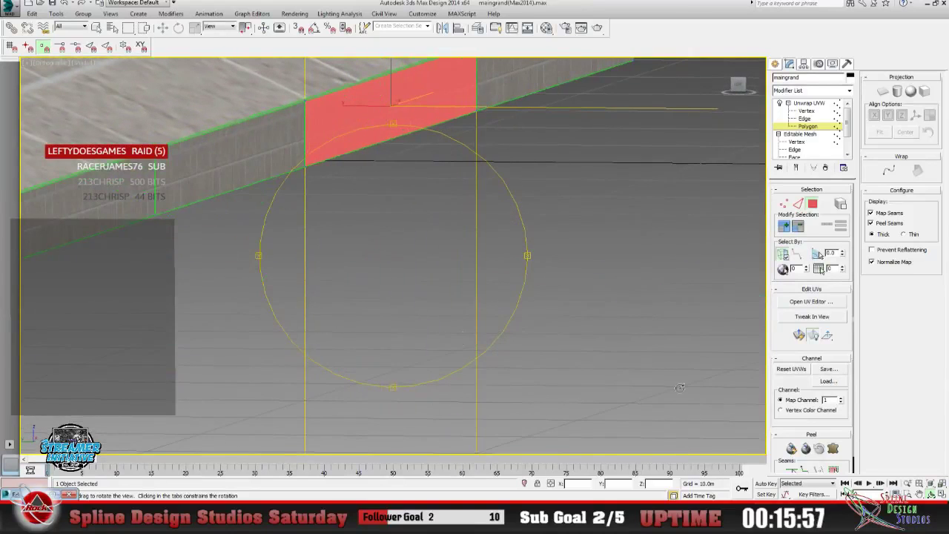
pyautogui.click(906, 492)
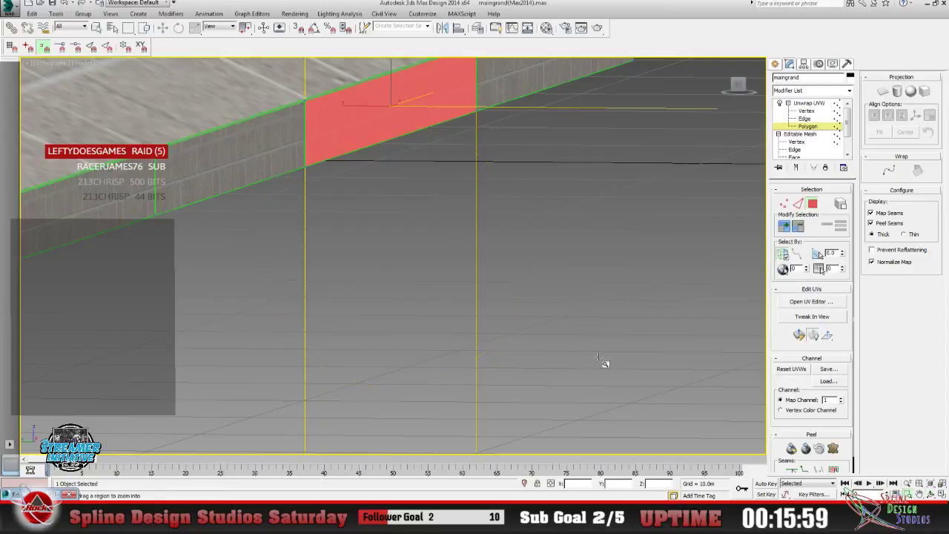
pyautogui.click(919, 494)
pyautogui.moveTo(541, 363)
pyautogui.mouseDown()
pyautogui.moveTo(493, 324)
pyautogui.moveTo(549, 383)
pyautogui.moveTo(538, 379)
pyautogui.mouseUp()
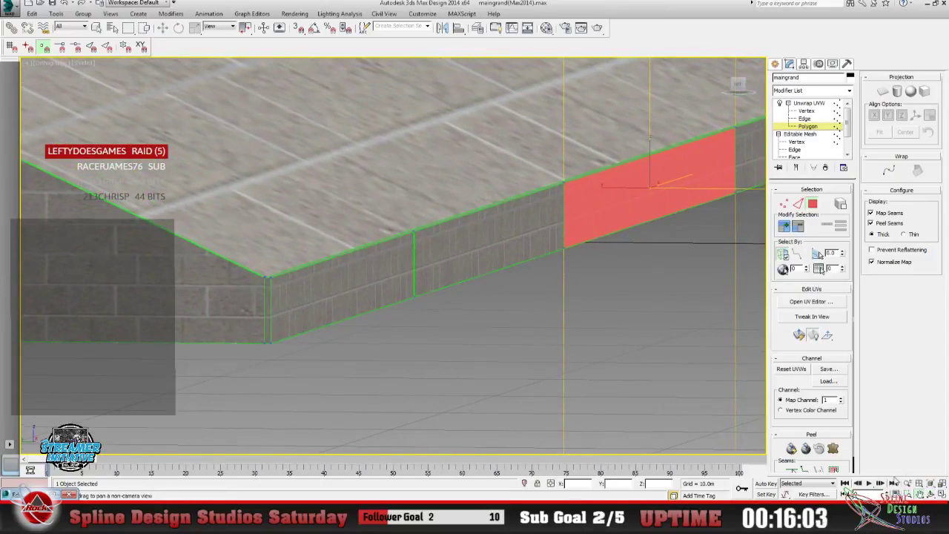
pyautogui.click(907, 484)
pyautogui.moveTo(283, 326); pyautogui.dragTo(250, 262)
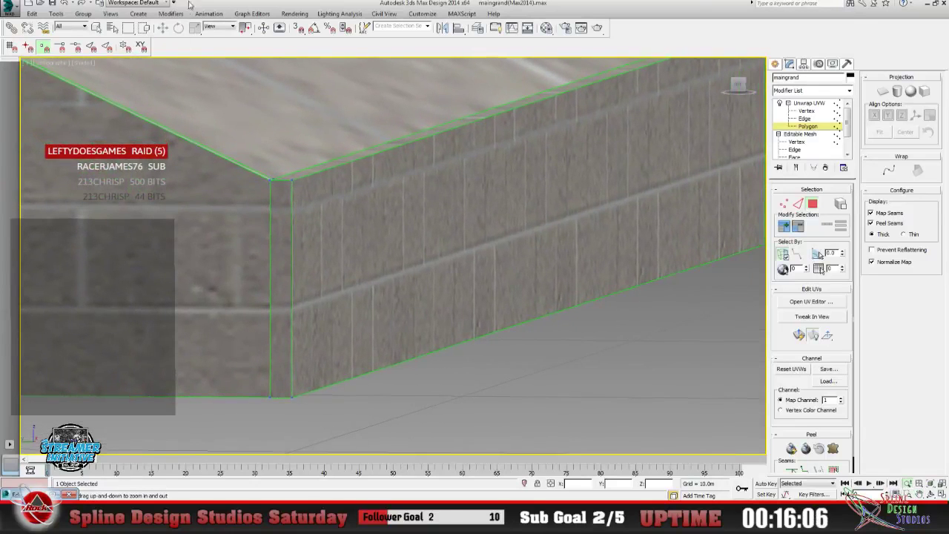
pyautogui.click(294, 14)
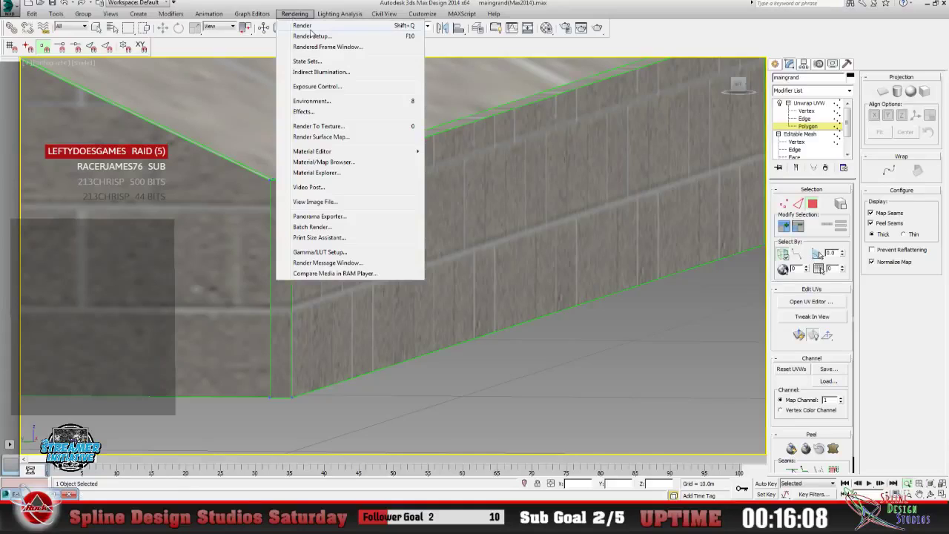
pyautogui.click(308, 27)
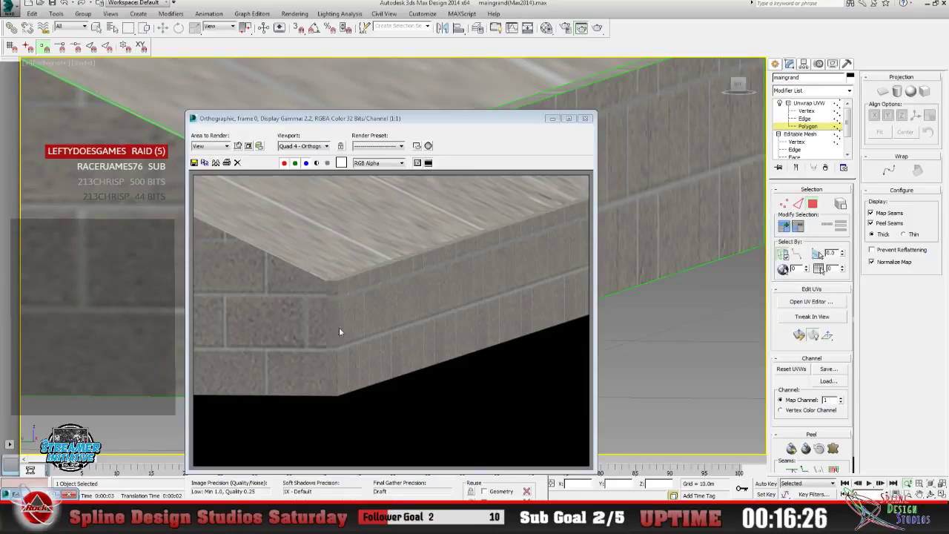
# Minimize the rendered frame to compare it with the viewport, restore it for another look, then close it.
pyautogui.click(552, 120)
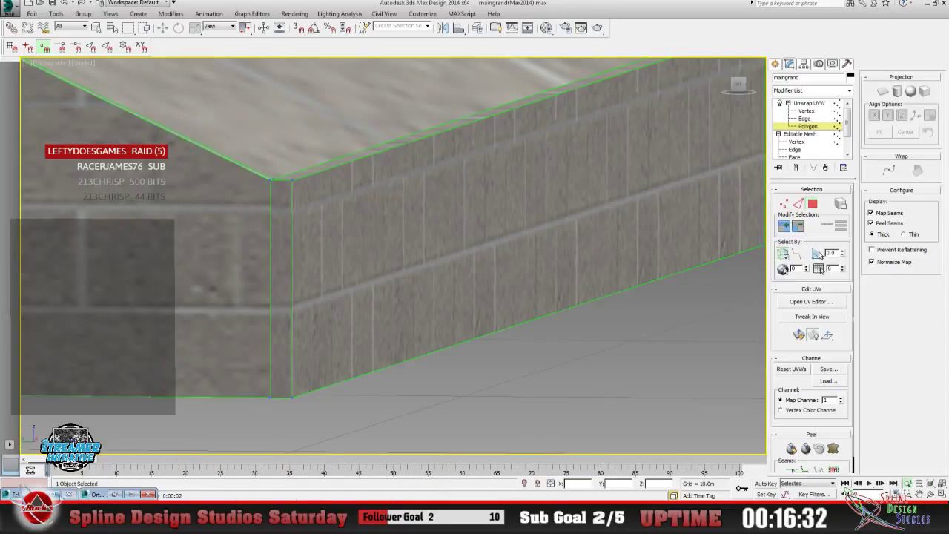
pyautogui.click(132, 495)
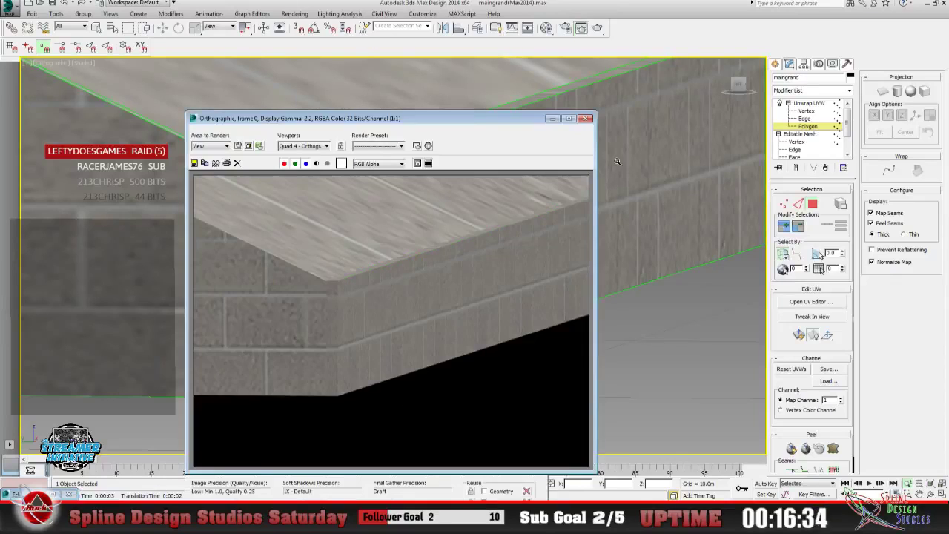
pyautogui.click(586, 118)
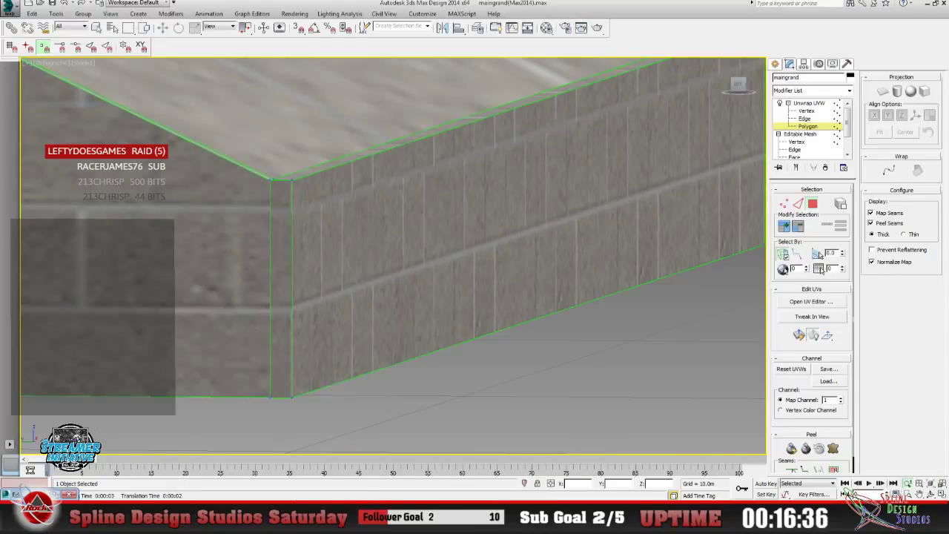
# Examine in the UV editor how the front wall's UV face meets the narrow corner faces, then minimize the editor.
pyautogui.click(37, 494)
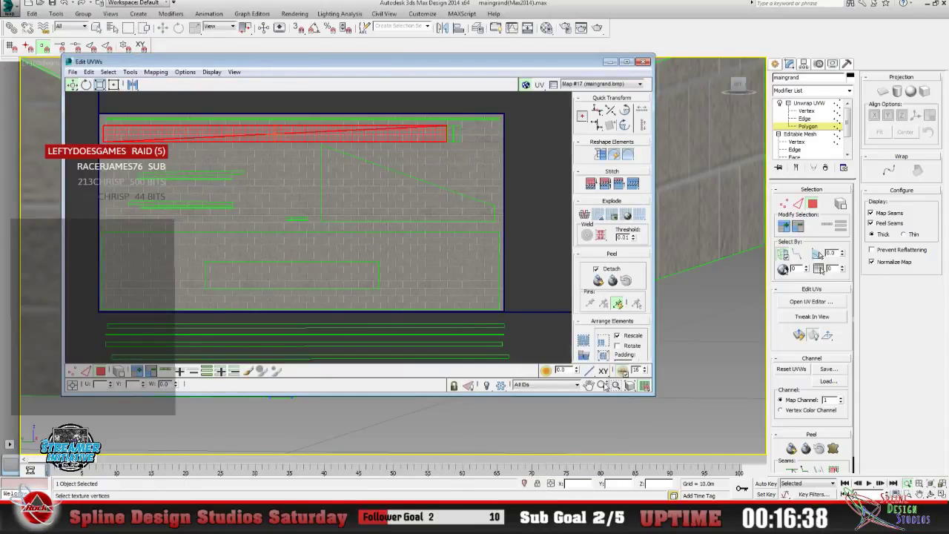
pyautogui.moveTo(272, 168); pyautogui.dragTo(276, 83)
pyautogui.click(587, 385)
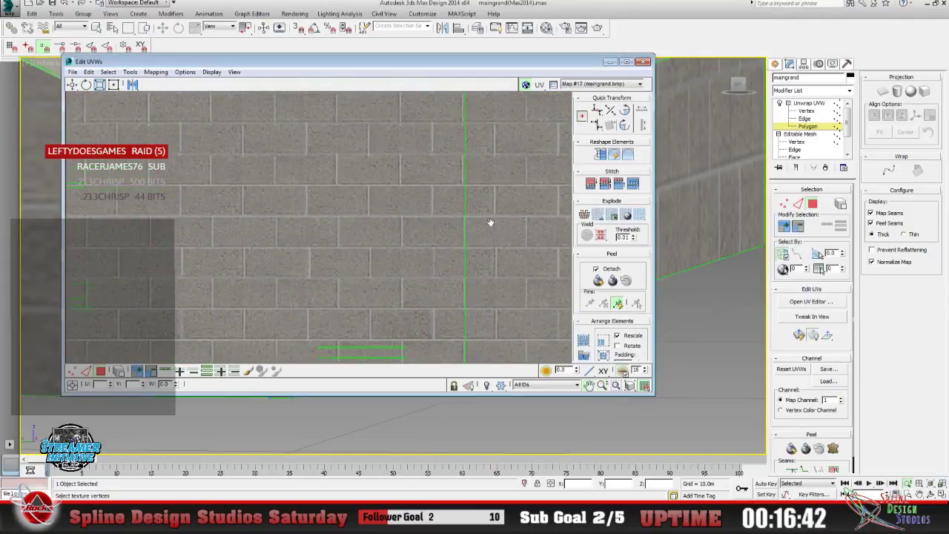
pyautogui.moveTo(489, 222); pyautogui.dragTo(274, 269)
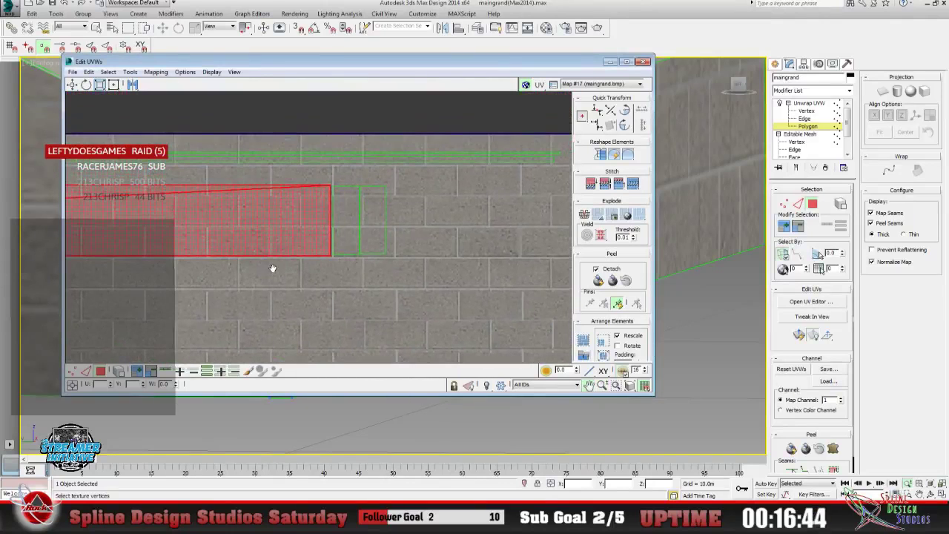
pyautogui.click(602, 384)
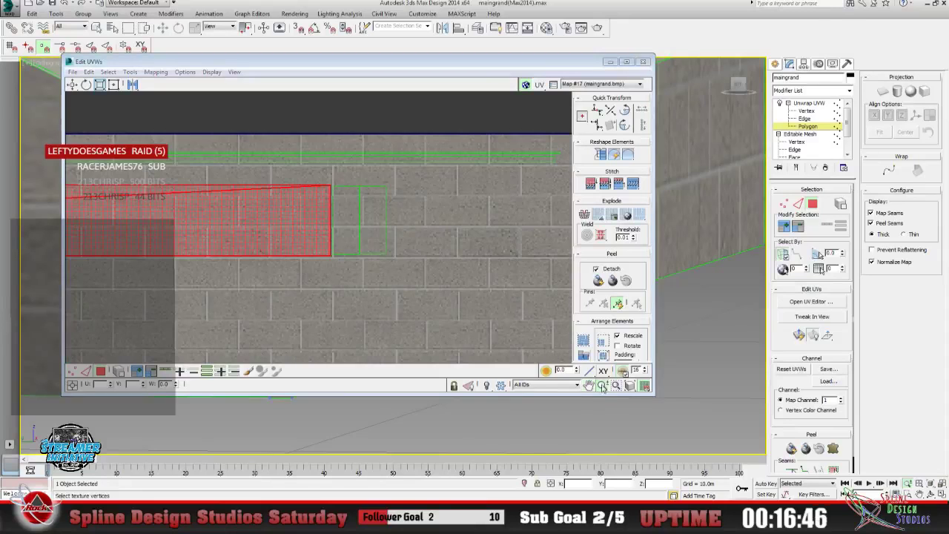
pyautogui.moveTo(338, 263); pyautogui.dragTo(310, 209)
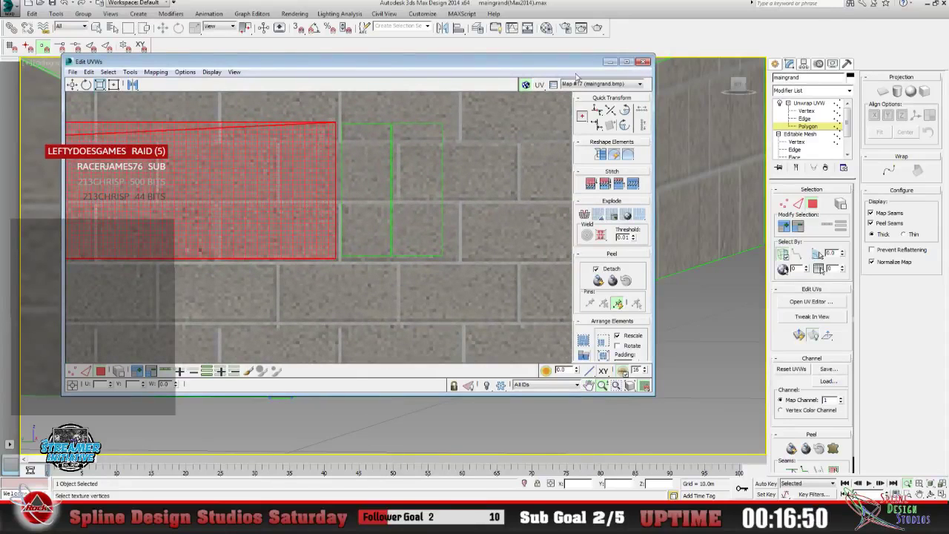
pyautogui.click(609, 63)
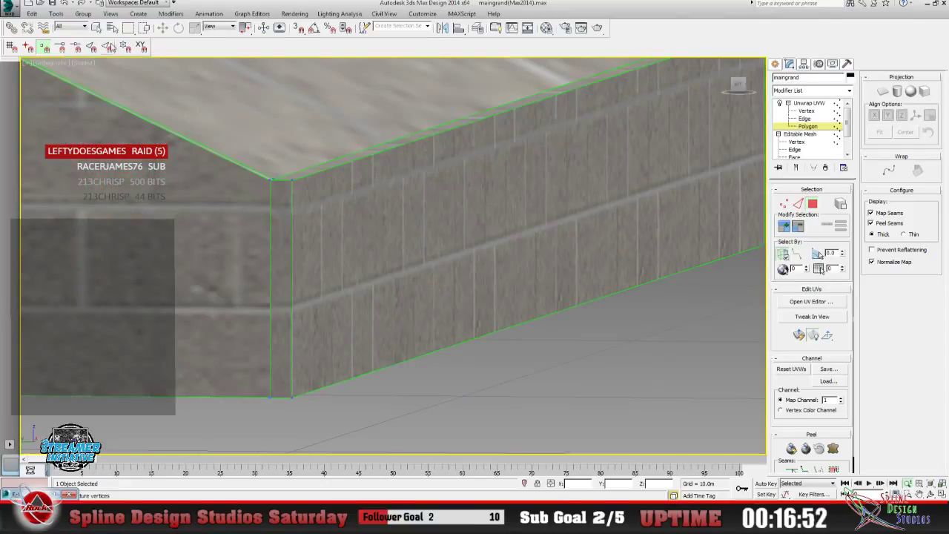
# Select the long front wall polygon and place the UV editor beside the low corner so both remain in view.
pyautogui.press('q')
pyautogui.click(394, 282)
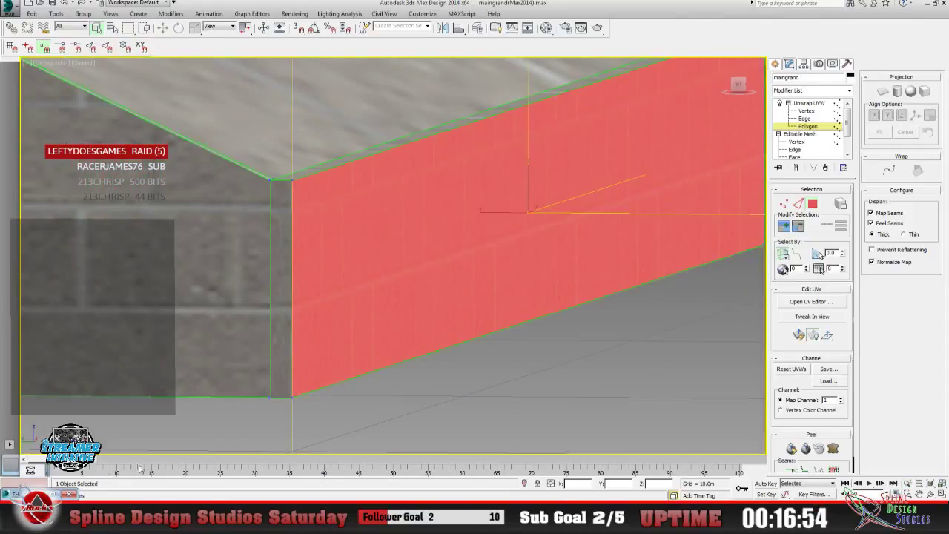
pyautogui.click(57, 489)
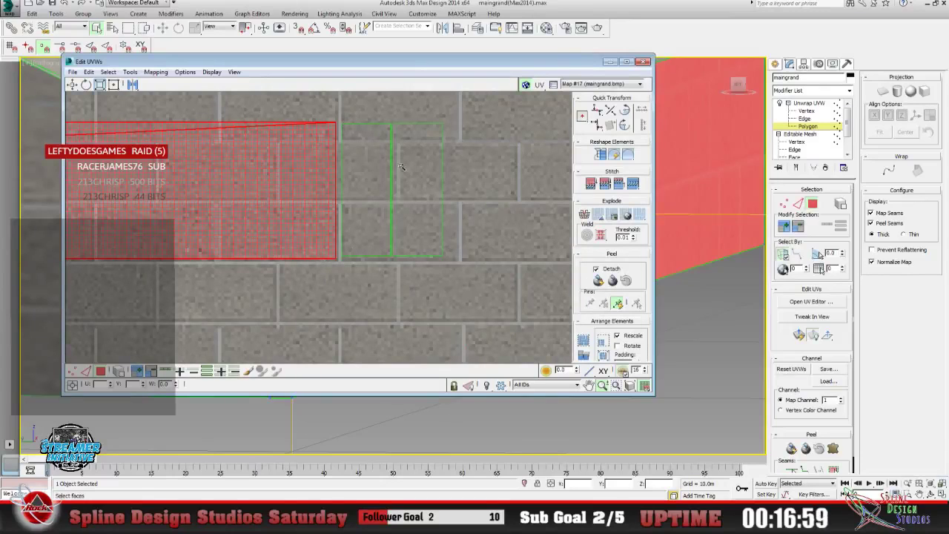
pyautogui.click(609, 62)
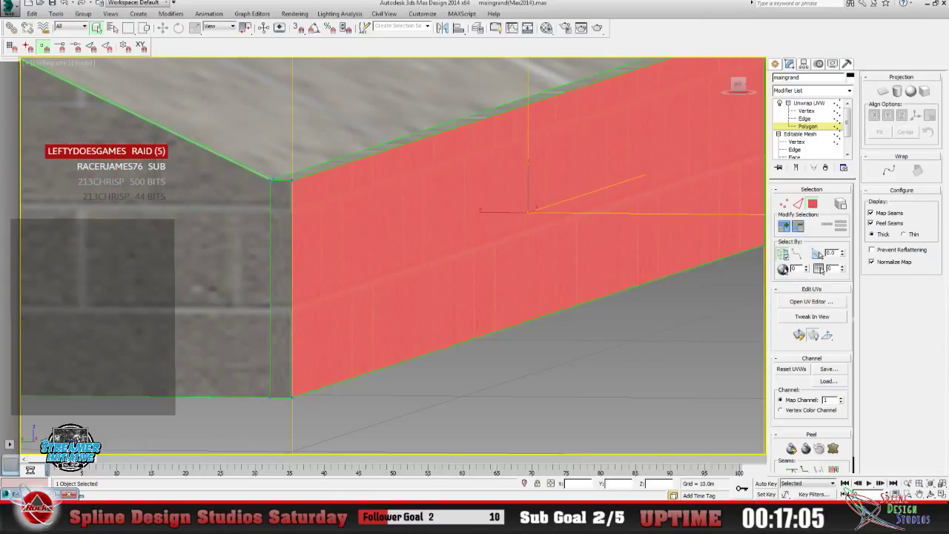
pyautogui.click(810, 301)
pyautogui.moveTo(389, 72); pyautogui.dragTo(681, 85)
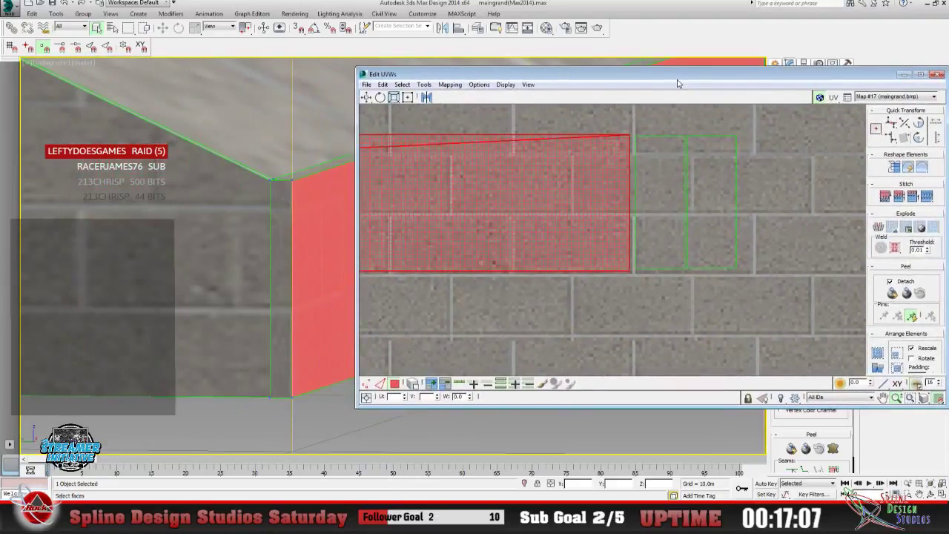
pyautogui.click(96, 29)
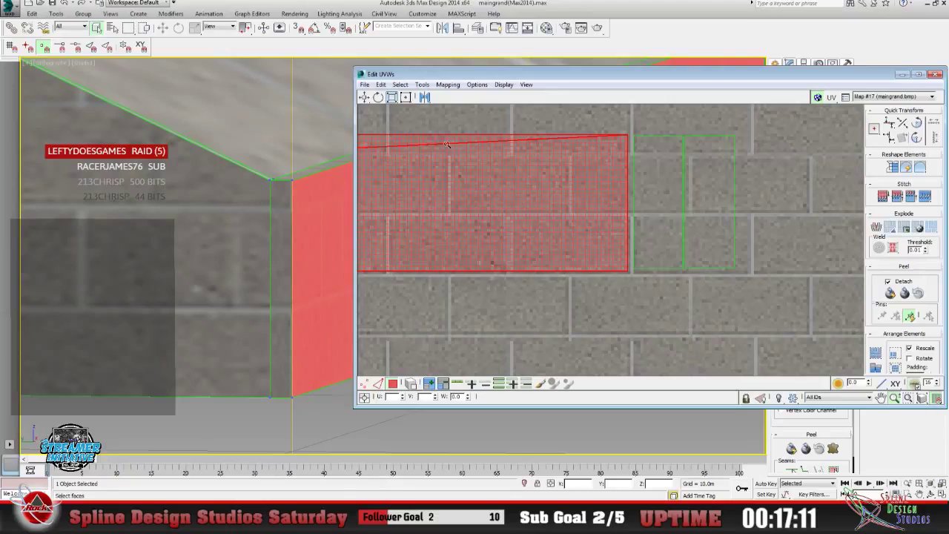
# Select the narrow corner strip's UV face and stretch its lower and upper edges in Freeform mode to match the front wall's UV height.
pyautogui.click(667, 241)
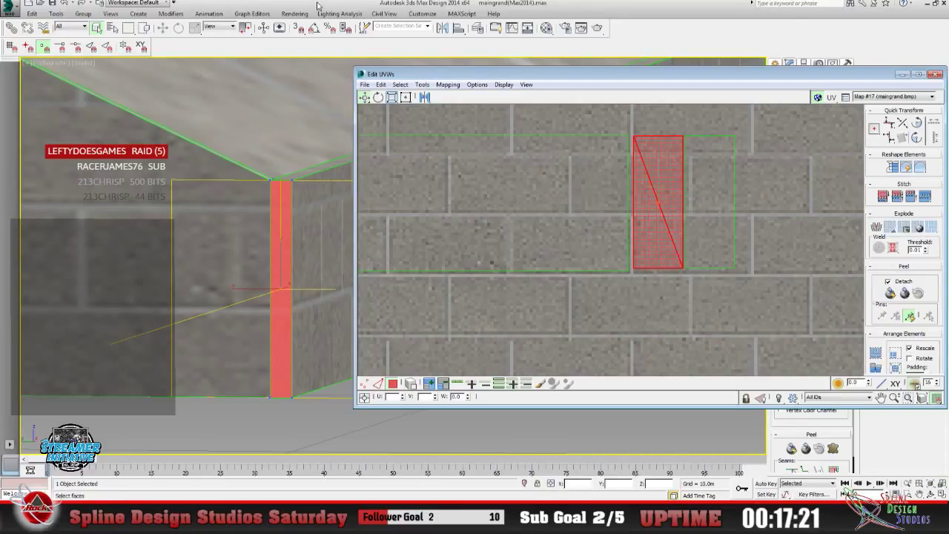
pyautogui.press('1')
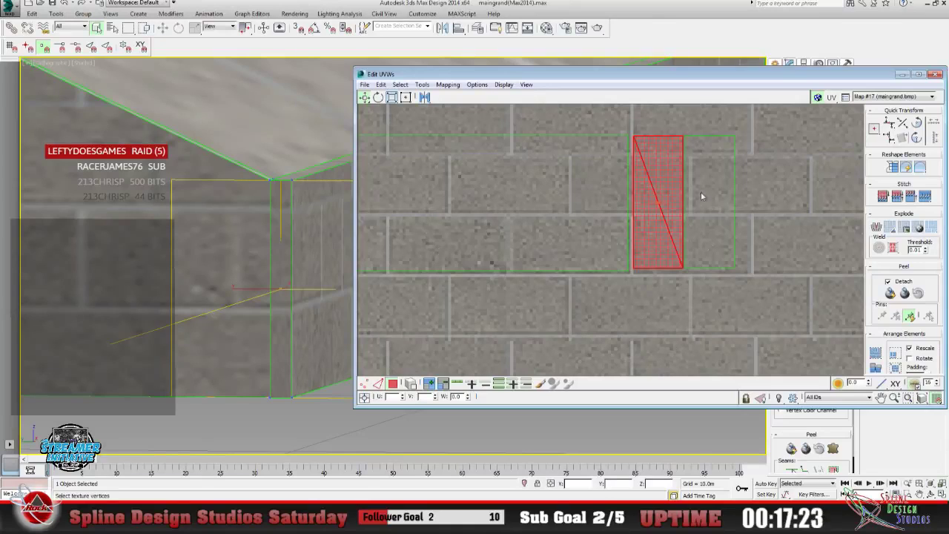
pyautogui.click(405, 97)
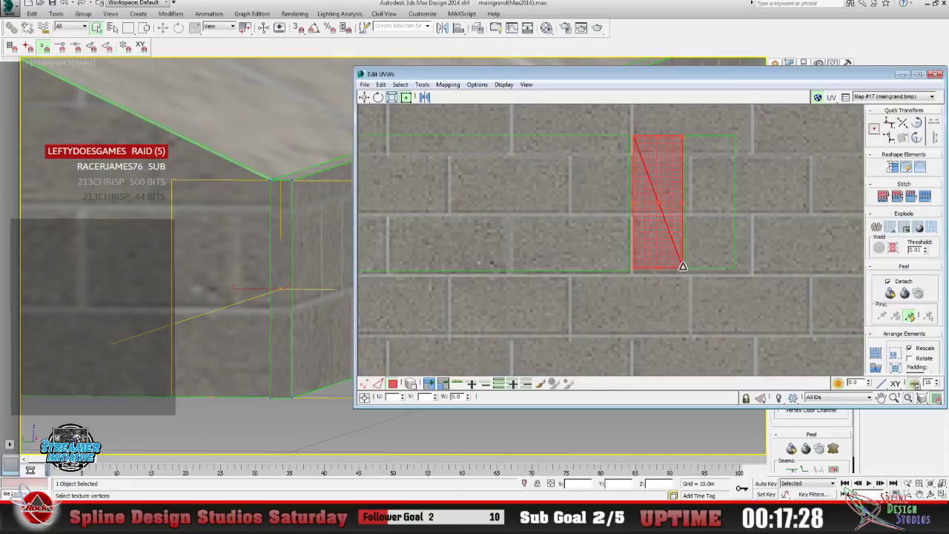
pyautogui.moveTo(682, 265); pyautogui.dragTo(681, 269)
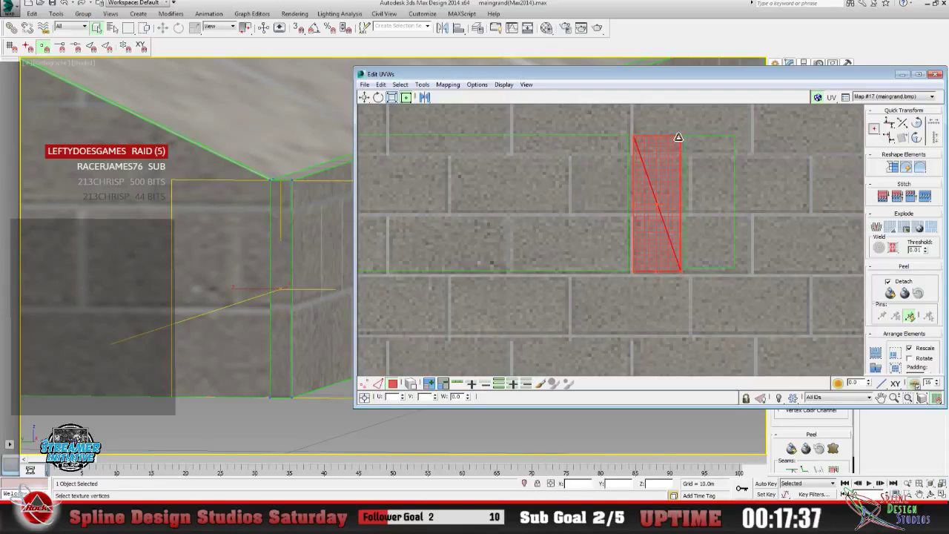
pyautogui.moveTo(677, 138); pyautogui.dragTo(679, 137)
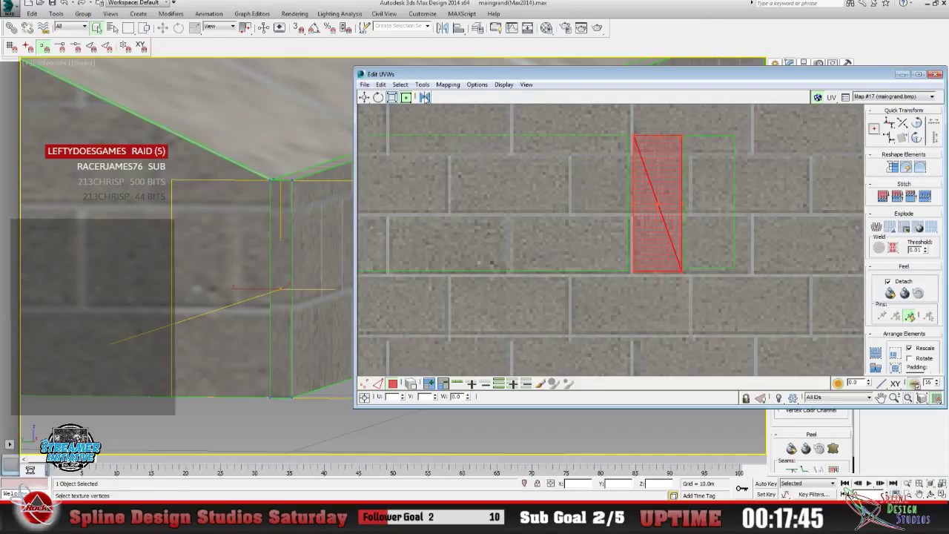
# Try mirroring the narrow corner strip's UV face horizontally, comparing both orientations.
pyautogui.click(424, 97)
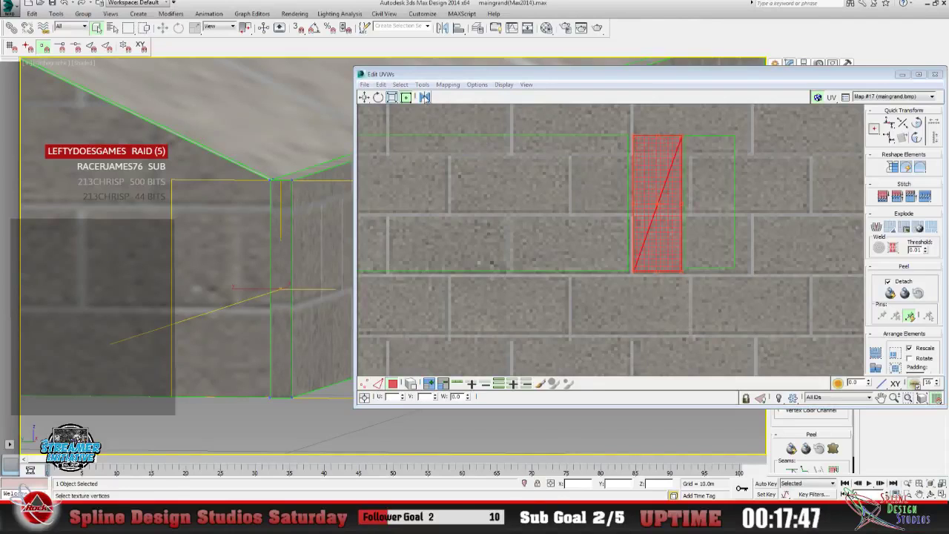
pyautogui.click(424, 97)
pyautogui.moveTo(423, 97); pyautogui.dragTo(428, 126)
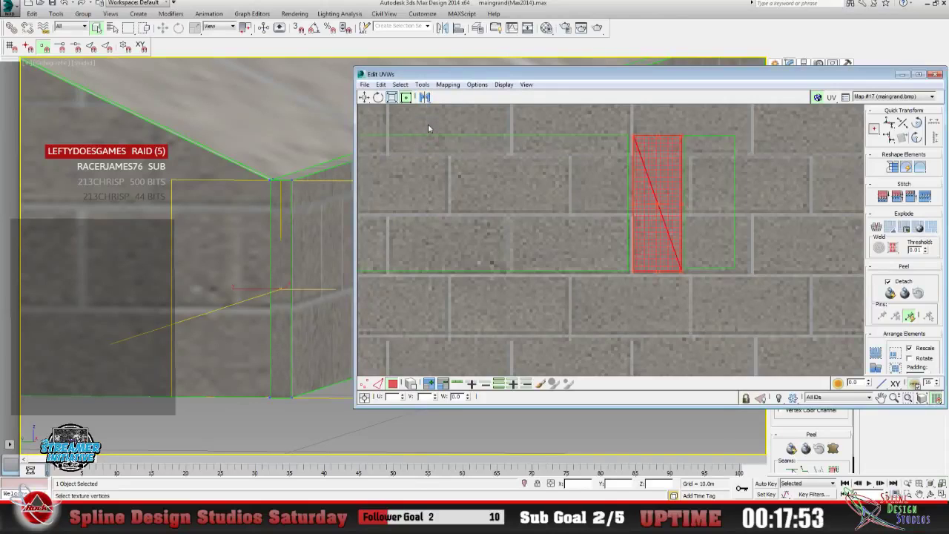
pyautogui.click(425, 97)
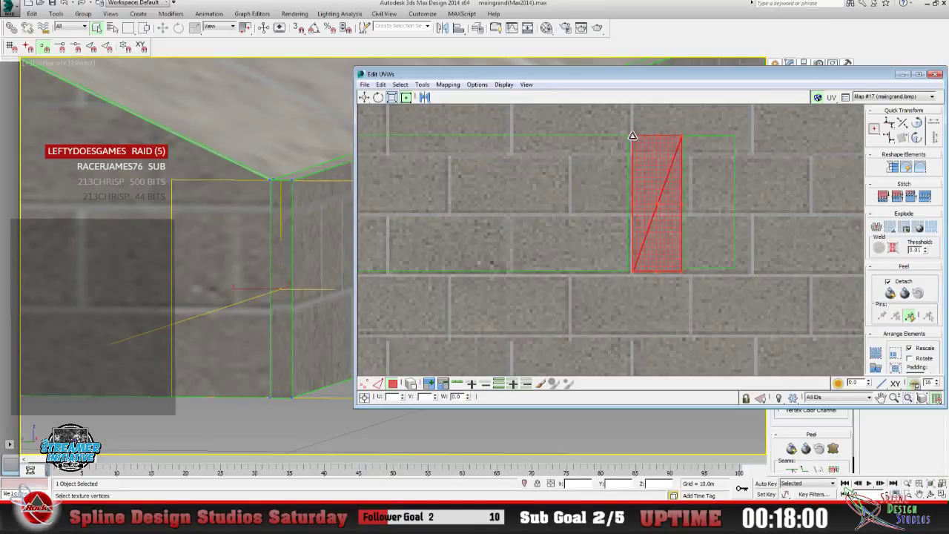
# Stretch the corner strip's upper-left UV corner slightly outward toward the vertical mortar line in Freeform mode.
pyautogui.click(882, 398)
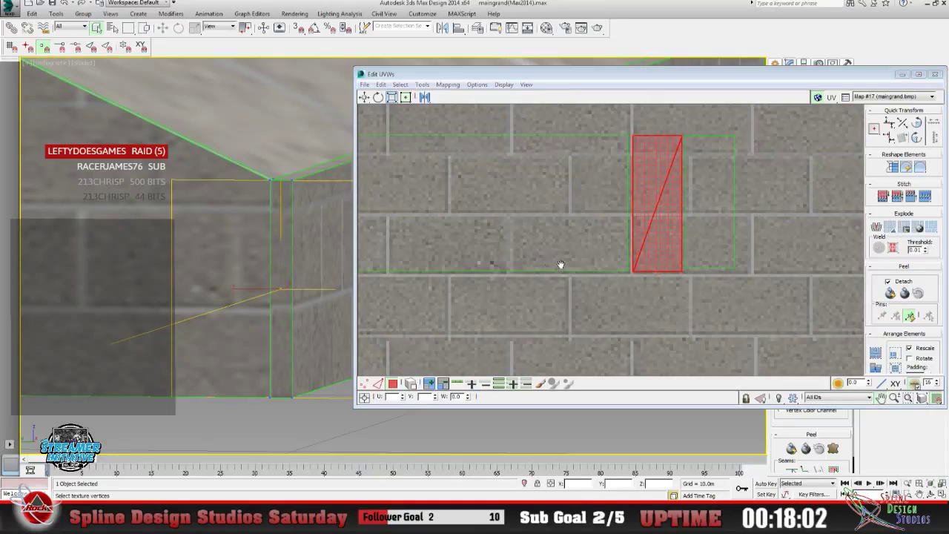
pyautogui.moveTo(645, 258); pyautogui.dragTo(509, 289)
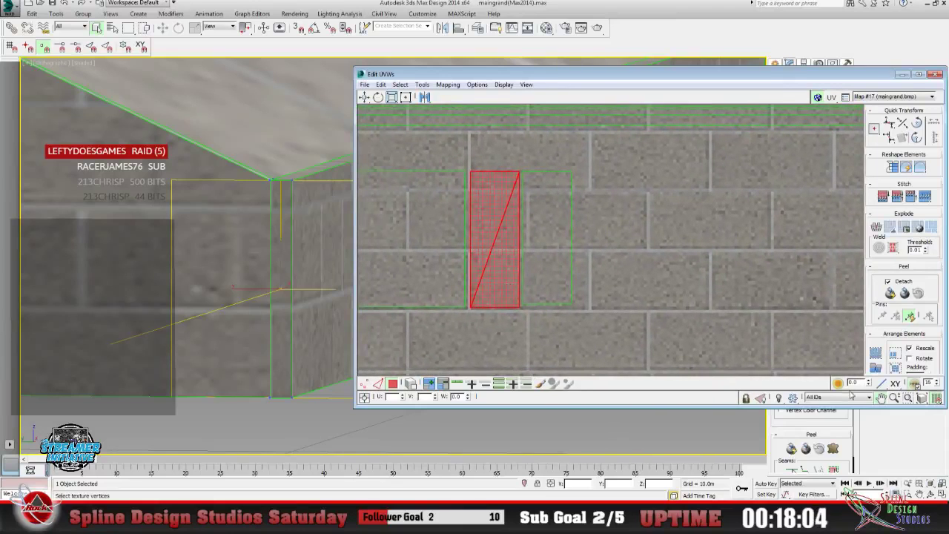
pyautogui.click(894, 398)
pyautogui.moveTo(486, 208); pyautogui.dragTo(482, 168)
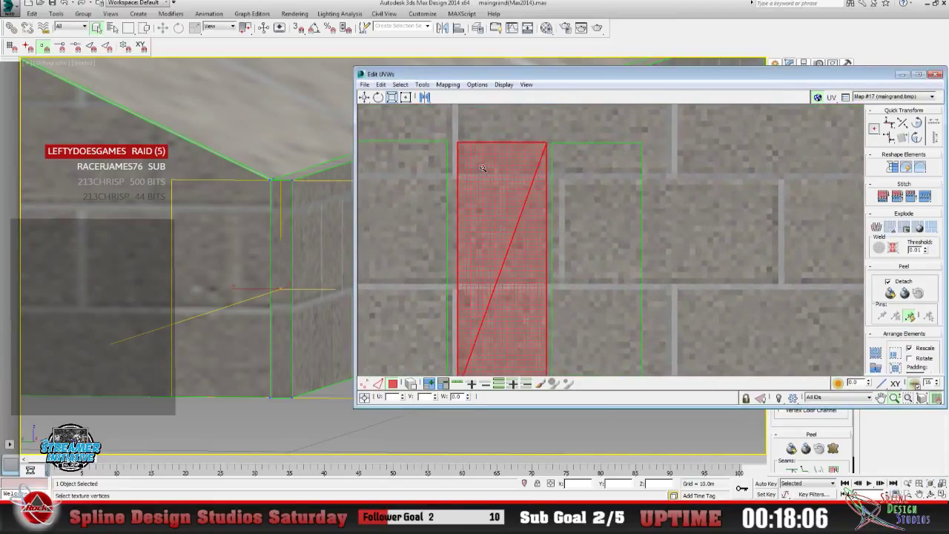
pyautogui.click(882, 398)
pyautogui.moveTo(524, 300); pyautogui.dragTo(552, 275)
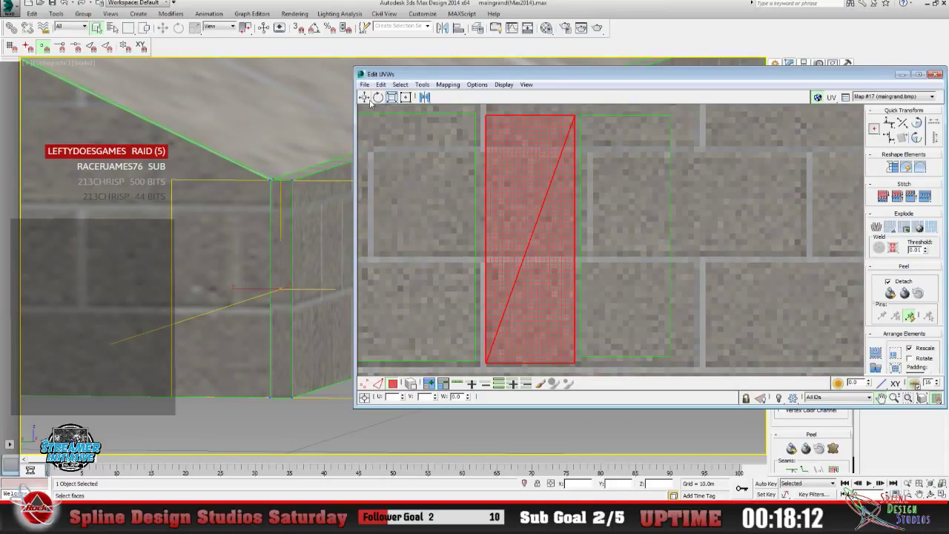
pyautogui.click(406, 97)
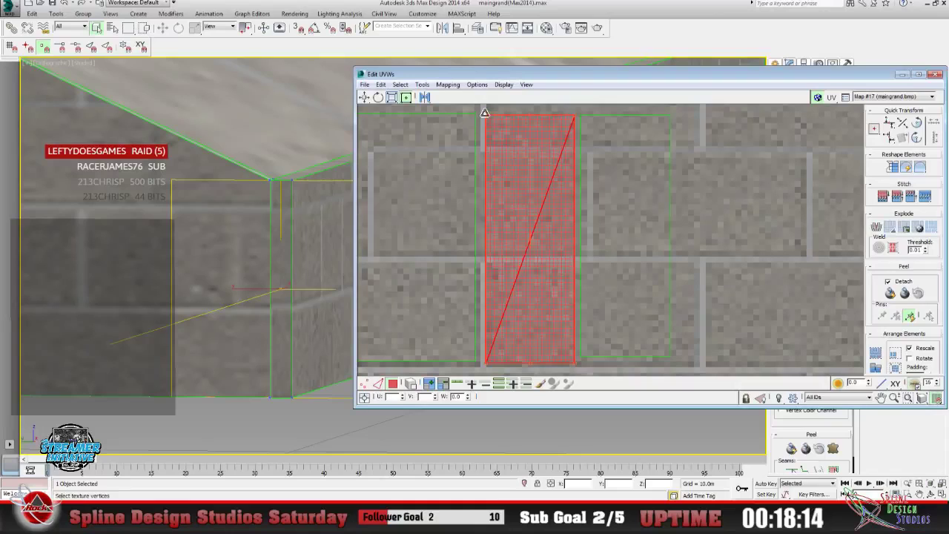
pyautogui.moveTo(484, 112); pyautogui.dragTo(483, 113)
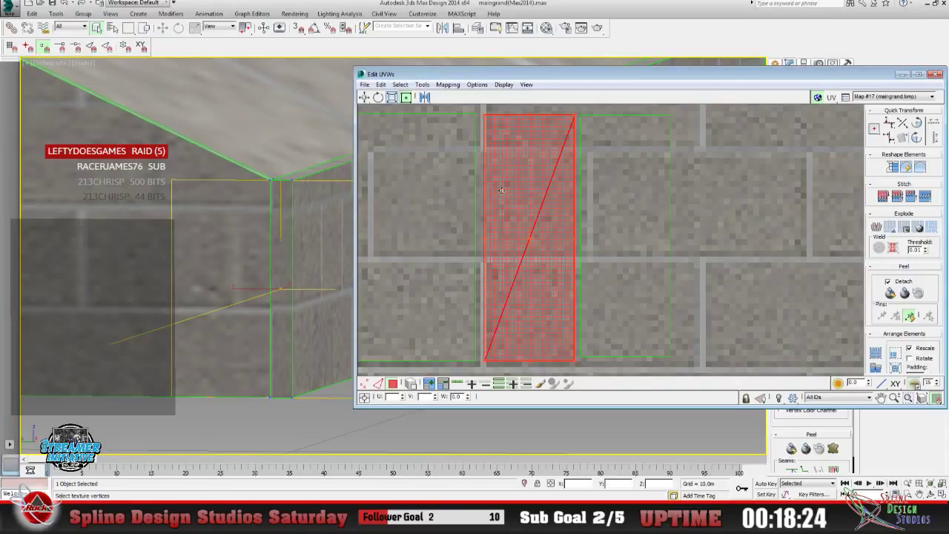
# Mirror the corner strip's UV face back horizontally, then try mirroring it vertically and reverse that flip.
pyautogui.click(425, 97)
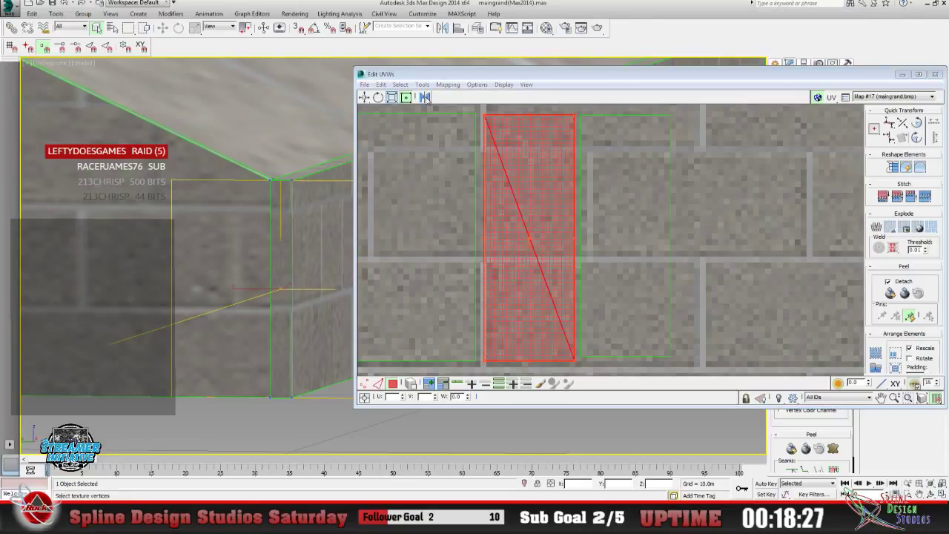
pyautogui.moveTo(425, 98); pyautogui.dragTo(426, 114)
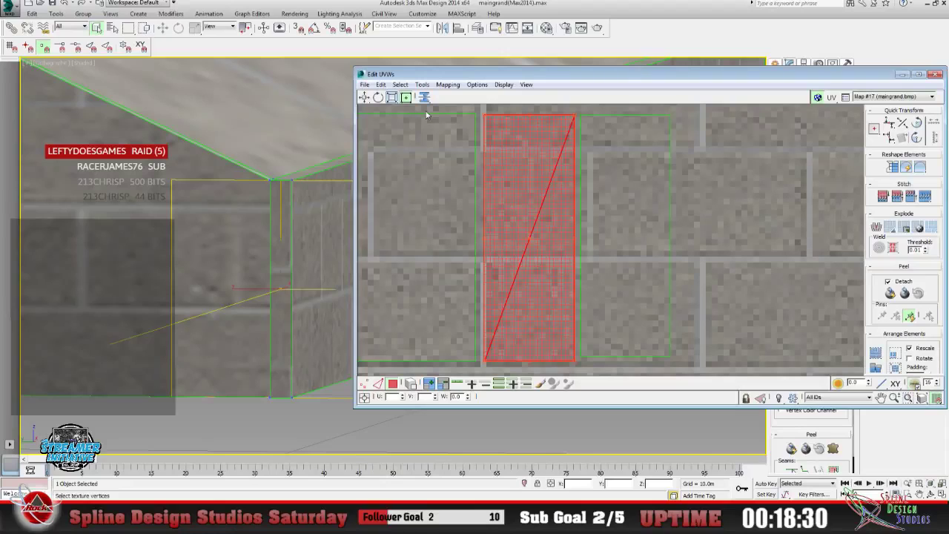
pyautogui.click(426, 114)
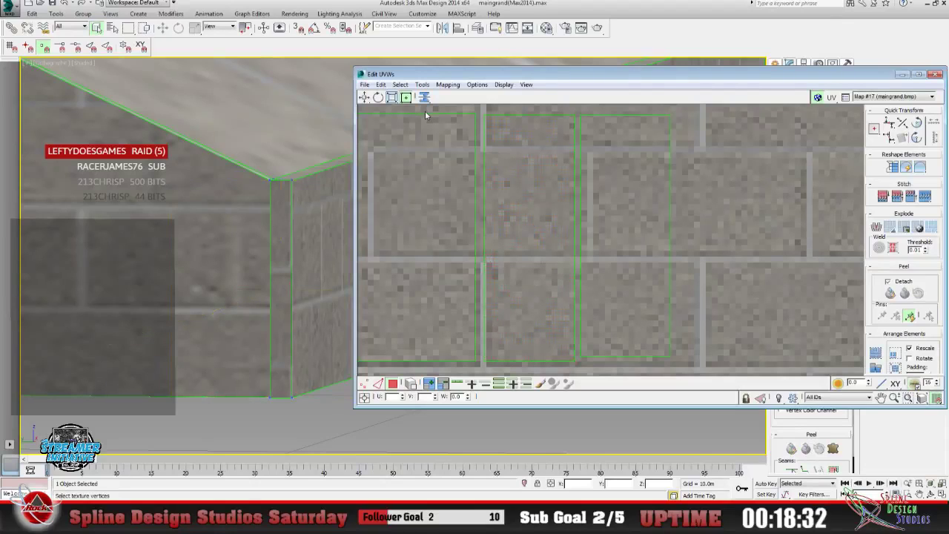
pyautogui.hotkey('ctrl', 'z')
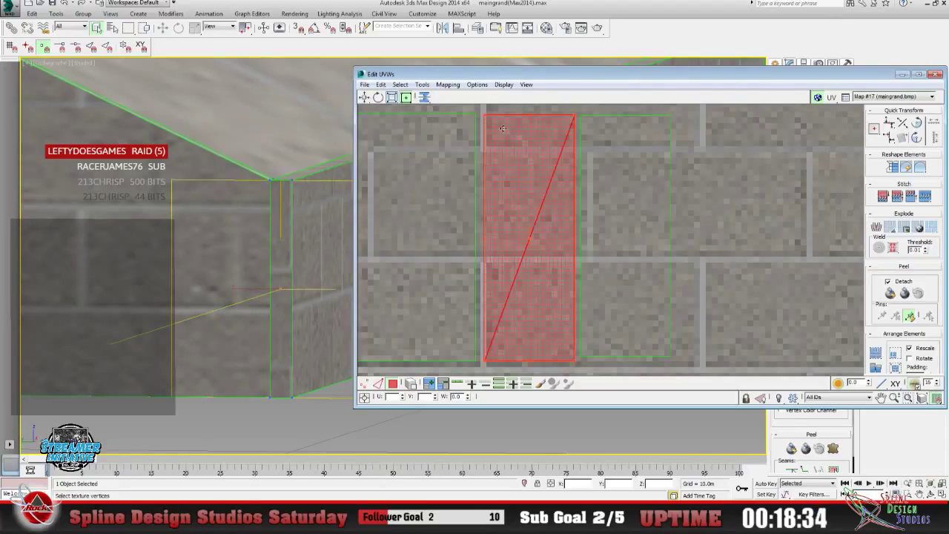
pyautogui.click(424, 98)
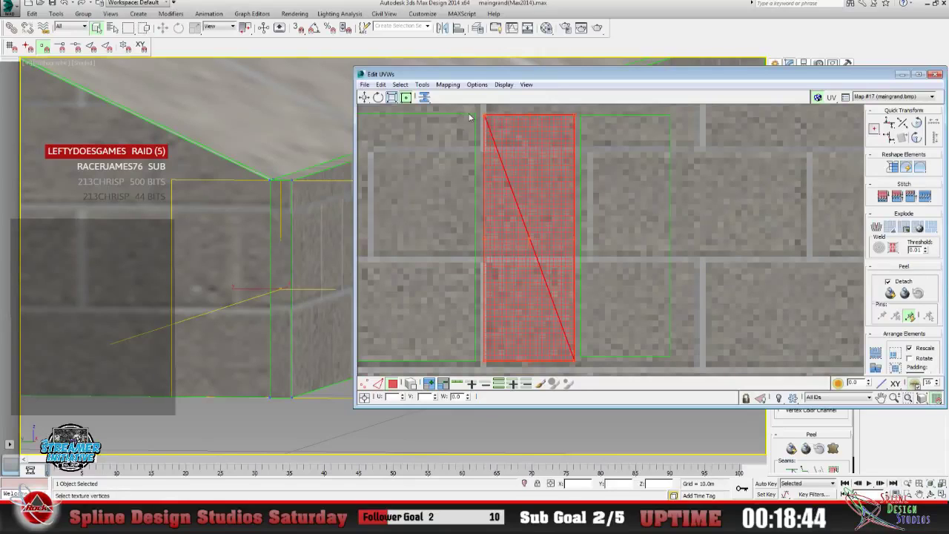
# Compare the front wall's UV face, then shorten the corner strip's lower end and adjust its left edge, and minimize the UV editor.
pyautogui.click(324, 244)
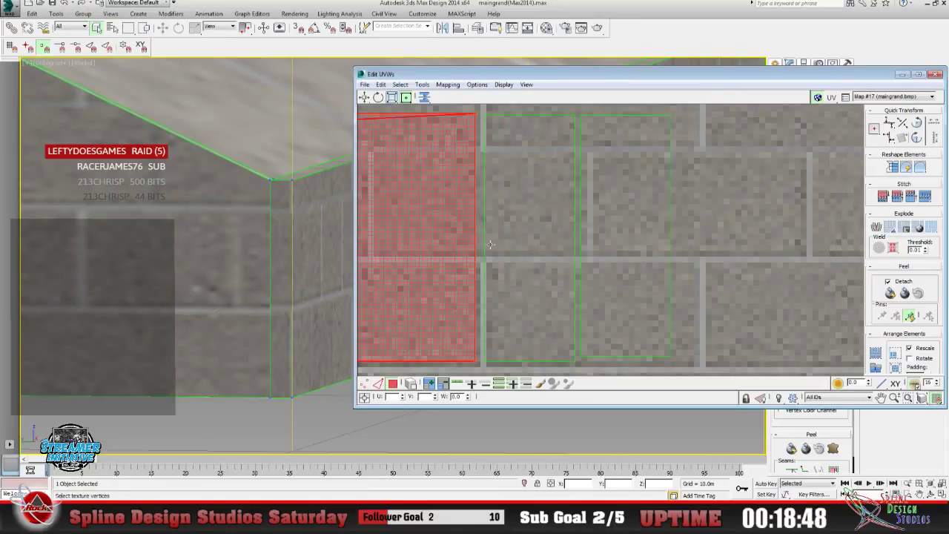
pyautogui.click(521, 245)
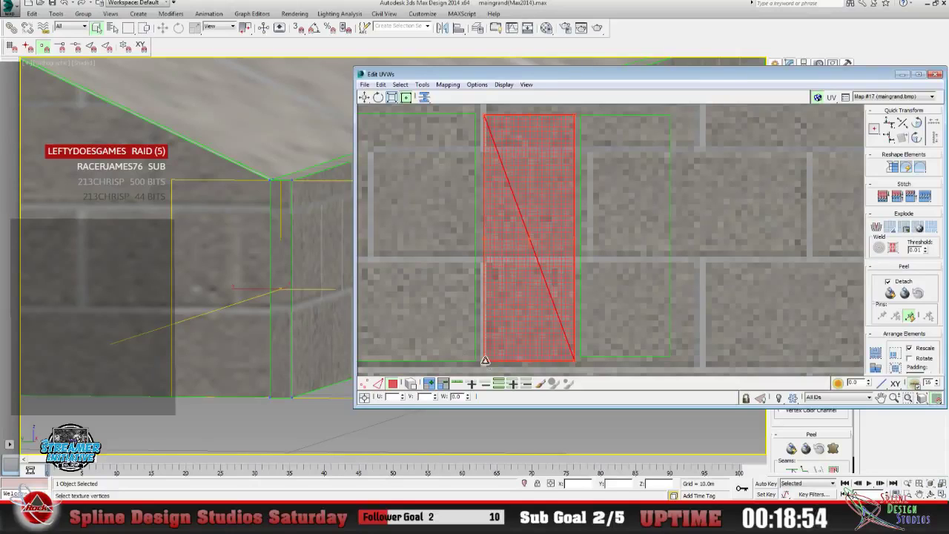
pyautogui.moveTo(486, 364); pyautogui.dragTo(484, 357)
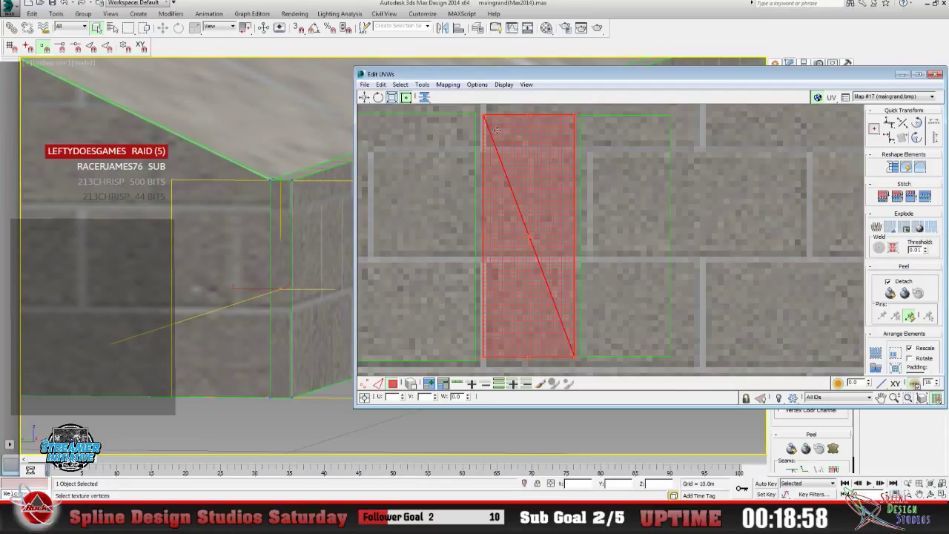
pyautogui.moveTo(484, 118); pyautogui.dragTo(485, 115)
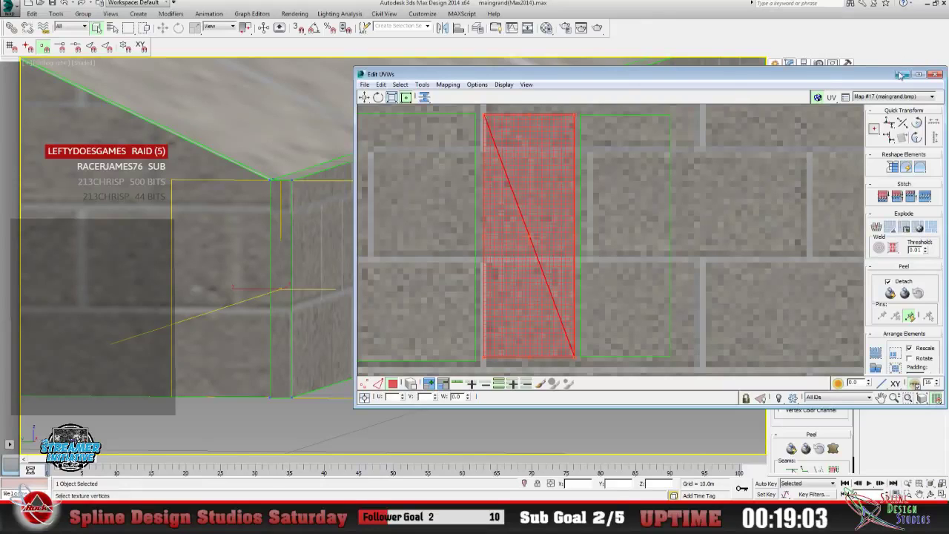
pyautogui.click(900, 75)
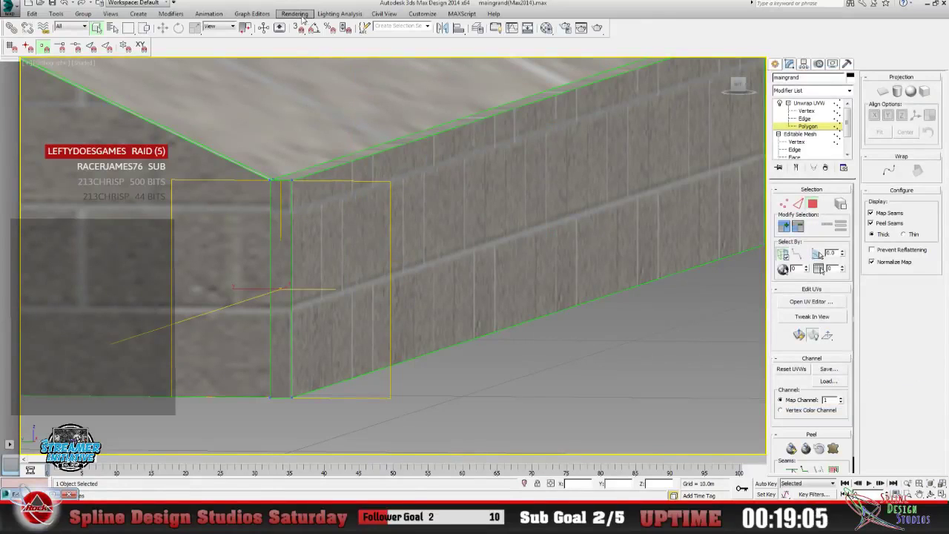
# Render the current orthographic view of the block wall corner to inspect the corner strip, then close the rendered frame.
pyautogui.click(295, 13)
pyautogui.click(305, 25)
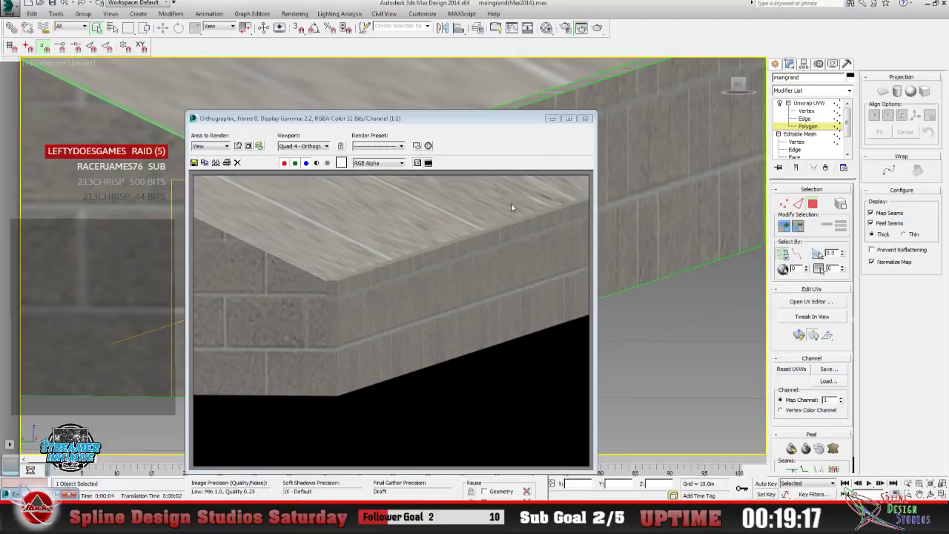
pyautogui.click(585, 118)
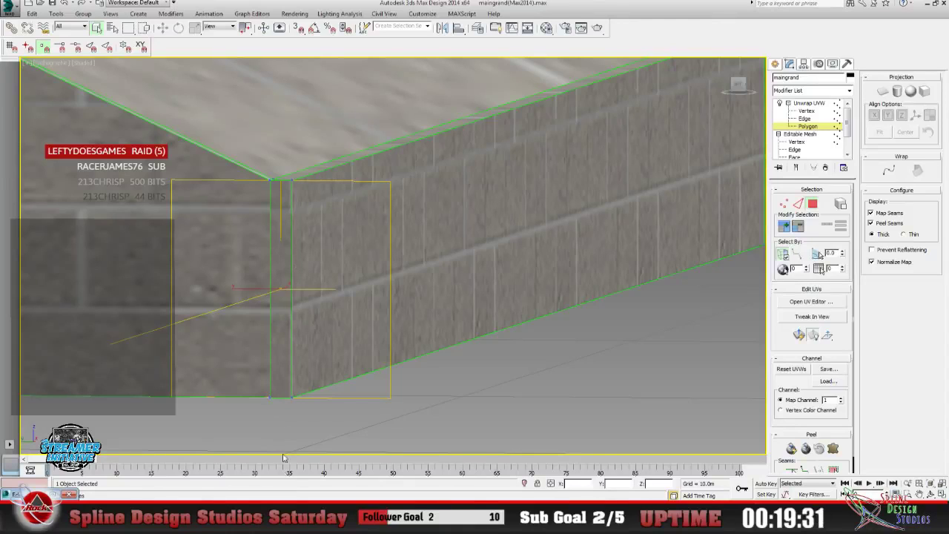
# Switch to Paint Shop Pro, restore the maingrand texture image and show it at normal 1:1 viewing size.
pyautogui.click(302, 496)
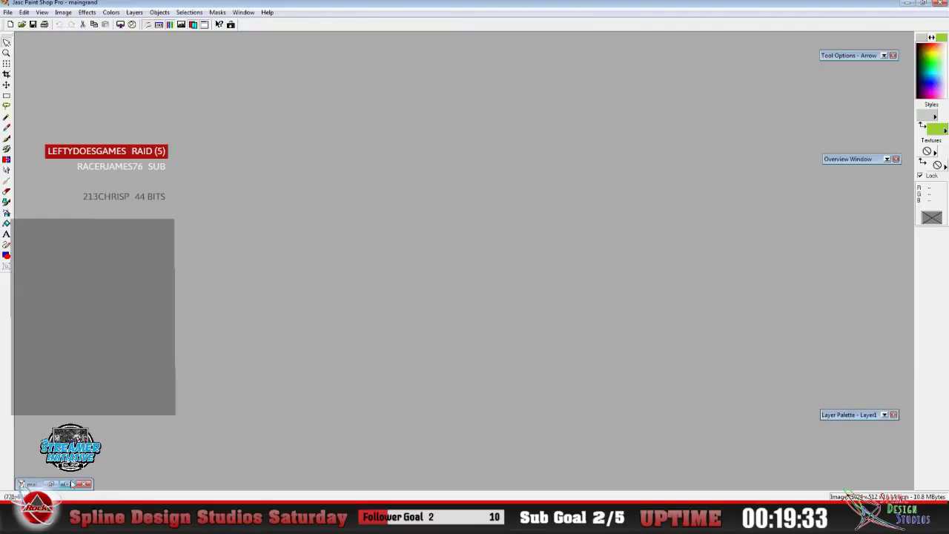
pyautogui.click(51, 484)
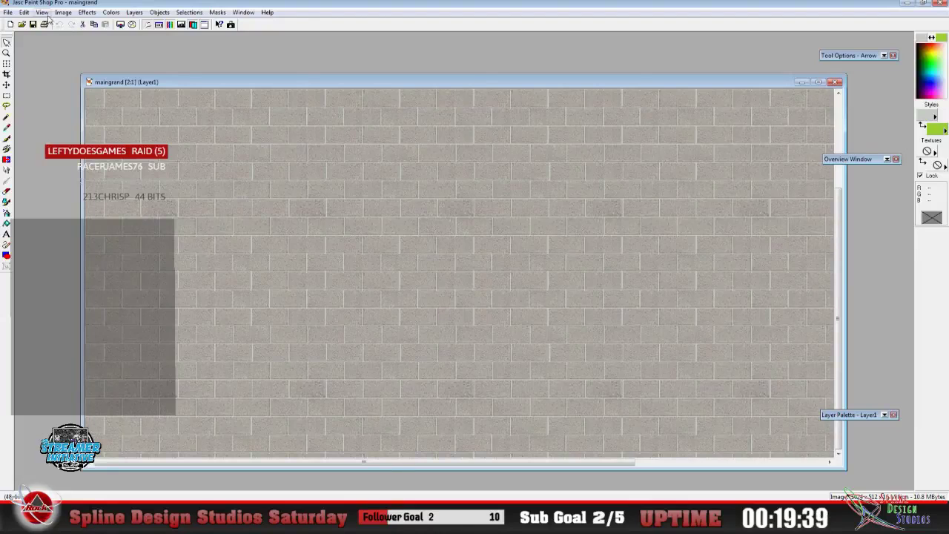
pyautogui.click(43, 12)
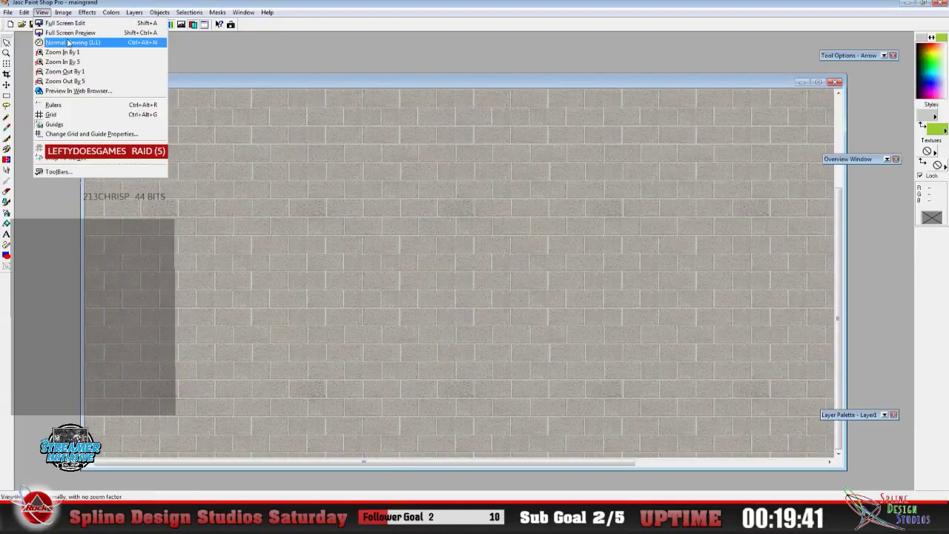
pyautogui.click(69, 43)
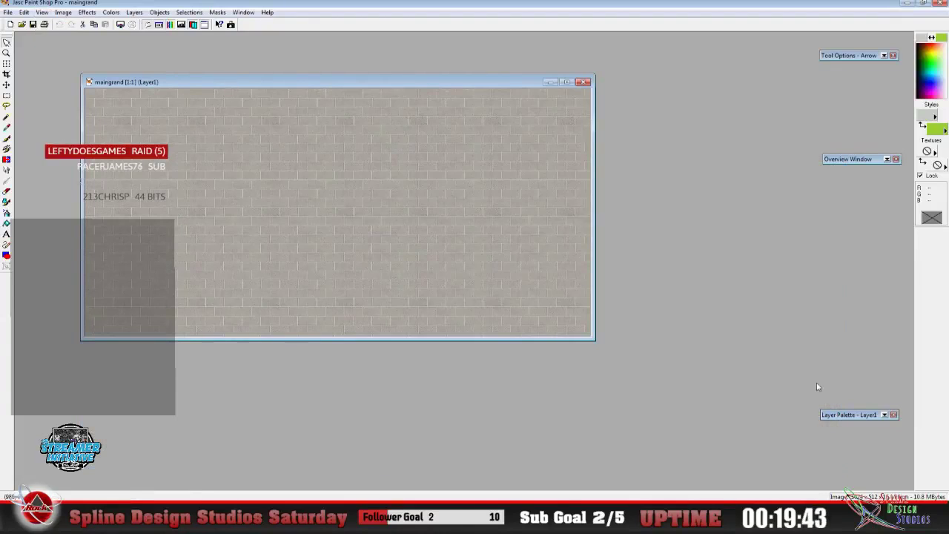
# Toggle the visibility of the bricks 2 and bricks 3 layers to compare the two block textures.
pyautogui.moveTo(881, 412)
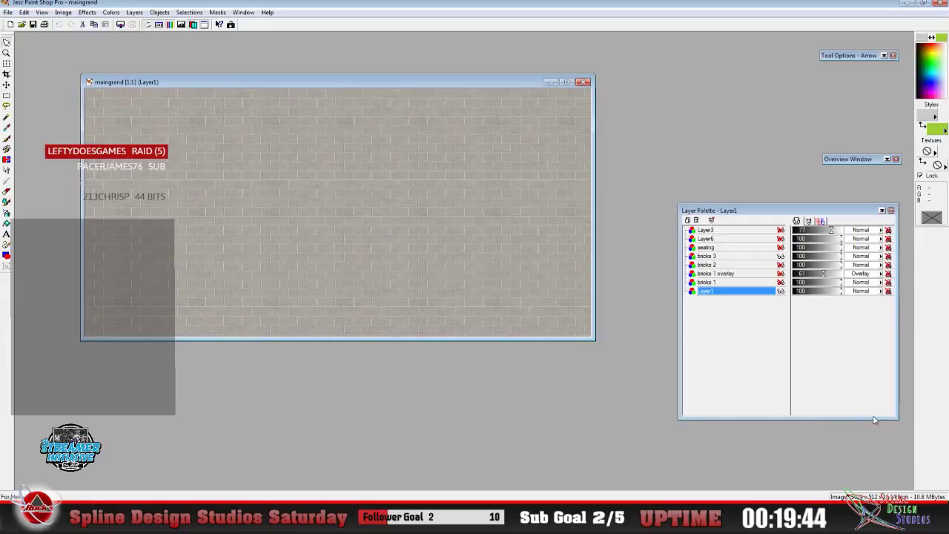
pyautogui.click(780, 264)
pyautogui.click(781, 264)
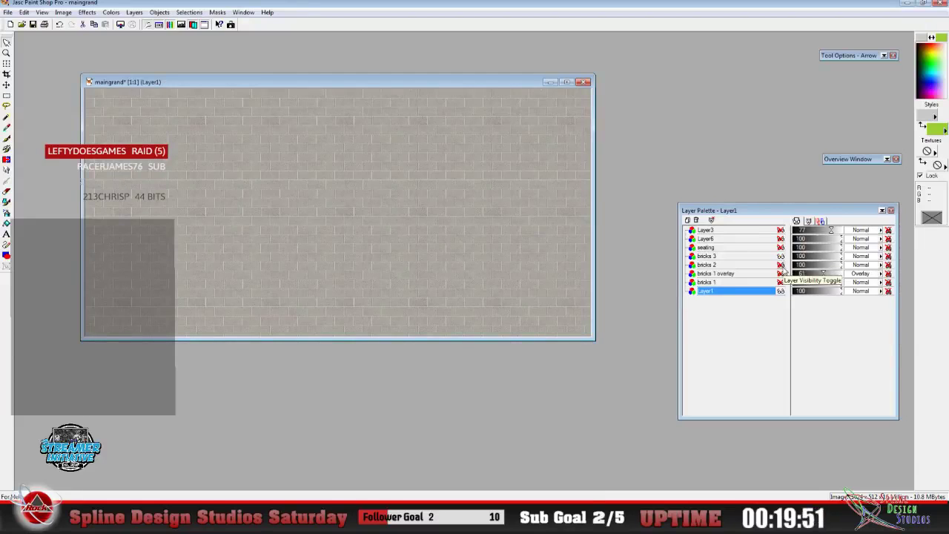
pyautogui.click(781, 265)
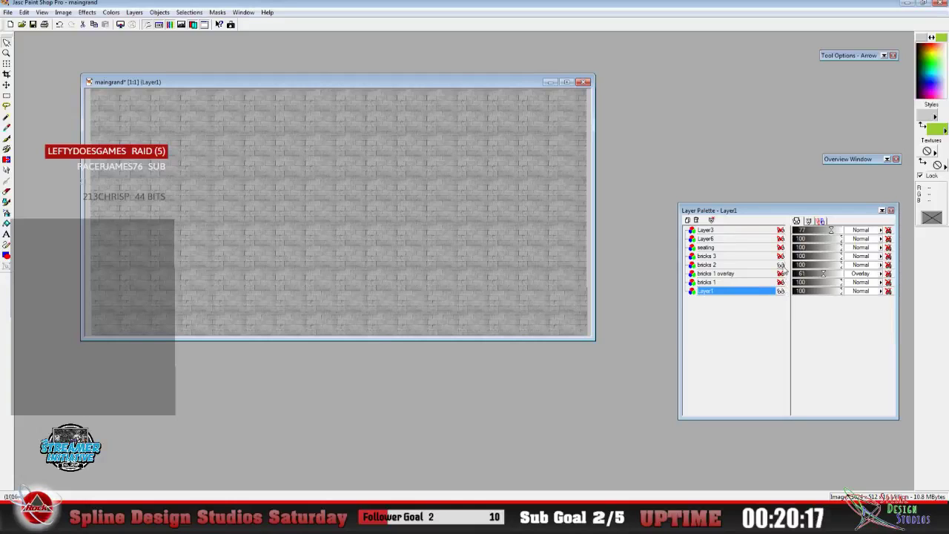
pyautogui.click(780, 265)
pyautogui.click(779, 256)
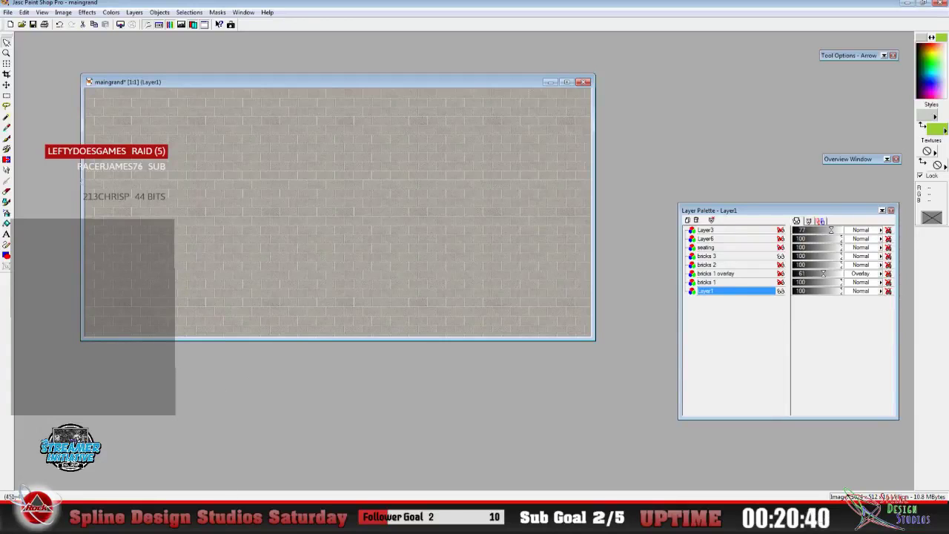
# Switch back to 3ds Max and select the tall narrow edge strip at the opposite end of the block side wall.
pyautogui.hotkey('alt', 'Tab')
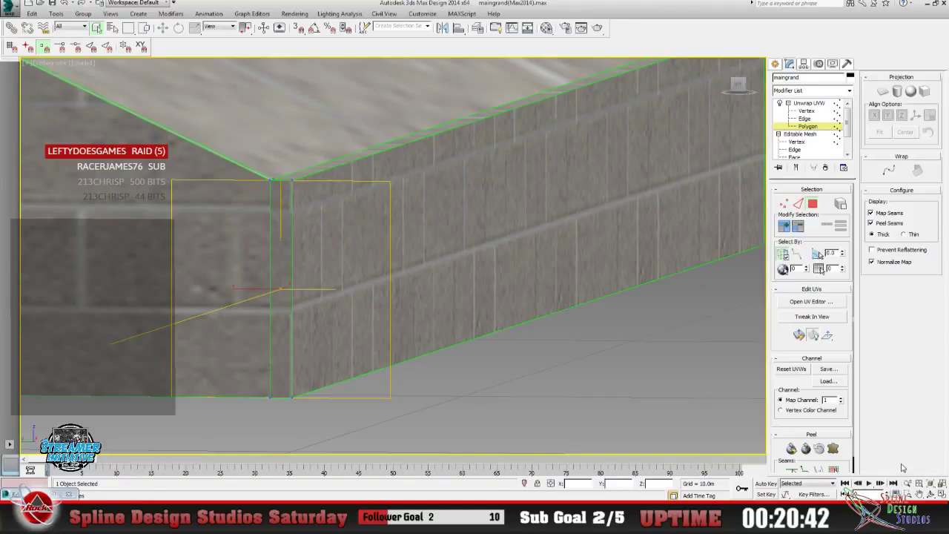
pyautogui.click(919, 493)
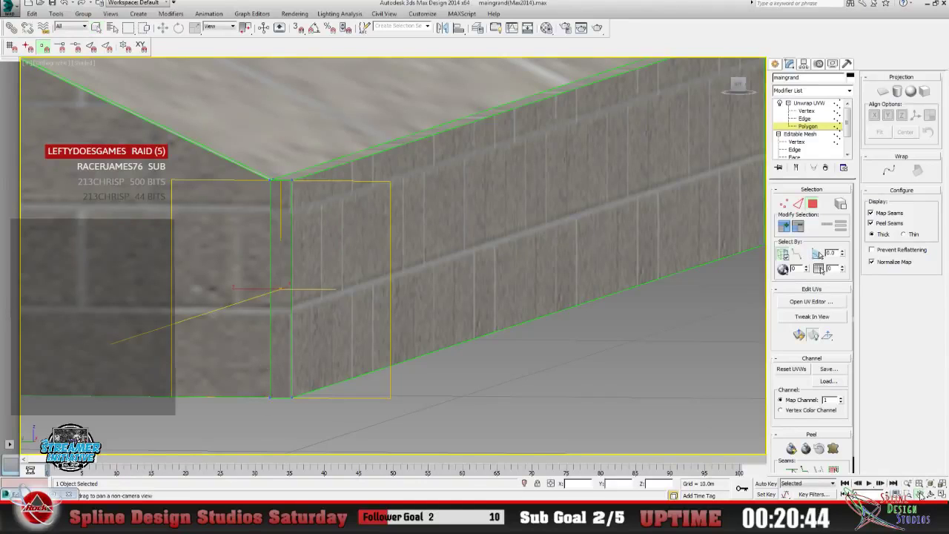
pyautogui.moveTo(256, 348); pyautogui.dragTo(511, 355)
pyautogui.scroll(8, 419, 298)
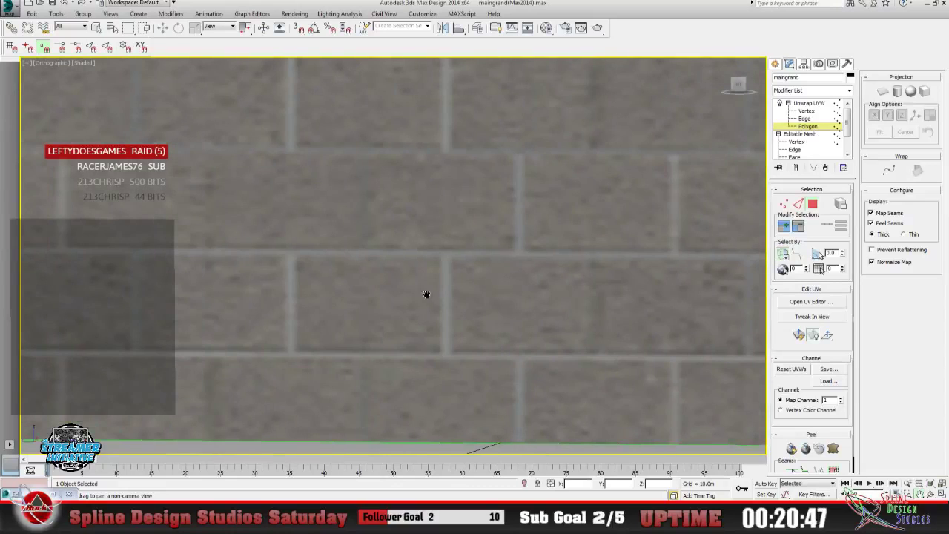
pyautogui.click(908, 482)
pyautogui.moveTo(216, 261); pyautogui.dragTo(218, 330)
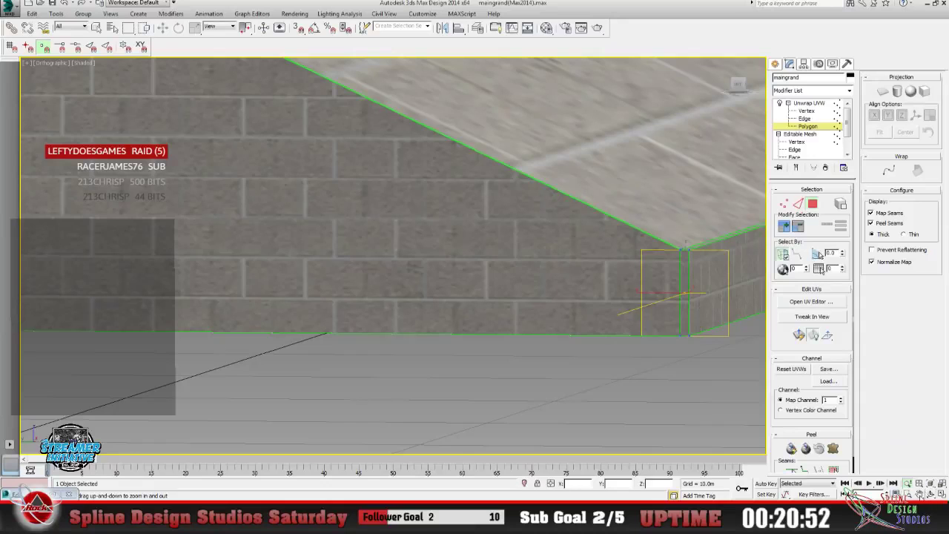
pyautogui.click(919, 493)
pyautogui.moveTo(140, 249); pyautogui.dragTo(404, 312)
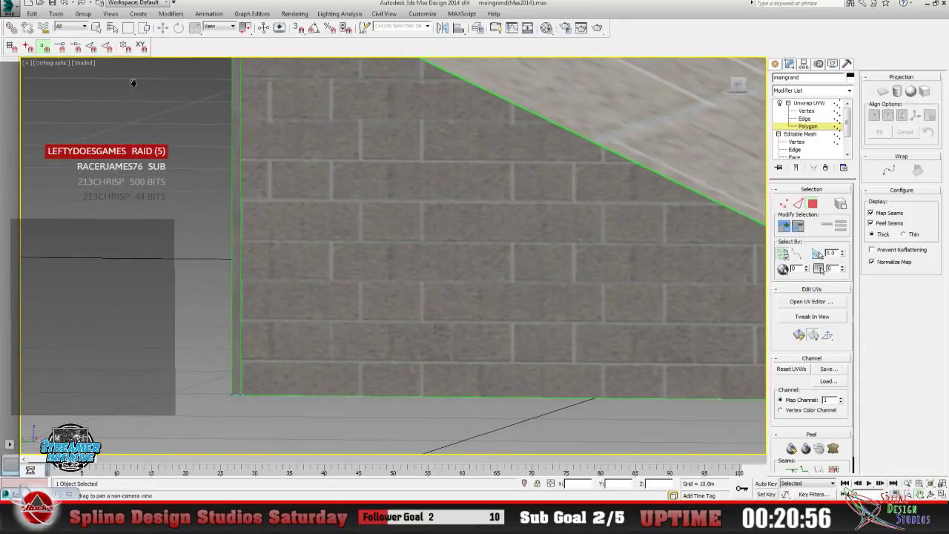
pyautogui.click(97, 27)
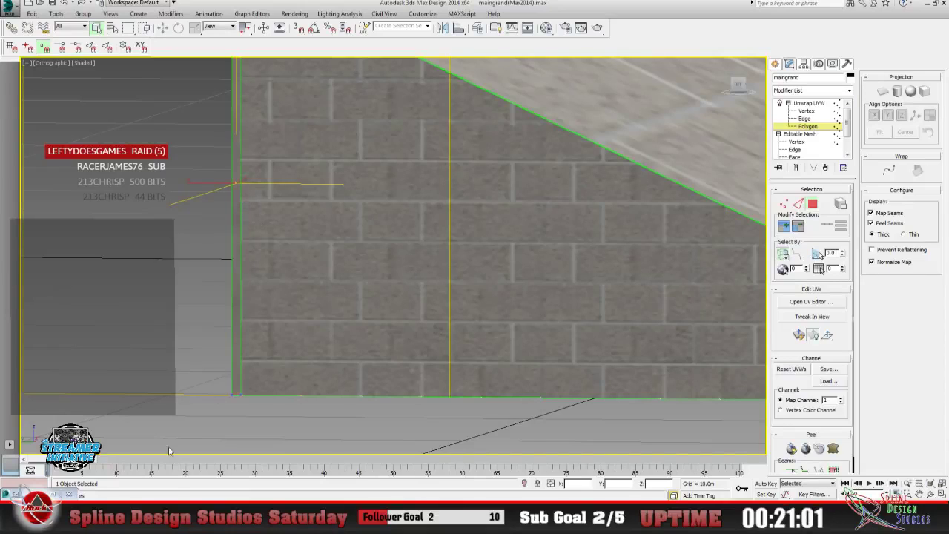
# Open the UV editor and apply Flatten Mapping to the tall edge strip with a 45.0 polygon angle and 0.02 spacing.
pyautogui.hotkey('ctrl', 'e')
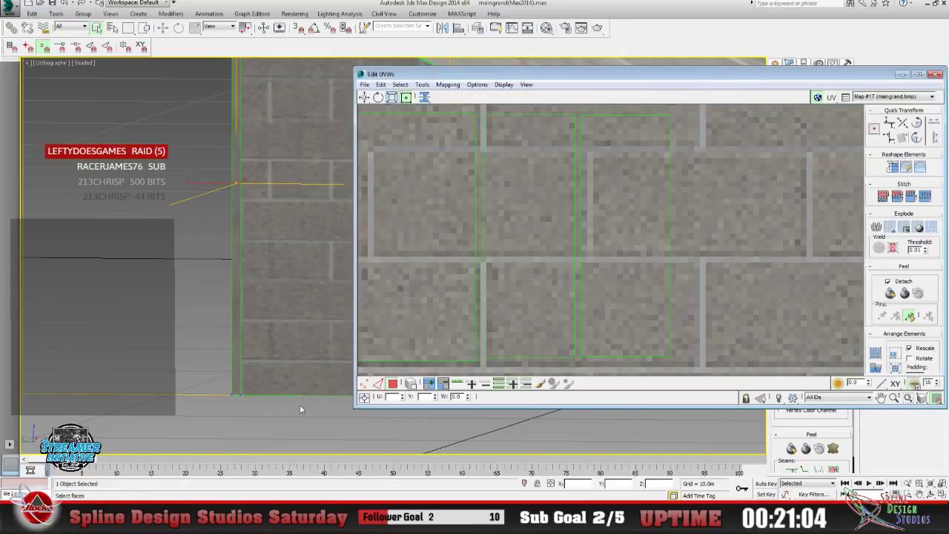
pyautogui.click(893, 397)
pyautogui.moveTo(589, 252); pyautogui.dragTo(573, 313)
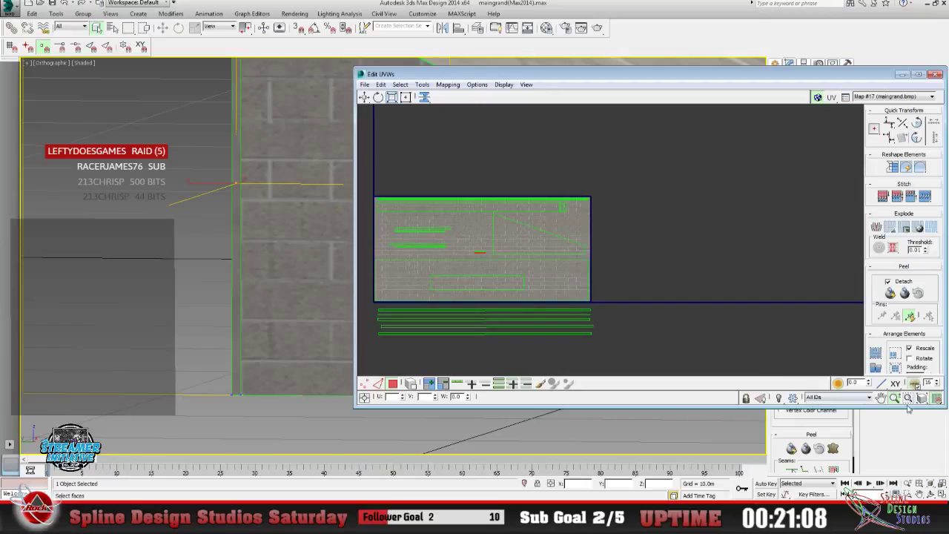
pyautogui.click(880, 397)
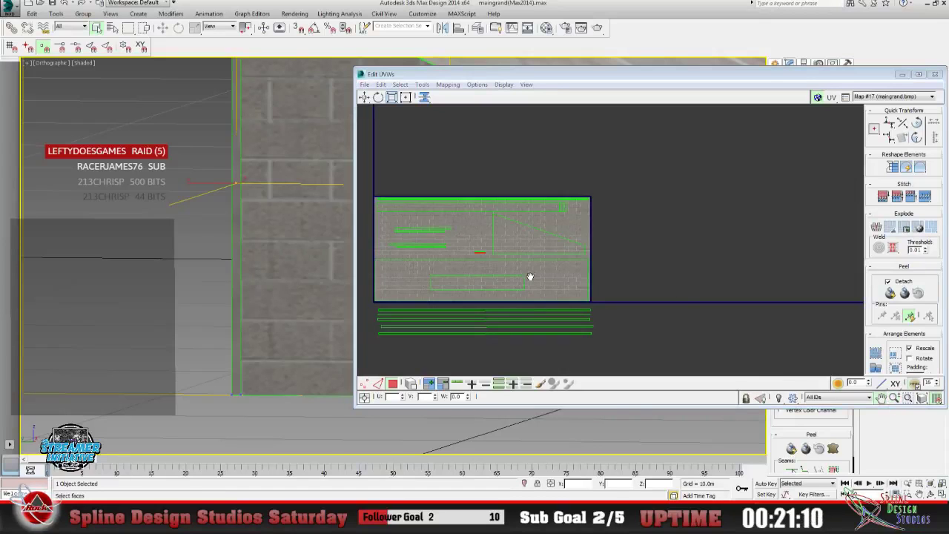
pyautogui.moveTo(530, 276); pyautogui.dragTo(587, 287)
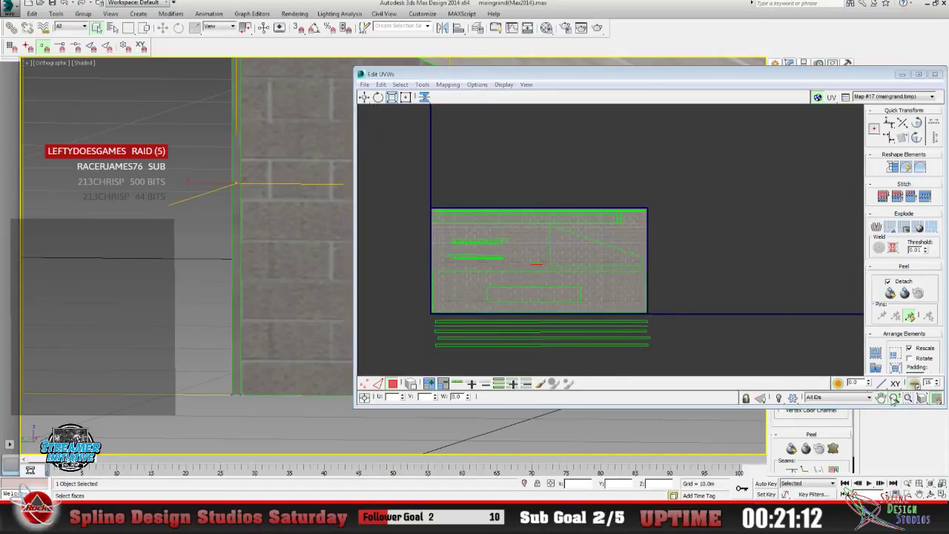
pyautogui.click(893, 398)
pyautogui.moveTo(519, 296); pyautogui.dragTo(500, 118)
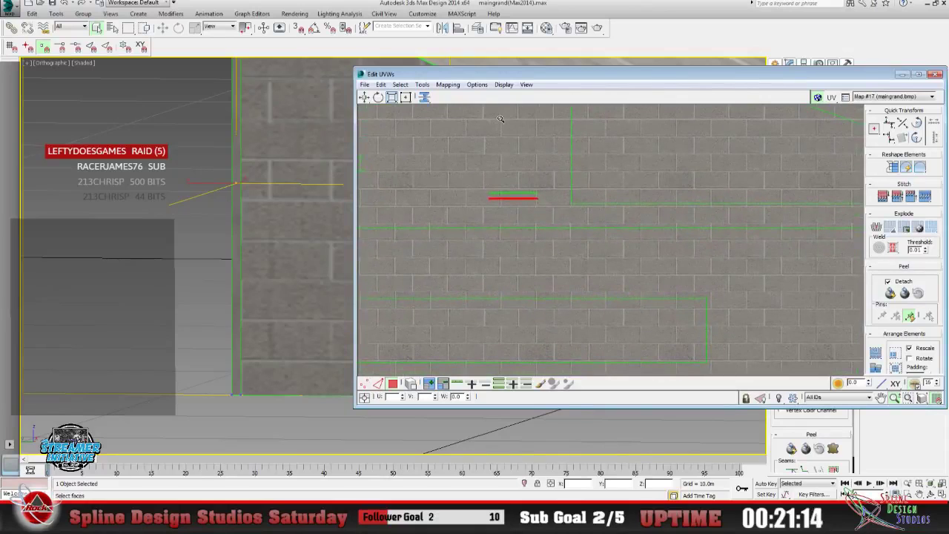
pyautogui.scroll(-6, 501, 119)
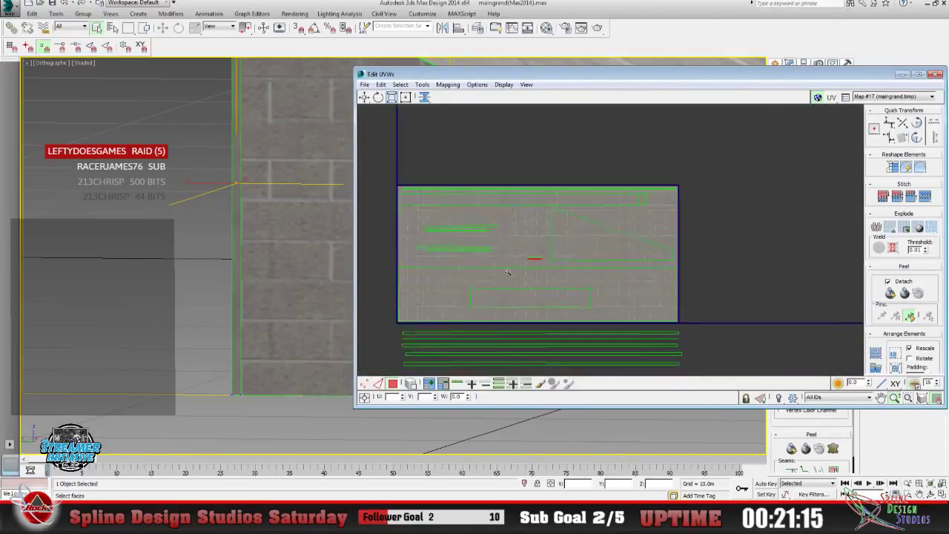
pyautogui.click(450, 85)
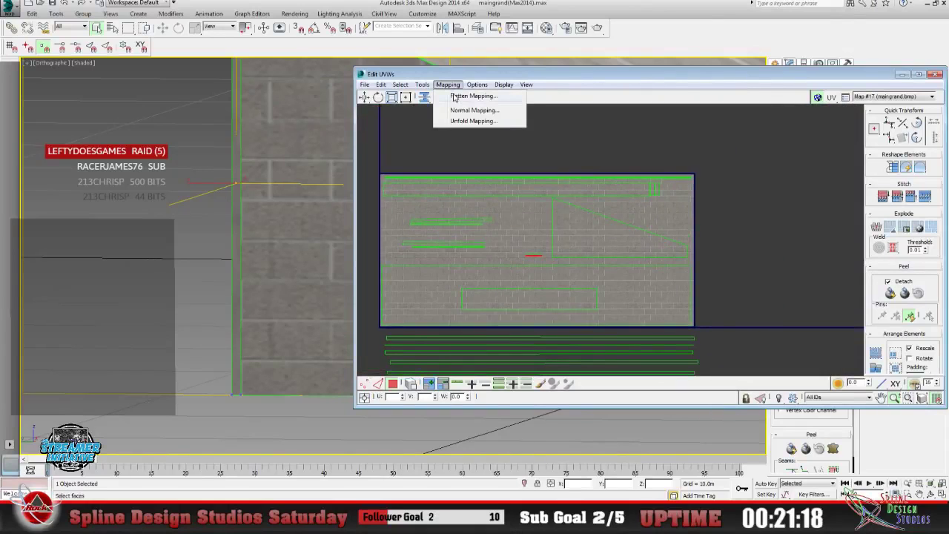
pyautogui.click(471, 96)
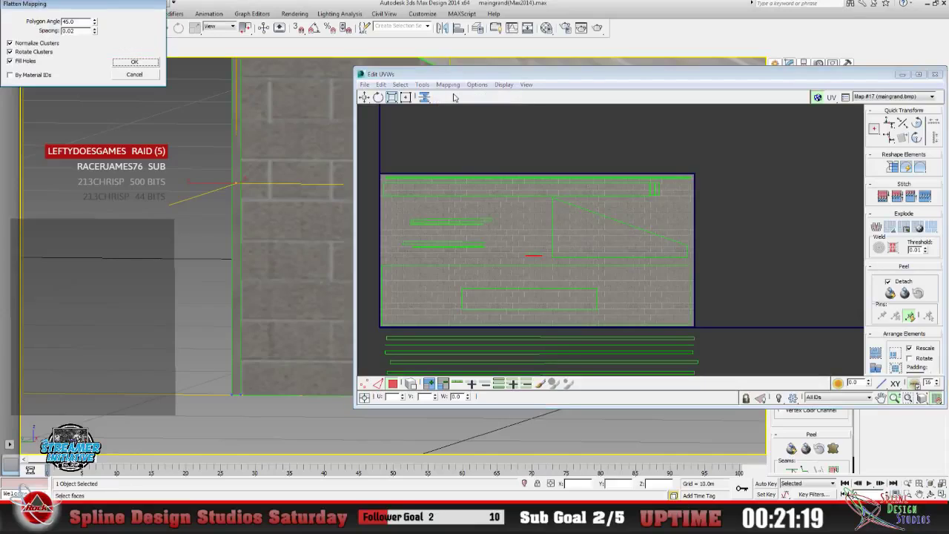
pyautogui.click(141, 62)
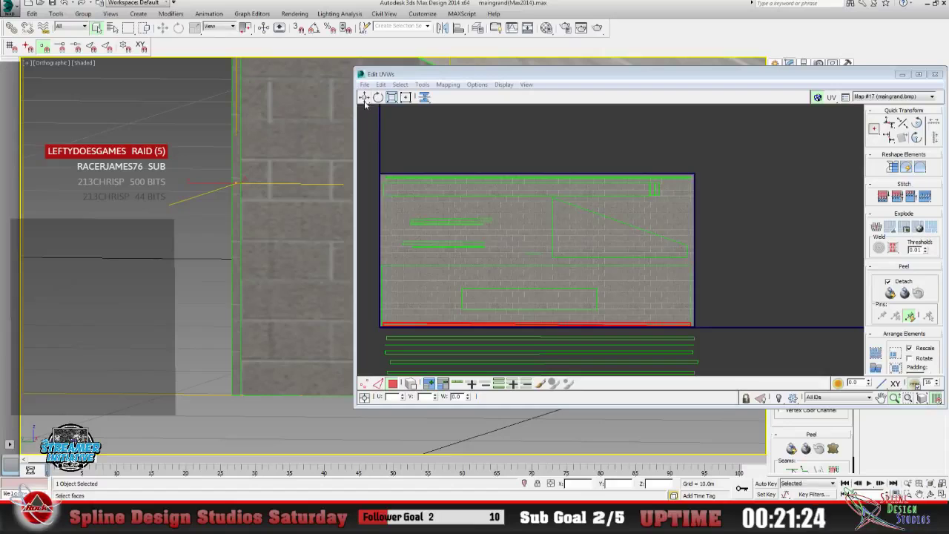
# Move the flattened strip's UVs up from the texture's lower edge to the middle of the block texture.
pyautogui.click(901, 74)
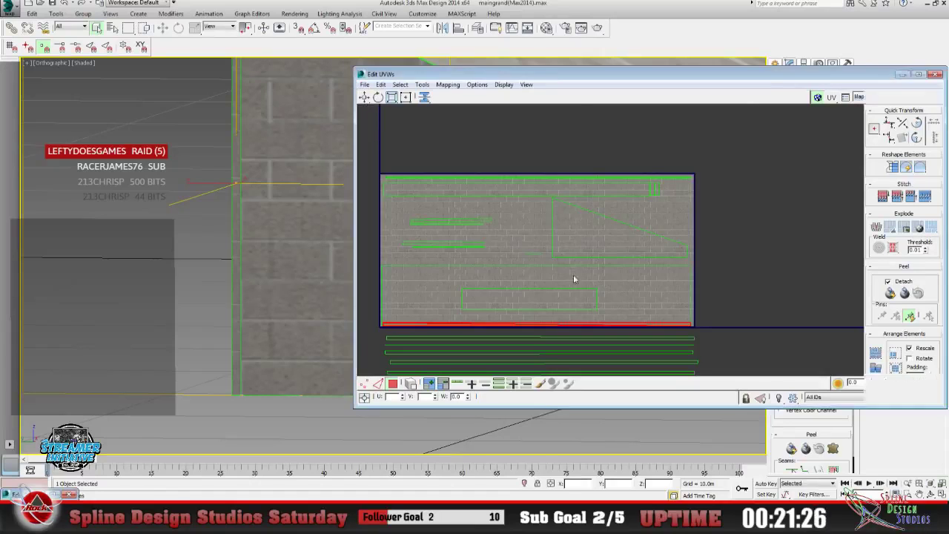
pyautogui.click(54, 494)
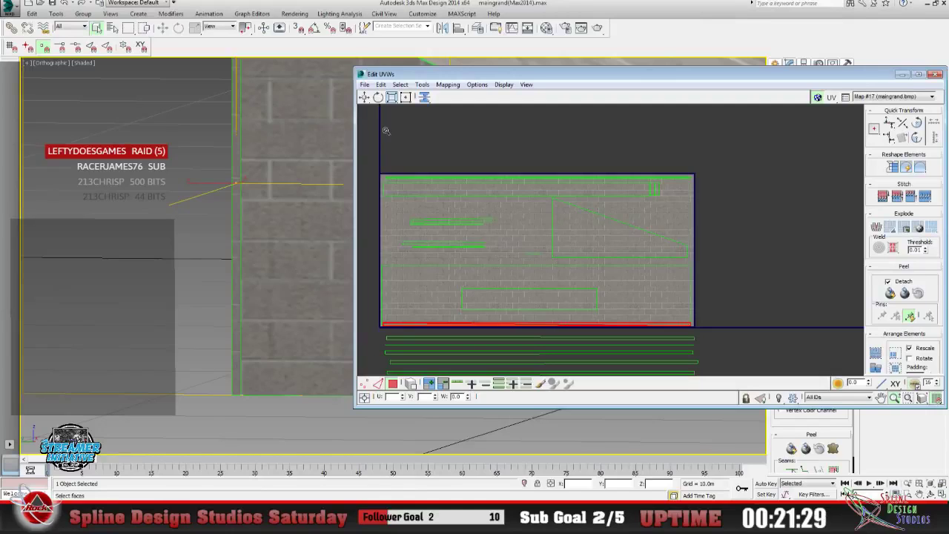
pyautogui.press('w')
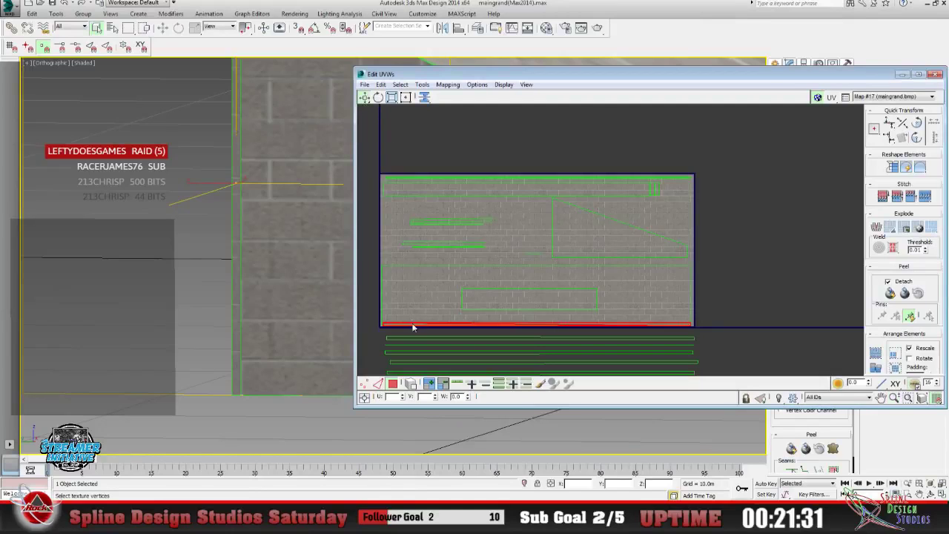
pyautogui.moveTo(413, 327); pyautogui.dragTo(504, 252)
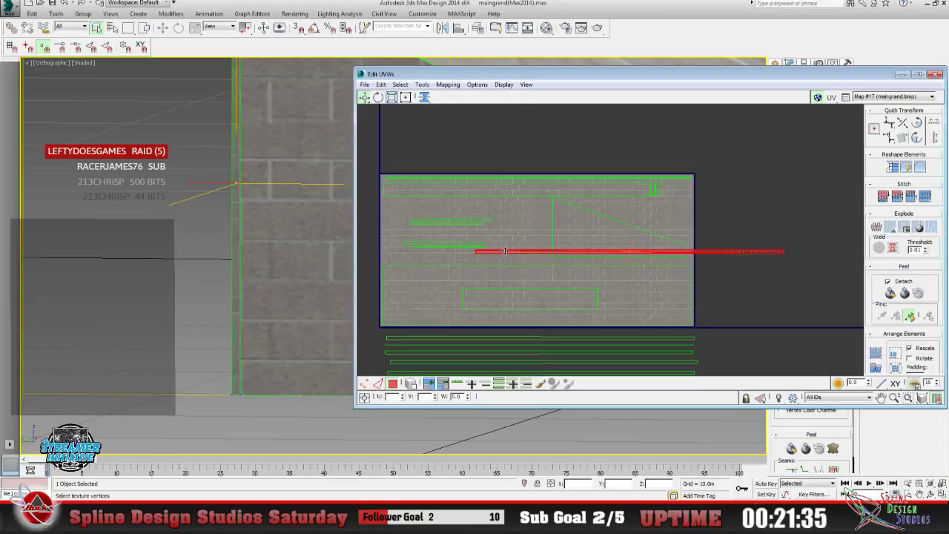
pyautogui.moveTo(505, 251); pyautogui.dragTo(518, 258)
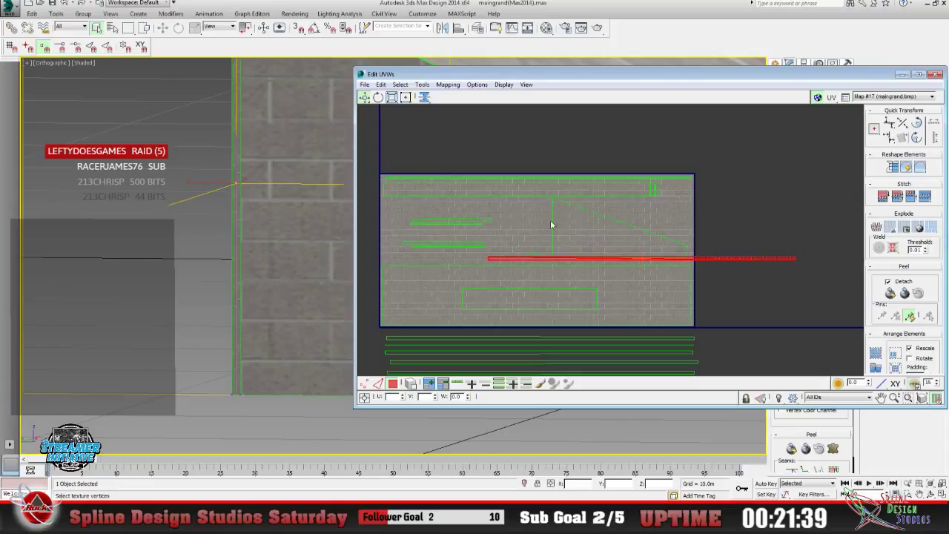
# Rotate the strip's UVs to nearly vertical, then shrink them in Freeform mode to fit within the block texture beside the triangular wall face.
pyautogui.click(378, 97)
pyautogui.moveTo(487, 256); pyautogui.dragTo(640, 111)
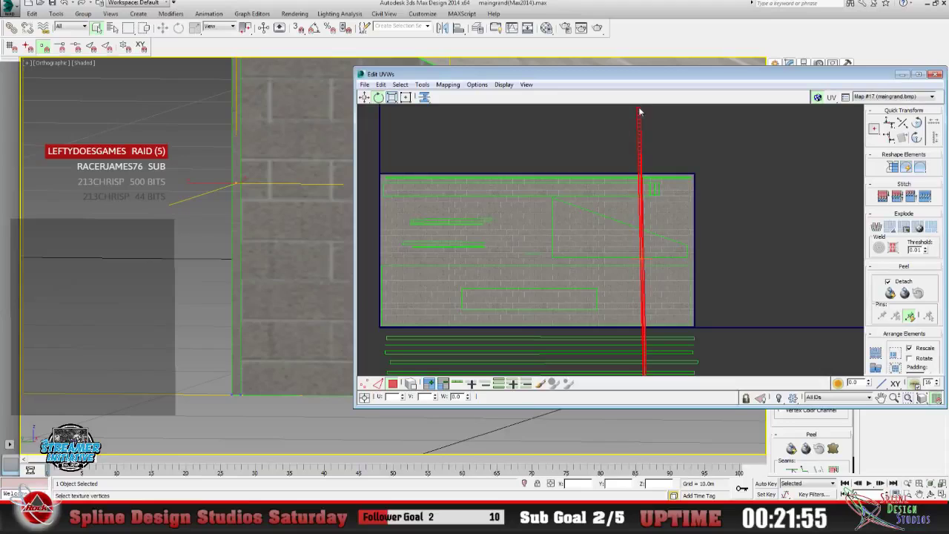
pyautogui.click(406, 97)
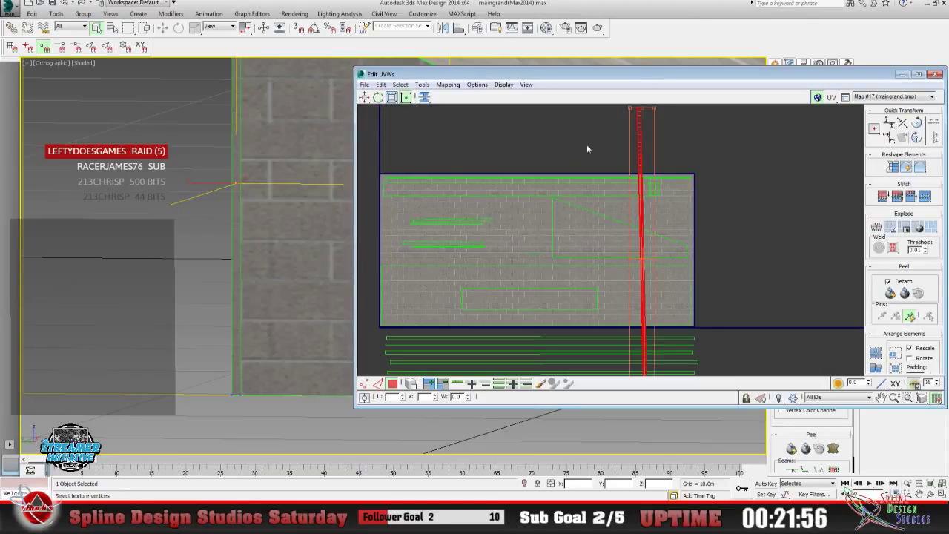
pyautogui.moveTo(629, 107); pyautogui.dragTo(539, 203)
pyautogui.click(364, 98)
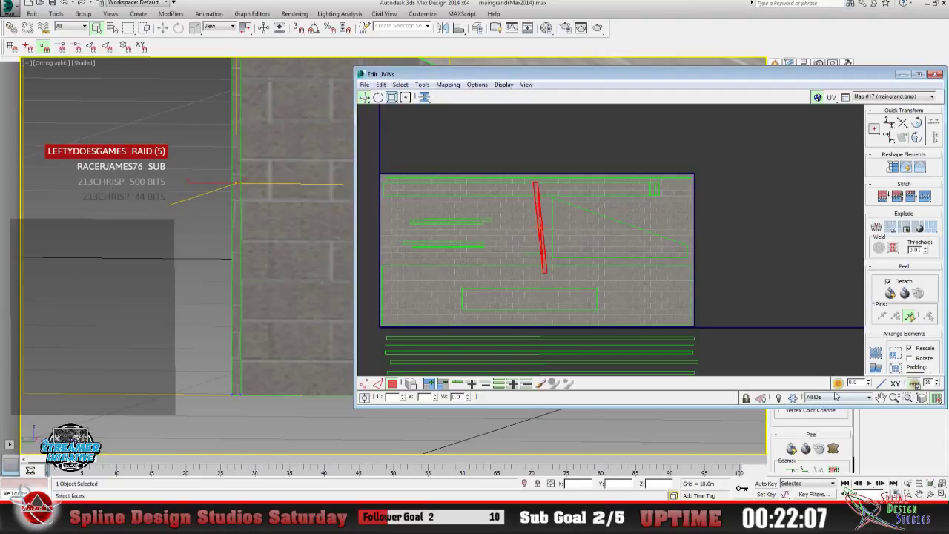
pyautogui.click(893, 398)
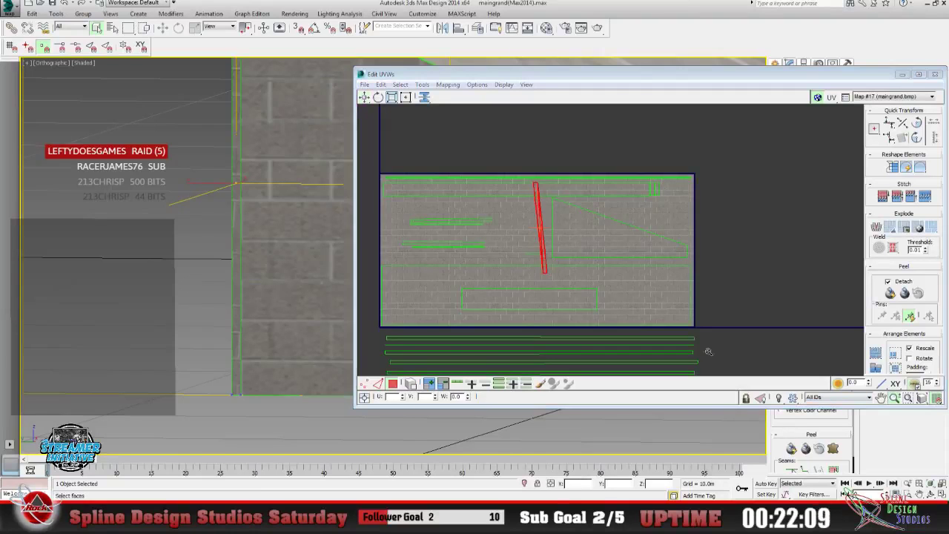
pyautogui.moveTo(523, 265); pyautogui.dragTo(503, 202)
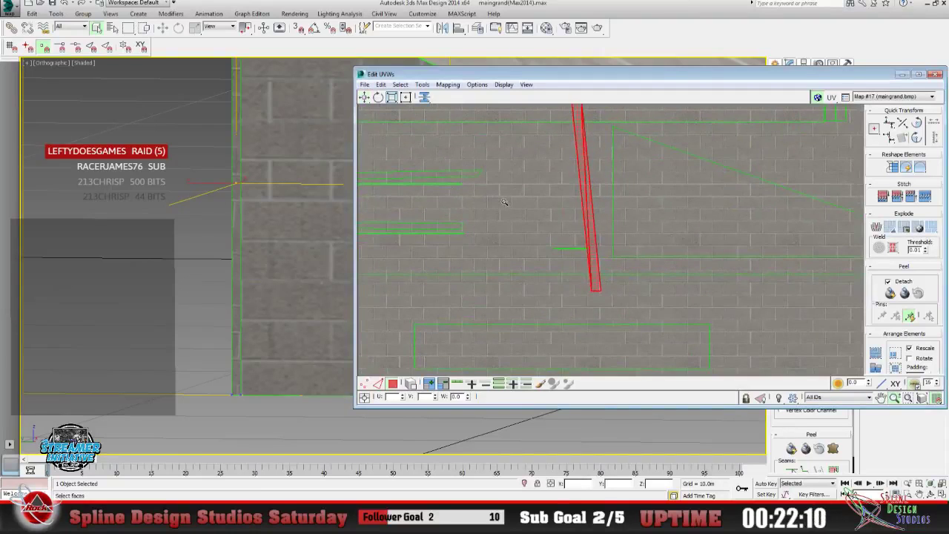
# Shorten the strip's UVs in Freeform mode to about half their height, keeping their lower end in place.
pyautogui.click(881, 398)
pyautogui.moveTo(593, 262); pyautogui.dragTo(507, 282)
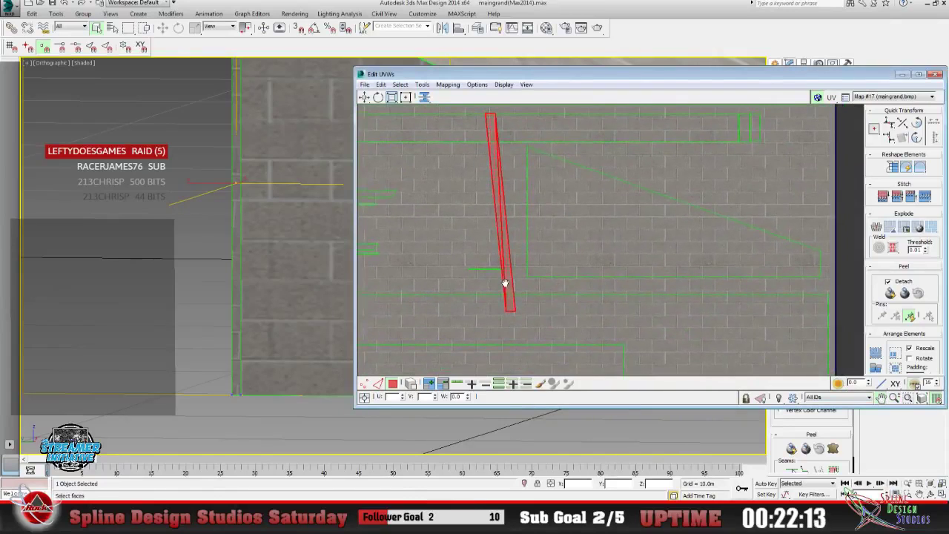
pyautogui.click(406, 97)
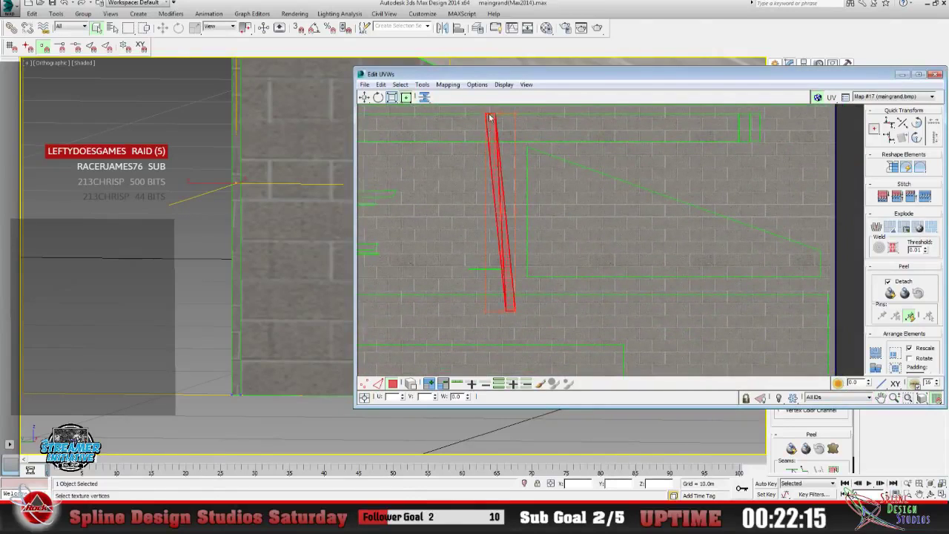
pyautogui.moveTo(485, 113); pyautogui.dragTo(494, 220)
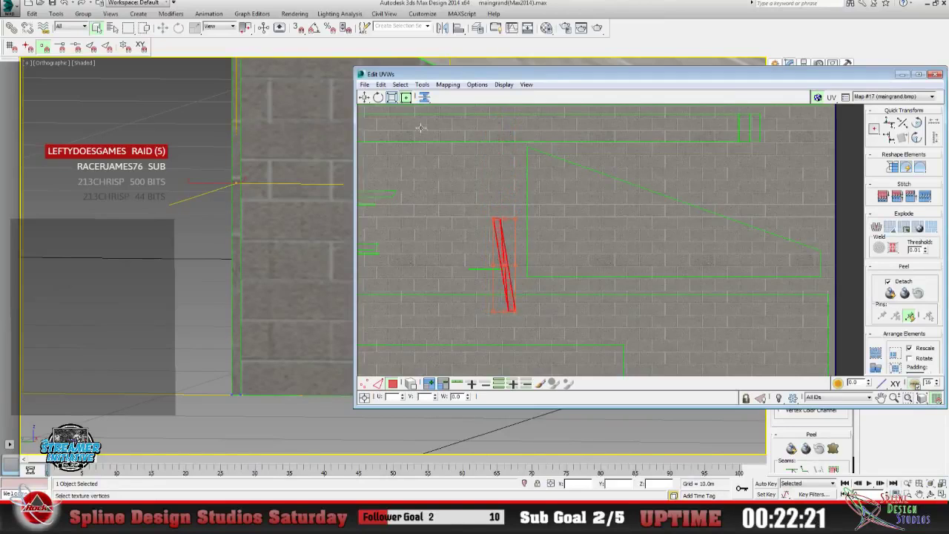
# Rotate the strip's UVs closer to vertical and move them up alongside the triangular wall face.
pyautogui.click(378, 97)
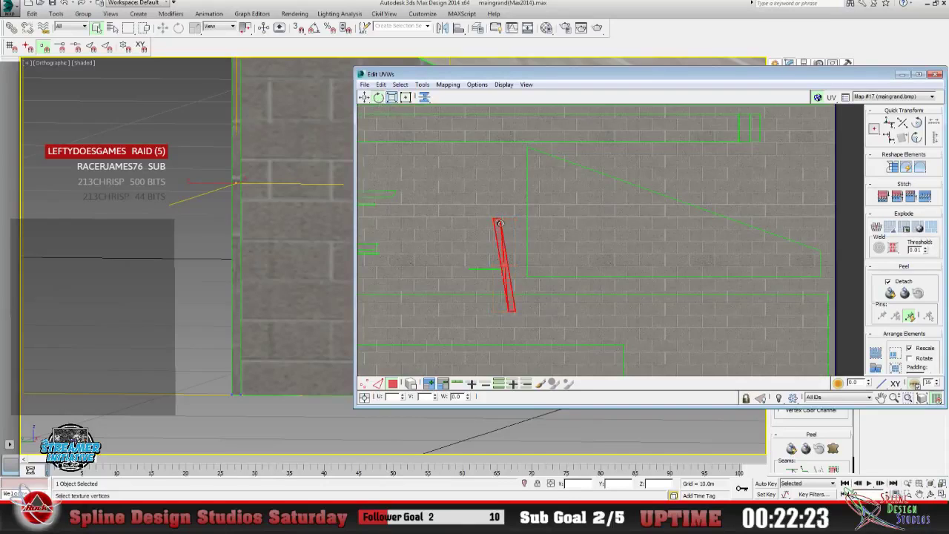
pyautogui.moveTo(500, 225); pyautogui.dragTo(503, 222)
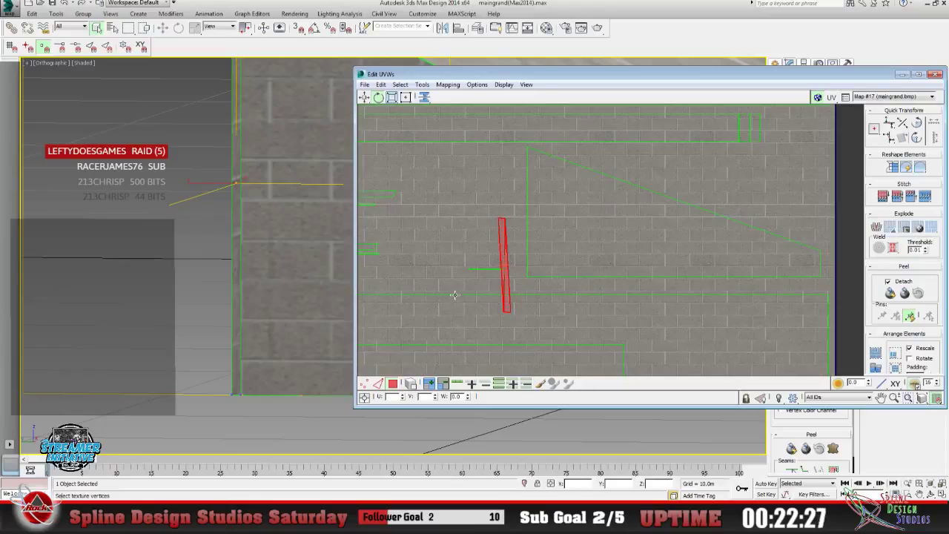
pyautogui.click(364, 97)
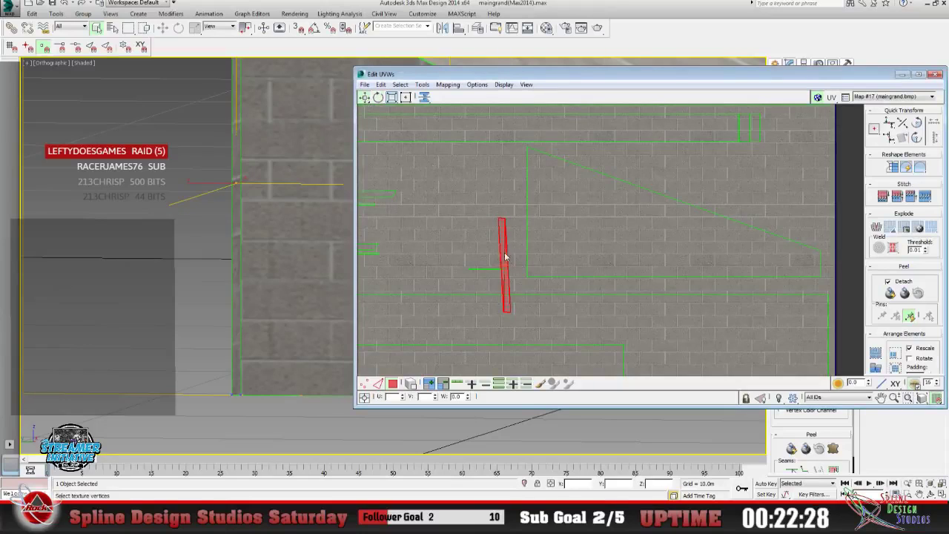
pyautogui.moveTo(505, 256); pyautogui.dragTo(510, 204)
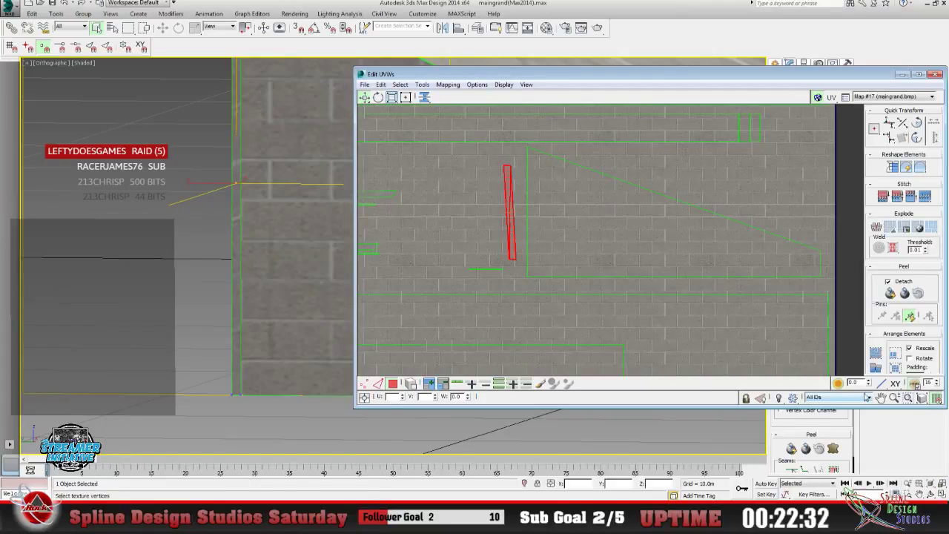
# Stretch the strip's UVs in Freeform mode to the triangular wall face's full height and move them closer to its vertical edge.
pyautogui.click(894, 397)
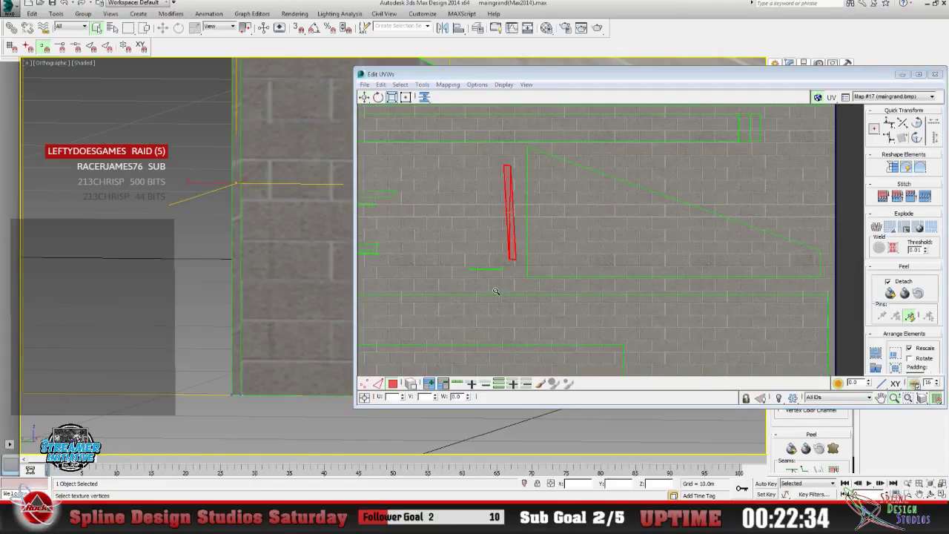
pyautogui.scroll(5, 496, 291)
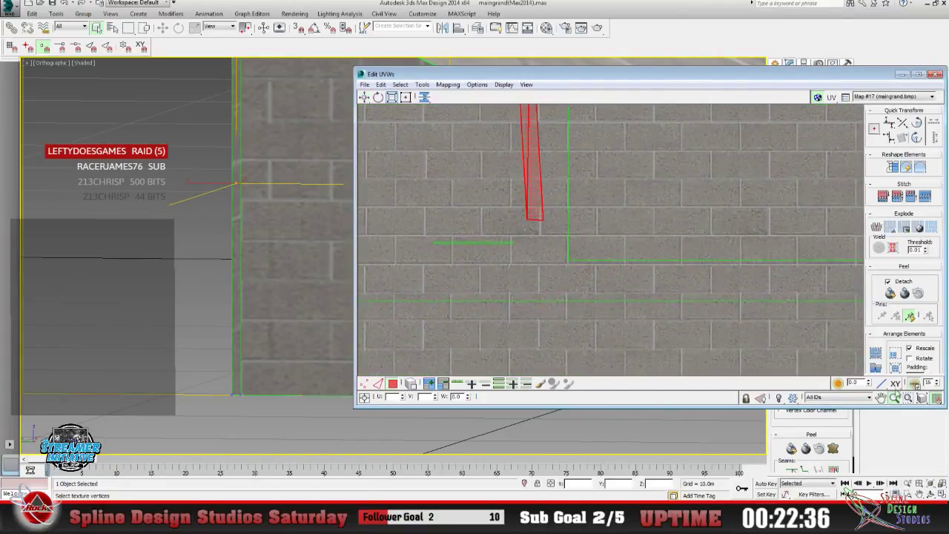
pyautogui.click(882, 397)
pyautogui.moveTo(493, 218); pyautogui.dragTo(474, 323)
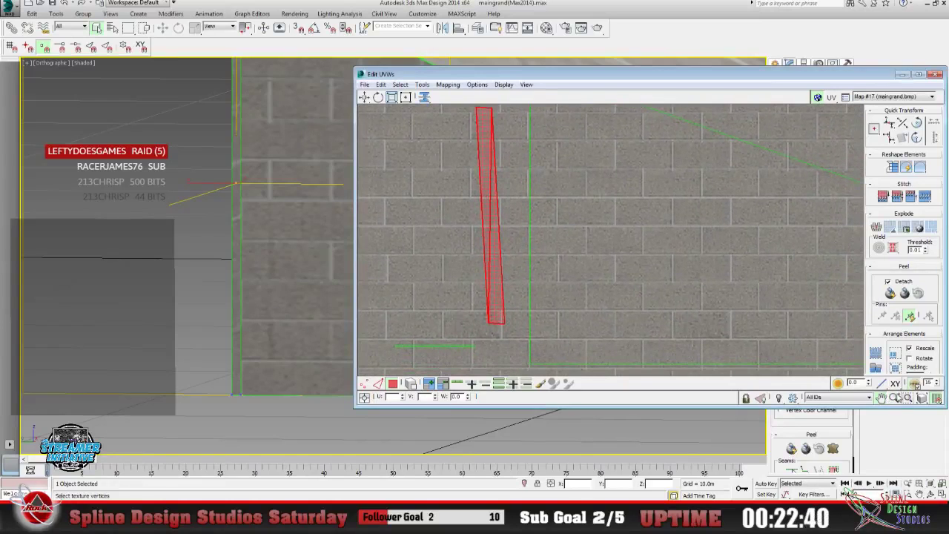
pyautogui.click(895, 398)
pyautogui.moveTo(573, 238); pyautogui.dragTo(576, 275)
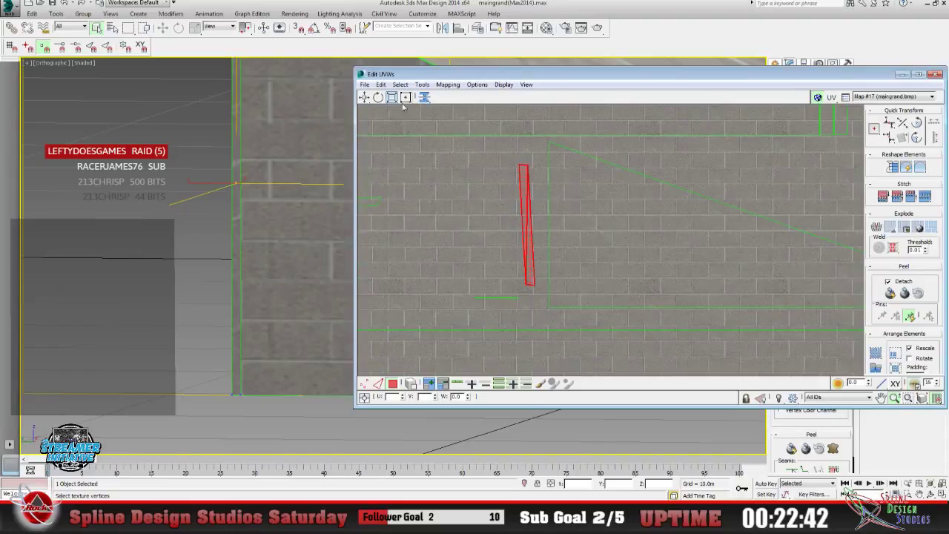
pyautogui.click(405, 97)
pyautogui.moveTo(520, 166); pyautogui.dragTo(518, 143)
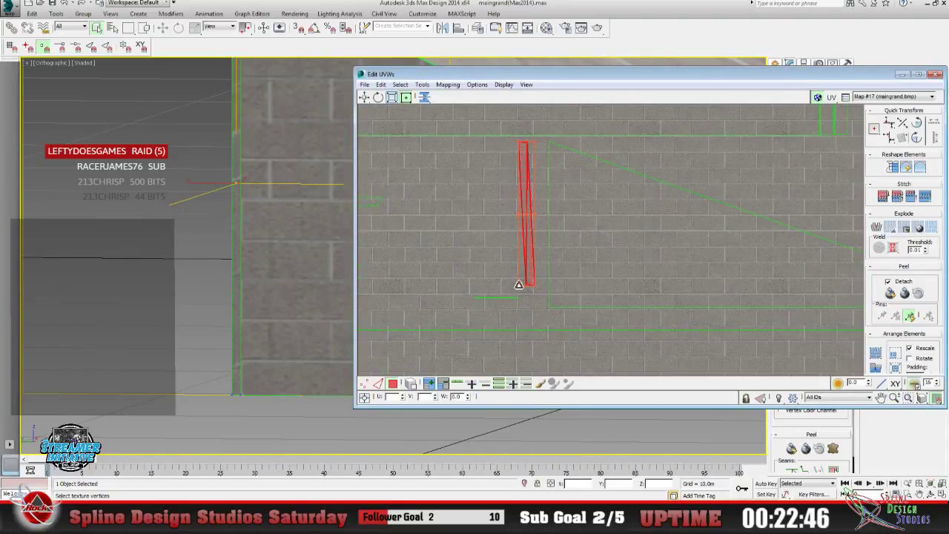
pyautogui.moveTo(521, 283); pyautogui.dragTo(518, 307)
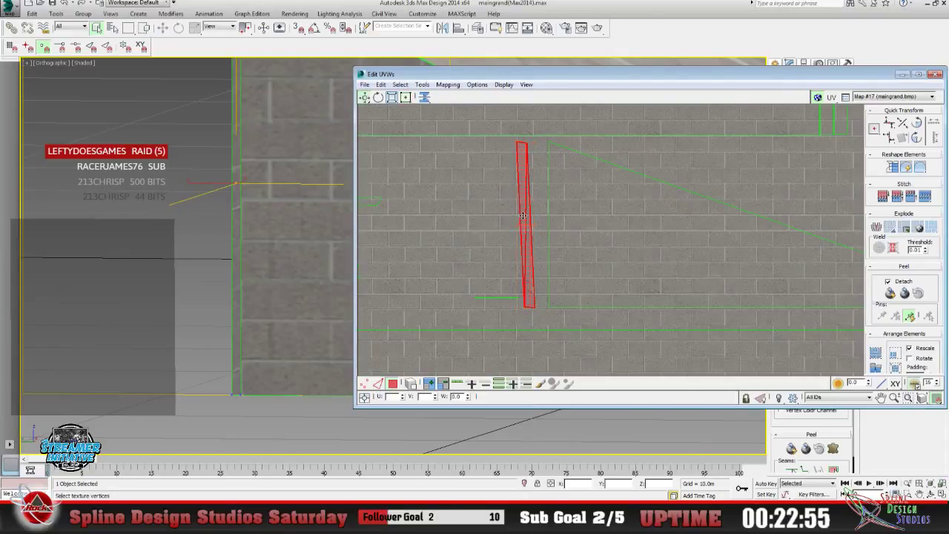
pyautogui.moveTo(520, 214)
pyautogui.mouseDown()
pyautogui.moveTo(531, 215)
pyautogui.moveTo(464, 216)
pyautogui.moveTo(528, 216)
pyautogui.mouseUp()
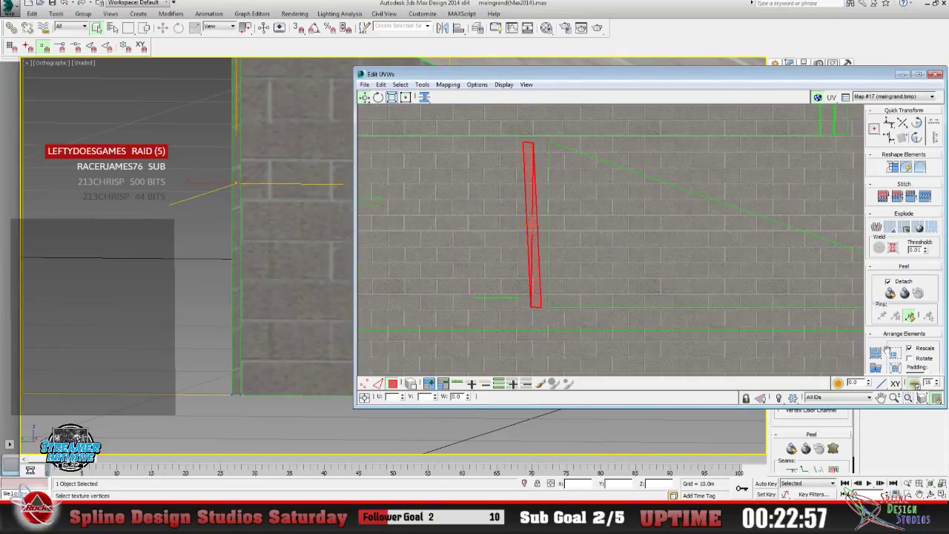
# Switch the UV editor to vertex selection and deselect the strip's vertices.
pyautogui.click(895, 398)
pyautogui.click(895, 398)
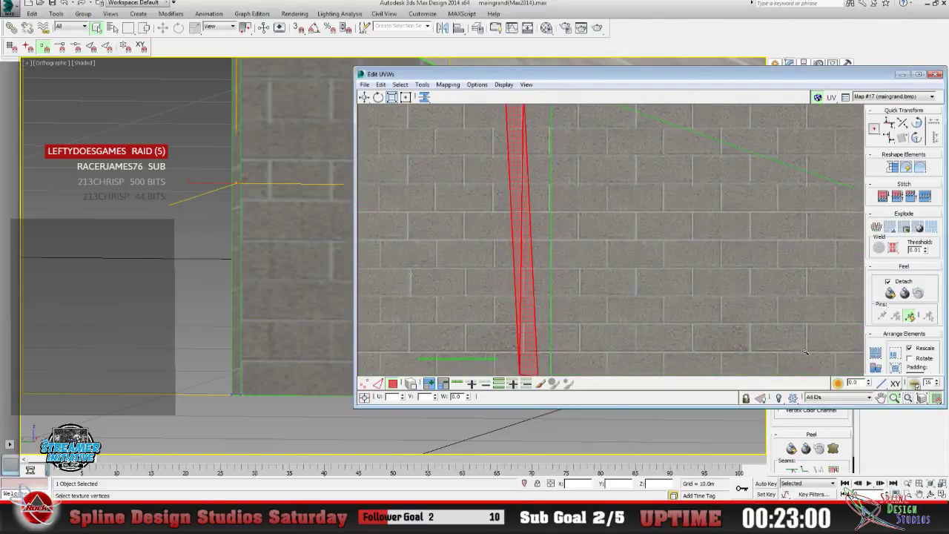
pyautogui.scroll(-3, 582, 232)
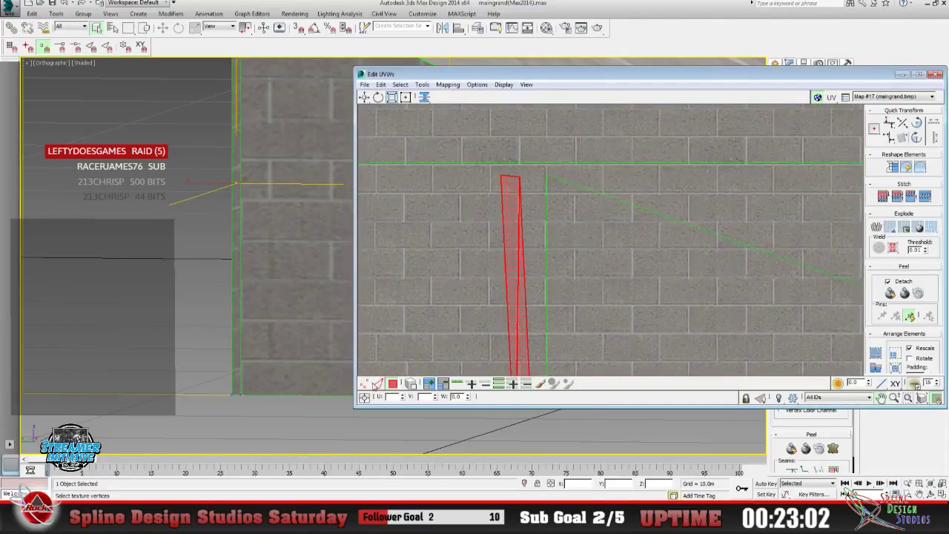
pyautogui.click(365, 384)
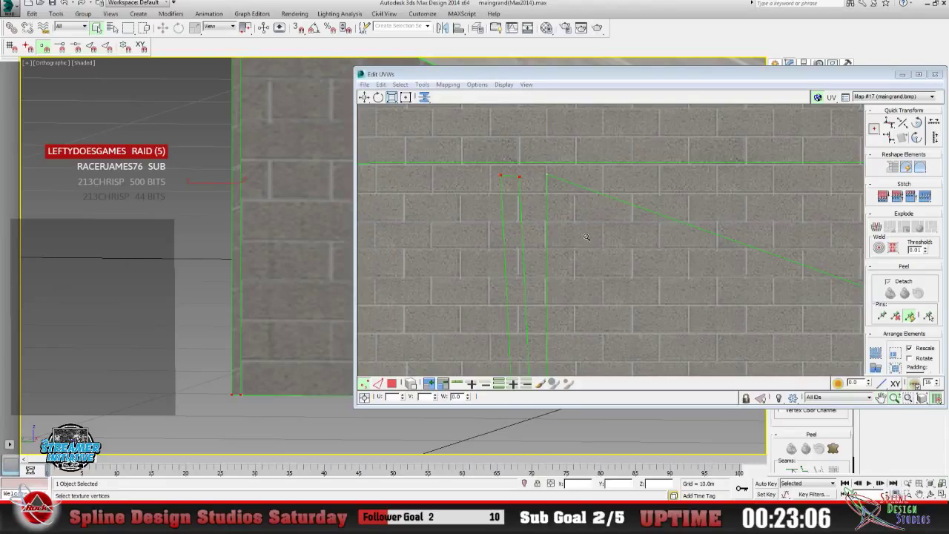
pyautogui.scroll(-3, 586, 236)
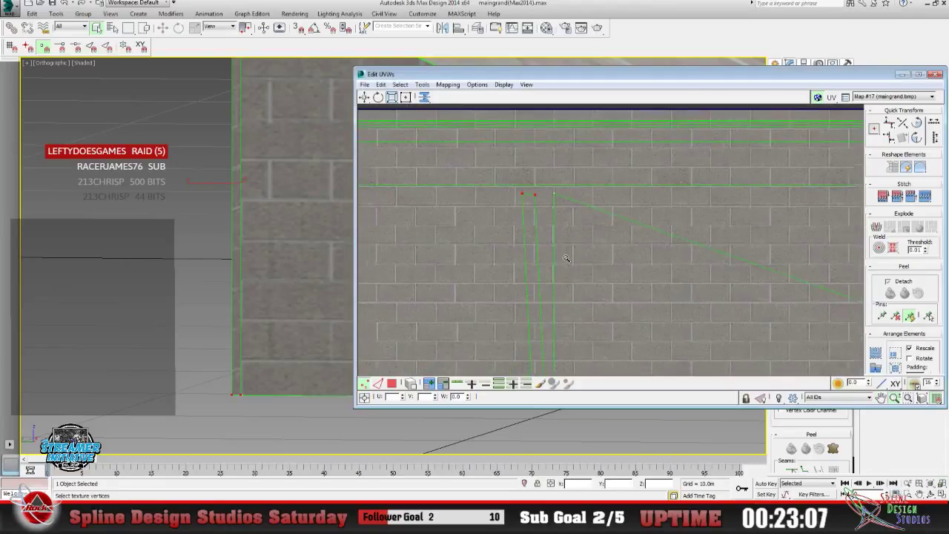
pyautogui.click(882, 398)
pyautogui.moveTo(598, 277); pyautogui.dragTo(550, 250)
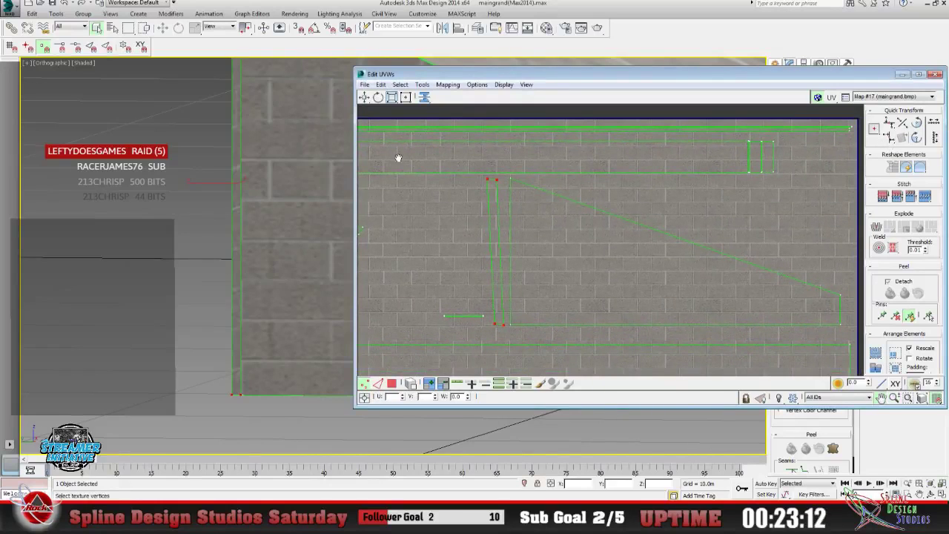
pyautogui.click(364, 97)
pyautogui.click(514, 216)
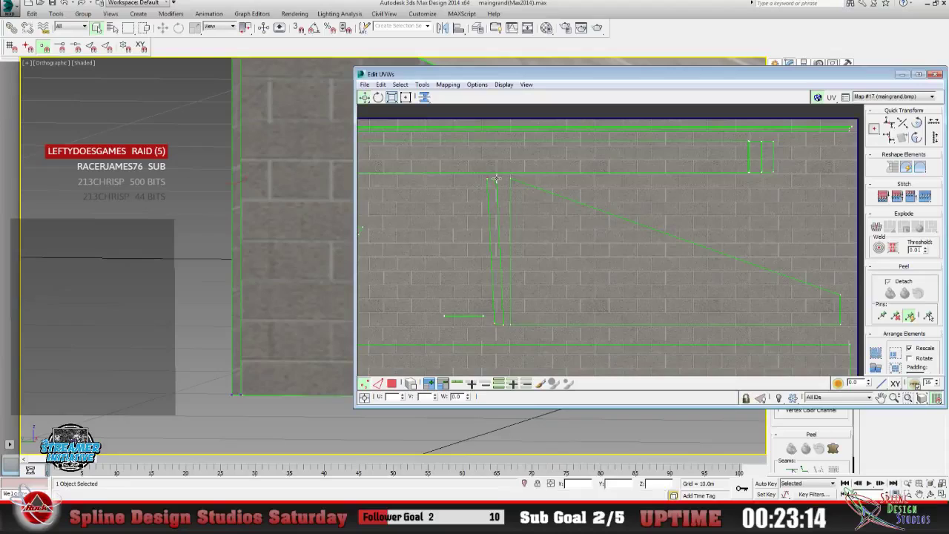
# Try to select the two end vertices of the strip's long edge facing the triangular wall face.
pyautogui.moveTo(495, 177); pyautogui.dragTo(510, 337)
pyautogui.click(453, 289)
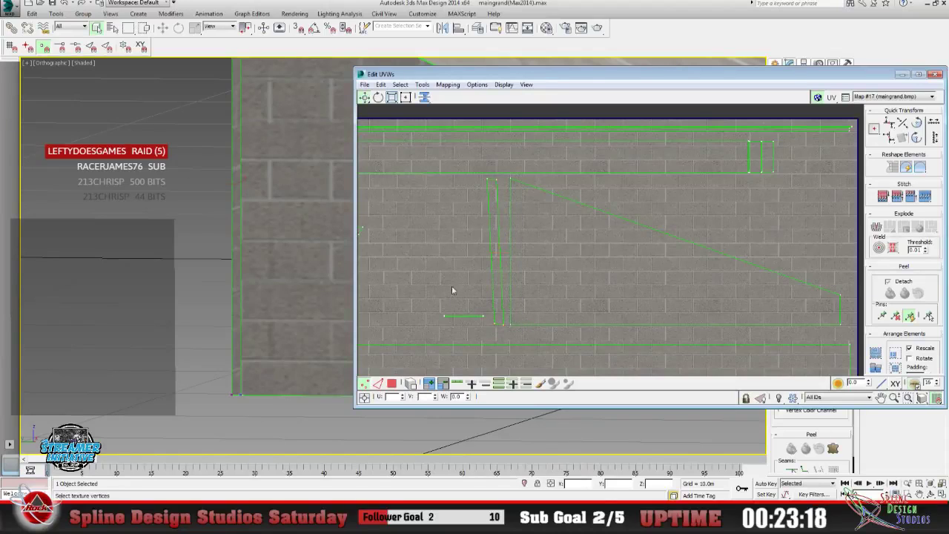
pyautogui.moveTo(507, 257); pyautogui.dragTo(525, 333)
pyautogui.click(520, 309)
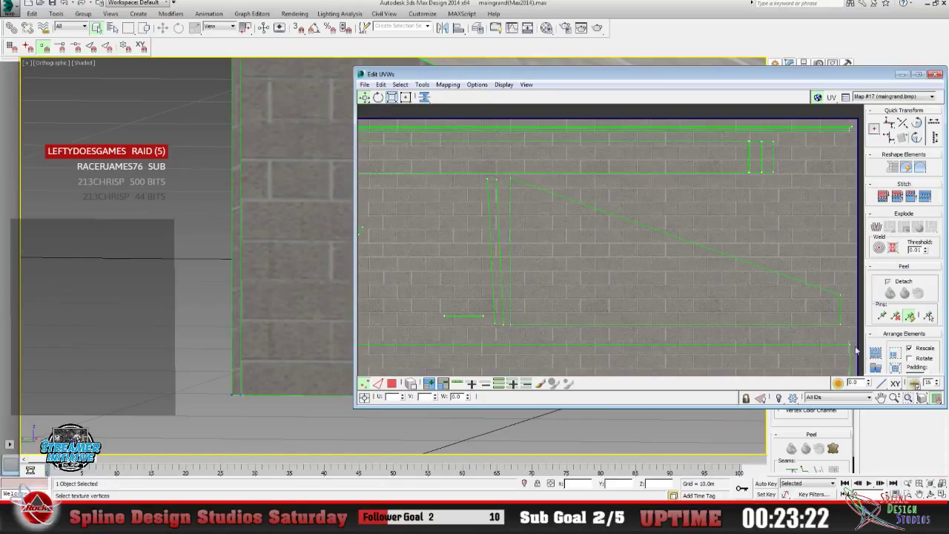
pyautogui.click(895, 398)
pyautogui.moveTo(523, 275); pyautogui.dragTo(515, 253)
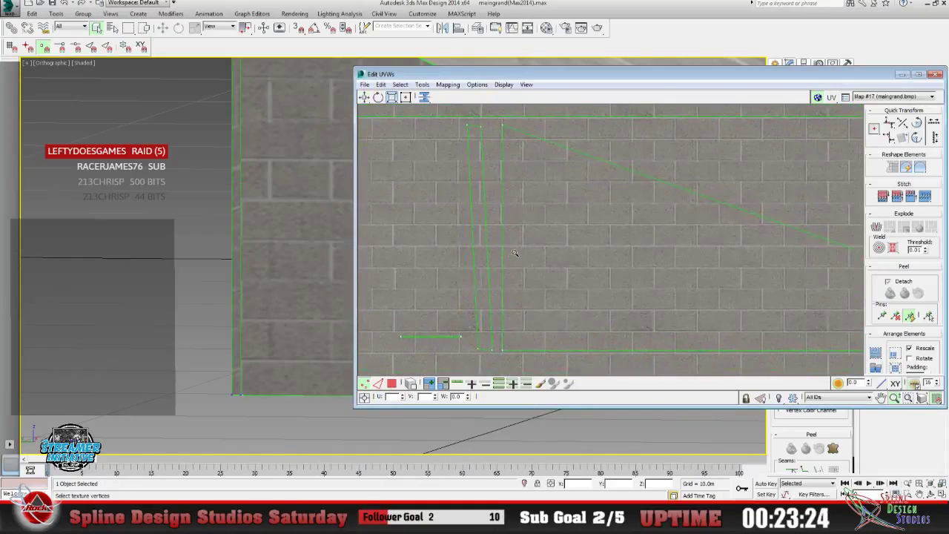
pyautogui.click(365, 98)
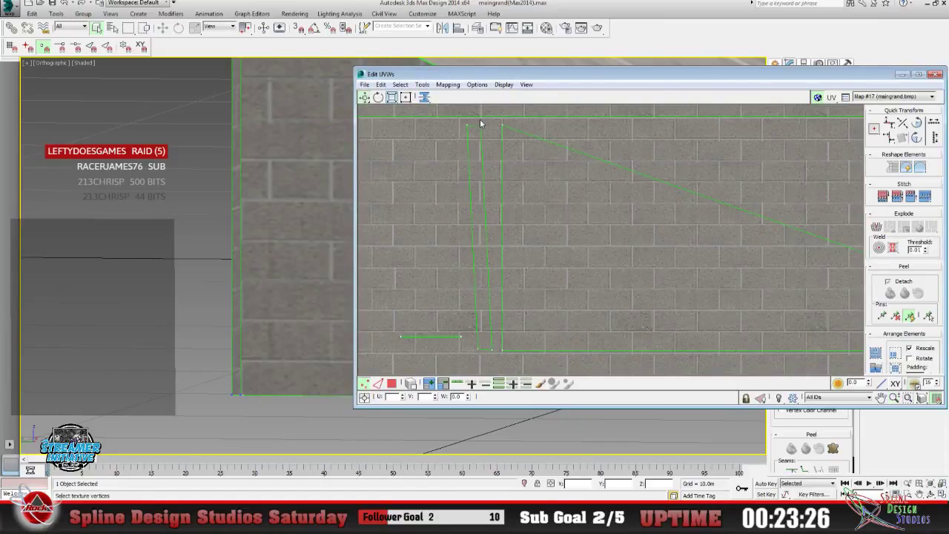
pyautogui.moveTo(485, 172); pyautogui.dragTo(502, 357)
pyautogui.moveTo(478, 122); pyautogui.dragTo(487, 339)
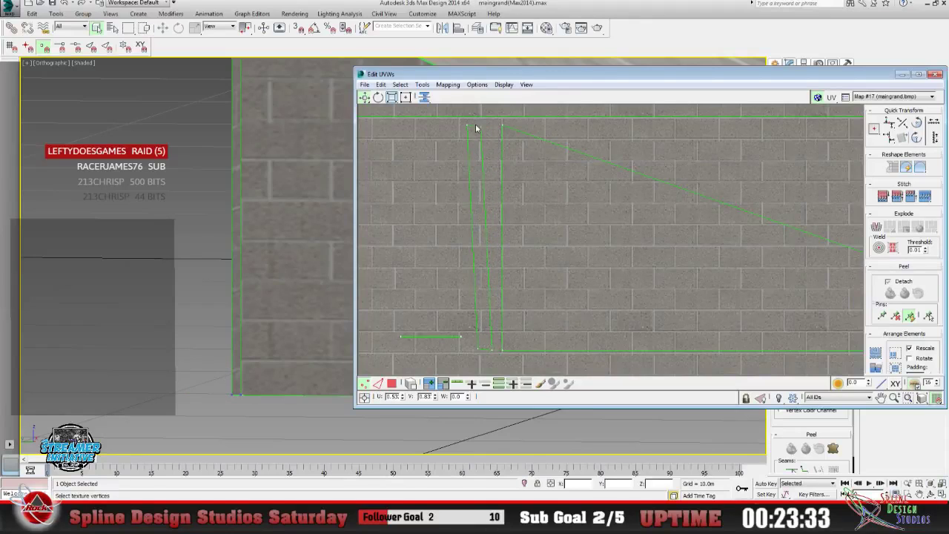
# Square up the strip's UVs by aligning the vertices of both long edges vertically and of both short edges horizontally.
pyautogui.moveTo(476, 128); pyautogui.dragTo(489, 137)
pyautogui.keyDown('ctrl'); pyautogui.moveTo(495, 360); pyautogui.dragTo(495, 163); pyautogui.keyUp('ctrl')
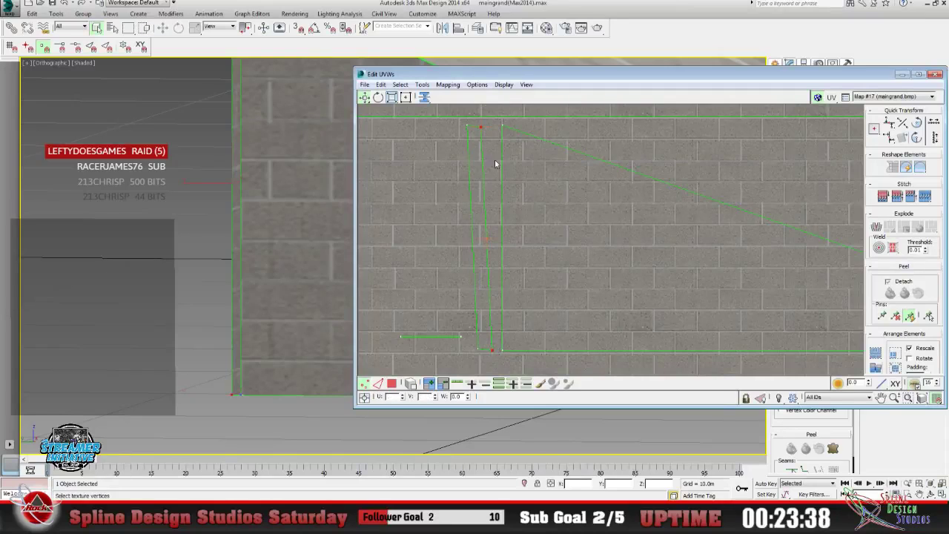
pyautogui.click(888, 128)
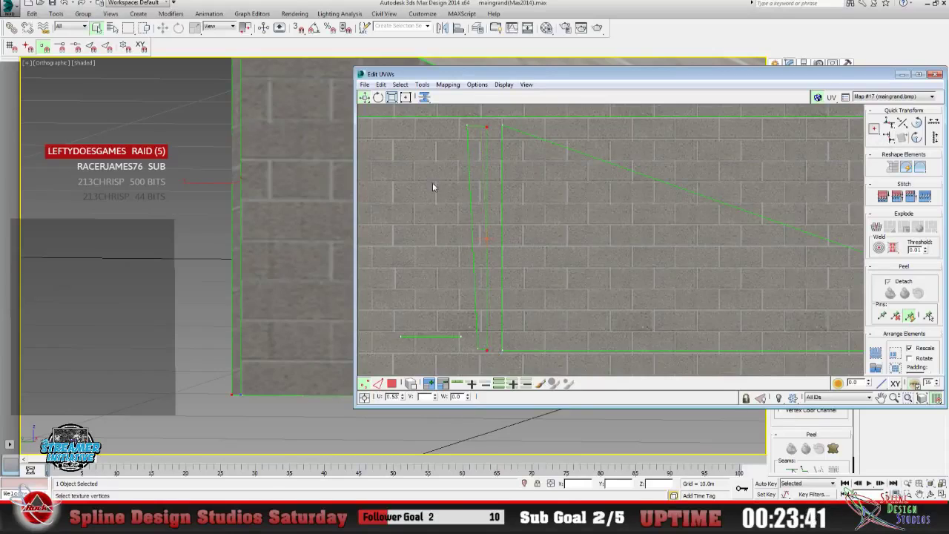
pyautogui.click(459, 126)
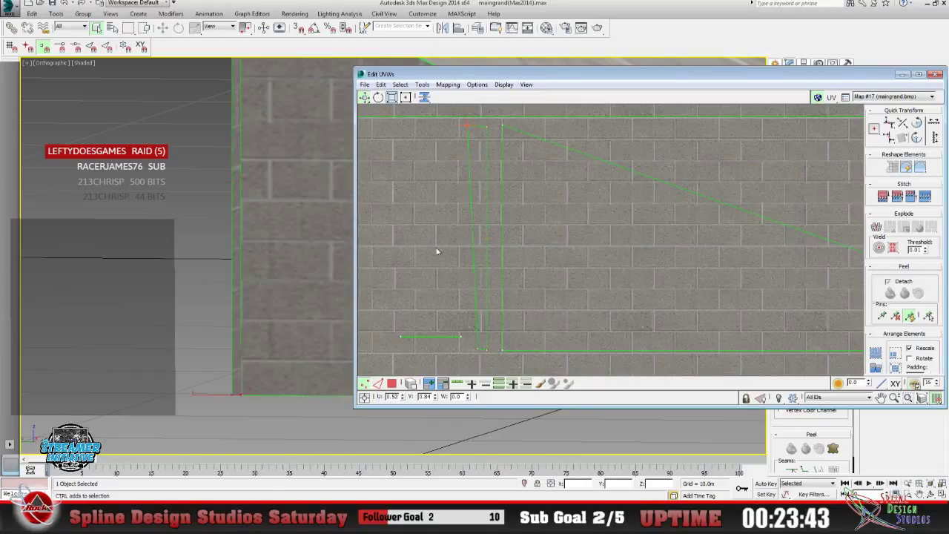
pyautogui.keyDown('ctrl'); pyautogui.click(478, 348); pyautogui.keyUp('ctrl')
pyautogui.click(485, 127)
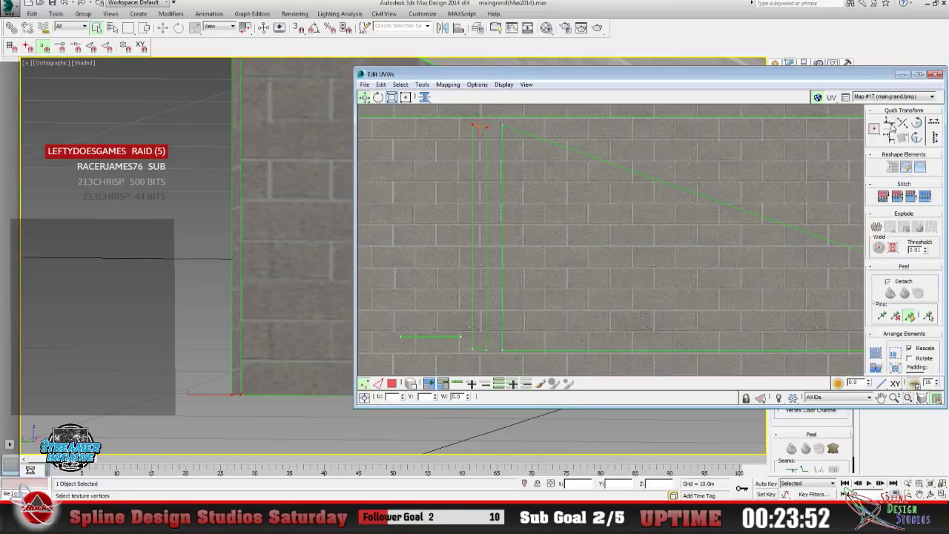
pyautogui.click(490, 355)
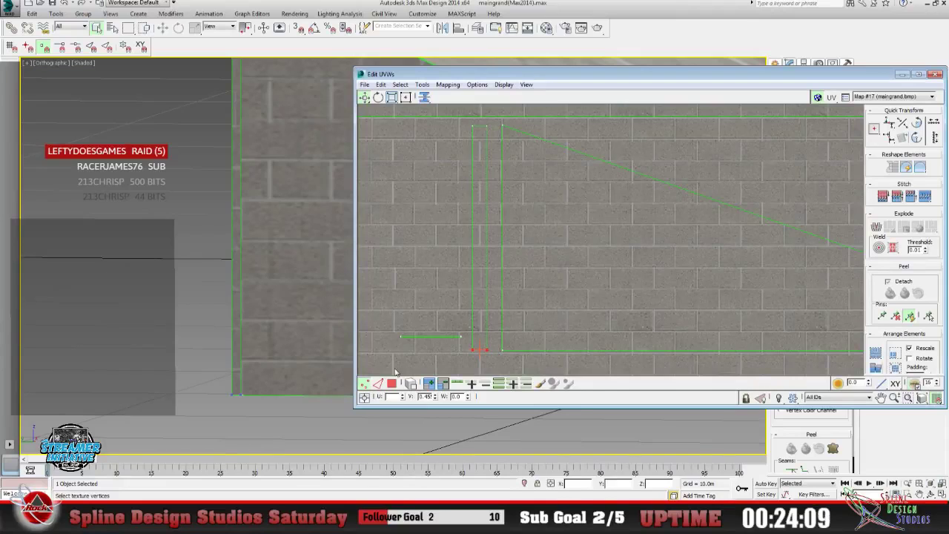
# Select the strip's faces, mirror their UVs horizontally, and activate Freeform mode for them.
pyautogui.moveTo(395, 371); pyautogui.dragTo(496, 324)
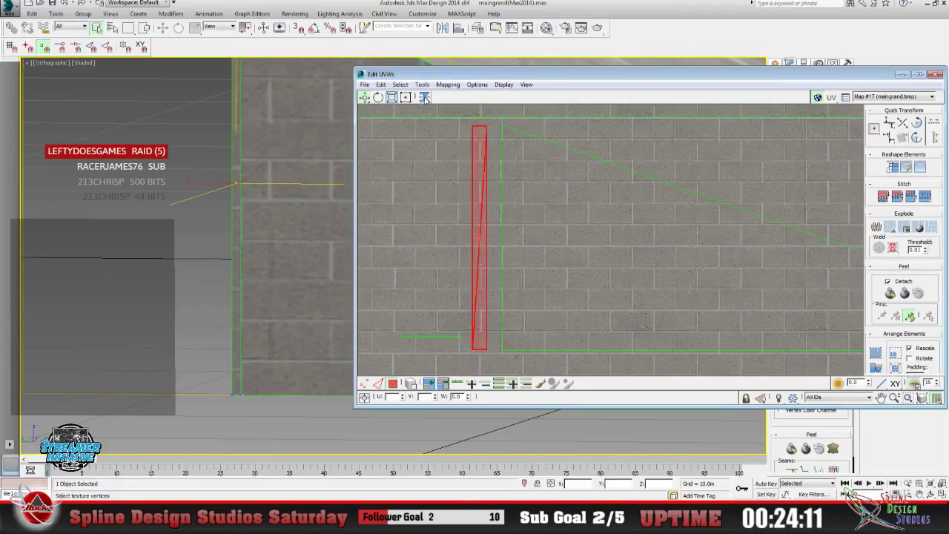
pyautogui.click(425, 97)
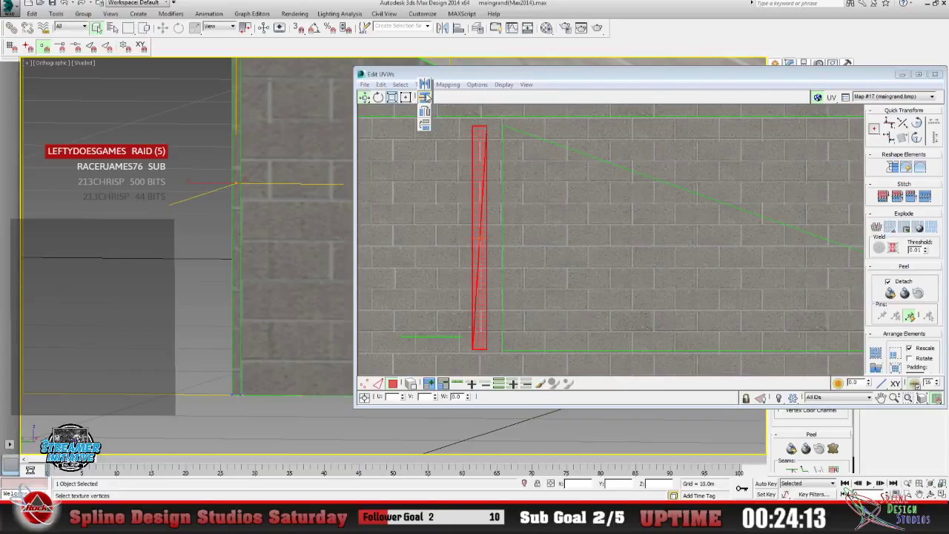
pyautogui.click(426, 86)
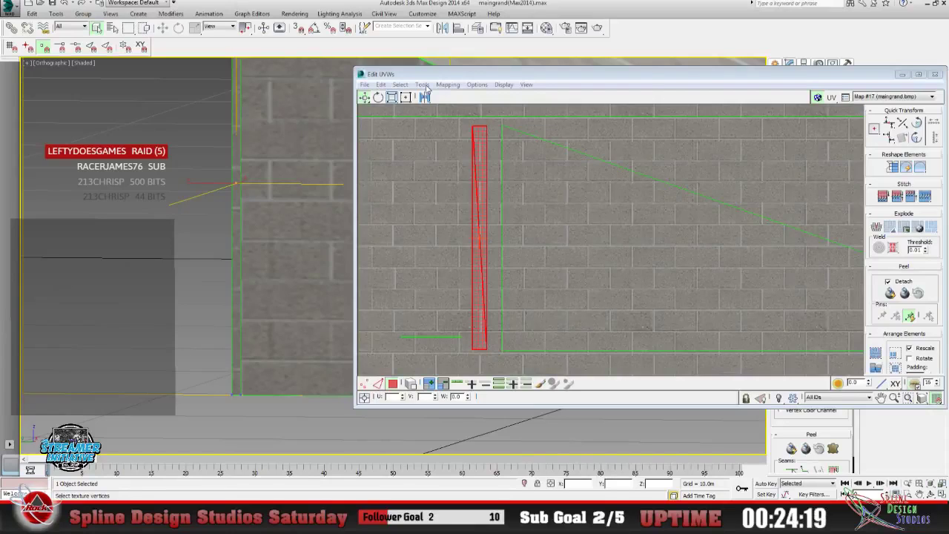
pyautogui.click(426, 89)
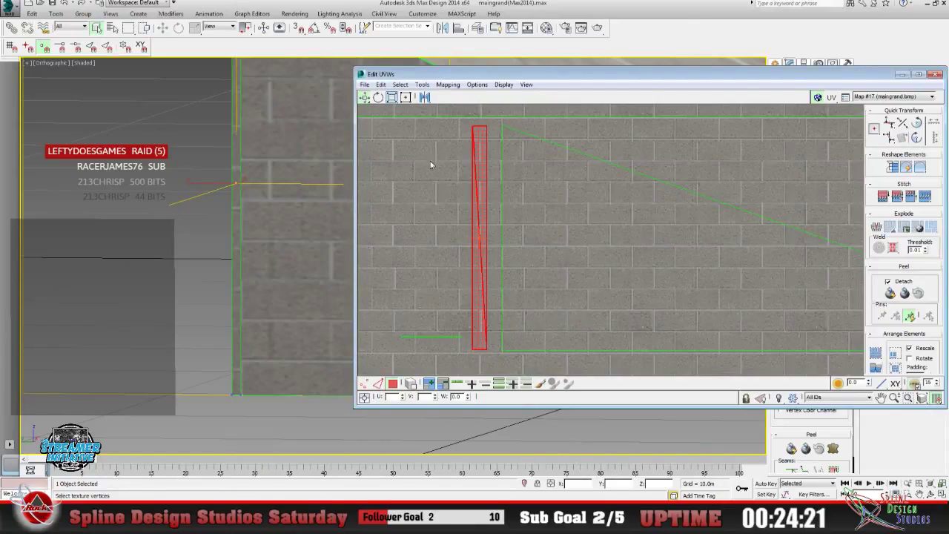
pyautogui.click(406, 97)
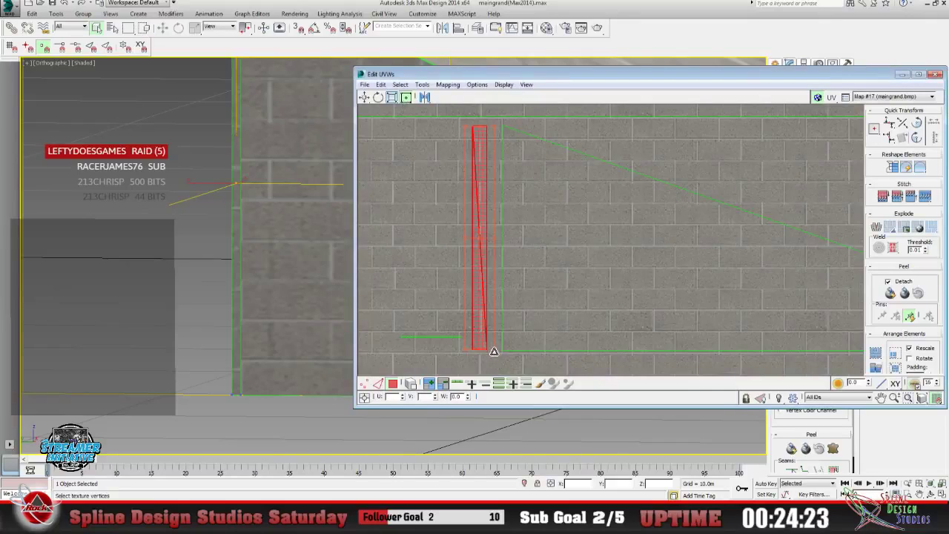
# Scale the strip's UVs to end at the wall's base line and move them flush against the triangular face's vertical edge.
pyautogui.moveTo(493, 351); pyautogui.dragTo(499, 350)
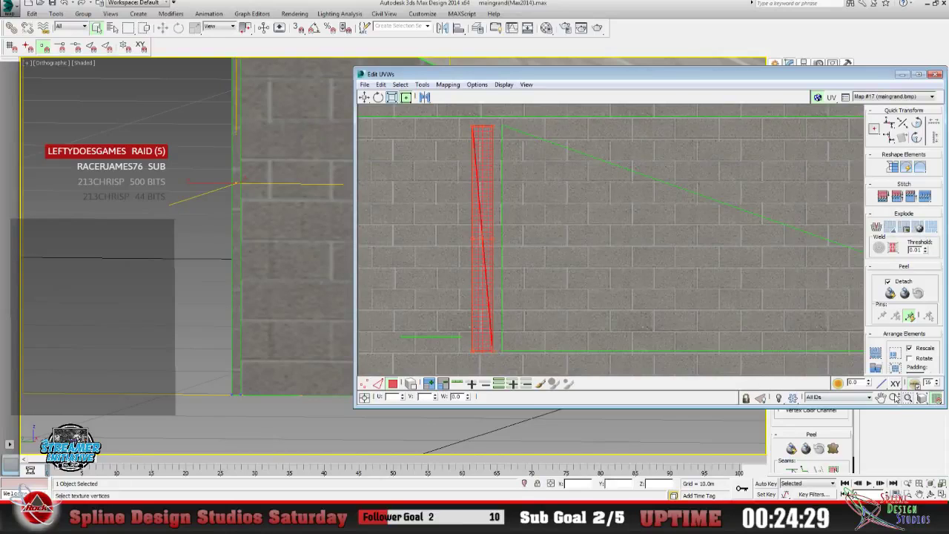
pyautogui.click(894, 398)
pyautogui.scroll(4, 483, 320)
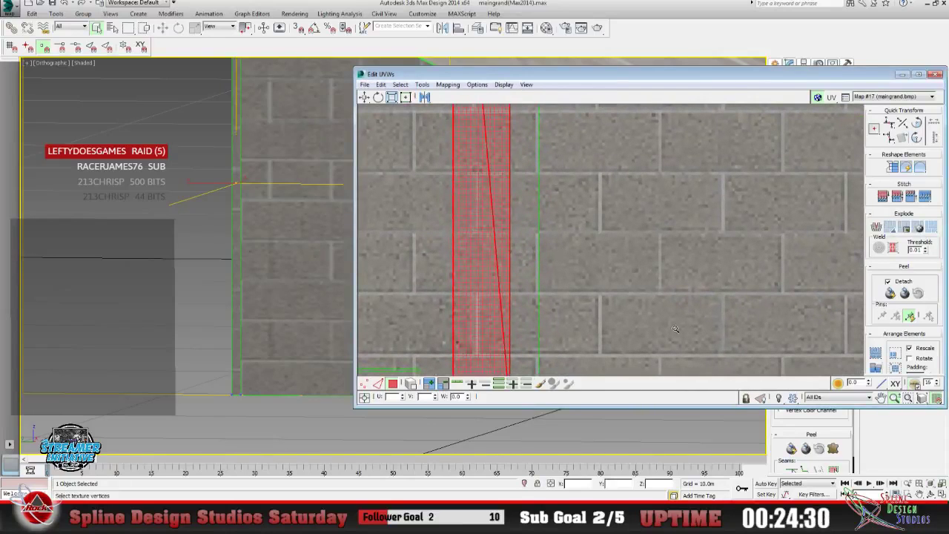
pyautogui.click(881, 398)
pyautogui.moveTo(538, 229); pyautogui.dragTo(496, 276)
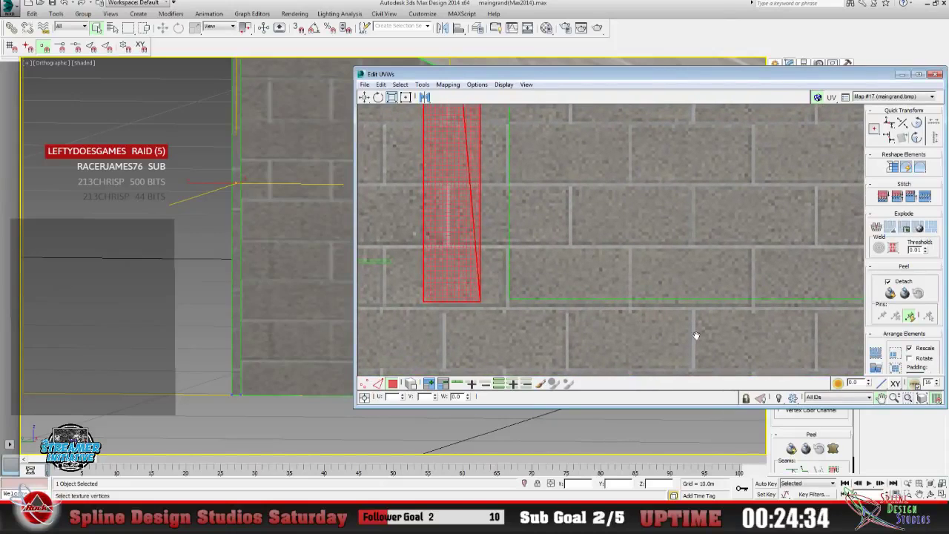
pyautogui.click(894, 398)
pyautogui.scroll(3, 492, 245)
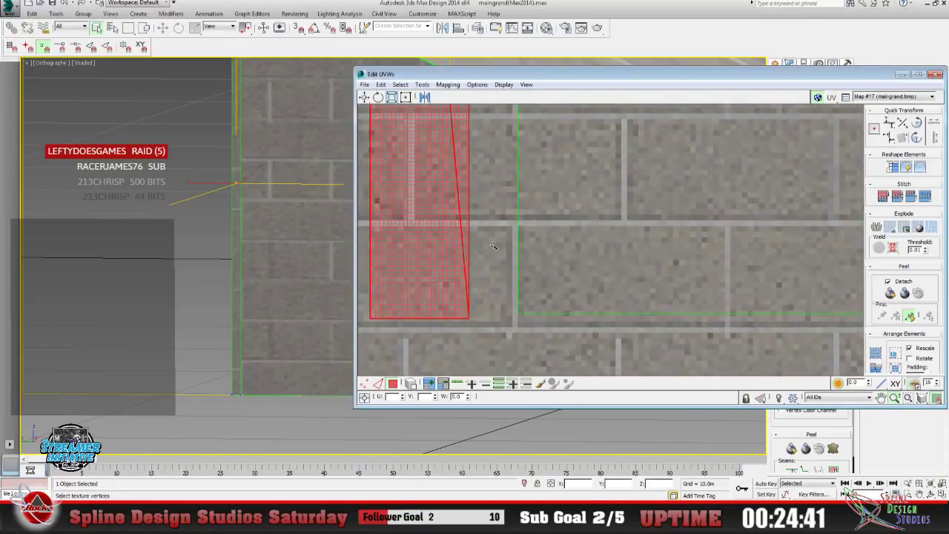
pyautogui.rightClick(493, 246)
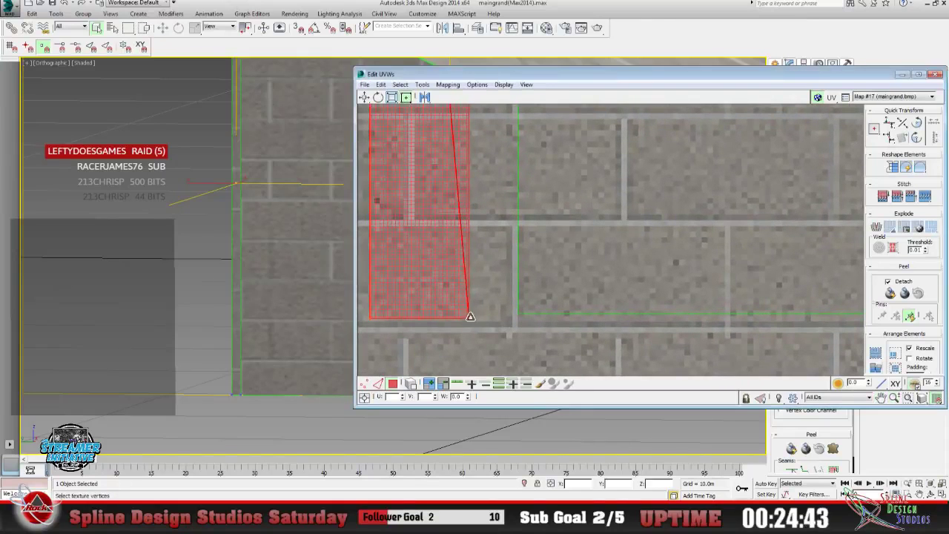
pyautogui.moveTo(470, 316); pyautogui.dragTo(470, 310)
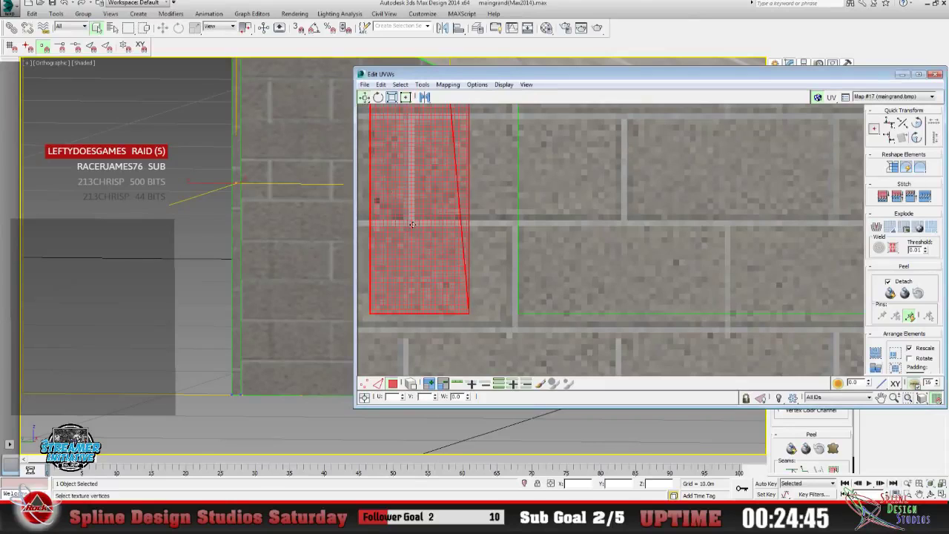
pyautogui.moveTo(418, 232); pyautogui.dragTo(462, 232)
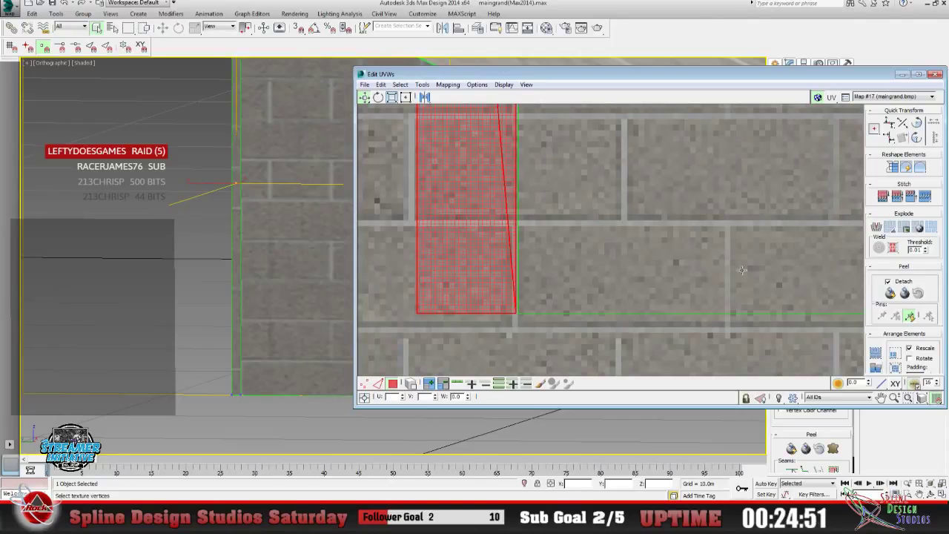
# Stretch the upper end of the strip's UVs up to the nearest mortar line and mirror the strip horizontally.
pyautogui.moveTo(510, 230); pyautogui.dragTo(477, 245, button='middle')
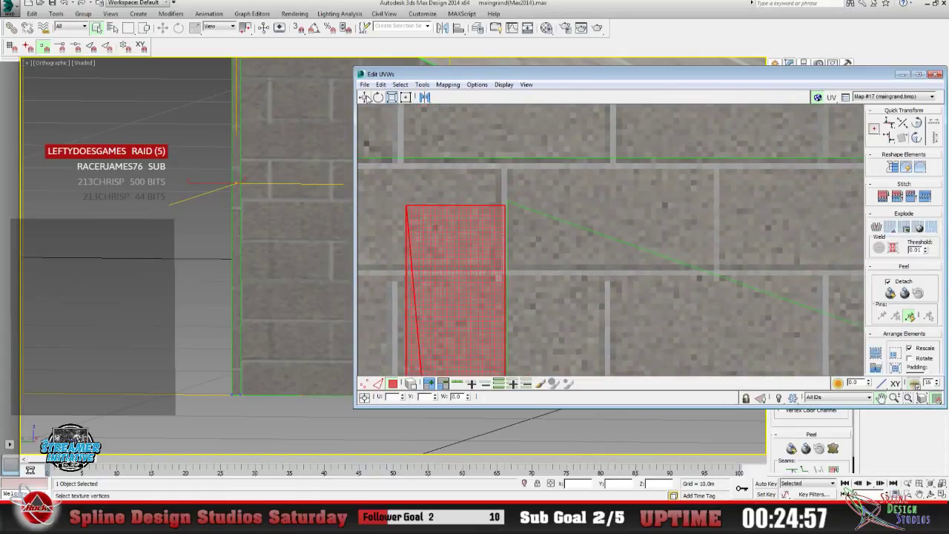
pyautogui.click(406, 97)
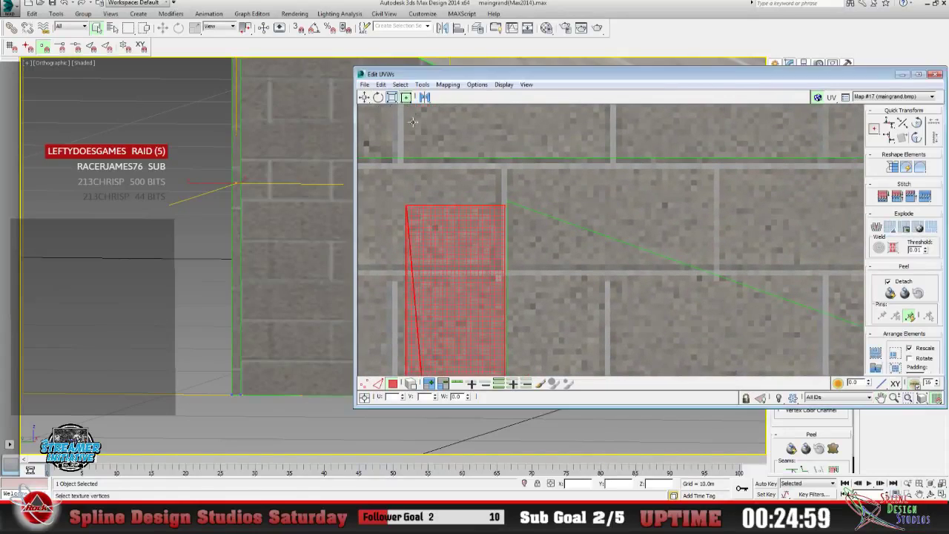
pyautogui.moveTo(407, 206); pyautogui.dragTo(411, 168)
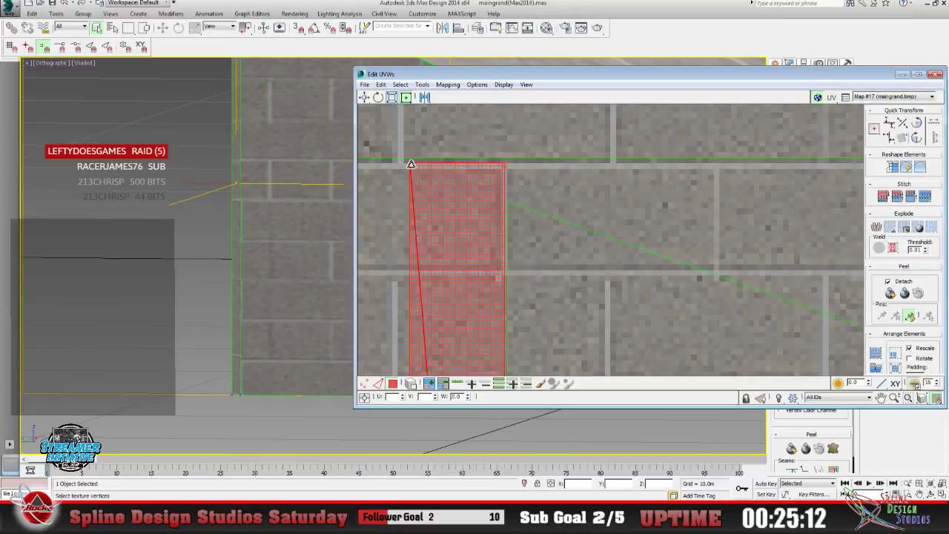
pyautogui.moveTo(410, 169); pyautogui.dragTo(412, 165)
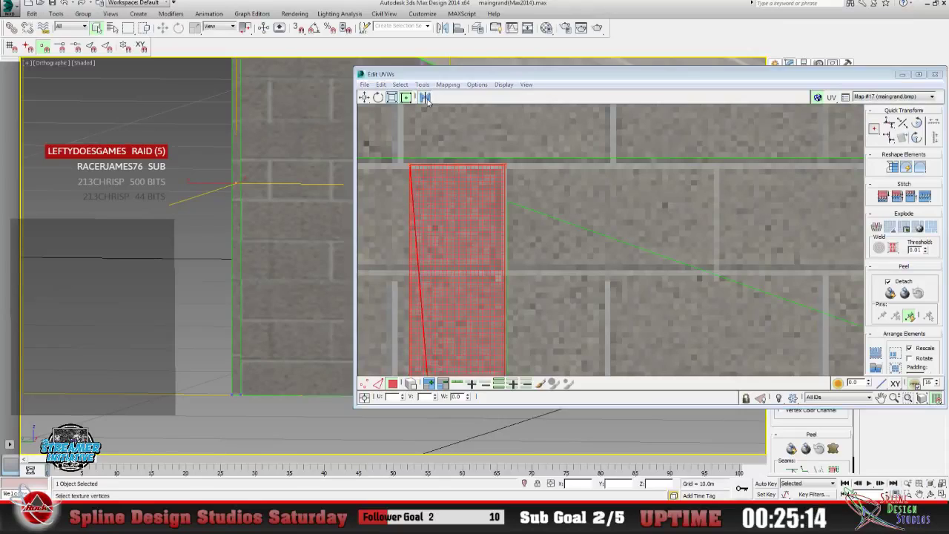
pyautogui.click(425, 98)
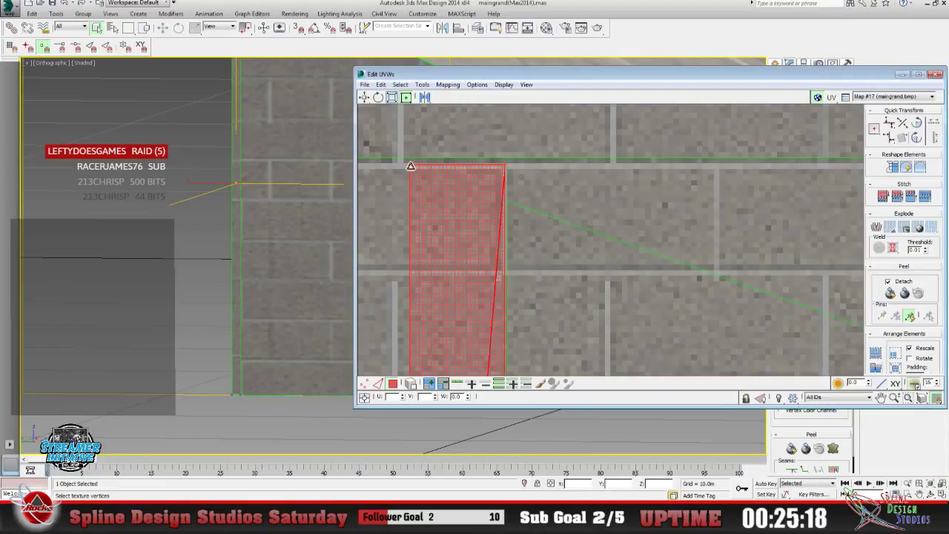
pyautogui.moveTo(410, 166); pyautogui.dragTo(412, 163)
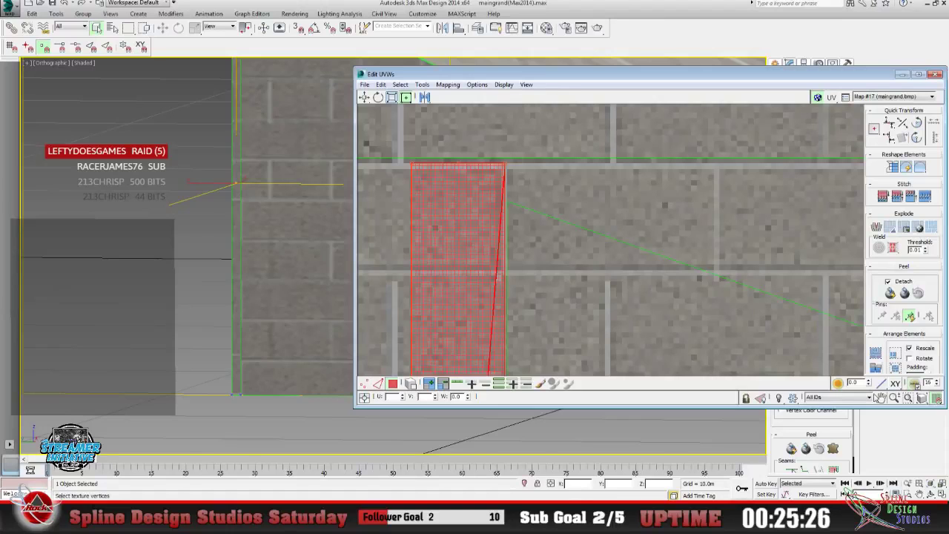
# Fine-tune the lower end of the strip's UVs to the wall's base line and mirror the strip vertically.
pyautogui.moveTo(546, 303); pyautogui.dragTo(555, 238, button='middle')
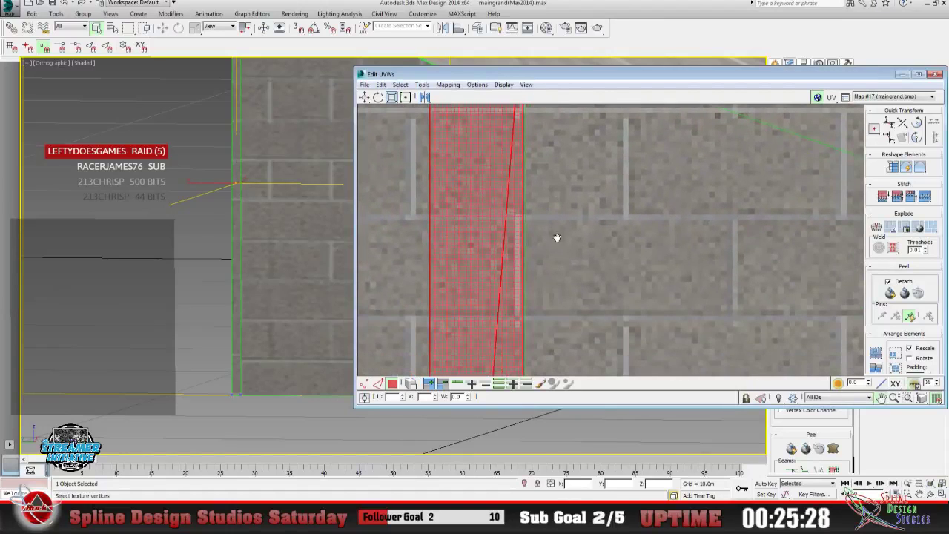
pyautogui.moveTo(545, 284); pyautogui.dragTo(485, 233, button='middle')
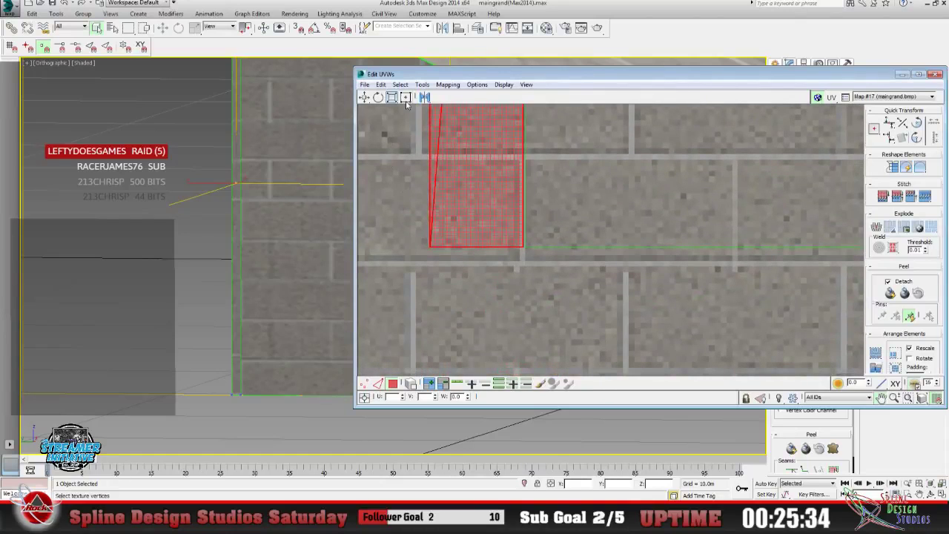
pyautogui.click(406, 98)
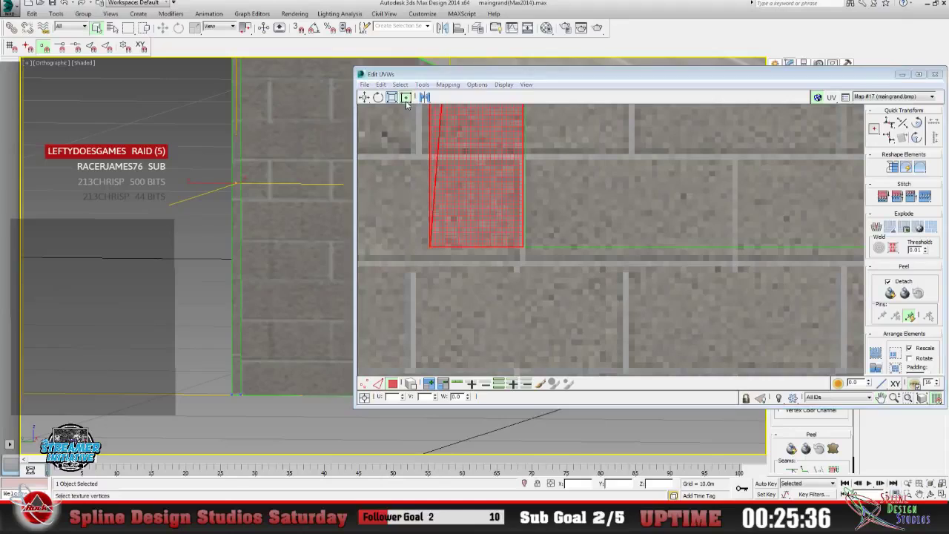
pyautogui.moveTo(431, 247)
pyautogui.mouseDown()
pyautogui.moveTo(433, 297)
pyautogui.moveTo(431, 228)
pyautogui.moveTo(430, 242)
pyautogui.mouseUp()
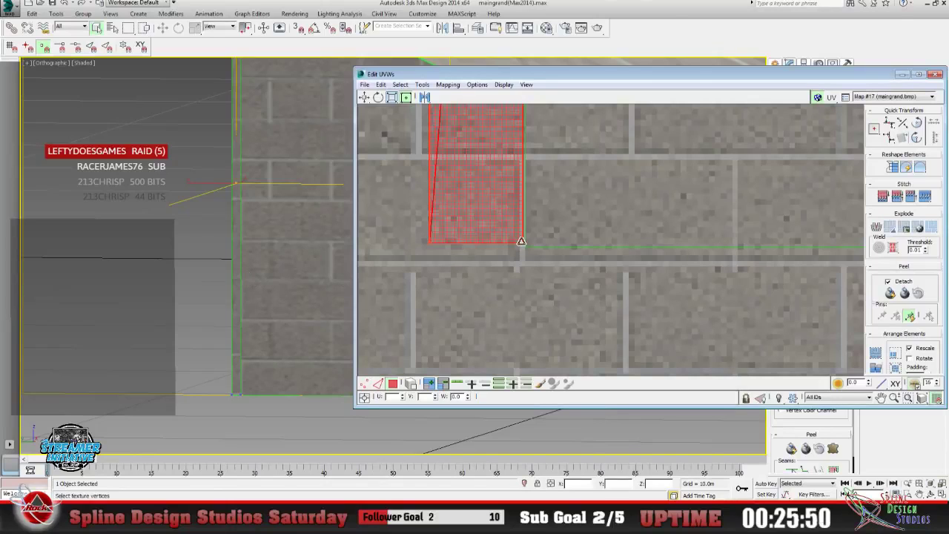
pyautogui.moveTo(522, 246); pyautogui.dragTo(521, 247)
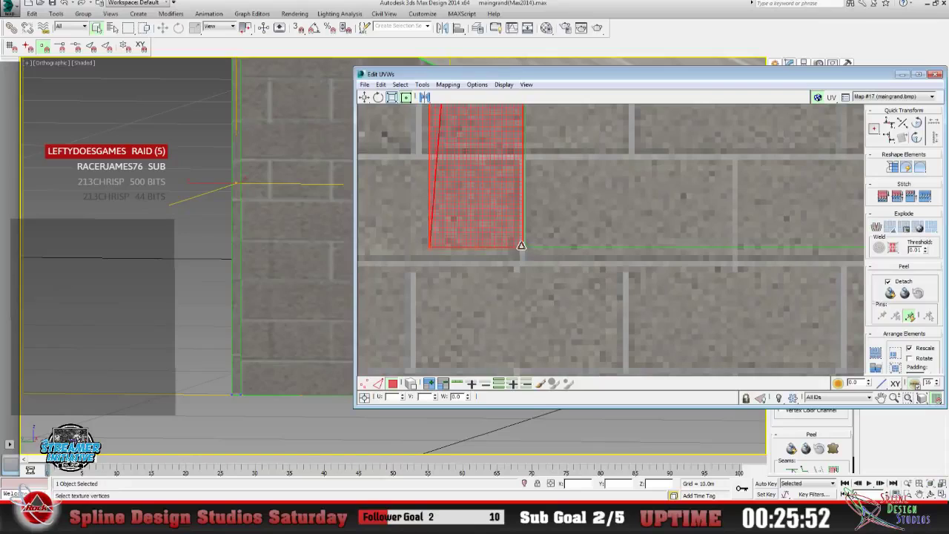
pyautogui.click(425, 97)
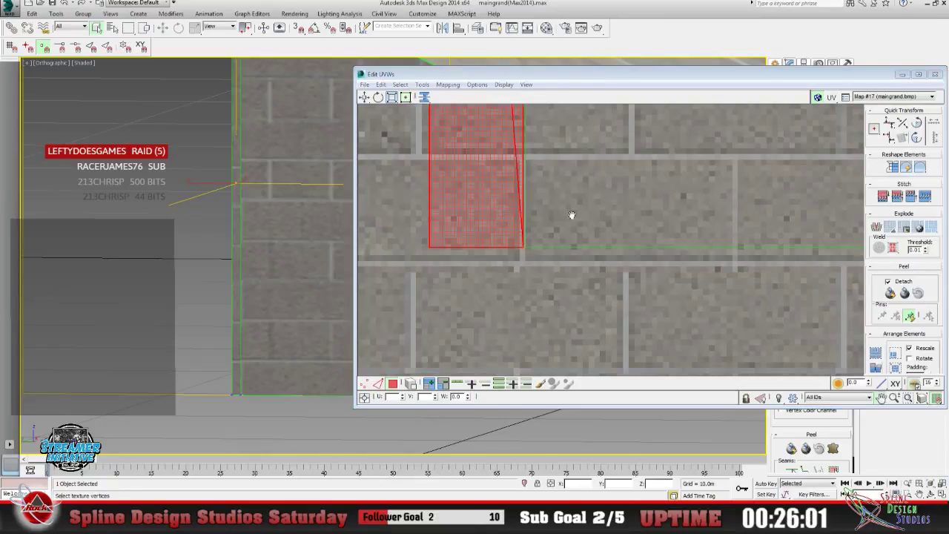
# Lower the strip's upper UV edge to the triangular face's top corner and narrow the strip from its outer side.
pyautogui.moveTo(570, 215); pyautogui.dragTo(591, 313, button='middle')
pyautogui.moveTo(491, 142); pyautogui.dragTo(483, 272, button='middle')
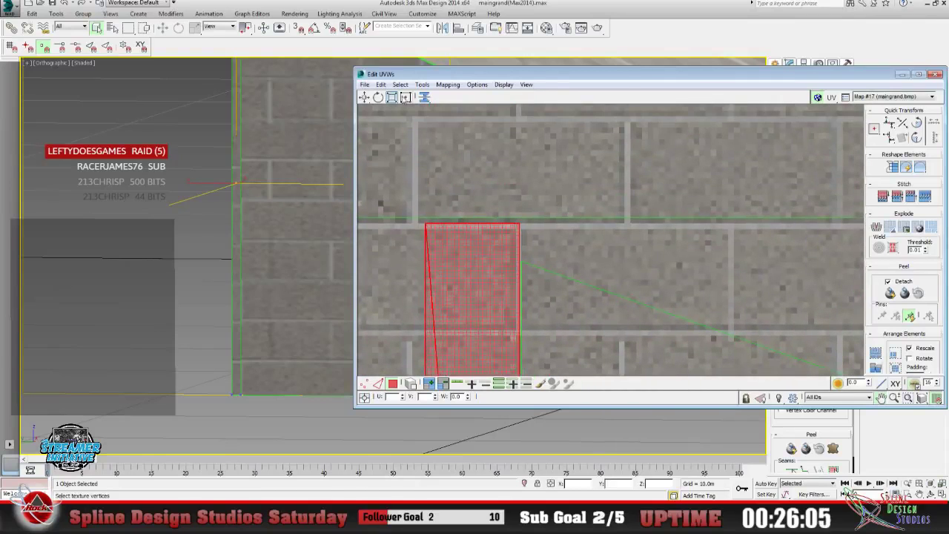
pyautogui.click(406, 97)
pyautogui.moveTo(427, 223); pyautogui.dragTo(427, 260)
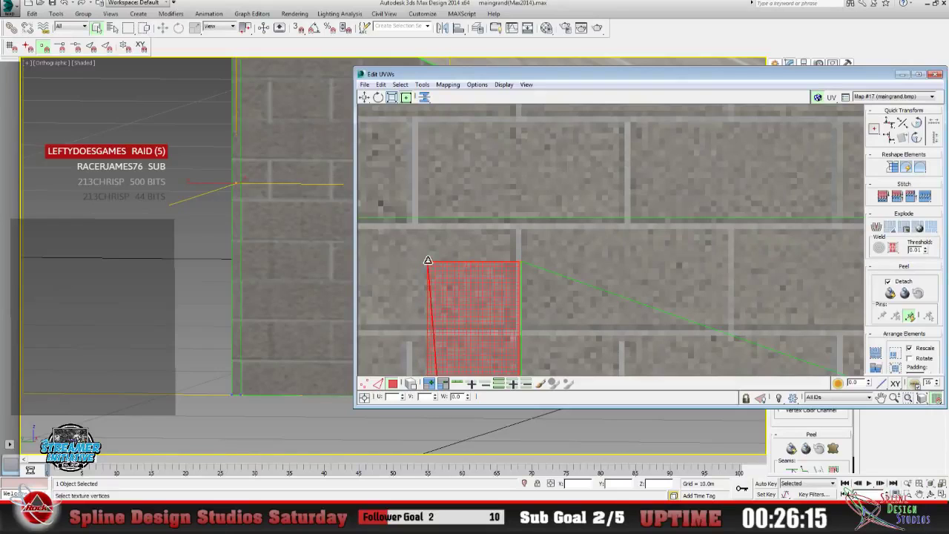
pyautogui.moveTo(428, 260)
pyautogui.mouseDown()
pyautogui.moveTo(408, 259)
pyautogui.moveTo(462, 258)
pyautogui.moveTo(415, 258)
pyautogui.moveTo(446, 261)
pyautogui.mouseUp()
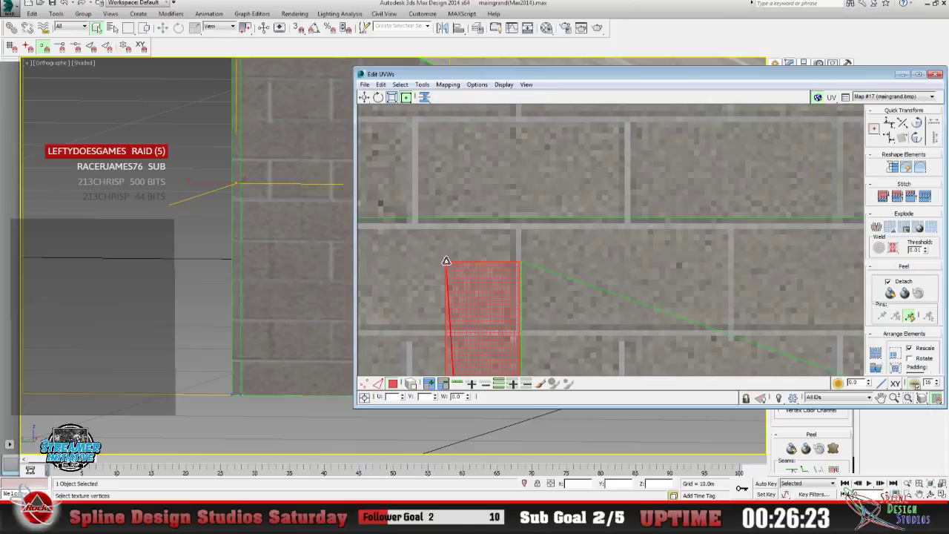
pyautogui.moveTo(446, 261); pyautogui.dragTo(445, 260)
# Minimize the UV editor, render a close-up of the wall's narrow edge strip, and inspect how the block courses meet at the corner.
pyautogui.click(902, 75)
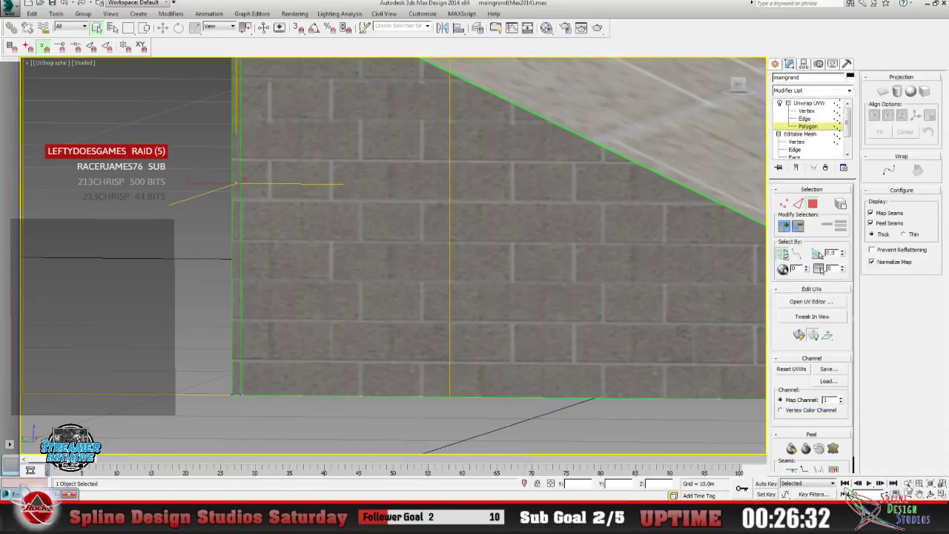
pyautogui.click(907, 482)
pyautogui.moveTo(261, 317); pyautogui.dragTo(256, 285)
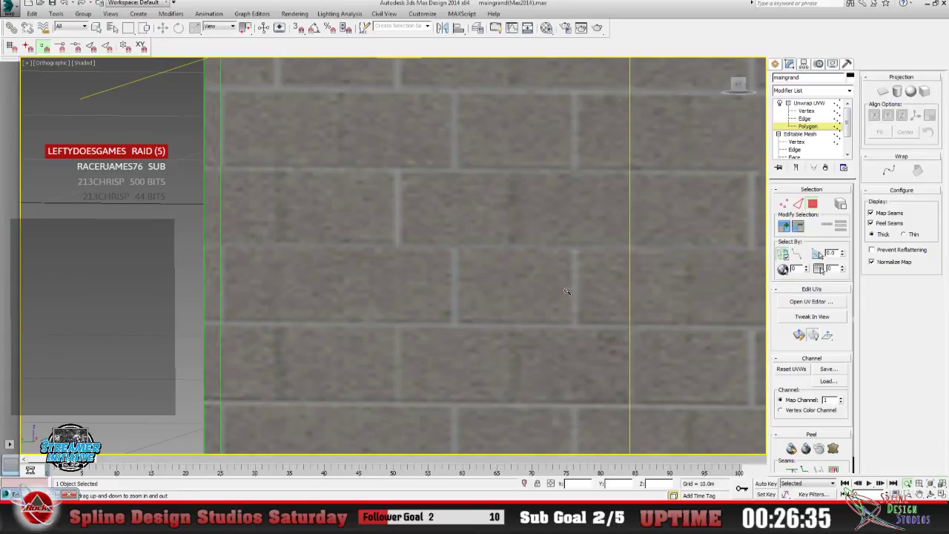
pyautogui.click(300, 15)
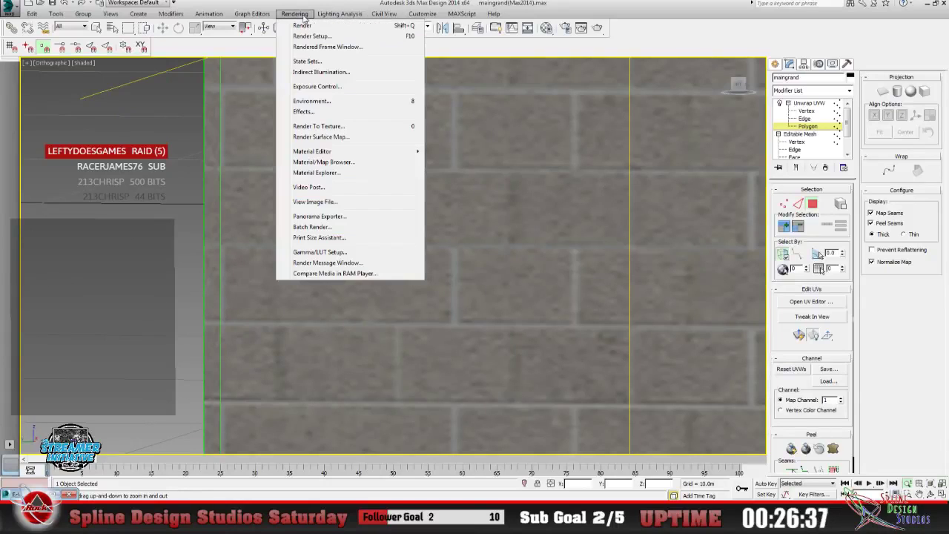
pyautogui.click(304, 26)
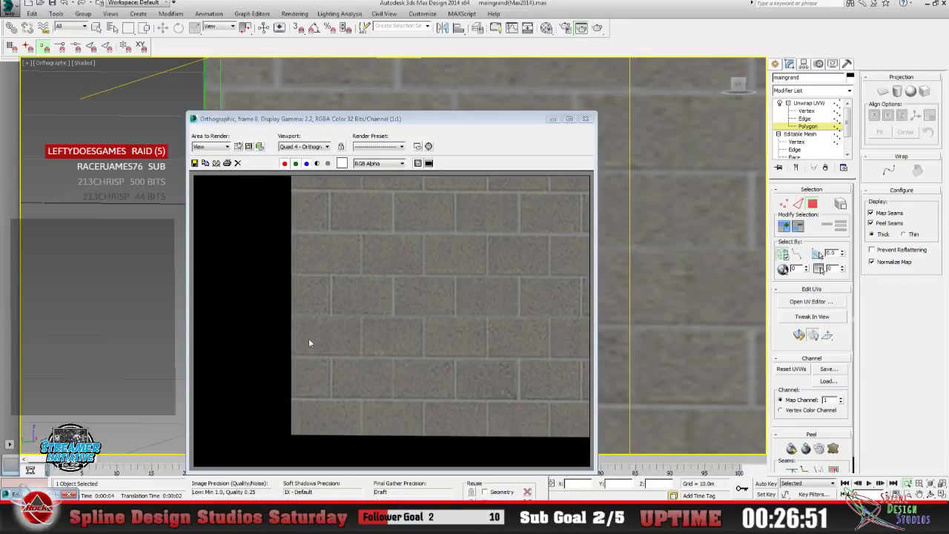
pyautogui.click(585, 118)
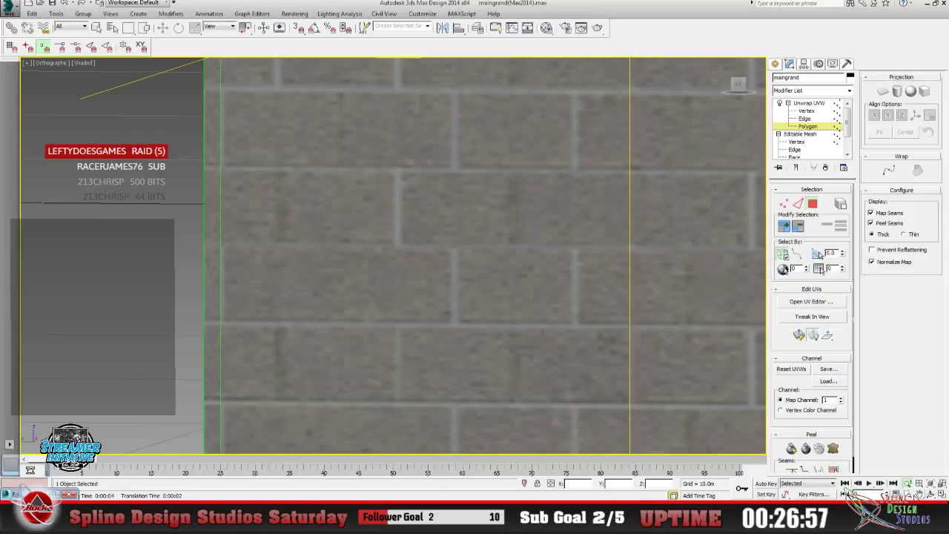
pyautogui.click(919, 493)
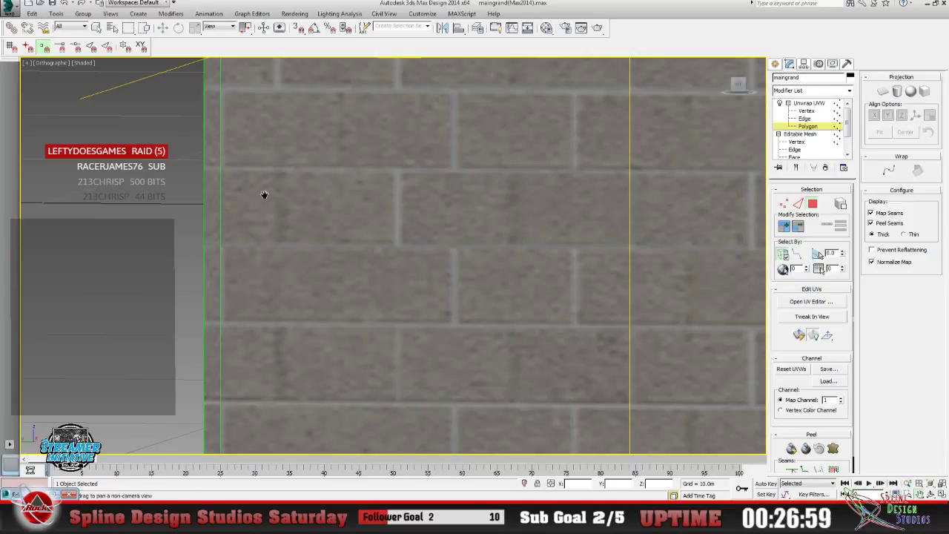
pyautogui.moveTo(262, 195); pyautogui.dragTo(287, 272)
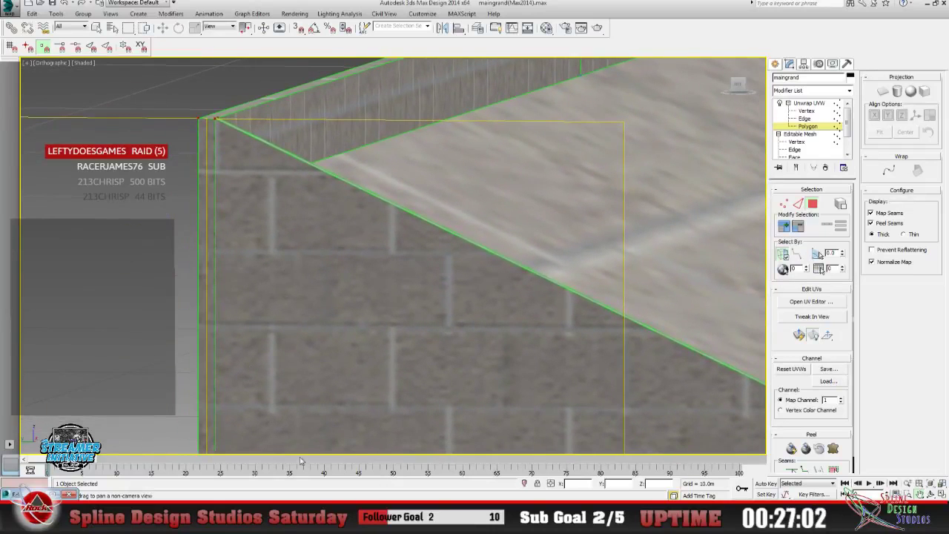
pyautogui.click(326, 519)
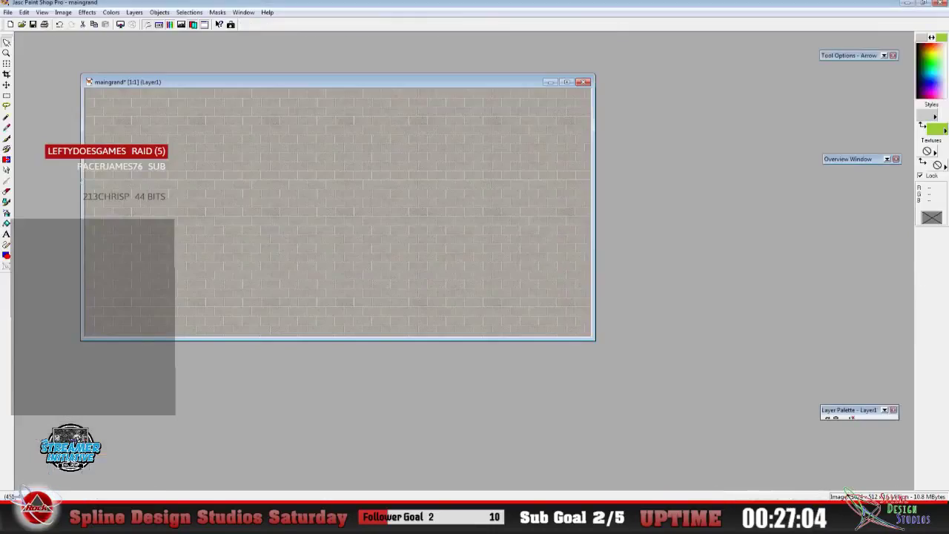
pyautogui.click(550, 82)
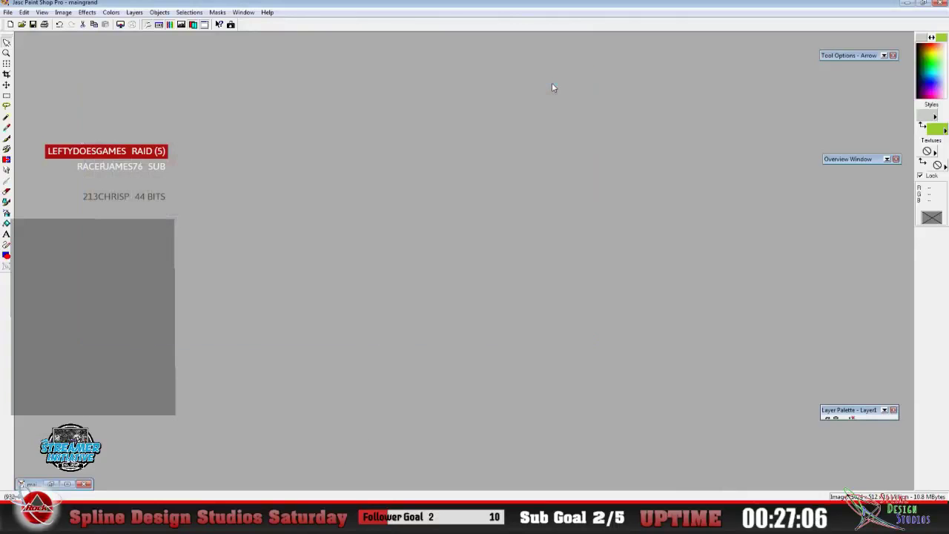
pyautogui.click(50, 484)
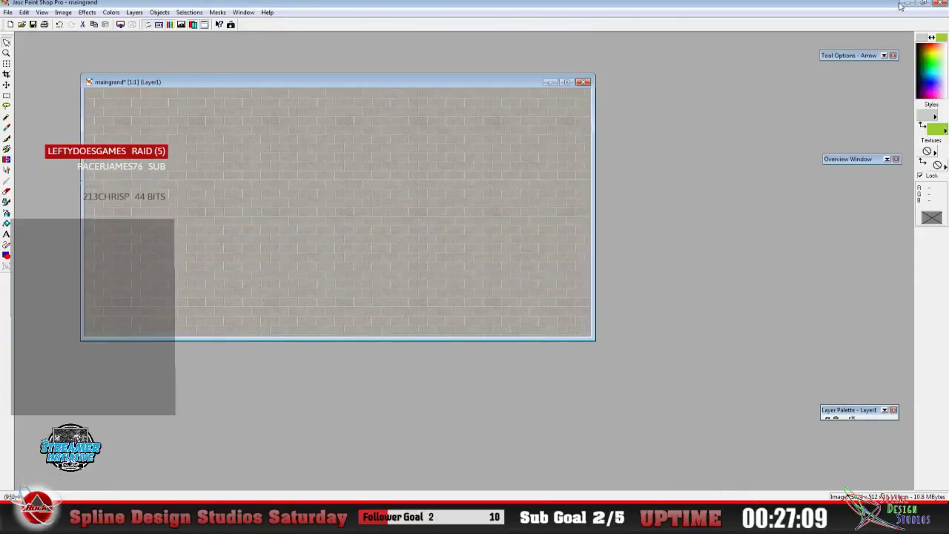
pyautogui.click(907, 5)
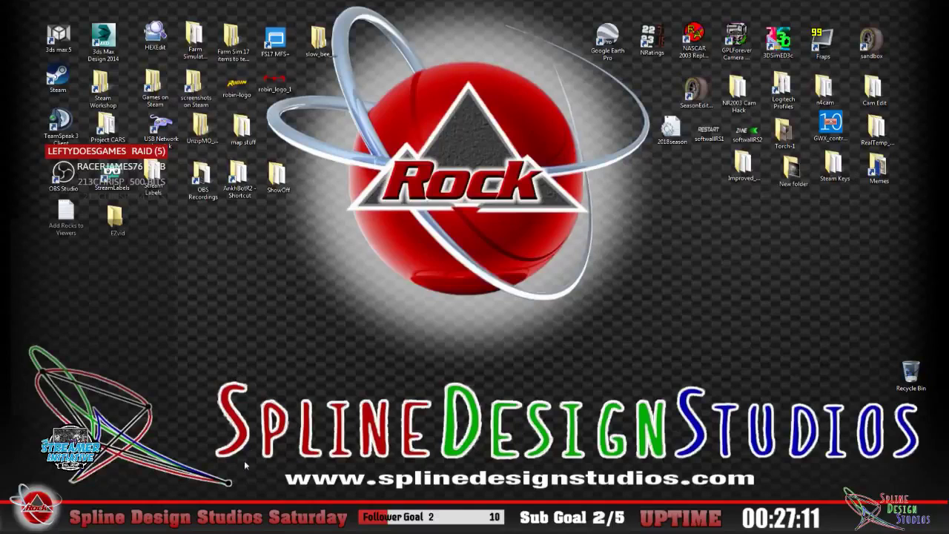
# Return to 3ds Max, render the wall corner, and compare the rendered block courses with the edge strip's UV layout.
pyautogui.hotkey('alt', 'Tab')
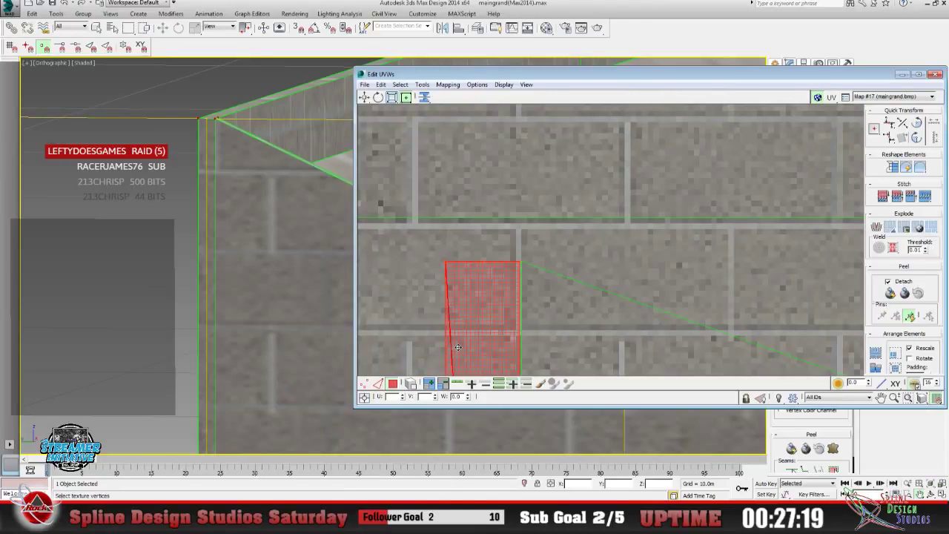
pyautogui.click(294, 14)
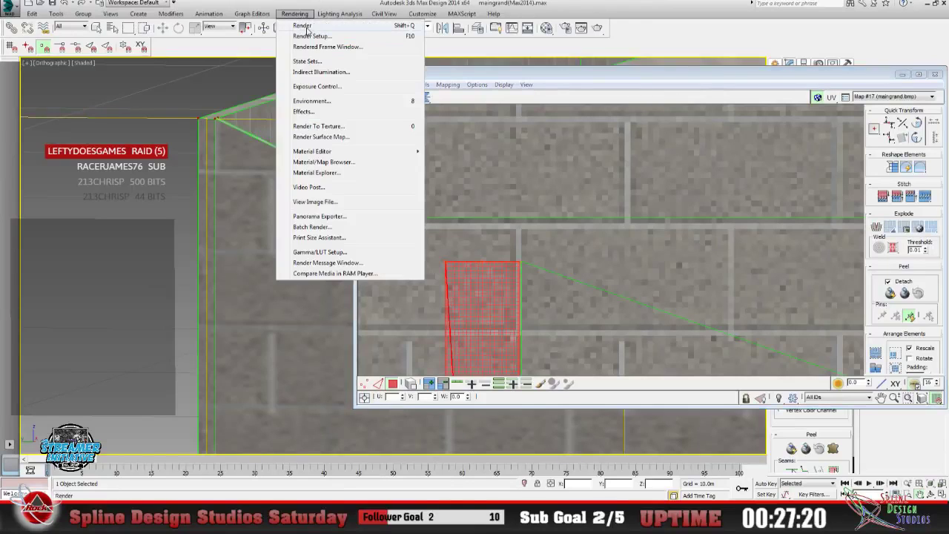
pyautogui.click(293, 26)
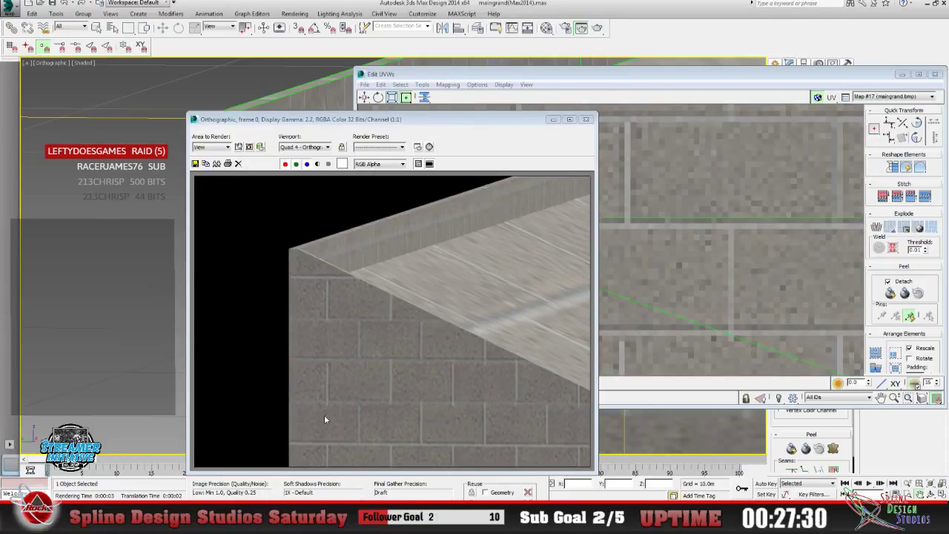
pyautogui.click(616, 194)
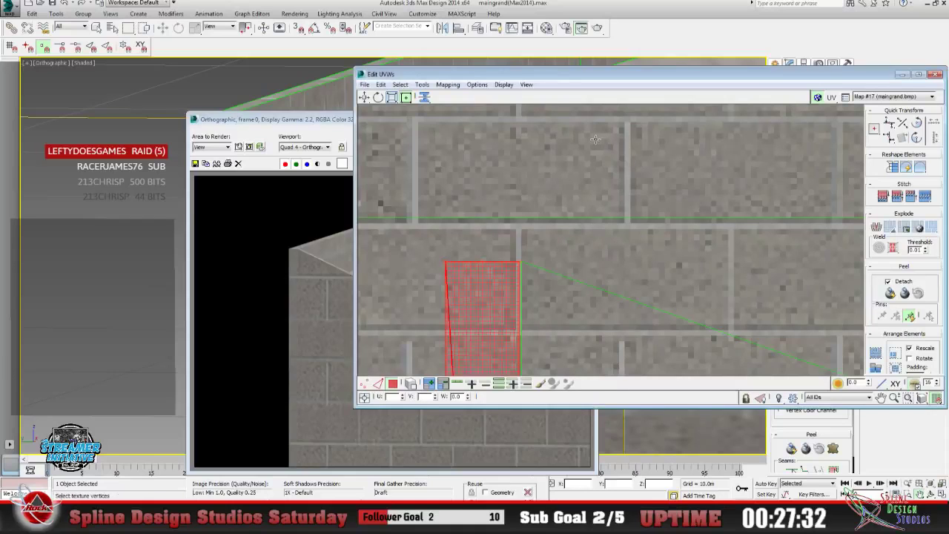
pyautogui.click(321, 134)
pyautogui.click(604, 137)
pyautogui.click(338, 133)
pyautogui.click(558, 200)
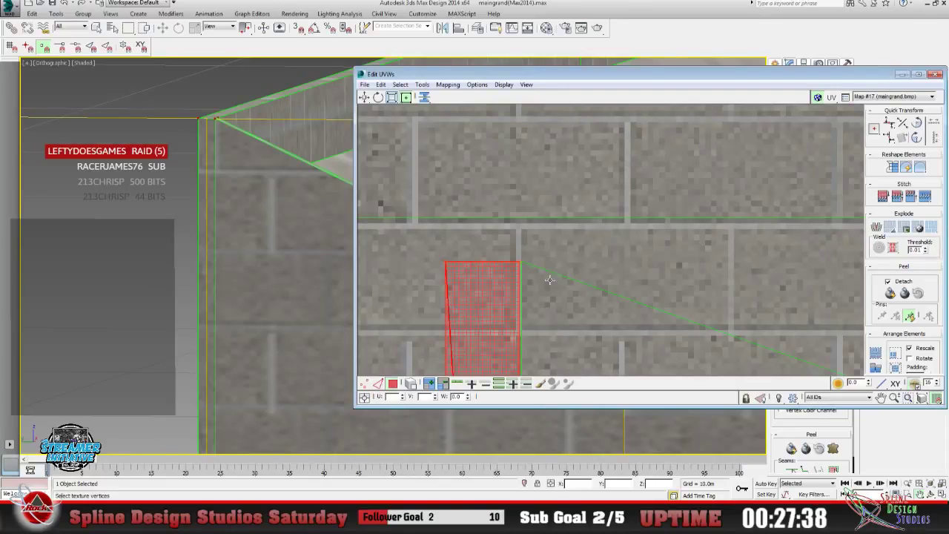
# Shift the narrow edge strip's UVs slightly sideways, away from the triangular face's vertical edge, keeping the strip's height in the texture.
pyautogui.click(903, 75)
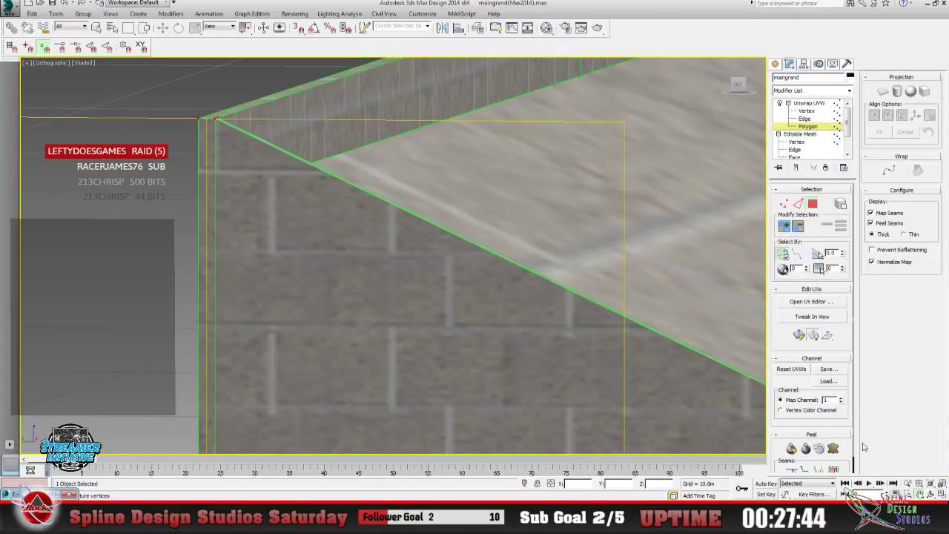
pyautogui.click(908, 483)
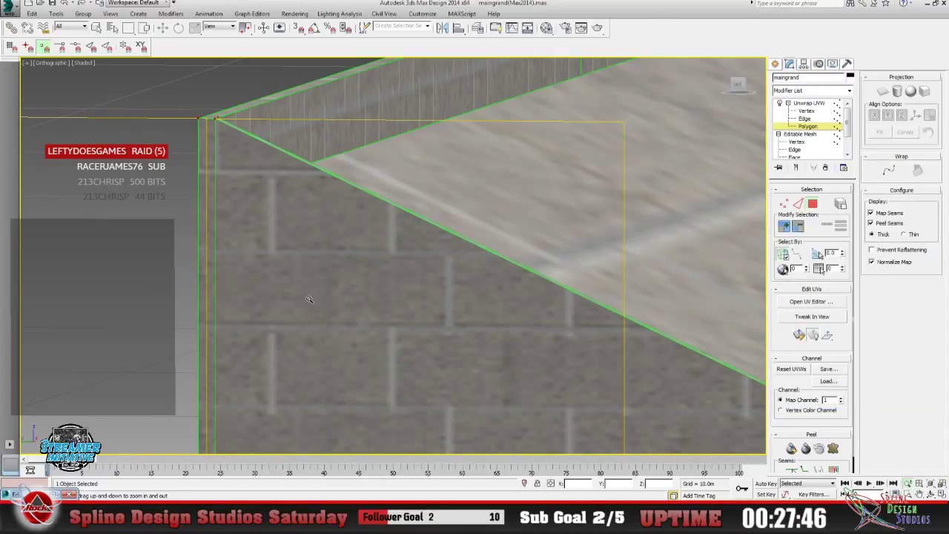
pyautogui.moveTo(308, 300); pyautogui.dragTo(317, 366)
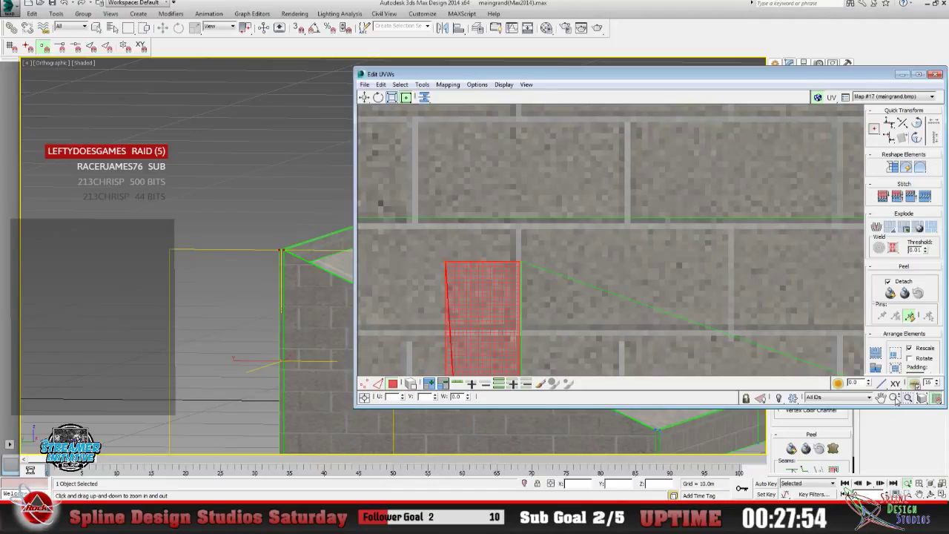
pyautogui.click(895, 398)
pyautogui.moveTo(625, 321); pyautogui.dragTo(566, 348)
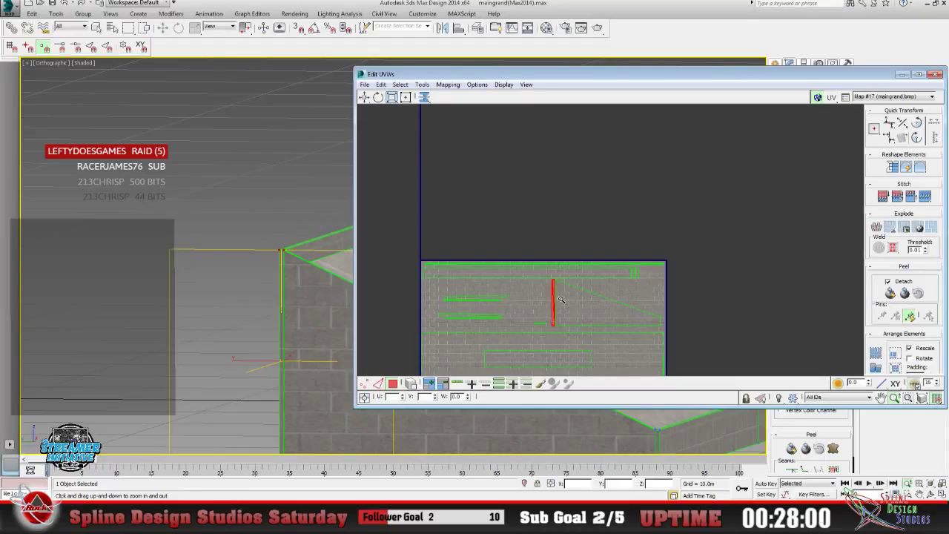
pyautogui.click(880, 400)
pyautogui.moveTo(572, 314); pyautogui.dragTo(497, 322)
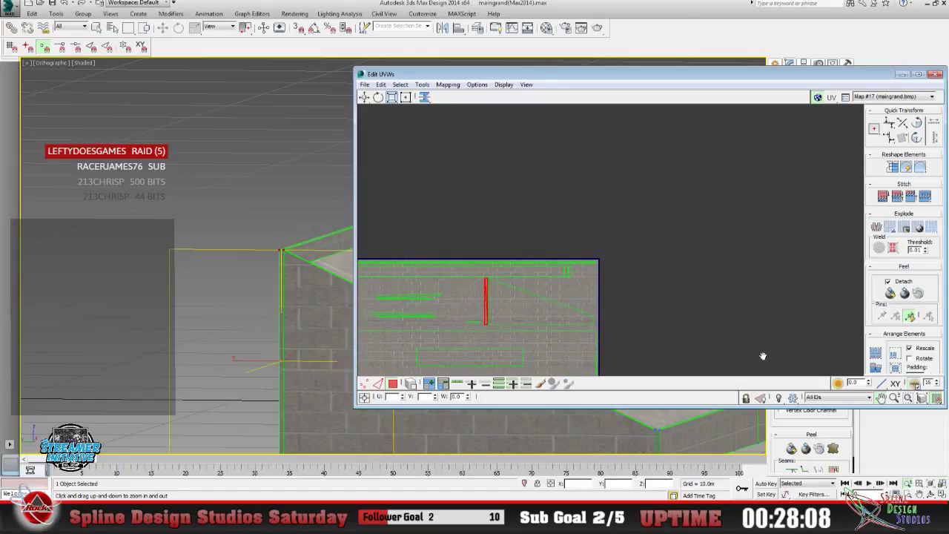
pyautogui.click(893, 398)
pyautogui.moveTo(524, 321); pyautogui.dragTo(460, 137)
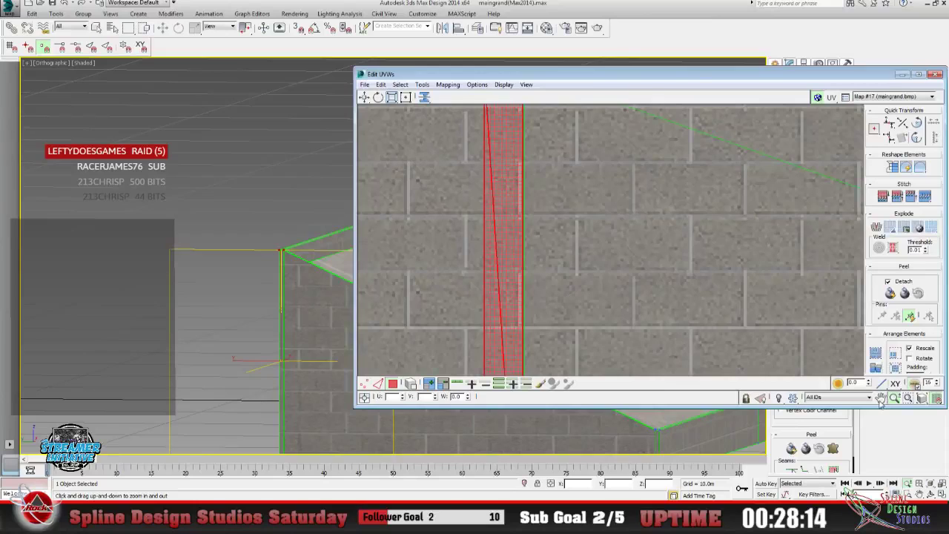
pyautogui.moveTo(599, 261); pyautogui.dragTo(553, 327, button='middle')
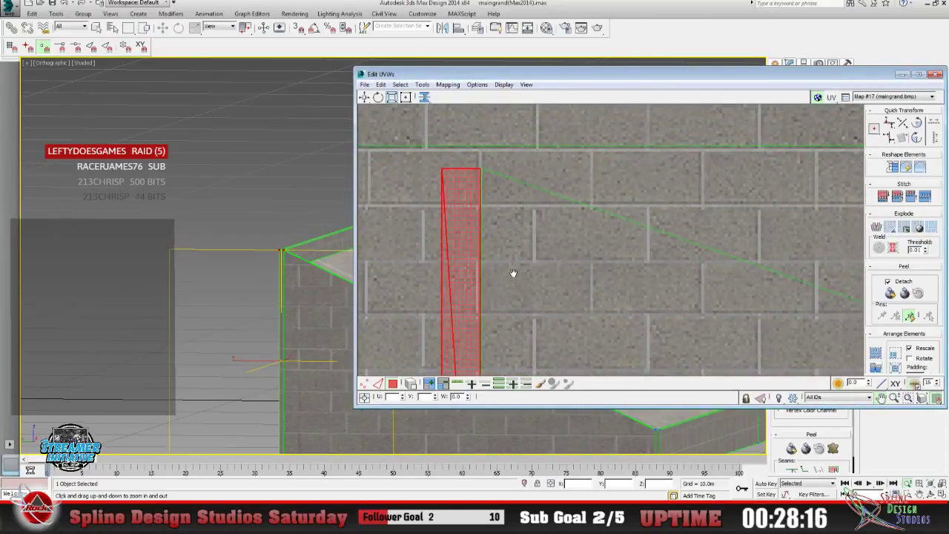
pyautogui.click(366, 97)
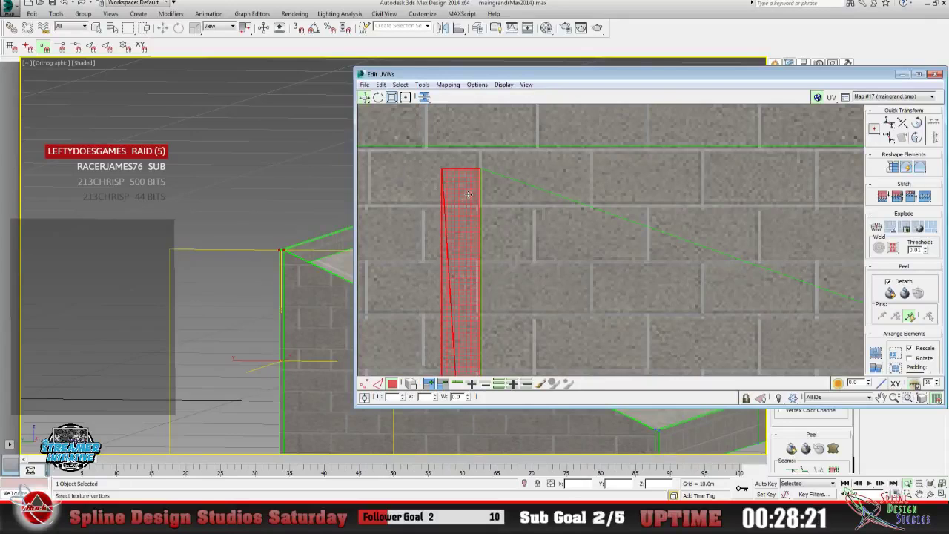
pyautogui.moveTo(468, 193); pyautogui.dragTo(463, 193)
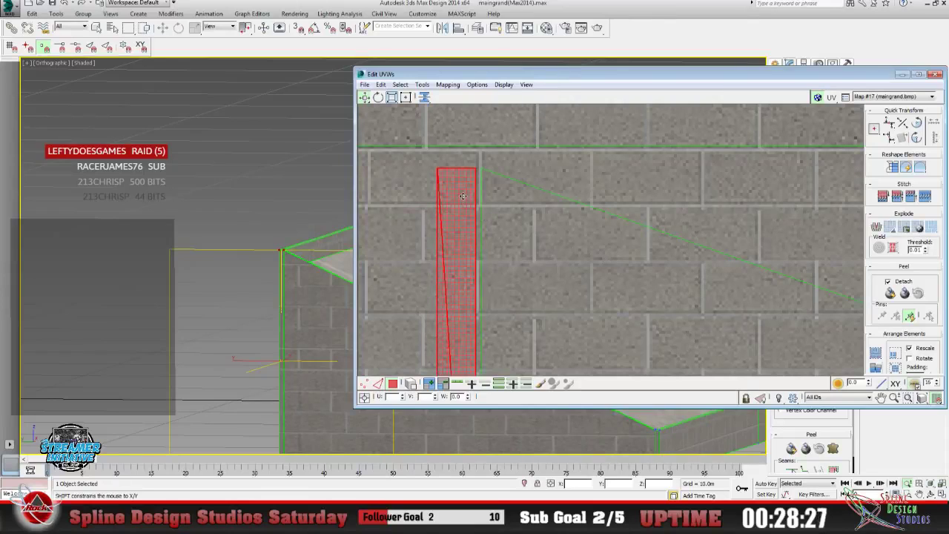
pyautogui.moveTo(463, 196); pyautogui.dragTo(460, 195)
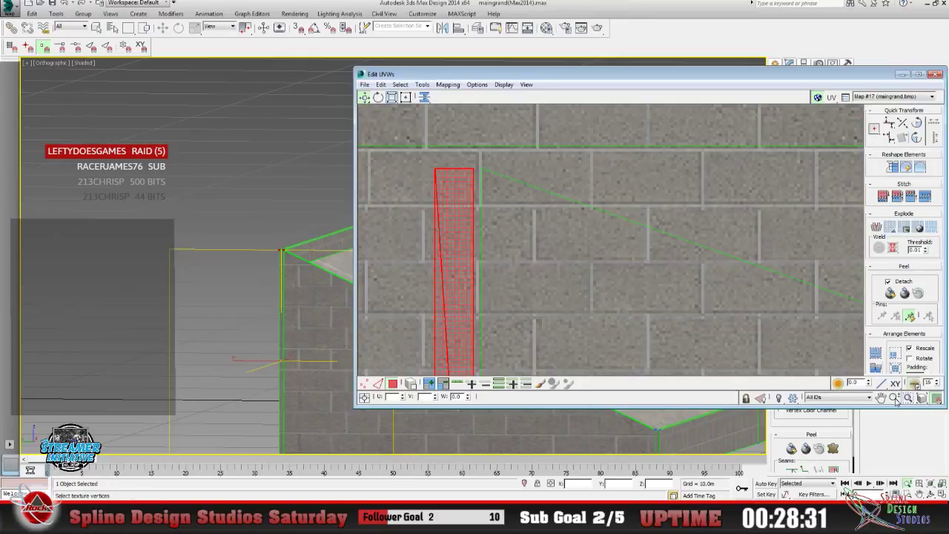
# Select the narrow edge strip polygon at the tall corner of the grandstand's opposite end wall and frame its full height.
pyautogui.scroll(-3, 500, 220)
pyautogui.scroll(-3, 501, 220)
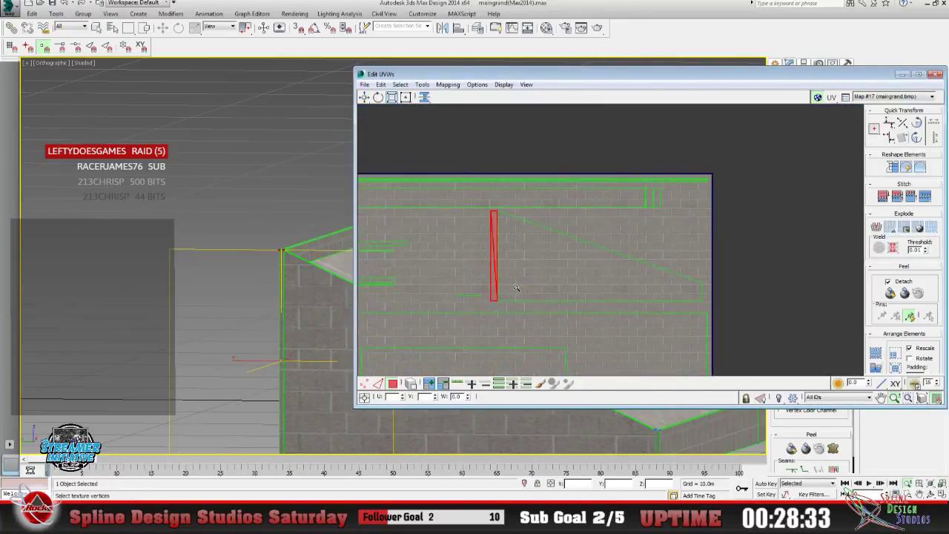
pyautogui.click(901, 74)
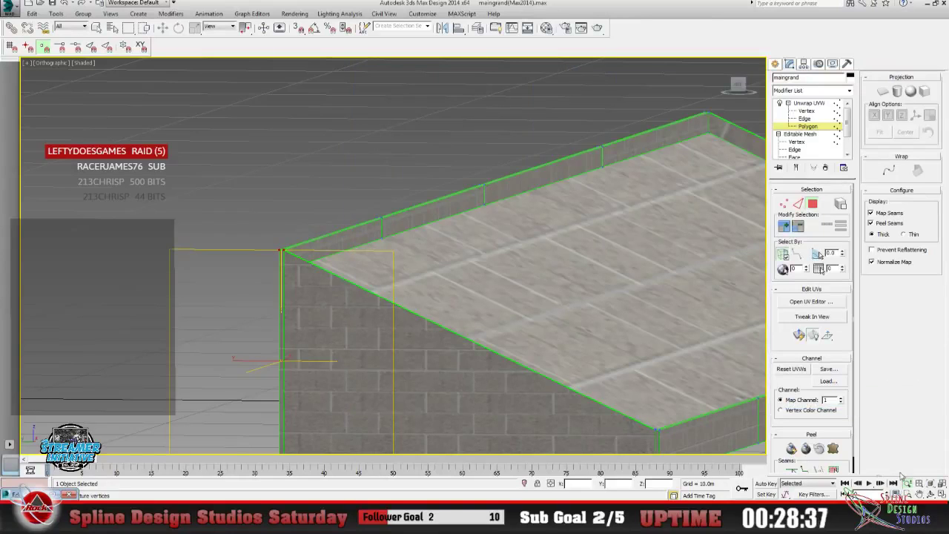
pyautogui.moveTo(366, 304); pyautogui.dragTo(367, 353)
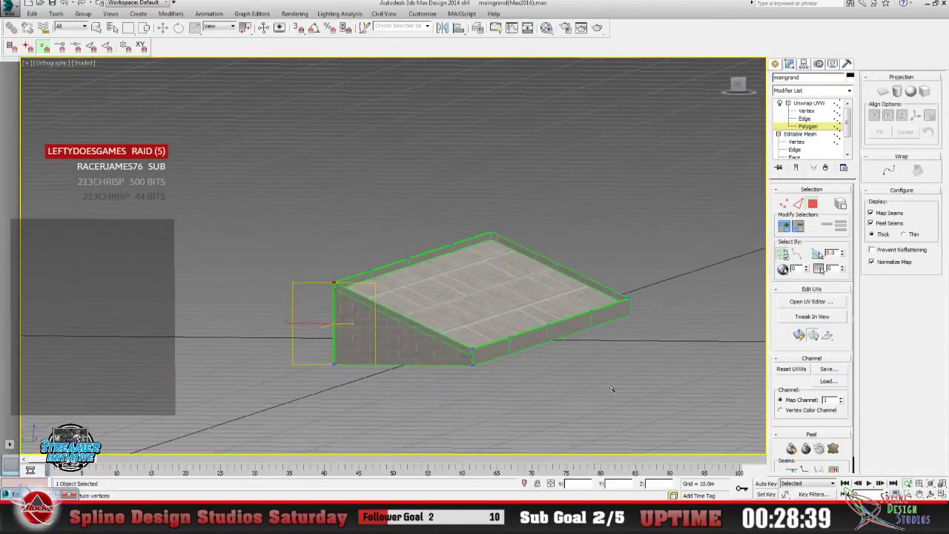
pyautogui.click(931, 493)
pyautogui.moveTo(441, 321); pyautogui.dragTo(274, 322)
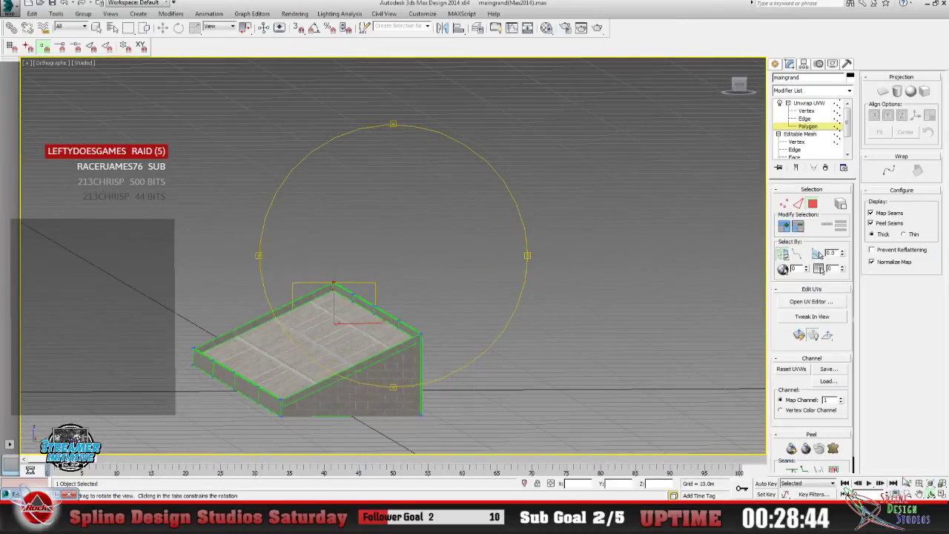
pyautogui.click(906, 482)
pyautogui.moveTo(330, 346); pyautogui.dragTo(330, 300)
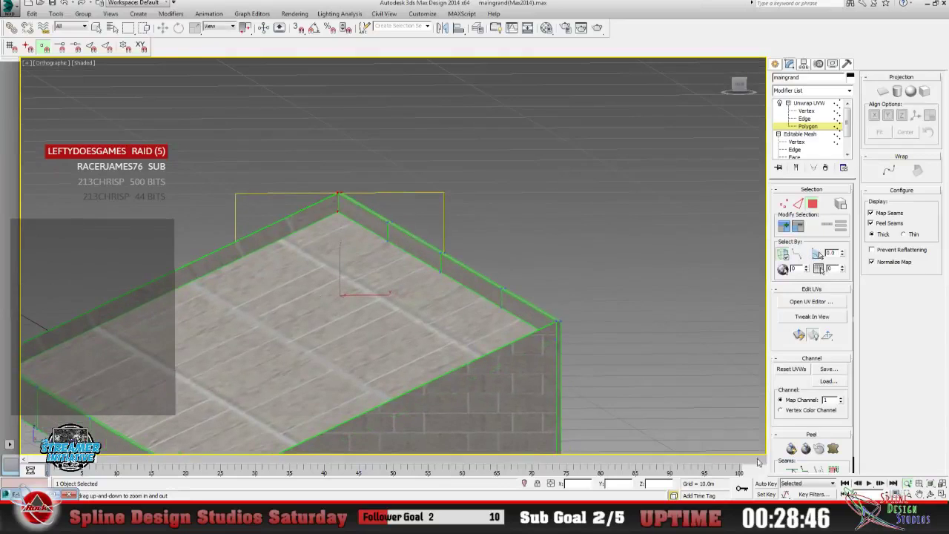
pyautogui.click(919, 493)
pyautogui.moveTo(476, 360); pyautogui.dragTo(356, 272)
pyautogui.click(906, 482)
pyautogui.moveTo(500, 366); pyautogui.dragTo(302, 273)
pyautogui.click(96, 28)
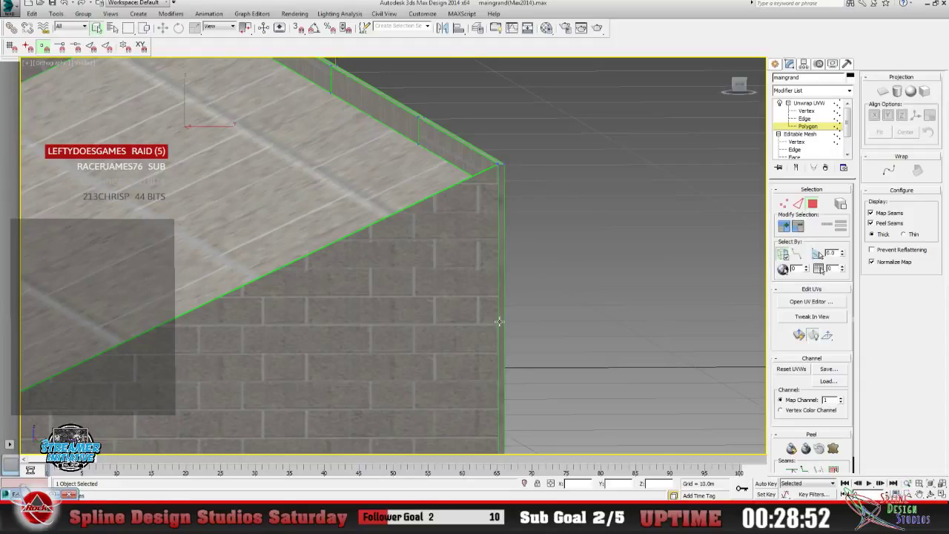
pyautogui.click(502, 323)
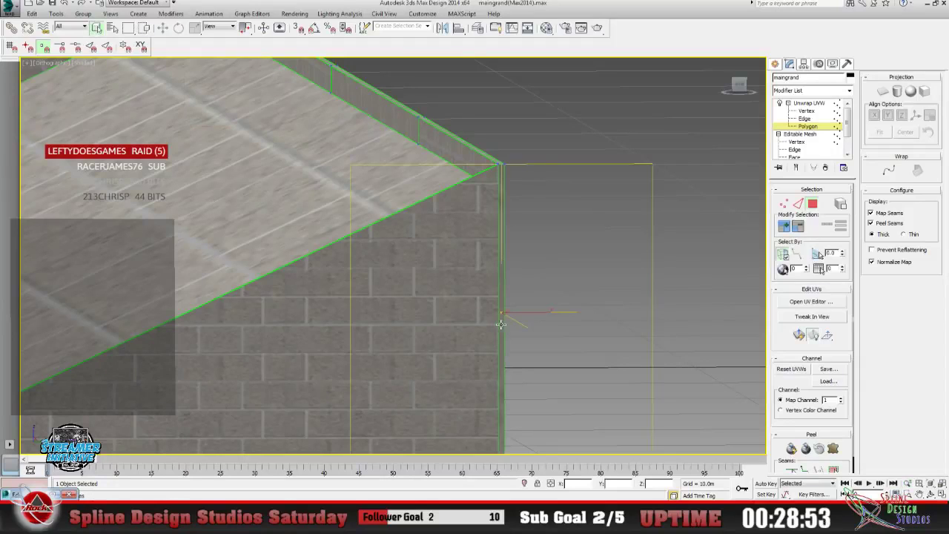
pyautogui.click(496, 321)
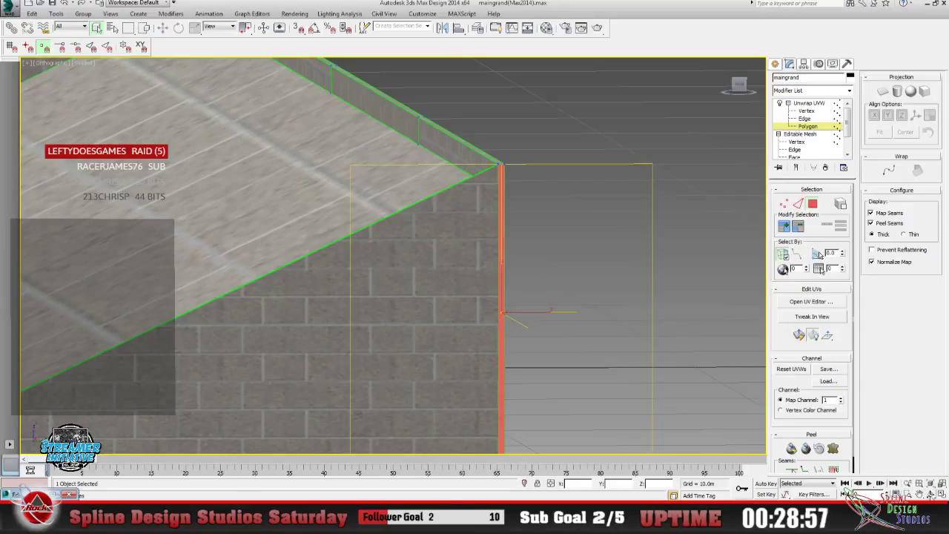
pyautogui.keyDown('alt'); pyautogui.moveTo(487, 316); pyautogui.dragTo(417, 297, button='middle'); pyautogui.keyUp('alt')
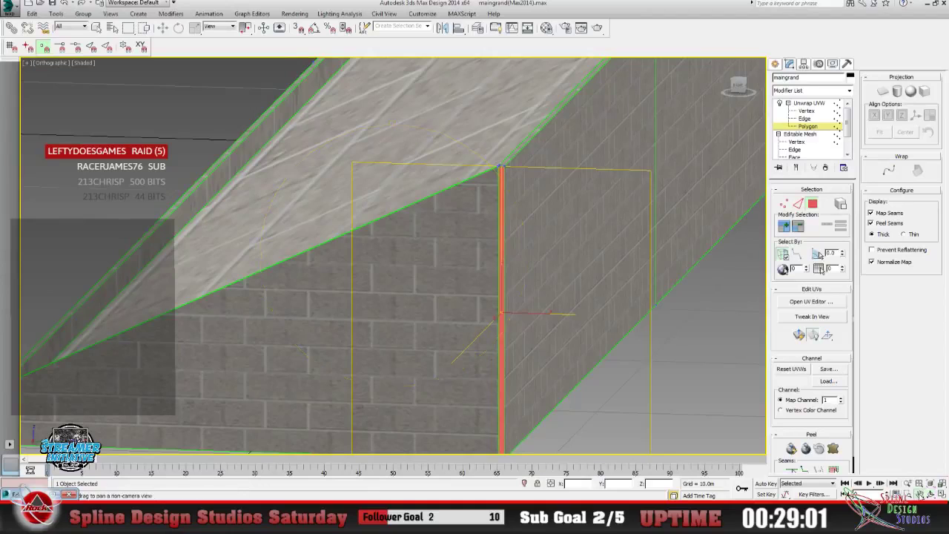
pyautogui.moveTo(545, 363); pyautogui.dragTo(409, 301, button='middle')
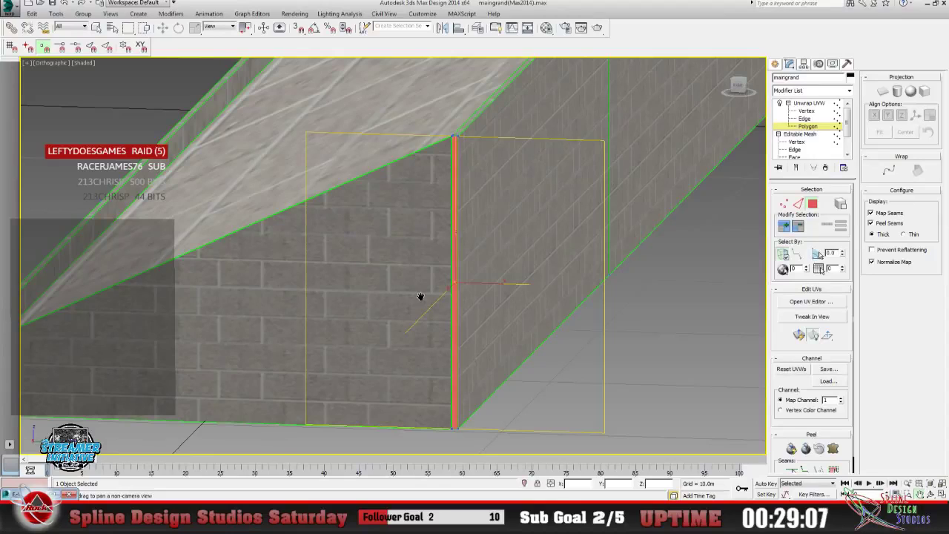
pyautogui.click(928, 5)
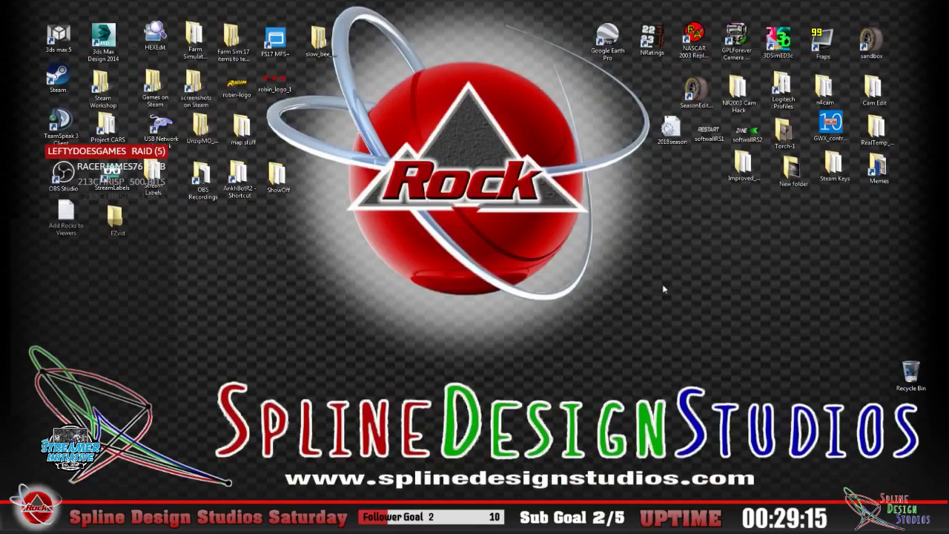
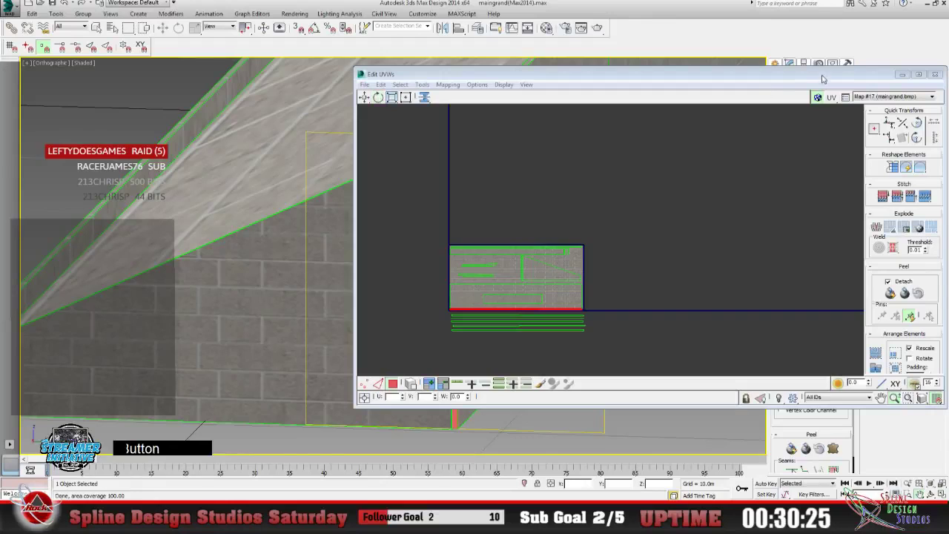
pyautogui.click(900, 75)
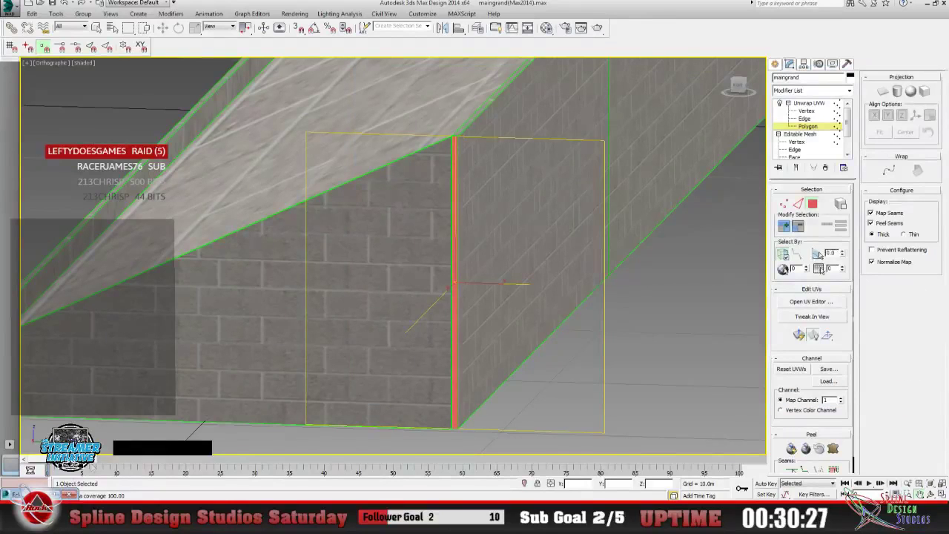
pyautogui.click(61, 493)
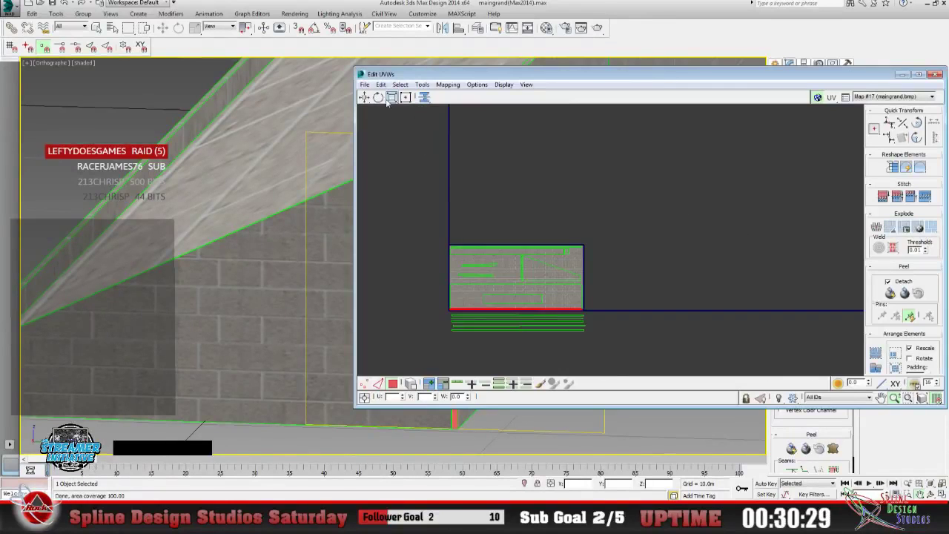
# Rotate the selected strip's UVs from horizontal to upright.
pyautogui.click(378, 97)
pyautogui.moveTo(454, 309); pyautogui.dragTo(507, 313)
pyautogui.scroll(-4, 581, 236)
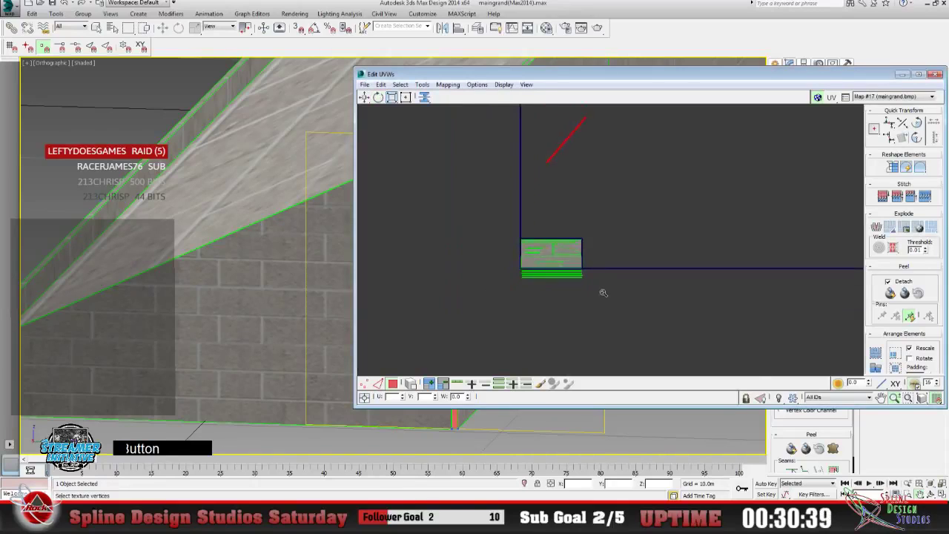
pyautogui.click(378, 97)
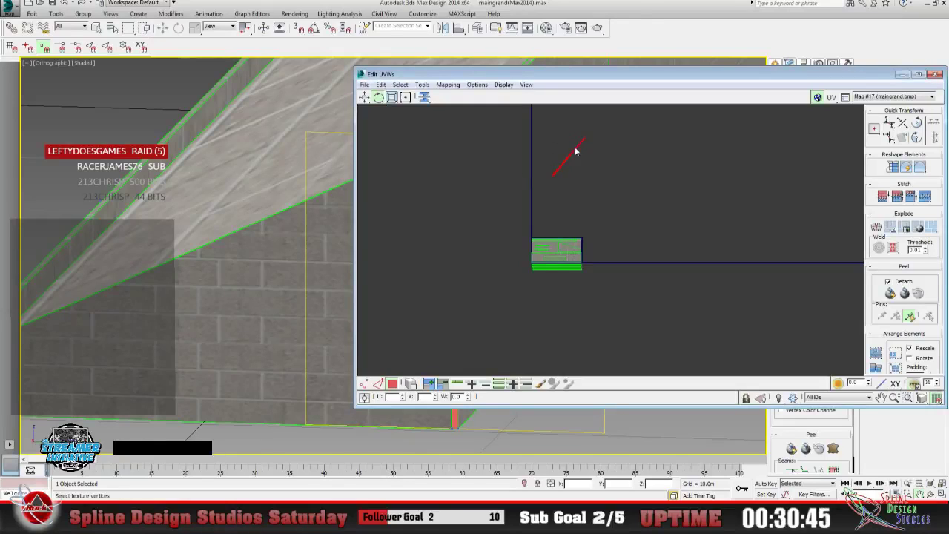
pyautogui.moveTo(576, 149); pyautogui.dragTo(498, 153)
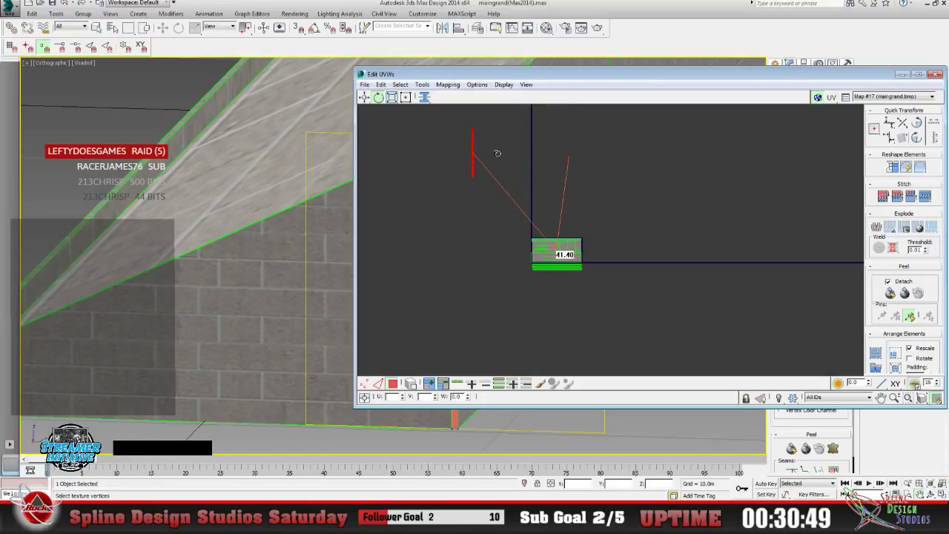
pyautogui.moveTo(498, 153); pyautogui.dragTo(497, 152)
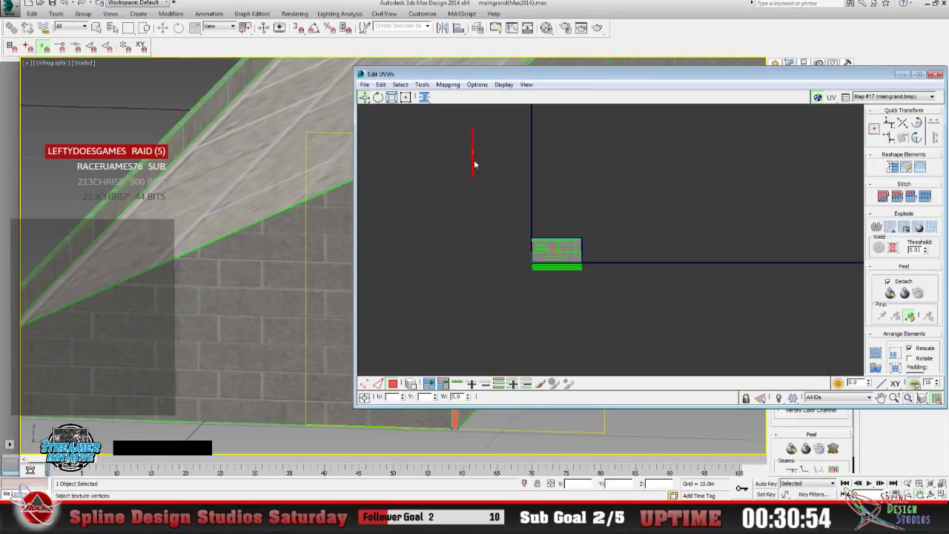
# Move the upright strip's UVs onto the block texture, between the short horizontal strips and the triangular wall face.
pyautogui.moveTo(472, 160); pyautogui.dragTo(553, 250)
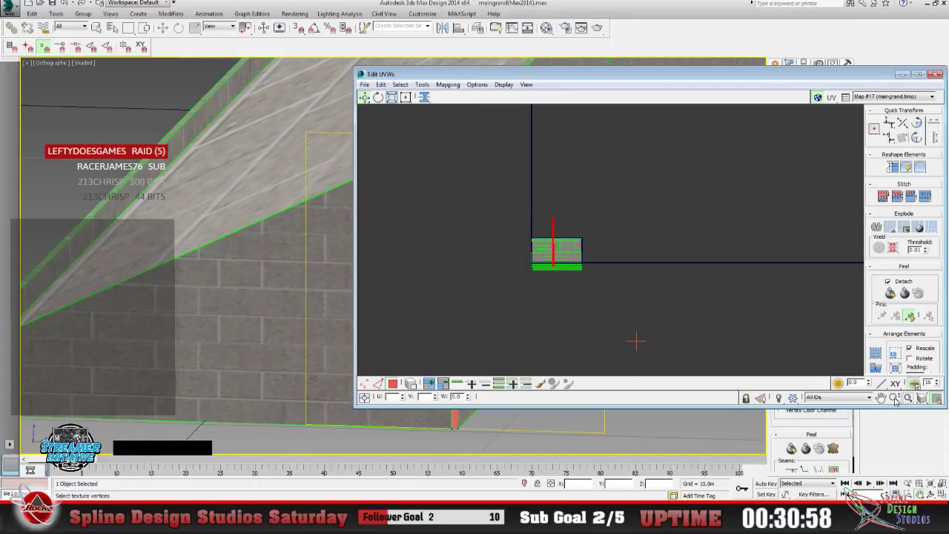
pyautogui.click(894, 398)
pyautogui.moveTo(621, 280); pyautogui.dragTo(527, 199)
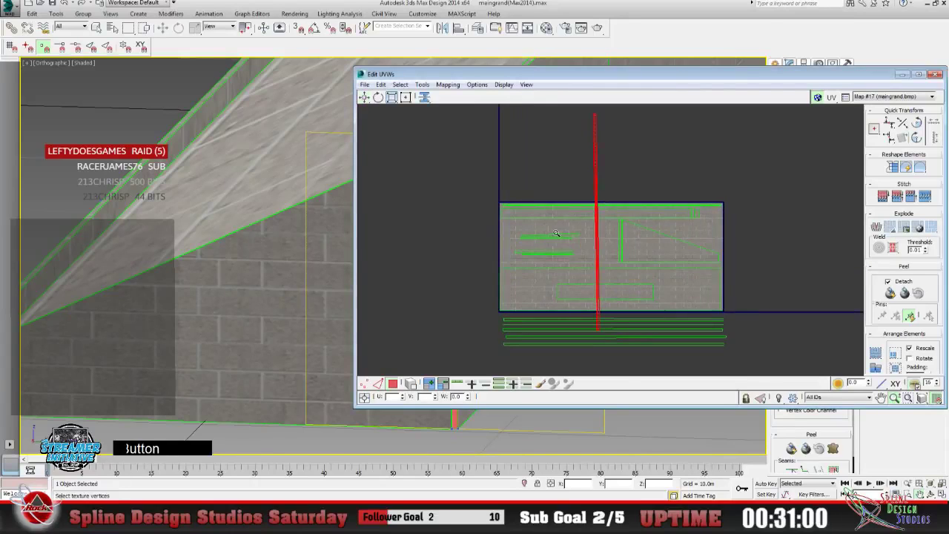
# Shorten the upright strip's UVs from both ends with the Freeform tool so they fit within the block texture's height.
pyautogui.scroll(-2, 555, 234)
pyautogui.click(405, 97)
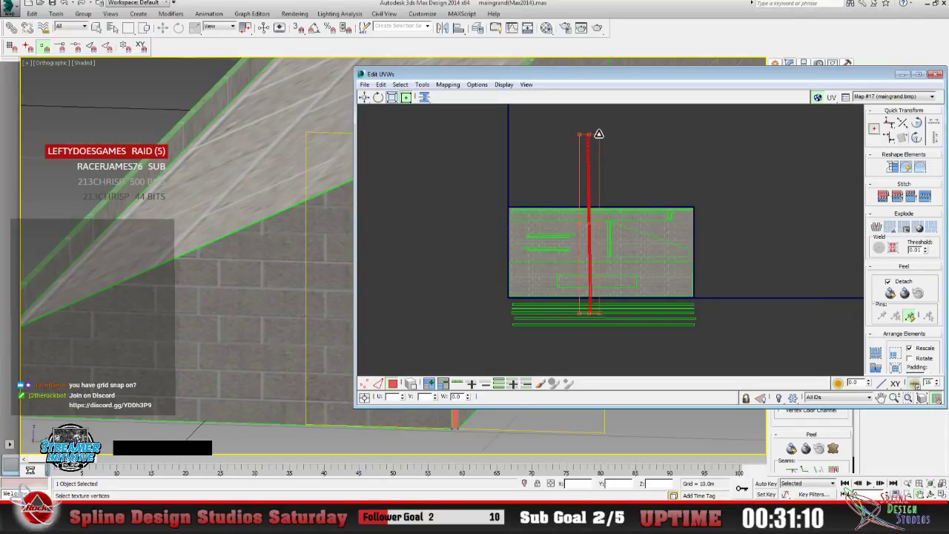
pyautogui.moveTo(599, 134); pyautogui.dragTo(610, 193)
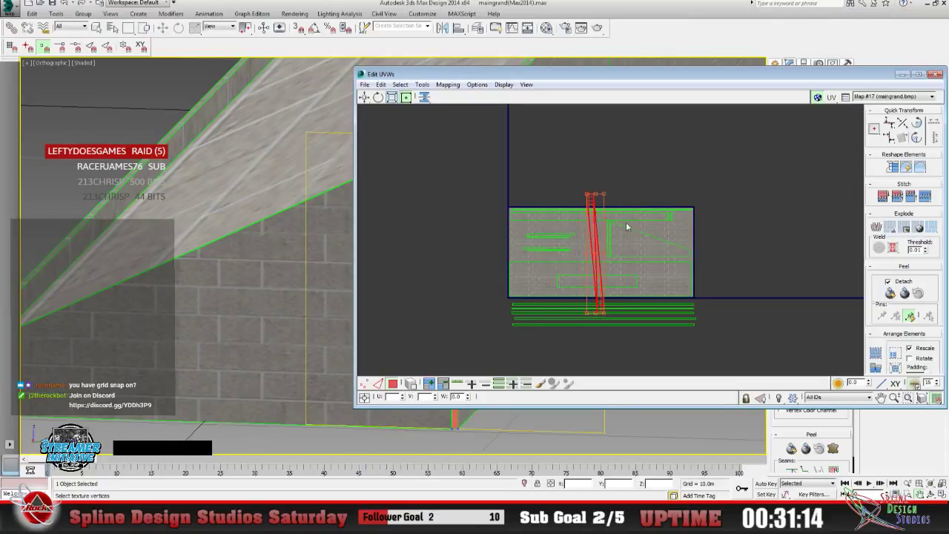
pyautogui.click(936, 399)
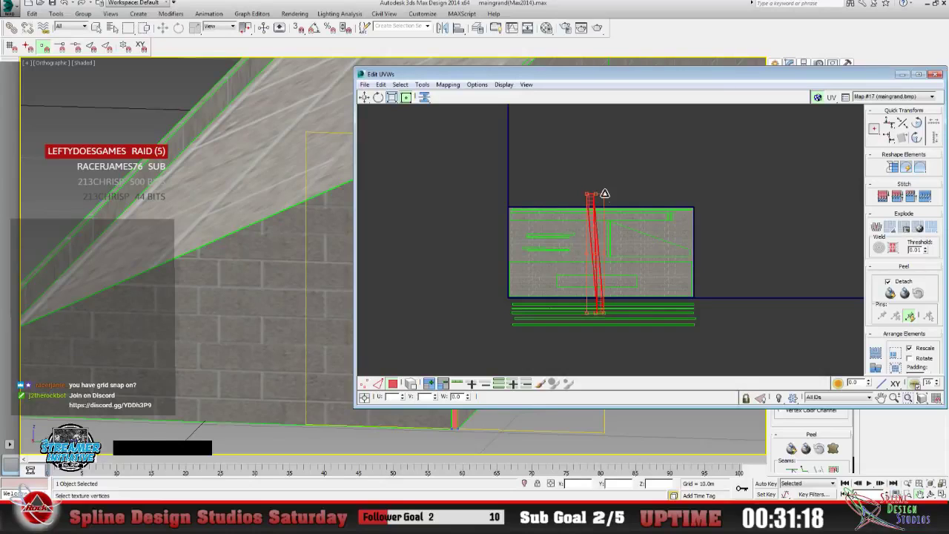
pyautogui.moveTo(605, 197); pyautogui.dragTo(612, 235)
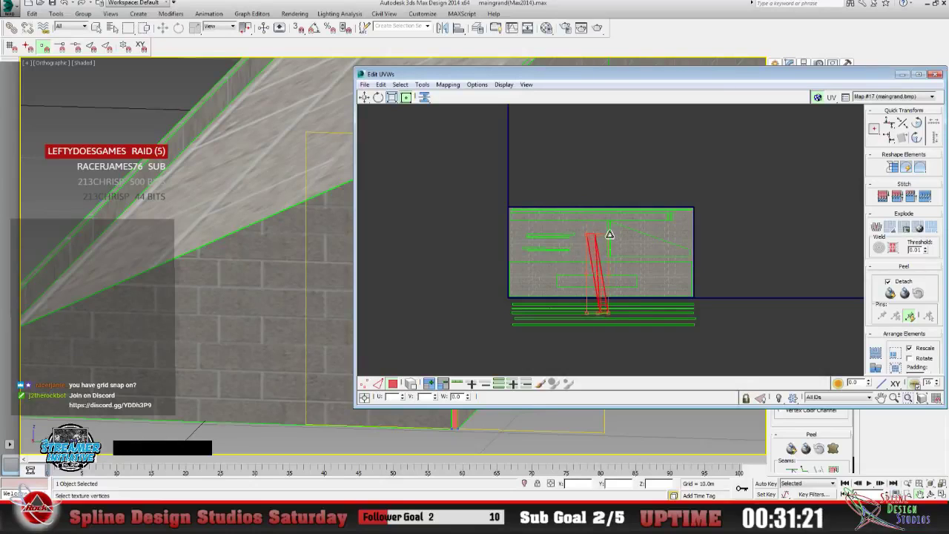
pyautogui.moveTo(586, 315); pyautogui.dragTo(585, 284)
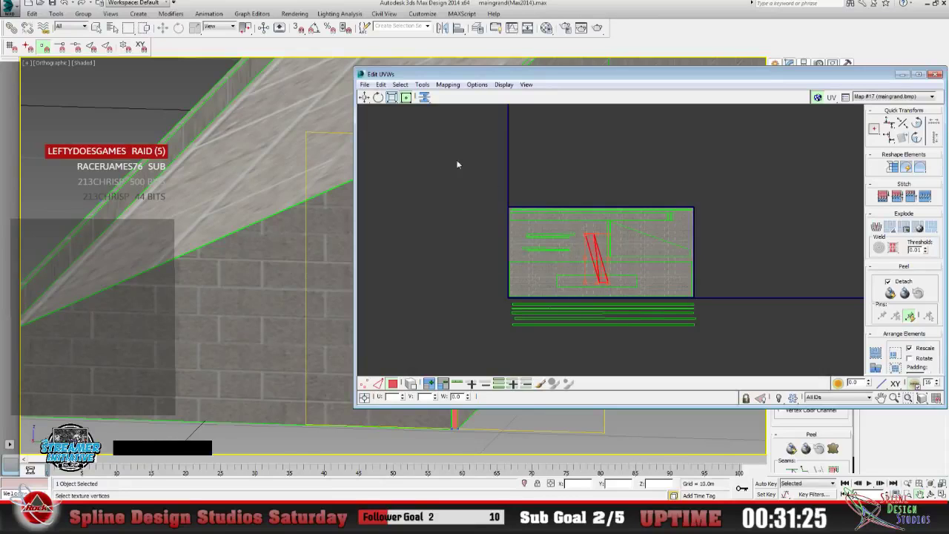
# Move the shortened strip's UVs up between the short horizontal strips and the triangular face, and try to rotate them straight.
pyautogui.click(364, 98)
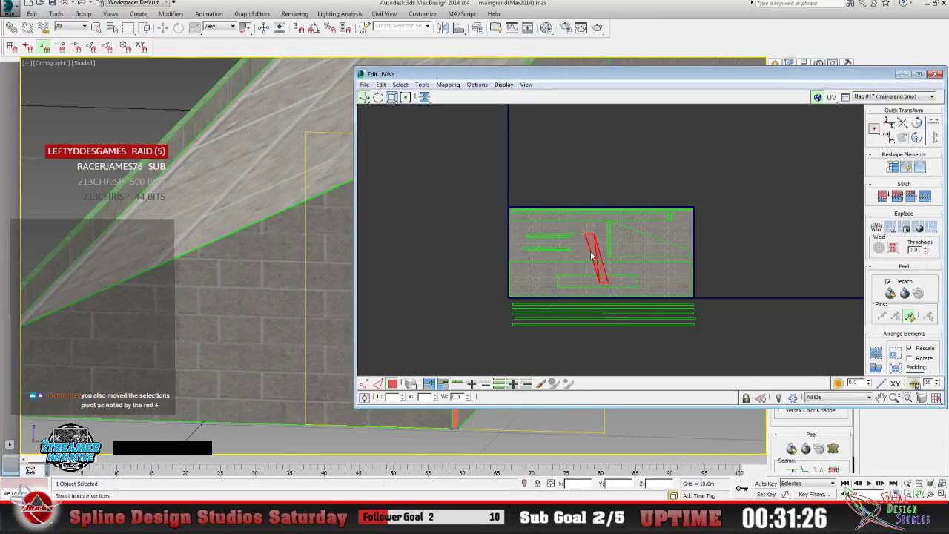
pyautogui.moveTo(593, 252); pyautogui.dragTo(589, 235)
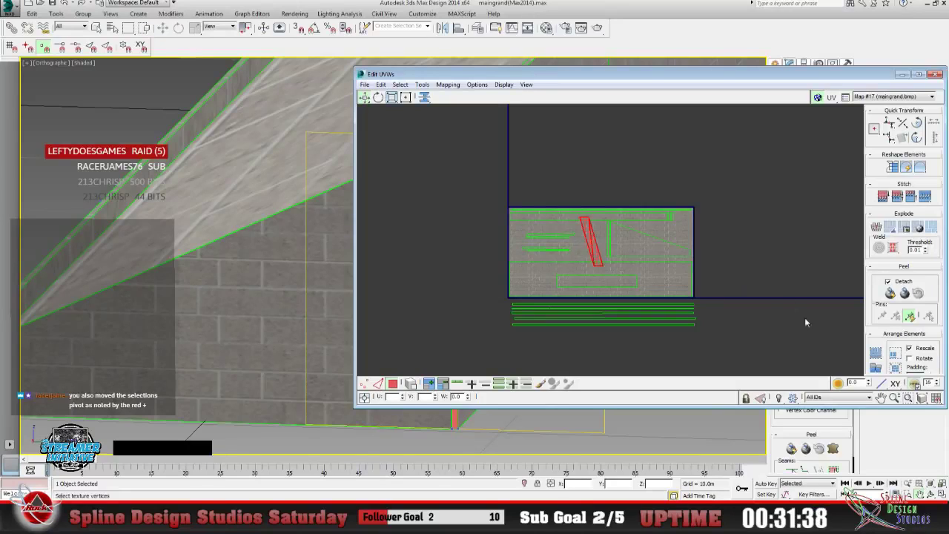
pyautogui.click(893, 397)
pyautogui.moveTo(593, 252); pyautogui.dragTo(556, 181)
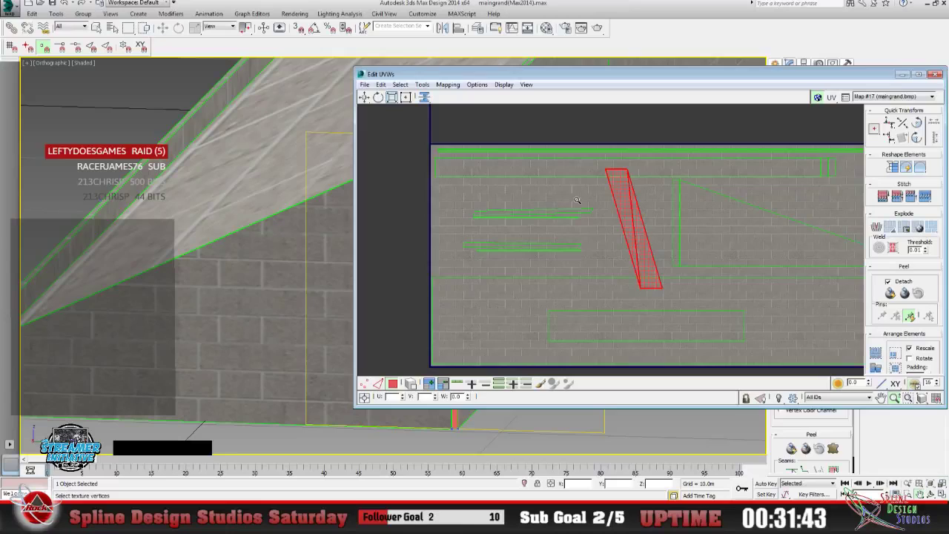
pyautogui.click(378, 97)
pyautogui.moveTo(607, 171); pyautogui.dragTo(624, 189)
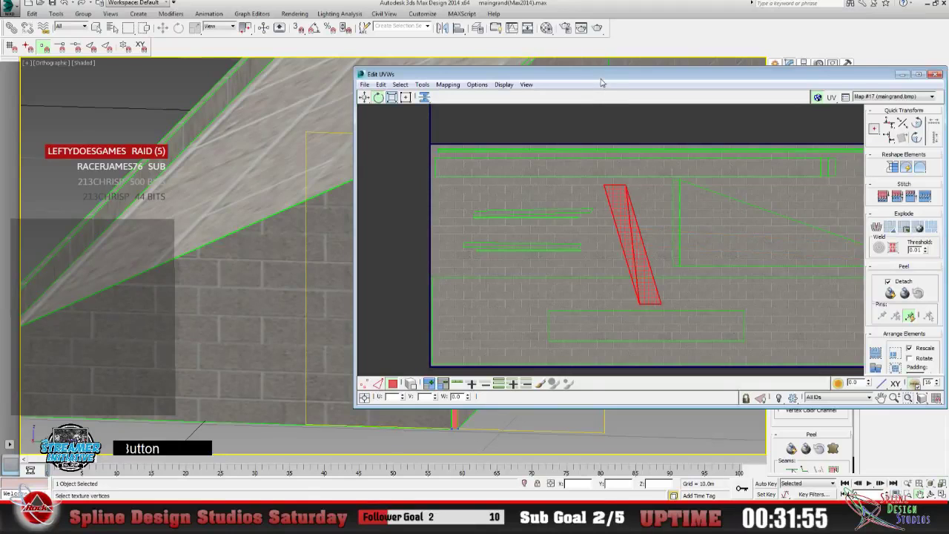
# Flatten the selected strip's mapping with a 45.0 polygon angle and 0.02 spacing, keeping normalize, rotate and fill holes enabled.
pyautogui.moveTo(601, 83); pyautogui.dragTo(443, 85)
pyautogui.click(736, 400)
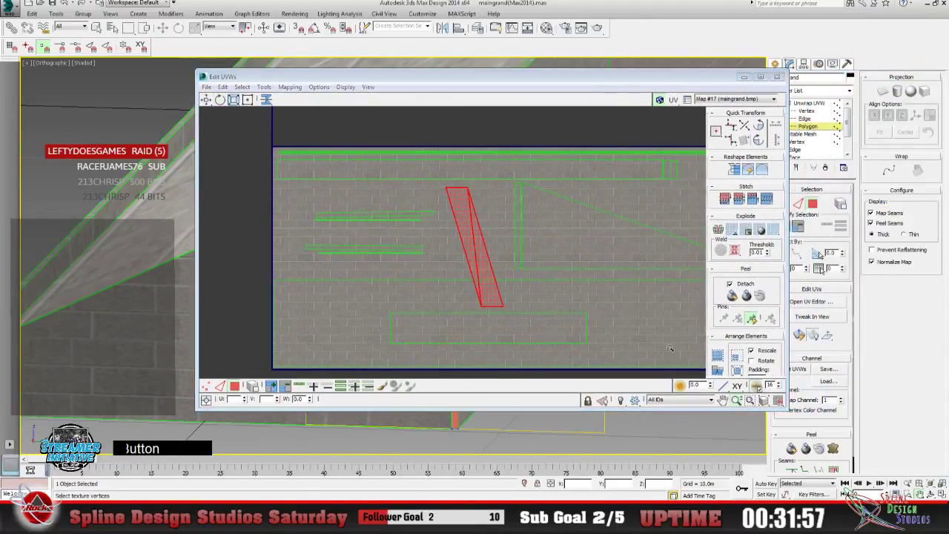
pyautogui.moveTo(571, 311); pyautogui.dragTo(571, 329)
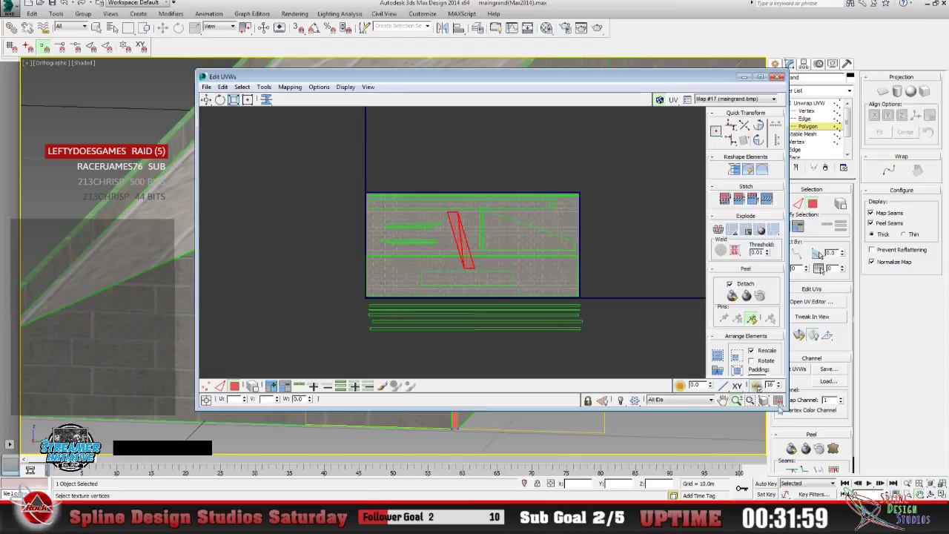
pyautogui.click(290, 87)
pyautogui.click(299, 97)
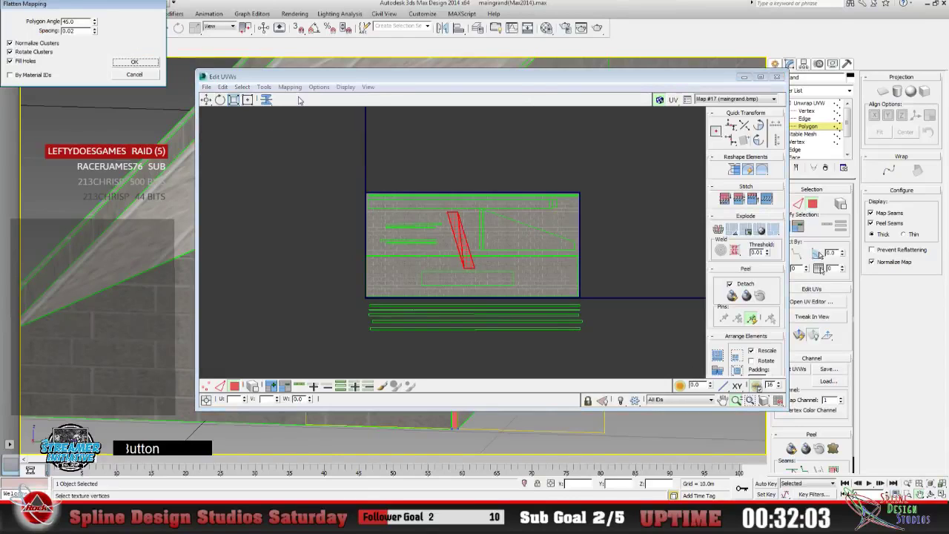
pyautogui.click(150, 63)
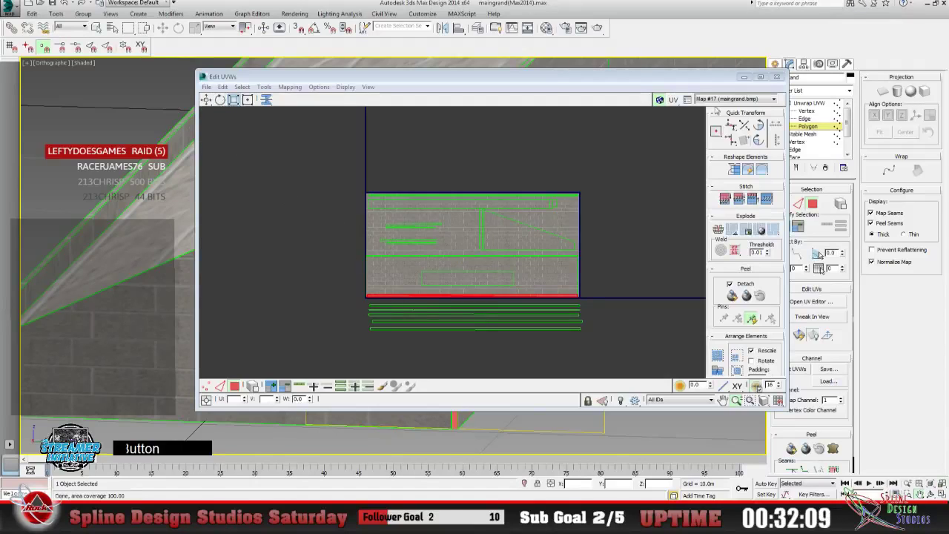
# Reopen the UV editor and reposition the flattened strip's UVs slightly higher on the block texture, keeping them horizontal.
pyautogui.click(776, 76)
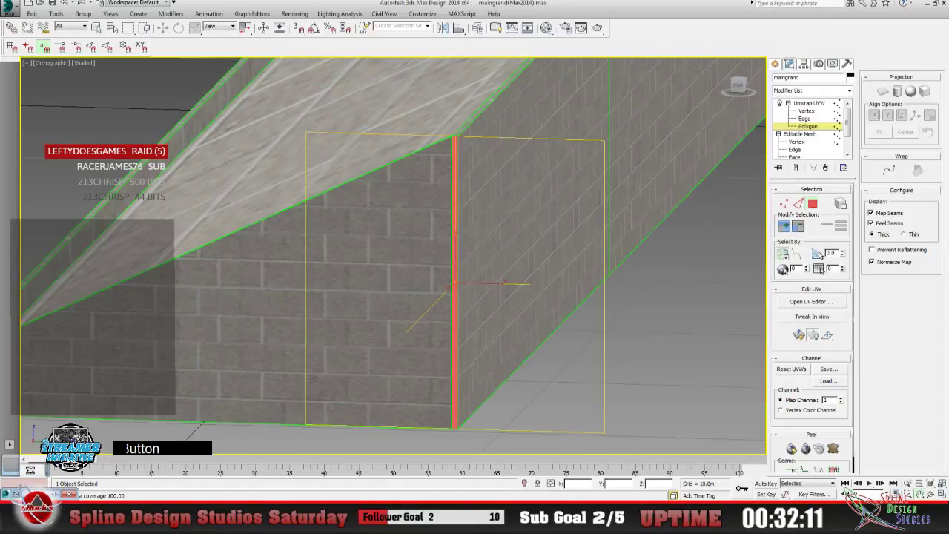
pyautogui.click(811, 301)
pyautogui.click(220, 100)
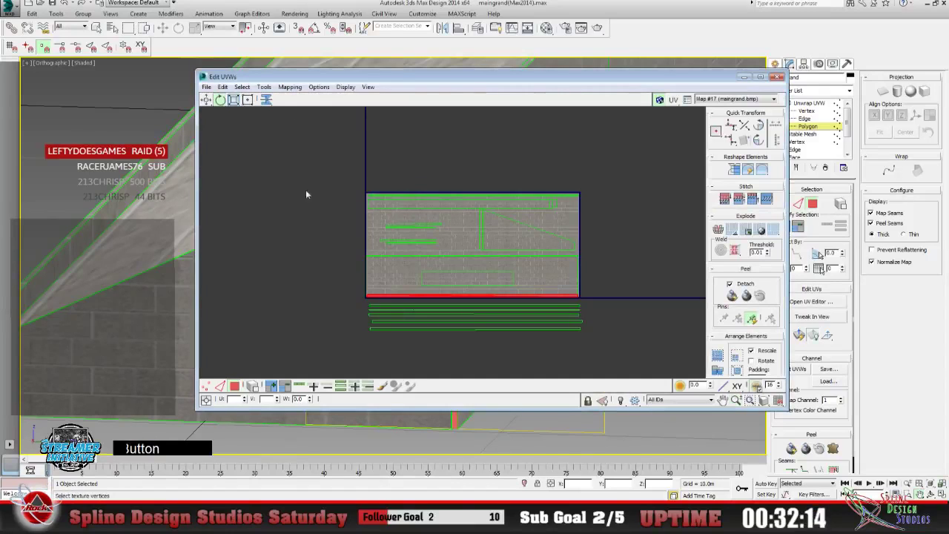
pyautogui.moveTo(377, 295)
pyautogui.mouseDown()
pyautogui.moveTo(379, 245)
pyautogui.moveTo(385, 287)
pyautogui.mouseUp()
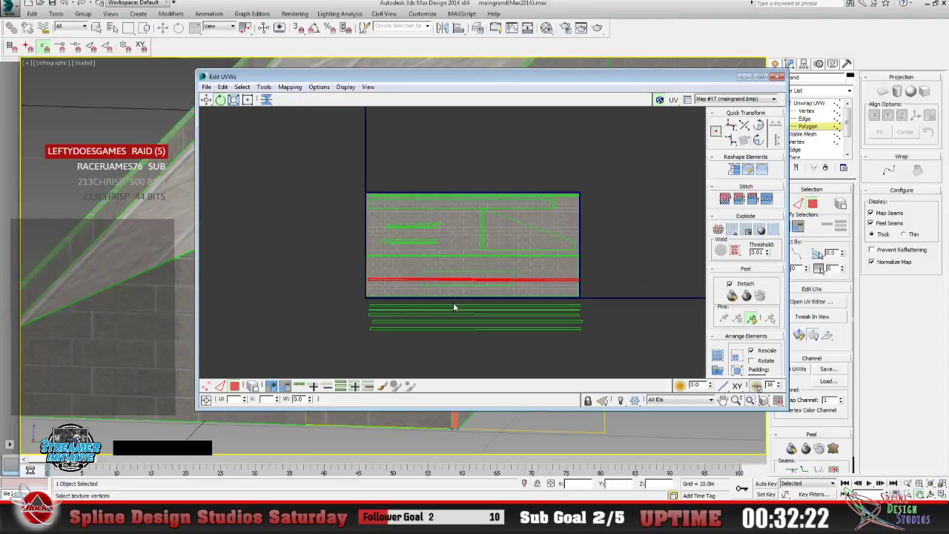
pyautogui.click(745, 79)
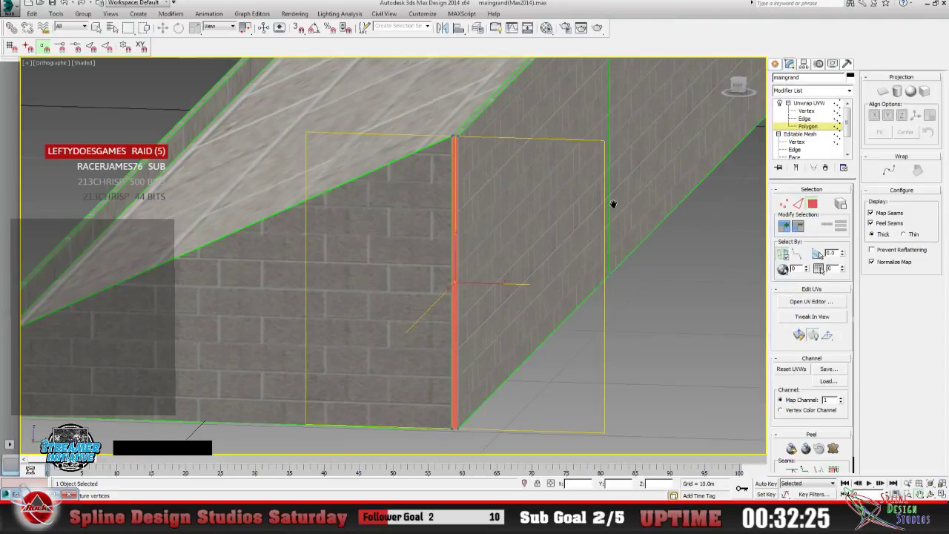
# Examine the base of the narrow corner strip where it meets the ground and the two neighbouring walls.
pyautogui.click(907, 483)
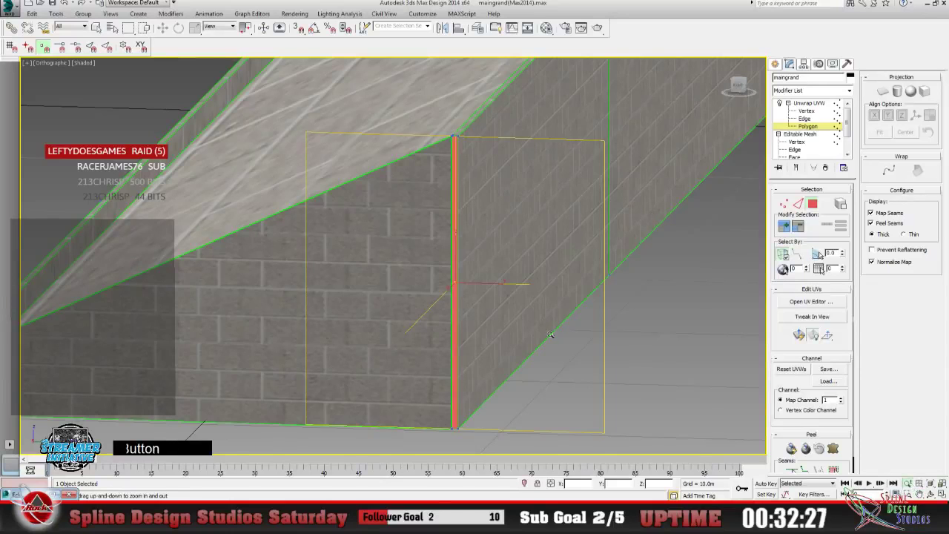
pyautogui.moveTo(549, 334); pyautogui.dragTo(582, 347)
pyautogui.click(916, 495)
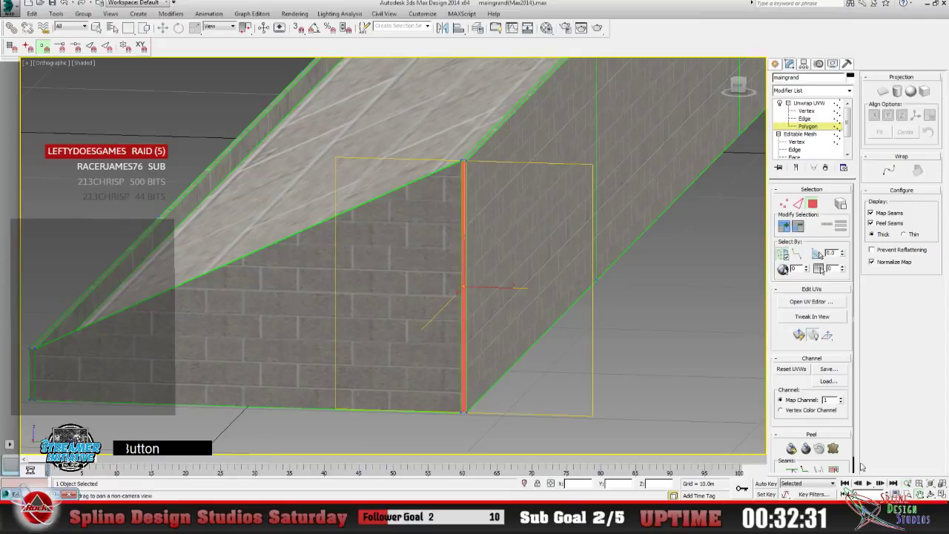
pyautogui.moveTo(451, 328); pyautogui.dragTo(415, 292)
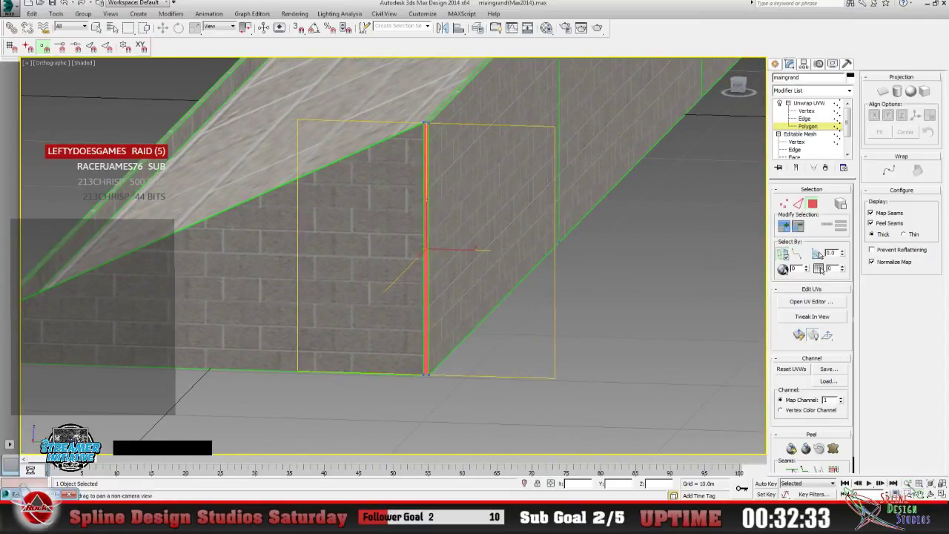
pyautogui.click(906, 482)
pyautogui.moveTo(396, 348); pyautogui.dragTo(381, 279)
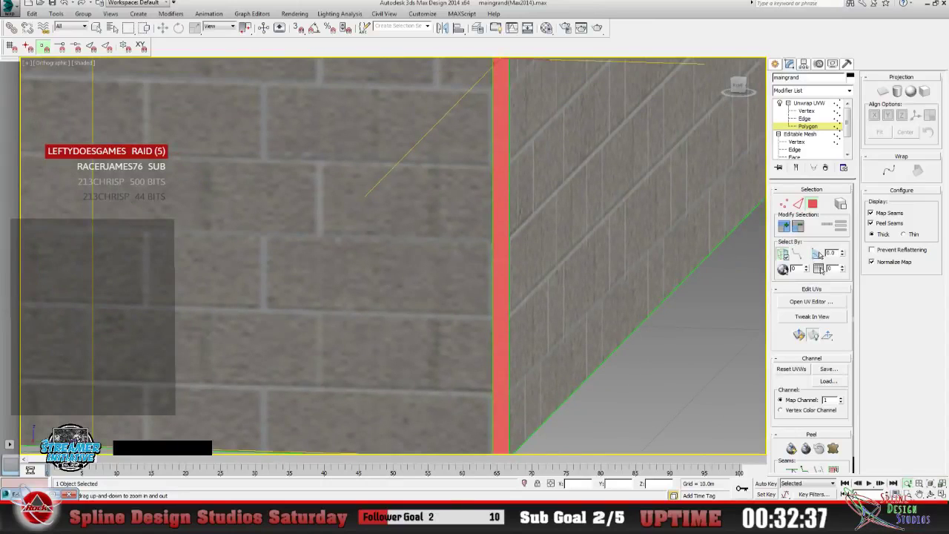
pyautogui.click(922, 494)
pyautogui.moveTo(432, 325); pyautogui.dragTo(377, 220)
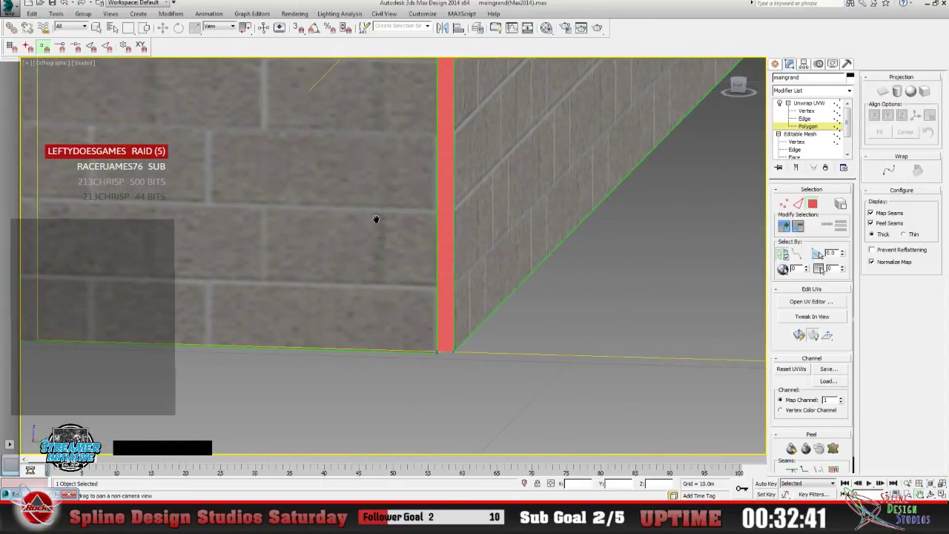
pyautogui.click(907, 483)
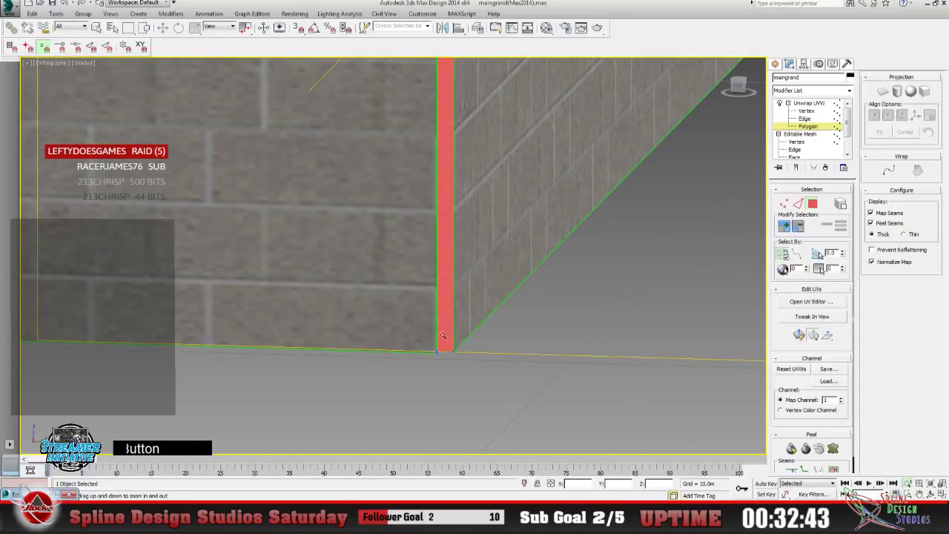
pyautogui.moveTo(443, 335); pyautogui.dragTo(423, 263)
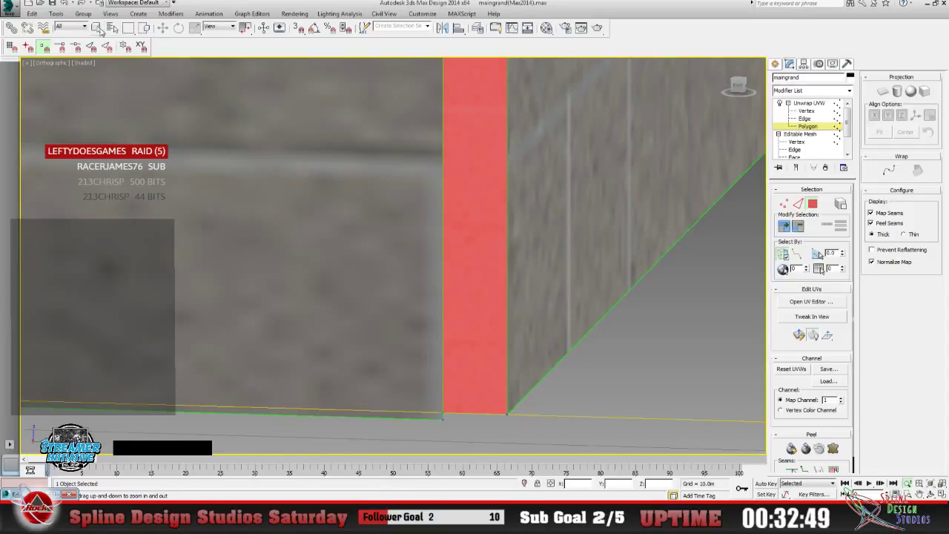
# Leave polygon level to compare the strip's block texture with the adjoining walls, then return to polygon level.
pyautogui.rightClick(179, 62)
pyautogui.click(820, 105)
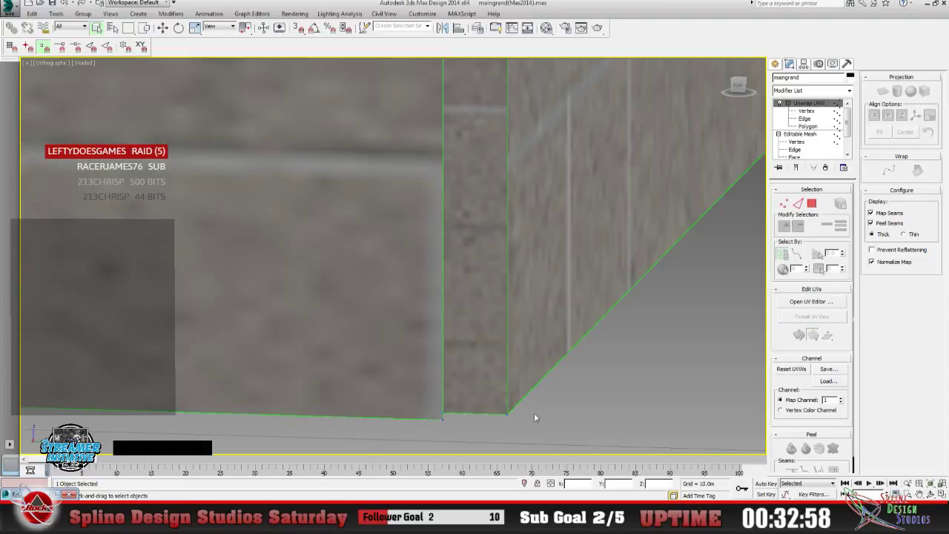
pyautogui.click(907, 483)
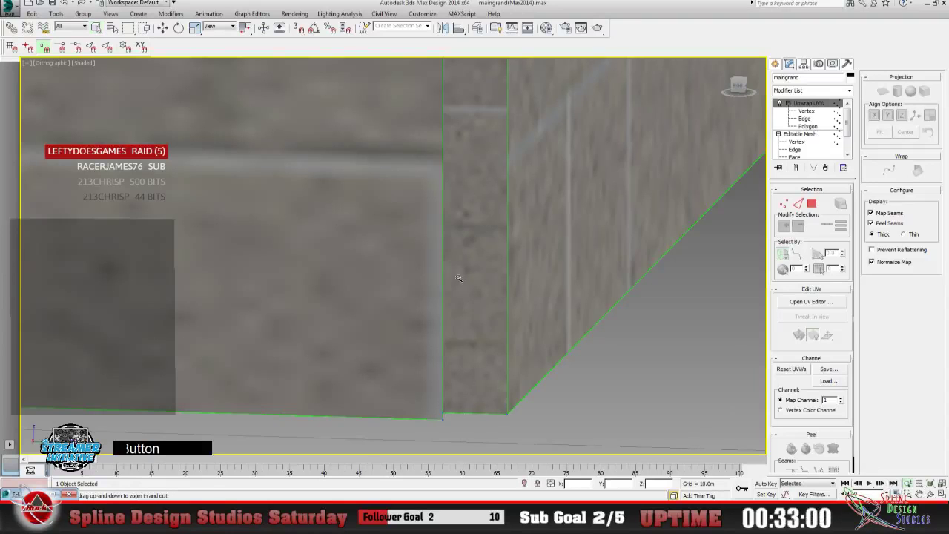
pyautogui.moveTo(461, 279); pyautogui.dragTo(462, 360)
pyautogui.moveTo(400, 267); pyautogui.dragTo(390, 244)
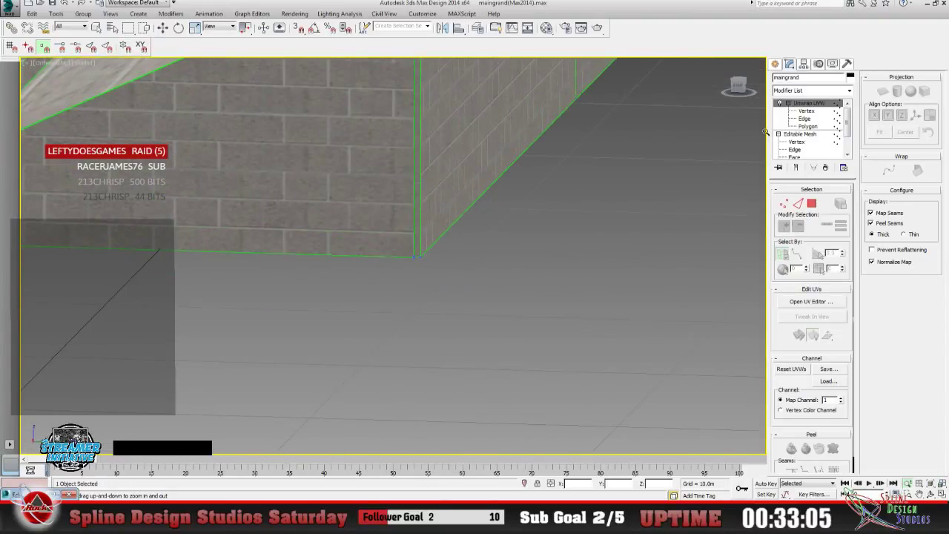
pyautogui.press('3')
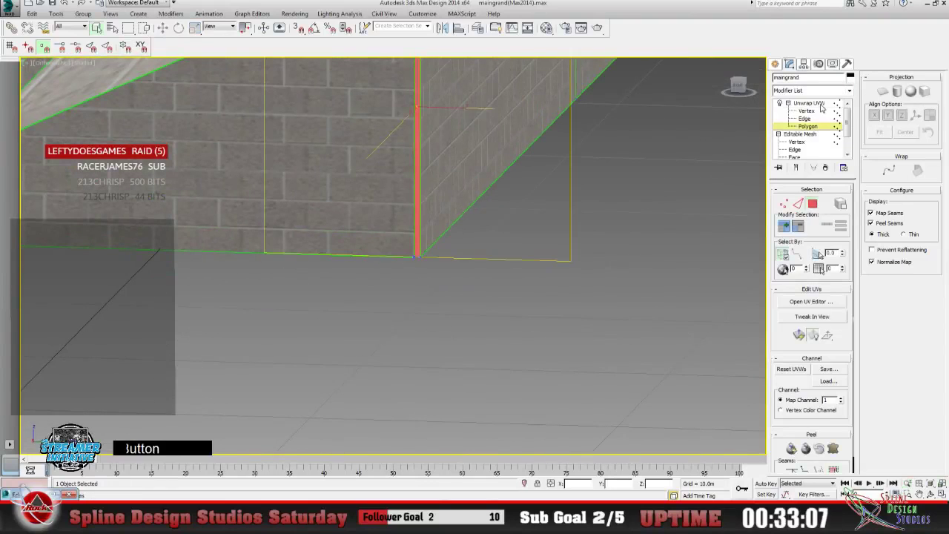
# Collapse the maingrand object's modifier stack into a single mesh object and return to its modifier settings.
pyautogui.click(847, 63)
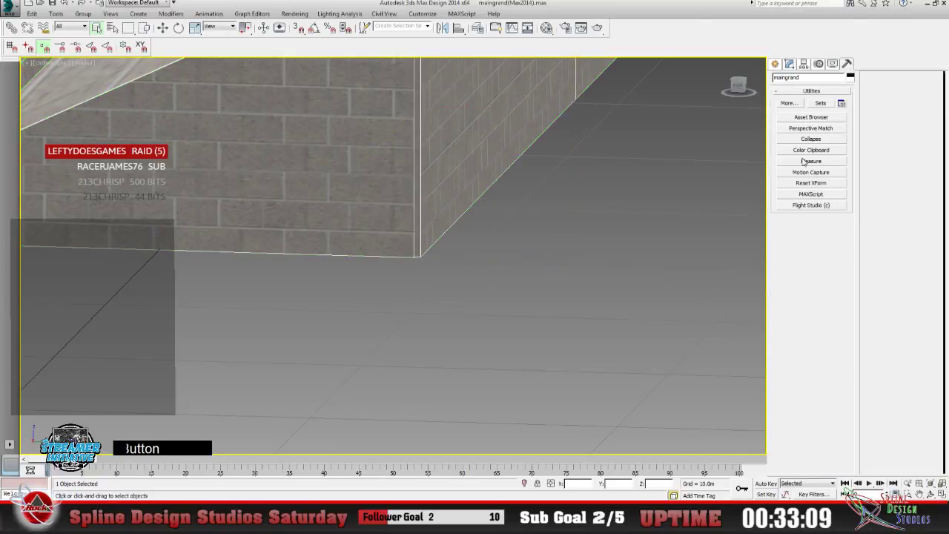
pyautogui.click(813, 139)
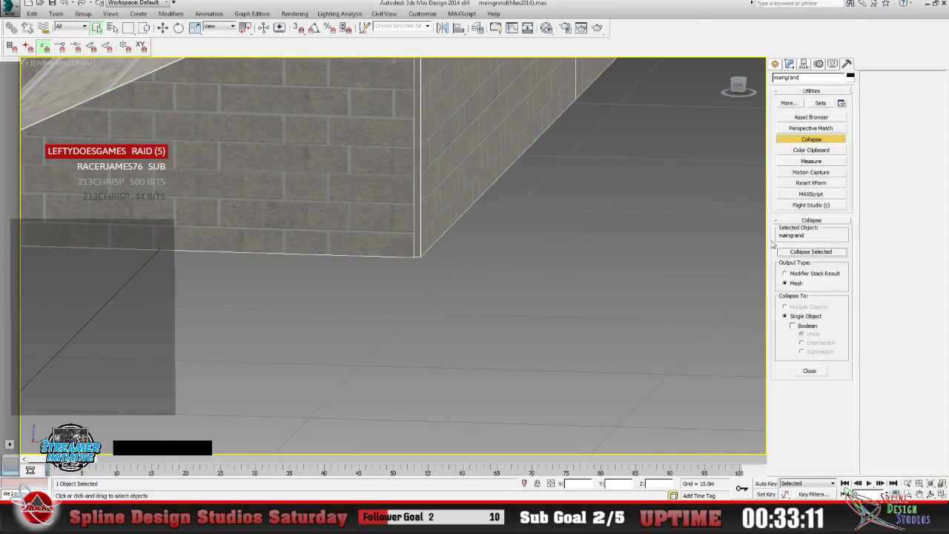
pyautogui.click(810, 251)
pyautogui.click(819, 140)
pyautogui.click(789, 64)
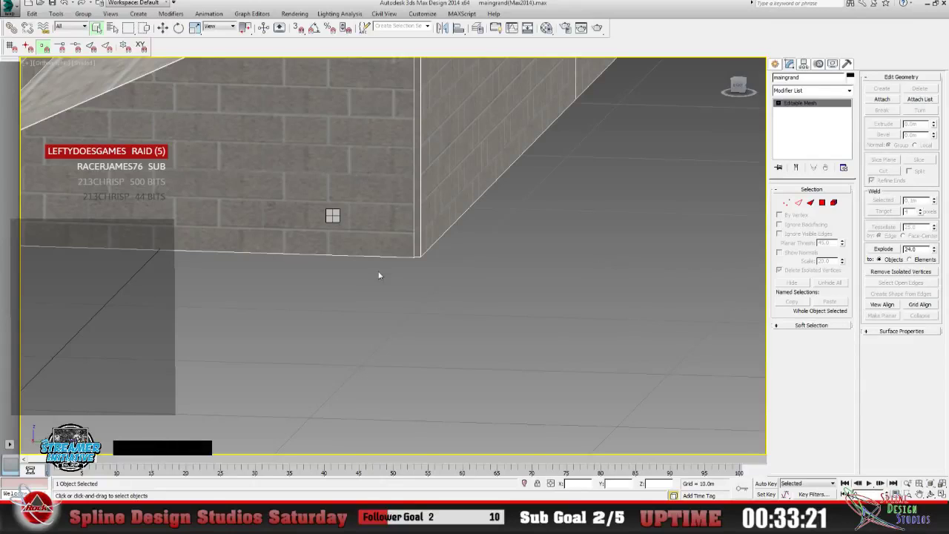
# Convert the collapsed maingrand mesh to an Editable Poly and switch to vertex level.
pyautogui.click(440, 321)
pyautogui.click(415, 255)
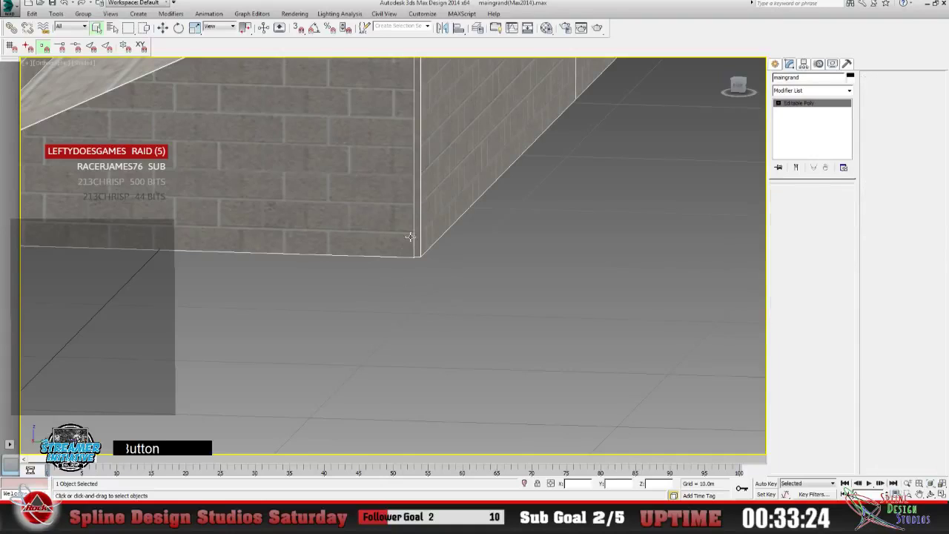
pyautogui.click(777, 104)
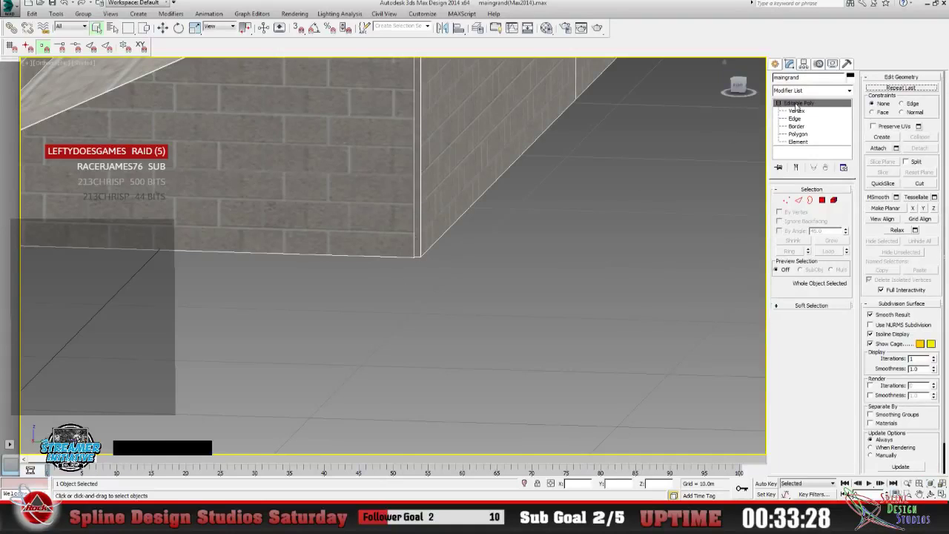
pyautogui.click(797, 135)
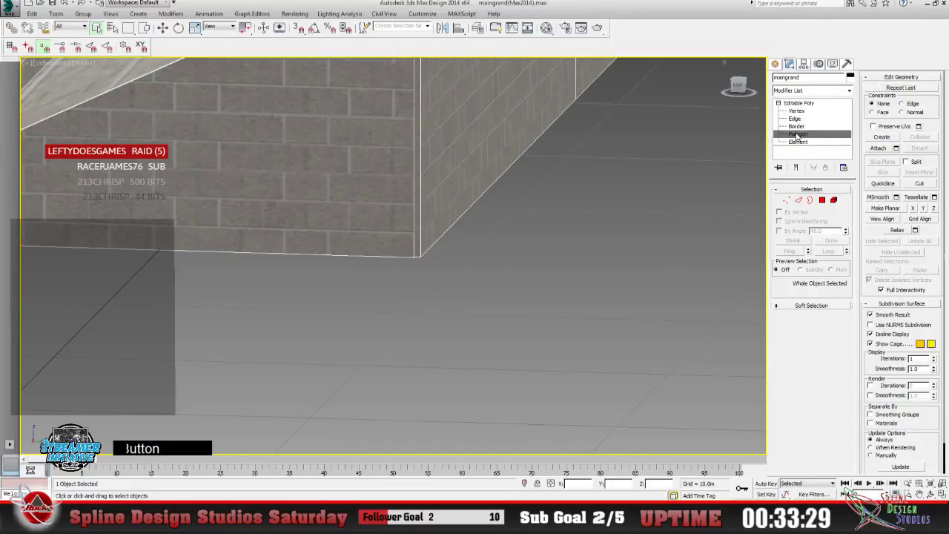
pyautogui.click(796, 111)
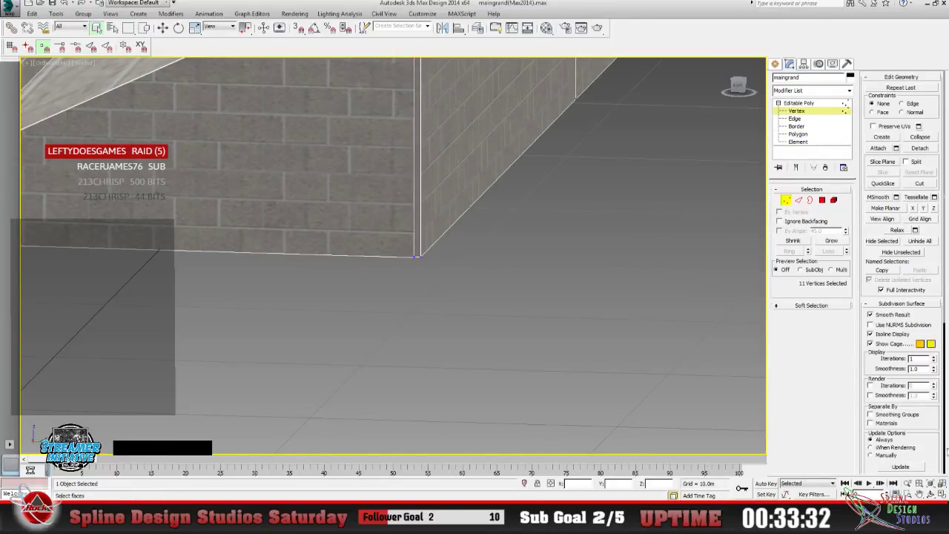
# Examine the ground-level vertices where the narrow corner strip meets the block wall.
pyautogui.click(908, 483)
pyautogui.moveTo(357, 222); pyautogui.dragTo(353, 151)
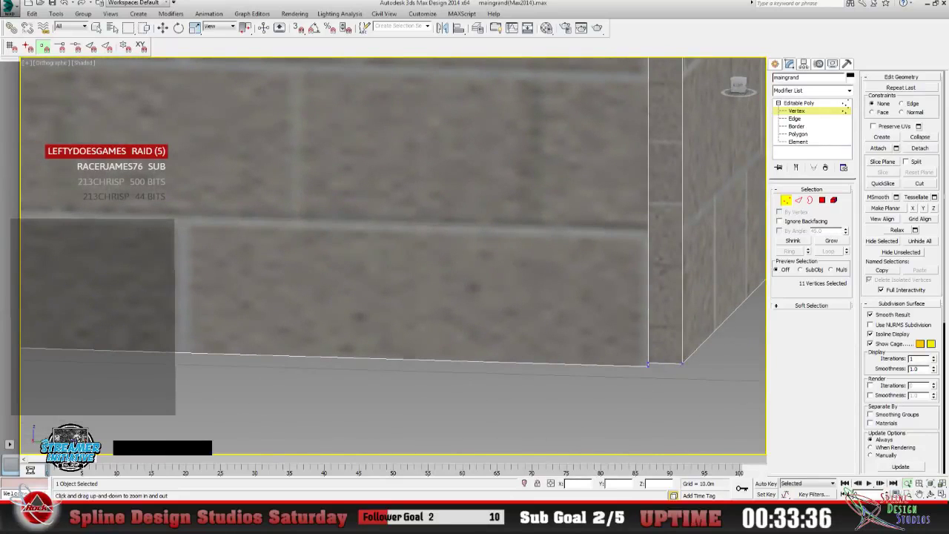
pyautogui.click(920, 493)
pyautogui.moveTo(613, 375); pyautogui.dragTo(292, 329)
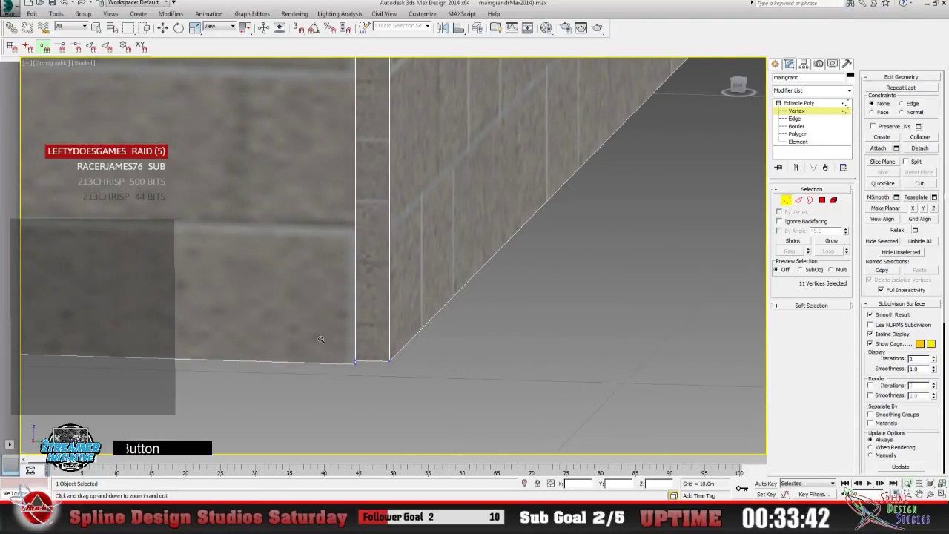
pyautogui.scroll(5, 322, 340)
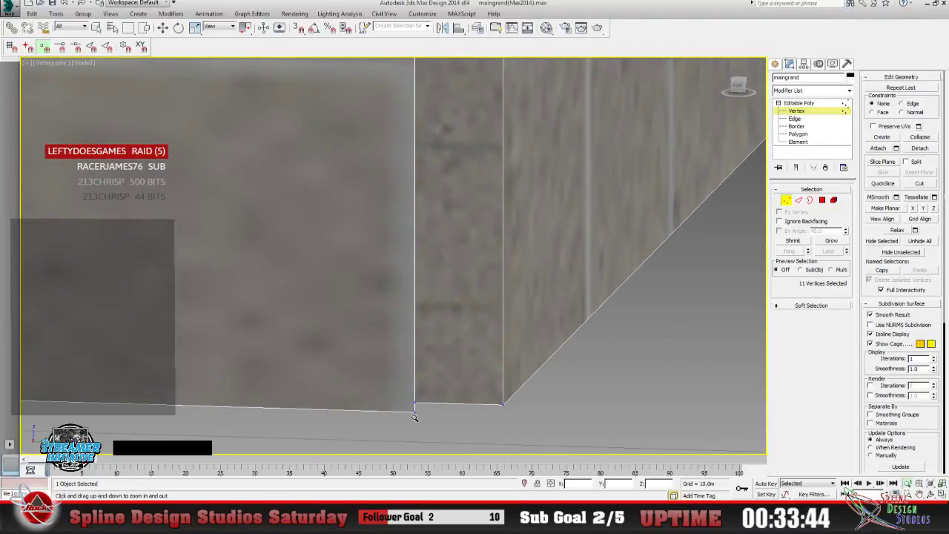
pyautogui.scroll(-2, 404, 383)
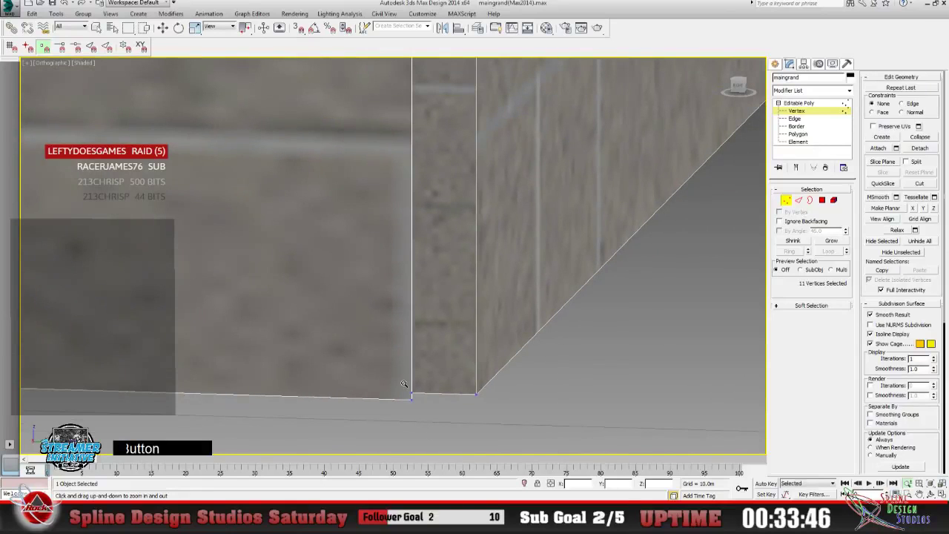
pyautogui.scroll(-2, 404, 384)
pyautogui.scroll(-2, 389, 326)
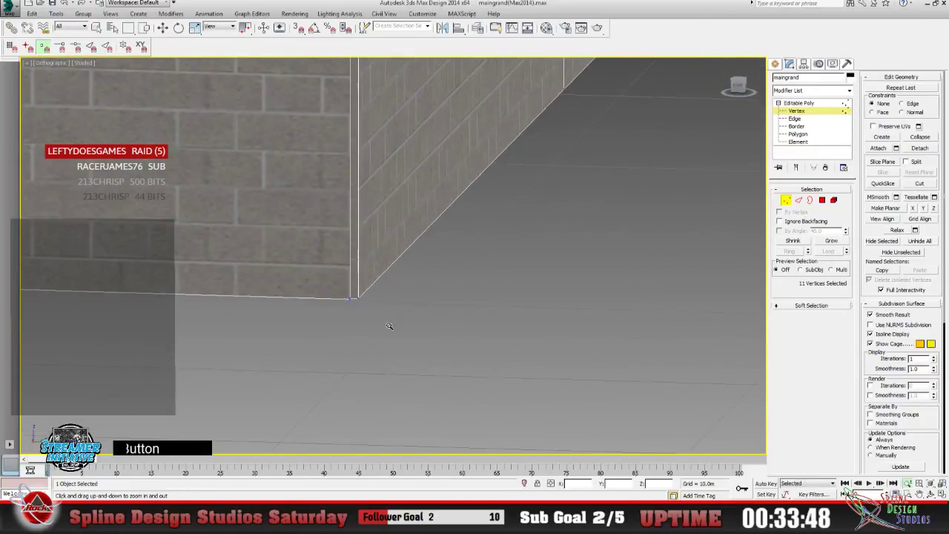
pyautogui.scroll(-1, 390, 326)
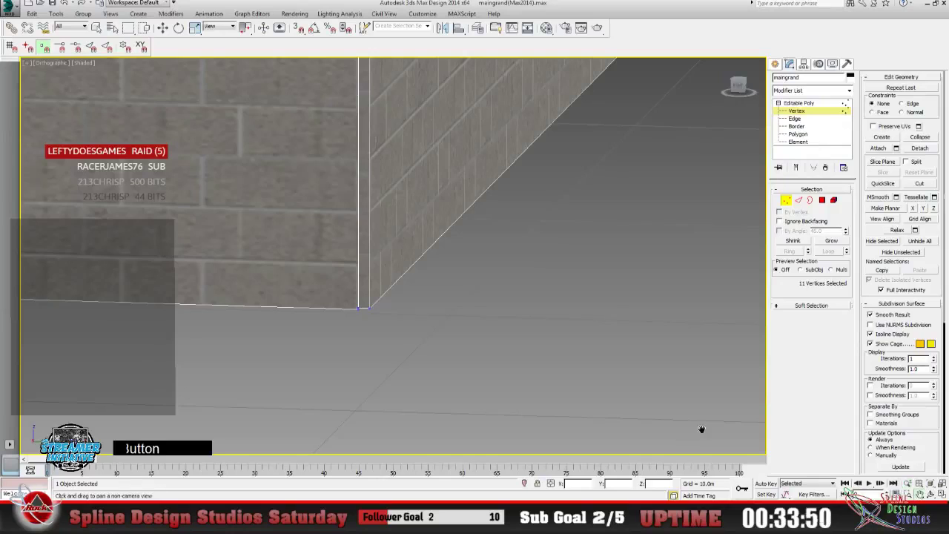
# Compare the wall's low far end with the base of the narrow corner strip.
pyautogui.keyDown('alt'); pyautogui.moveTo(701, 429); pyautogui.dragTo(344, 286, button='middle'); pyautogui.keyUp('alt')
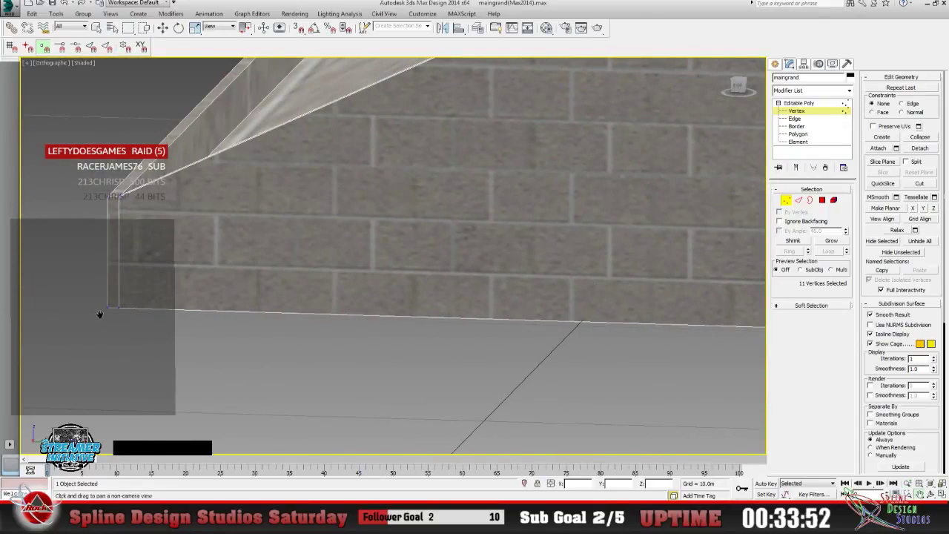
pyautogui.moveTo(146, 301); pyautogui.dragTo(214, 315, button='middle')
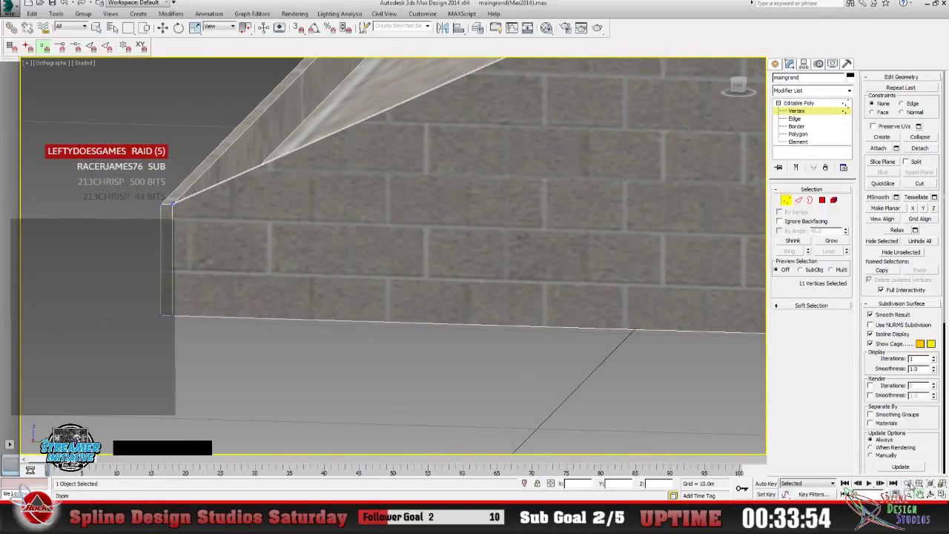
pyautogui.keyDown('ctrl'); pyautogui.keyDown('alt'); pyautogui.moveTo(201, 259); pyautogui.dragTo(213, 321, button='middle'); pyautogui.keyUp('alt'); pyautogui.keyUp('ctrl')
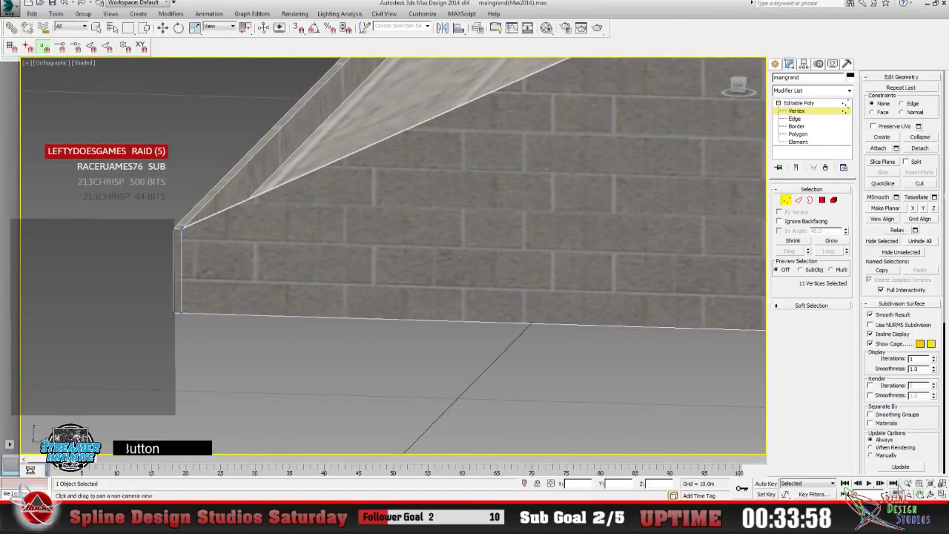
pyautogui.keyDown('alt'); pyautogui.moveTo(282, 277); pyautogui.dragTo(355, 306, button='middle'); pyautogui.keyUp('alt')
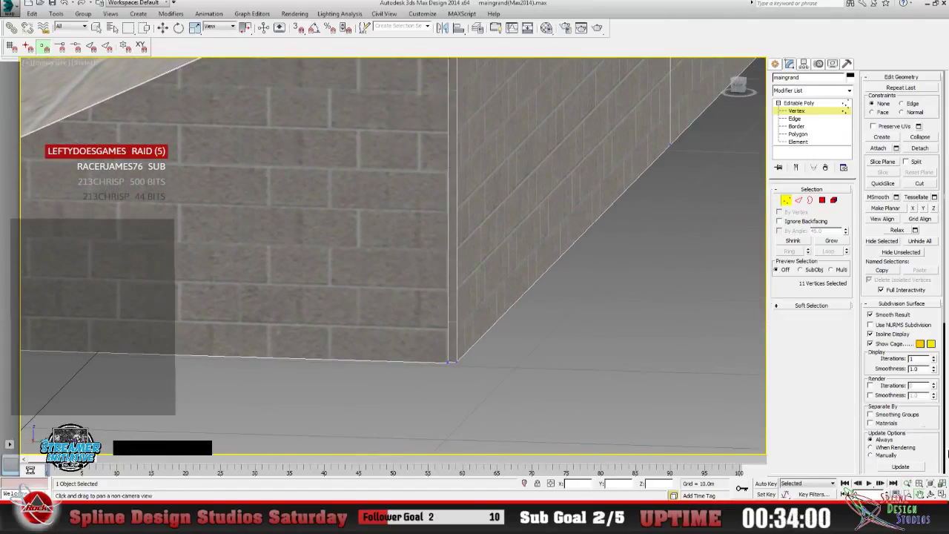
pyautogui.click(907, 484)
pyautogui.moveTo(516, 333); pyautogui.dragTo(425, 259)
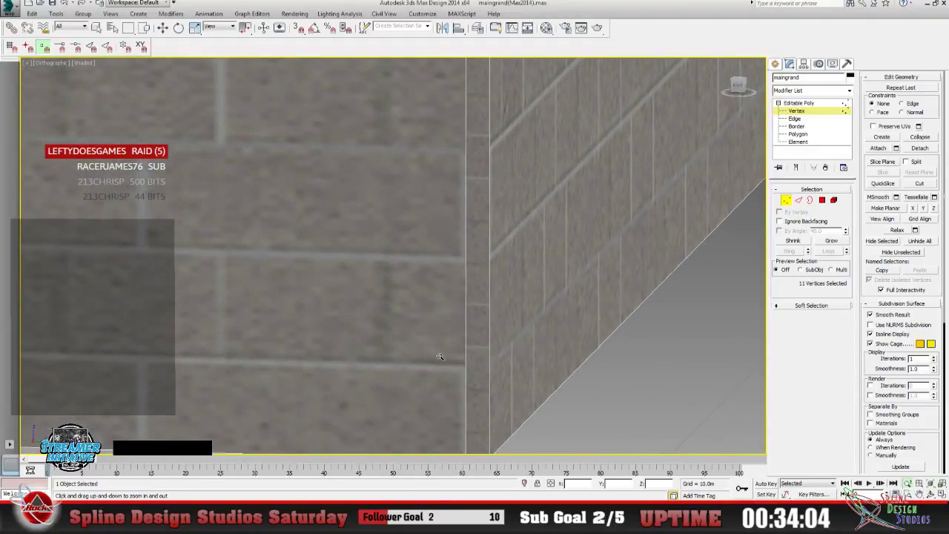
pyautogui.moveTo(491, 328); pyautogui.dragTo(320, 218, button='middle')
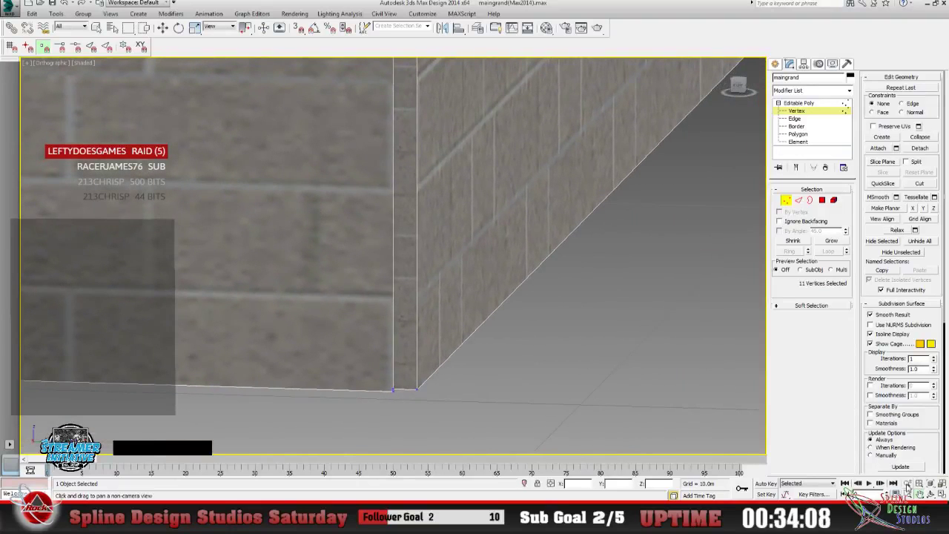
pyautogui.click(907, 483)
pyautogui.moveTo(375, 326); pyautogui.dragTo(374, 295)
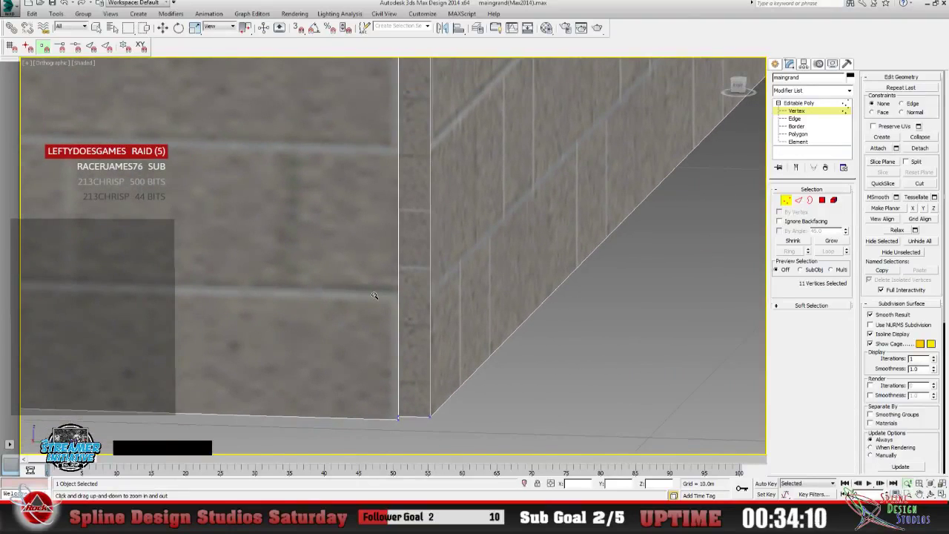
# Clear the vertex selection and frame the mismatched vertices at the corner strip's base.
pyautogui.click(96, 28)
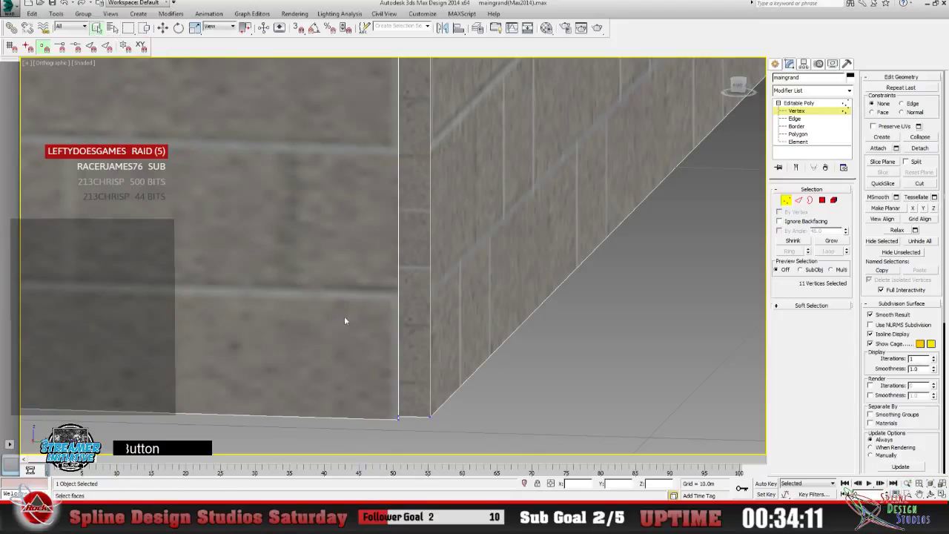
pyautogui.click(391, 424)
pyautogui.click(371, 423)
pyautogui.click(470, 416)
pyautogui.click(907, 483)
pyautogui.moveTo(533, 381); pyautogui.dragTo(643, 391)
pyautogui.click(931, 495)
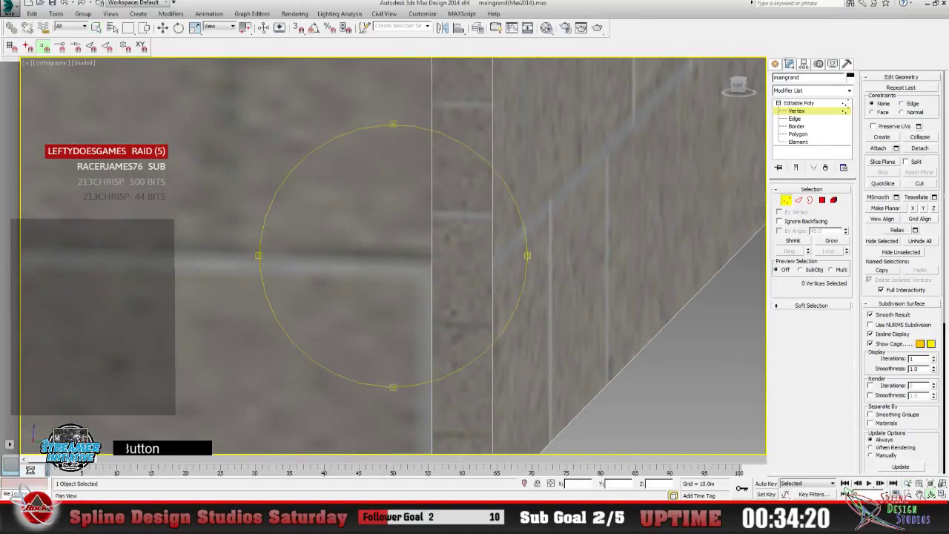
pyautogui.click(919, 494)
pyautogui.moveTo(354, 332); pyautogui.dragTo(256, 185)
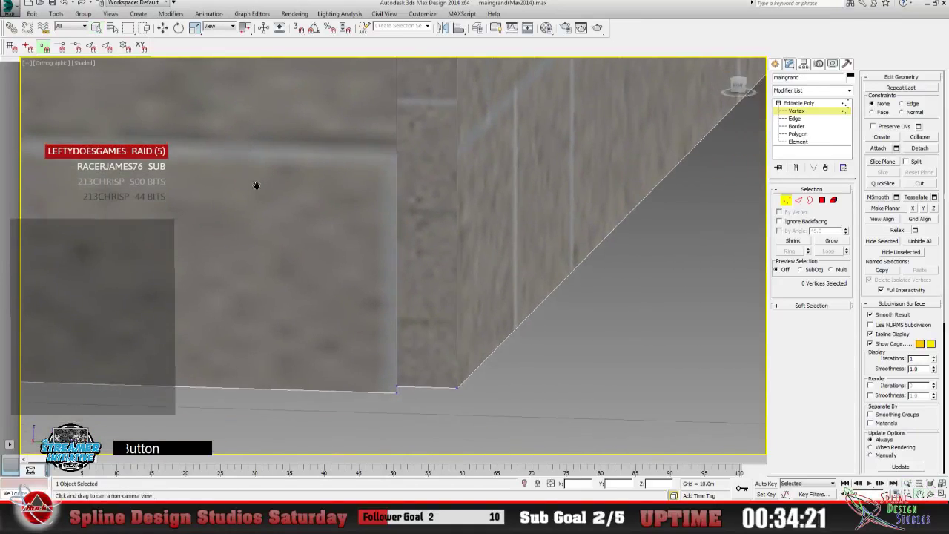
# Check the coordinates of the two near-coincident vertices at the corner strip's base with the Move tool.
pyautogui.click(163, 27)
pyautogui.click(402, 407)
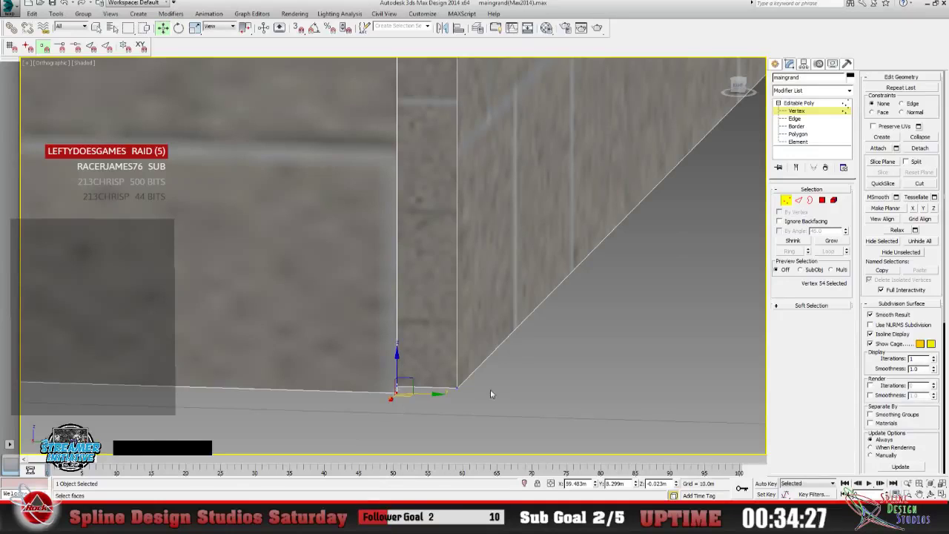
pyautogui.click(490, 389)
pyautogui.click(405, 387)
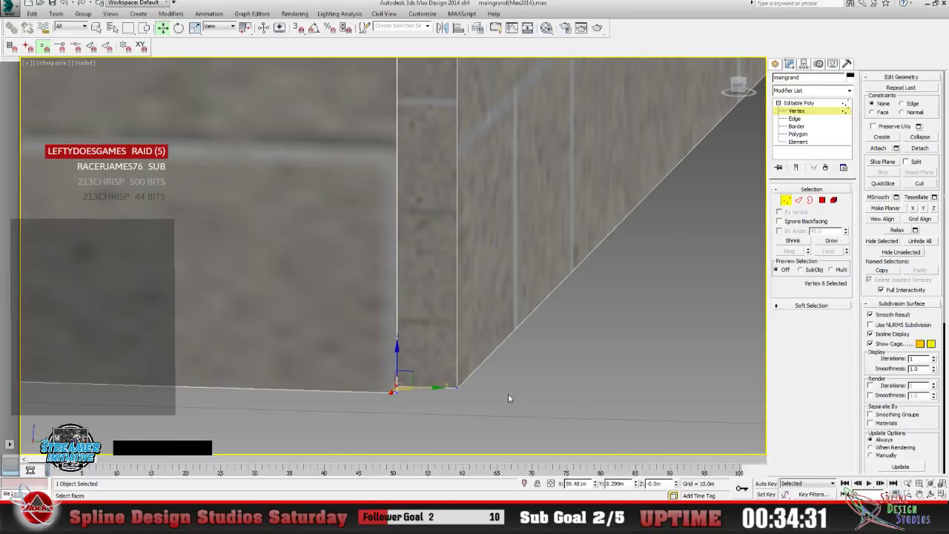
# Set the lower wall vertex at the corner strip's base to Z 0 m and leave vertex level.
pyautogui.click(401, 400)
pyautogui.click(394, 393)
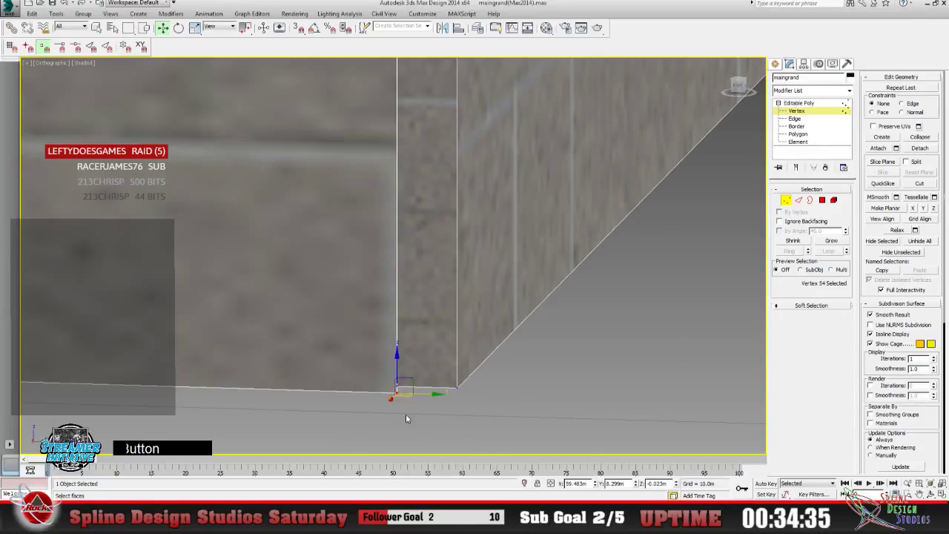
pyautogui.click(680, 486)
pyautogui.rightClick(676, 485)
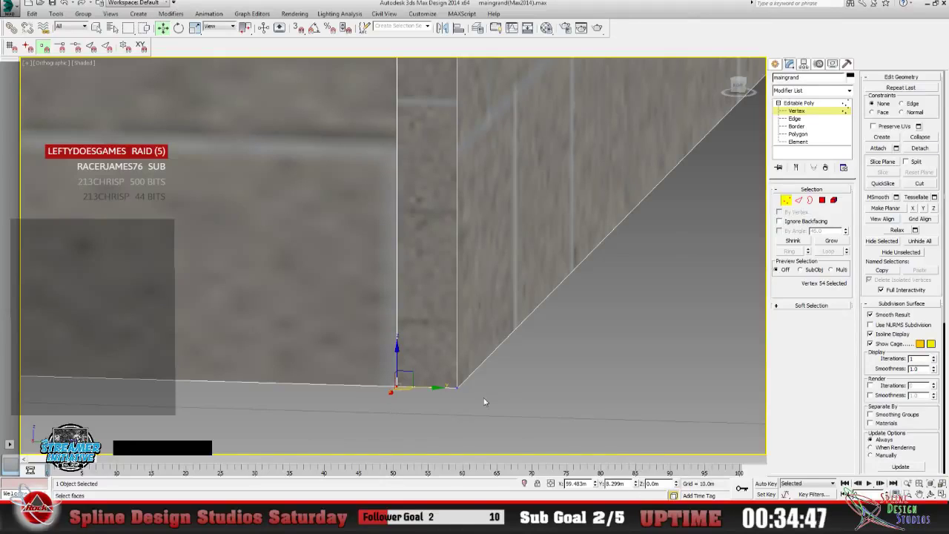
pyautogui.click(507, 397)
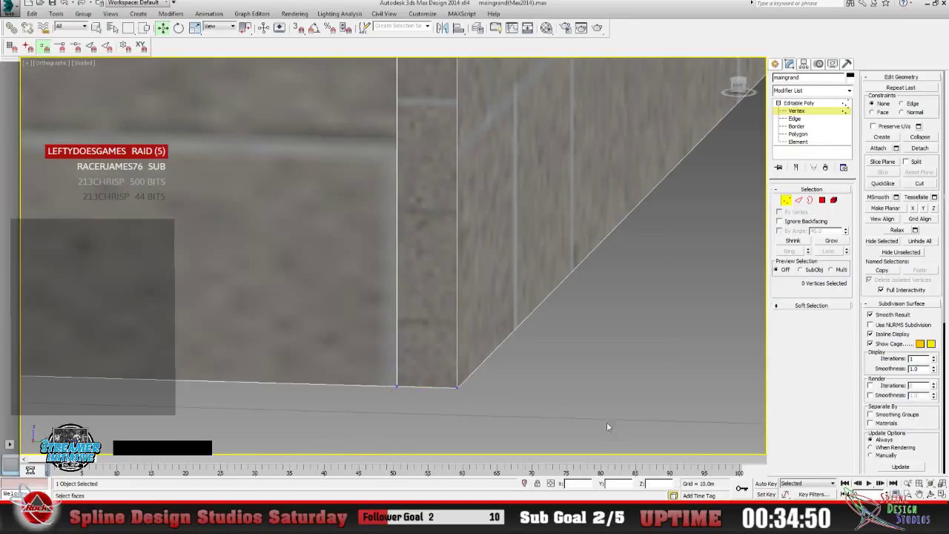
pyautogui.moveTo(384, 378); pyautogui.dragTo(421, 402)
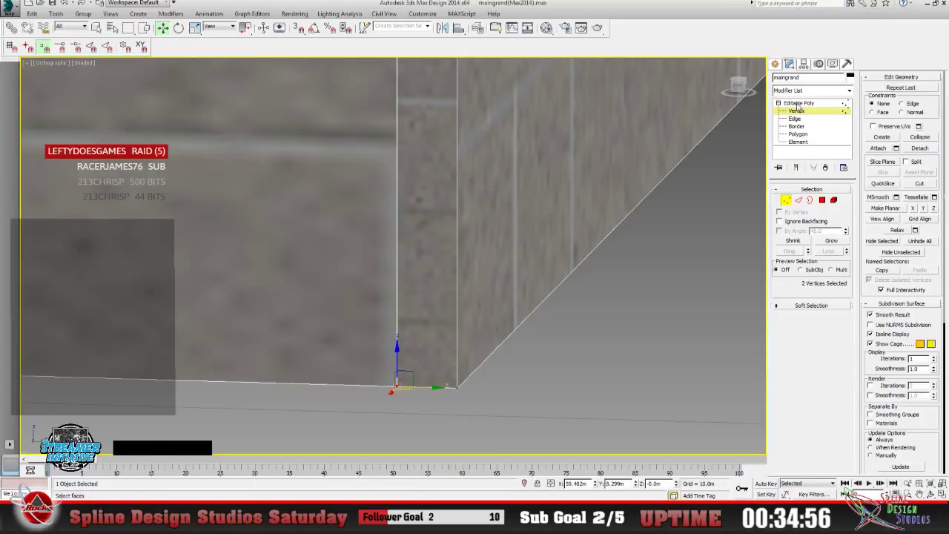
pyautogui.click(796, 110)
# Examine how the block courses meet across the corrected corner strip and its two neighbouring walls.
pyautogui.click(908, 483)
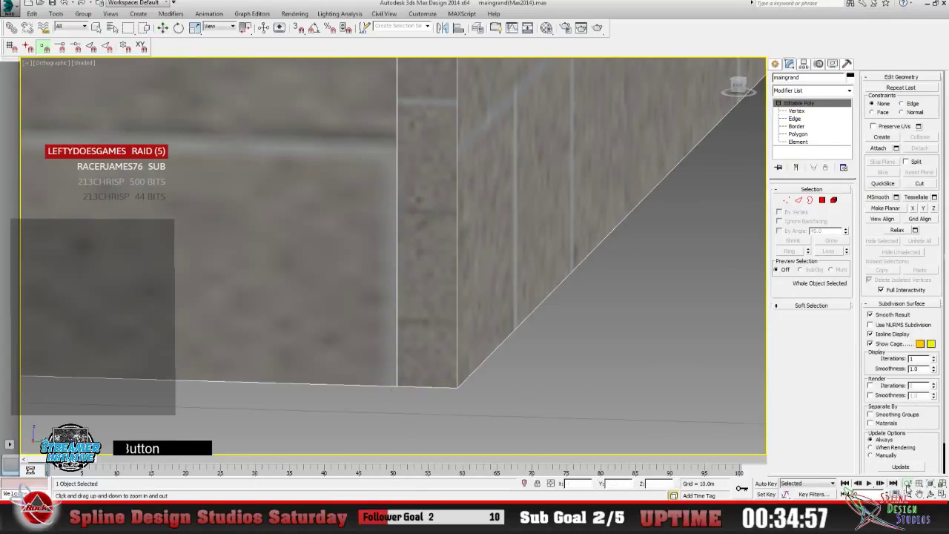
pyautogui.moveTo(315, 267); pyautogui.dragTo(315, 289)
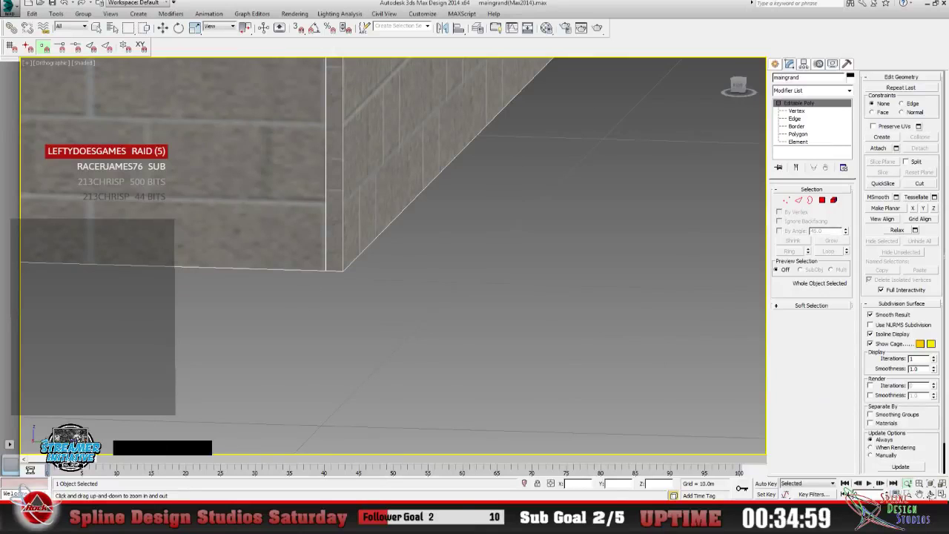
pyautogui.click(919, 492)
pyautogui.moveTo(326, 160); pyautogui.dragTo(356, 338)
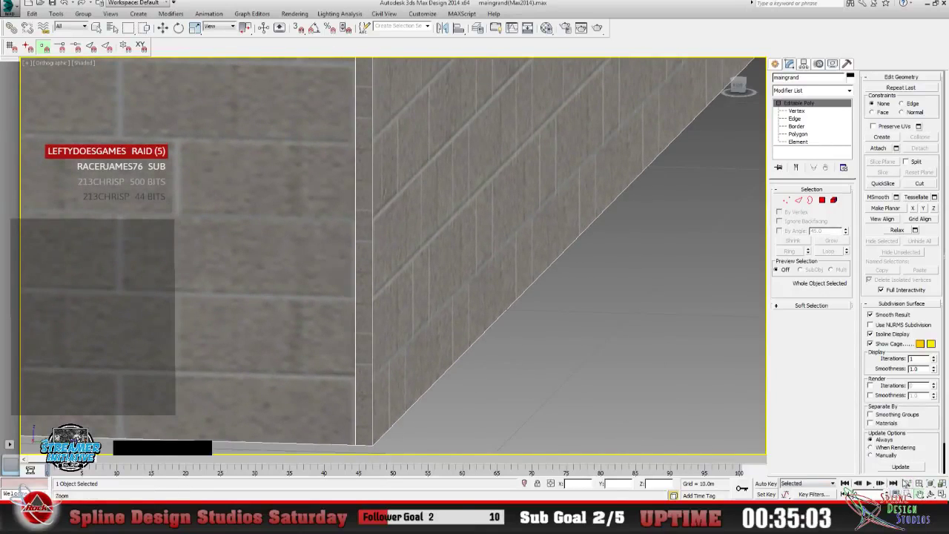
pyautogui.click(907, 482)
pyautogui.moveTo(340, 242); pyautogui.dragTo(333, 290)
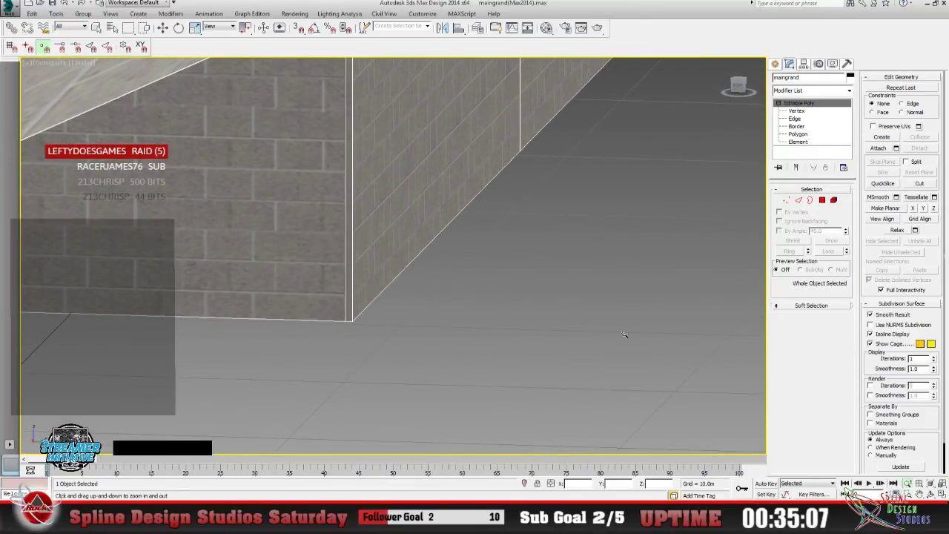
pyautogui.hotkey('ctrl', 'p')
pyautogui.moveTo(402, 241); pyautogui.dragTo(463, 333)
# Inspect the block courses along the sloped-top wall from its low end back to the tall corner.
pyautogui.moveTo(215, 316); pyautogui.dragTo(489, 321)
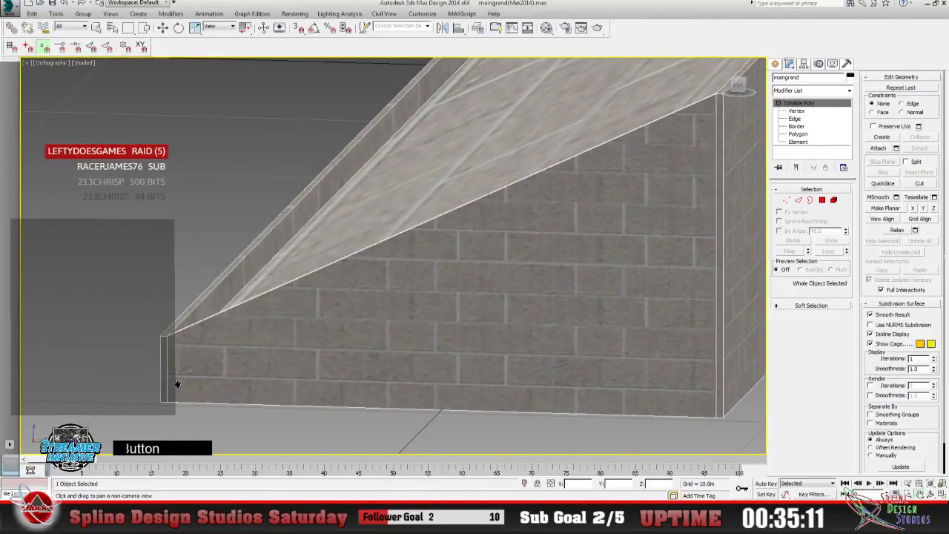
pyautogui.moveTo(161, 362); pyautogui.dragTo(65, 354)
pyautogui.moveTo(363, 328); pyautogui.dragTo(494, 284)
pyautogui.click(908, 482)
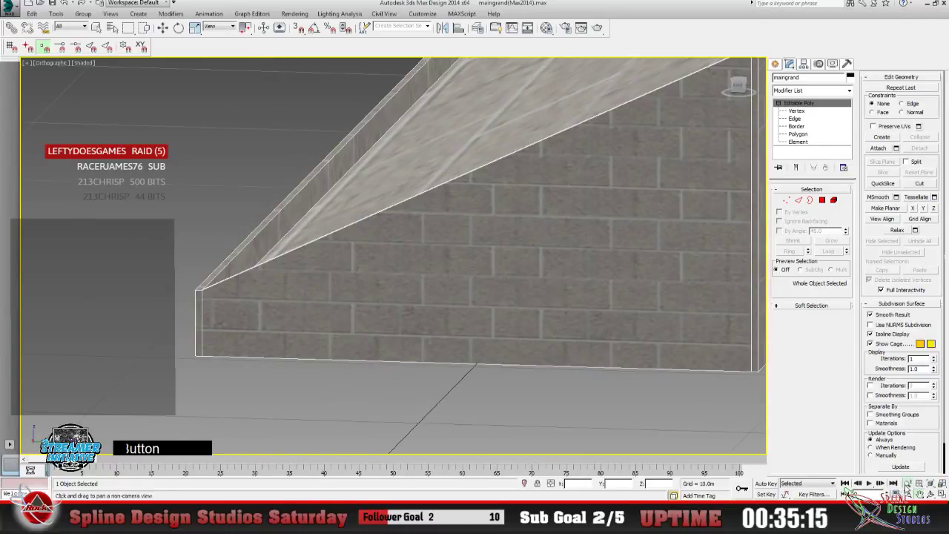
pyautogui.moveTo(294, 369); pyautogui.dragTo(253, 364)
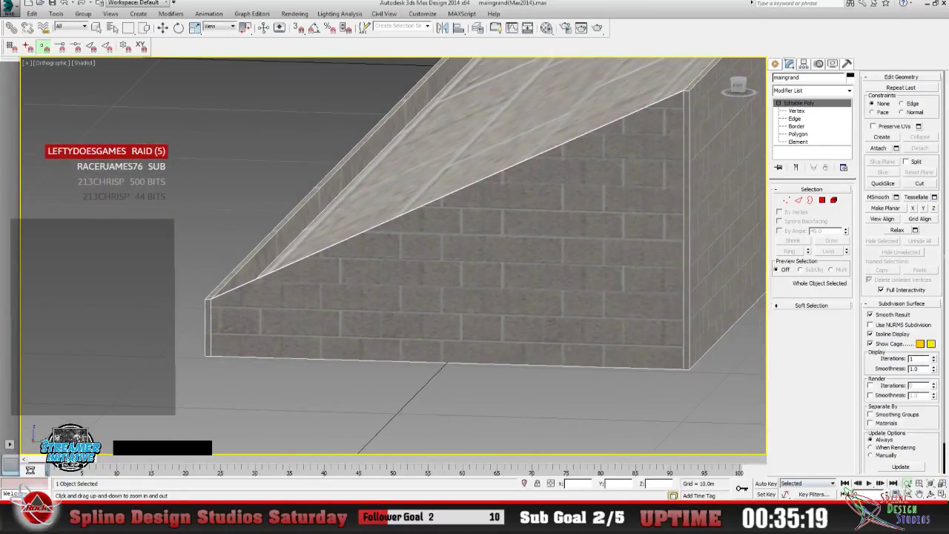
pyautogui.click(919, 493)
pyautogui.moveTo(555, 286); pyautogui.dragTo(299, 317)
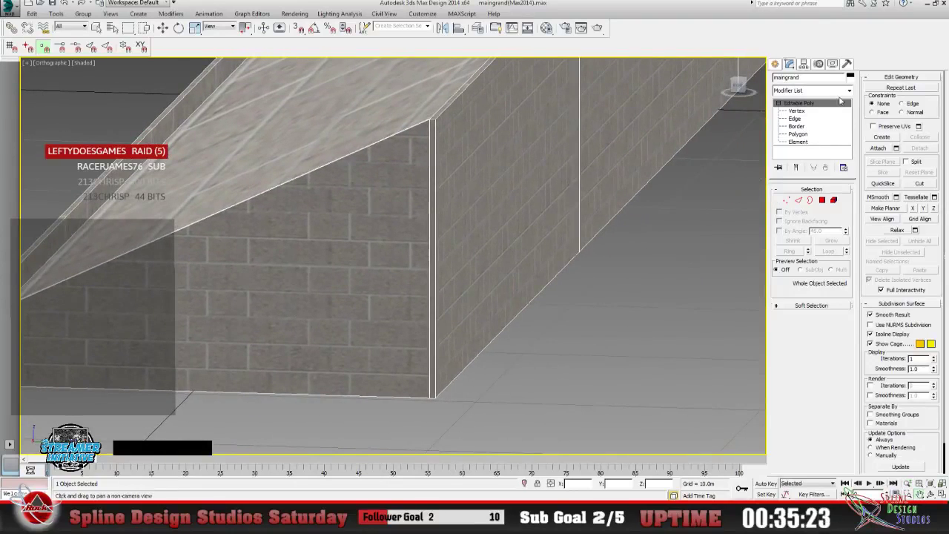
# Add an Unwrap UVW modifier to maingrand and select the narrow corner strip's polygon.
pyautogui.click(848, 90)
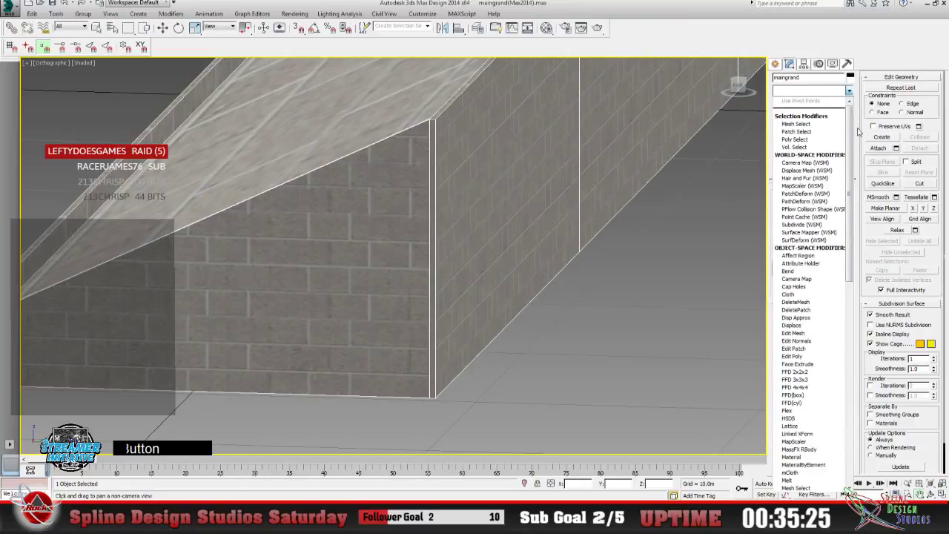
pyautogui.moveTo(851, 148); pyautogui.dragTo(856, 406)
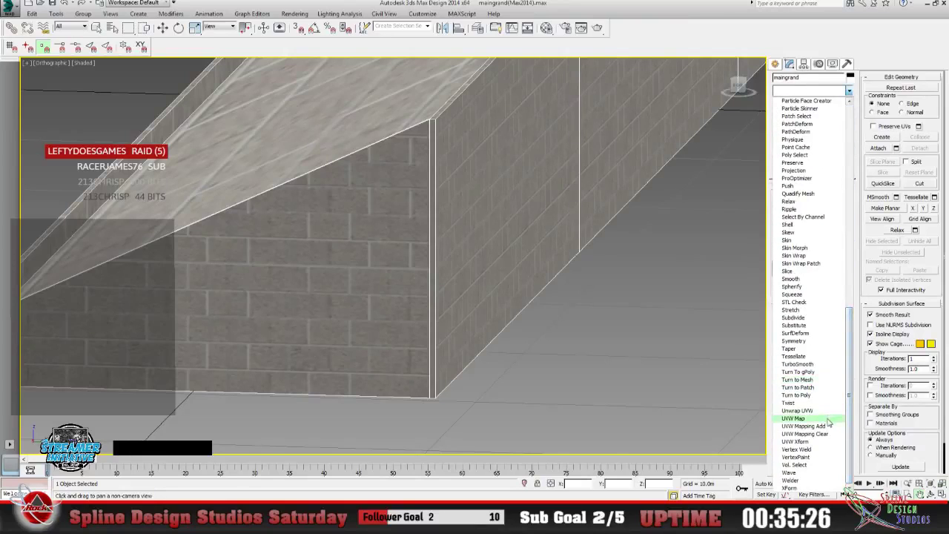
pyautogui.click(826, 411)
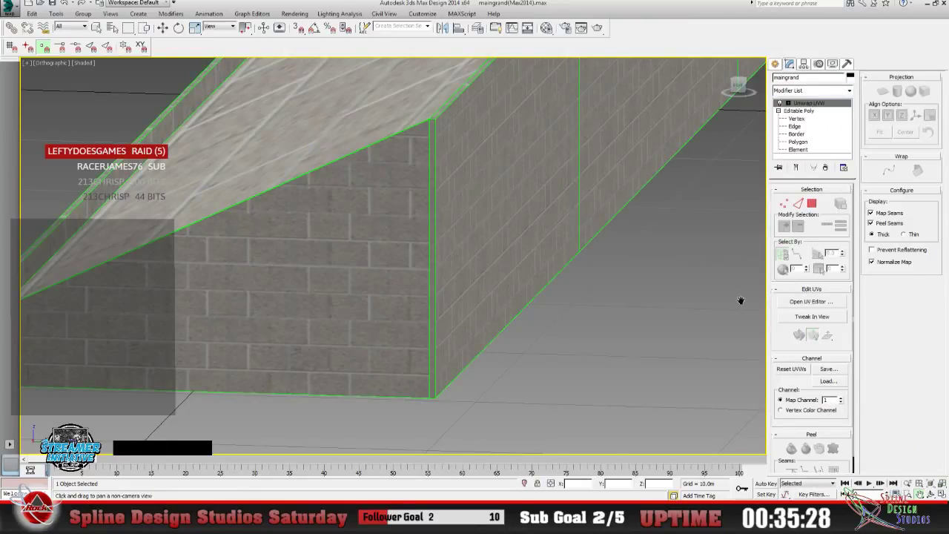
pyautogui.click(788, 103)
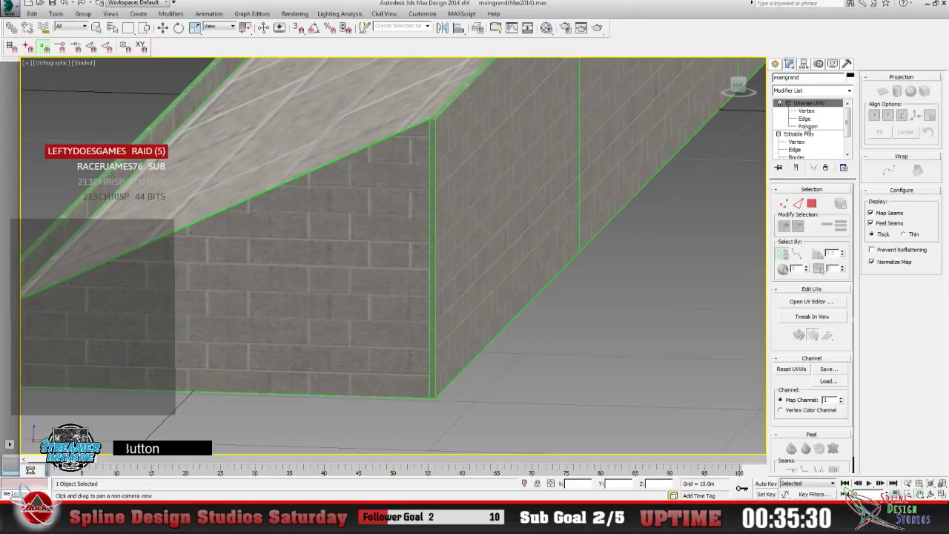
pyautogui.click(808, 126)
pyautogui.click(433, 300)
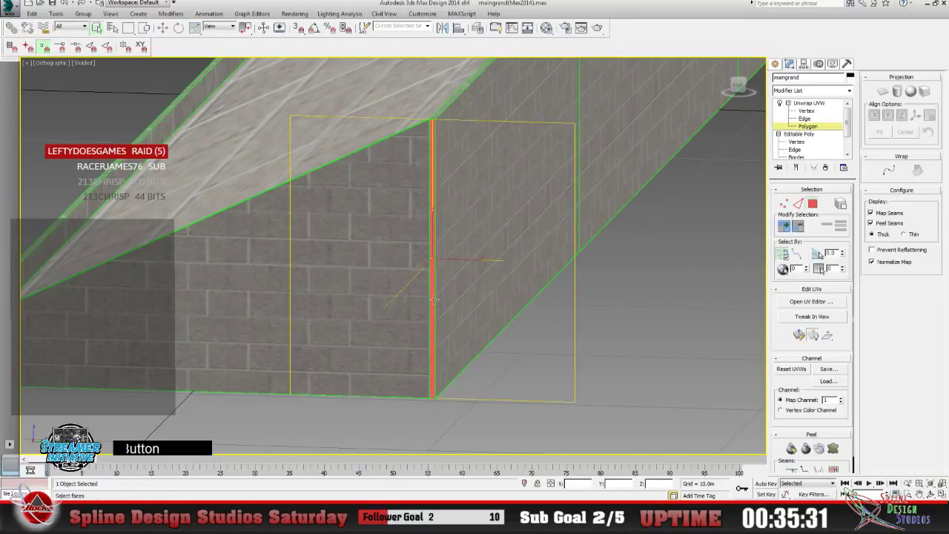
# Open the UV editor for the corner strip's polygon and show Map #17 (maingrand.bmp) behind the UV layout.
pyautogui.click(435, 358)
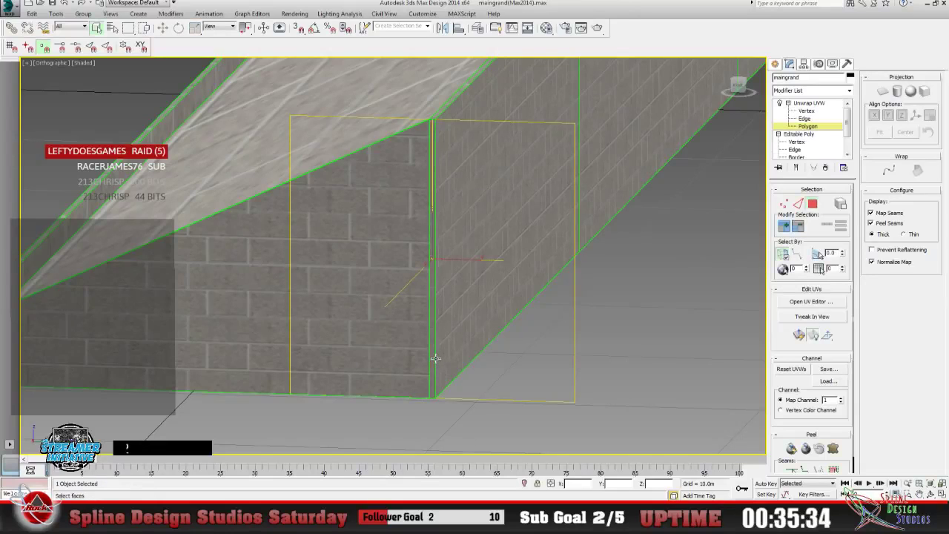
pyautogui.click(811, 302)
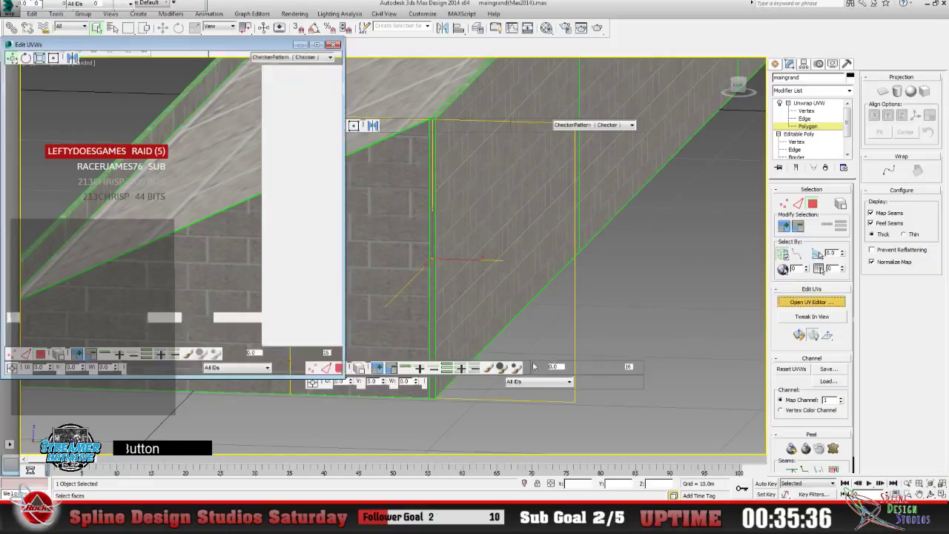
pyautogui.click(330, 68)
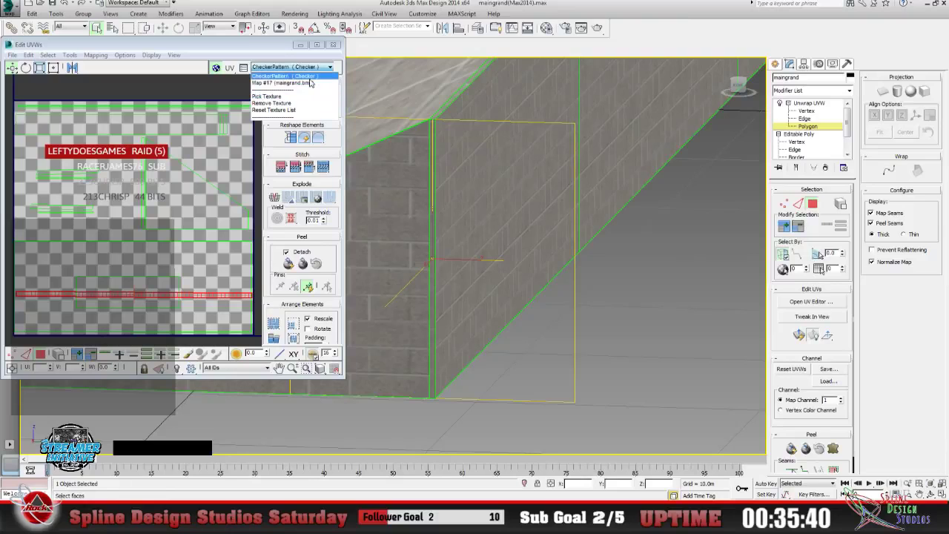
pyautogui.click(308, 82)
pyautogui.click(293, 367)
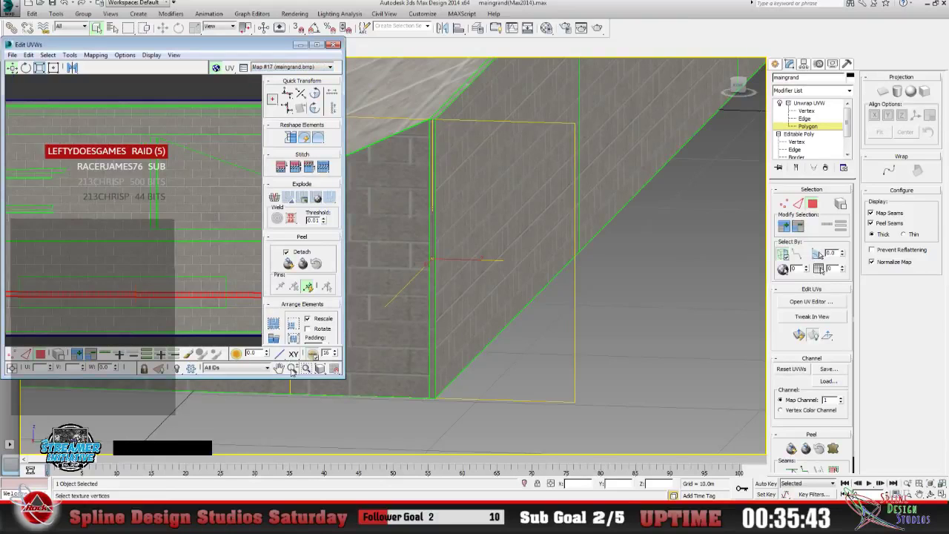
pyautogui.moveTo(150, 274); pyautogui.dragTo(151, 310)
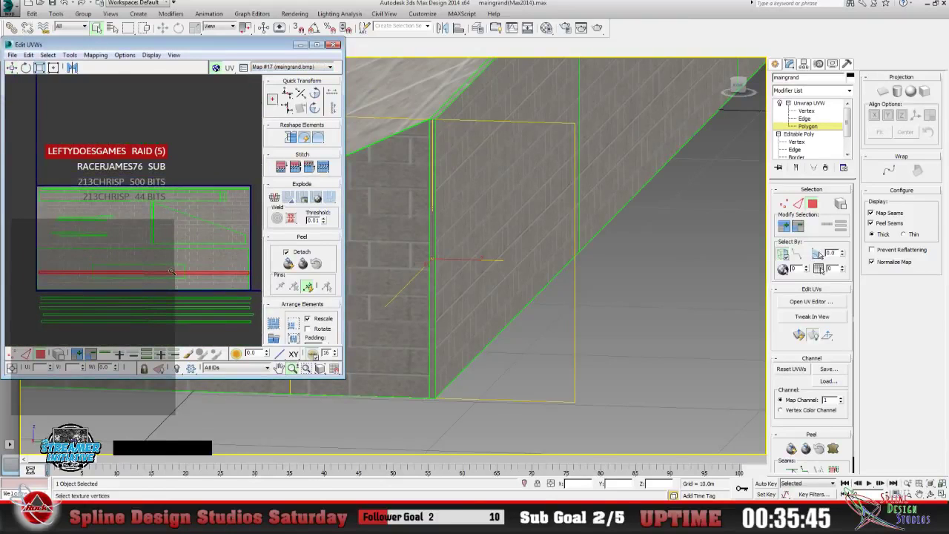
pyautogui.scroll(-1, 171, 261)
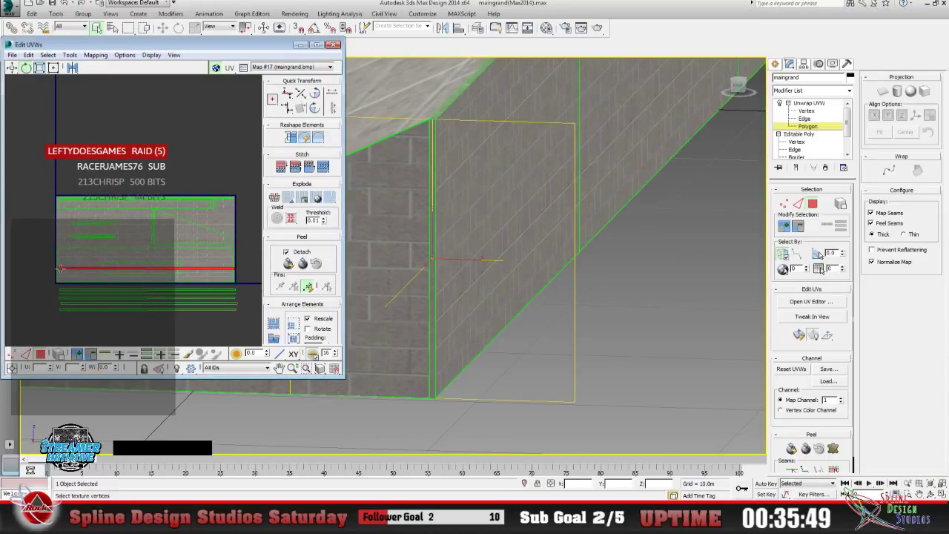
# Rotate the corner strip's long horizontal UV polygon about 90° so that it stands upright.
pyautogui.moveTo(67, 267); pyautogui.dragTo(158, 271)
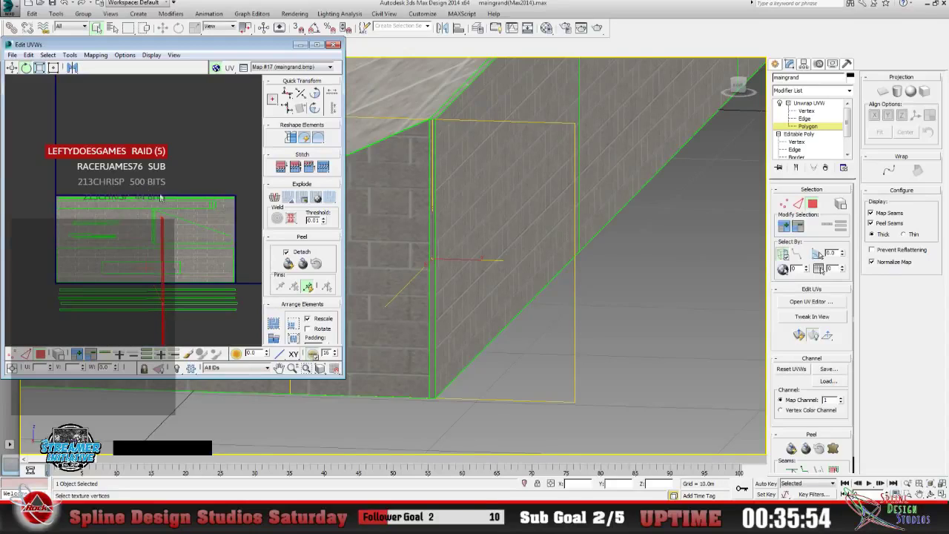
pyautogui.click(280, 369)
pyautogui.moveTo(210, 319); pyautogui.dragTo(96, 186)
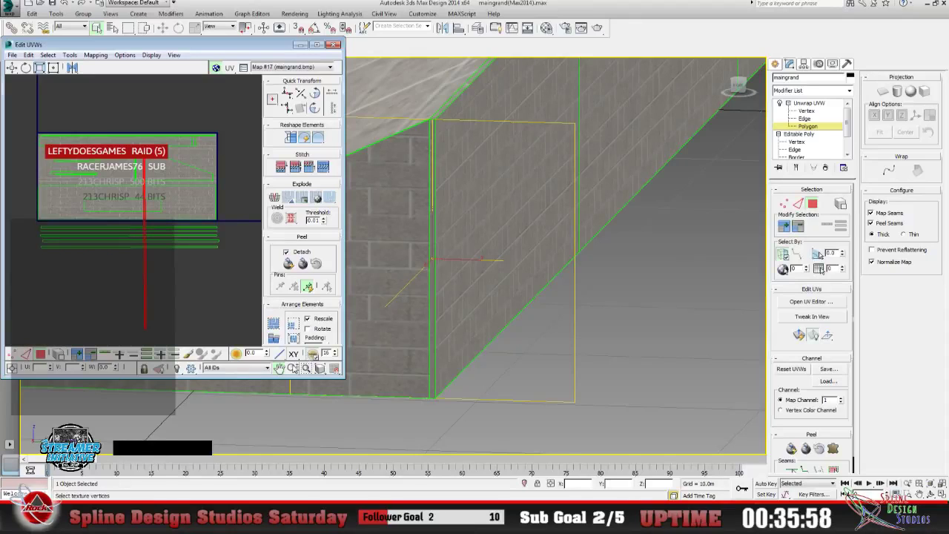
pyautogui.click(293, 368)
pyautogui.moveTo(131, 243)
pyautogui.mouseDown()
pyautogui.moveTo(126, 216)
pyautogui.moveTo(127, 233)
pyautogui.mouseUp()
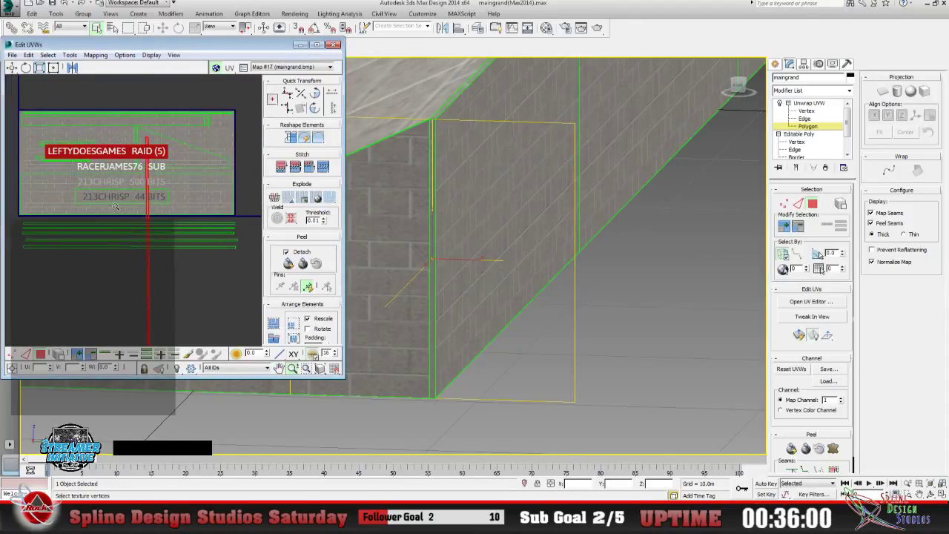
# Shorten and widen the strip's UV polygon with a freeform scale and move it up onto the block texture.
pyautogui.click(53, 68)
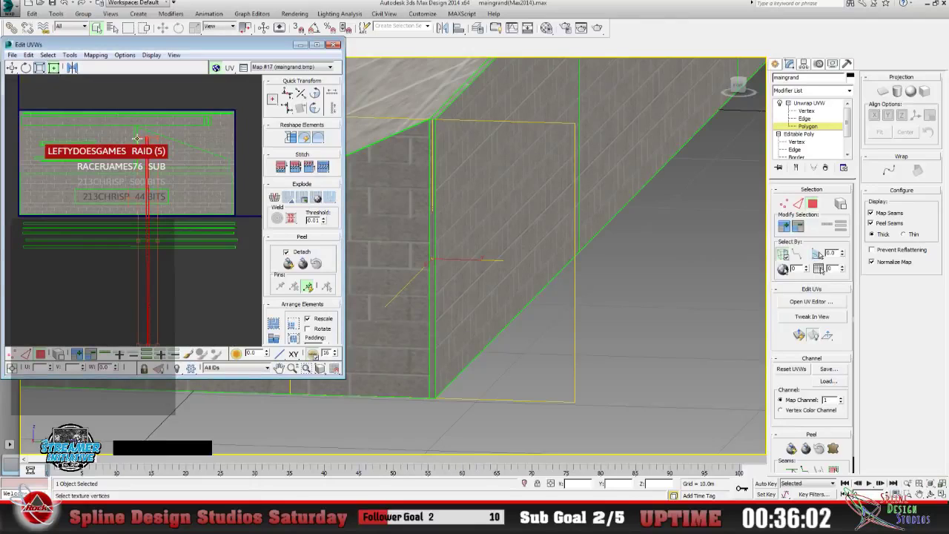
pyautogui.moveTo(157, 138); pyautogui.dragTo(178, 250)
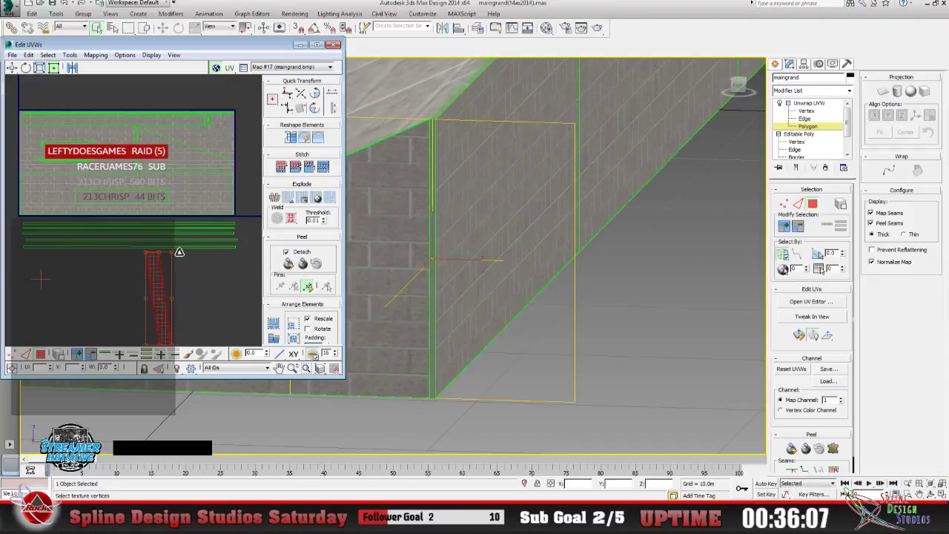
pyautogui.click(13, 68)
pyautogui.moveTo(161, 312); pyautogui.dragTo(96, 112)
pyautogui.click(289, 369)
pyautogui.click(279, 368)
pyautogui.moveTo(134, 211); pyautogui.dragTo(125, 290)
# Rotate the slanted strip polygon in the UV layout until its long sides are nearly vertical.
pyautogui.click(26, 68)
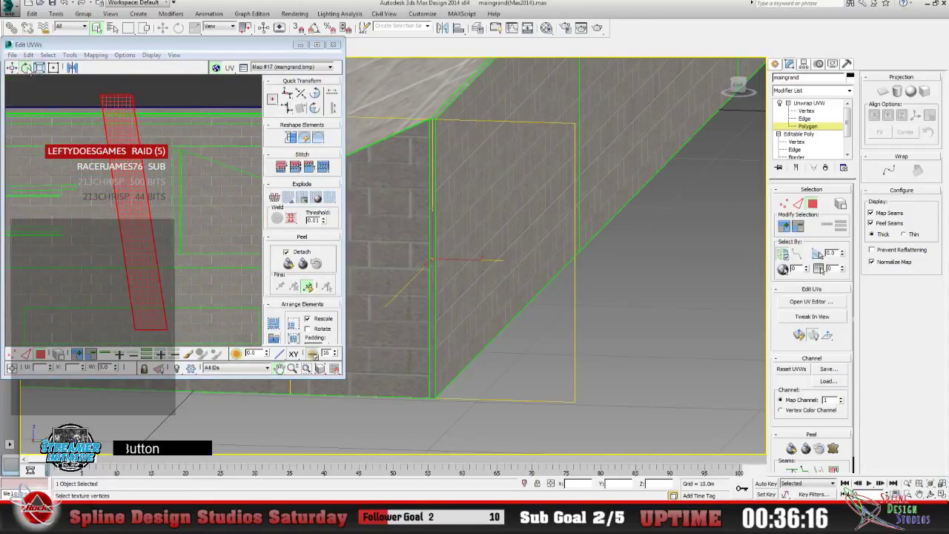
pyautogui.moveTo(108, 95); pyautogui.dragTo(101, 126)
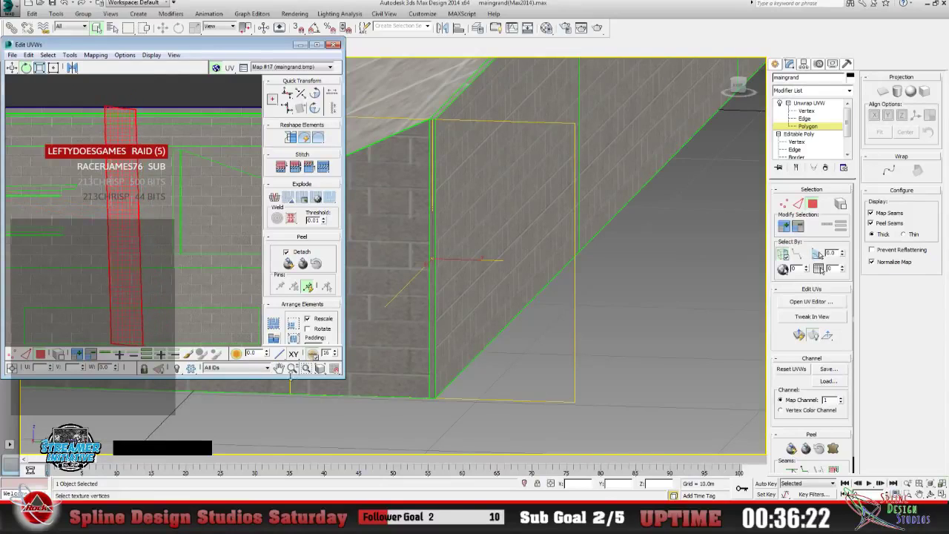
pyautogui.click(280, 368)
pyautogui.moveTo(155, 295); pyautogui.dragTo(147, 271)
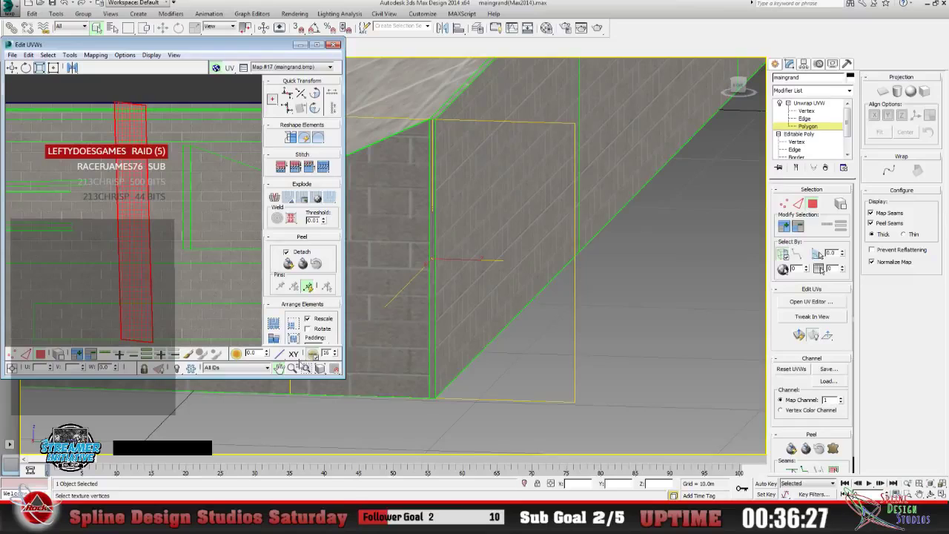
pyautogui.click(293, 368)
pyautogui.moveTo(181, 242); pyautogui.dragTo(177, 261)
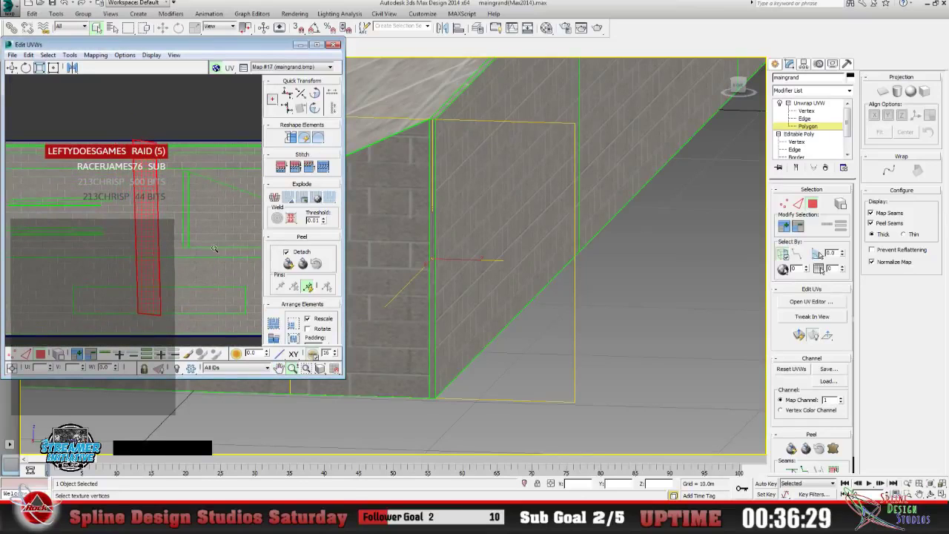
# Enlarge the UV editor and align the strip's upper and lower UV vertex pairs so both short edges are horizontal.
pyautogui.press('1')
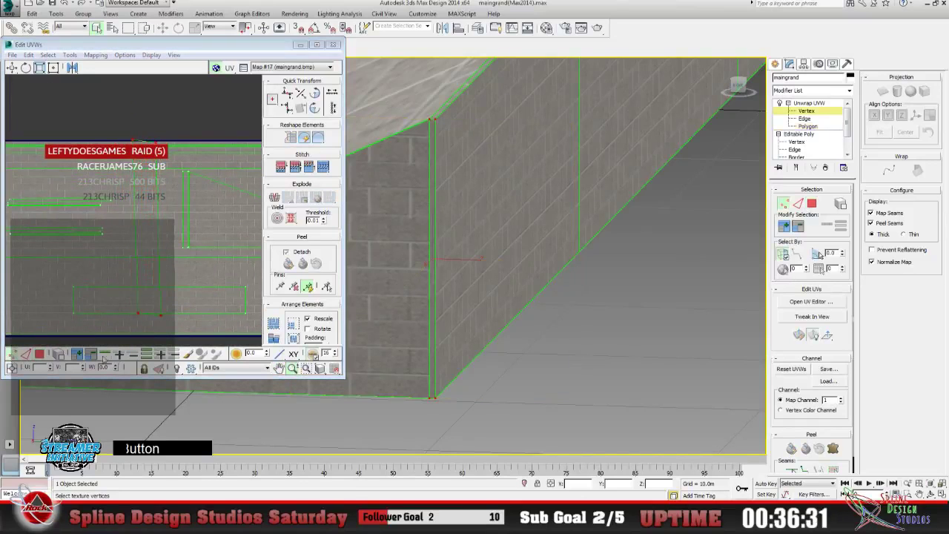
pyautogui.moveTo(344, 311); pyautogui.dragTo(596, 315)
pyautogui.moveTo(596, 378); pyautogui.dragTo(600, 438)
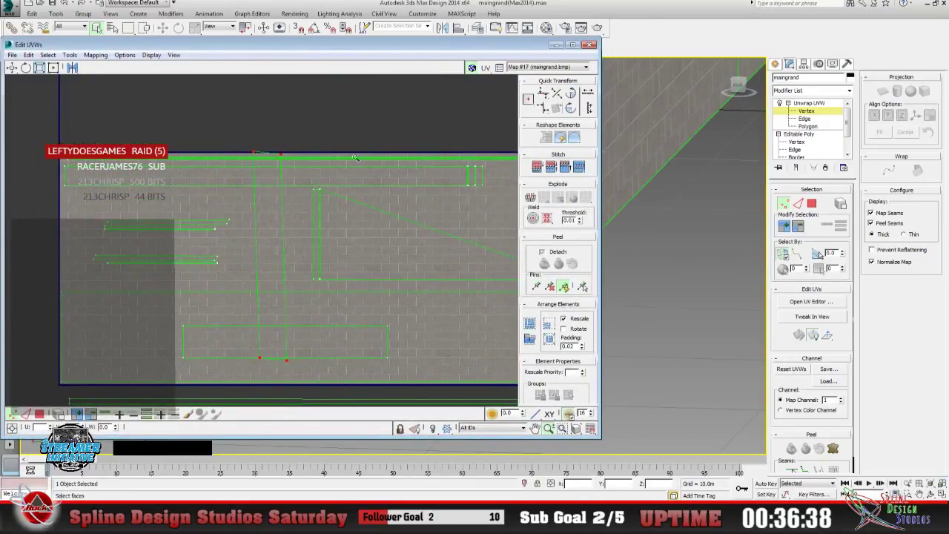
pyautogui.click(279, 115)
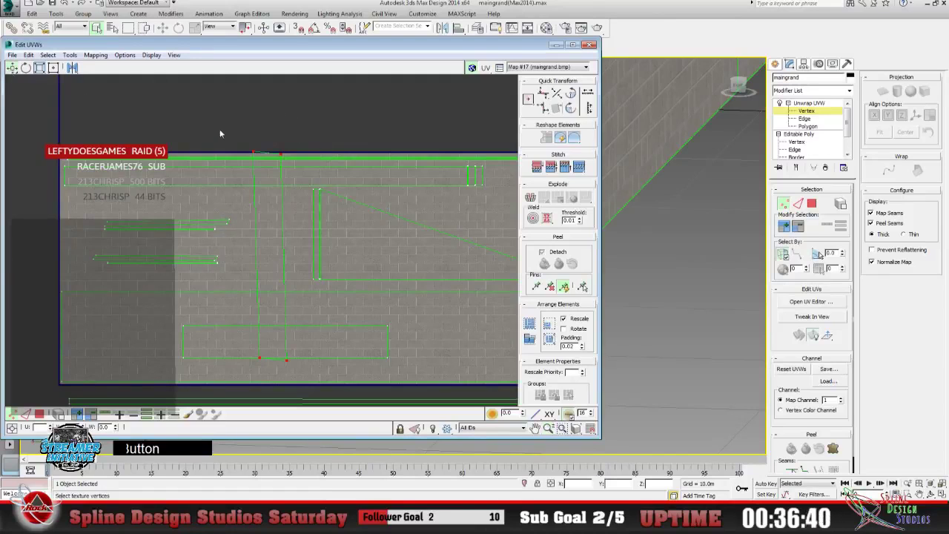
pyautogui.moveTo(288, 163); pyautogui.dragTo(288, 161)
pyautogui.moveTo(241, 357); pyautogui.dragTo(309, 380)
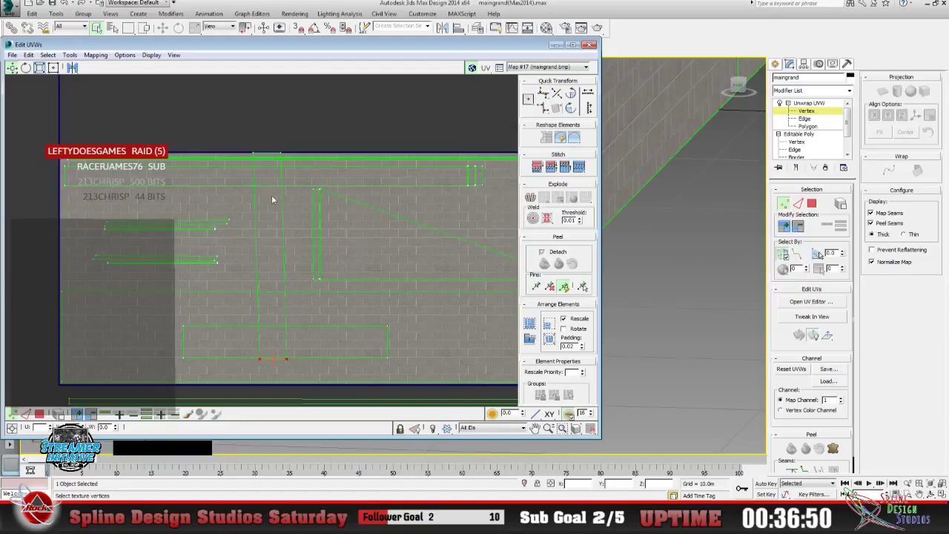
# Align the UV vertices along each long side of the strip vertically to make it a true rectangle.
pyautogui.moveTo(274, 137); pyautogui.dragTo(304, 386)
pyautogui.click(545, 109)
pyautogui.moveTo(259, 372); pyautogui.dragTo(261, 375)
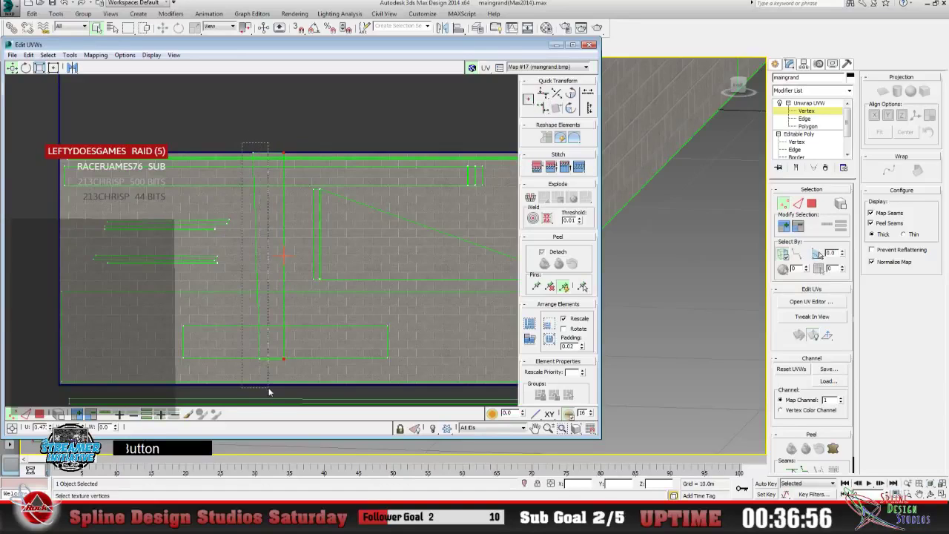
pyautogui.click(546, 111)
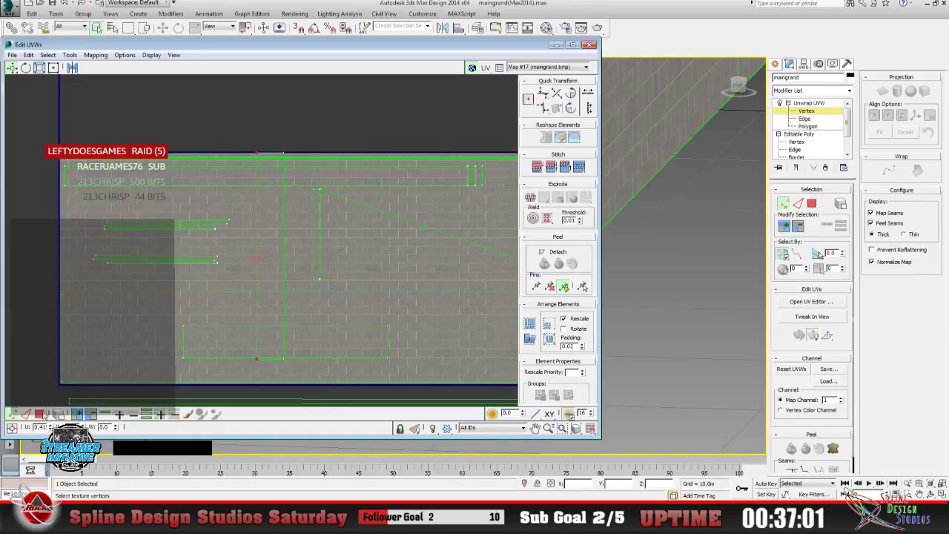
# Scale down the strip's UV polygon and place it over the narrow strip outline at the sloped wall's tall edge.
pyautogui.press('3')
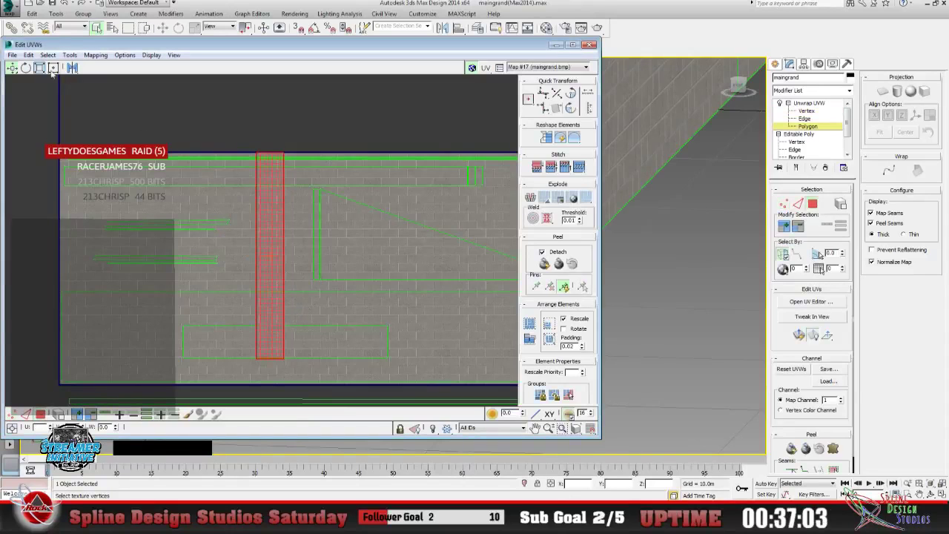
pyautogui.moveTo(258, 154); pyautogui.dragTo(276, 297)
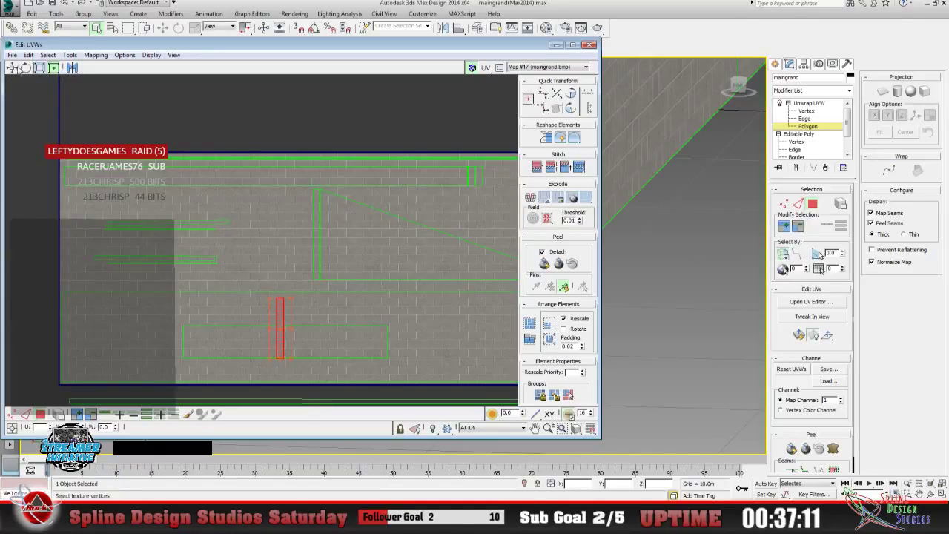
pyautogui.moveTo(282, 315); pyautogui.dragTo(305, 232)
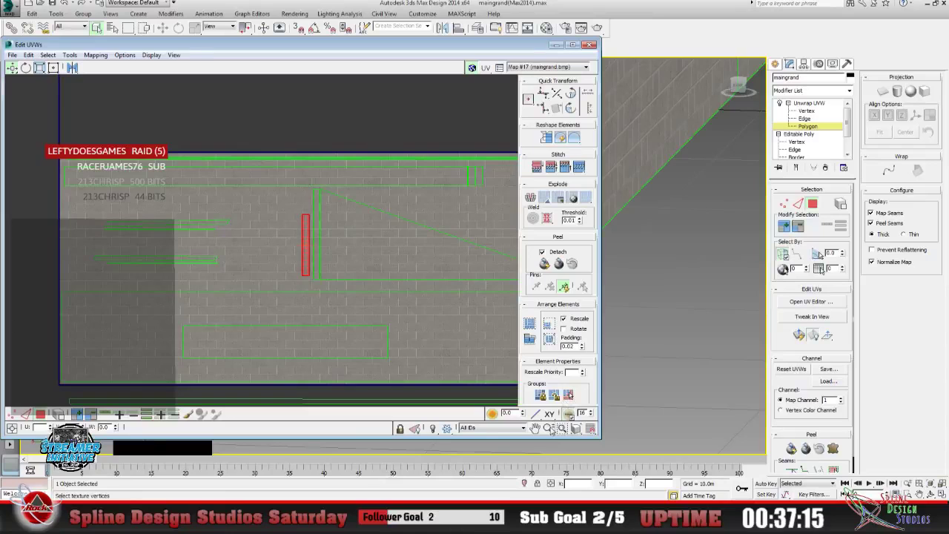
pyautogui.scroll(3, 298, 266)
pyautogui.scroll(2, 299, 266)
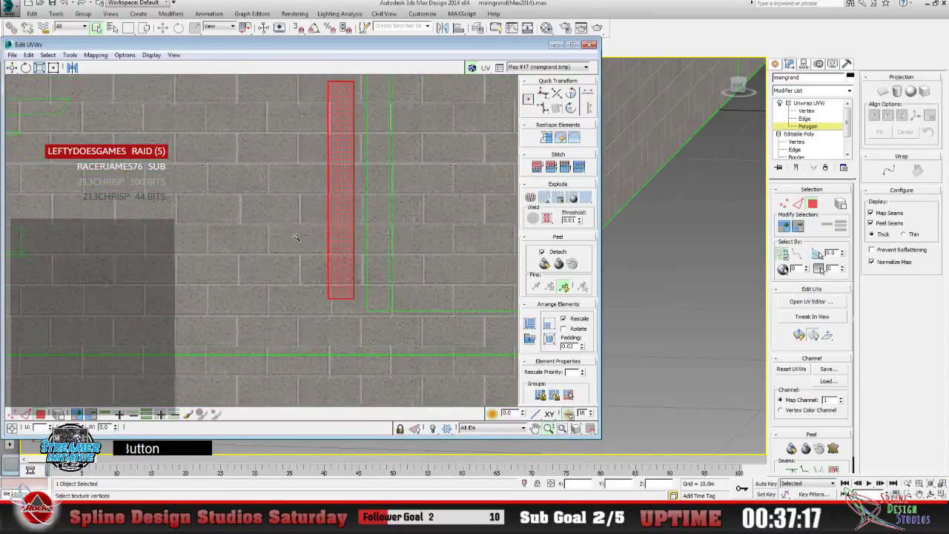
pyautogui.moveTo(318, 289); pyautogui.dragTo(251, 370, button='middle')
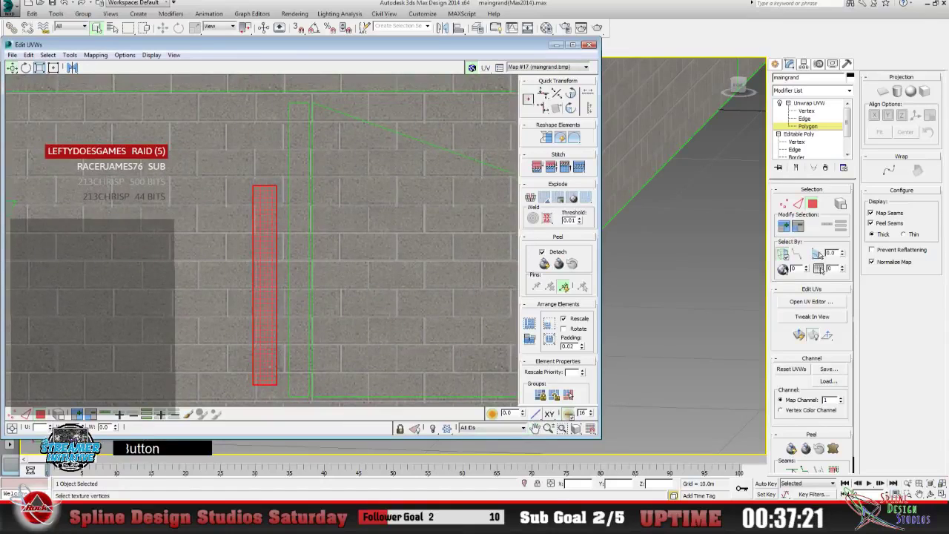
pyautogui.moveTo(269, 278); pyautogui.dragTo(297, 219)
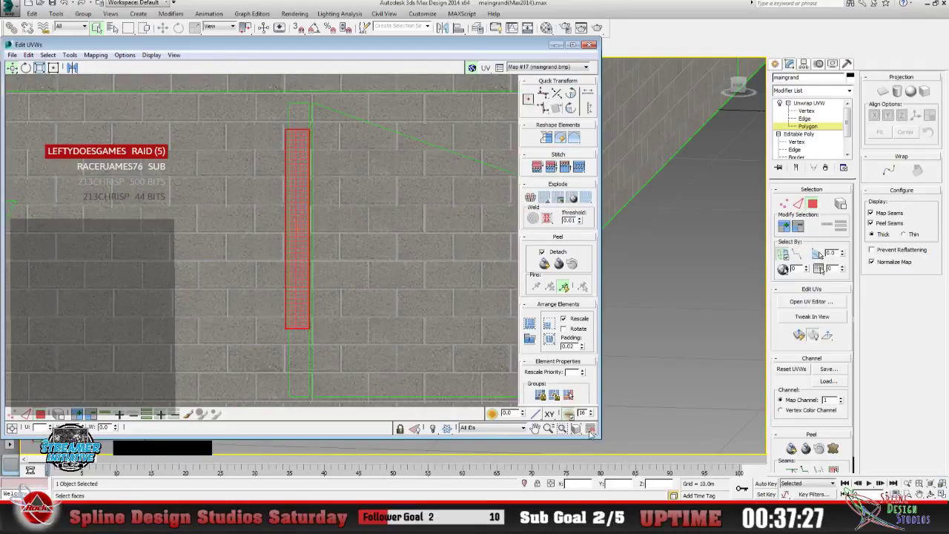
# Move the strip's UV vertices onto the corners of the neighbouring narrow outline so both cover the same blocks.
pyautogui.click(11, 413)
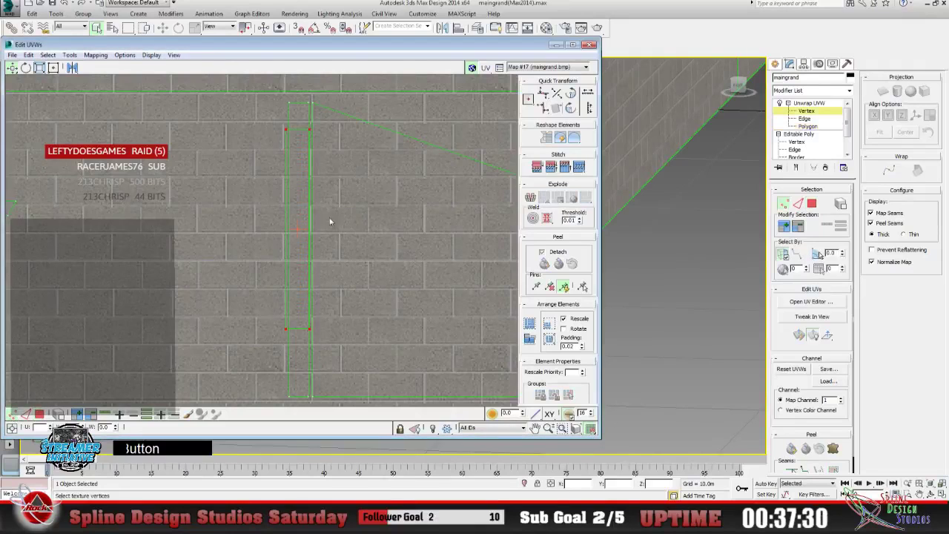
pyautogui.click(287, 130)
pyautogui.click(290, 103)
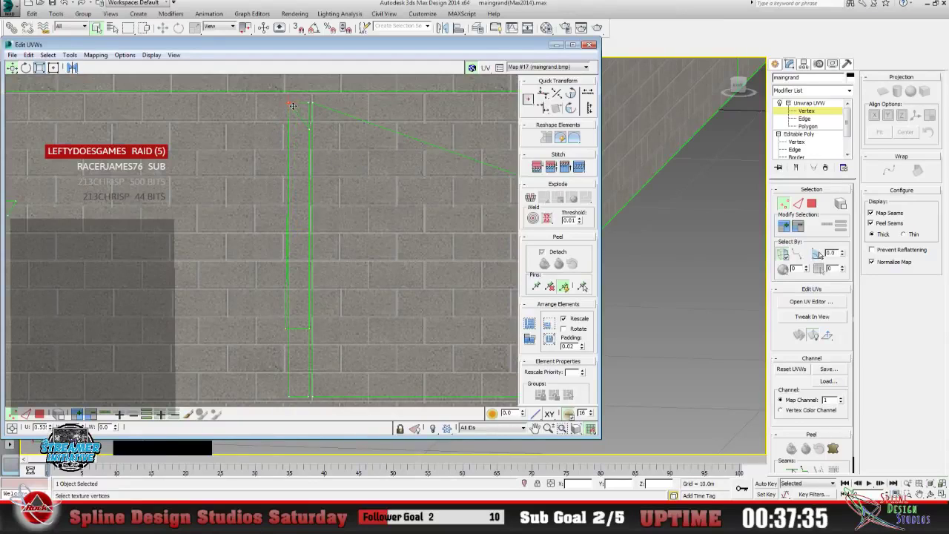
pyautogui.click(310, 131)
pyautogui.moveTo(310, 329); pyautogui.dragTo(308, 392)
# Minimise the UV editor and examine the block courses across the corner strip and its adjoining walls.
pyautogui.click(554, 46)
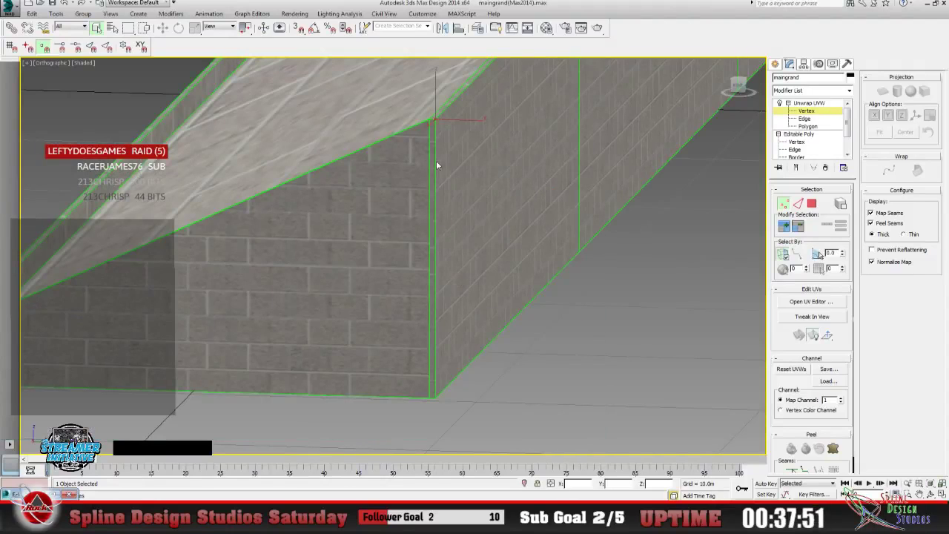
pyautogui.moveTo(429, 349); pyautogui.dragTo(378, 318)
pyautogui.click(930, 492)
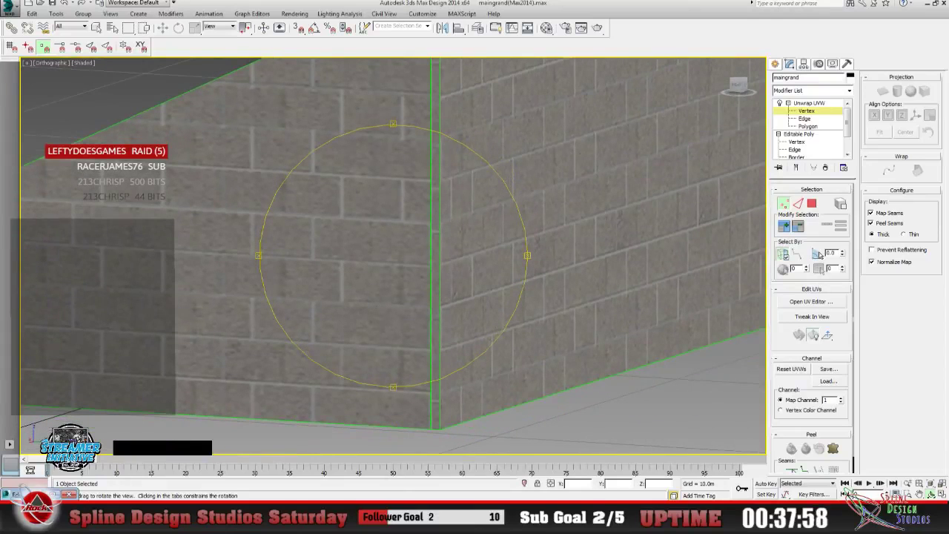
# Restore the UV editor and arrange it beside the wall corner so the layout and model are both visible.
pyautogui.click(811, 301)
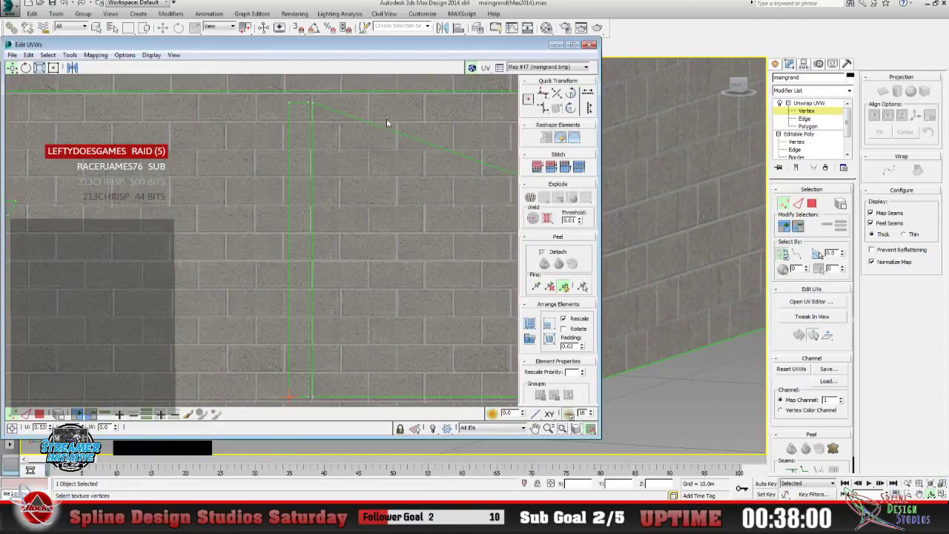
pyautogui.moveTo(381, 49); pyautogui.dragTo(197, 64)
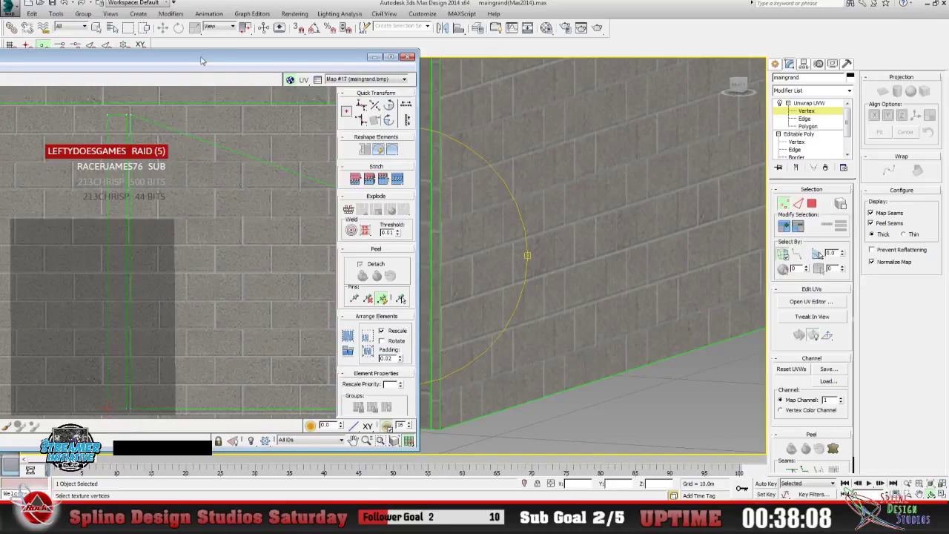
pyautogui.moveTo(200, 60); pyautogui.dragTo(778, 52)
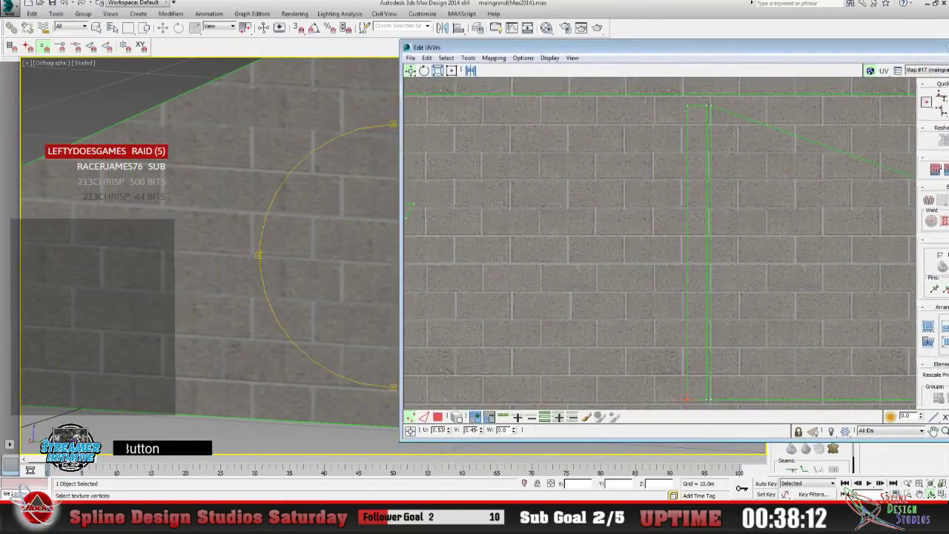
pyautogui.keyDown('alt'); pyautogui.moveTo(317, 294); pyautogui.dragTo(113, 326, button='middle'); pyautogui.keyUp('alt')
pyautogui.click(591, 254)
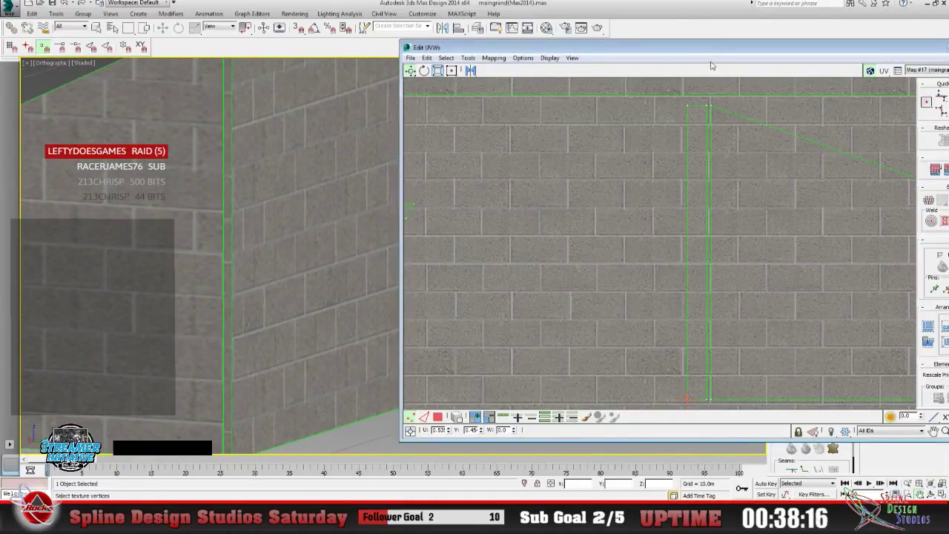
# Select the corner strip's UV polygon and mirror it horizontally and vertically so its block courses follow the adjoining walls.
pyautogui.click(437, 417)
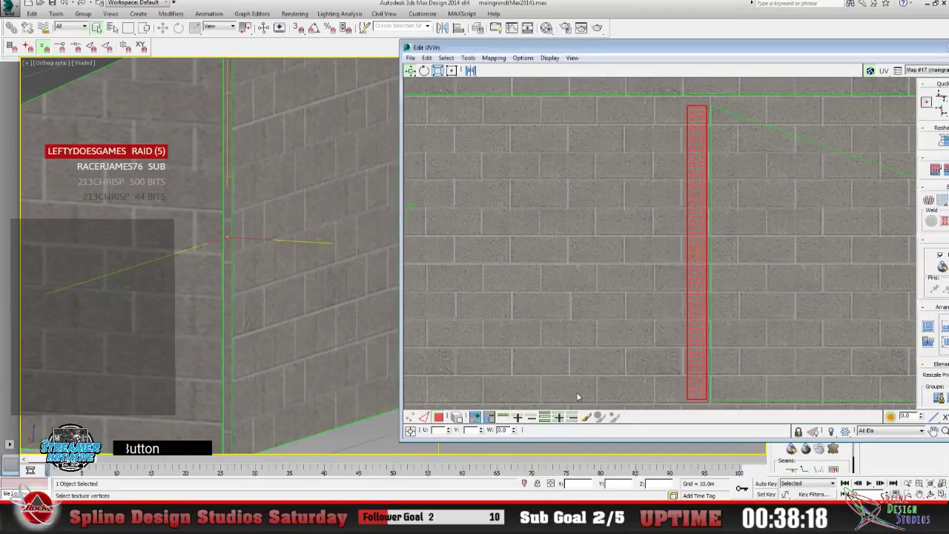
pyautogui.click(471, 71)
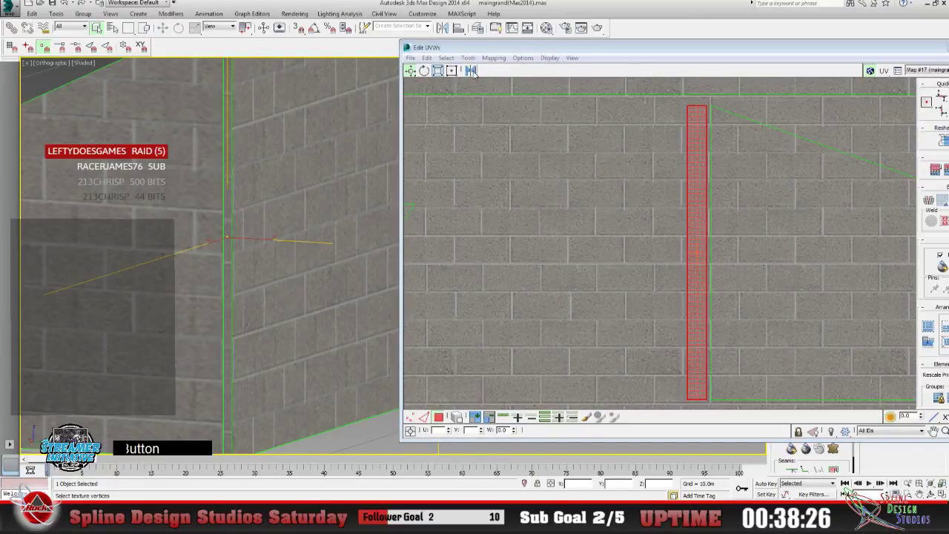
pyautogui.click(471, 70)
pyautogui.moveTo(471, 70); pyautogui.dragTo(471, 86)
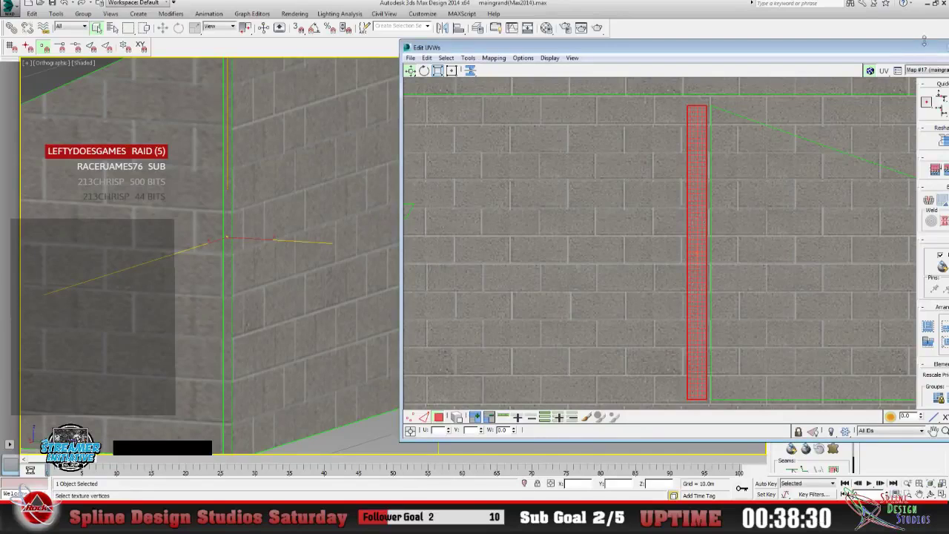
# Minimise the UV editor and render the orthographic view of the wall corner to check the block courses, closing the render when done.
pyautogui.moveTo(909, 52); pyautogui.dragTo(843, 53)
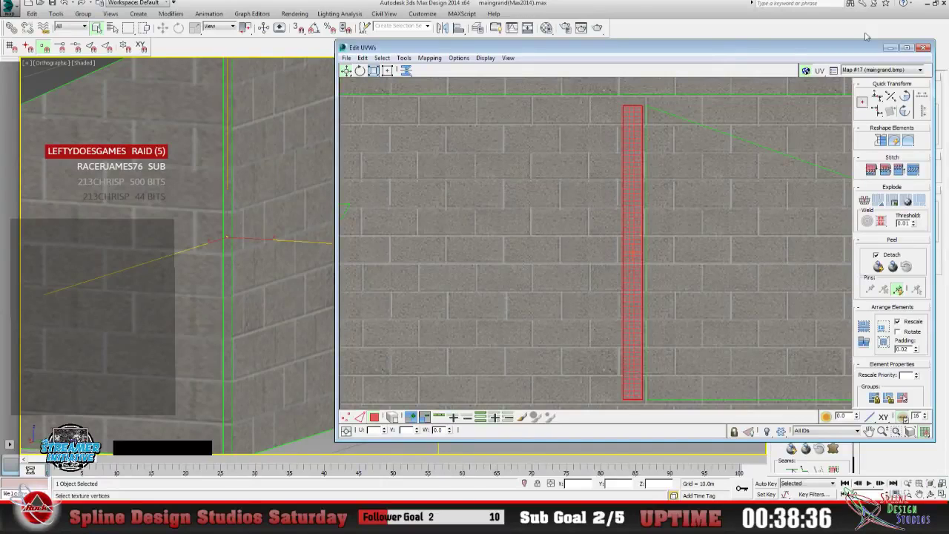
pyautogui.click(890, 47)
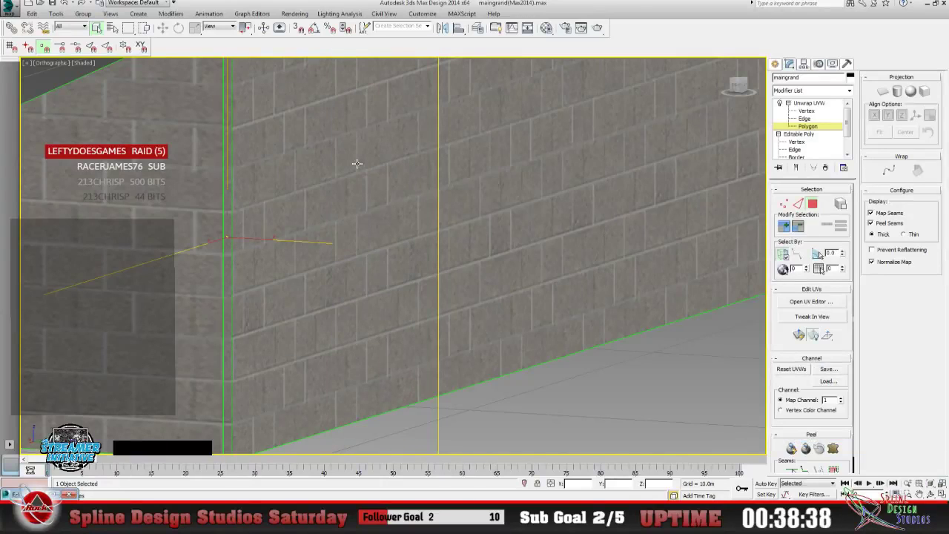
pyautogui.middleClick(330, 286)
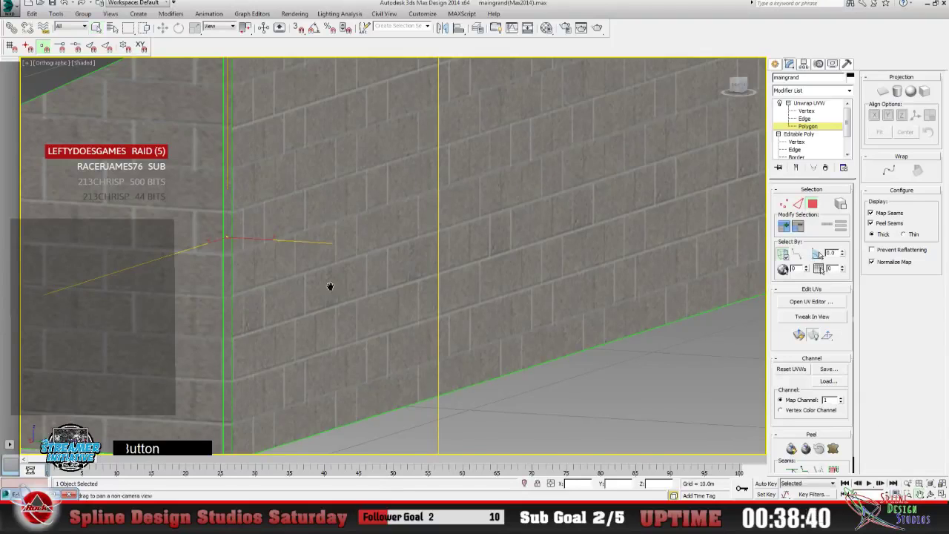
pyautogui.moveTo(330, 286); pyautogui.dragTo(371, 328, button='middle')
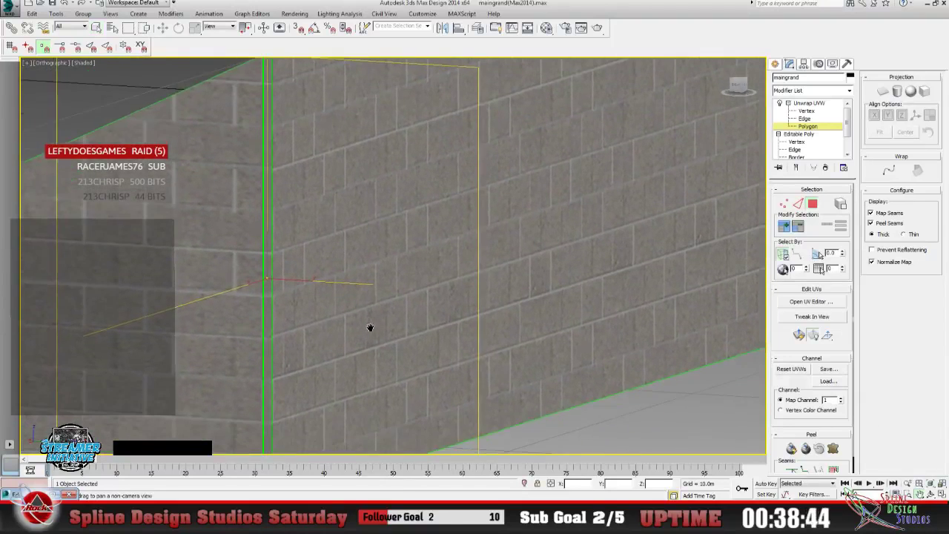
pyautogui.click(294, 15)
pyautogui.click(300, 27)
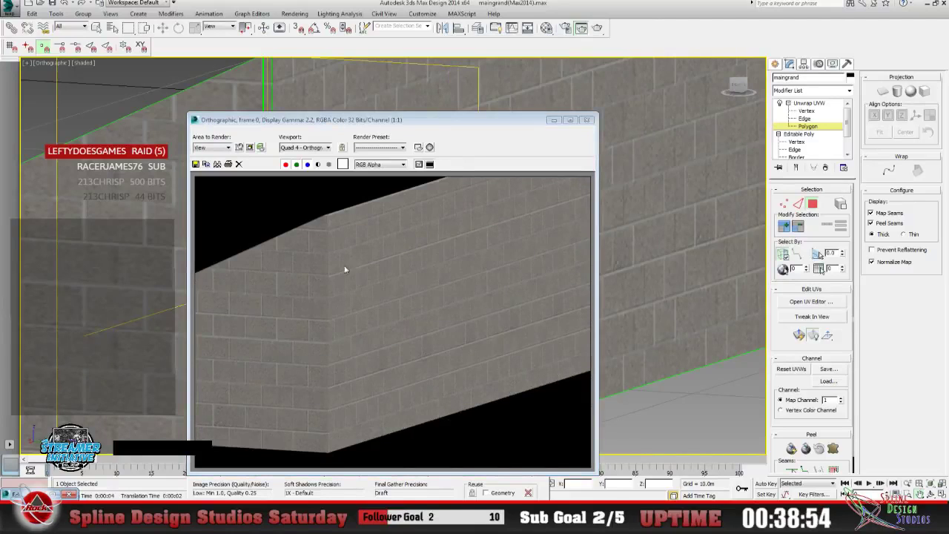
pyautogui.click(586, 120)
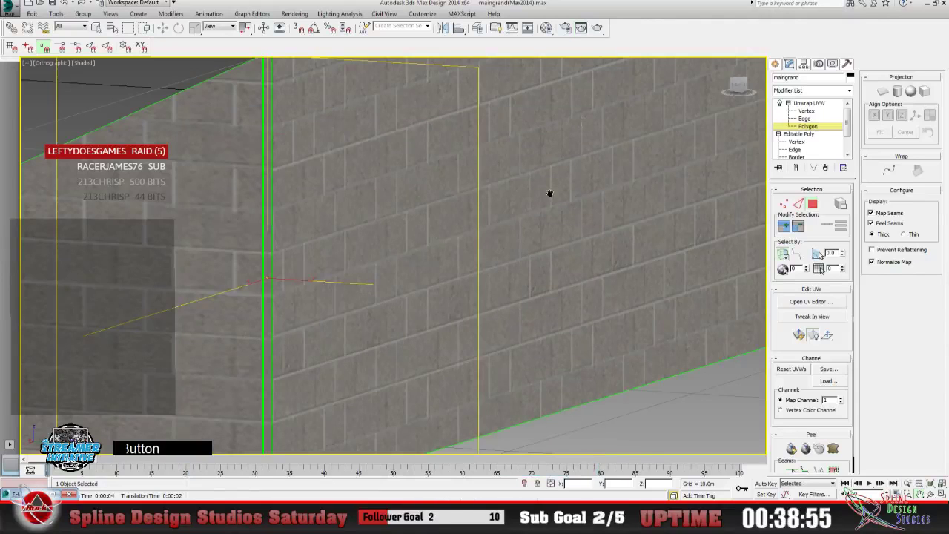
# Render a closer view of the upper part of the wall corner to examine the strip's block courses.
pyautogui.click(907, 483)
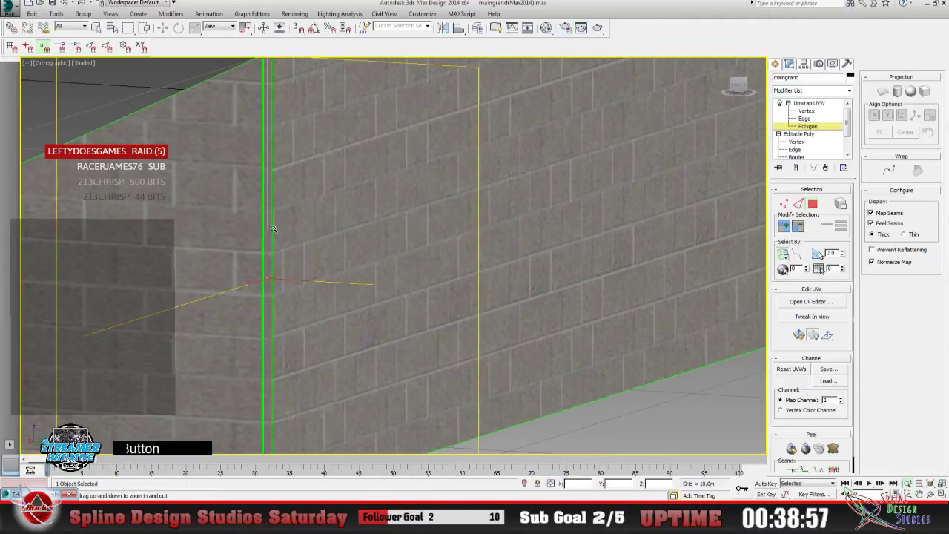
pyautogui.moveTo(275, 230); pyautogui.dragTo(269, 203)
pyautogui.click(918, 493)
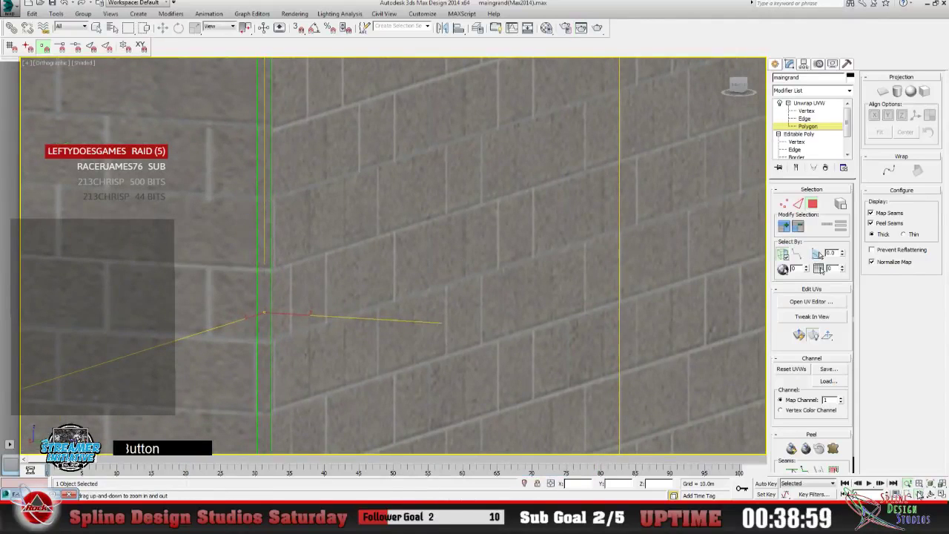
pyautogui.moveTo(349, 215); pyautogui.dragTo(367, 318)
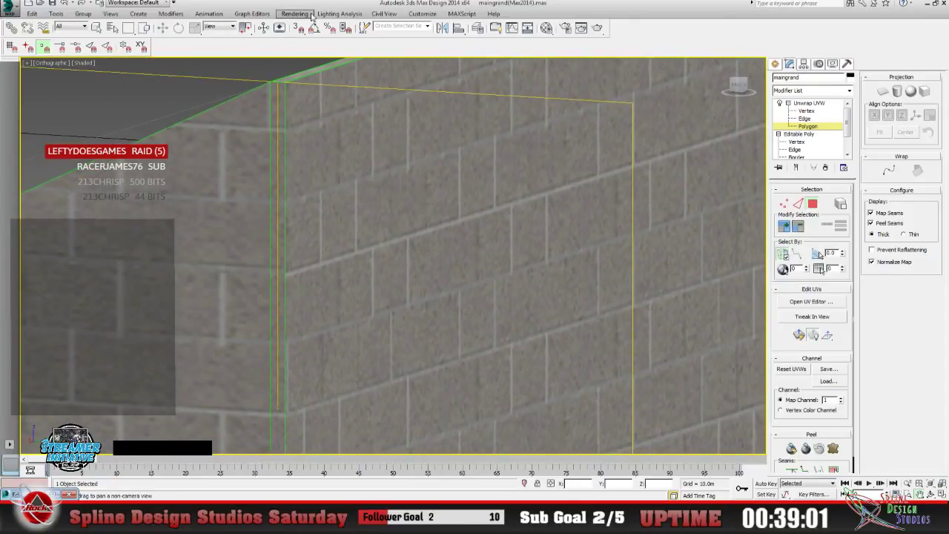
pyautogui.click(299, 14)
pyautogui.click(300, 24)
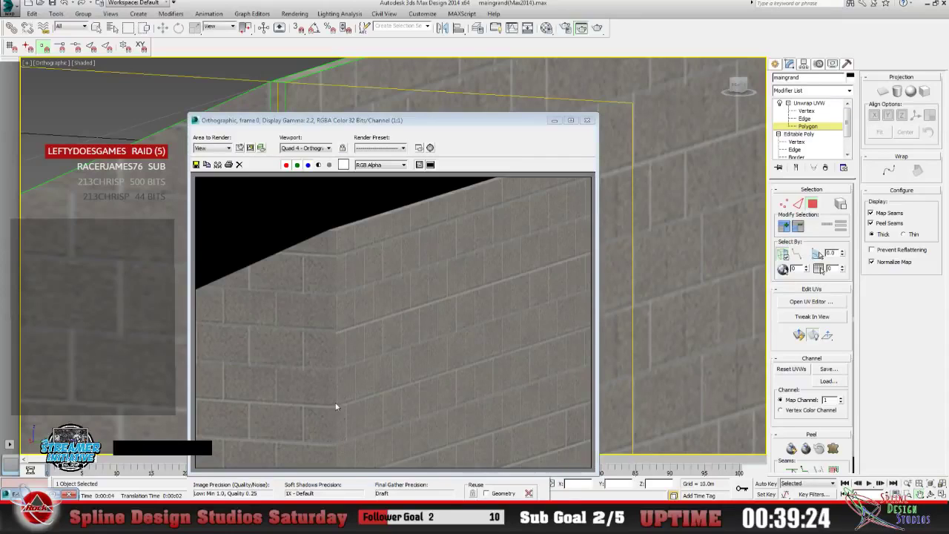
# Render the lower part of the wall corner to check how the block texture meets at the edge.
pyautogui.click(586, 121)
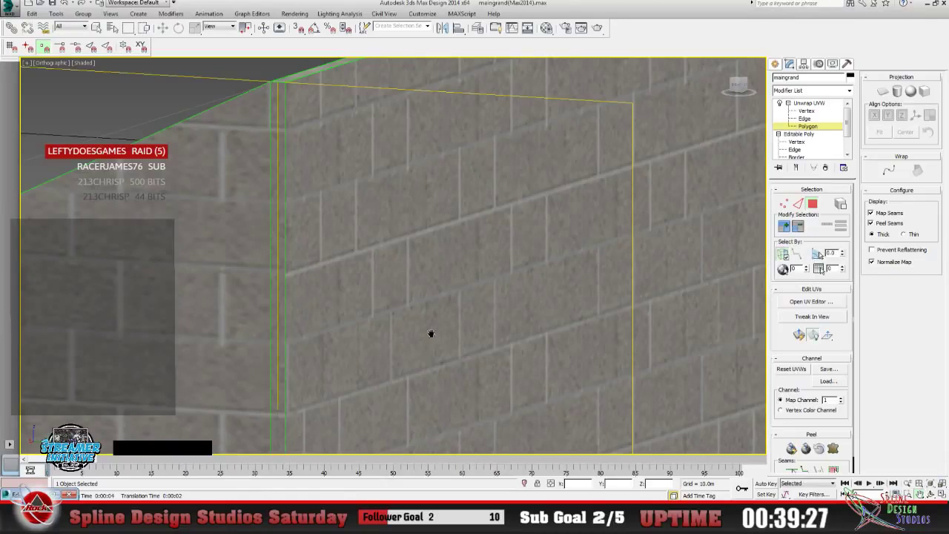
pyautogui.moveTo(364, 329); pyautogui.dragTo(361, 160, button='middle')
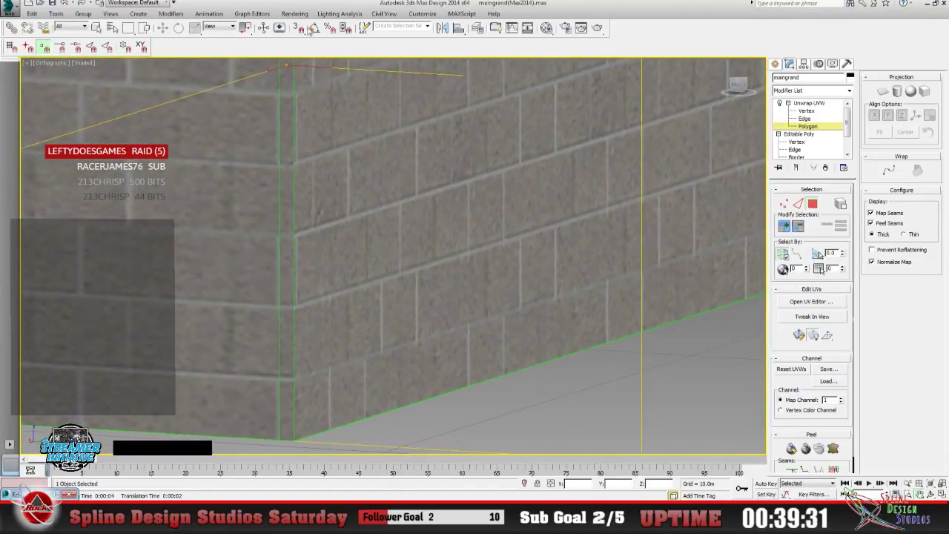
pyautogui.click(294, 13)
pyautogui.click(300, 30)
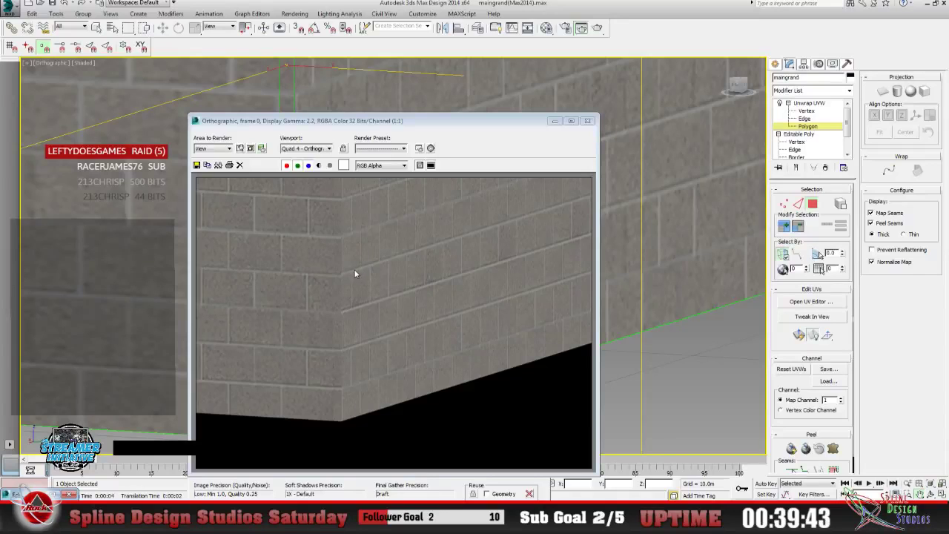
pyautogui.click(587, 120)
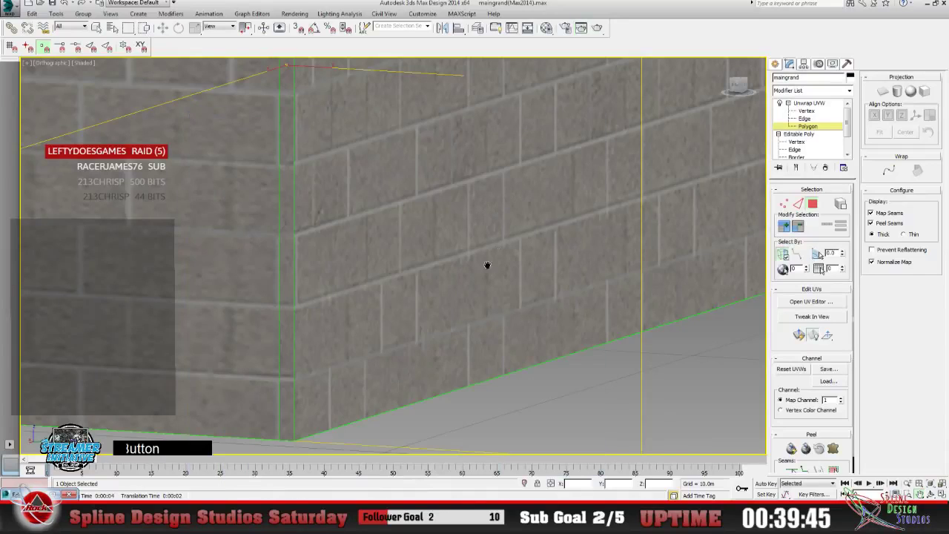
# Render the wall corner's base from a more frontal angle to inspect the mortar lines on both faces.
pyautogui.click(932, 493)
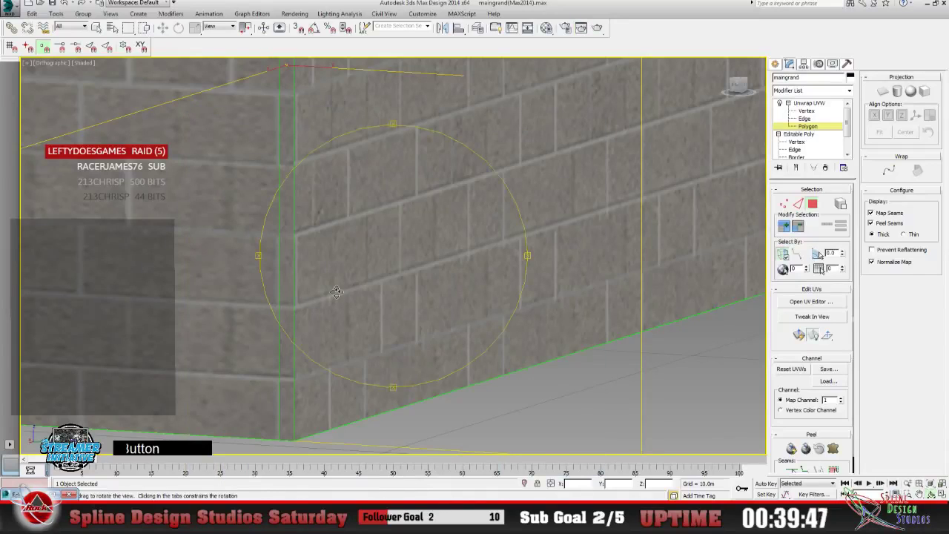
pyautogui.moveTo(339, 292); pyautogui.dragTo(312, 294)
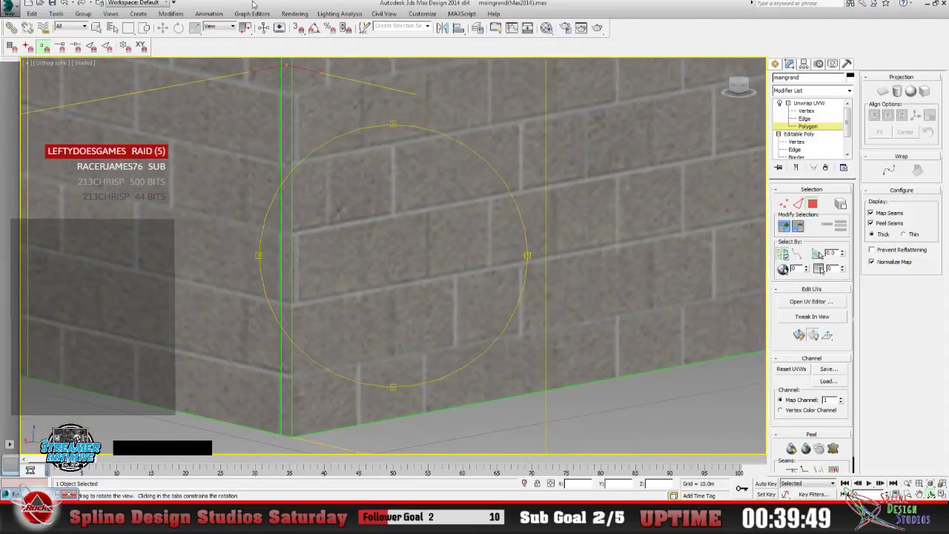
pyautogui.click(294, 13)
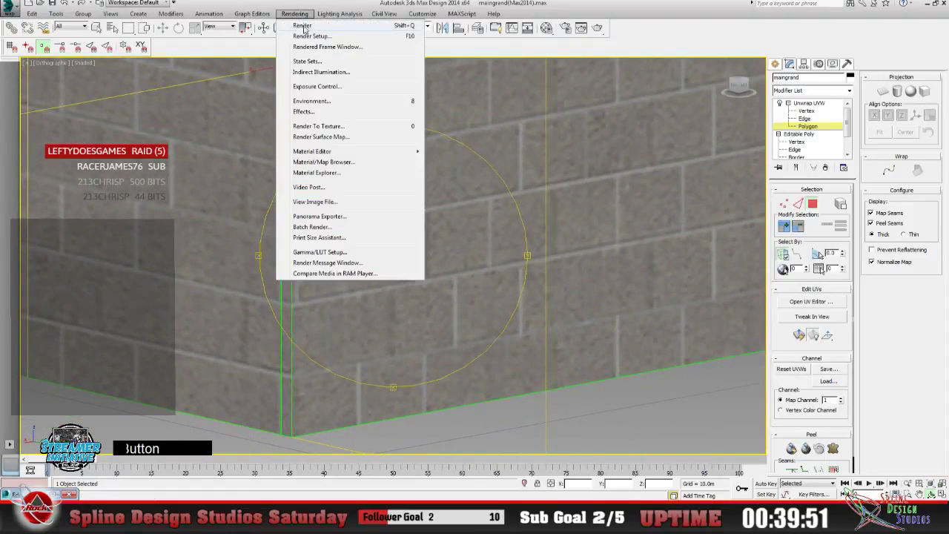
pyautogui.click(380, 217)
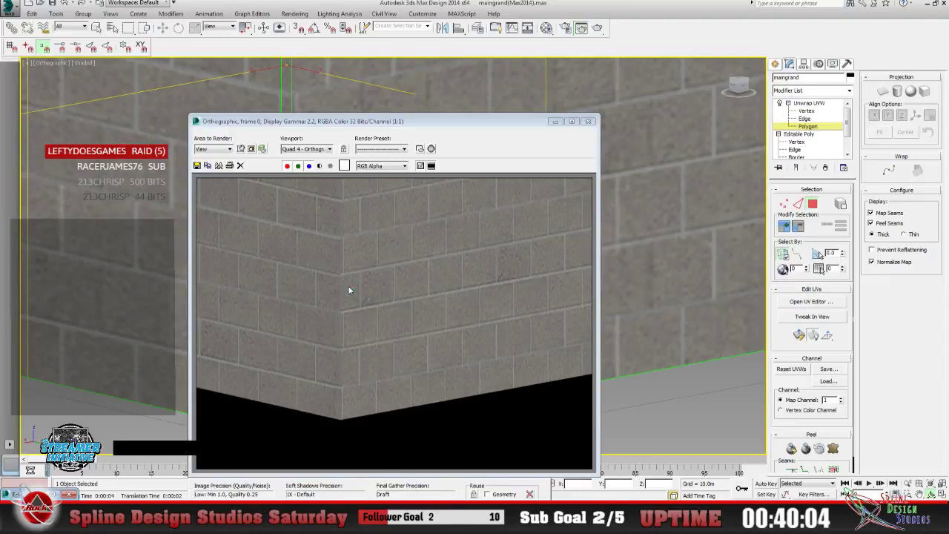
pyautogui.click(587, 121)
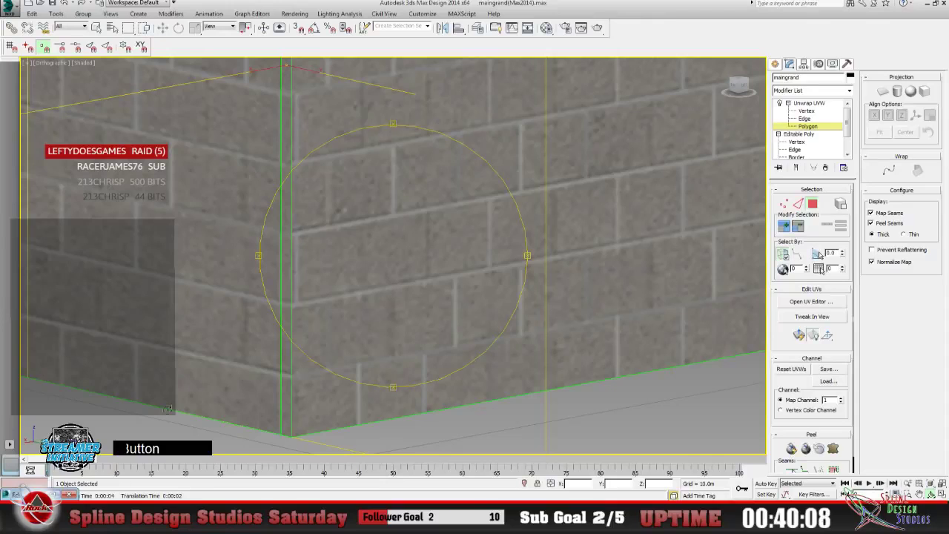
# Widen the selected narrow UV strip slightly at its upper-left corner in the UV editor, using freeform mode.
pyautogui.click(810, 301)
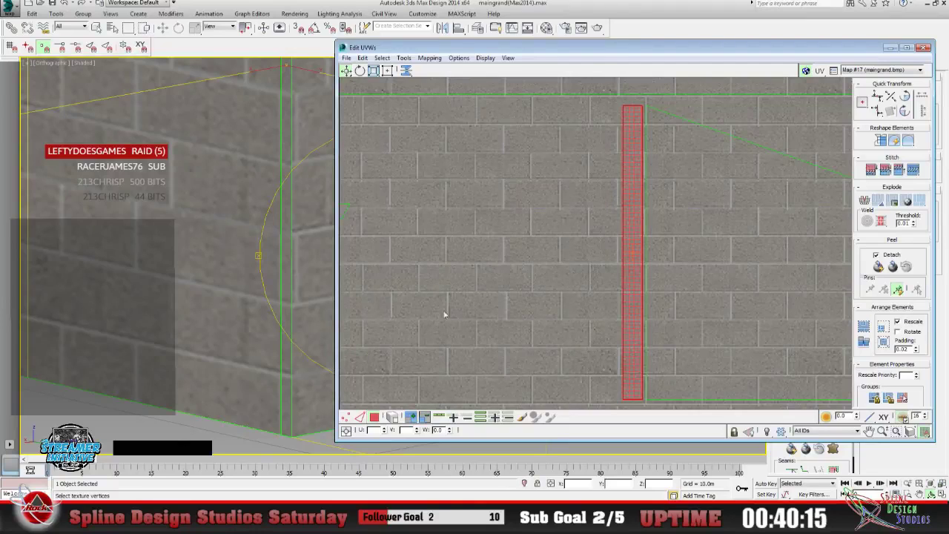
pyautogui.click(387, 71)
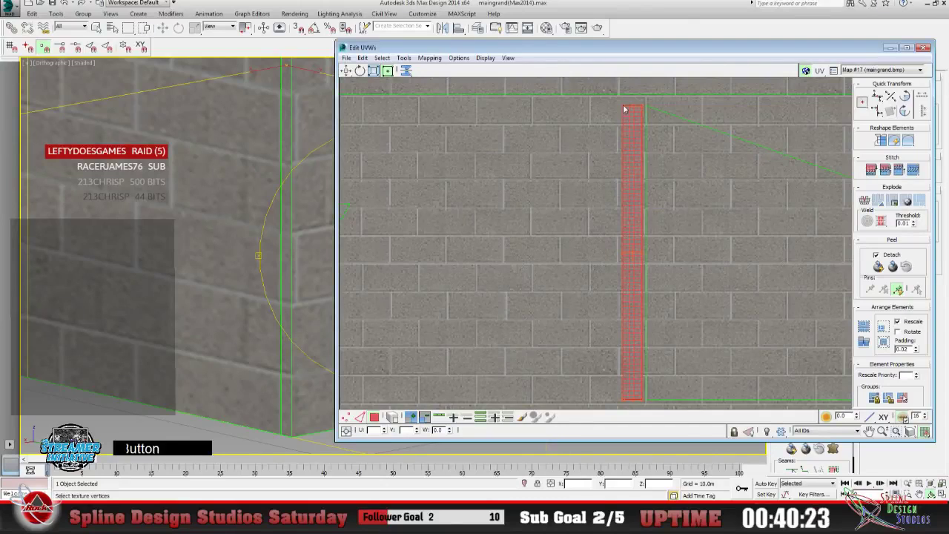
pyautogui.moveTo(623, 104); pyautogui.dragTo(620, 107)
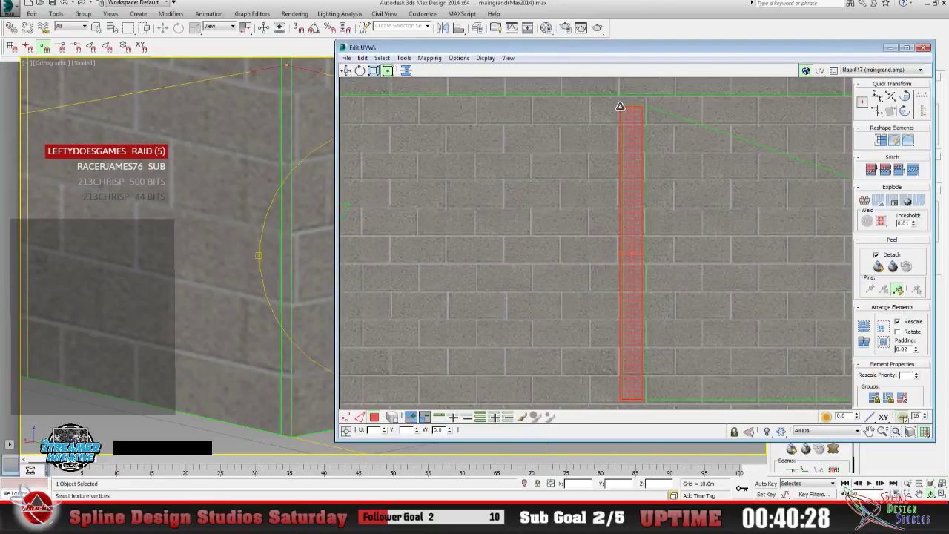
pyautogui.click(888, 49)
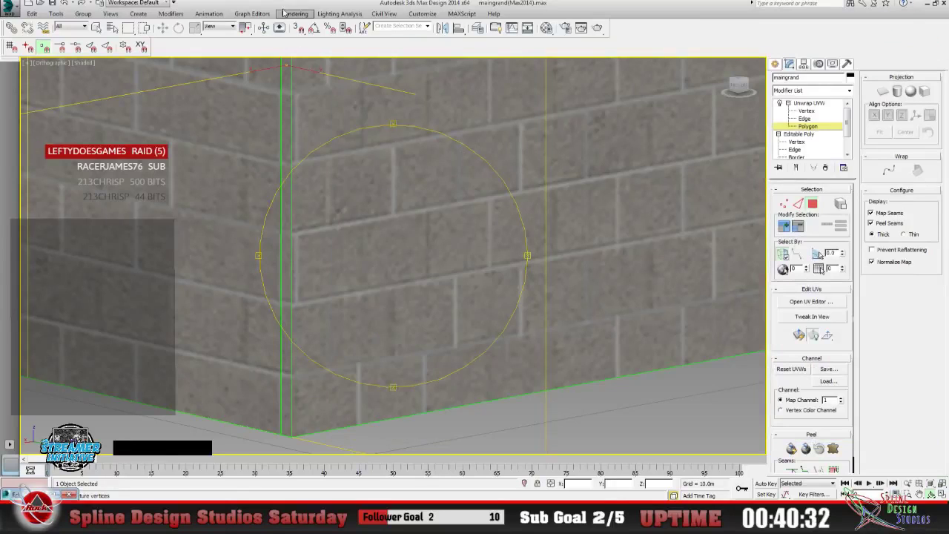
# Render the adjusted wall corner at its base and again at its top edge to check the texture.
pyautogui.click(295, 14)
pyautogui.click(305, 27)
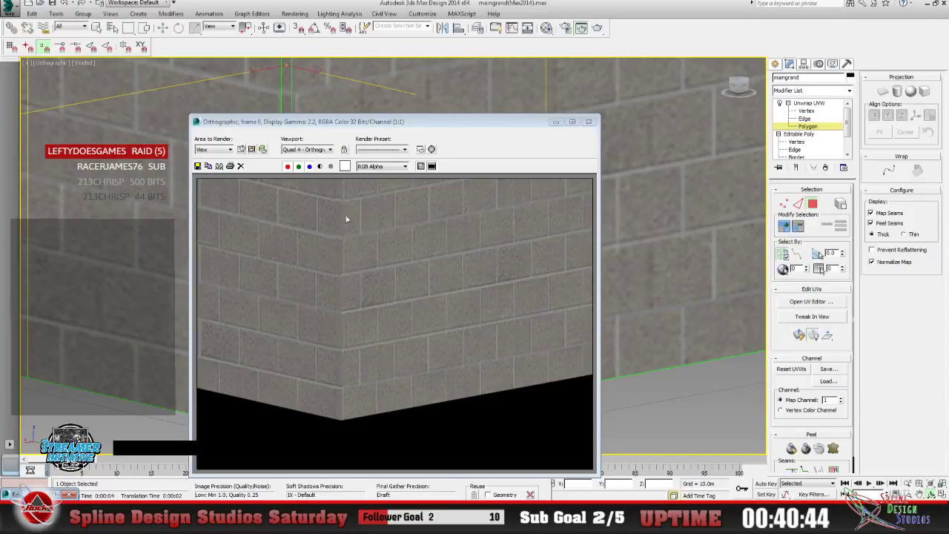
pyautogui.click(588, 122)
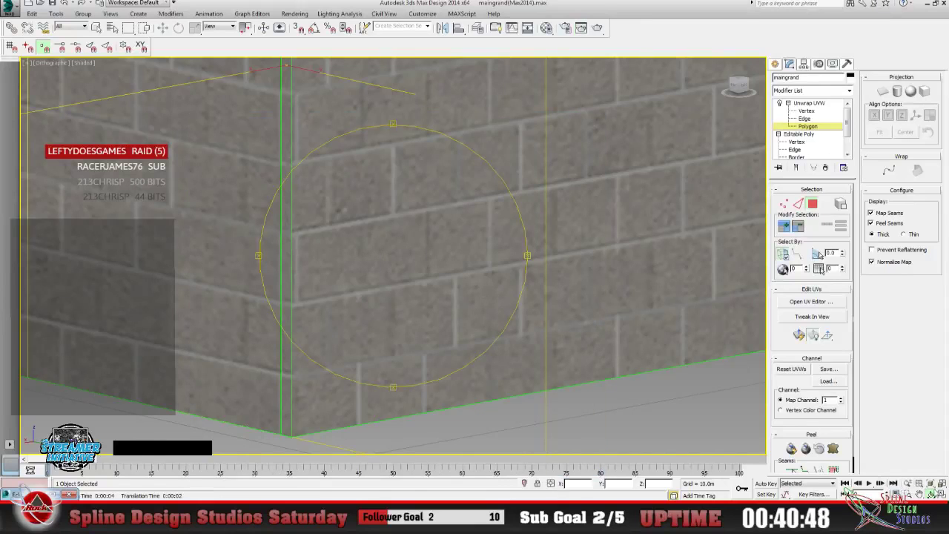
pyautogui.moveTo(487, 239); pyautogui.dragTo(321, 234, button='middle')
pyautogui.click(295, 13)
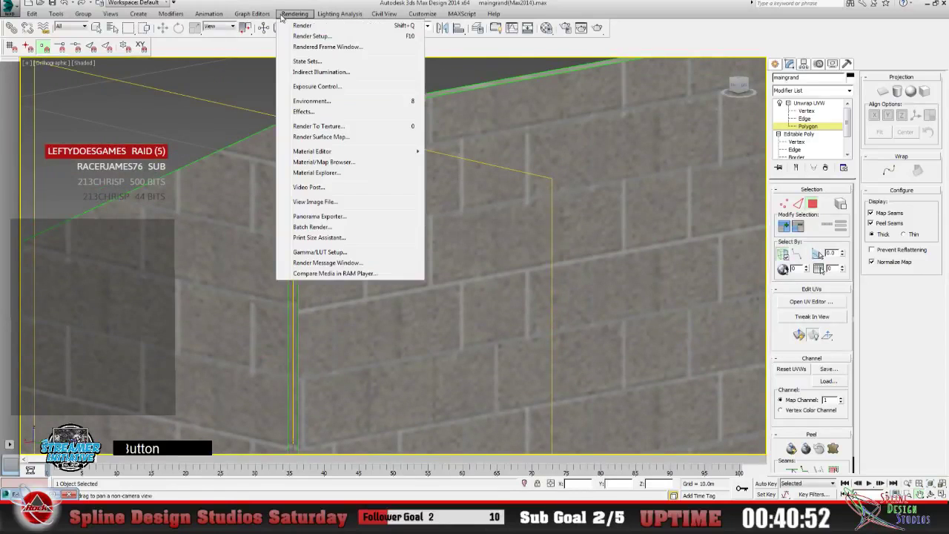
pyautogui.click(300, 25)
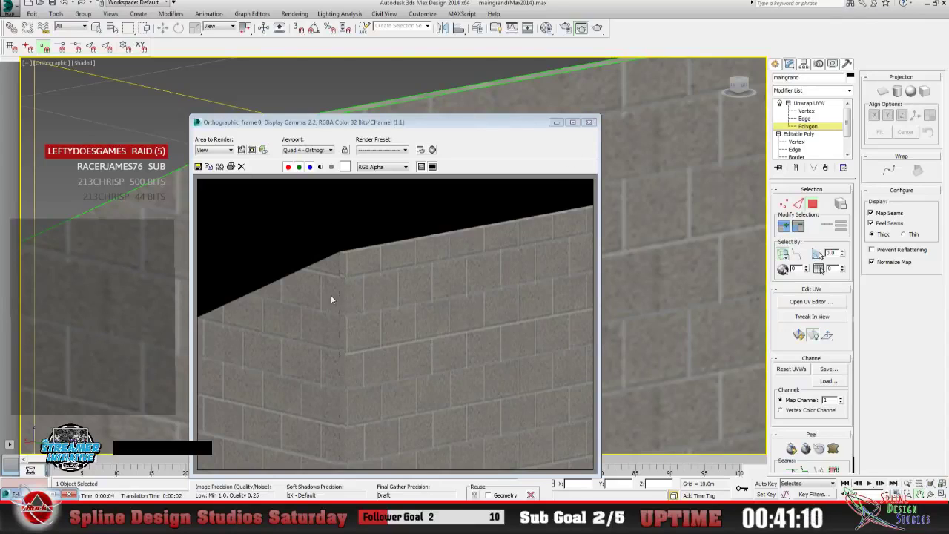
pyautogui.click(588, 122)
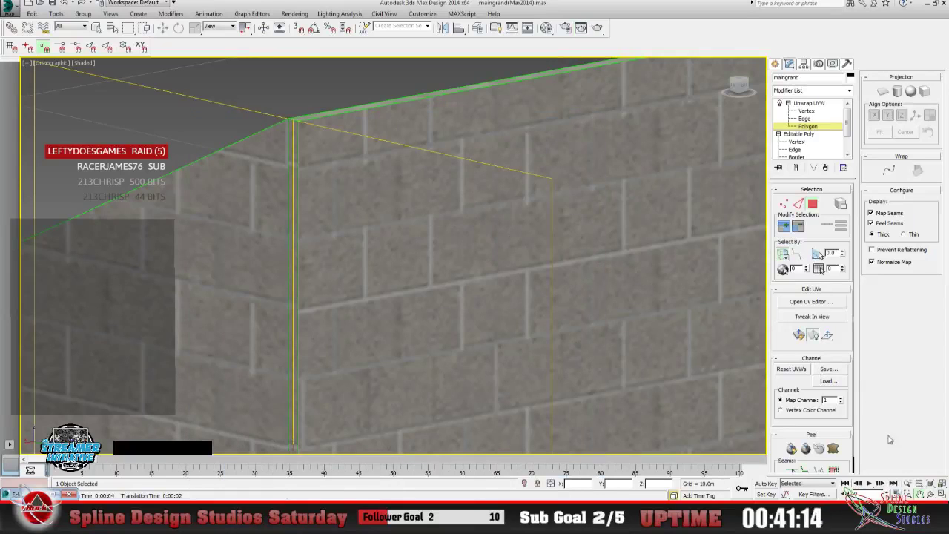
# Render a close-up of the wall's upper corner to examine the texture along the narrow corner strip.
pyautogui.click(908, 482)
pyautogui.moveTo(226, 188); pyautogui.dragTo(229, 153)
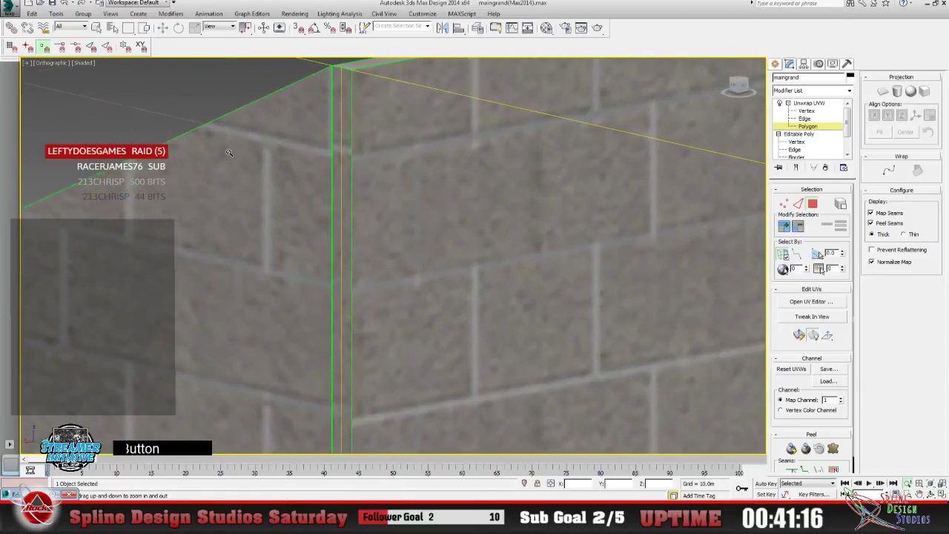
pyautogui.click(295, 13)
pyautogui.click(300, 23)
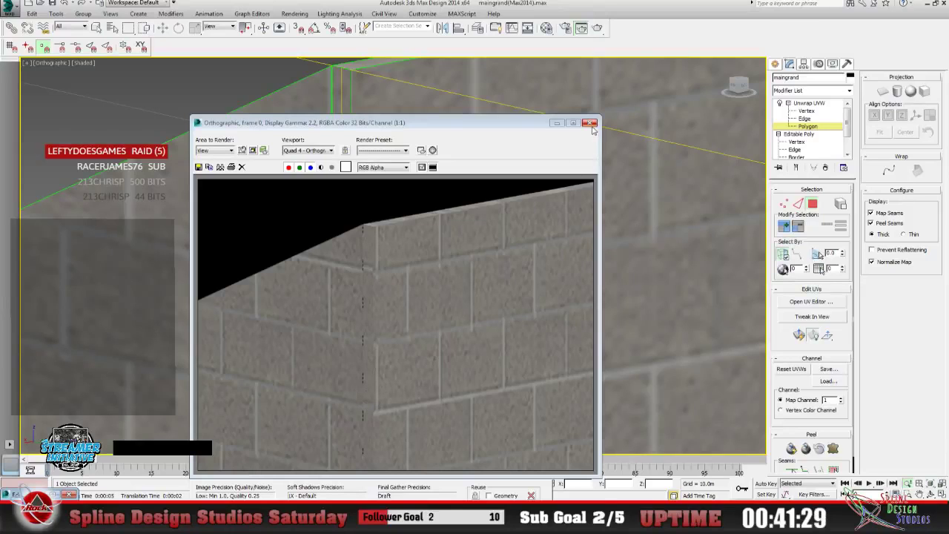
pyautogui.click(590, 124)
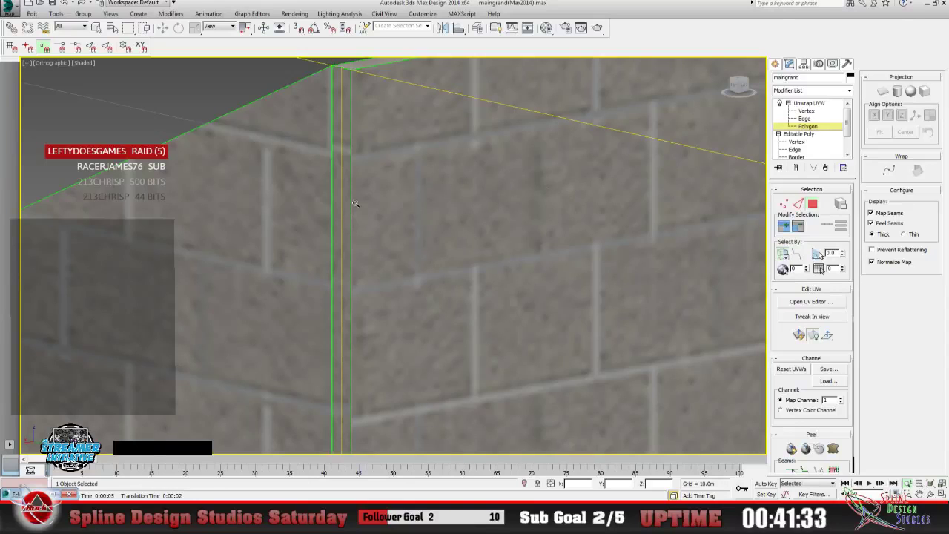
# Narrow the selected UV strip in the UV editor so its upper-left corner matches the strip outline beneath it.
pyautogui.moveTo(355, 202); pyautogui.dragTo(361, 261)
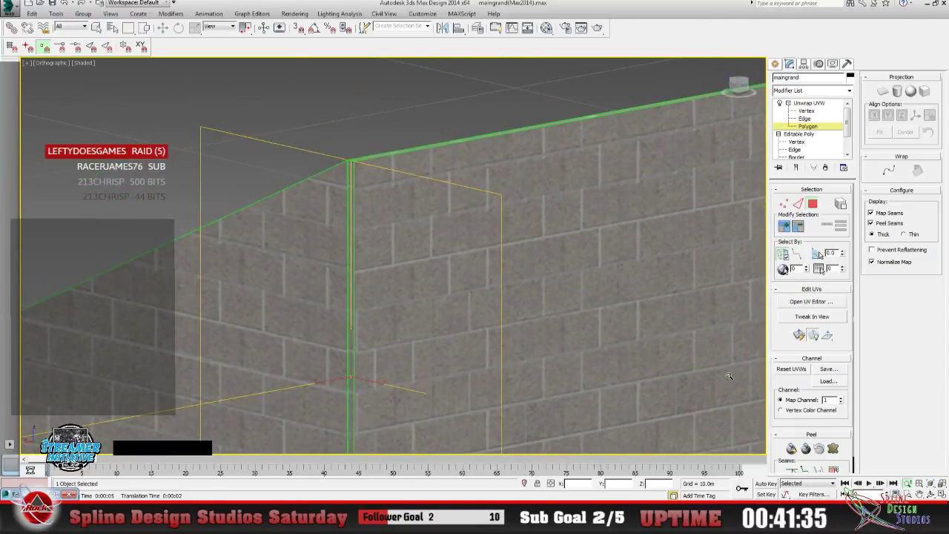
pyautogui.click(930, 493)
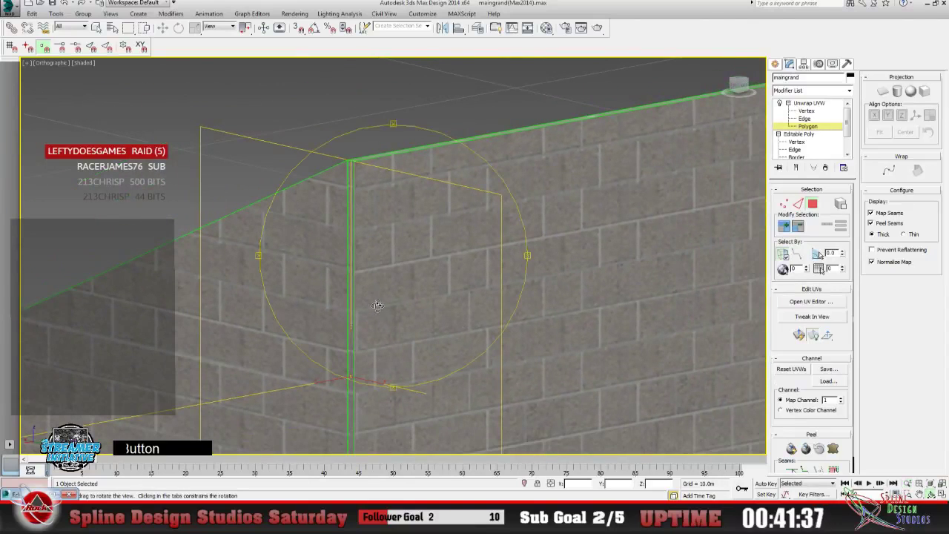
pyautogui.moveTo(378, 306)
pyautogui.mouseDown()
pyautogui.moveTo(435, 304)
pyautogui.moveTo(440, 318)
pyautogui.moveTo(435, 327)
pyautogui.moveTo(376, 312)
pyautogui.mouseUp()
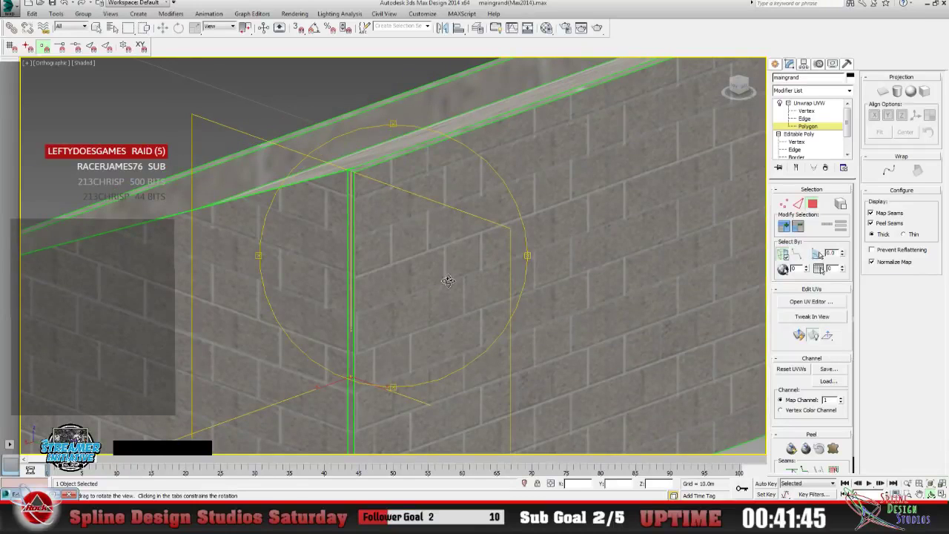
pyautogui.moveTo(448, 281); pyautogui.dragTo(418, 314)
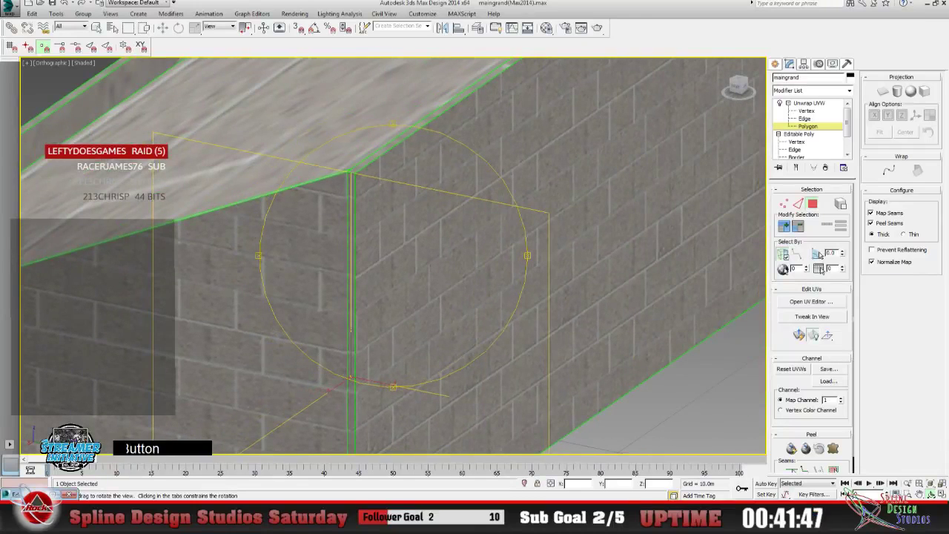
pyautogui.hotkey('ctrl', 'e')
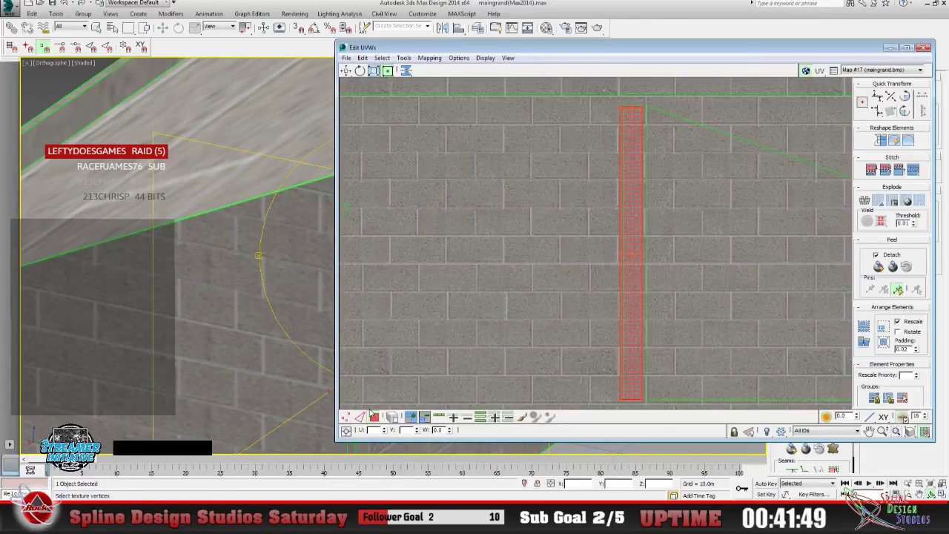
pyautogui.click(869, 432)
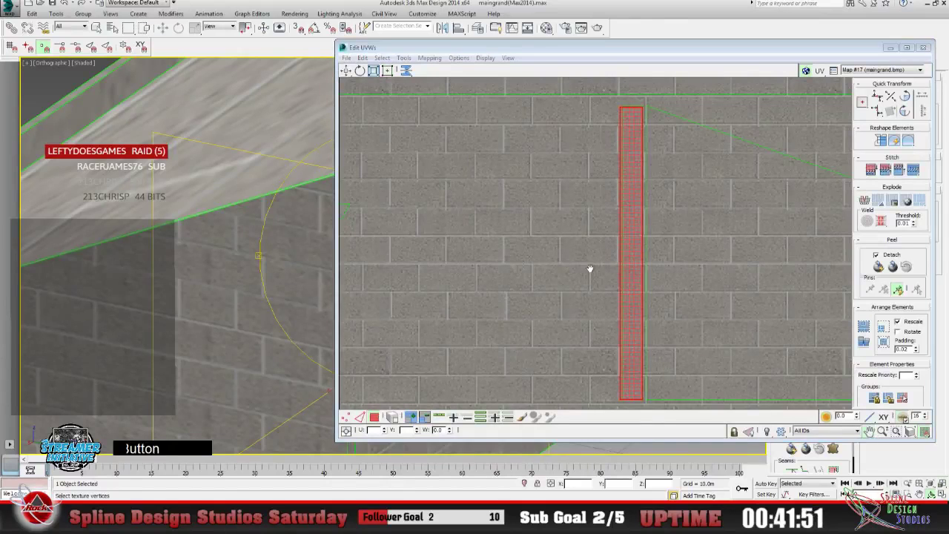
pyautogui.moveTo(622, 259); pyautogui.dragTo(445, 316)
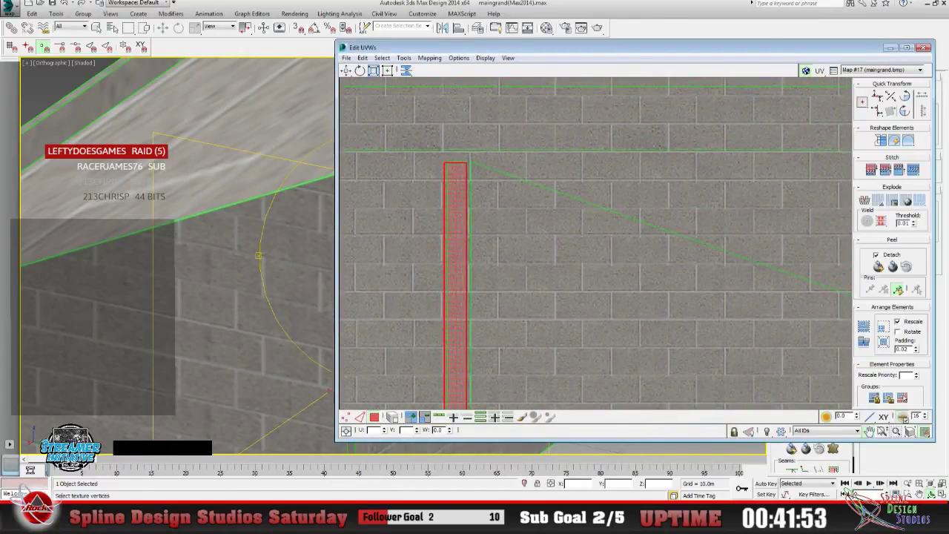
pyautogui.click(882, 431)
pyautogui.moveTo(449, 188); pyautogui.dragTo(442, 106)
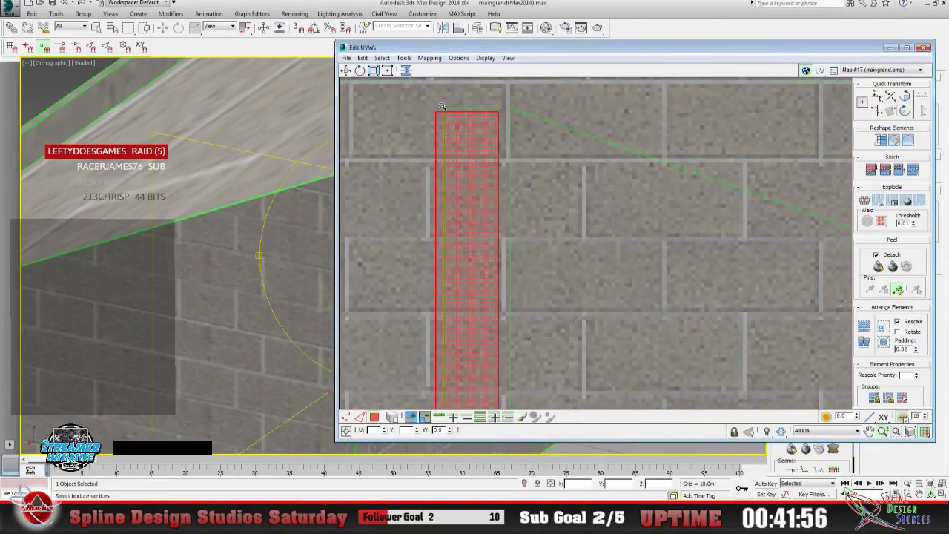
pyautogui.click(387, 71)
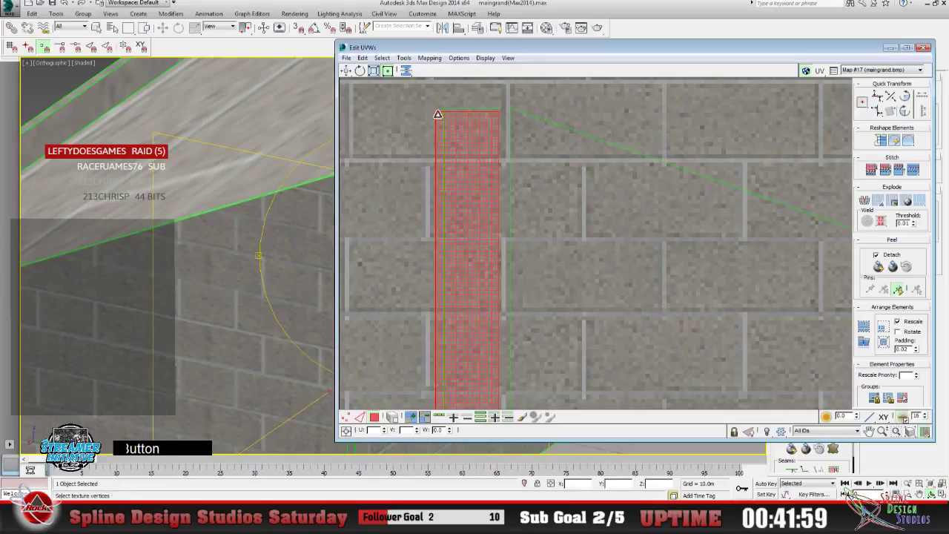
pyautogui.moveTo(437, 114); pyautogui.dragTo(445, 112)
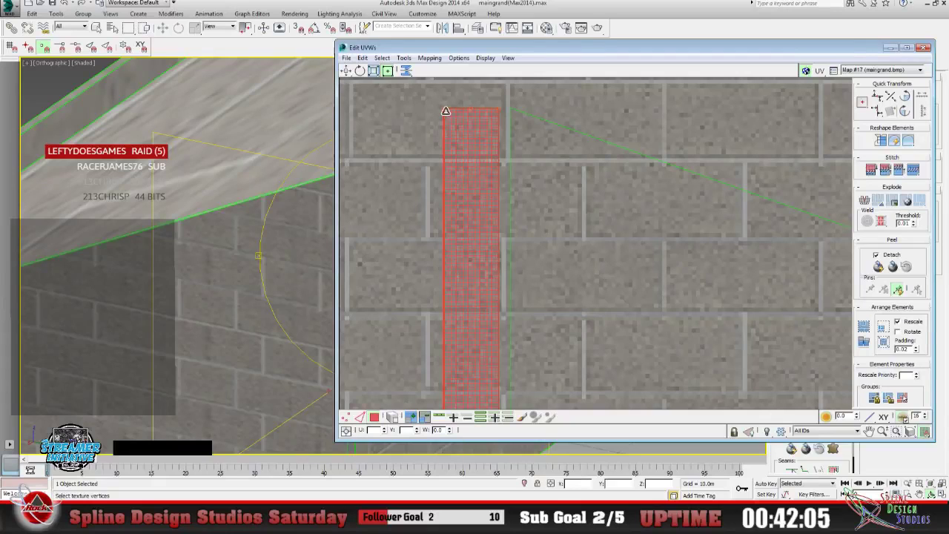
# Move the narrow UV strip's two upper vertices up onto the top corners of the strip outline beneath it.
pyautogui.click(345, 417)
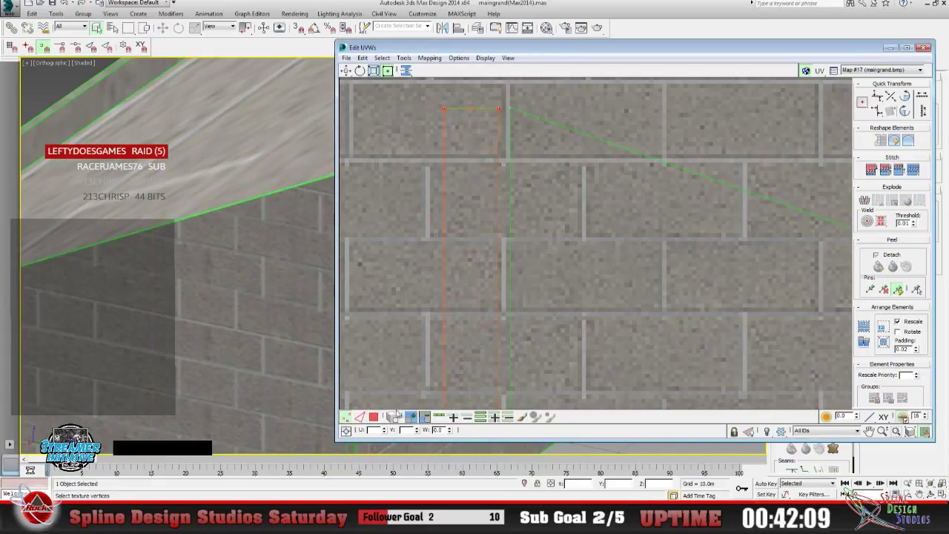
pyautogui.click(374, 417)
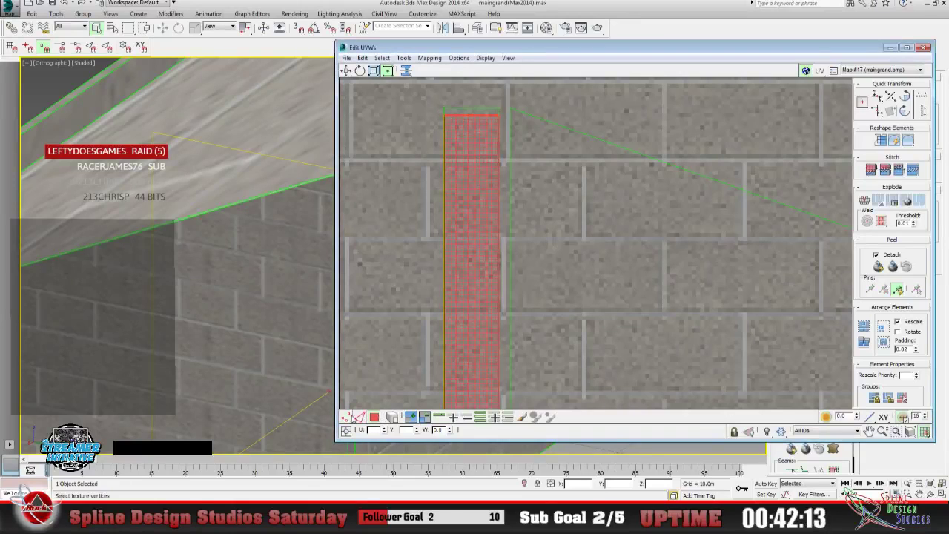
pyautogui.press('1')
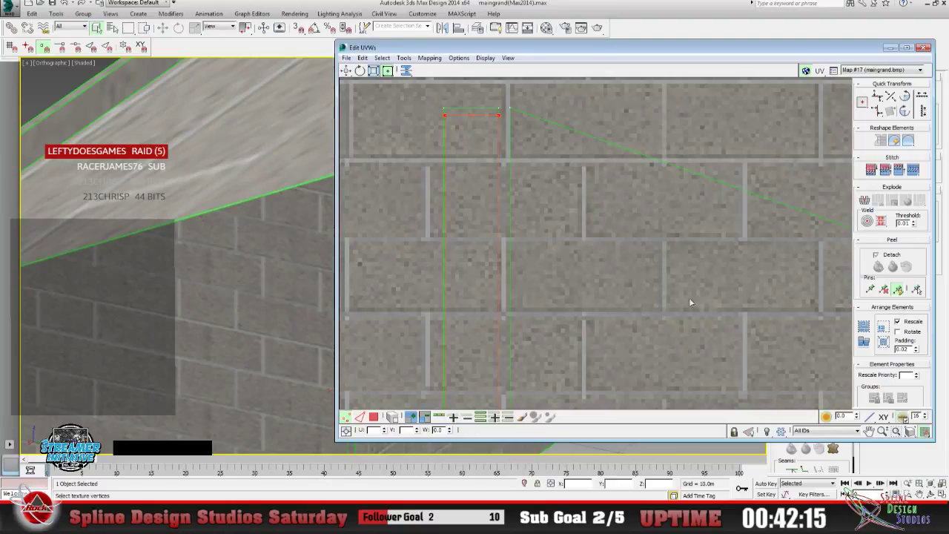
pyautogui.click(443, 116)
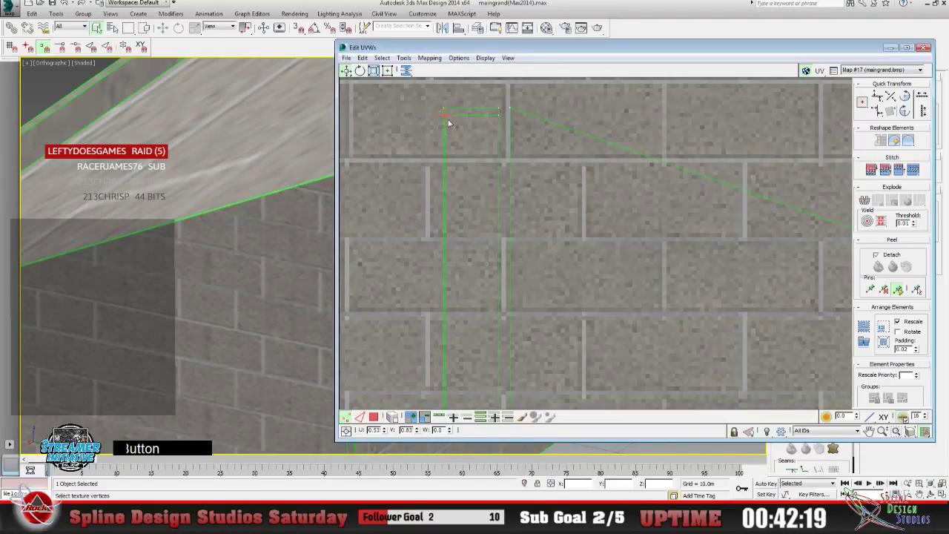
pyautogui.moveTo(444, 115); pyautogui.dragTo(442, 110)
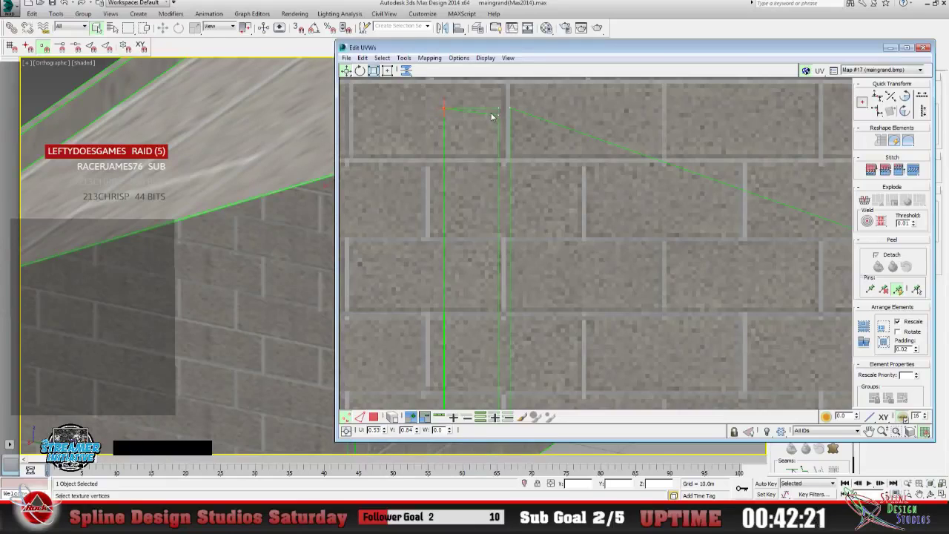
pyautogui.moveTo(501, 115); pyautogui.dragTo(501, 112)
# Render a close-up of the wall's upper corner to check the texture with the realigned strip vertices.
pyautogui.click(890, 47)
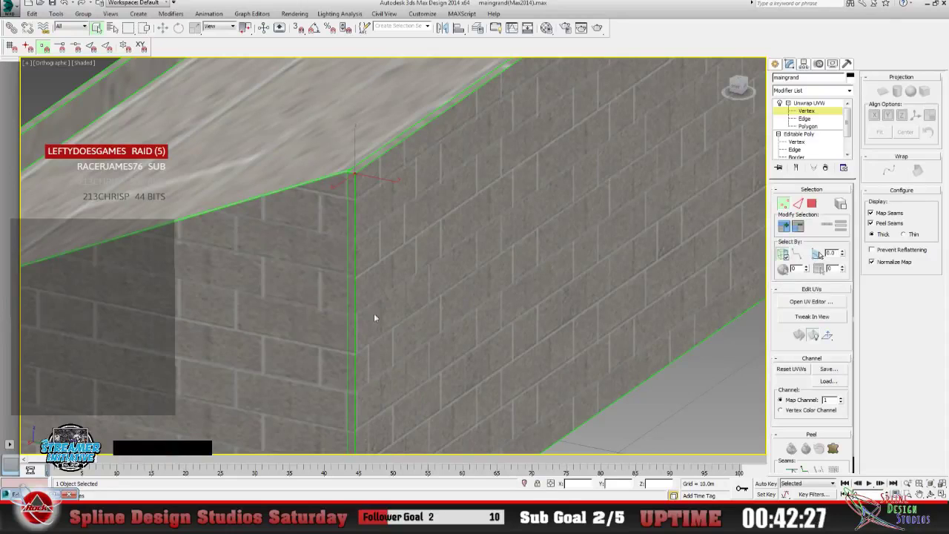
pyautogui.keyDown('alt'); pyautogui.moveTo(457, 325); pyautogui.dragTo(408, 294, button='middle'); pyautogui.keyUp('alt')
pyautogui.moveTo(408, 293); pyautogui.dragTo(405, 293)
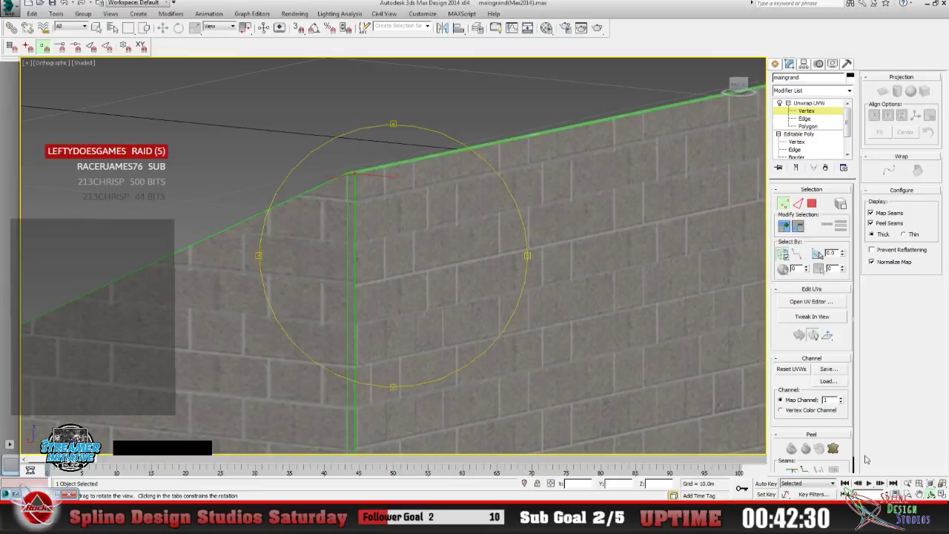
pyautogui.click(919, 493)
pyautogui.moveTo(503, 353); pyautogui.dragTo(409, 251)
pyautogui.click(908, 483)
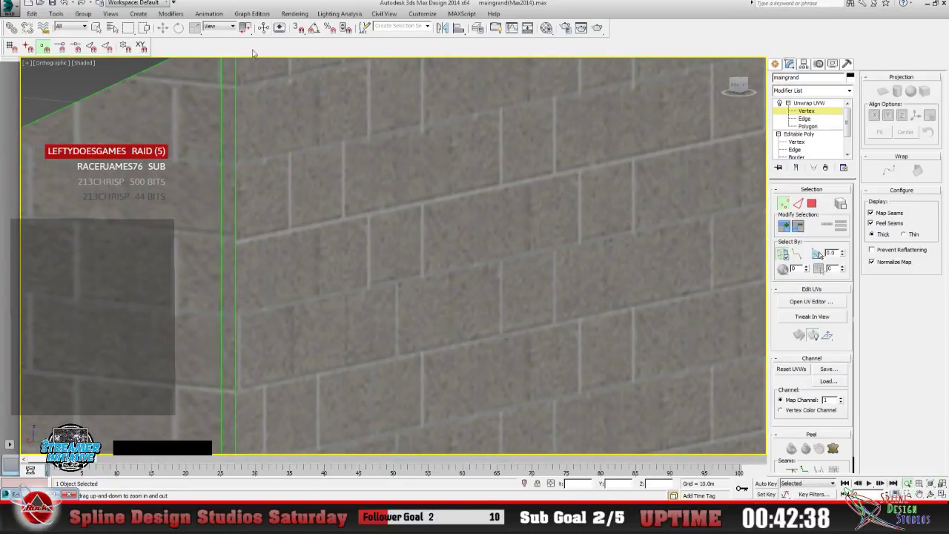
pyautogui.click(295, 14)
pyautogui.click(298, 22)
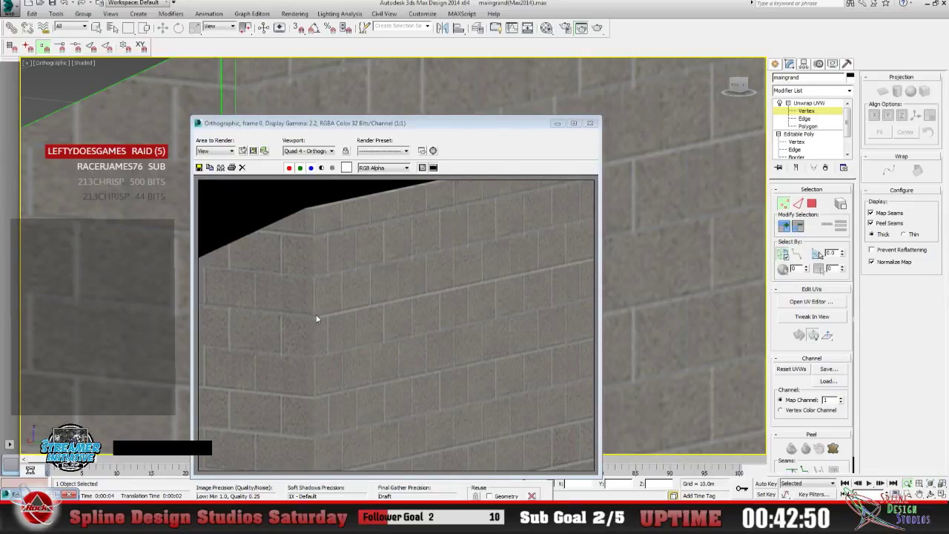
pyautogui.click(590, 124)
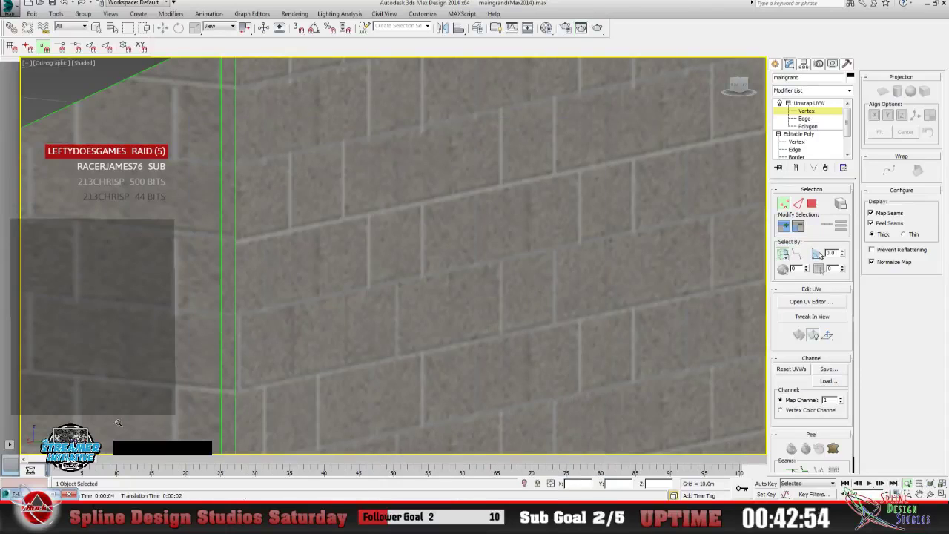
# Select the narrow corner strip's face in the UV editor and mirror its UVs horizontally.
pyautogui.click(811, 301)
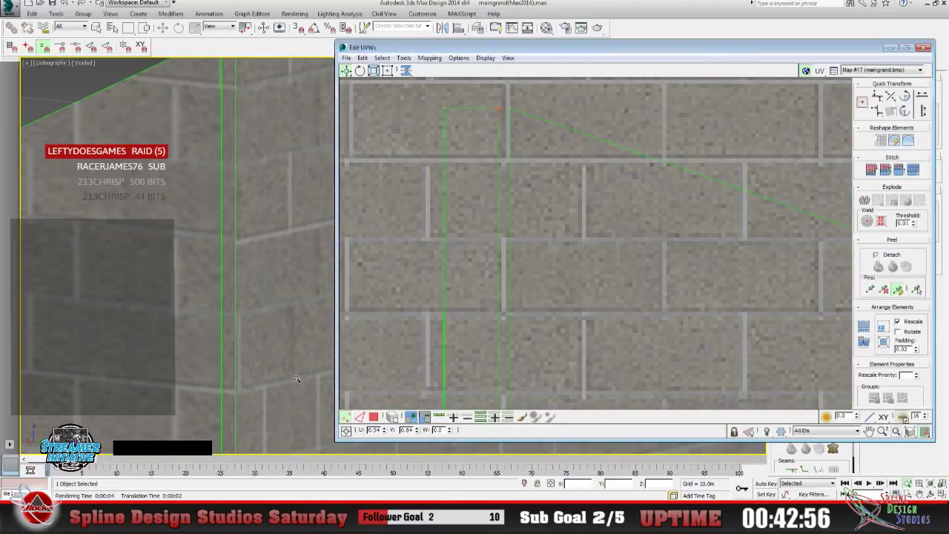
pyautogui.click(374, 417)
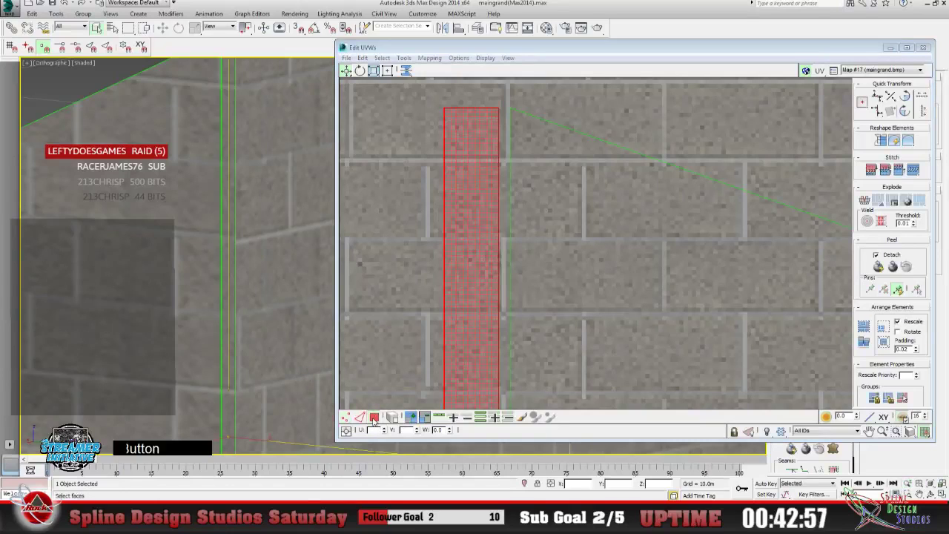
pyautogui.click(406, 72)
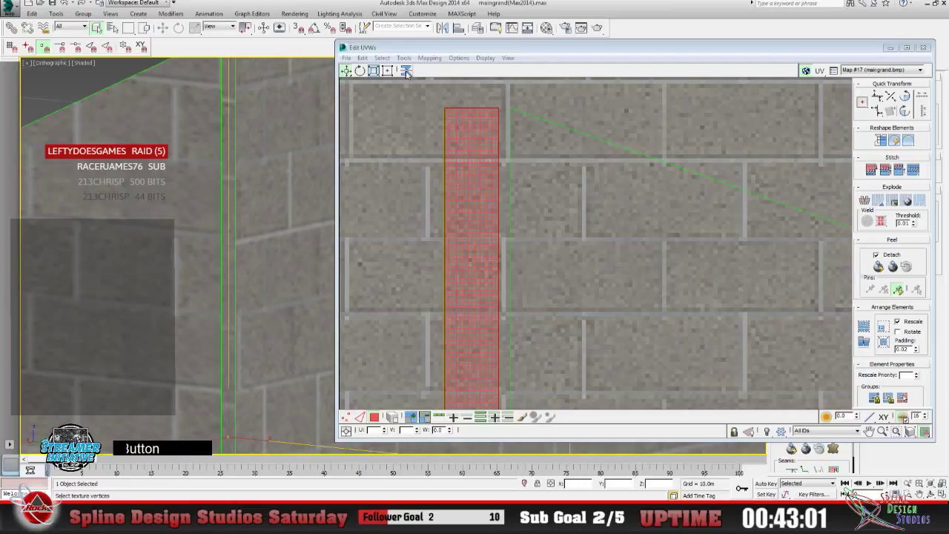
pyautogui.click(406, 72)
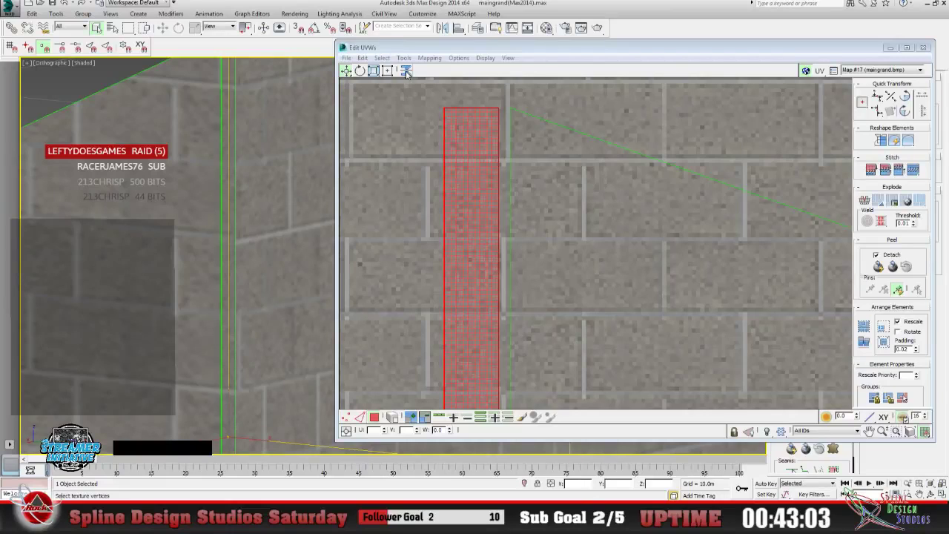
pyautogui.click(407, 72)
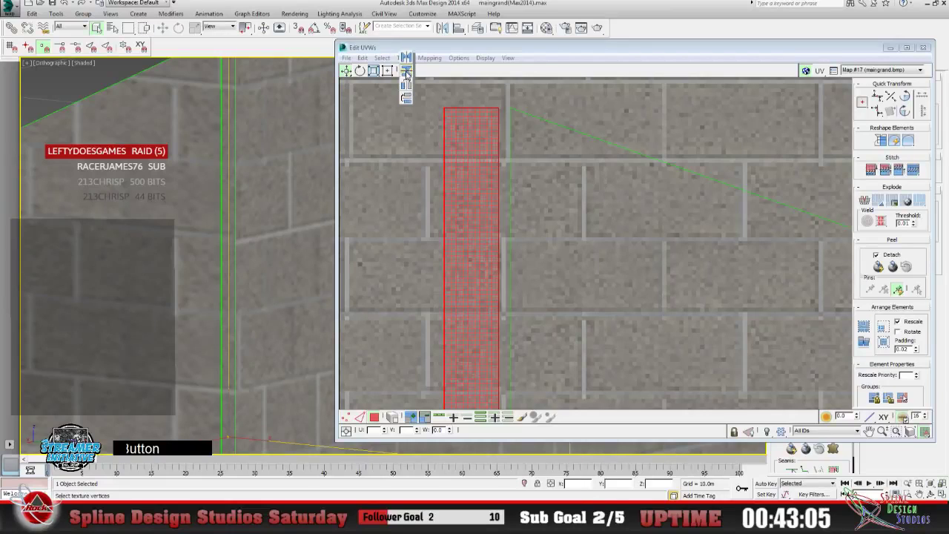
pyautogui.click(406, 57)
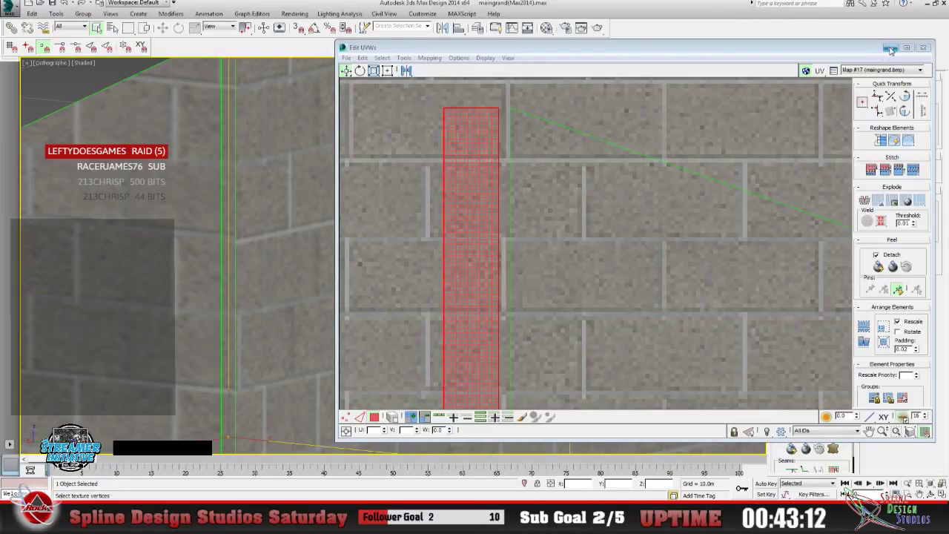
# Render the wall corner with the mirrored strip at its top edge and again at its base.
pyautogui.click(891, 48)
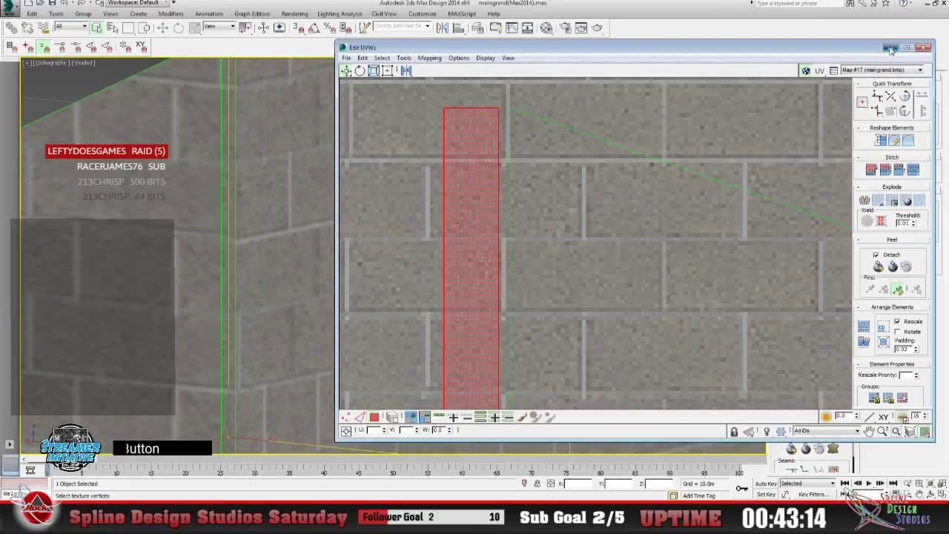
pyautogui.click(294, 13)
pyautogui.click(301, 26)
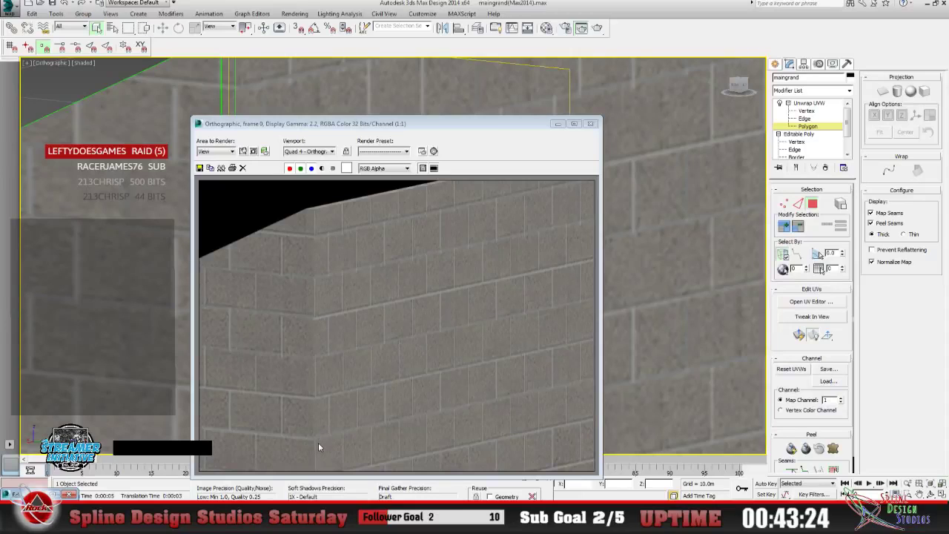
pyautogui.click(590, 123)
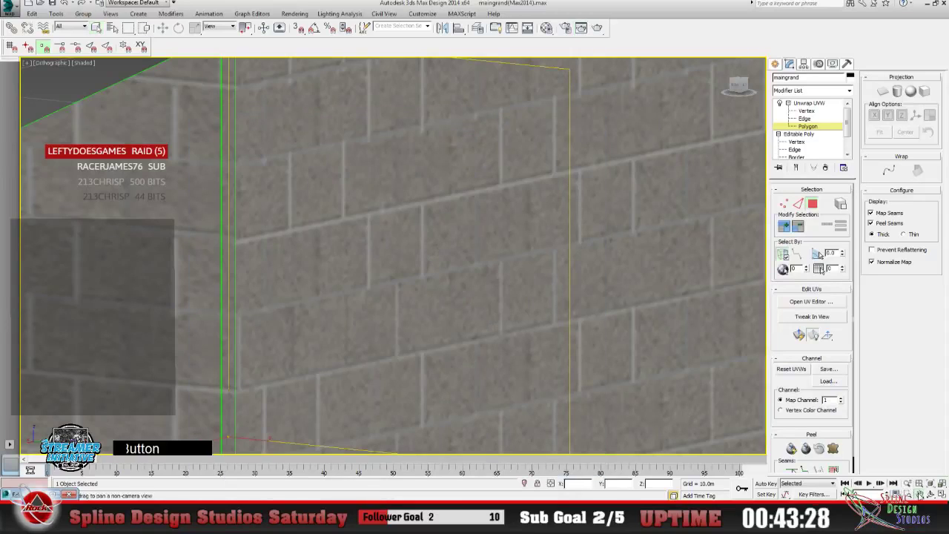
pyautogui.moveTo(283, 299); pyautogui.dragTo(323, 278, button='middle')
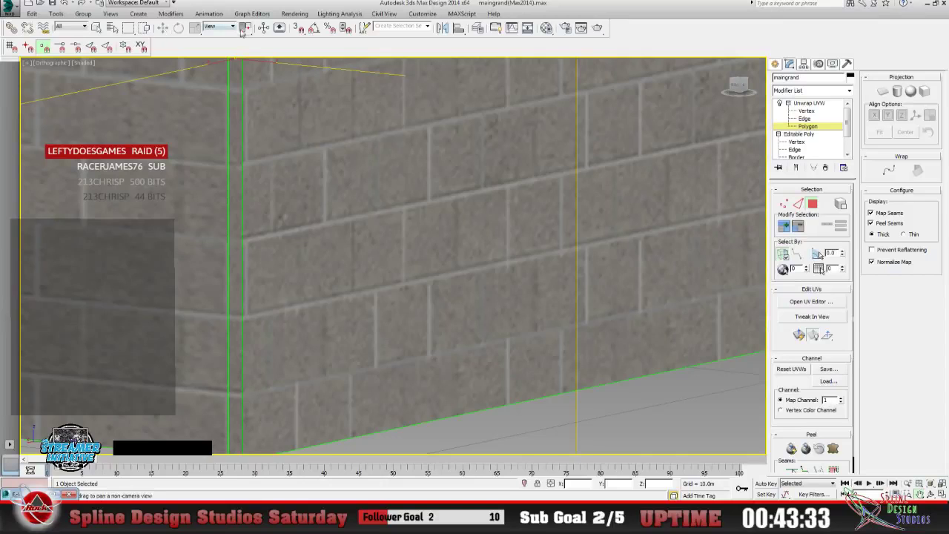
pyautogui.click(294, 13)
pyautogui.click(304, 58)
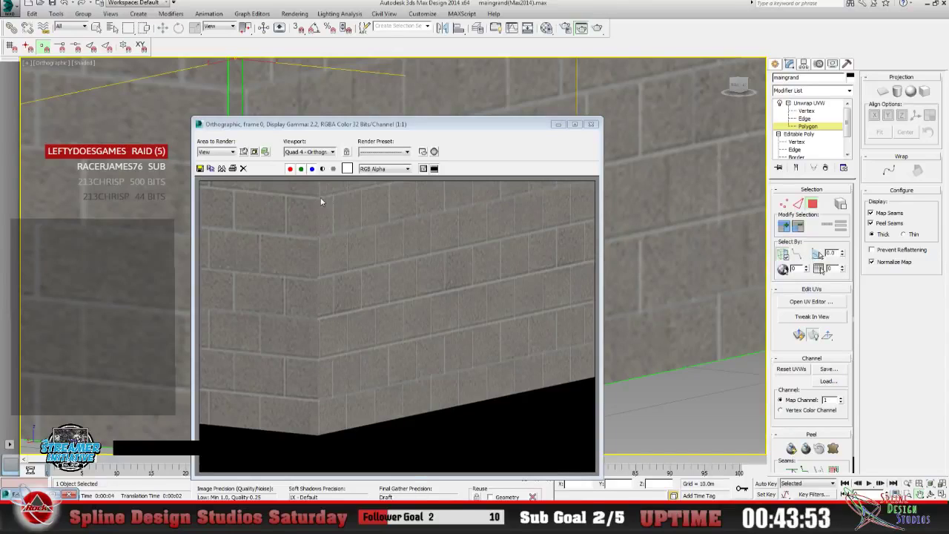
pyautogui.click(591, 124)
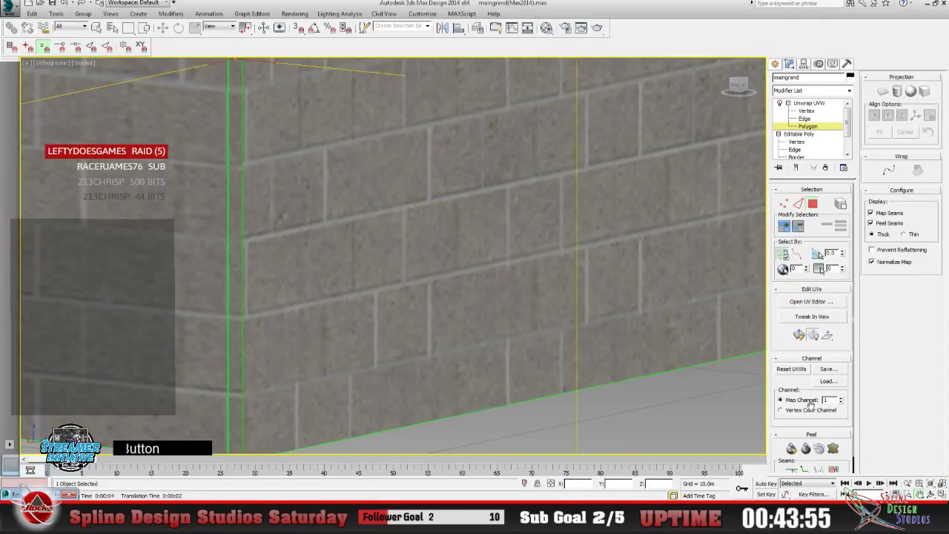
# Select the narrow strip face on the ramp's next wall corner, beside the sloping block side wall.
pyautogui.click(907, 484)
pyautogui.moveTo(416, 230); pyautogui.dragTo(392, 283)
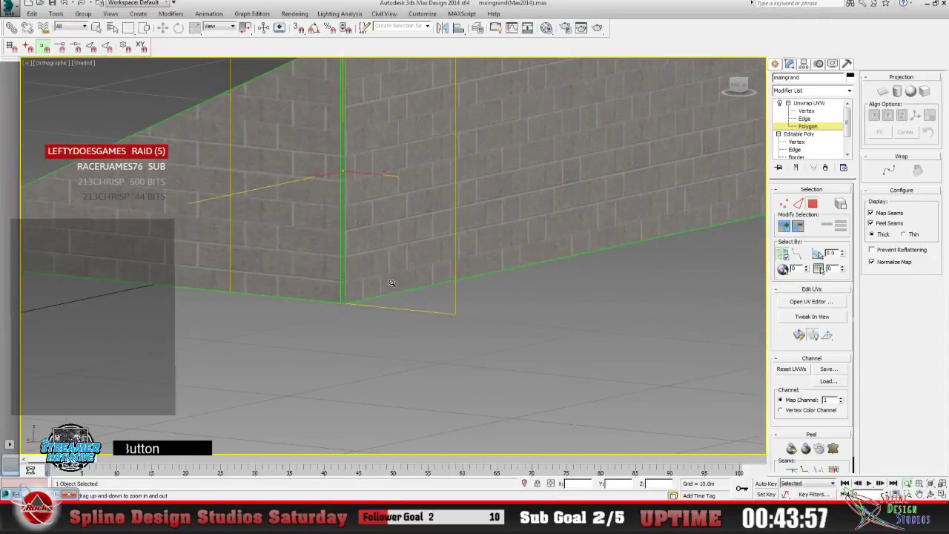
pyautogui.moveTo(376, 207); pyautogui.dragTo(339, 257)
pyautogui.click(931, 493)
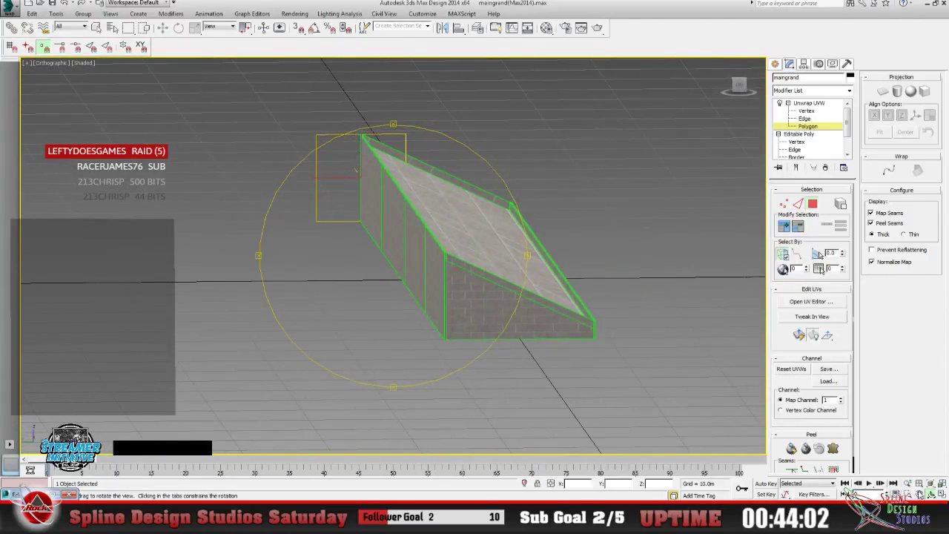
pyautogui.click(919, 493)
pyautogui.moveTo(436, 276); pyautogui.dragTo(244, 292)
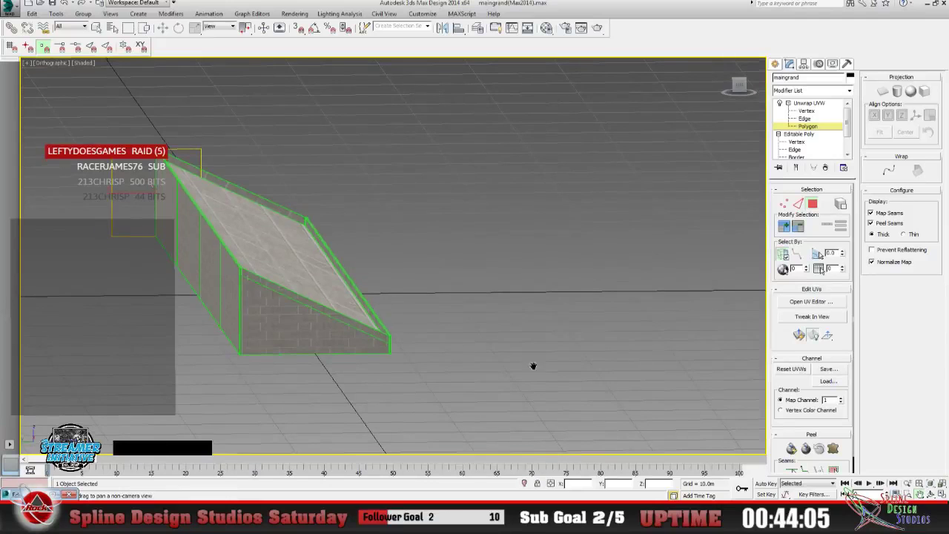
pyautogui.click(907, 483)
pyautogui.moveTo(338, 311); pyautogui.dragTo(338, 229)
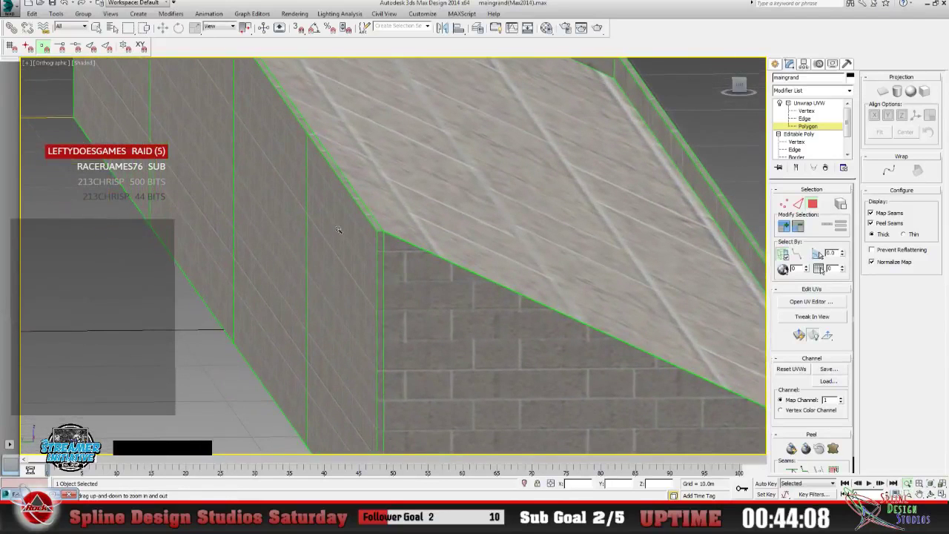
pyautogui.click(96, 28)
pyautogui.click(379, 381)
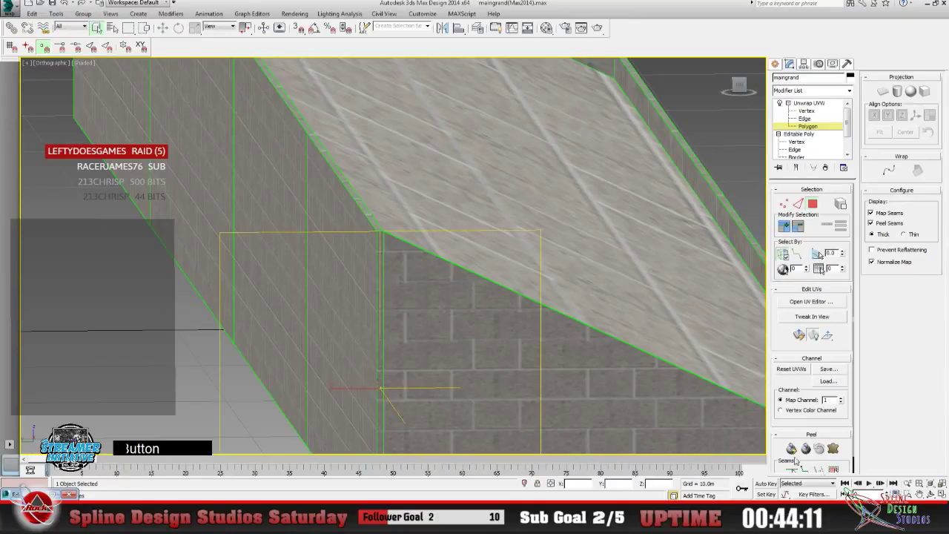
pyautogui.moveTo(341, 301); pyautogui.dragTo(305, 284)
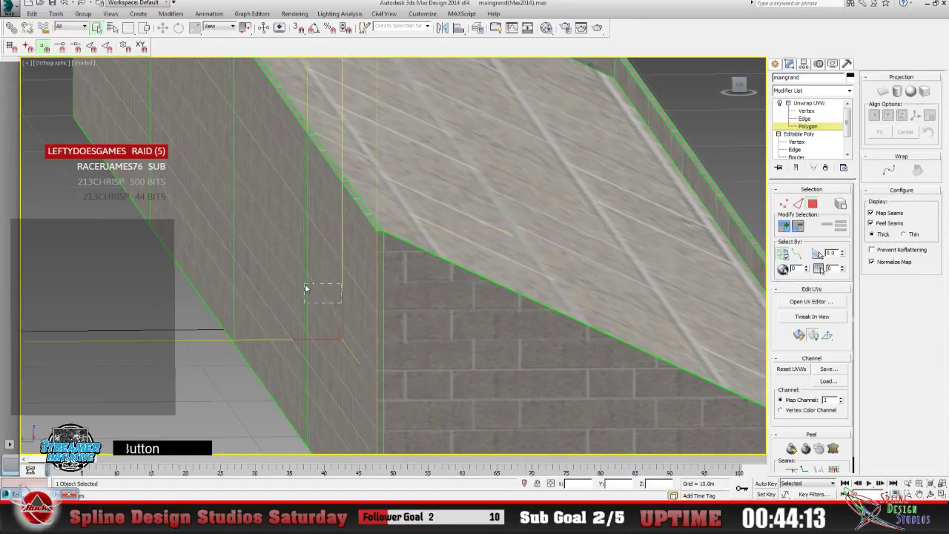
pyautogui.click(415, 343)
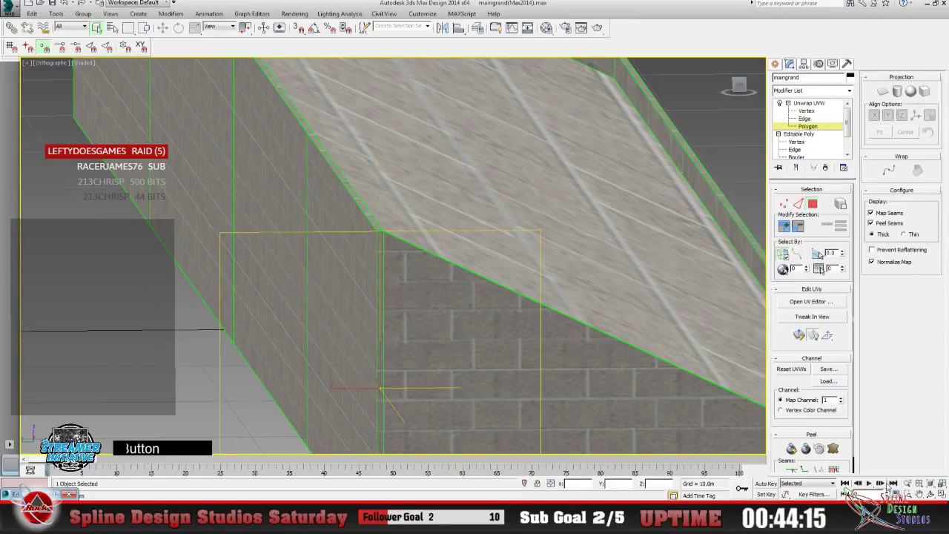
# Examine the block texture along the ramp's sloping side wall and around the corner carrying the selected strip.
pyautogui.moveTo(542, 378); pyautogui.dragTo(235, 272, button='middle')
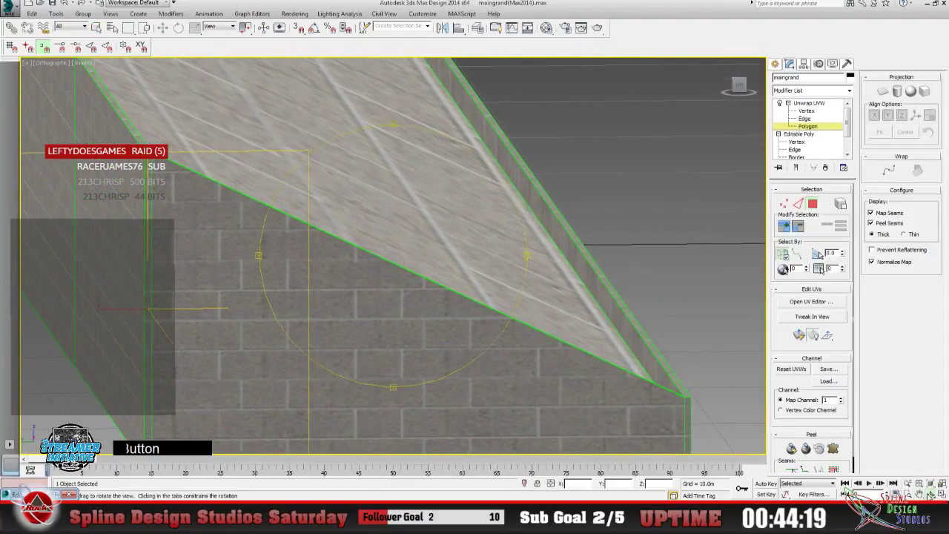
pyautogui.keyDown('alt'); pyautogui.moveTo(390, 329); pyautogui.dragTo(380, 323, button='middle'); pyautogui.keyUp('alt')
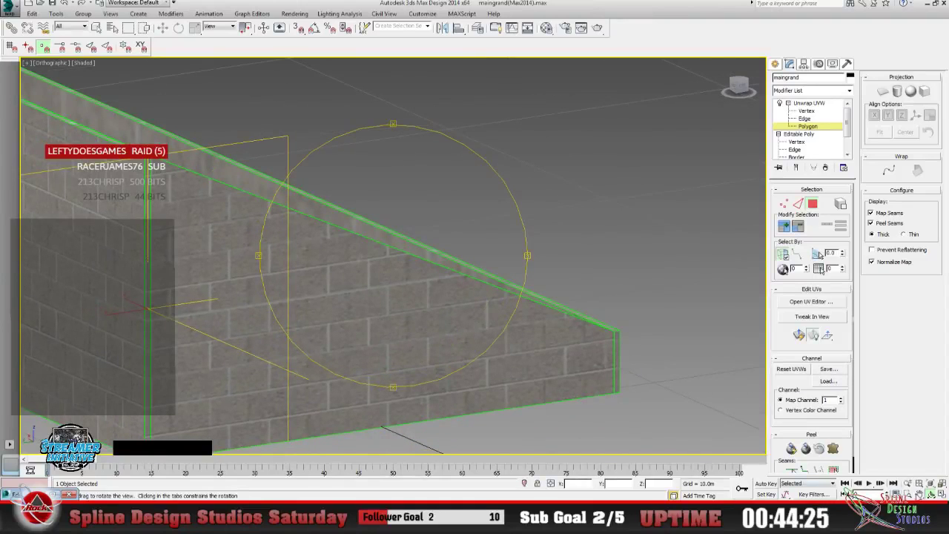
pyautogui.keyDown('alt'); pyautogui.moveTo(254, 292); pyautogui.dragTo(351, 227, button='middle'); pyautogui.keyUp('alt')
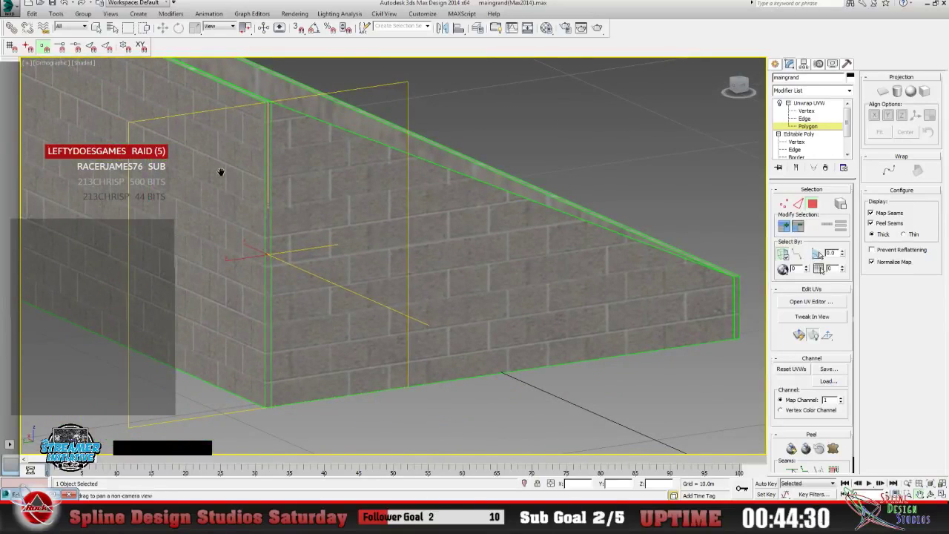
pyautogui.moveTo(271, 226)
pyautogui.mouseDown()
pyautogui.moveTo(245, 223)
pyautogui.moveTo(259, 228)
pyautogui.mouseUp()
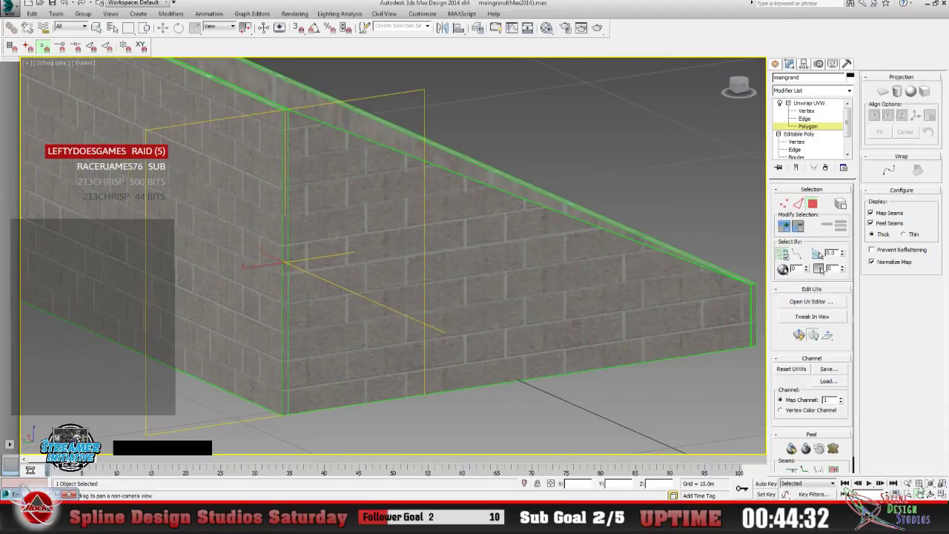
pyautogui.click(907, 482)
pyautogui.moveTo(276, 334); pyautogui.dragTo(277, 289)
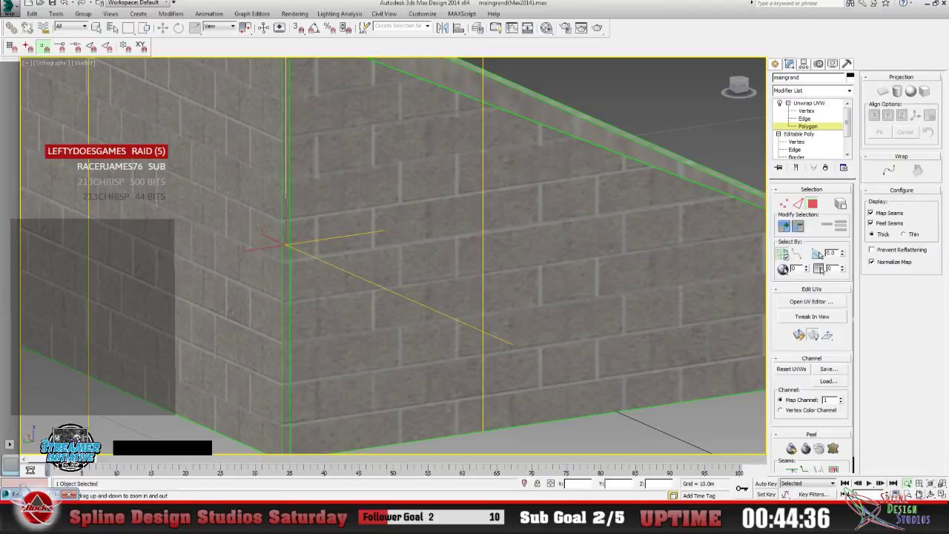
pyautogui.click(919, 494)
pyautogui.moveTo(355, 321); pyautogui.dragTo(346, 273)
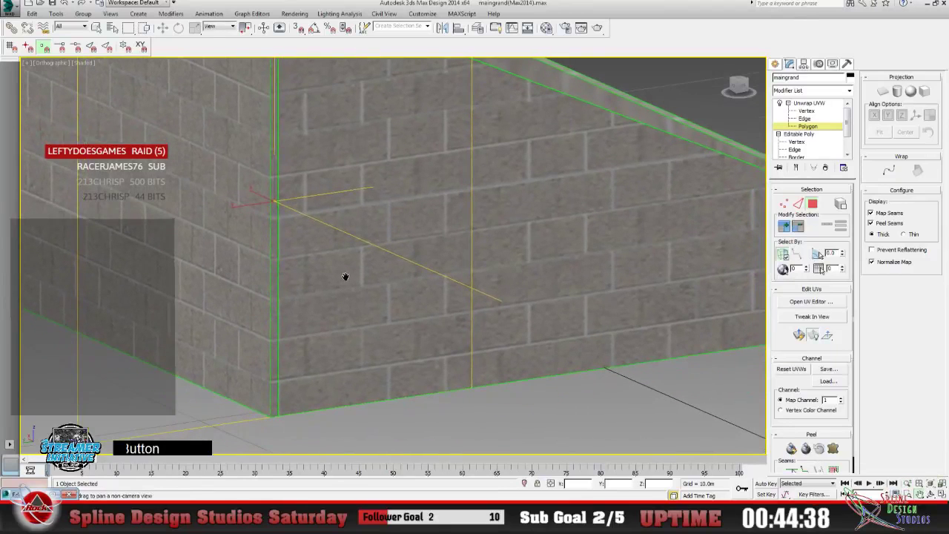
# Render a close-up of the base of the wall corner beside the sloping side wall, then dismiss the render.
pyautogui.click(907, 483)
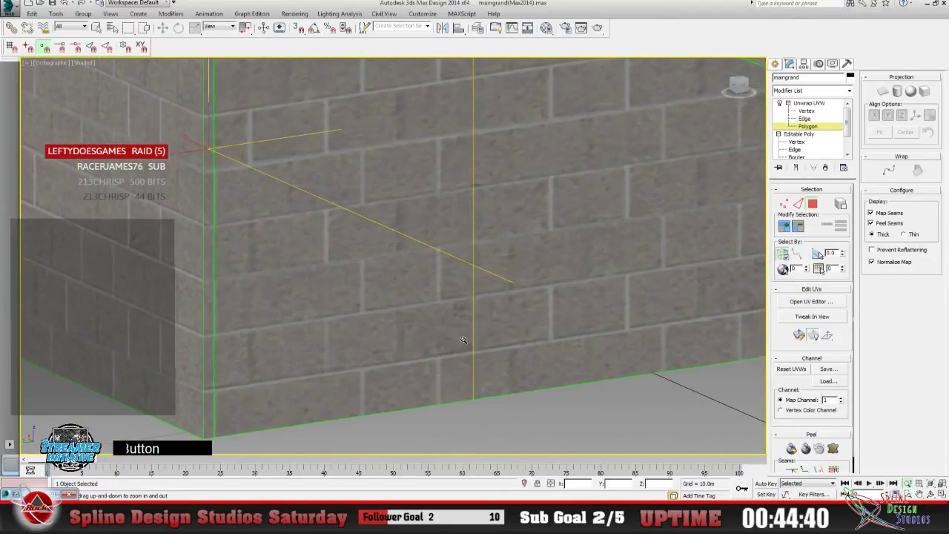
pyautogui.moveTo(463, 355); pyautogui.dragTo(462, 339)
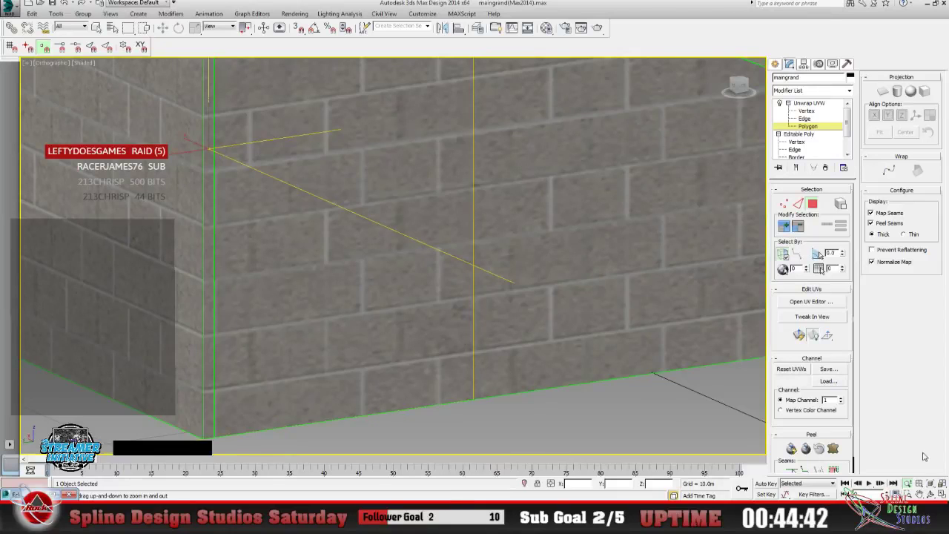
pyautogui.click(932, 494)
pyautogui.moveTo(434, 307); pyautogui.dragTo(439, 306)
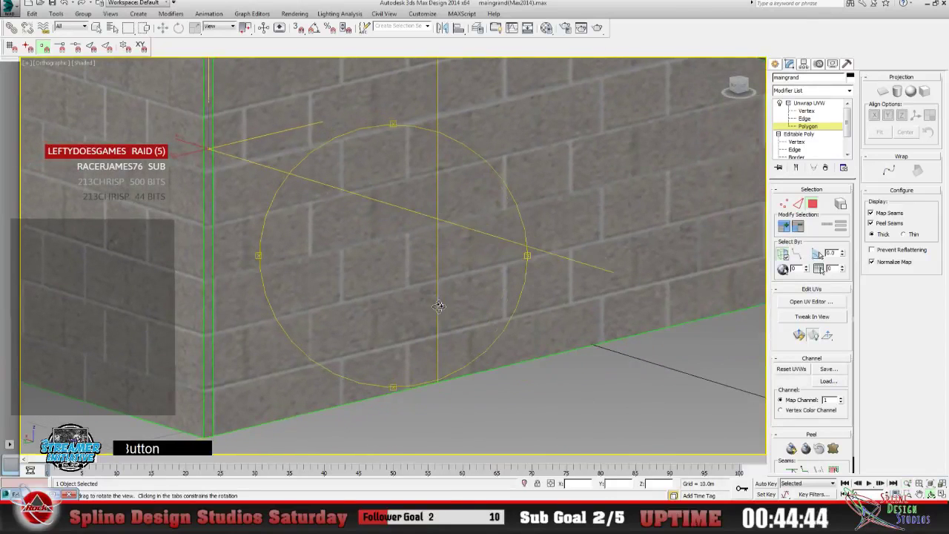
pyautogui.click(919, 493)
pyautogui.moveTo(398, 261); pyautogui.dragTo(514, 272)
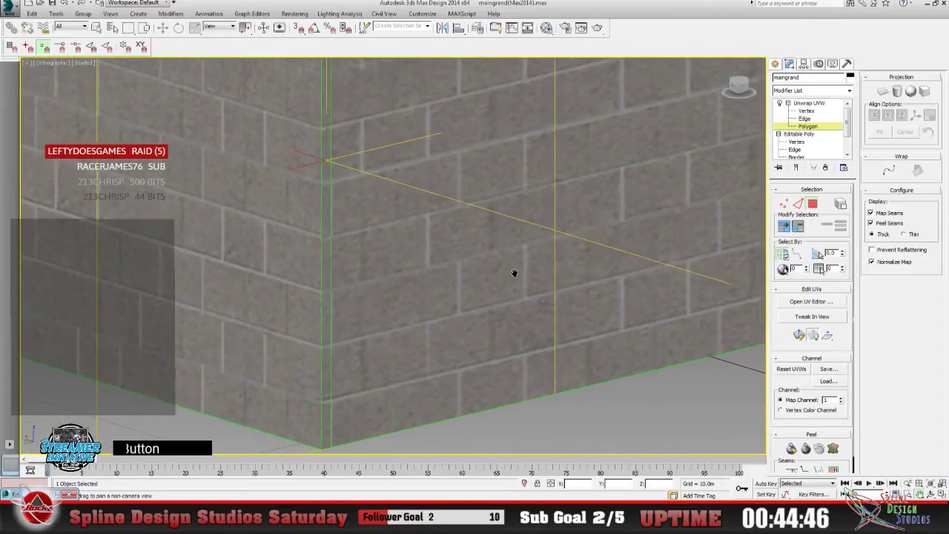
pyautogui.click(295, 14)
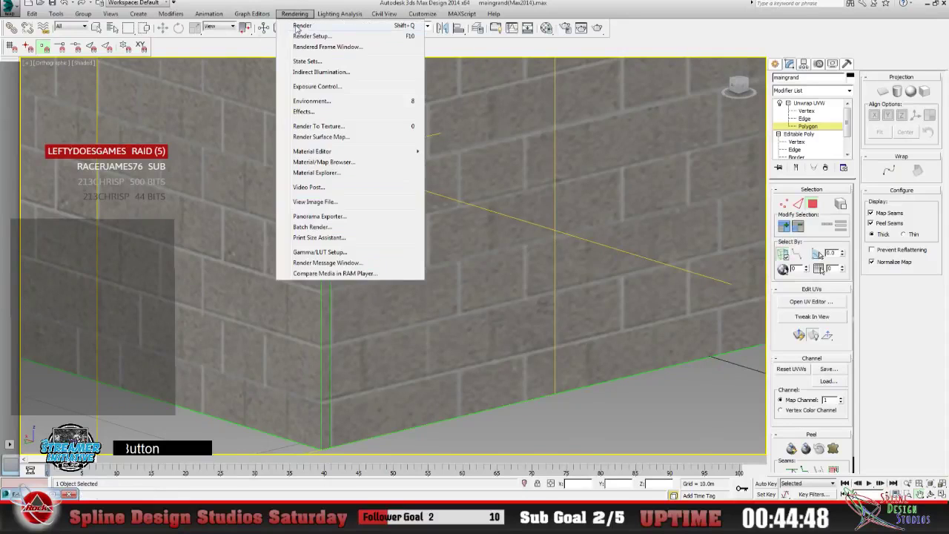
pyautogui.click(299, 26)
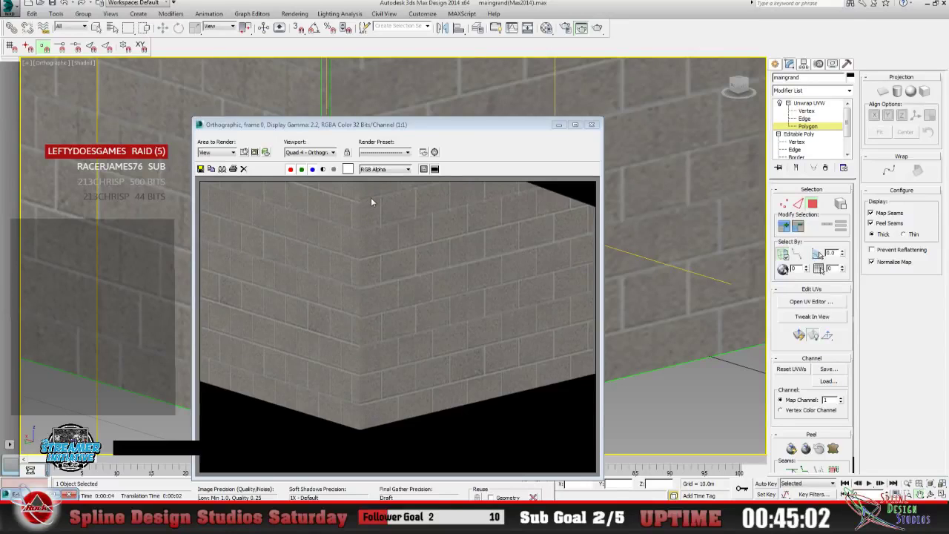
pyautogui.click(591, 125)
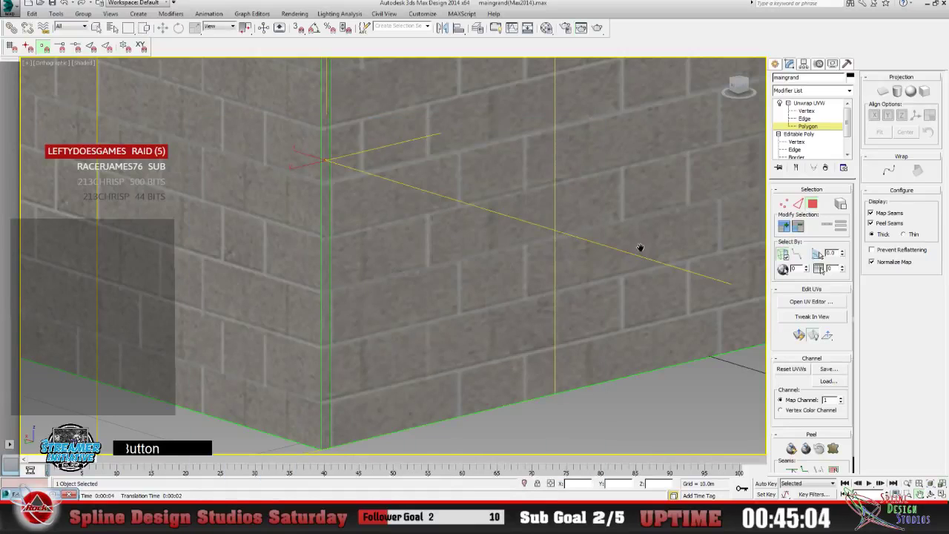
# Render a tighter close-up of the same wall corner around its mid-height to check how the mortar lines meet.
pyautogui.moveTo(409, 244); pyautogui.dragTo(407, 346, button='middle')
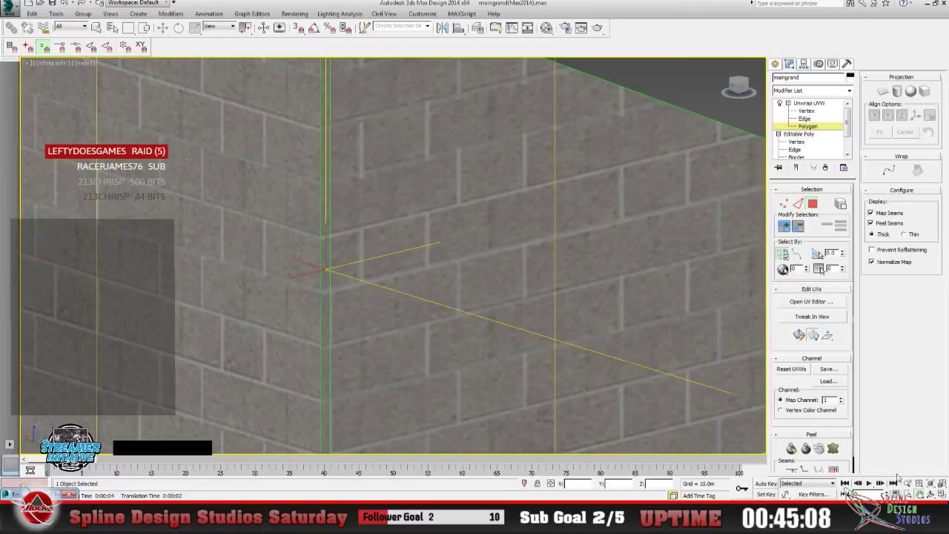
pyautogui.click(904, 482)
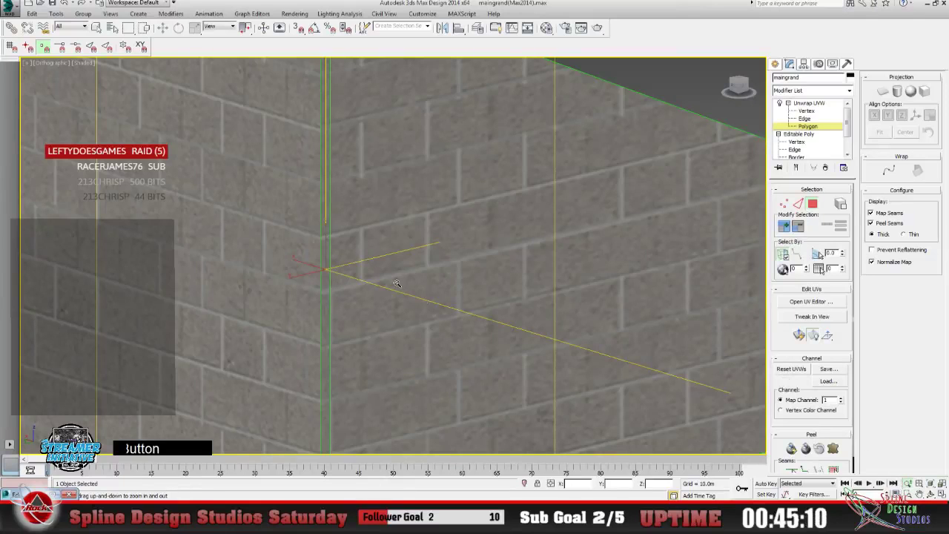
pyautogui.moveTo(396, 283); pyautogui.dragTo(395, 267)
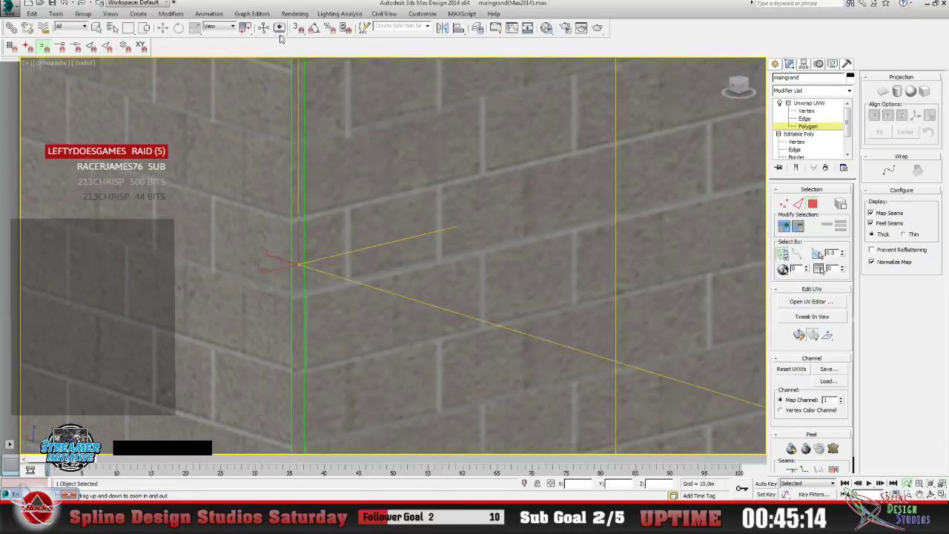
pyautogui.click(252, 14)
pyautogui.click(298, 30)
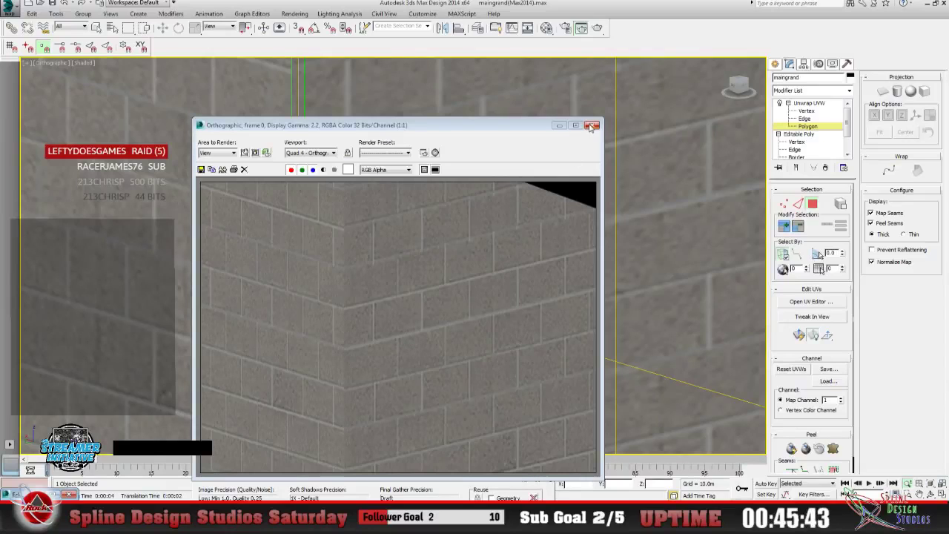
pyautogui.click(591, 125)
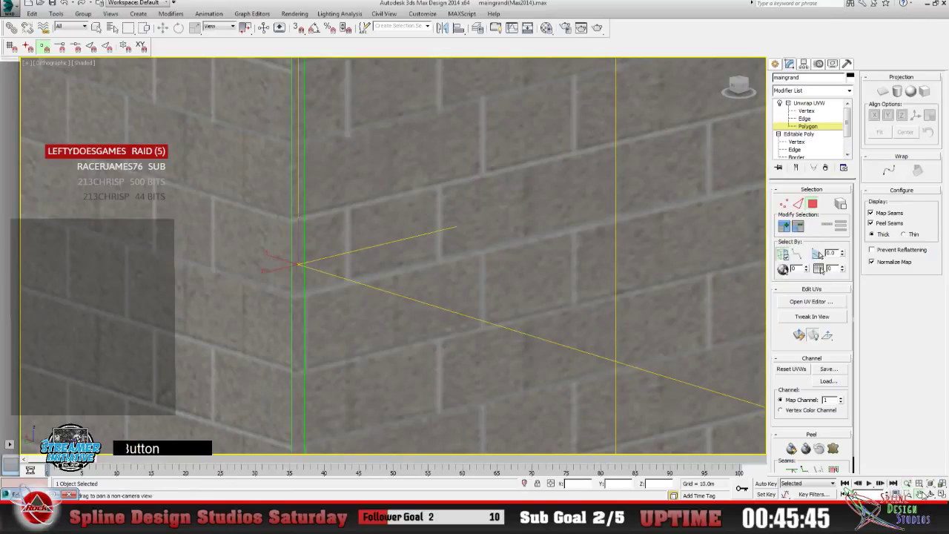
# Render the upper end of the wall corner, where the strip meets the sloping top edge.
pyautogui.moveTo(226, 187); pyautogui.dragTo(282, 372)
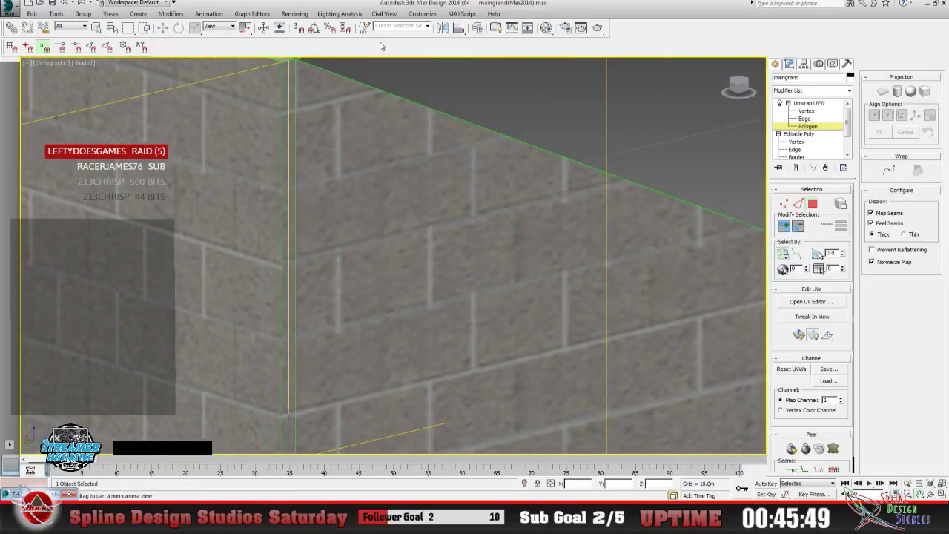
pyautogui.click(303, 14)
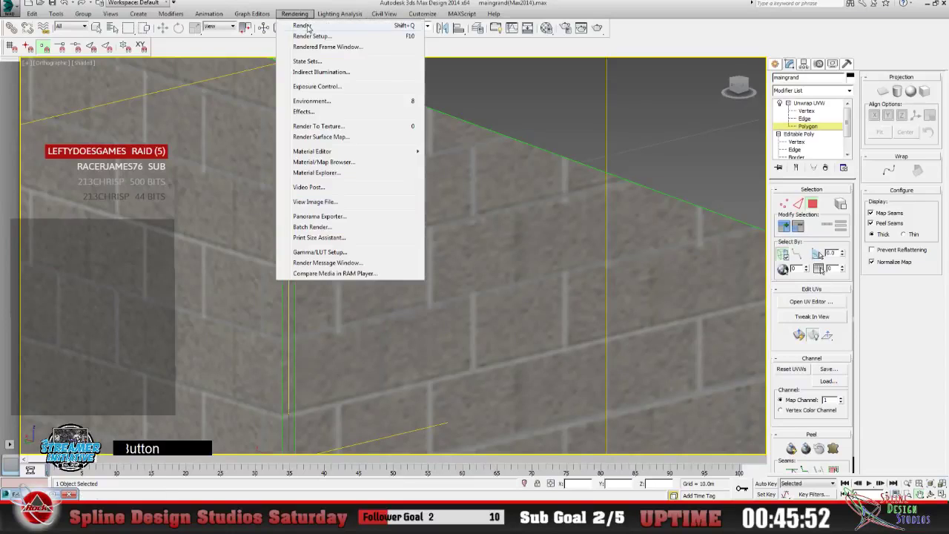
pyautogui.click(307, 25)
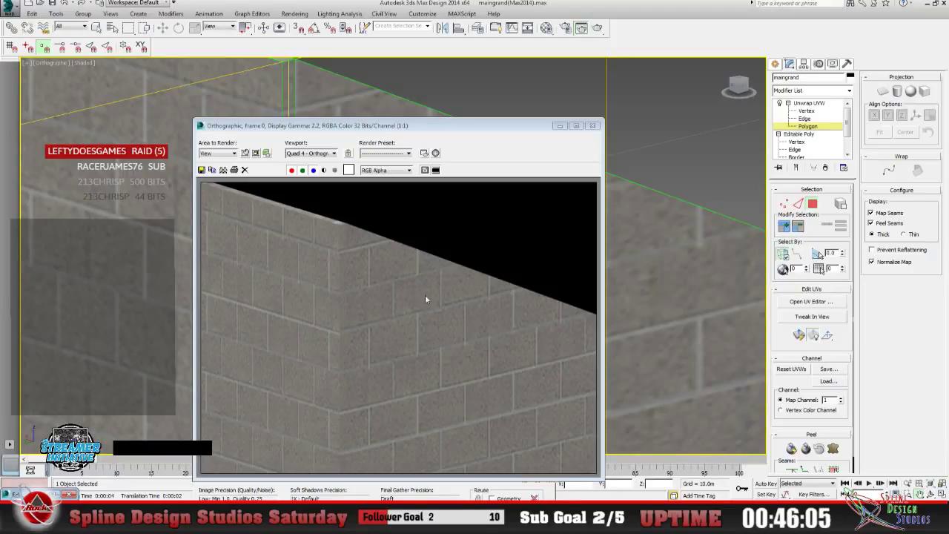
pyautogui.click(591, 126)
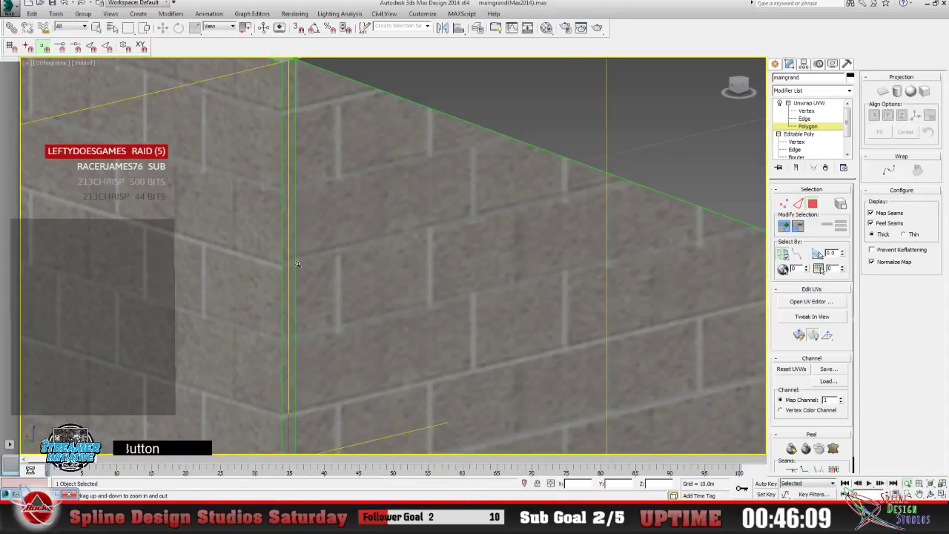
# Render the entire sloping side wall together with its tall corner from a more angled view.
pyautogui.moveTo(296, 264); pyautogui.dragTo(315, 327)
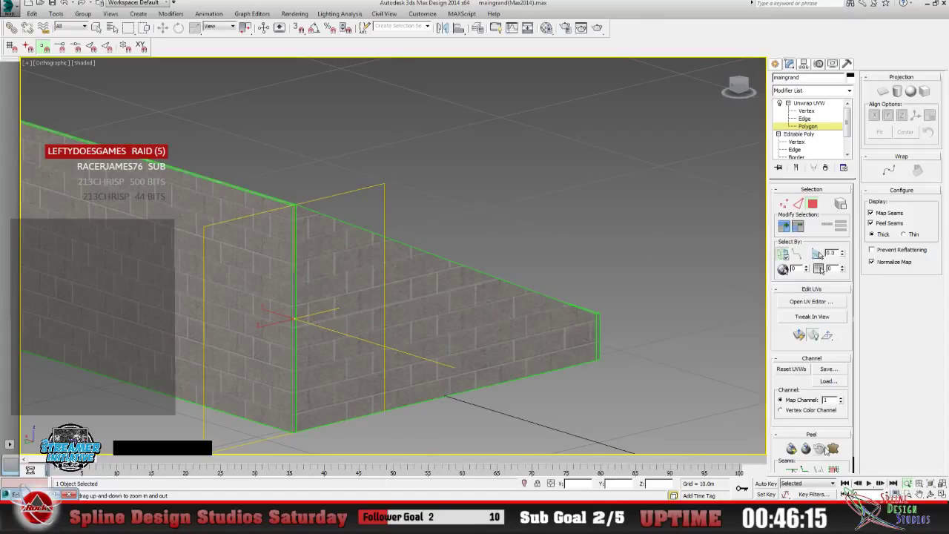
pyautogui.click(930, 494)
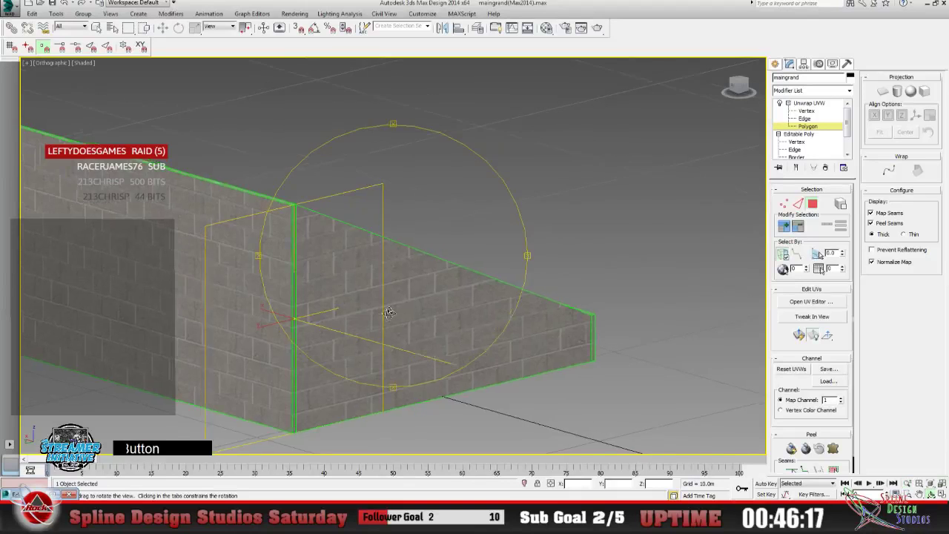
pyautogui.moveTo(389, 311); pyautogui.dragTo(528, 359)
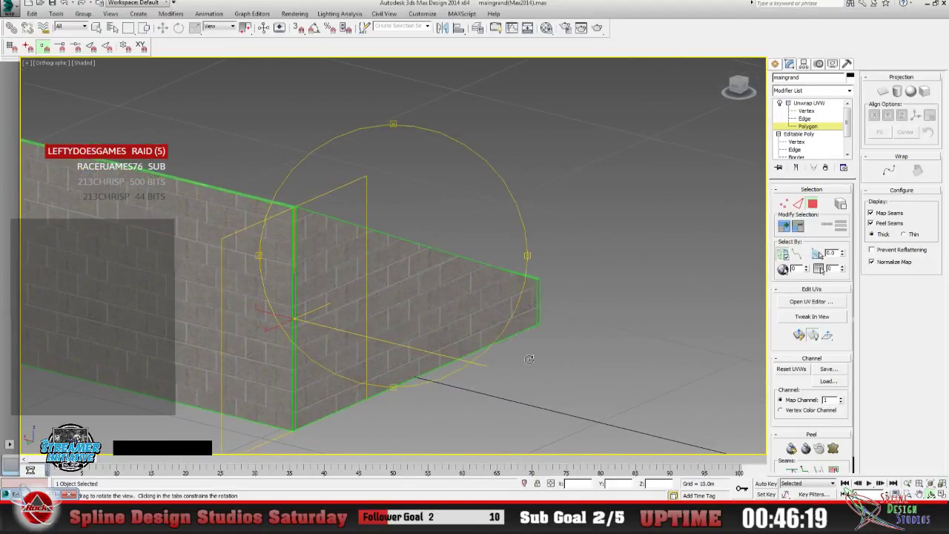
pyautogui.click(919, 493)
pyautogui.moveTo(463, 312); pyautogui.dragTo(451, 270)
pyautogui.click(908, 482)
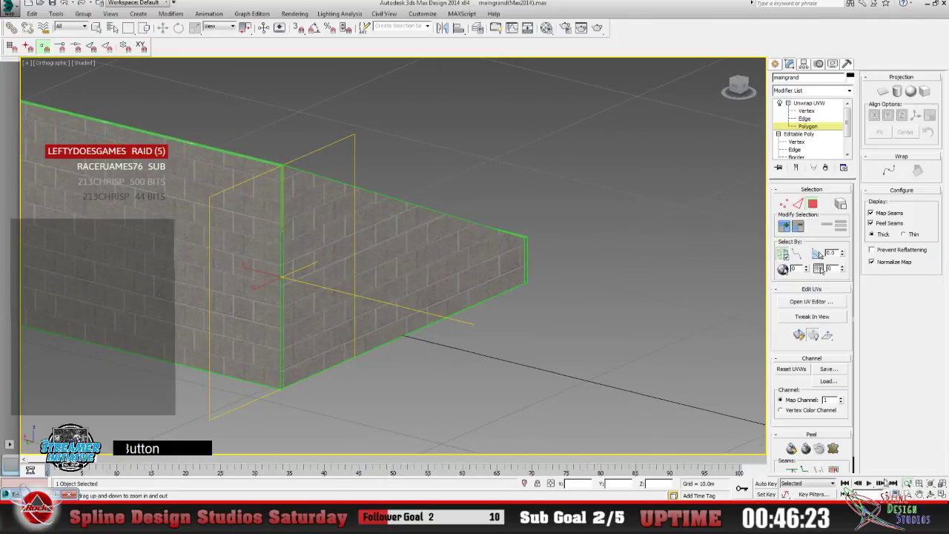
pyautogui.moveTo(333, 275); pyautogui.dragTo(282, 242)
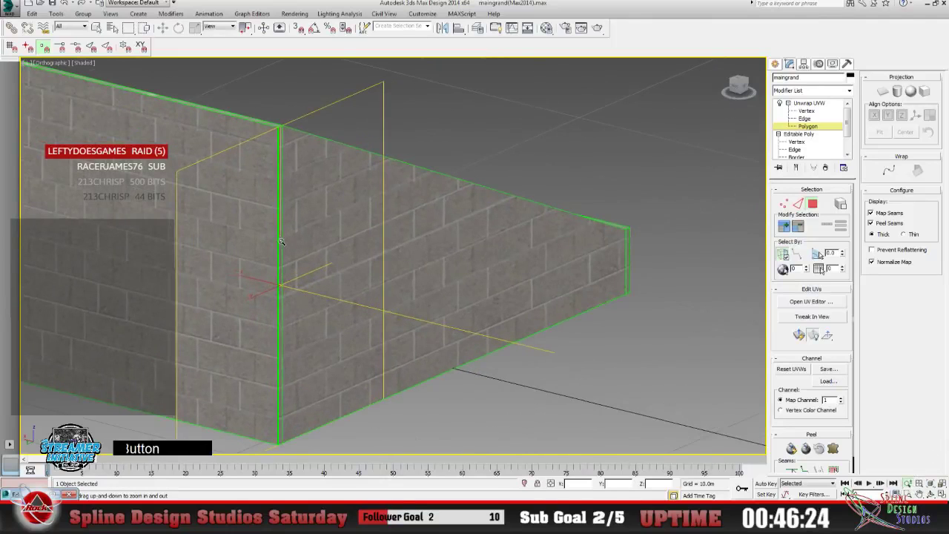
pyautogui.click(294, 13)
pyautogui.click(300, 23)
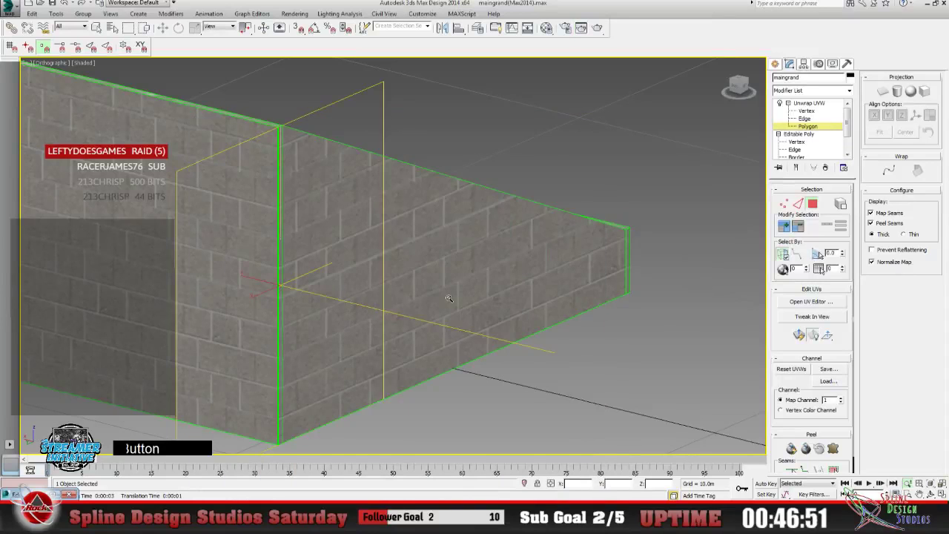
# Open the UV editor and examine the full UV layout around the selected corner strip and the side wall.
pyautogui.moveTo(453, 265); pyautogui.dragTo(454, 328)
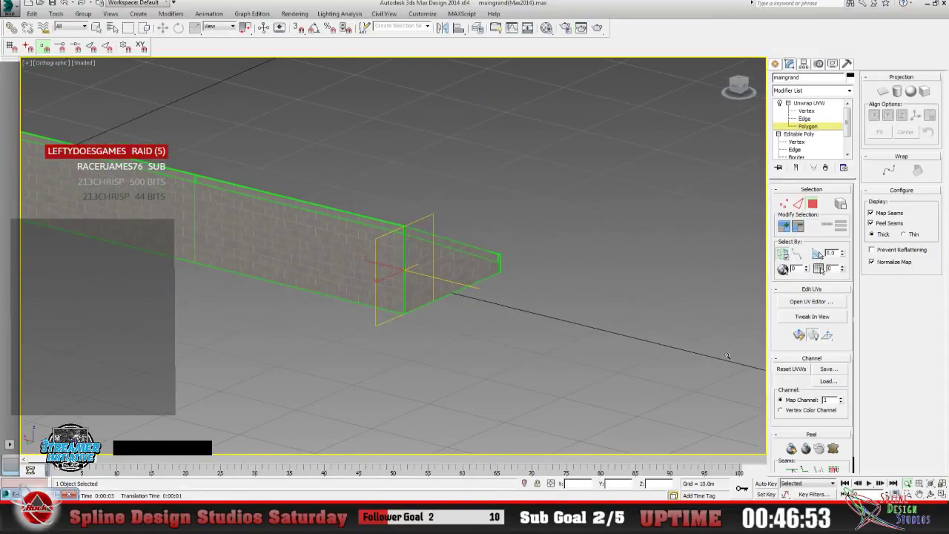
pyautogui.click(929, 495)
pyautogui.moveTo(422, 295); pyautogui.dragTo(363, 288)
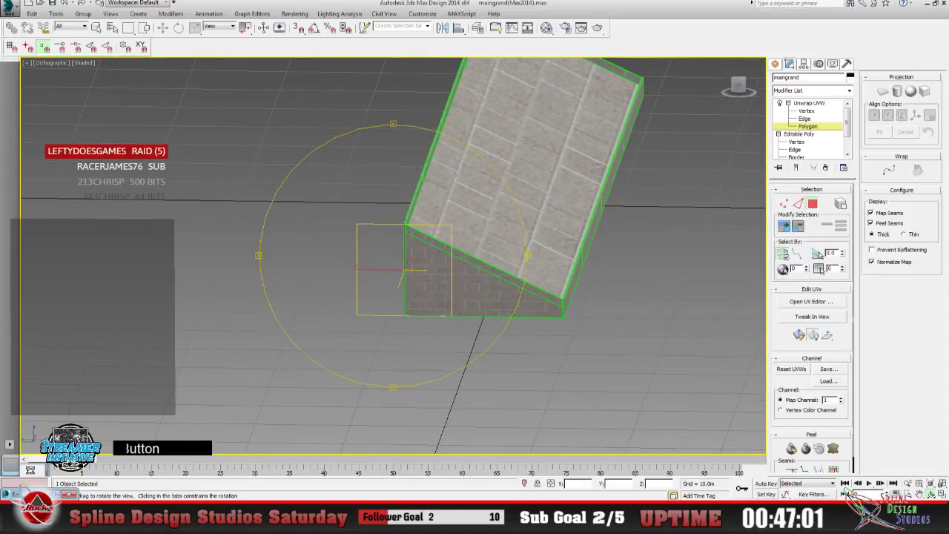
pyautogui.click(811, 300)
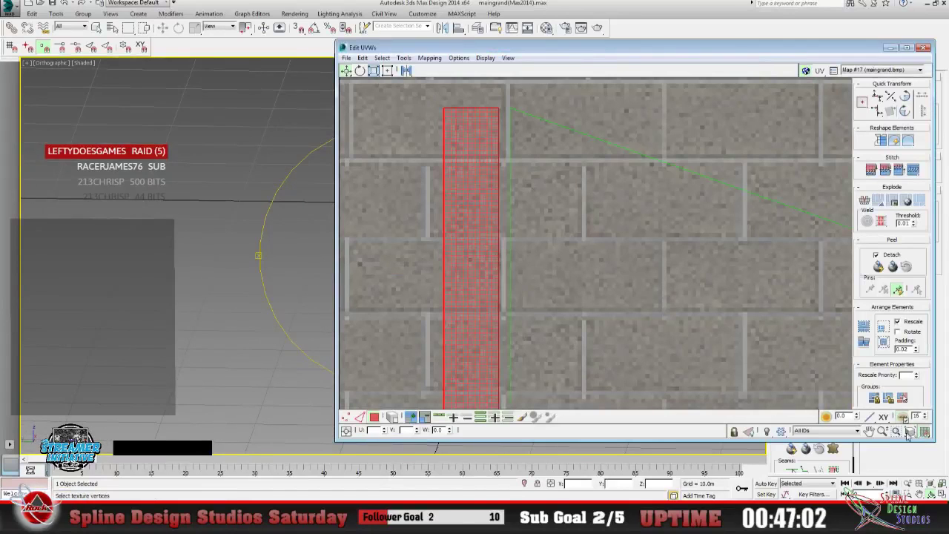
pyautogui.click(883, 431)
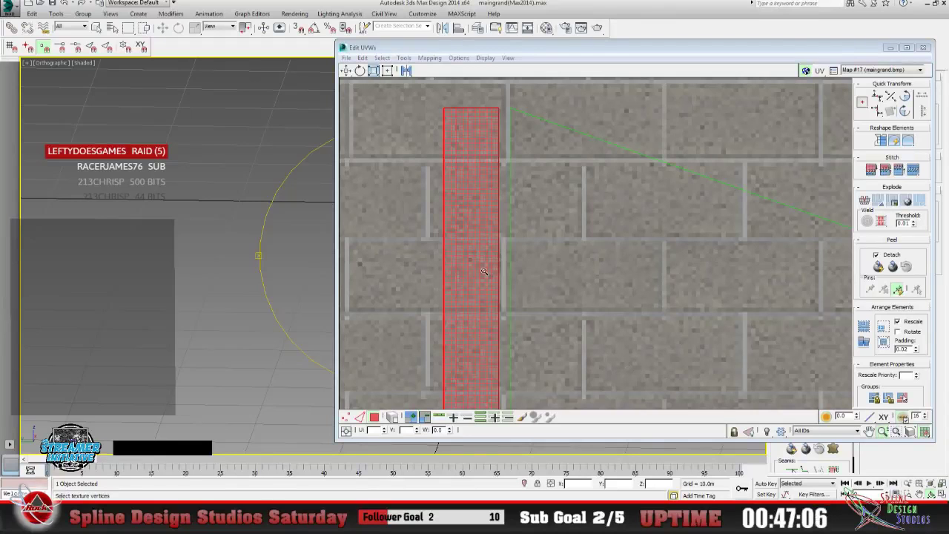
pyautogui.moveTo(484, 271); pyautogui.dragTo(482, 352)
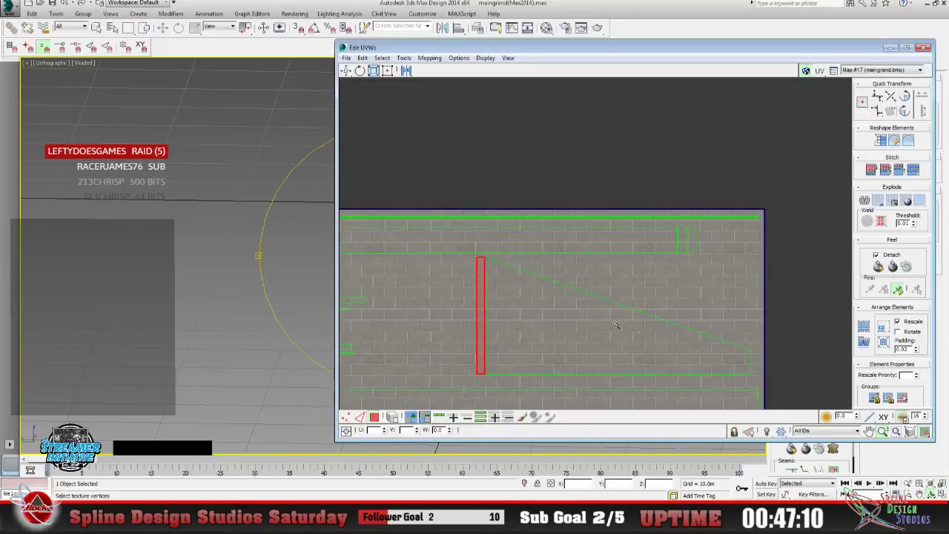
pyautogui.moveTo(519, 302); pyautogui.dragTo(521, 320)
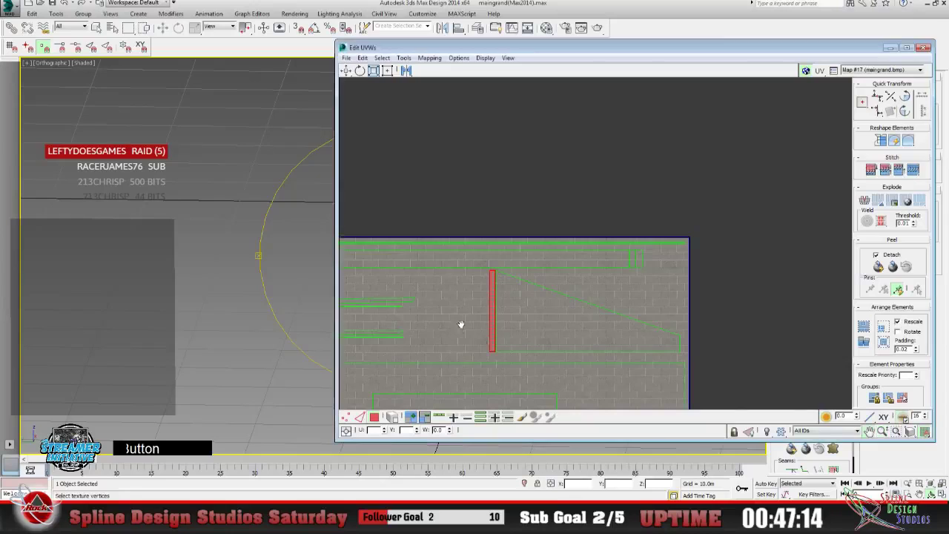
pyautogui.moveTo(461, 324); pyautogui.dragTo(547, 211)
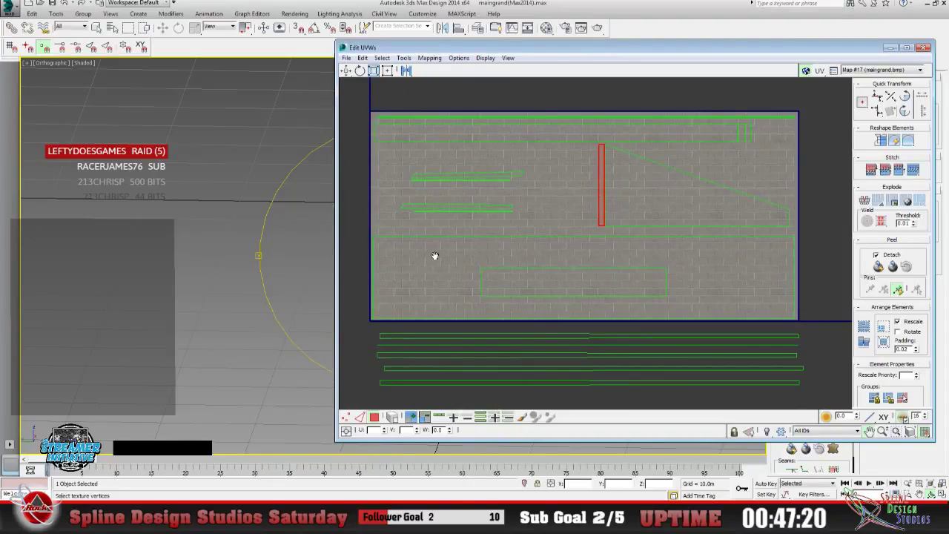
# Select the large rectangular shell in the lower half of the UV layout and locate its faces on the ramp.
pyautogui.click(347, 71)
pyautogui.click(545, 286)
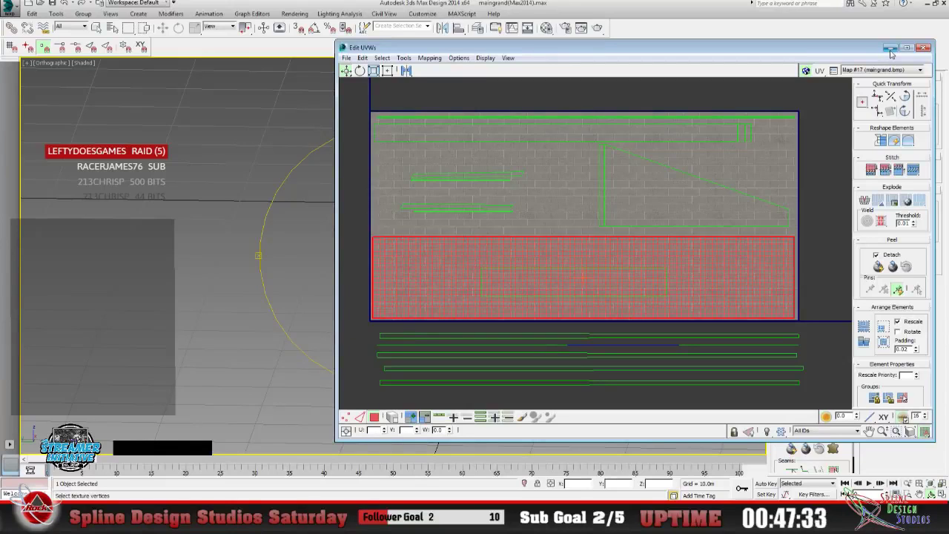
pyautogui.click(923, 46)
pyautogui.keyDown('alt'); pyautogui.moveTo(437, 300); pyautogui.dragTo(438, 270, button='middle'); pyautogui.keyUp('alt')
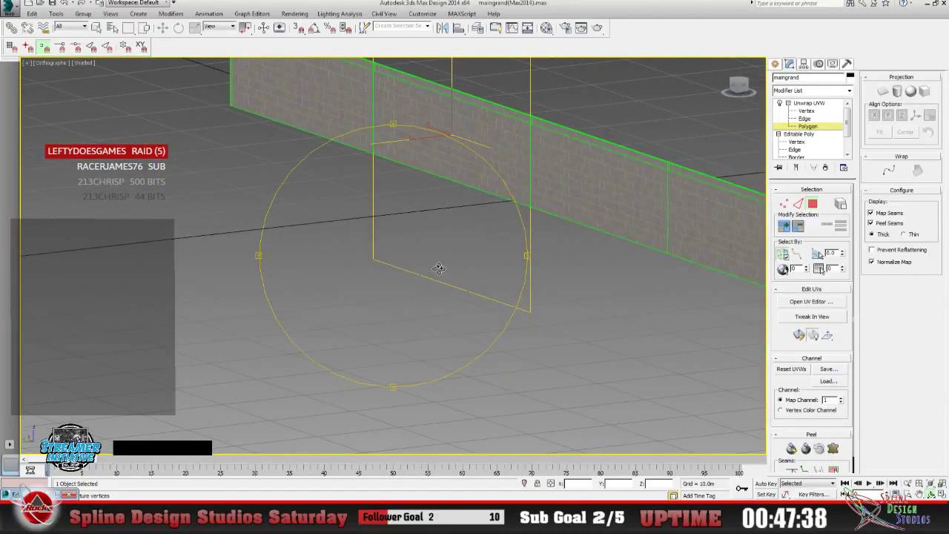
pyautogui.press('F2')
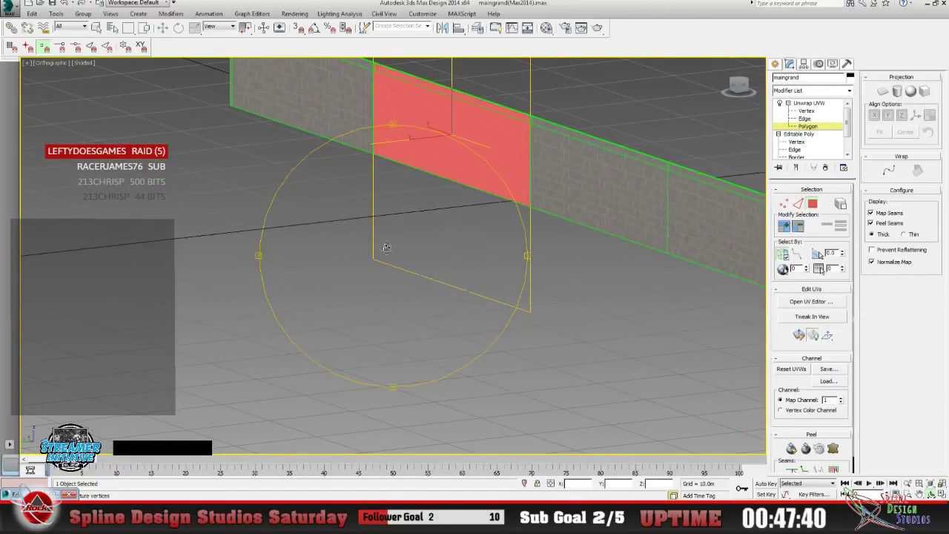
pyautogui.keyDown('alt'); pyautogui.moveTo(398, 242); pyautogui.dragTo(400, 263, button='middle'); pyautogui.keyUp('alt')
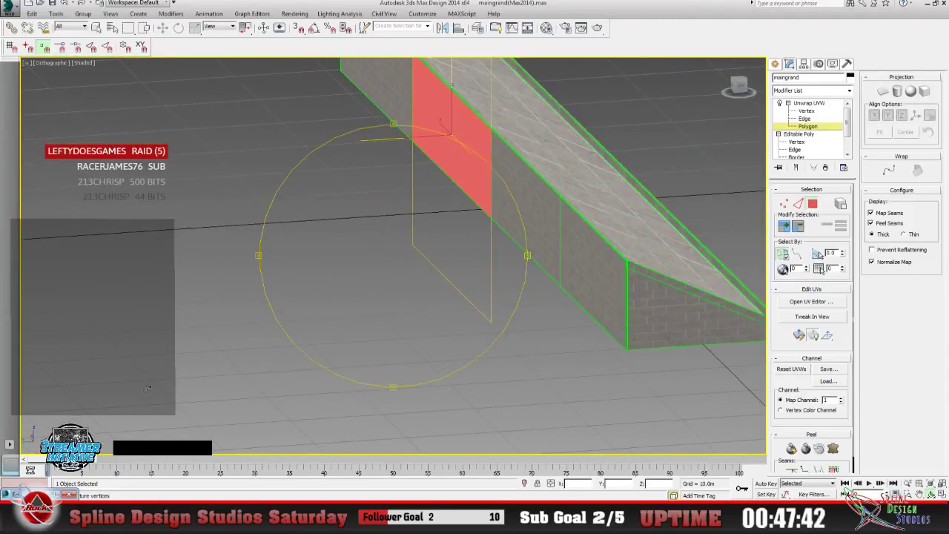
# Select the long rectangular shell in the upper part of the UV layout and find its matching faces on the ramp.
pyautogui.click(811, 301)
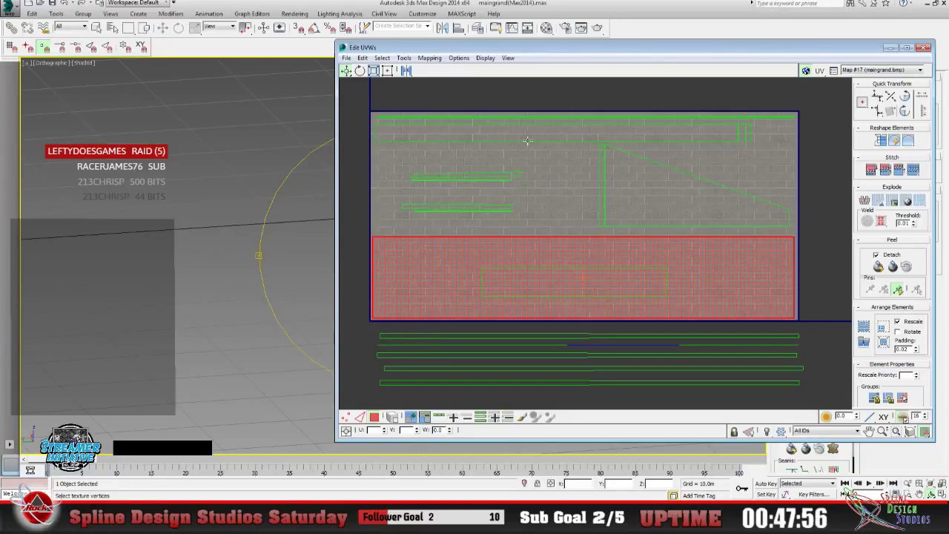
pyautogui.click(555, 136)
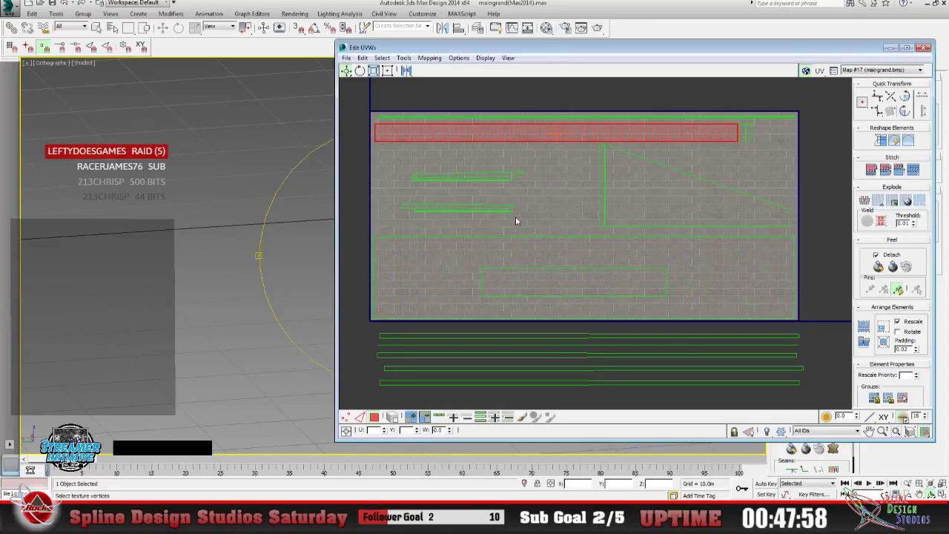
pyautogui.click(892, 49)
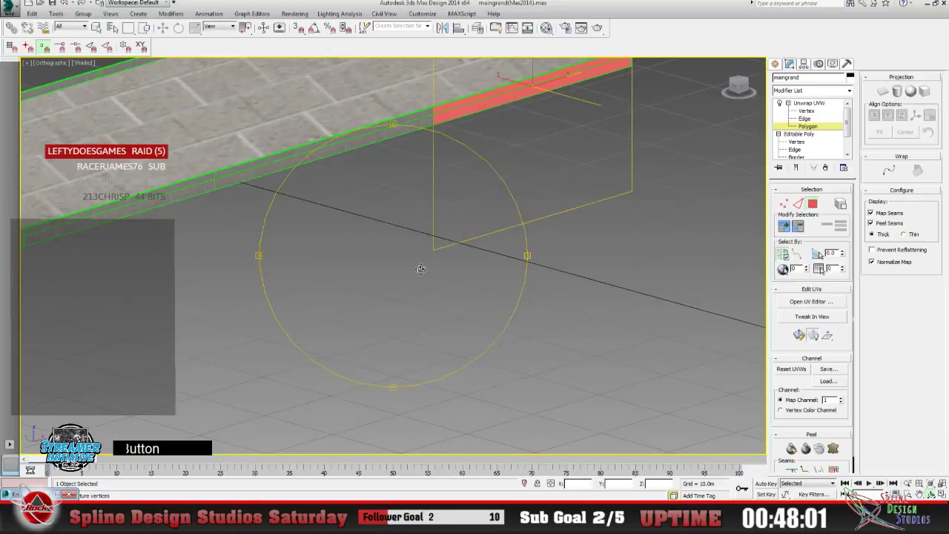
pyautogui.moveTo(420, 269)
pyautogui.keyDown('alt'); pyautogui.mouseDown(button='middle')
pyautogui.moveTo(434, 256)
pyautogui.moveTo(432, 264)
pyautogui.mouseUp(button='middle'); pyautogui.keyUp('alt')
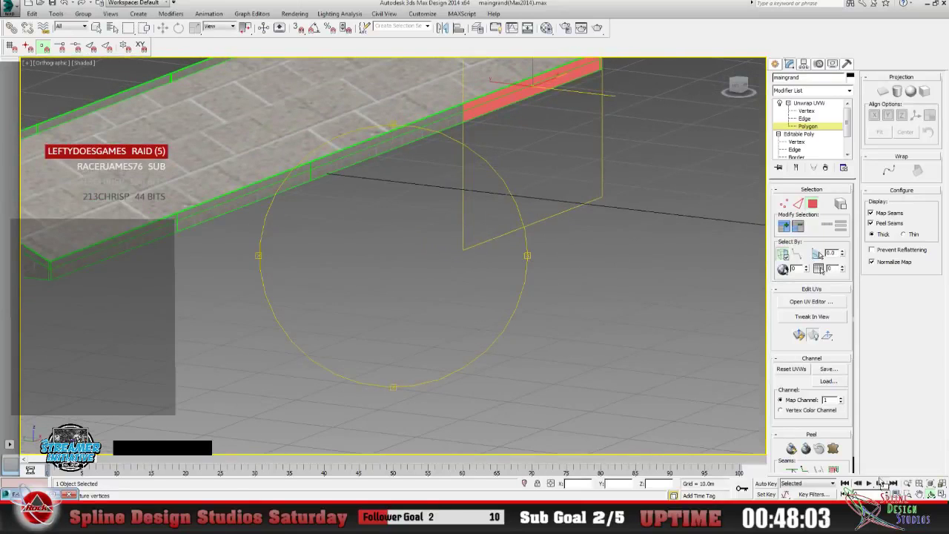
pyautogui.click(906, 482)
pyautogui.moveTo(393, 290); pyautogui.dragTo(415, 312)
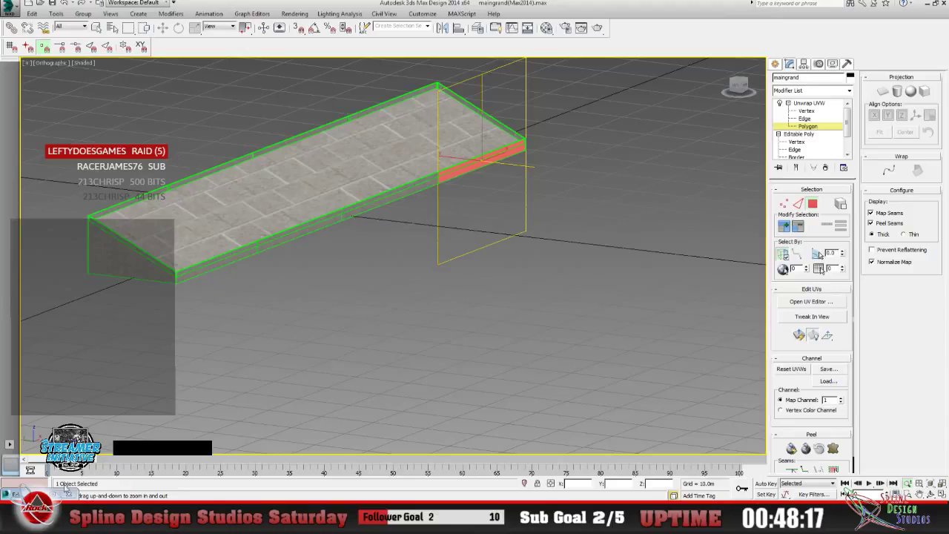
# Select the upper short slanted strip in the UV layout and locate its face along the ramp's end.
pyautogui.click(811, 301)
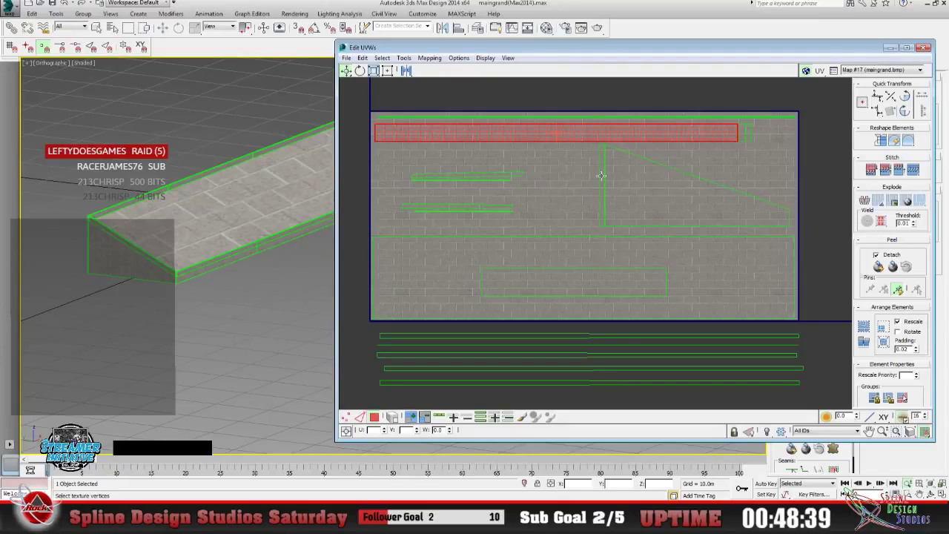
pyautogui.click(474, 173)
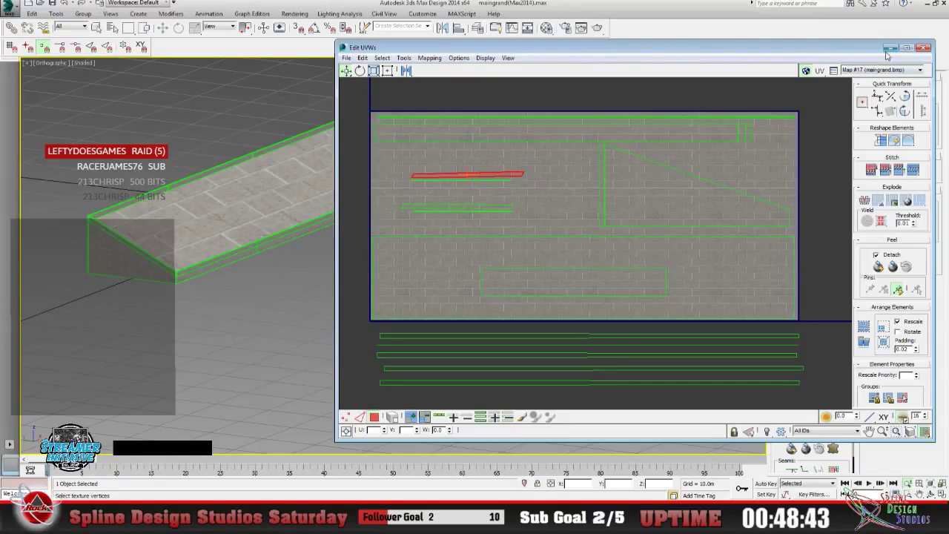
pyautogui.press('Escape')
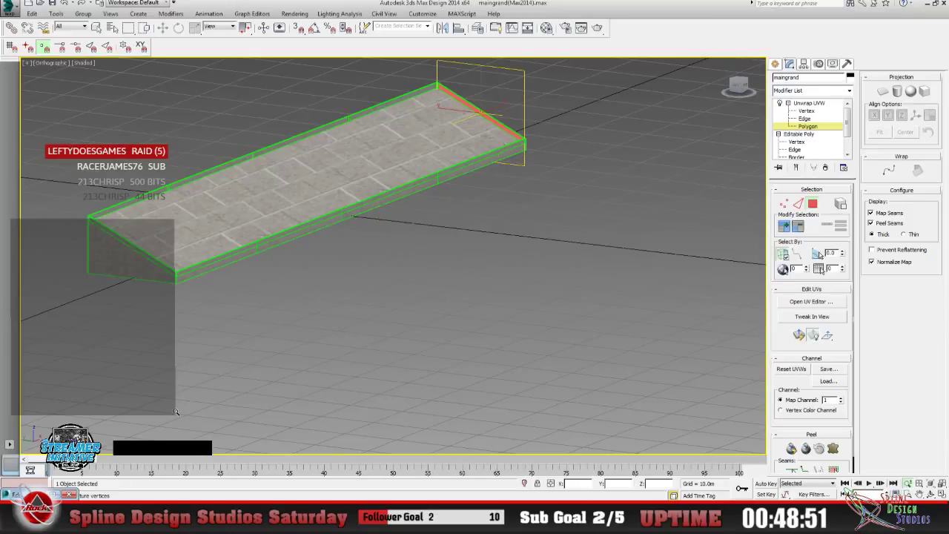
# Select the lower short slanted strip in the UV layout and examine its texture on the rim's inner face at the ramp's end.
pyautogui.click(810, 301)
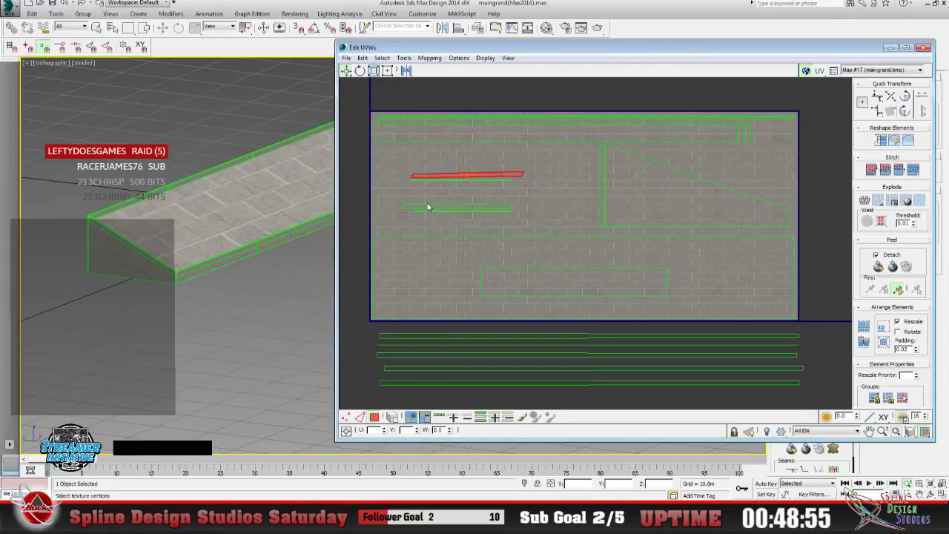
pyautogui.click(426, 206)
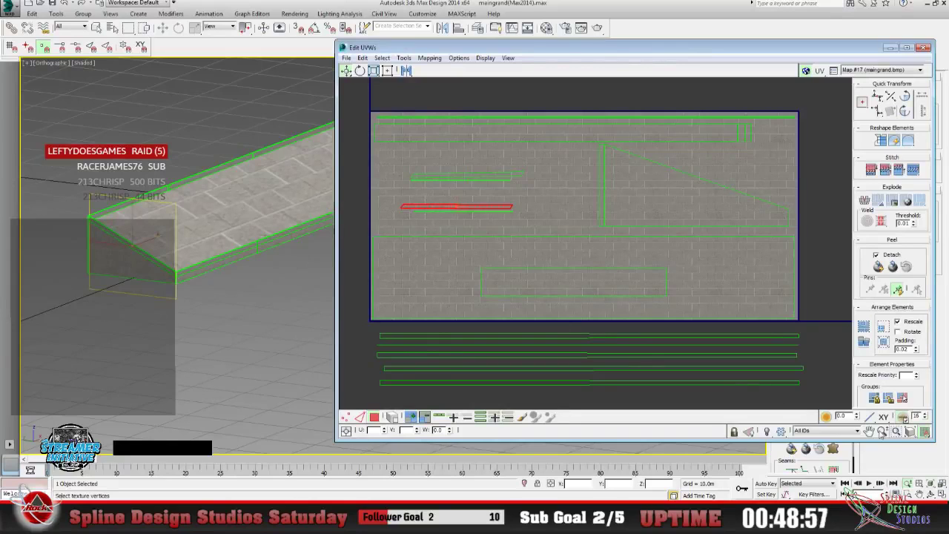
pyautogui.click(890, 48)
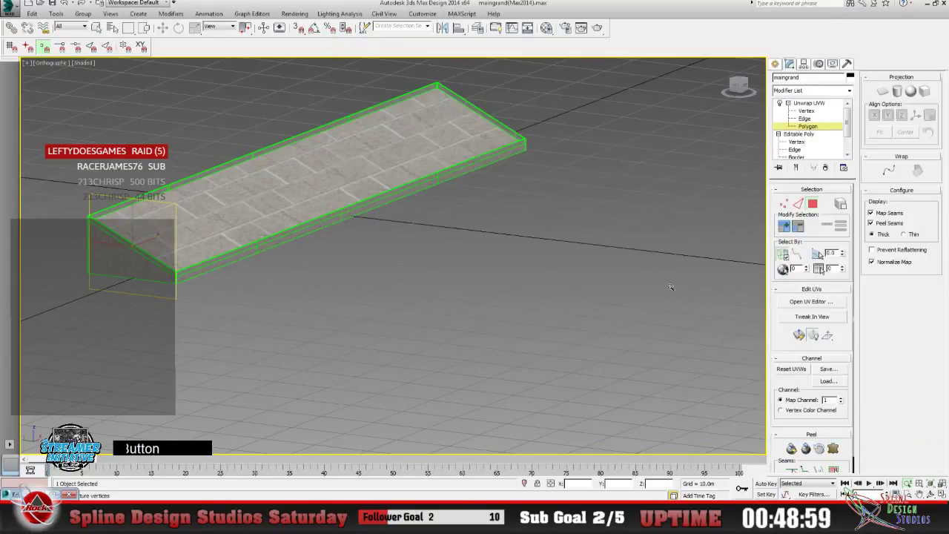
pyautogui.keyDown('alt'); pyautogui.moveTo(402, 335); pyautogui.dragTo(291, 327, button='middle'); pyautogui.keyUp('alt')
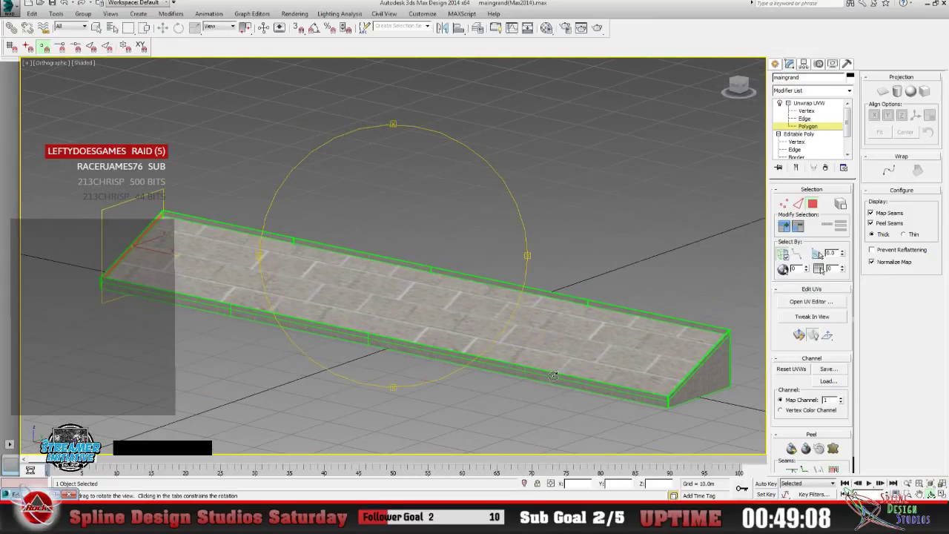
pyautogui.press('z')
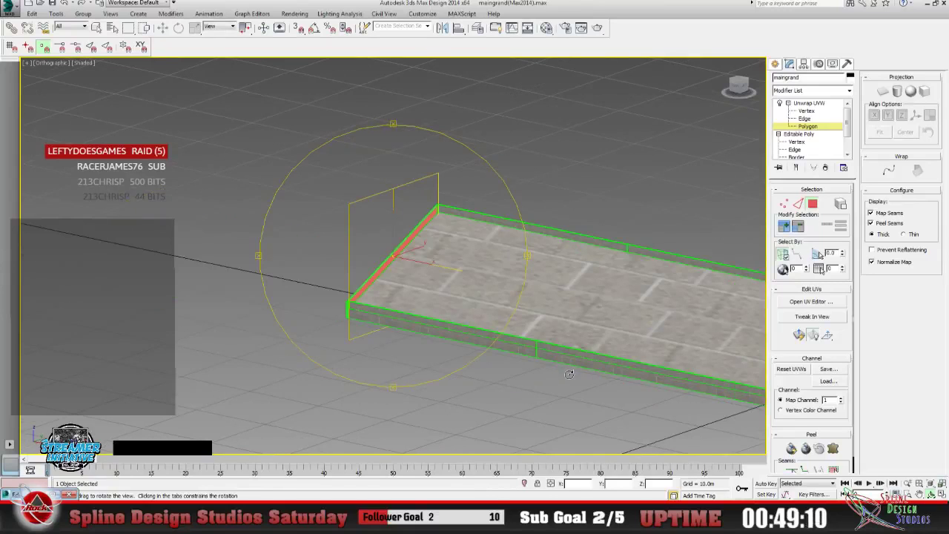
pyautogui.keyDown('ctrl'); pyautogui.keyDown('alt'); pyautogui.moveTo(357, 276); pyautogui.dragTo(357, 256, button='middle'); pyautogui.keyUp('alt'); pyautogui.keyUp('ctrl')
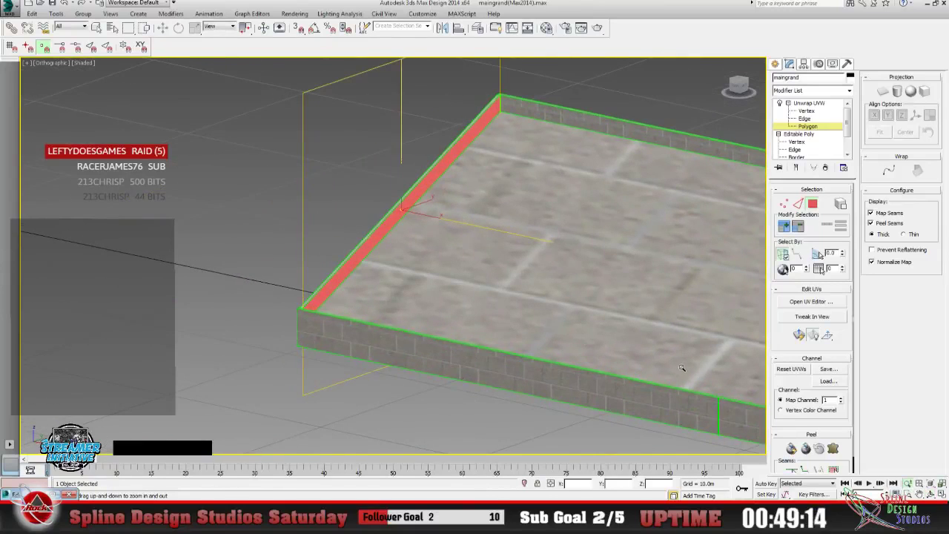
pyautogui.click(928, 494)
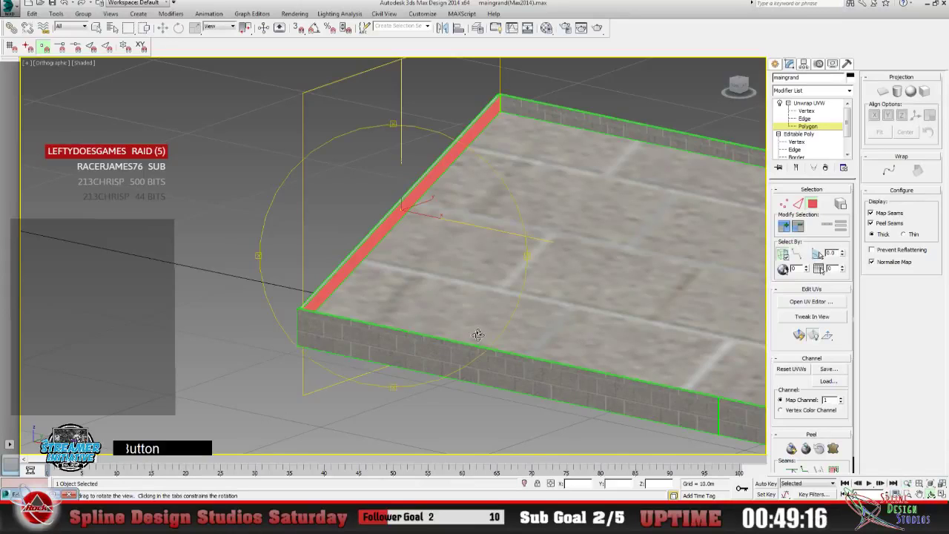
pyautogui.moveTo(477, 334); pyautogui.dragTo(381, 313)
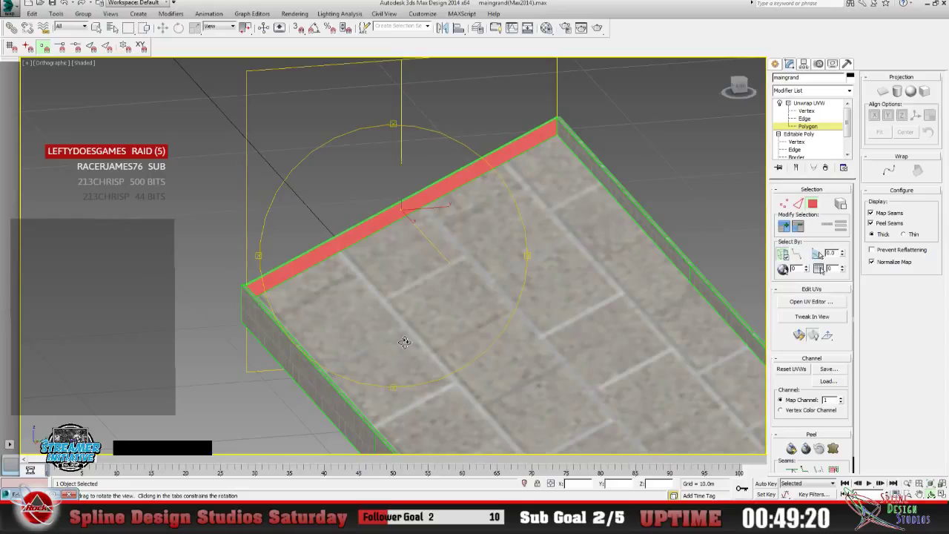
pyautogui.hotkey('ctrl', 'd')
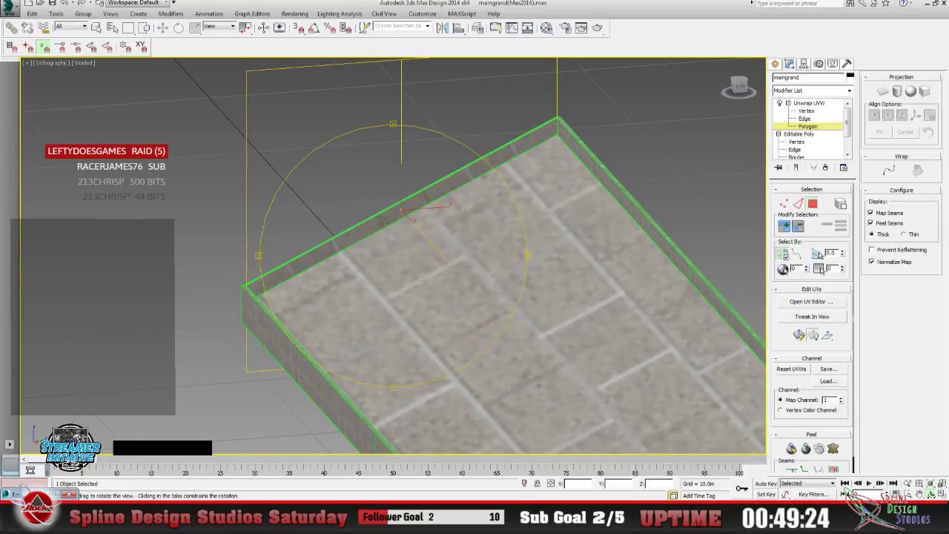
# Flatten-map the selected rim strip with a polygon angle of 45 and a spacing of 0.02, and check it on the ramp.
pyautogui.hotkey('ctrl', 'e')
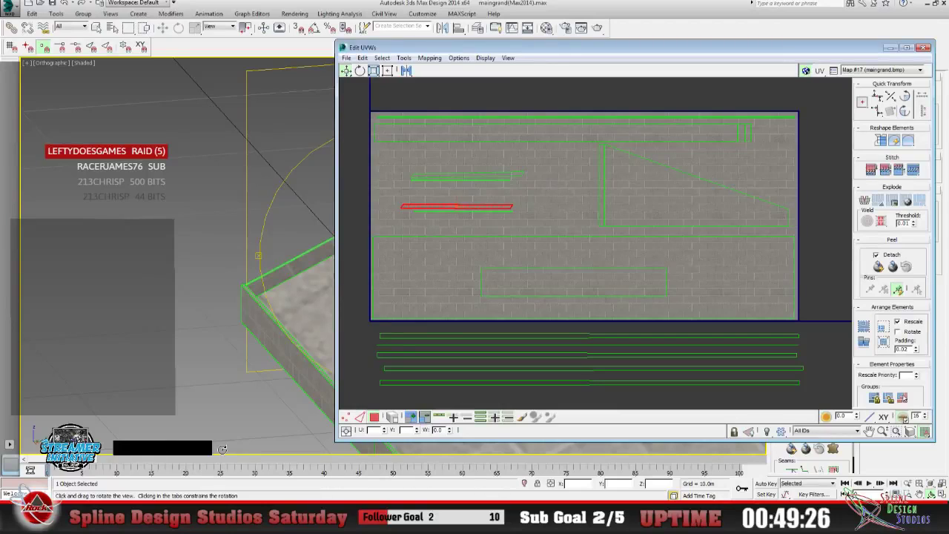
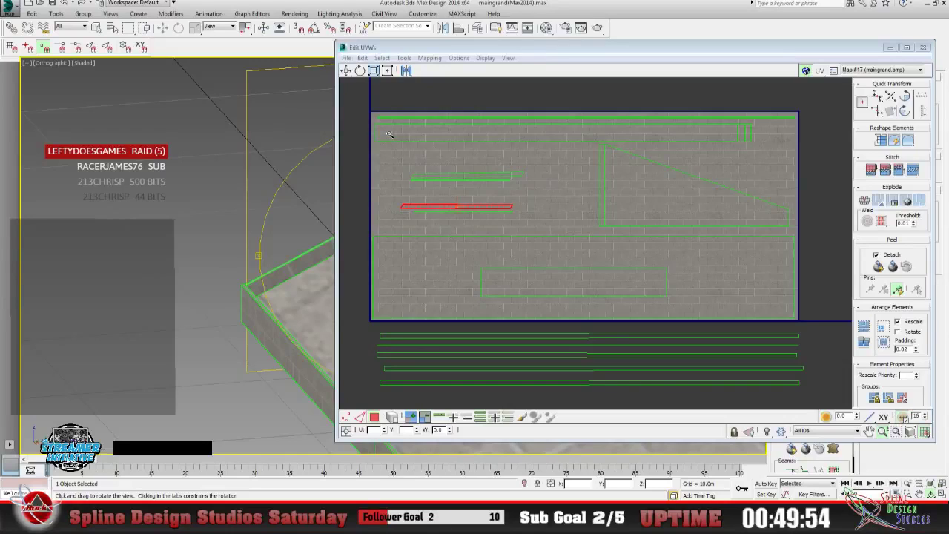
pyautogui.click(430, 58)
pyautogui.click(435, 67)
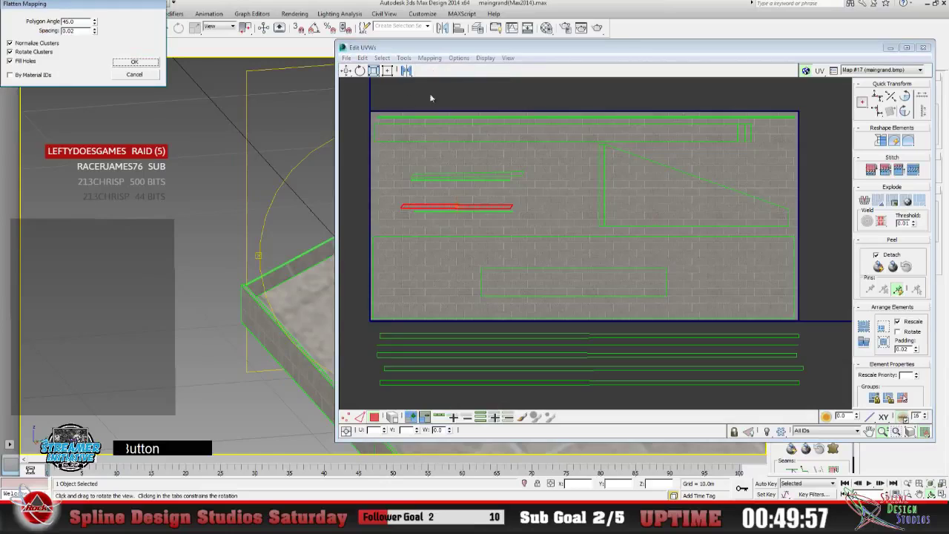
pyautogui.click(134, 62)
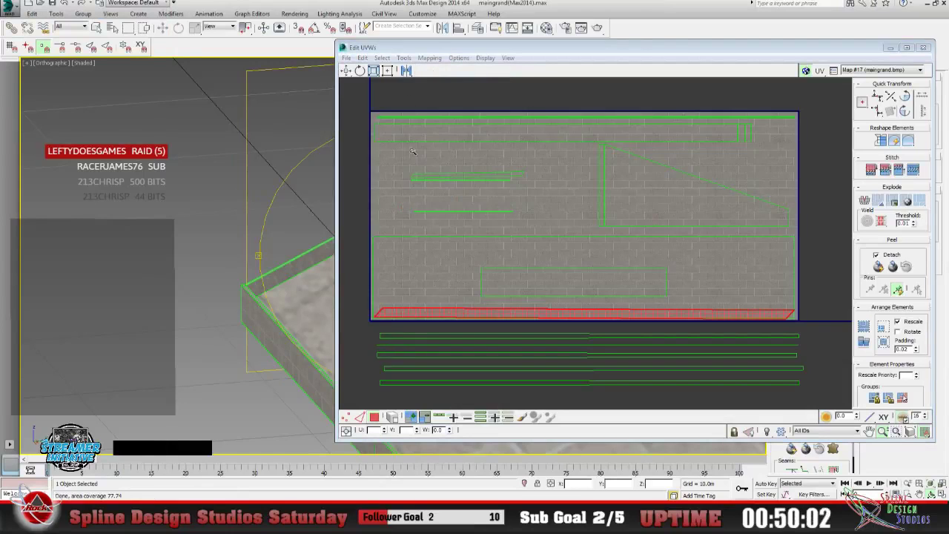
pyautogui.click(345, 74)
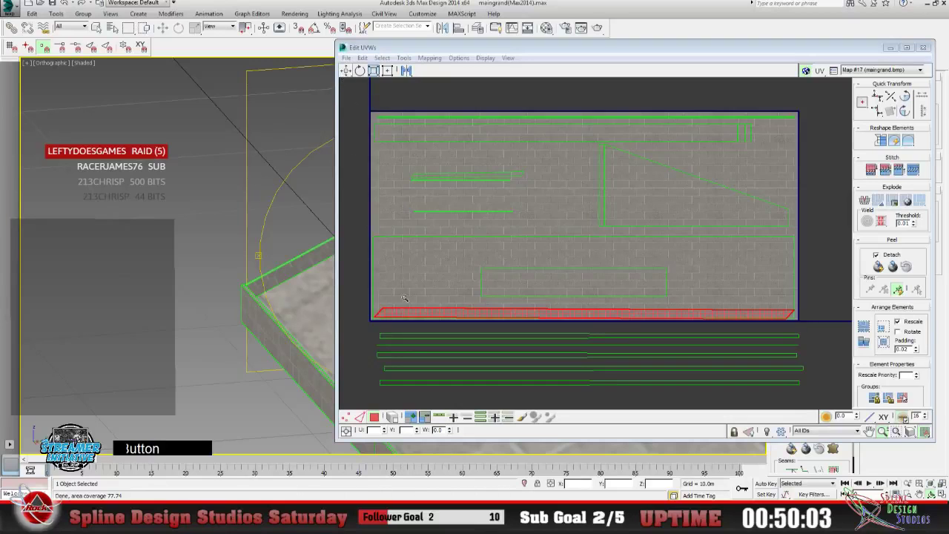
pyautogui.click(346, 72)
pyautogui.click(891, 49)
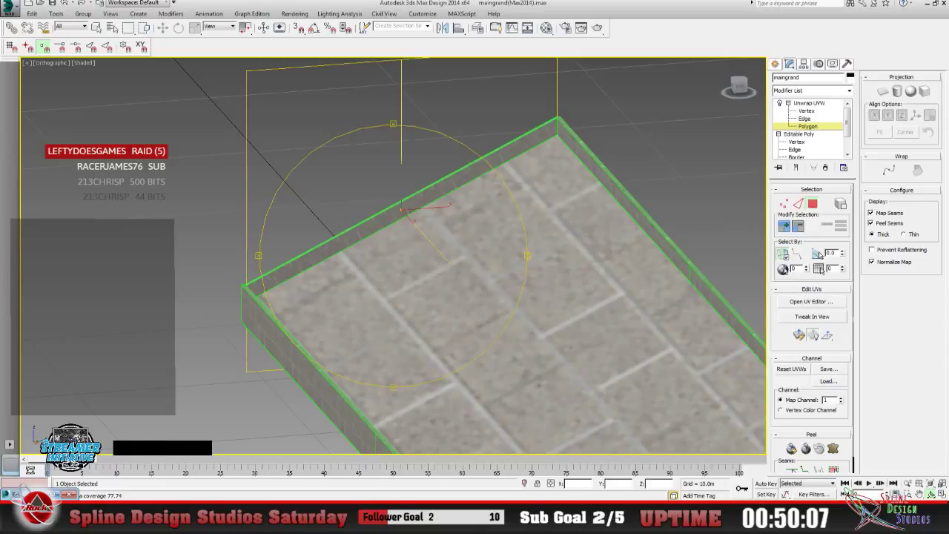
# Move the flattened rim strip up over the middle of the brick texture and flip it vertically.
pyautogui.click(811, 301)
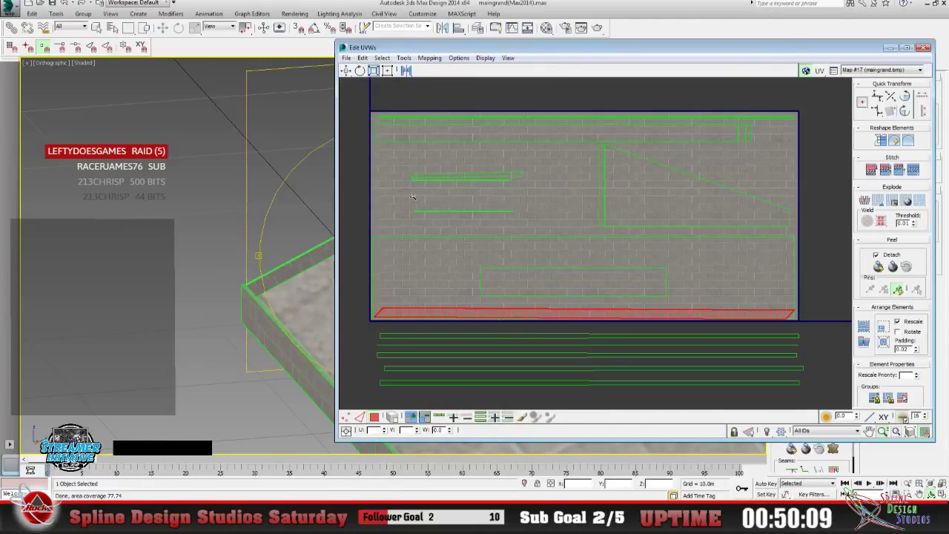
pyautogui.click(345, 73)
pyautogui.moveTo(415, 312); pyautogui.dragTo(432, 211)
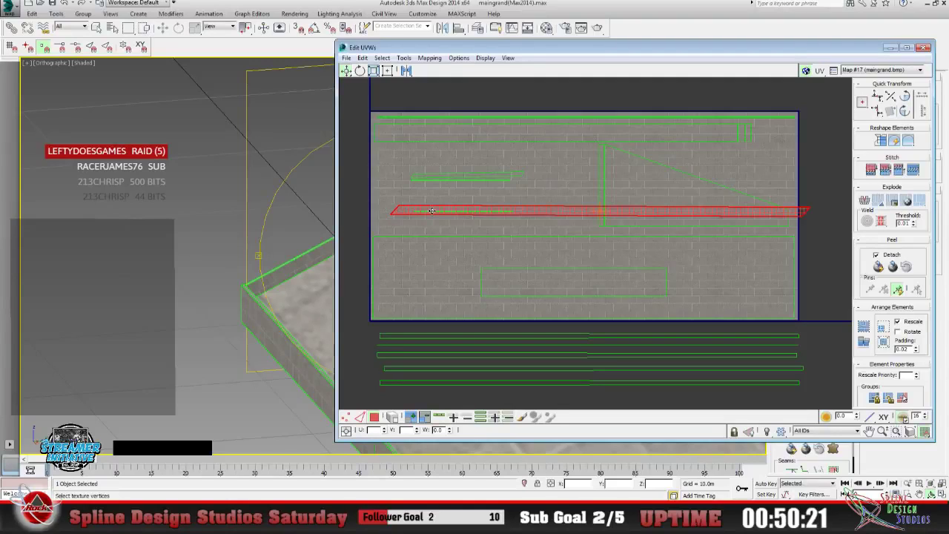
pyautogui.click(406, 71)
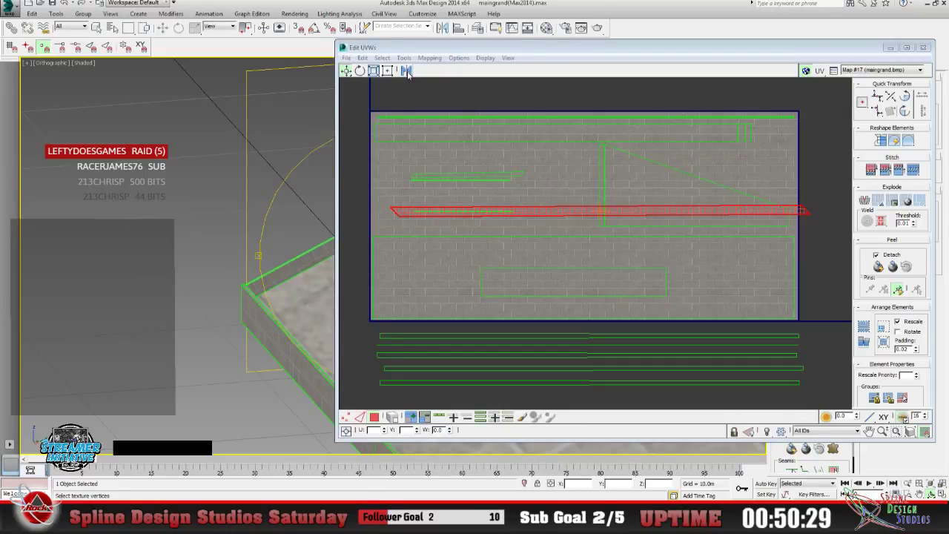
pyautogui.click(406, 70)
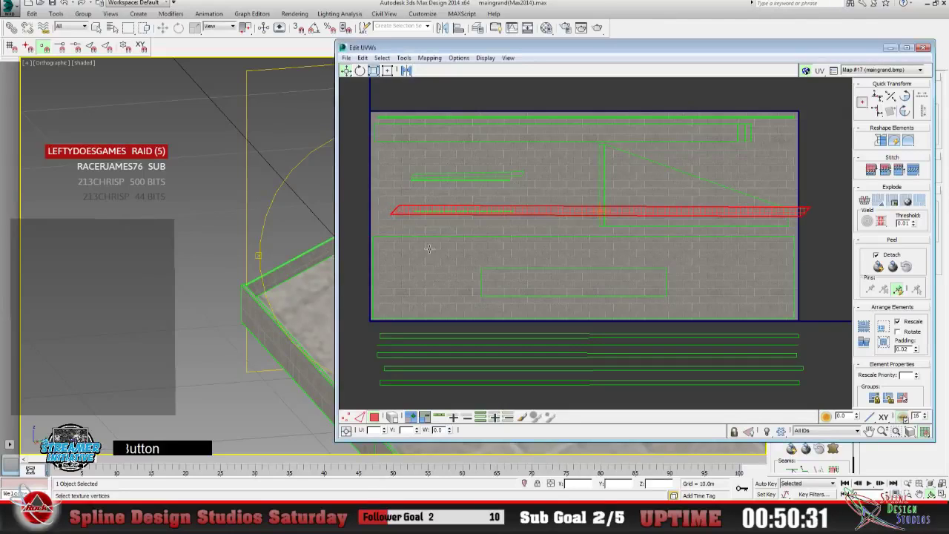
pyautogui.click(406, 70)
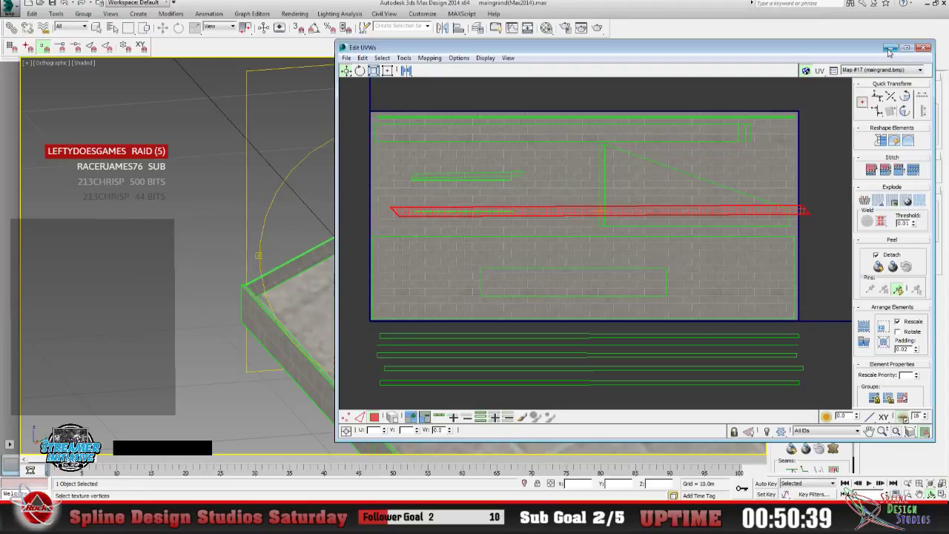
# Shift the UV editor window clear of the ramp's corner and shrink the flipped strip horizontally from both ends to about half its length.
pyautogui.moveTo(667, 52); pyautogui.dragTo(719, 62)
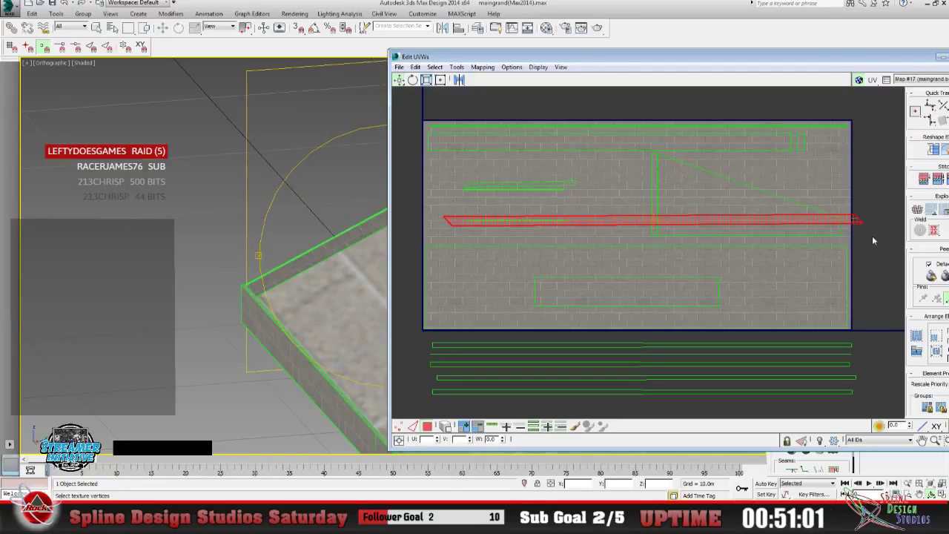
pyautogui.click(441, 80)
pyautogui.moveTo(446, 206); pyautogui.dragTo(646, 207)
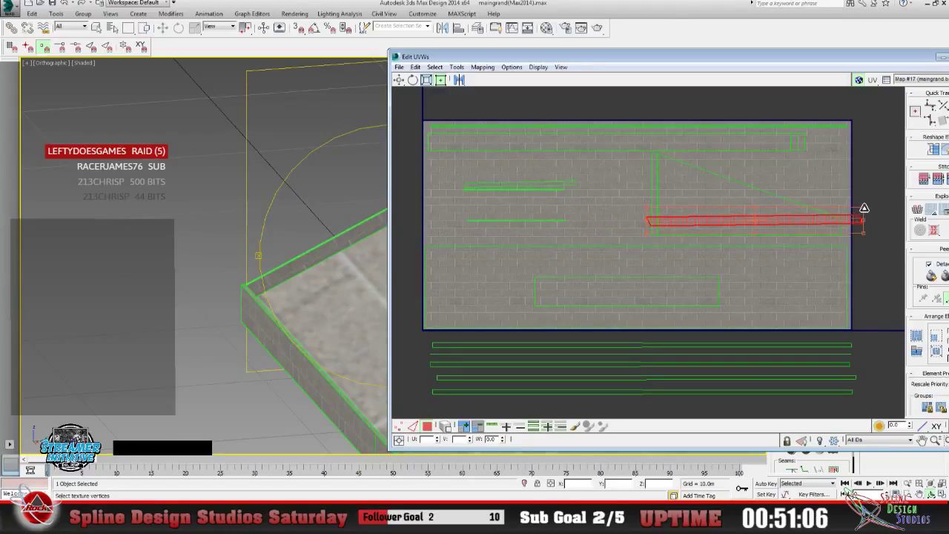
pyautogui.moveTo(864, 212); pyautogui.dragTo(842, 213)
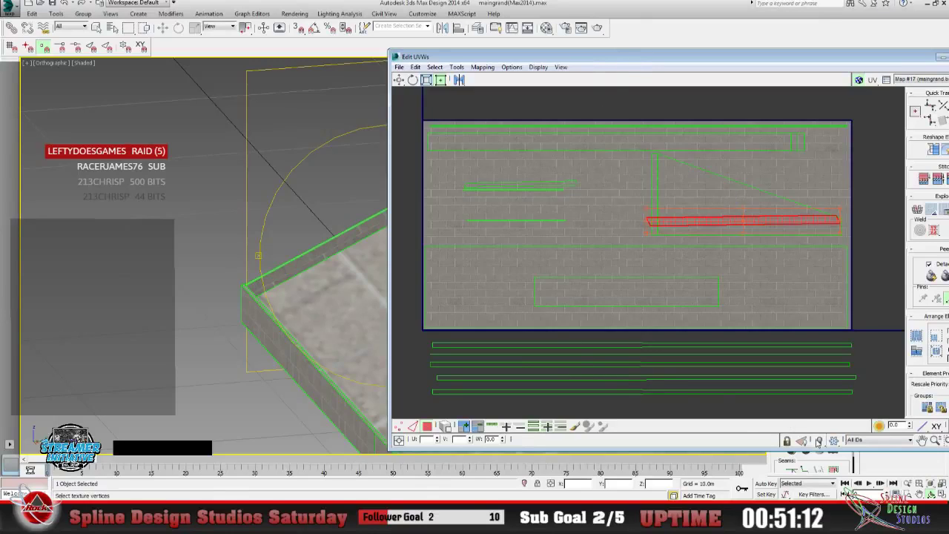
# Examine the shortened rim strip against the brick texture, and compare the ramp's inner rim face with its sloped outer wall.
pyautogui.click(936, 440)
pyautogui.moveTo(553, 241); pyautogui.dragTo(535, 185)
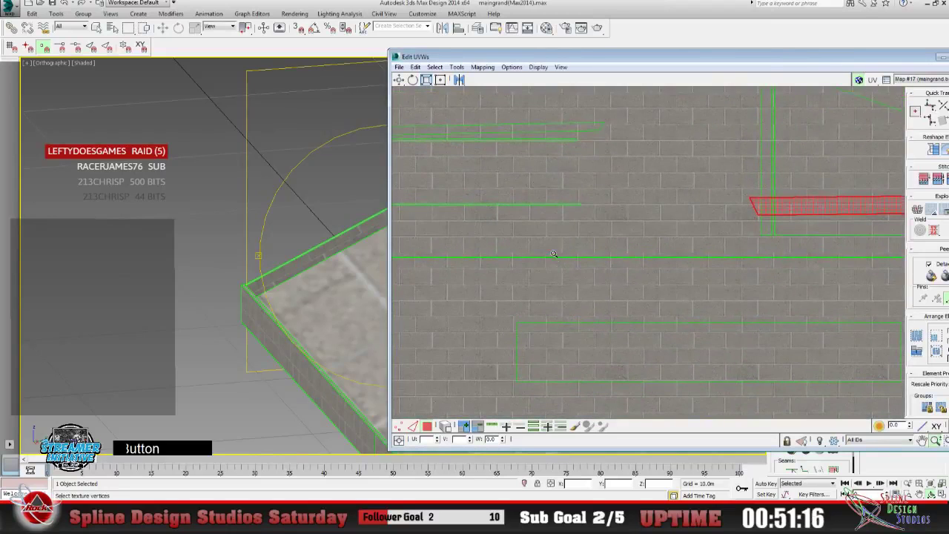
pyautogui.scroll(3, 546, 216)
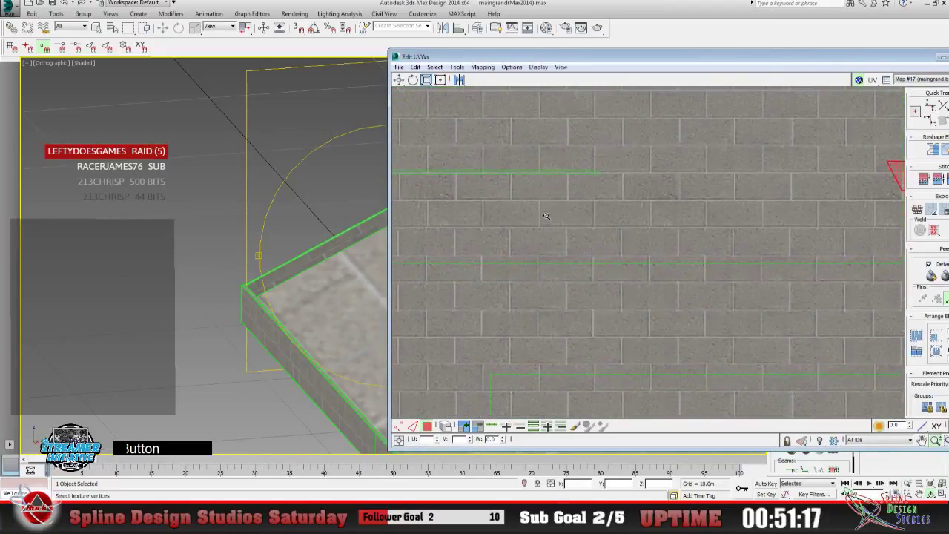
pyautogui.click(921, 441)
pyautogui.moveTo(694, 276); pyautogui.dragTo(475, 301)
pyautogui.click(935, 440)
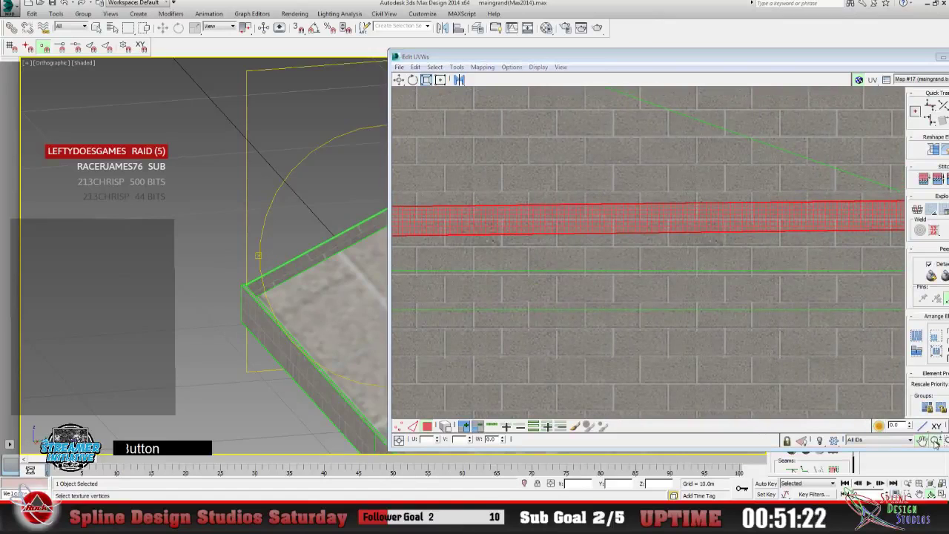
pyautogui.moveTo(533, 295); pyautogui.dragTo(542, 346)
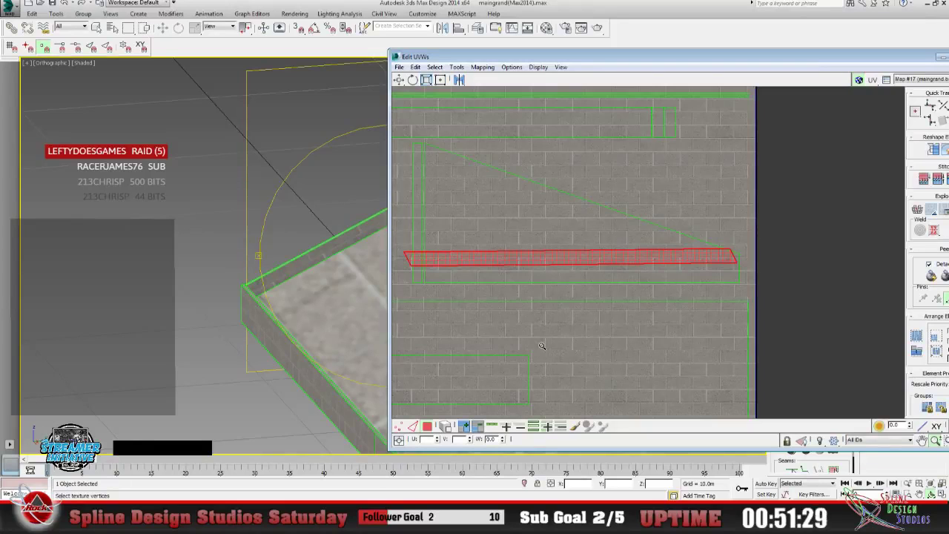
pyautogui.click(942, 56)
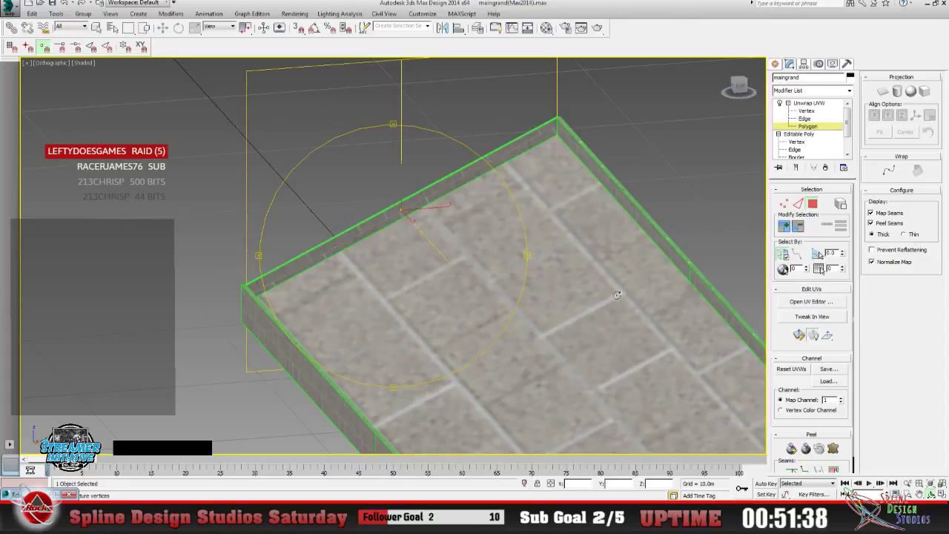
pyautogui.keyDown('alt'); pyautogui.middleClick(410, 300); pyautogui.keyUp('alt')
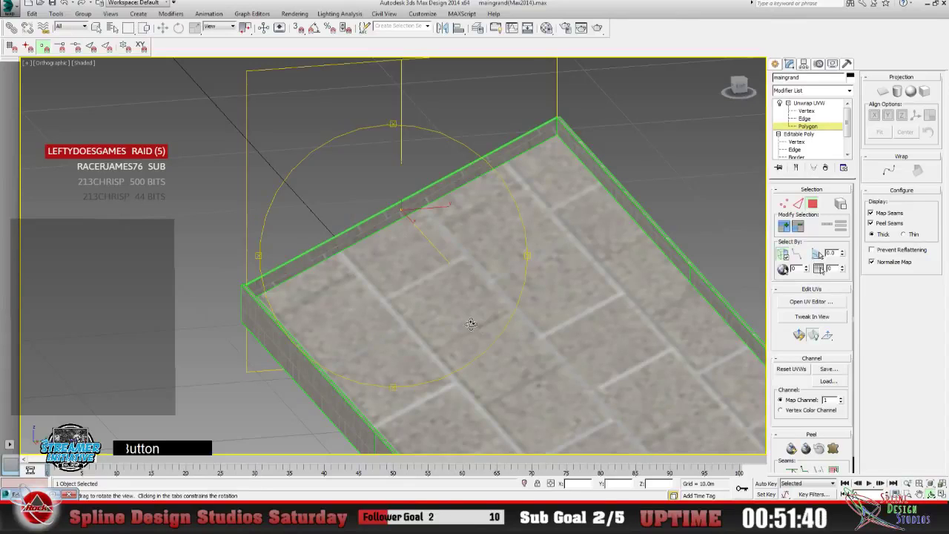
pyautogui.keyDown('alt'); pyautogui.moveTo(410, 300); pyautogui.dragTo(400, 210, button='middle'); pyautogui.keyUp('alt')
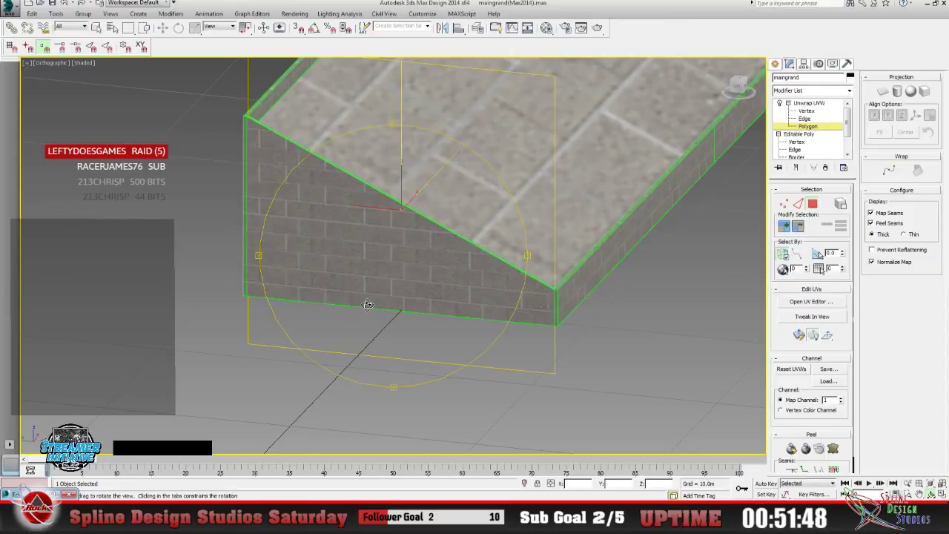
pyautogui.moveTo(367, 303); pyautogui.dragTo(249, 304)
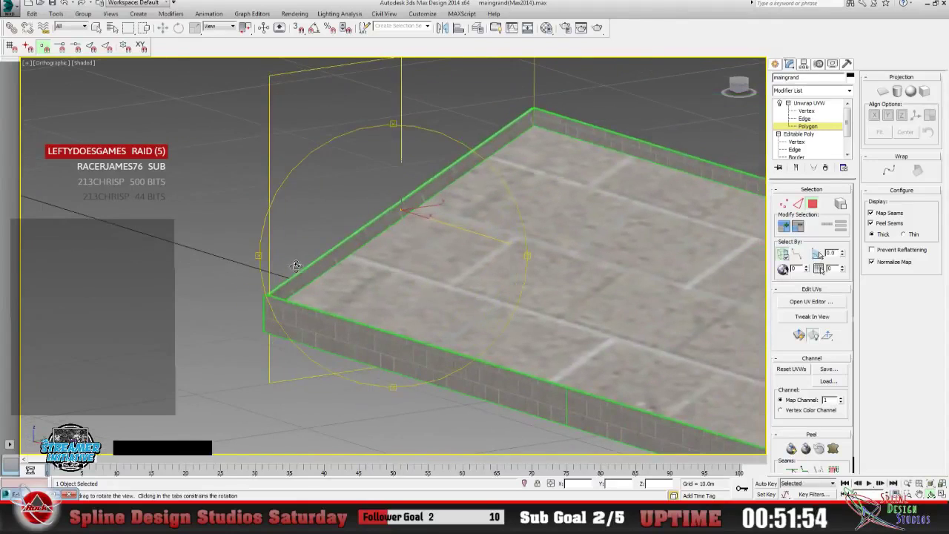
# Rotate the selected rim strip by about -18.4 degrees, move it under the triangular wall's sloping edge, and tilt it slightly further.
pyautogui.hotkey('ctrl', 'e')
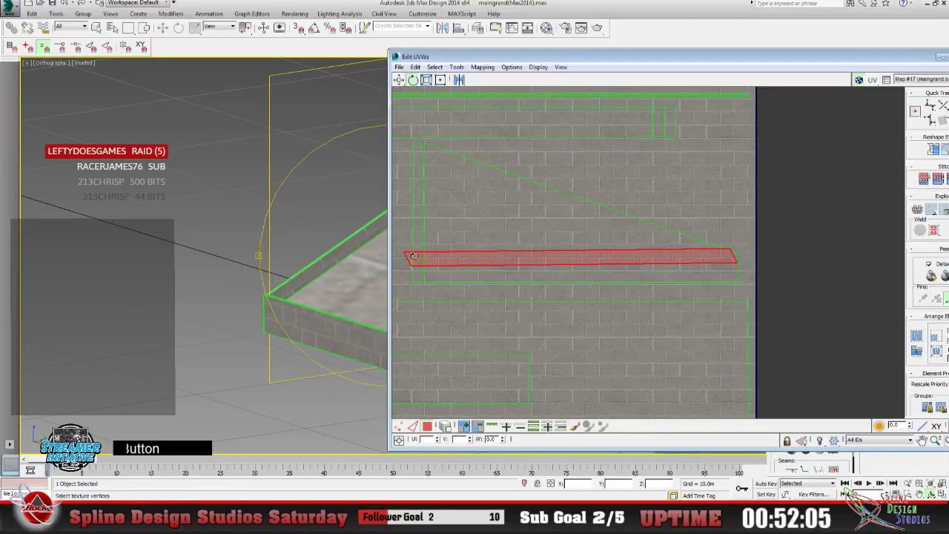
pyautogui.moveTo(412, 257); pyautogui.dragTo(423, 208)
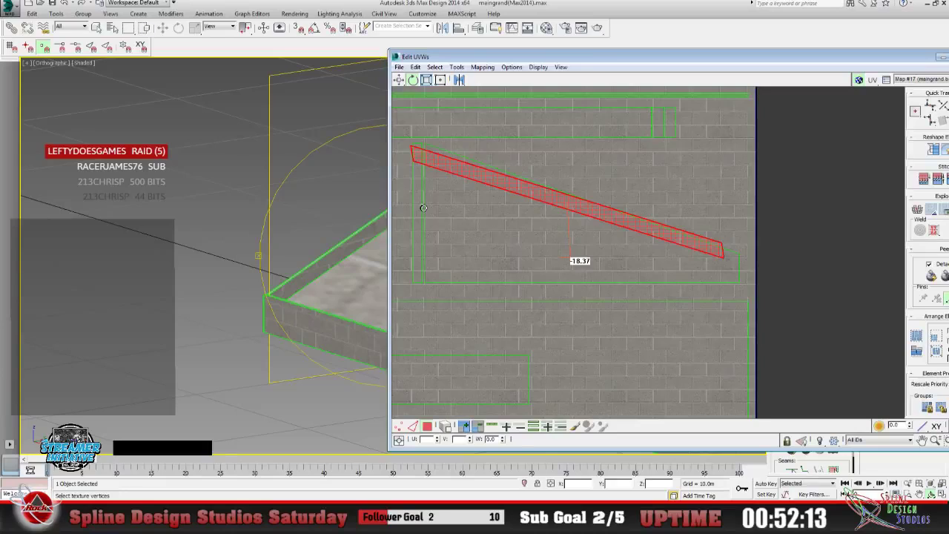
pyautogui.moveTo(423, 207); pyautogui.dragTo(423, 208)
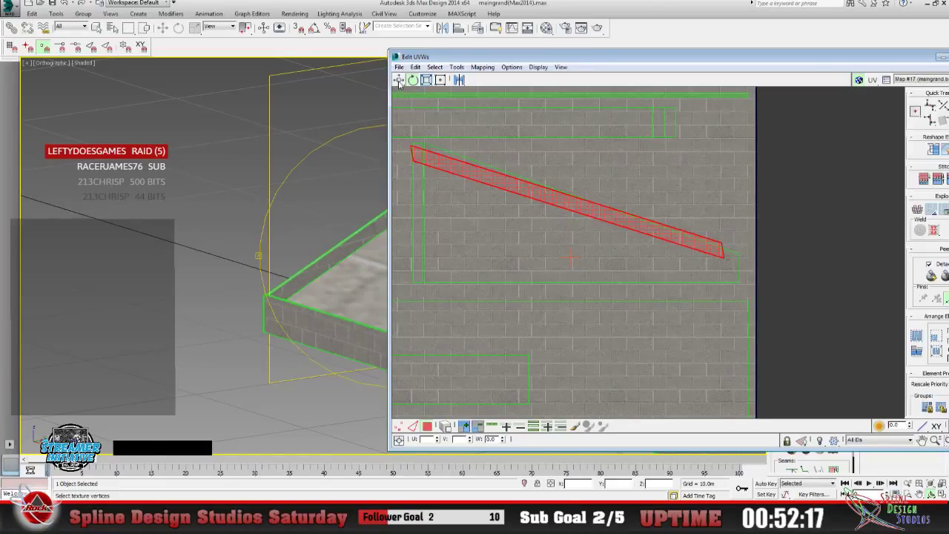
pyautogui.moveTo(459, 166); pyautogui.dragTo(475, 176)
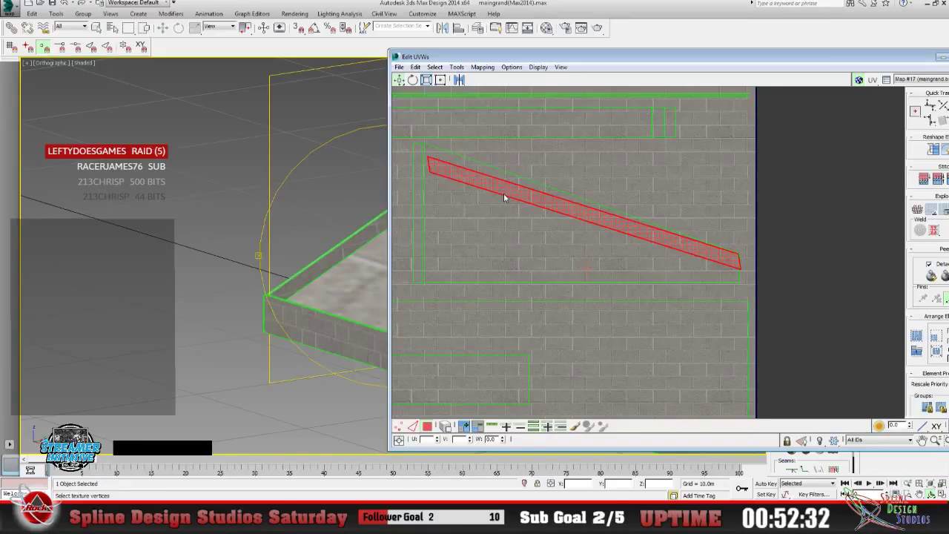
pyautogui.click(413, 79)
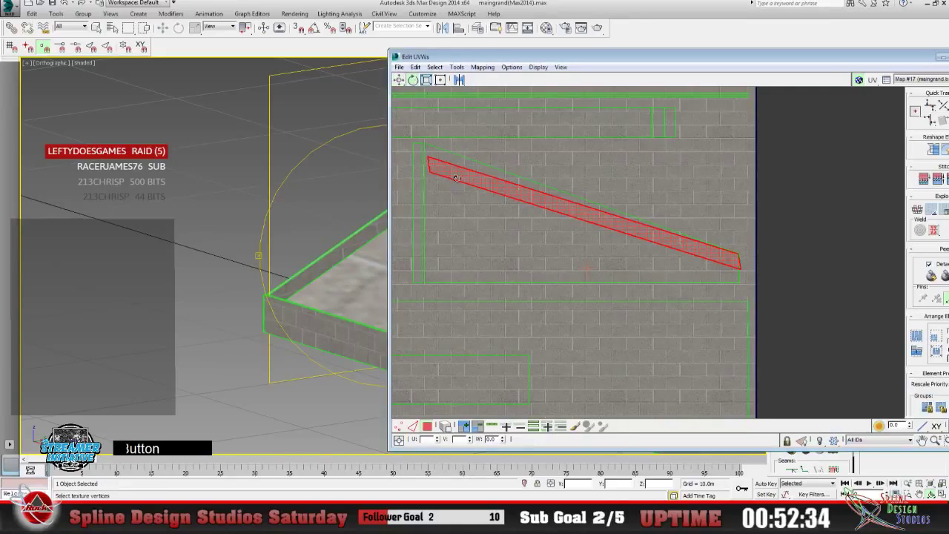
pyautogui.moveTo(445, 172); pyautogui.dragTo(447, 165)
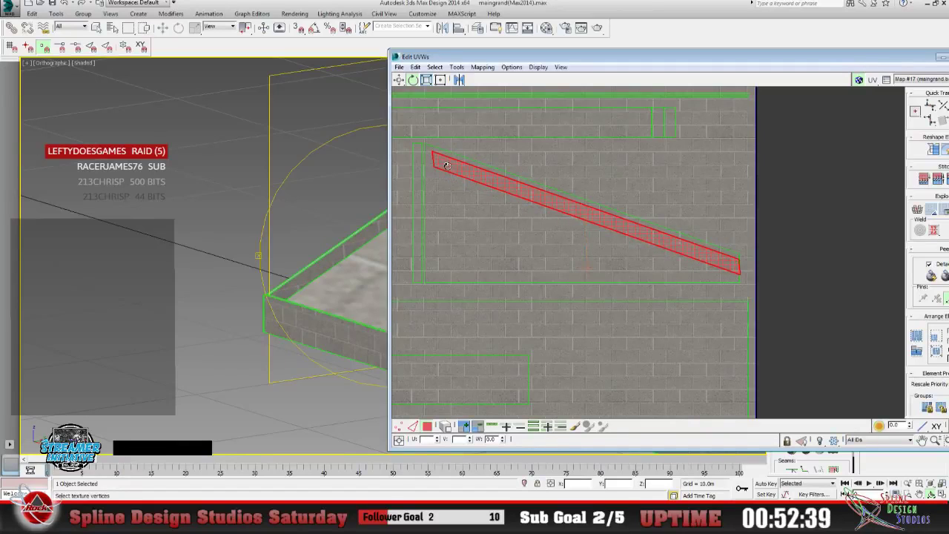
# Scale the tilted strip from its corners so its ends and upper edge fit the triangular wall's sloping edge.
pyautogui.click(440, 80)
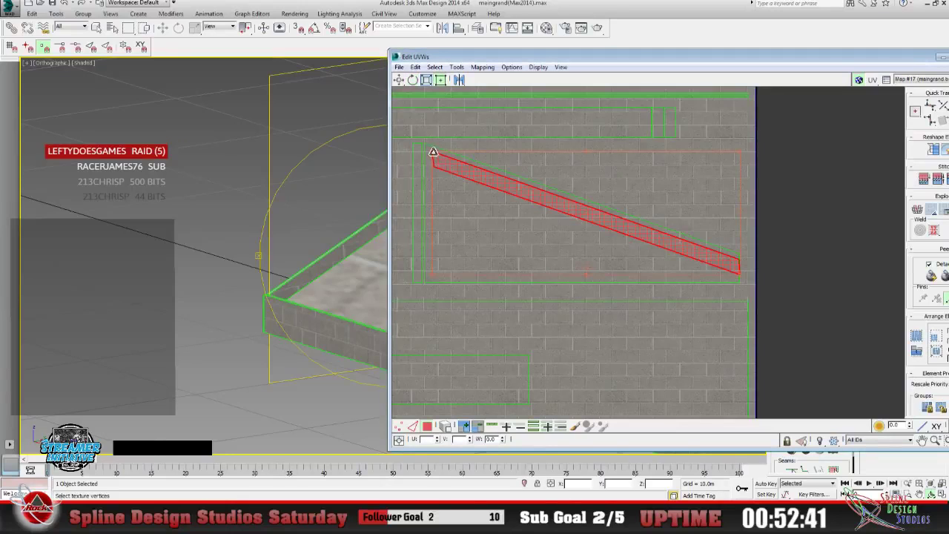
pyautogui.moveTo(432, 152); pyautogui.dragTo(427, 149)
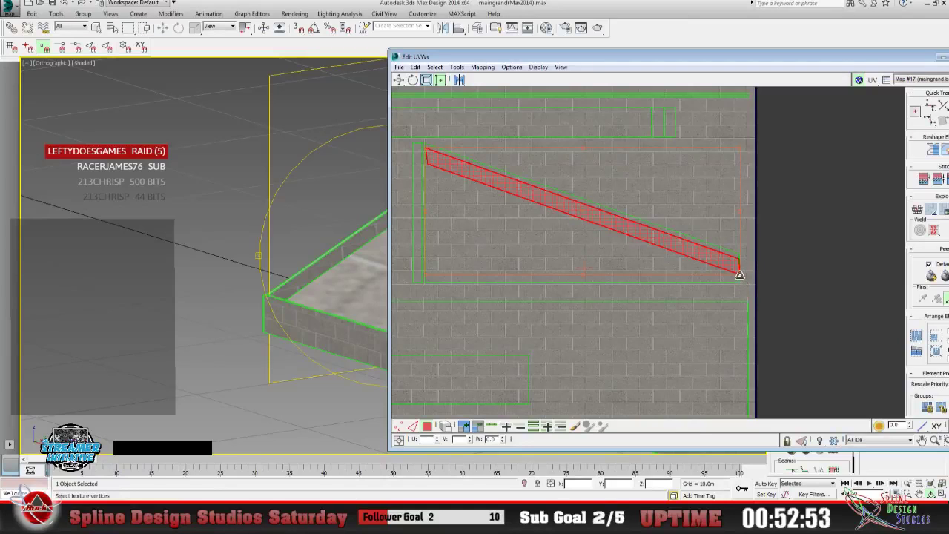
pyautogui.moveTo(739, 275); pyautogui.dragTo(739, 268)
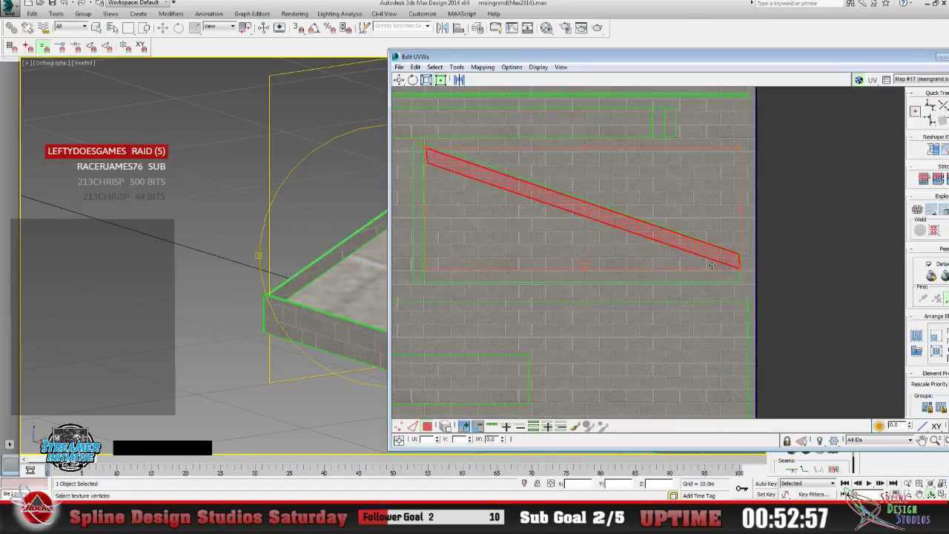
pyautogui.moveTo(424, 148); pyautogui.dragTo(425, 145)
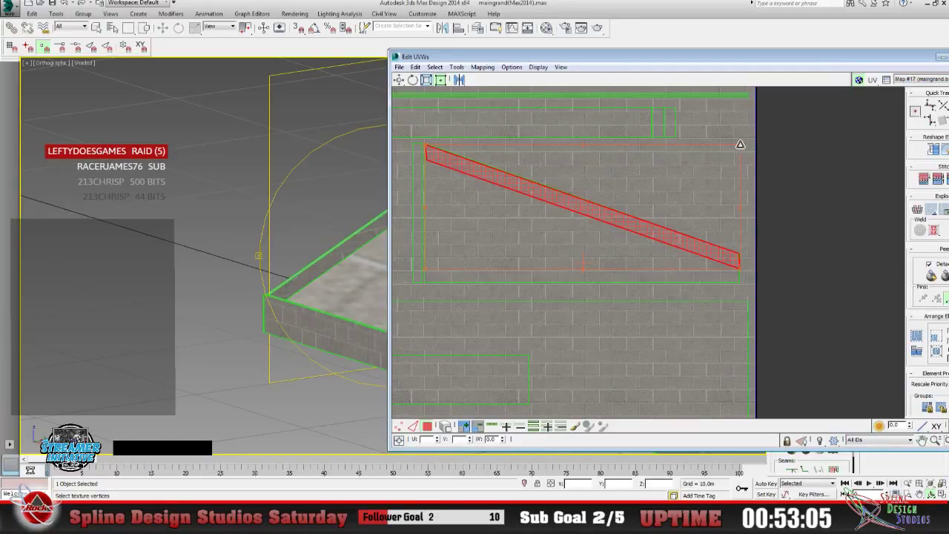
pyautogui.moveTo(739, 146); pyautogui.dragTo(738, 145)
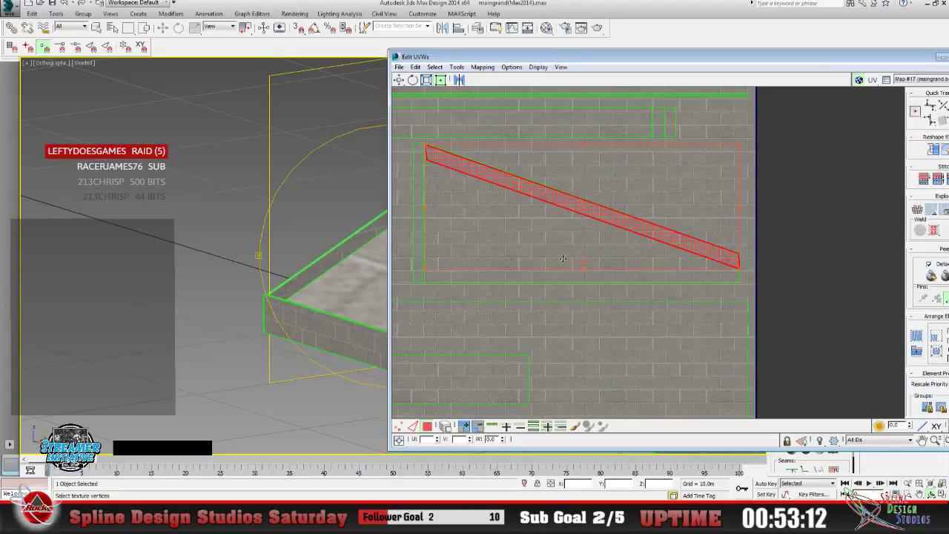
# Fine-tune the strip's rotation to bring its upper edge in line with the triangular wall's slope.
pyautogui.click(415, 79)
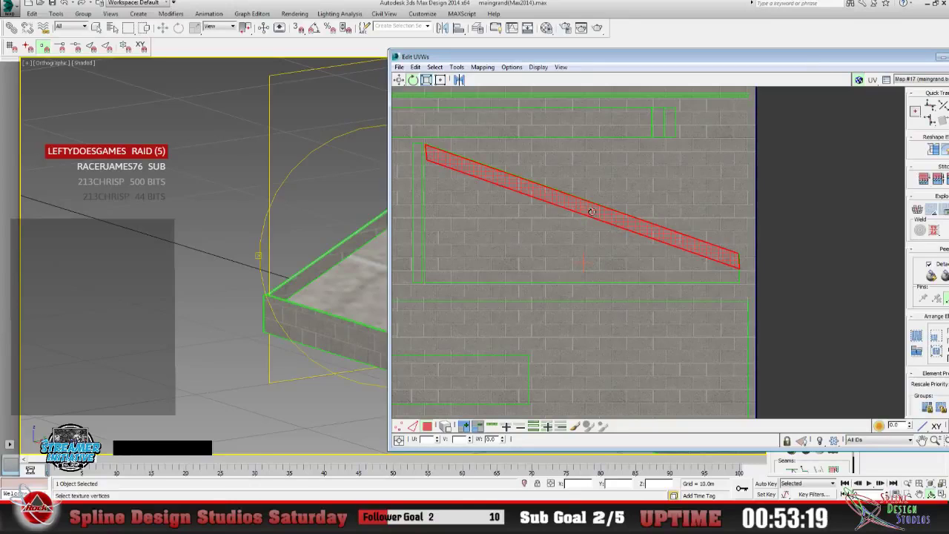
pyautogui.moveTo(591, 212); pyautogui.dragTo(592, 211)
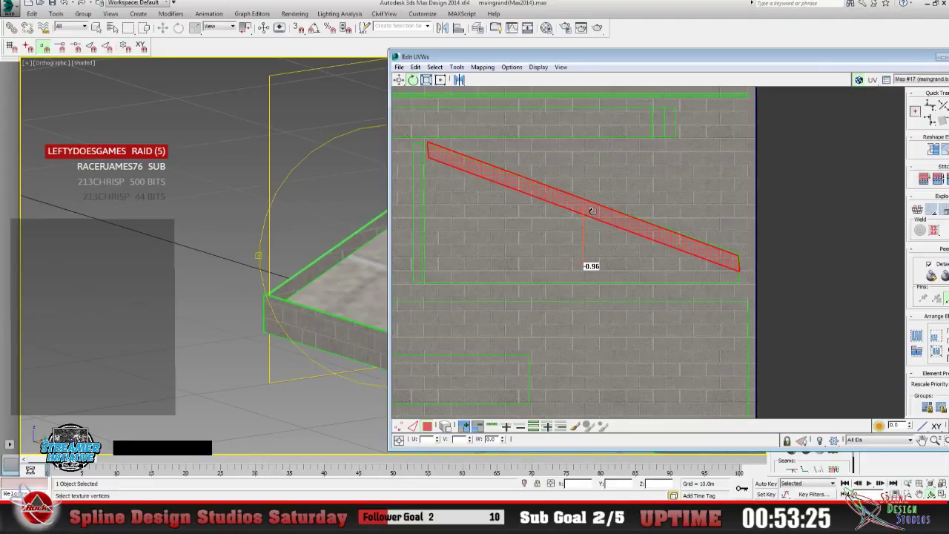
pyautogui.moveTo(592, 210); pyautogui.dragTo(593, 210)
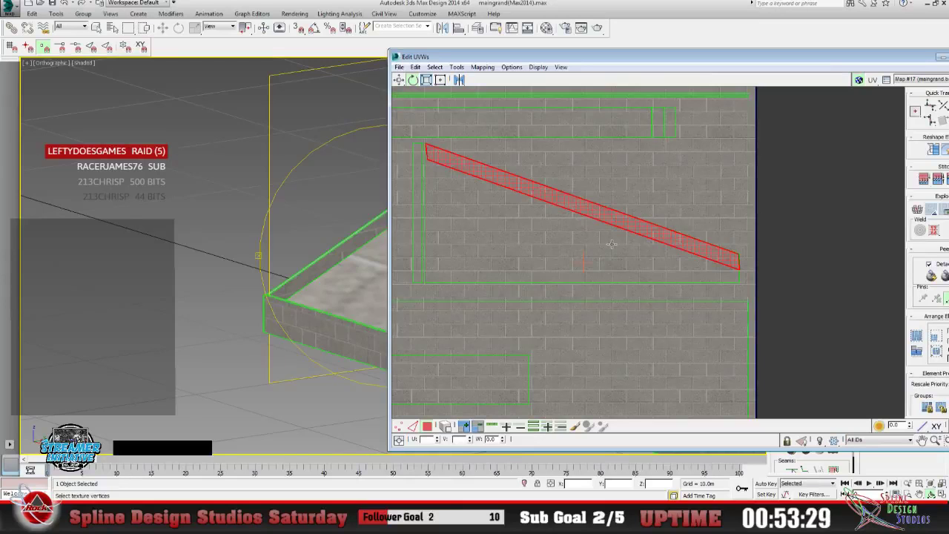
# Examine the ramp's corner up close, comparing the brick courses on the inner rim face with those on the outer wall.
pyautogui.click(943, 56)
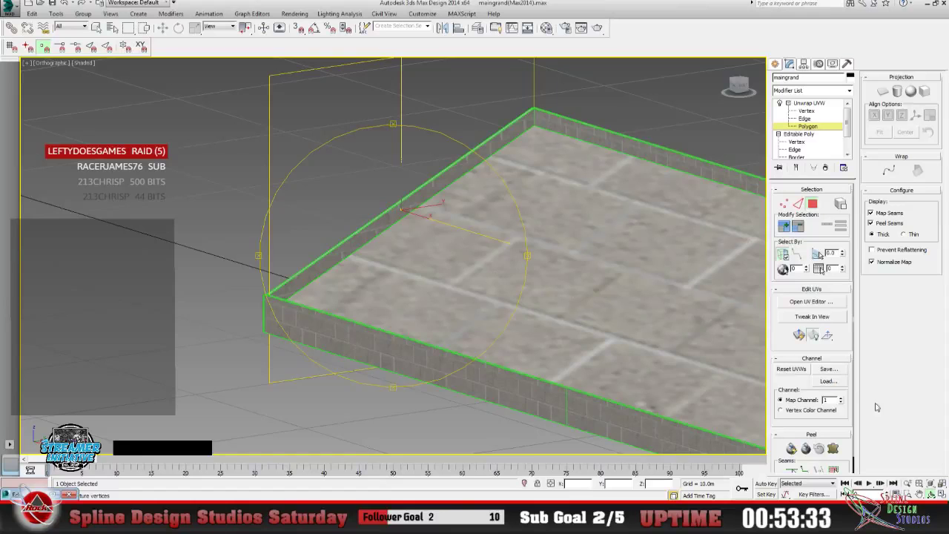
pyautogui.click(908, 482)
pyautogui.moveTo(358, 275); pyautogui.dragTo(334, 229)
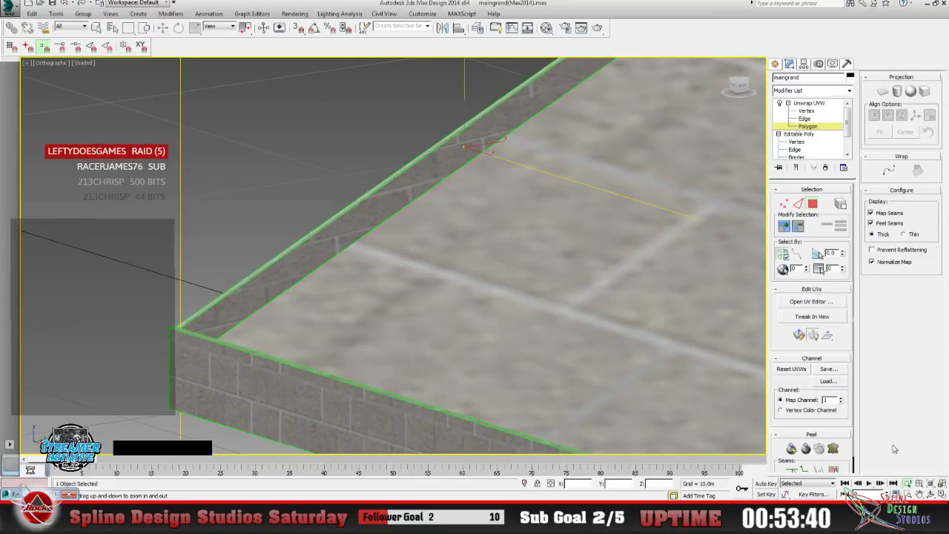
pyautogui.click(930, 493)
pyautogui.moveTo(357, 295); pyautogui.dragTo(358, 294)
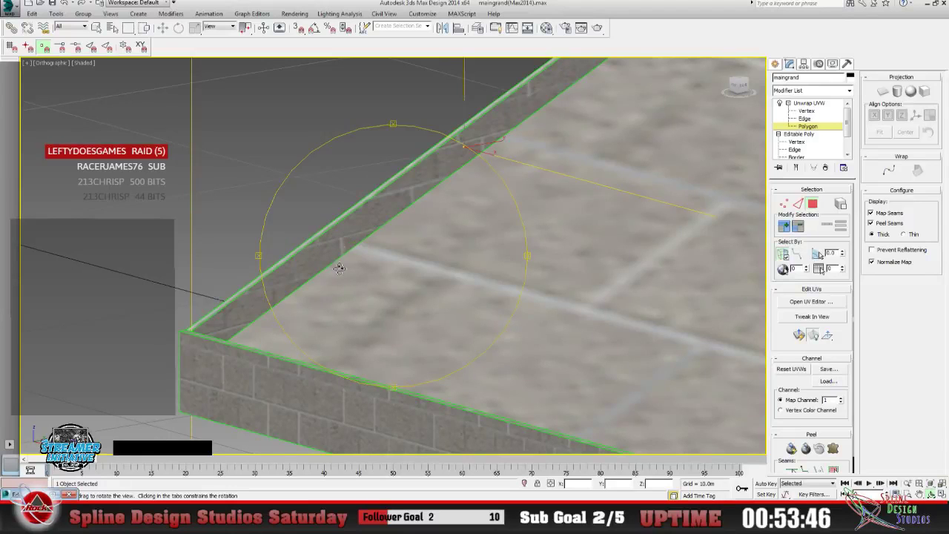
pyautogui.moveTo(338, 268); pyautogui.dragTo(446, 275)
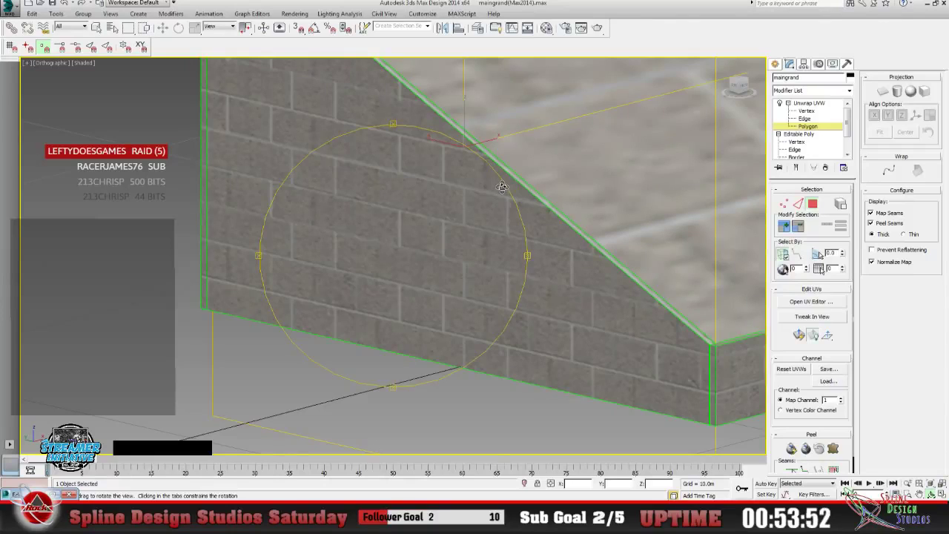
pyautogui.moveTo(479, 250); pyautogui.dragTo(375, 251)
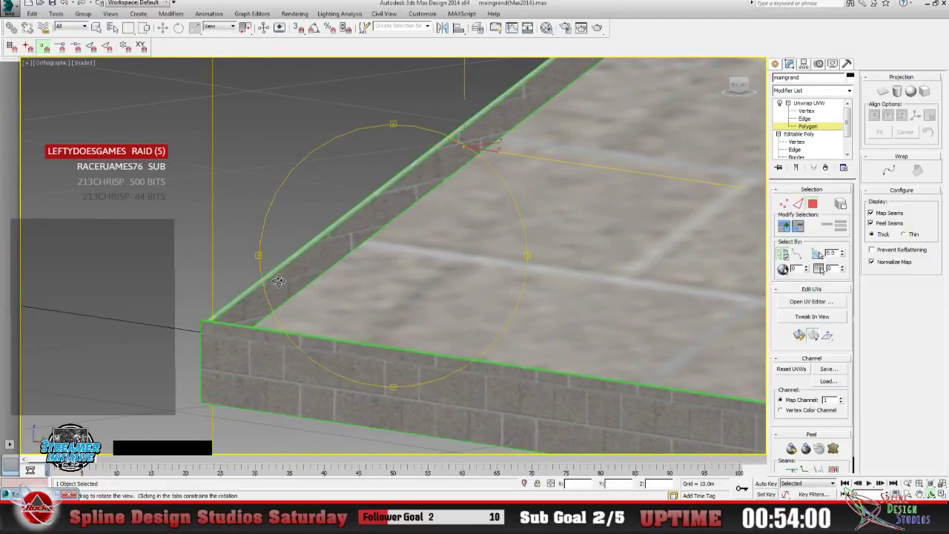
pyautogui.moveTo(296, 276); pyautogui.dragTo(432, 286)
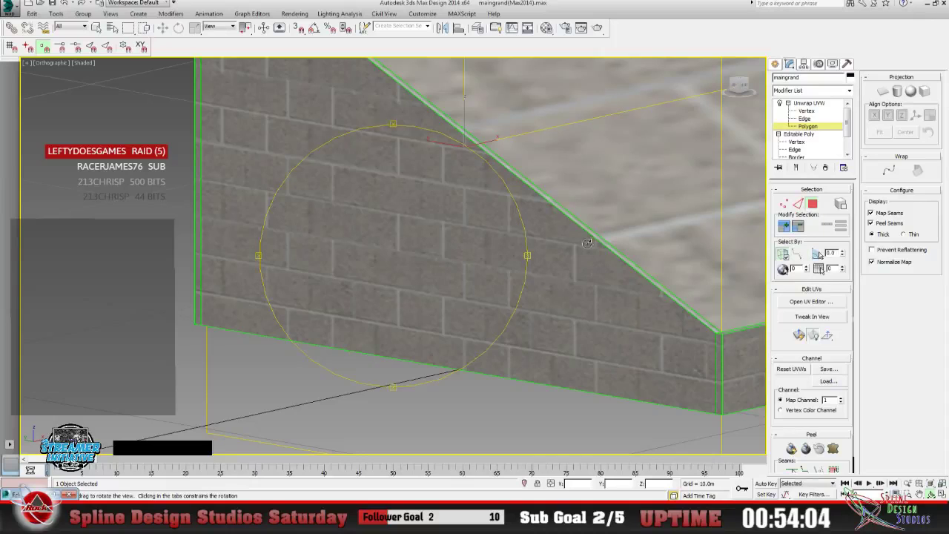
pyautogui.moveTo(444, 256); pyautogui.dragTo(386, 249)
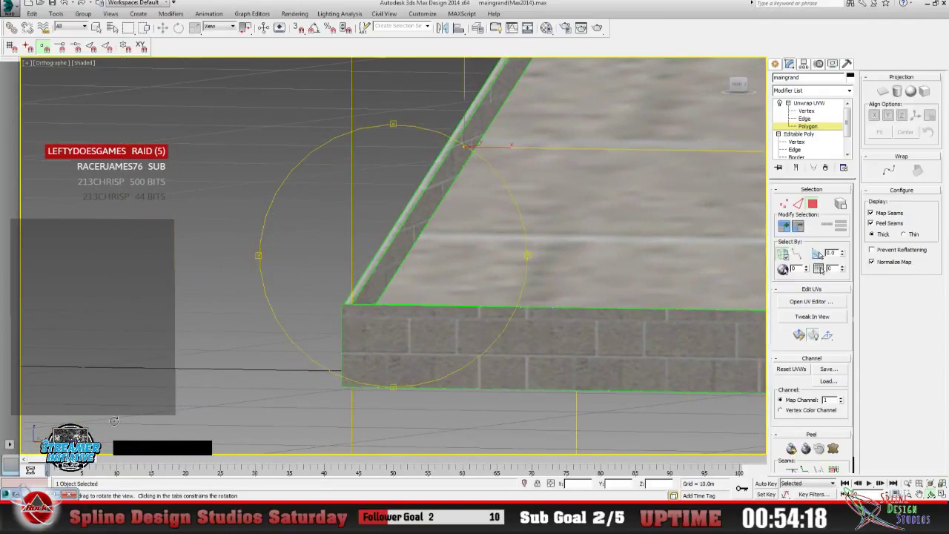
# Recheck the rim strip's UV placement and inspect the brick alignment along the ramp's inner rim and sloped outer wall.
pyautogui.hotkey('ctrl', 'e')
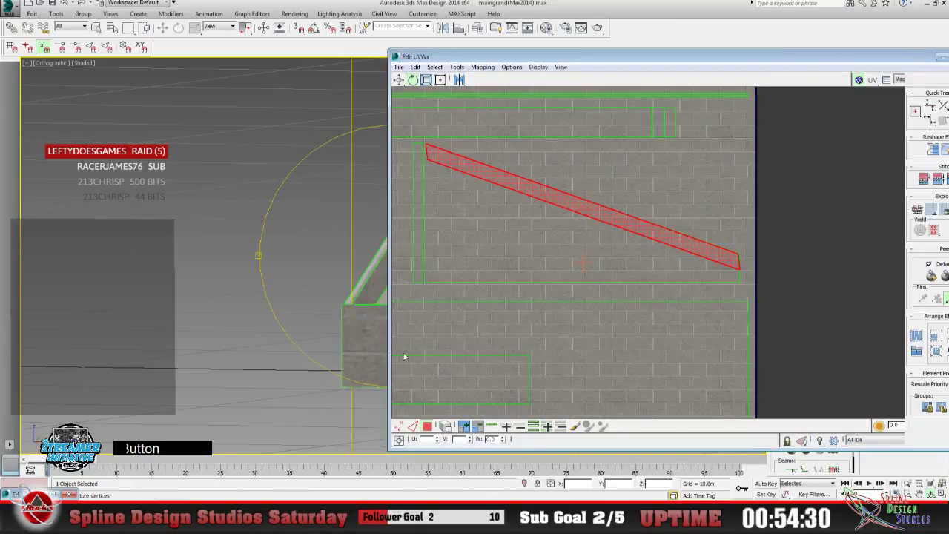
pyautogui.click(941, 57)
pyautogui.scroll(5, 361, 340)
pyautogui.keyDown('alt'); pyautogui.moveTo(361, 341); pyautogui.dragTo(331, 350, button='middle'); pyautogui.keyUp('alt')
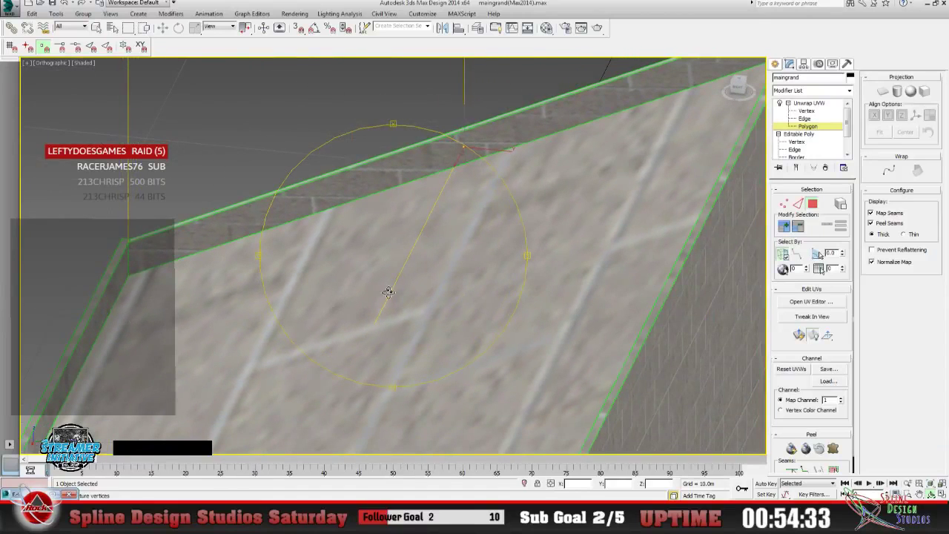
pyautogui.moveTo(387, 292)
pyautogui.keyDown('alt'); pyautogui.mouseDown(button='middle')
pyautogui.moveTo(285, 281)
pyautogui.moveTo(527, 272)
pyautogui.moveTo(387, 284)
pyautogui.mouseUp(button='middle'); pyautogui.keyUp('alt')
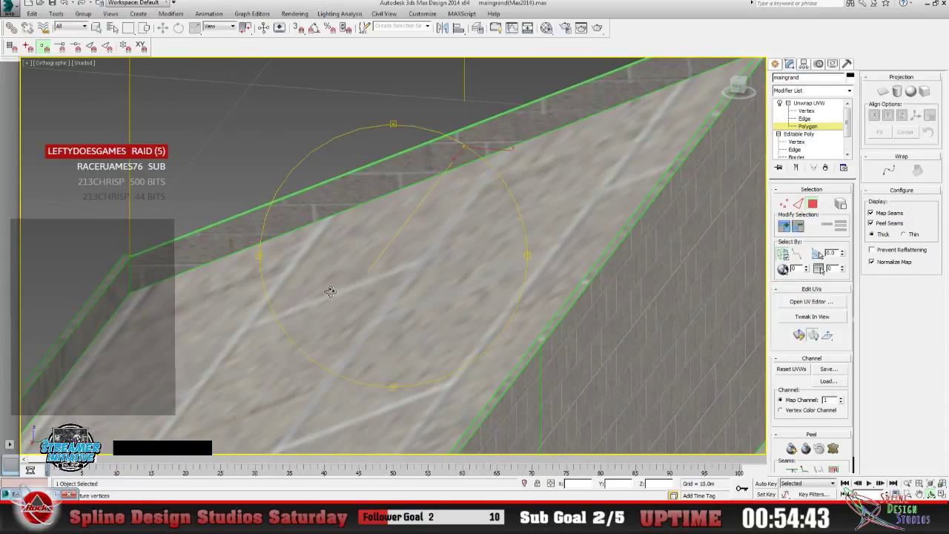
pyautogui.keyDown('alt'); pyautogui.moveTo(361, 300); pyautogui.dragTo(507, 296, button='middle'); pyautogui.keyUp('alt')
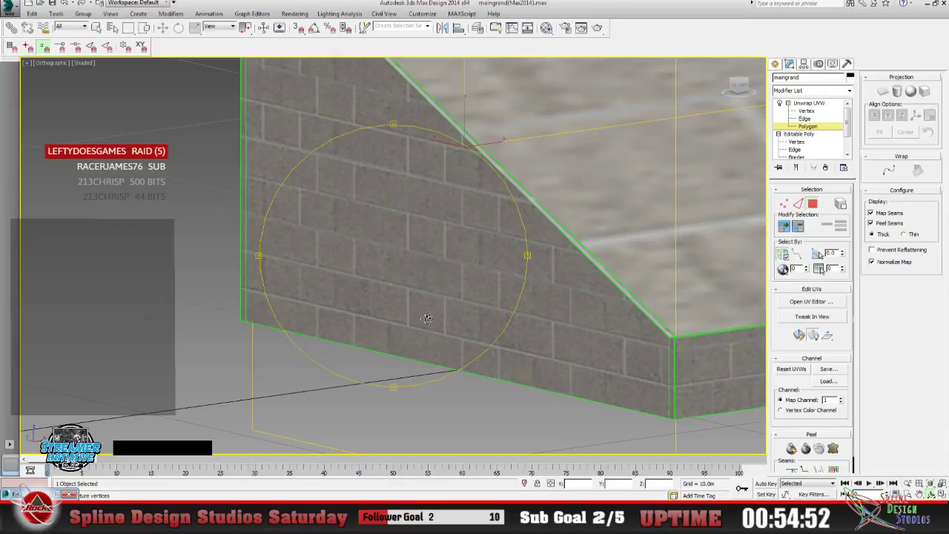
pyautogui.keyDown('alt'); pyautogui.moveTo(424, 317); pyautogui.dragTo(217, 418, button='middle'); pyautogui.keyUp('alt')
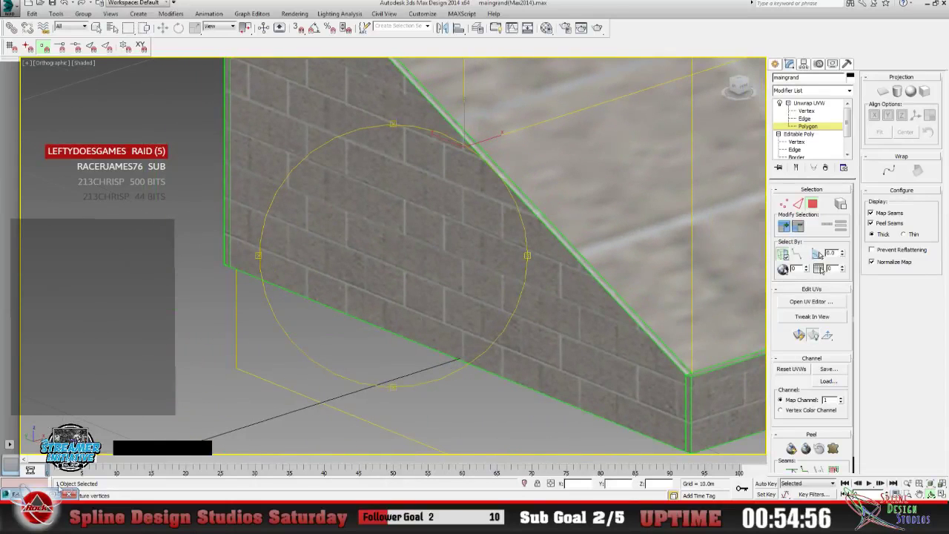
pyautogui.click(811, 301)
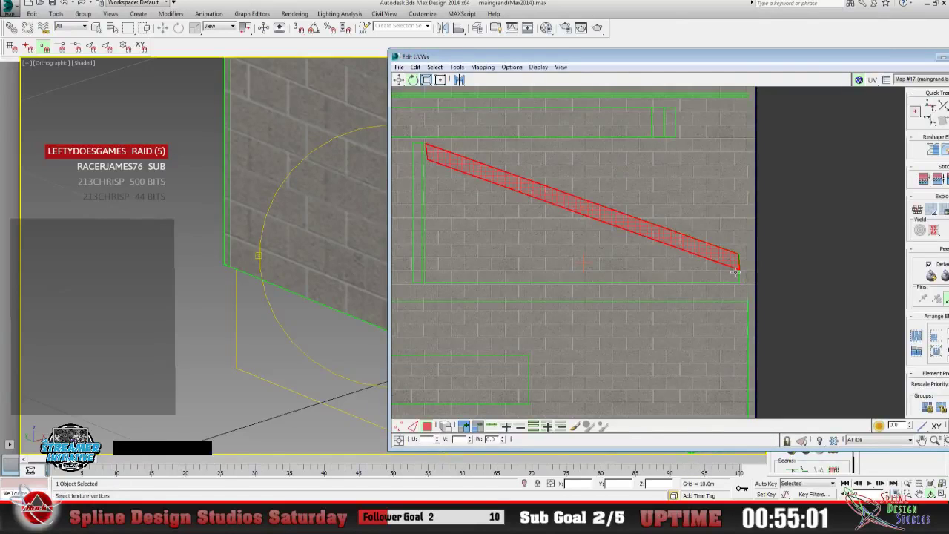
# Move the upper corner vertex at the tilted strip's low end onto the triangular wall's corner so that end is vertical.
pyautogui.click(921, 441)
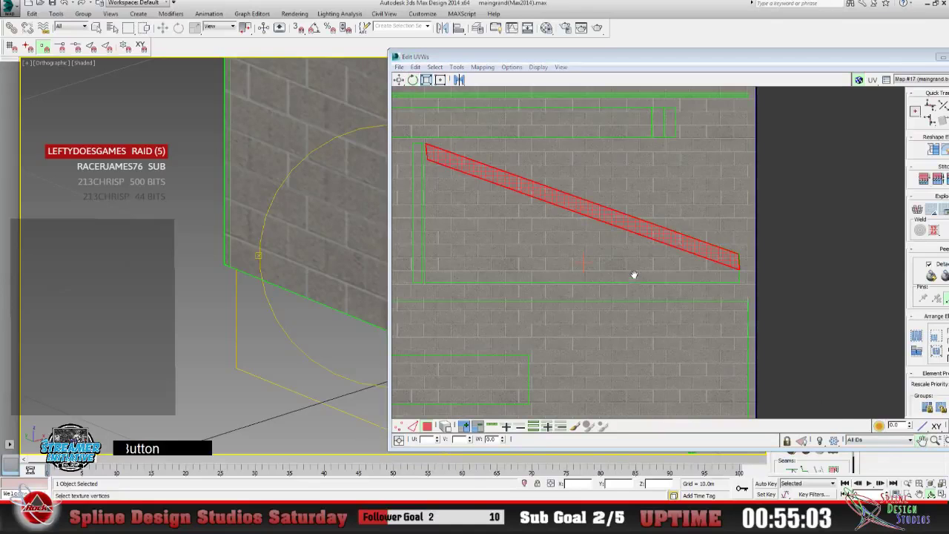
pyautogui.moveTo(610, 262); pyautogui.dragTo(523, 300)
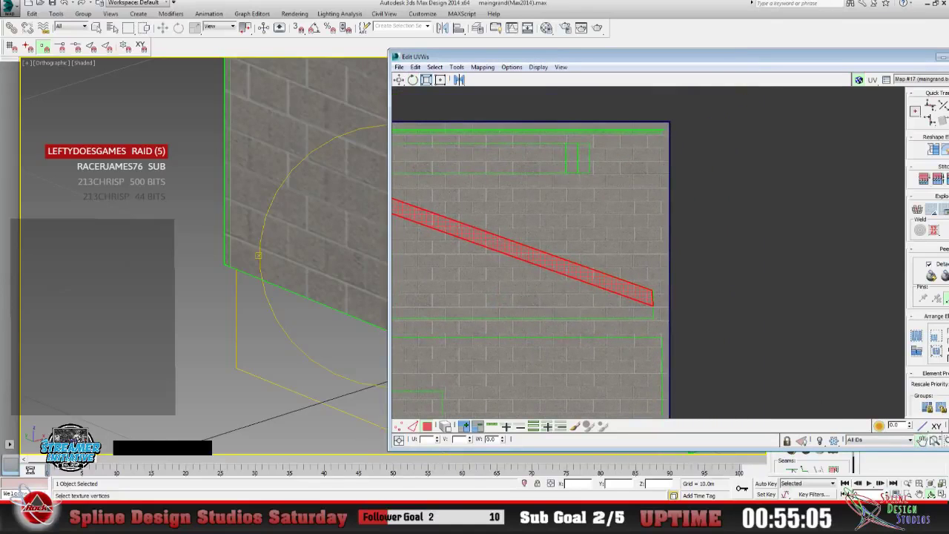
pyautogui.click(933, 441)
pyautogui.scroll(2, 534, 214)
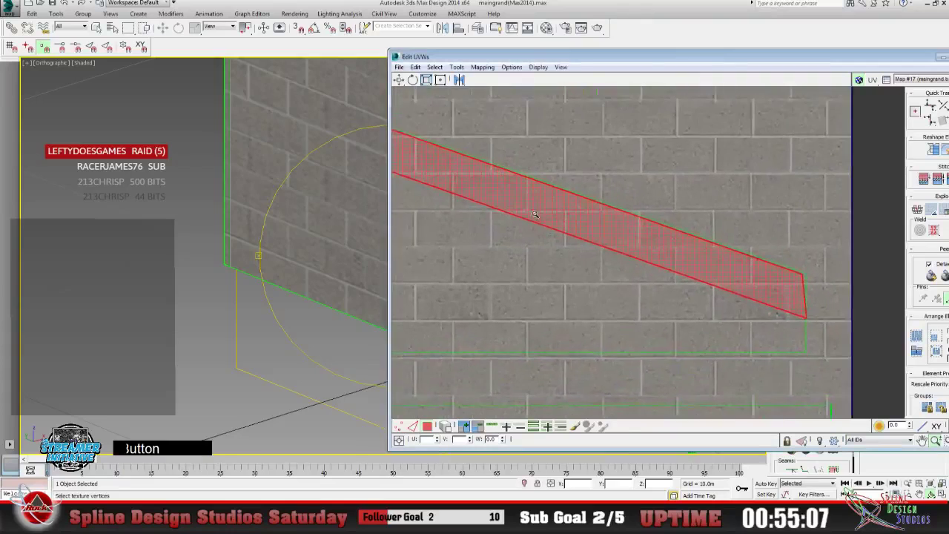
pyautogui.scroll(3, 528, 196)
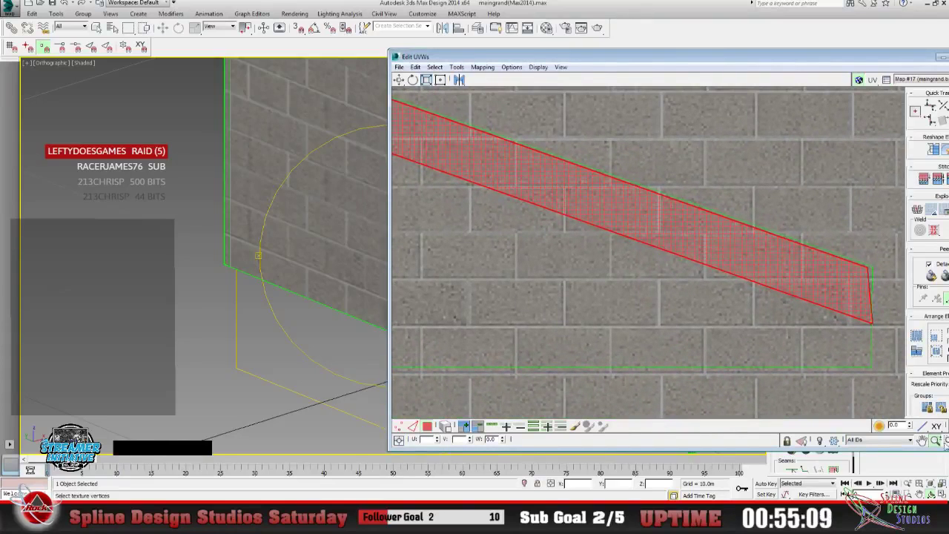
pyautogui.moveTo(689, 332); pyautogui.dragTo(466, 308, button='middle')
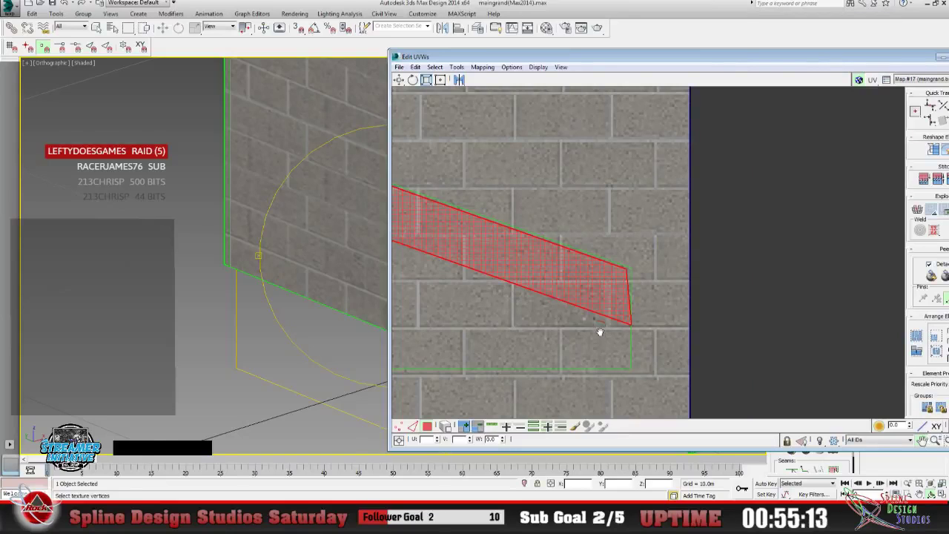
pyautogui.moveTo(601, 332); pyautogui.dragTo(541, 318, button='middle')
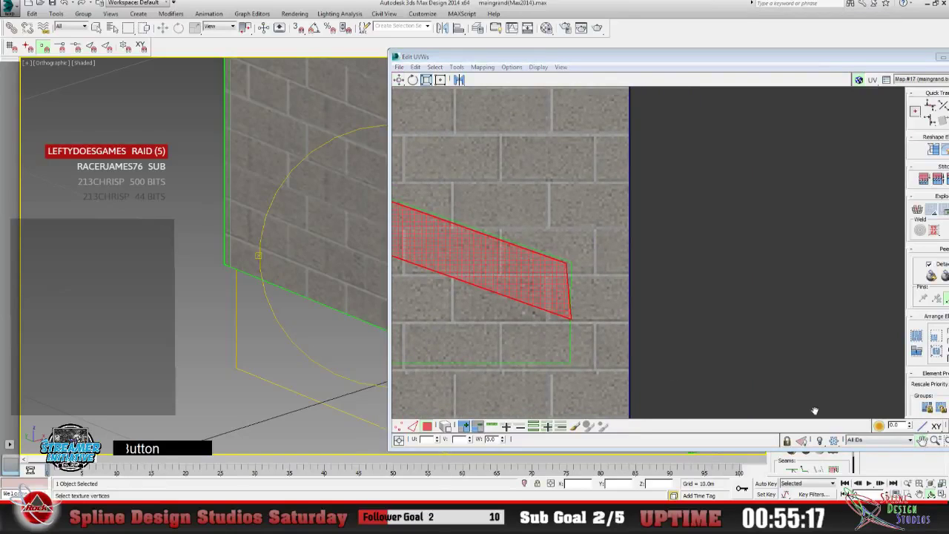
pyautogui.moveTo(583, 308); pyautogui.dragTo(599, 290, button='middle')
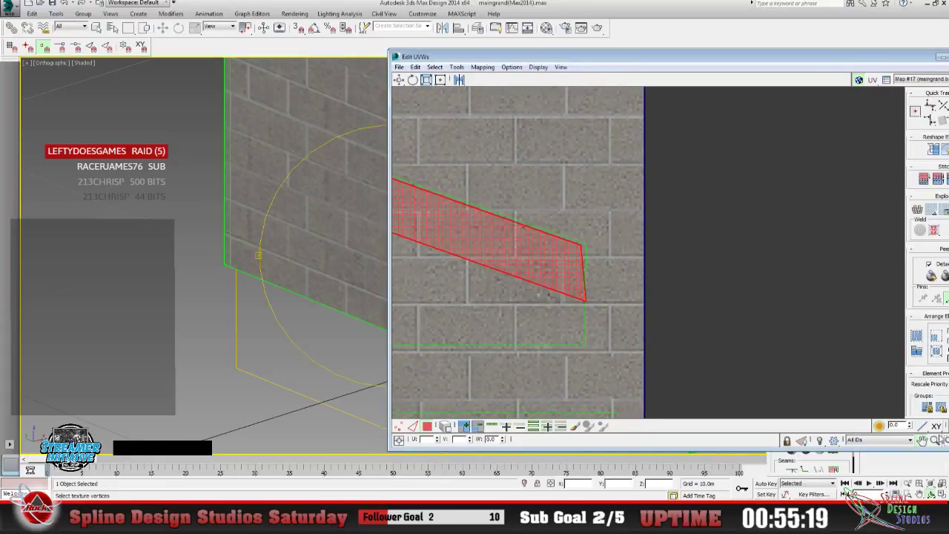
pyautogui.scroll(3, 555, 317)
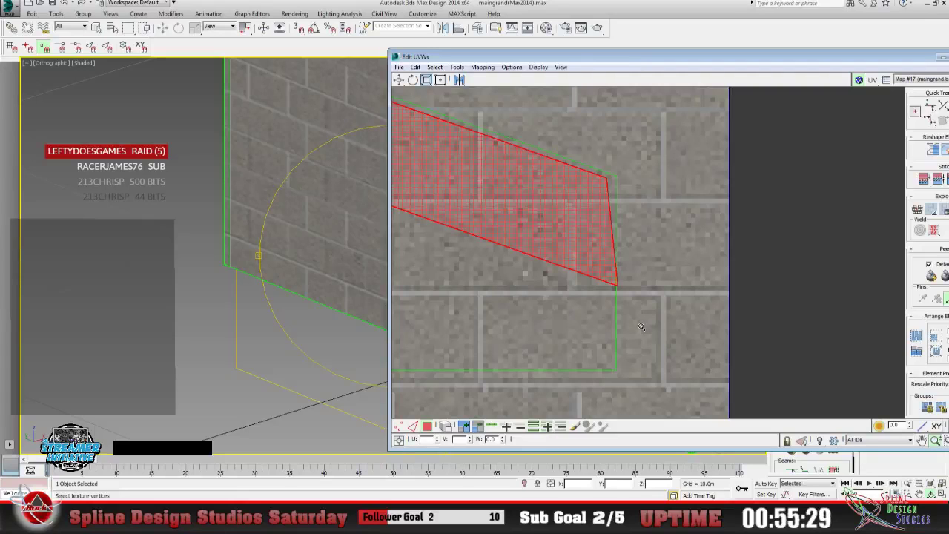
pyautogui.click(398, 427)
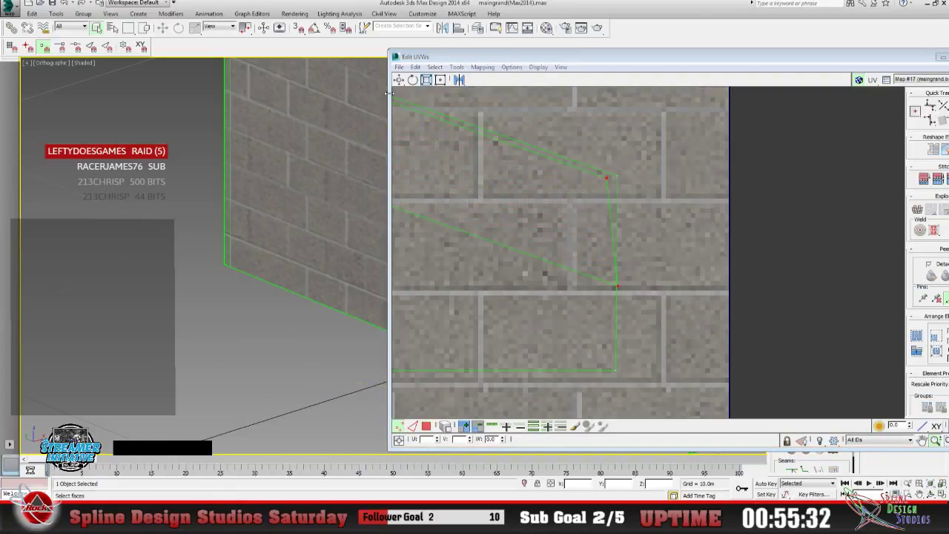
pyautogui.click(420, 111)
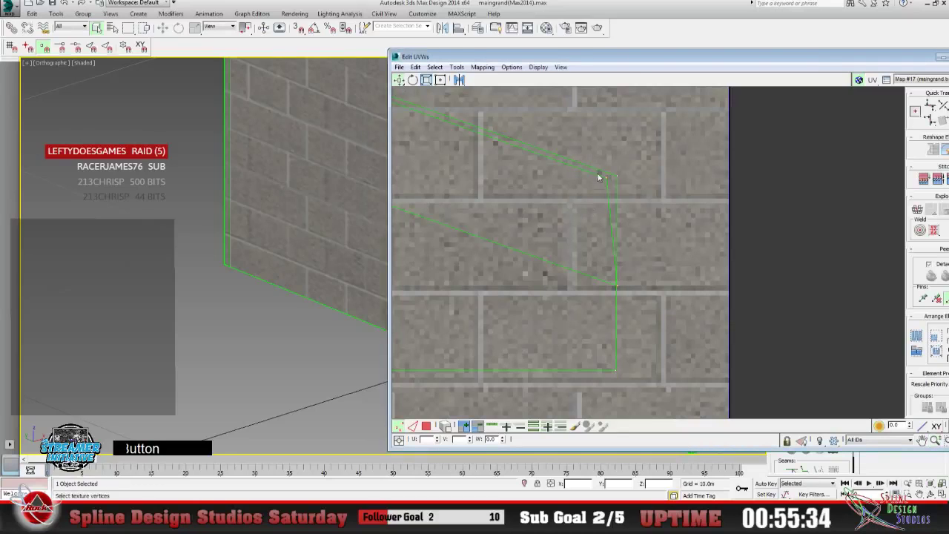
pyautogui.click(607, 179)
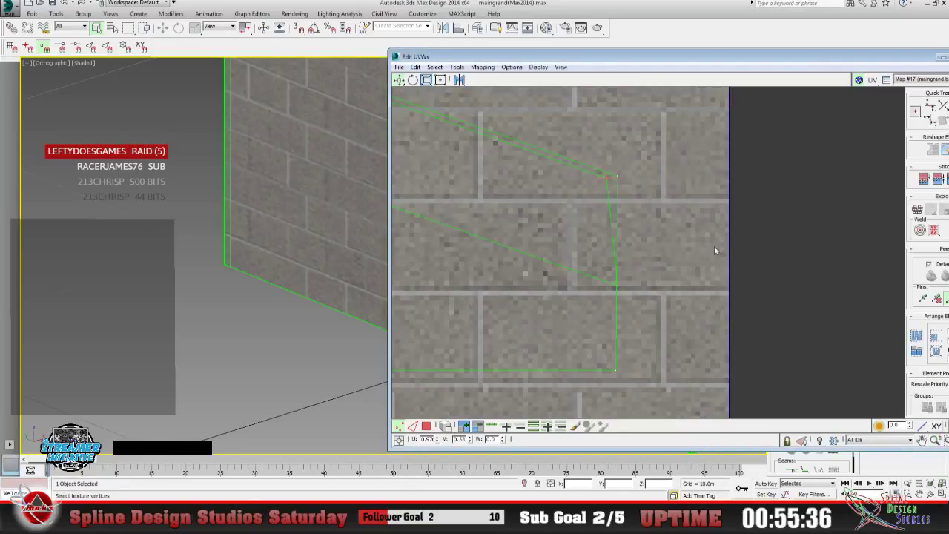
pyautogui.moveTo(661, 62); pyautogui.dragTo(532, 64)
pyautogui.moveTo(479, 180); pyautogui.dragTo(487, 178)
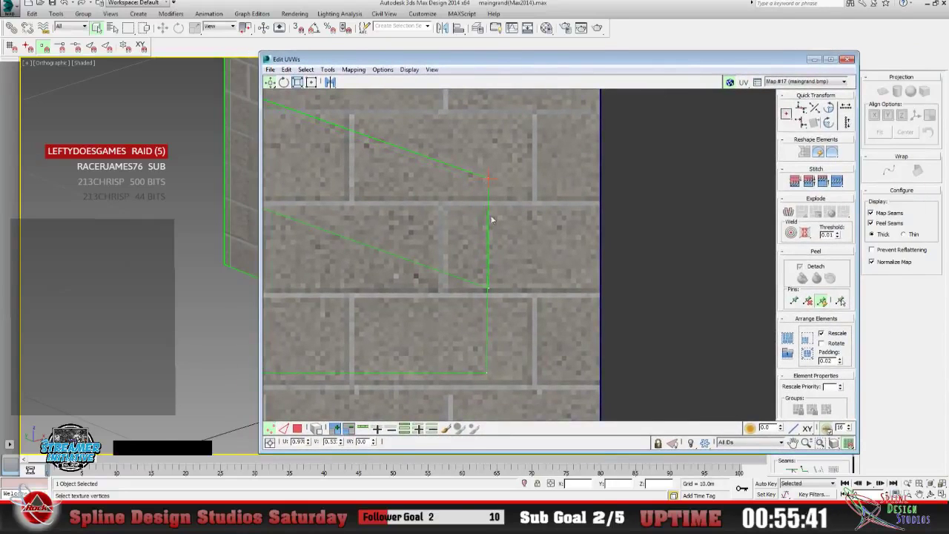
pyautogui.click(488, 287)
# Align both corner vertices at the strip's high end with the wall's vertical edge, then return to face selection.
pyautogui.click(792, 442)
pyautogui.moveTo(267, 226); pyautogui.dragTo(683, 298)
pyautogui.moveTo(470, 215); pyautogui.dragTo(460, 246)
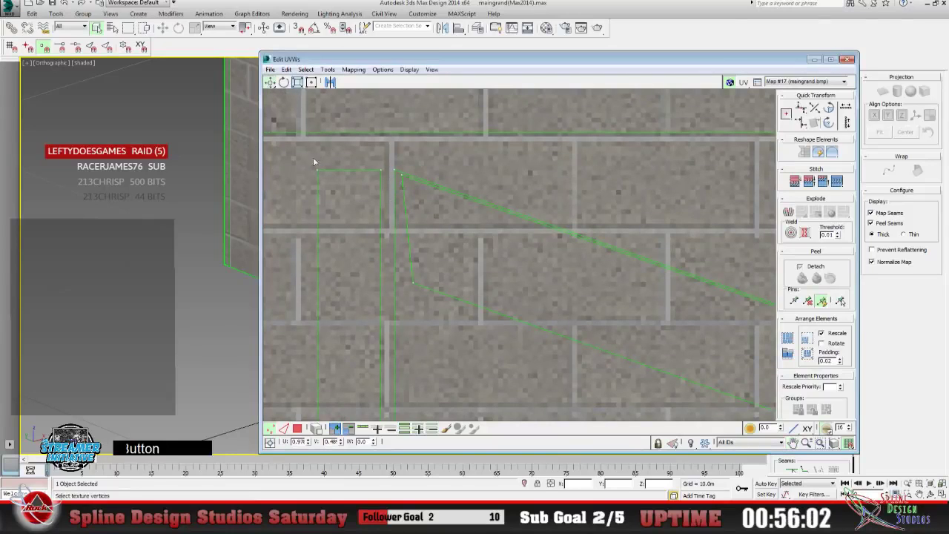
pyautogui.click(399, 179)
pyautogui.moveTo(402, 175); pyautogui.dragTo(399, 174)
pyautogui.click(412, 283)
pyautogui.moveTo(415, 285); pyautogui.dragTo(398, 285)
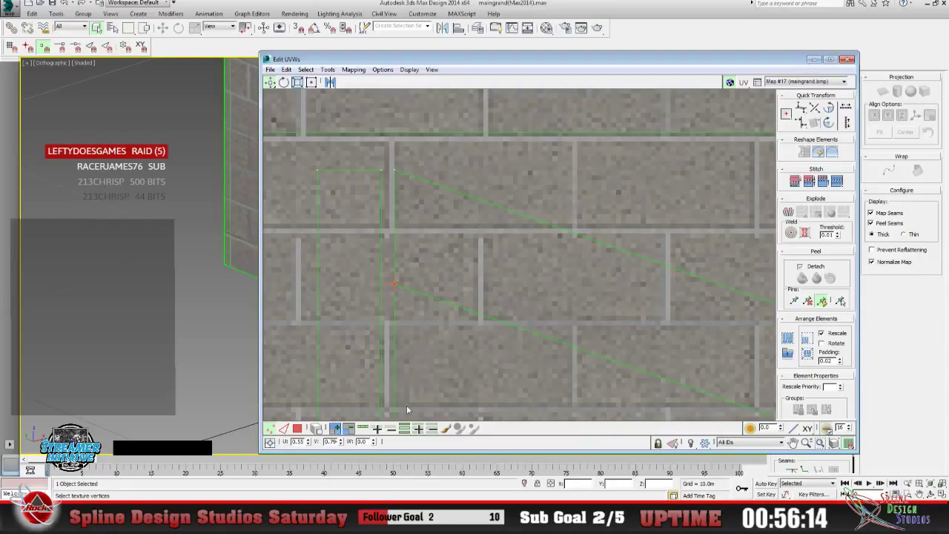
pyautogui.click(300, 429)
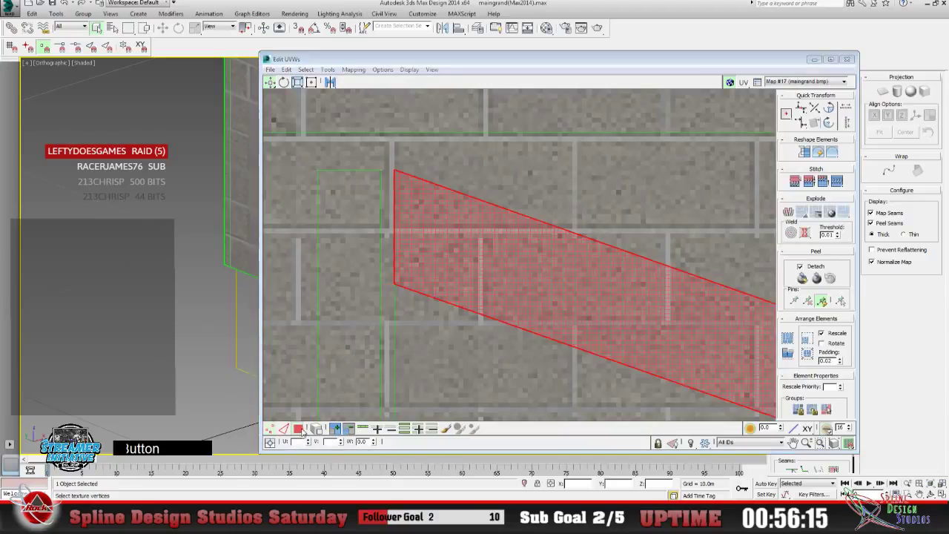
# Inspect the brick courses along the ramp's sloped rim and outer wall in the model view.
pyautogui.click(813, 58)
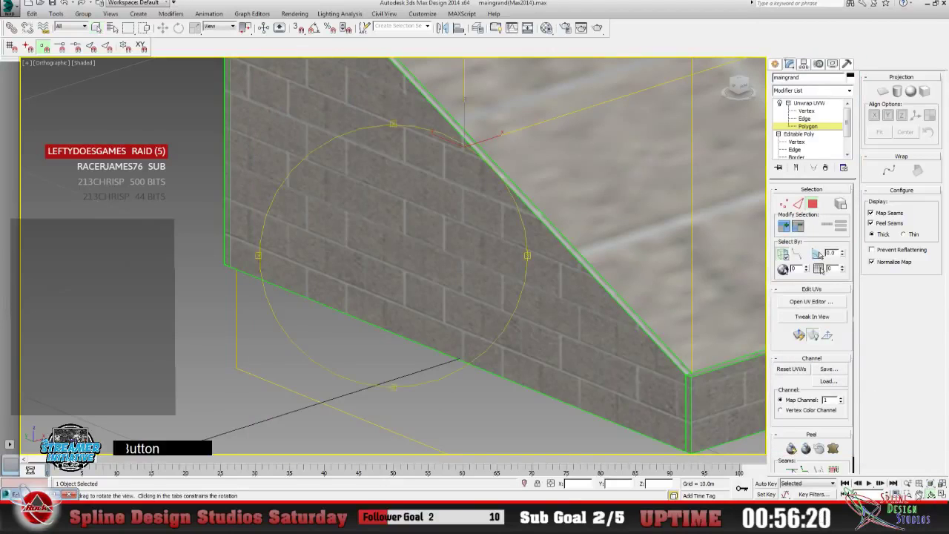
pyautogui.keyDown('alt'); pyautogui.moveTo(423, 308); pyautogui.dragTo(440, 279, button='middle'); pyautogui.keyUp('alt')
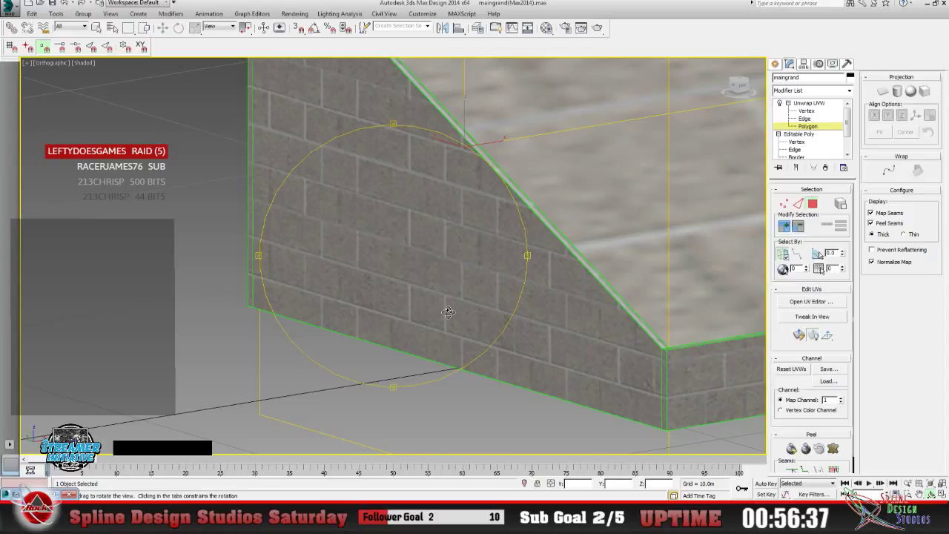
pyautogui.moveTo(448, 311); pyautogui.dragTo(443, 313)
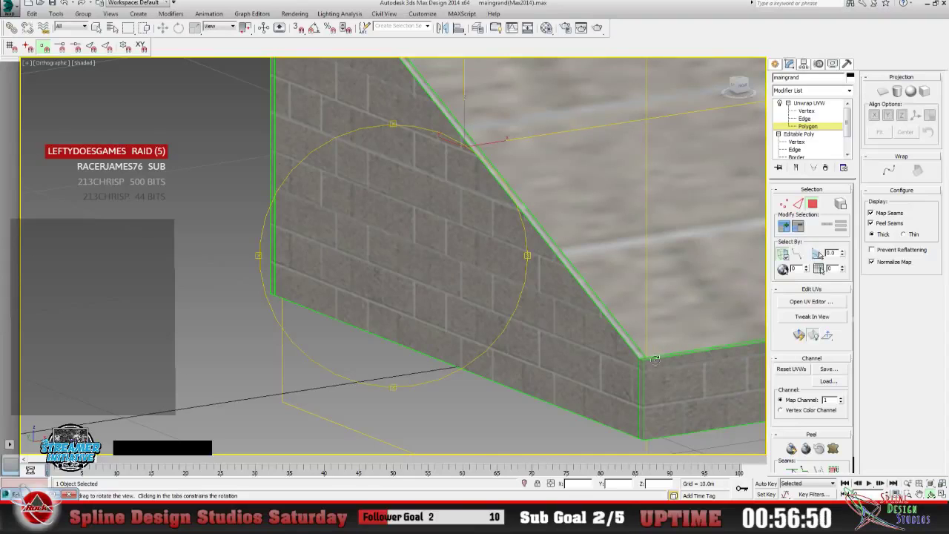
pyautogui.moveTo(434, 334)
pyautogui.mouseDown()
pyautogui.moveTo(307, 330)
pyautogui.moveTo(476, 324)
pyautogui.moveTo(438, 329)
pyautogui.mouseUp()
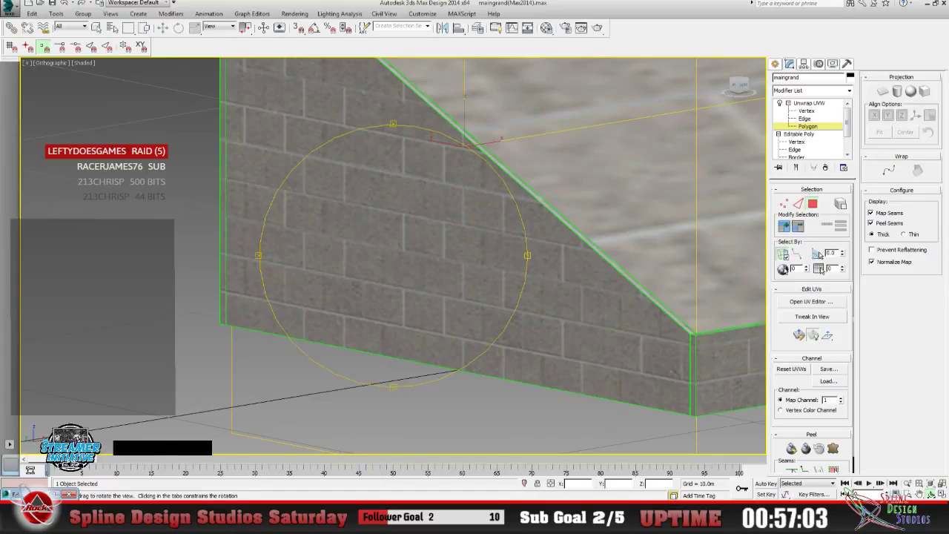
# Compress the strip's UVs vertically from its lower corners with Freeform mode, making the strip thinner and its slope shallower.
pyautogui.click(811, 301)
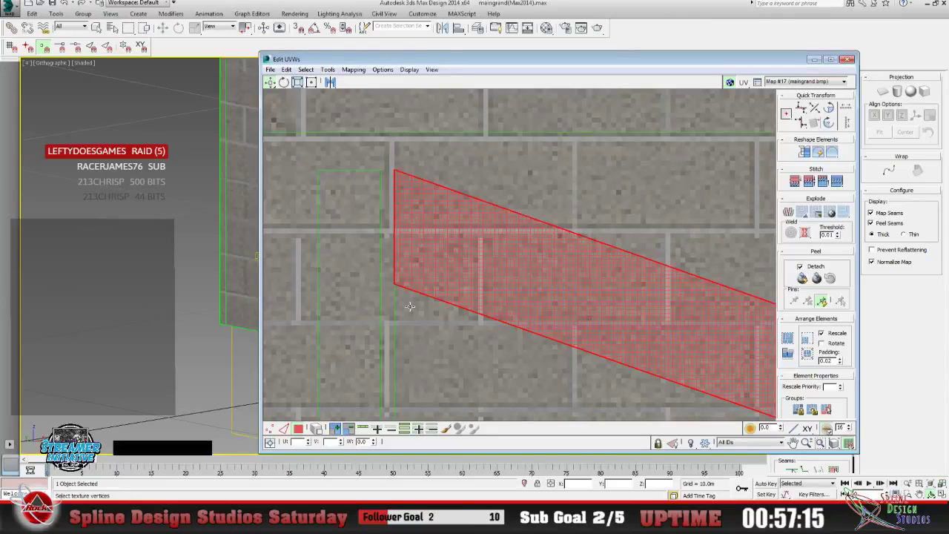
pyautogui.click(315, 82)
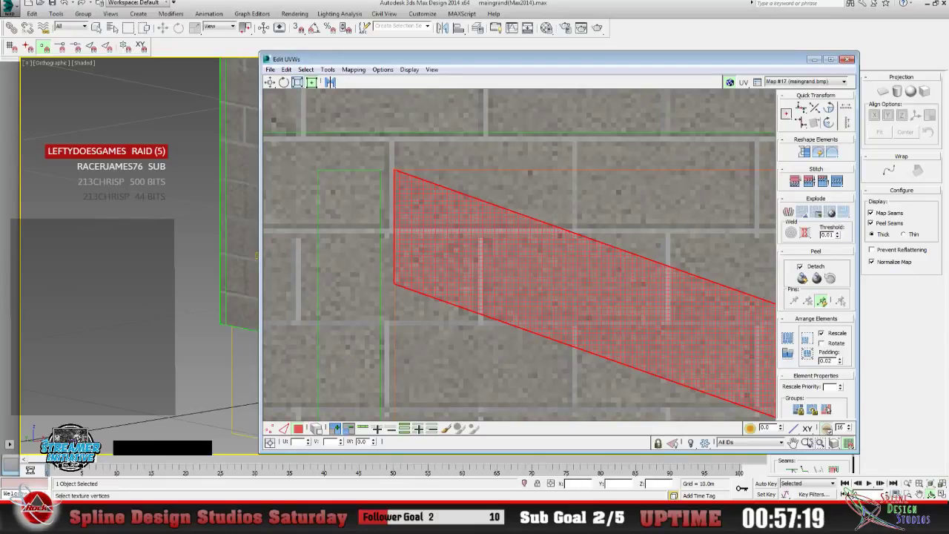
pyautogui.click(807, 442)
pyautogui.moveTo(522, 292); pyautogui.dragTo(504, 325)
pyautogui.click(792, 443)
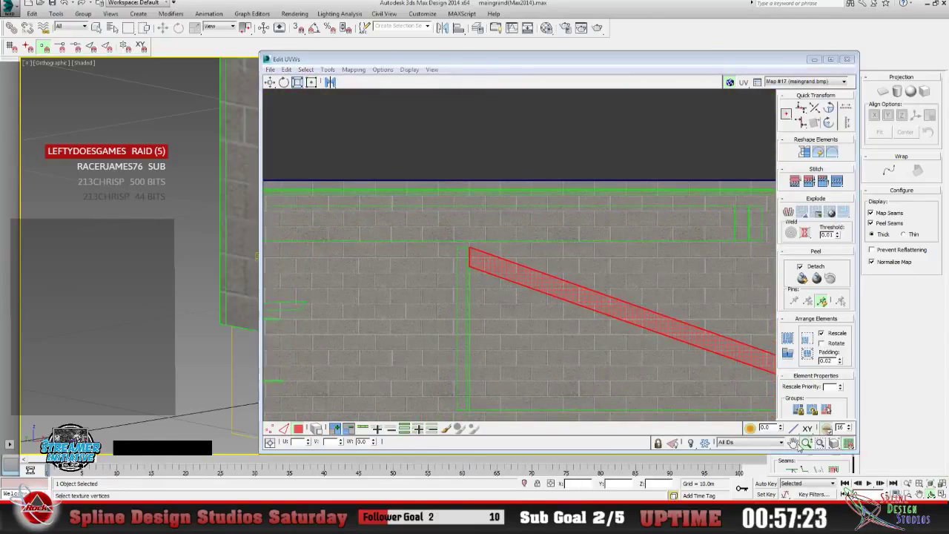
pyautogui.moveTo(585, 330); pyautogui.dragTo(462, 314)
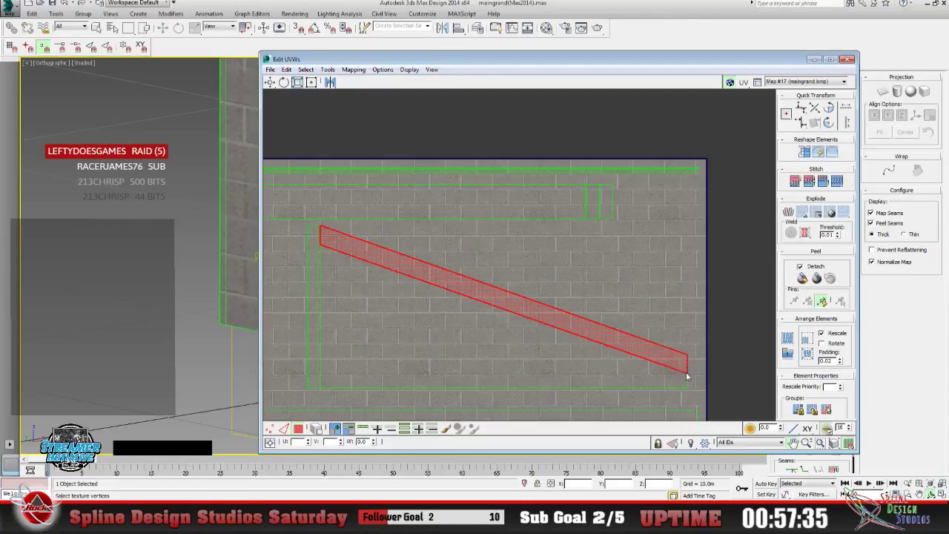
pyautogui.click(311, 82)
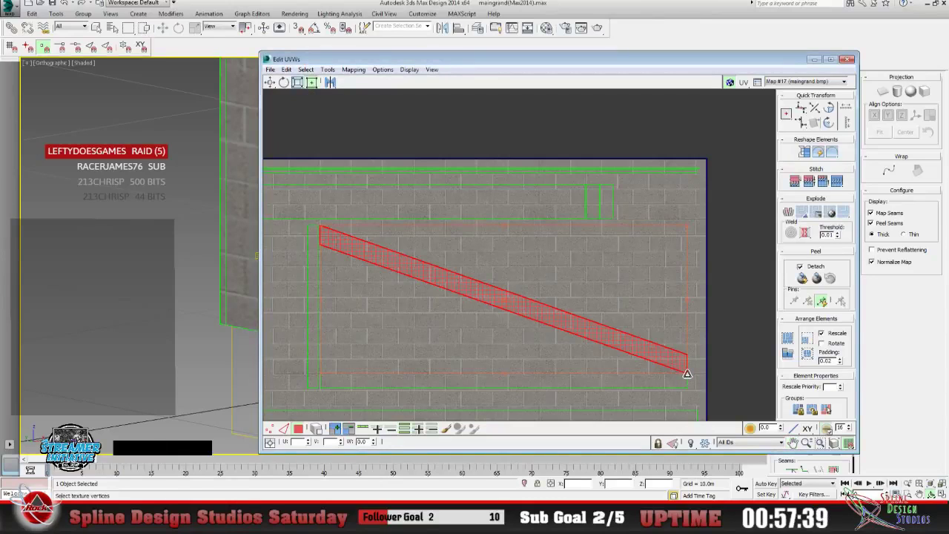
pyautogui.moveTo(687, 373); pyautogui.dragTo(686, 371)
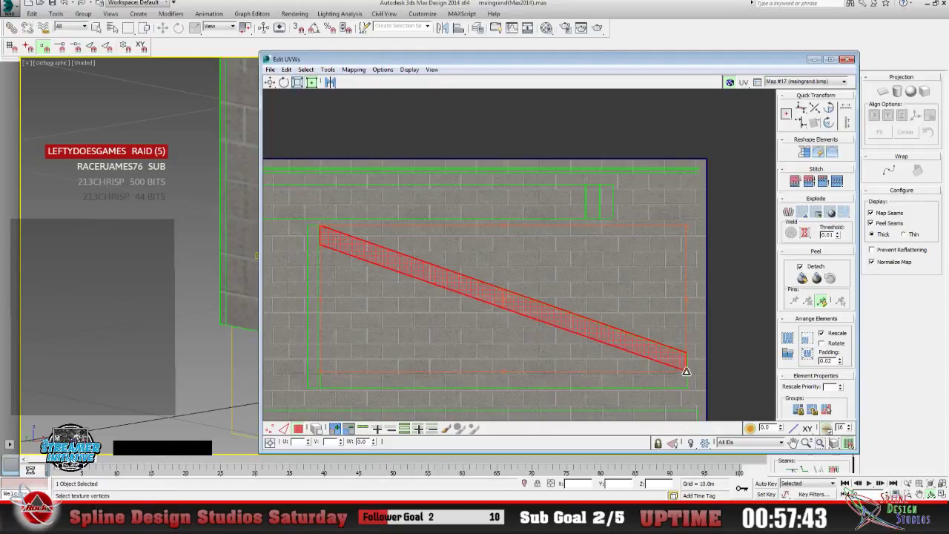
pyautogui.moveTo(686, 371); pyautogui.dragTo(687, 362)
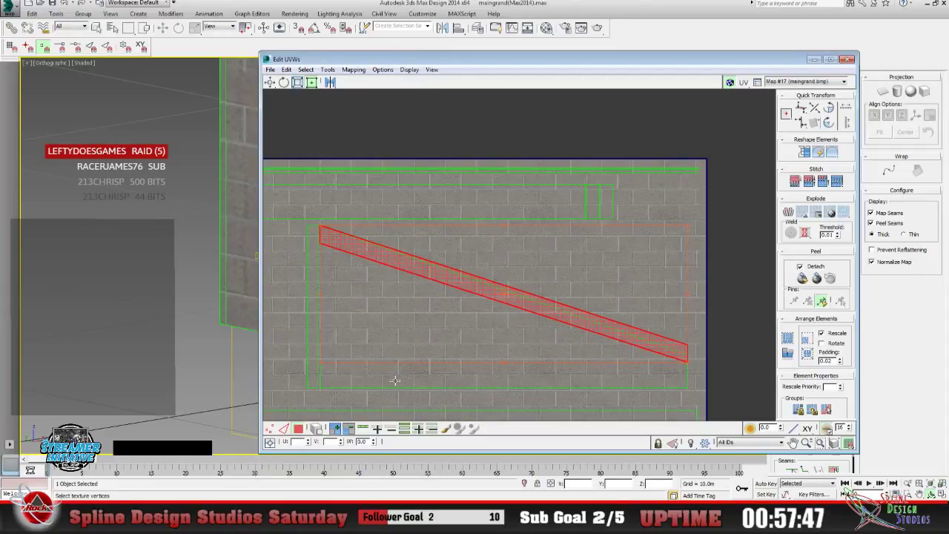
pyautogui.moveTo(321, 364); pyautogui.dragTo(321, 350)
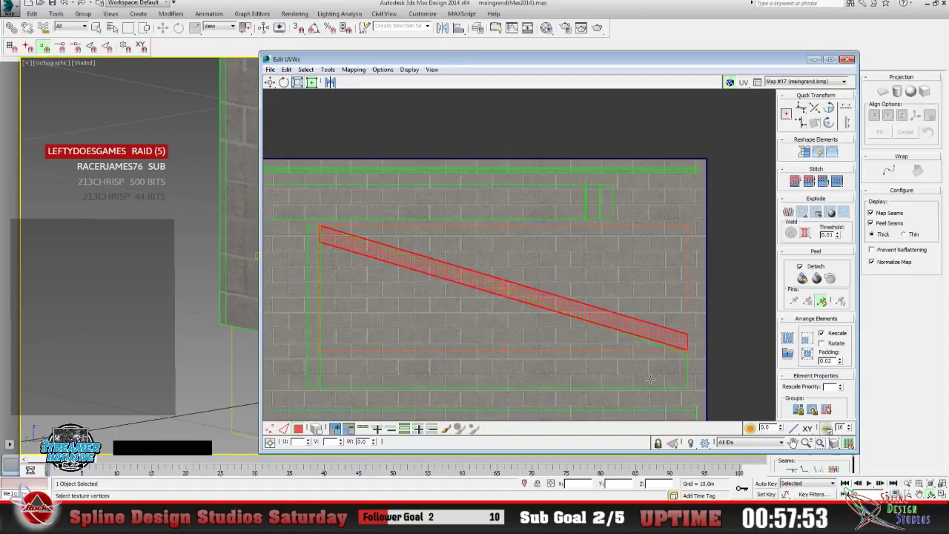
# Rotate the strip to match the triangular wall's slope, move its upper edge onto the sloping edge, and check the ramp's texture.
pyautogui.scroll(3, 549, 356)
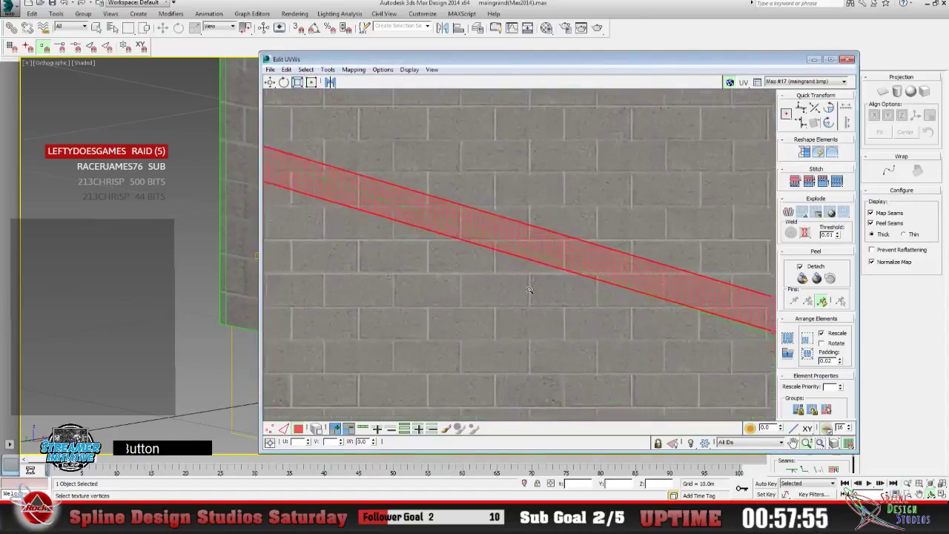
pyautogui.moveTo(659, 372); pyautogui.dragTo(466, 279, button='middle')
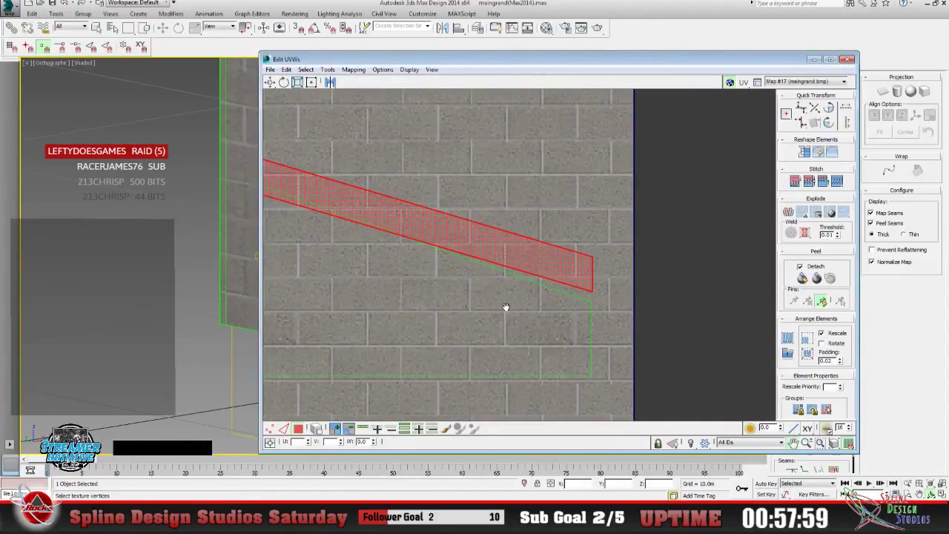
pyautogui.click(284, 83)
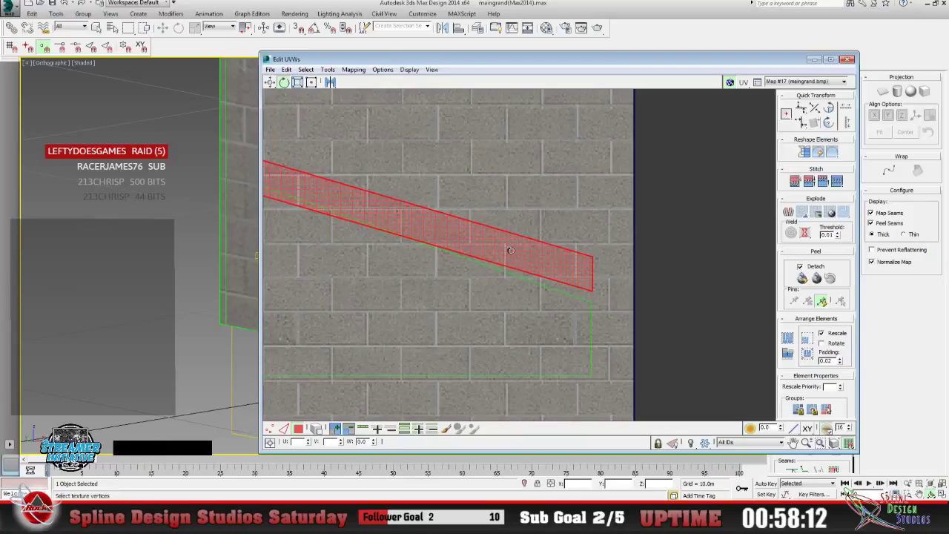
pyautogui.moveTo(456, 237); pyautogui.dragTo(389, 228)
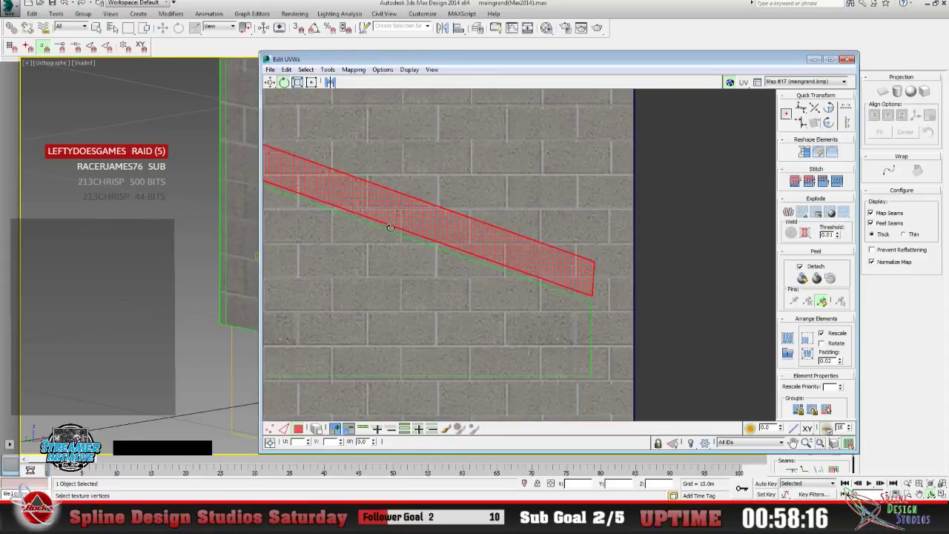
pyautogui.click(268, 82)
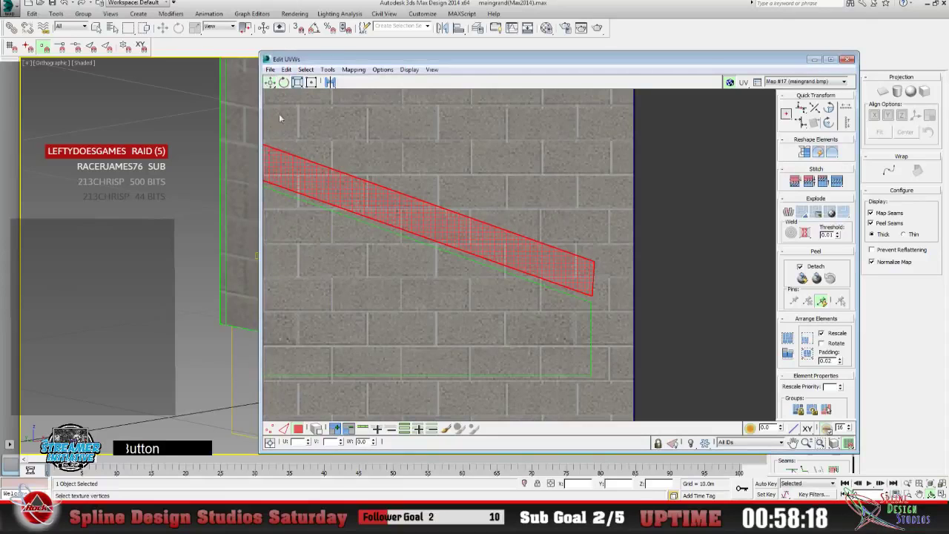
pyautogui.moveTo(356, 201); pyautogui.dragTo(352, 241)
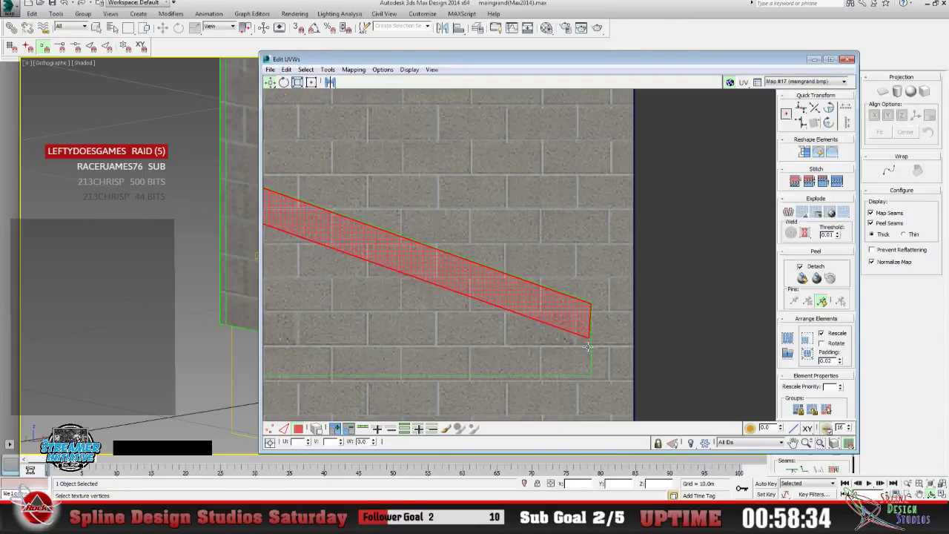
pyautogui.click(815, 59)
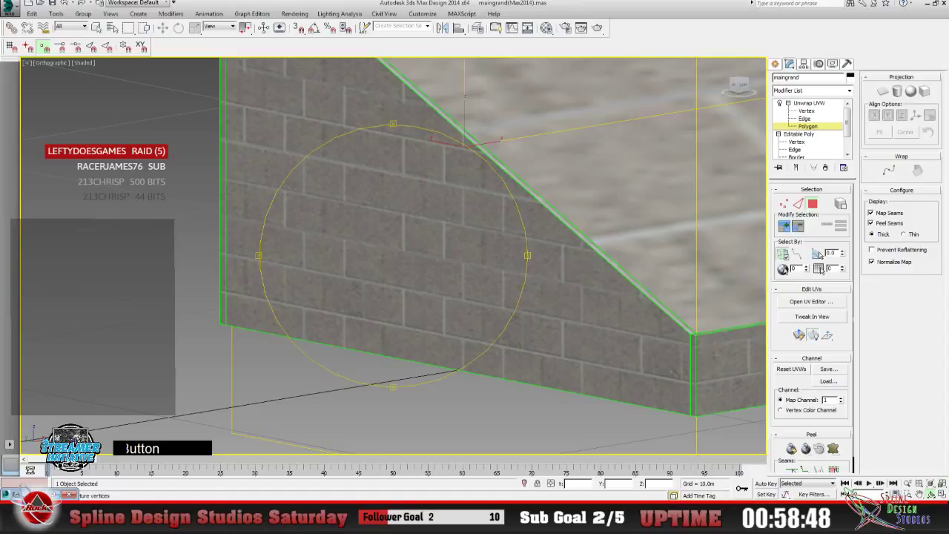
pyautogui.click(54, 495)
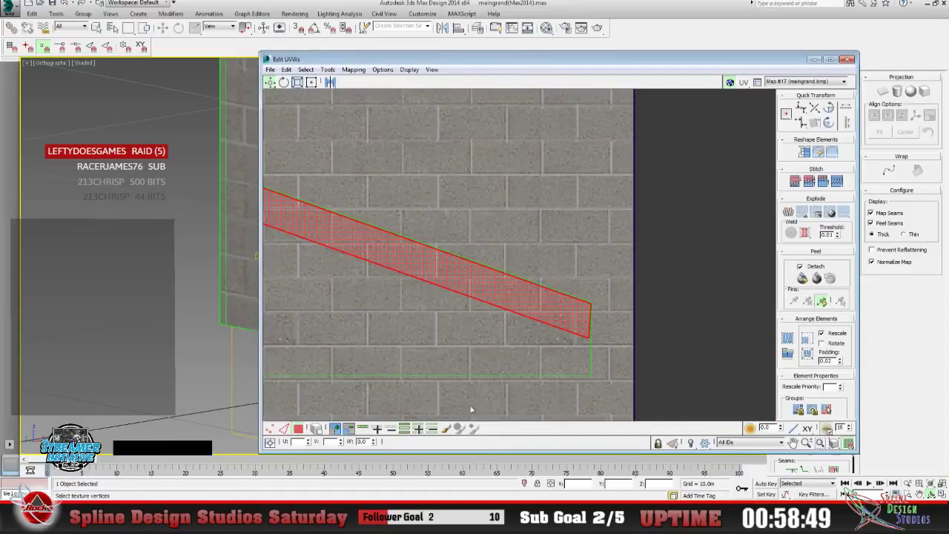
# Switch to vertex selection and move the strip's upper low-end vertex onto the matching corner of the triangular wall.
pyautogui.click(807, 442)
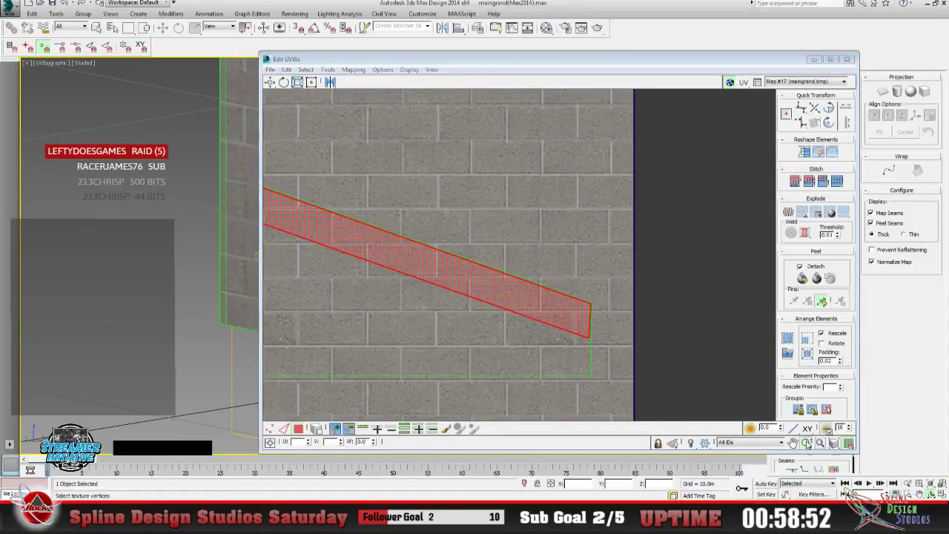
pyautogui.scroll(-3, 542, 314)
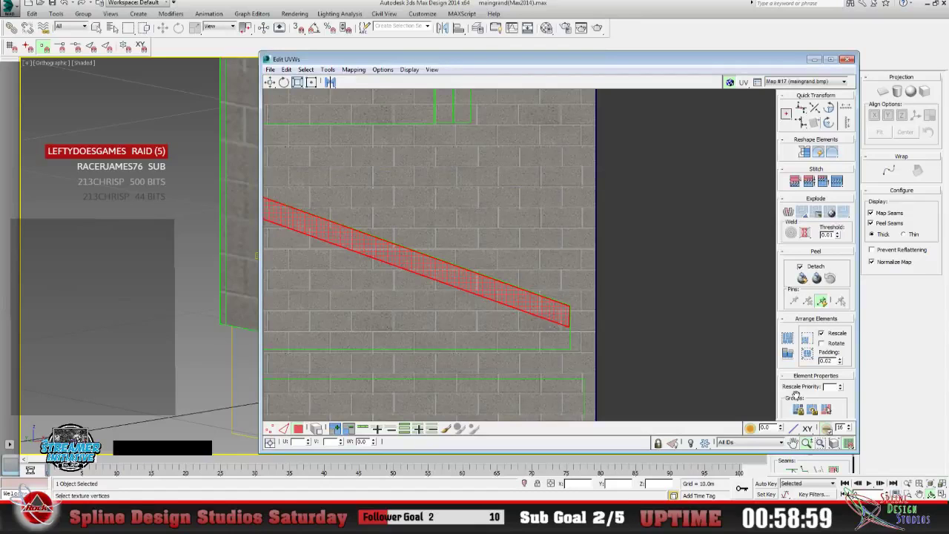
pyautogui.click(806, 443)
pyautogui.moveTo(615, 349); pyautogui.dragTo(521, 162)
pyautogui.scroll(3, 529, 265)
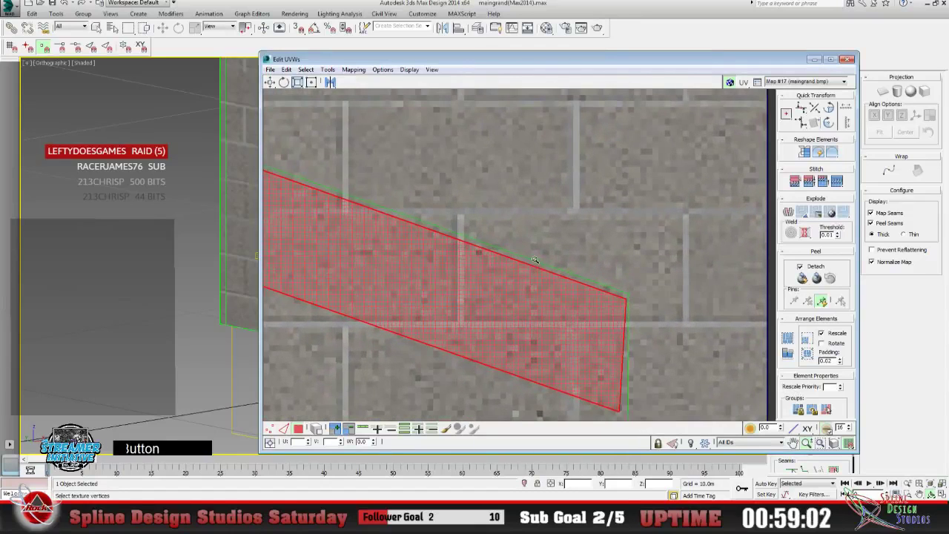
pyautogui.click(296, 103)
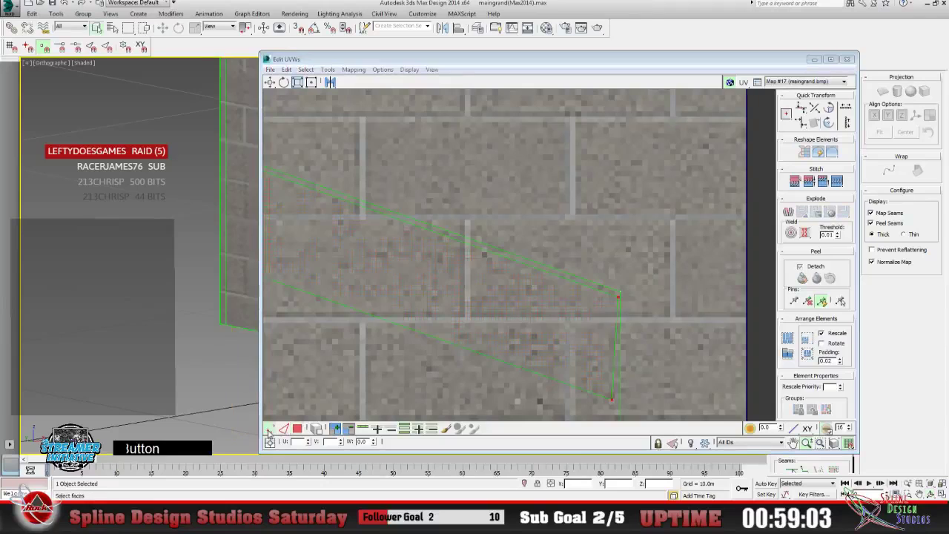
pyautogui.press('1')
pyautogui.click(615, 294)
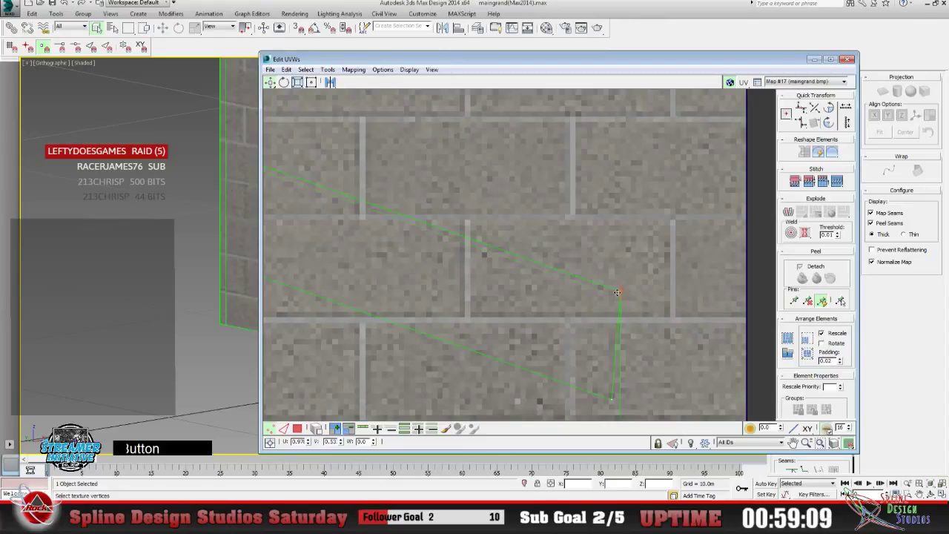
# Move the strip's lower low-end vertex onto the wall's vertical edge and raise it slightly.
pyautogui.click(615, 398)
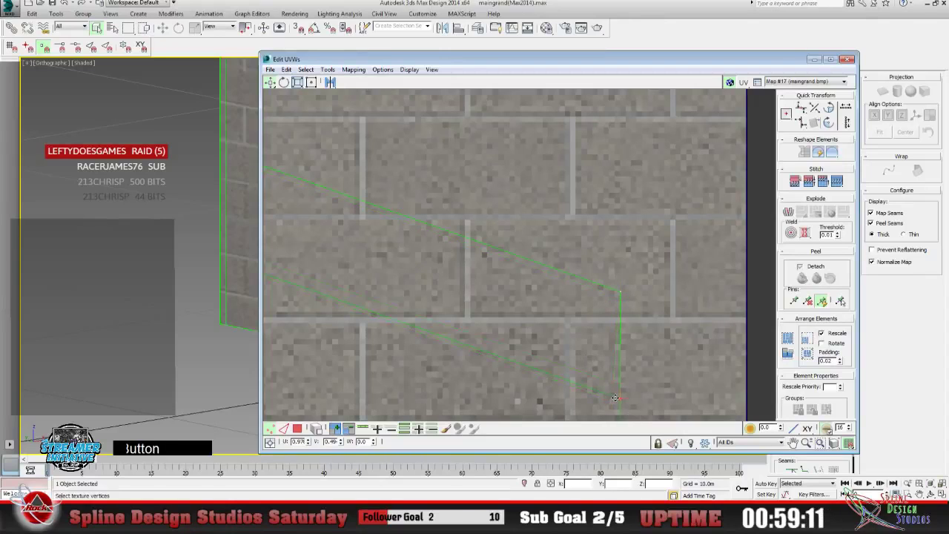
pyautogui.moveTo(614, 398); pyautogui.dragTo(620, 393)
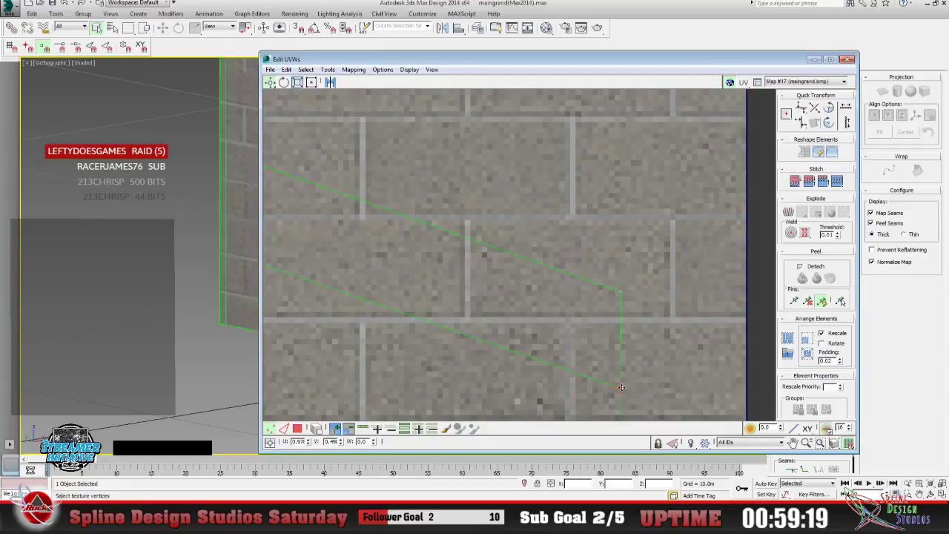
pyautogui.moveTo(499, 265); pyautogui.dragTo(519, 335)
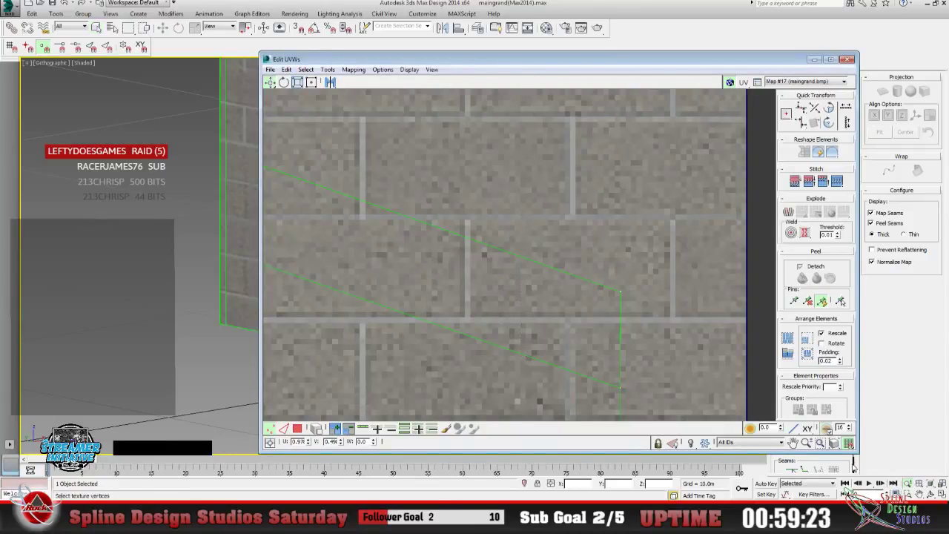
# Align the strip's two high-end vertices with the triangular wall's tall vertical edge, placing the upper one on the wall's top corner.
pyautogui.click(807, 443)
pyautogui.scroll(-5, 541, 360)
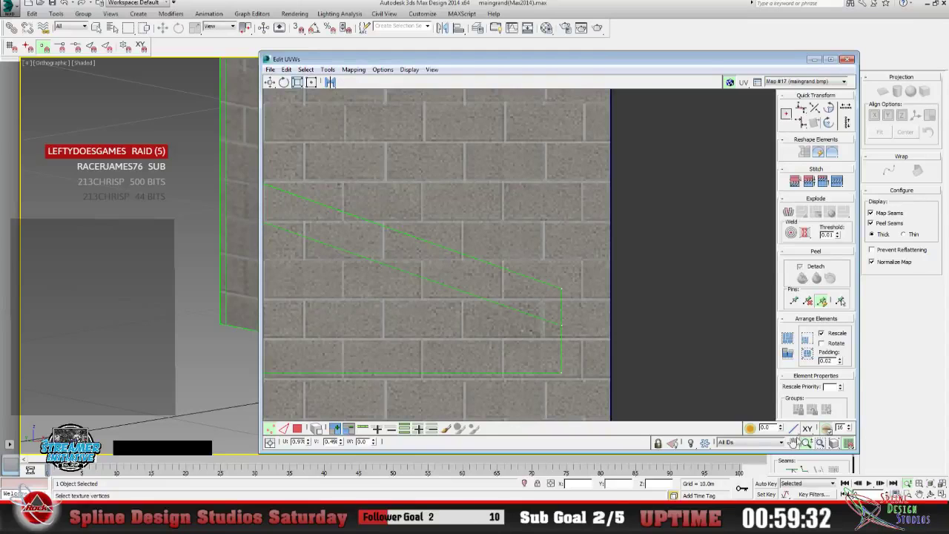
pyautogui.click(793, 443)
pyautogui.moveTo(450, 306); pyautogui.dragTo(697, 309)
pyautogui.moveTo(320, 183); pyautogui.dragTo(454, 261)
pyautogui.moveTo(430, 227); pyautogui.dragTo(391, 211)
pyautogui.click(806, 443)
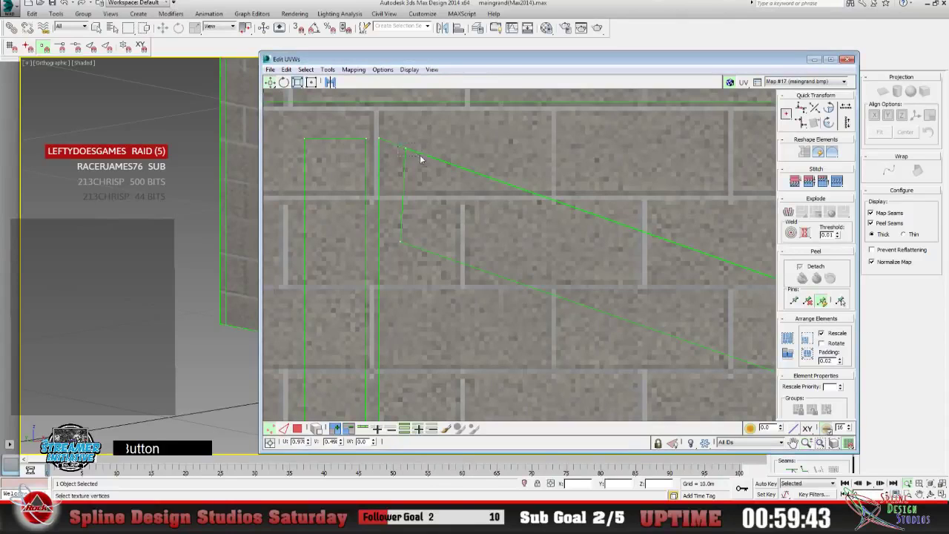
pyautogui.moveTo(419, 157); pyautogui.dragTo(384, 140)
pyautogui.moveTo(397, 224)
pyautogui.mouseDown()
pyautogui.moveTo(433, 265)
pyautogui.moveTo(391, 235)
pyautogui.mouseUp()
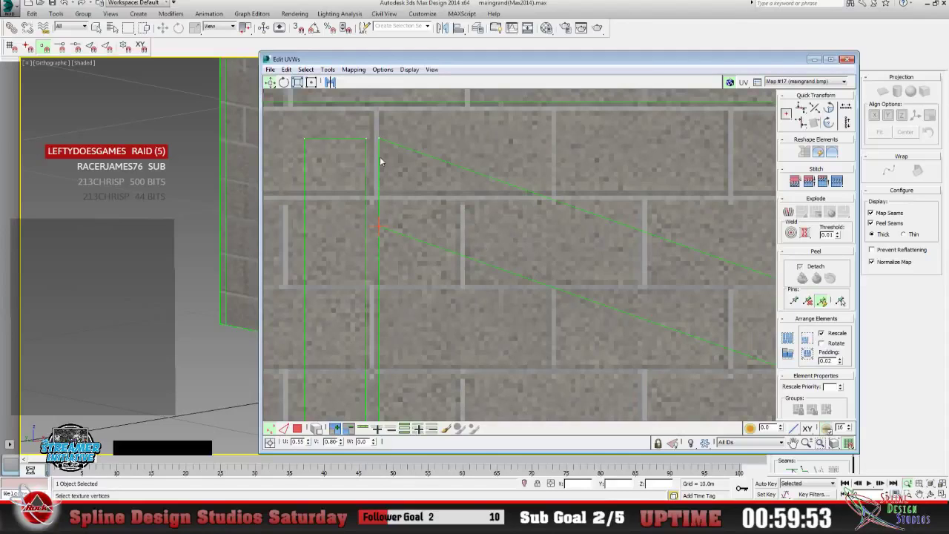
# Minimize the UV editor, check the strip's bricks along the inside of the ramp's side wall, and switch to polygon selection.
pyautogui.click(813, 58)
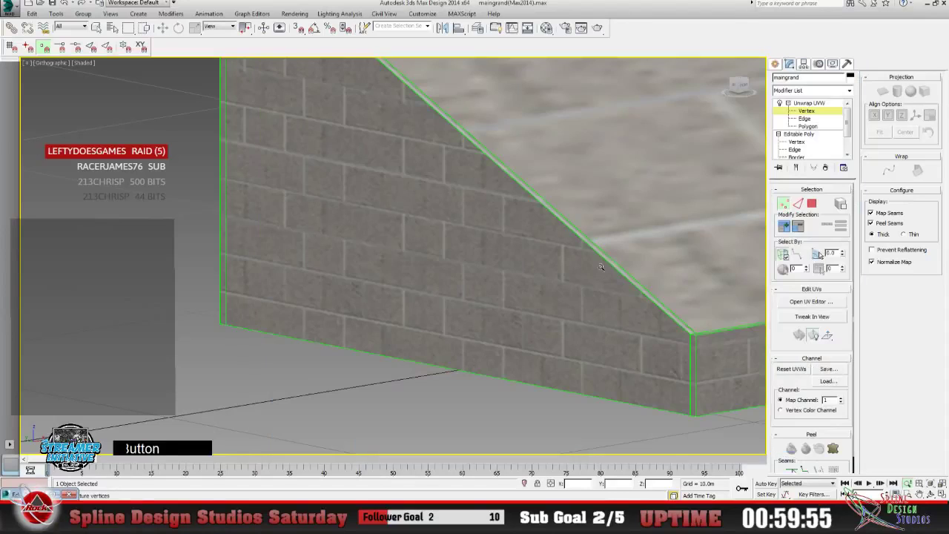
pyautogui.click(923, 489)
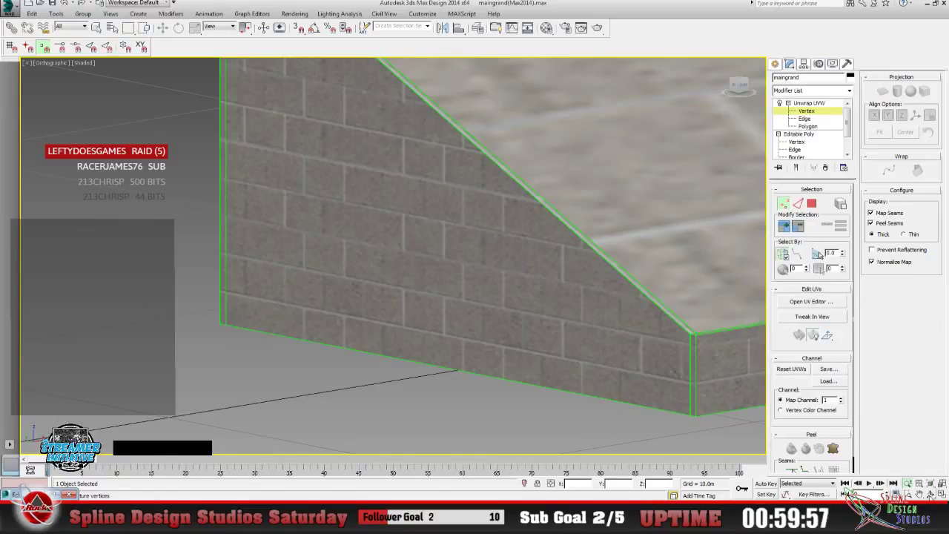
pyautogui.moveTo(399, 303); pyautogui.dragTo(308, 300)
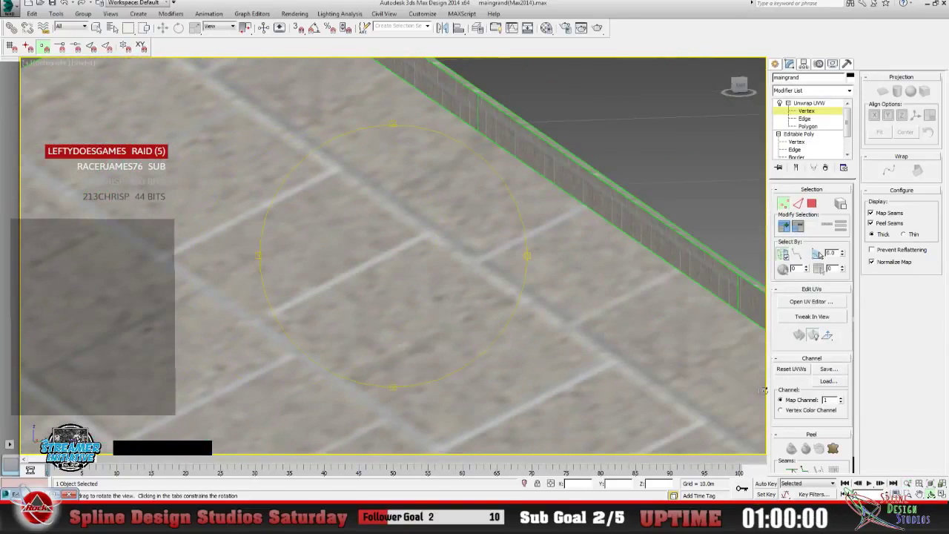
pyautogui.moveTo(630, 348); pyautogui.dragTo(482, 187, button='middle')
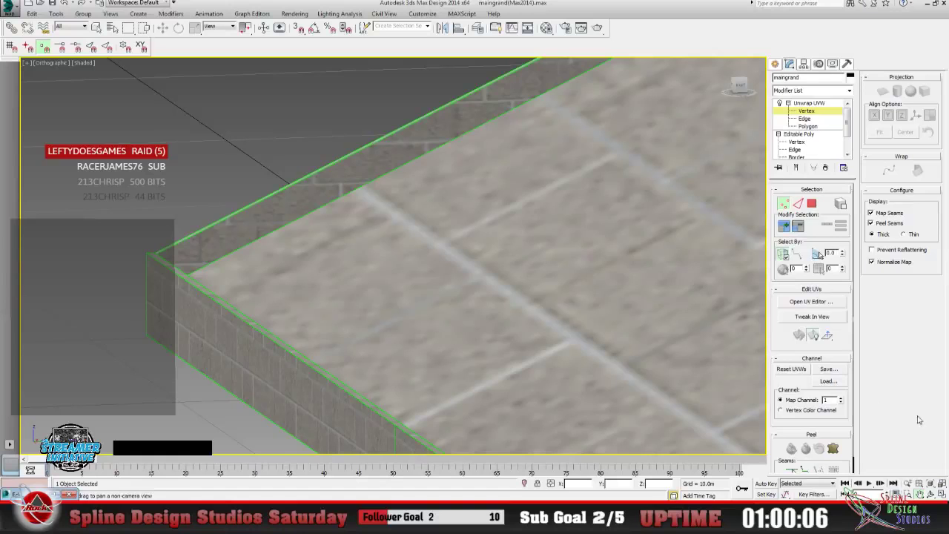
pyautogui.keyDown('alt'); pyautogui.moveTo(467, 311); pyautogui.dragTo(282, 242, button='middle'); pyautogui.keyUp('alt')
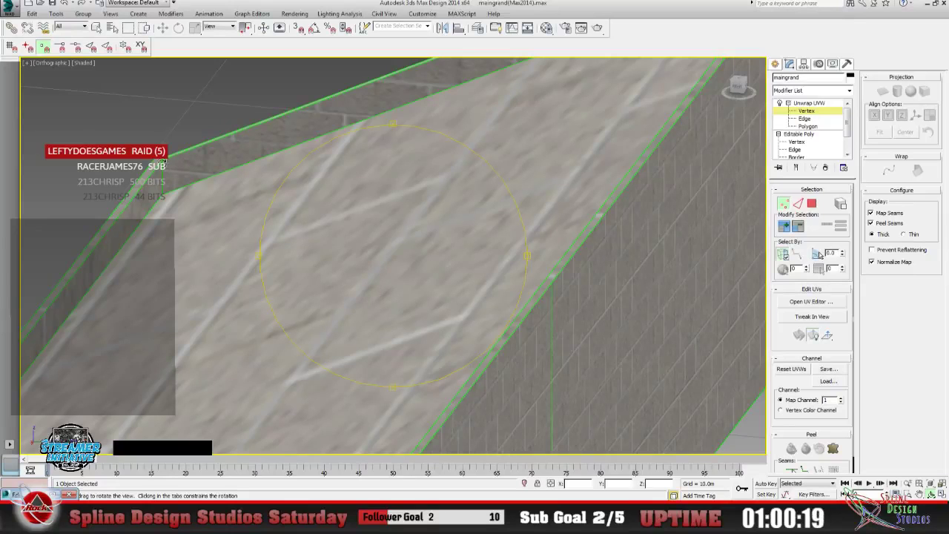
pyautogui.moveTo(289, 242); pyautogui.dragTo(423, 276)
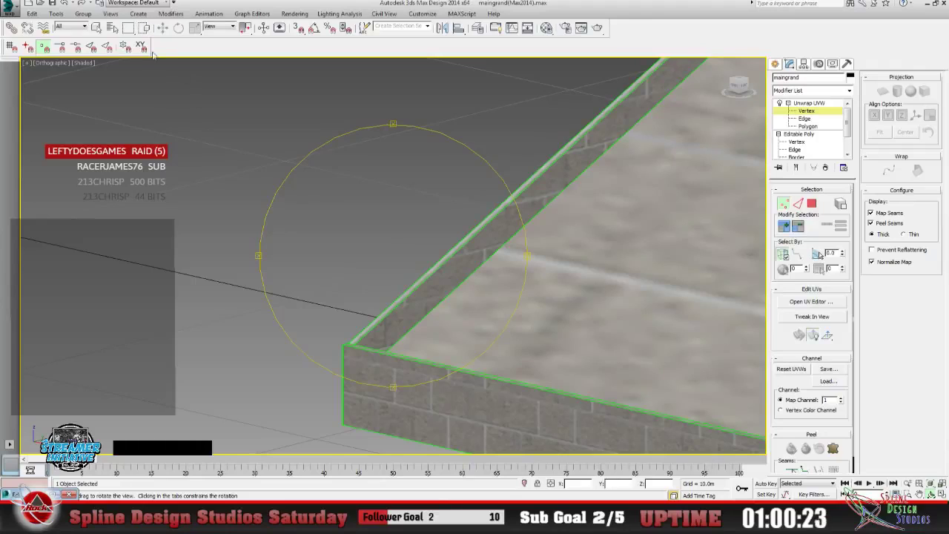
pyautogui.click(97, 27)
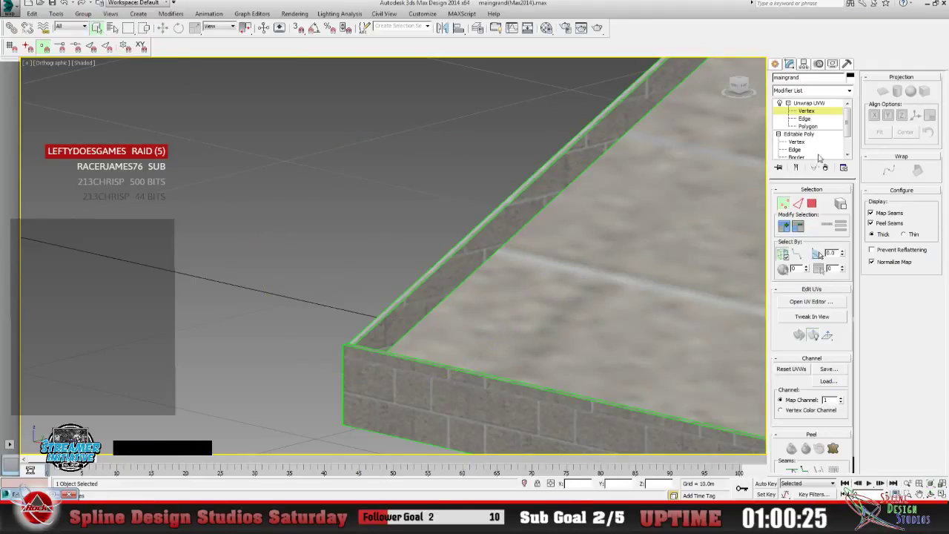
pyautogui.click(821, 127)
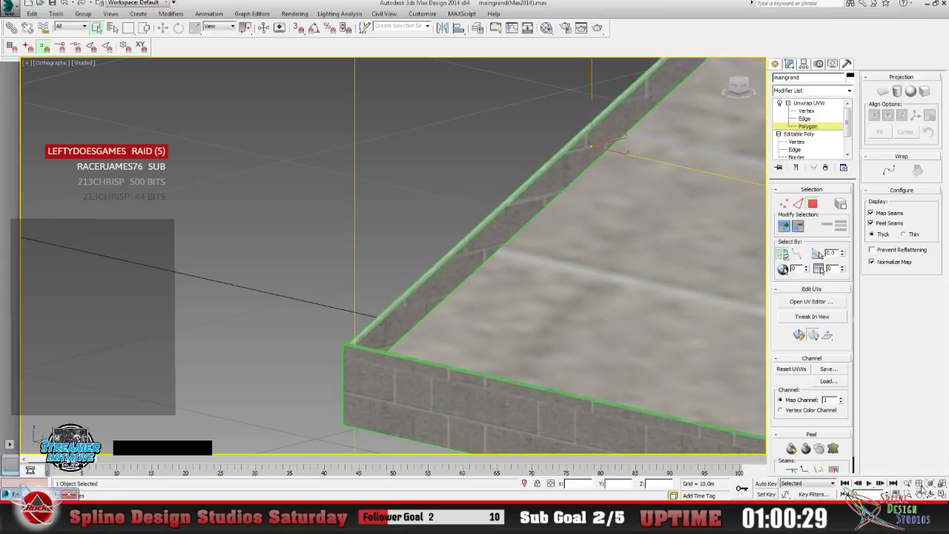
# Compare the brick courses on the ramp's outer side wall with those on the wall's inner face near the low corner.
pyautogui.keyDown('alt'); pyautogui.moveTo(382, 300); pyautogui.dragTo(625, 356, button='middle'); pyautogui.keyUp('alt')
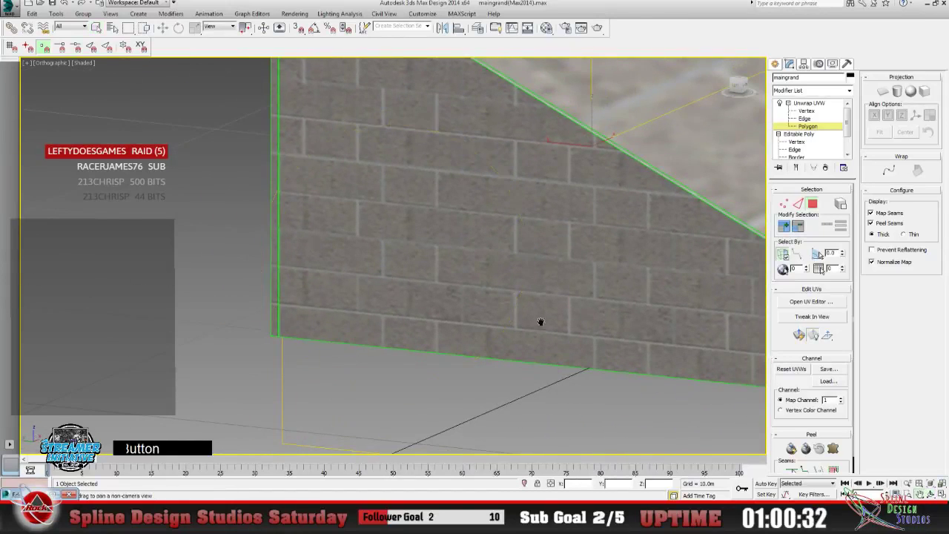
pyautogui.moveTo(541, 321); pyautogui.dragTo(285, 308, button='middle')
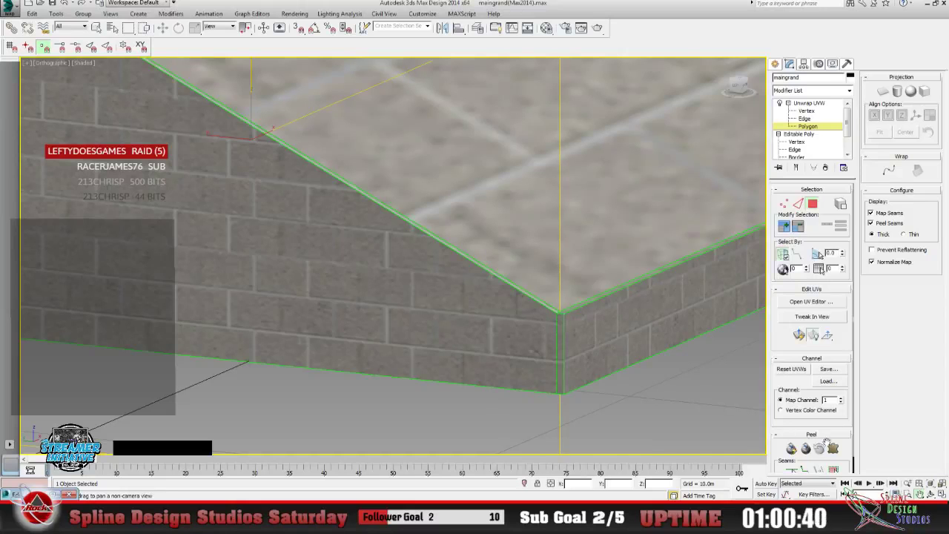
pyautogui.hotkey('ctrl', 'r')
pyautogui.moveTo(424, 303); pyautogui.dragTo(295, 304)
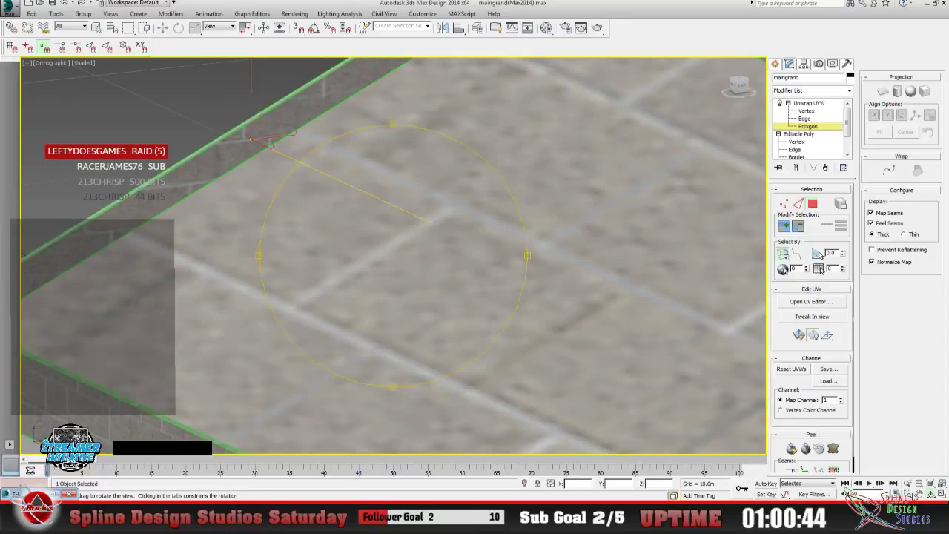
pyautogui.press('Escape')
pyautogui.scroll(-3, 366, 185)
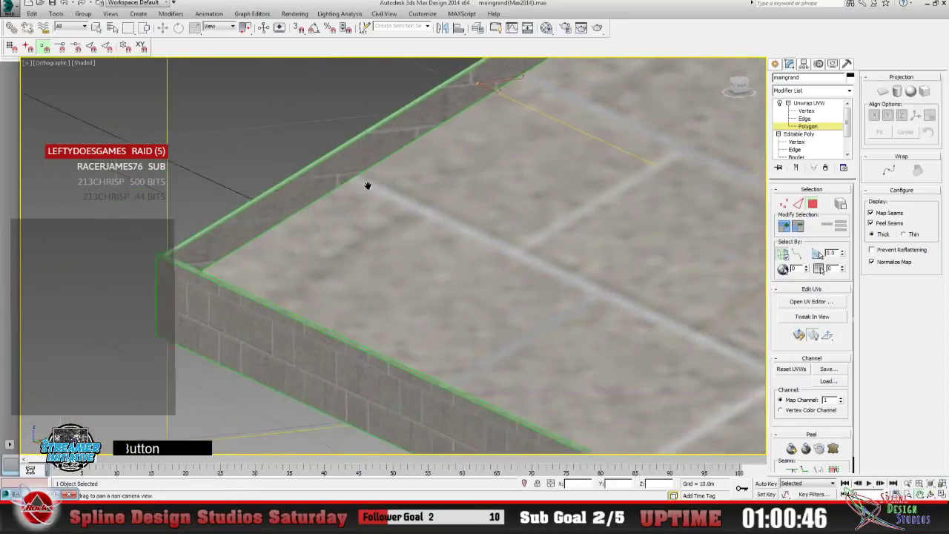
pyautogui.moveTo(366, 184); pyautogui.dragTo(405, 193, button='middle')
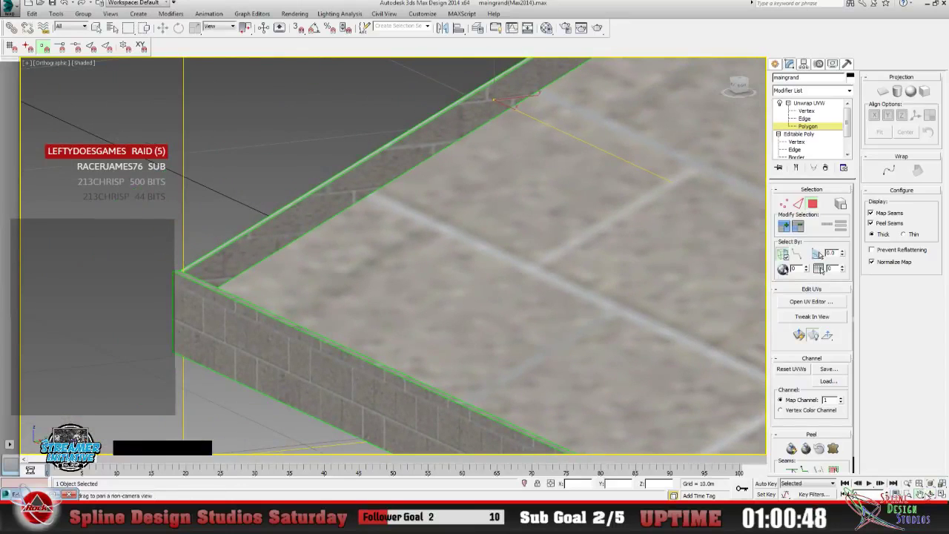
pyautogui.click(927, 493)
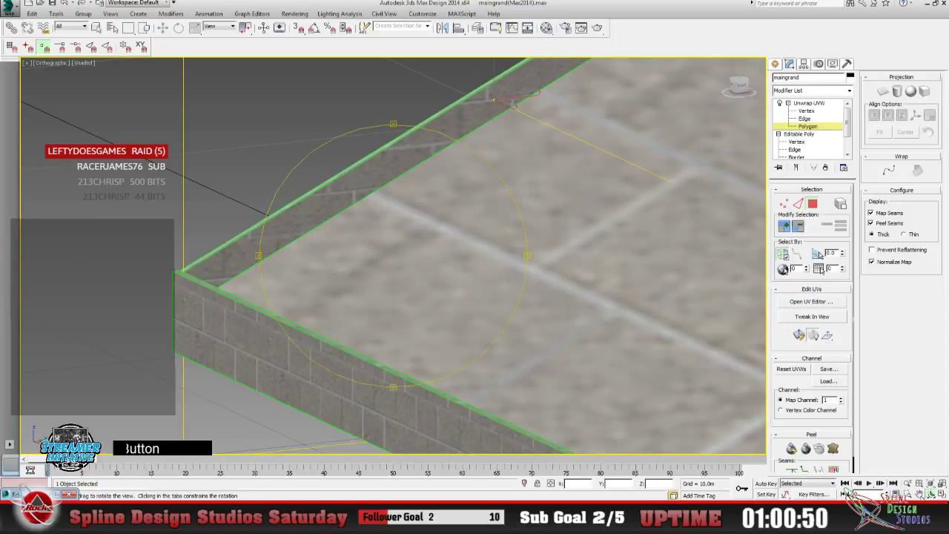
pyautogui.moveTo(481, 360); pyautogui.dragTo(303, 322)
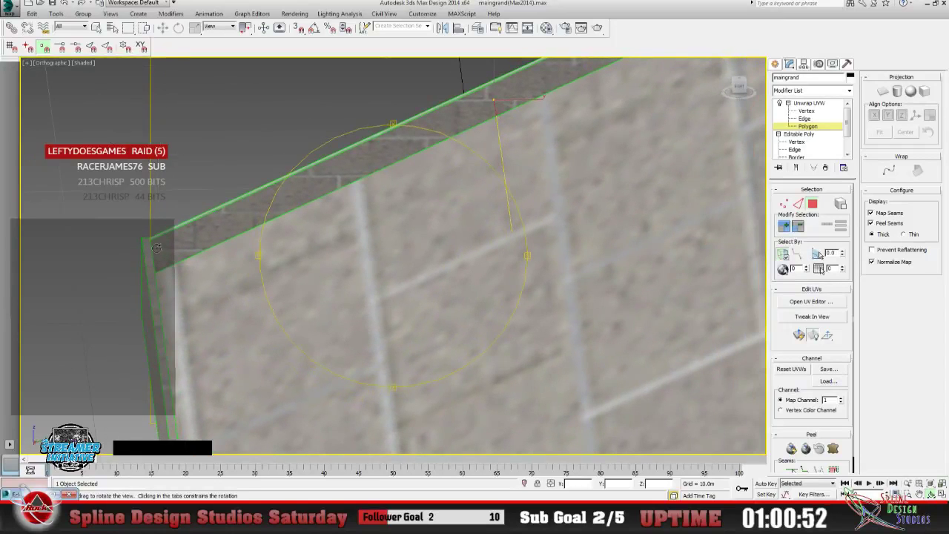
pyautogui.moveTo(163, 248); pyautogui.dragTo(364, 269)
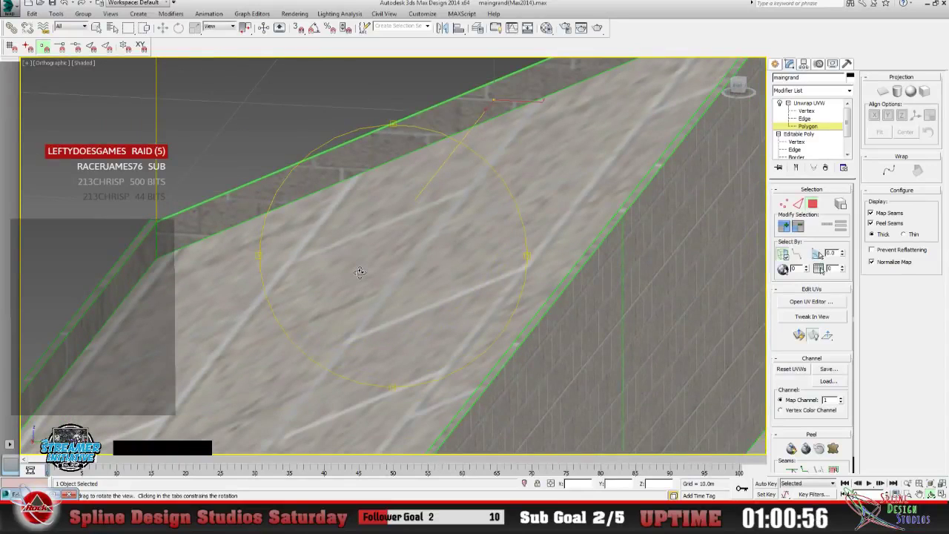
pyautogui.moveTo(359, 272); pyautogui.dragTo(278, 258)
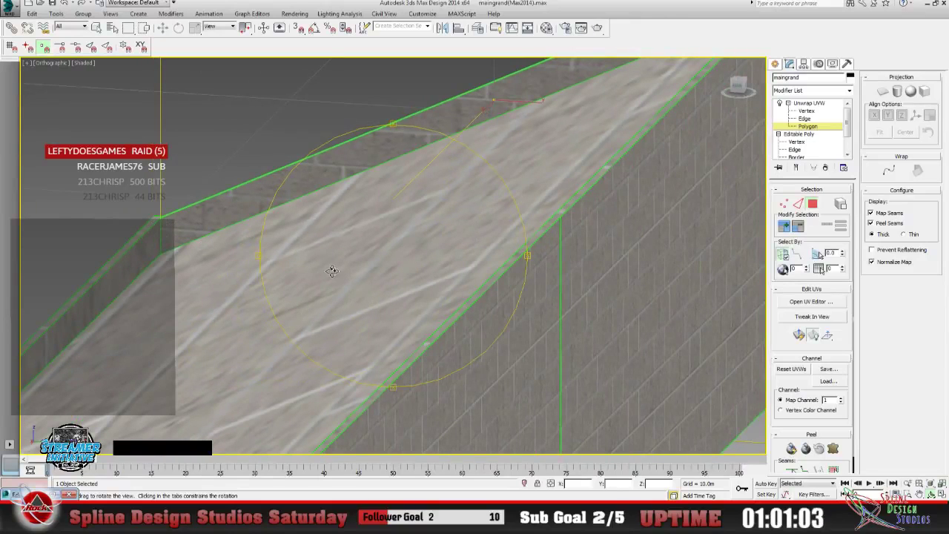
# Recheck how the outer wall's brick courses line up with the inner strip across the sloped rim and low corner.
pyautogui.moveTo(332, 270); pyautogui.dragTo(744, 335)
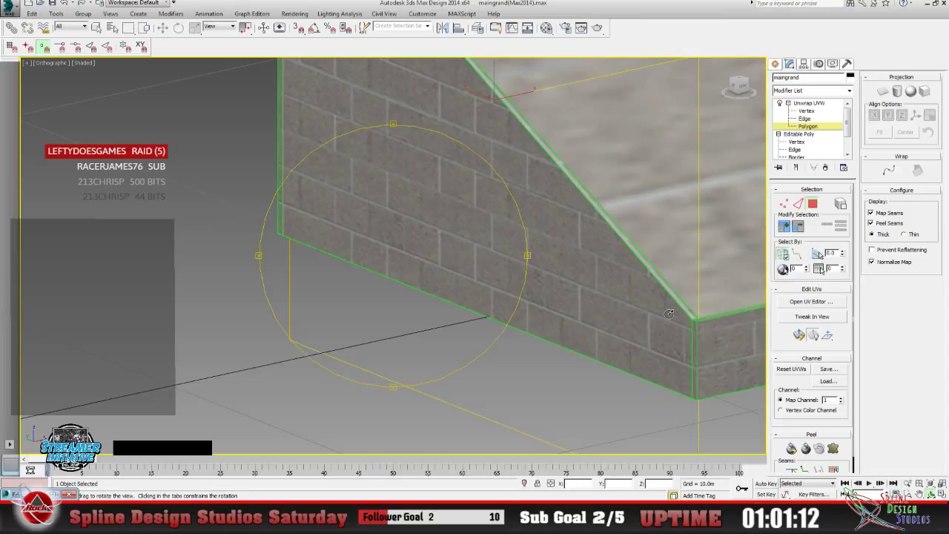
pyautogui.moveTo(475, 291); pyautogui.dragTo(503, 289)
pyautogui.click(919, 494)
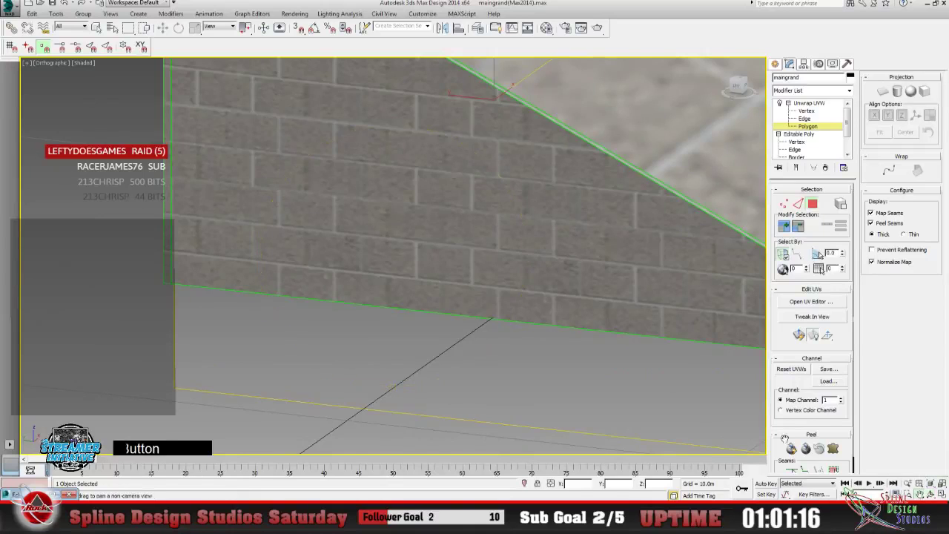
pyautogui.moveTo(741, 311); pyautogui.dragTo(315, 353)
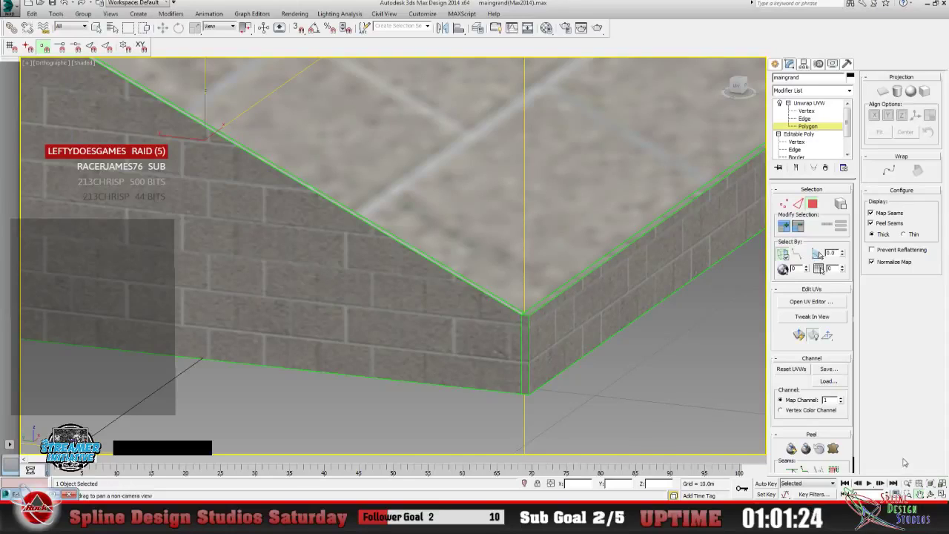
pyautogui.hotkey('ctrl', 'r')
pyautogui.moveTo(429, 313); pyautogui.dragTo(353, 282)
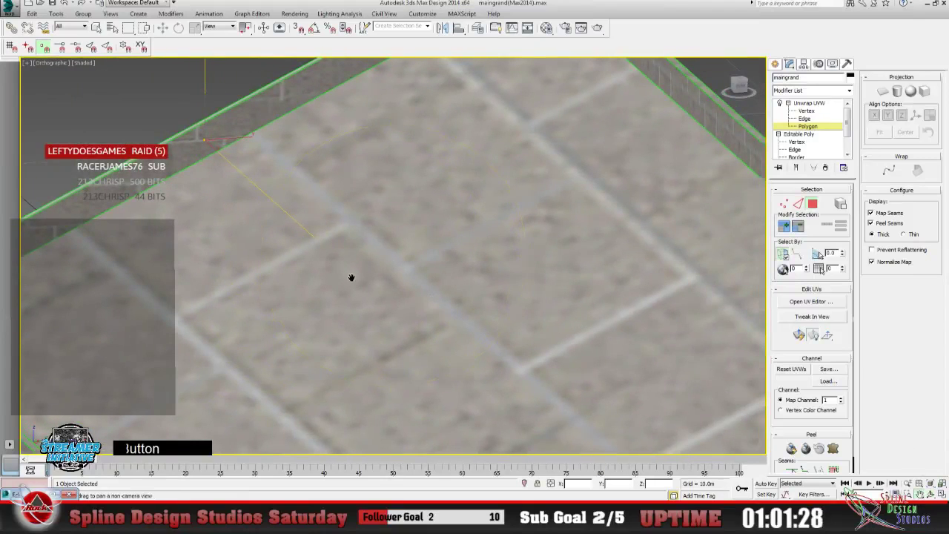
pyautogui.moveTo(351, 275); pyautogui.dragTo(667, 269, button='middle')
pyautogui.click(931, 494)
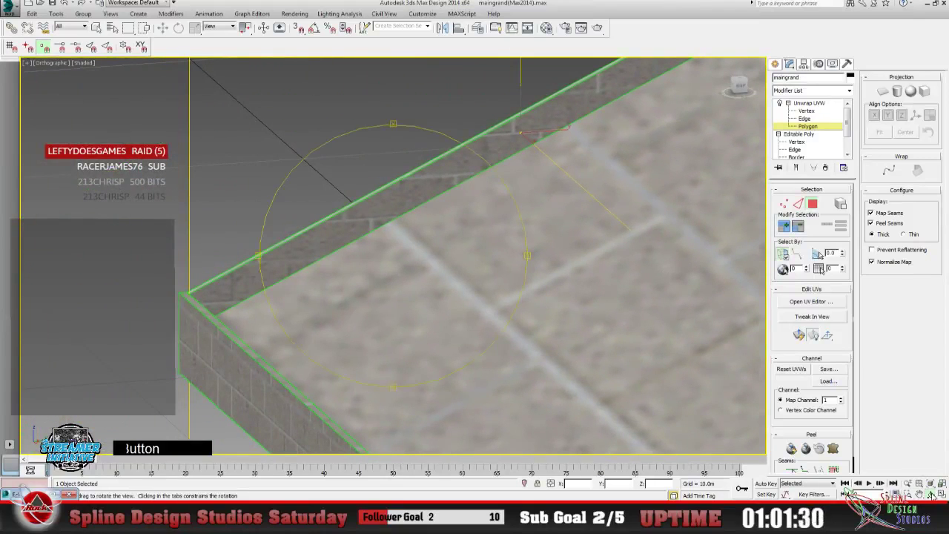
pyautogui.moveTo(469, 304); pyautogui.dragTo(422, 305)
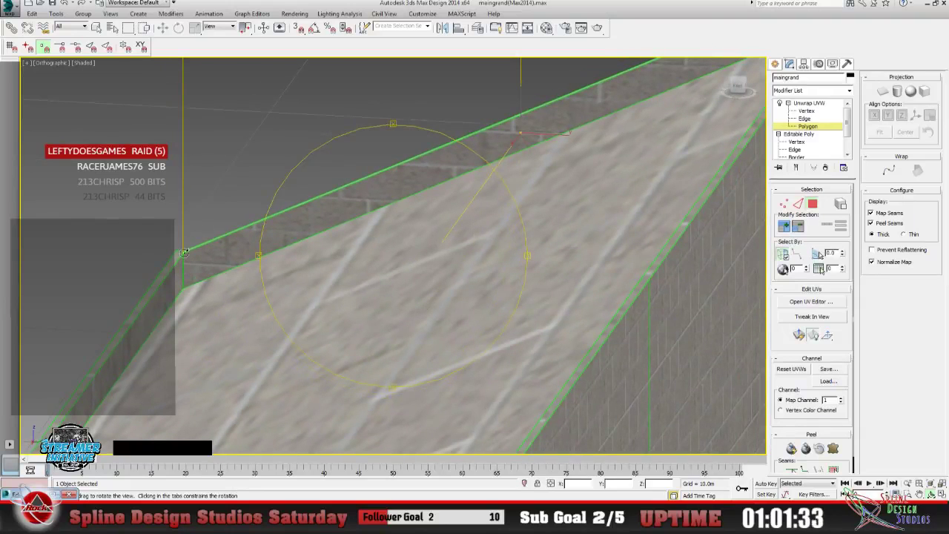
pyautogui.moveTo(317, 275)
pyautogui.mouseDown()
pyautogui.moveTo(314, 282)
pyautogui.moveTo(326, 283)
pyautogui.mouseUp()
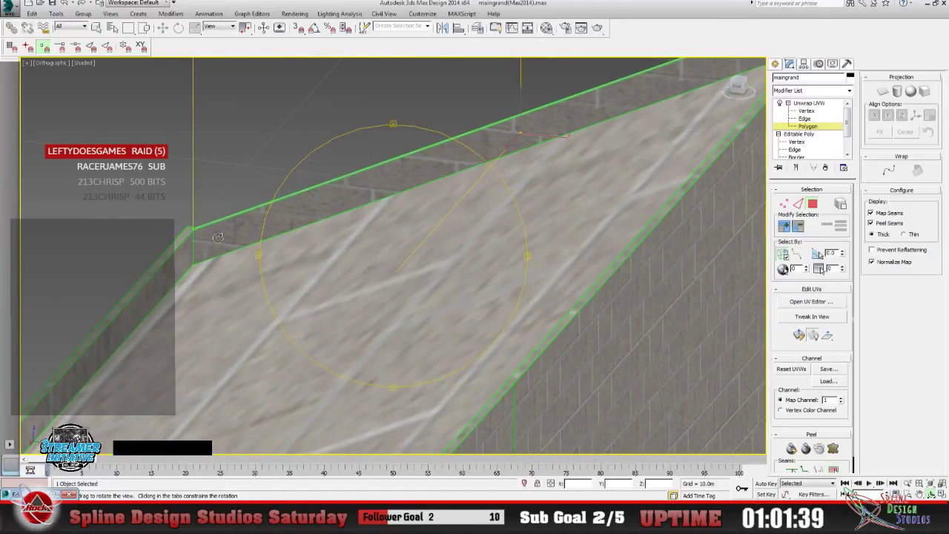
# Inspect the brick strip along the inside of the ramp's side wall, from the low corner up to the high back corner.
pyautogui.moveTo(464, 265)
pyautogui.mouseDown()
pyautogui.moveTo(451, 259)
pyautogui.moveTo(475, 255)
pyautogui.mouseUp()
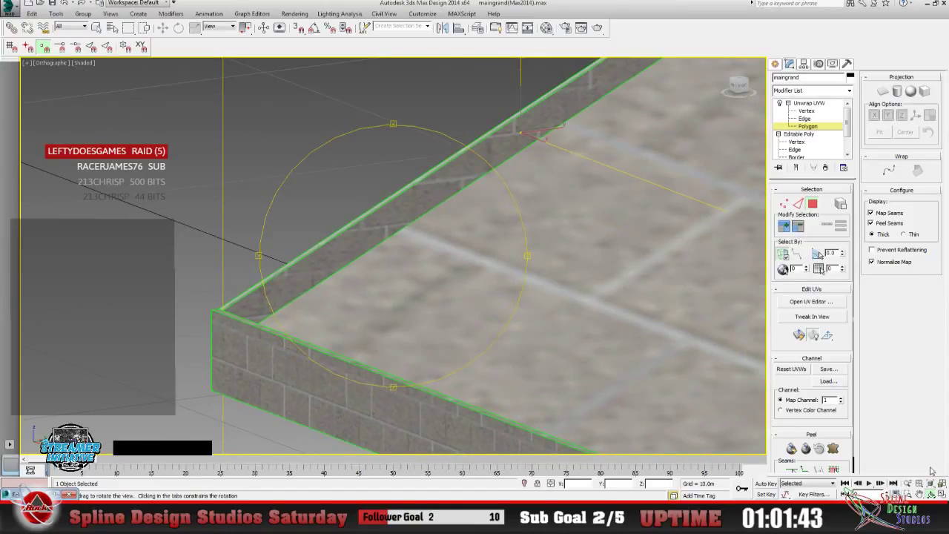
pyautogui.click(918, 493)
pyautogui.moveTo(561, 301); pyautogui.dragTo(474, 286)
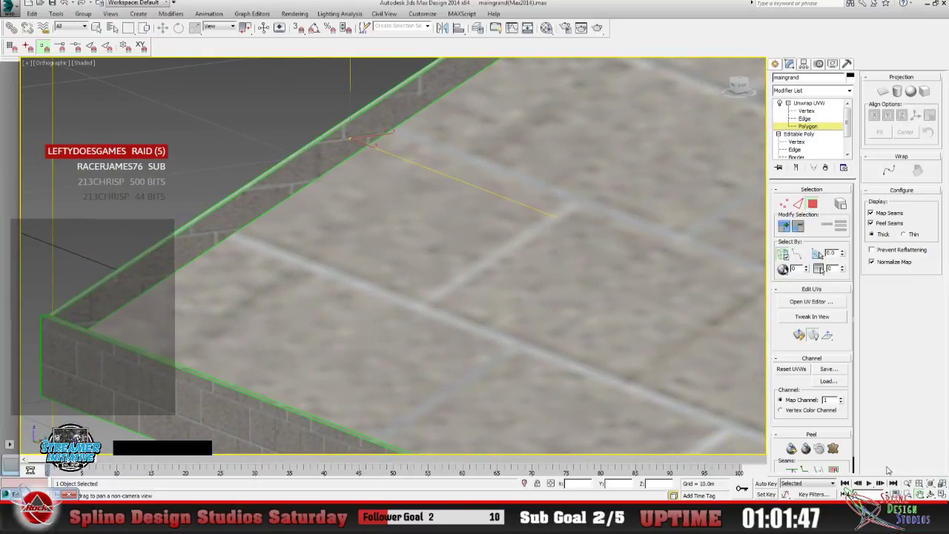
pyautogui.click(907, 482)
pyautogui.moveTo(563, 185); pyautogui.dragTo(563, 87)
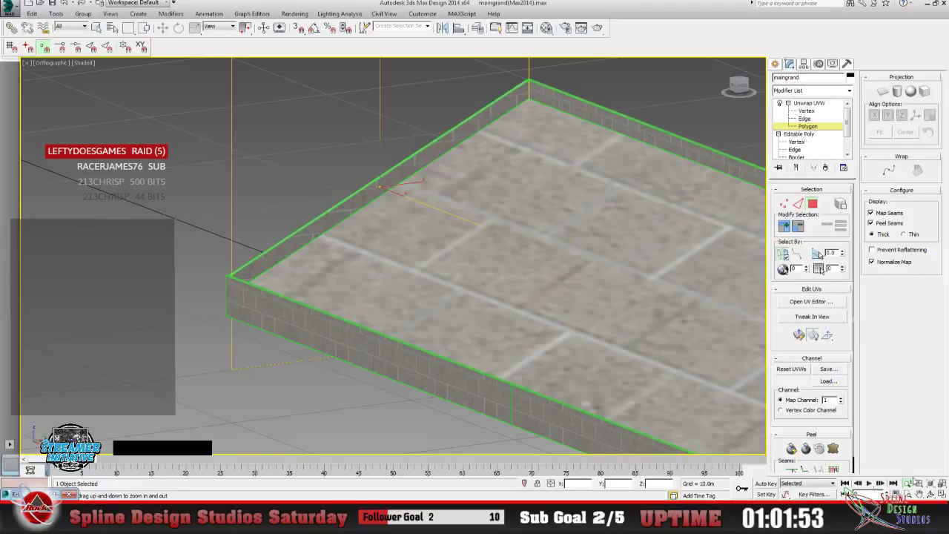
pyautogui.moveTo(570, 256); pyautogui.dragTo(555, 254, button='middle')
pyautogui.moveTo(555, 254); pyautogui.dragTo(369, 343)
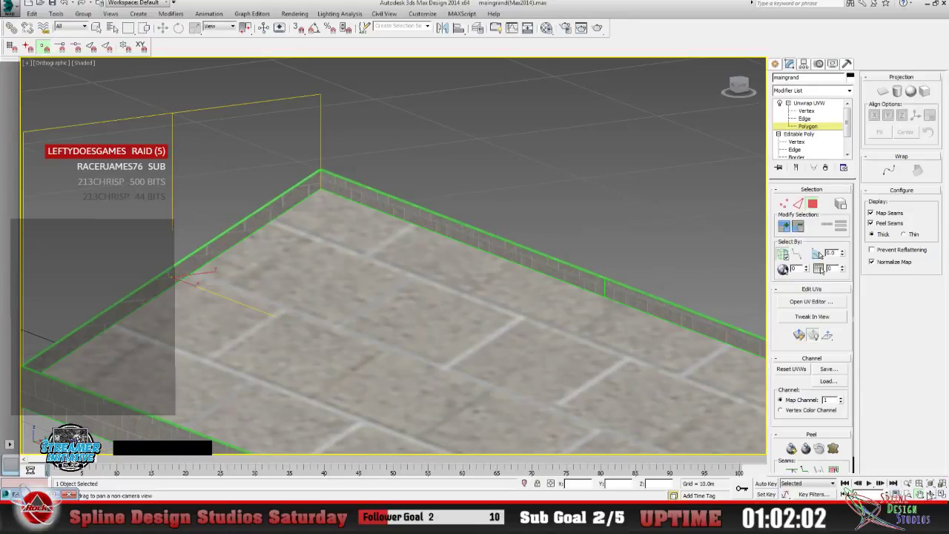
# Examine the brick courses on the triangular outer side wall, closing in on its tall corner and sloped rim.
pyautogui.click(931, 494)
pyautogui.moveTo(392, 304); pyautogui.dragTo(507, 305)
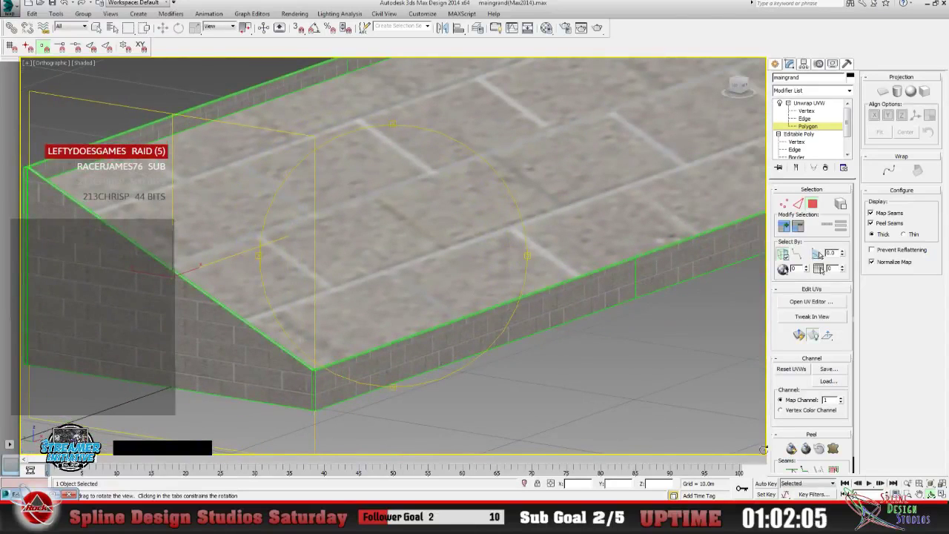
pyautogui.click(921, 495)
pyautogui.moveTo(258, 305); pyautogui.dragTo(471, 352)
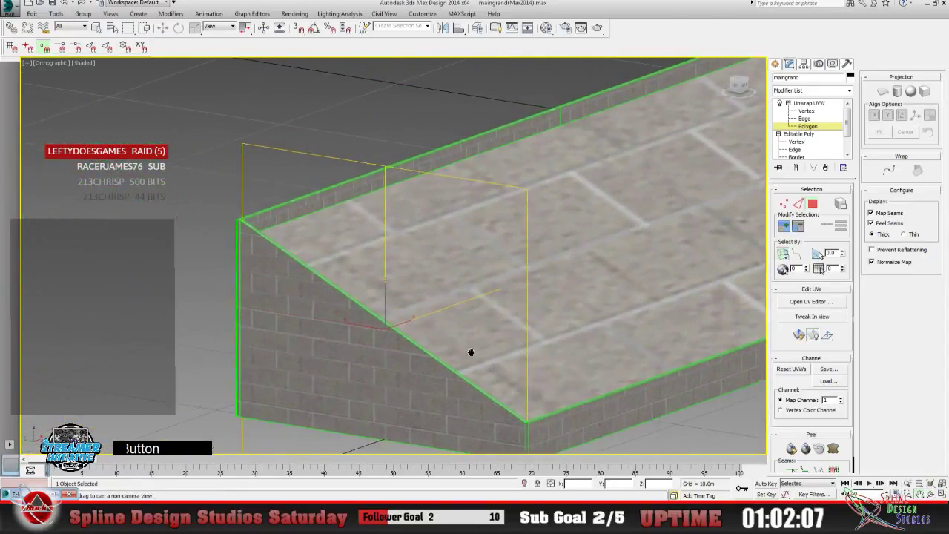
pyautogui.click(907, 484)
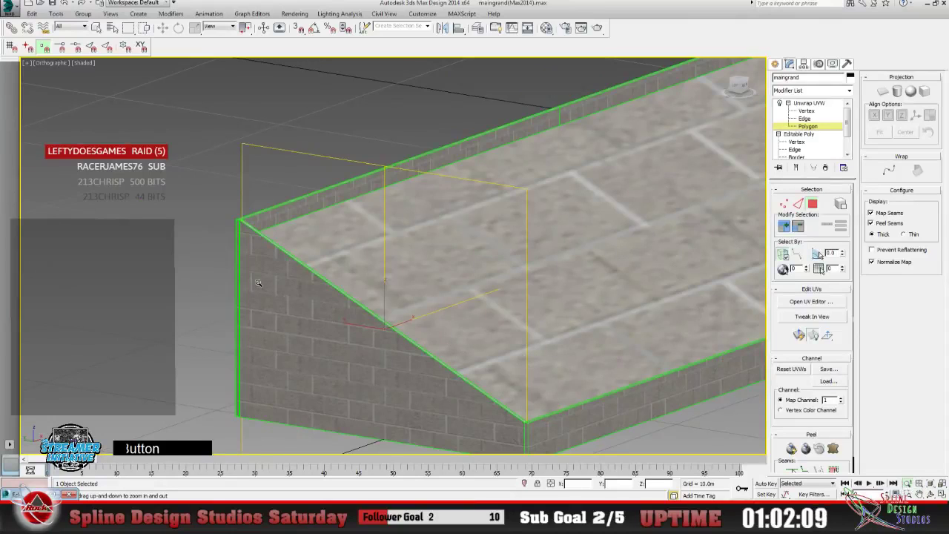
pyautogui.moveTo(258, 282); pyautogui.dragTo(257, 261)
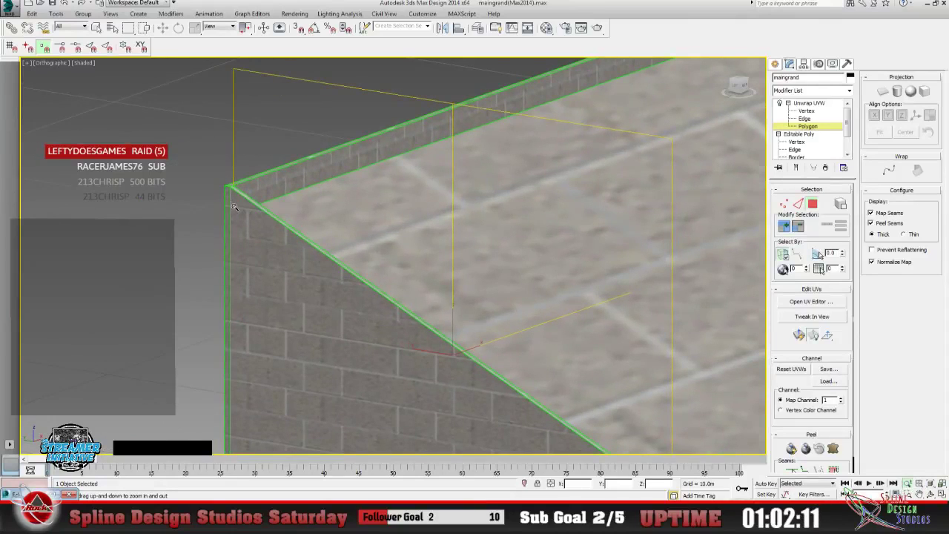
pyautogui.moveTo(272, 270); pyautogui.dragTo(270, 245)
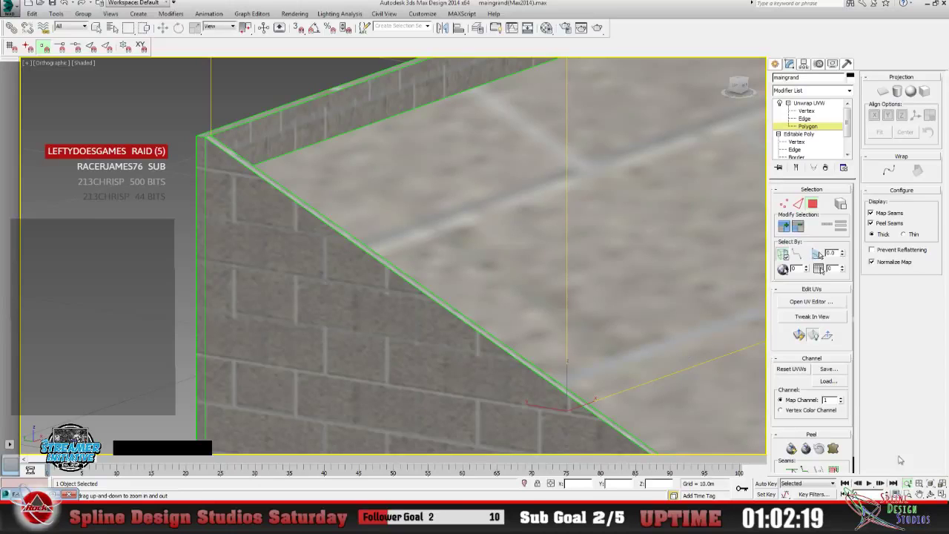
# Compare the inner strip's bricks near the high back corner with the outer side wall's courses below the sloped rim.
pyautogui.click(931, 494)
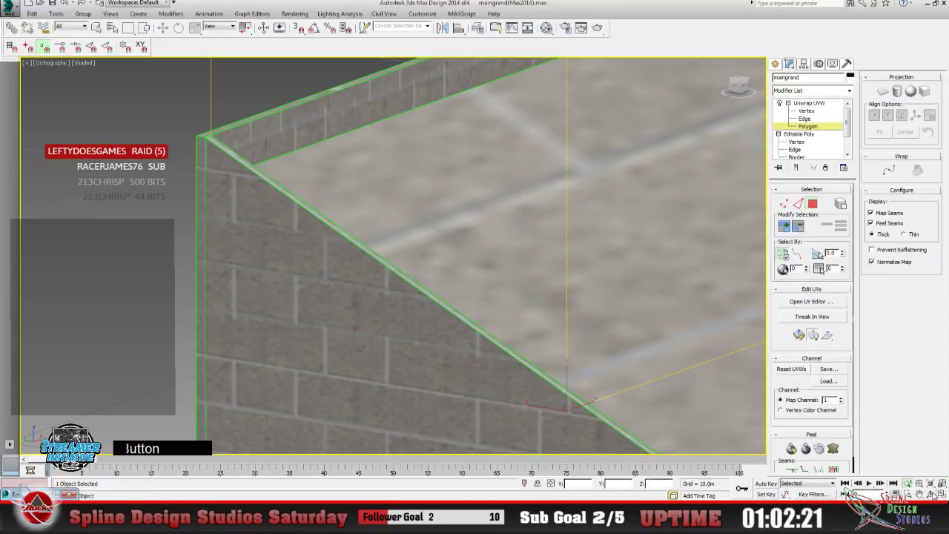
pyautogui.moveTo(389, 274); pyautogui.dragTo(311, 261)
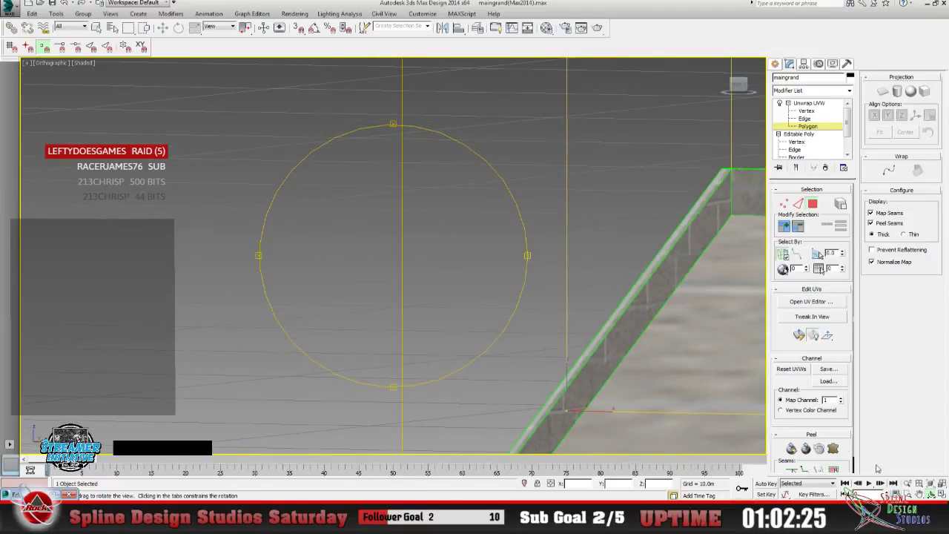
pyautogui.click(920, 494)
pyautogui.moveTo(654, 318); pyautogui.dragTo(309, 348)
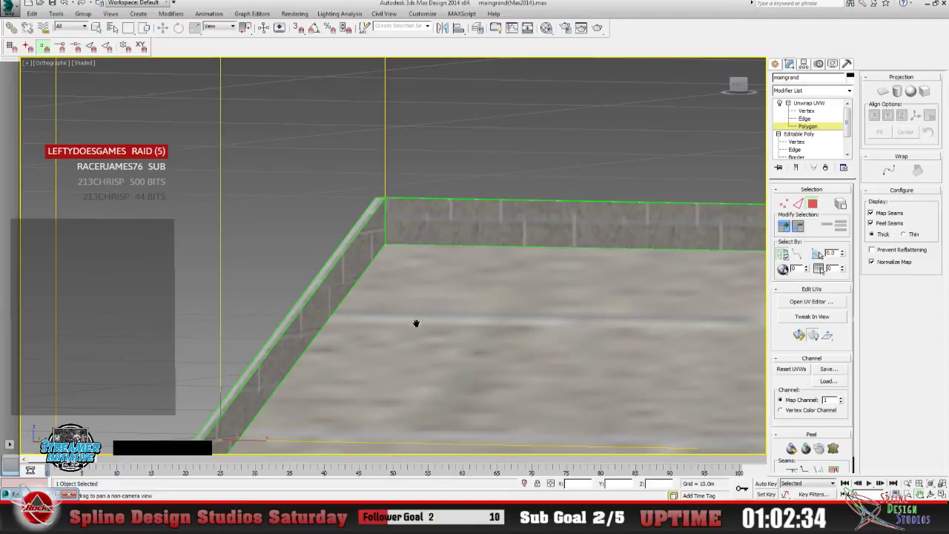
pyautogui.click(935, 493)
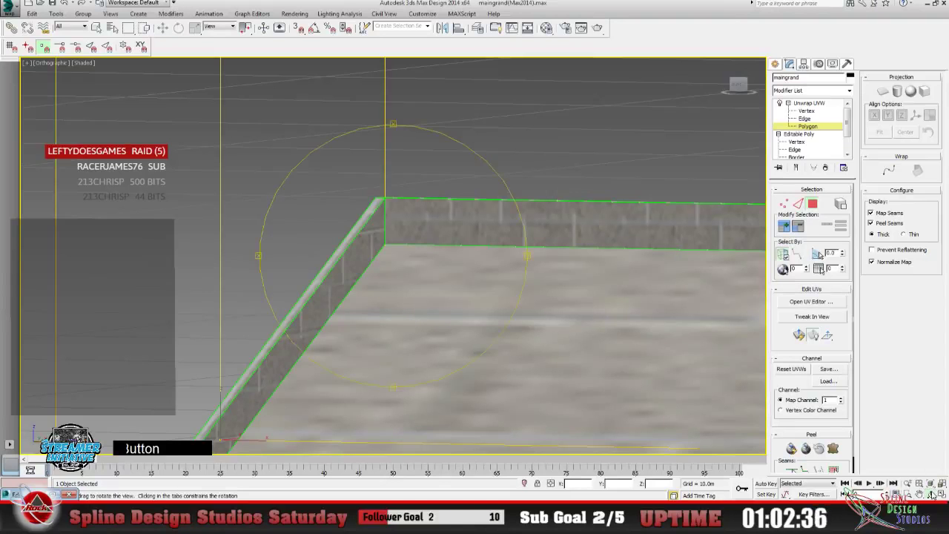
pyautogui.moveTo(378, 302); pyautogui.dragTo(689, 364)
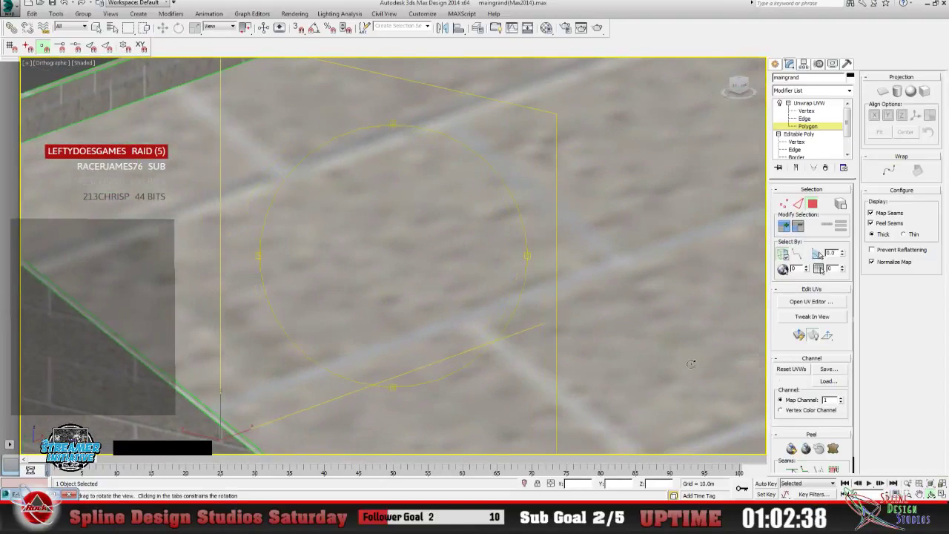
pyautogui.moveTo(688, 364); pyautogui.dragTo(571, 263, button='middle')
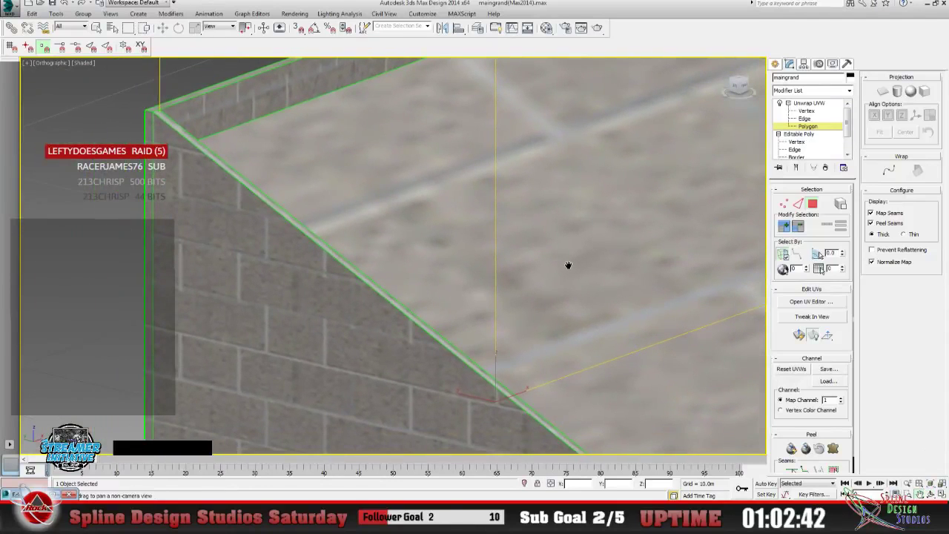
pyautogui.click(907, 483)
pyautogui.moveTo(423, 176); pyautogui.dragTo(423, 255)
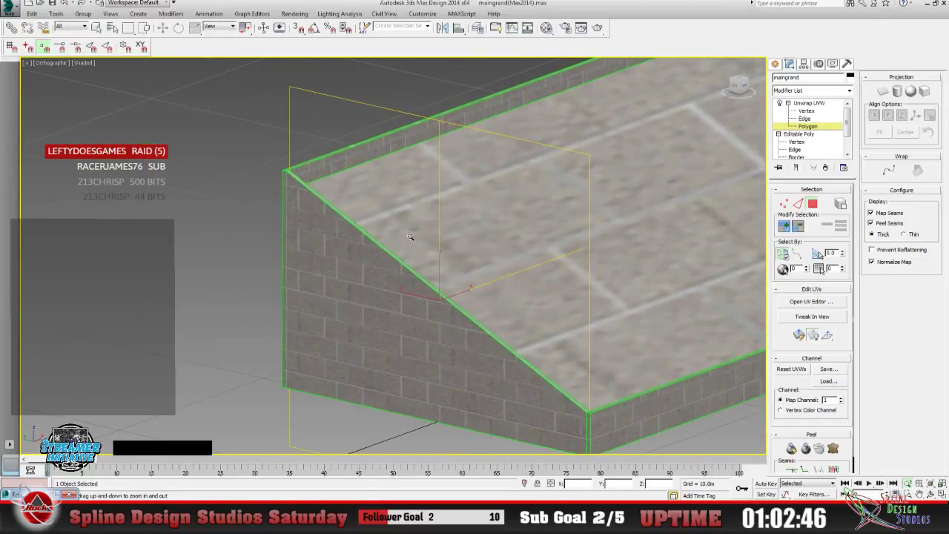
pyautogui.scroll(-3, 407, 233)
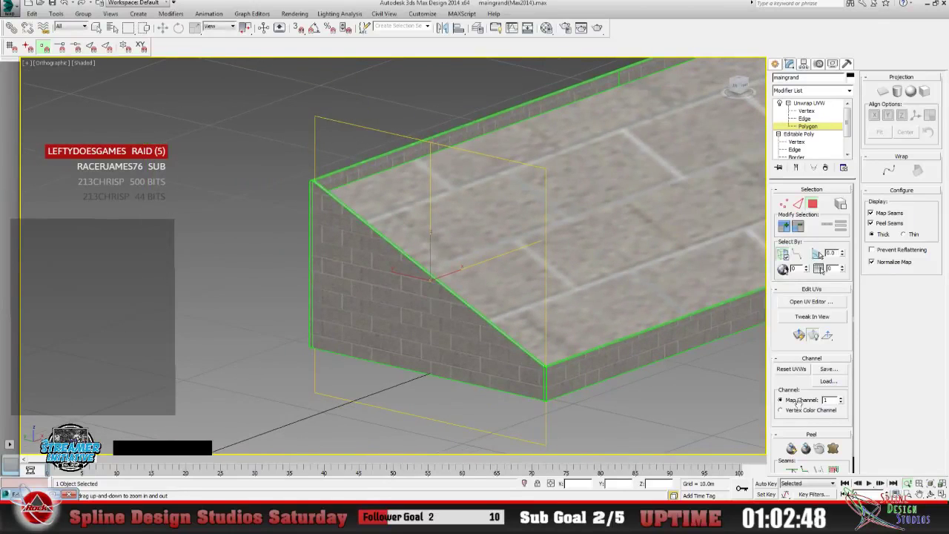
# Compare the outer triangular wall with the inner strip along the full slope, viewing the ramp from both sides.
pyautogui.click(931, 493)
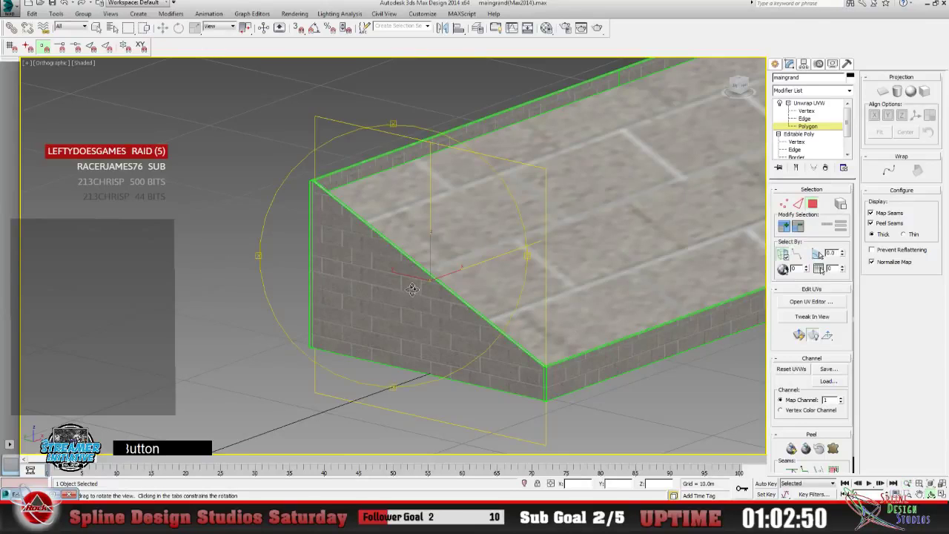
pyautogui.moveTo(415, 289); pyautogui.dragTo(340, 280)
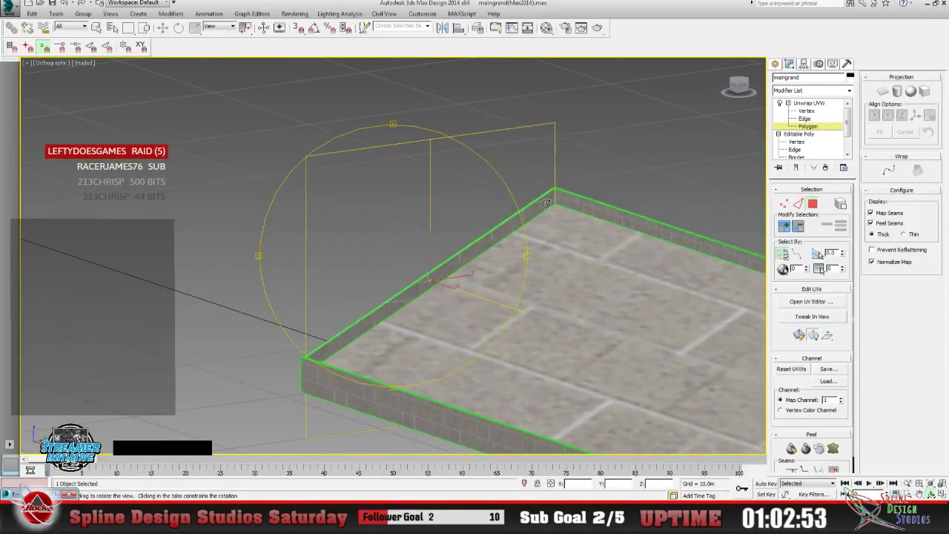
pyautogui.moveTo(438, 257); pyautogui.dragTo(415, 230)
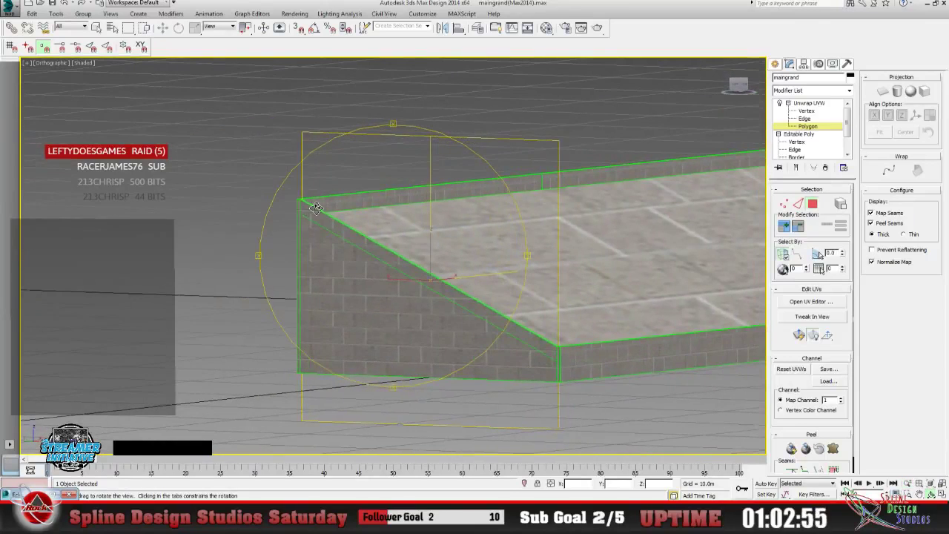
pyautogui.click(97, 27)
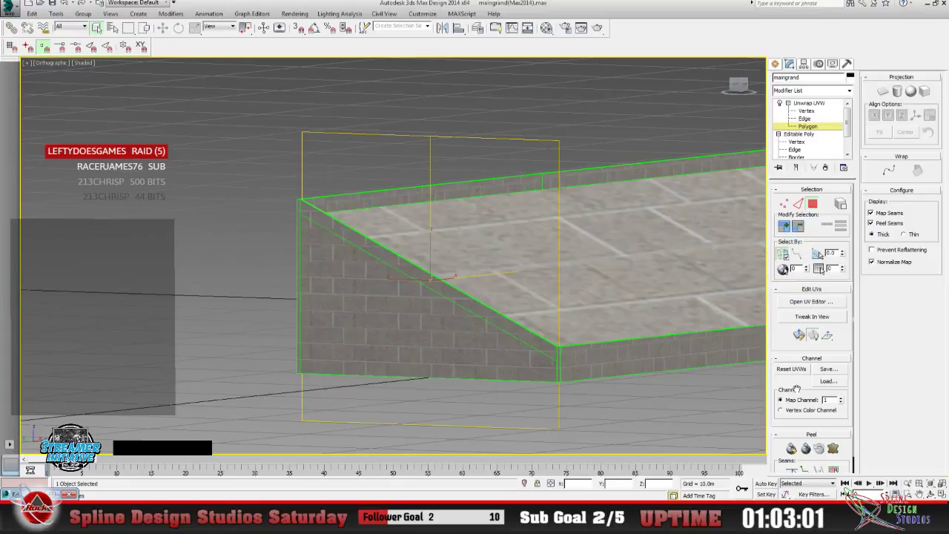
pyautogui.click(930, 493)
pyautogui.moveTo(377, 267); pyautogui.dragTo(298, 265)
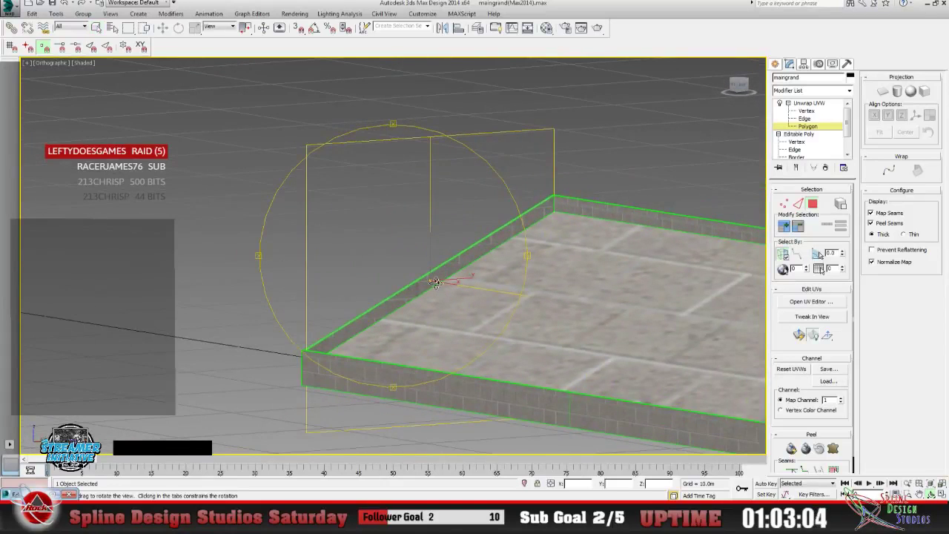
pyautogui.moveTo(546, 206); pyautogui.dragTo(542, 222)
pyautogui.moveTo(422, 252); pyautogui.dragTo(326, 212)
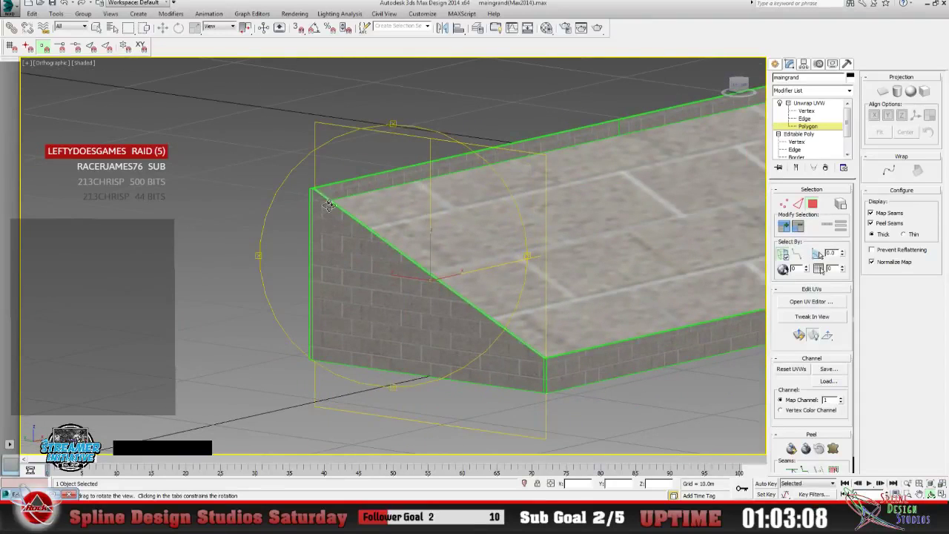
pyautogui.moveTo(396, 236); pyautogui.dragTo(559, 215)
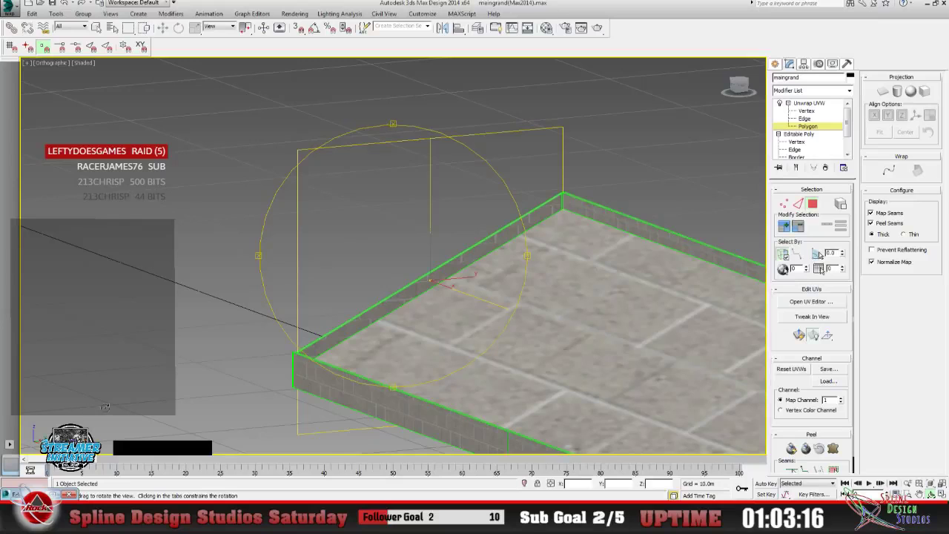
# Reopen the UV editor, review the sloped strip's placement on the triangular wall within the whole UV layout, and minimize the editor.
pyautogui.click(37, 494)
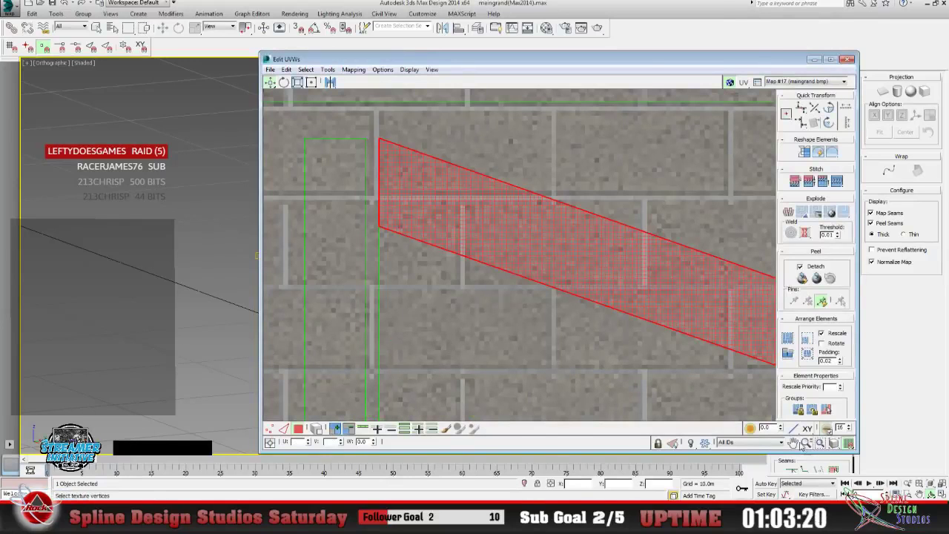
pyautogui.click(805, 443)
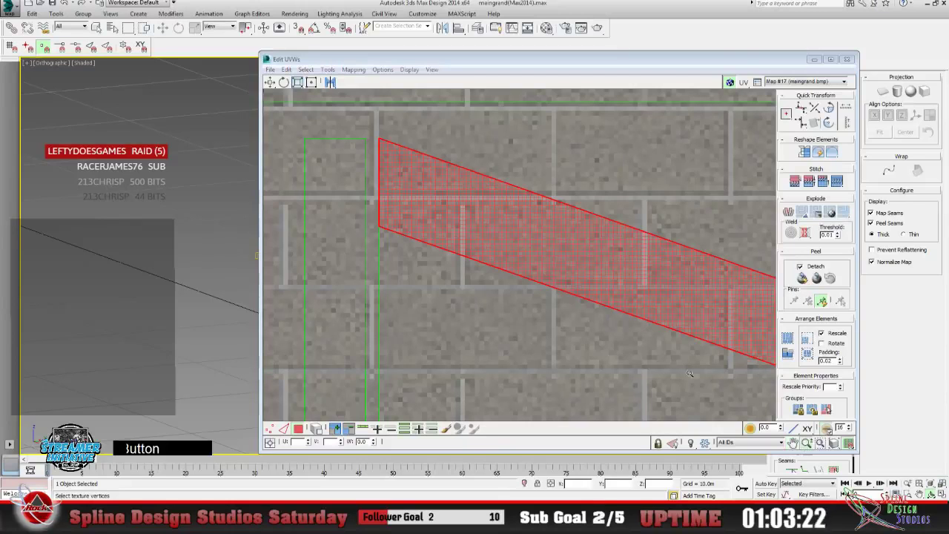
pyautogui.moveTo(478, 224); pyautogui.dragTo(483, 311)
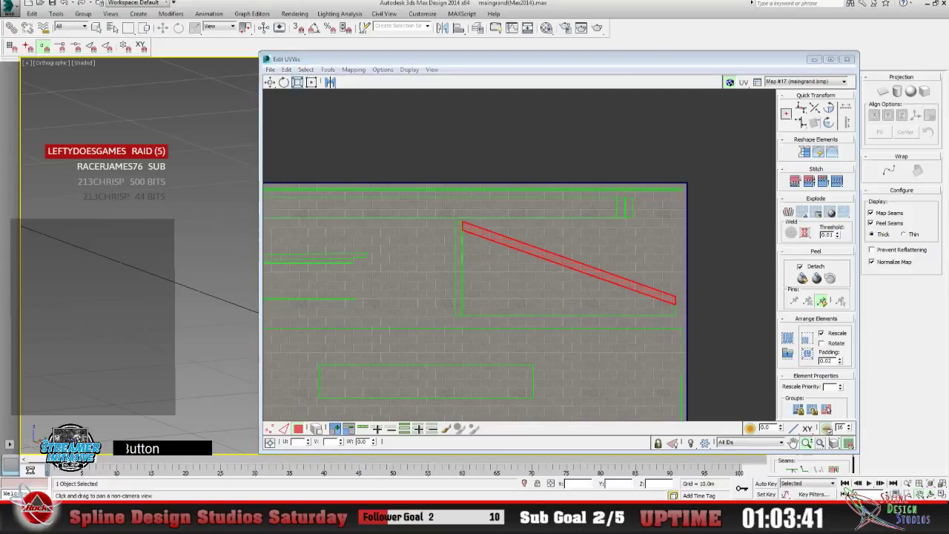
pyautogui.moveTo(477, 274); pyautogui.dragTo(461, 256)
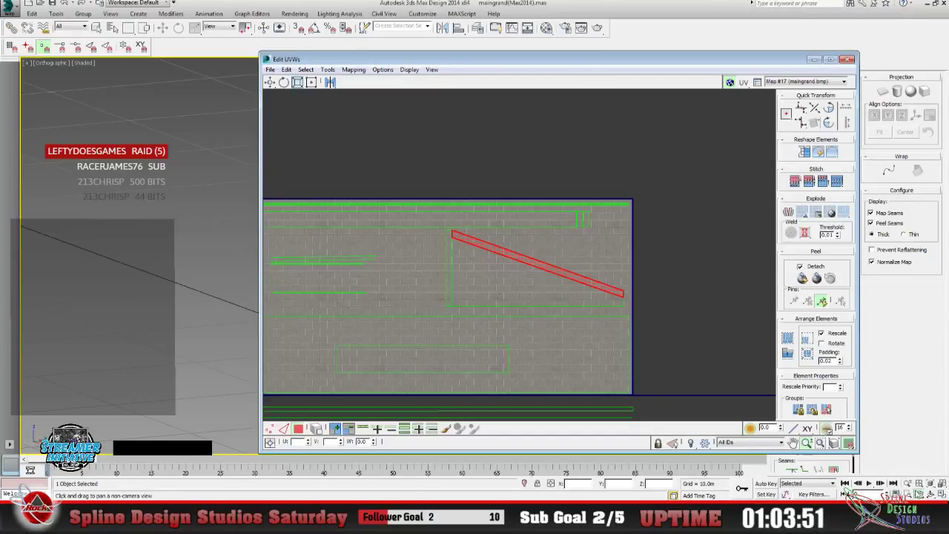
pyautogui.click(897, 491)
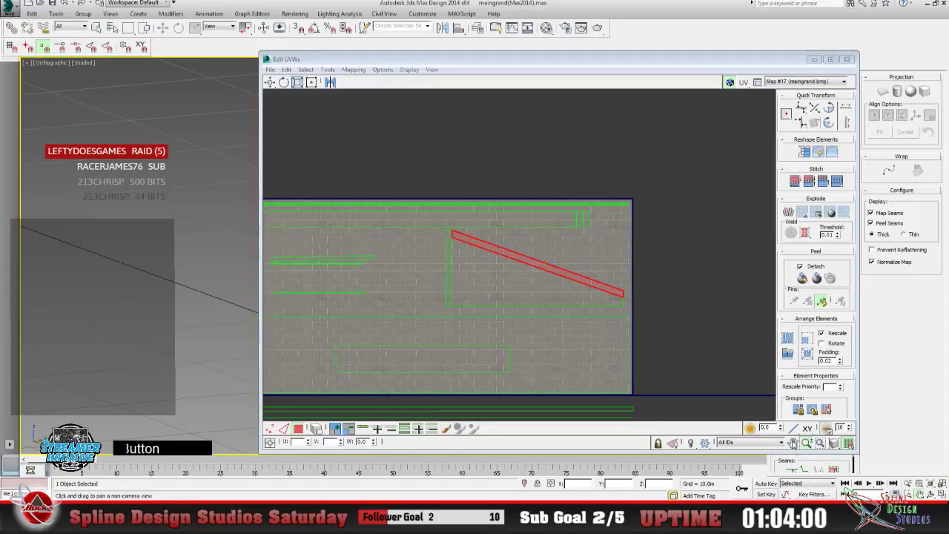
pyautogui.click(813, 60)
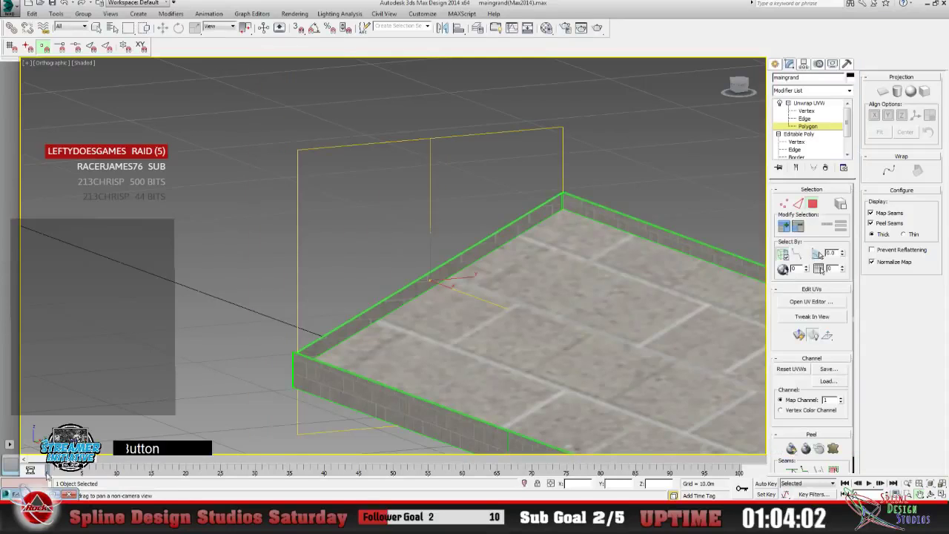
pyautogui.click(52, 495)
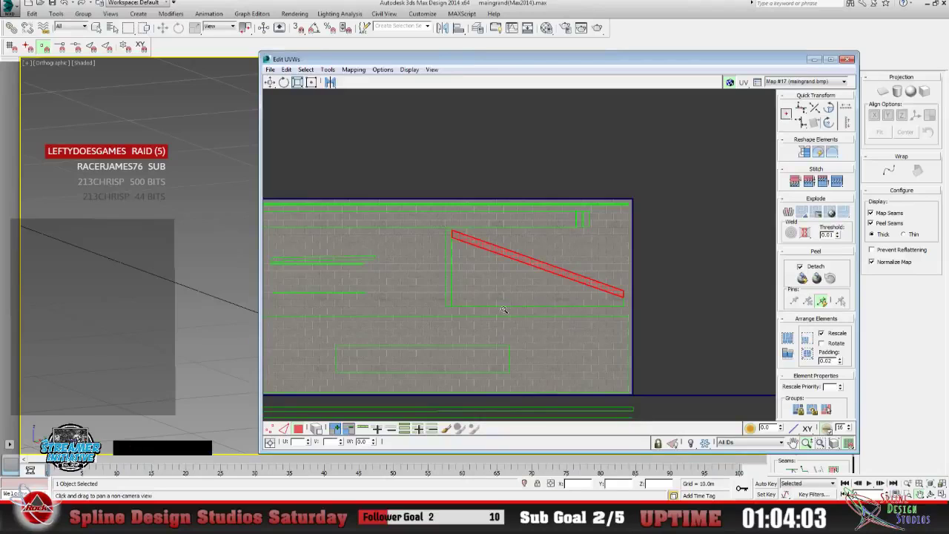
pyautogui.click(792, 443)
pyautogui.moveTo(491, 346); pyautogui.dragTo(409, 241)
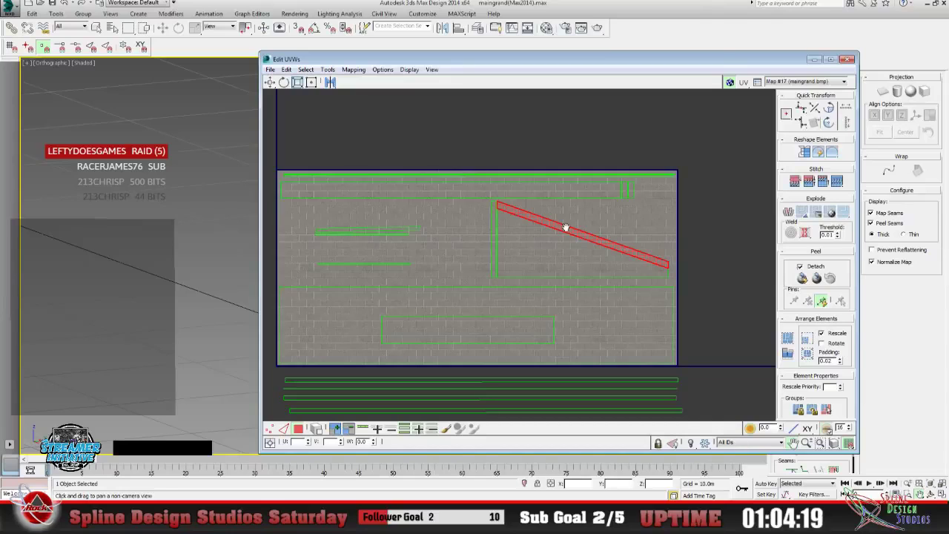
pyautogui.moveTo(511, 249); pyautogui.dragTo(532, 259)
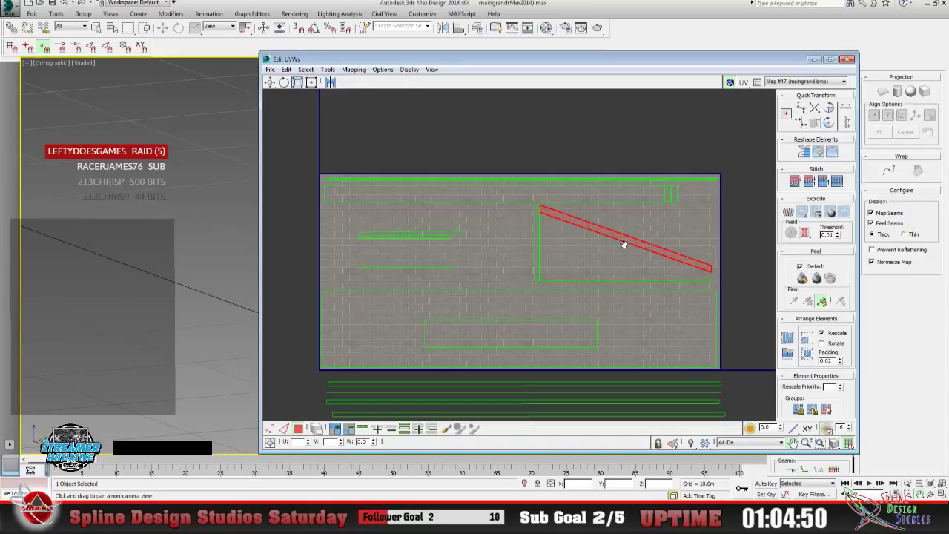
pyautogui.click(814, 59)
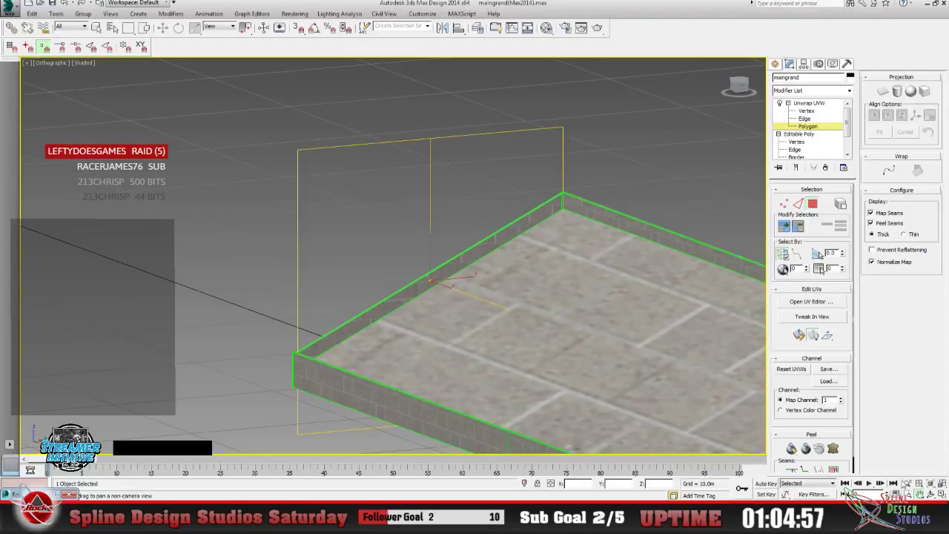
pyautogui.click(907, 483)
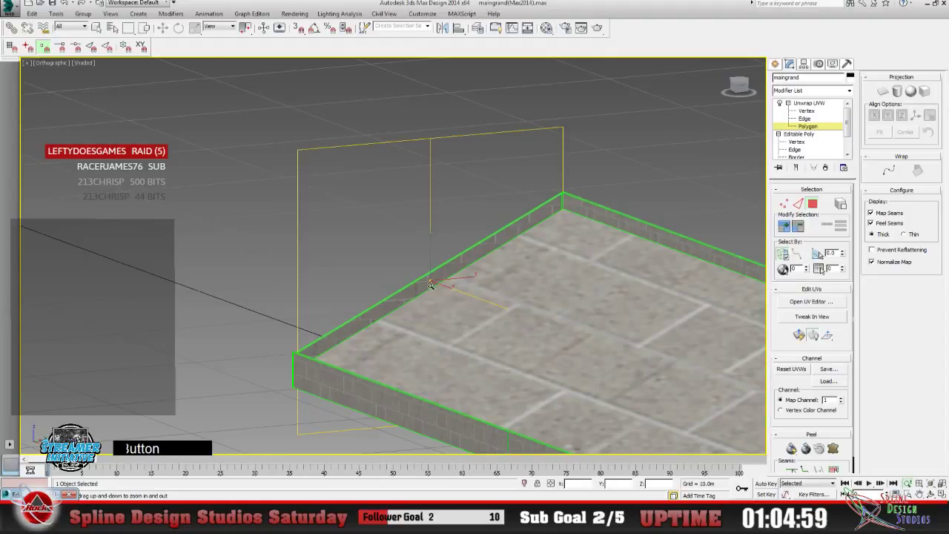
# Select the narrow inner strip polygon along the slope of the opposite triangular side wall, toggling shaded face selection to check it.
pyautogui.moveTo(432, 286); pyautogui.dragTo(442, 324)
pyautogui.click(932, 495)
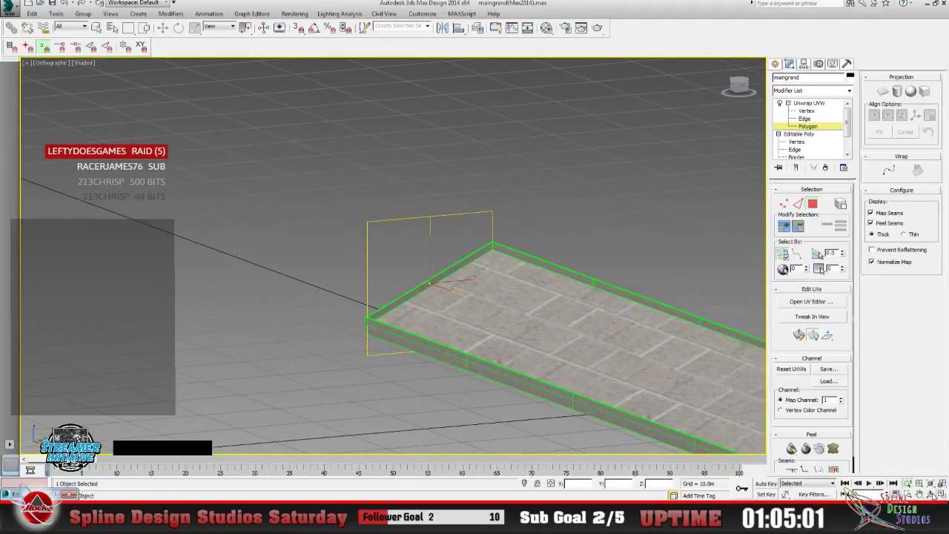
pyautogui.moveTo(416, 312); pyautogui.dragTo(540, 312)
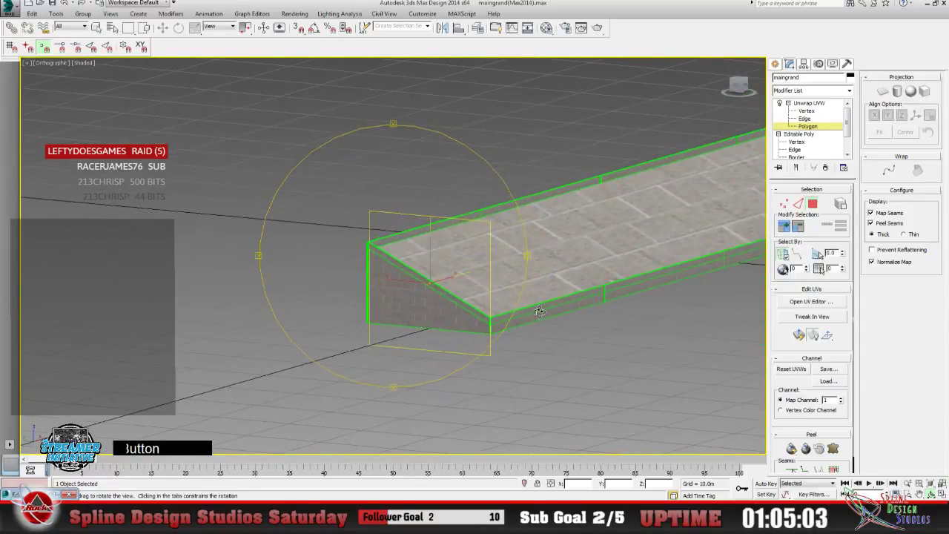
pyautogui.click(919, 494)
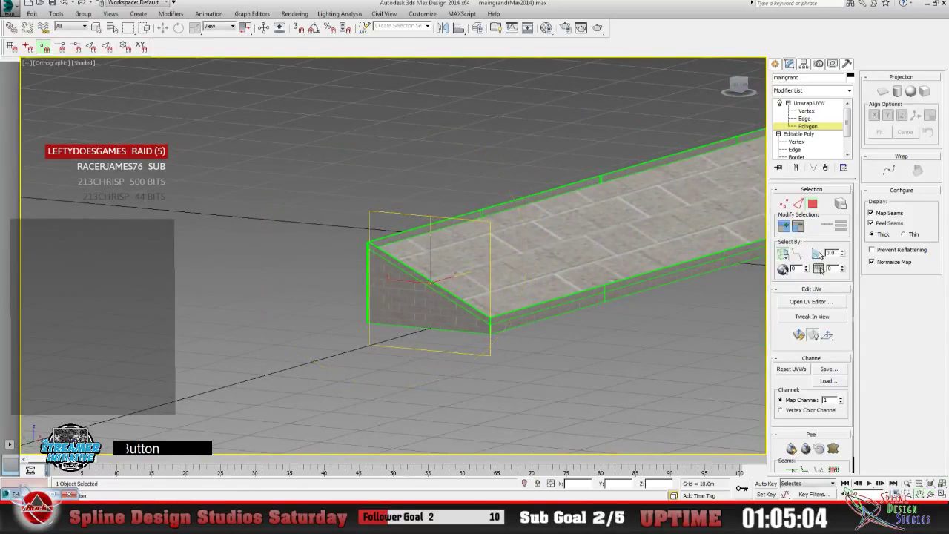
pyautogui.moveTo(523, 261); pyautogui.dragTo(309, 271)
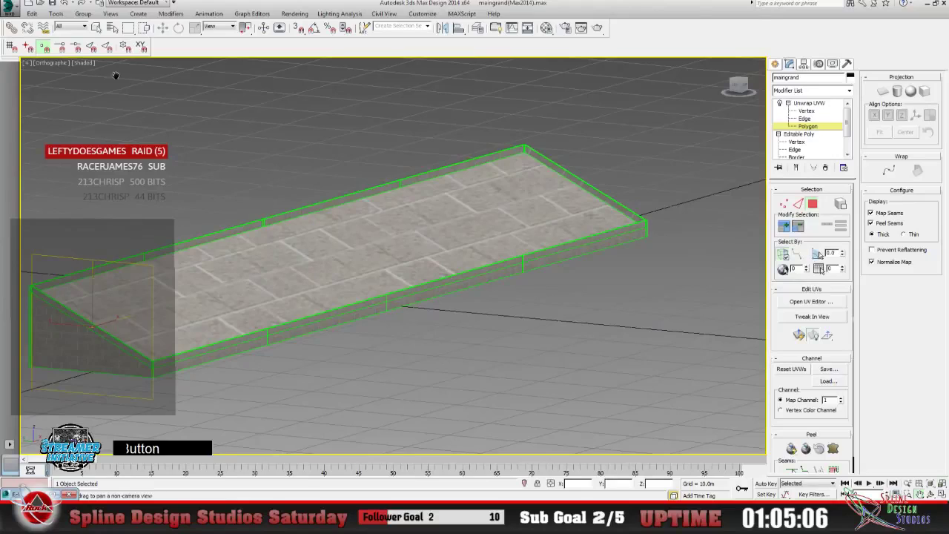
pyautogui.click(96, 28)
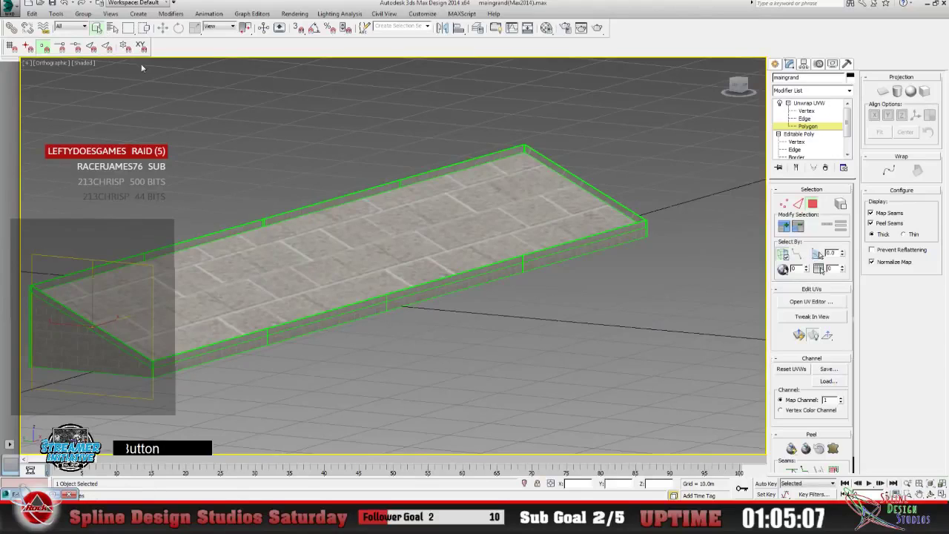
pyautogui.click(582, 183)
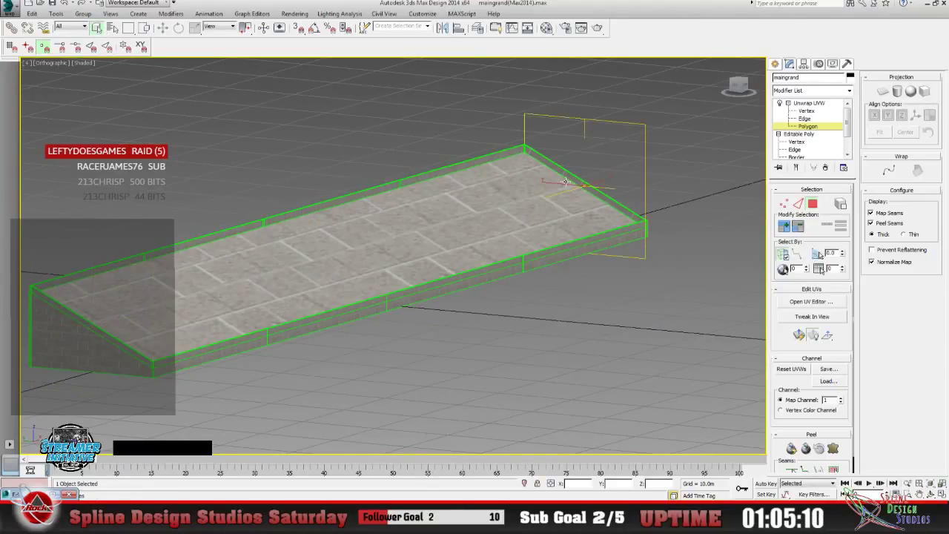
pyautogui.click(565, 181)
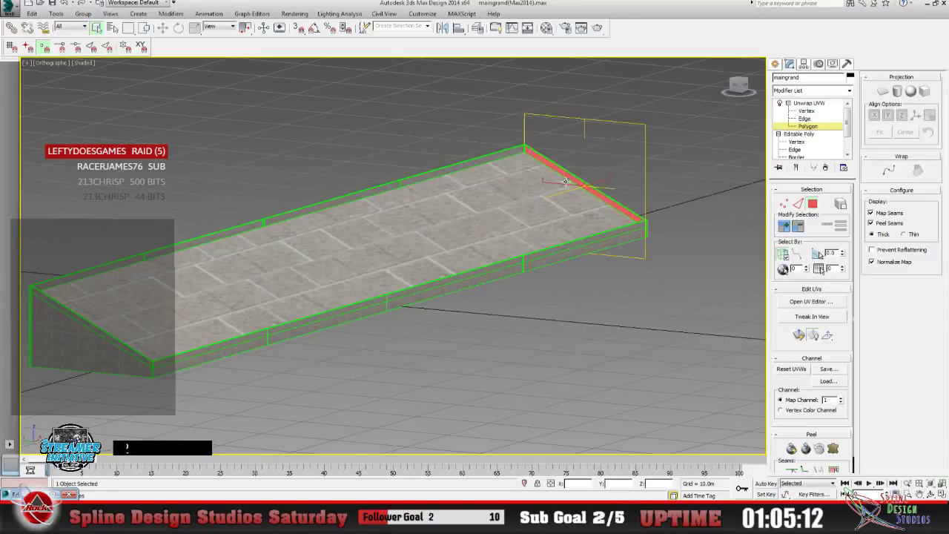
pyautogui.press('F2')
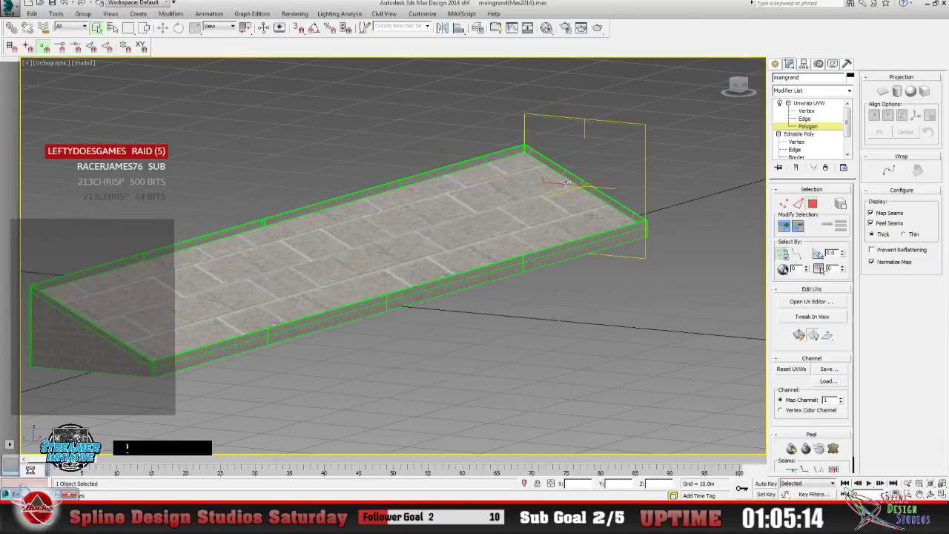
# Flatten-map the selected inner strip in the UV editor with a polygon angle of 45 and spacing of 0.02.
pyautogui.hotkey('ctrl', 'e')
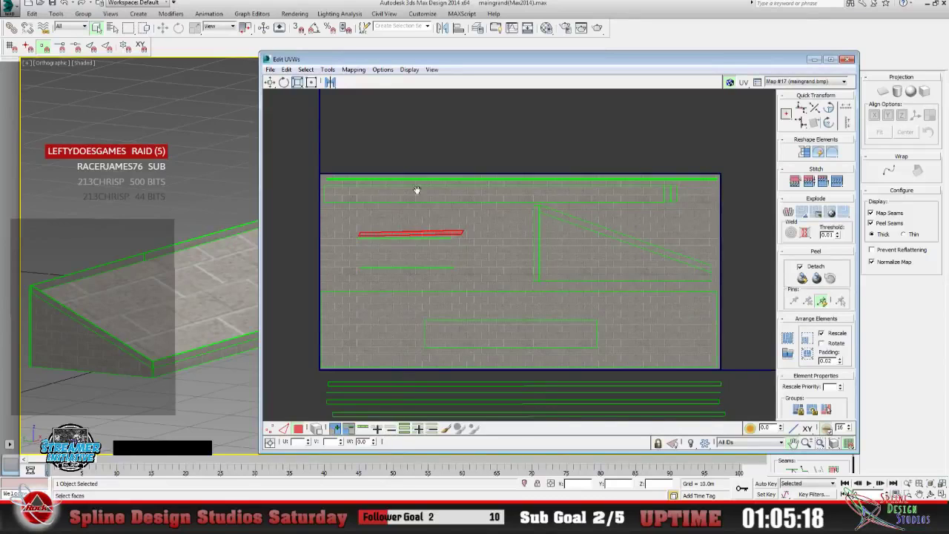
pyautogui.click(353, 70)
pyautogui.click(365, 83)
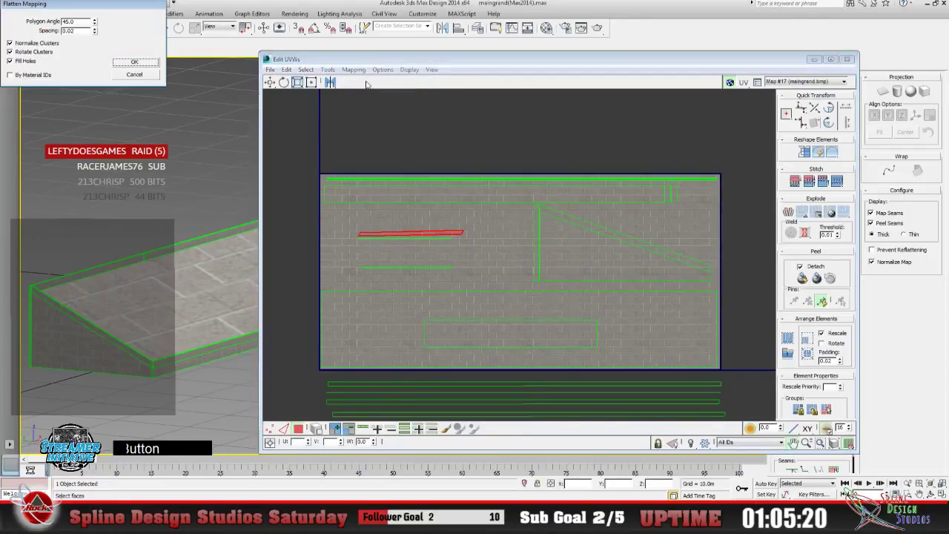
pyautogui.click(135, 62)
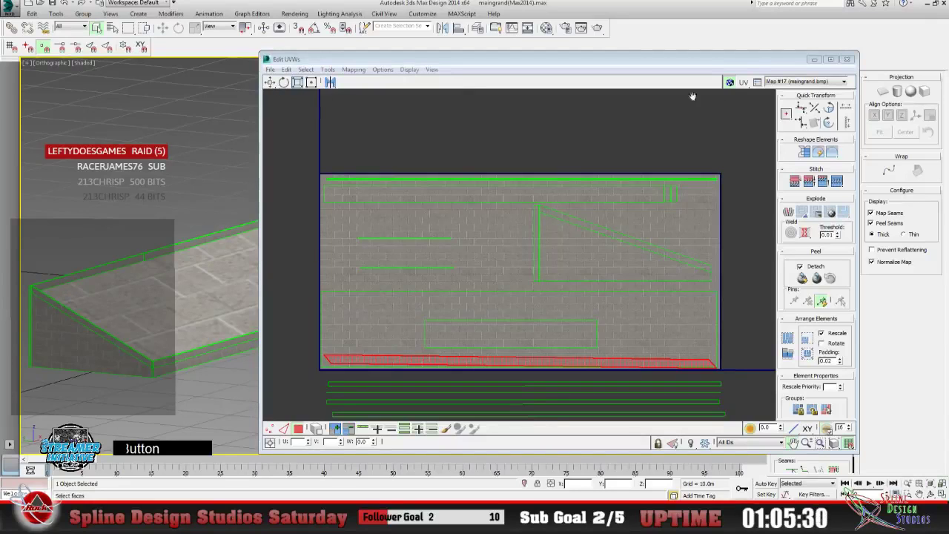
pyautogui.click(813, 59)
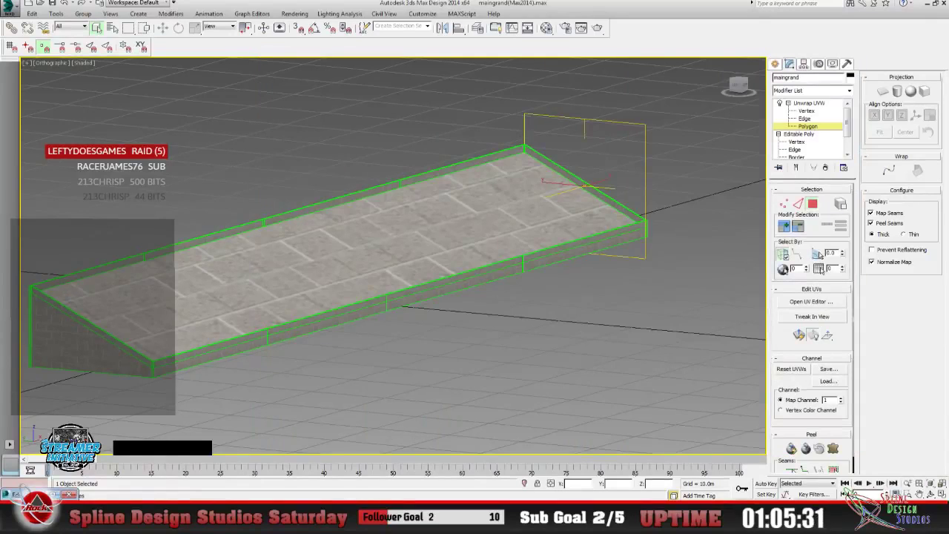
pyautogui.click(811, 301)
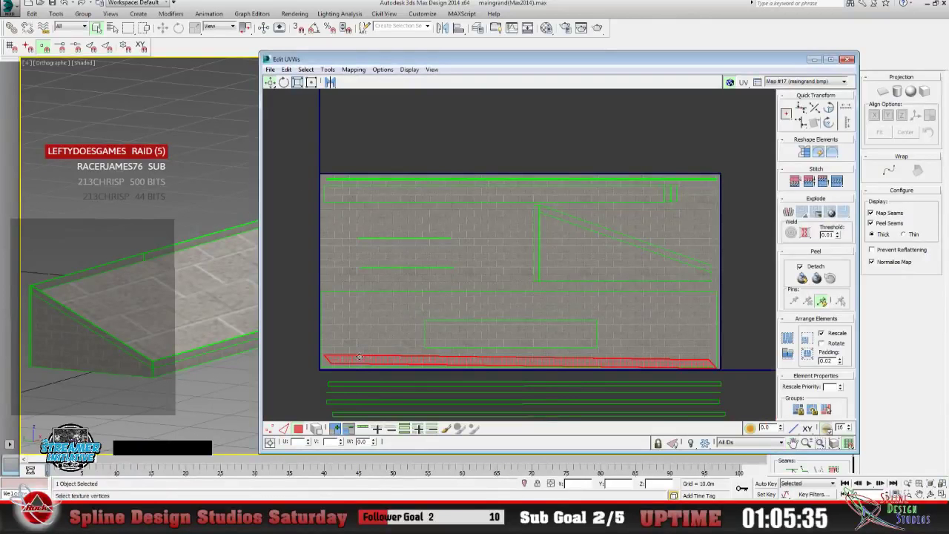
# Move, rotate and scale the flattened strip to match the slope and length of the triangular wall's UVs.
pyautogui.moveTo(359, 356); pyautogui.dragTo(388, 250)
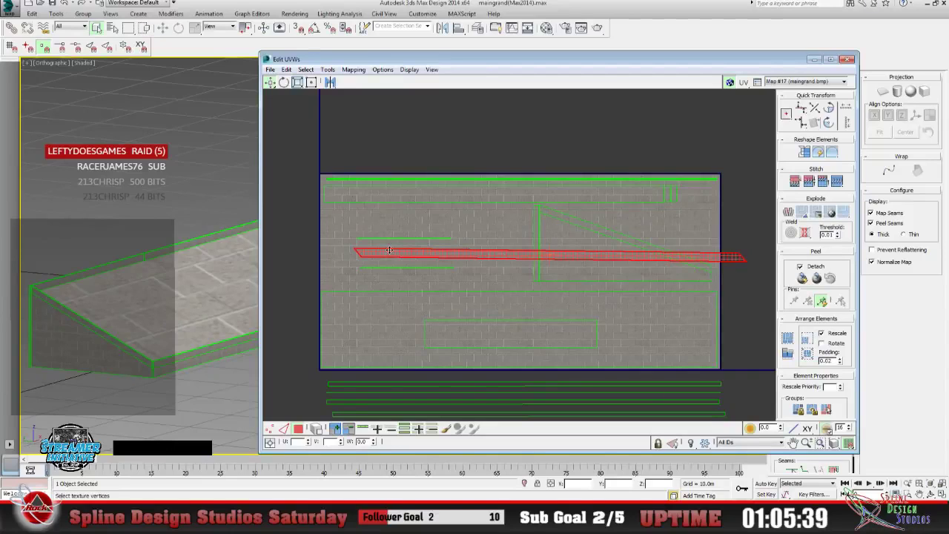
pyautogui.click(283, 82)
pyautogui.moveTo(361, 252)
pyautogui.mouseDown()
pyautogui.moveTo(366, 186)
pyautogui.moveTo(515, 200)
pyautogui.mouseUp()
pyautogui.click(311, 82)
pyautogui.moveTo(737, 319); pyautogui.dragTo(711, 276)
pyautogui.moveTo(515, 200); pyautogui.dragTo(535, 215)
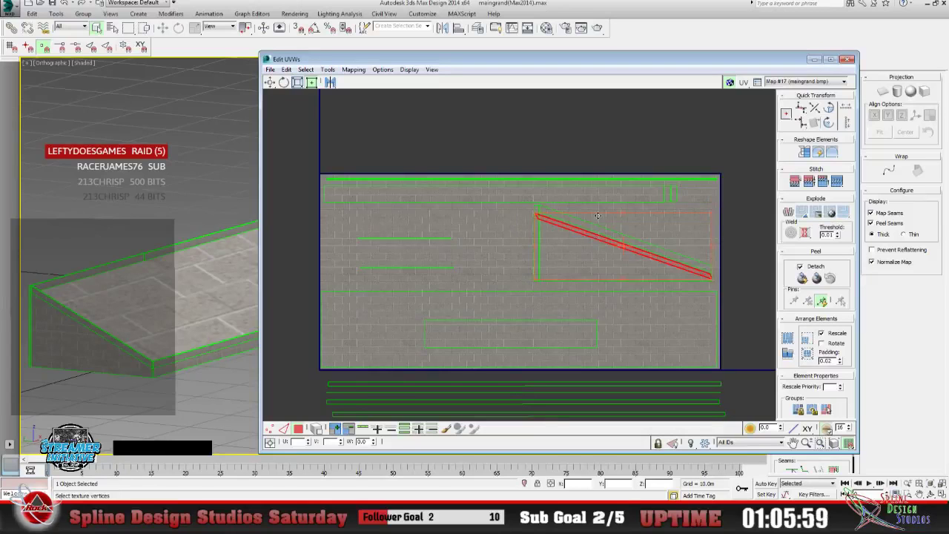
# Move the sloped strip up onto the existing strip outline, bringing its high end to the triangular wall's tall corner.
pyautogui.click(806, 443)
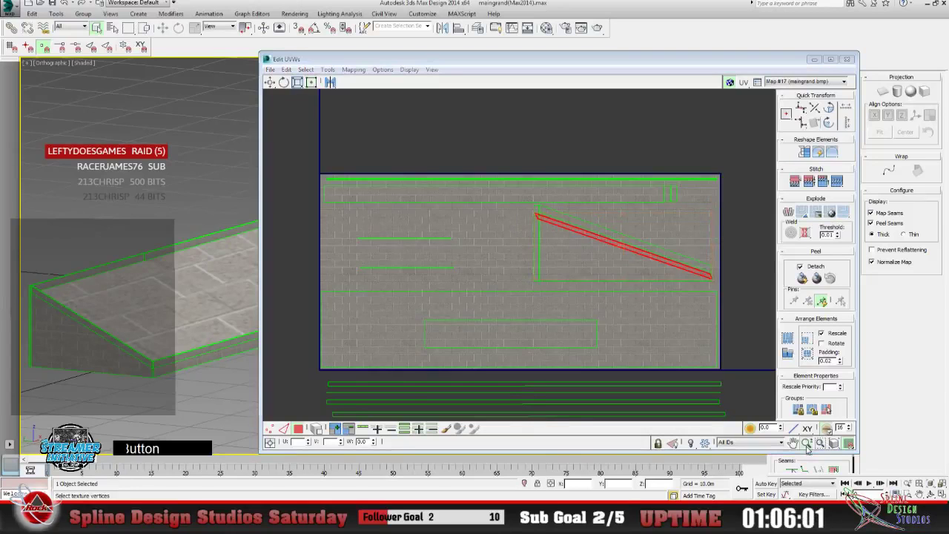
pyautogui.moveTo(546, 273); pyautogui.dragTo(521, 173)
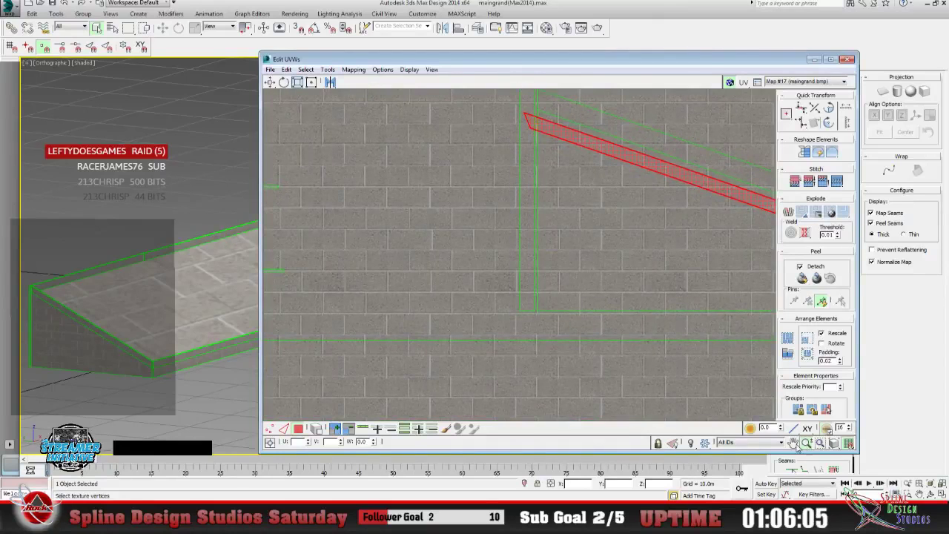
pyautogui.click(793, 442)
pyautogui.moveTo(541, 271); pyautogui.dragTo(375, 390)
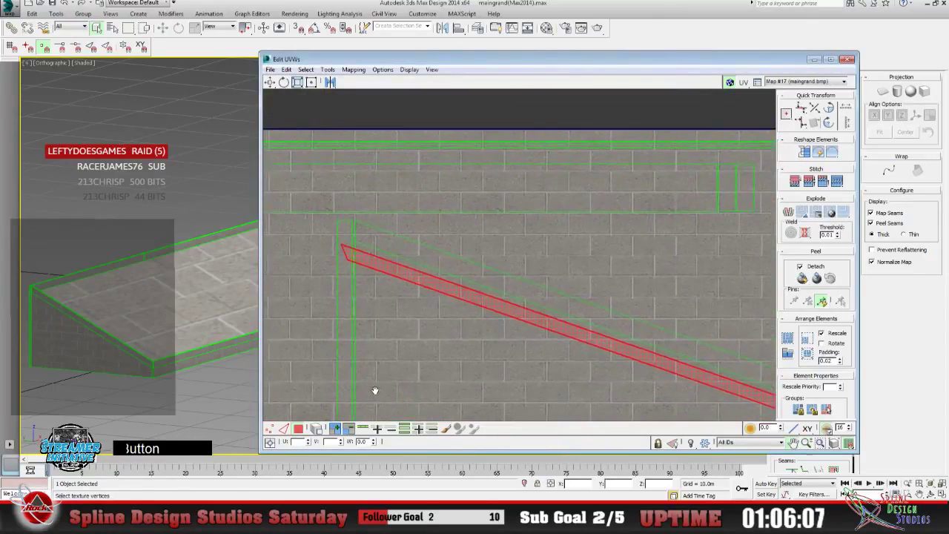
pyautogui.click(808, 444)
pyautogui.moveTo(407, 310); pyautogui.dragTo(324, 129)
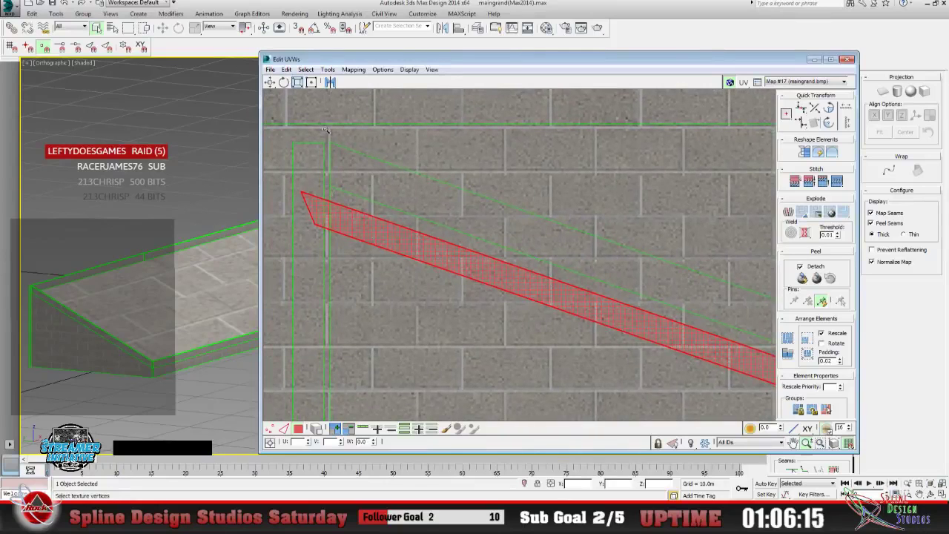
pyautogui.click(270, 83)
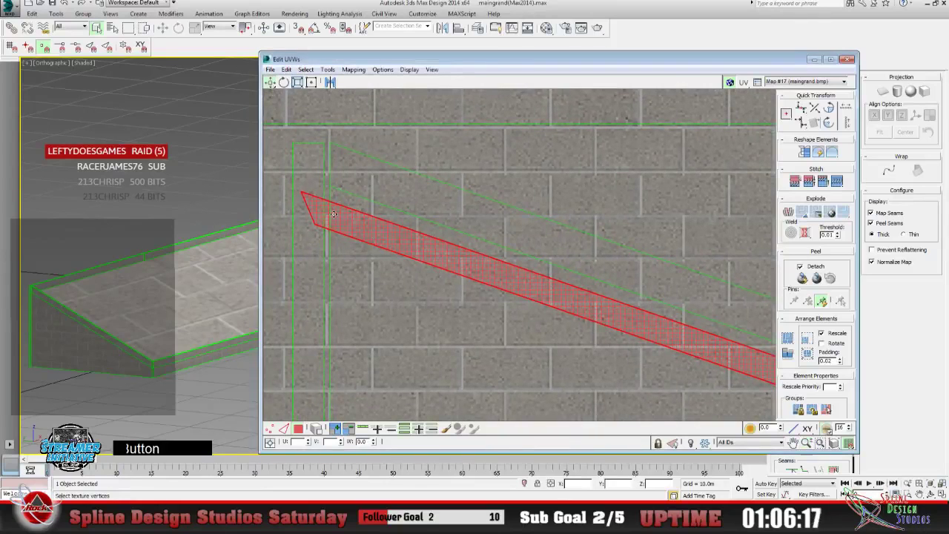
pyautogui.moveTo(333, 214); pyautogui.dragTo(359, 172)
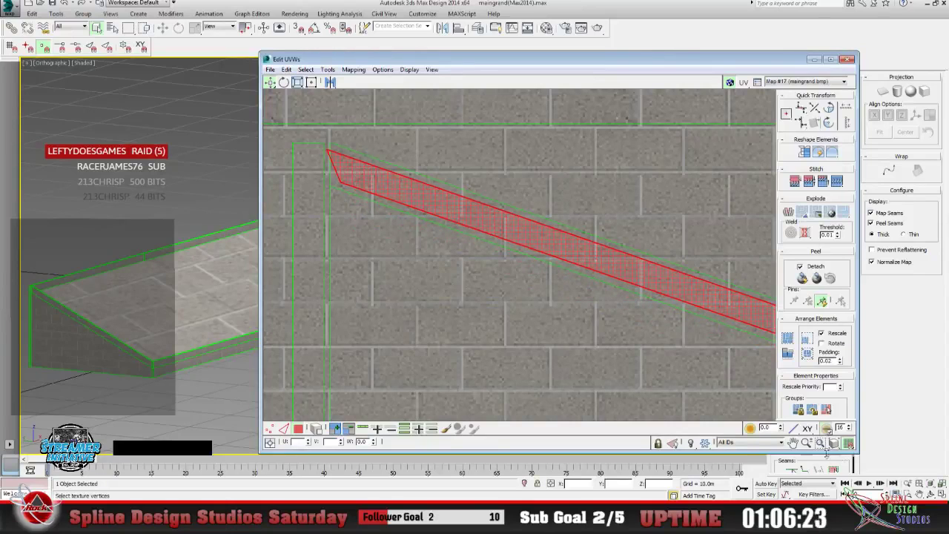
# Shrink the strip with Freeform mode so its low end meets the low end of the triangular wall's UVs.
pyautogui.click(793, 443)
pyautogui.moveTo(624, 318); pyautogui.dragTo(354, 254)
pyautogui.moveTo(555, 324); pyautogui.dragTo(429, 247)
pyautogui.moveTo(612, 322)
pyautogui.mouseDown()
pyautogui.moveTo(543, 298)
pyautogui.moveTo(516, 331)
pyautogui.moveTo(484, 297)
pyautogui.mouseUp()
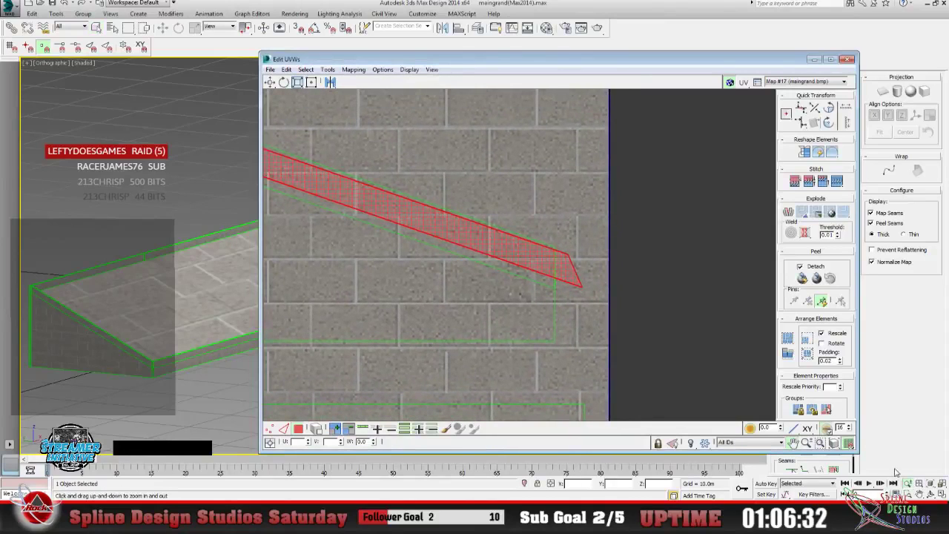
pyautogui.click(808, 443)
pyautogui.moveTo(545, 313); pyautogui.dragTo(470, 135)
pyautogui.scroll(-5, 467, 140)
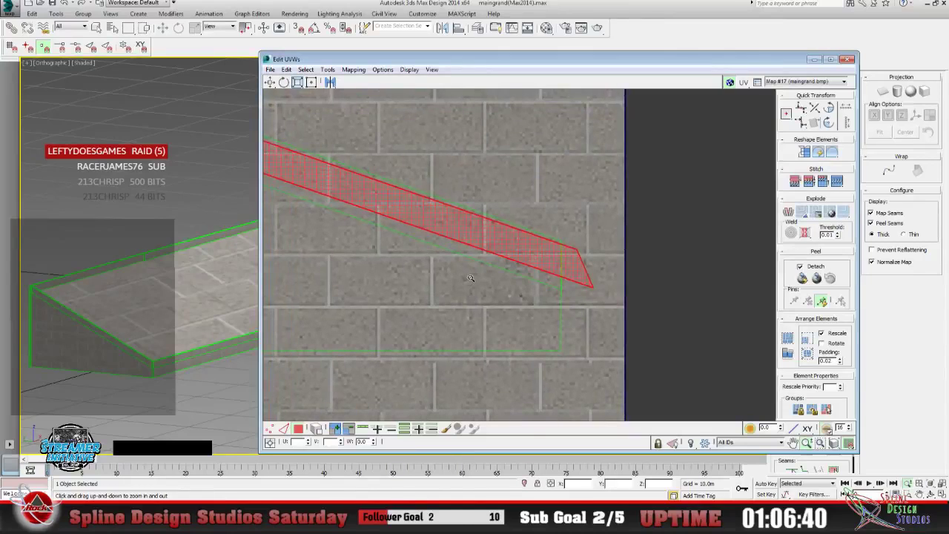
pyautogui.click(312, 82)
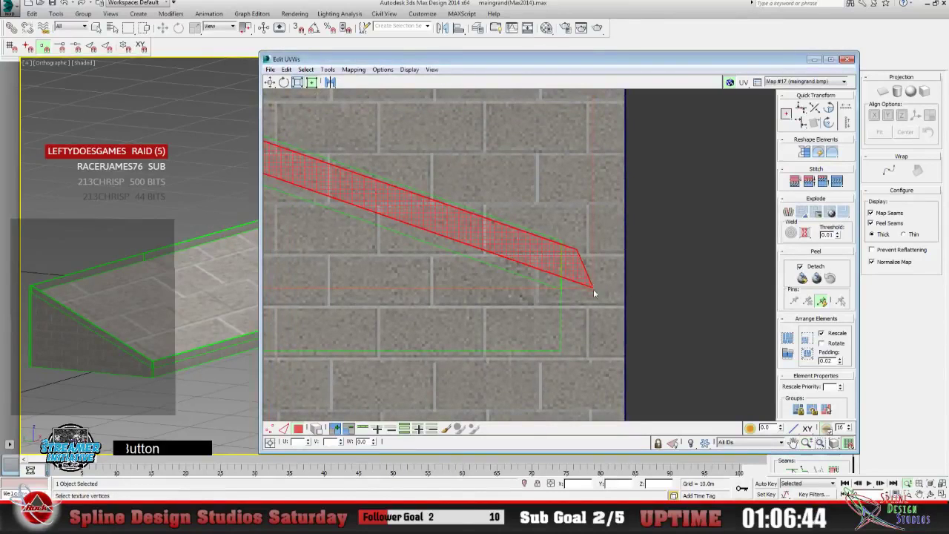
pyautogui.moveTo(594, 294); pyautogui.dragTo(566, 282)
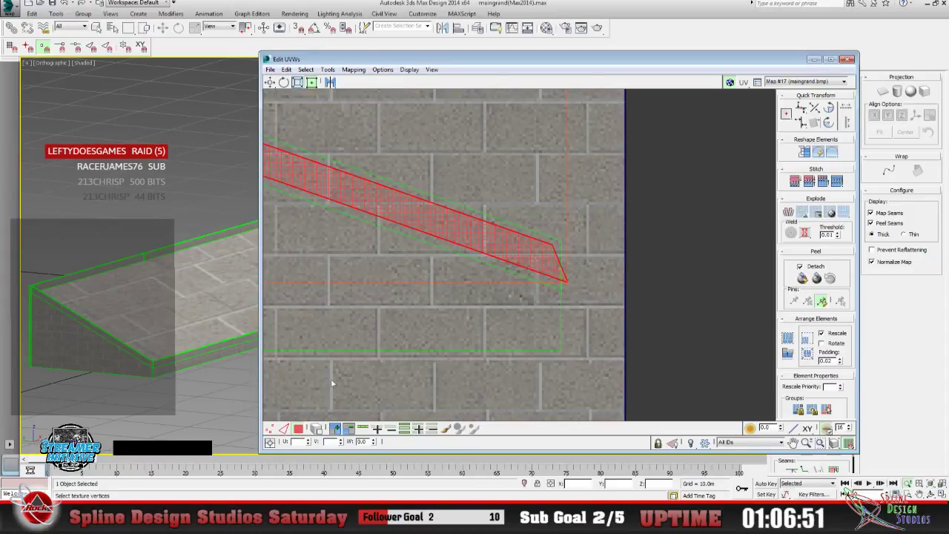
# Move the strip's two low-end vertices onto the matching end vertices of the existing sloped strip outline.
pyautogui.click(296, 411)
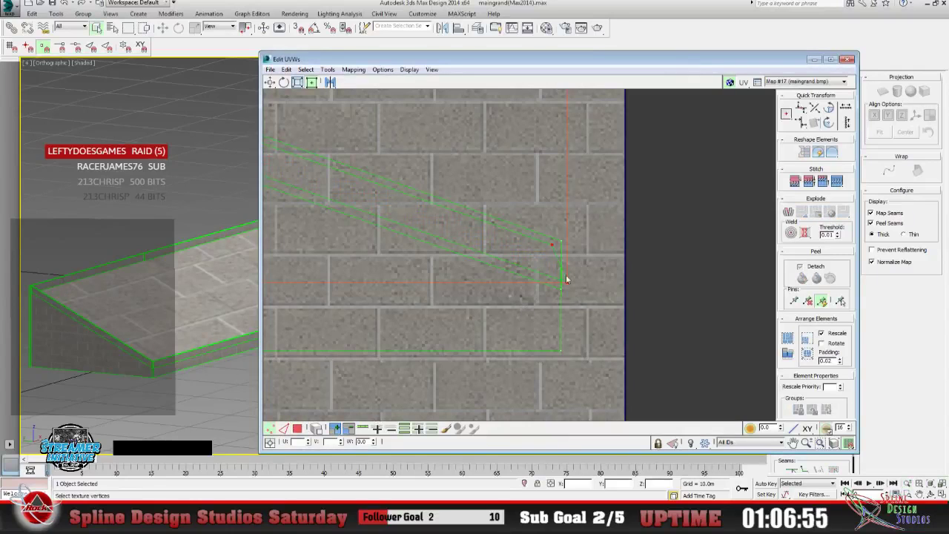
pyautogui.click(272, 84)
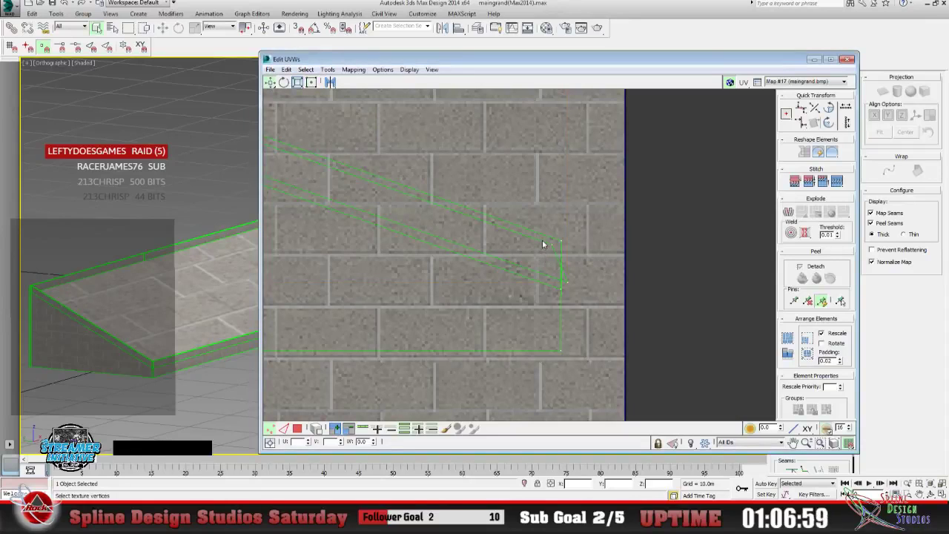
pyautogui.moveTo(542, 240); pyautogui.dragTo(558, 255)
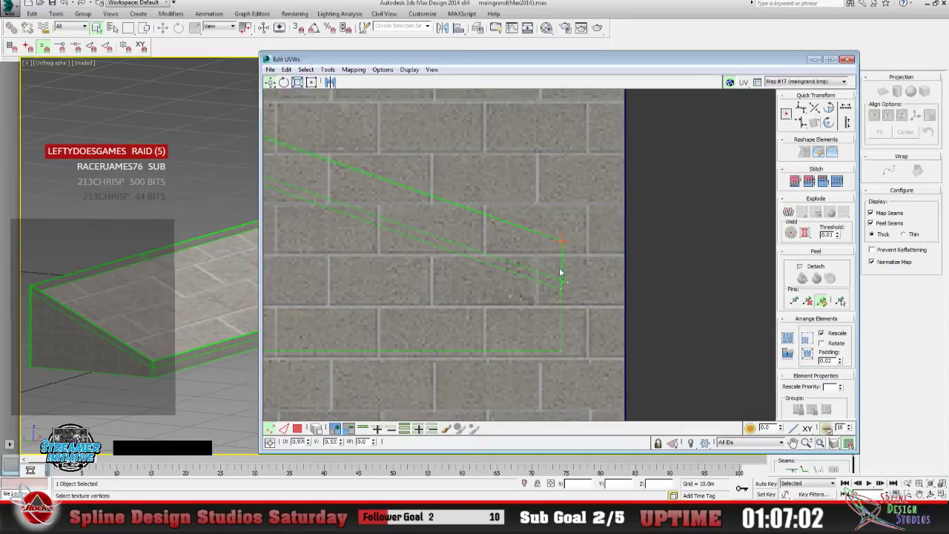
pyautogui.moveTo(560, 272); pyautogui.dragTo(577, 291)
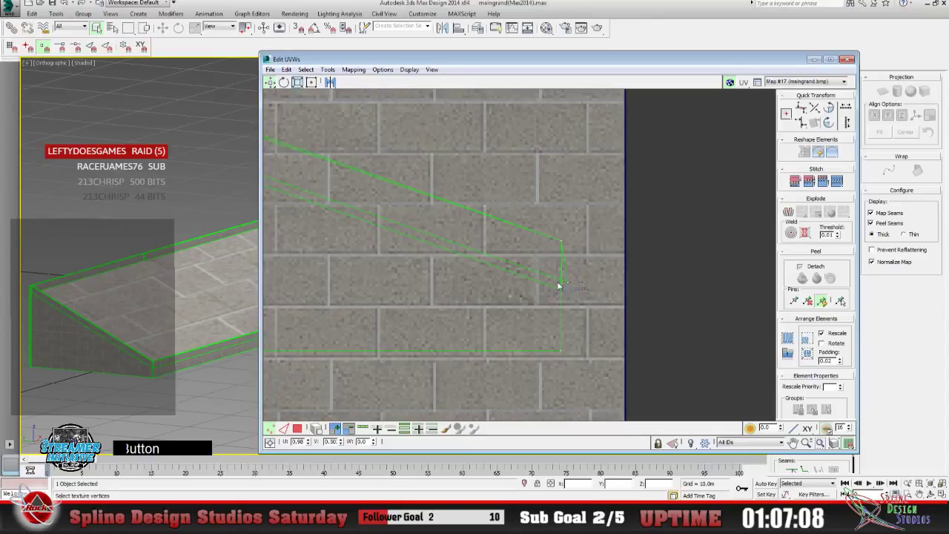
pyautogui.click(573, 288)
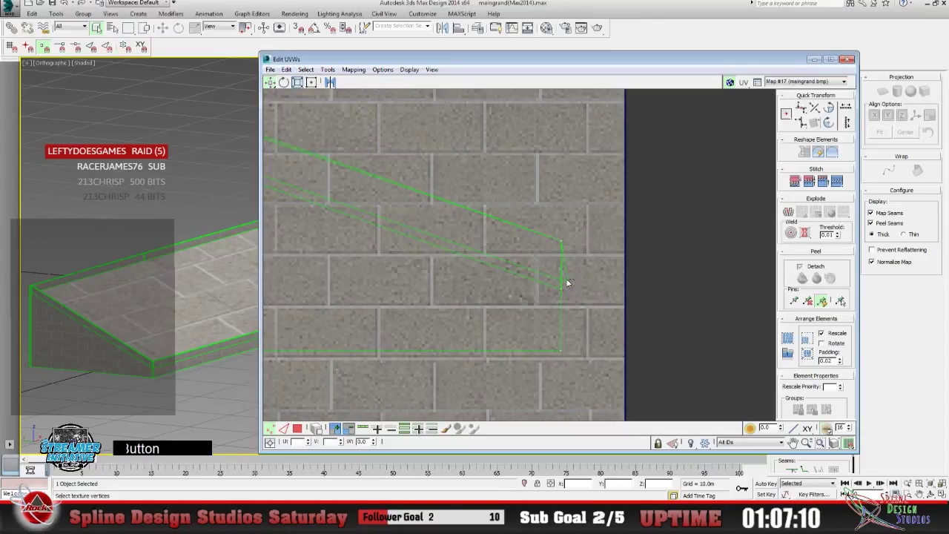
pyautogui.click(560, 284)
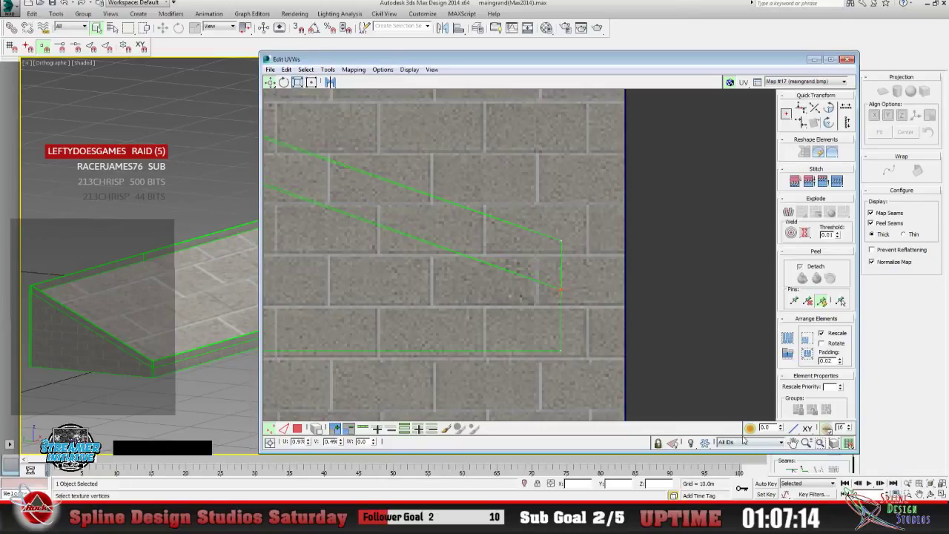
# Move the strip's two high-end vertices onto the matching end vertices of the existing sloped strip outline at the tall corner.
pyautogui.moveTo(455, 322); pyautogui.dragTo(647, 323, button='middle')
pyautogui.moveTo(521, 272); pyautogui.dragTo(483, 265, button='middle')
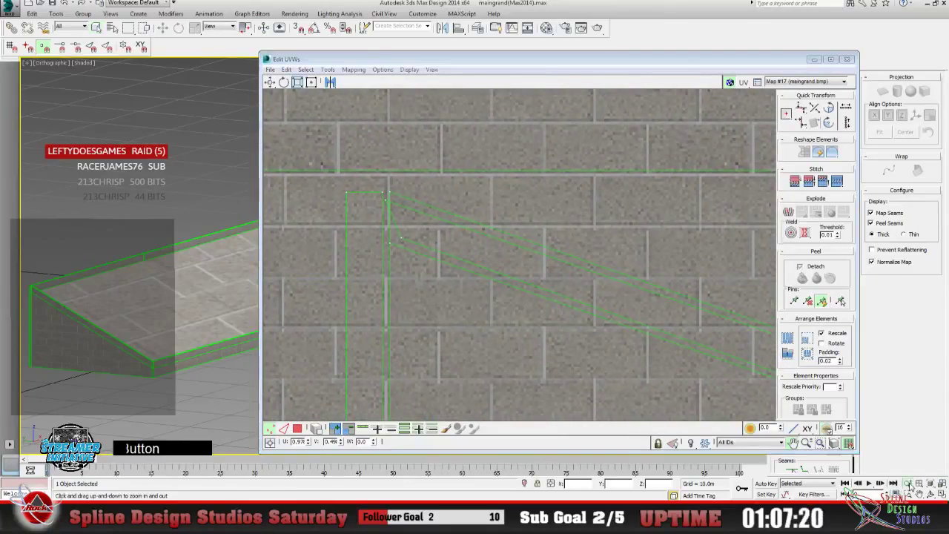
pyautogui.click(909, 483)
pyautogui.moveTo(395, 271); pyautogui.dragTo(395, 253, button='middle')
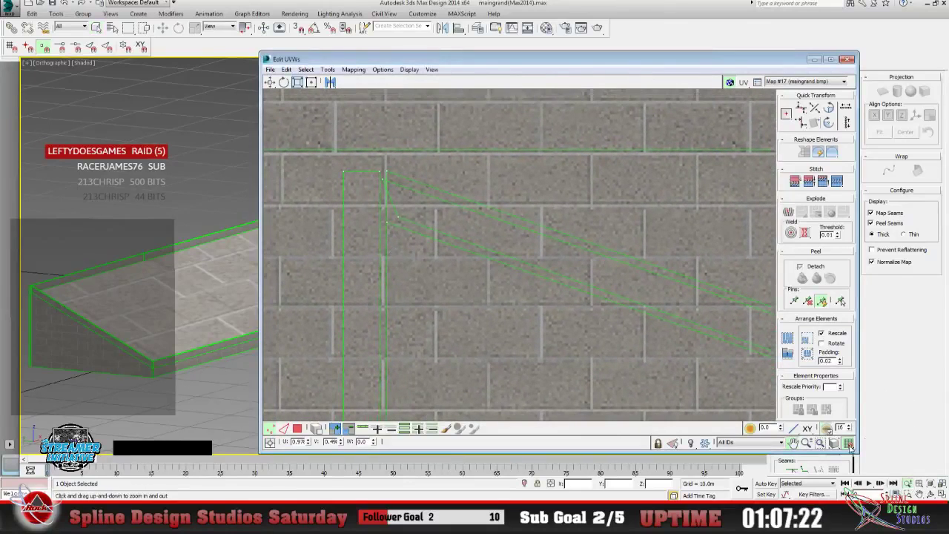
pyautogui.click(806, 442)
pyautogui.moveTo(420, 239); pyautogui.dragTo(396, 177)
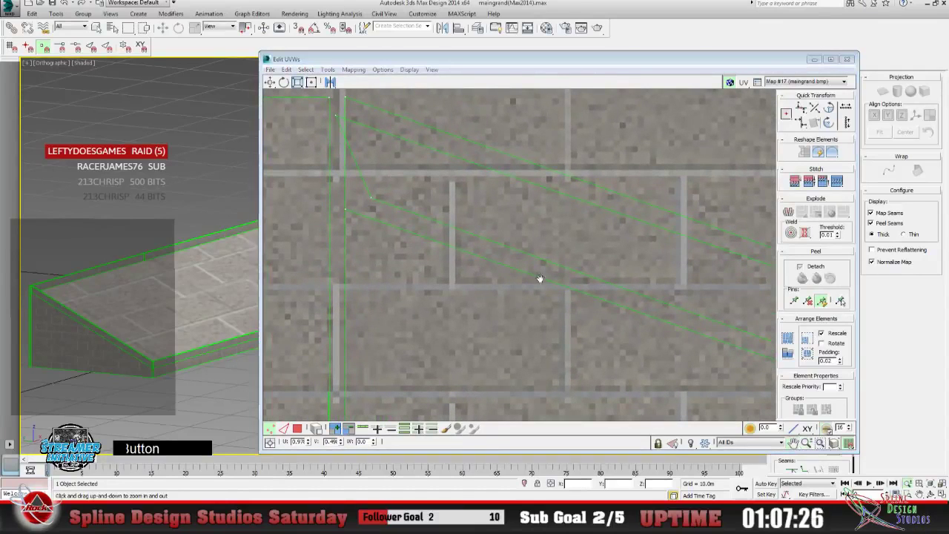
pyautogui.moveTo(368, 210); pyautogui.dragTo(437, 313, button='middle')
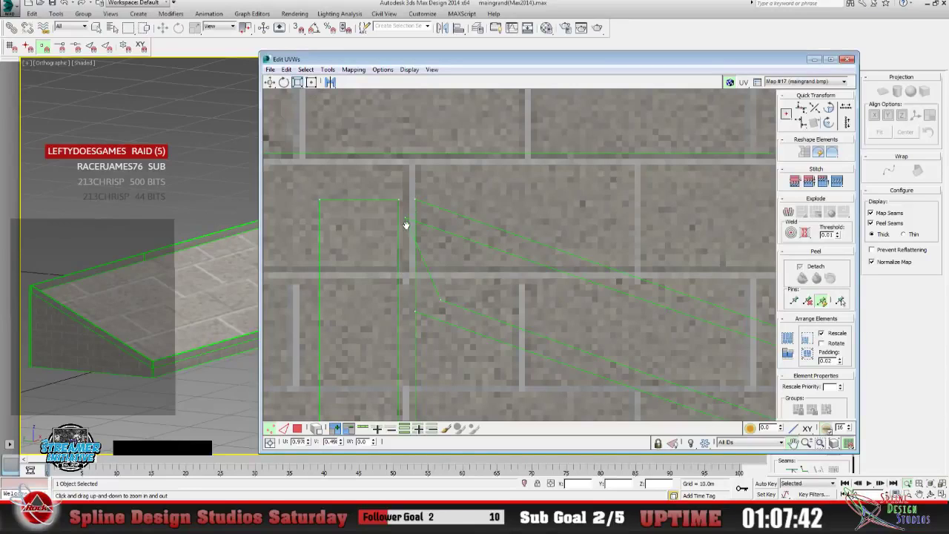
pyautogui.click(270, 82)
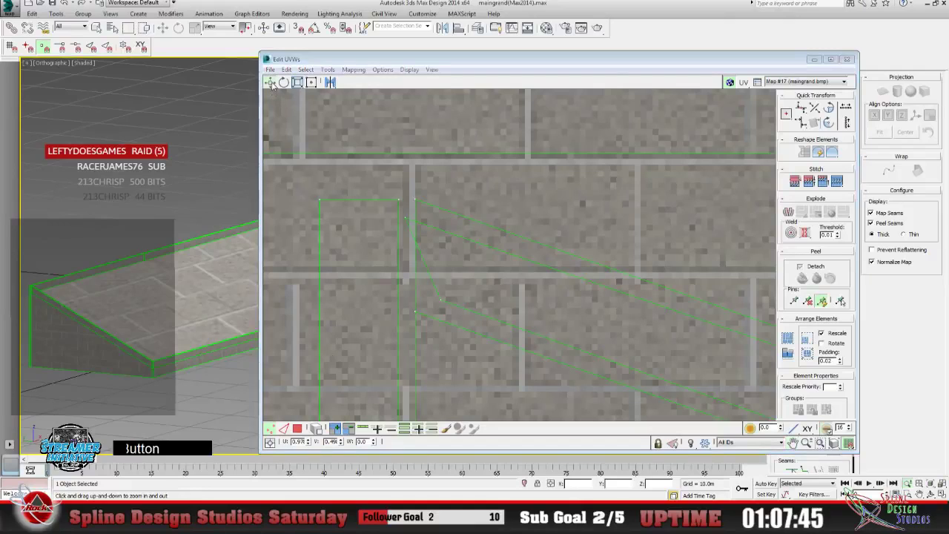
pyautogui.click(404, 217)
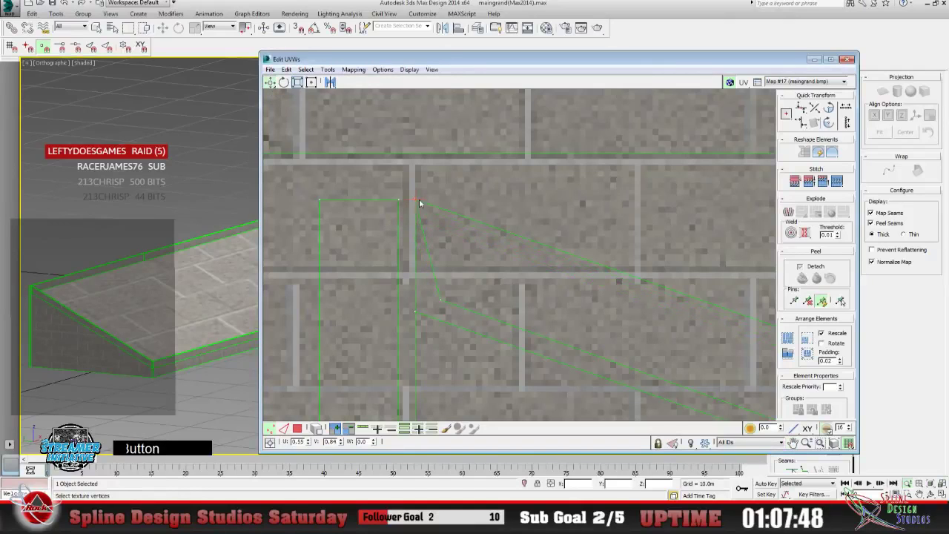
pyautogui.click(442, 305)
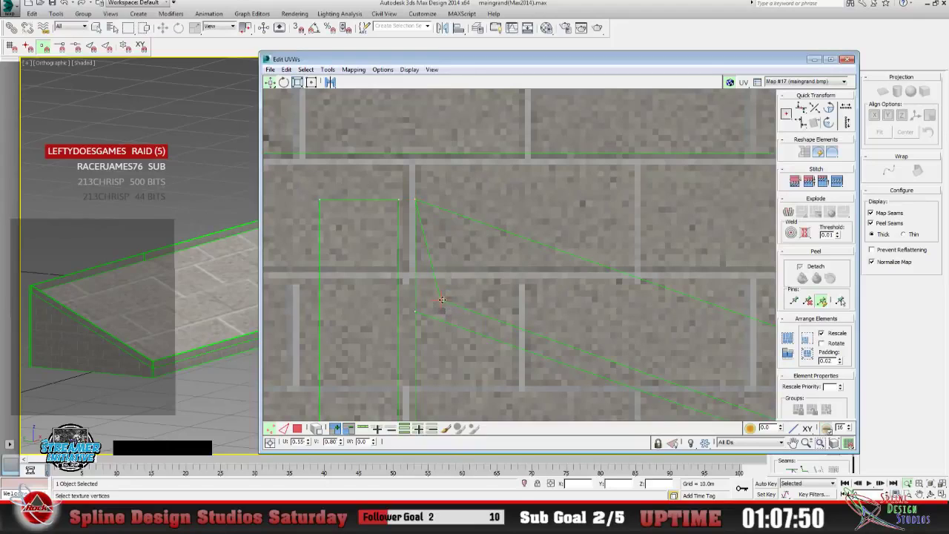
pyautogui.moveTo(442, 305); pyautogui.dragTo(415, 308)
# Examine the block texture along the inner strip and outer wall around the ramp's end corner in the model view.
pyautogui.click(814, 59)
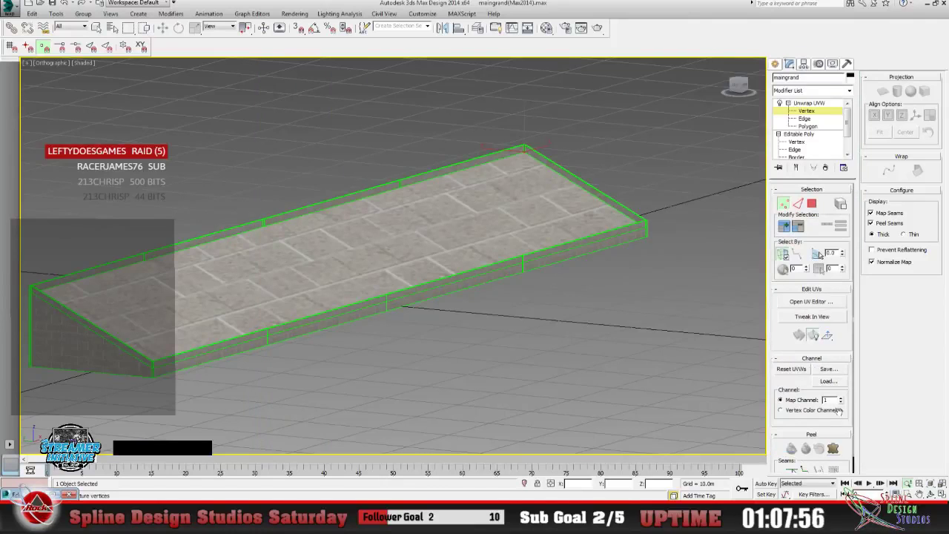
pyautogui.click(919, 494)
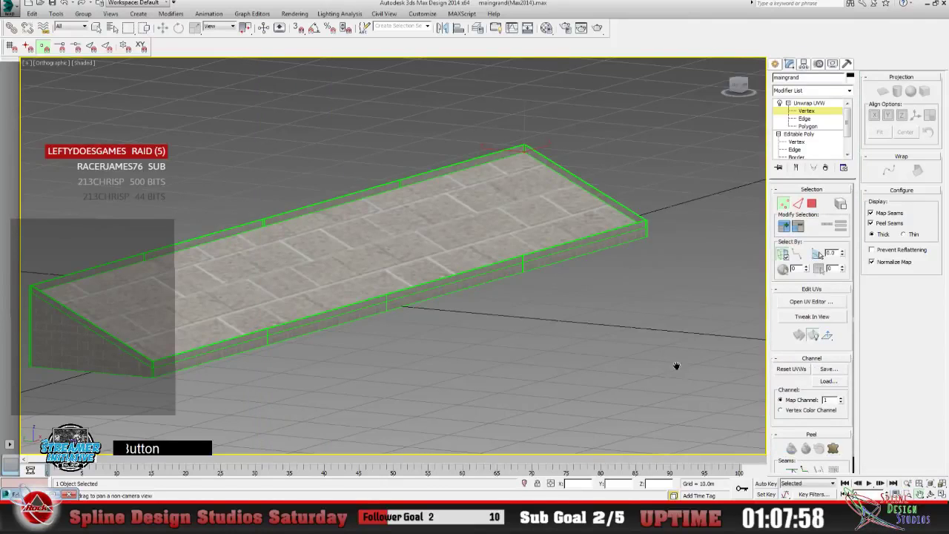
pyautogui.moveTo(570, 233); pyautogui.dragTo(454, 296)
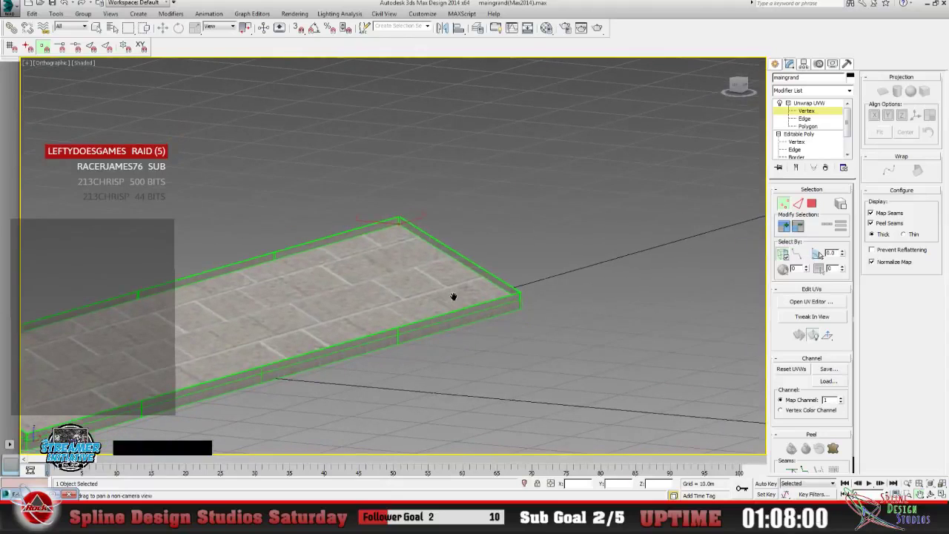
pyautogui.click(907, 482)
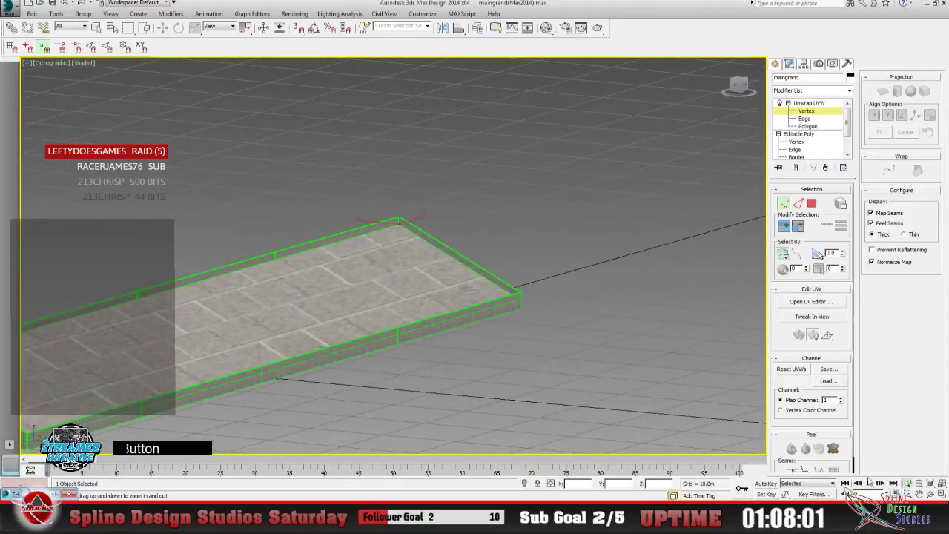
pyautogui.moveTo(427, 287); pyautogui.dragTo(411, 220)
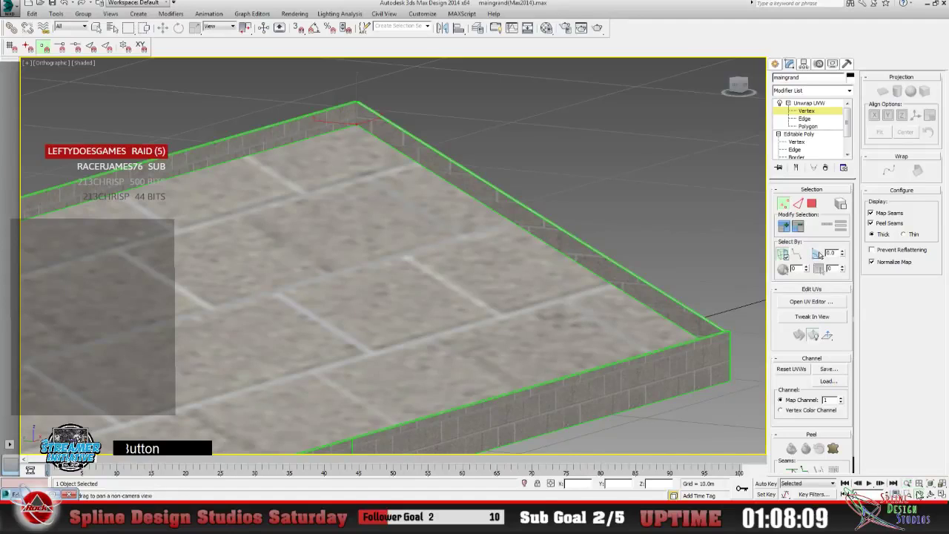
pyautogui.moveTo(464, 295); pyautogui.dragTo(332, 287, button='middle')
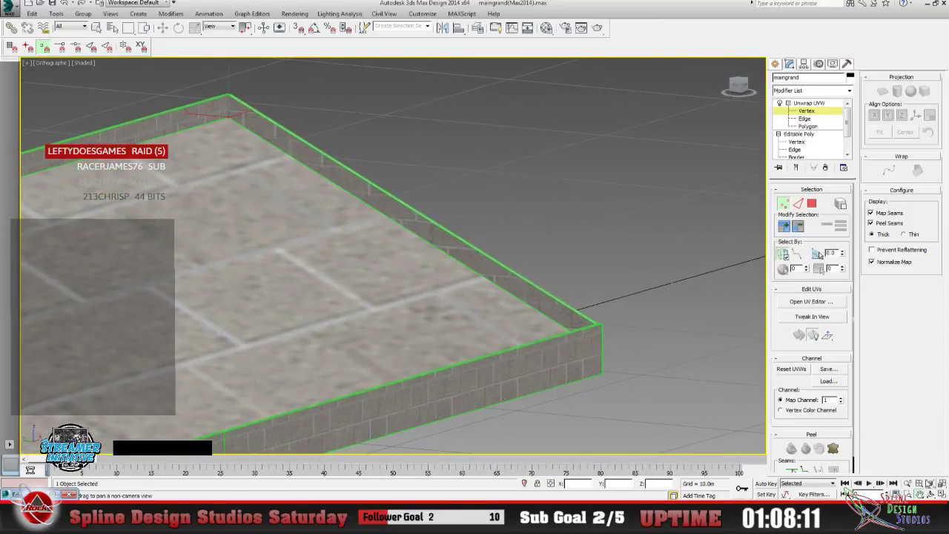
pyautogui.keyDown('alt'); pyautogui.moveTo(445, 298); pyautogui.dragTo(417, 291, button='middle'); pyautogui.keyUp('alt')
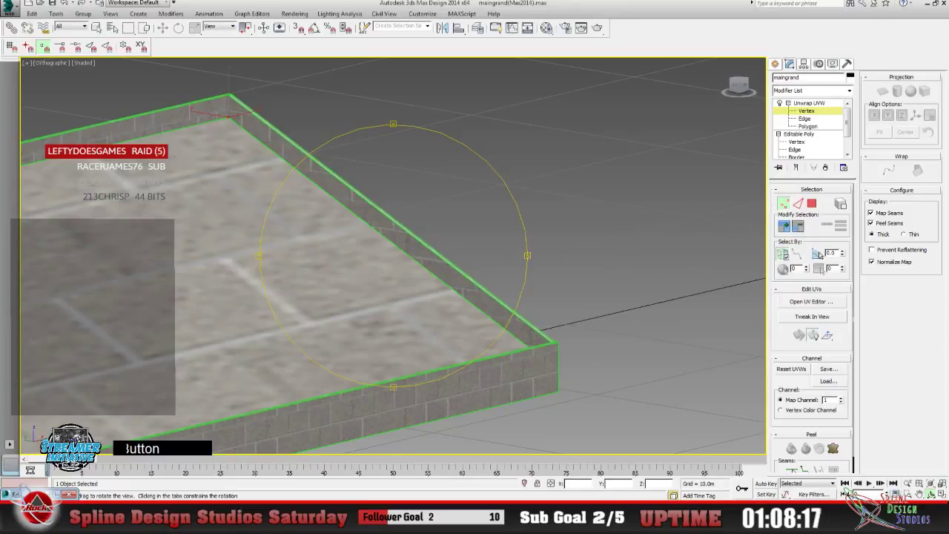
# Switch the UV editing to polygon selection and return to the full model view.
pyautogui.click(811, 301)
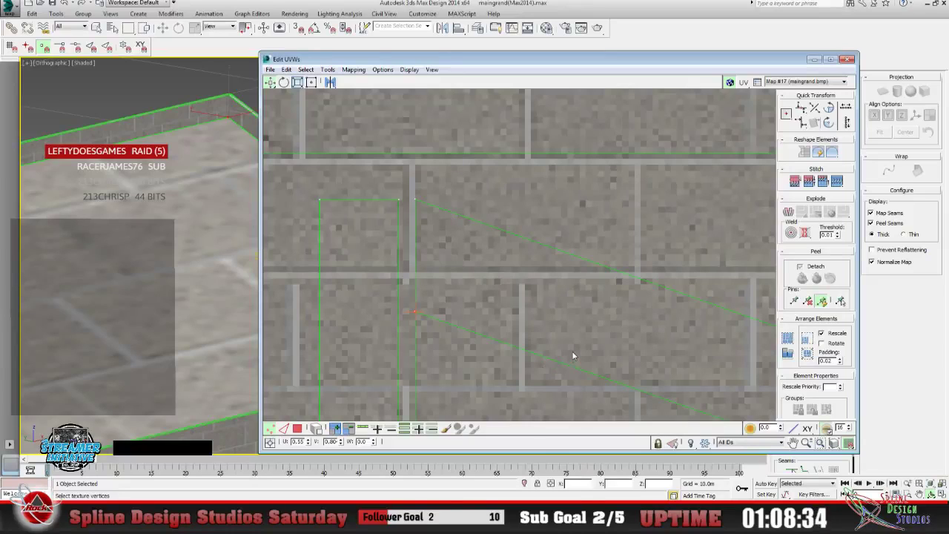
pyautogui.click(299, 427)
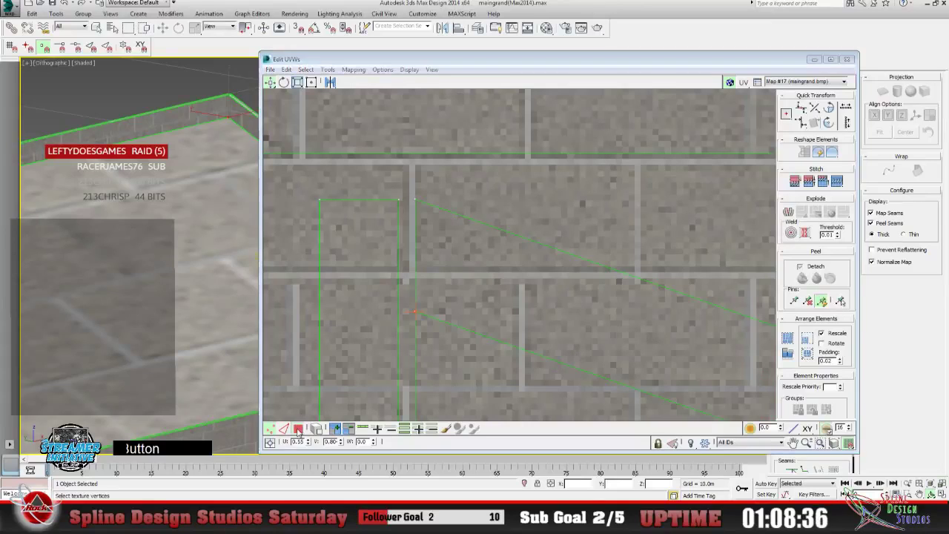
pyautogui.click(814, 59)
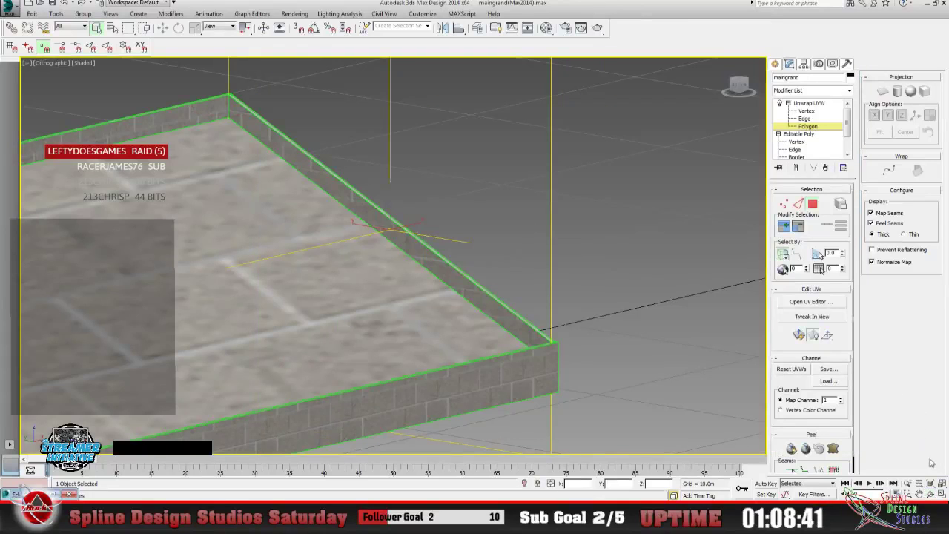
# Examine the block courses on the triangular end wall, its low corner and the inner strip along the slope.
pyautogui.click(932, 494)
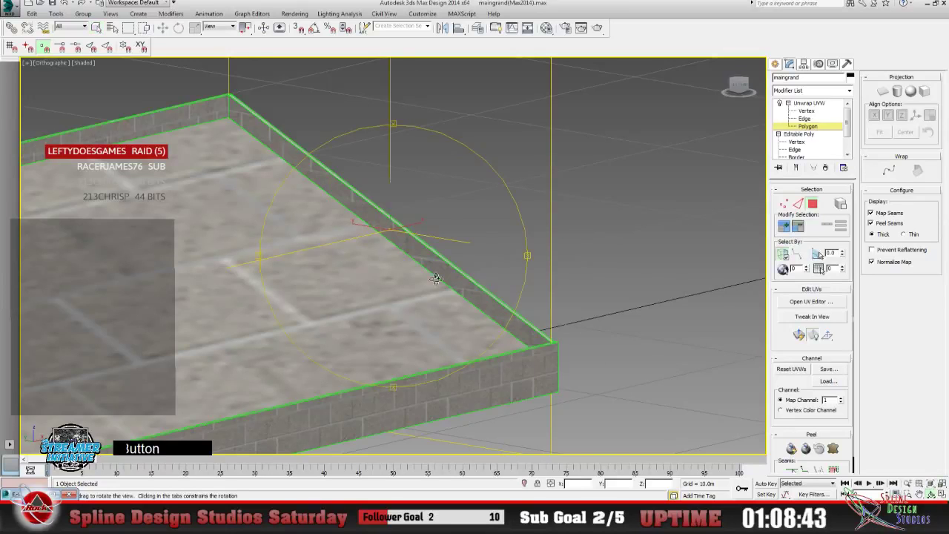
pyautogui.moveTo(436, 279); pyautogui.dragTo(312, 278)
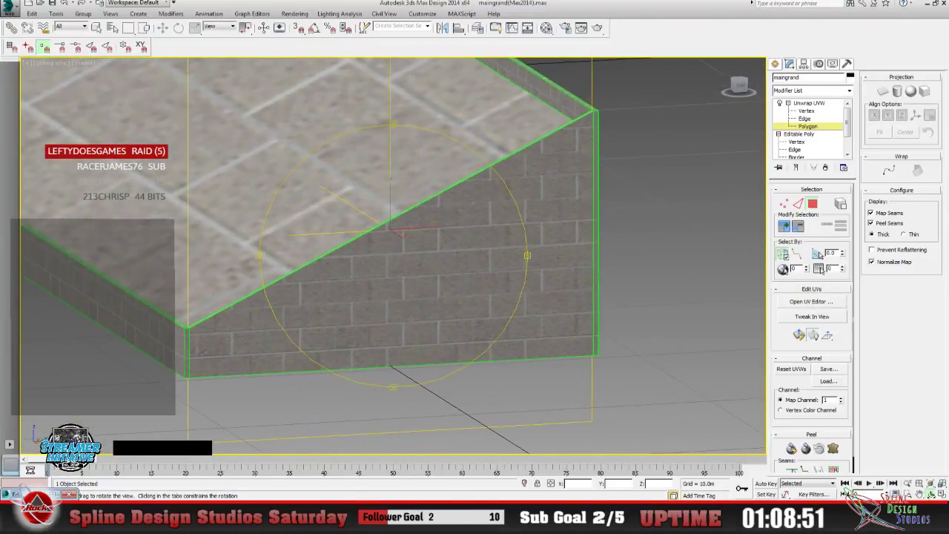
pyautogui.click(906, 483)
pyautogui.moveTo(210, 351); pyautogui.dragTo(201, 332)
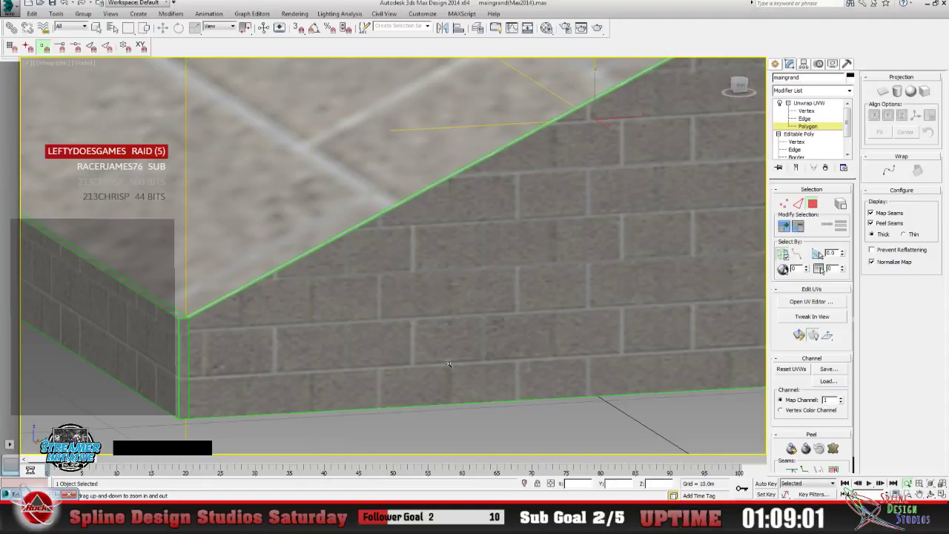
pyautogui.click(930, 492)
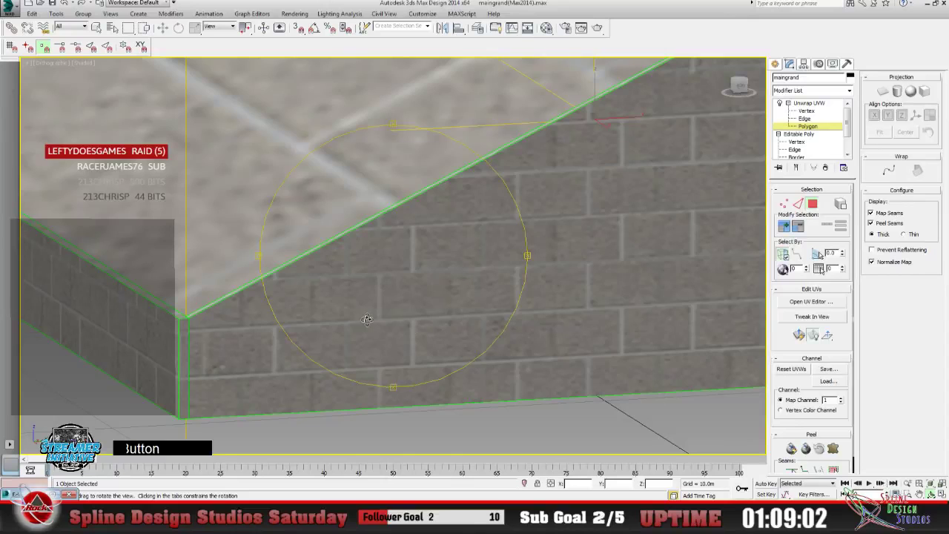
pyautogui.moveTo(423, 334); pyautogui.dragTo(508, 313)
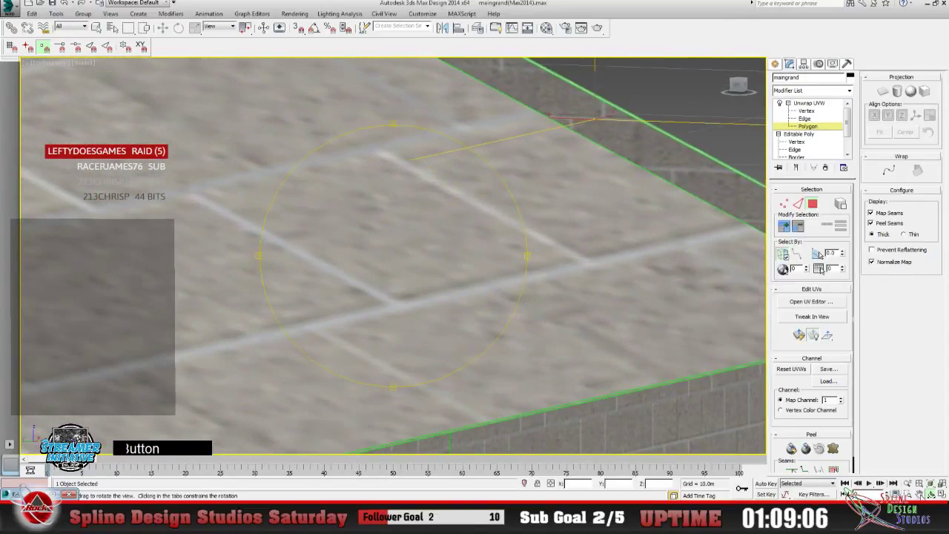
pyautogui.click(919, 493)
pyautogui.moveTo(620, 329); pyautogui.dragTo(337, 337)
pyautogui.moveTo(448, 335); pyautogui.dragTo(544, 327)
pyautogui.click(932, 494)
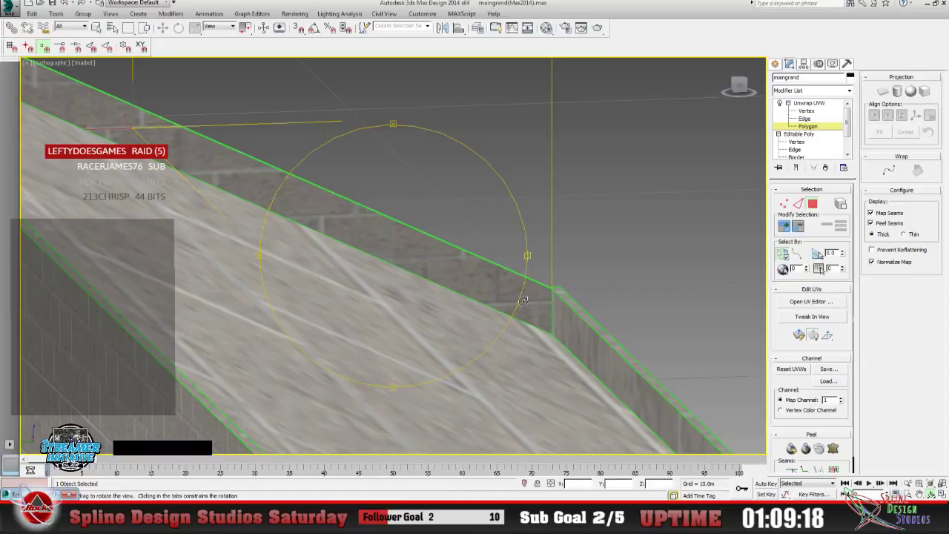
pyautogui.moveTo(430, 320); pyautogui.dragTo(384, 323)
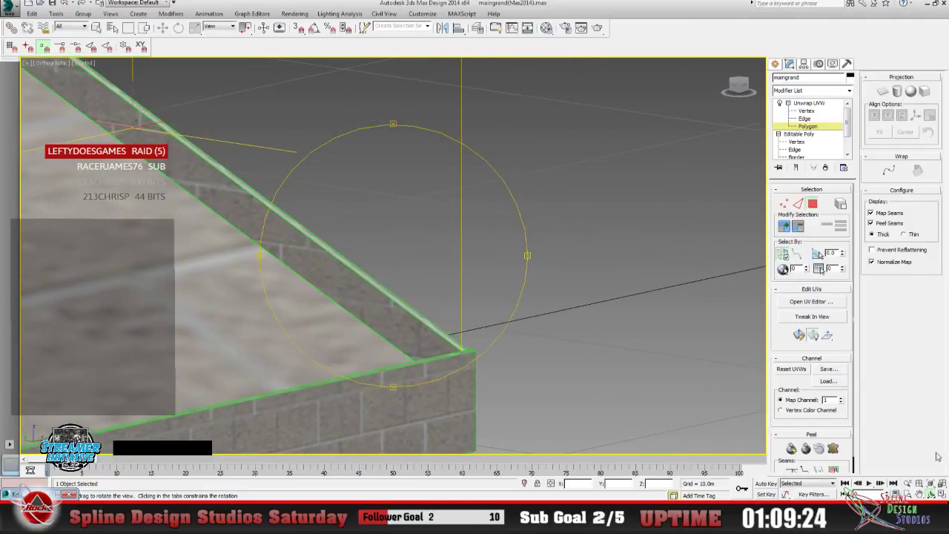
# Compare the mortar lines of the triangular end wall with those of the adjoining side wall and the sloped inner strip.
pyautogui.click(908, 484)
pyautogui.moveTo(323, 239); pyautogui.dragTo(352, 276)
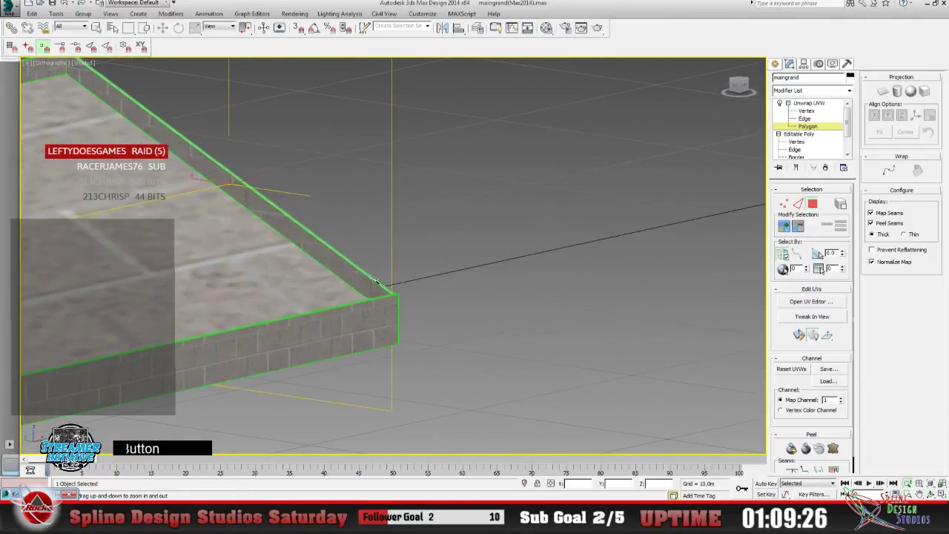
pyautogui.click(930, 493)
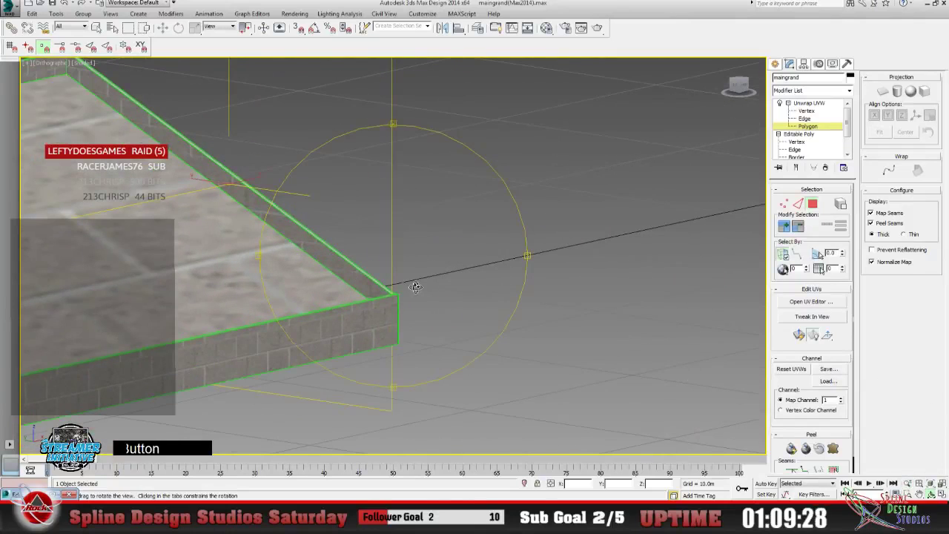
pyautogui.moveTo(415, 287); pyautogui.dragTo(296, 290)
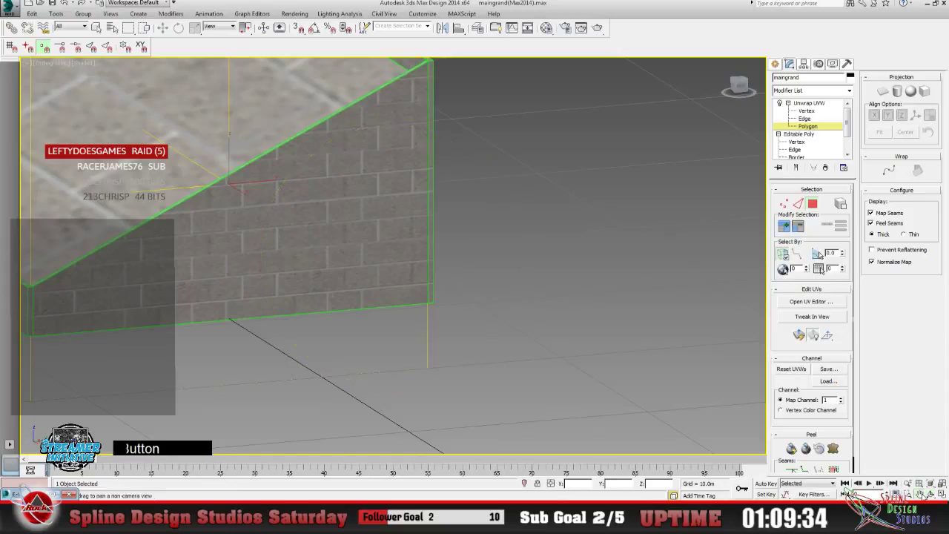
pyautogui.moveTo(260, 260); pyautogui.dragTo(497, 304, button='middle')
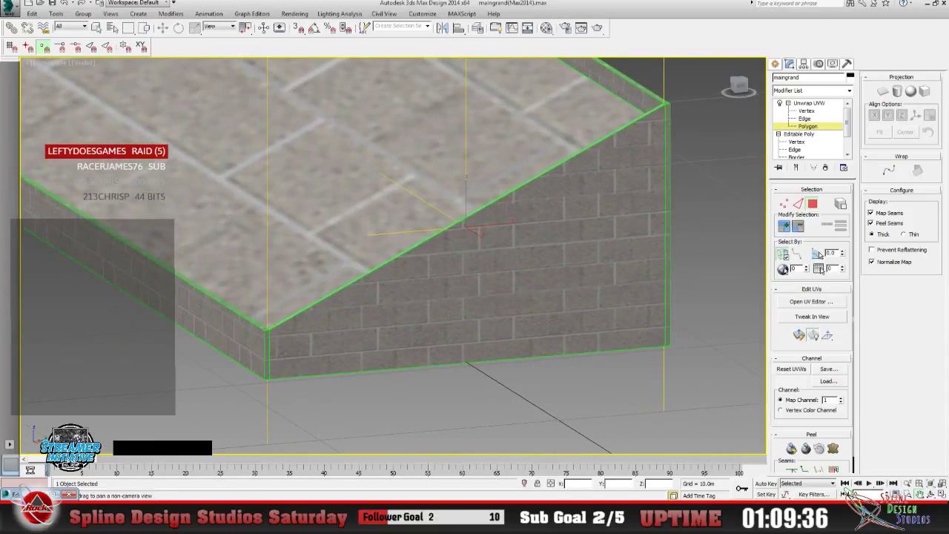
pyautogui.moveTo(418, 282)
pyautogui.keyDown('alt'); pyautogui.mouseDown(button='middle')
pyautogui.moveTo(396, 269)
pyautogui.moveTo(403, 275)
pyautogui.mouseUp(button='middle'); pyautogui.keyUp('alt')
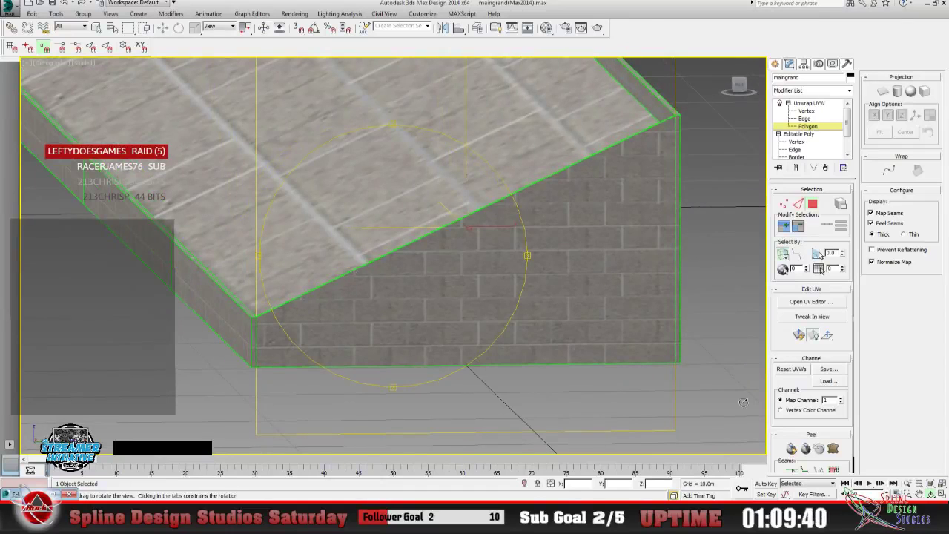
pyautogui.click(907, 483)
pyautogui.moveTo(345, 301); pyautogui.dragTo(298, 270)
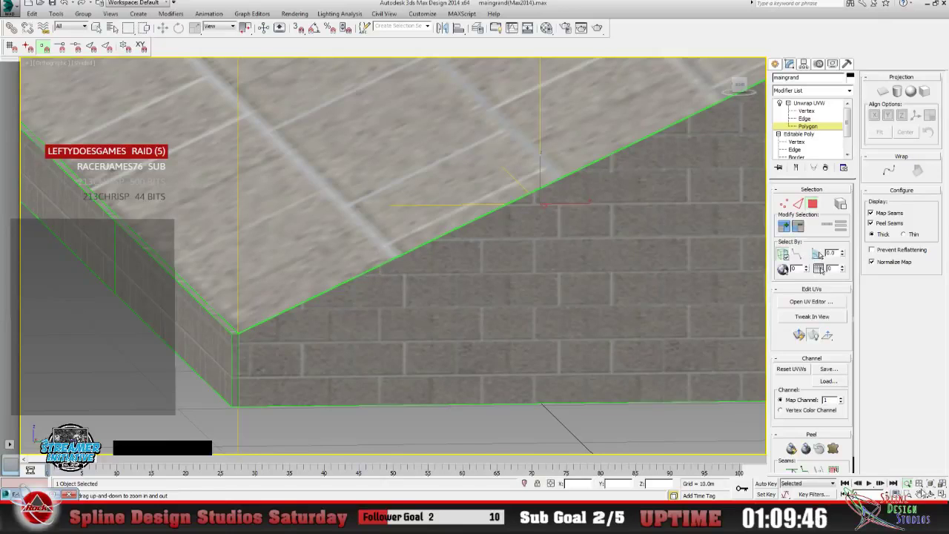
pyautogui.click(930, 494)
pyautogui.moveTo(363, 292); pyautogui.dragTo(475, 297)
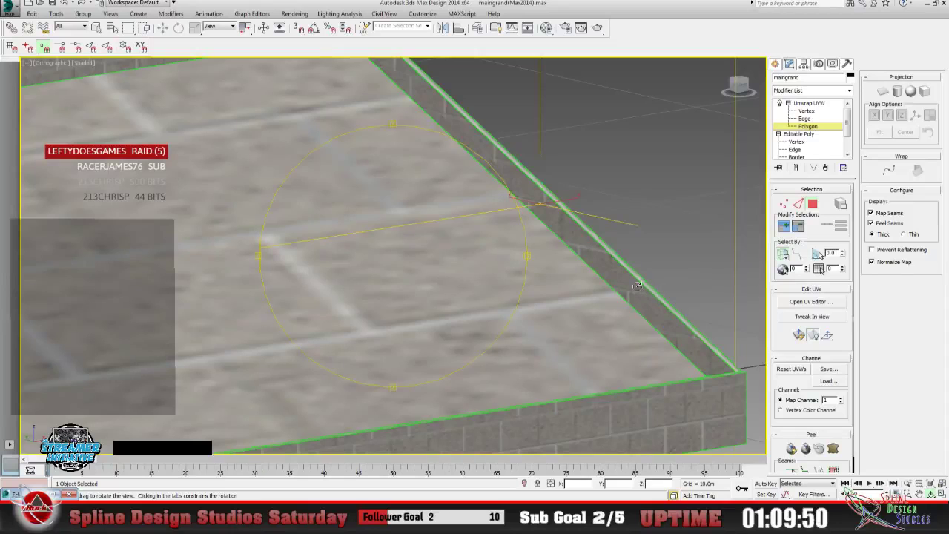
pyautogui.moveTo(418, 287); pyautogui.dragTo(435, 283)
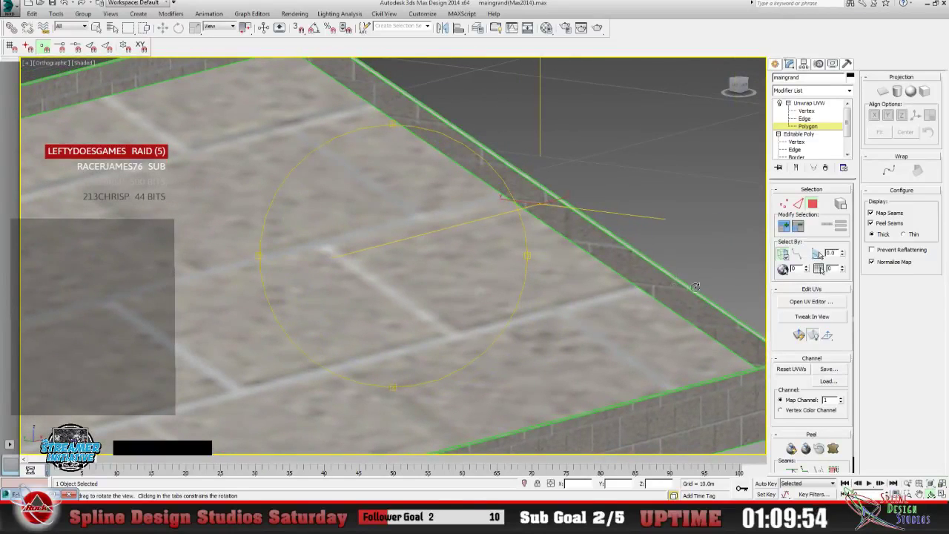
pyautogui.moveTo(413, 282); pyautogui.dragTo(287, 281)
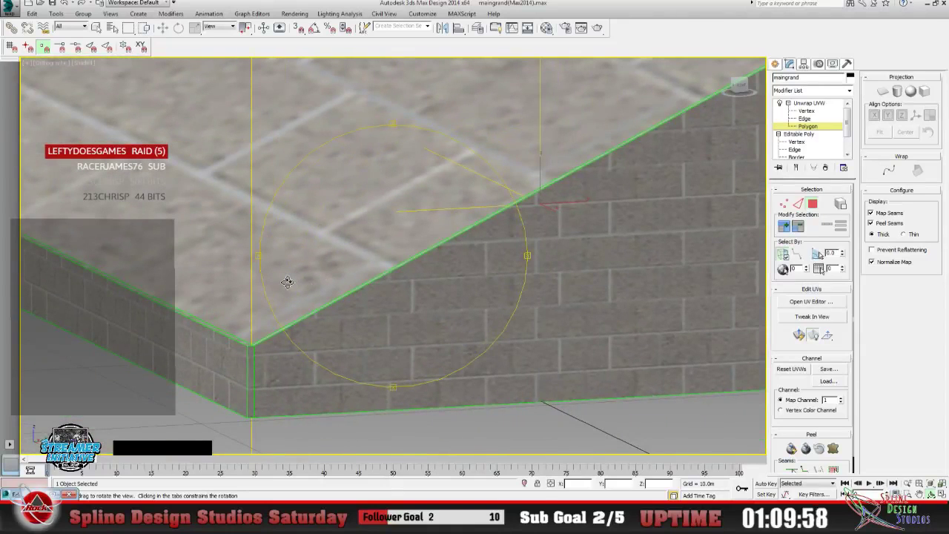
pyautogui.moveTo(287, 282); pyautogui.dragTo(304, 283)
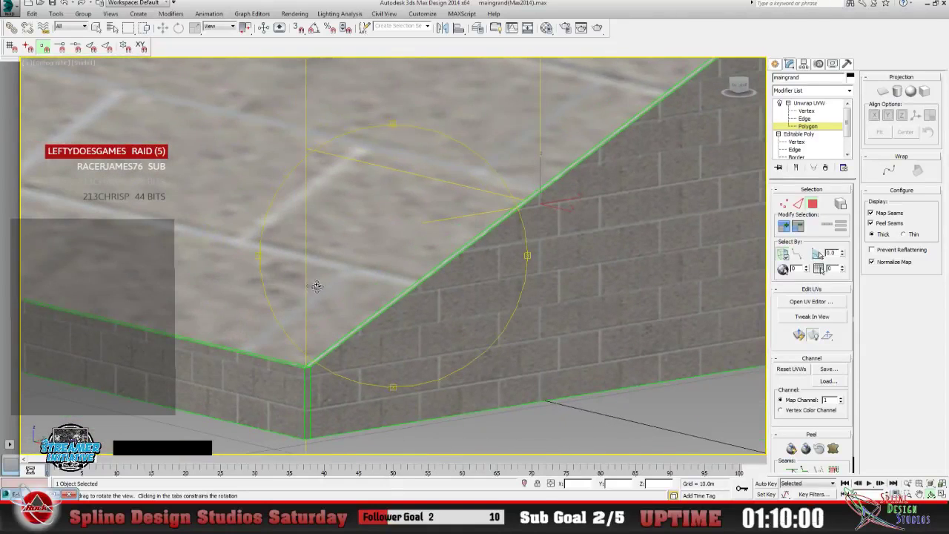
pyautogui.moveTo(415, 275); pyautogui.dragTo(413, 277)
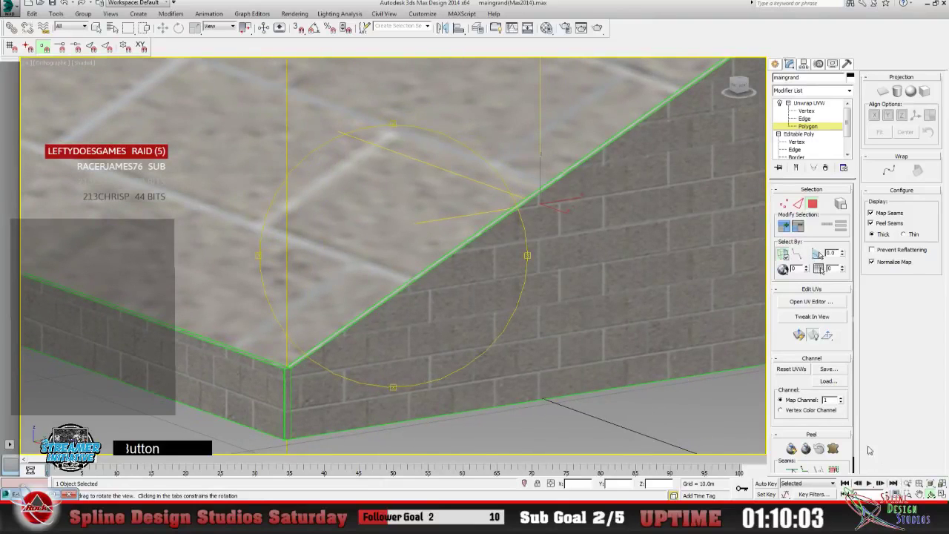
# Examine the block texture on the triangular end wall, the low side wall and the inner strips around the far corner from several angles.
pyautogui.click(907, 483)
pyautogui.moveTo(352, 296)
pyautogui.mouseDown()
pyautogui.moveTo(353, 318)
pyautogui.moveTo(354, 275)
pyautogui.moveTo(348, 289)
pyautogui.mouseUp()
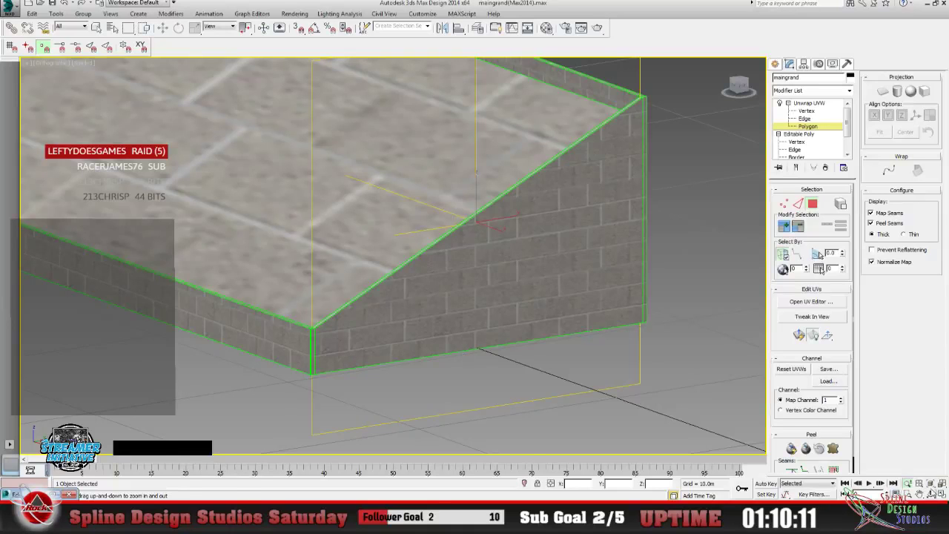
pyautogui.click(932, 494)
pyautogui.moveTo(431, 331); pyautogui.dragTo(540, 323)
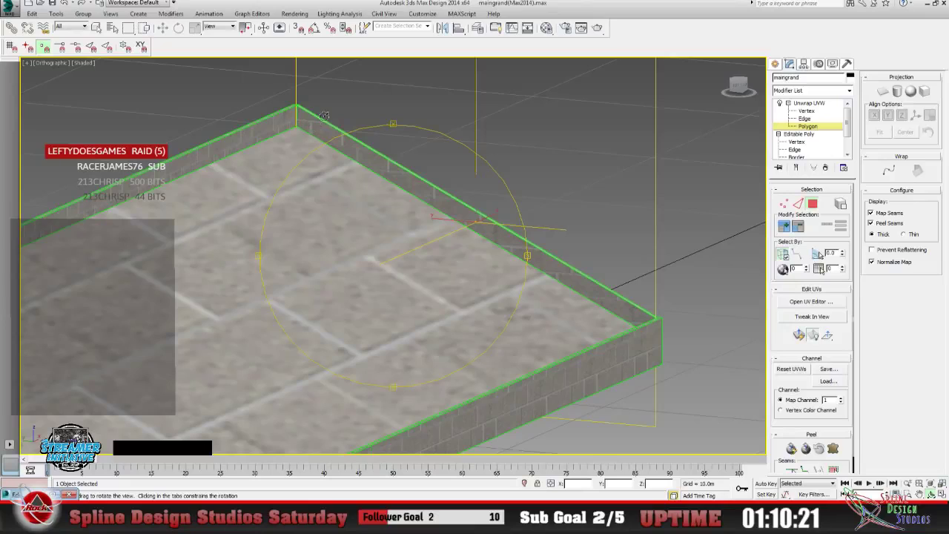
pyautogui.rightClick(247, 84)
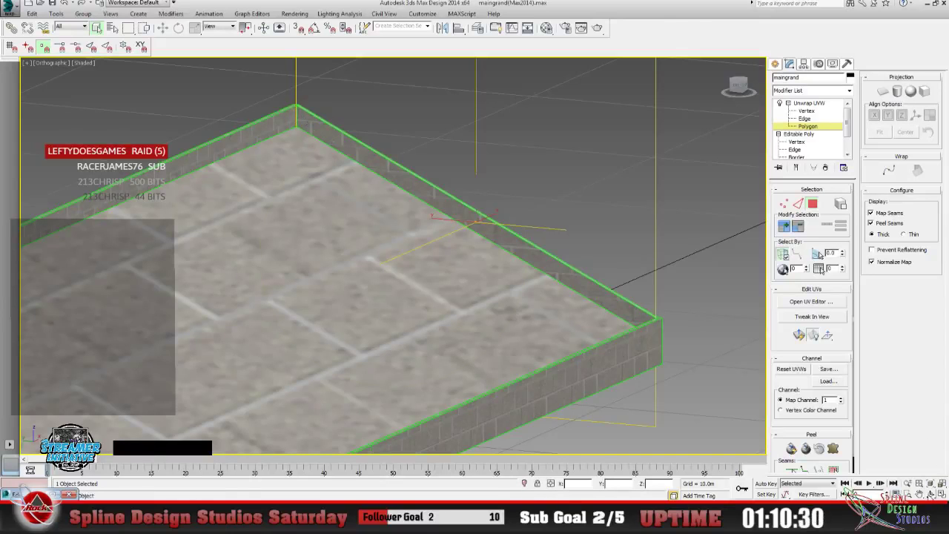
pyautogui.keyDown('alt'); pyautogui.moveTo(467, 297); pyautogui.dragTo(299, 260, button='middle'); pyautogui.keyUp('alt')
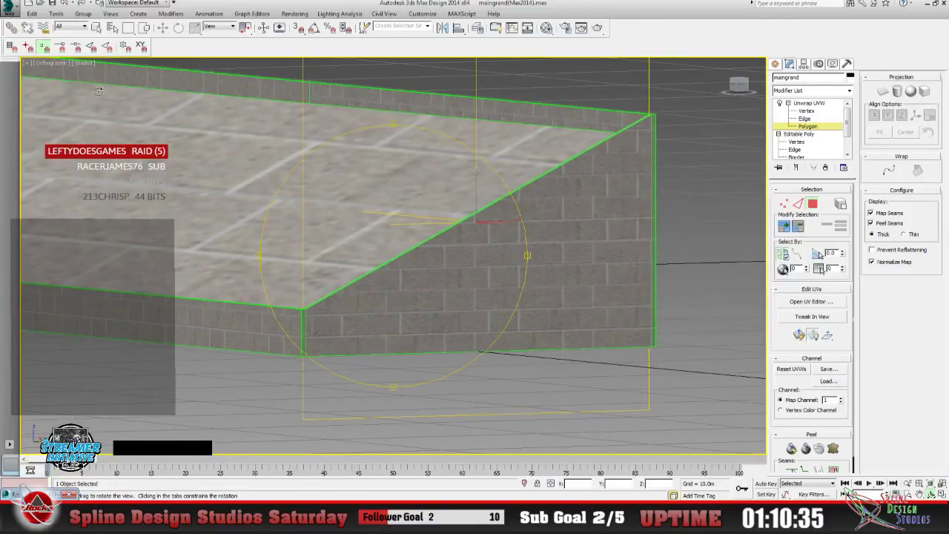
pyautogui.click(96, 27)
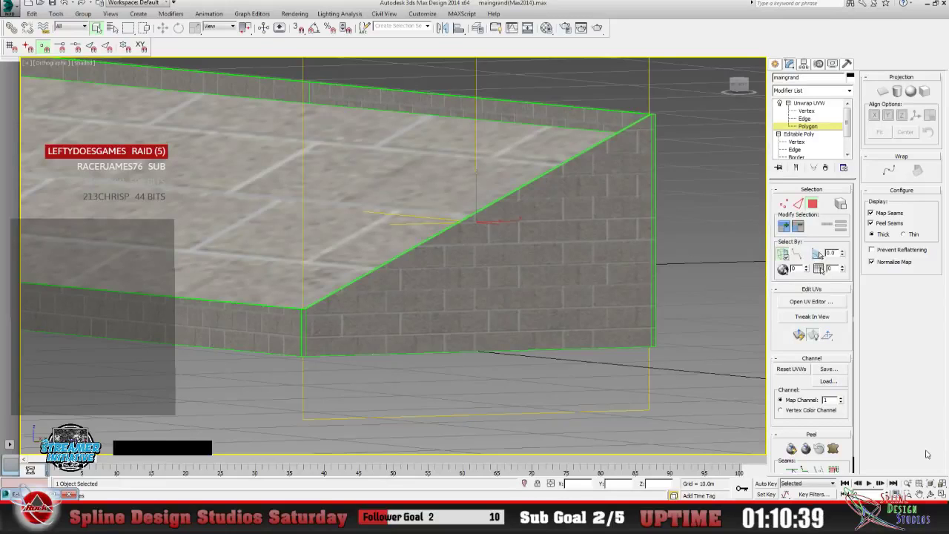
pyautogui.click(932, 495)
pyautogui.moveTo(454, 331)
pyautogui.mouseDown()
pyautogui.moveTo(415, 333)
pyautogui.moveTo(435, 330)
pyautogui.mouseUp()
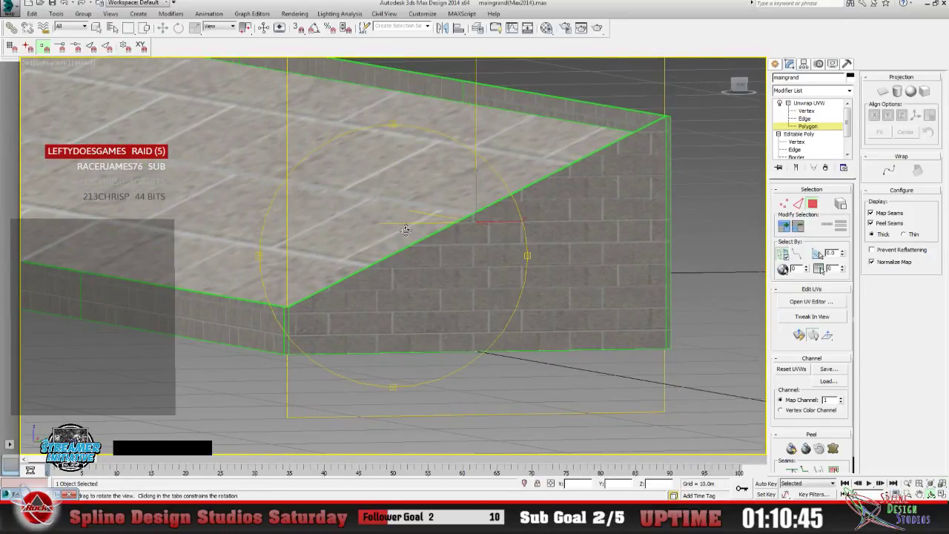
pyautogui.moveTo(405, 229); pyautogui.dragTo(485, 264)
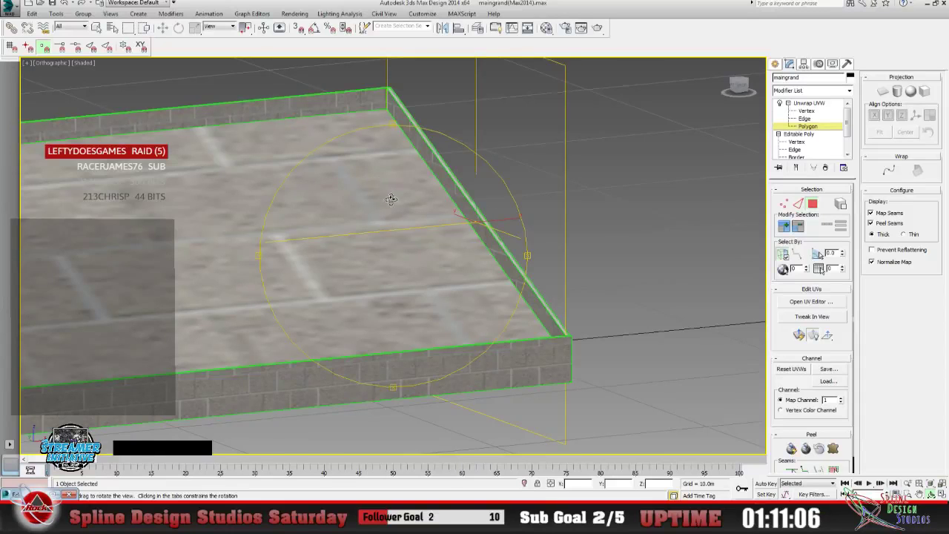
pyautogui.moveTo(390, 199); pyautogui.dragTo(415, 199)
# Render a close-up of the far inner corner to check the blocks on both inner strips, and close the render.
pyautogui.click(907, 483)
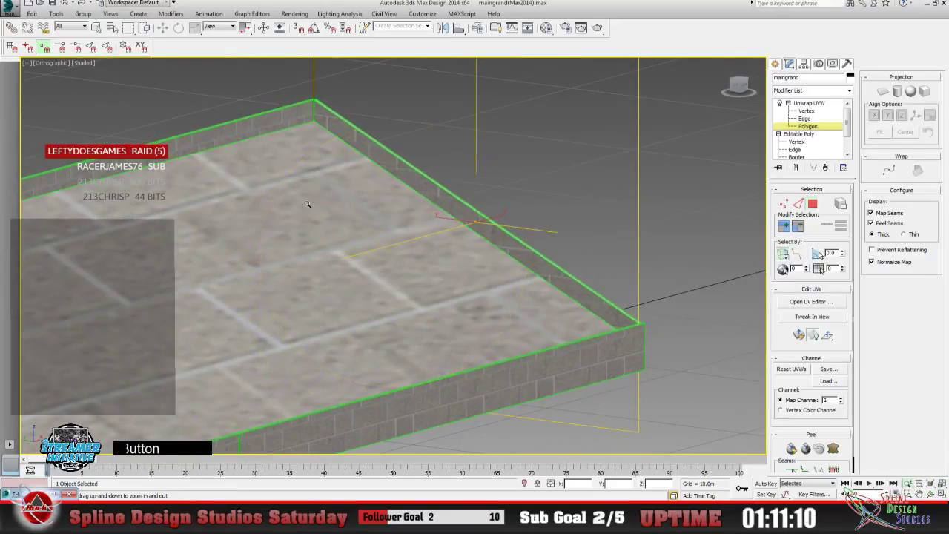
pyautogui.moveTo(243, 170); pyautogui.dragTo(240, 126)
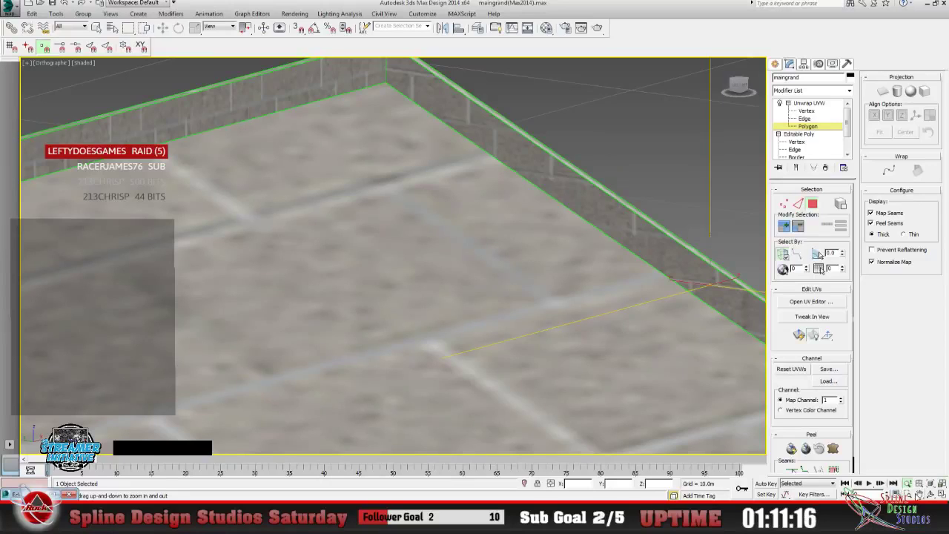
pyautogui.middleClick(478, 249)
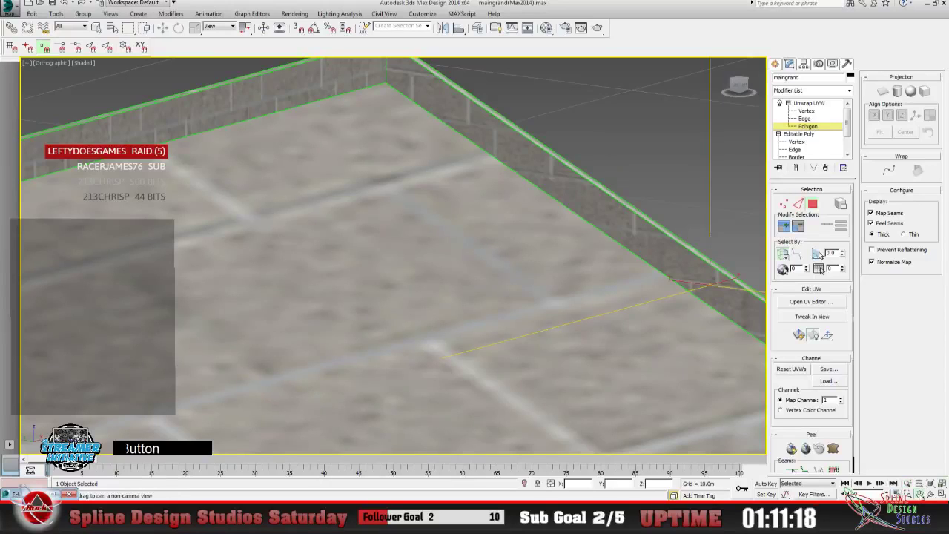
pyautogui.moveTo(396, 205); pyautogui.dragTo(352, 278, button='middle')
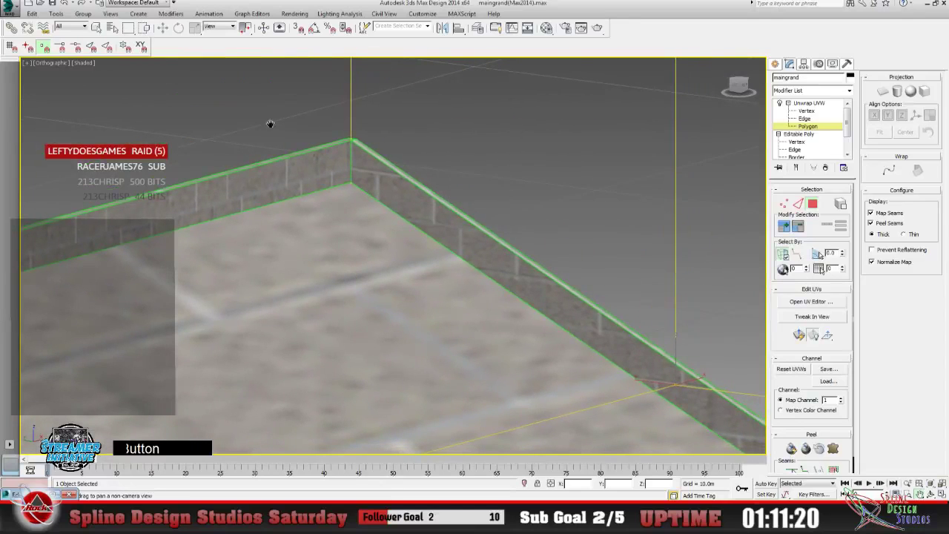
pyautogui.click(294, 13)
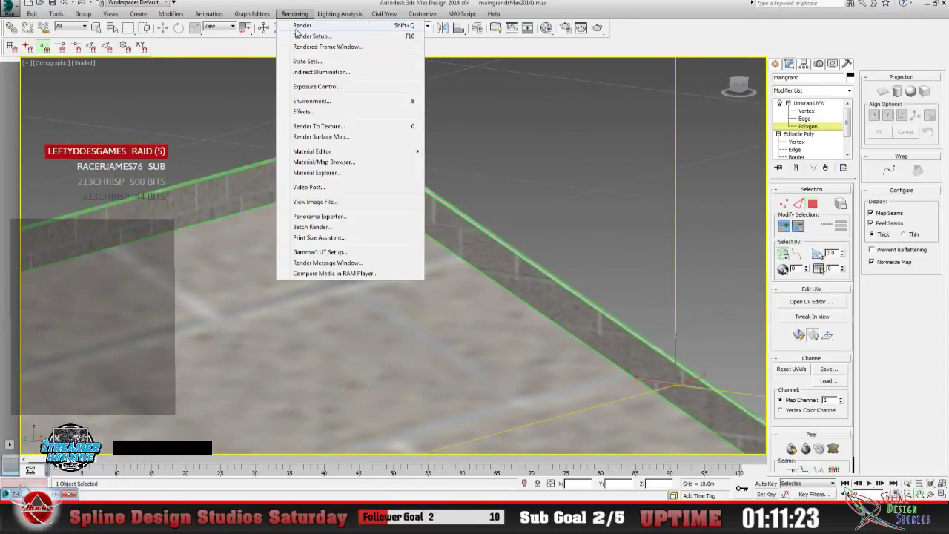
pyautogui.click(301, 26)
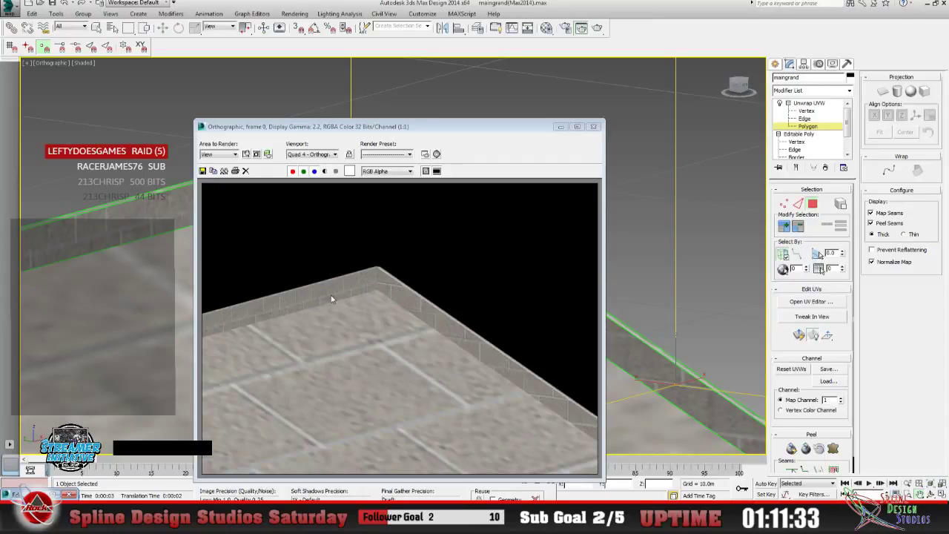
pyautogui.click(593, 127)
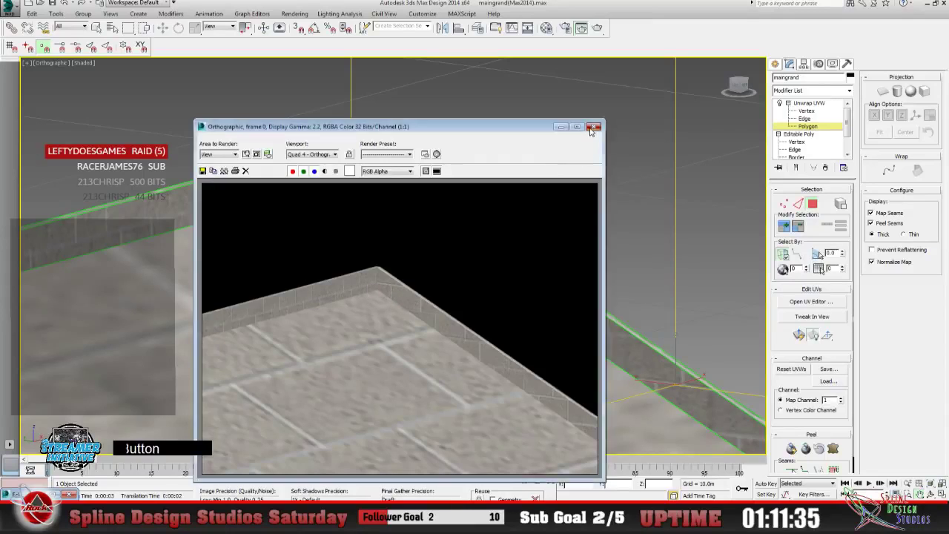
# Select the long inner strip running from the far corner and show its UVs with the whole texture in the UV editor.
pyautogui.click(906, 482)
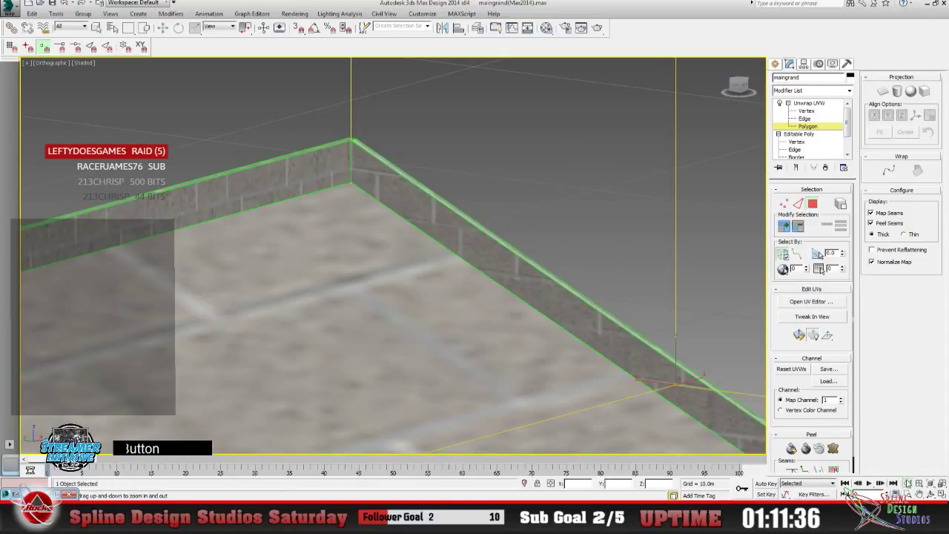
pyautogui.moveTo(207, 243); pyautogui.dragTo(241, 298)
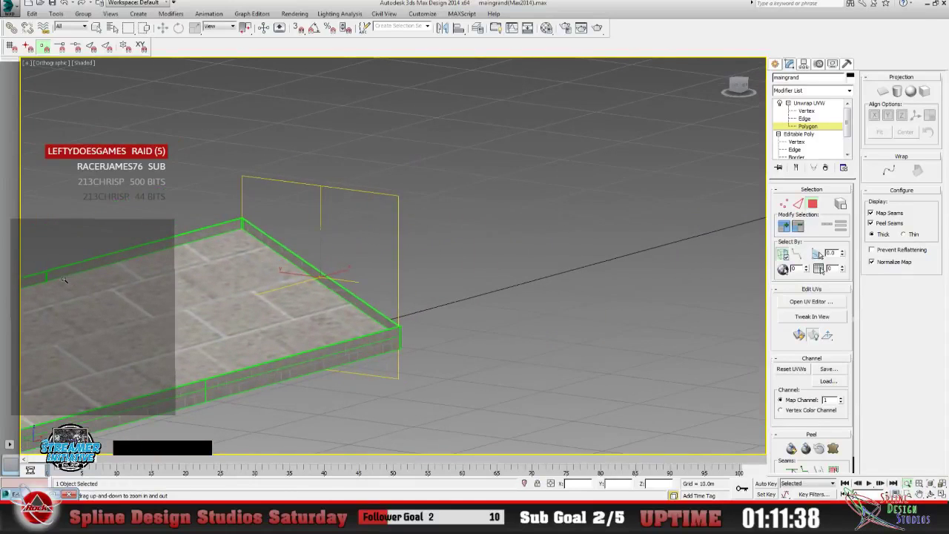
pyautogui.click(919, 494)
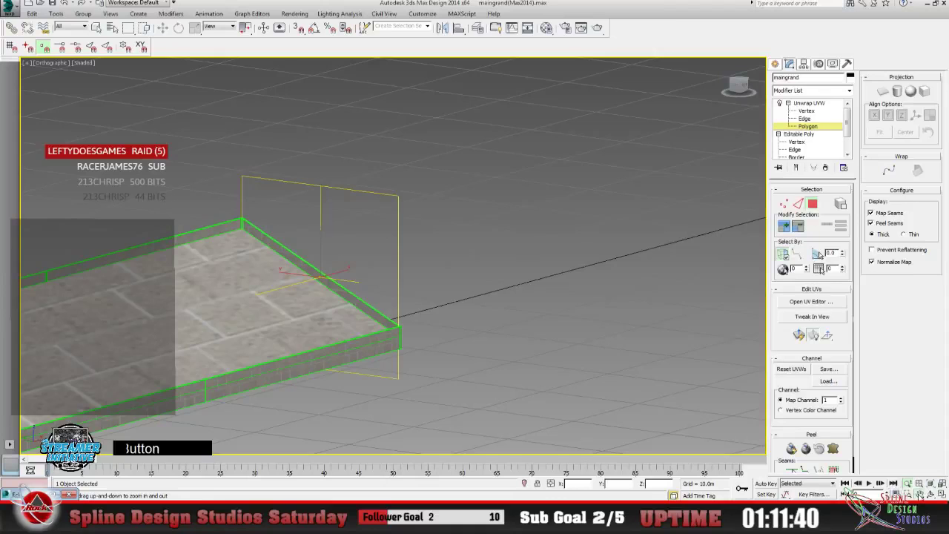
pyautogui.moveTo(195, 307); pyautogui.dragTo(455, 269)
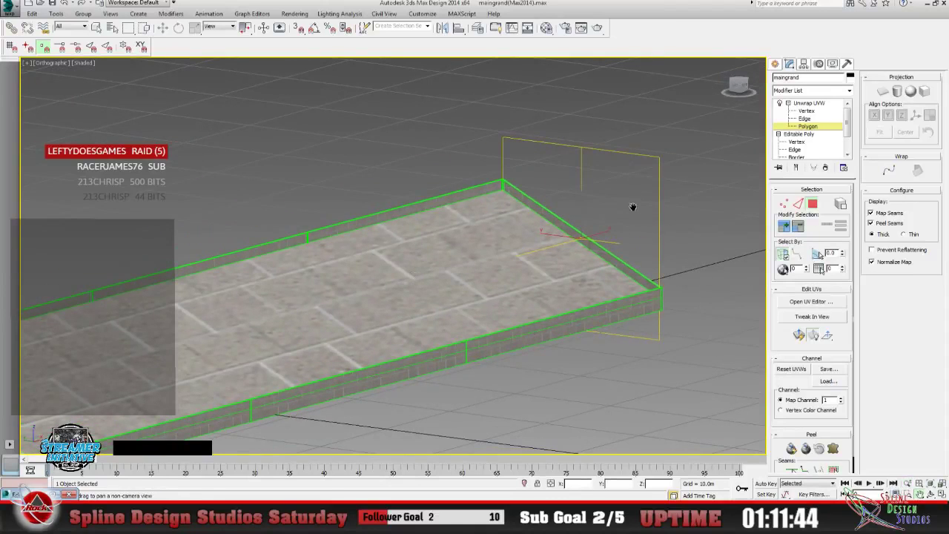
pyautogui.click(99, 28)
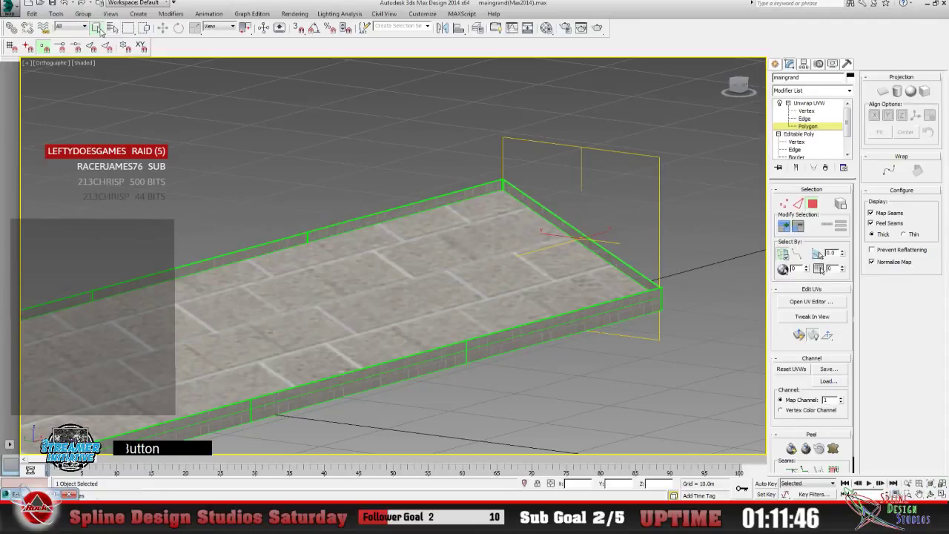
pyautogui.click(404, 209)
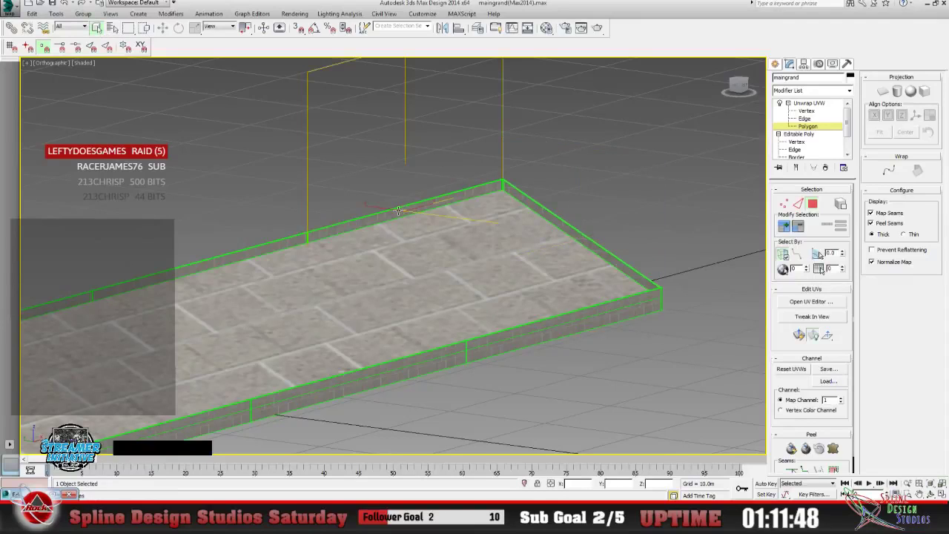
pyautogui.click(398, 210)
pyautogui.click(810, 301)
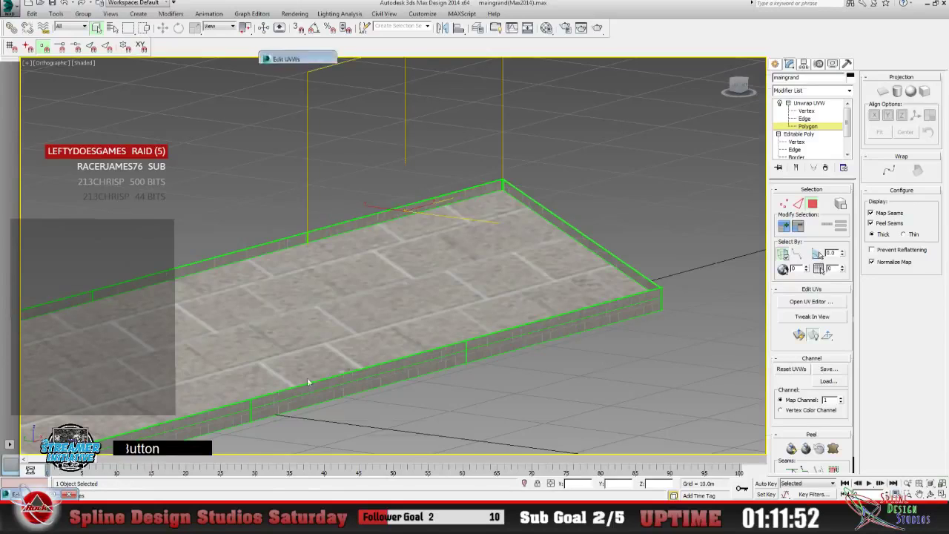
pyautogui.scroll(-4, 489, 335)
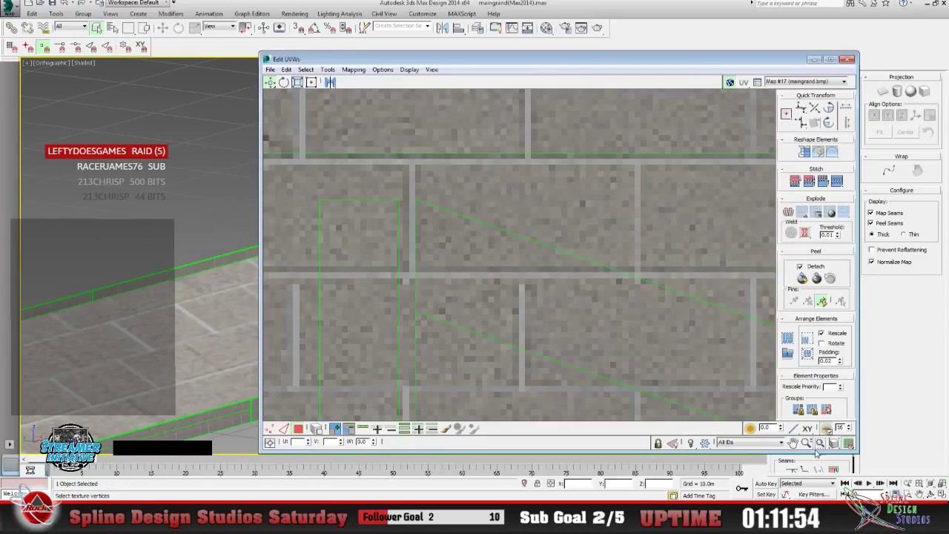
pyautogui.scroll(-5, 489, 335)
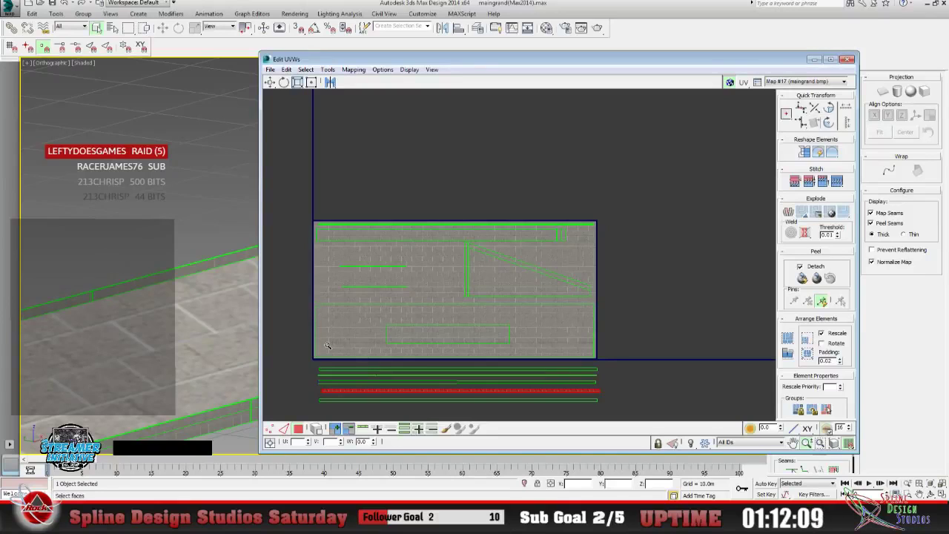
# Check the outer side of the long wall and move the selected inner strip's UVs up onto the lower part of the block texture.
pyautogui.click(814, 59)
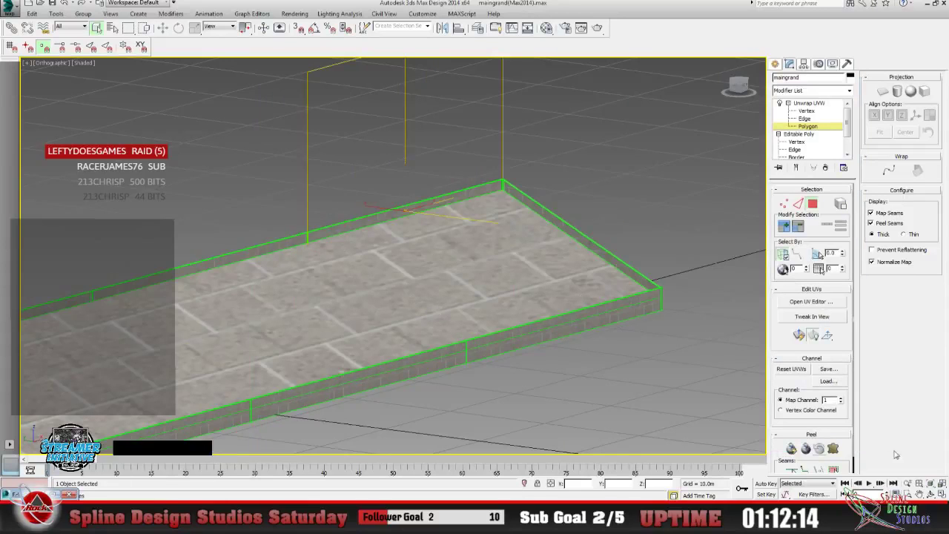
pyautogui.click(930, 494)
pyautogui.moveTo(413, 292); pyautogui.dragTo(462, 289)
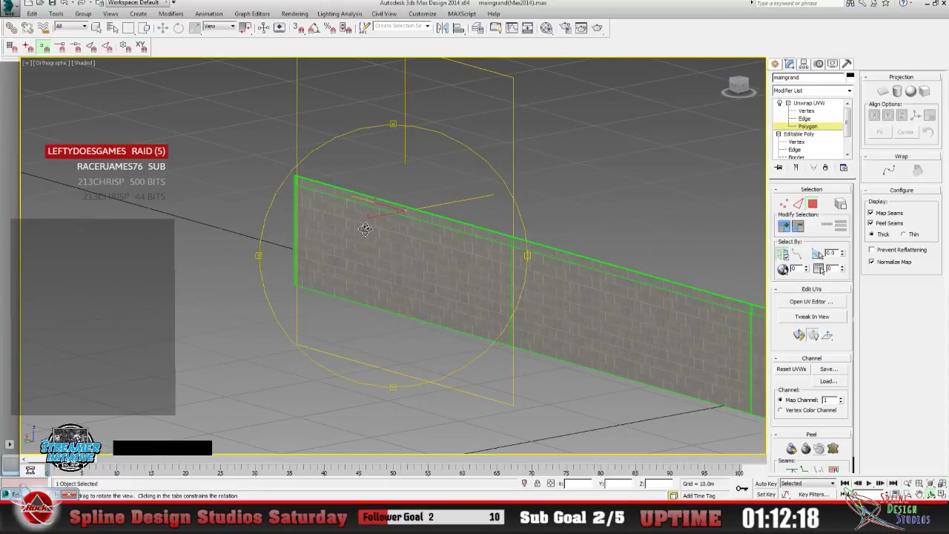
pyautogui.click(811, 301)
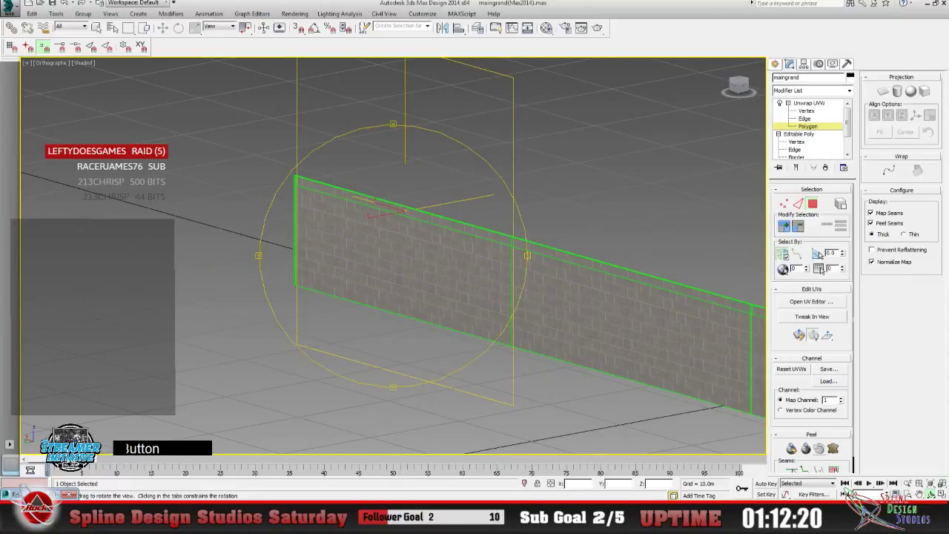
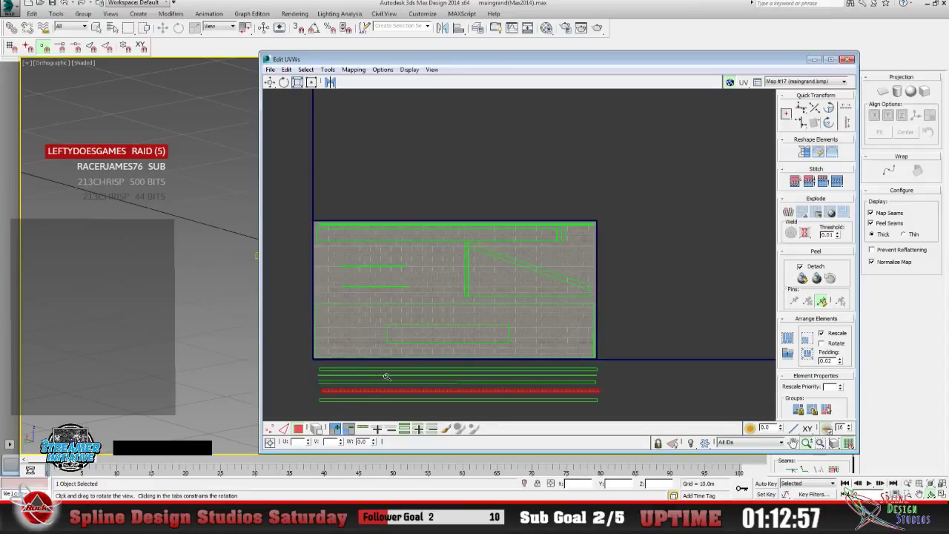
pyautogui.click(270, 84)
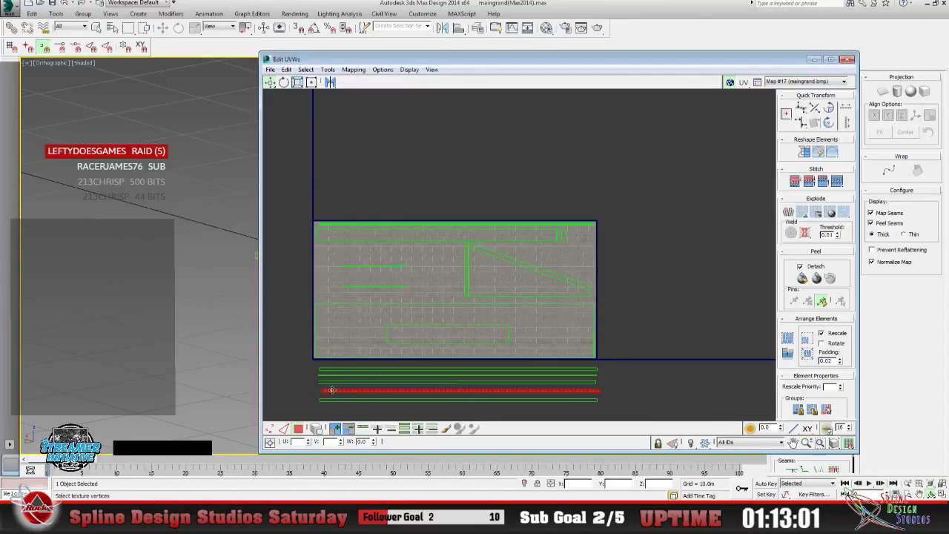
pyautogui.moveTo(332, 390); pyautogui.dragTo(324, 312)
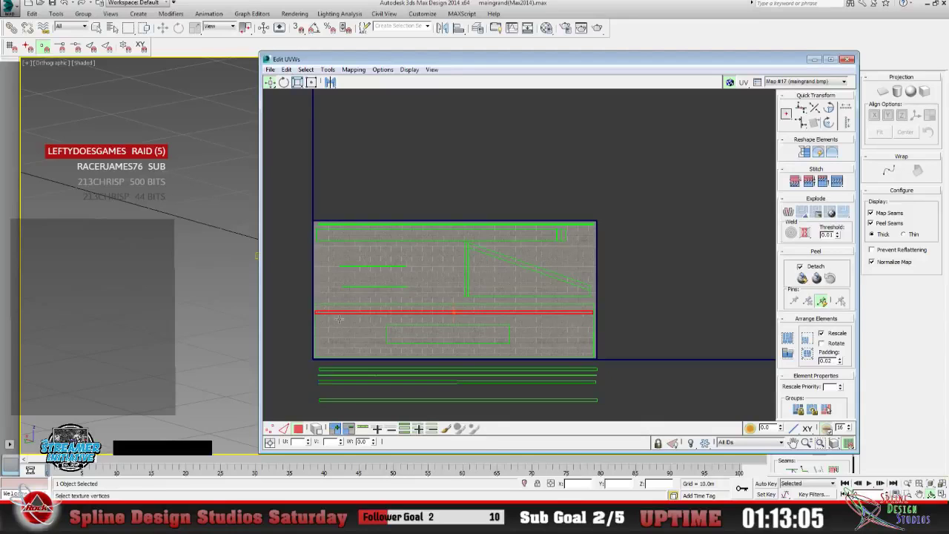
# Examine the block texture on the ramp's walls and both inner strips around the far corner from several angles.
pyautogui.click(814, 58)
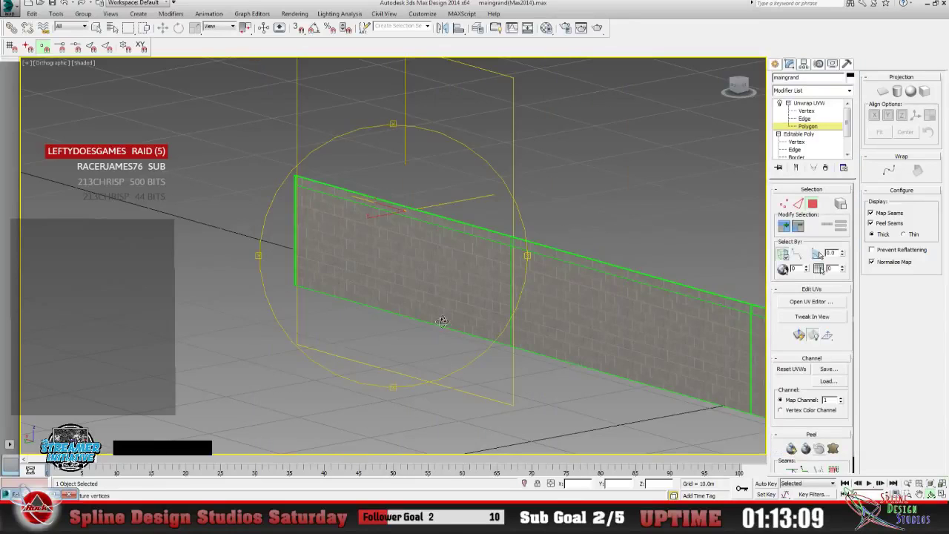
pyautogui.moveTo(443, 321)
pyautogui.keyDown('alt'); pyautogui.mouseDown(button='middle')
pyautogui.moveTo(343, 318)
pyautogui.moveTo(426, 318)
pyautogui.mouseUp(button='middle'); pyautogui.keyUp('alt')
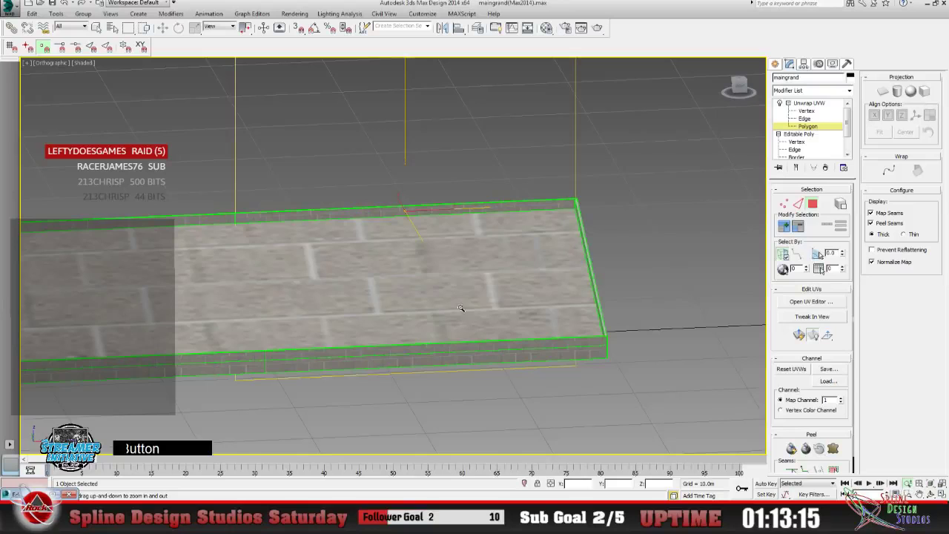
pyautogui.moveTo(460, 307); pyautogui.dragTo(386, 240)
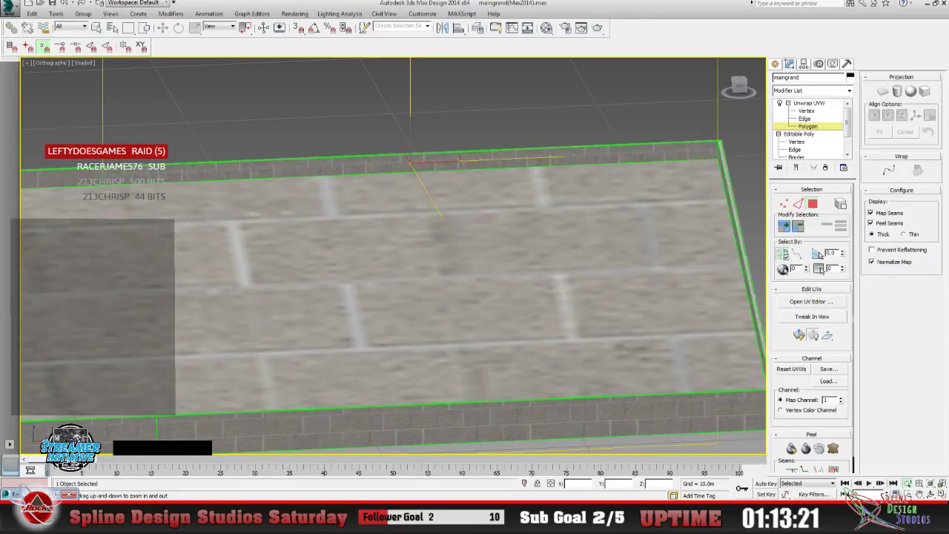
pyautogui.click(929, 494)
pyautogui.moveTo(471, 333); pyautogui.dragTo(388, 303)
pyautogui.click(906, 483)
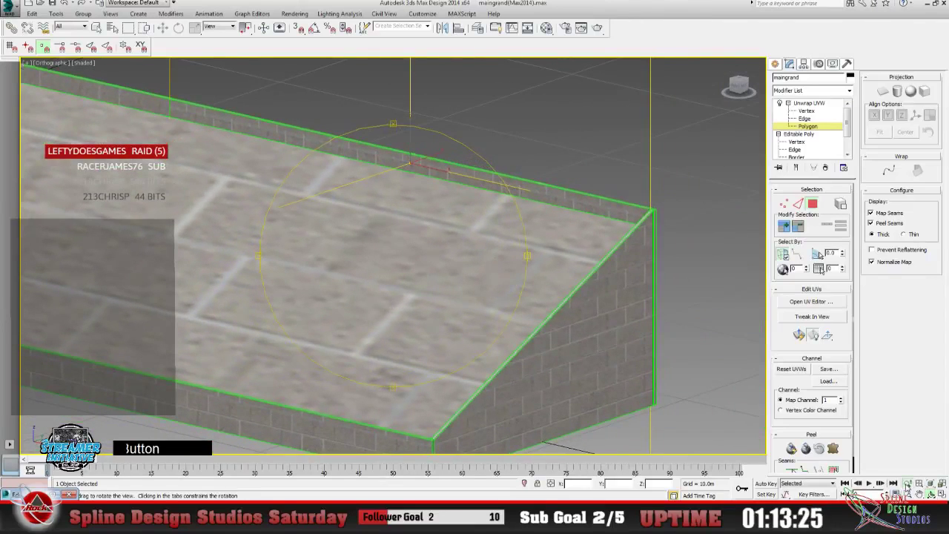
pyautogui.moveTo(585, 327); pyautogui.dragTo(508, 247)
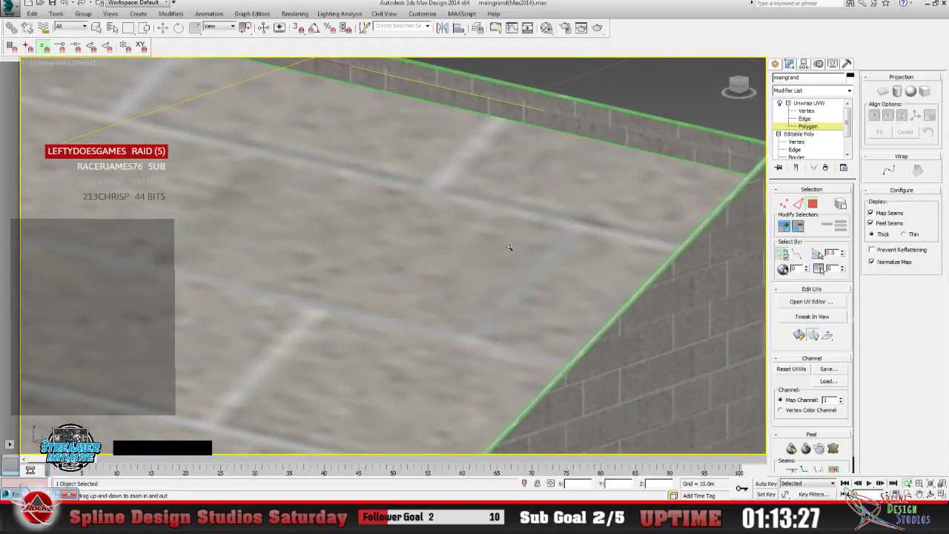
pyautogui.click(920, 494)
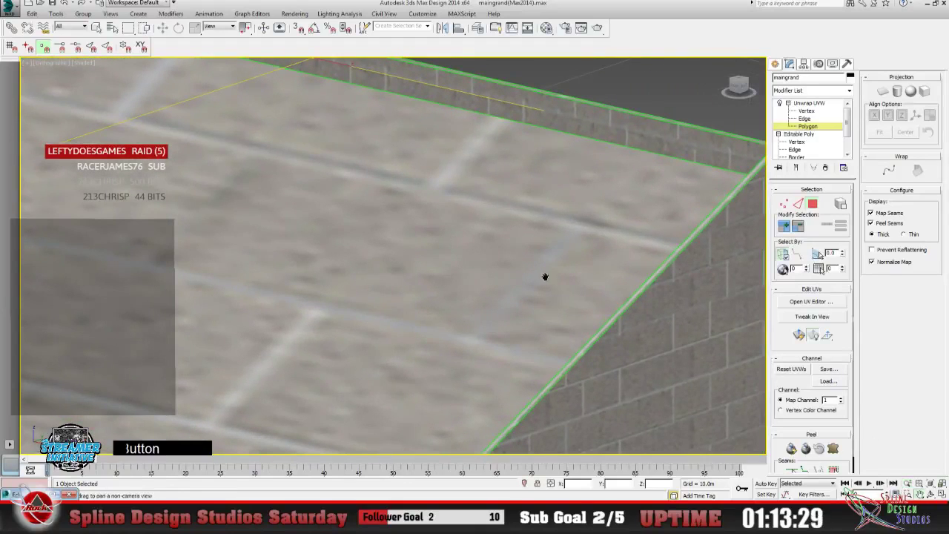
pyautogui.moveTo(544, 275); pyautogui.dragTo(324, 348)
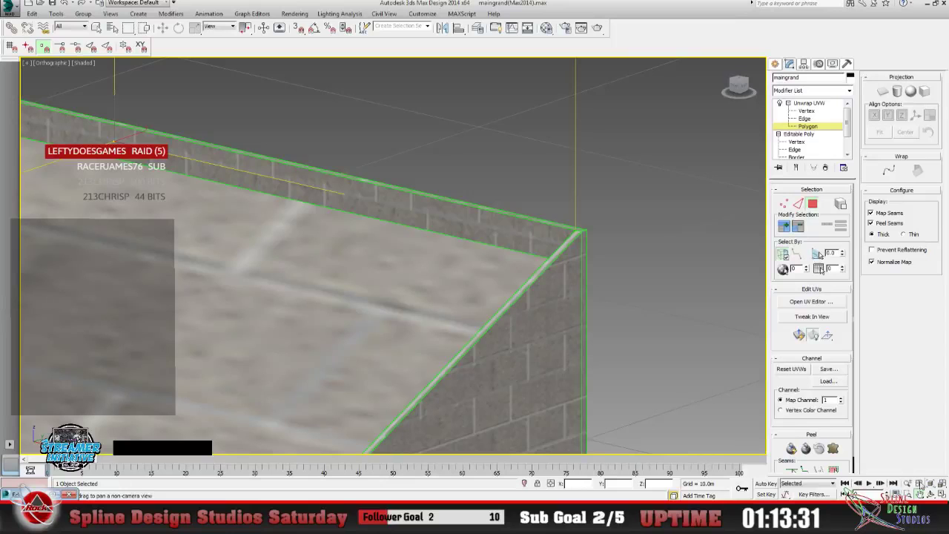
pyautogui.click(931, 494)
pyautogui.moveTo(392, 299); pyautogui.dragTo(472, 296)
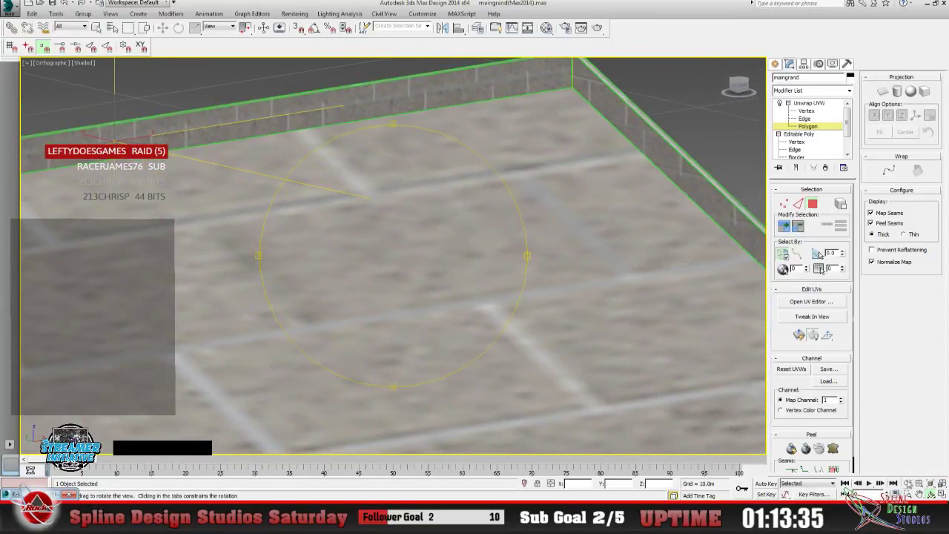
pyautogui.click(919, 494)
pyautogui.moveTo(486, 158); pyautogui.dragTo(354, 304)
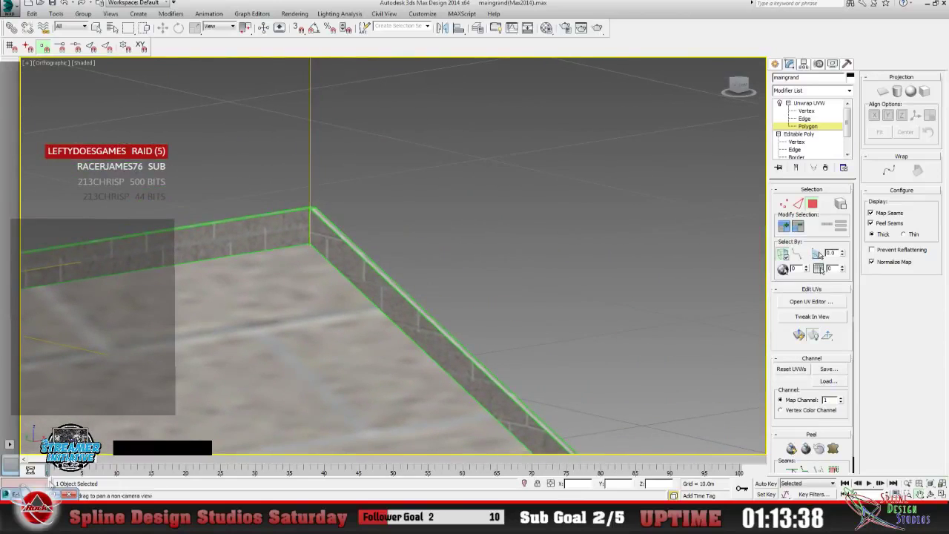
# Show the UV editor beside the far corner and move the selected inner strip's UVs up by one block course.
pyautogui.click(811, 301)
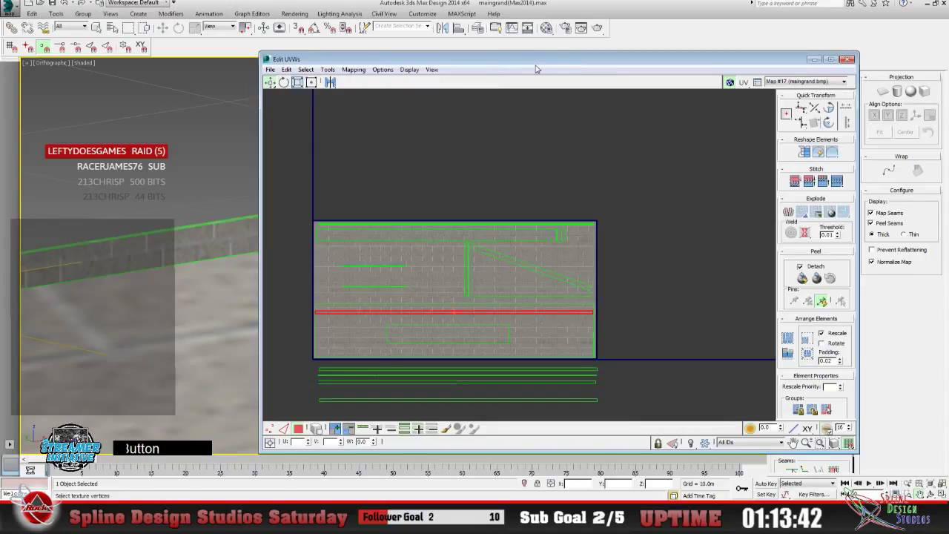
pyautogui.moveTo(533, 65); pyautogui.dragTo(585, 60)
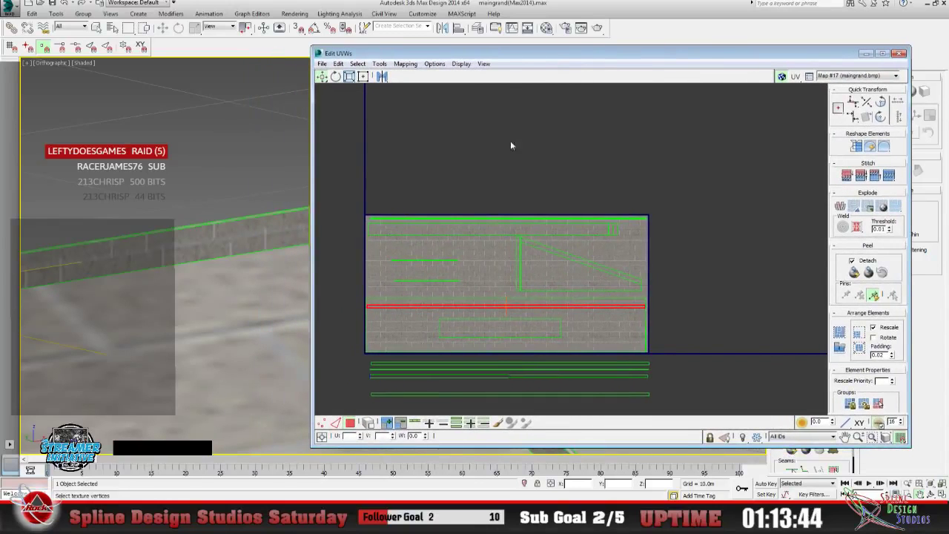
pyautogui.moveTo(513, 60); pyautogui.dragTo(535, 63)
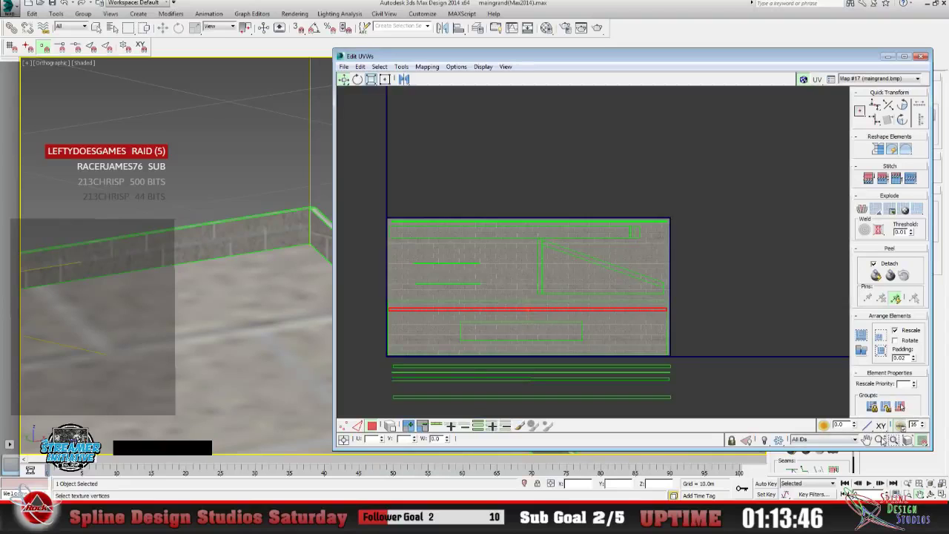
pyautogui.scroll(2, 452, 273)
pyautogui.scroll(6, 452, 273)
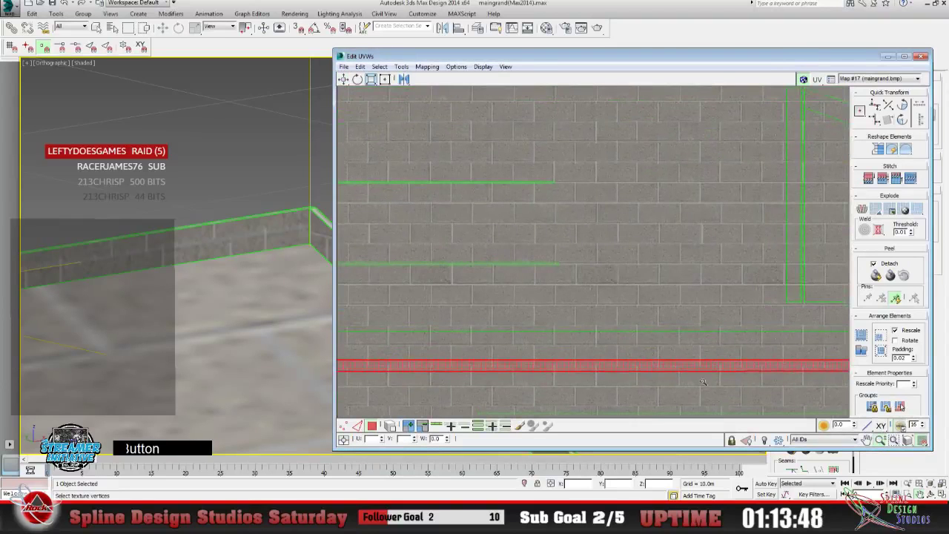
pyautogui.click(866, 439)
pyautogui.moveTo(684, 290); pyautogui.dragTo(553, 255)
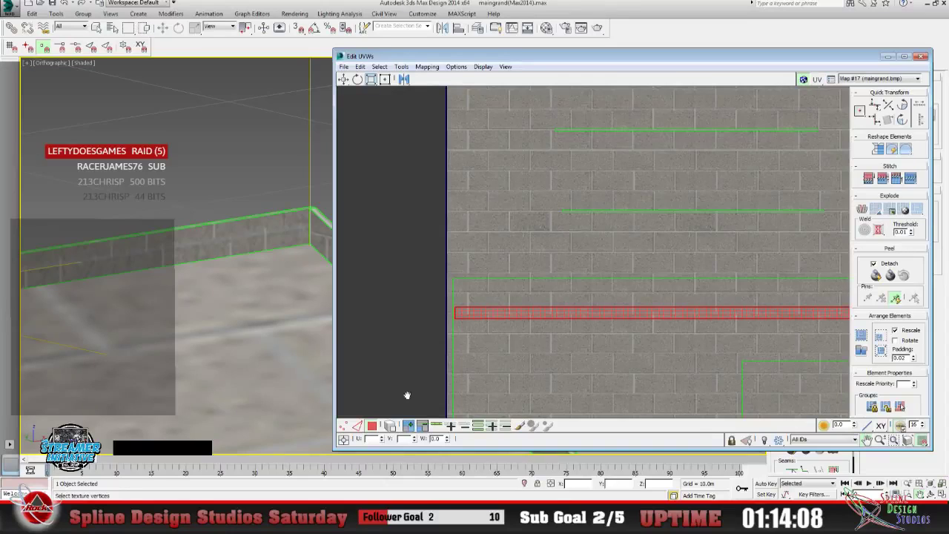
pyautogui.click(344, 79)
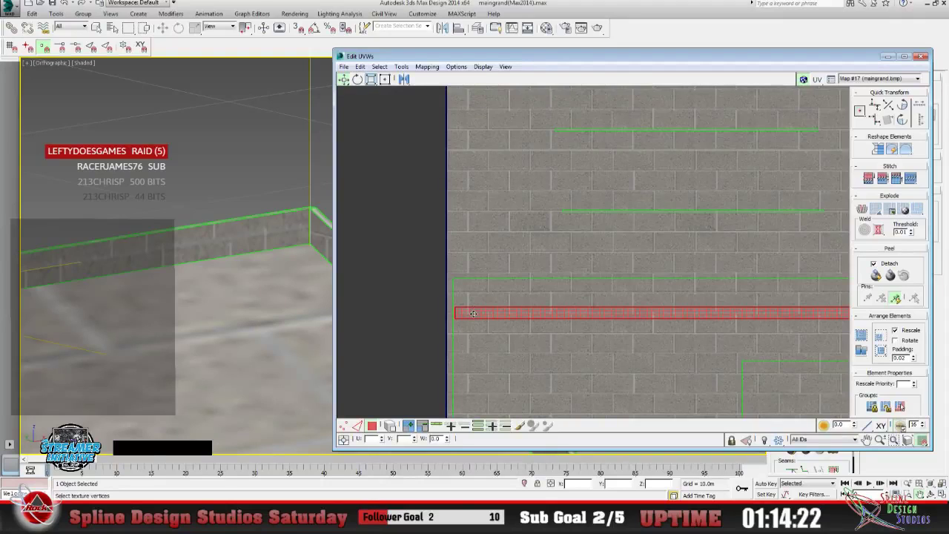
pyautogui.moveTo(473, 313); pyautogui.dragTo(476, 294)
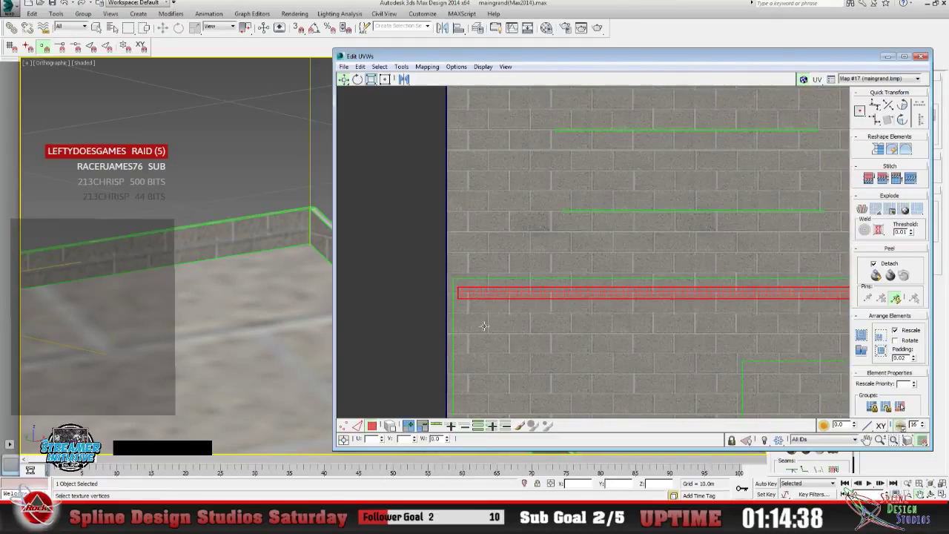
# Stretch the inner strip's UVs to about two block courses high with Freeform and move their upper corner onto the large wall shell's corner.
pyautogui.click(385, 79)
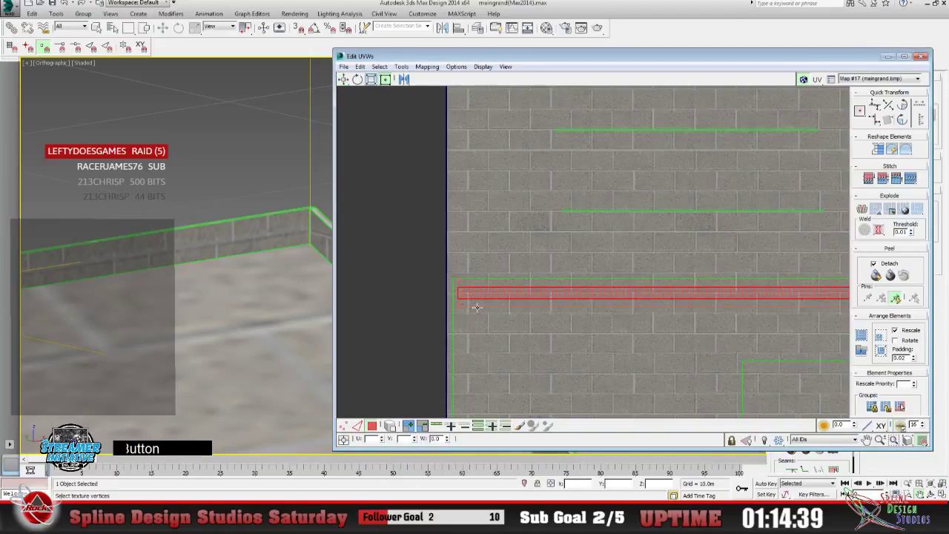
pyautogui.moveTo(459, 309); pyautogui.dragTo(465, 335)
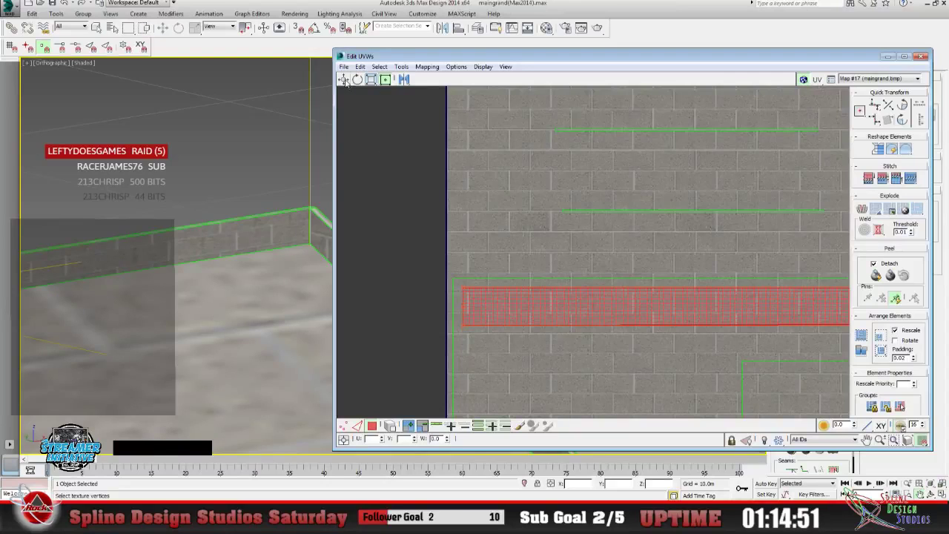
pyautogui.click(343, 80)
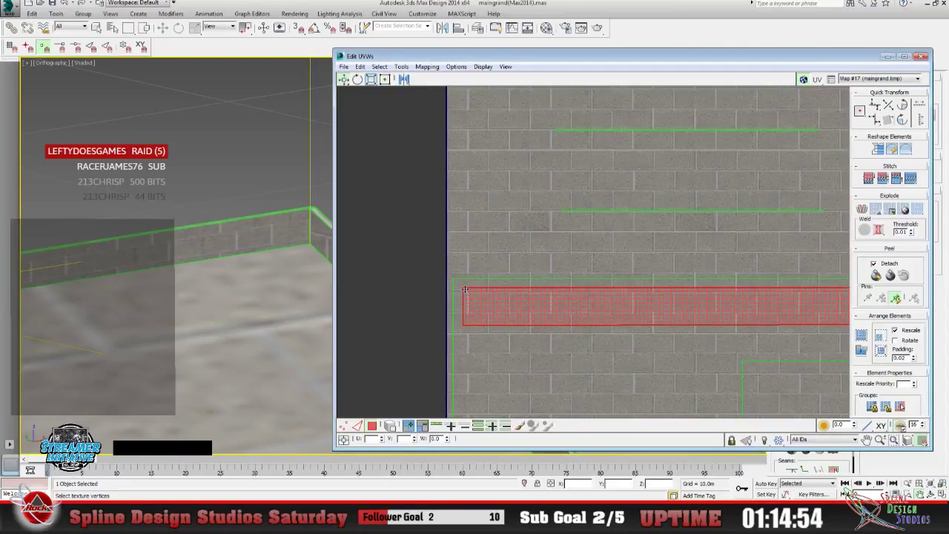
pyautogui.moveTo(464, 289); pyautogui.dragTo(455, 281)
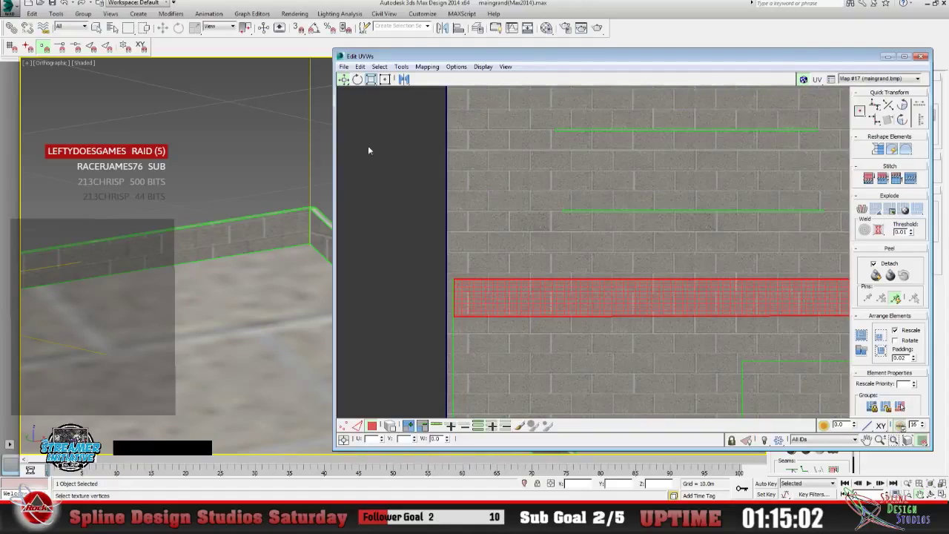
# Reduce the strip's UV height slightly with Freeform and fine-tune its edges against the mortar lines and wall shell.
pyautogui.click(385, 80)
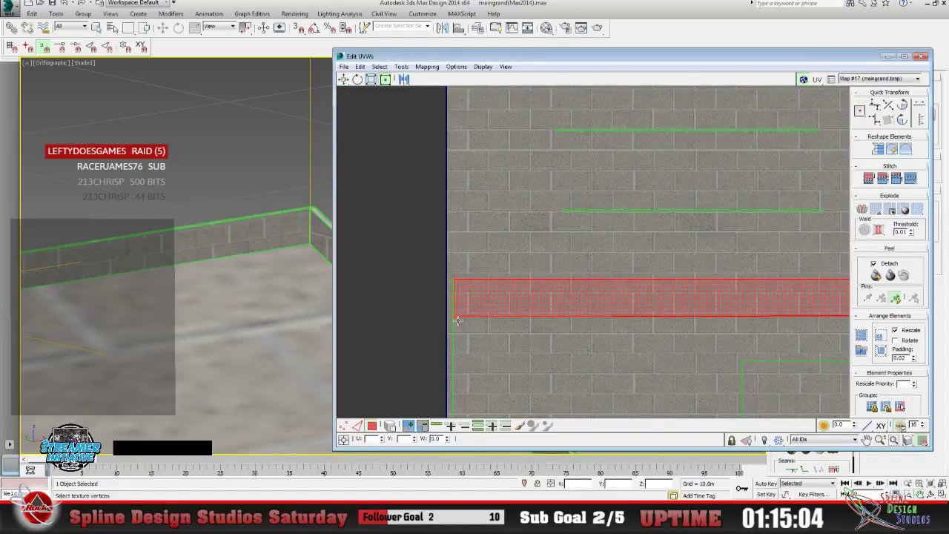
pyautogui.moveTo(453, 316); pyautogui.dragTo(454, 313)
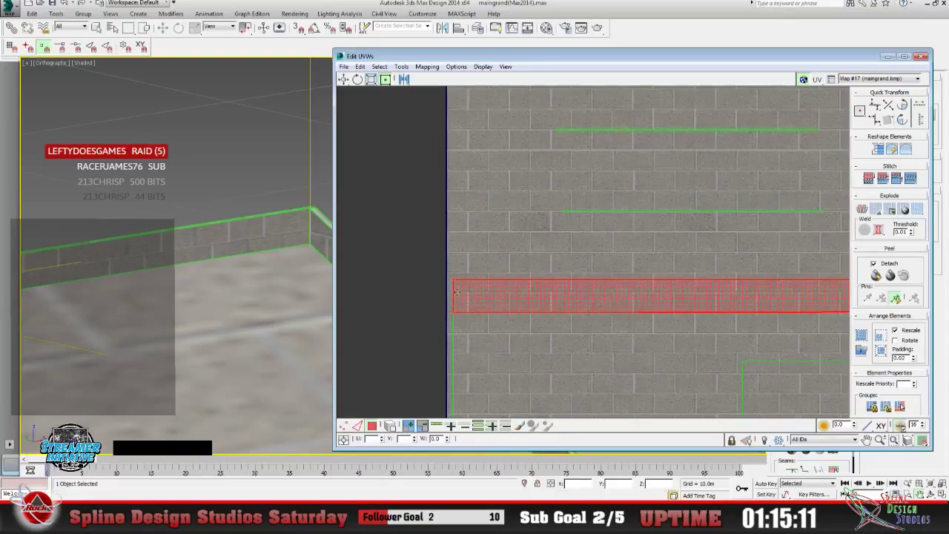
pyautogui.moveTo(451, 278); pyautogui.dragTo(454, 279)
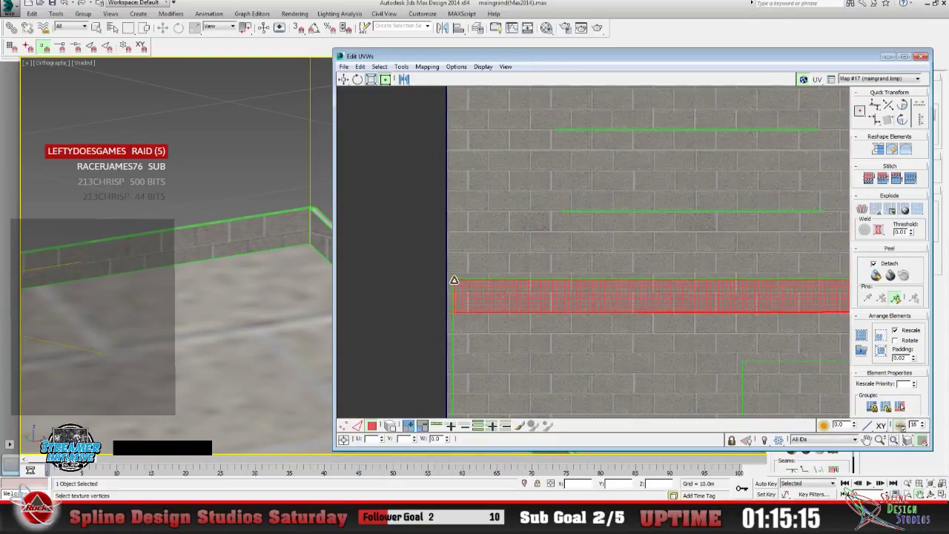
pyautogui.moveTo(454, 282); pyautogui.dragTo(454, 278)
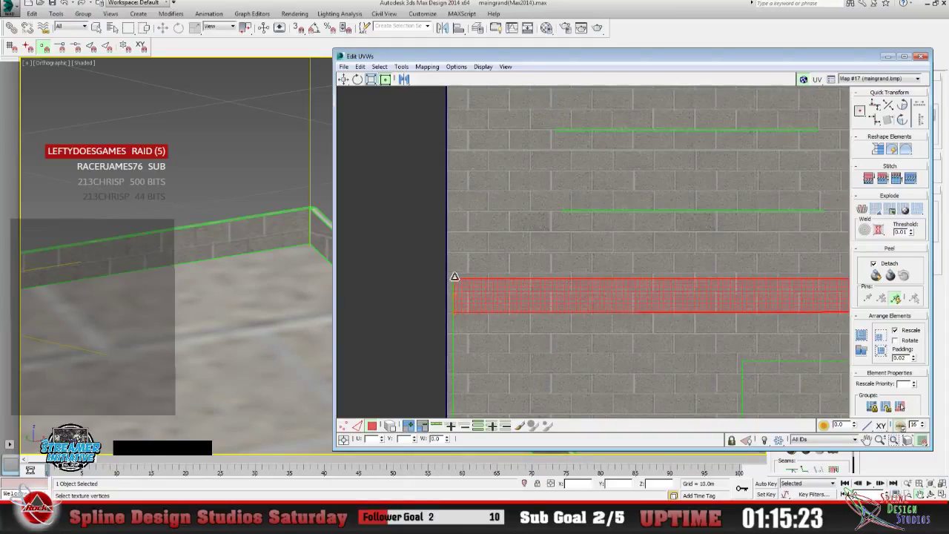
pyautogui.moveTo(459, 278); pyautogui.dragTo(461, 279)
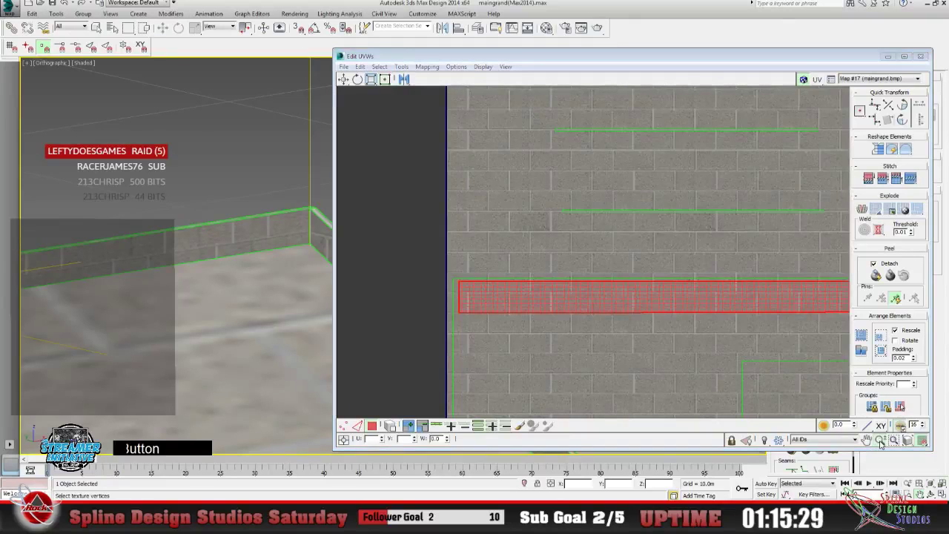
# Move the strip's two end UV vertices onto the large wall shell's vertical edge, with the upper one on the shell's corner.
pyautogui.scroll(4, 465, 308)
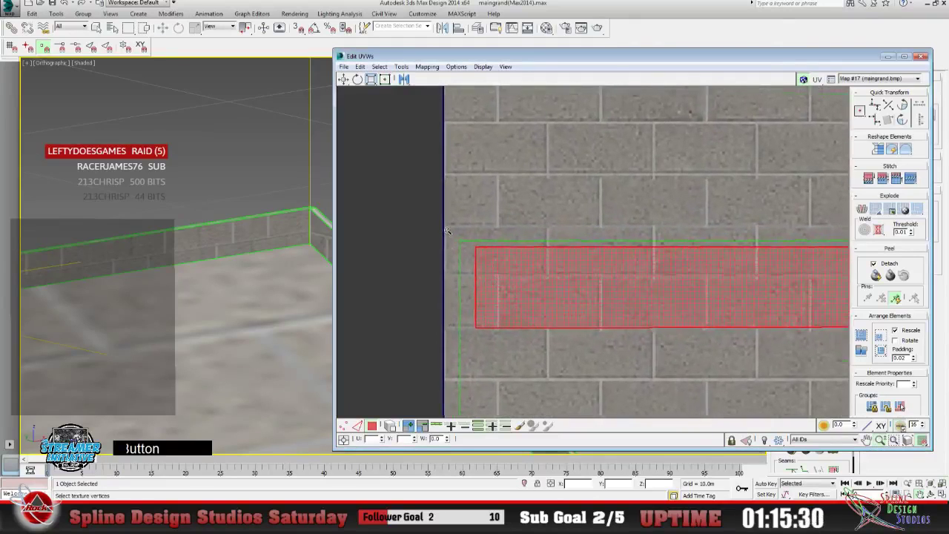
pyautogui.click(344, 428)
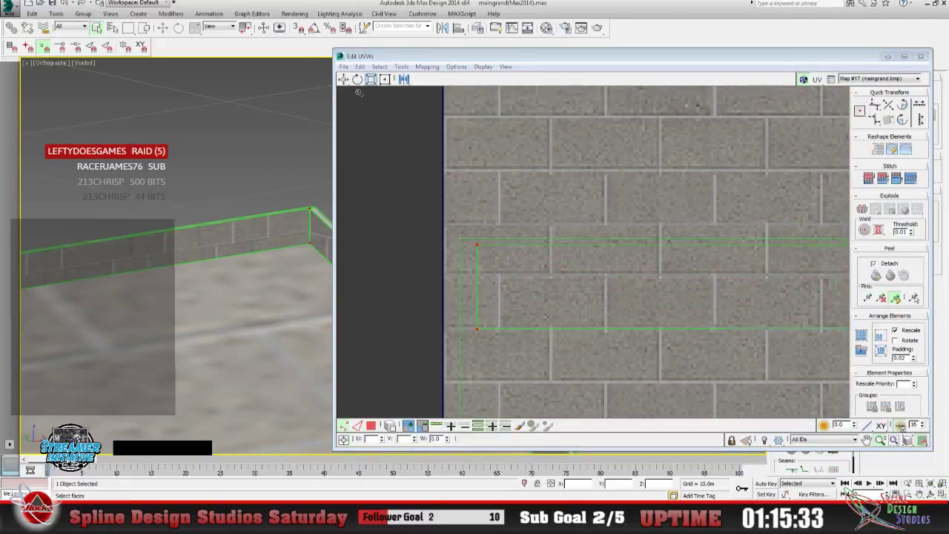
pyautogui.click(344, 79)
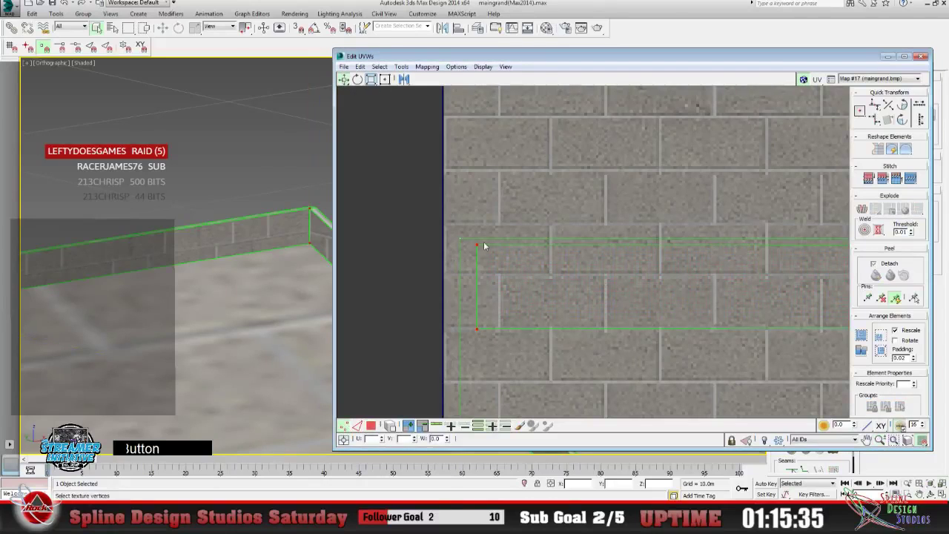
pyautogui.moveTo(476, 241)
pyautogui.mouseDown()
pyautogui.moveTo(495, 253)
pyautogui.moveTo(460, 240)
pyautogui.mouseUp()
pyautogui.moveTo(476, 329); pyautogui.dragTo(505, 327)
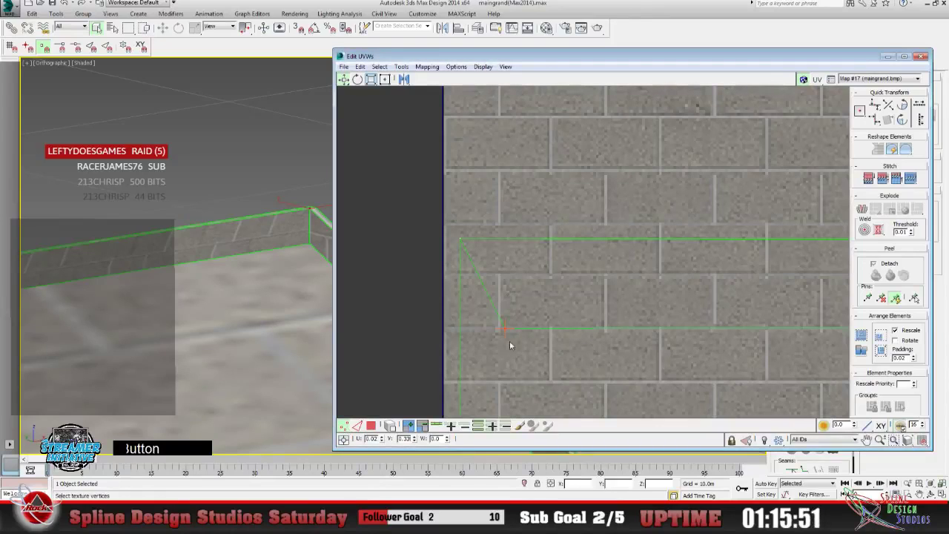
pyautogui.moveTo(505, 328); pyautogui.dragTo(461, 327)
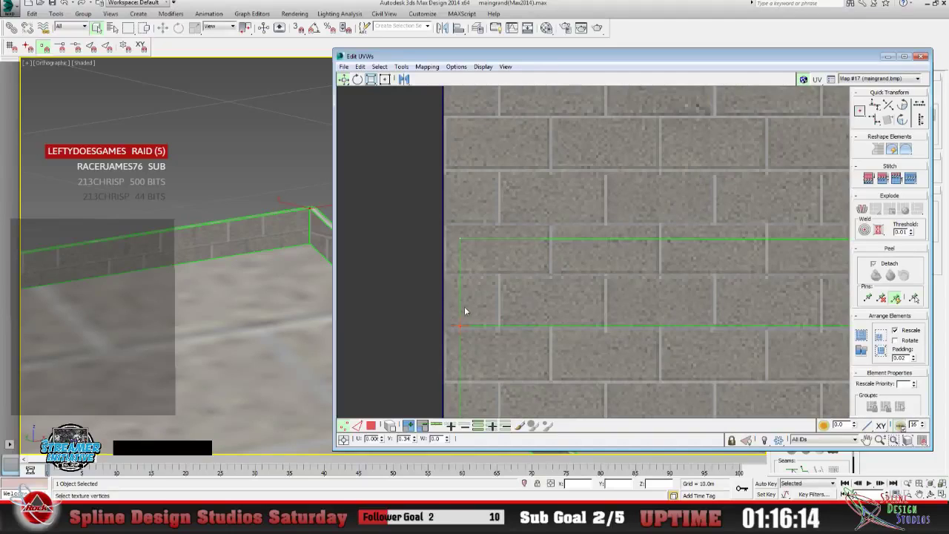
pyautogui.click(879, 441)
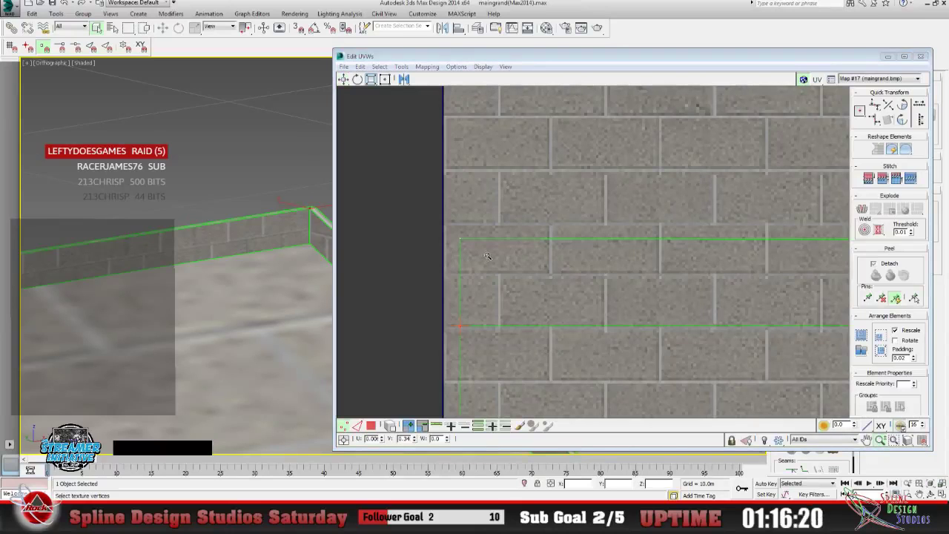
pyautogui.moveTo(486, 255); pyautogui.dragTo(515, 288)
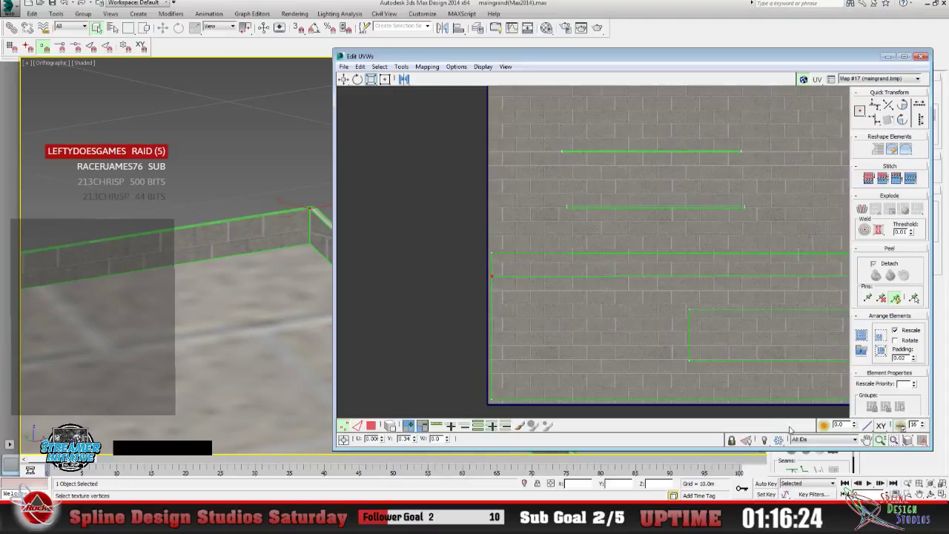
# Move the long wall strip's upper-right UV vertex onto the upper-right corner of the larger rectangle it overlaps.
pyautogui.click(868, 442)
pyautogui.moveTo(736, 299); pyautogui.dragTo(510, 290)
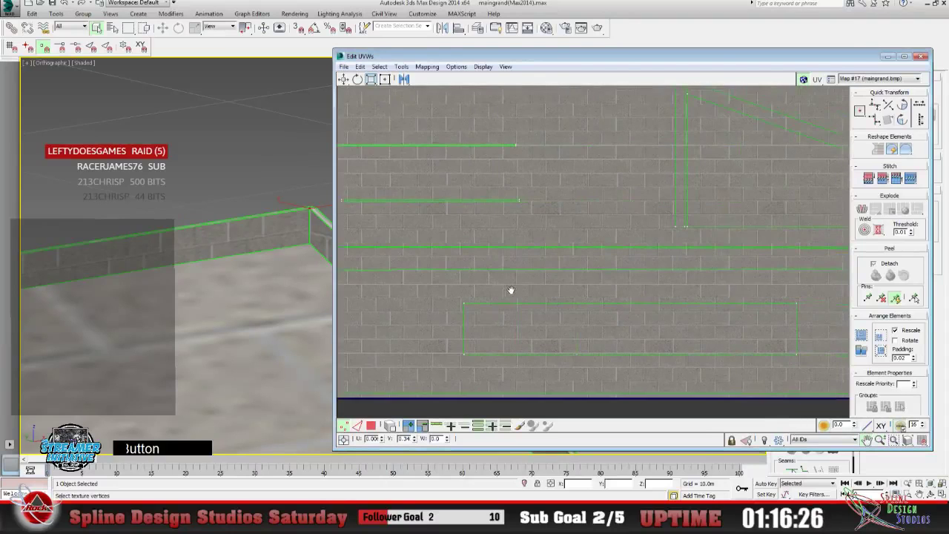
pyautogui.moveTo(710, 289); pyautogui.dragTo(542, 288)
pyautogui.moveTo(767, 290); pyautogui.dragTo(541, 288)
pyautogui.moveTo(578, 262); pyautogui.dragTo(538, 294)
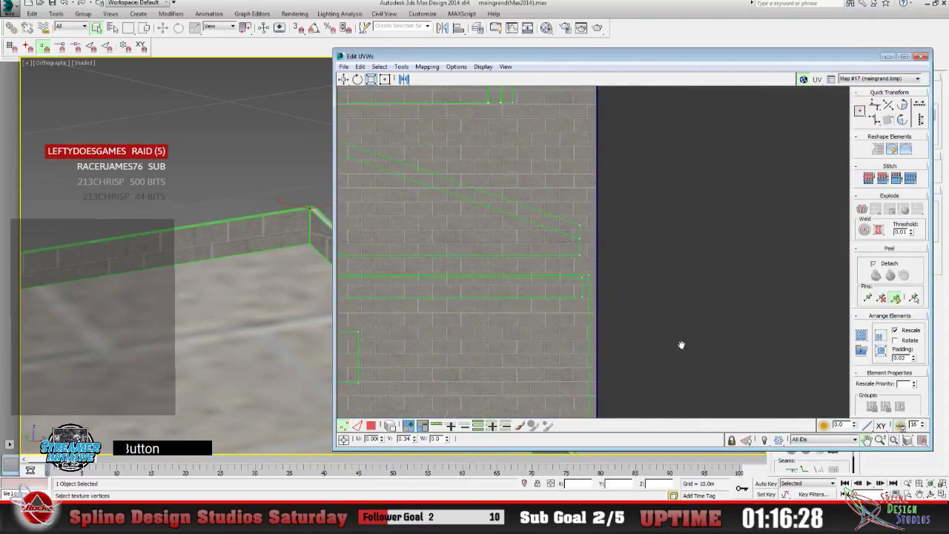
pyautogui.click(881, 441)
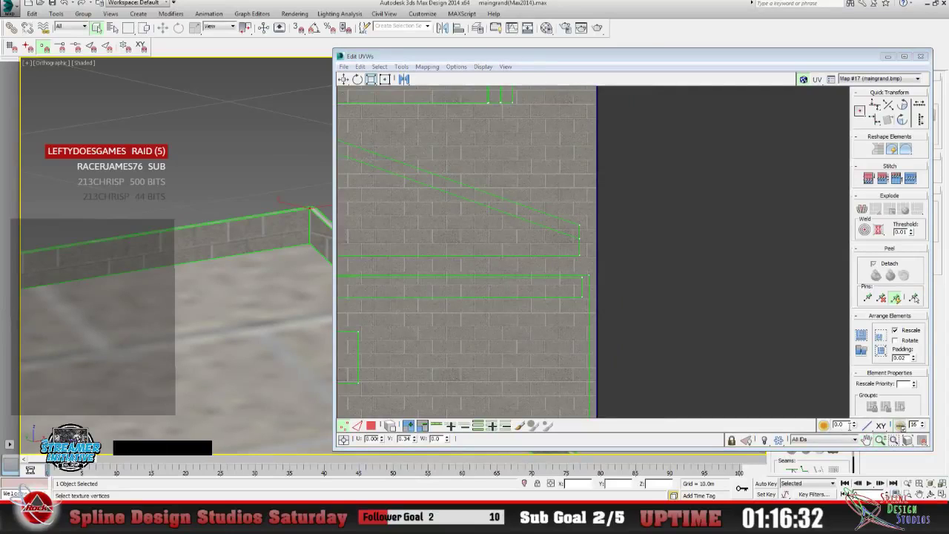
pyautogui.moveTo(544, 306); pyautogui.dragTo(528, 243)
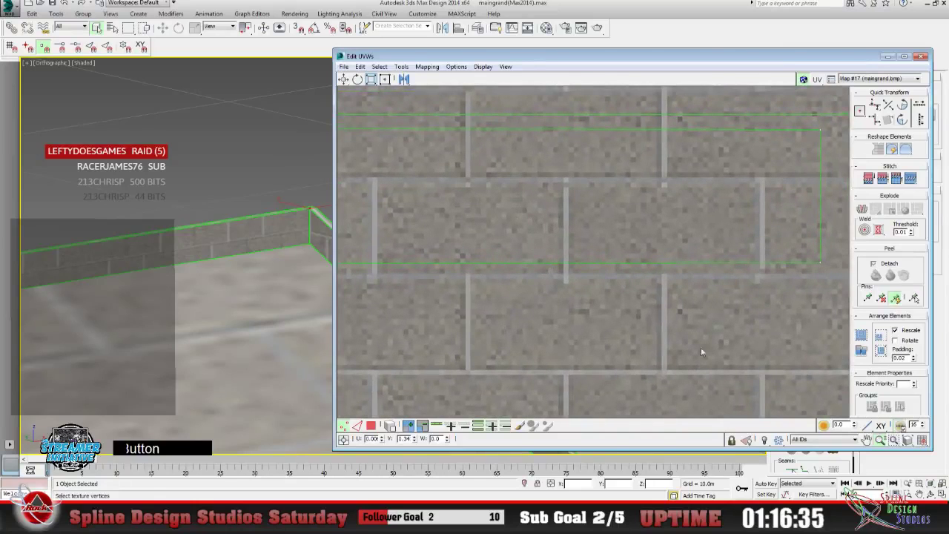
pyautogui.click(866, 440)
pyautogui.moveTo(637, 271); pyautogui.dragTo(483, 329)
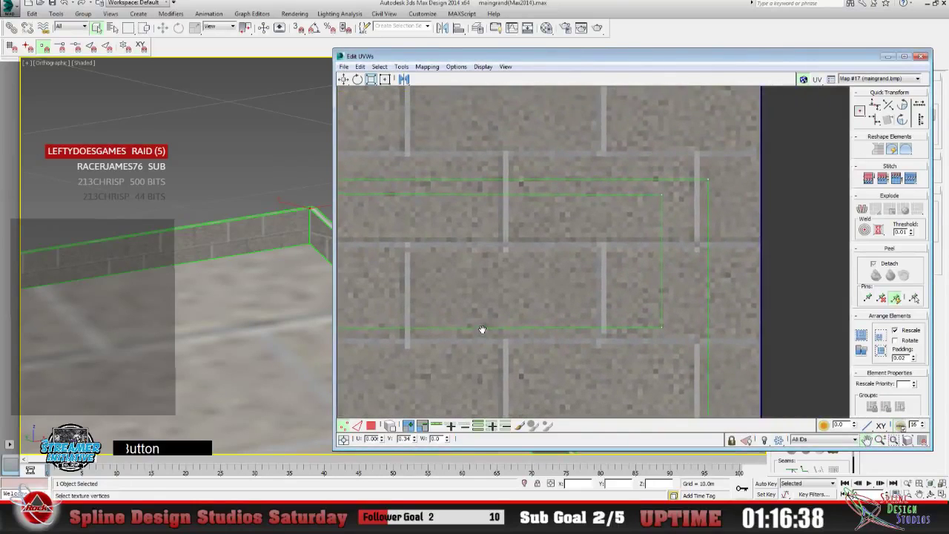
pyautogui.moveTo(554, 296); pyautogui.dragTo(515, 292)
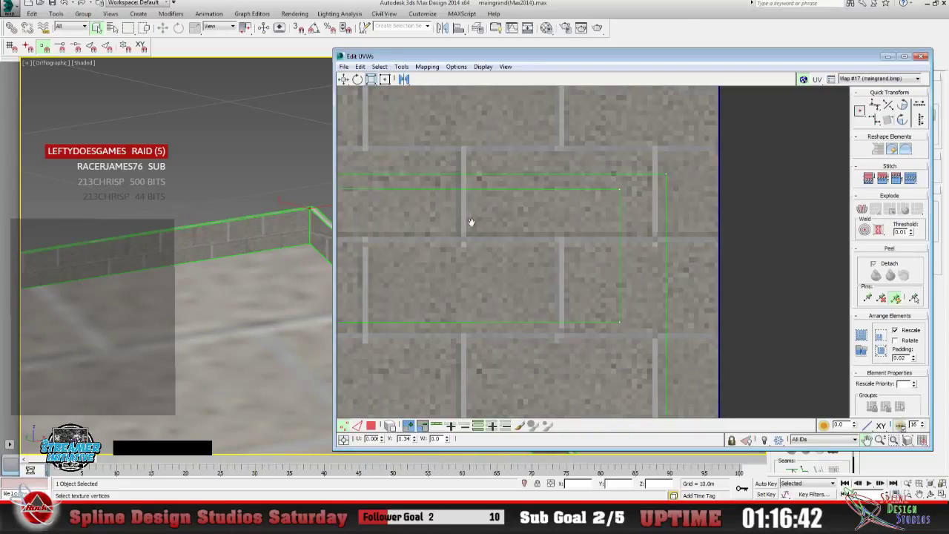
pyautogui.click(343, 78)
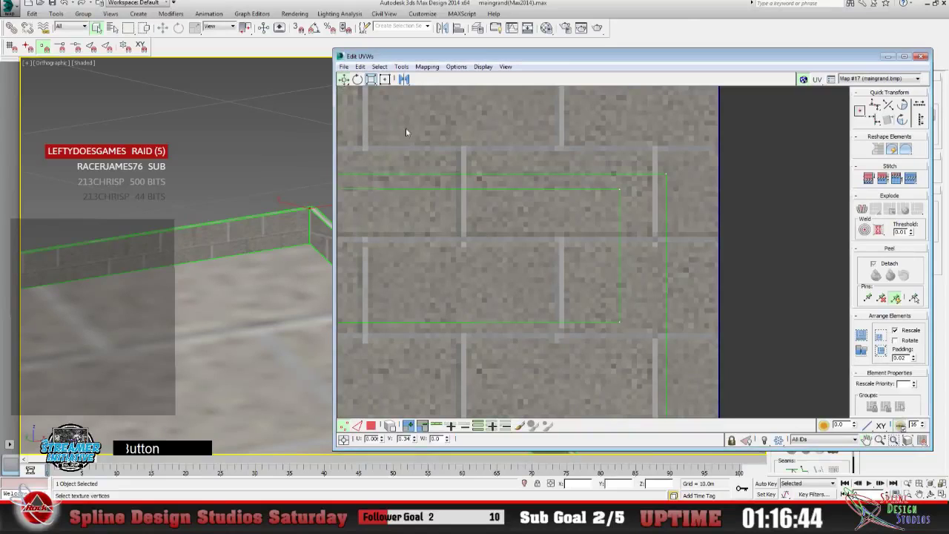
pyautogui.moveTo(602, 187); pyautogui.dragTo(645, 186)
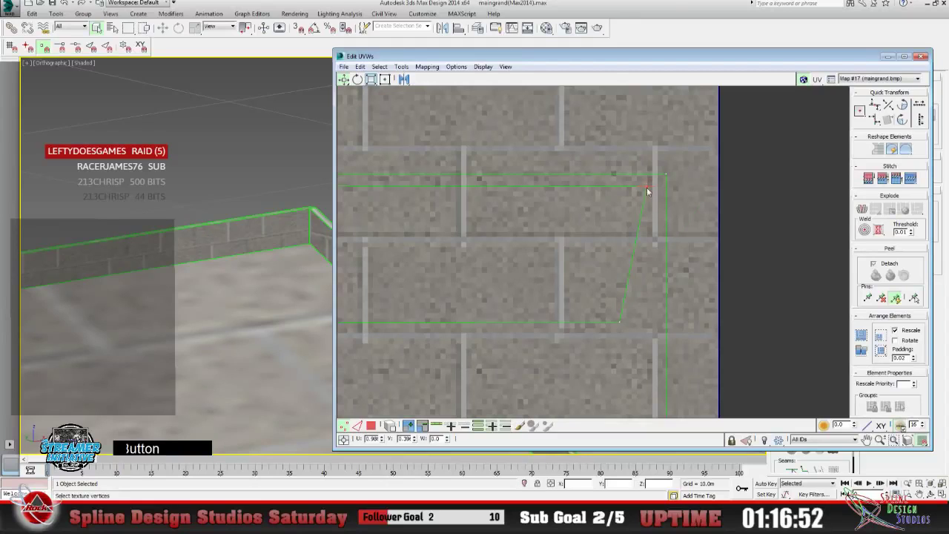
pyautogui.moveTo(647, 187); pyautogui.dragTo(665, 182)
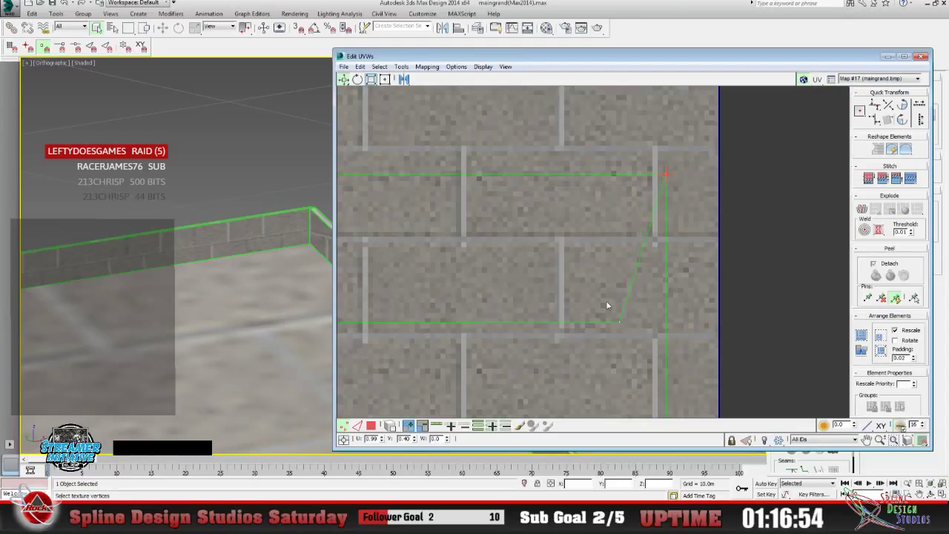
# Move the strip's lower-right UV vertex down to the mortar line and onto the larger rectangle's right edge.
pyautogui.click(619, 322)
pyautogui.moveTo(621, 323)
pyautogui.mouseDown()
pyautogui.moveTo(641, 324)
pyautogui.moveTo(618, 318)
pyautogui.moveTo(615, 331)
pyautogui.mouseUp()
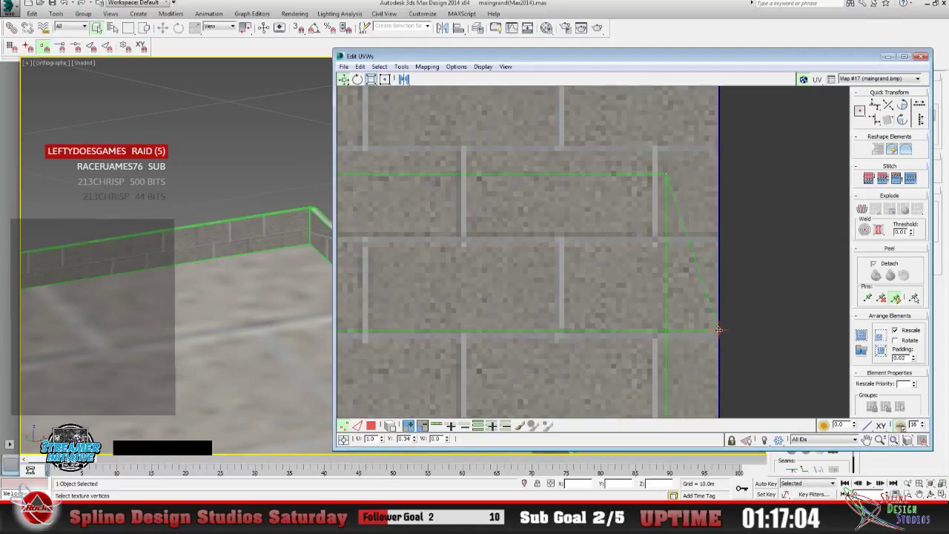
pyautogui.moveTo(717, 329); pyautogui.dragTo(666, 331)
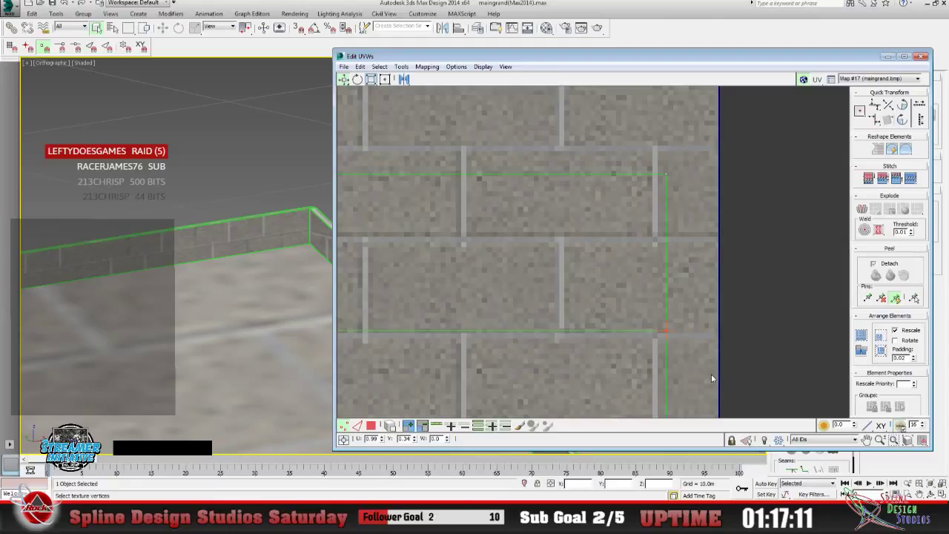
# Examine the strip's left end in the UV layout and the brick alignment at the wall corner in the viewport.
pyautogui.click(879, 440)
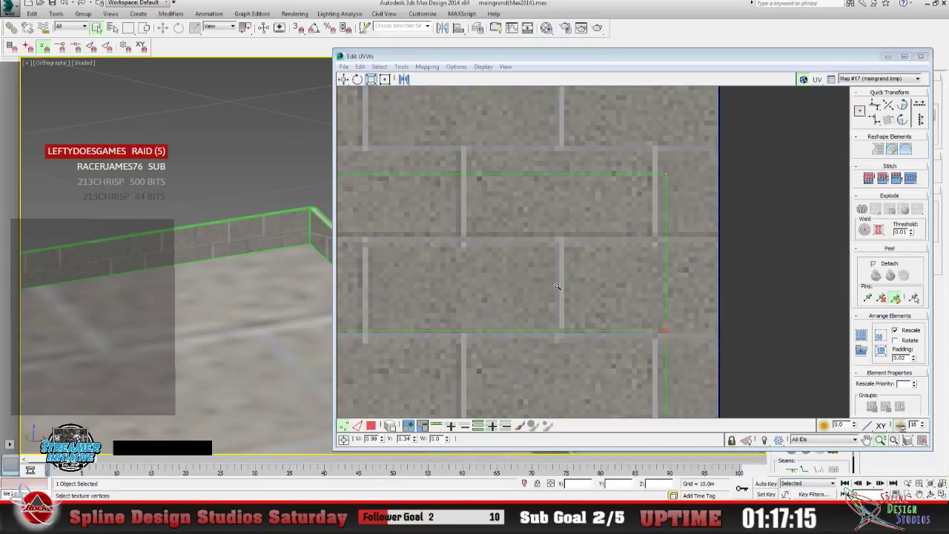
pyautogui.moveTo(542, 277); pyautogui.dragTo(523, 309)
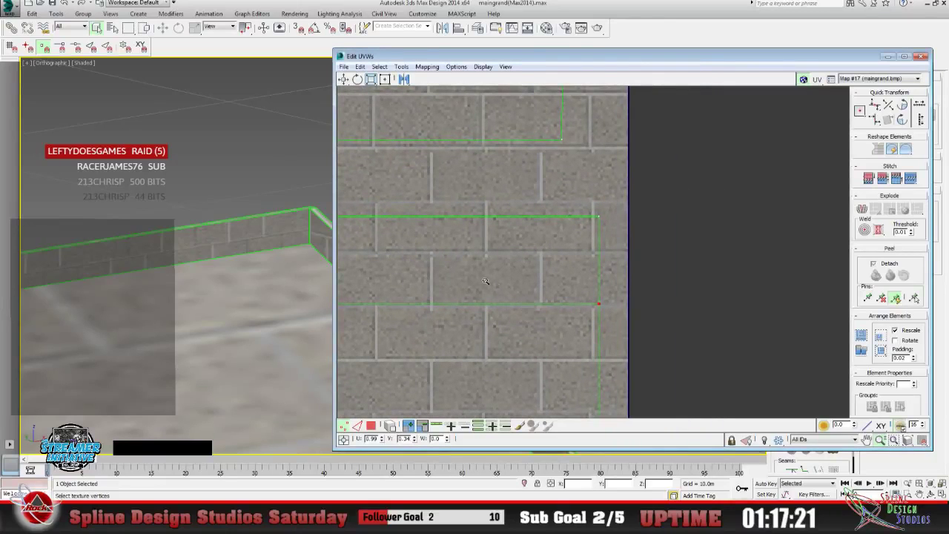
pyautogui.moveTo(485, 281); pyautogui.dragTo(519, 319)
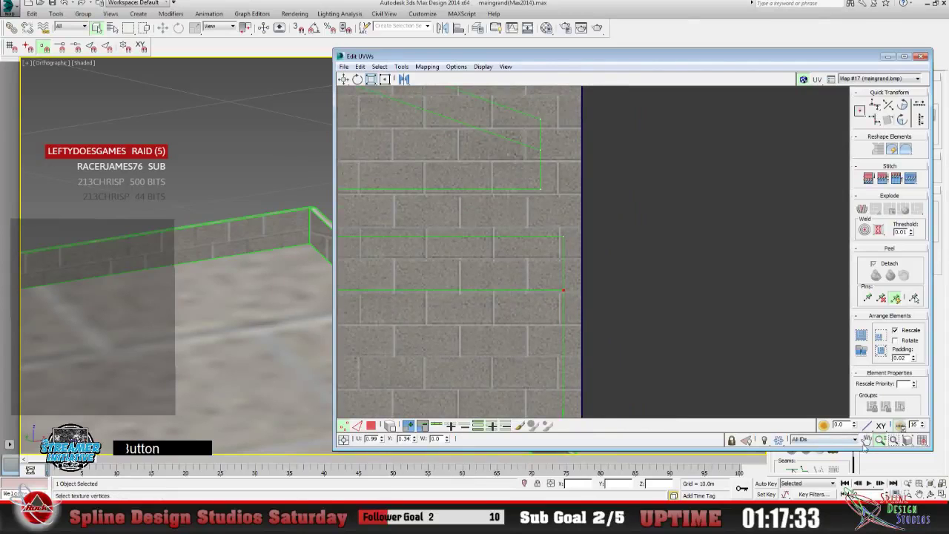
pyautogui.moveTo(308, 290); pyautogui.dragTo(685, 285, button='middle')
pyautogui.moveTo(515, 289); pyautogui.dragTo(575, 290, button='middle')
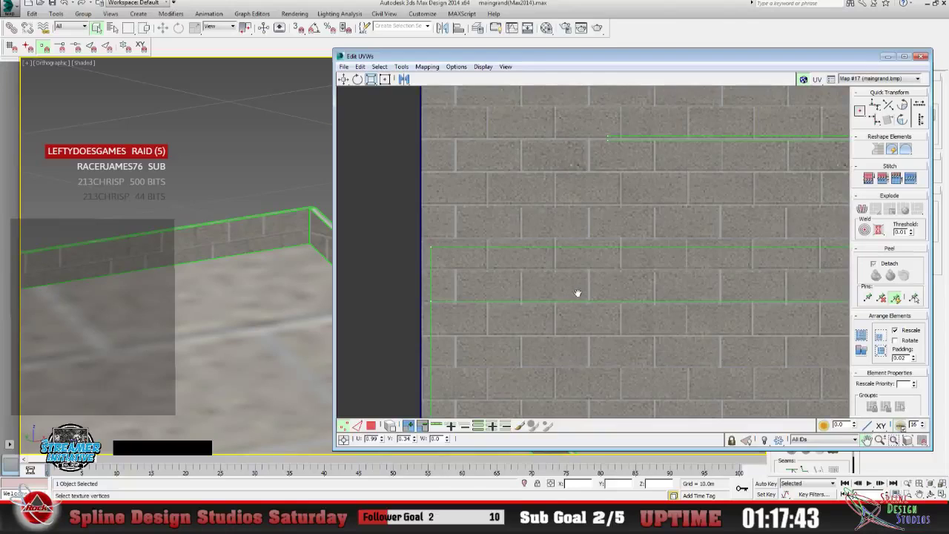
pyautogui.moveTo(530, 283); pyautogui.dragTo(546, 282)
pyautogui.click(887, 57)
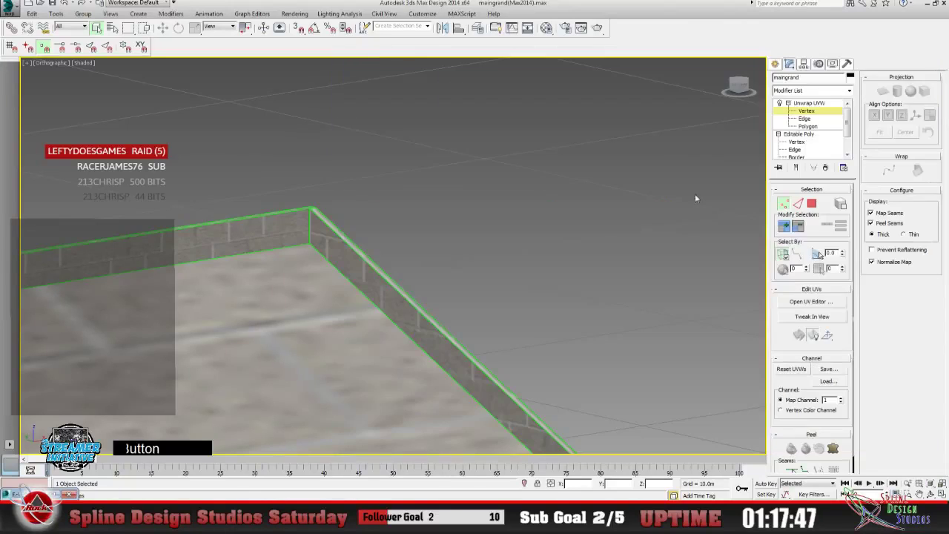
pyautogui.click(907, 482)
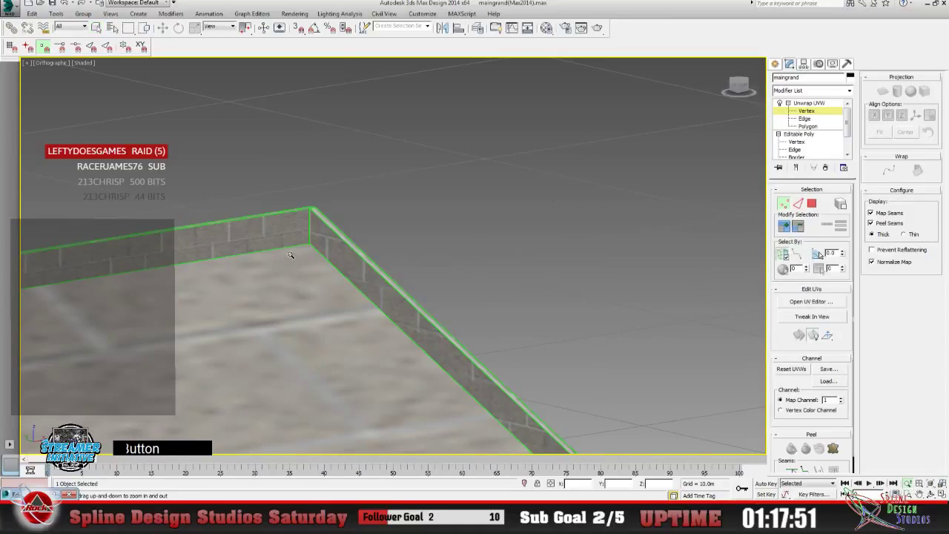
pyautogui.moveTo(291, 255); pyautogui.dragTo(283, 212)
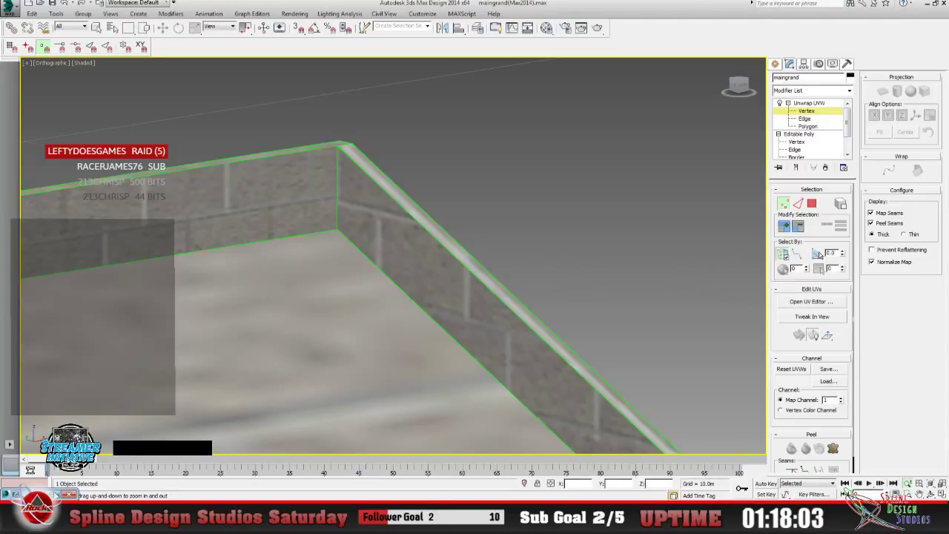
# Switch to polygon selection with the wall strip's UV face selected, mirror it vertically, and check the wall corner.
pyautogui.click(811, 301)
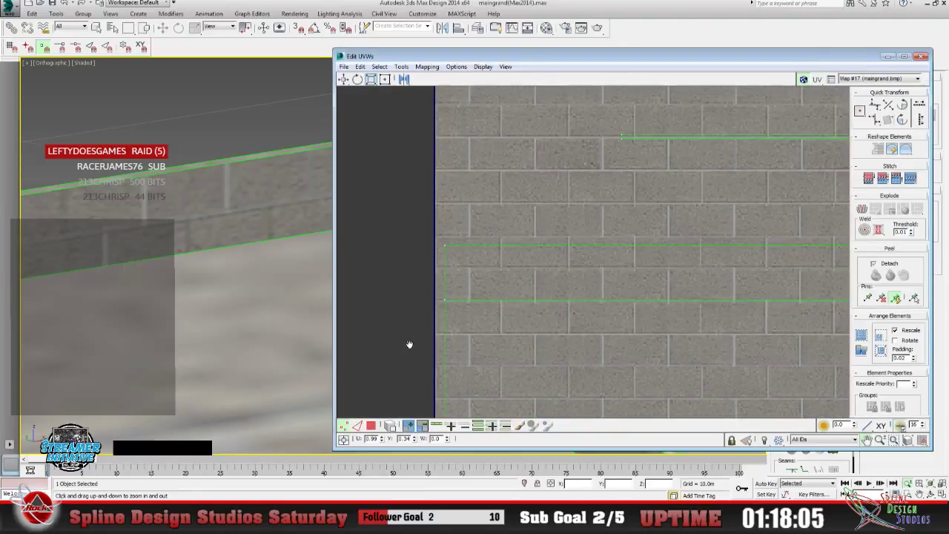
pyautogui.click(372, 426)
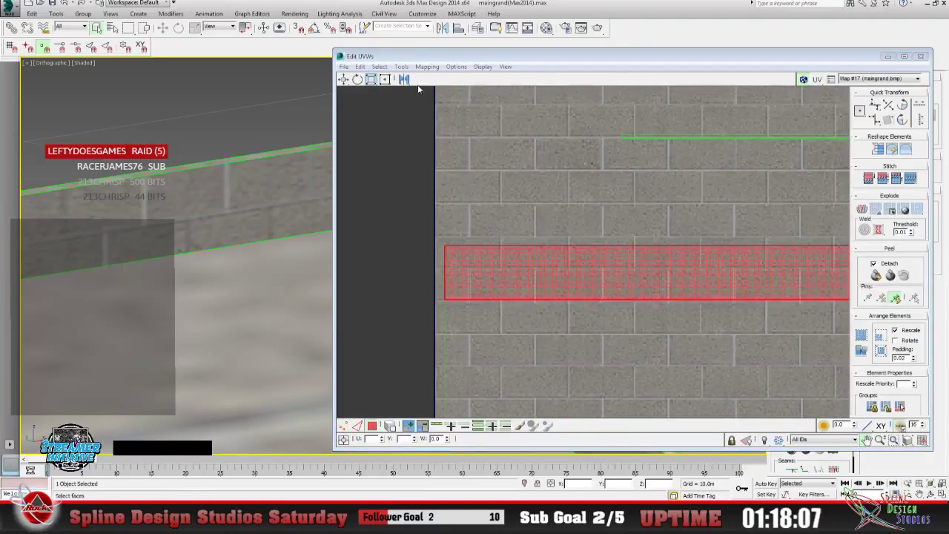
pyautogui.moveTo(406, 82); pyautogui.dragTo(405, 92)
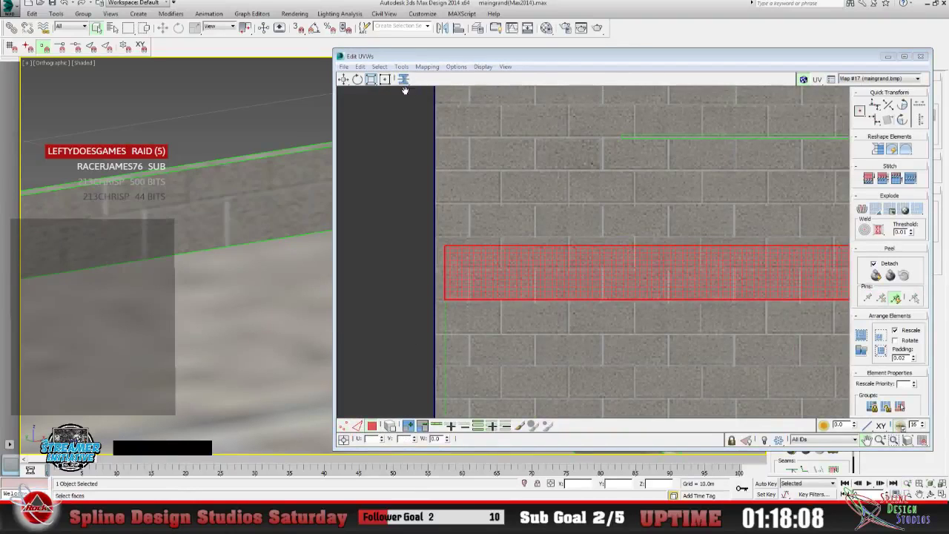
pyautogui.click(887, 56)
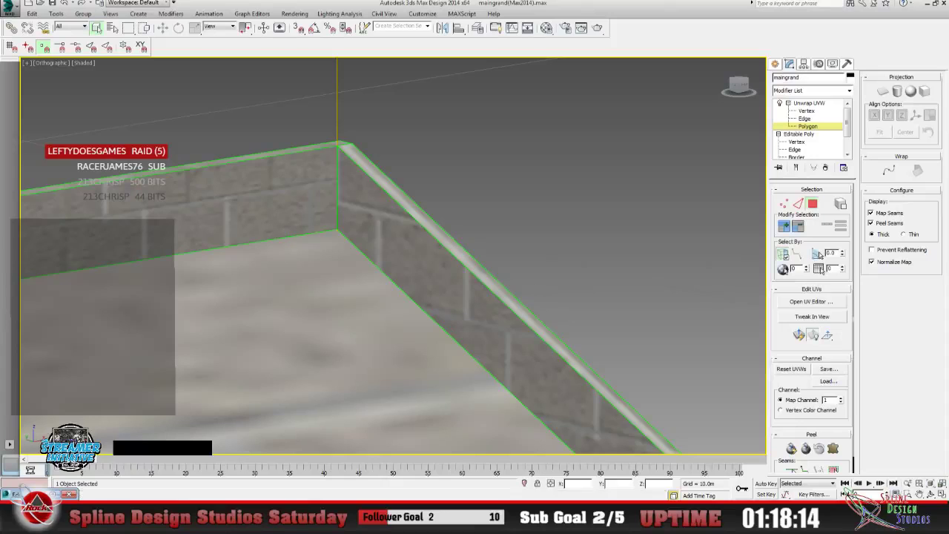
# Reopen the UV editor beside the wall corner and move the strip's face slightly upward to line up the mortar joints.
pyautogui.click(53, 504)
pyautogui.click(811, 301)
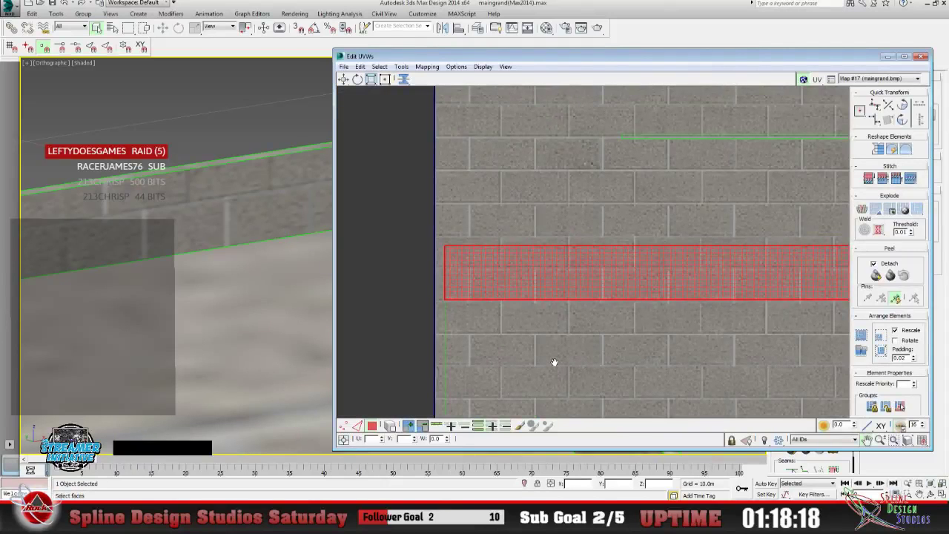
pyautogui.moveTo(608, 58); pyautogui.dragTo(664, 77)
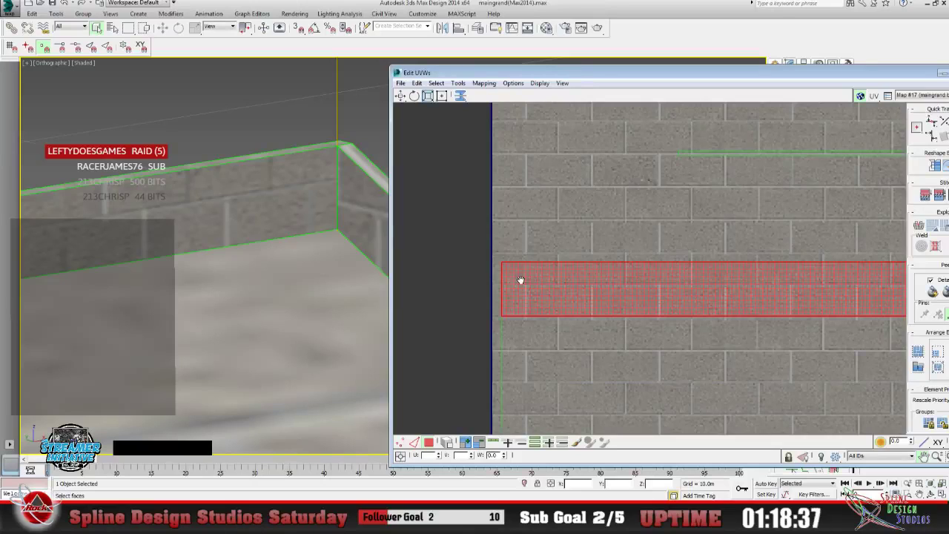
pyautogui.press('1')
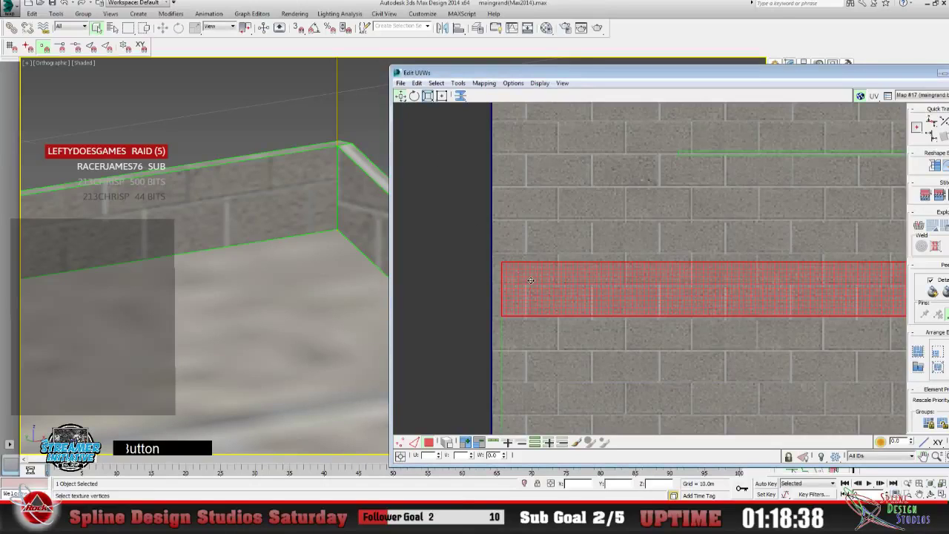
pyautogui.moveTo(529, 280); pyautogui.dragTo(530, 267)
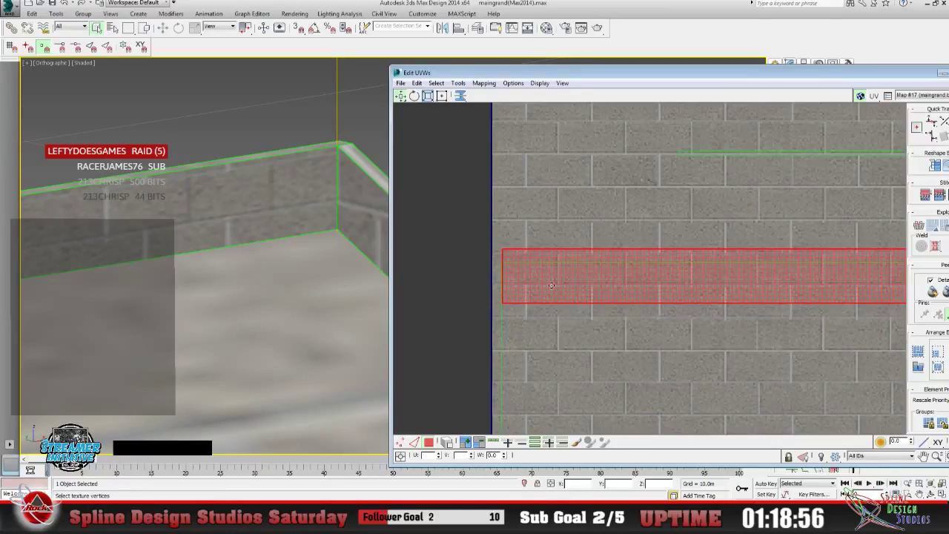
pyautogui.moveTo(551, 285); pyautogui.dragTo(550, 282)
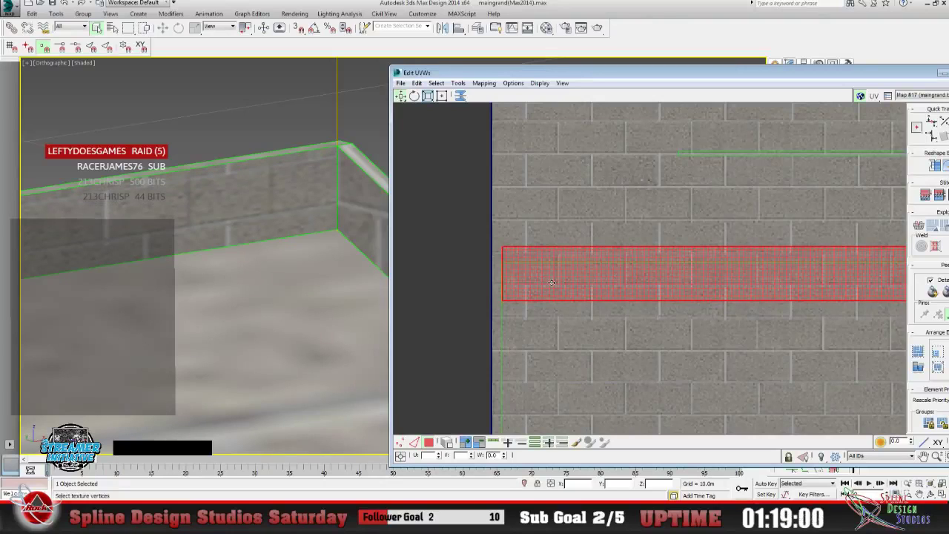
pyautogui.moveTo(550, 282); pyautogui.dragTo(550, 284)
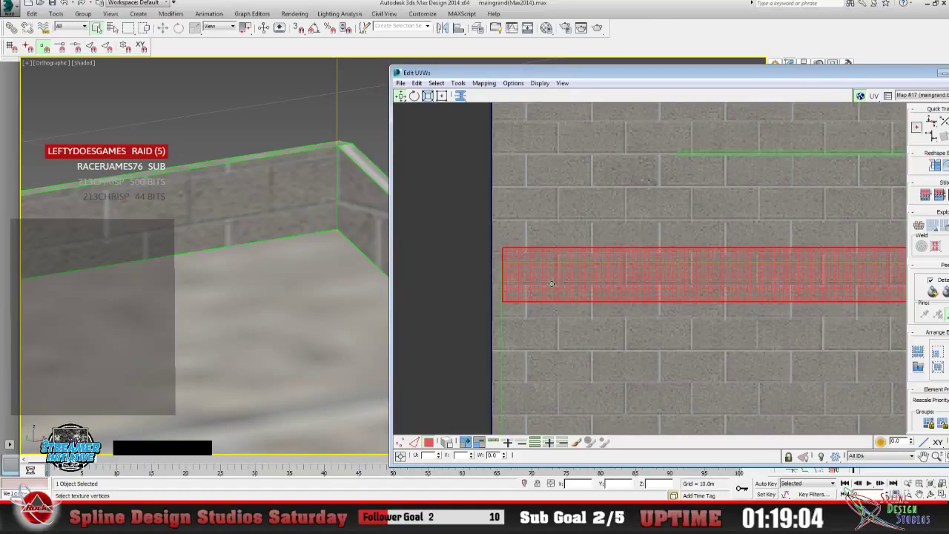
pyautogui.moveTo(551, 283); pyautogui.dragTo(551, 284)
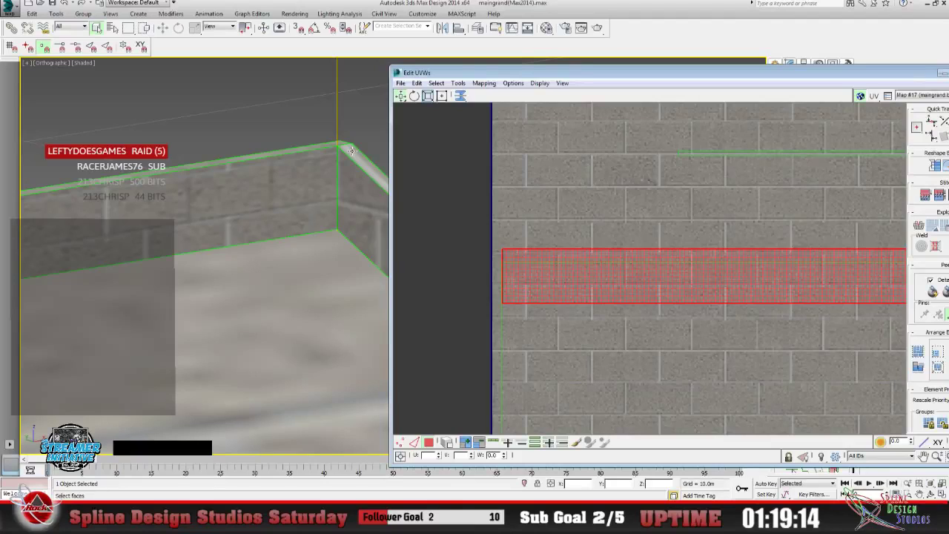
# Reduce the strip's height slightly from its top edge in Freeform mode.
pyautogui.click(441, 96)
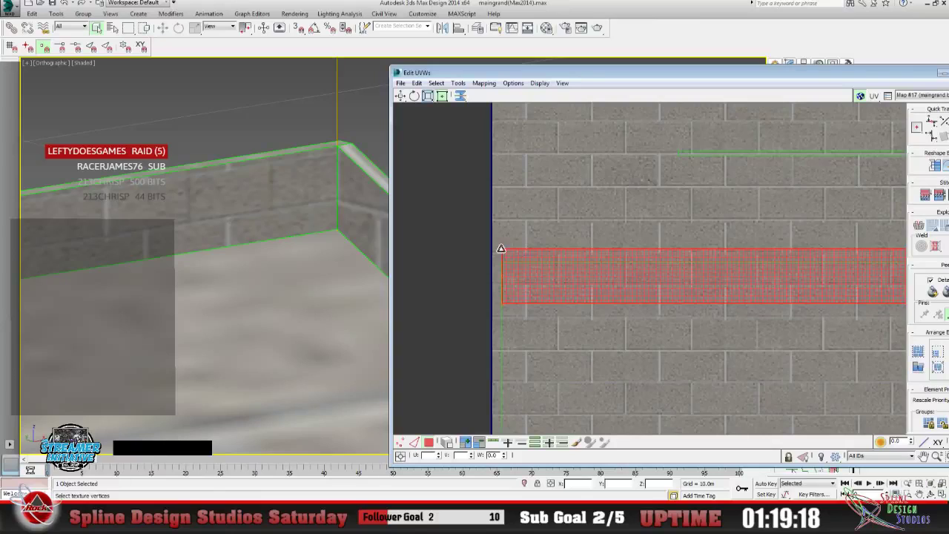
pyautogui.moveTo(501, 250); pyautogui.dragTo(501, 252)
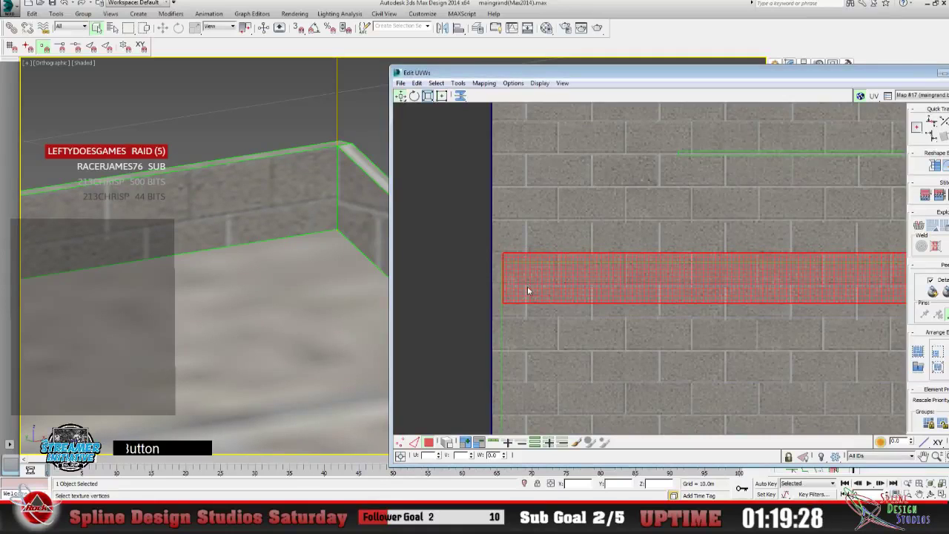
pyautogui.moveTo(526, 287); pyautogui.dragTo(526, 287)
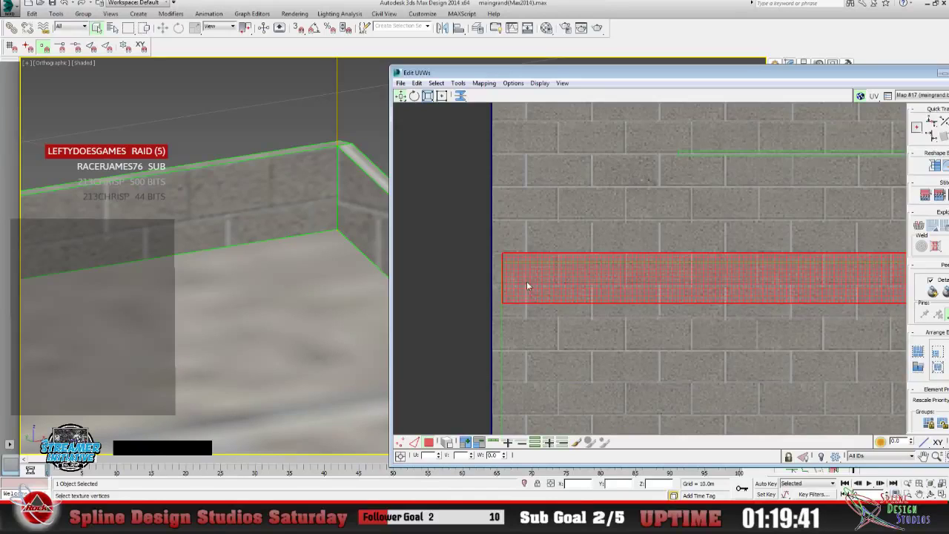
# Move the strip's face down and slightly right onto the lower brick rows, then minimize the UV editor.
pyautogui.moveTo(526, 283); pyautogui.dragTo(528, 294)
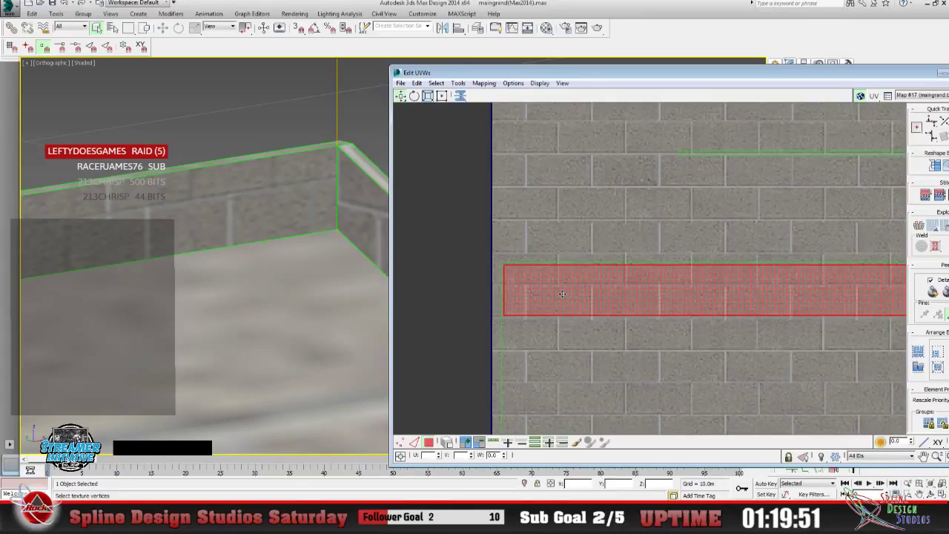
pyautogui.moveTo(561, 295); pyautogui.dragTo(593, 336)
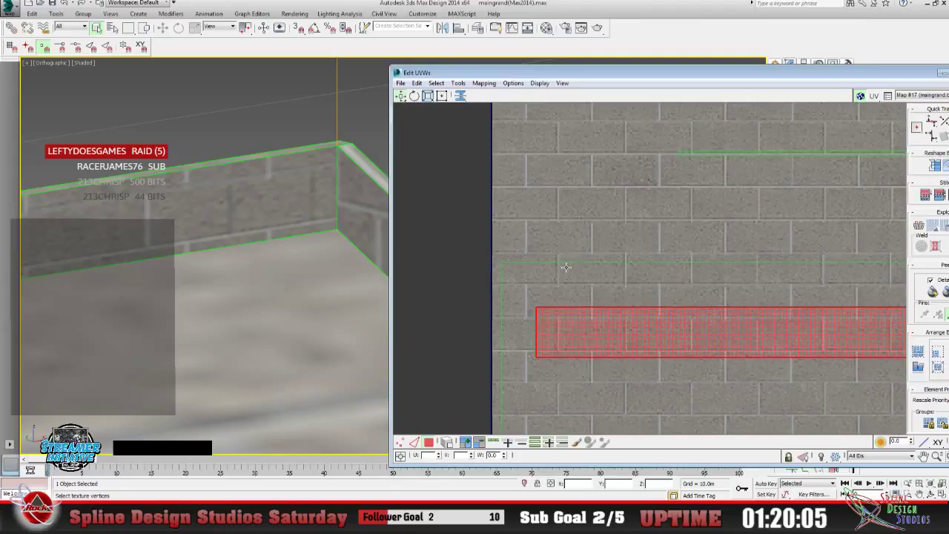
pyautogui.click(943, 75)
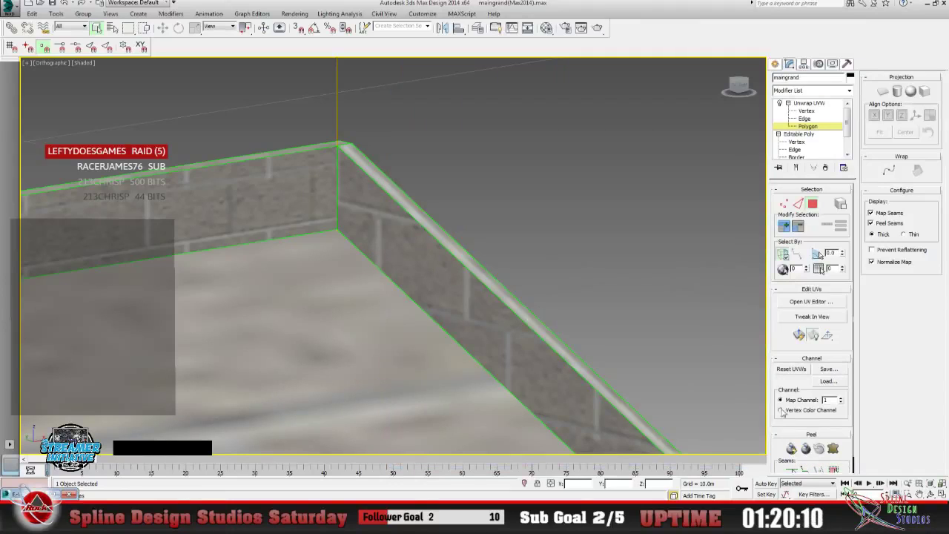
# Examine the brick texture at the low wall's corner and along the large outer wall face.
pyautogui.keyDown('alt'); pyautogui.moveTo(436, 331); pyautogui.dragTo(371, 302, button='middle'); pyautogui.keyUp('alt')
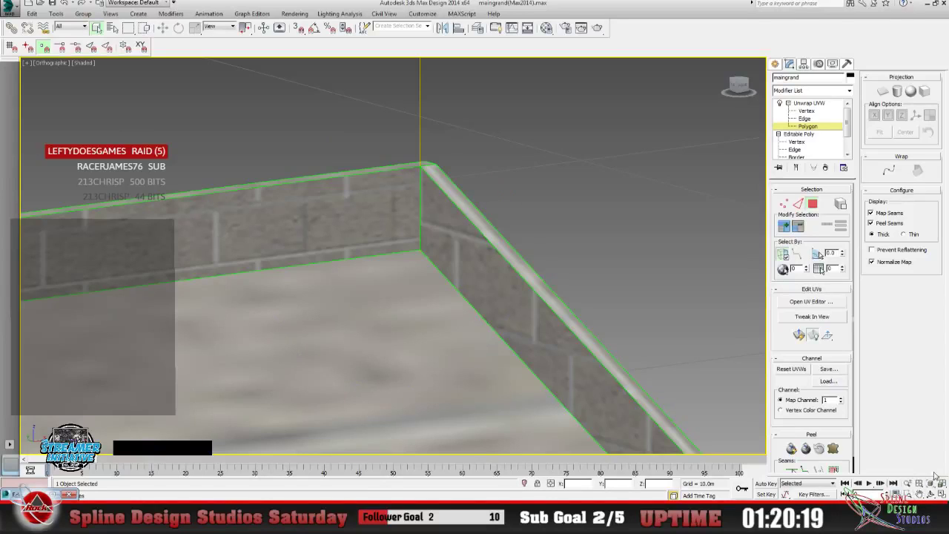
pyautogui.click(919, 494)
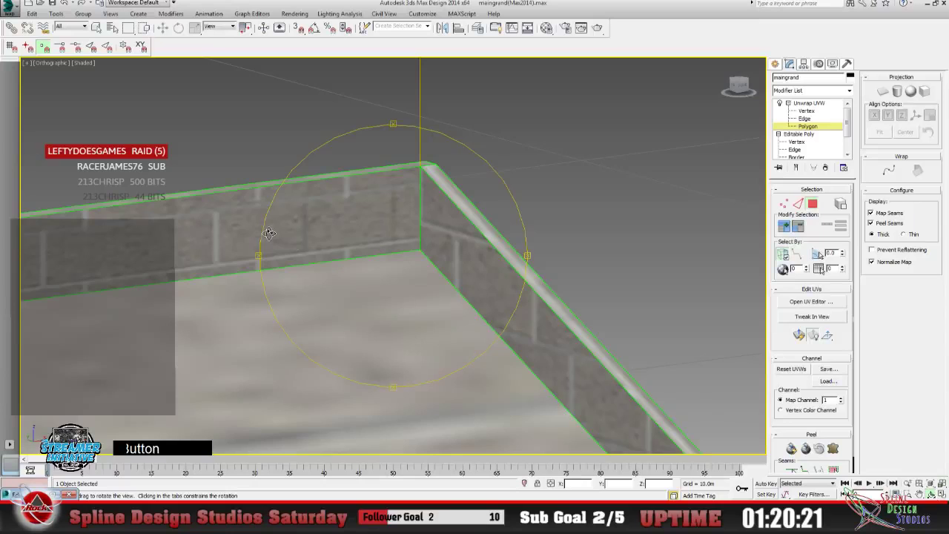
pyautogui.moveTo(269, 233); pyautogui.dragTo(340, 256)
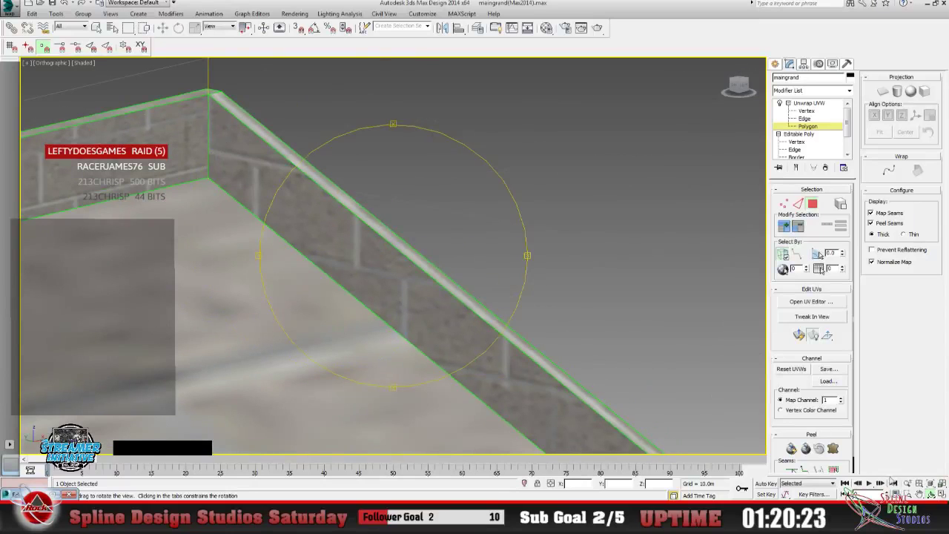
pyautogui.click(907, 483)
pyautogui.moveTo(319, 316); pyautogui.dragTo(390, 402)
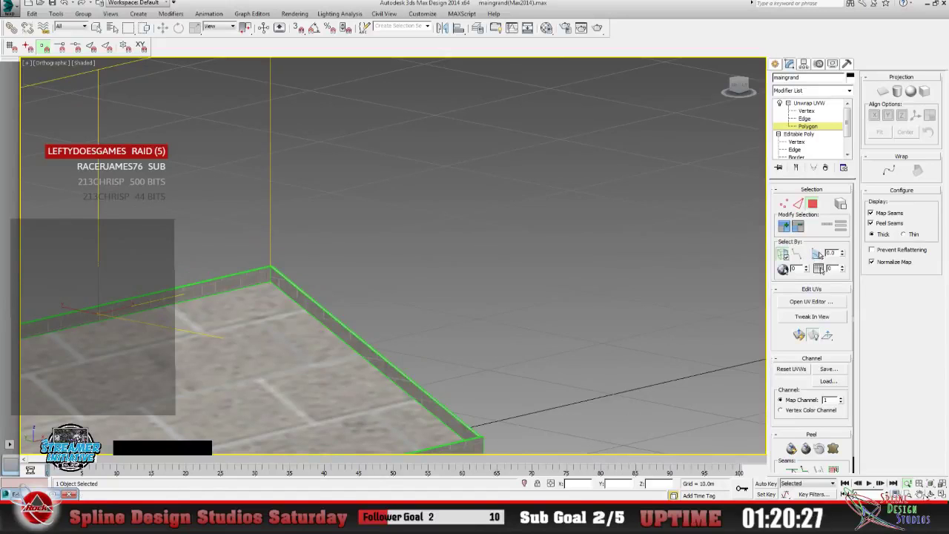
pyautogui.click(919, 493)
pyautogui.moveTo(418, 319); pyautogui.dragTo(467, 311)
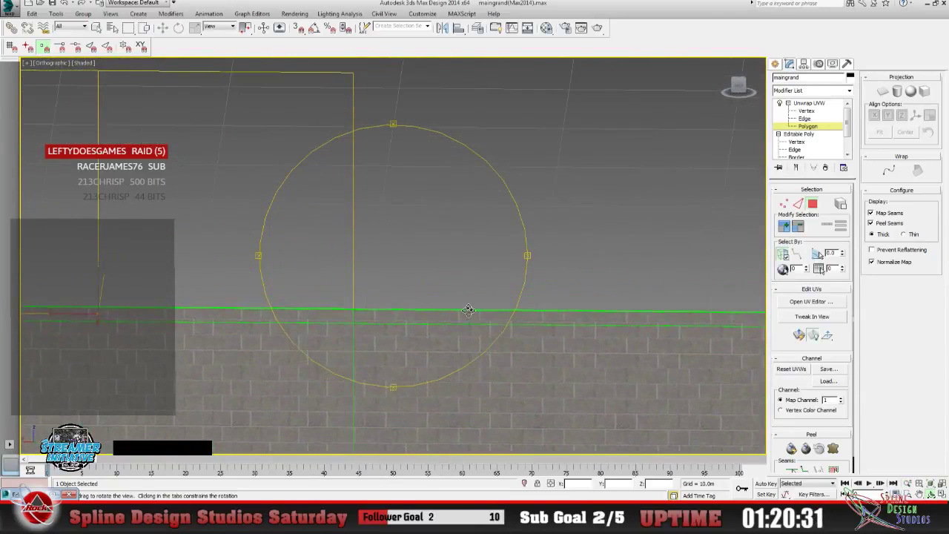
pyautogui.moveTo(373, 370); pyautogui.dragTo(357, 348, button='middle')
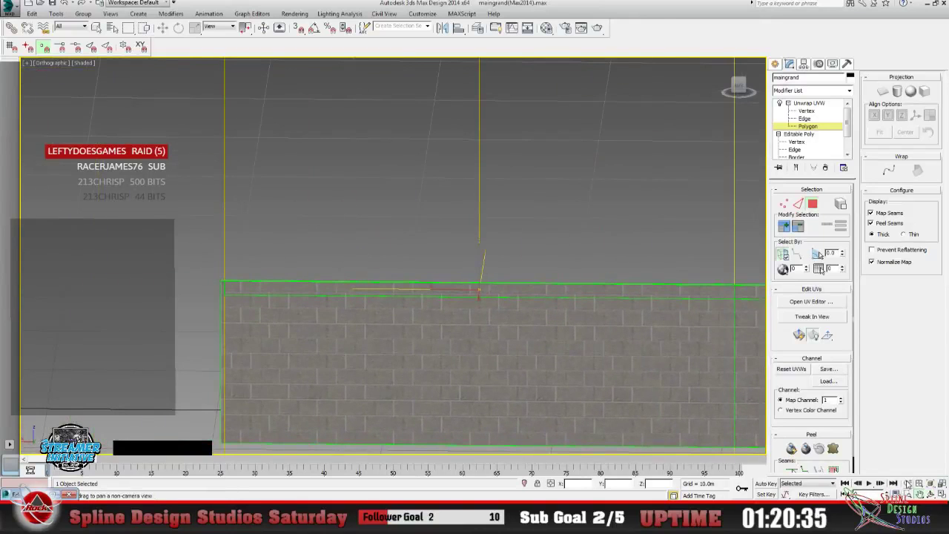
pyautogui.click(906, 482)
pyautogui.moveTo(228, 311); pyautogui.dragTo(206, 259)
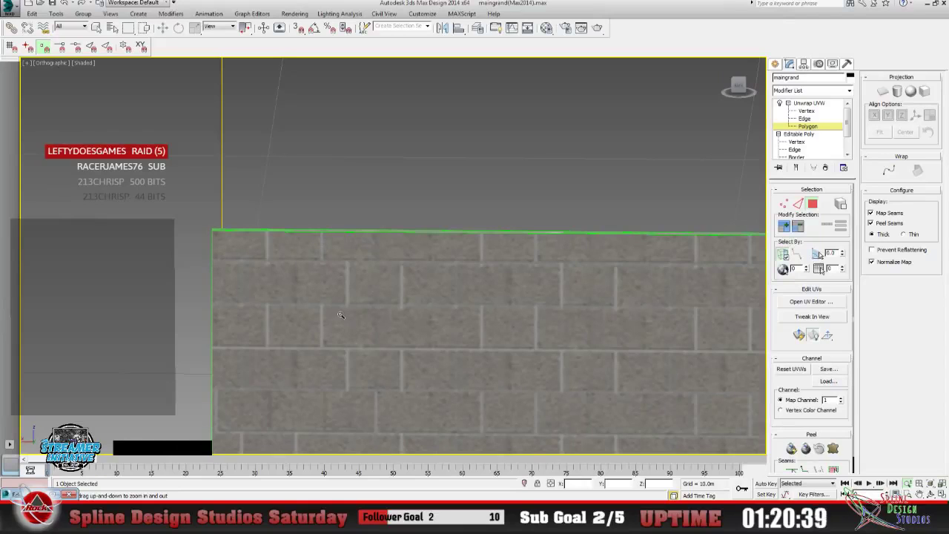
pyautogui.moveTo(348, 326); pyautogui.dragTo(345, 338)
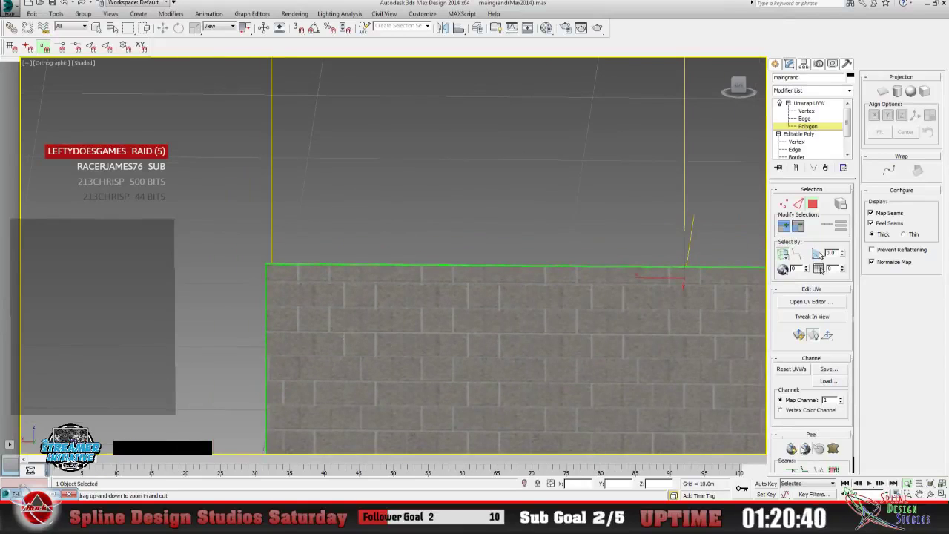
# Return to the inner side of the low wall and inspect the mortar joints close up at the corner.
pyautogui.click(931, 494)
pyautogui.moveTo(489, 351); pyautogui.dragTo(348, 316)
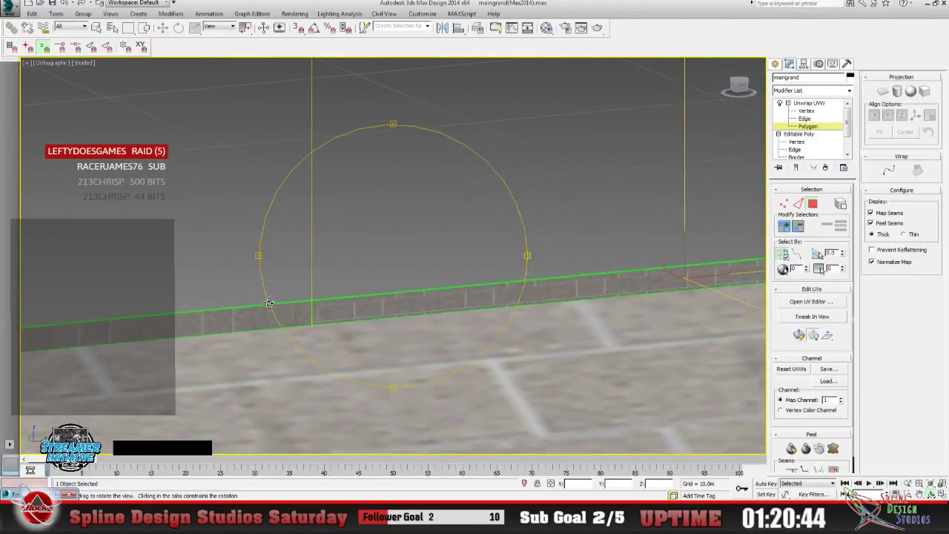
pyautogui.click(909, 492)
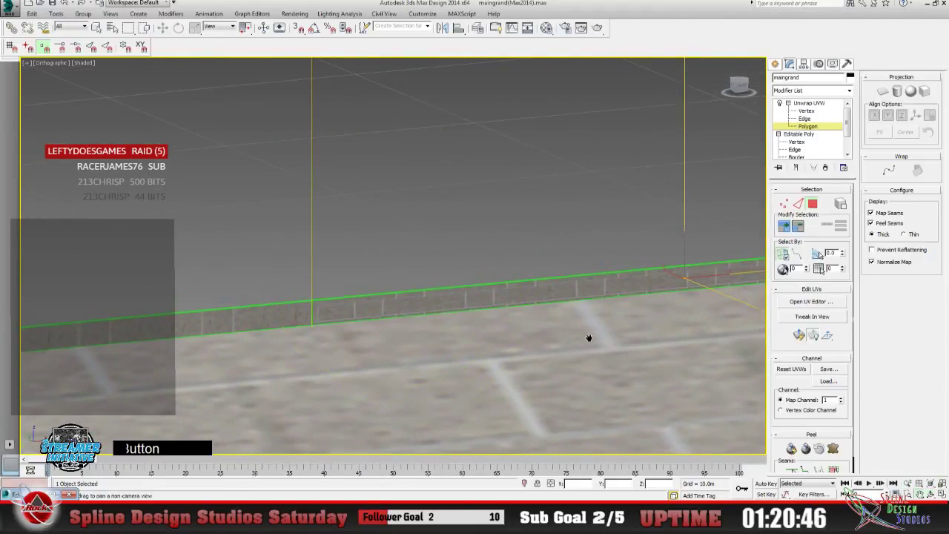
pyautogui.moveTo(589, 335); pyautogui.dragTo(303, 326)
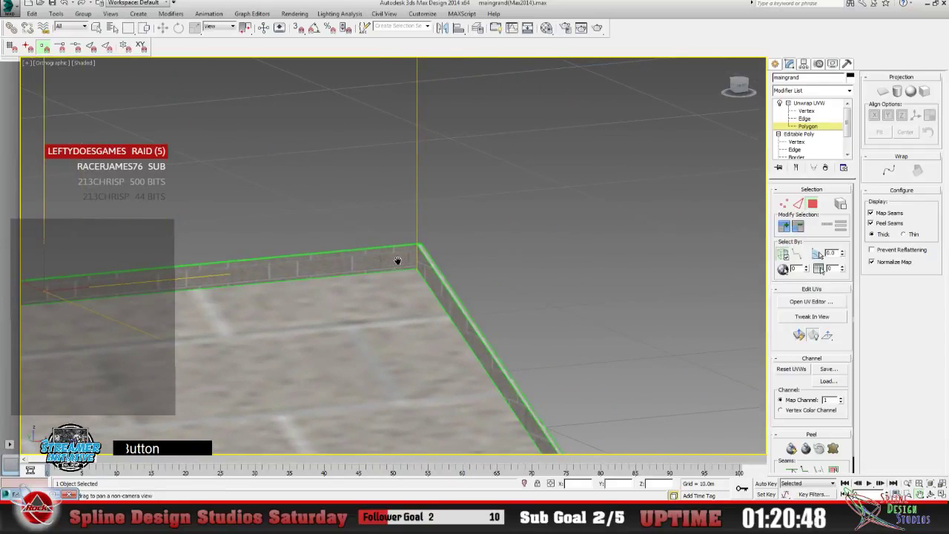
pyautogui.moveTo(396, 260); pyautogui.dragTo(378, 286)
pyautogui.click(905, 483)
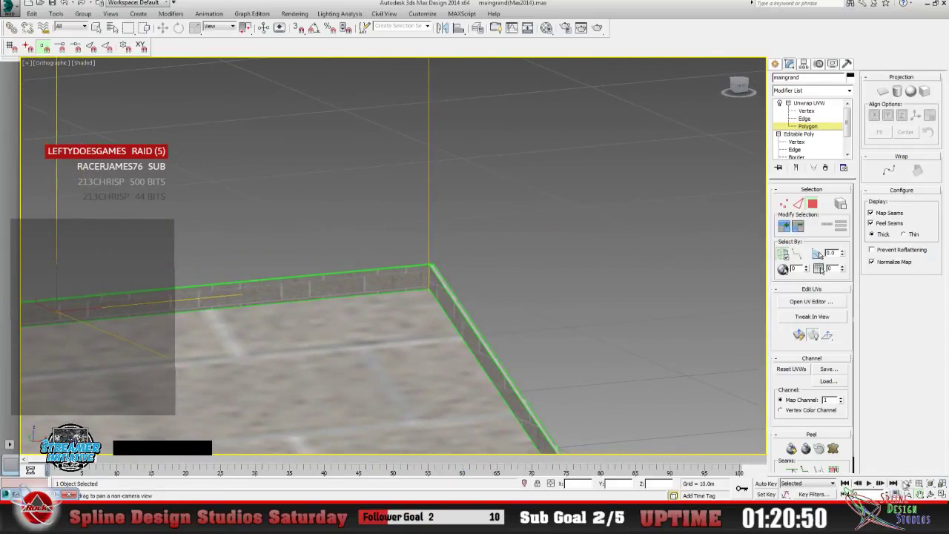
pyautogui.moveTo(323, 271); pyautogui.dragTo(299, 220)
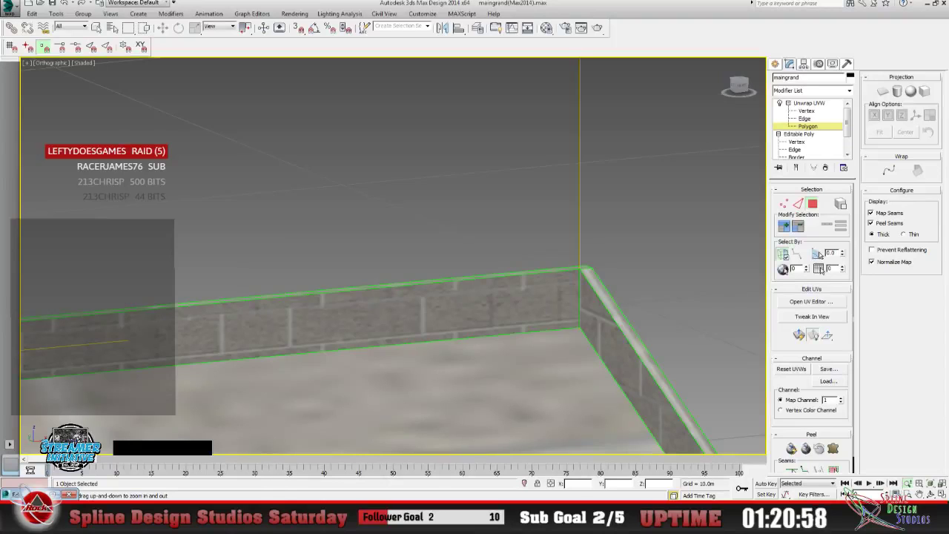
# Reopen the UV editor beside the wall corner and move the strip's face up and left onto the neighbouring face's upper-left corner.
pyautogui.click(811, 301)
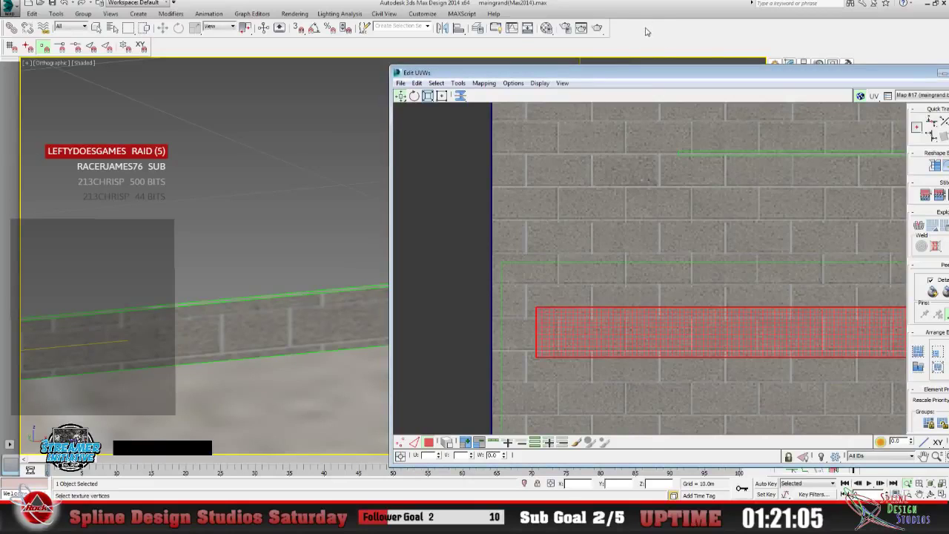
pyautogui.click(943, 73)
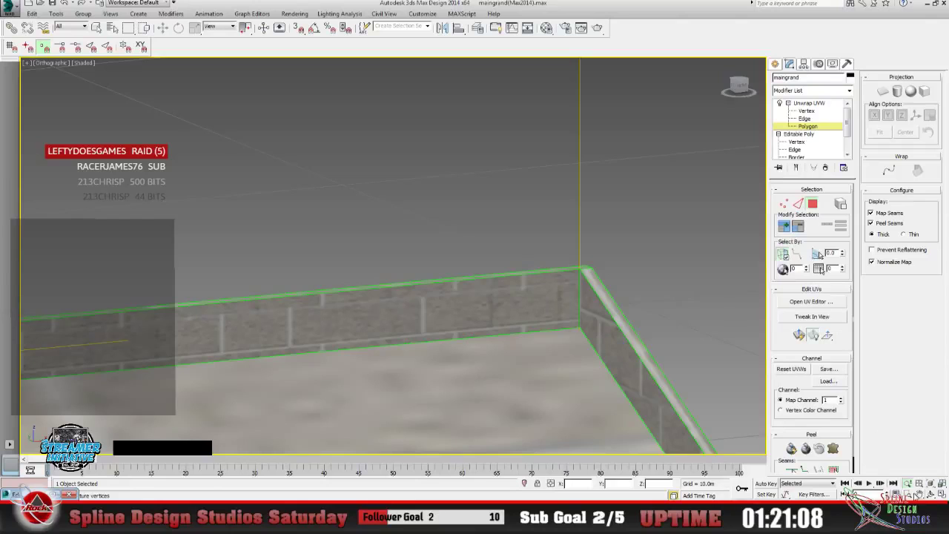
pyautogui.moveTo(545, 355); pyautogui.dragTo(222, 321, button='middle')
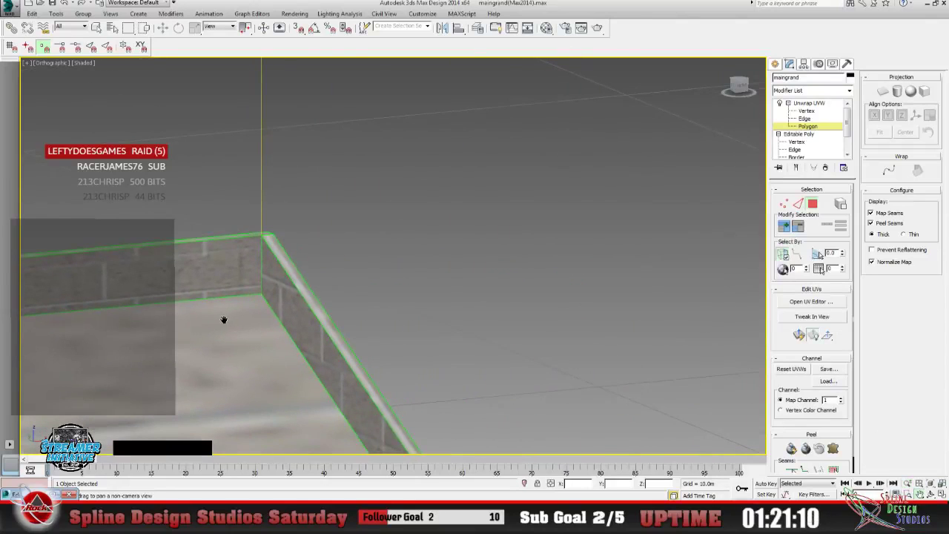
pyautogui.click(811, 301)
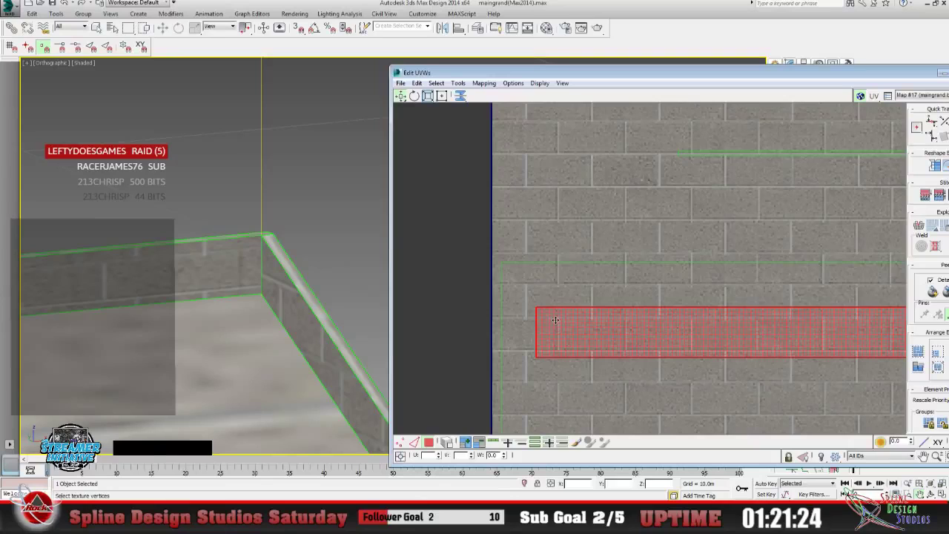
pyautogui.moveTo(549, 317); pyautogui.dragTo(527, 279)
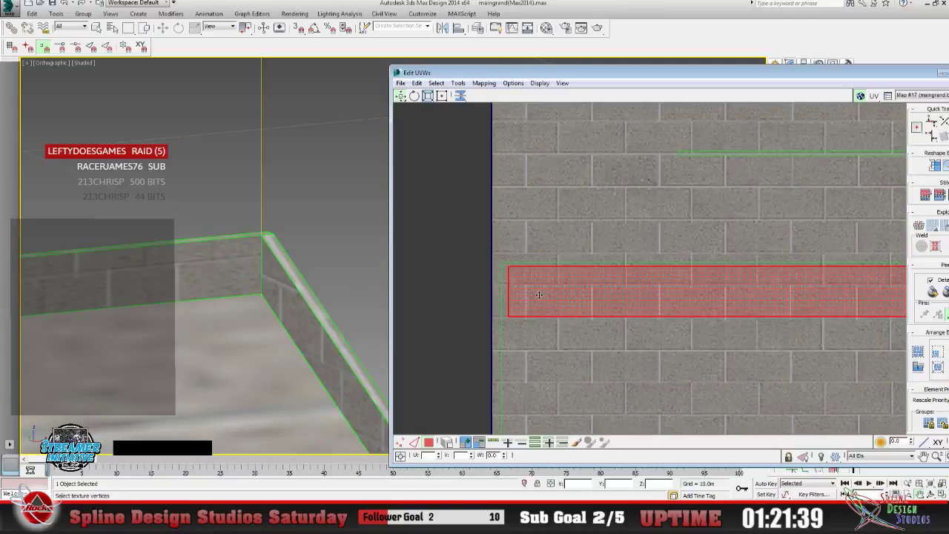
pyautogui.moveTo(528, 279); pyautogui.dragTo(521, 275)
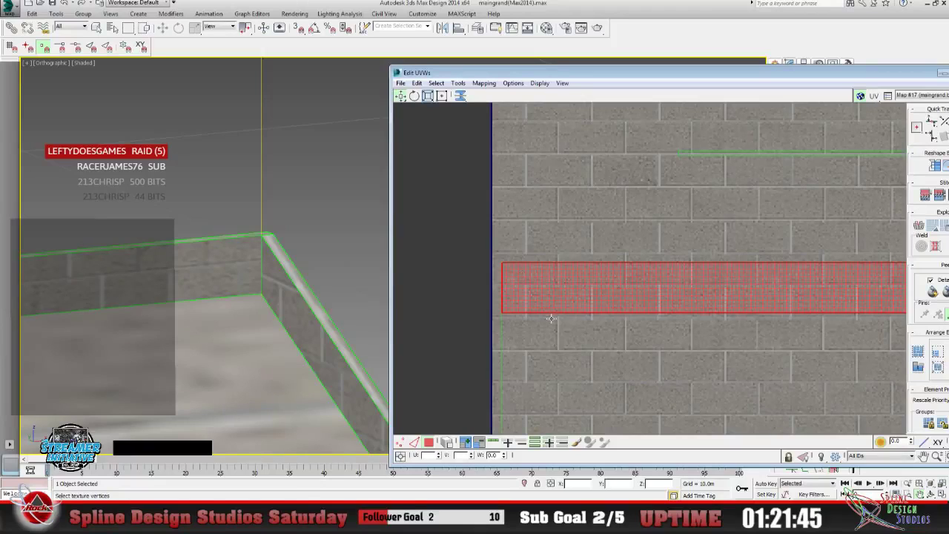
# Shrink the strip's face from its bottom edge to about one brick row in Freeform mode, then minimize the UV editor.
pyautogui.click(443, 97)
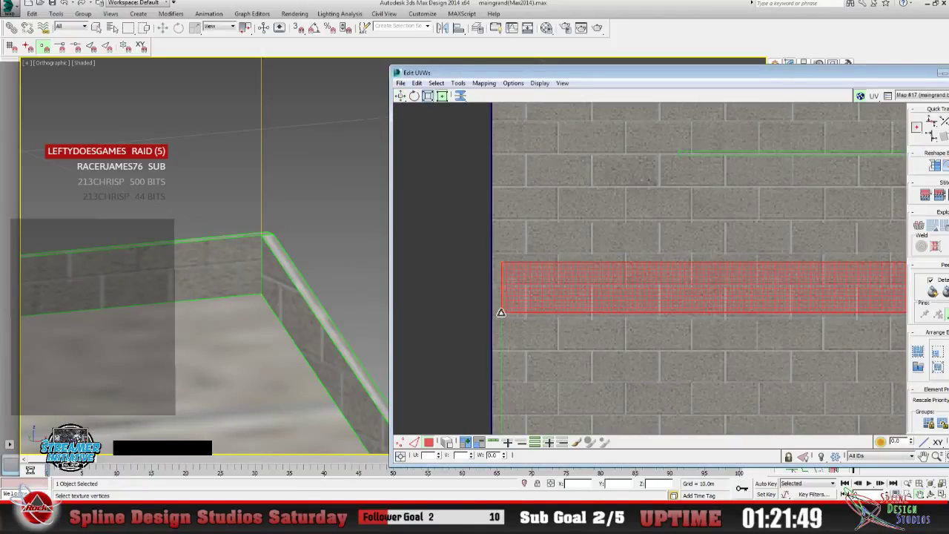
pyautogui.moveTo(501, 312); pyautogui.dragTo(501, 294)
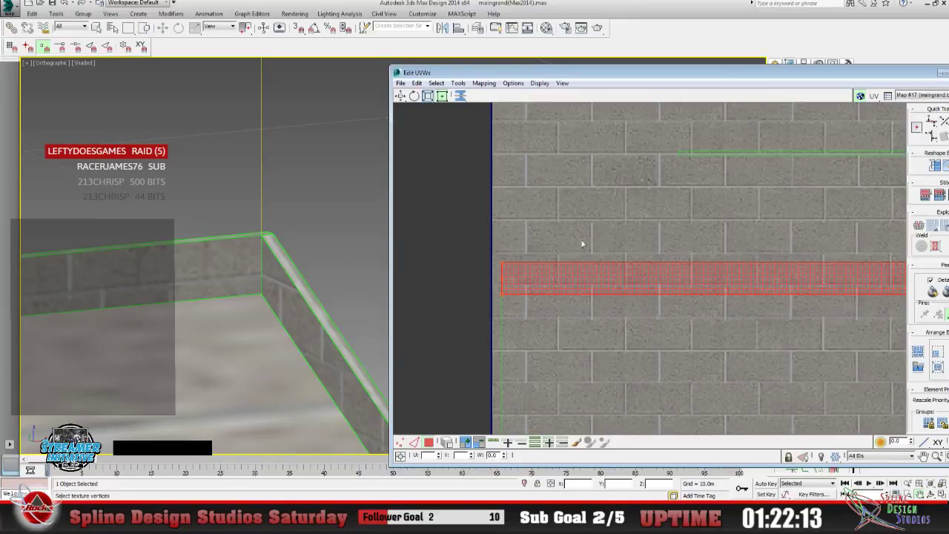
pyautogui.click(943, 73)
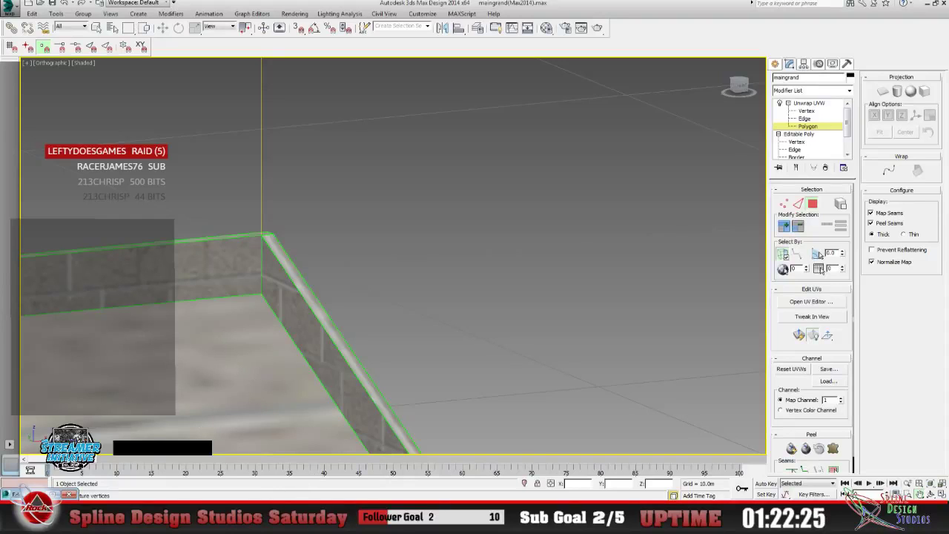
# Reopen the UV editor, reposition the strip's face at its brick row's start, and extend its bottom edge slightly downward in Freeform mode.
pyautogui.click(811, 301)
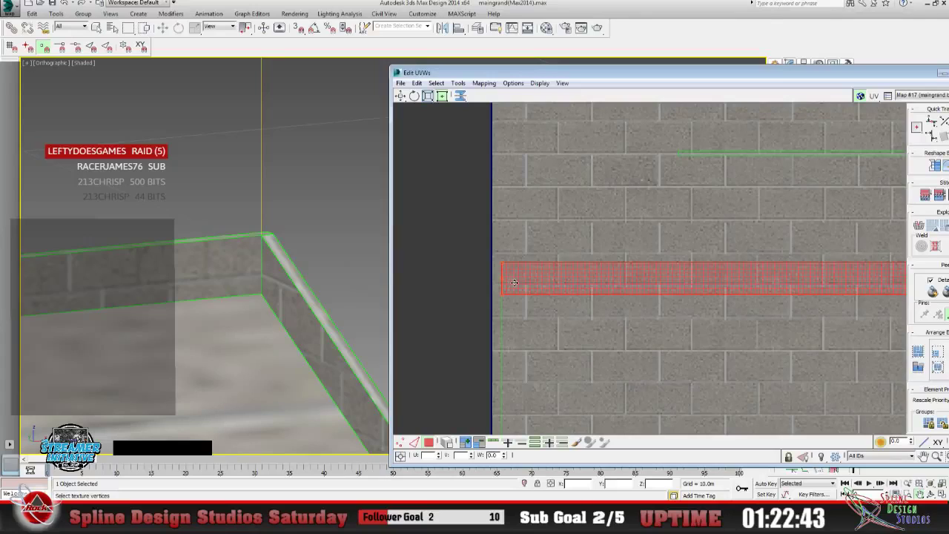
pyautogui.click(159, 392)
pyautogui.moveTo(535, 276); pyautogui.dragTo(545, 285)
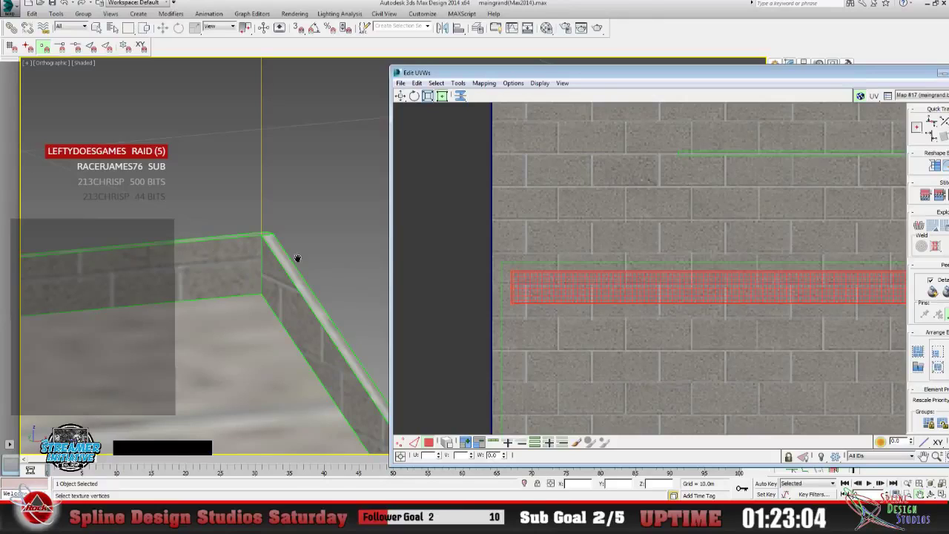
pyautogui.moveTo(554, 286); pyautogui.dragTo(541, 277)
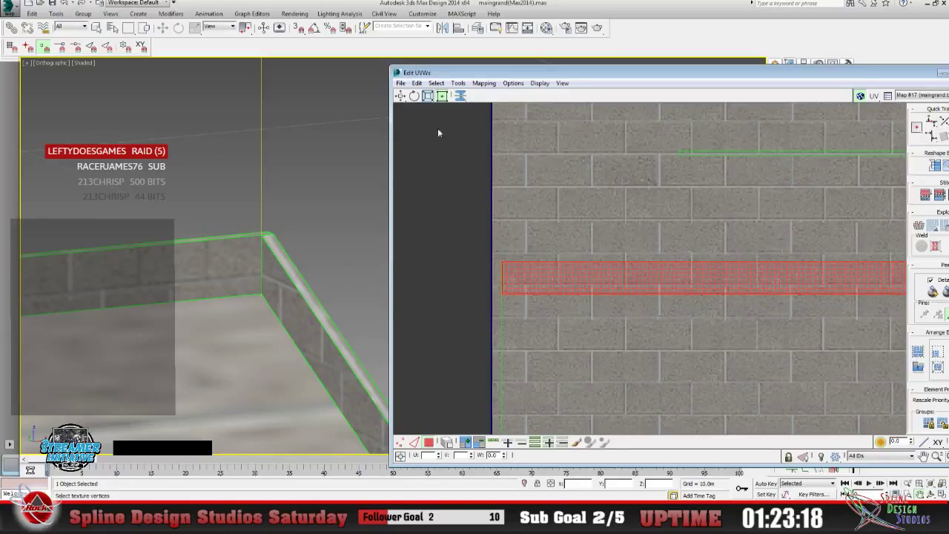
pyautogui.moveTo(503, 291)
pyautogui.mouseDown()
pyautogui.moveTo(502, 321)
pyautogui.moveTo(503, 295)
pyautogui.mouseUp()
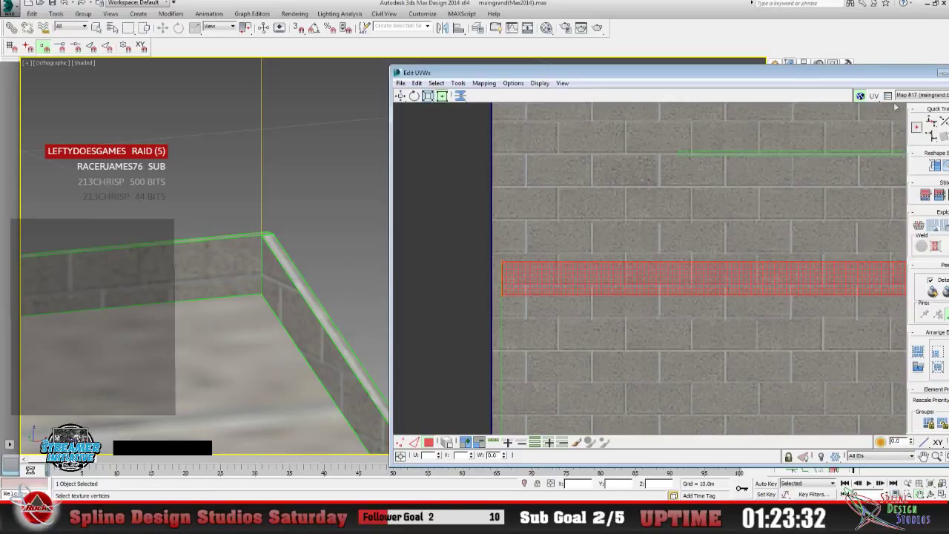
pyautogui.click(941, 76)
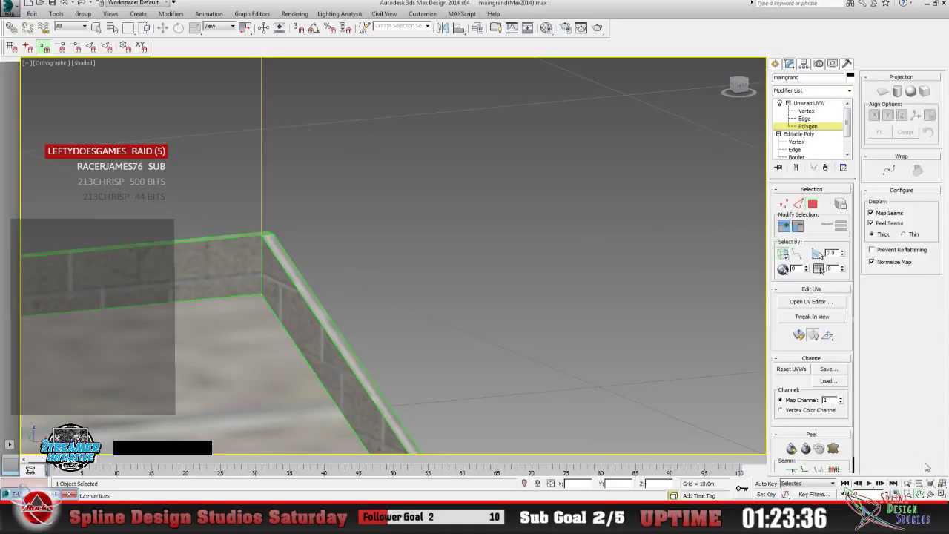
# Inspect how the brick rows meet at the low wall's inner corner from a more diagonal angle.
pyautogui.click(908, 484)
pyautogui.moveTo(175, 329); pyautogui.dragTo(192, 374)
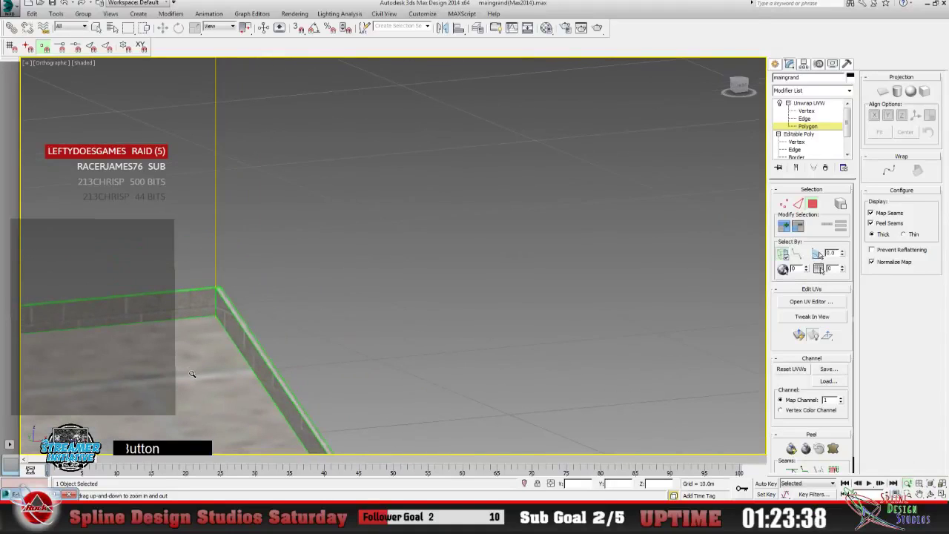
pyautogui.click(931, 493)
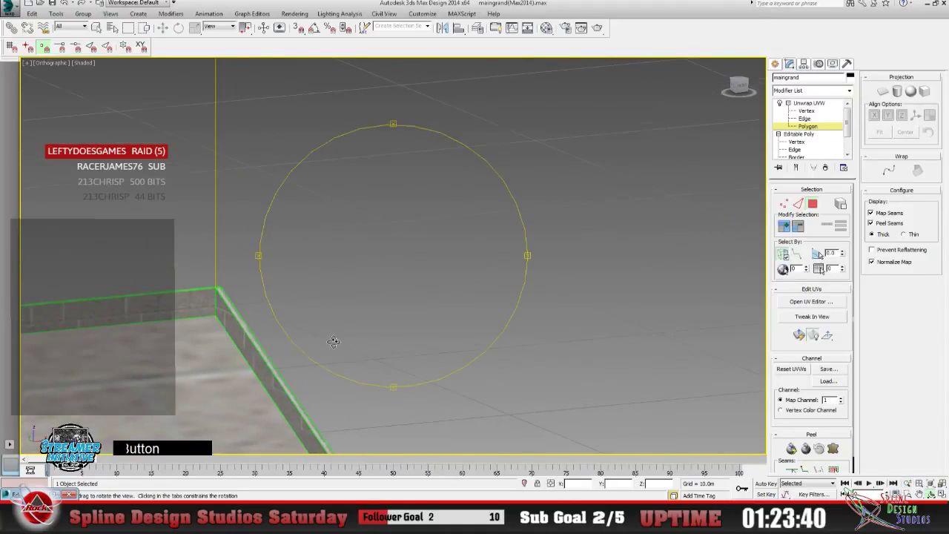
pyautogui.moveTo(334, 342); pyautogui.dragTo(364, 341)
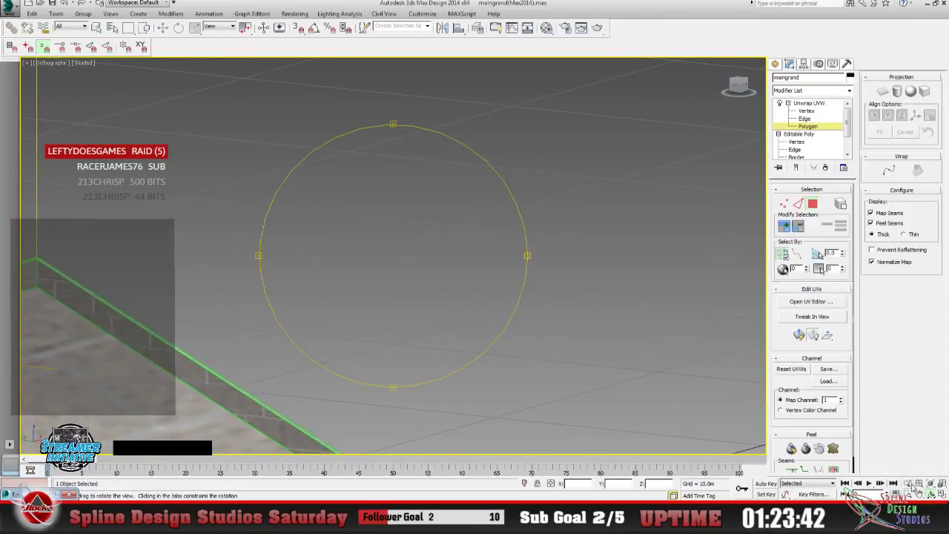
pyautogui.click(919, 494)
pyautogui.moveTo(111, 322); pyautogui.dragTo(387, 324)
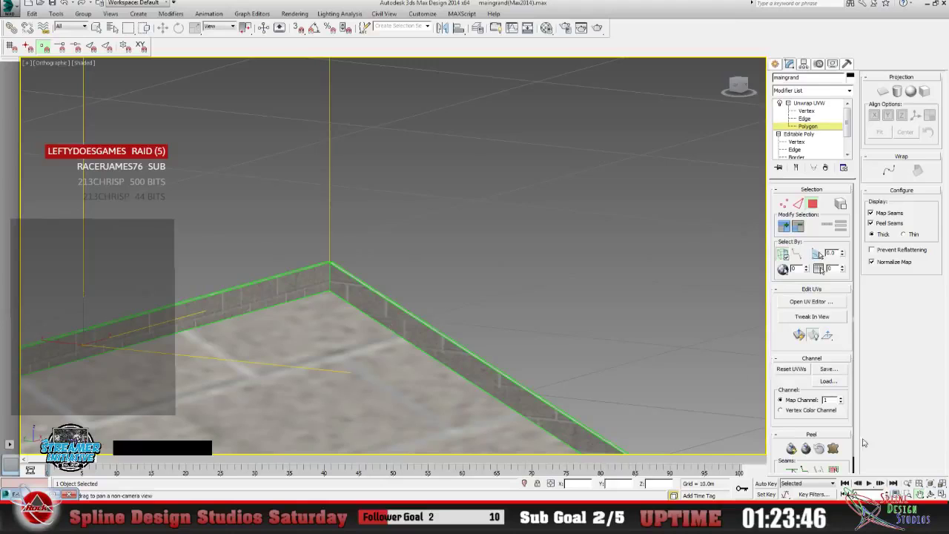
pyautogui.click(907, 483)
pyautogui.moveTo(201, 321); pyautogui.dragTo(197, 287)
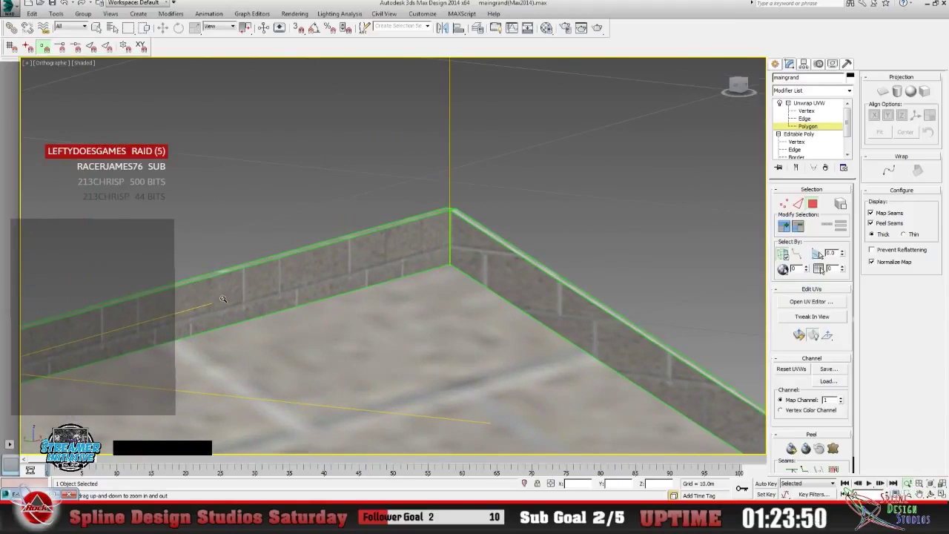
# Render the wall corner view to check the brick texture, then close the rendered frame.
pyautogui.click(294, 14)
pyautogui.click(302, 26)
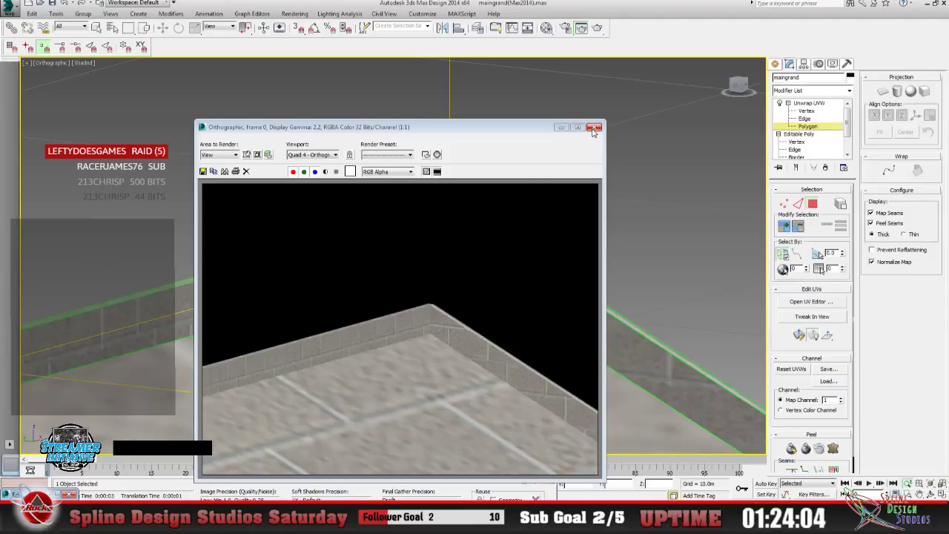
pyautogui.click(593, 131)
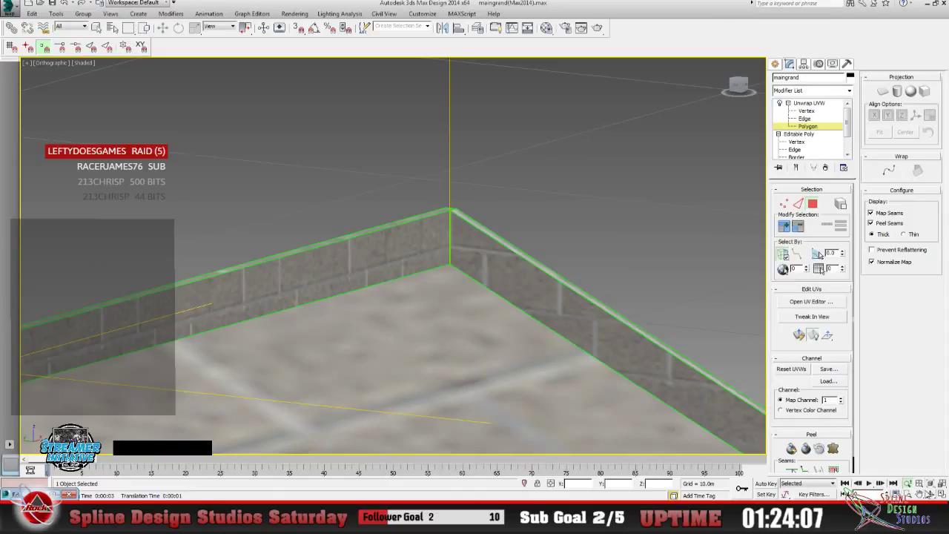
# Examine the brick texture on the low wall's outer side and along its inner faces around the corner.
pyautogui.click(930, 493)
pyautogui.moveTo(377, 328); pyautogui.dragTo(445, 333)
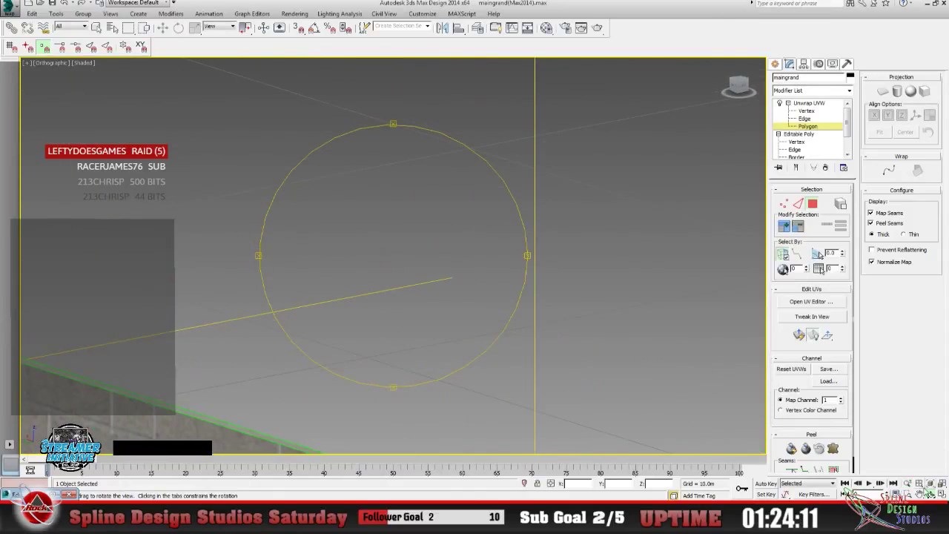
pyautogui.click(907, 483)
pyautogui.moveTo(208, 356); pyautogui.dragTo(228, 401)
pyautogui.click(920, 494)
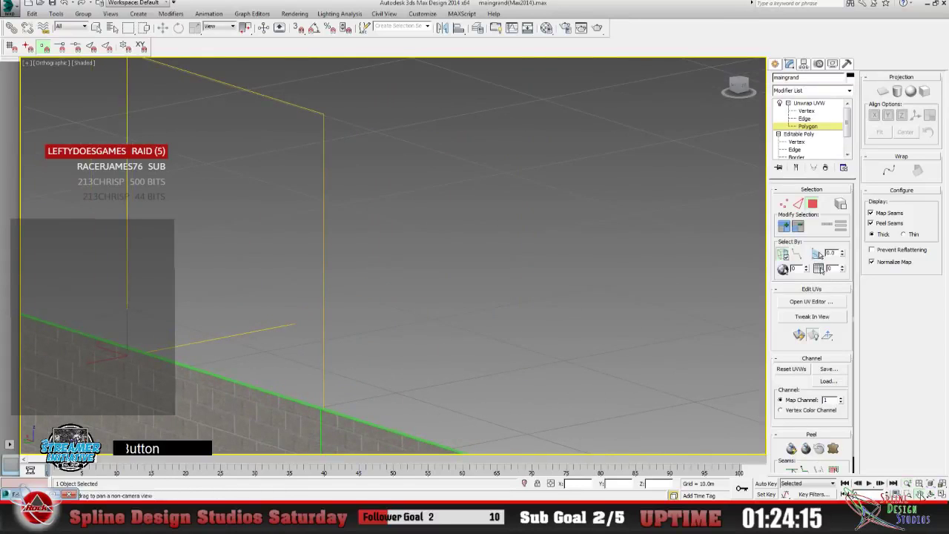
pyautogui.moveTo(192, 348); pyautogui.dragTo(438, 296)
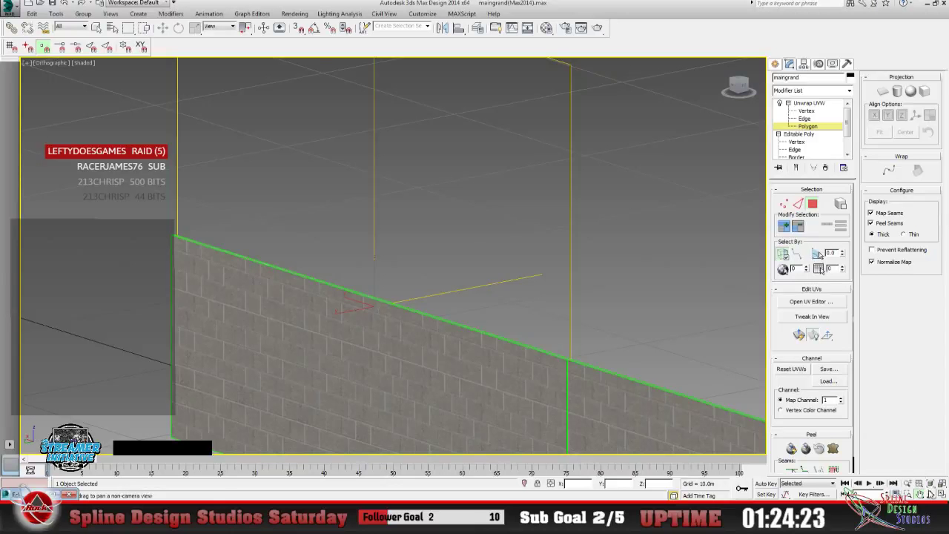
pyautogui.click(932, 494)
pyautogui.moveTo(363, 316); pyautogui.dragTo(270, 313)
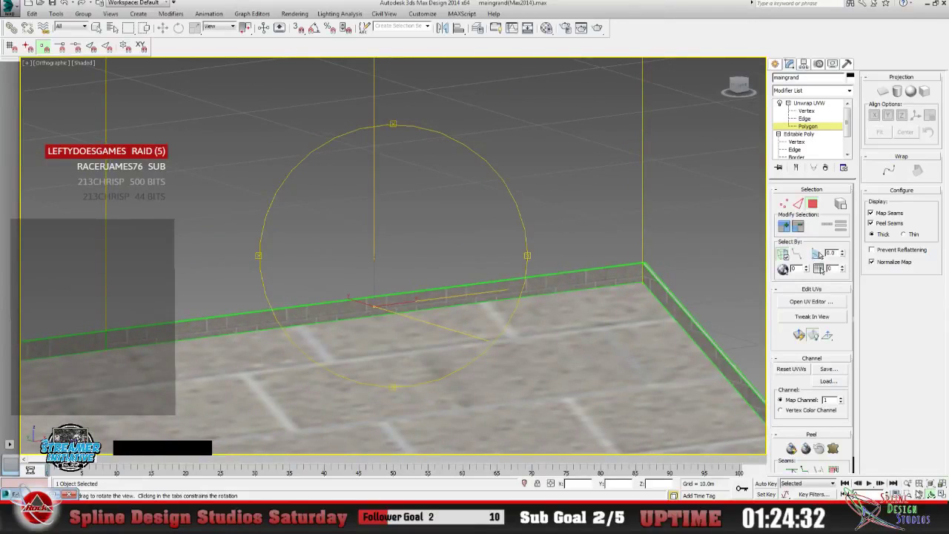
pyautogui.click(920, 493)
pyautogui.moveTo(511, 350); pyautogui.dragTo(333, 314)
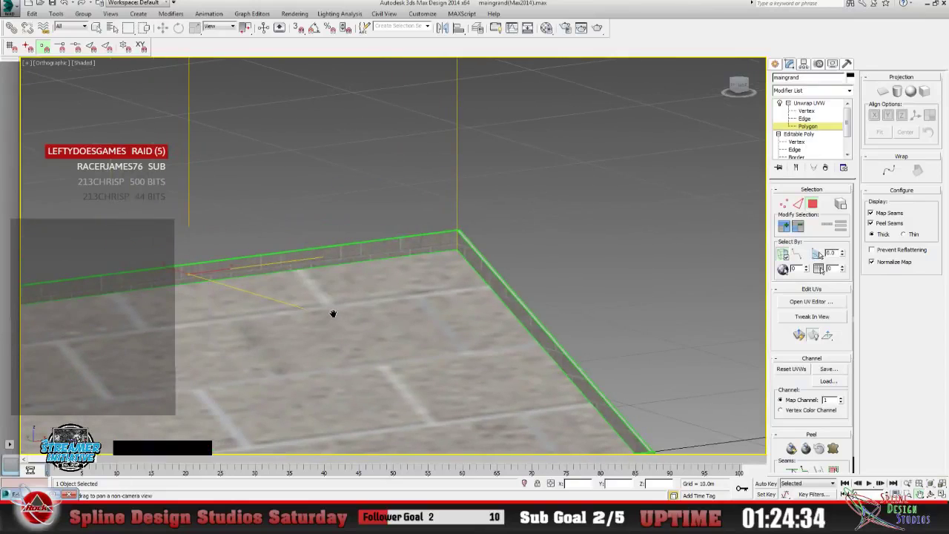
# Render the low wall's corner from a wider diagonal angle to check the brick rows, then close the rendered frame.
pyautogui.click(909, 483)
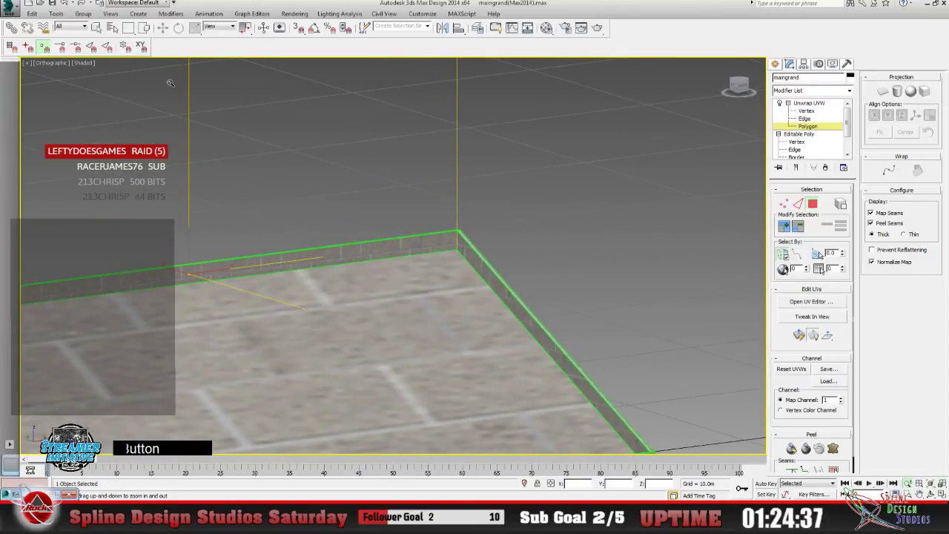
pyautogui.click(931, 492)
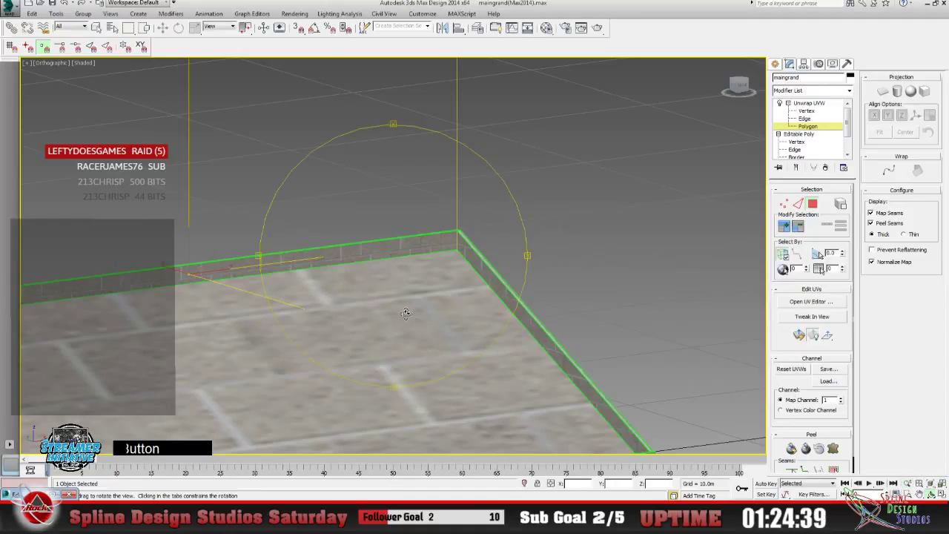
pyautogui.moveTo(406, 312); pyautogui.dragTo(423, 317)
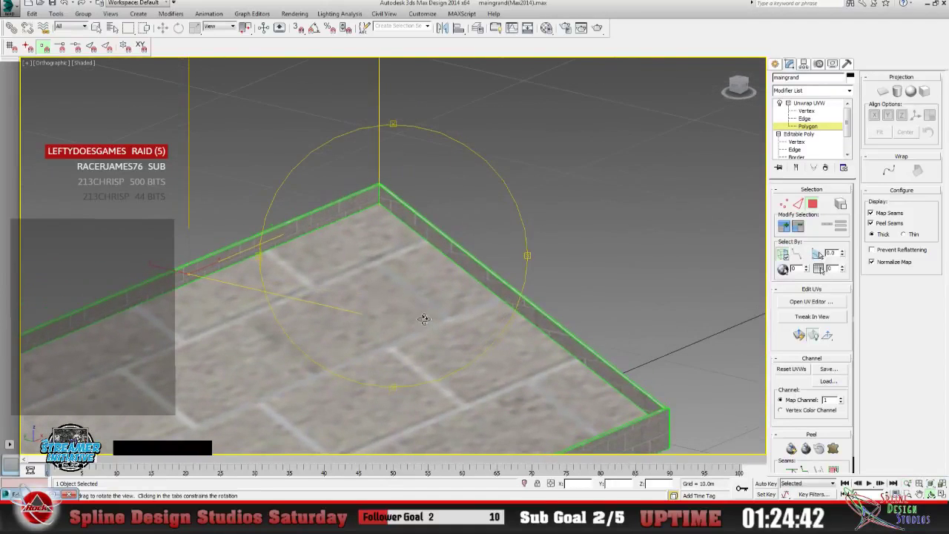
pyautogui.click(294, 13)
pyautogui.click(311, 24)
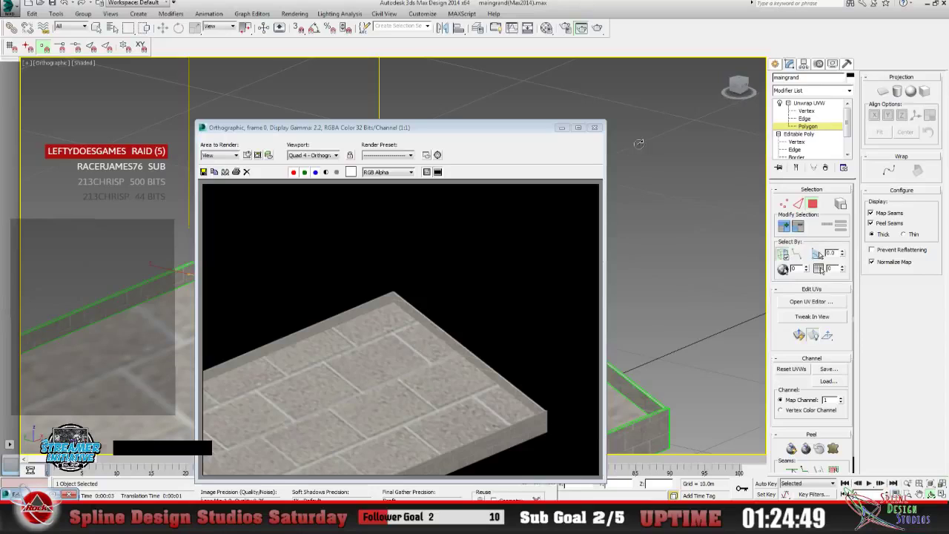
pyautogui.click(594, 127)
# Render a close-up of the wall's inner corner to compare the brick joints, then close the rendered frame.
pyautogui.click(906, 482)
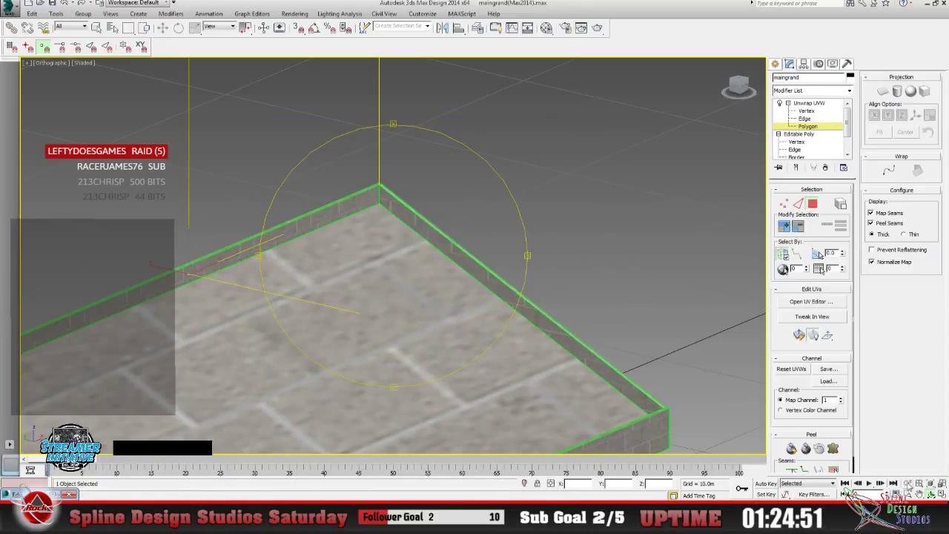
pyautogui.moveTo(337, 281); pyautogui.dragTo(334, 244)
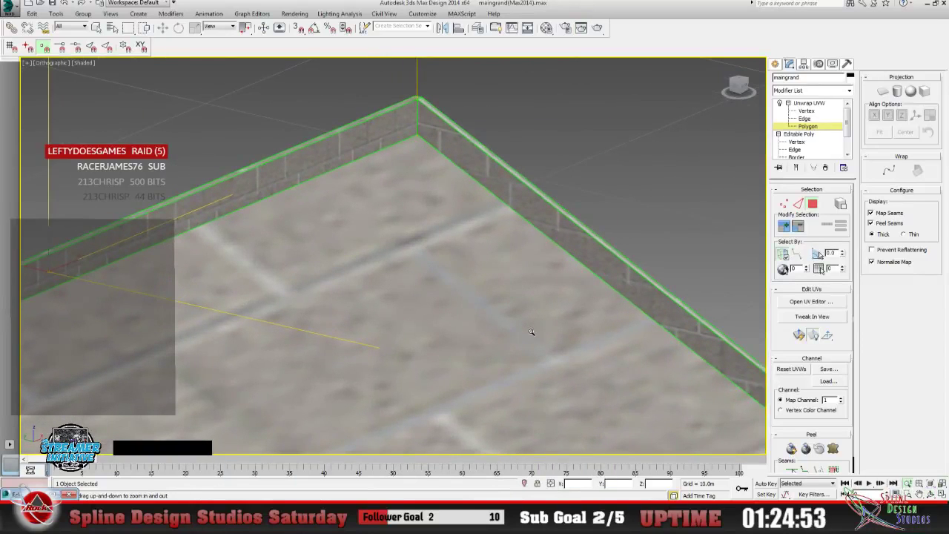
pyautogui.click(918, 493)
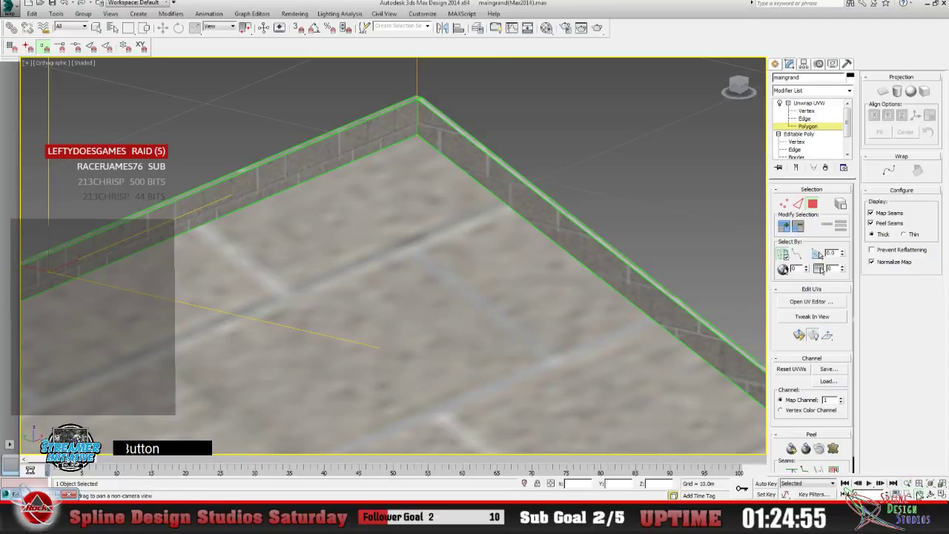
pyautogui.moveTo(353, 269); pyautogui.dragTo(267, 390)
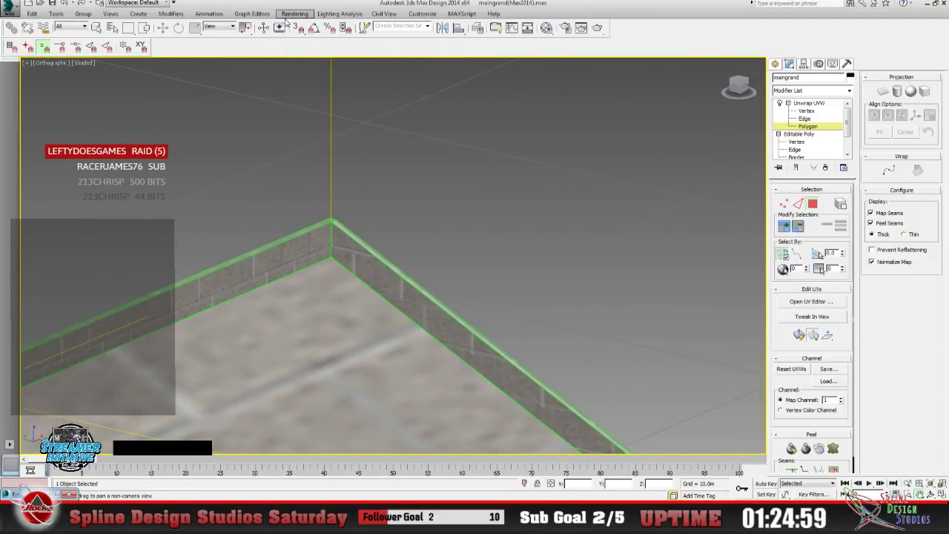
pyautogui.click(294, 13)
pyautogui.click(303, 23)
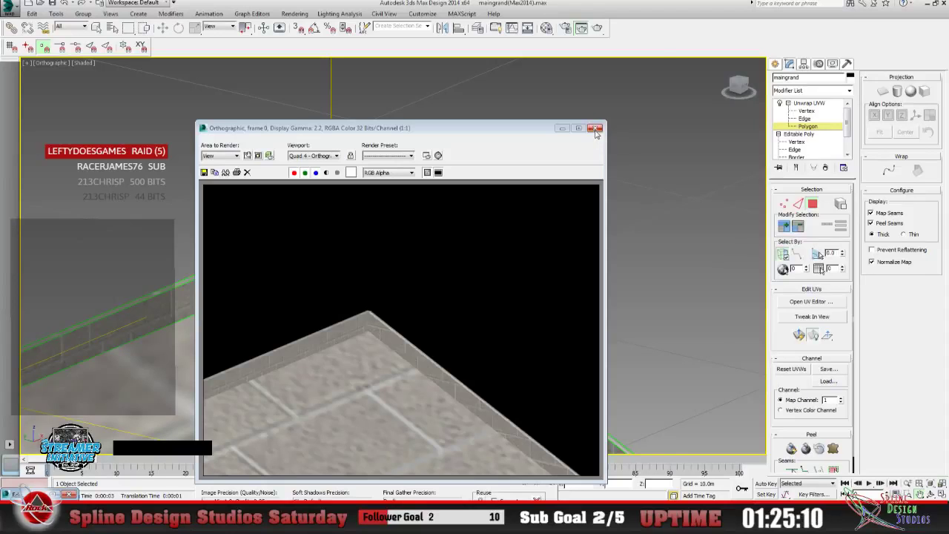
pyautogui.click(594, 127)
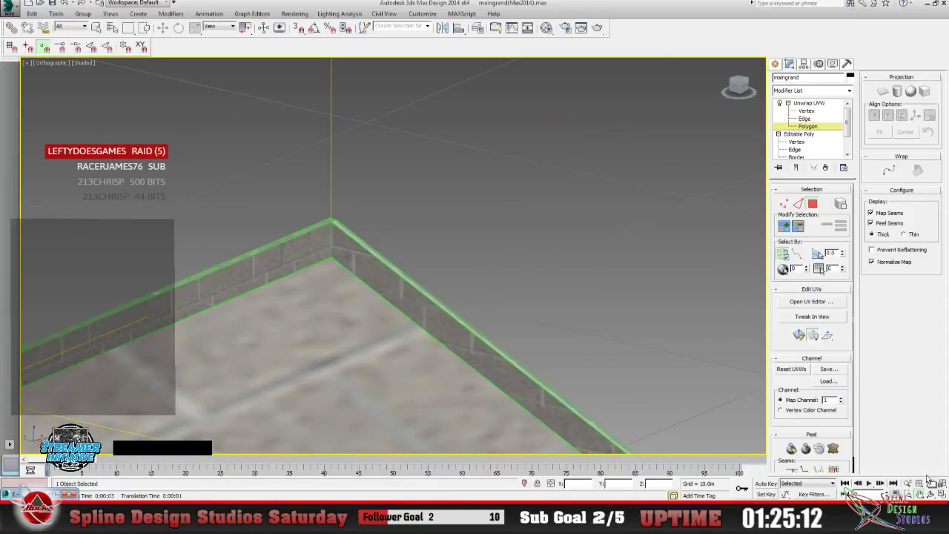
# Examine the brick rows on the low wall's remaining sides and where they meet at the opposite end's inner corner.
pyautogui.scroll(-4, 369, 339)
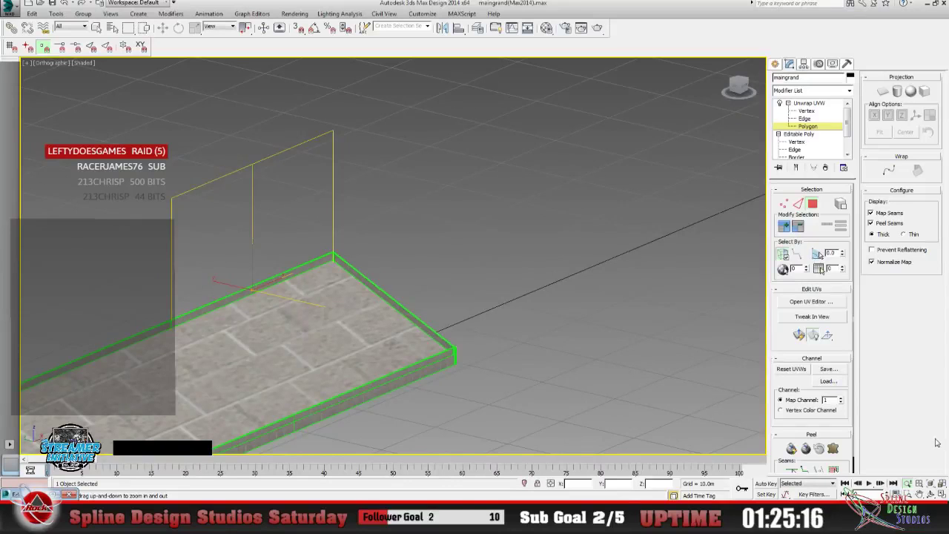
pyautogui.click(930, 492)
pyautogui.moveTo(378, 313); pyautogui.dragTo(304, 311)
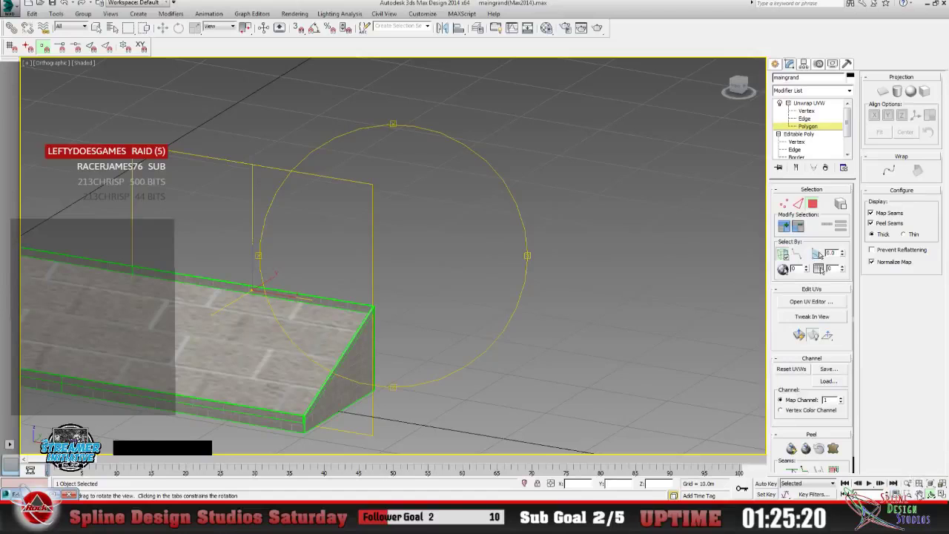
pyautogui.moveTo(428, 344); pyautogui.dragTo(233, 235, button='middle')
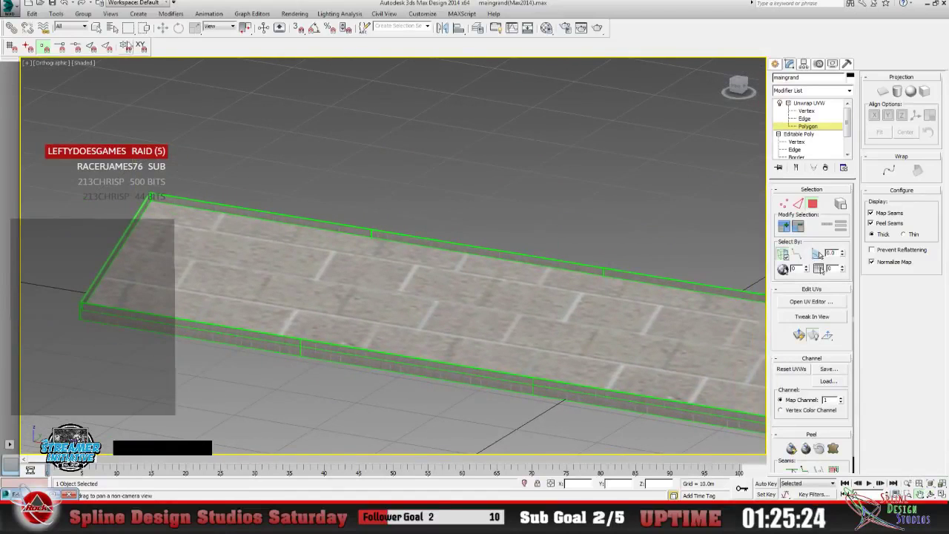
pyautogui.rightClick(220, 212)
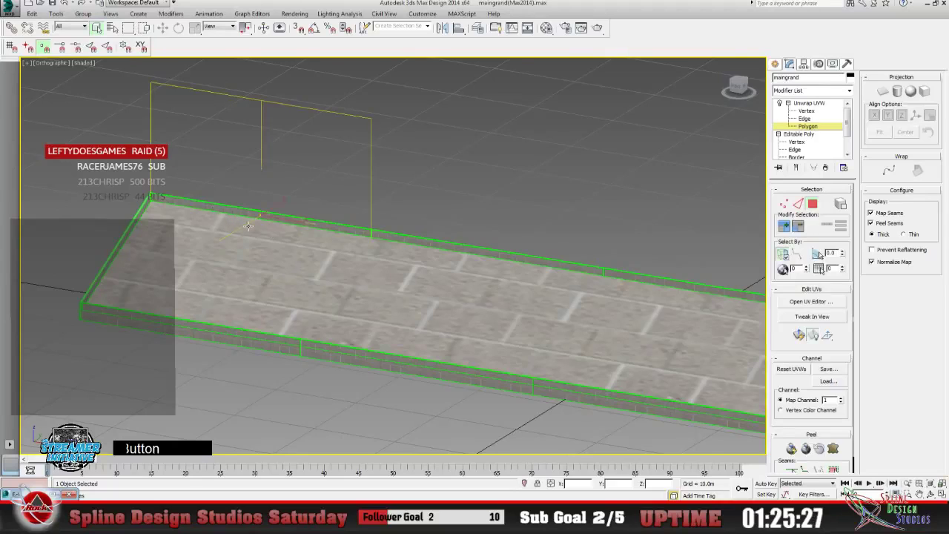
pyautogui.click(224, 184)
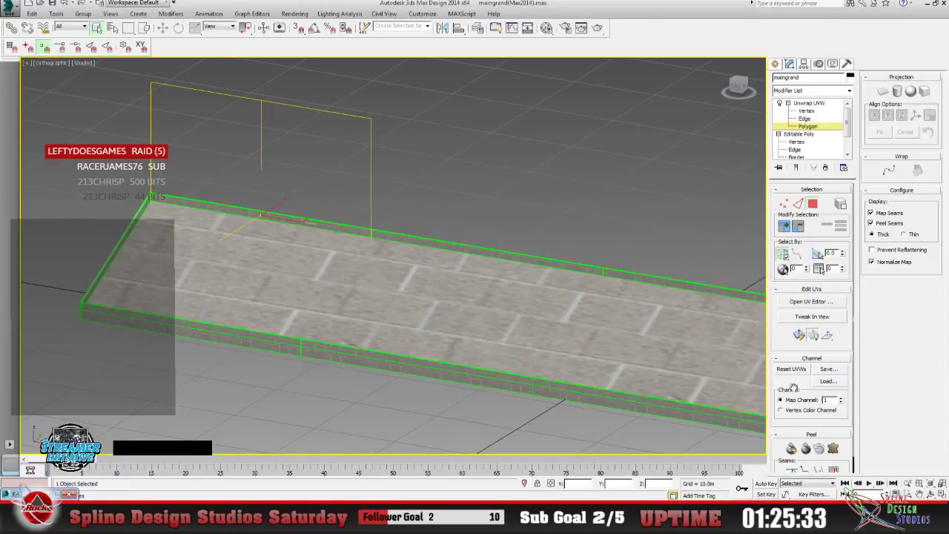
pyautogui.scroll(-3, 809, 386)
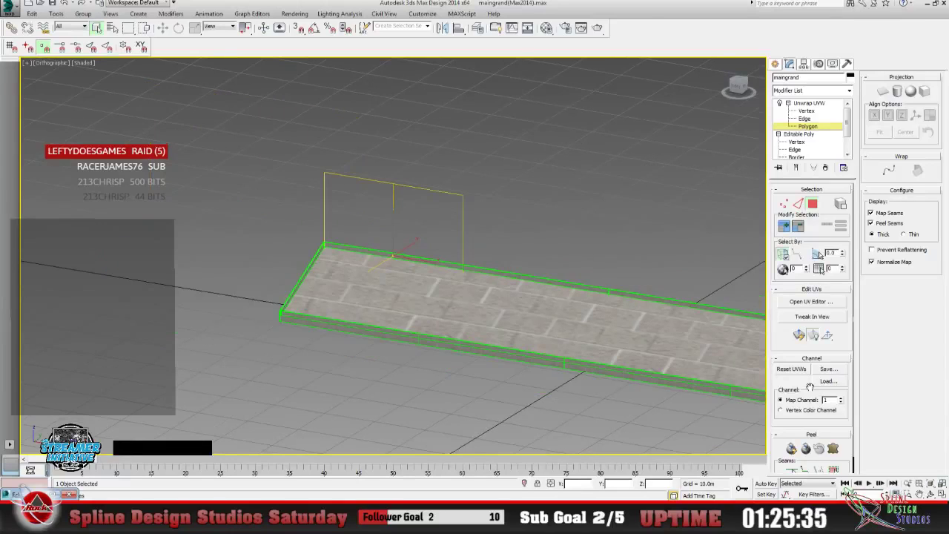
pyautogui.click(906, 484)
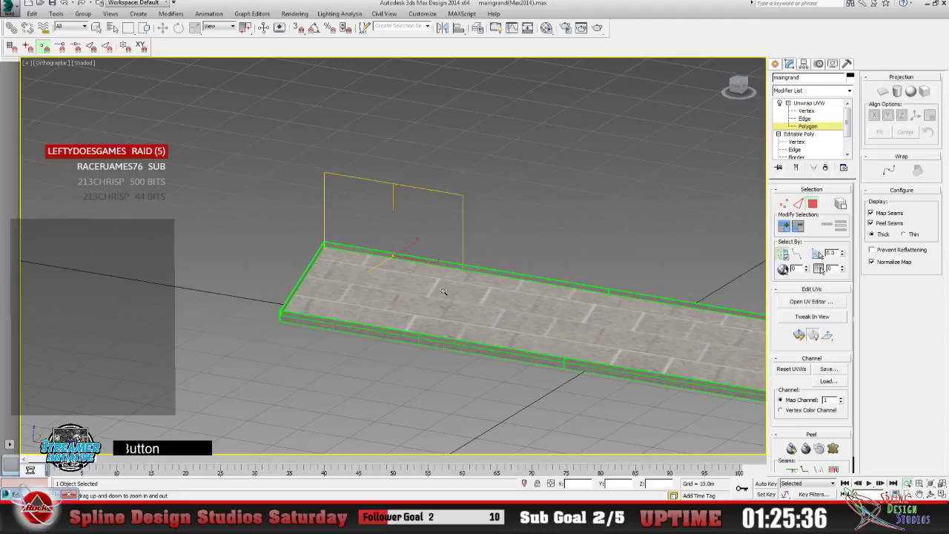
pyautogui.moveTo(443, 292); pyautogui.dragTo(352, 179)
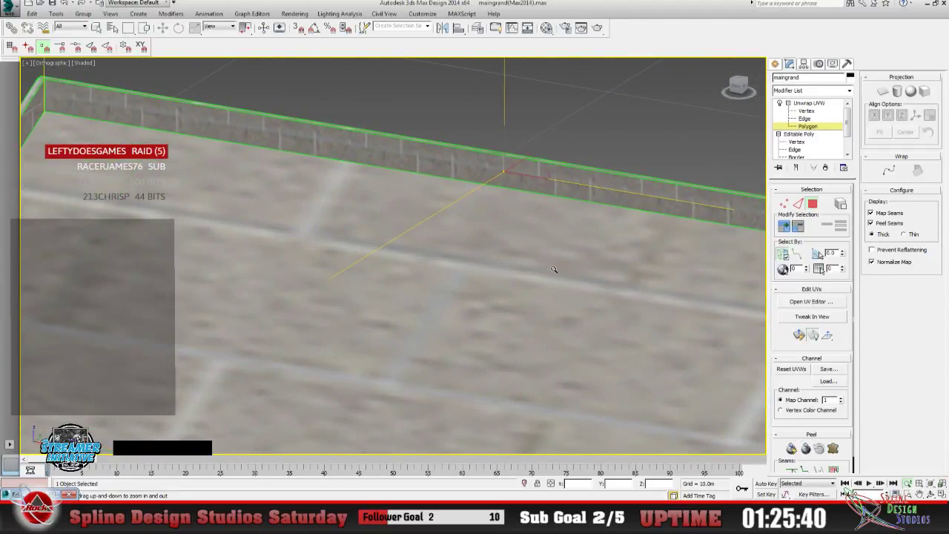
pyautogui.click(918, 494)
pyautogui.moveTo(429, 237); pyautogui.dragTo(500, 331)
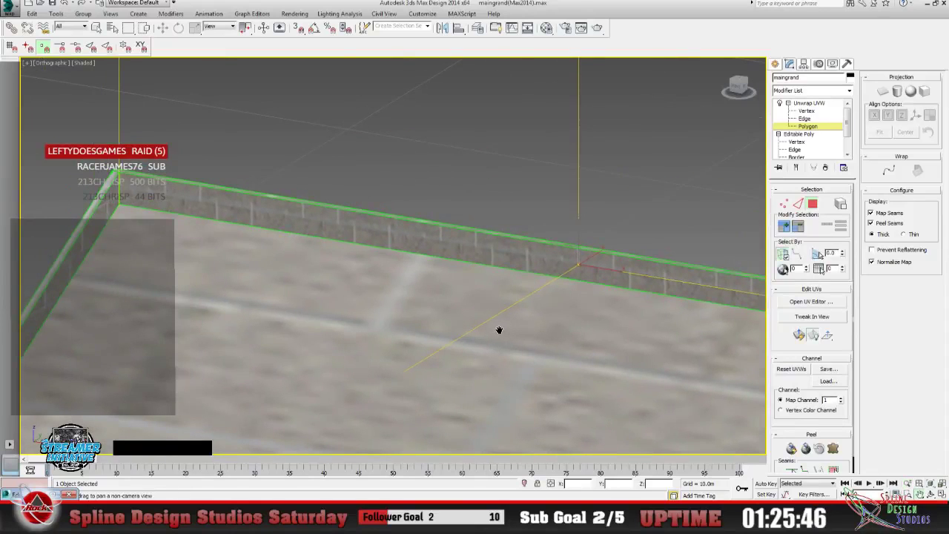
pyautogui.moveTo(499, 328); pyautogui.dragTo(502, 309)
# Reopen the UV editor, select the lowest strip below the texture tile, and move it up onto the brick texture just above the small rectangle.
pyautogui.click(811, 301)
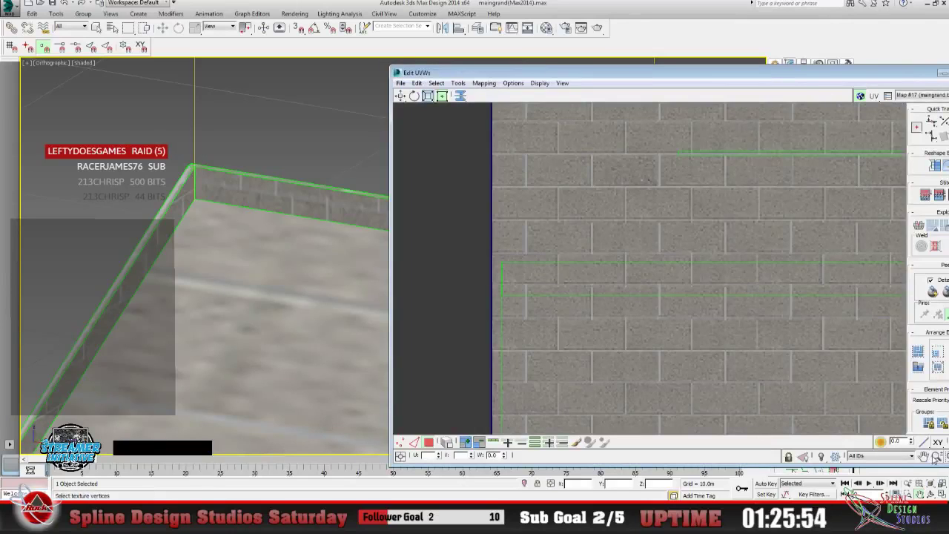
pyautogui.click(936, 456)
pyautogui.moveTo(558, 253); pyautogui.dragTo(574, 336)
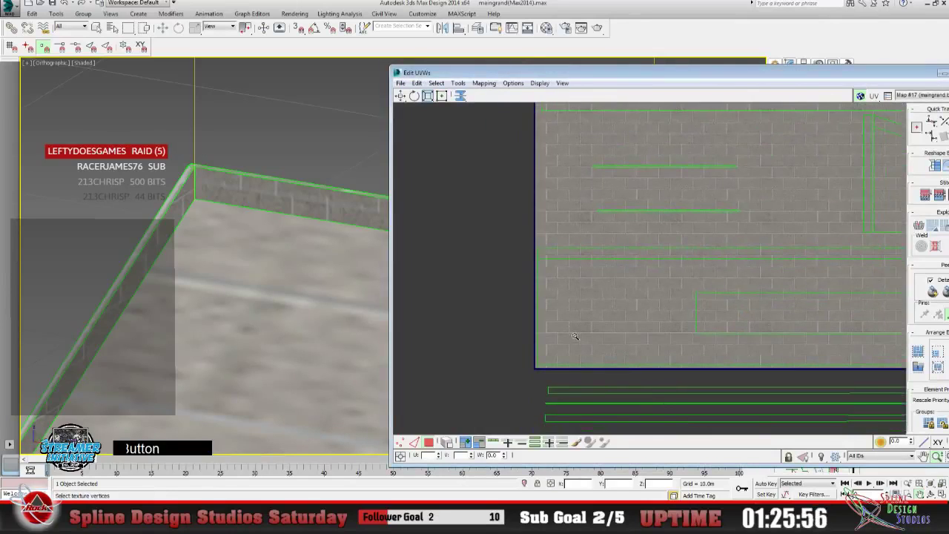
pyautogui.moveTo(596, 256); pyautogui.dragTo(596, 302)
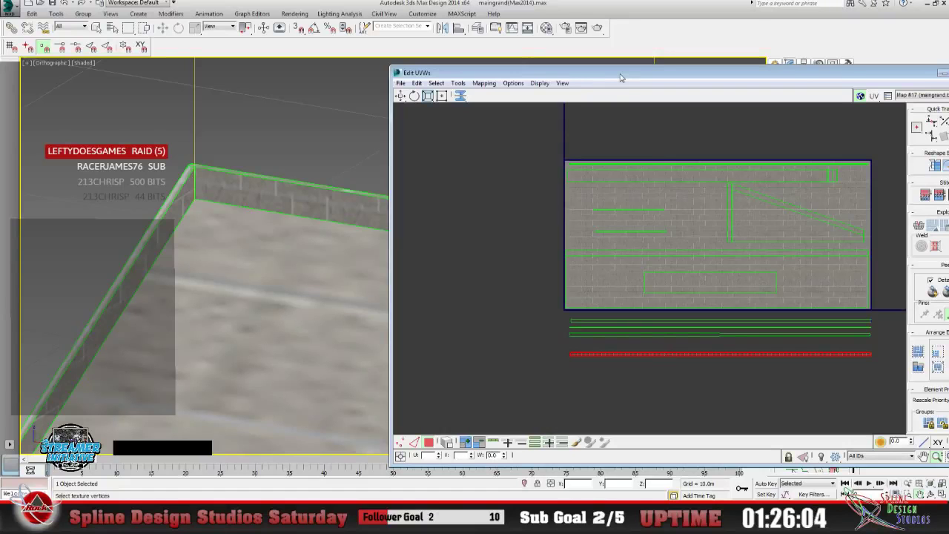
pyautogui.moveTo(621, 77); pyautogui.dragTo(509, 82)
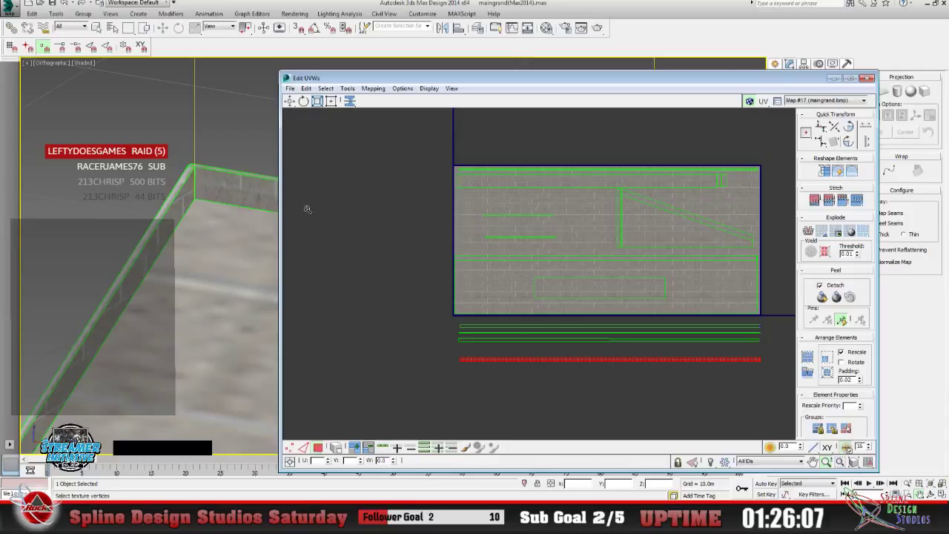
pyautogui.click(290, 101)
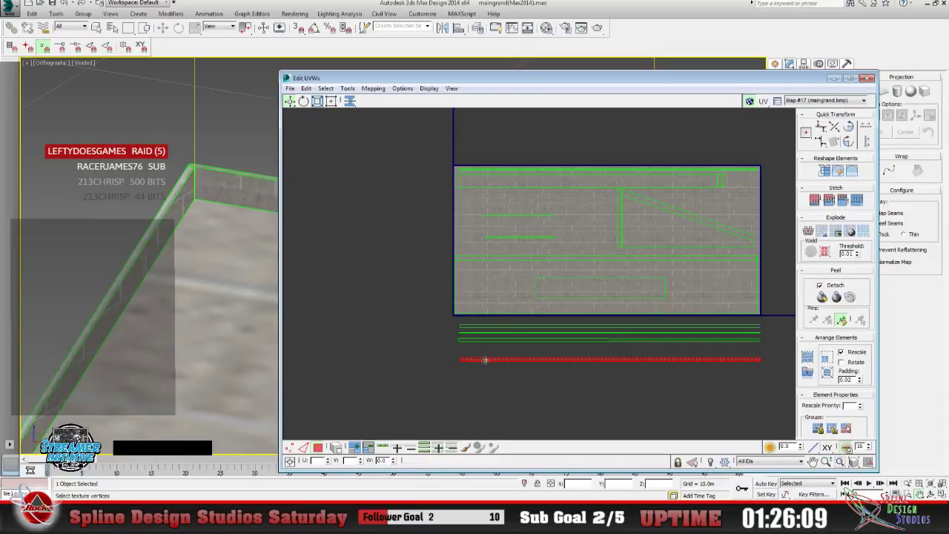
pyautogui.moveTo(487, 362); pyautogui.dragTo(483, 260)
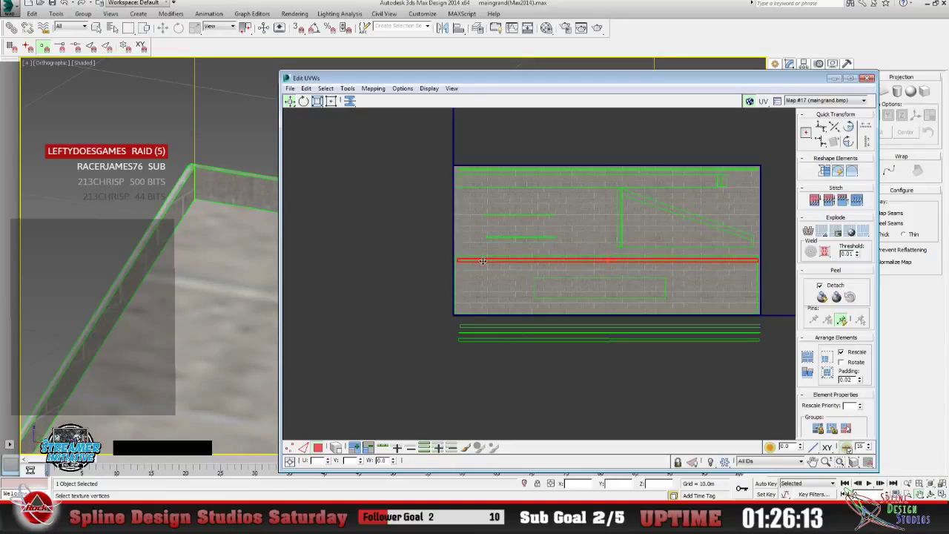
# Move the selected strip up and to the left in the UV layout, placing its left end just inside the larger overlapping strip's outline.
pyautogui.click(825, 461)
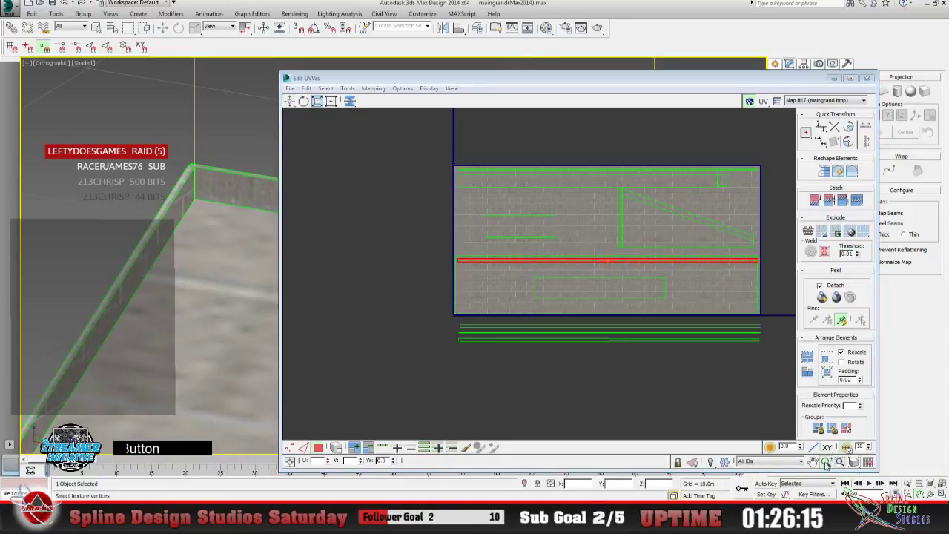
pyautogui.moveTo(477, 276); pyautogui.dragTo(473, 227)
pyautogui.scroll(2, 473, 228)
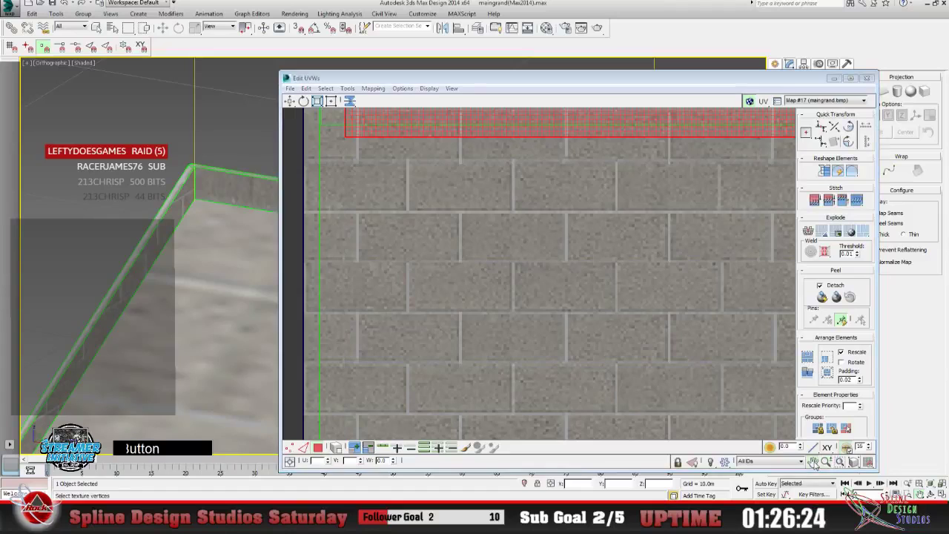
pyautogui.moveTo(423, 227); pyautogui.dragTo(472, 374, button='middle')
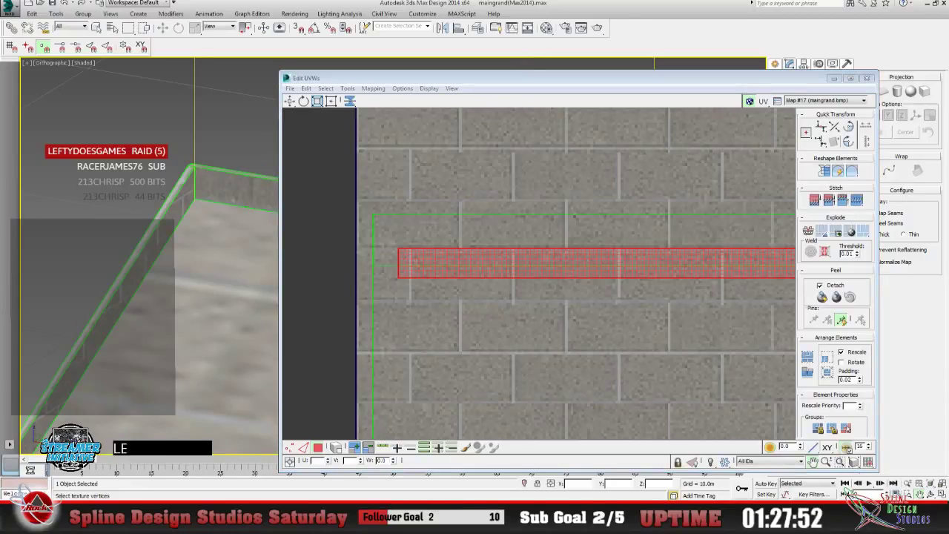
pyautogui.click(168, 450)
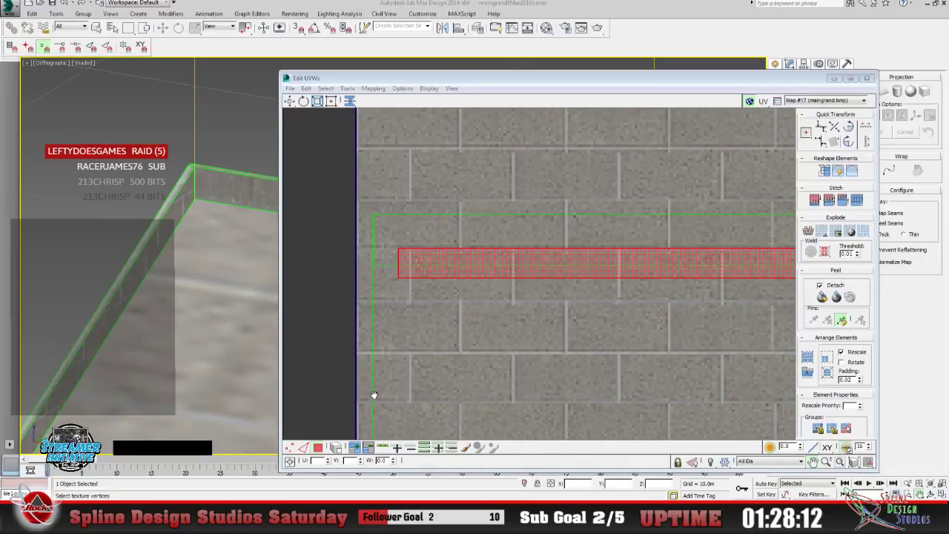
pyautogui.click(290, 101)
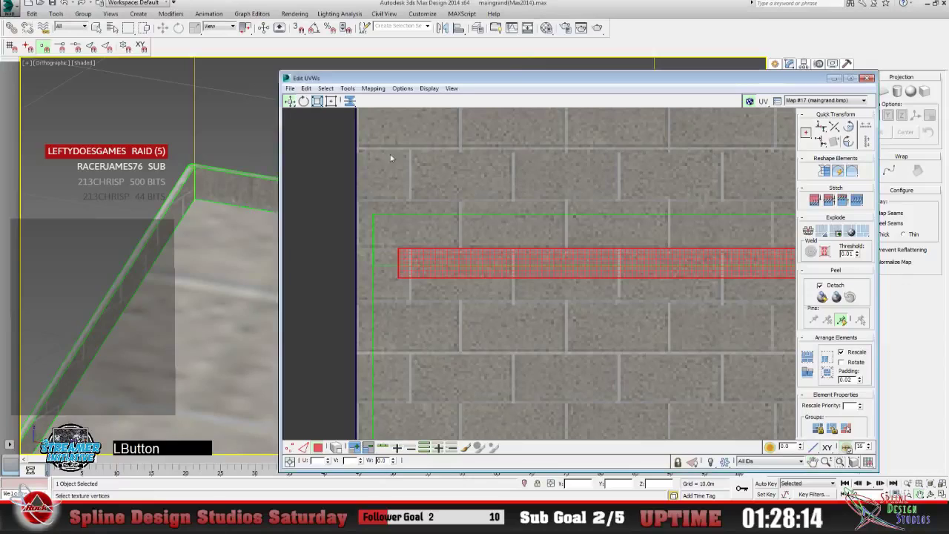
pyautogui.moveTo(479, 261); pyautogui.dragTo(463, 237)
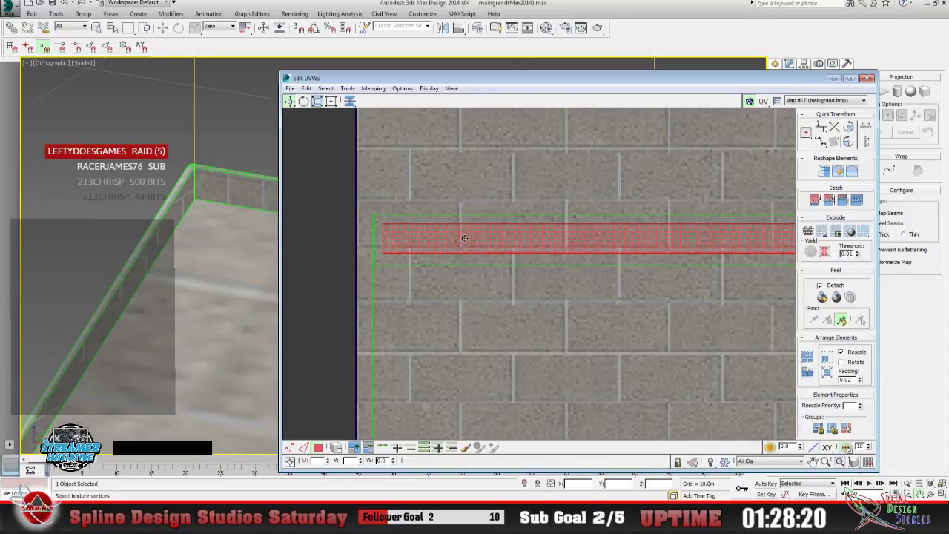
pyautogui.click(908, 484)
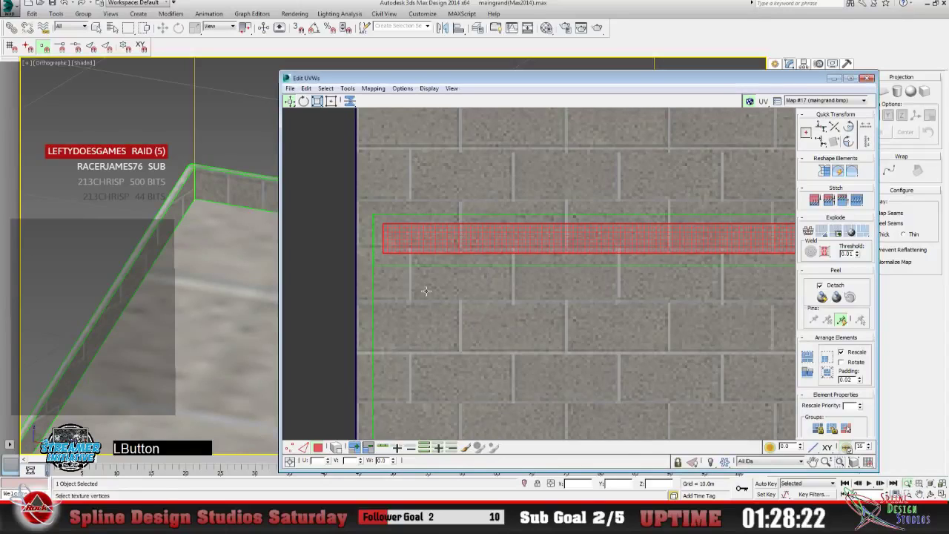
pyautogui.click(496, 309)
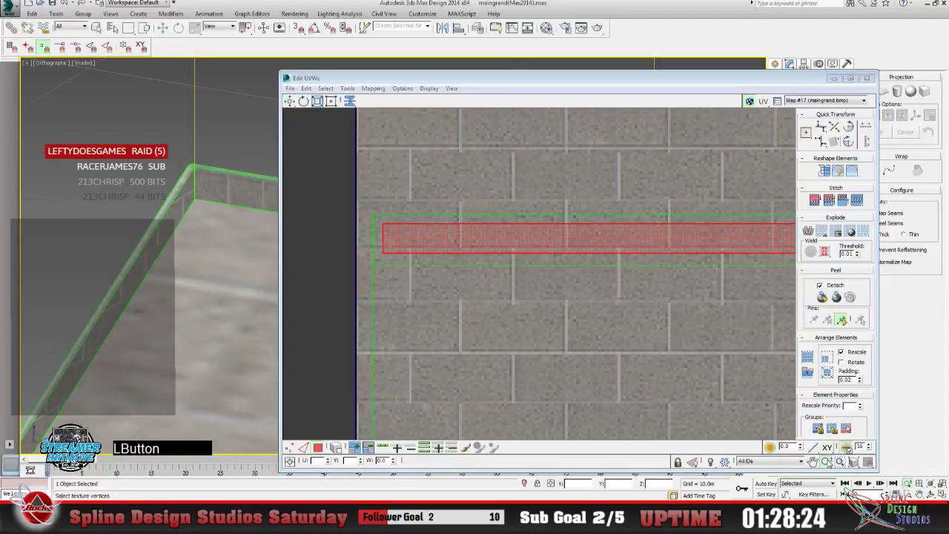
pyautogui.moveTo(404, 278); pyautogui.dragTo(399, 240)
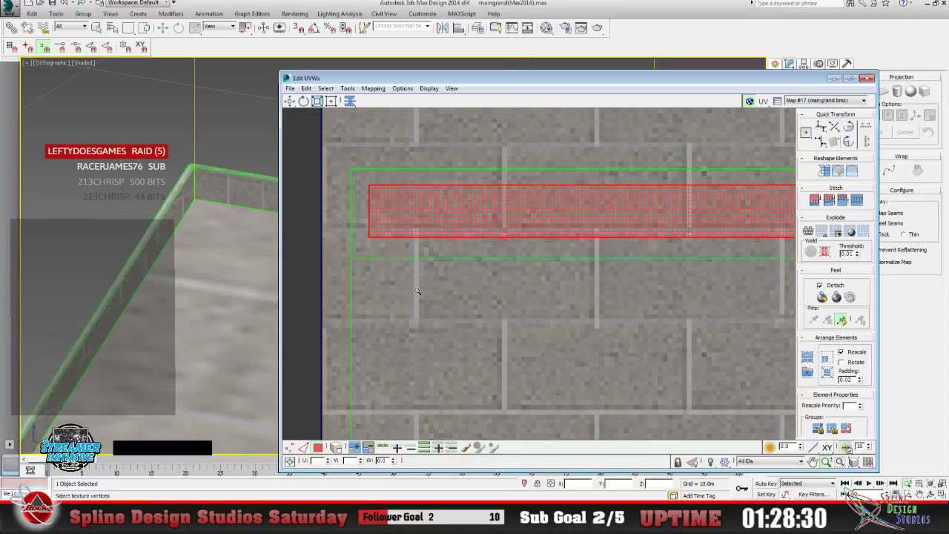
pyautogui.moveTo(417, 292); pyautogui.dragTo(415, 276)
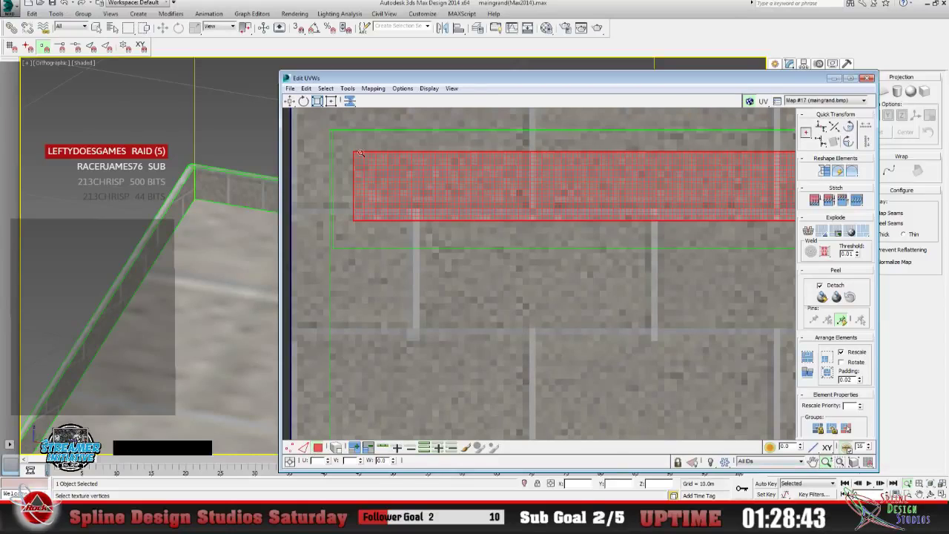
pyautogui.click(290, 102)
pyautogui.click(374, 237)
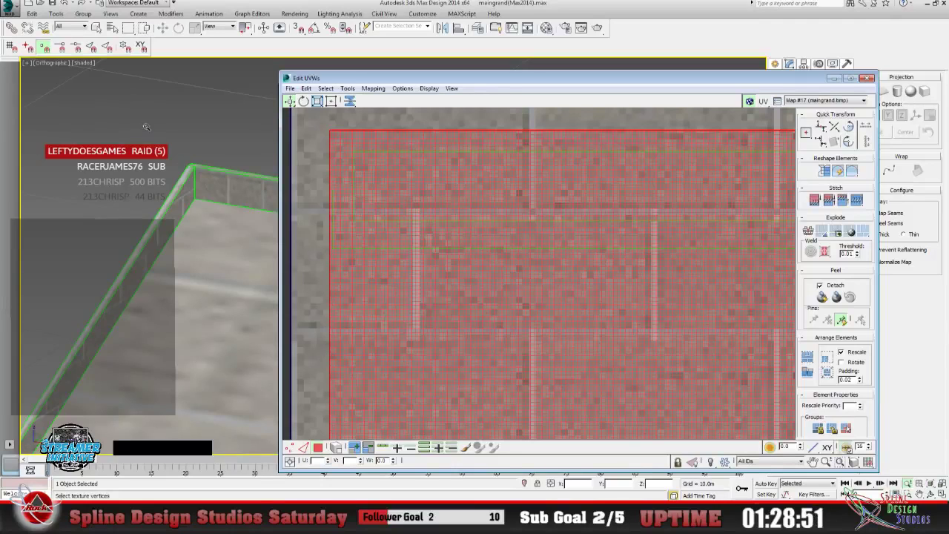
pyautogui.click(98, 28)
pyautogui.click(227, 191)
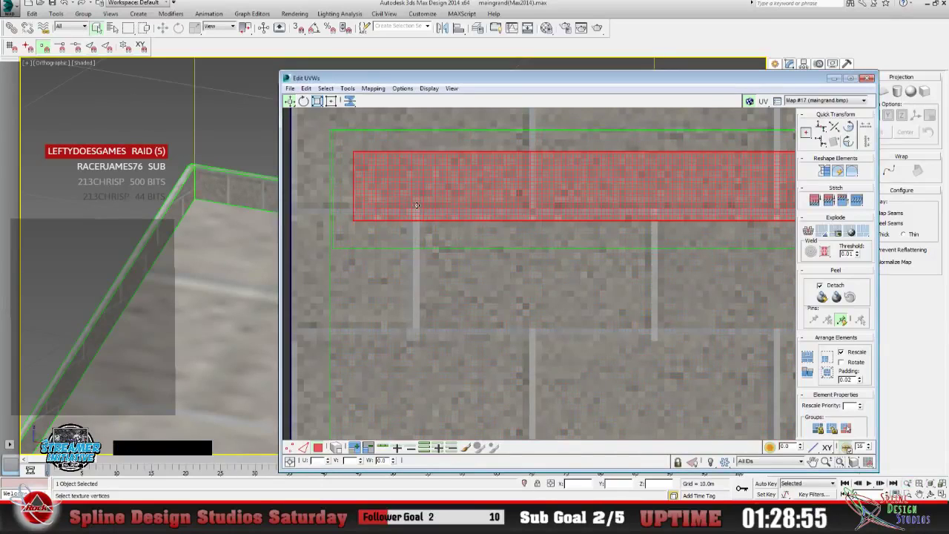
# Switch to vertex editing and move the strip's two left-end vertices onto the matching corners of the larger overlapping strip.
pyautogui.click(293, 440)
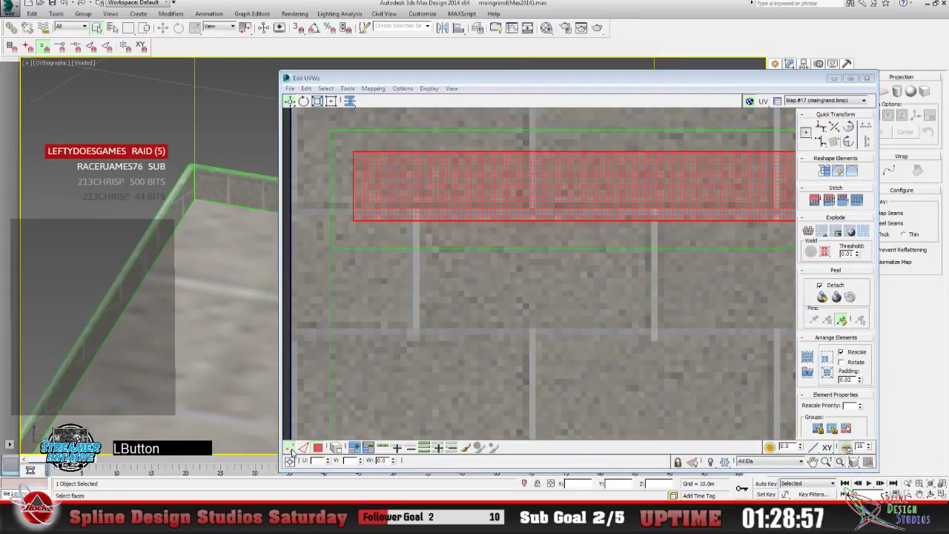
pyautogui.click(867, 462)
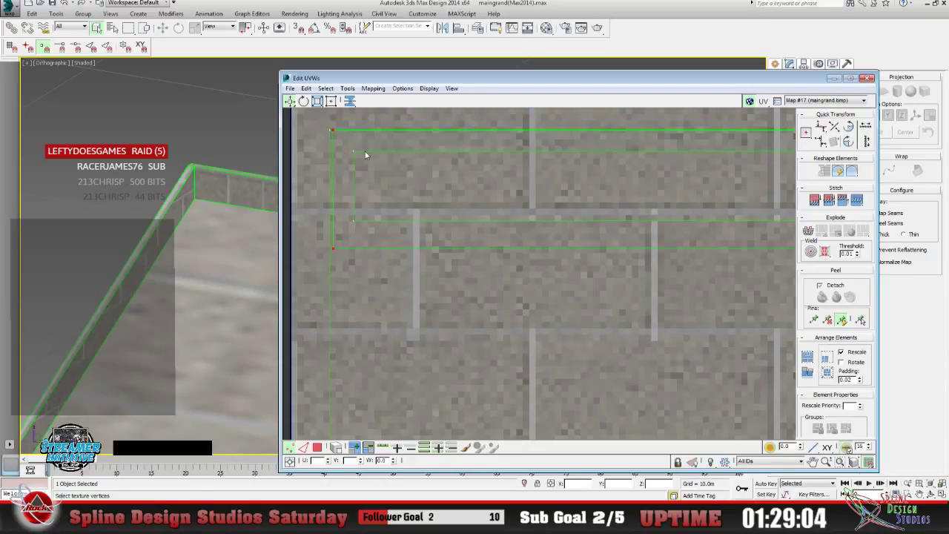
pyautogui.click(318, 448)
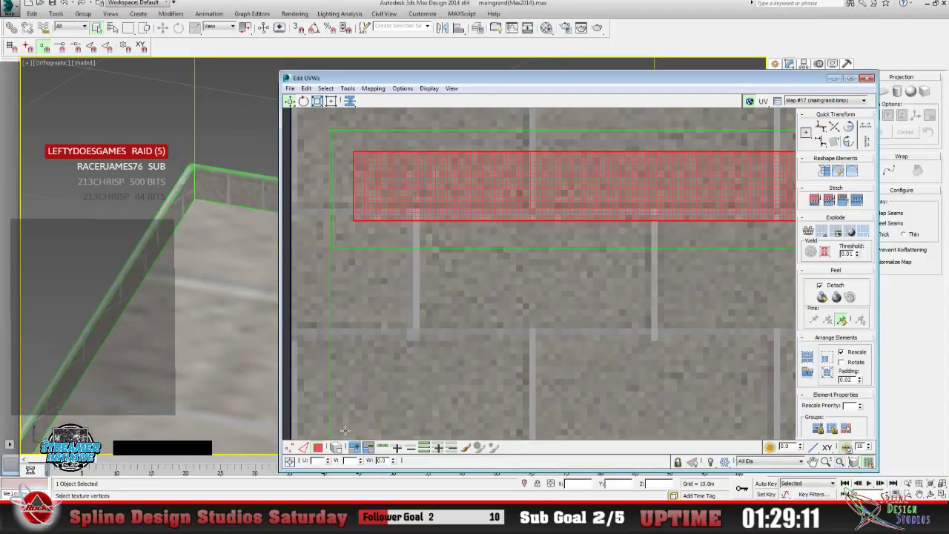
pyautogui.click(290, 447)
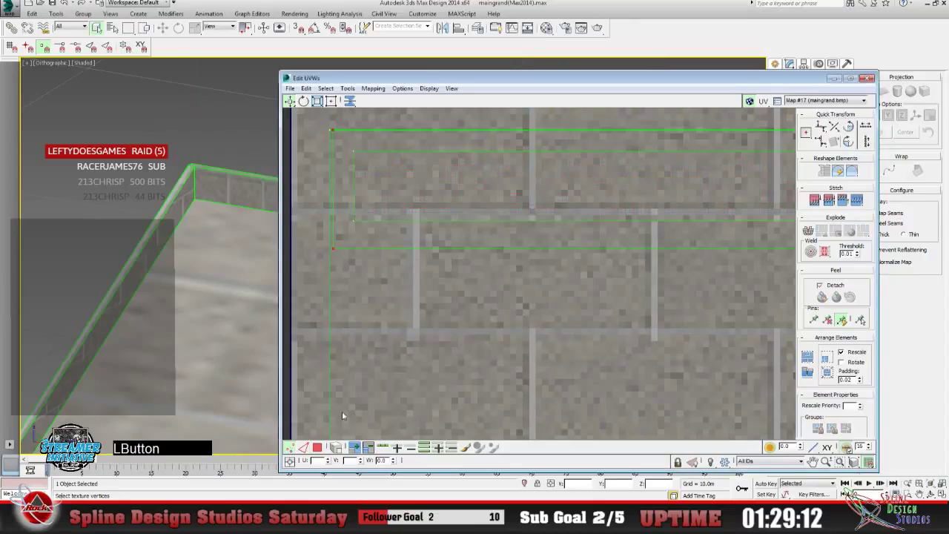
pyautogui.click(353, 151)
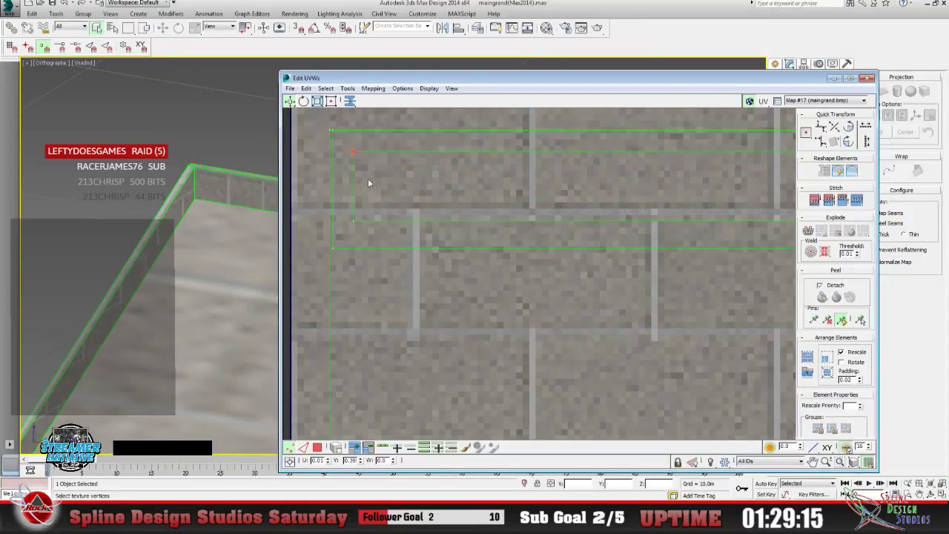
pyautogui.moveTo(355, 151); pyautogui.dragTo(338, 130)
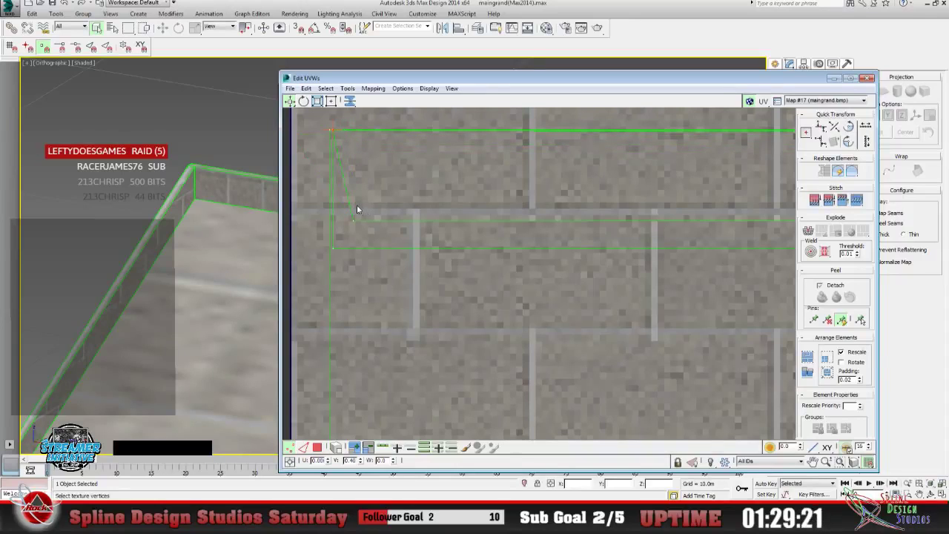
pyautogui.moveTo(347, 212); pyautogui.dragTo(335, 249)
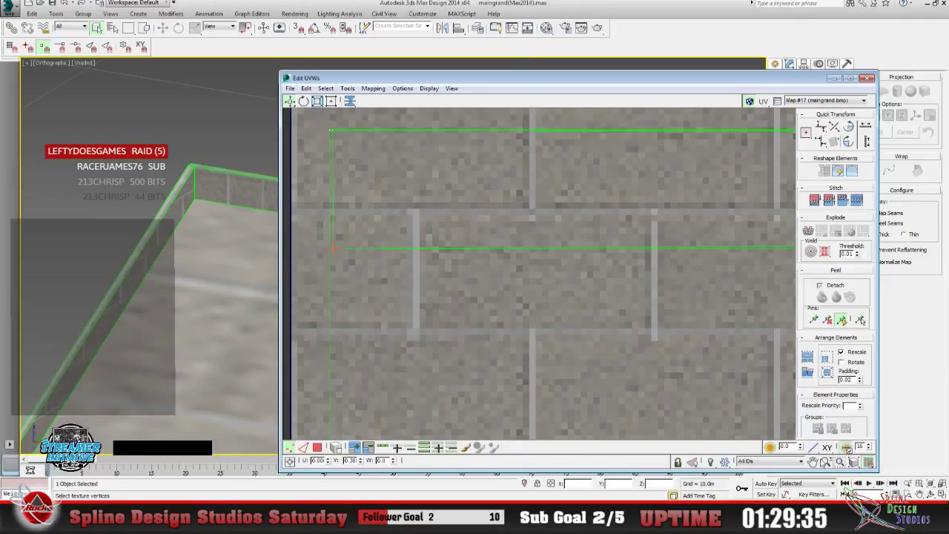
# Move the strip's two right-end vertices onto the upper and lower right corners of the larger overlapping strip.
pyautogui.click(825, 461)
pyautogui.moveTo(490, 237); pyautogui.dragTo(579, 303)
pyautogui.click(813, 461)
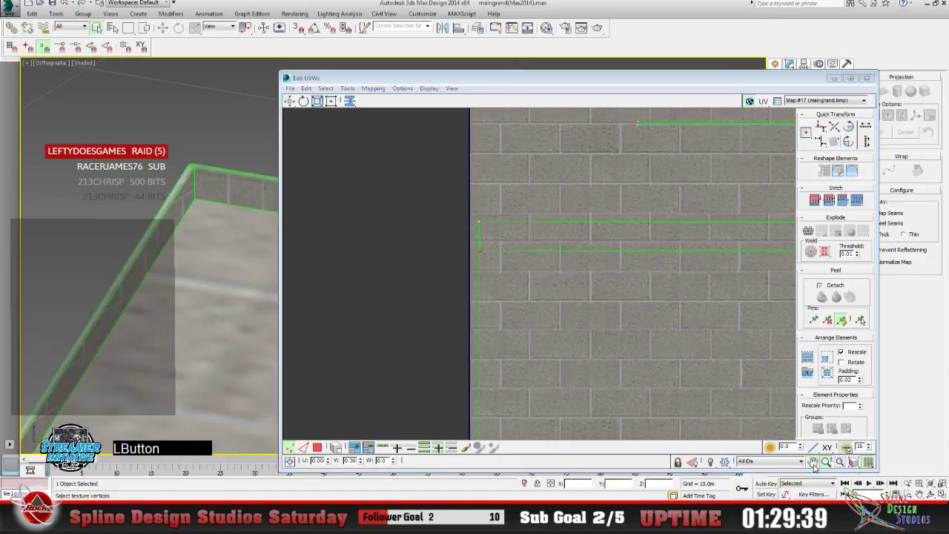
pyautogui.moveTo(611, 274); pyautogui.dragTo(521, 324)
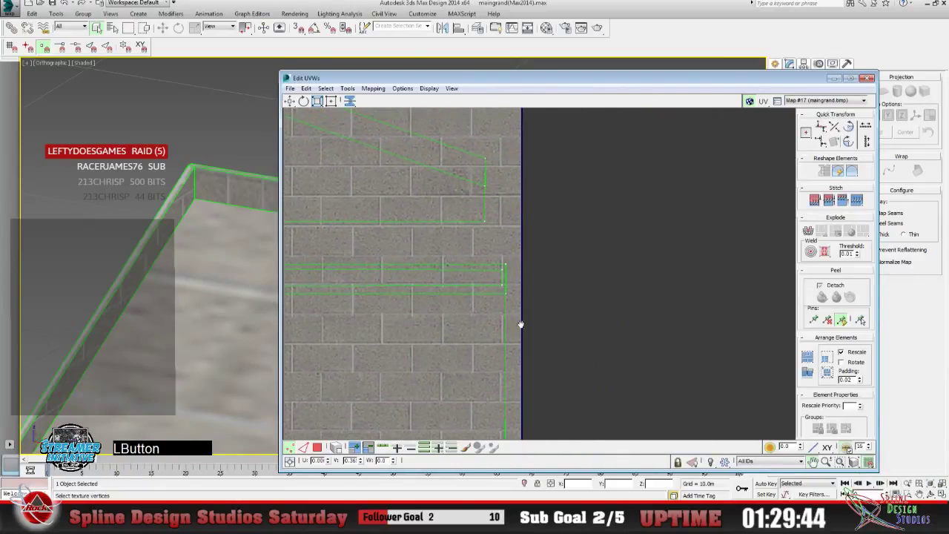
pyautogui.click(824, 461)
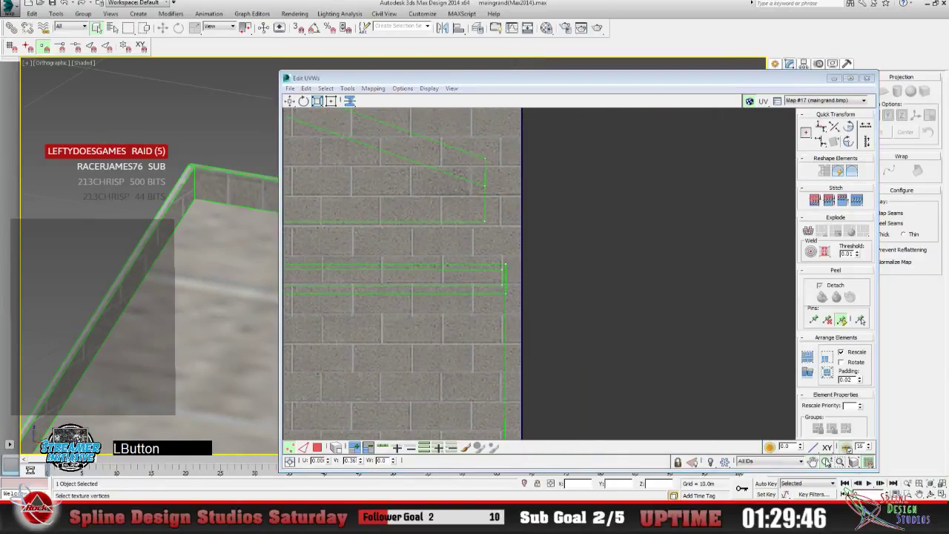
pyautogui.moveTo(469, 290); pyautogui.dragTo(470, 237)
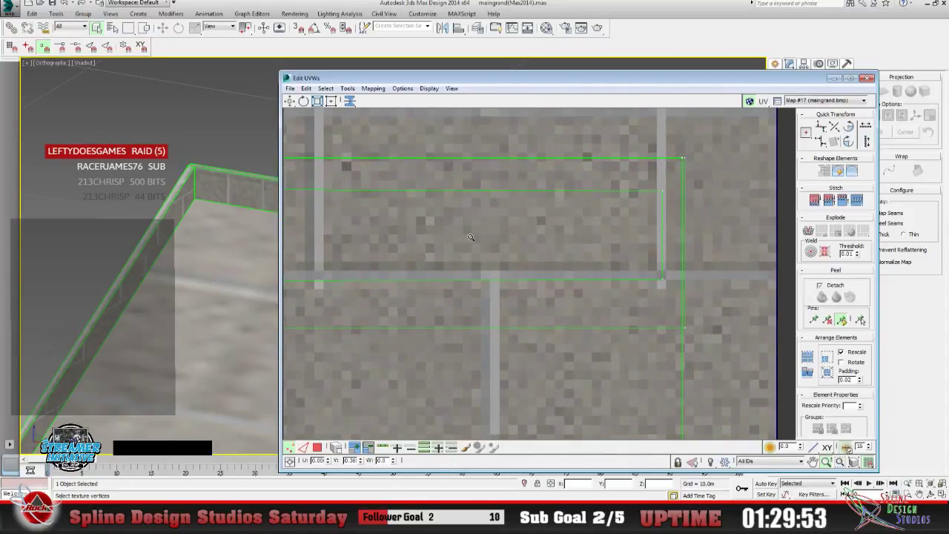
pyautogui.moveTo(470, 237); pyautogui.dragTo(469, 233)
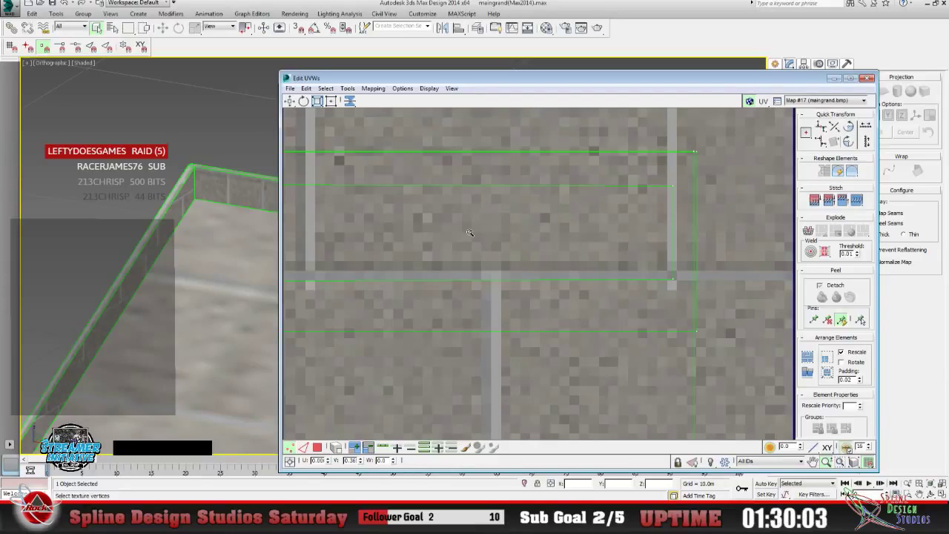
pyautogui.click(317, 447)
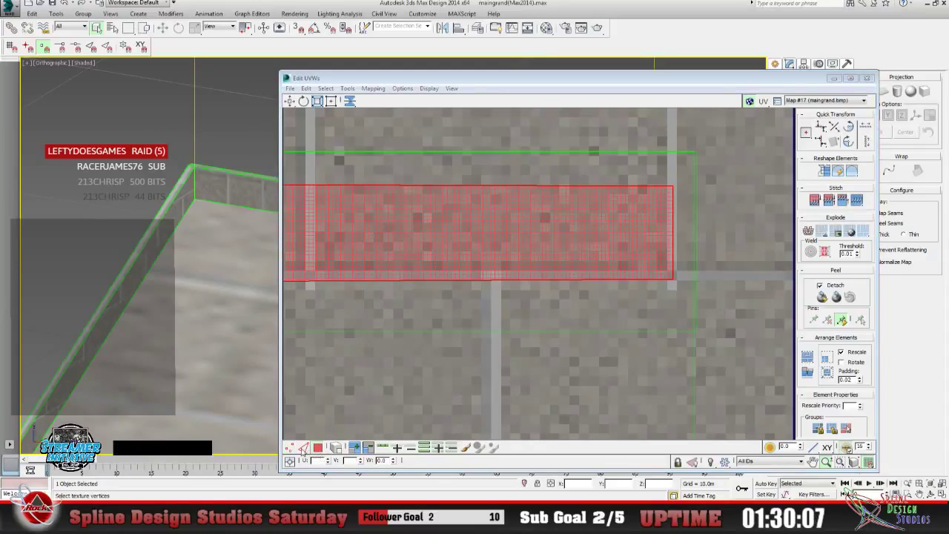
pyautogui.click(303, 448)
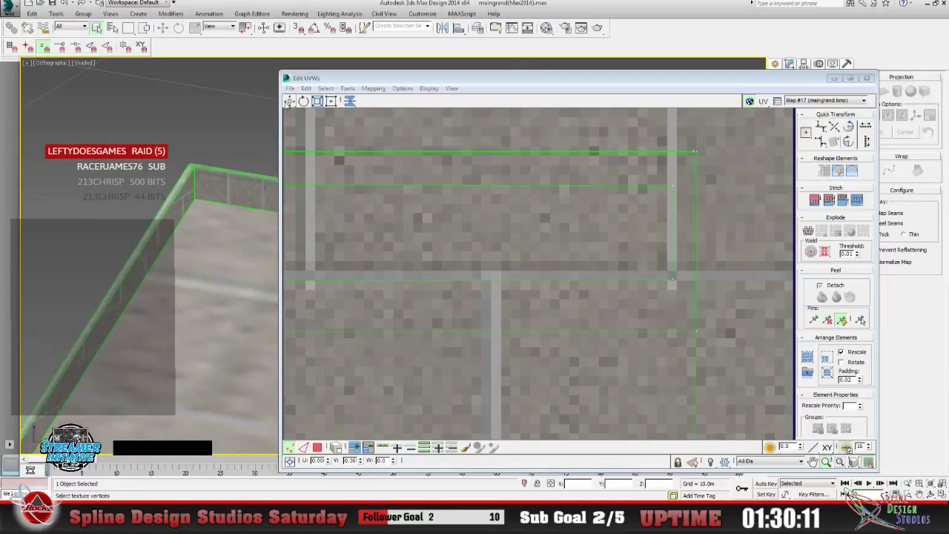
pyautogui.click(585, 208)
pyautogui.moveTo(649, 179); pyautogui.dragTo(698, 153)
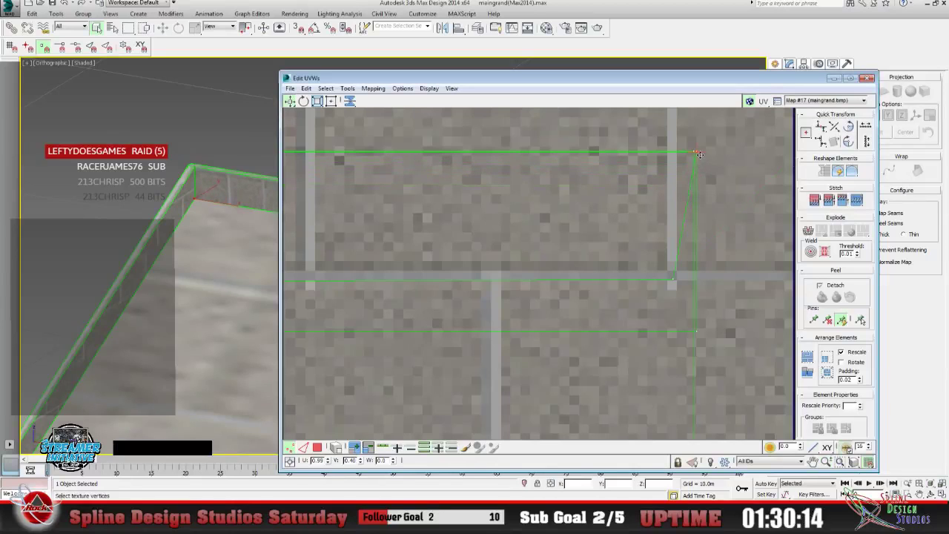
pyautogui.moveTo(658, 260); pyautogui.dragTo(696, 331)
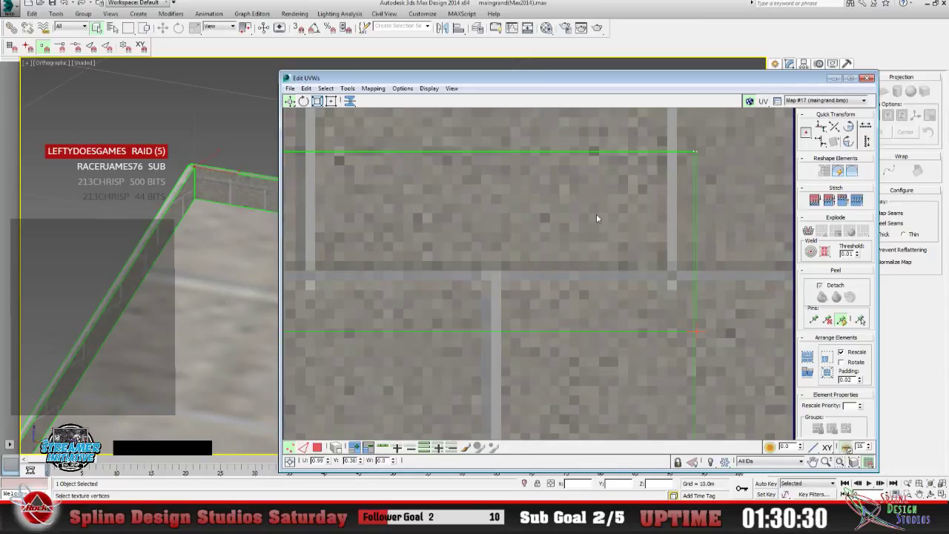
# Minimize the UV editor to check the low wall's brickwork on the model, then reopen it and switch to polygon selection.
pyautogui.click(826, 461)
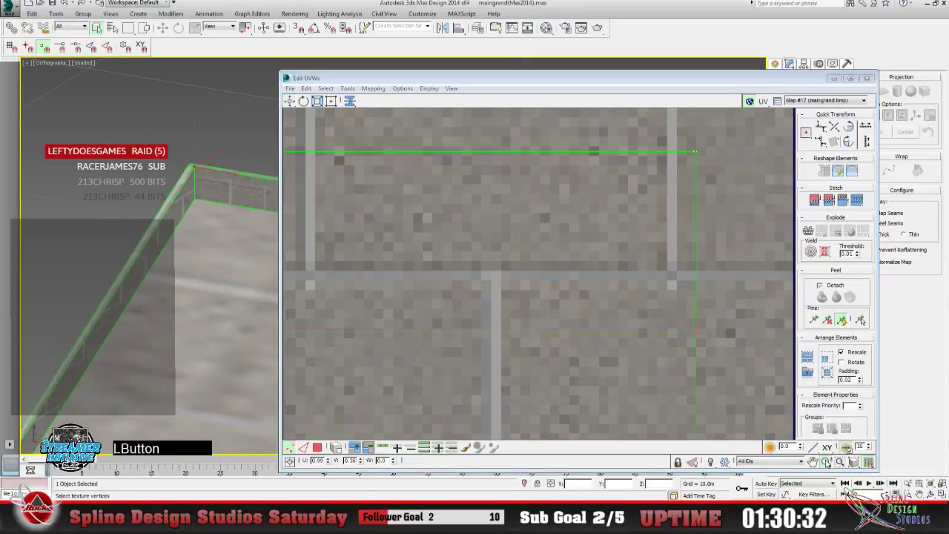
pyautogui.moveTo(492, 296); pyautogui.dragTo(494, 336)
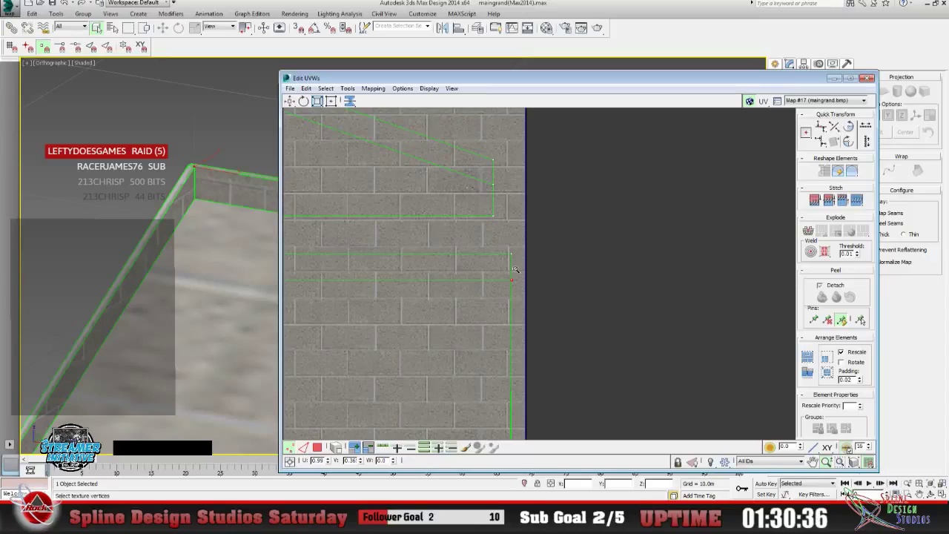
pyautogui.click(834, 78)
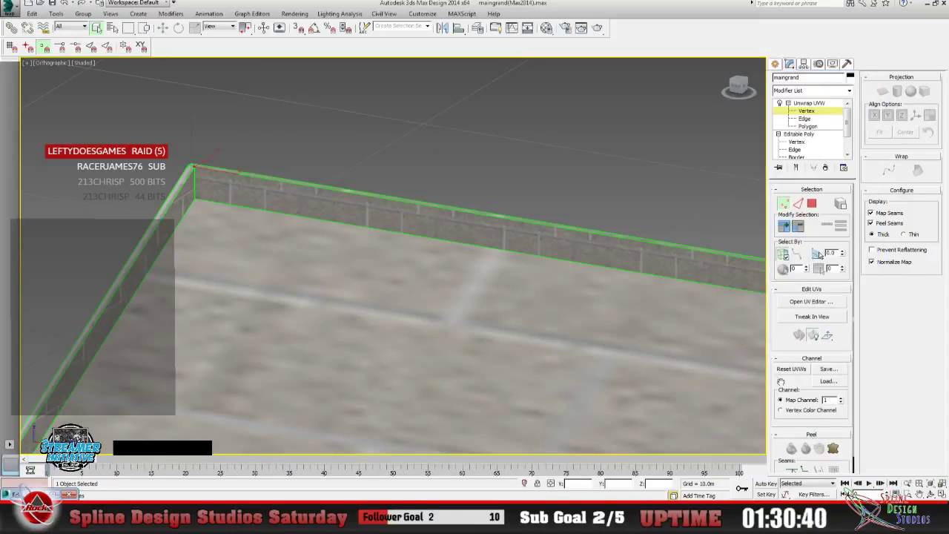
pyautogui.click(907, 483)
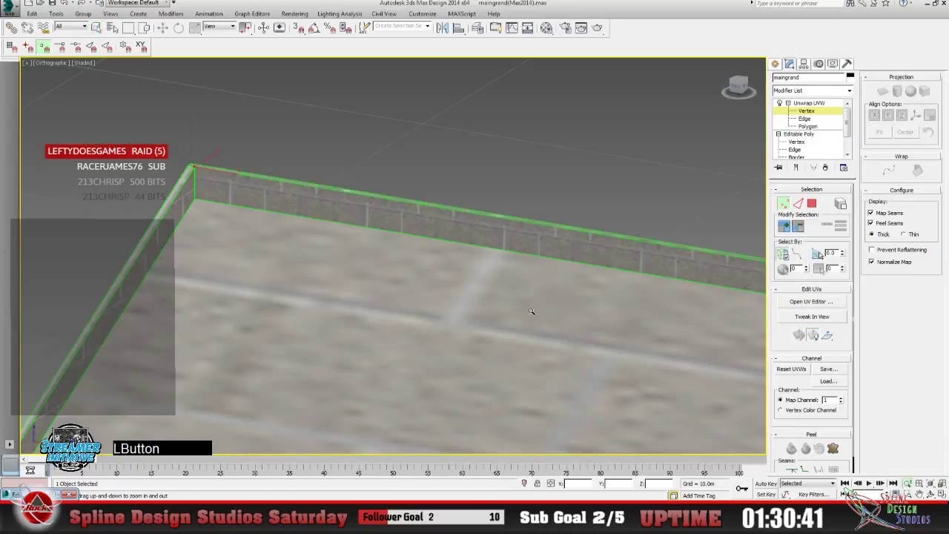
pyautogui.moveTo(531, 312); pyautogui.dragTo(671, 331)
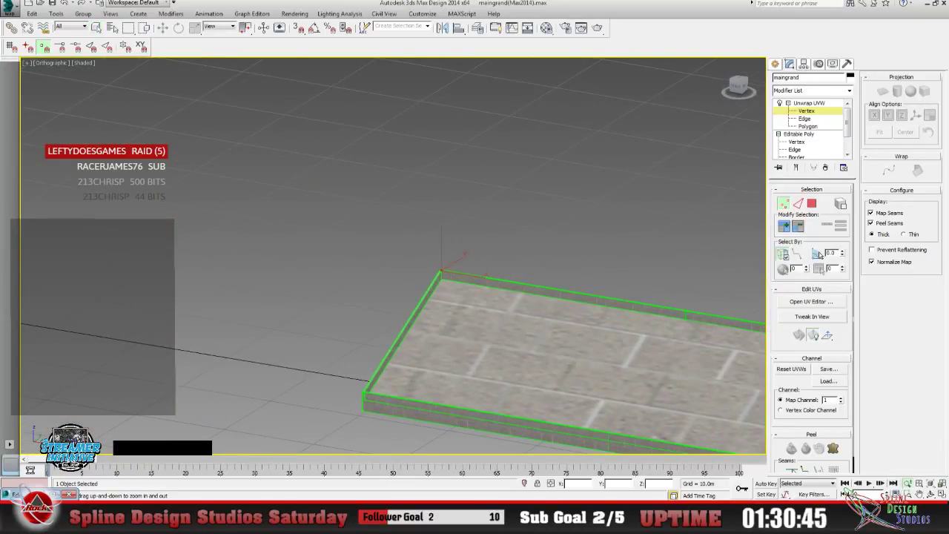
pyautogui.click(811, 301)
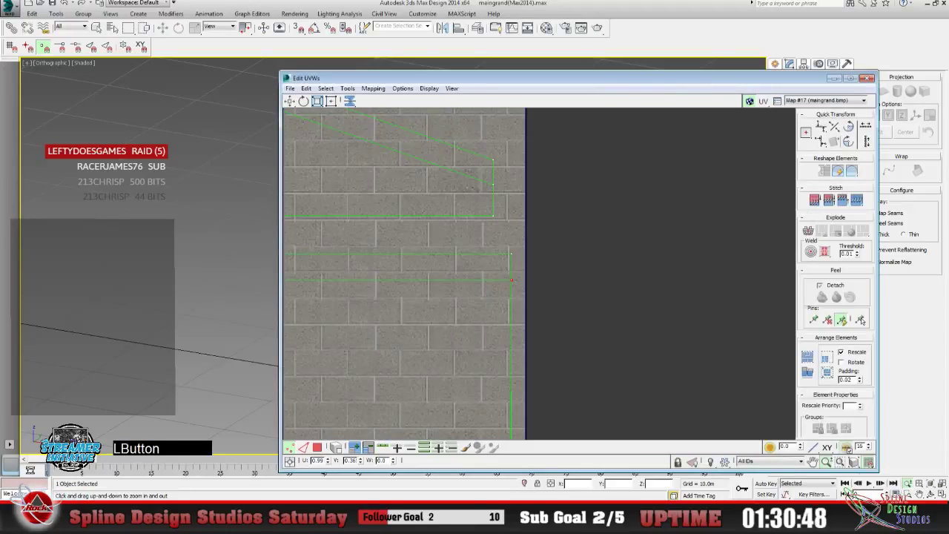
pyautogui.click(317, 448)
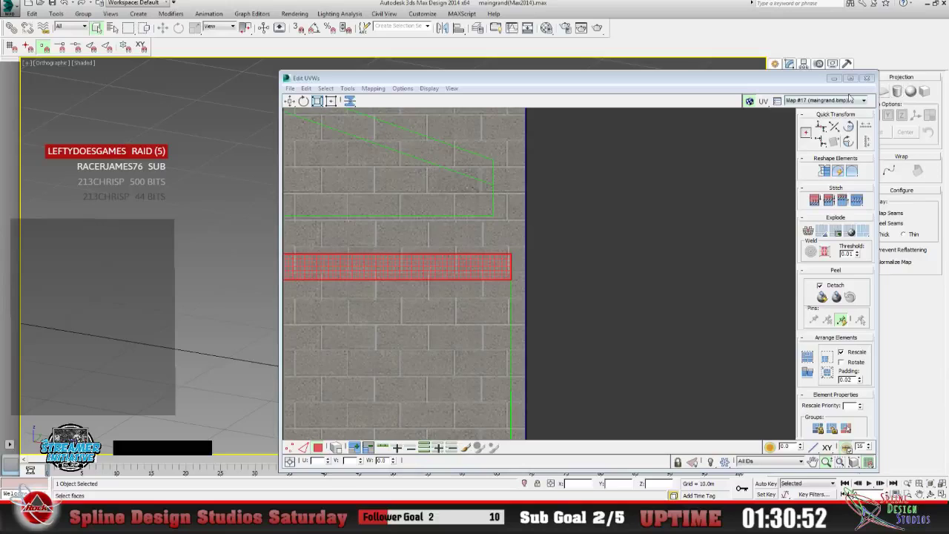
# Examine the brickwork on the low wall's inner faces up close, from the selected strip's face to the wall corner.
pyautogui.click(833, 78)
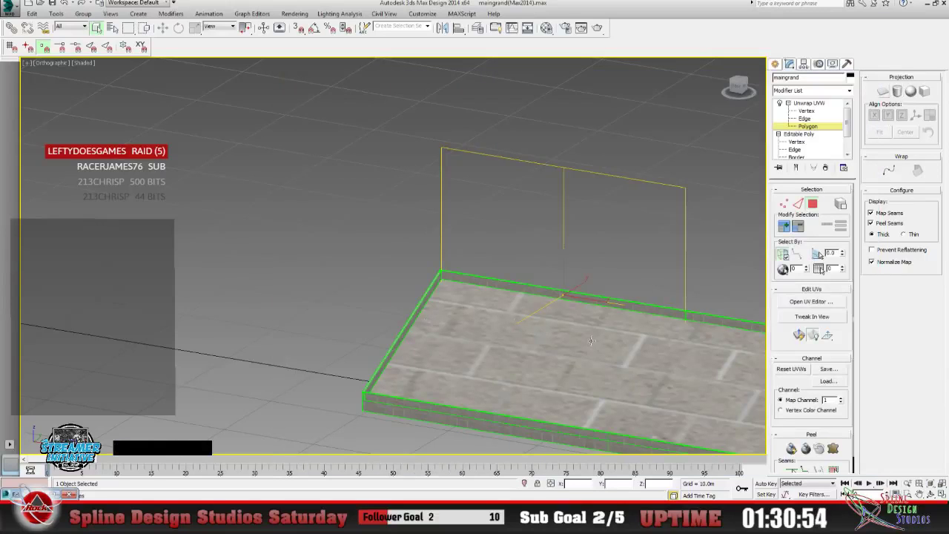
pyautogui.click(919, 494)
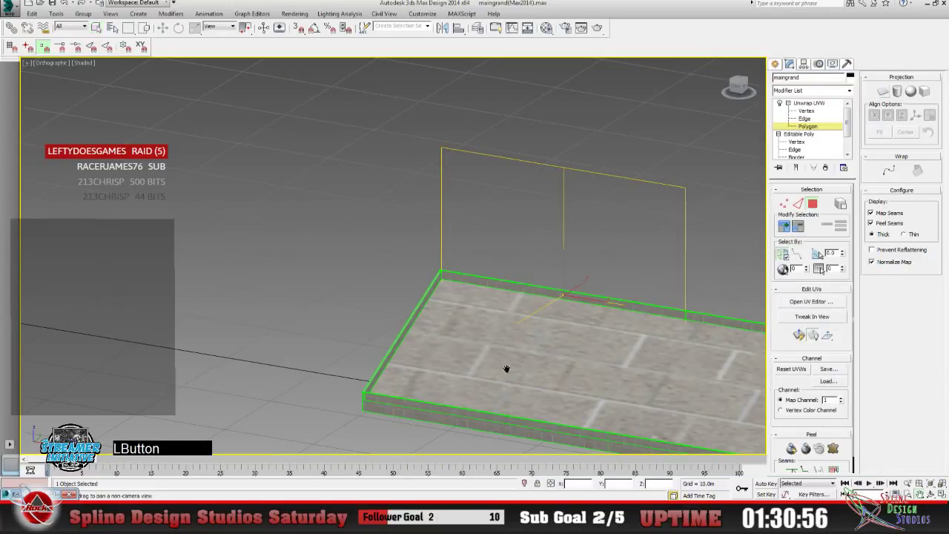
pyautogui.moveTo(507, 368); pyautogui.dragTo(209, 275)
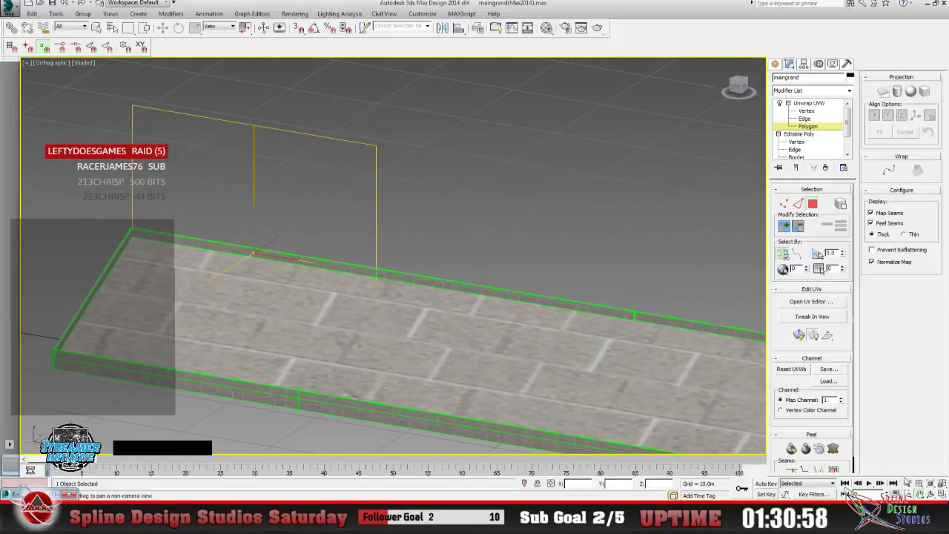
pyautogui.click(907, 482)
pyautogui.moveTo(247, 299); pyautogui.dragTo(177, 200)
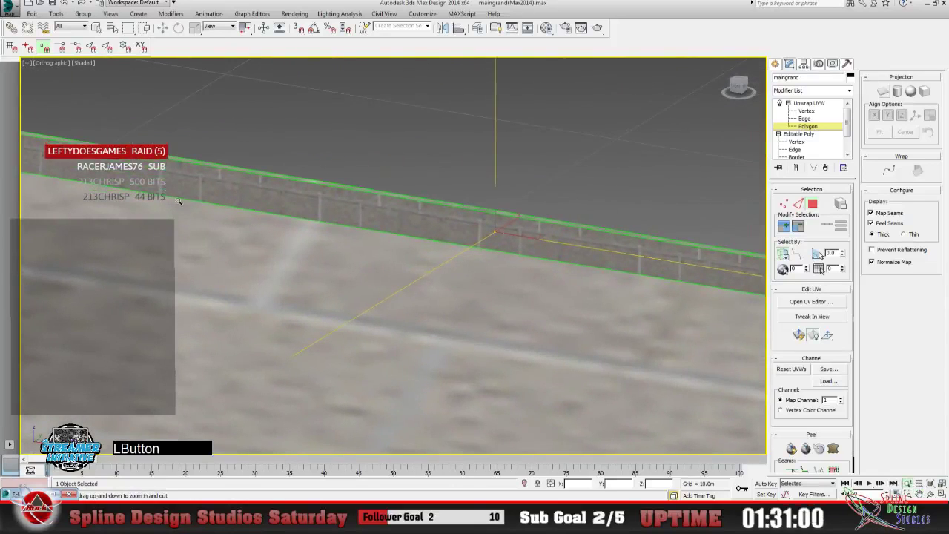
pyautogui.click(919, 494)
pyautogui.moveTo(267, 289); pyautogui.dragTo(433, 320)
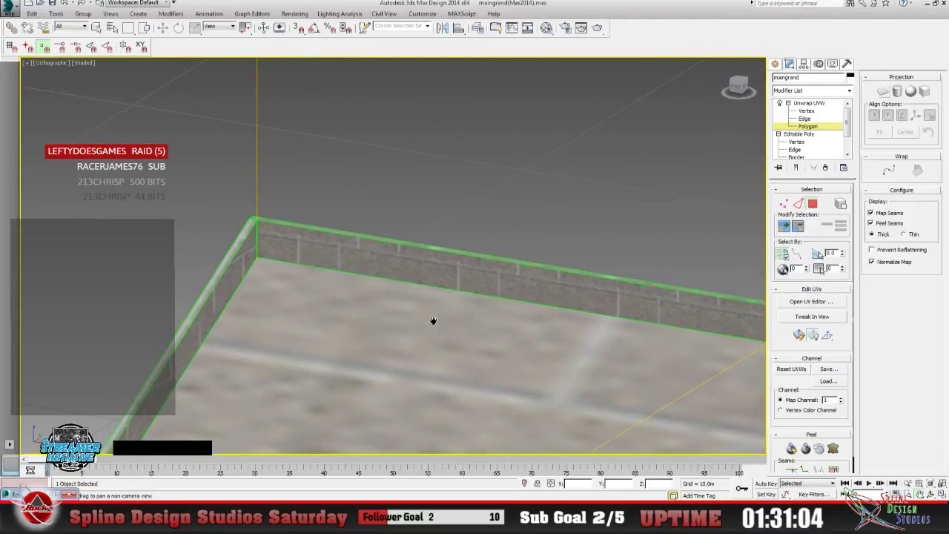
# Mirror the selected strip's UVs vertically, switch to vertex editing and check how the brick courses meet at the wall corner.
pyautogui.click(811, 300)
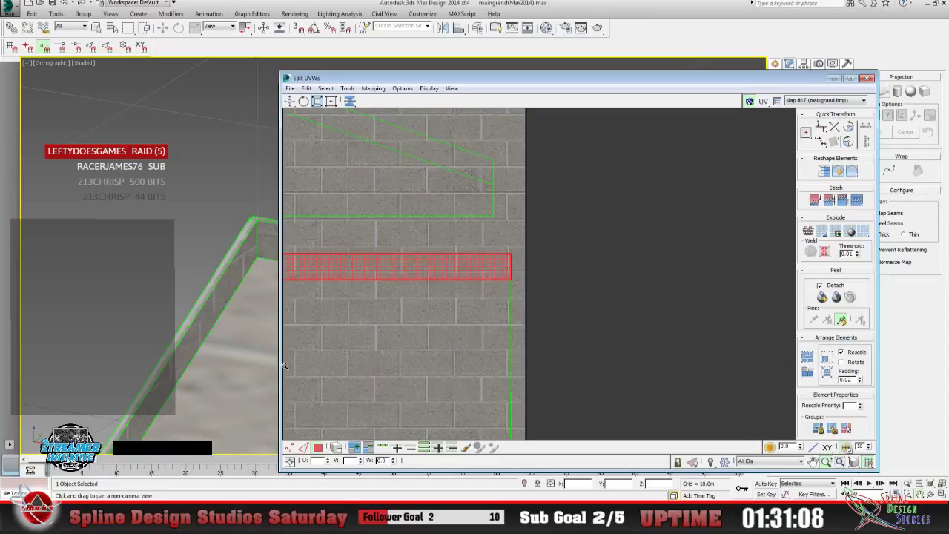
pyautogui.click(350, 102)
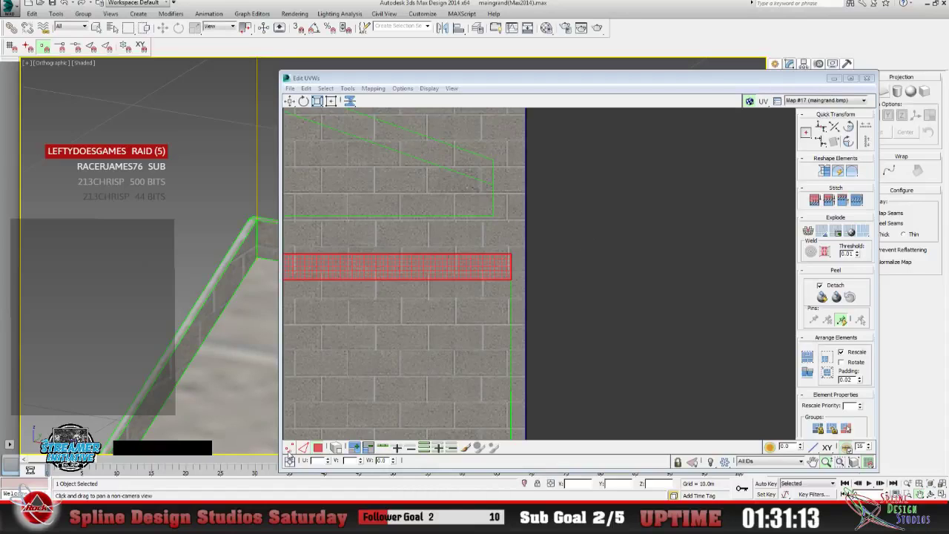
pyautogui.click(289, 448)
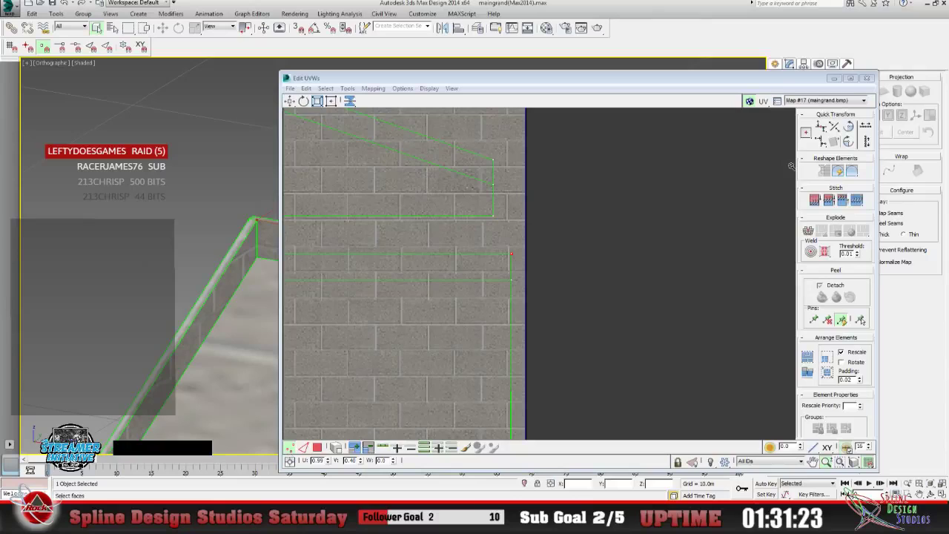
pyautogui.click(833, 78)
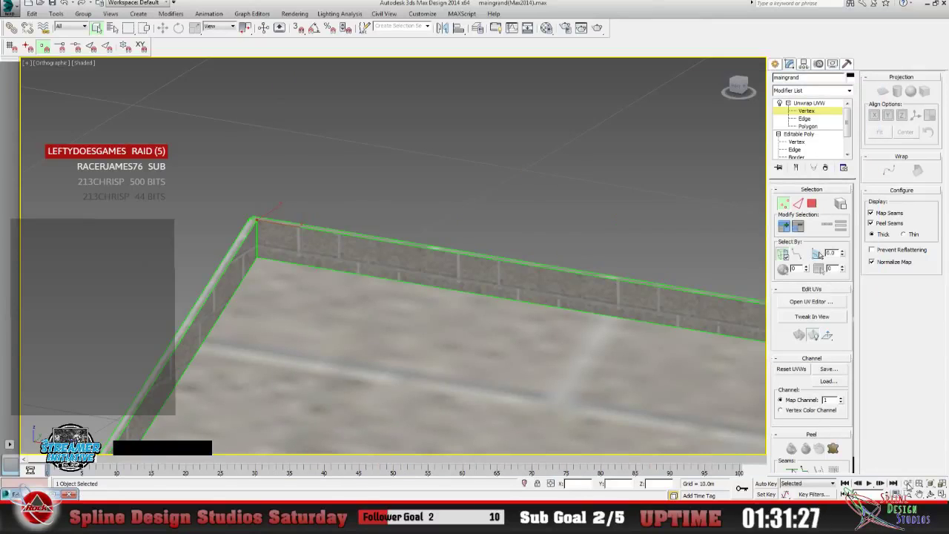
pyautogui.click(907, 483)
pyautogui.moveTo(275, 294); pyautogui.dragTo(259, 254)
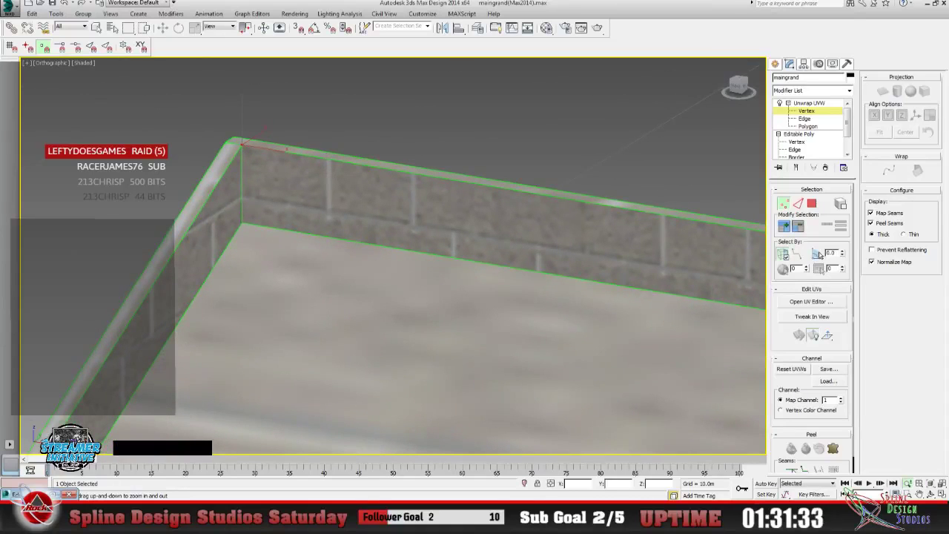
# Mirror the whole strip's UVs horizontally in polygon mode, then use its left-end vertex to check which end maps to the wall corner.
pyautogui.click(811, 300)
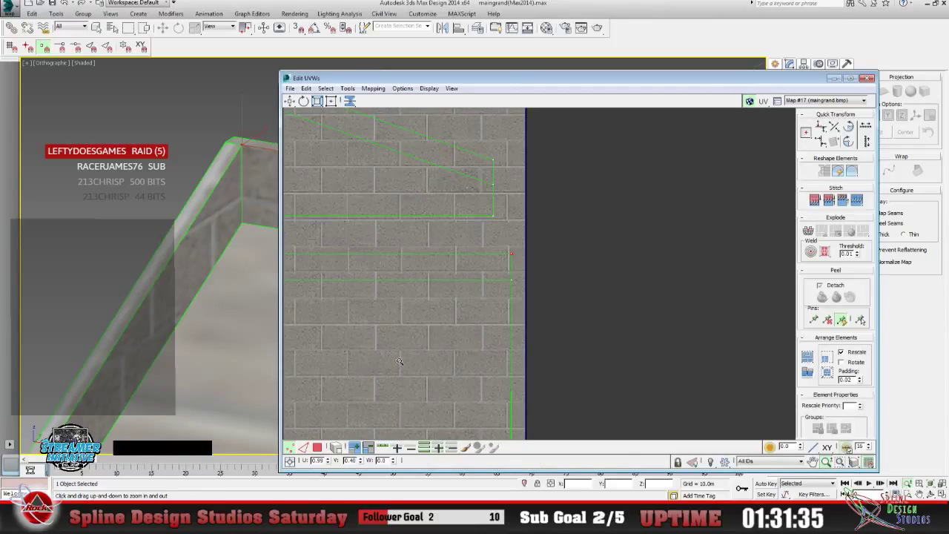
pyautogui.moveTo(350, 101); pyautogui.dragTo(353, 88)
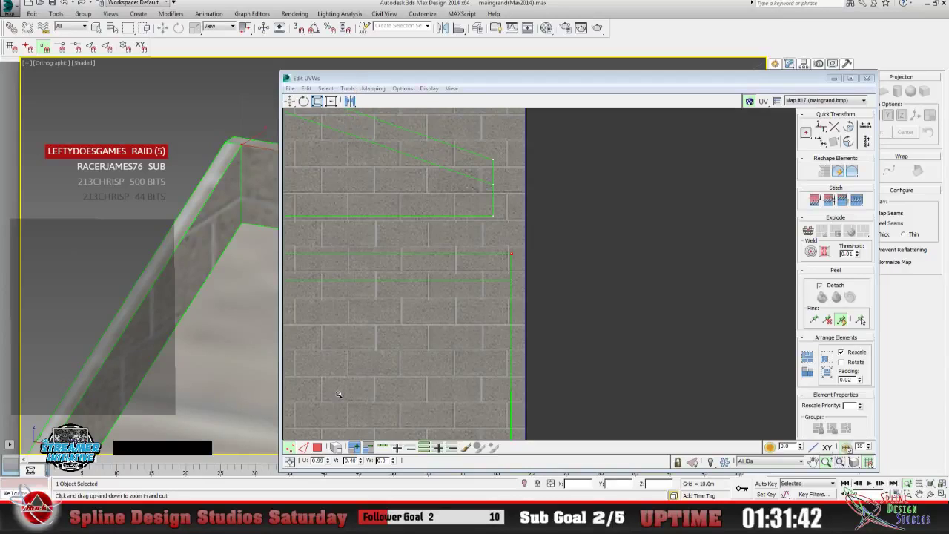
pyautogui.click(318, 448)
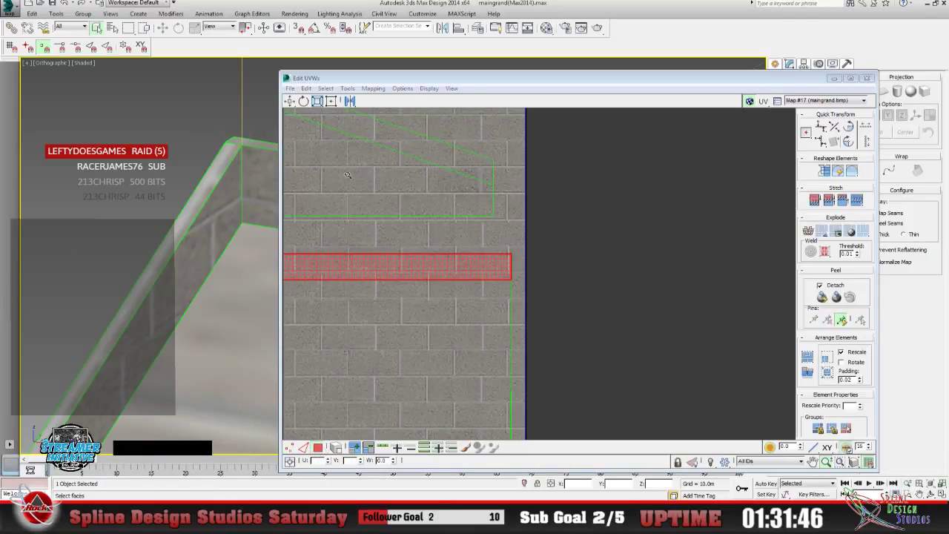
pyautogui.click(352, 104)
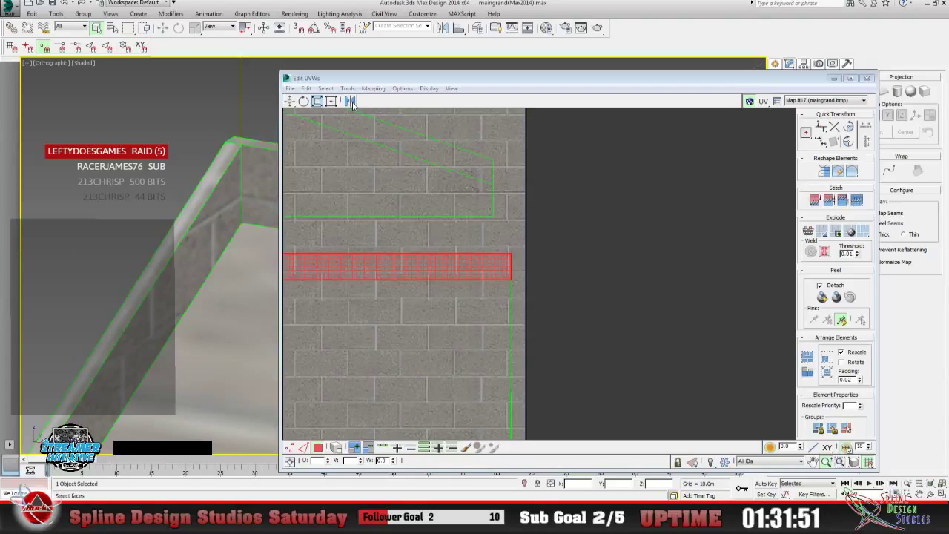
pyautogui.click(290, 447)
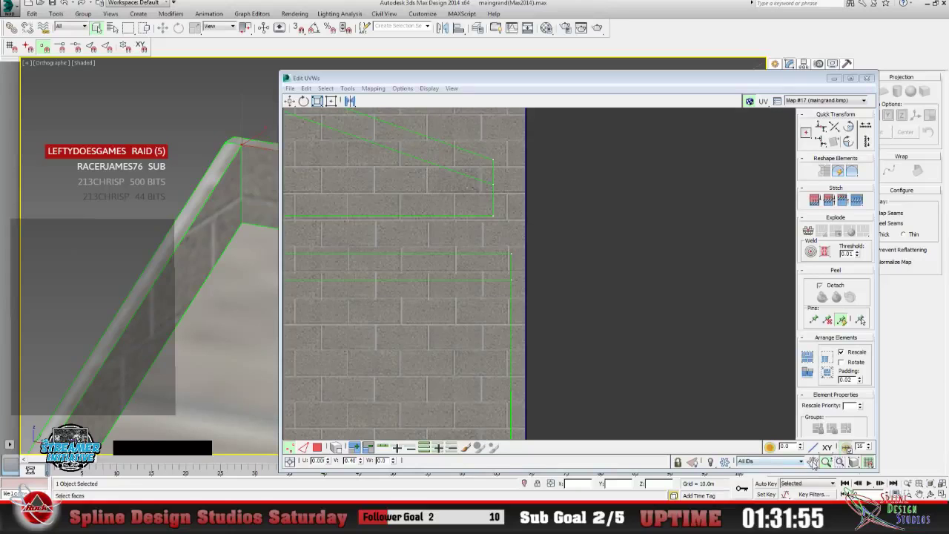
pyautogui.click(813, 461)
pyautogui.moveTo(375, 287); pyautogui.dragTo(529, 298)
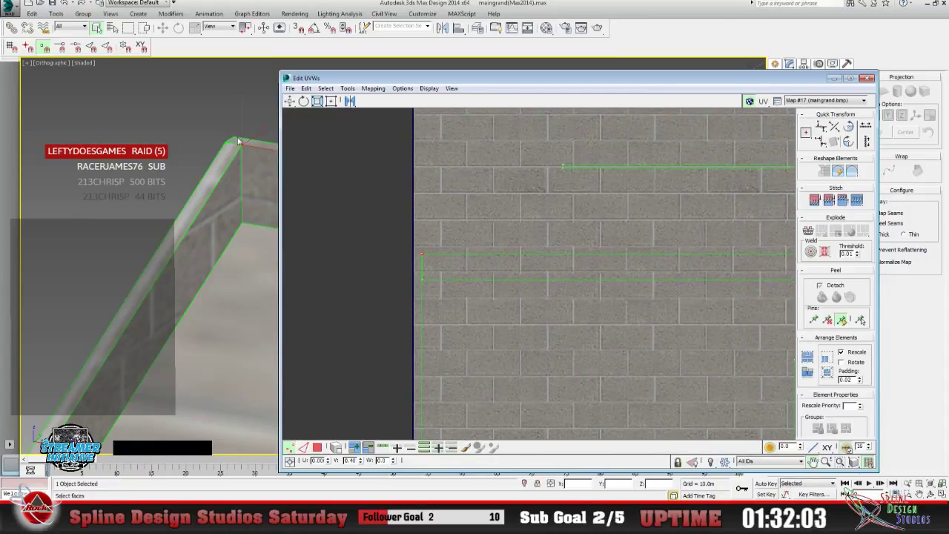
# Render the current view of the low wall corner to inspect the brick alignment, then close the render.
pyautogui.click(834, 77)
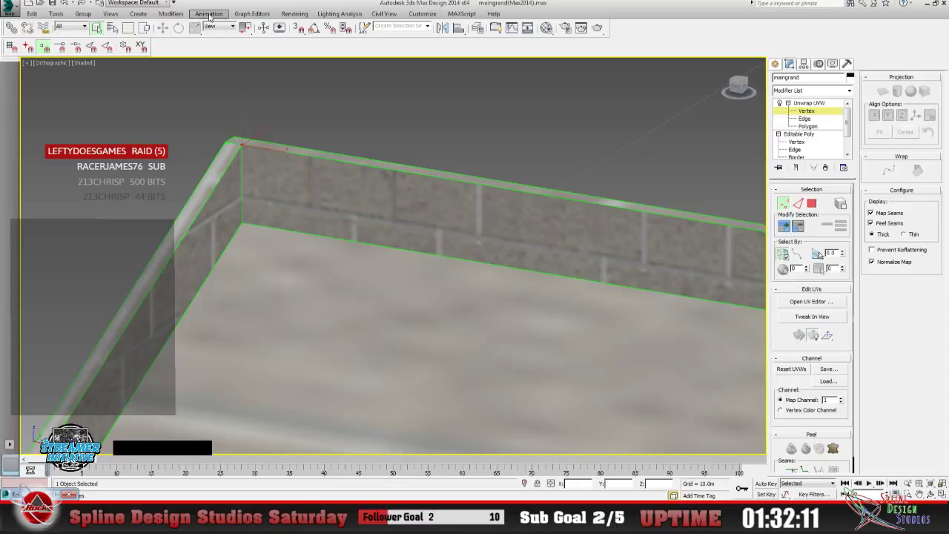
pyautogui.click(289, 18)
pyautogui.click(300, 25)
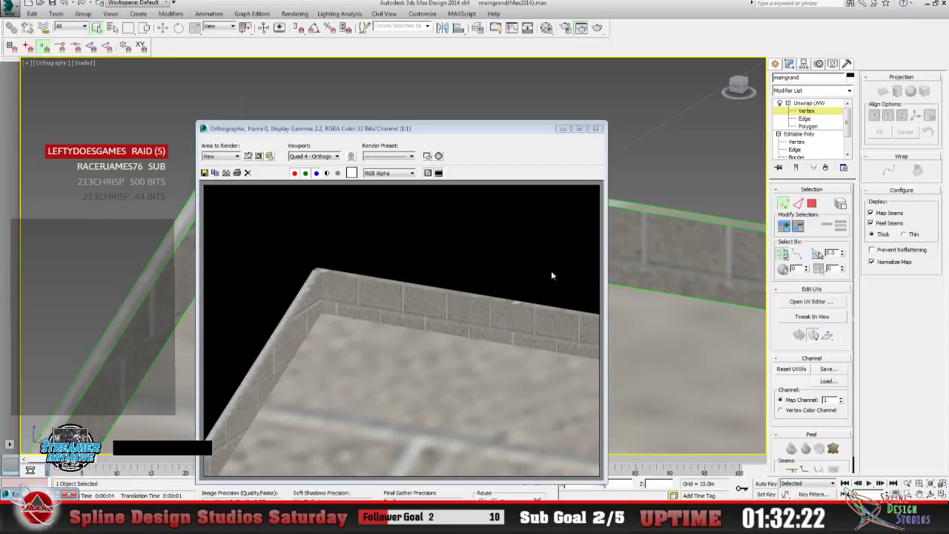
pyautogui.click(594, 129)
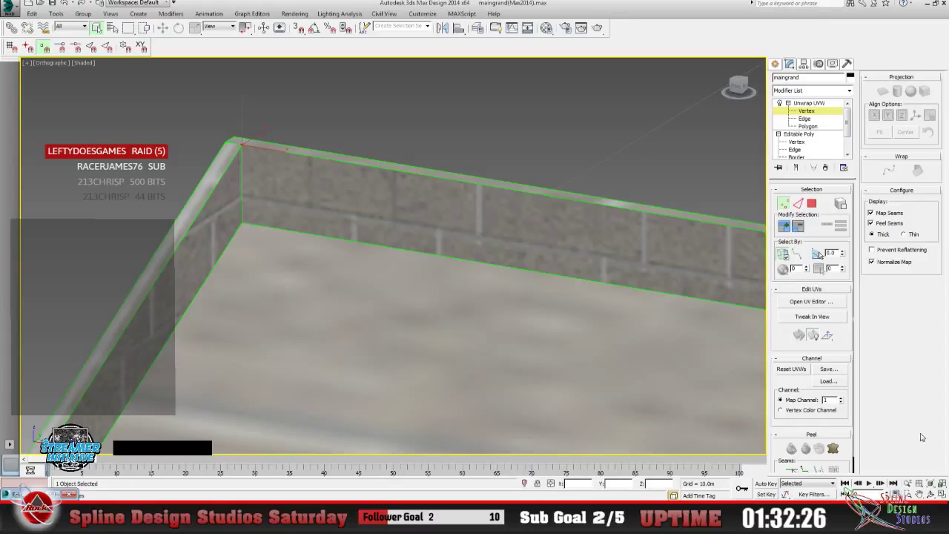
# Select the adjoining inner wall face beyond the vertical seam in polygon mode and bring up its UVs for editing.
pyautogui.click(931, 494)
pyautogui.moveTo(415, 297); pyautogui.dragTo(440, 282)
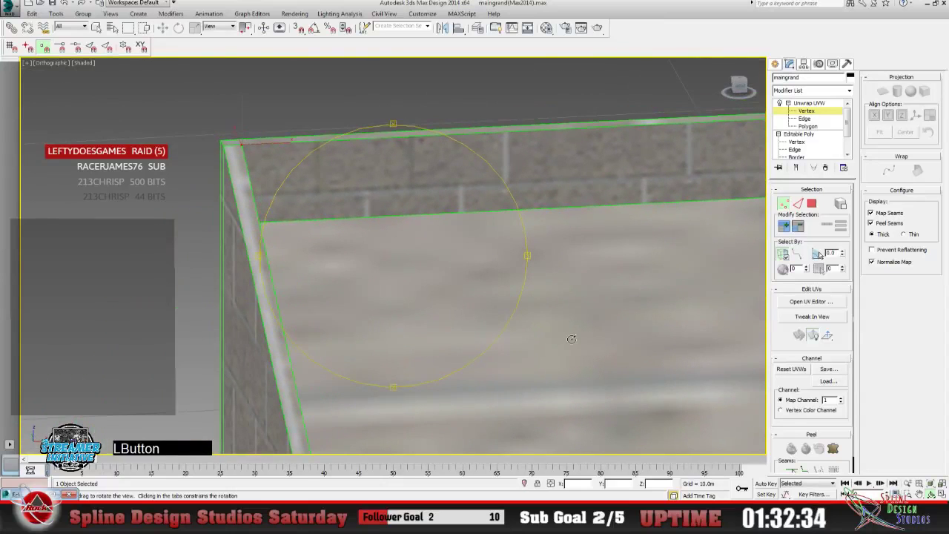
pyautogui.click(919, 494)
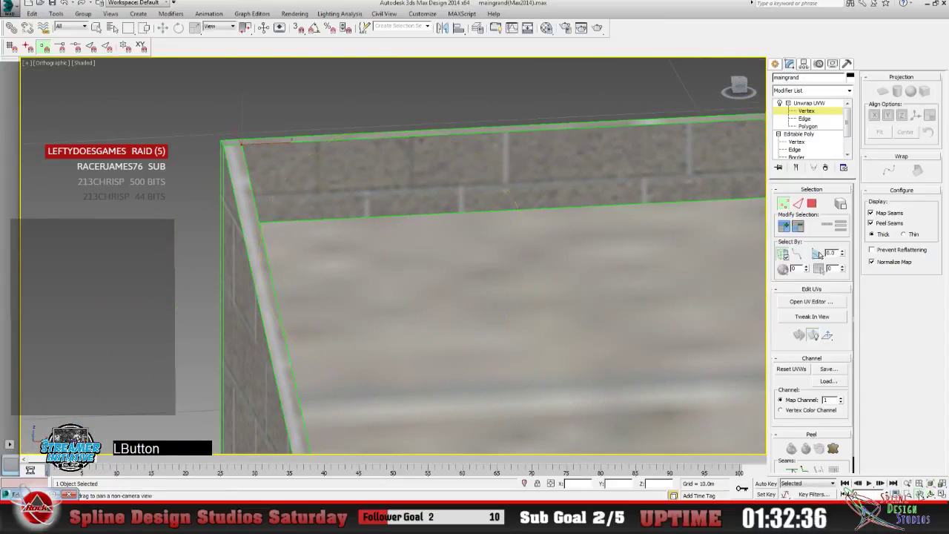
pyautogui.moveTo(601, 282); pyautogui.dragTo(175, 259)
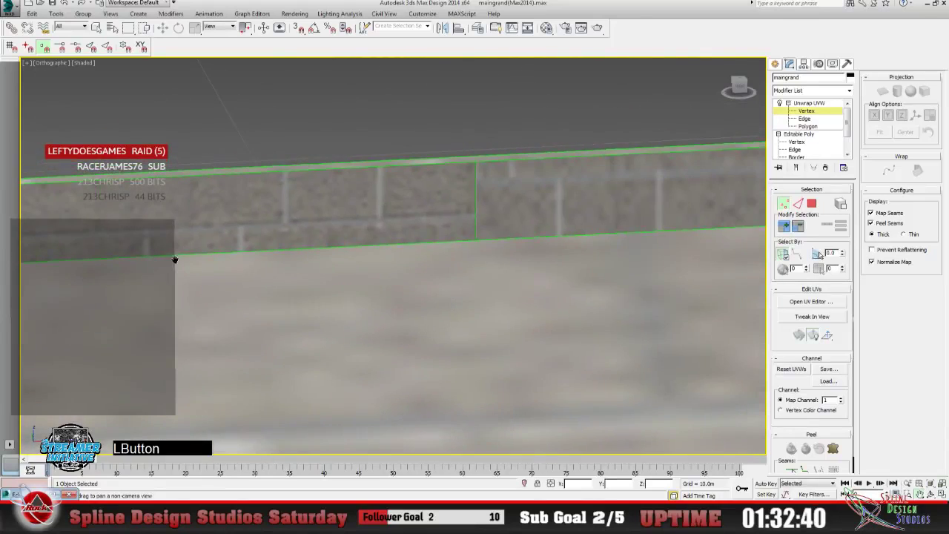
pyautogui.moveTo(504, 246); pyautogui.dragTo(393, 269)
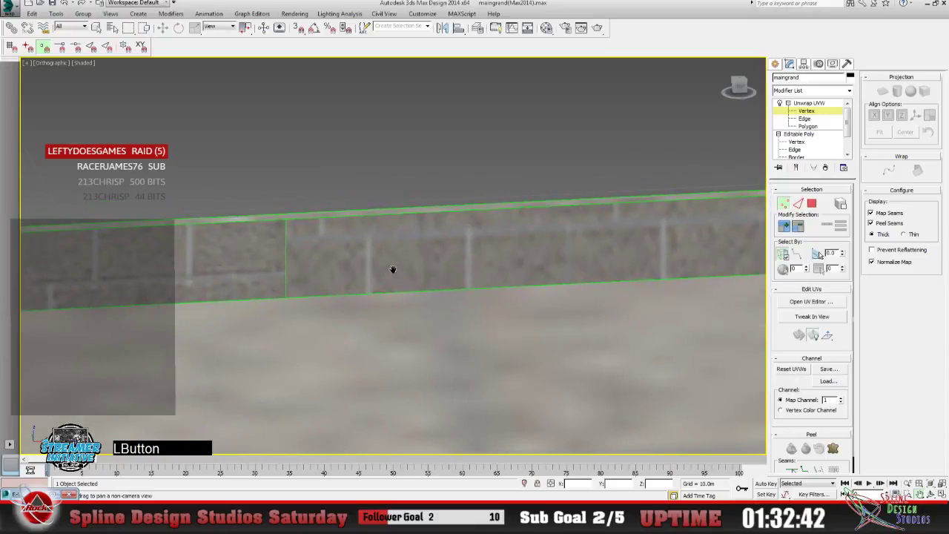
pyautogui.click(98, 28)
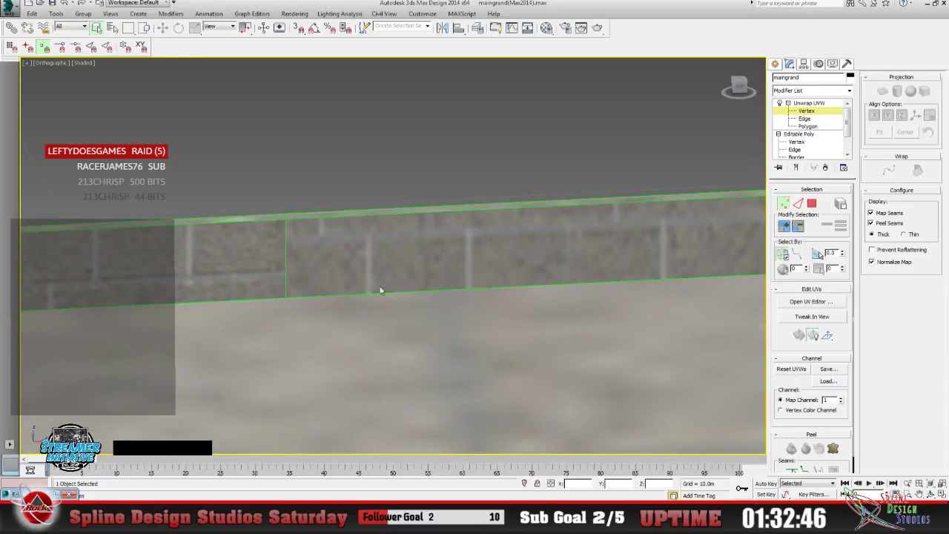
pyautogui.click(811, 126)
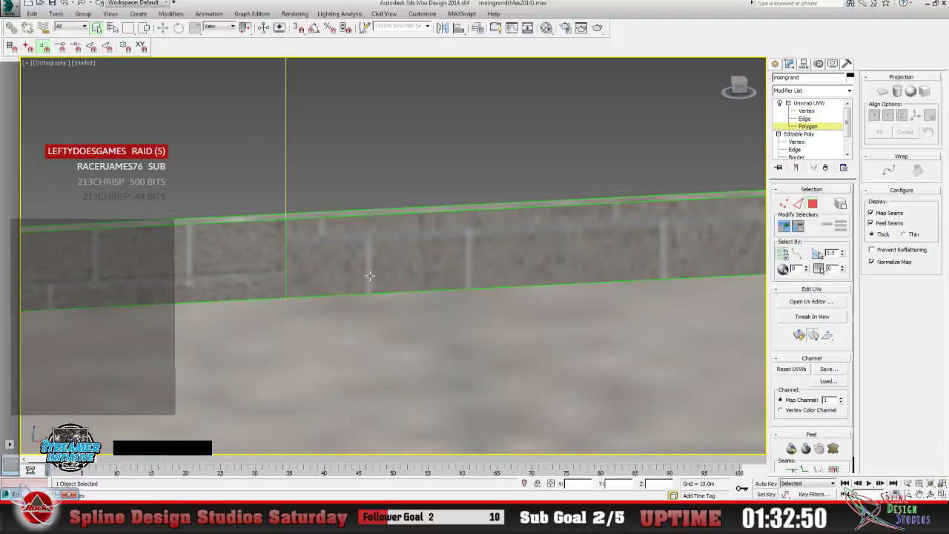
pyautogui.press('F2')
pyautogui.press('F2')
pyautogui.click(811, 301)
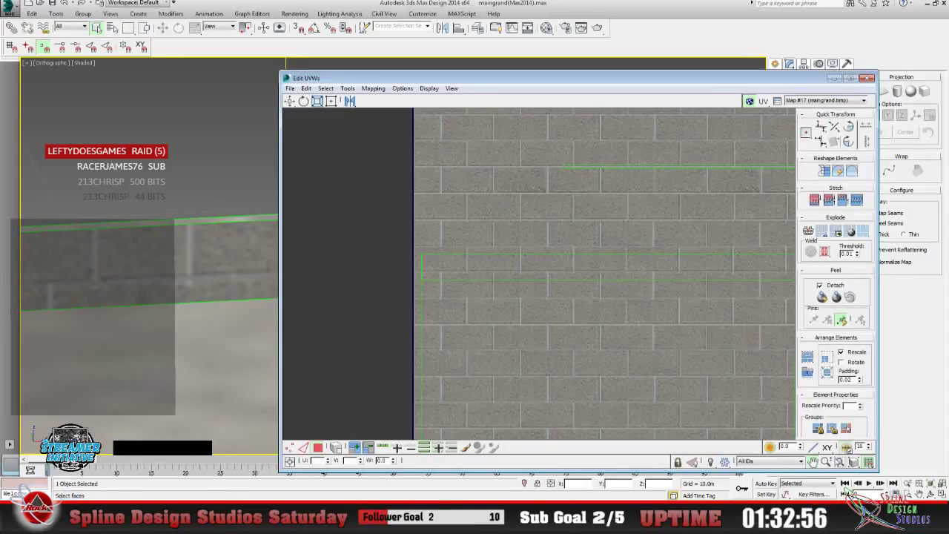
# Move the selected strip from below the brick texture onto the strip along the upper edge of the large lower UV rectangle.
pyautogui.click(828, 461)
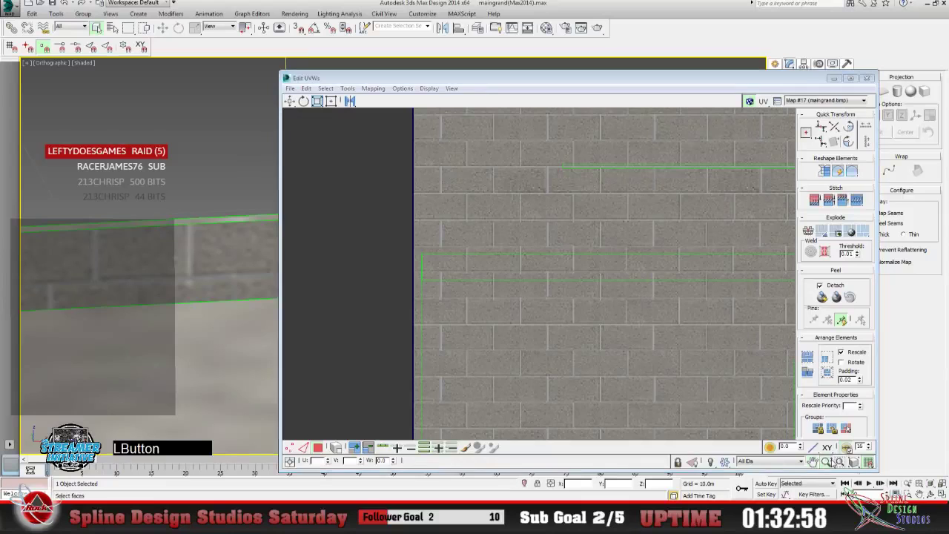
pyautogui.moveTo(541, 305); pyautogui.dragTo(391, 338)
pyautogui.click(814, 462)
pyautogui.click(290, 101)
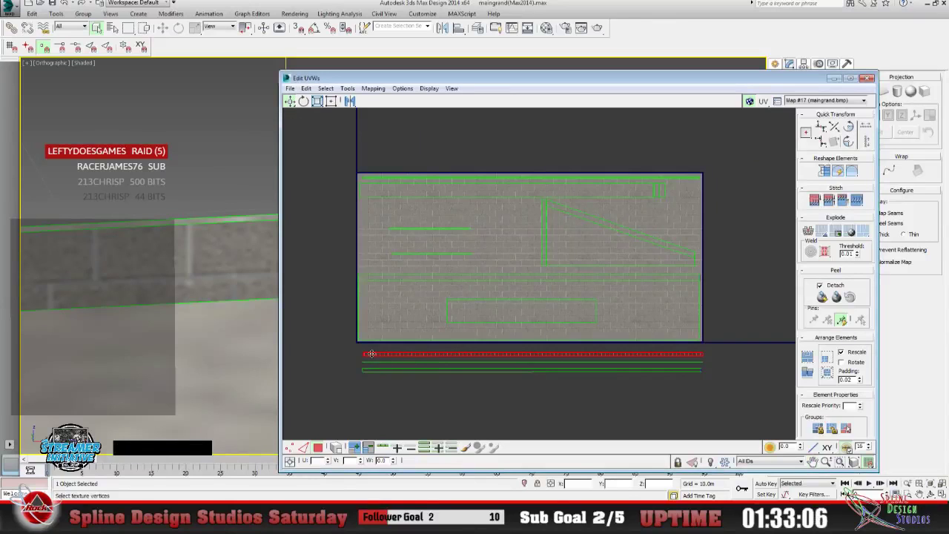
pyautogui.moveTo(371, 353); pyautogui.dragTo(366, 277)
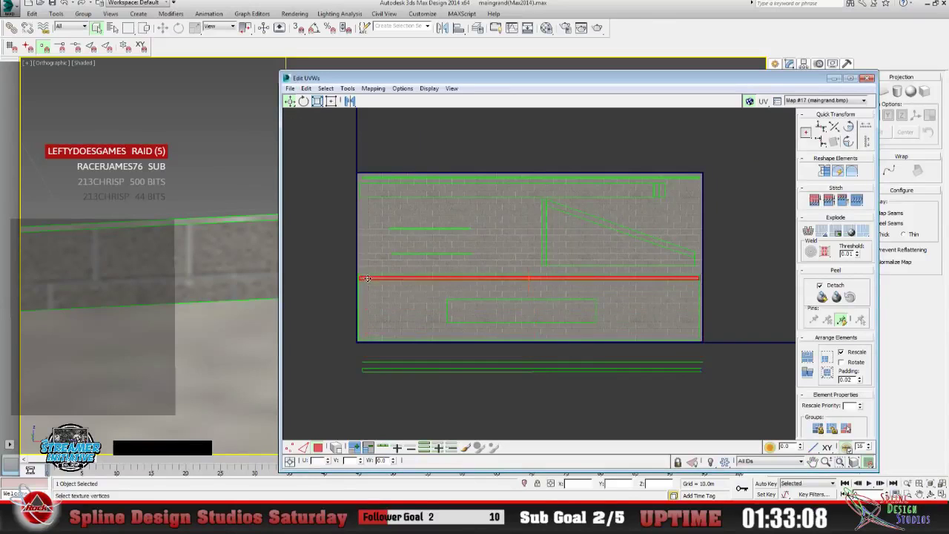
# Use Freeform to enlarge the selected strip from its left-end corners, bringing them just inside the larger overlapping strip's outline.
pyautogui.click(826, 461)
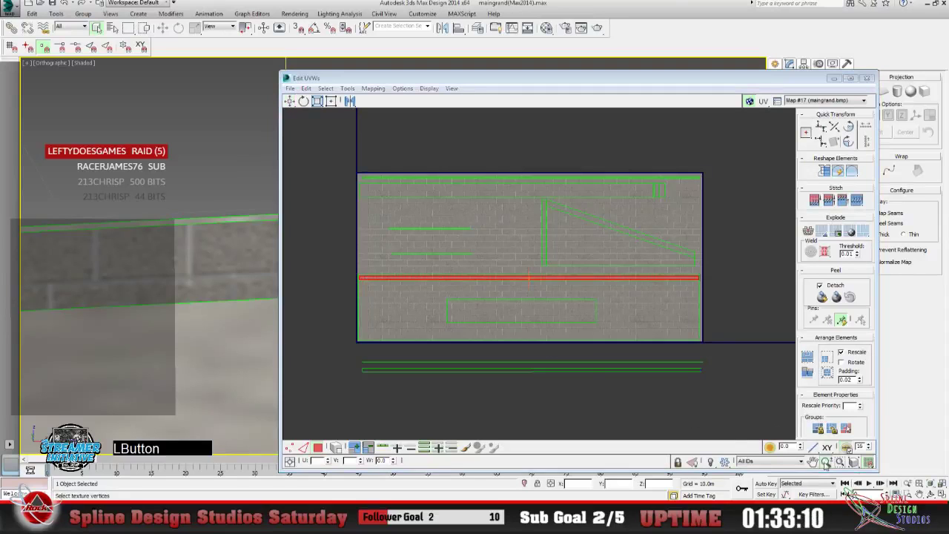
pyautogui.scroll(3, 344, 265)
pyautogui.scroll(4, 416, 257)
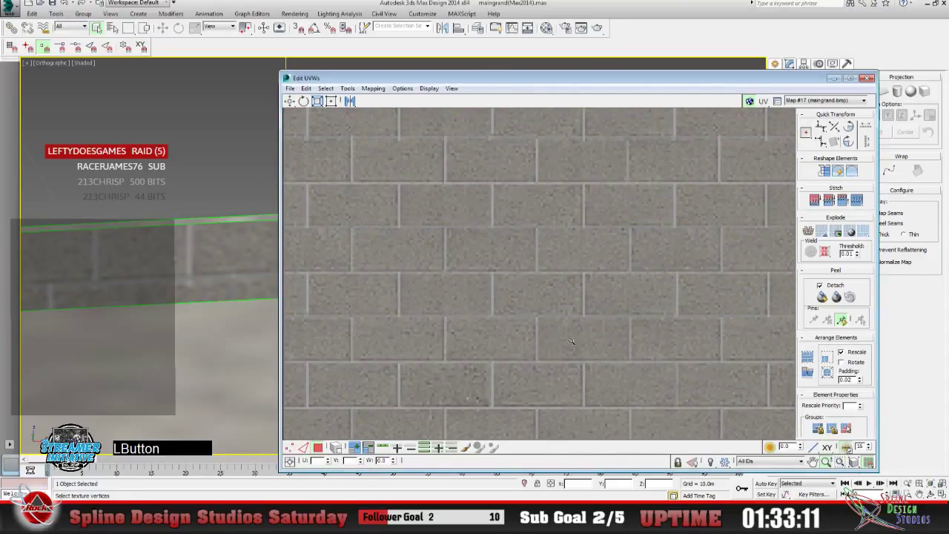
pyautogui.click(812, 461)
pyautogui.moveTo(355, 215); pyautogui.dragTo(409, 273)
pyautogui.click(825, 461)
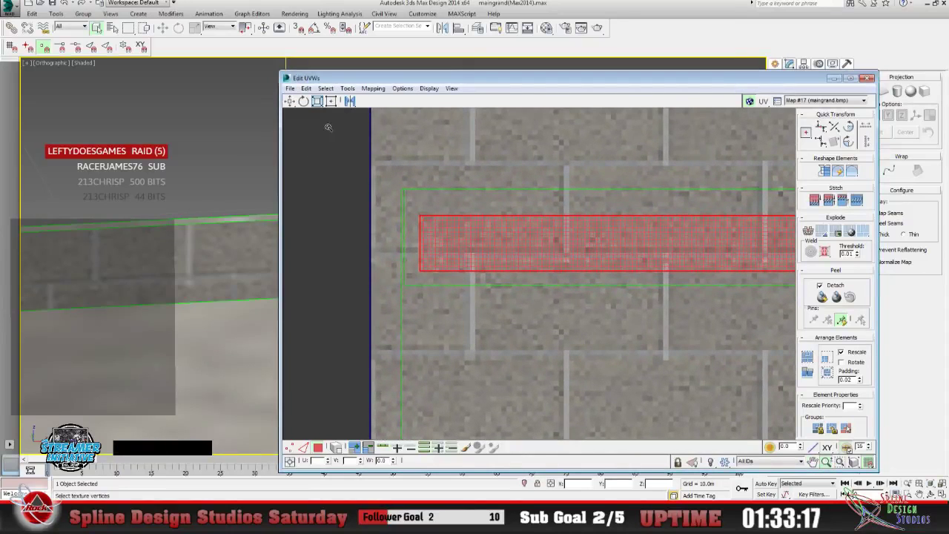
pyautogui.click(332, 101)
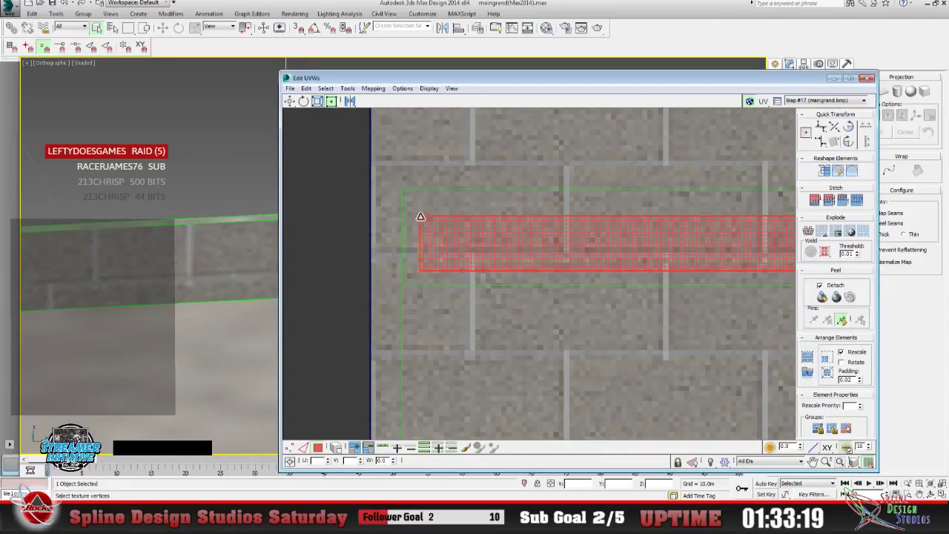
pyautogui.moveTo(420, 216); pyautogui.dragTo(414, 196)
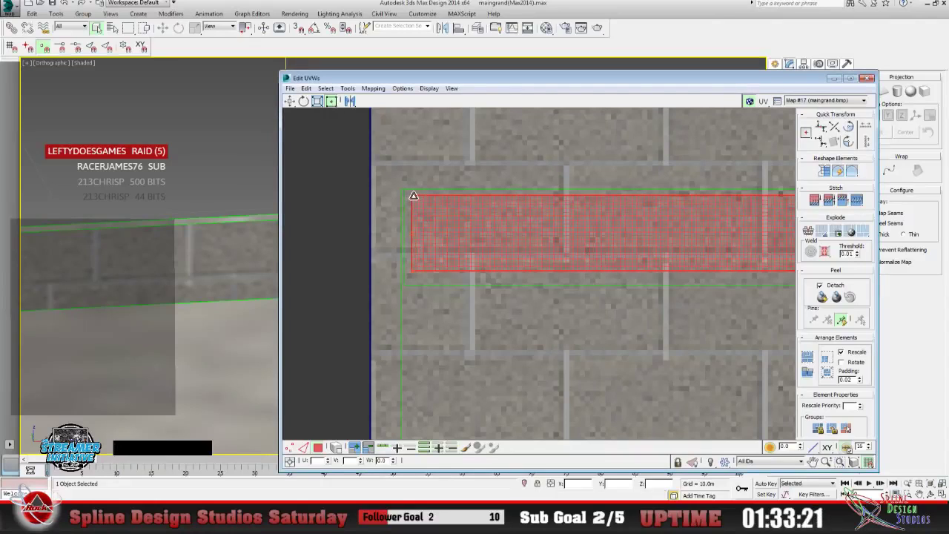
pyautogui.moveTo(412, 271); pyautogui.dragTo(412, 276)
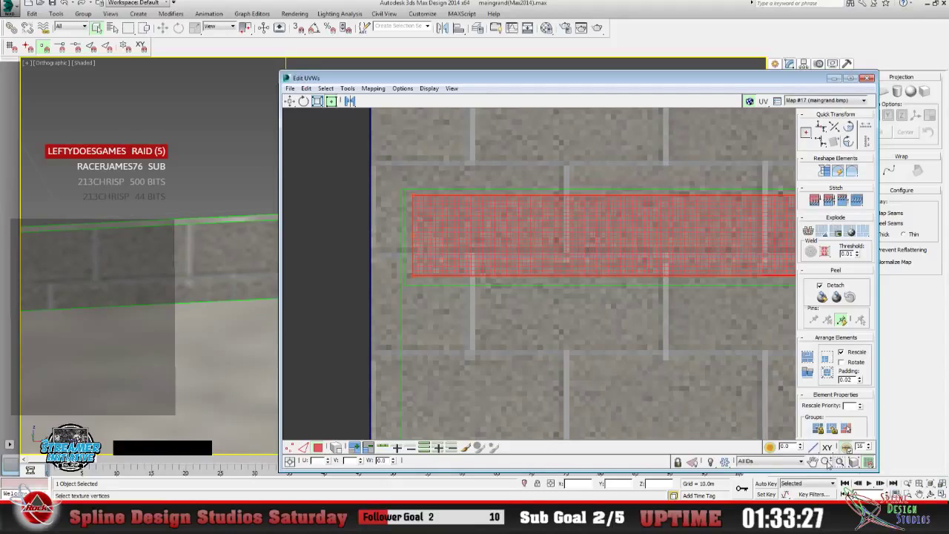
# Examine the left-end corner vertices of the overlapping strips up close in vertex mode, and return to polygon selection.
pyautogui.click(825, 461)
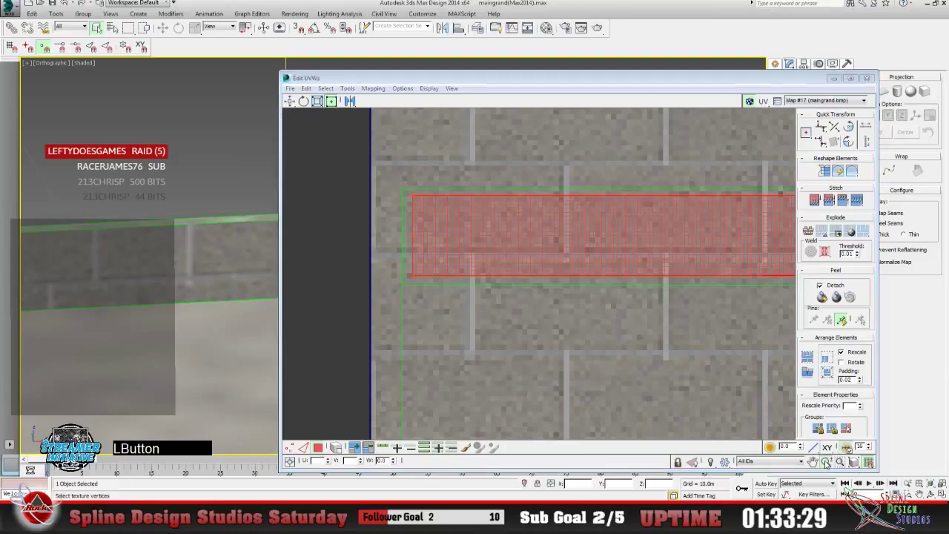
pyautogui.moveTo(404, 262); pyautogui.dragTo(402, 240)
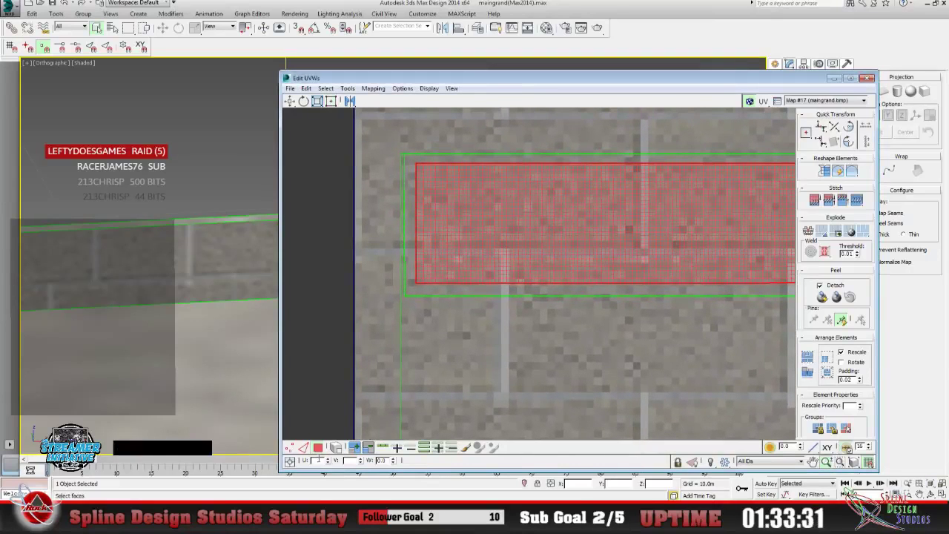
pyautogui.click(317, 448)
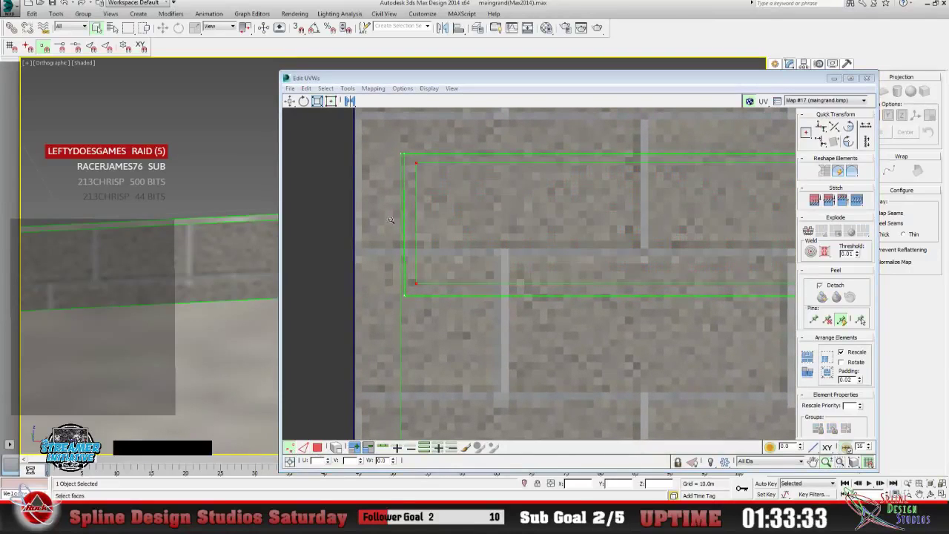
pyautogui.click(290, 100)
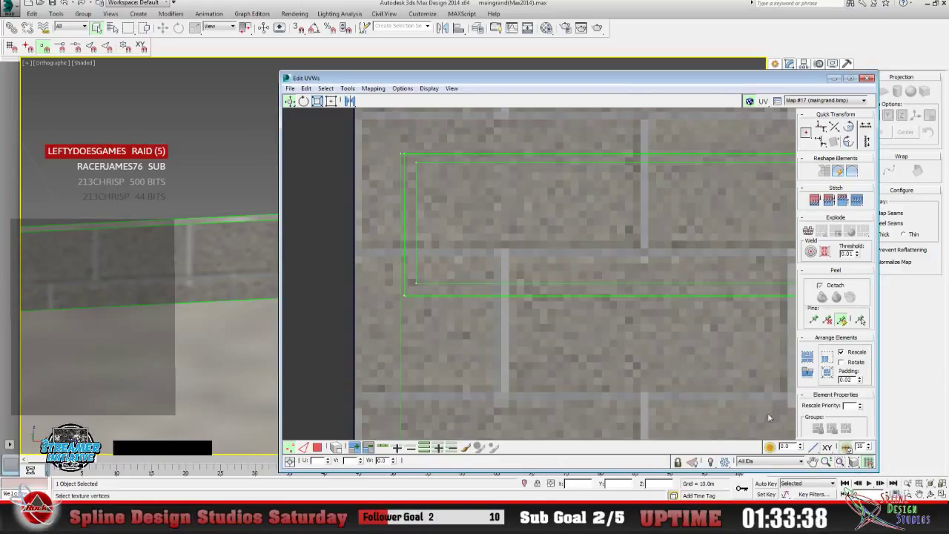
pyautogui.click(825, 463)
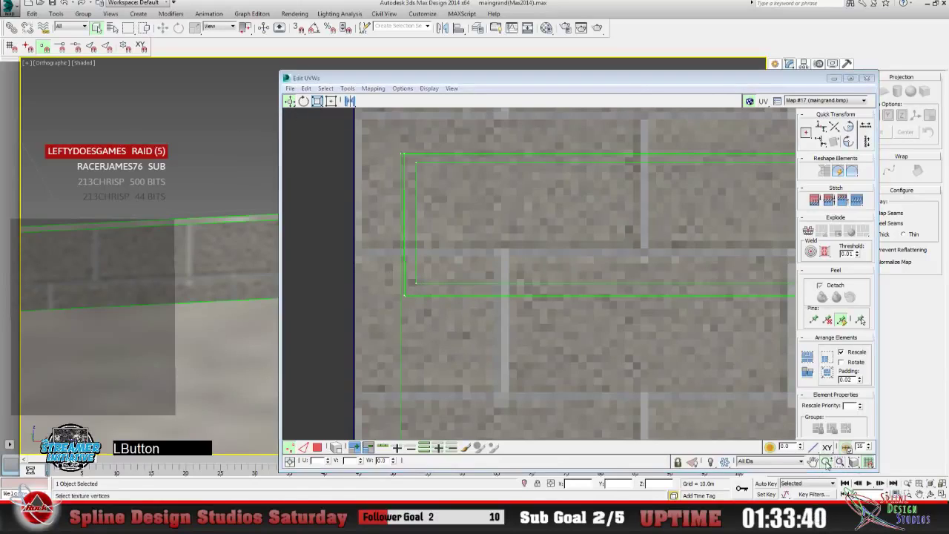
pyautogui.click(396, 306)
pyautogui.moveTo(396, 306); pyautogui.dragTo(397, 303)
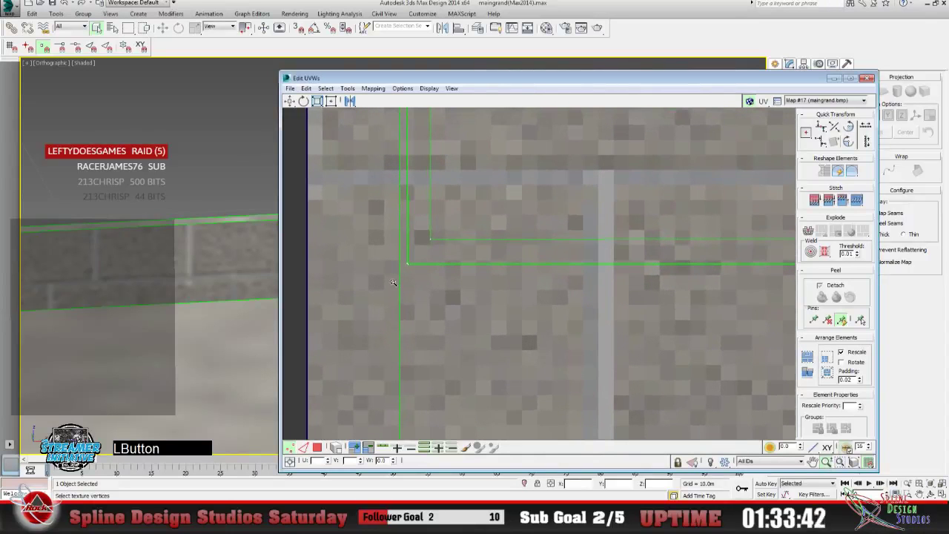
pyautogui.scroll(-1, 398, 312)
pyautogui.scroll(-1, 404, 332)
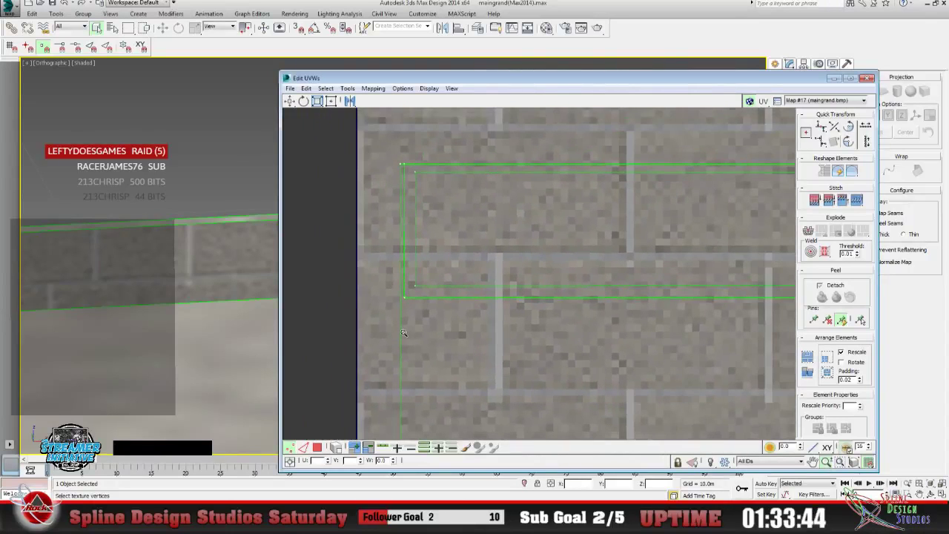
pyautogui.scroll(5, 403, 332)
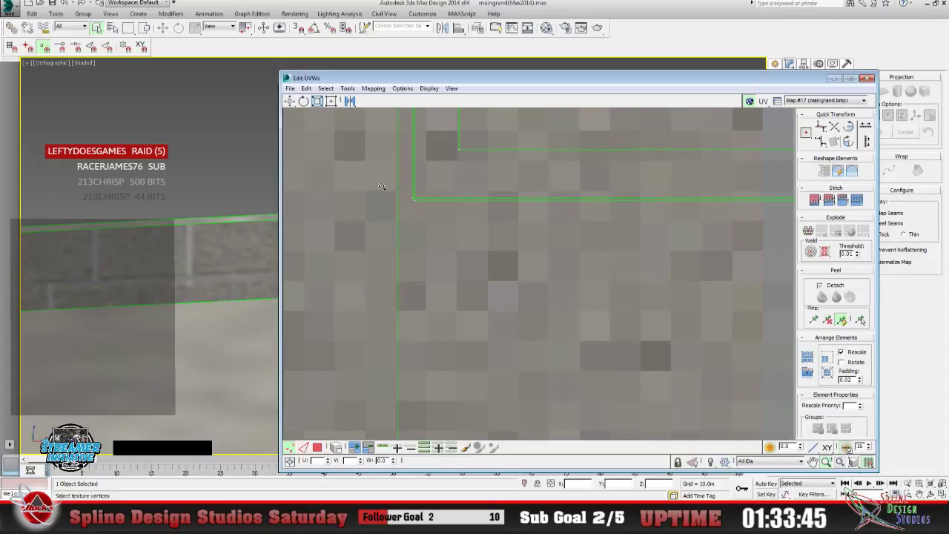
pyautogui.click(813, 461)
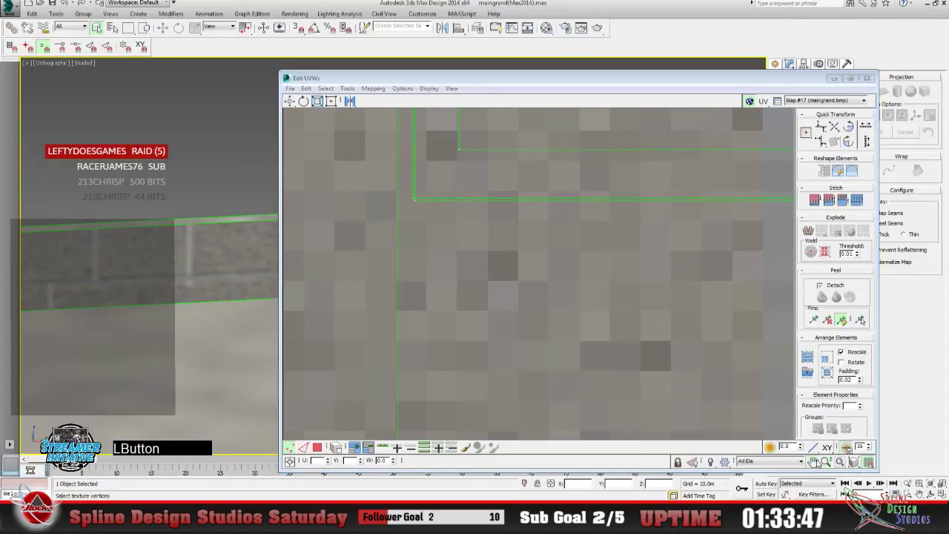
pyautogui.moveTo(464, 229); pyautogui.dragTo(430, 283)
pyautogui.click(825, 461)
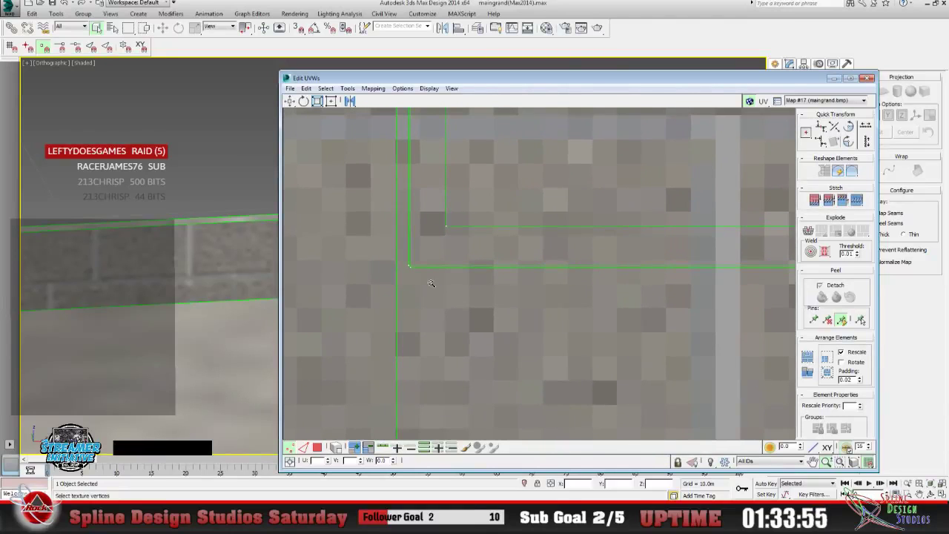
pyautogui.click(317, 447)
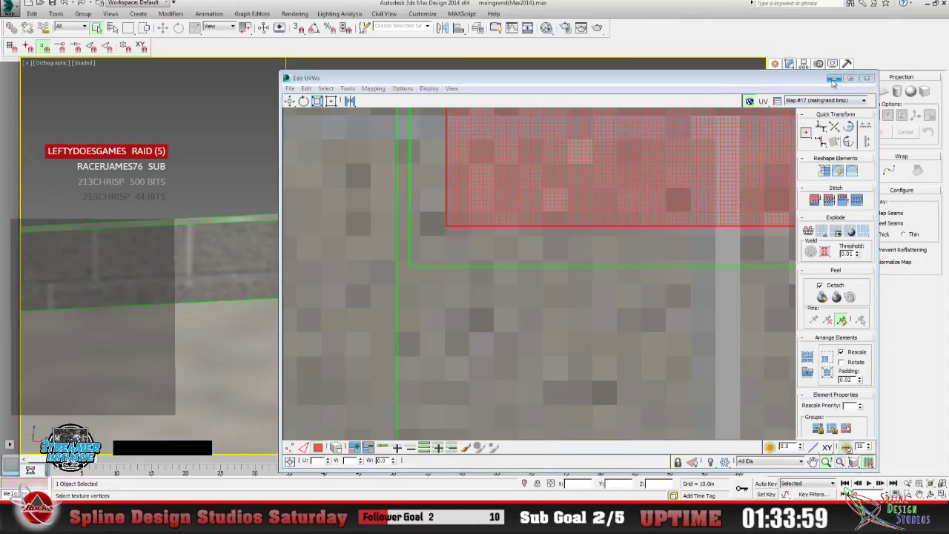
# Select the inner wall face that adjoins the wall corner and bring up its UVs for editing.
pyautogui.click(665, 10)
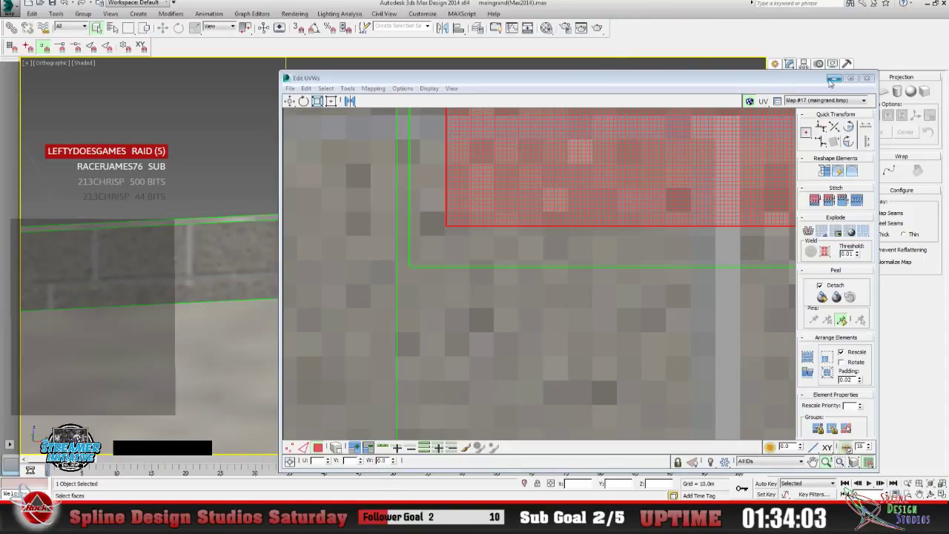
pyautogui.click(833, 78)
pyautogui.click(907, 483)
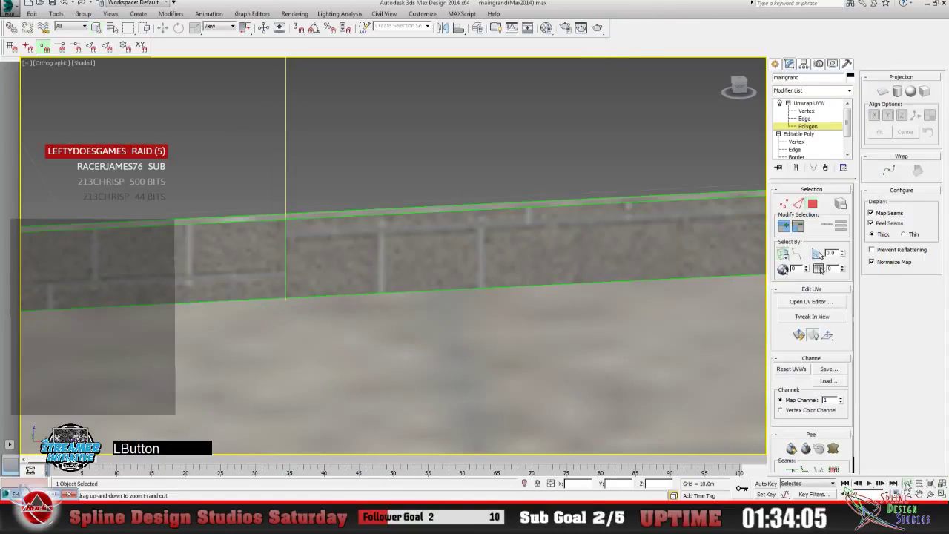
pyautogui.moveTo(443, 353); pyautogui.dragTo(320, 377)
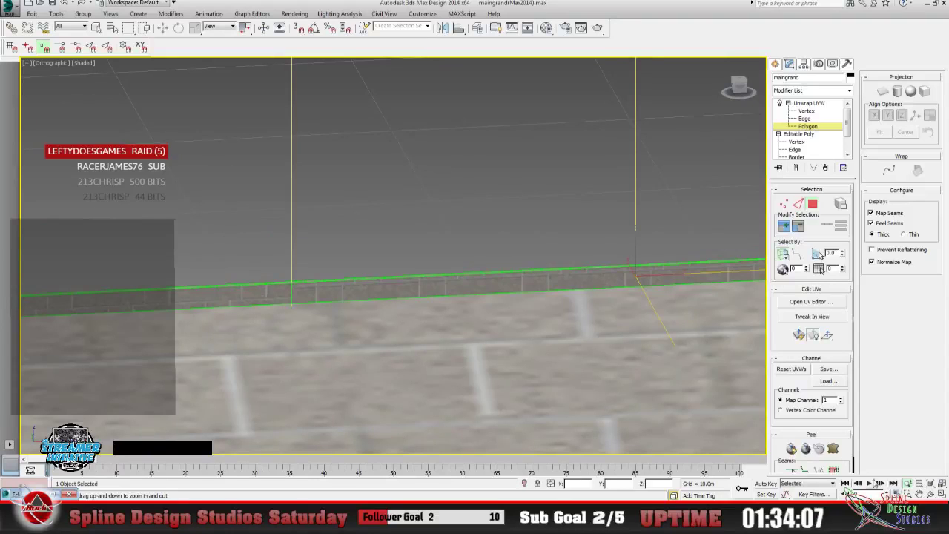
pyautogui.click(919, 493)
pyautogui.moveTo(502, 383); pyautogui.dragTo(524, 297)
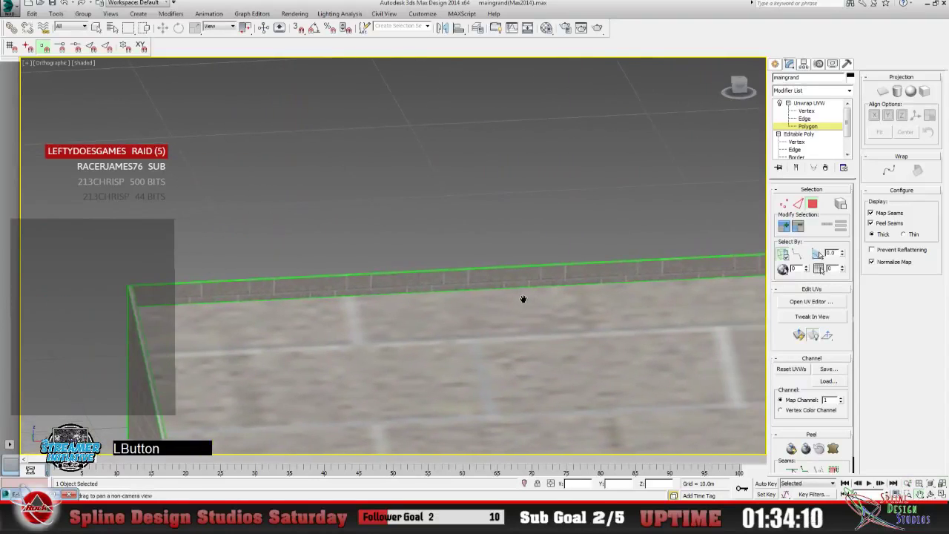
pyautogui.click(97, 27)
pyautogui.click(325, 285)
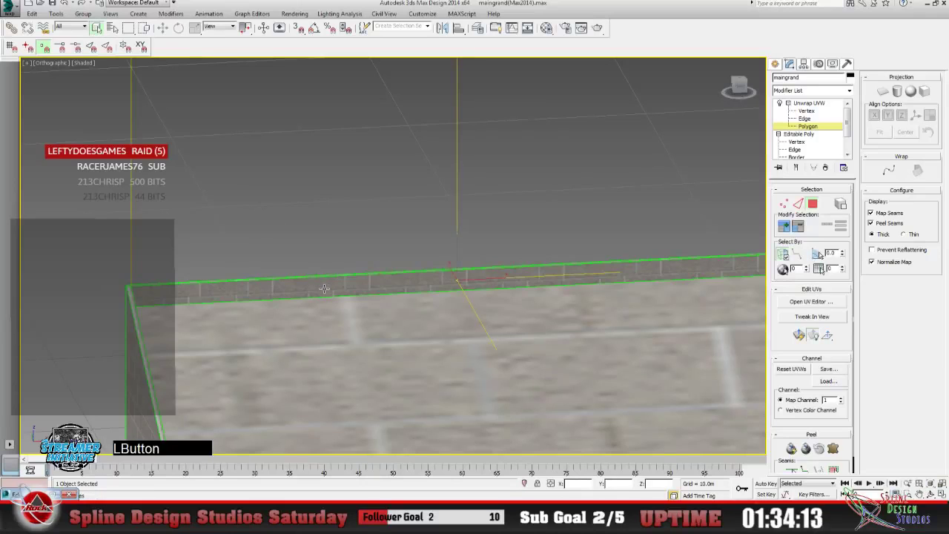
pyautogui.click(810, 301)
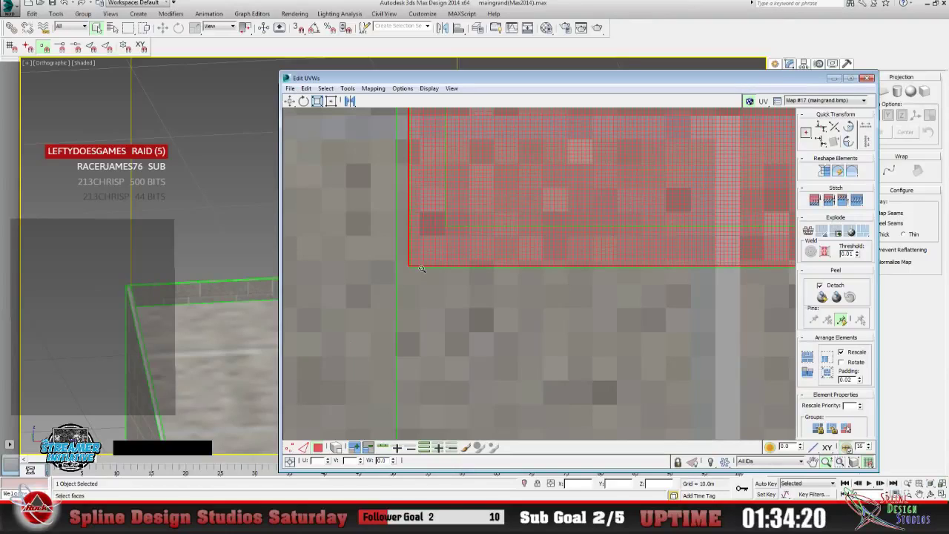
# Move the selected strip's lower-left corner vertex exactly onto the corner of the strip it overlaps.
pyautogui.scroll(4, 371, 259)
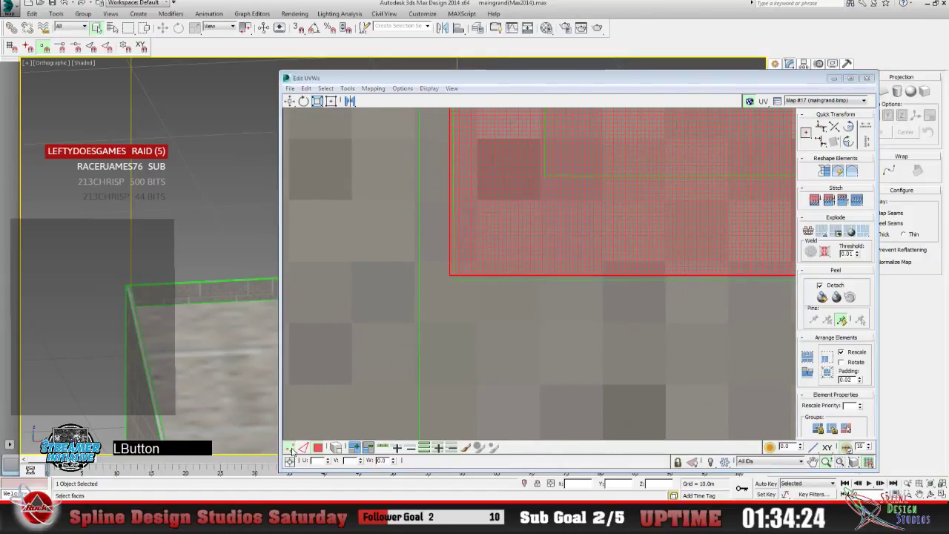
pyautogui.click(422, 263)
pyautogui.click(460, 286)
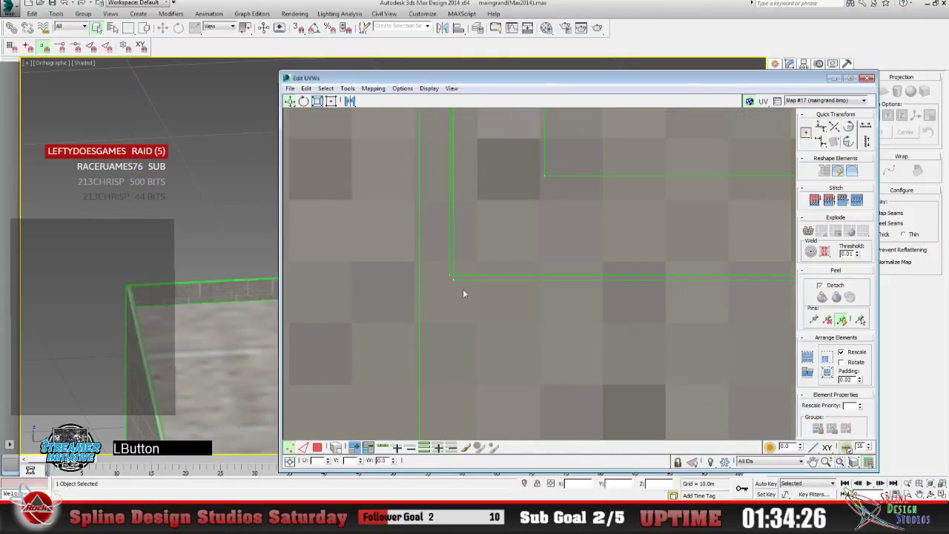
pyautogui.moveTo(451, 280); pyautogui.dragTo(454, 279)
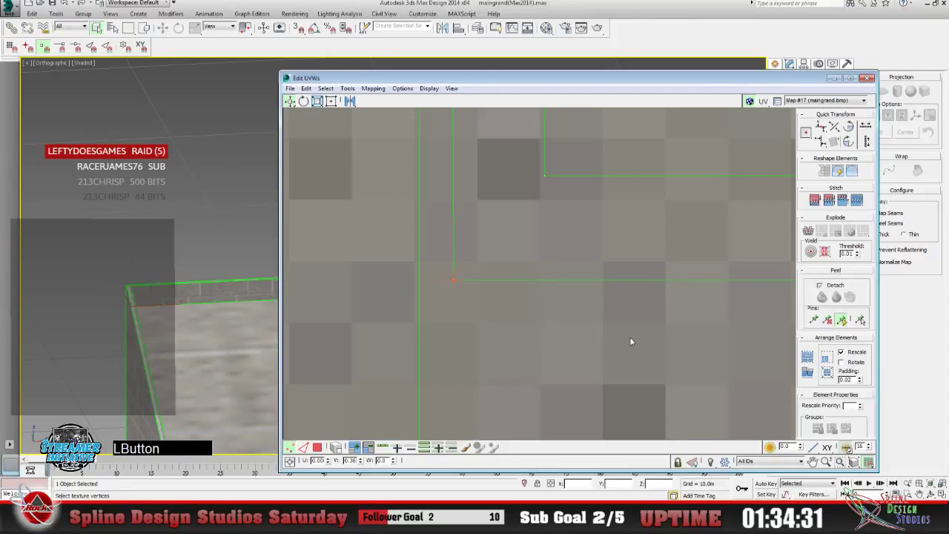
# Examine the upper-left corners of the overlapping strips and return to polygon selection.
pyautogui.click(812, 461)
pyautogui.moveTo(415, 138); pyautogui.dragTo(483, 307)
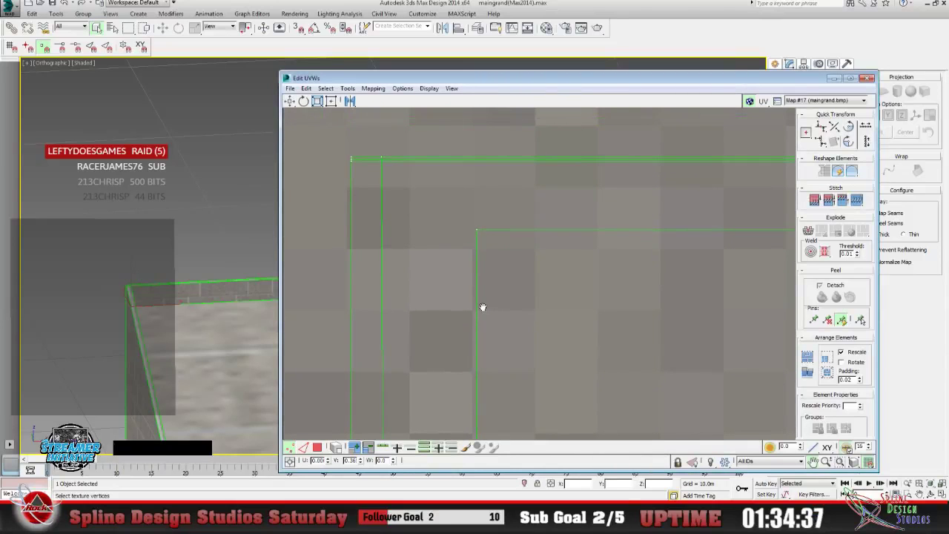
pyautogui.moveTo(421, 232); pyautogui.dragTo(455, 256)
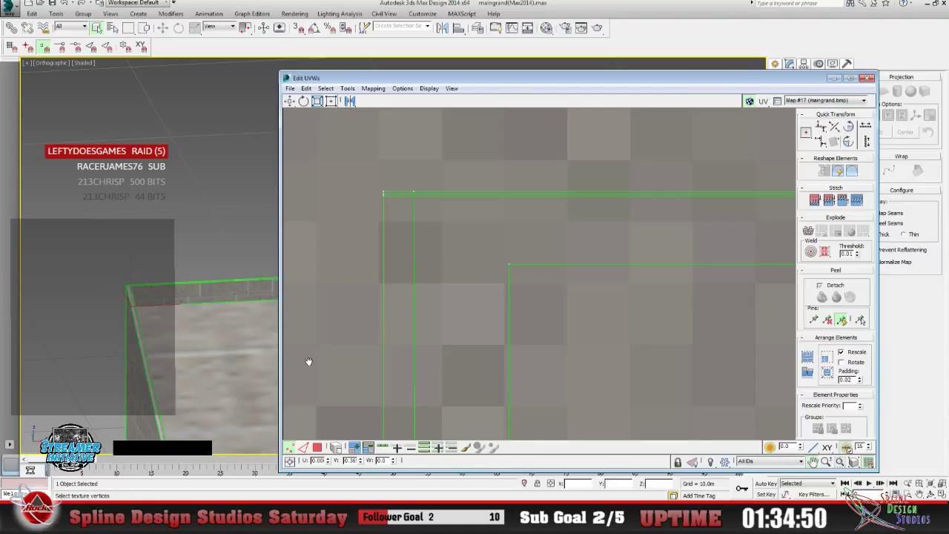
pyautogui.click(318, 448)
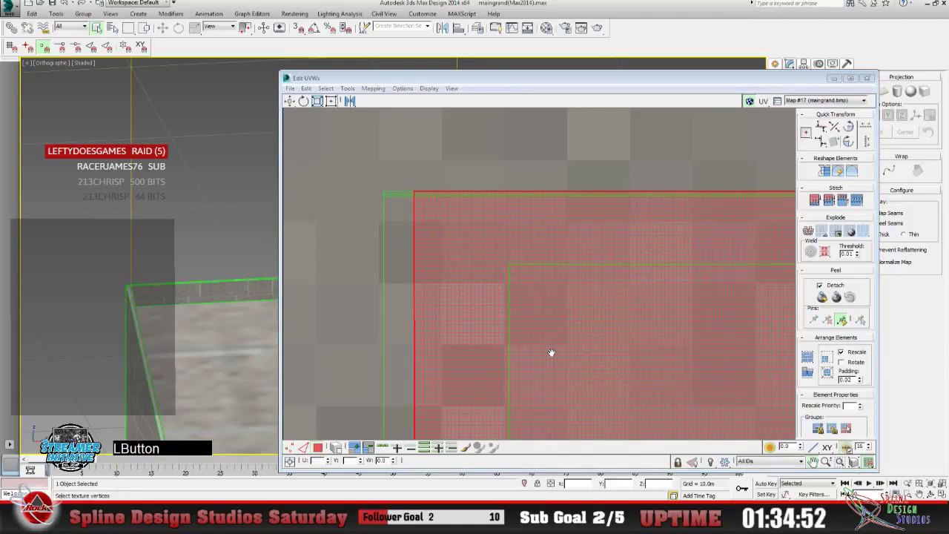
# Inspect the bricks around the inner wall's vertical seam, reselect the face beside the corner, and examine its whole UV end over the texture.
pyautogui.click(834, 78)
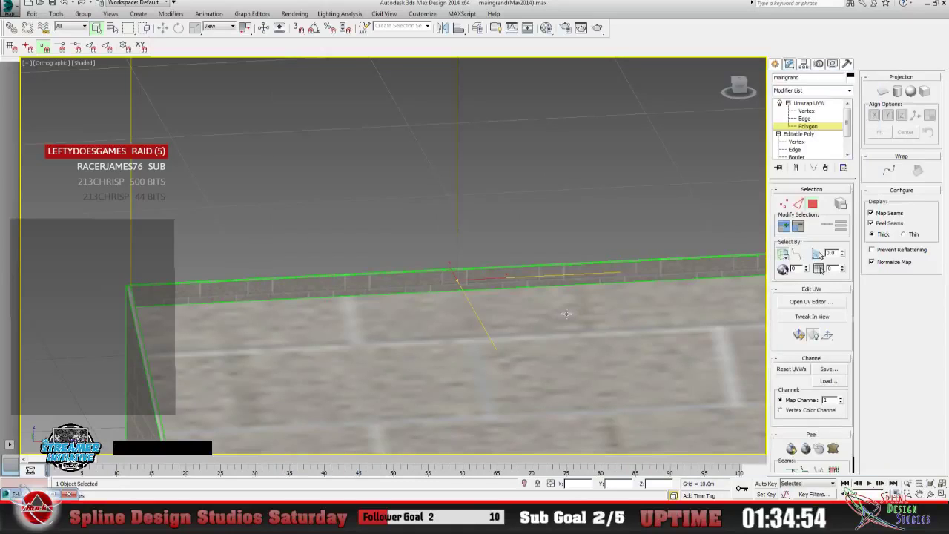
pyautogui.click(919, 494)
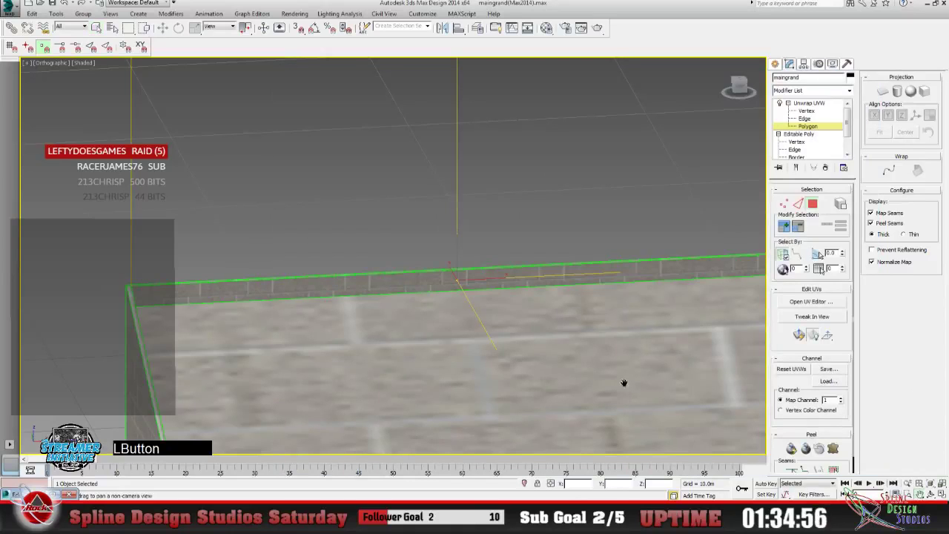
pyautogui.moveTo(664, 324); pyautogui.dragTo(432, 321)
pyautogui.moveTo(560, 321); pyautogui.dragTo(525, 339)
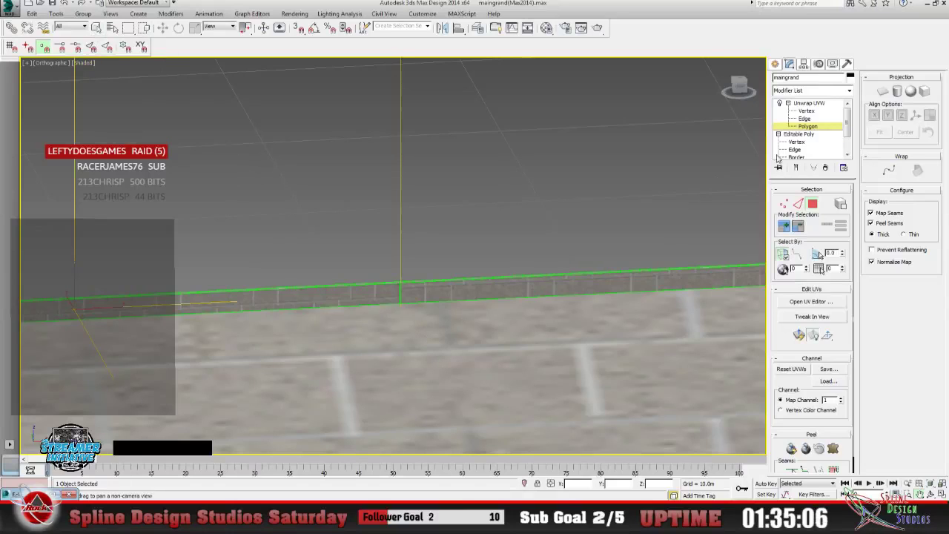
pyautogui.click(96, 27)
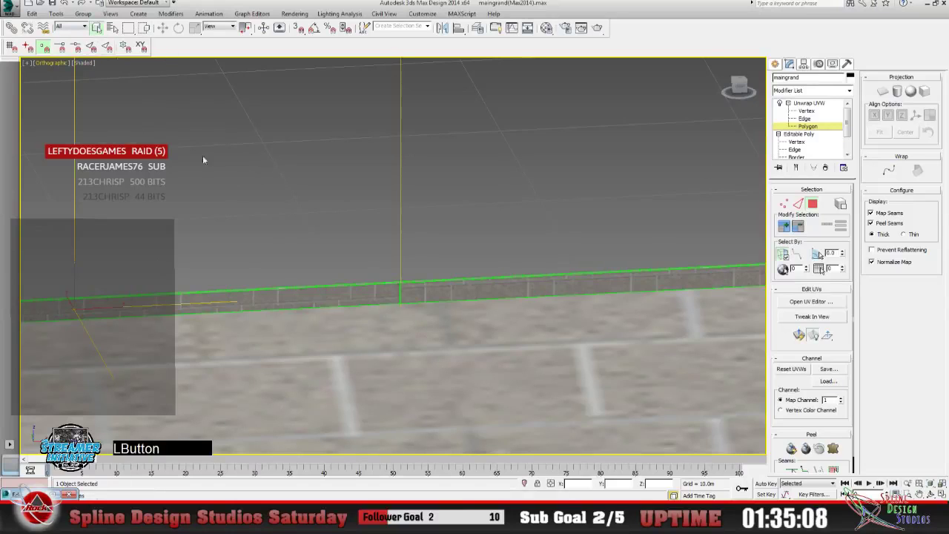
pyautogui.click(302, 295)
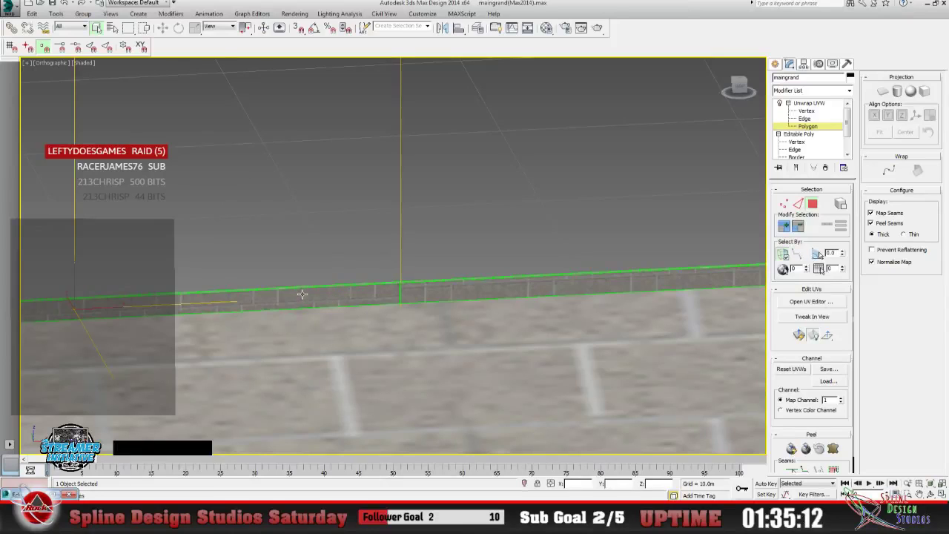
pyautogui.click(811, 301)
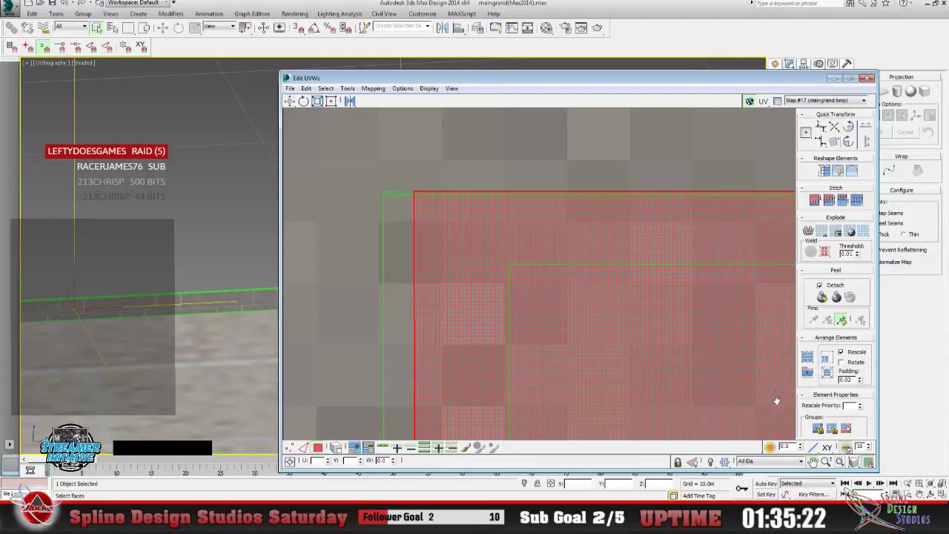
pyautogui.click(825, 461)
pyautogui.moveTo(470, 291); pyautogui.dragTo(525, 385)
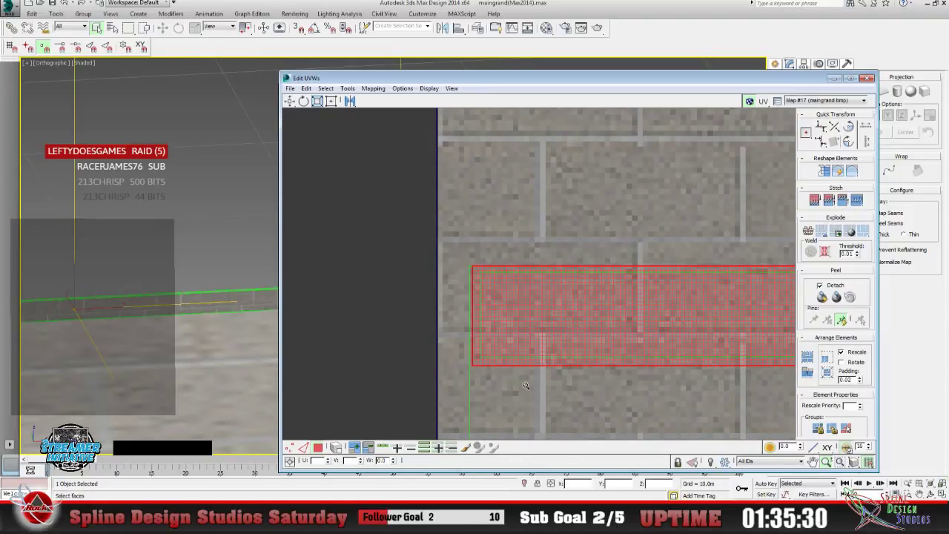
# Select the next face along the inner wall, just past the one beside the corner, and bring up its UVs for editing.
pyautogui.click(834, 78)
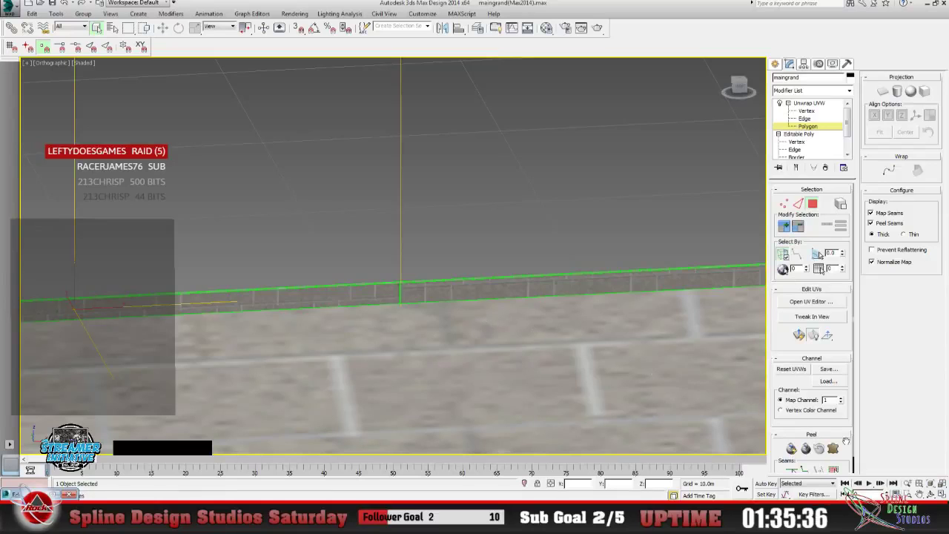
pyautogui.click(908, 483)
pyautogui.moveTo(301, 282); pyautogui.dragTo(158, 395)
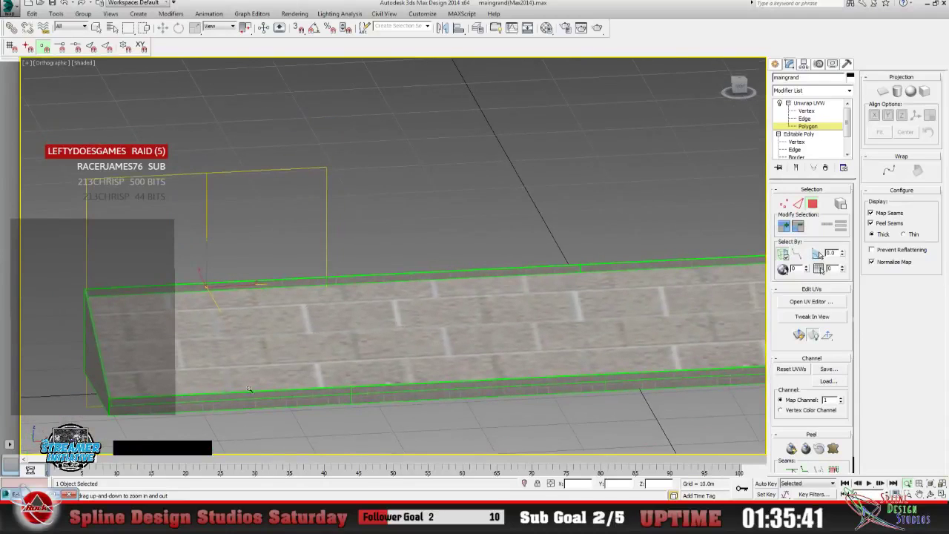
pyautogui.click(810, 301)
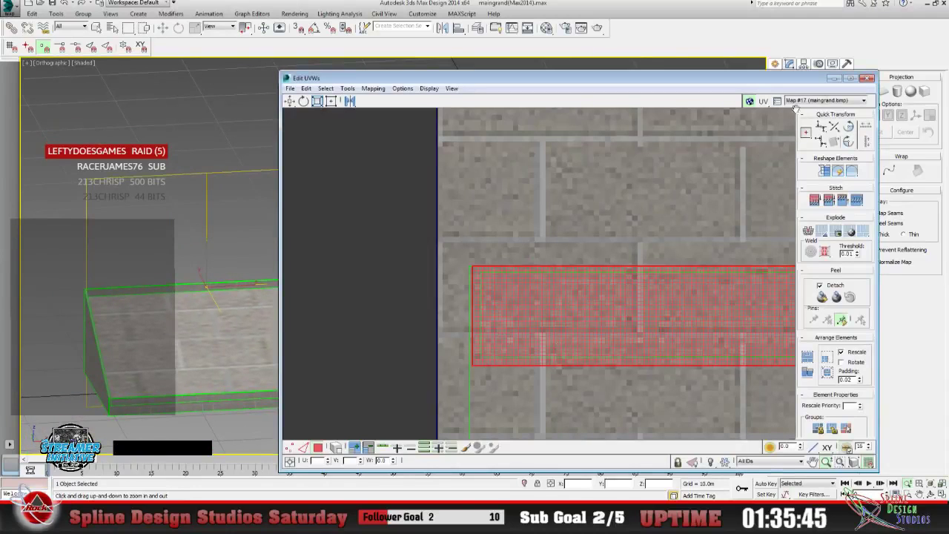
pyautogui.click(833, 78)
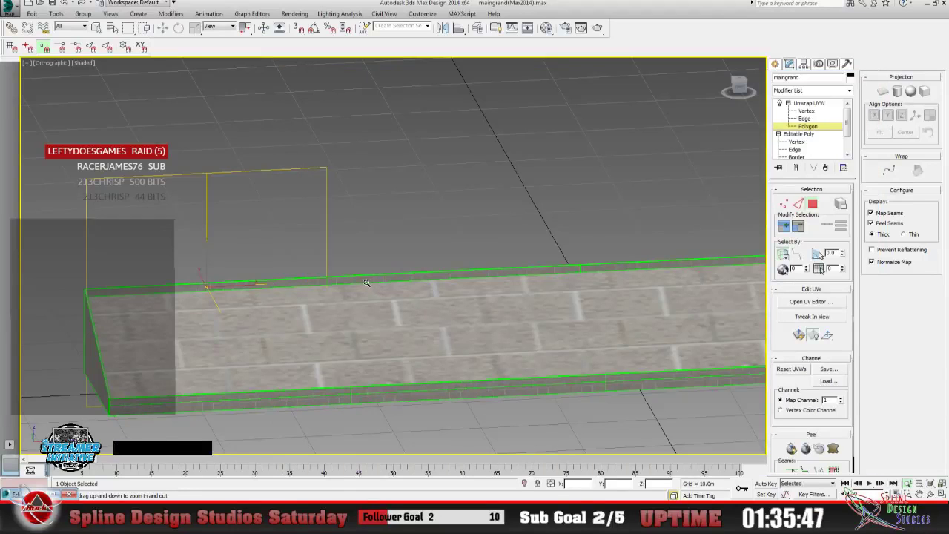
pyautogui.click(96, 27)
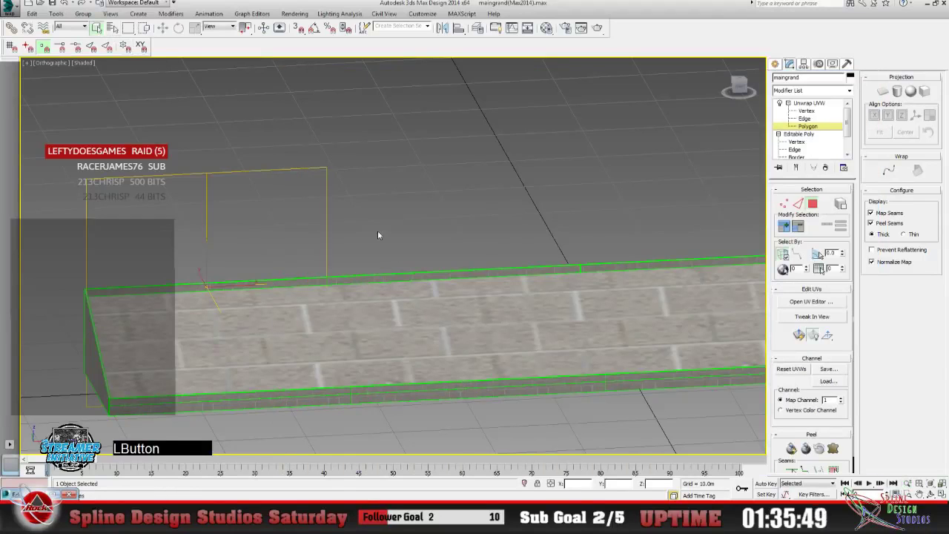
pyautogui.click(384, 278)
pyautogui.click(39, 494)
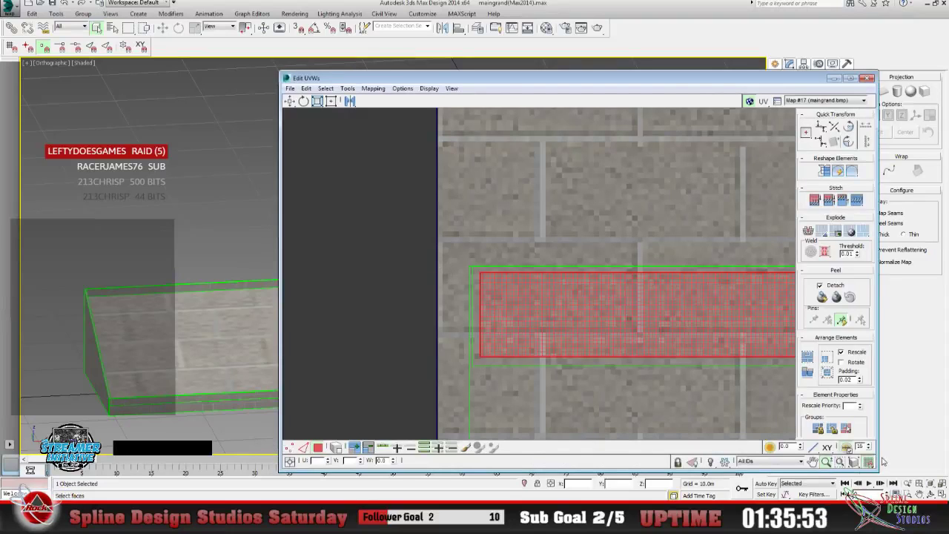
# Move the selected strip's upper-left and lower-left UV vertices onto the matching corners of the larger strip around it.
pyautogui.click(825, 461)
pyautogui.moveTo(437, 304); pyautogui.dragTo(435, 223)
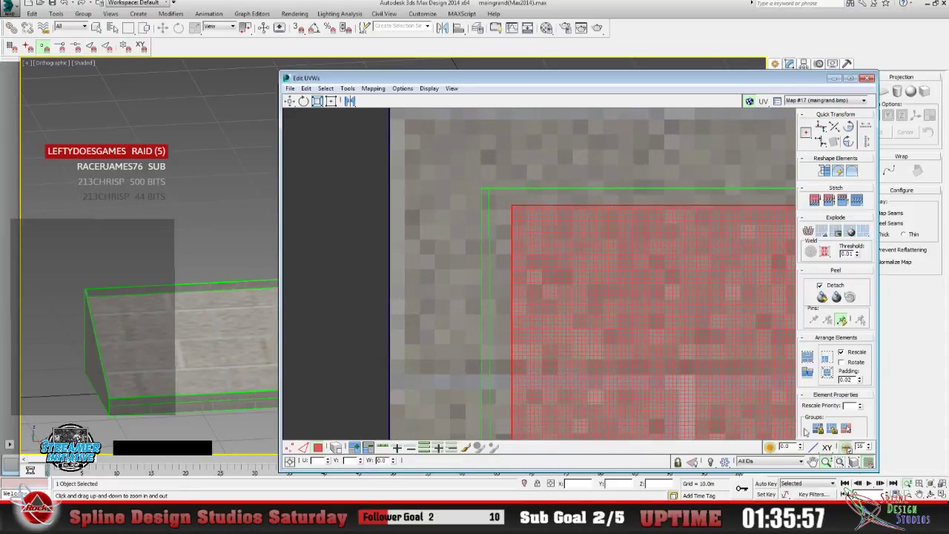
pyautogui.click(813, 461)
pyautogui.moveTo(378, 288); pyautogui.dragTo(332, 248)
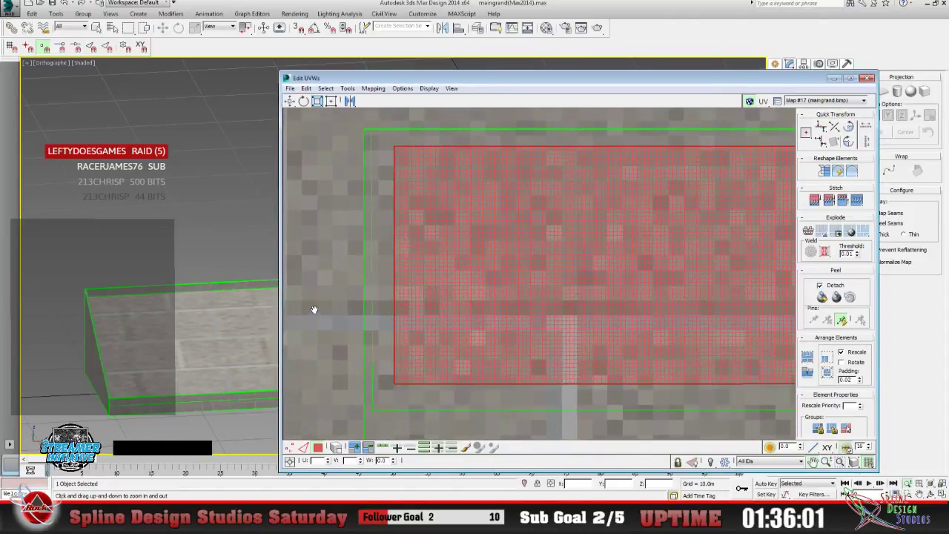
pyautogui.click(290, 448)
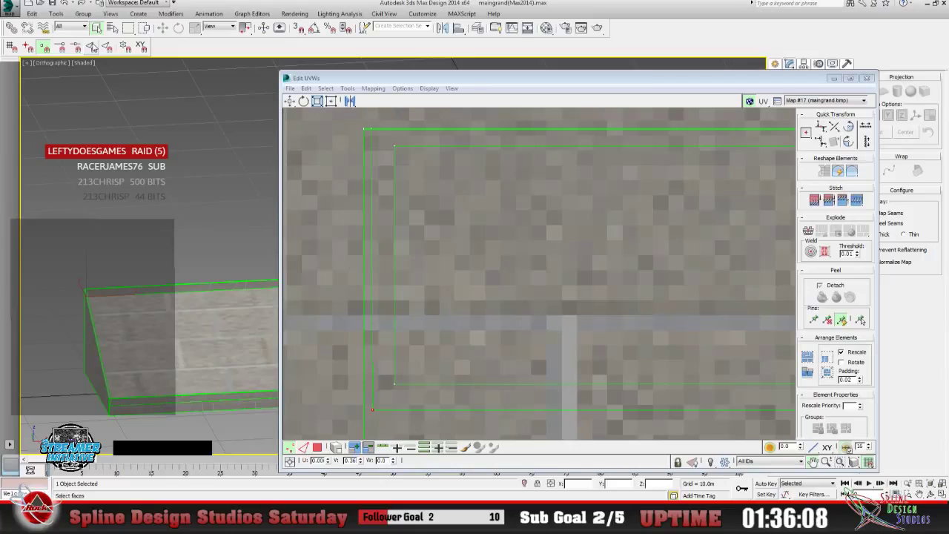
pyautogui.click(291, 102)
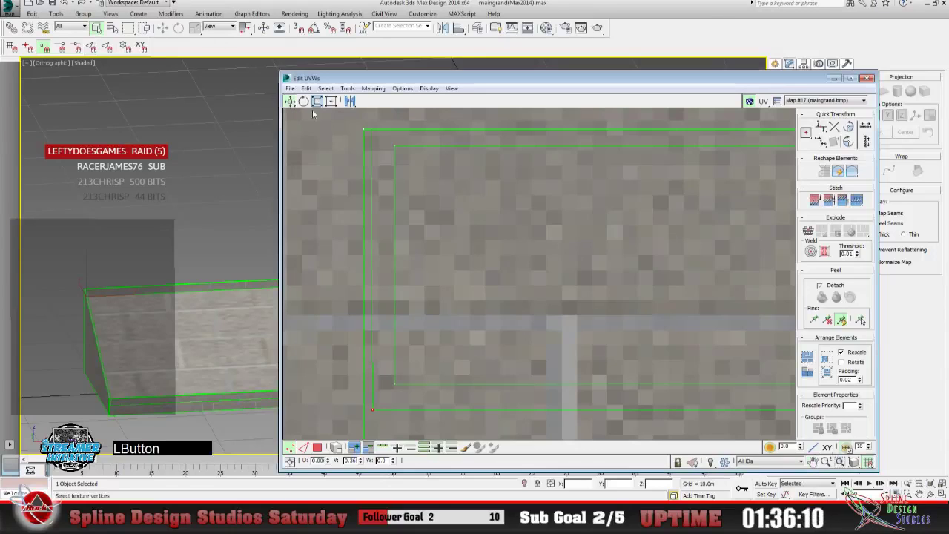
pyautogui.click(393, 145)
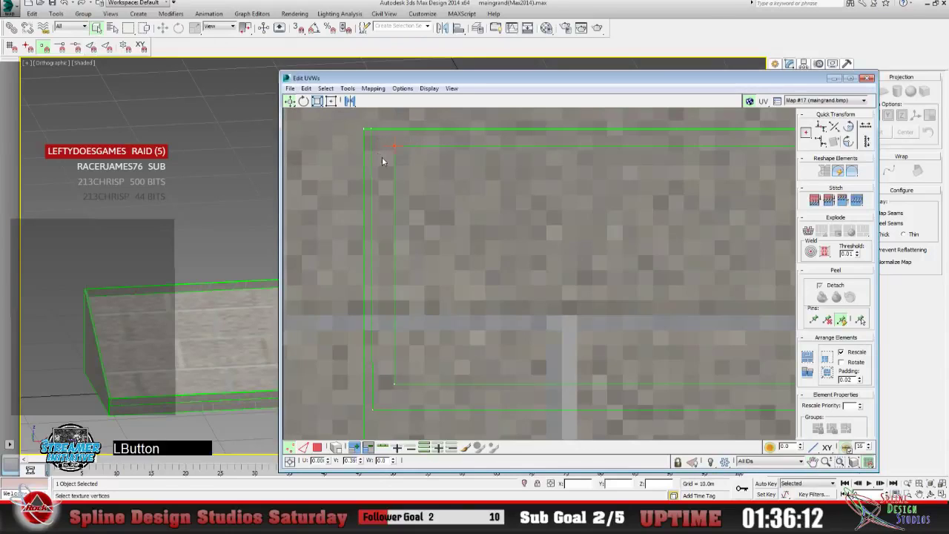
pyautogui.moveTo(396, 145); pyautogui.dragTo(374, 131)
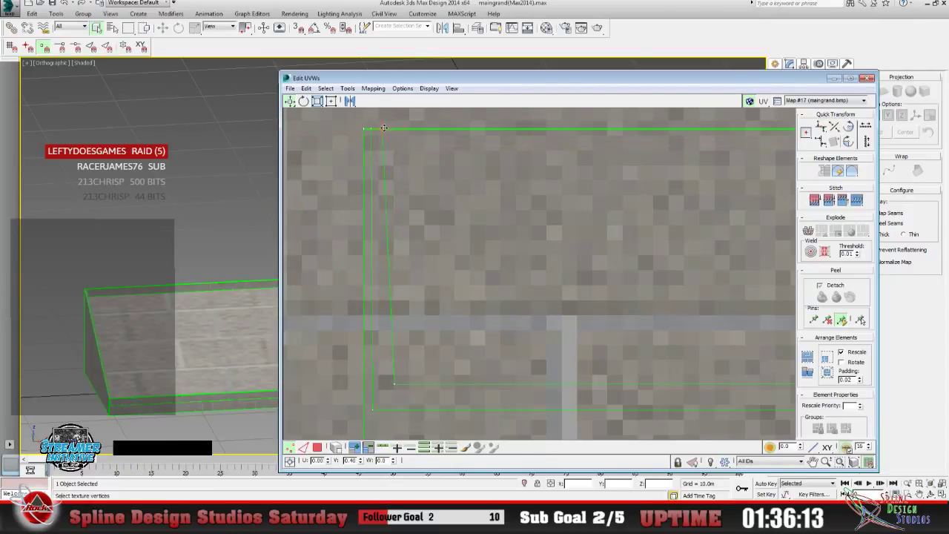
pyautogui.moveTo(389, 364); pyautogui.dragTo(375, 407)
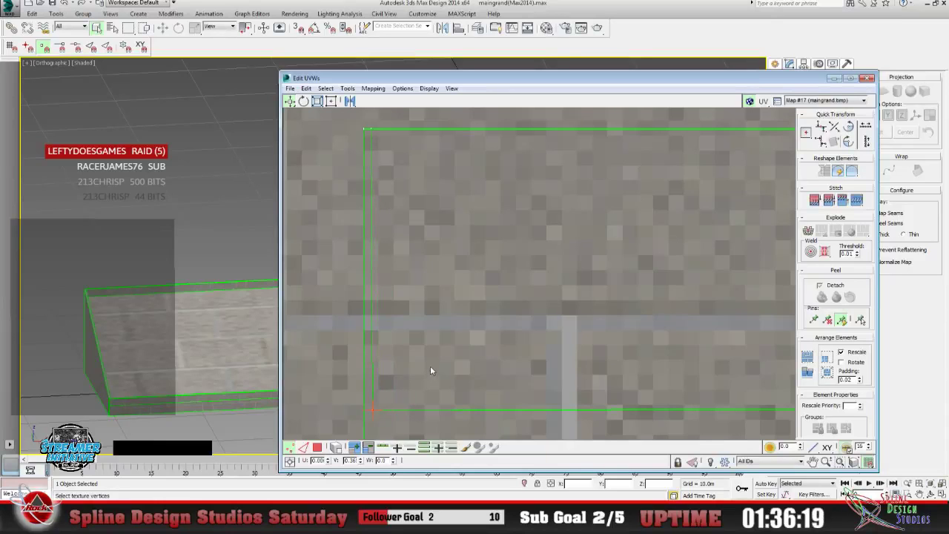
# Examine the opposite, right-hand ends of the overlapping strips against the brick texture.
pyautogui.click(825, 461)
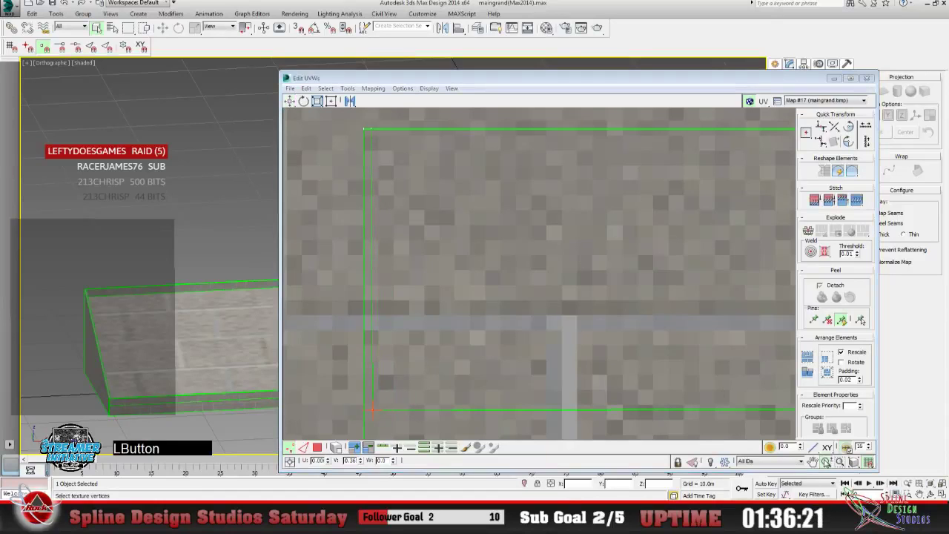
pyautogui.scroll(-5, 463, 297)
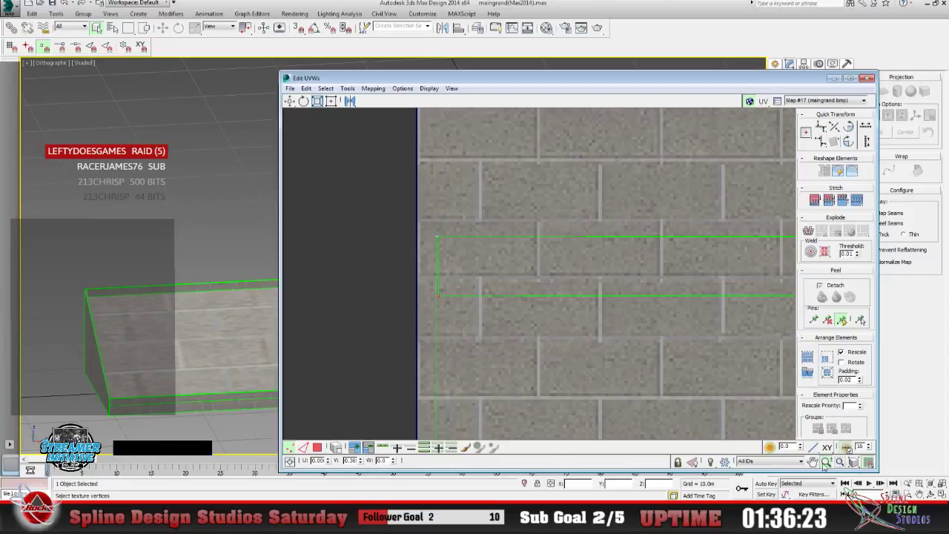
pyautogui.click(813, 461)
pyautogui.moveTo(656, 320); pyautogui.dragTo(425, 319)
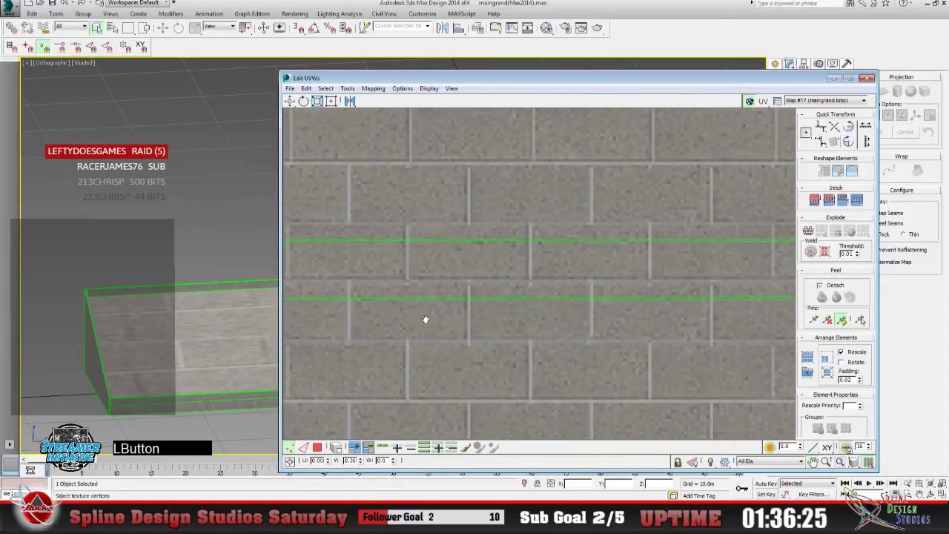
pyautogui.moveTo(489, 318); pyautogui.dragTo(519, 281)
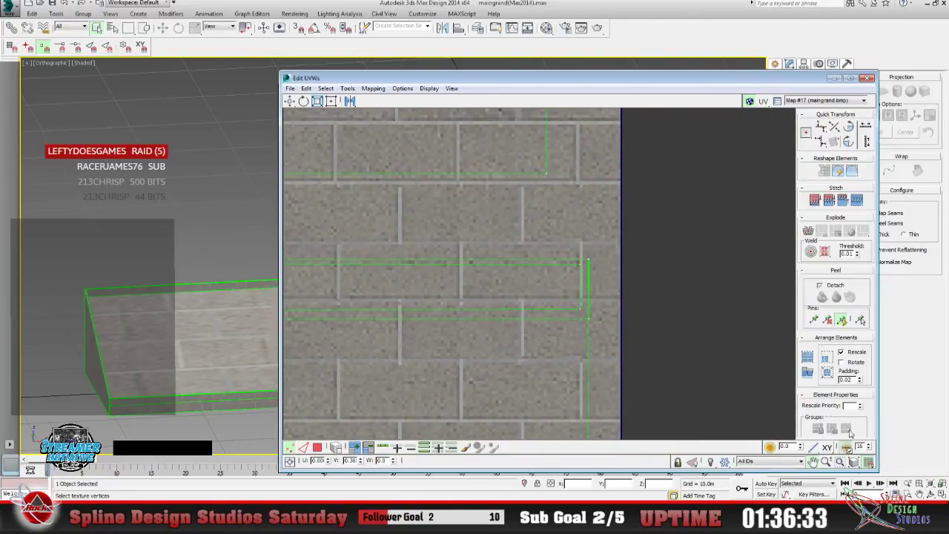
pyautogui.click(908, 483)
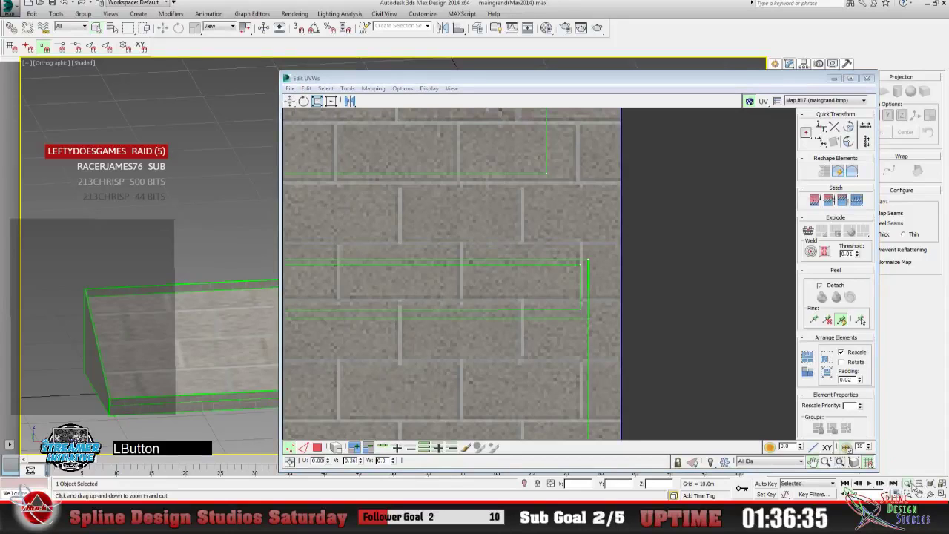
pyautogui.moveTo(504, 317); pyautogui.dragTo(491, 272)
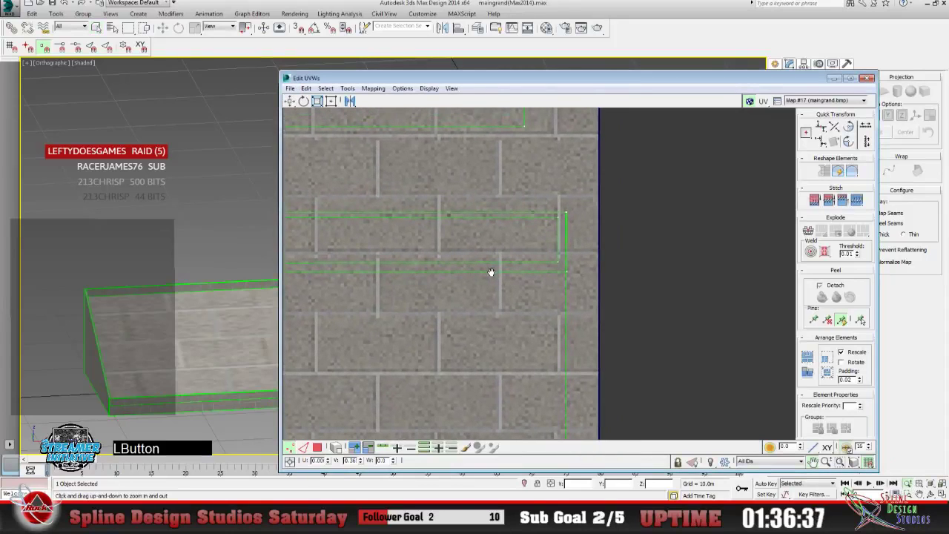
pyautogui.click(840, 461)
pyautogui.moveTo(538, 322); pyautogui.dragTo(494, 246)
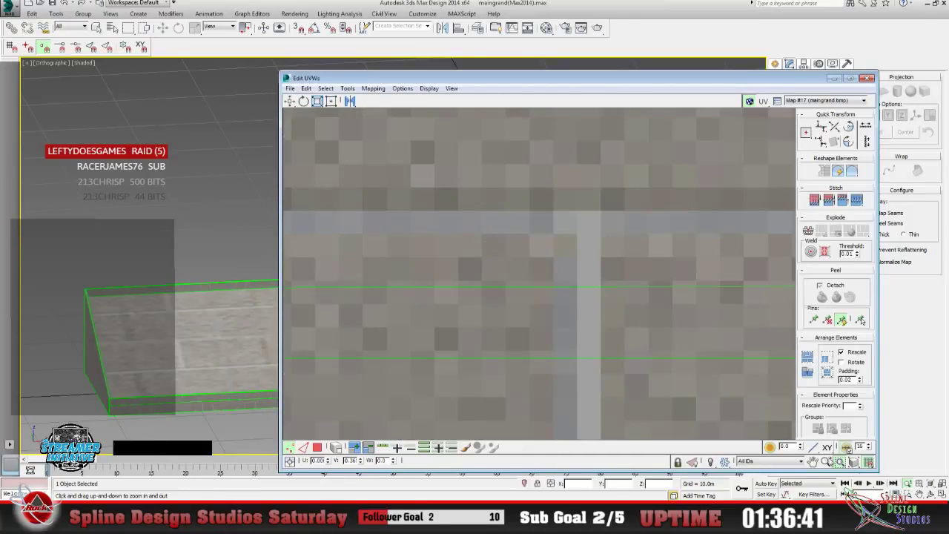
pyautogui.click(835, 461)
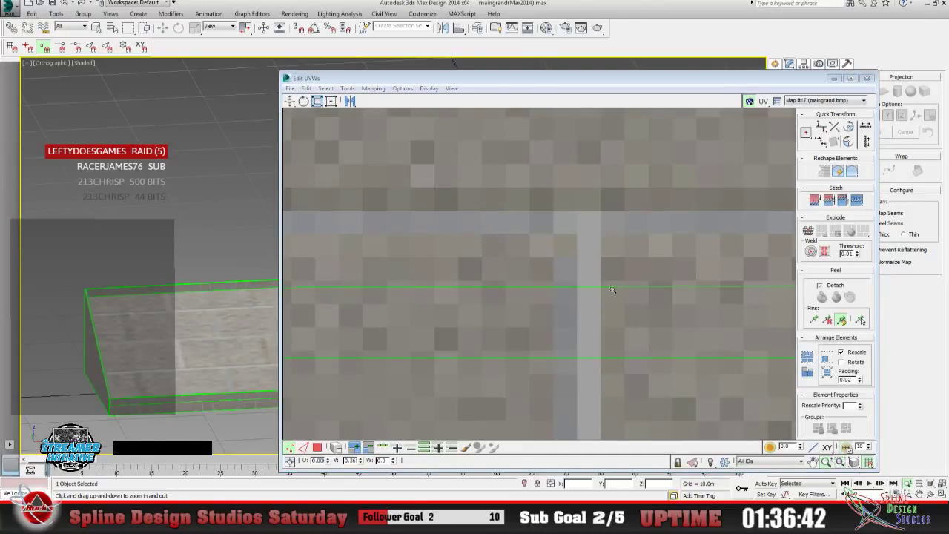
pyautogui.moveTo(655, 343); pyautogui.dragTo(619, 354)
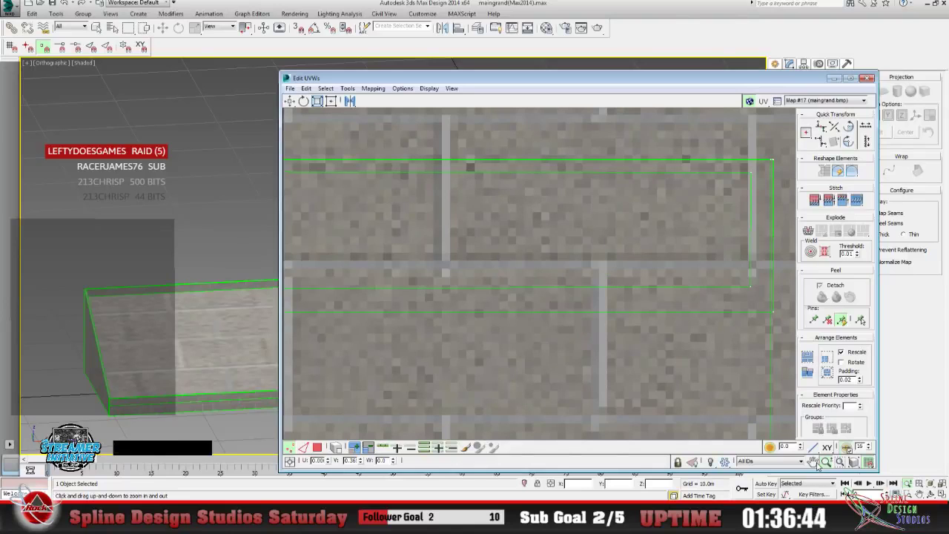
pyautogui.click(815, 462)
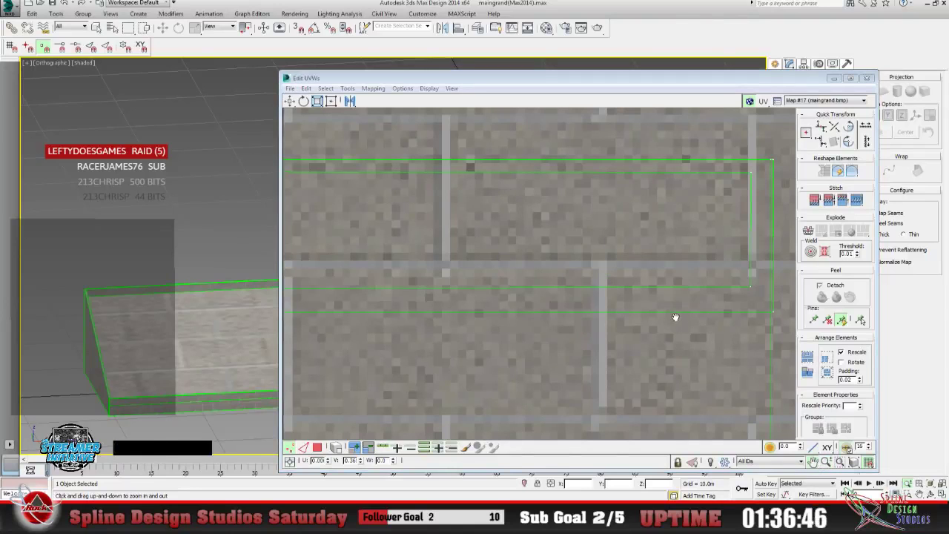
pyautogui.moveTo(674, 317); pyautogui.dragTo(450, 350)
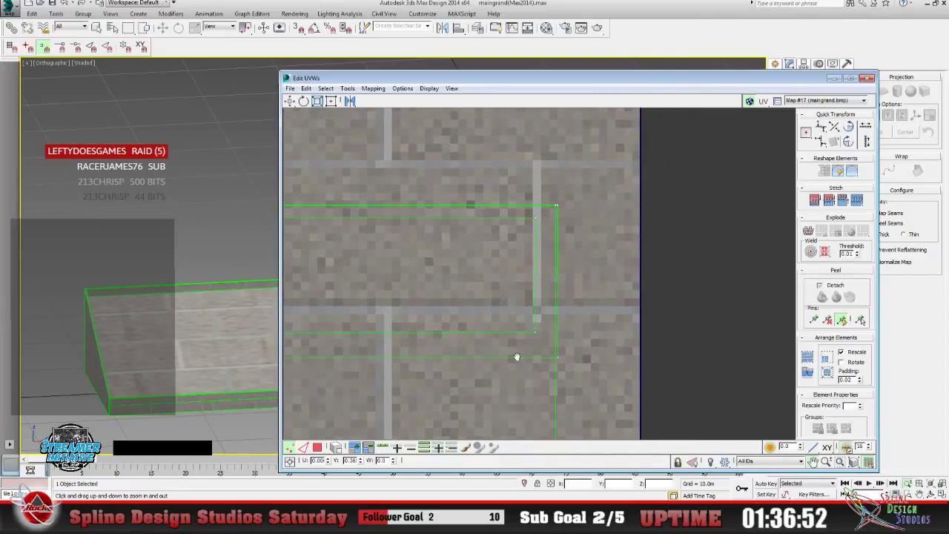
# Examine closely how the upper-right corner vertices of the overlapping strips sit relative to each other.
pyautogui.click(825, 460)
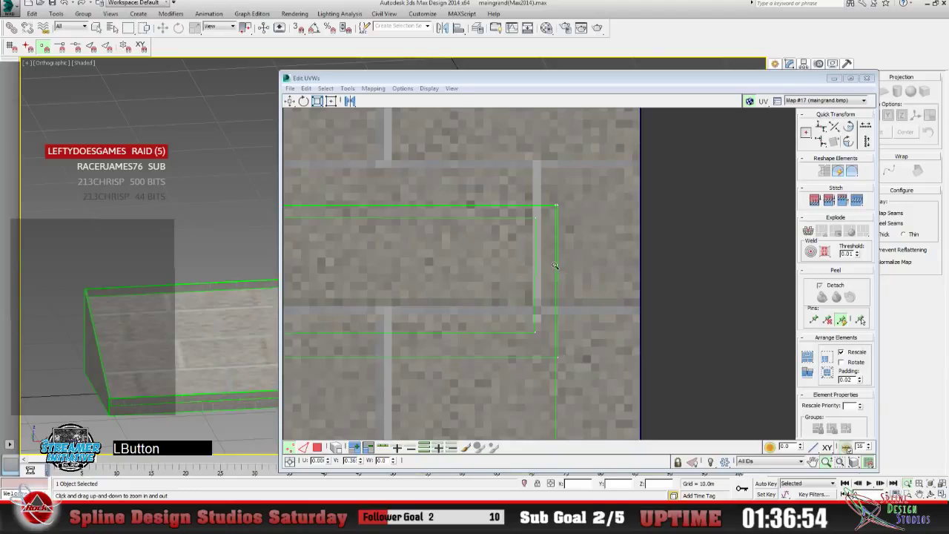
pyautogui.moveTo(554, 265); pyautogui.dragTo(541, 194)
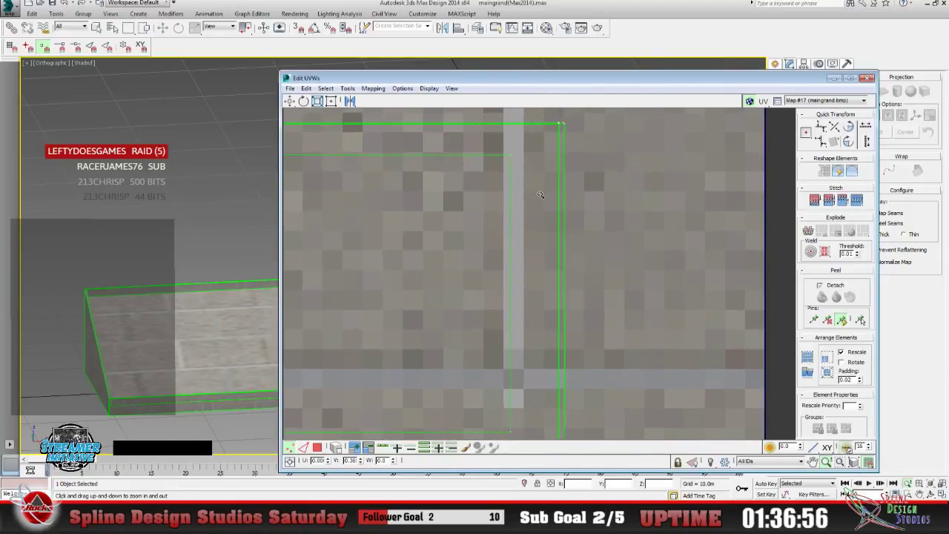
pyautogui.scroll(2, 540, 194)
pyautogui.click(813, 461)
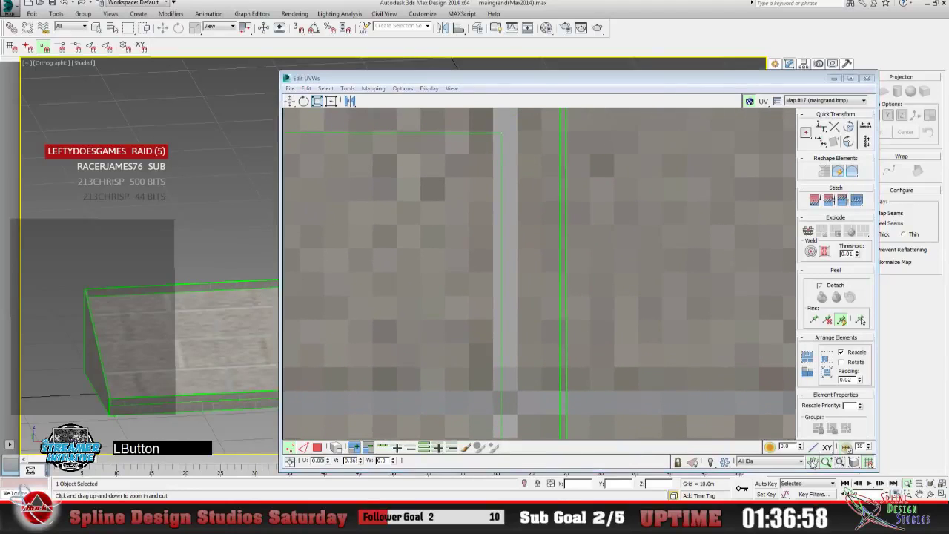
pyautogui.moveTo(514, 213); pyautogui.dragTo(496, 351)
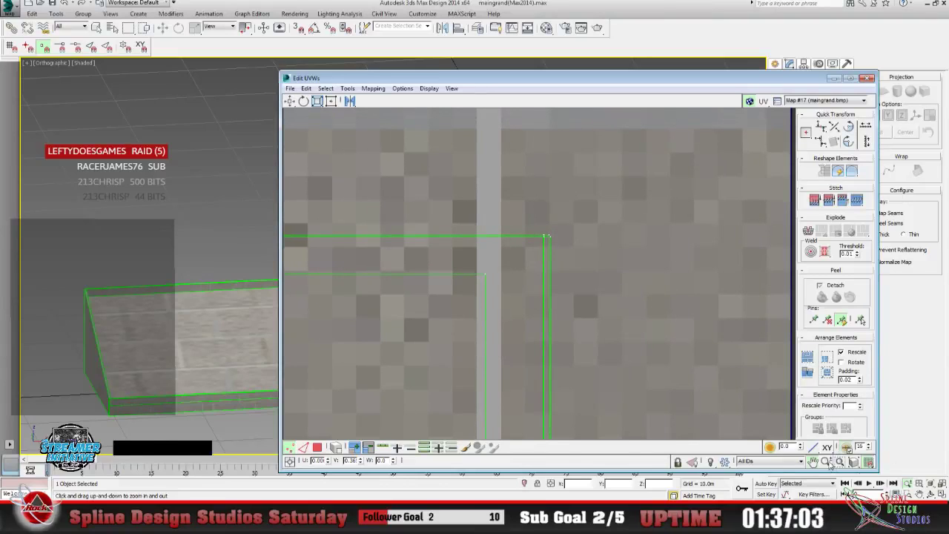
pyautogui.moveTo(529, 281); pyautogui.dragTo(520, 207)
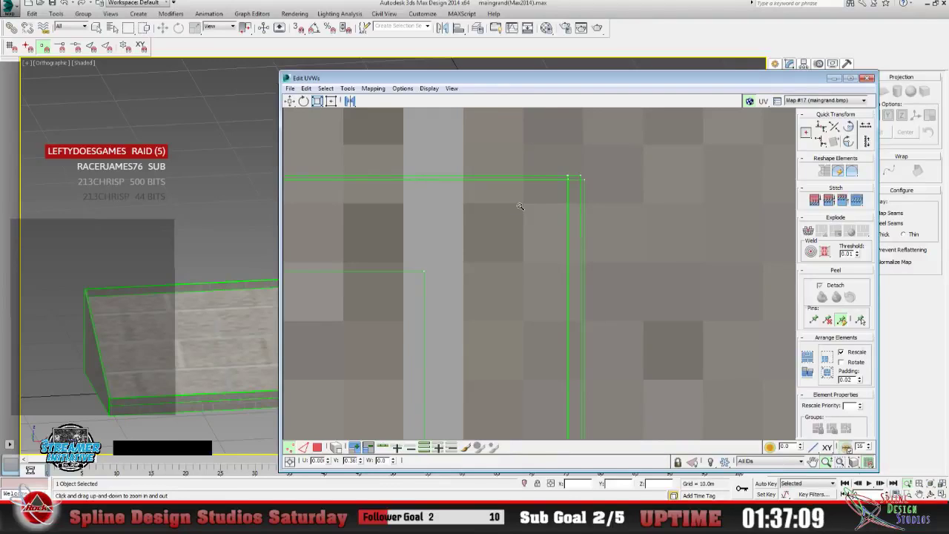
pyautogui.moveTo(520, 206); pyautogui.dragTo(532, 188)
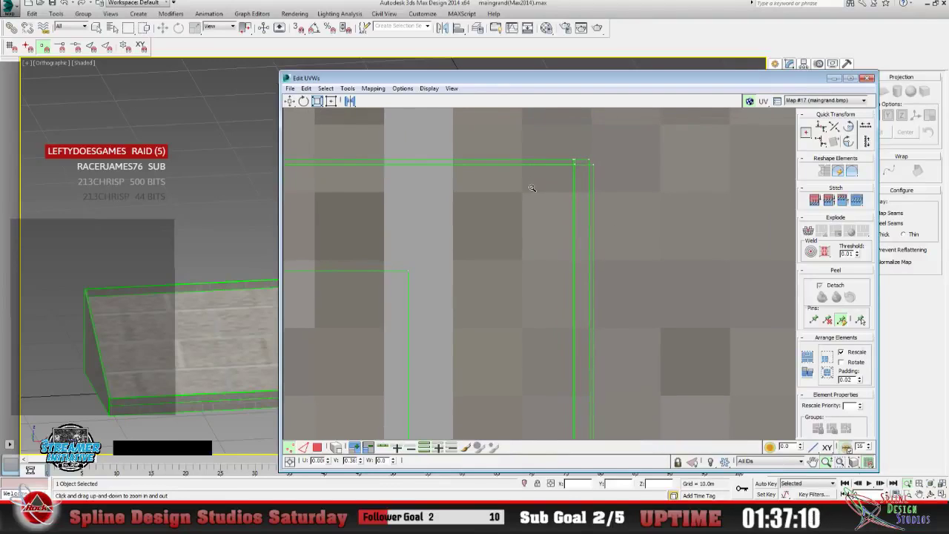
pyautogui.click(813, 461)
pyautogui.moveTo(571, 252); pyautogui.dragTo(544, 271)
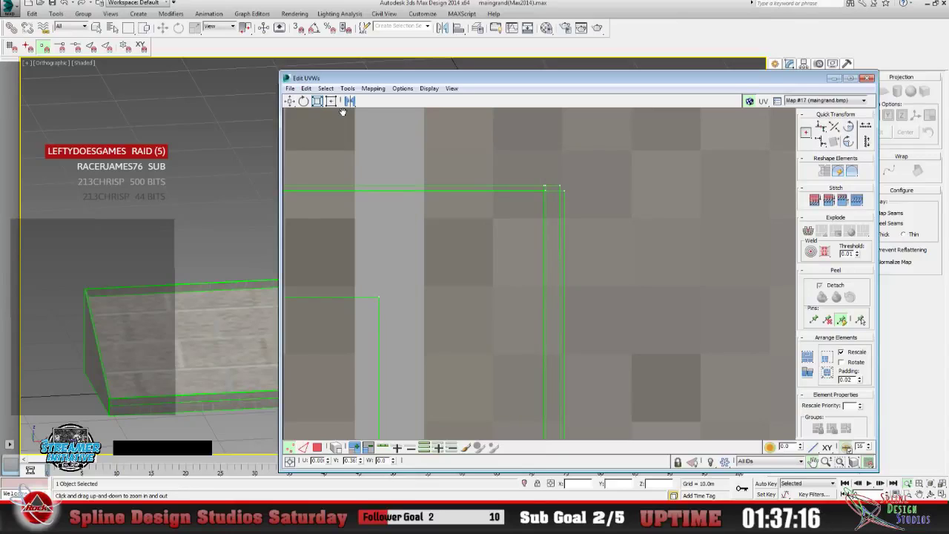
# Select the shorter inset strip's polygon, check which wall face it belongs to on the model, and return to its UVs.
pyautogui.click(290, 102)
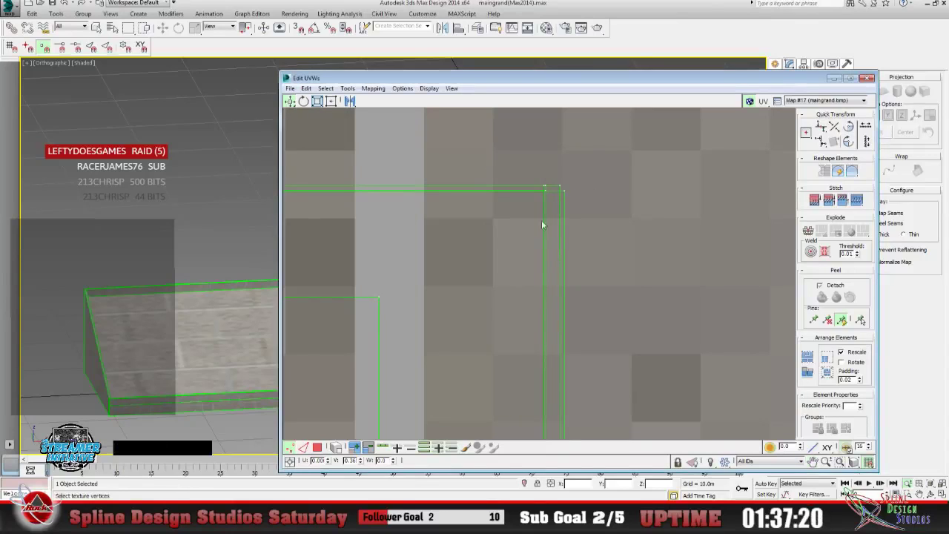
pyautogui.click(331, 428)
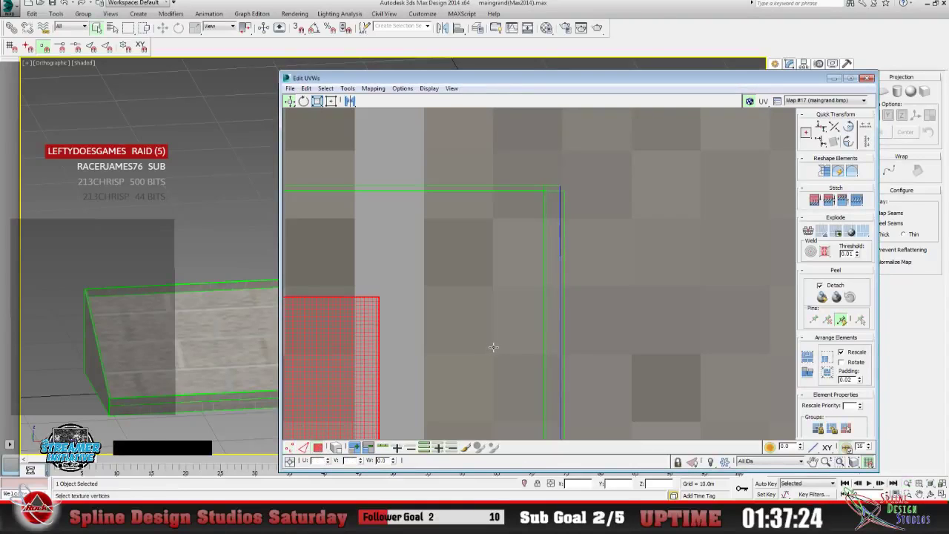
pyautogui.click(836, 78)
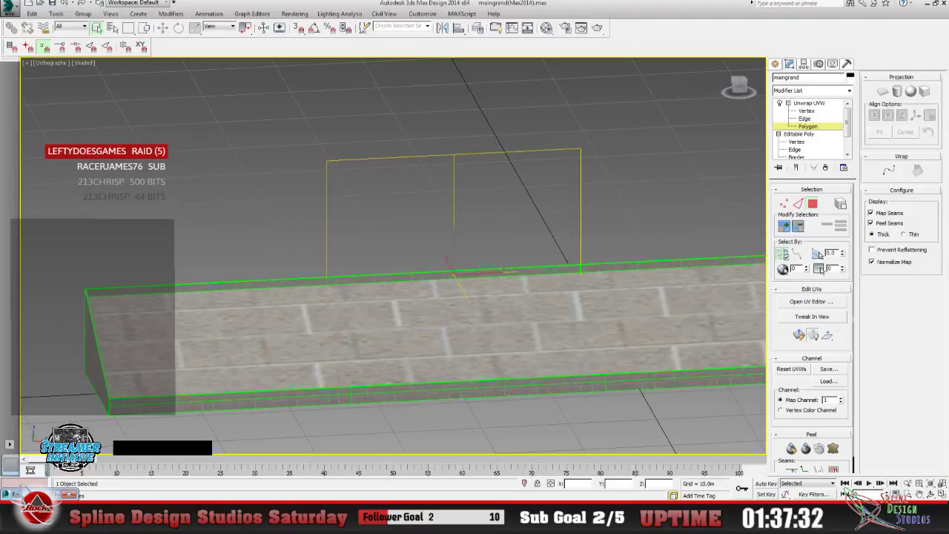
pyautogui.click(811, 301)
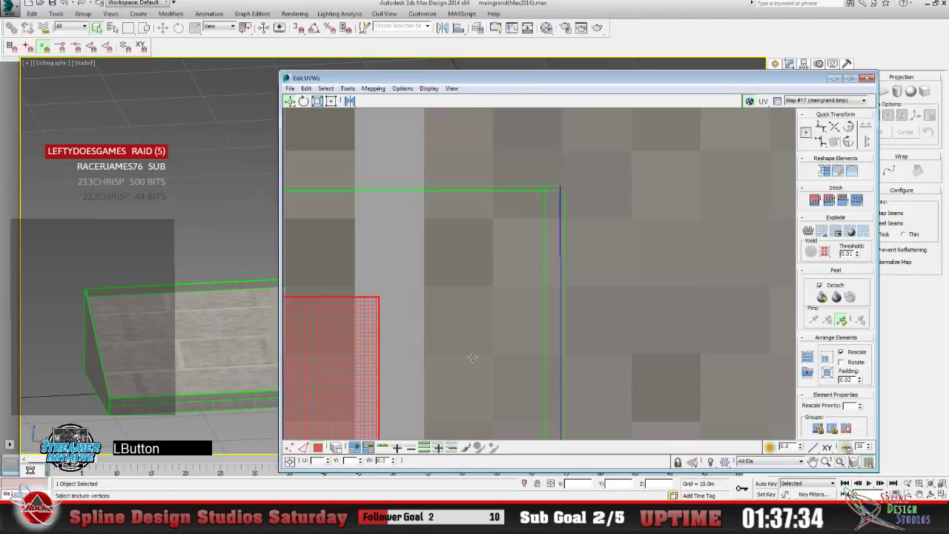
# Select the outermost strip's polygon, examine the wall model from several angles to identify its face, and return to the UVs.
pyautogui.click(561, 195)
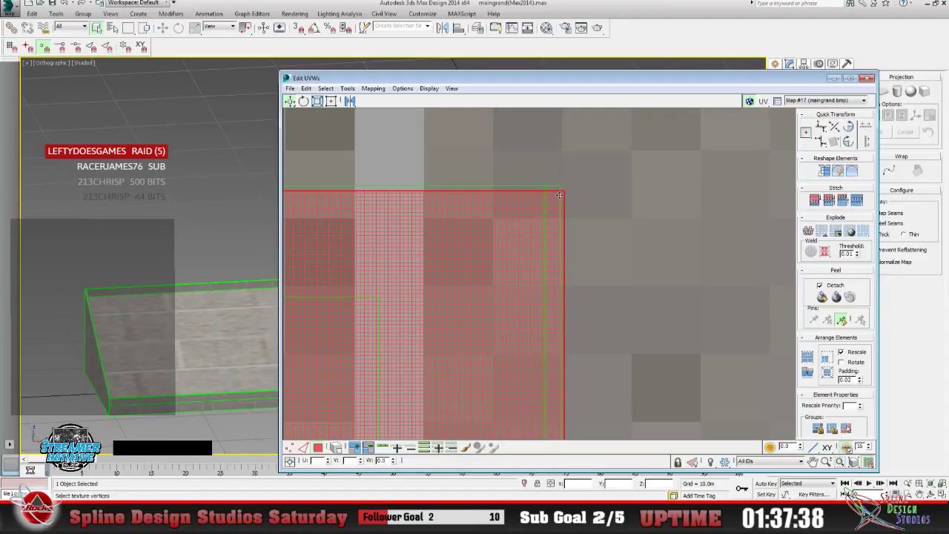
pyautogui.click(833, 79)
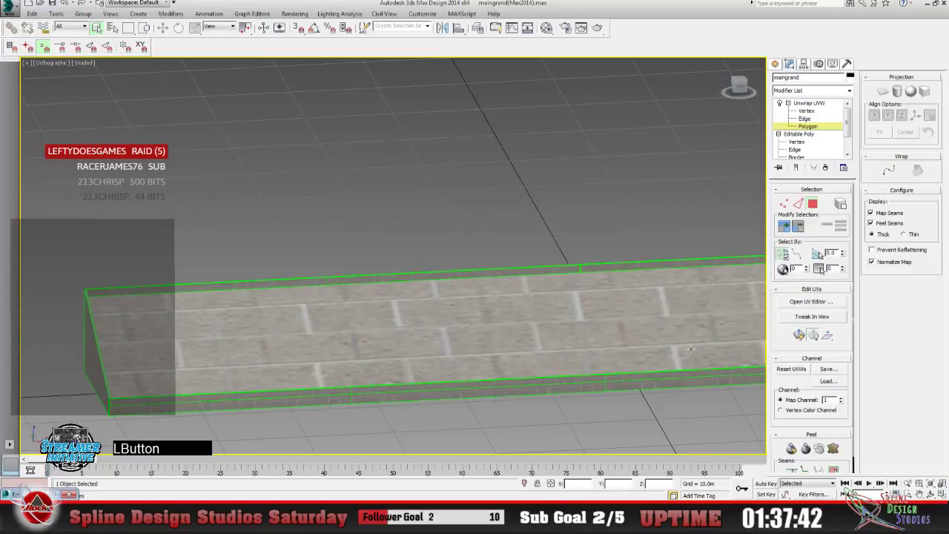
pyautogui.click(930, 494)
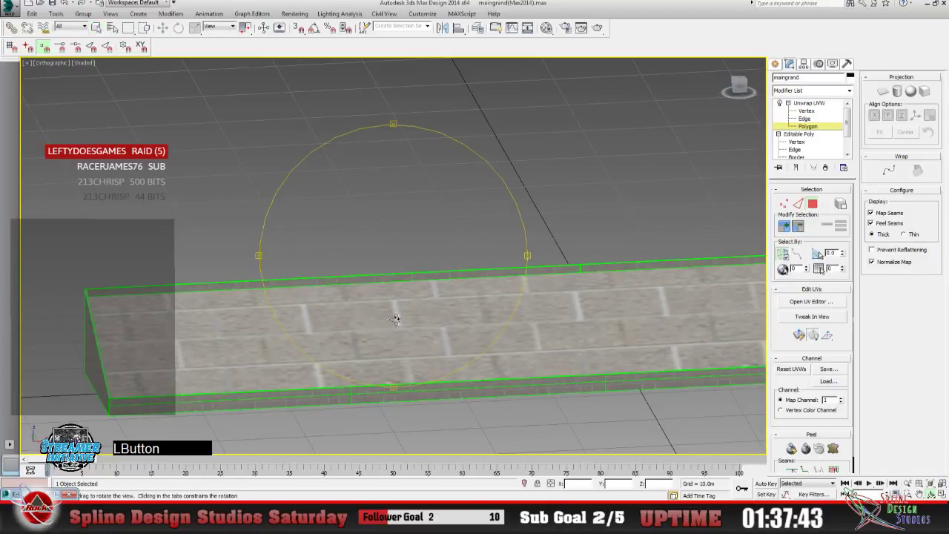
pyautogui.moveTo(393, 311); pyautogui.dragTo(354, 311)
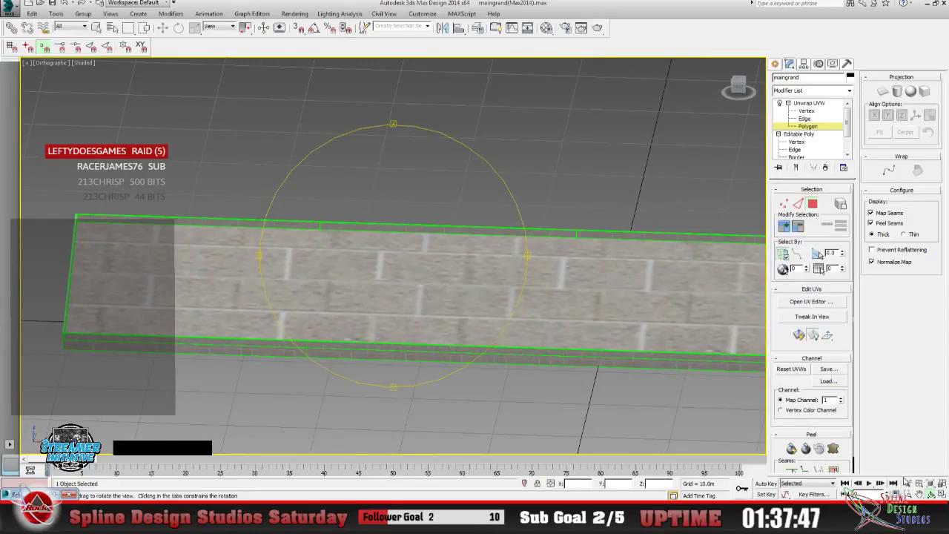
pyautogui.click(907, 483)
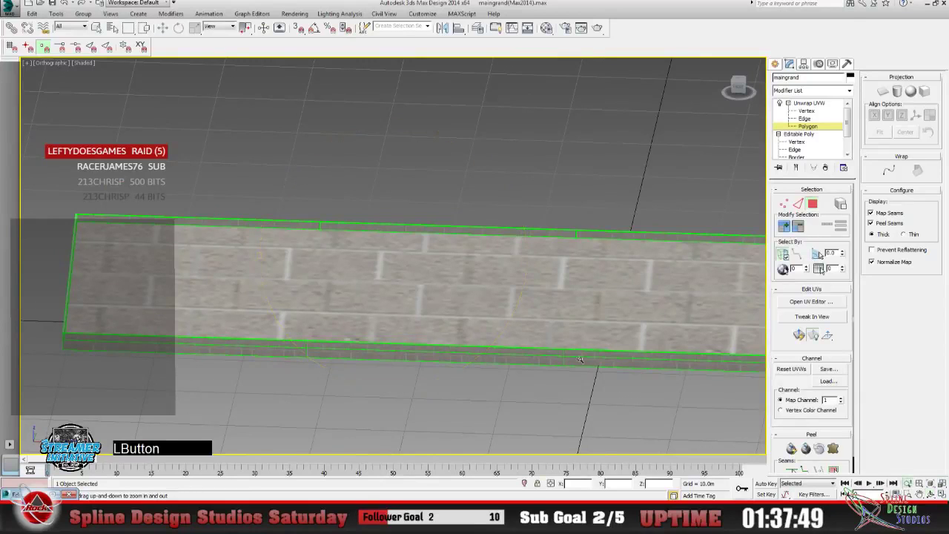
pyautogui.moveTo(425, 299); pyautogui.dragTo(510, 324)
pyautogui.click(931, 493)
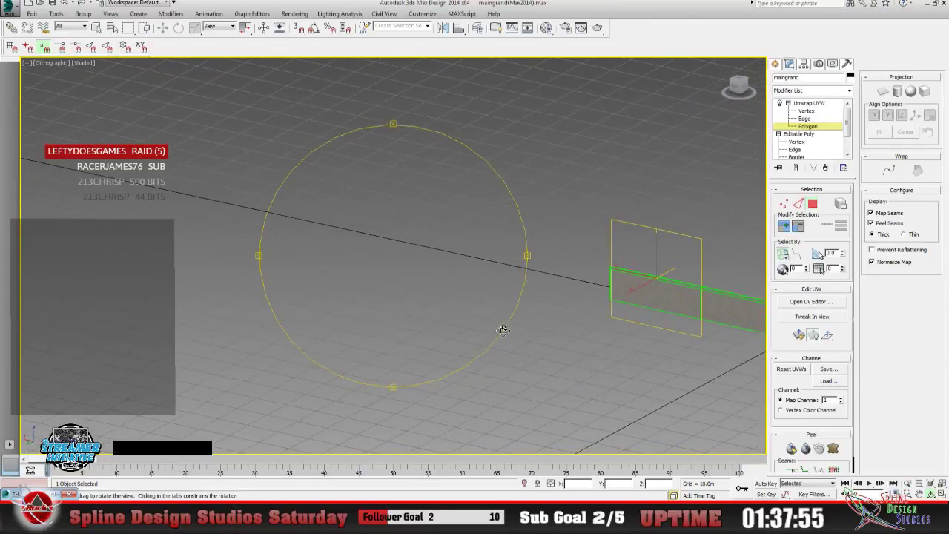
pyautogui.press('F2')
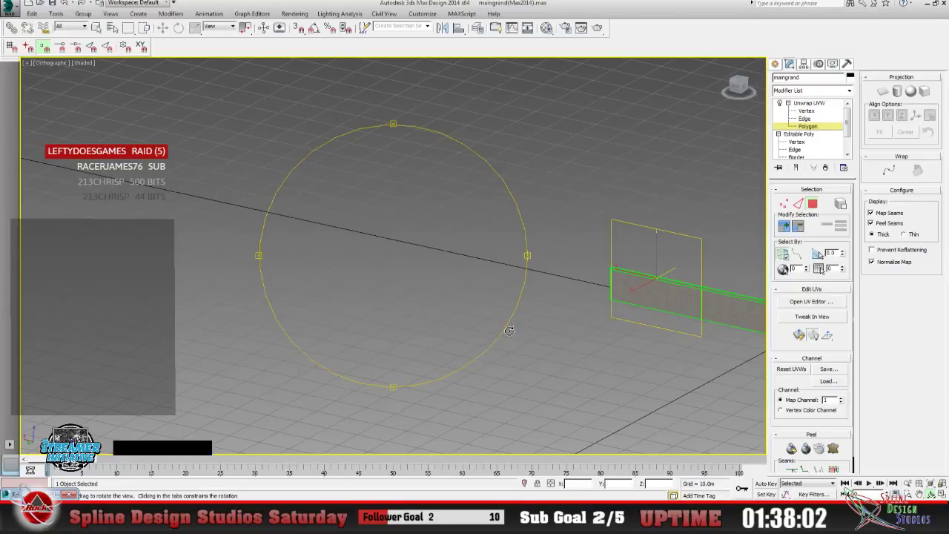
pyautogui.moveTo(489, 308); pyautogui.dragTo(359, 297)
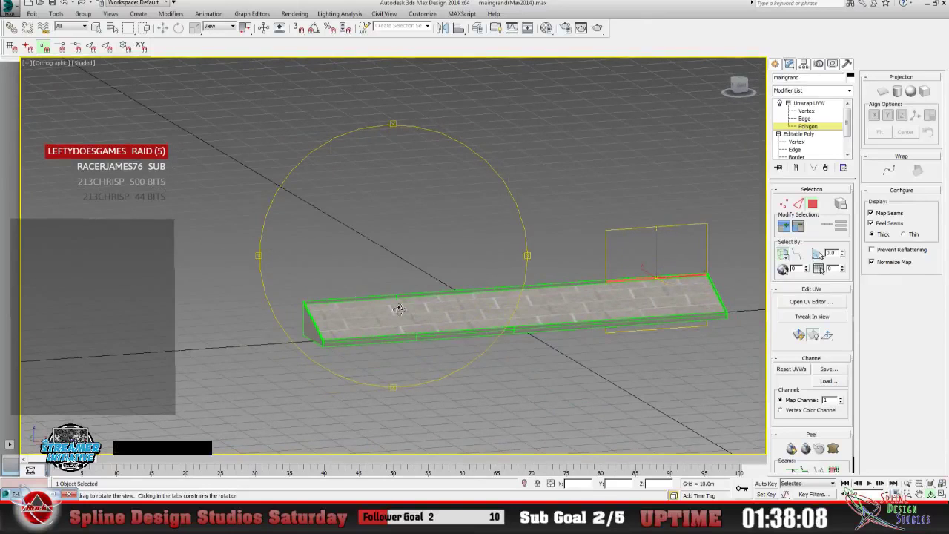
pyautogui.click(919, 494)
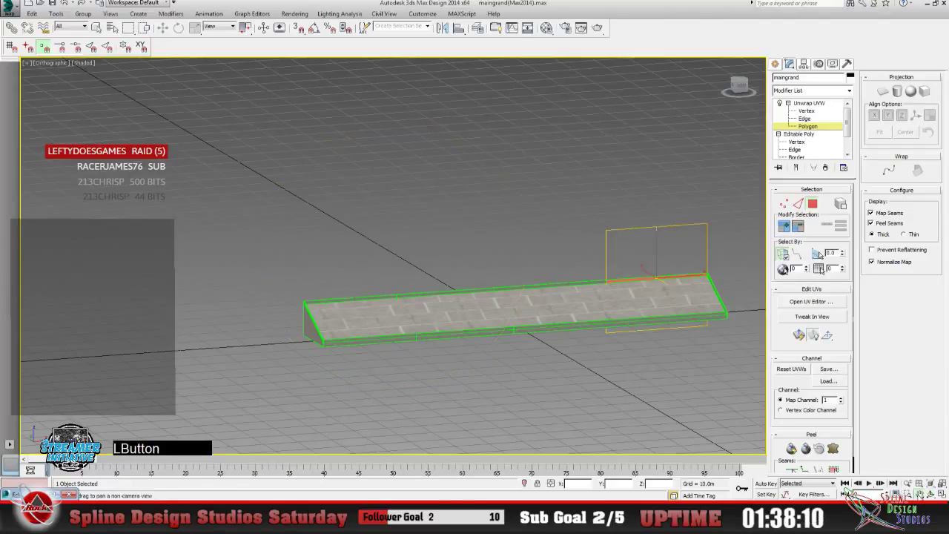
pyautogui.moveTo(516, 322); pyautogui.dragTo(345, 327)
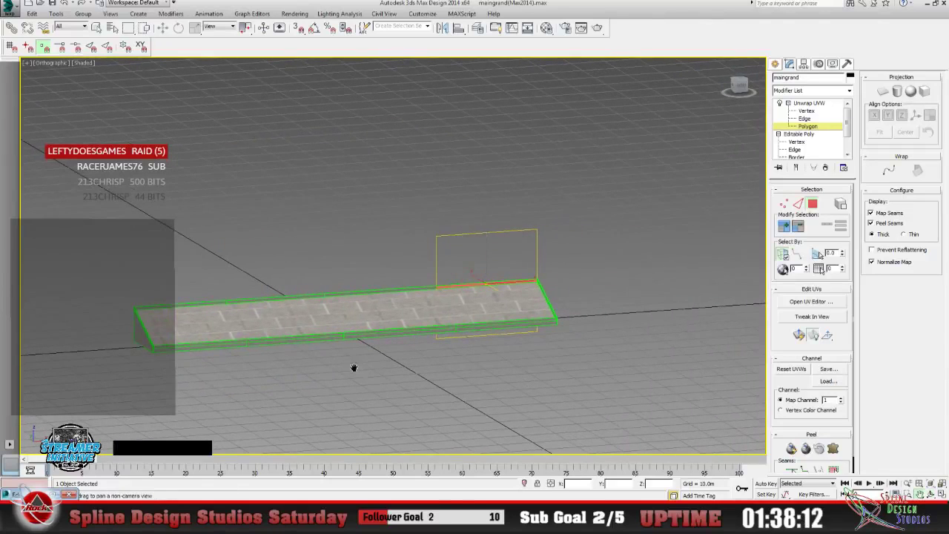
pyautogui.click(811, 301)
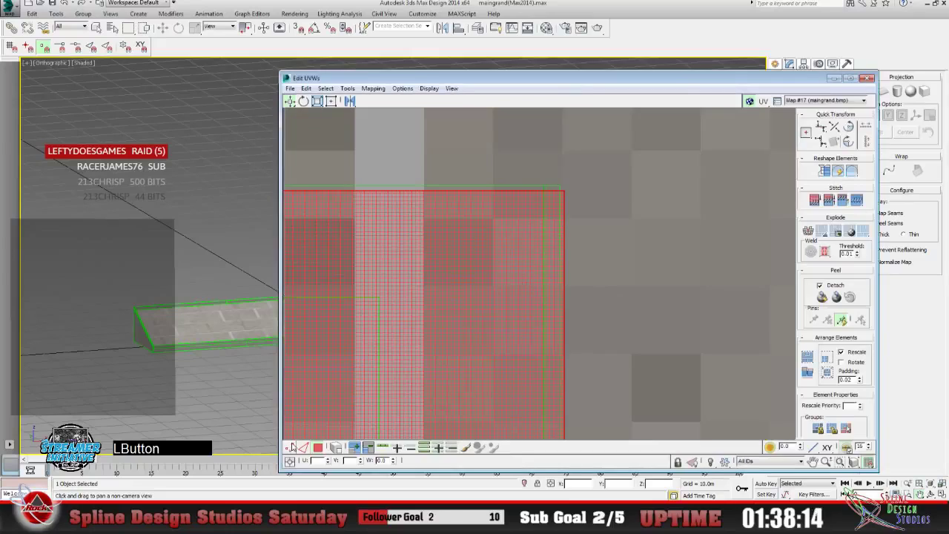
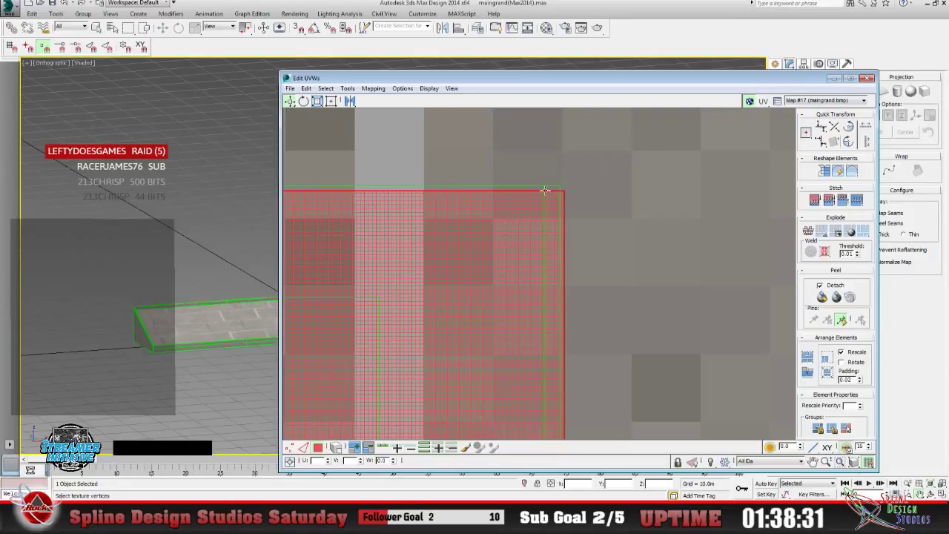
# Select the back wall end segment's strip and move its upper-right UV vertex onto the outermost strip's upper-right corner.
pyautogui.click(541, 190)
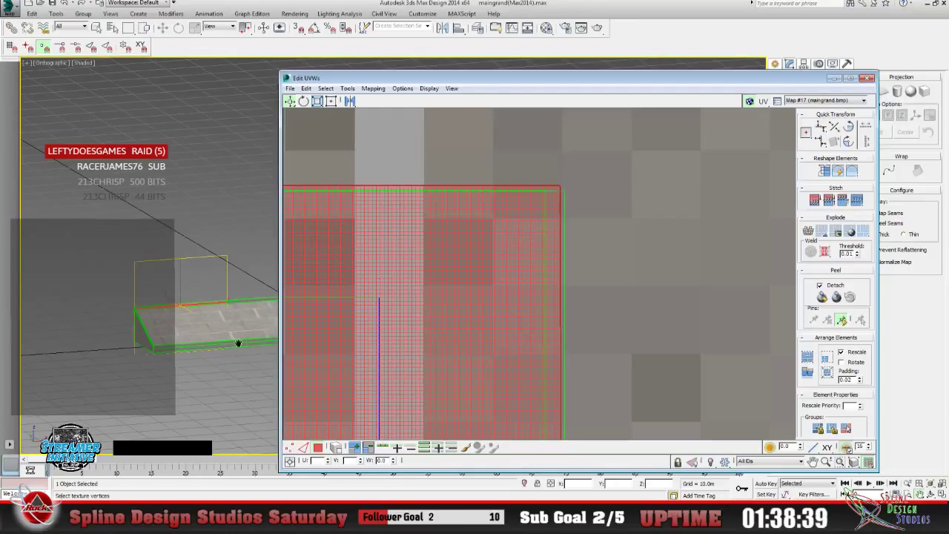
pyautogui.click(348, 438)
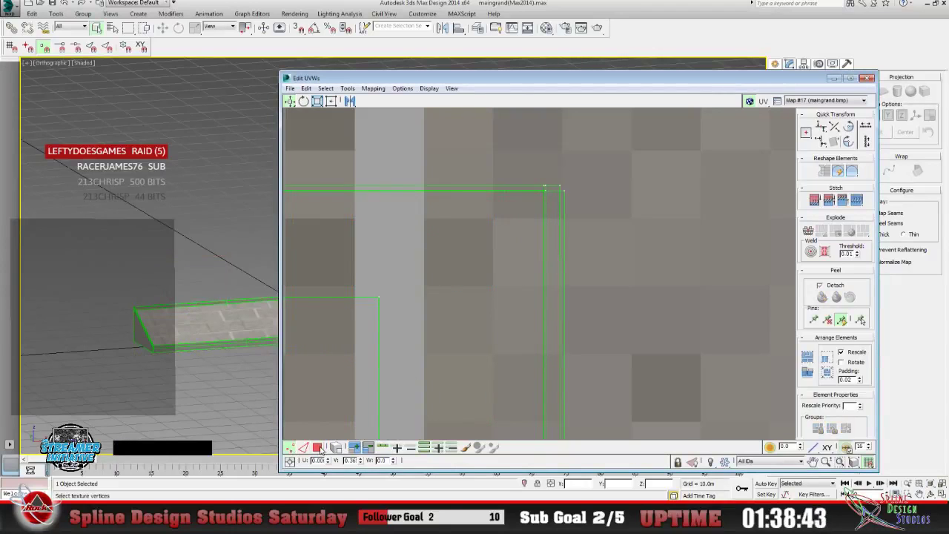
pyautogui.click(528, 305)
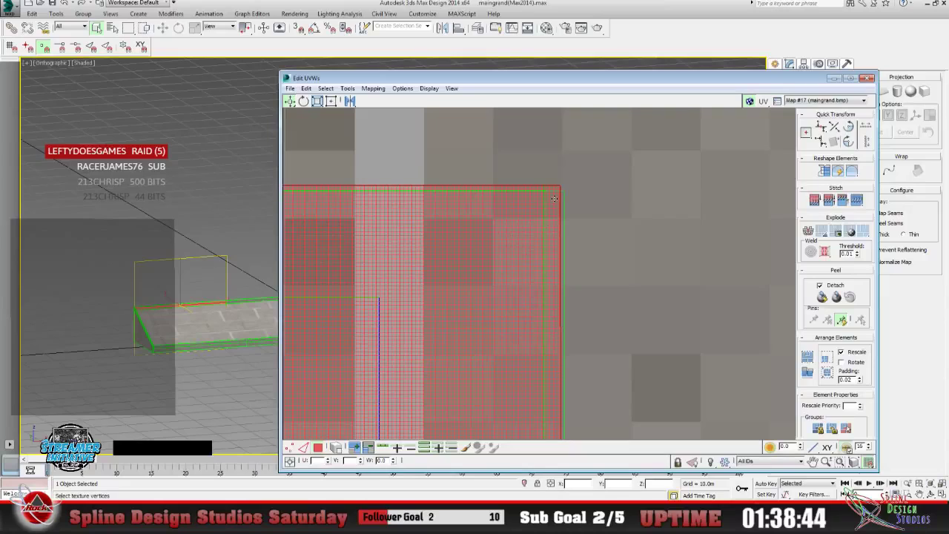
pyautogui.click(514, 279)
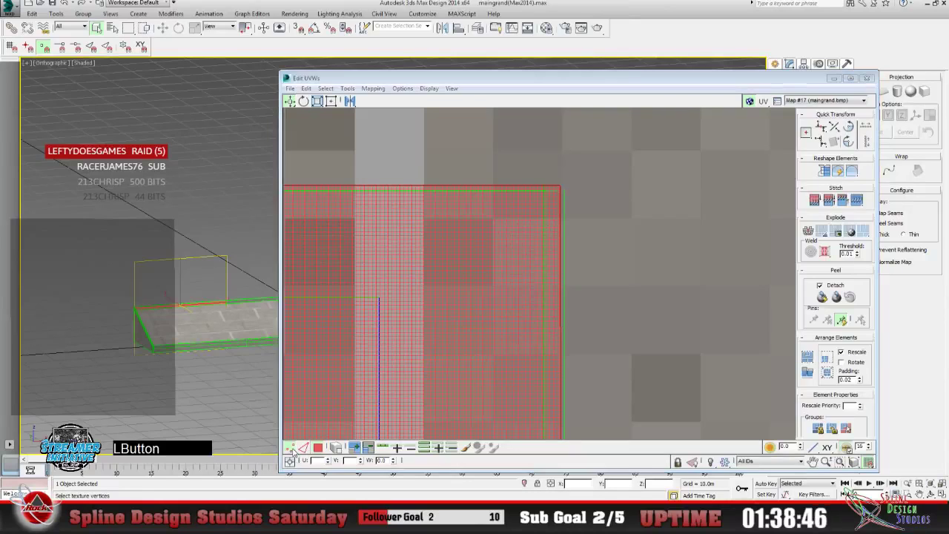
pyautogui.moveTo(555, 180); pyautogui.dragTo(561, 189)
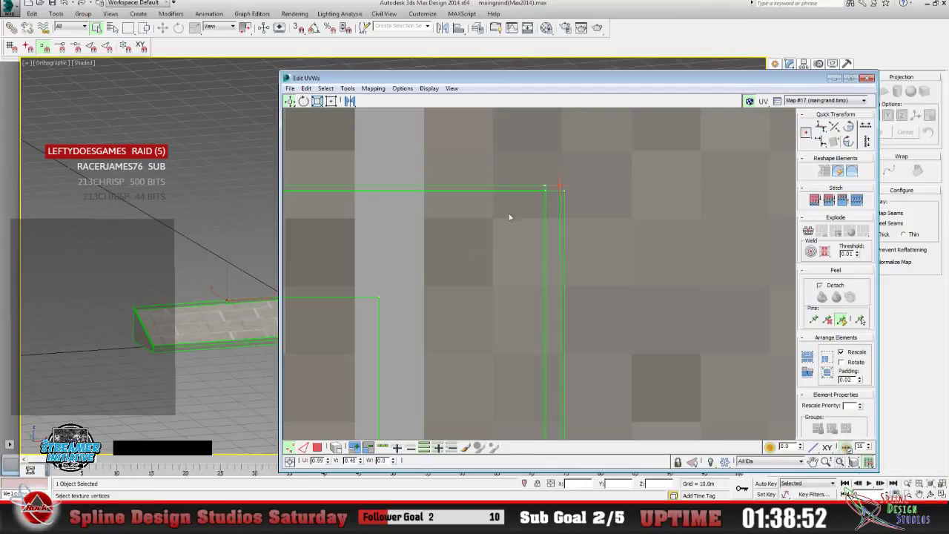
pyautogui.click(561, 188)
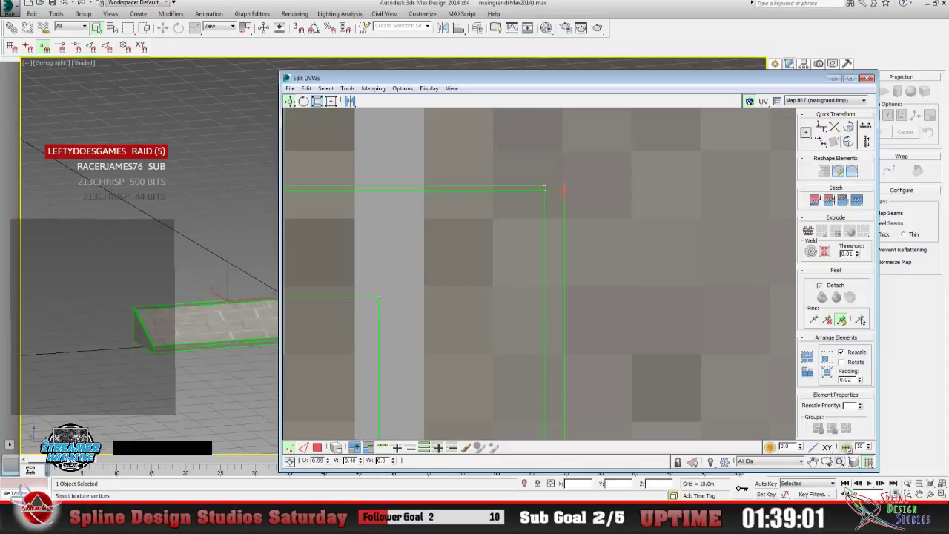
# Examine the overlapping strips' right-hand edges down to their lower-right corners against the brick texture.
pyautogui.click(813, 461)
pyautogui.moveTo(568, 405); pyautogui.dragTo(523, 194)
pyautogui.moveTo(563, 320); pyautogui.dragTo(573, 199)
pyautogui.moveTo(502, 243); pyautogui.dragTo(555, 284)
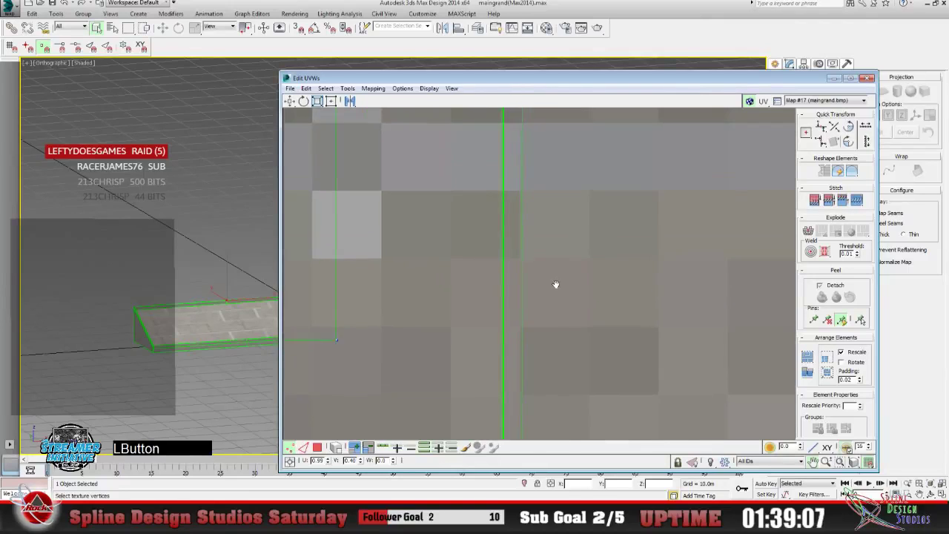
pyautogui.moveTo(533, 238); pyautogui.dragTo(571, 325)
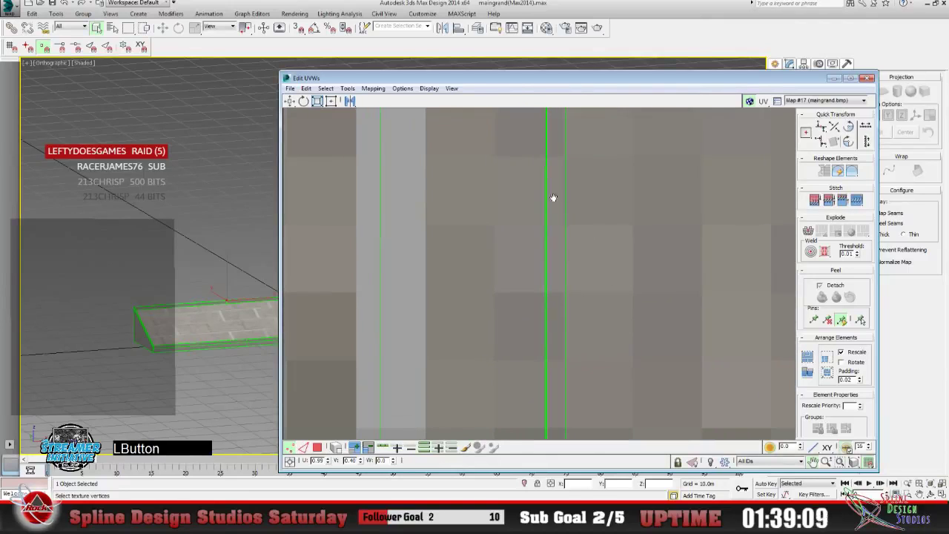
pyautogui.moveTo(555, 188); pyautogui.dragTo(550, 323)
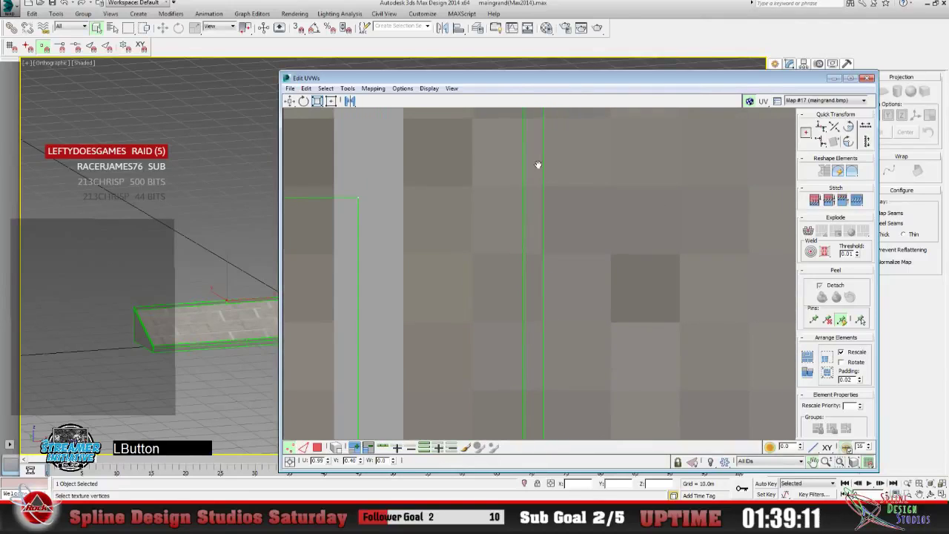
pyautogui.moveTo(538, 166); pyautogui.dragTo(593, 259)
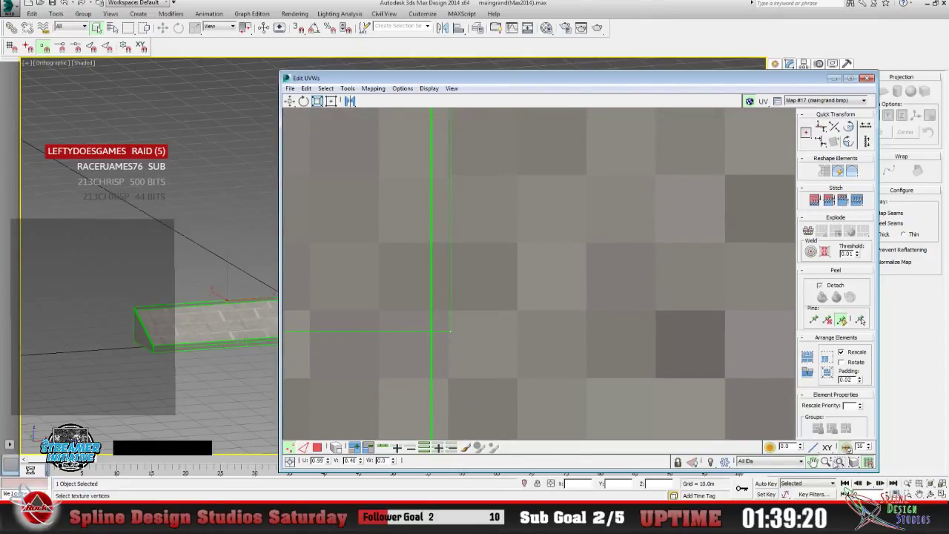
pyautogui.click(826, 463)
pyautogui.moveTo(511, 204); pyautogui.dragTo(511, 273)
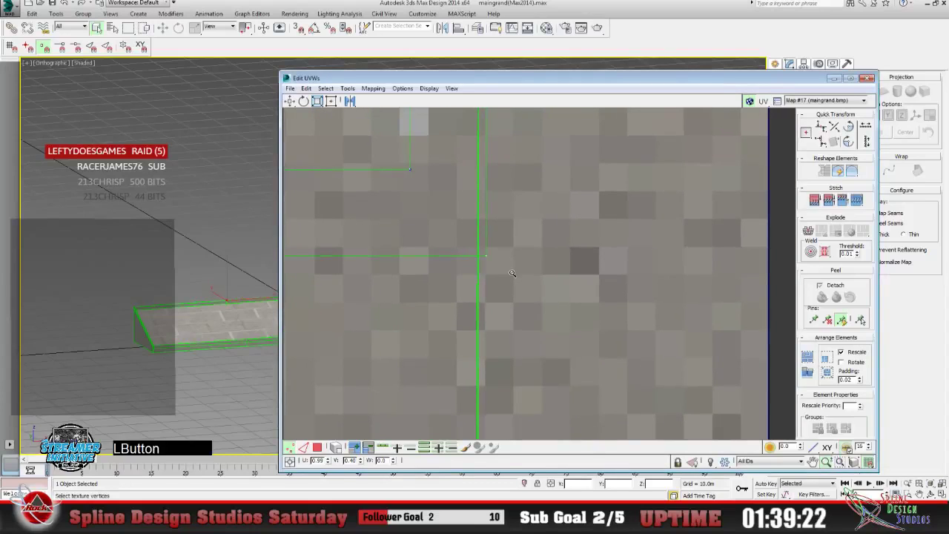
pyautogui.click(813, 462)
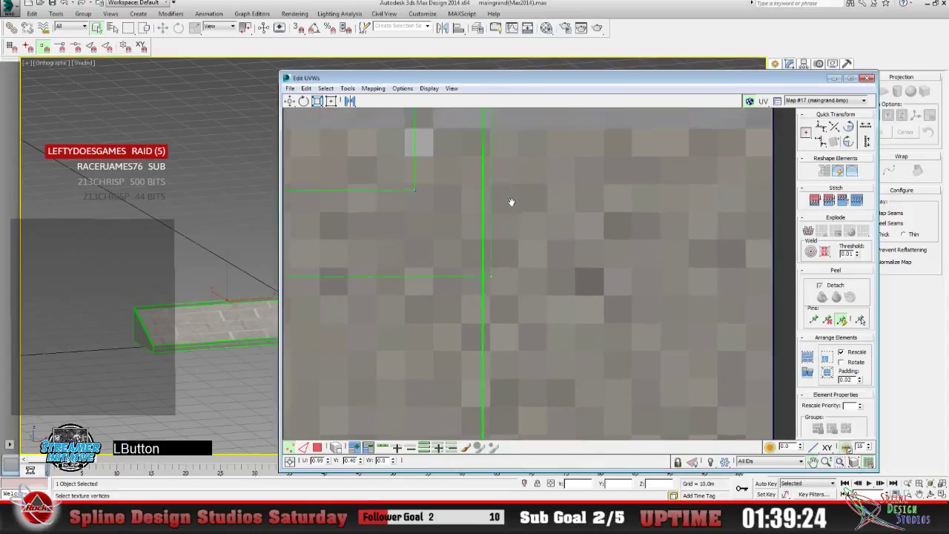
pyautogui.moveTo(510, 201); pyautogui.dragTo(550, 322)
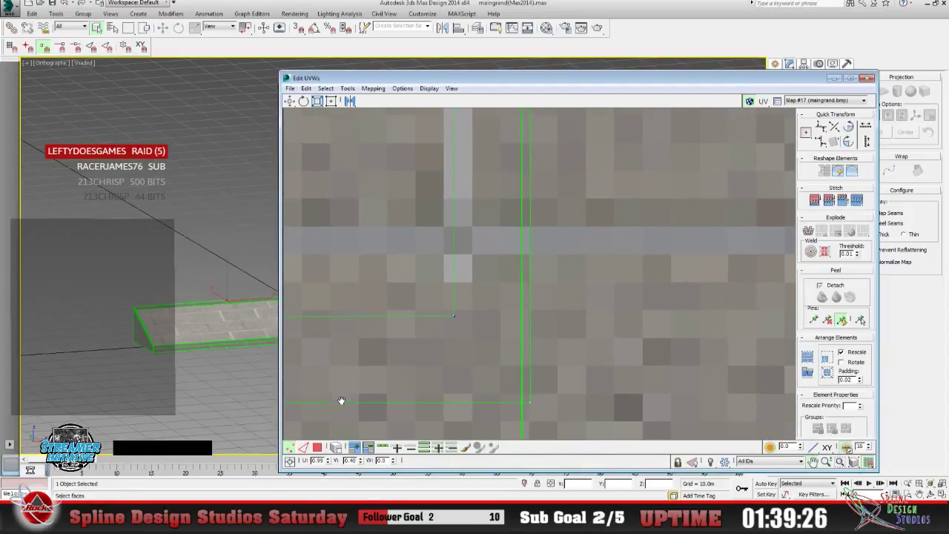
# Select the larger strip's polygon and the adjacent back wall segment on the model to identify the shorter inset strip in the UVs.
pyautogui.click(413, 260)
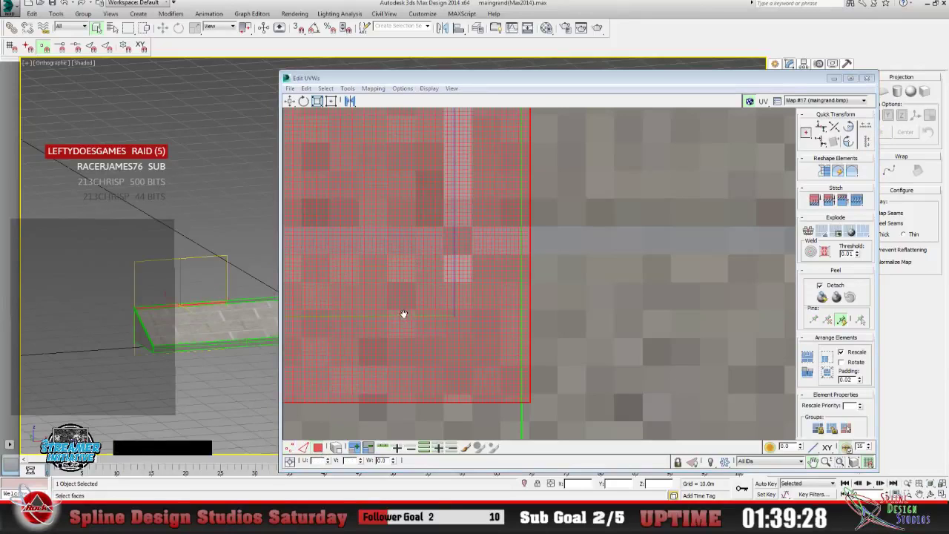
pyautogui.click(867, 77)
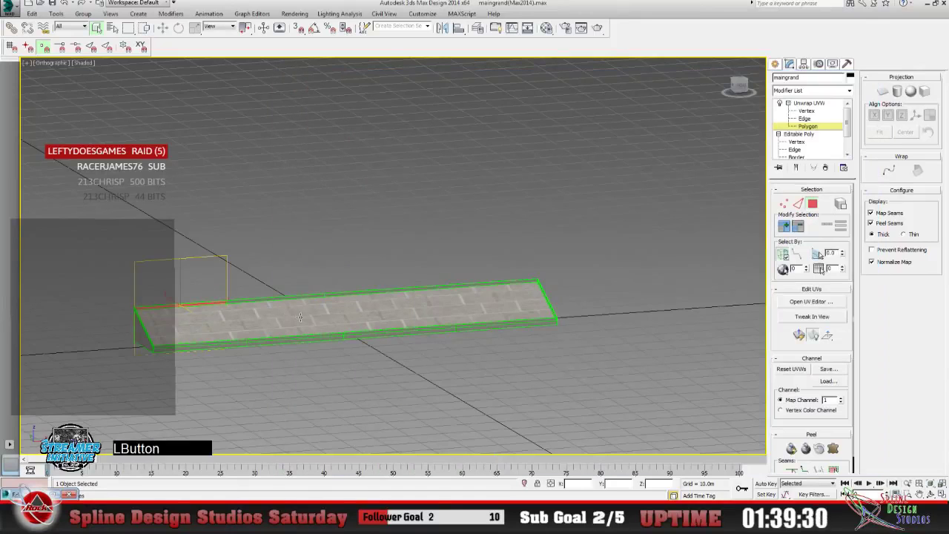
pyautogui.click(255, 302)
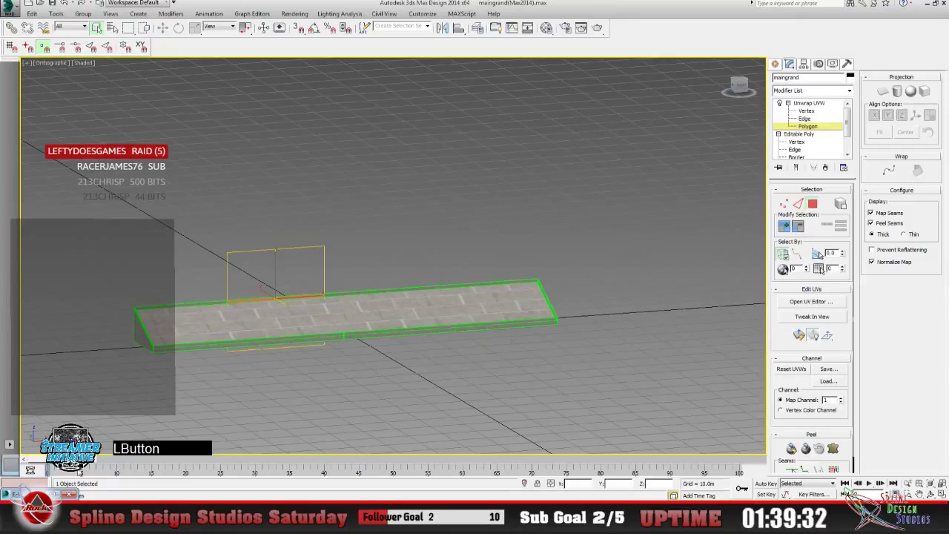
pyautogui.click(810, 301)
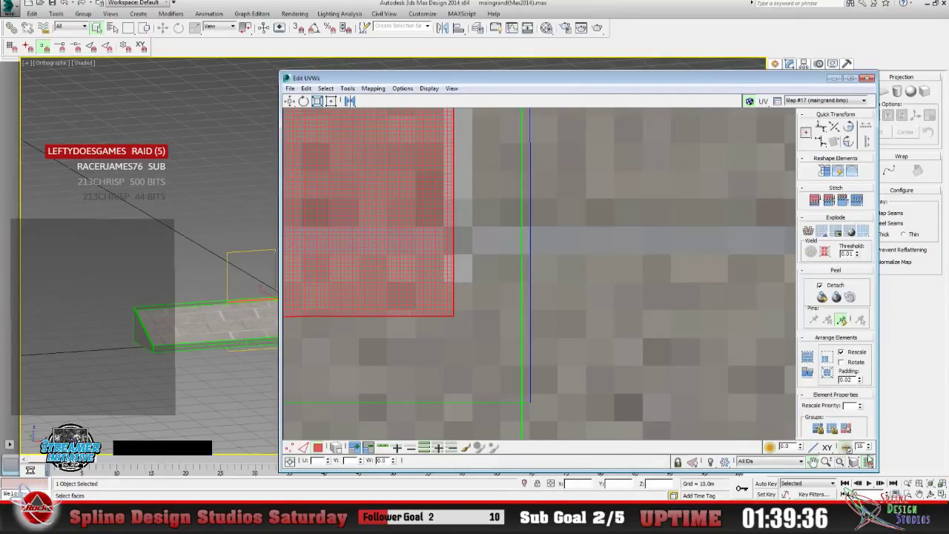
# Move the inset strip's lower-right UV vertex onto the lower-right corner of the larger strip around it.
pyautogui.click(919, 495)
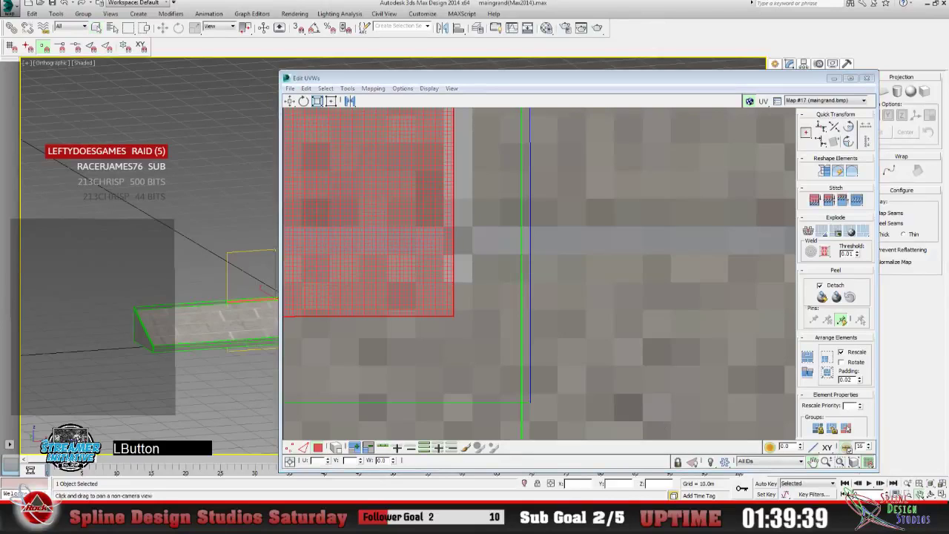
pyautogui.moveTo(552, 360); pyautogui.dragTo(511, 275)
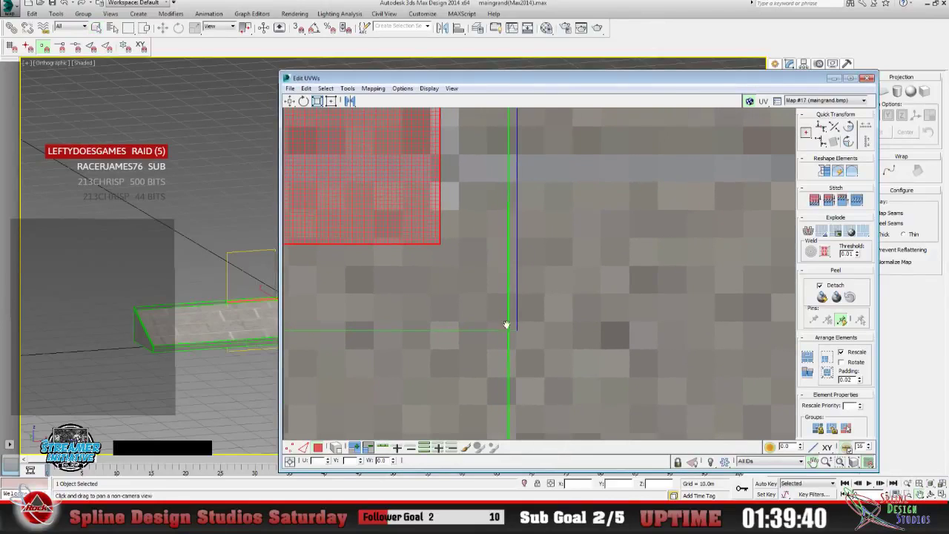
pyautogui.click(434, 355)
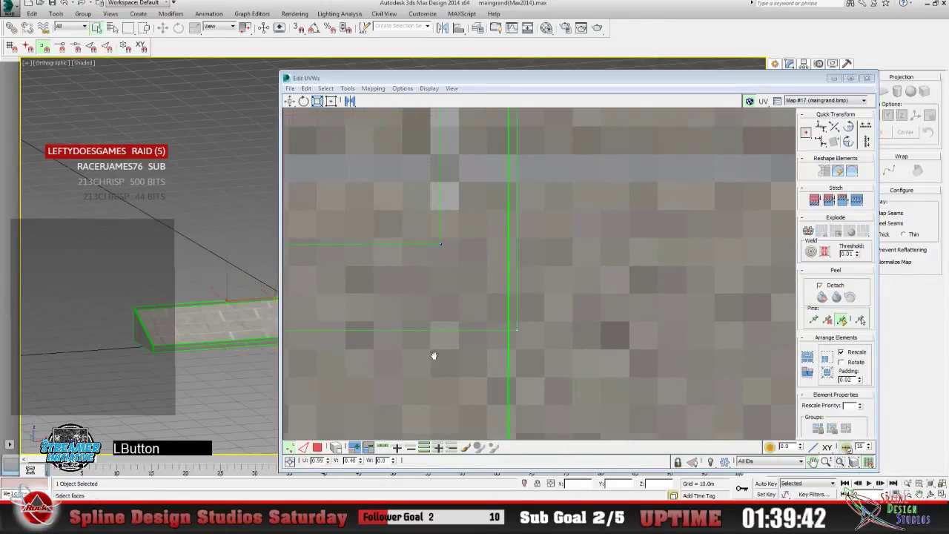
pyautogui.click(289, 100)
pyautogui.click(439, 242)
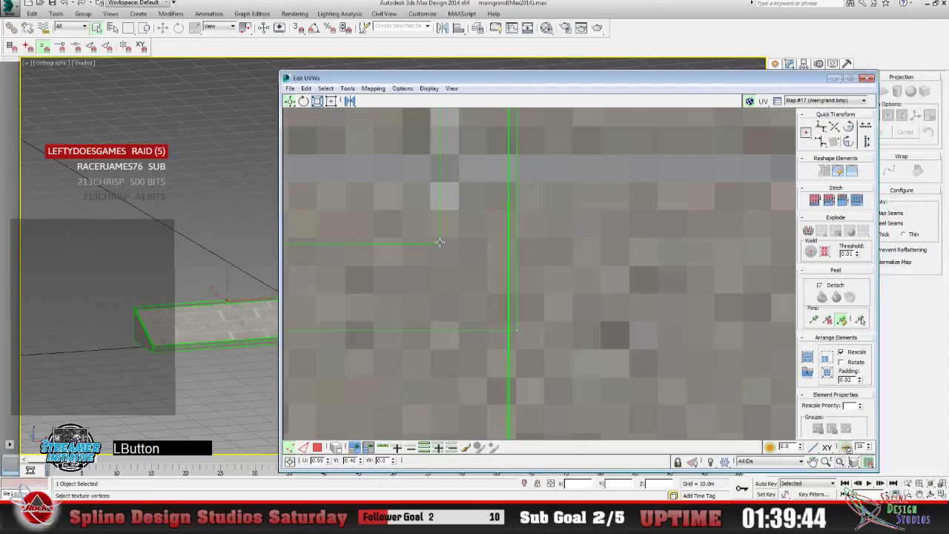
pyautogui.moveTo(438, 243); pyautogui.dragTo(515, 330)
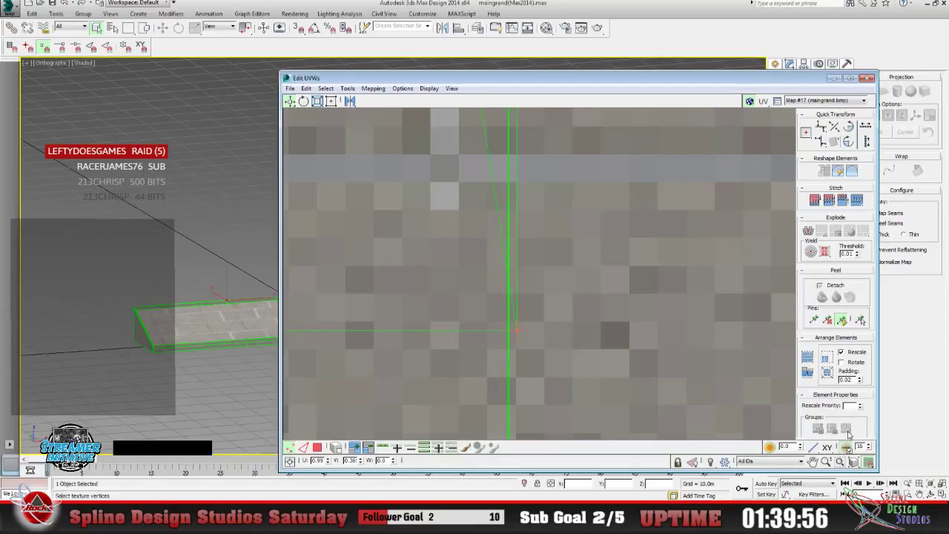
pyautogui.click(813, 461)
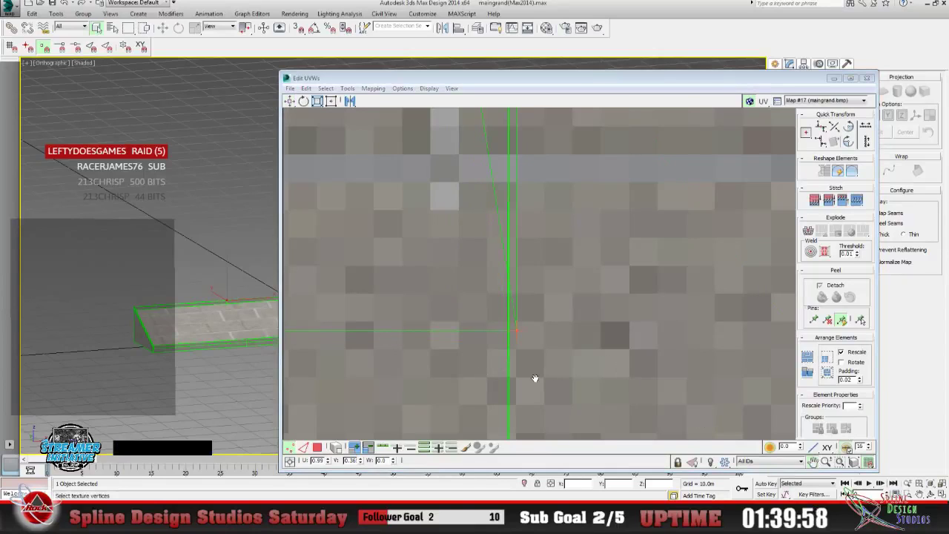
# Move the inset strip's stray upper-right UV vertex next to the upper-right corners of the overlapping strips.
pyautogui.moveTo(517, 227); pyautogui.dragTo(530, 264)
pyautogui.moveTo(532, 162); pyautogui.dragTo(544, 385)
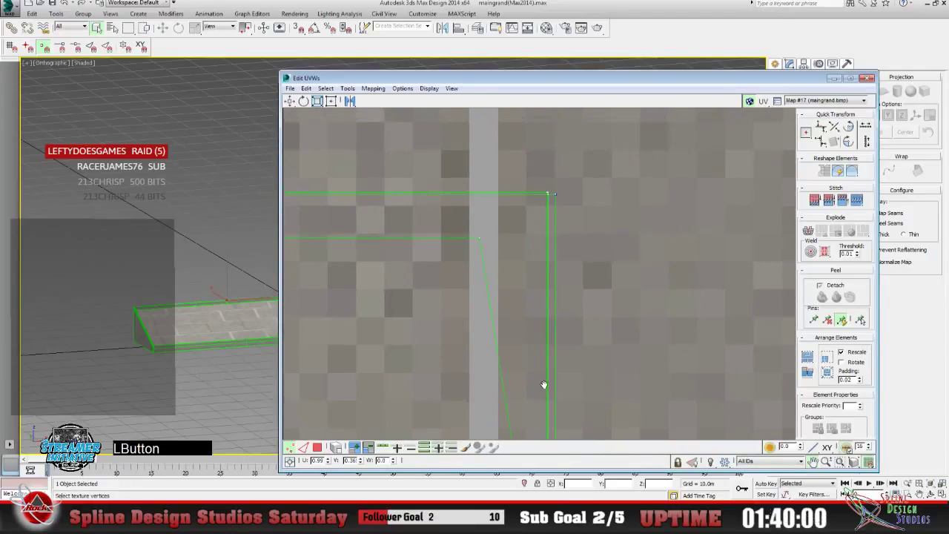
pyautogui.click(289, 101)
pyautogui.click(479, 238)
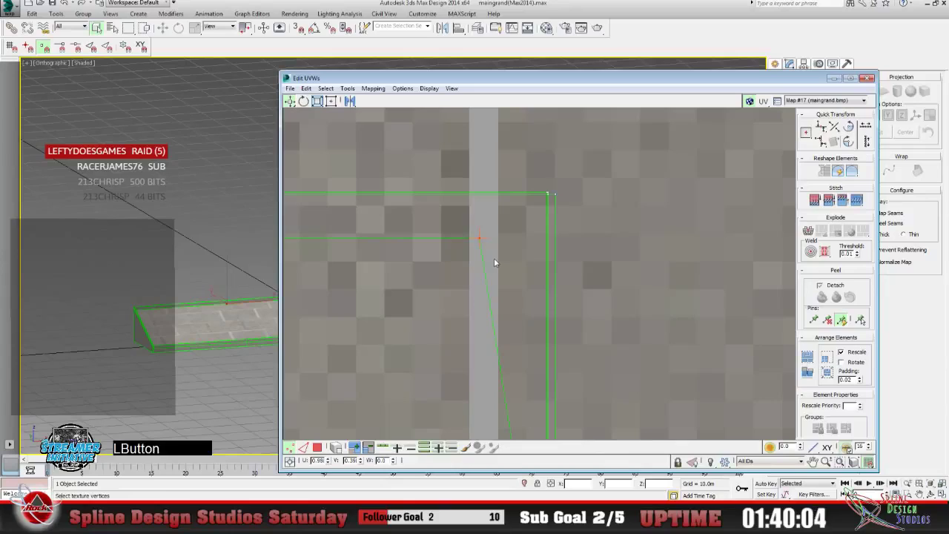
pyautogui.moveTo(479, 238); pyautogui.dragTo(525, 218)
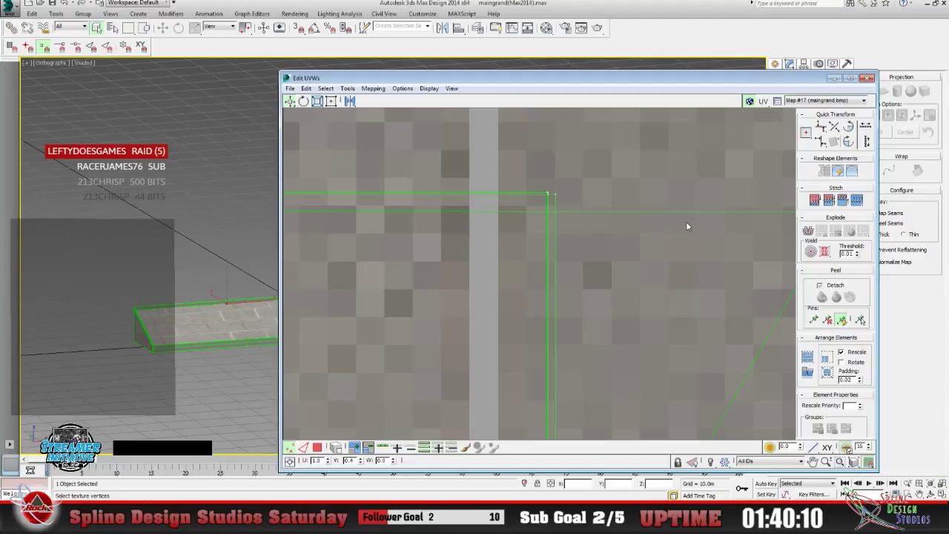
pyautogui.click(825, 461)
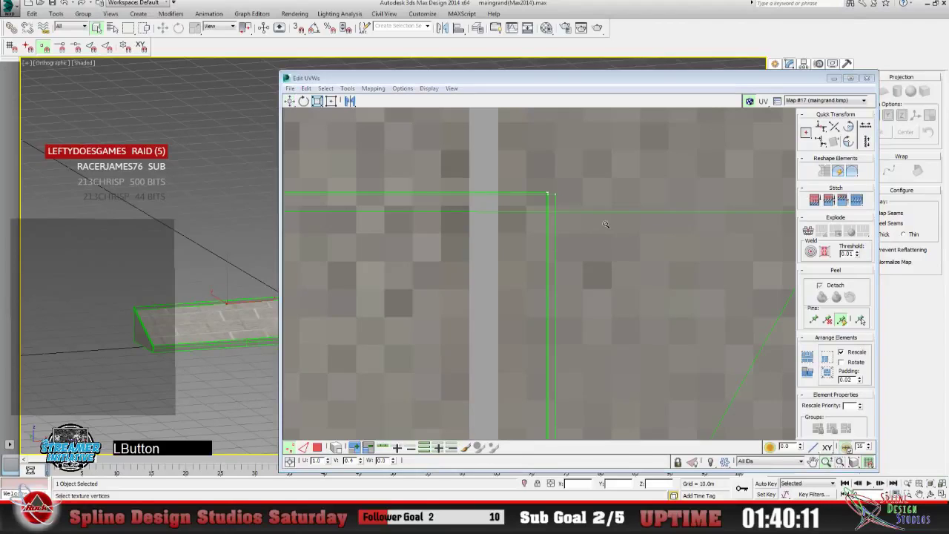
pyautogui.moveTo(607, 225); pyautogui.dragTo(594, 252)
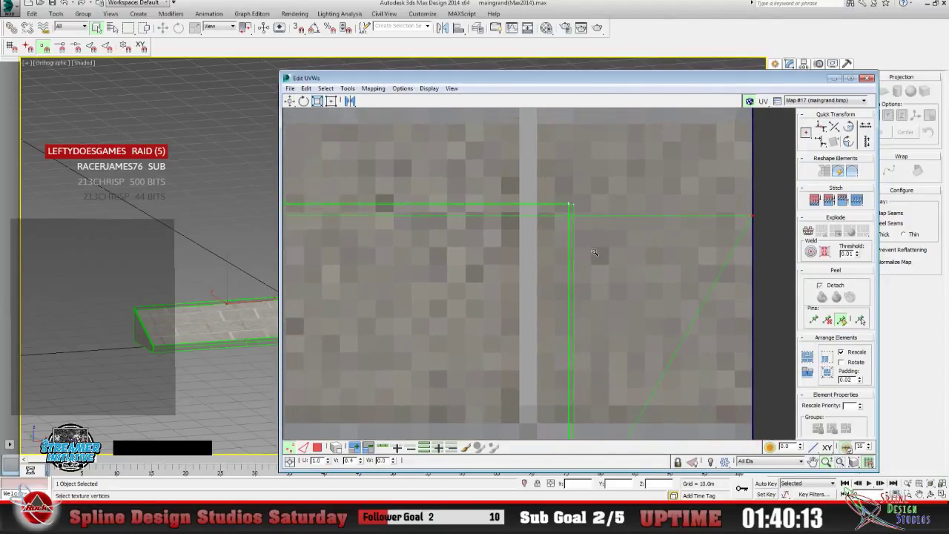
pyautogui.click(289, 100)
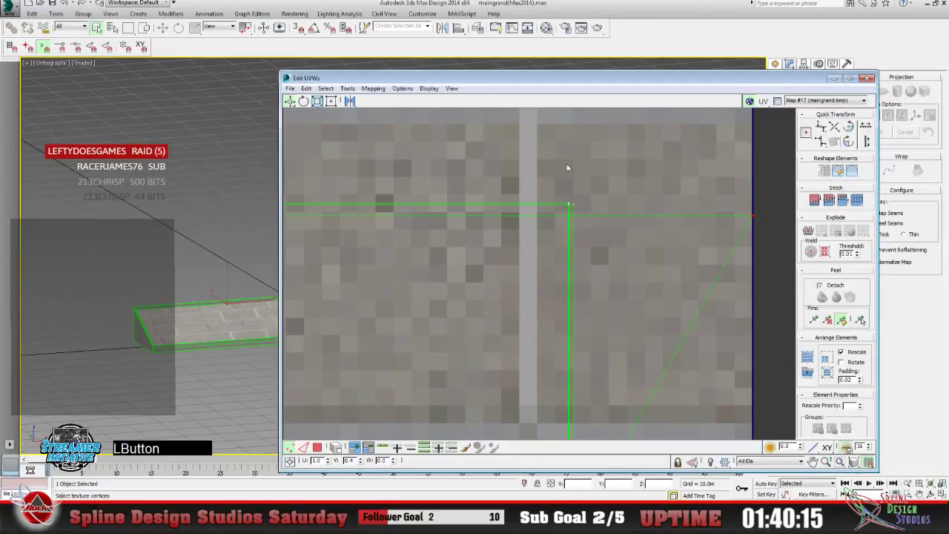
pyautogui.click(751, 215)
pyautogui.rightClick(378, 318)
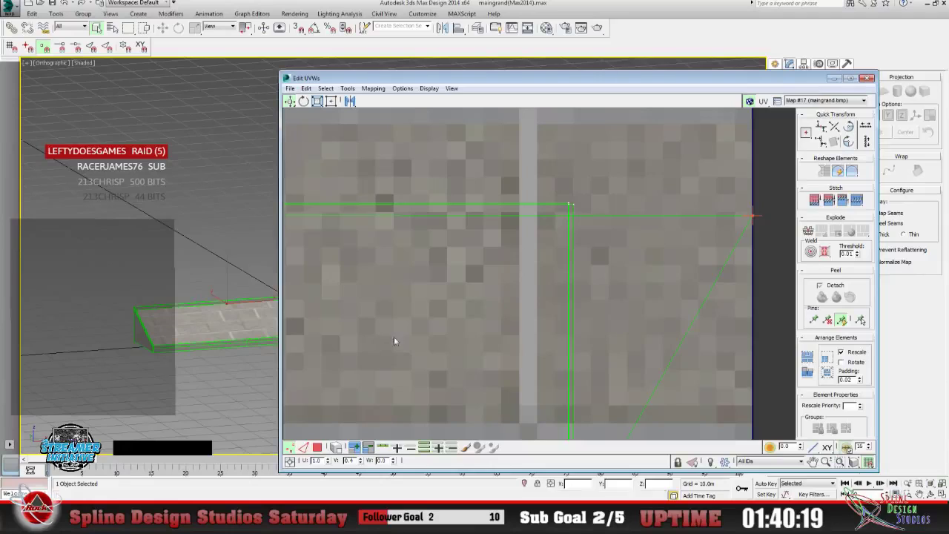
pyautogui.click(673, 215)
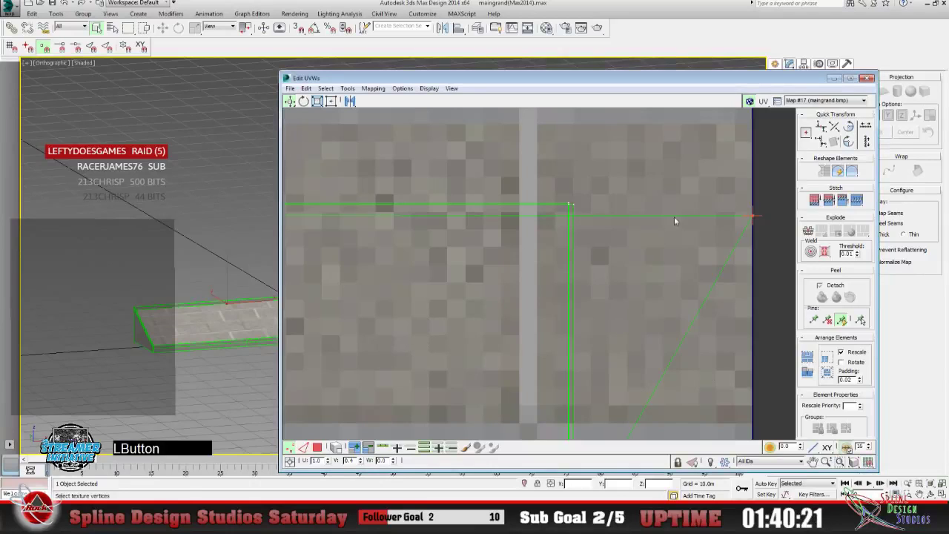
pyautogui.moveTo(752, 216); pyautogui.dragTo(599, 212)
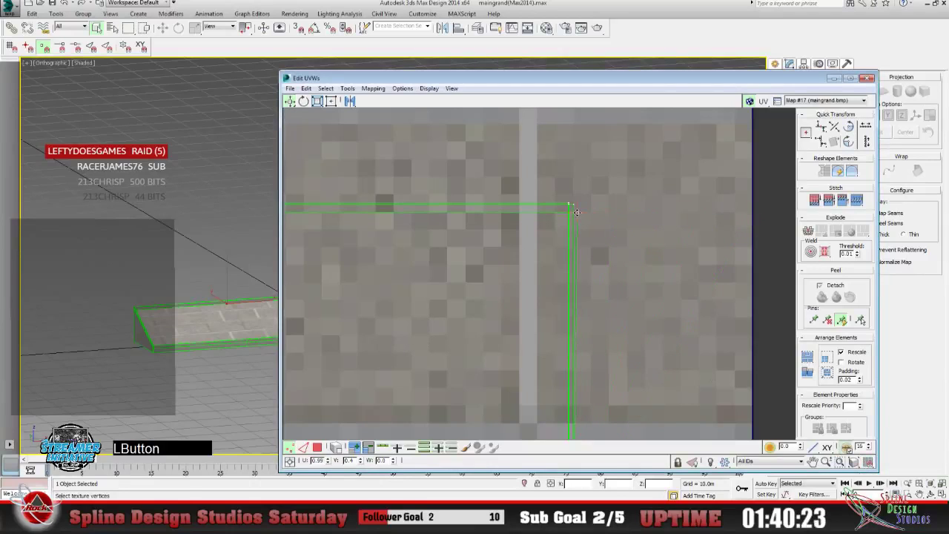
# Place the same UV vertex exactly onto the upper-right corner of the nearest overlapping strip.
pyautogui.click(825, 461)
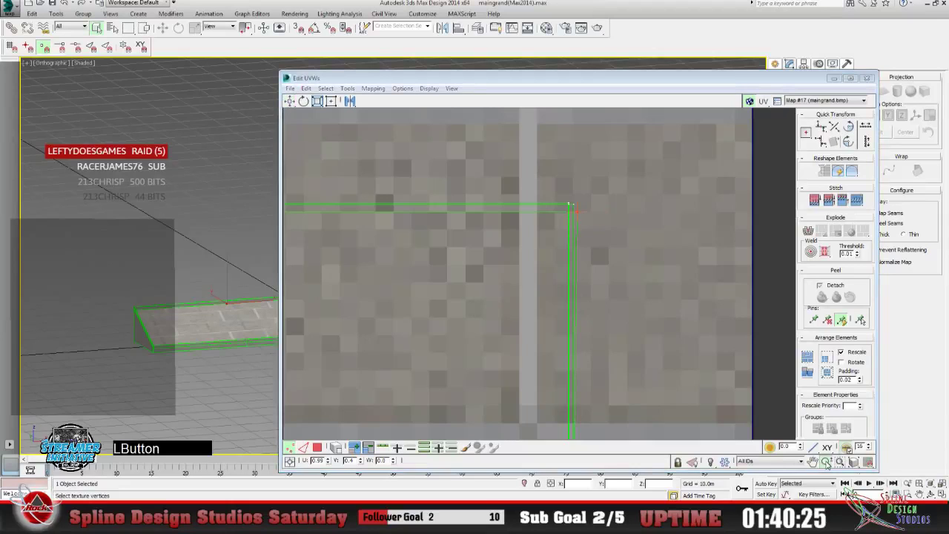
pyautogui.moveTo(519, 259); pyautogui.dragTo(517, 167)
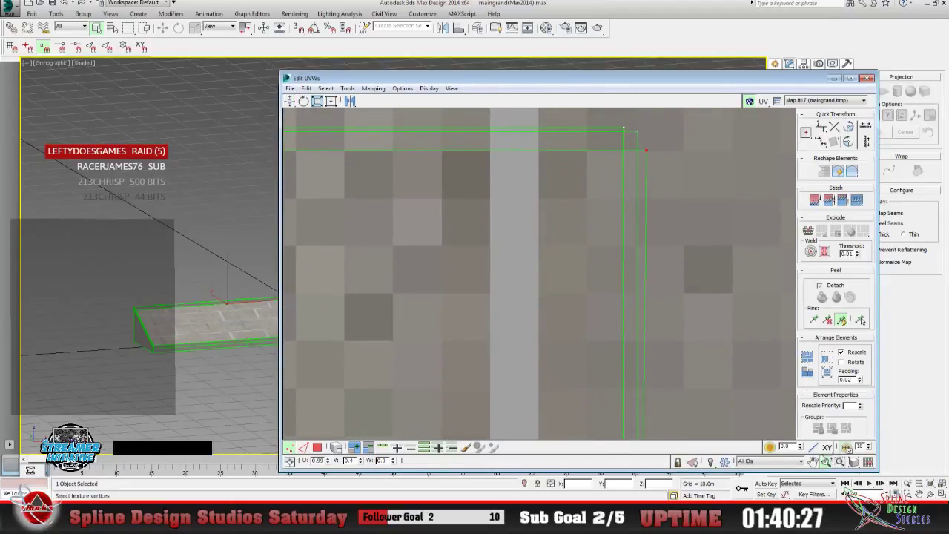
pyautogui.click(813, 461)
pyautogui.moveTo(590, 226); pyautogui.dragTo(505, 317)
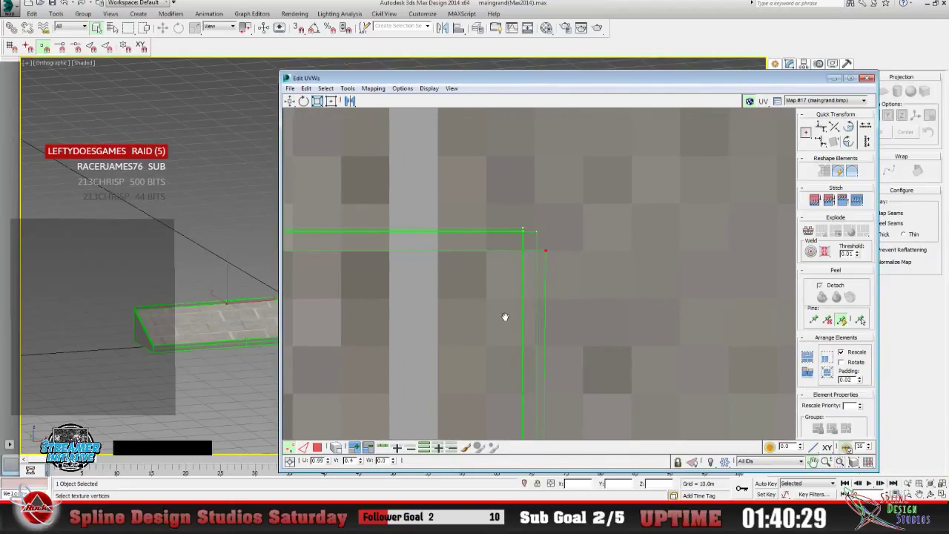
pyautogui.click(826, 461)
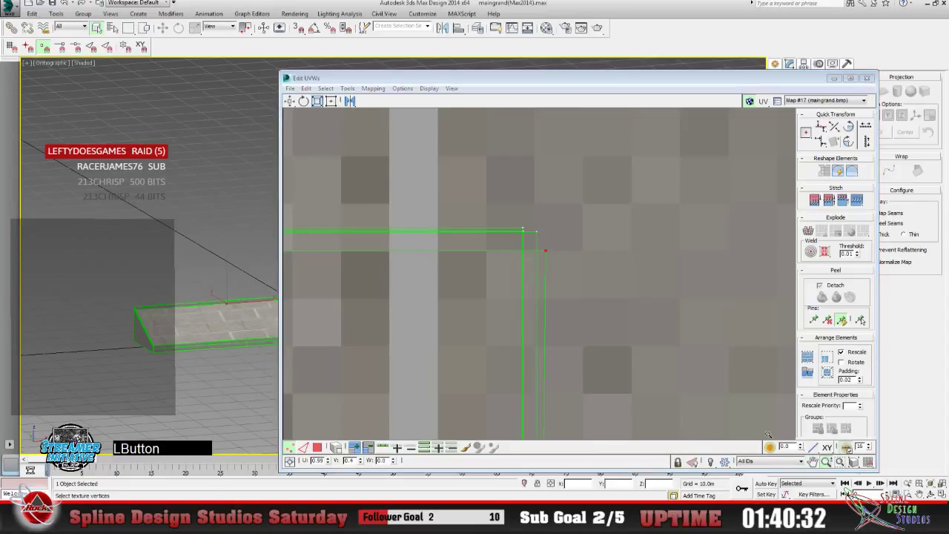
pyautogui.moveTo(600, 316); pyautogui.dragTo(536, 227)
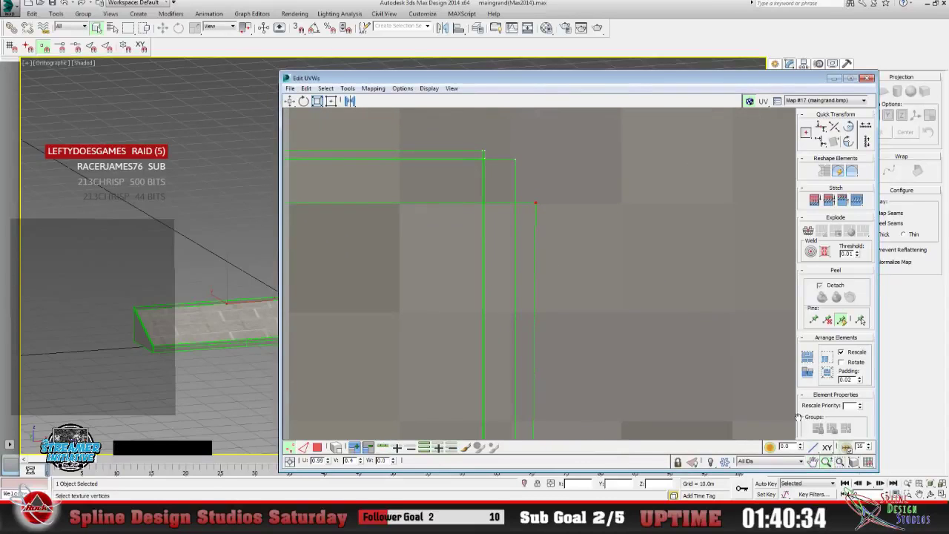
pyautogui.click(813, 461)
pyautogui.moveTo(489, 201); pyautogui.dragTo(456, 278)
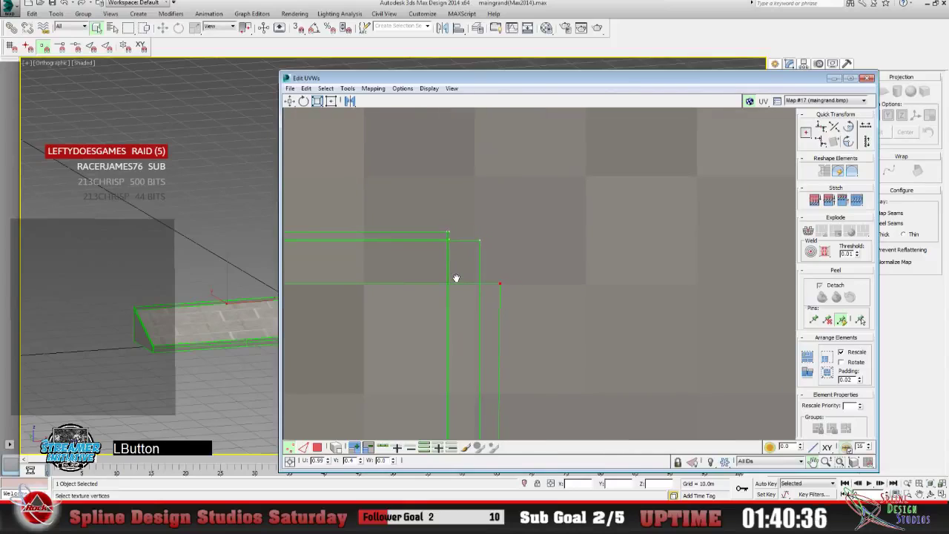
pyautogui.click(289, 101)
pyautogui.moveTo(501, 286); pyautogui.dragTo(479, 240)
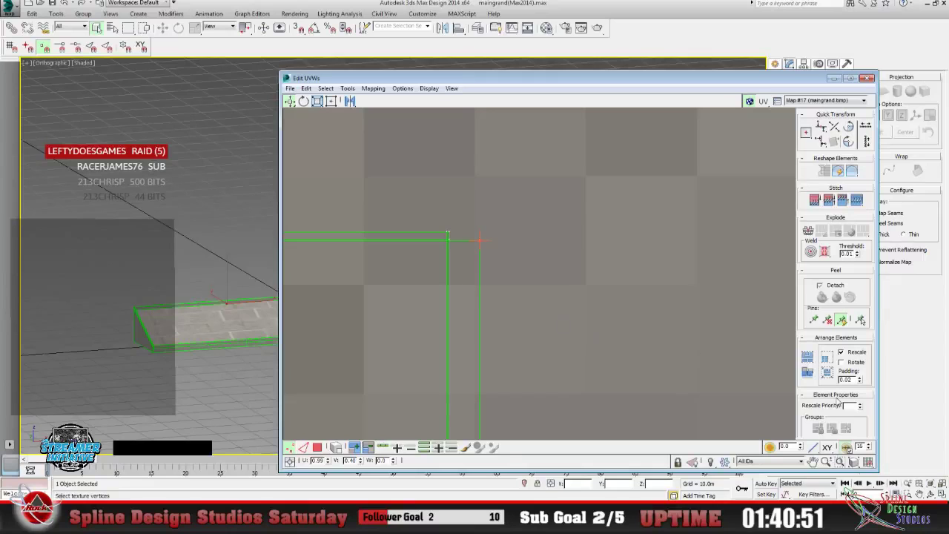
# Examine the overlapping strips from their right-hand edges across to their left-hand ends against the brick texture.
pyautogui.click(825, 461)
pyautogui.scroll(-4, 451, 323)
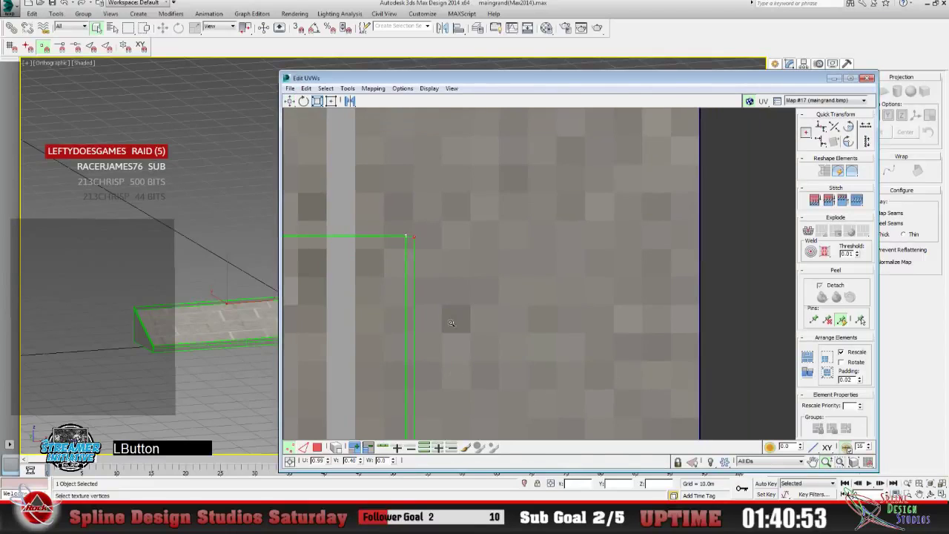
pyautogui.moveTo(450, 322); pyautogui.dragTo(439, 354)
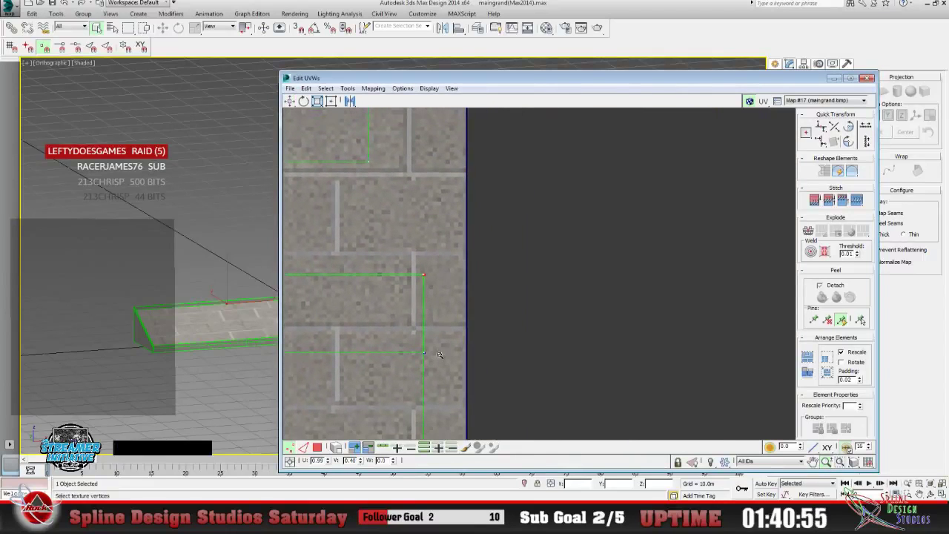
pyautogui.click(813, 461)
pyautogui.moveTo(477, 362); pyautogui.dragTo(615, 351)
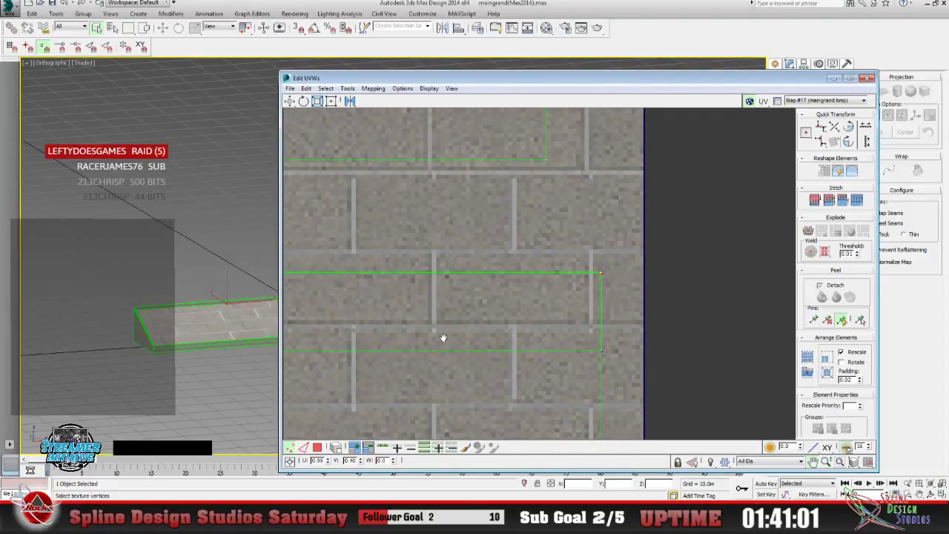
pyautogui.click(825, 461)
pyautogui.moveTo(509, 321); pyautogui.dragTo(549, 309)
pyautogui.click(813, 461)
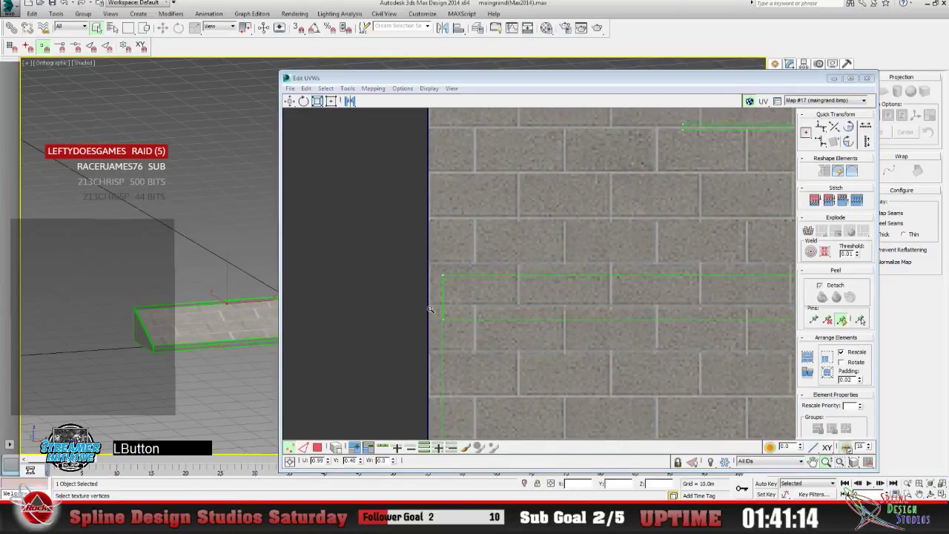
# Shift the inset strip's polygon and the neighbouring end segment's polygon left in the UVs onto the outer strip's left-hand edge.
pyautogui.moveTo(446, 305); pyautogui.dragTo(460, 233)
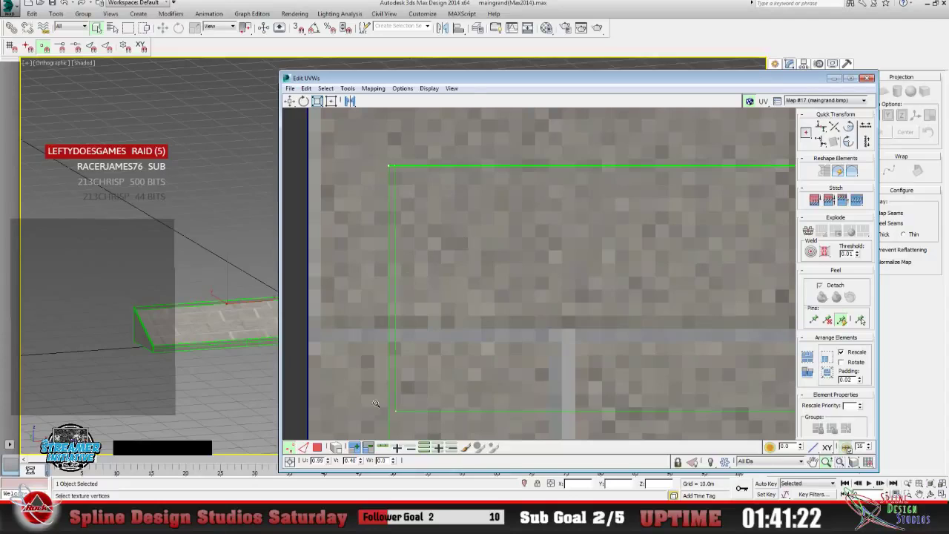
pyautogui.click(462, 373)
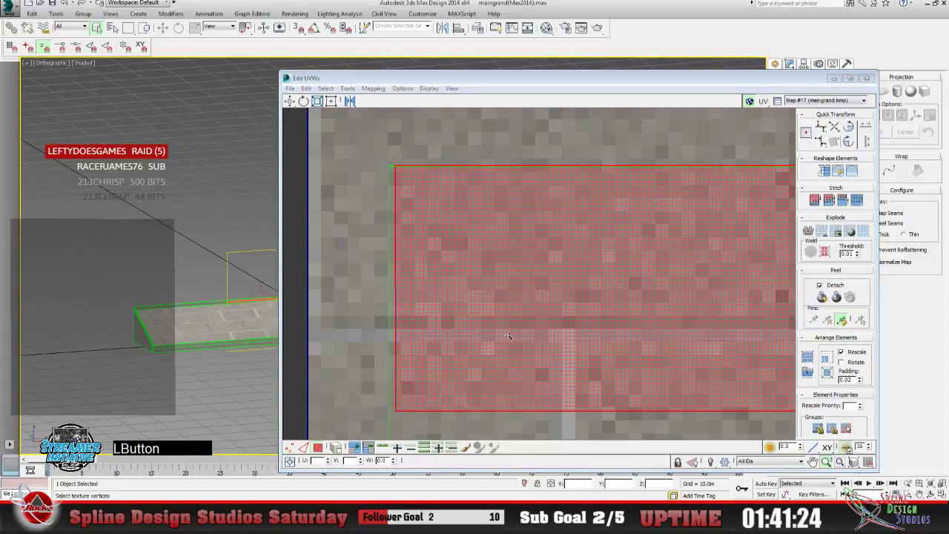
pyautogui.click(289, 102)
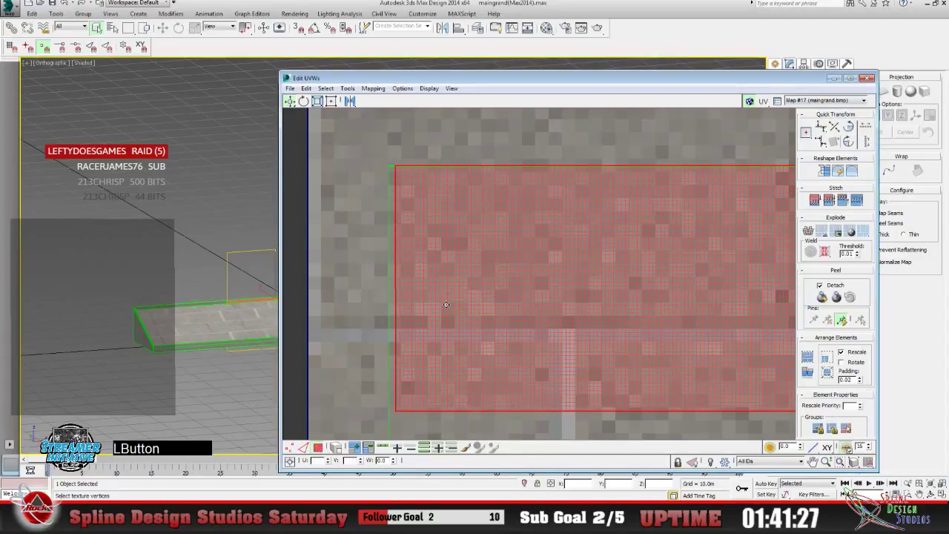
pyautogui.moveTo(447, 304); pyautogui.dragTo(440, 304)
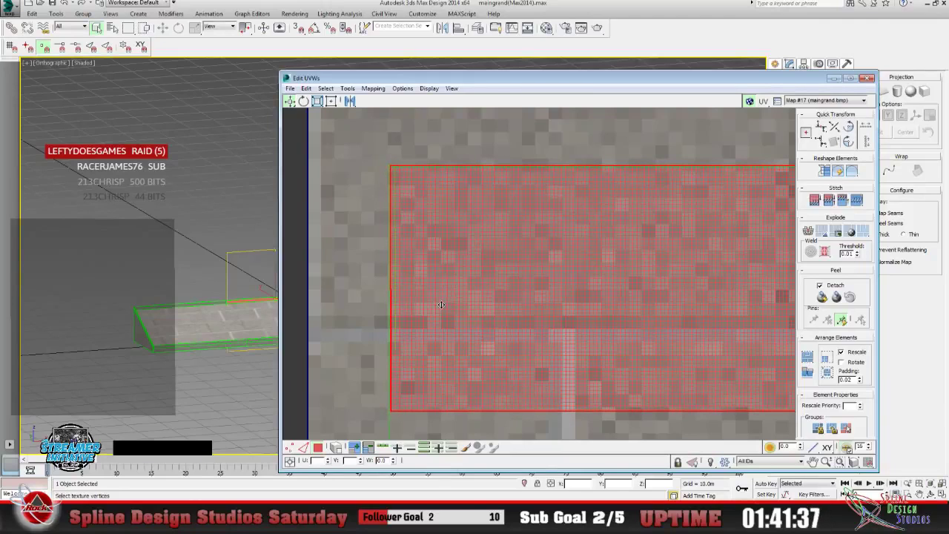
pyautogui.click(204, 303)
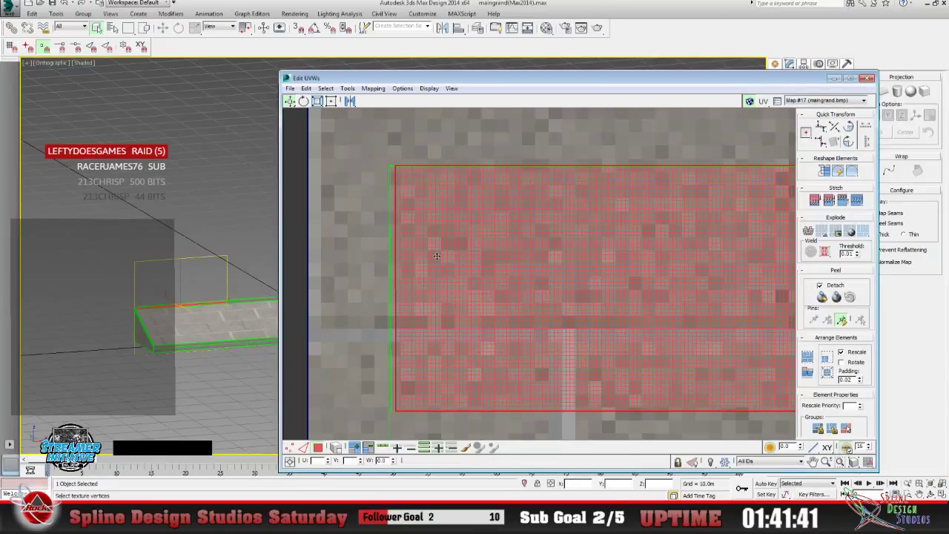
pyautogui.moveTo(436, 256); pyautogui.dragTo(430, 257)
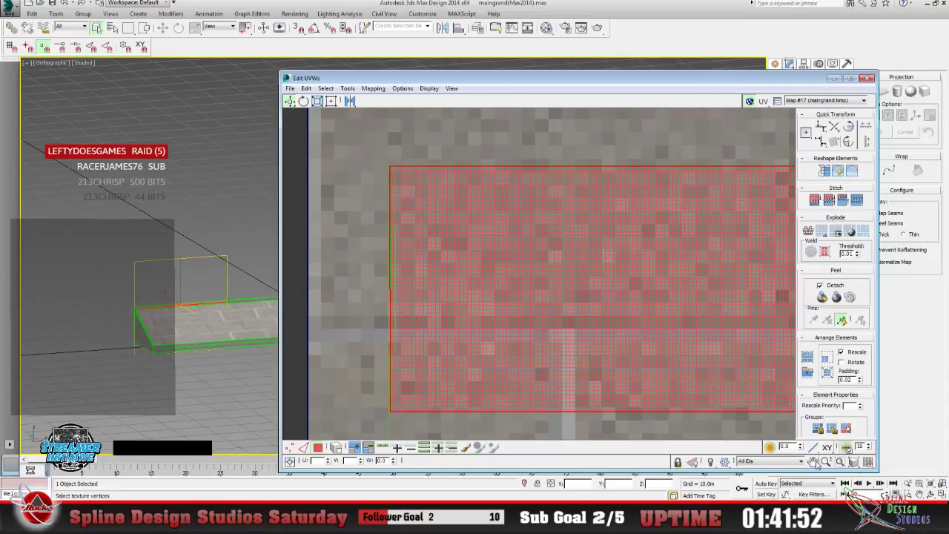
# Examine the selected strip along its full length and compare its right-hand edge with the overlapping strips' edges.
pyautogui.click(825, 461)
pyautogui.moveTo(600, 282); pyautogui.dragTo(600, 337)
pyautogui.click(813, 461)
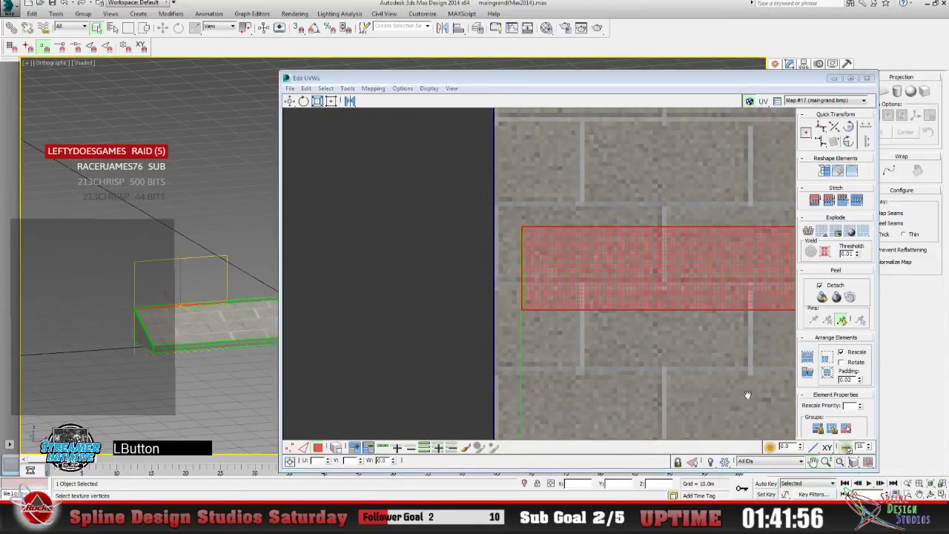
pyautogui.moveTo(658, 292); pyautogui.dragTo(500, 292)
pyautogui.moveTo(610, 297); pyautogui.dragTo(432, 294)
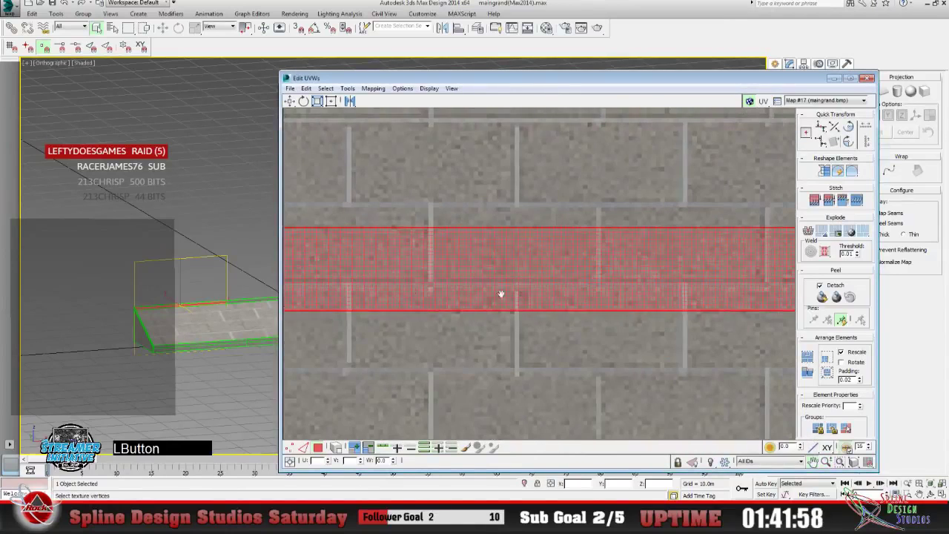
pyautogui.moveTo(651, 278); pyautogui.dragTo(475, 254)
pyautogui.moveTo(726, 250); pyautogui.dragTo(260, 250)
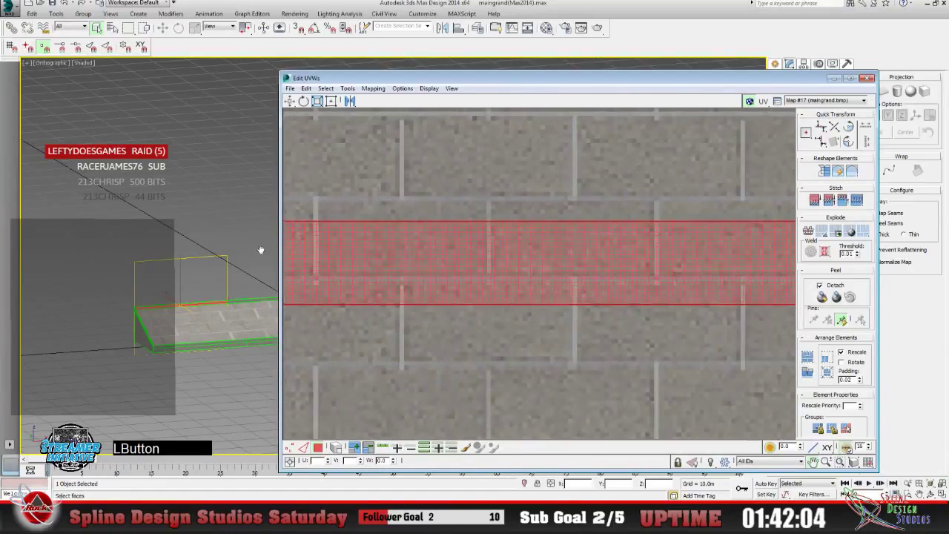
pyautogui.moveTo(689, 260); pyautogui.dragTo(187, 262)
pyautogui.moveTo(678, 259); pyautogui.dragTo(439, 289)
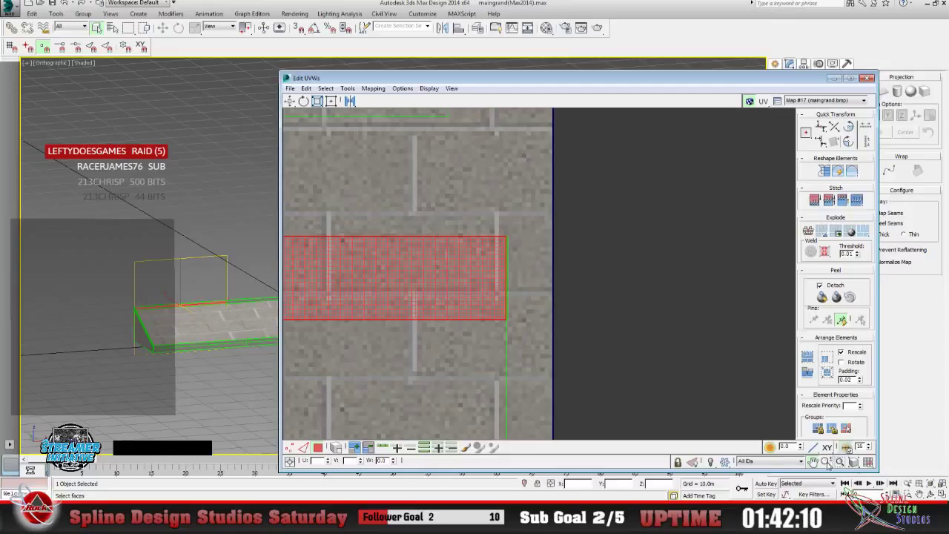
pyautogui.click(826, 461)
pyautogui.moveTo(495, 291); pyautogui.dragTo(444, 174)
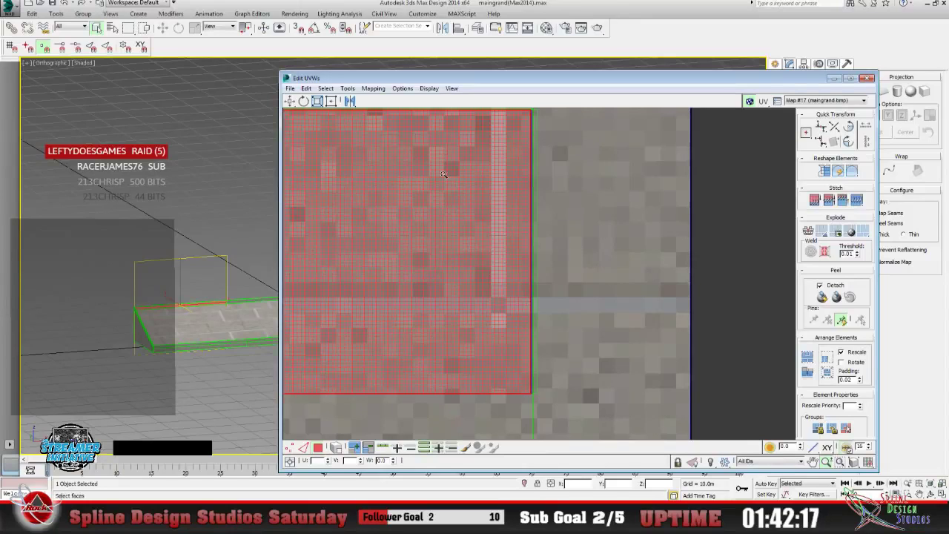
pyautogui.moveTo(443, 174)
pyautogui.mouseDown()
pyautogui.moveTo(444, 200)
pyautogui.moveTo(444, 191)
pyautogui.mouseUp()
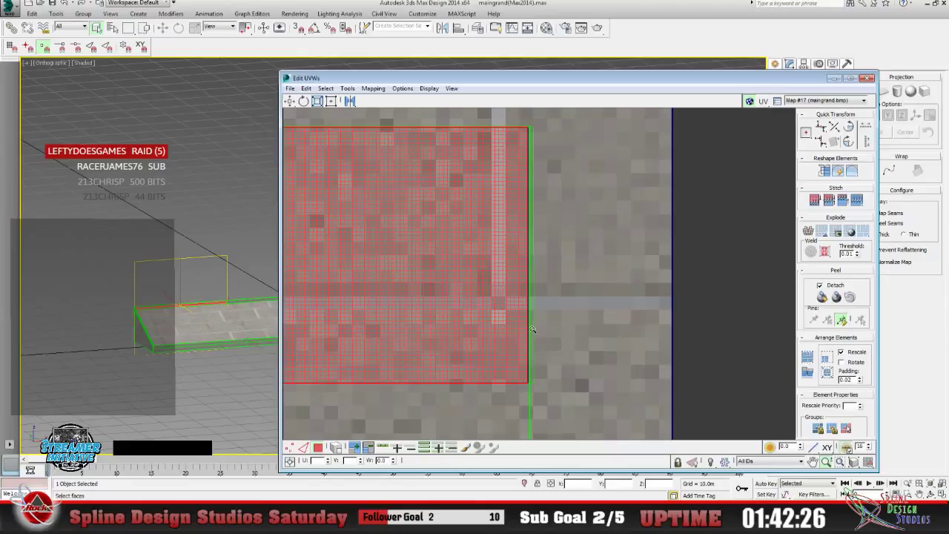
# Shift the selected strip's polygon slightly right in the UVs, just beyond the overlapping strips' right-hand edges.
pyautogui.click(289, 101)
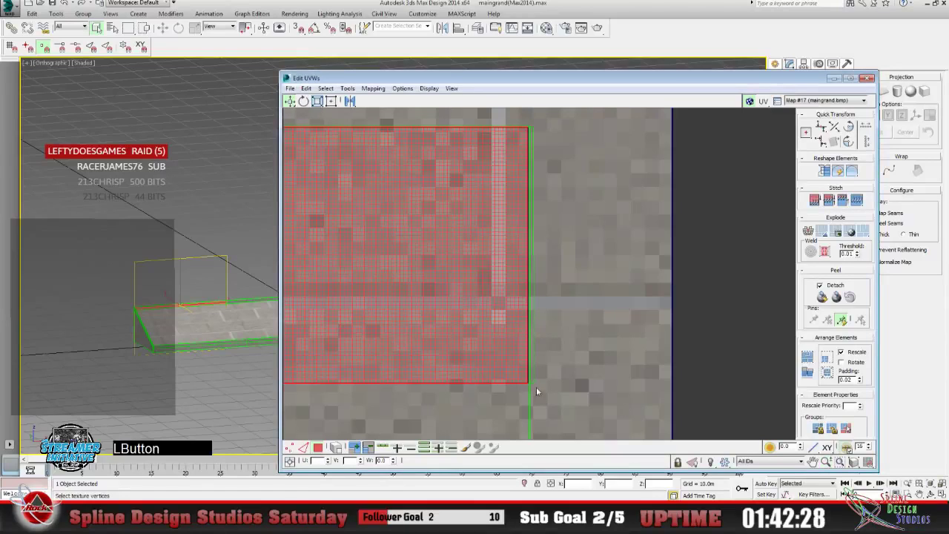
pyautogui.moveTo(527, 376); pyautogui.dragTo(530, 376)
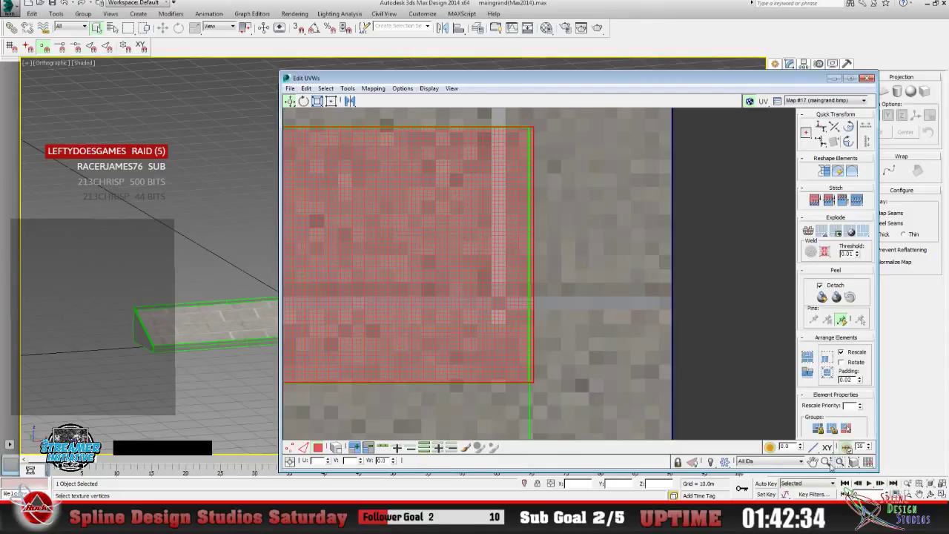
pyautogui.click(826, 461)
pyautogui.moveTo(476, 286); pyautogui.dragTo(466, 268)
pyautogui.click(813, 461)
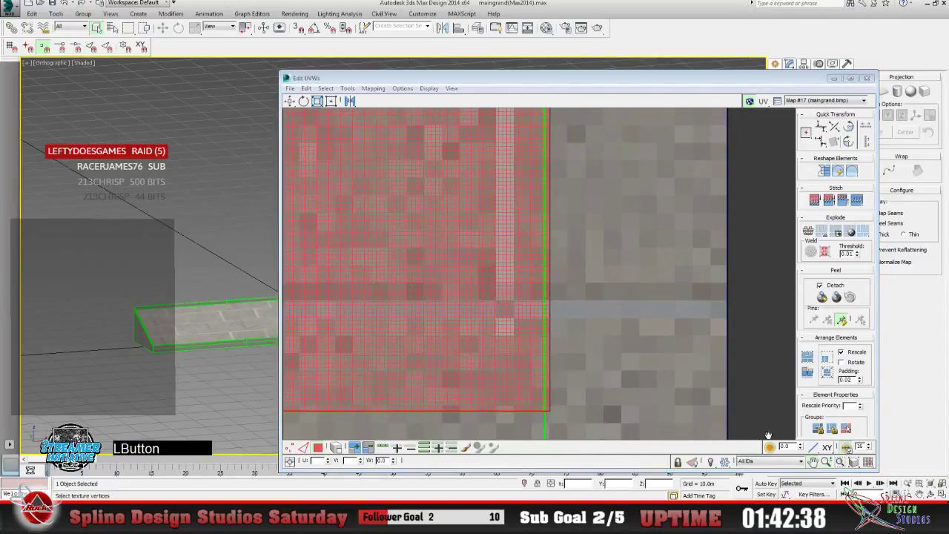
pyautogui.moveTo(558, 255); pyautogui.dragTo(460, 246)
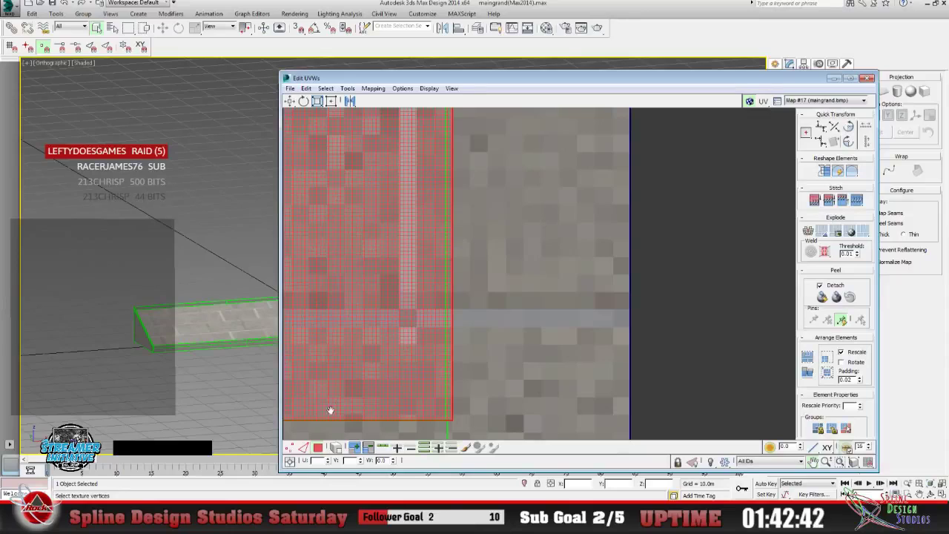
# Move the strip's protruding lower-right UV vertex left onto the lower-right corner of the overlapping strips.
pyautogui.click(291, 449)
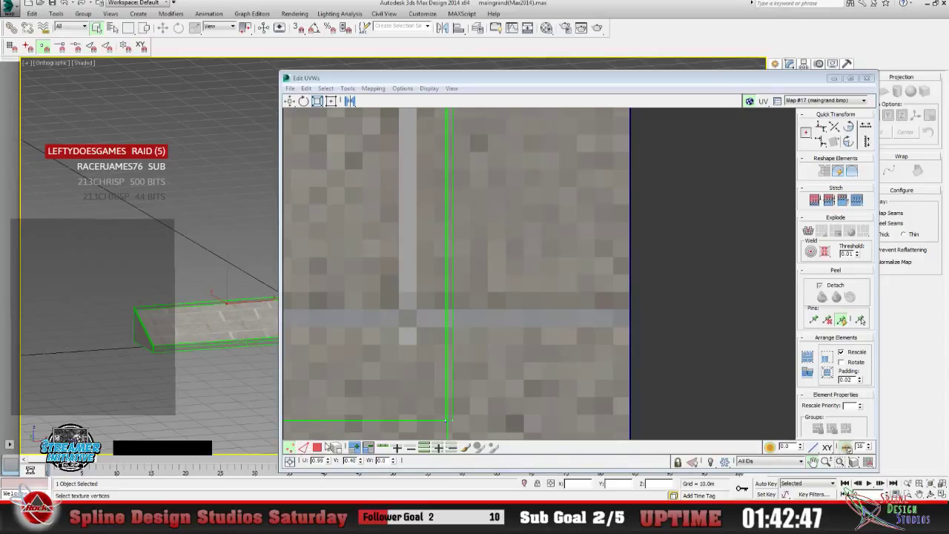
pyautogui.click(825, 461)
pyautogui.moveTo(520, 332); pyautogui.dragTo(517, 299)
pyautogui.click(813, 461)
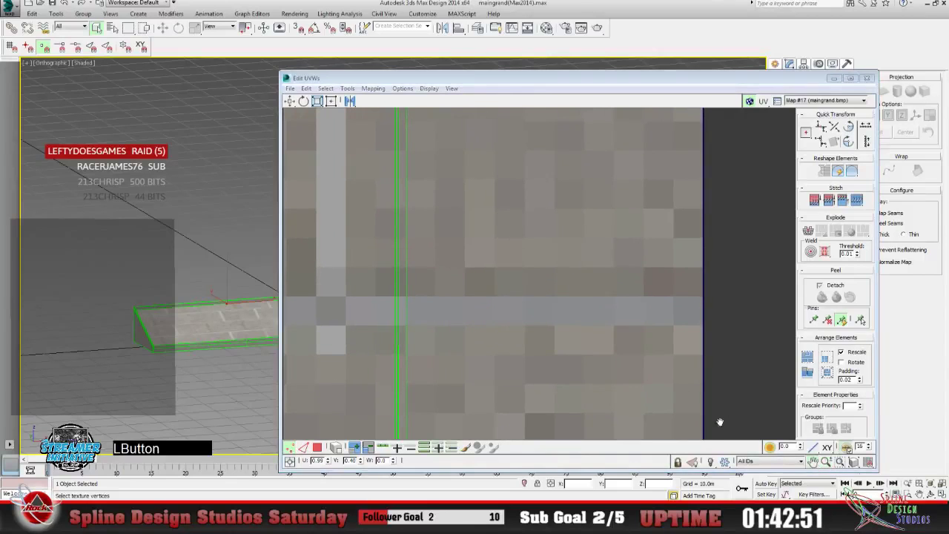
pyautogui.moveTo(484, 400); pyautogui.dragTo(522, 245)
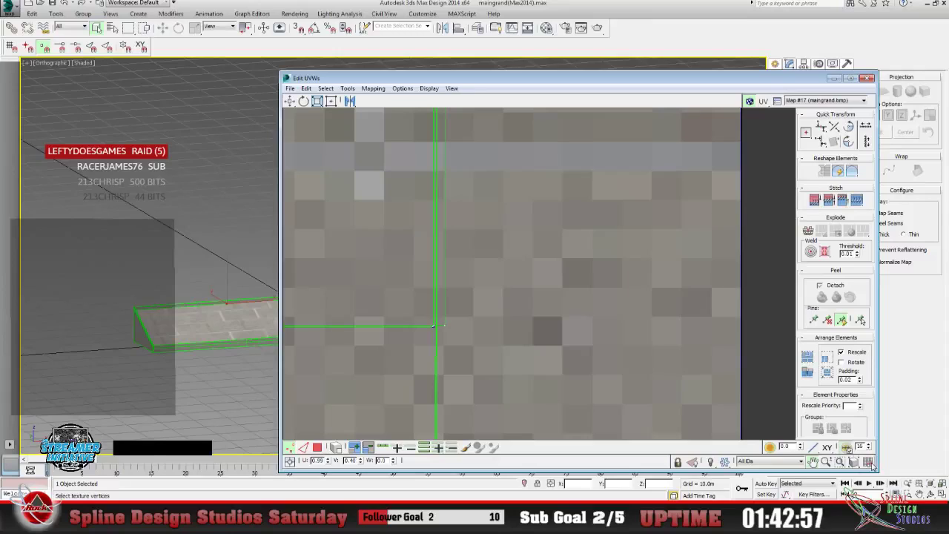
pyautogui.click(487, 352)
pyautogui.click(476, 328)
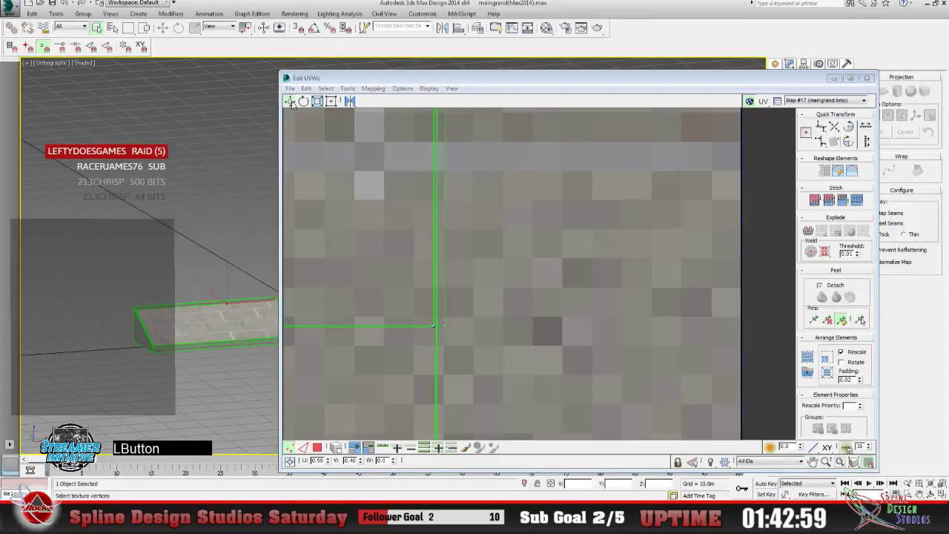
pyautogui.click(443, 324)
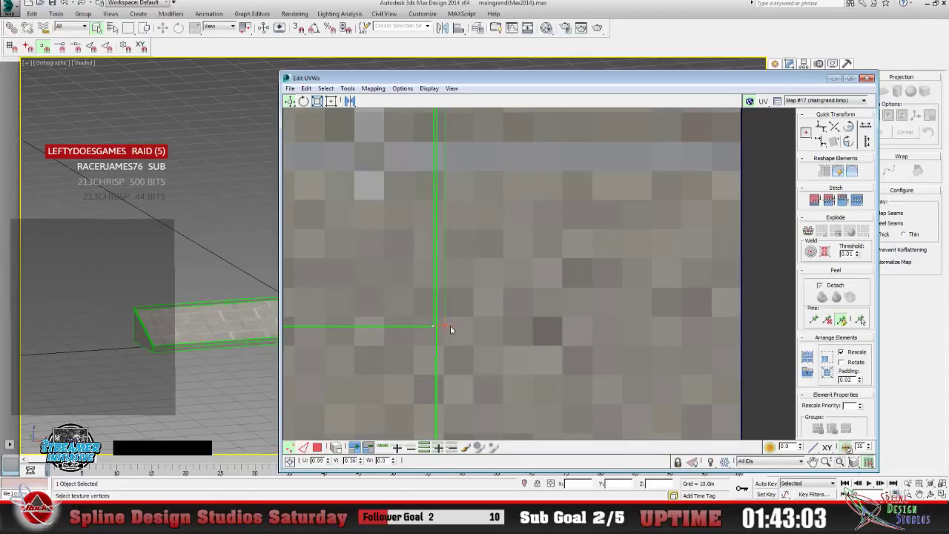
pyautogui.click(433, 324)
# Move the same strip's upper-right UV vertex left onto the upper-right corner of the overlapping strips.
pyautogui.click(813, 461)
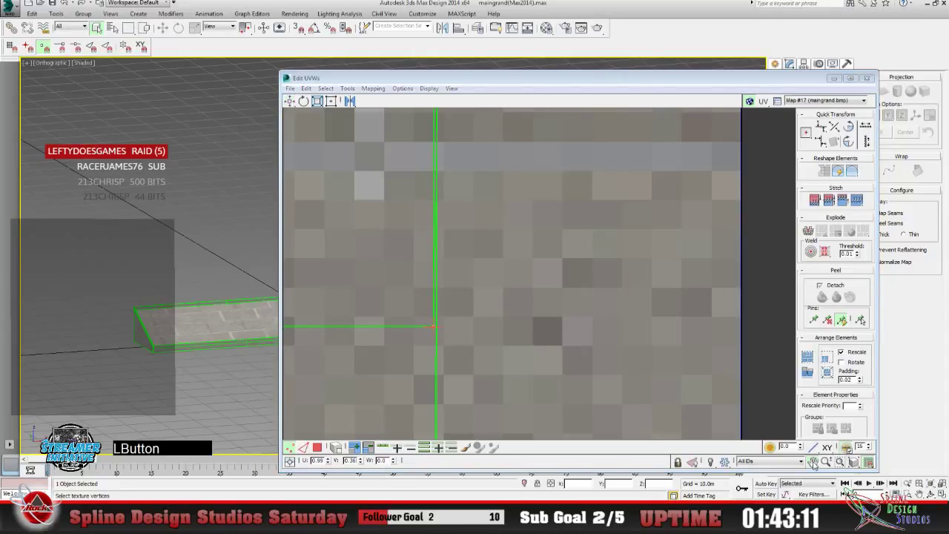
pyautogui.moveTo(496, 227); pyautogui.dragTo(524, 346)
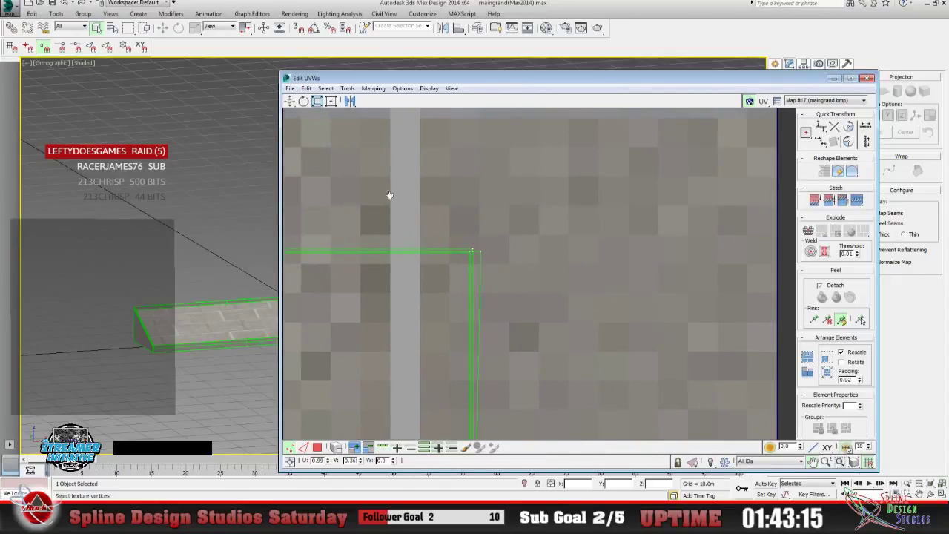
pyautogui.click(290, 101)
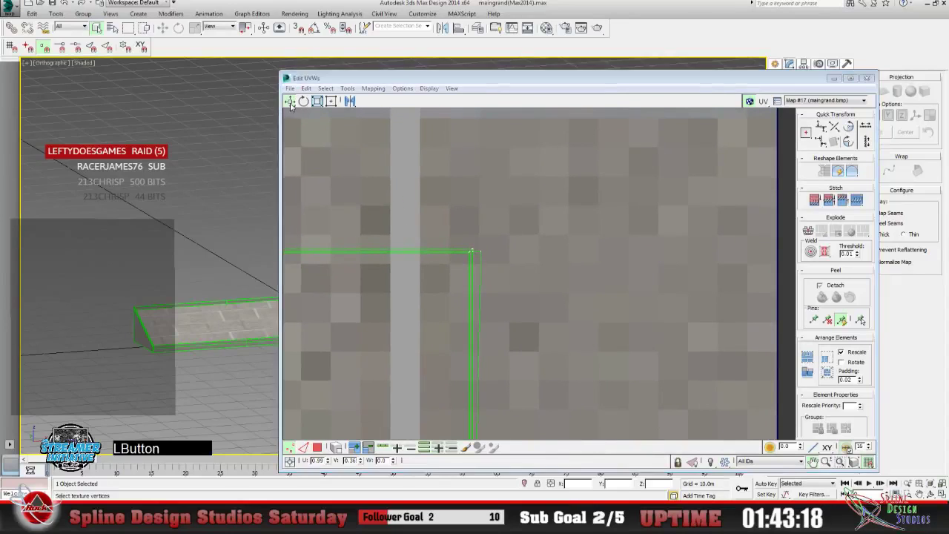
pyautogui.moveTo(491, 274); pyautogui.dragTo(466, 252)
pyautogui.click(482, 254)
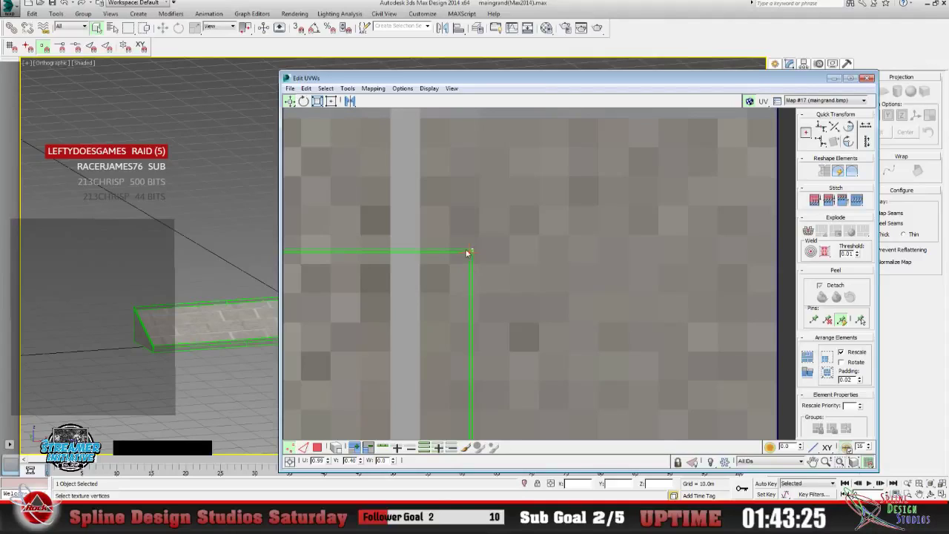
# Examine how closely the overlapping strips' upper-right corners and right-hand edges coincide.
pyautogui.click(907, 485)
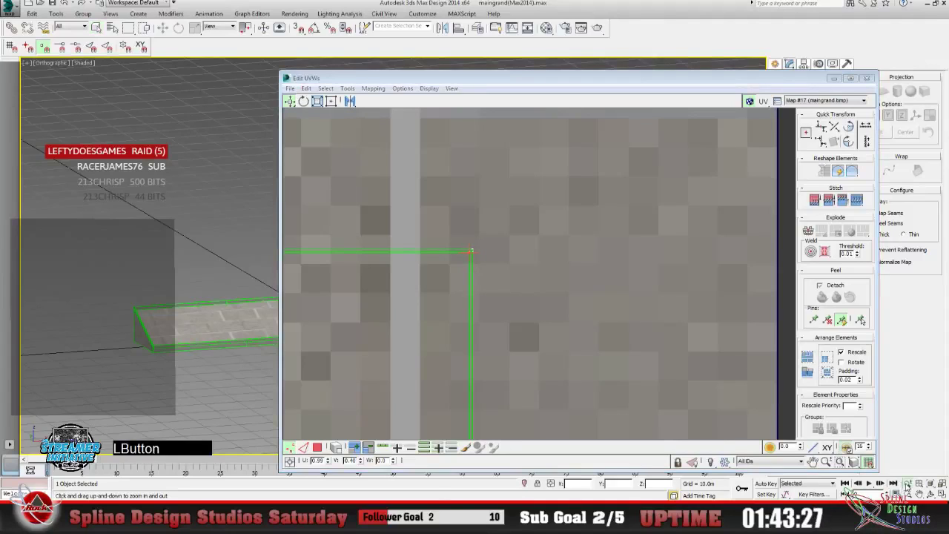
pyautogui.moveTo(418, 221); pyautogui.dragTo(418, 222)
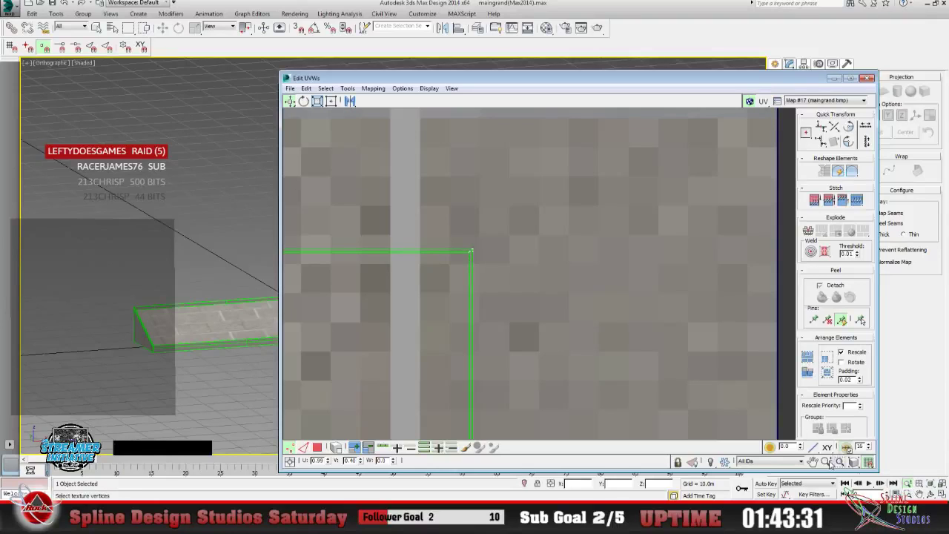
pyautogui.click(826, 461)
pyautogui.click(403, 261)
pyautogui.moveTo(404, 261); pyautogui.dragTo(383, 165)
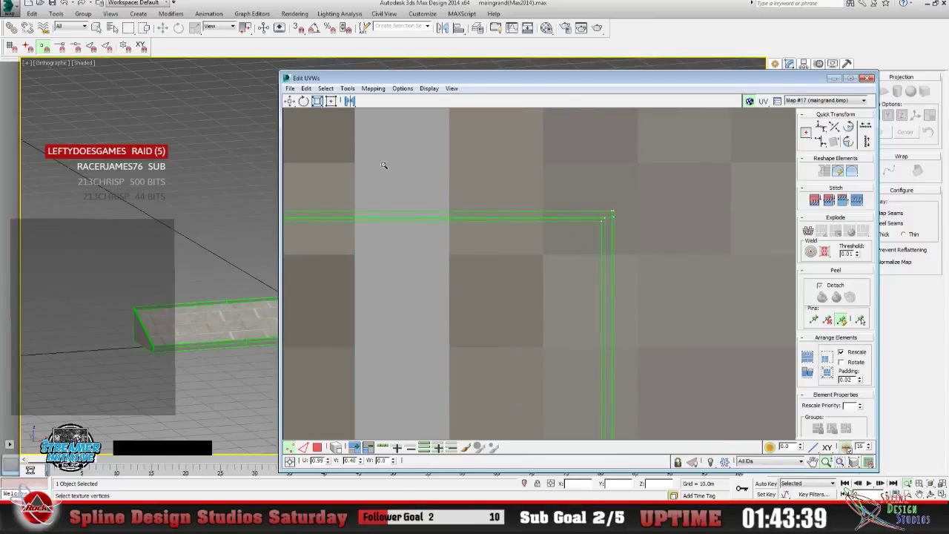
pyautogui.moveTo(383, 165); pyautogui.dragTo(440, 294)
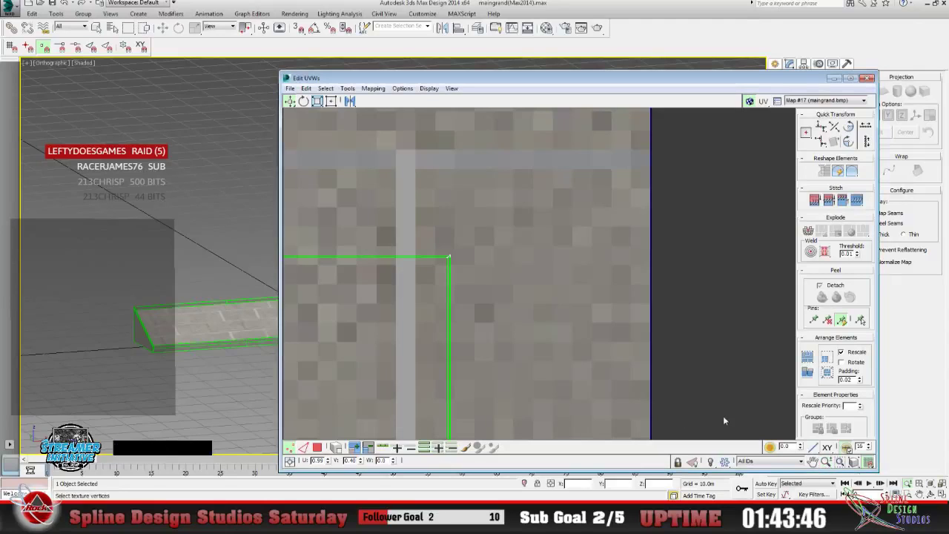
pyautogui.click(826, 461)
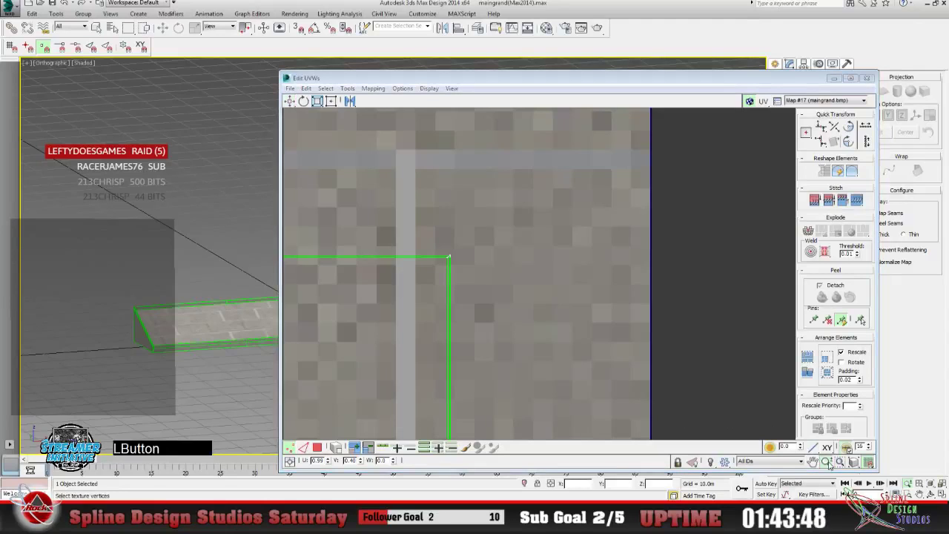
pyautogui.moveTo(491, 318); pyautogui.dragTo(673, 316)
# Follow the overlapping strips across to their left-hand ends and compare their upper-left corners up close.
pyautogui.click(813, 462)
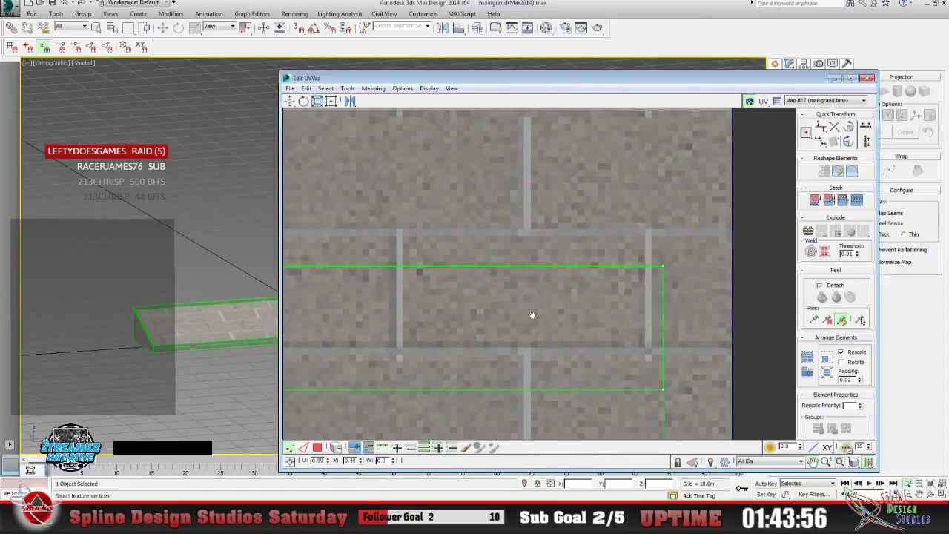
pyautogui.moveTo(531, 315); pyautogui.dragTo(613, 306)
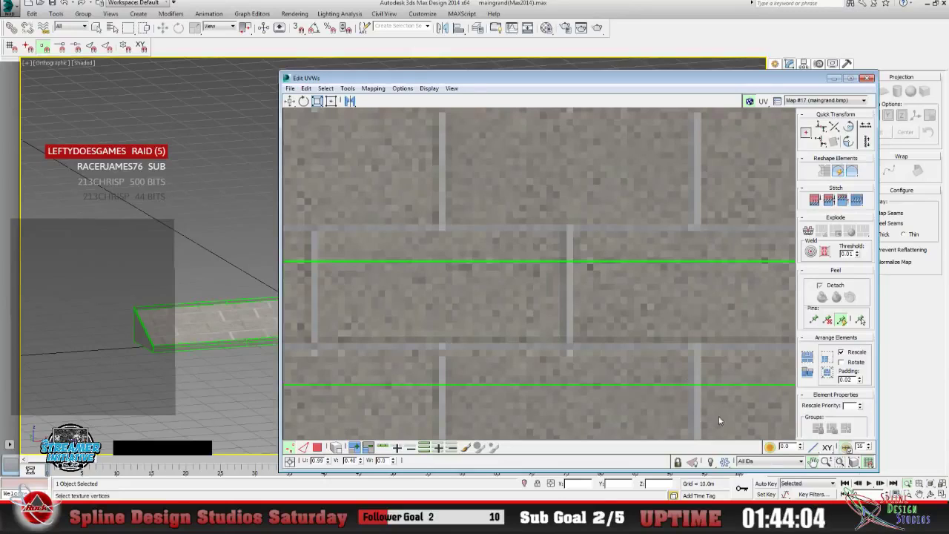
pyautogui.click(826, 461)
pyautogui.moveTo(521, 288); pyautogui.dragTo(770, 445)
pyautogui.click(813, 461)
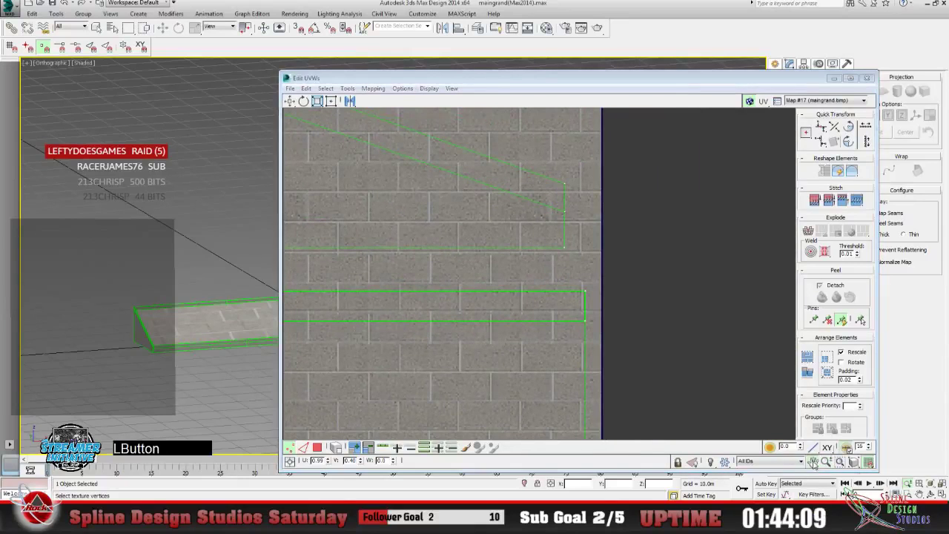
pyautogui.moveTo(488, 341); pyautogui.dragTo(483, 320)
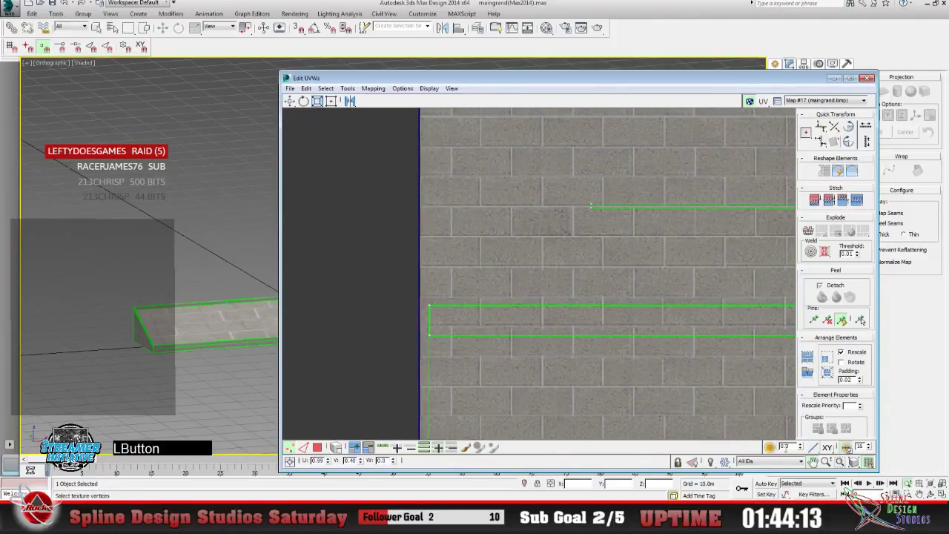
pyautogui.click(825, 461)
pyautogui.moveTo(524, 349); pyautogui.dragTo(419, 144)
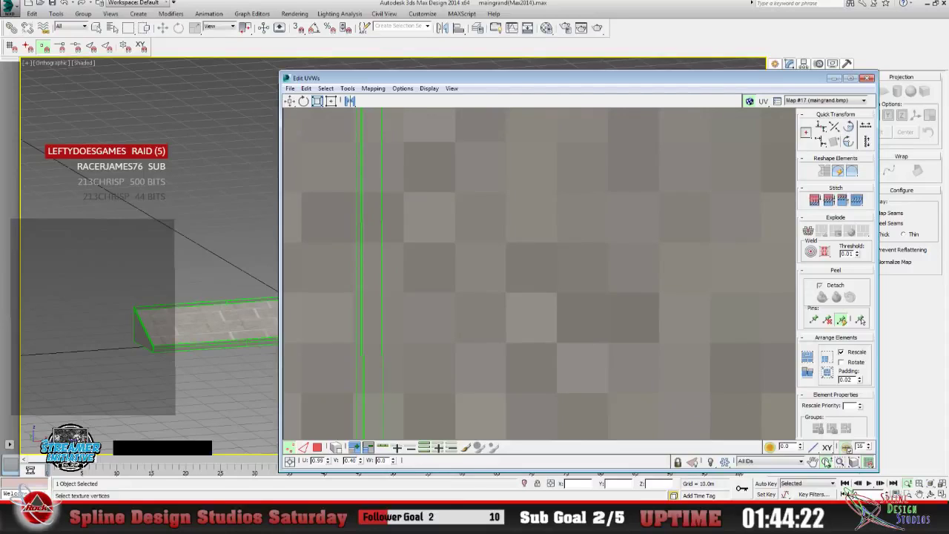
pyautogui.click(813, 461)
pyautogui.moveTo(432, 227); pyautogui.dragTo(430, 309)
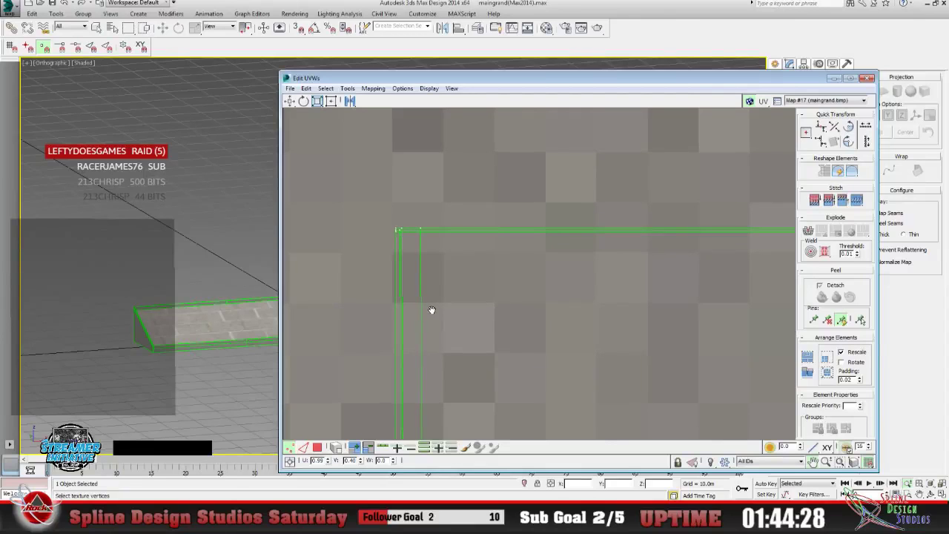
pyautogui.moveTo(435, 312); pyautogui.dragTo(423, 335)
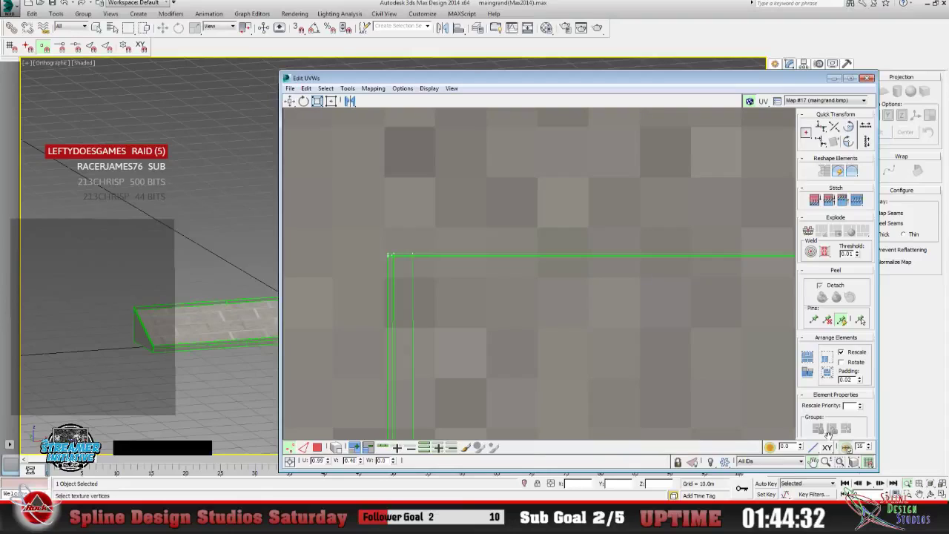
pyautogui.click(826, 461)
pyautogui.moveTo(374, 193); pyautogui.dragTo(370, 142)
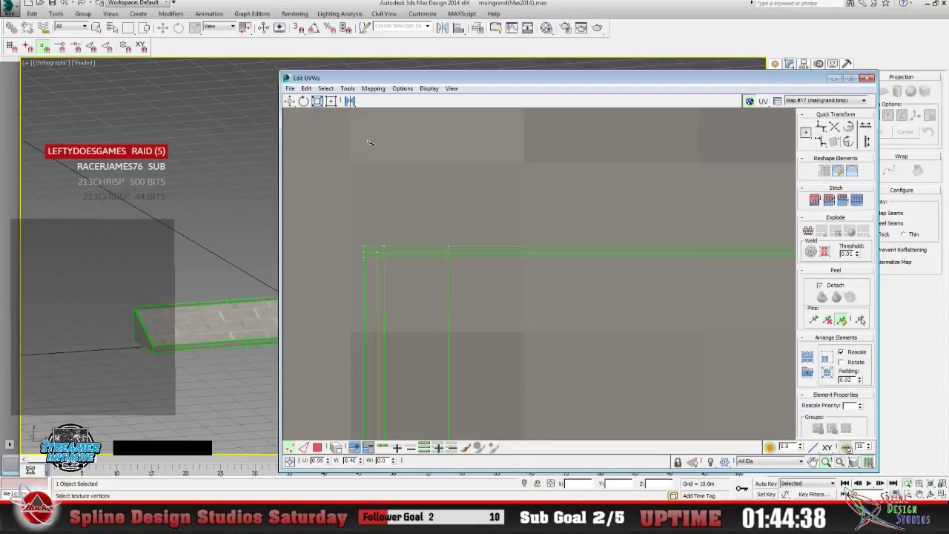
# Move the inset strip's polygon up about two brick rows, clear of the overlapping strips, and select the large wall polygon below.
pyautogui.click(324, 448)
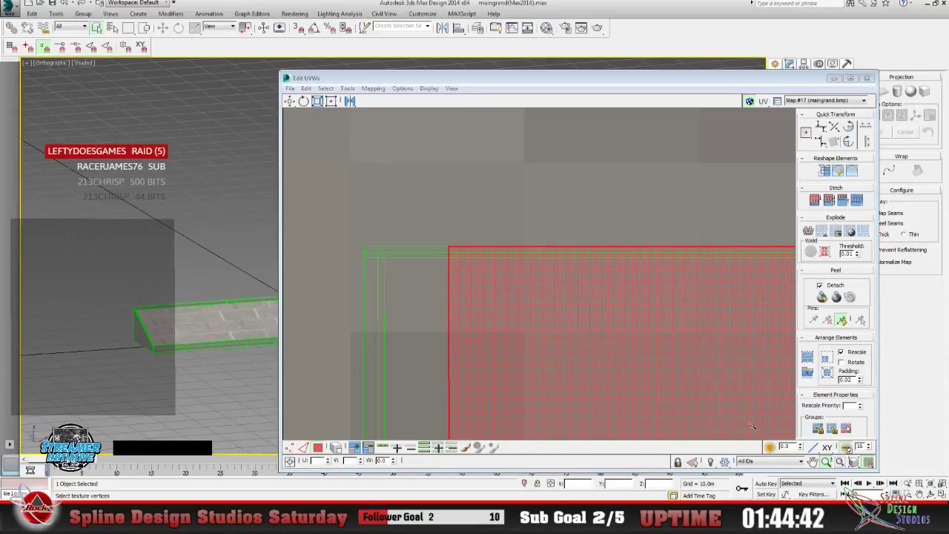
pyautogui.click(825, 462)
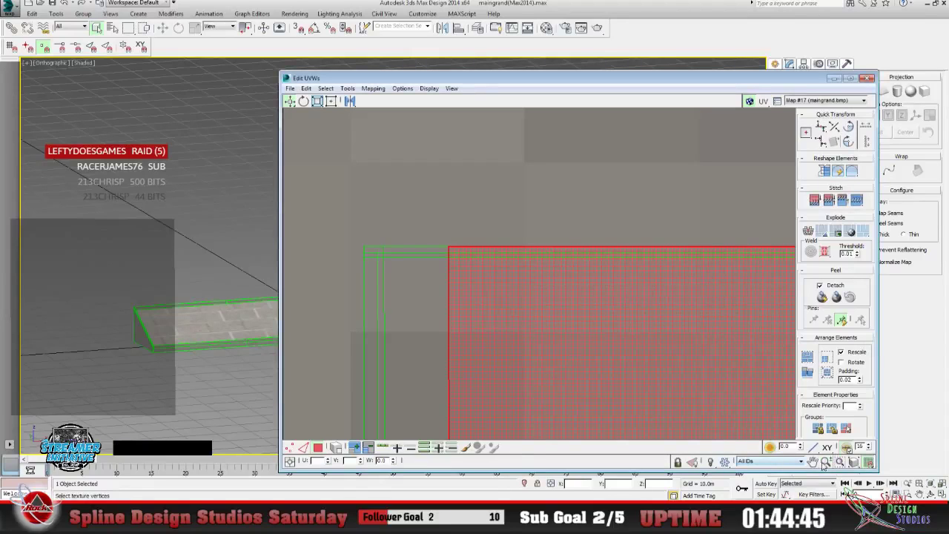
pyautogui.moveTo(394, 356); pyautogui.dragTo(414, 394)
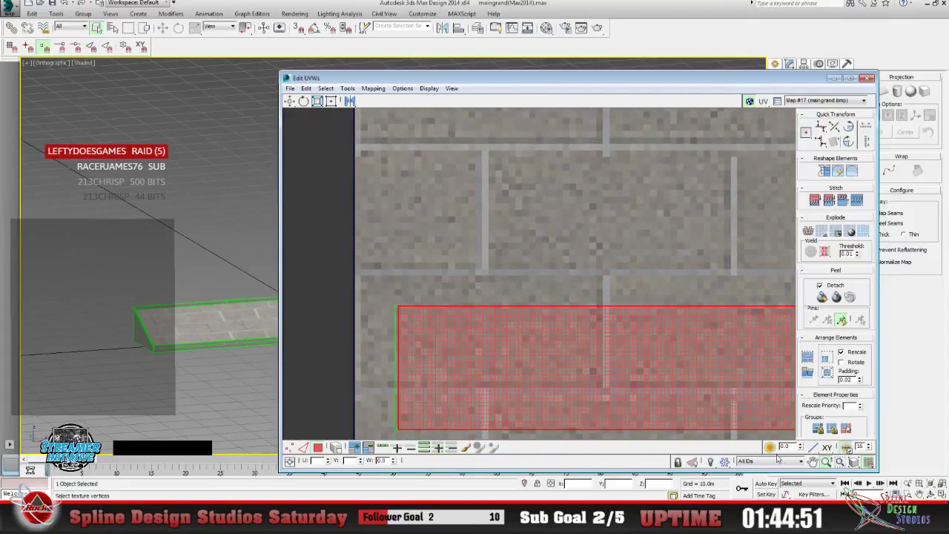
pyautogui.click(813, 461)
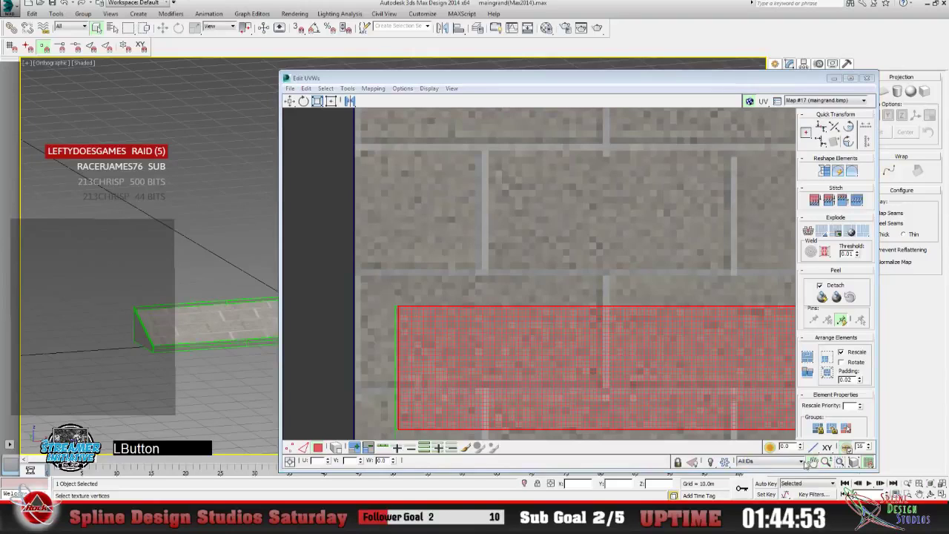
pyautogui.moveTo(464, 351); pyautogui.dragTo(442, 258)
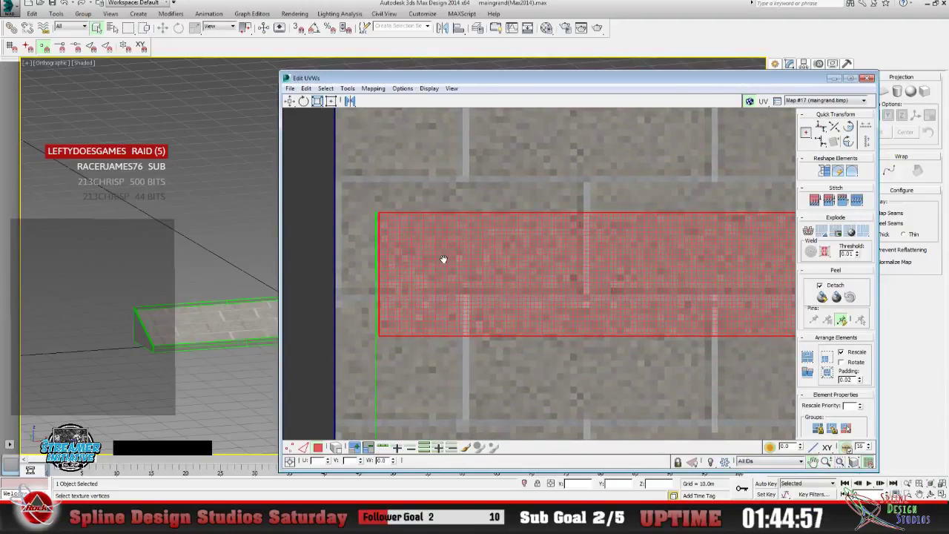
pyautogui.click(824, 460)
pyautogui.moveTo(552, 262); pyautogui.dragTo(557, 333)
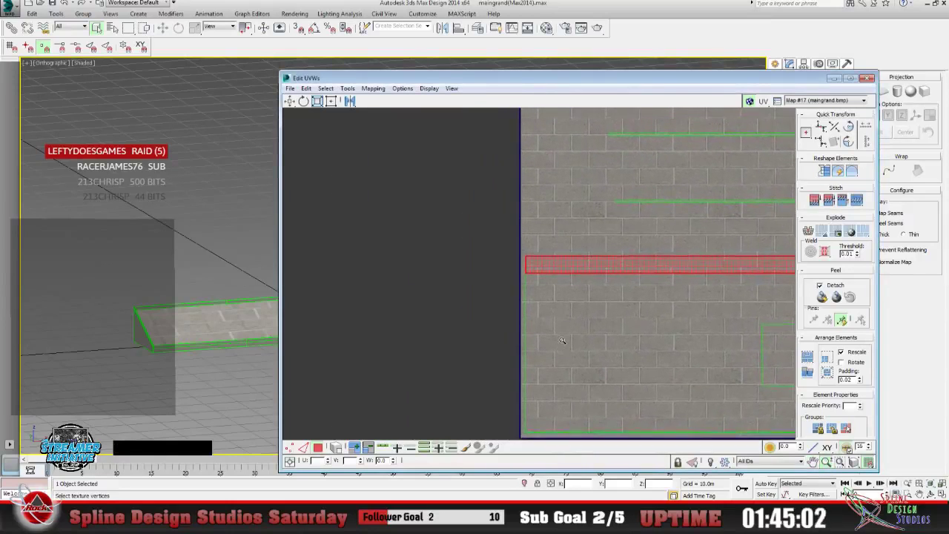
pyautogui.click(288, 102)
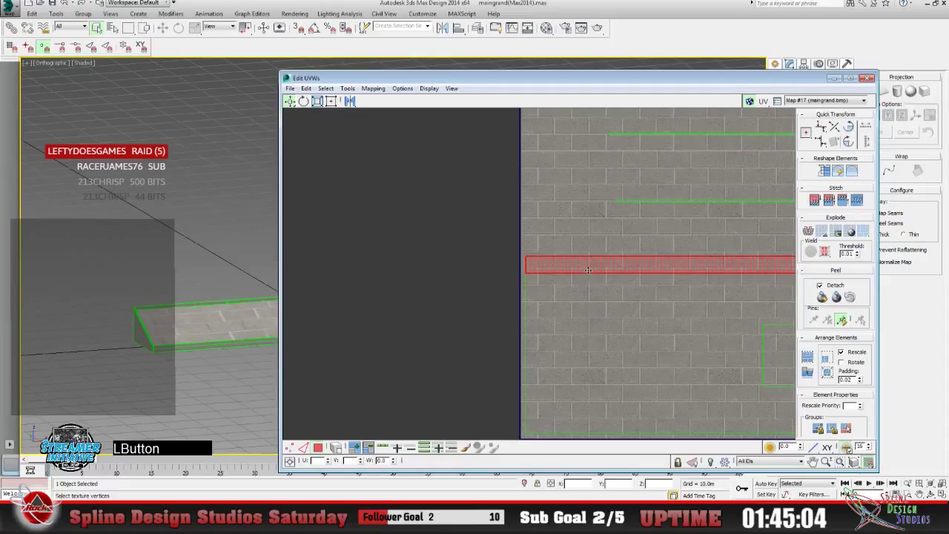
pyautogui.moveTo(586, 267); pyautogui.dragTo(584, 232)
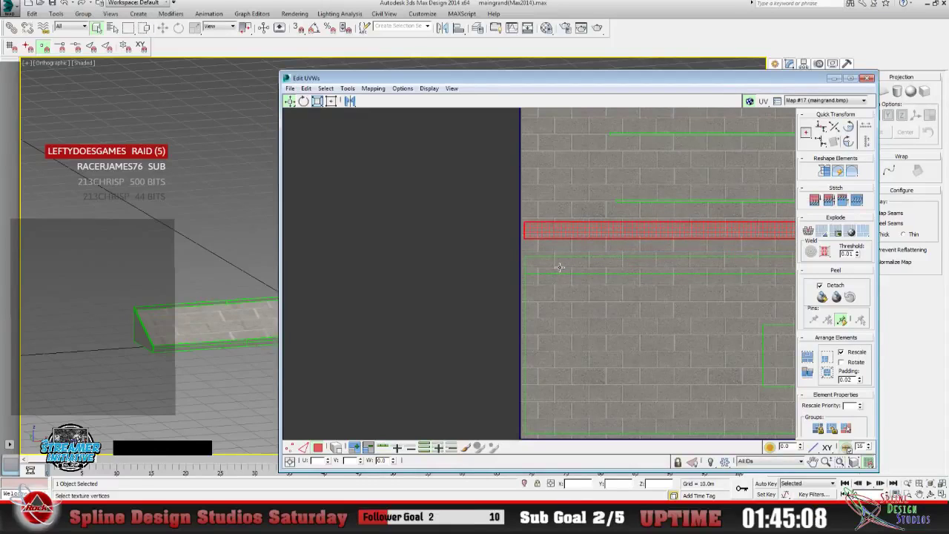
pyautogui.click(560, 267)
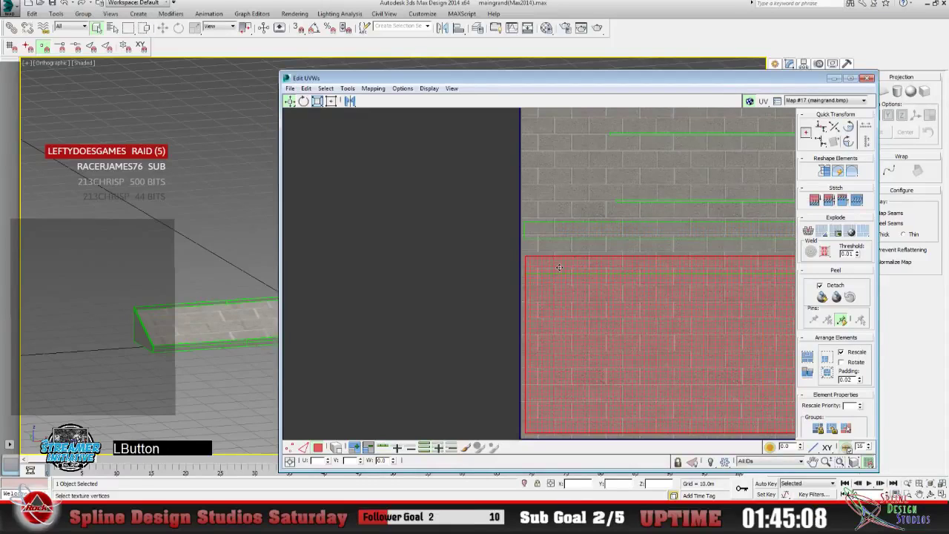
# Move the two strip polygons lying over the large wall polygon upward, the first about two brick rows and the second about five.
pyautogui.click(169, 306)
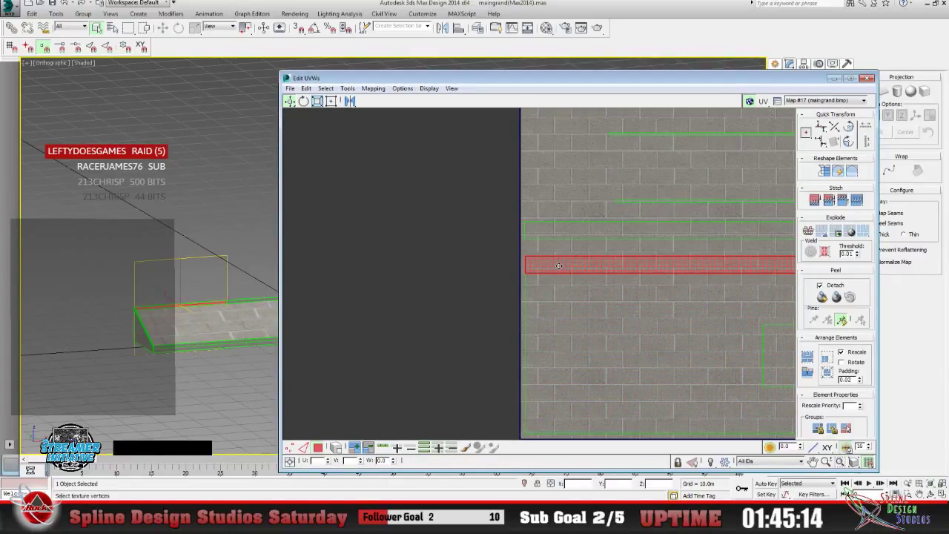
pyautogui.moveTo(559, 265); pyautogui.dragTo(556, 241)
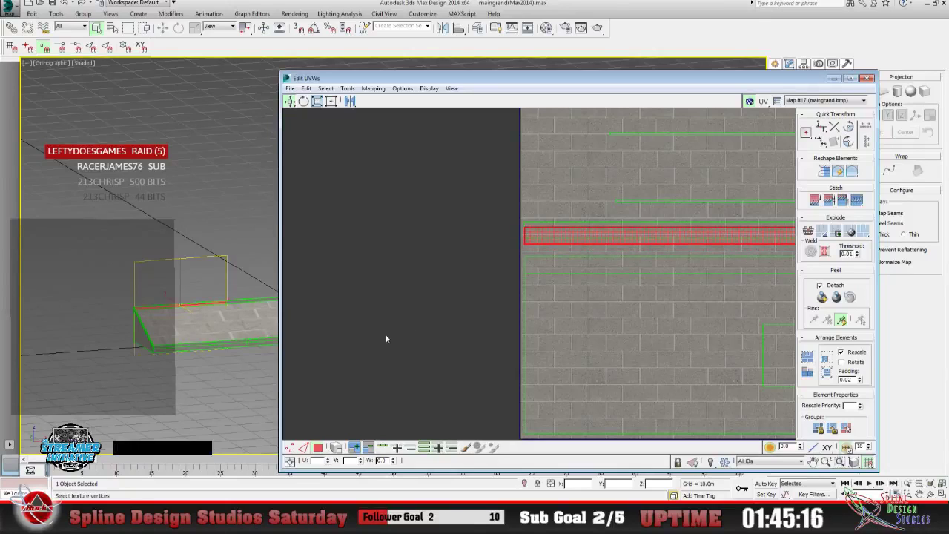
pyautogui.click(575, 264)
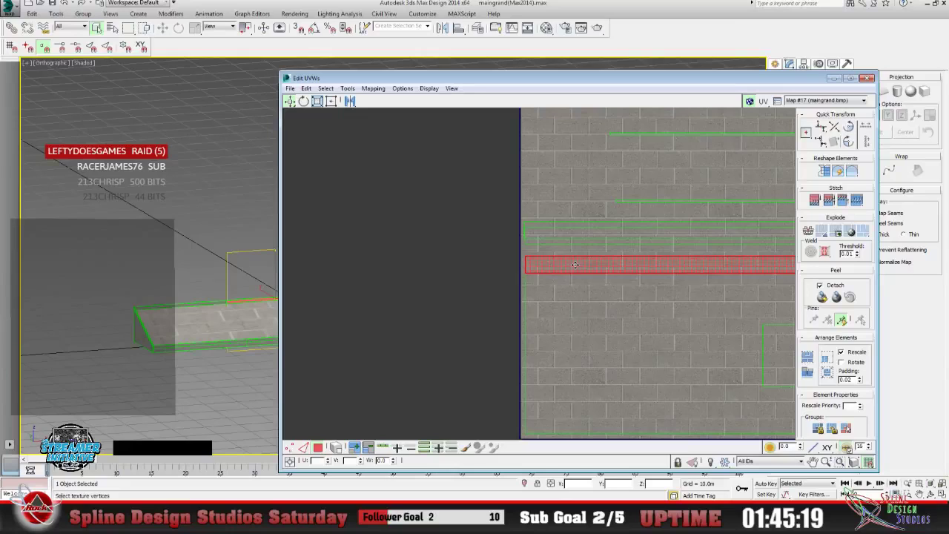
pyautogui.press('Up')
pyautogui.press('Up')
pyautogui.press('Up')
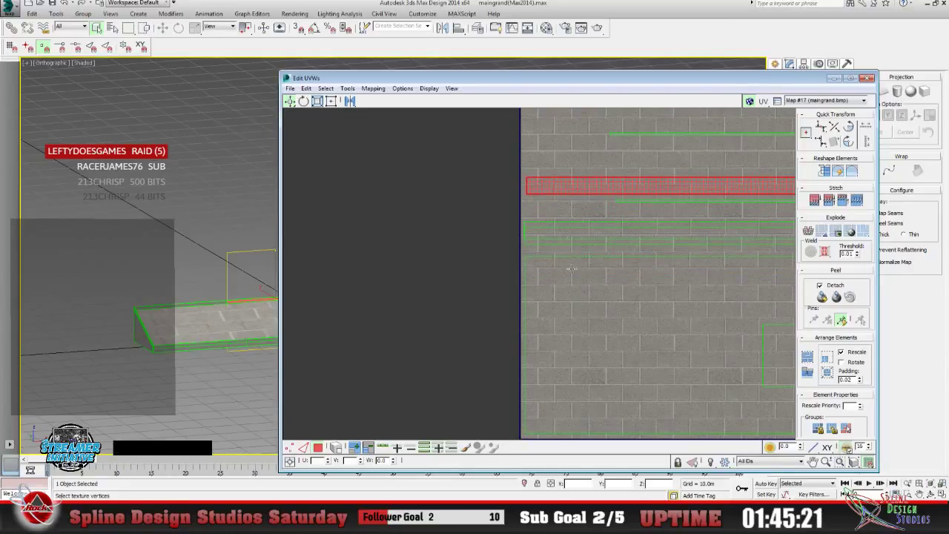
# Select the large wall polygon and examine its upper-left UV corner up close against the neighbouring strip edges.
pyautogui.click(555, 275)
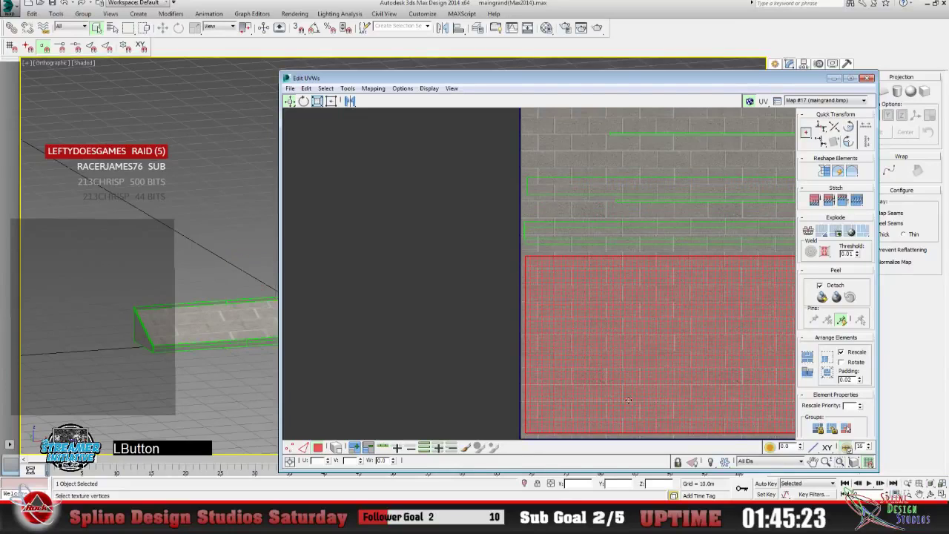
pyautogui.click(826, 461)
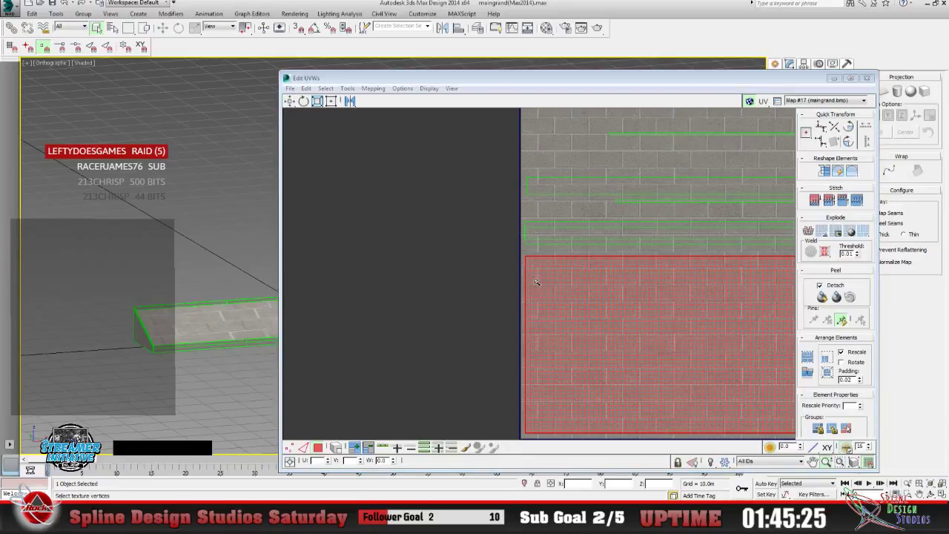
pyautogui.moveTo(535, 282)
pyautogui.mouseDown()
pyautogui.moveTo(532, 256)
pyautogui.moveTo(520, 275)
pyautogui.mouseUp()
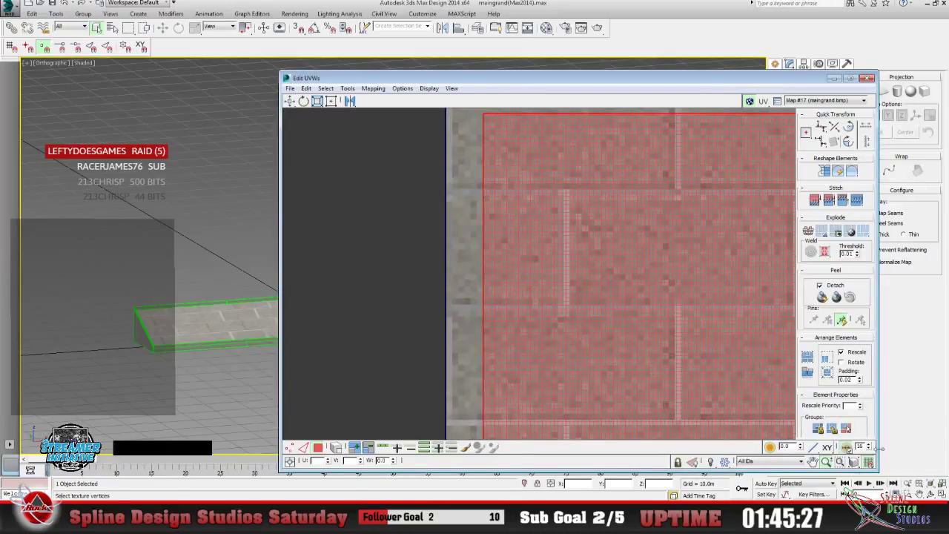
pyautogui.click(919, 493)
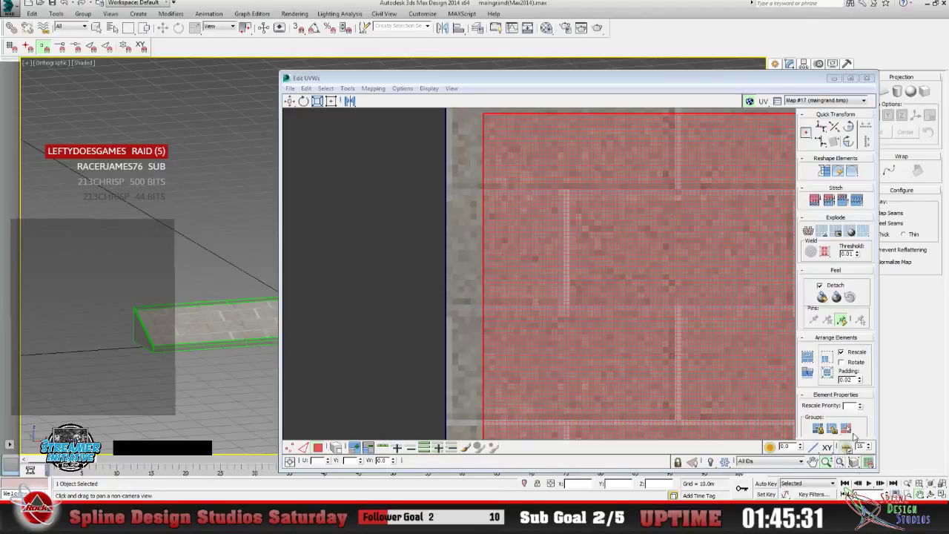
pyautogui.click(813, 461)
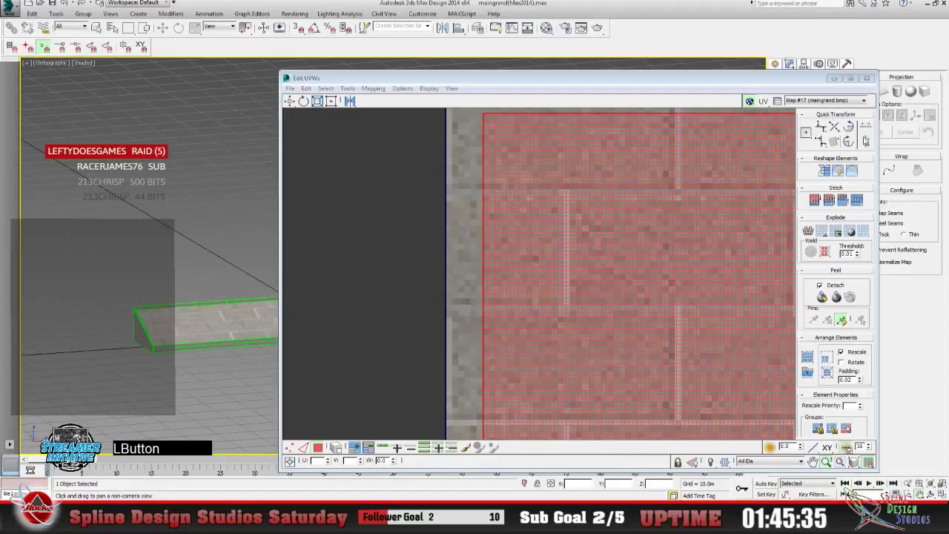
pyautogui.click(834, 78)
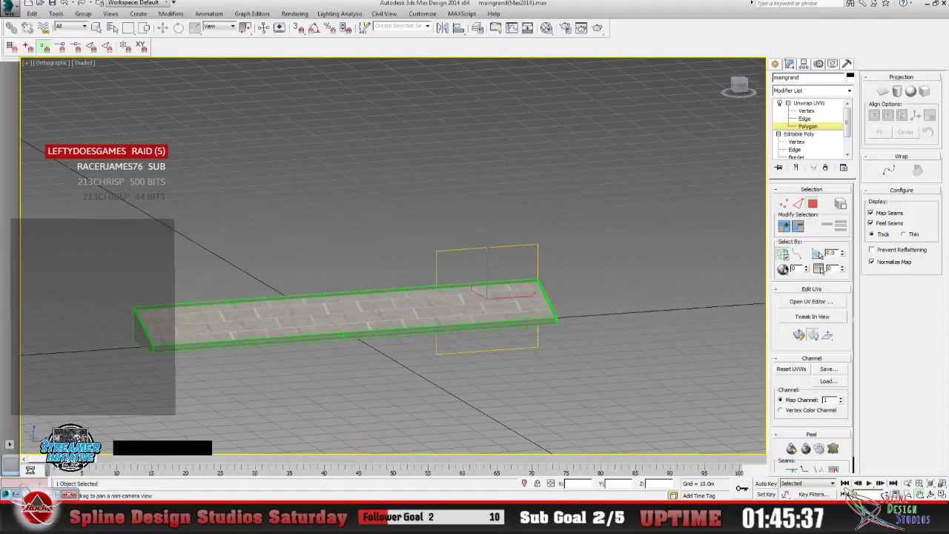
pyautogui.click(818, 254)
pyautogui.click(811, 301)
pyautogui.click(814, 463)
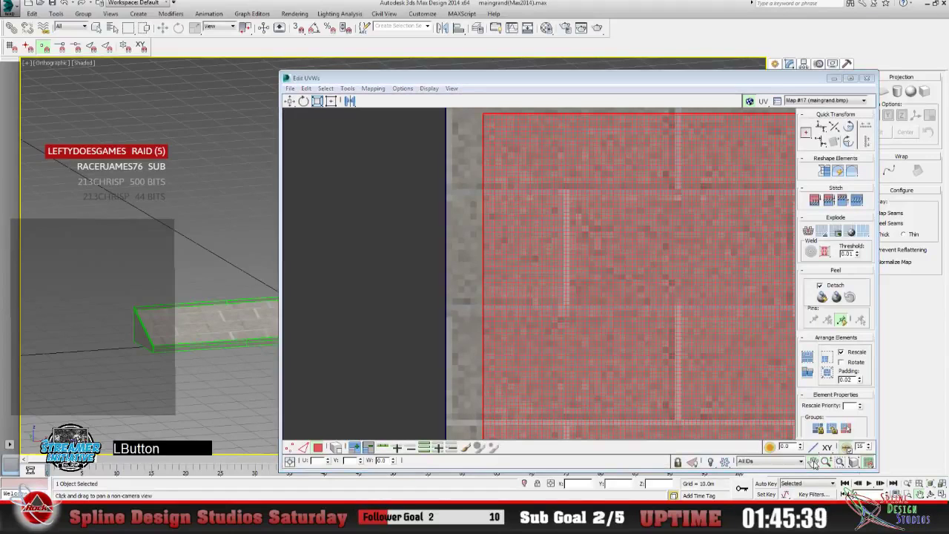
pyautogui.moveTo(541, 295); pyautogui.dragTo(390, 177)
pyautogui.click(825, 461)
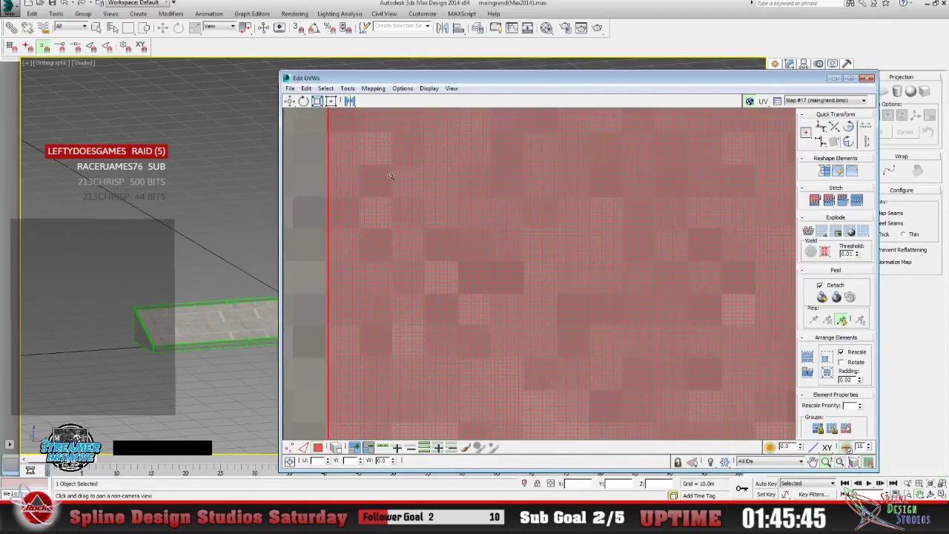
pyautogui.click(813, 461)
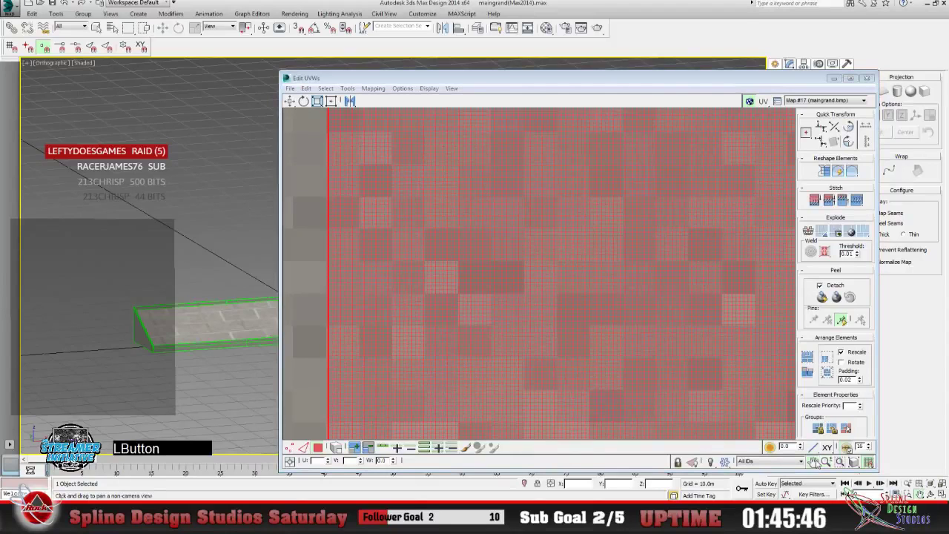
pyautogui.moveTo(432, 237); pyautogui.dragTo(474, 349)
pyautogui.moveTo(423, 256); pyautogui.dragTo(392, 282)
pyautogui.click(827, 461)
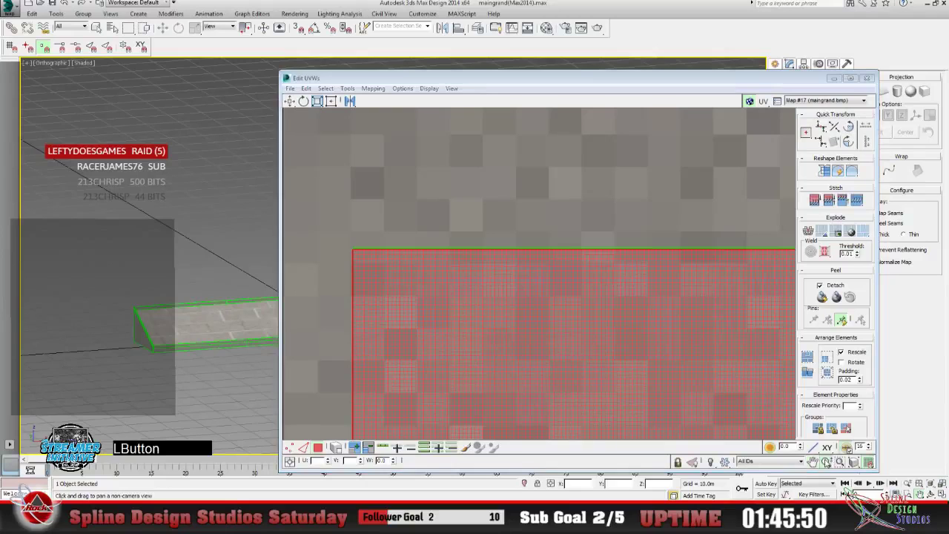
pyautogui.moveTo(336, 262); pyautogui.dragTo(387, 221)
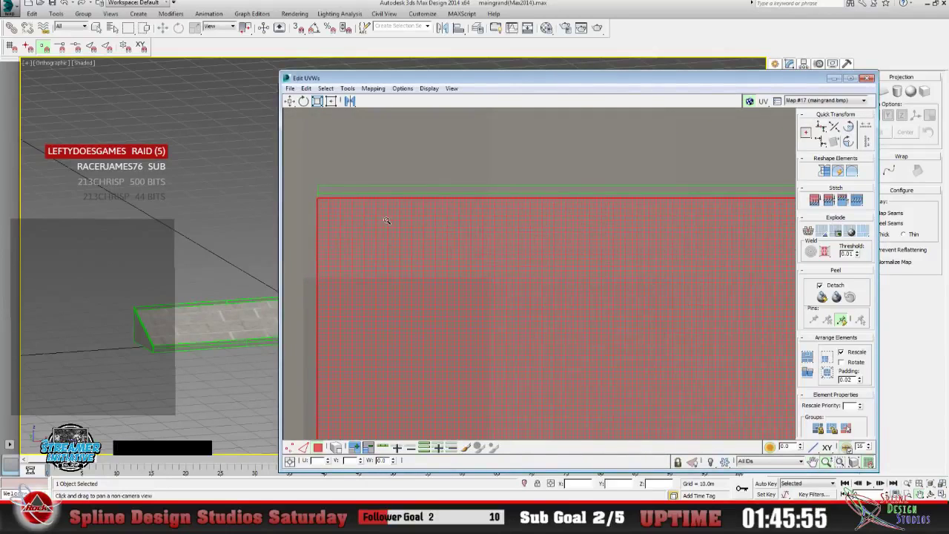
# Inspect the brick texture at the wall corner on the 3D model, with the selected face's red shading turned off.
pyautogui.click(833, 78)
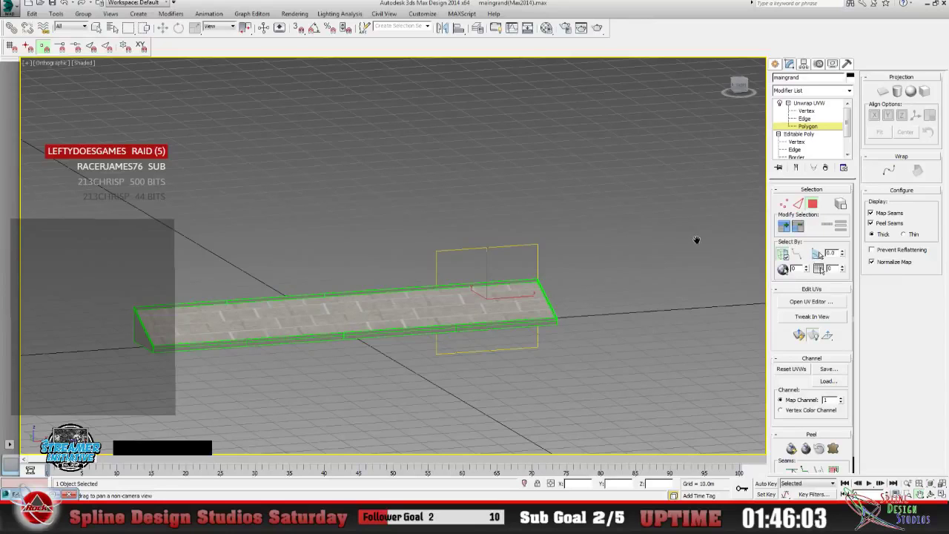
pyautogui.click(931, 495)
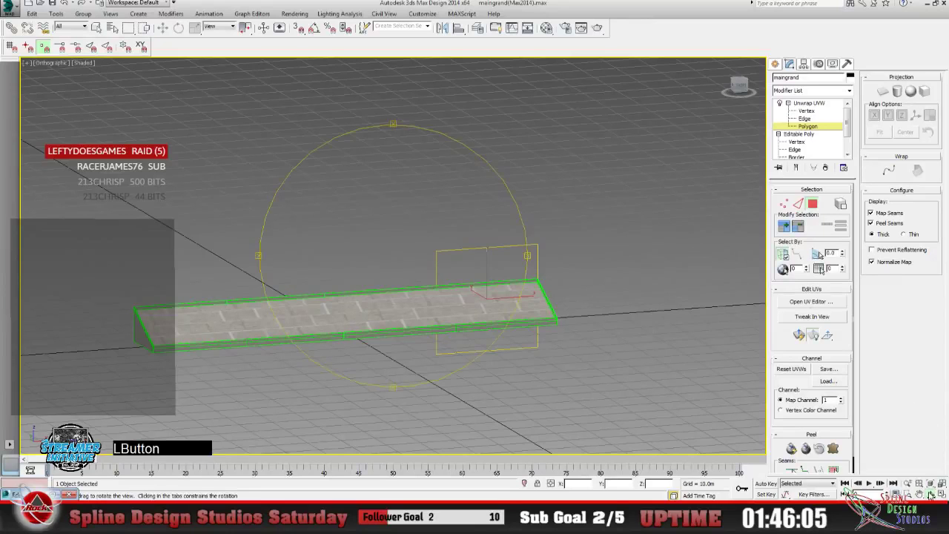
pyautogui.moveTo(439, 280); pyautogui.dragTo(279, 276)
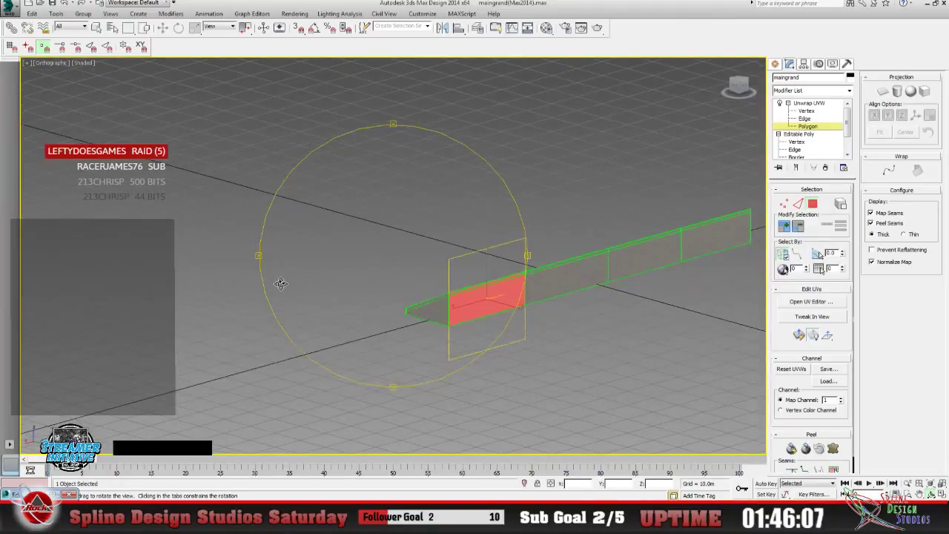
pyautogui.click(910, 483)
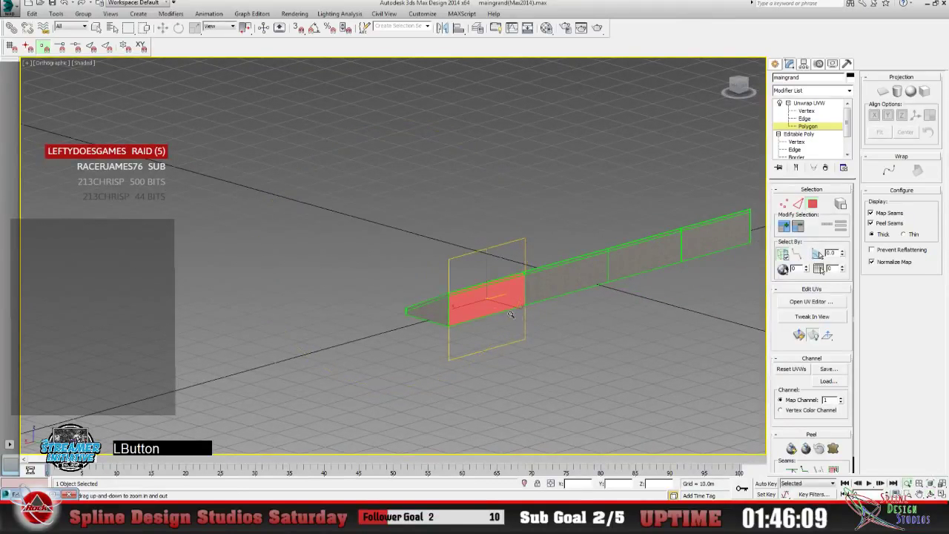
pyautogui.moveTo(511, 315); pyautogui.dragTo(466, 219)
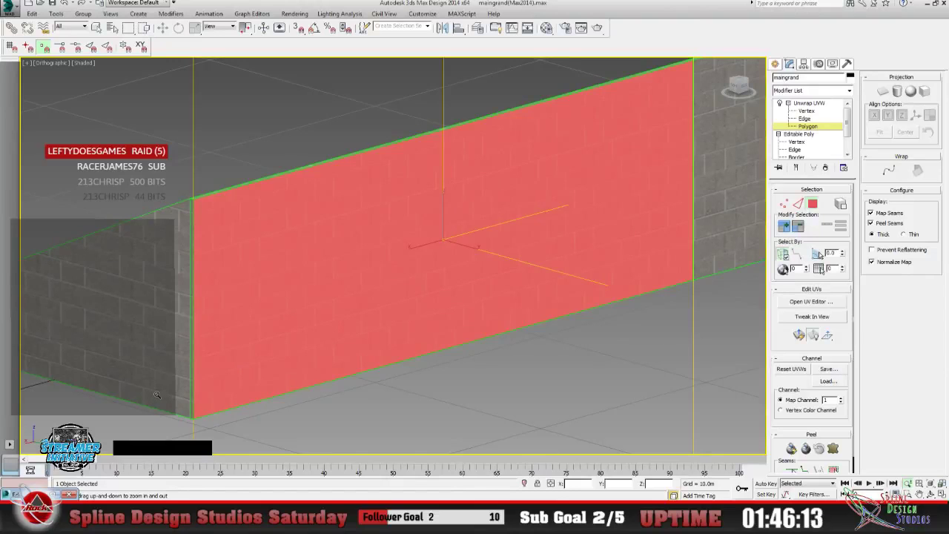
pyautogui.press('F2')
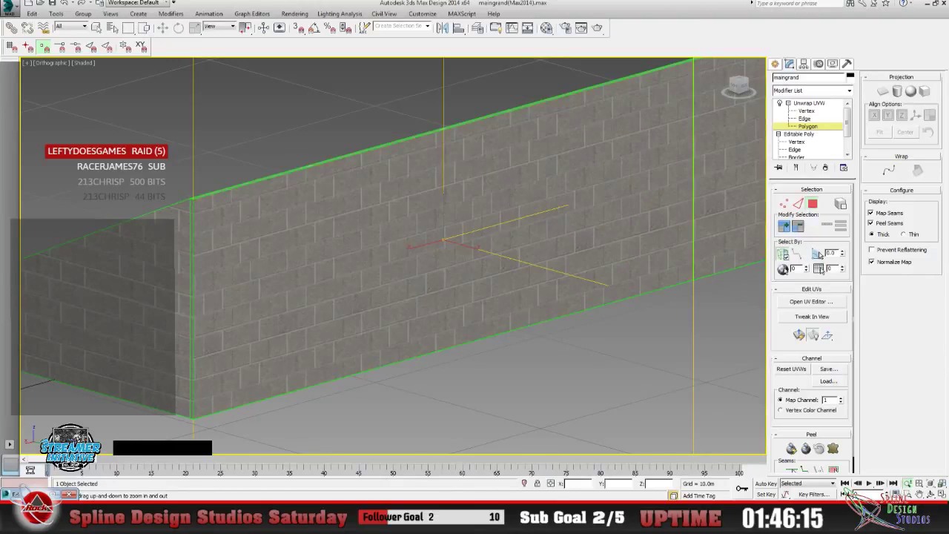
pyautogui.moveTo(189, 364); pyautogui.dragTo(180, 341)
# In the UV editor, switch to vertex selection with the Move tool and select the large wall polygon's upper-left UV vertex.
pyautogui.click(811, 301)
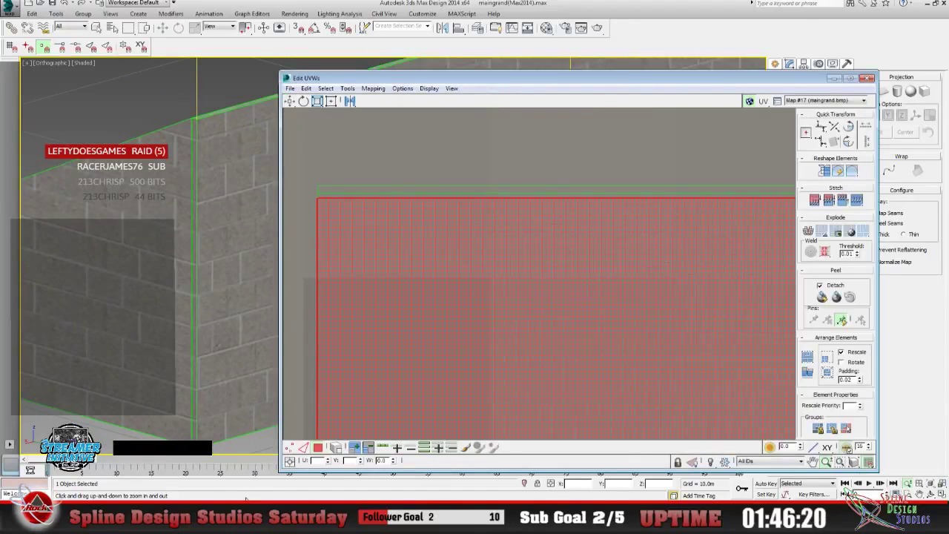
pyautogui.click(291, 447)
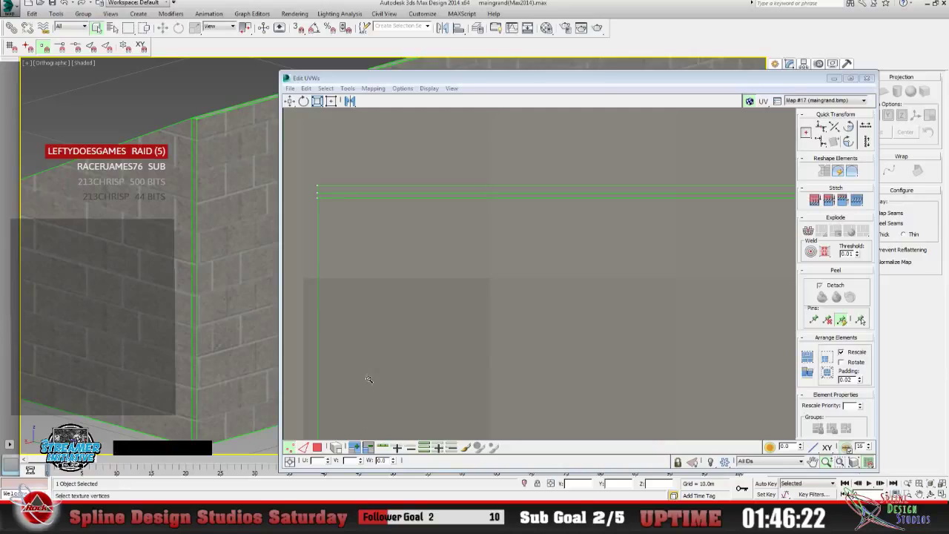
pyautogui.click(317, 447)
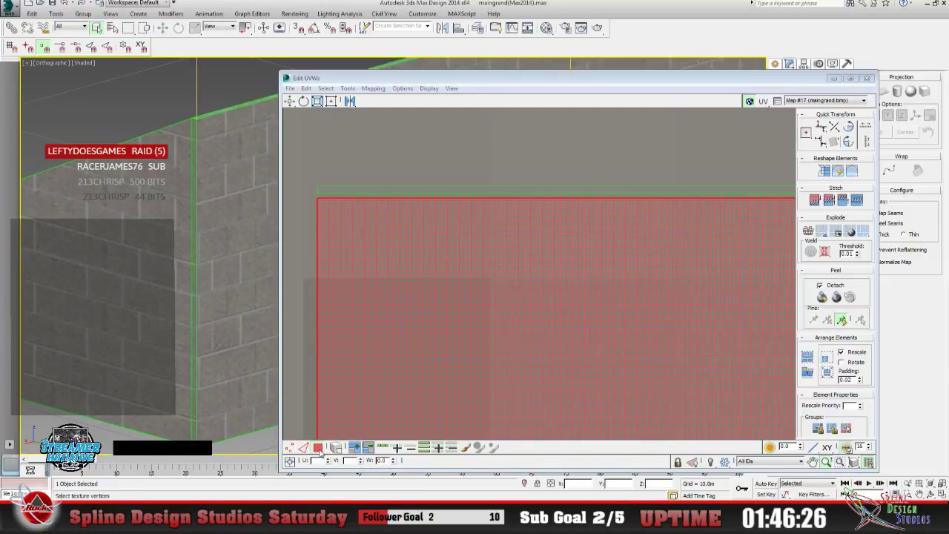
pyautogui.click(301, 423)
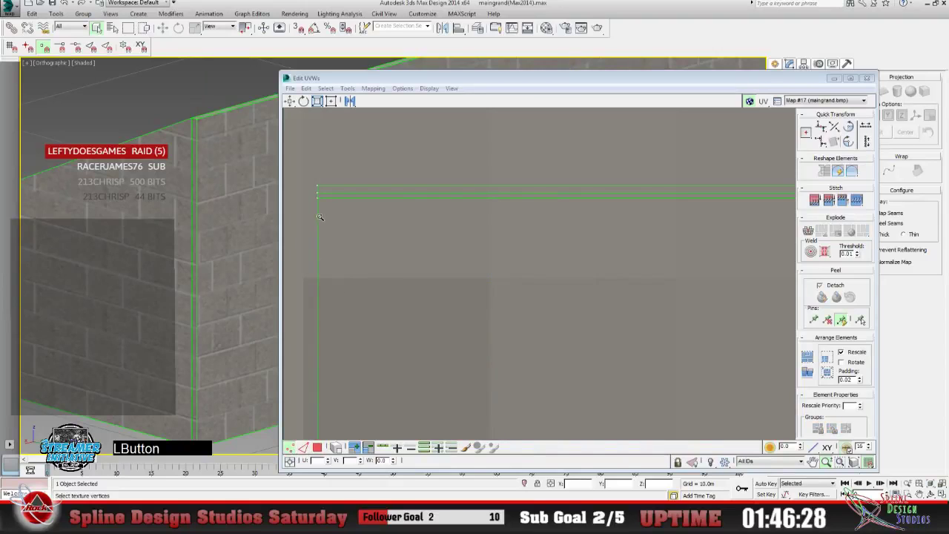
pyautogui.click(291, 104)
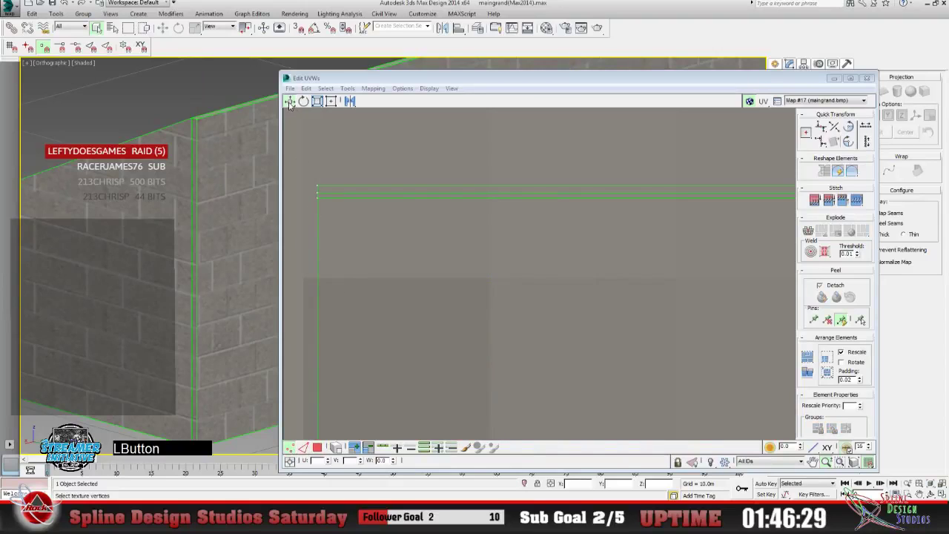
pyautogui.click(315, 197)
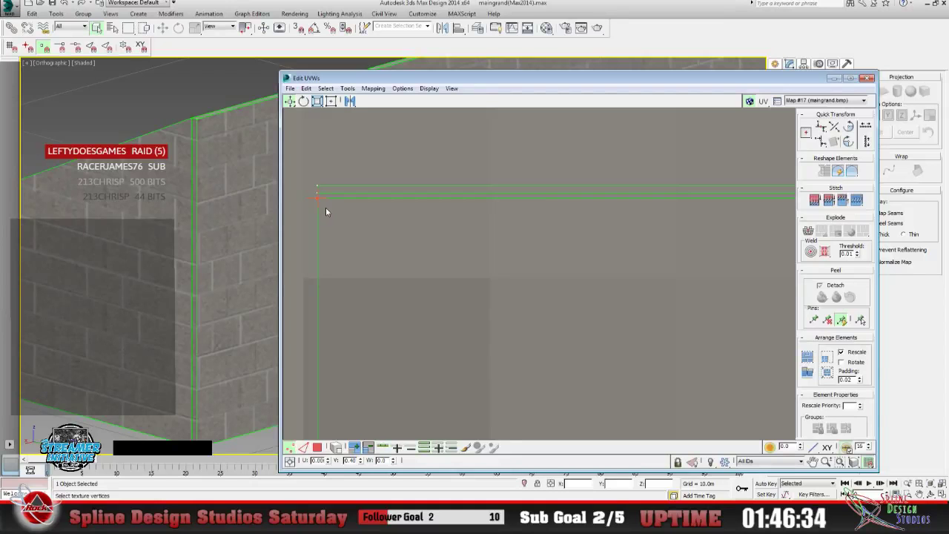
# Check how the brick rows meet at the model's wall corner and along the adjoining long wall sections.
pyautogui.moveTo(478, 78); pyautogui.dragTo(448, 142)
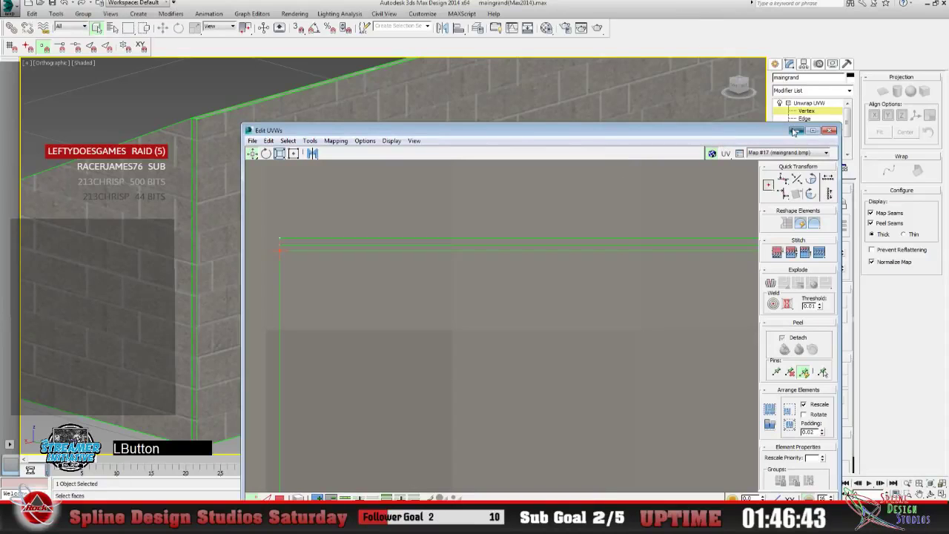
pyautogui.click(831, 130)
pyautogui.click(918, 483)
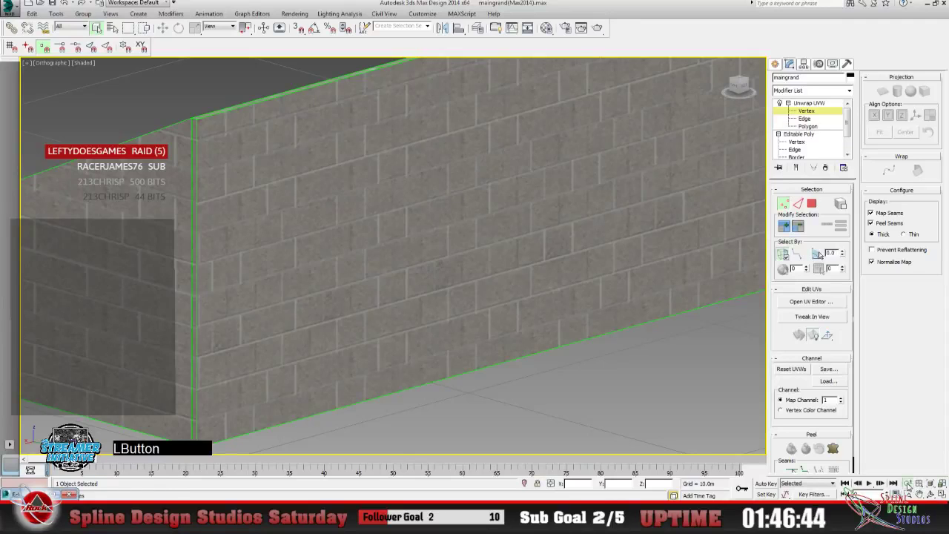
pyautogui.moveTo(473, 239); pyautogui.dragTo(450, 264)
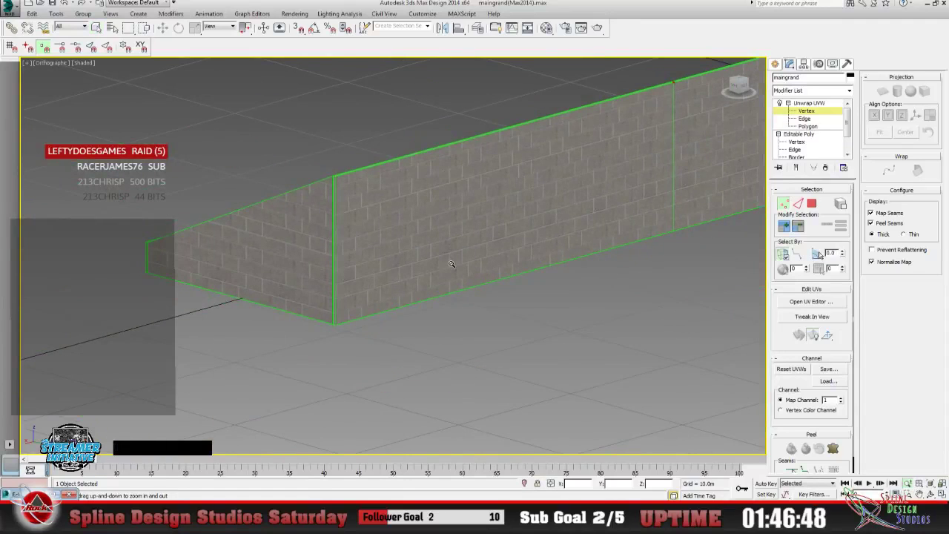
pyautogui.moveTo(451, 264); pyautogui.dragTo(636, 195)
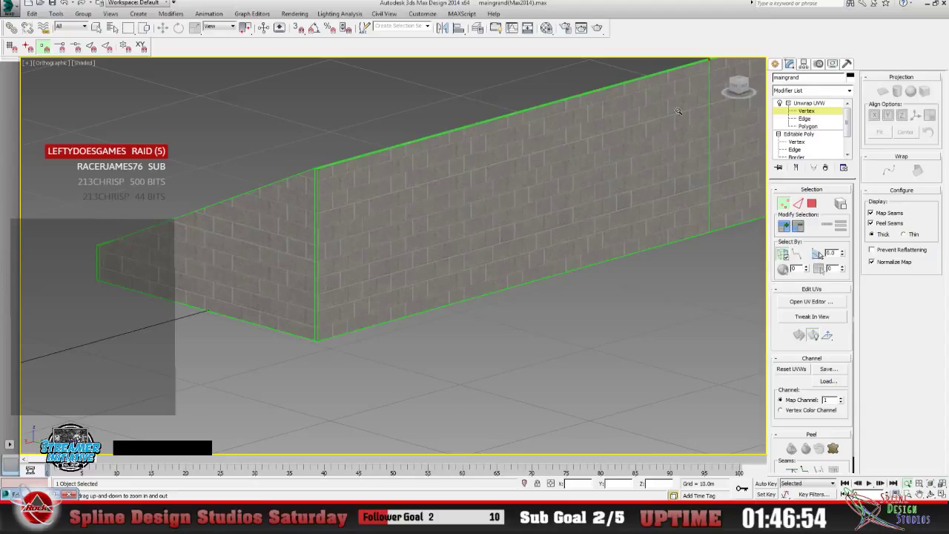
# Return the UV editor to polygon selection with the large wall polygon selected, and mirror it horizontally.
pyautogui.click(811, 300)
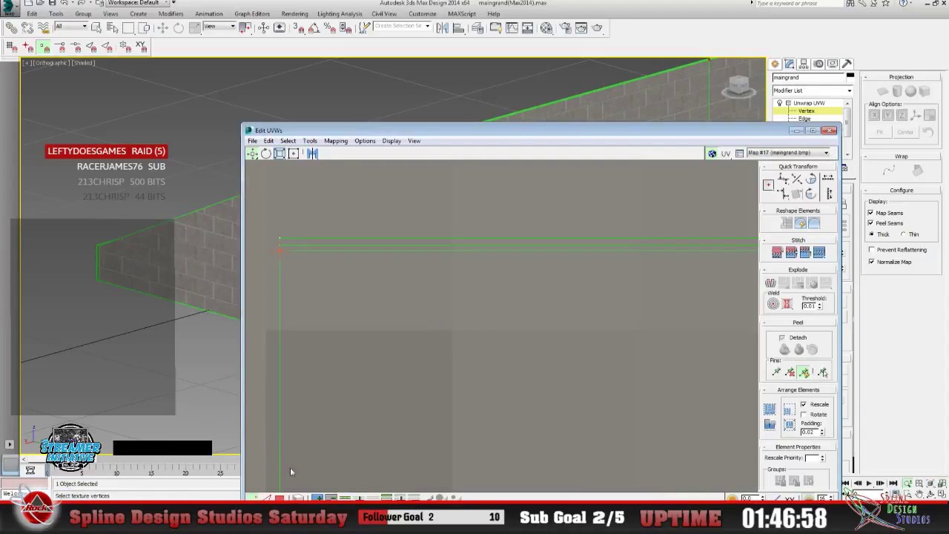
pyautogui.moveTo(499, 141); pyautogui.dragTo(525, 91)
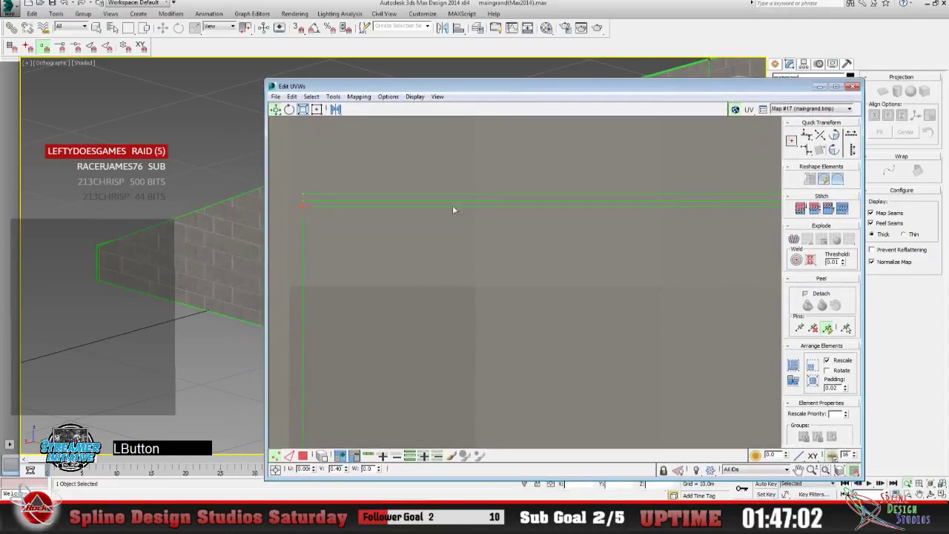
pyautogui.click(303, 456)
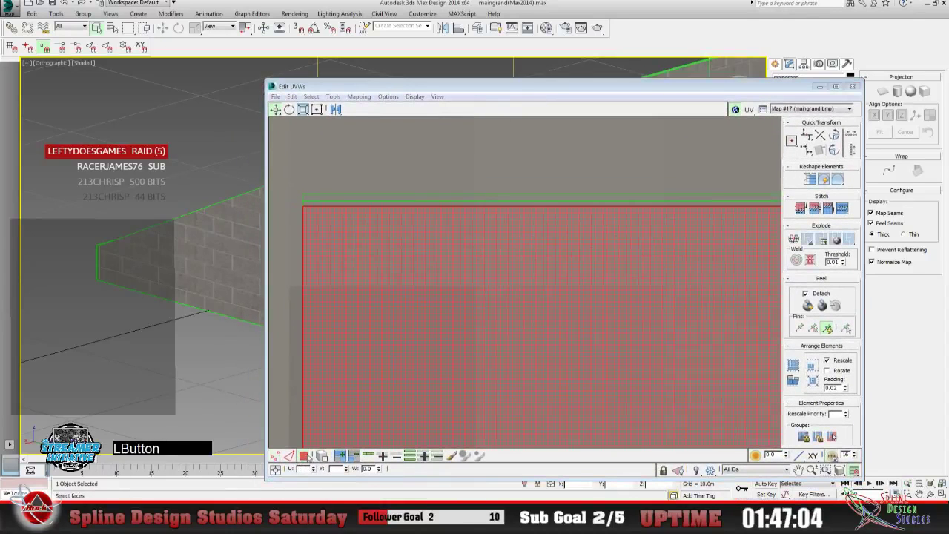
pyautogui.click(336, 109)
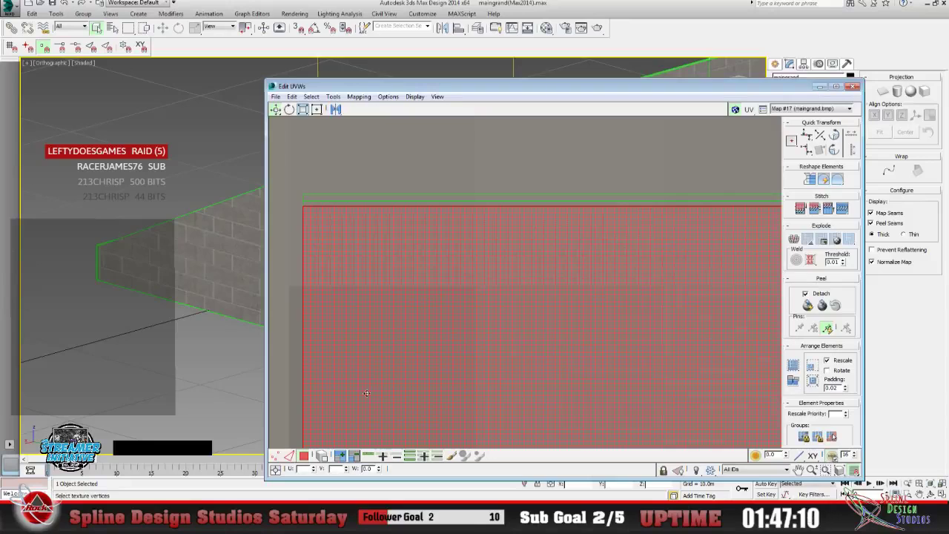
# Inspect the brick texture at the wall corner and along the large wall section on the model.
pyautogui.click(822, 93)
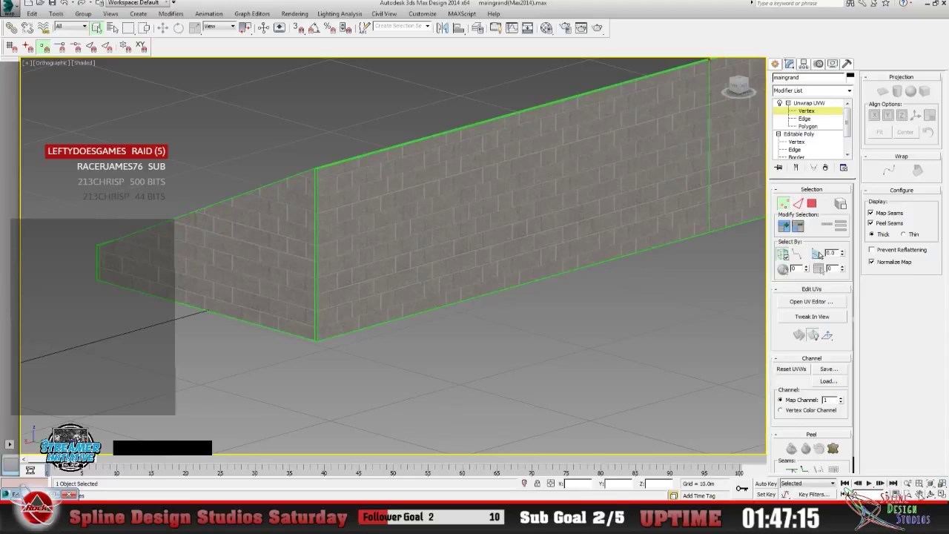
pyautogui.click(909, 493)
pyautogui.moveTo(506, 263); pyautogui.dragTo(483, 288)
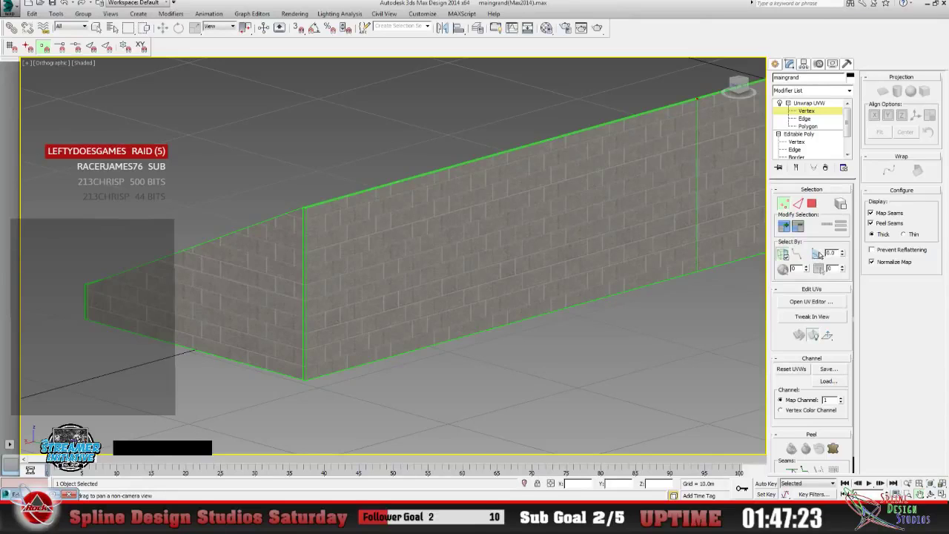
# Mirror the large wall polygon's UVs vertically, return to vertex selection, and check the brick texture on the model.
pyautogui.click(810, 301)
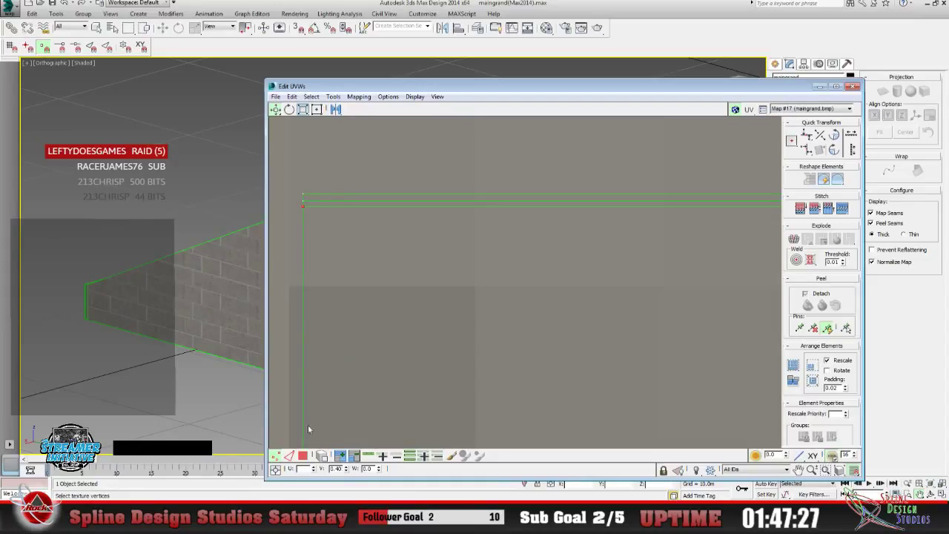
pyautogui.click(303, 455)
pyautogui.moveTo(335, 109); pyautogui.dragTo(338, 126)
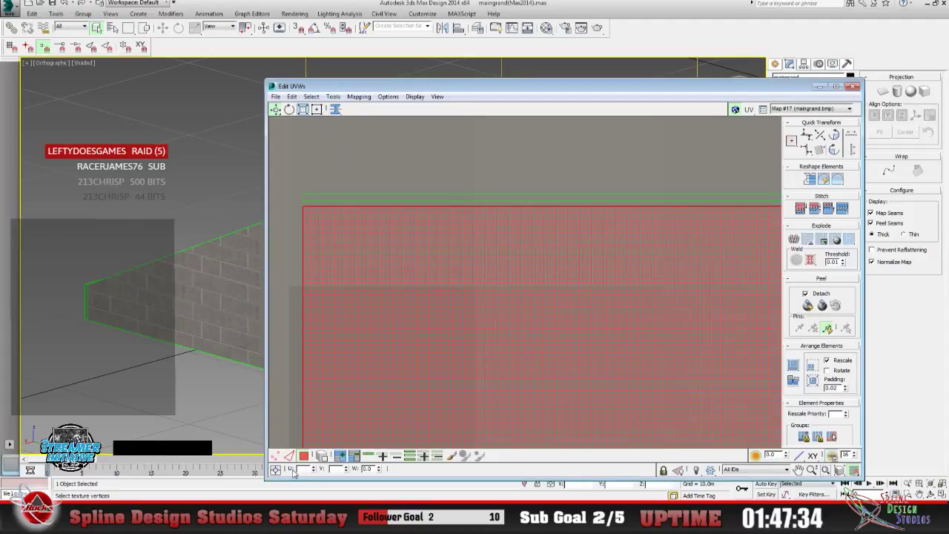
pyautogui.click(274, 456)
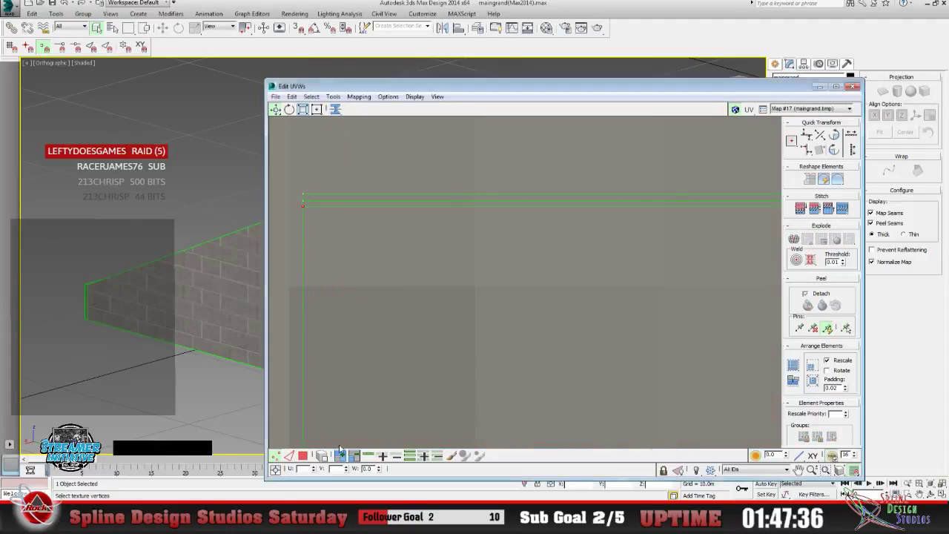
pyautogui.click(820, 86)
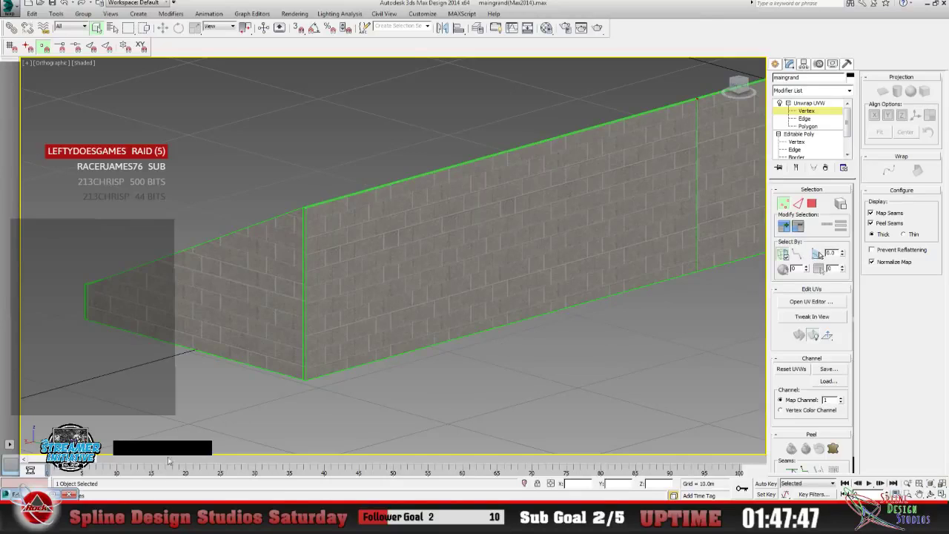
# Switch the UV editor to polygon selection and check which wall face on the model is highlighted.
pyautogui.click(811, 301)
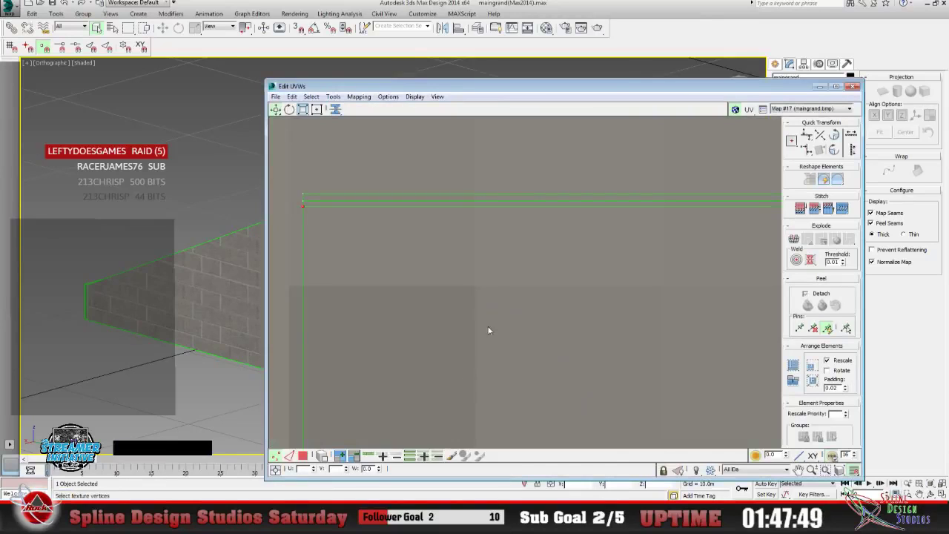
pyautogui.click(304, 455)
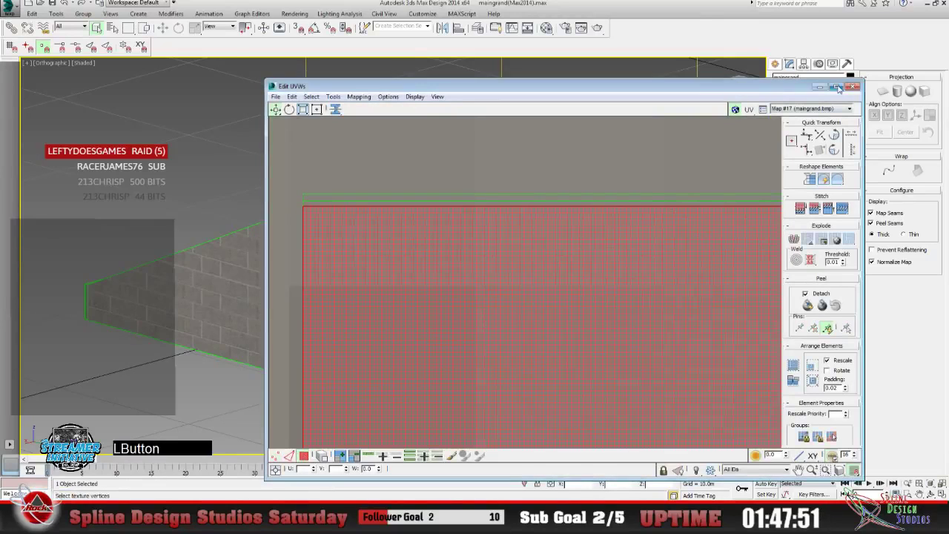
pyautogui.click(819, 87)
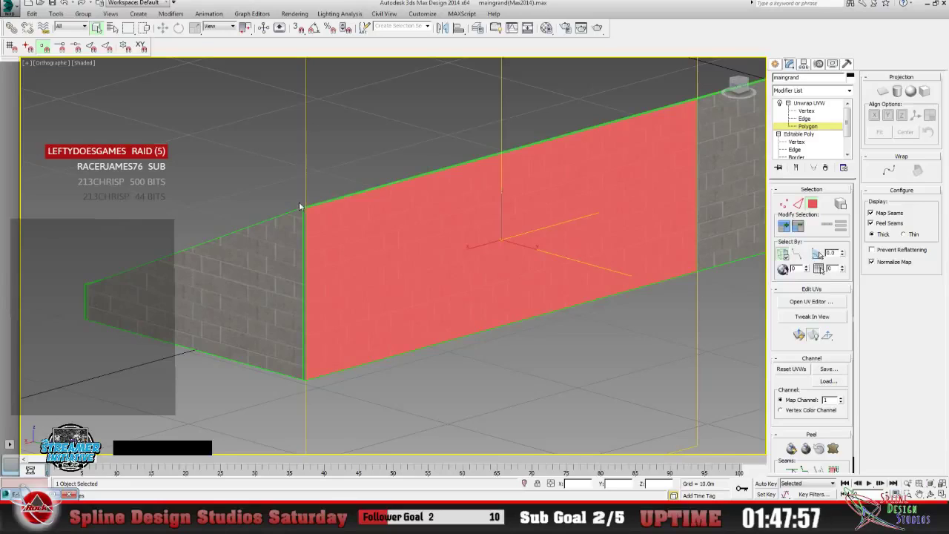
# Examine the large wall polygon's upper-left corner in the UV editor, switch to vertex selection, and compare it with the model's wall corner.
pyautogui.click(811, 301)
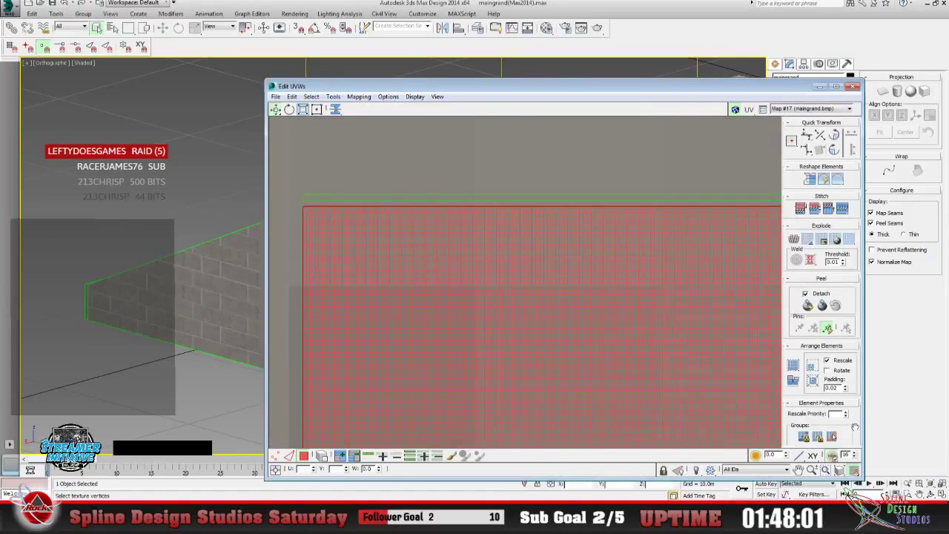
pyautogui.click(814, 471)
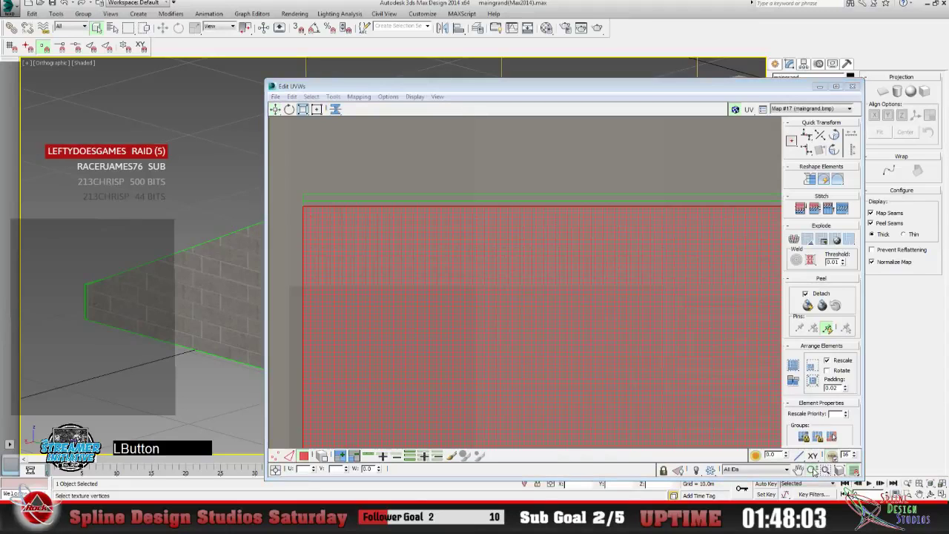
pyautogui.moveTo(464, 238); pyautogui.dragTo(495, 344)
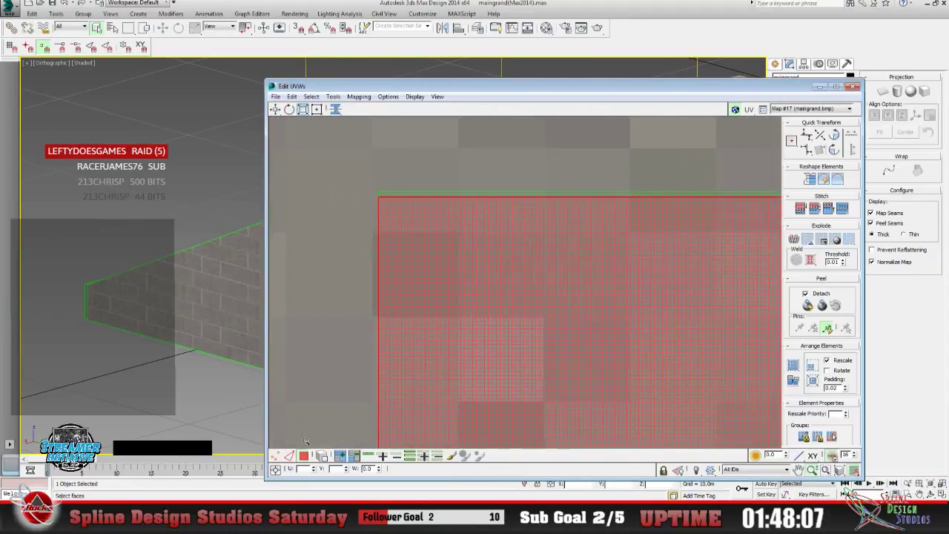
pyautogui.click(275, 456)
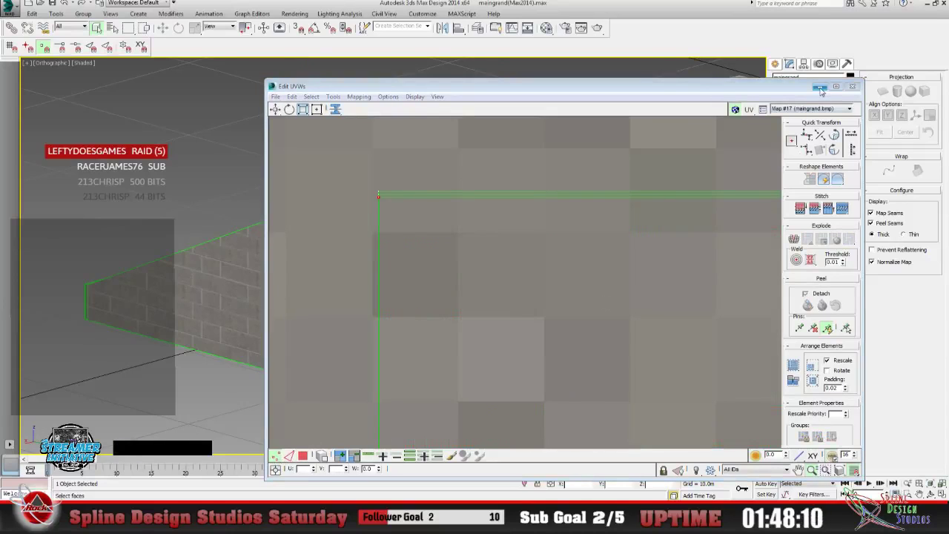
pyautogui.click(852, 86)
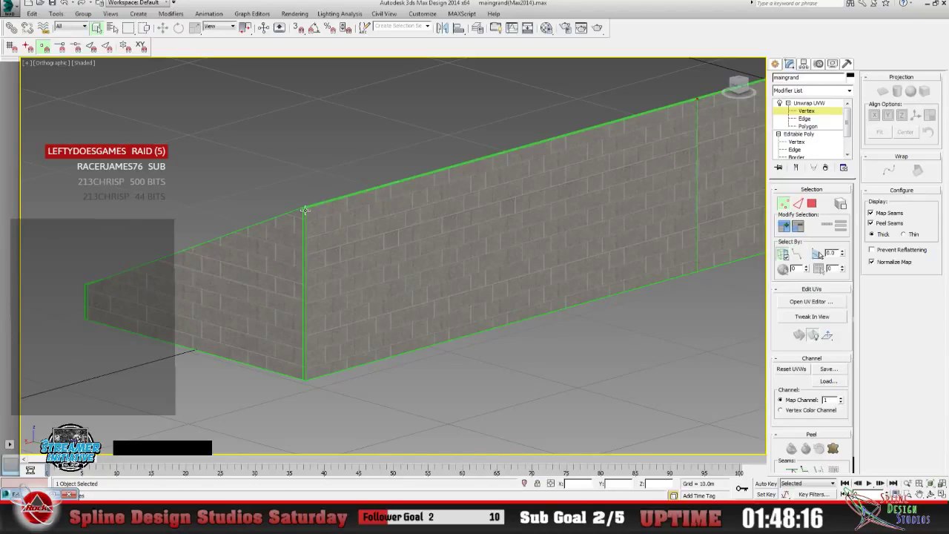
# Apply a horizontal flip at the large wall polygon's upper-left UV vertex and check the wall on the model.
pyautogui.click(45, 494)
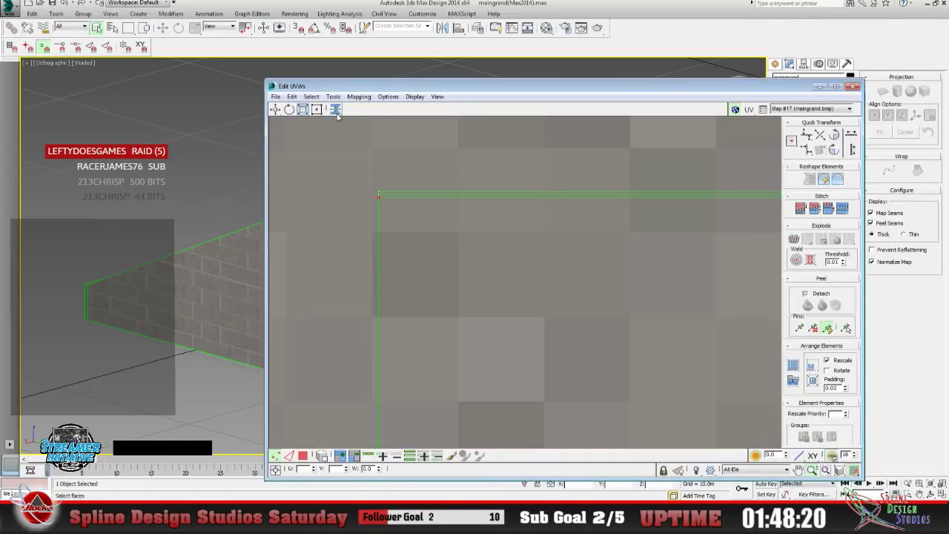
pyautogui.click(336, 109)
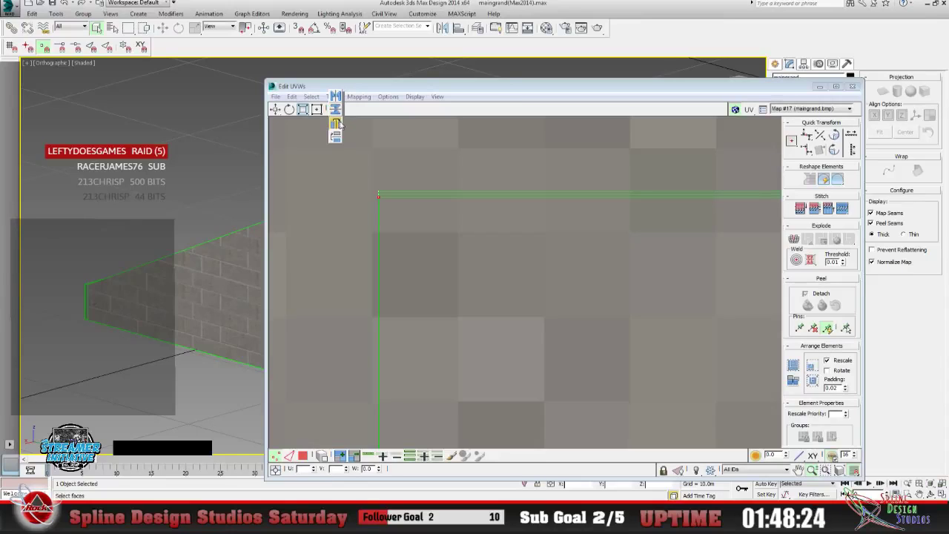
pyautogui.click(337, 125)
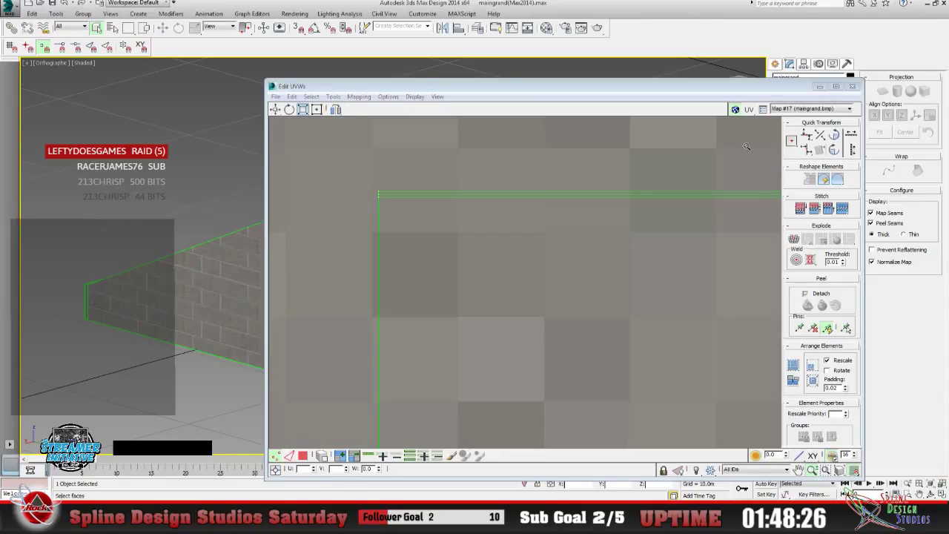
pyautogui.click(819, 88)
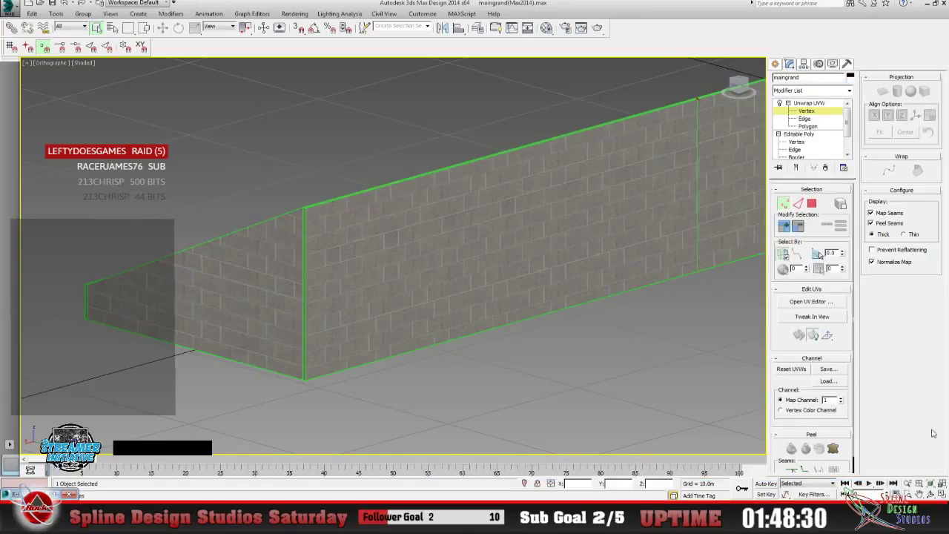
# Inspect how the brick rows meet at the vertical seam between the large wall section and its neighbour.
pyautogui.click(920, 494)
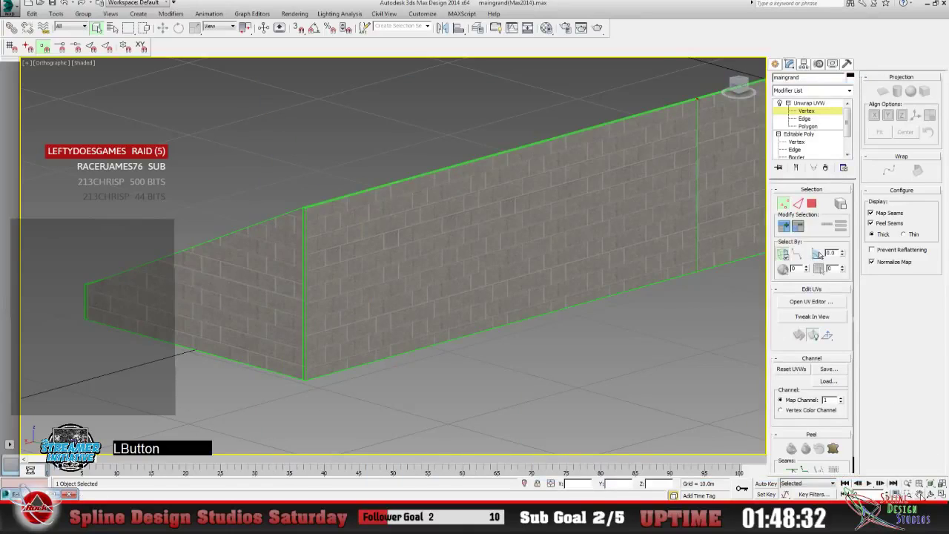
pyautogui.moveTo(551, 265); pyautogui.dragTo(425, 326)
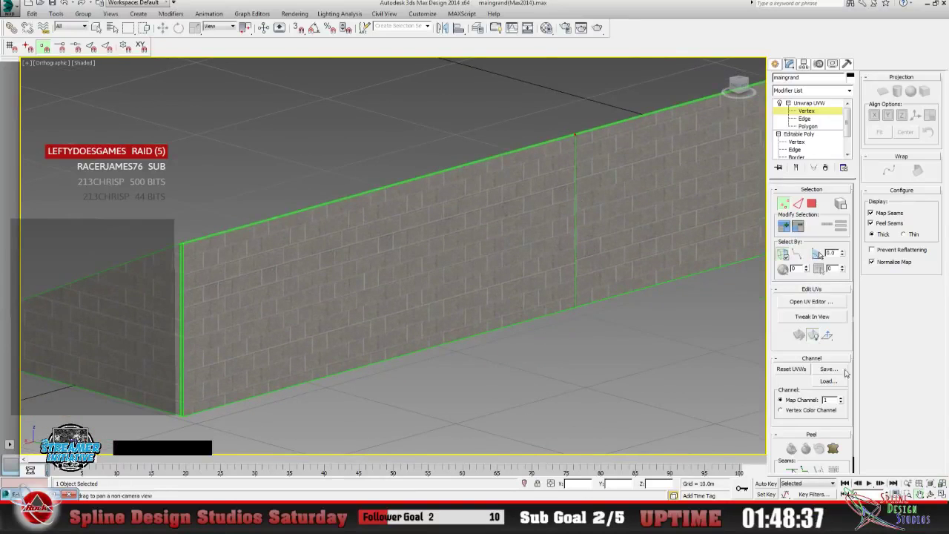
pyautogui.click(907, 484)
pyautogui.moveTo(621, 246); pyautogui.dragTo(575, 175)
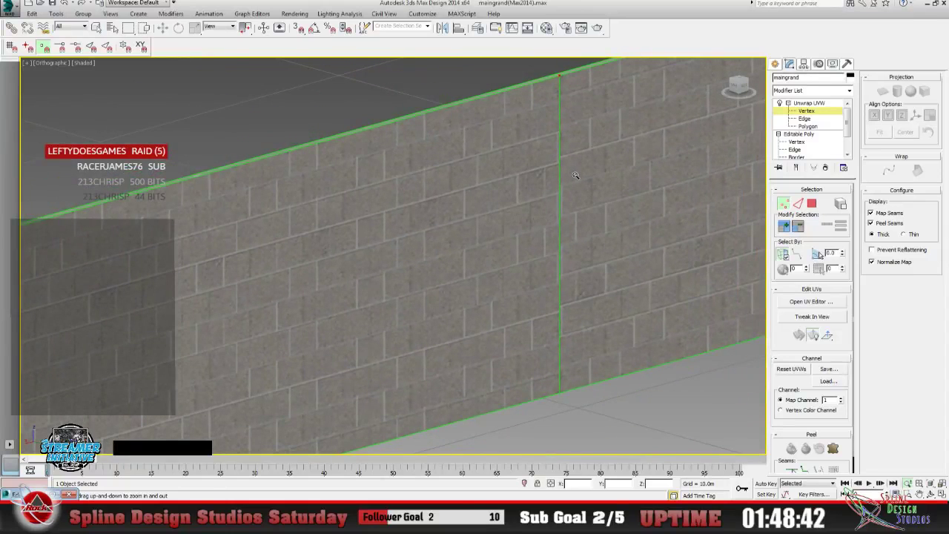
pyautogui.moveTo(576, 175); pyautogui.dragTo(579, 220)
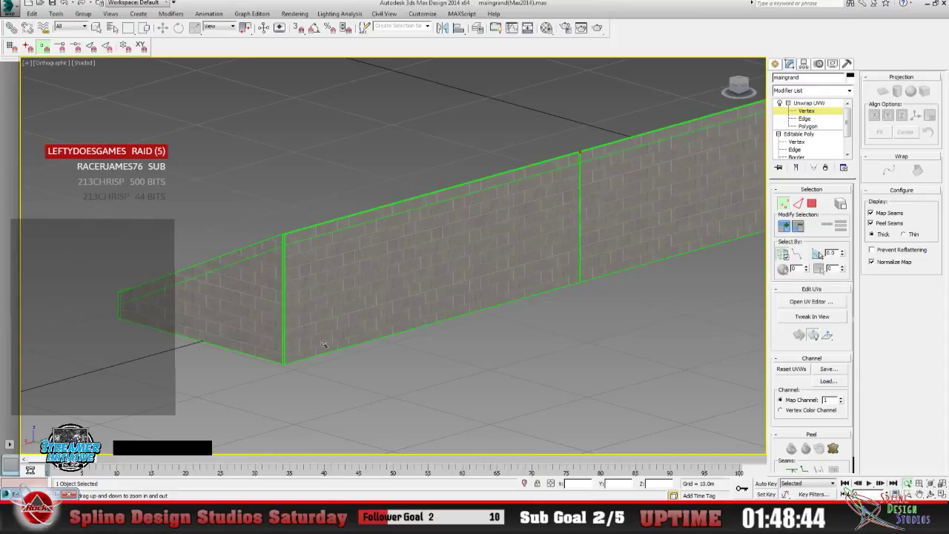
# In the UV editor's vertex mode, apply a horizontal flip and a horizontal mirror, and check the brick texture on the model.
pyautogui.click(811, 301)
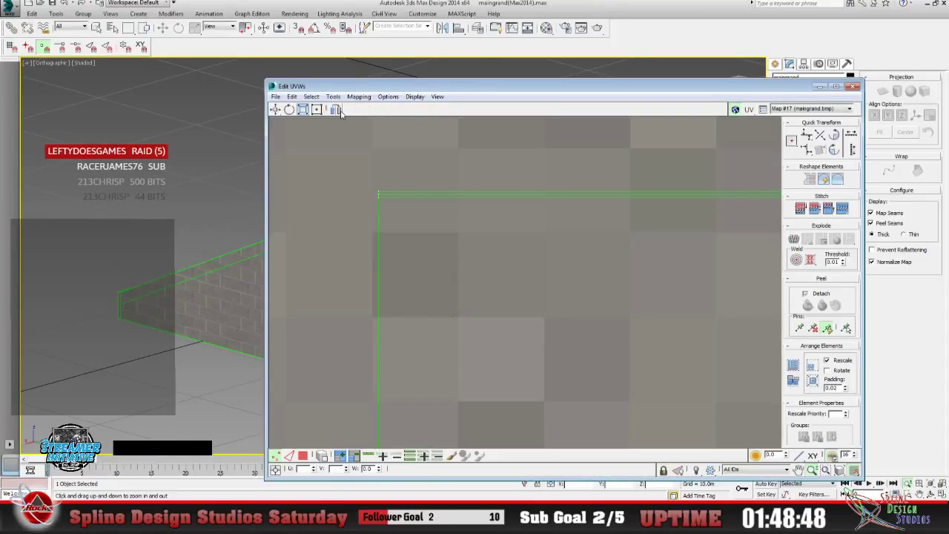
pyautogui.click(339, 111)
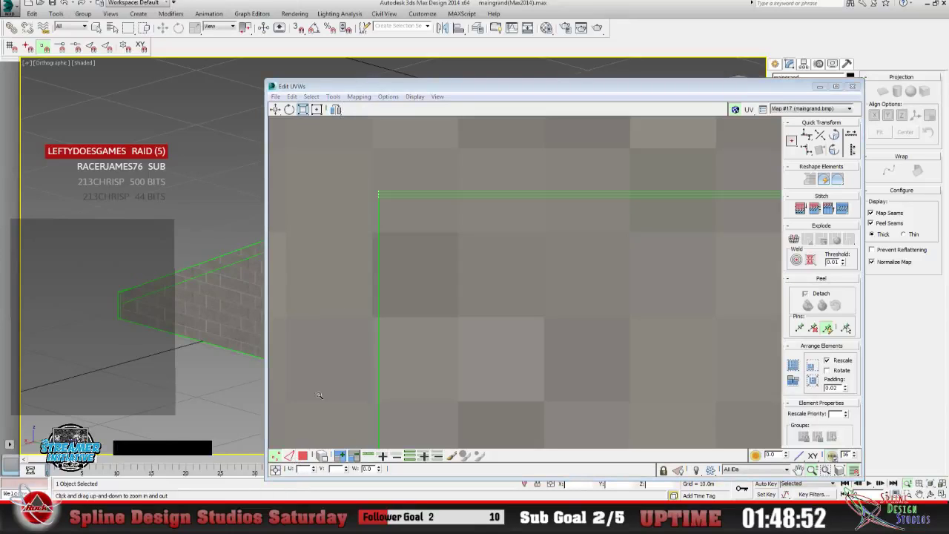
pyautogui.click(336, 110)
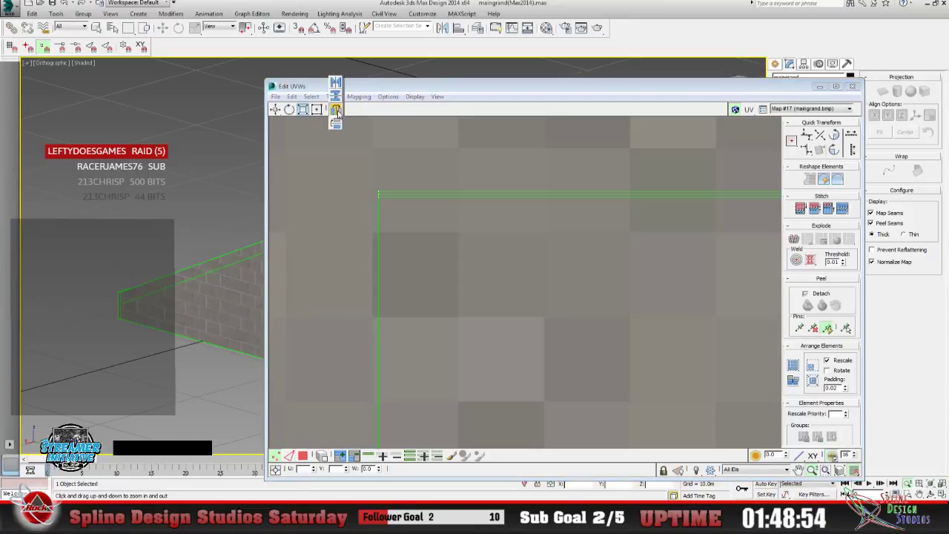
pyautogui.moveTo(336, 110); pyautogui.dragTo(339, 86)
pyautogui.click(819, 86)
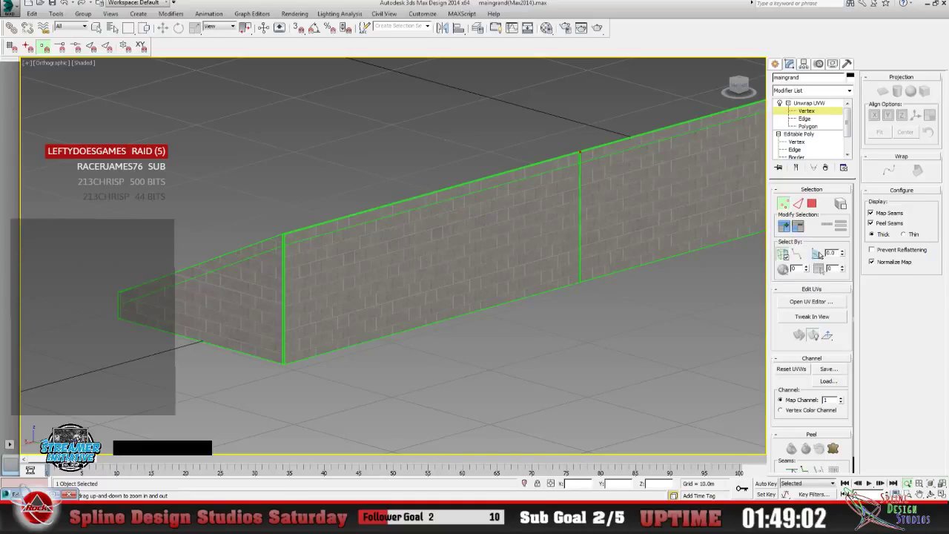
# Open the UV editor, switch to polygon selection and examine the whole UV layout over the brick texture.
pyautogui.click(811, 301)
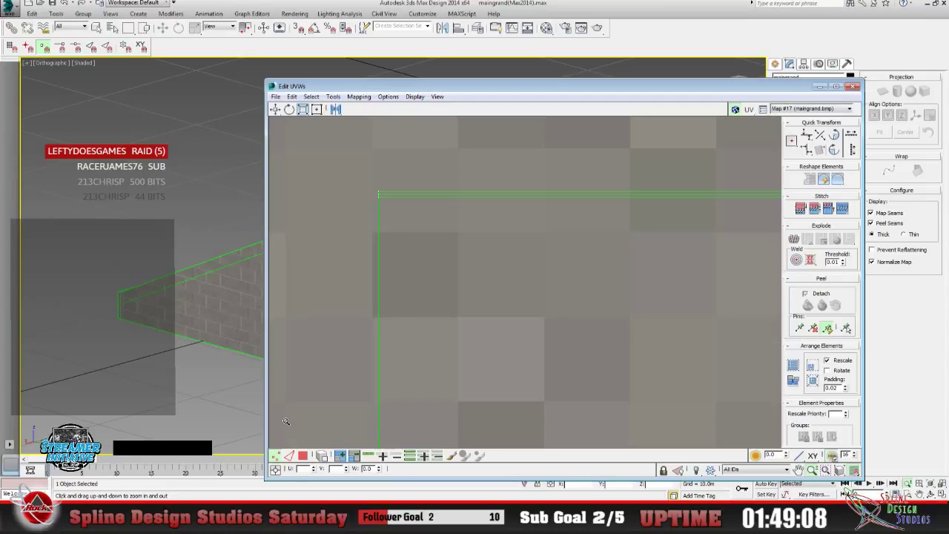
pyautogui.click(304, 455)
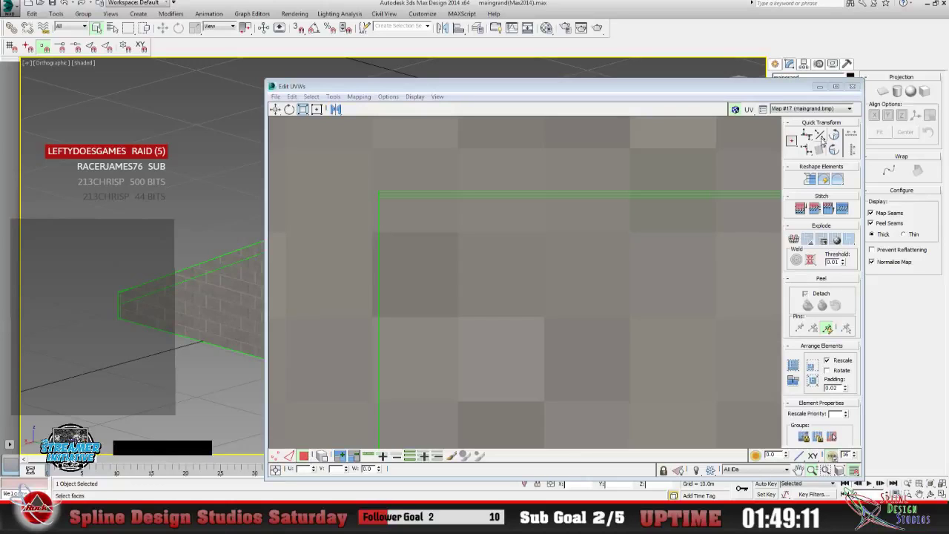
pyautogui.moveTo(655, 289); pyautogui.dragTo(609, 368)
pyautogui.moveTo(581, 352); pyautogui.dragTo(577, 330)
pyautogui.click(798, 469)
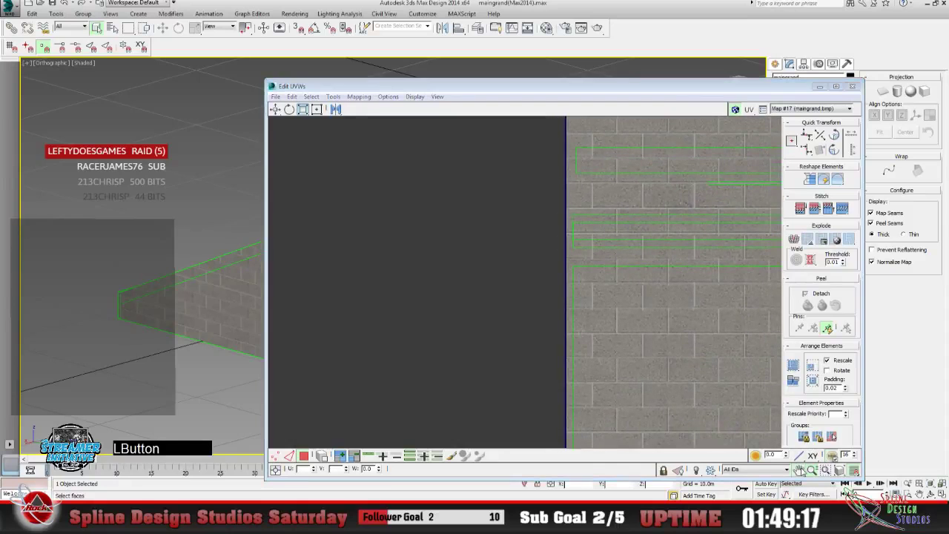
pyautogui.moveTo(669, 303); pyautogui.dragTo(447, 252)
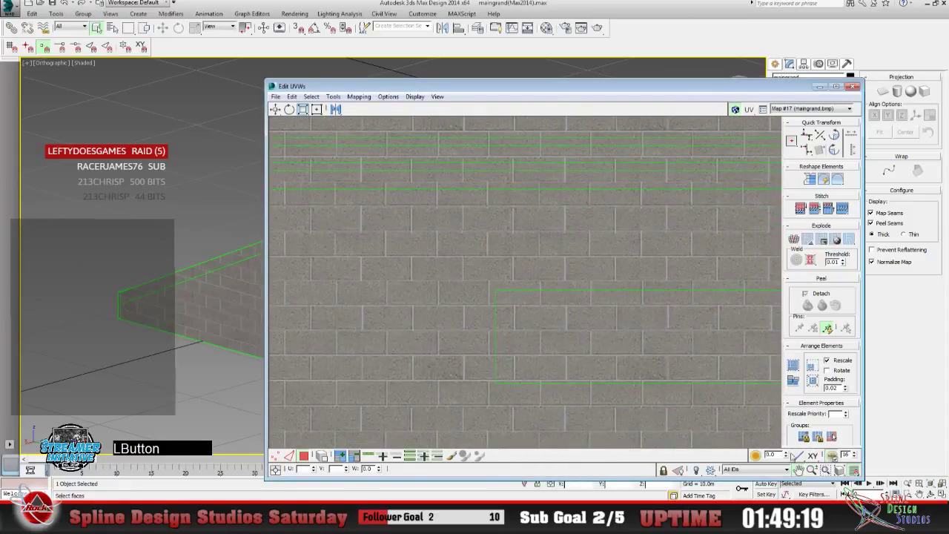
pyautogui.click(812, 470)
pyautogui.moveTo(535, 330); pyautogui.dragTo(544, 293)
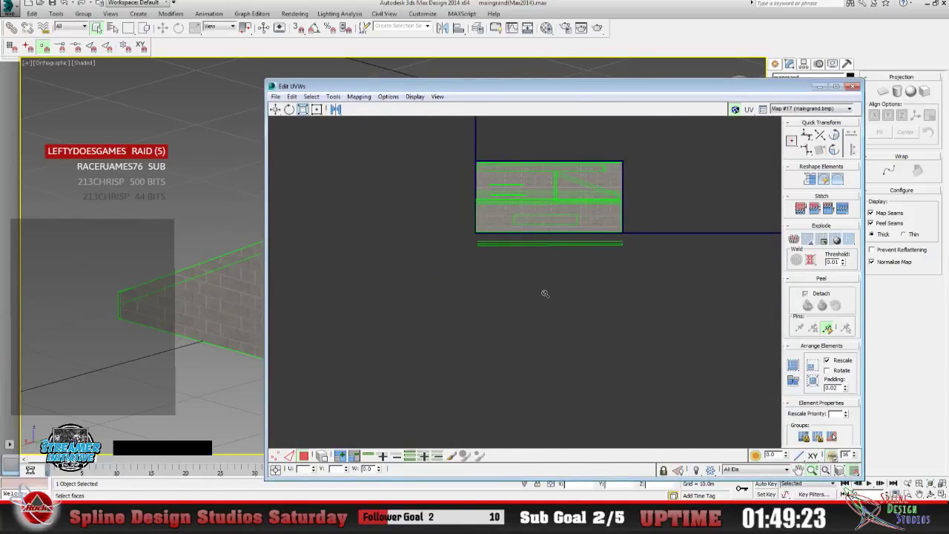
pyautogui.scroll(4, 529, 216)
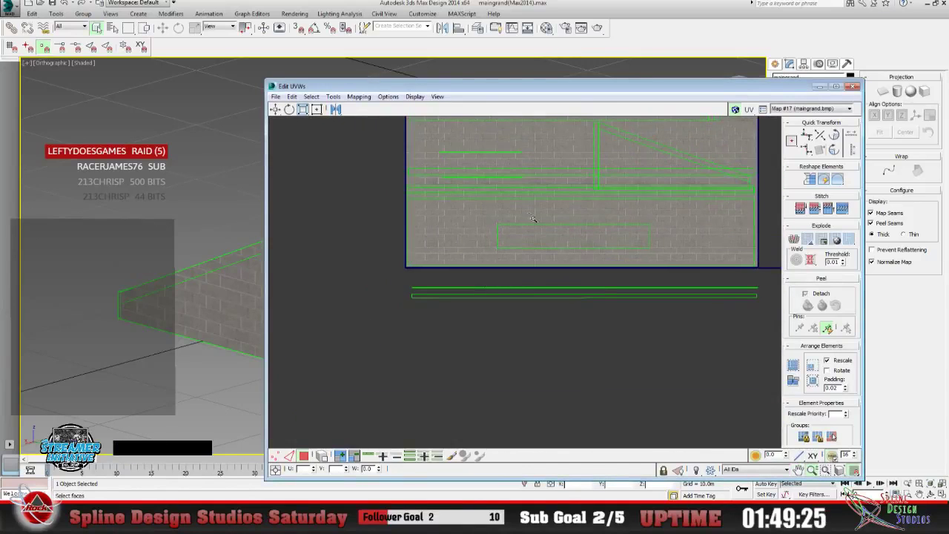
# Select the long wall face beside the near corner of the model and locate its shell in the UV editor.
pyautogui.click(819, 88)
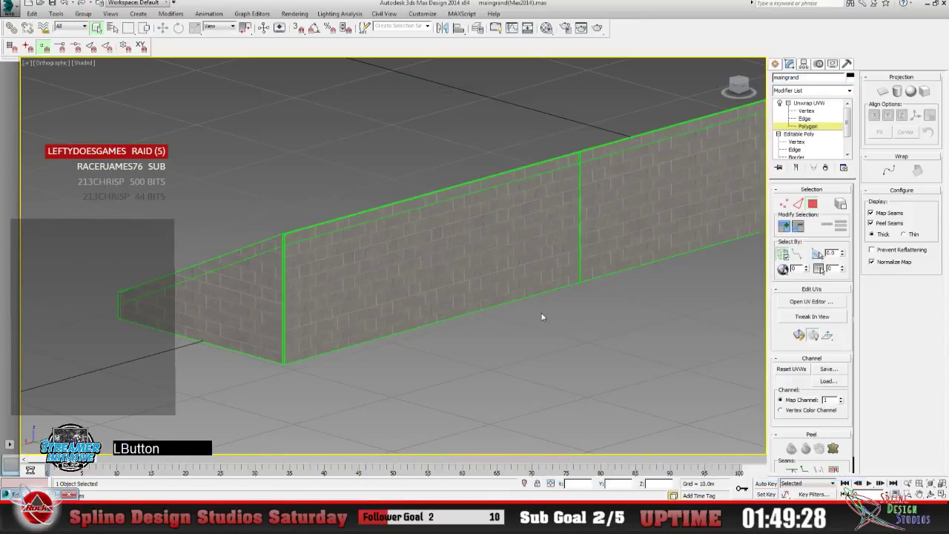
pyautogui.click(535, 235)
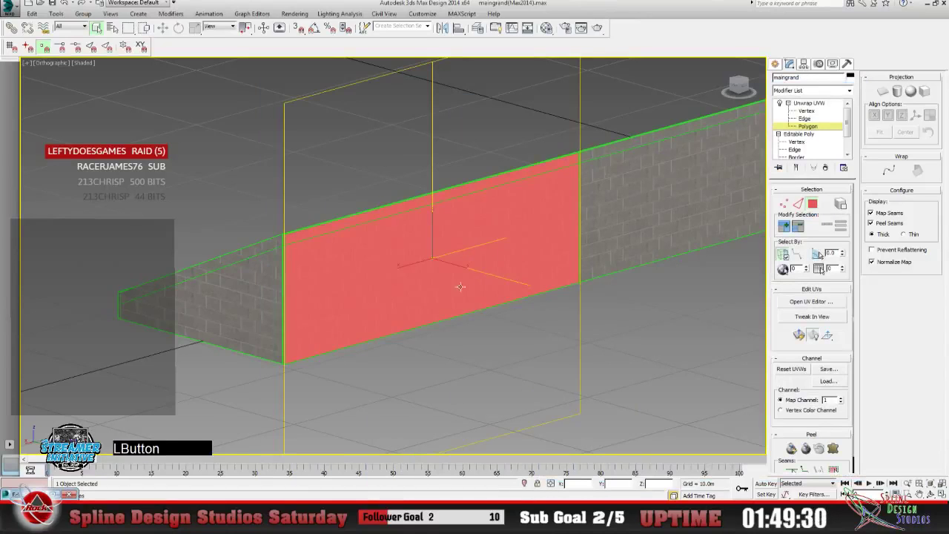
pyautogui.click(457, 285)
pyautogui.click(61, 494)
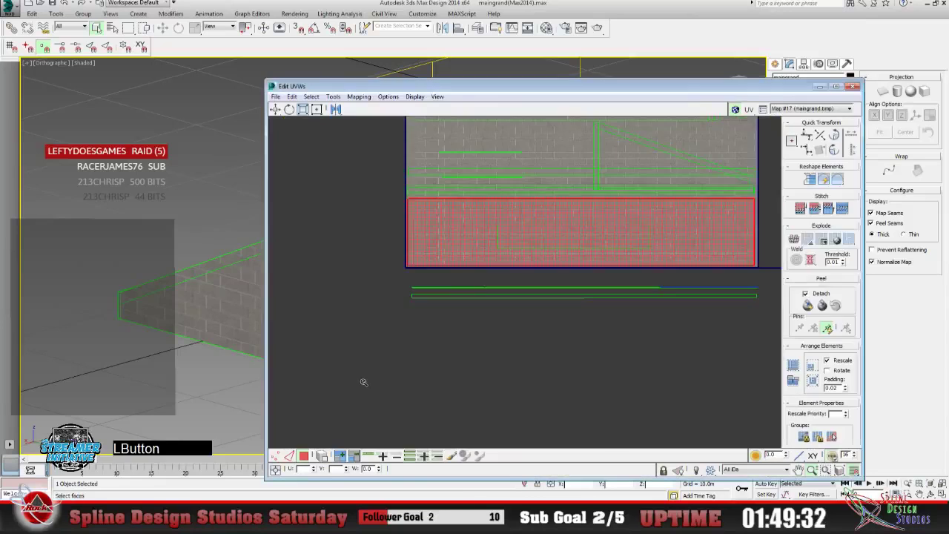
pyautogui.click(813, 471)
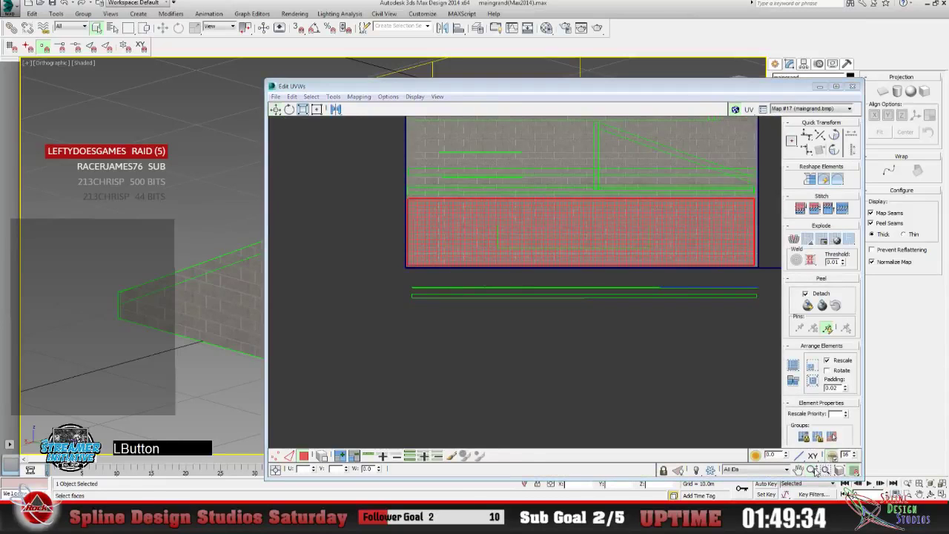
pyautogui.scroll(4, 474, 207)
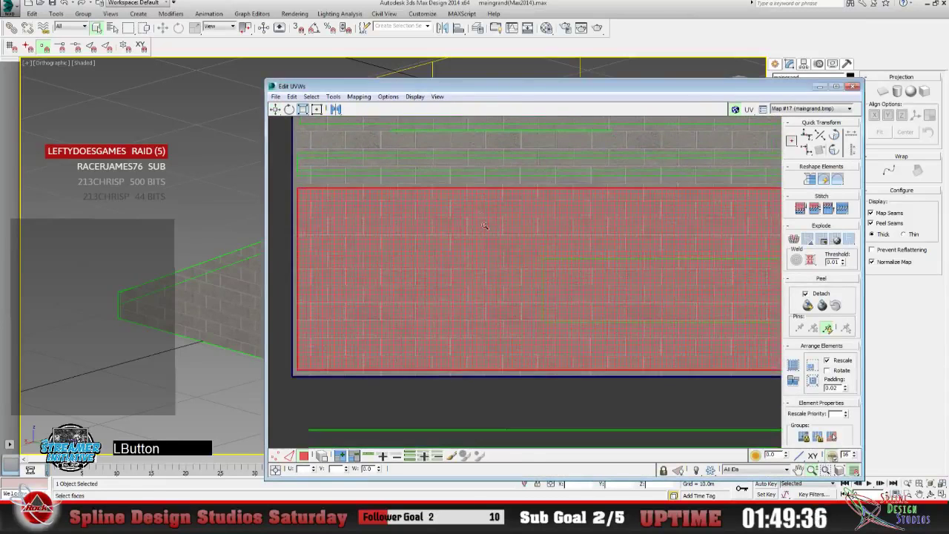
pyautogui.scroll(-1, 483, 228)
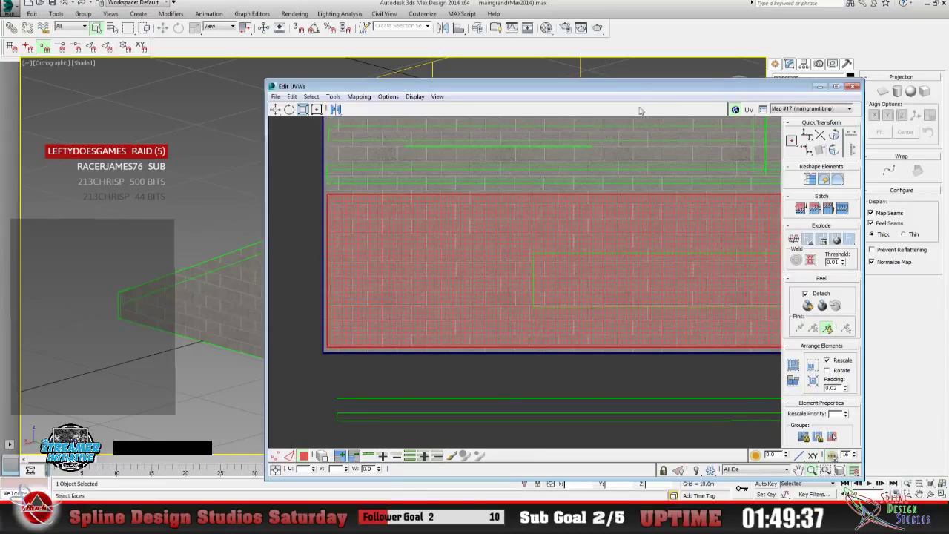
# Reposition the Edit UVWs window, switch to vertex selection and examine the upper-left corner of the wall face's UV shell.
pyautogui.moveTo(636, 87); pyautogui.dragTo(556, 143)
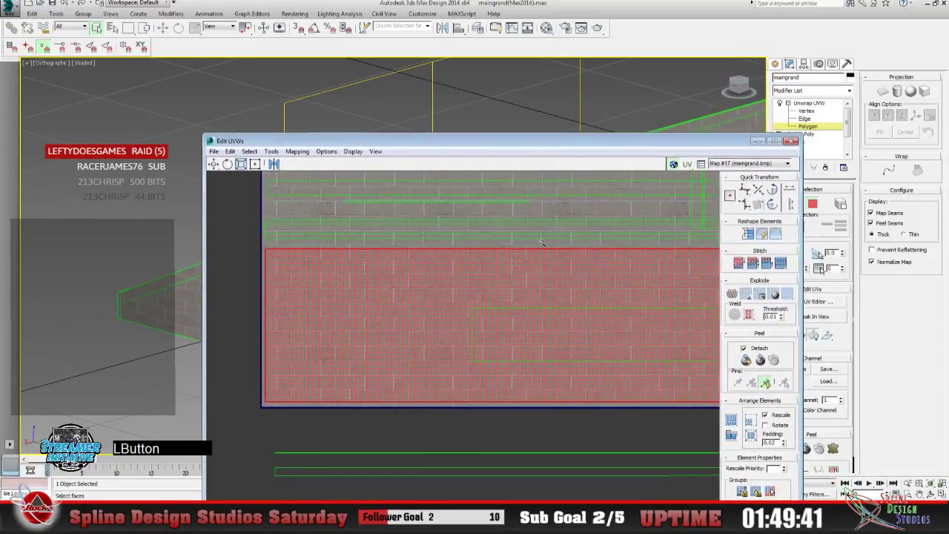
pyautogui.click(273, 164)
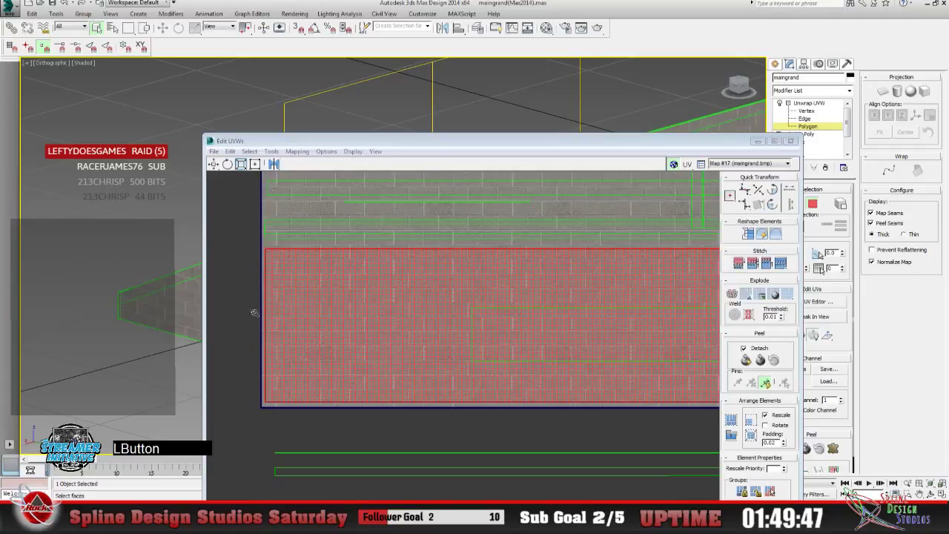
pyautogui.moveTo(358, 146); pyautogui.dragTo(381, 96)
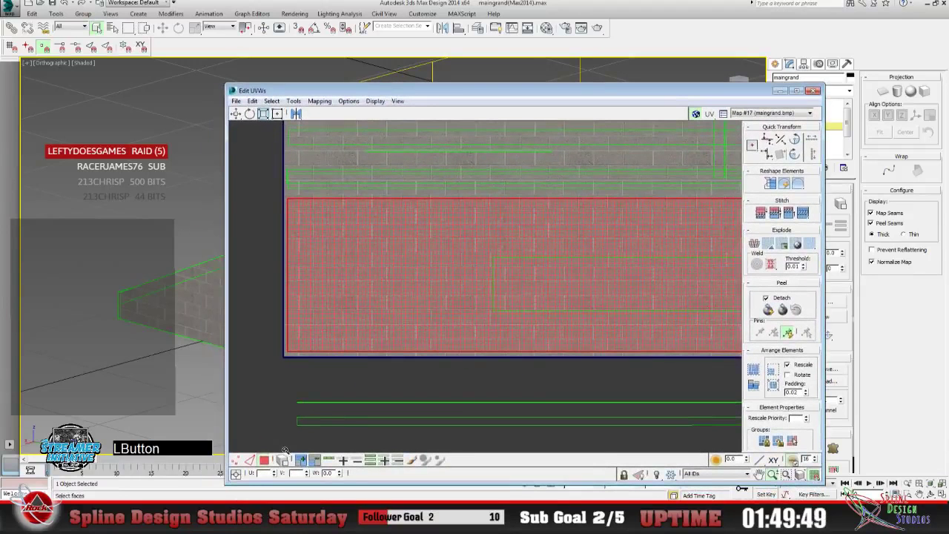
pyautogui.click(239, 461)
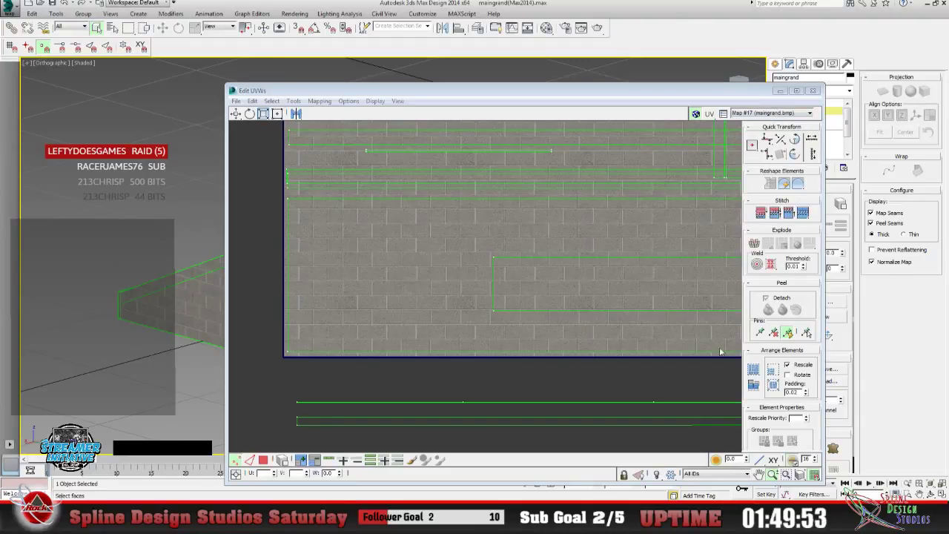
pyautogui.click(770, 475)
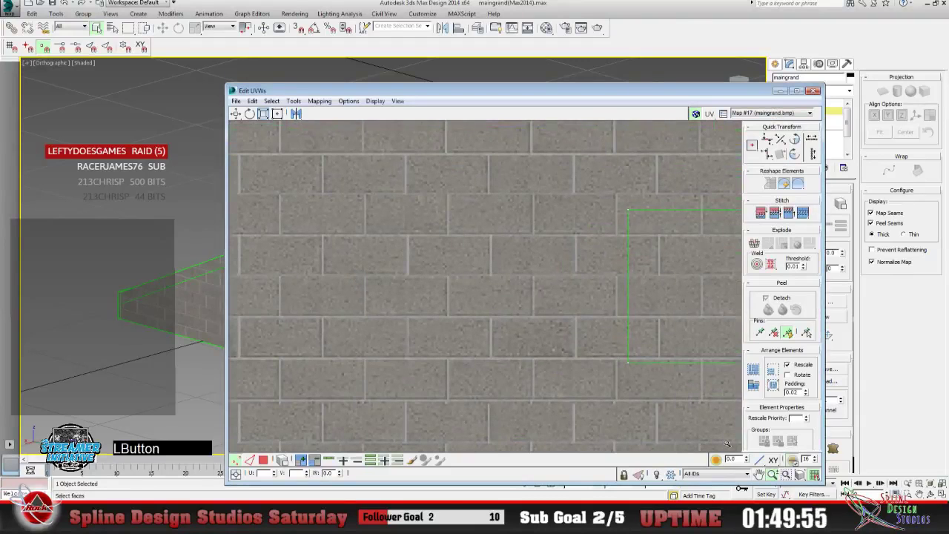
pyautogui.moveTo(500, 360); pyautogui.dragTo(444, 218)
pyautogui.click(771, 476)
pyautogui.click(759, 475)
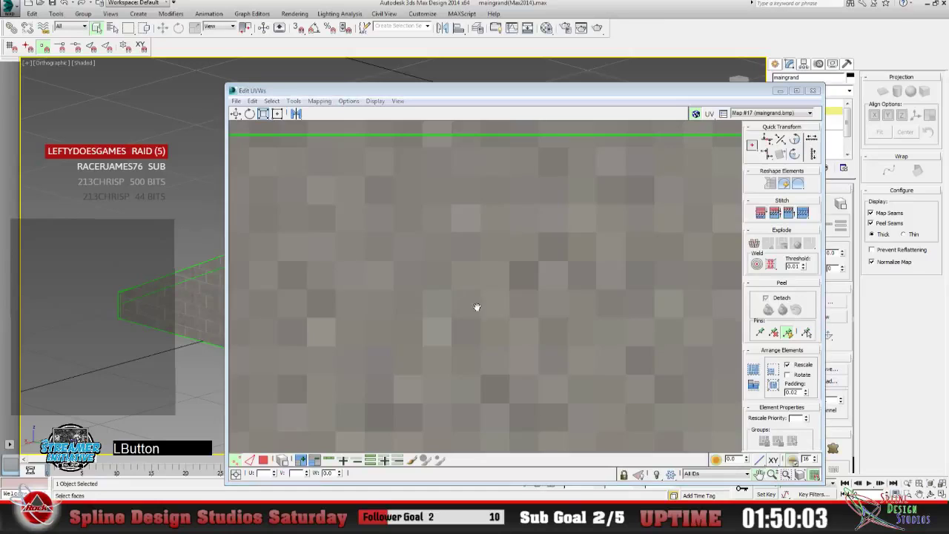
pyautogui.moveTo(477, 309); pyautogui.dragTo(622, 345)
pyautogui.moveTo(322, 254); pyautogui.dragTo(489, 260)
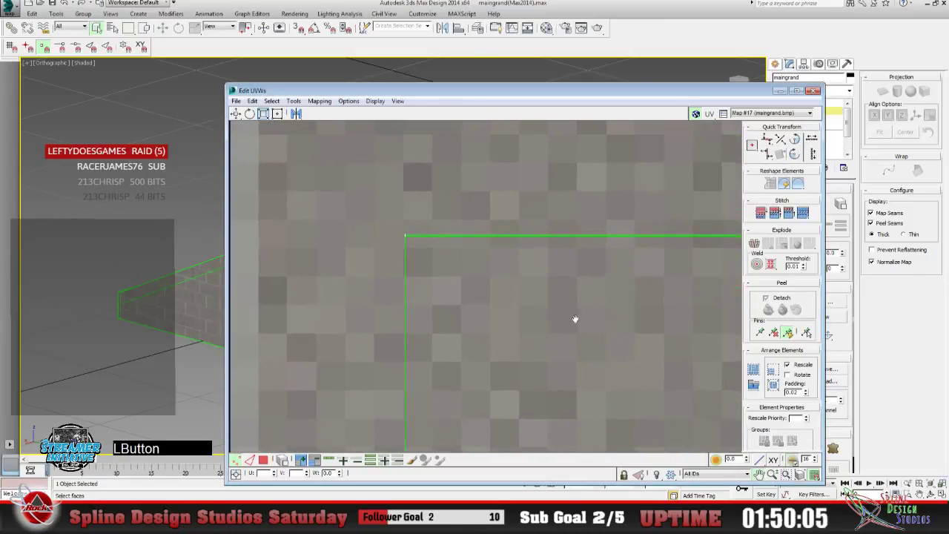
# Identify the wall face's shell among the overlapping UV edges and select its upper-left corner vertex for moving.
pyautogui.click(263, 460)
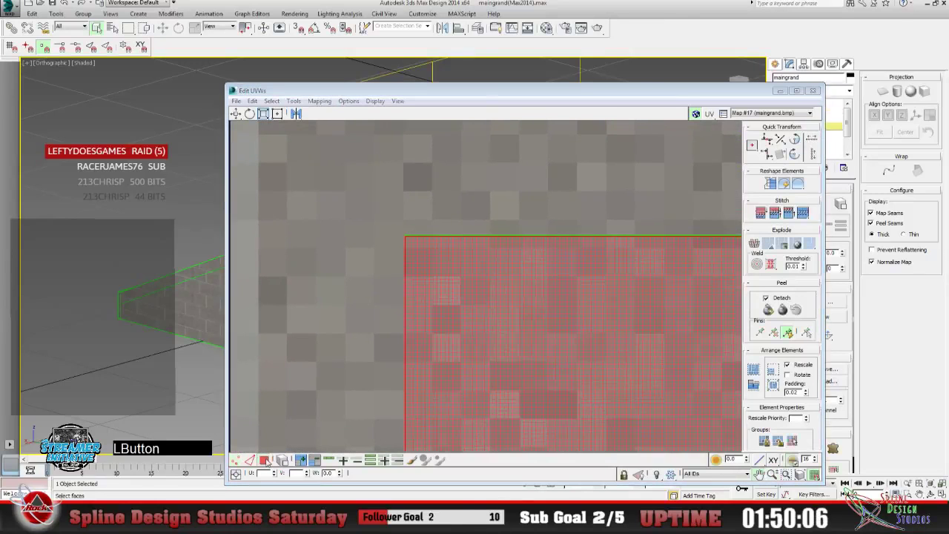
pyautogui.click(771, 475)
pyautogui.moveTo(386, 192); pyautogui.dragTo(418, 171)
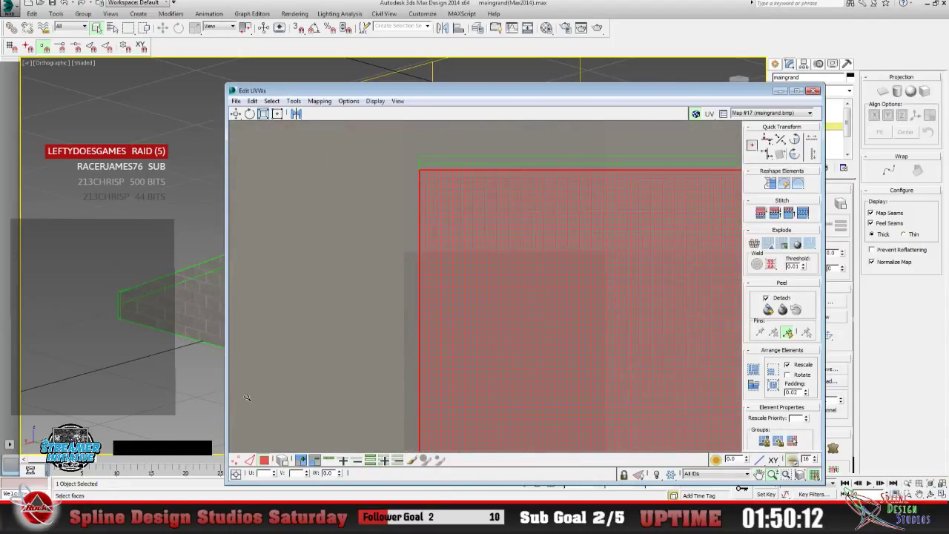
pyautogui.click(236, 461)
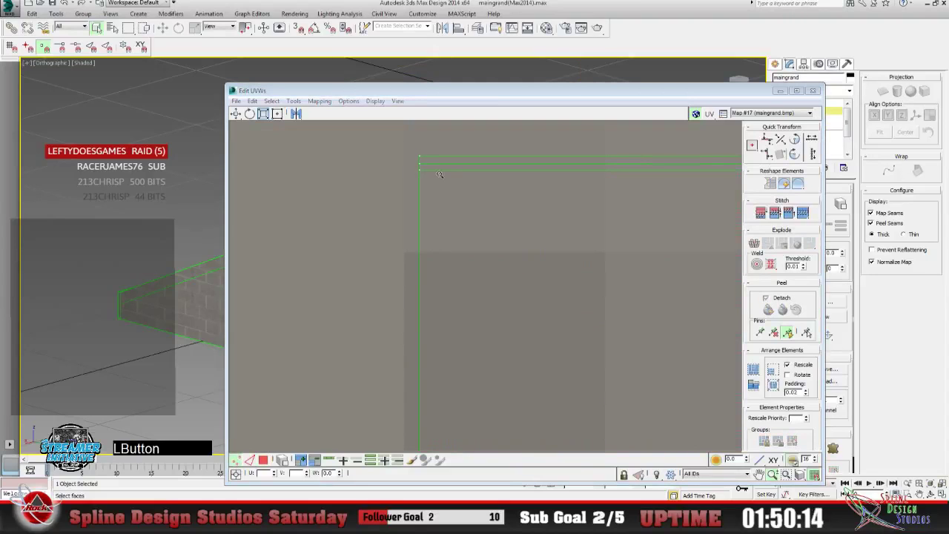
pyautogui.click(234, 114)
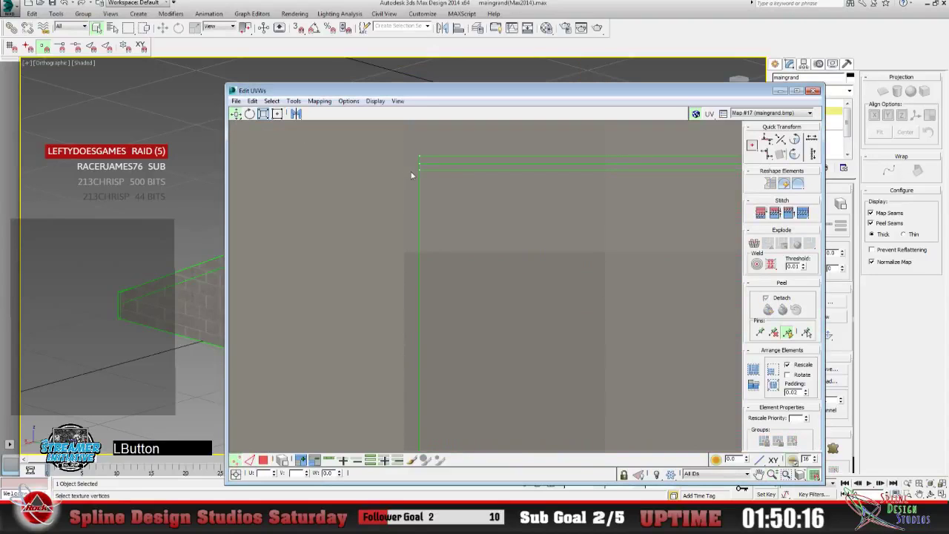
pyautogui.click(418, 169)
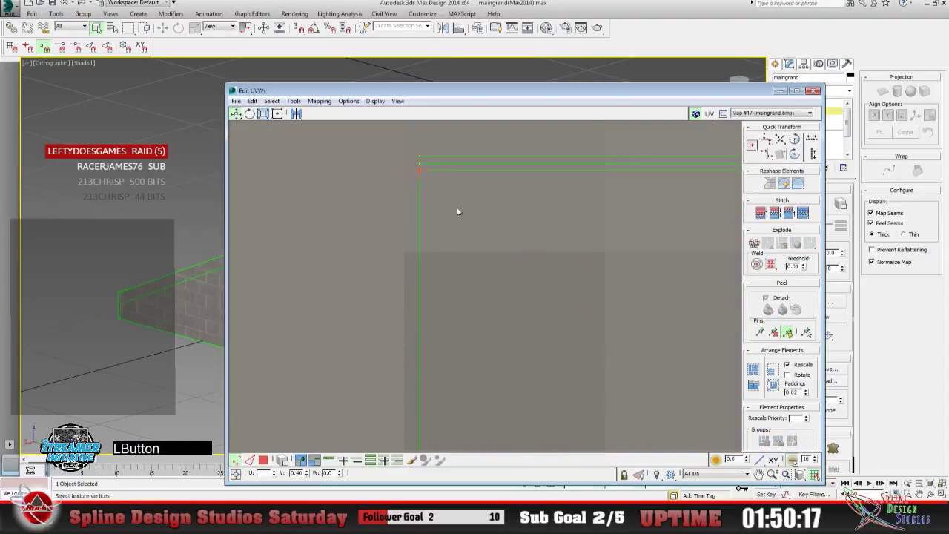
# Compare the selected UV vertex and its wall face between the UV editor and the 3D model.
pyautogui.click(779, 92)
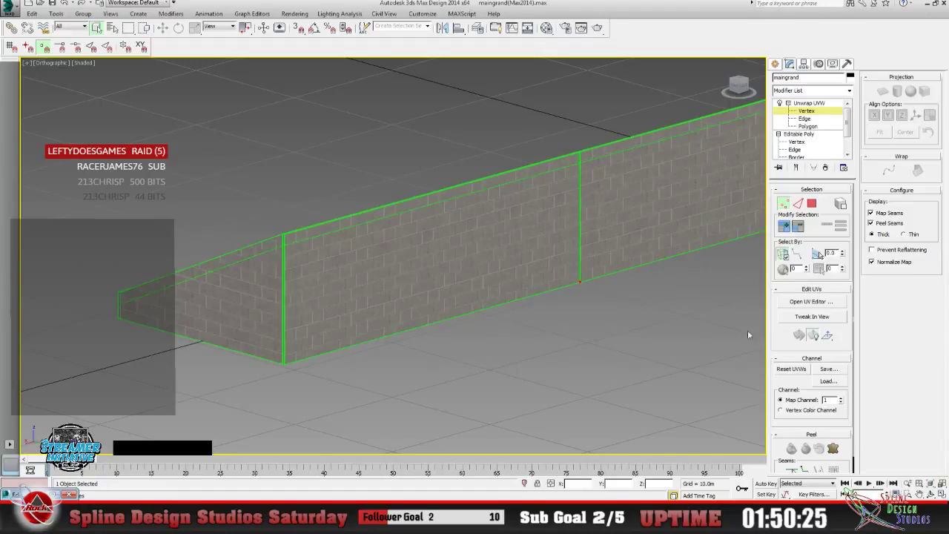
pyautogui.click(907, 483)
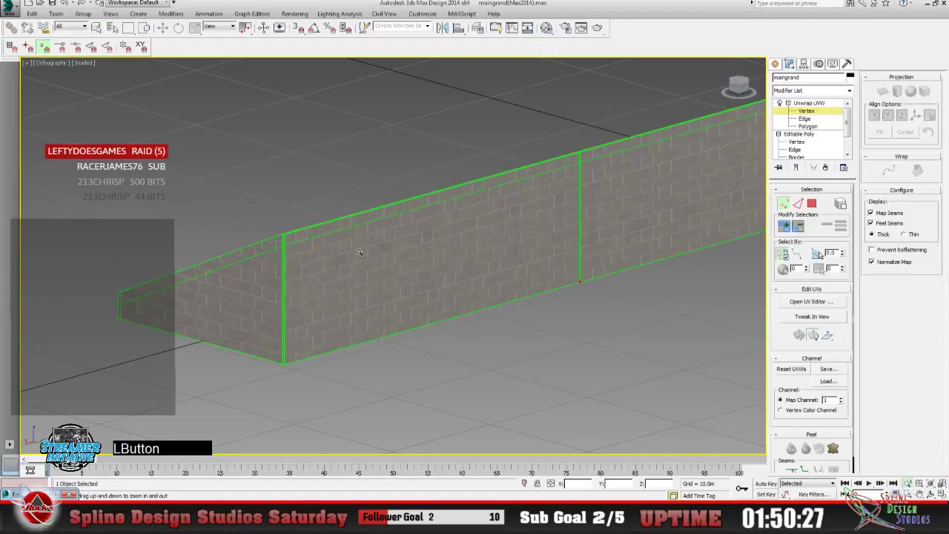
pyautogui.moveTo(360, 252); pyautogui.dragTo(363, 275)
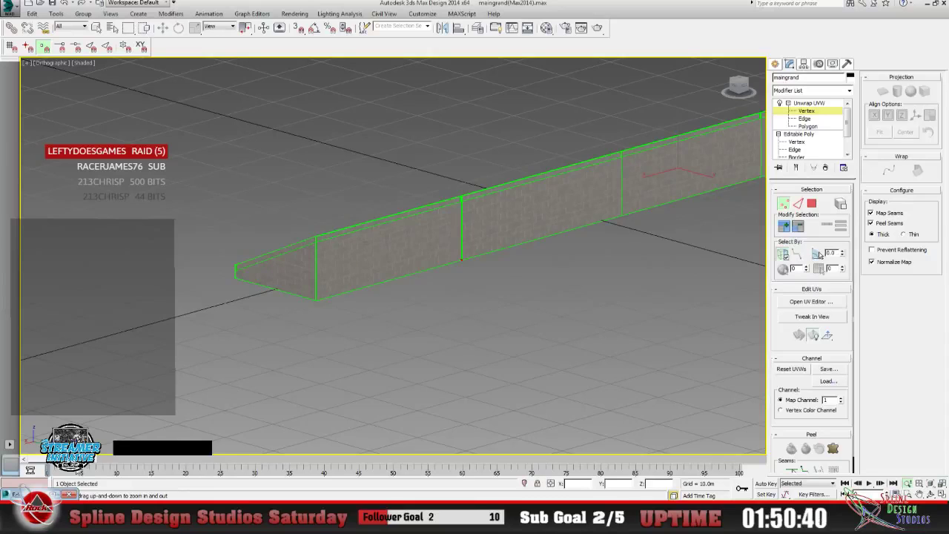
pyautogui.click(811, 300)
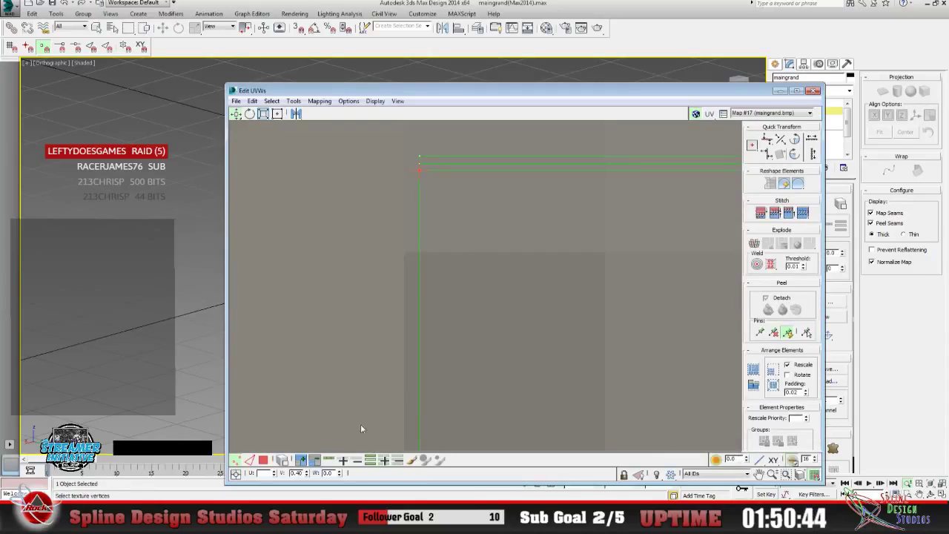
pyautogui.click(559, 326)
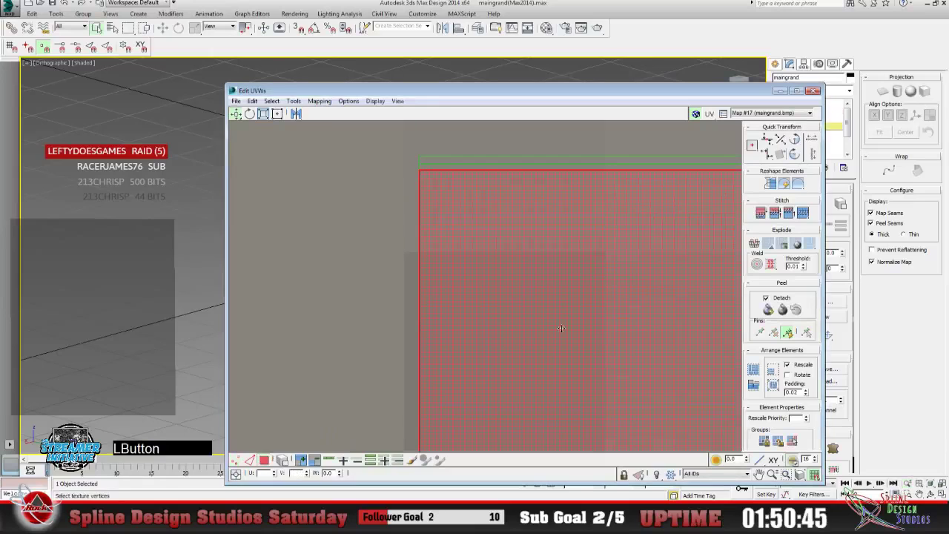
pyautogui.click(779, 92)
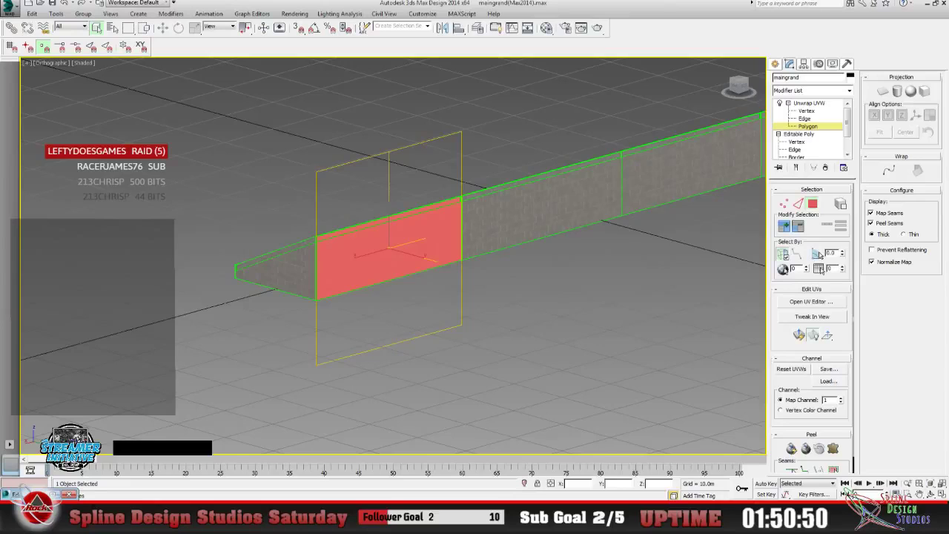
pyautogui.click(811, 301)
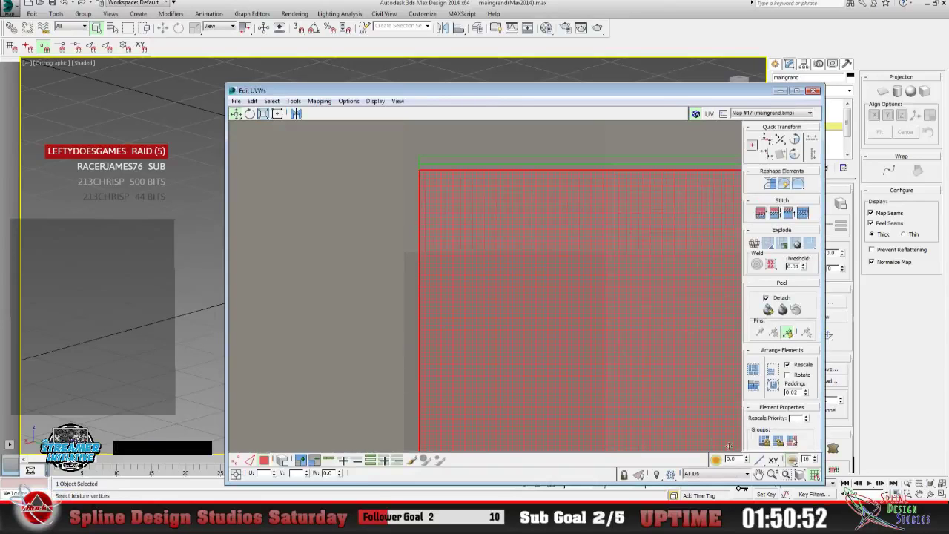
# Frame the shell's upper-left corner, switch to vertex selection and select the matching lower wall vertex between the first two wall sections.
pyautogui.click(773, 474)
pyautogui.moveTo(567, 304); pyautogui.dragTo(366, 258)
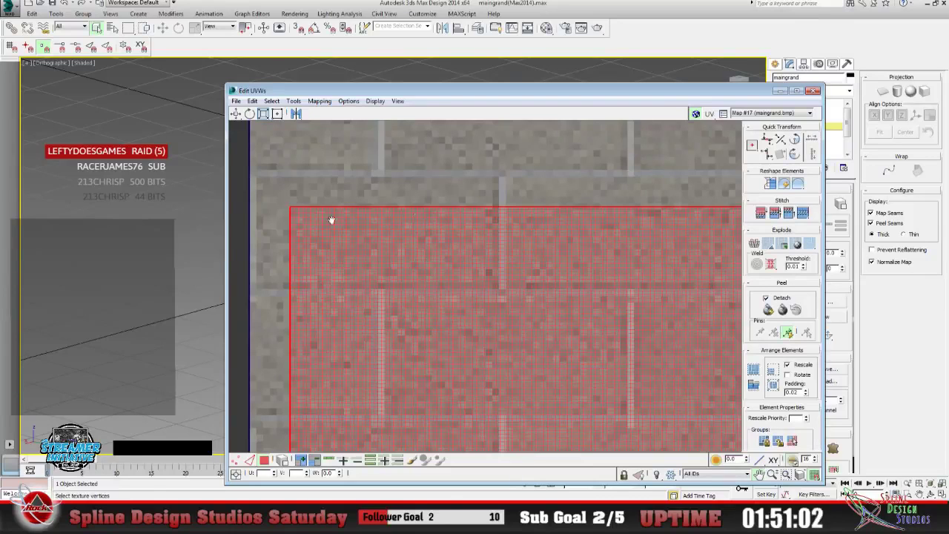
pyautogui.click(236, 460)
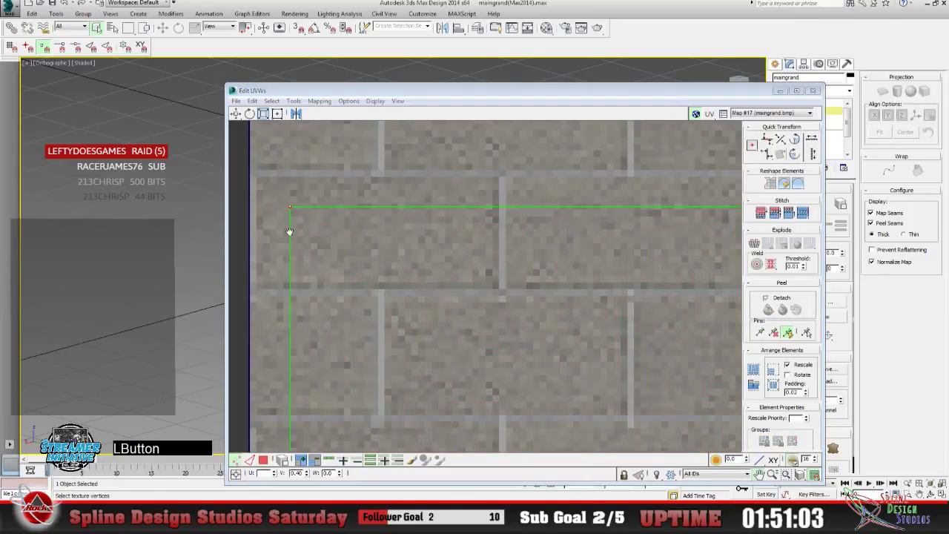
pyautogui.click(780, 91)
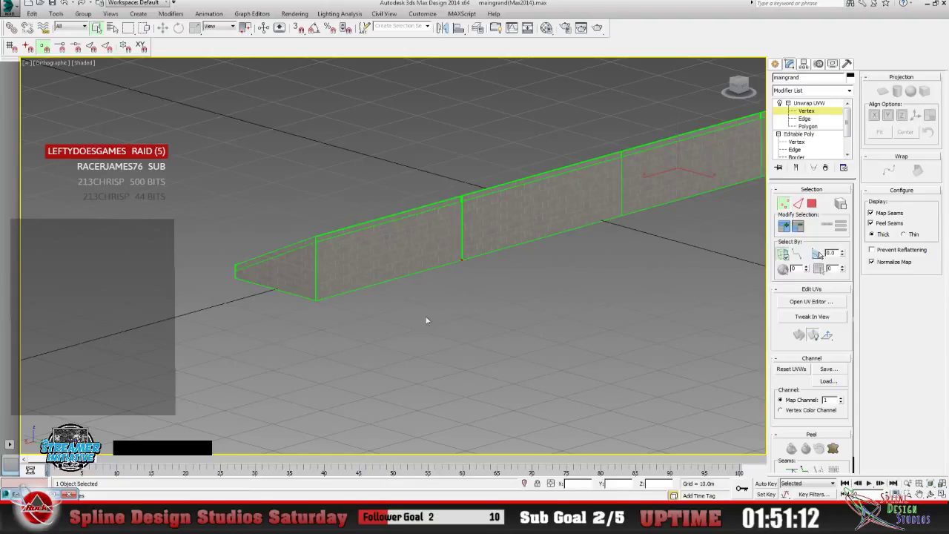
pyautogui.click(462, 260)
pyautogui.click(811, 301)
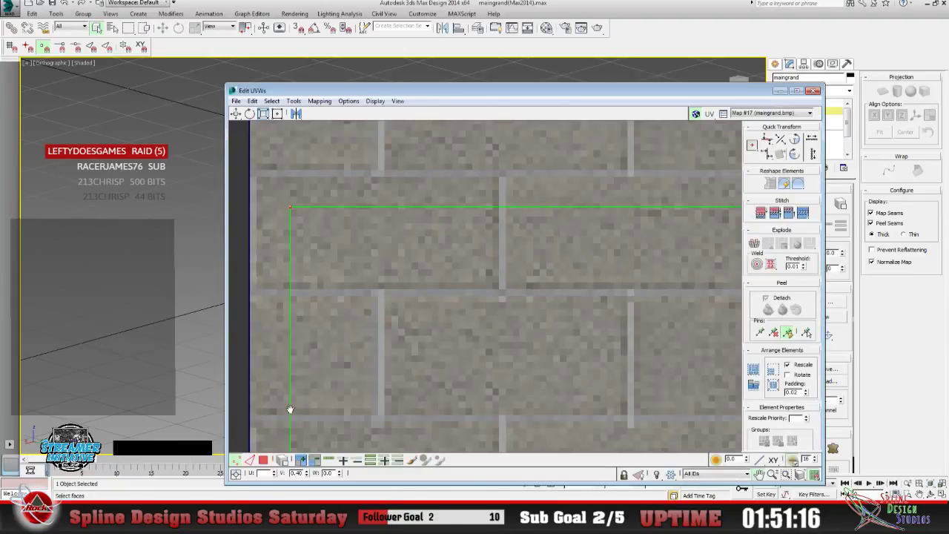
# Try mirroring the selected UV corner vertex horizontally and vertically, checking the wall in the 3D view after each flip.
pyautogui.click(299, 114)
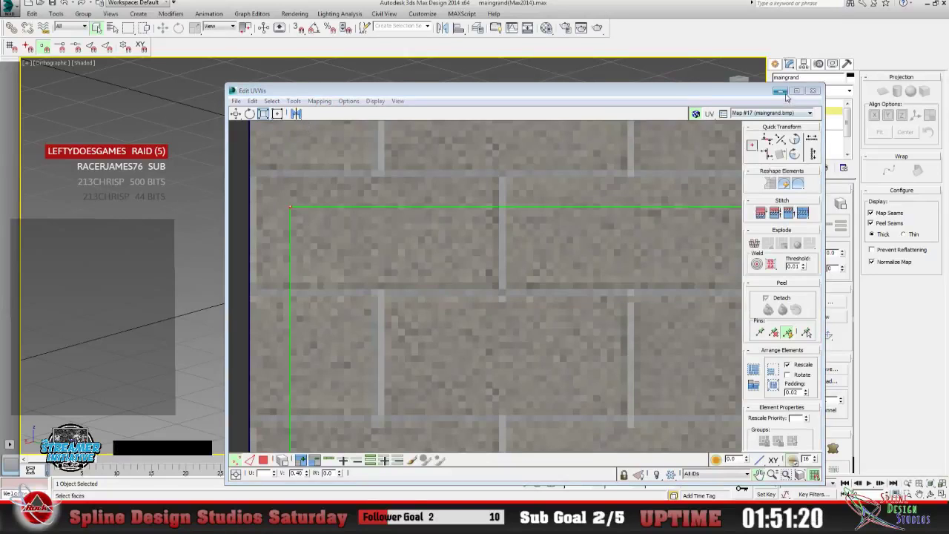
pyautogui.click(812, 90)
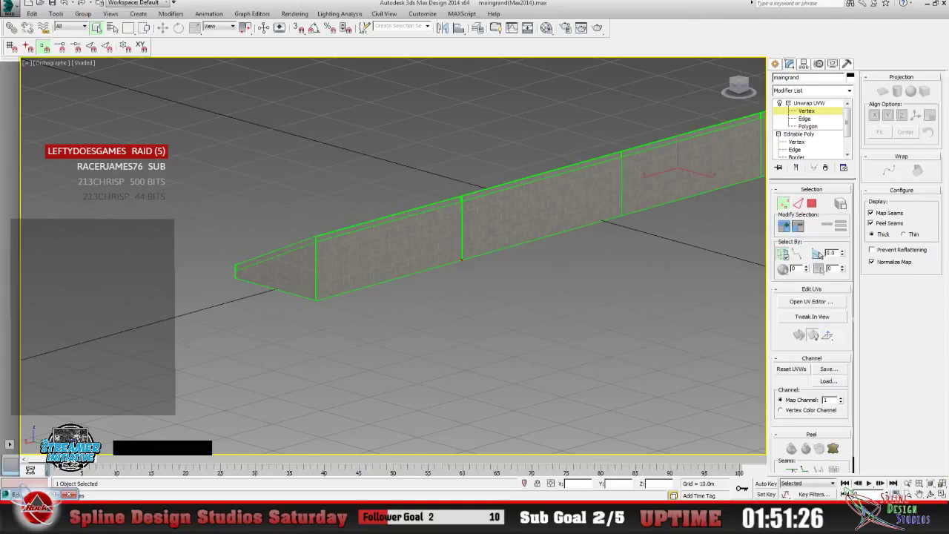
pyautogui.click(811, 301)
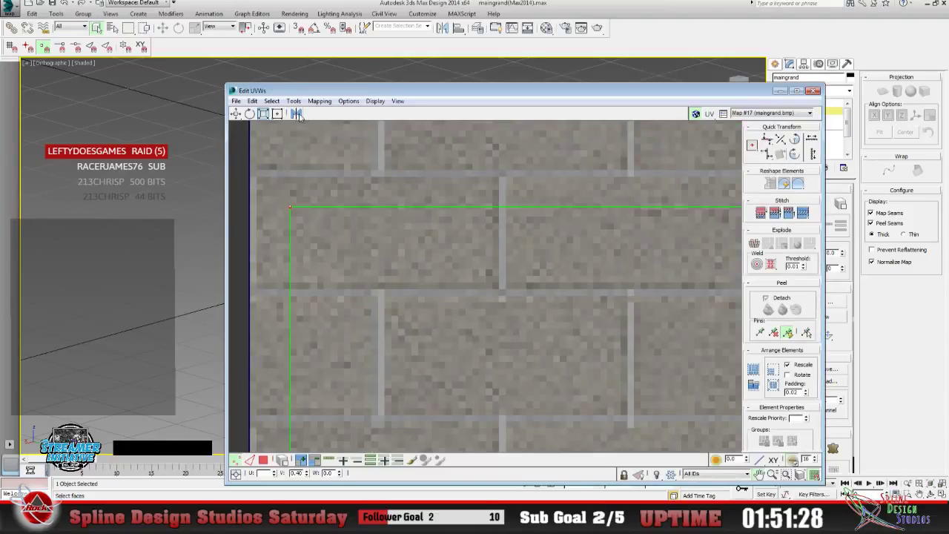
pyautogui.click(296, 113)
pyautogui.click(295, 113)
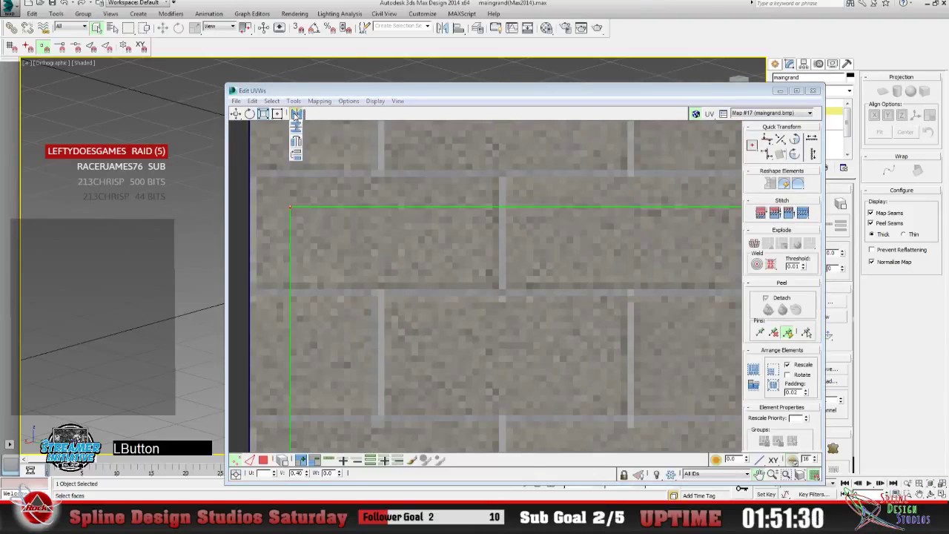
pyautogui.moveTo(300, 123); pyautogui.dragTo(297, 127)
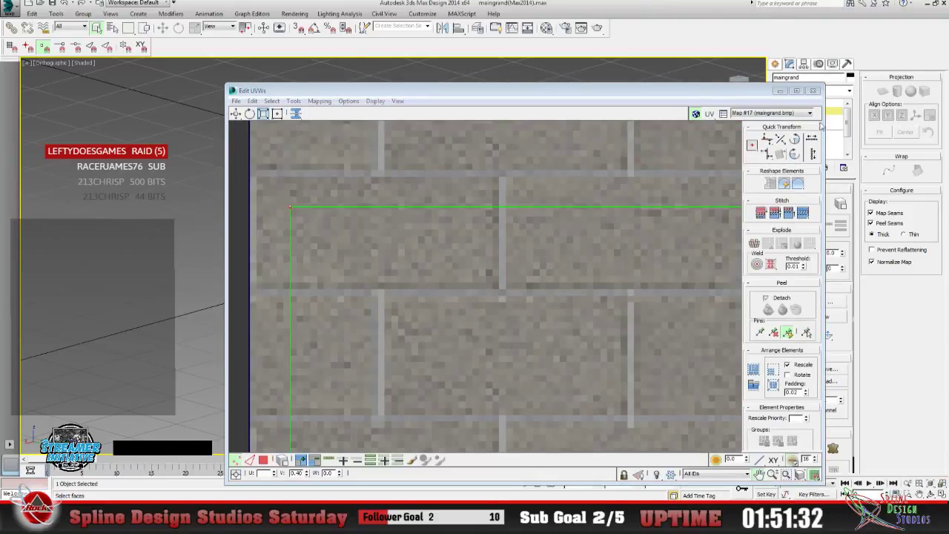
pyautogui.click(780, 91)
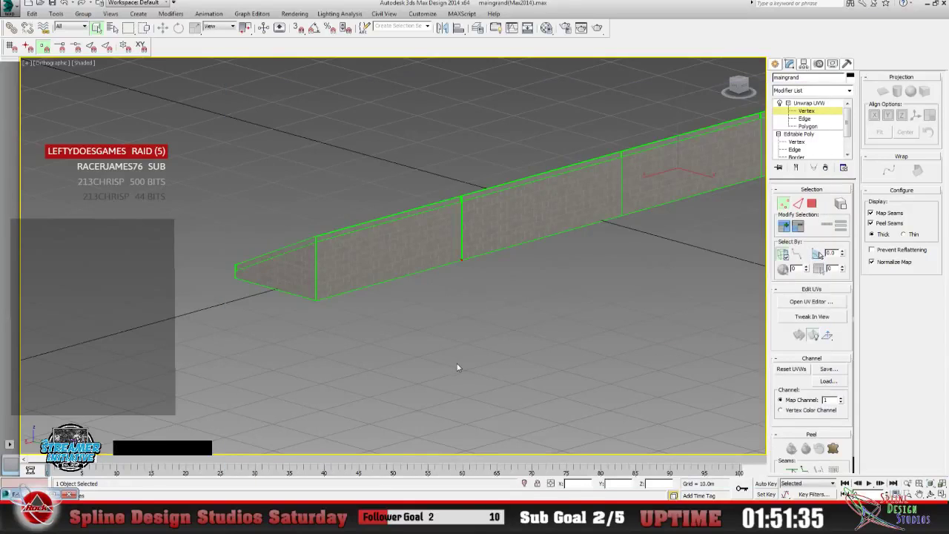
# Select the first wall section's UV polygon, mirror it vertically and return to vertex selection.
pyautogui.click(908, 483)
pyautogui.moveTo(487, 271); pyautogui.dragTo(474, 233)
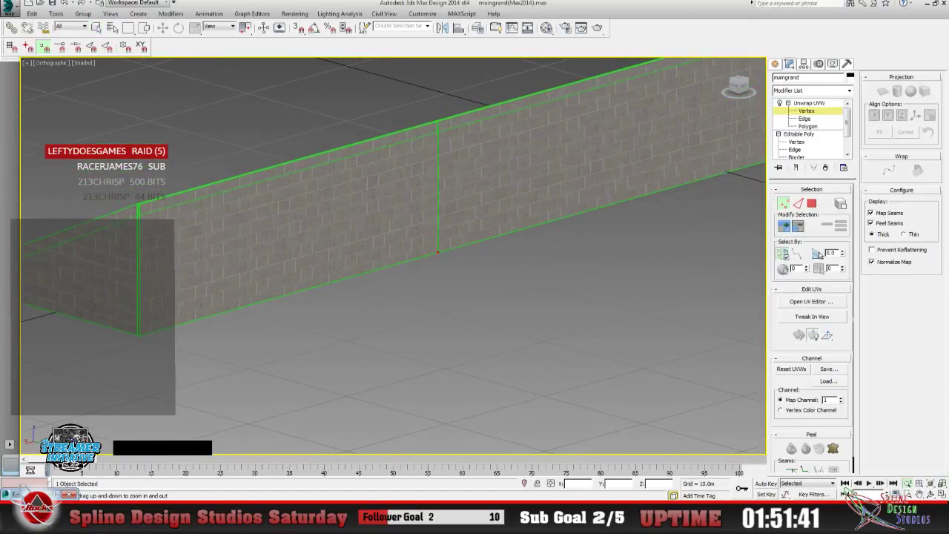
pyautogui.click(810, 301)
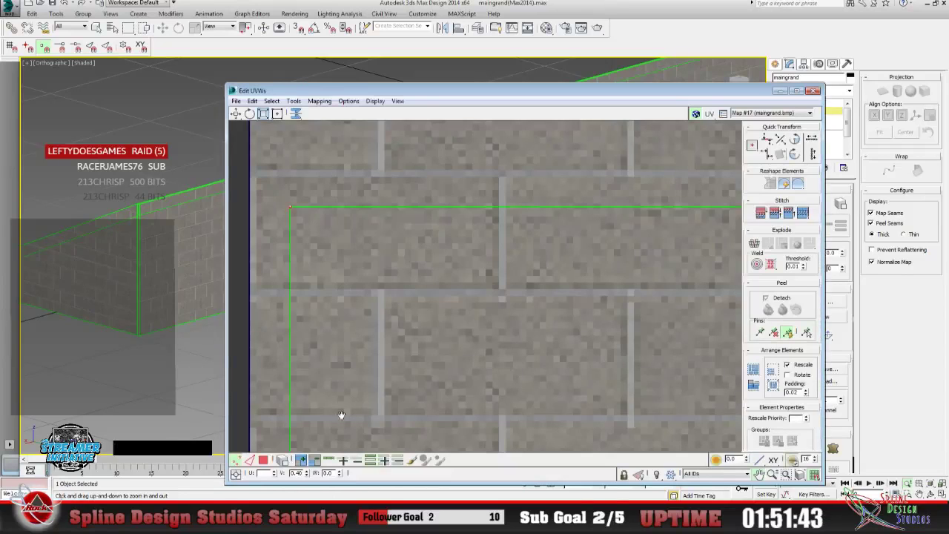
pyautogui.click(264, 460)
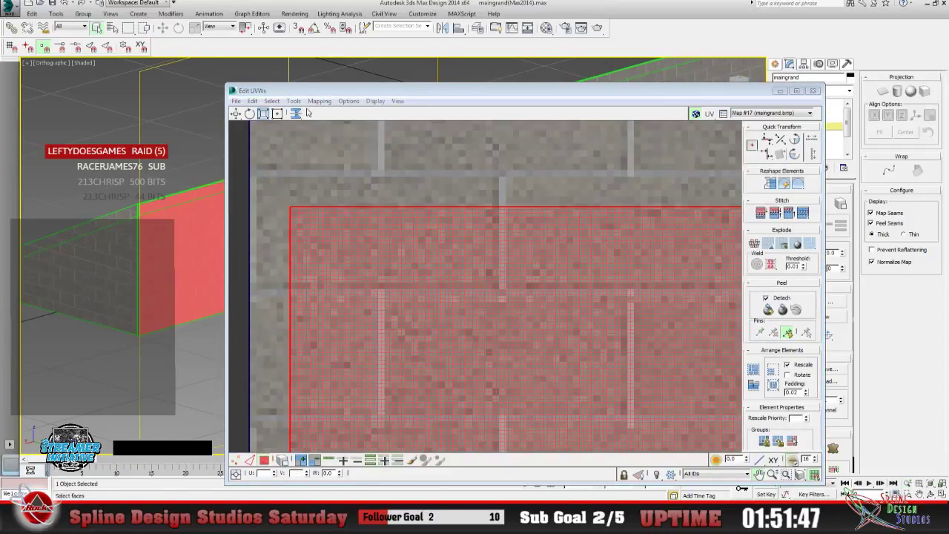
pyautogui.click(297, 113)
pyautogui.click(546, 334)
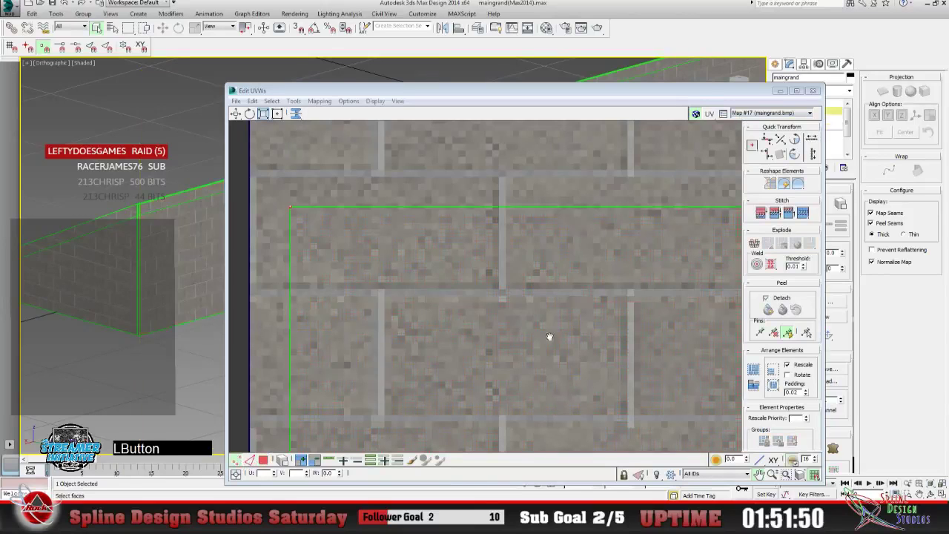
# Examine the brick courses on the first wall section up close and compare them with the UV layout.
pyautogui.click(779, 91)
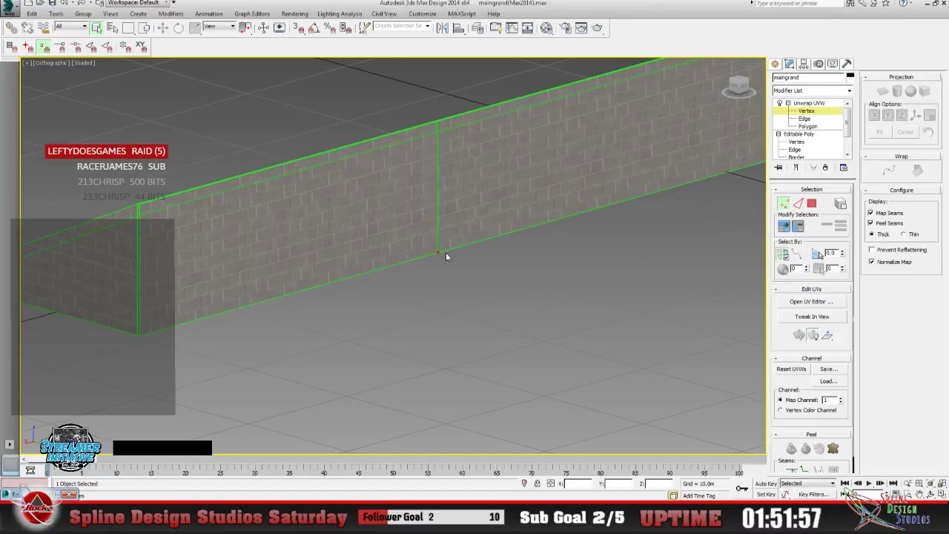
pyautogui.click(919, 493)
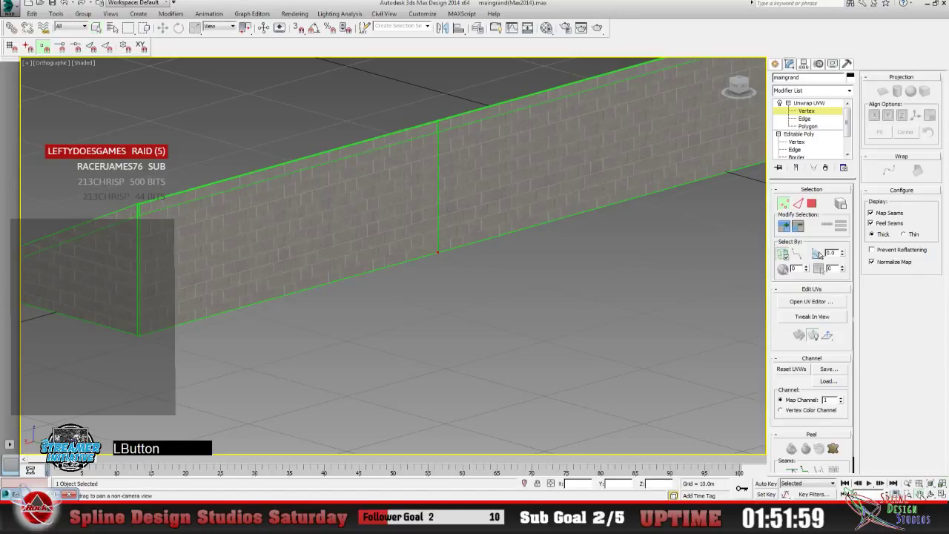
pyautogui.moveTo(460, 270); pyautogui.dragTo(605, 320)
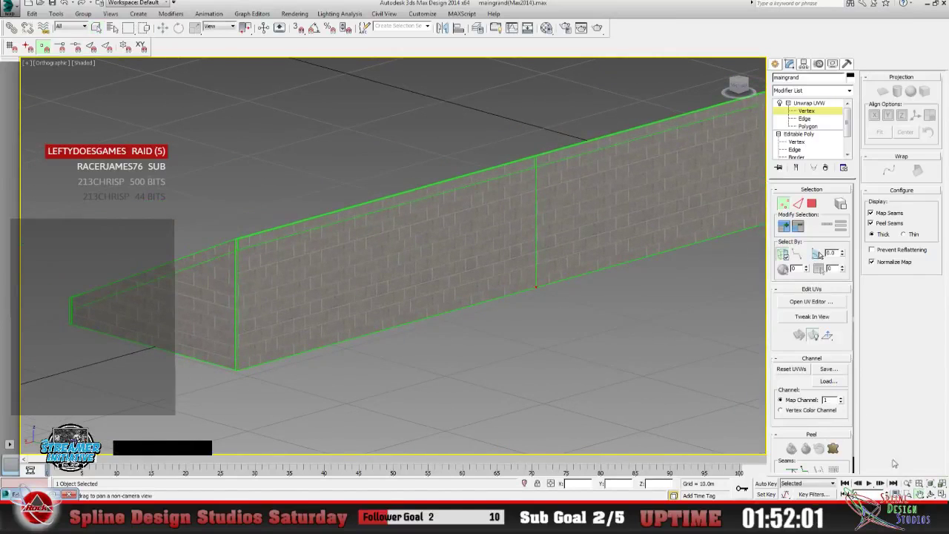
pyautogui.click(908, 483)
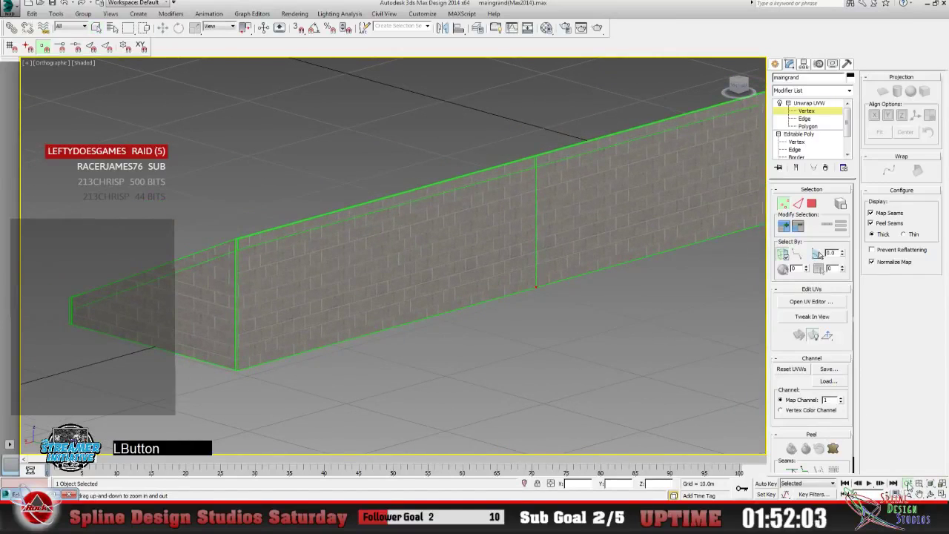
pyautogui.moveTo(320, 289); pyautogui.dragTo(304, 246)
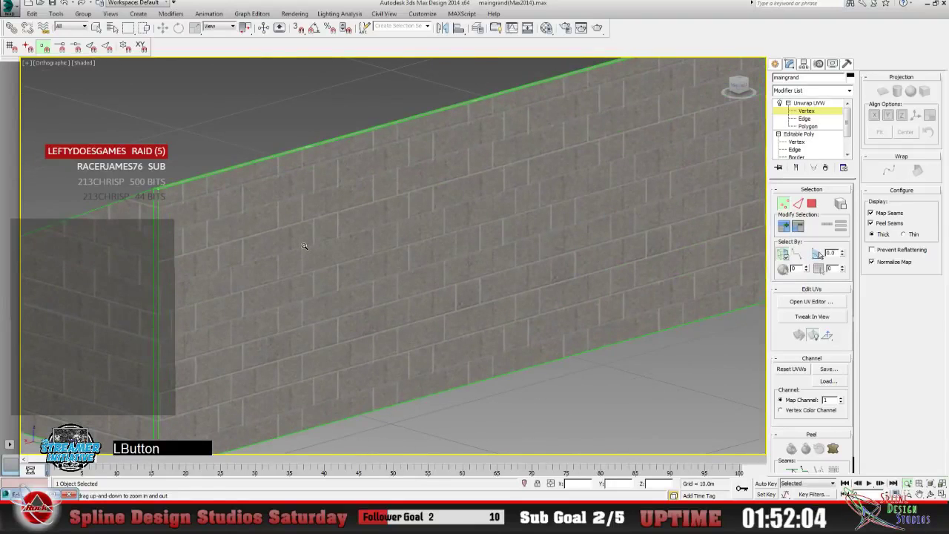
pyautogui.click(811, 301)
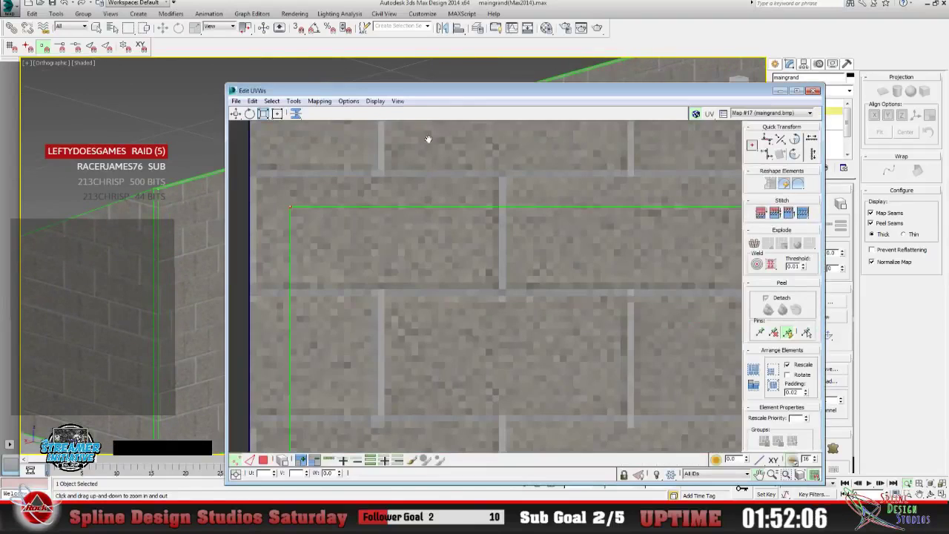
pyautogui.moveTo(444, 89); pyautogui.dragTo(524, 85)
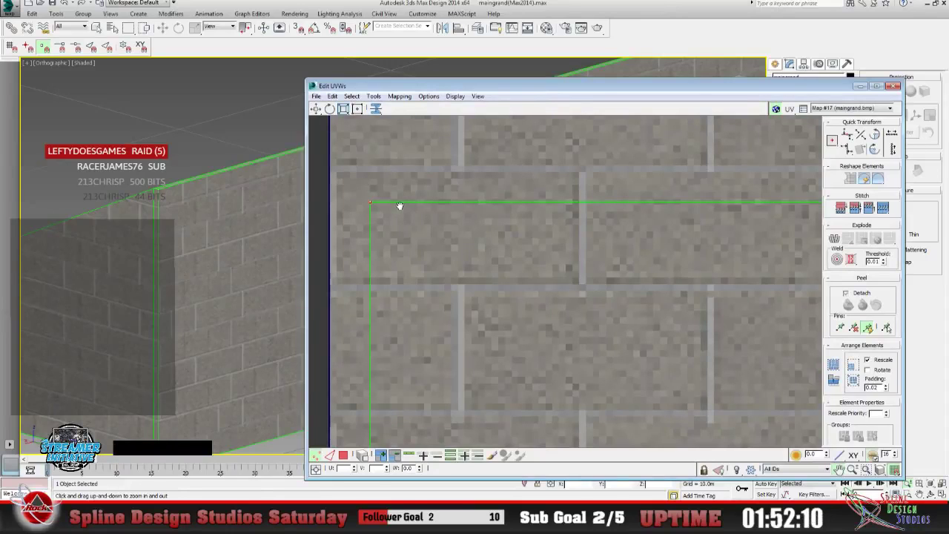
# Switch to polygon selection, turn off the shaded highlight on selected faces and mirror the wall section's UV polygon vertically.
pyautogui.click(406, 390)
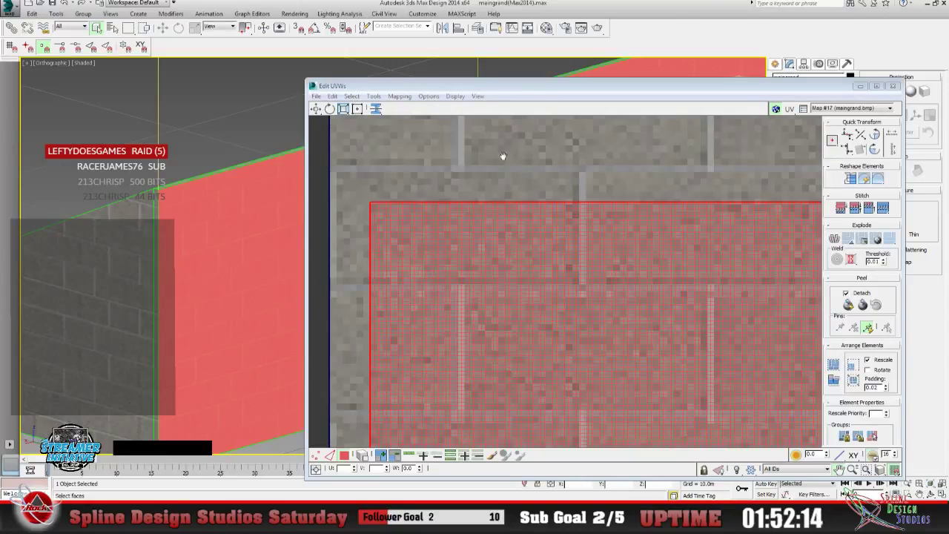
pyautogui.click(630, 29)
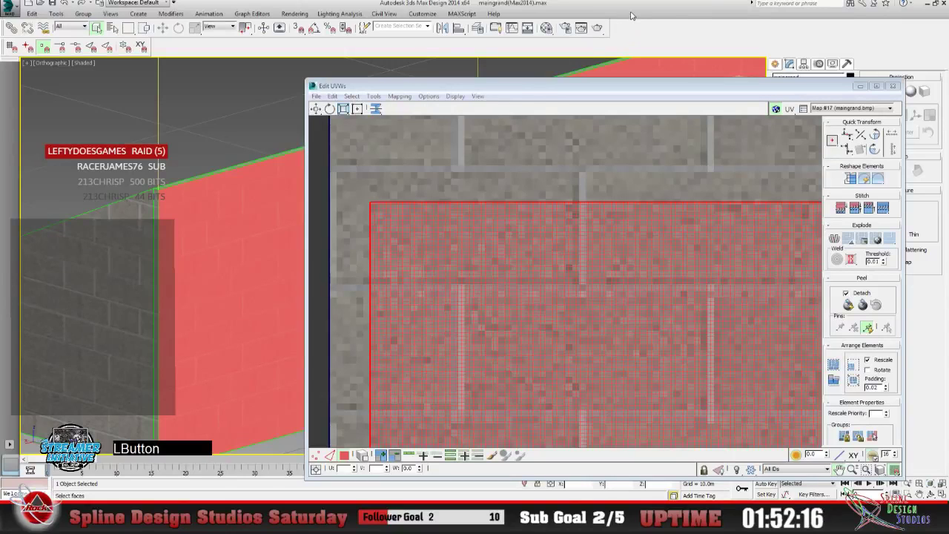
pyautogui.click(859, 87)
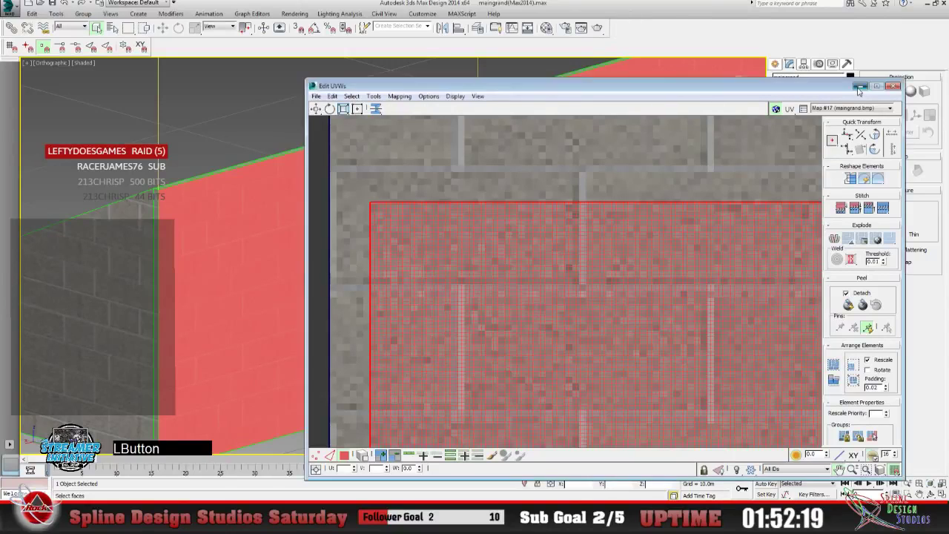
pyautogui.press('F2')
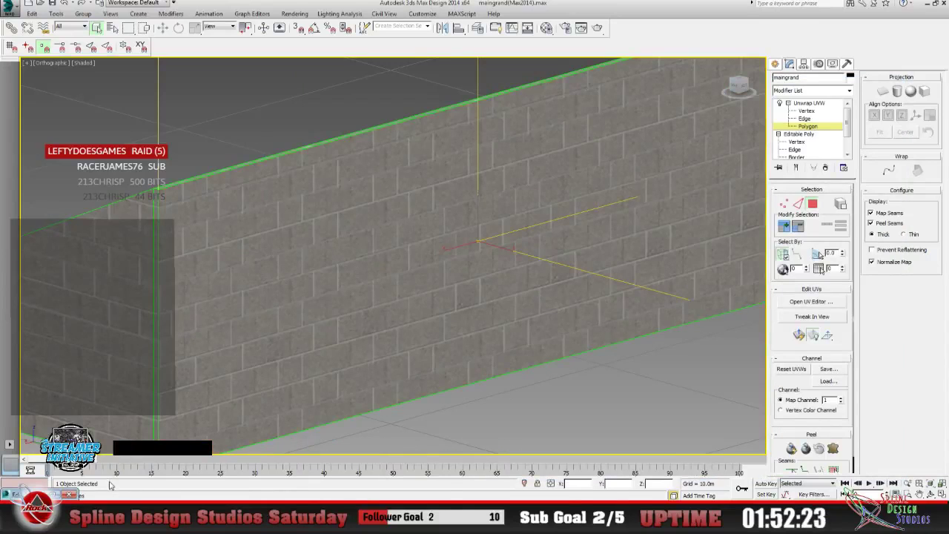
pyautogui.click(811, 300)
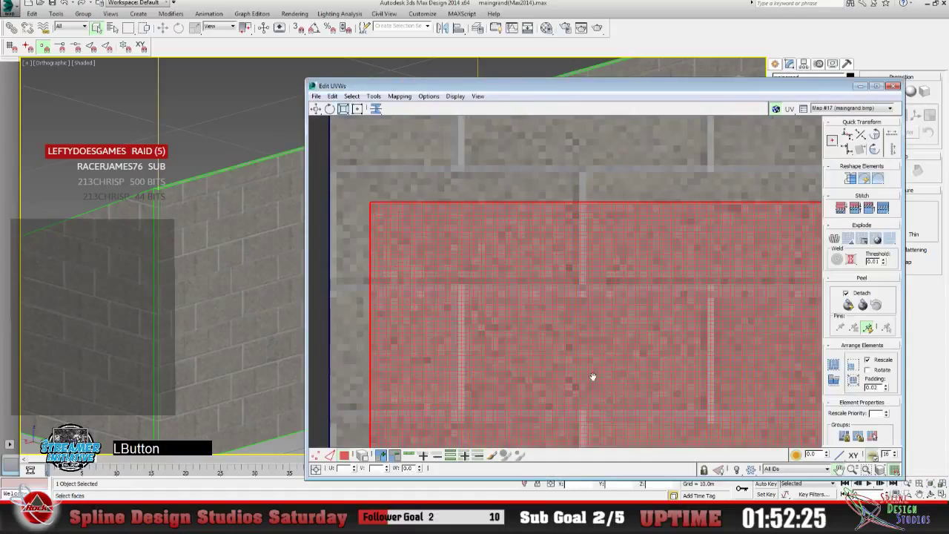
pyautogui.click(377, 110)
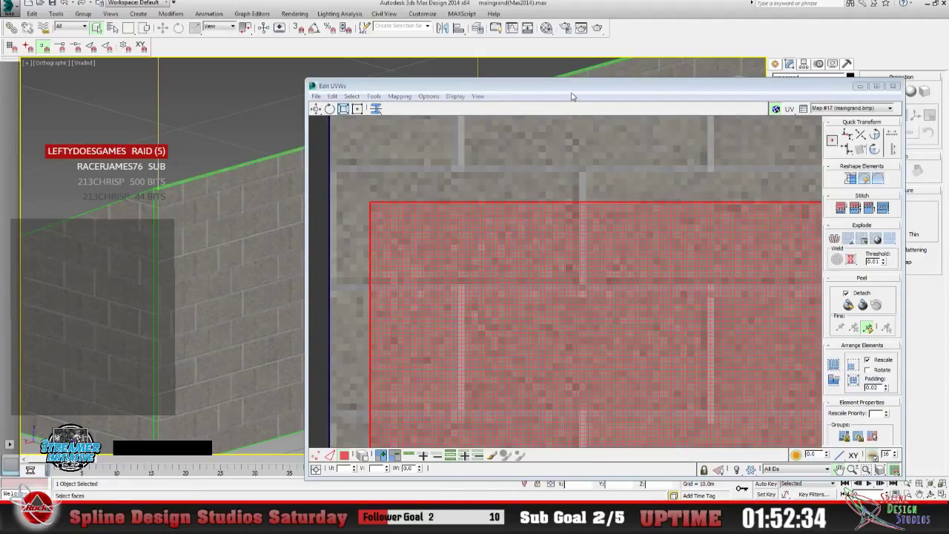
# Check the brick pattern around the wall's first corner in the 3D view.
pyautogui.moveTo(572, 94); pyautogui.dragTo(423, 222)
pyautogui.click(654, 46)
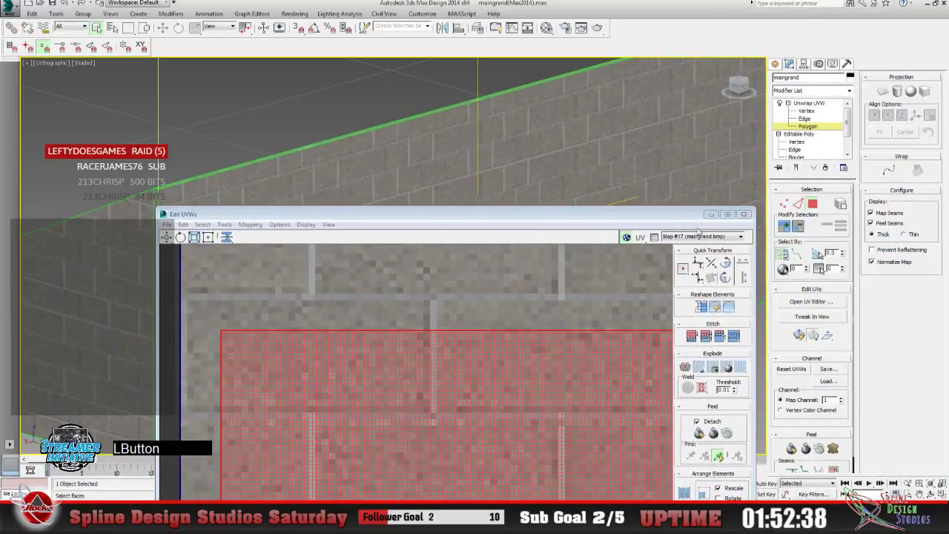
pyautogui.click(710, 215)
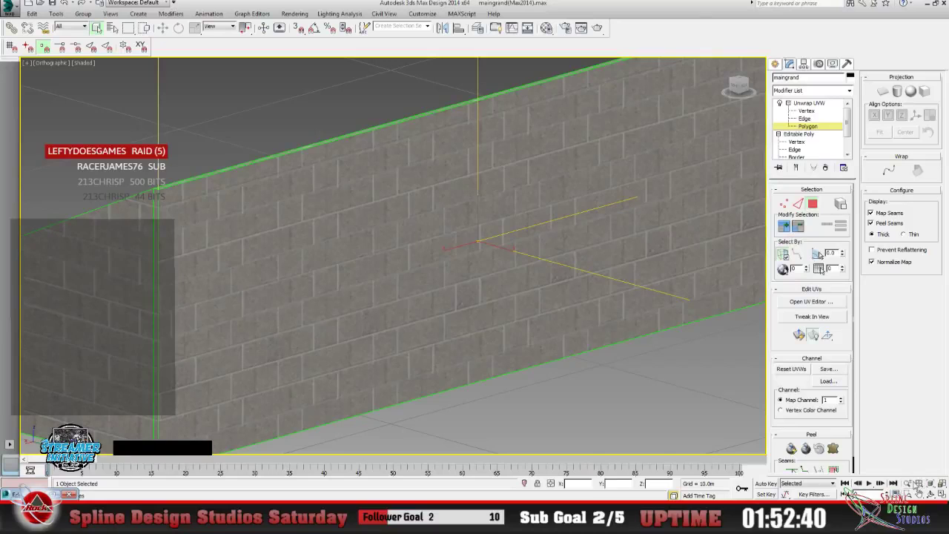
pyautogui.click(908, 483)
pyautogui.moveTo(582, 278); pyautogui.dragTo(572, 310)
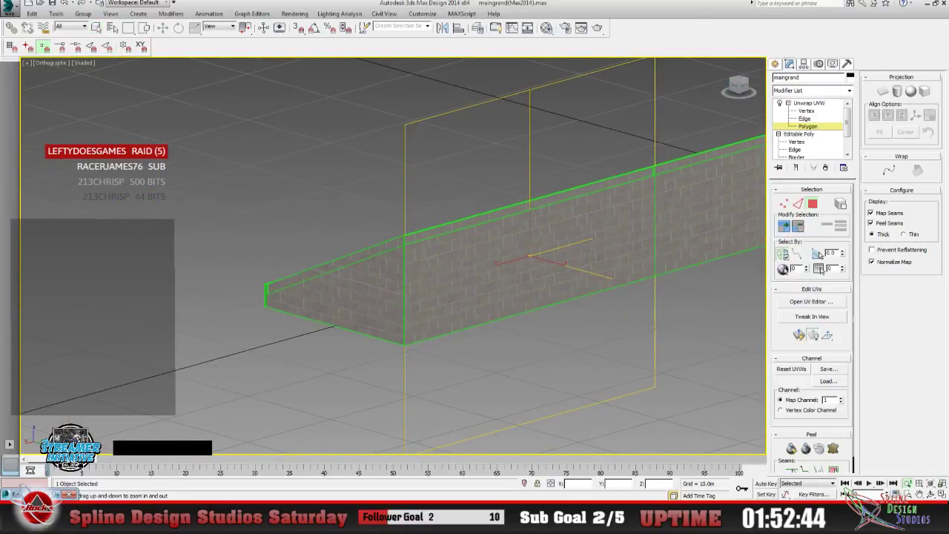
# Switch back to vertex selection and compare the shell's upper-left vertex with its matching lower vertex on the wall.
pyautogui.click(53, 494)
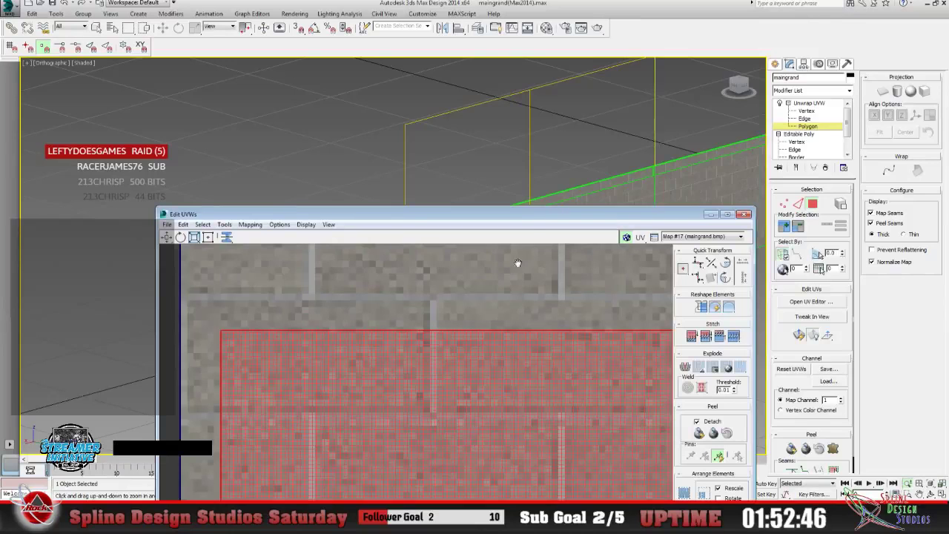
pyautogui.moveTo(516, 222); pyautogui.dragTo(562, 103)
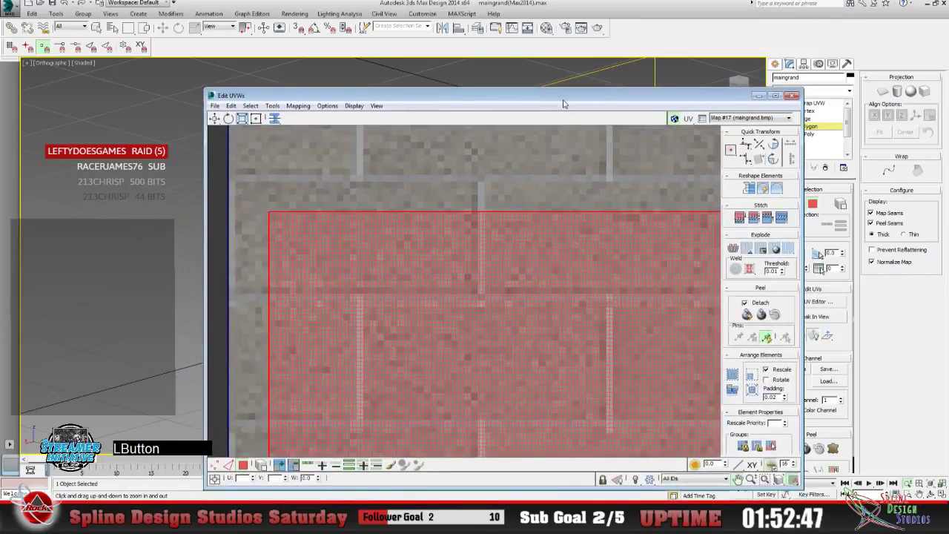
pyautogui.click(215, 465)
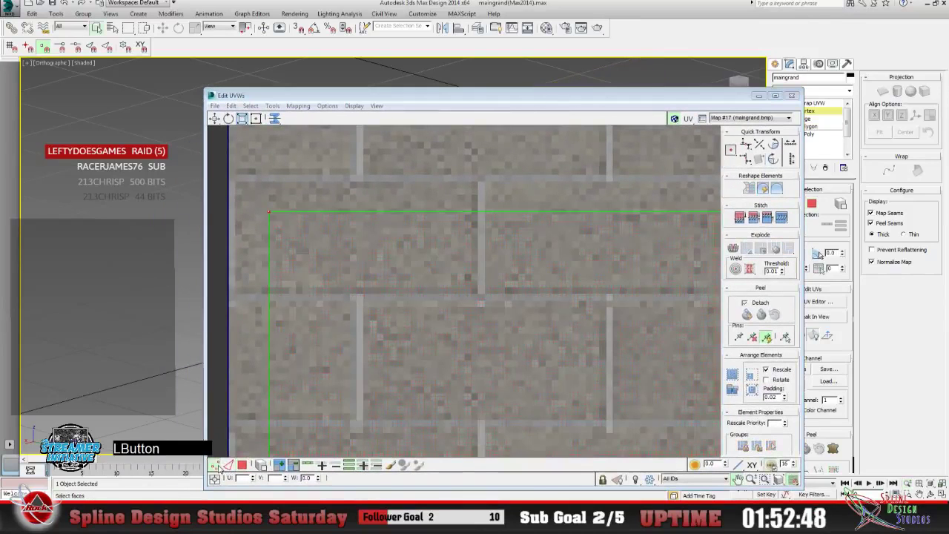
pyautogui.click(757, 96)
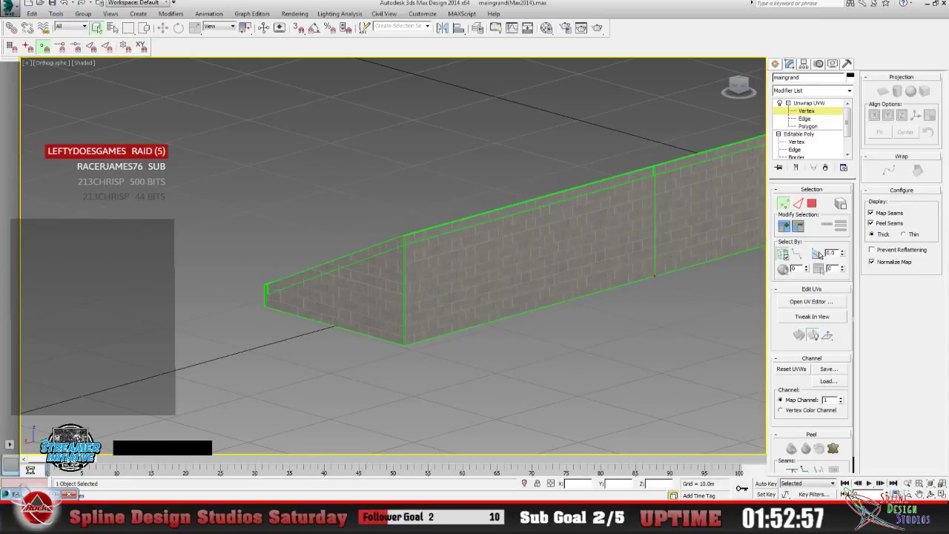
pyautogui.click(817, 254)
pyautogui.click(811, 301)
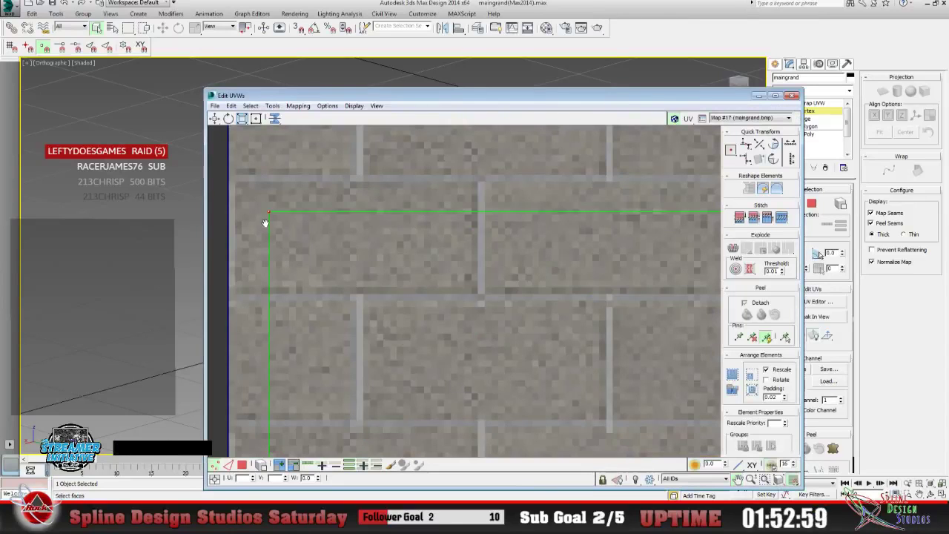
# Examine the selected vertices across the overlapping UV shells and frame the wall shell's upper-left corner vertex closely.
pyautogui.click(751, 478)
pyautogui.scroll(-2, 454, 391)
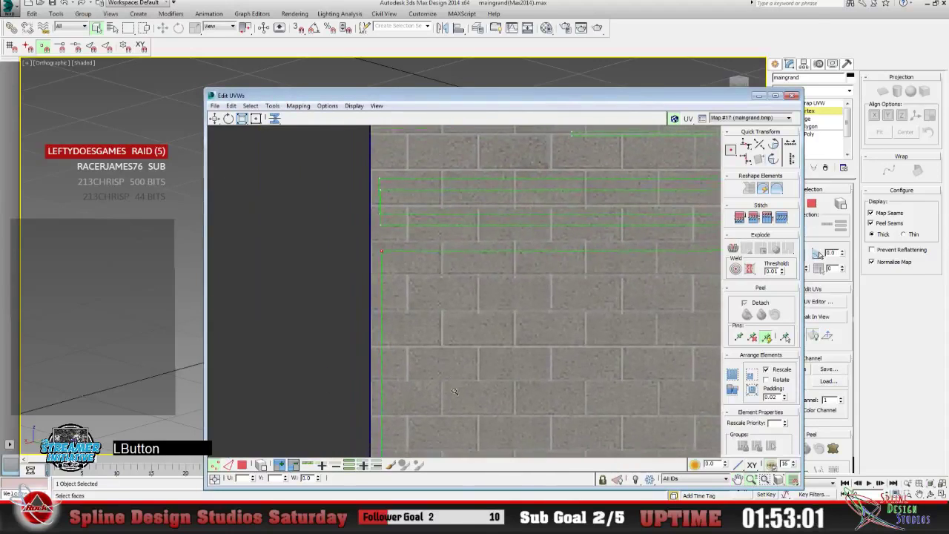
pyautogui.scroll(-3, 454, 391)
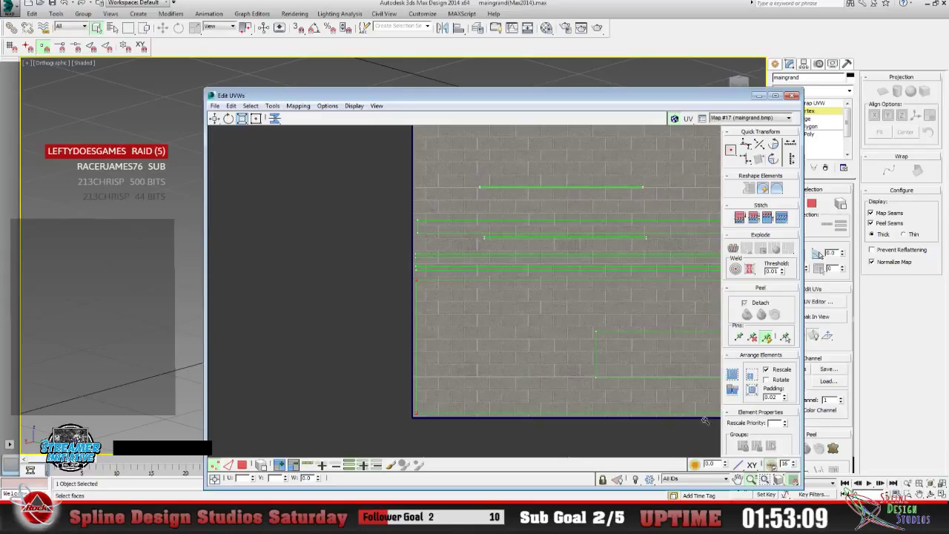
pyautogui.click(750, 478)
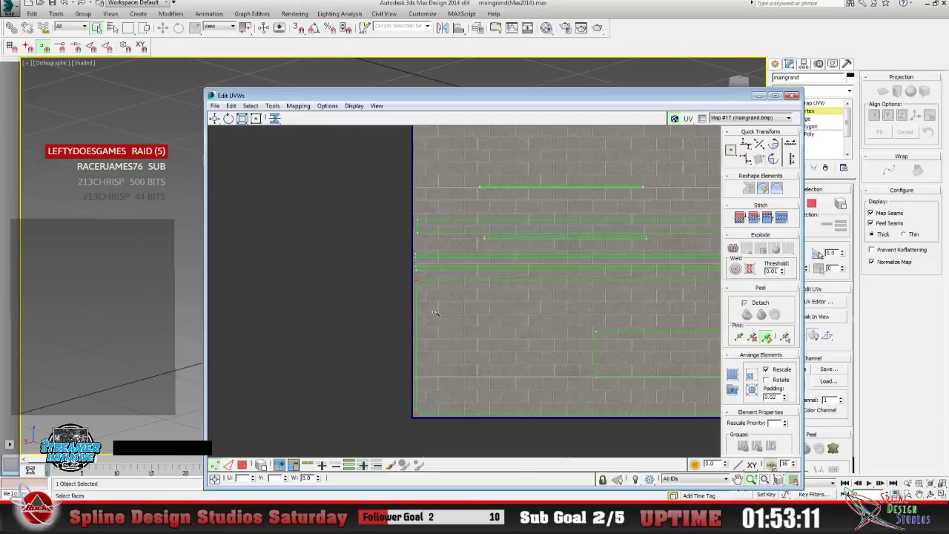
pyautogui.moveTo(435, 312); pyautogui.dragTo(421, 229)
pyautogui.moveTo(420, 275); pyautogui.dragTo(408, 349)
pyautogui.click(739, 479)
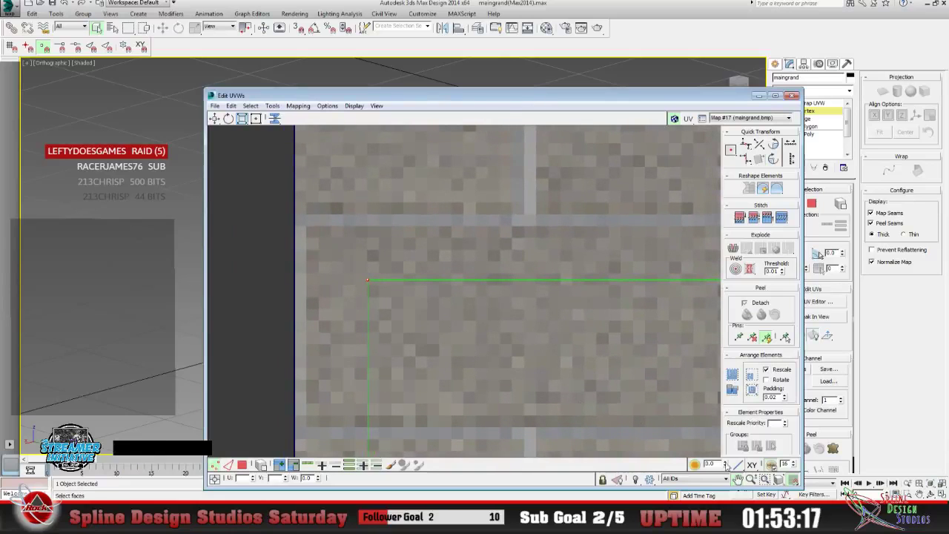
# Select the lowest of the three stacked upper-left corner vertices in the UV editor and locate it on the wall in the 3D view.
pyautogui.click(751, 478)
pyautogui.moveTo(355, 297); pyautogui.dragTo(371, 364)
pyautogui.click(739, 479)
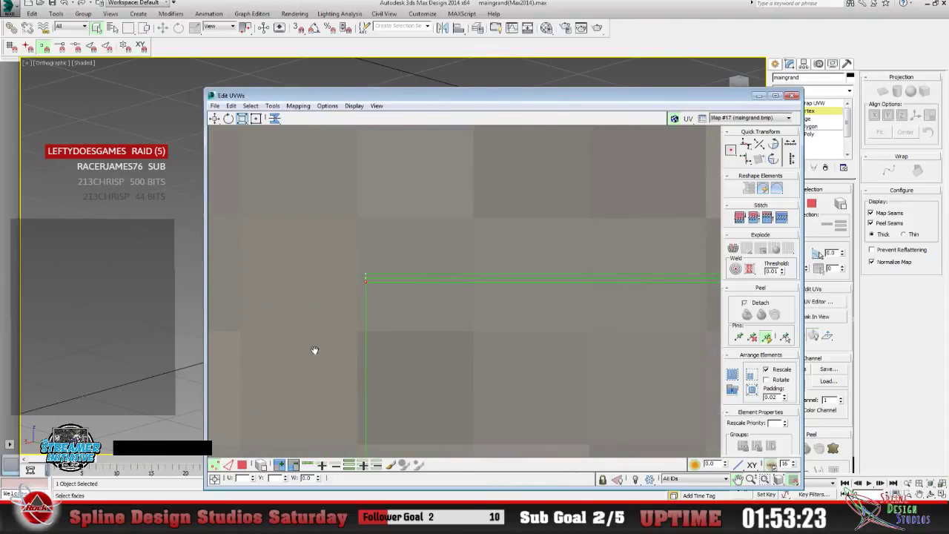
pyautogui.moveTo(452, 343); pyautogui.dragTo(434, 327)
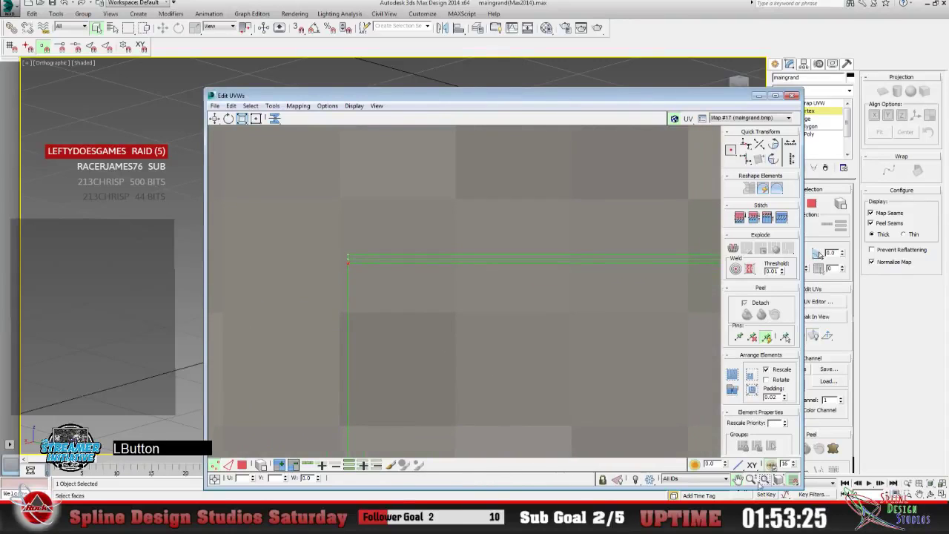
pyautogui.click(751, 478)
pyautogui.moveTo(387, 306); pyautogui.dragTo(322, 284)
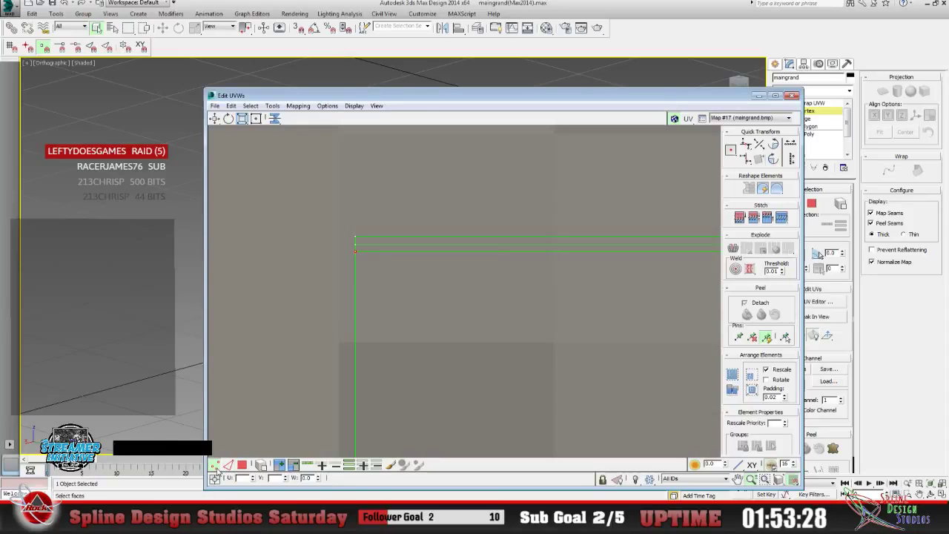
pyautogui.click(214, 118)
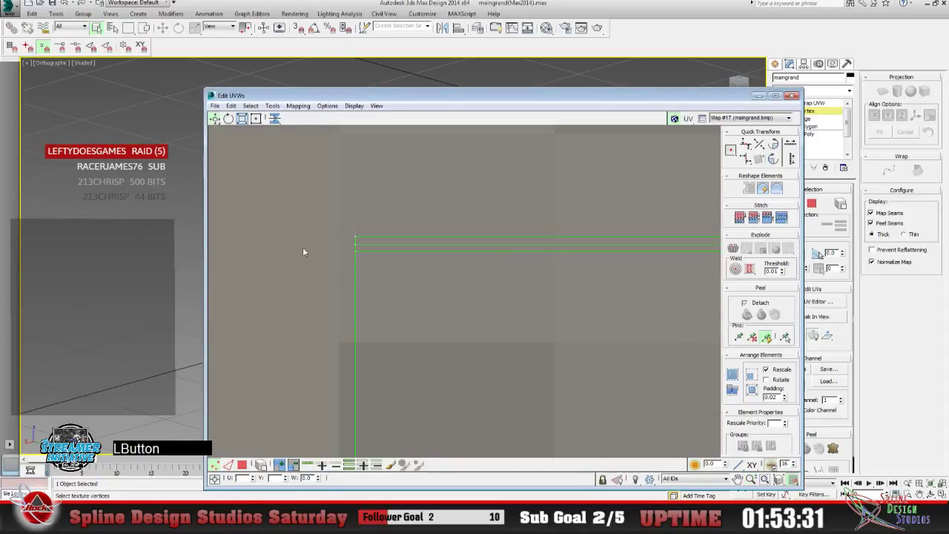
pyautogui.click(354, 251)
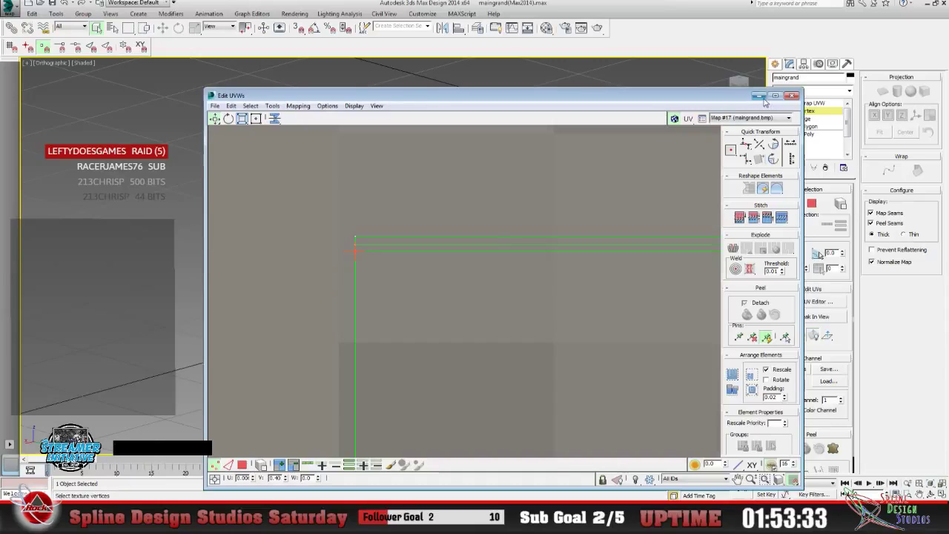
pyautogui.click(758, 94)
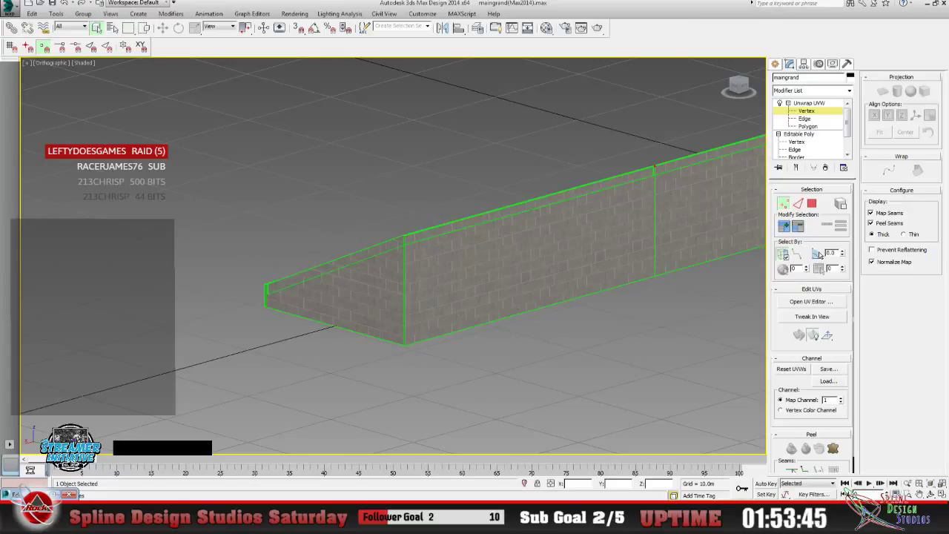
# Reopen the UV editor, switch to polygon selection and mirror the wall section's UV polygon horizontally.
pyautogui.click(810, 301)
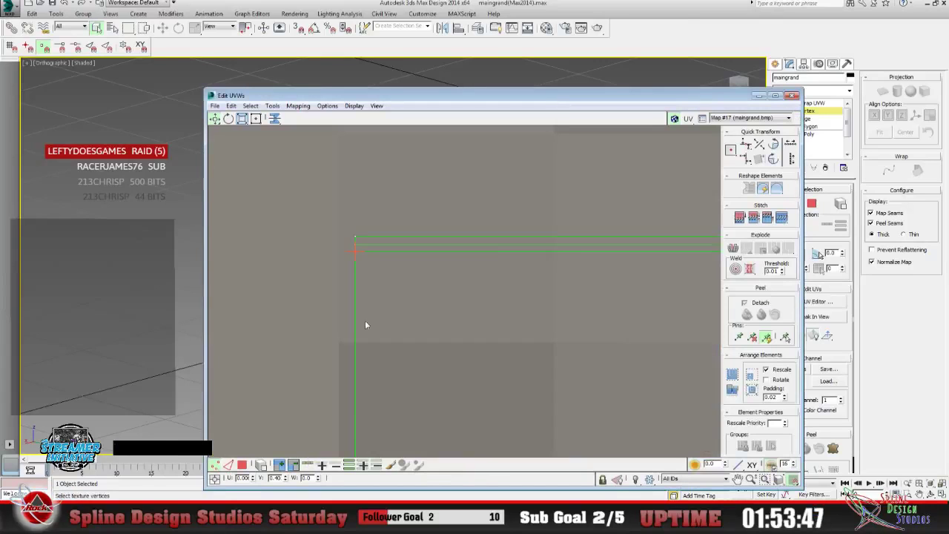
pyautogui.click(260, 465)
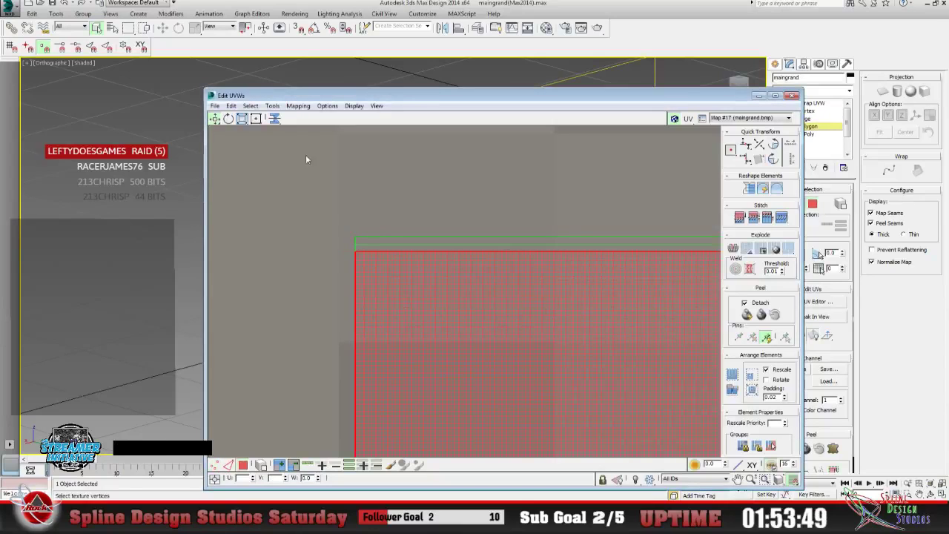
pyautogui.click(275, 119)
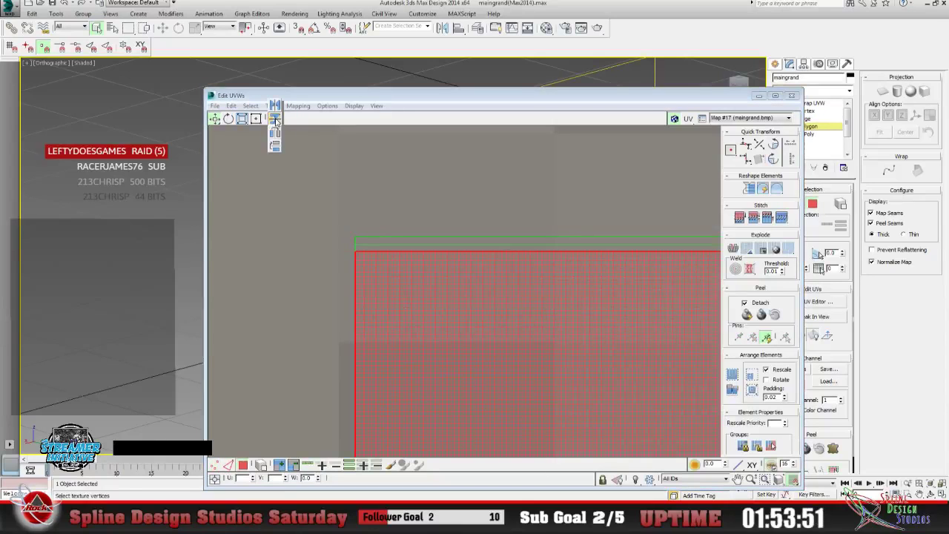
pyautogui.moveTo(277, 120); pyautogui.dragTo(278, 108)
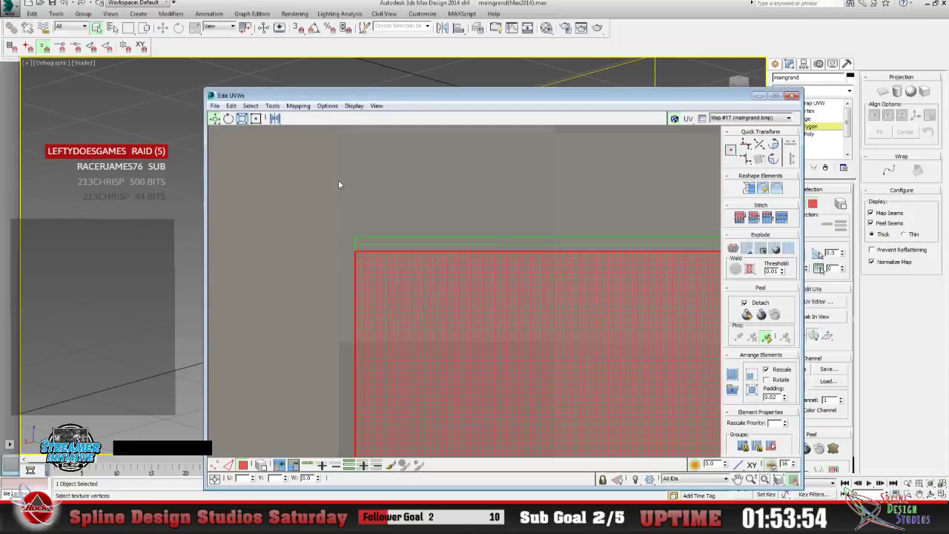
# Switch back to vertex selection, select the mirrored shell's upper-left vertex and check its position and the brick pattern at the wall corner.
pyautogui.click(214, 465)
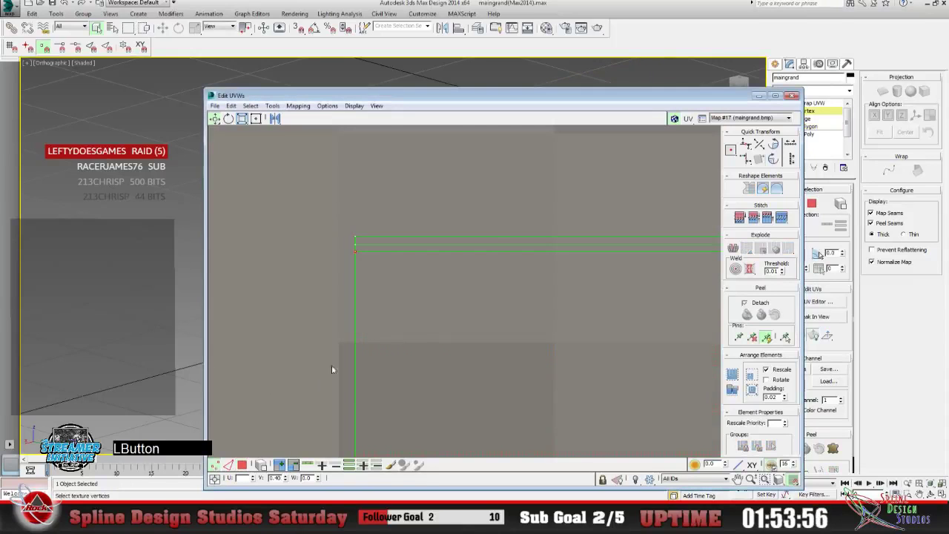
pyautogui.click(326, 258)
pyautogui.moveTo(346, 249); pyautogui.dragTo(372, 263)
pyautogui.click(758, 96)
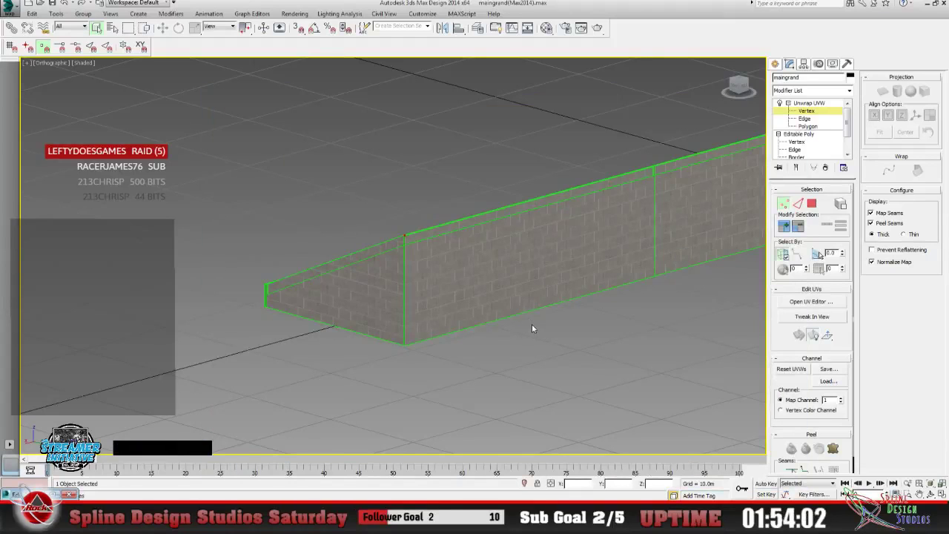
pyautogui.click(908, 483)
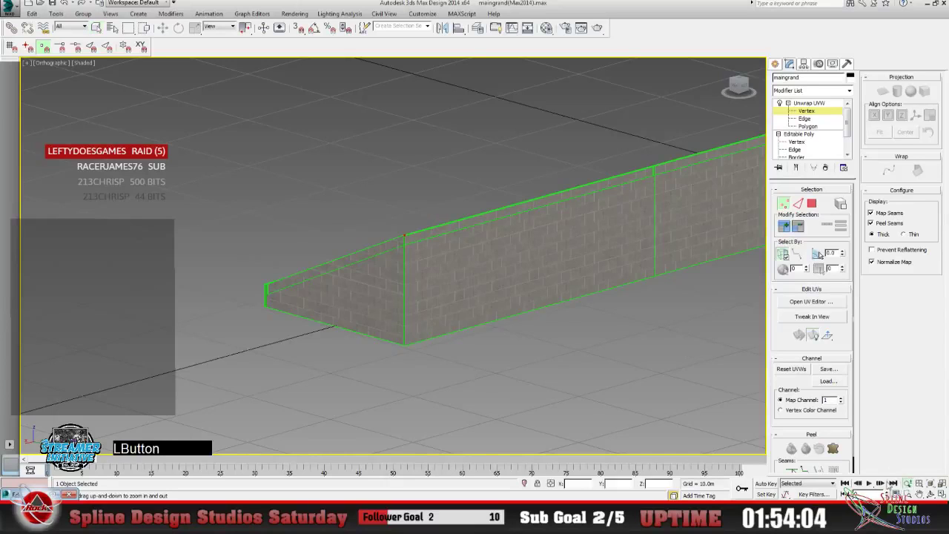
pyautogui.moveTo(396, 253); pyautogui.dragTo(365, 185)
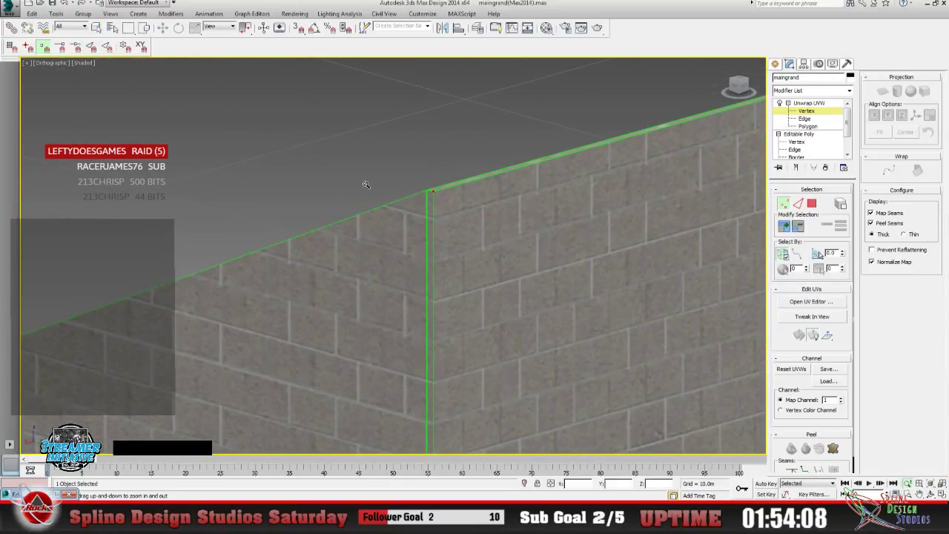
pyautogui.moveTo(365, 185); pyautogui.dragTo(413, 226)
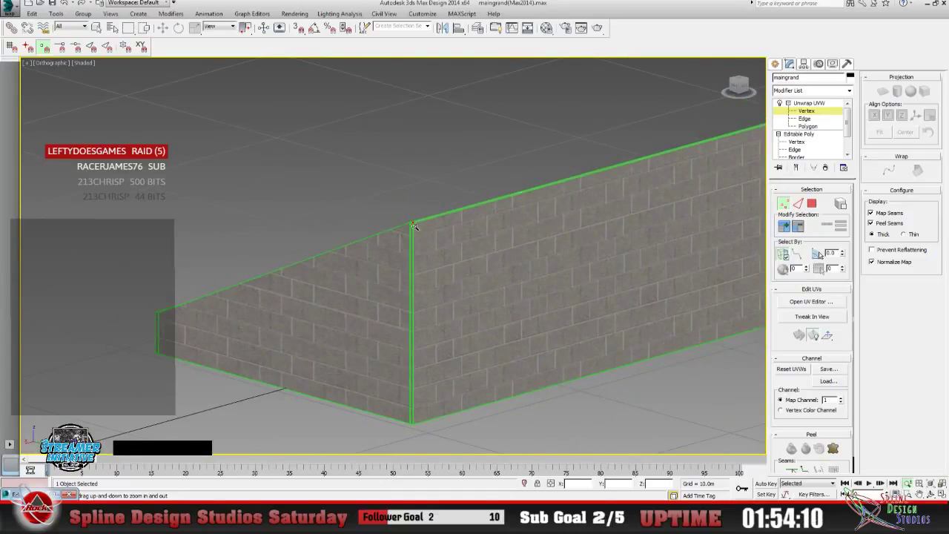
# Reopen the UV editor and examine the stacked upper-left corner vertices of the overlapping wall shells up close.
pyautogui.click(811, 301)
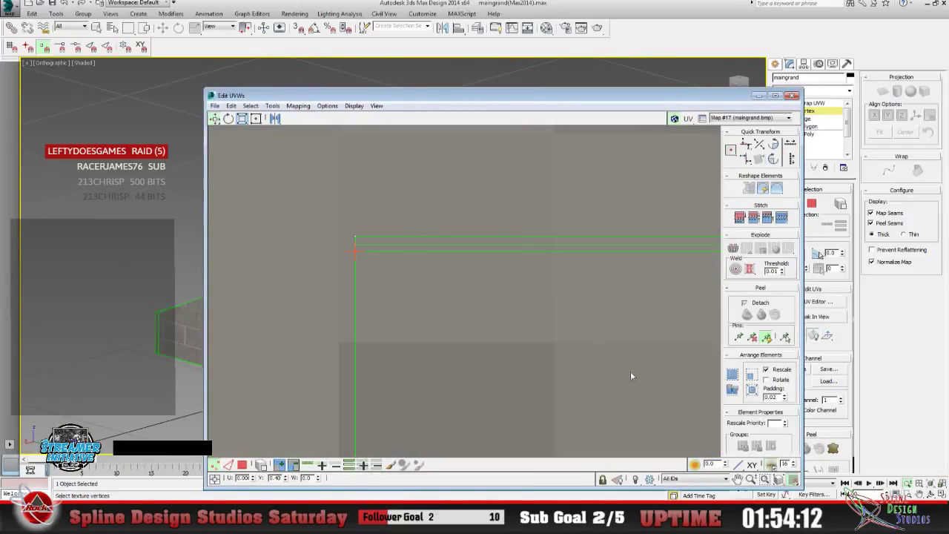
pyautogui.click(750, 480)
pyautogui.moveTo(455, 282); pyautogui.dragTo(497, 329)
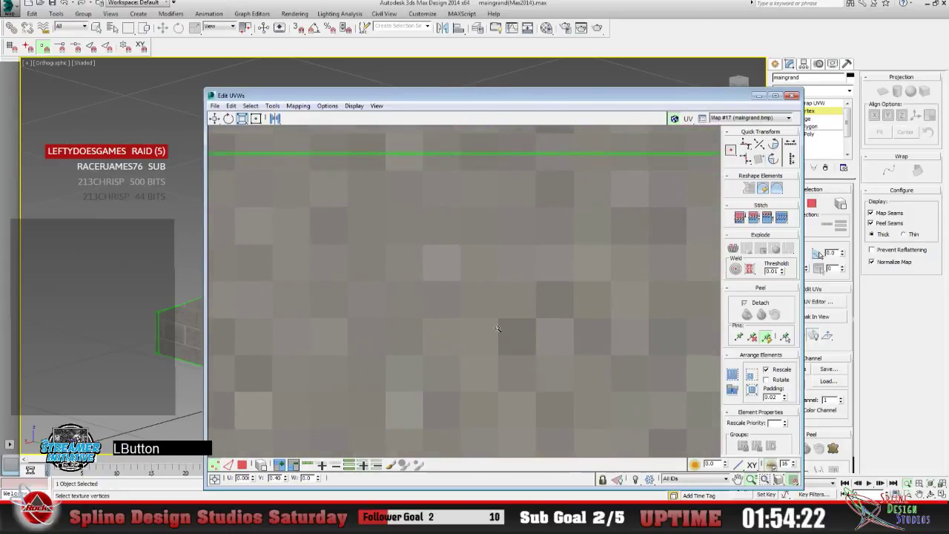
pyautogui.click(737, 479)
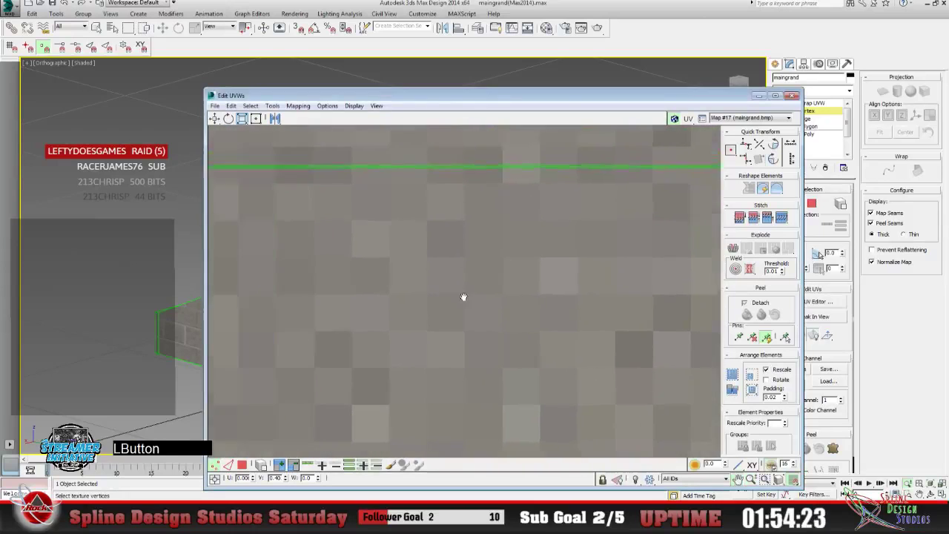
pyautogui.moveTo(462, 294); pyautogui.dragTo(609, 289)
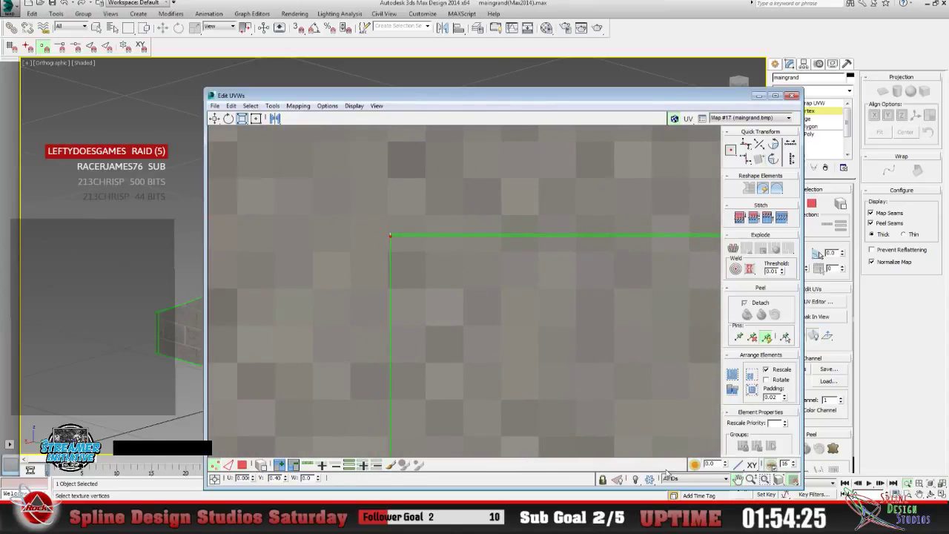
pyautogui.click(750, 478)
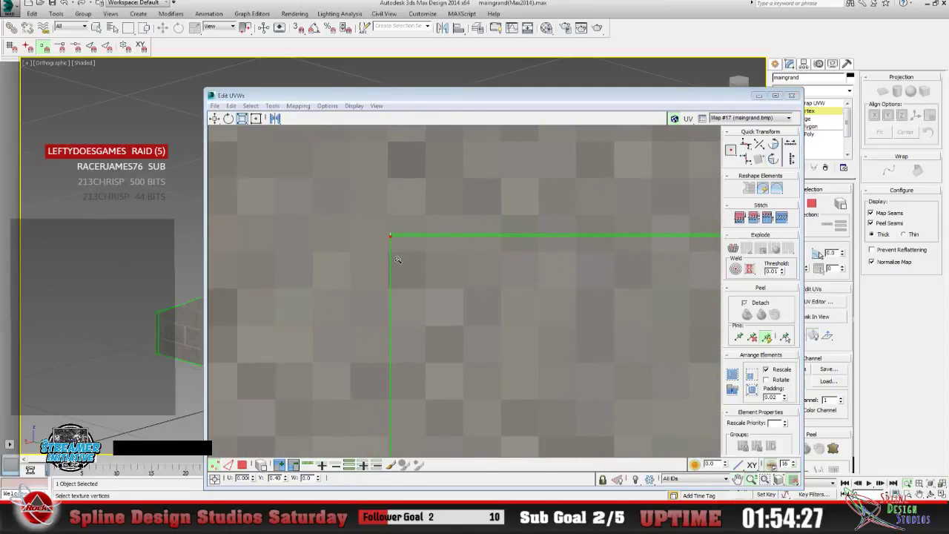
pyautogui.click(393, 257)
pyautogui.moveTo(390, 248); pyautogui.dragTo(326, 333)
pyautogui.click(738, 480)
pyautogui.moveTo(394, 321); pyautogui.dragTo(264, 293)
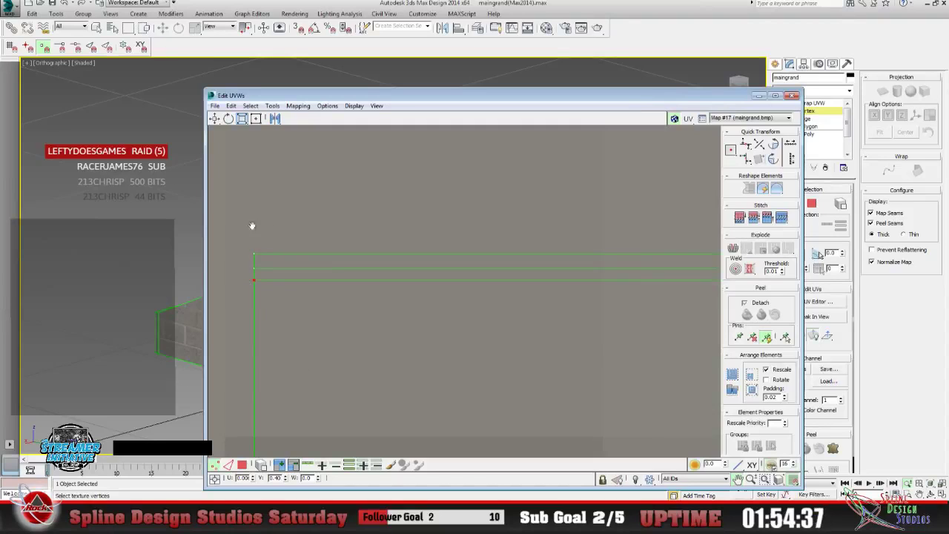
# Switch to polygon selection, activate the Move tool, select the uppermost overlapping shell's polygon and close the UV editor.
pyautogui.click(243, 464)
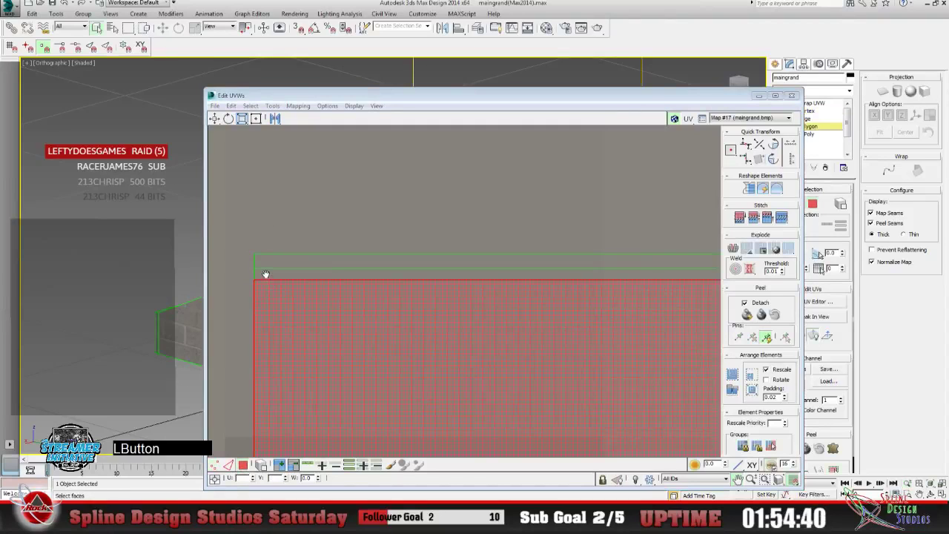
pyautogui.click(214, 119)
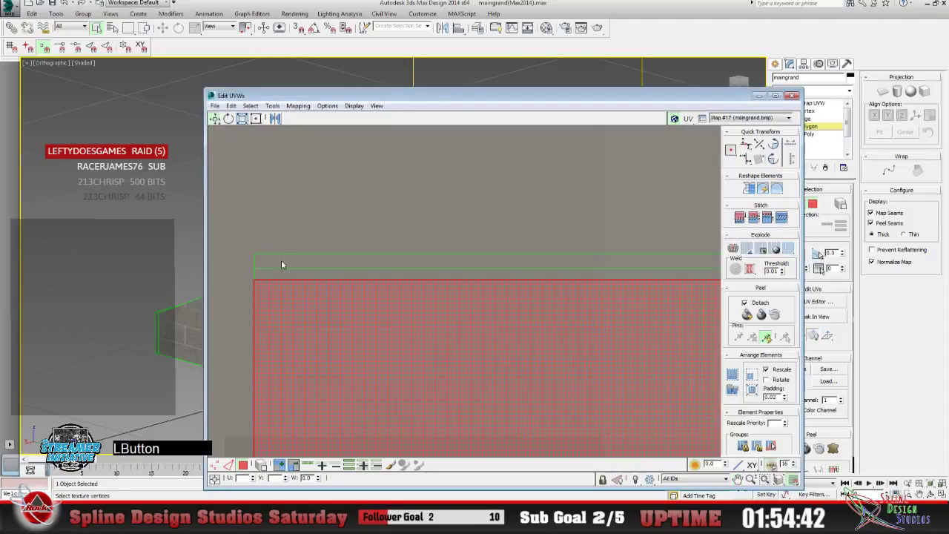
pyautogui.click(300, 271)
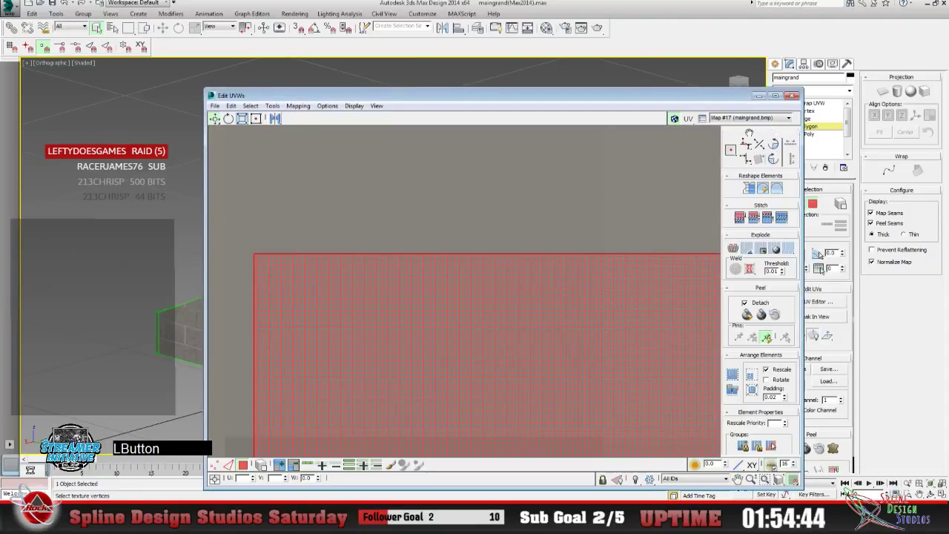
pyautogui.click(792, 95)
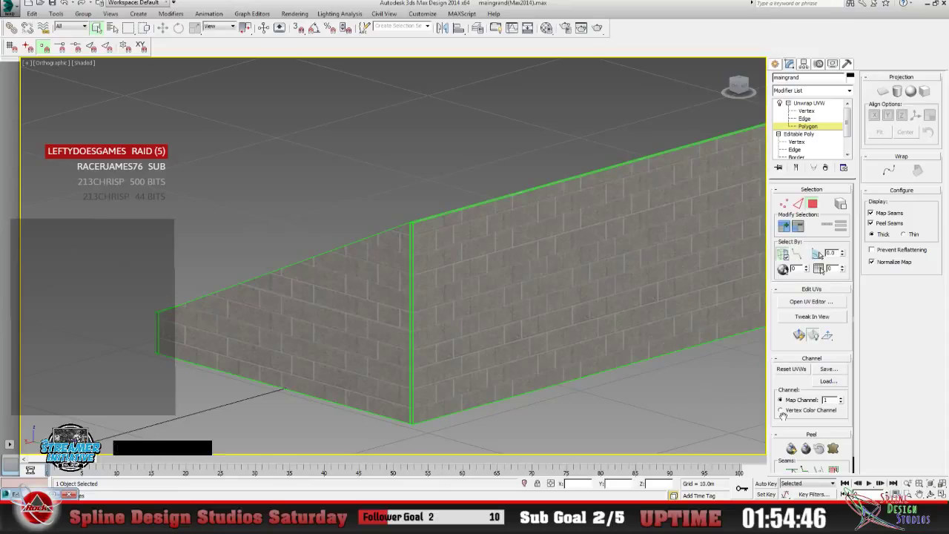
# Locate the selected polygon's section along the wall in the 3D view and toggle the shaded face highlight on and off.
pyautogui.click(907, 483)
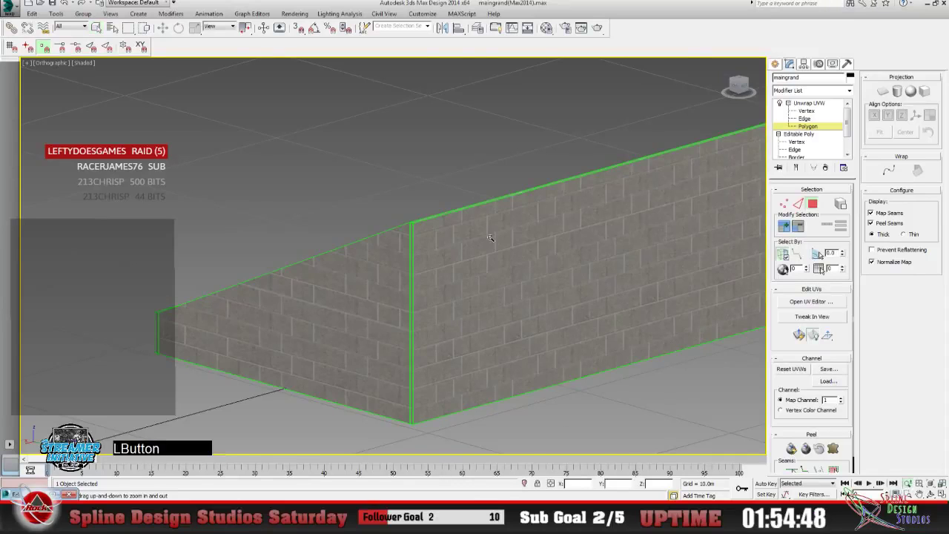
pyautogui.moveTo(499, 274)
pyautogui.mouseDown()
pyautogui.moveTo(499, 298)
pyautogui.moveTo(495, 283)
pyautogui.mouseUp()
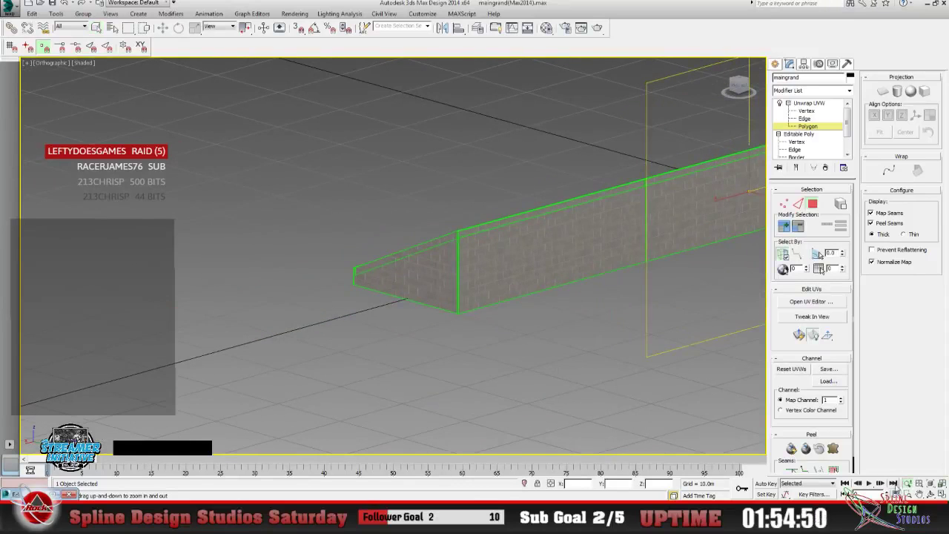
pyautogui.click(920, 494)
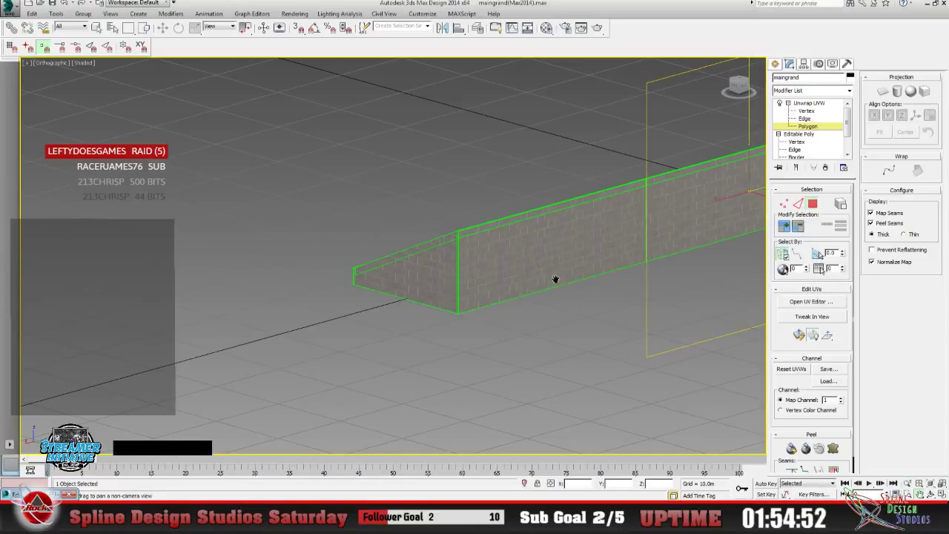
pyautogui.moveTo(570, 267); pyautogui.dragTo(286, 279)
pyautogui.moveTo(407, 230); pyautogui.dragTo(329, 299)
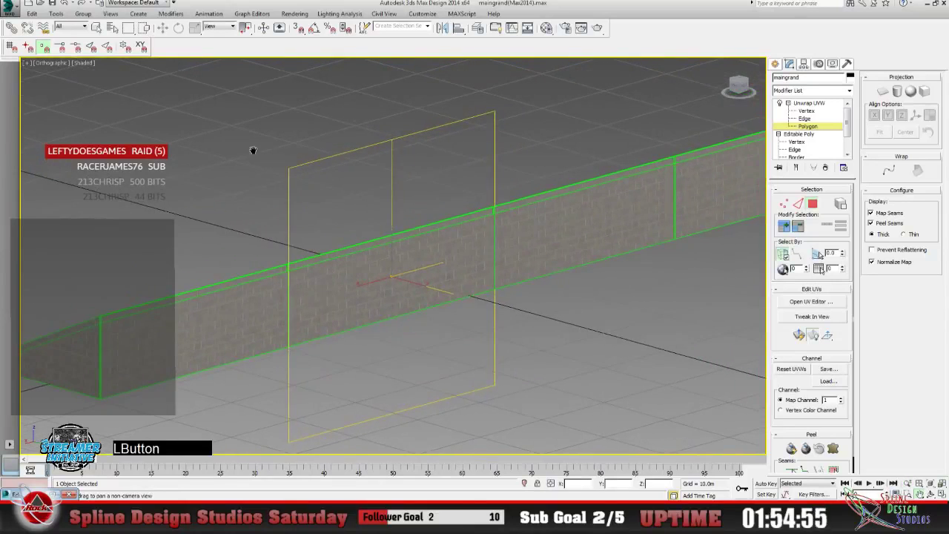
pyautogui.press('F2')
pyautogui.press('F2')
# Switch to vertex selection in the UV editor, select the uppermost shell's upper-left vertex and locate it on the wall.
pyautogui.click(811, 301)
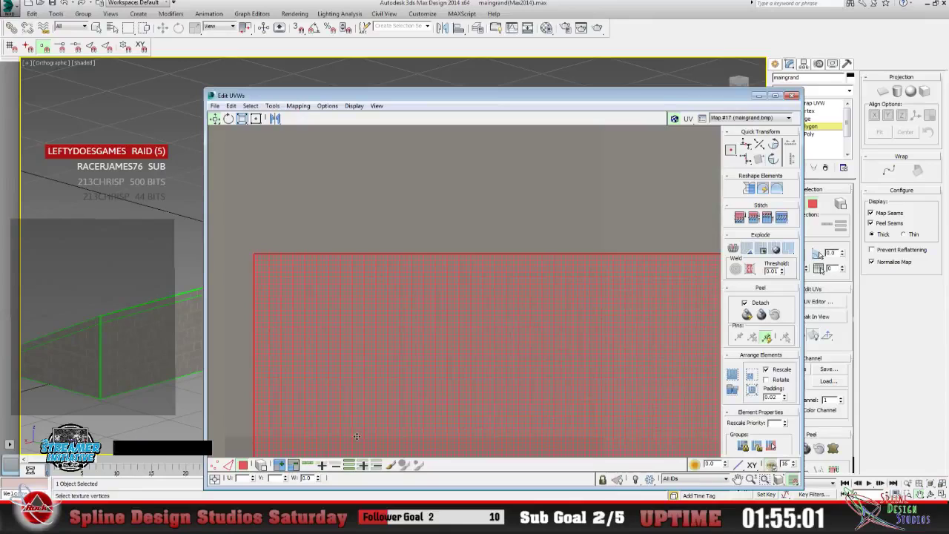
pyautogui.click(214, 465)
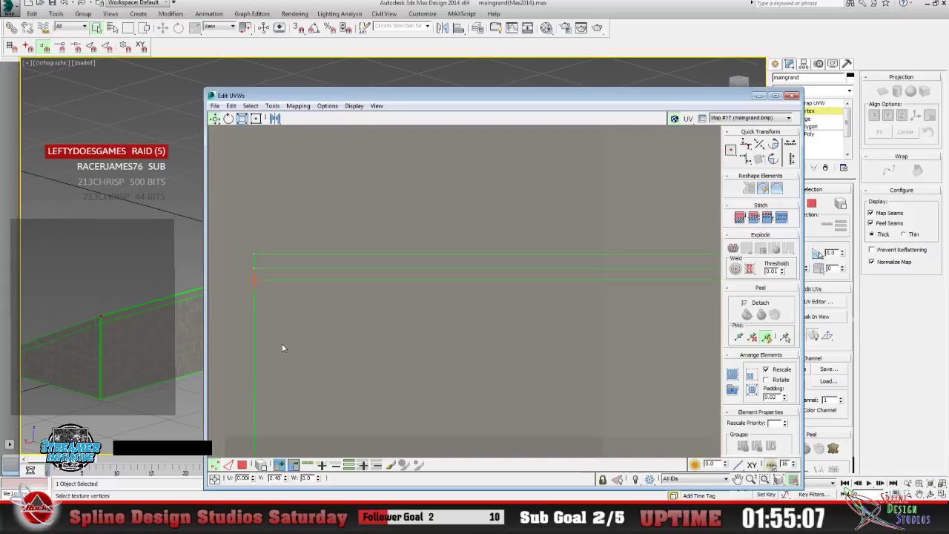
pyautogui.click(243, 464)
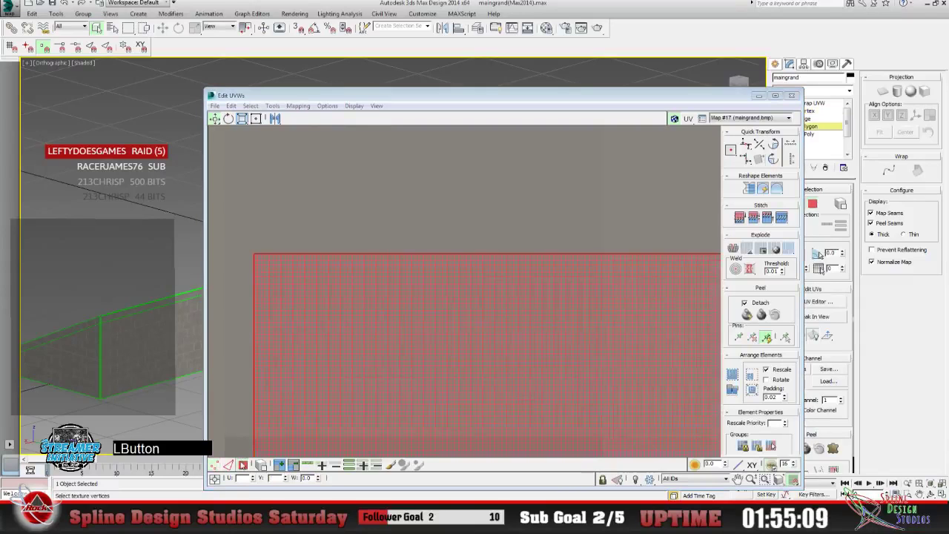
pyautogui.click(216, 464)
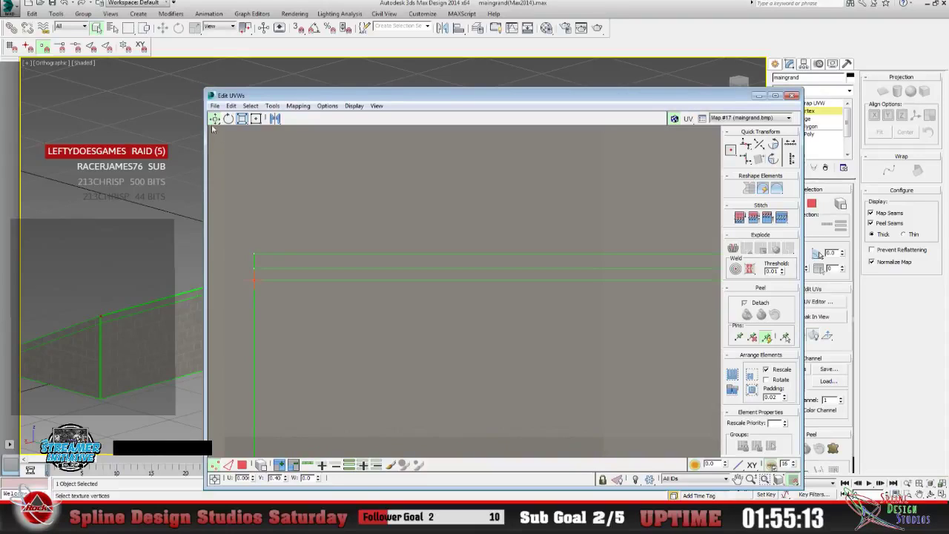
pyautogui.moveTo(245, 239); pyautogui.dragTo(265, 261)
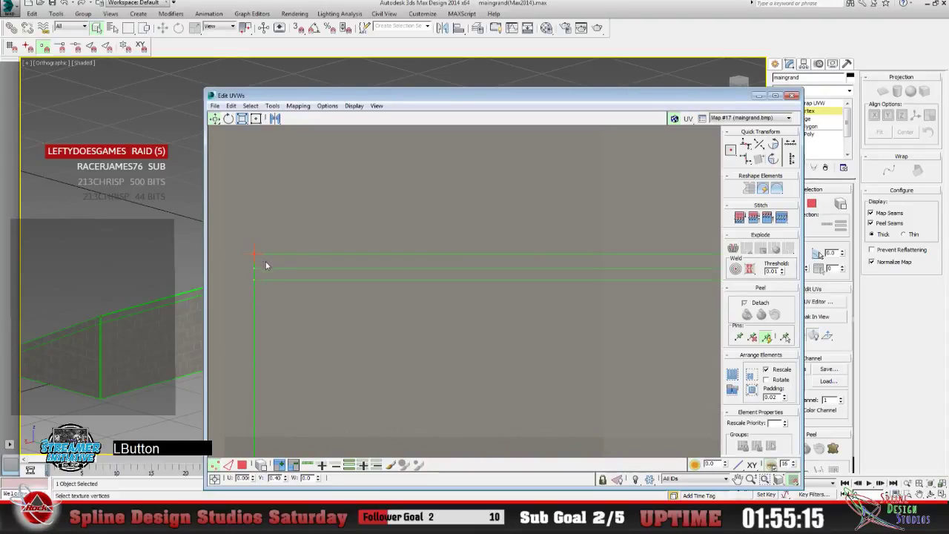
pyautogui.click(758, 96)
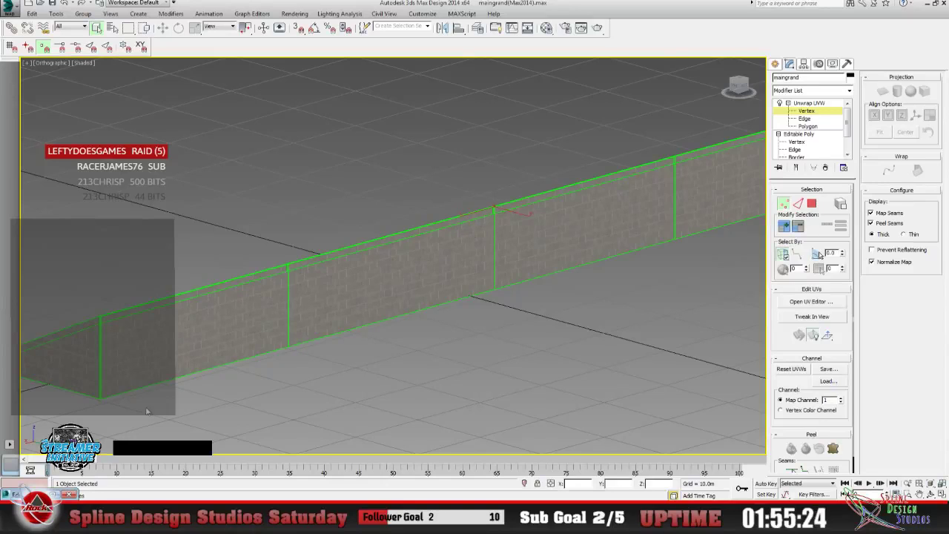
# Reopen the UV editor and mirror the uppermost overlapping wall shell horizontally in polygon selection.
pyautogui.click(811, 301)
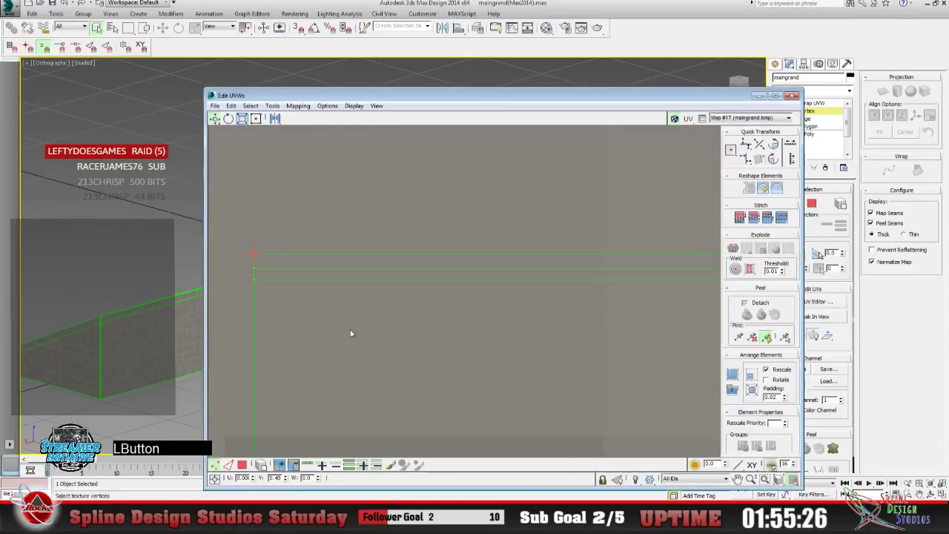
pyautogui.click(243, 464)
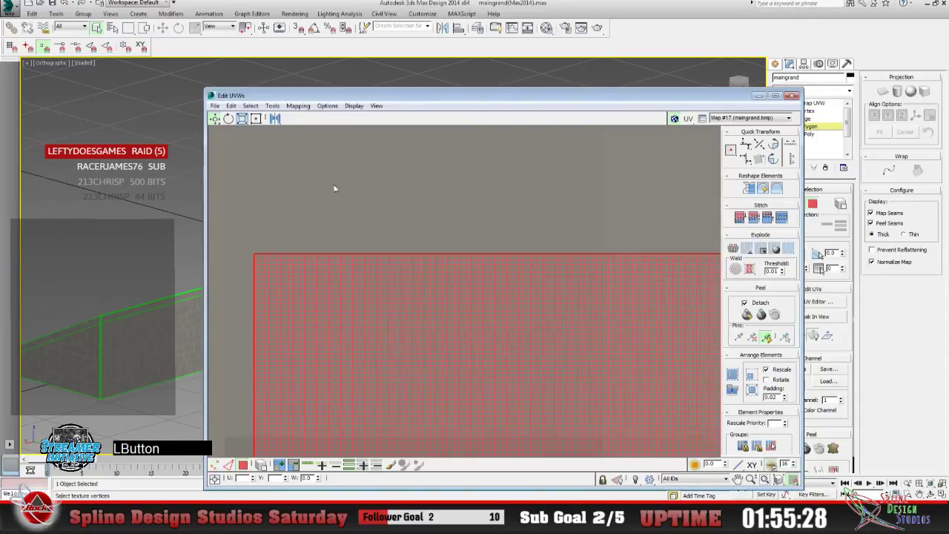
pyautogui.click(276, 119)
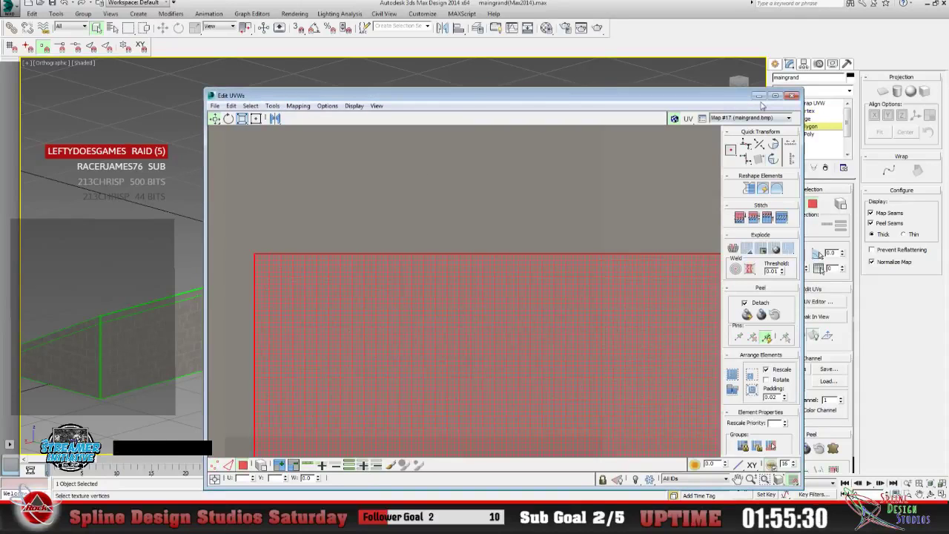
# Select the mirrored shell's upper-left vertex and check up close where it falls on the wall in the 3D view.
pyautogui.click(214, 465)
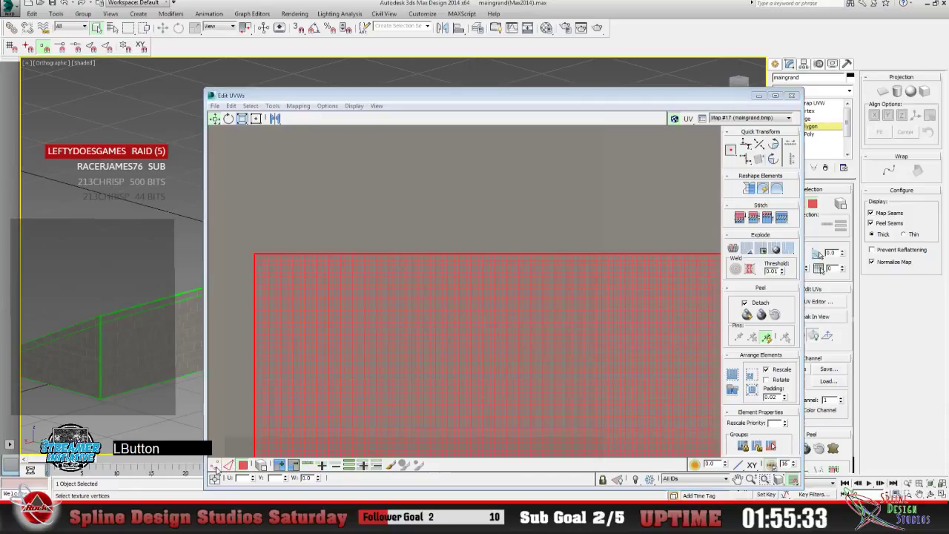
pyautogui.click(256, 254)
pyautogui.moveTo(244, 249); pyautogui.dragTo(287, 263)
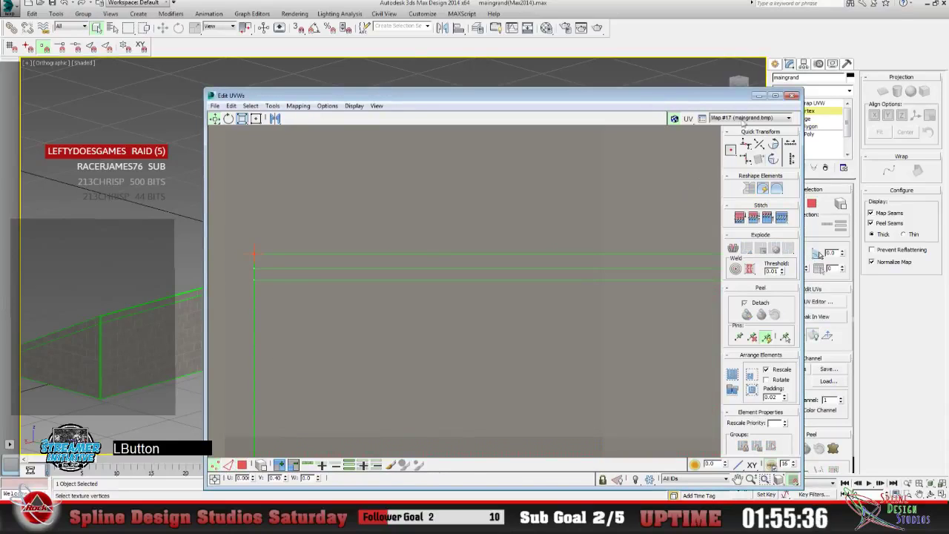
pyautogui.click(757, 95)
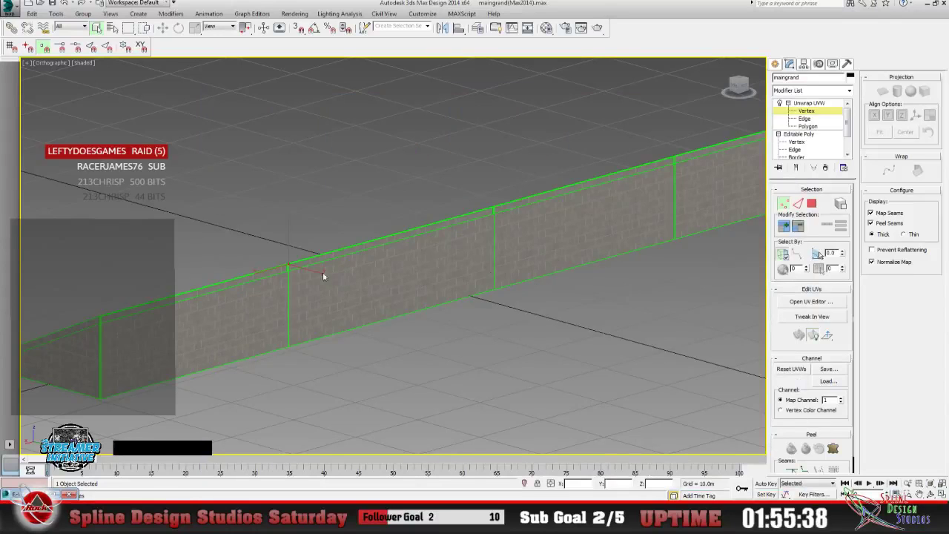
pyautogui.click(906, 483)
pyautogui.moveTo(287, 298); pyautogui.dragTo(282, 248)
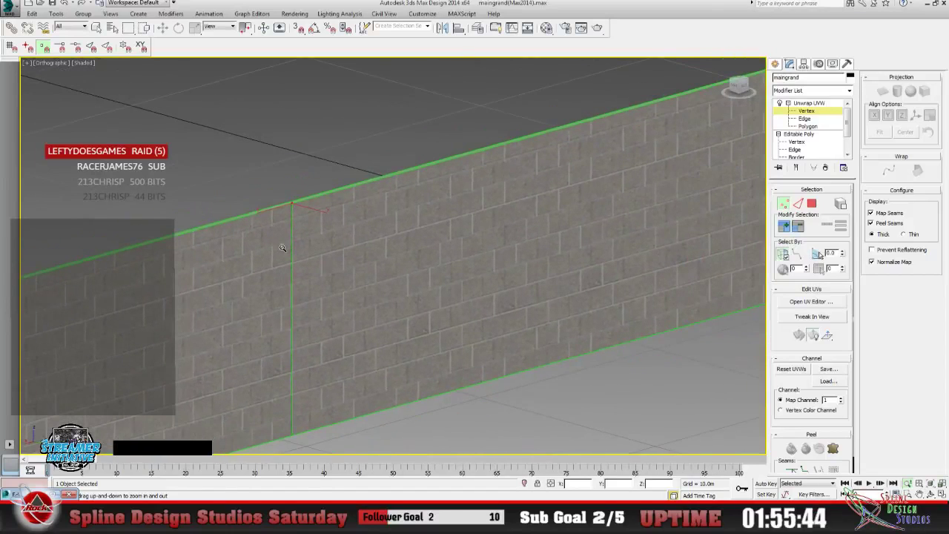
# Move the mirrored uppermost shell down into line with the top edge of the lowest overlapping shell.
pyautogui.click(811, 301)
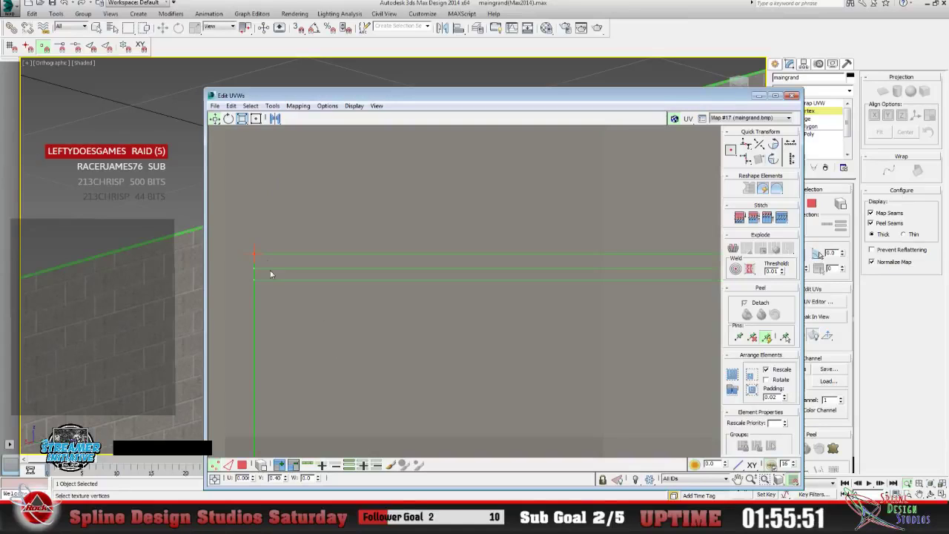
pyautogui.moveTo(252, 253); pyautogui.dragTo(257, 286)
pyautogui.moveTo(237, 230); pyautogui.dragTo(271, 276)
# Select the polygon of the shell that still sits above the aligned ones and locate its section along the wall.
pyautogui.click(243, 464)
pyautogui.click(286, 289)
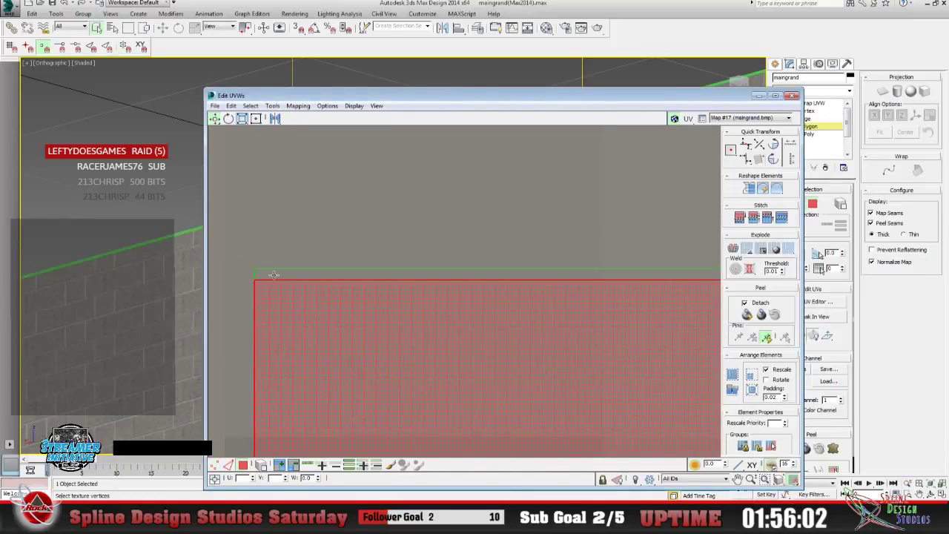
pyautogui.moveTo(274, 274); pyautogui.dragTo(275, 264)
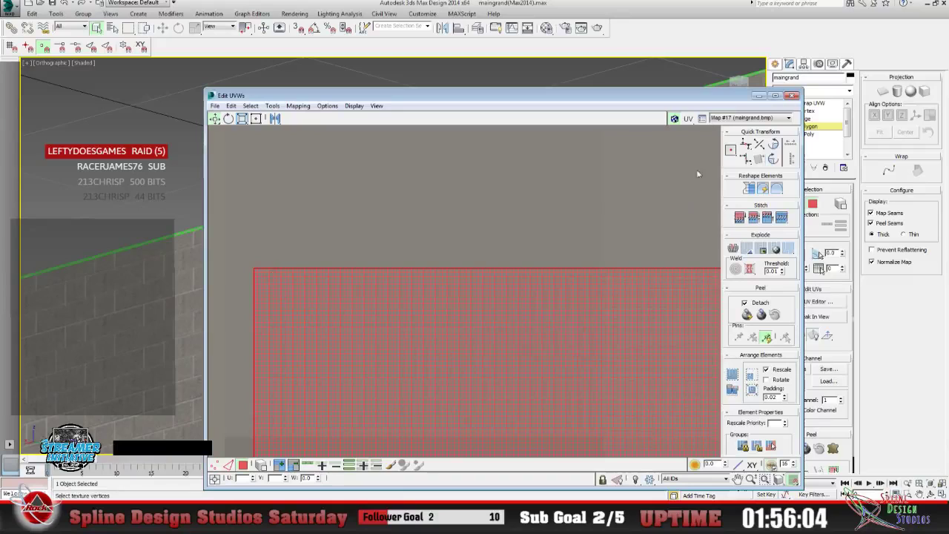
pyautogui.click(758, 97)
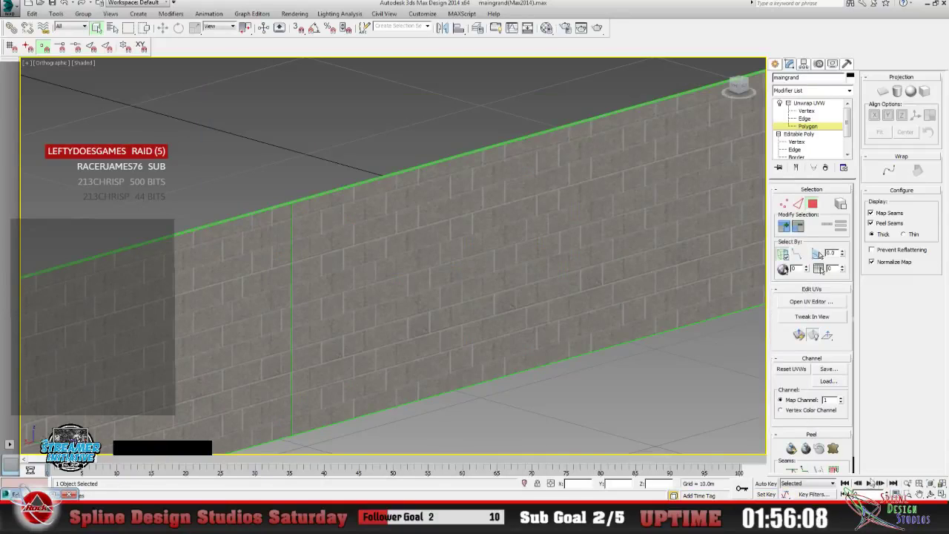
pyautogui.click(907, 483)
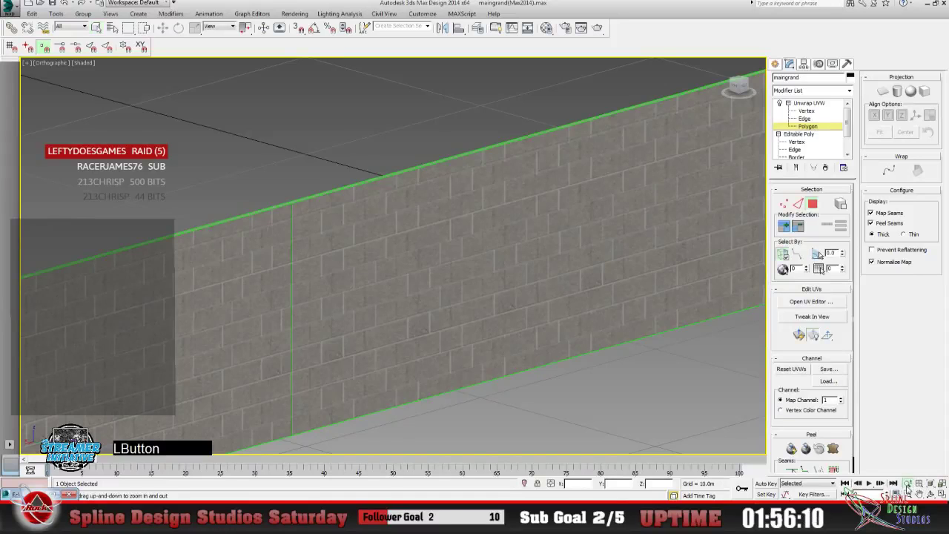
pyautogui.moveTo(483, 283); pyautogui.dragTo(479, 341)
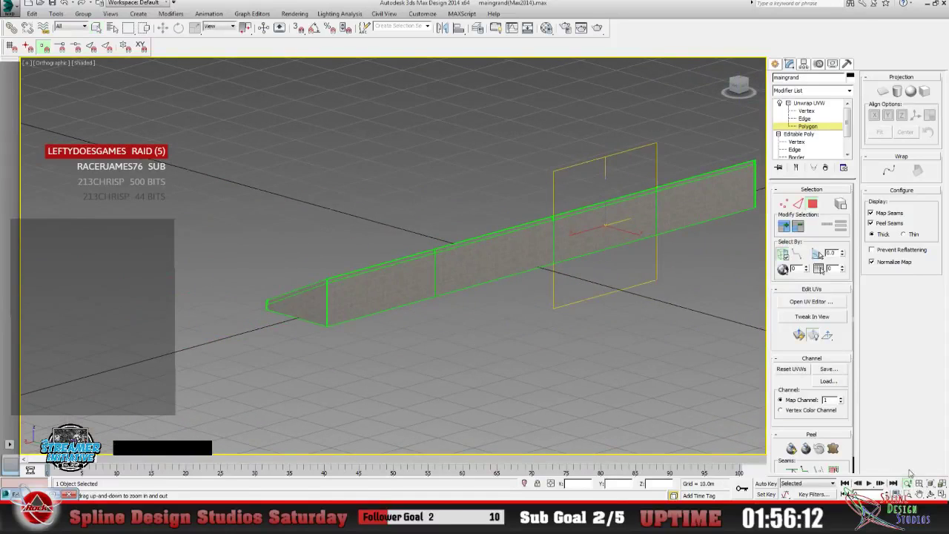
pyautogui.click(920, 494)
pyautogui.moveTo(681, 383); pyautogui.dragTo(382, 338)
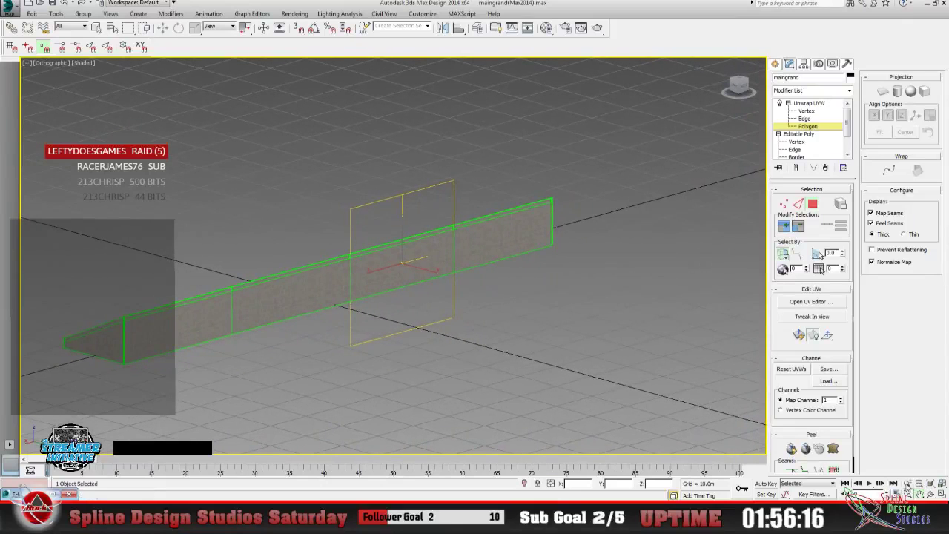
pyautogui.click(907, 482)
pyautogui.moveTo(568, 377); pyautogui.dragTo(381, 247)
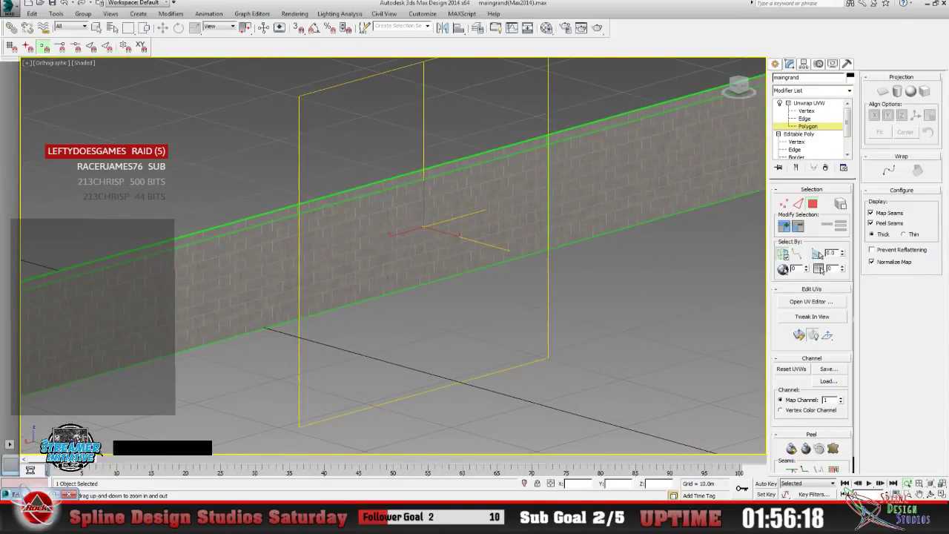
# Switch to vertex selection, select this shell's upper-left vertex and locate it on the wall in the 3D view.
pyautogui.click(810, 301)
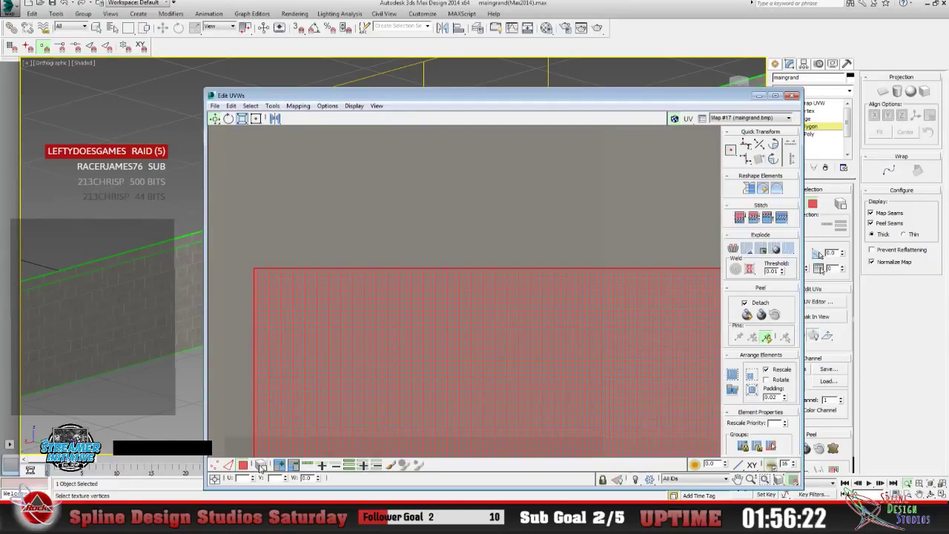
pyautogui.click(215, 465)
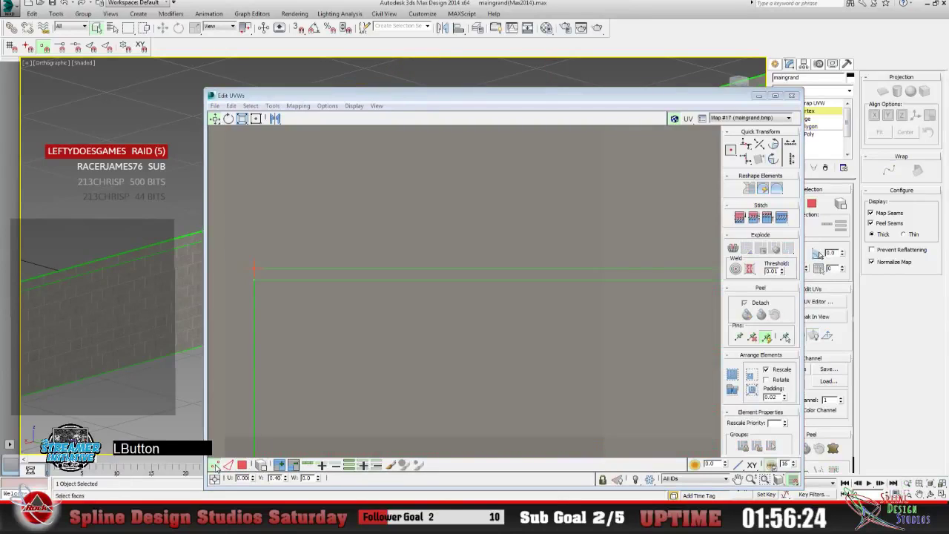
pyautogui.click(318, 223)
pyautogui.moveTo(236, 250); pyautogui.dragTo(265, 272)
pyautogui.click(763, 96)
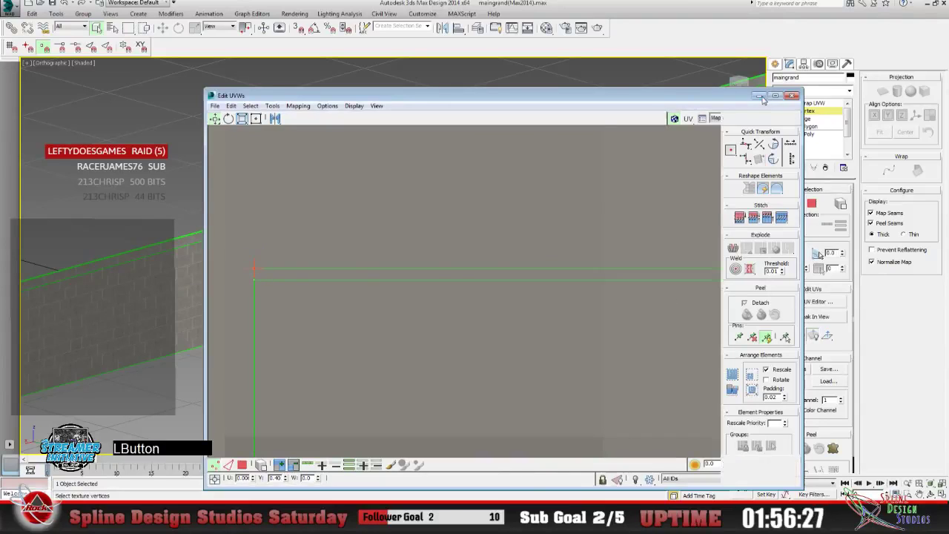
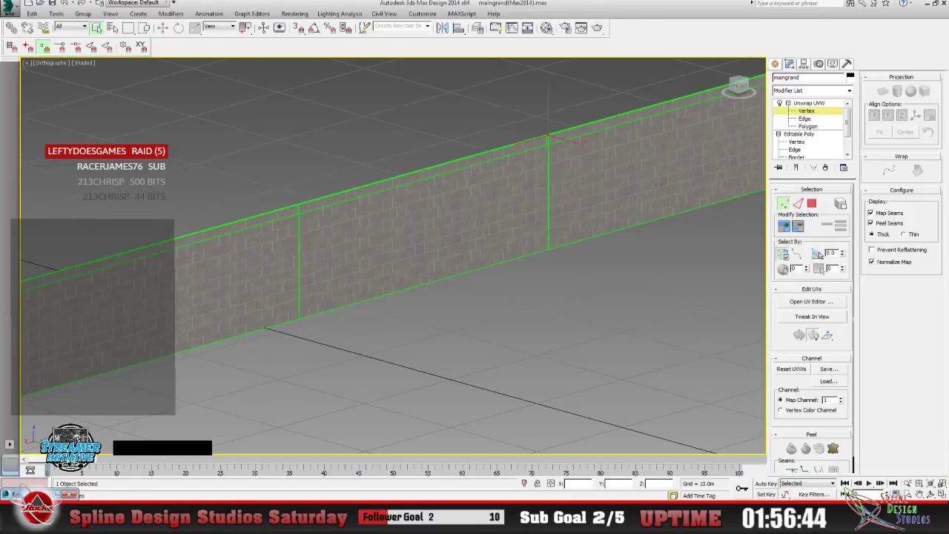
# Mirror this shell horizontally, shift it slightly upward and check its upper-left vertex against the wall.
pyautogui.click(811, 301)
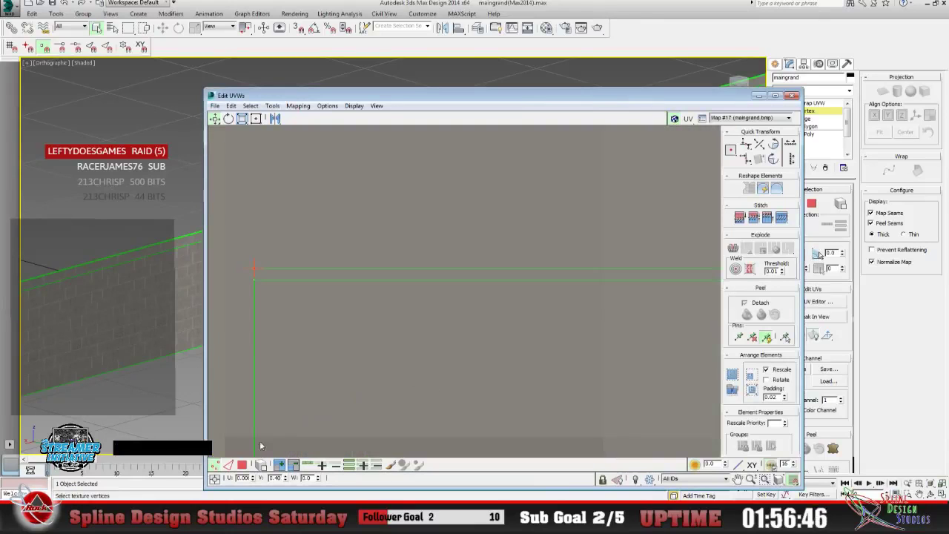
pyautogui.click(242, 466)
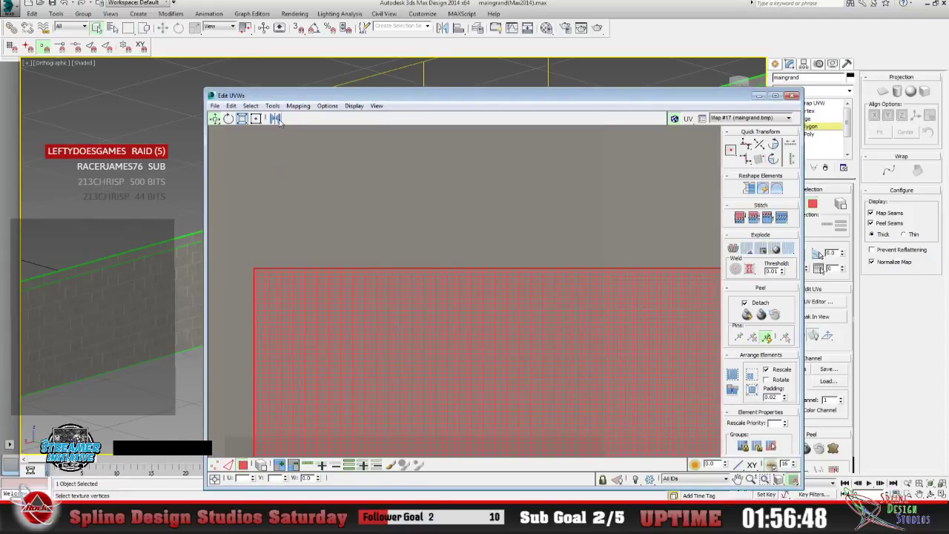
pyautogui.moveTo(288, 157); pyautogui.dragTo(288, 143)
pyautogui.click(215, 465)
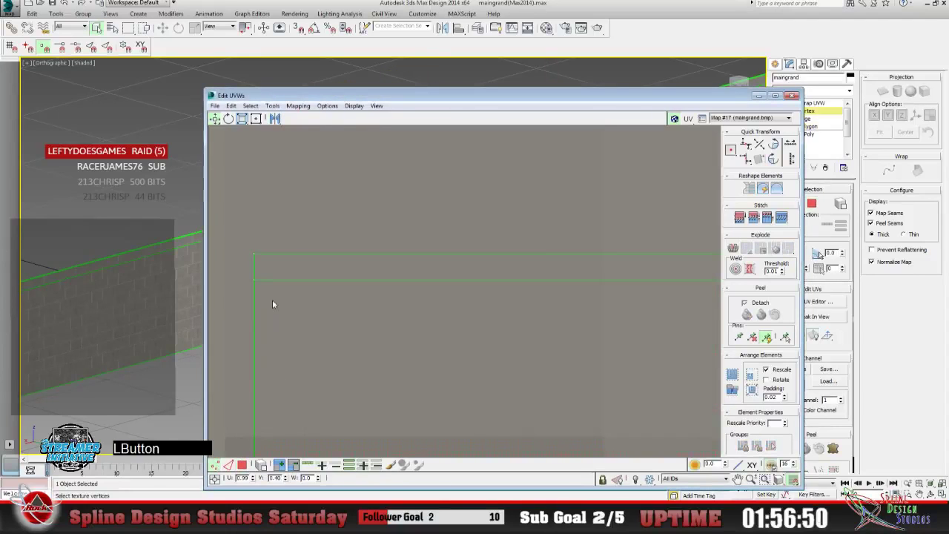
pyautogui.click(758, 95)
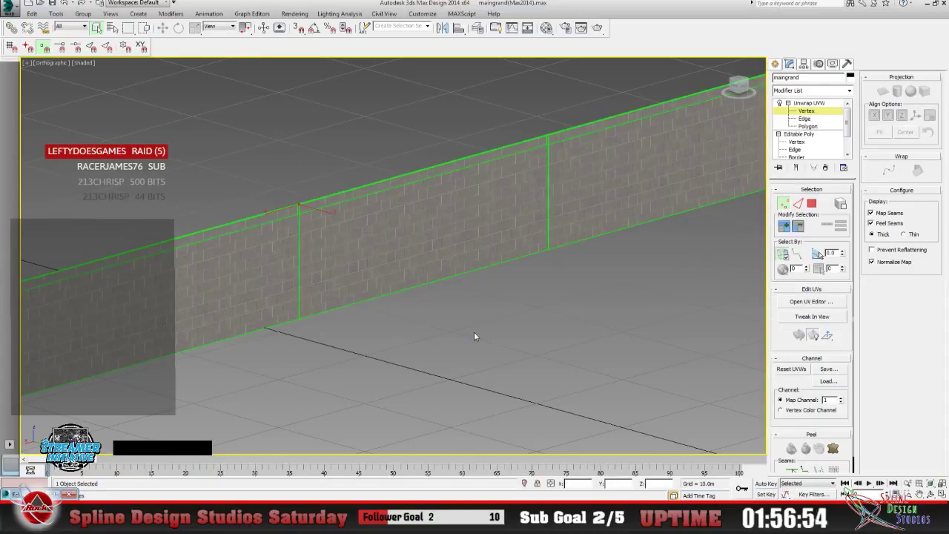
# Move the mirrored shell down onto the aligned shells and examine its upper-left corner against the brick texture.
pyautogui.click(15, 494)
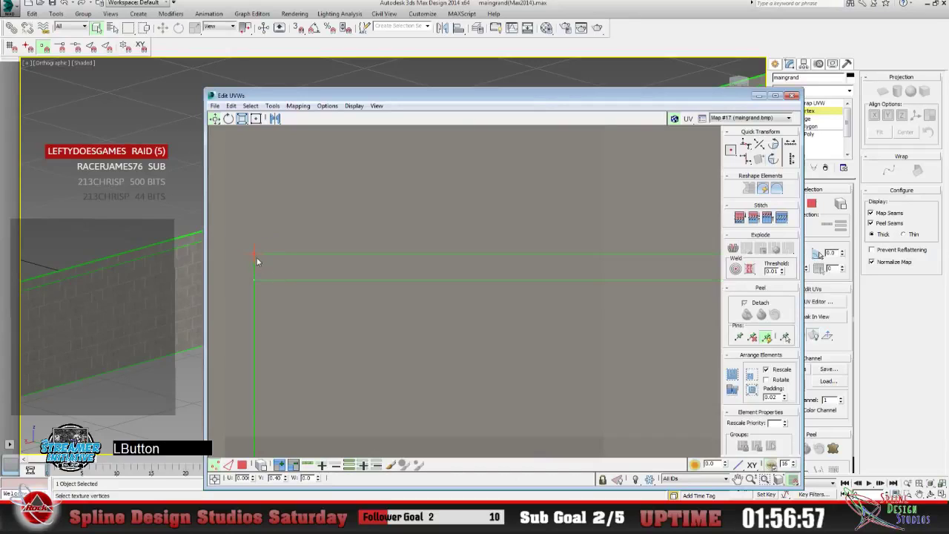
pyautogui.moveTo(257, 261); pyautogui.dragTo(395, 387)
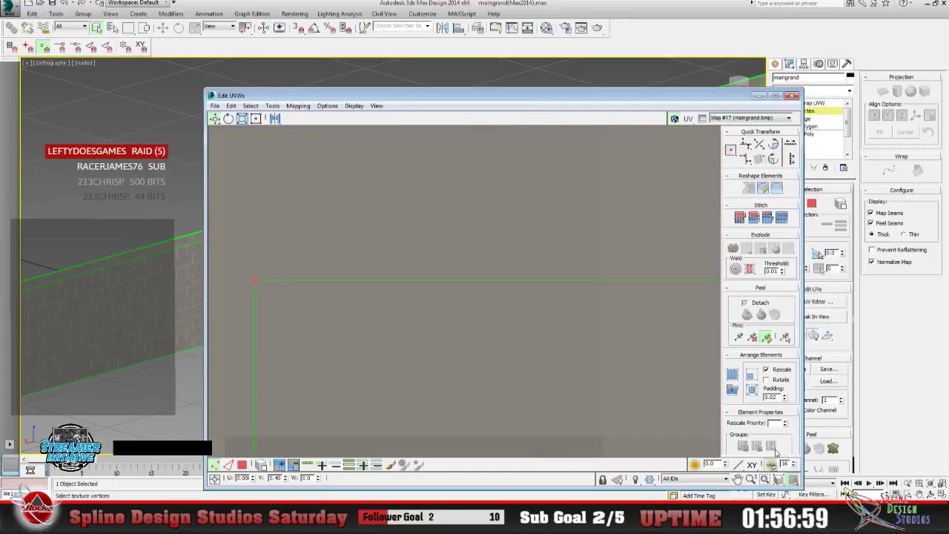
pyautogui.click(751, 478)
pyautogui.moveTo(474, 279); pyautogui.dragTo(488, 364)
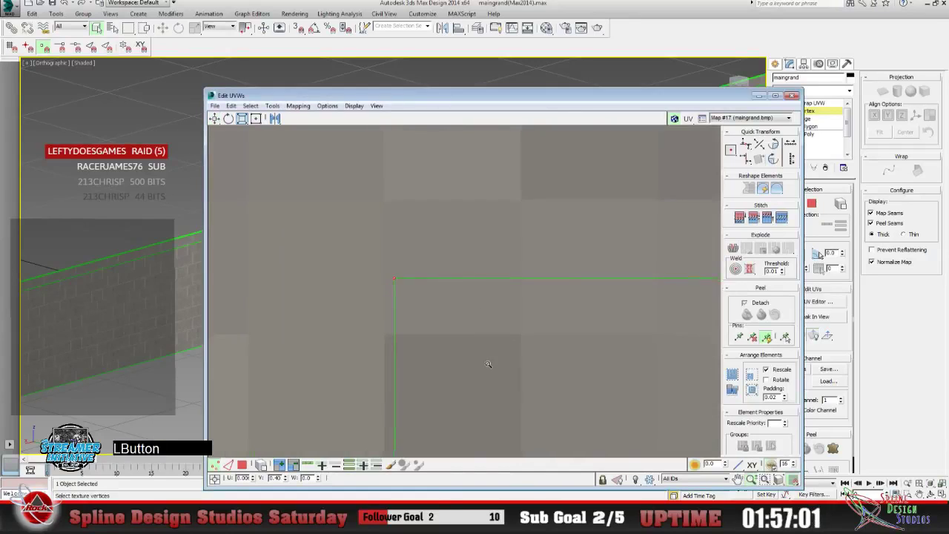
pyautogui.scroll(-5, 488, 364)
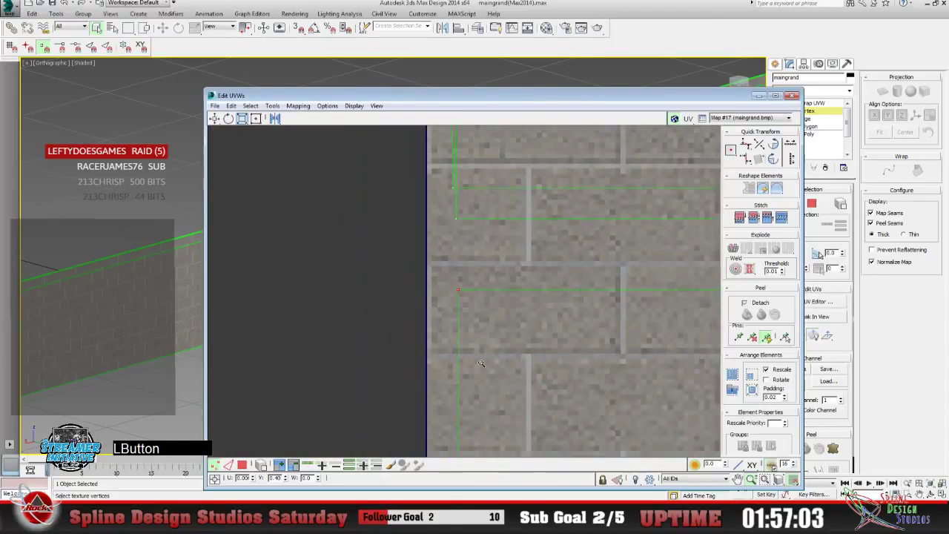
pyautogui.scroll(1, 481, 363)
pyautogui.click(738, 480)
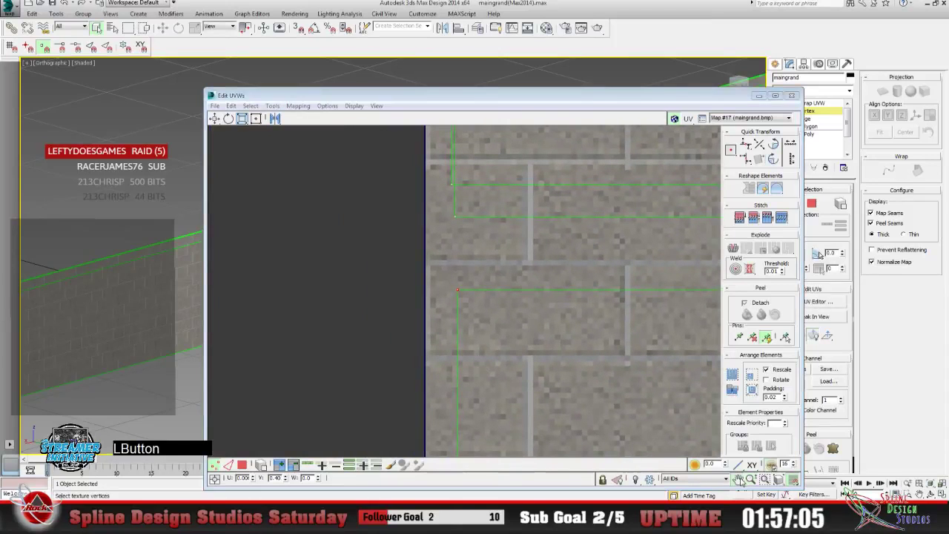
pyautogui.moveTo(600, 338); pyautogui.dragTo(509, 261)
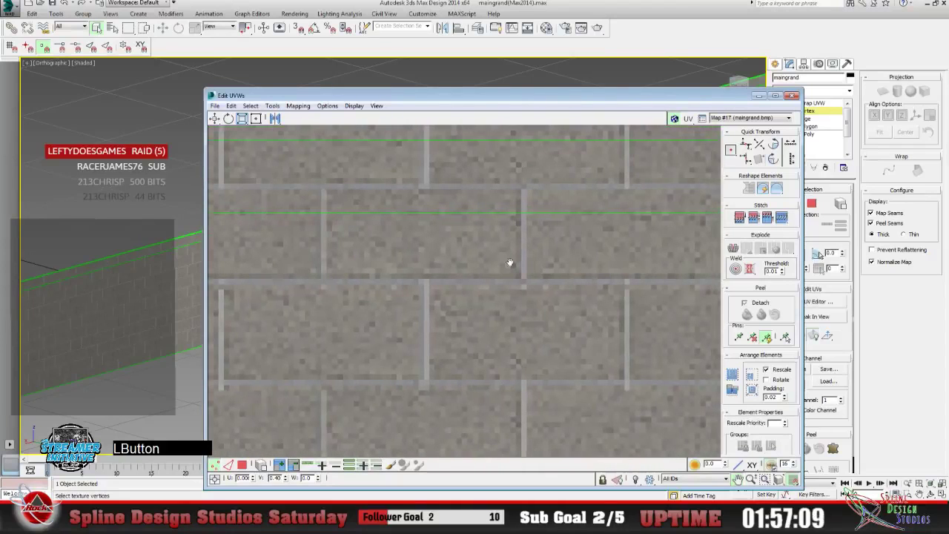
# Examine the upper-right corner of the stacked shells against the brick texture and compare how closely their edges coincide.
pyautogui.click(751, 478)
pyautogui.moveTo(552, 291); pyautogui.dragTo(597, 326)
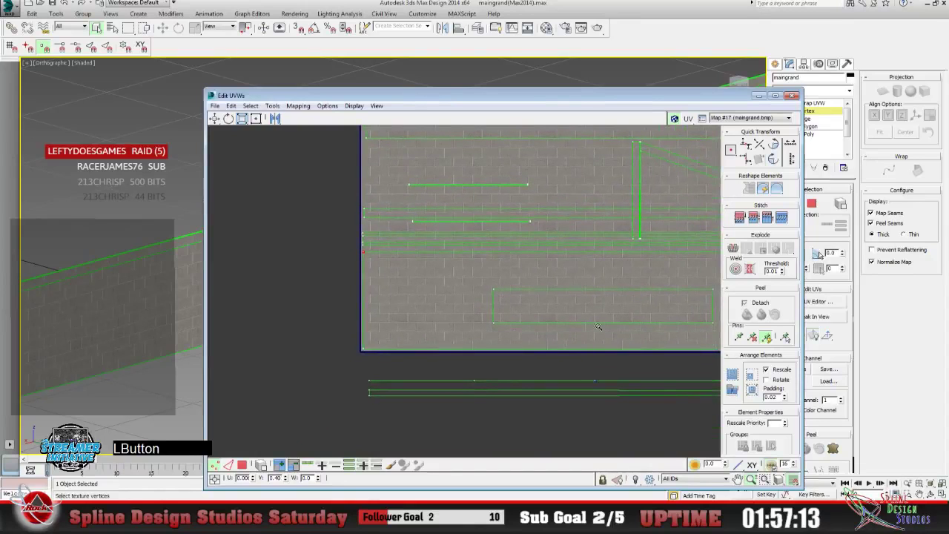
pyautogui.click(737, 479)
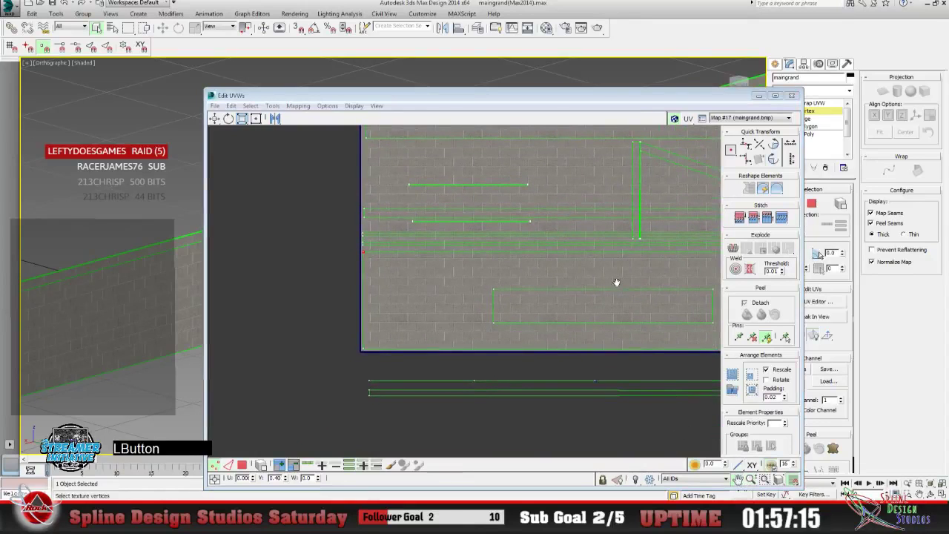
pyautogui.moveTo(616, 281); pyautogui.dragTo(397, 257)
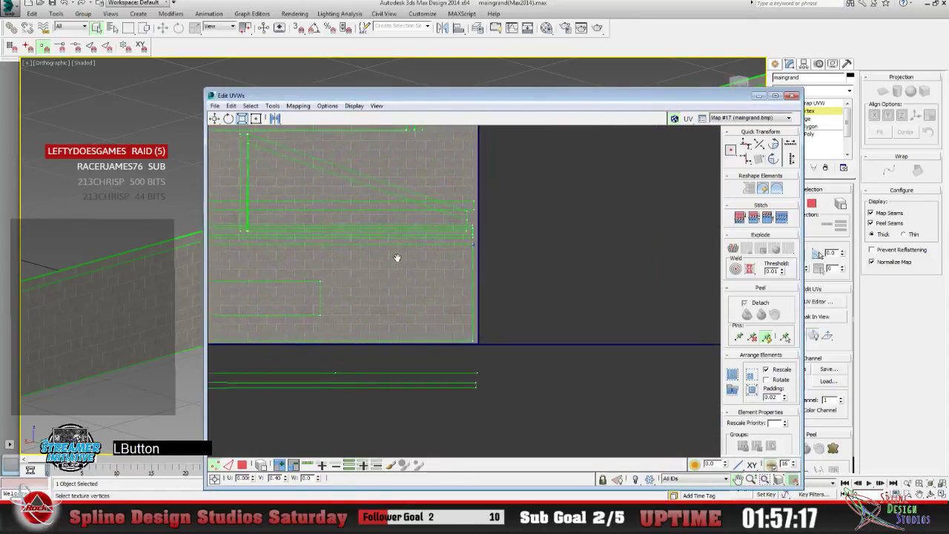
pyautogui.click(751, 479)
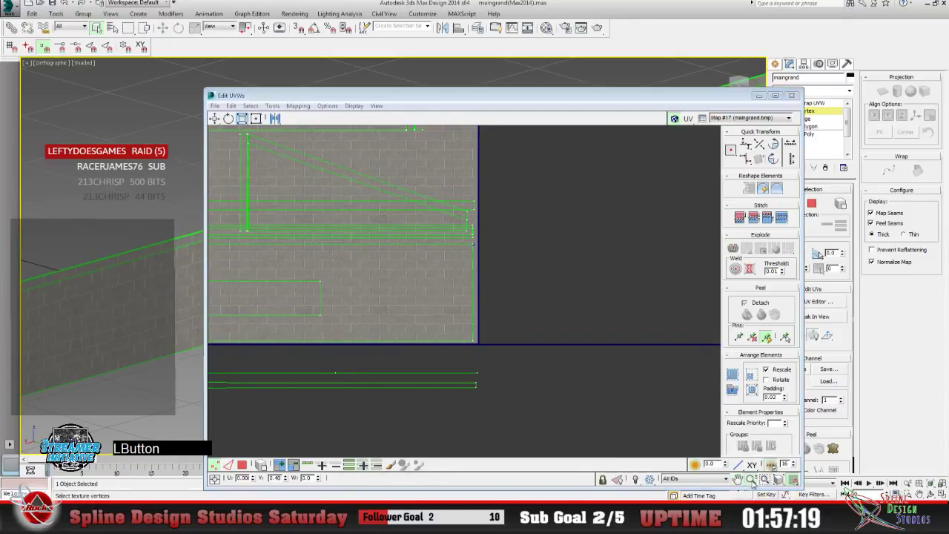
pyautogui.moveTo(521, 339); pyautogui.dragTo(461, 220)
pyautogui.click(737, 478)
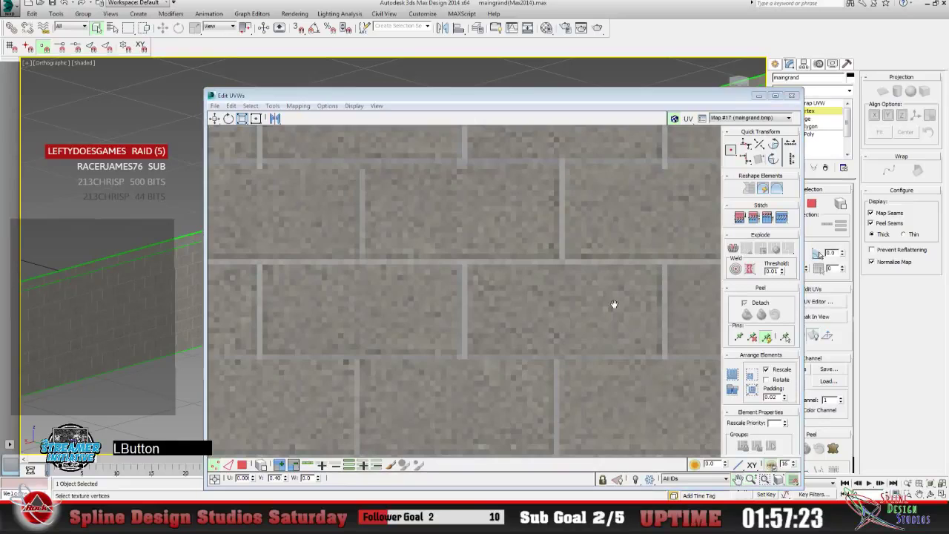
pyautogui.moveTo(612, 304); pyautogui.dragTo(446, 278)
pyautogui.click(750, 479)
pyautogui.click(739, 479)
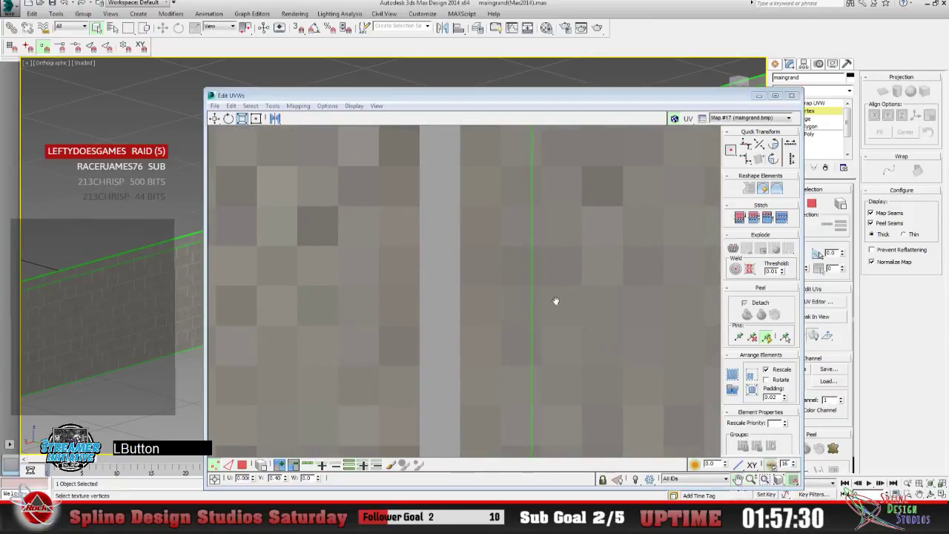
pyautogui.moveTo(556, 299); pyautogui.dragTo(457, 316)
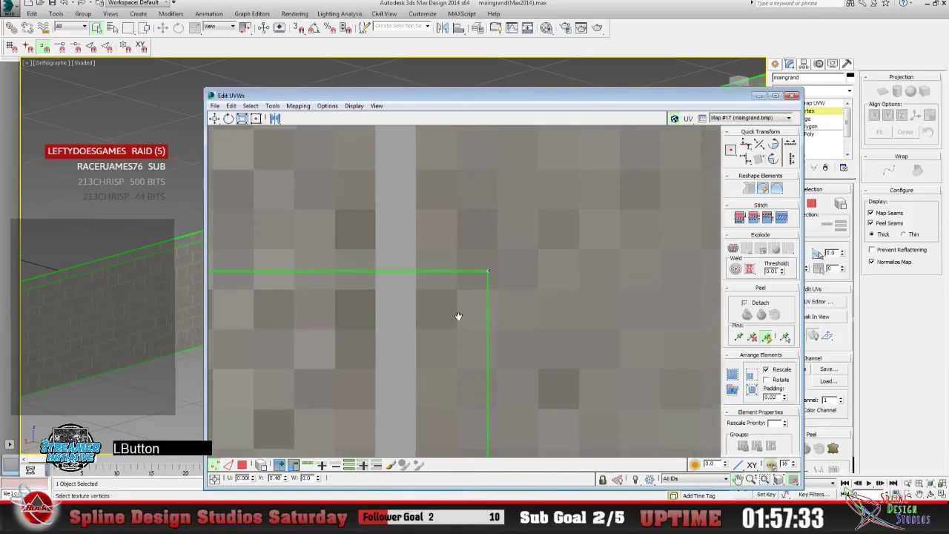
pyautogui.click(751, 480)
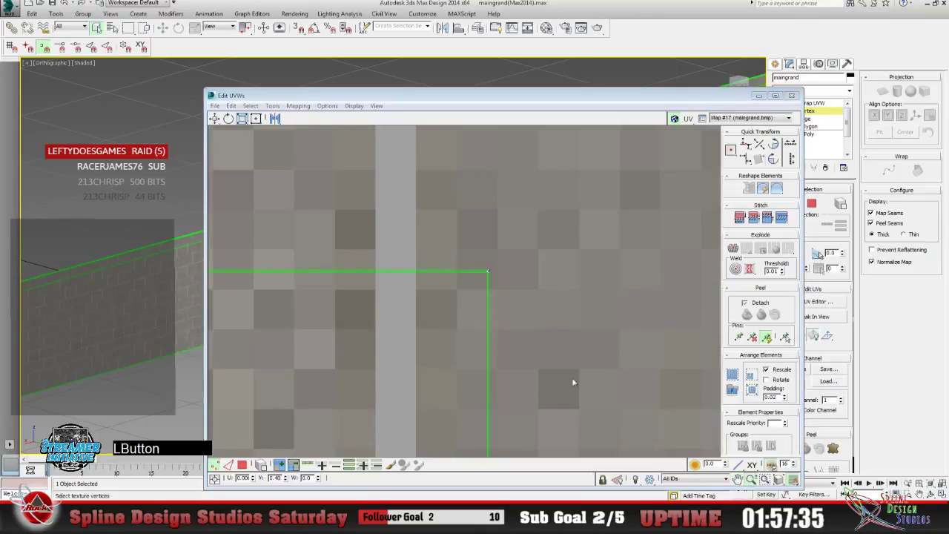
pyautogui.moveTo(575, 382); pyautogui.dragTo(421, 207)
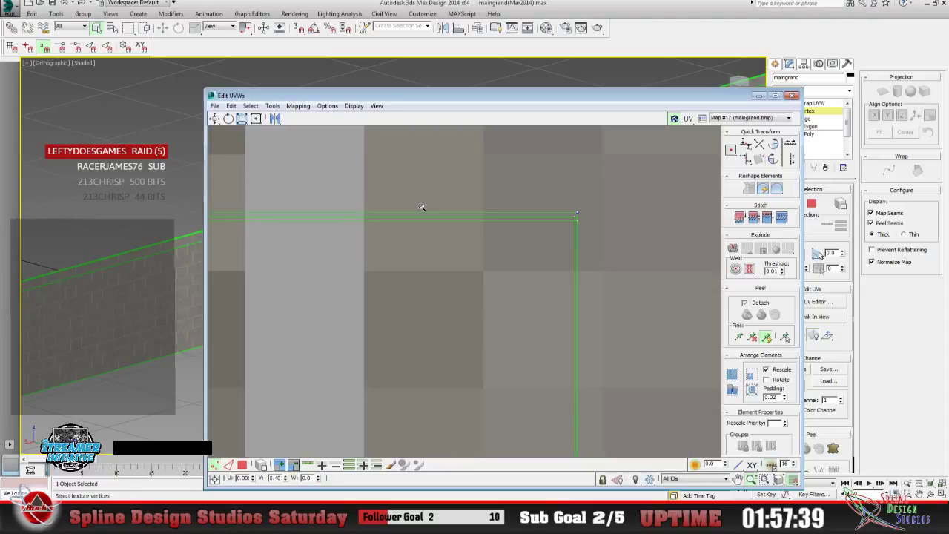
pyautogui.moveTo(421, 207); pyautogui.dragTo(414, 170)
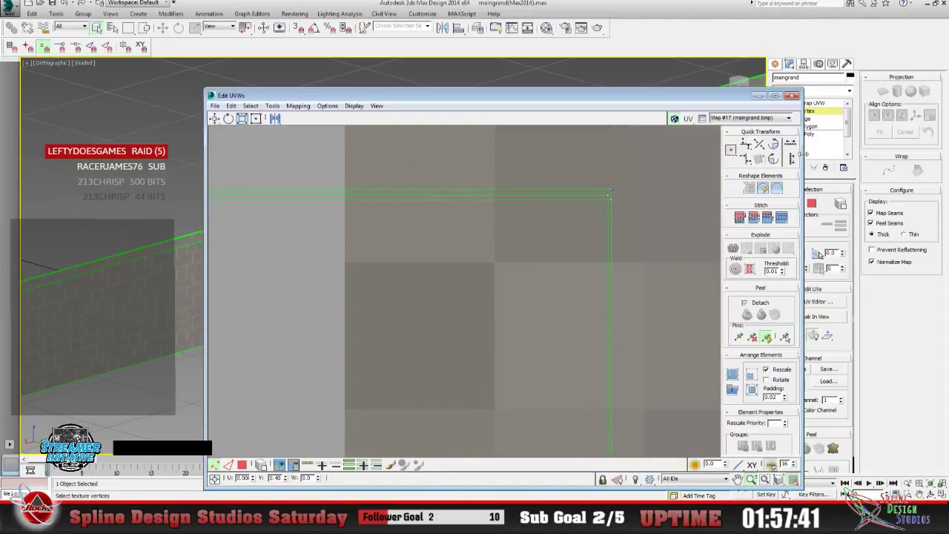
# Switch to polygon selection and select the wall section beside the building corner in the 3D view.
pyautogui.click(757, 95)
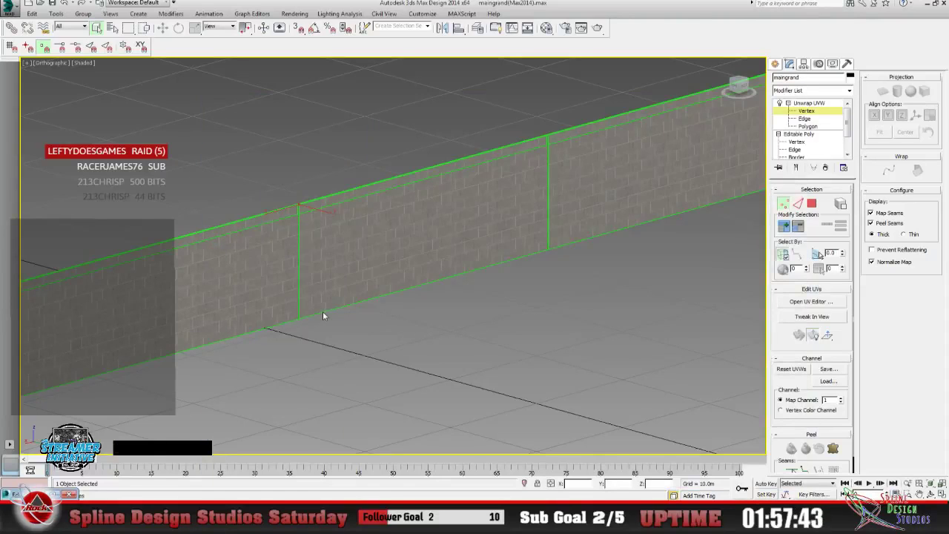
pyautogui.click(913, 495)
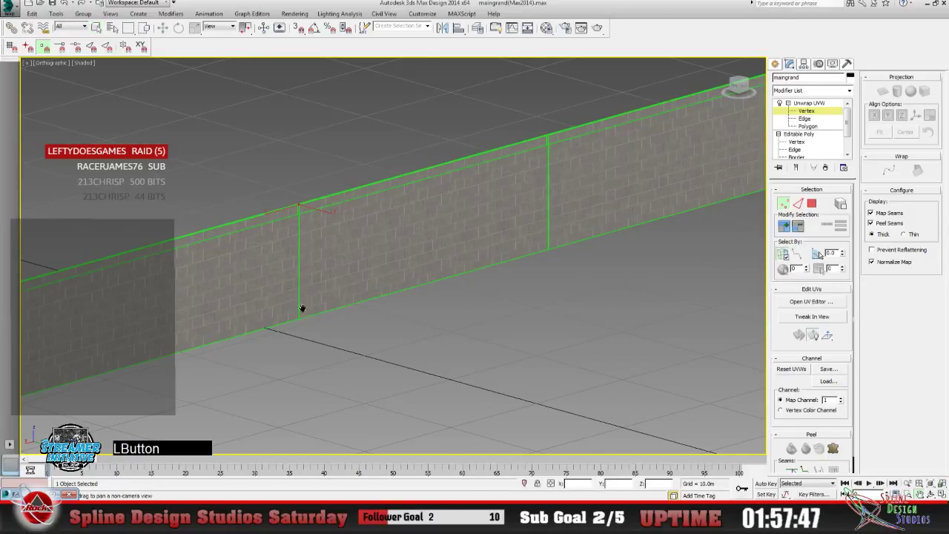
pyautogui.moveTo(301, 308); pyautogui.dragTo(432, 300)
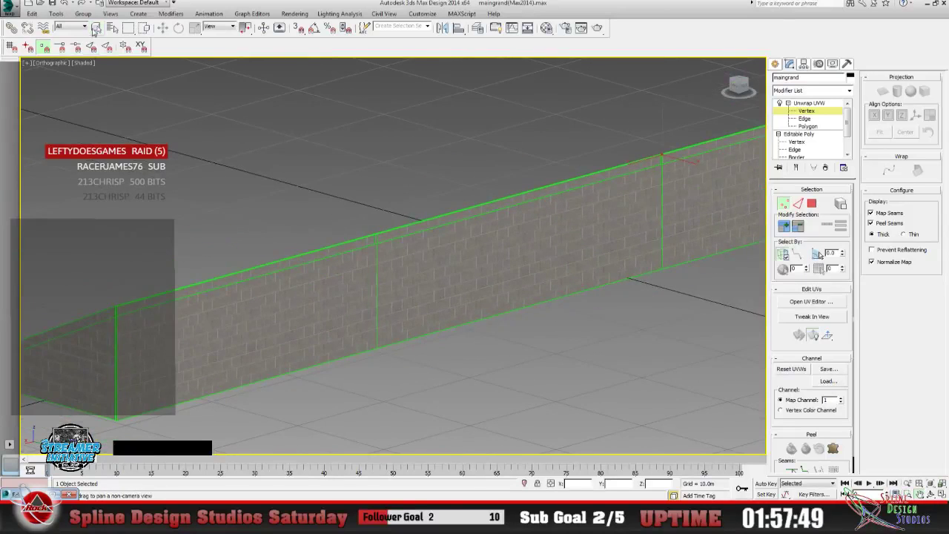
pyautogui.click(251, 314)
pyautogui.click(236, 345)
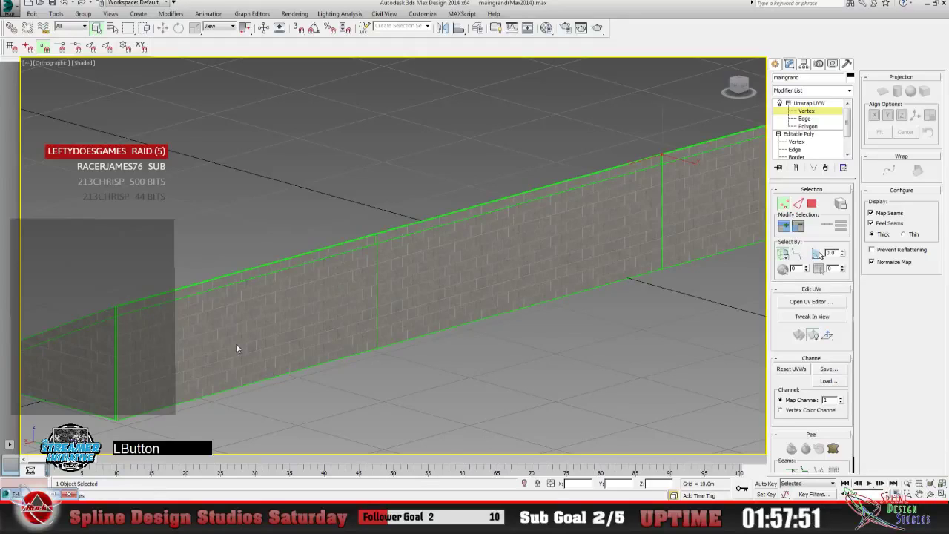
pyautogui.press('3')
pyautogui.click(280, 358)
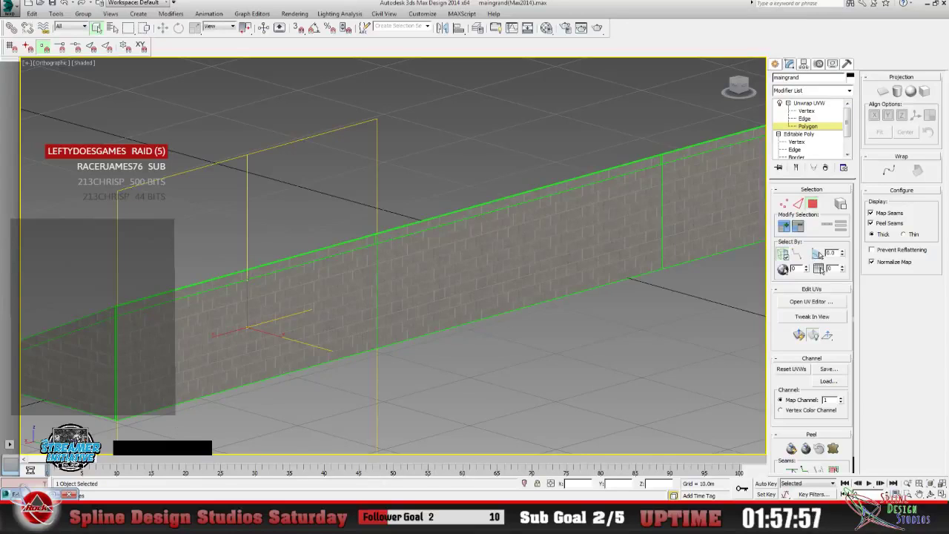
# Try to move the selected section's shell up to the top edge of the shells stacked with it.
pyautogui.click(51, 495)
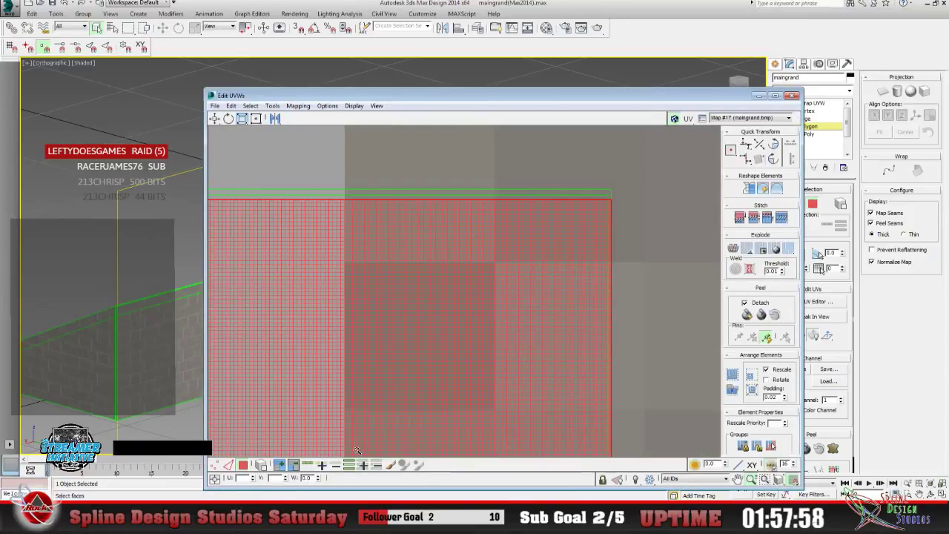
pyautogui.click(737, 479)
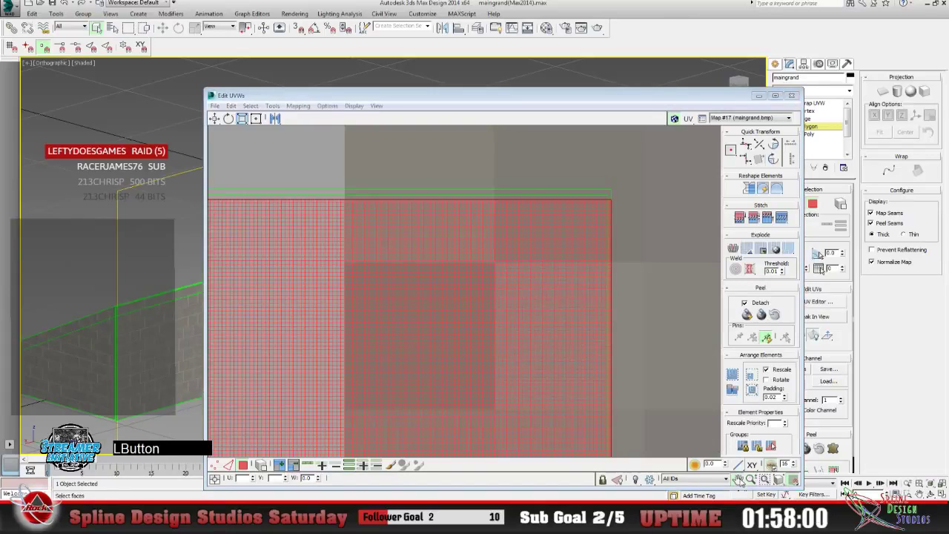
pyautogui.moveTo(500, 305); pyautogui.dragTo(355, 302)
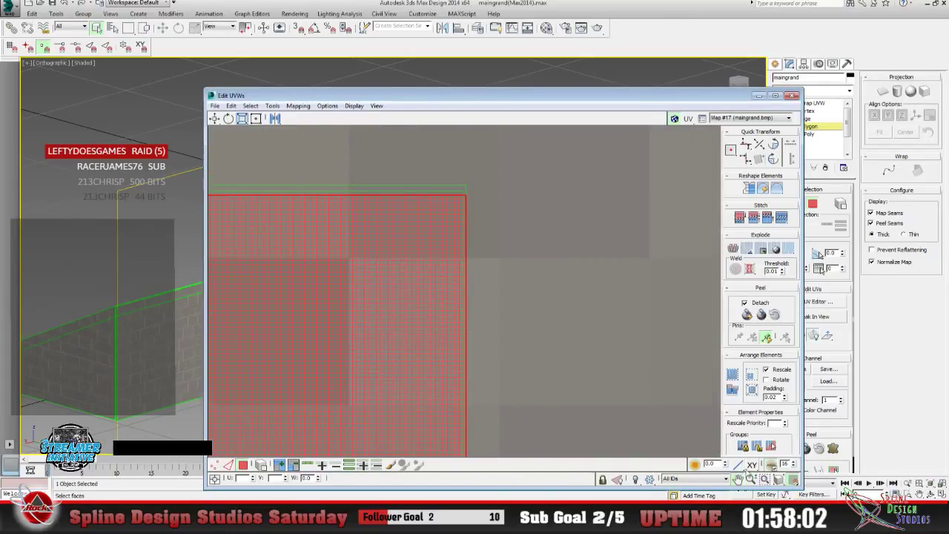
pyautogui.click(750, 479)
pyautogui.moveTo(434, 306); pyautogui.dragTo(406, 264)
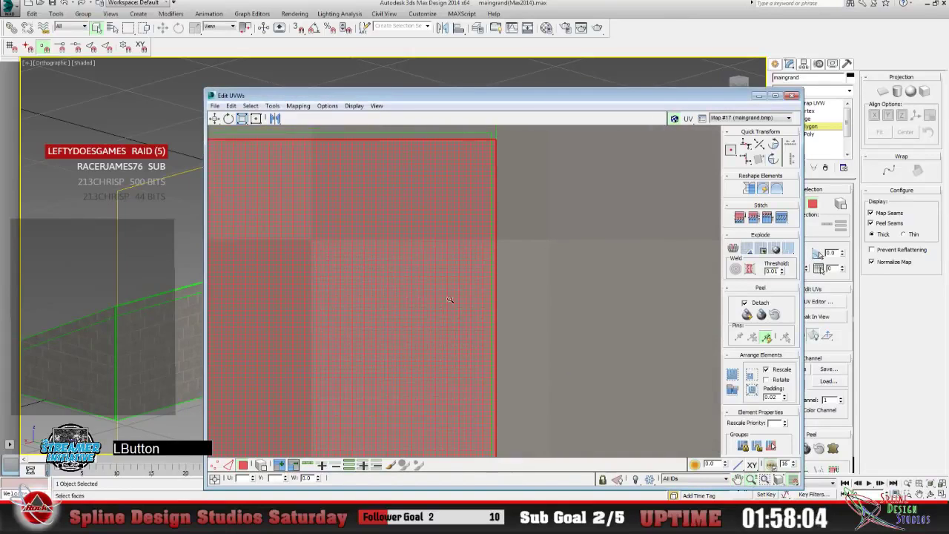
pyautogui.click(738, 479)
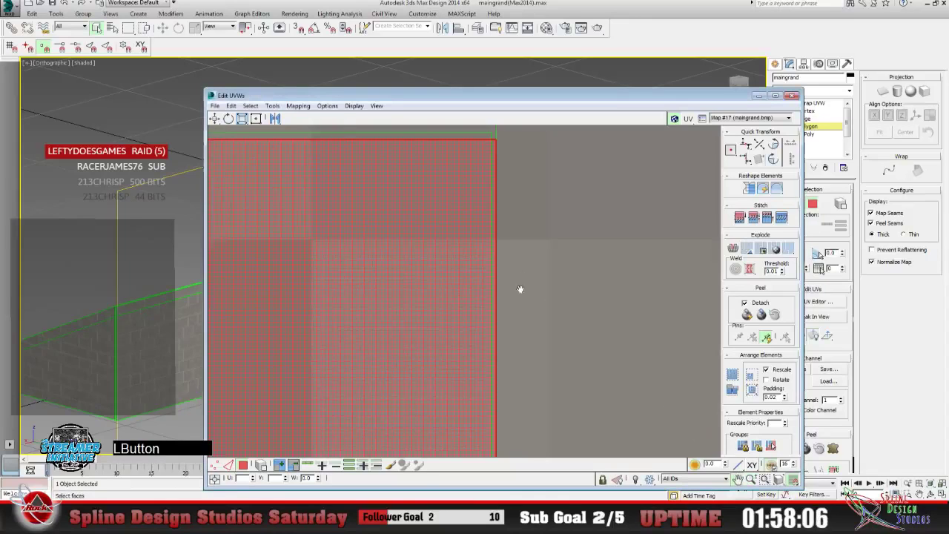
pyautogui.moveTo(520, 288); pyautogui.dragTo(481, 418)
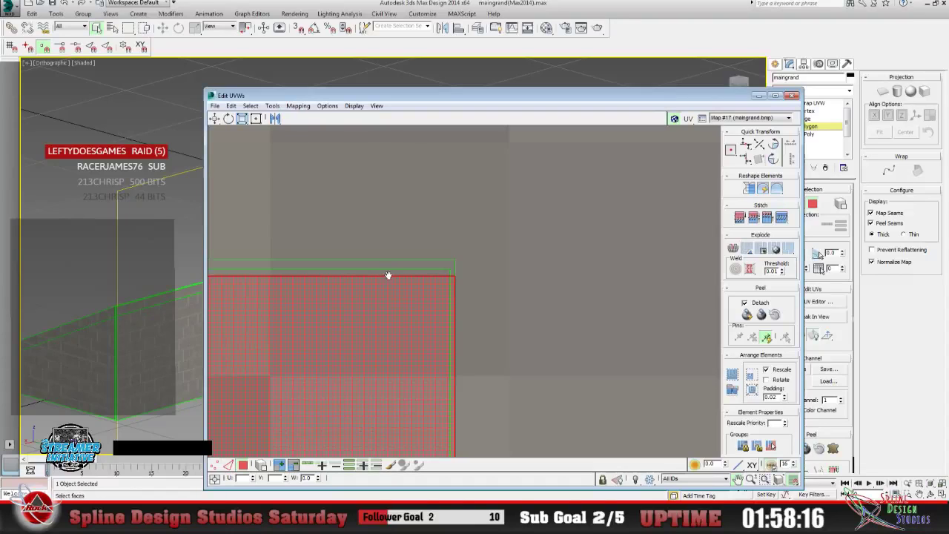
pyautogui.click(214, 120)
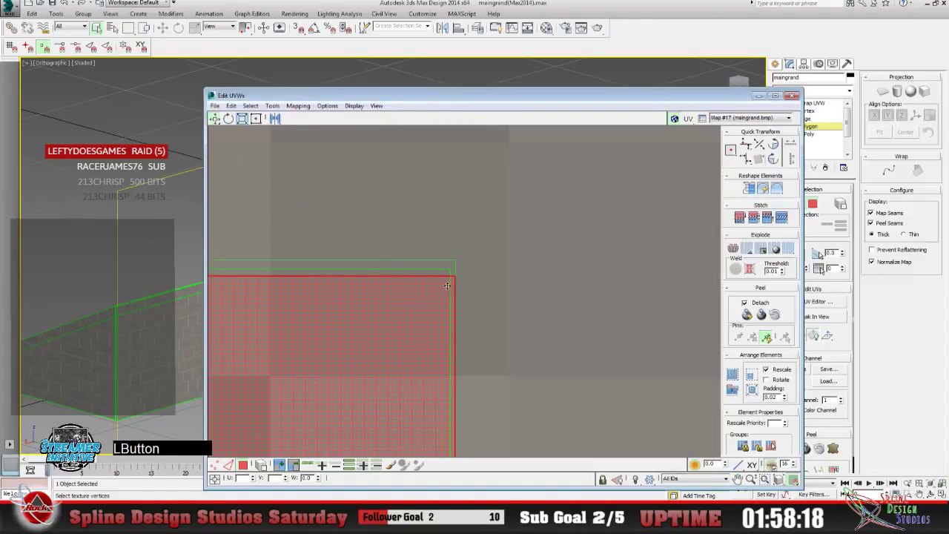
pyautogui.moveTo(435, 273); pyautogui.dragTo(435, 259)
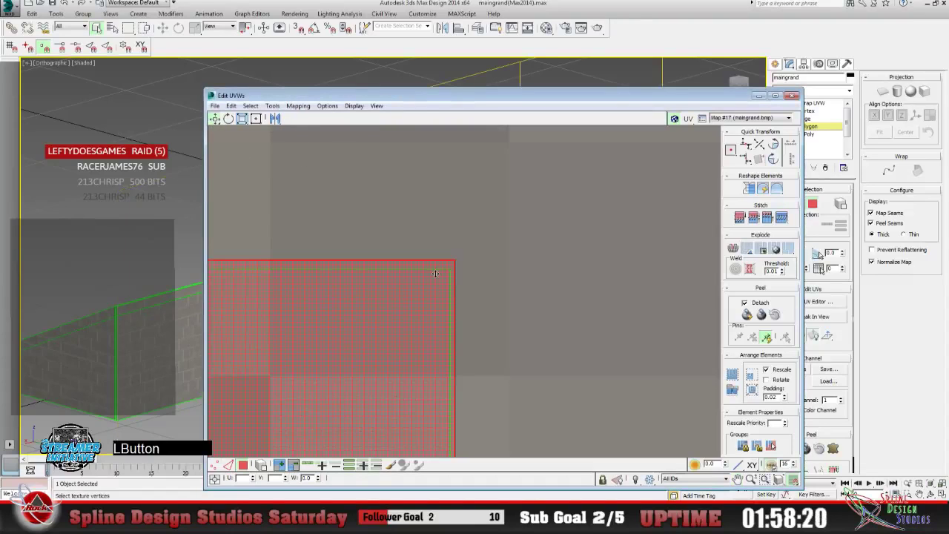
# Reselect the polygon of the wall section beside the building corner in the 3D view.
pyautogui.click(214, 464)
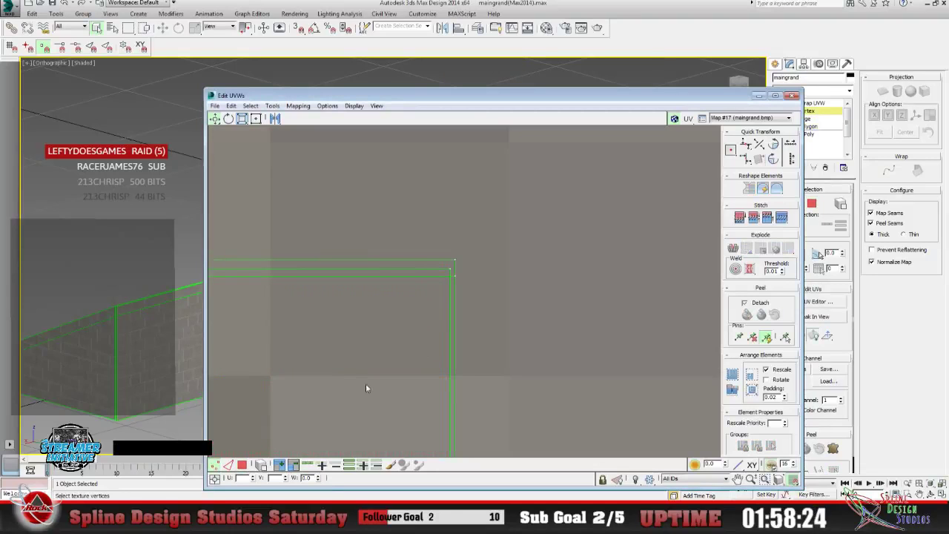
pyautogui.click(159, 340)
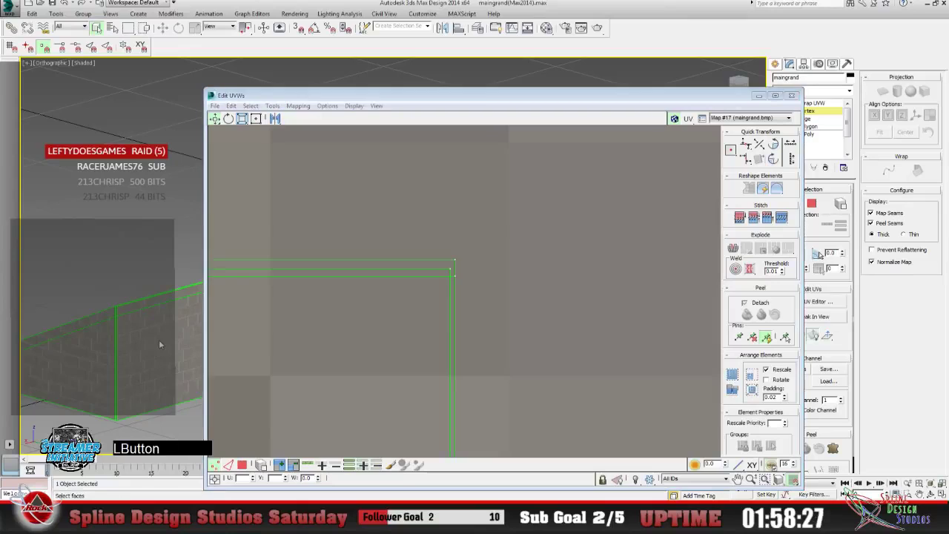
pyautogui.click(812, 126)
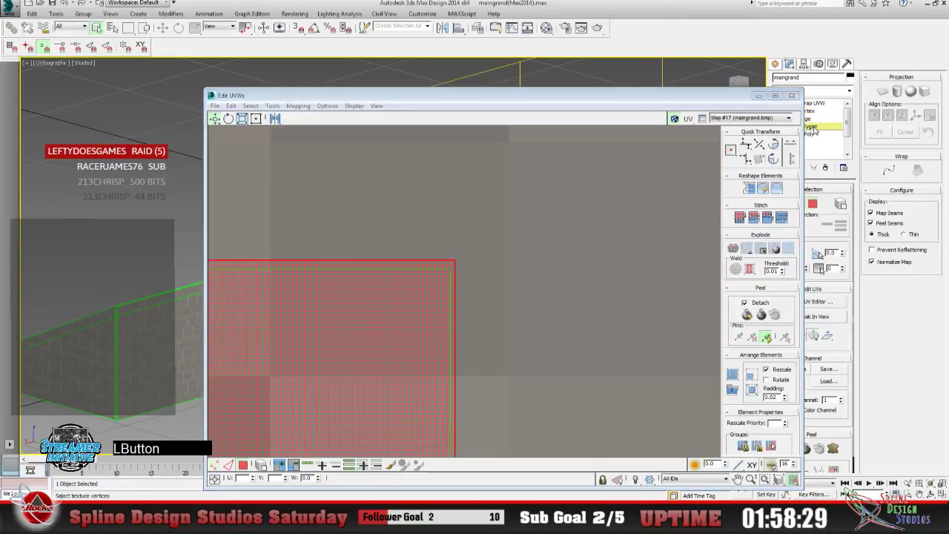
pyautogui.click(174, 353)
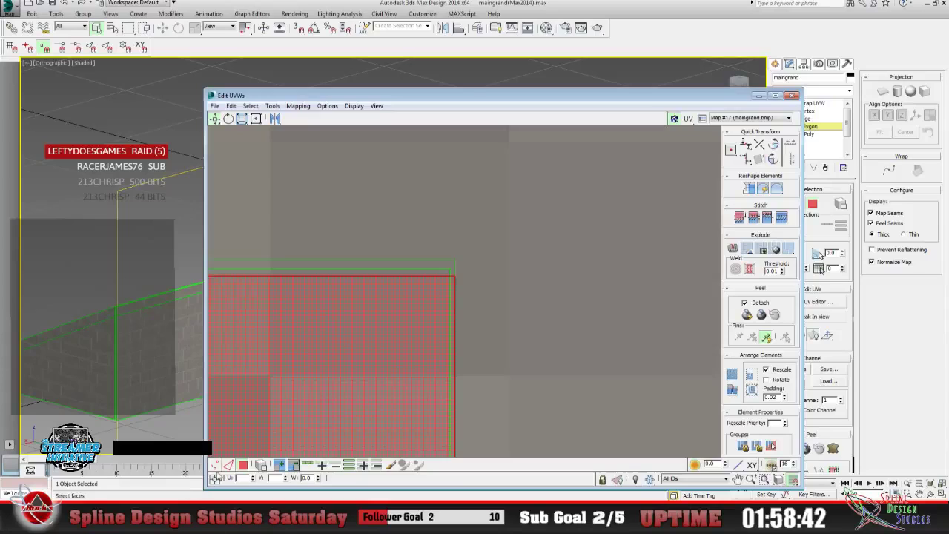
# Check the shell's upper-right vertex and try again to shift its polygon in the UV layout.
pyautogui.click(215, 466)
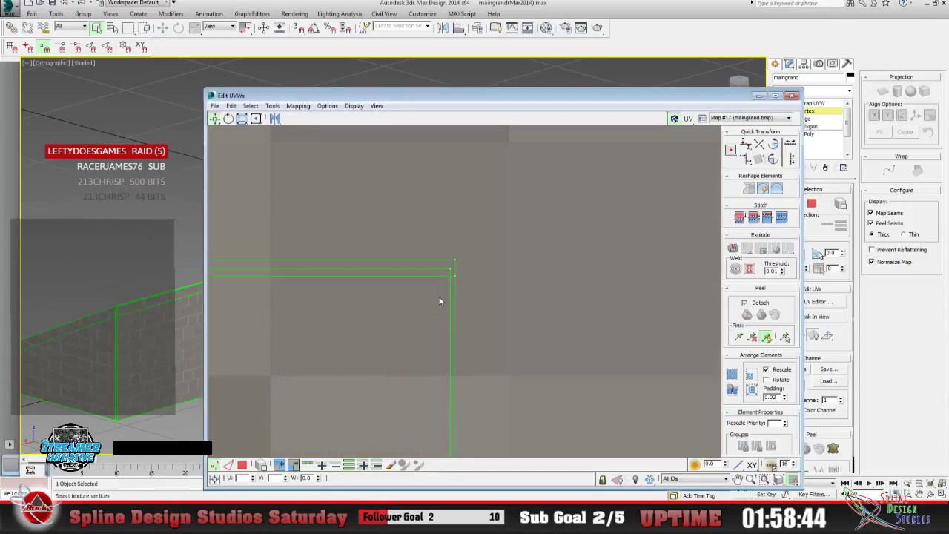
pyautogui.click(440, 273)
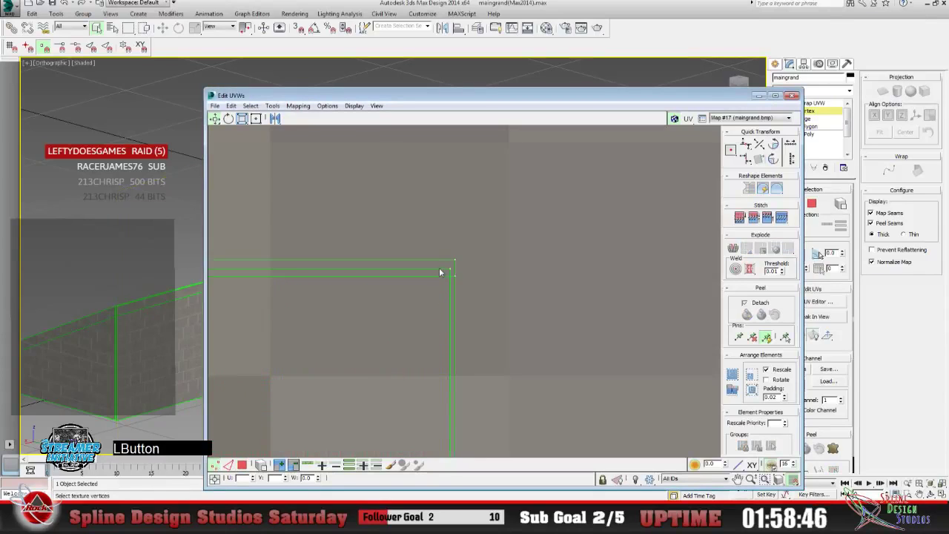
pyautogui.click(243, 465)
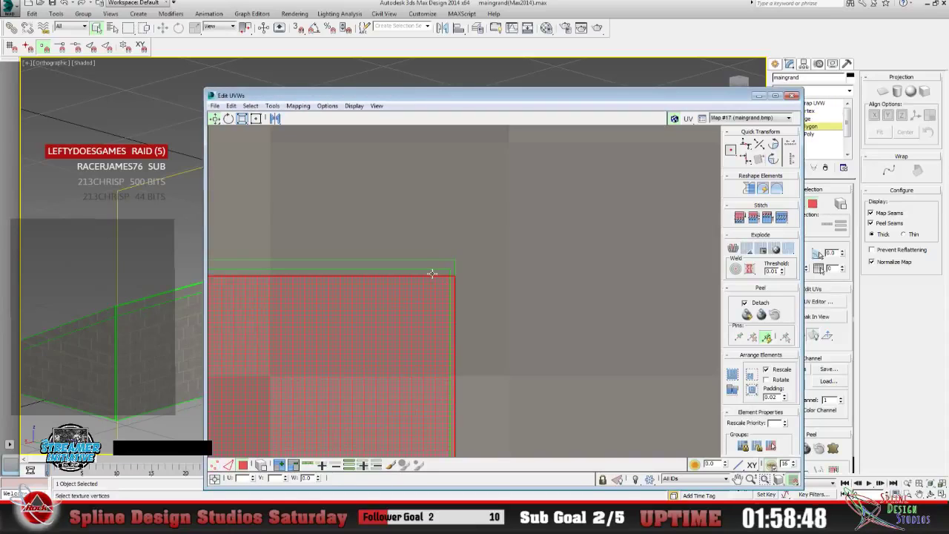
pyautogui.moveTo(432, 274); pyautogui.dragTo(433, 278)
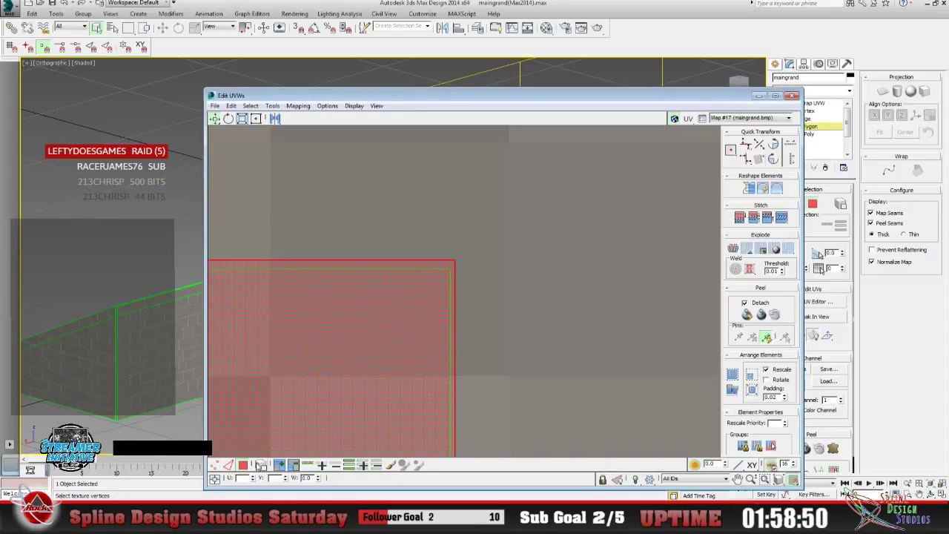
# Switch to vertex selection and align the stacked shells' upper-right corner vertices on the lowest shell's corner.
pyautogui.click(217, 465)
pyautogui.moveTo(432, 255); pyautogui.dragTo(456, 276)
pyautogui.click(458, 259)
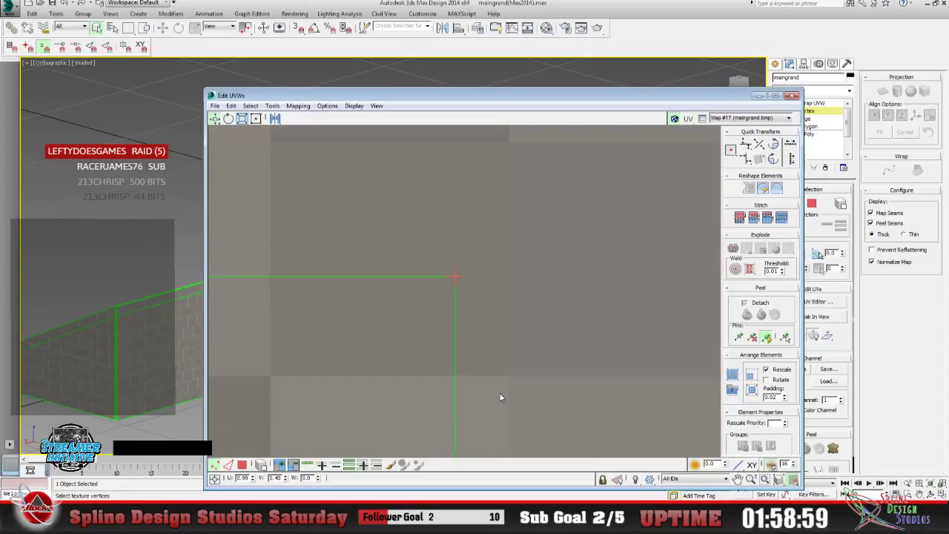
pyautogui.click(753, 480)
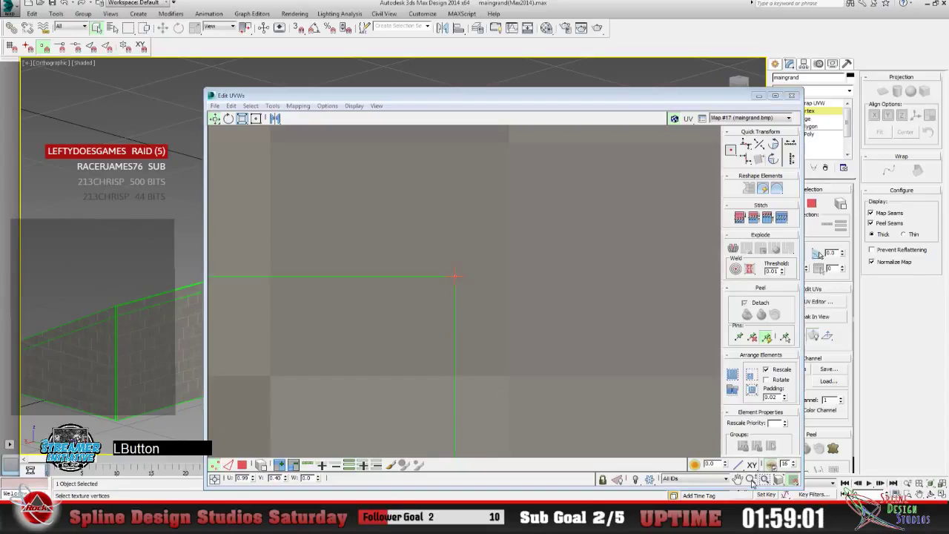
pyautogui.moveTo(399, 249); pyautogui.dragTo(440, 323)
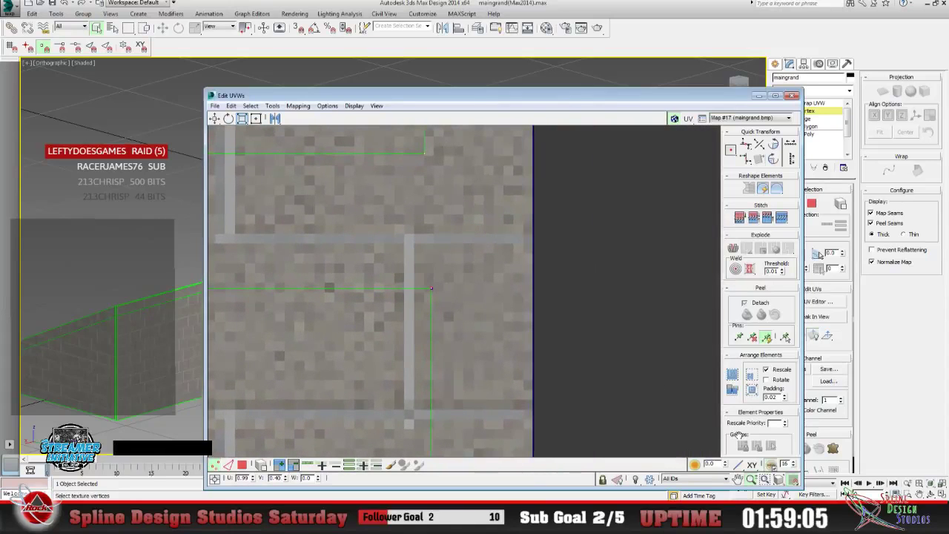
pyautogui.click(738, 479)
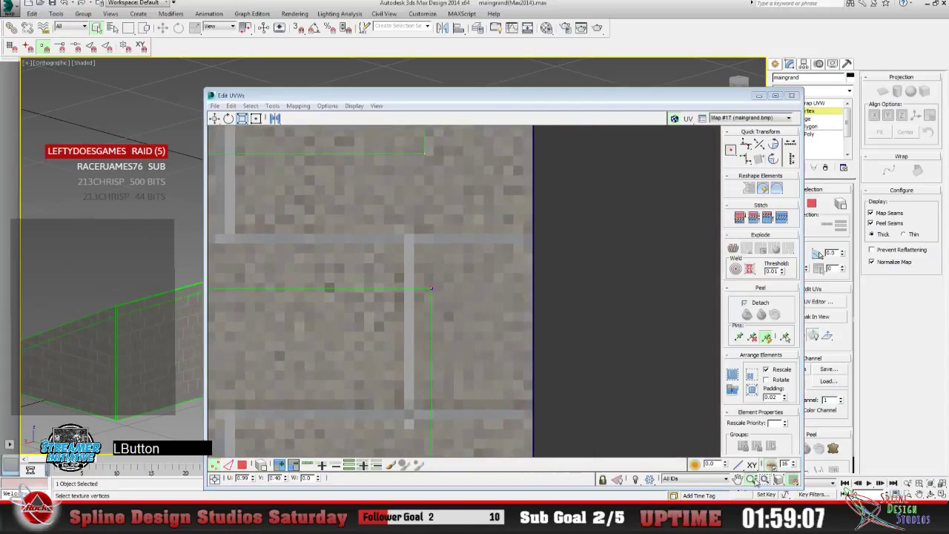
# Examine the lower-right corner of the stacked wall shells closely enough to tell their individual corner vertices apart.
pyautogui.moveTo(357, 345); pyautogui.dragTo(551, 226)
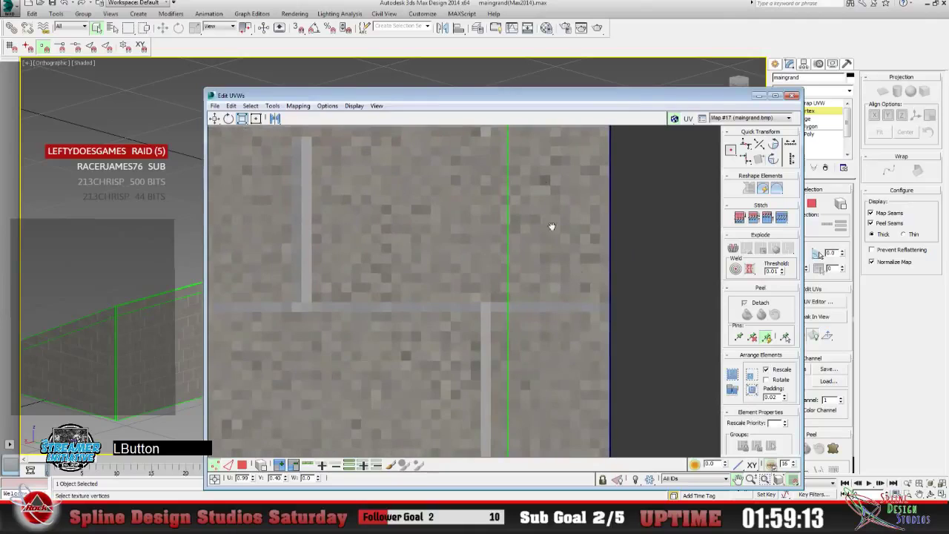
pyautogui.click(752, 479)
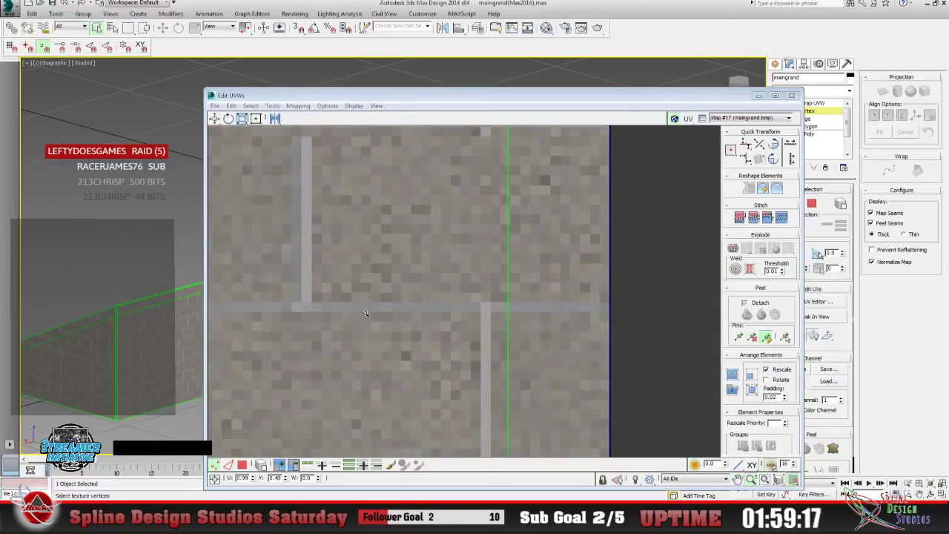
pyautogui.moveTo(367, 312); pyautogui.dragTo(387, 335)
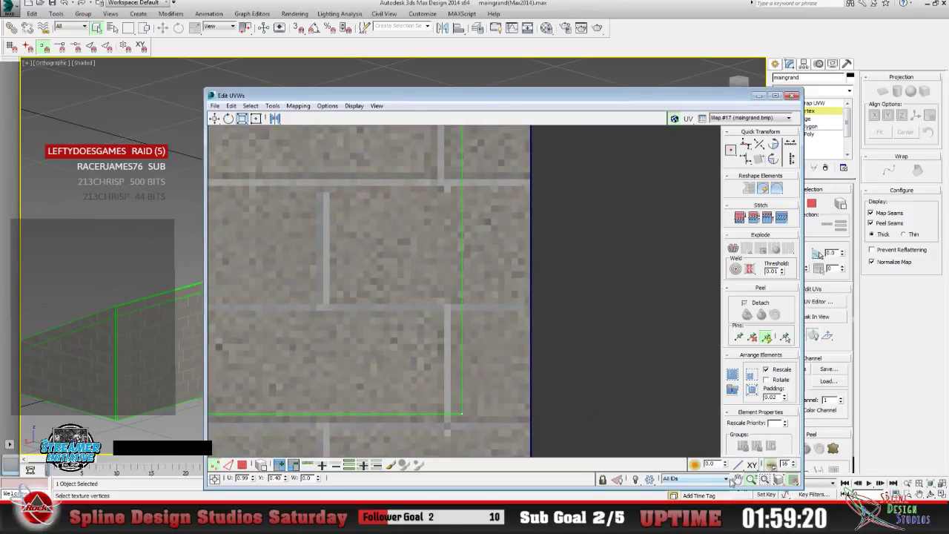
pyautogui.click(736, 479)
pyautogui.moveTo(461, 381); pyautogui.dragTo(516, 310)
pyautogui.click(764, 480)
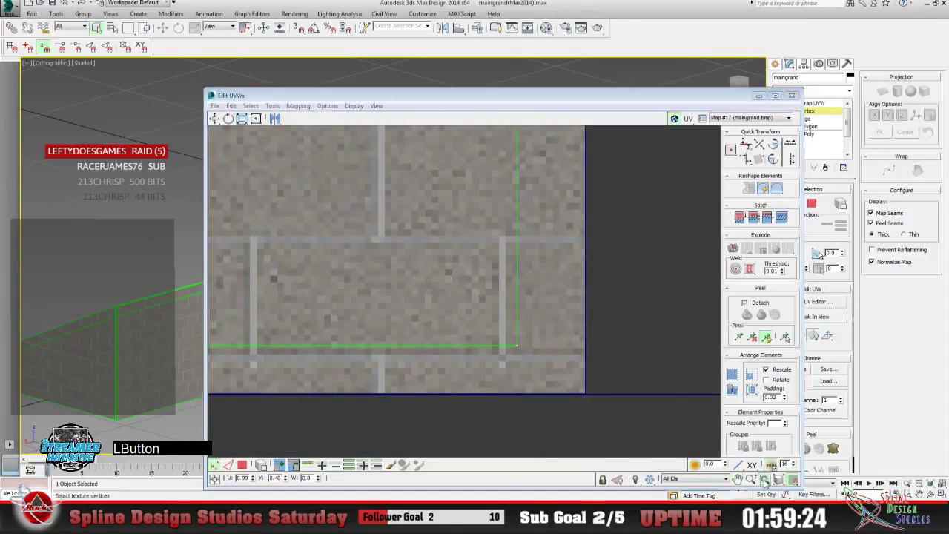
pyautogui.moveTo(509, 366); pyautogui.dragTo(498, 315)
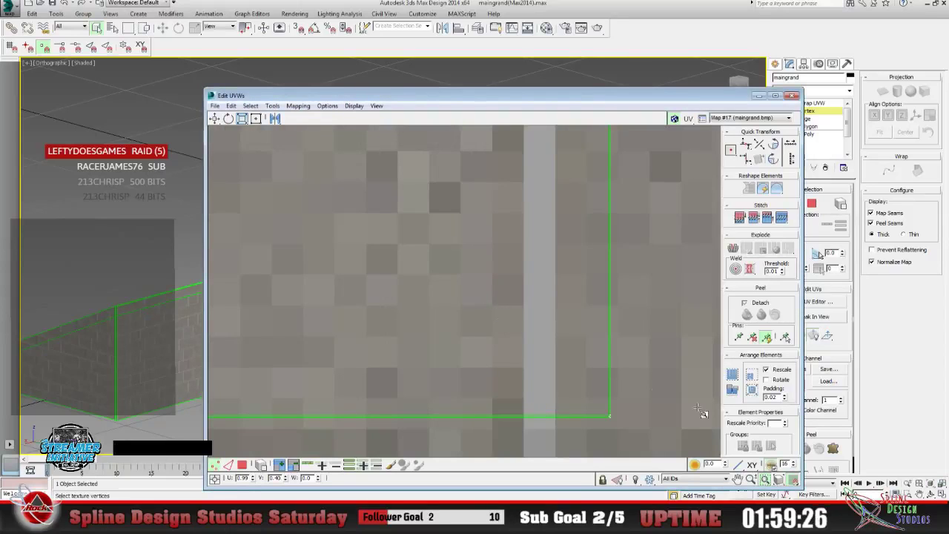
pyautogui.click(764, 480)
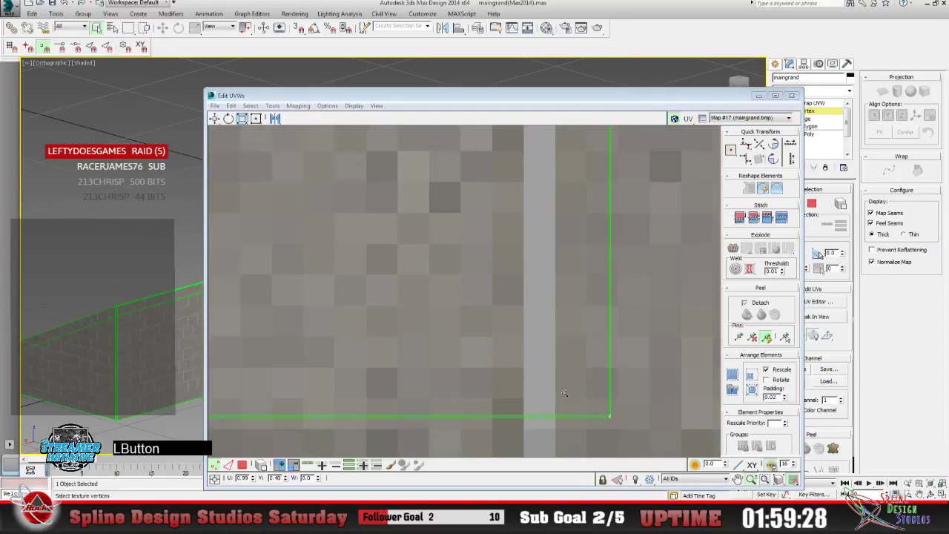
pyautogui.moveTo(537, 374); pyautogui.dragTo(534, 326)
pyautogui.click(738, 478)
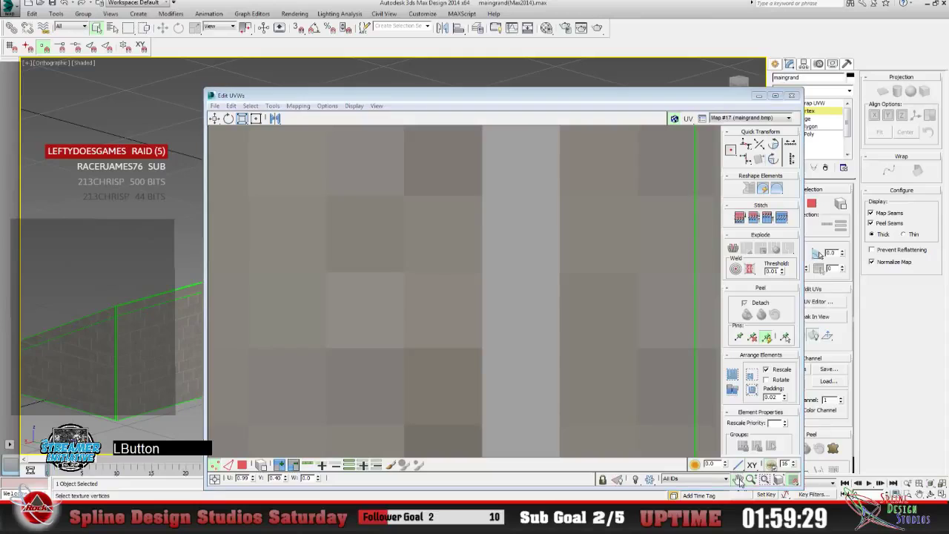
pyautogui.moveTo(563, 385); pyautogui.dragTo(346, 213)
pyautogui.moveTo(429, 300); pyautogui.dragTo(430, 340)
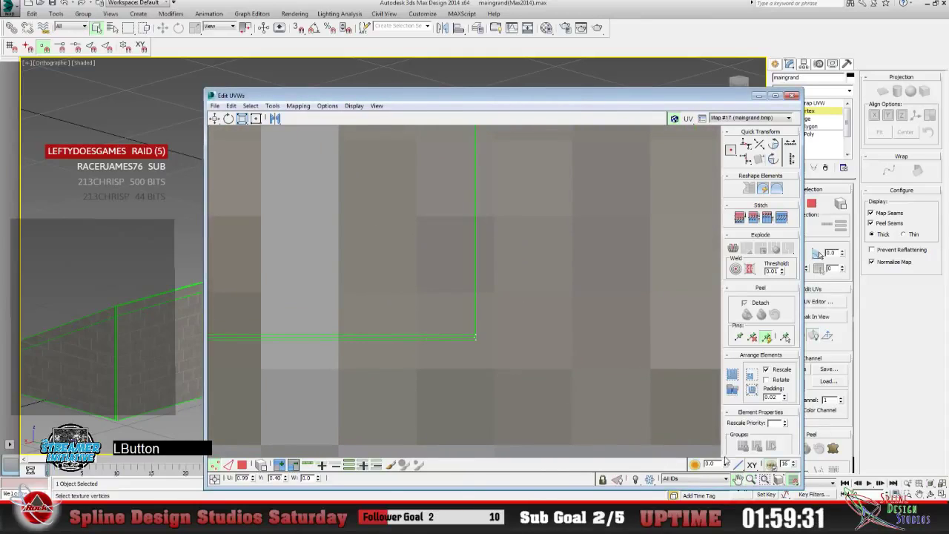
pyautogui.click(749, 481)
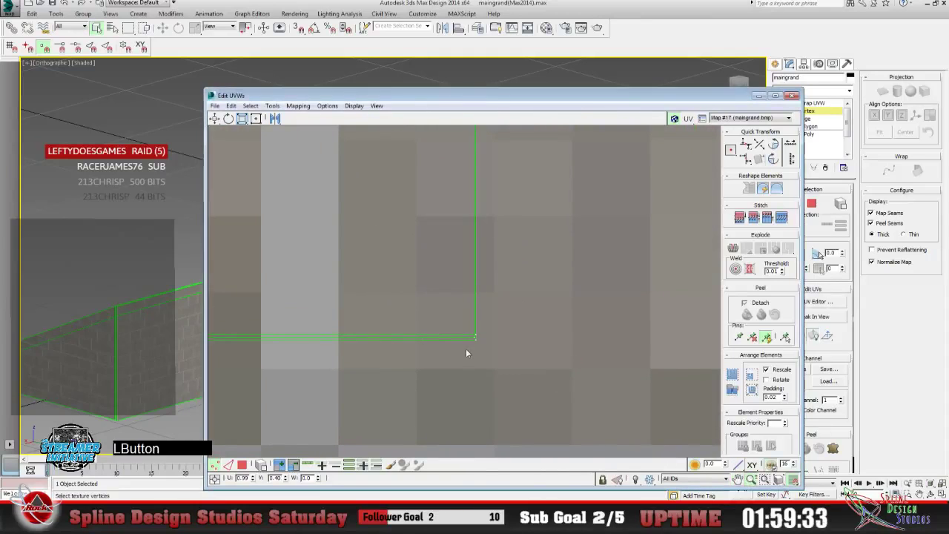
pyautogui.moveTo(466, 352); pyautogui.dragTo(432, 242)
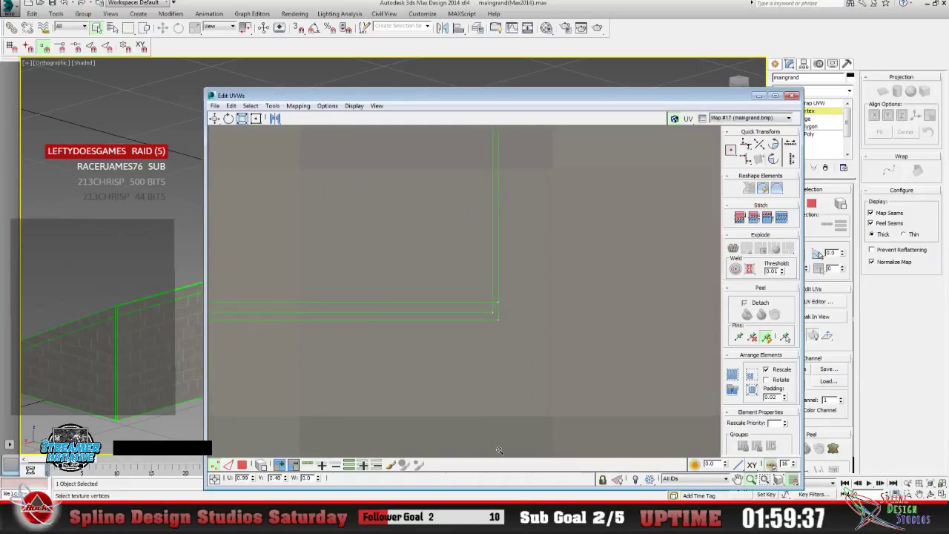
# Select the polygon of the wall section beside the building corner and check it in both the UV layout and the 3D view.
pyautogui.click(816, 128)
pyautogui.click(144, 363)
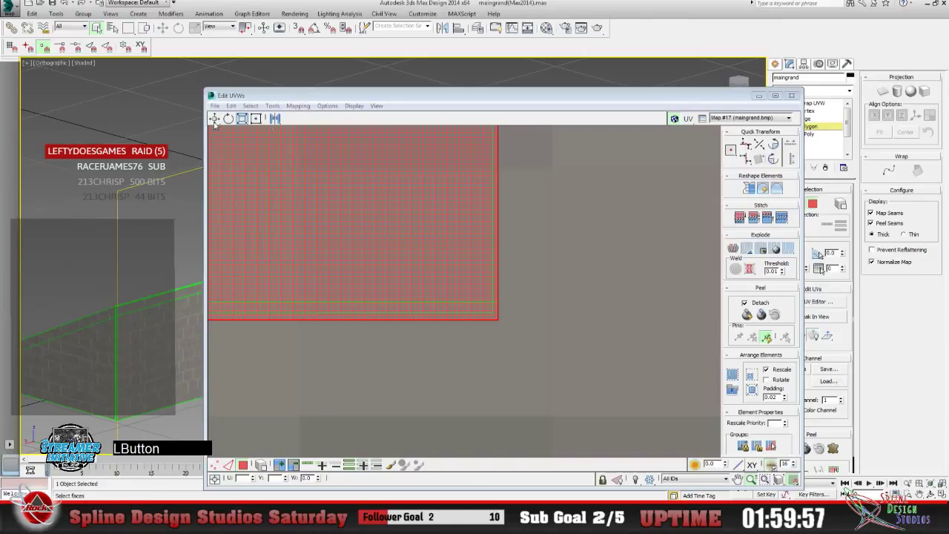
pyautogui.click(758, 95)
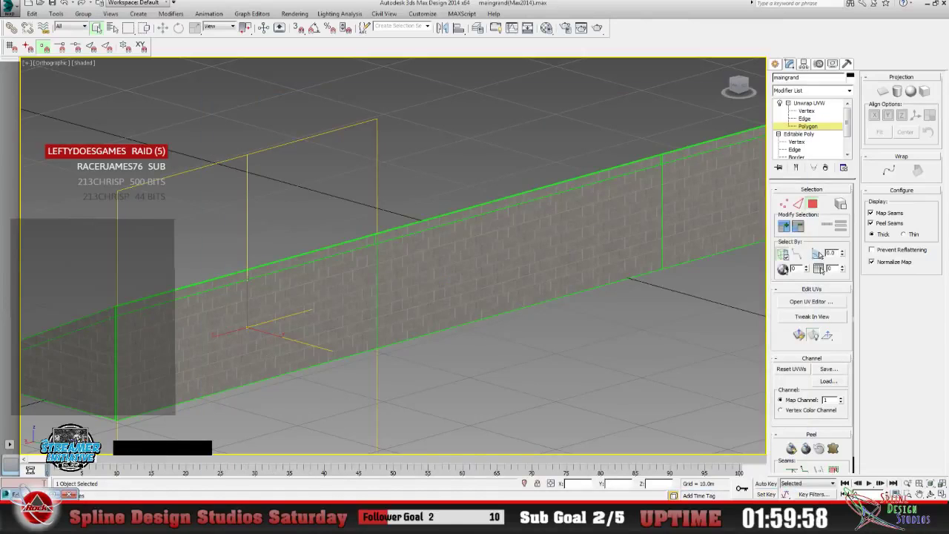
pyautogui.click(34, 493)
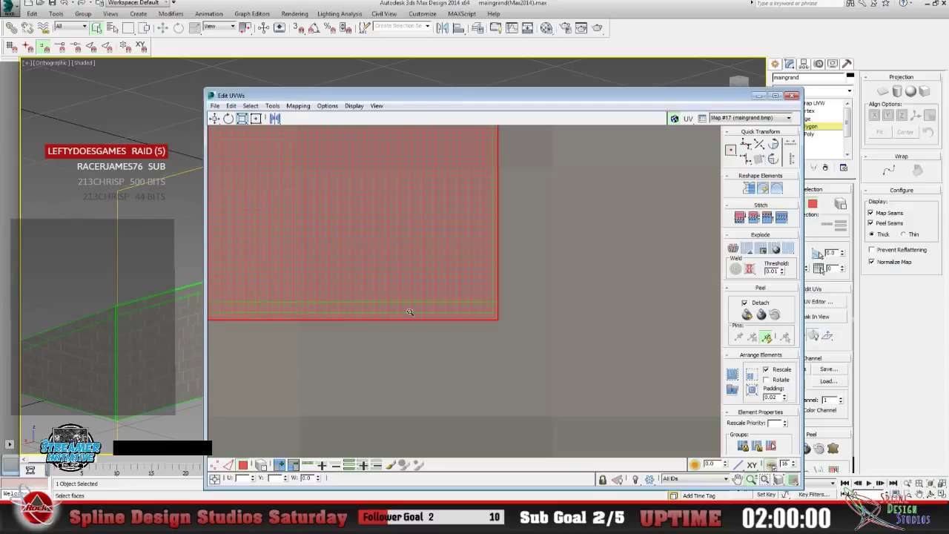
# Activate the Move tool and try to pick the stacked shells individually near their lower-right corner.
pyautogui.click(215, 117)
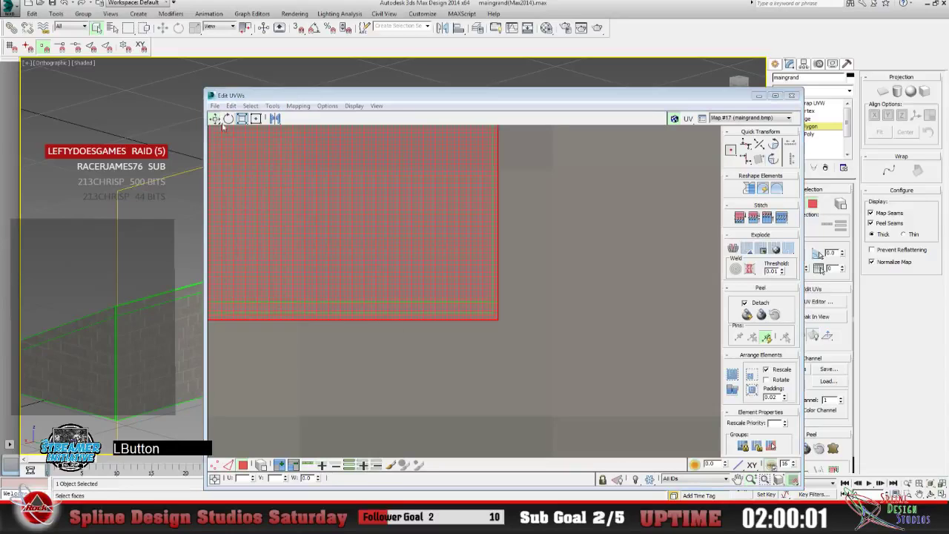
pyautogui.click(468, 294)
pyautogui.click(469, 299)
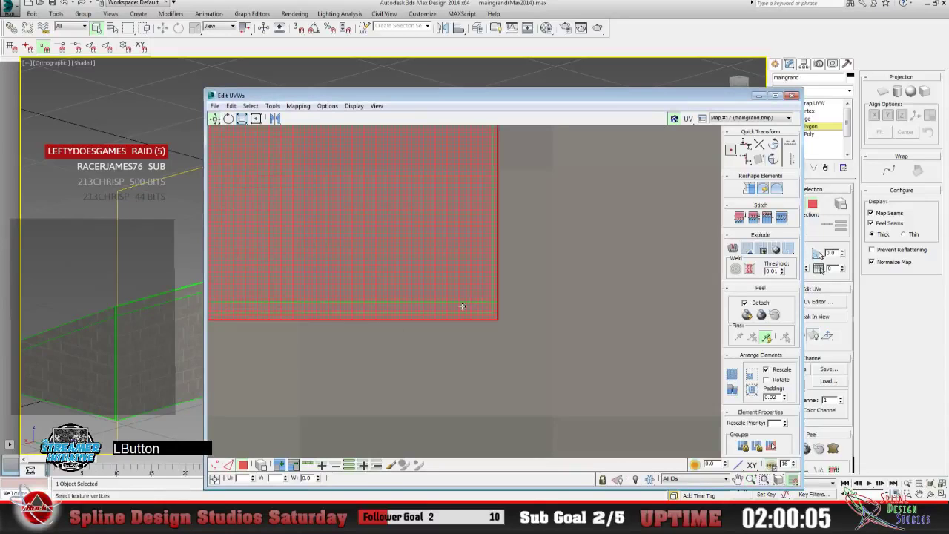
pyautogui.click(486, 301)
pyautogui.click(461, 327)
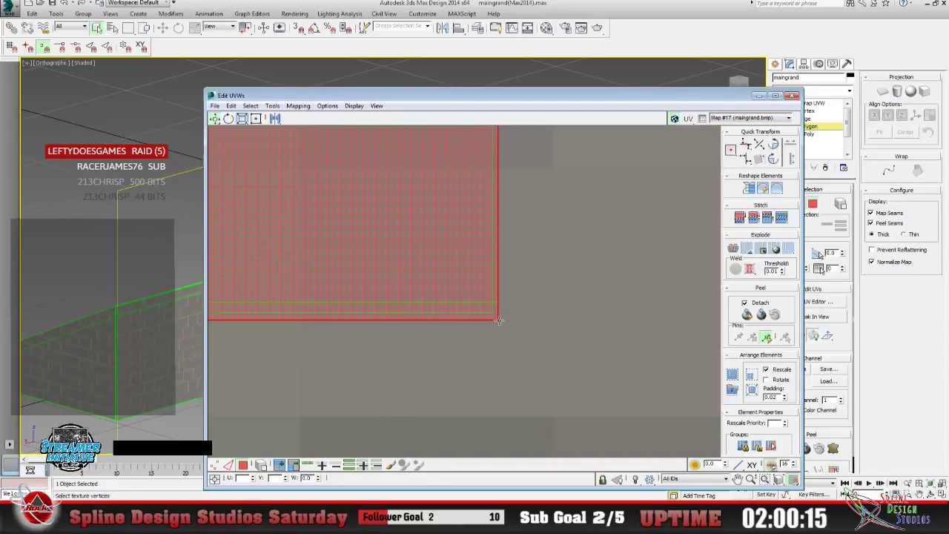
# Check the neighbouring section's shell, and in vertex selection align the stacked shells' lower-right corner vertices on the lowest shell's corner.
pyautogui.click(759, 95)
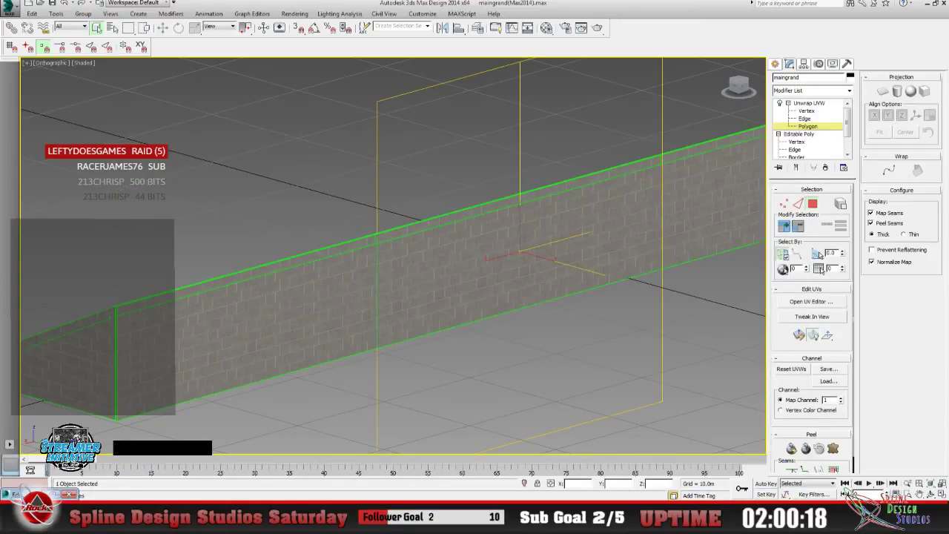
pyautogui.click(811, 301)
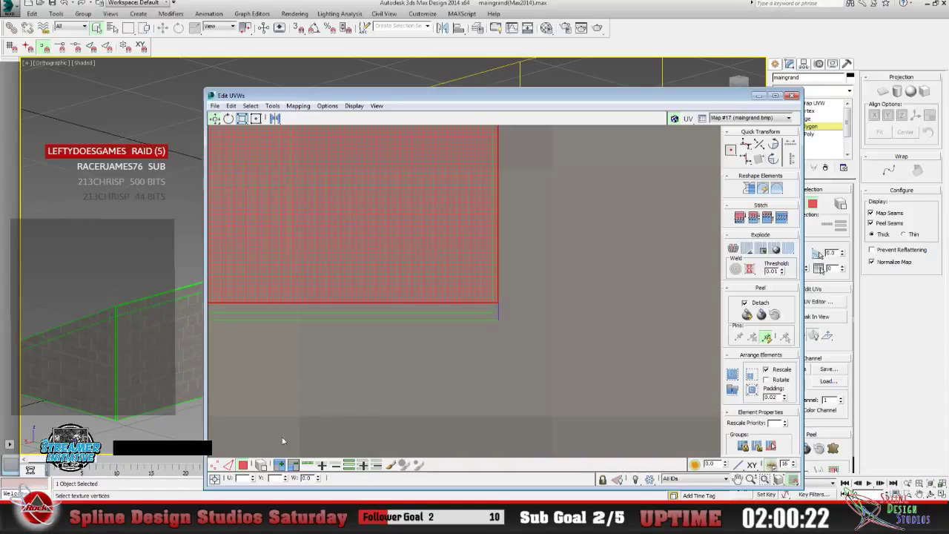
pyautogui.click(217, 465)
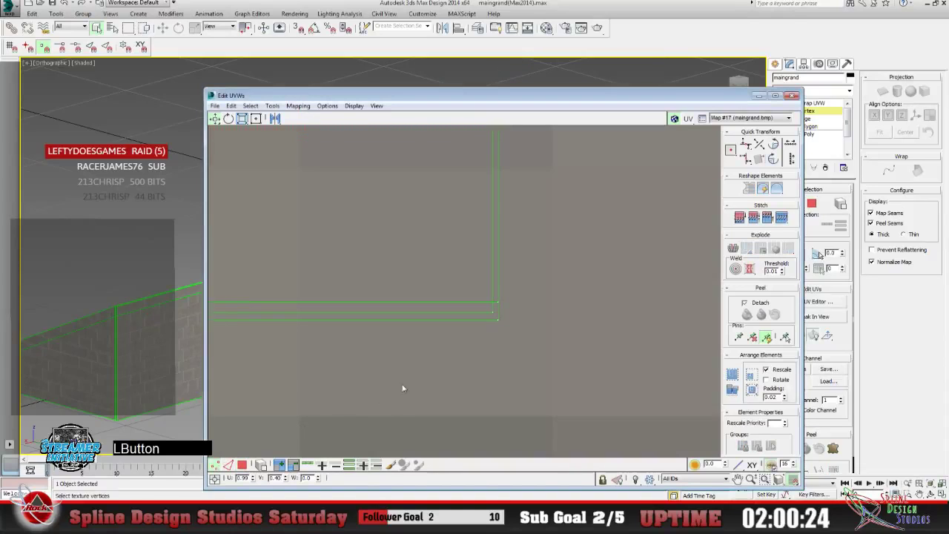
pyautogui.moveTo(522, 297); pyautogui.dragTo(474, 430)
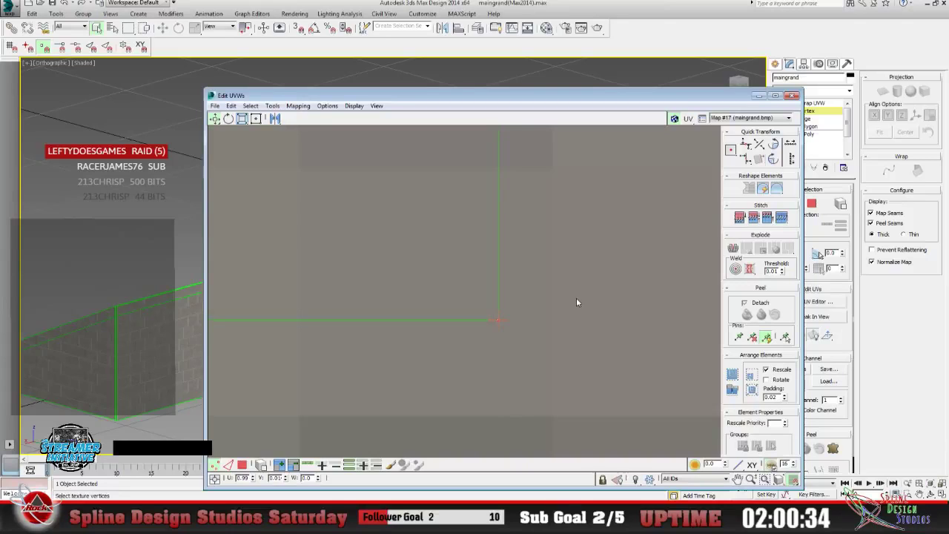
# Examine the lower-left corner of the stacked wall shells and compare their left edges and corner vertices.
pyautogui.click(750, 479)
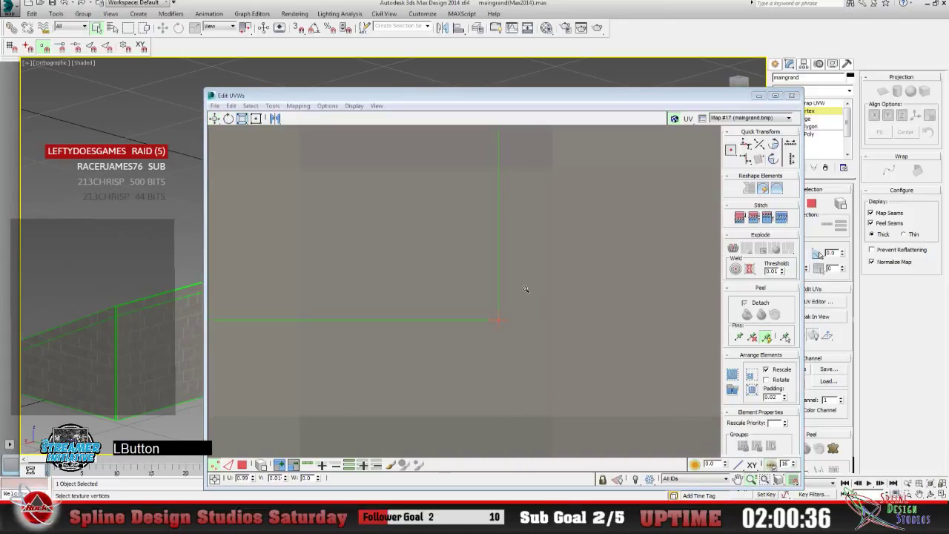
pyautogui.moveTo(525, 288); pyautogui.dragTo(438, 262)
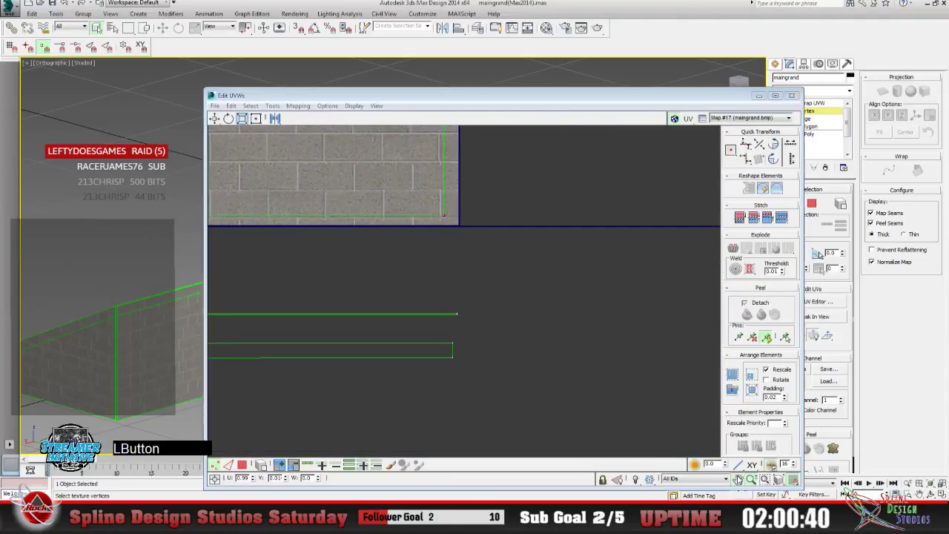
pyautogui.scroll(5, 405, 272)
pyautogui.moveTo(392, 267); pyautogui.dragTo(403, 287, button='middle')
pyautogui.moveTo(402, 286); pyautogui.dragTo(415, 320)
pyautogui.click(750, 478)
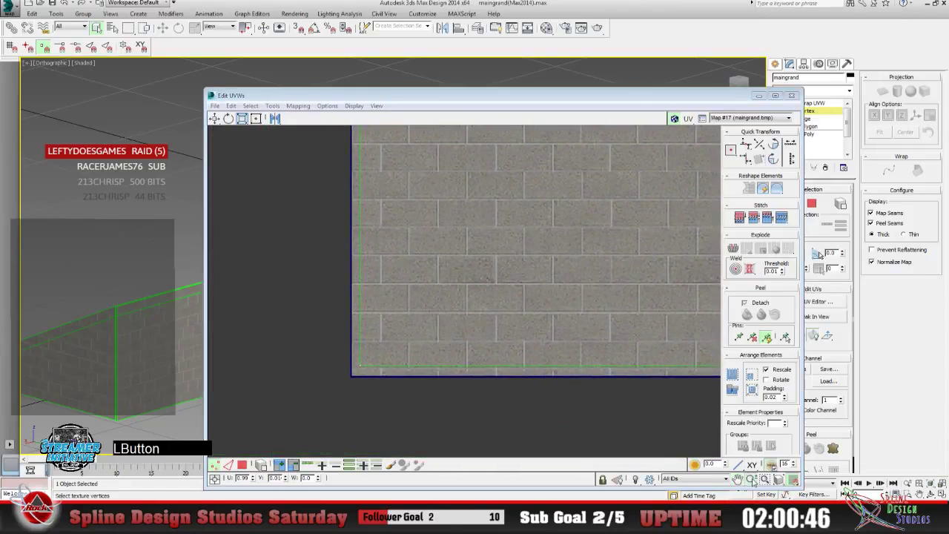
pyautogui.moveTo(333, 334); pyautogui.dragTo(464, 261)
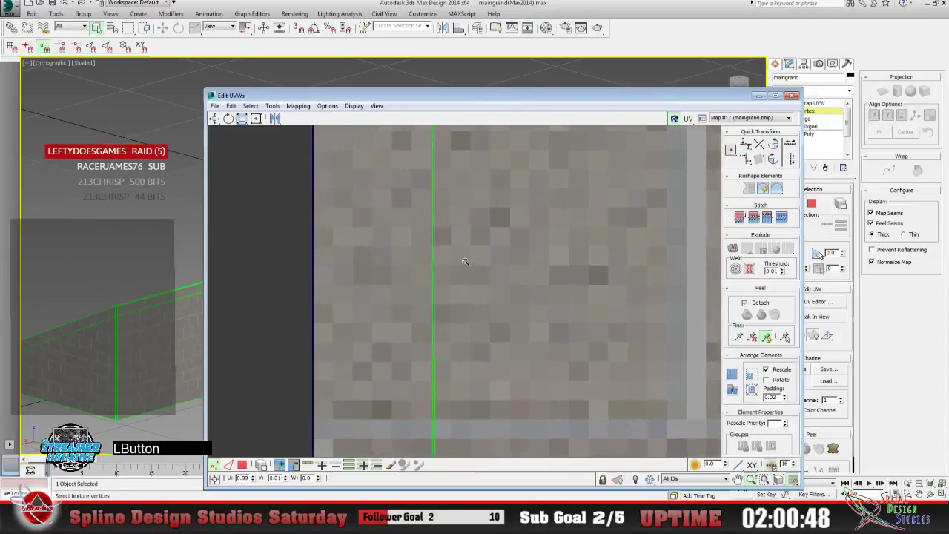
pyautogui.moveTo(512, 355); pyautogui.dragTo(518, 348)
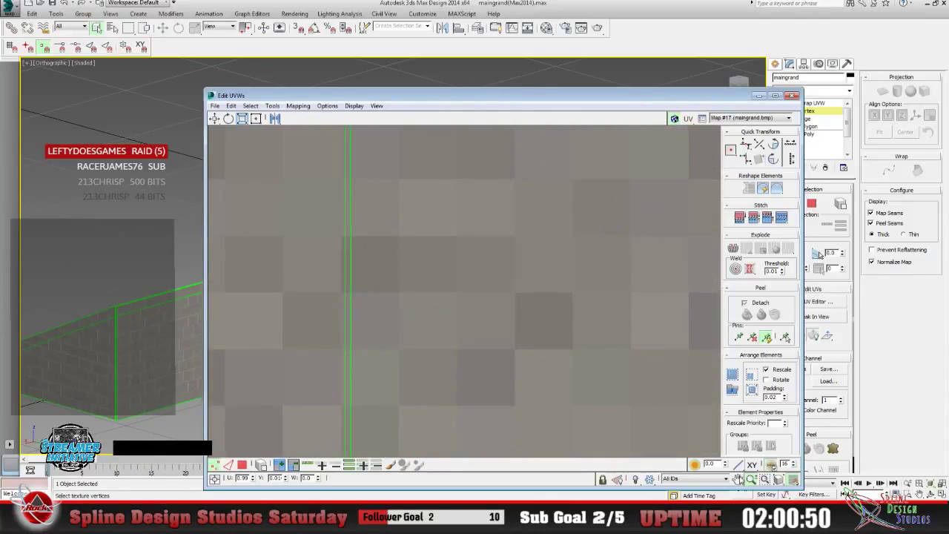
pyautogui.click(738, 478)
pyautogui.moveTo(381, 362); pyautogui.dragTo(438, 313)
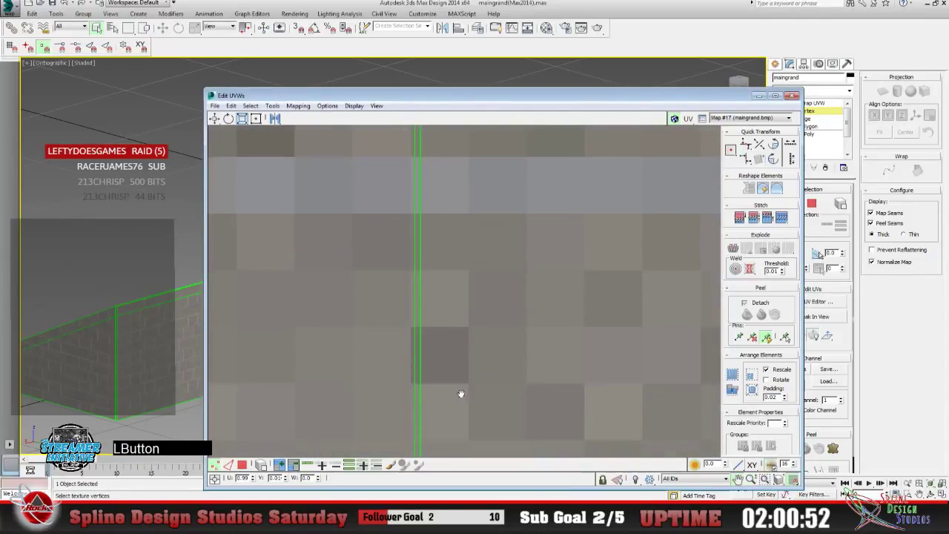
pyautogui.moveTo(462, 392); pyautogui.dragTo(431, 327)
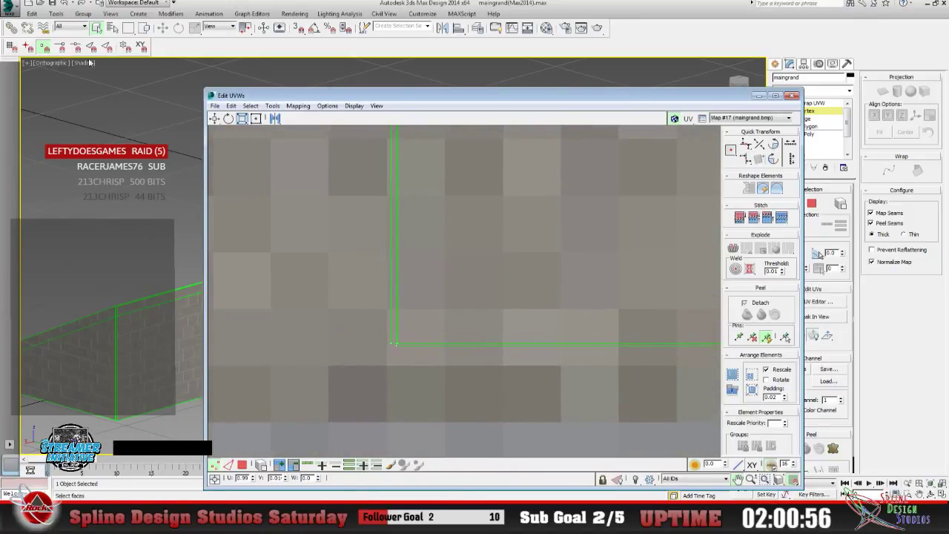
# Reselect the polygon of the wall section beside the building corner and check which shell it outlines at the lower-left corner.
pyautogui.click(98, 30)
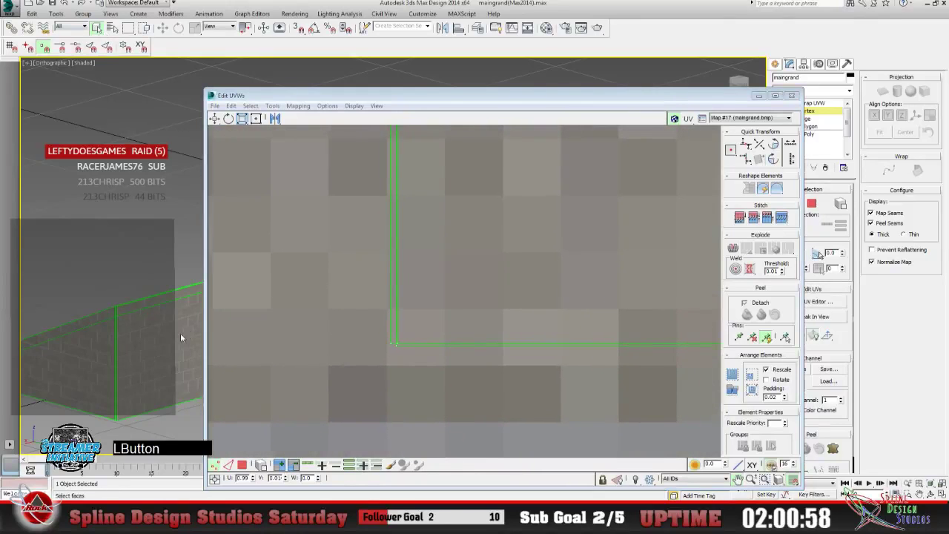
pyautogui.click(819, 127)
pyautogui.click(149, 359)
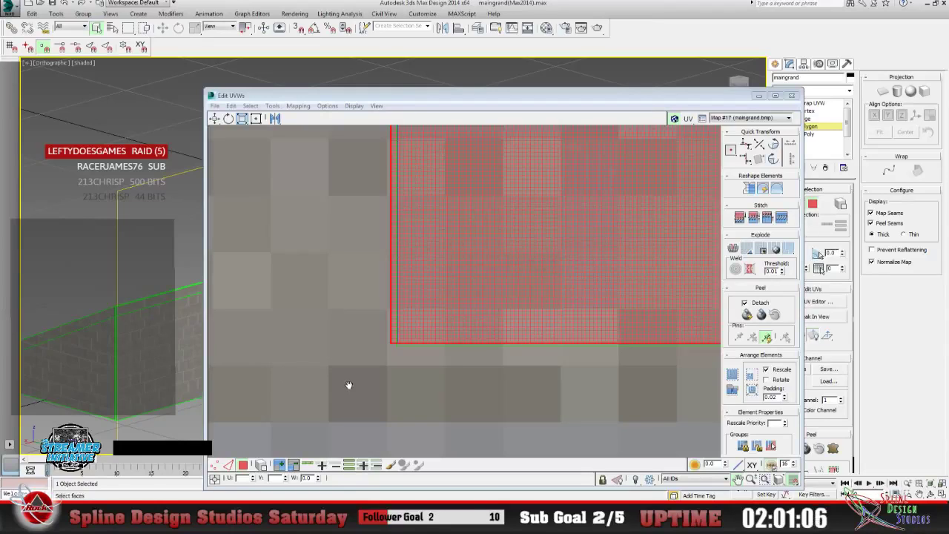
pyautogui.click(751, 478)
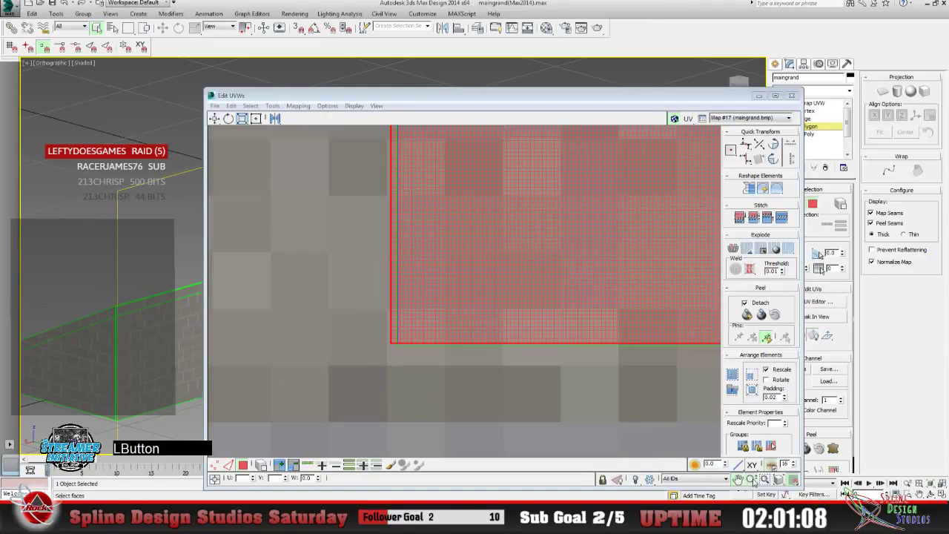
pyautogui.click(750, 479)
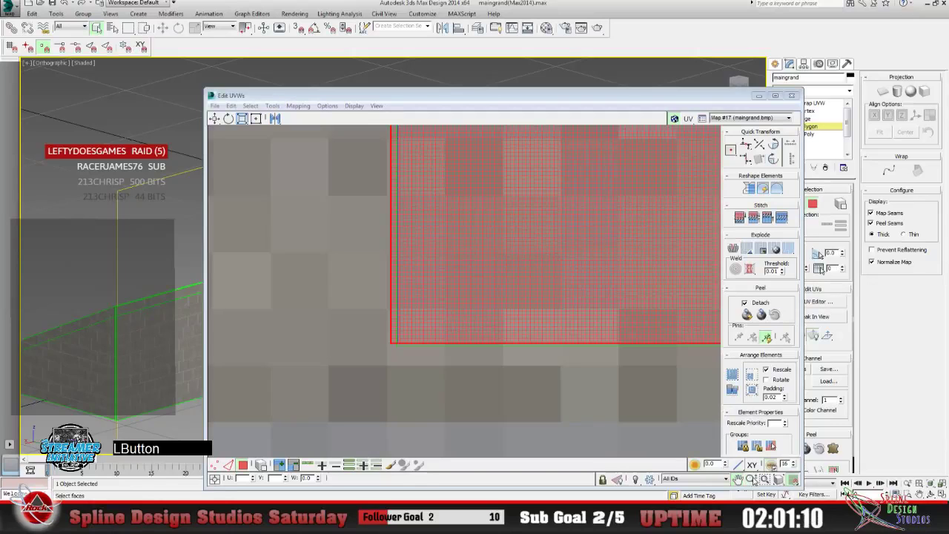
pyautogui.click(790, 95)
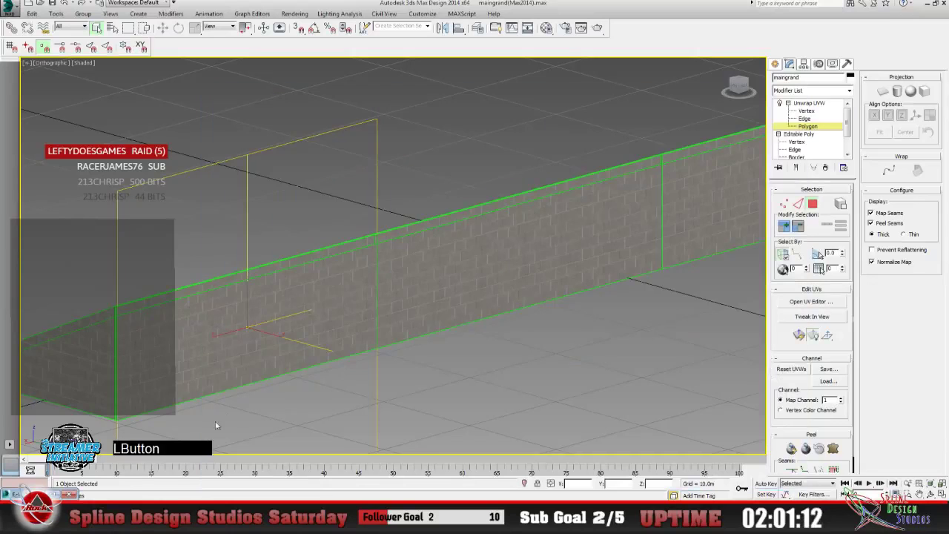
pyautogui.click(811, 301)
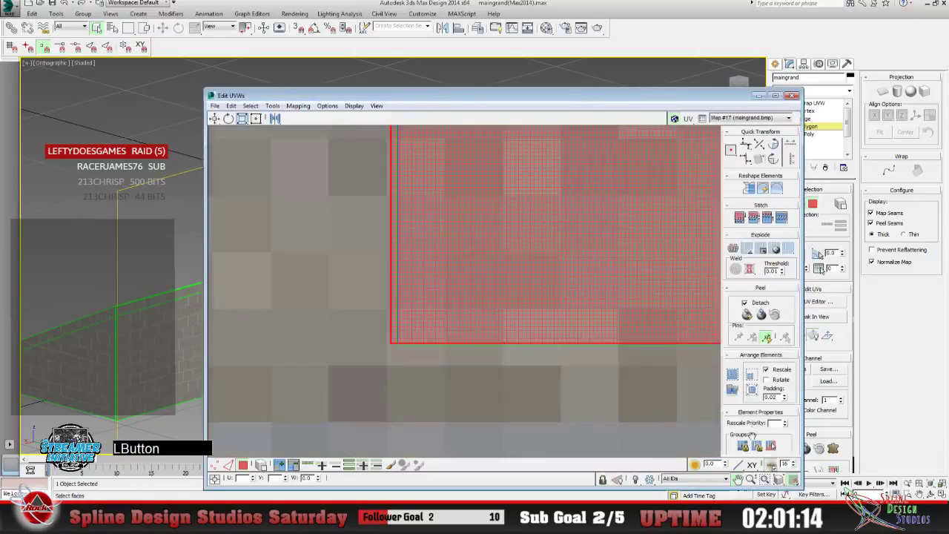
# Compare the stacked shells' lower-left corners in vertex and polygon selection, and pick a shell there with the Move tool.
pyautogui.click(738, 479)
pyautogui.moveTo(402, 383); pyautogui.dragTo(376, 326)
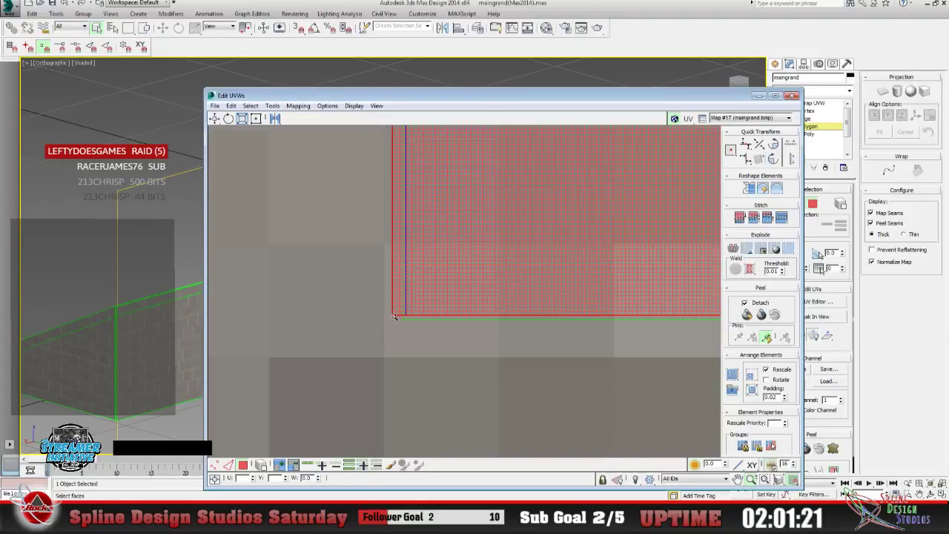
pyautogui.click(229, 464)
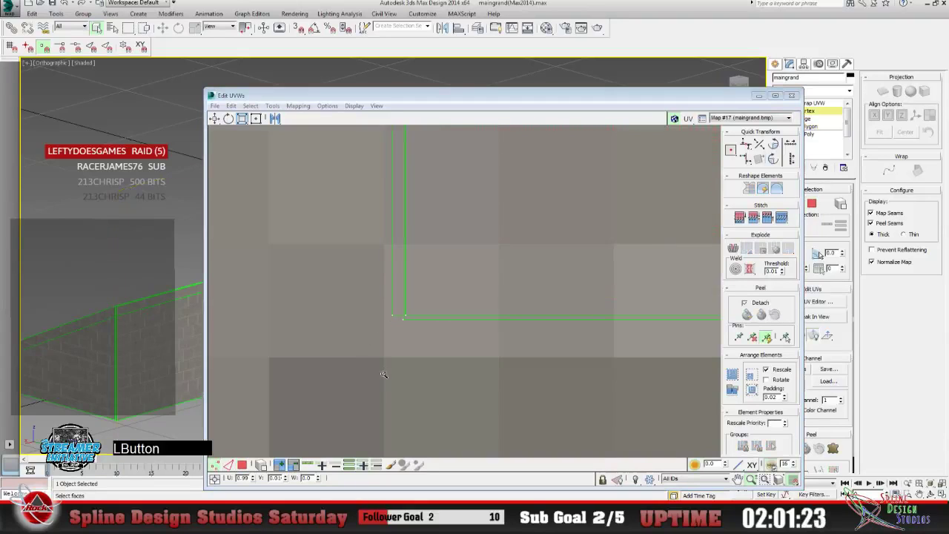
pyautogui.click(242, 464)
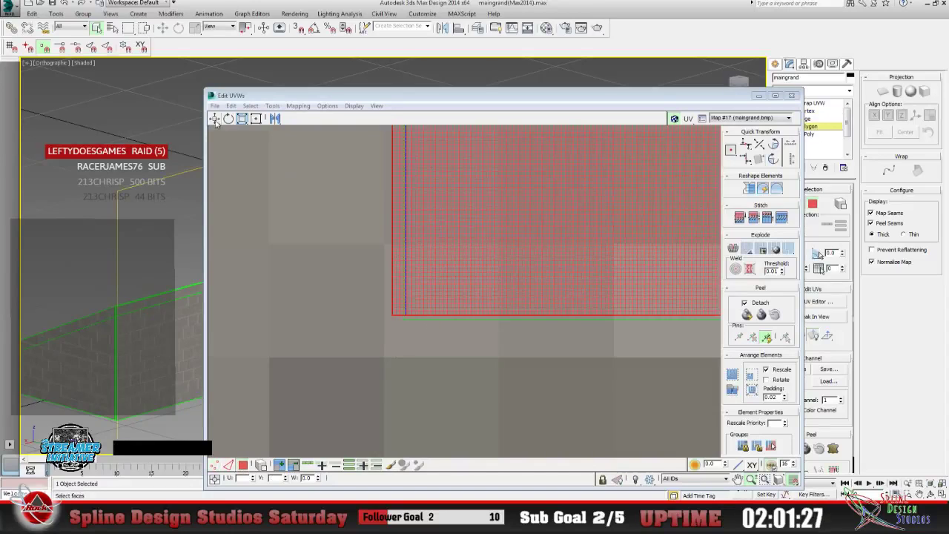
pyautogui.click(215, 120)
pyautogui.moveTo(425, 316); pyautogui.dragTo(435, 321)
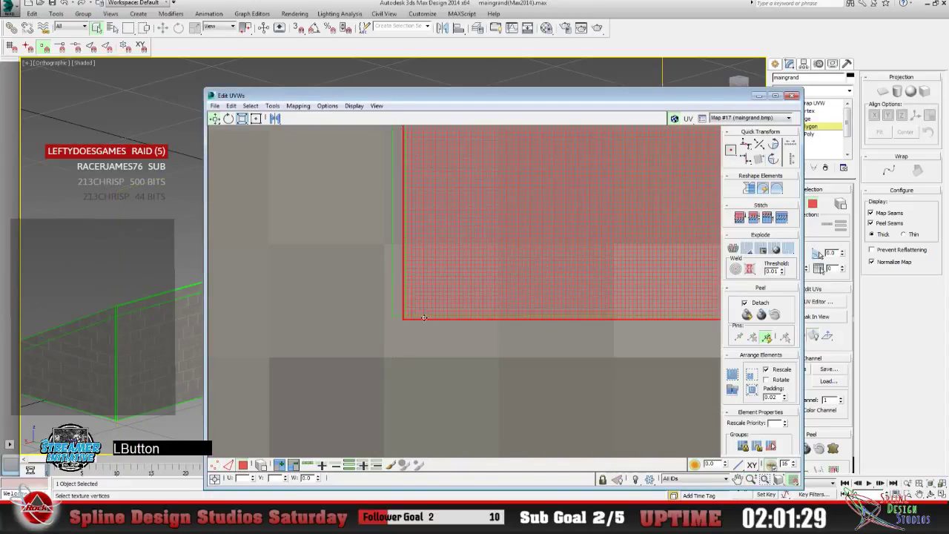
# In vertex selection, move the inner lower-left corner vertices of the stacked shells onto the outermost shell's corner vertex.
pyautogui.click(304, 408)
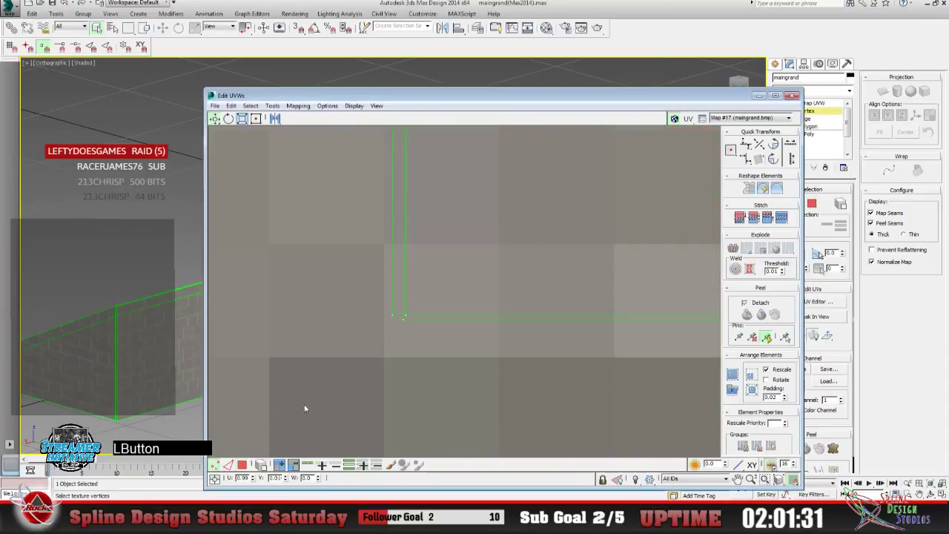
pyautogui.click(395, 316)
pyautogui.click(405, 314)
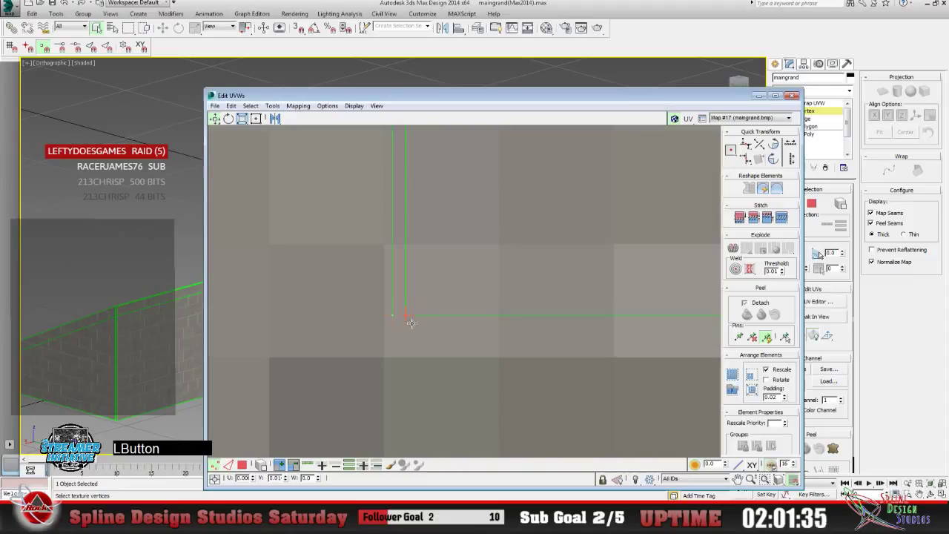
pyautogui.moveTo(407, 313); pyautogui.dragTo(393, 314)
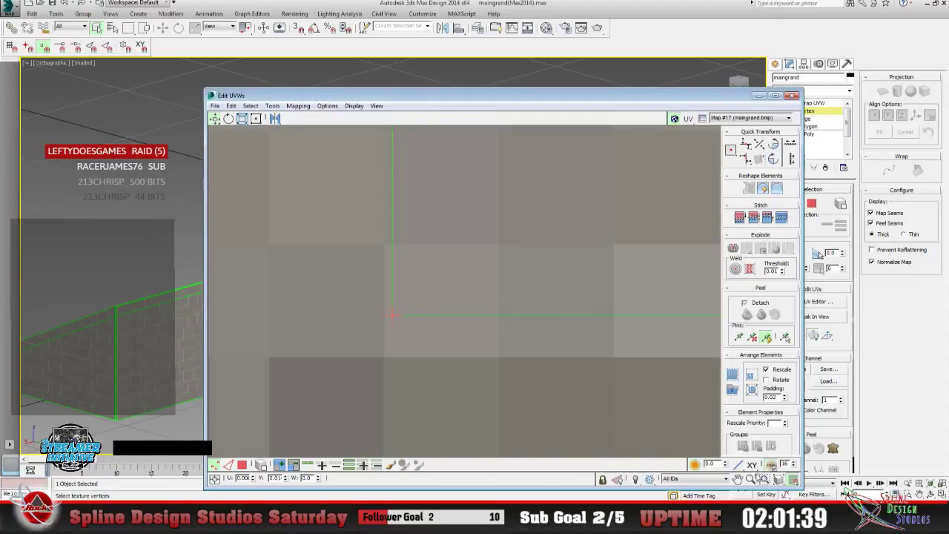
# Examine the aligned lower-left corner and the left edges of the wall shells against the brick texture.
pyautogui.click(751, 478)
pyautogui.moveTo(470, 212); pyautogui.dragTo(643, 349)
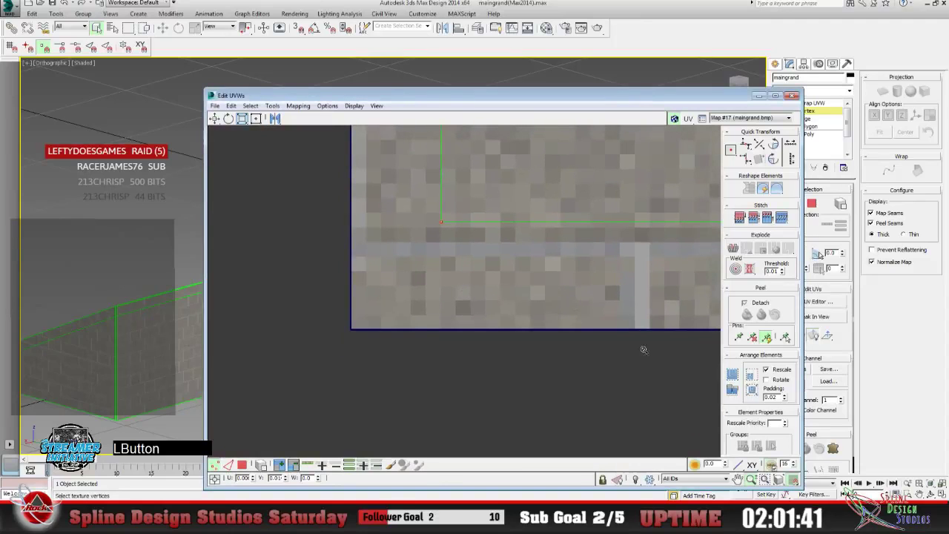
pyautogui.click(738, 479)
pyautogui.moveTo(517, 235); pyautogui.dragTo(403, 340)
pyautogui.click(753, 479)
pyautogui.moveTo(675, 417); pyautogui.dragTo(451, 304)
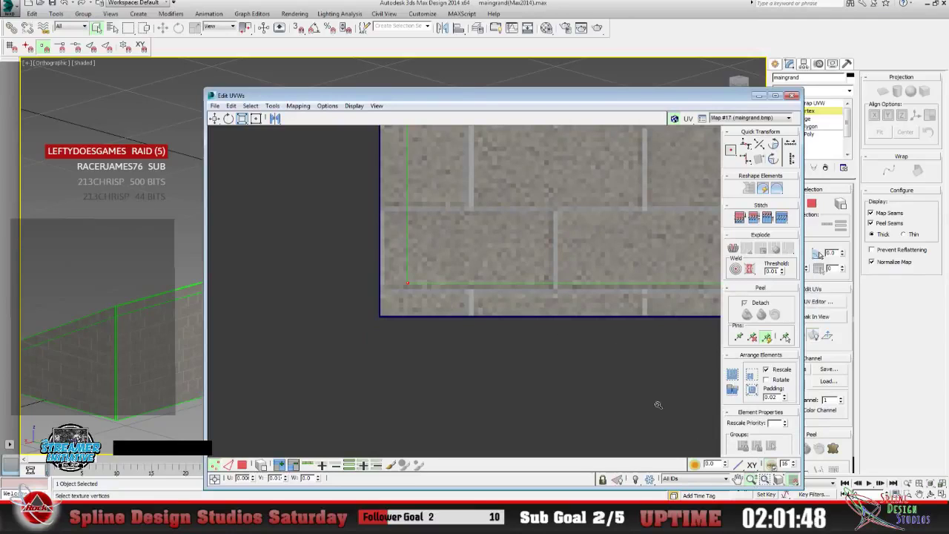
pyautogui.moveTo(540, 249); pyautogui.dragTo(395, 359)
pyautogui.click(737, 479)
pyautogui.moveTo(406, 298); pyautogui.dragTo(423, 241)
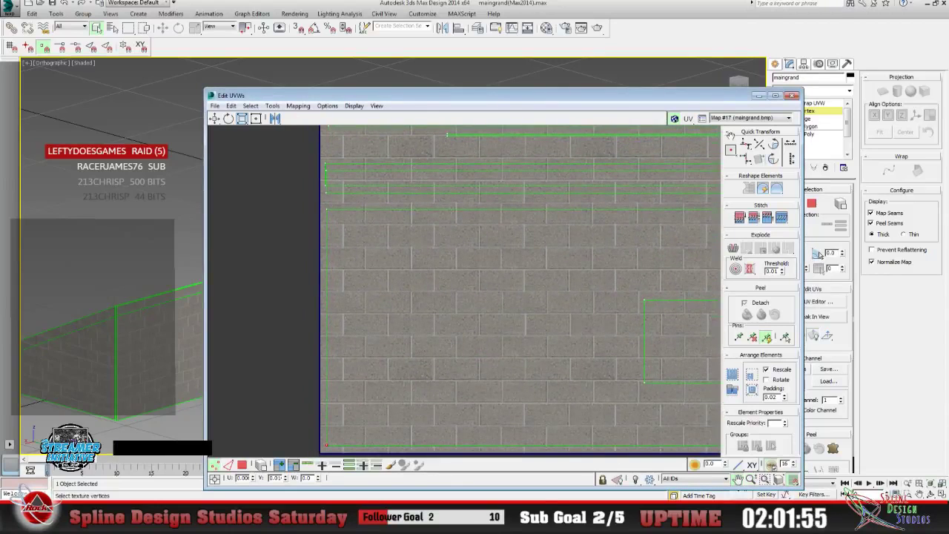
# Minimize the UV editor and test-render the building corner at the near end of the long wall to check how its brick courses meet.
pyautogui.click(759, 97)
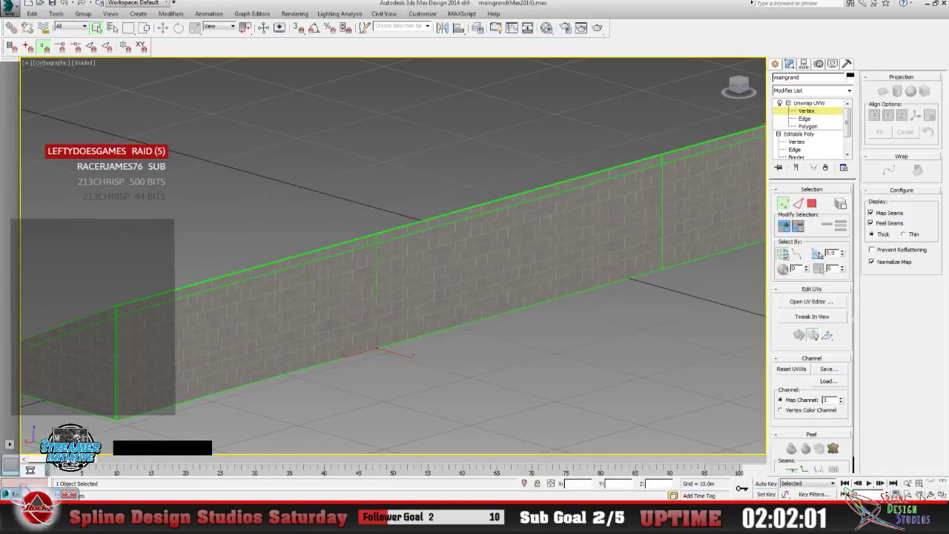
pyautogui.click(919, 493)
pyautogui.moveTo(229, 349); pyautogui.dragTo(375, 295)
pyautogui.click(907, 483)
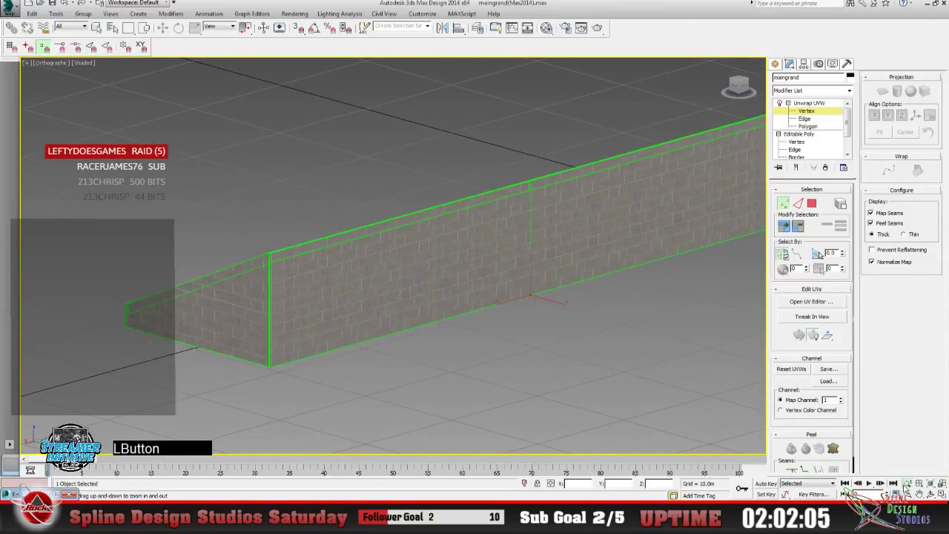
pyautogui.moveTo(254, 301); pyautogui.dragTo(240, 249)
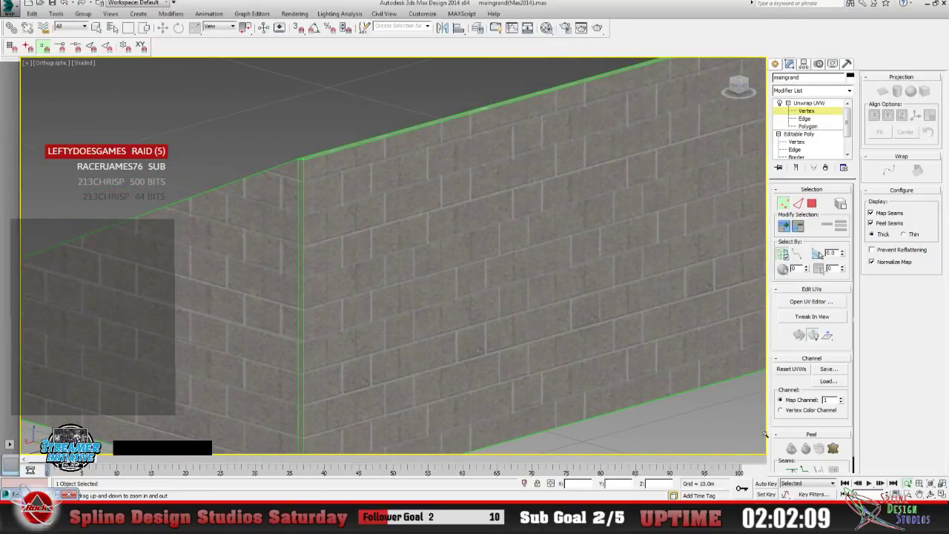
pyautogui.click(919, 494)
pyautogui.moveTo(509, 387); pyautogui.dragTo(421, 256)
pyautogui.click(908, 485)
pyautogui.click(284, 17)
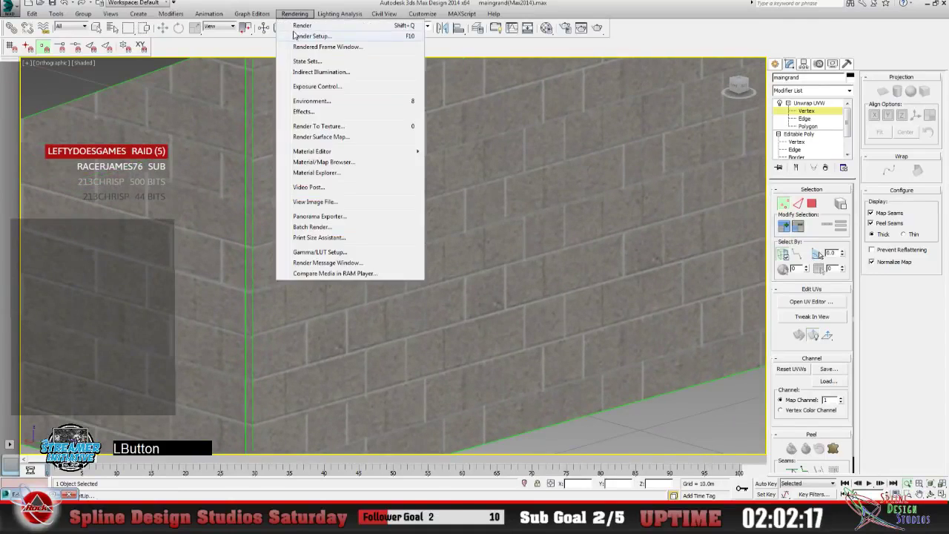
pyautogui.click(296, 27)
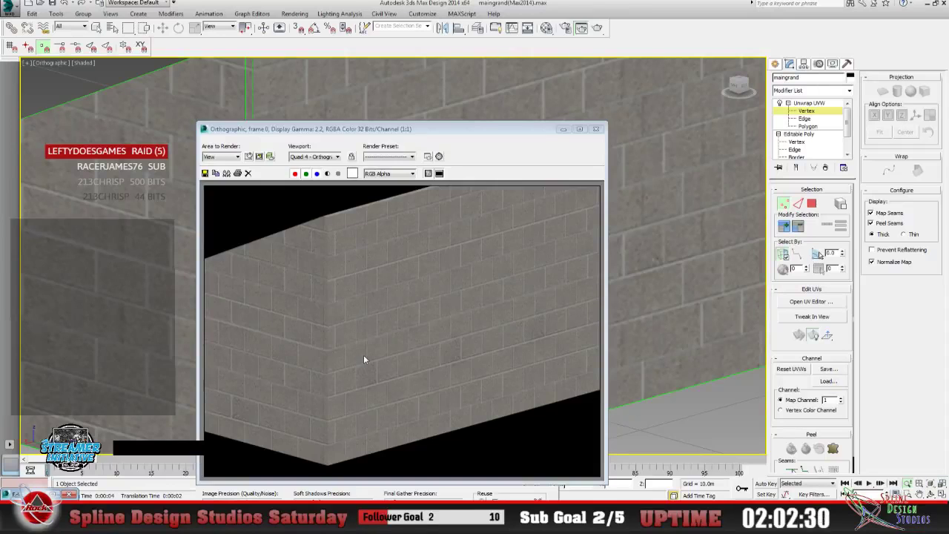
pyautogui.click(595, 129)
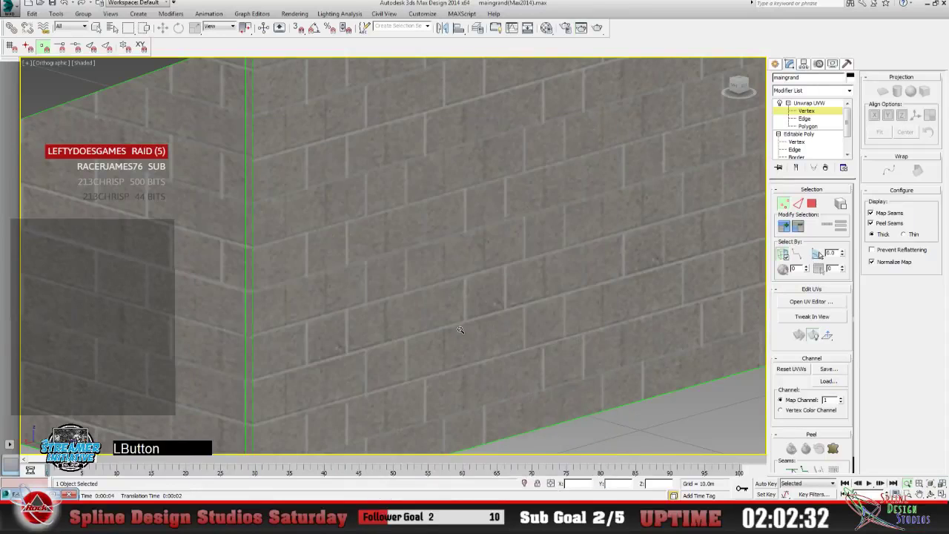
# In polygon selection, select the last wall section at the far end of the long wall.
pyautogui.click(913, 486)
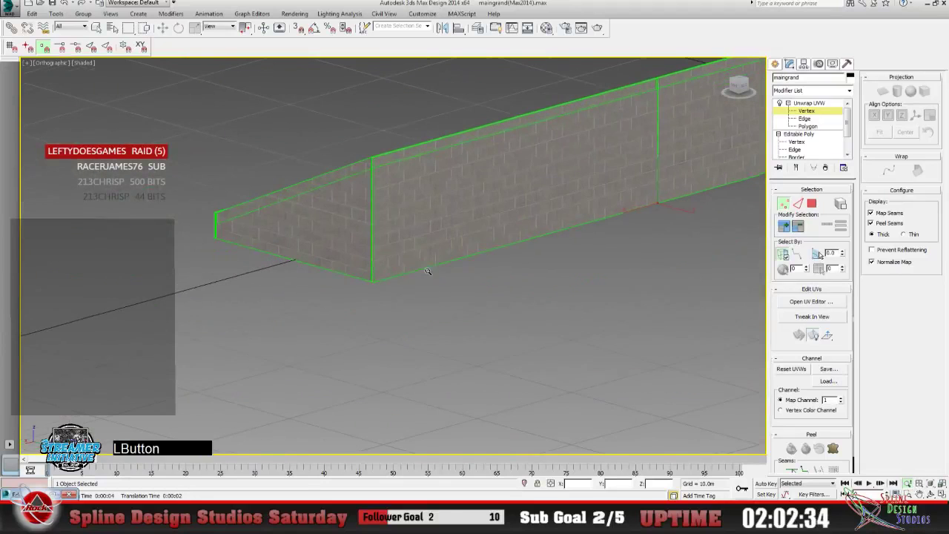
pyautogui.click(919, 494)
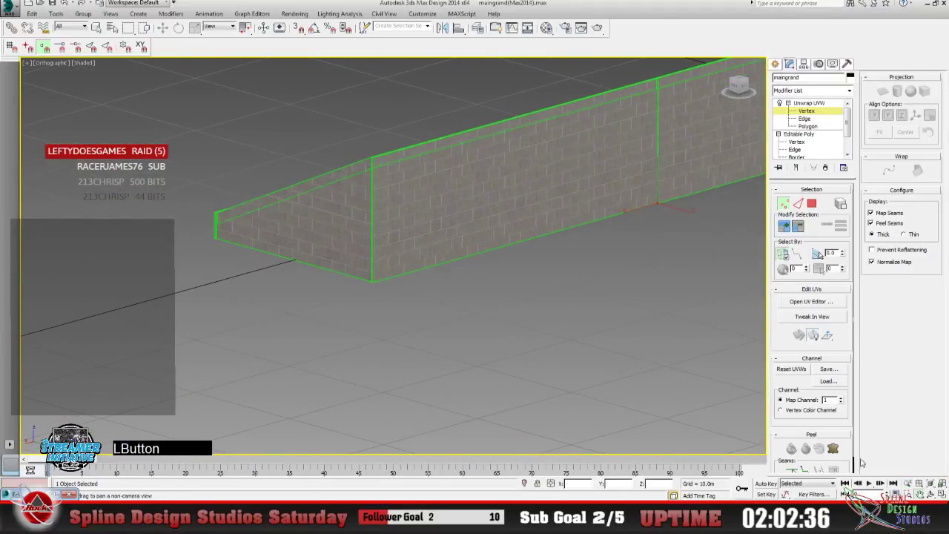
pyautogui.moveTo(567, 279); pyautogui.dragTo(502, 384)
pyautogui.click(909, 483)
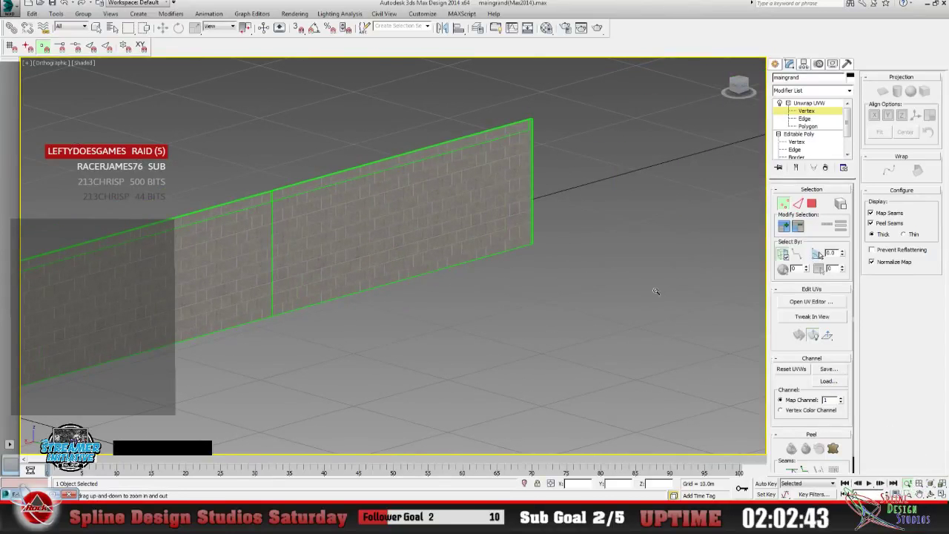
pyautogui.click(808, 127)
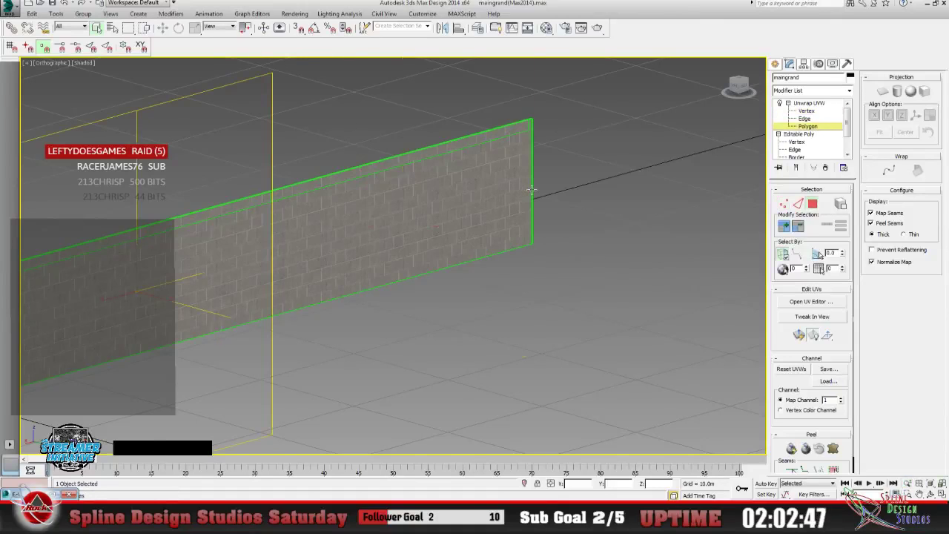
pyautogui.click(531, 190)
# Examine how the brick courses meet around the building corner at the long wall's far end.
pyautogui.click(932, 494)
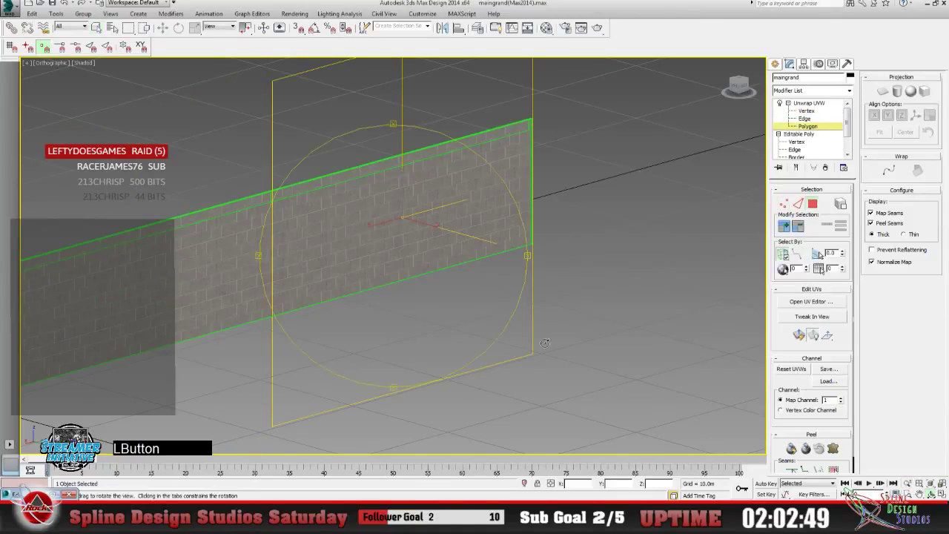
pyautogui.moveTo(419, 288); pyautogui.dragTo(373, 296)
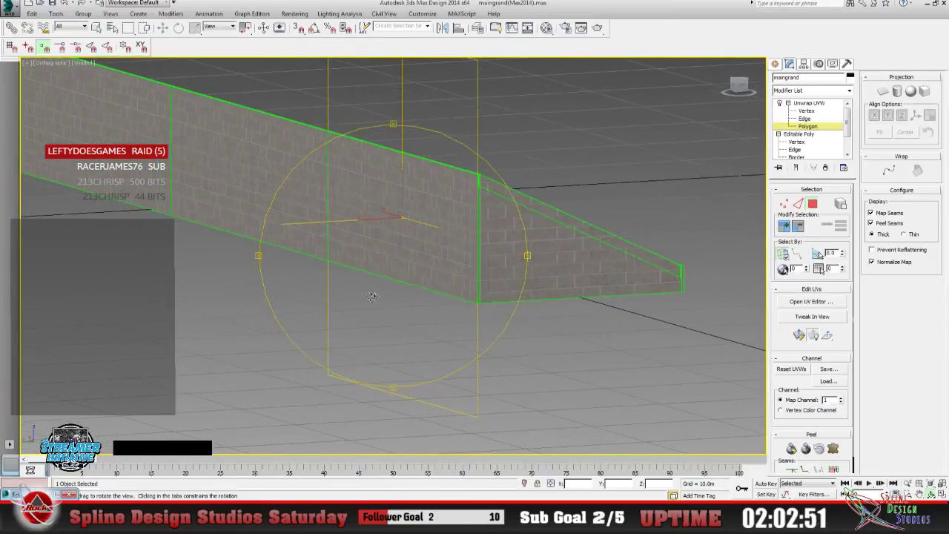
pyautogui.click(919, 495)
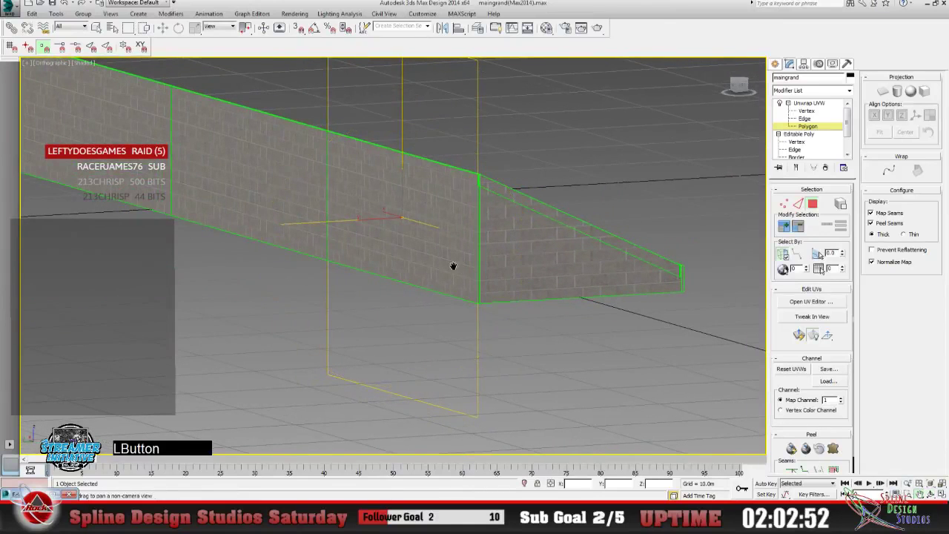
pyautogui.moveTo(453, 264); pyautogui.dragTo(315, 347)
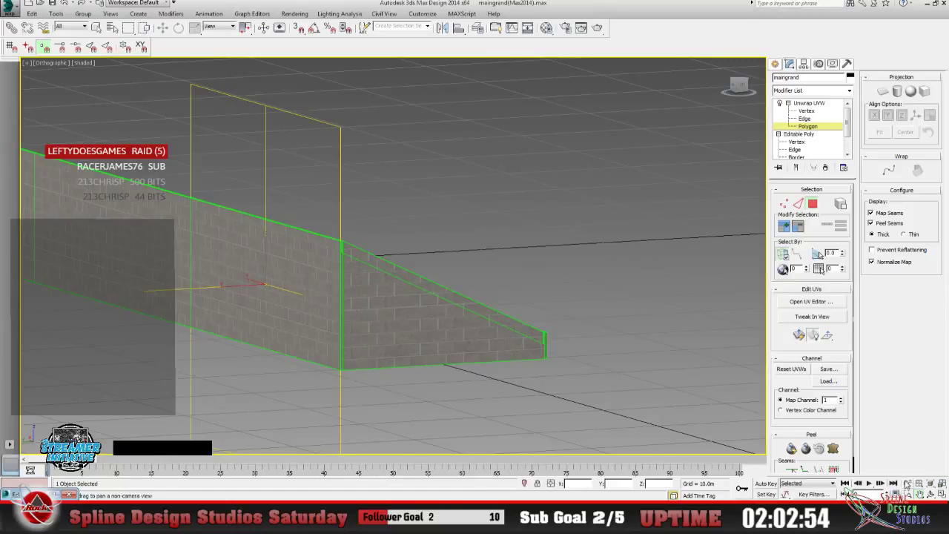
pyautogui.click(906, 483)
pyautogui.moveTo(345, 317); pyautogui.dragTo(337, 260)
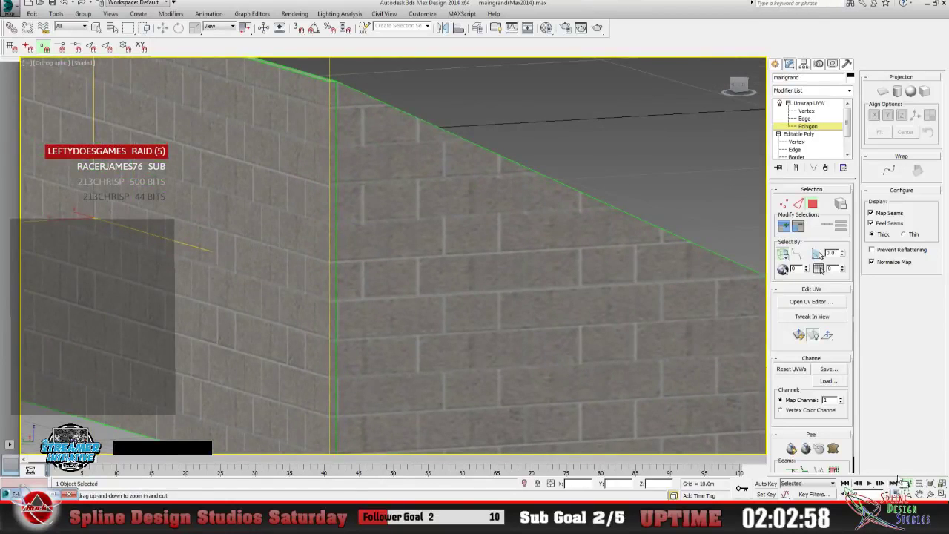
pyautogui.click(930, 494)
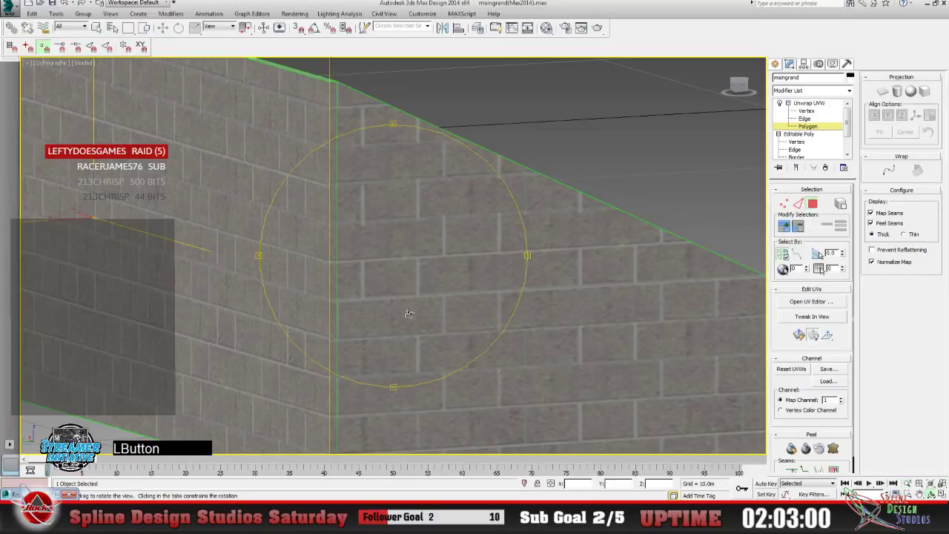
pyautogui.moveTo(408, 313); pyautogui.dragTo(393, 312)
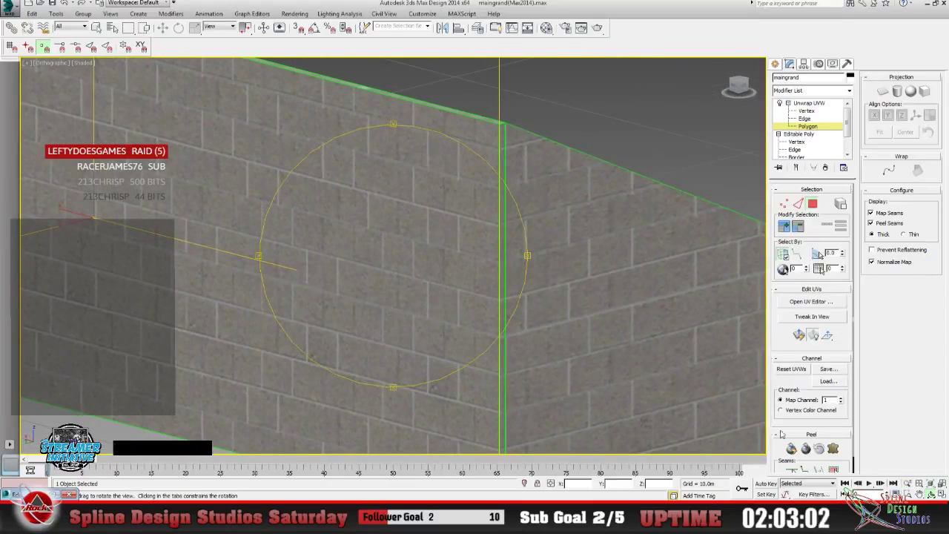
pyautogui.click(920, 494)
pyautogui.moveTo(624, 375); pyautogui.dragTo(275, 255)
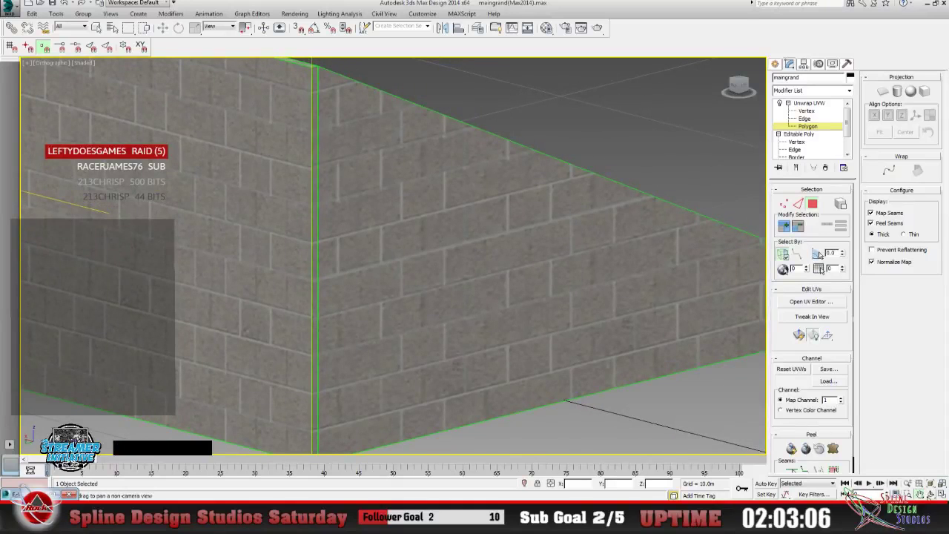
# Test-render the far building corner with its full end wall in view, and close the rendered image.
pyautogui.click(909, 483)
pyautogui.moveTo(366, 245); pyautogui.dragTo(366, 269)
pyautogui.click(294, 13)
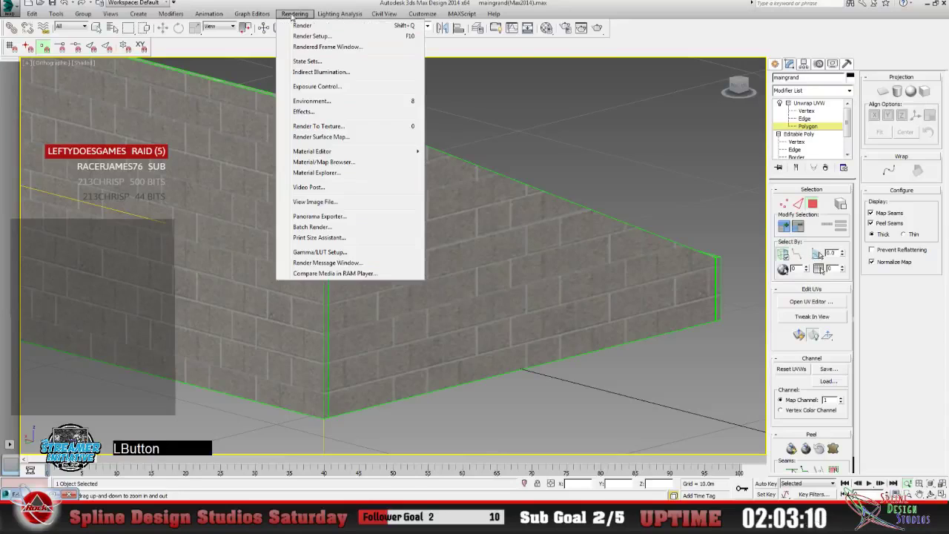
pyautogui.click(304, 24)
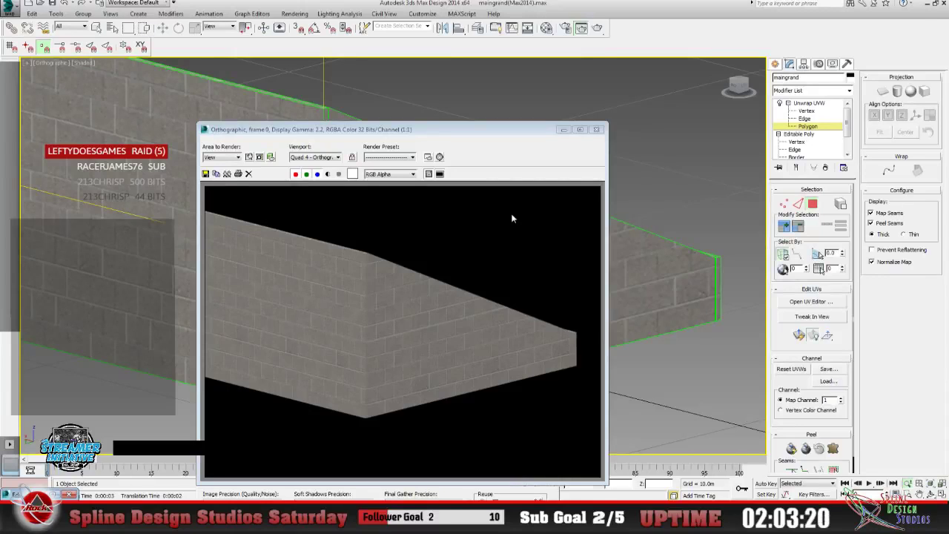
pyautogui.click(596, 129)
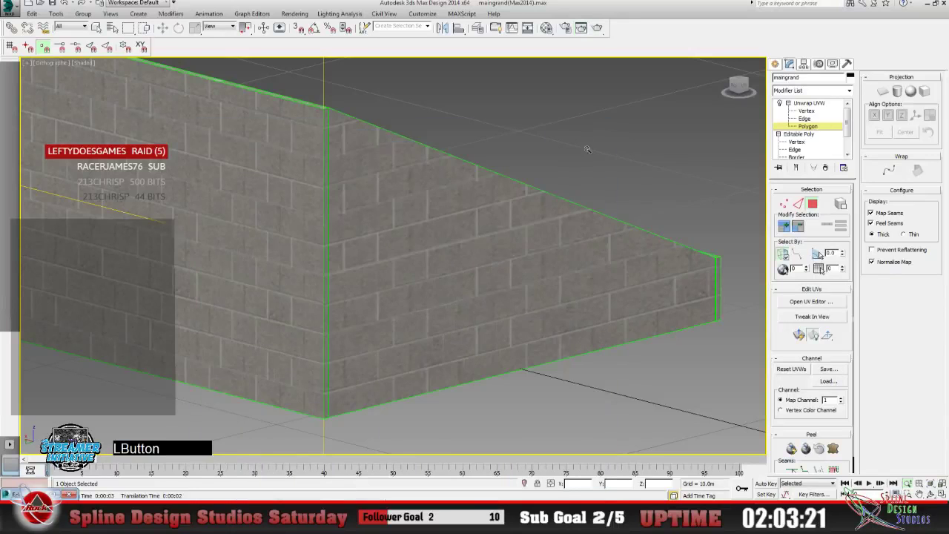
# Examine the brick mapping on the building's top surface from above the end wall.
pyautogui.click(920, 494)
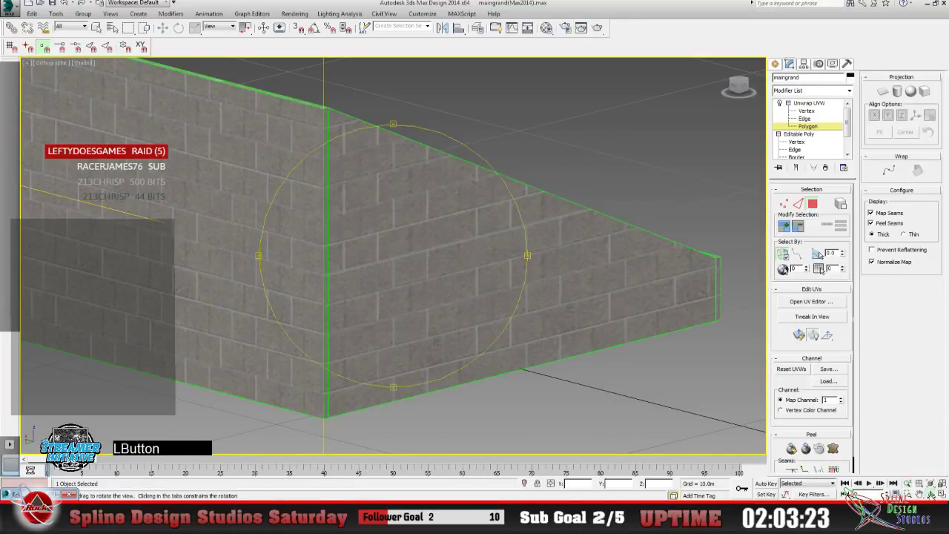
pyautogui.moveTo(427, 267); pyautogui.dragTo(381, 265)
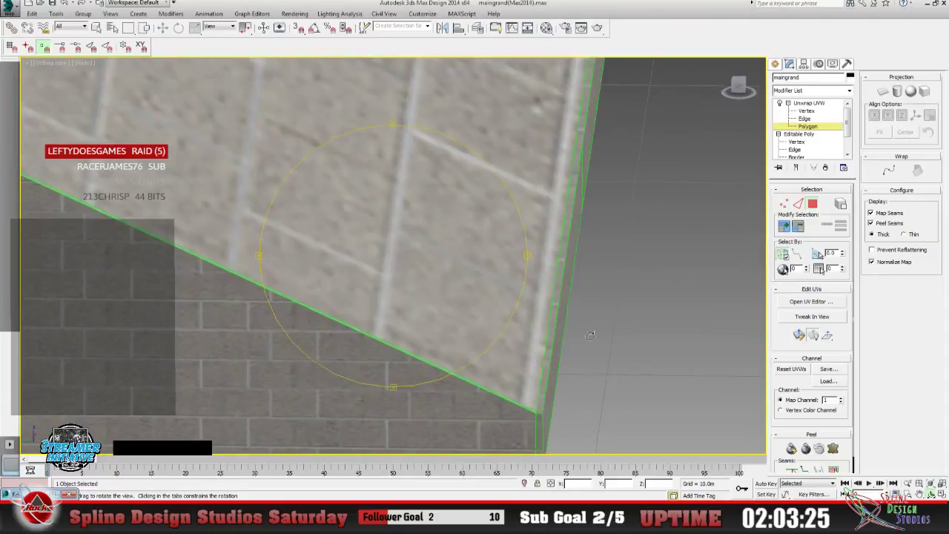
pyautogui.click(907, 482)
pyautogui.moveTo(188, 134); pyautogui.dragTo(197, 154)
pyautogui.click(919, 494)
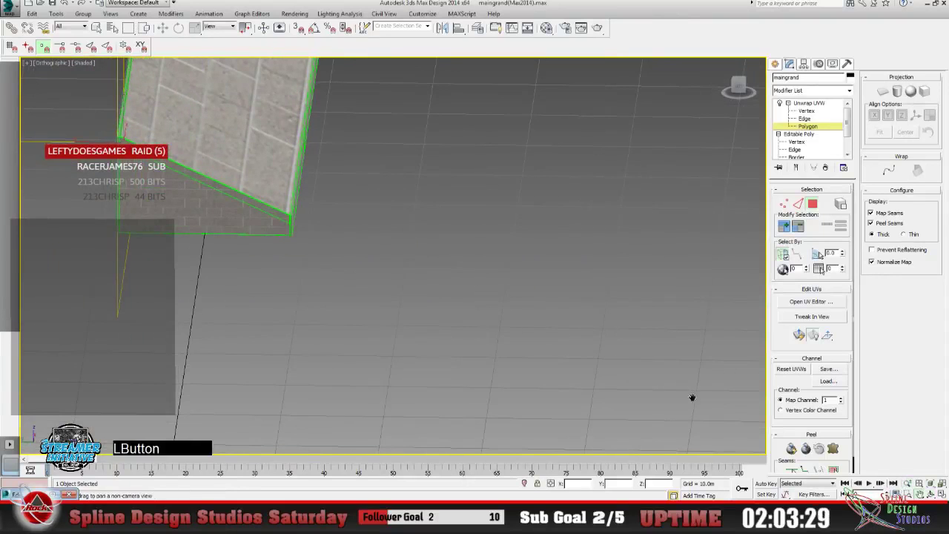
pyautogui.moveTo(321, 188); pyautogui.dragTo(538, 380)
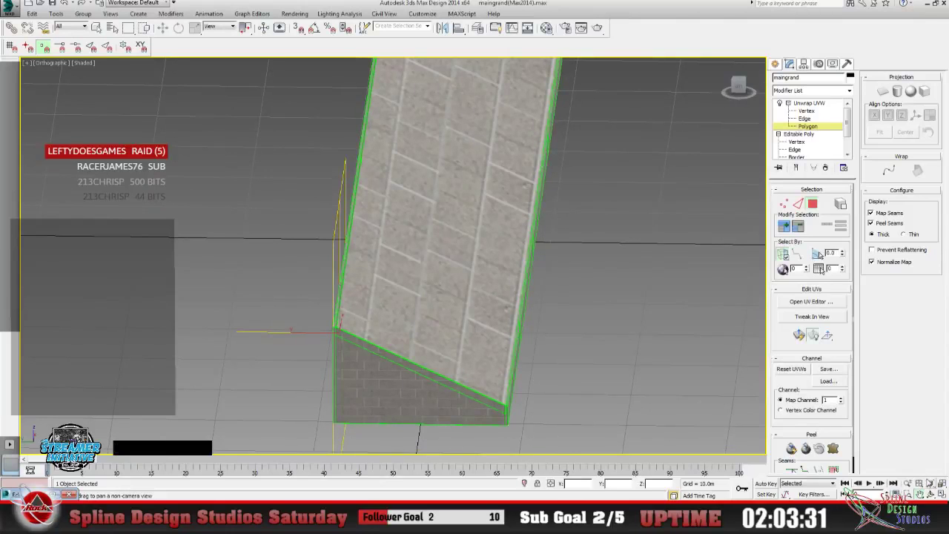
# Select the inner parapet face behind the building's top surface and open its mapping for UV editing.
pyautogui.click(931, 493)
pyautogui.moveTo(434, 315); pyautogui.dragTo(337, 304)
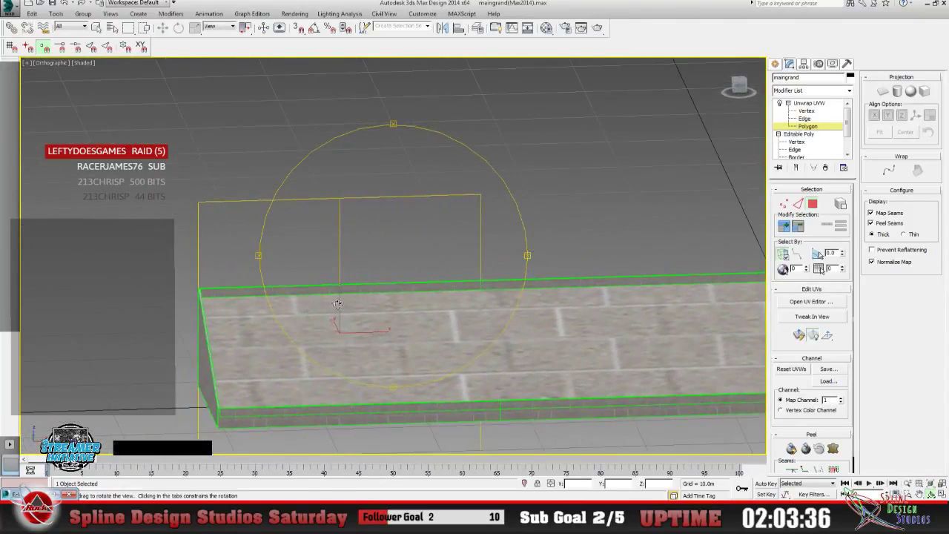
pyautogui.click(907, 483)
pyautogui.moveTo(260, 298); pyautogui.dragTo(239, 262)
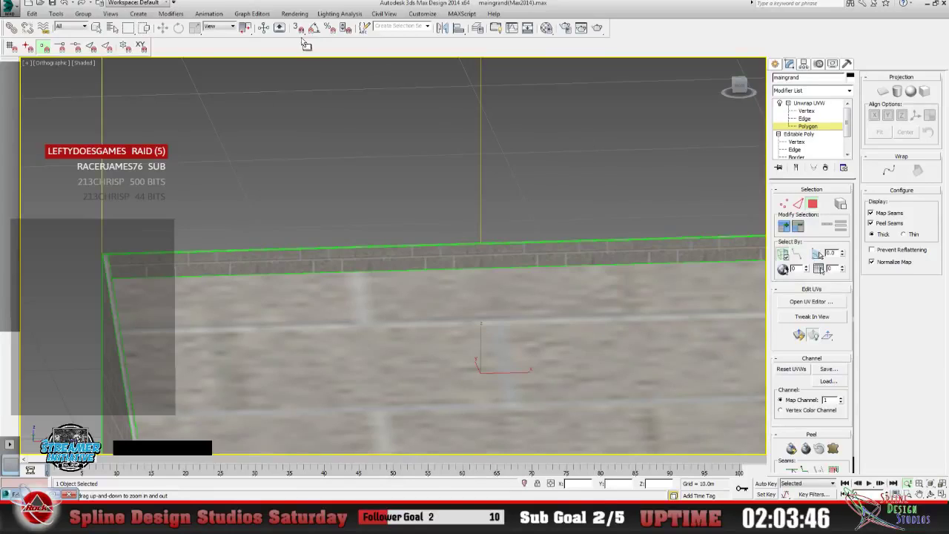
pyautogui.click(96, 27)
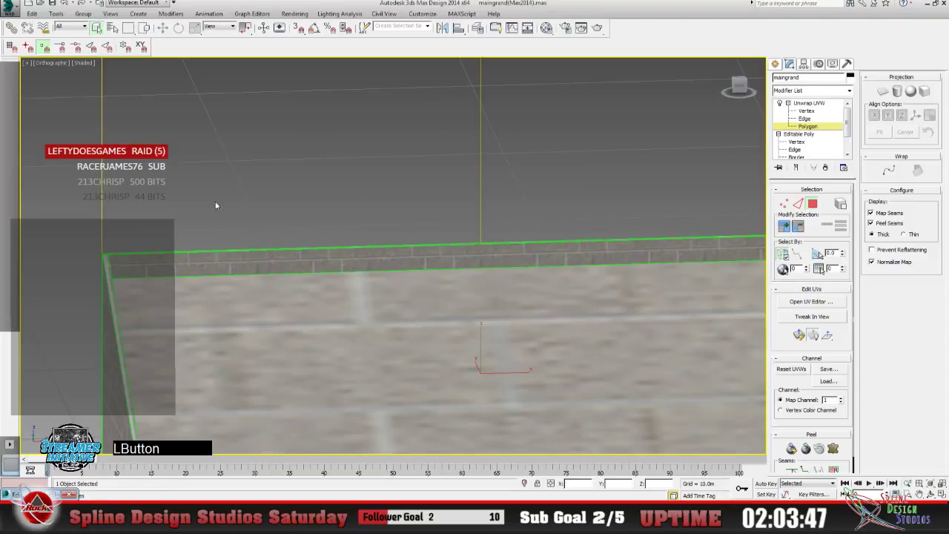
pyautogui.click(175, 267)
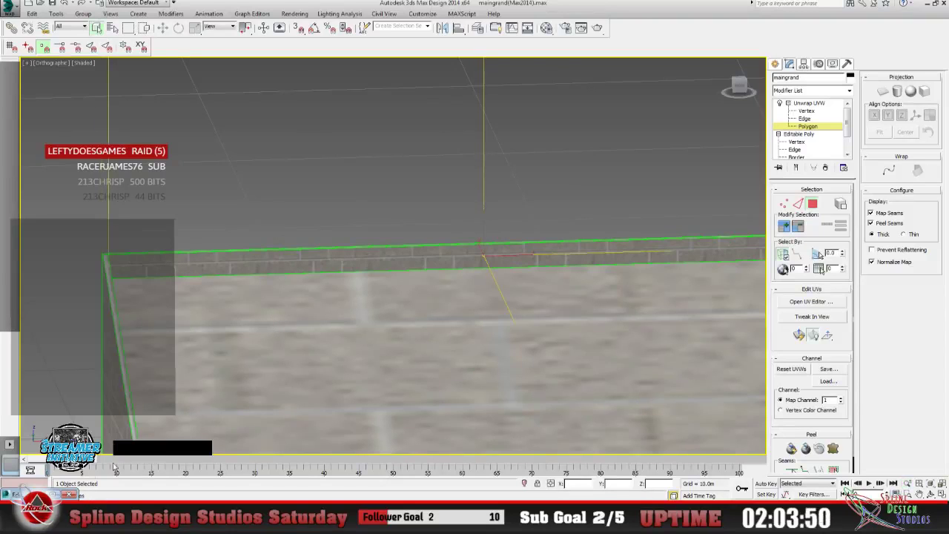
pyautogui.click(810, 301)
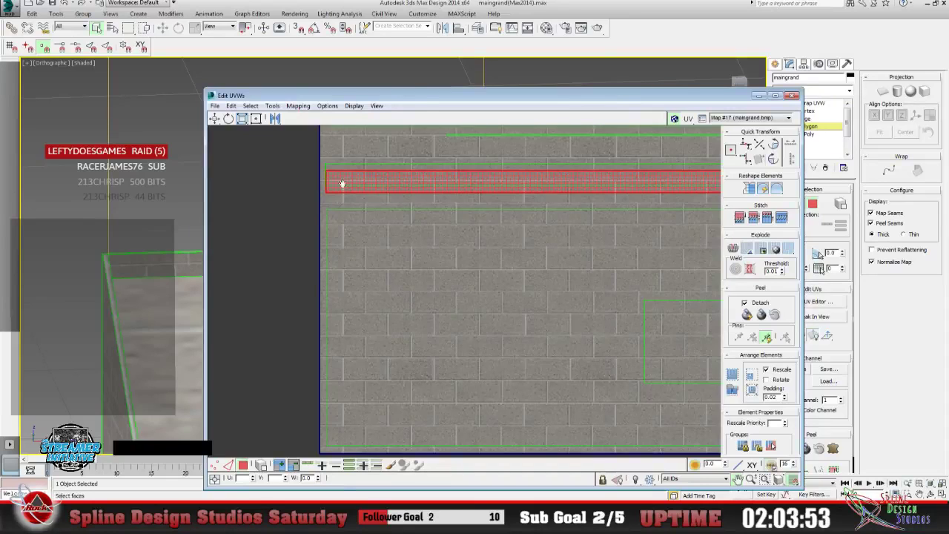
# Move the inner parapet face's UV shell so its upper-left corner coincides with the upper-left corner of the large wall shell.
pyautogui.click(215, 119)
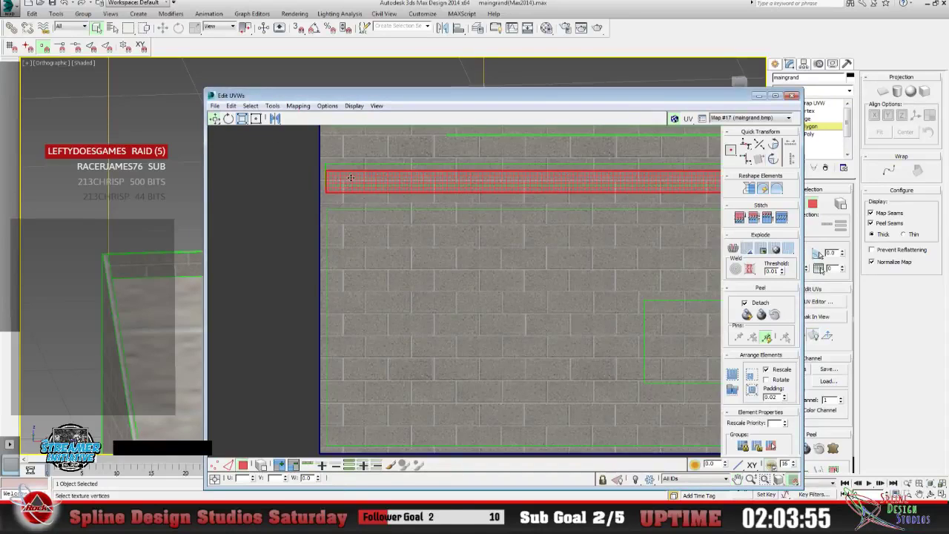
pyautogui.moveTo(350, 178); pyautogui.dragTo(354, 217)
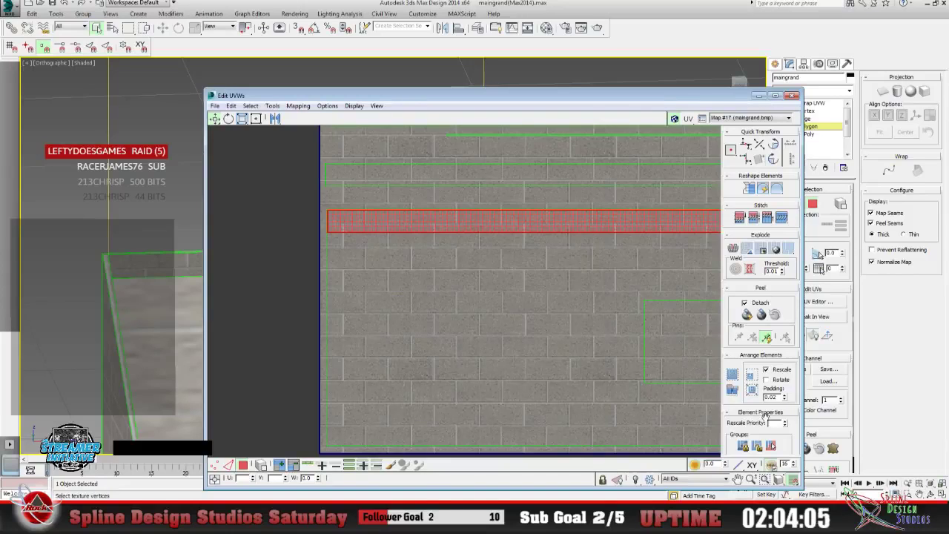
pyautogui.click(742, 477)
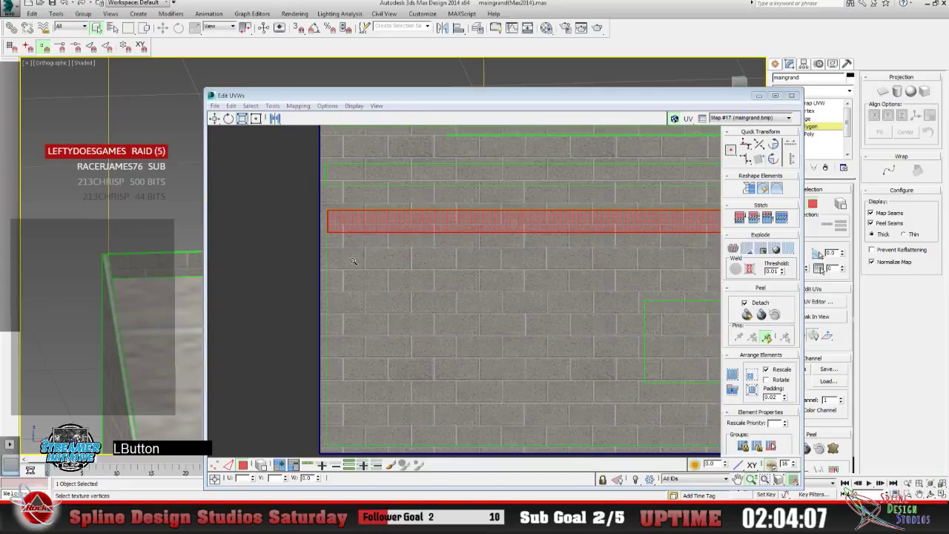
pyautogui.moveTo(353, 261); pyautogui.dragTo(348, 224)
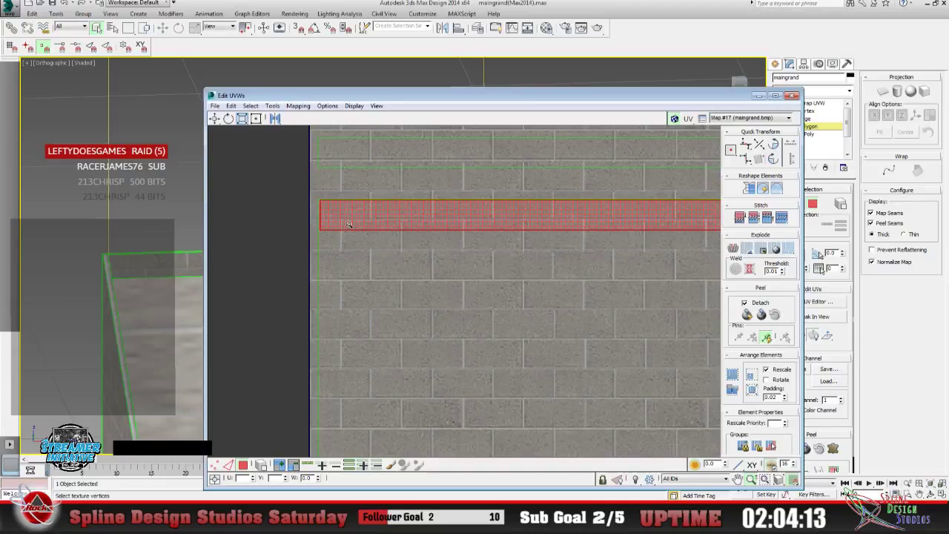
pyautogui.moveTo(349, 224); pyautogui.dragTo(358, 176)
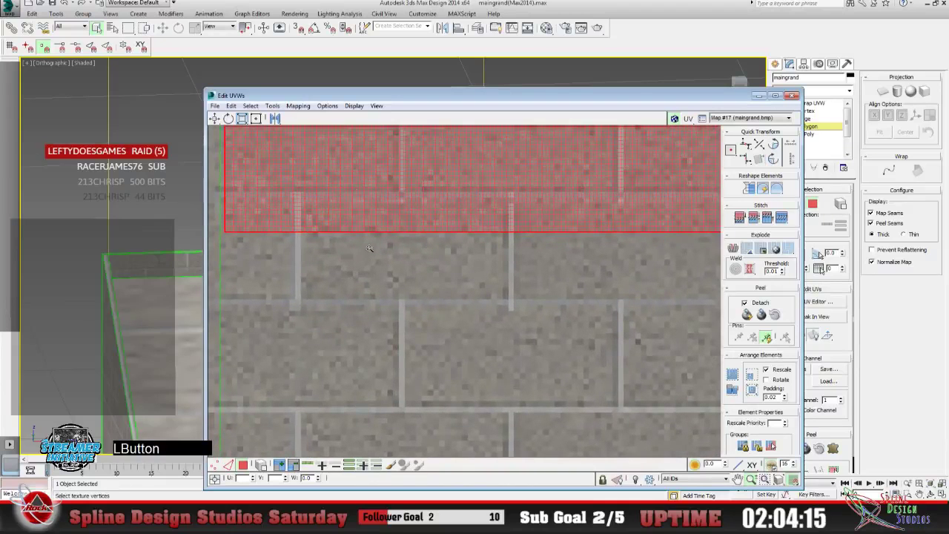
pyautogui.click(737, 479)
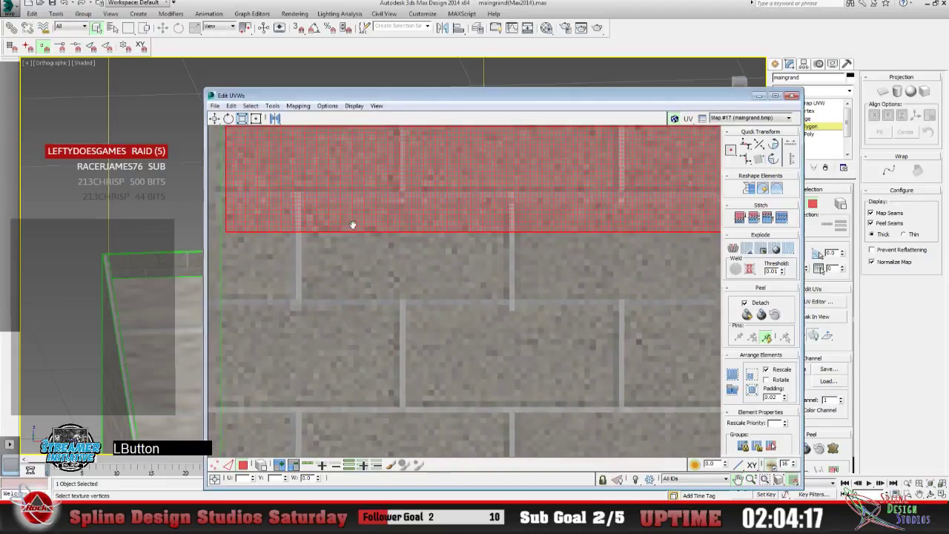
pyautogui.moveTo(351, 224); pyautogui.dragTo(481, 318)
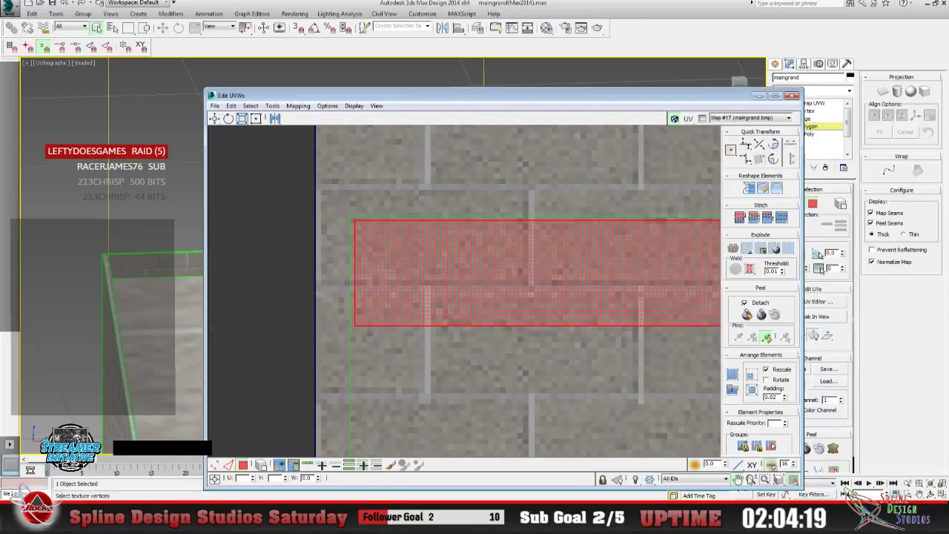
pyautogui.click(750, 479)
pyautogui.moveTo(514, 346); pyautogui.dragTo(364, 213)
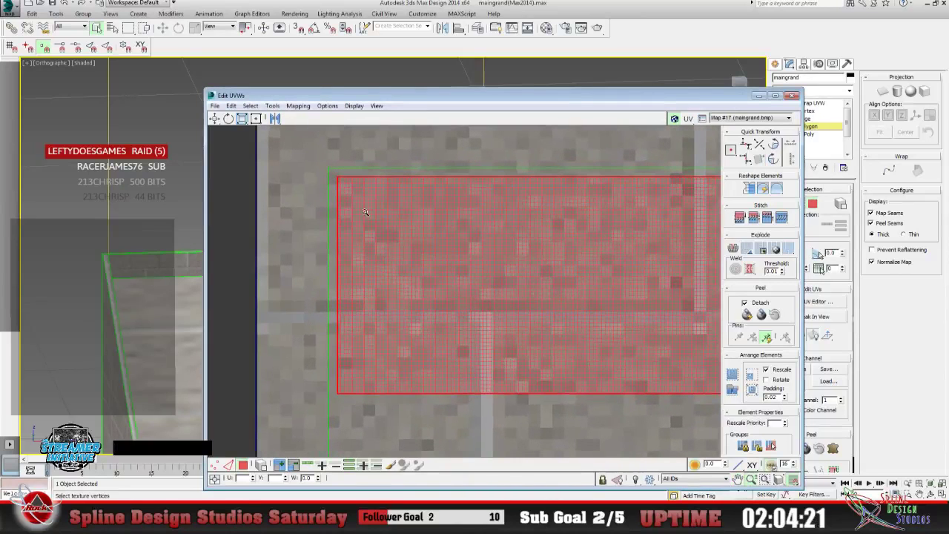
pyautogui.click(214, 119)
pyautogui.moveTo(349, 214); pyautogui.dragTo(340, 205)
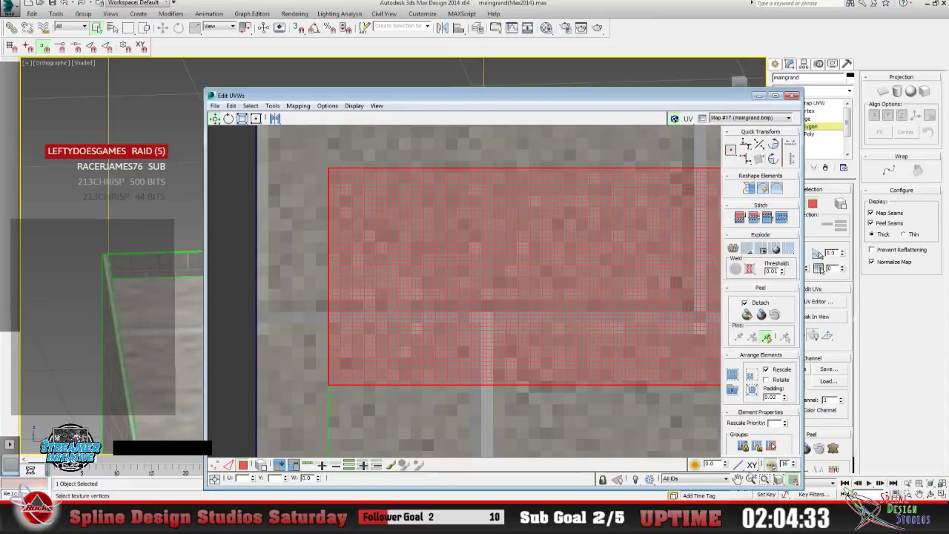
# Stretch the inner parapet shell's right edge in Freeform mode to meet the right edge of the large wall shell.
pyautogui.click(751, 478)
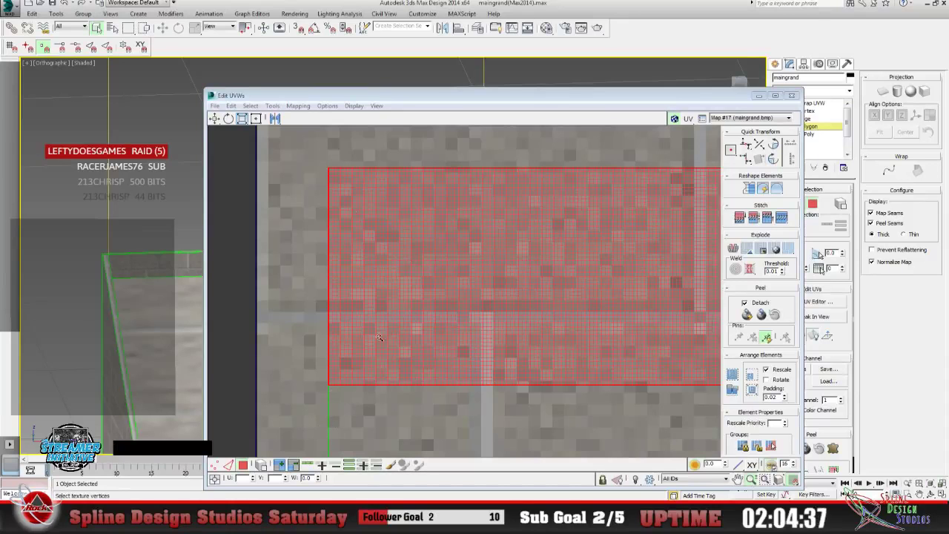
pyautogui.moveTo(378, 337); pyautogui.dragTo(404, 385)
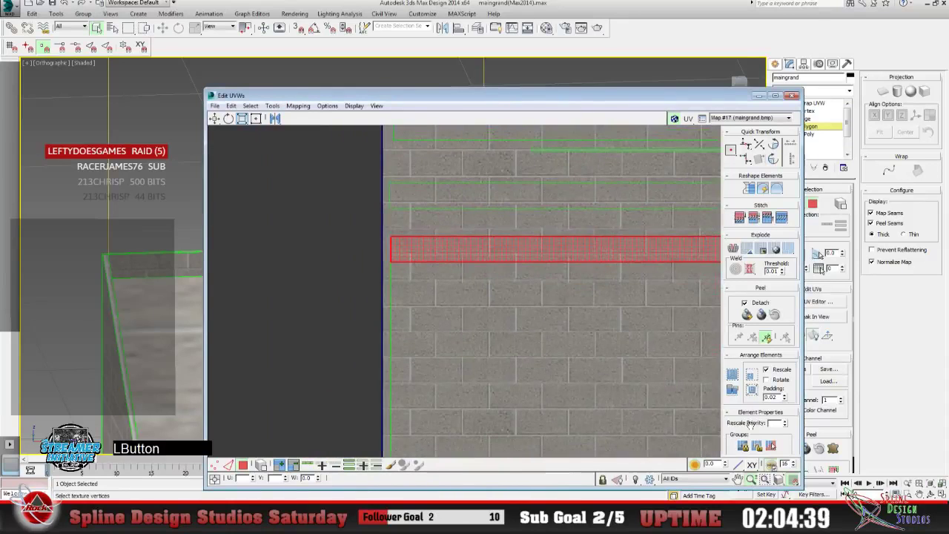
pyautogui.click(738, 479)
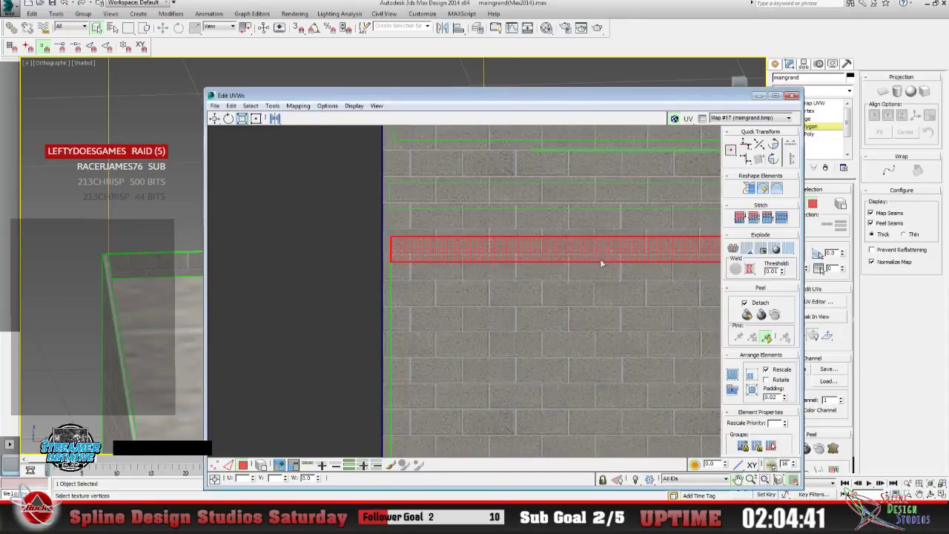
pyautogui.moveTo(603, 262); pyautogui.dragTo(465, 294)
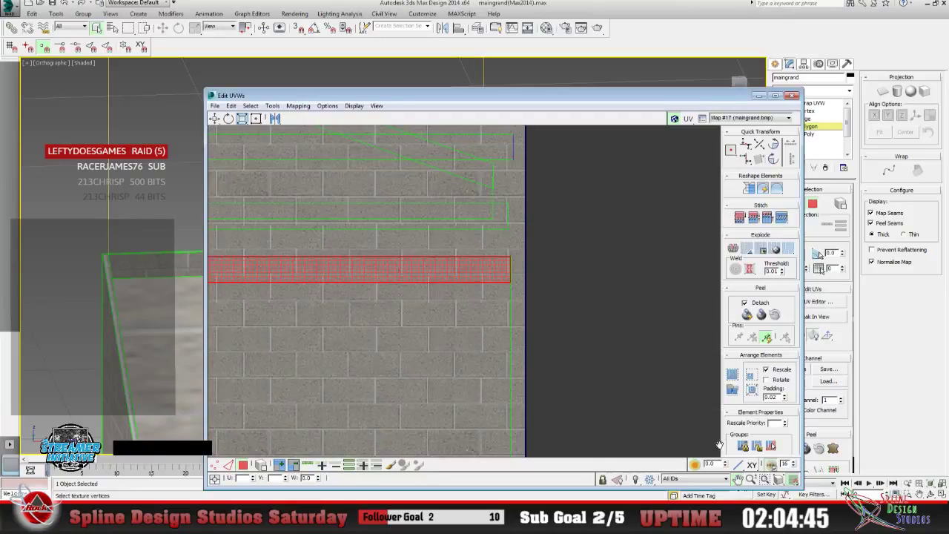
pyautogui.click(750, 481)
pyautogui.moveTo(498, 330); pyautogui.dragTo(465, 236)
pyautogui.click(738, 480)
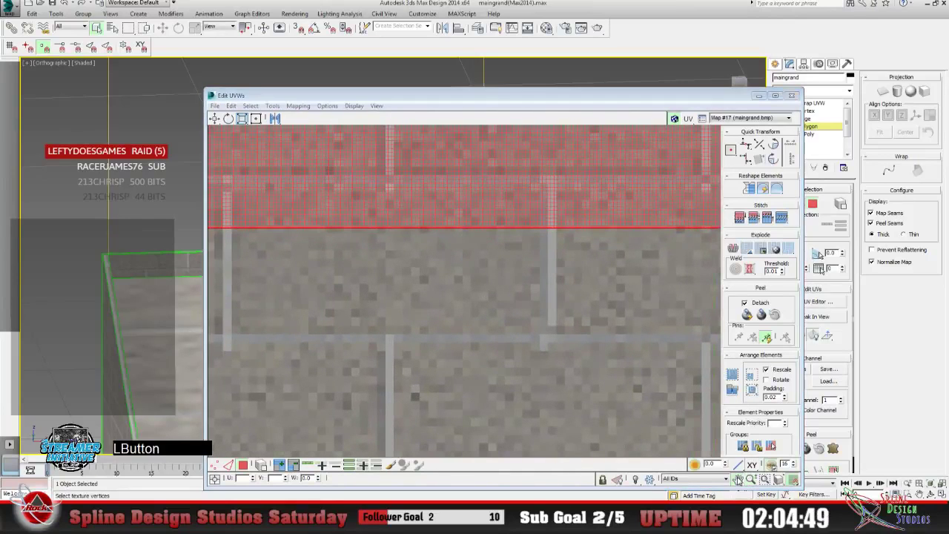
pyautogui.moveTo(550, 248); pyautogui.dragTo(344, 305)
pyautogui.moveTo(379, 271); pyautogui.dragTo(346, 307)
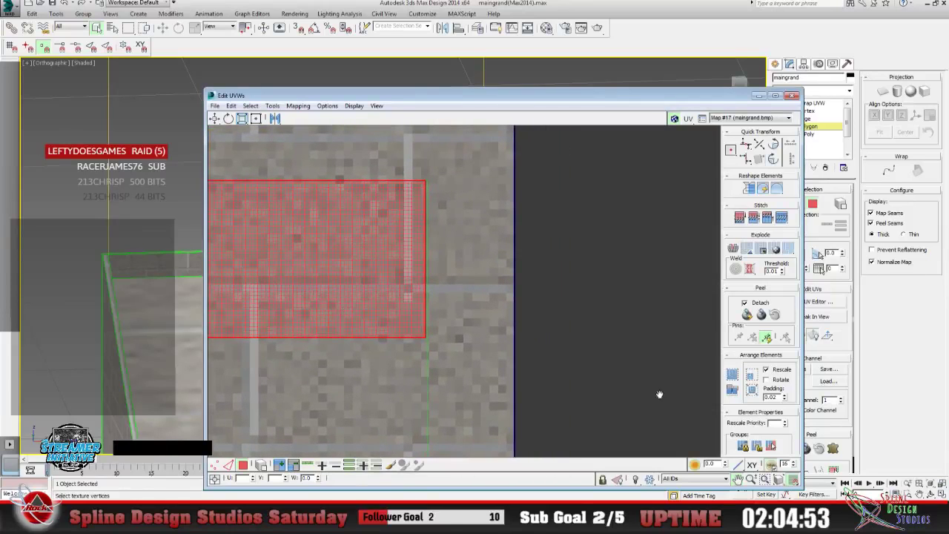
pyautogui.click(751, 479)
pyautogui.moveTo(382, 275); pyautogui.dragTo(360, 243)
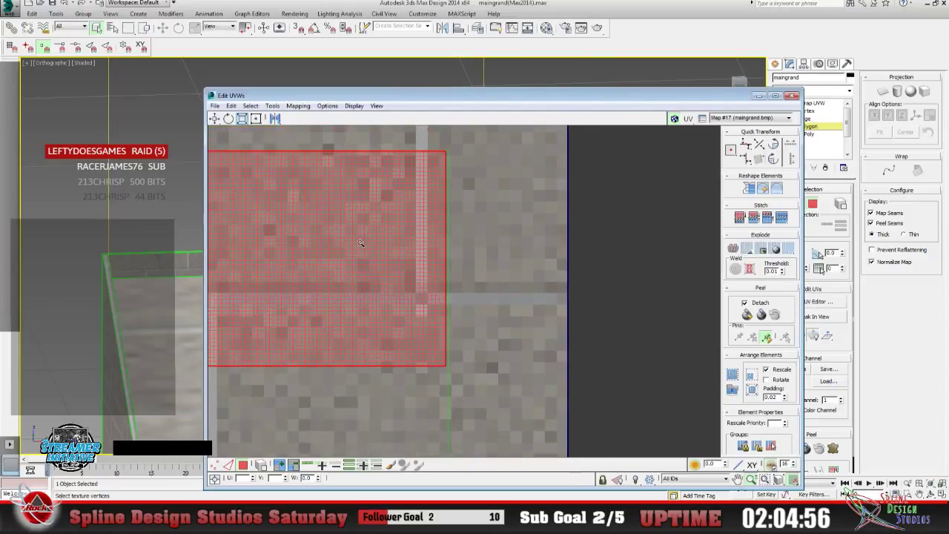
pyautogui.click(255, 119)
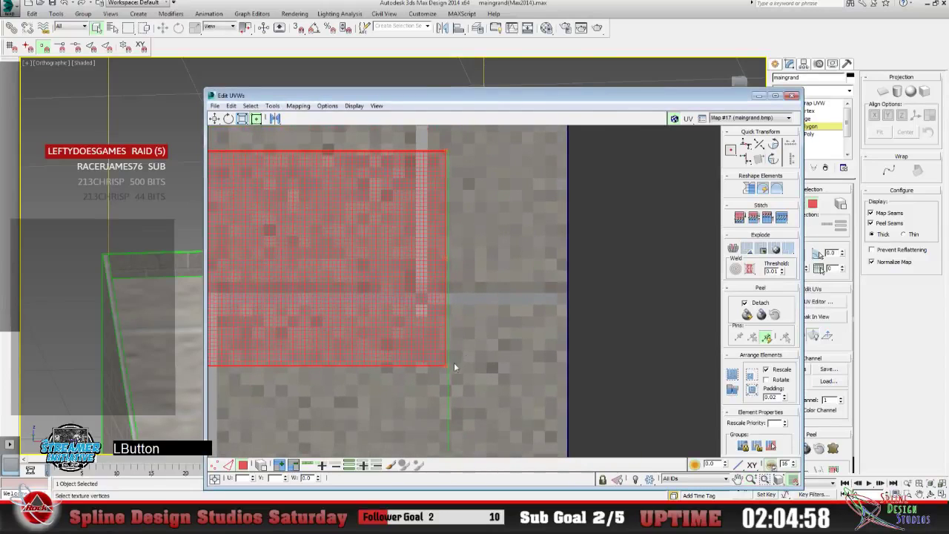
pyautogui.moveTo(444, 366); pyautogui.dragTo(447, 366)
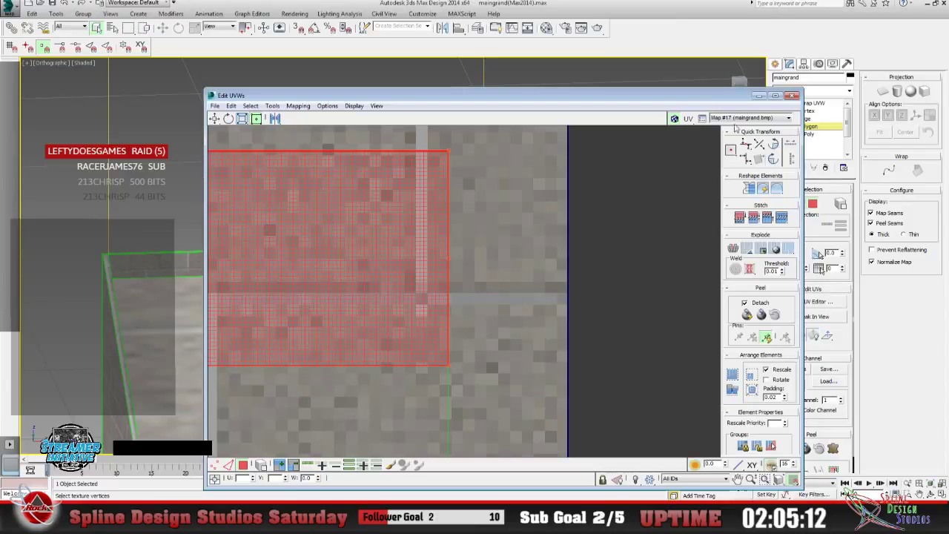
# Minimize the UV editor, test-render a close view of the inner parapet corner, and close the rendered image.
pyautogui.click(760, 97)
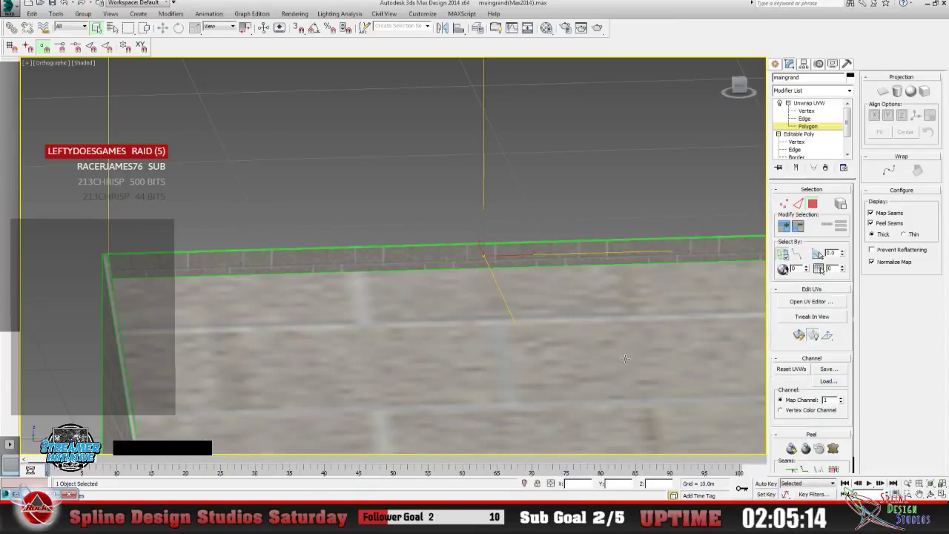
pyautogui.click(930, 494)
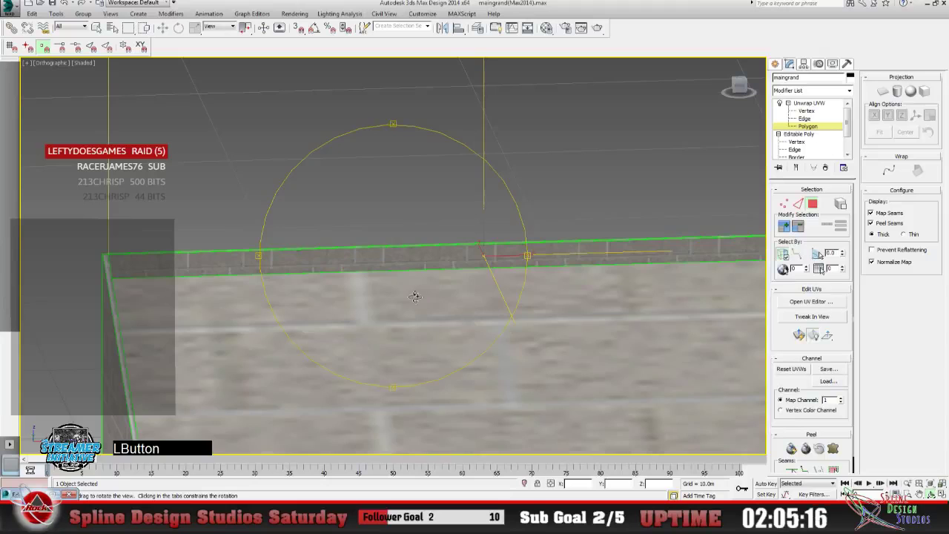
pyautogui.moveTo(415, 236); pyautogui.dragTo(343, 288)
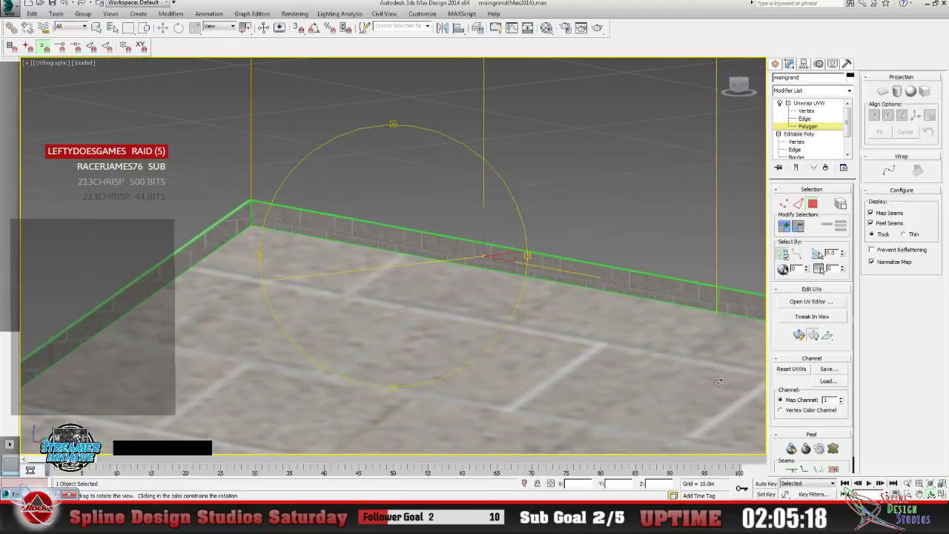
pyautogui.click(919, 494)
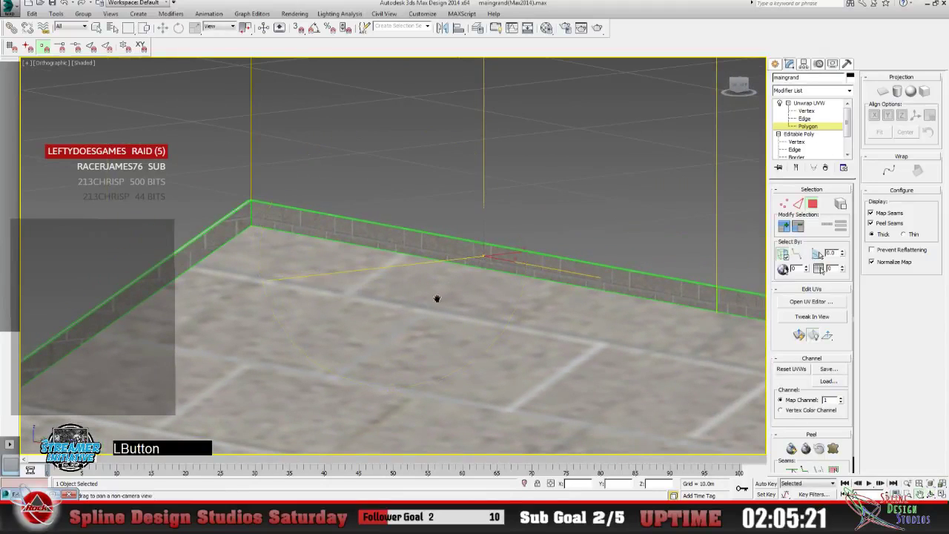
pyautogui.moveTo(303, 274); pyautogui.dragTo(345, 324)
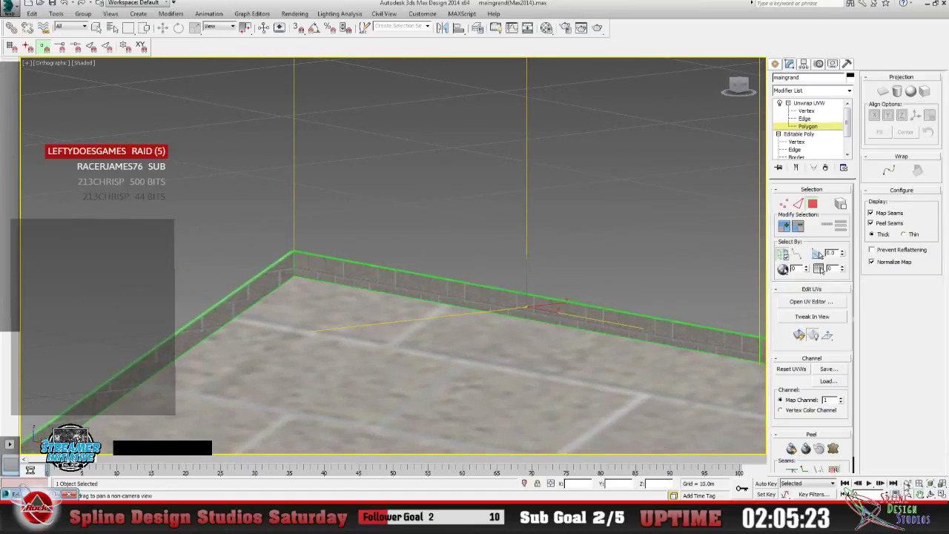
pyautogui.click(909, 484)
pyautogui.moveTo(271, 288); pyautogui.dragTo(259, 241)
pyautogui.click(294, 13)
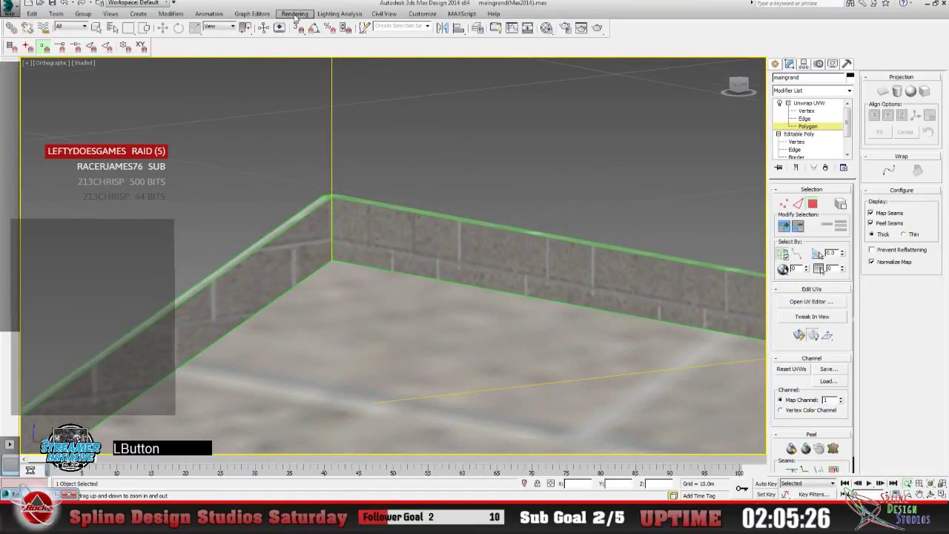
pyautogui.click(294, 44)
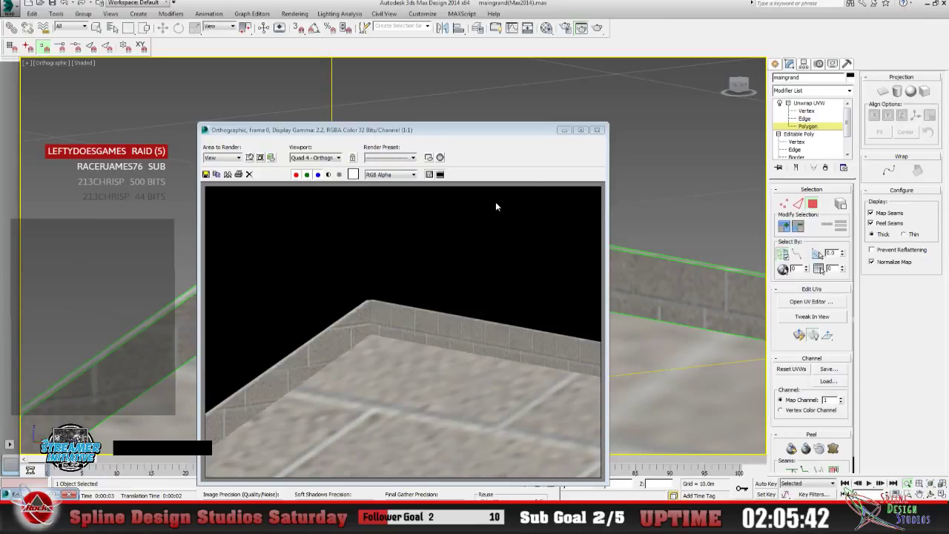
pyautogui.click(599, 130)
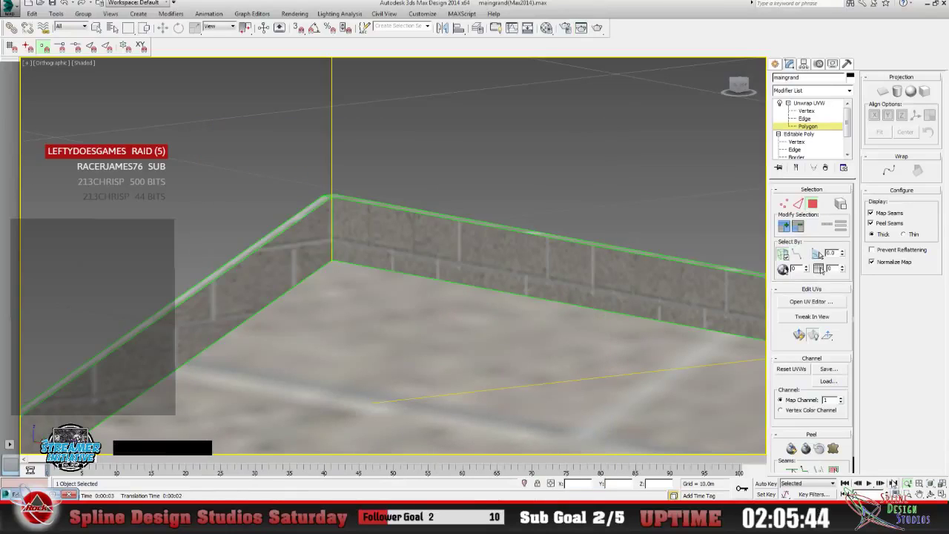
# Select the inner parapet face on the adjacent side of the top surface and open its mapping for UV editing.
pyautogui.moveTo(442, 289); pyautogui.dragTo(456, 349)
pyautogui.click(930, 494)
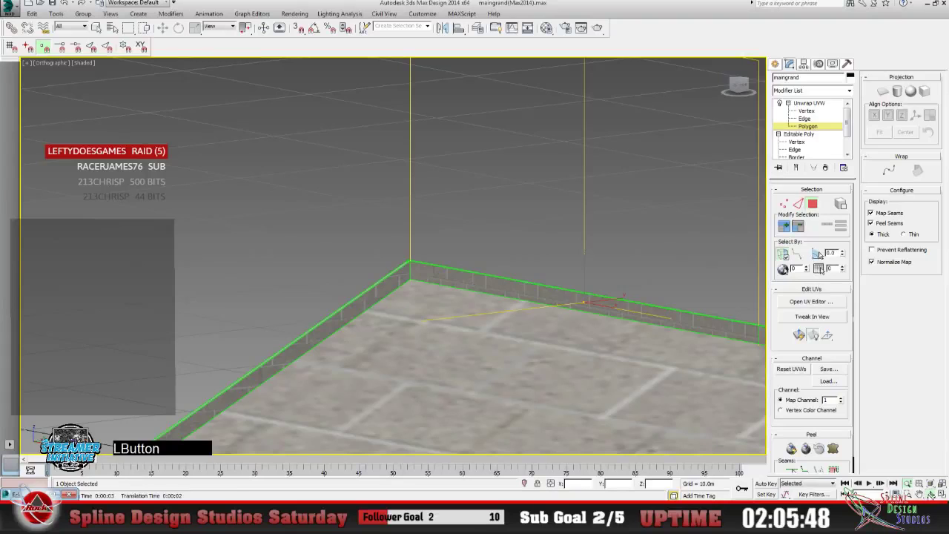
pyautogui.moveTo(453, 337); pyautogui.dragTo(498, 329)
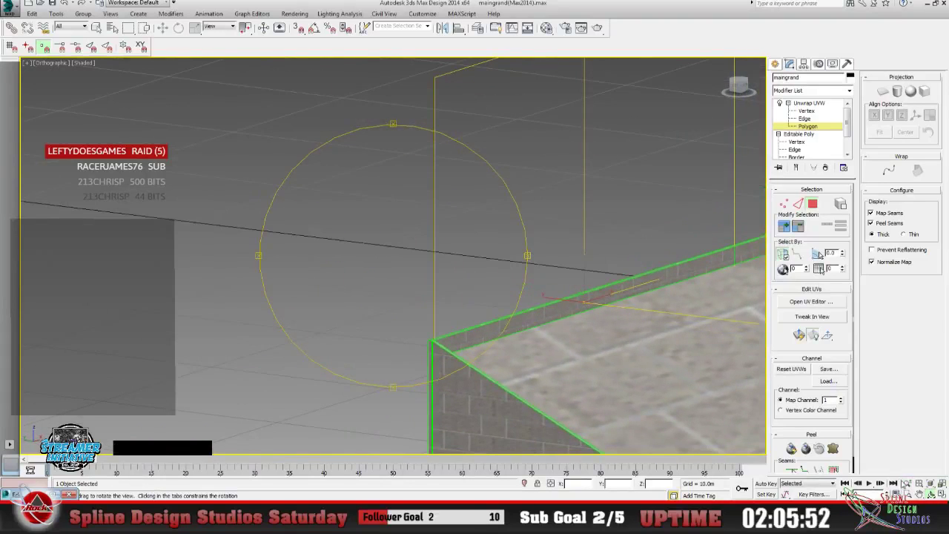
pyautogui.click(919, 495)
pyautogui.moveTo(549, 314); pyautogui.dragTo(330, 273)
pyautogui.click(99, 27)
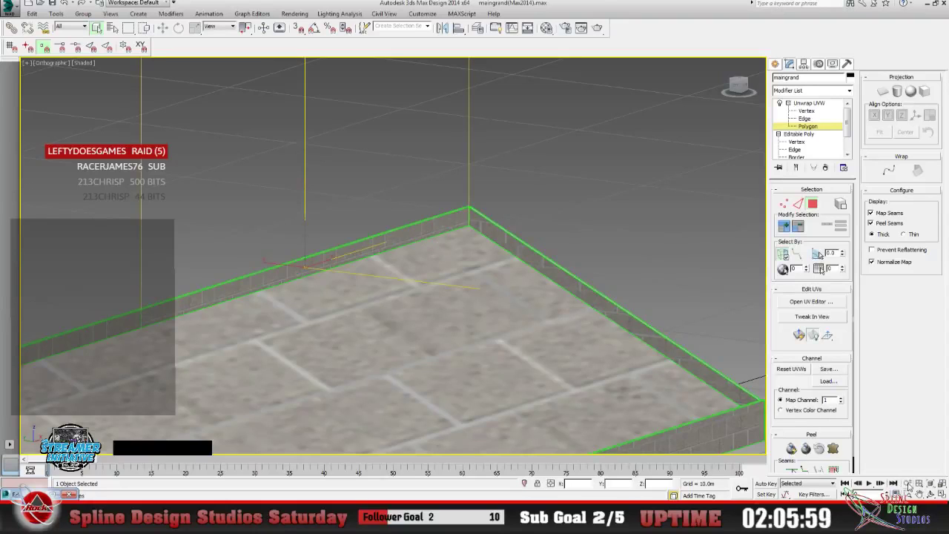
pyautogui.click(907, 483)
pyautogui.moveTo(420, 307); pyautogui.dragTo(357, 213)
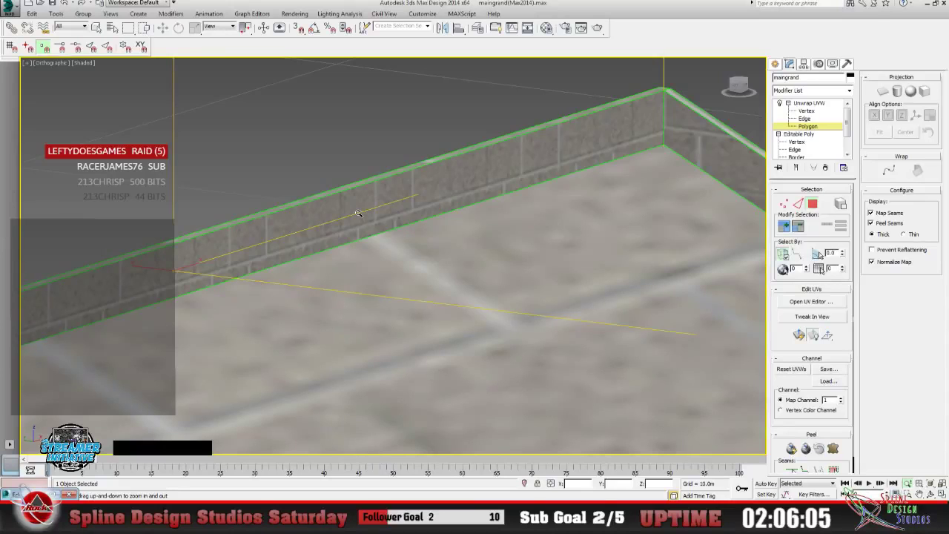
pyautogui.scroll(-3, 358, 213)
pyautogui.scroll(2, 357, 216)
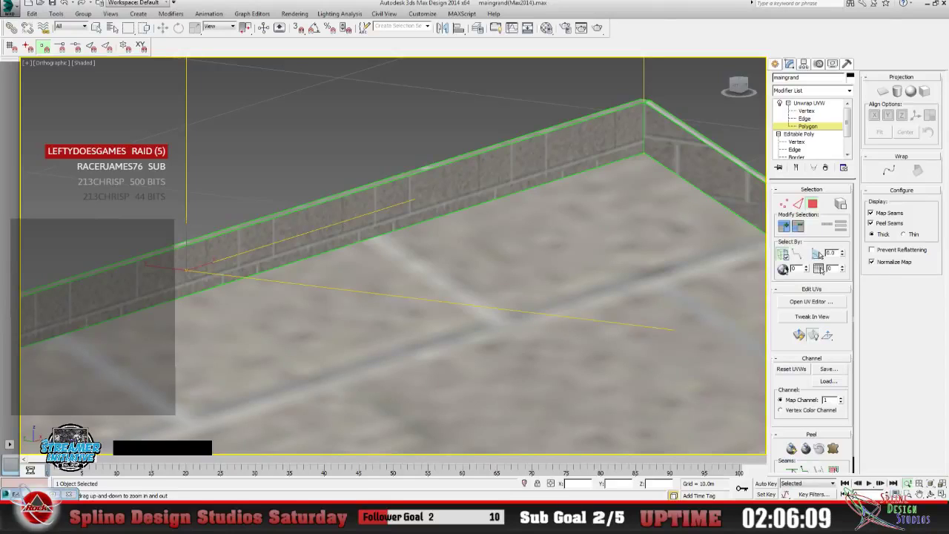
pyautogui.click(810, 301)
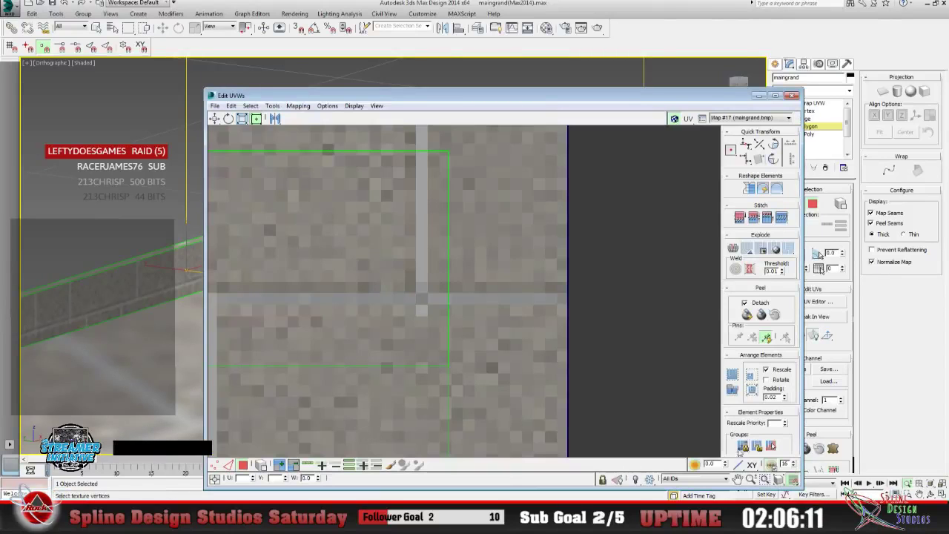
pyautogui.click(819, 253)
pyautogui.moveTo(470, 322); pyautogui.dragTo(348, 304)
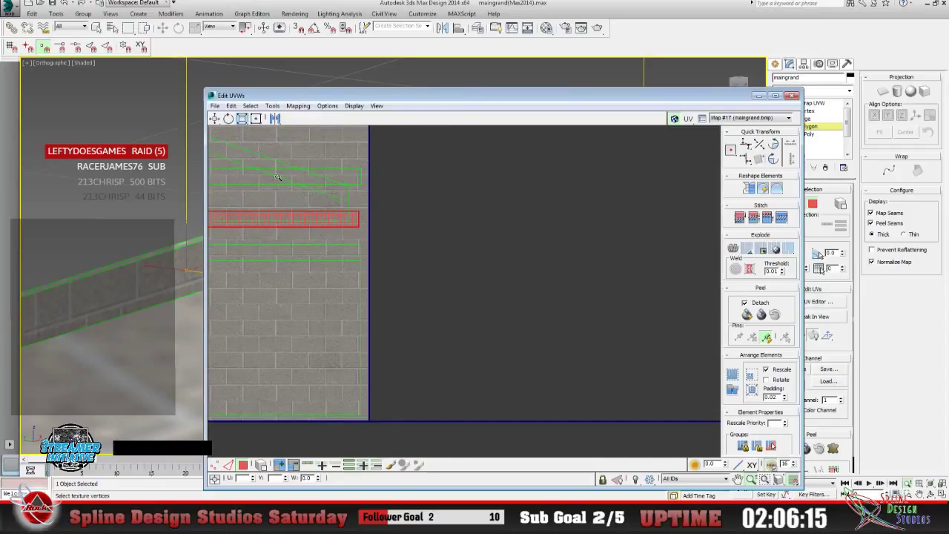
# Move the selected parapet face's UV shell down over the top band of the large wall shell, near its upper-right corner.
pyautogui.click(274, 206)
pyautogui.moveTo(289, 220); pyautogui.dragTo(288, 252)
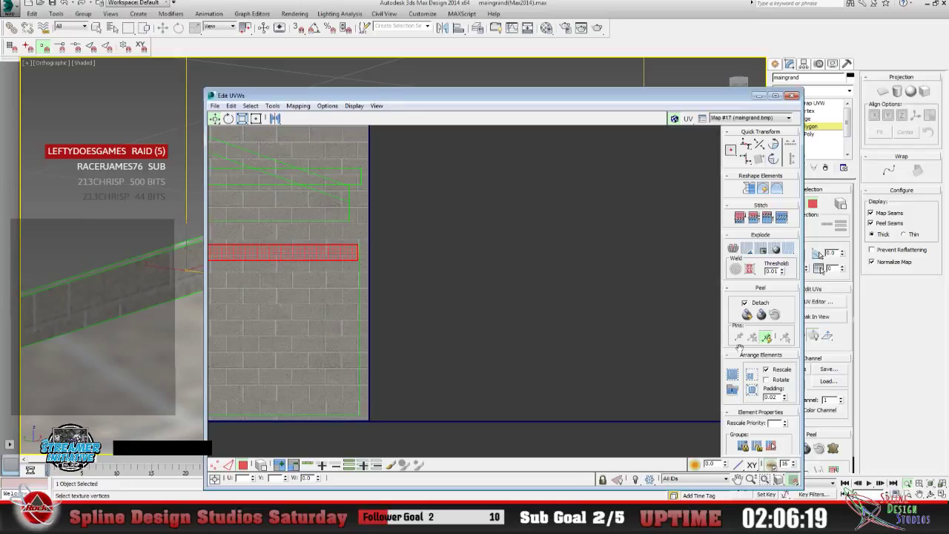
pyautogui.click(751, 479)
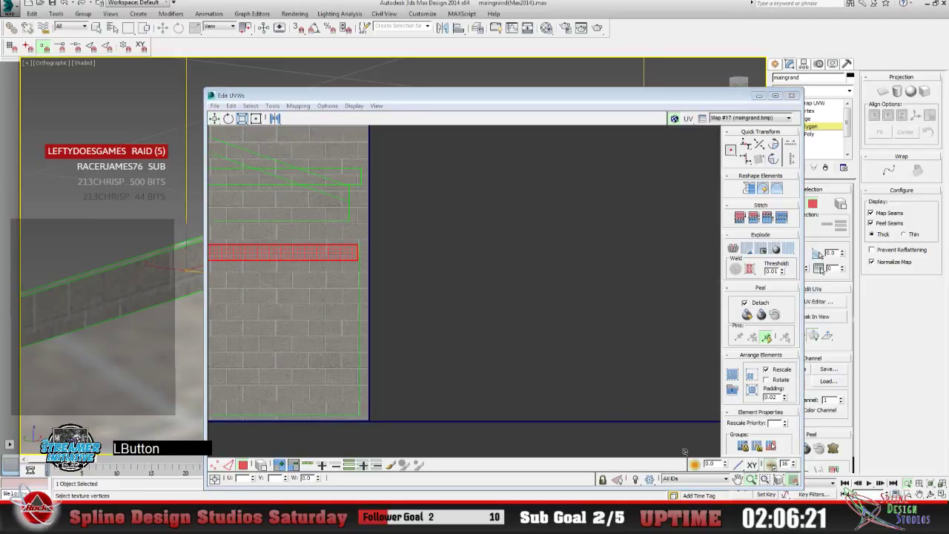
pyautogui.moveTo(318, 261); pyautogui.dragTo(375, 212)
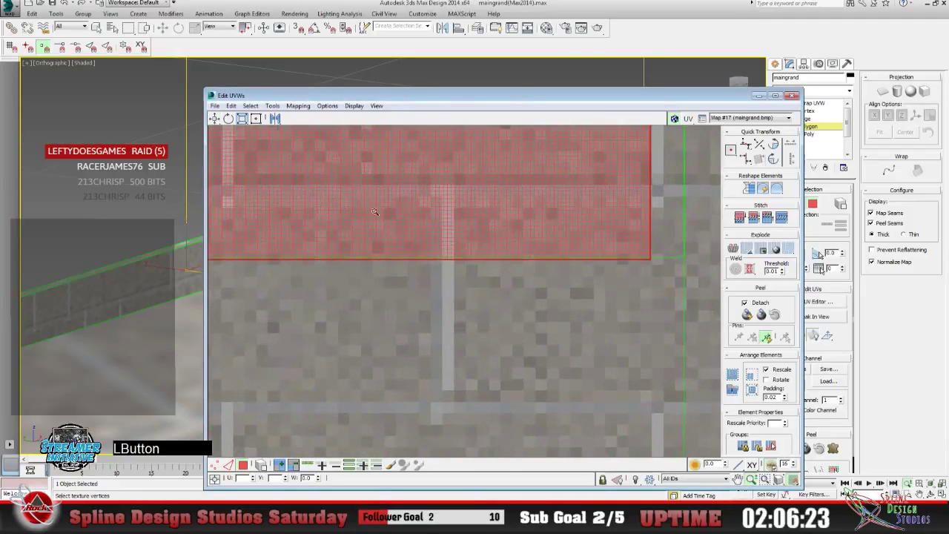
pyautogui.click(739, 479)
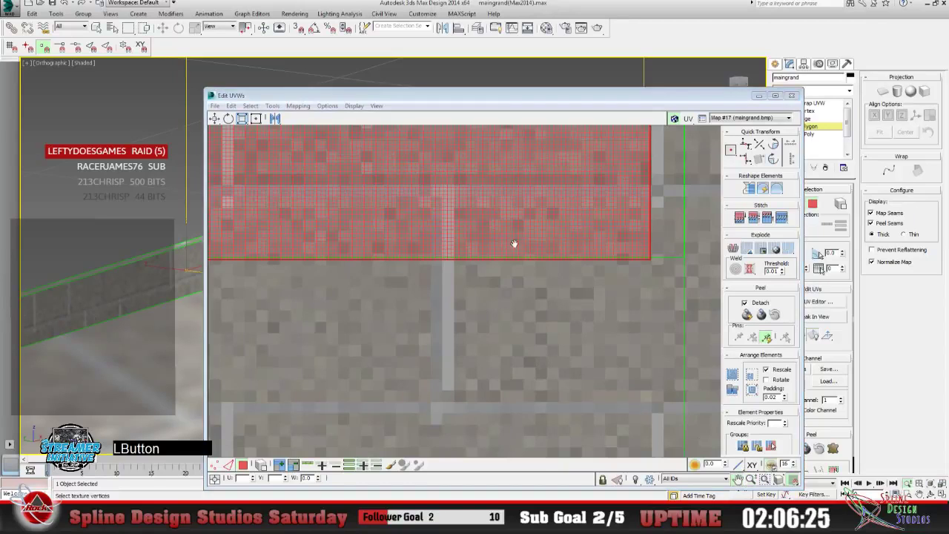
pyautogui.moveTo(513, 243); pyautogui.dragTo(365, 335)
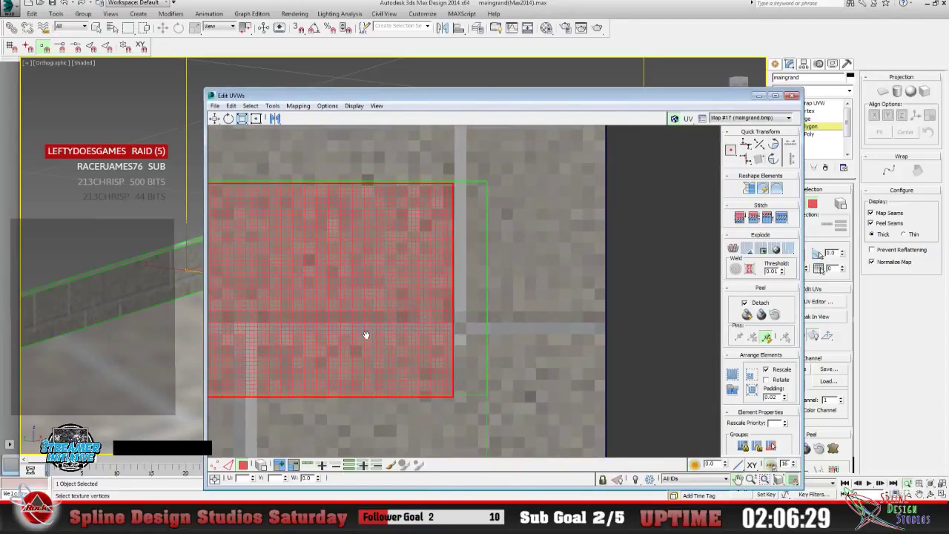
pyautogui.moveTo(365, 335); pyautogui.dragTo(356, 346)
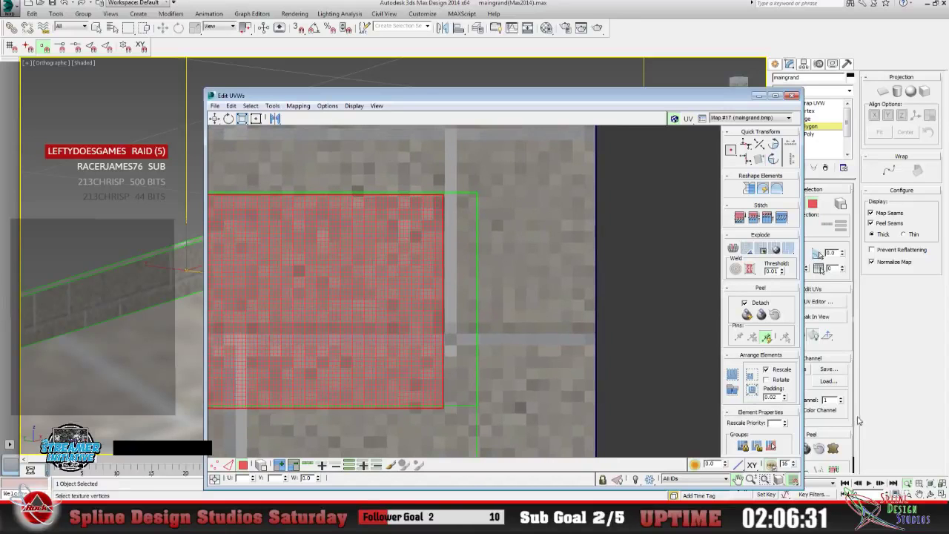
pyautogui.click(758, 479)
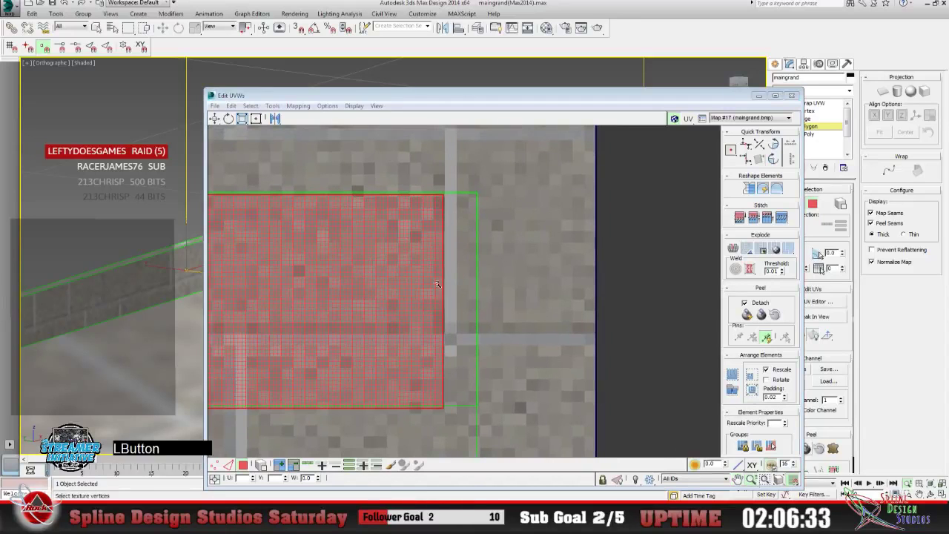
pyautogui.moveTo(437, 284); pyautogui.dragTo(425, 234)
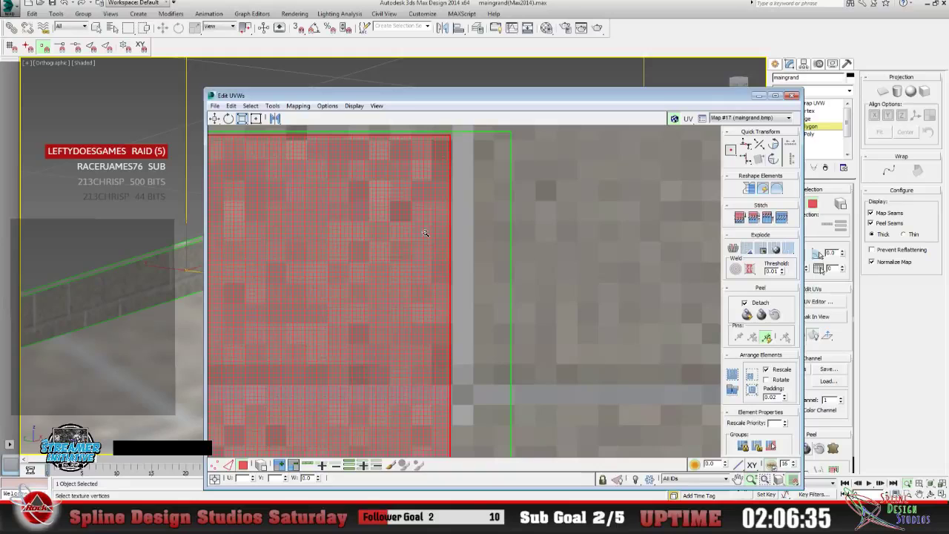
pyautogui.click(738, 479)
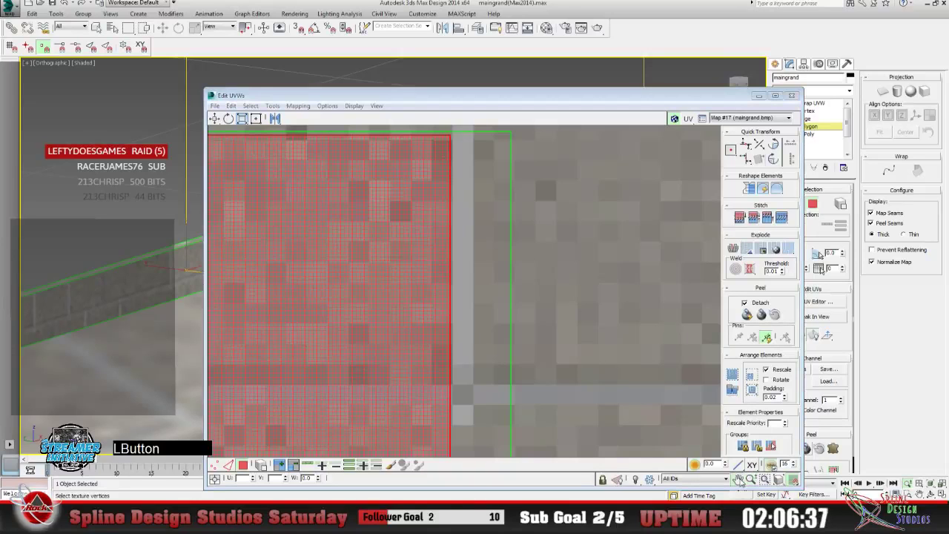
pyautogui.moveTo(492, 186); pyautogui.dragTo(462, 258)
pyautogui.click(751, 479)
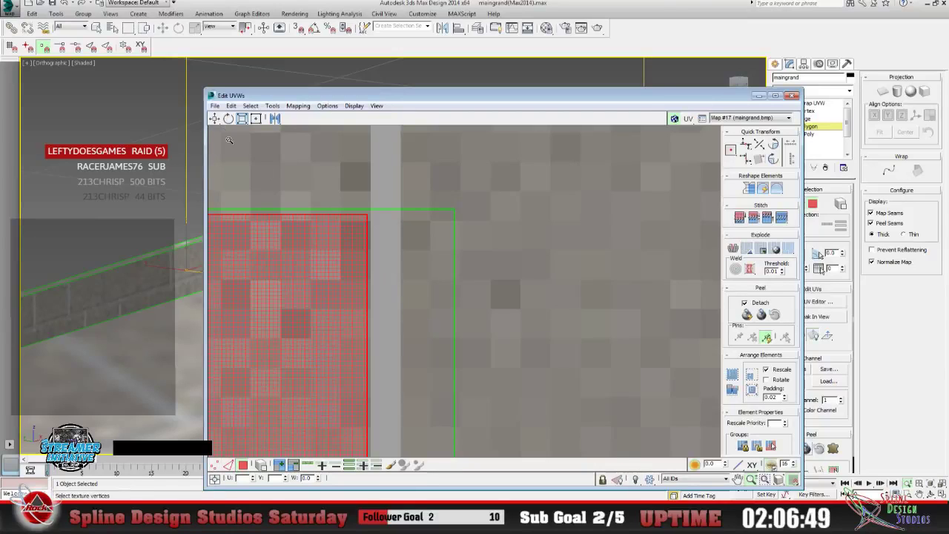
pyautogui.moveTo(404, 302); pyautogui.dragTo(418, 279)
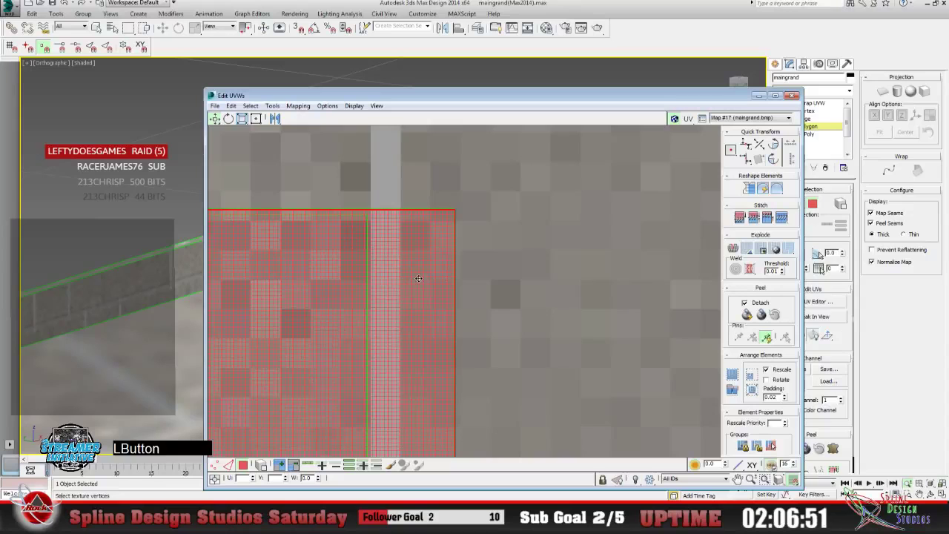
# Nudge the upper-right and lower-right corner vertices of the previously aligned parapet shell onto the large wall shell's right edge.
pyautogui.click(752, 480)
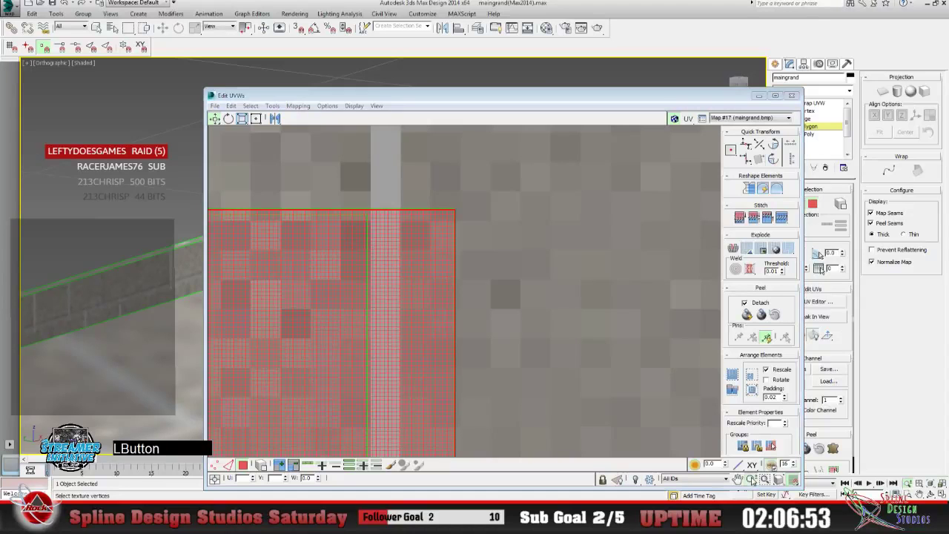
pyautogui.moveTo(519, 311); pyautogui.dragTo(463, 261)
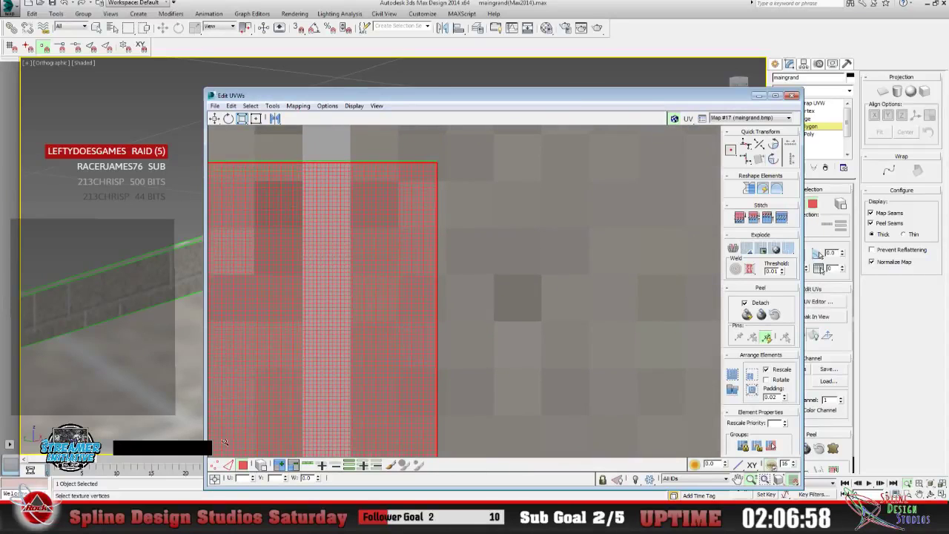
pyautogui.click(461, 351)
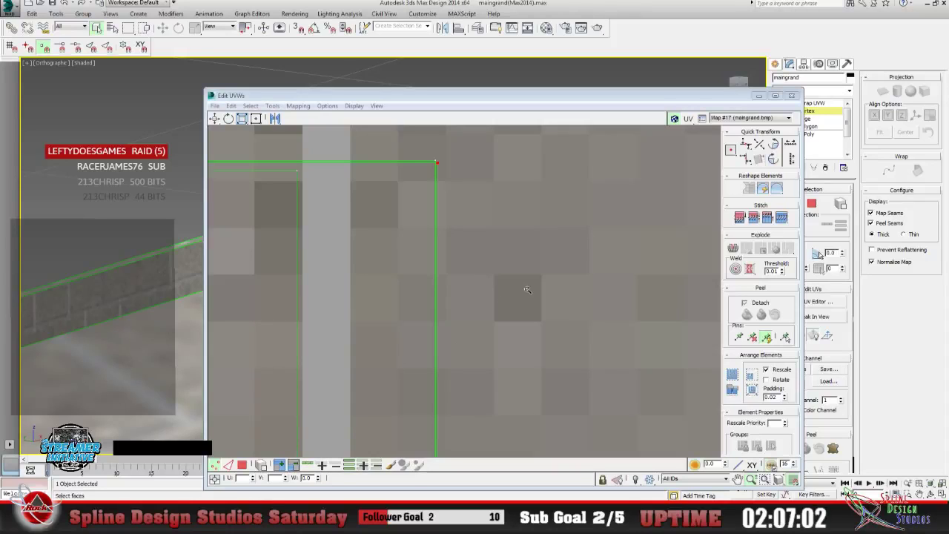
pyautogui.click(215, 119)
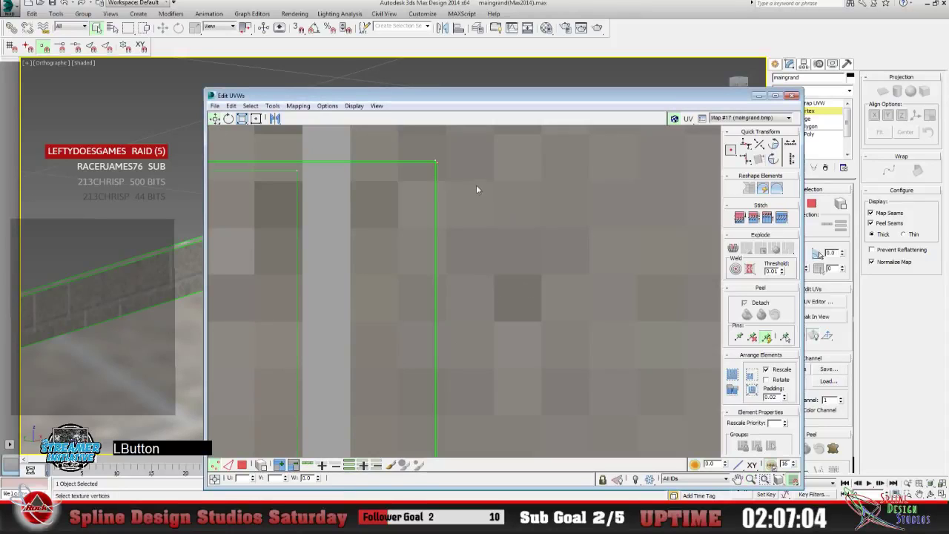
pyautogui.click(438, 161)
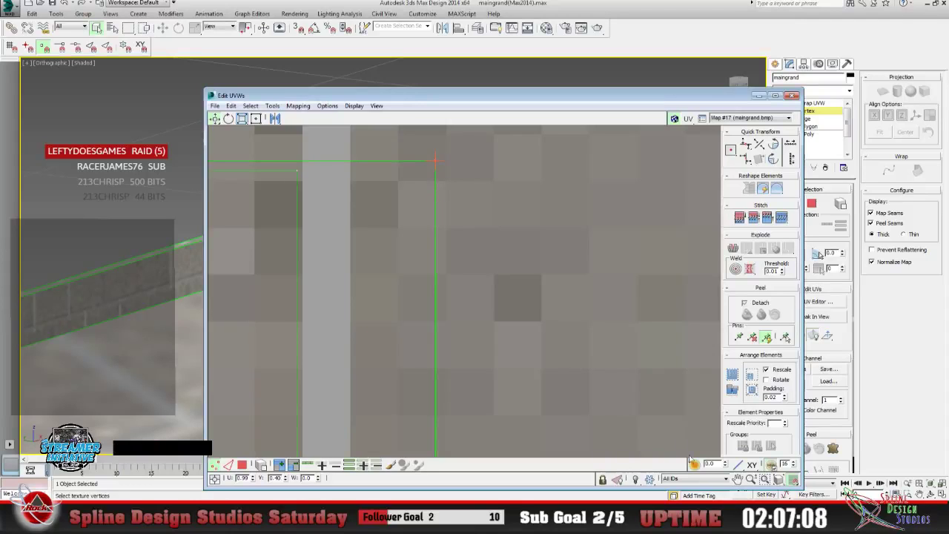
pyautogui.click(710, 469)
pyautogui.moveTo(472, 229); pyautogui.dragTo(496, 352, button='middle')
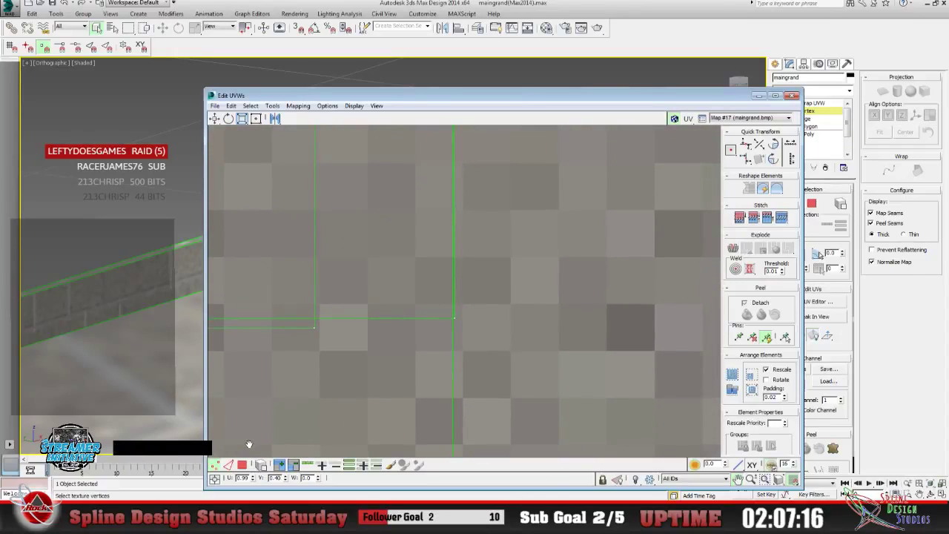
pyautogui.click(474, 335)
pyautogui.moveTo(476, 316); pyautogui.dragTo(453, 317)
pyautogui.click(453, 318)
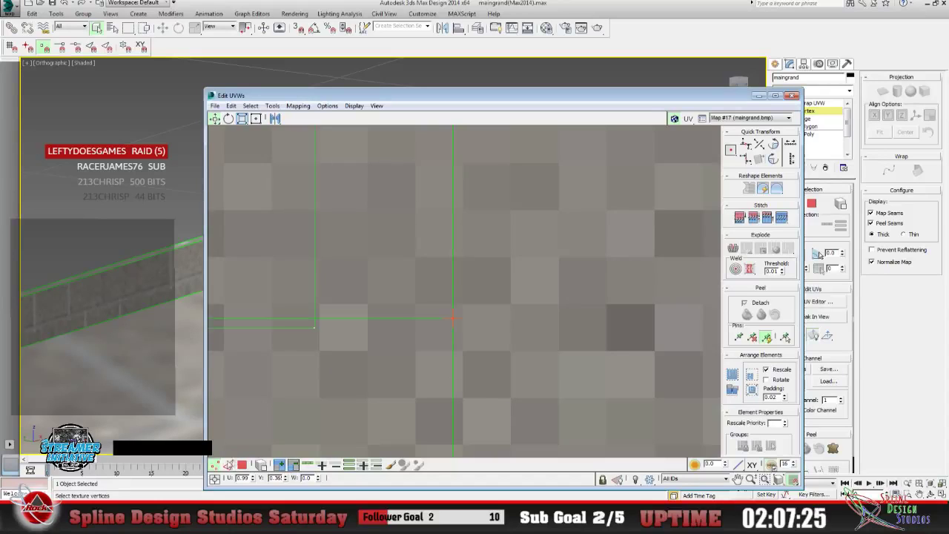
# Reselect the adjacent inner parapet face and move its UV shell so its lower-right corner coincides with the already aligned parapet shell's corner.
pyautogui.click(242, 464)
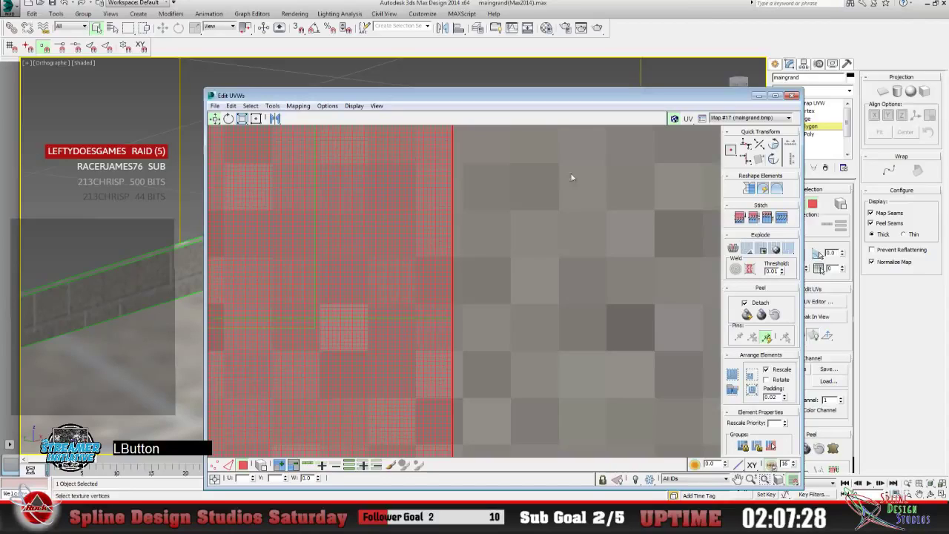
pyautogui.click(792, 95)
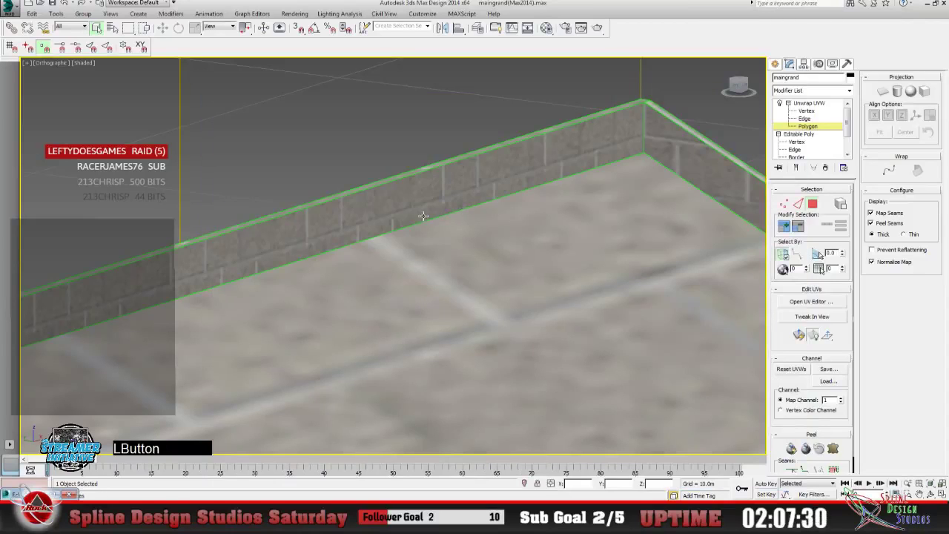
pyautogui.click(442, 194)
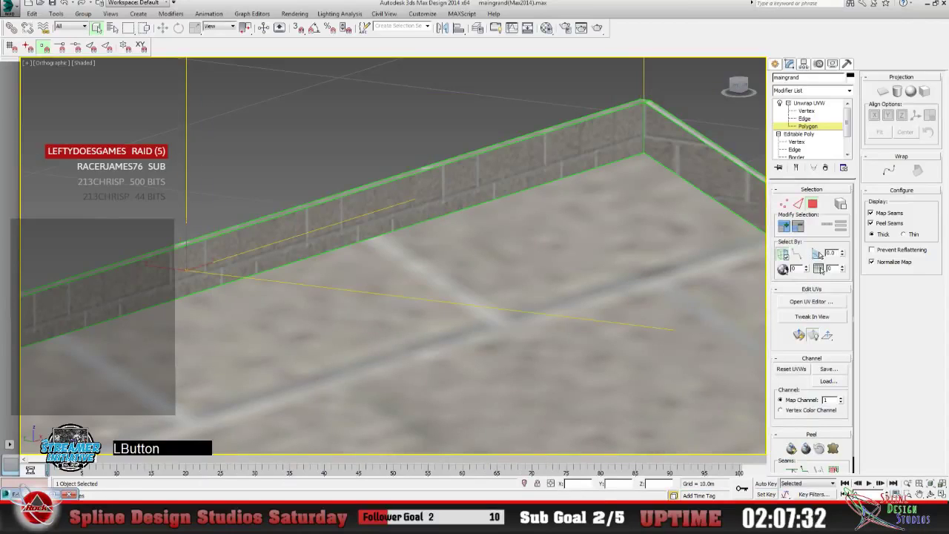
pyautogui.click(336, 288)
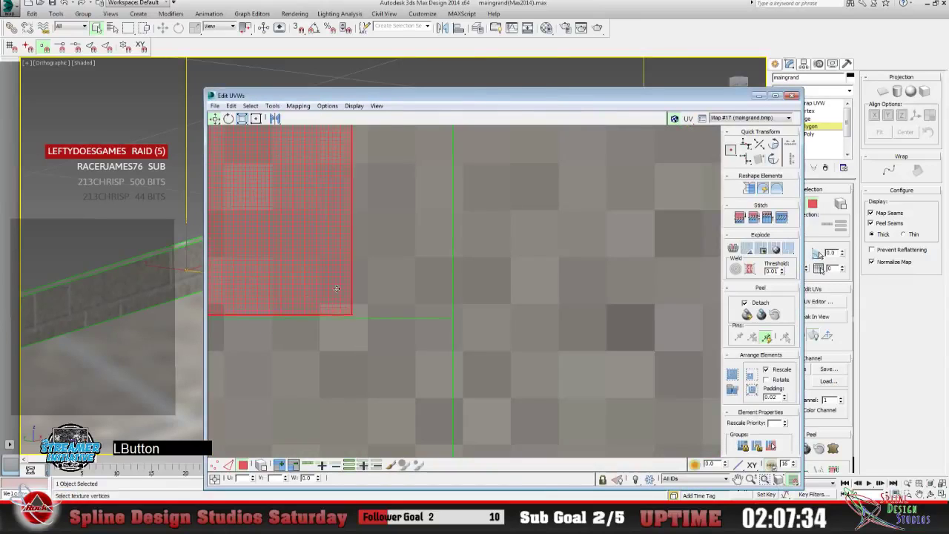
pyautogui.moveTo(336, 288); pyautogui.dragTo(434, 292)
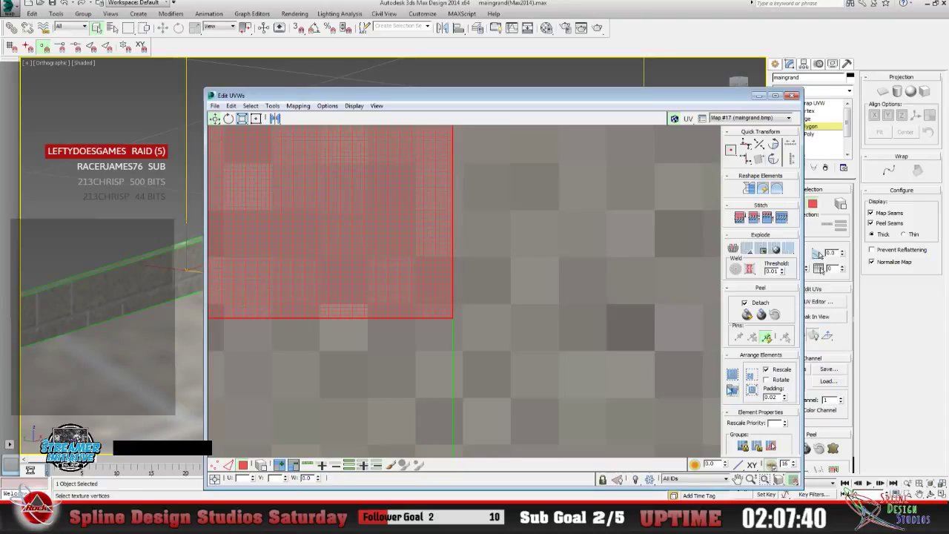
# Check the selected parapet shell's upper-right corner and follow the shell along its length to its left end.
pyautogui.click(738, 478)
pyautogui.scroll(2, 470, 245)
pyautogui.moveTo(470, 246); pyautogui.dragTo(487, 403)
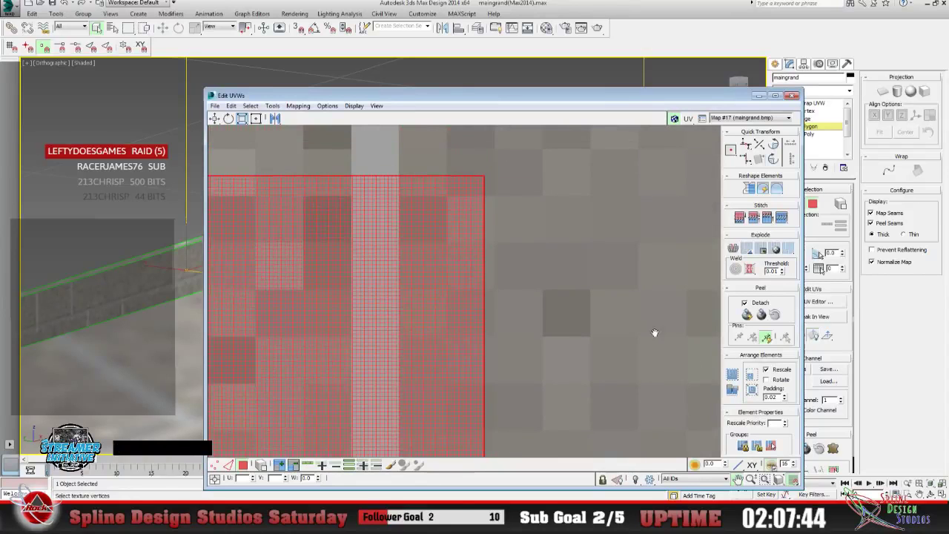
pyautogui.click(750, 478)
pyautogui.scroll(-5, 489, 360)
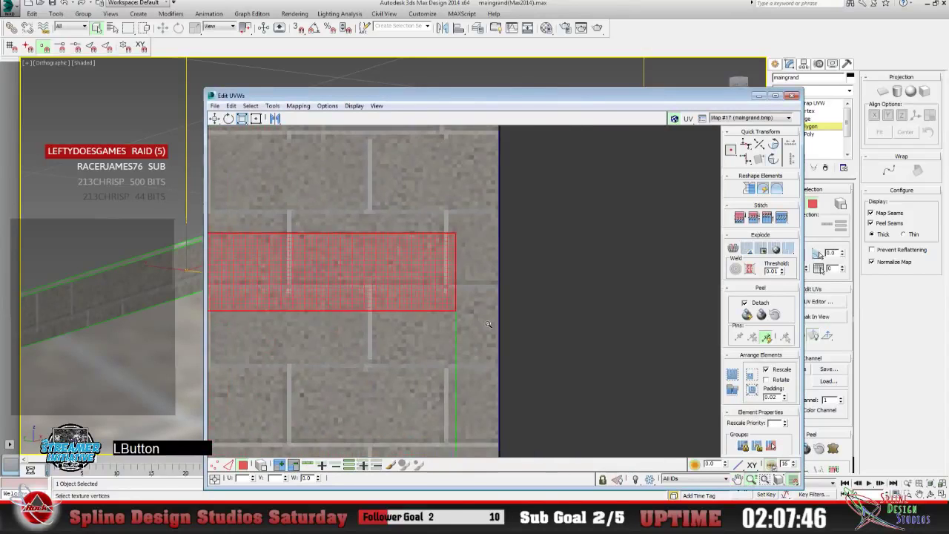
pyautogui.scroll(-2, 432, 329)
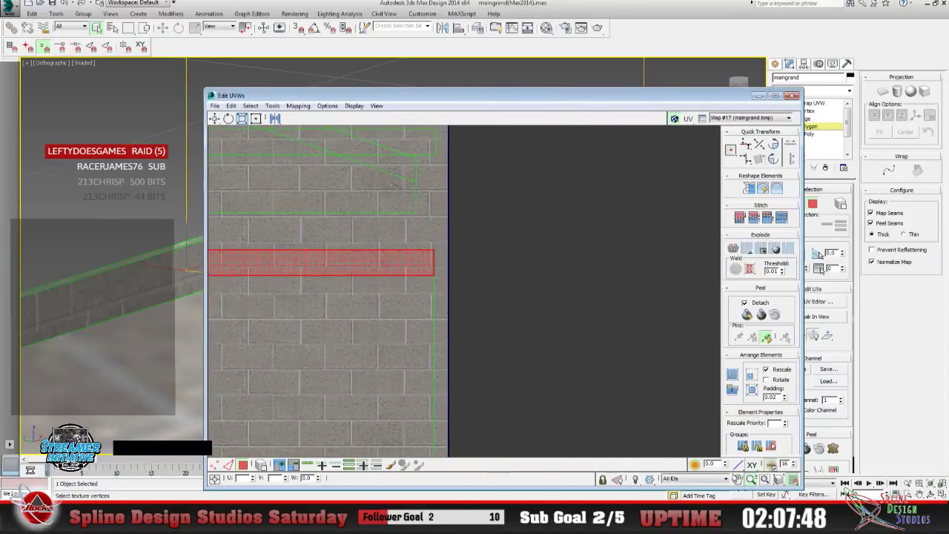
pyautogui.click(738, 479)
pyautogui.moveTo(377, 294); pyautogui.dragTo(576, 310)
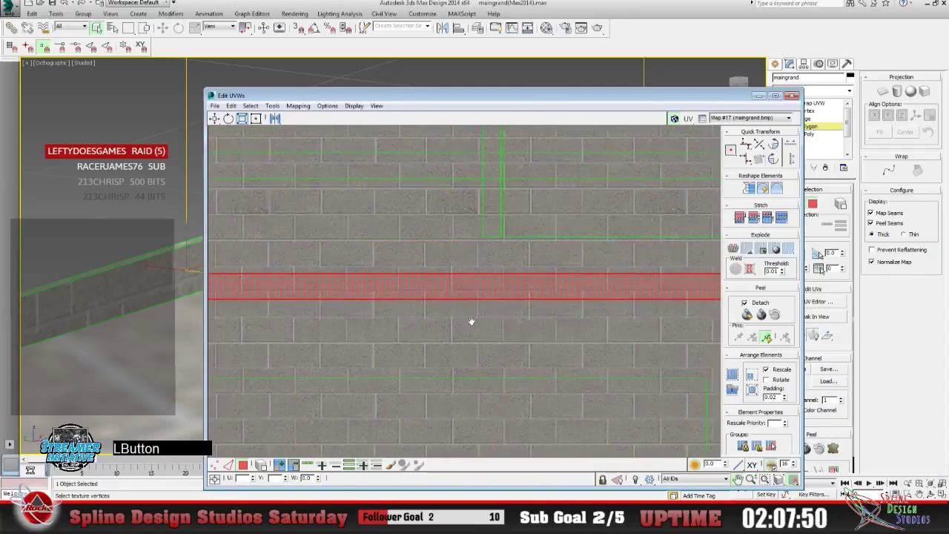
pyautogui.moveTo(455, 324); pyautogui.dragTo(502, 332)
pyautogui.moveTo(412, 326); pyautogui.dragTo(469, 329)
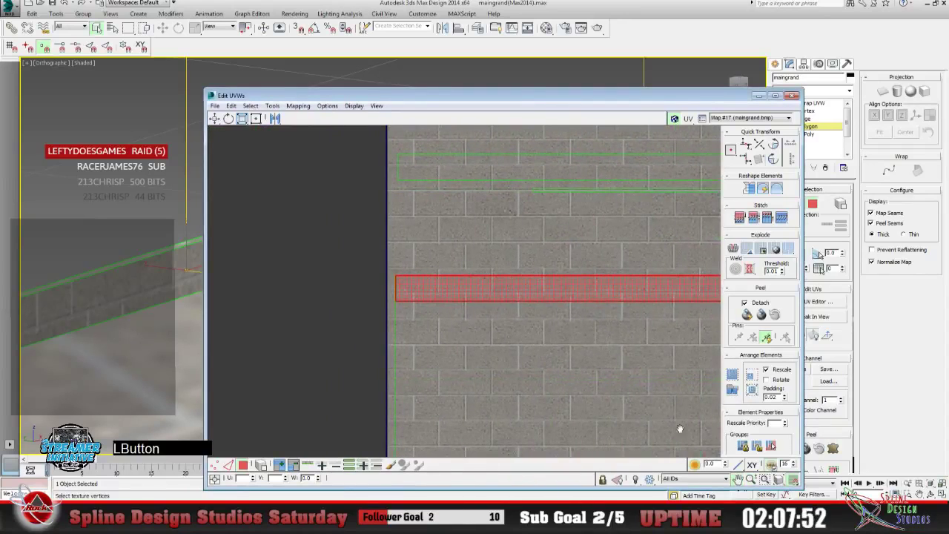
# Move the selected parapet shell's lower-left corner vertex onto the large wall shell's left edge.
pyautogui.click(751, 479)
pyautogui.moveTo(470, 369); pyautogui.dragTo(415, 245)
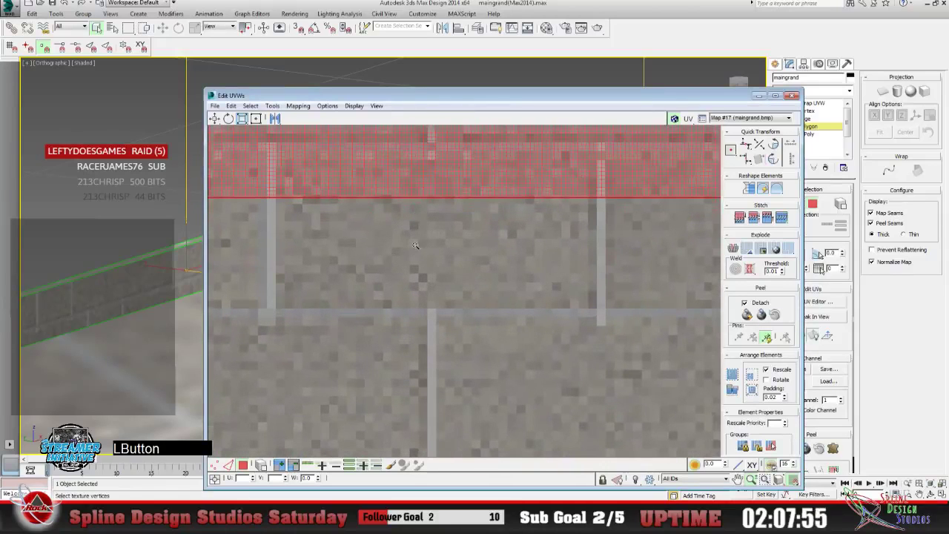
pyautogui.click(738, 479)
pyautogui.moveTo(346, 283); pyautogui.dragTo(523, 307)
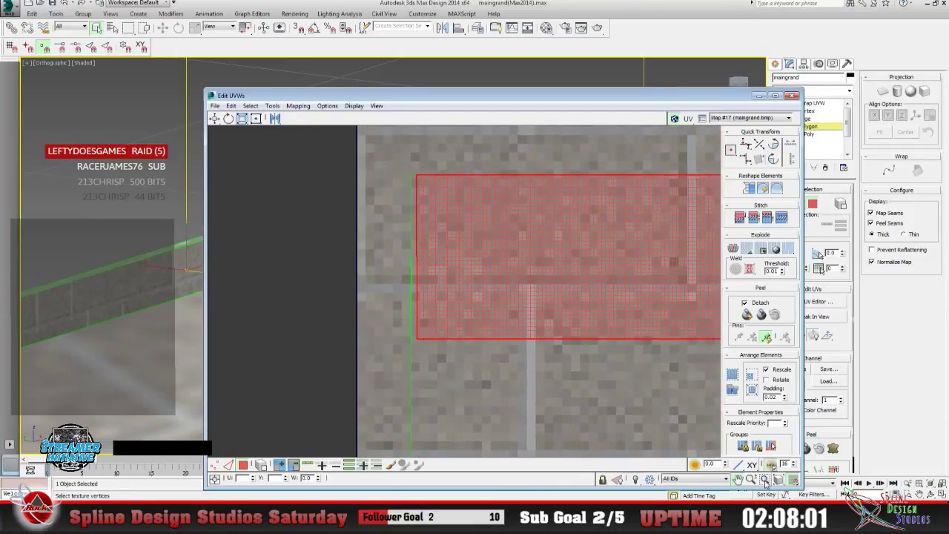
pyautogui.click(766, 481)
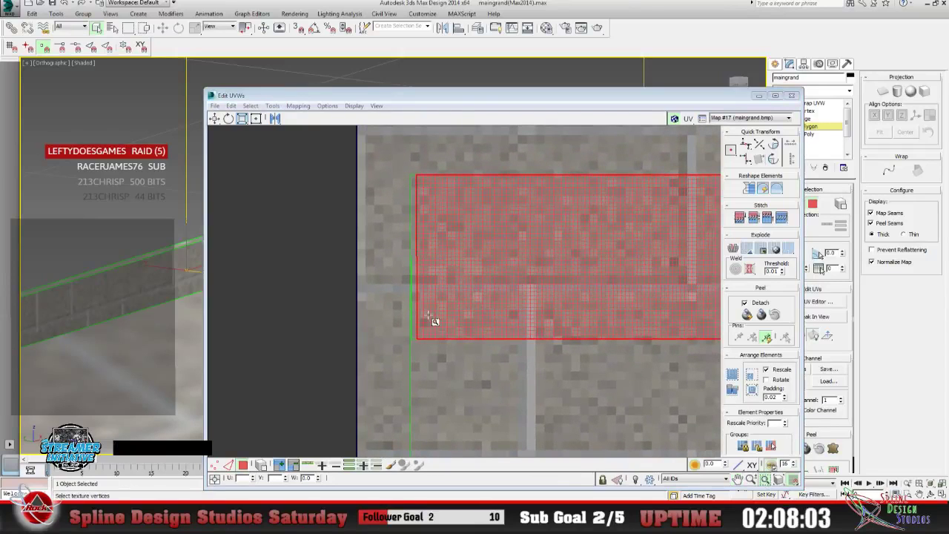
pyautogui.click(750, 479)
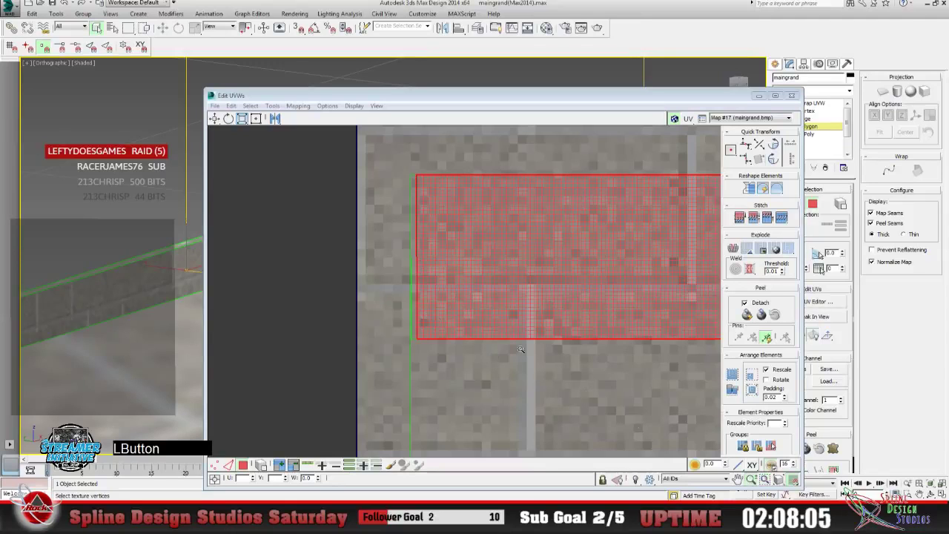
pyautogui.moveTo(424, 305); pyautogui.dragTo(416, 240)
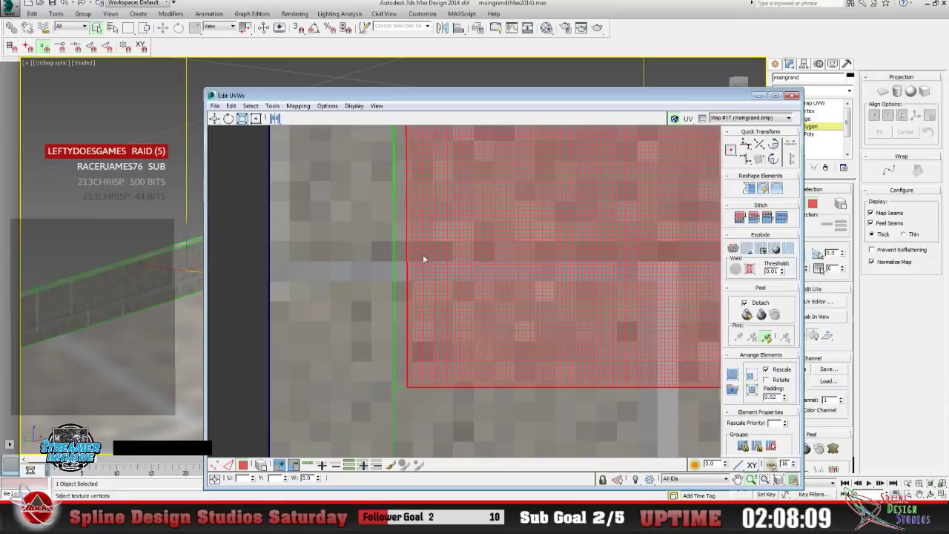
pyautogui.press('1')
pyautogui.click(379, 447)
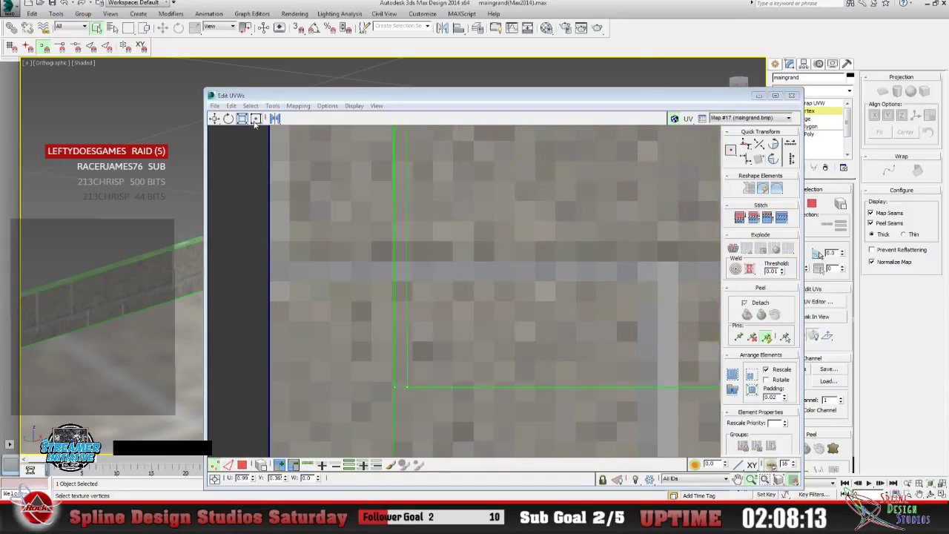
pyautogui.click(215, 119)
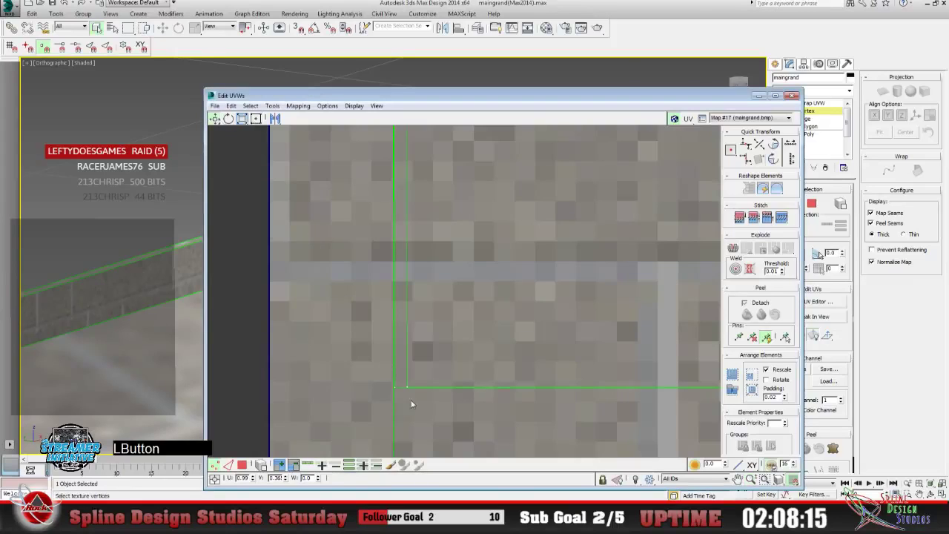
pyautogui.moveTo(431, 377); pyautogui.dragTo(396, 388)
# Move the parapet shell's upper-left corner vertex onto the adjoining shell's upper-left corner.
pyautogui.click(738, 480)
pyautogui.moveTo(405, 235); pyautogui.dragTo(440, 353)
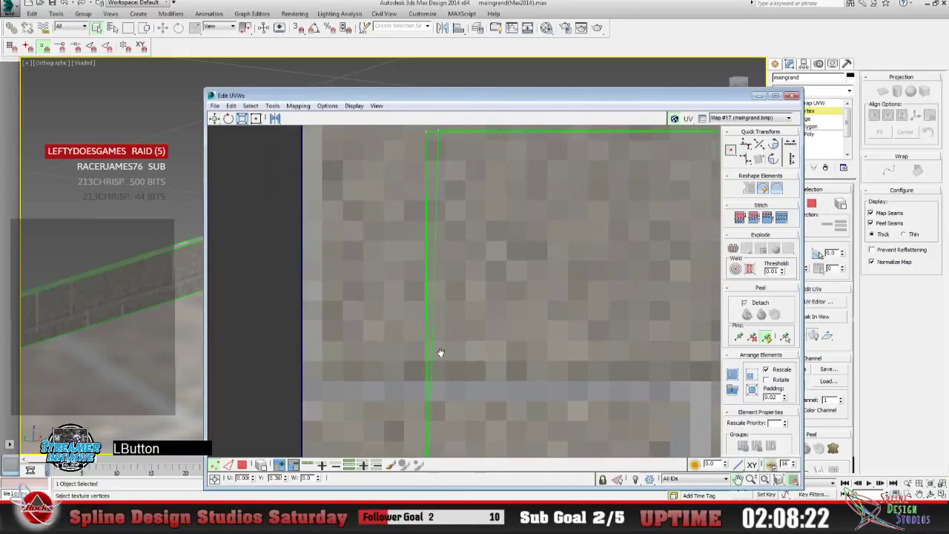
pyautogui.moveTo(451, 223); pyautogui.dragTo(432, 308)
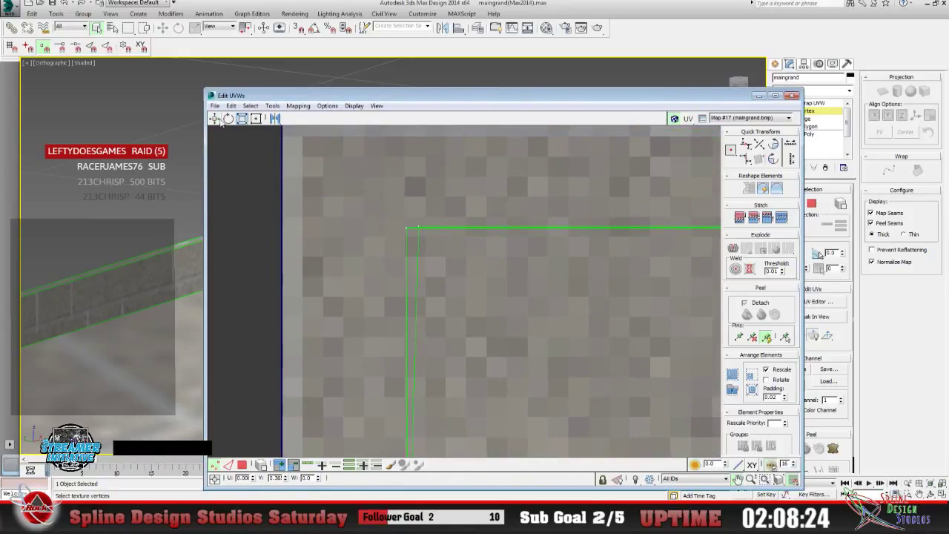
pyautogui.click(383, 194)
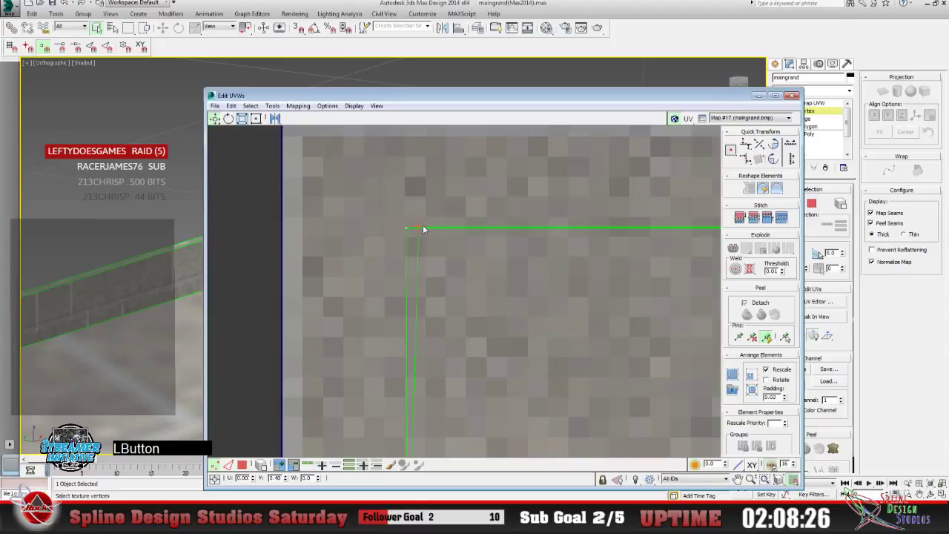
pyautogui.moveTo(419, 227); pyautogui.dragTo(409, 227)
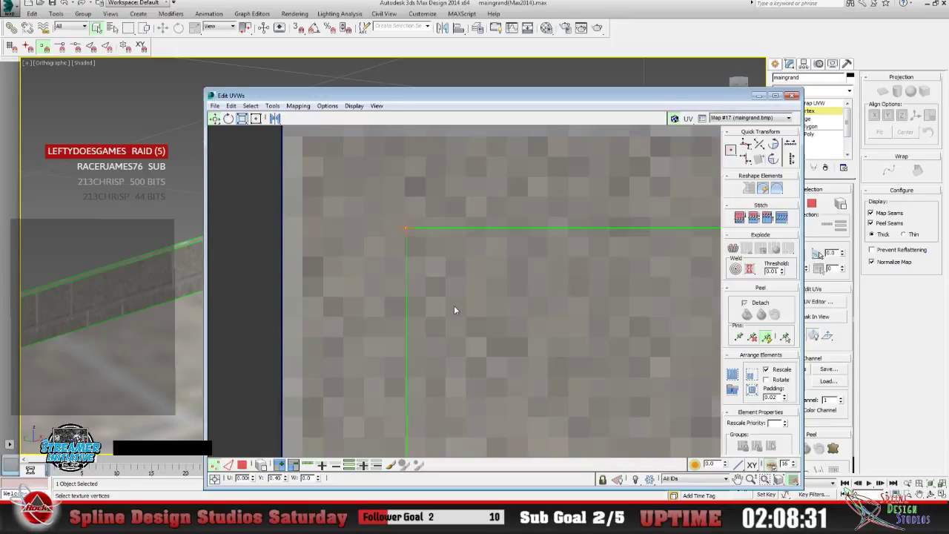
# Minimize the UV editor and render the inner parapet corner to check how the brick courses meet.
pyautogui.click(757, 95)
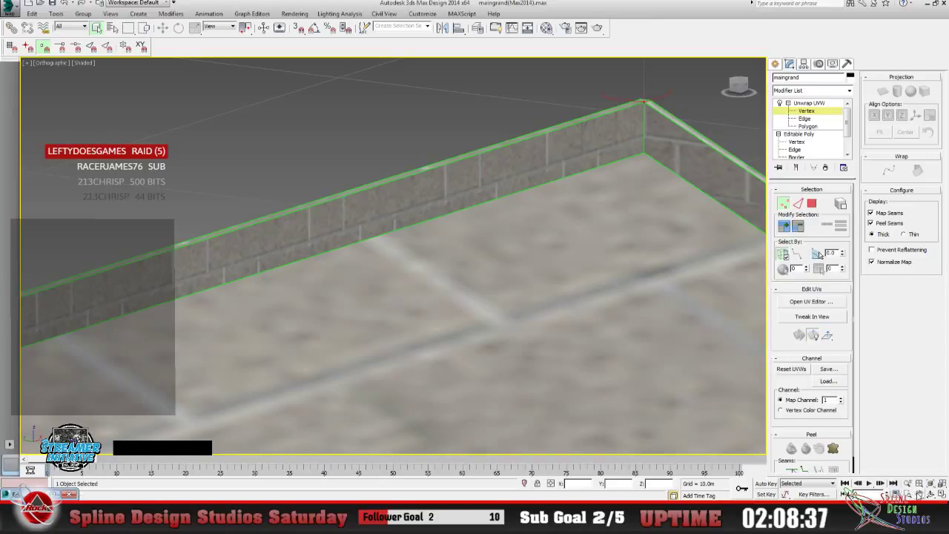
pyautogui.click(919, 495)
pyautogui.moveTo(485, 263); pyautogui.dragTo(326, 318)
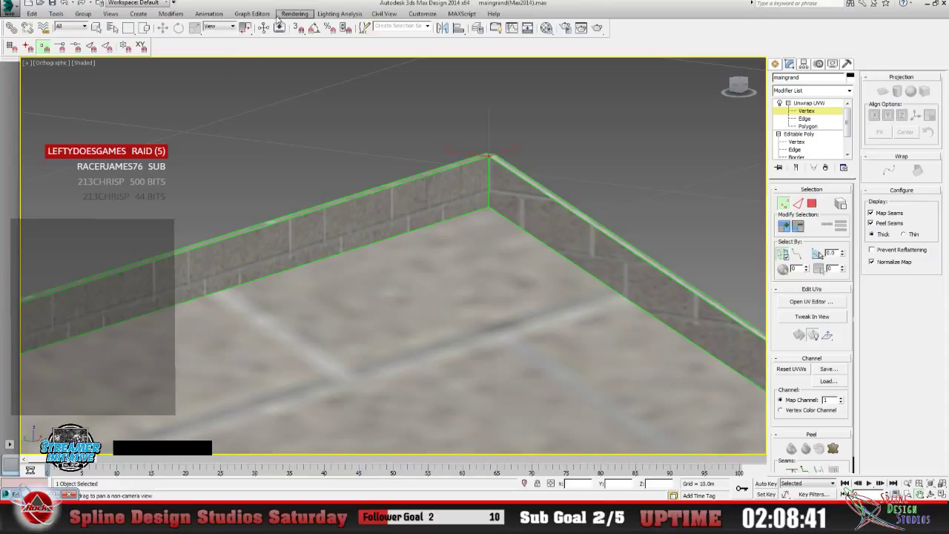
pyautogui.click(294, 13)
pyautogui.click(300, 24)
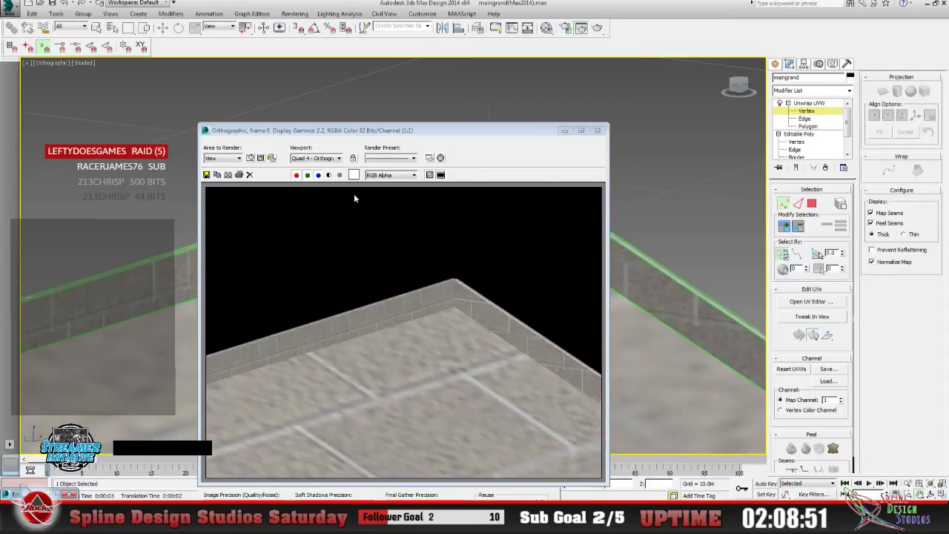
pyautogui.click(597, 131)
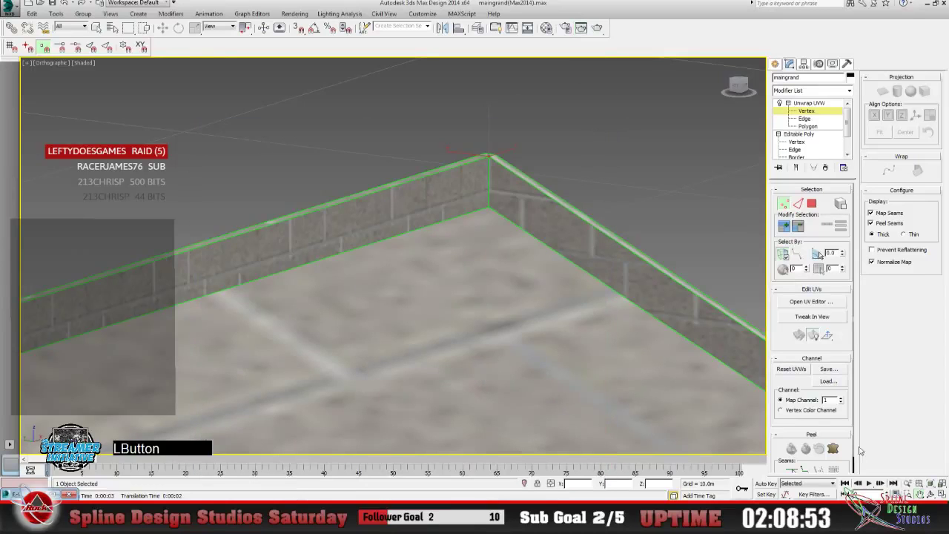
# Rotate the view around the parapet corner and render it again from the new angle.
pyautogui.click(930, 493)
pyautogui.moveTo(450, 311); pyautogui.dragTo(412, 308)
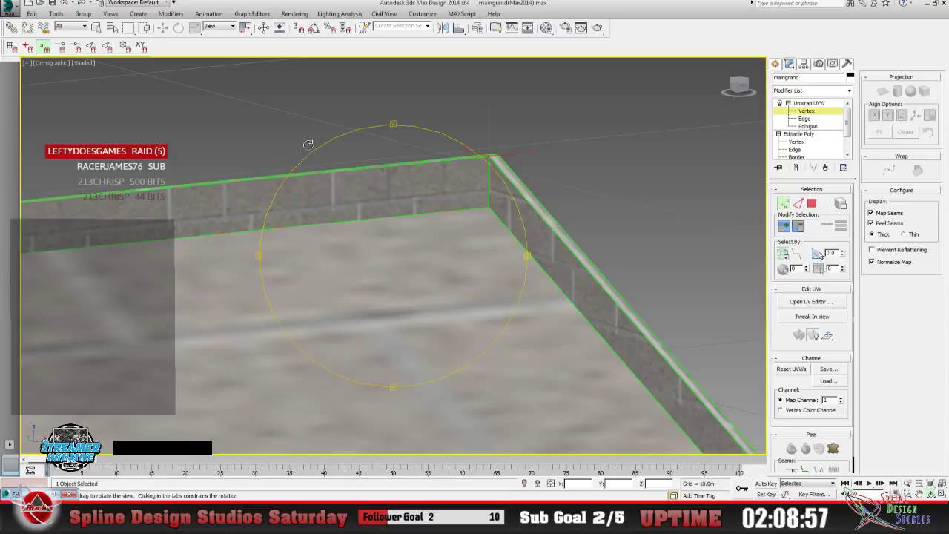
pyautogui.click(295, 13)
pyautogui.click(304, 25)
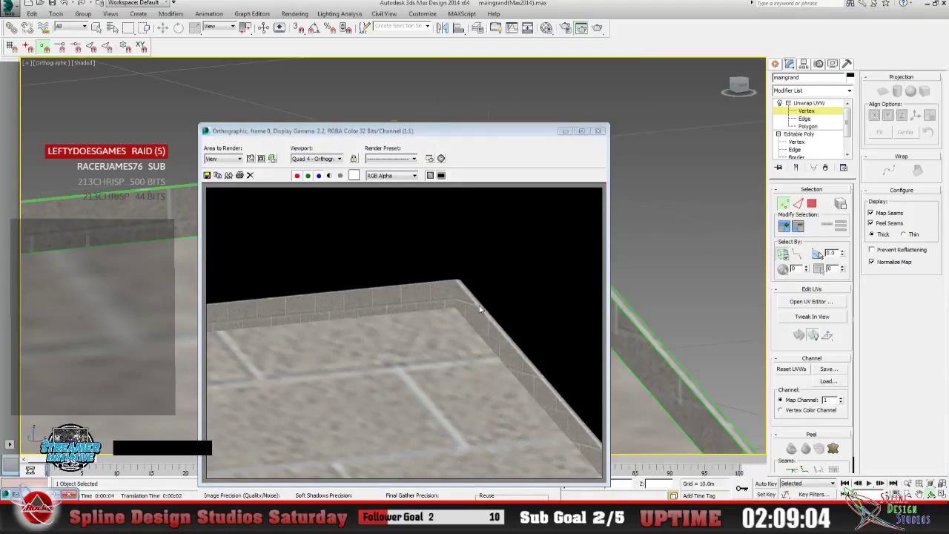
pyautogui.click(597, 130)
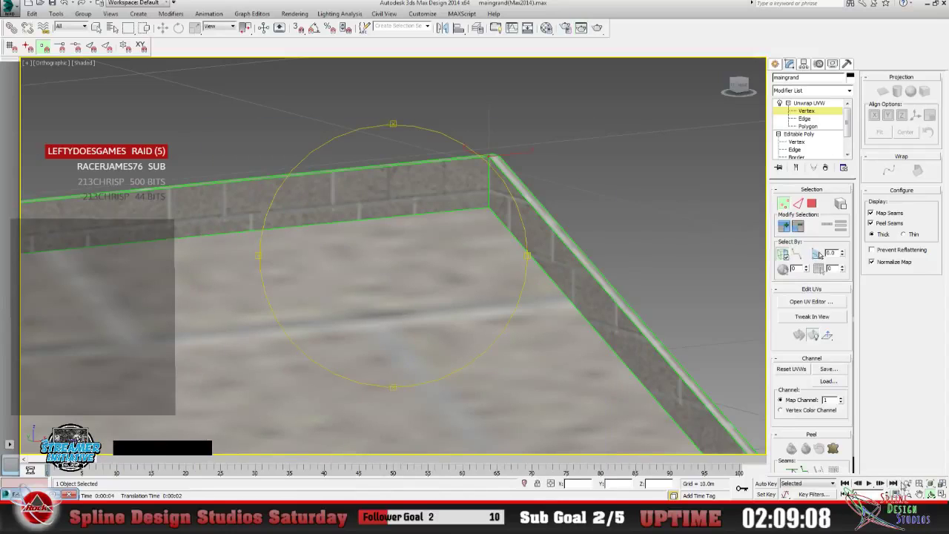
# Select the inner parapet face in the middle of the long far side and open its mapping for UV editing.
pyautogui.click(906, 482)
pyautogui.moveTo(511, 362); pyautogui.dragTo(401, 344)
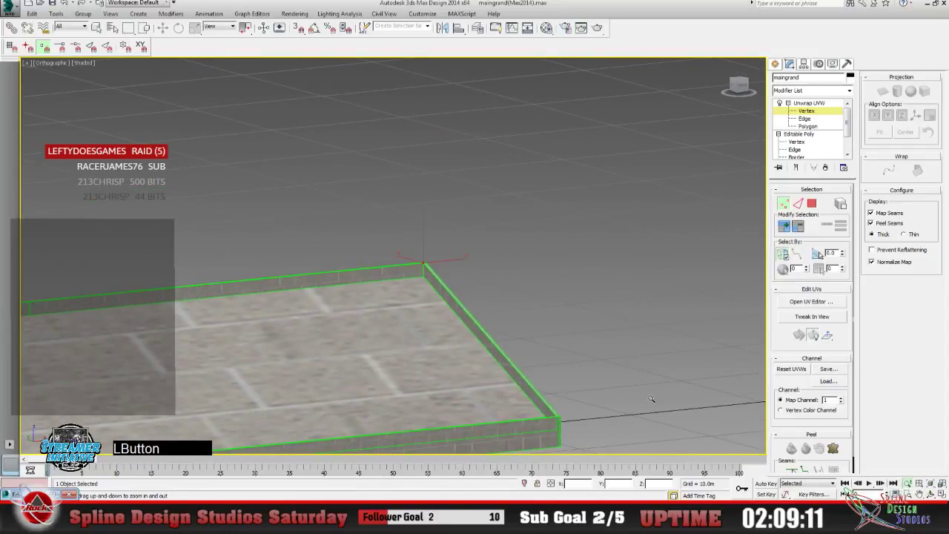
pyautogui.click(919, 495)
pyautogui.moveTo(216, 338); pyautogui.dragTo(308, 340)
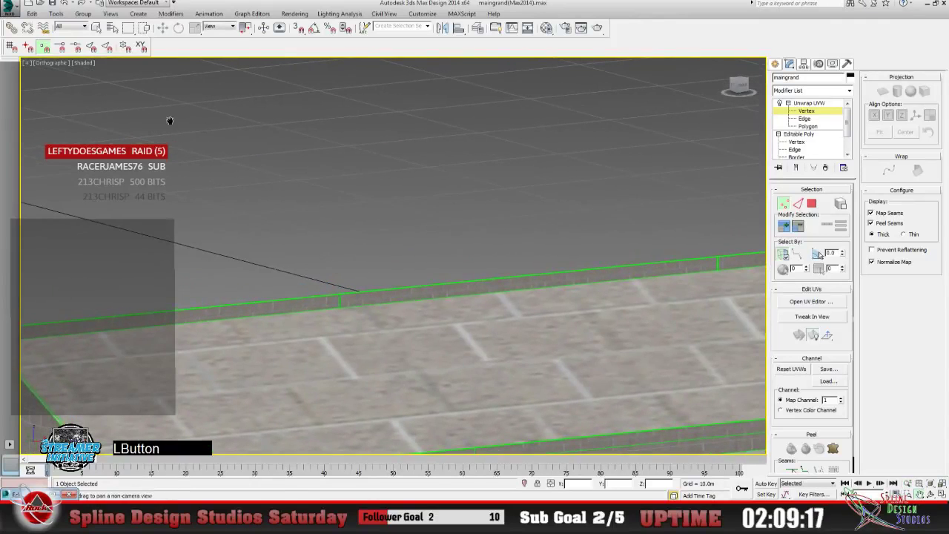
pyautogui.click(96, 27)
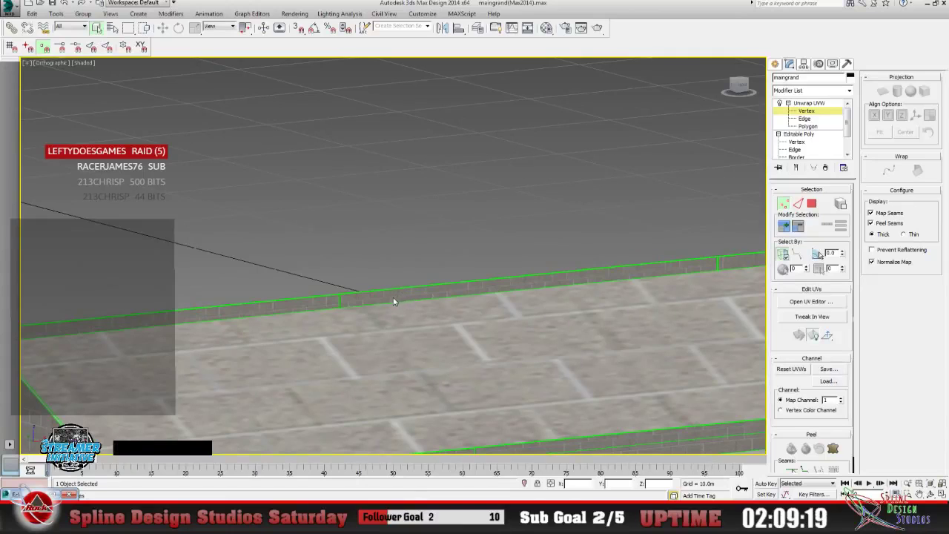
pyautogui.click(807, 126)
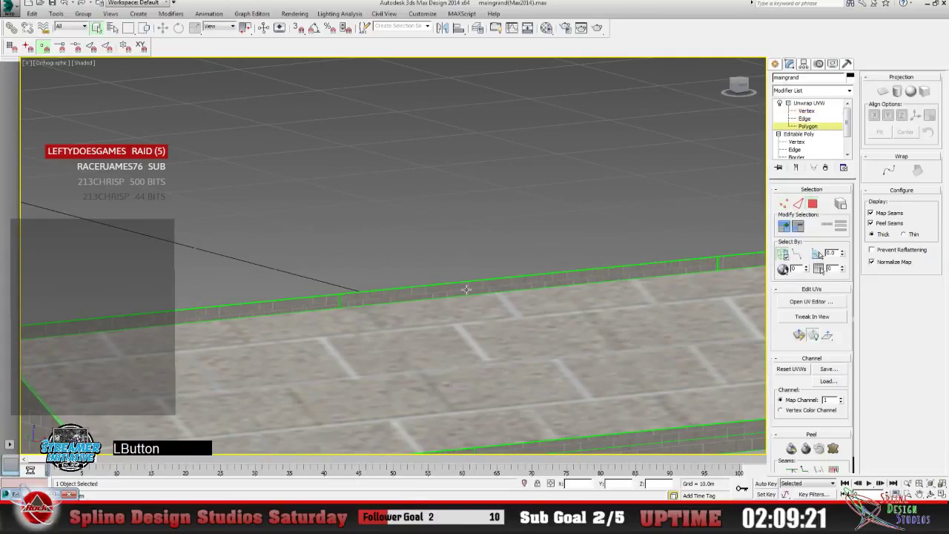
pyautogui.click(434, 294)
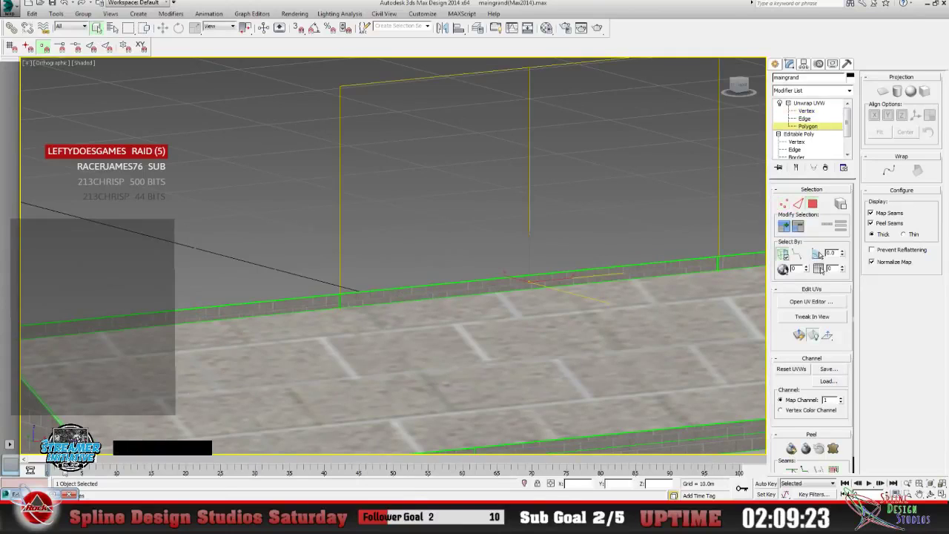
pyautogui.click(811, 301)
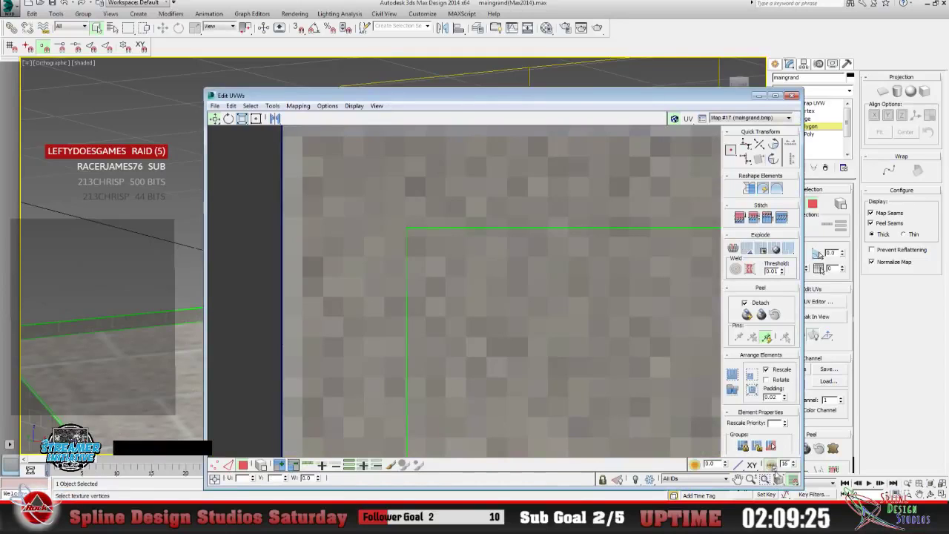
# Move the selected parapet face's UV shell down over the aligned parapet shell near the wall texture's left edge.
pyautogui.click(751, 479)
pyautogui.moveTo(496, 304); pyautogui.dragTo(545, 365)
pyautogui.click(214, 118)
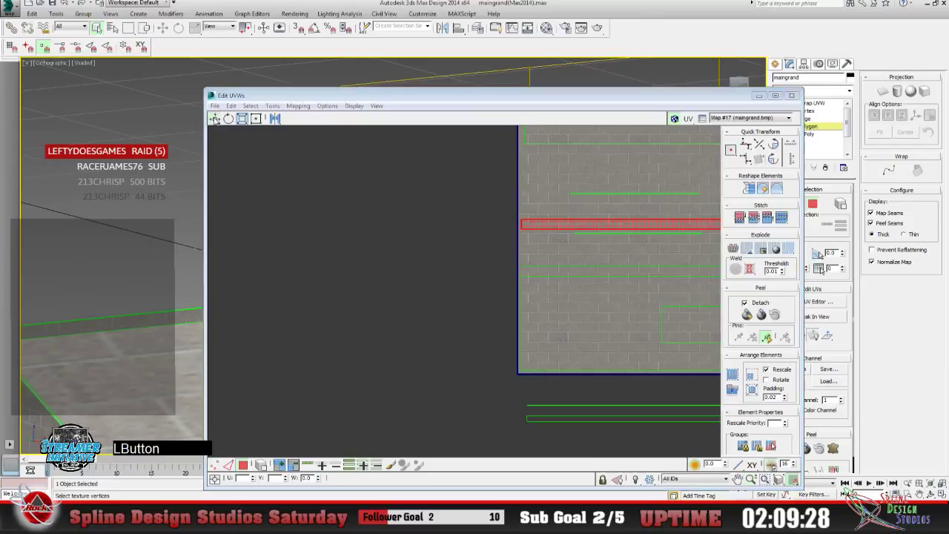
pyautogui.moveTo(540, 228); pyautogui.dragTo(555, 275)
# Move the selected parapet shell up and left so its top edge nearly meets the aligned shell's top edge.
pyautogui.click(751, 478)
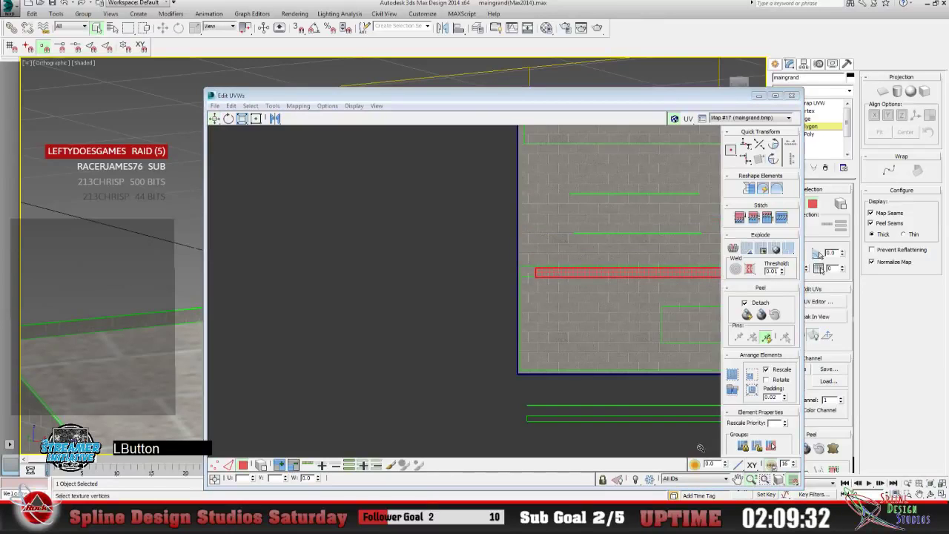
pyautogui.moveTo(514, 313); pyautogui.dragTo(540, 237)
pyautogui.click(737, 478)
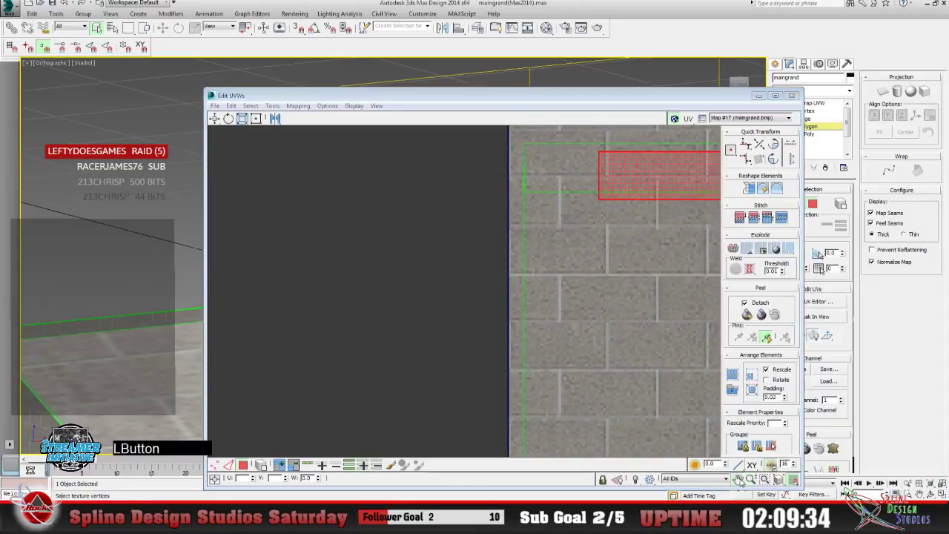
pyautogui.moveTo(624, 292); pyautogui.dragTo(427, 312)
pyautogui.click(750, 478)
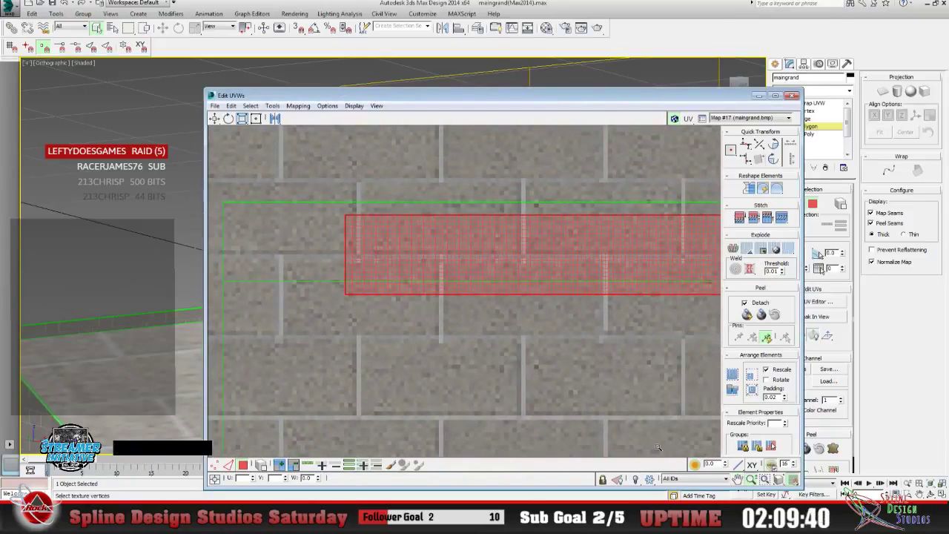
pyautogui.moveTo(352, 307); pyautogui.dragTo(439, 359)
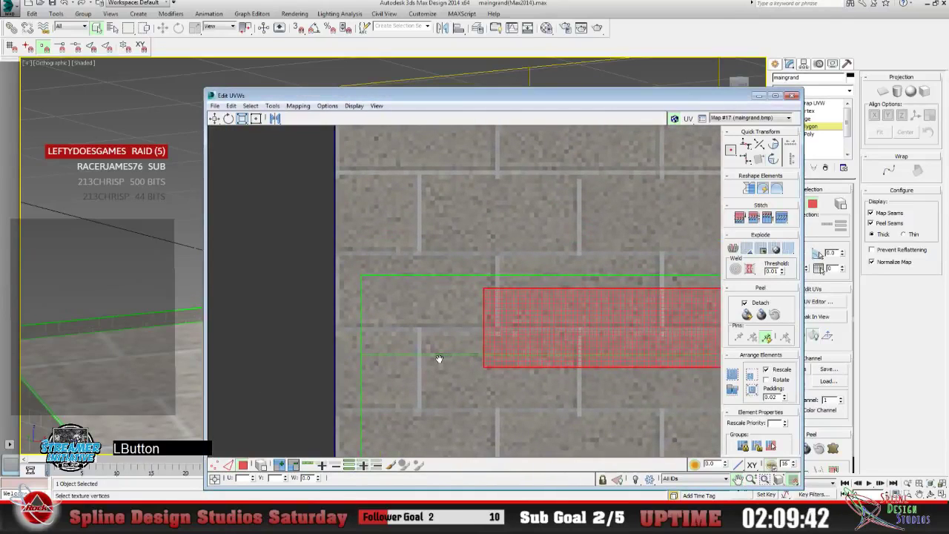
pyautogui.click(215, 119)
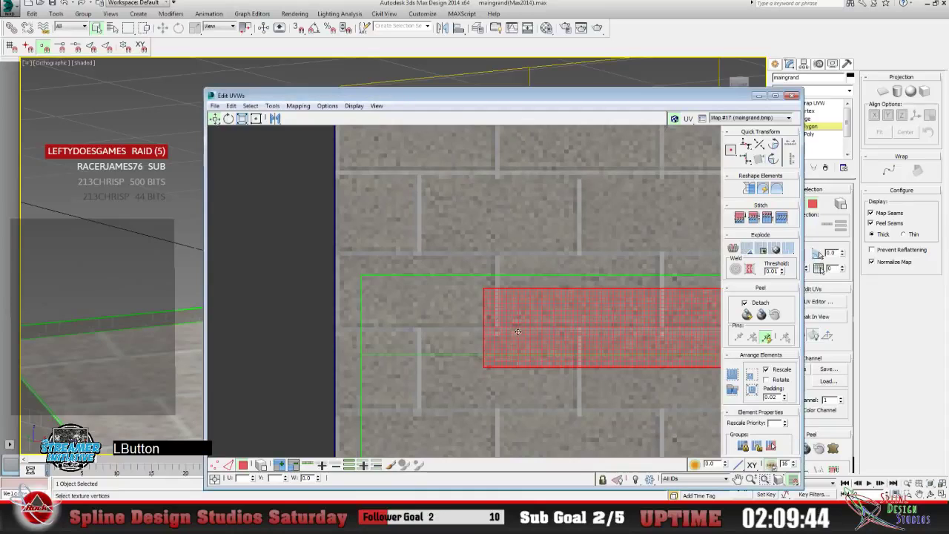
pyautogui.moveTo(520, 338); pyautogui.dragTo(411, 326)
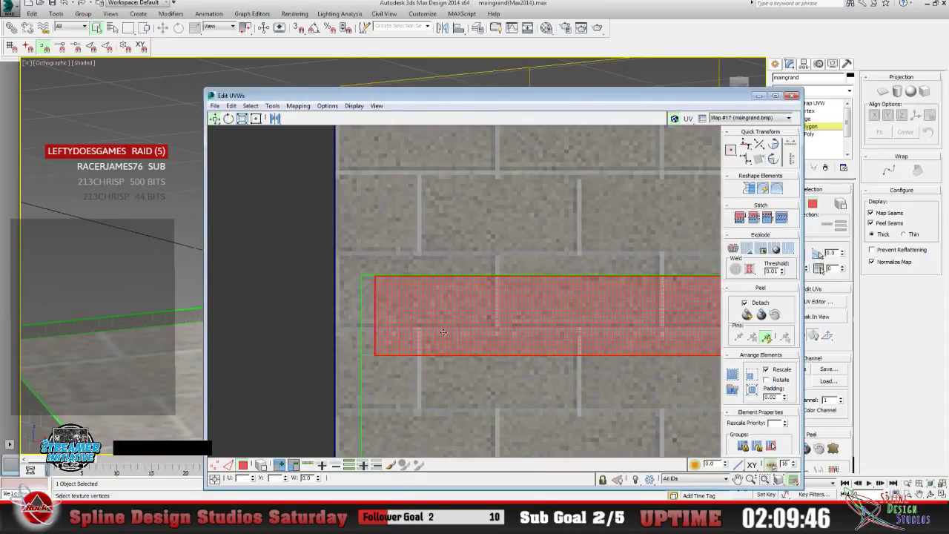
# Select the overlapping parapet shell that extends farther left, at its upper-left corner.
pyautogui.click(750, 478)
pyautogui.moveTo(652, 438); pyautogui.dragTo(639, 382)
pyautogui.click(738, 478)
pyautogui.moveTo(357, 325); pyautogui.dragTo(474, 420)
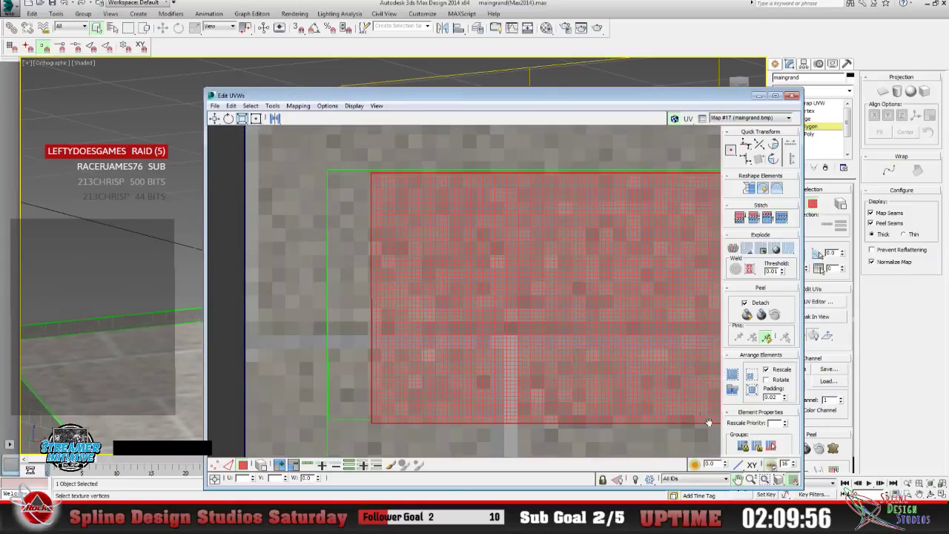
pyautogui.click(818, 254)
pyautogui.moveTo(339, 337); pyautogui.dragTo(306, 189)
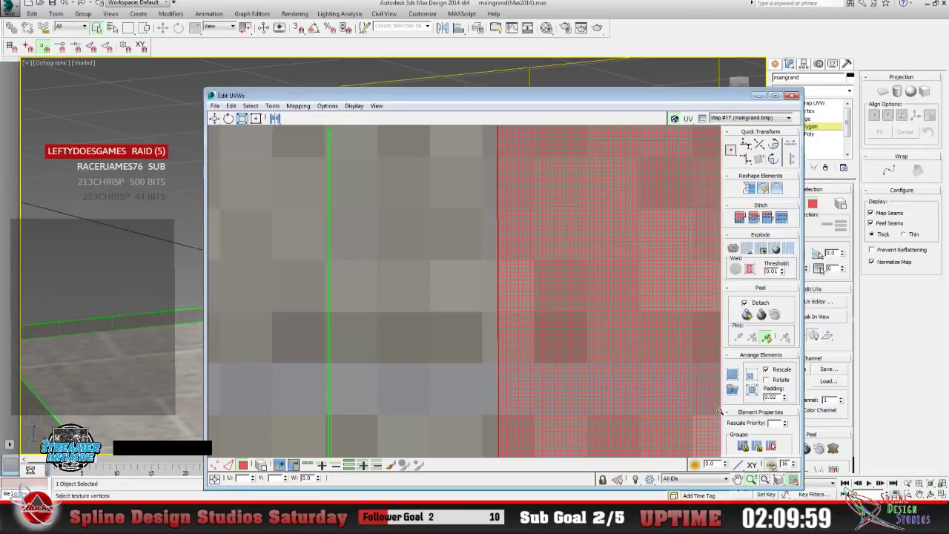
pyautogui.click(737, 478)
pyautogui.moveTo(467, 280); pyautogui.dragTo(447, 404)
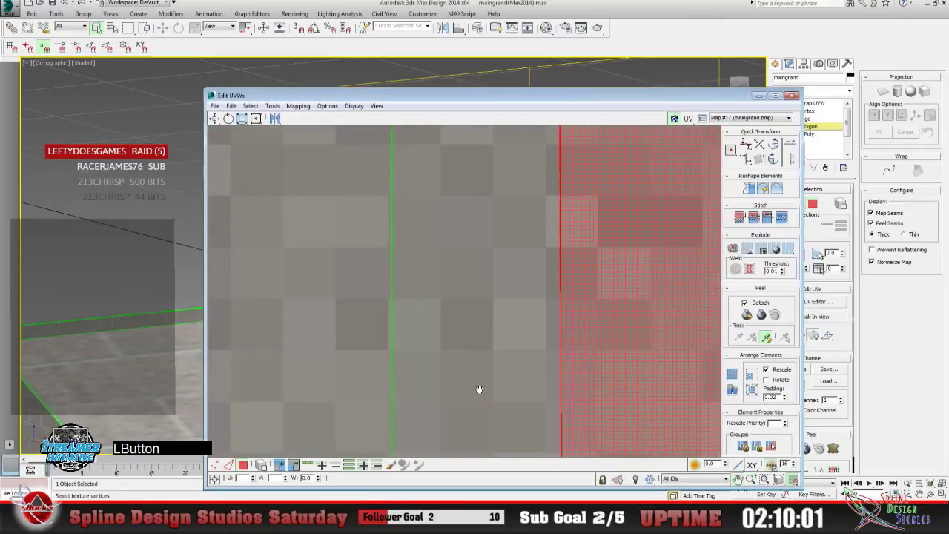
pyautogui.moveTo(413, 212); pyautogui.dragTo(410, 408)
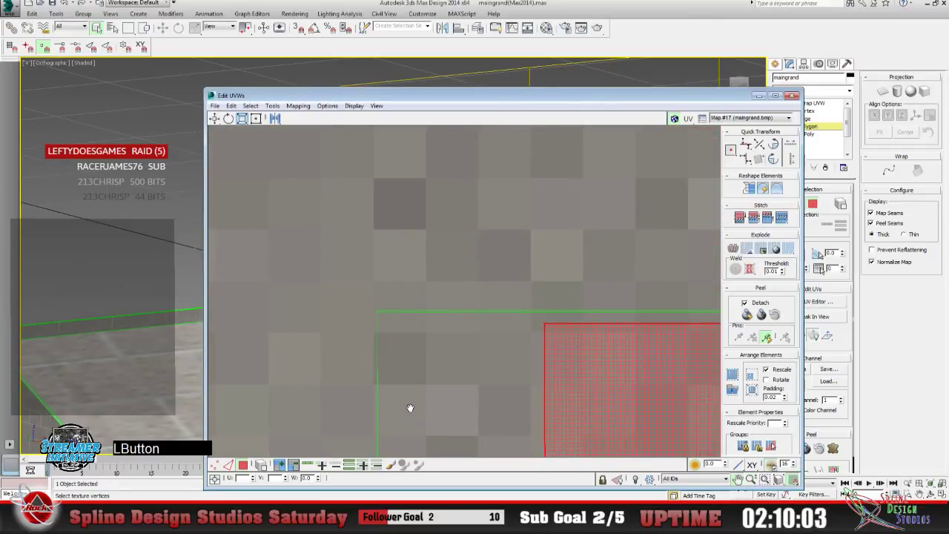
pyautogui.moveTo(408, 373); pyautogui.dragTo(406, 300)
pyautogui.click(751, 479)
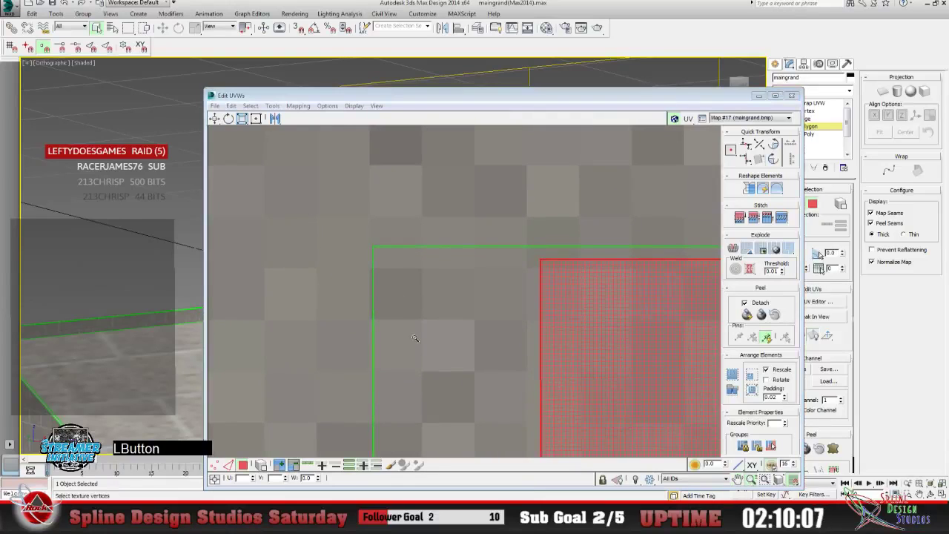
pyautogui.moveTo(415, 338); pyautogui.dragTo(402, 279)
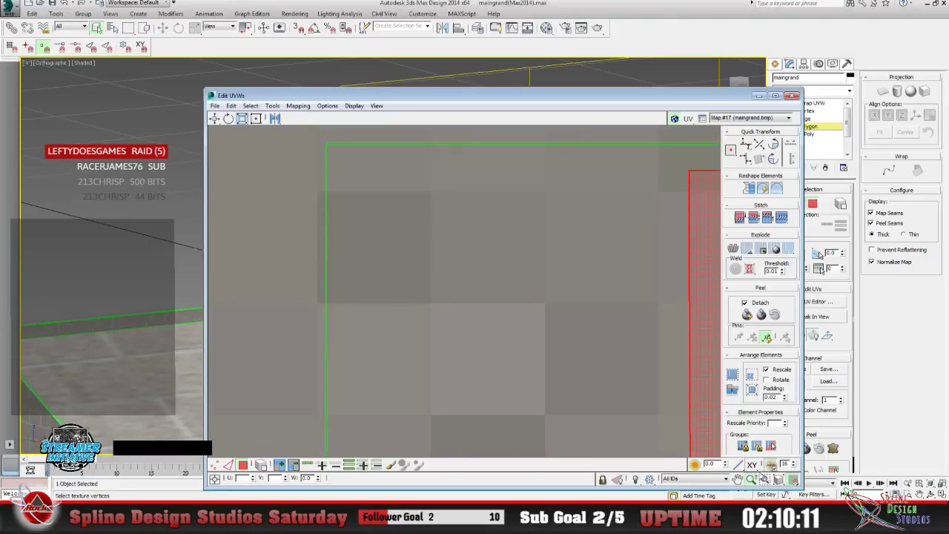
pyautogui.click(738, 479)
pyautogui.moveTo(413, 256); pyautogui.dragTo(409, 402)
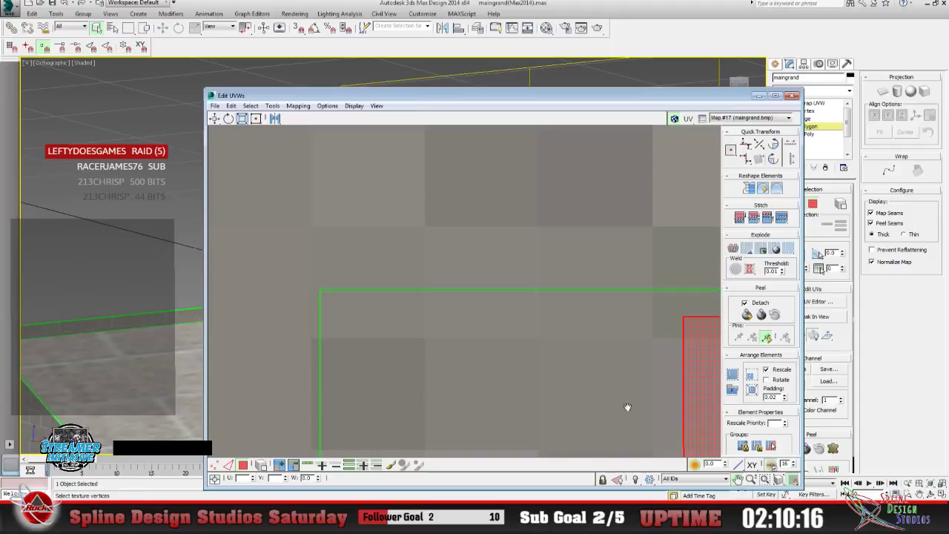
pyautogui.click(750, 478)
pyautogui.moveTo(312, 310); pyautogui.dragTo(357, 323)
pyautogui.scroll(4, 358, 322)
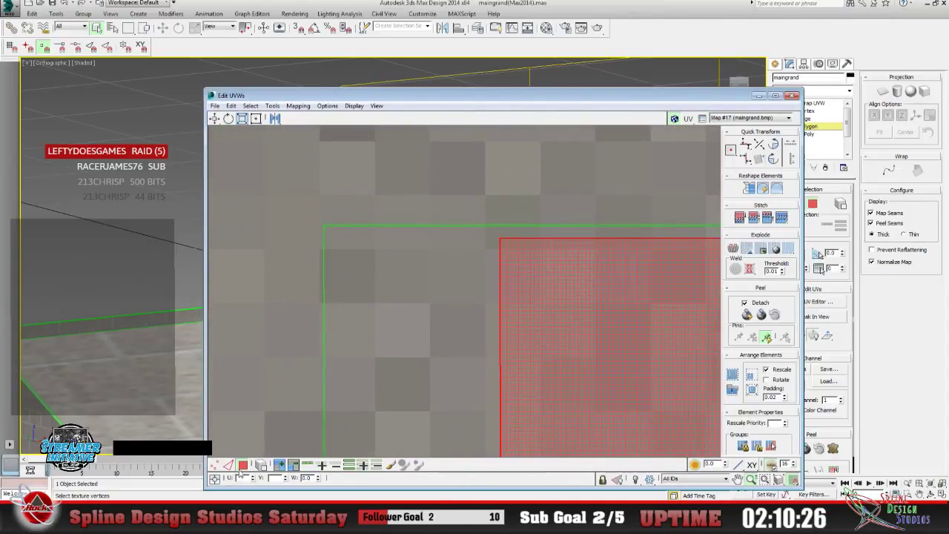
pyautogui.click(214, 118)
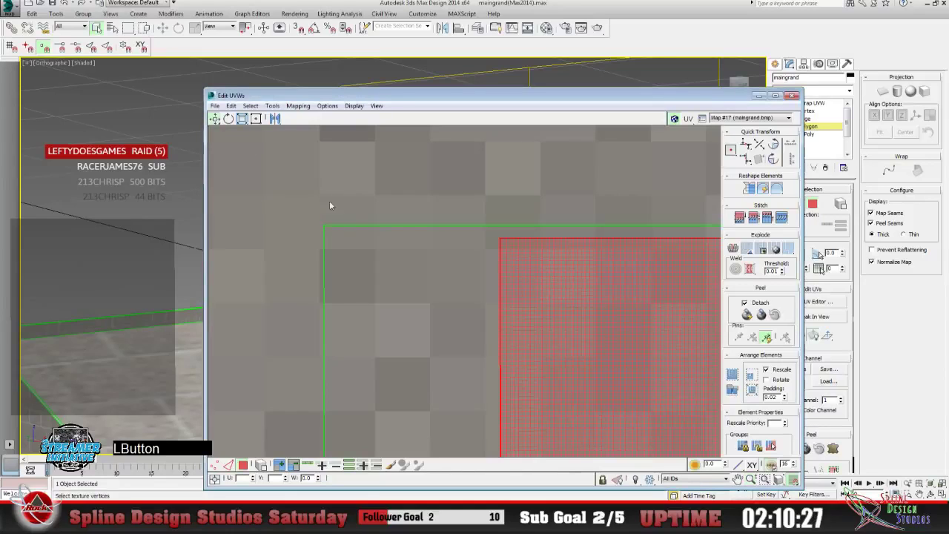
pyautogui.click(356, 245)
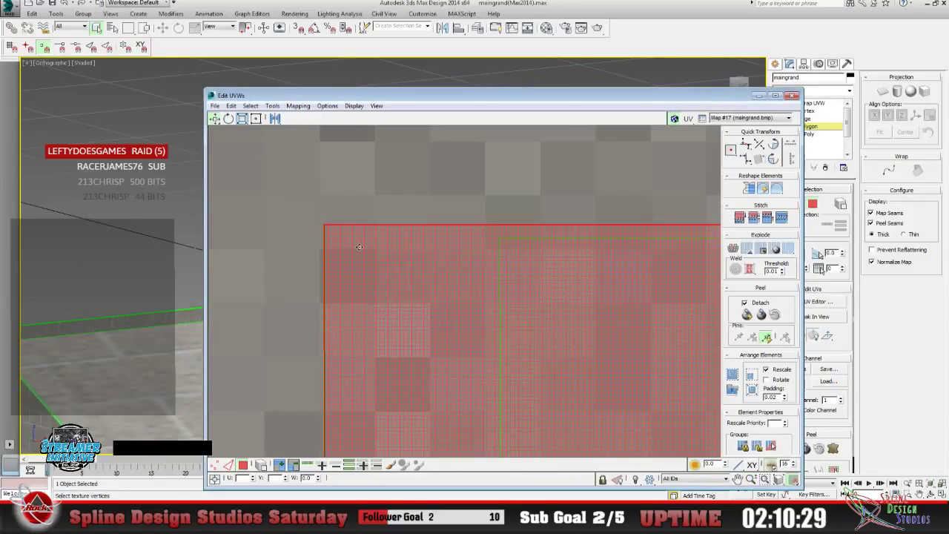
# Select that shell's upper-left vertex and move it slightly down onto the matching corner of the coincident shell.
pyautogui.click(256, 409)
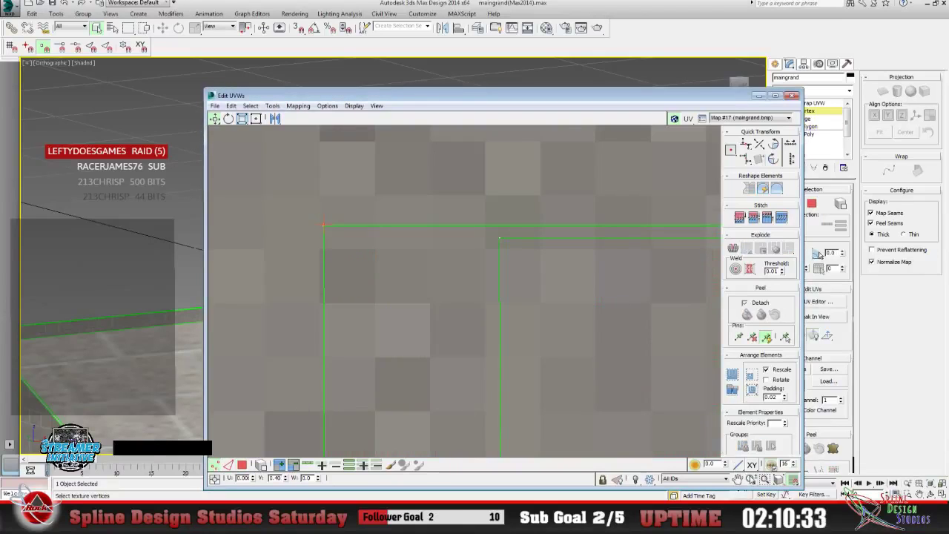
pyautogui.click(750, 478)
pyautogui.moveTo(349, 297); pyautogui.dragTo(315, 210)
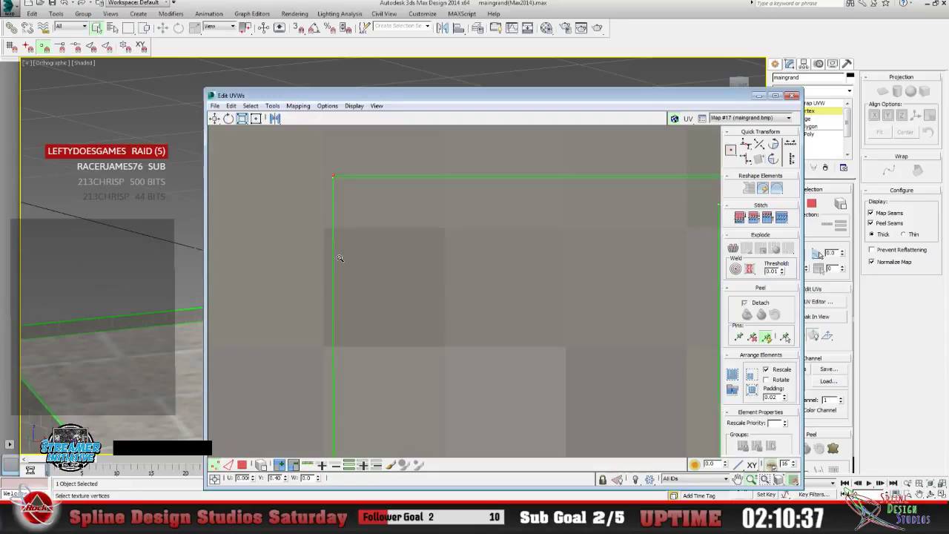
pyautogui.moveTo(341, 257); pyautogui.dragTo(359, 226)
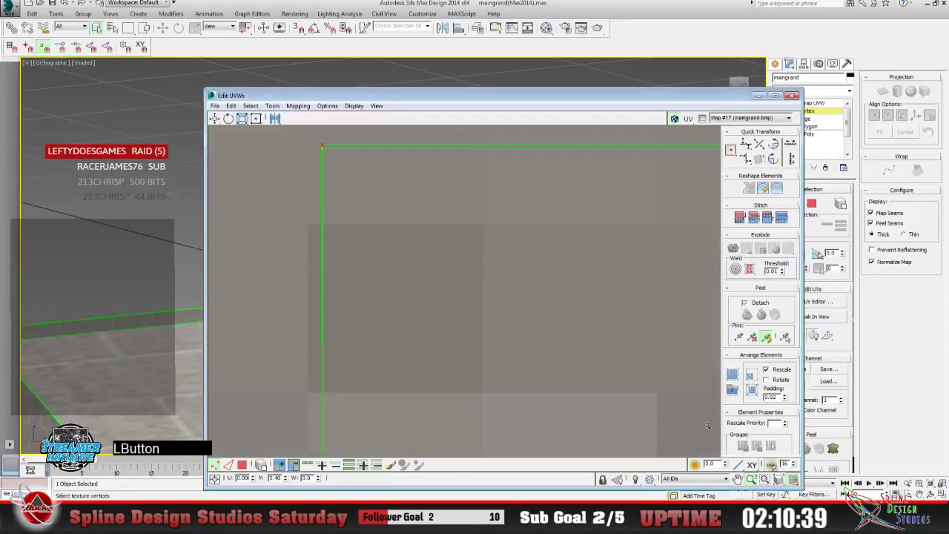
pyautogui.click(737, 479)
pyautogui.moveTo(363, 183); pyautogui.dragTo(322, 313)
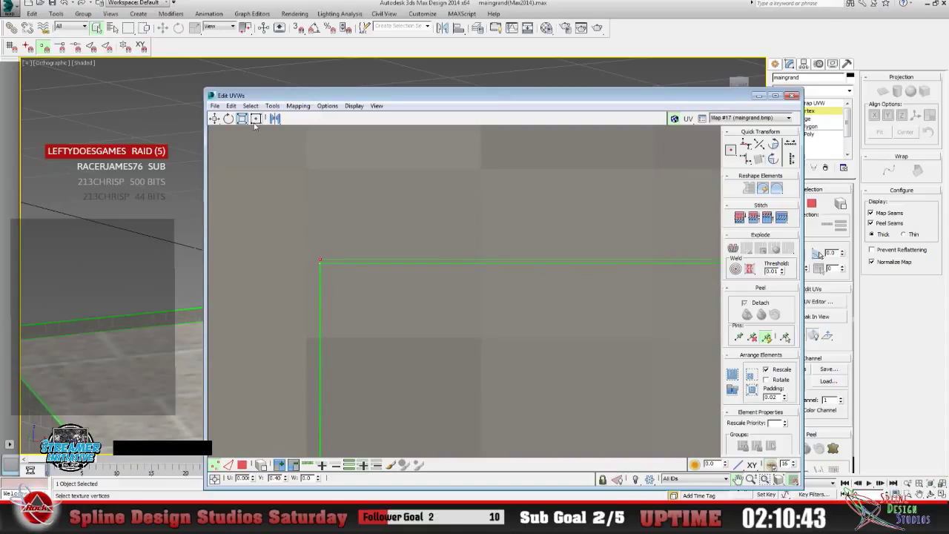
pyautogui.click(255, 120)
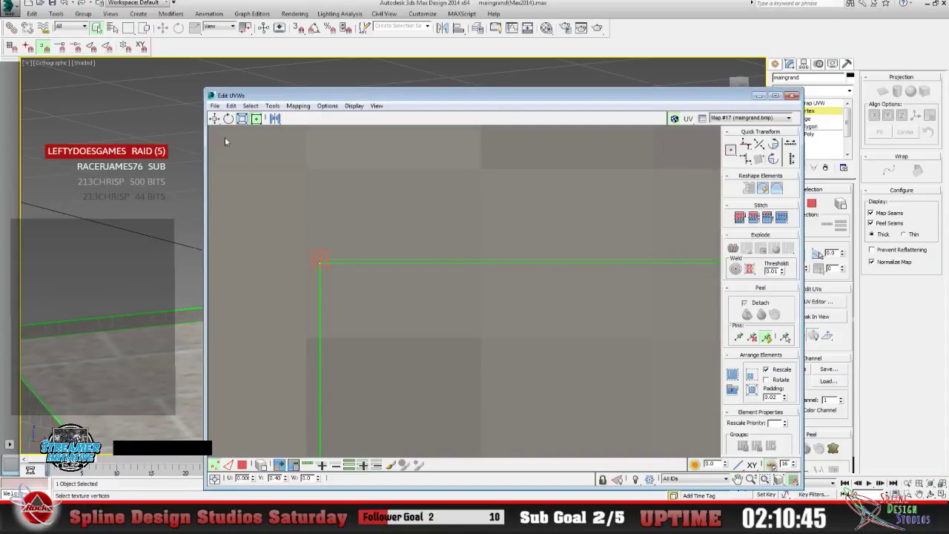
pyautogui.click(213, 118)
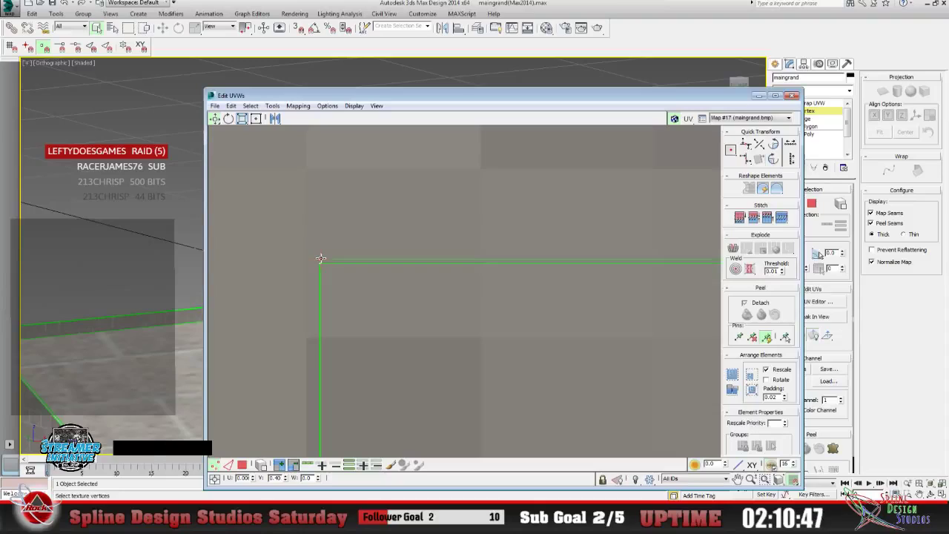
pyautogui.click(320, 259)
pyautogui.hotkey('ctrl', 'z')
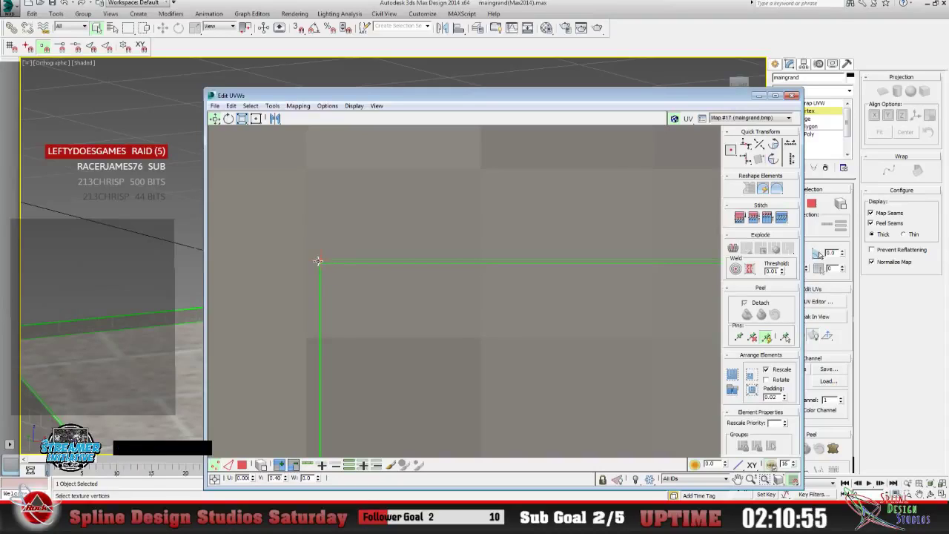
pyautogui.moveTo(319, 261)
pyautogui.mouseDown()
pyautogui.moveTo(334, 265)
pyautogui.moveTo(314, 257)
pyautogui.moveTo(330, 264)
pyautogui.moveTo(320, 262)
pyautogui.mouseUp()
pyautogui.click(343, 227)
pyautogui.moveTo(362, 357); pyautogui.dragTo(370, 371)
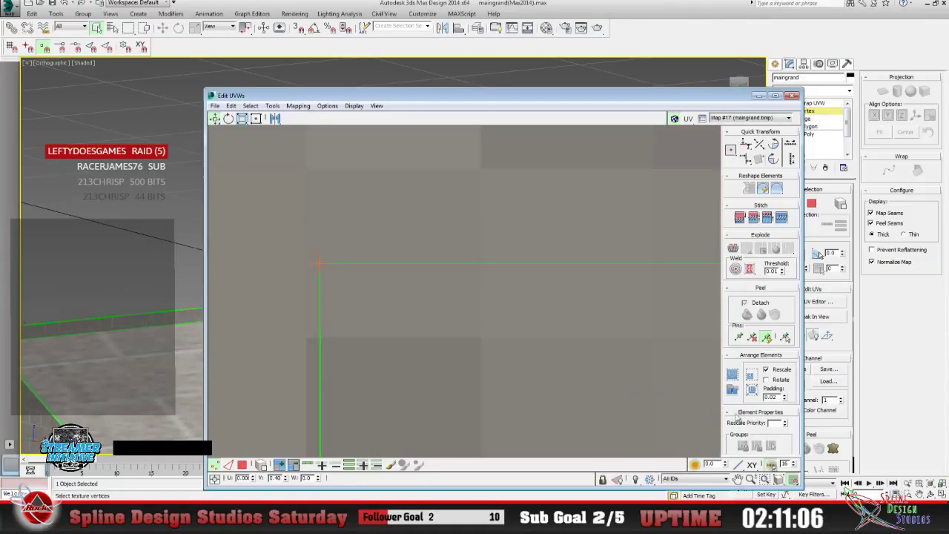
# Try to move the shell's lower-left vertex left onto the adjacent vertical edge, then undo the move.
pyautogui.click(739, 480)
pyautogui.moveTo(405, 328); pyautogui.dragTo(464, 392)
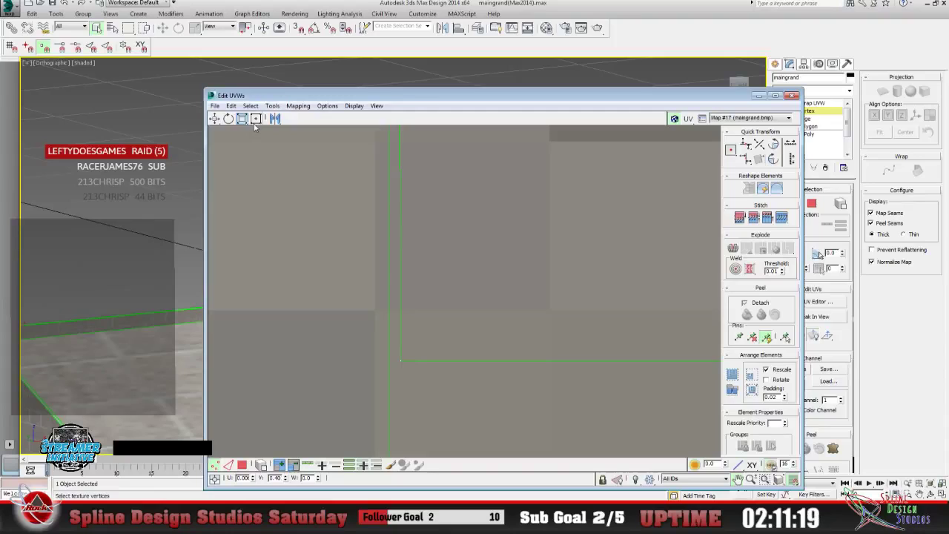
pyautogui.click(215, 120)
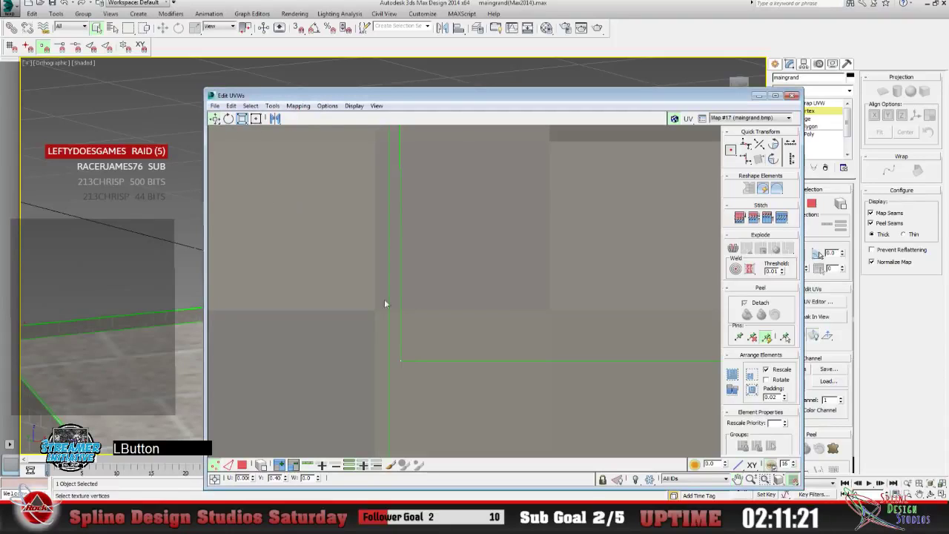
pyautogui.moveTo(404, 364); pyautogui.dragTo(399, 360)
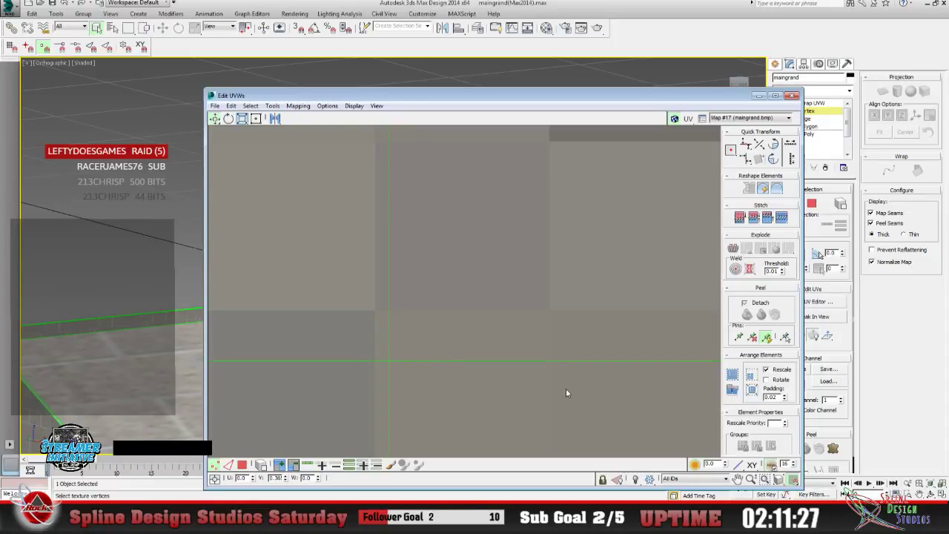
pyautogui.hotkey('ctrl', 'z')
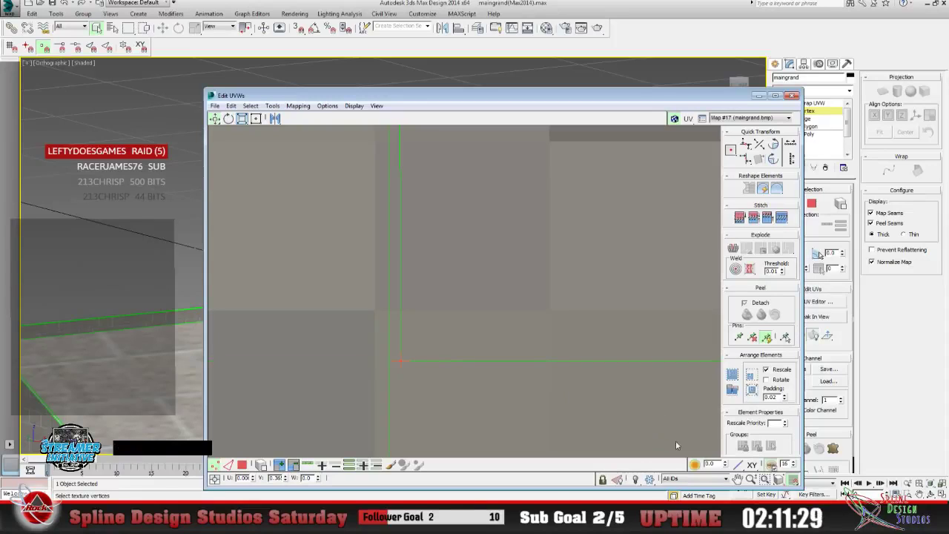
# Move the shell's lower-left vertex left until it lies on the adjacent shell's vertical edge.
pyautogui.click(763, 478)
pyautogui.scroll(-5, 461, 374)
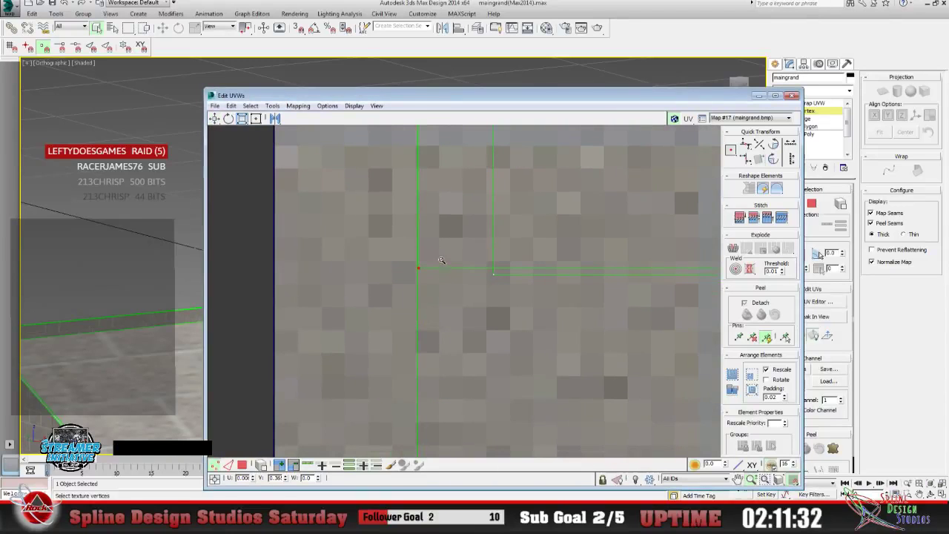
pyautogui.moveTo(441, 261); pyautogui.dragTo(301, 352)
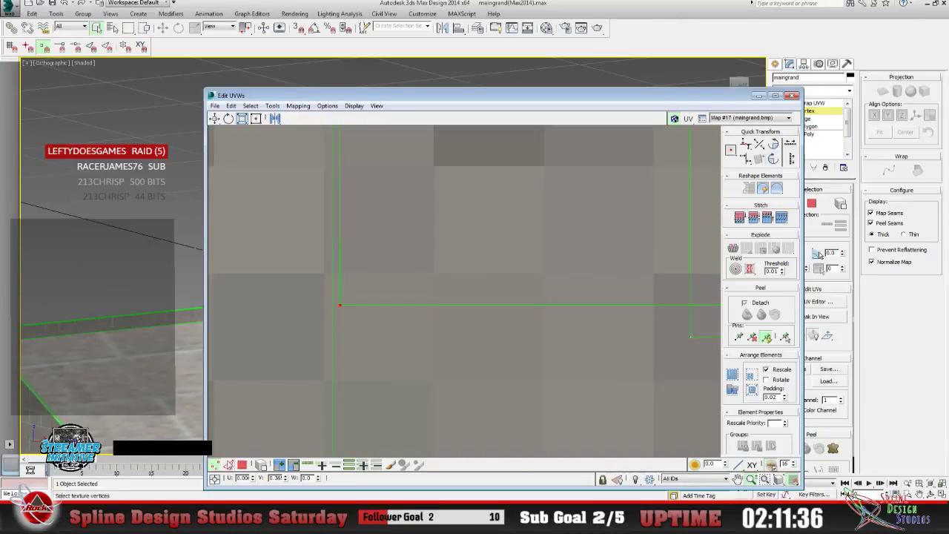
pyautogui.click(780, 479)
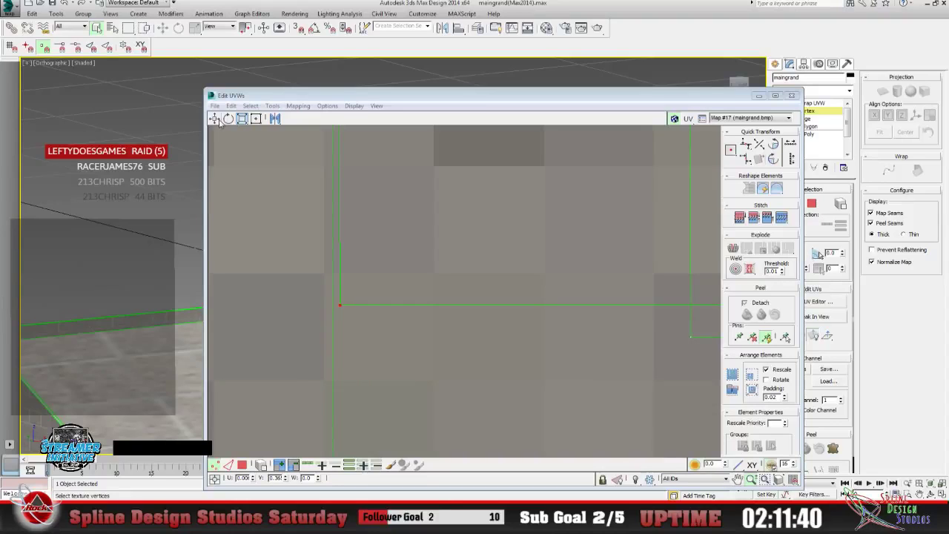
pyautogui.click(216, 119)
pyautogui.moveTo(339, 303); pyautogui.dragTo(332, 305)
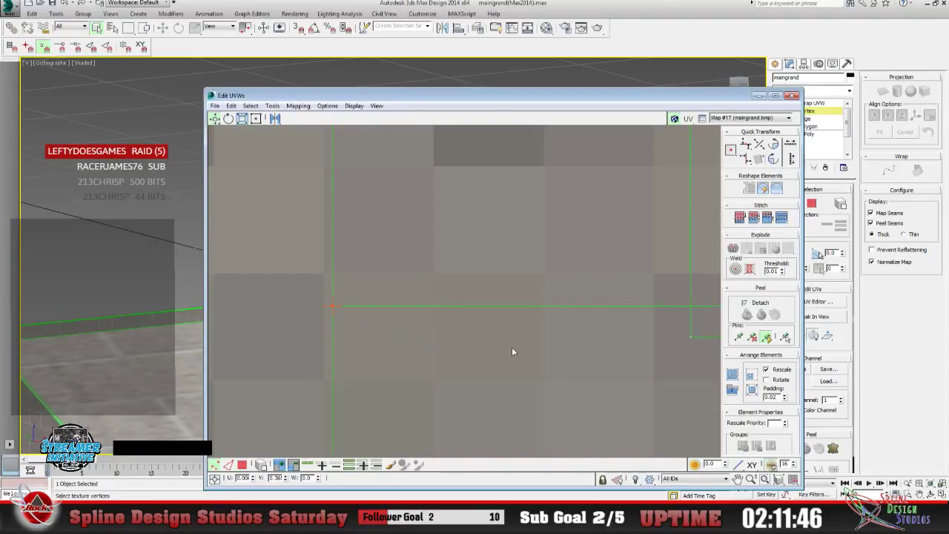
# Return to the shell's upper-left corner and switch from vertex to polygon selection.
pyautogui.click(750, 479)
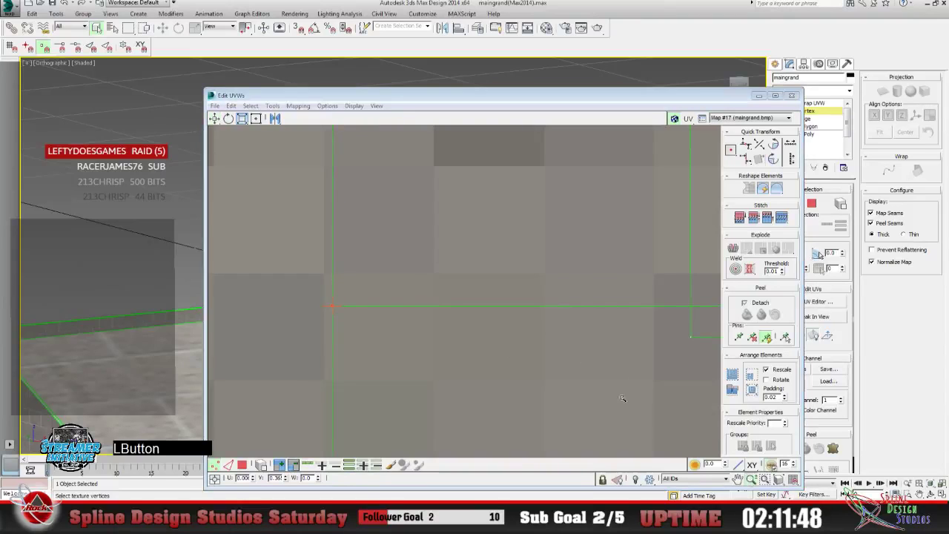
pyautogui.moveTo(441, 231); pyautogui.dragTo(447, 328)
pyautogui.moveTo(432, 193); pyautogui.dragTo(394, 336)
pyautogui.click(818, 255)
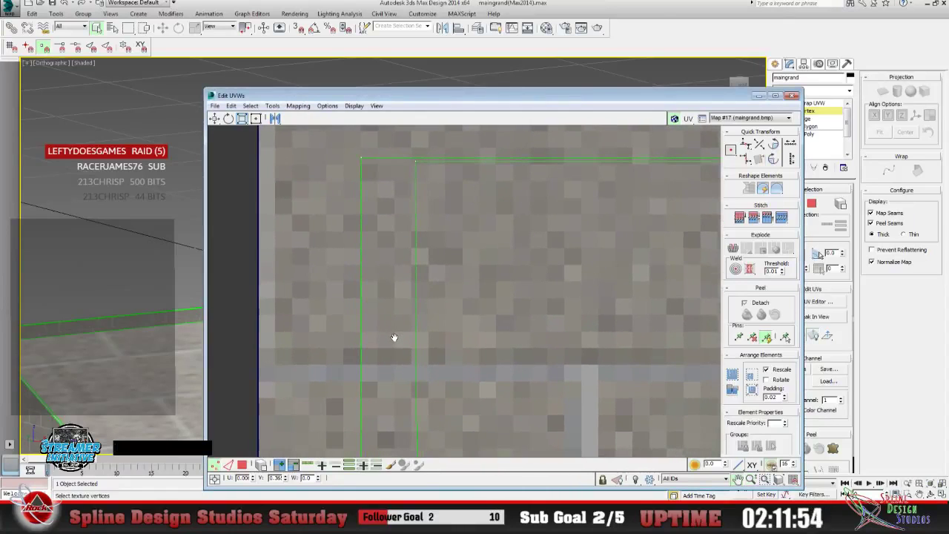
pyautogui.click(241, 466)
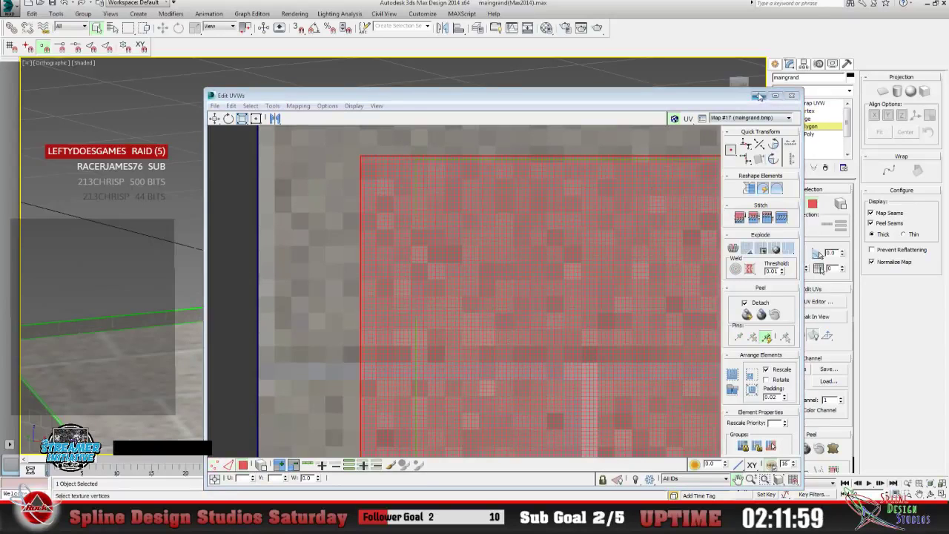
# Select another face of the inner parapet strip in the viewport and move its UV shell left onto the neighbouring shell's upper-left corner.
pyautogui.click(791, 95)
pyautogui.click(398, 296)
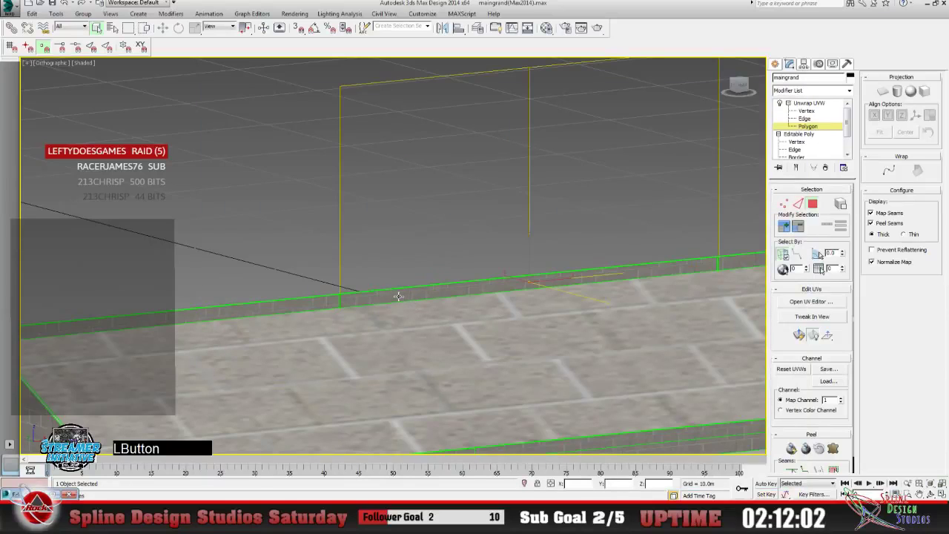
pyautogui.click(811, 301)
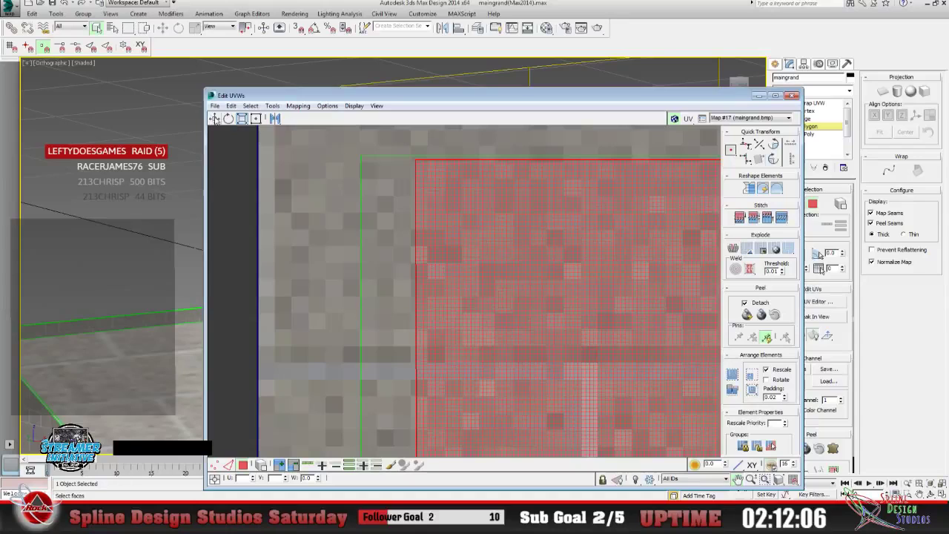
pyautogui.click(215, 120)
pyautogui.moveTo(495, 239); pyautogui.dragTo(443, 235)
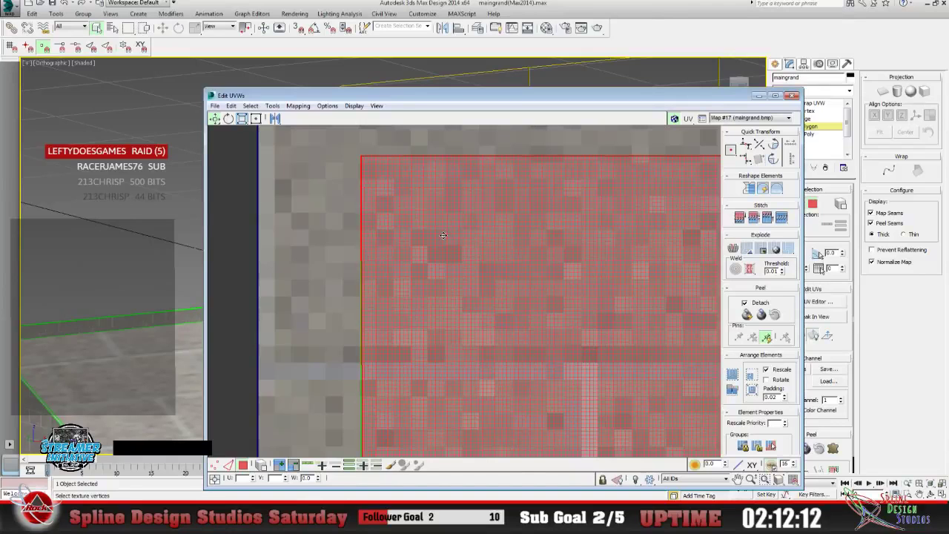
# Turn on snapping in the UV editor and move the shell's lower-left vertex onto the coincident shell's matching corner.
pyautogui.moveTo(654, 428); pyautogui.dragTo(648, 416)
pyautogui.click(737, 479)
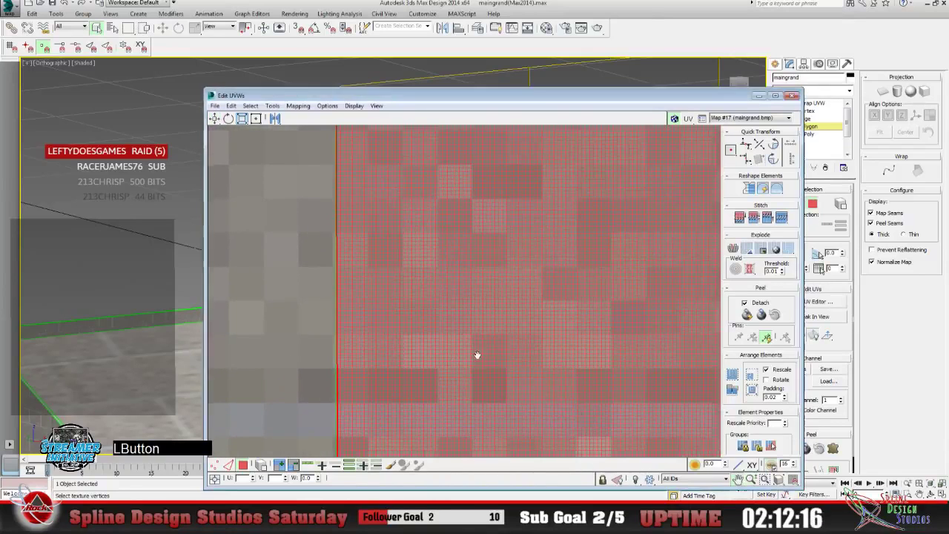
pyautogui.moveTo(474, 351)
pyautogui.mouseDown()
pyautogui.moveTo(453, 314)
pyautogui.moveTo(474, 341)
pyautogui.moveTo(470, 349)
pyautogui.mouseUp()
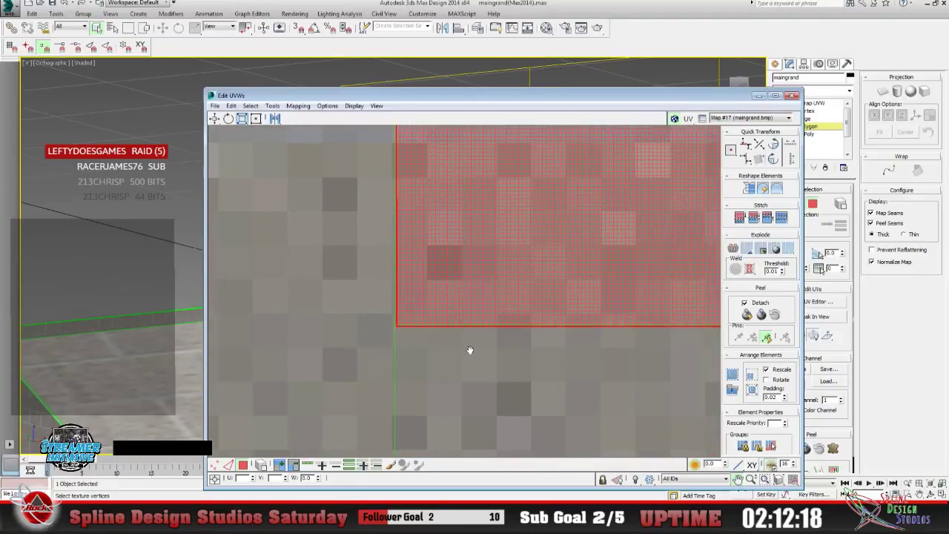
pyautogui.click(751, 478)
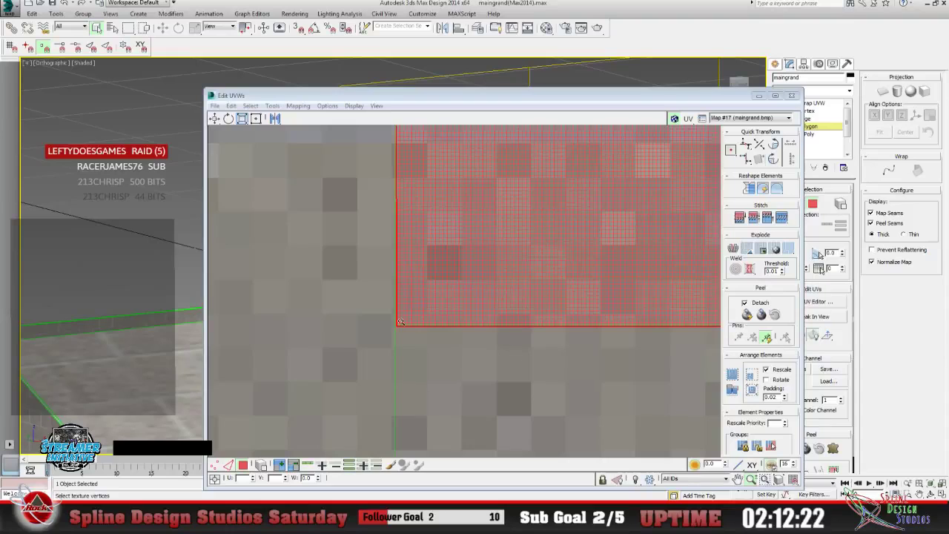
pyautogui.moveTo(399, 322); pyautogui.dragTo(370, 185)
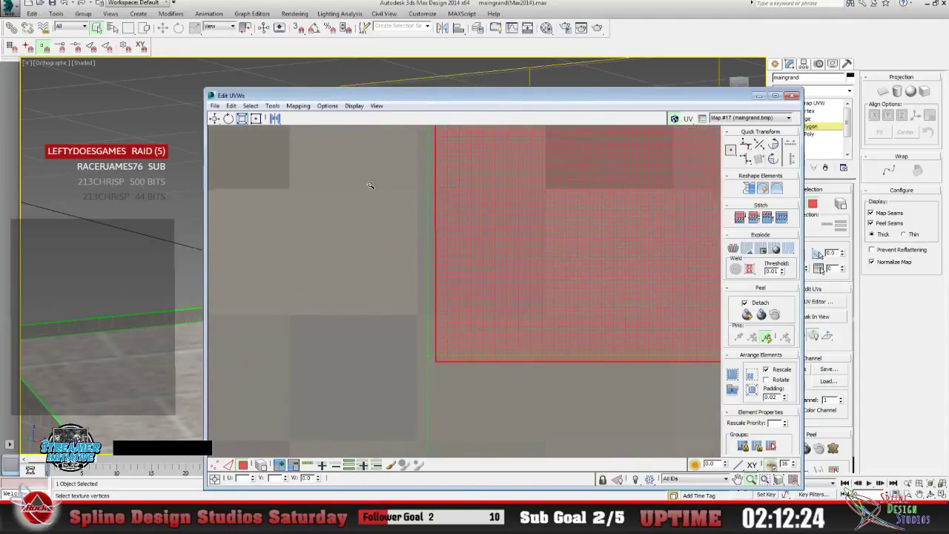
pyautogui.click(215, 465)
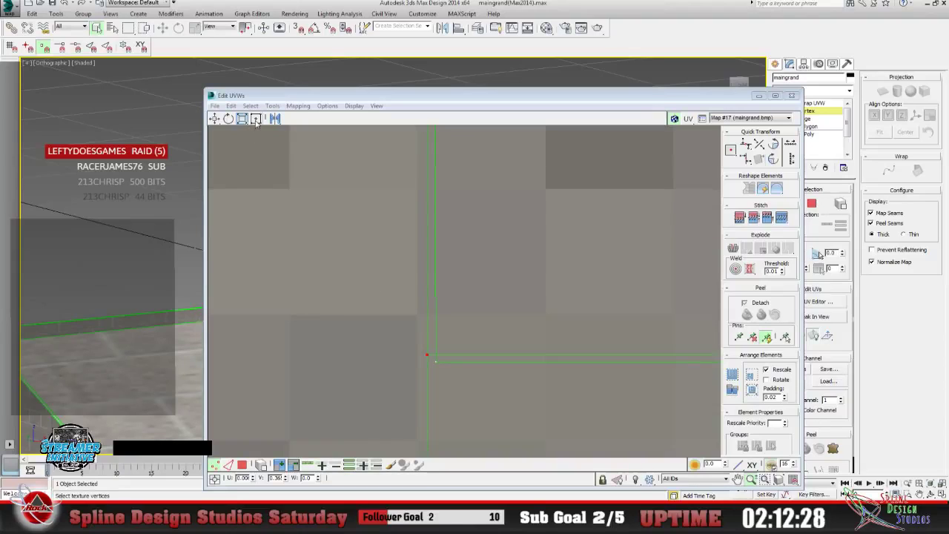
pyautogui.click(214, 119)
pyautogui.moveTo(481, 352); pyautogui.dragTo(438, 357)
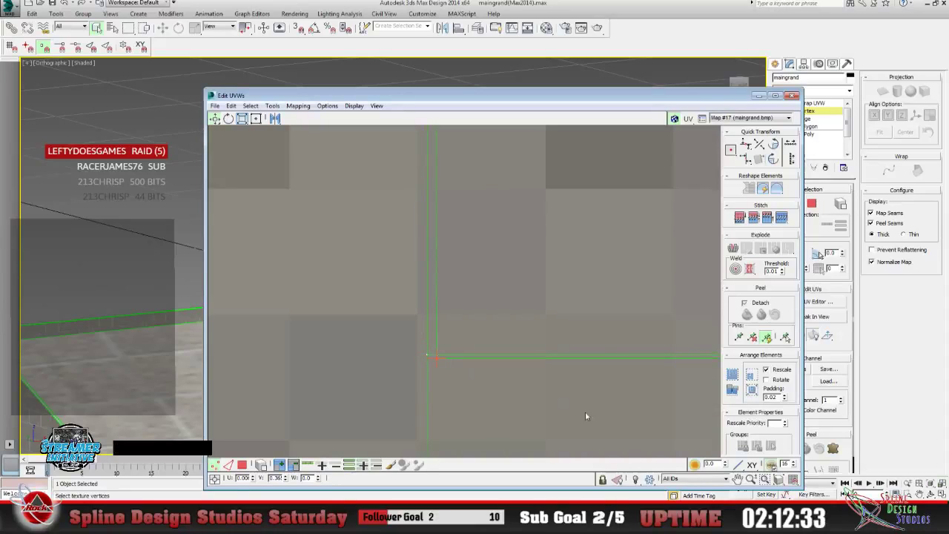
pyautogui.click(791, 481)
pyautogui.moveTo(439, 357)
pyautogui.mouseDown()
pyautogui.moveTo(398, 350)
pyautogui.moveTo(426, 369)
pyautogui.moveTo(440, 413)
pyautogui.moveTo(449, 371)
pyautogui.mouseUp()
# Select the upper of the two vertices at the shells' upper-left corner and move it down onto the lower one.
pyautogui.click(739, 478)
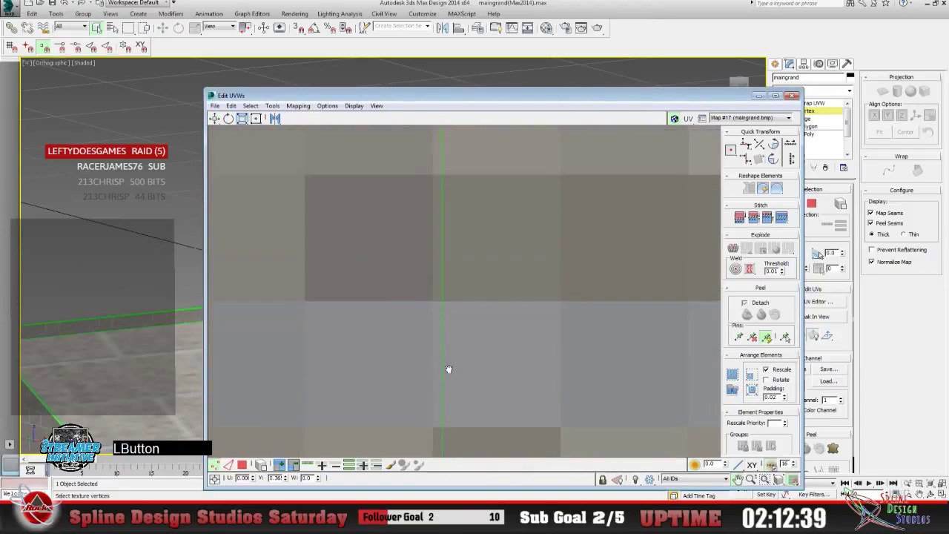
pyautogui.moveTo(477, 201); pyautogui.dragTo(446, 190)
pyautogui.moveTo(418, 375); pyautogui.dragTo(421, 324)
pyautogui.moveTo(418, 238); pyautogui.dragTo(383, 369)
pyautogui.click(751, 478)
pyautogui.click(738, 478)
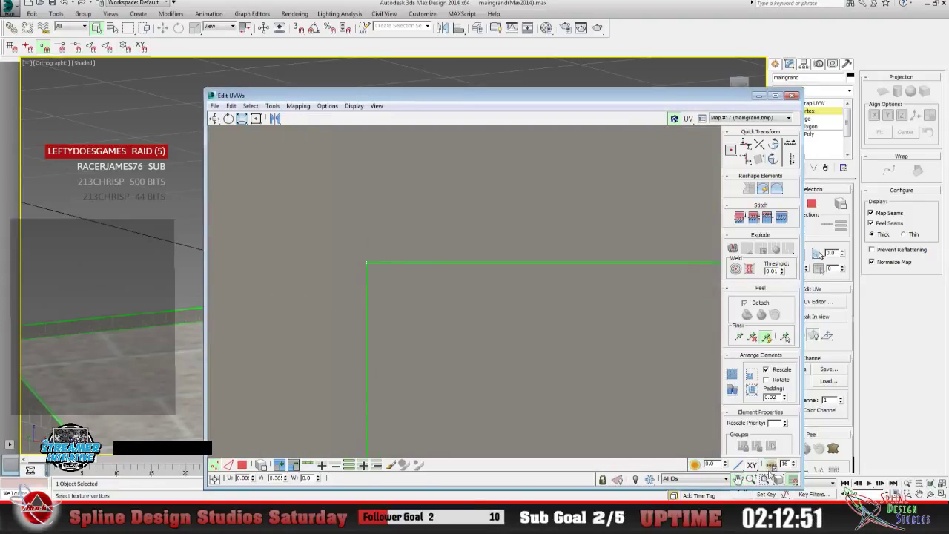
pyautogui.click(751, 479)
pyautogui.moveTo(379, 301); pyautogui.dragTo(364, 204)
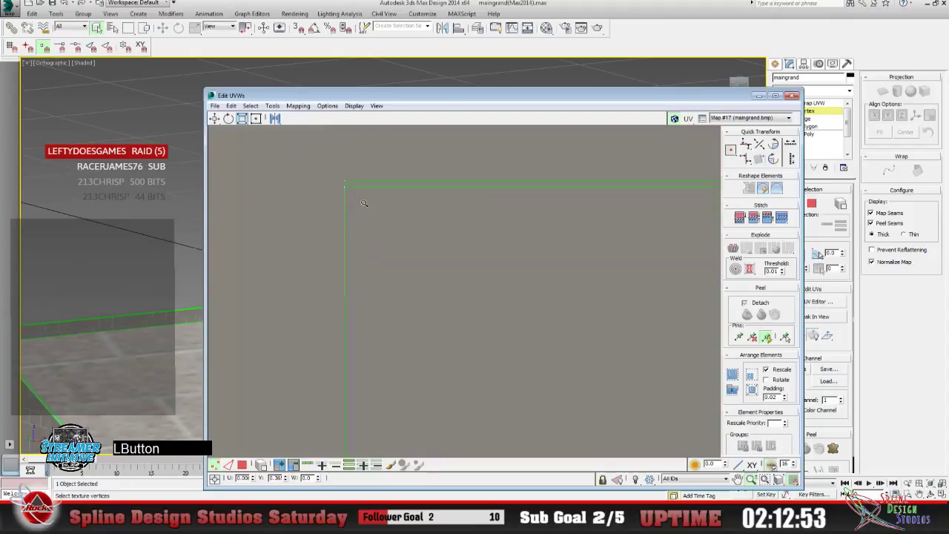
pyautogui.click(256, 119)
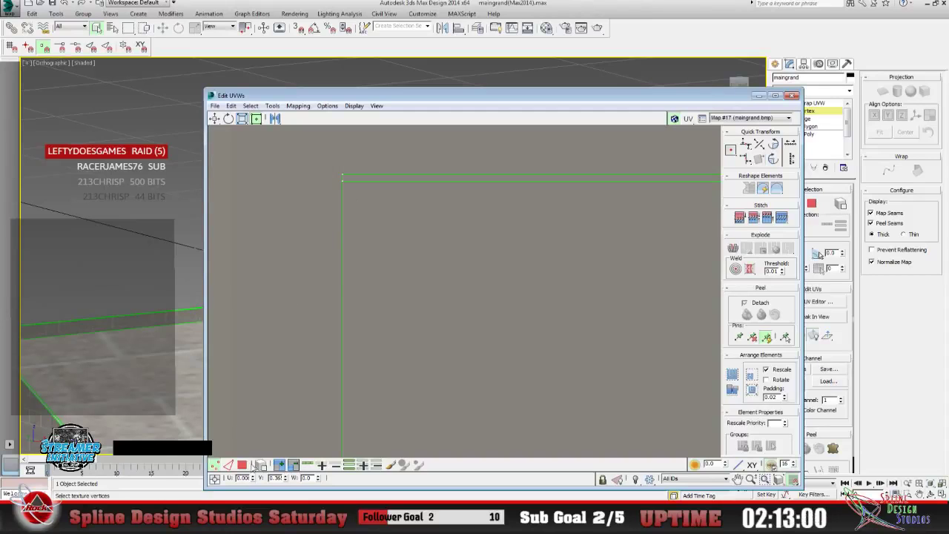
pyautogui.click(243, 466)
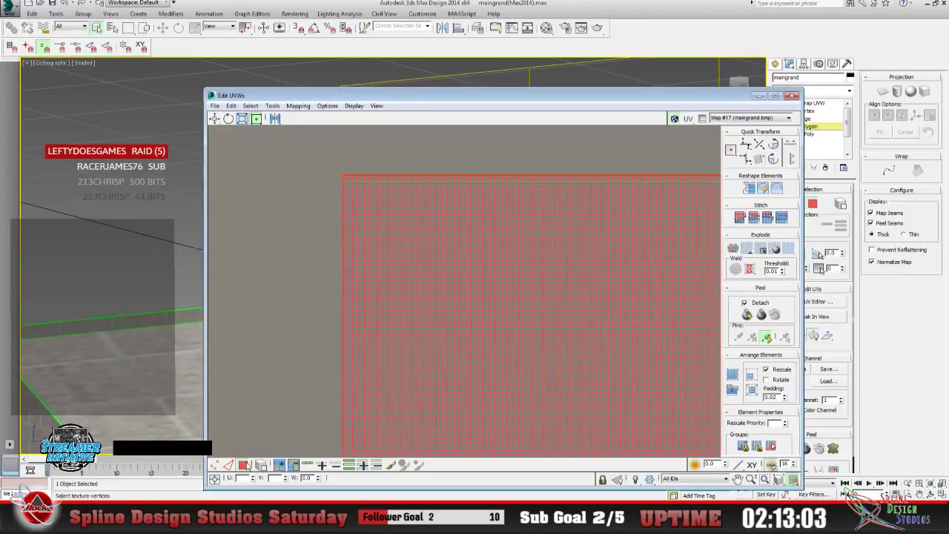
pyautogui.click(215, 464)
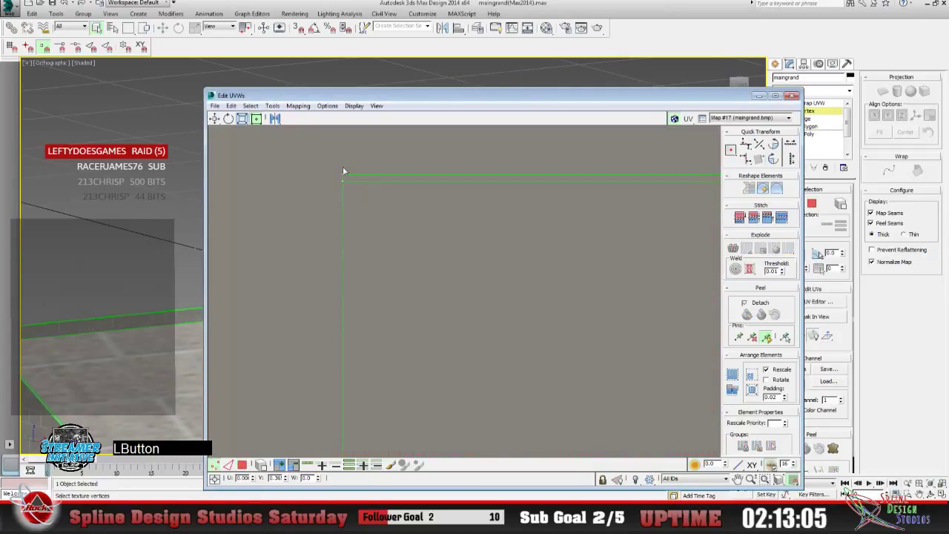
pyautogui.moveTo(335, 170); pyautogui.dragTo(349, 176)
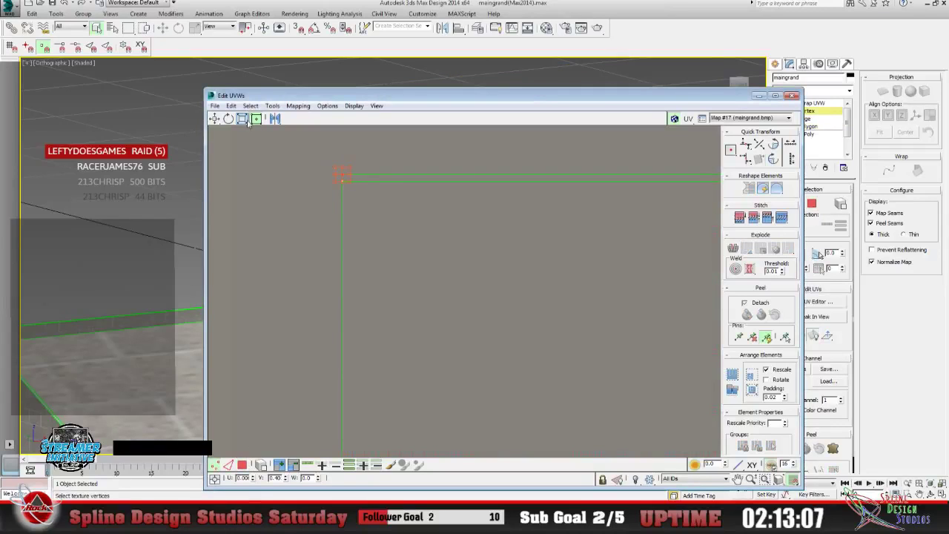
pyautogui.click(213, 119)
pyautogui.click(341, 178)
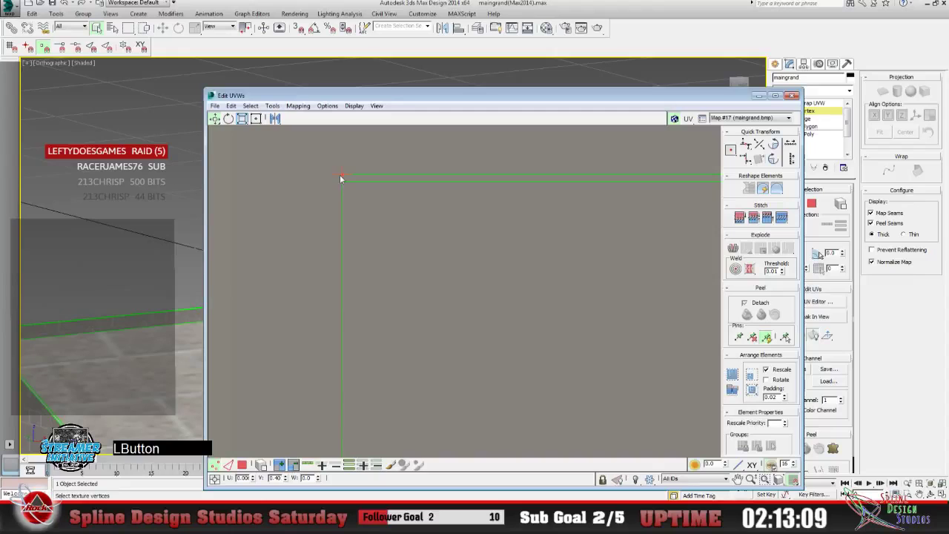
pyautogui.moveTo(341, 178); pyautogui.dragTo(342, 181)
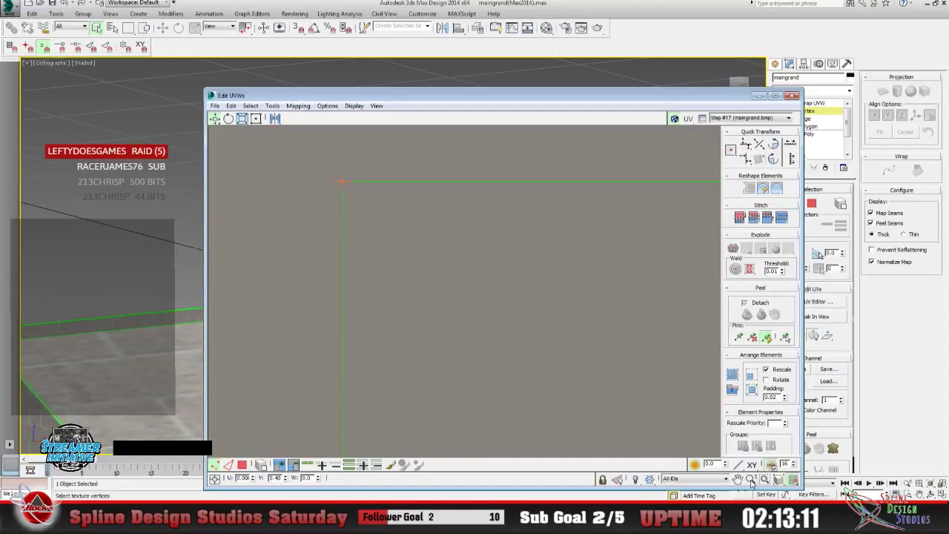
# Inspect the right ends of the overlapping shells and switch from vertex to polygon selection to identify the selected shell there.
pyautogui.click(751, 479)
pyautogui.moveTo(392, 267); pyautogui.dragTo(437, 384)
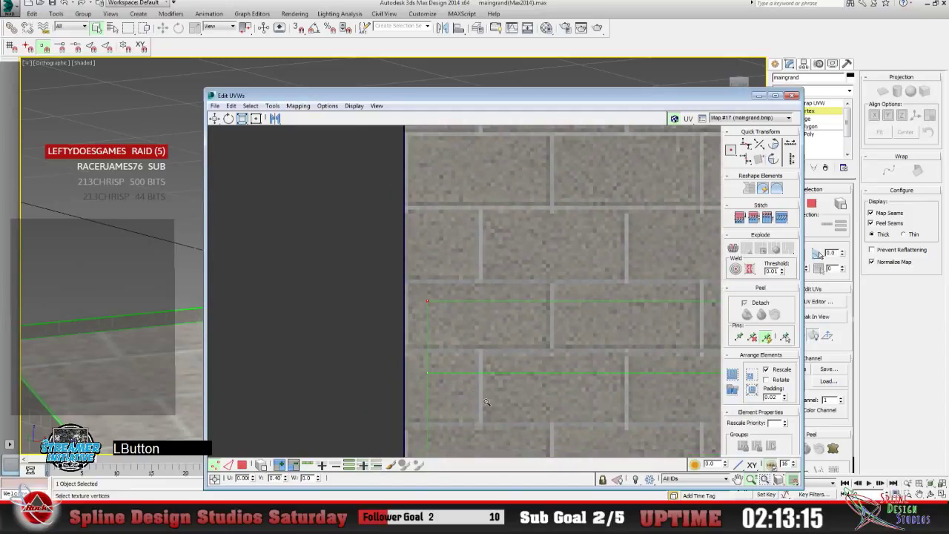
pyautogui.moveTo(486, 402); pyautogui.dragTo(486, 401)
pyautogui.click(738, 479)
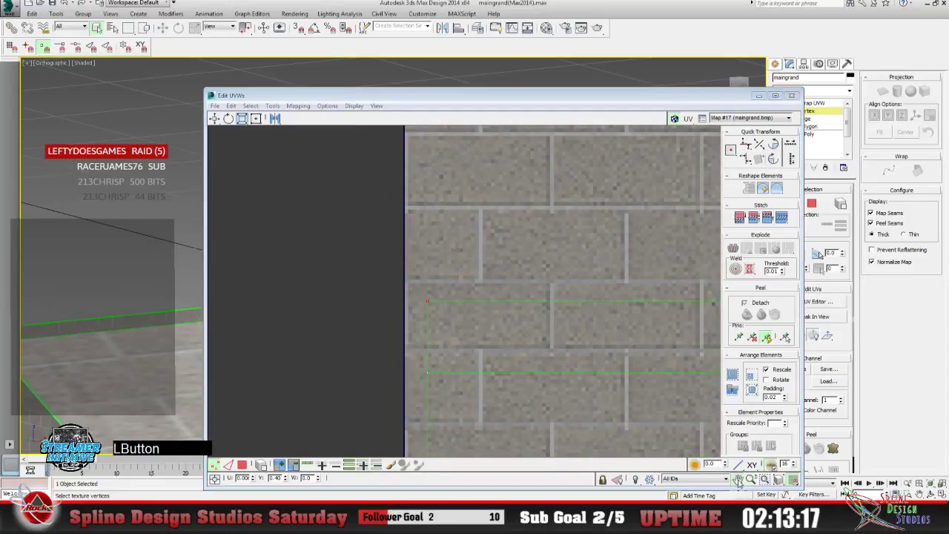
pyautogui.moveTo(653, 418); pyautogui.dragTo(250, 293)
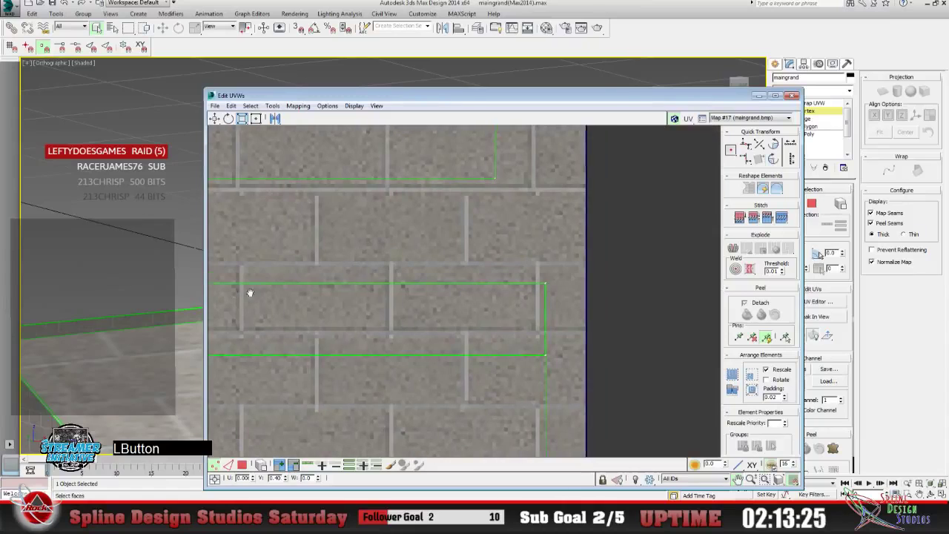
pyautogui.moveTo(385, 299); pyautogui.dragTo(323, 307)
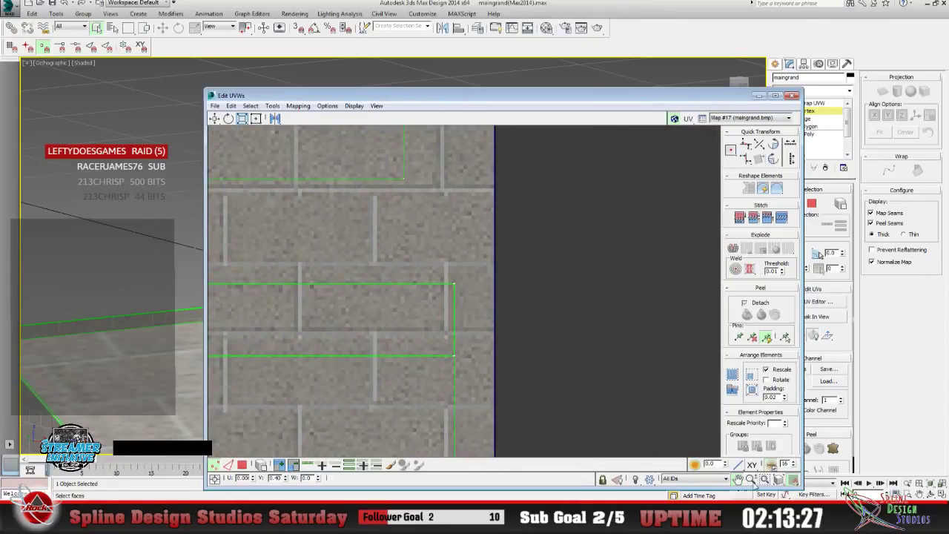
pyautogui.click(751, 479)
pyautogui.moveTo(454, 348); pyautogui.dragTo(471, 311)
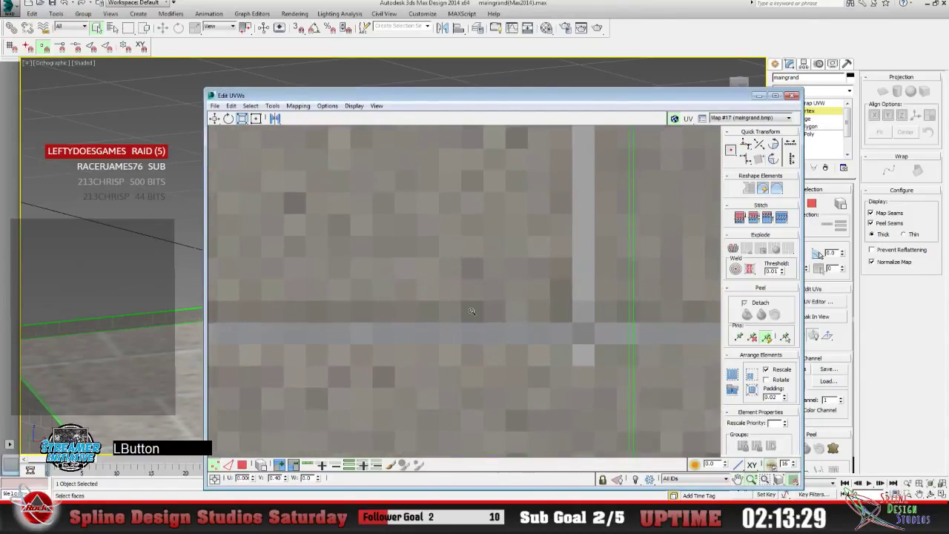
pyautogui.click(738, 480)
pyautogui.moveTo(531, 260); pyautogui.dragTo(432, 316)
pyautogui.click(242, 465)
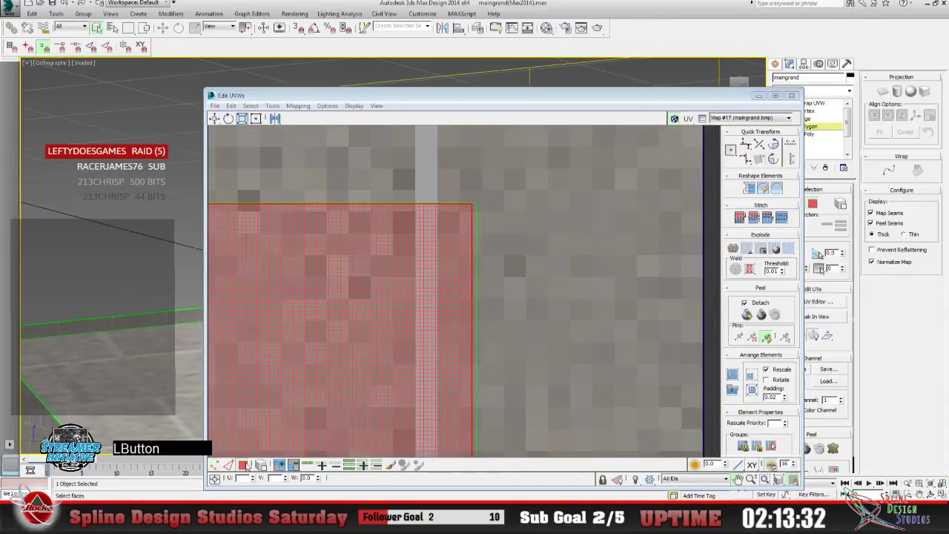
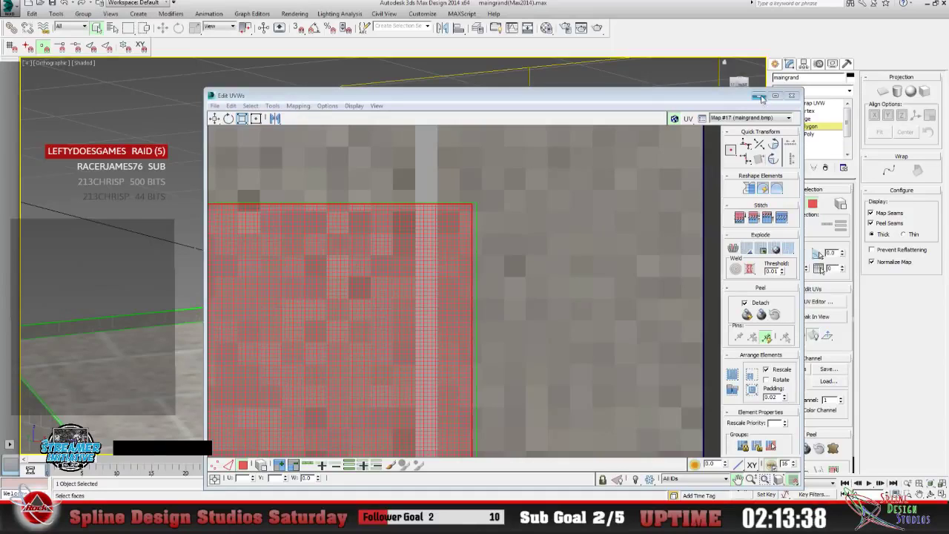
# Check the parapet face in the viewport, then examine the gap between the overlapping shells' upper-right corners in the UV editor.
pyautogui.click(790, 95)
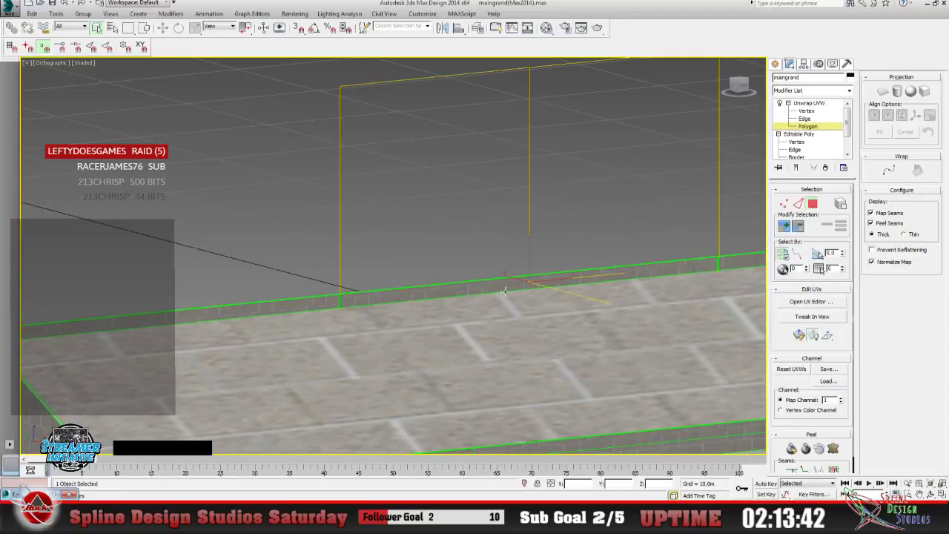
pyautogui.click(811, 300)
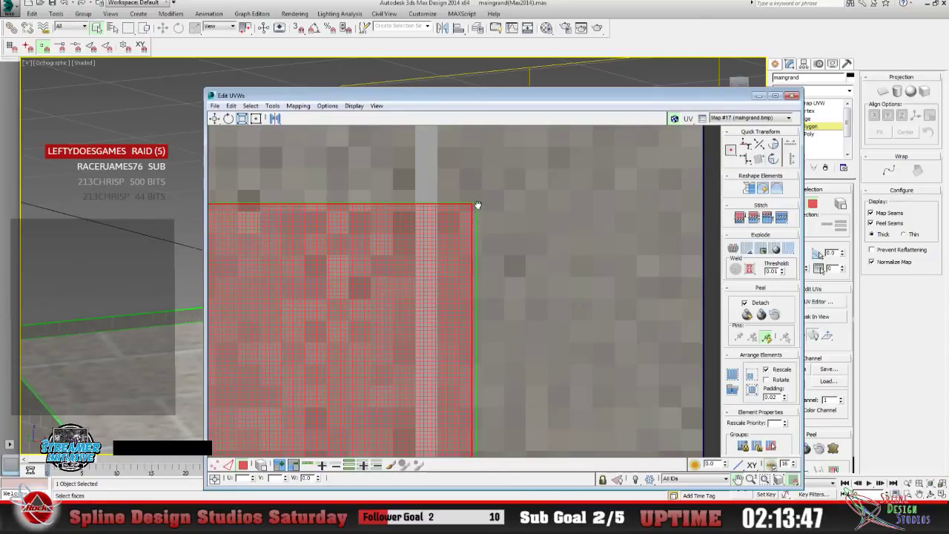
pyautogui.click(751, 478)
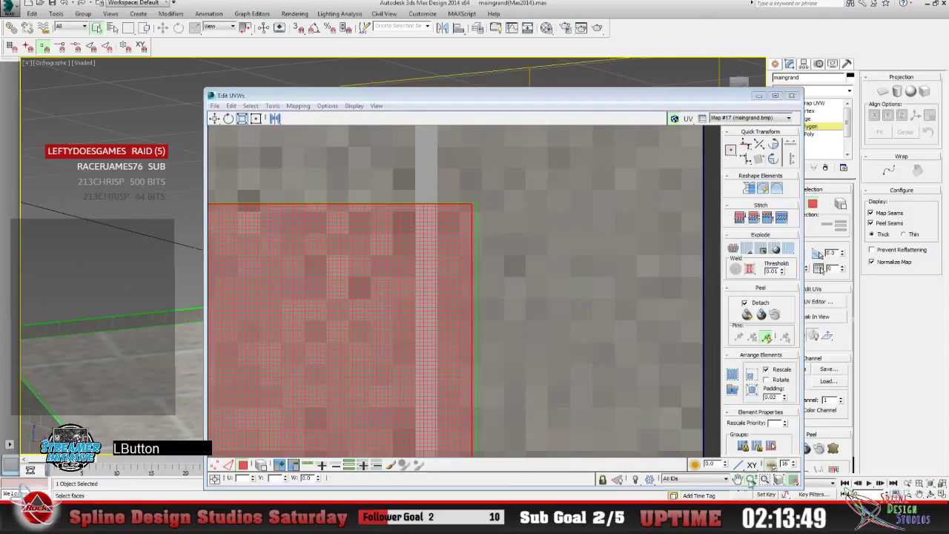
pyautogui.moveTo(527, 325); pyautogui.dragTo(484, 247)
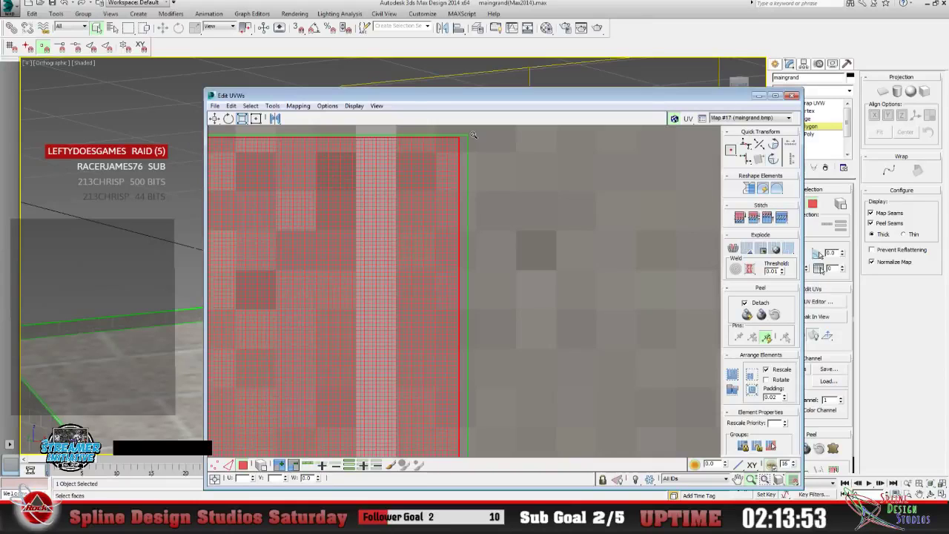
pyautogui.click(737, 478)
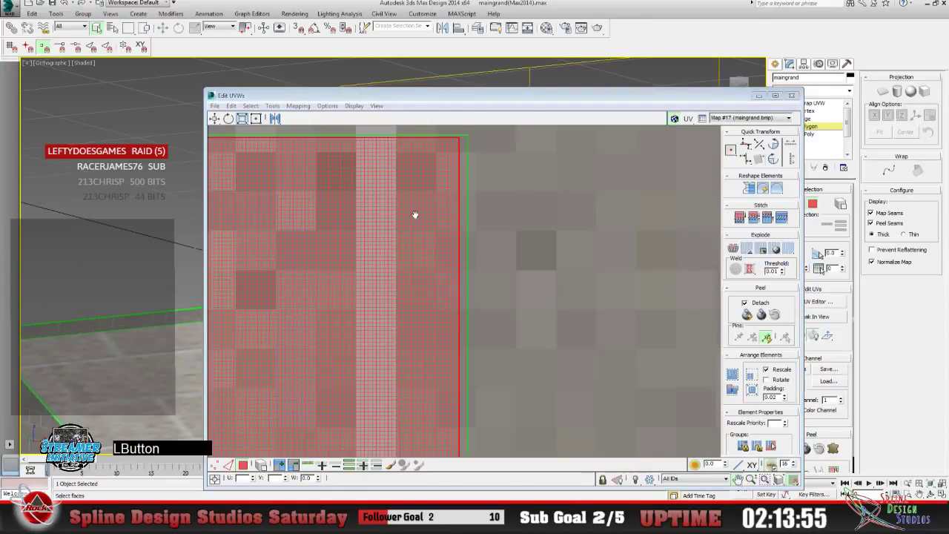
pyautogui.moveTo(413, 214); pyautogui.dragTo(433, 303)
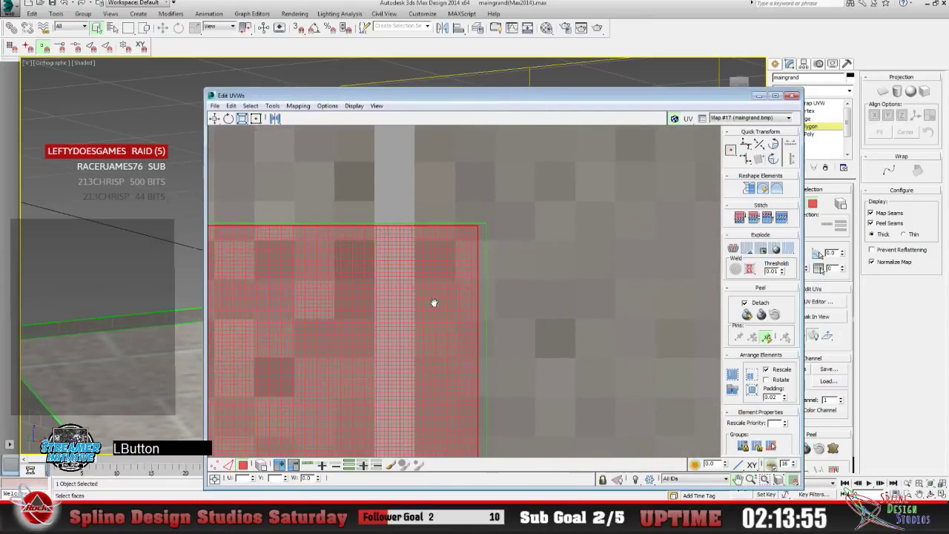
pyautogui.click(751, 479)
pyautogui.moveTo(467, 289); pyautogui.dragTo(434, 196)
pyautogui.click(738, 479)
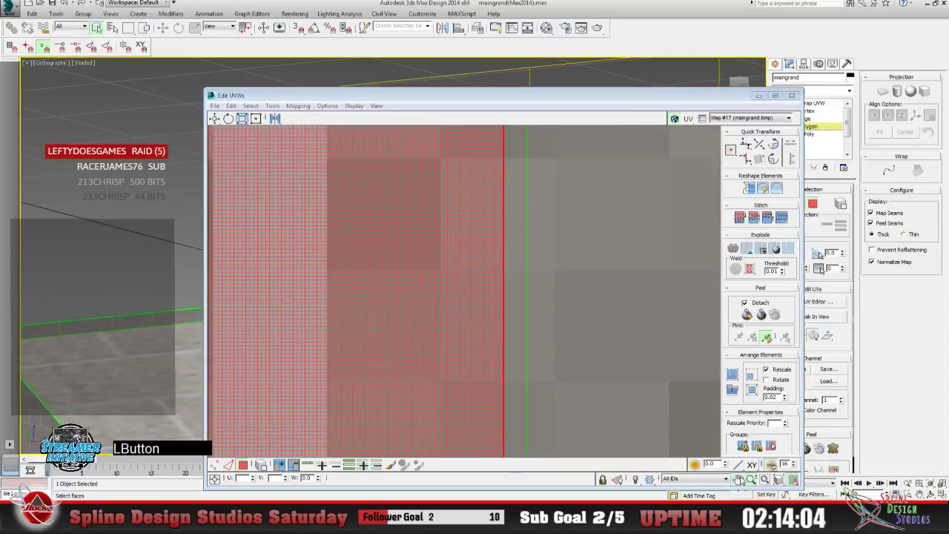
pyautogui.moveTo(488, 237); pyautogui.dragTo(430, 338)
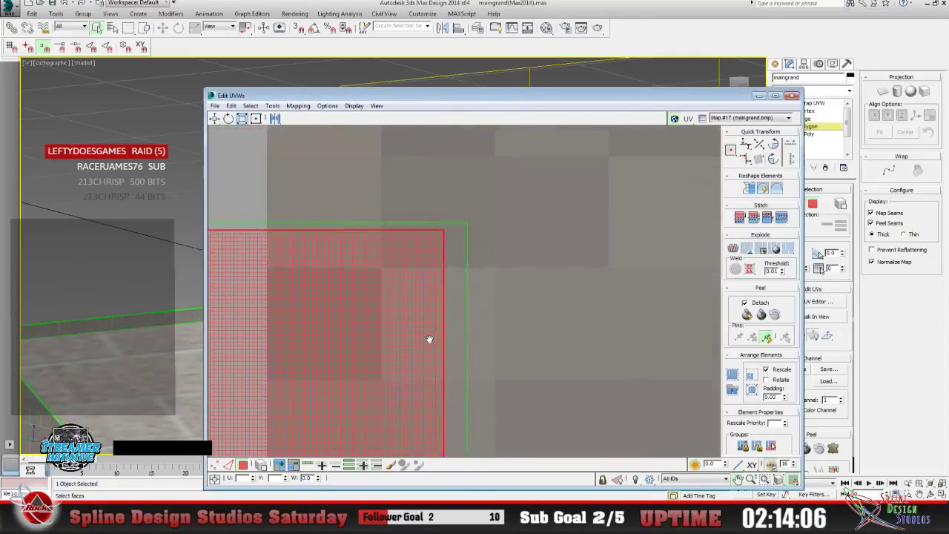
# Move the selected UV face so its upper-right corner meets the outer green shell's corner.
pyautogui.click(750, 479)
pyautogui.moveTo(470, 305); pyautogui.dragTo(462, 261)
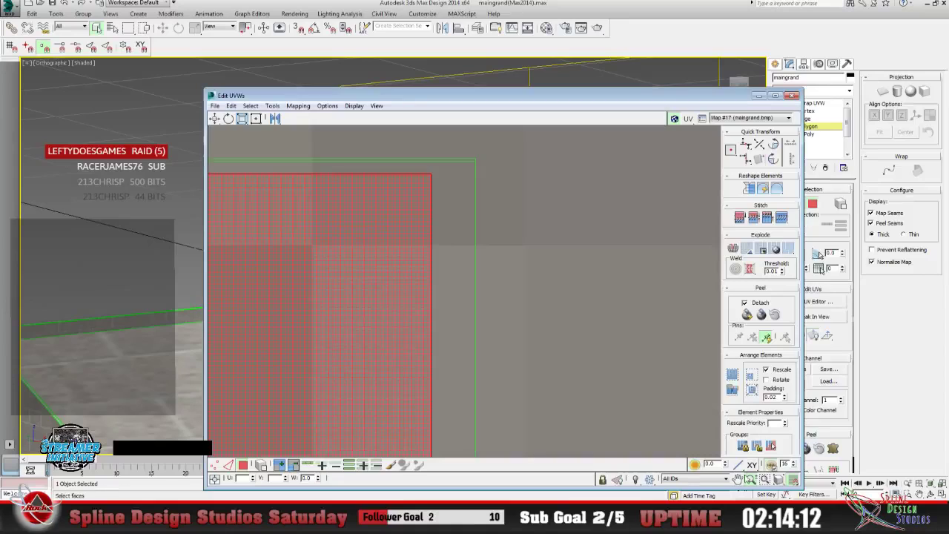
pyautogui.click(738, 478)
pyautogui.moveTo(462, 269); pyautogui.dragTo(423, 329)
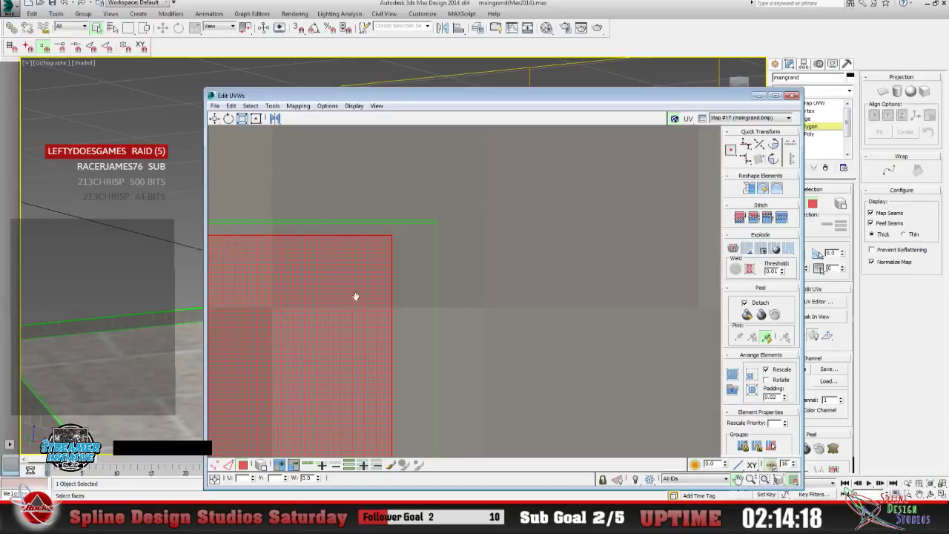
pyautogui.click(214, 118)
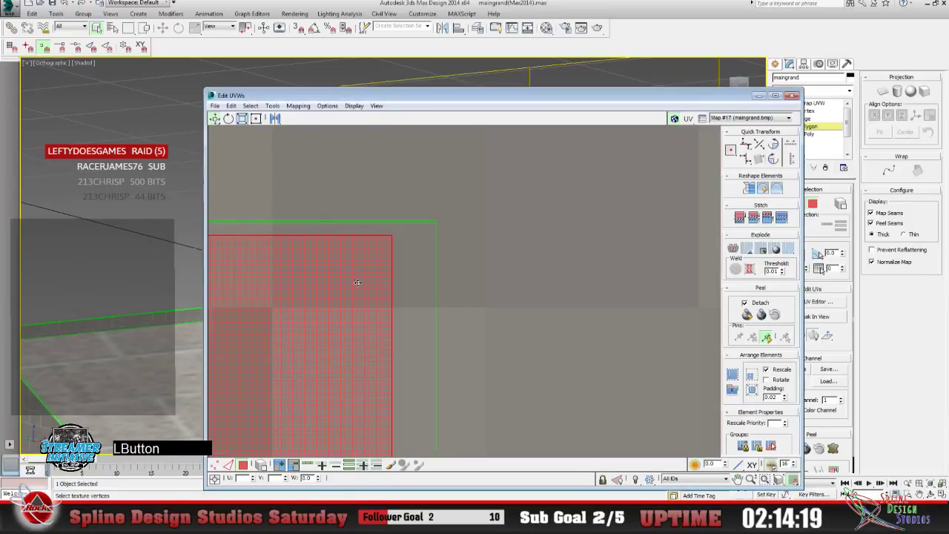
pyautogui.click(418, 309)
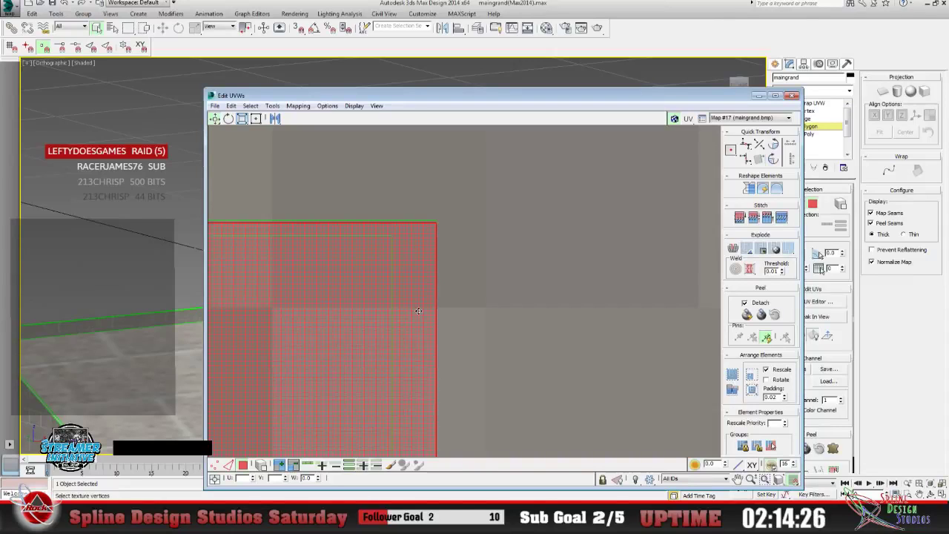
# Examine the brick texture along the ramp in the viewport, with the selected-face shading toggled for comparison.
pyautogui.click(757, 95)
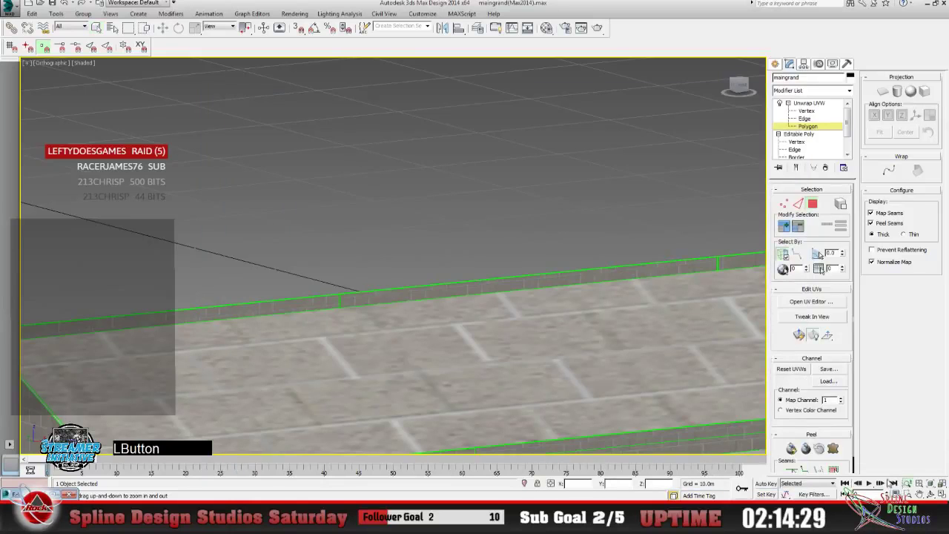
pyautogui.moveTo(498, 316); pyautogui.dragTo(497, 359)
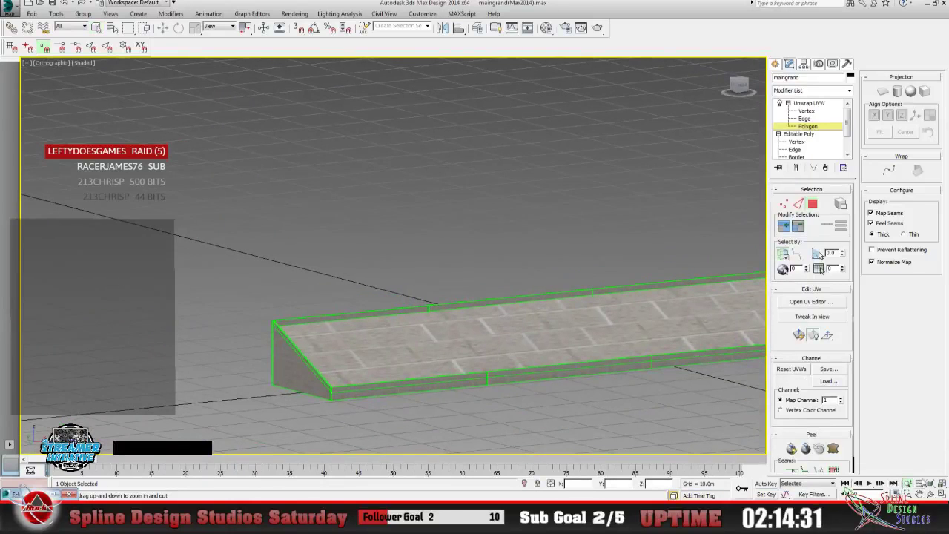
pyautogui.click(919, 494)
pyautogui.moveTo(599, 324); pyautogui.dragTo(354, 330)
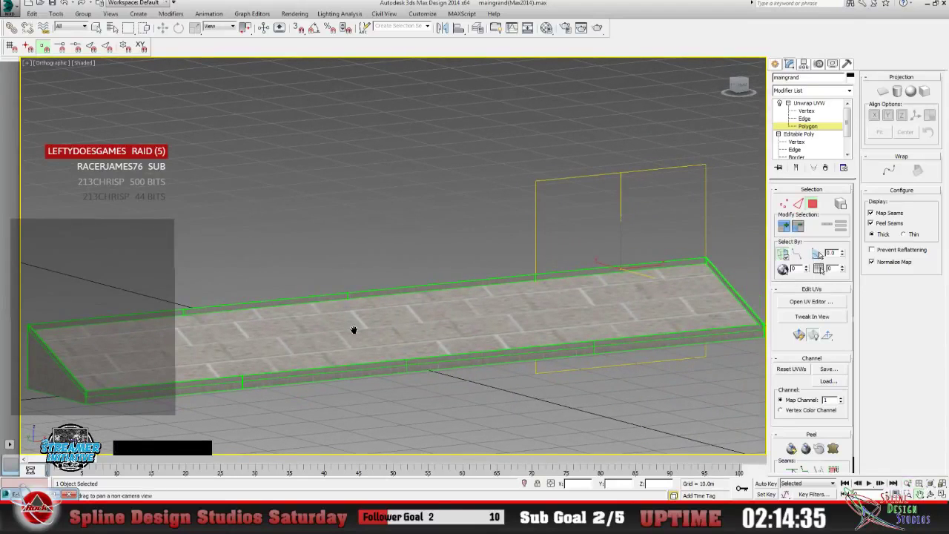
pyautogui.press('F2')
pyautogui.press('F2')
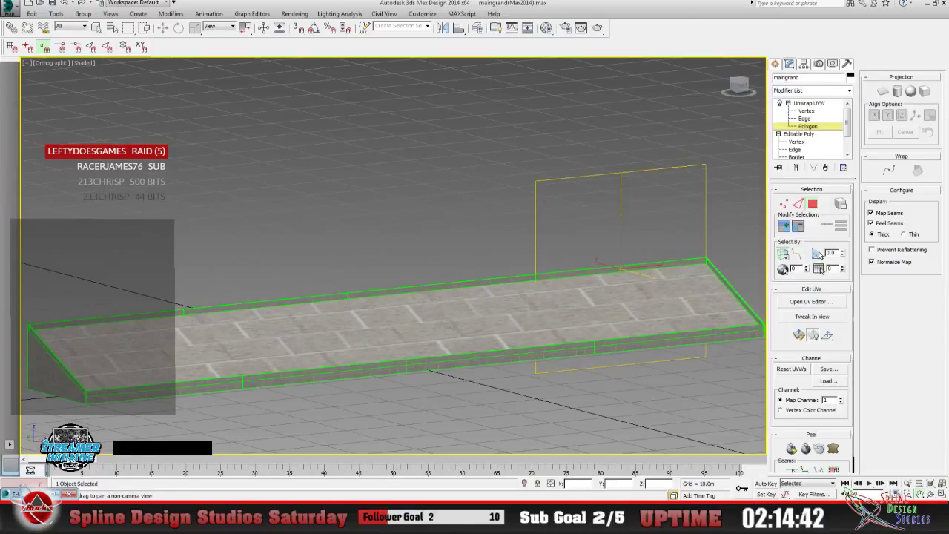
# Reopen the UV editor, nudge the selected face upward, and adjust its upper-right vertex at the outer shell's corner.
pyautogui.click(811, 300)
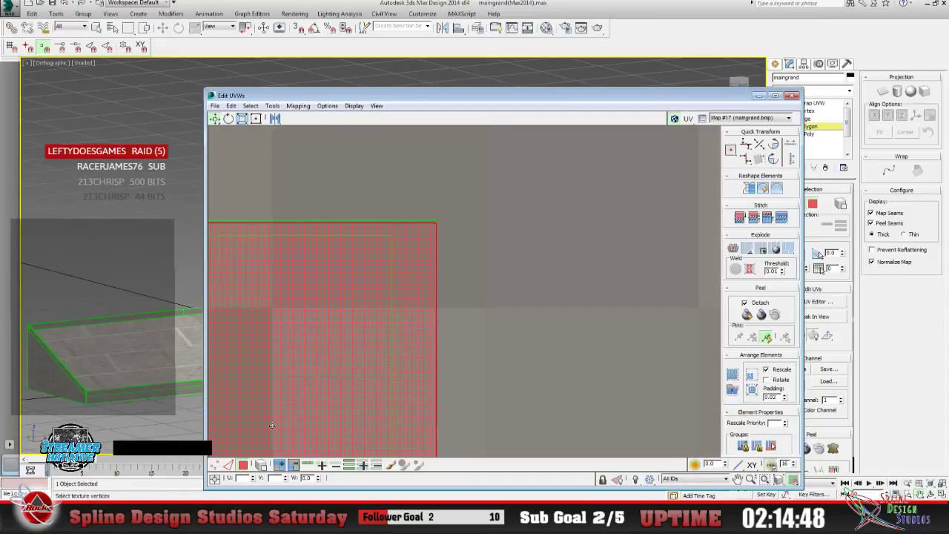
pyautogui.click(394, 220)
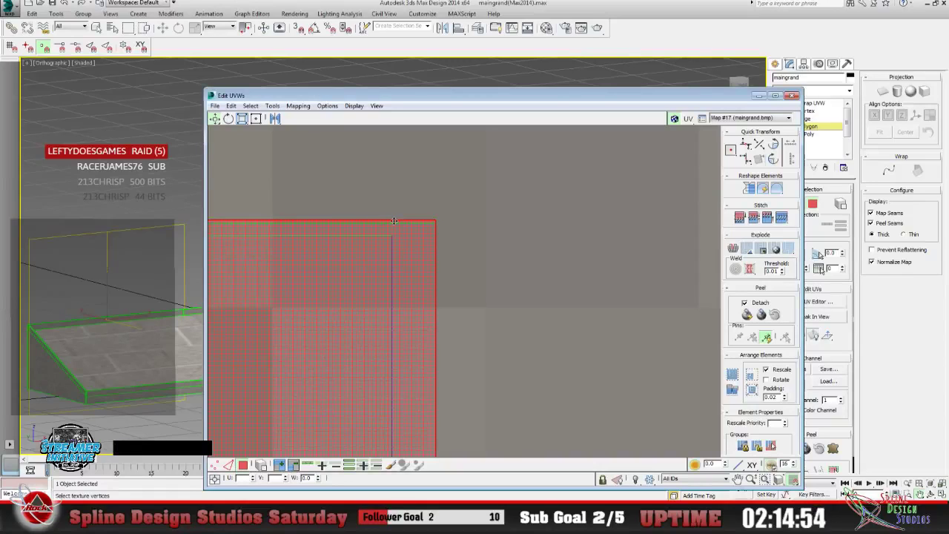
pyautogui.click(220, 467)
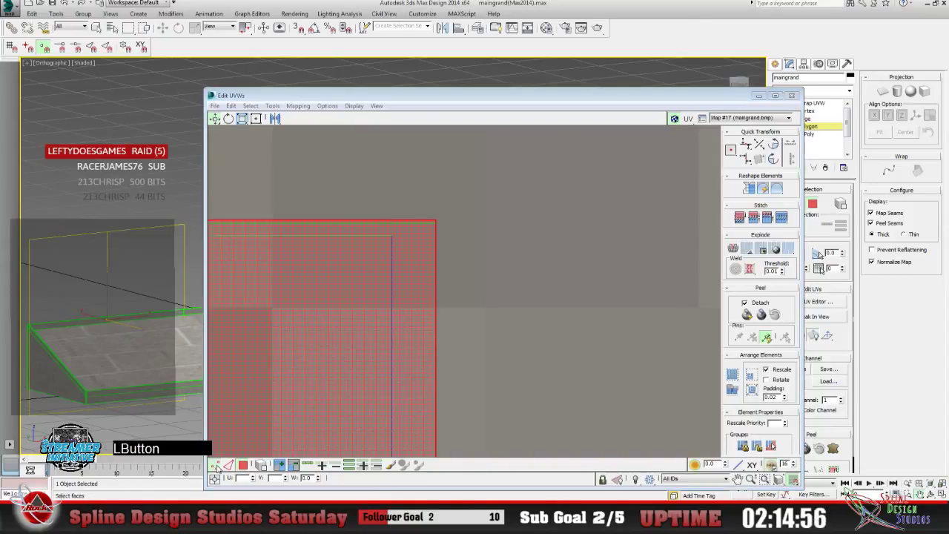
pyautogui.moveTo(429, 211); pyautogui.dragTo(435, 221)
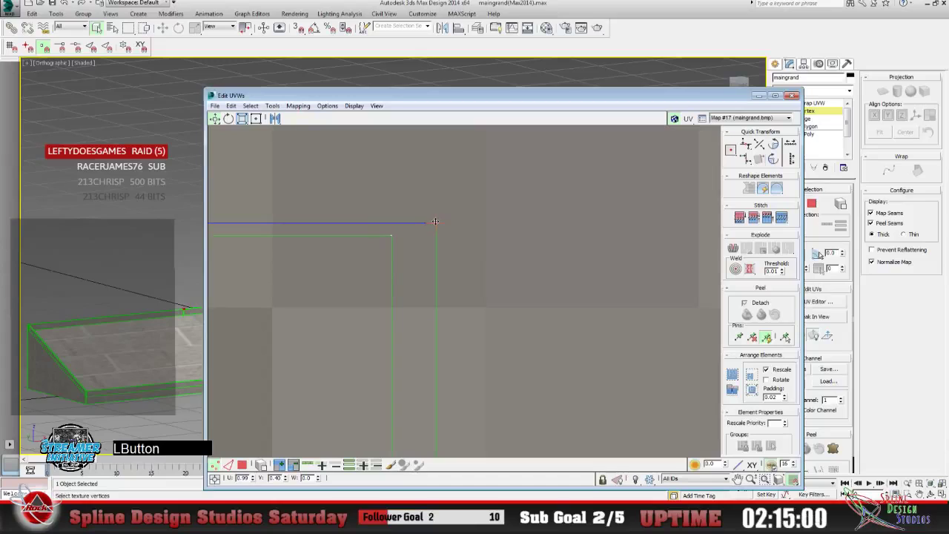
# Examine the lower-right corner of the overlapping UV shells and compare the selected face's boundary with its neighbours.
pyautogui.click(739, 480)
pyautogui.moveTo(362, 275); pyautogui.dragTo(517, 376)
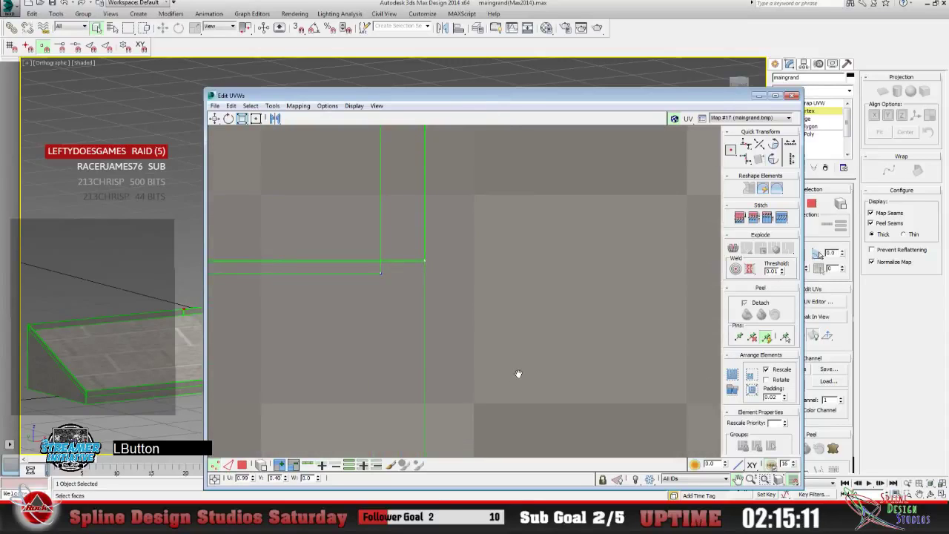
pyautogui.moveTo(432, 259); pyautogui.dragTo(413, 306)
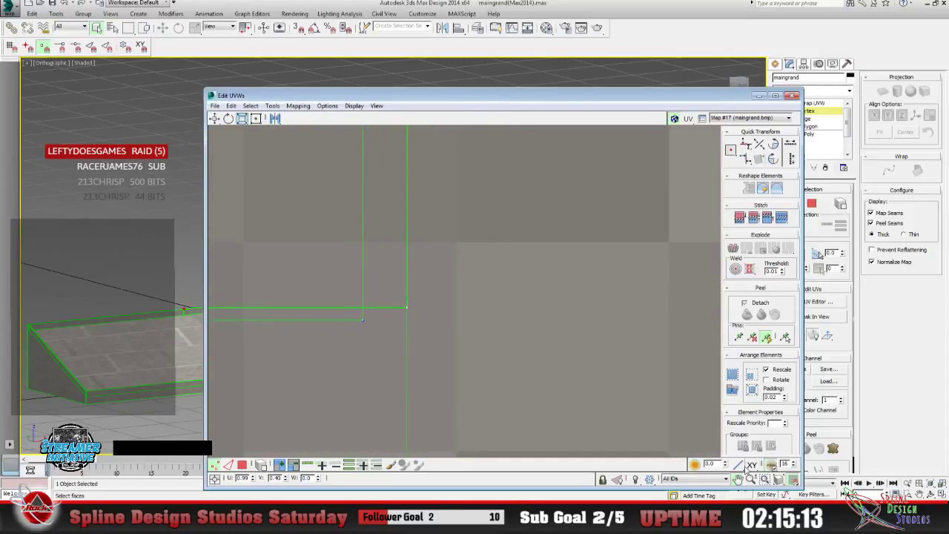
pyautogui.click(739, 479)
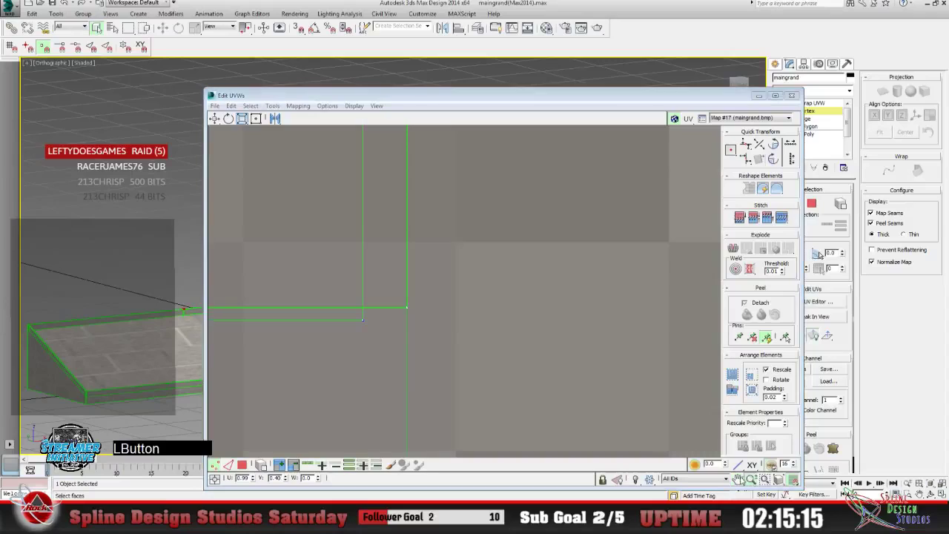
pyautogui.moveTo(386, 326); pyautogui.dragTo(336, 170)
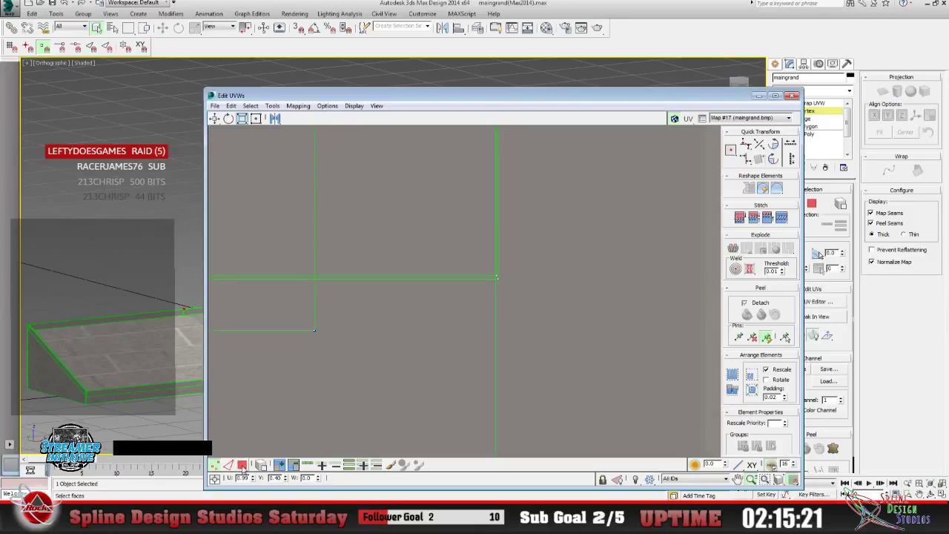
pyautogui.click(242, 465)
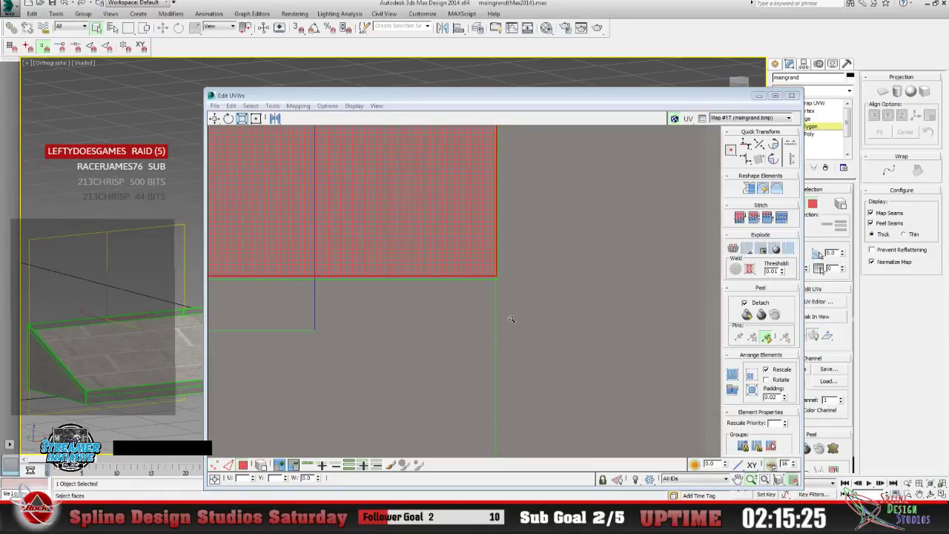
pyautogui.click(750, 480)
pyautogui.moveTo(447, 226); pyautogui.dragTo(452, 238)
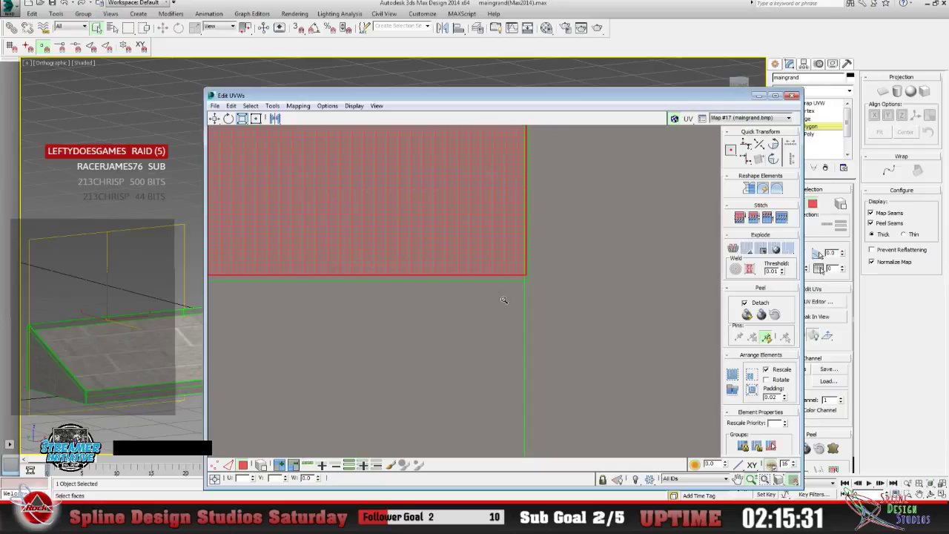
# Move the face's lower-right UV vertex onto the adjacent corner vertex just below it.
pyautogui.click(215, 466)
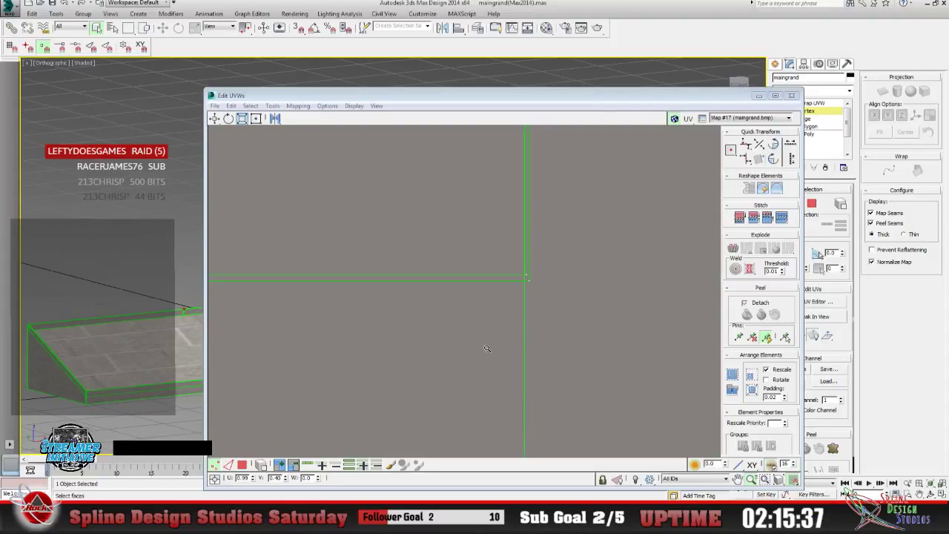
pyautogui.click(214, 119)
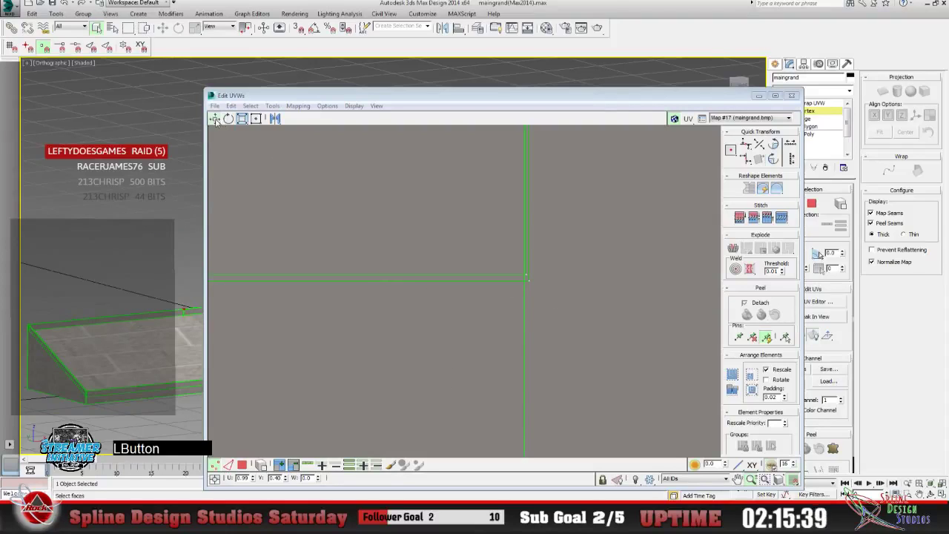
pyautogui.click(525, 277)
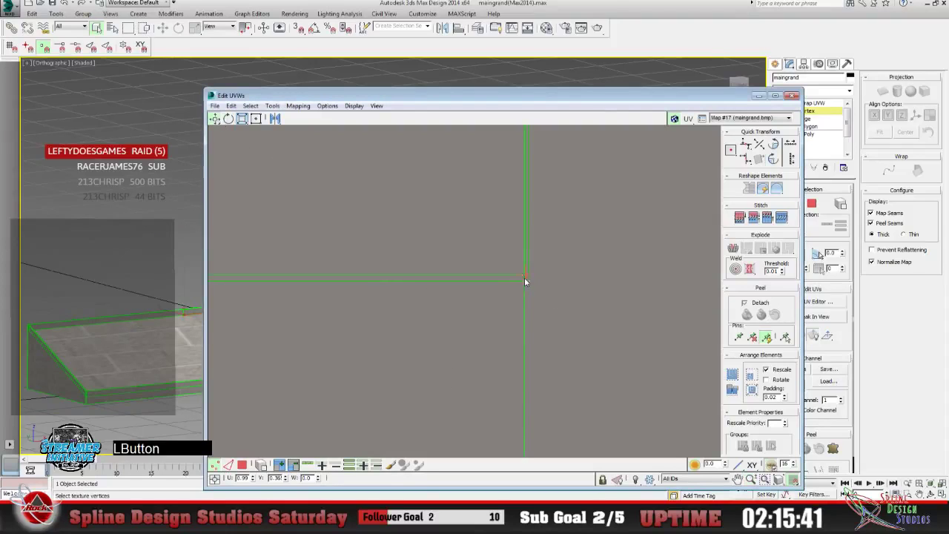
pyautogui.moveTo(526, 277); pyautogui.dragTo(527, 281)
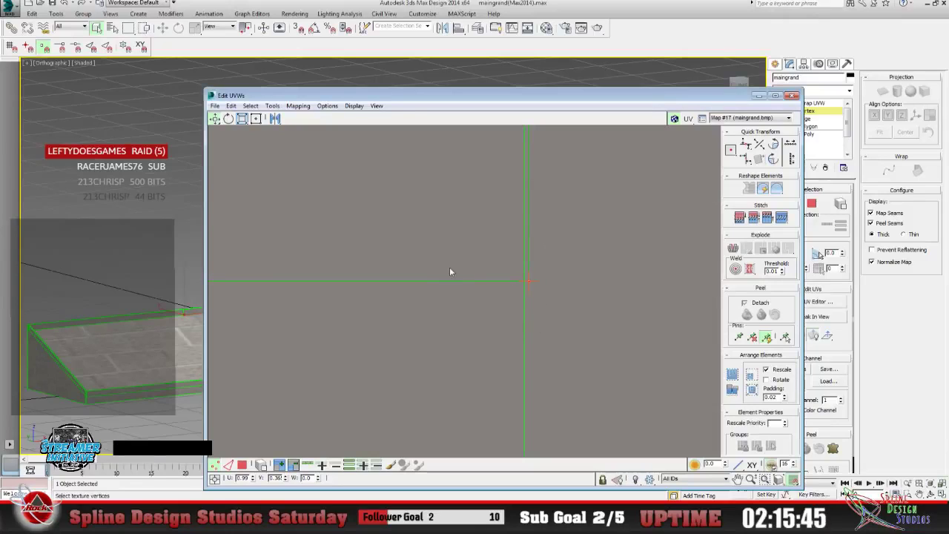
pyautogui.click(527, 282)
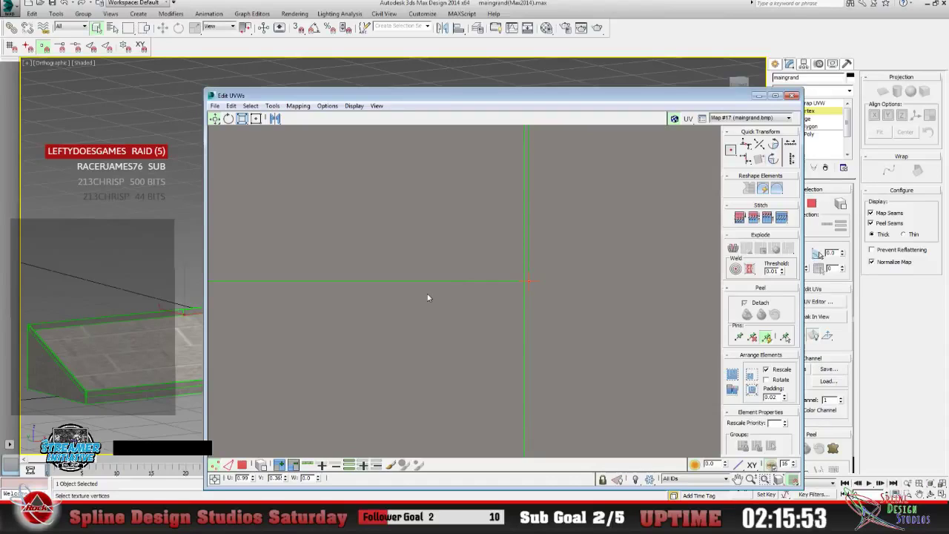
# Turn off snapping in the UV editor and shift the lower-right corner vertex left toward the outer shell's vertical edge.
pyautogui.hotkey('ctrl', 'z')
pyautogui.click(796, 475)
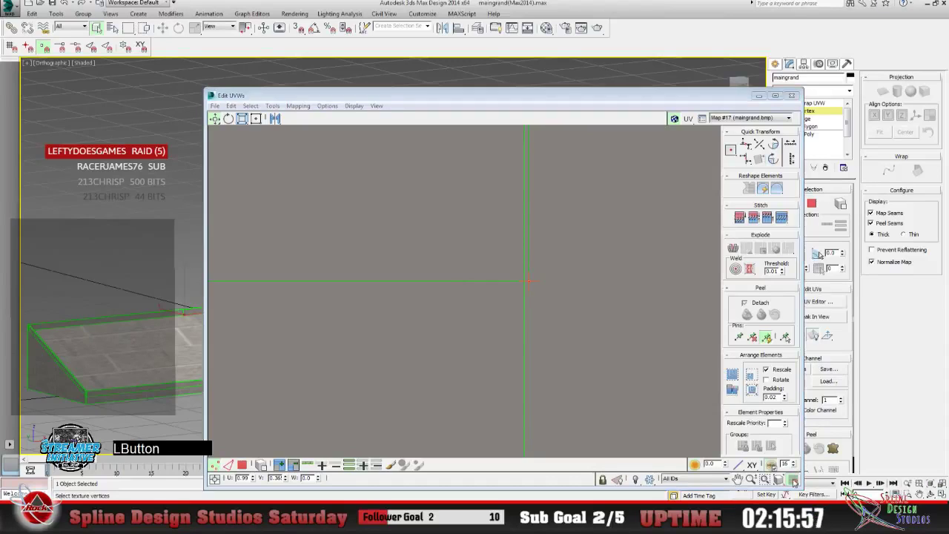
pyautogui.moveTo(529, 280); pyautogui.dragTo(524, 281)
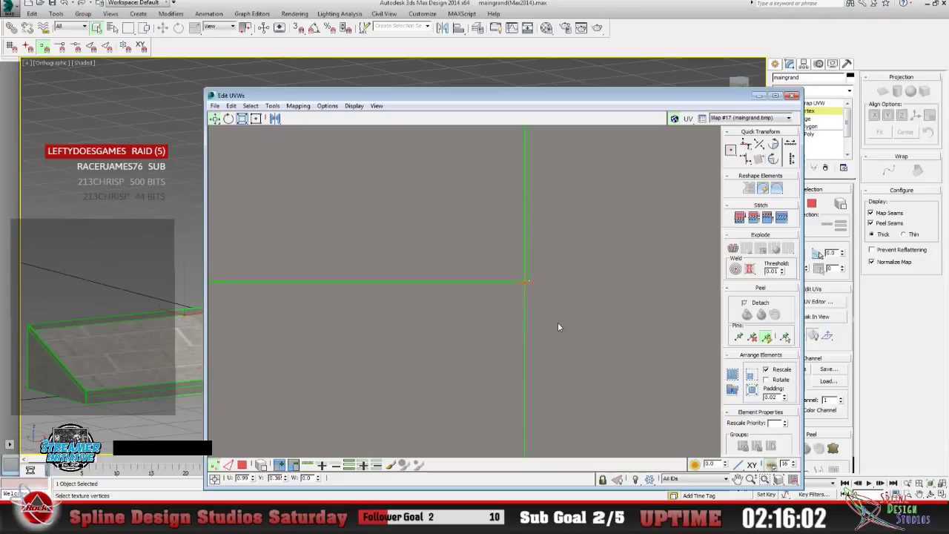
pyautogui.click(525, 282)
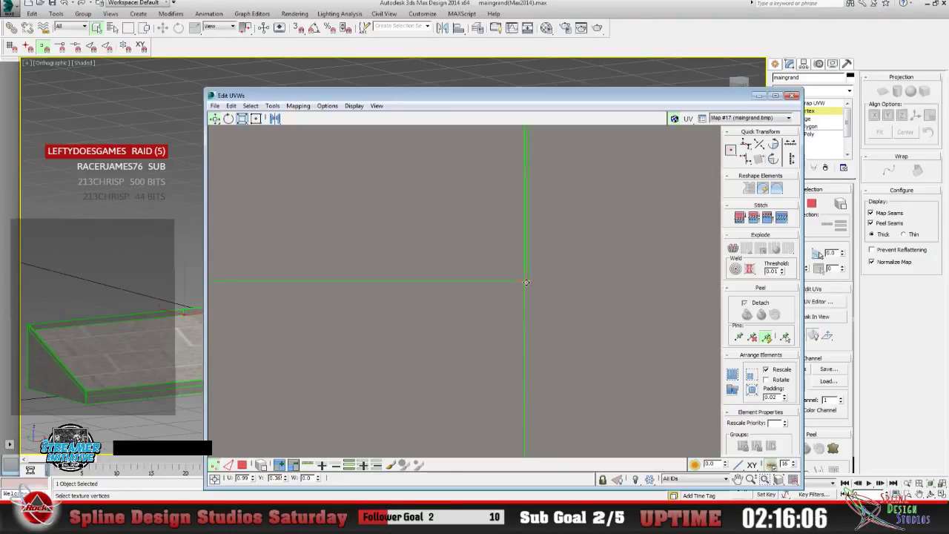
pyautogui.click(538, 280)
pyautogui.click(532, 279)
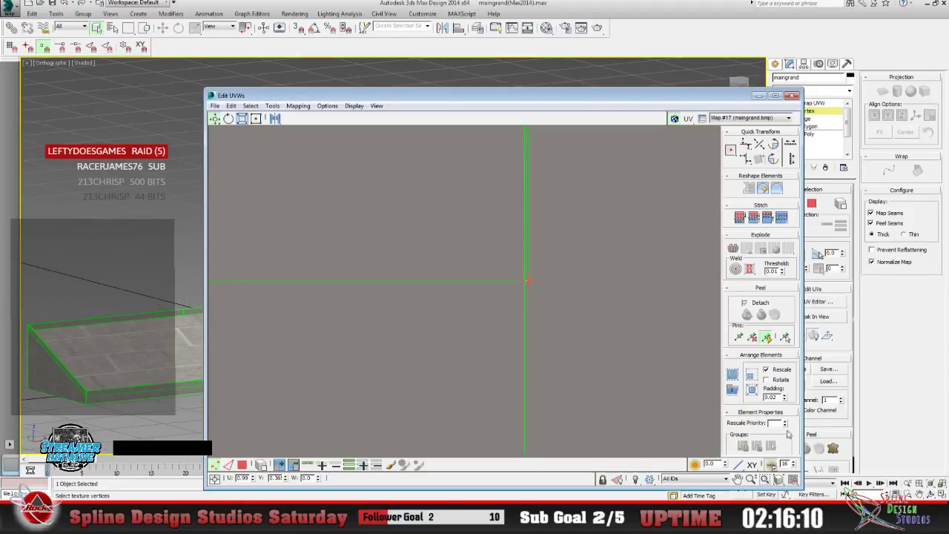
# Move the two lower-right corner vertices left, one after the other, to line up with the outer shell's vertical edge.
pyautogui.click(751, 478)
pyautogui.moveTo(541, 246); pyautogui.dragTo(530, 217)
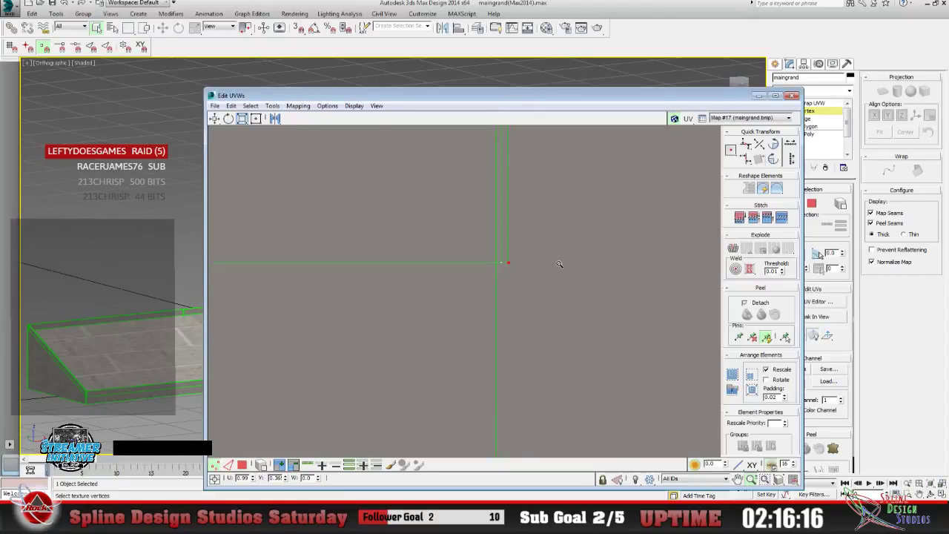
pyautogui.moveTo(507, 269); pyautogui.dragTo(507, 239)
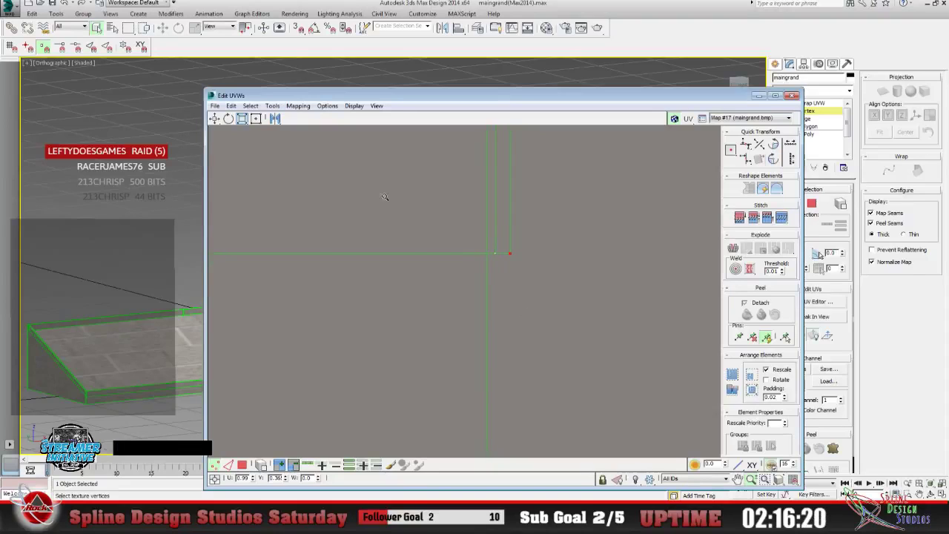
pyautogui.click(256, 119)
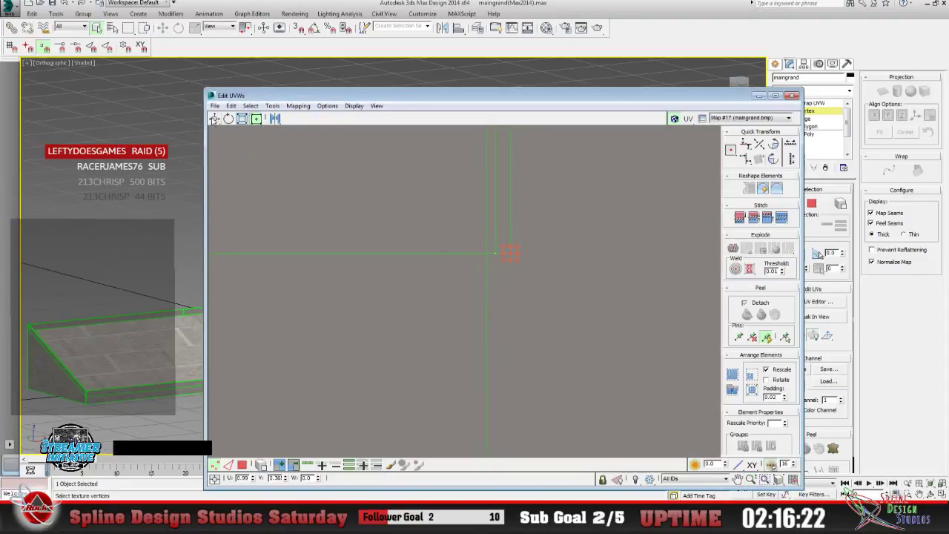
pyautogui.click(214, 120)
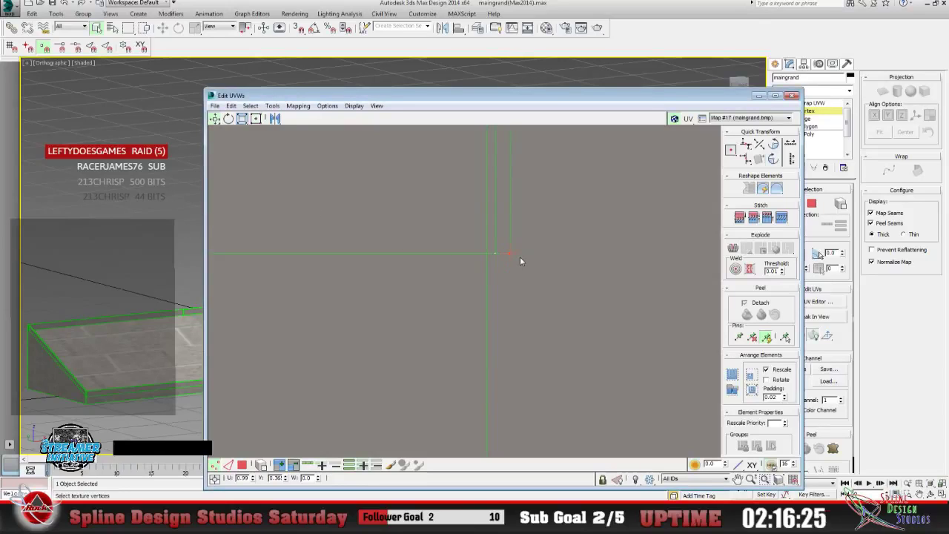
pyautogui.click(496, 251)
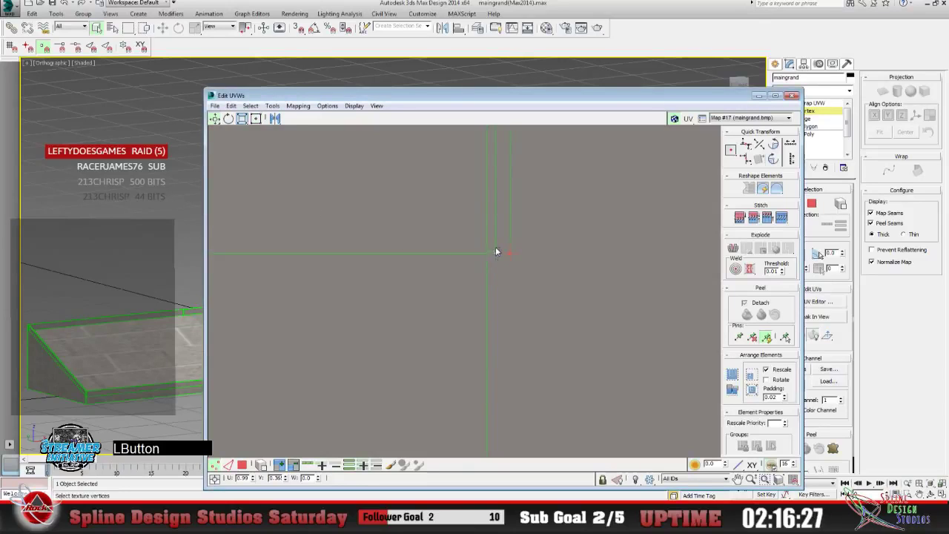
pyautogui.click(492, 254)
pyautogui.moveTo(489, 254); pyautogui.dragTo(484, 255)
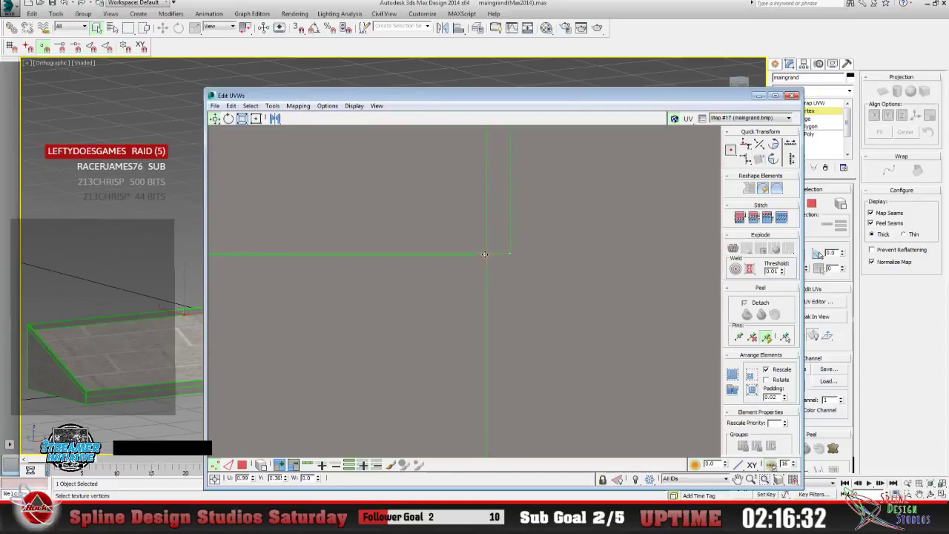
pyautogui.click(524, 253)
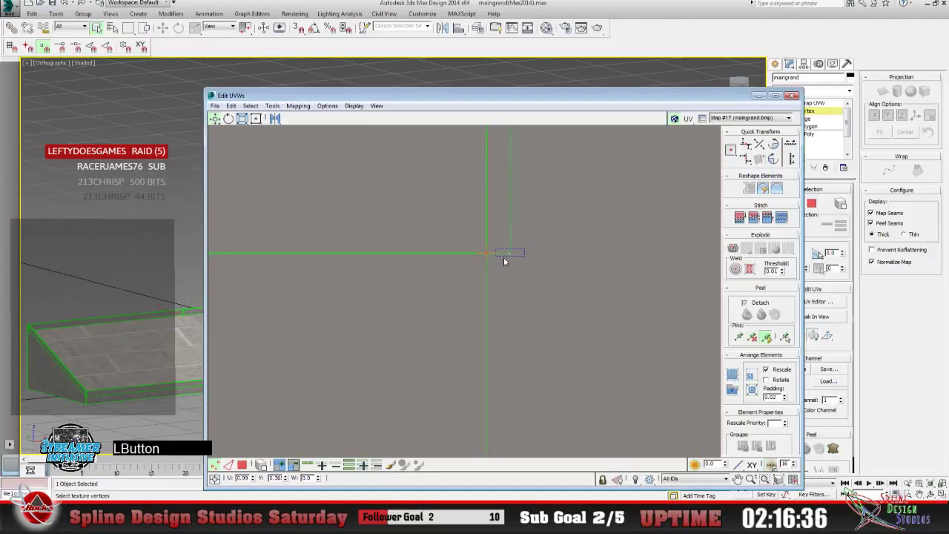
pyautogui.moveTo(509, 253); pyautogui.dragTo(489, 252)
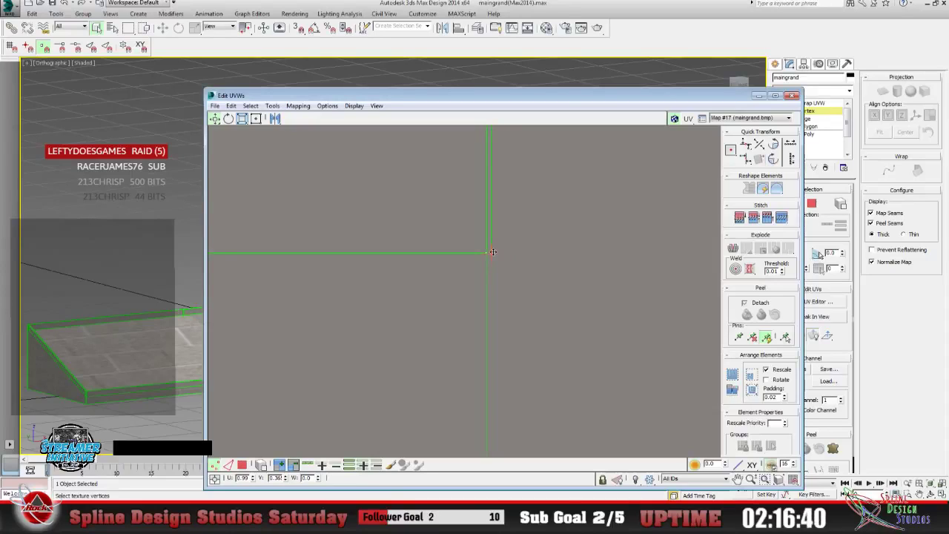
# Nudge the remaining stray lower-right corner vertices until they coincide with the outer shell's corner.
pyautogui.click(487, 253)
pyautogui.moveTo(487, 253); pyautogui.dragTo(488, 253)
pyautogui.click(488, 254)
pyautogui.moveTo(486, 253); pyautogui.dragTo(487, 254)
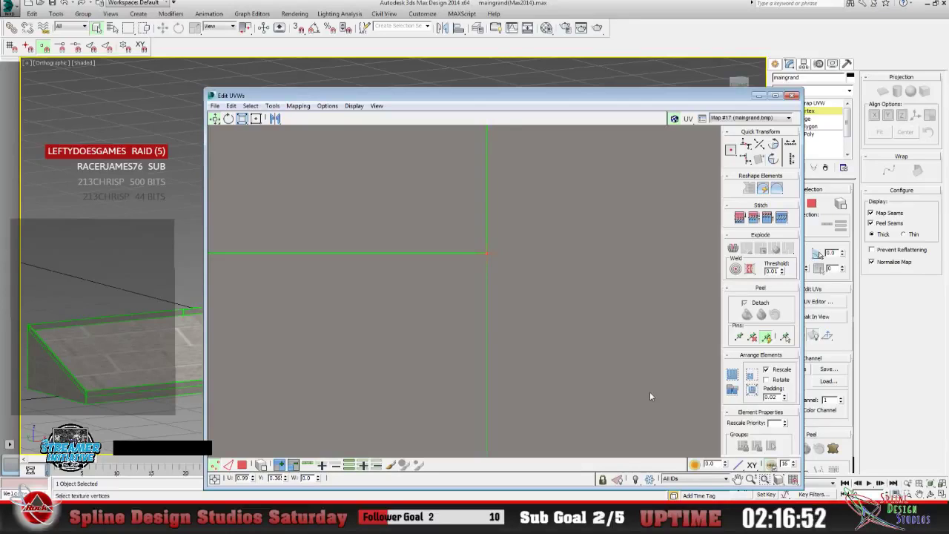
# Examine the upper-right corner of the overlapping UV shells, select its faces to compare their boundaries, and check the ramp in the viewport.
pyautogui.moveTo(556, 316); pyautogui.dragTo(535, 354)
pyautogui.moveTo(509, 290); pyautogui.dragTo(500, 239)
pyautogui.moveTo(532, 285); pyautogui.dragTo(504, 402)
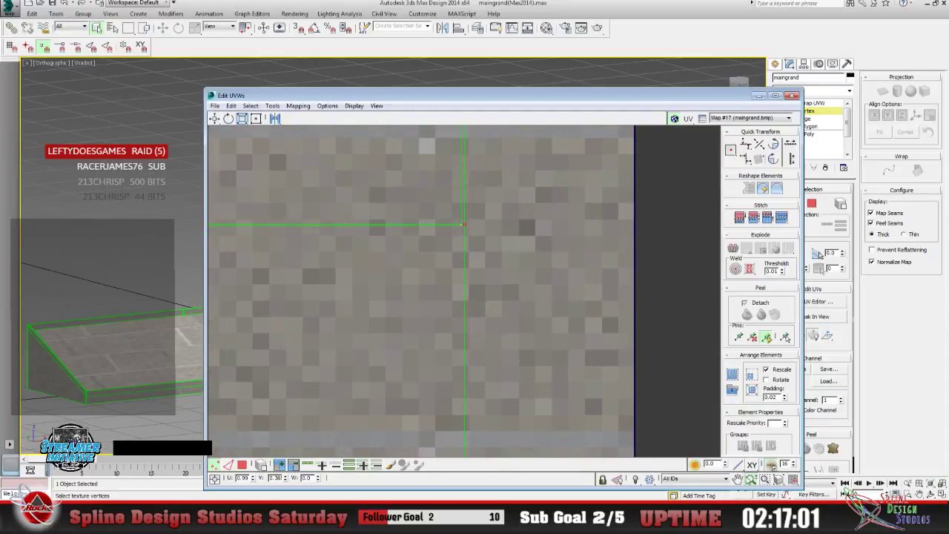
pyautogui.moveTo(460, 224); pyautogui.dragTo(468, 318)
pyautogui.click(750, 478)
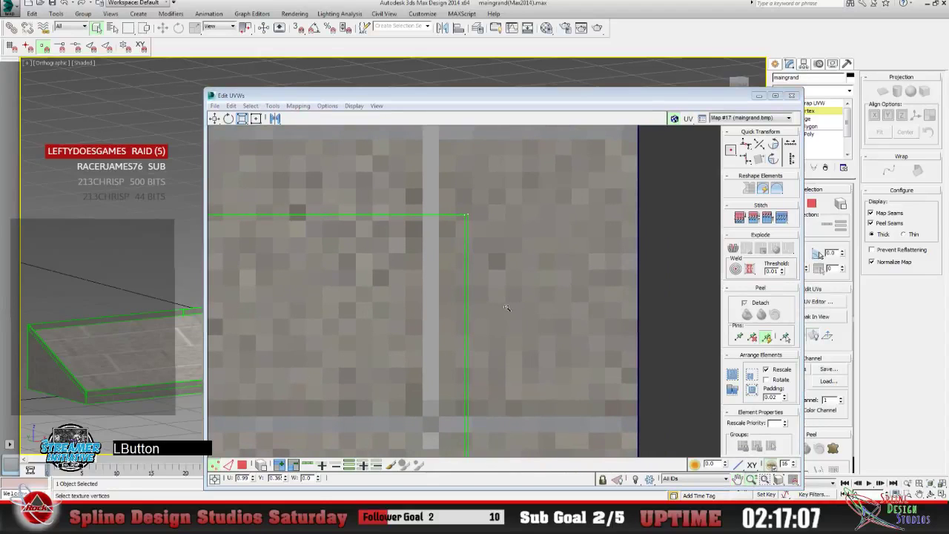
pyautogui.moveTo(464, 258); pyautogui.dragTo(436, 318)
pyautogui.click(738, 478)
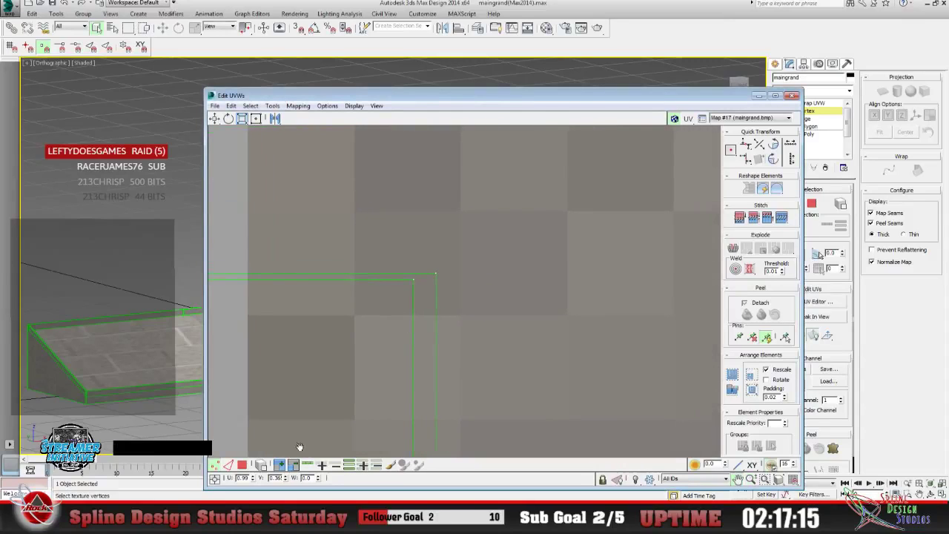
pyautogui.click(243, 465)
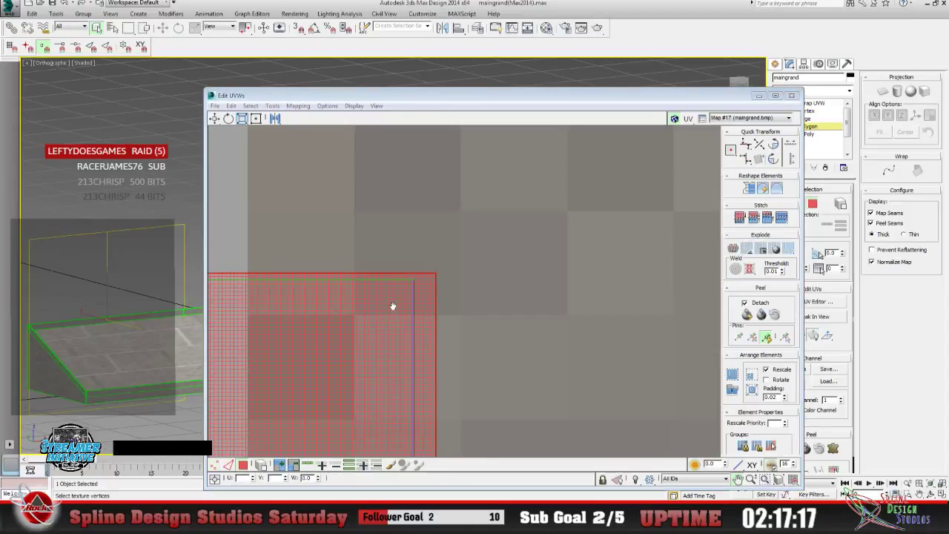
pyautogui.click(758, 95)
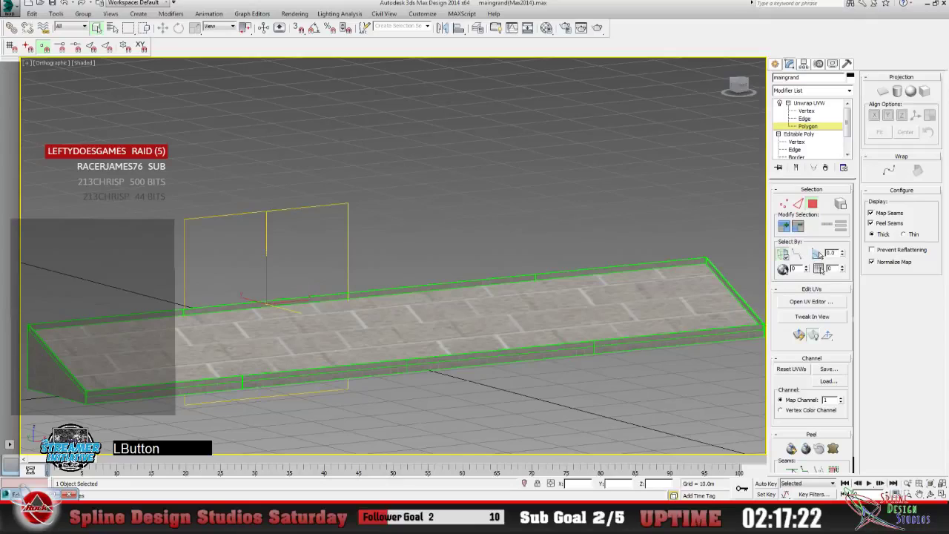
pyautogui.click(56, 494)
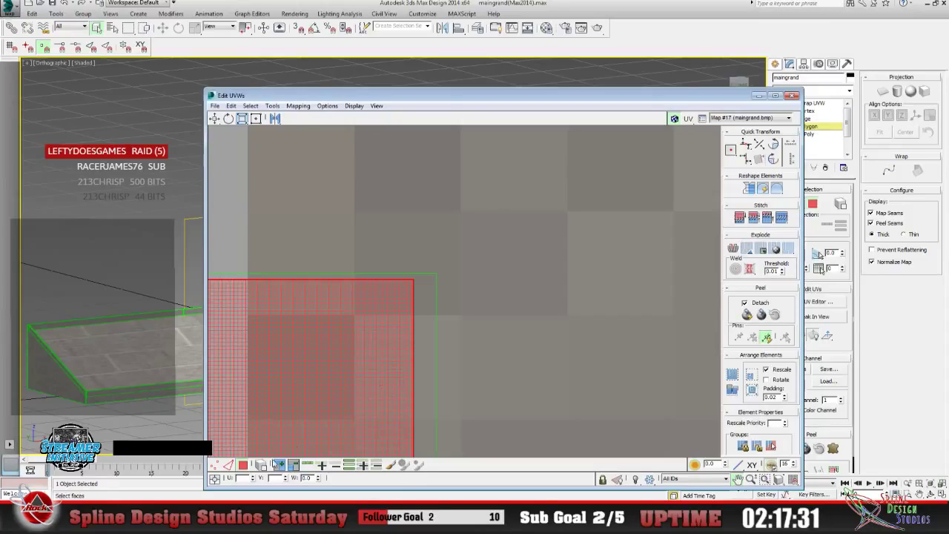
# Move the inner face's upper-right UV vertex onto the outer shell's upper-right corner vertex.
pyautogui.click(219, 465)
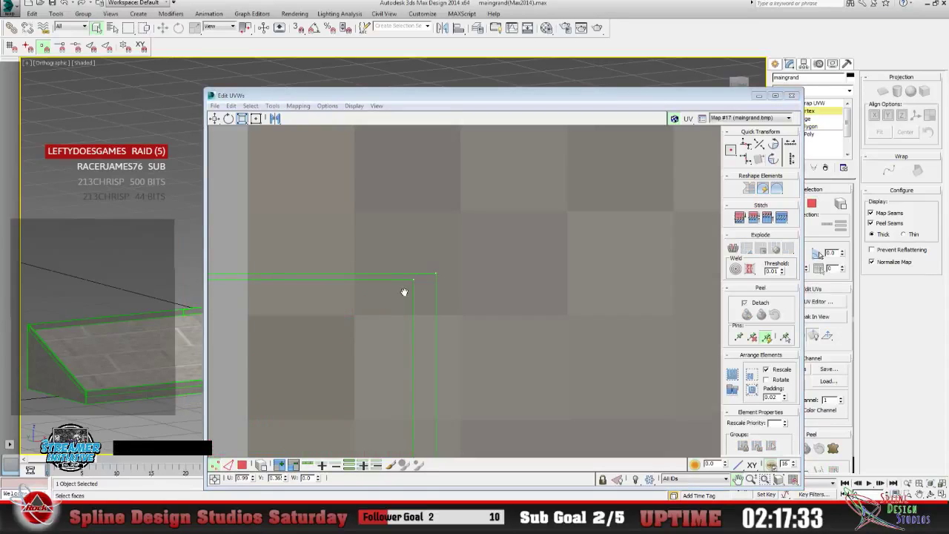
pyautogui.click(215, 121)
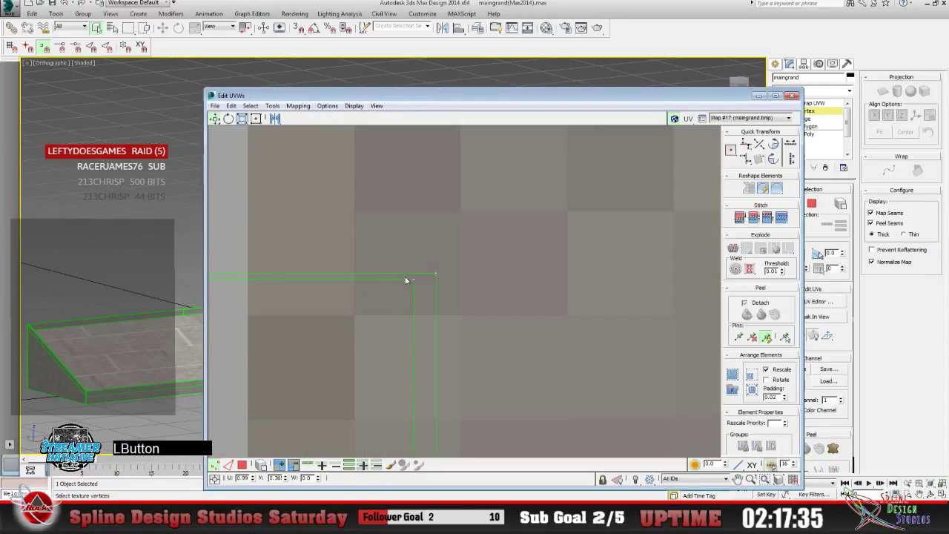
pyautogui.moveTo(406, 280); pyautogui.dragTo(434, 300)
pyautogui.click(404, 328)
pyautogui.moveTo(402, 271); pyautogui.dragTo(437, 273)
# Turn on snapping in the UV editor and move the offset vertex at the corner just below onto its neighbouring corner vertex.
pyautogui.click(792, 480)
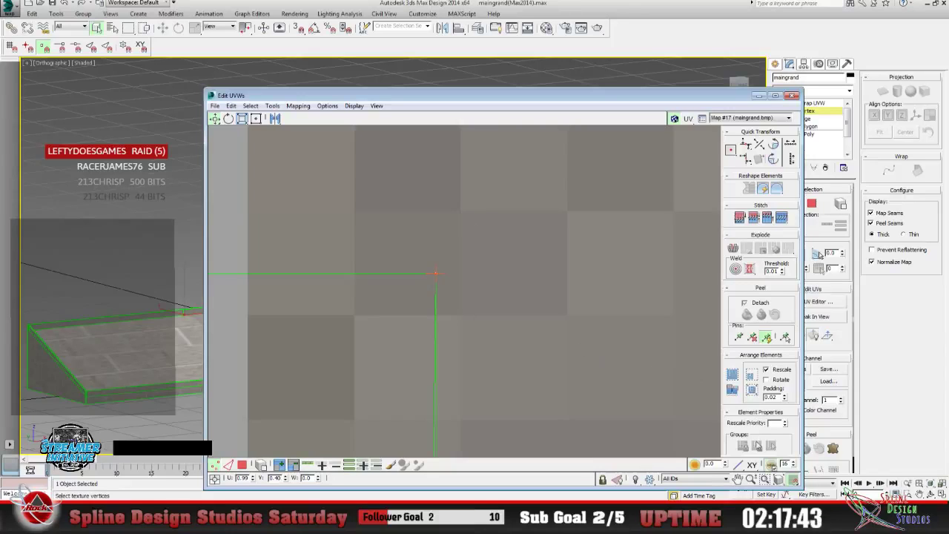
pyautogui.click(738, 480)
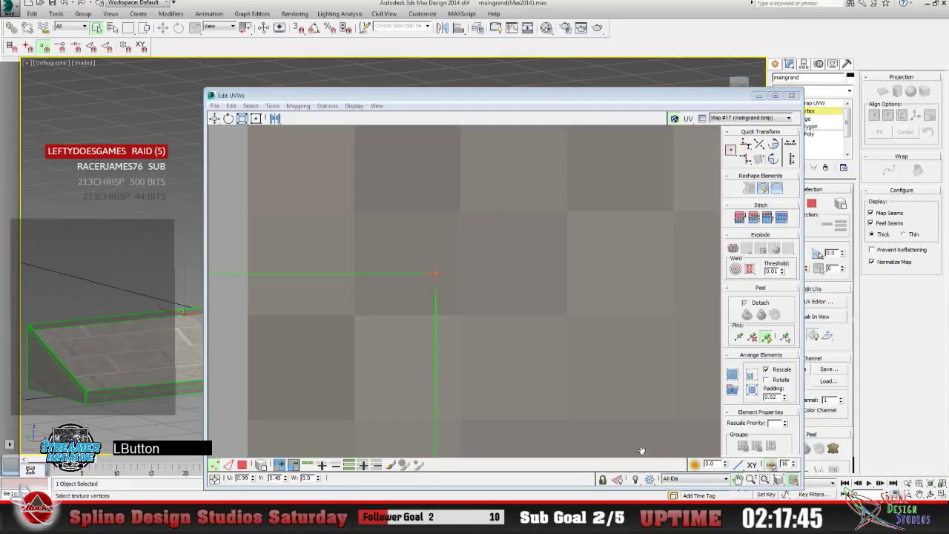
pyautogui.moveTo(642, 450); pyautogui.dragTo(464, 376)
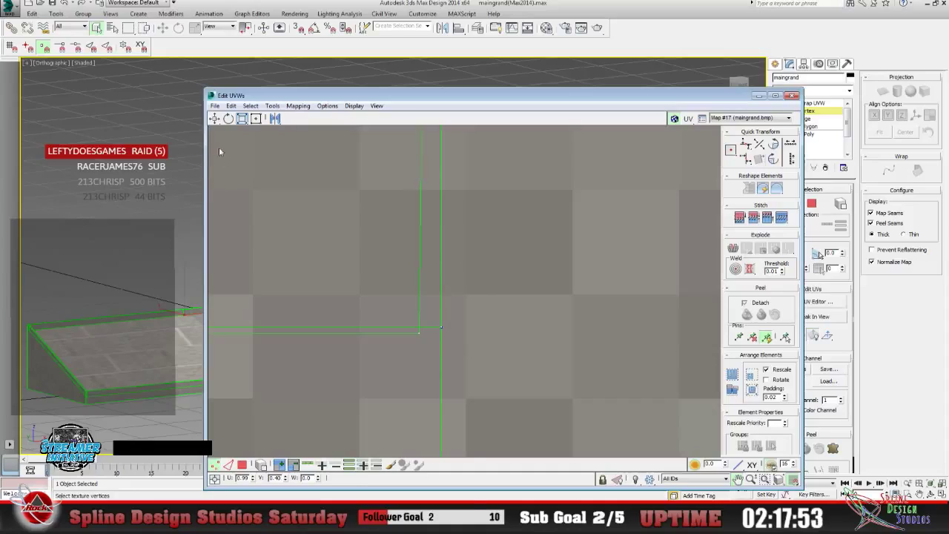
pyautogui.click(215, 118)
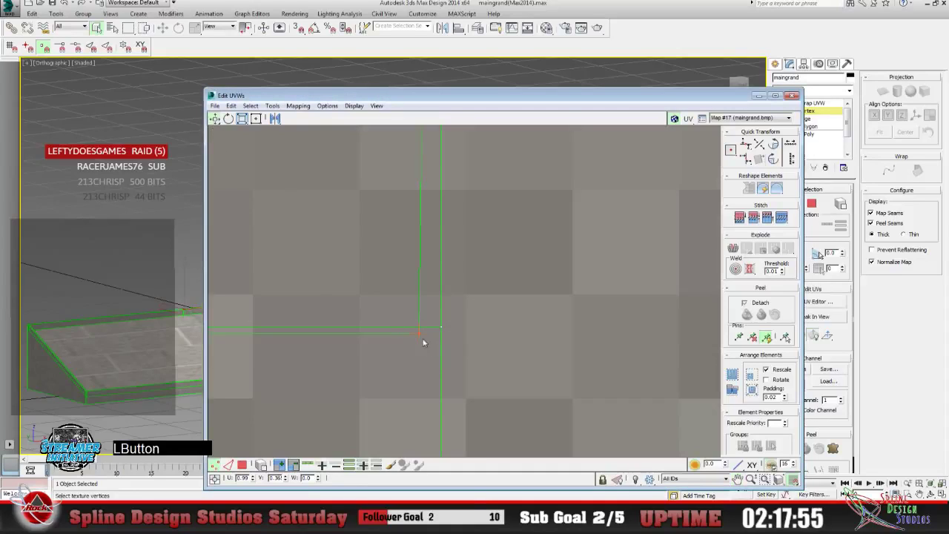
pyautogui.moveTo(419, 333); pyautogui.dragTo(440, 330)
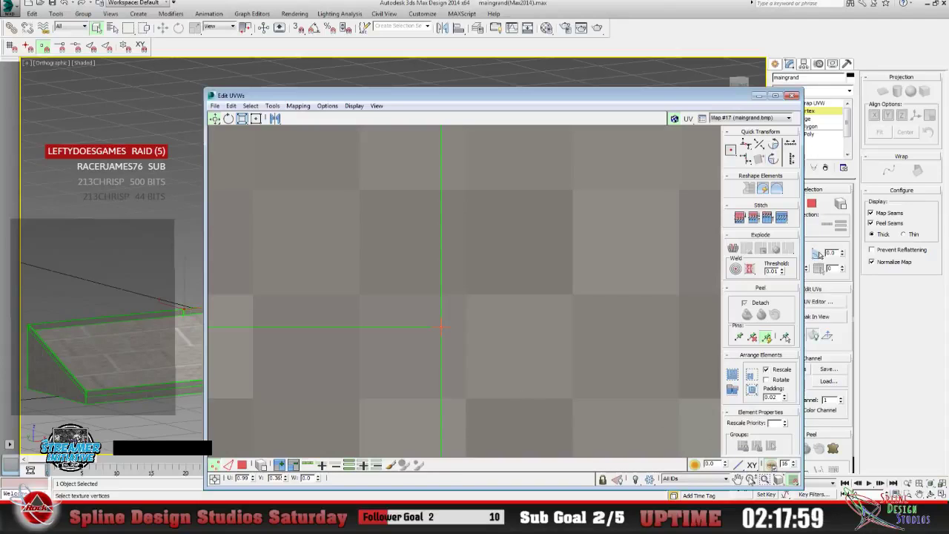
# Inspect the left edge of the overlapping UV shells up close for misaligned vertices.
pyautogui.click(750, 478)
pyautogui.moveTo(406, 273); pyautogui.dragTo(425, 349)
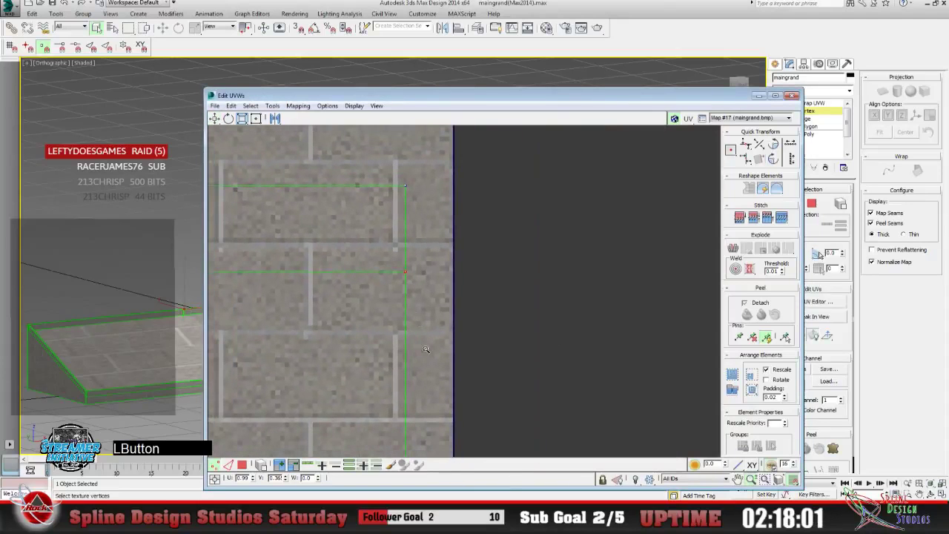
pyautogui.click(738, 478)
pyautogui.moveTo(401, 302); pyautogui.dragTo(450, 292)
pyautogui.click(751, 479)
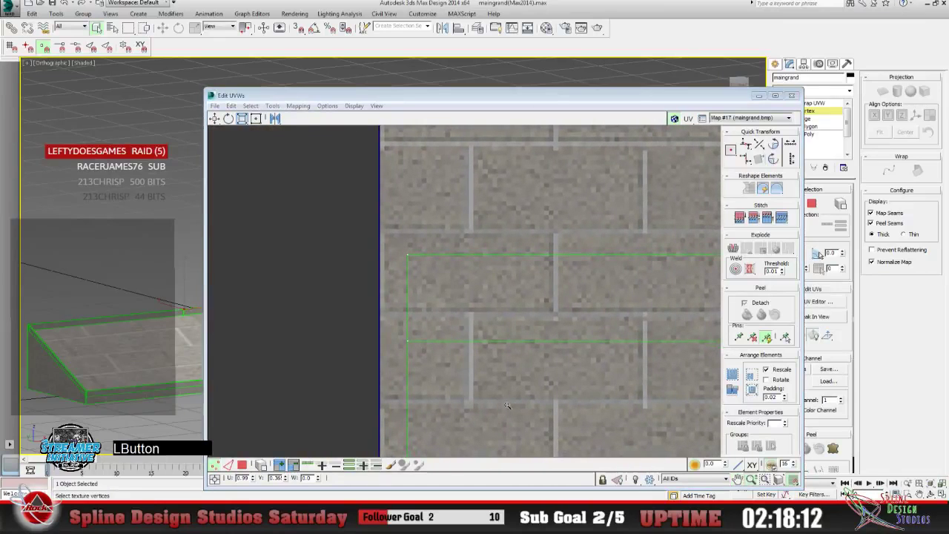
pyautogui.moveTo(406, 344)
pyautogui.mouseDown()
pyautogui.moveTo(390, 275)
pyautogui.moveTo(402, 193)
pyautogui.moveTo(430, 323)
pyautogui.moveTo(419, 298)
pyautogui.moveTo(470, 381)
pyautogui.moveTo(408, 237)
pyautogui.moveTo(393, 342)
pyautogui.mouseUp()
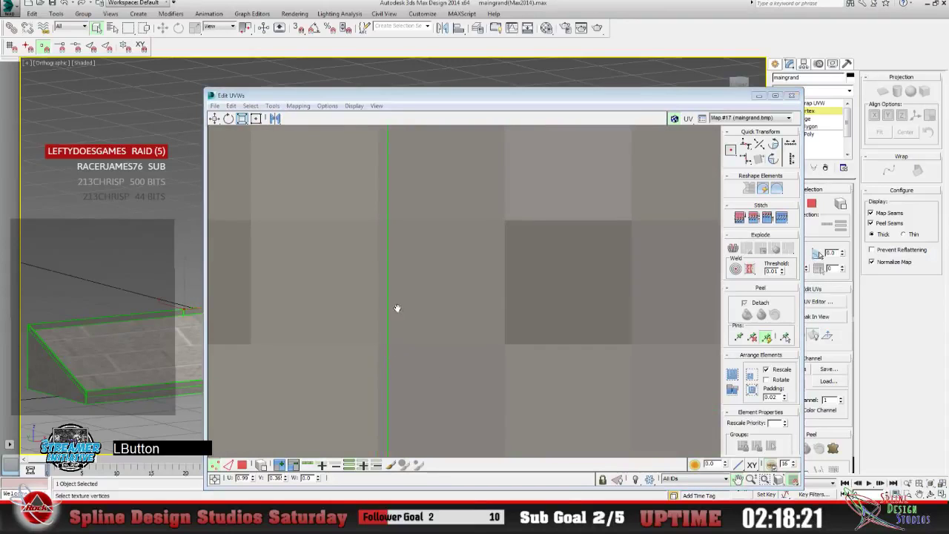
pyautogui.moveTo(463, 291); pyautogui.dragTo(385, 364)
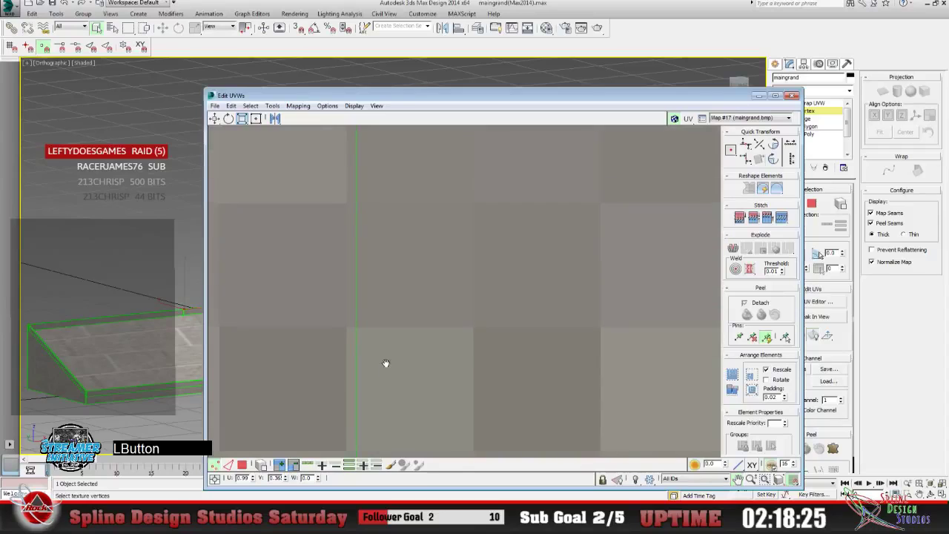
pyautogui.moveTo(425, 218); pyautogui.dragTo(407, 354)
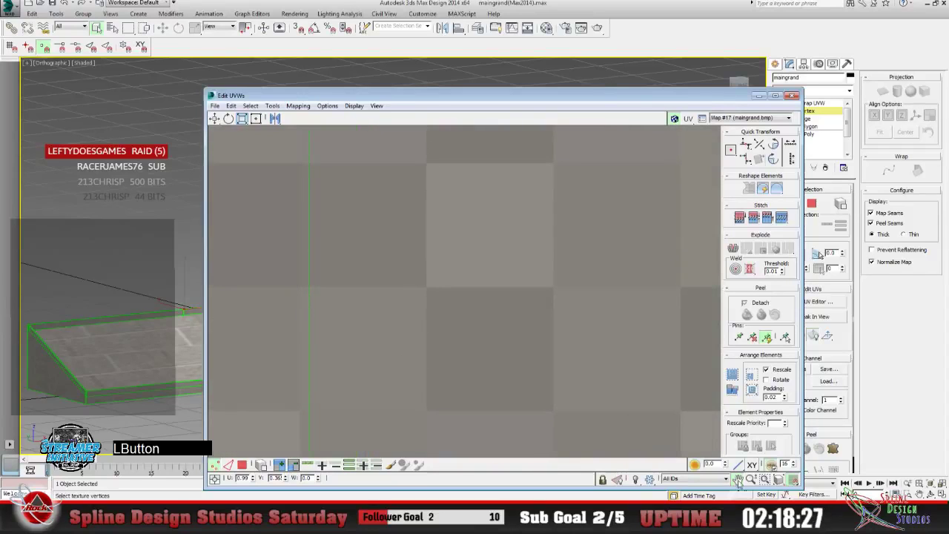
# Examine the upper-left corner of the UV shells closely and check the ramp's brick texture in the viewport.
pyautogui.click(750, 480)
pyautogui.scroll(-2, 402, 237)
pyautogui.scroll(-2, 398, 262)
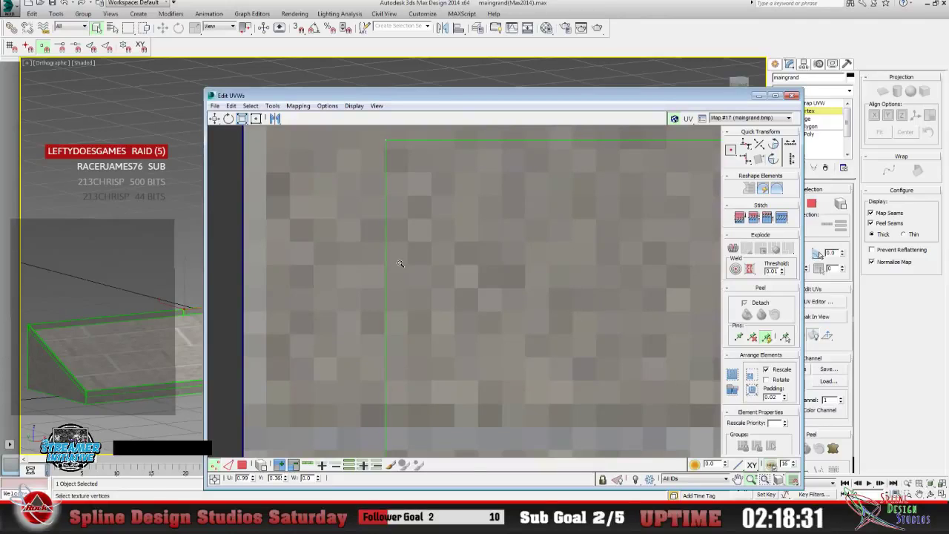
pyautogui.click(737, 480)
pyautogui.moveTo(388, 213); pyautogui.dragTo(326, 322)
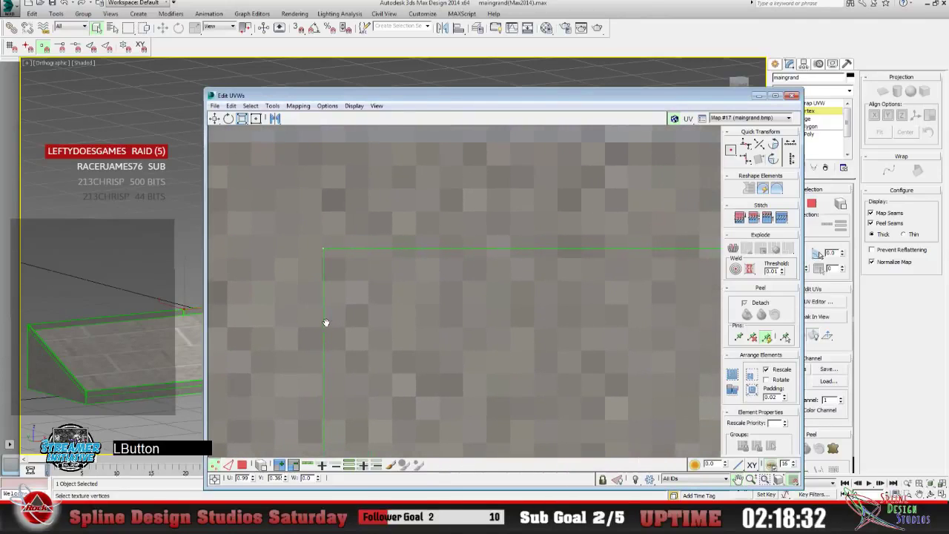
pyautogui.click(750, 479)
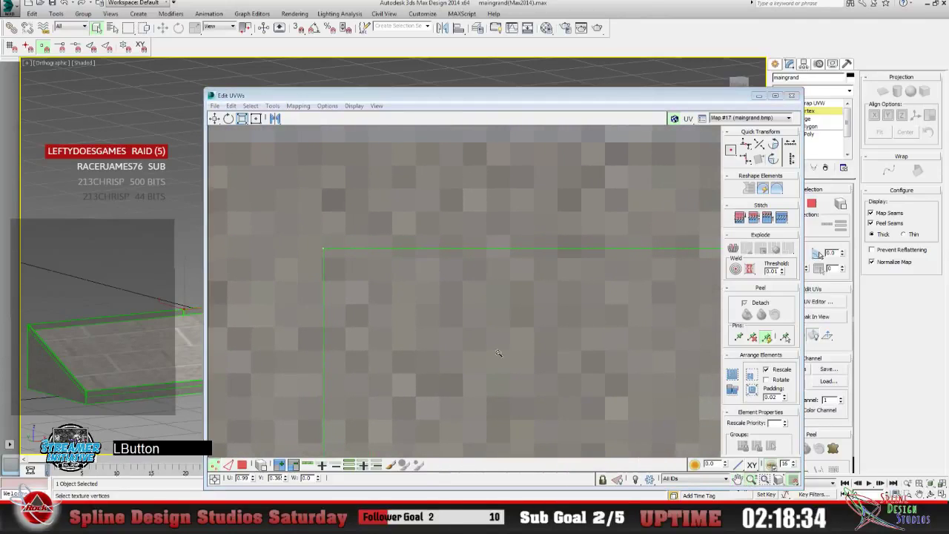
pyautogui.moveTo(334, 256); pyautogui.dragTo(385, 233)
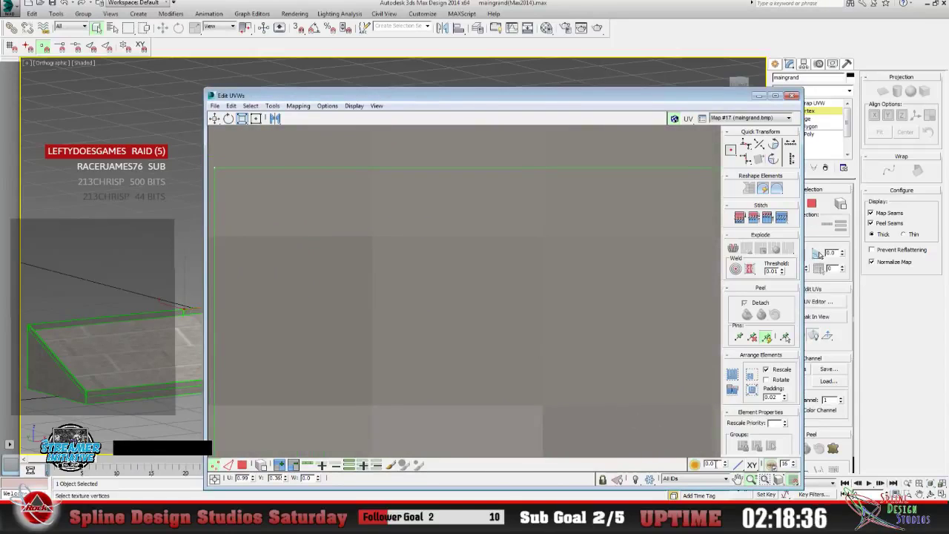
pyautogui.click(739, 479)
pyautogui.moveTo(289, 236); pyautogui.dragTo(358, 267)
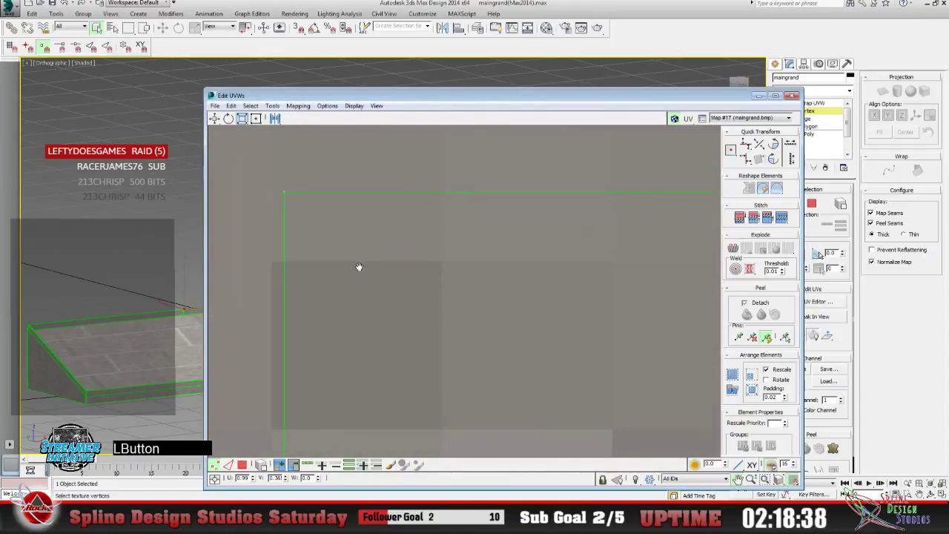
pyautogui.moveTo(482, 282); pyautogui.dragTo(453, 363)
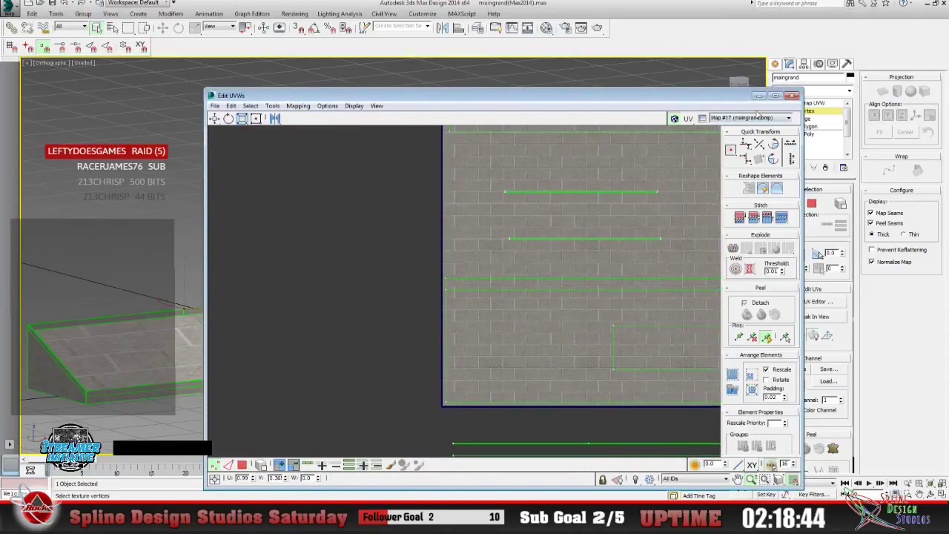
pyautogui.click(758, 96)
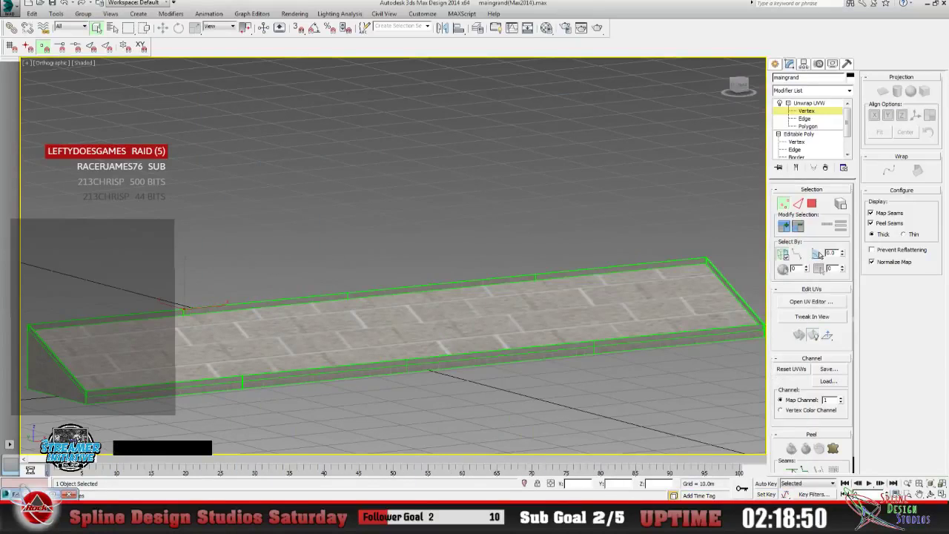
# Reopen the UV editor, identify the thin strip's face, and select the strip's upper-left corner vertex.
pyautogui.click(810, 301)
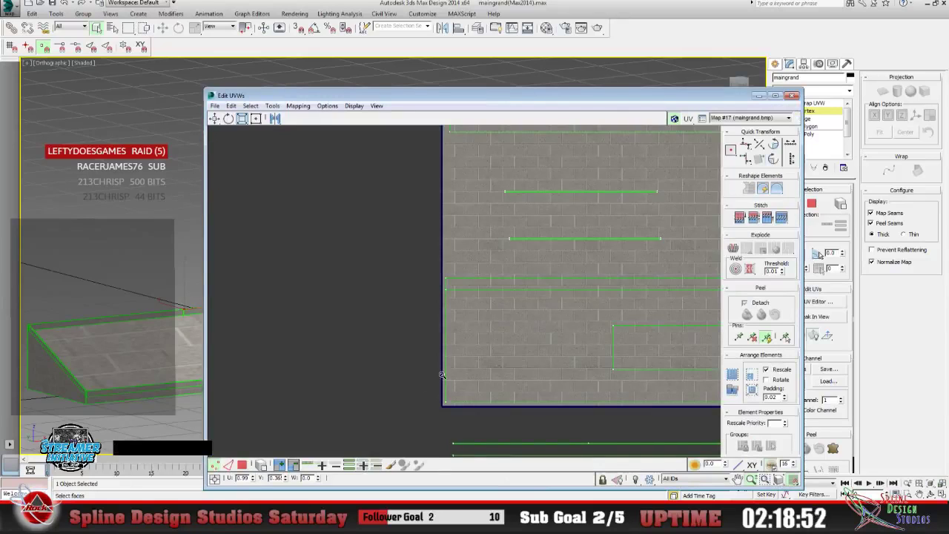
pyautogui.click(242, 466)
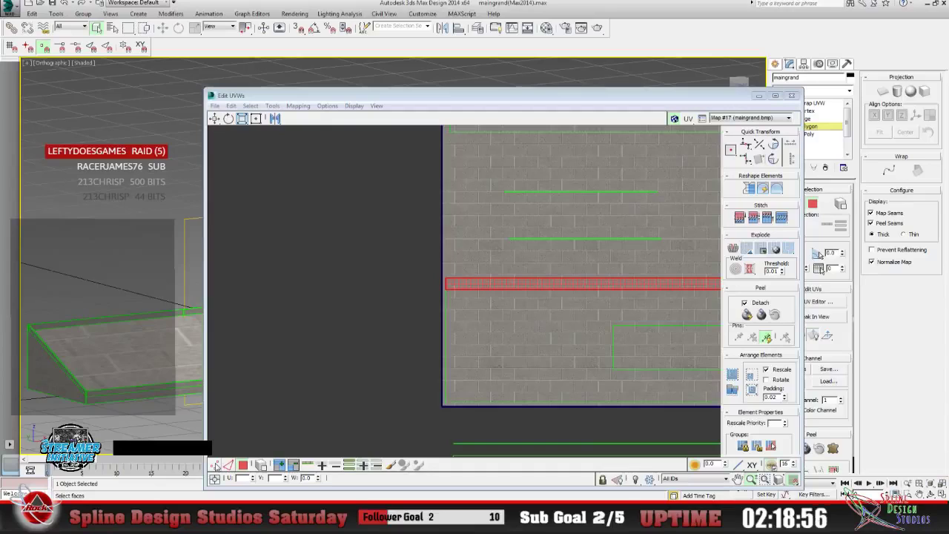
pyautogui.click(216, 466)
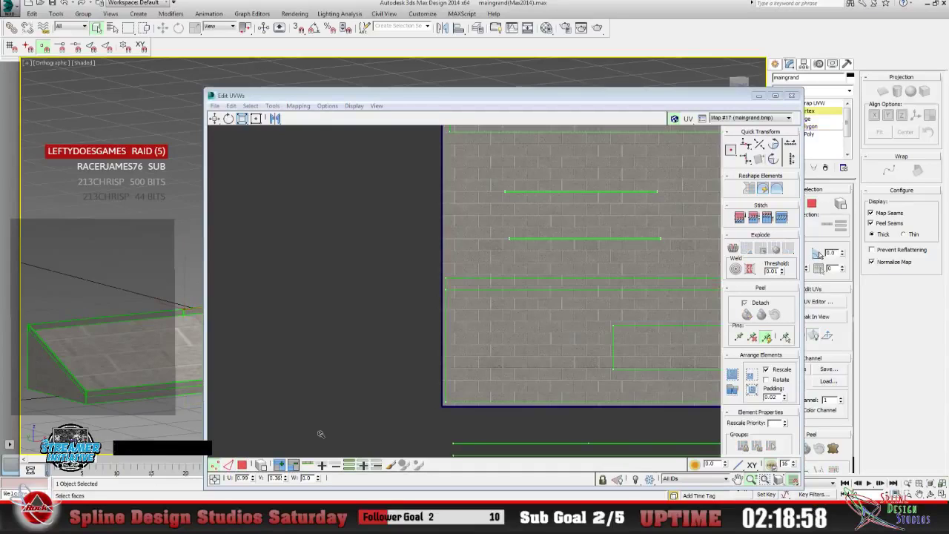
pyautogui.click(215, 119)
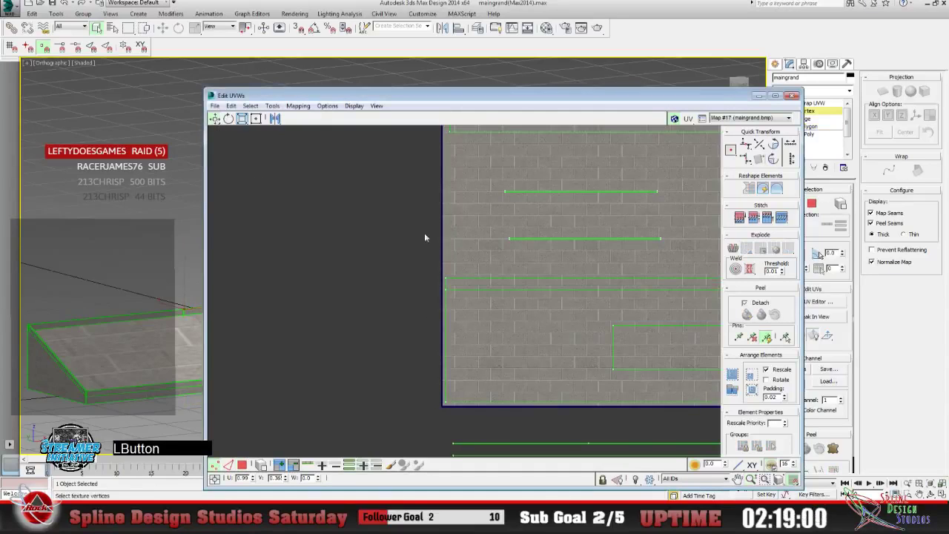
pyautogui.moveTo(455, 279); pyautogui.dragTo(458, 280)
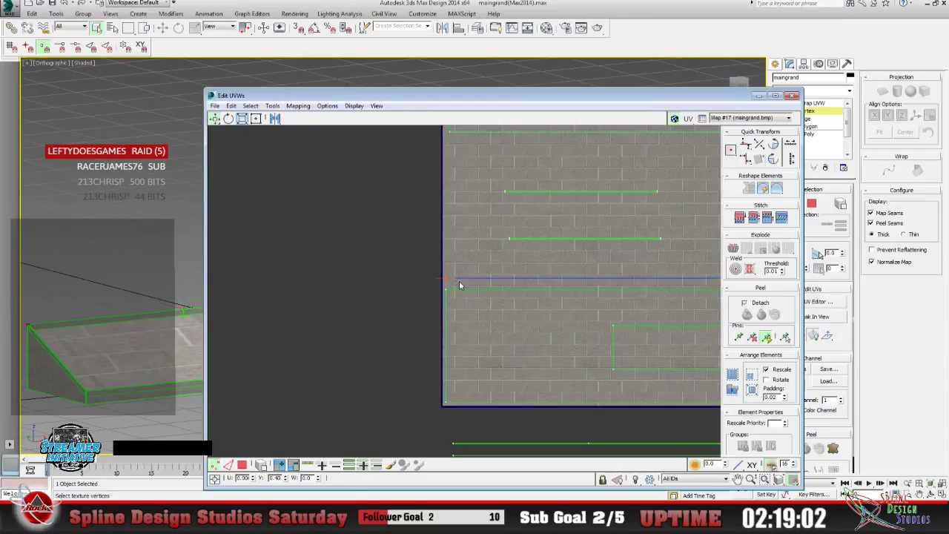
# Hide the UV editor and inspect the brick texture along the ramp's rear edge strip up close.
pyautogui.moveTo(551, 98); pyautogui.dragTo(736, 175)
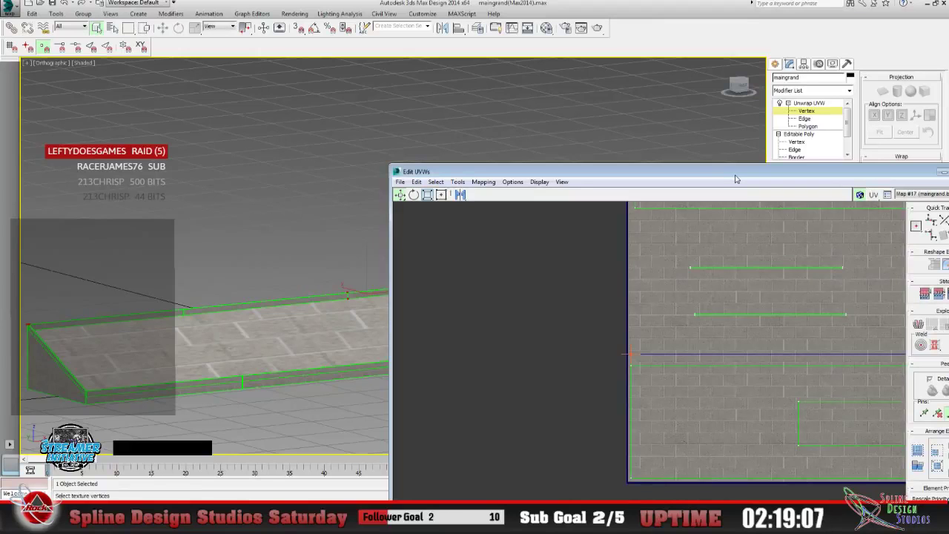
pyautogui.moveTo(736, 179); pyautogui.dragTo(567, 119)
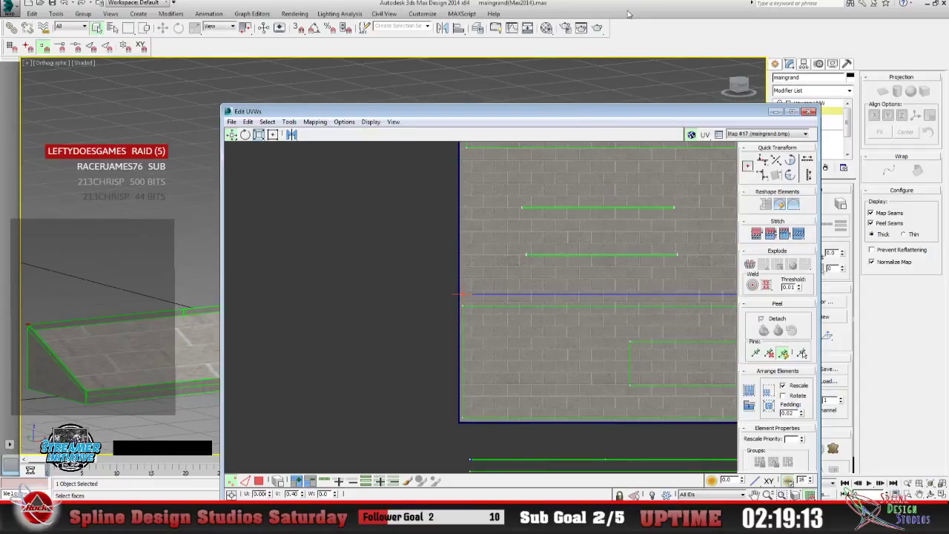
pyautogui.click(624, 32)
pyautogui.click(807, 111)
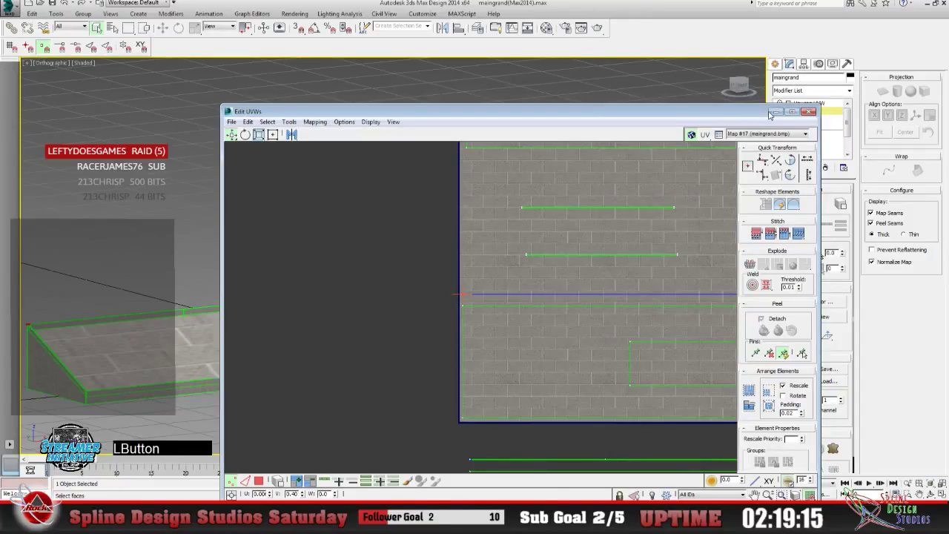
pyautogui.click(905, 483)
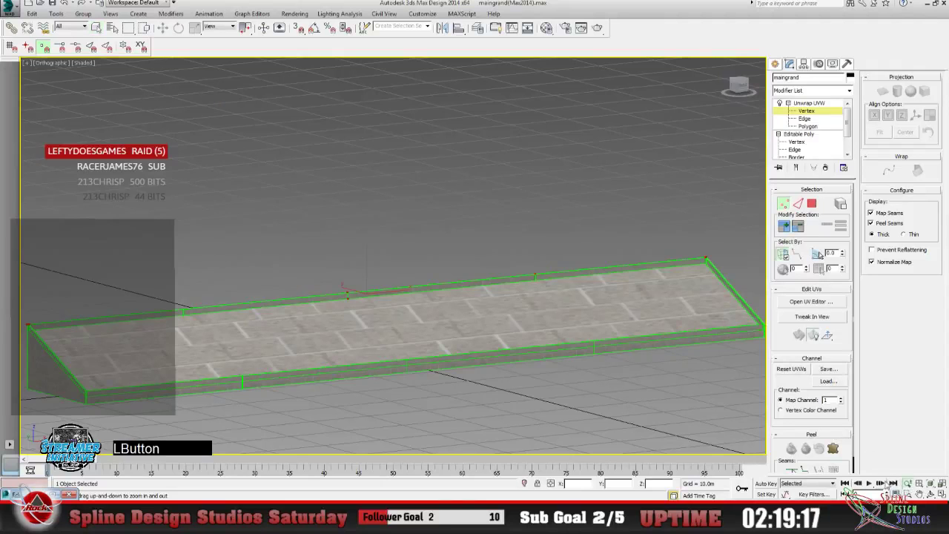
pyautogui.moveTo(303, 326); pyautogui.dragTo(250, 264)
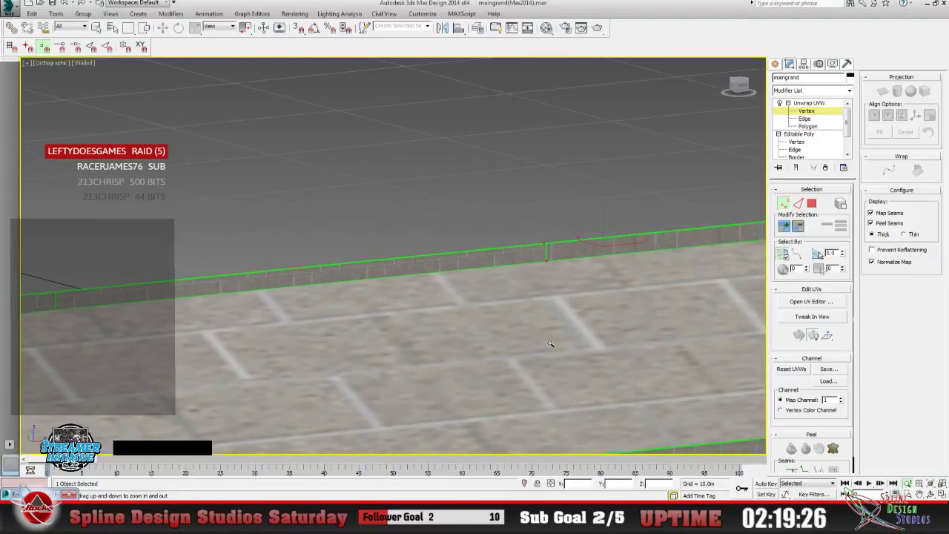
pyautogui.moveTo(504, 244); pyautogui.dragTo(468, 271)
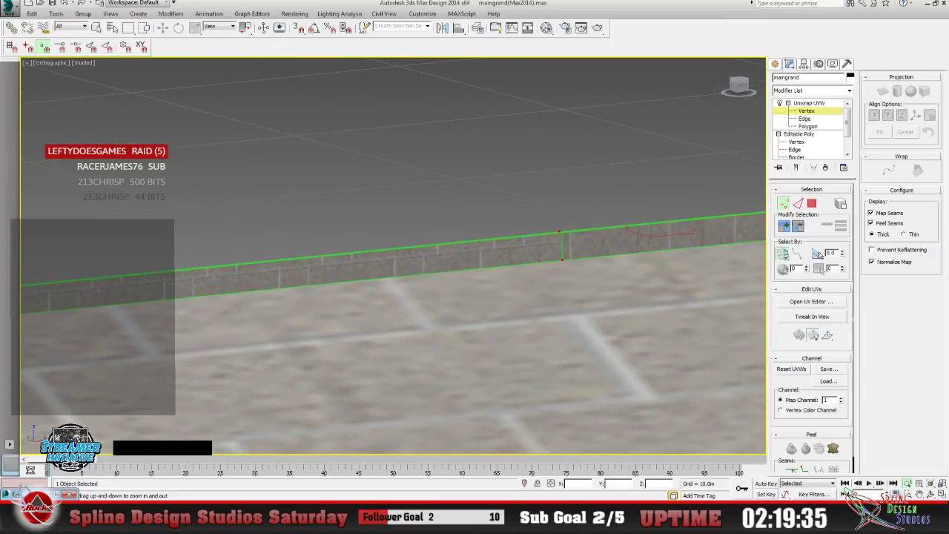
# Reopen the UV editor and switch to polygon selection to identify the thin strip's face at its upper-left corner.
pyautogui.click(811, 301)
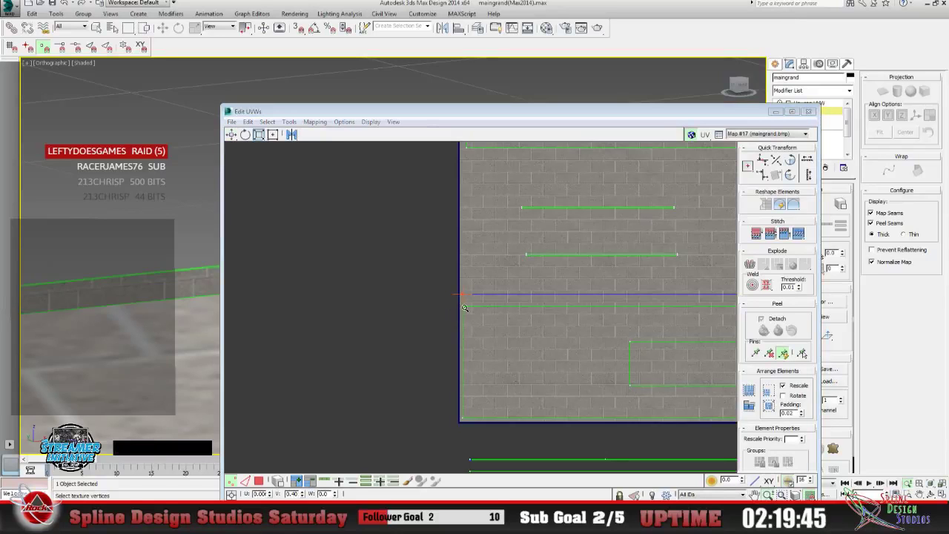
pyautogui.moveTo(464, 307); pyautogui.dragTo(600, 426)
pyautogui.moveTo(476, 229); pyautogui.dragTo(416, 260)
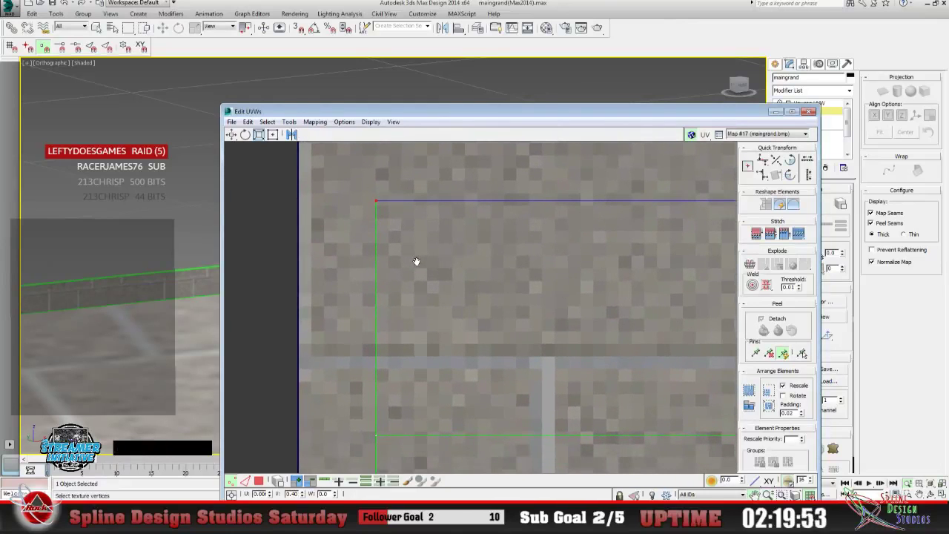
pyautogui.click(260, 480)
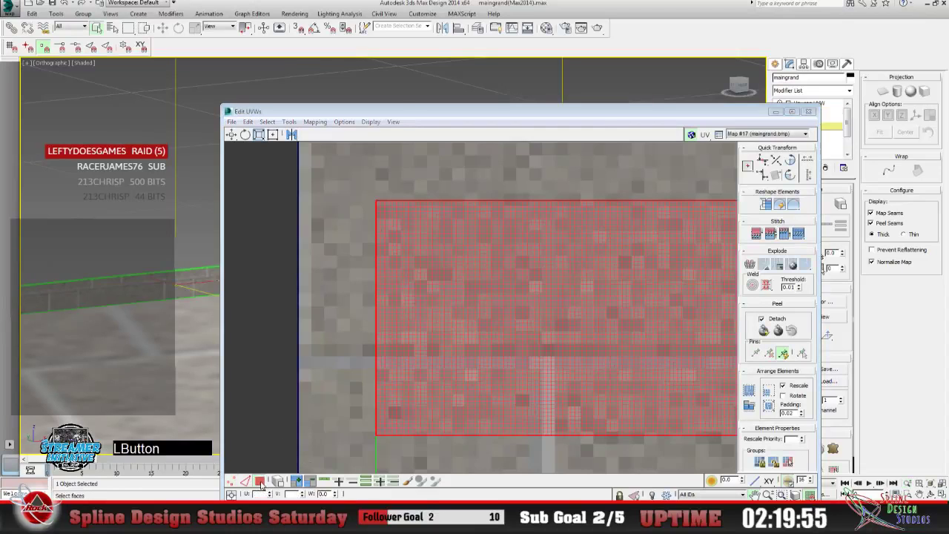
# Locate the selected face on the ramp's rear edge and examine the brick seam at its end in the viewport.
pyautogui.click(776, 112)
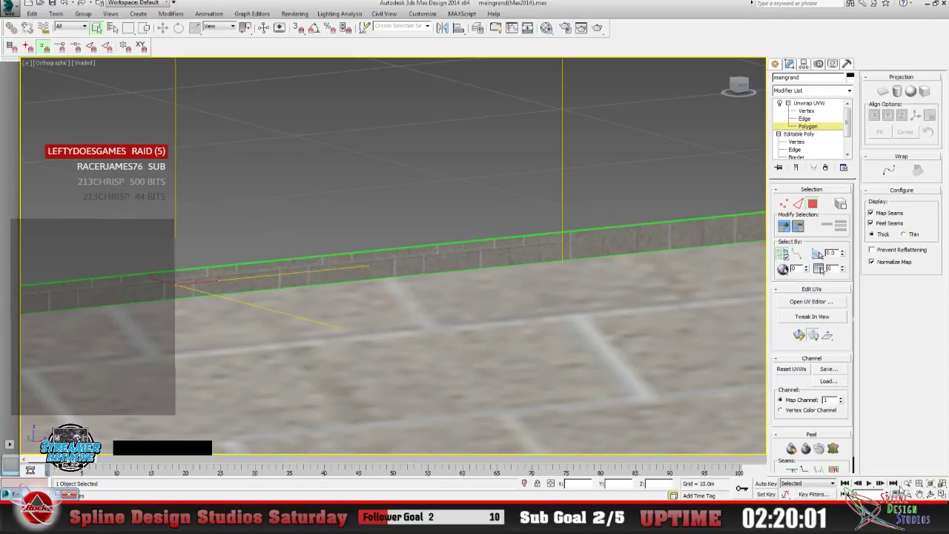
pyautogui.click(907, 483)
pyautogui.moveTo(318, 308); pyautogui.dragTo(315, 344)
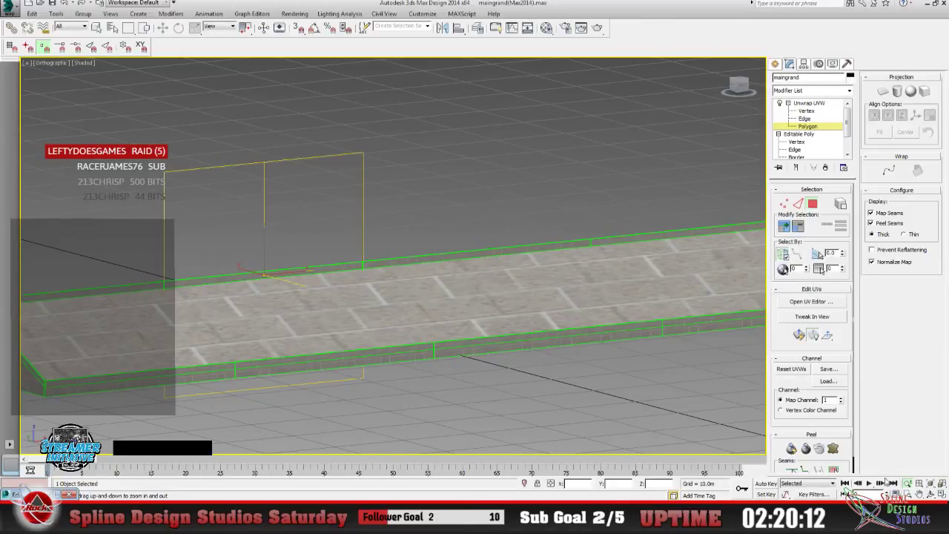
pyautogui.click(919, 493)
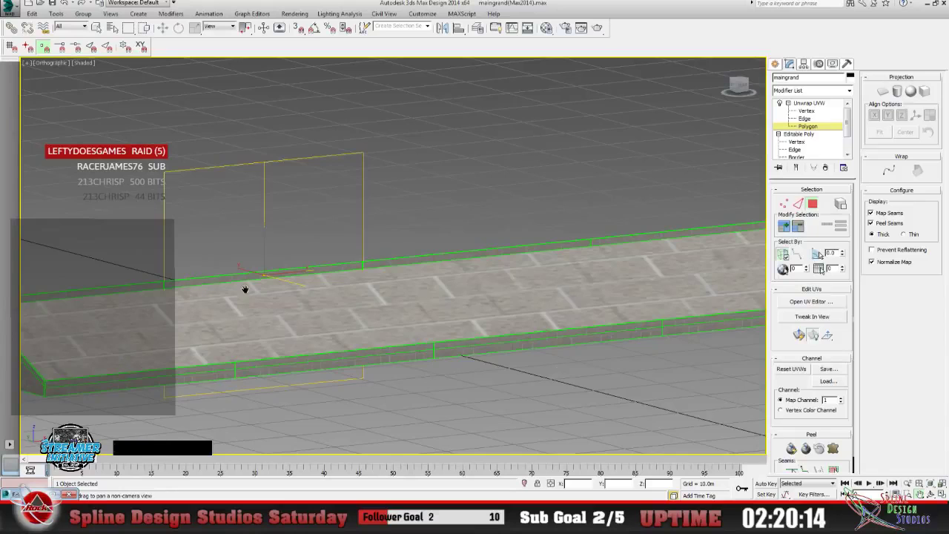
pyautogui.moveTo(245, 289); pyautogui.dragTo(373, 290)
pyautogui.click(907, 482)
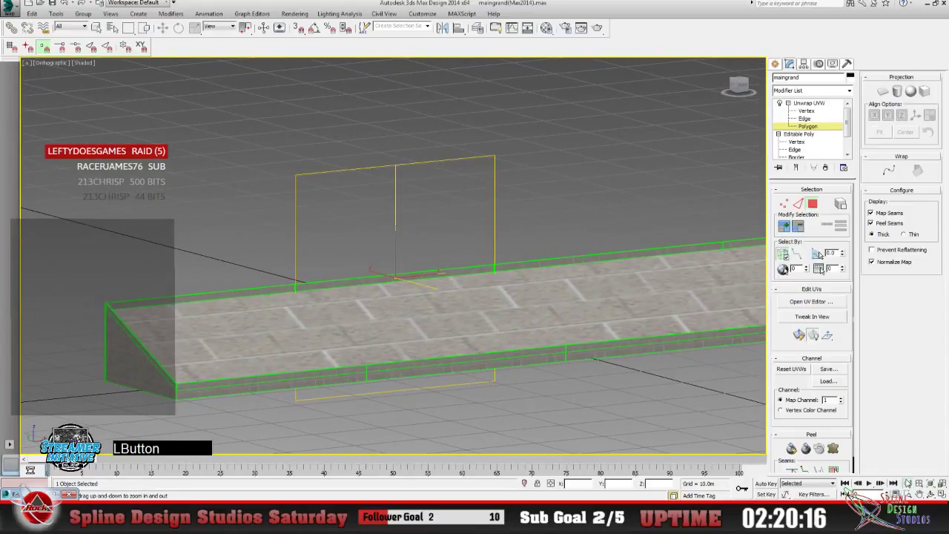
pyautogui.moveTo(296, 285); pyautogui.dragTo(281, 223)
# Reopen the UV editor beside the ramp and mirror the selected strip face both vertically and horizontally.
pyautogui.click(811, 301)
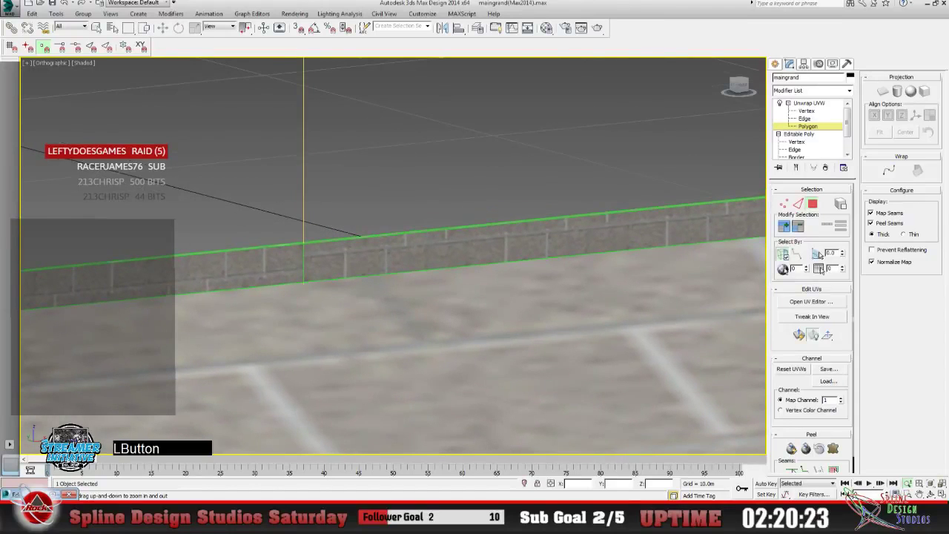
pyautogui.moveTo(427, 115); pyautogui.dragTo(662, 104)
pyautogui.click(531, 125)
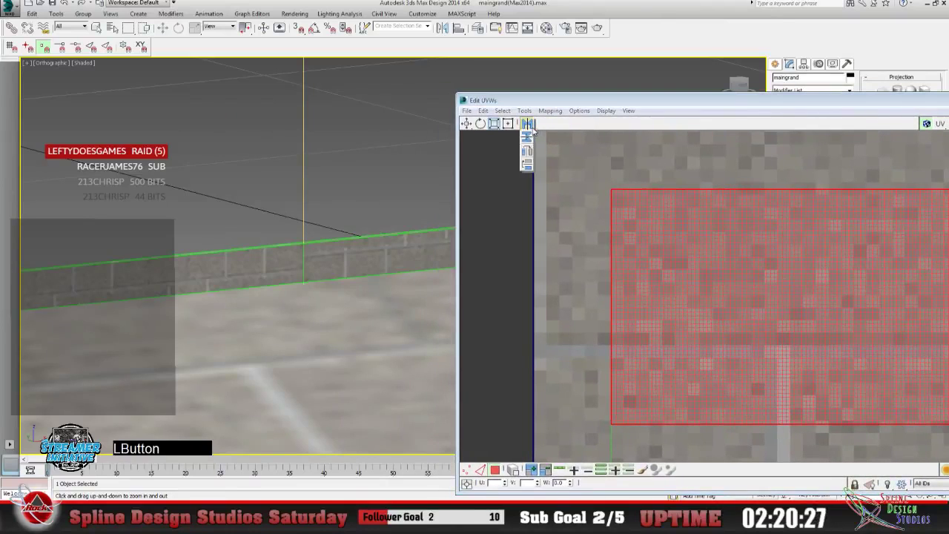
pyautogui.moveTo(532, 130); pyautogui.dragTo(528, 138)
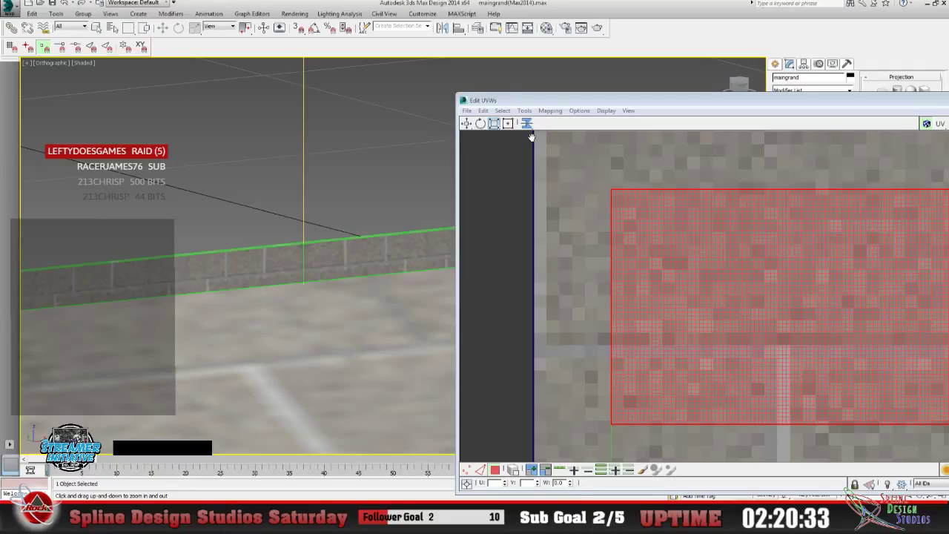
pyautogui.moveTo(527, 124); pyautogui.dragTo(530, 115)
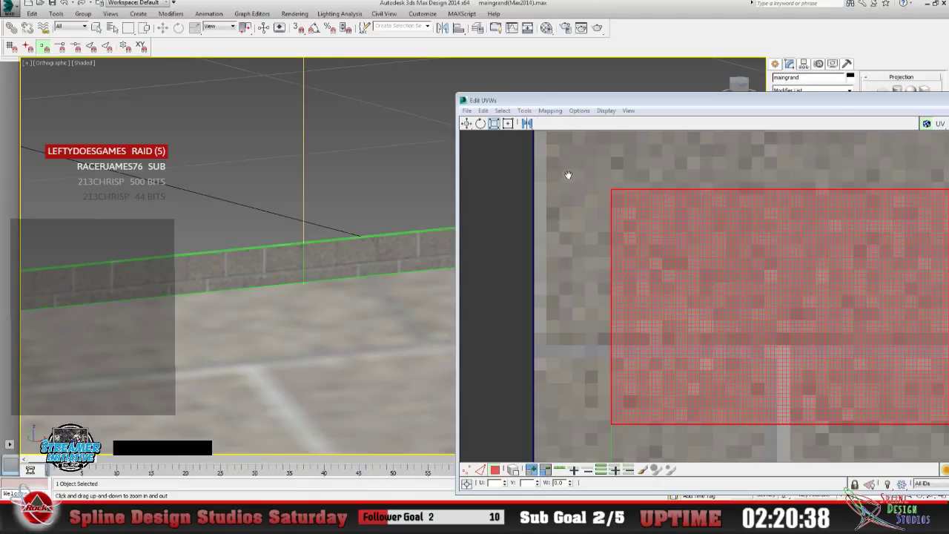
# Switch the UV editor to vertex selection and activate the Move tool for the strip's upper-left corner vertex.
pyautogui.click(472, 471)
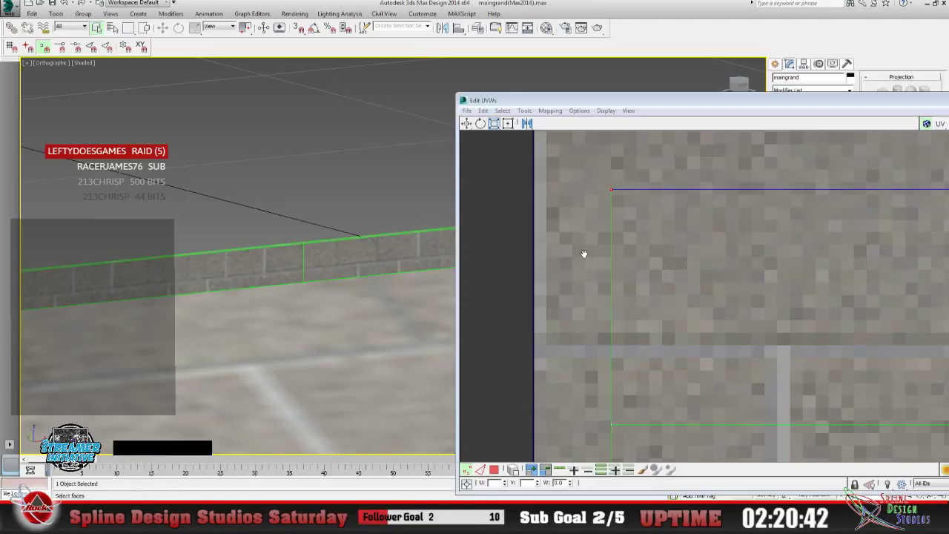
pyautogui.click(467, 124)
pyautogui.click(635, 225)
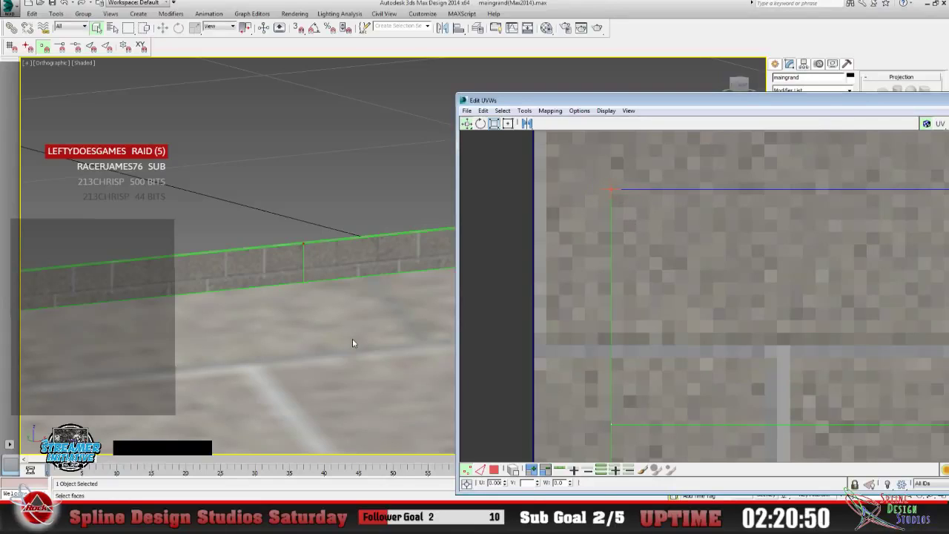
# Hide the UV editor and check the brick pattern along the ramp's rear edge strip across the face seams.
pyautogui.doubleClick(771, 107)
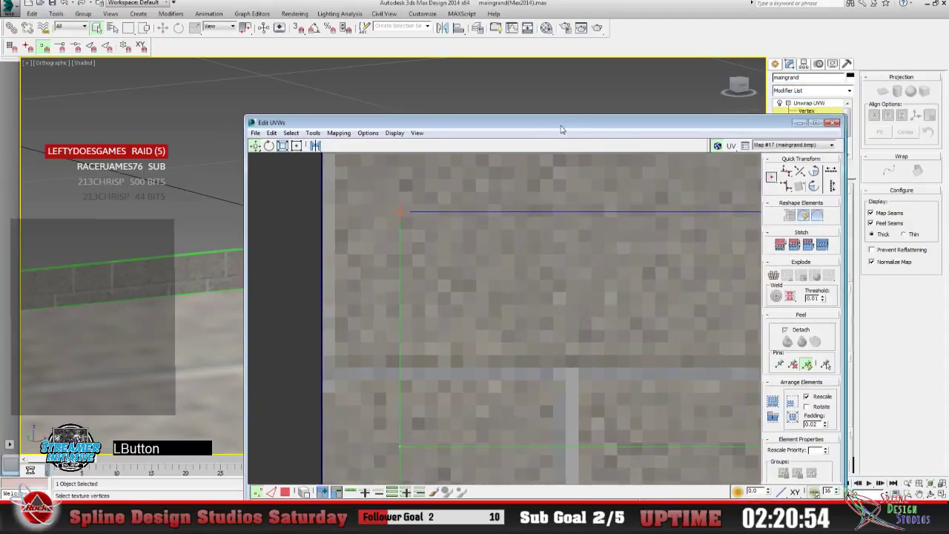
pyautogui.click(798, 124)
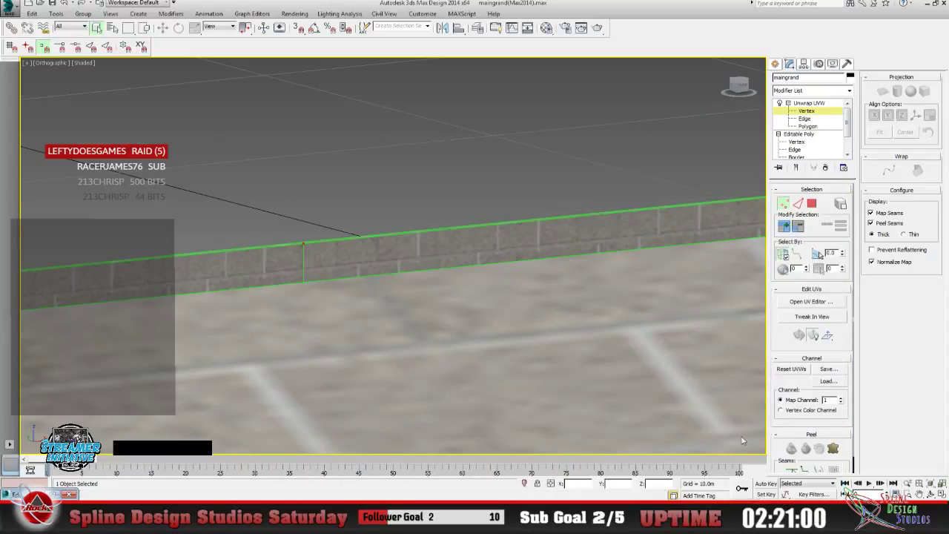
pyautogui.click(919, 495)
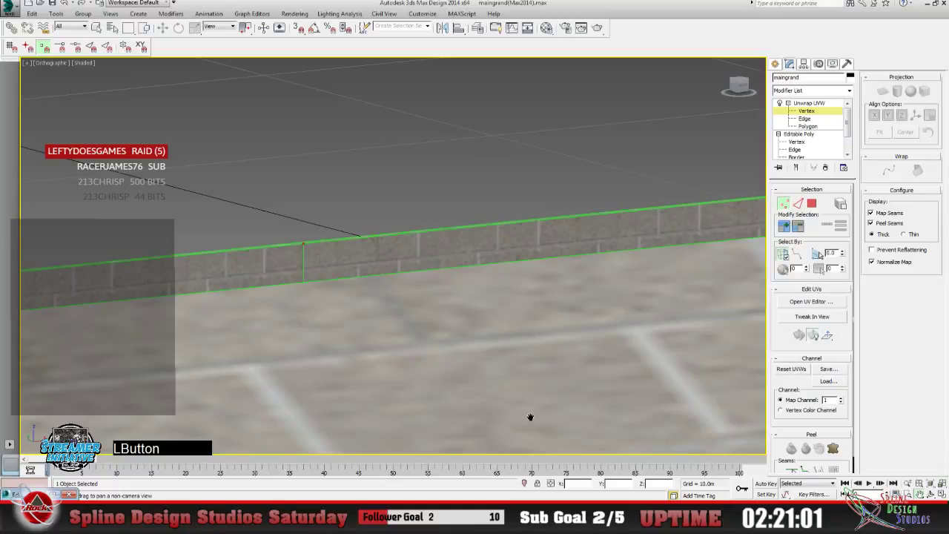
pyautogui.moveTo(588, 319); pyautogui.dragTo(514, 324)
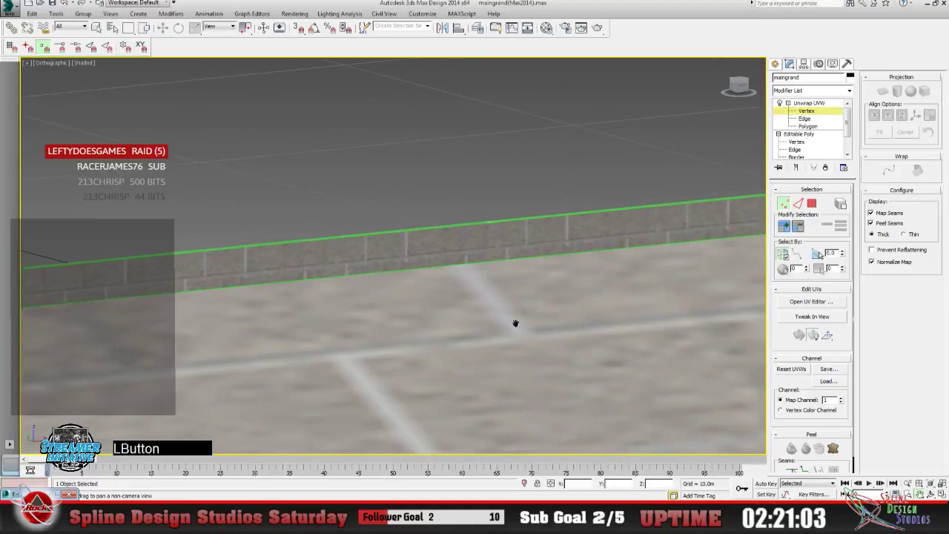
pyautogui.moveTo(601, 294); pyautogui.dragTo(372, 321)
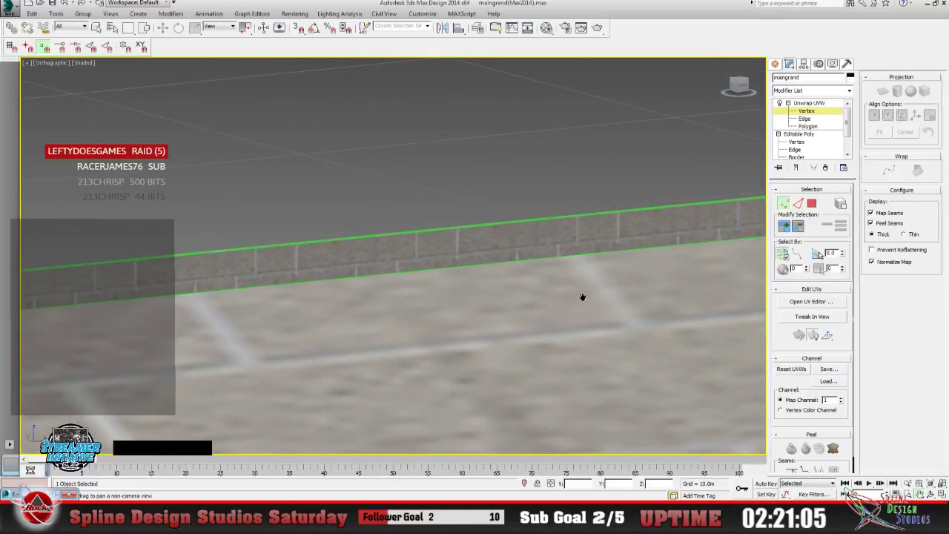
pyautogui.moveTo(227, 321); pyautogui.dragTo(339, 328)
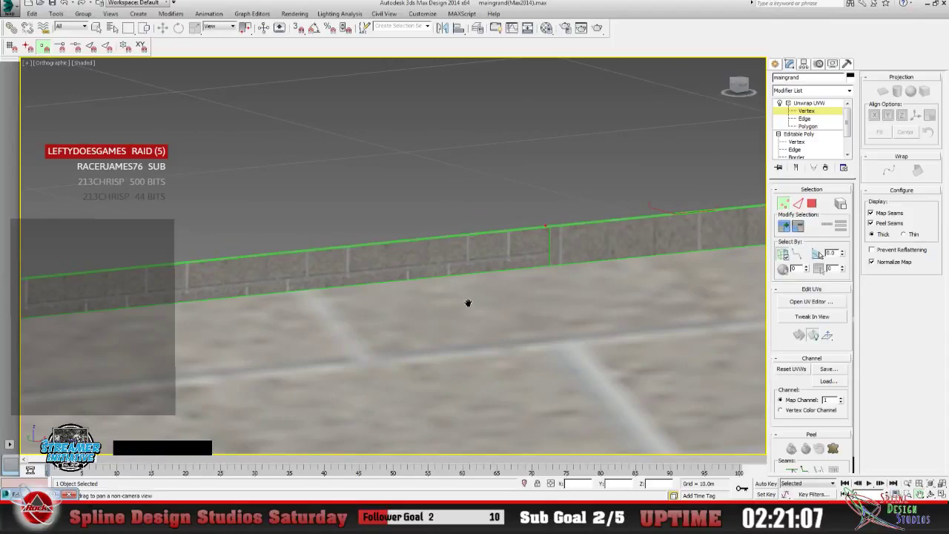
pyautogui.moveTo(467, 303); pyautogui.dragTo(205, 326)
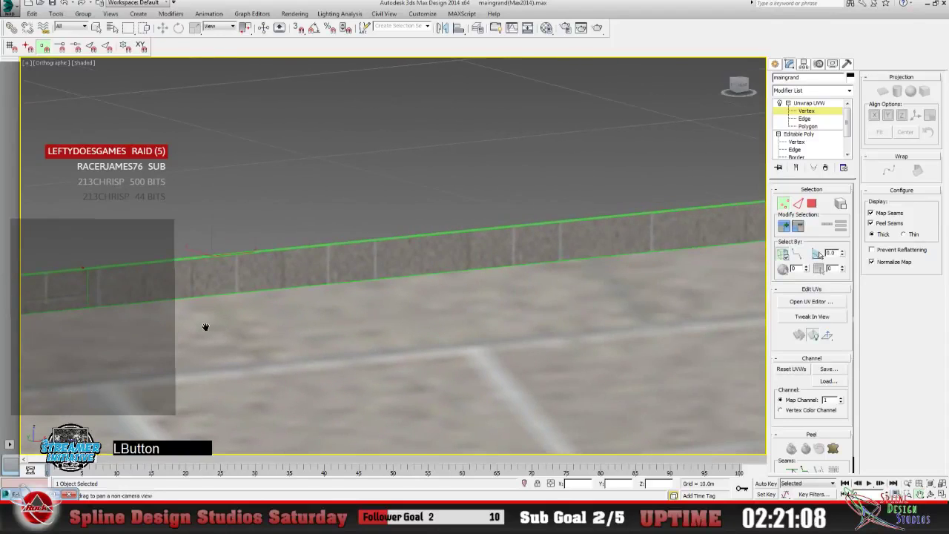
# Select the neighbouring rear-edge face and move its UV strip from below the brick texture onto the thin strip across the texture's middle.
pyautogui.click(97, 27)
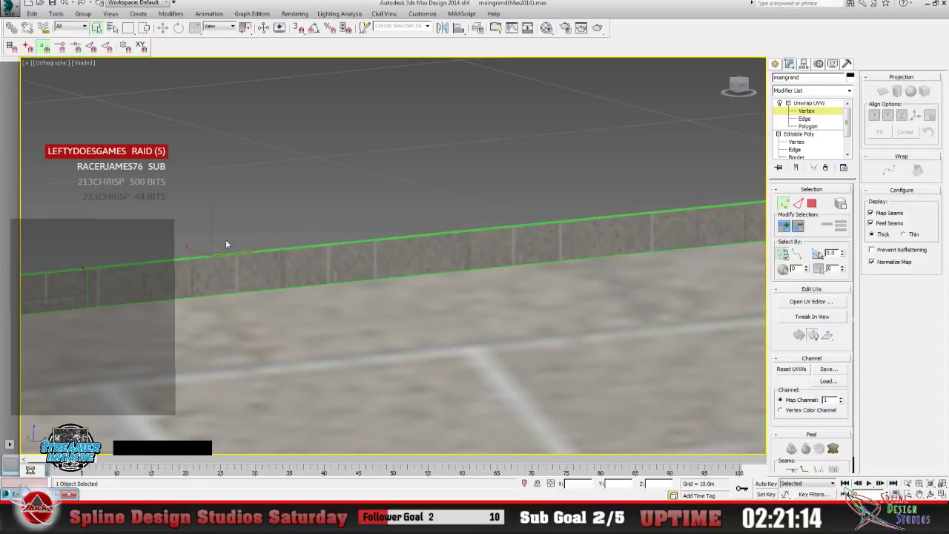
pyautogui.click(807, 126)
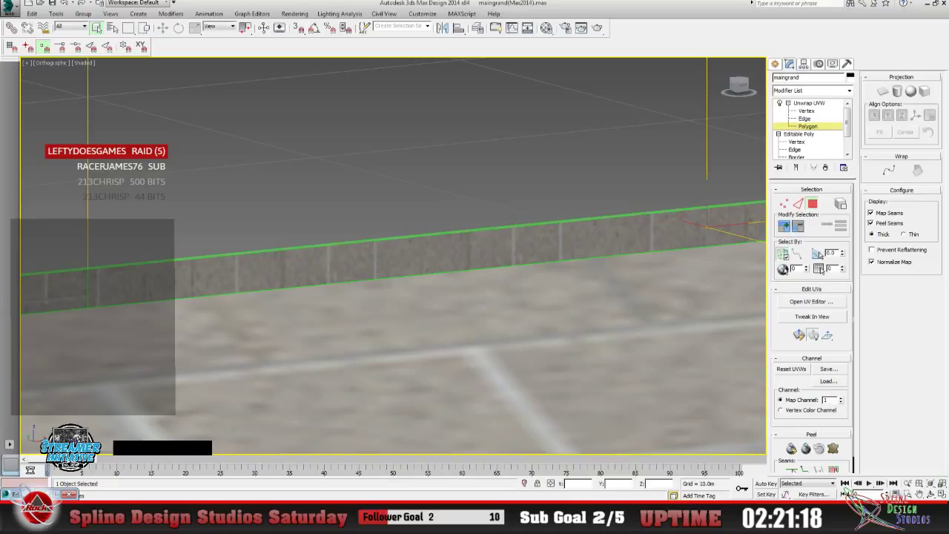
pyautogui.click(810, 301)
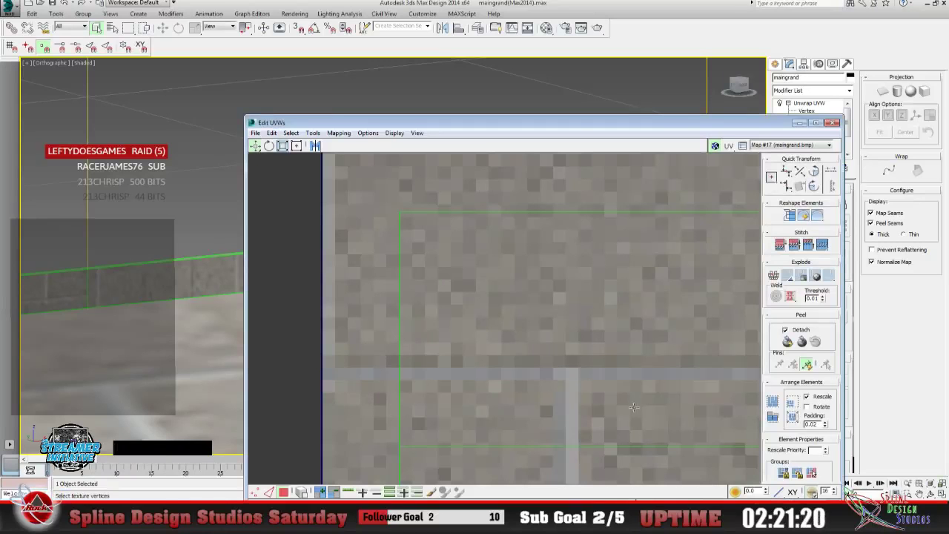
pyautogui.moveTo(544, 131); pyautogui.dragTo(553, 79)
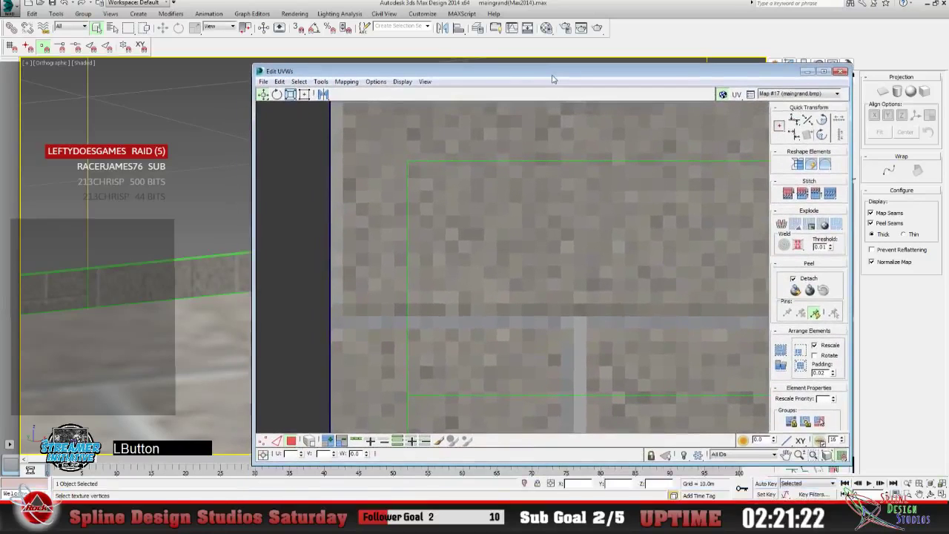
pyautogui.click(800, 455)
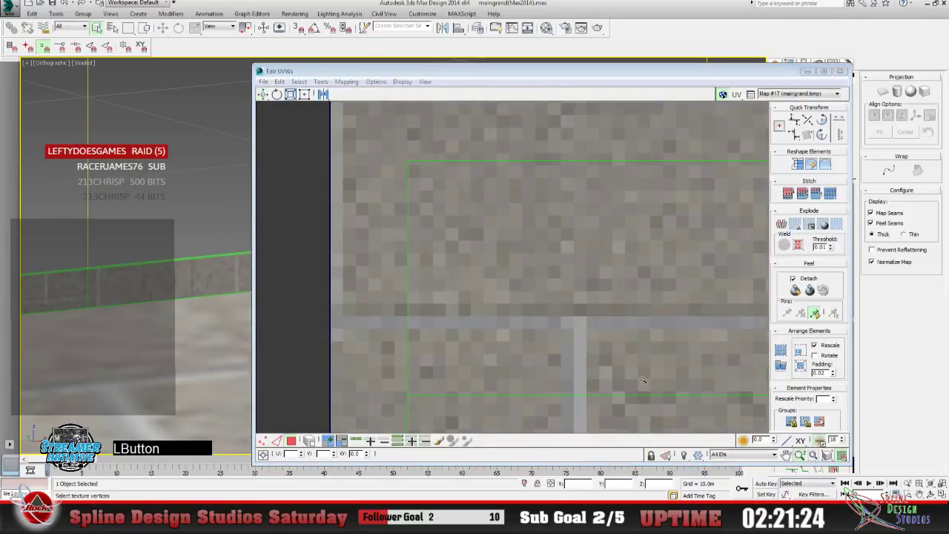
pyautogui.moveTo(642, 380); pyautogui.dragTo(428, 301)
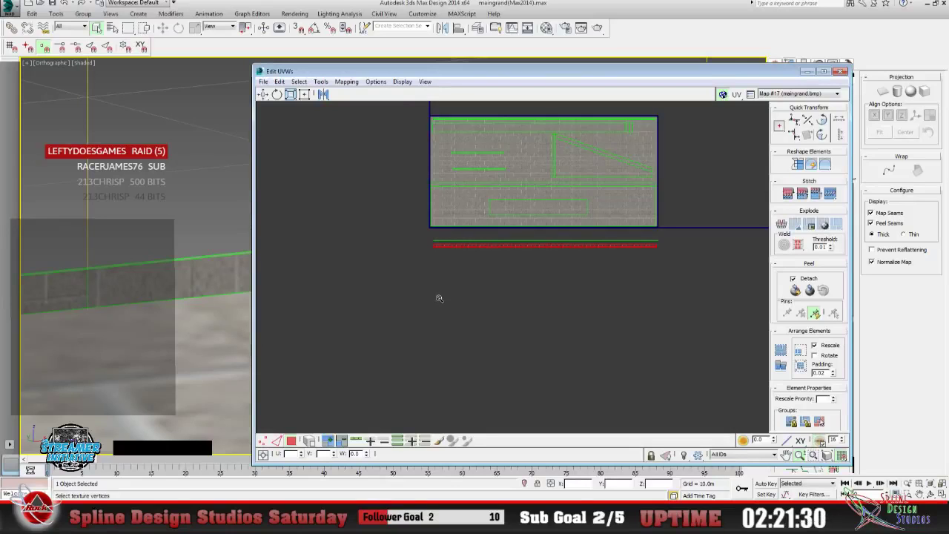
pyautogui.click(263, 94)
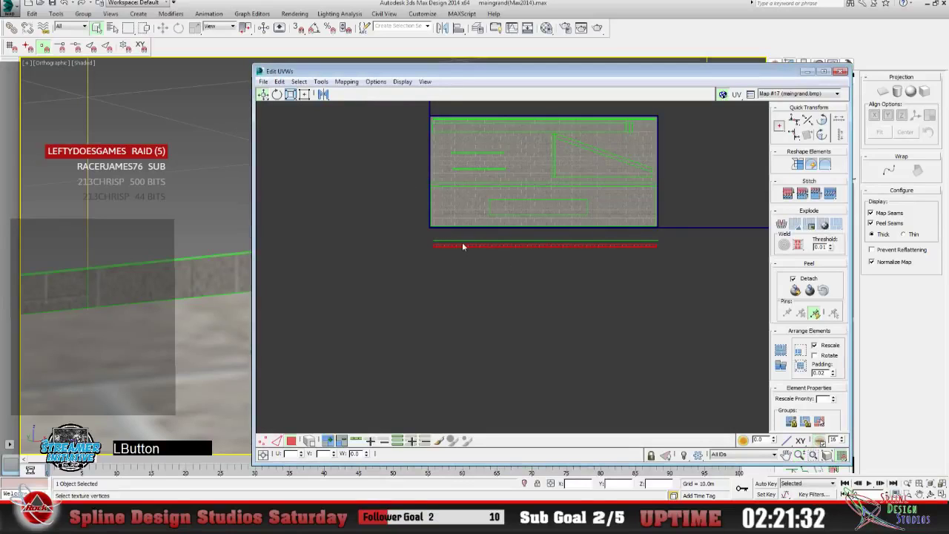
pyautogui.moveTo(461, 244); pyautogui.dragTo(464, 186)
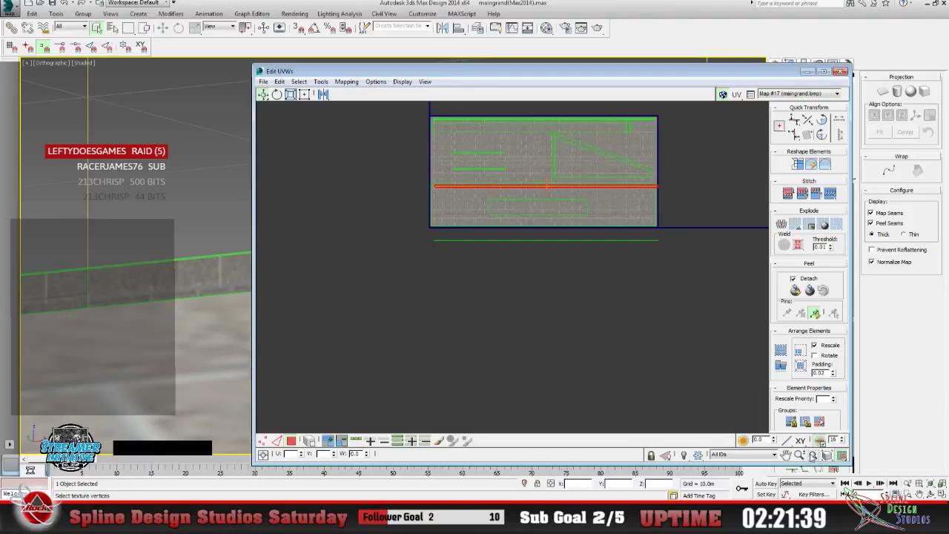
pyautogui.click(812, 455)
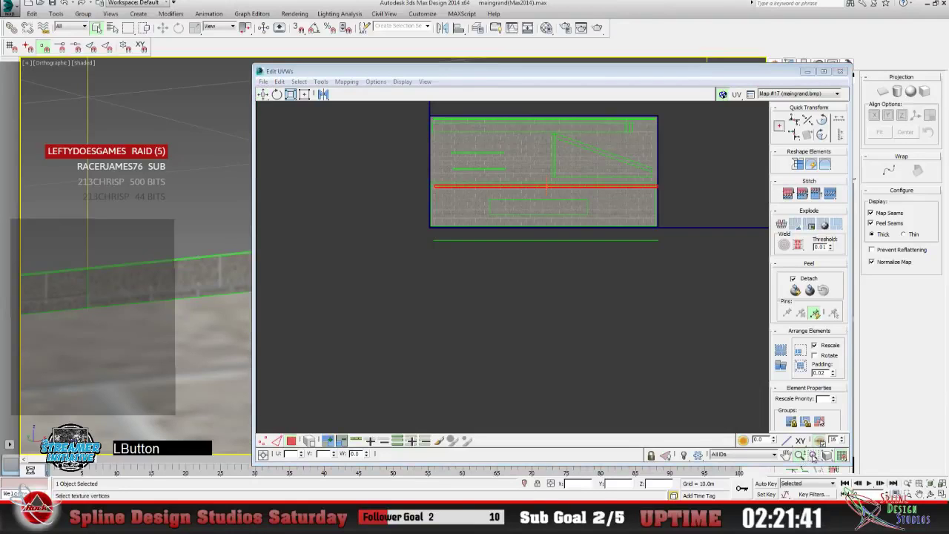
# Move the selected UV strip slightly left and up so its left end sits inside the matching strip's outline.
pyautogui.moveTo(517, 205); pyautogui.dragTo(602, 331)
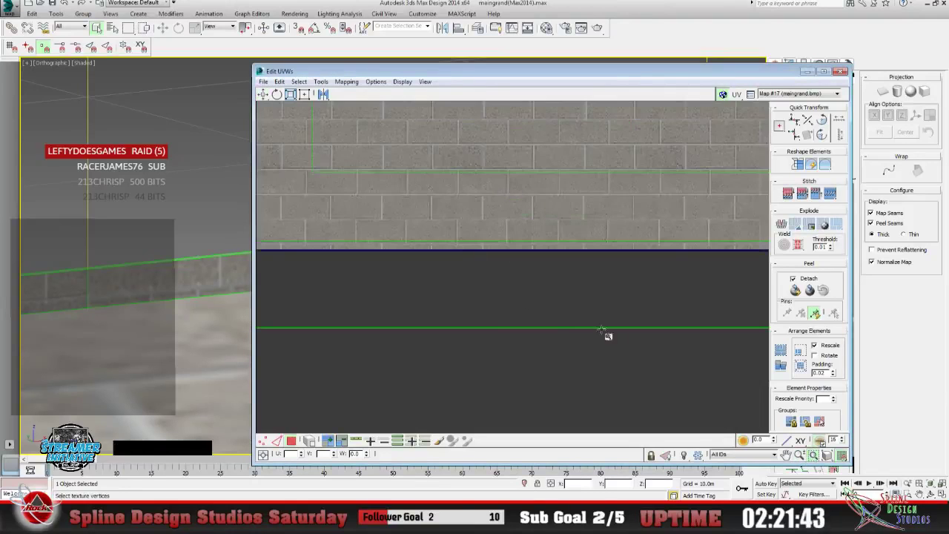
pyautogui.click(799, 455)
pyautogui.moveTo(470, 231)
pyautogui.mouseDown()
pyautogui.moveTo(483, 305)
pyautogui.moveTo(466, 265)
pyautogui.moveTo(476, 238)
pyautogui.mouseUp()
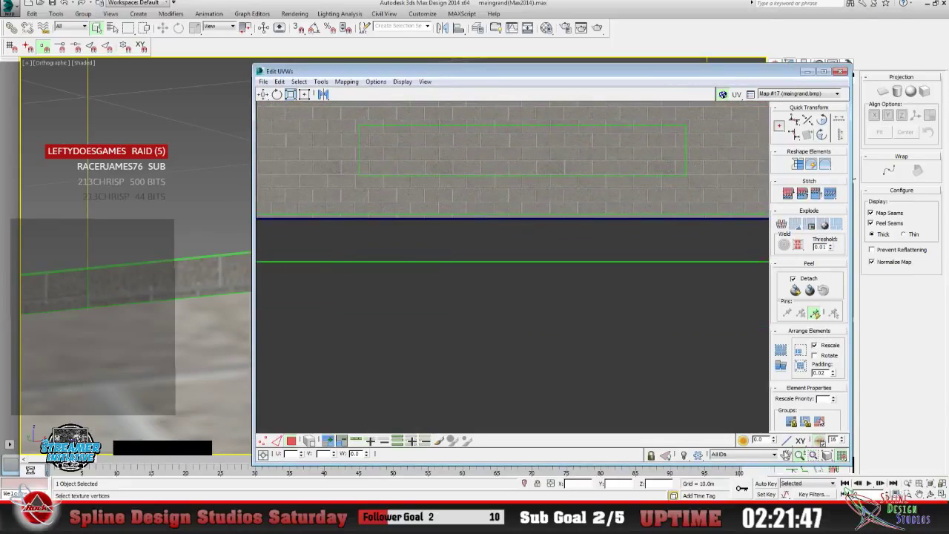
pyautogui.click(787, 454)
pyautogui.moveTo(360, 157); pyautogui.dragTo(508, 315)
pyautogui.moveTo(471, 280); pyautogui.dragTo(460, 306)
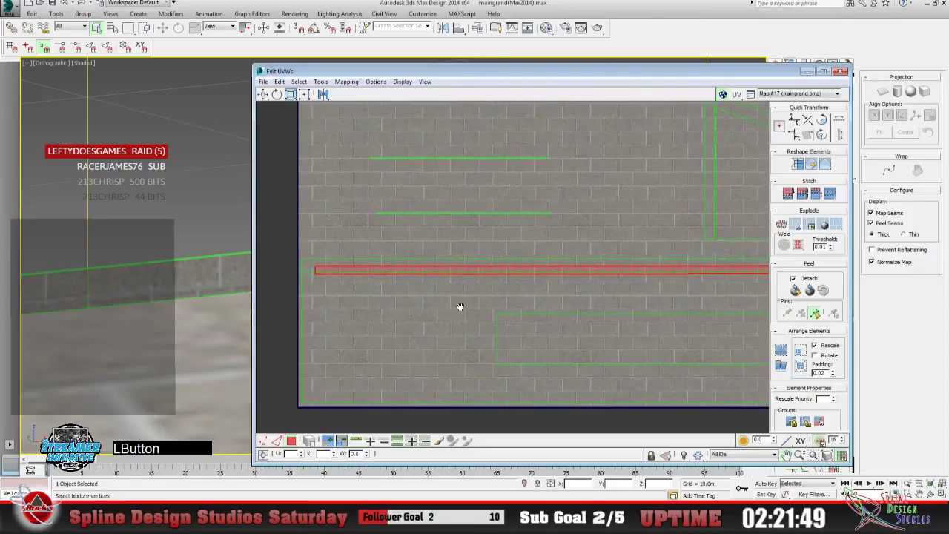
pyautogui.click(263, 94)
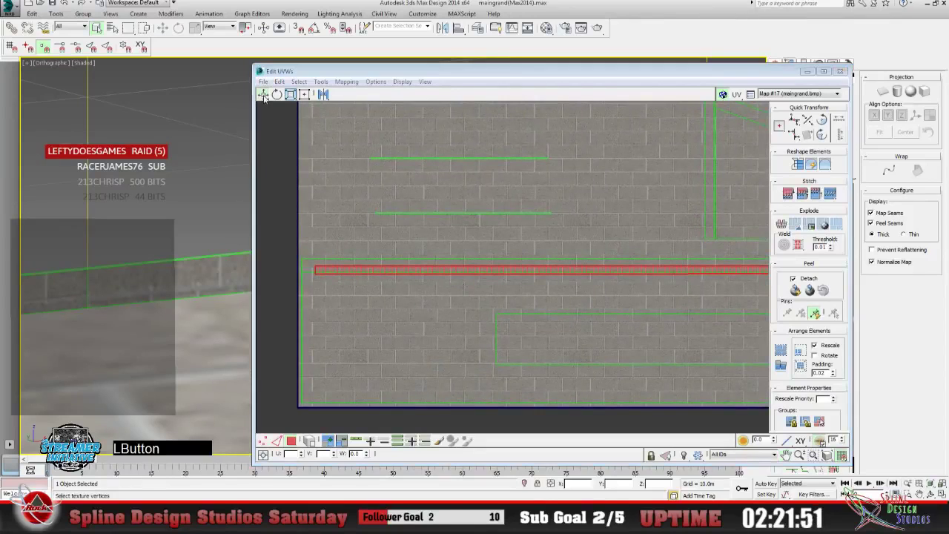
pyautogui.moveTo(360, 271); pyautogui.dragTo(352, 266)
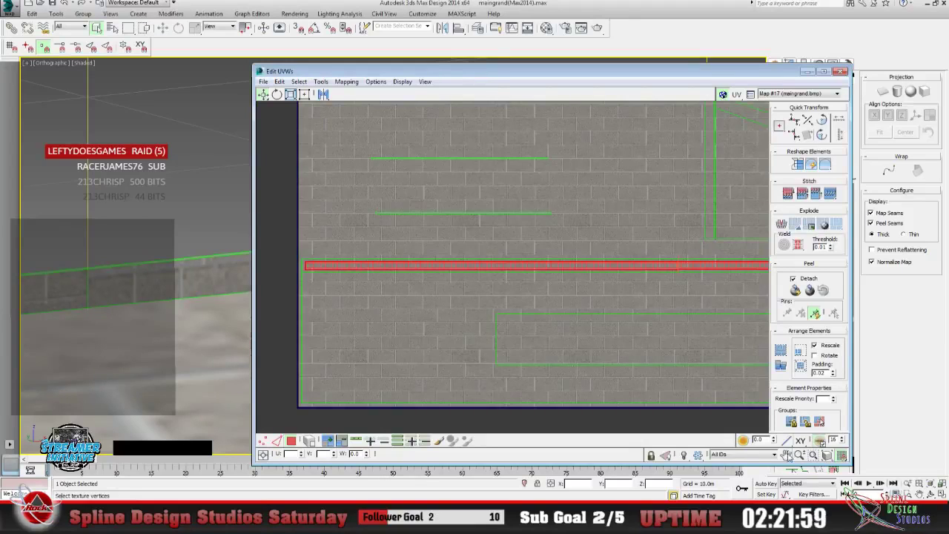
# Stretch the UV strip's left corners toward the surrounding outline with Freeform Mode, and mirror the strip vertically.
pyautogui.click(798, 455)
pyautogui.moveTo(556, 361); pyautogui.dragTo(394, 197)
pyautogui.click(786, 455)
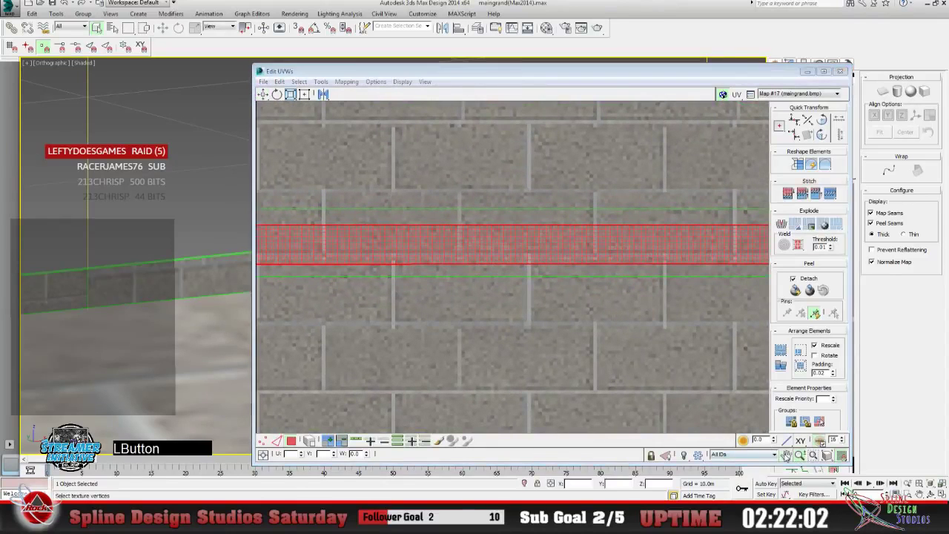
pyautogui.moveTo(398, 324); pyautogui.dragTo(457, 328)
pyautogui.moveTo(538, 323); pyautogui.dragTo(504, 326)
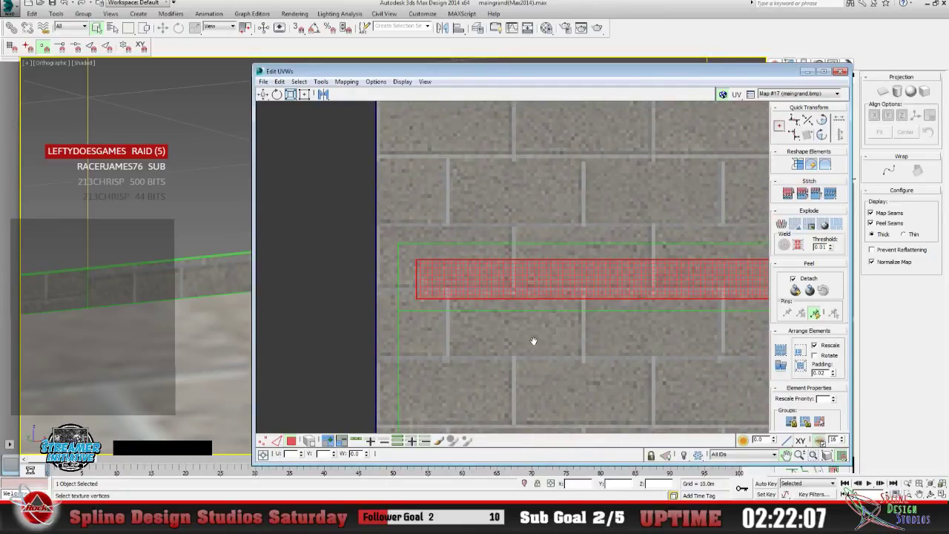
pyautogui.click(304, 94)
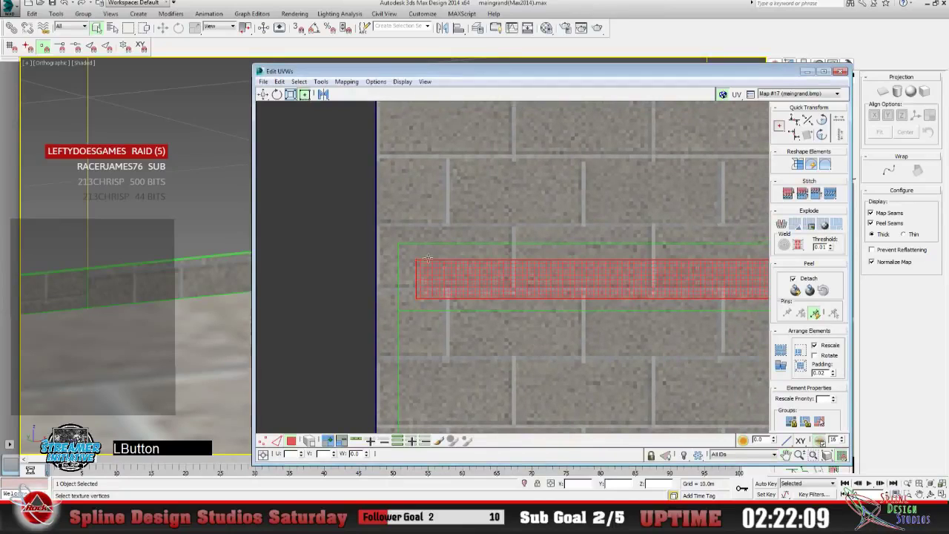
pyautogui.moveTo(419, 259); pyautogui.dragTo(407, 247)
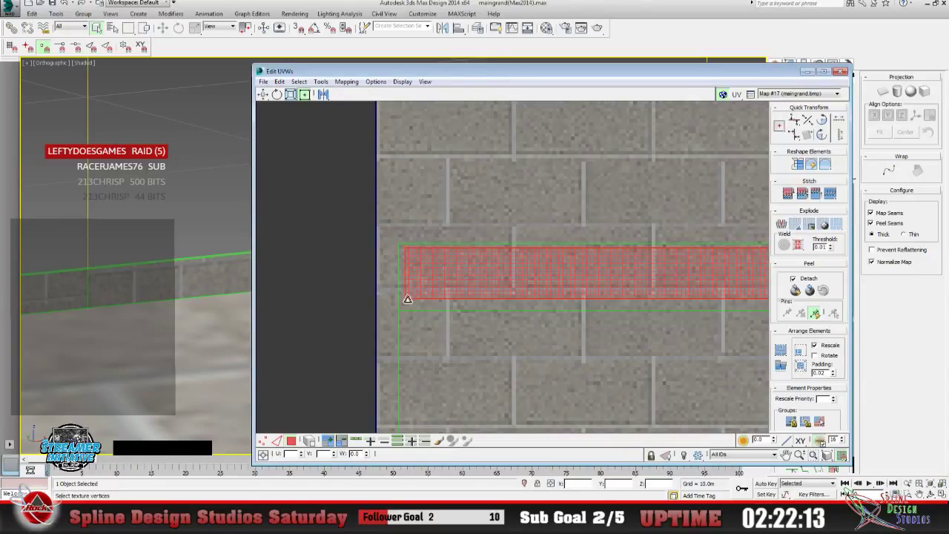
pyautogui.moveTo(407, 299); pyautogui.dragTo(407, 304)
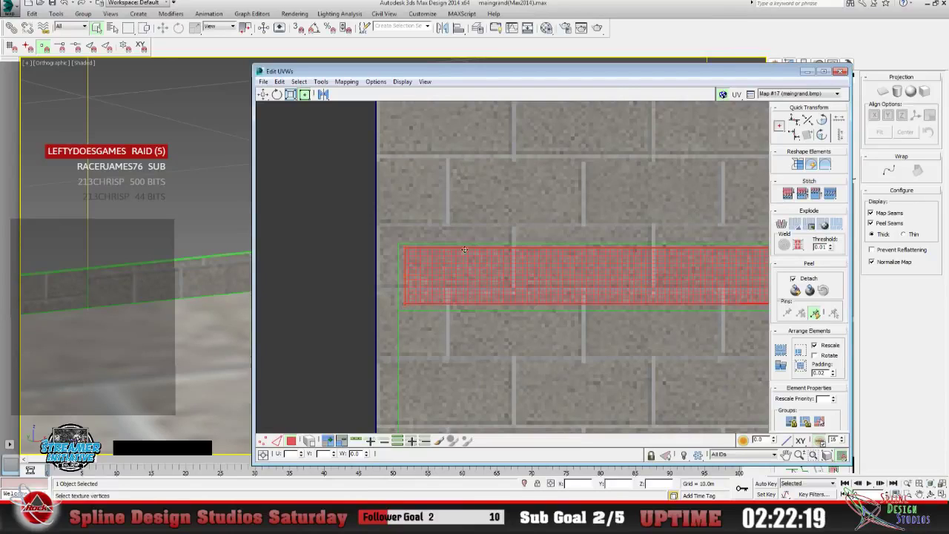
pyautogui.moveTo(323, 94); pyautogui.dragTo(325, 111)
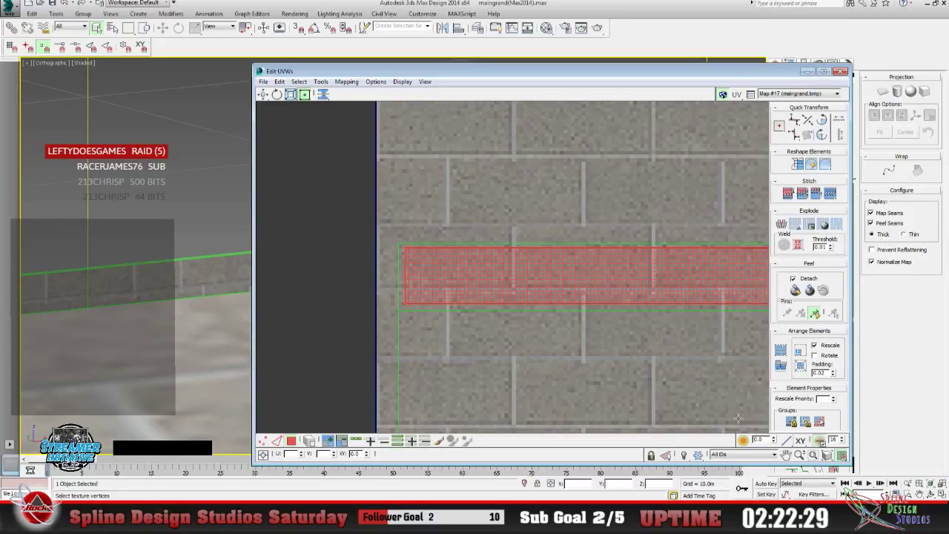
# In vertex selection, move the strip's upper-left and lower-left vertices onto the matching corners of the surrounding outline.
pyautogui.click(369, 287)
pyautogui.moveTo(368, 287); pyautogui.dragTo(364, 186)
pyautogui.moveTo(435, 277); pyautogui.dragTo(430, 259)
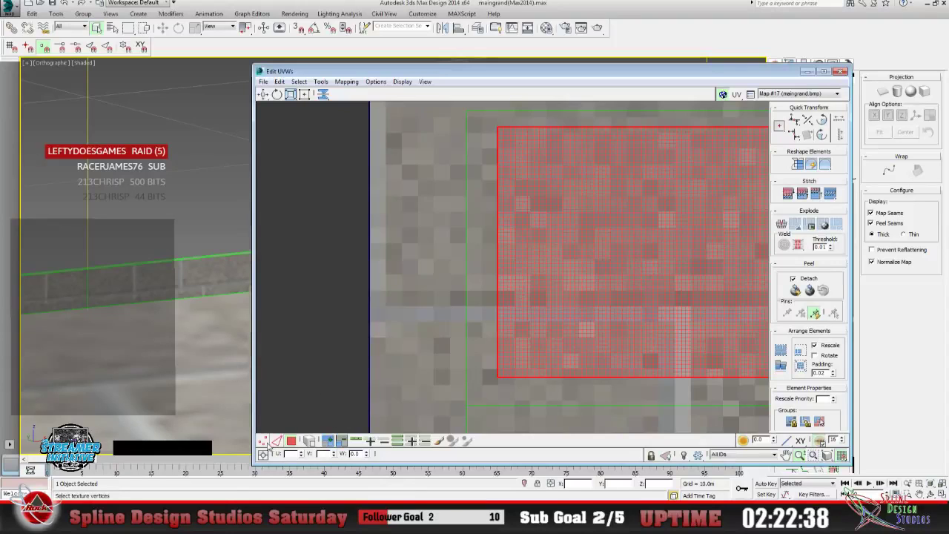
pyautogui.click(327, 427)
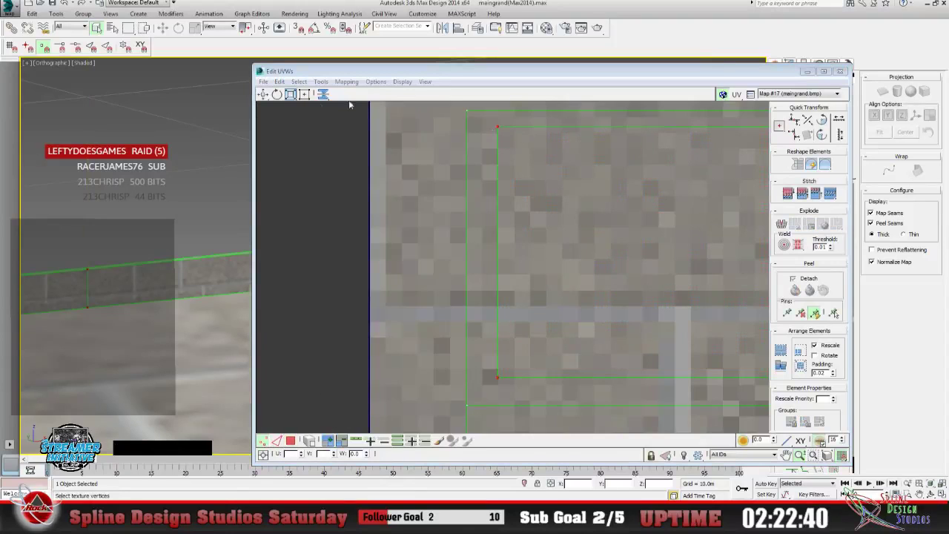
pyautogui.click(494, 125)
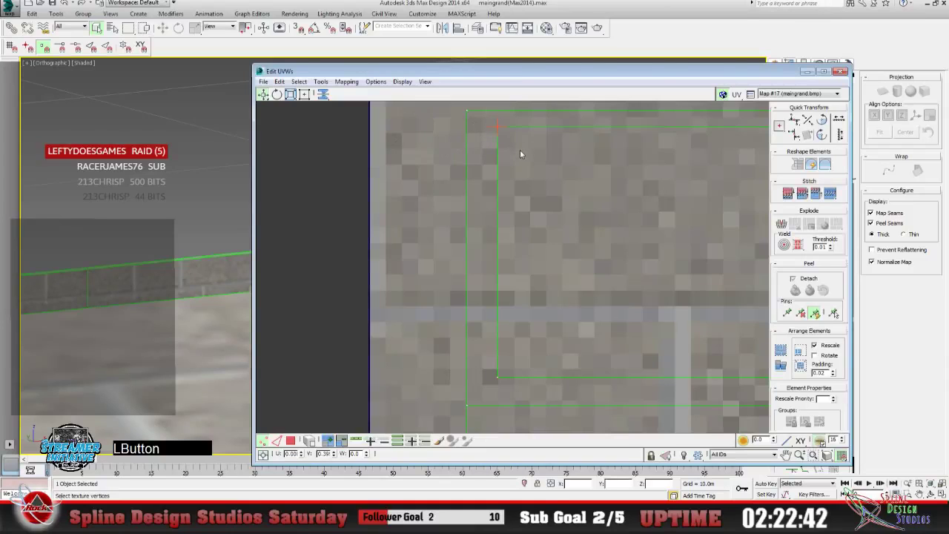
pyautogui.moveTo(498, 128); pyautogui.dragTo(480, 115)
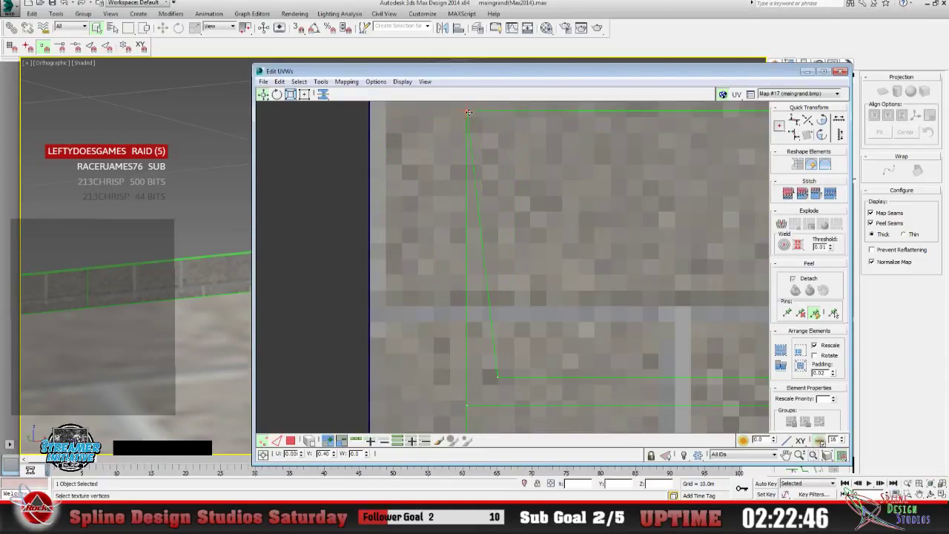
pyautogui.moveTo(498, 378); pyautogui.dragTo(470, 408)
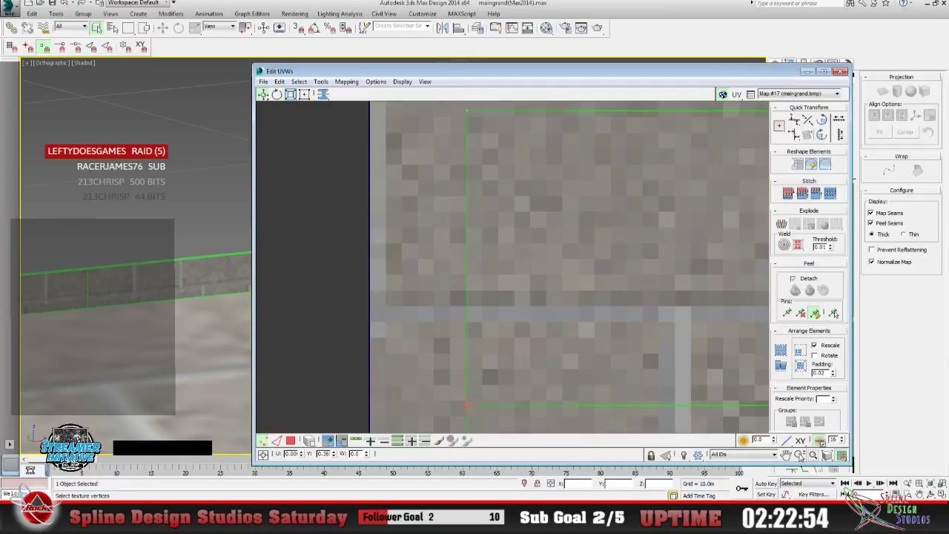
# Close the remaining gap at the strips' lower-left corner by moving the lower of the two vertices onto the upper one.
pyautogui.click(800, 455)
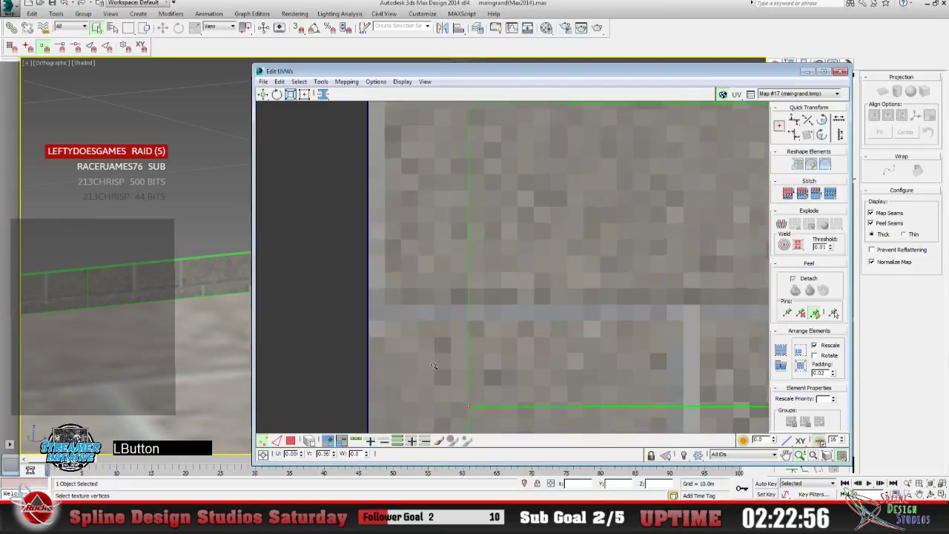
pyautogui.moveTo(486, 383); pyautogui.dragTo(430, 270)
pyautogui.click(786, 455)
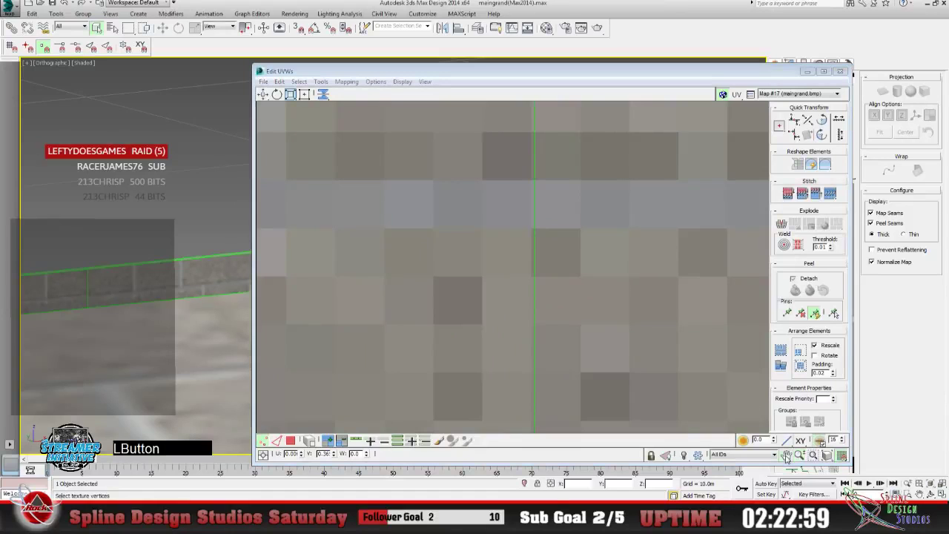
pyautogui.moveTo(538, 365); pyautogui.dragTo(608, 307)
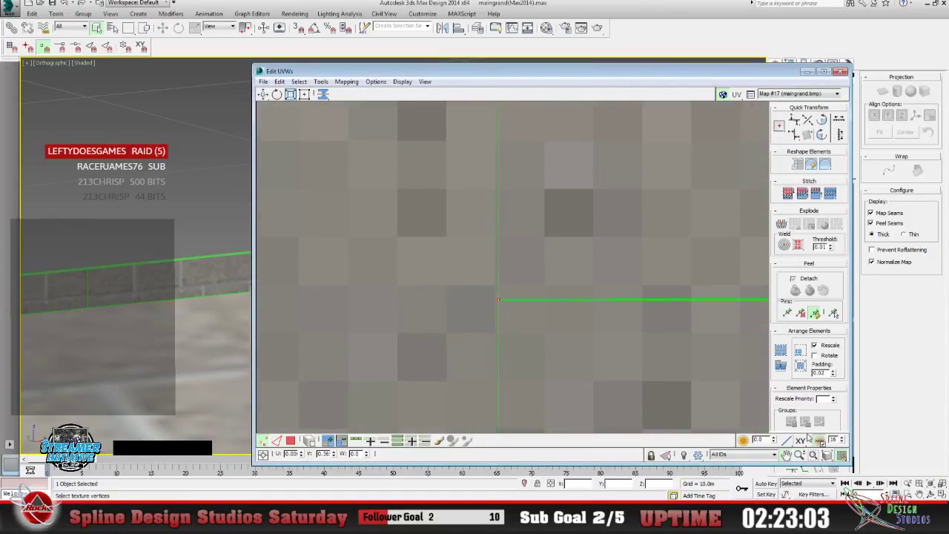
pyautogui.moveTo(530, 348); pyautogui.dragTo(461, 192)
pyautogui.moveTo(618, 316); pyautogui.dragTo(512, 416)
pyautogui.click(785, 454)
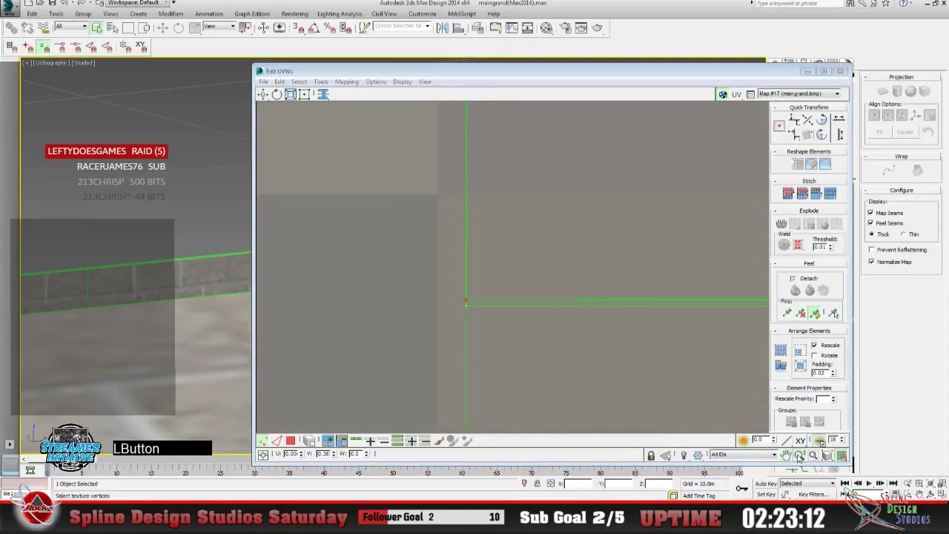
pyautogui.click(799, 455)
pyautogui.moveTo(467, 334); pyautogui.dragTo(454, 290)
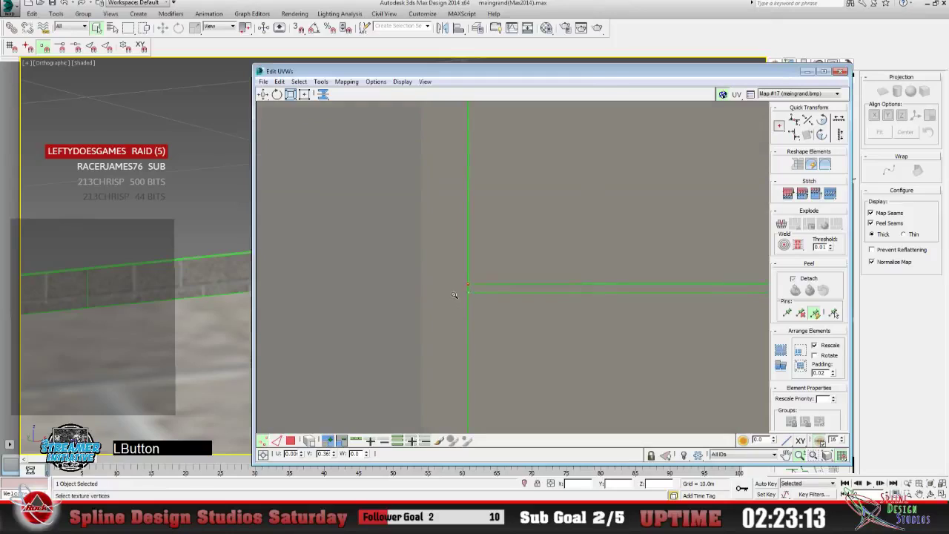
pyautogui.click(304, 95)
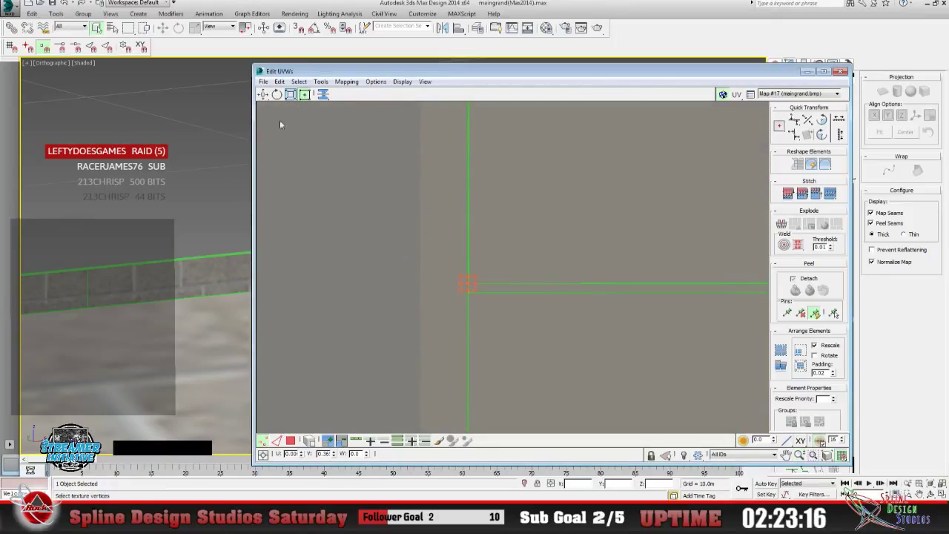
pyautogui.click(262, 94)
pyautogui.click(470, 290)
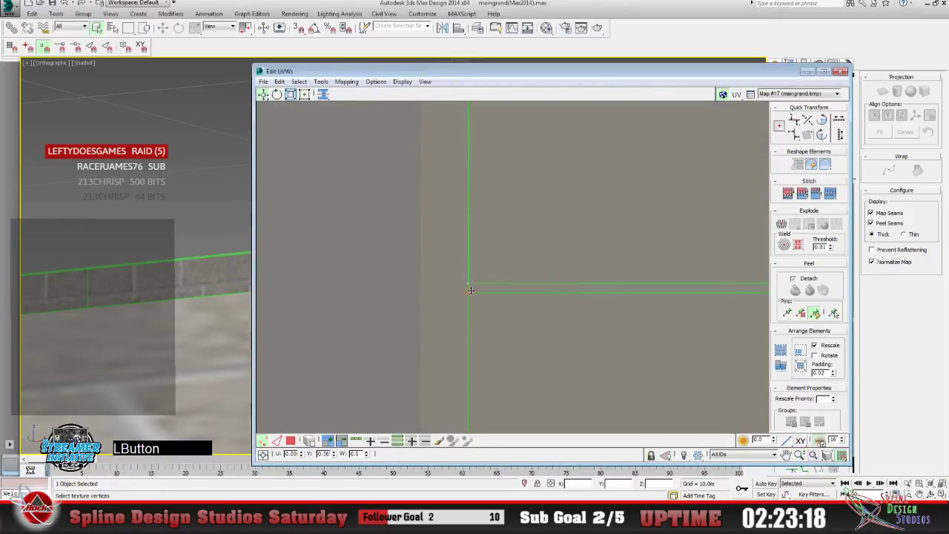
pyautogui.moveTo(473, 283); pyautogui.dragTo(476, 290)
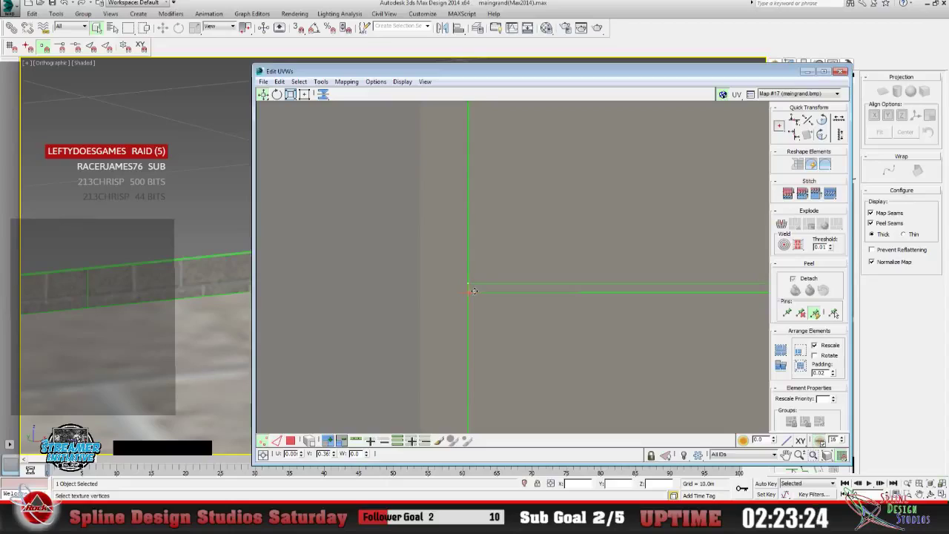
pyautogui.moveTo(478, 280)
pyautogui.mouseDown()
pyautogui.moveTo(467, 276)
pyautogui.moveTo(492, 299)
pyautogui.moveTo(468, 283)
pyautogui.mouseUp()
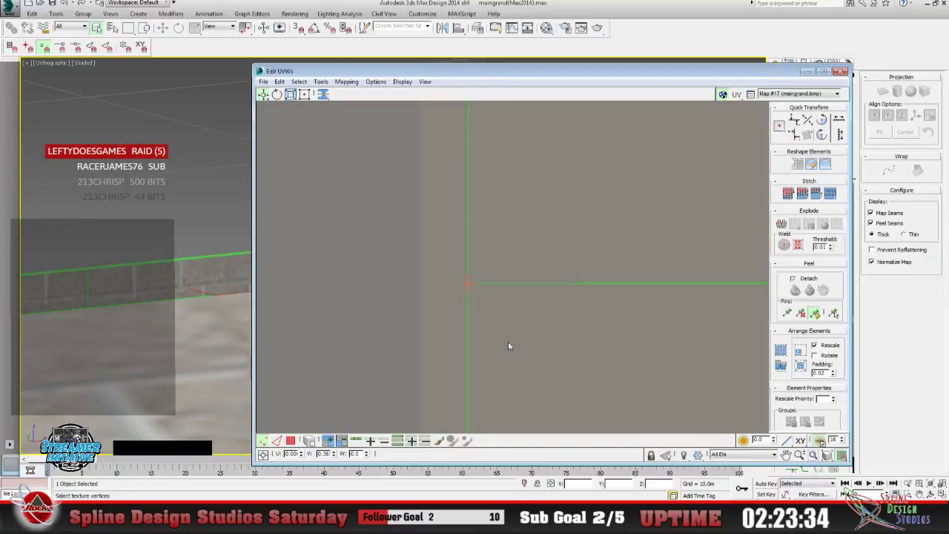
# Examine the right ends of the overlapping UV strips, comparing their lower-right and upper-right corners.
pyautogui.click(800, 455)
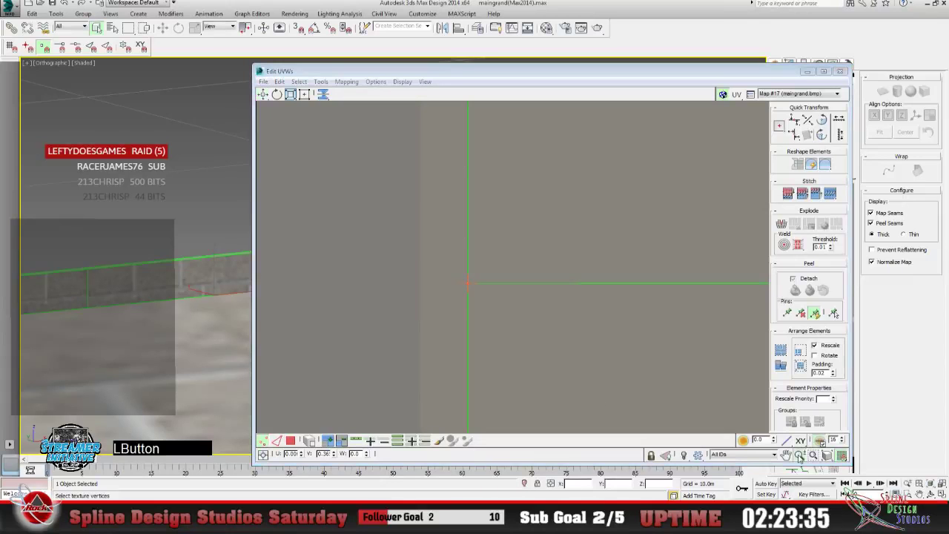
pyautogui.moveTo(546, 423); pyautogui.dragTo(543, 247)
pyautogui.scroll(-5, 543, 247)
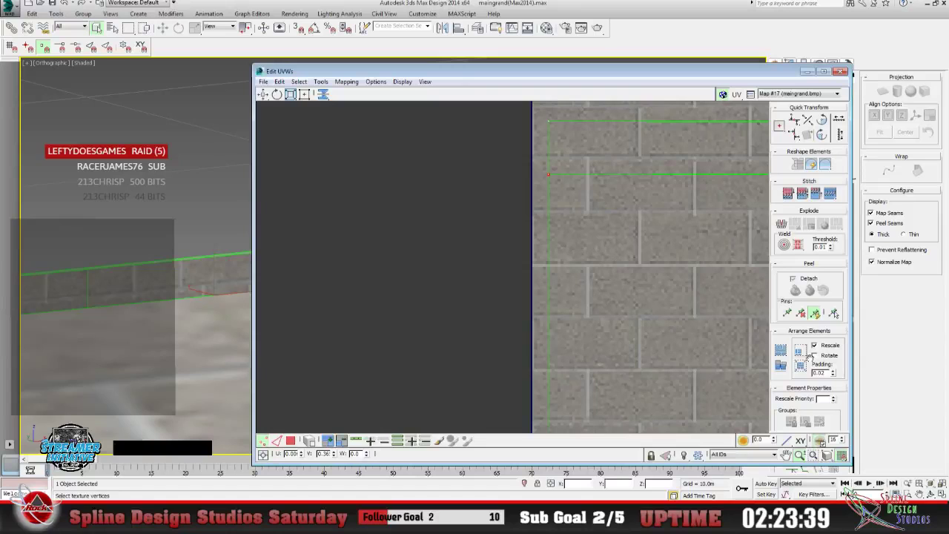
pyautogui.click(785, 454)
pyautogui.moveTo(679, 284); pyautogui.dragTo(498, 313)
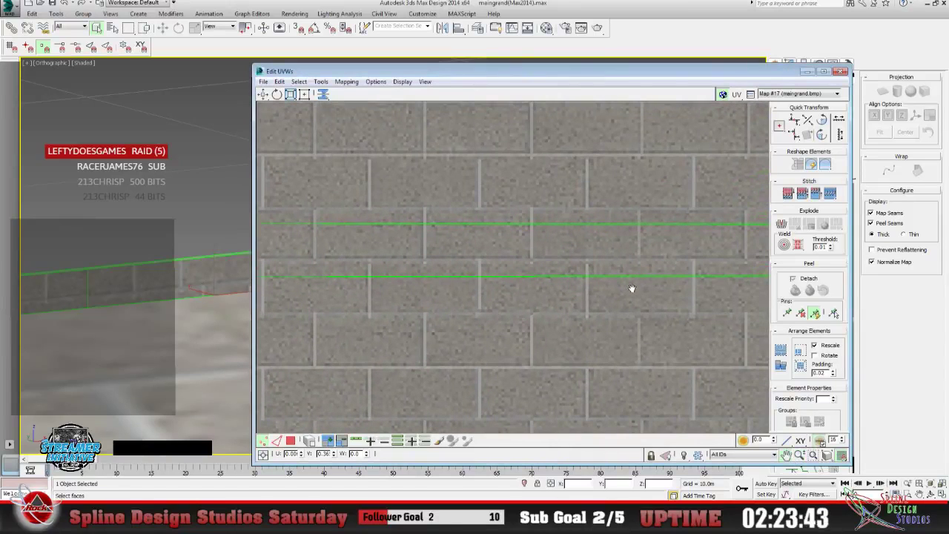
pyautogui.moveTo(644, 282); pyautogui.dragTo(431, 282)
pyautogui.click(784, 454)
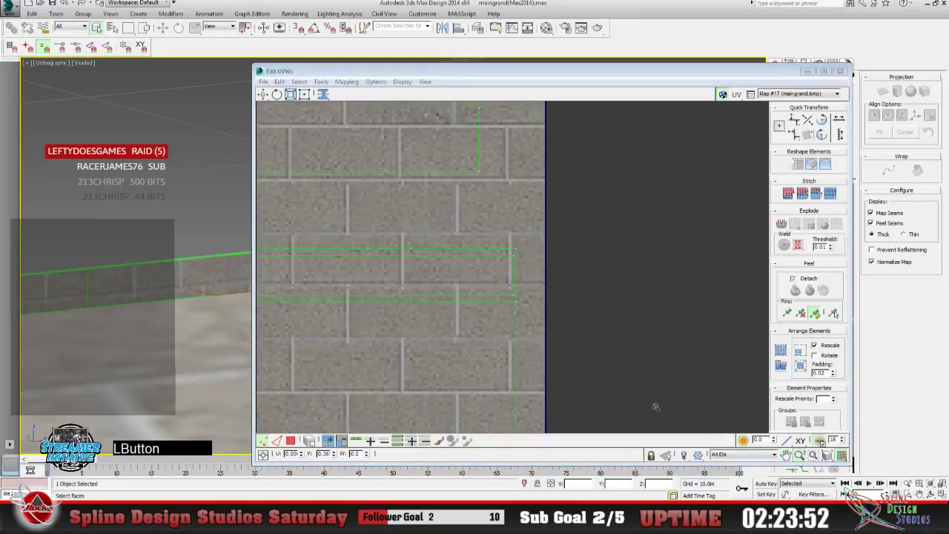
pyautogui.scroll(3, 489, 323)
pyautogui.scroll(3, 503, 315)
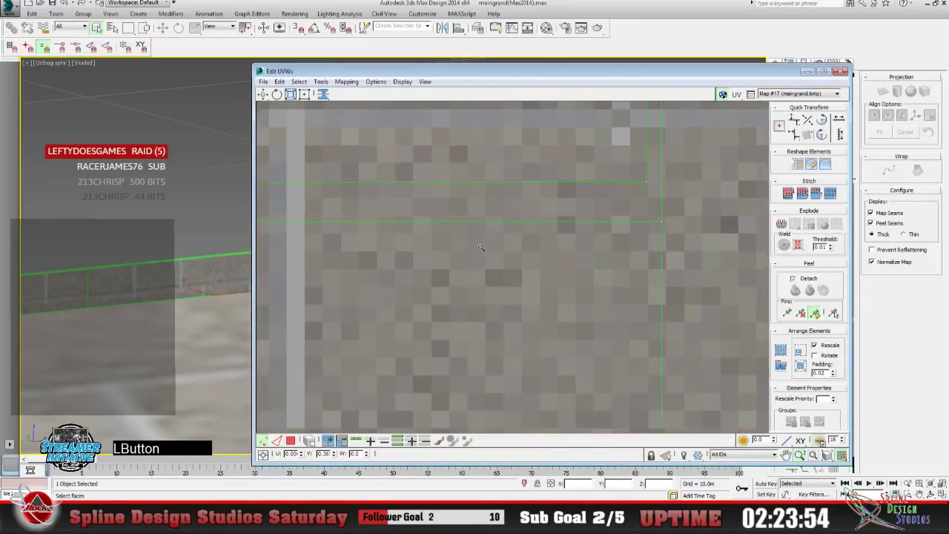
pyautogui.click(786, 455)
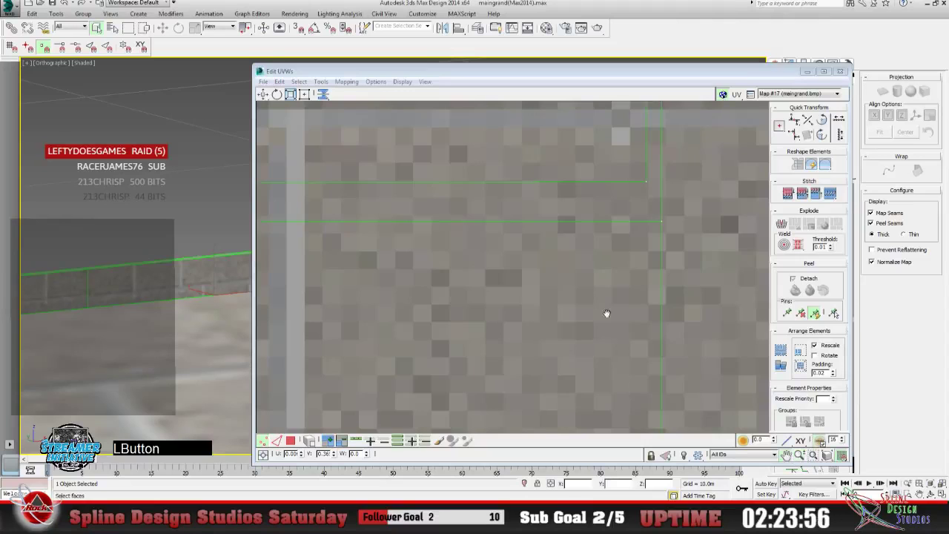
pyautogui.moveTo(605, 316); pyautogui.dragTo(462, 379)
pyautogui.moveTo(508, 292); pyautogui.dragTo(480, 364)
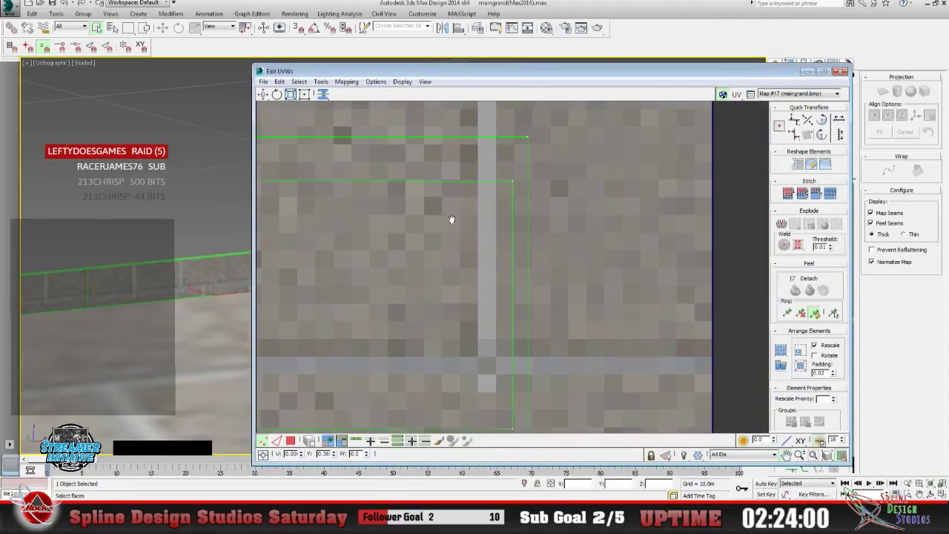
pyautogui.moveTo(480, 215); pyautogui.dragTo(406, 282)
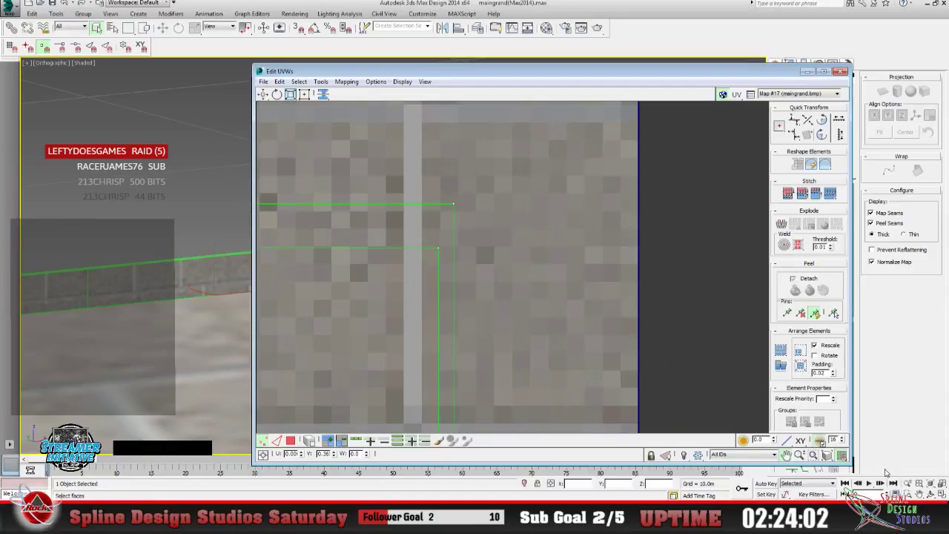
# Close the small gap at the outer outline's upper-right corner by moving the lower of the two vertices onto the upper one.
pyautogui.click(910, 482)
pyautogui.moveTo(445, 259); pyautogui.dragTo(456, 222)
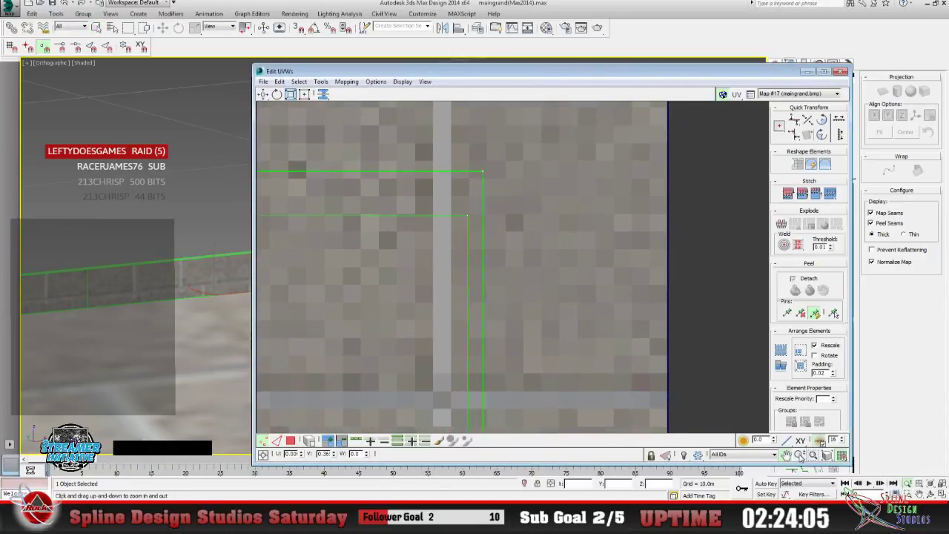
pyautogui.click(799, 455)
pyautogui.moveTo(542, 292); pyautogui.dragTo(437, 114)
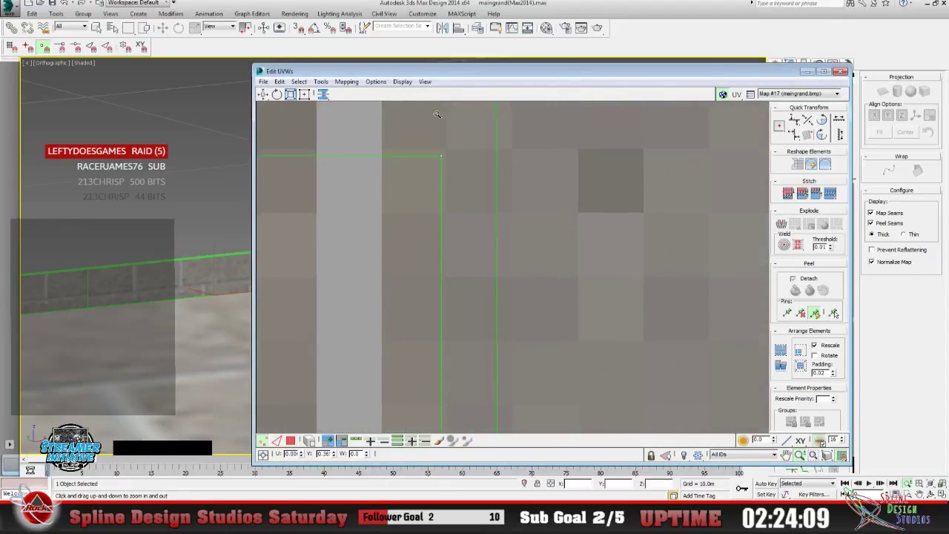
pyautogui.click(785, 455)
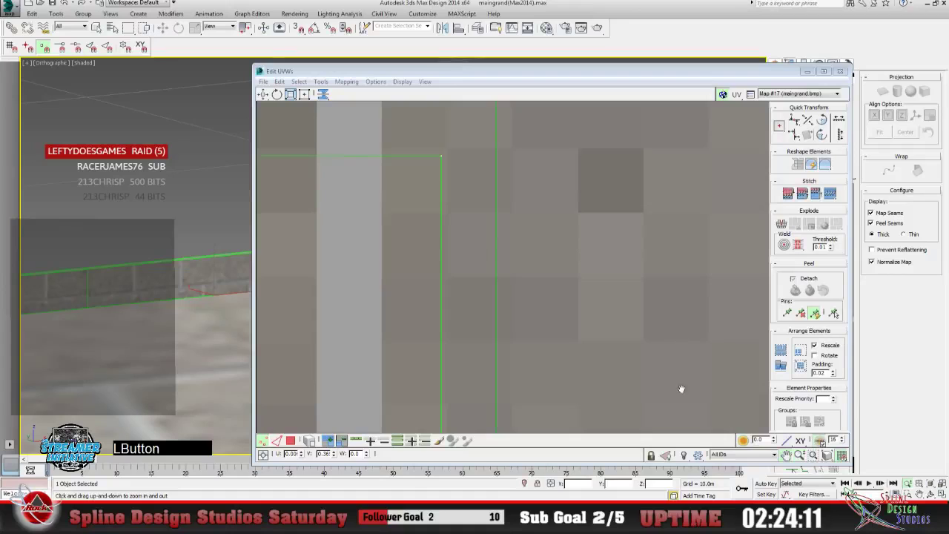
pyautogui.moveTo(483, 201); pyautogui.dragTo(531, 383)
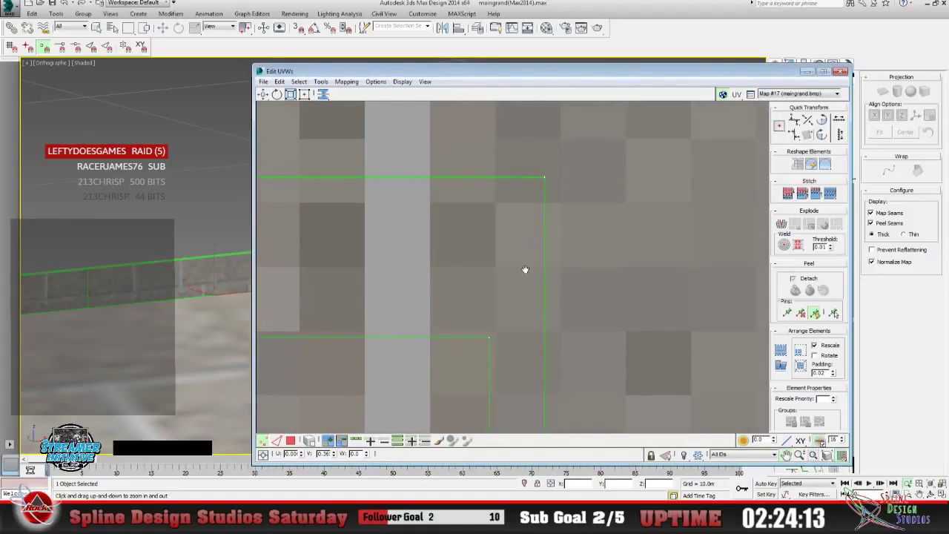
pyautogui.moveTo(532, 189); pyautogui.dragTo(494, 262)
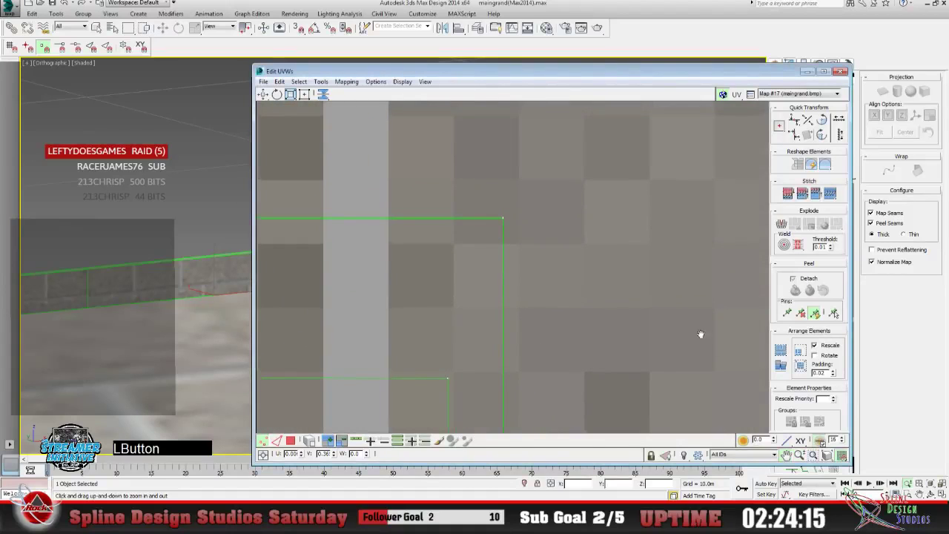
pyautogui.click(663, 399)
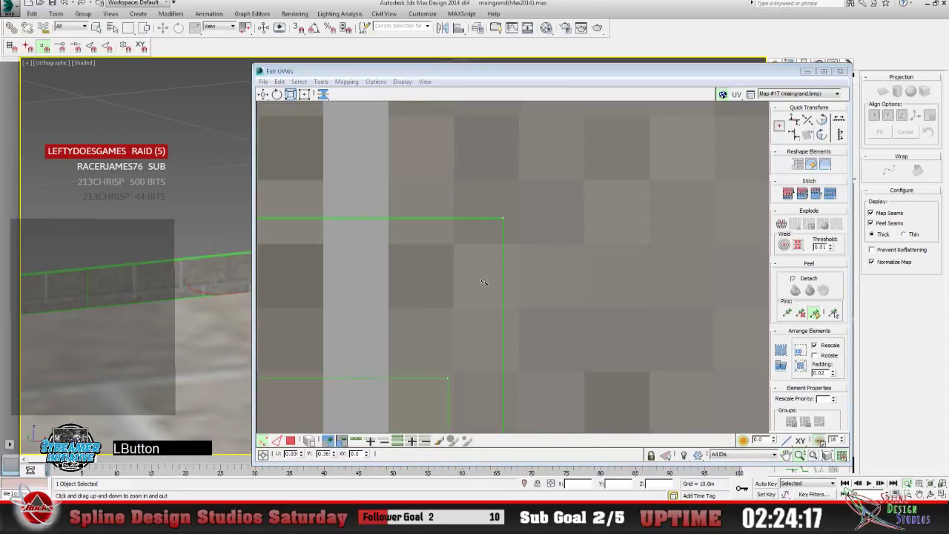
pyautogui.moveTo(483, 269); pyautogui.dragTo(455, 183)
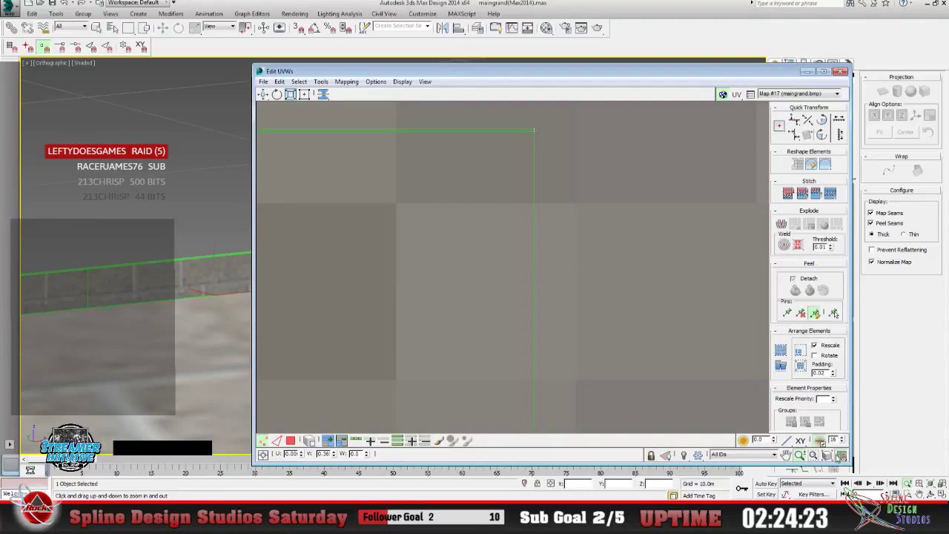
pyautogui.click(784, 454)
pyautogui.moveTo(555, 258); pyautogui.dragTo(533, 348)
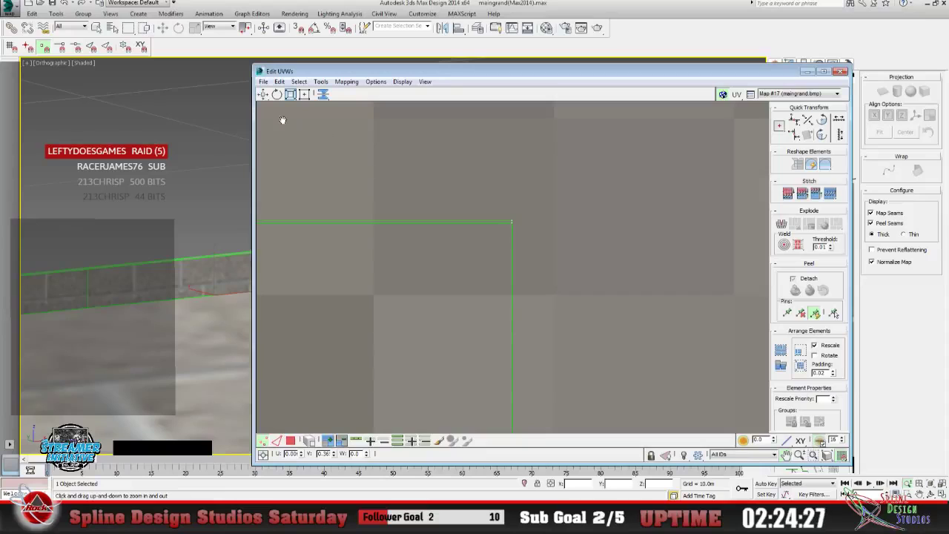
pyautogui.click(304, 94)
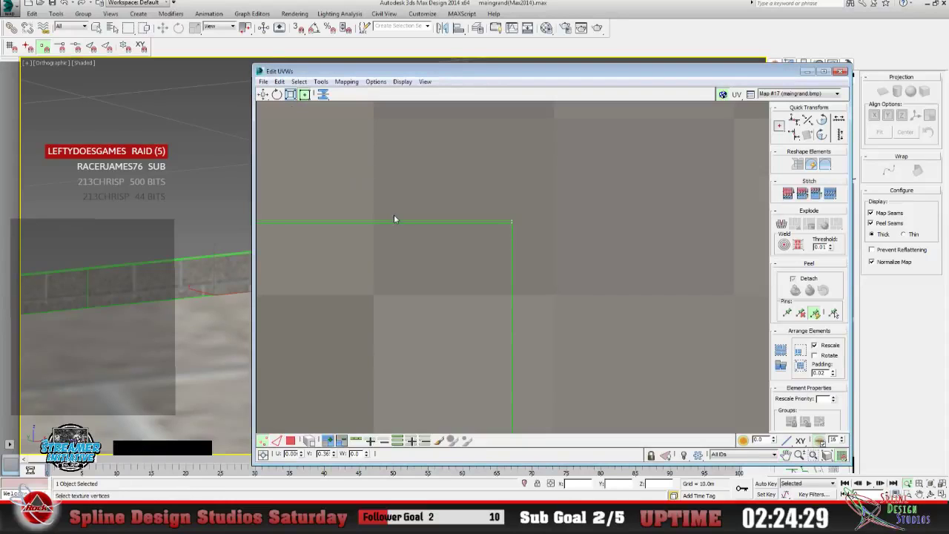
pyautogui.click(360, 142)
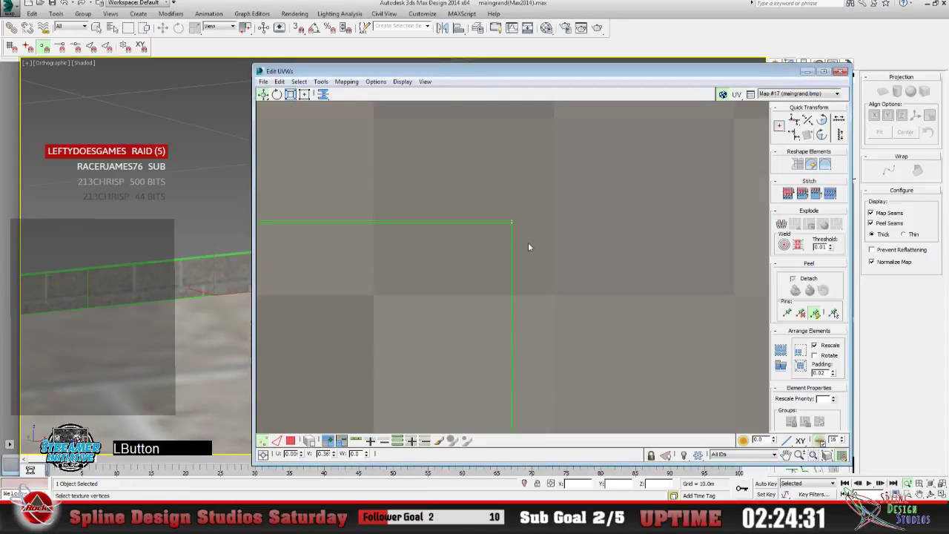
pyautogui.moveTo(501, 225); pyautogui.dragTo(511, 220)
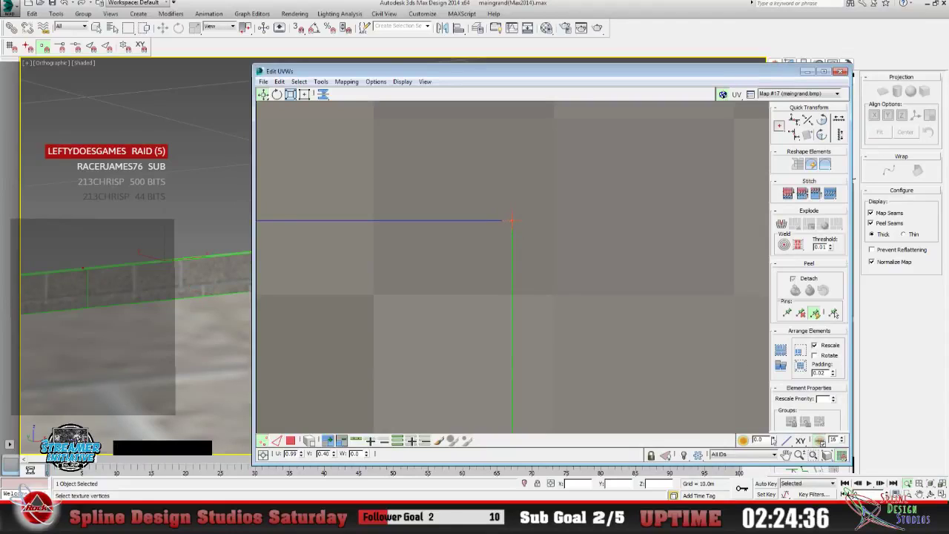
# Move the inner strip's upper-right and lower-right vertices onto the matching corners of the surrounding outline.
pyautogui.click(784, 454)
pyautogui.moveTo(496, 311); pyautogui.dragTo(603, 356)
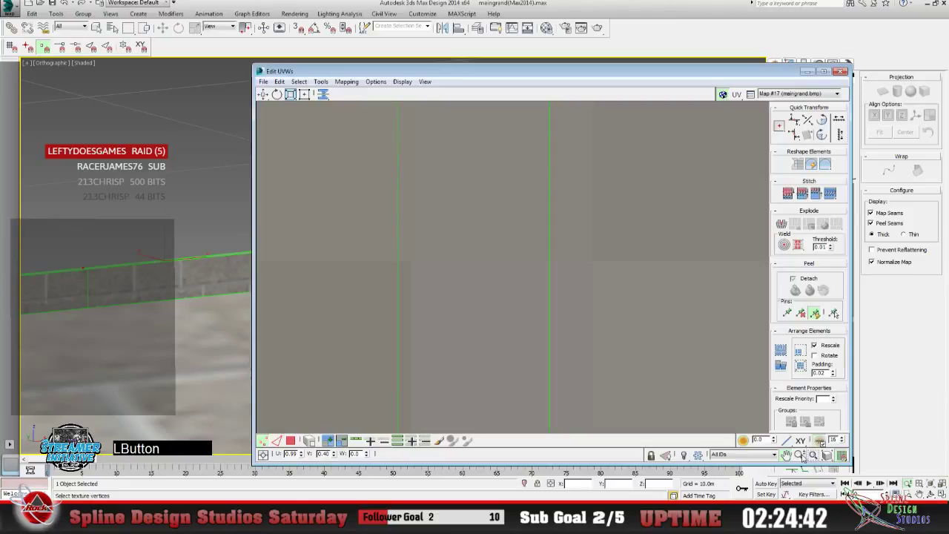
pyautogui.click(800, 455)
pyautogui.moveTo(564, 267); pyautogui.dragTo(579, 350)
pyautogui.moveTo(556, 267); pyautogui.dragTo(578, 352)
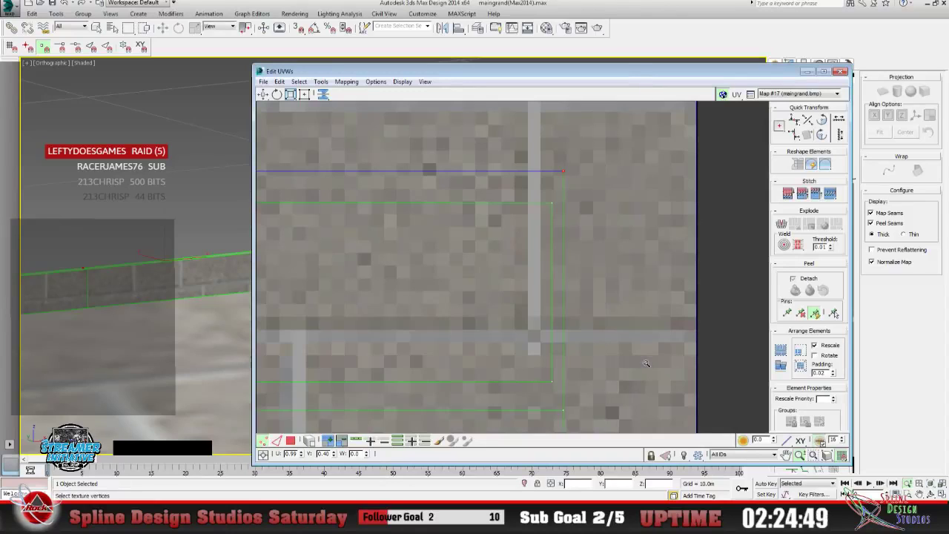
pyautogui.click(265, 97)
pyautogui.moveTo(528, 198); pyautogui.dragTo(579, 235)
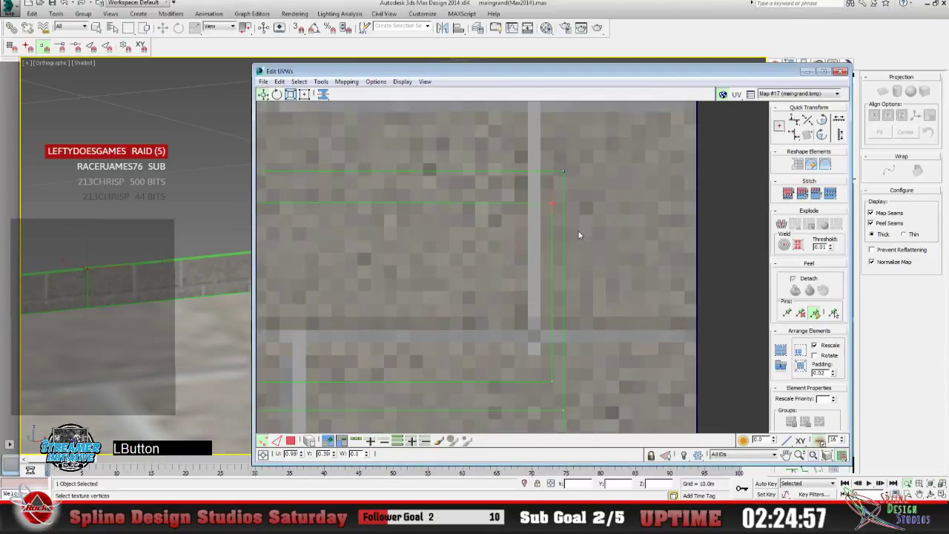
pyautogui.moveTo(551, 202); pyautogui.dragTo(561, 171)
pyautogui.moveTo(537, 365); pyautogui.dragTo(557, 410)
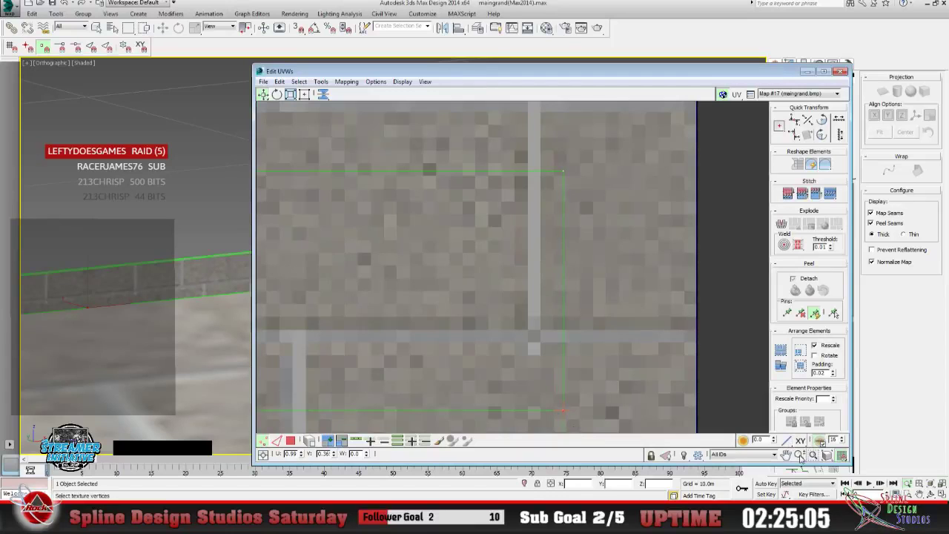
# At the strips' lower-right corner, move the two offset vertices onto the vertical edge of the face below so all corners coincide.
pyautogui.click(787, 454)
pyautogui.moveTo(559, 348); pyautogui.dragTo(446, 195)
pyautogui.click(799, 454)
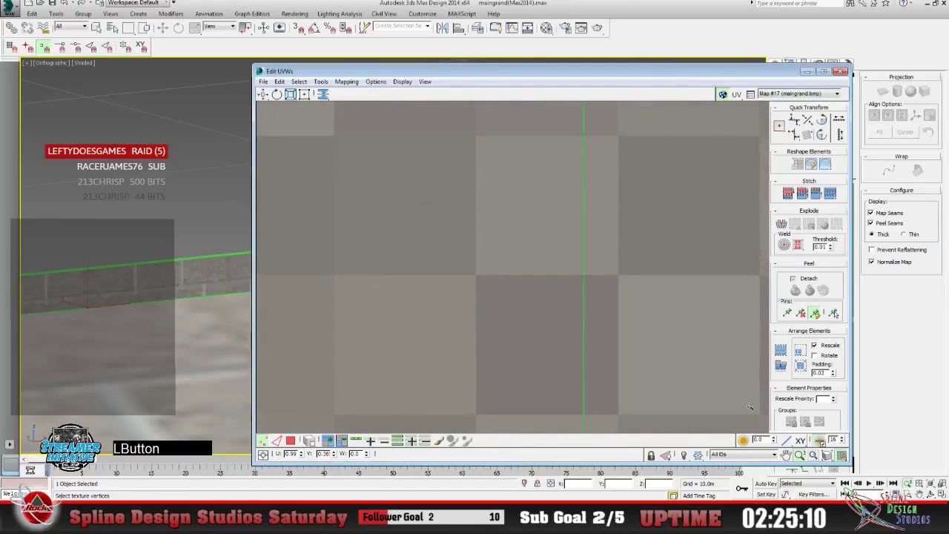
pyautogui.click(787, 455)
pyautogui.moveTo(539, 194); pyautogui.dragTo(525, 364)
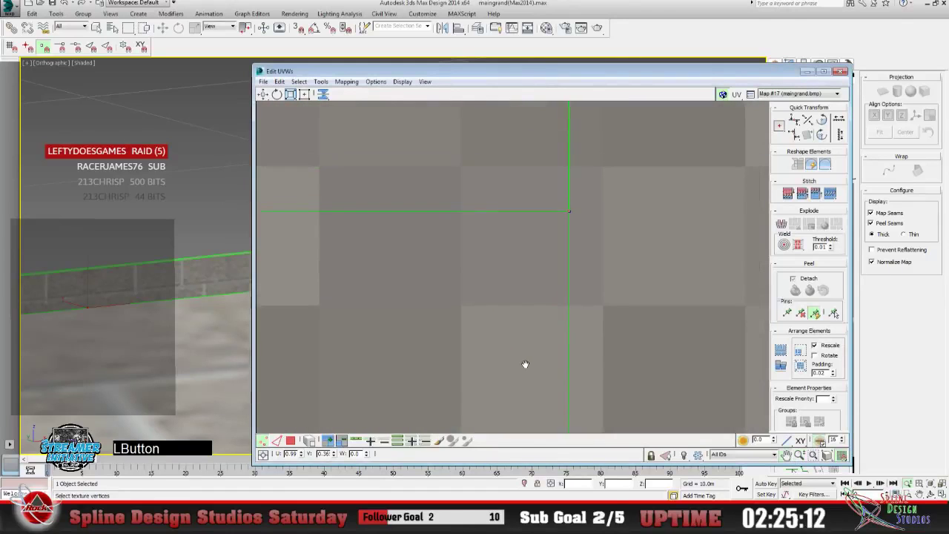
pyautogui.moveTo(558, 275); pyautogui.dragTo(454, 352)
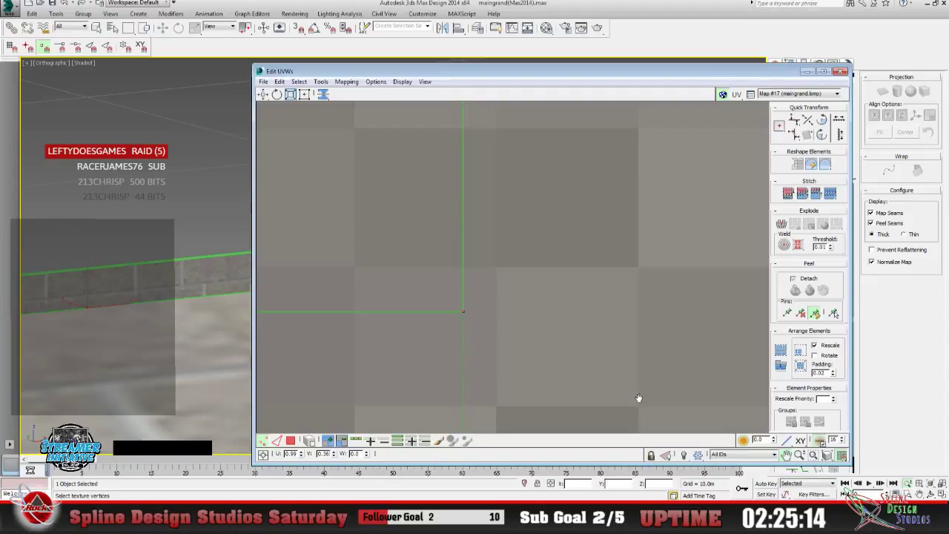
pyautogui.click(799, 455)
pyautogui.moveTo(595, 346); pyautogui.dragTo(504, 199)
pyautogui.moveTo(374, 339); pyautogui.dragTo(362, 226)
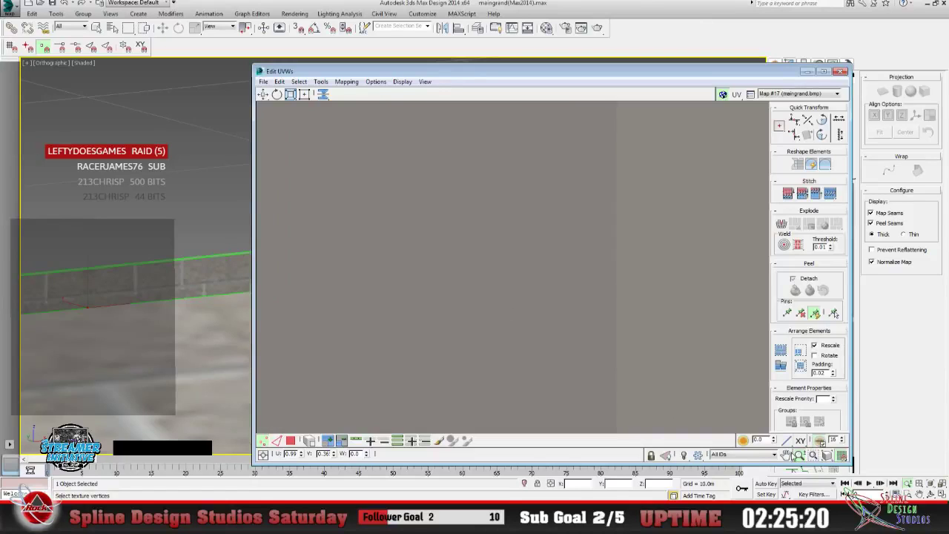
pyautogui.click(787, 454)
pyautogui.moveTo(417, 309); pyautogui.dragTo(594, 343)
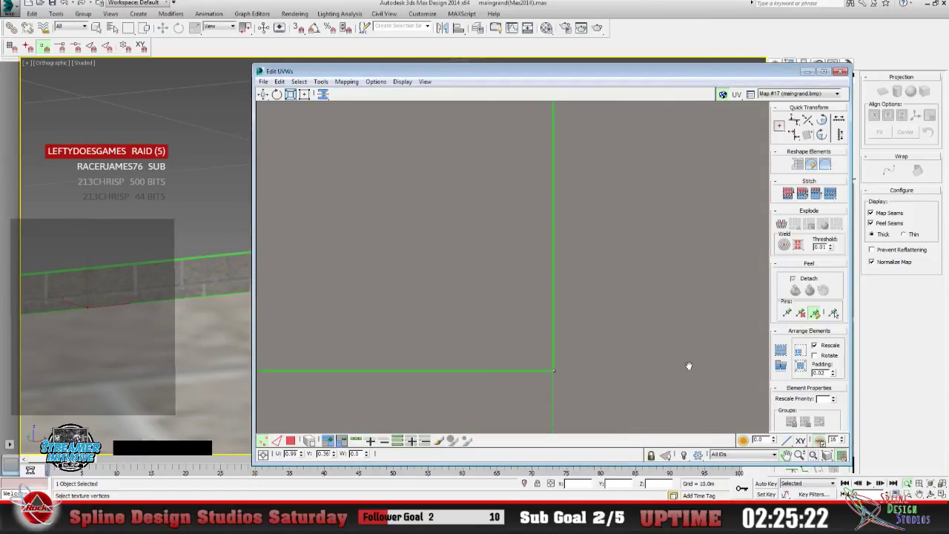
pyautogui.moveTo(682, 352); pyautogui.dragTo(671, 311, button='middle')
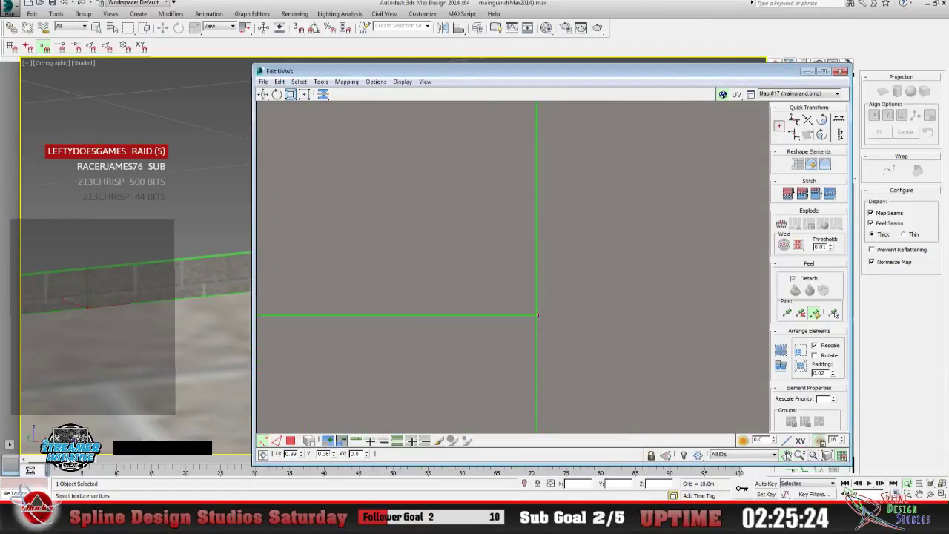
pyautogui.click(800, 455)
pyautogui.moveTo(501, 271); pyautogui.dragTo(495, 224)
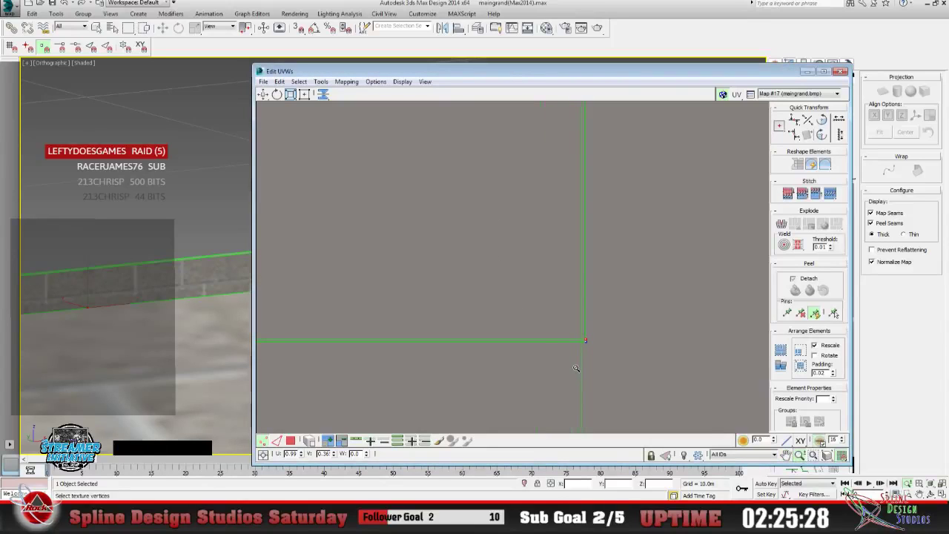
pyautogui.moveTo(574, 351); pyautogui.dragTo(553, 317)
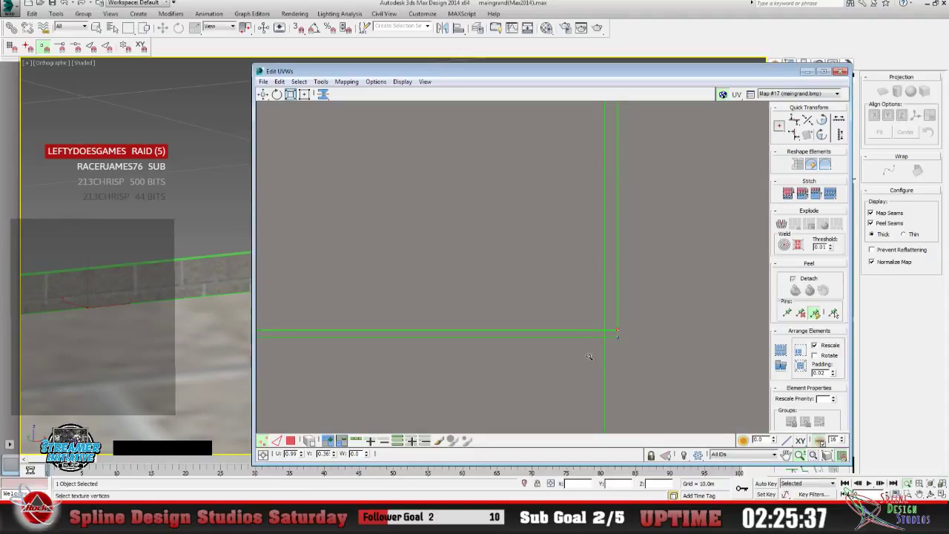
pyautogui.click(263, 94)
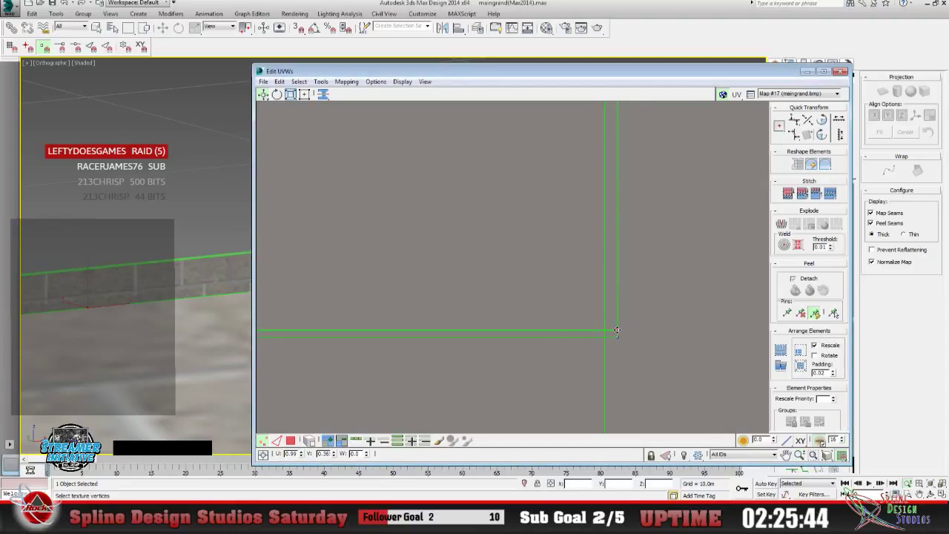
pyautogui.click(617, 331)
pyautogui.click(613, 332)
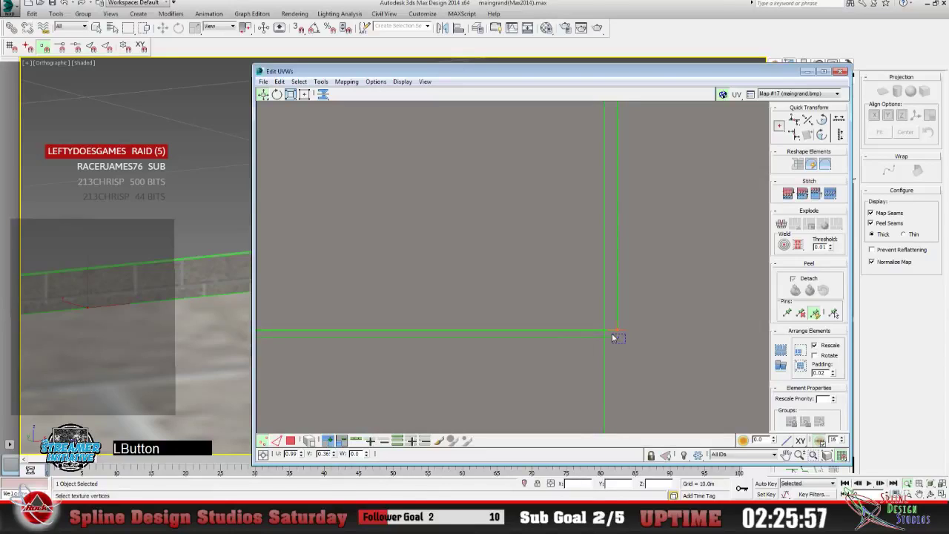
pyautogui.moveTo(618, 337)
pyautogui.mouseDown()
pyautogui.moveTo(593, 334)
pyautogui.moveTo(610, 341)
pyautogui.moveTo(605, 336)
pyautogui.mouseUp()
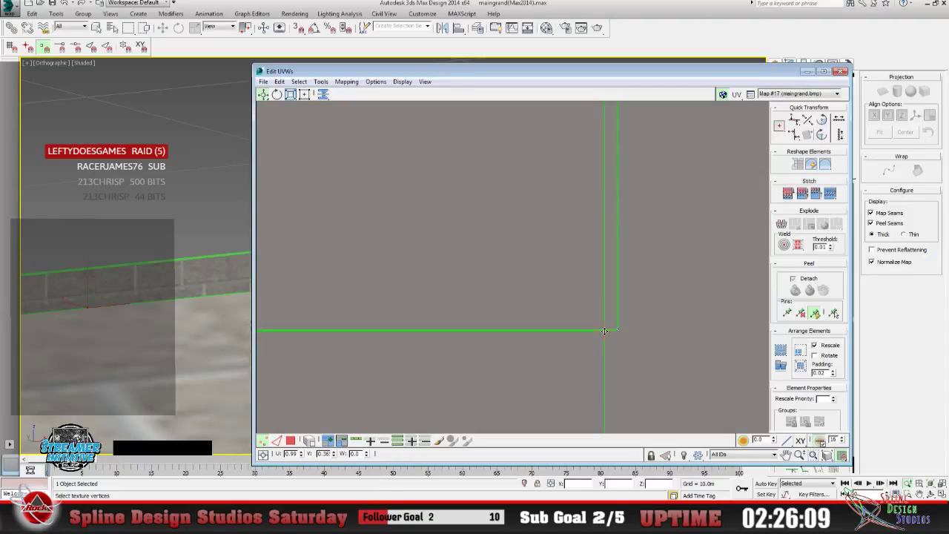
pyautogui.moveTo(632, 321); pyautogui.dragTo(605, 334)
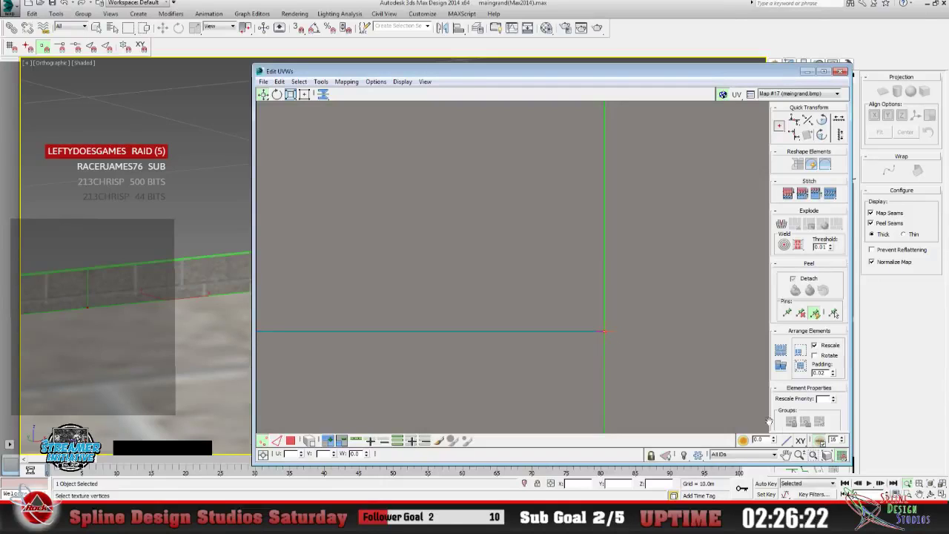
# Examine the lower-right corner of the overlapping UV strips and the vertical edge running from it.
pyautogui.click(799, 455)
pyautogui.moveTo(549, 257); pyautogui.dragTo(561, 301)
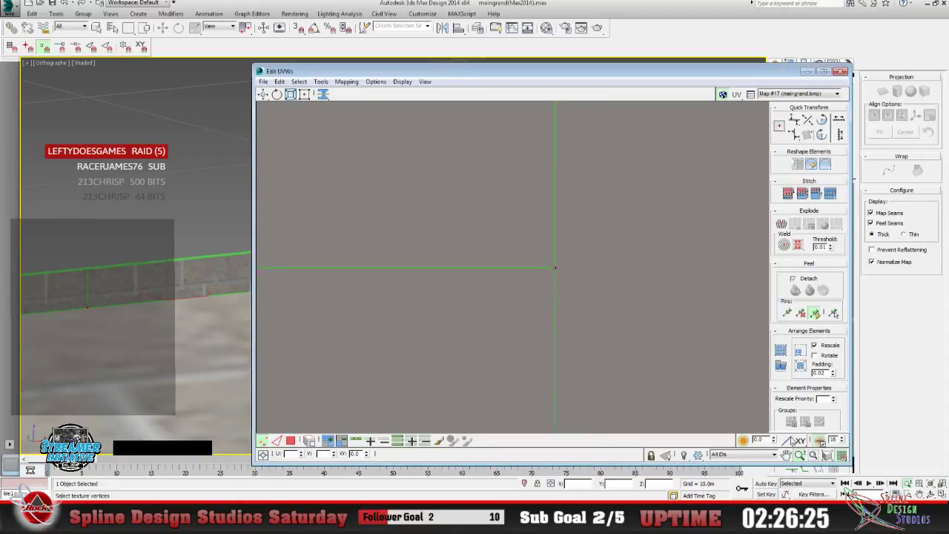
pyautogui.click(786, 454)
pyautogui.moveTo(571, 256); pyautogui.dragTo(532, 355)
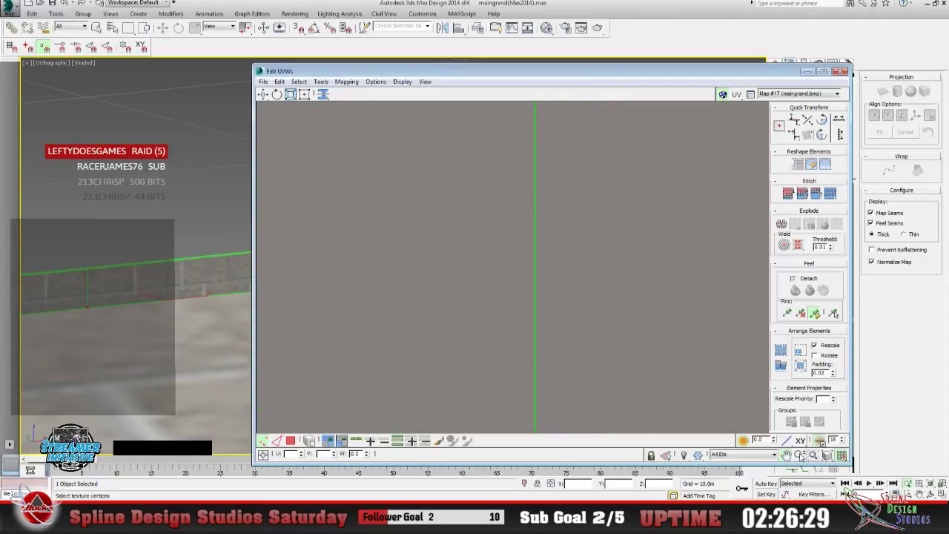
pyautogui.click(800, 454)
pyautogui.moveTo(574, 238); pyautogui.dragTo(552, 286)
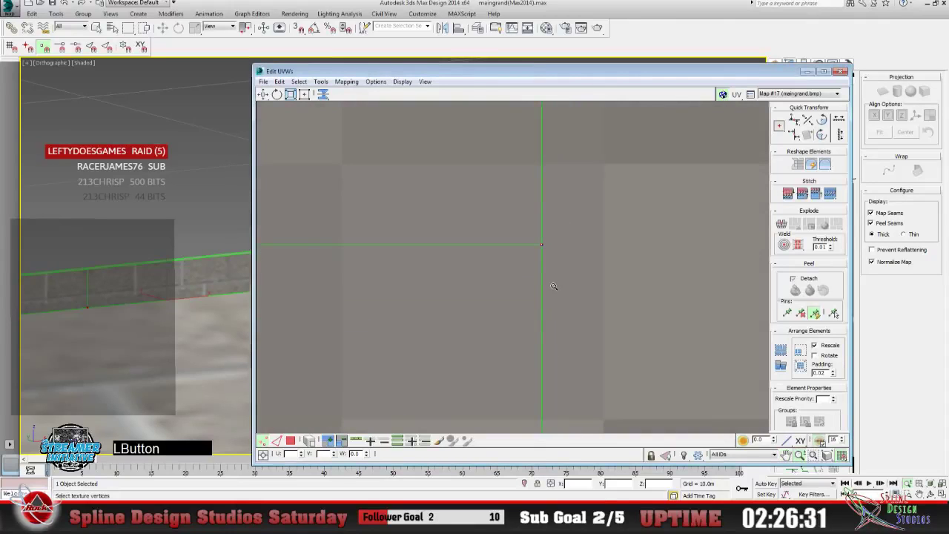
pyautogui.click(786, 455)
pyautogui.moveTo(628, 227); pyautogui.dragTo(513, 407)
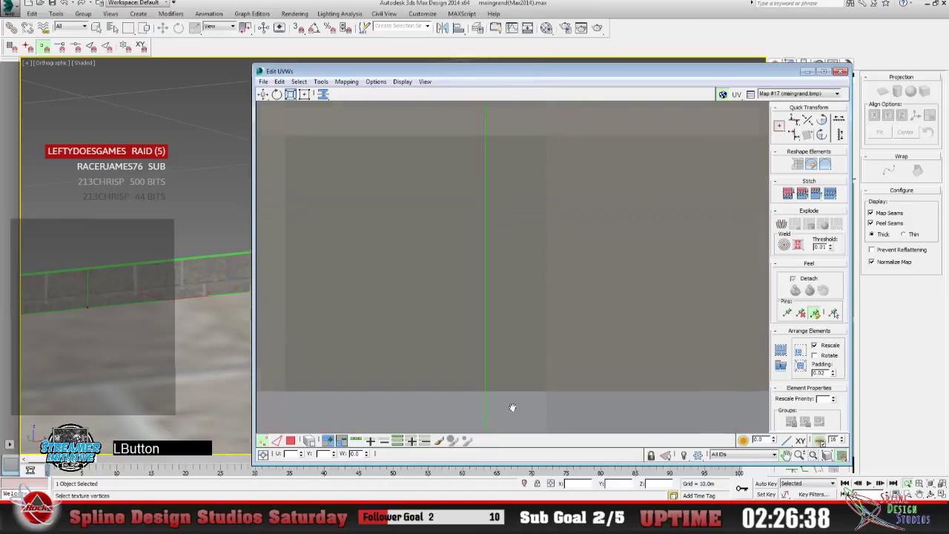
pyautogui.click(800, 455)
pyautogui.moveTo(499, 227); pyautogui.dragTo(504, 163)
pyautogui.click(787, 455)
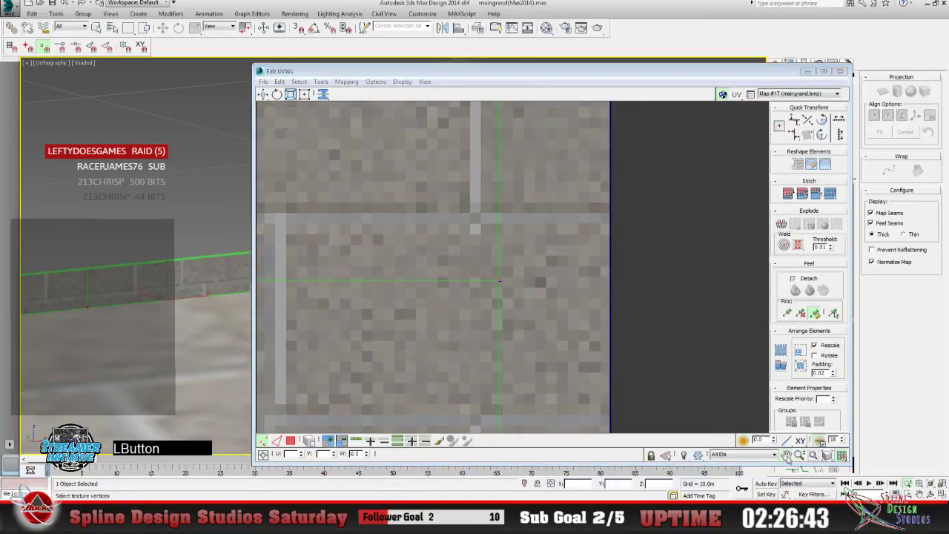
# Examine the upper-right corner of the overlapping UV strips close up for gaps between the coinciding outlines.
pyautogui.moveTo(541, 261); pyautogui.dragTo(475, 170)
pyautogui.click(742, 437)
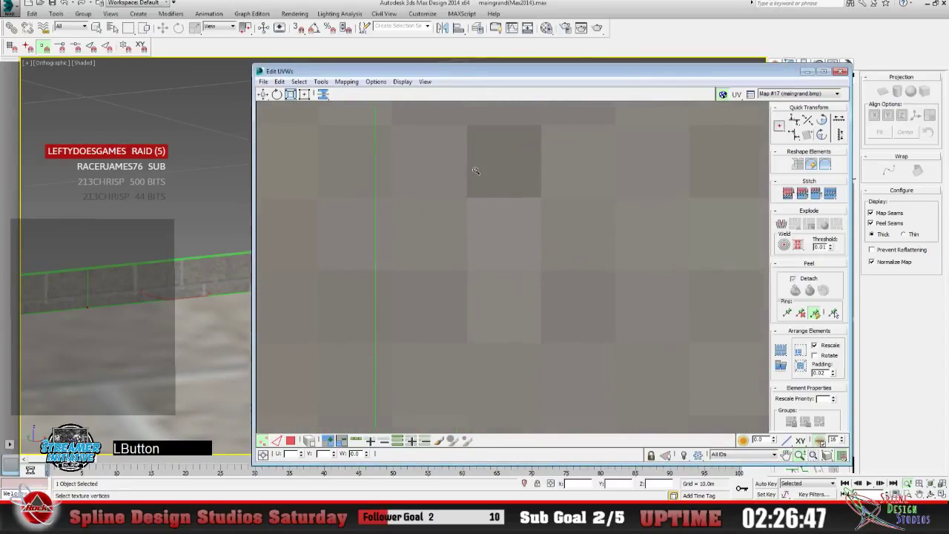
pyautogui.click(787, 455)
pyautogui.moveTo(479, 262); pyautogui.dragTo(600, 261)
pyautogui.click(798, 455)
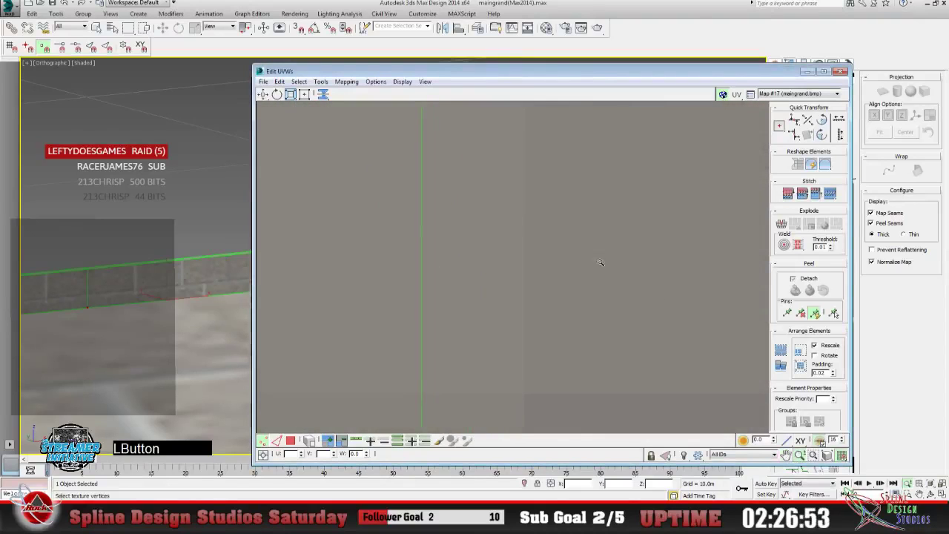
pyautogui.click(787, 454)
pyautogui.moveTo(542, 349); pyautogui.dragTo(498, 365)
pyautogui.moveTo(527, 296); pyautogui.dragTo(451, 207)
pyautogui.click(799, 455)
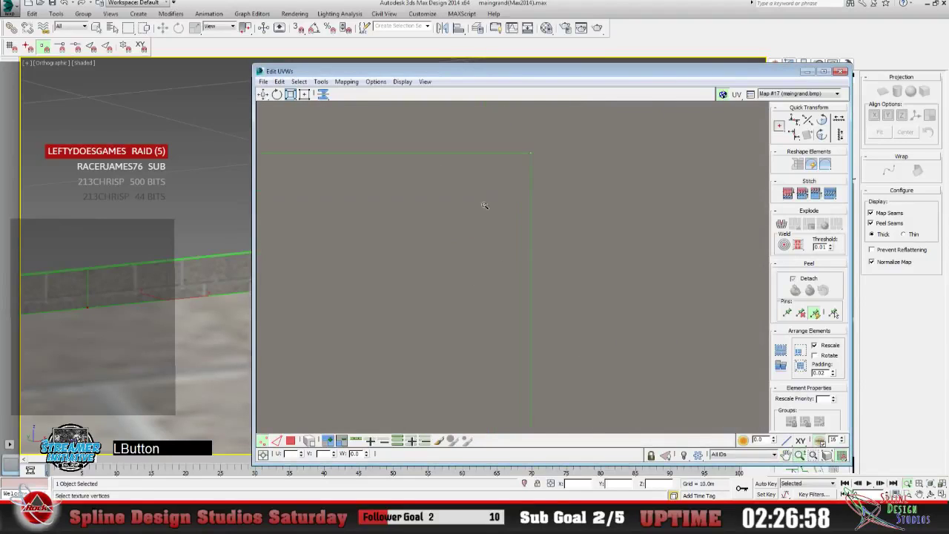
pyautogui.click(790, 455)
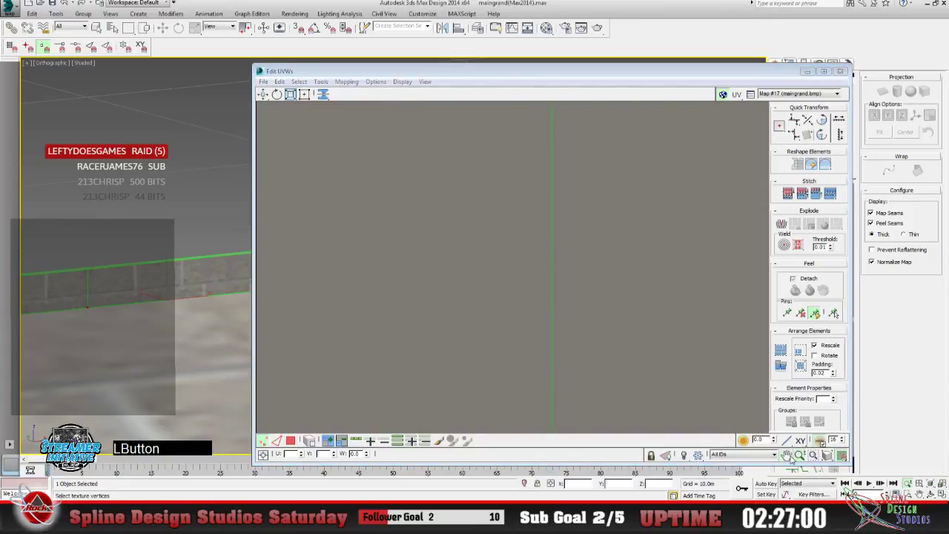
pyautogui.moveTo(527, 222); pyautogui.dragTo(549, 303)
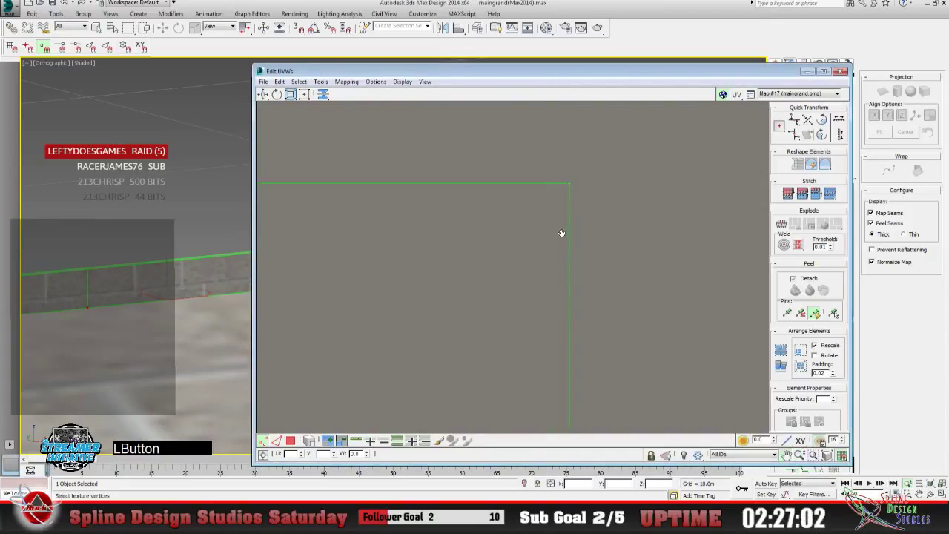
pyautogui.moveTo(561, 233); pyautogui.dragTo(498, 281)
pyautogui.click(799, 455)
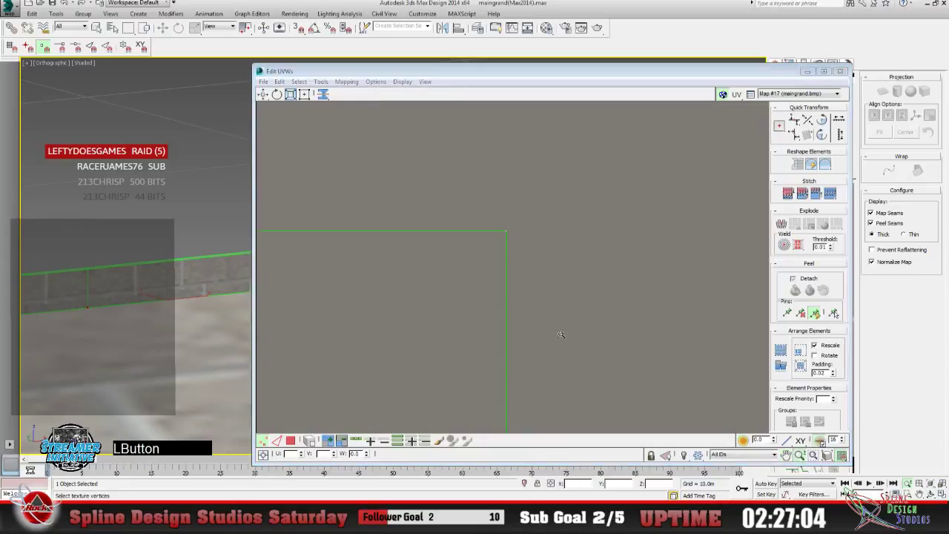
pyautogui.moveTo(561, 334); pyautogui.dragTo(475, 204)
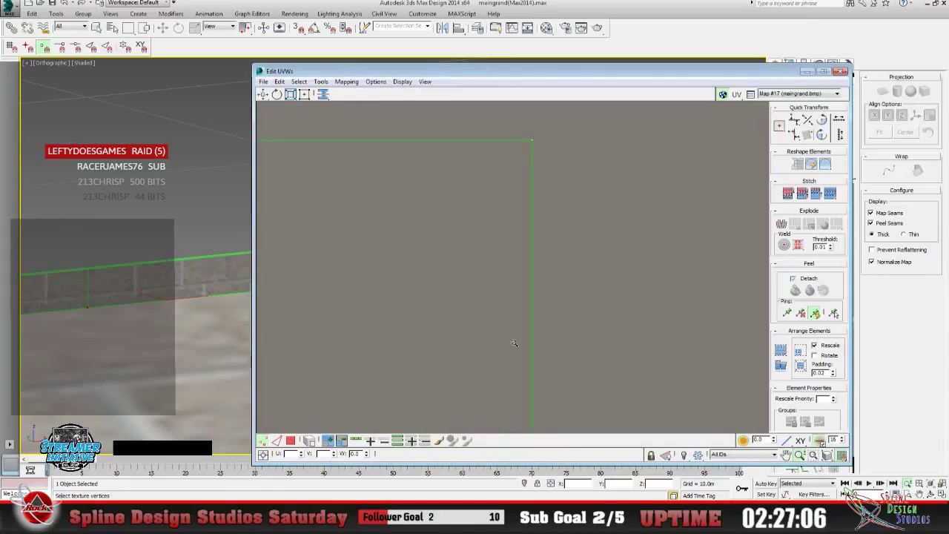
pyautogui.moveTo(514, 344); pyautogui.dragTo(443, 358)
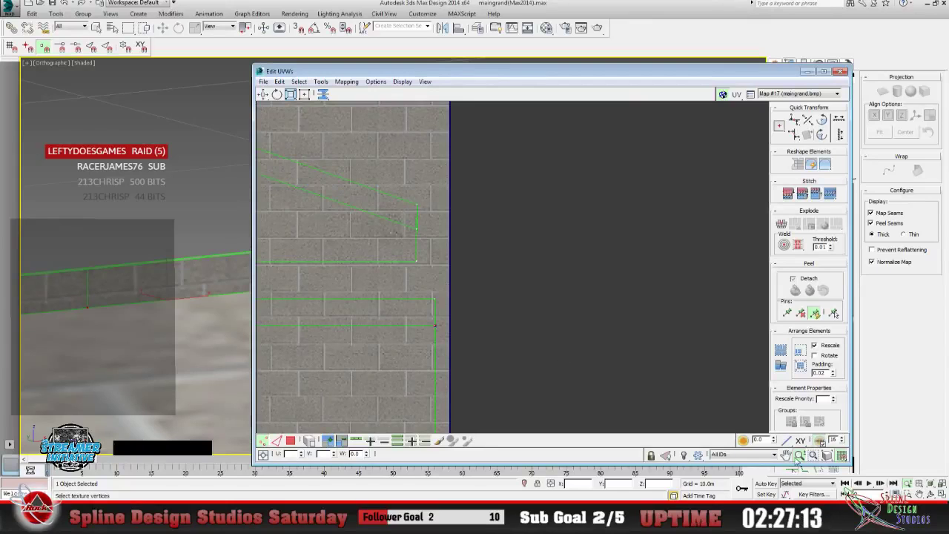
# Examine the left ends of the overlapping UV strips, comparing their upper-left and lower-left corners.
pyautogui.click(789, 455)
pyautogui.moveTo(433, 326); pyautogui.dragTo(443, 241)
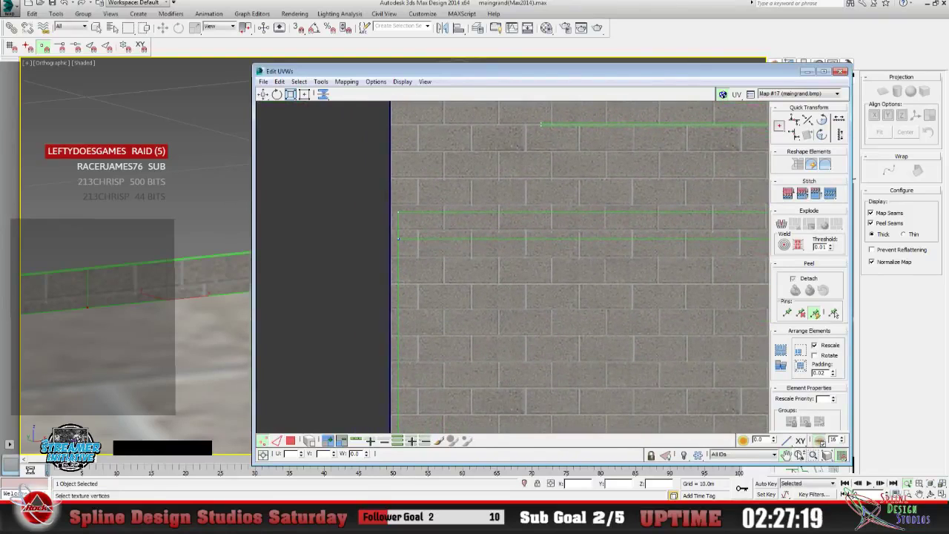
pyautogui.click(799, 455)
pyautogui.moveTo(383, 280); pyautogui.dragTo(465, 225)
pyautogui.click(785, 454)
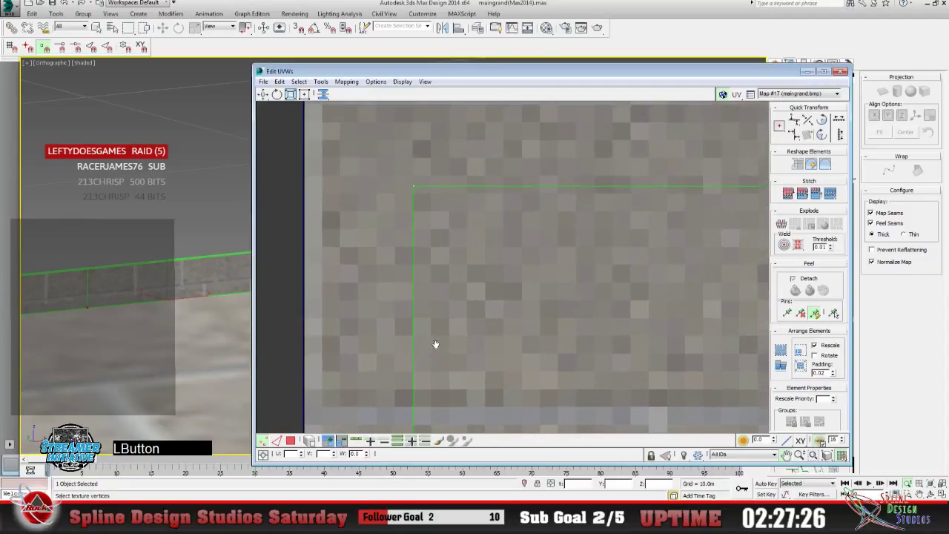
pyautogui.click(798, 455)
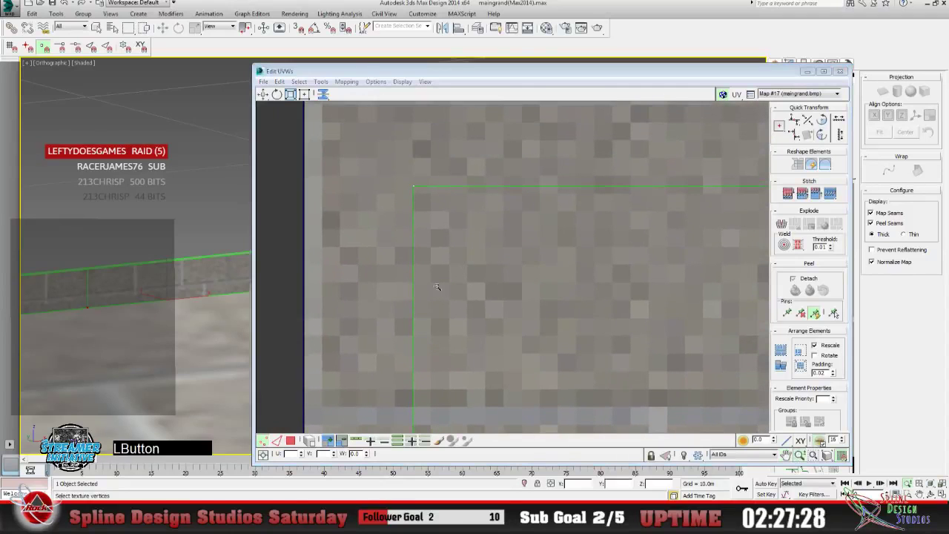
pyautogui.moveTo(429, 265); pyautogui.dragTo(408, 186)
pyautogui.click(787, 455)
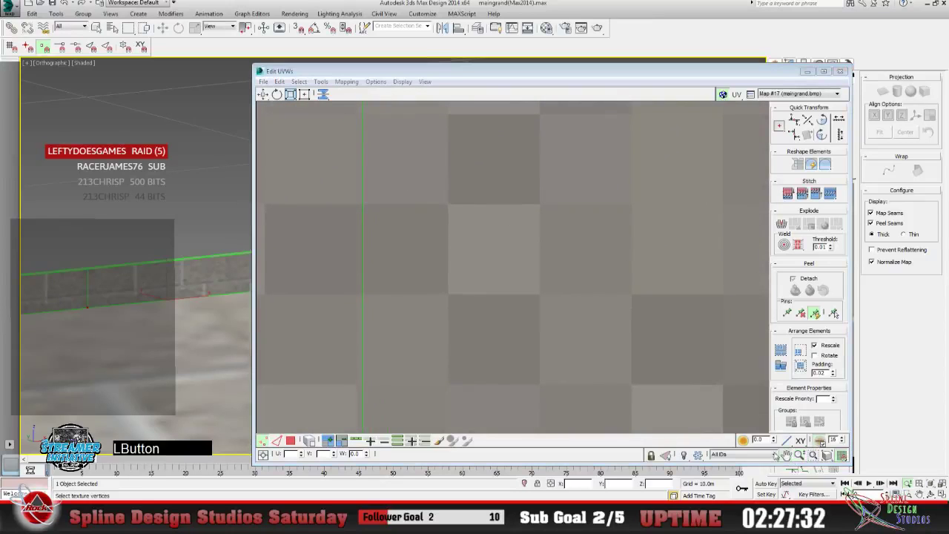
pyautogui.moveTo(379, 118); pyautogui.dragTo(413, 249)
pyautogui.click(799, 454)
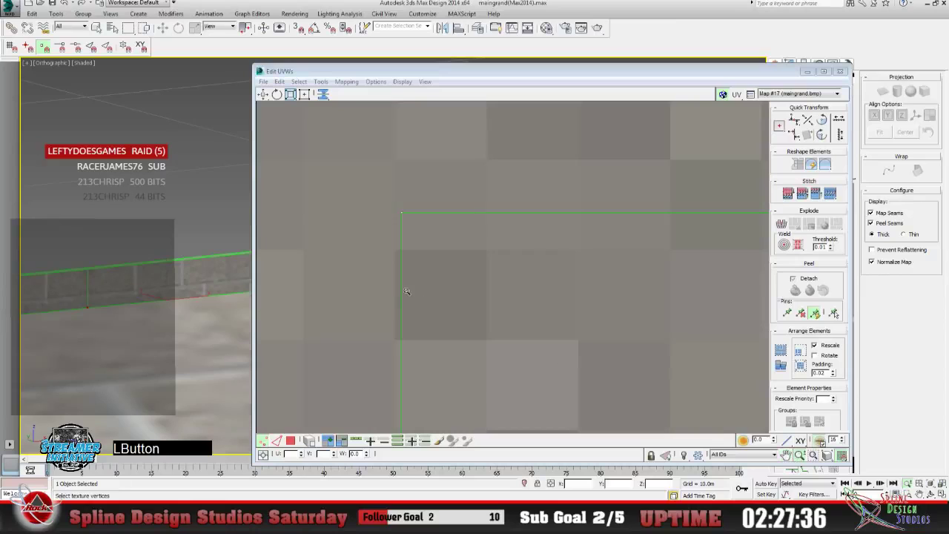
pyautogui.moveTo(402, 290); pyautogui.dragTo(413, 259)
pyautogui.click(789, 454)
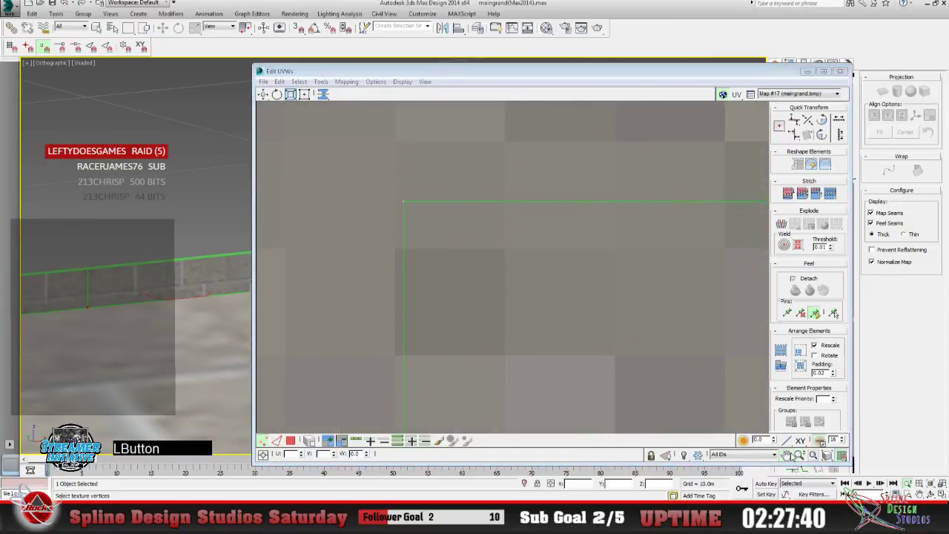
pyautogui.moveTo(449, 341); pyautogui.dragTo(405, 279)
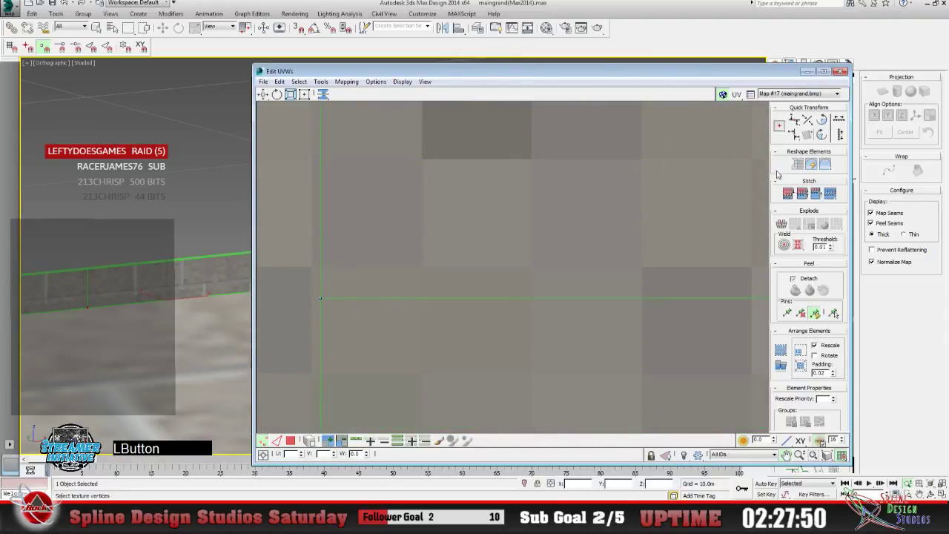
# Review the complete UV layout over the brick map, including the outlines below its lower border.
pyautogui.click(800, 454)
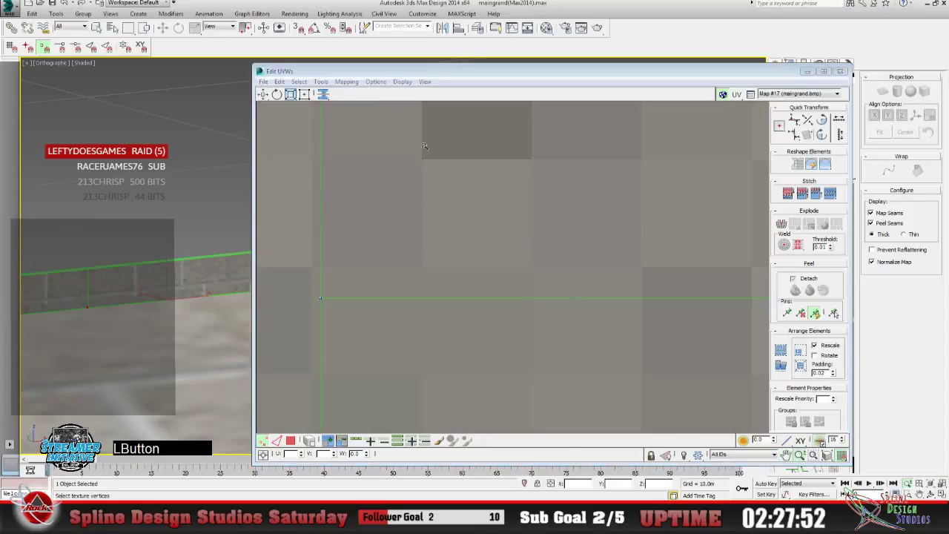
pyautogui.moveTo(487, 141); pyautogui.dragTo(492, 230)
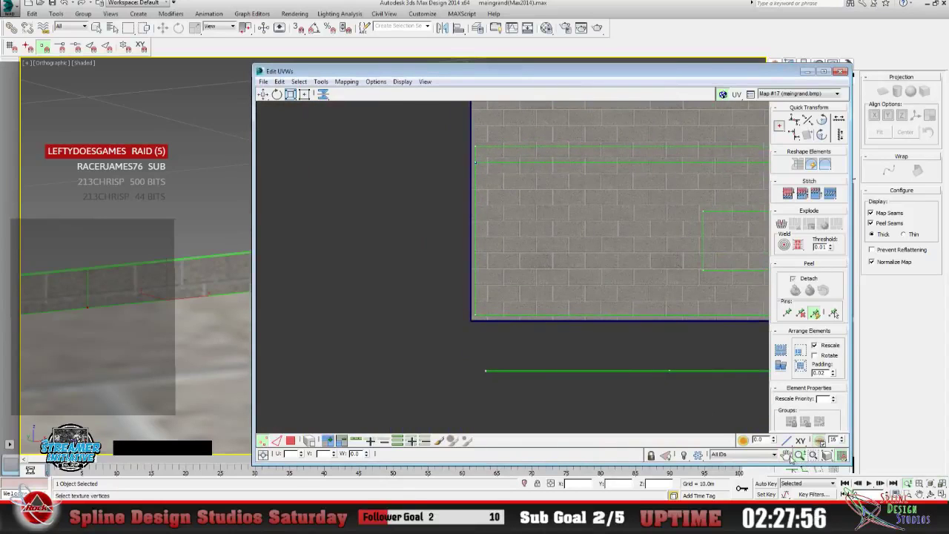
pyautogui.click(790, 458)
pyautogui.moveTo(607, 251); pyautogui.dragTo(395, 337)
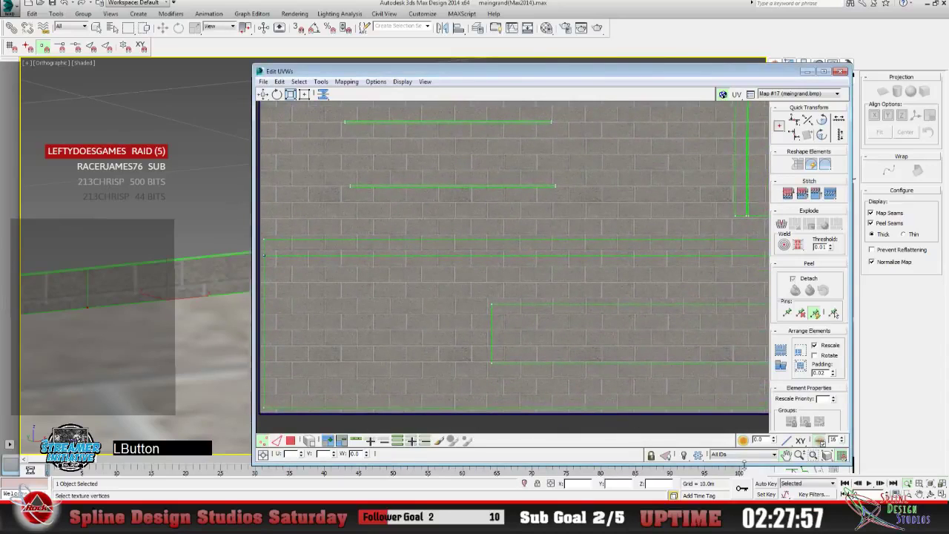
pyautogui.click(799, 455)
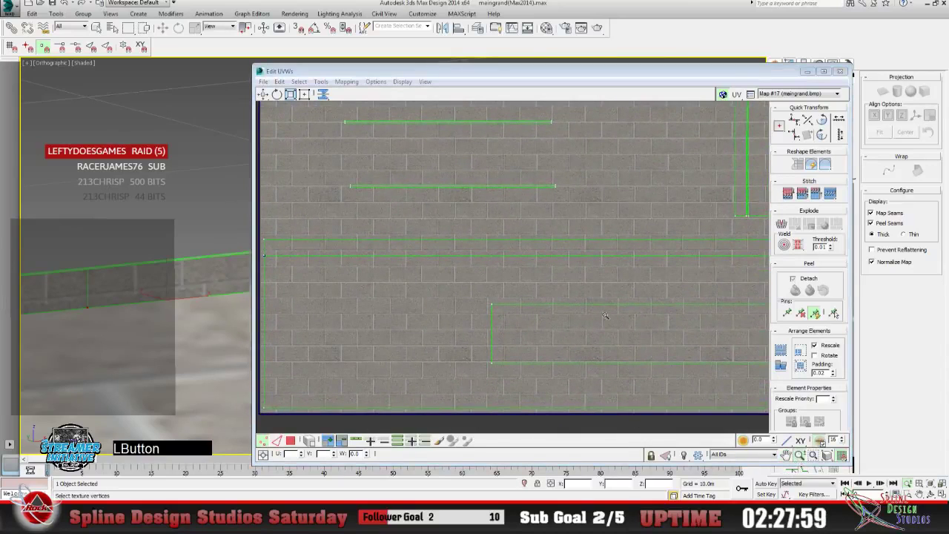
pyautogui.moveTo(605, 315); pyautogui.dragTo(517, 316)
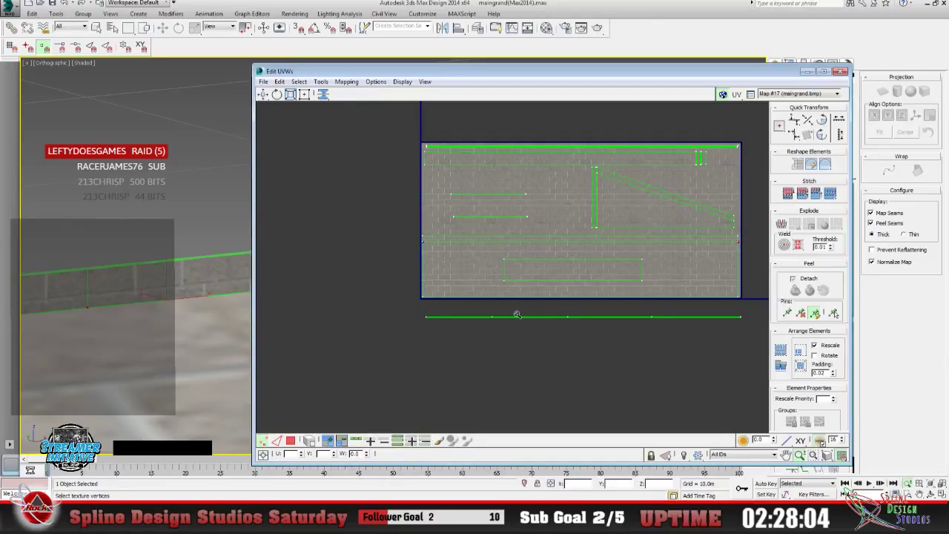
pyautogui.click(784, 454)
pyautogui.moveTo(546, 235); pyautogui.dragTo(477, 301)
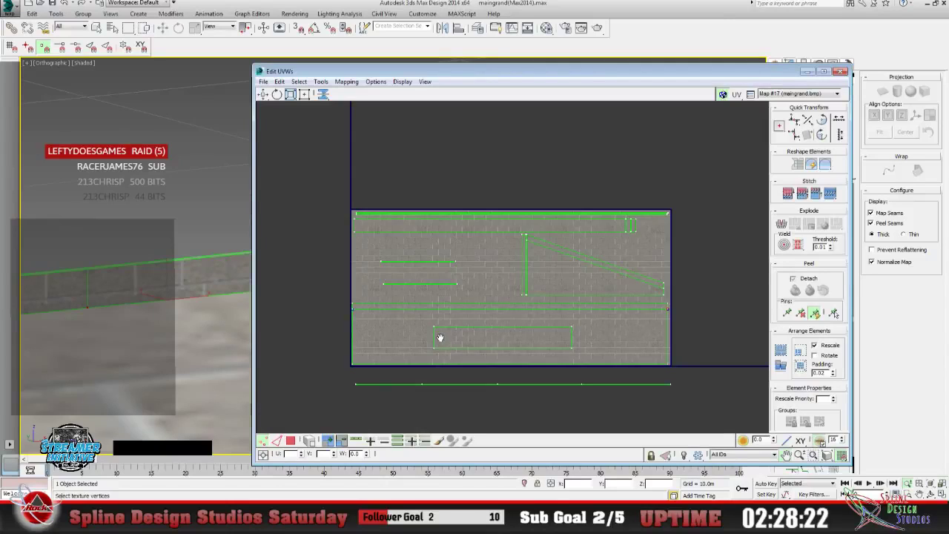
# Switch to face selection and select the next face along the ramp's rear edge strip on the model.
pyautogui.click(309, 440)
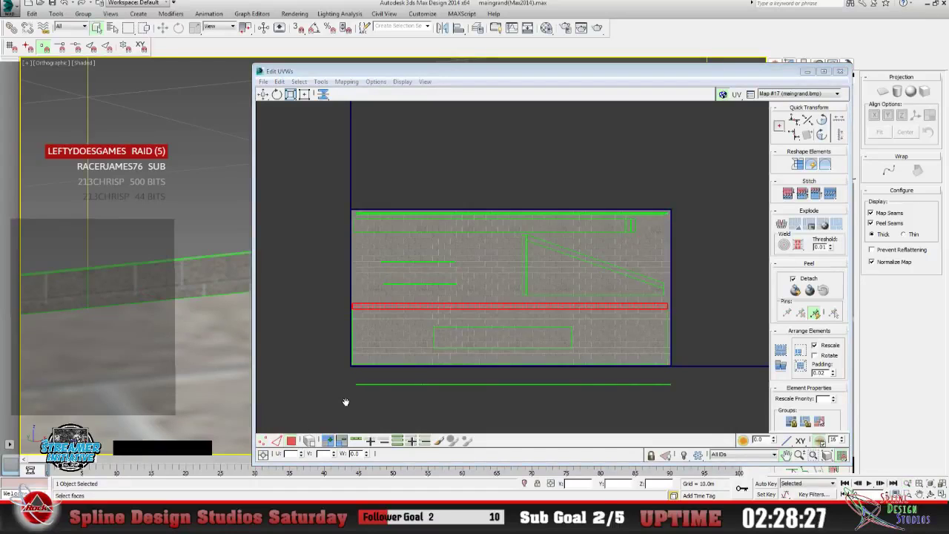
pyautogui.click(807, 71)
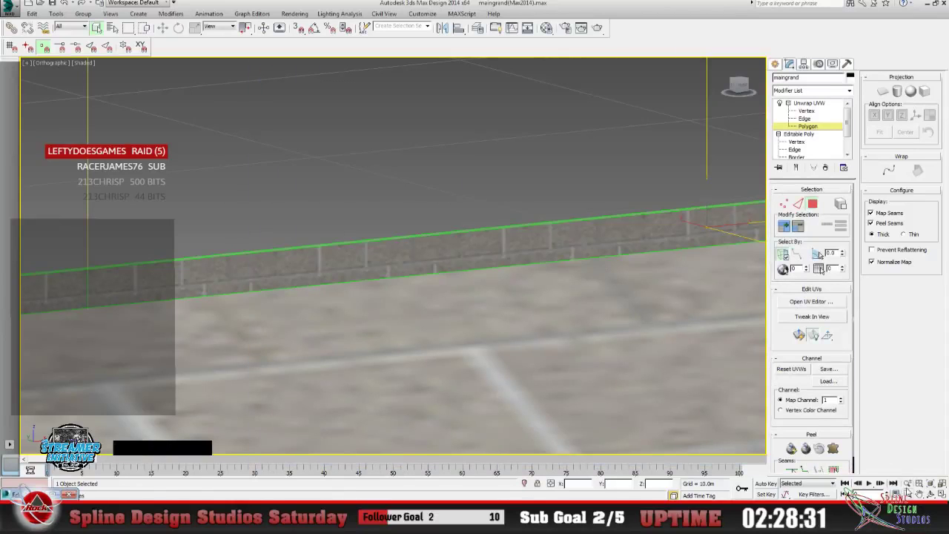
pyautogui.click(907, 484)
pyautogui.moveTo(526, 270); pyautogui.dragTo(540, 374)
pyautogui.moveTo(535, 343); pyautogui.dragTo(527, 321)
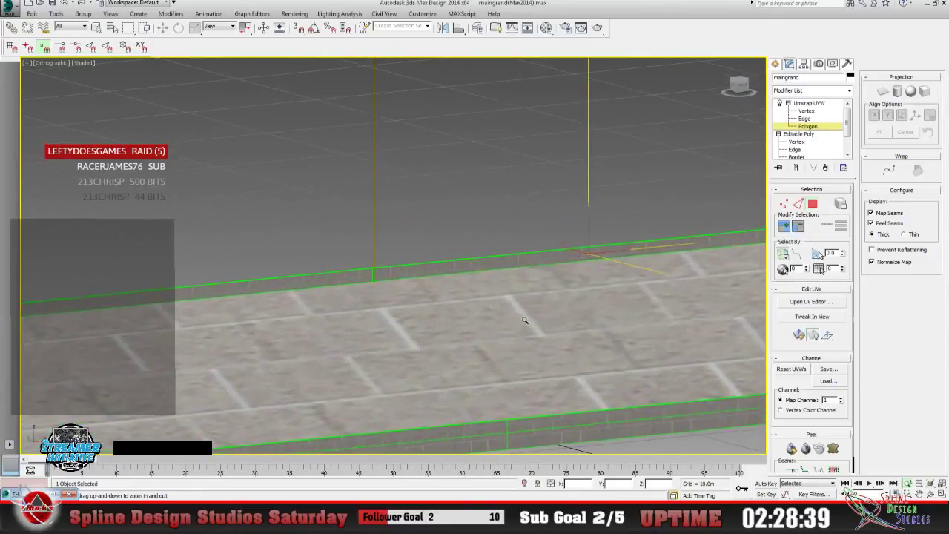
pyautogui.click(920, 494)
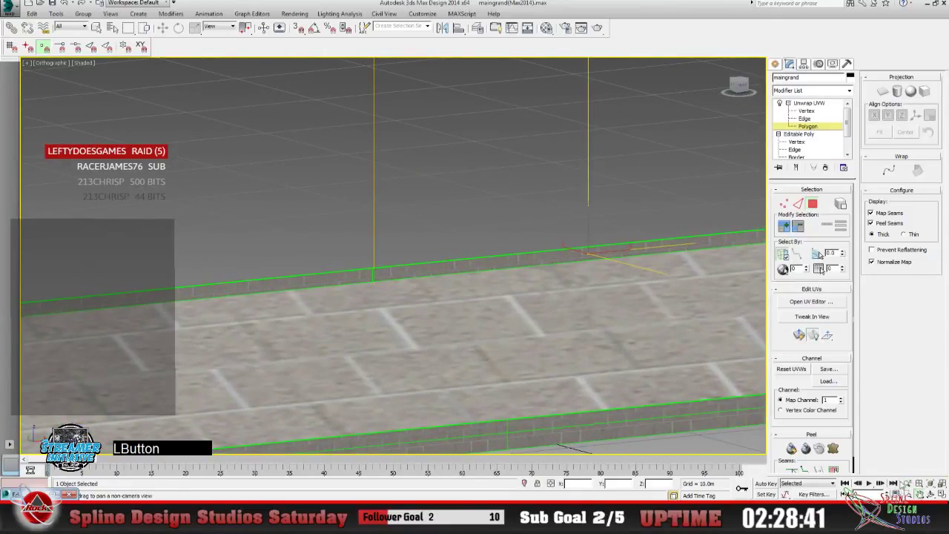
pyautogui.moveTo(664, 339); pyautogui.dragTo(230, 353)
pyautogui.click(96, 29)
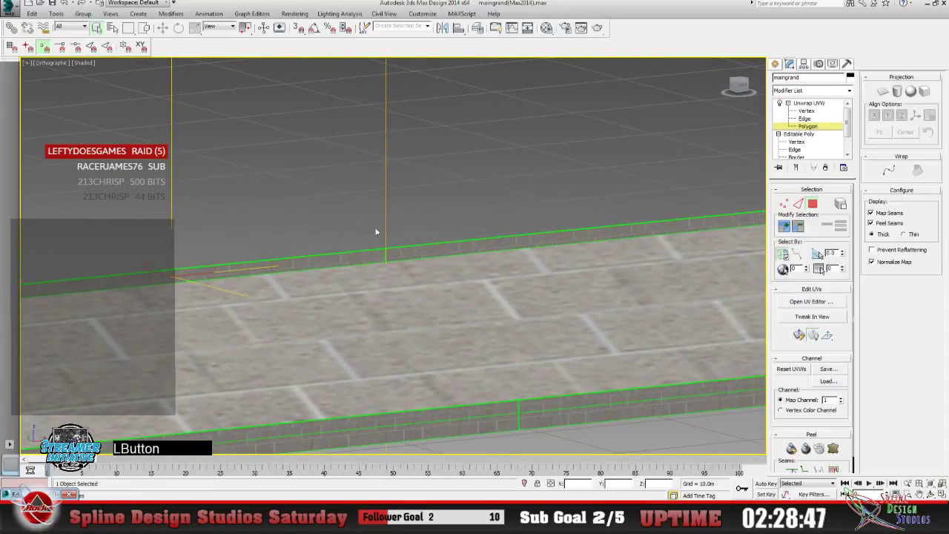
pyautogui.click(417, 249)
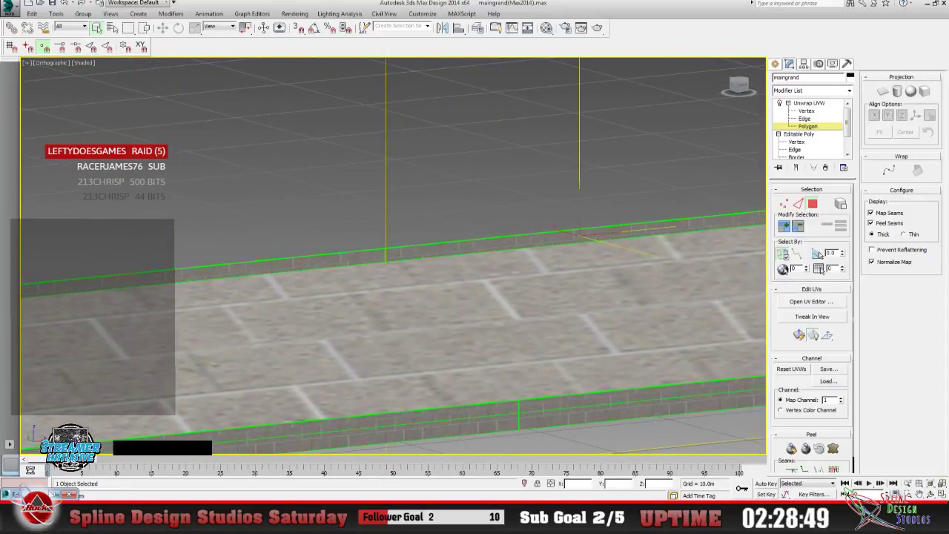
# Check the selected face in the UV layout and select the adjoining face further along the ramp's rear edge strip.
pyautogui.click(43, 495)
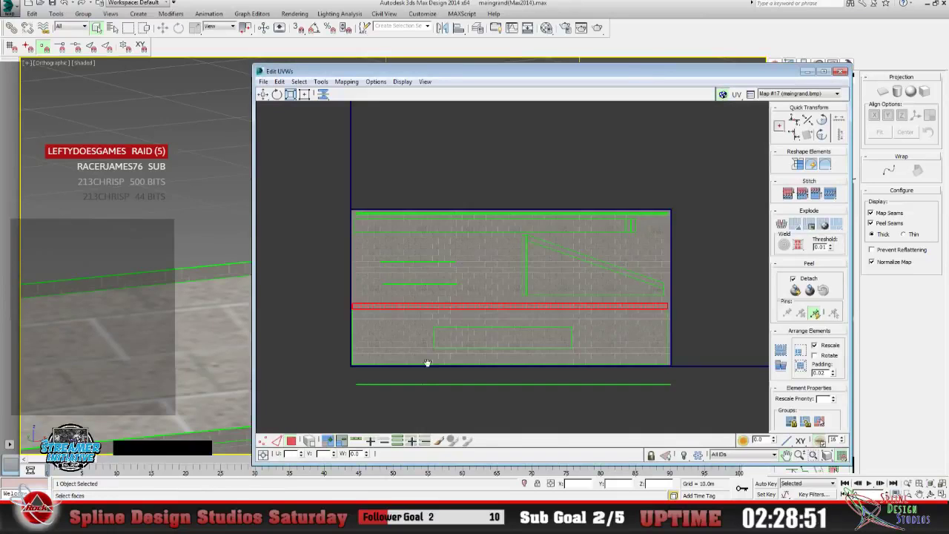
pyautogui.click(806, 71)
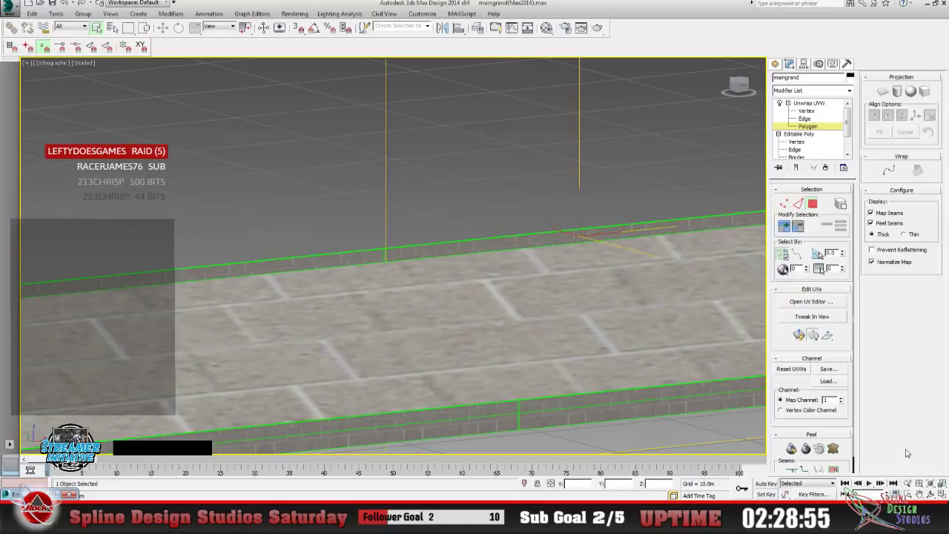
pyautogui.click(917, 494)
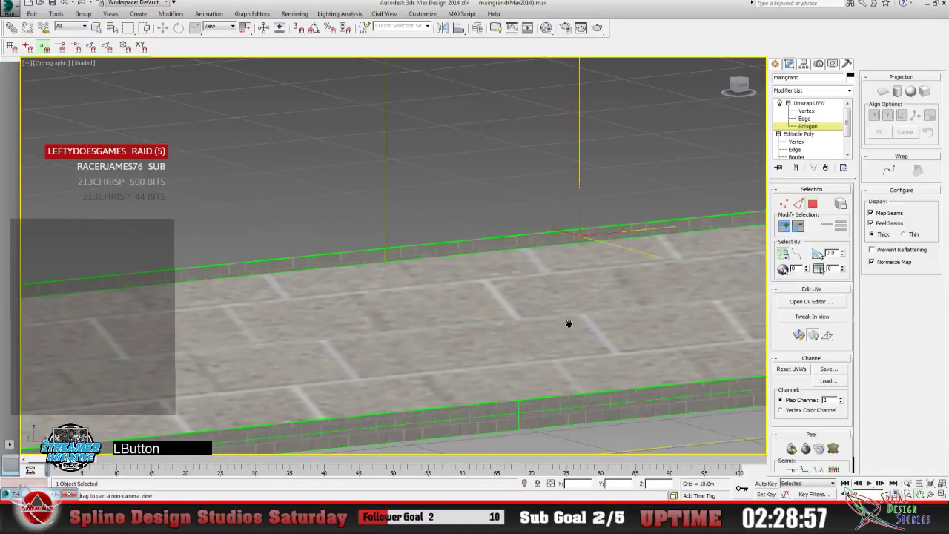
pyautogui.moveTo(551, 316); pyautogui.dragTo(542, 315)
pyautogui.scroll(-5, 314, 324)
pyautogui.moveTo(313, 324); pyautogui.dragTo(389, 330)
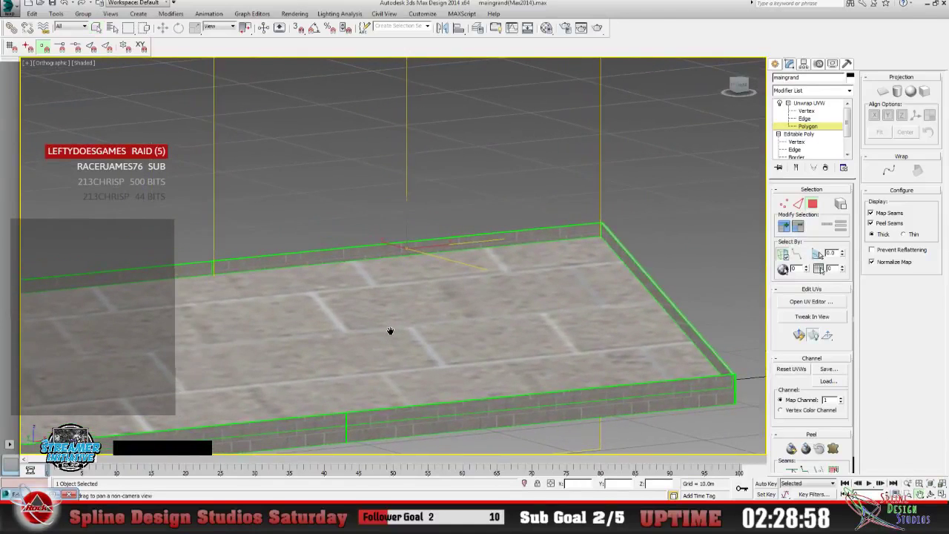
pyautogui.scroll(4, 390, 330)
pyautogui.moveTo(517, 314)
pyautogui.mouseDown()
pyautogui.moveTo(447, 318)
pyautogui.moveTo(524, 314)
pyautogui.mouseUp()
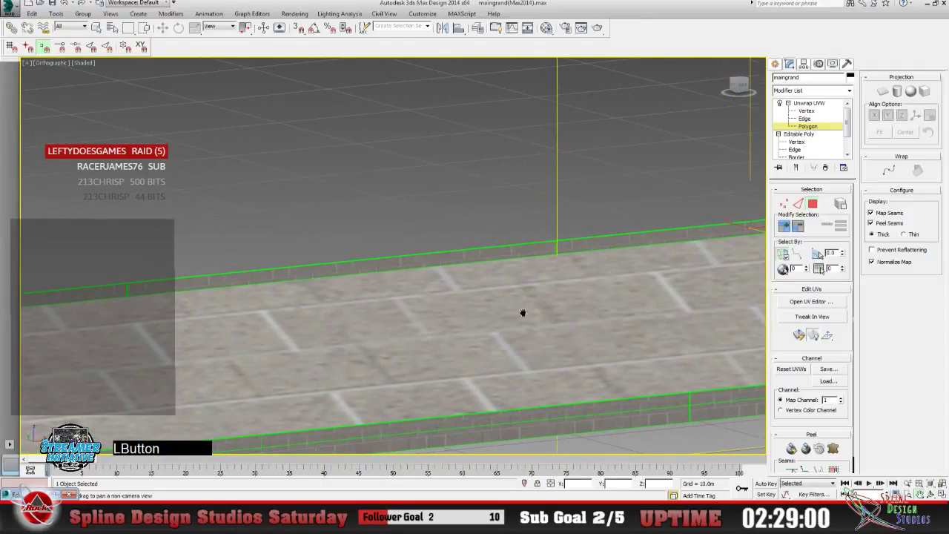
pyautogui.click(97, 27)
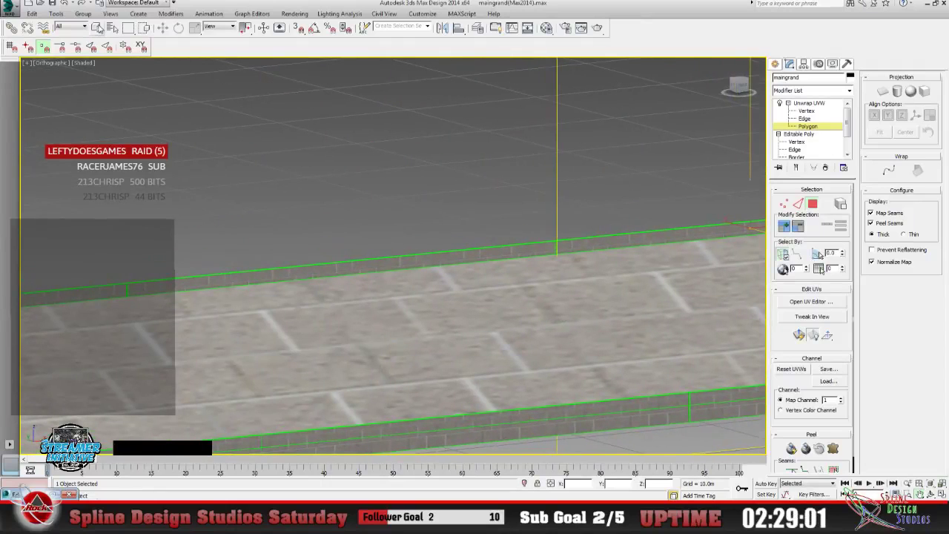
pyautogui.click(304, 273)
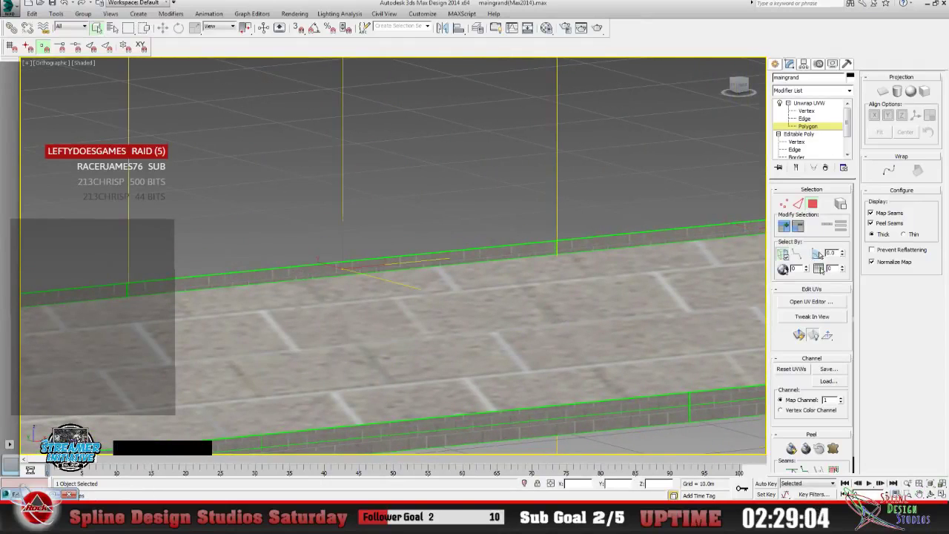
# Switch the UV editor to vertex selection and select the upper-left corner vertex of the strip to locate it on the model.
pyautogui.click(811, 301)
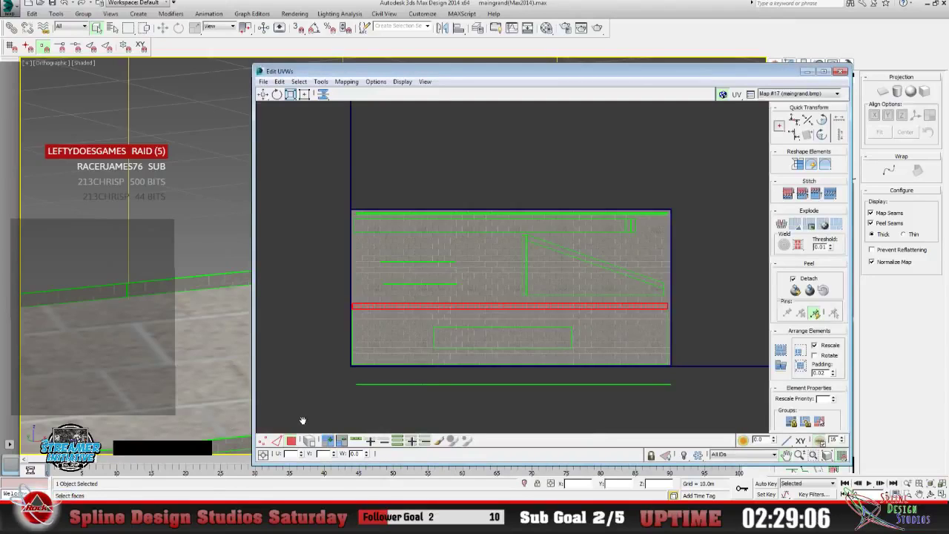
pyautogui.click(264, 441)
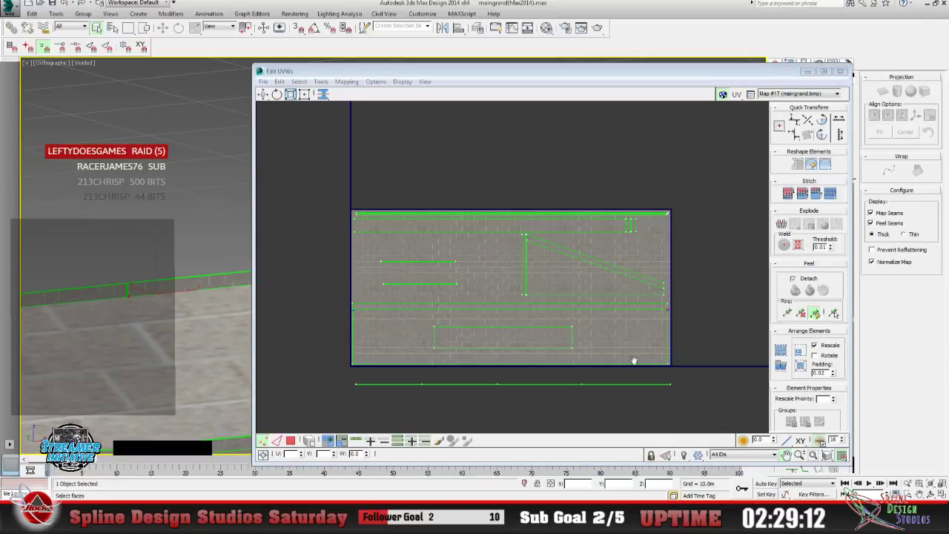
pyautogui.click(799, 455)
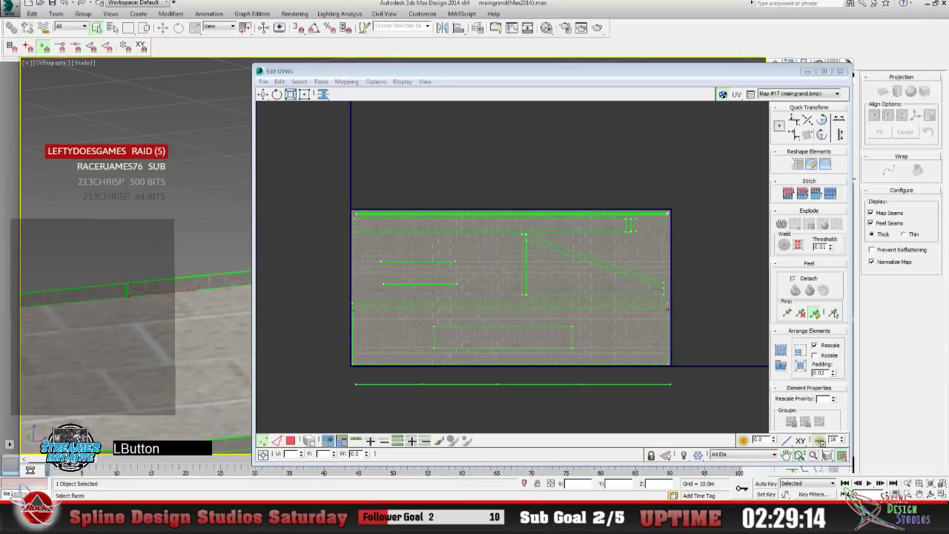
pyautogui.moveTo(391, 304); pyautogui.dragTo(378, 200)
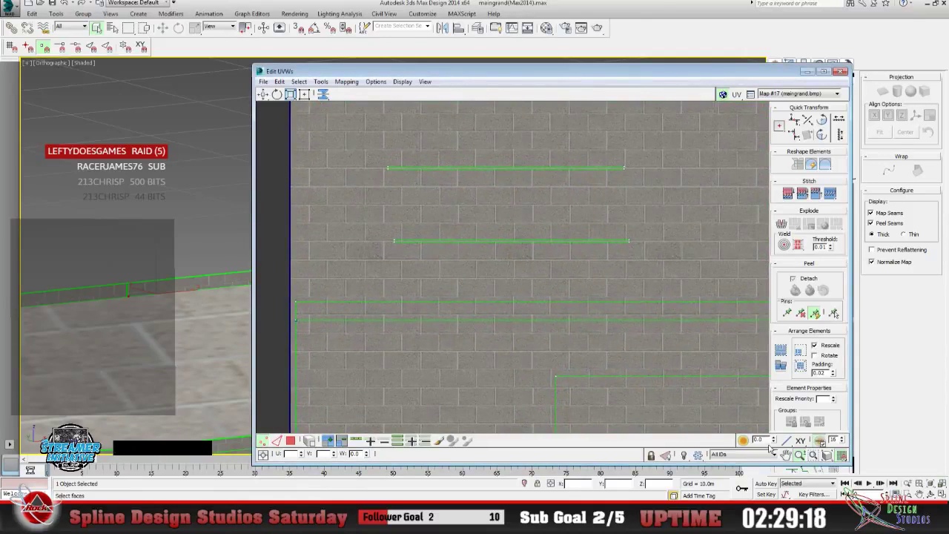
pyautogui.click(785, 455)
pyautogui.moveTo(484, 346); pyautogui.dragTo(558, 322)
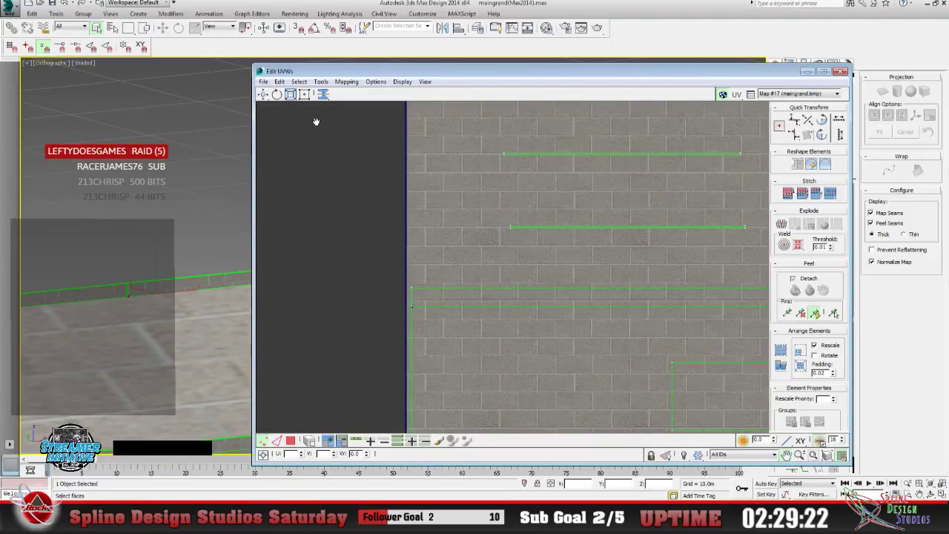
pyautogui.click(263, 93)
pyautogui.click(426, 294)
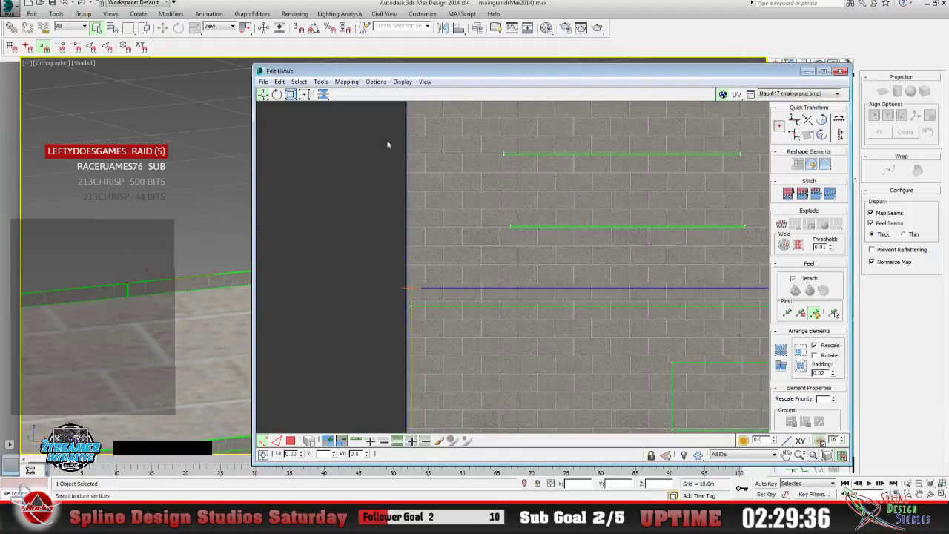
pyautogui.moveTo(637, 73); pyautogui.dragTo(579, 76)
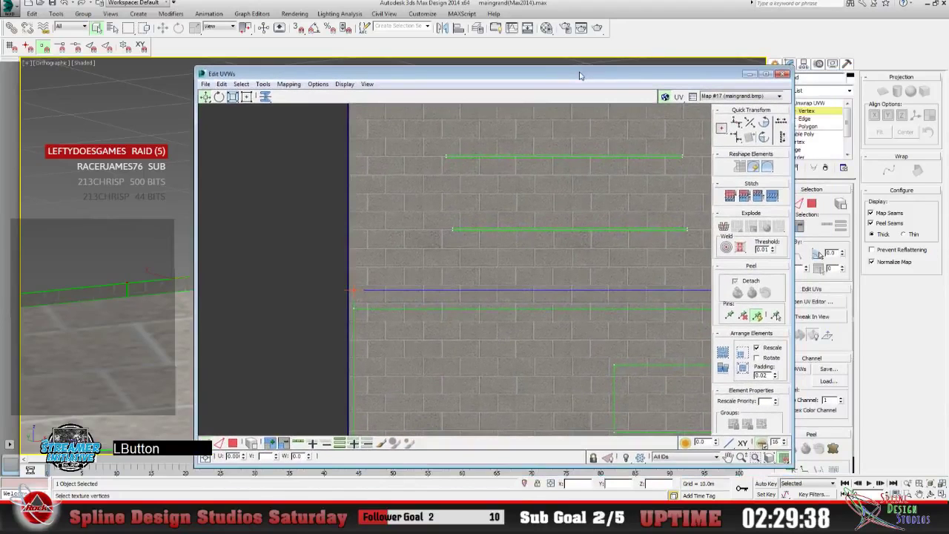
# Return to face selection and select the following rear edge face towards the ramp's high end.
pyautogui.click(232, 444)
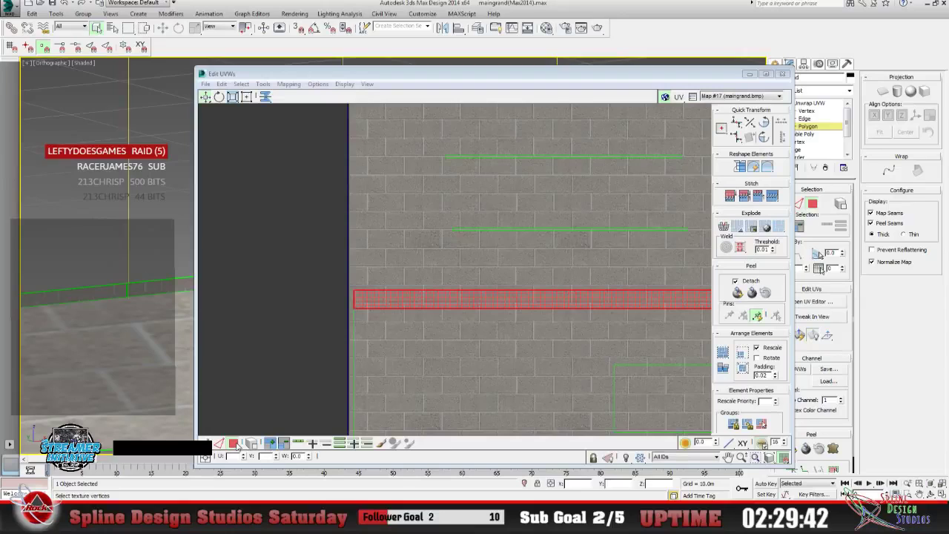
pyautogui.click(817, 128)
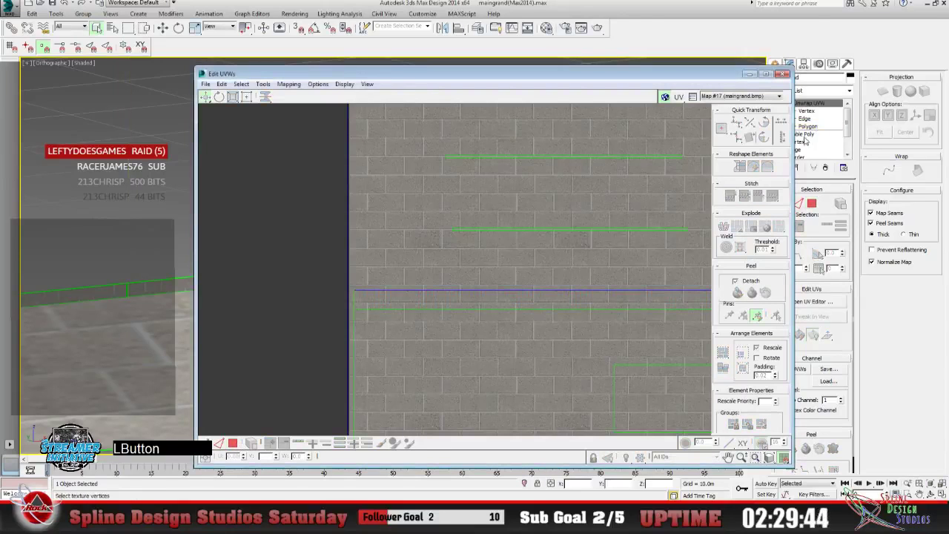
pyautogui.click(812, 131)
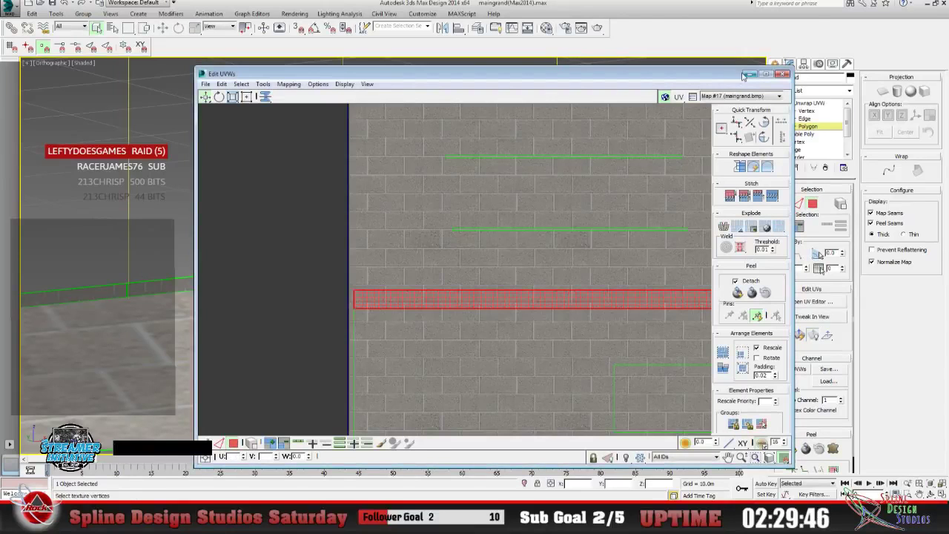
pyautogui.click(749, 74)
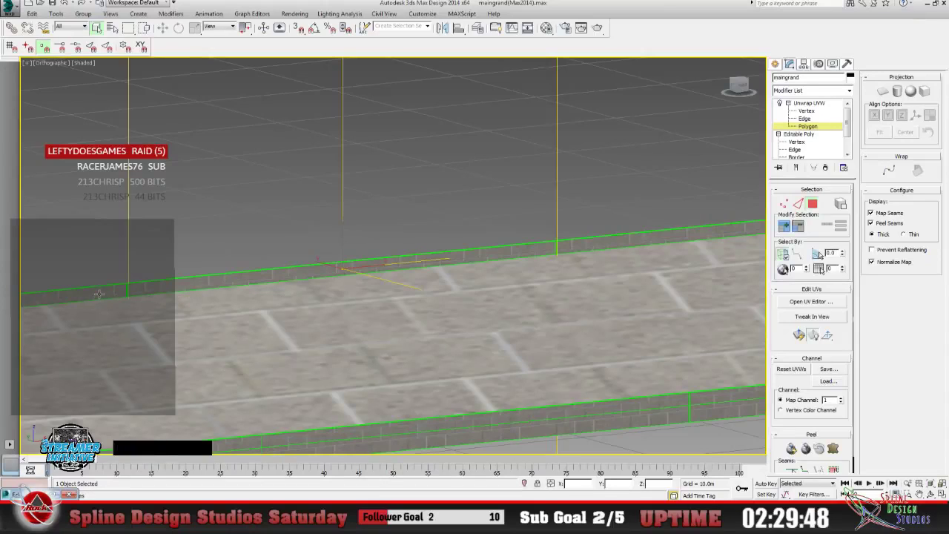
pyautogui.click(100, 295)
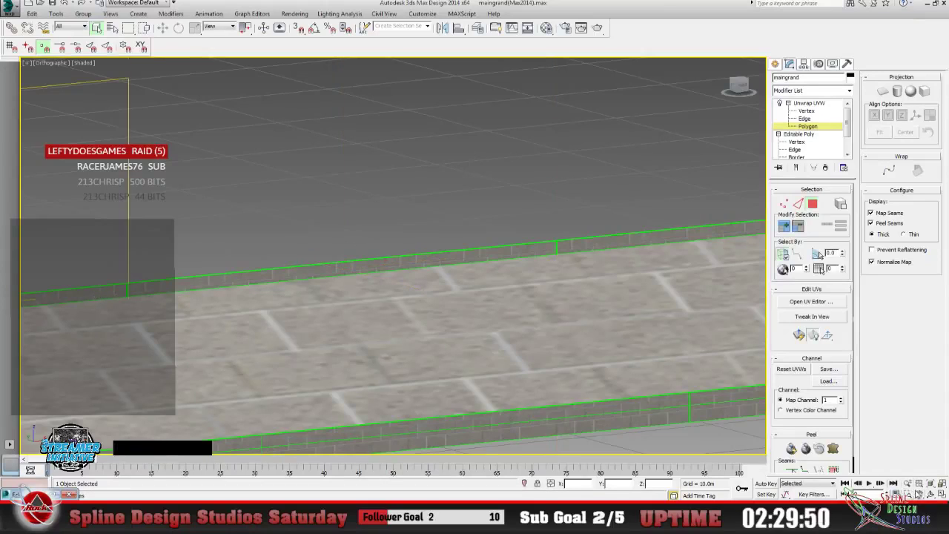
pyautogui.click(920, 495)
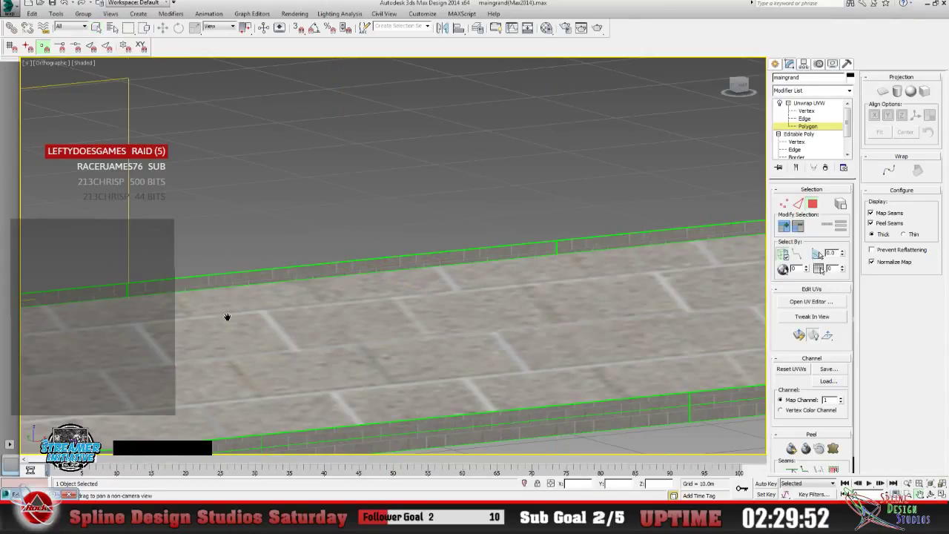
pyautogui.moveTo(227, 318); pyautogui.dragTo(413, 279)
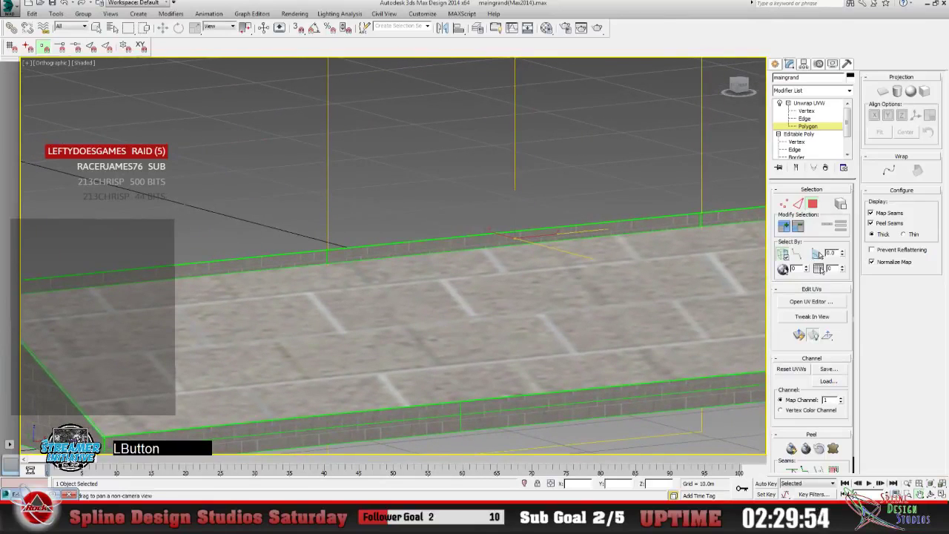
# Select this face's upper-left UV vertex with the editor beside the model to compare the matching point on the rear edge.
pyautogui.click(811, 301)
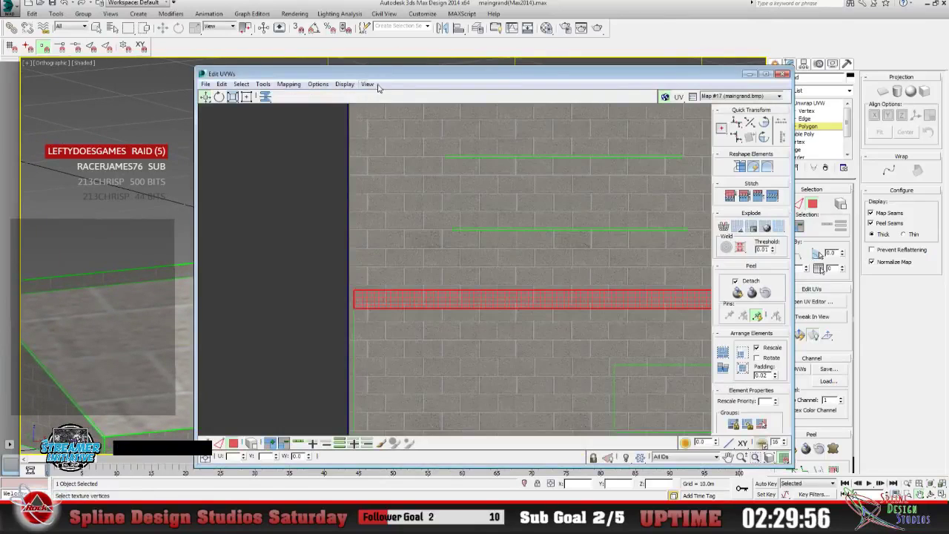
pyautogui.moveTo(389, 78); pyautogui.dragTo(576, 82)
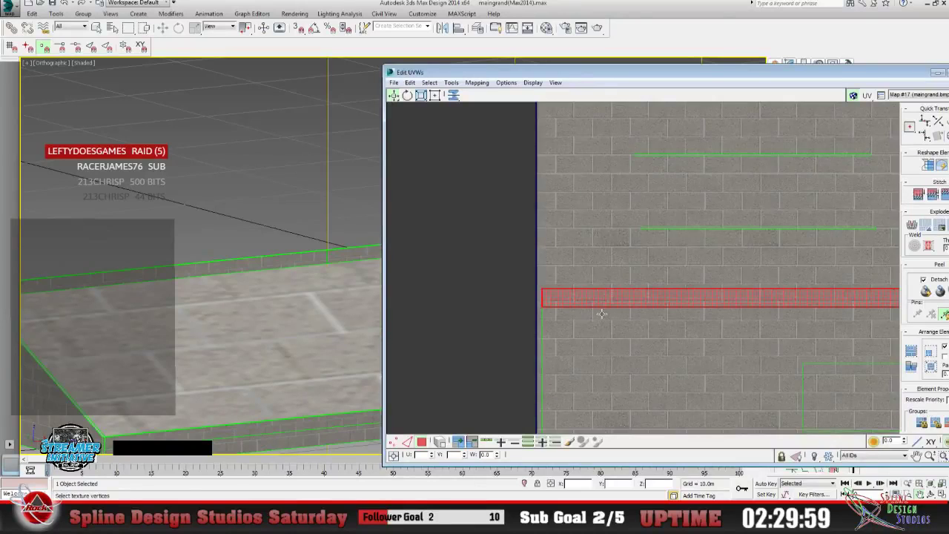
pyautogui.click(537, 296)
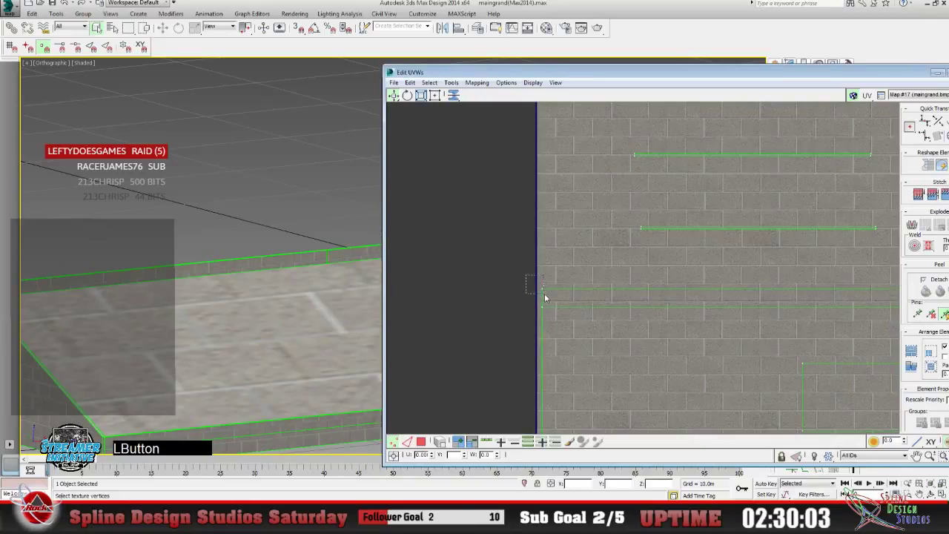
pyautogui.click(545, 291)
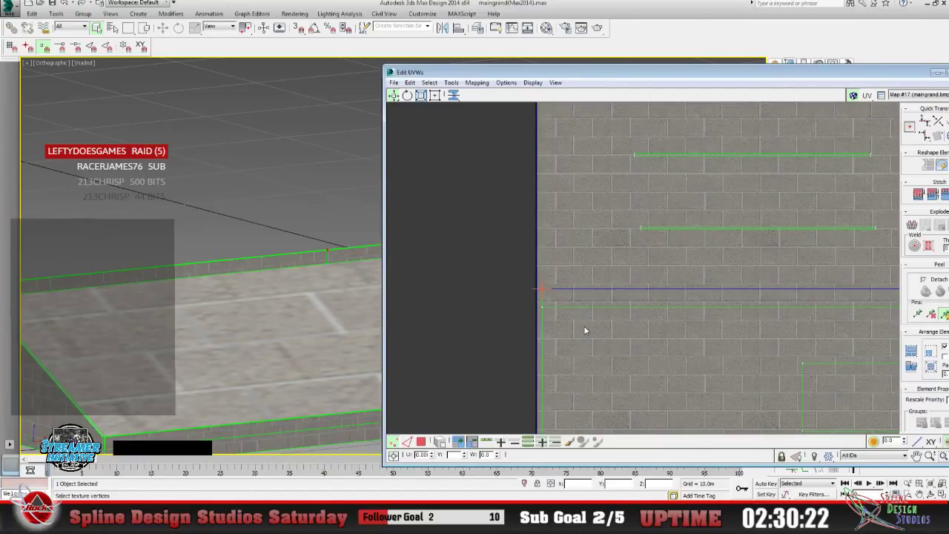
# Switch back to faces, select the last rear edge face beside the ramp's high end, and show it in the UV layout.
pyautogui.click(937, 75)
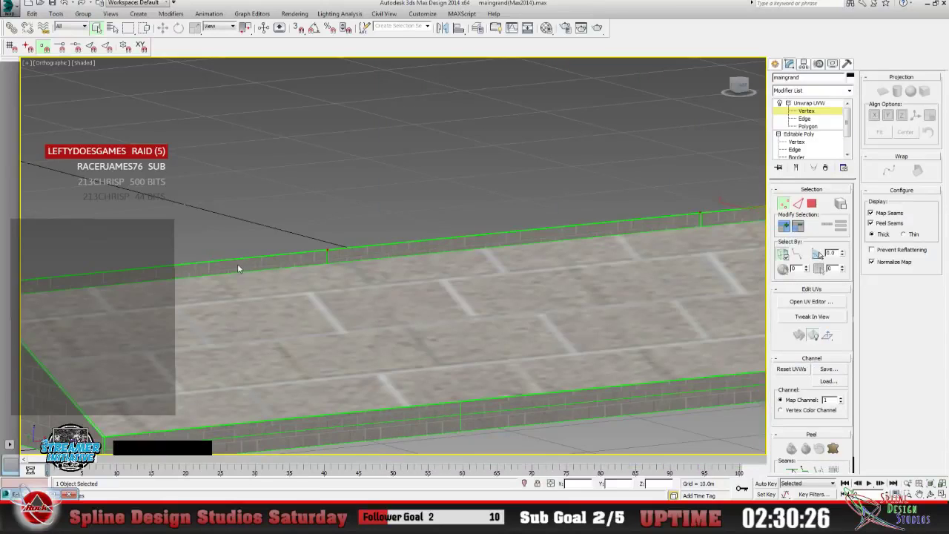
pyautogui.click(808, 126)
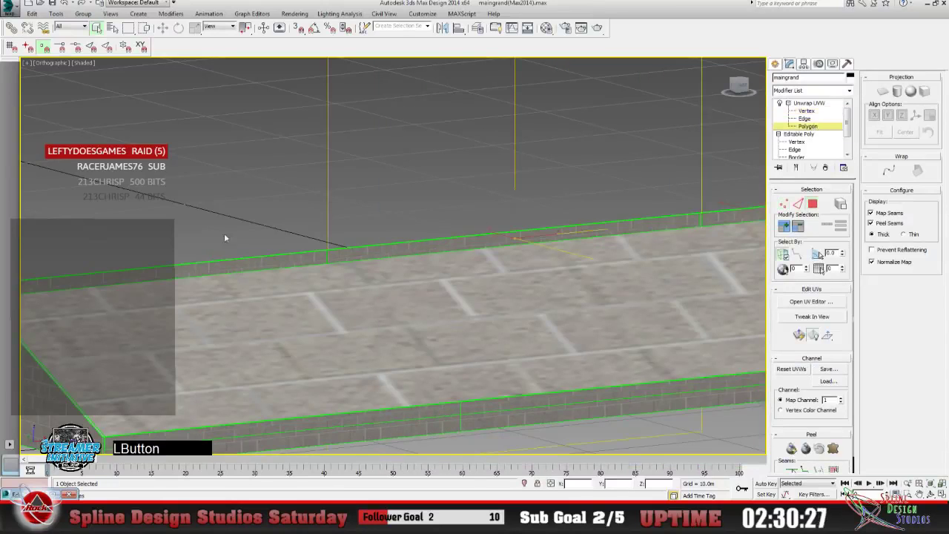
pyautogui.click(150, 275)
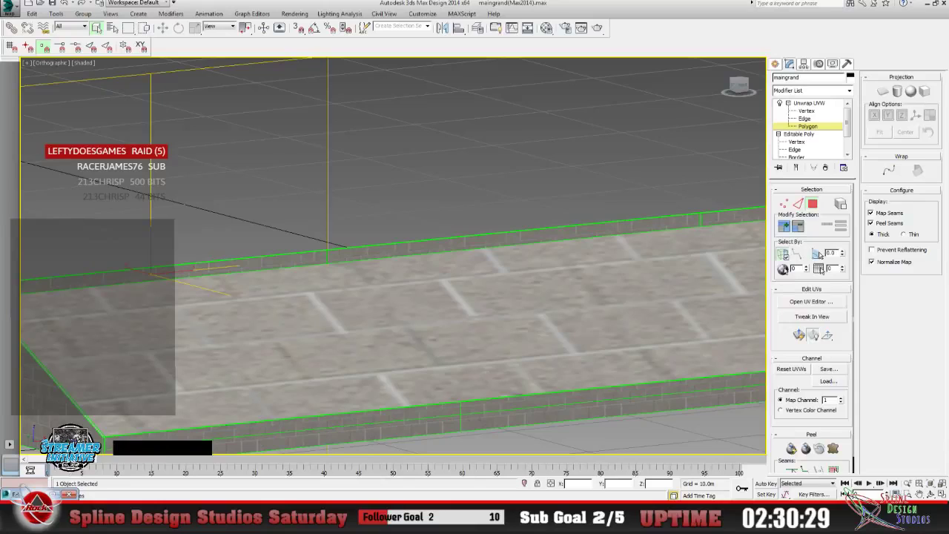
pyautogui.click(150, 274)
pyautogui.click(14, 494)
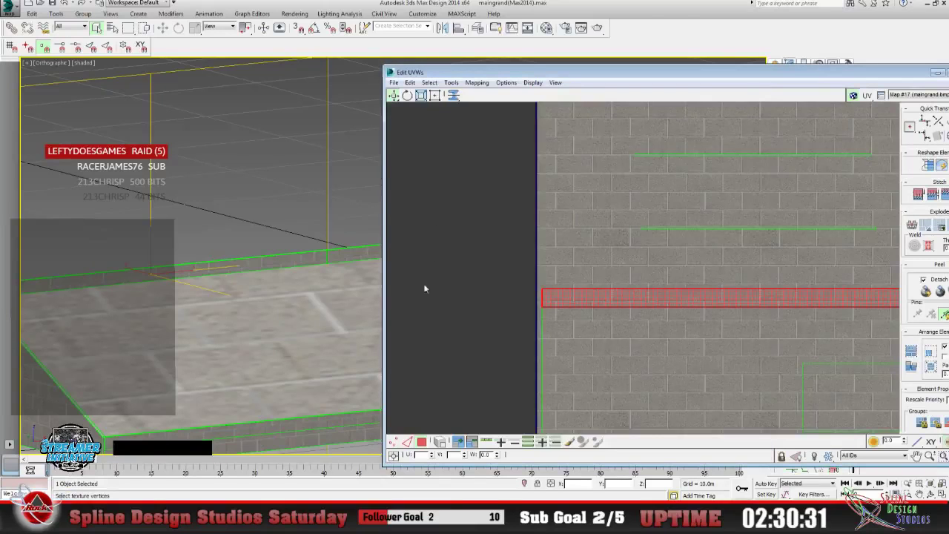
# Select the end face's upper-left UV vertex and examine the matching corner at the high end of the ramp's rear edge.
pyautogui.click(394, 442)
pyautogui.click(579, 245)
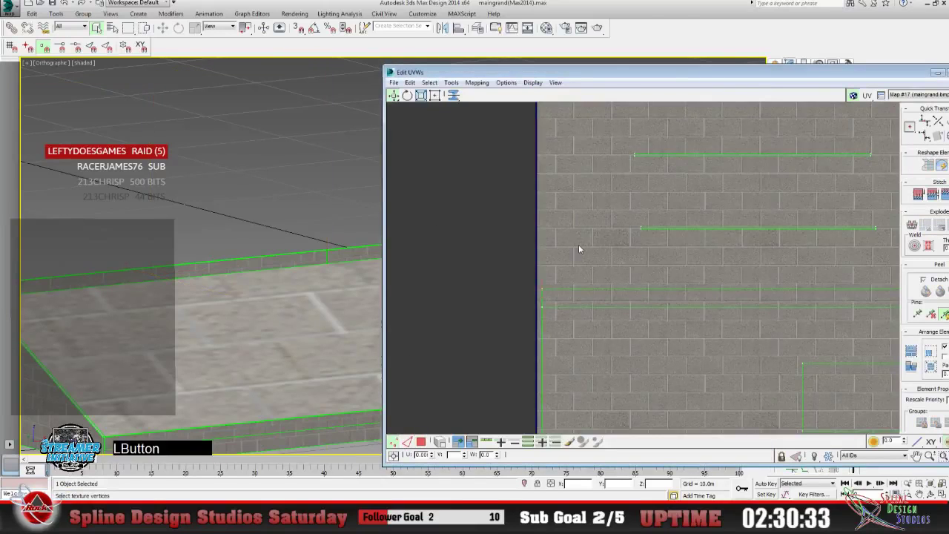
pyautogui.click(542, 289)
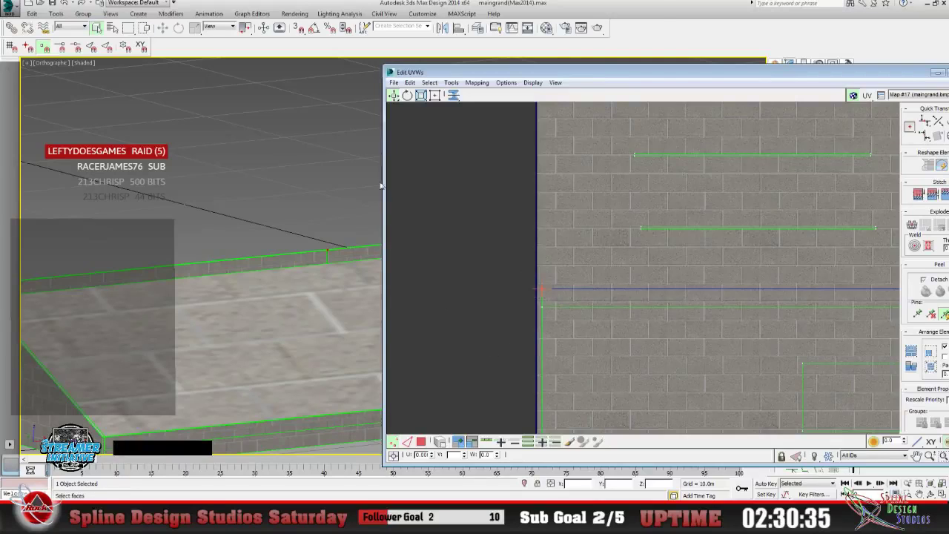
pyautogui.click(605, 233)
pyautogui.click(918, 495)
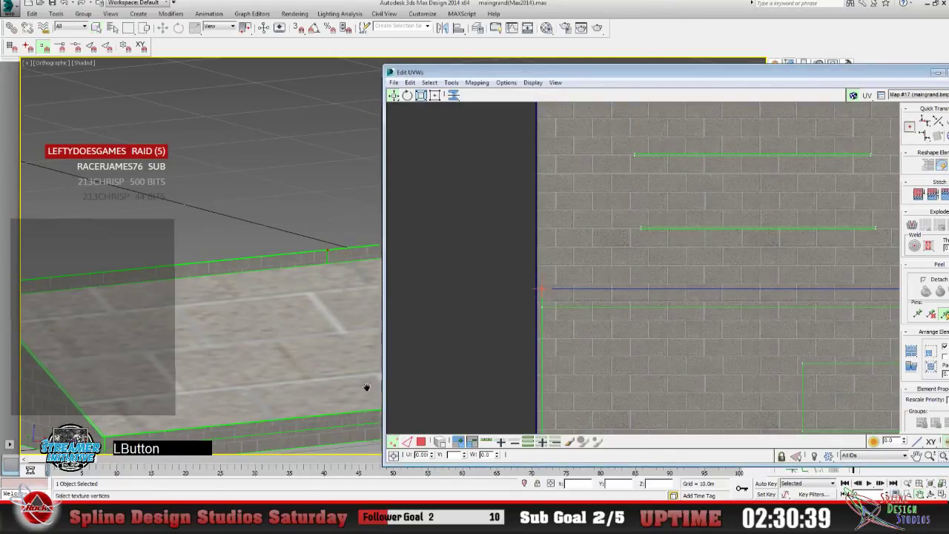
pyautogui.moveTo(212, 363); pyautogui.dragTo(320, 352)
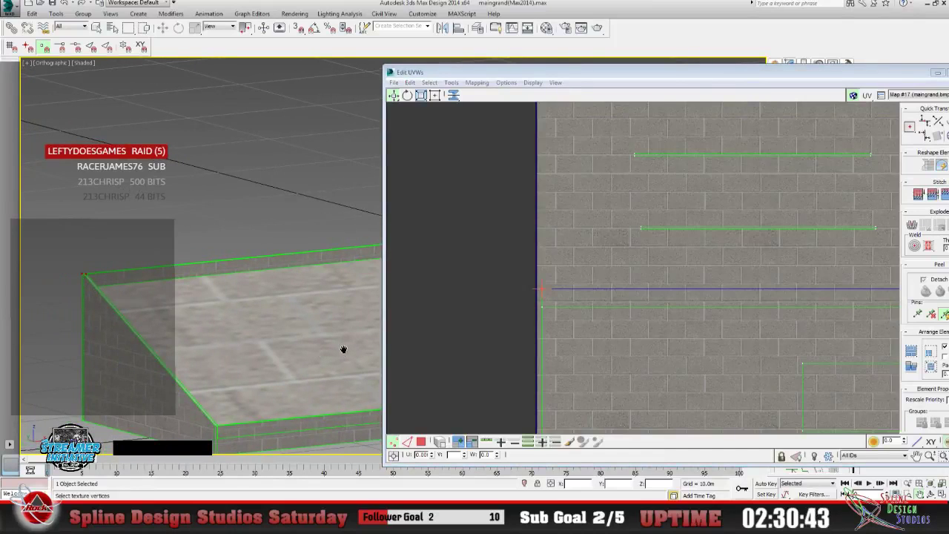
pyautogui.click(941, 72)
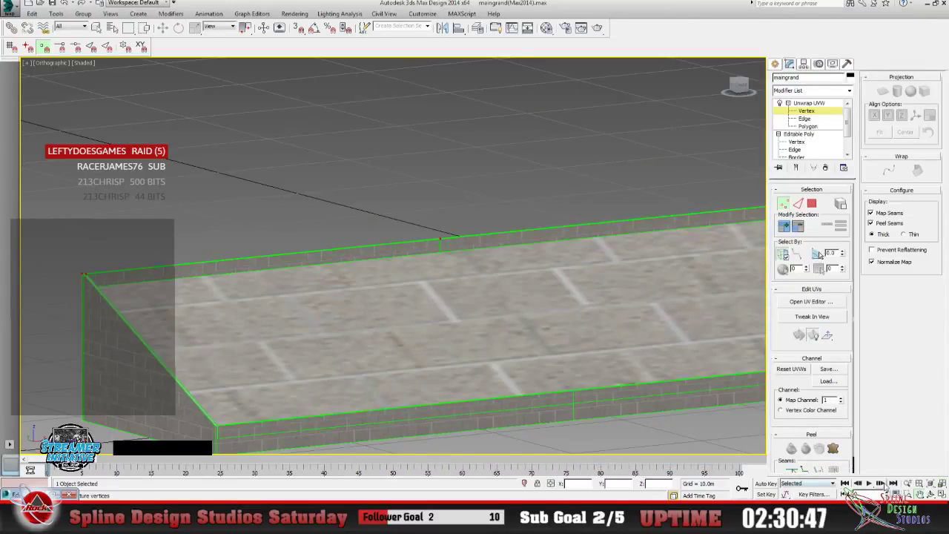
pyautogui.click(907, 482)
pyautogui.moveTo(150, 281); pyautogui.dragTo(168, 261)
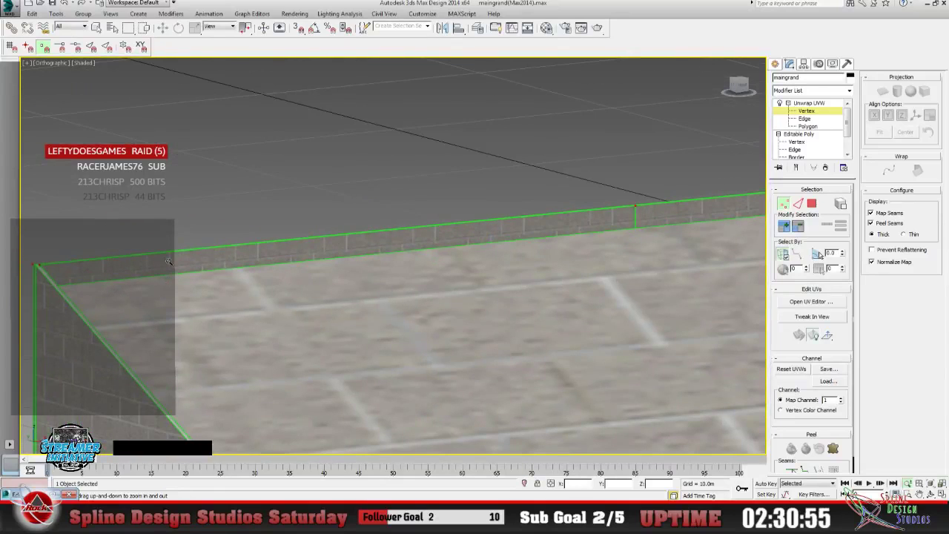
# Clear the UV vertex selection and bring the complete UV layout into view in the editor.
pyautogui.moveTo(169, 261); pyautogui.dragTo(137, 364)
pyautogui.click(811, 301)
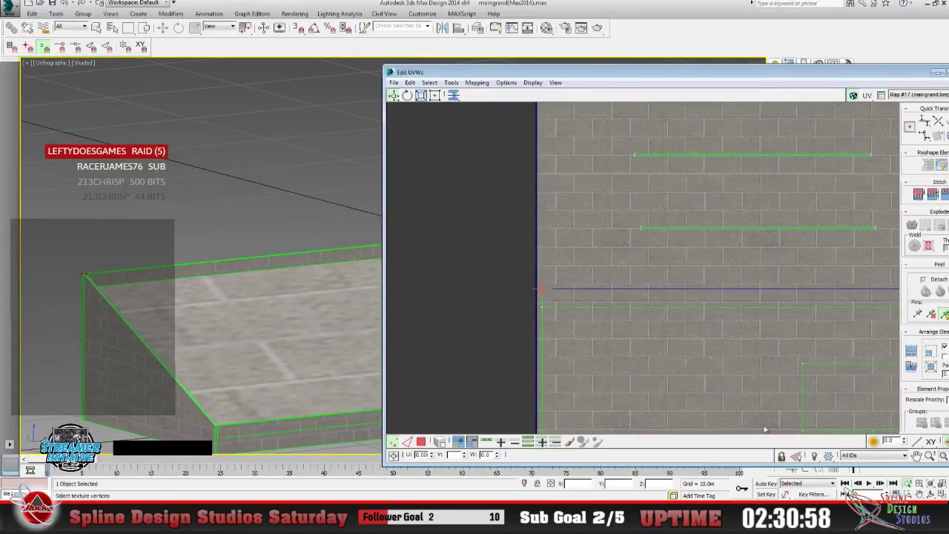
pyautogui.click(650, 337)
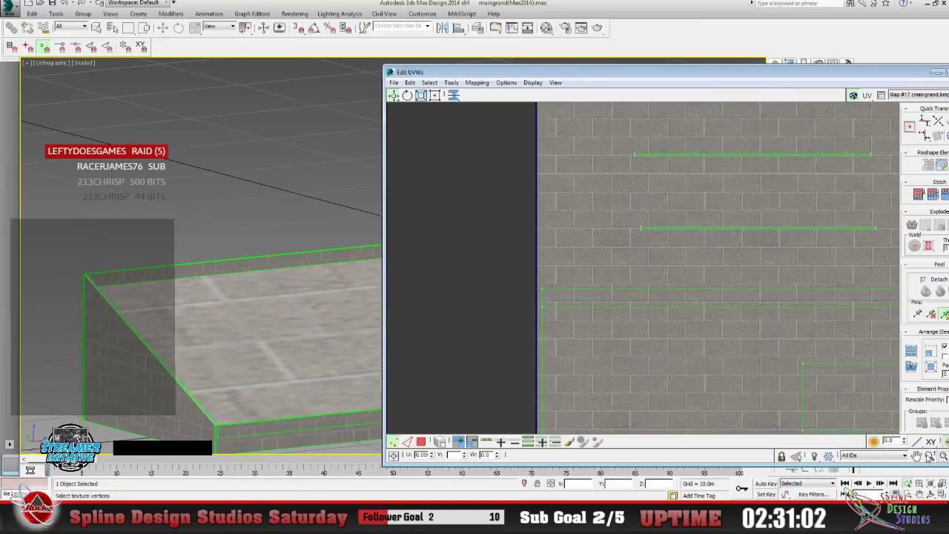
pyautogui.click(928, 456)
pyautogui.moveTo(641, 314); pyautogui.dragTo(662, 360)
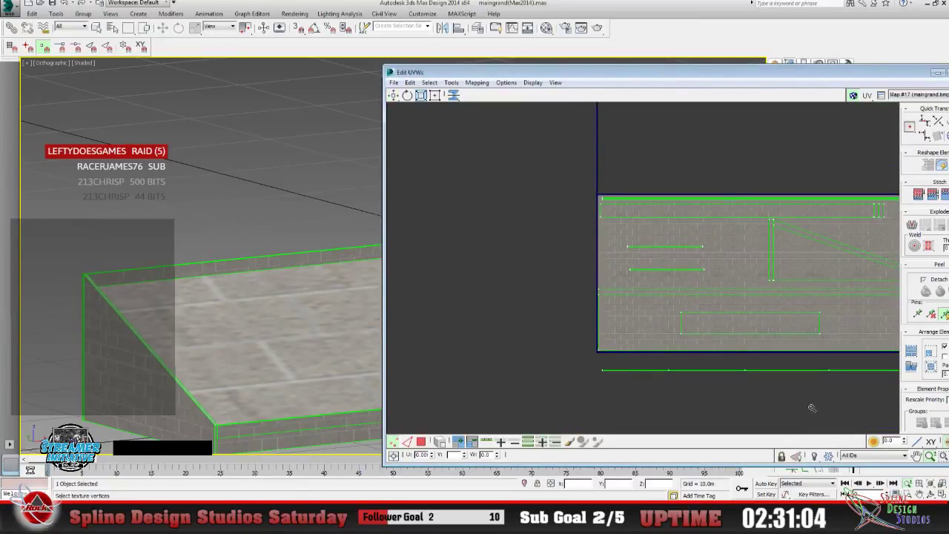
pyautogui.click(917, 455)
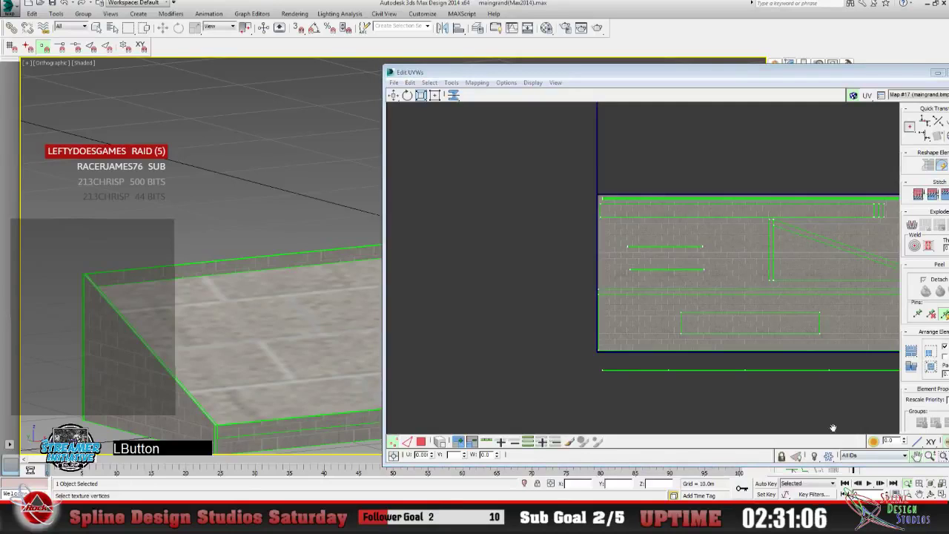
pyautogui.moveTo(620, 299); pyautogui.dragTo(467, 307)
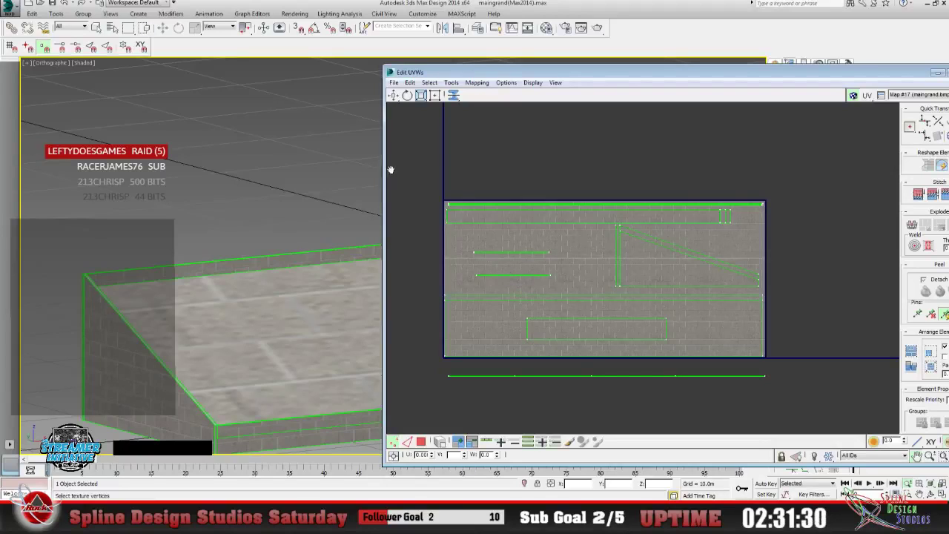
# Select the upper of the two short horizontal strips in the UV layout as faces.
pyautogui.click(393, 96)
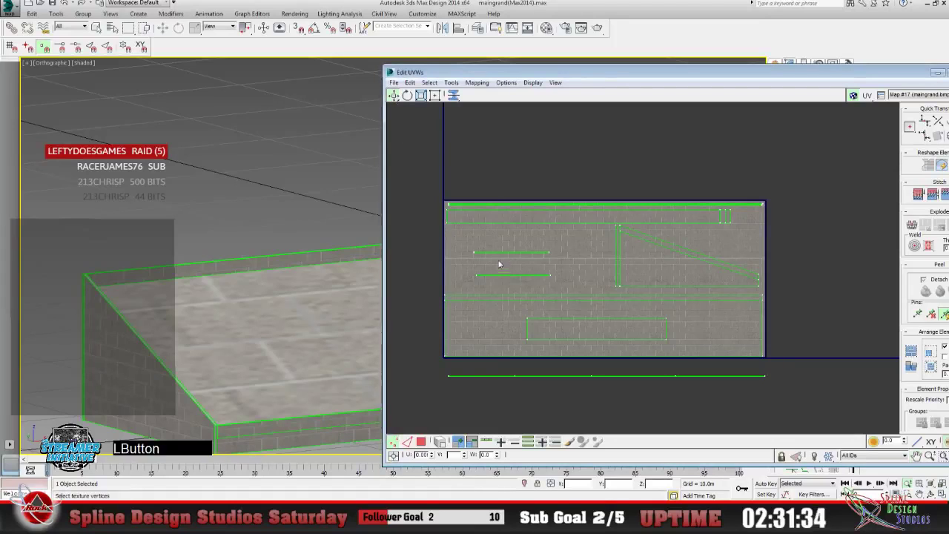
pyautogui.moveTo(464, 247); pyautogui.dragTo(550, 259)
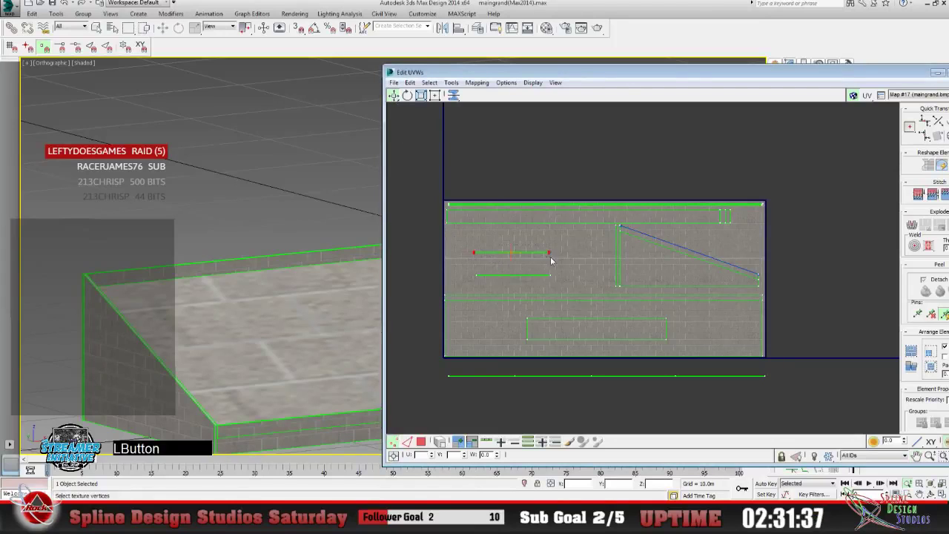
pyautogui.click(421, 442)
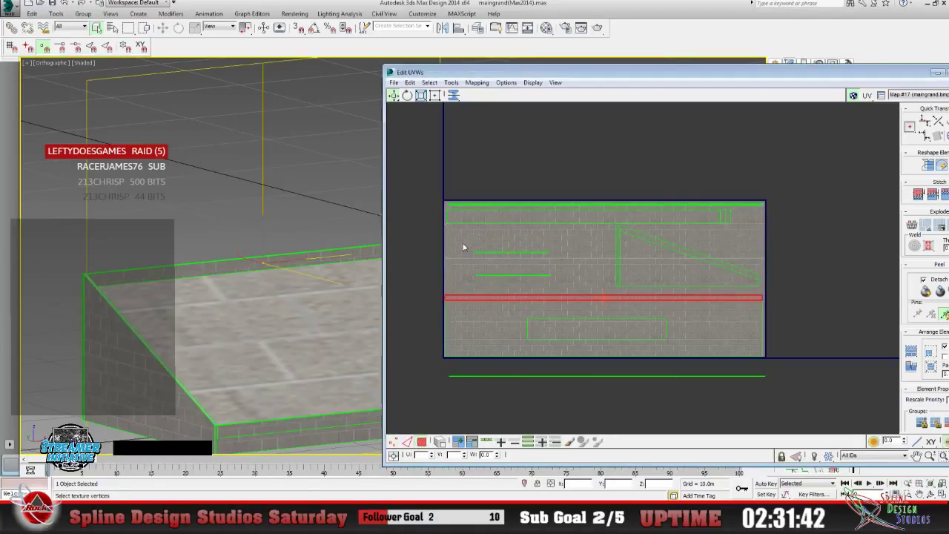
pyautogui.moveTo(463, 246); pyautogui.dragTo(566, 263)
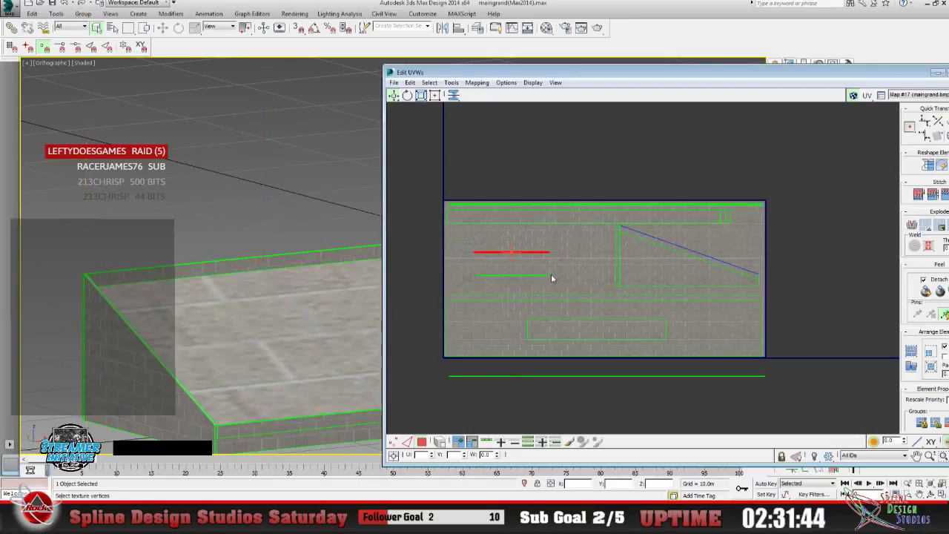
# Reposition the UV editor so its side tools are fully accessible, show the layout smaller, and minimize the editor.
pyautogui.click(941, 73)
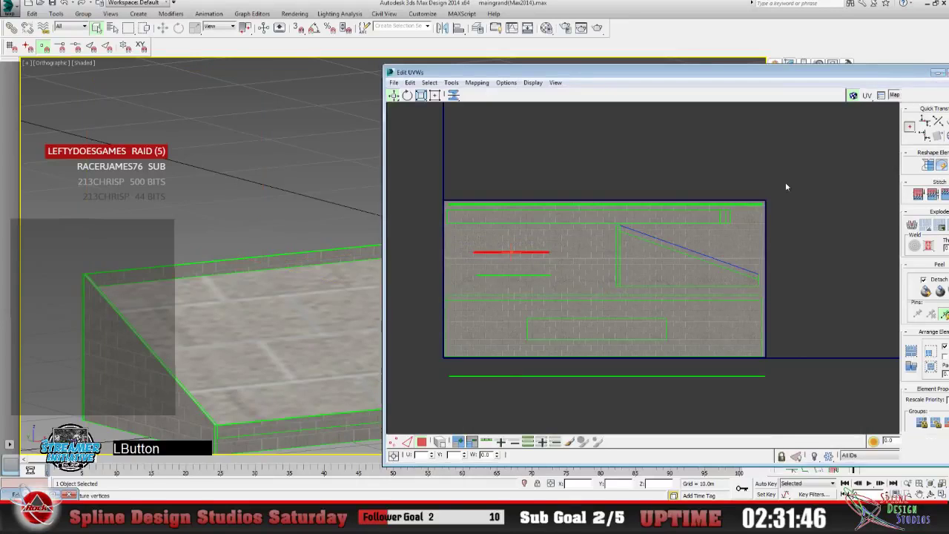
pyautogui.click(811, 301)
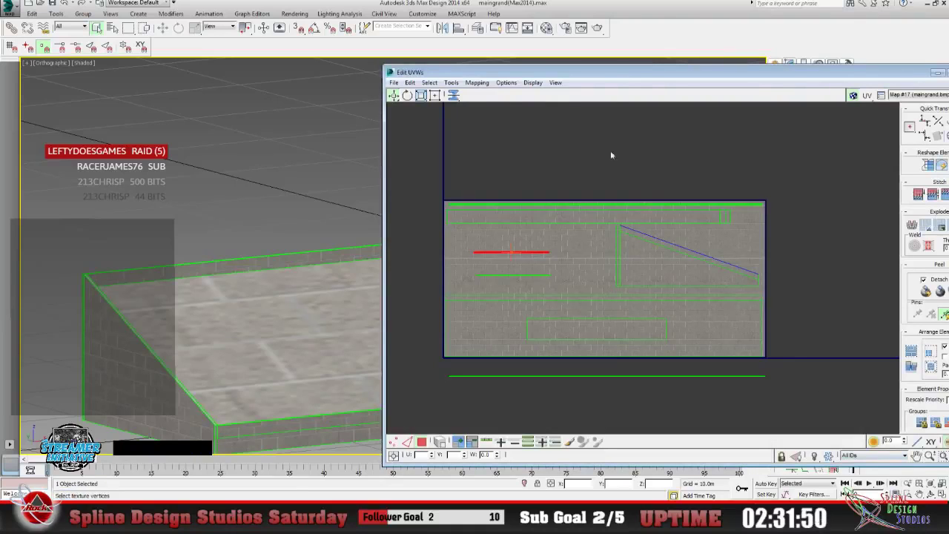
pyautogui.moveTo(627, 67); pyautogui.dragTo(439, 72)
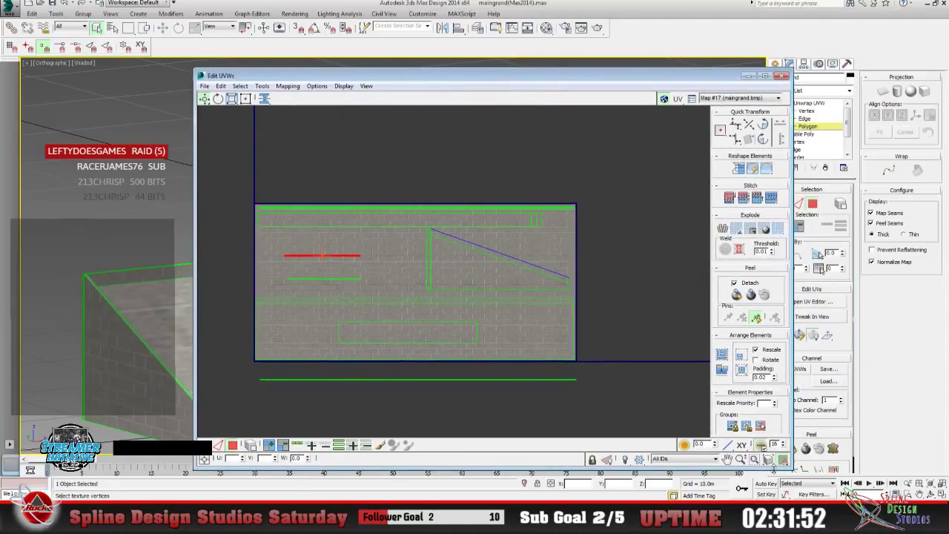
pyautogui.click(740, 459)
pyautogui.moveTo(447, 295); pyautogui.dragTo(434, 320)
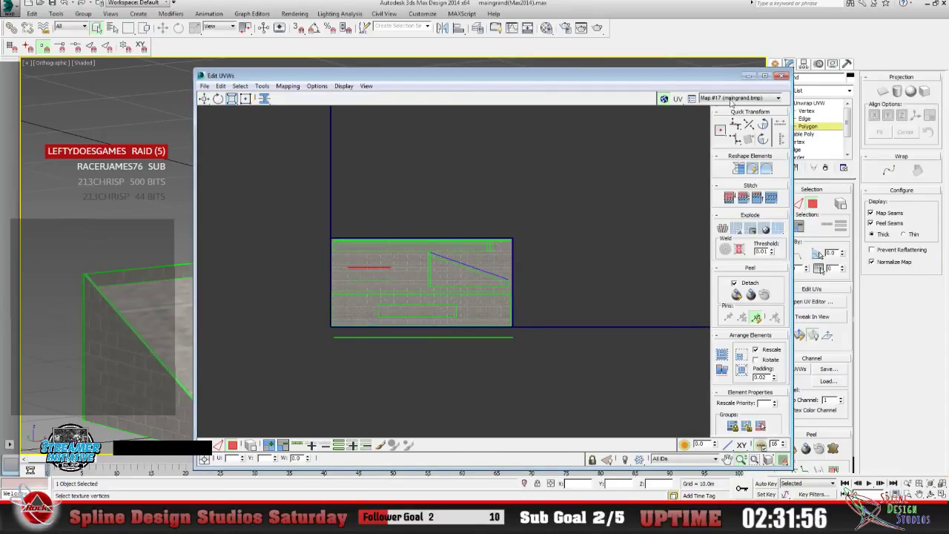
pyautogui.click(749, 76)
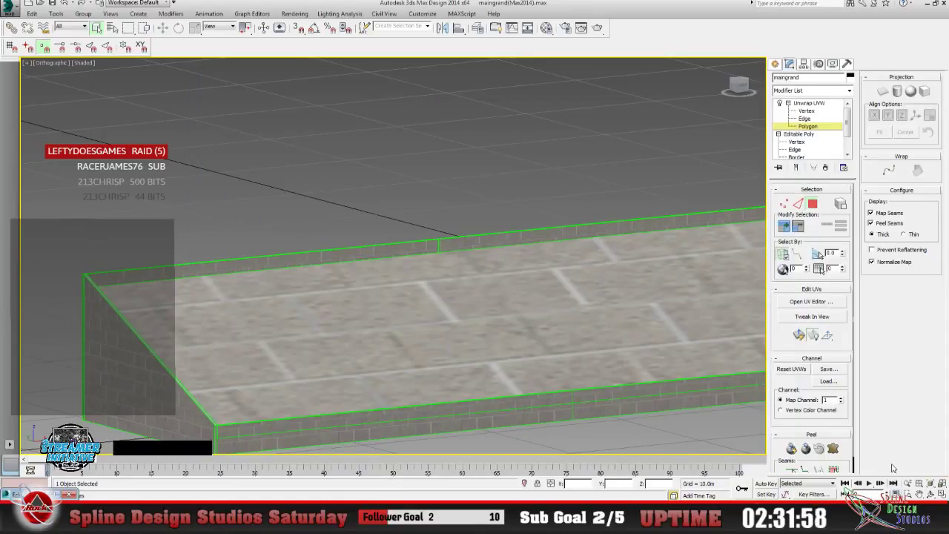
# Examine the selected strip's location at the ramp's opposite end, toggling selected-face shading and comparing with the UV layout.
pyautogui.click(907, 483)
pyautogui.moveTo(403, 269); pyautogui.dragTo(419, 344)
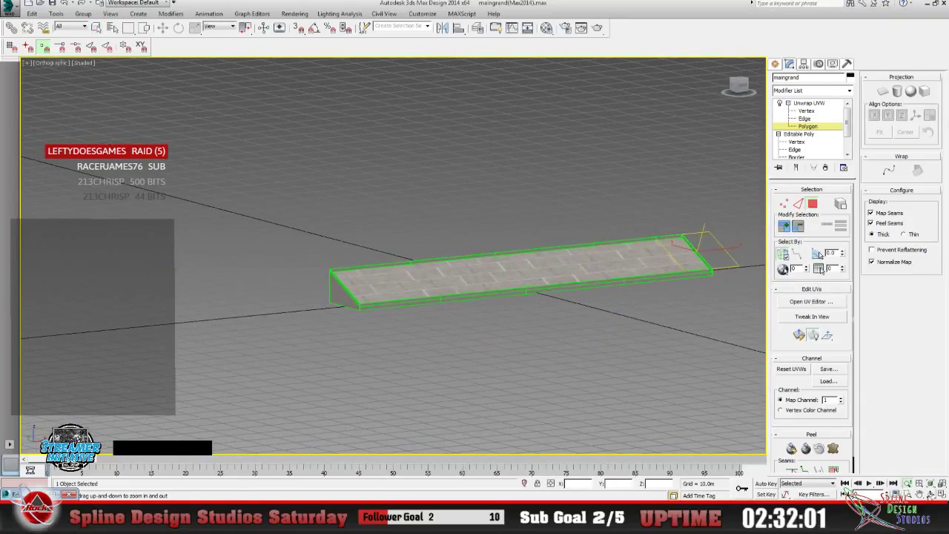
pyautogui.click(930, 494)
pyautogui.moveTo(398, 288); pyautogui.dragTo(369, 292)
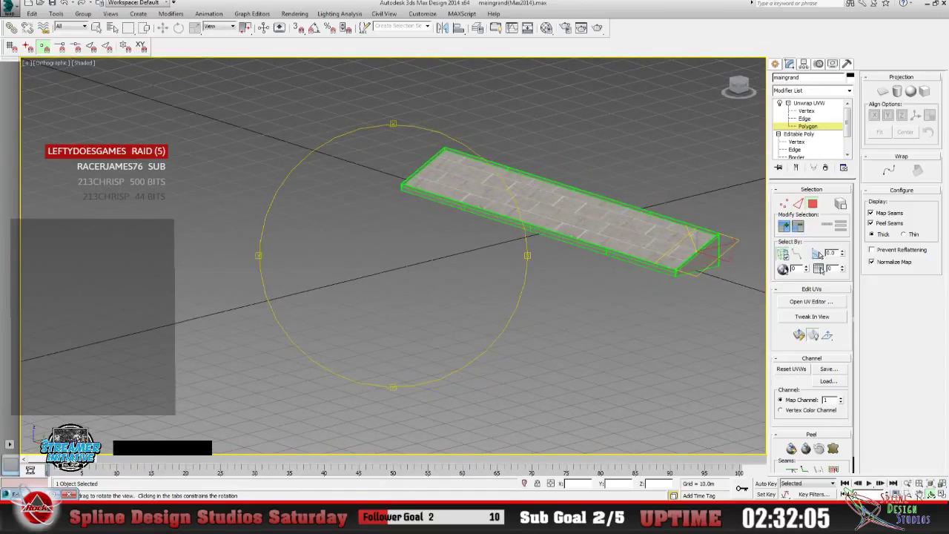
pyautogui.click(918, 494)
pyautogui.moveTo(450, 285); pyautogui.dragTo(173, 349)
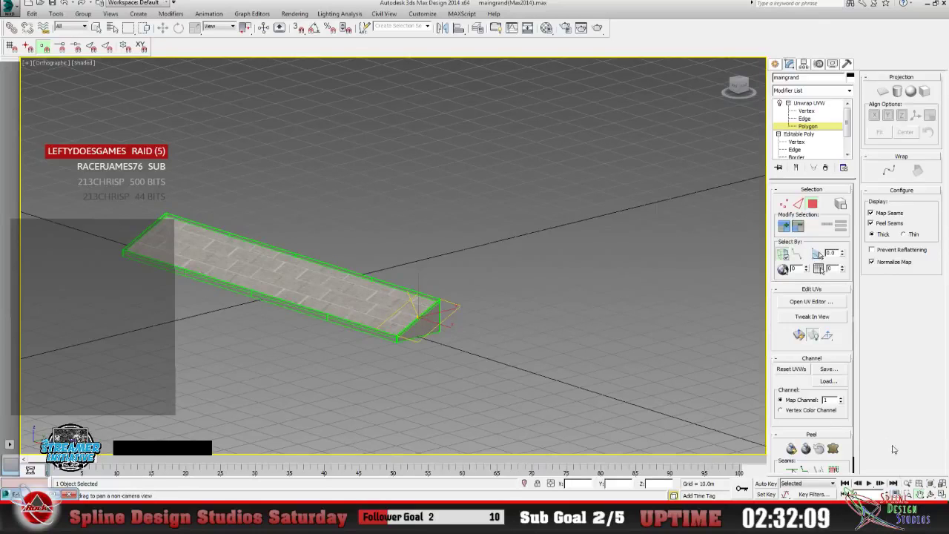
pyautogui.click(907, 482)
pyautogui.moveTo(391, 340); pyautogui.dragTo(307, 234)
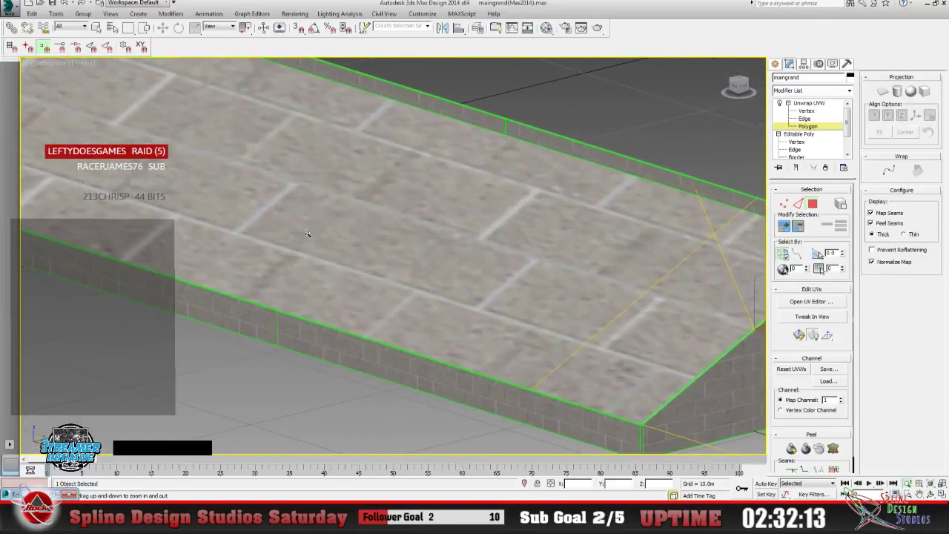
pyautogui.click(919, 494)
pyautogui.moveTo(412, 269); pyautogui.dragTo(238, 261)
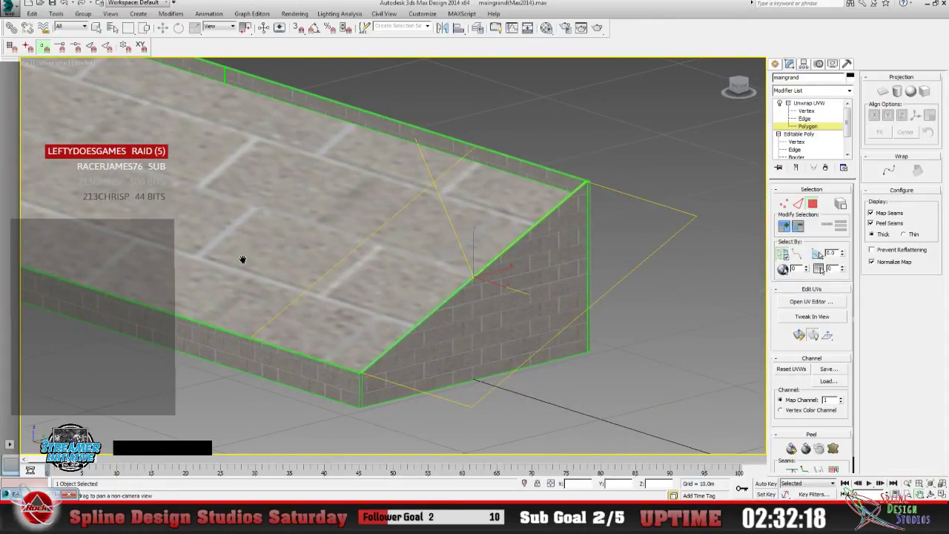
pyautogui.press('F2')
pyautogui.click(811, 301)
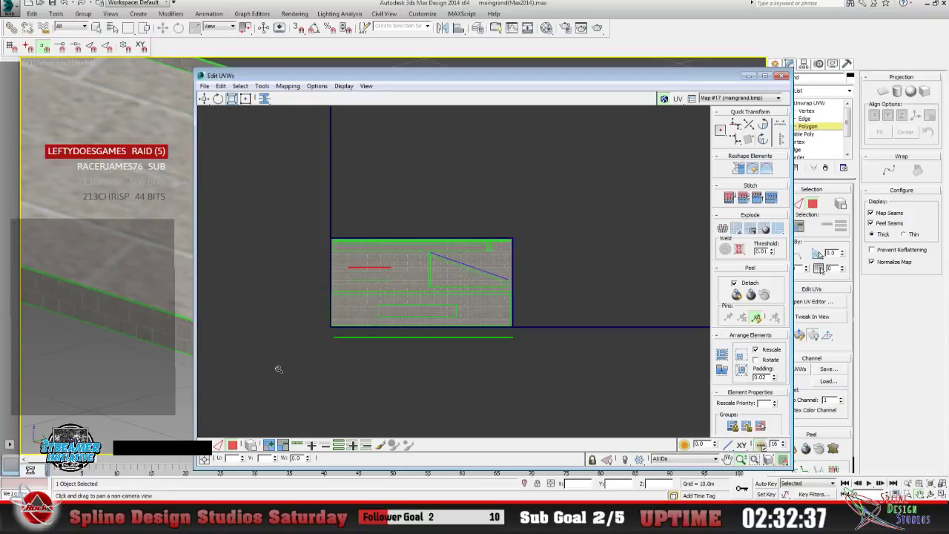
pyautogui.click(748, 77)
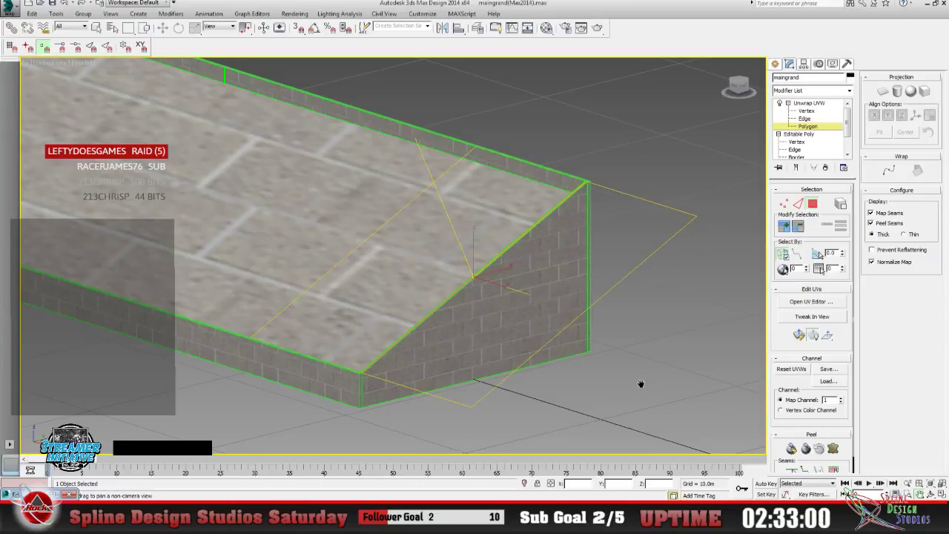
# Select the long inner face of the ramp's low front edge, seen from the high rear side.
pyautogui.click(931, 494)
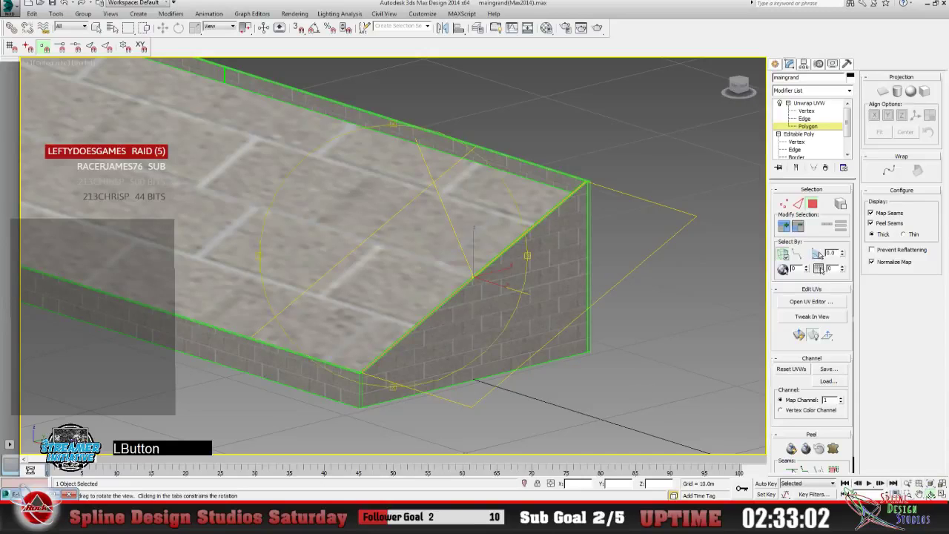
pyautogui.moveTo(464, 313); pyautogui.dragTo(353, 321)
pyautogui.click(919, 495)
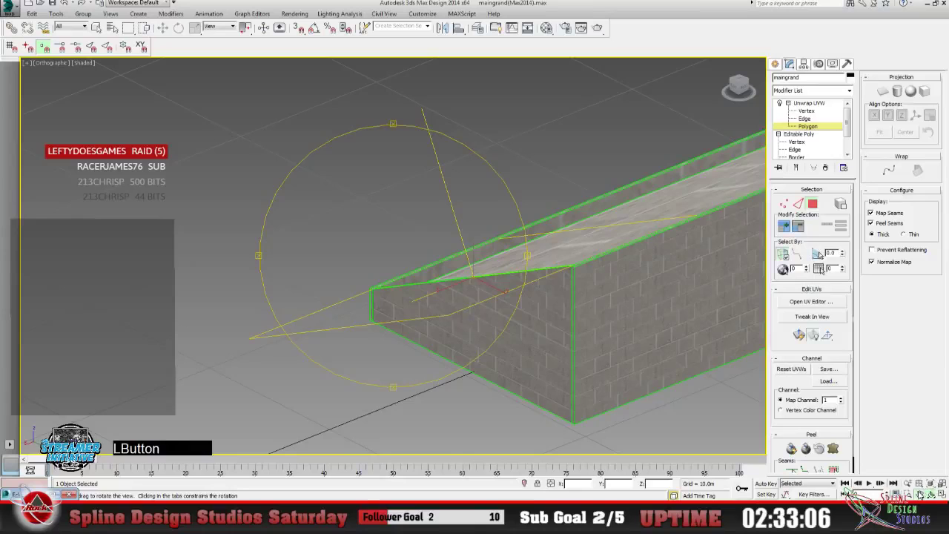
pyautogui.moveTo(511, 277); pyautogui.dragTo(346, 328)
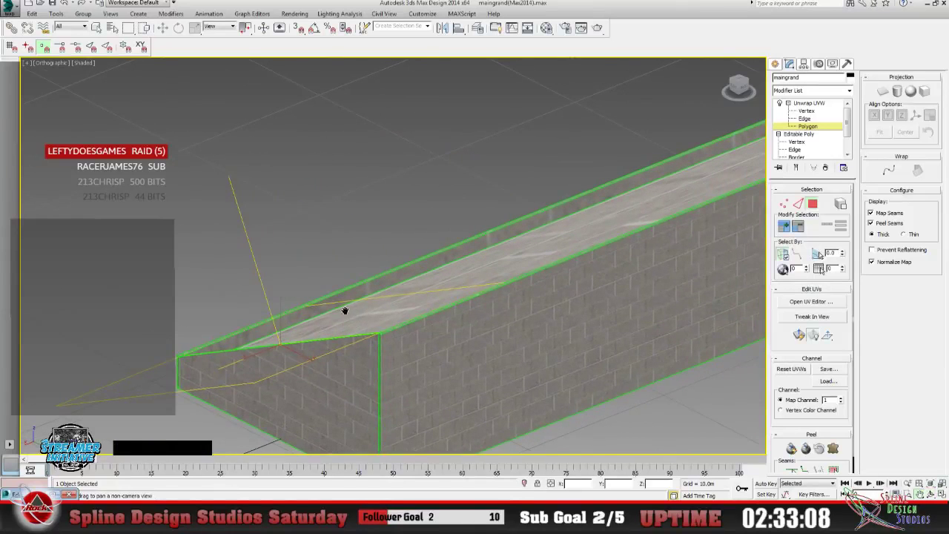
pyautogui.moveTo(501, 241)
pyautogui.mouseDown()
pyautogui.moveTo(288, 279)
pyautogui.moveTo(366, 247)
pyautogui.moveTo(391, 274)
pyautogui.moveTo(386, 283)
pyautogui.moveTo(382, 258)
pyautogui.mouseUp()
pyautogui.click(907, 483)
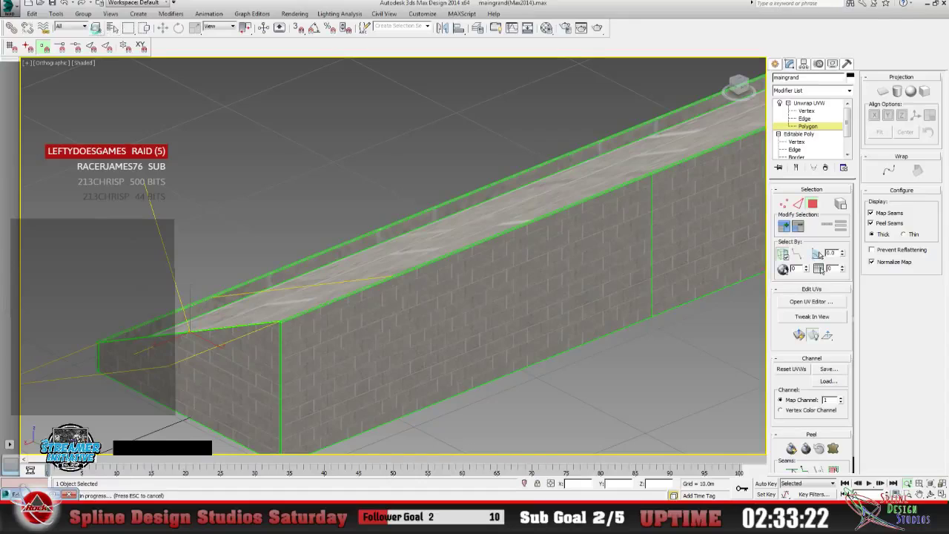
pyautogui.click(97, 27)
pyautogui.click(312, 260)
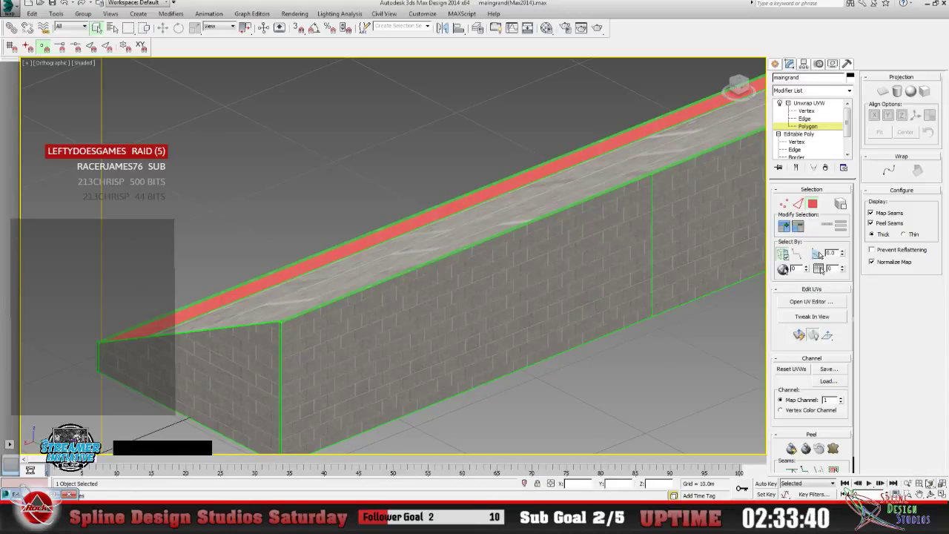
# Examine the selected low front edge face along the ramp's length from the front and rear sides.
pyautogui.click(928, 494)
pyautogui.moveTo(406, 309); pyautogui.dragTo(397, 290)
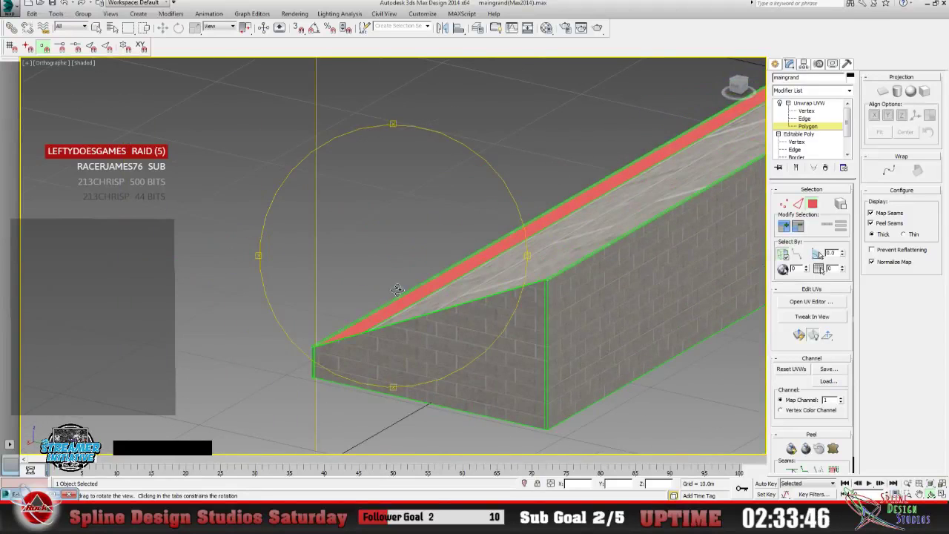
pyautogui.click(907, 484)
pyautogui.moveTo(411, 274); pyautogui.dragTo(486, 291)
pyautogui.click(930, 493)
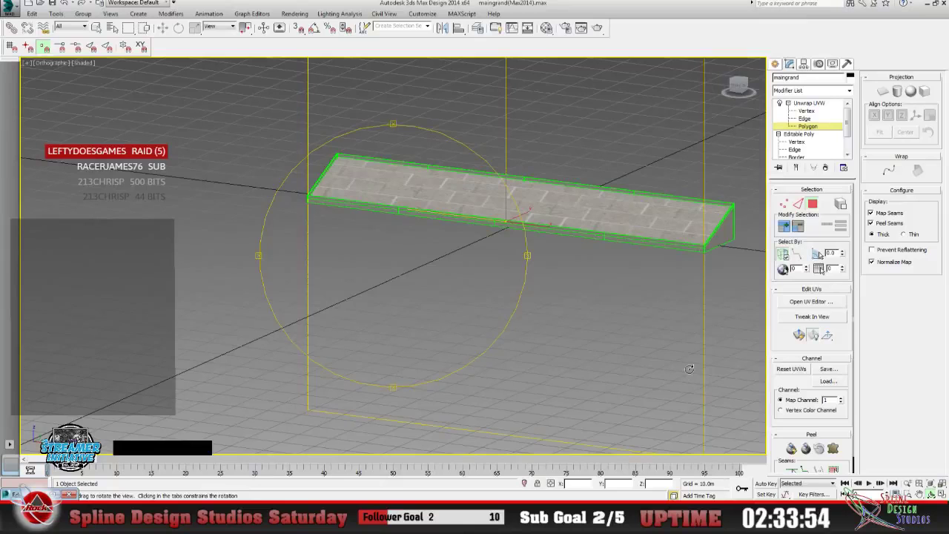
pyautogui.moveTo(427, 286); pyautogui.dragTo(415, 272)
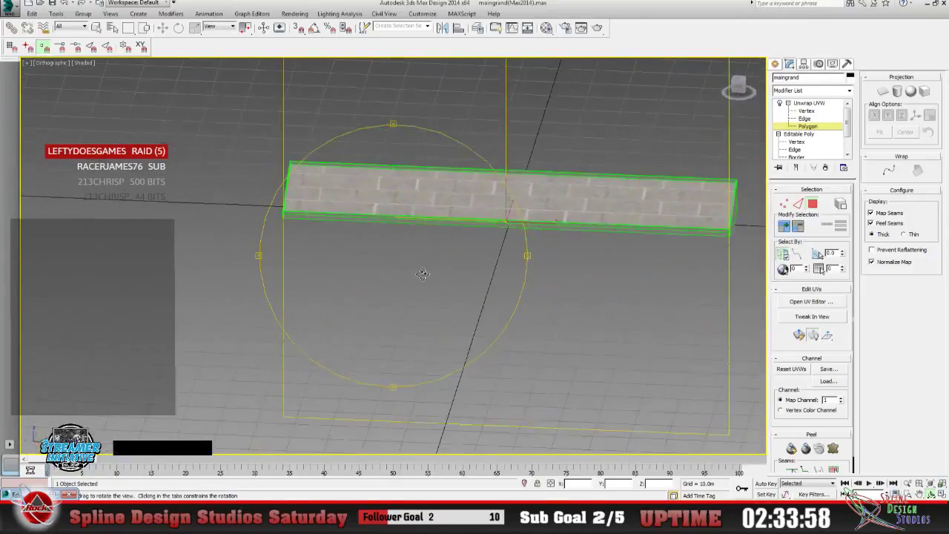
pyautogui.click(922, 493)
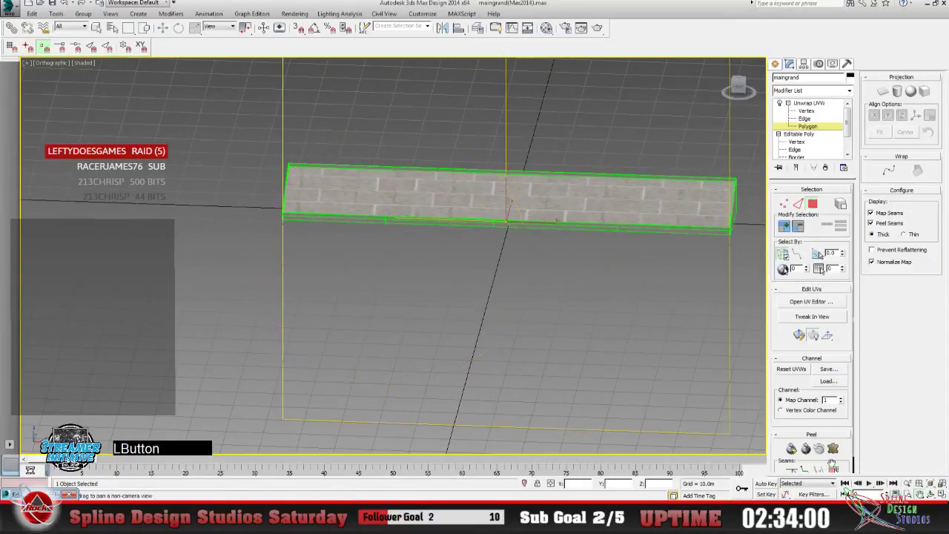
pyautogui.moveTo(522, 255); pyautogui.dragTo(363, 320)
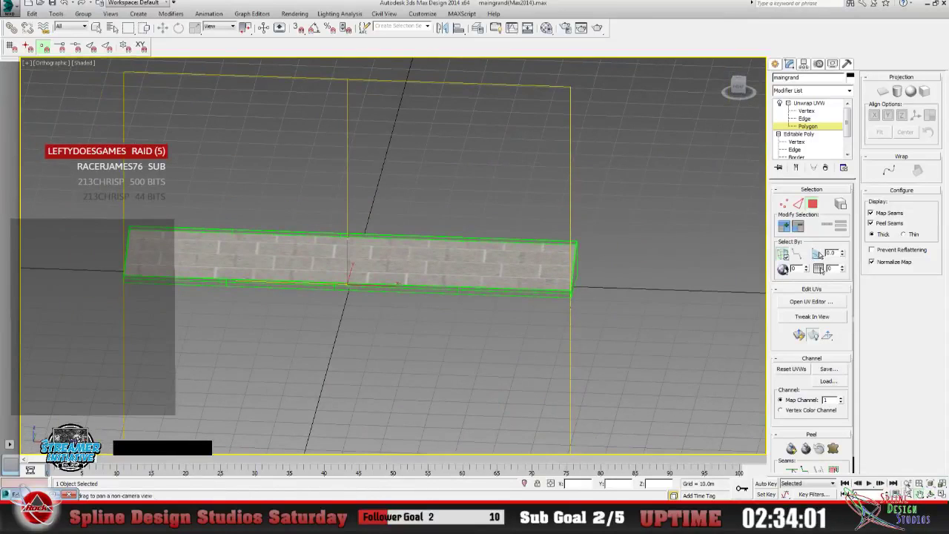
pyautogui.click(908, 483)
pyautogui.moveTo(386, 289); pyautogui.dragTo(361, 212)
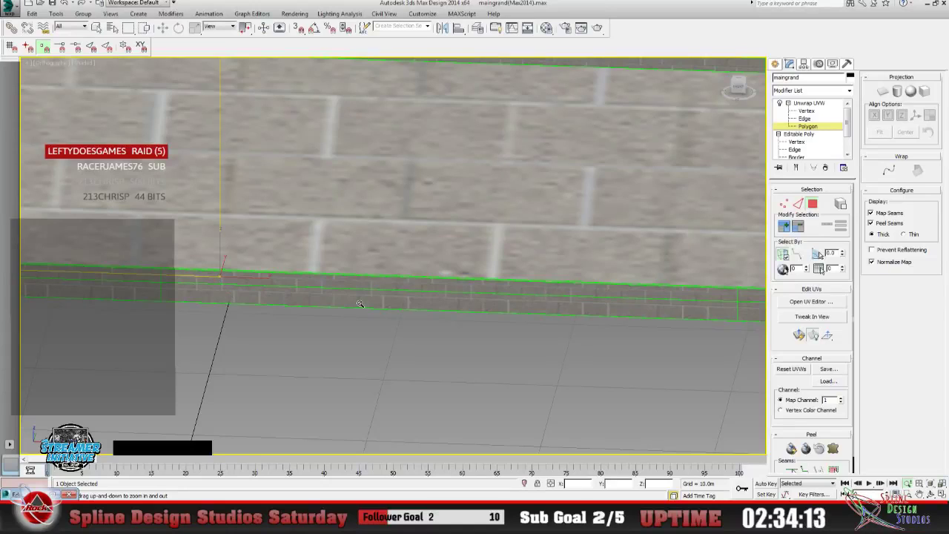
pyautogui.click(931, 493)
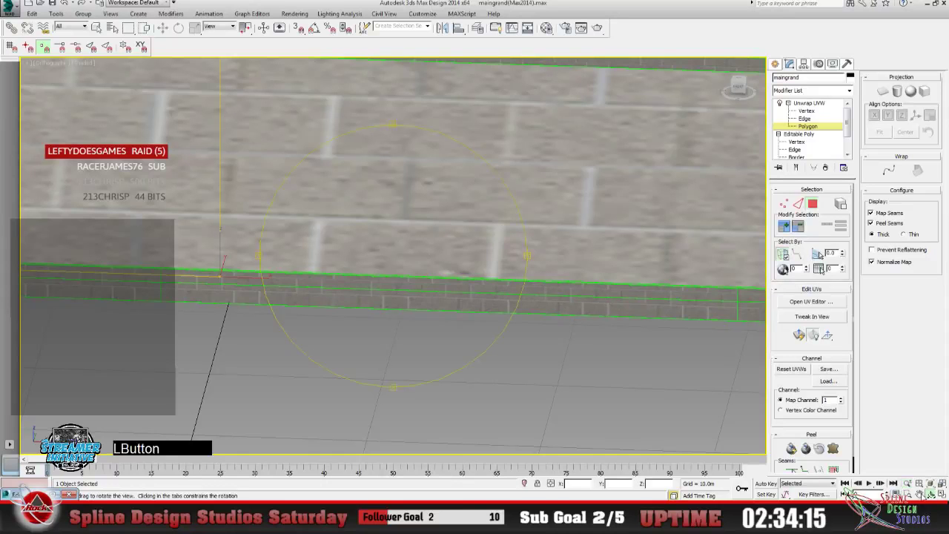
pyautogui.moveTo(415, 311); pyautogui.dragTo(623, 370)
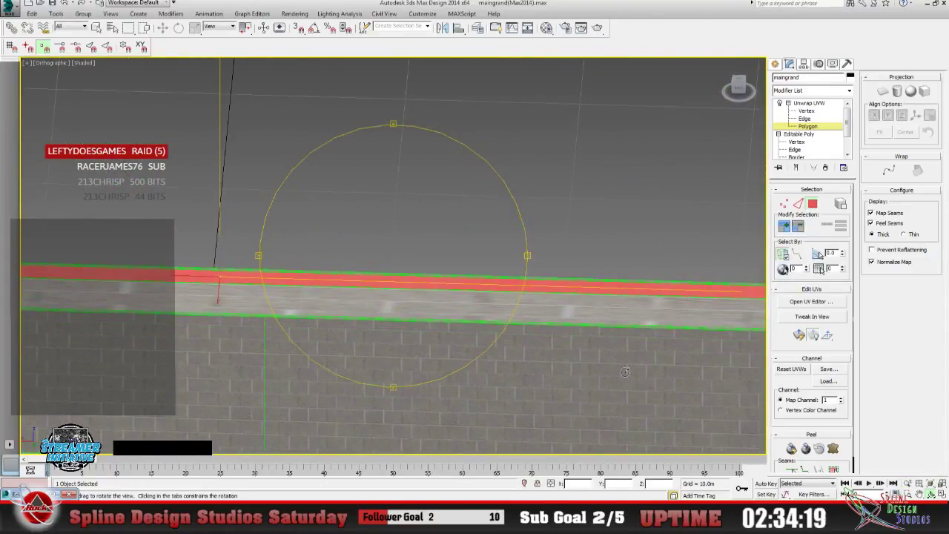
pyautogui.click(922, 494)
pyautogui.moveTo(335, 333); pyautogui.dragTo(598, 288)
pyautogui.moveTo(345, 310); pyautogui.dragTo(407, 322)
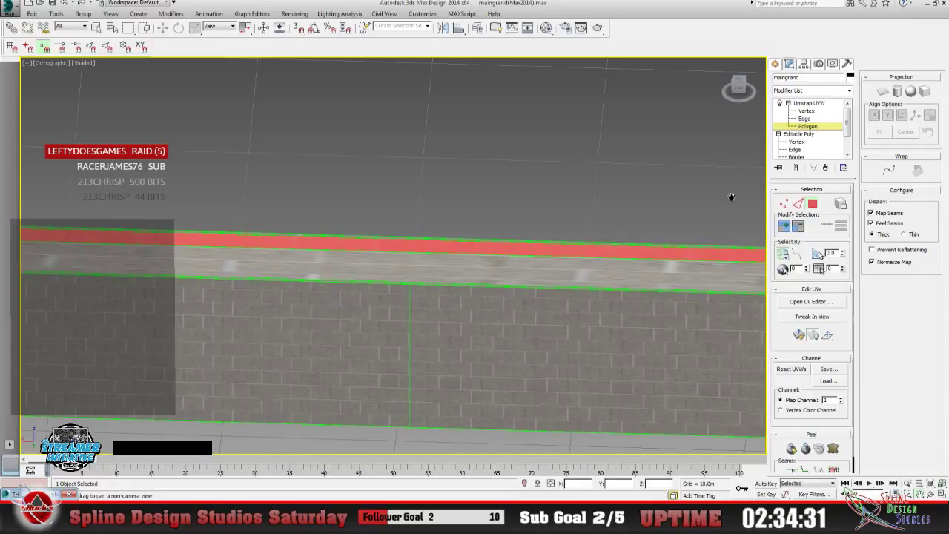
# Leave face editing and collapse maingrand's modifier stack into a single mesh object.
pyautogui.click(812, 103)
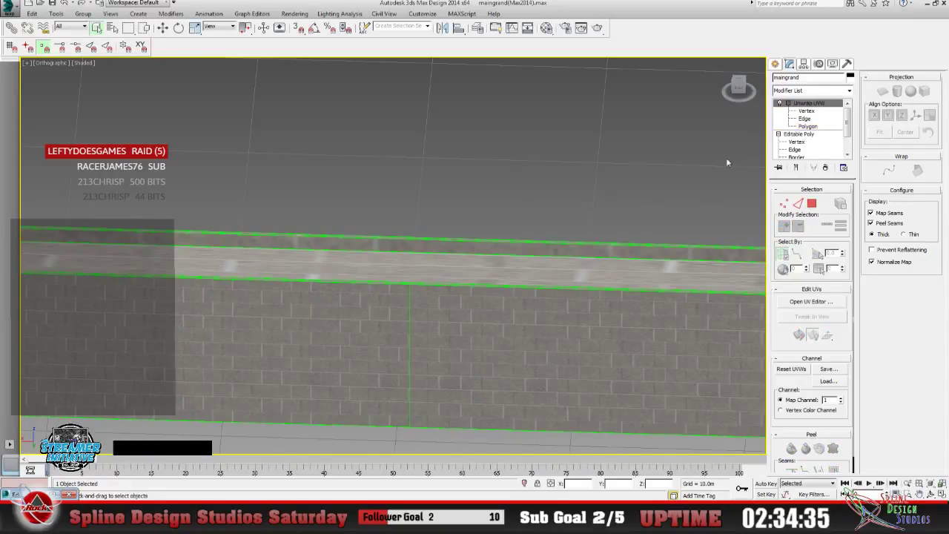
pyautogui.click(846, 63)
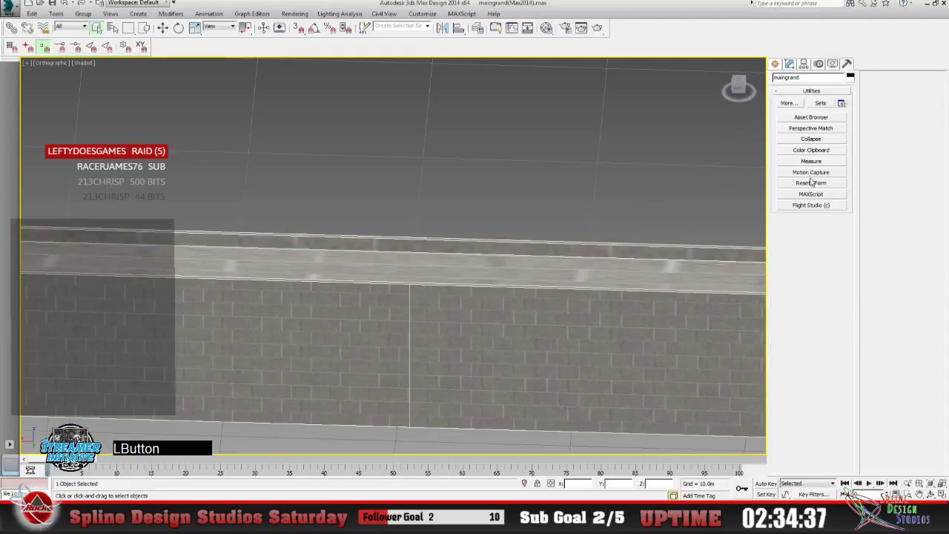
pyautogui.click(810, 139)
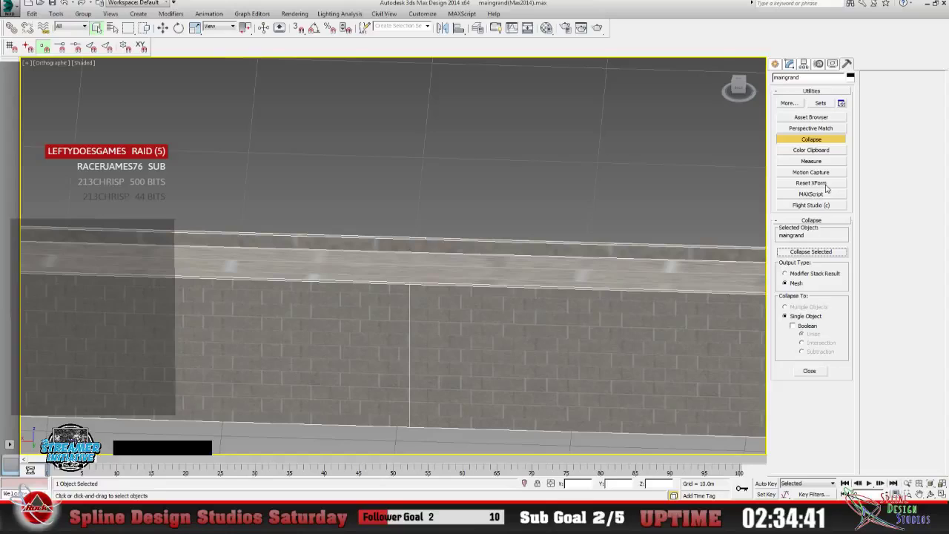
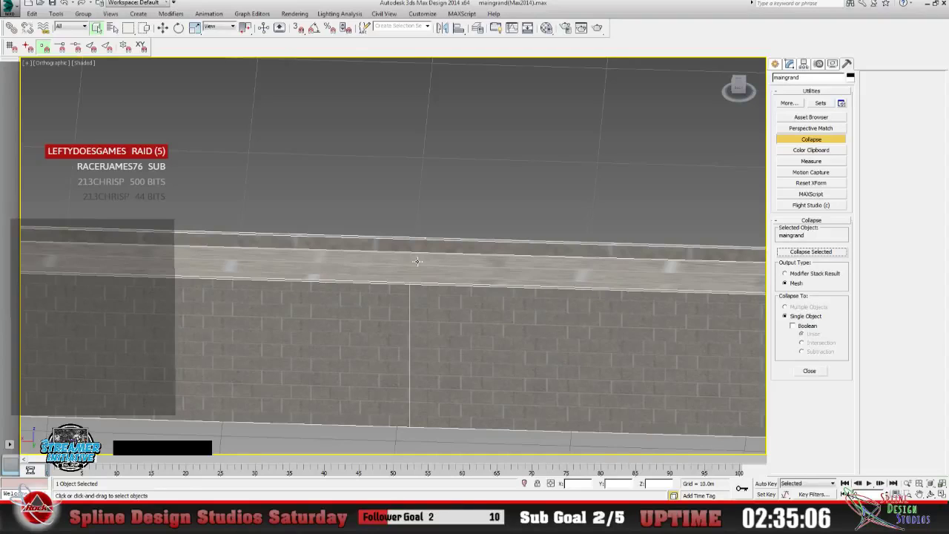
pyautogui.click(795, 254)
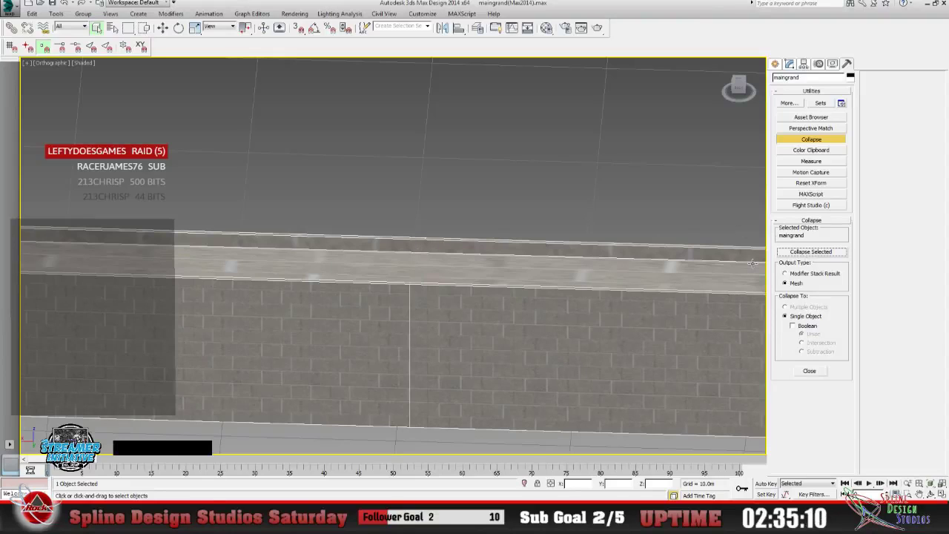
# Convert the collapsed maingrand mesh to an Editable Poly.
pyautogui.click(789, 63)
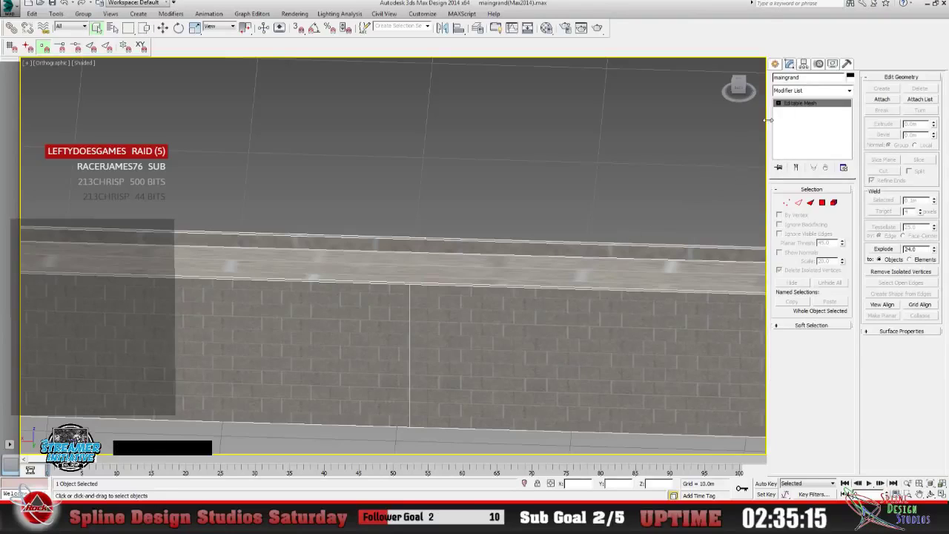
pyautogui.rightClick(444, 308)
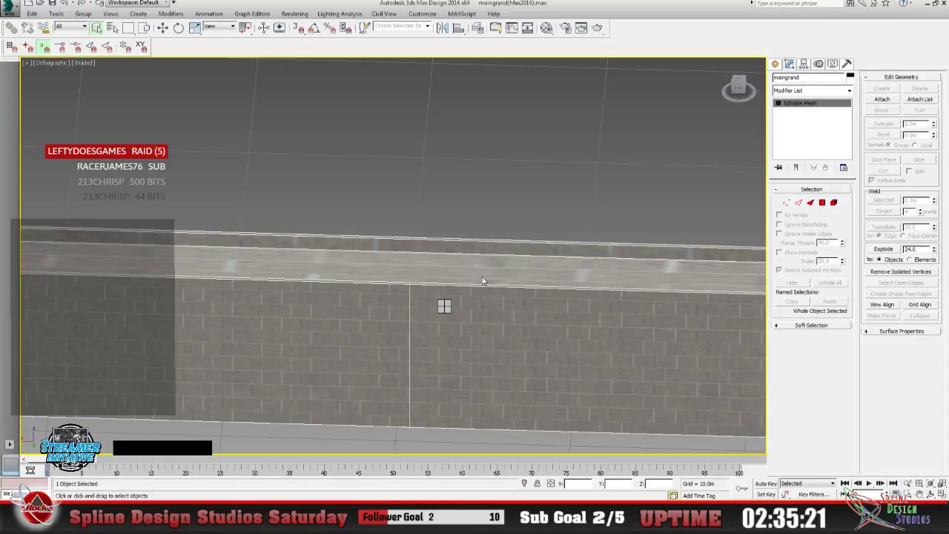
pyautogui.click(467, 347)
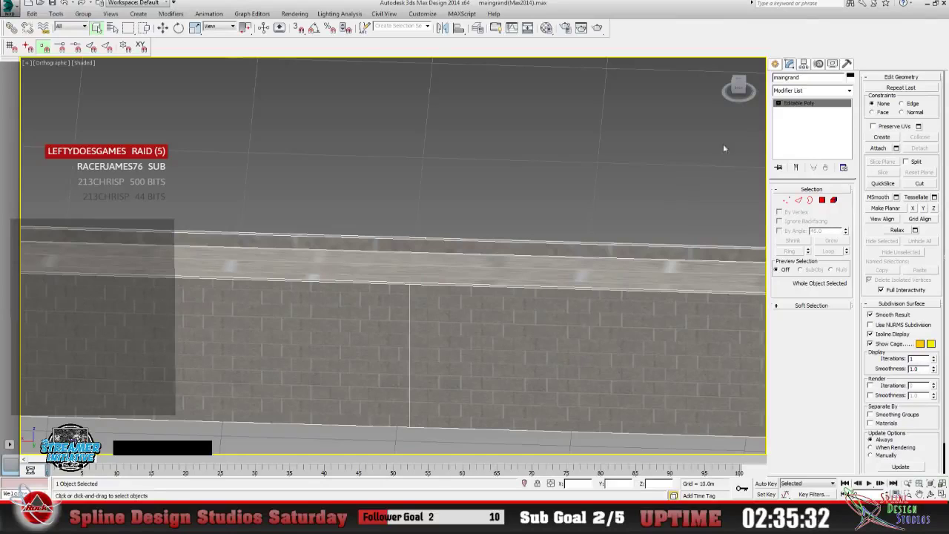
# Select the long narrow brick face above the light ledge as a polygon of the Editable Poly.
pyautogui.click(778, 103)
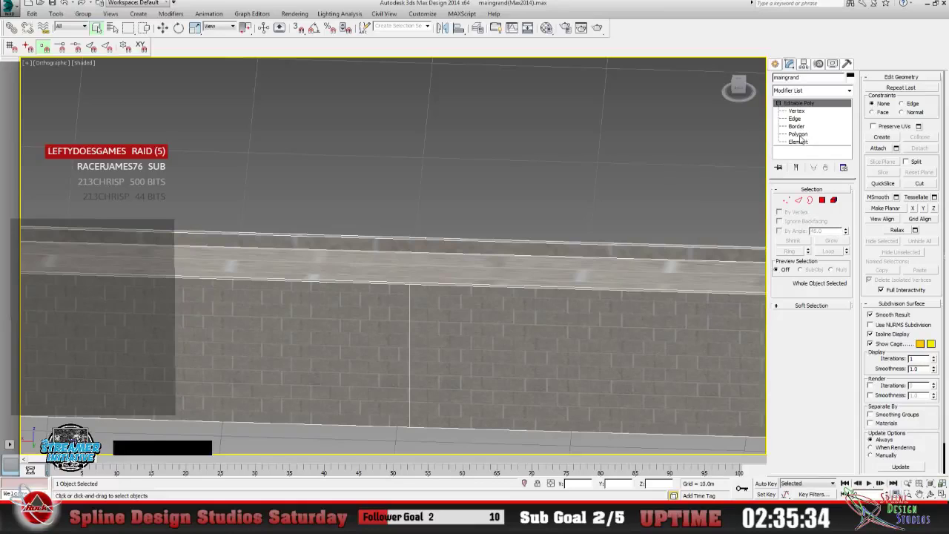
pyautogui.click(798, 134)
pyautogui.click(406, 249)
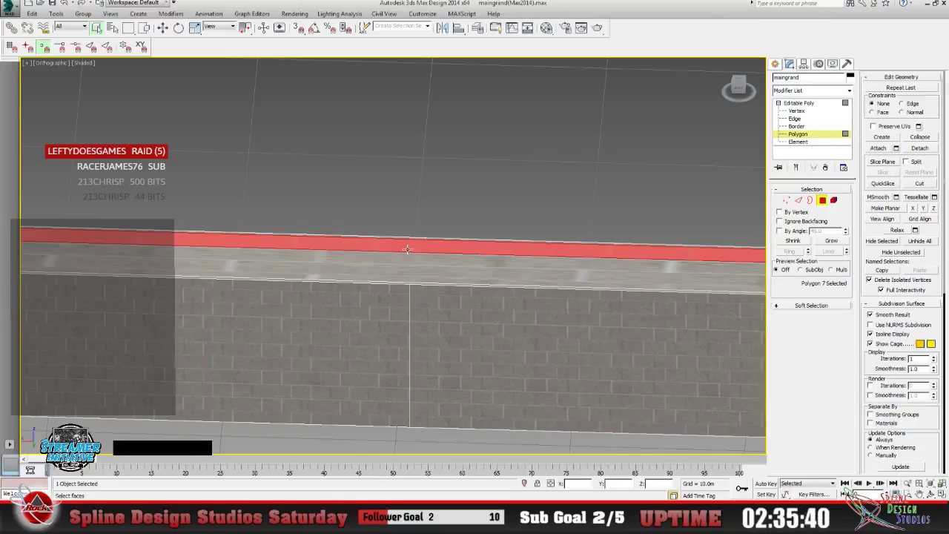
# Start the Cut tool and enable 3D snapping with only Edge/Segment snap instead of vertex snap.
pyautogui.click(920, 184)
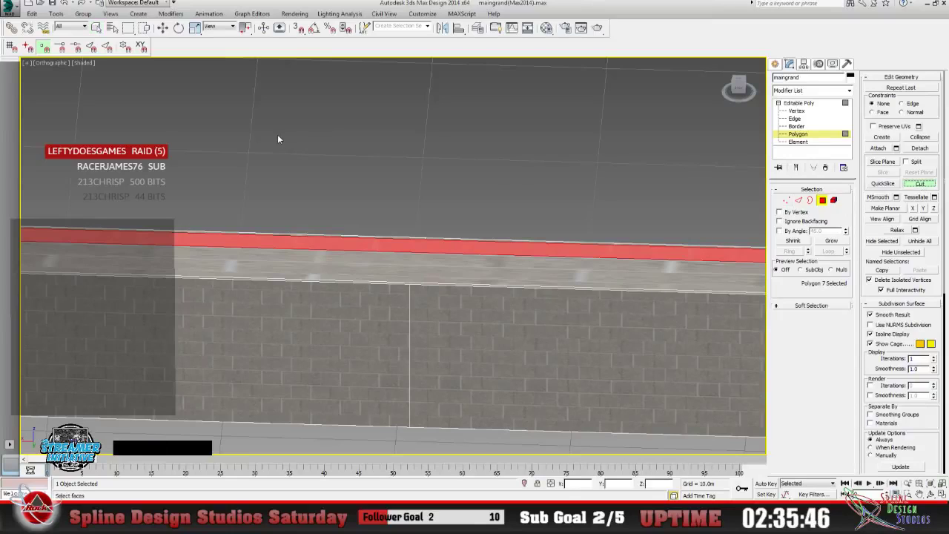
pyautogui.click(91, 48)
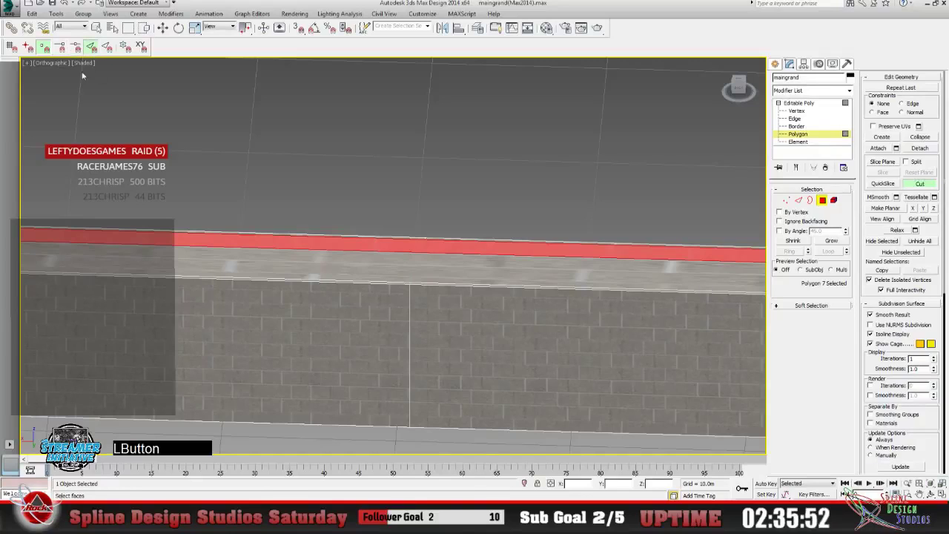
pyautogui.click(44, 48)
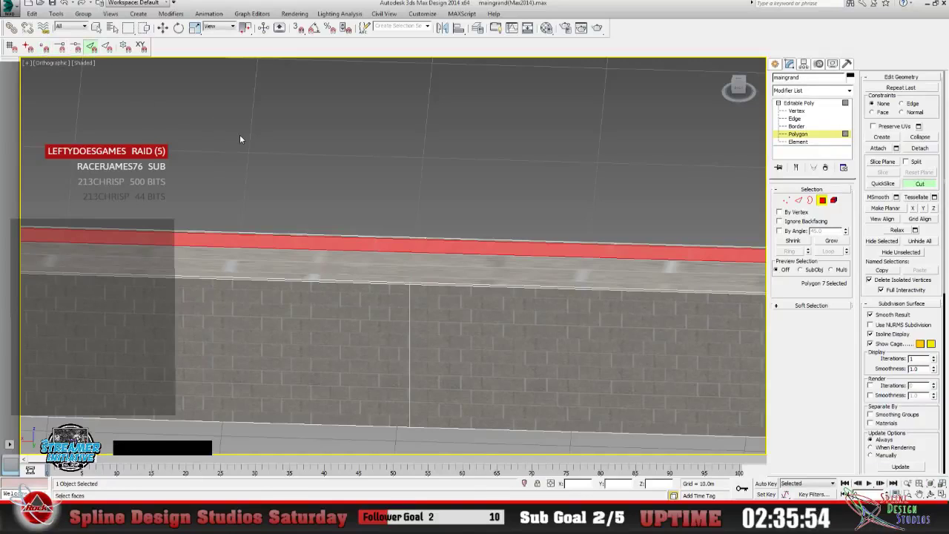
pyautogui.click(298, 27)
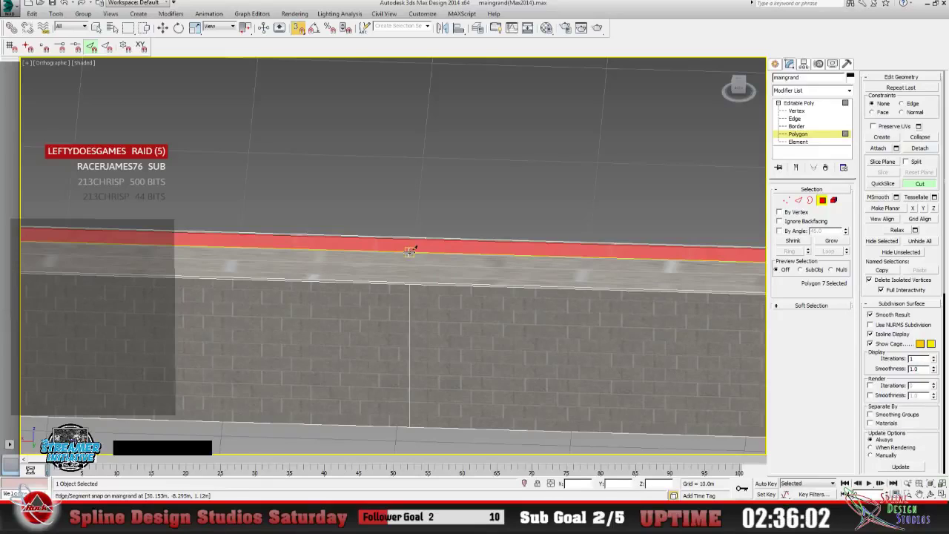
pyautogui.click(411, 248)
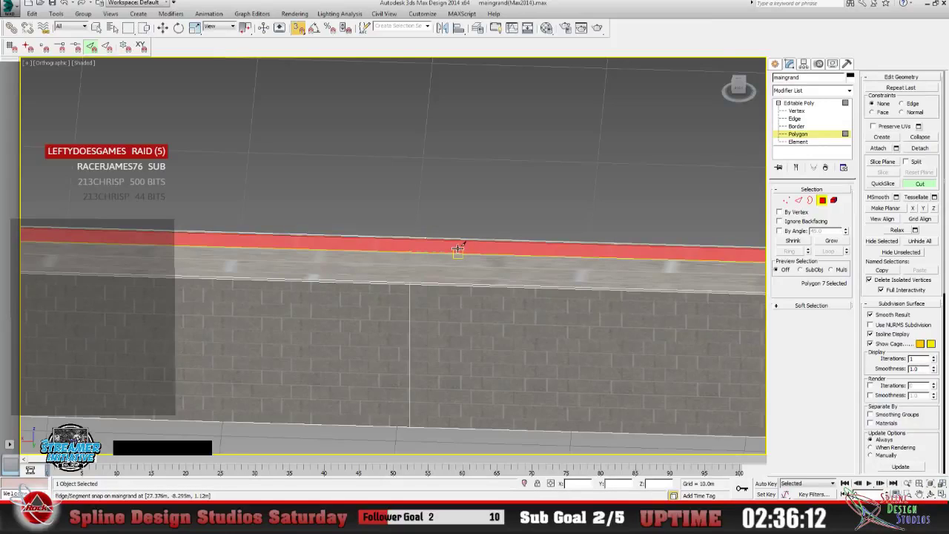
pyautogui.click(412, 252)
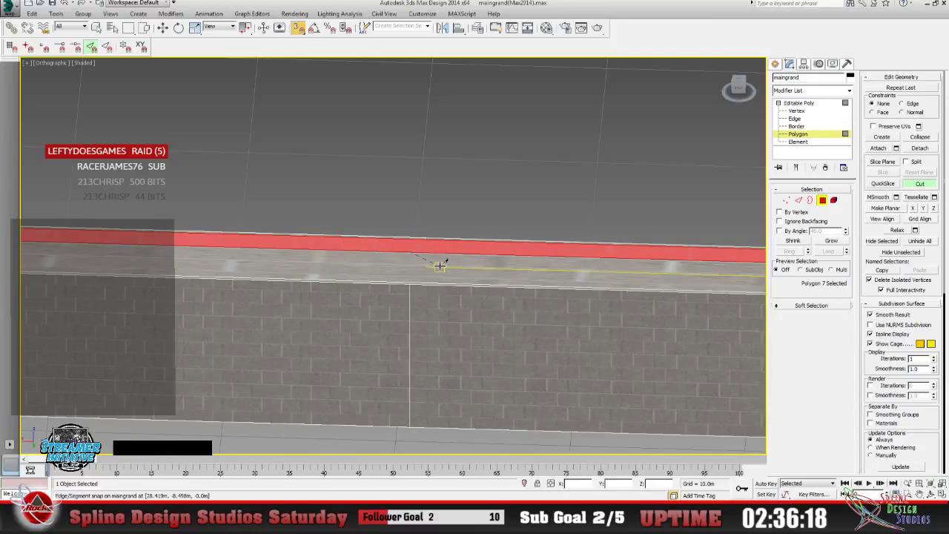
pyautogui.rightClick(439, 265)
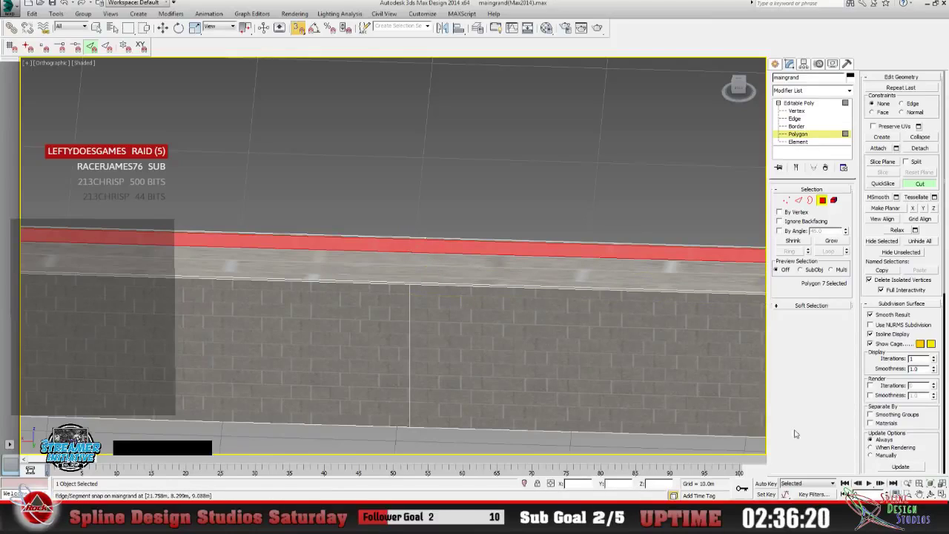
# Cut straight across the selected strip in line with the vertical seam of the brick wall below, ending with snapping turned off.
pyautogui.click(905, 483)
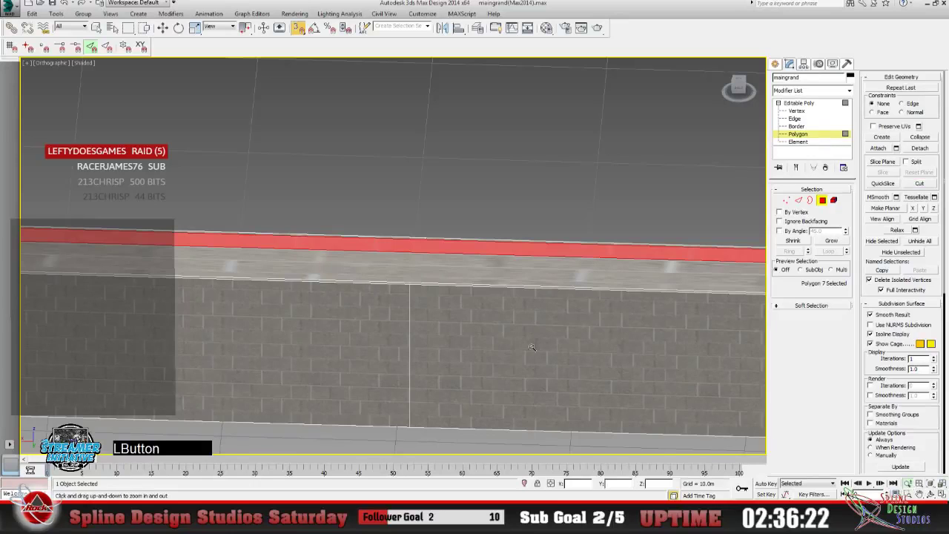
pyautogui.moveTo(420, 284); pyautogui.dragTo(433, 242)
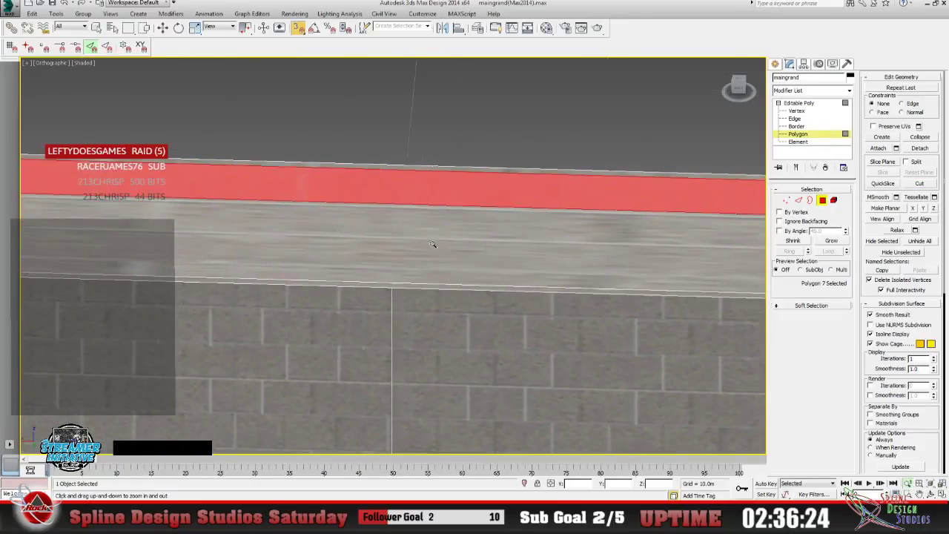
pyautogui.click(931, 493)
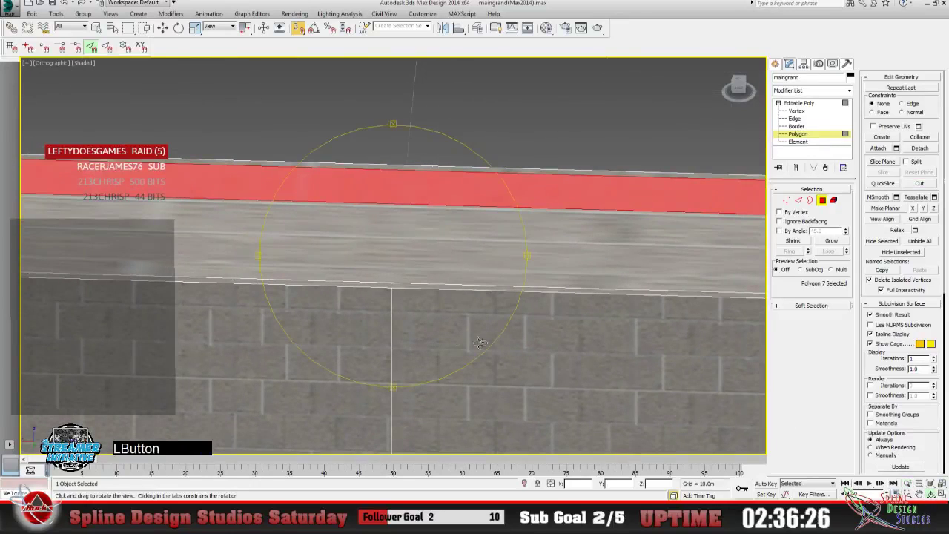
pyautogui.moveTo(407, 330); pyautogui.dragTo(407, 326)
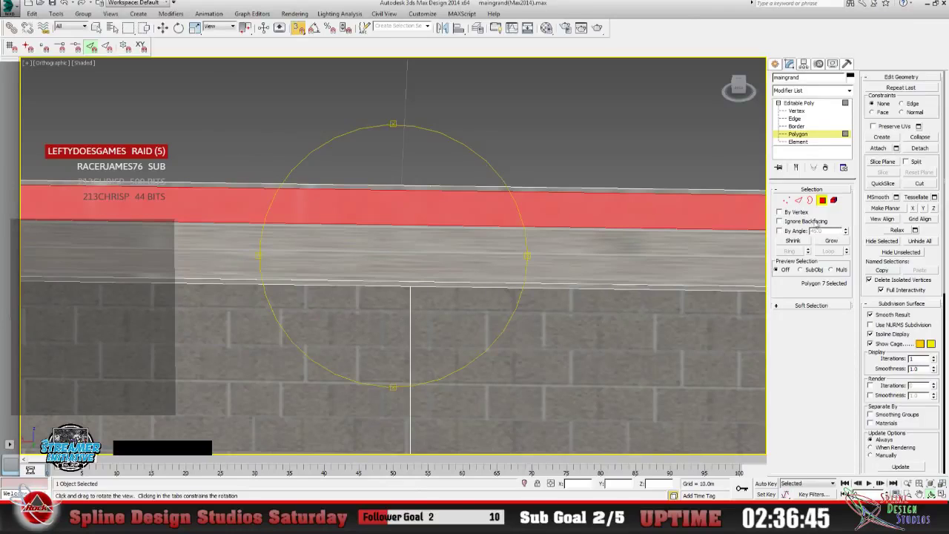
pyautogui.click(919, 183)
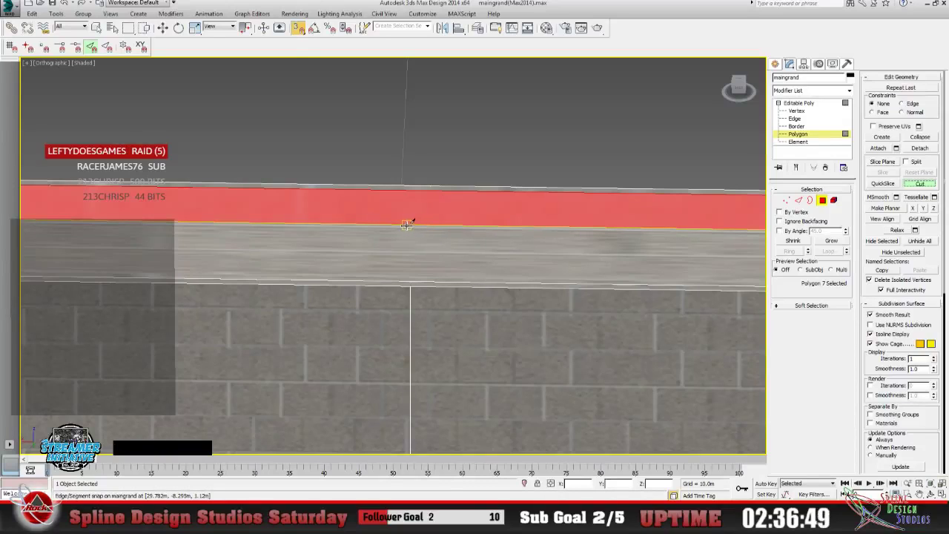
pyautogui.click(406, 224)
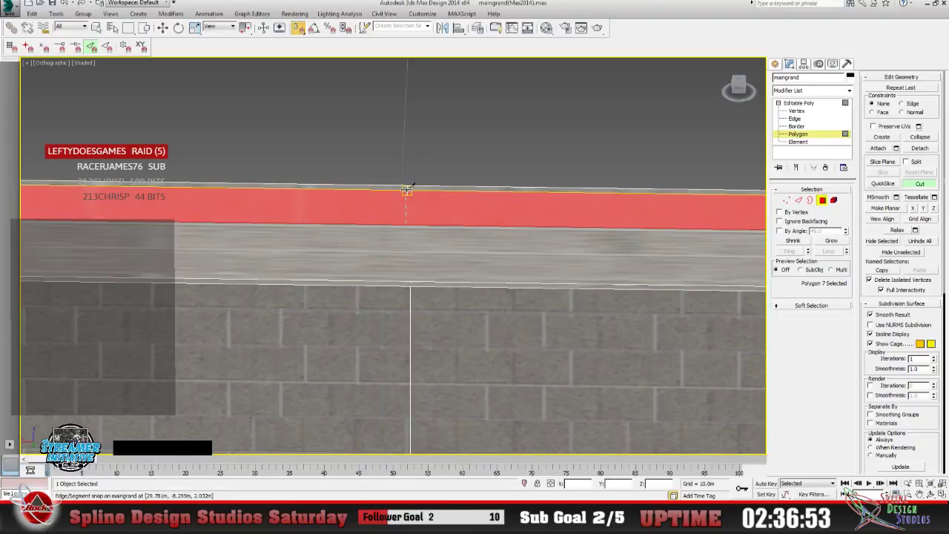
pyautogui.click(406, 189)
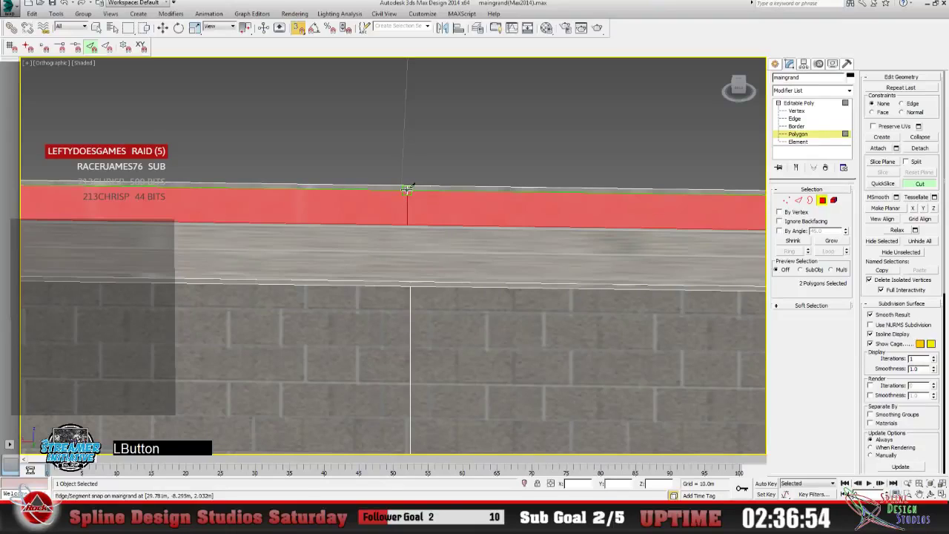
pyautogui.rightClick(460, 198)
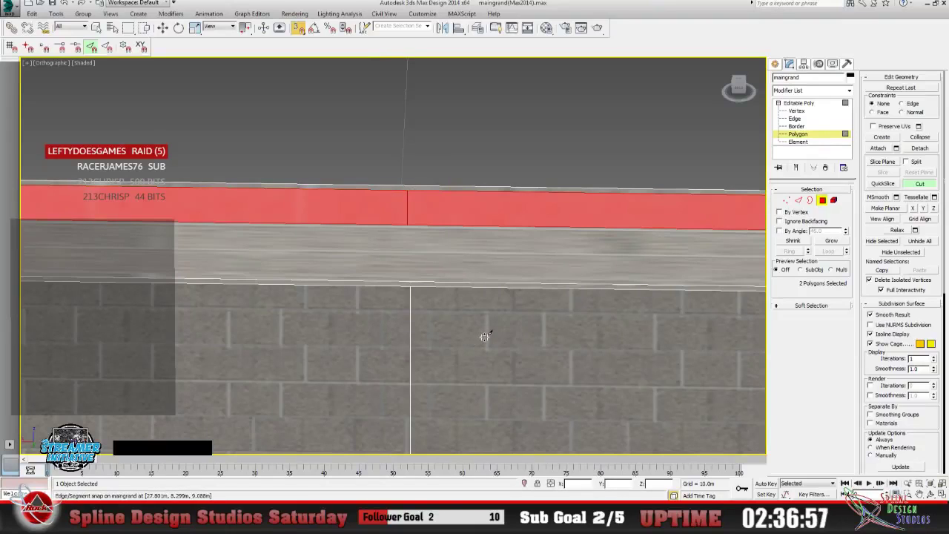
pyautogui.click(931, 186)
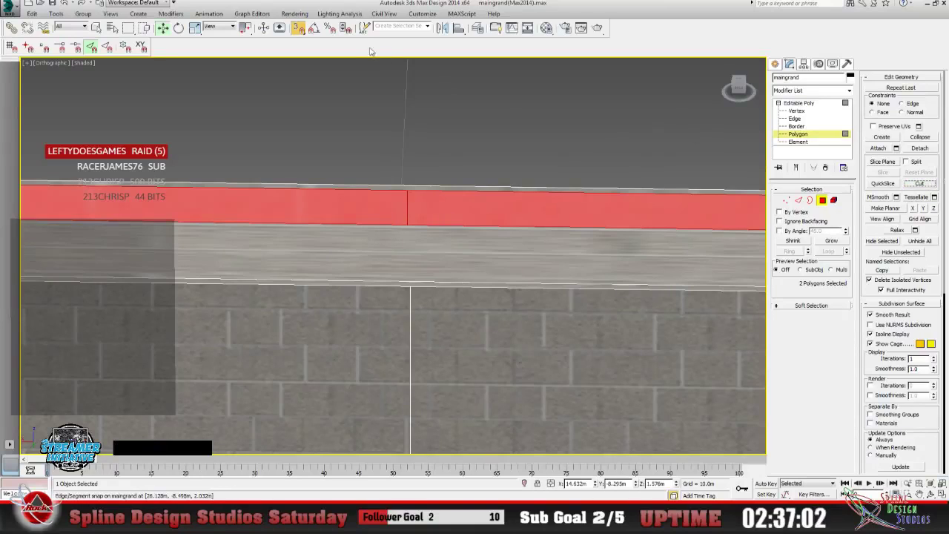
pyautogui.click(297, 28)
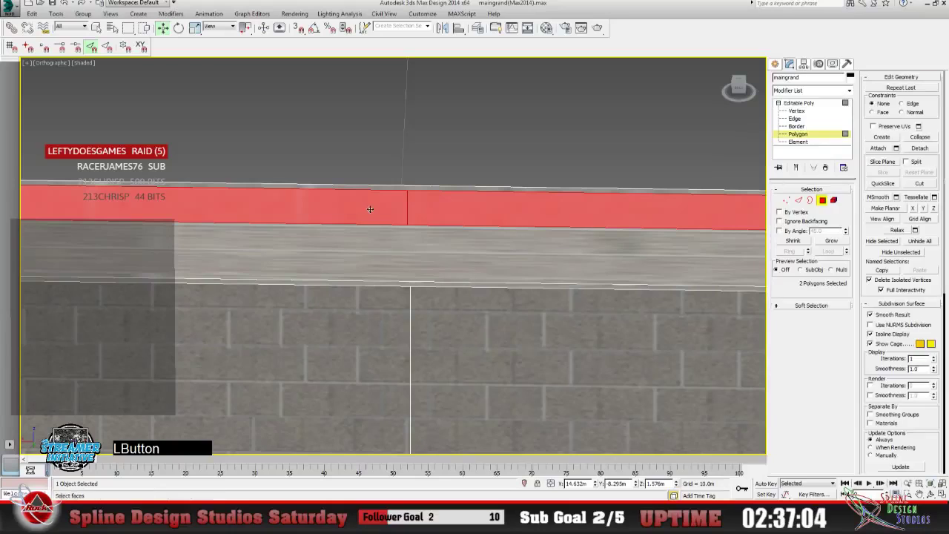
# Check the two strip pieces individually and leave only the longer remaining piece beyond the new cut selected.
pyautogui.click(452, 214)
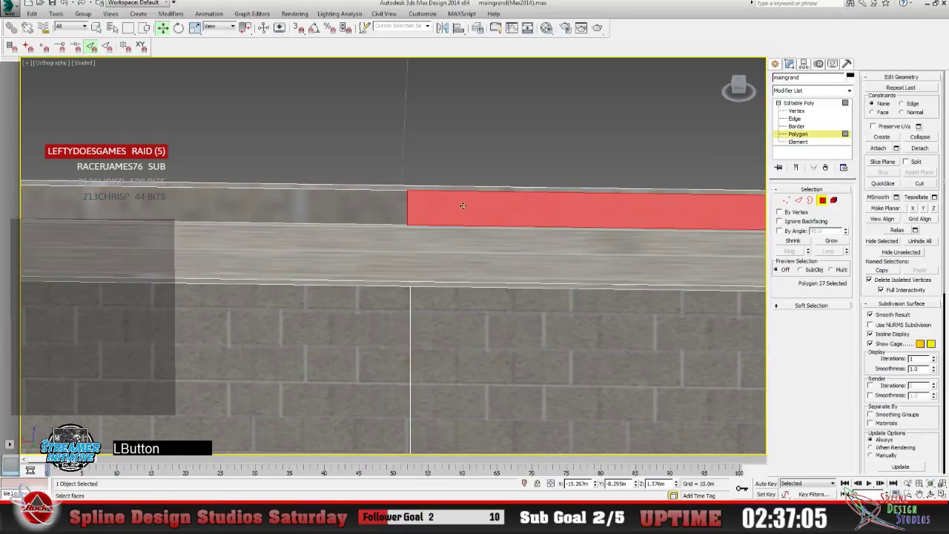
pyautogui.click(368, 207)
pyautogui.click(432, 219)
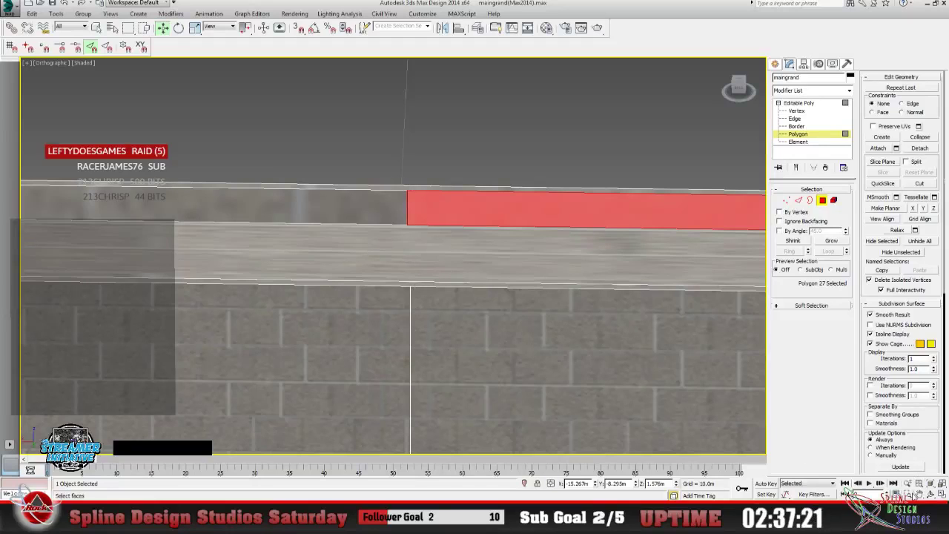
# Cut straight across the remaining strip piece at the wall's next vertical seam, using Edge/Segment snapping.
pyautogui.click(918, 493)
pyautogui.moveTo(496, 273); pyautogui.dragTo(392, 269)
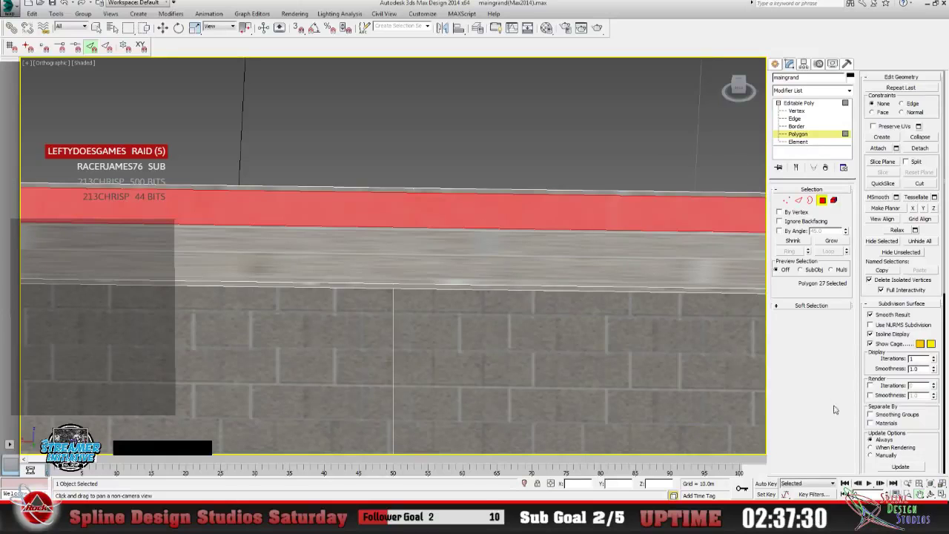
pyautogui.click(931, 493)
pyautogui.moveTo(399, 295); pyautogui.dragTo(396, 290)
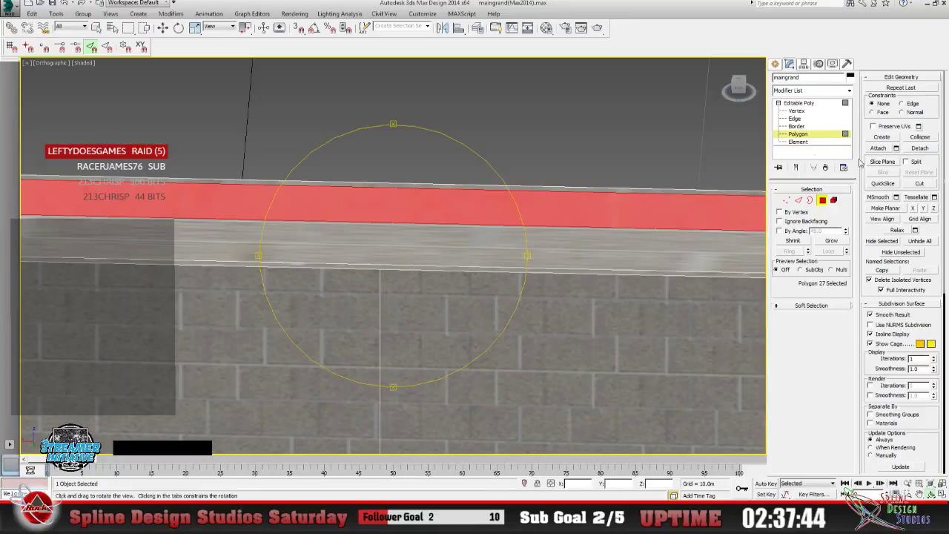
pyautogui.click(919, 183)
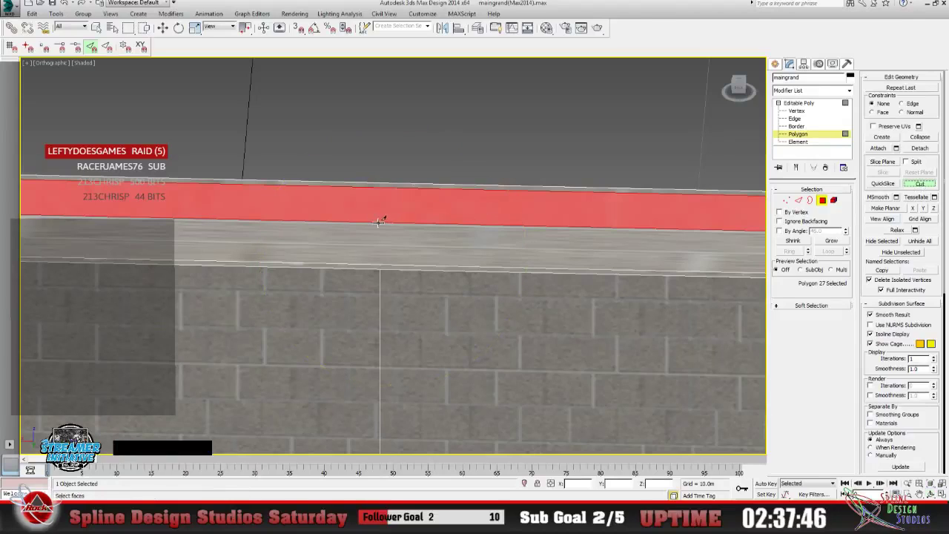
pyautogui.click(297, 27)
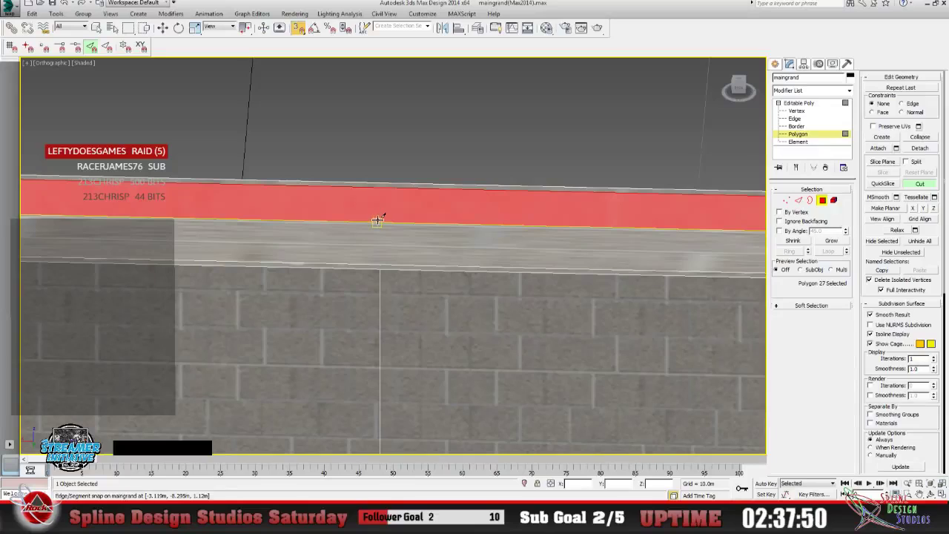
pyautogui.click(377, 221)
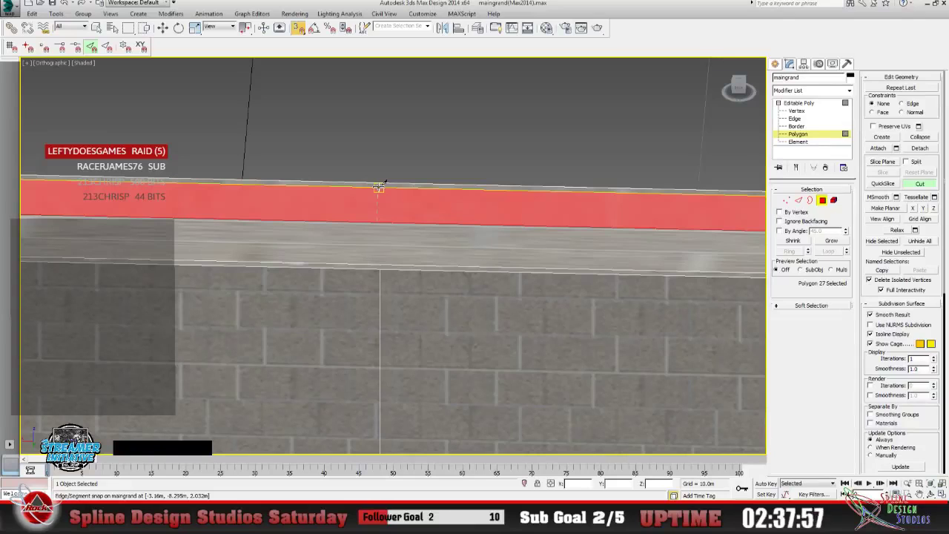
pyautogui.click(378, 187)
pyautogui.rightClick(403, 216)
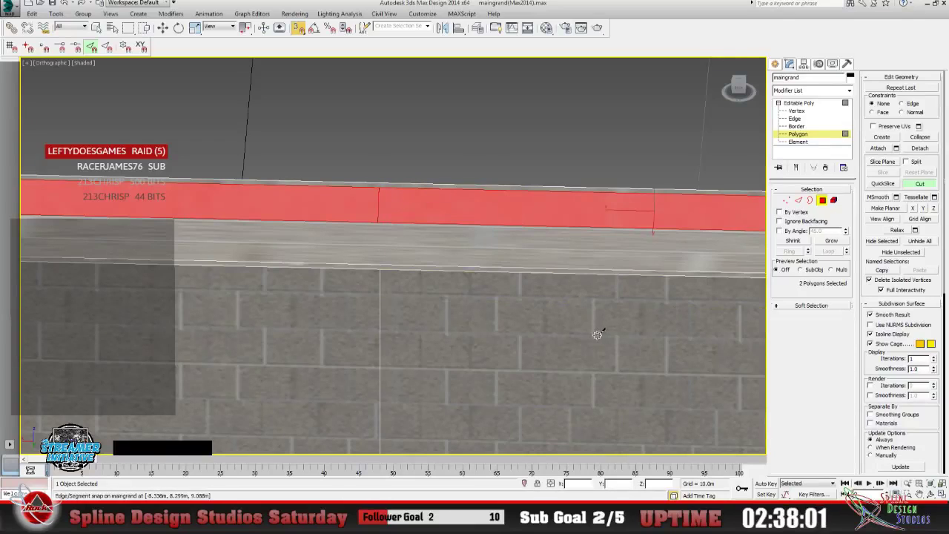
# Leave the Cut tool, turn snapping off and select only the longer remaining strip piece beyond the new cut.
pyautogui.click(919, 183)
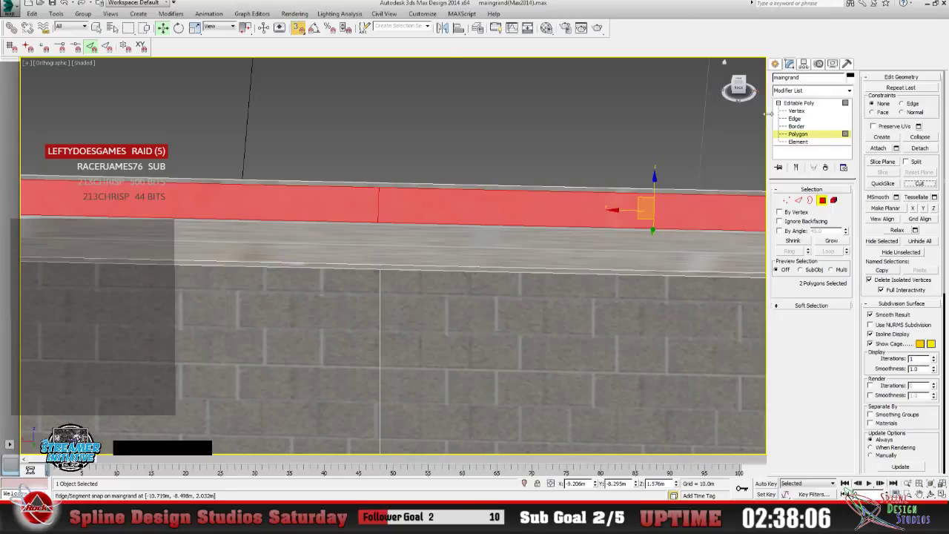
pyautogui.click(299, 28)
pyautogui.click(360, 214)
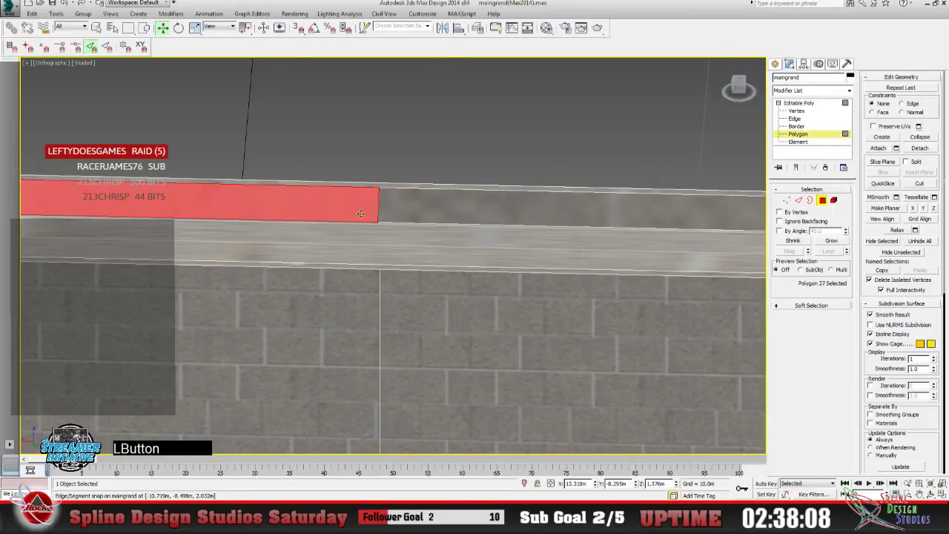
pyautogui.click(387, 212)
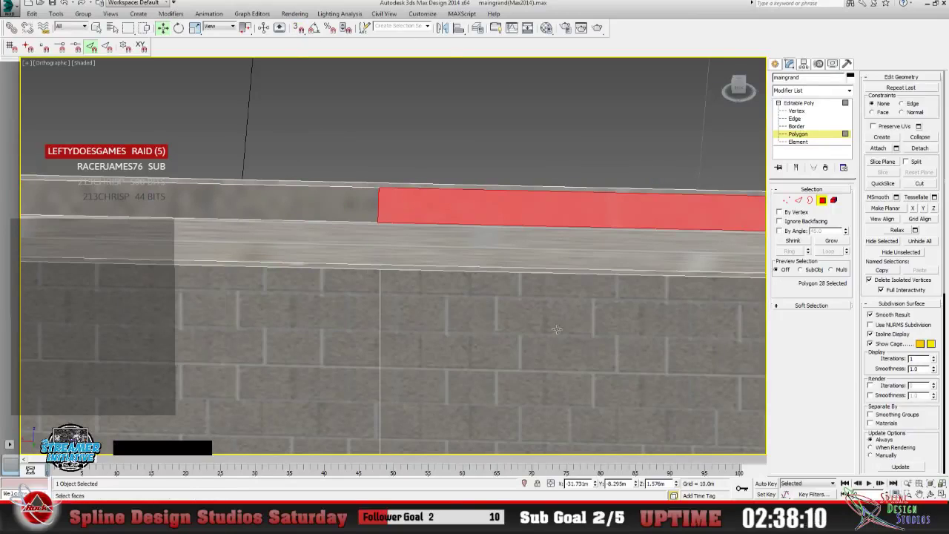
# Cut straight across the remaining strip piece in line with the wall's next vertical seam, using Edge/Segment snapping.
pyautogui.click(920, 495)
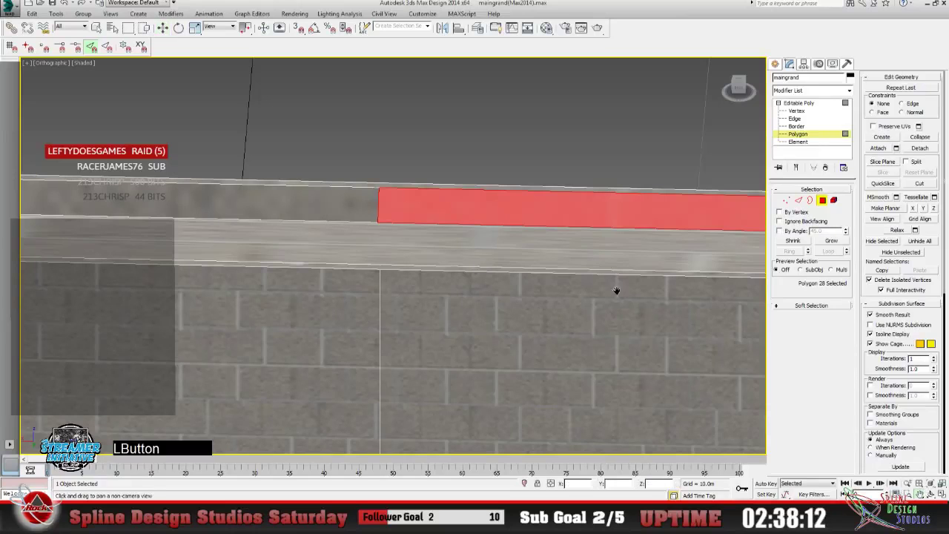
pyautogui.moveTo(616, 290); pyautogui.dragTo(315, 295)
pyautogui.click(930, 495)
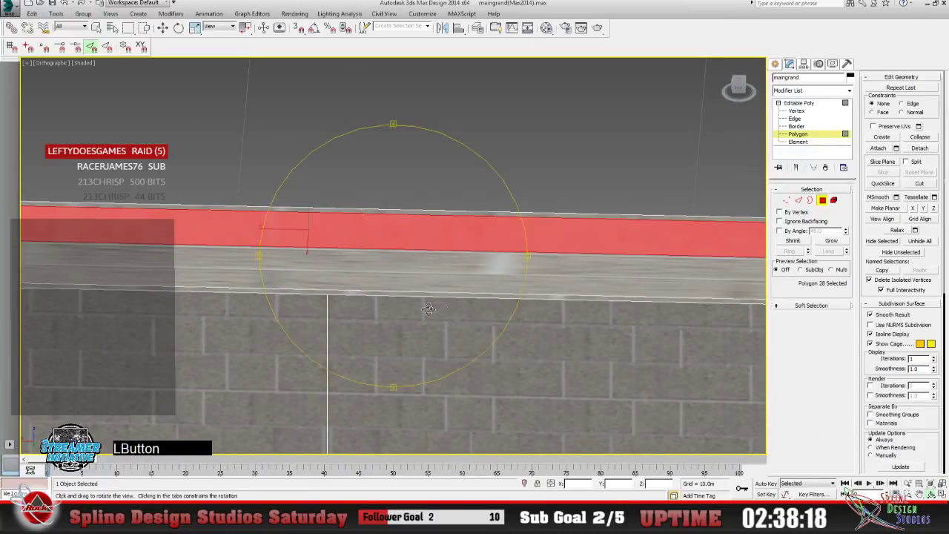
pyautogui.moveTo(428, 309); pyautogui.dragTo(413, 308)
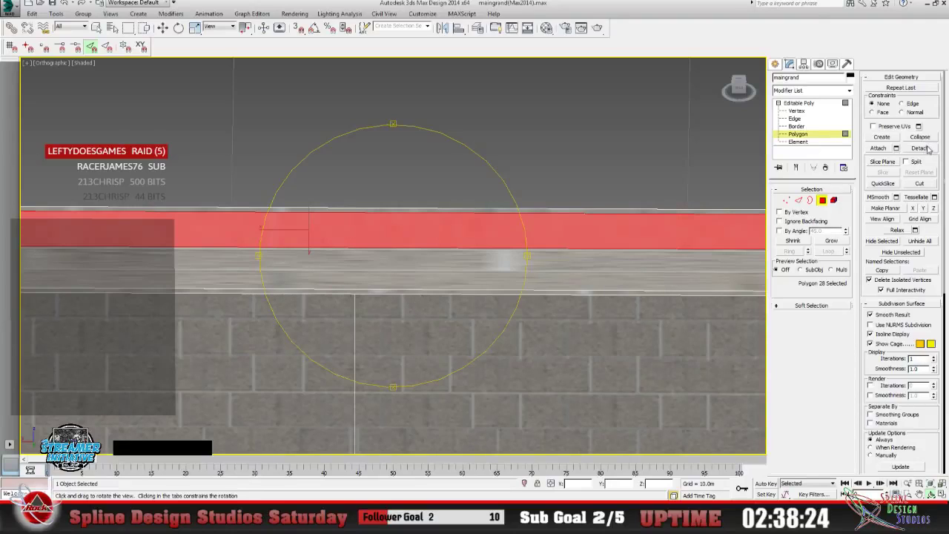
pyautogui.click(919, 183)
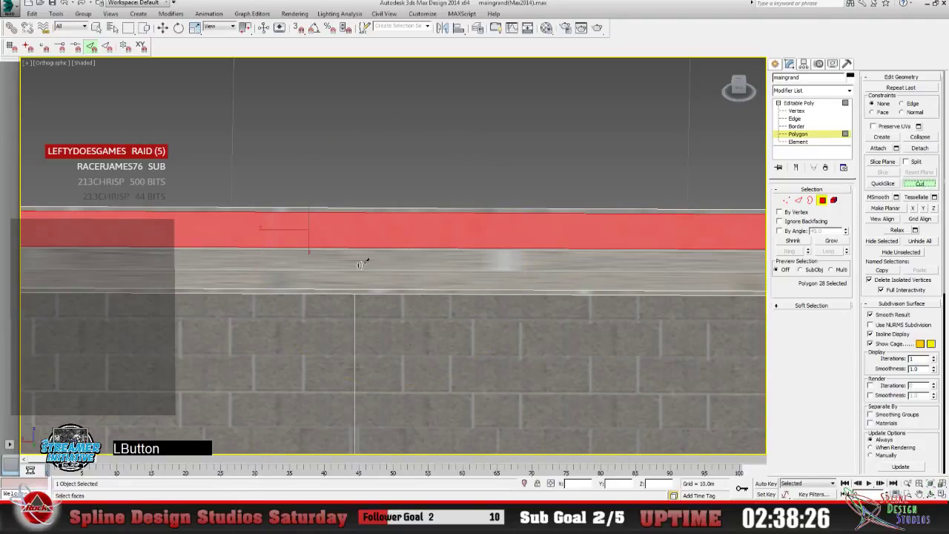
pyautogui.click(298, 27)
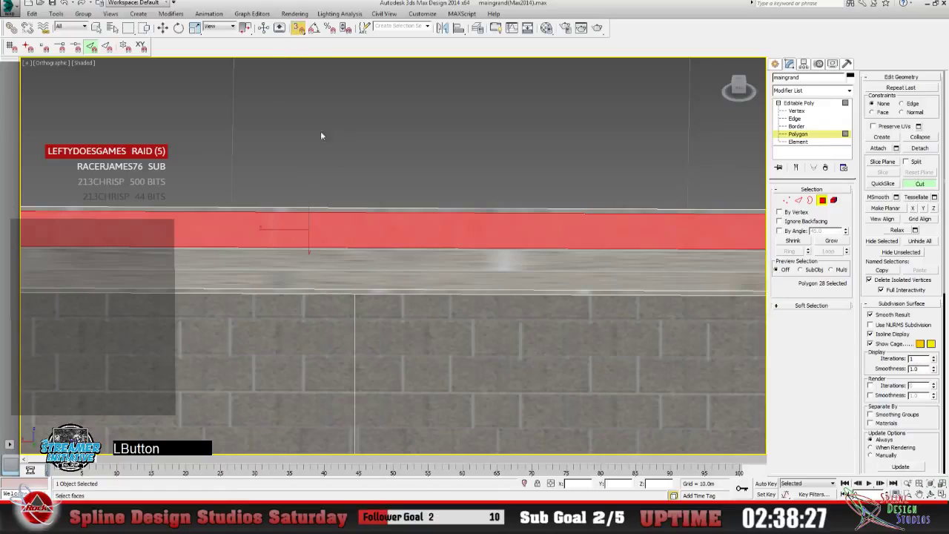
pyautogui.click(354, 248)
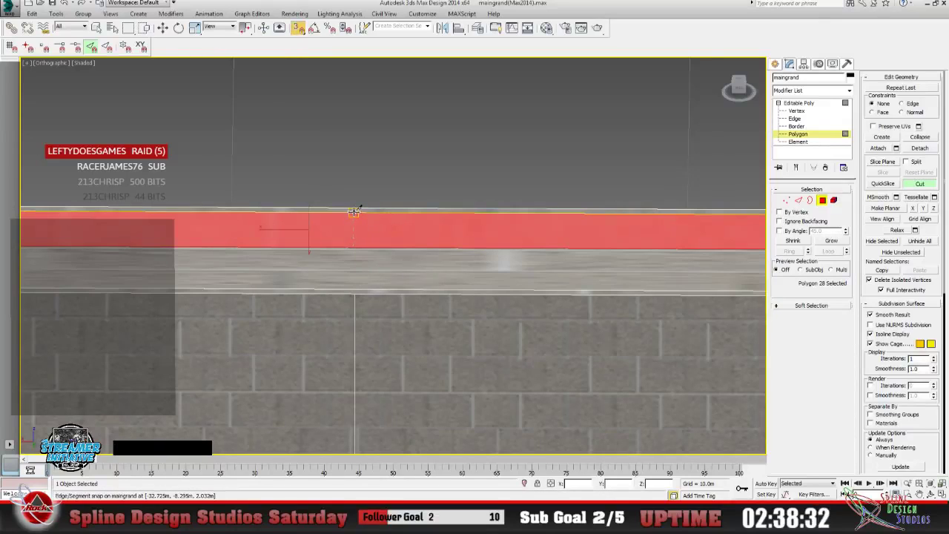
pyautogui.click(355, 212)
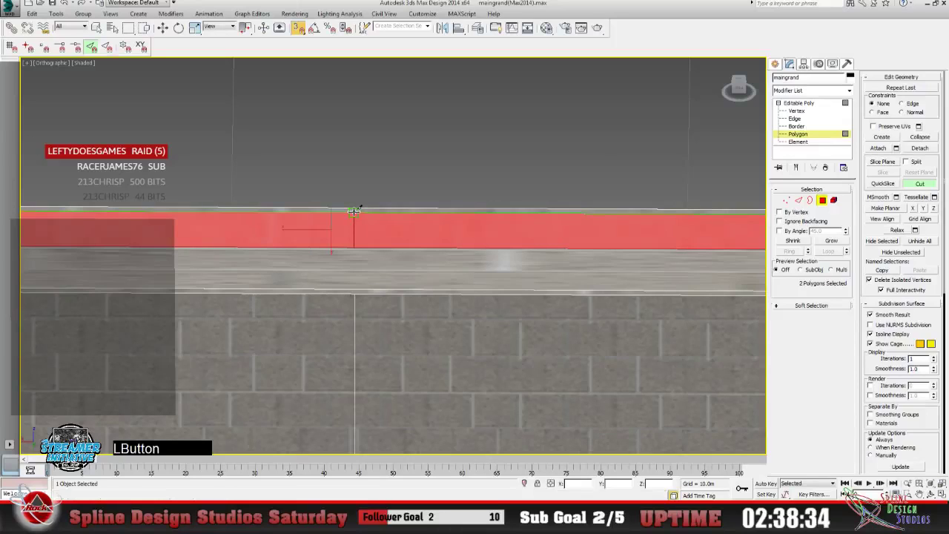
pyautogui.rightClick(449, 216)
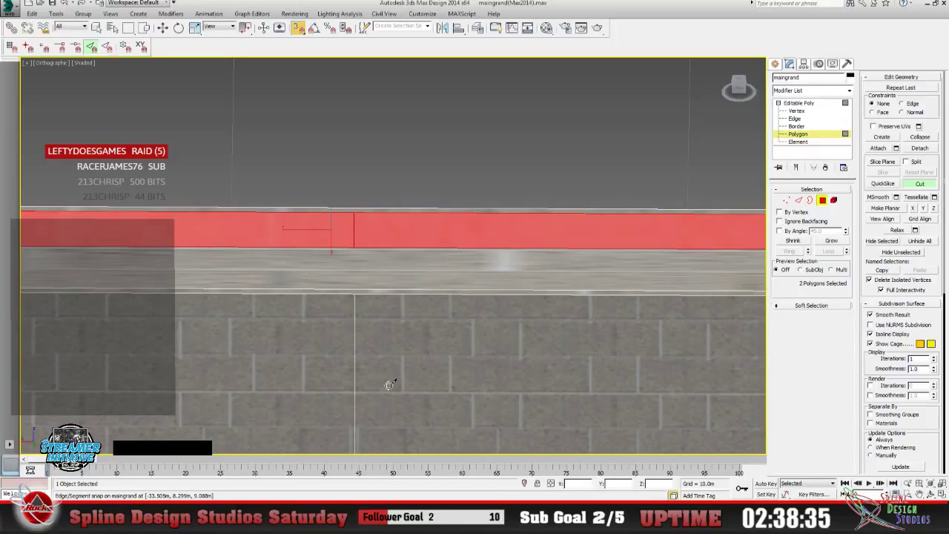
pyautogui.click(921, 184)
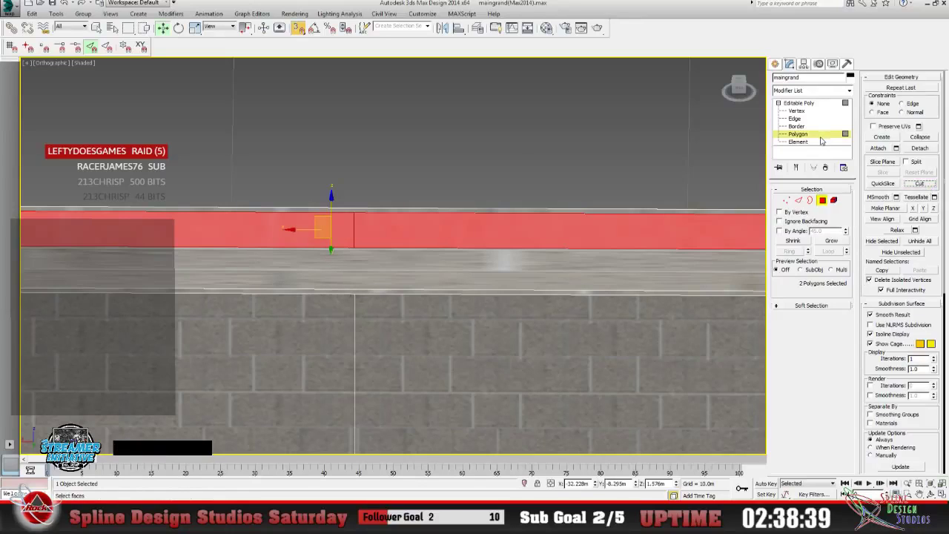
# Turn snapping off and check the two new strip pieces, leaving only the one beyond the latest cut selected.
pyautogui.click(325, 214)
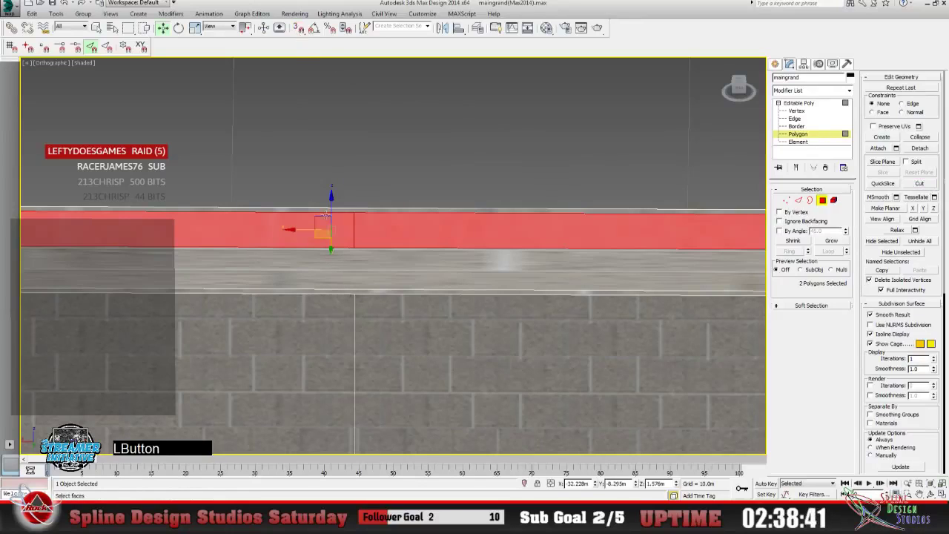
pyautogui.click(273, 229)
pyautogui.click(398, 230)
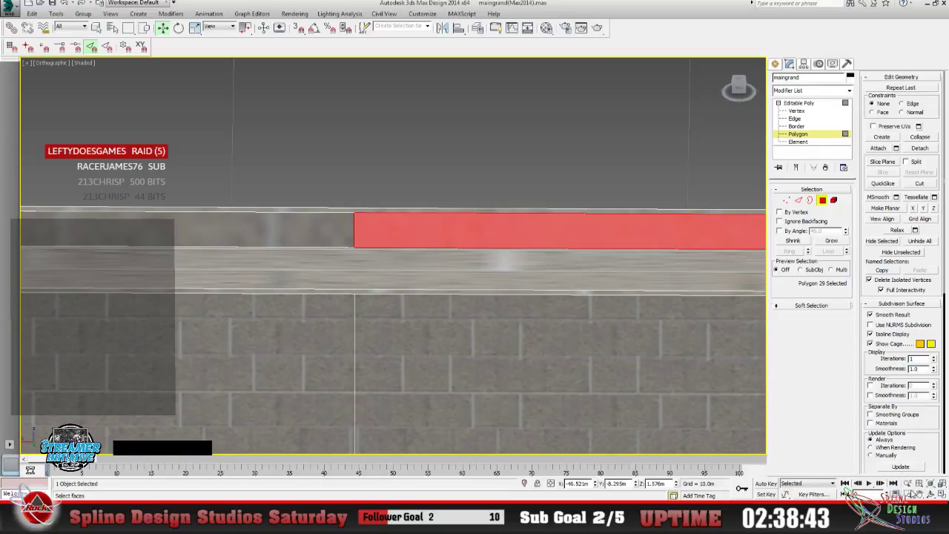
# Select the upper vertex of the latest strip cut at Vertex level and inspect it beside the wall seam's top vertex from the outer side.
pyautogui.click(918, 494)
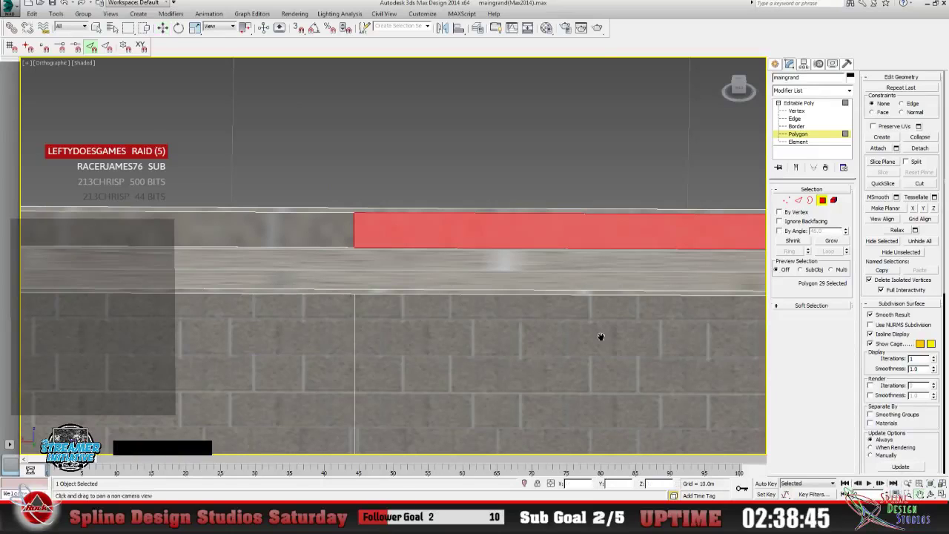
pyautogui.moveTo(599, 336); pyautogui.dragTo(514, 284)
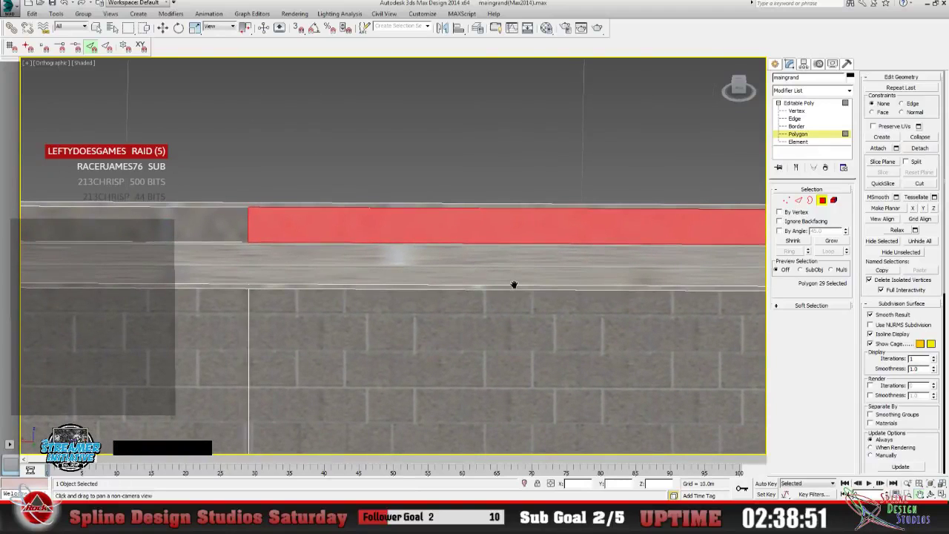
pyautogui.click(798, 112)
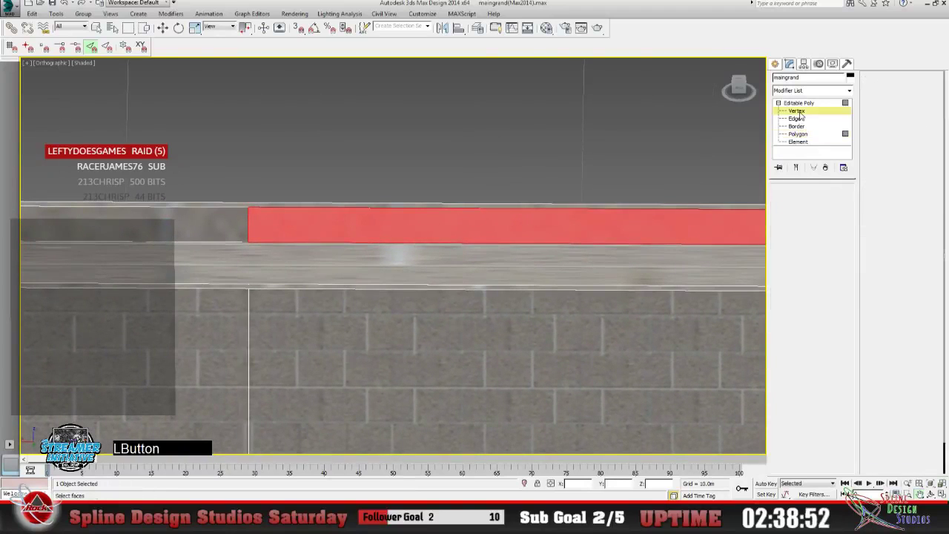
pyautogui.click(251, 209)
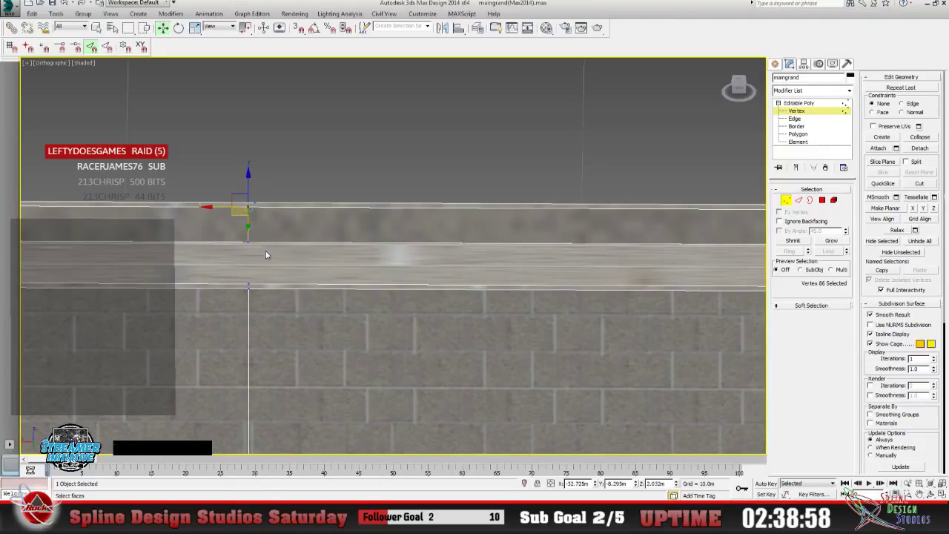
pyautogui.press('z')
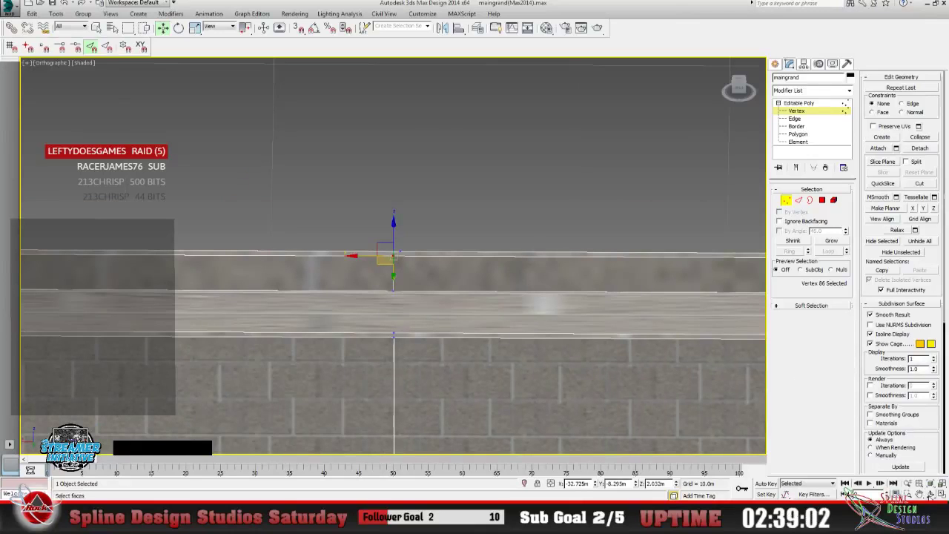
pyautogui.click(930, 494)
pyautogui.moveTo(438, 287); pyautogui.dragTo(270, 290)
pyautogui.moveTo(380, 272); pyautogui.dragTo(400, 299)
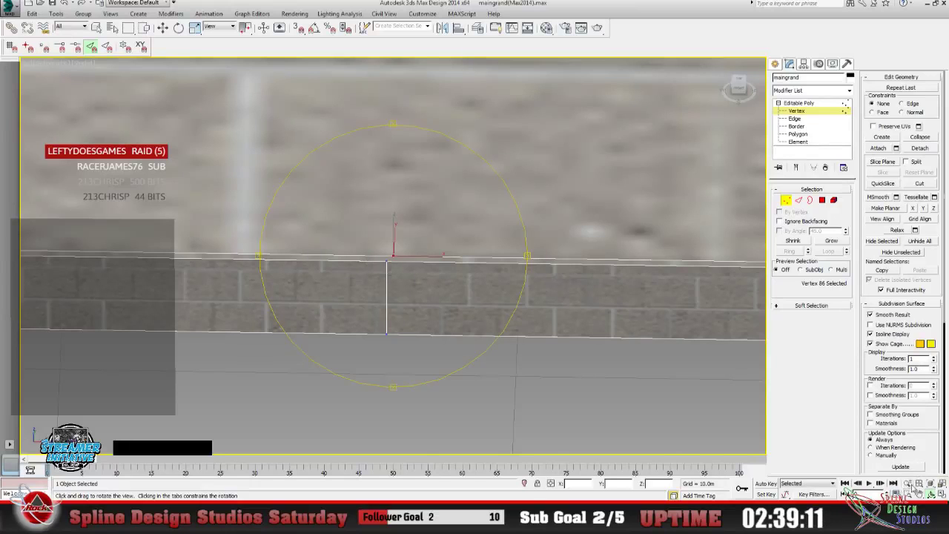
pyautogui.click(907, 484)
pyautogui.moveTo(366, 297); pyautogui.dragTo(356, 253)
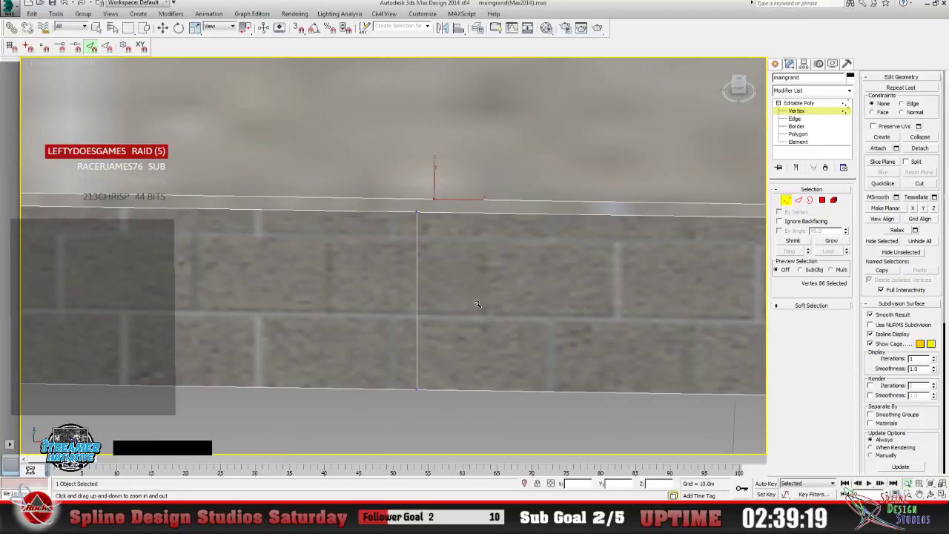
# Select the top vertex of the wall's vertical seam with the Move tool and copy its X coordinate.
pyautogui.click(163, 27)
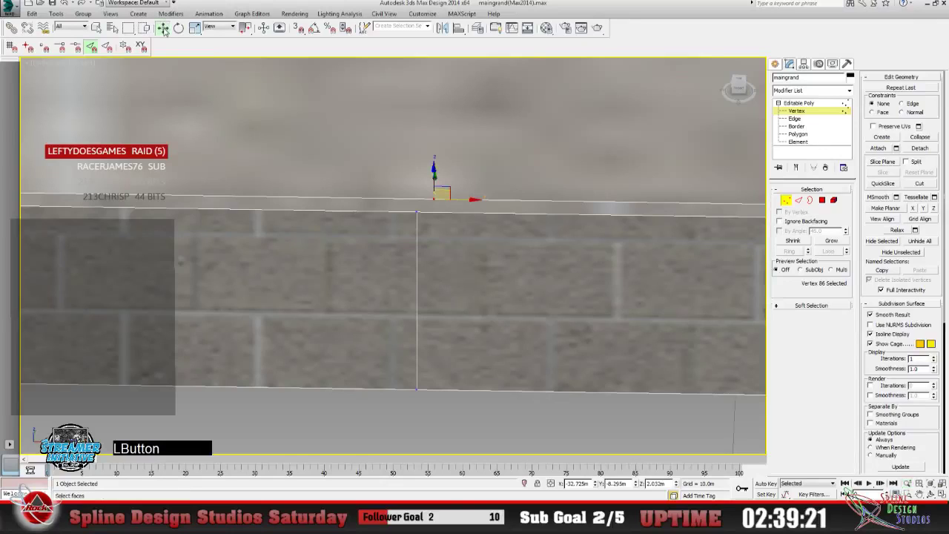
pyautogui.click(414, 212)
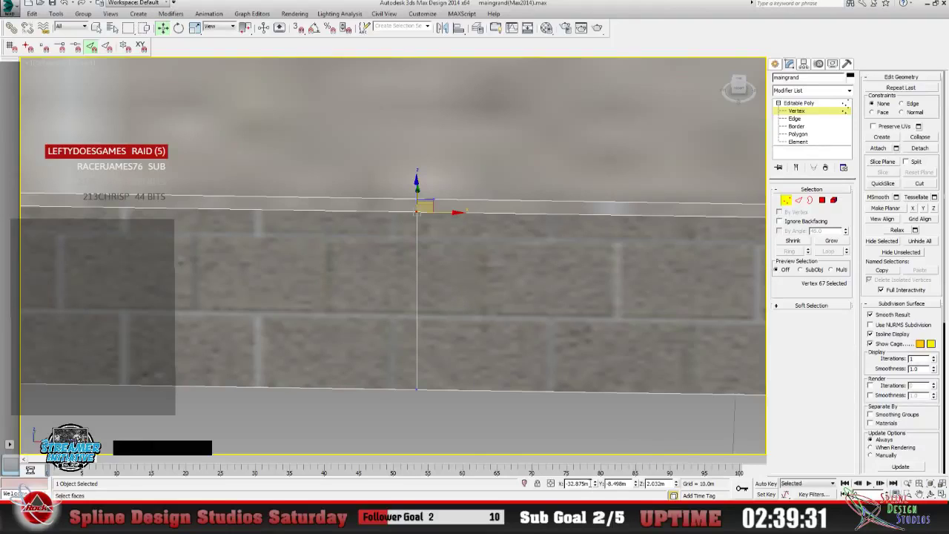
pyautogui.doubleClick(577, 483)
pyautogui.rightClick(582, 487)
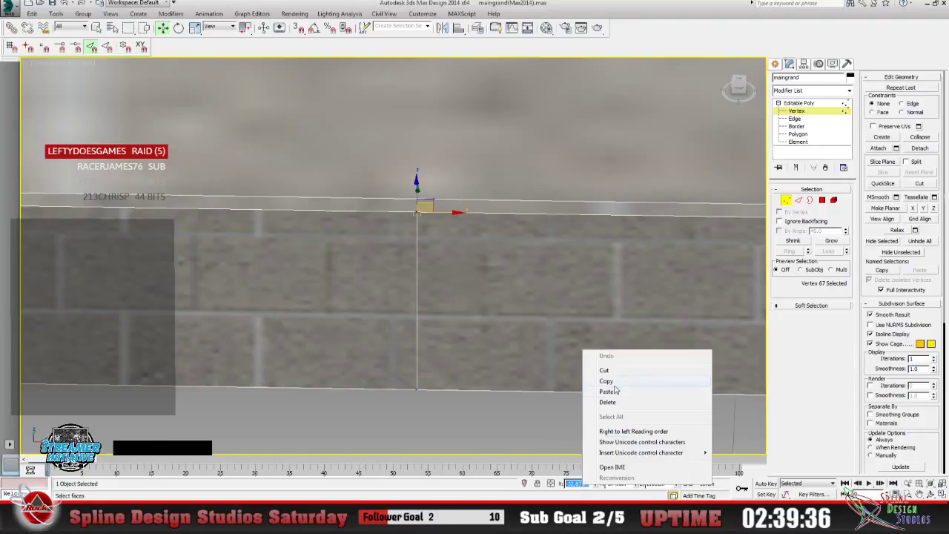
pyautogui.click(599, 385)
# Set the X coordinate of the strip cut's upper vertex to the copied -32.875 m.
pyautogui.click(434, 198)
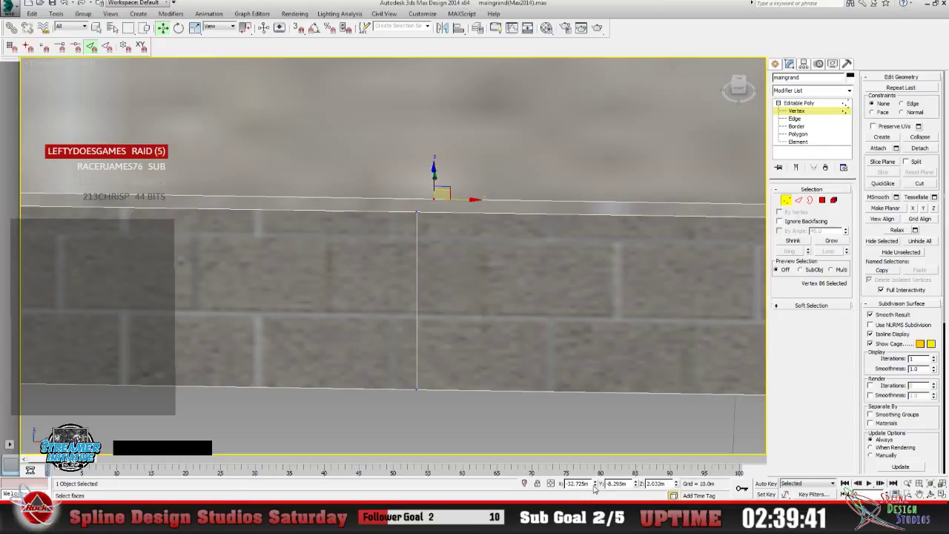
pyautogui.doubleClick(591, 483)
pyautogui.rightClick(578, 485)
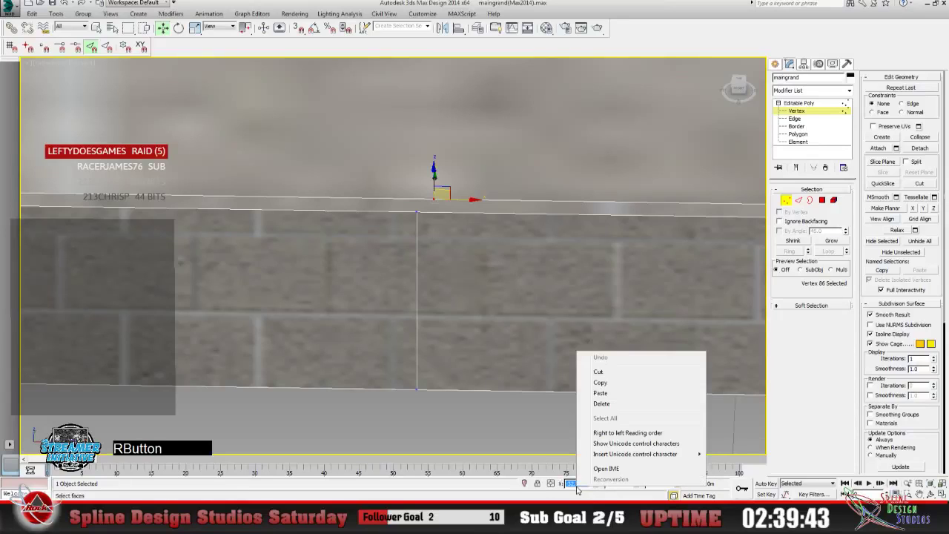
pyautogui.click(601, 393)
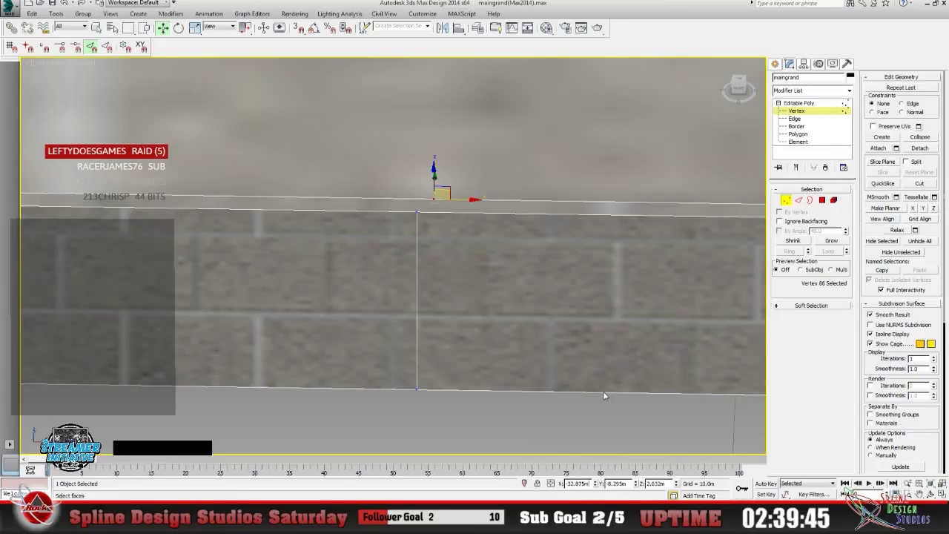
pyautogui.press('Return')
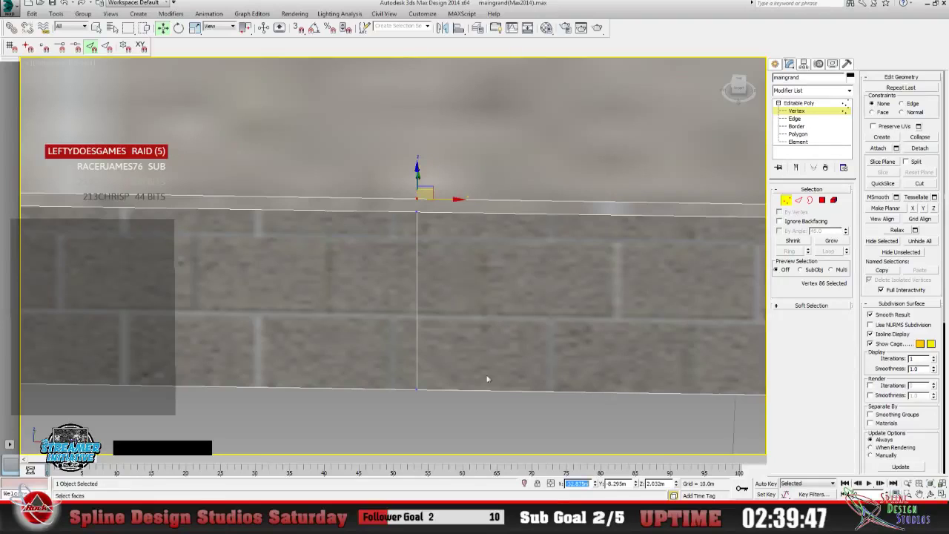
# Select the bottom vertex of the wall's seam and paste the copied -32.875 m as its X coordinate.
pyautogui.click(410, 386)
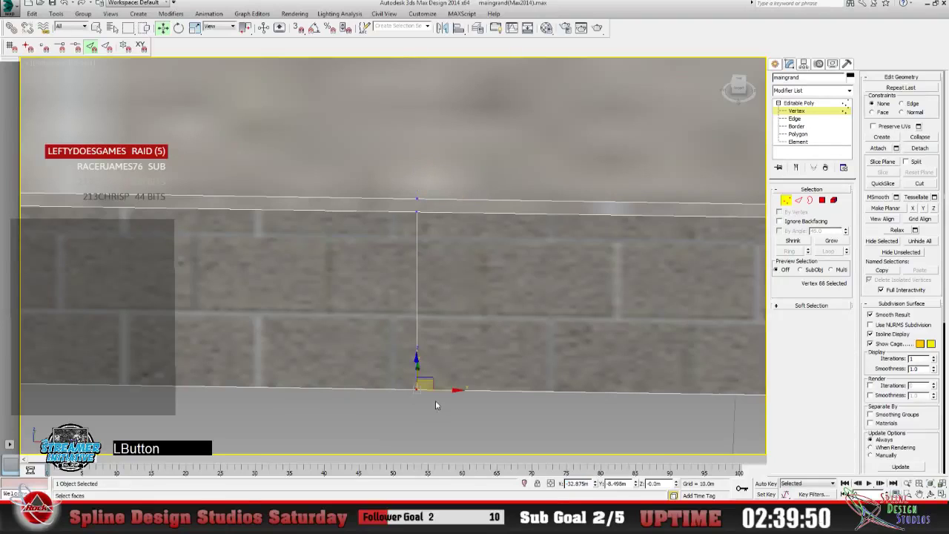
pyautogui.click(588, 483)
pyautogui.rightClick(571, 483)
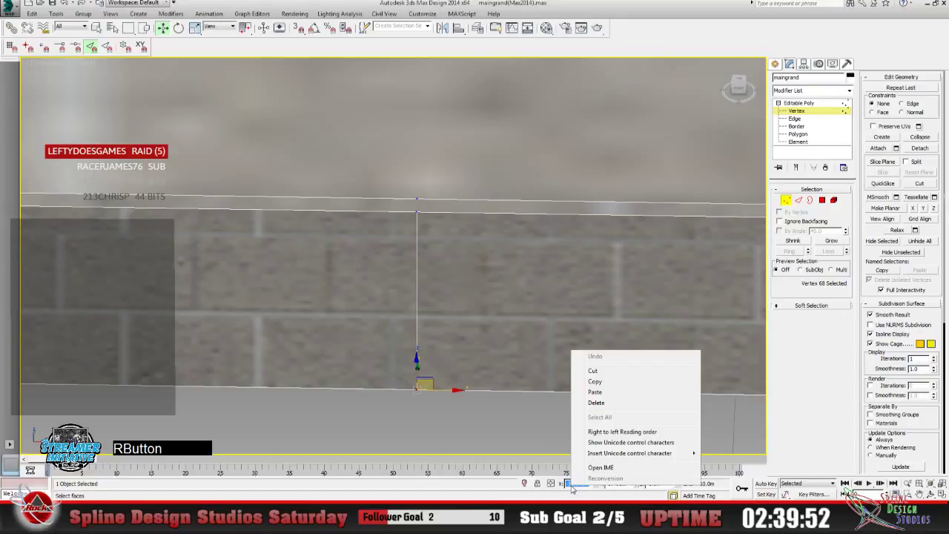
pyautogui.click(593, 388)
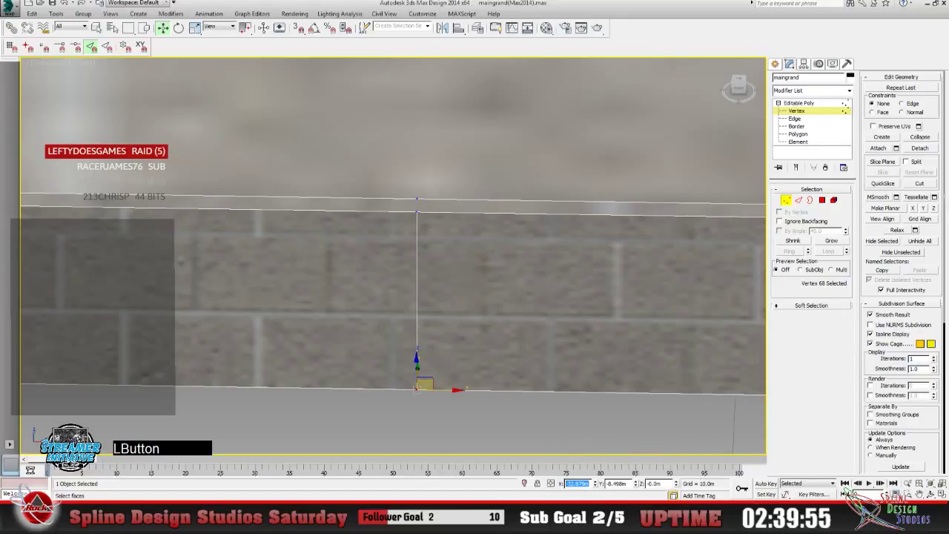
# Set the X coordinate of the strip cut's lower vertex on the inner side to the copied -32.875 m.
pyautogui.hotkey('ctrl', 'r')
pyautogui.moveTo(393, 327); pyautogui.dragTo(555, 319)
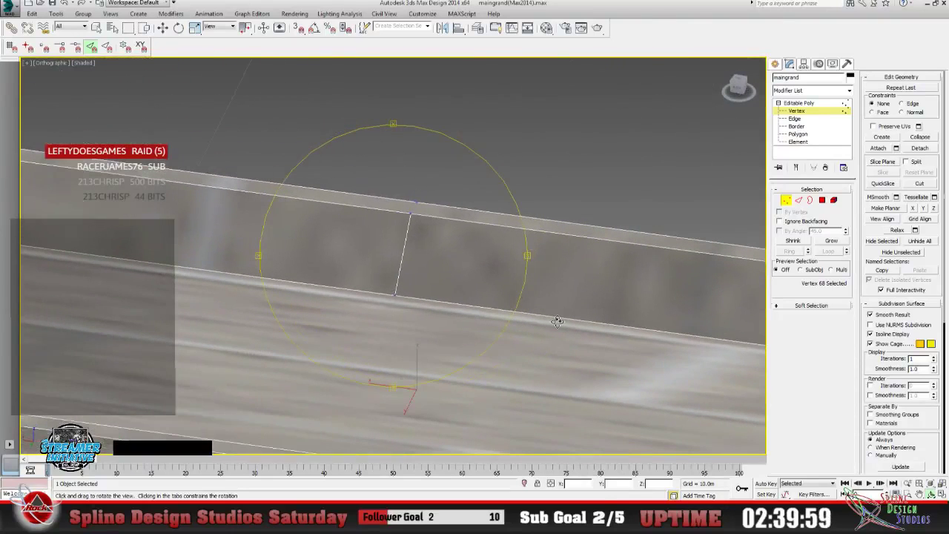
pyautogui.click(162, 27)
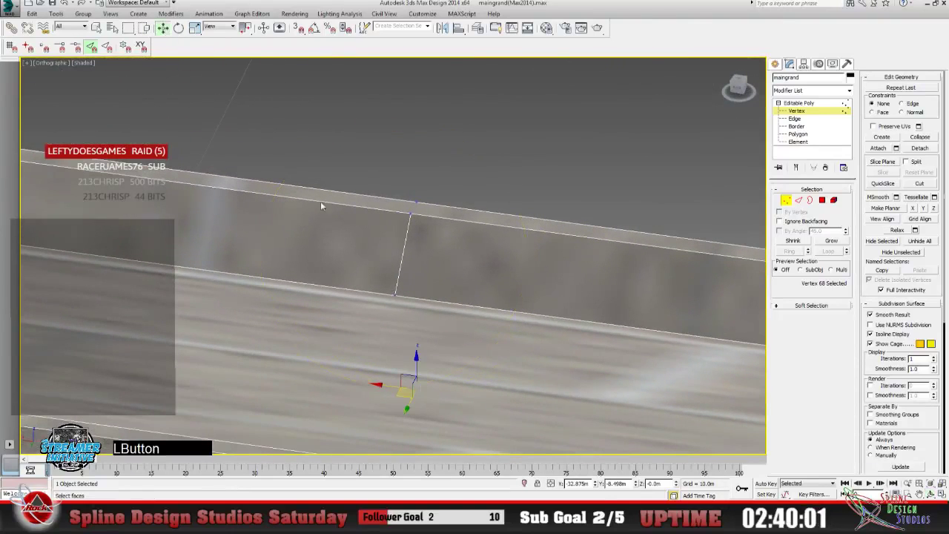
pyautogui.click(387, 304)
pyautogui.click(391, 293)
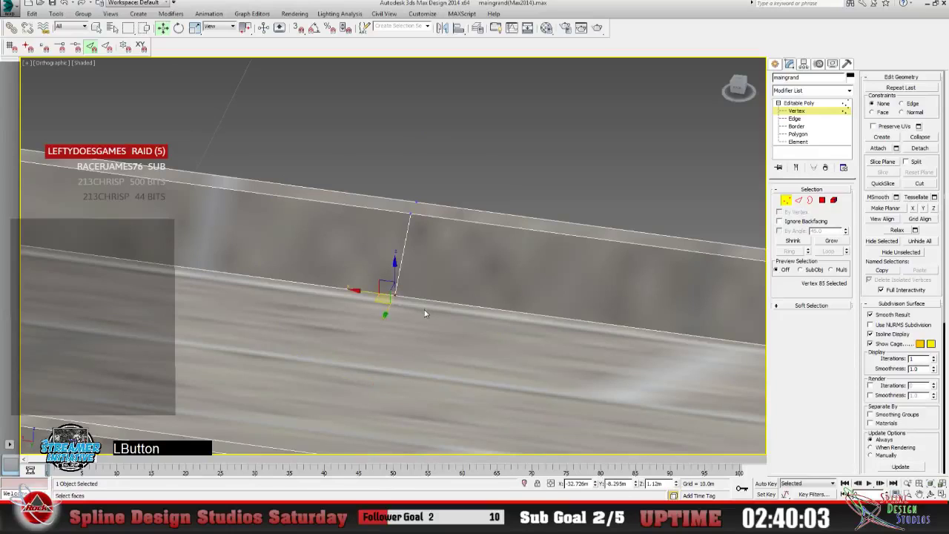
pyautogui.doubleClick(577, 482)
pyautogui.rightClick(571, 483)
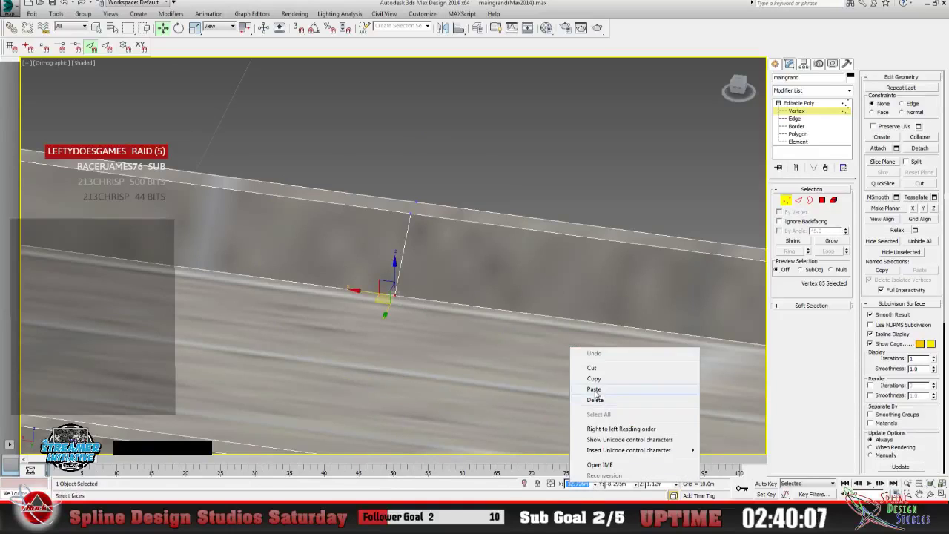
pyautogui.click(595, 388)
pyautogui.press('Return')
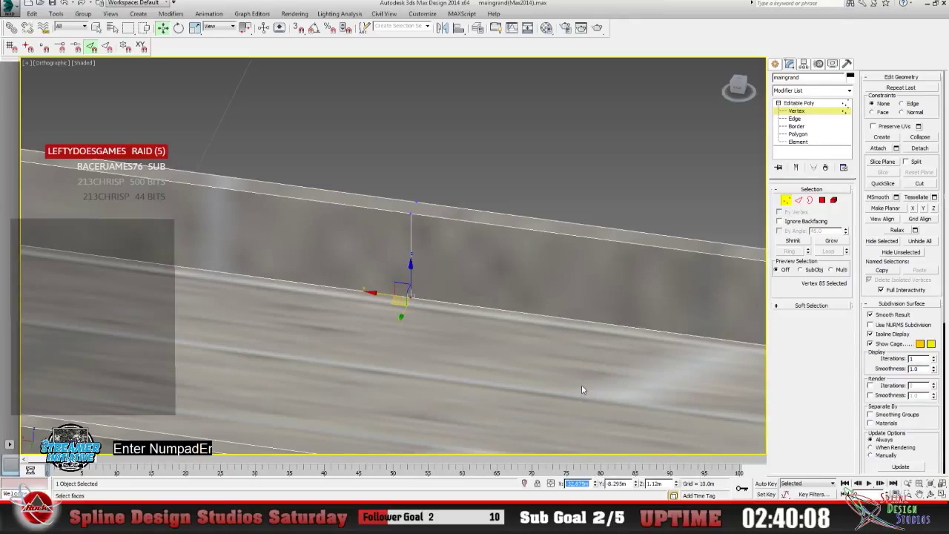
# Inspect the aligned seam from the outer side and follow the wall to the next seam with an offset strip cut.
pyautogui.click(934, 494)
pyautogui.moveTo(381, 304); pyautogui.dragTo(236, 299)
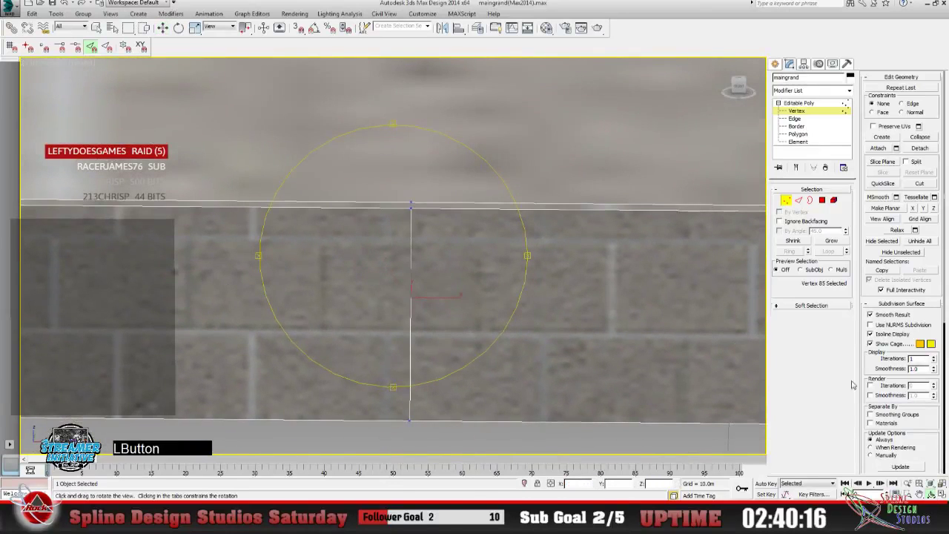
pyautogui.click(907, 483)
pyautogui.moveTo(381, 263)
pyautogui.mouseDown()
pyautogui.moveTo(385, 325)
pyautogui.moveTo(387, 280)
pyautogui.mouseUp()
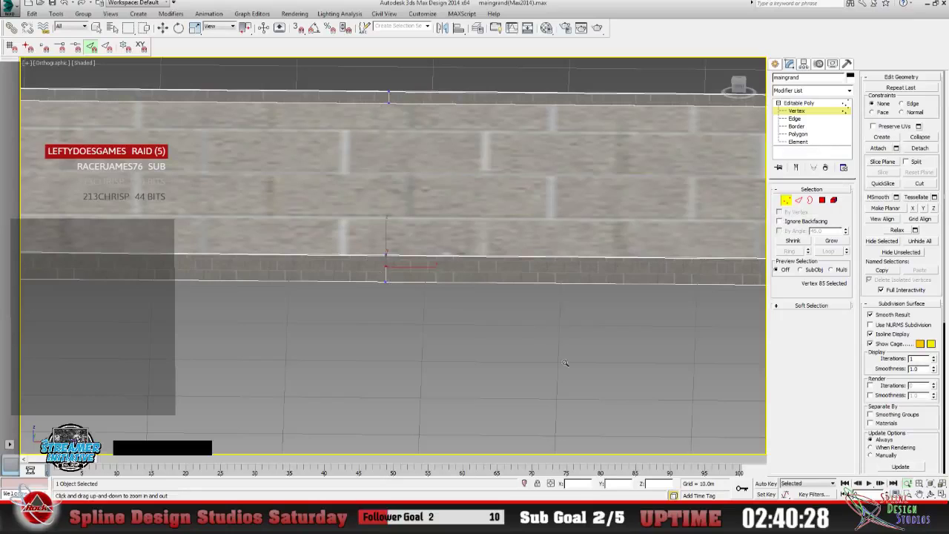
pyautogui.click(919, 494)
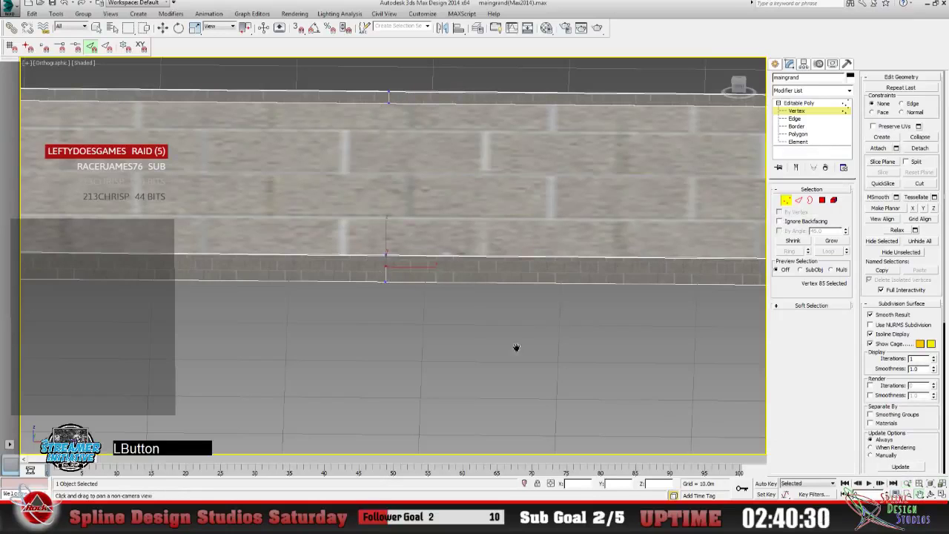
pyautogui.moveTo(491, 297); pyautogui.dragTo(239, 288)
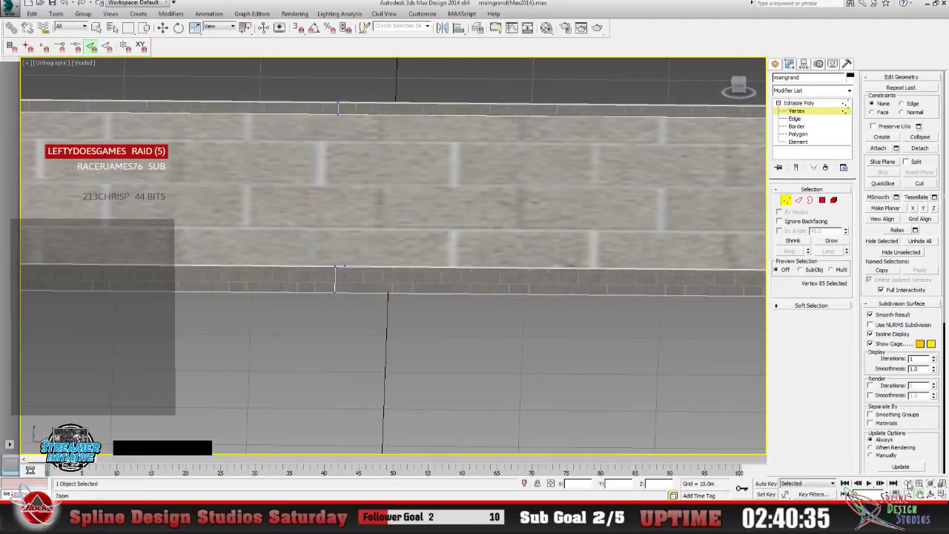
pyautogui.click(906, 482)
pyautogui.moveTo(298, 320); pyautogui.dragTo(298, 261)
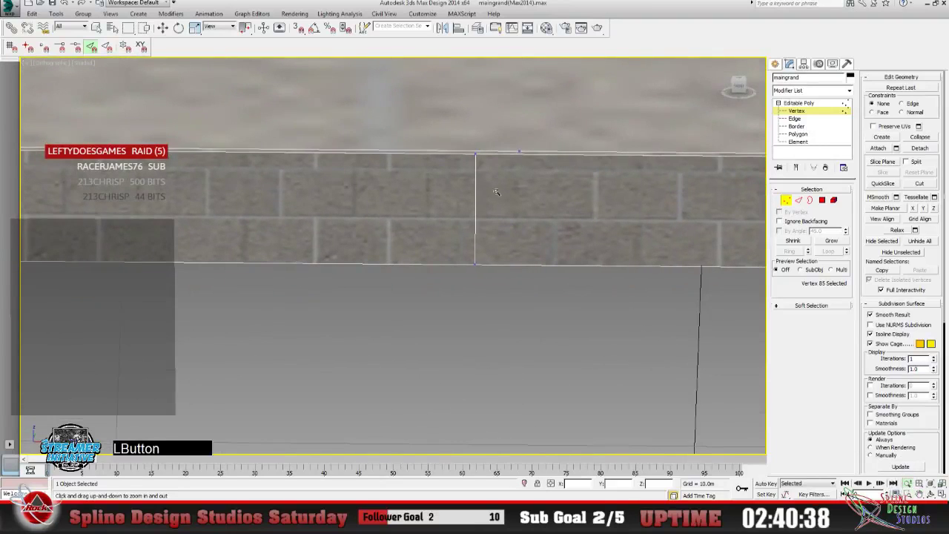
pyautogui.click(920, 493)
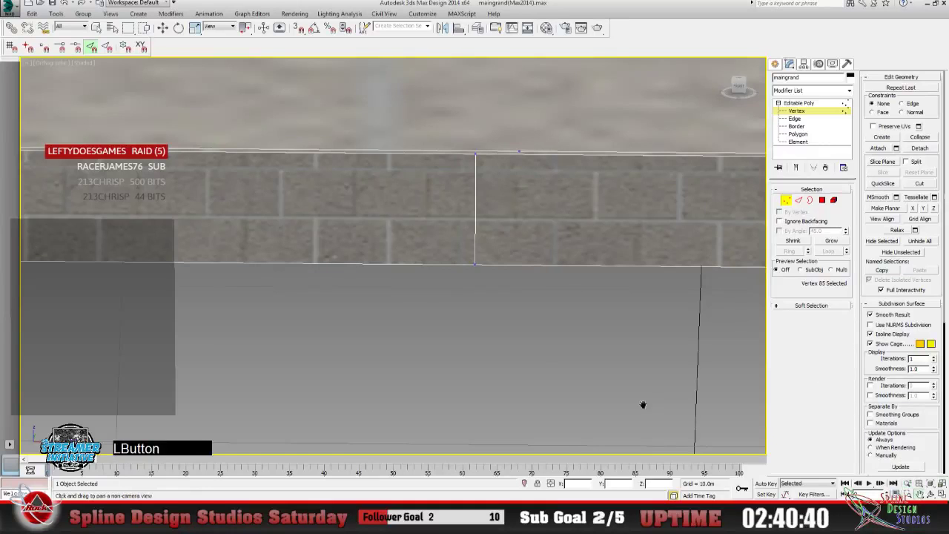
pyautogui.moveTo(642, 404); pyautogui.dragTo(299, 402)
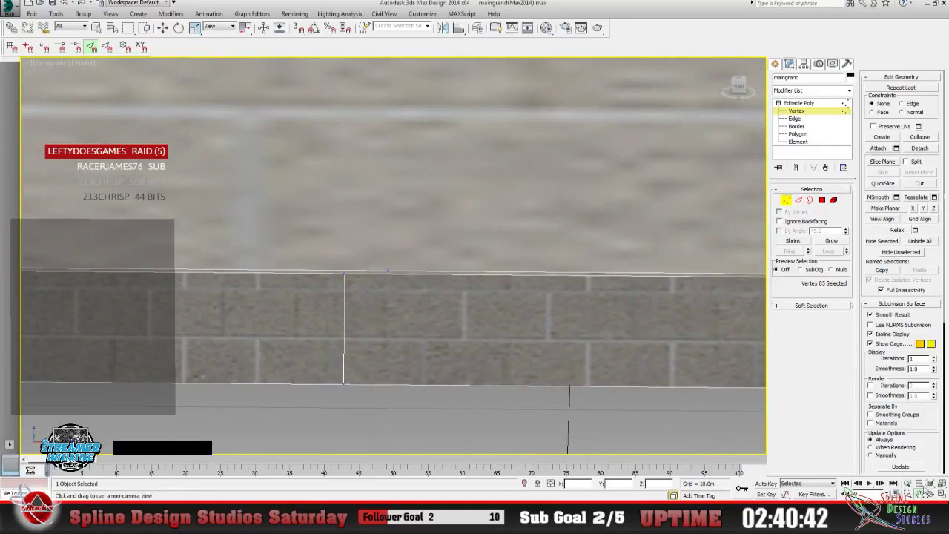
pyautogui.click(906, 483)
pyautogui.moveTo(328, 354); pyautogui.dragTo(299, 342)
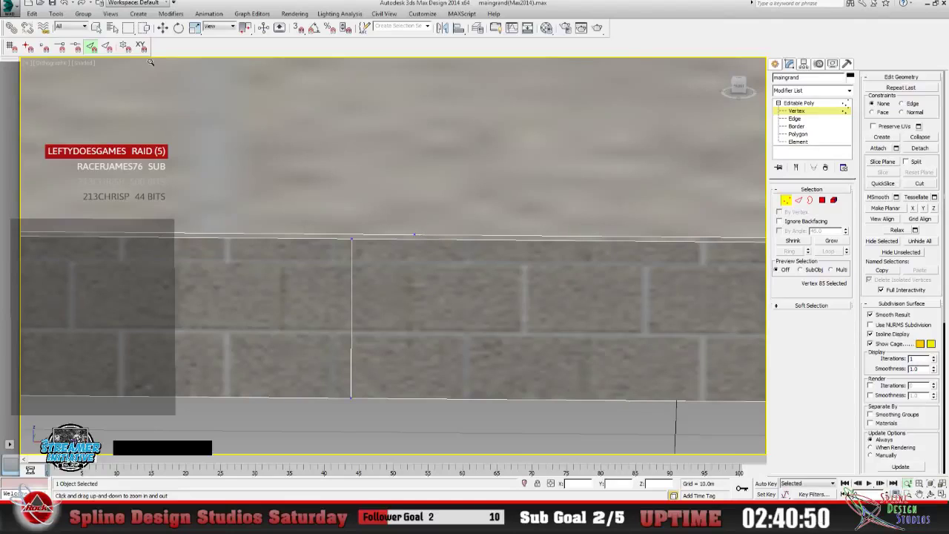
# Select the top vertex of this wall seam and copy its X coordinate of -3.912 m with the Move tool active.
pyautogui.click(96, 27)
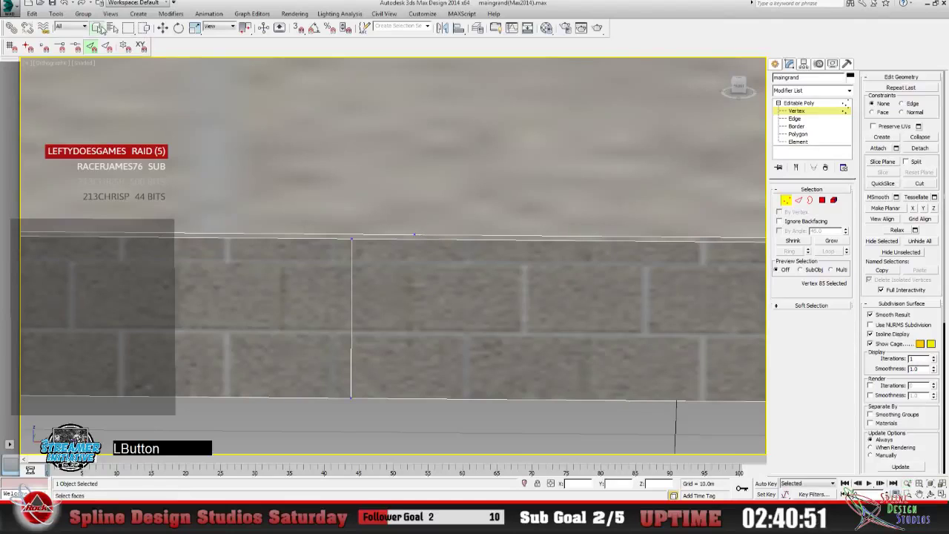
pyautogui.click(415, 235)
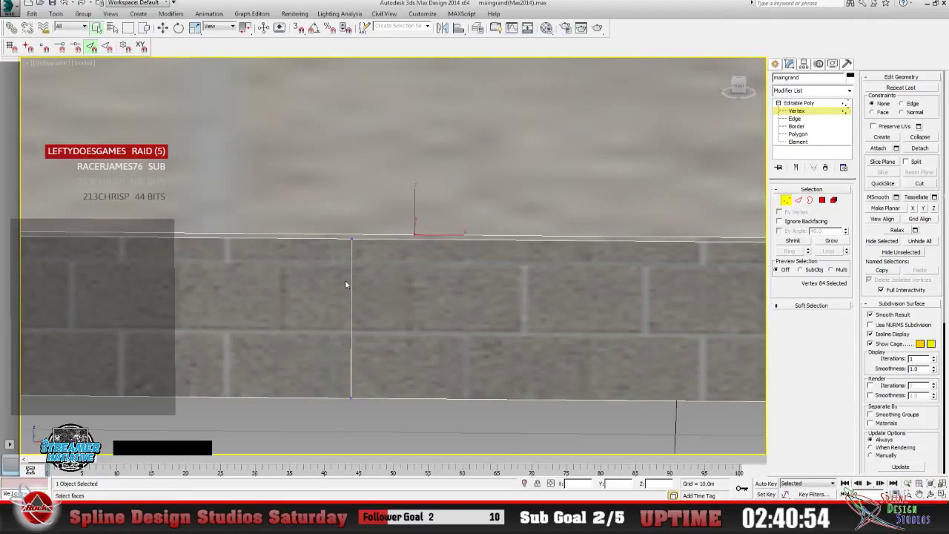
pyautogui.click(350, 238)
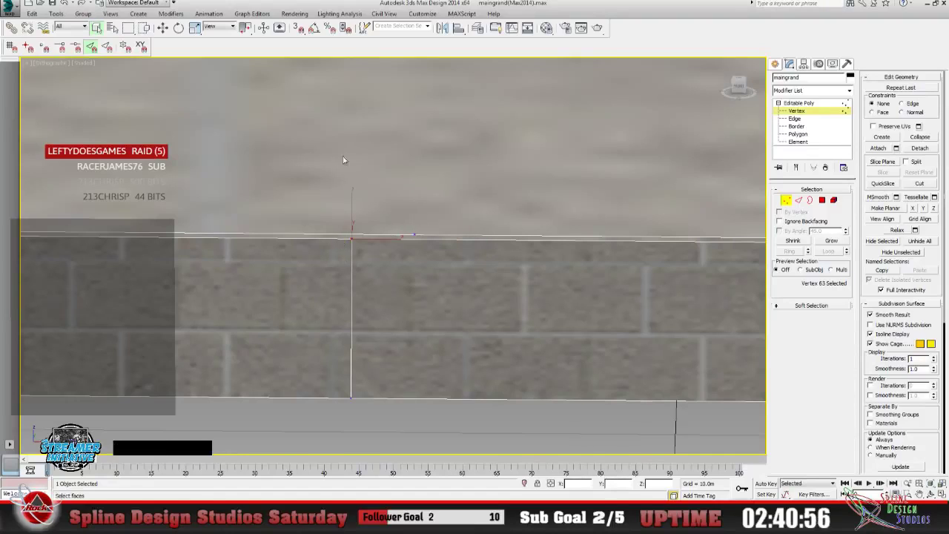
pyautogui.click(163, 28)
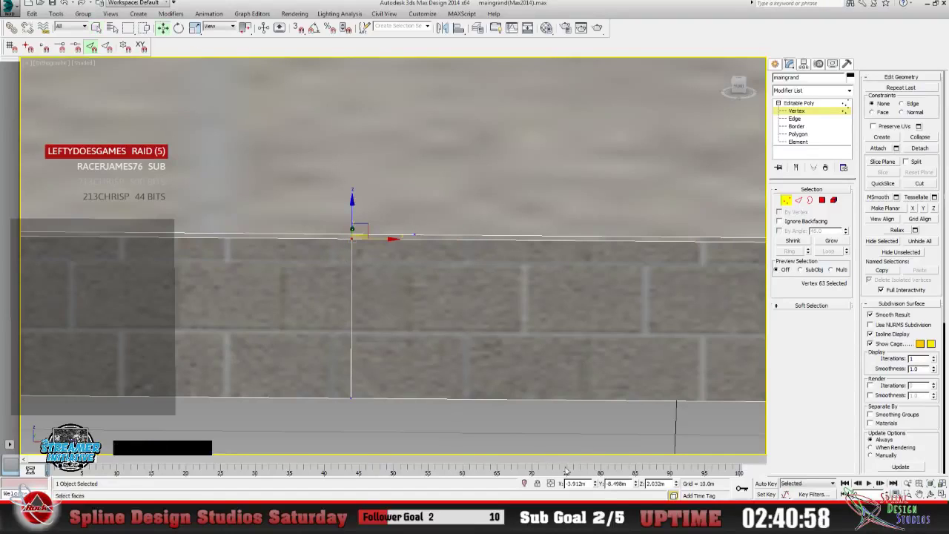
pyautogui.doubleClick(585, 483)
pyautogui.hotkey('ctrl', 'c')
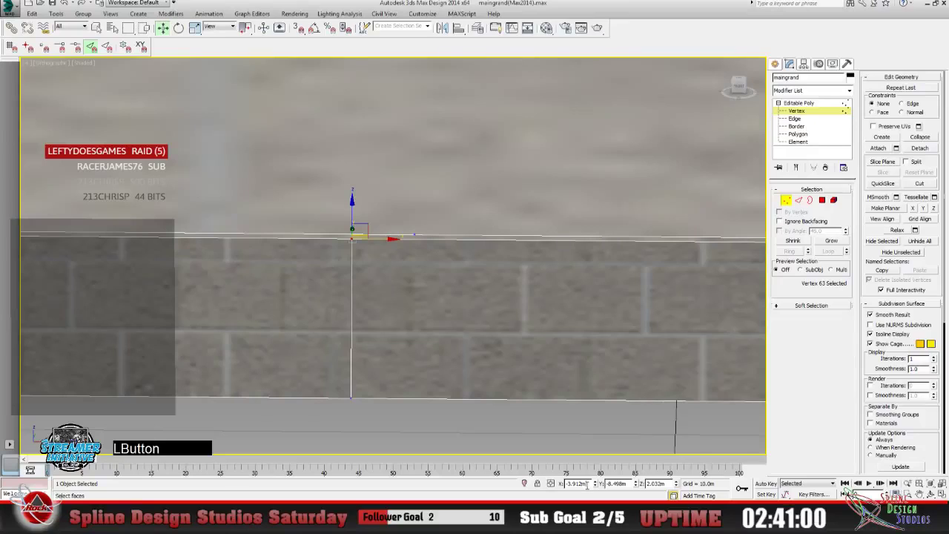
pyautogui.rightClick(576, 485)
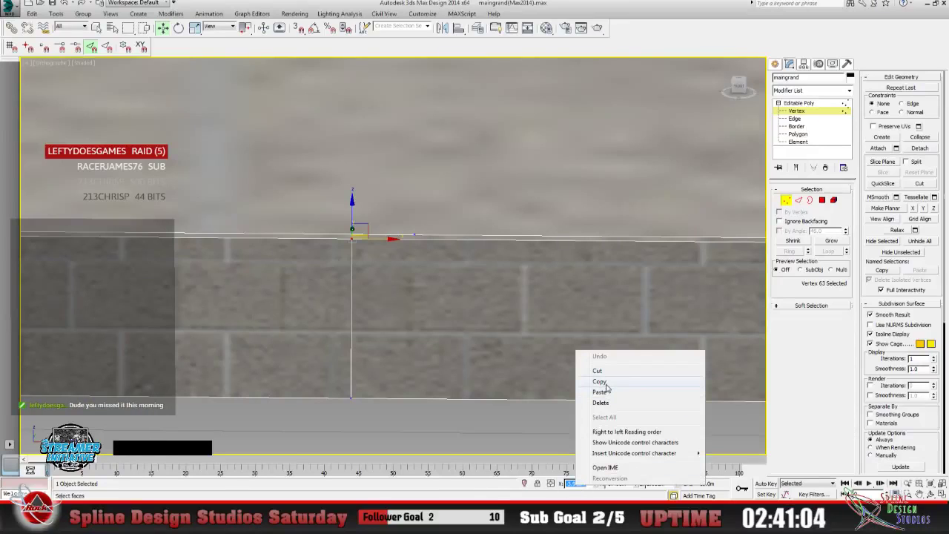
pyautogui.click(605, 383)
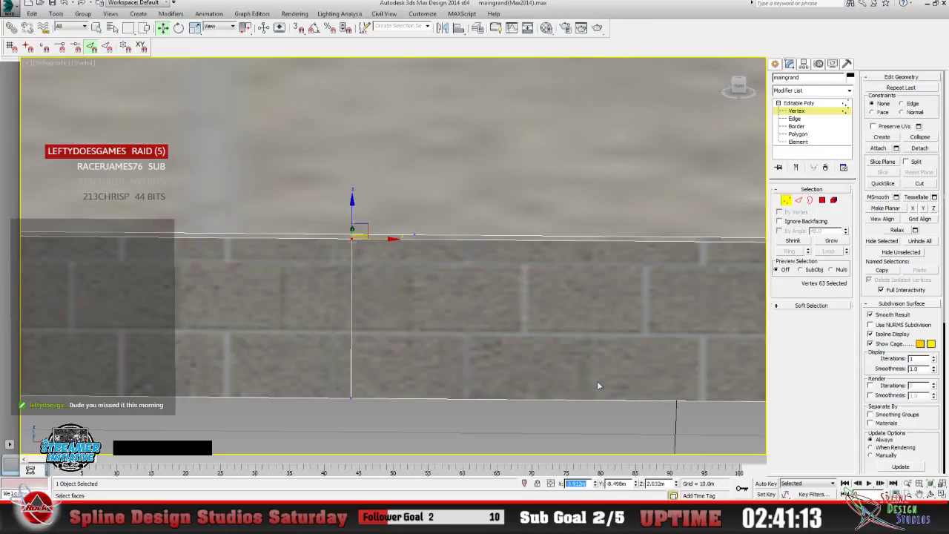
# Set the X coordinate of the strip cut's upper vertex beside this seam to the copied -3.912 m.
pyautogui.click(413, 234)
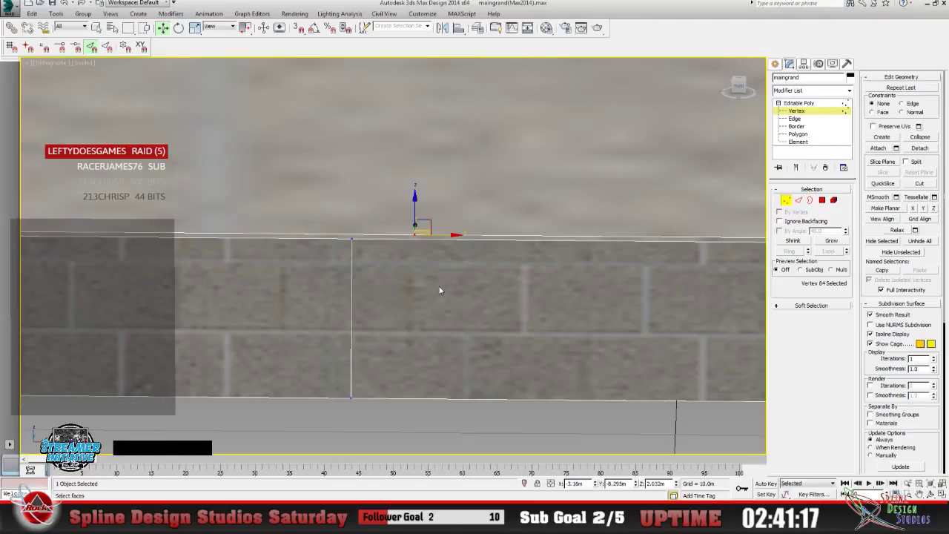
pyautogui.click(585, 482)
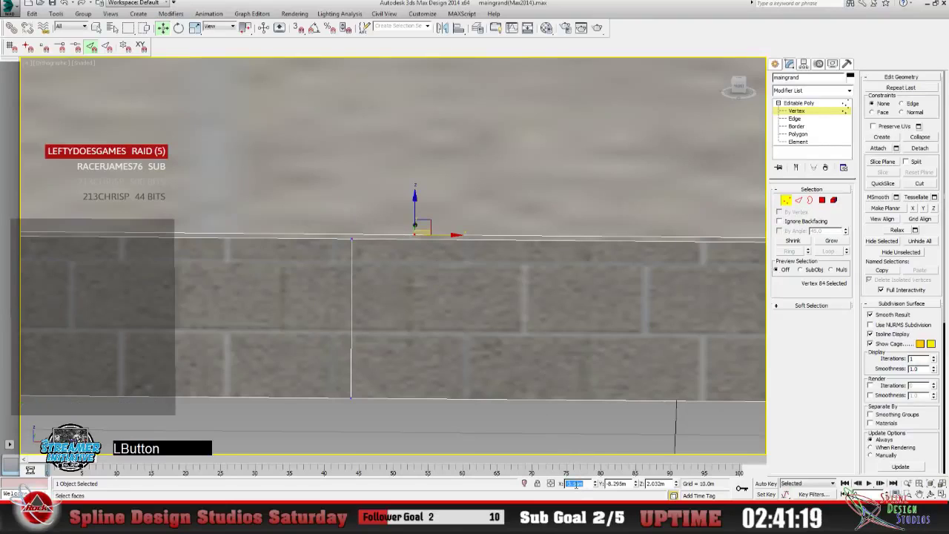
pyautogui.rightClick(575, 484)
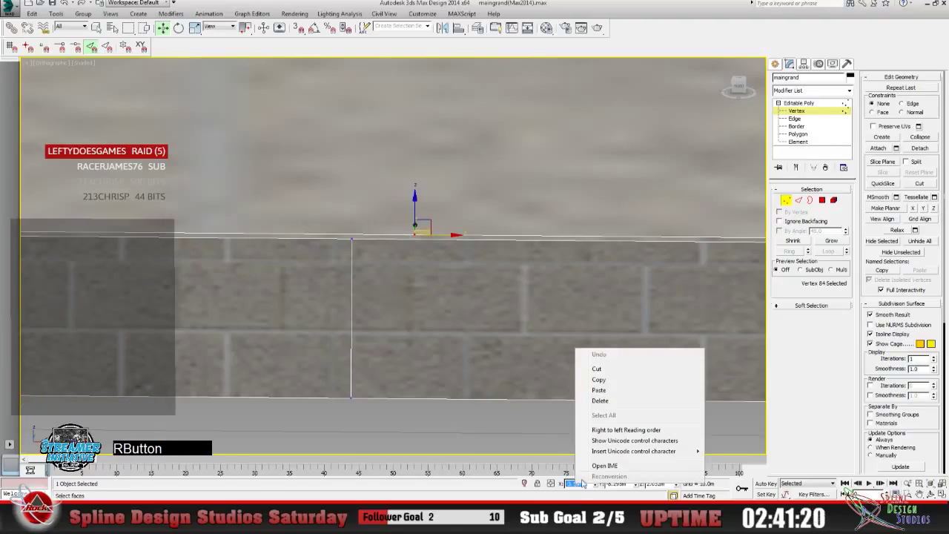
pyautogui.click(611, 395)
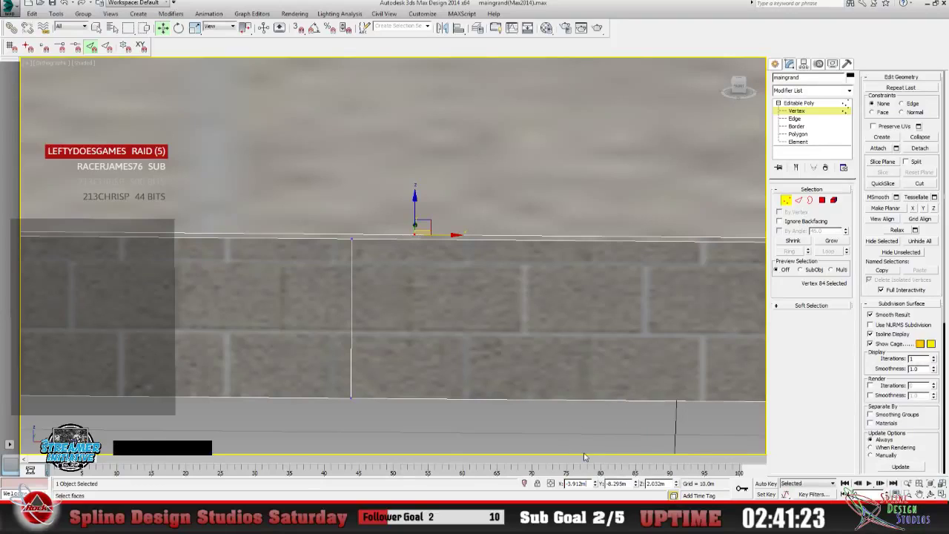
pyautogui.press('Return')
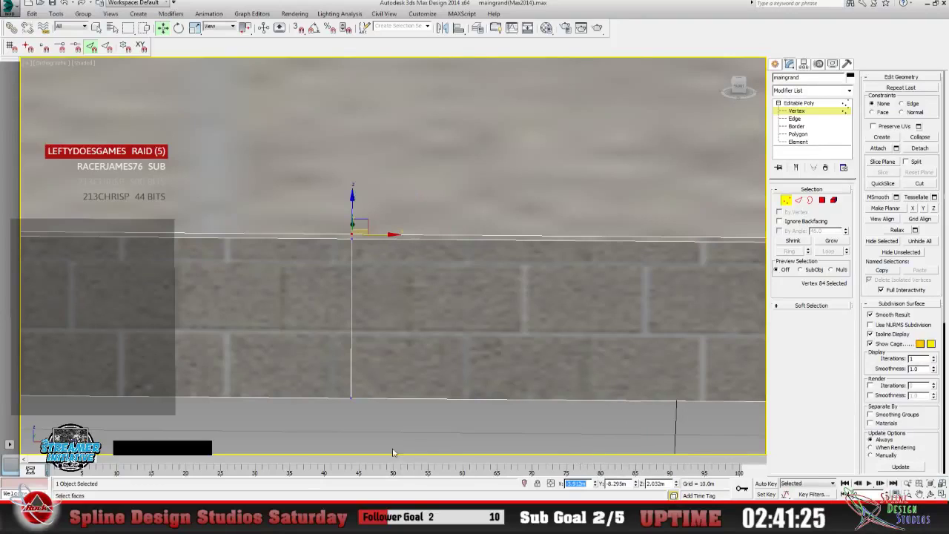
# Select the bottom vertex of the same wall seam and paste -3.912 m as its X coordinate.
pyautogui.click(351, 396)
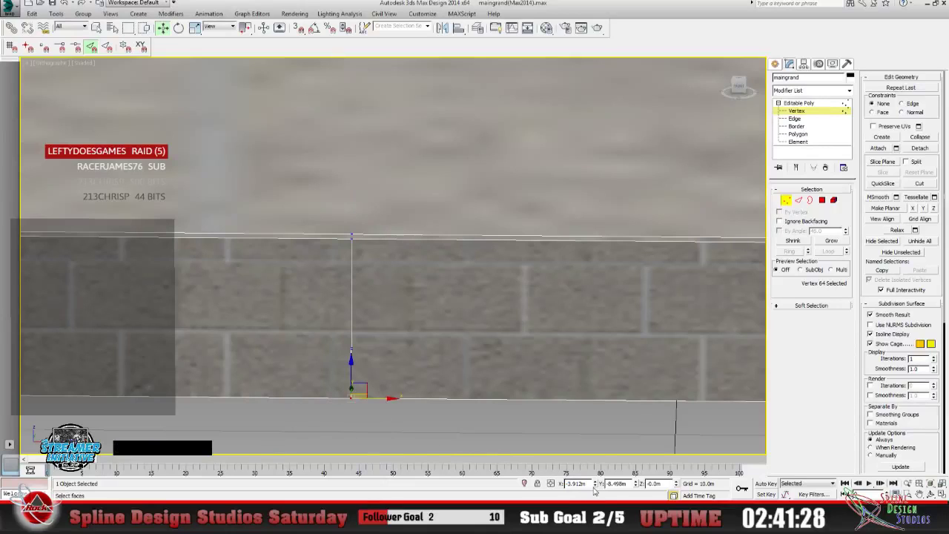
pyautogui.doubleClick(575, 483)
pyautogui.hotkey('ctrl', 'c')
pyautogui.rightClick(585, 482)
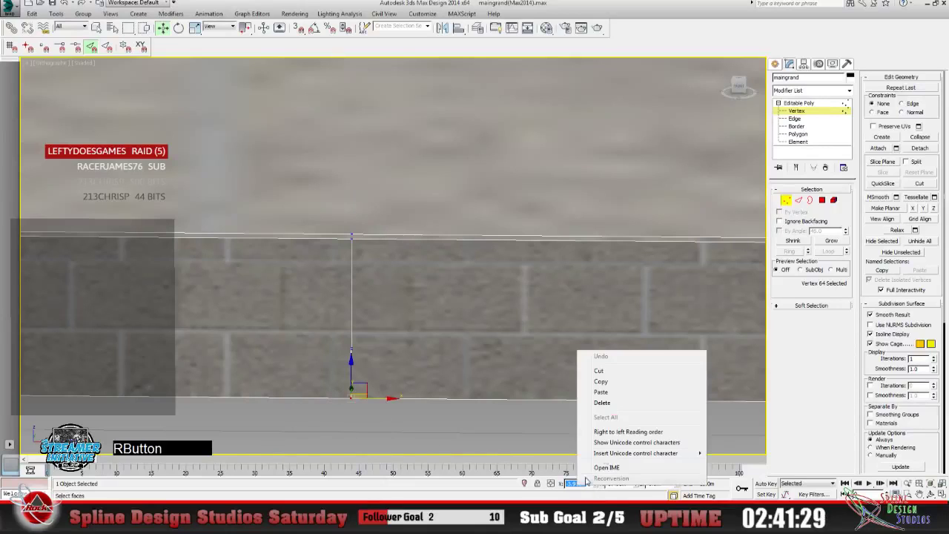
pyautogui.click(614, 392)
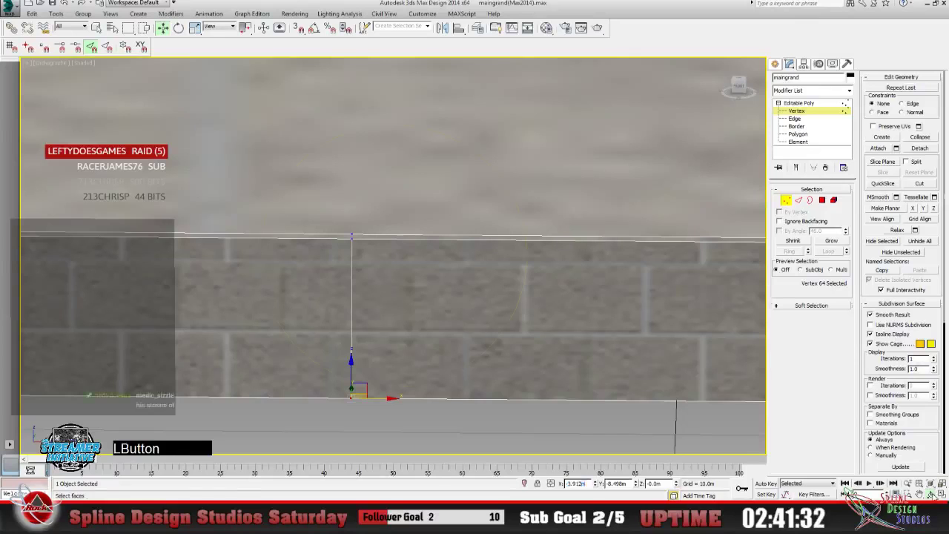
# Set the X coordinate of this strip cut's lower vertex on the inner side to -3.912 m.
pyautogui.press('e')
pyautogui.moveTo(383, 337); pyautogui.dragTo(514, 346)
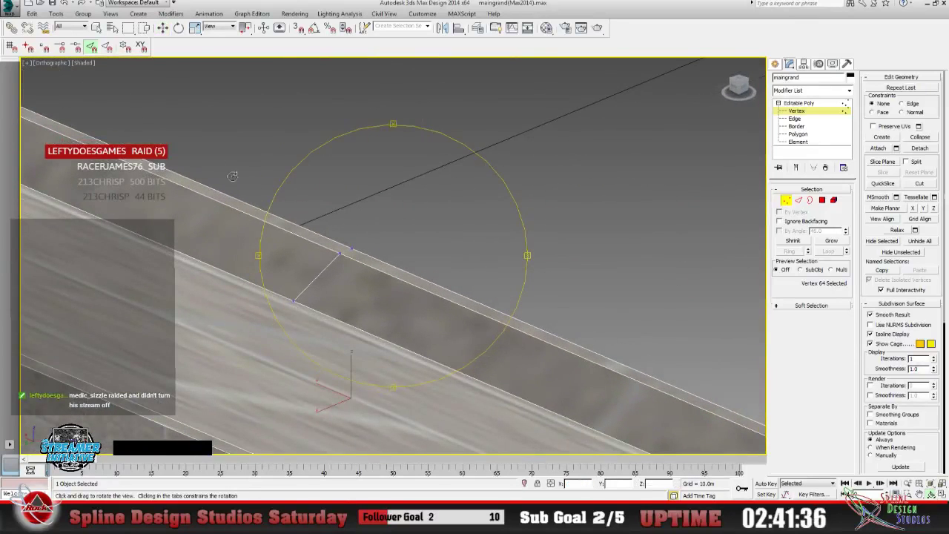
pyautogui.click(162, 28)
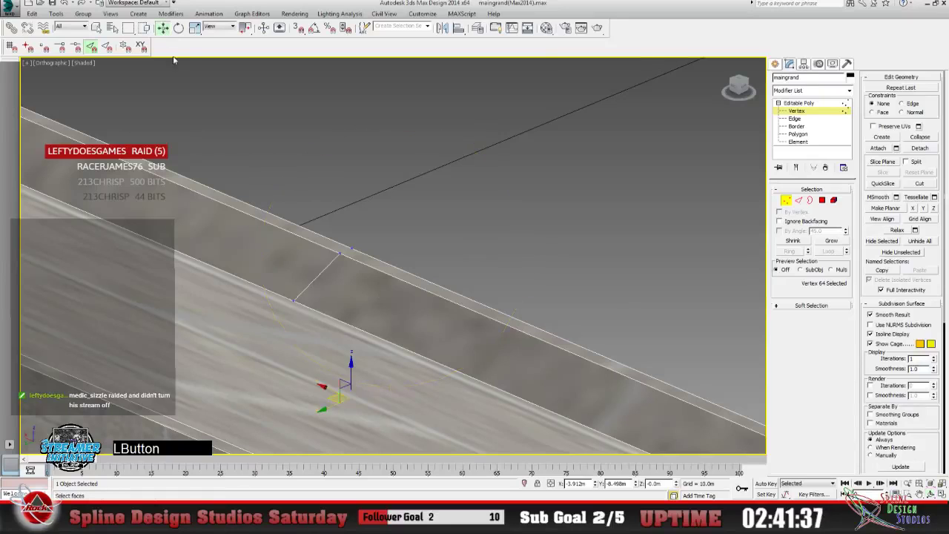
pyautogui.click(290, 299)
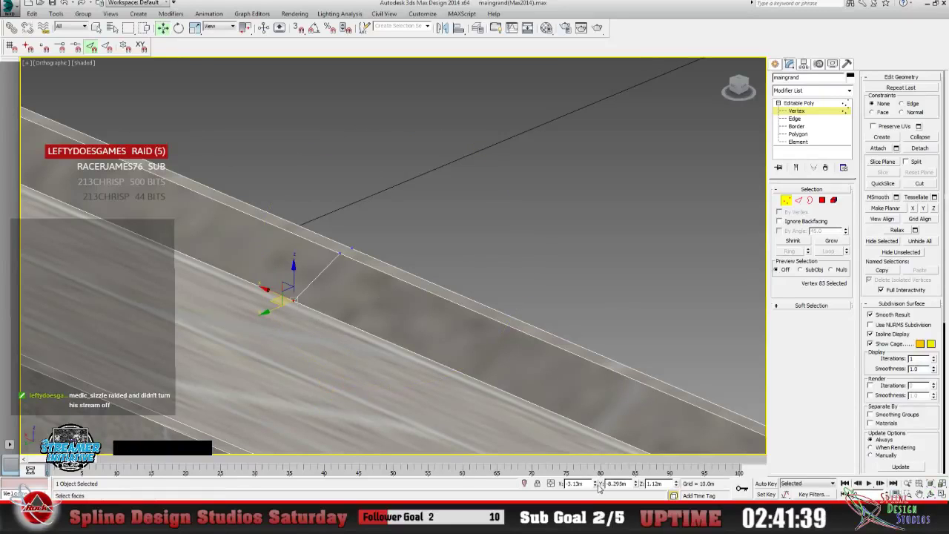
pyautogui.click(575, 483)
pyautogui.rightClick(572, 482)
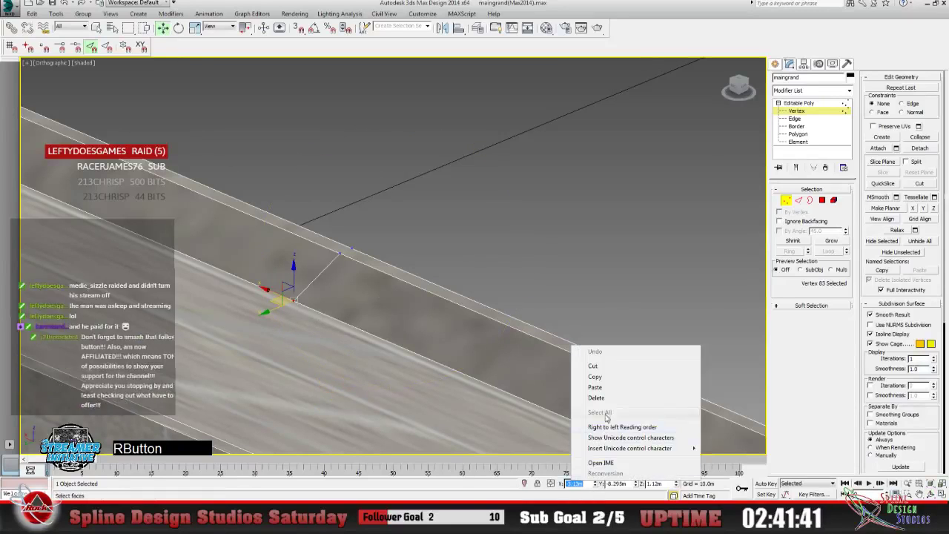
pyautogui.click(594, 387)
pyautogui.press('Return')
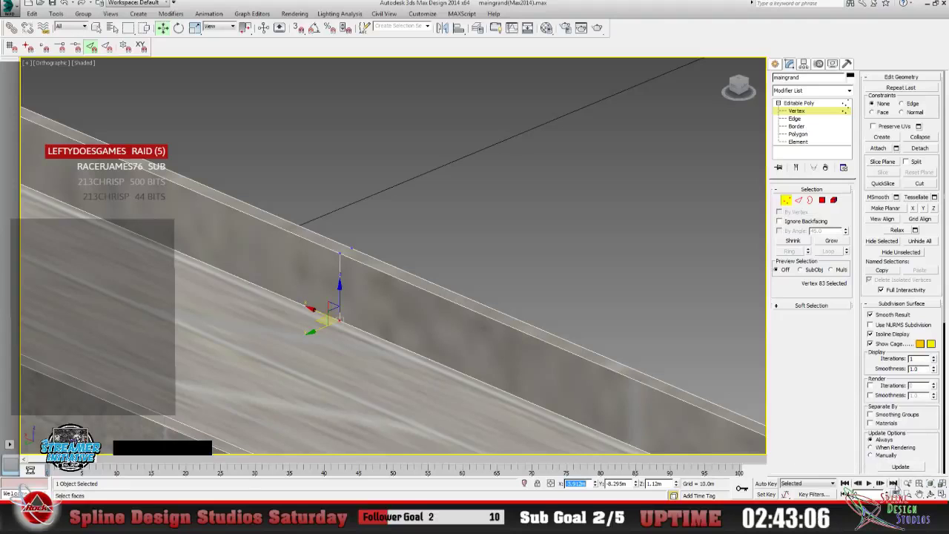
# Select the top vertex of the next seam along the brick side wall and copy its X coordinate of 29.269 m with the Move tool active.
pyautogui.click(907, 483)
pyautogui.moveTo(374, 332); pyautogui.dragTo(373, 365)
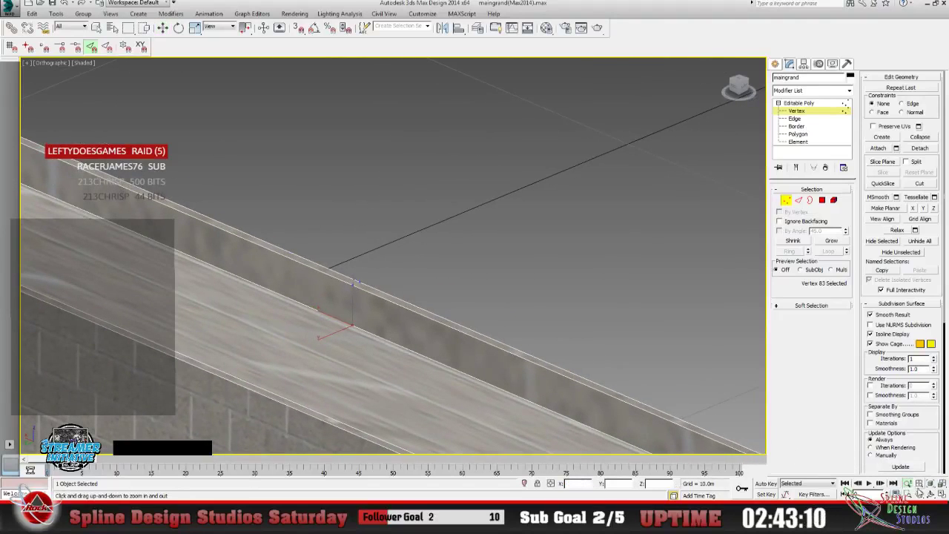
pyautogui.click(931, 494)
pyautogui.moveTo(432, 296); pyautogui.dragTo(296, 297)
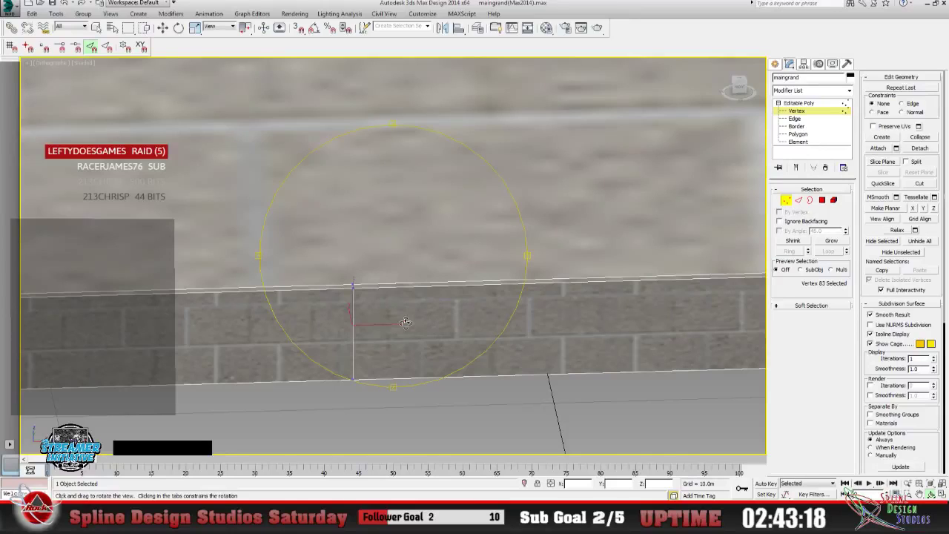
pyautogui.click(923, 494)
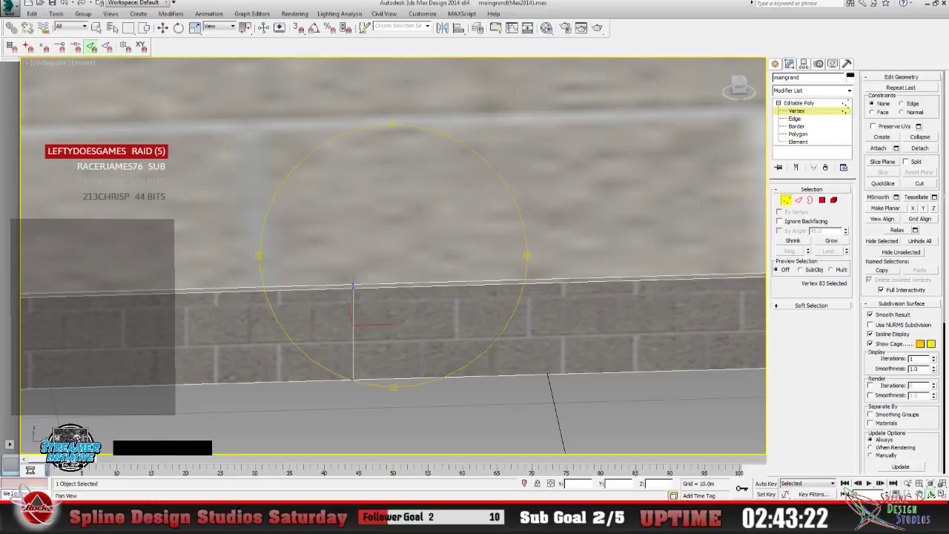
pyautogui.click(919, 494)
pyautogui.moveTo(528, 325); pyautogui.dragTo(273, 326)
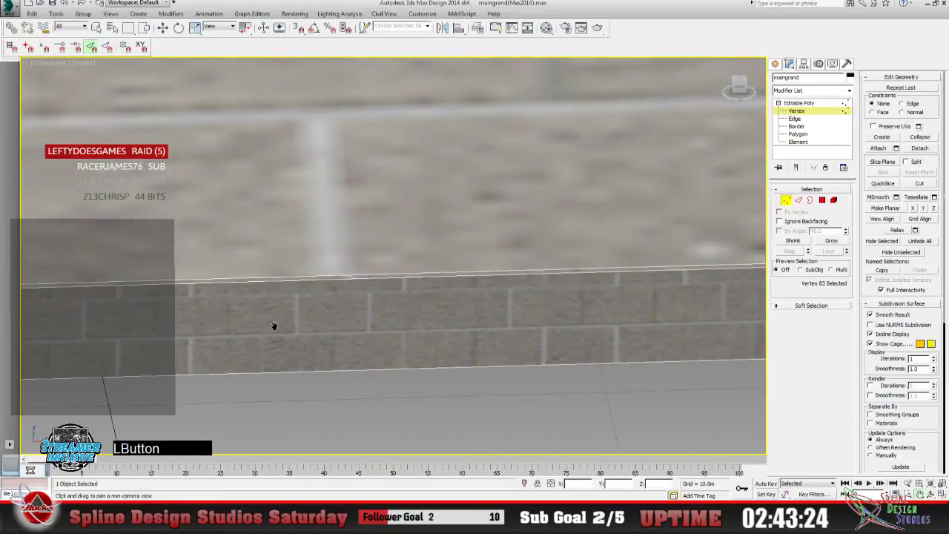
pyautogui.moveTo(469, 324); pyautogui.dragTo(247, 318)
pyautogui.moveTo(450, 311)
pyautogui.mouseDown()
pyautogui.moveTo(215, 322)
pyautogui.moveTo(262, 318)
pyautogui.moveTo(268, 300)
pyautogui.mouseUp()
pyautogui.moveTo(365, 296); pyautogui.dragTo(231, 318)
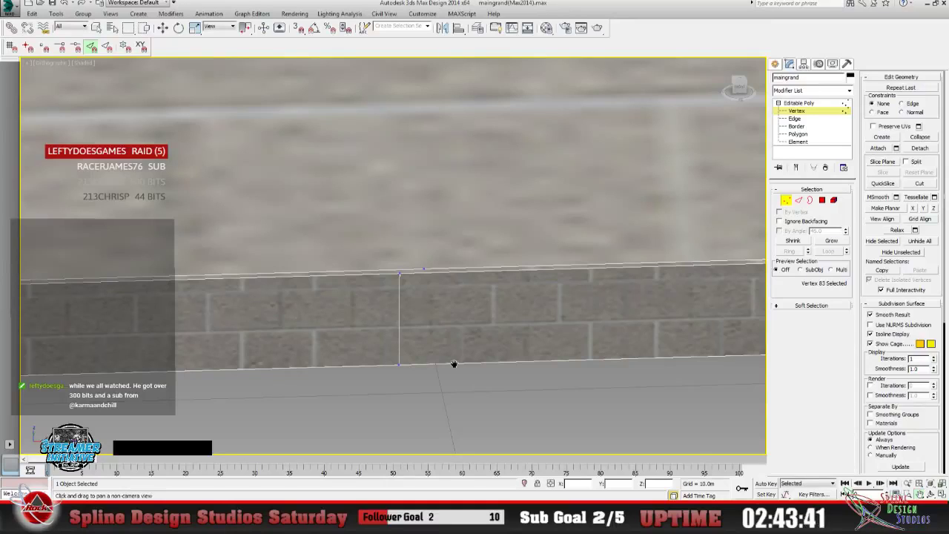
pyautogui.click(906, 482)
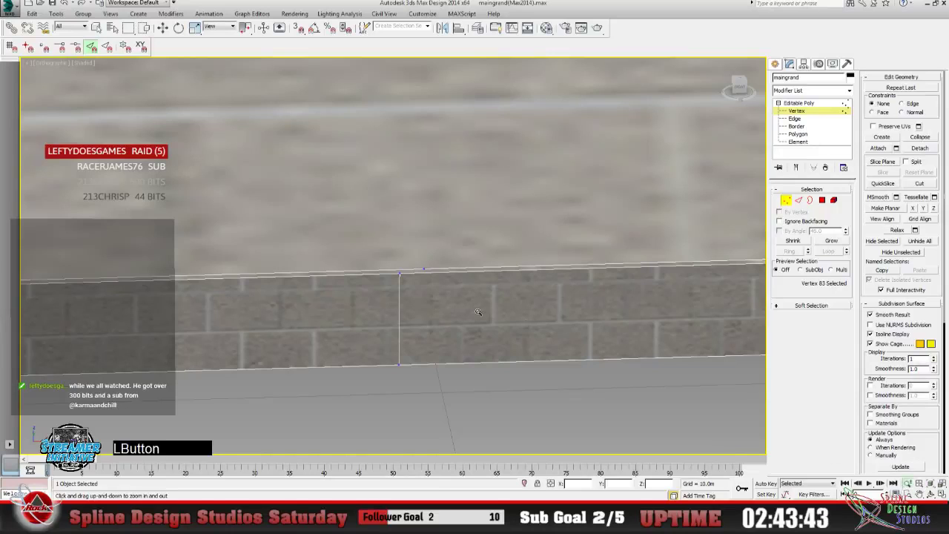
pyautogui.moveTo(409, 301); pyautogui.dragTo(404, 277)
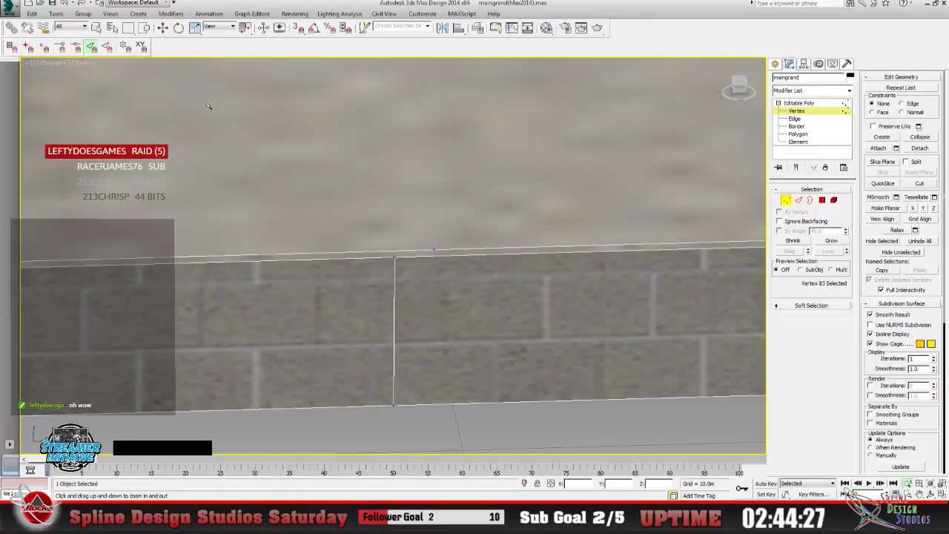
pyautogui.click(166, 29)
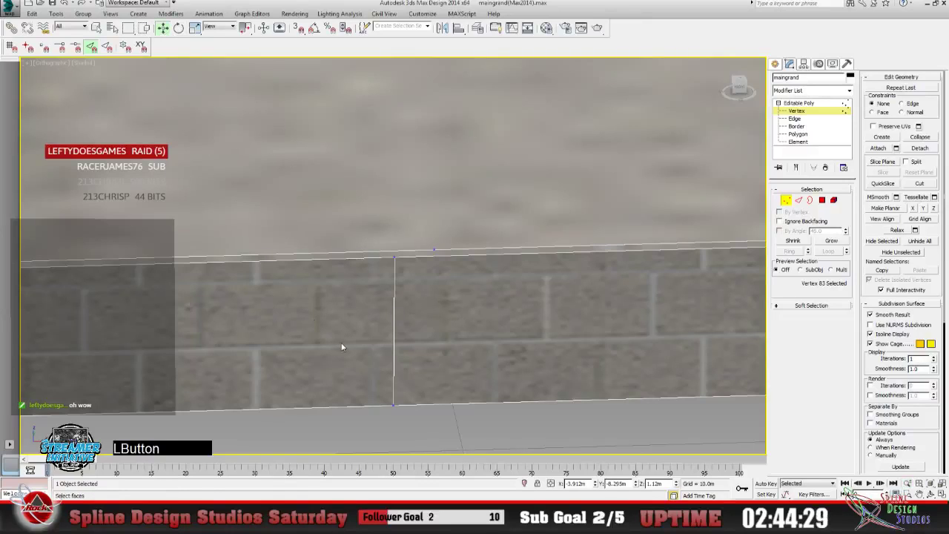
pyautogui.click(394, 256)
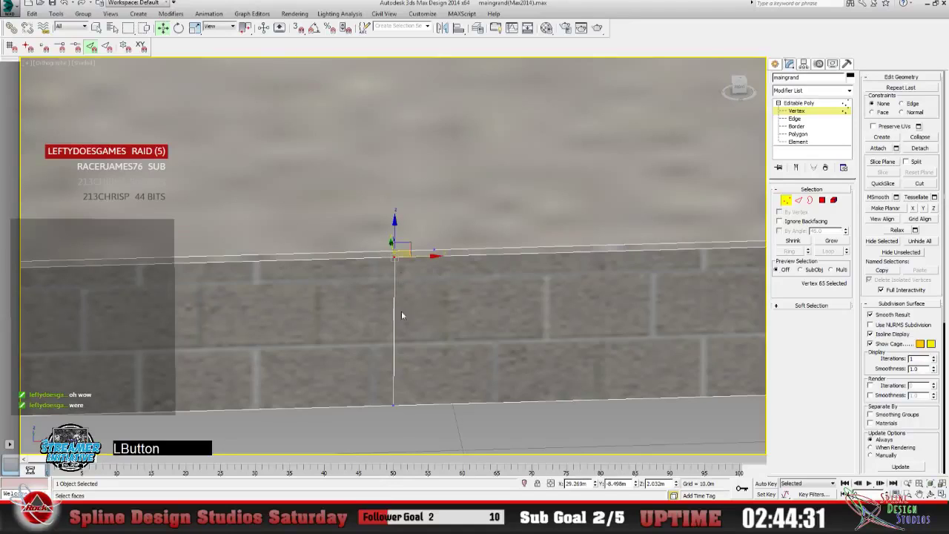
pyautogui.click(585, 483)
pyautogui.hotkey('ctrl', 'c')
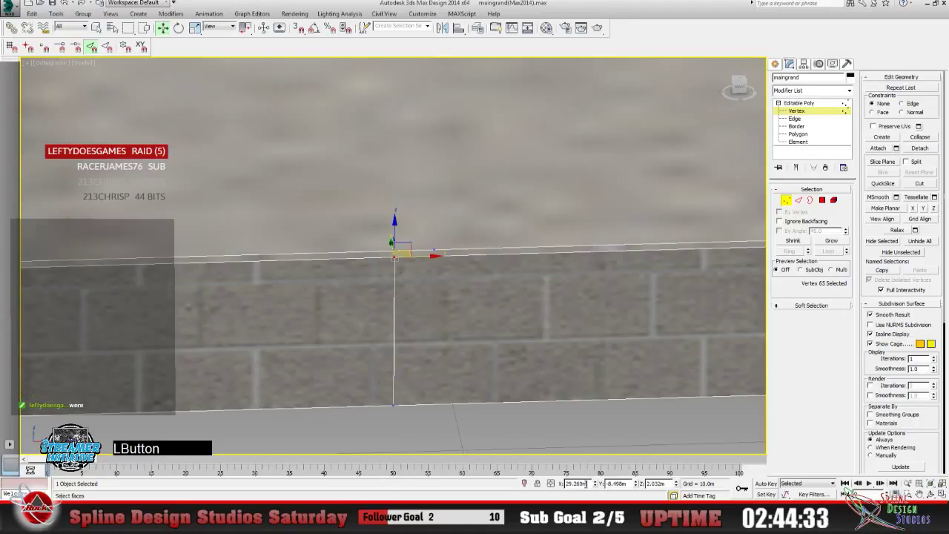
pyautogui.rightClick(577, 483)
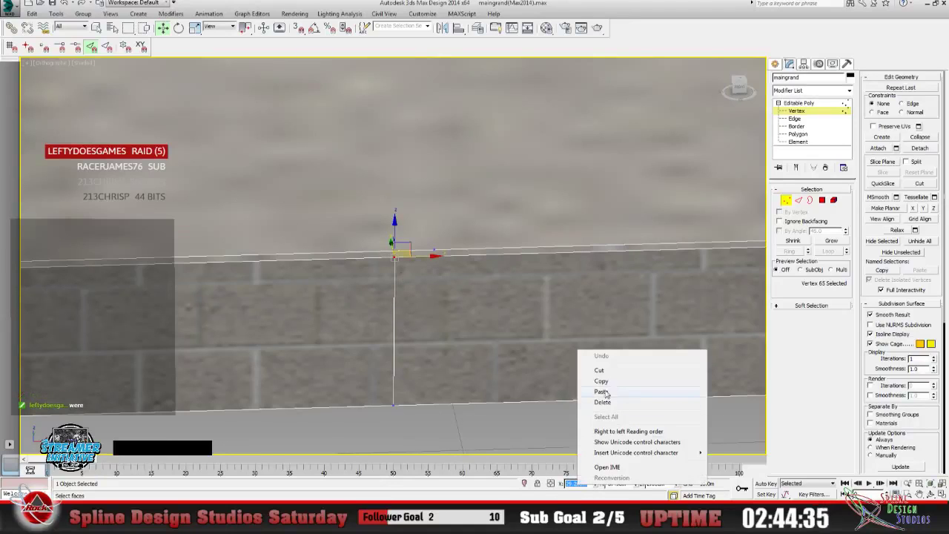
pyautogui.click(602, 387)
pyautogui.click(478, 224)
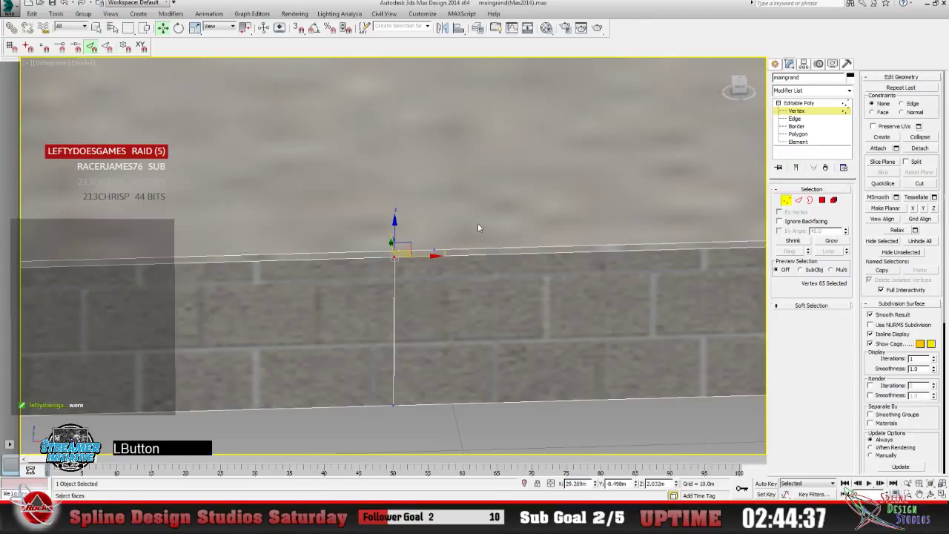
# Set the X coordinate of the strip cut's upper vertex beside this seam to the copied 29.269 m.
pyautogui.click(433, 249)
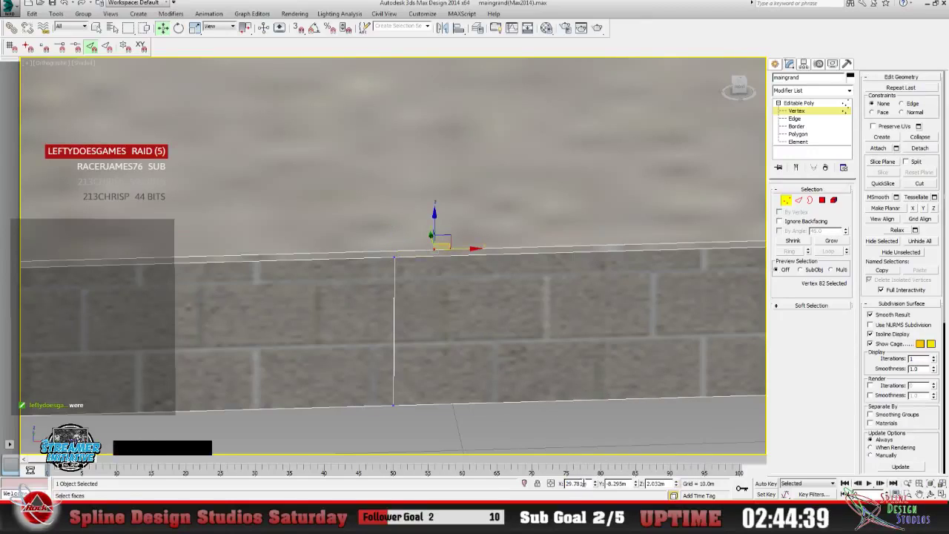
pyautogui.click(586, 484)
pyautogui.rightClick(579, 482)
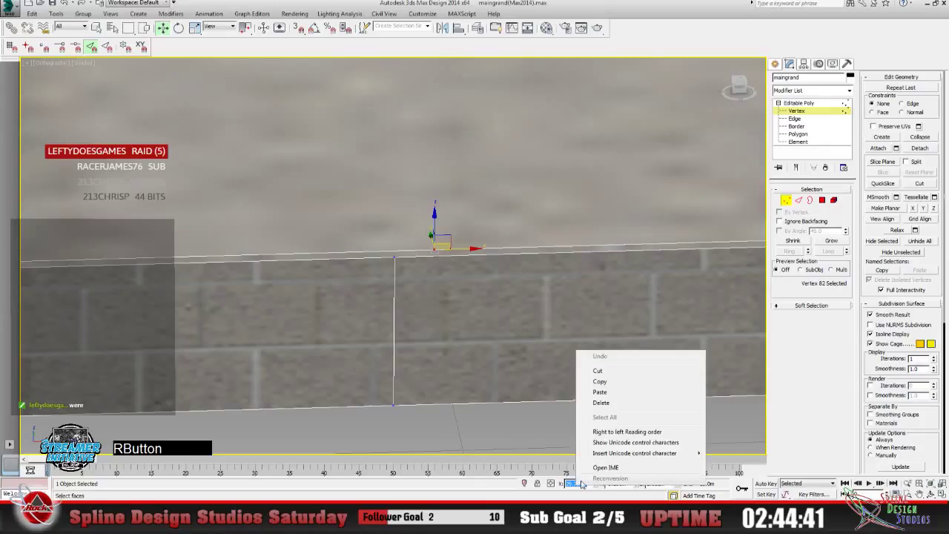
pyautogui.click(603, 391)
pyautogui.press('Return')
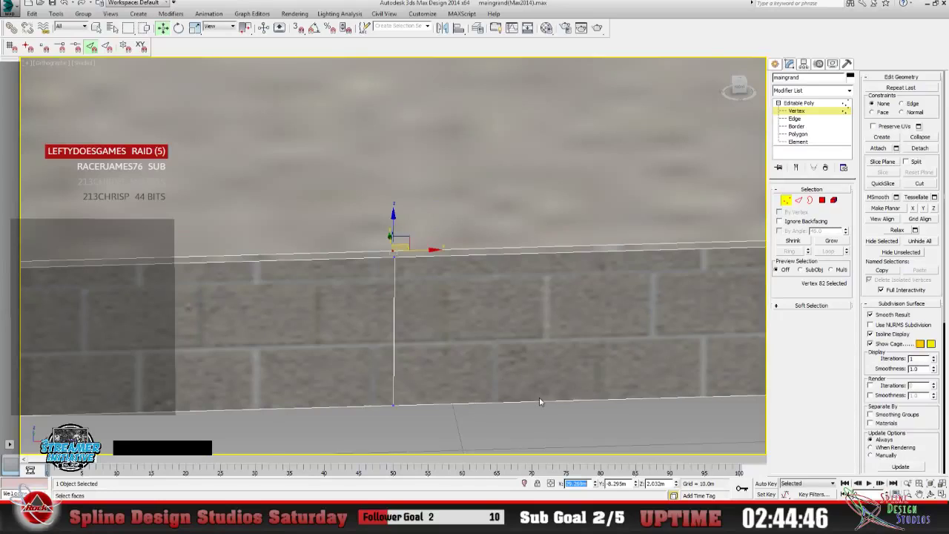
# Select the bottom vertex of the same wall seam and copy its X coordinate of 29.269 m.
pyautogui.click(393, 404)
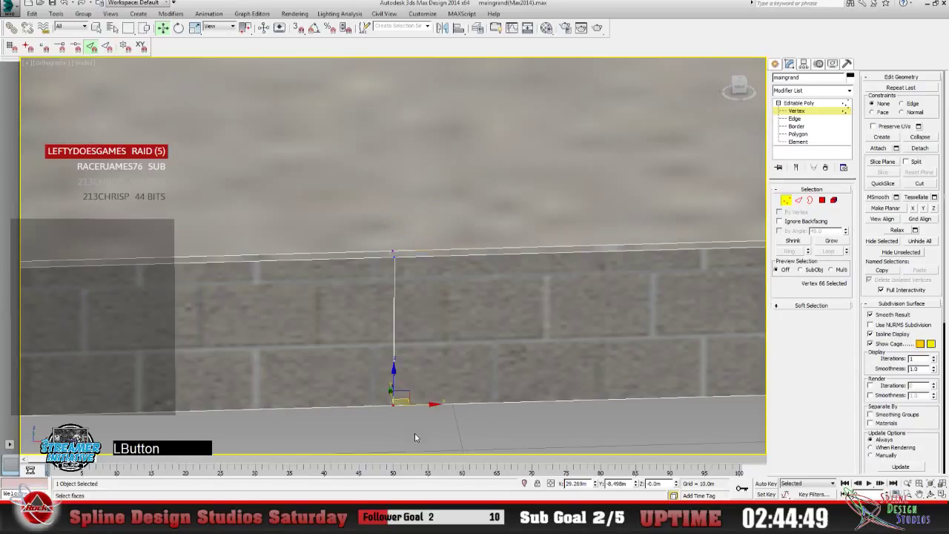
pyautogui.doubleClick(582, 484)
pyautogui.rightClick(583, 484)
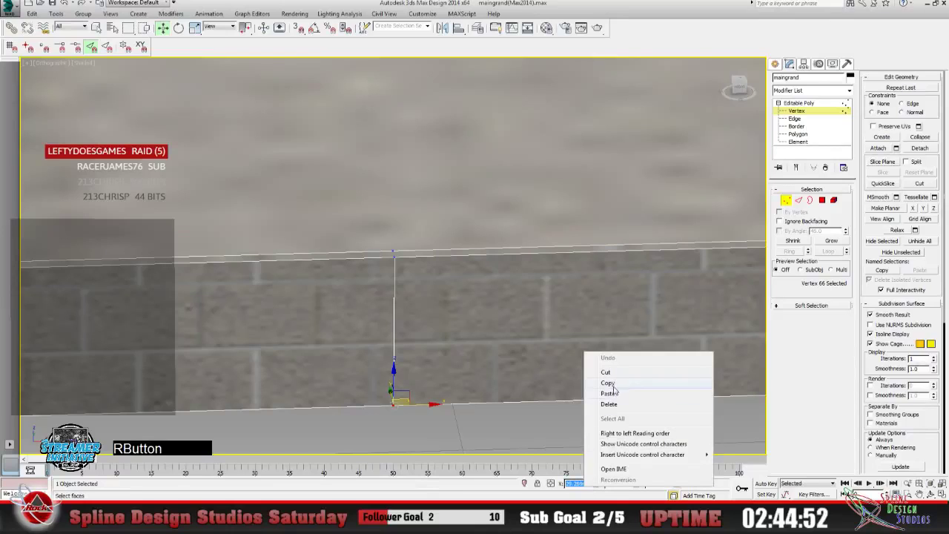
pyautogui.click(614, 389)
# Set the X coordinate of this strip cut's lower vertex on the inner side of the edge to 29.269 m.
pyautogui.click(929, 492)
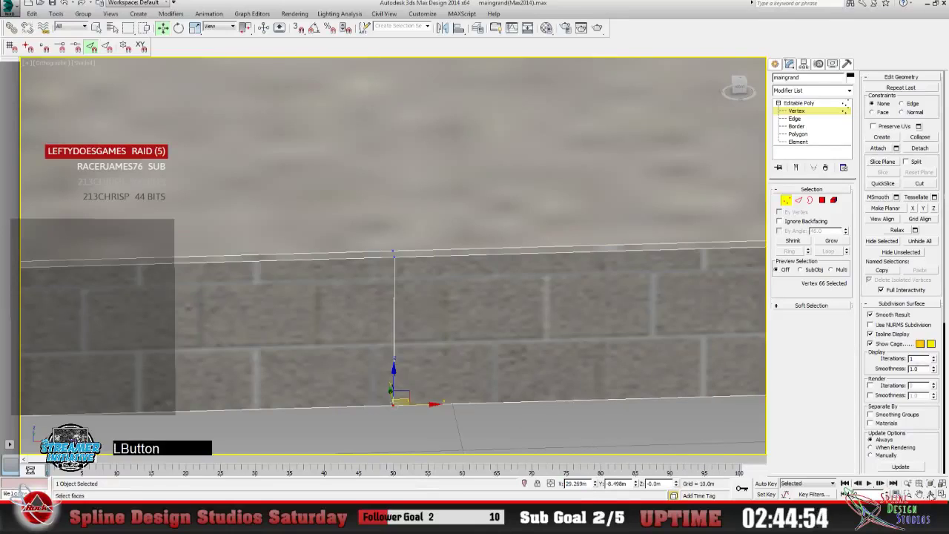
pyautogui.moveTo(434, 331); pyautogui.dragTo(529, 331)
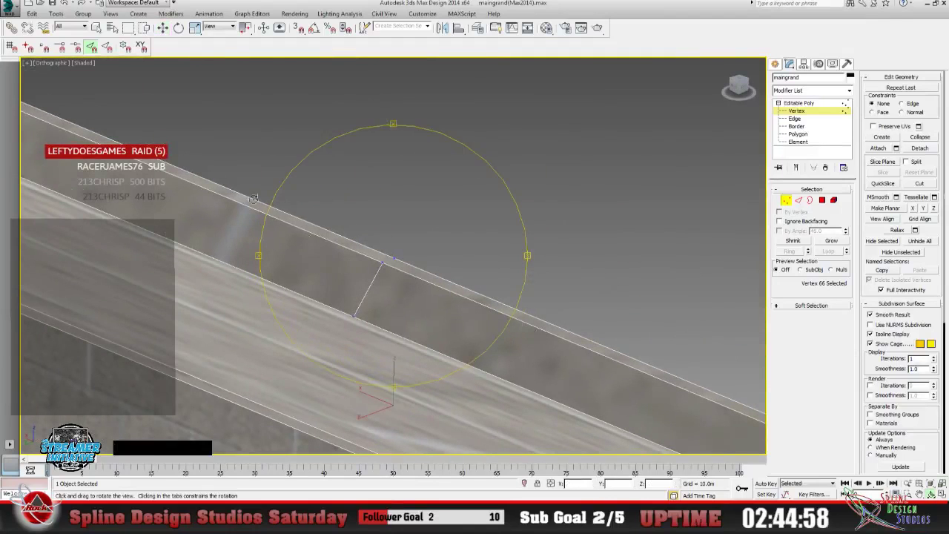
pyautogui.click(162, 28)
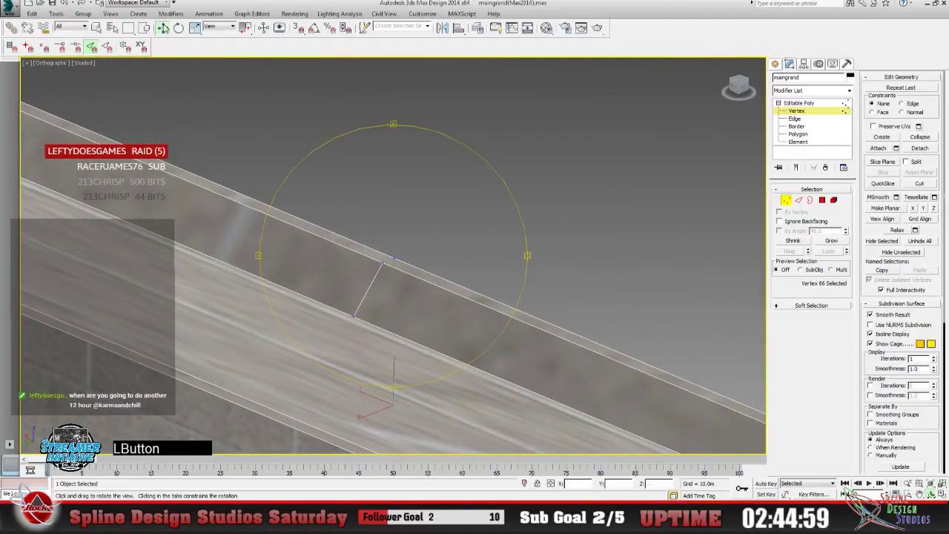
pyautogui.click(354, 316)
pyautogui.click(575, 483)
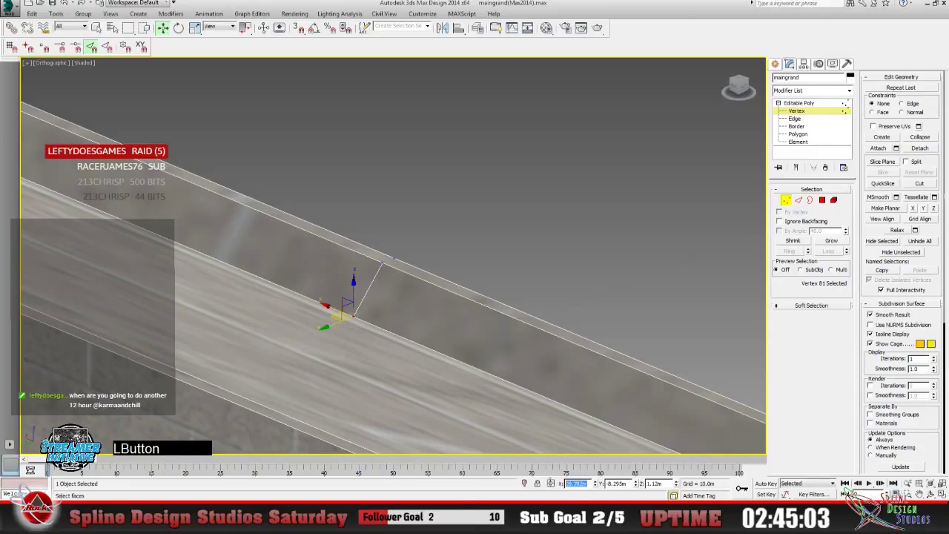
pyautogui.rightClick(575, 485)
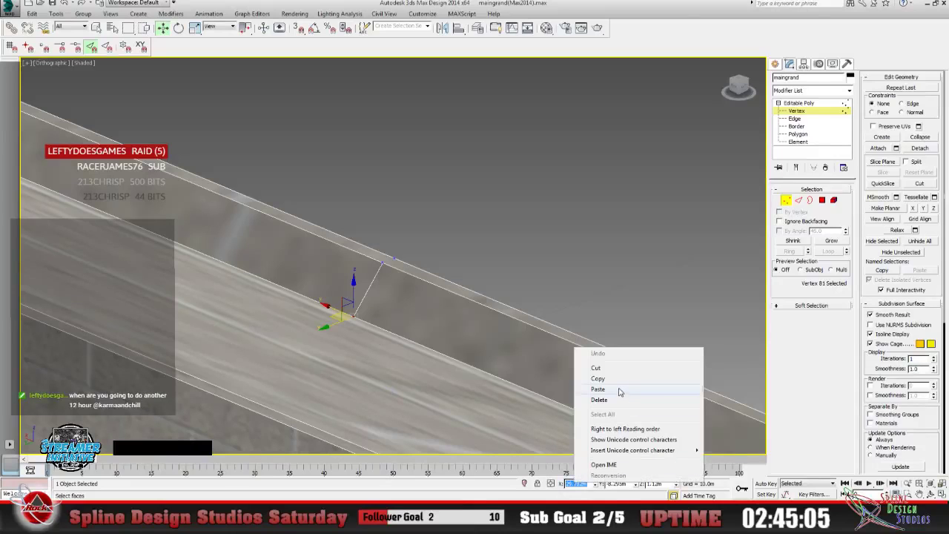
pyautogui.click(618, 389)
pyautogui.press('Return')
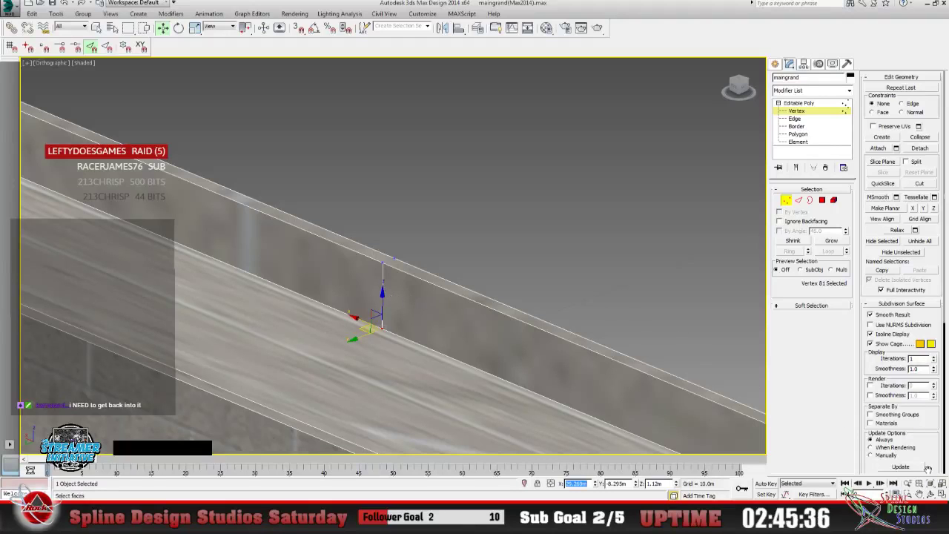
# Inspect the vertical seams and brick texture along the whole side wall, from one end of the ramp to the other.
pyautogui.click(920, 494)
pyautogui.moveTo(418, 313); pyautogui.dragTo(290, 301)
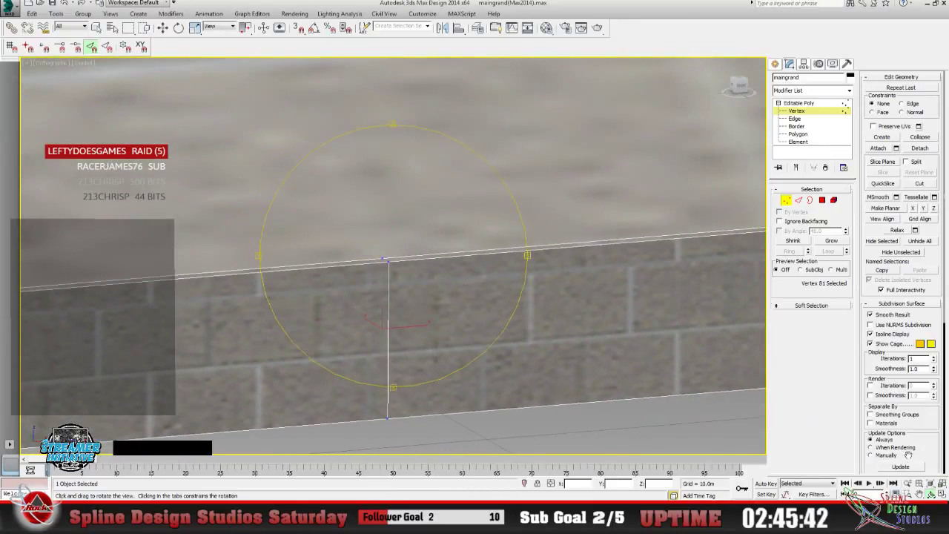
pyautogui.click(920, 494)
pyautogui.moveTo(561, 324); pyautogui.dragTo(294, 326)
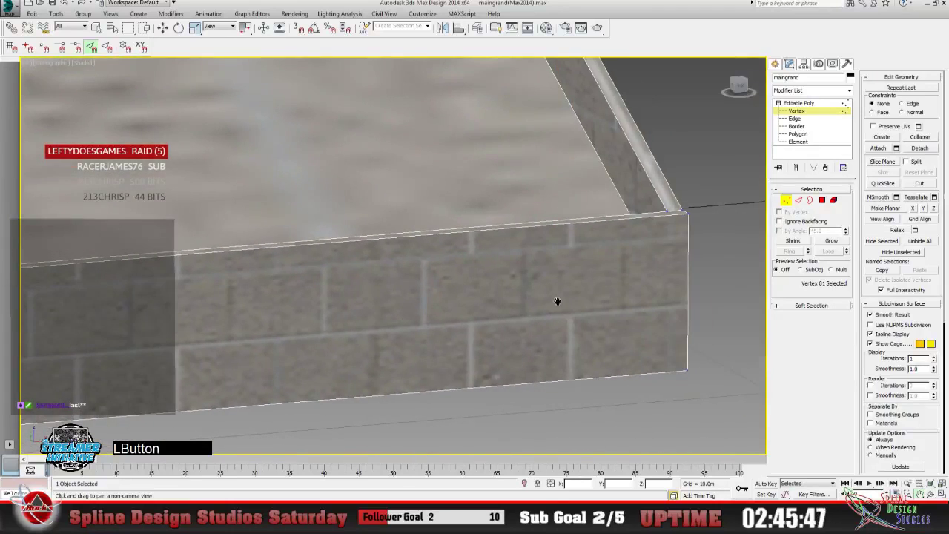
pyautogui.moveTo(557, 301); pyautogui.dragTo(674, 284)
pyautogui.click(907, 484)
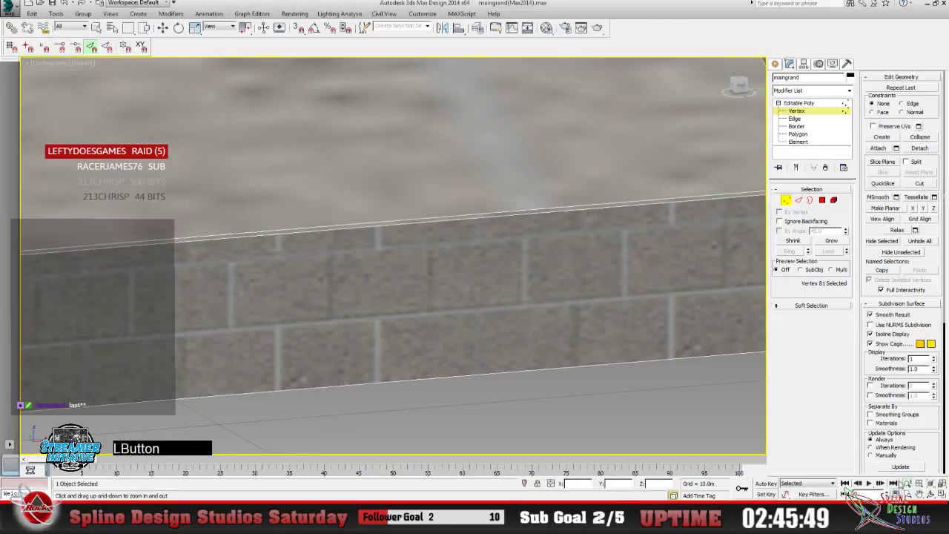
pyautogui.moveTo(422, 326); pyautogui.dragTo(355, 355)
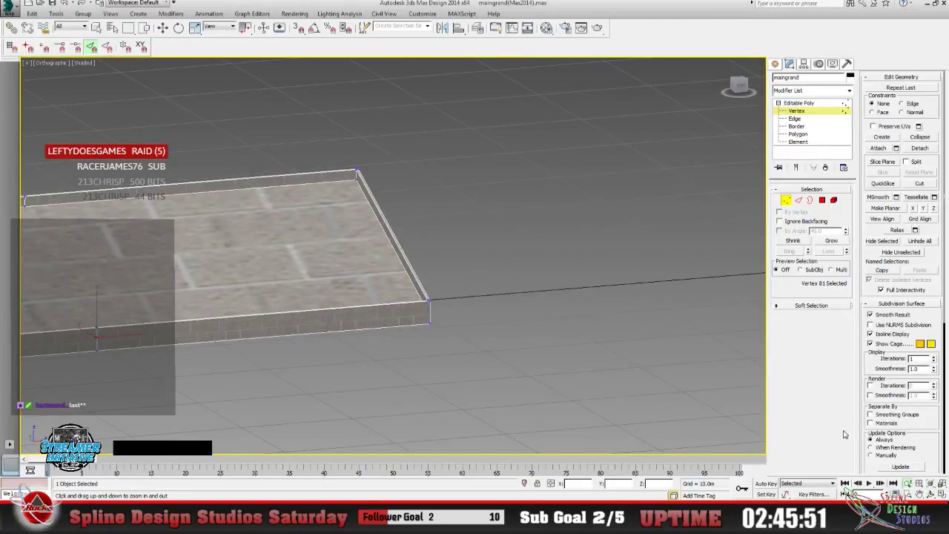
pyautogui.click(919, 494)
pyautogui.moveTo(422, 361); pyautogui.dragTo(487, 329)
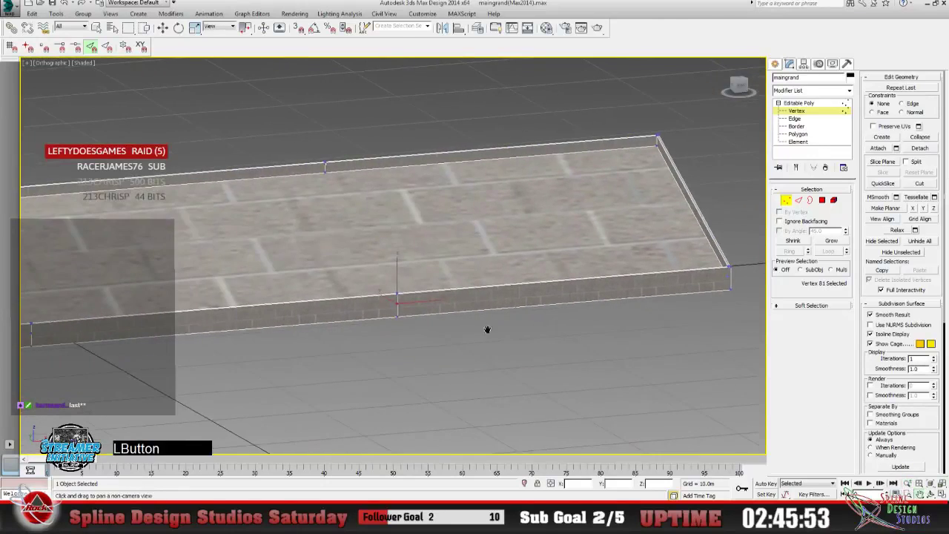
pyautogui.moveTo(314, 340); pyautogui.dragTo(513, 314)
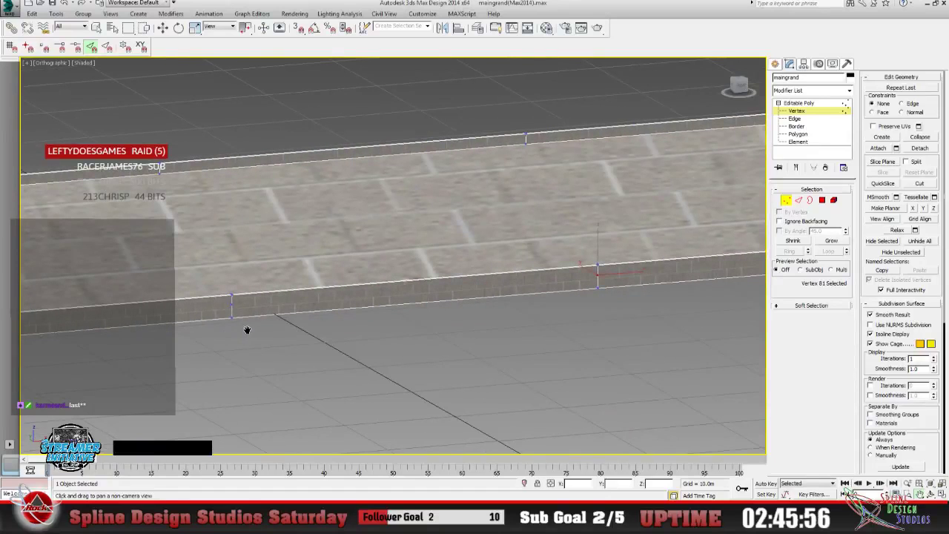
pyautogui.moveTo(249, 329); pyautogui.dragTo(378, 334)
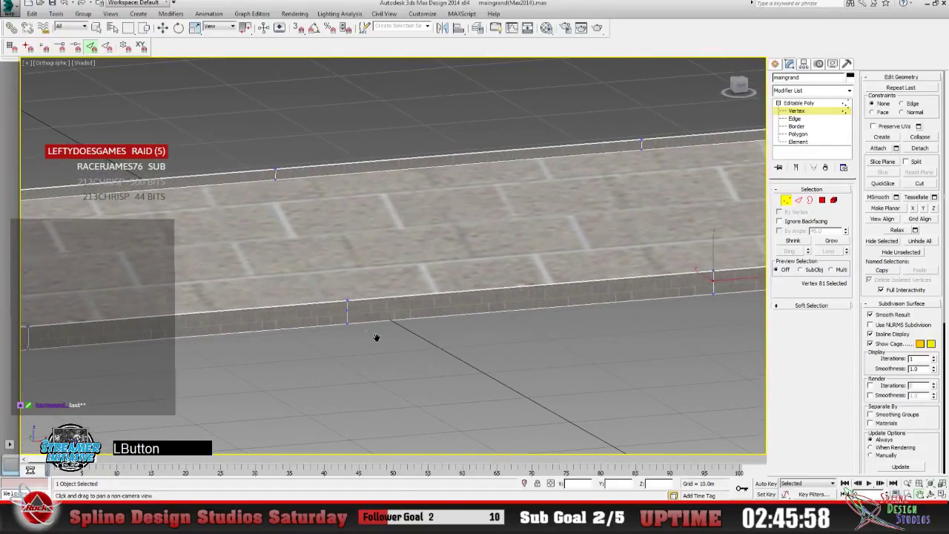
pyautogui.click(907, 483)
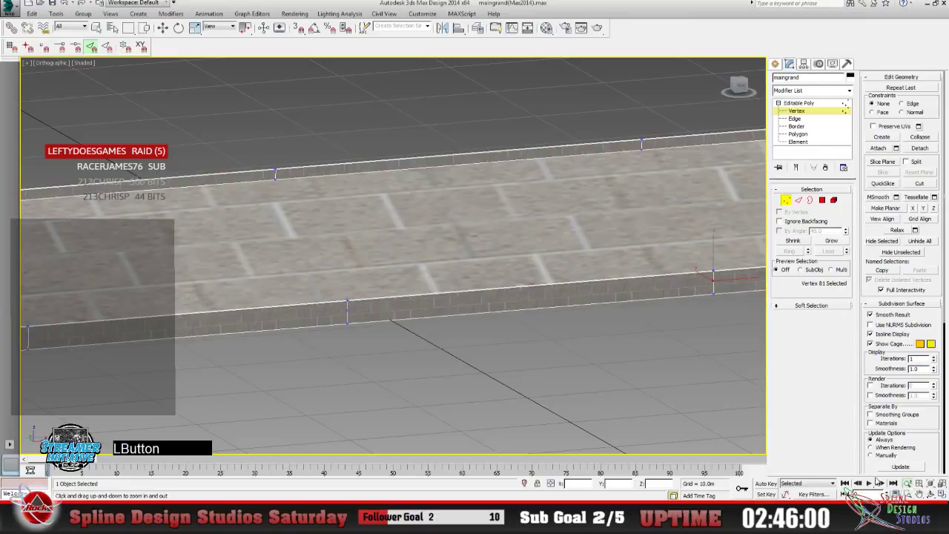
pyautogui.moveTo(435, 363); pyautogui.dragTo(371, 290)
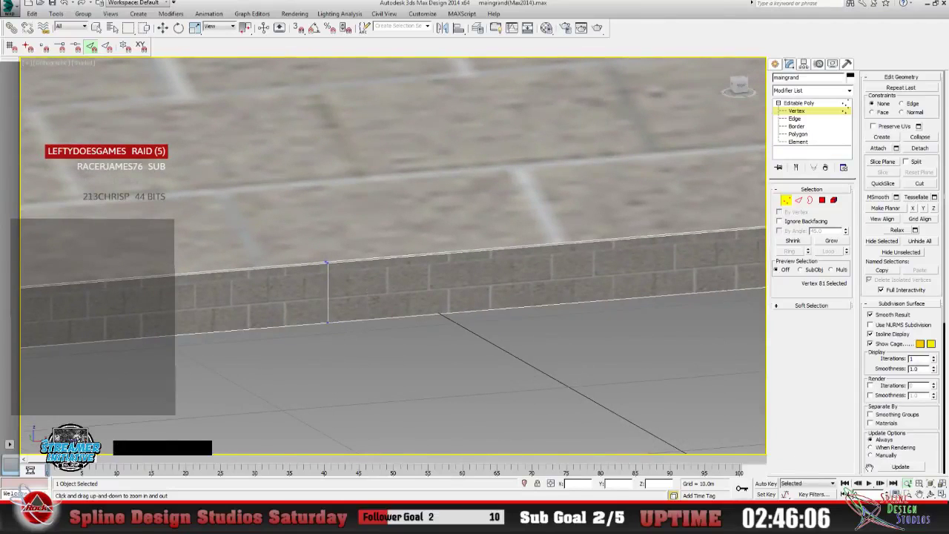
pyautogui.moveTo(393, 375); pyautogui.dragTo(669, 345)
pyautogui.moveTo(449, 356); pyautogui.dragTo(650, 330)
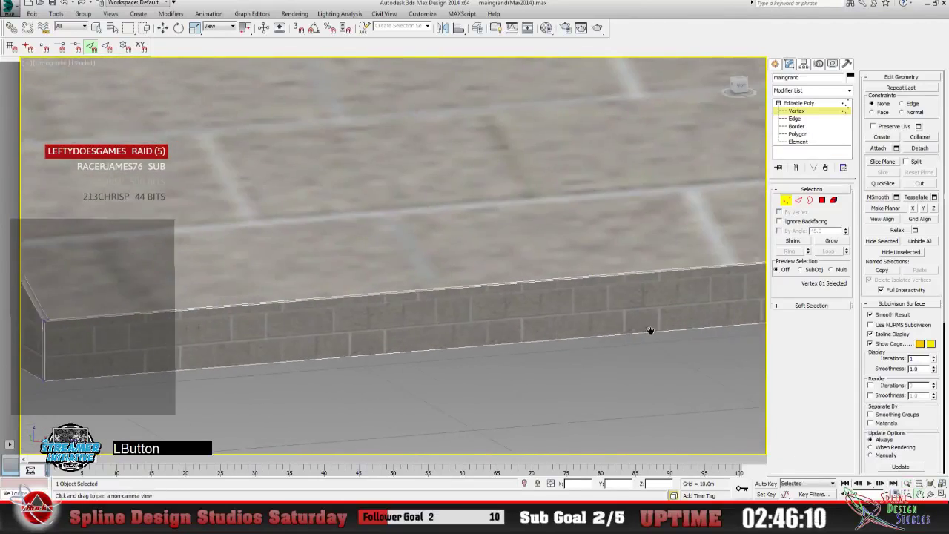
pyautogui.moveTo(403, 339); pyautogui.dragTo(404, 339)
pyautogui.click(907, 483)
pyautogui.moveTo(519, 223); pyautogui.dragTo(519, 311)
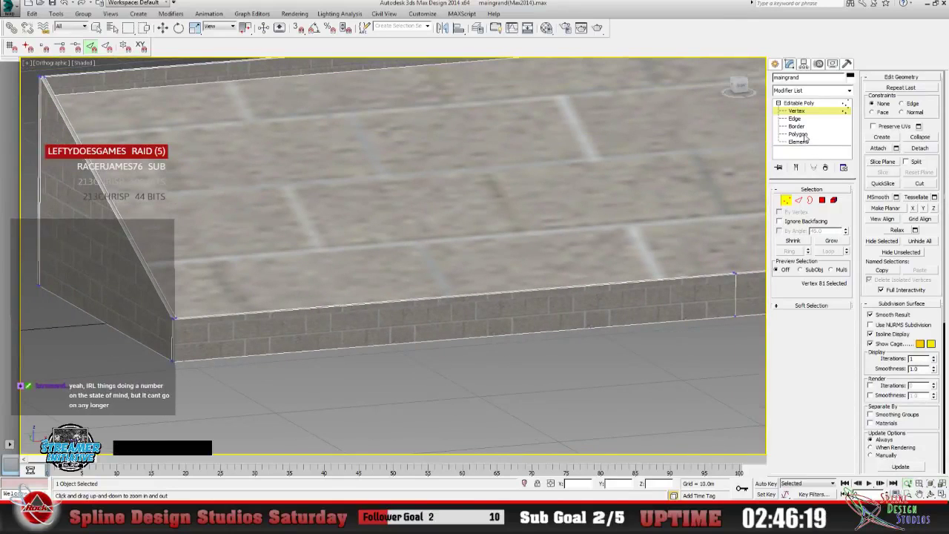
# Select the vertices where the front wall's top edge meets its vertical seam.
pyautogui.click(162, 27)
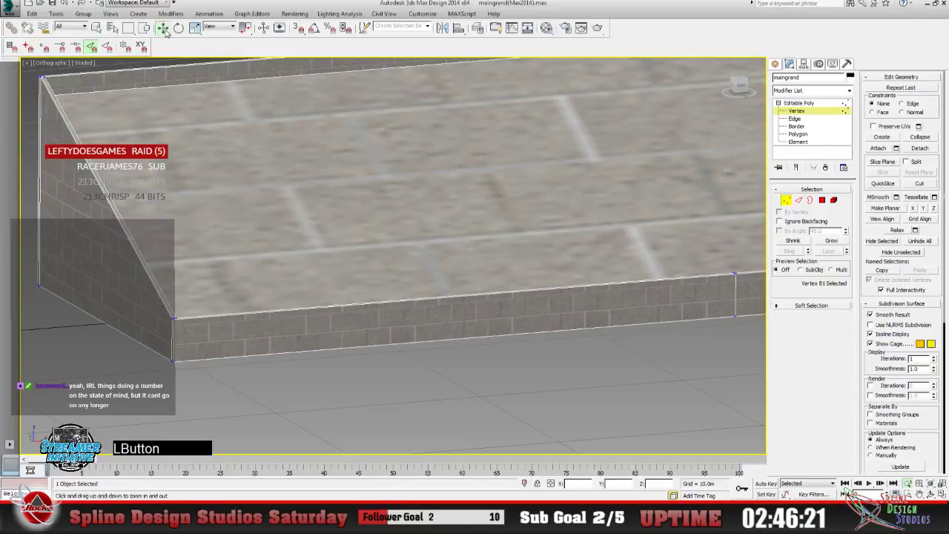
pyautogui.moveTo(712, 267); pyautogui.dragTo(759, 324)
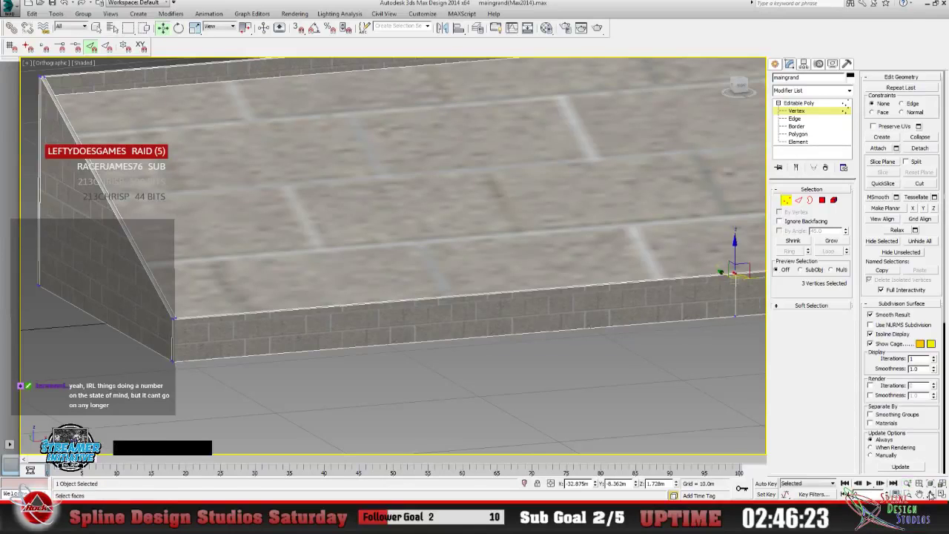
pyautogui.click(931, 494)
pyautogui.moveTo(445, 323); pyautogui.dragTo(544, 312)
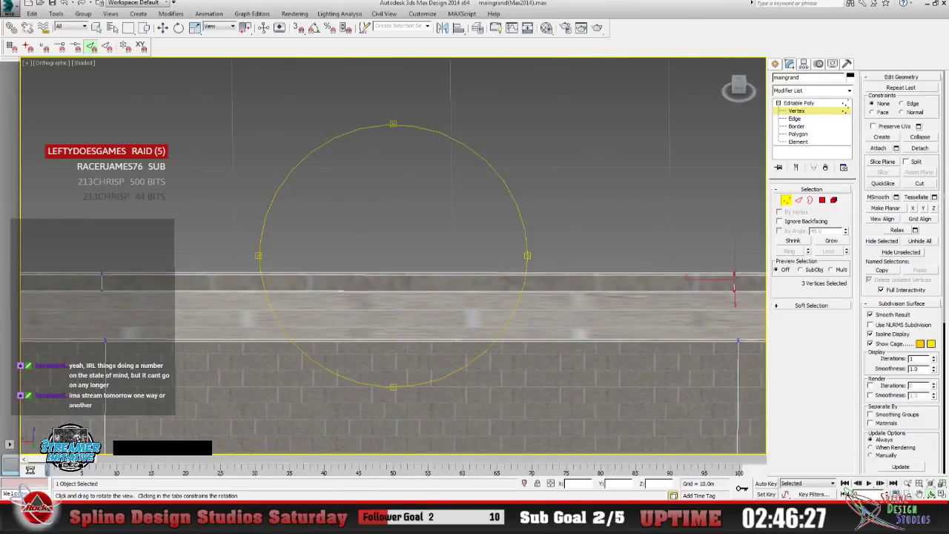
# Switch to polygon selection and select the long narrow brick strip along the back edge of maingrand's sloped top.
pyautogui.click(920, 493)
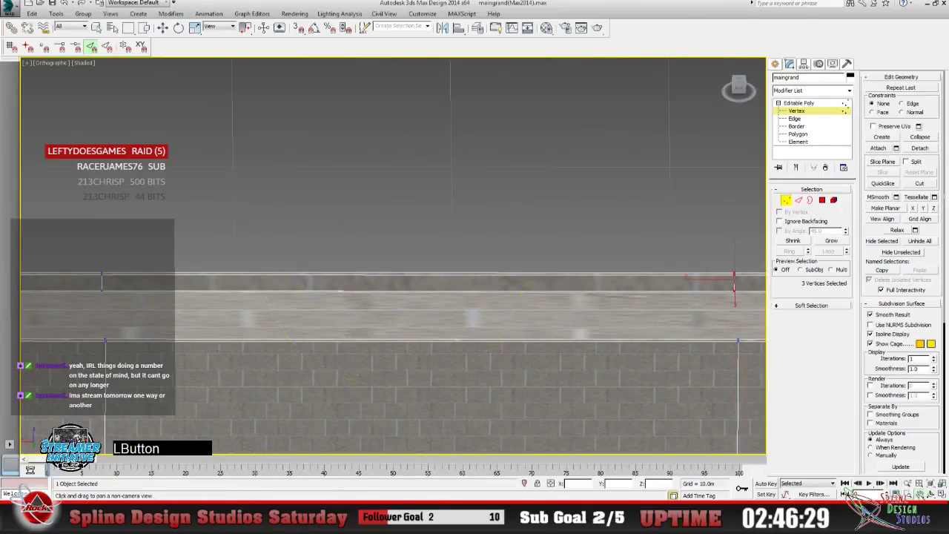
pyautogui.moveTo(223, 319); pyautogui.dragTo(293, 278)
pyautogui.click(96, 27)
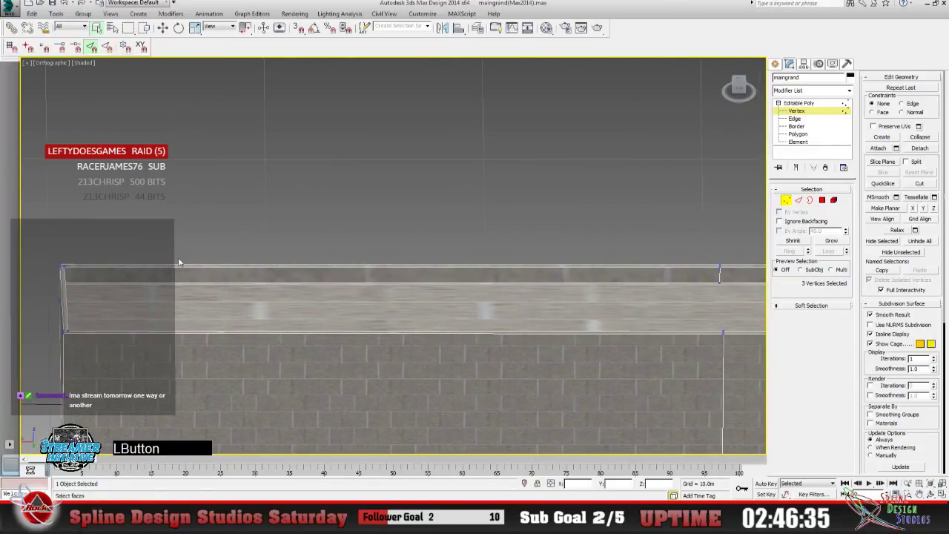
pyautogui.click(798, 133)
pyautogui.click(582, 277)
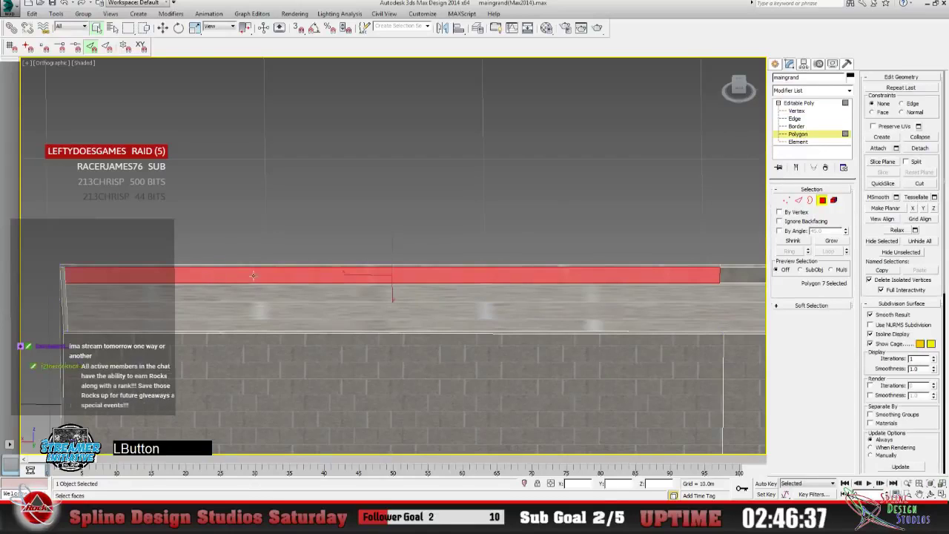
pyautogui.click(735, 278)
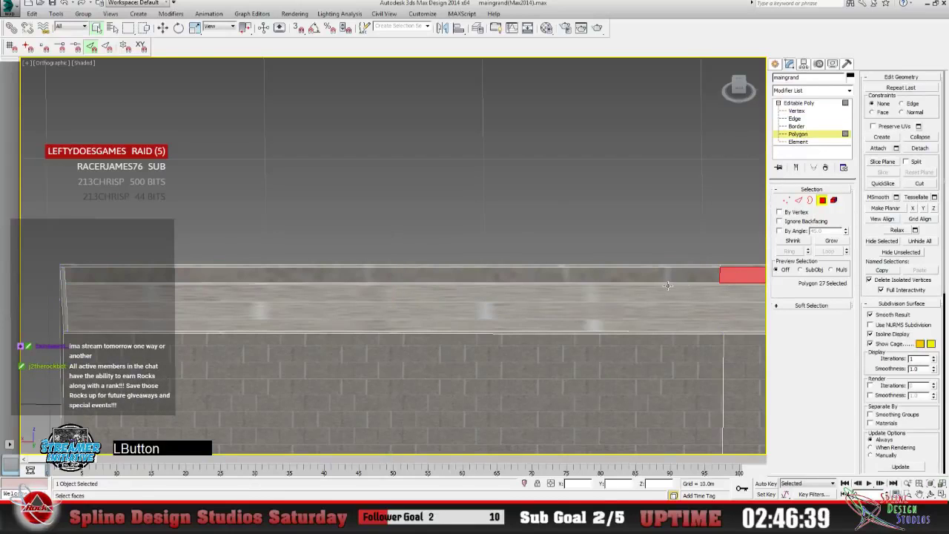
pyautogui.keyDown('ctrl'); pyautogui.click(391, 277); pyautogui.keyUp('ctrl')
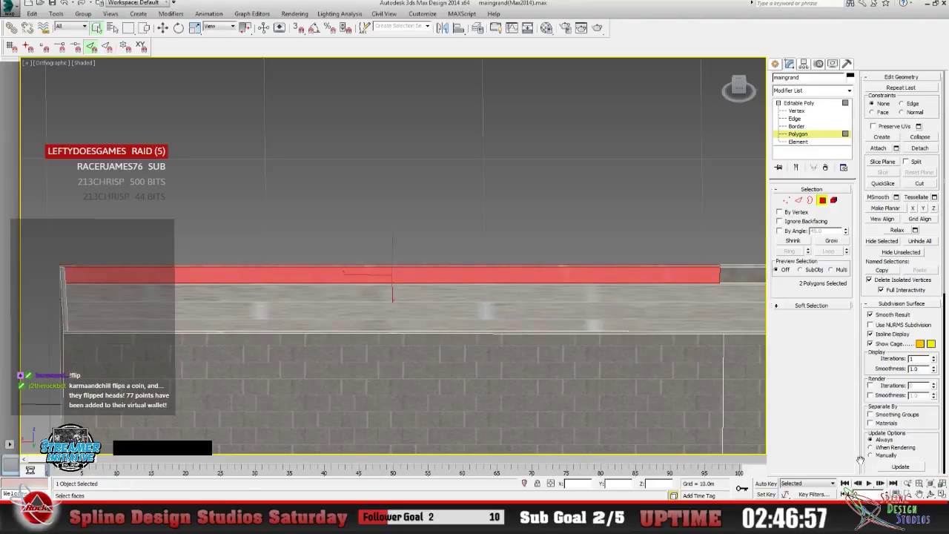
# Apply an Unwrap UVW modifier to maingrand and switch it to polygon selection.
pyautogui.click(907, 483)
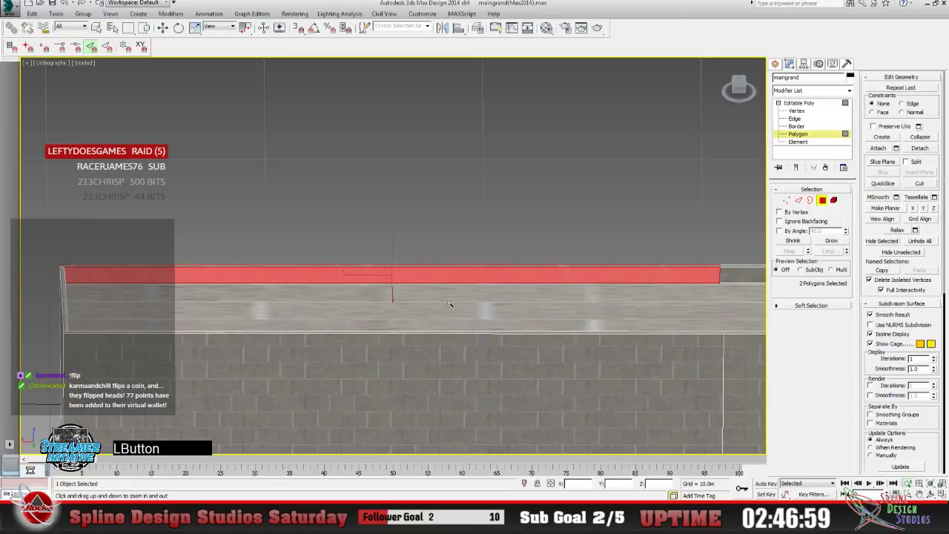
pyautogui.moveTo(438, 303); pyautogui.dragTo(443, 333)
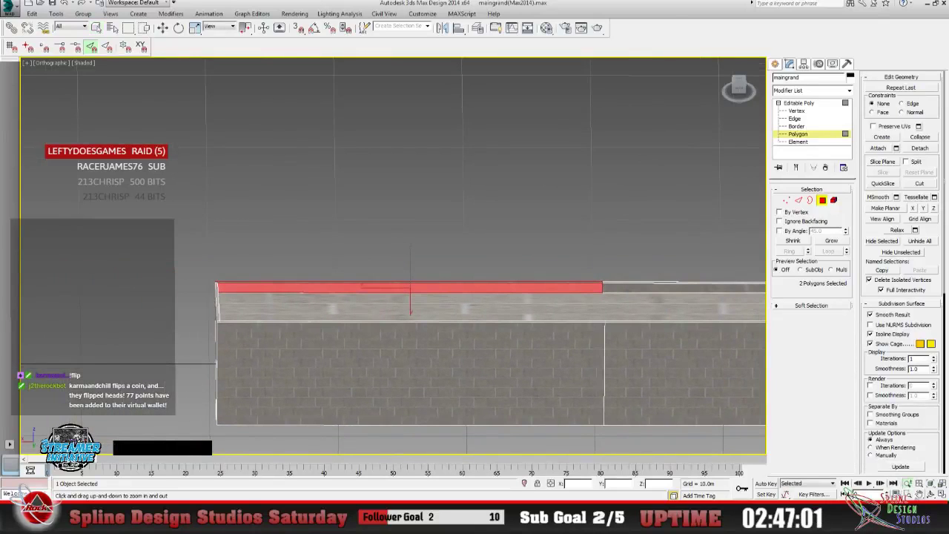
pyautogui.click(919, 494)
pyautogui.moveTo(655, 383); pyautogui.dragTo(349, 353)
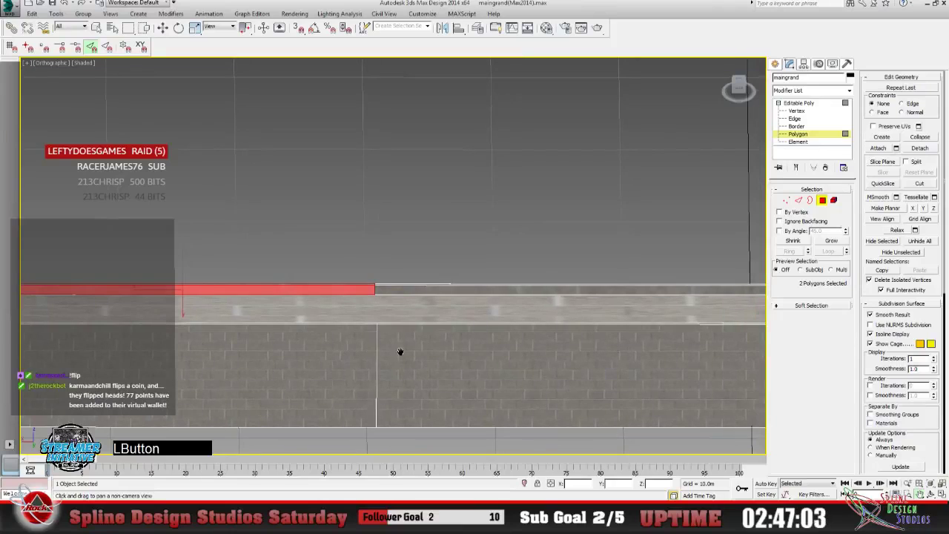
pyautogui.click(907, 483)
pyautogui.moveTo(686, 379); pyautogui.dragTo(465, 283)
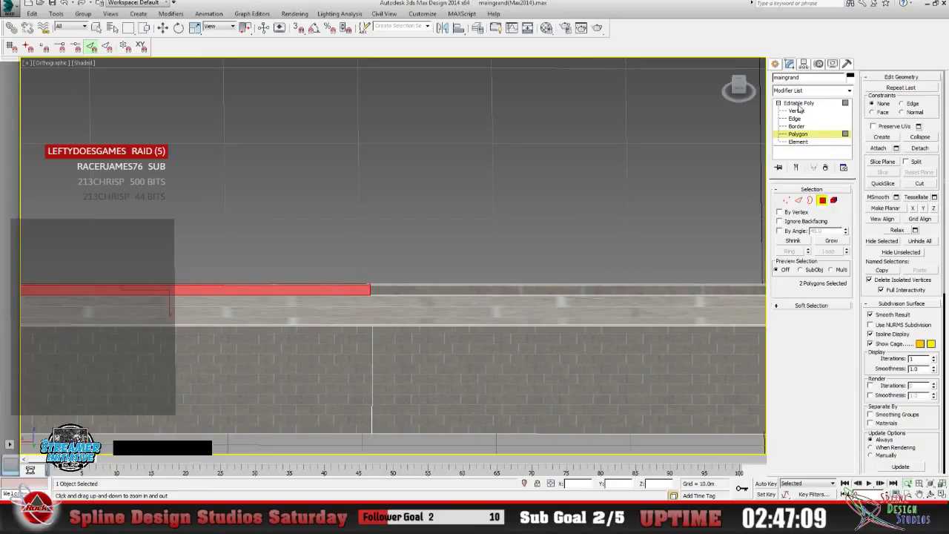
pyautogui.click(801, 103)
pyautogui.click(848, 90)
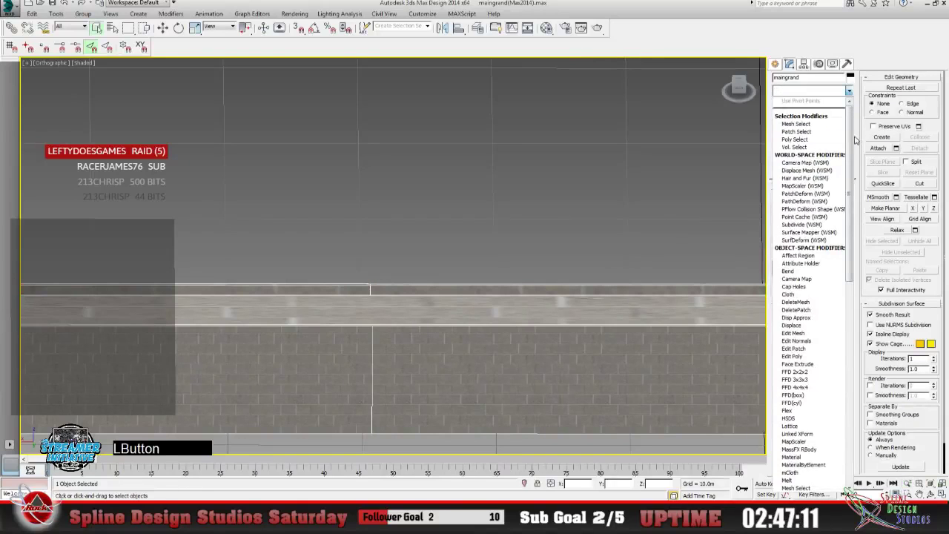
pyautogui.moveTo(852, 139); pyautogui.dragTo(841, 378)
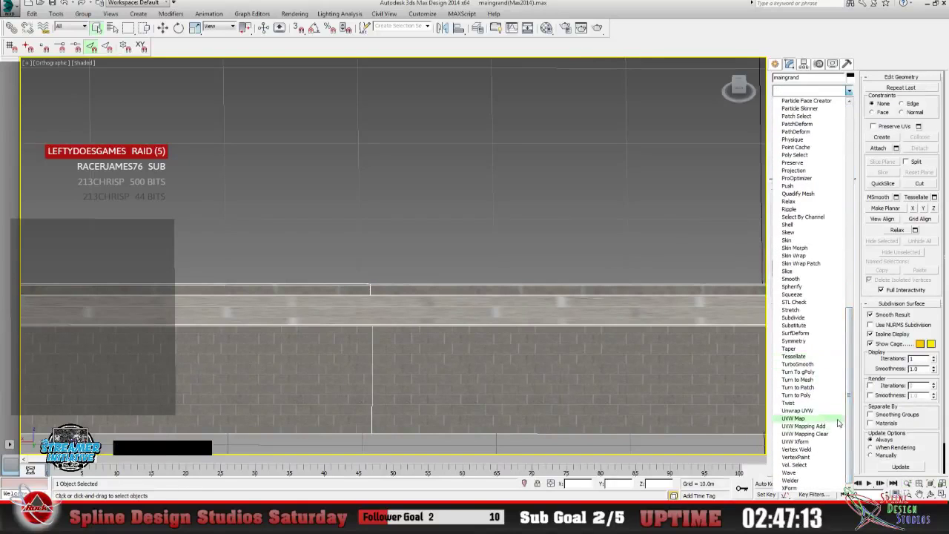
pyautogui.click(816, 412)
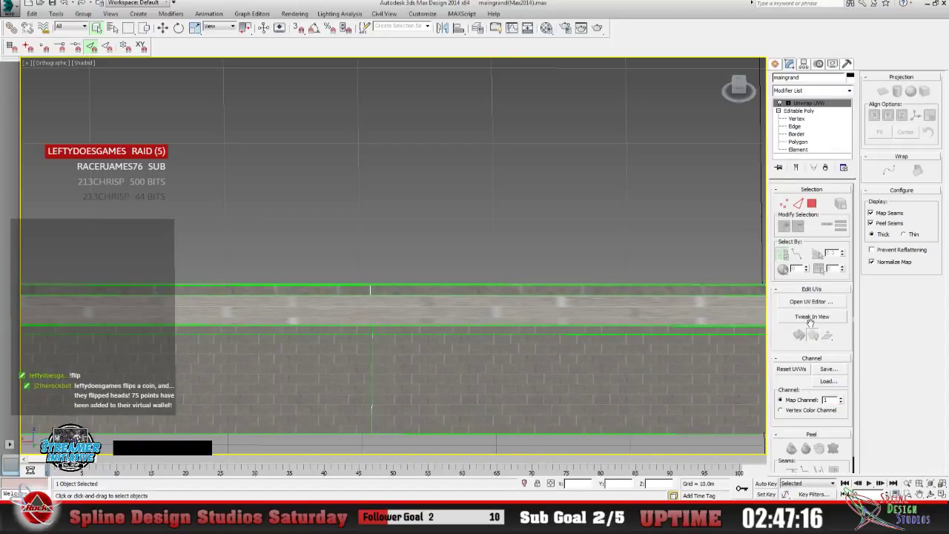
pyautogui.click(790, 103)
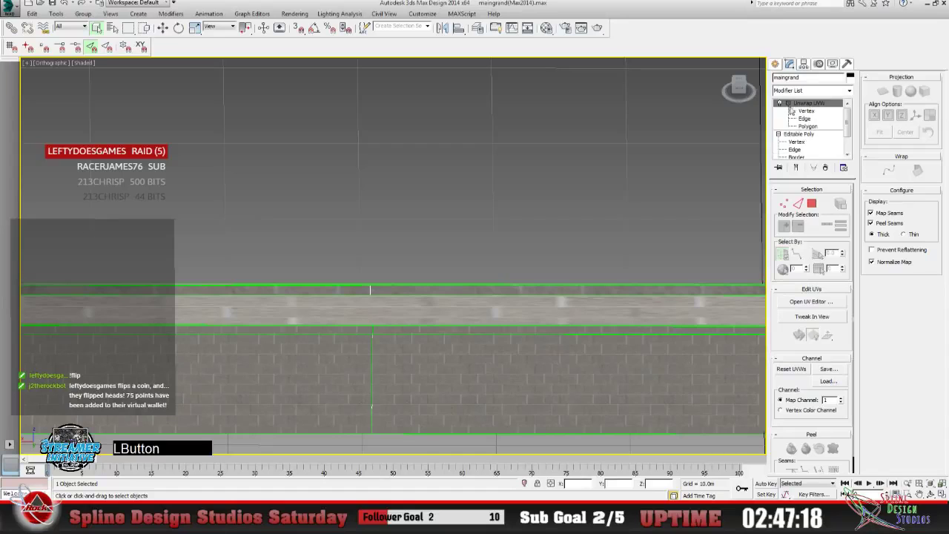
pyautogui.click(803, 127)
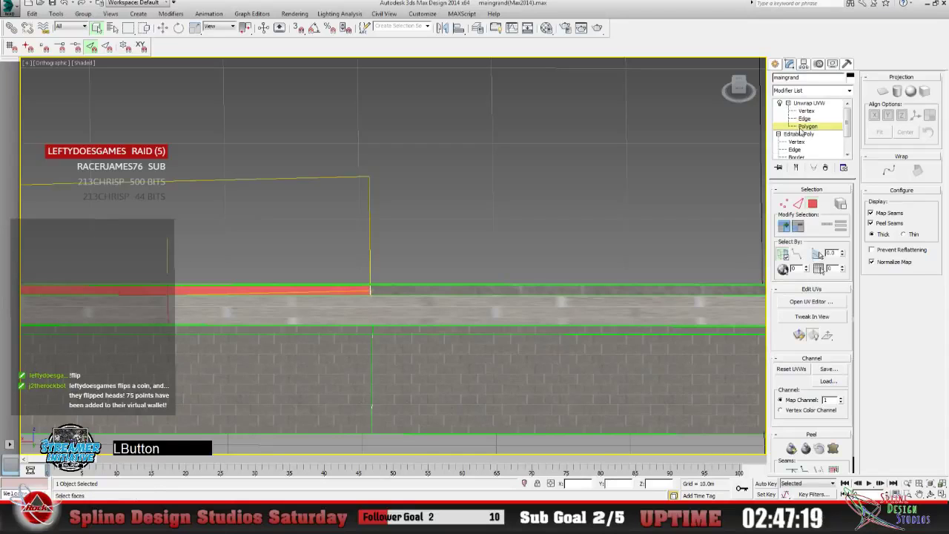
# Open the UV editor with Map #17 (maingrand.bmp) as its background, and enlarge the editor to show the whole layout.
pyautogui.click(811, 301)
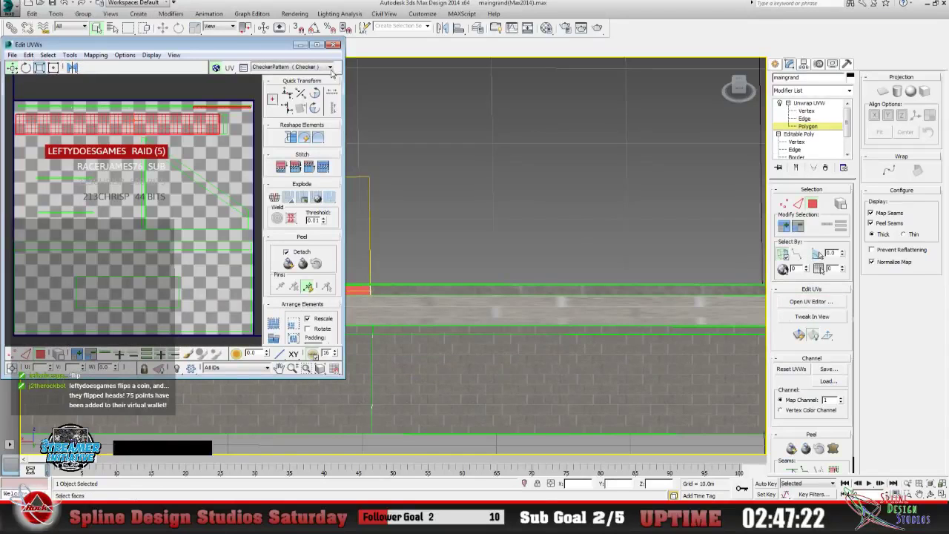
pyautogui.click(331, 68)
pyautogui.click(311, 91)
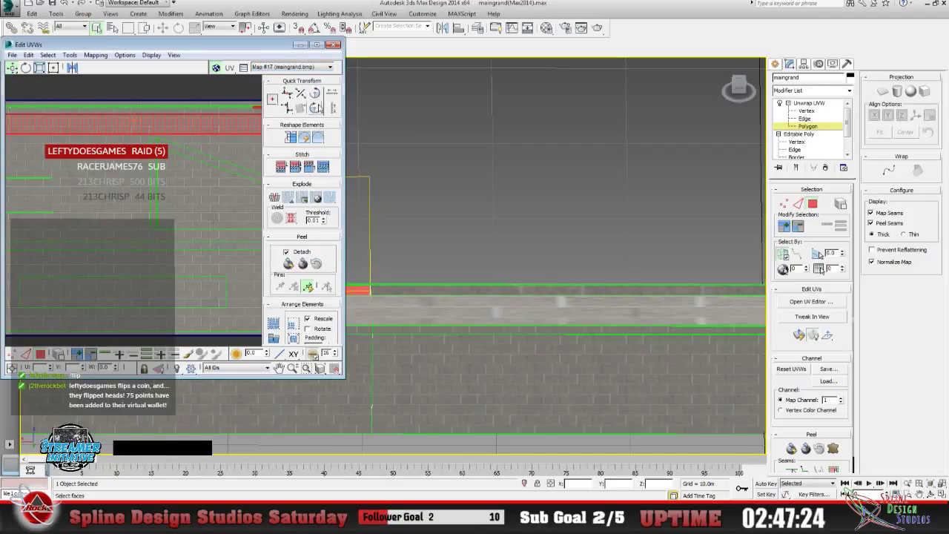
pyautogui.moveTo(260, 46); pyautogui.dragTo(349, 68)
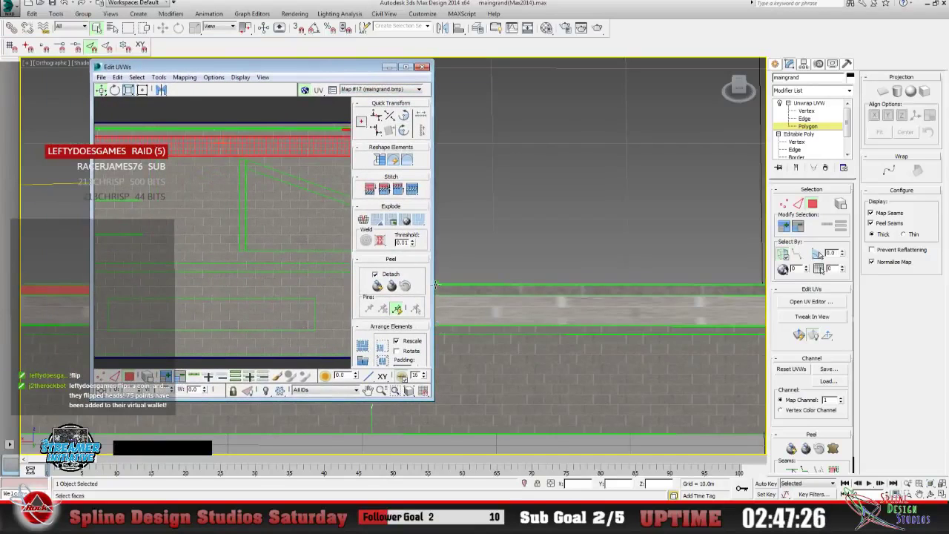
pyautogui.moveTo(436, 284); pyautogui.dragTo(658, 287)
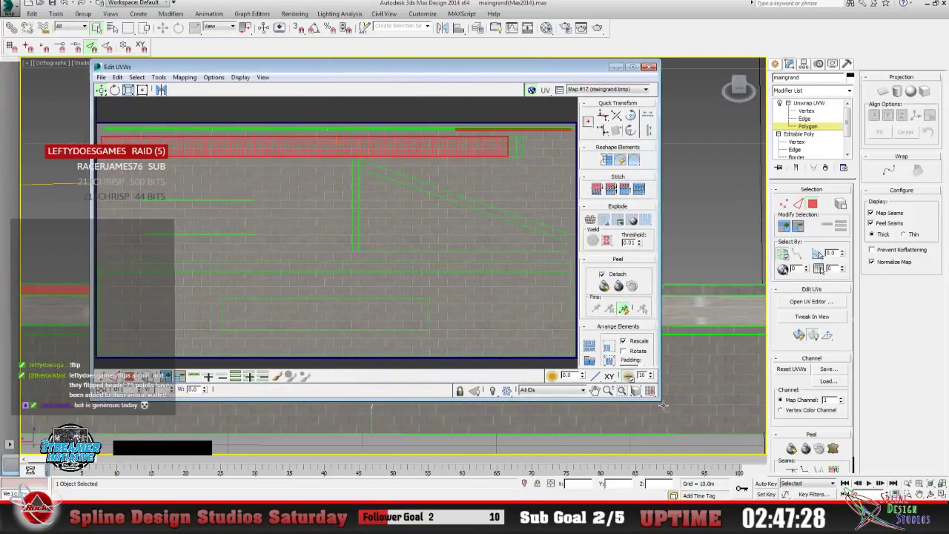
pyautogui.moveTo(659, 400); pyautogui.dragTo(691, 426)
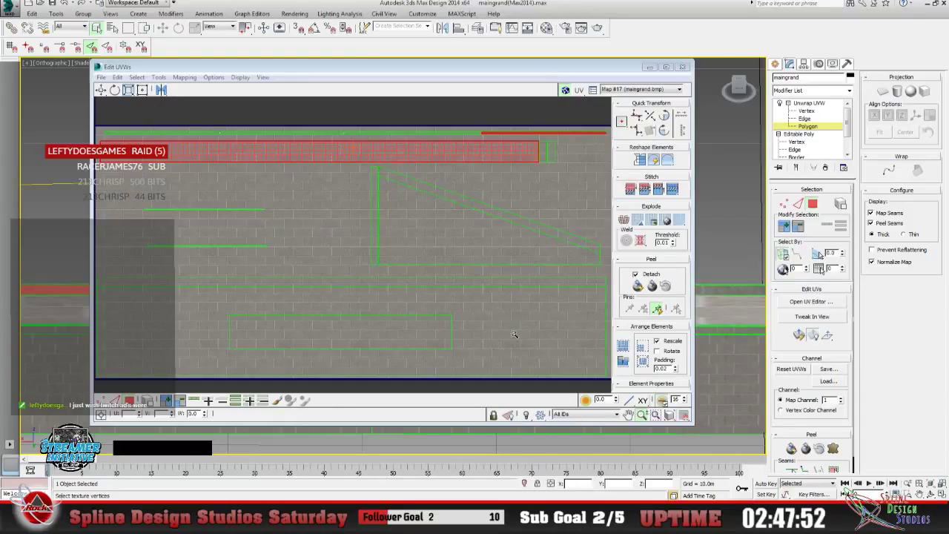
pyautogui.scroll(-3, 393, 252)
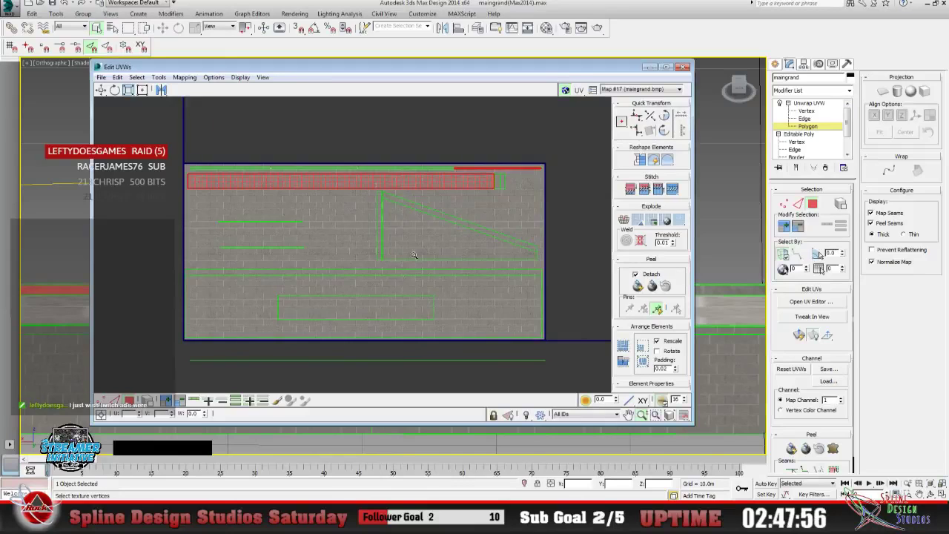
# Minimize the UV editor and reselect only the narrow inner brick strip behind the sloped top surface.
pyautogui.click(649, 67)
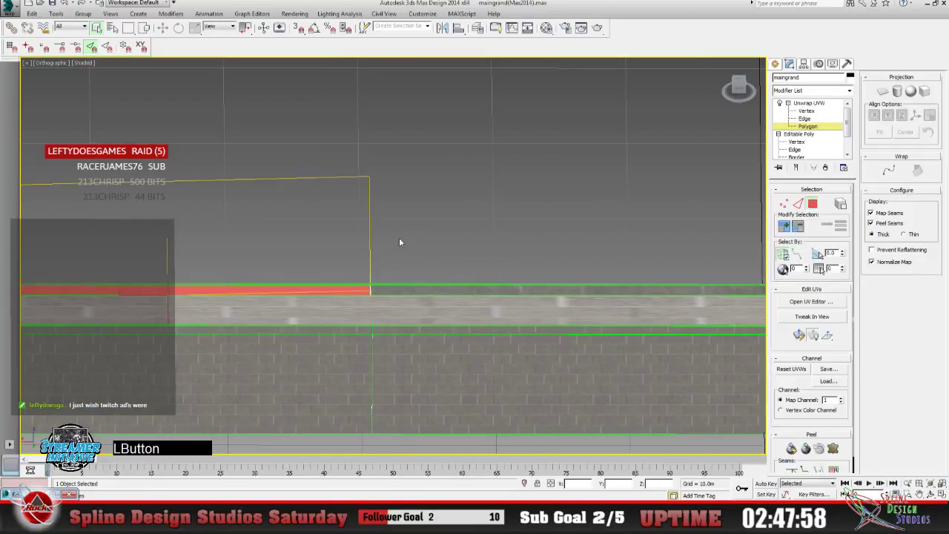
pyautogui.click(923, 493)
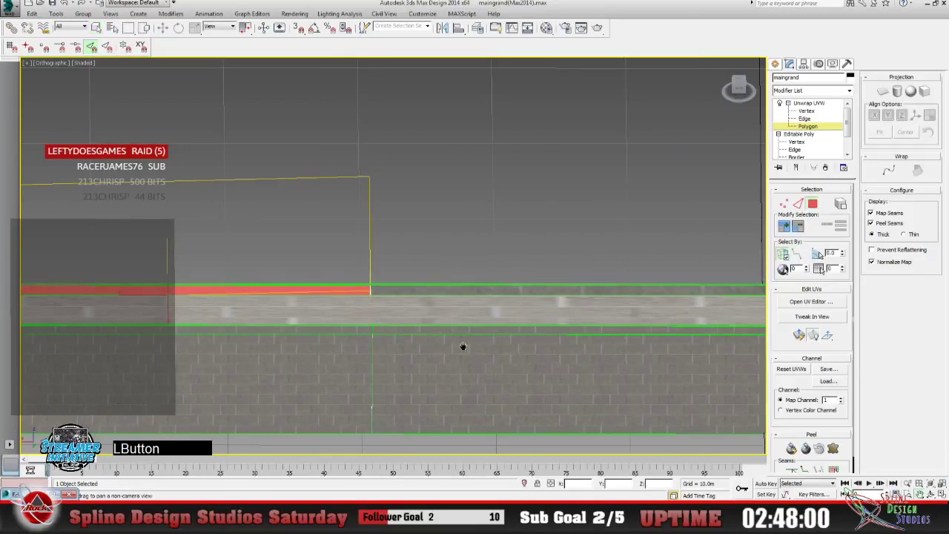
pyautogui.moveTo(273, 302); pyautogui.dragTo(494, 292)
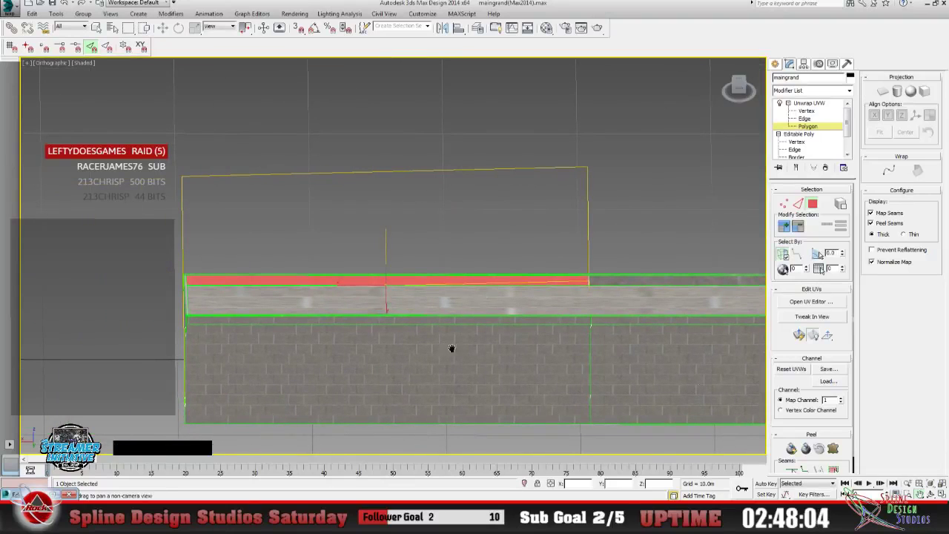
pyautogui.click(931, 495)
pyautogui.moveTo(470, 332); pyautogui.dragTo(397, 279)
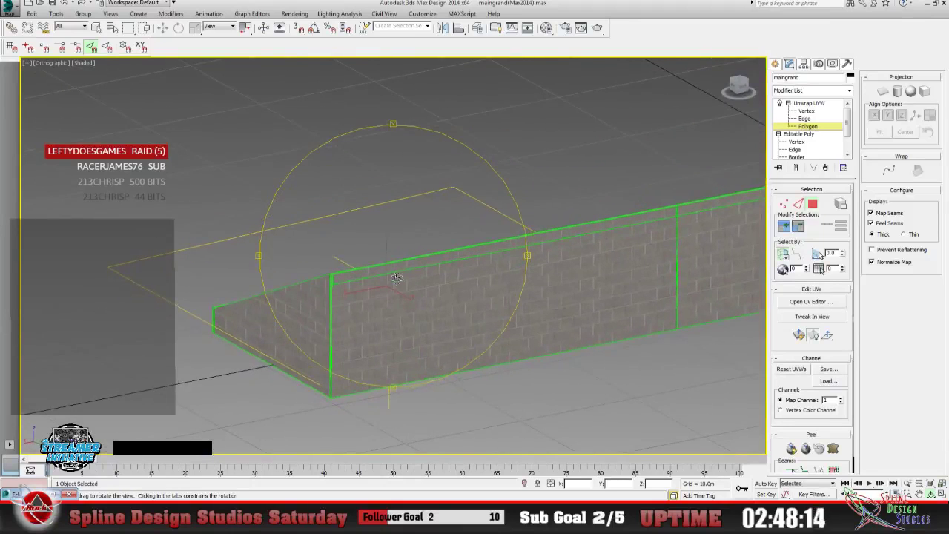
pyautogui.click(96, 27)
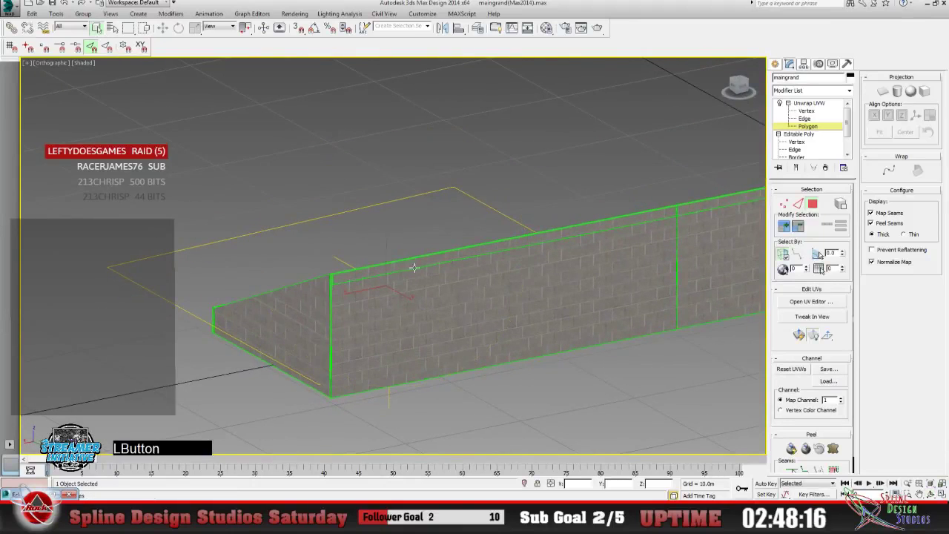
pyautogui.click(929, 494)
pyautogui.moveTo(459, 298); pyautogui.dragTo(437, 308)
pyautogui.click(96, 28)
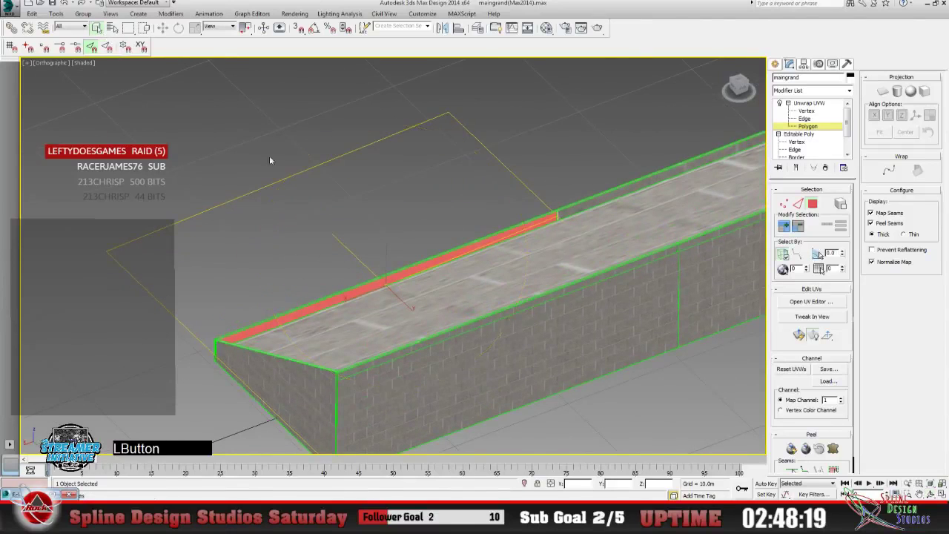
pyautogui.click(434, 262)
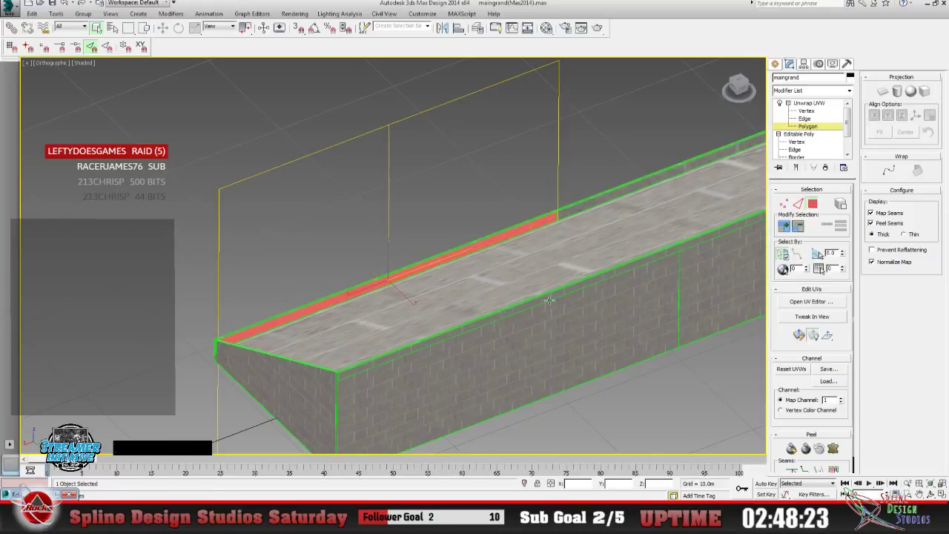
# Flatten-map the selected strip in the UV editor with a polygon angle of 45.0 and spacing of 0.02.
pyautogui.click(927, 494)
pyautogui.moveTo(409, 291)
pyautogui.mouseDown()
pyautogui.moveTo(490, 286)
pyautogui.moveTo(407, 281)
pyautogui.mouseUp()
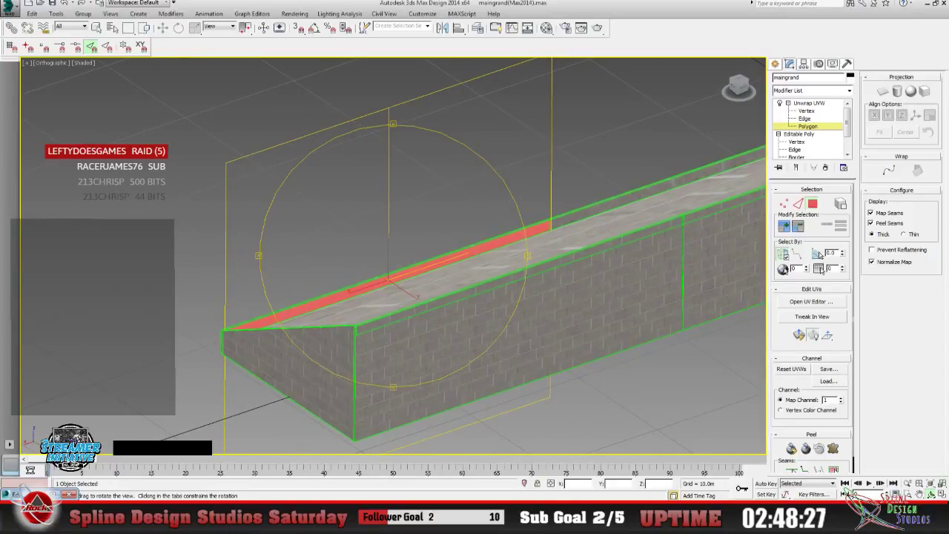
pyautogui.click(811, 301)
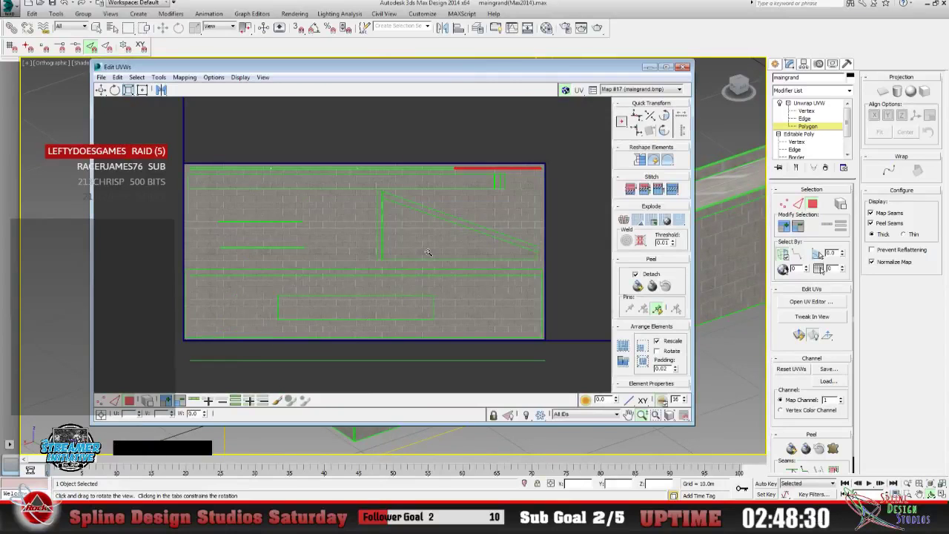
pyautogui.click(190, 82)
pyautogui.click(191, 92)
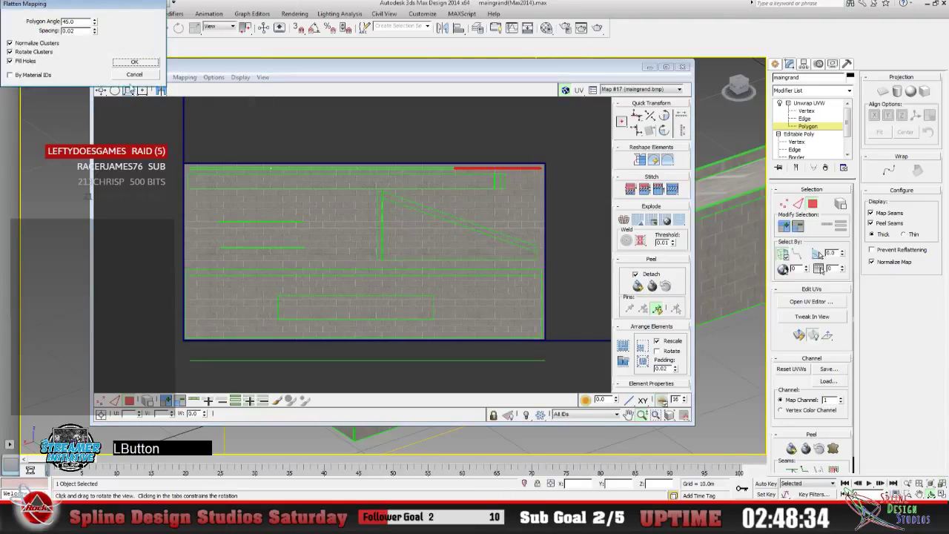
pyautogui.click(132, 69)
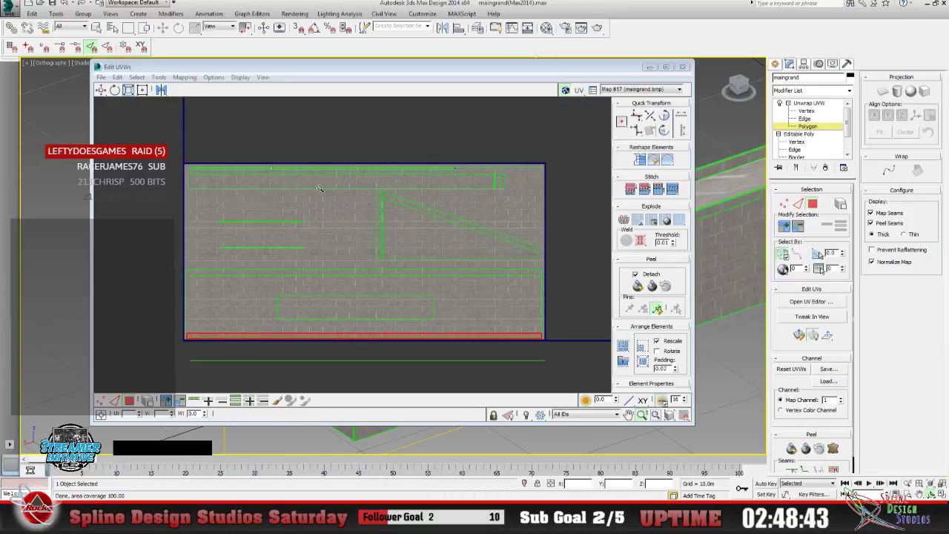
pyautogui.click(108, 99)
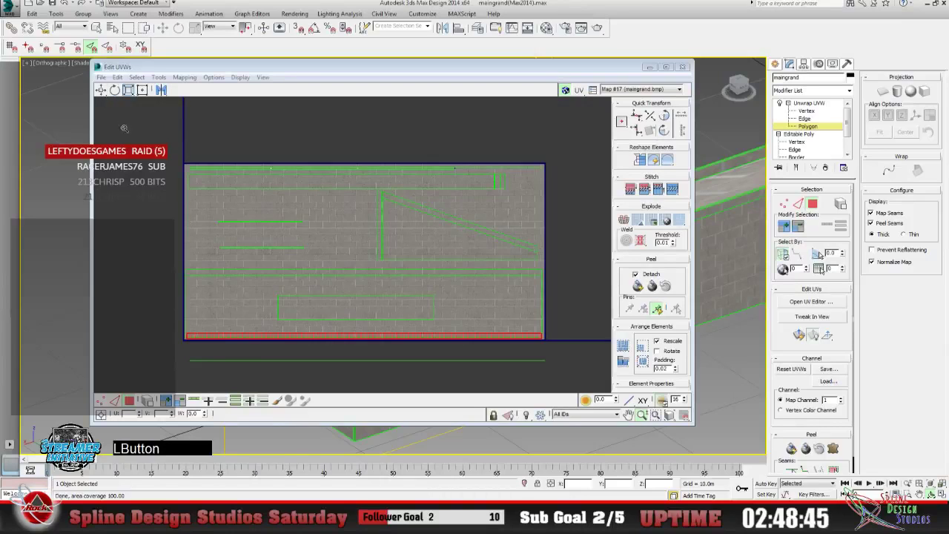
# Move the flattened strip's UVs up into the long rectangular outline near the texture's upper edge and shorten them horizontally.
pyautogui.click(103, 91)
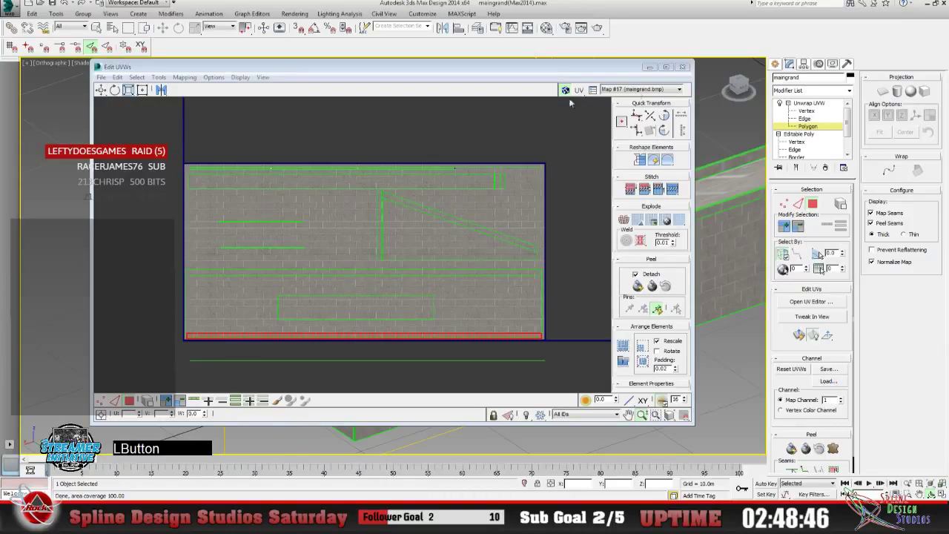
pyautogui.click(645, 71)
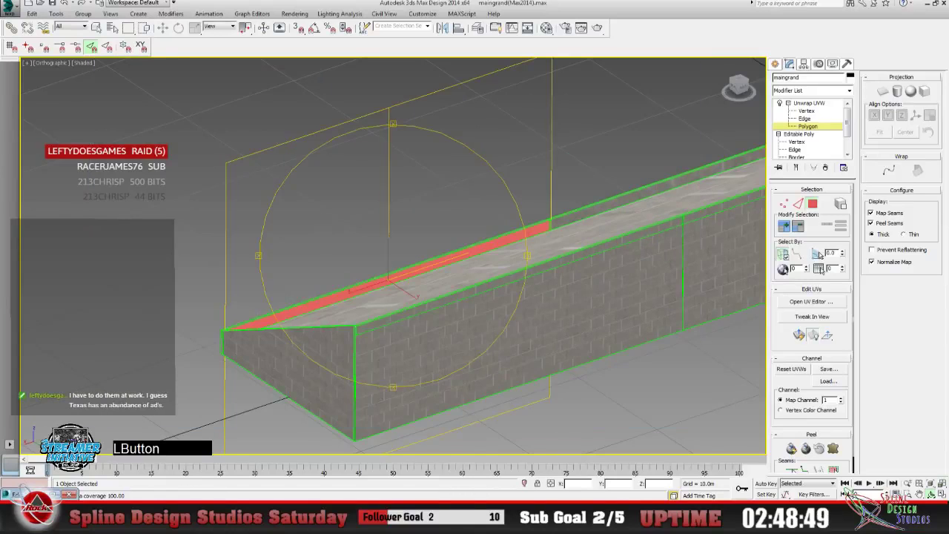
pyautogui.click(811, 301)
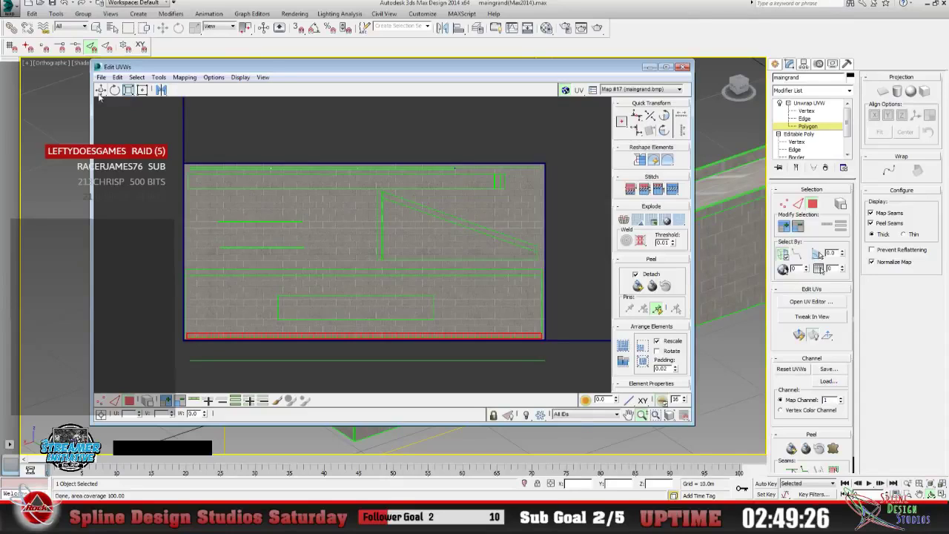
pyautogui.click(108, 138)
pyautogui.moveTo(195, 337); pyautogui.dragTo(202, 186)
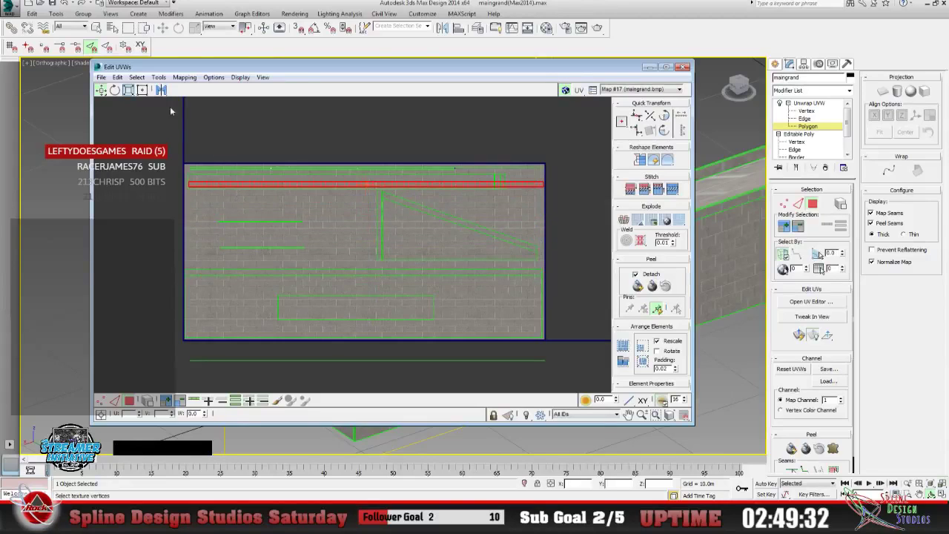
pyautogui.click(142, 89)
pyautogui.moveTo(546, 172); pyautogui.dragTo(487, 172)
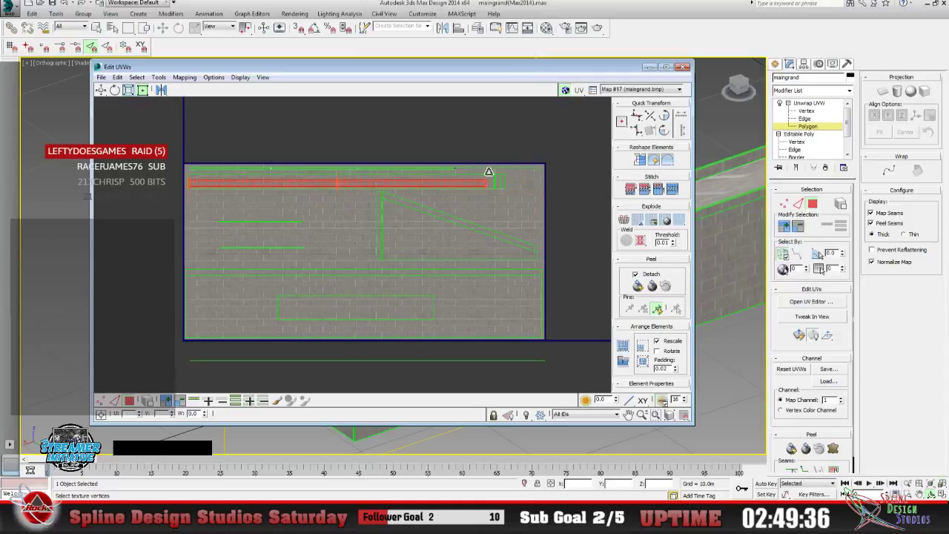
# Align the upper-left corner of the strip's UVs with the upper-left corner of the long rectangular outline.
pyautogui.click(627, 414)
pyautogui.moveTo(272, 241); pyautogui.dragTo(271, 189)
pyautogui.click(627, 414)
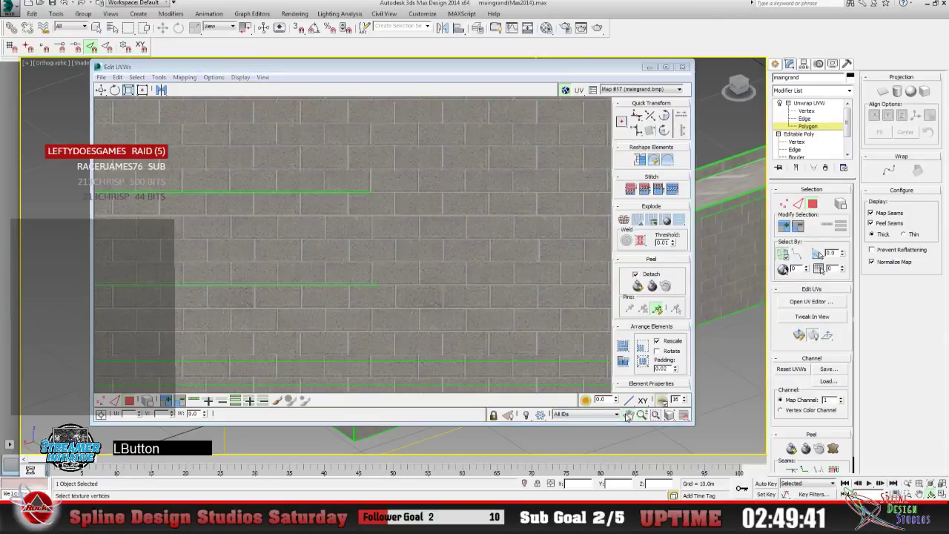
pyautogui.moveTo(288, 260); pyautogui.dragTo(239, 275)
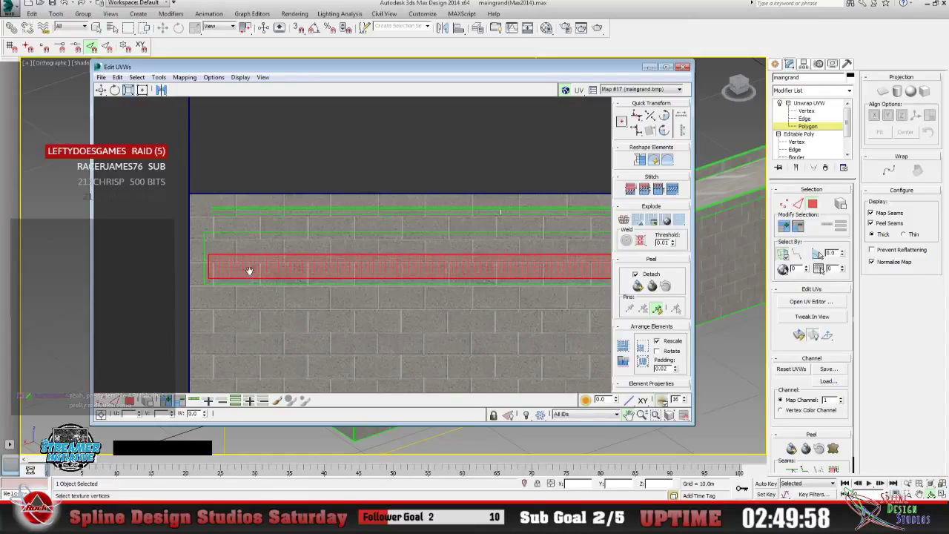
pyautogui.click(258, 200)
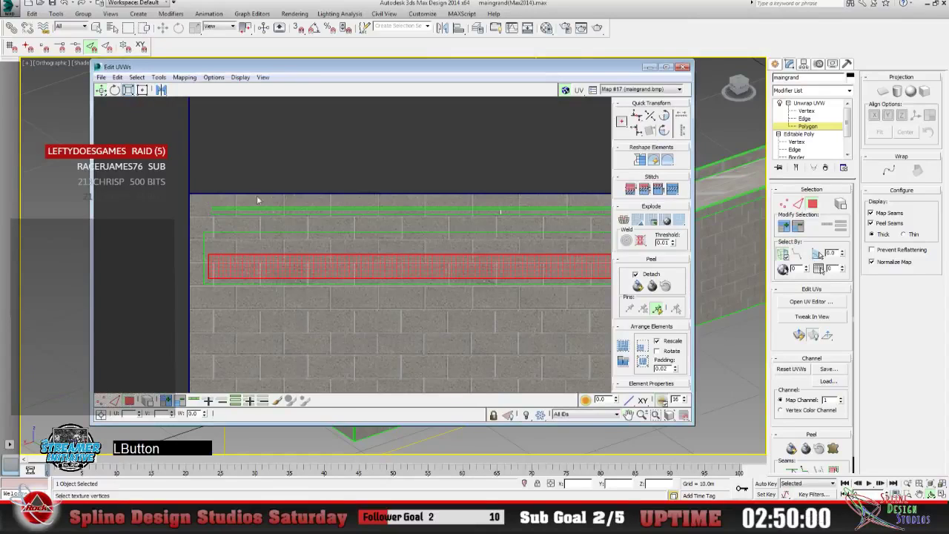
pyautogui.moveTo(212, 258); pyautogui.dragTo(206, 236)
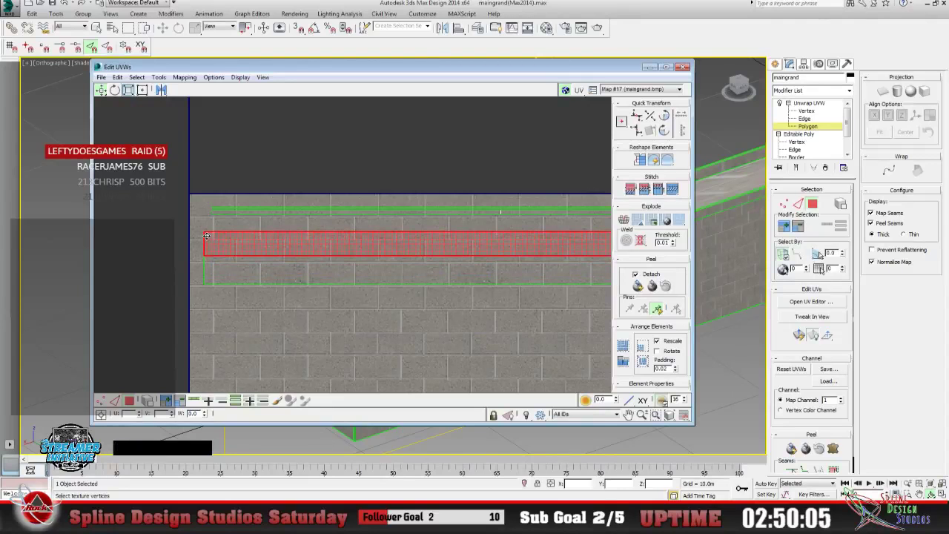
# Nudge the strip's UVs slightly right and down at close zoom to refine their corner alignment with the outline.
pyautogui.click(644, 415)
pyautogui.moveTo(402, 328); pyautogui.dragTo(240, 189)
pyautogui.click(628, 414)
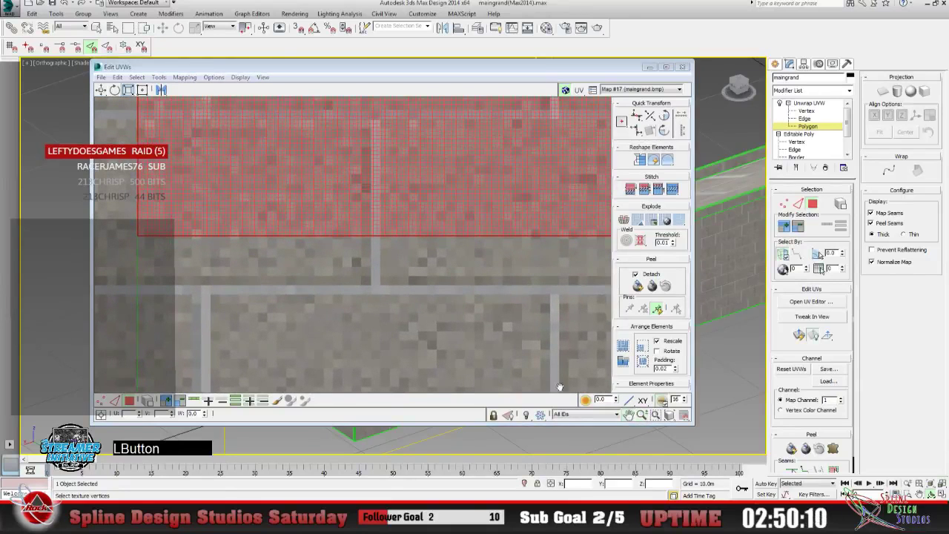
pyautogui.moveTo(252, 268); pyautogui.dragTo(357, 371)
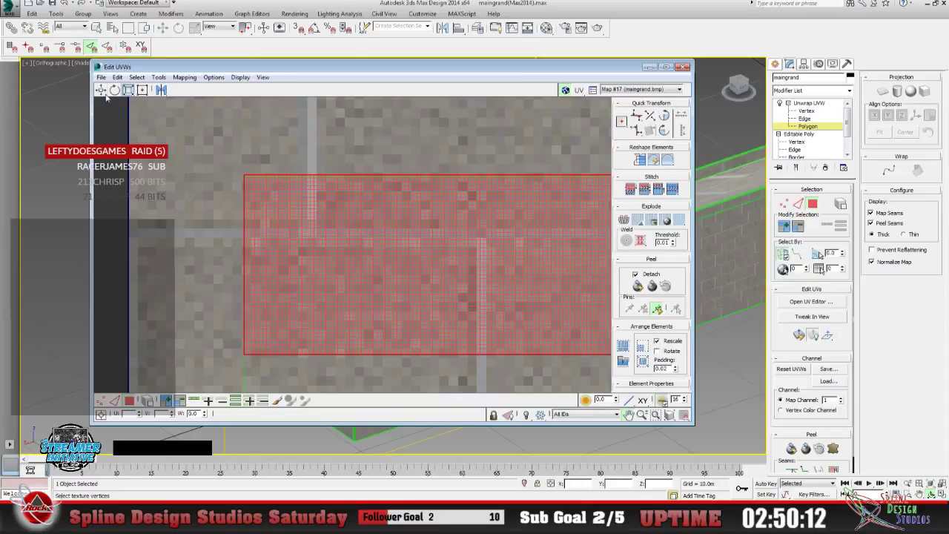
pyautogui.moveTo(297, 228)
pyautogui.mouseDown()
pyautogui.moveTo(316, 241)
pyautogui.moveTo(303, 233)
pyautogui.mouseUp()
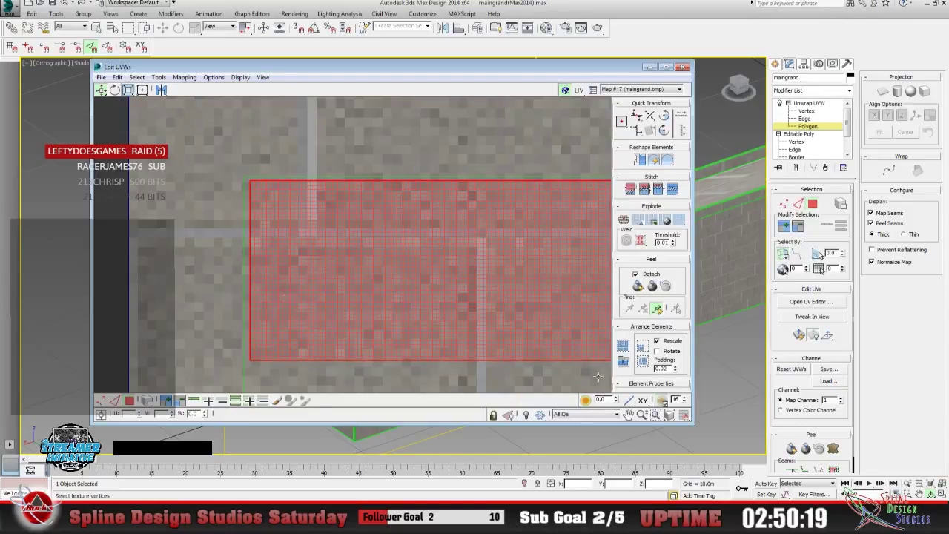
# Stretch the strip's UVs horizontally almost to the long outline's right end and make them slightly taller.
pyautogui.click(628, 413)
pyautogui.moveTo(512, 312); pyautogui.dragTo(455, 314)
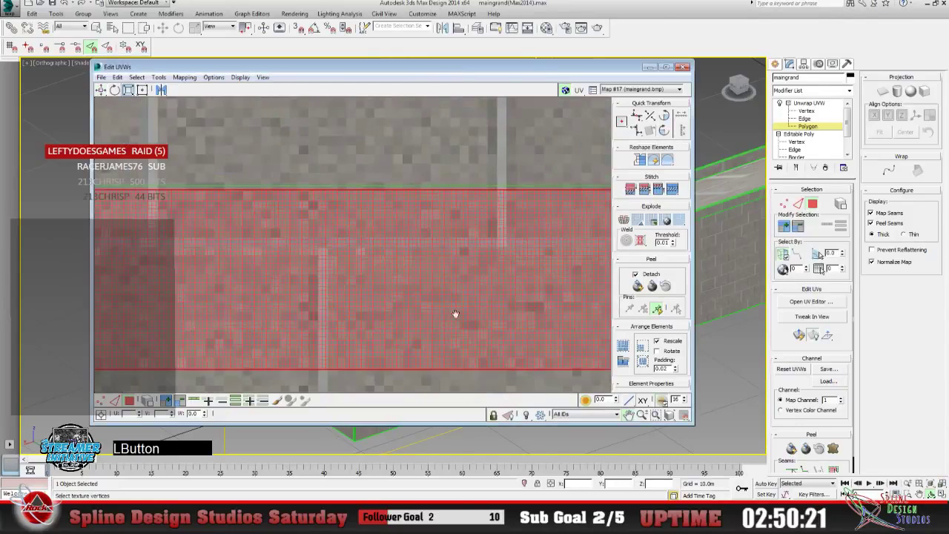
pyautogui.scroll(-5, 467, 304)
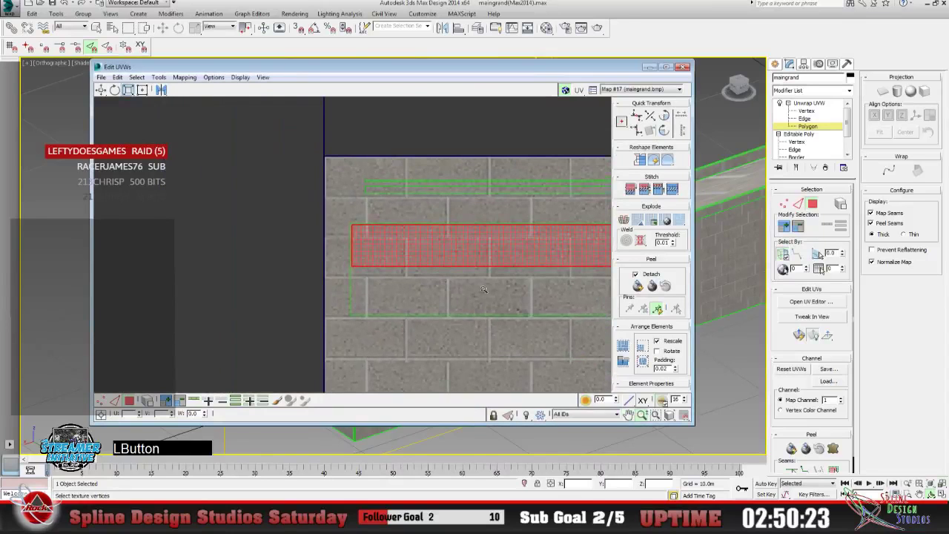
pyautogui.moveTo(541, 282); pyautogui.dragTo(358, 281)
pyautogui.click(143, 91)
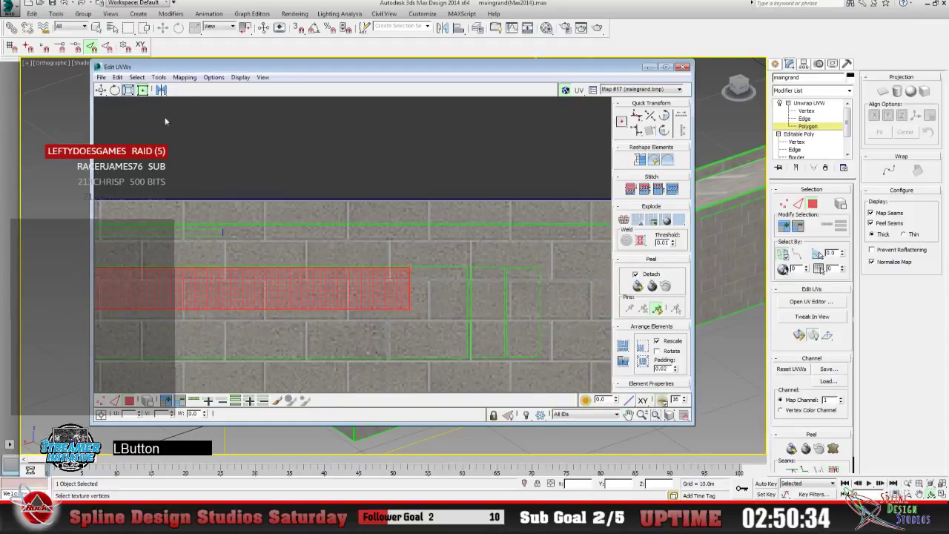
pyautogui.moveTo(410, 269); pyautogui.dragTo(463, 269)
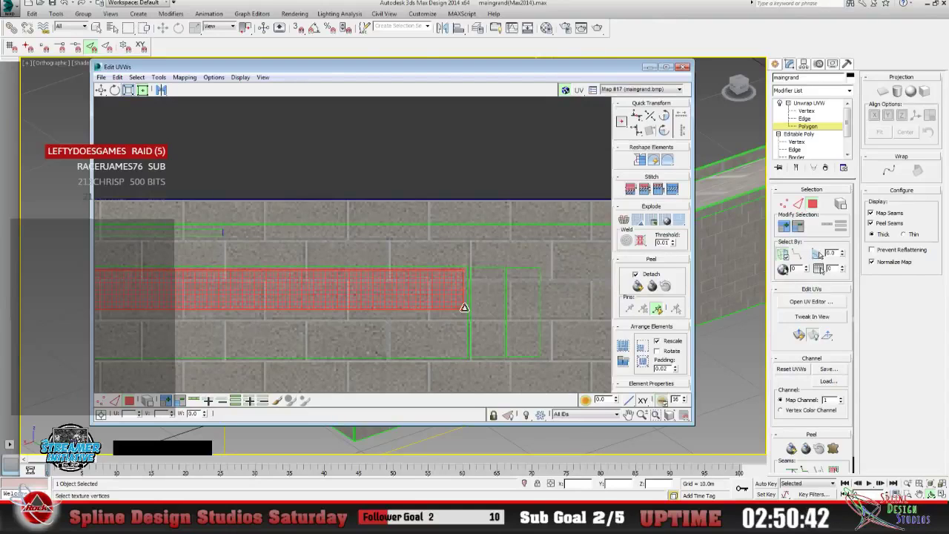
pyautogui.moveTo(464, 310); pyautogui.dragTo(465, 316)
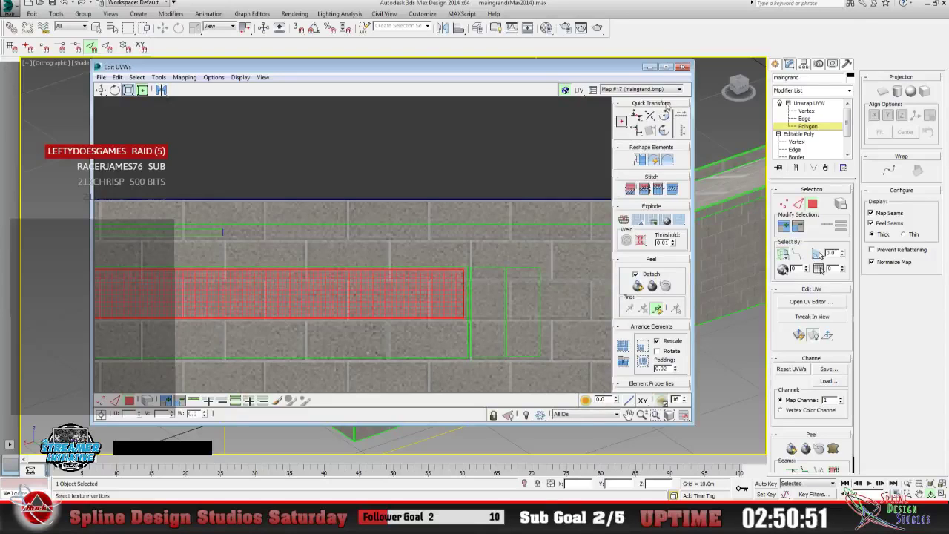
# Minimize the UV editor and turn off the red shading of the selected strip on the model.
pyautogui.click(649, 67)
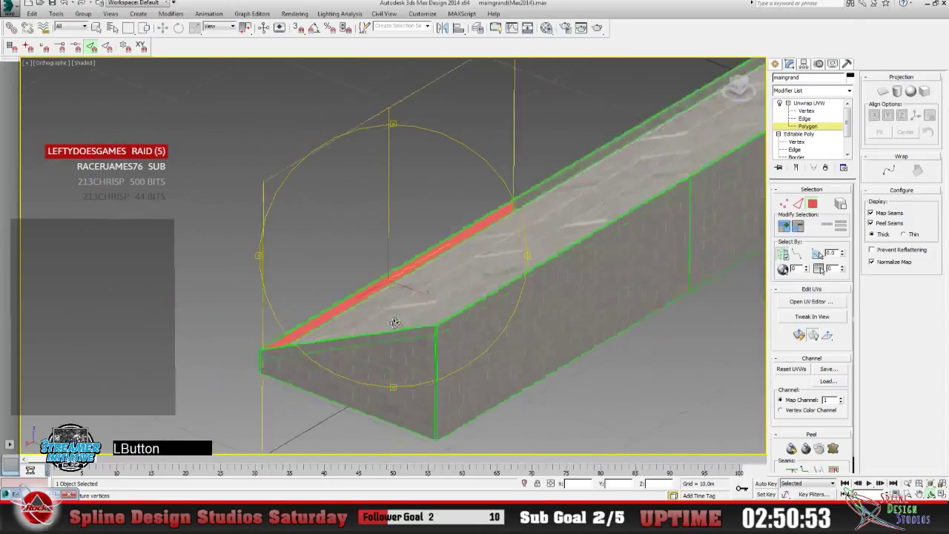
pyautogui.moveTo(395, 322)
pyautogui.mouseDown()
pyautogui.moveTo(460, 314)
pyautogui.moveTo(375, 322)
pyautogui.moveTo(374, 289)
pyautogui.moveTo(386, 317)
pyautogui.mouseUp()
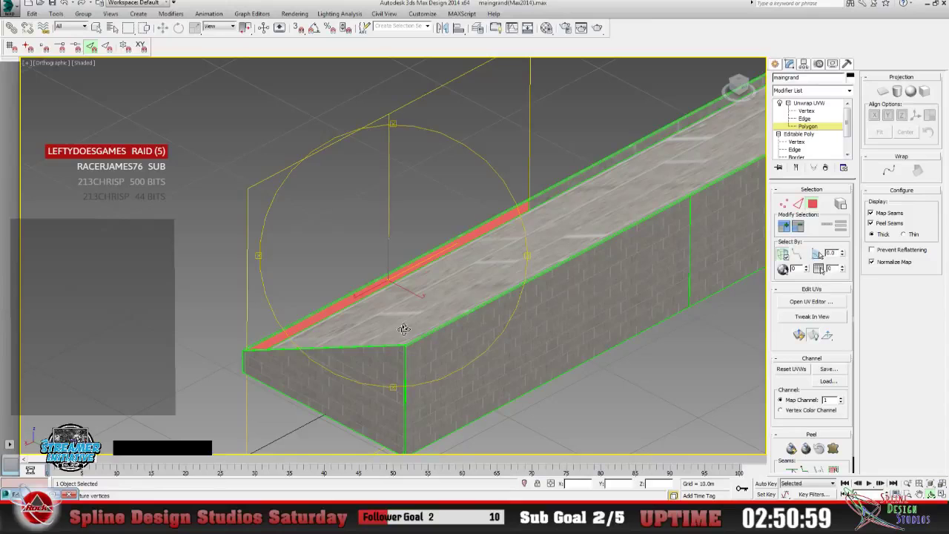
pyautogui.press('F2')
pyautogui.moveTo(396, 329); pyautogui.dragTo(398, 331)
# Examine how the bricks on the inner strip line up with the front wall and the adjoining strip at the bend.
pyautogui.click(907, 483)
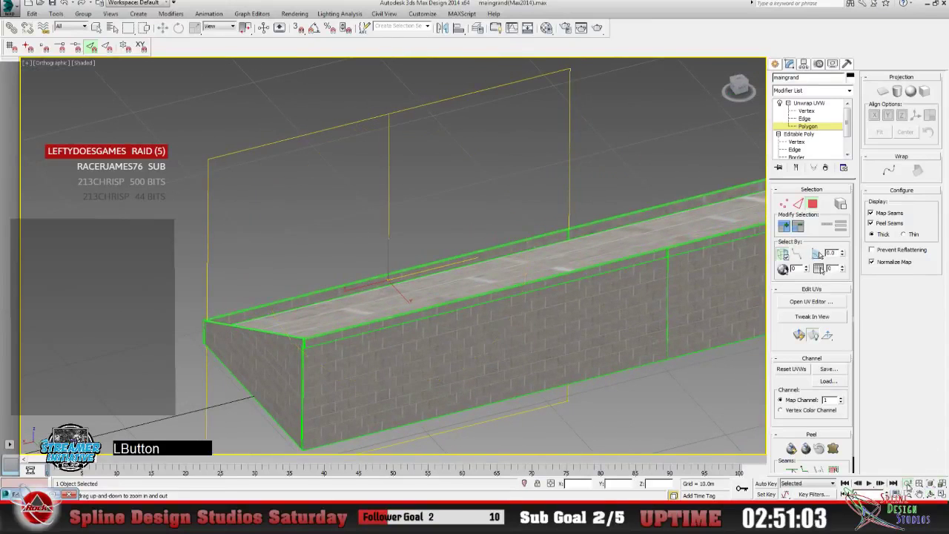
pyautogui.moveTo(274, 349); pyautogui.dragTo(230, 252)
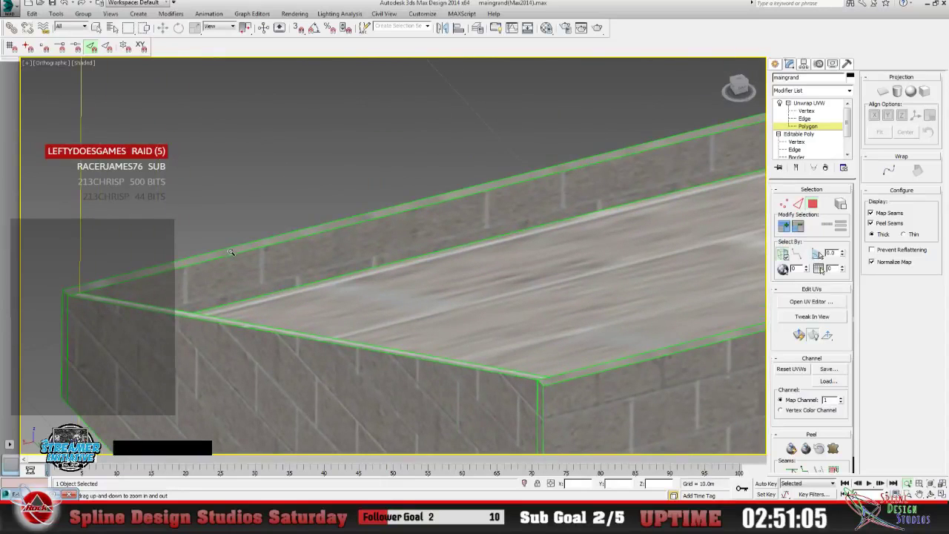
pyautogui.click(931, 493)
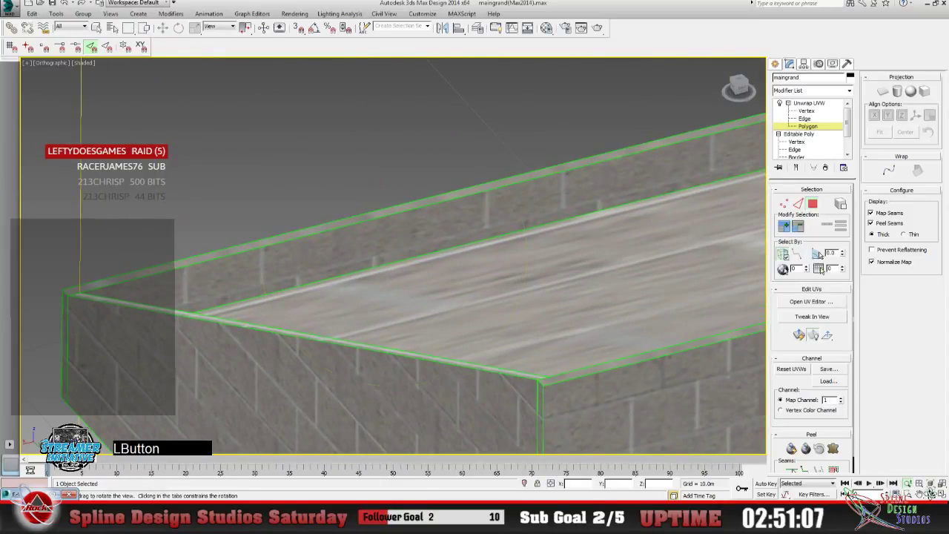
pyautogui.moveTo(357, 328); pyautogui.dragTo(334, 326)
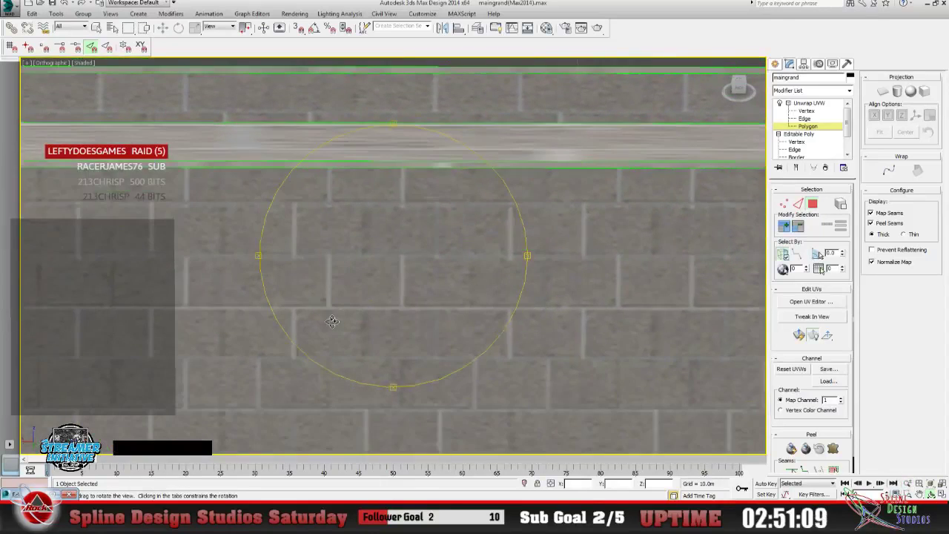
pyautogui.click(908, 483)
pyautogui.moveTo(317, 252); pyautogui.dragTo(315, 276)
pyautogui.click(931, 493)
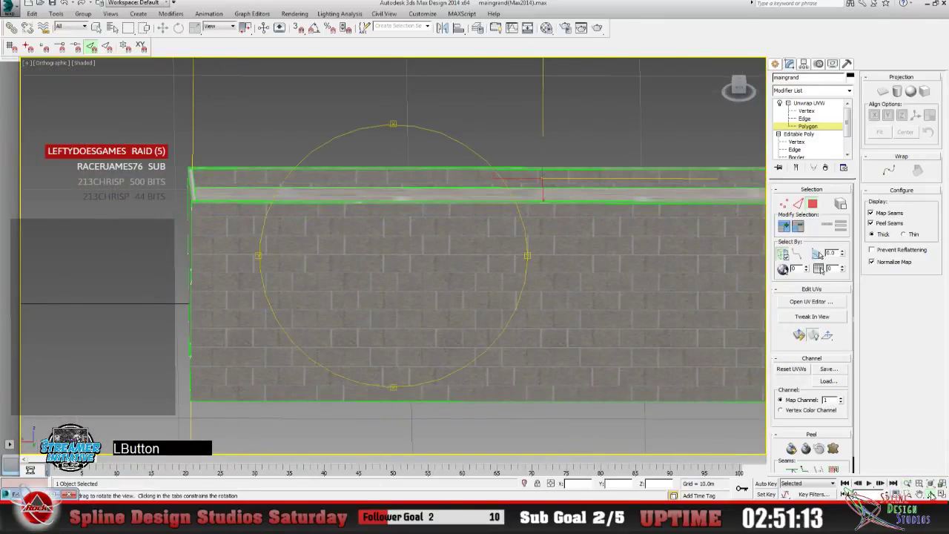
pyautogui.moveTo(421, 280); pyautogui.dragTo(672, 344)
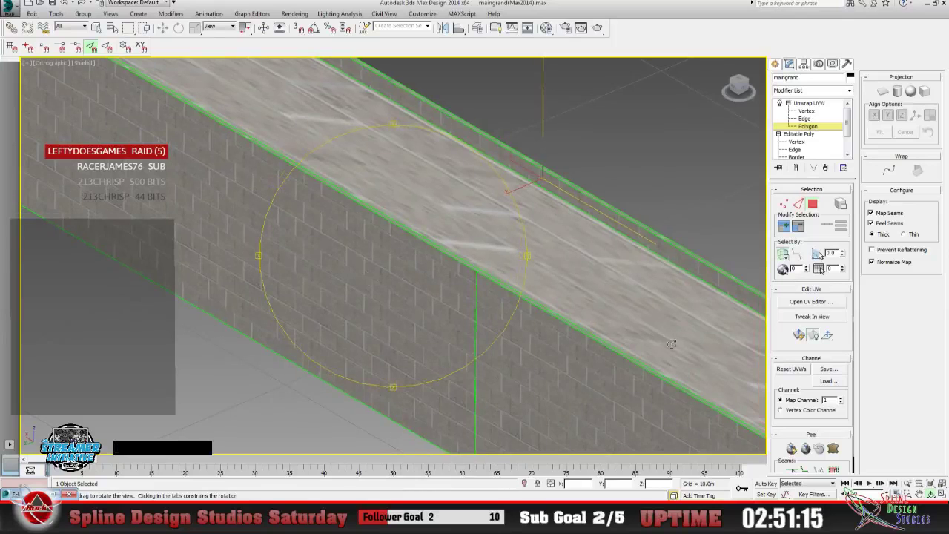
pyautogui.click(919, 494)
pyautogui.moveTo(425, 265); pyautogui.dragTo(364, 405)
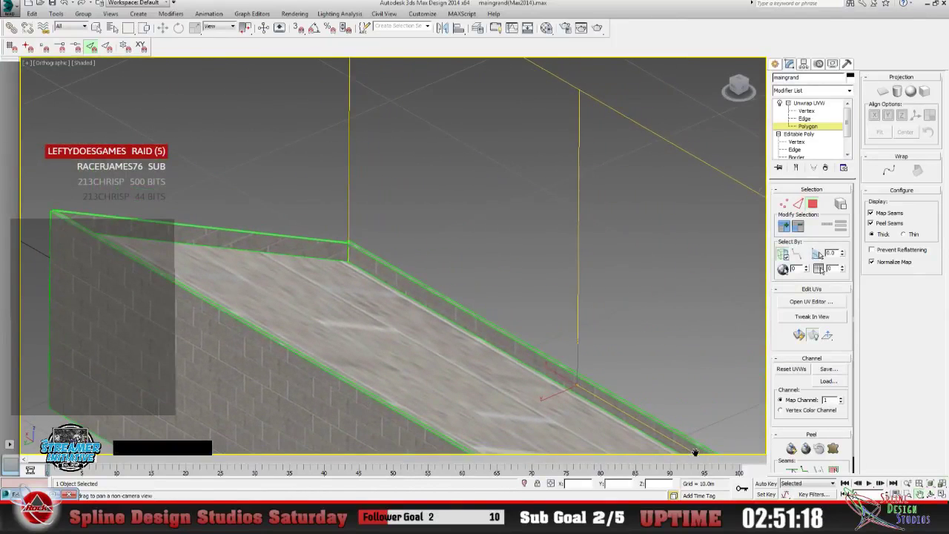
pyautogui.click(906, 483)
pyautogui.moveTo(681, 411); pyautogui.dragTo(392, 279)
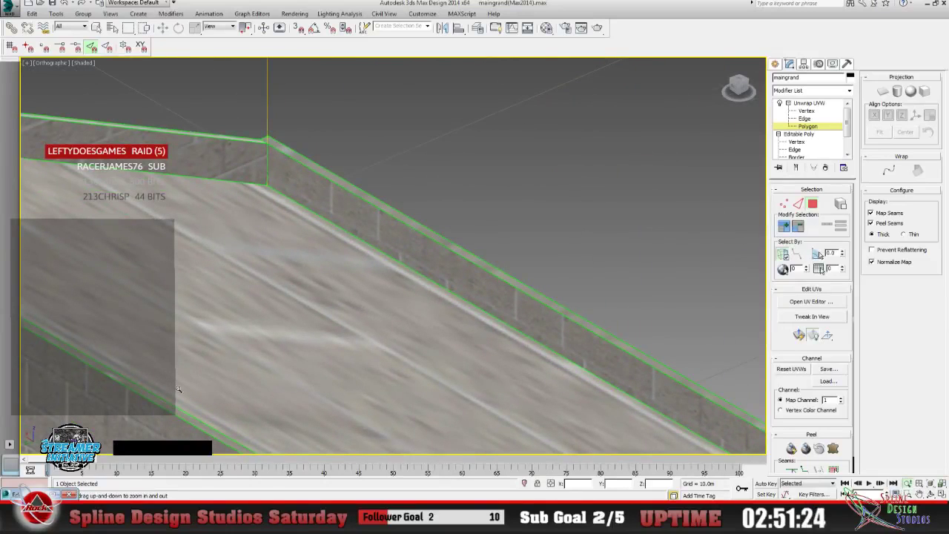
# Mirror the strip's UVs vertically in the UV editor and minimize the editor.
pyautogui.click(810, 300)
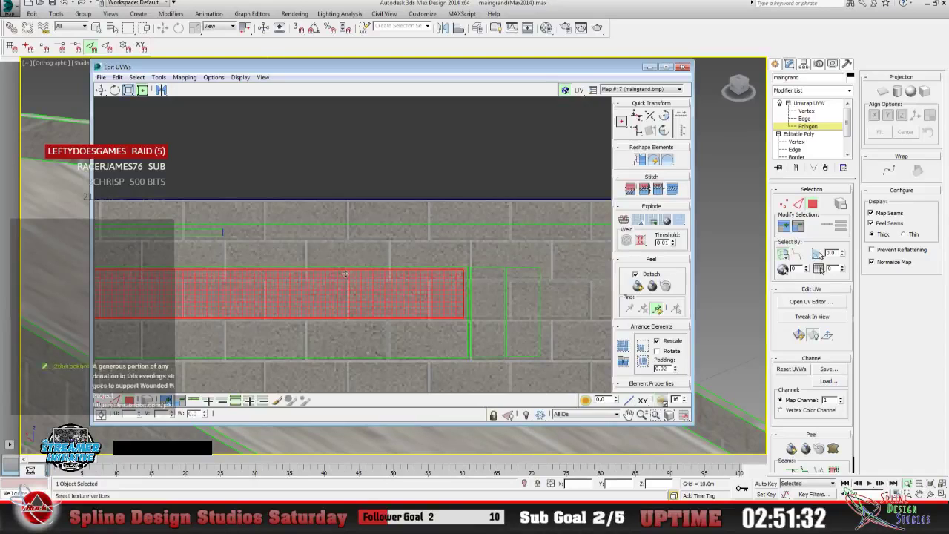
pyautogui.click(649, 67)
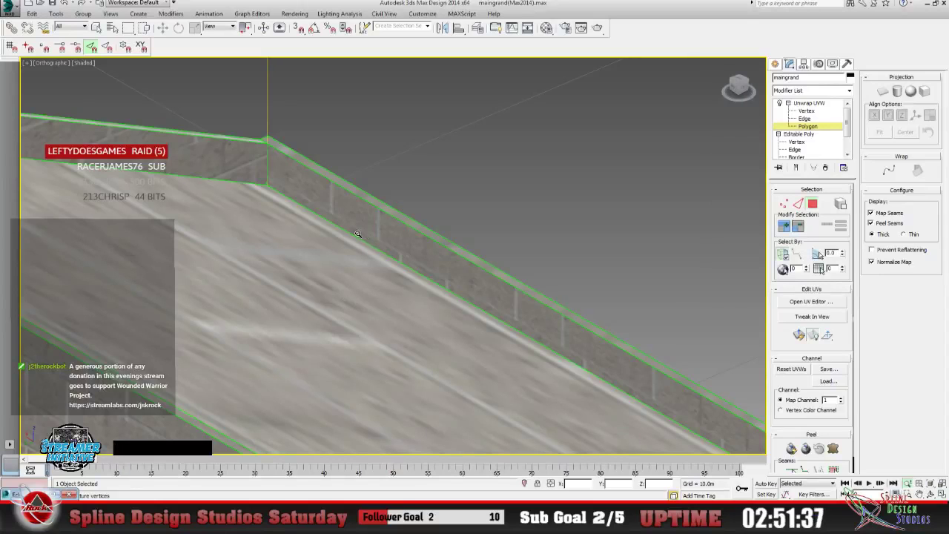
pyautogui.click(811, 301)
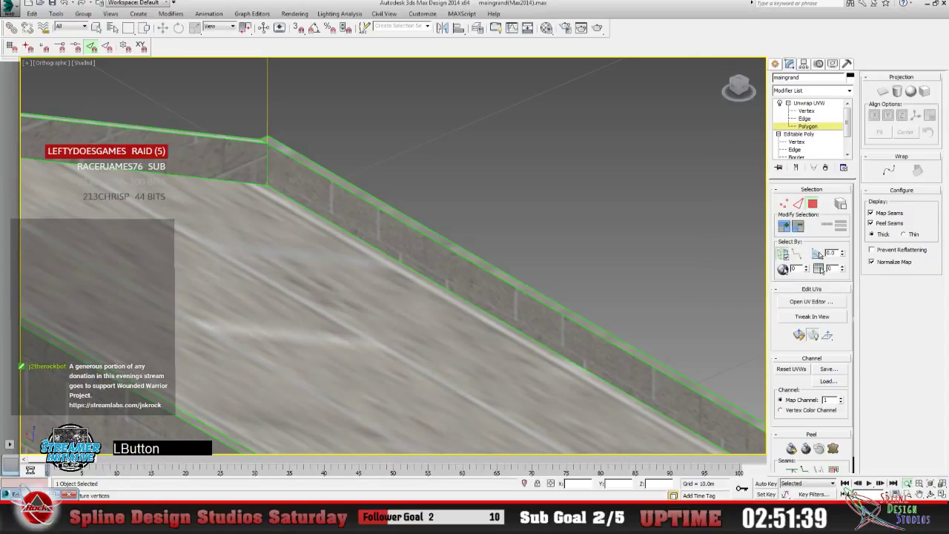
pyautogui.moveTo(161, 90); pyautogui.dragTo(165, 110)
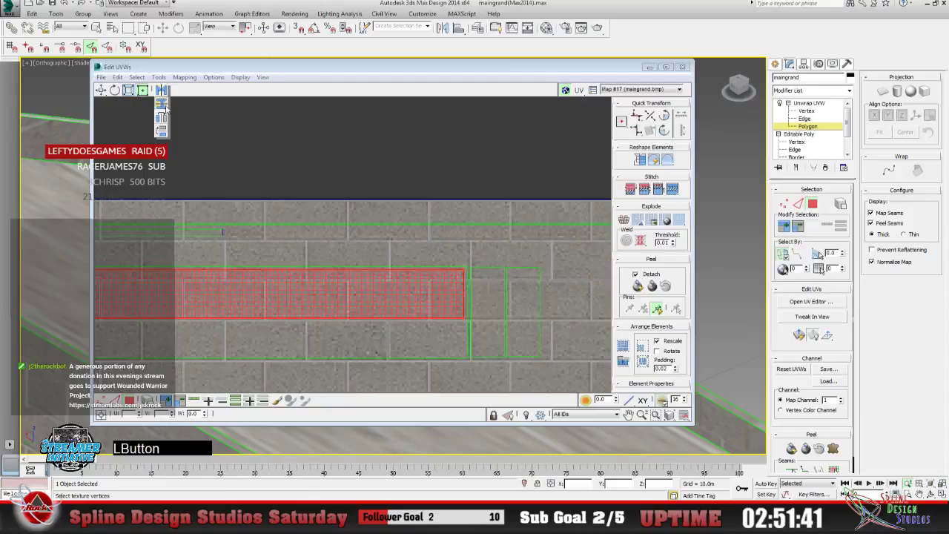
pyautogui.click(648, 67)
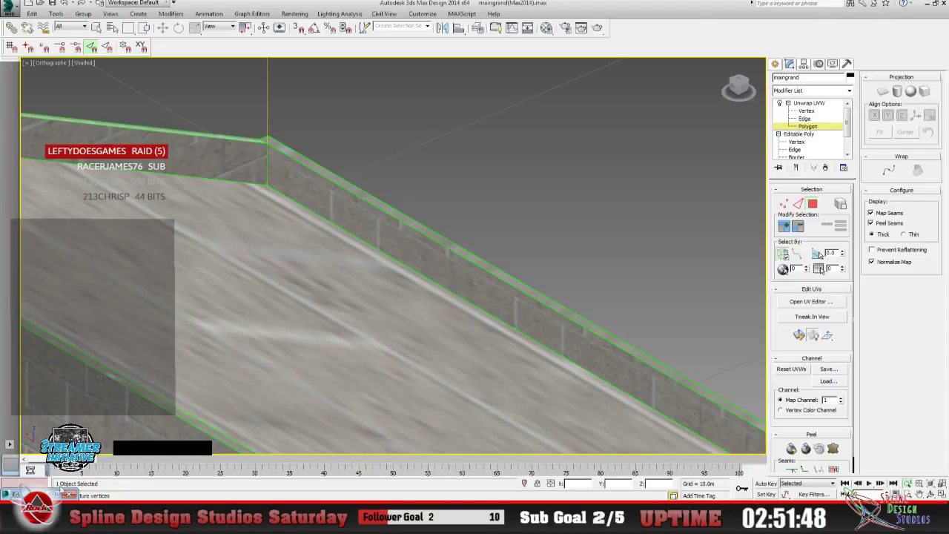
# Examine the mirrored brick pattern of the strip in the UV editor and on the model.
pyautogui.click(811, 301)
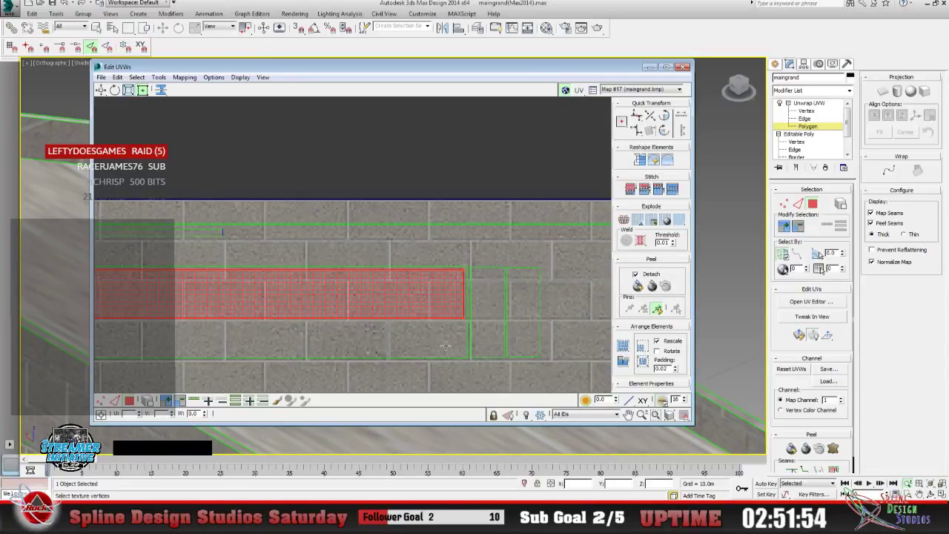
pyautogui.click(649, 67)
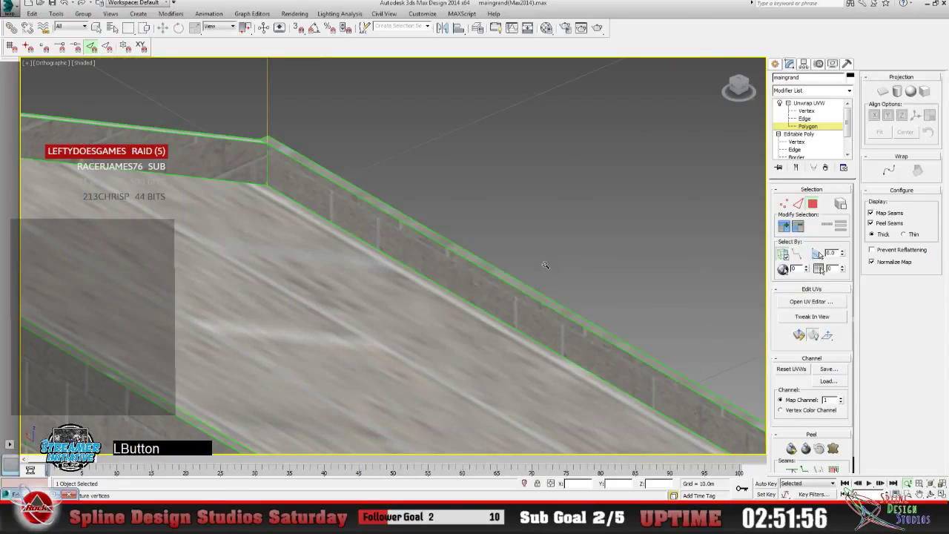
pyautogui.click(930, 493)
pyautogui.moveTo(444, 292); pyautogui.dragTo(349, 265)
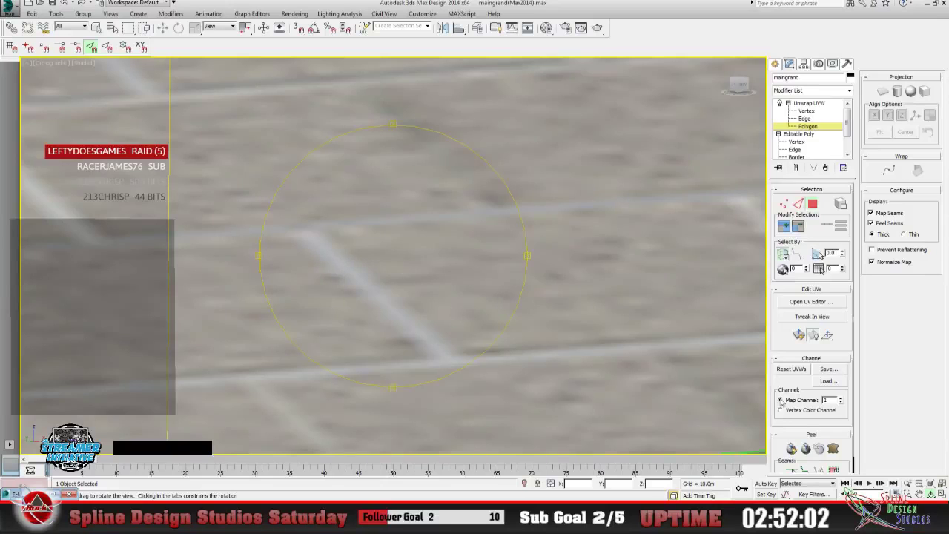
# Examine the brick pattern on the inner strip along the roof edge and at its far corner.
pyautogui.click(907, 483)
pyautogui.moveTo(566, 324); pyautogui.dragTo(439, 336)
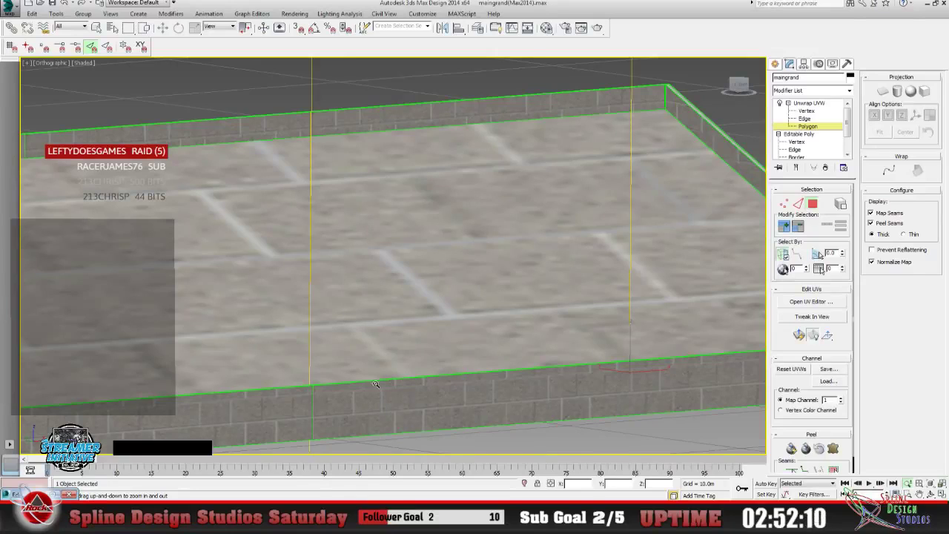
pyautogui.click(930, 493)
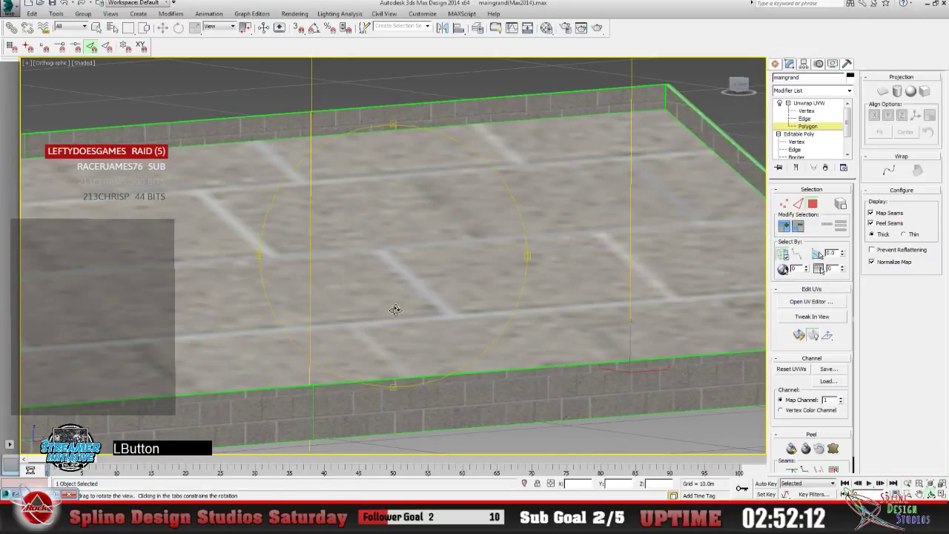
pyautogui.moveTo(396, 314); pyautogui.dragTo(531, 339)
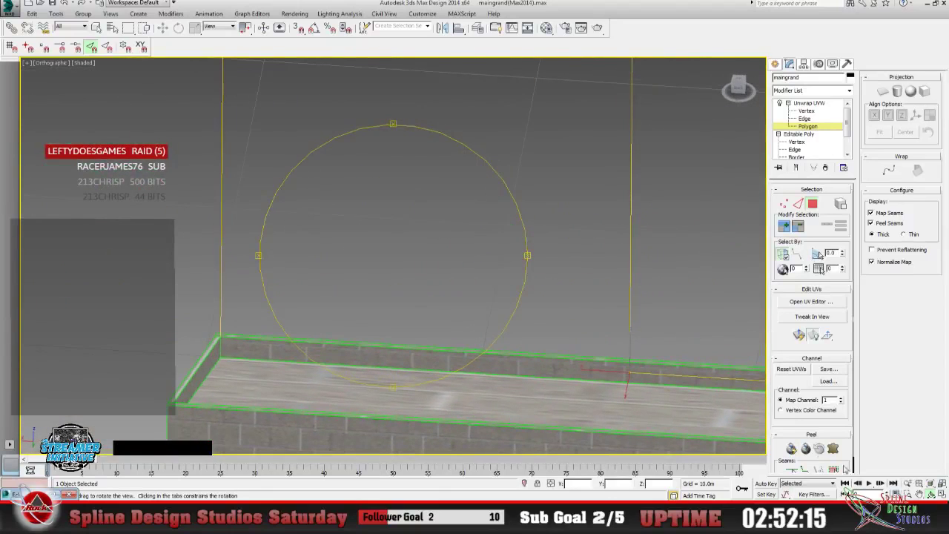
pyautogui.click(907, 484)
pyautogui.moveTo(264, 325); pyautogui.dragTo(256, 302)
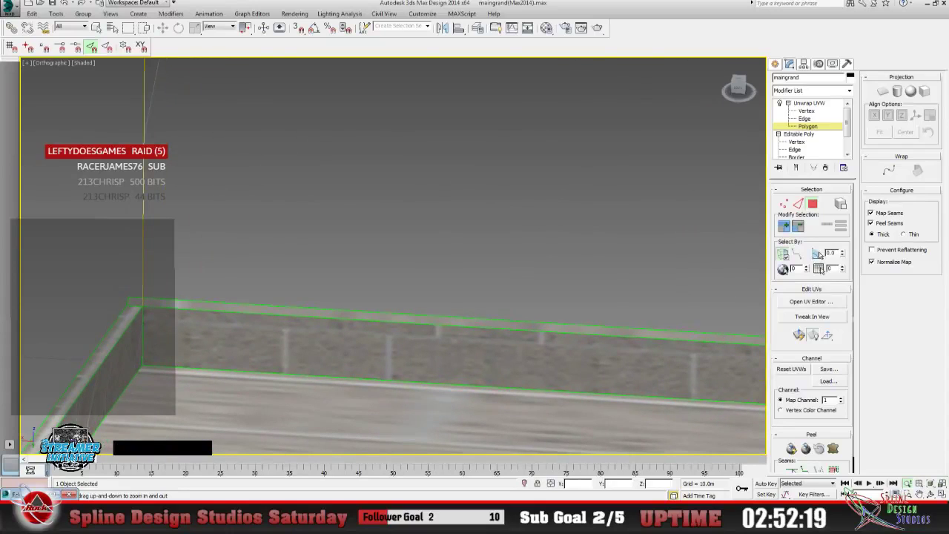
# In the UV editor, move the strip's two right-end vertices outward to line up with the right edge of the adjoining wall's UV outline.
pyautogui.click(811, 300)
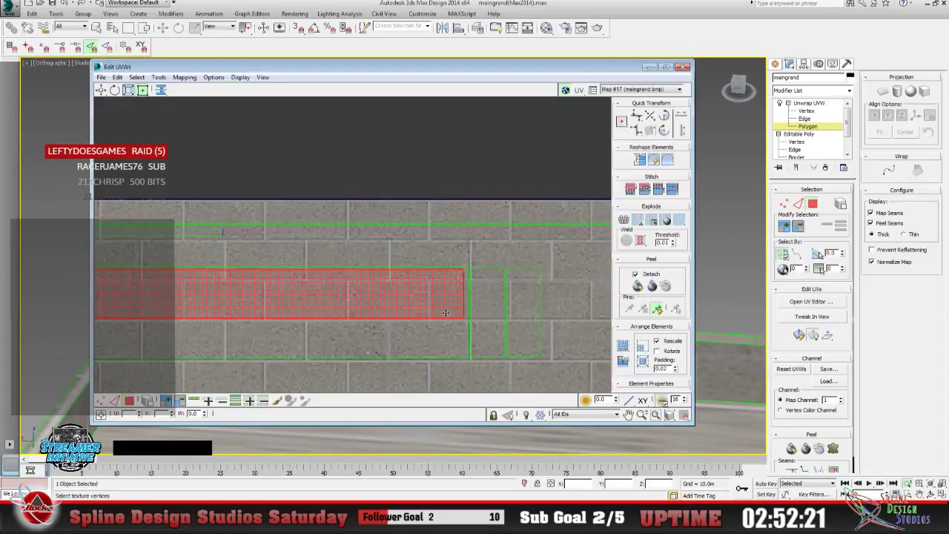
pyautogui.click(642, 414)
pyautogui.moveTo(368, 311); pyautogui.dragTo(368, 259)
pyautogui.scroll(-2, 429, 260)
pyautogui.moveTo(430, 260); pyautogui.dragTo(237, 259, button='middle')
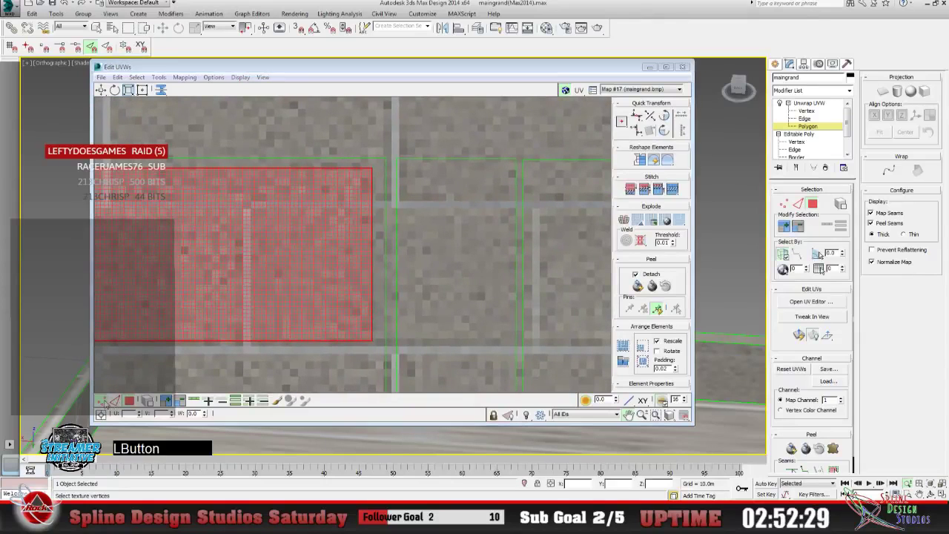
pyautogui.press('1')
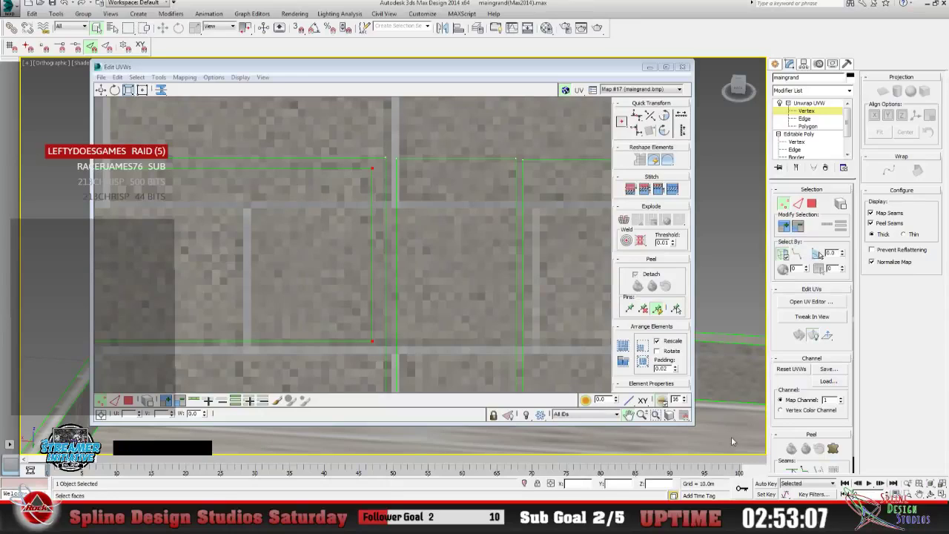
pyautogui.click(685, 417)
pyautogui.click(100, 91)
pyautogui.click(289, 138)
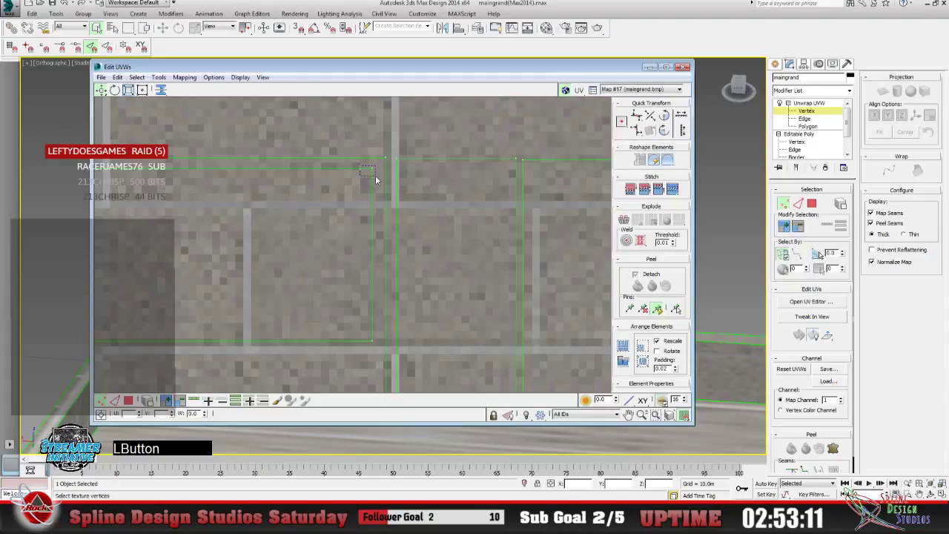
pyautogui.moveTo(372, 169); pyautogui.dragTo(384, 158)
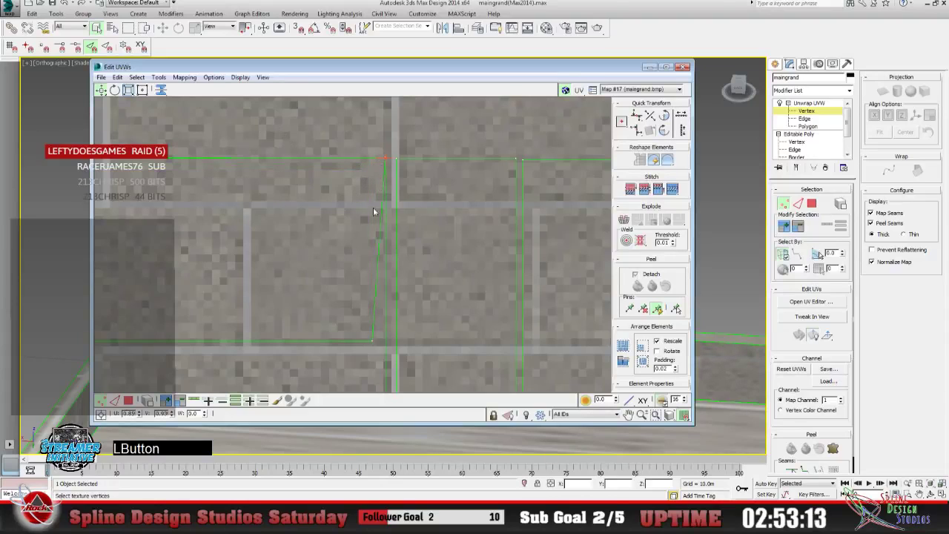
pyautogui.click(372, 344)
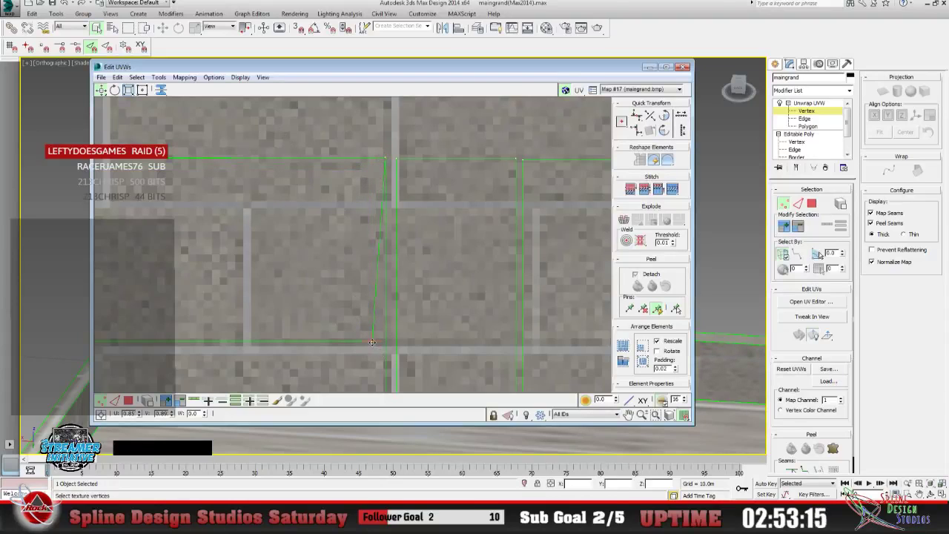
pyautogui.moveTo(375, 343); pyautogui.dragTo(386, 346)
# Move the strip's upper-left UV vertex onto the upper-left corner of the adjoining wall's UV outline.
pyautogui.click(643, 415)
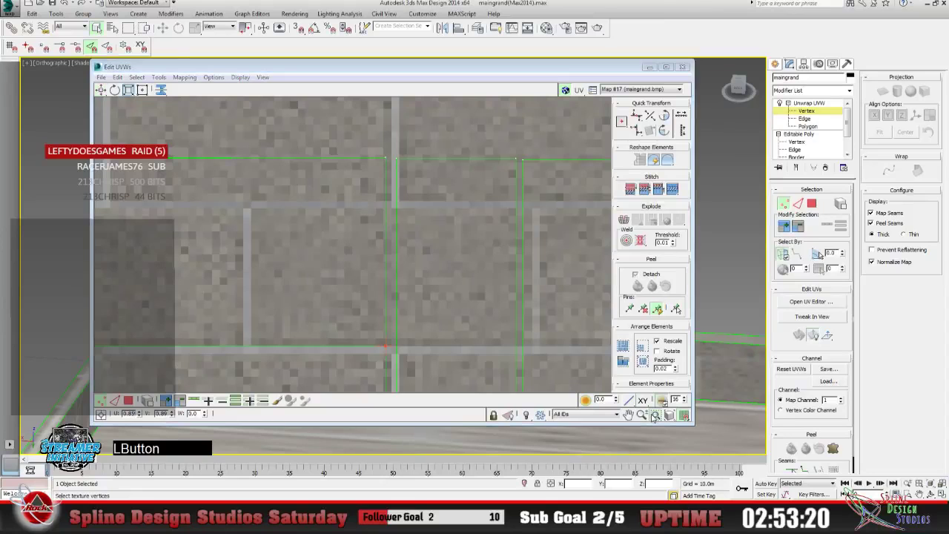
pyautogui.moveTo(480, 337); pyautogui.dragTo(296, 282)
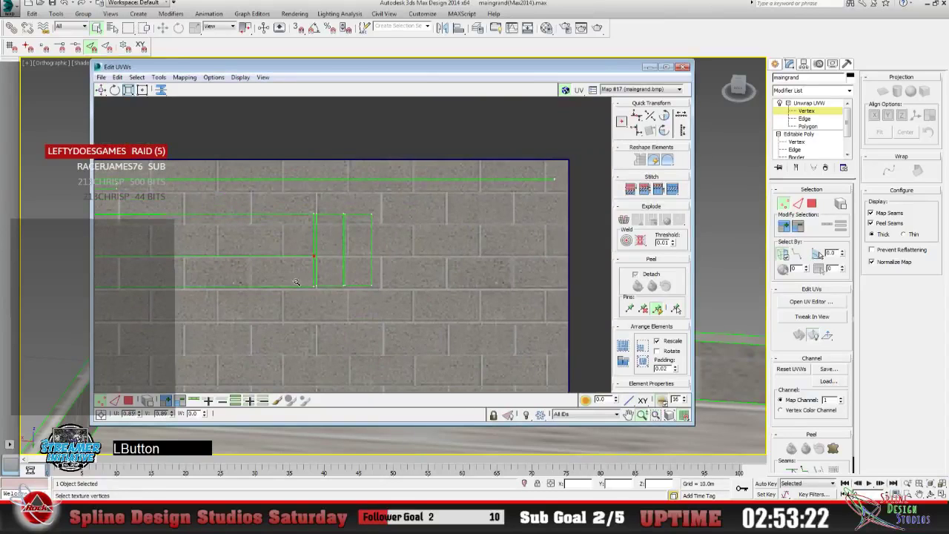
pyautogui.click(628, 416)
pyautogui.moveTo(241, 252); pyautogui.dragTo(462, 260)
pyautogui.moveTo(145, 263); pyautogui.dragTo(261, 264)
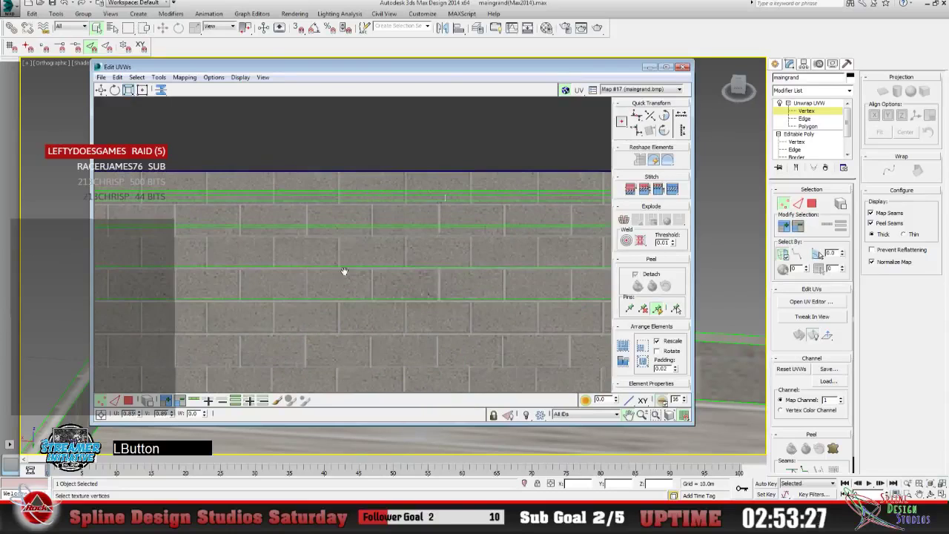
pyautogui.moveTo(159, 261); pyautogui.dragTo(324, 275)
pyautogui.click(641, 414)
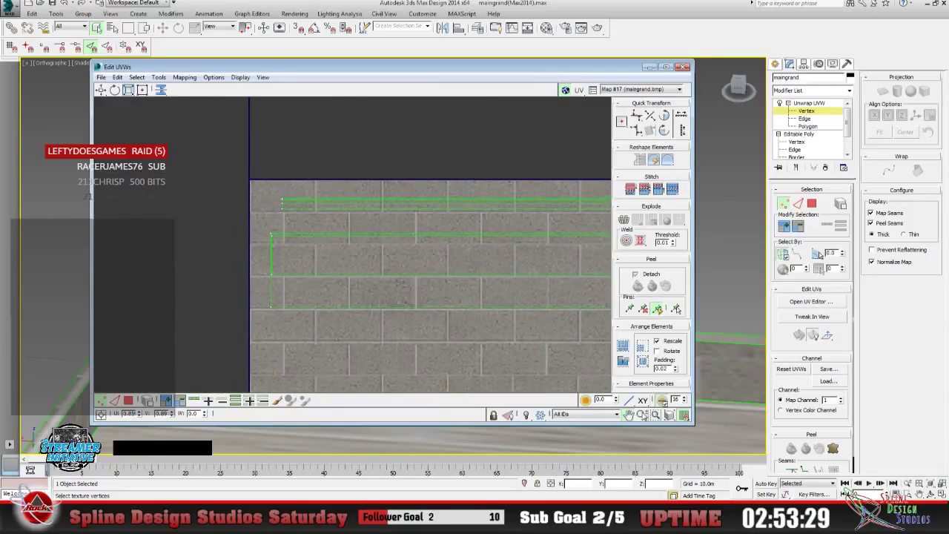
pyautogui.moveTo(239, 253); pyautogui.dragTo(489, 292)
pyautogui.click(627, 414)
pyautogui.moveTo(331, 259); pyautogui.dragTo(225, 214)
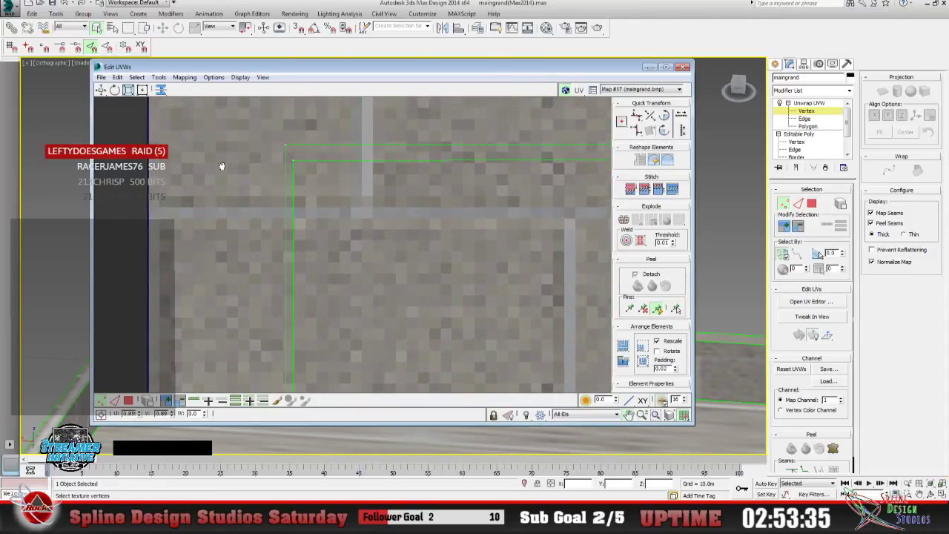
pyautogui.click(101, 90)
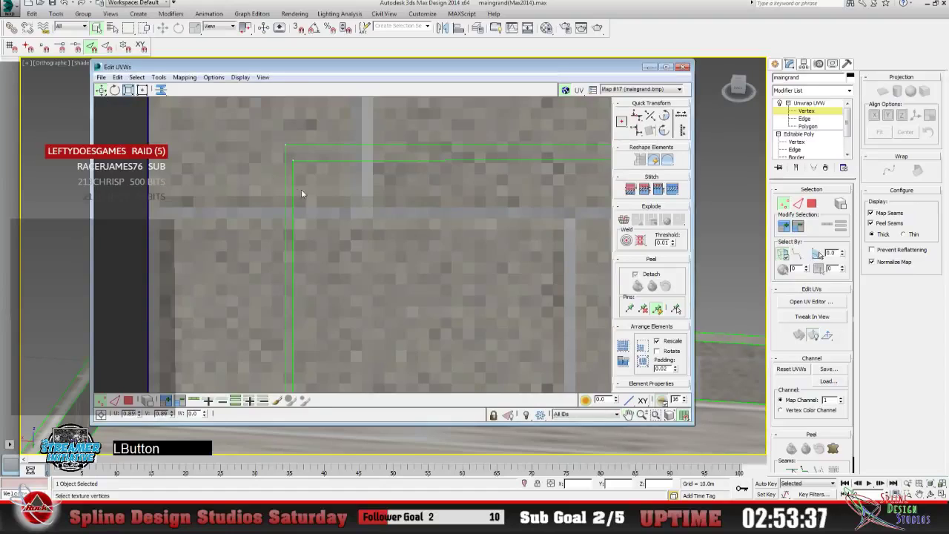
pyautogui.moveTo(308, 162)
pyautogui.mouseDown()
pyautogui.moveTo(289, 163)
pyautogui.moveTo(298, 162)
pyautogui.moveTo(290, 155)
pyautogui.mouseUp()
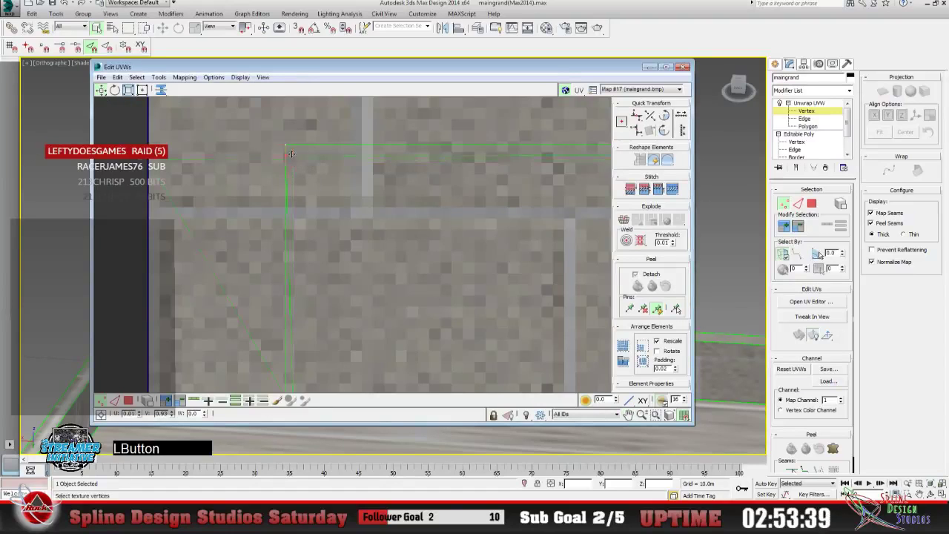
# Align the strip's lower-left UV vertex with the left edge of the adjoining wall's UV outline.
pyautogui.click(629, 415)
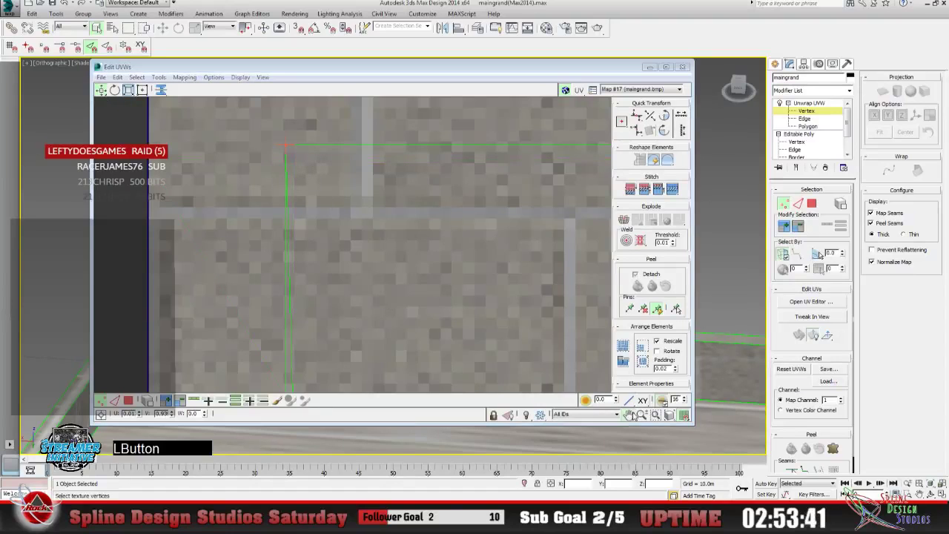
pyautogui.moveTo(345, 286); pyautogui.dragTo(250, 203)
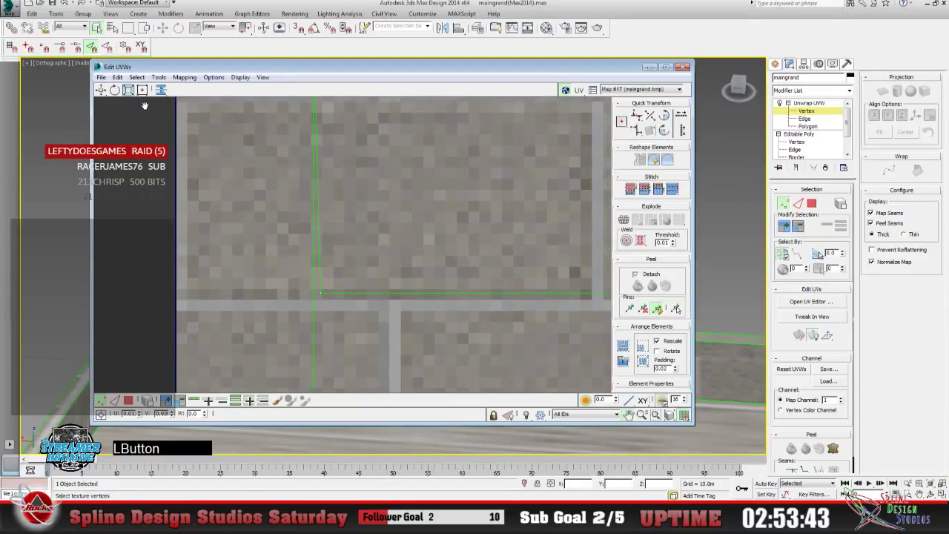
pyautogui.click(102, 90)
pyautogui.moveTo(309, 294); pyautogui.dragTo(328, 300)
pyautogui.click(315, 292)
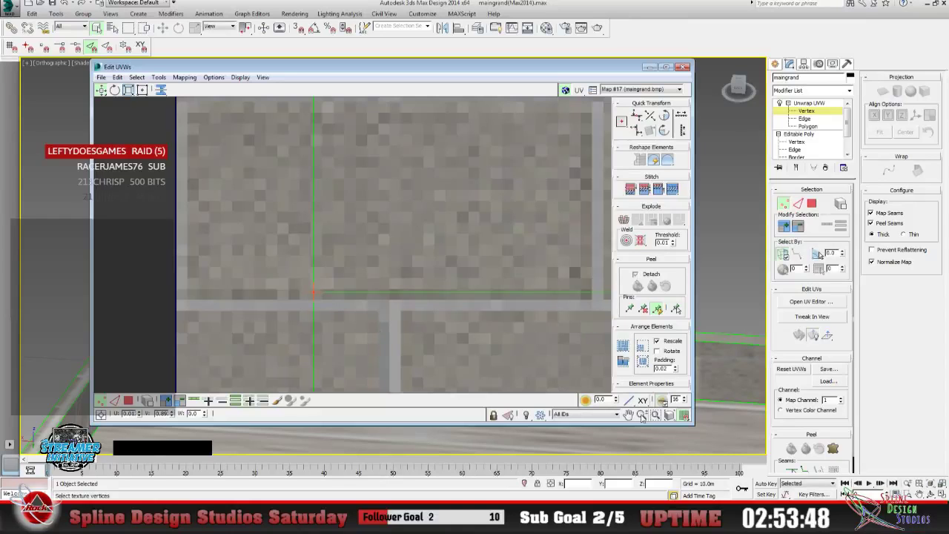
# Examine the alignment of the strip's corner vertices at both ends and the overall UV layout.
pyautogui.click(642, 415)
pyautogui.moveTo(315, 286); pyautogui.dragTo(300, 249)
pyautogui.click(628, 416)
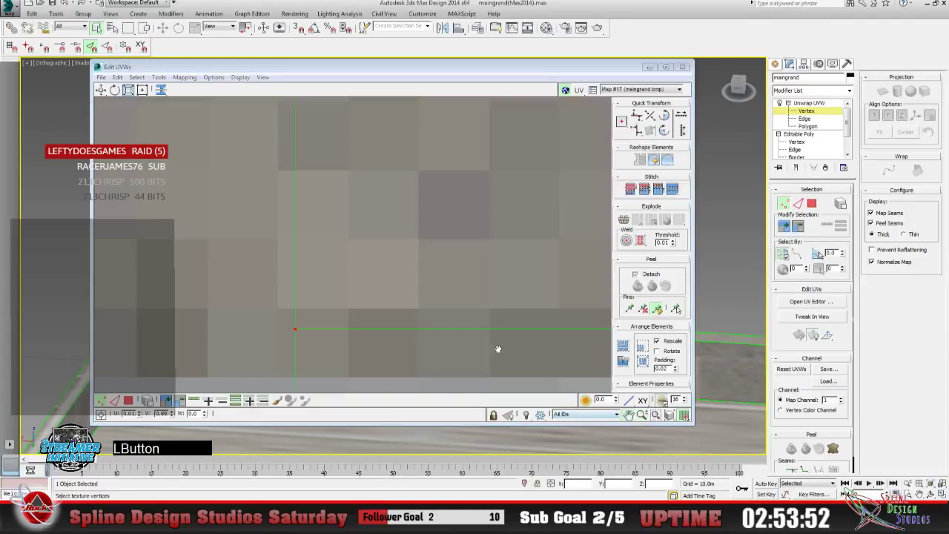
pyautogui.moveTo(497, 348); pyautogui.dragTo(303, 301)
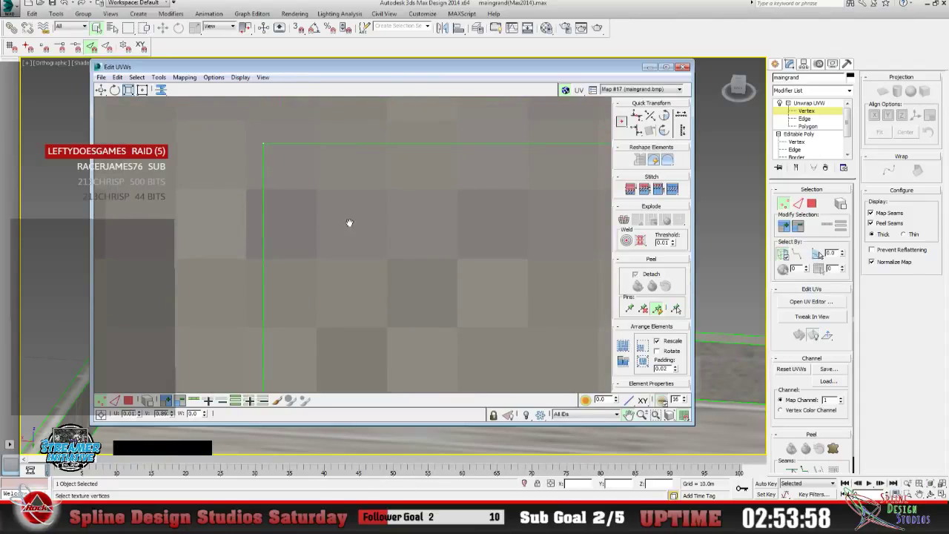
pyautogui.moveTo(349, 222); pyautogui.dragTo(303, 231)
pyautogui.click(642, 414)
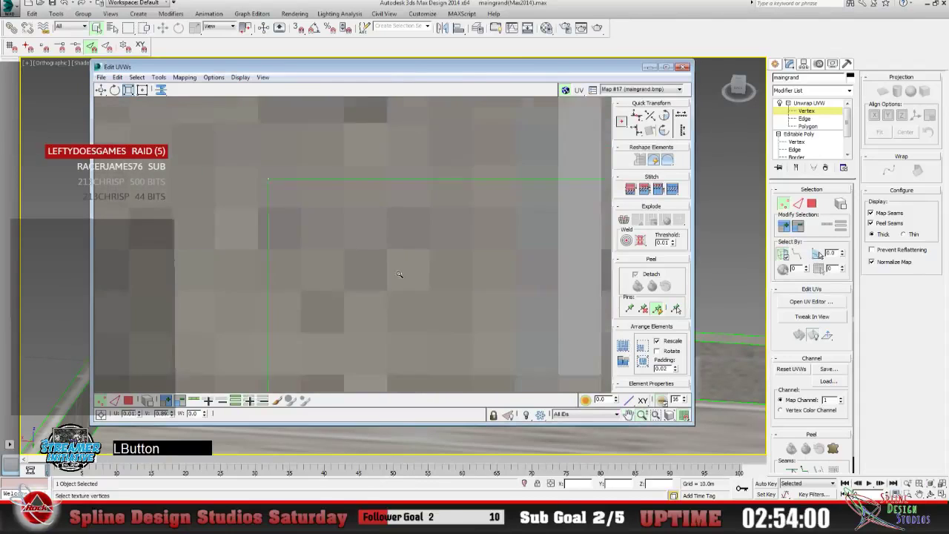
pyautogui.moveTo(398, 271); pyautogui.dragTo(391, 340)
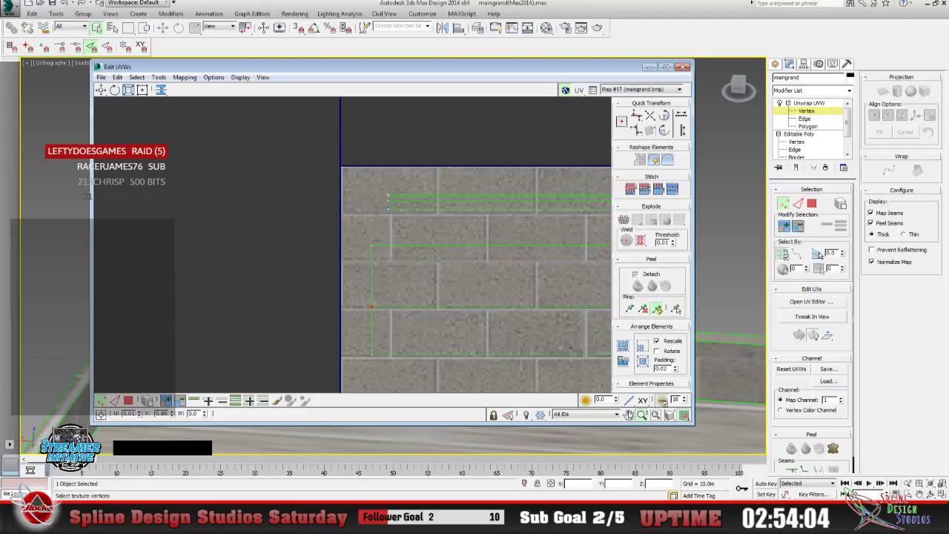
pyautogui.click(629, 415)
pyautogui.moveTo(518, 312); pyautogui.dragTo(375, 291)
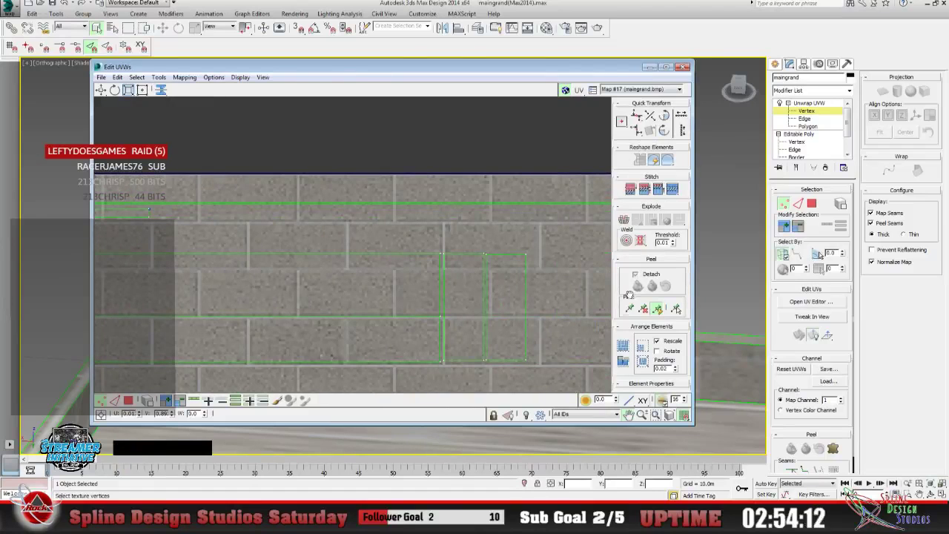
pyautogui.click(643, 415)
pyautogui.moveTo(304, 172); pyautogui.dragTo(304, 293)
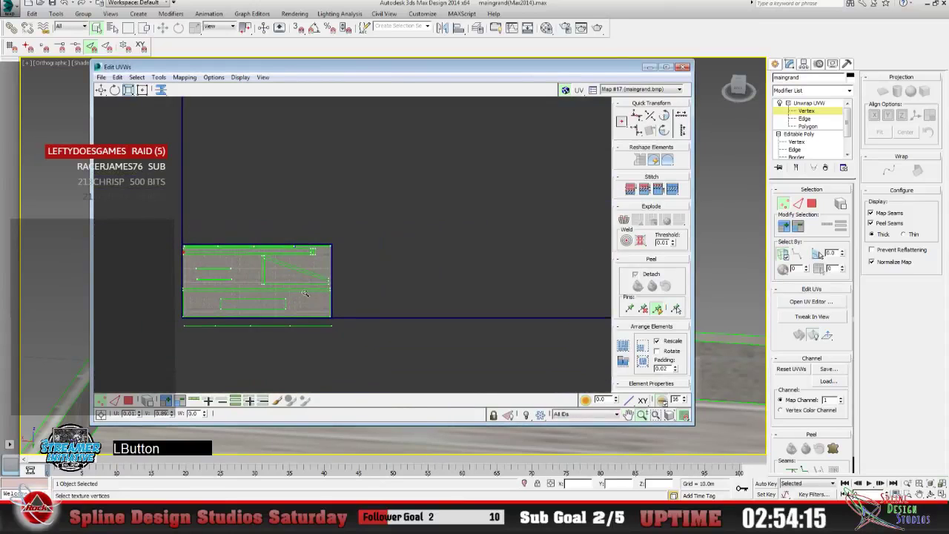
# Minimize the UV editor and render the inner strip's corner to inspect its bricks, closing the render window when done.
pyautogui.click(648, 66)
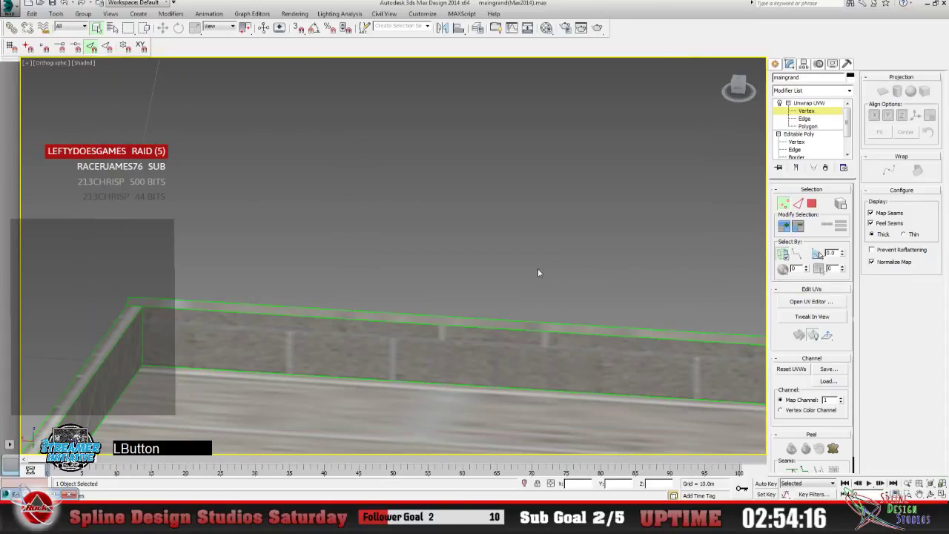
pyautogui.click(906, 482)
pyautogui.moveTo(423, 355); pyautogui.dragTo(420, 326)
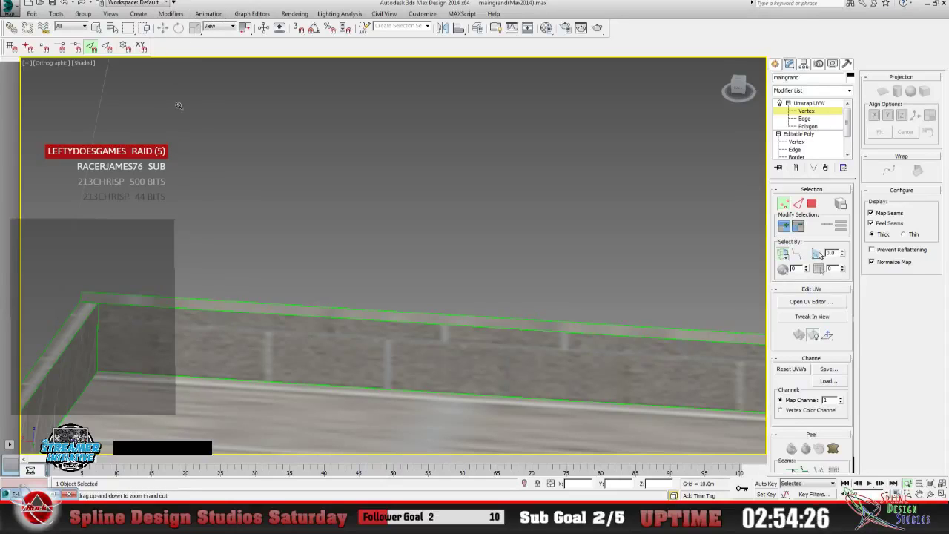
pyautogui.click(295, 13)
pyautogui.click(301, 27)
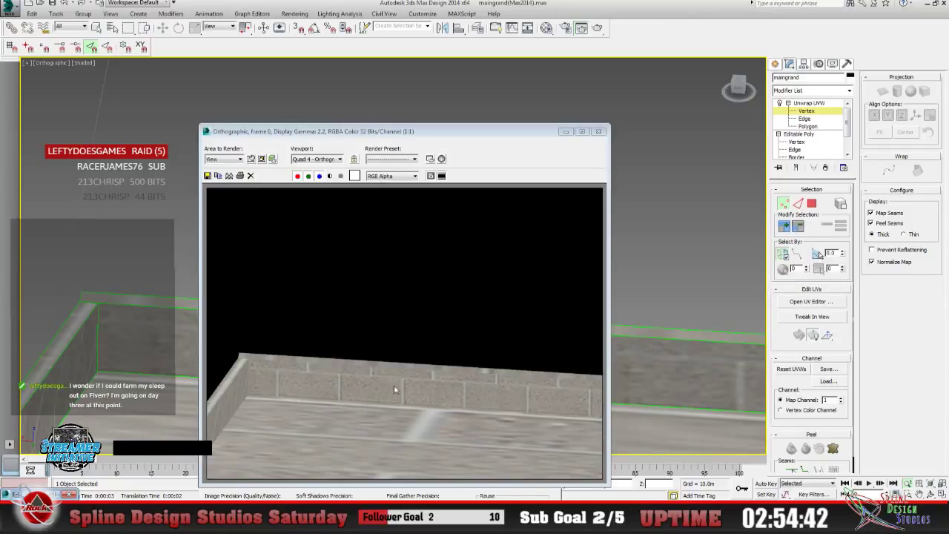
pyautogui.click(598, 131)
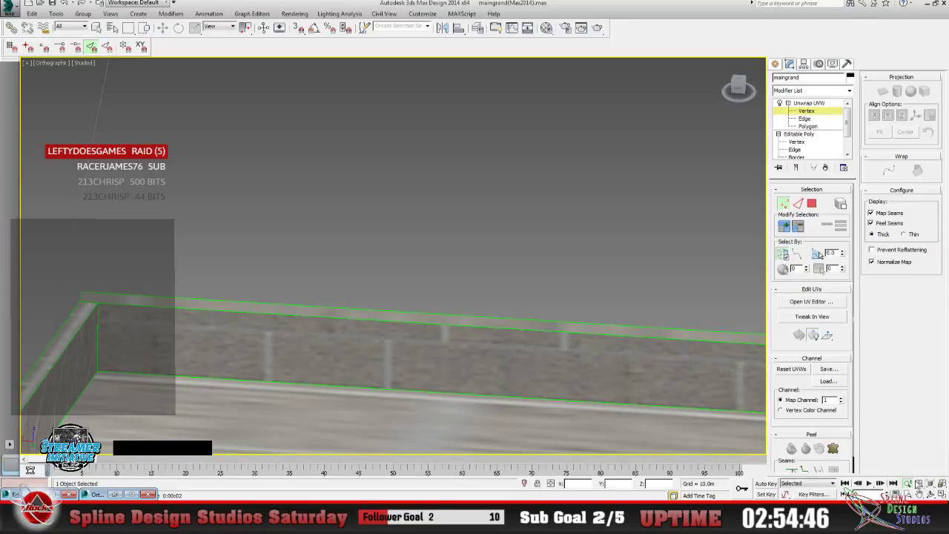
# Examine the brick alignment between the inner strips and the outer wall along the roof and at its end corner.
pyautogui.click(919, 494)
pyautogui.moveTo(388, 343); pyautogui.dragTo(386, 341)
pyautogui.click(906, 482)
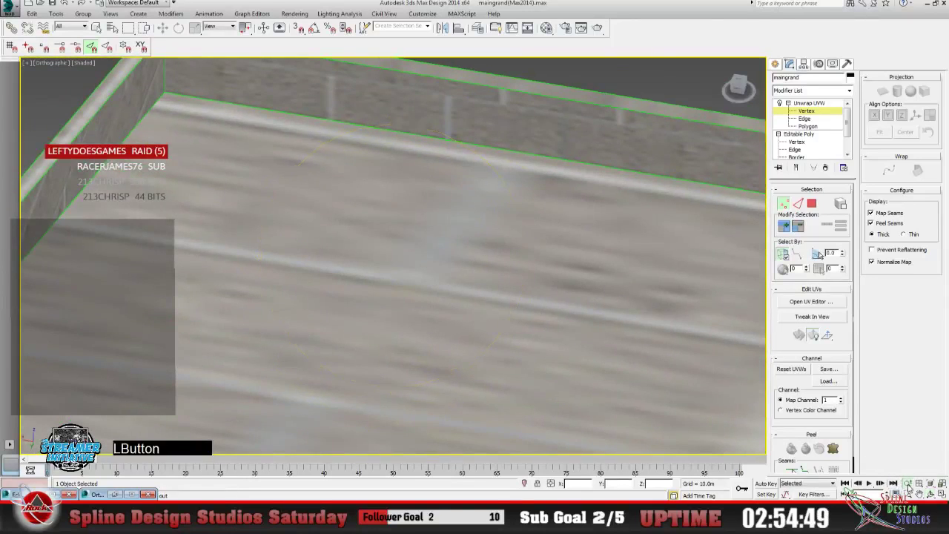
pyautogui.moveTo(386, 266); pyautogui.dragTo(393, 335)
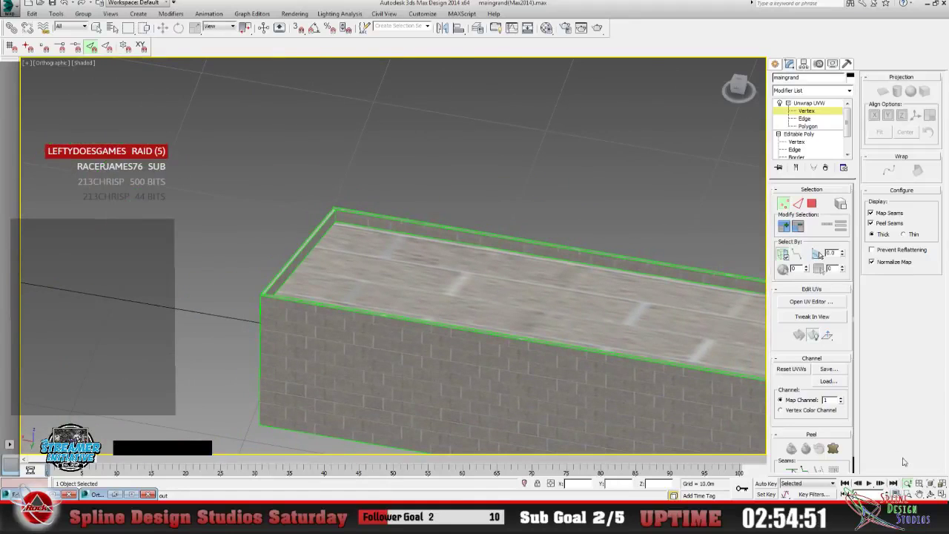
pyautogui.click(919, 493)
pyautogui.moveTo(461, 283); pyautogui.dragTo(299, 252)
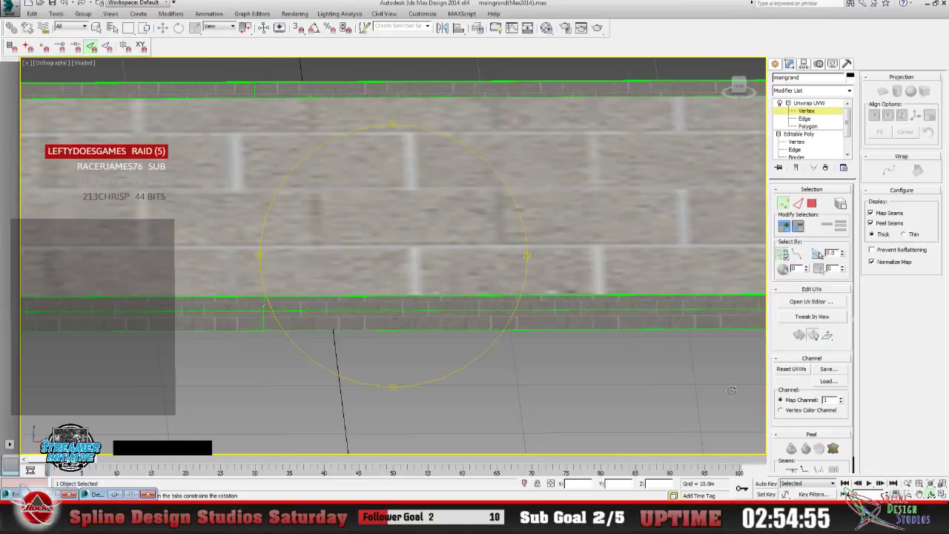
pyautogui.click(919, 494)
pyautogui.moveTo(637, 330); pyautogui.dragTo(241, 321)
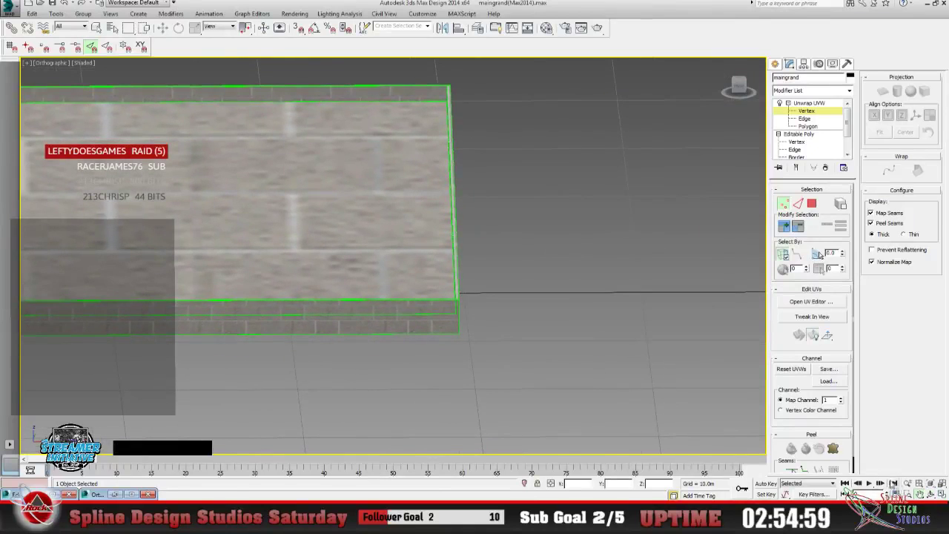
pyautogui.click(907, 482)
pyautogui.moveTo(483, 357); pyautogui.dragTo(406, 198)
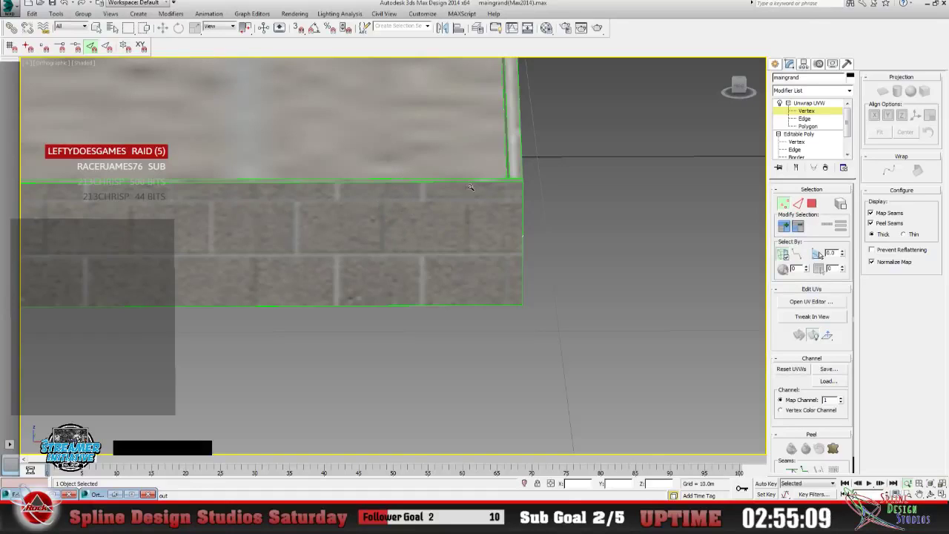
# Select the right-hand segment of the narrow brick strip along the roof's far edge in Polygon mode, checking it with face shading.
pyautogui.moveTo(397, 244); pyautogui.dragTo(402, 325)
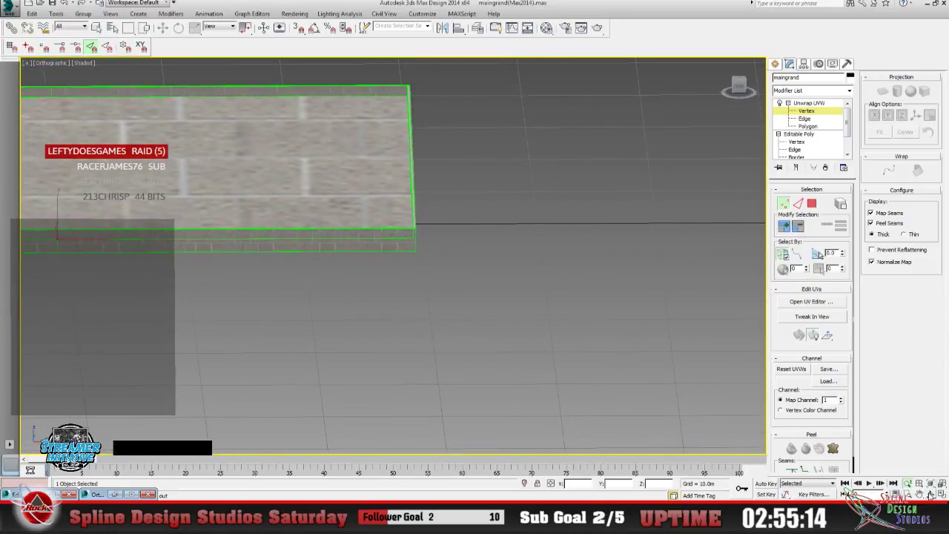
pyautogui.click(929, 493)
pyautogui.moveTo(453, 305); pyautogui.dragTo(251, 298)
pyautogui.click(919, 494)
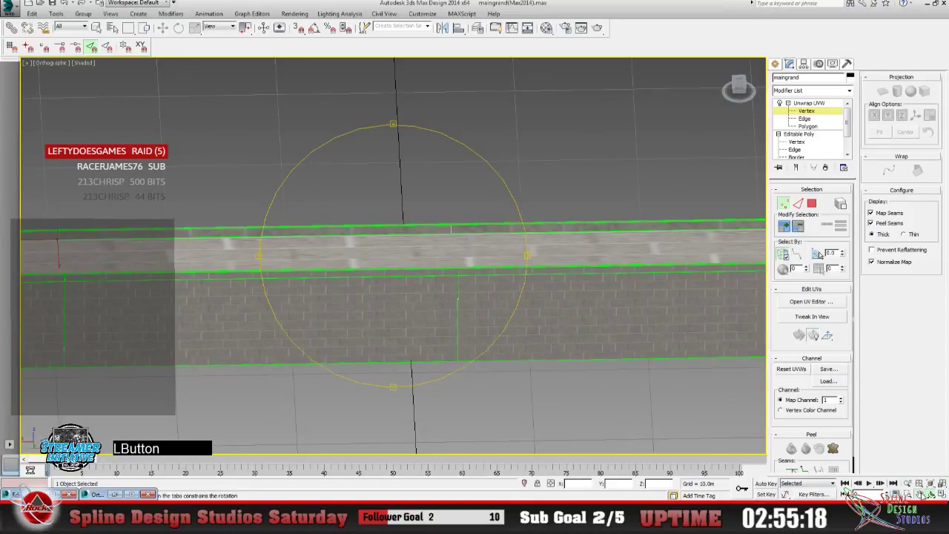
pyautogui.moveTo(425, 341); pyautogui.dragTo(470, 318)
pyautogui.moveTo(259, 313); pyautogui.dragTo(214, 298)
pyautogui.moveTo(362, 295); pyautogui.dragTo(303, 287)
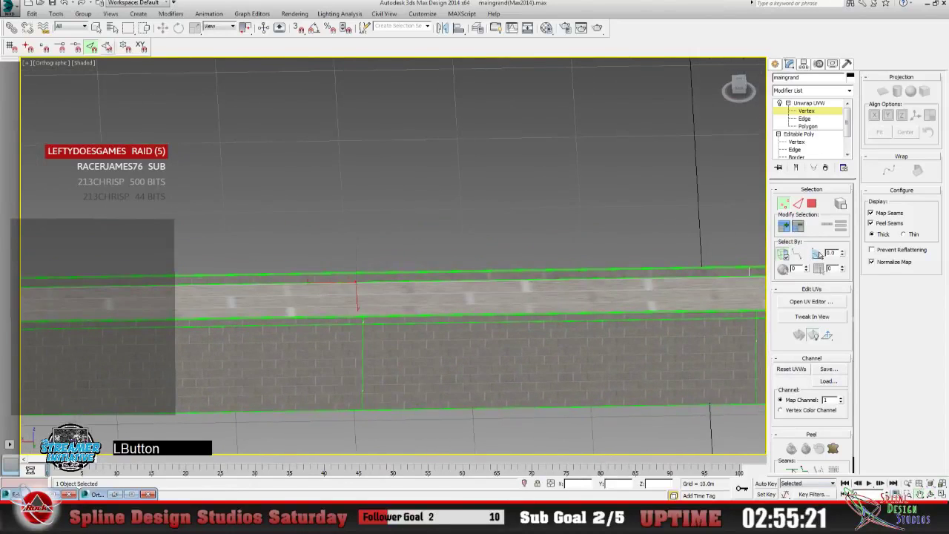
pyautogui.click(98, 28)
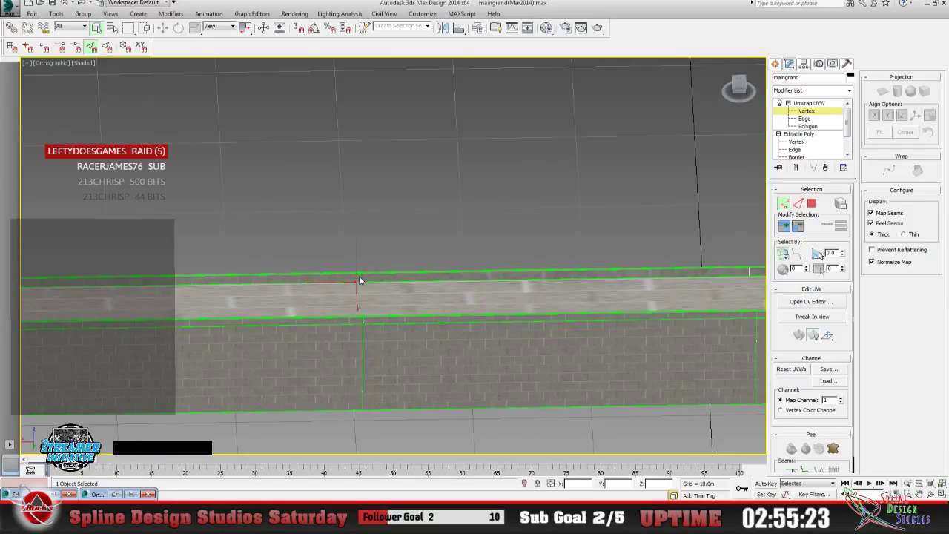
pyautogui.click(808, 126)
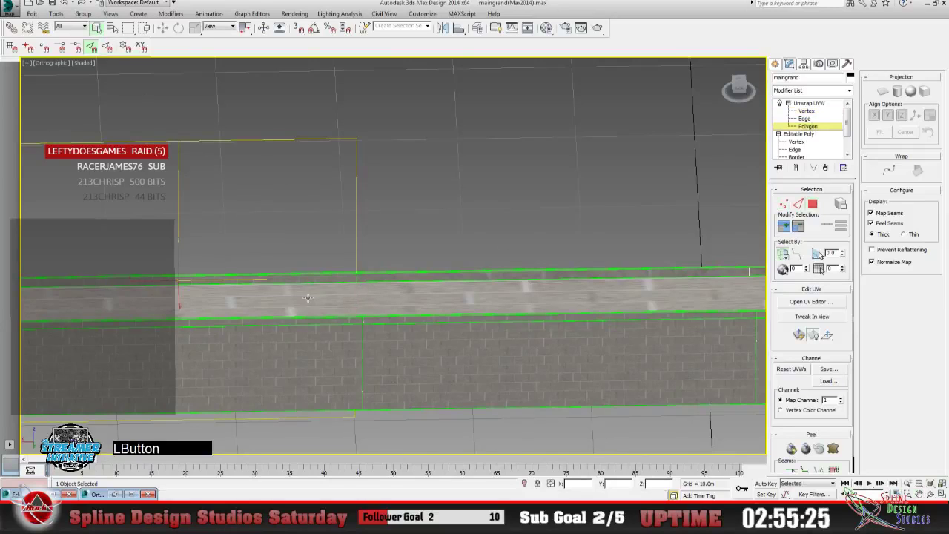
pyautogui.click(411, 276)
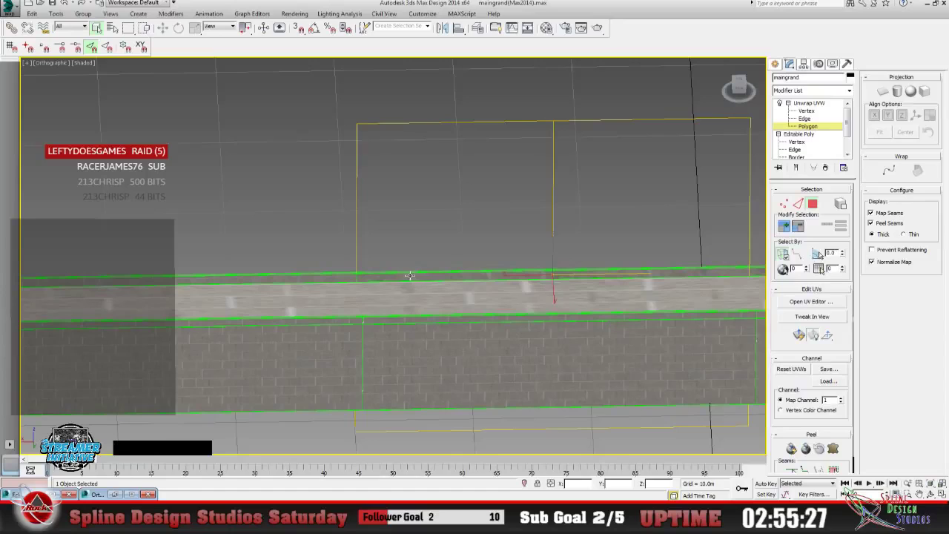
pyautogui.press('F2')
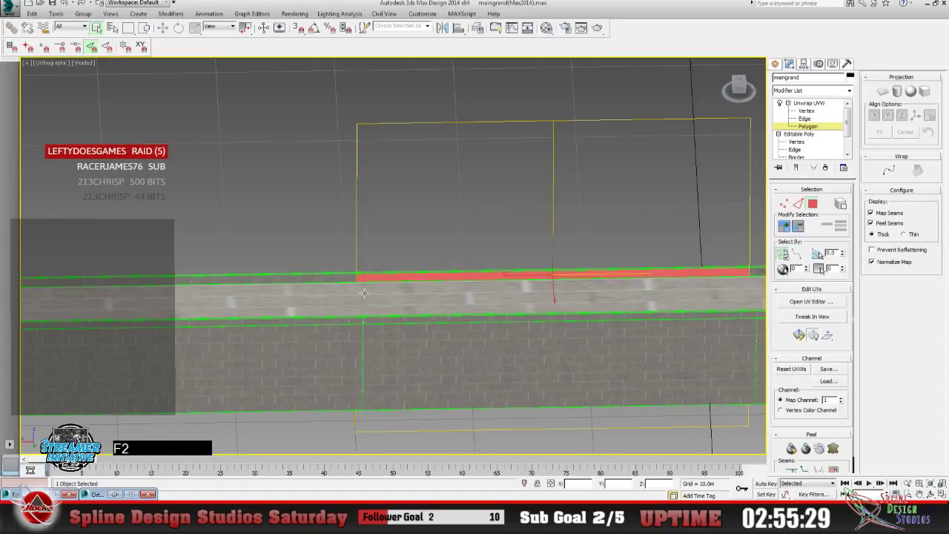
pyautogui.press('F2')
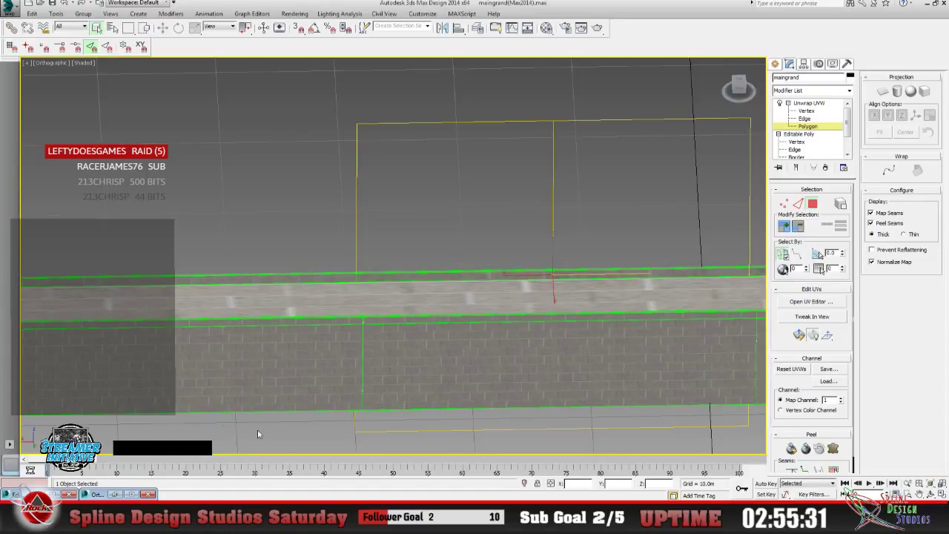
# Apply Flatten Mapping to the selected strip face in the UV editor, minimizing the editor to view the bricks on the model.
pyautogui.click(115, 495)
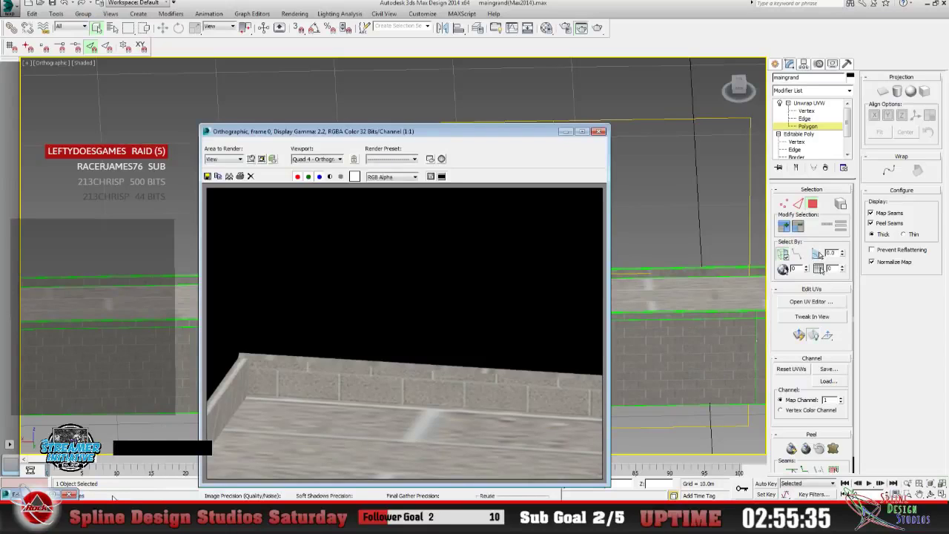
pyautogui.click(114, 494)
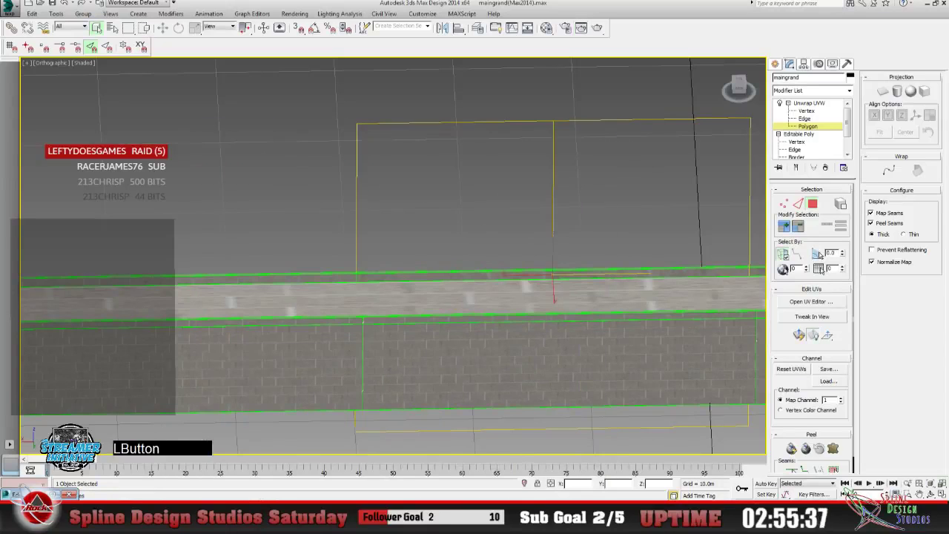
pyautogui.click(810, 301)
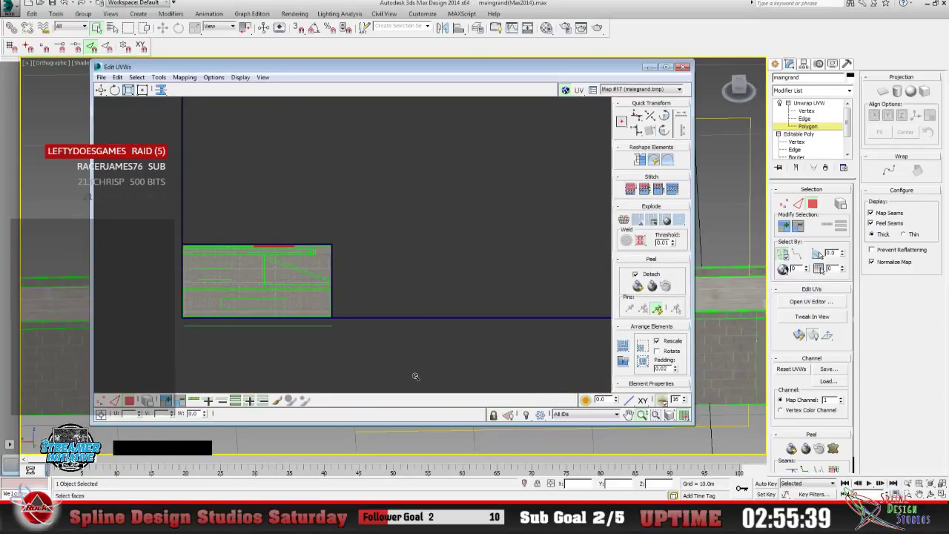
pyautogui.click(185, 77)
pyautogui.click(194, 89)
pyautogui.click(130, 64)
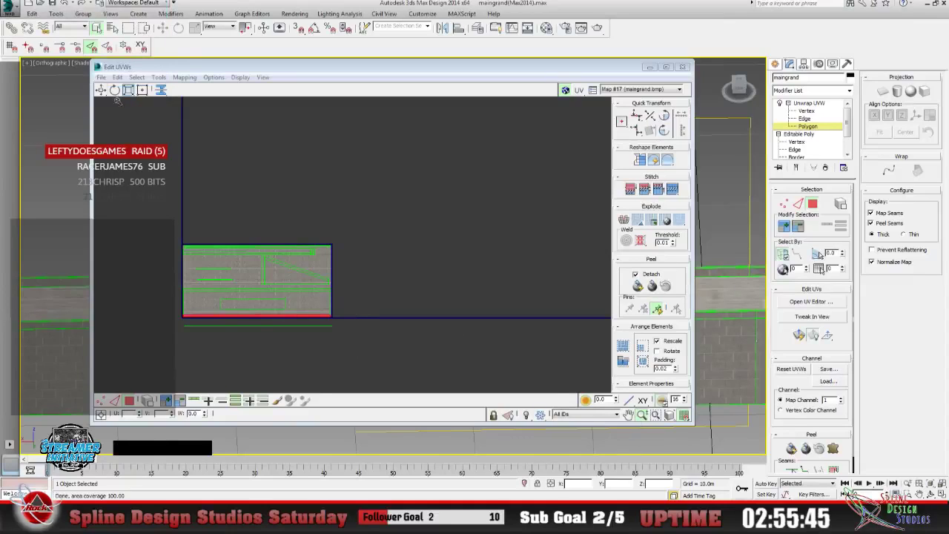
pyautogui.click(99, 93)
pyautogui.click(649, 67)
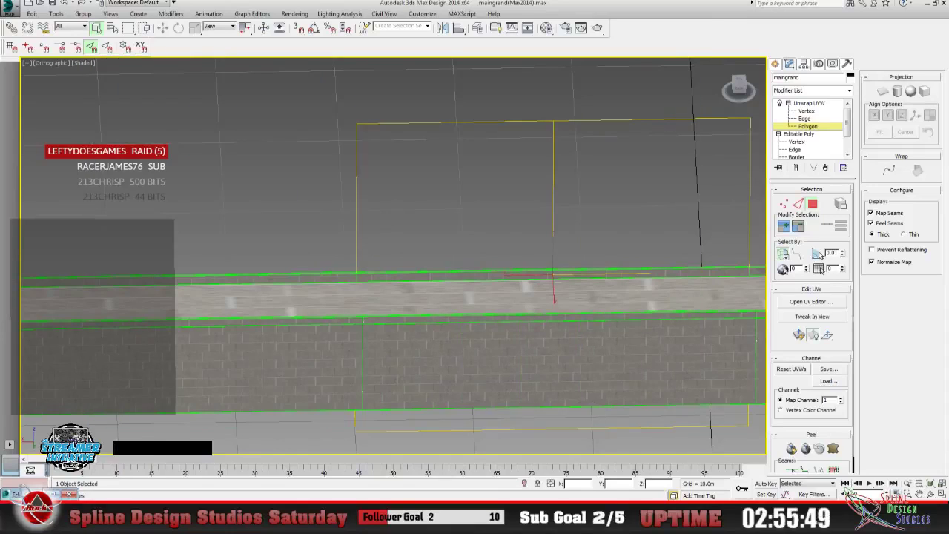
# Reopen the UV editor and move the flattened strip from the texture's lower edge up to the long wall outline near its upper edge.
pyautogui.click(56, 494)
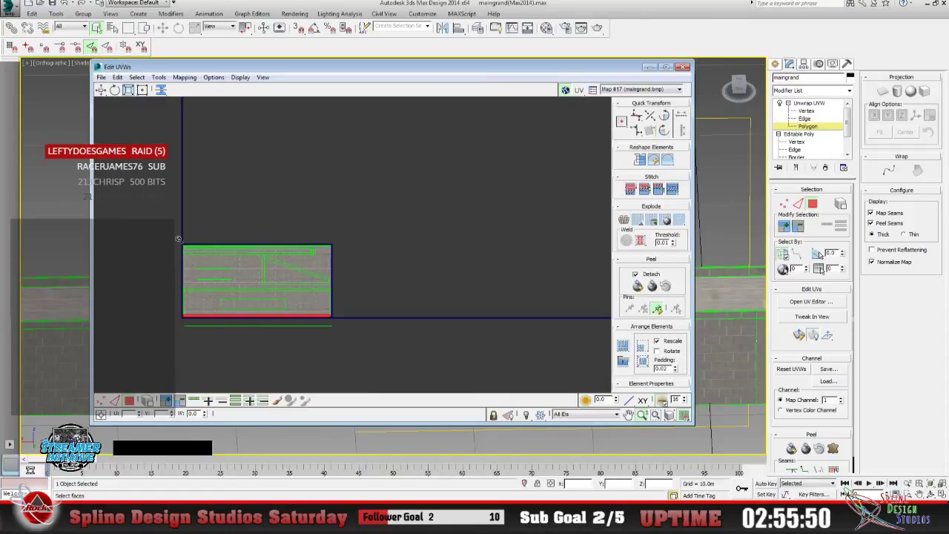
pyautogui.click(187, 333)
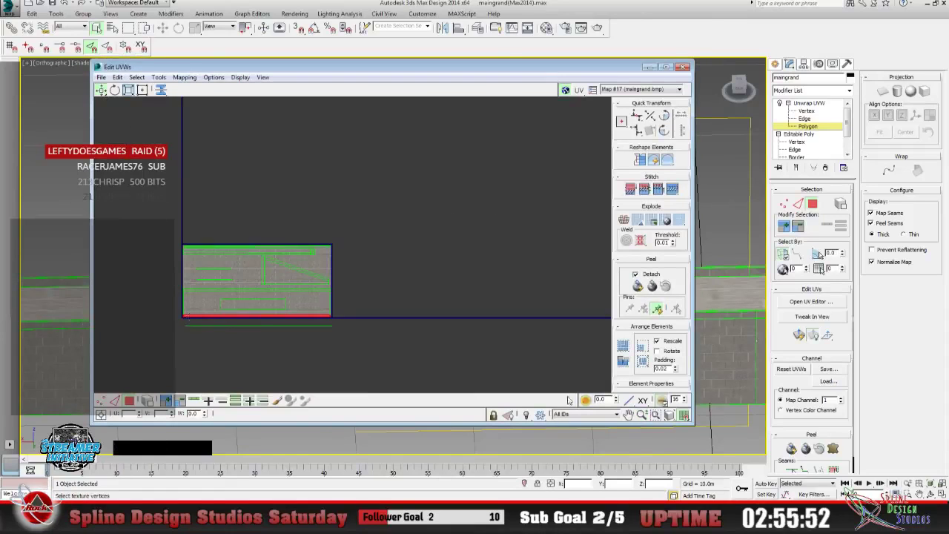
pyautogui.click(641, 413)
pyautogui.moveTo(256, 289); pyautogui.dragTo(259, 207)
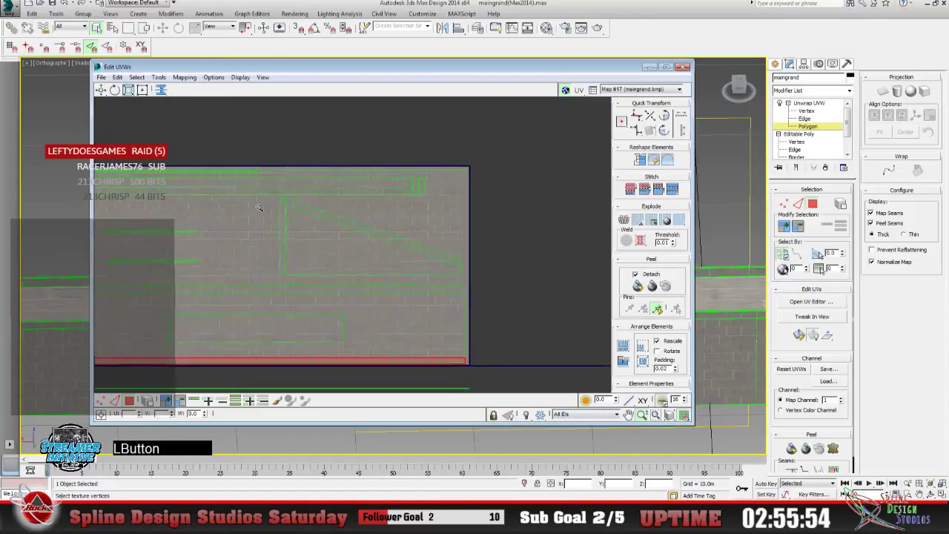
pyautogui.click(628, 413)
pyautogui.moveTo(311, 296); pyautogui.dragTo(433, 270)
pyautogui.click(102, 90)
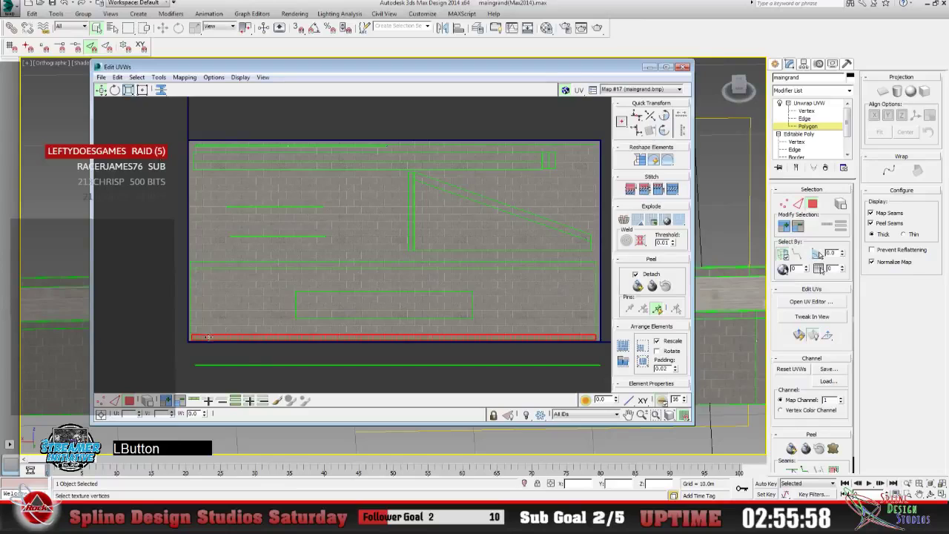
pyautogui.moveTo(207, 336); pyautogui.dragTo(198, 177)
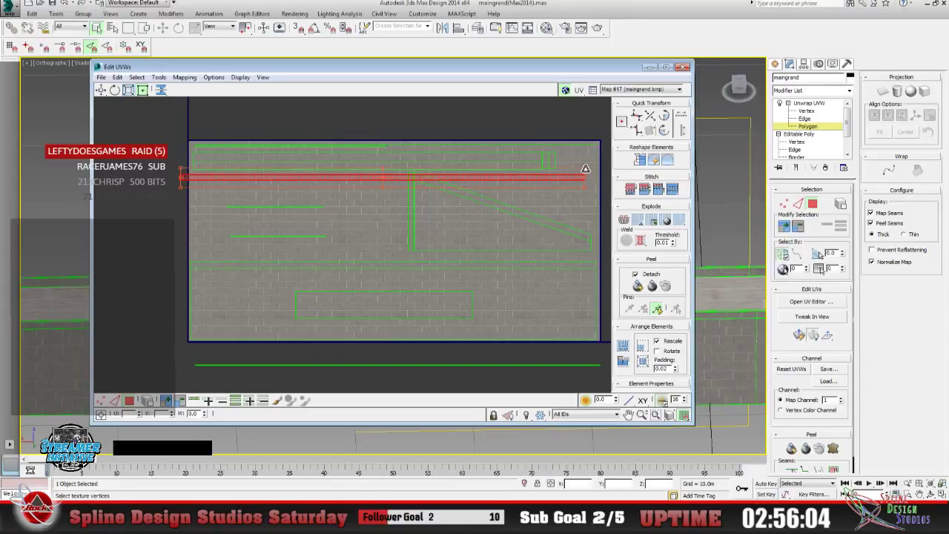
# Resize the strip's UVs to the length of the adjoining wall outline and move the strip inside that outline.
pyautogui.moveTo(585, 167); pyautogui.dragTo(542, 164)
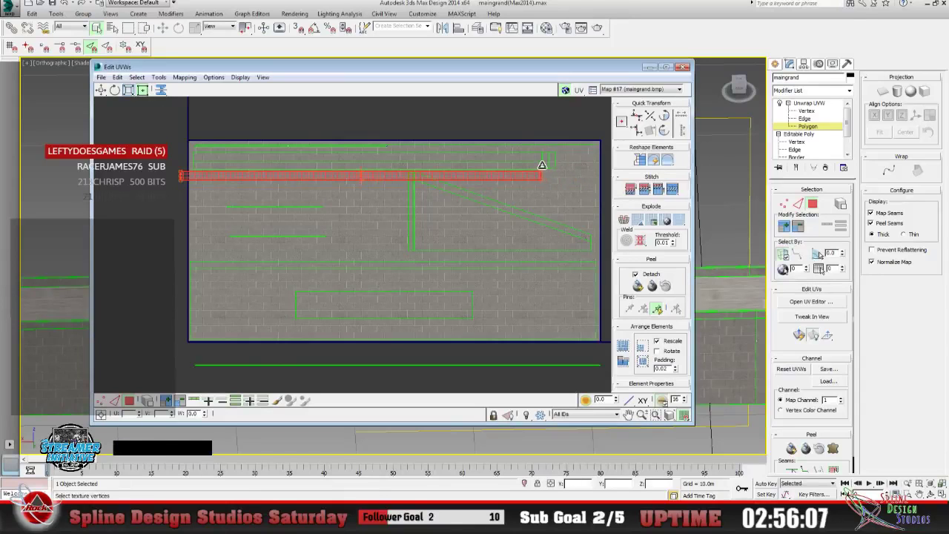
pyautogui.moveTo(181, 164); pyautogui.dragTo(191, 163)
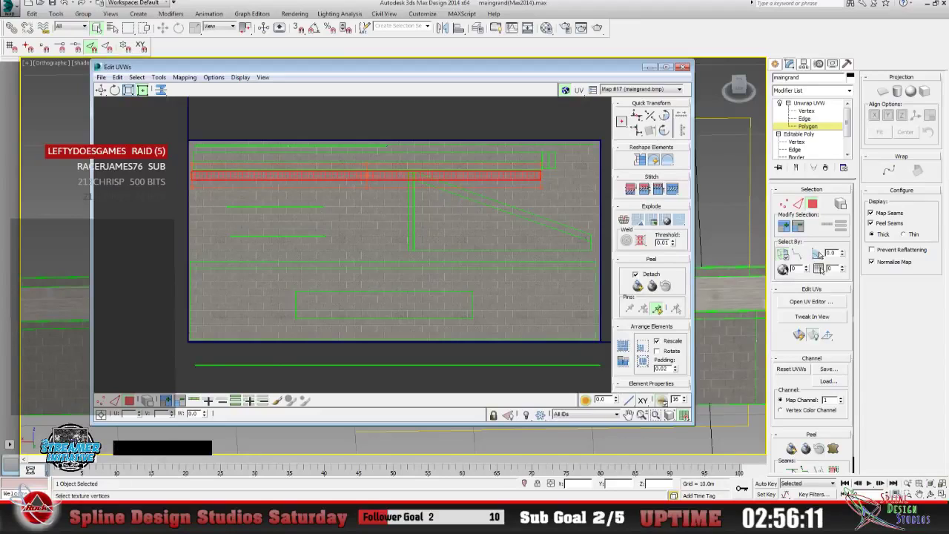
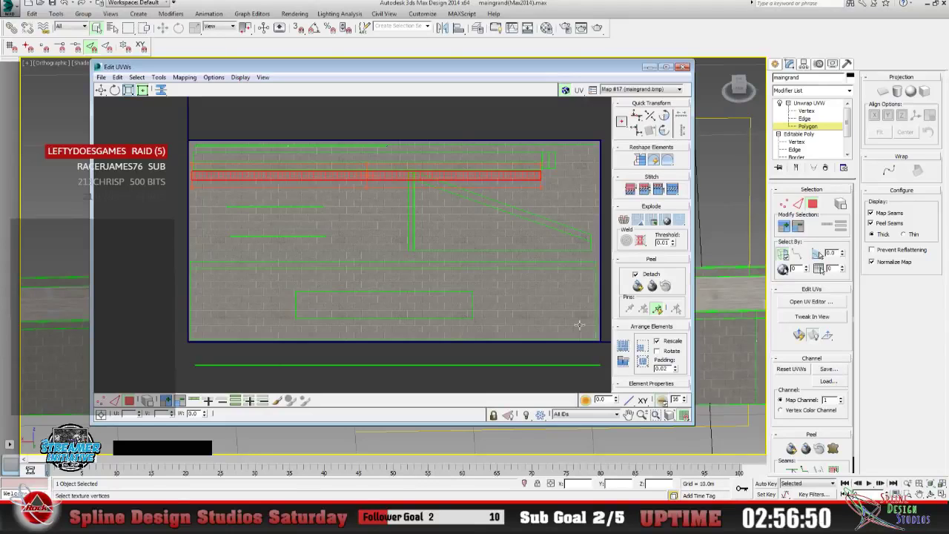
pyautogui.moveTo(254, 172)
pyautogui.mouseDown()
pyautogui.moveTo(265, 167)
pyautogui.moveTo(249, 177)
pyautogui.moveTo(242, 158)
pyautogui.mouseUp()
# Reduce the strip's UV height and fit its left-end corners to the left edge of the adjoining wall's outline.
pyautogui.scroll(5, 545, 290)
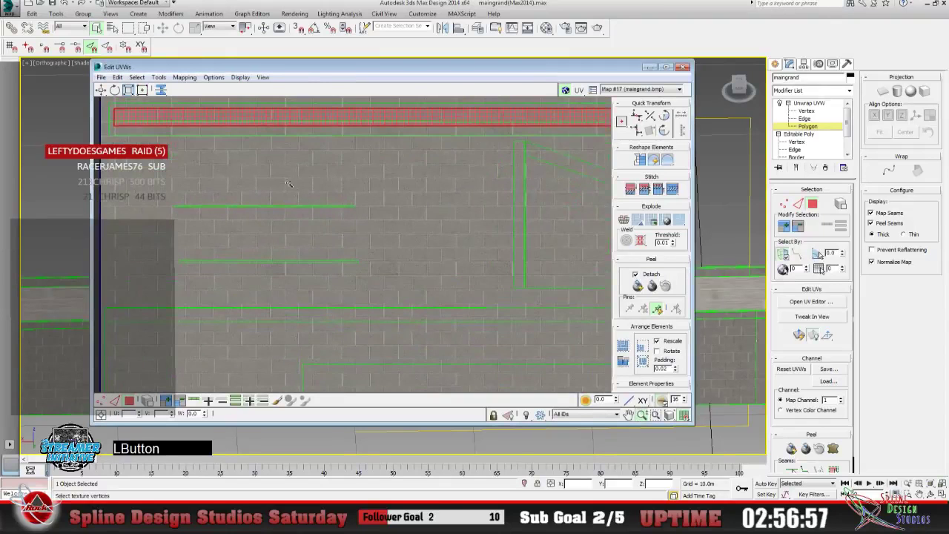
pyautogui.scroll(-5, 540, 339)
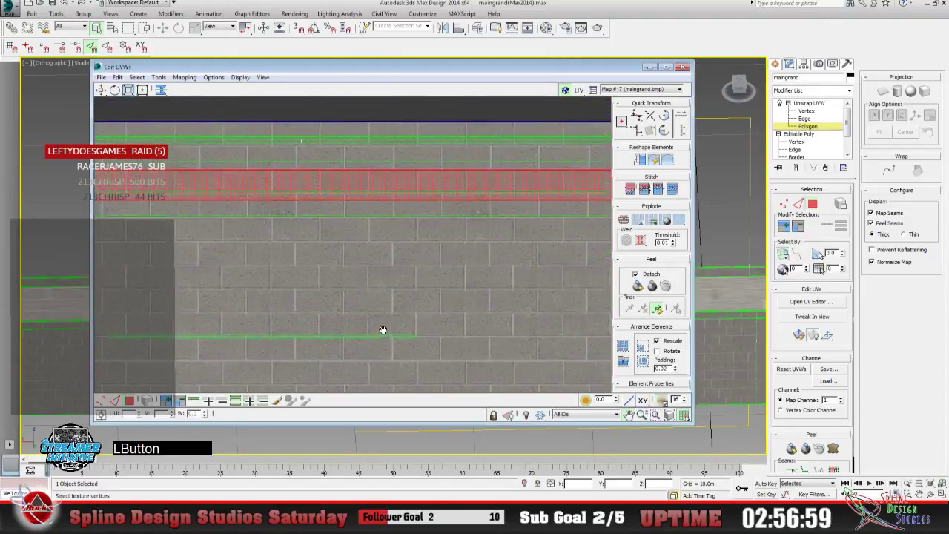
pyautogui.moveTo(387, 317); pyautogui.dragTo(396, 302)
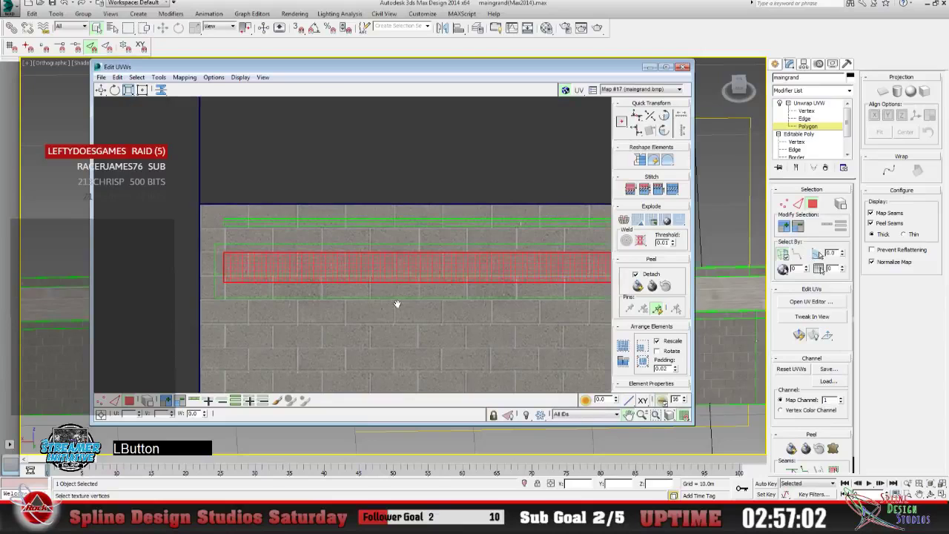
pyautogui.click(643, 415)
pyautogui.moveTo(256, 285); pyautogui.dragTo(169, 199)
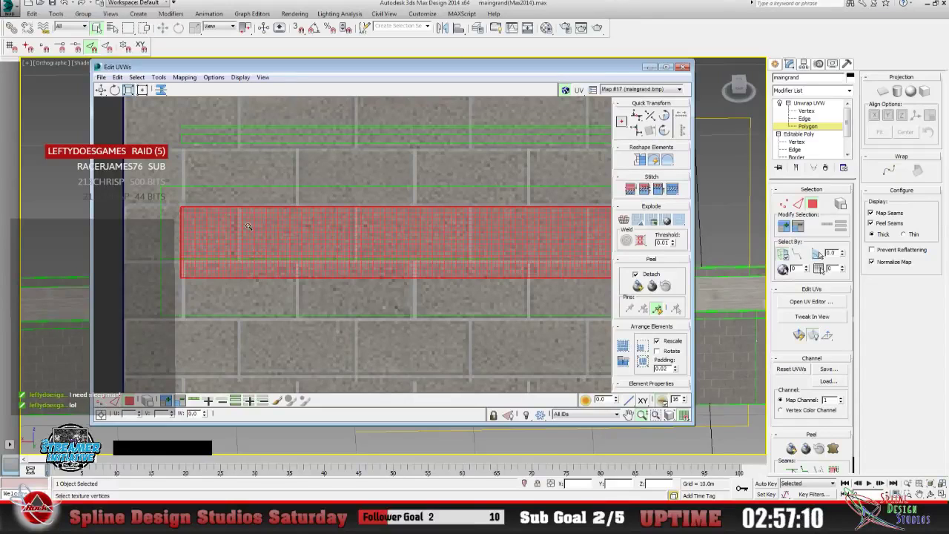
pyautogui.click(143, 89)
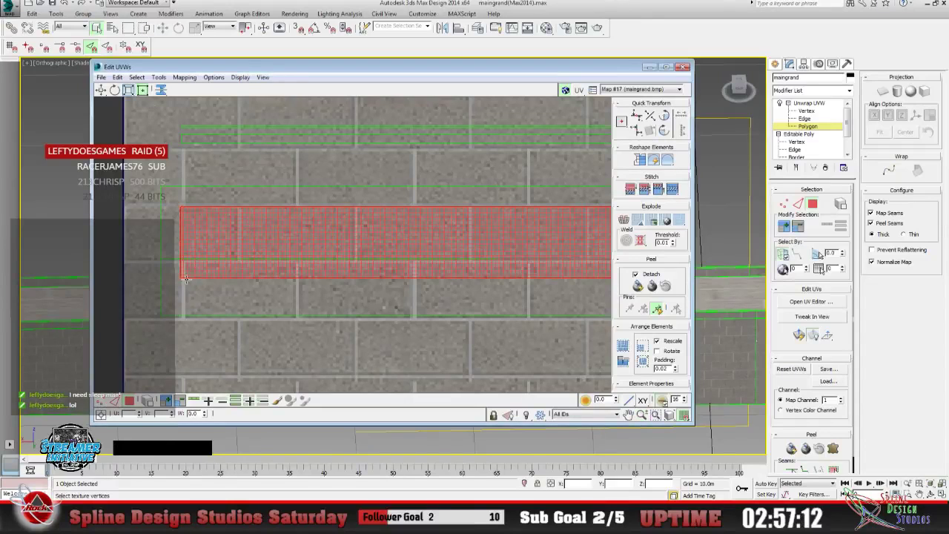
pyautogui.moveTo(182, 278); pyautogui.dragTo(185, 252)
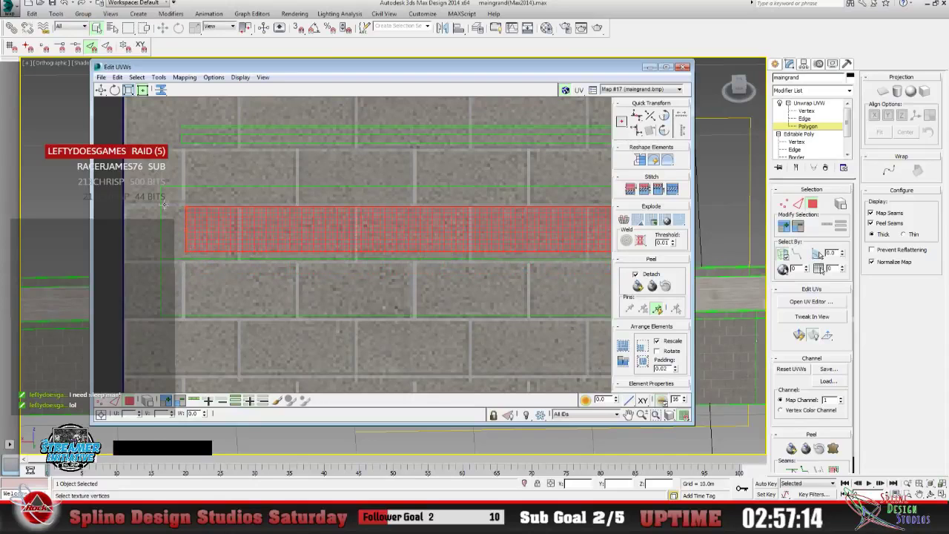
pyautogui.moveTo(205, 214); pyautogui.dragTo(196, 206)
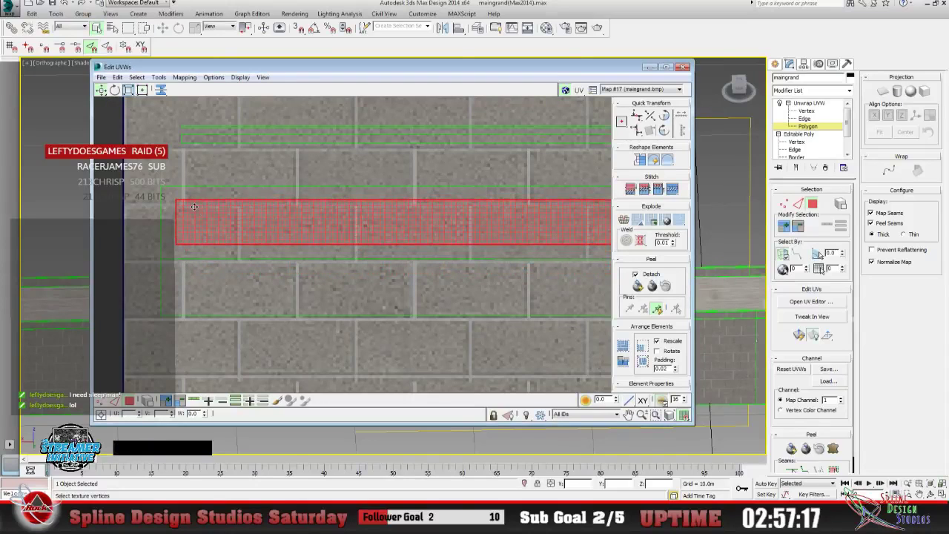
pyautogui.click(141, 90)
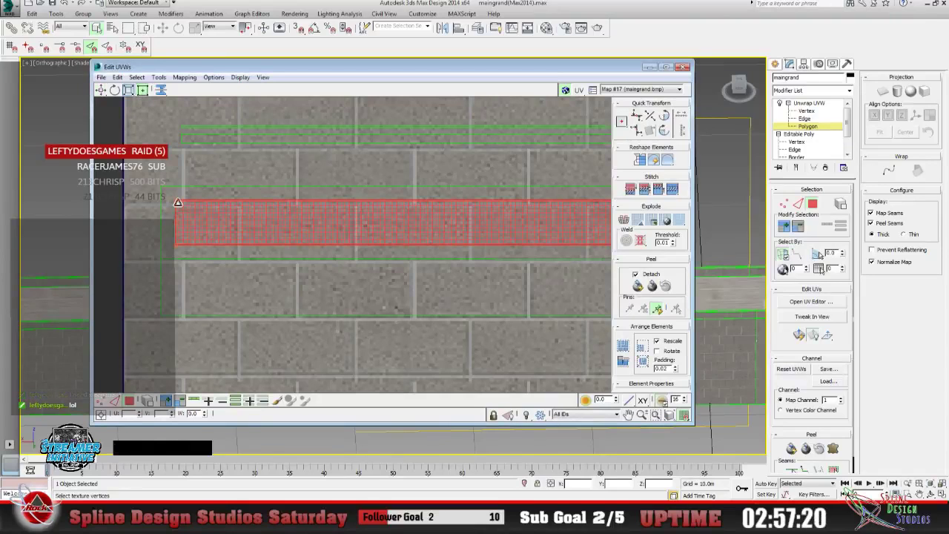
pyautogui.moveTo(176, 200); pyautogui.dragTo(164, 192)
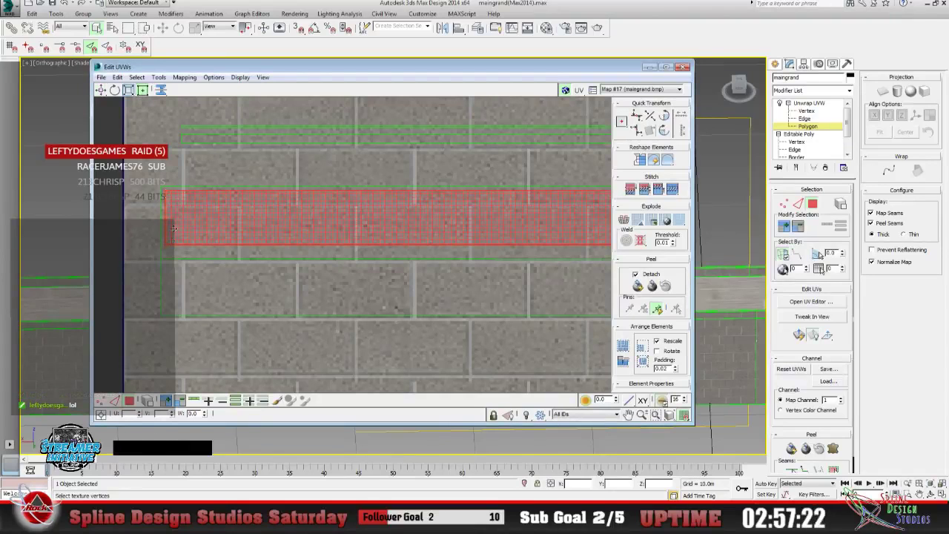
pyautogui.moveTo(166, 245); pyautogui.dragTo(167, 247)
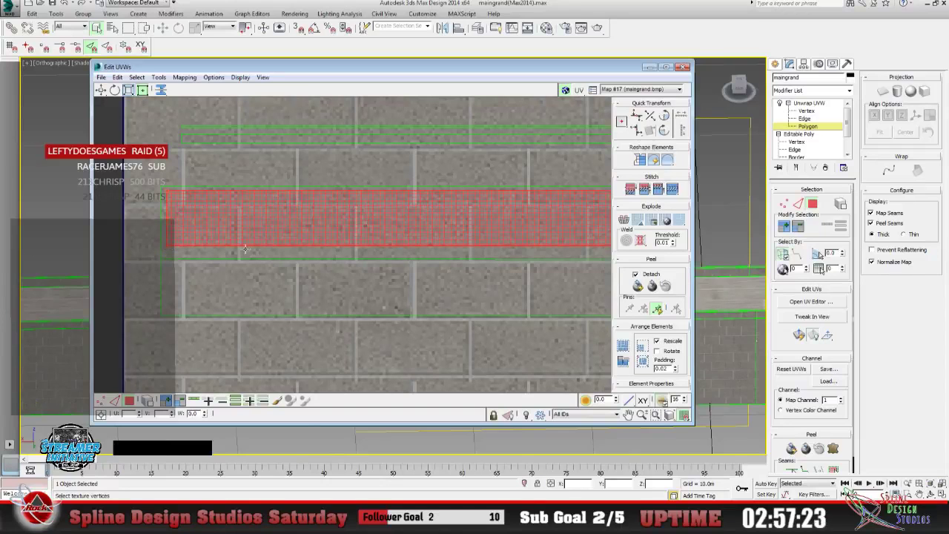
# Fit the right end of the selected strip's UVs inside the adjoining wall's outline by shortening the strip and increasing its height slightly.
pyautogui.click(642, 414)
pyautogui.moveTo(400, 296); pyautogui.dragTo(396, 356)
pyautogui.click(627, 414)
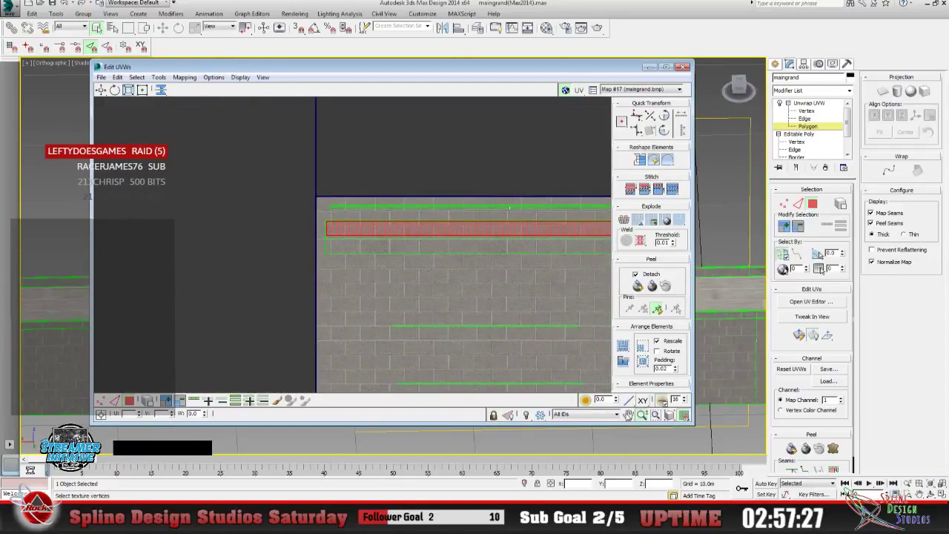
pyautogui.moveTo(532, 306); pyautogui.dragTo(407, 171)
pyautogui.click(641, 415)
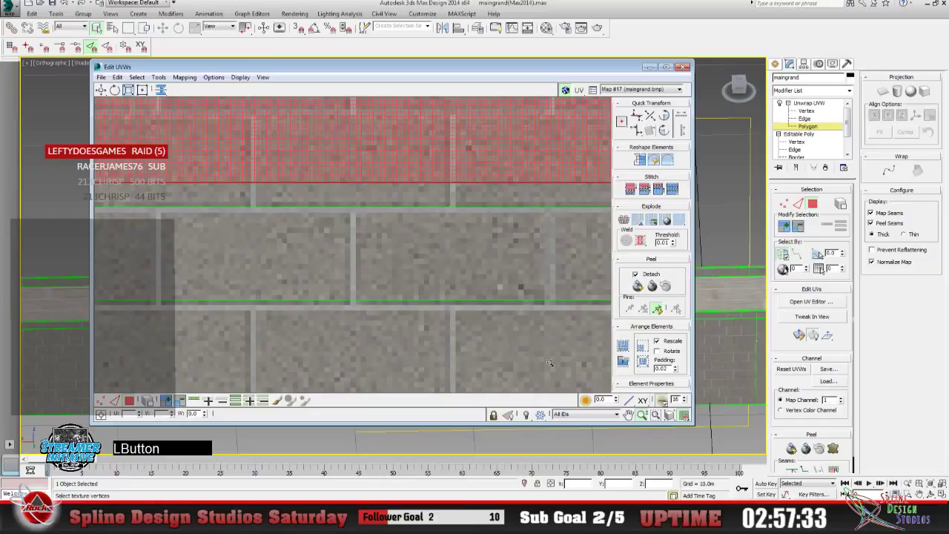
pyautogui.click(627, 415)
pyautogui.moveTo(526, 341); pyautogui.dragTo(334, 200)
pyautogui.click(143, 90)
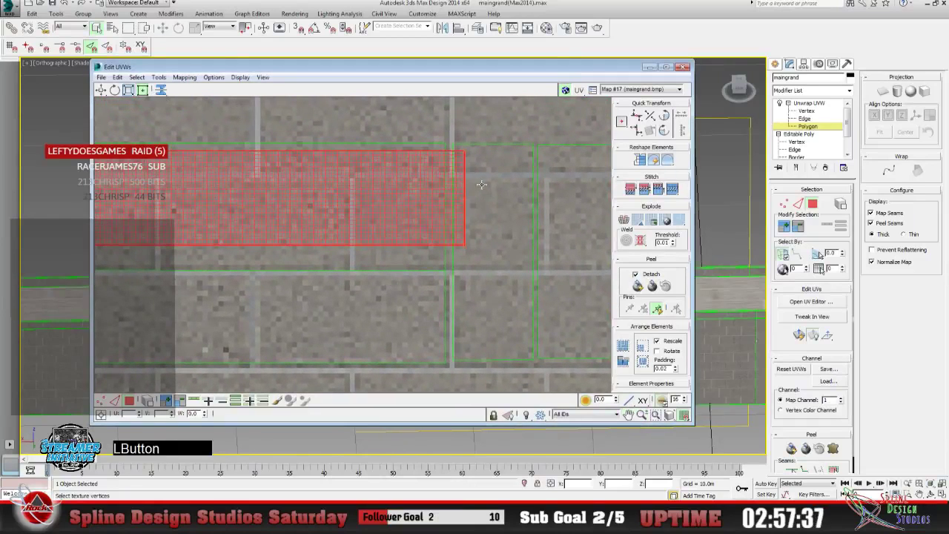
pyautogui.moveTo(466, 154); pyautogui.dragTo(431, 154)
pyautogui.moveTo(431, 246); pyautogui.dragTo(432, 257)
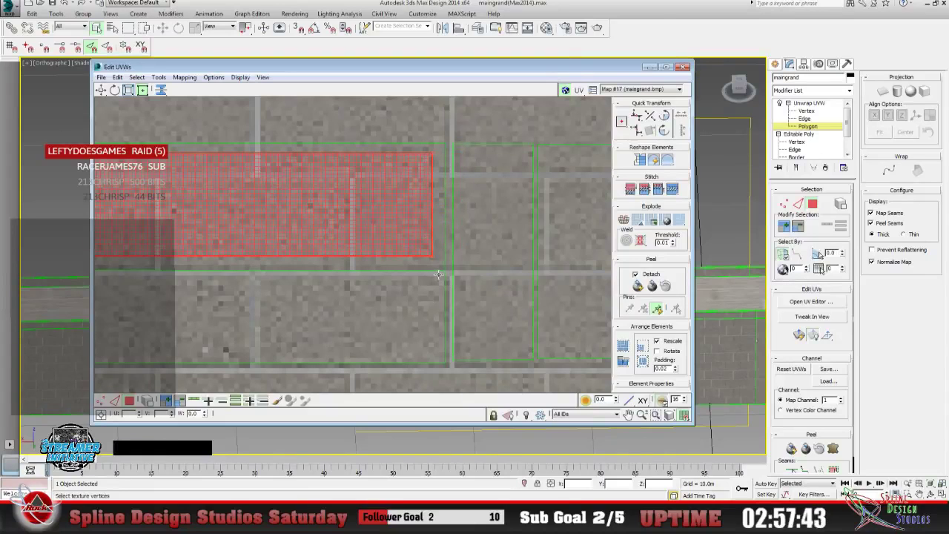
# Minimize the UV editor and examine how the strip's bricks look up close on the model.
pyautogui.click(649, 66)
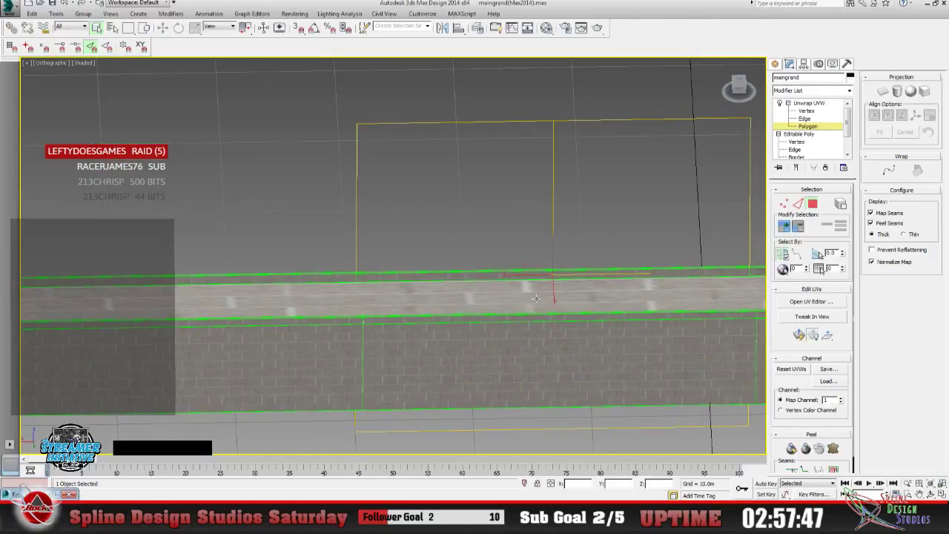
pyautogui.click(906, 484)
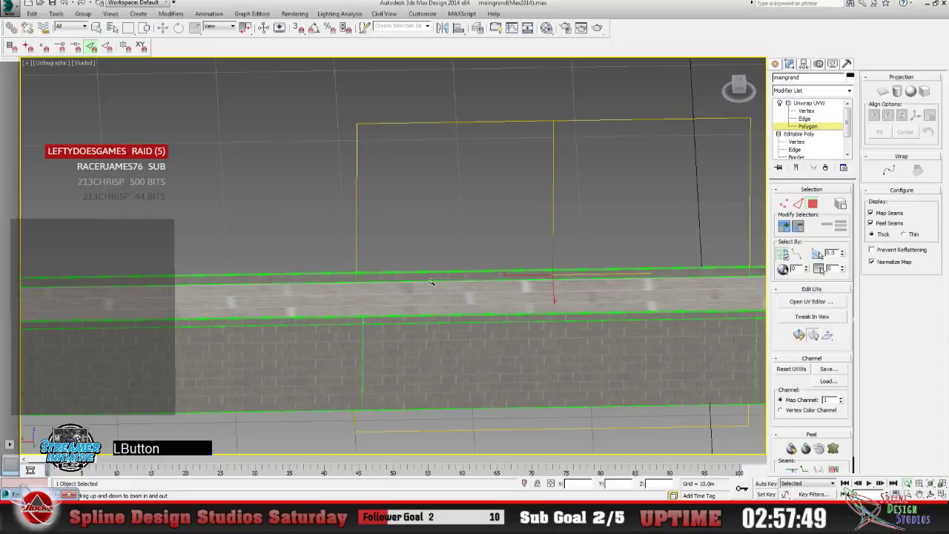
pyautogui.moveTo(435, 275); pyautogui.dragTo(402, 206)
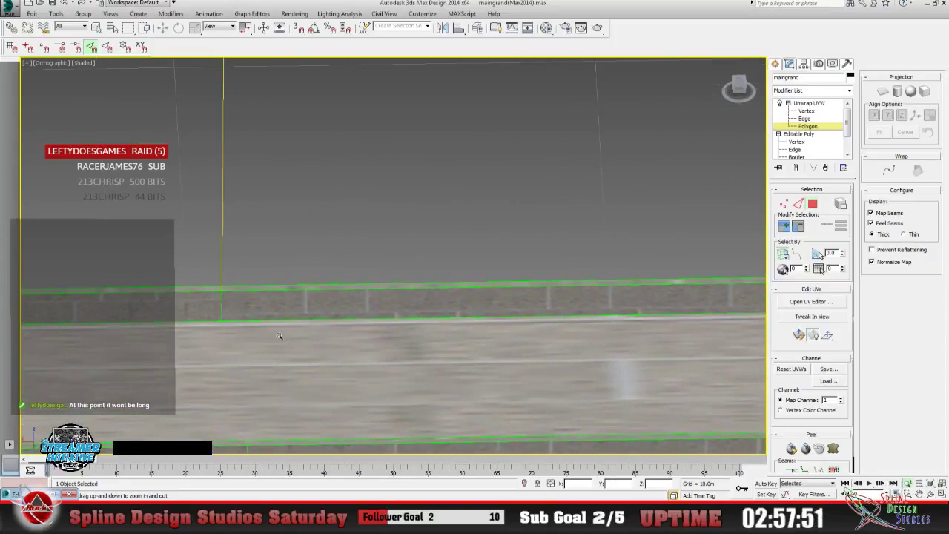
pyautogui.click(810, 301)
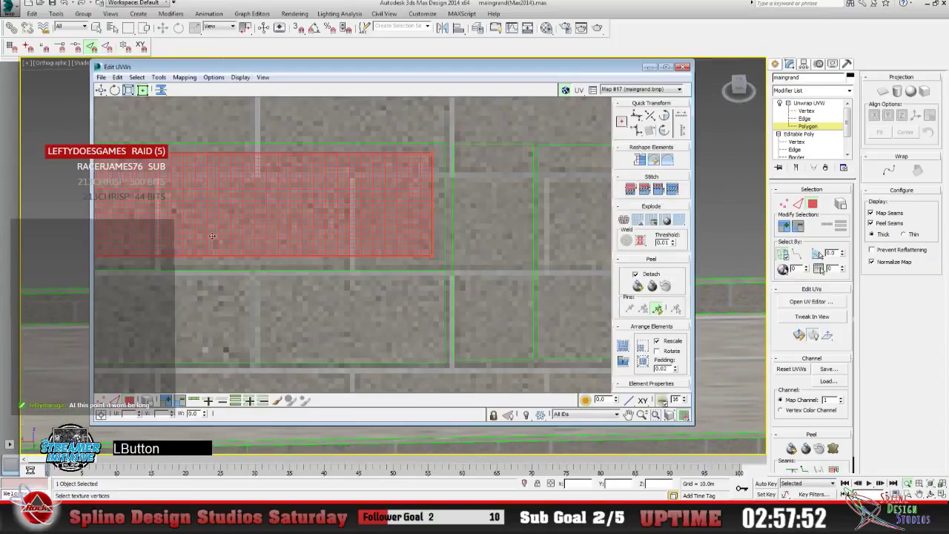
pyautogui.click(165, 92)
pyautogui.click(649, 67)
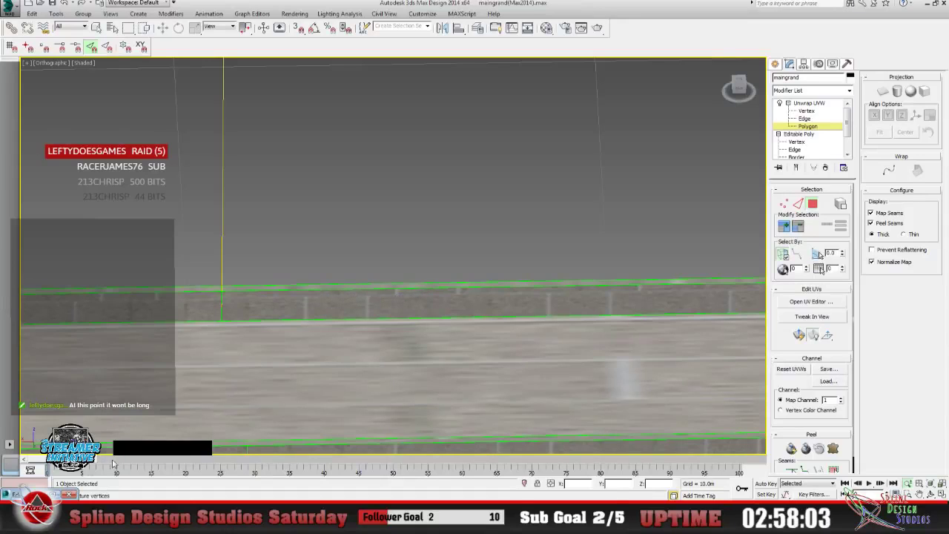
# Reopen the UV editor and move the strip's two right-end vertices onto the corners of the adjoining wall's outline.
pyautogui.click(811, 301)
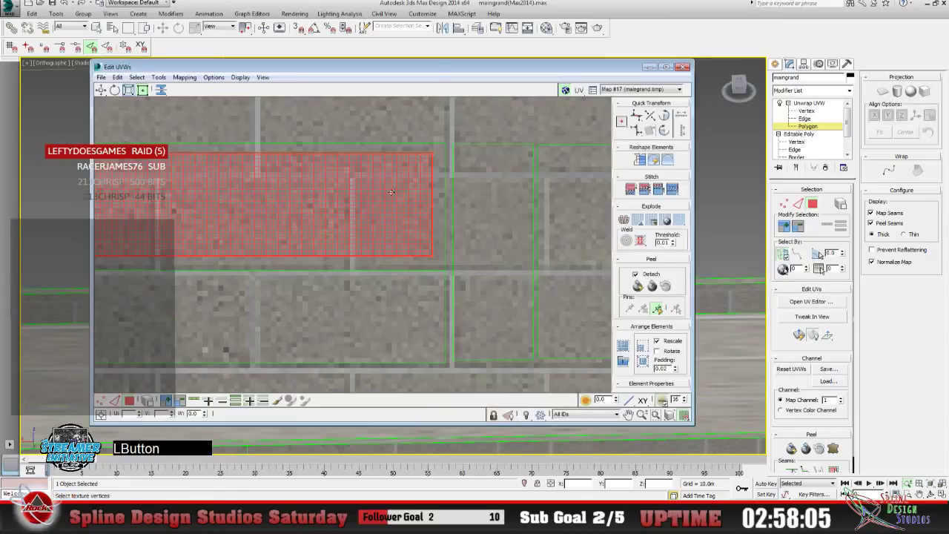
pyautogui.moveTo(420, 60); pyautogui.dragTo(519, 96)
pyautogui.click(195, 422)
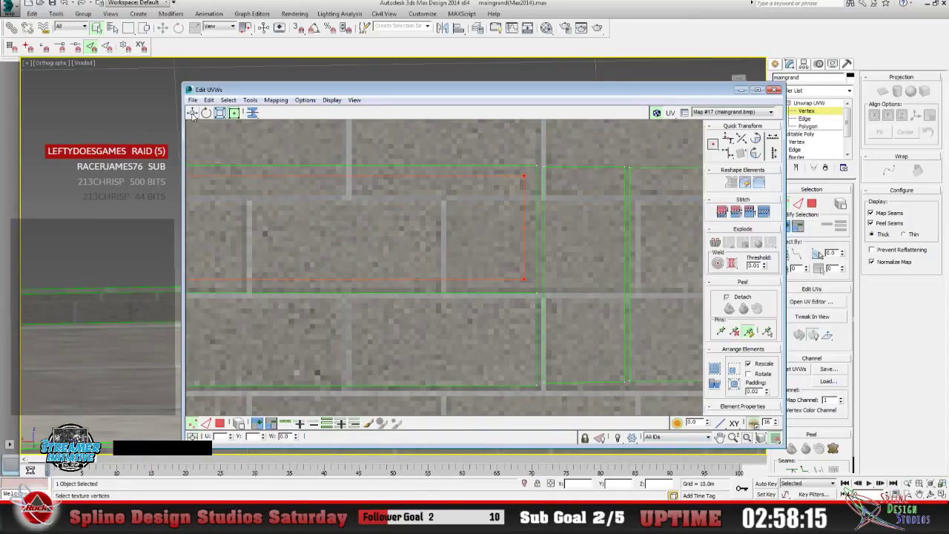
pyautogui.click(231, 139)
pyautogui.click(522, 176)
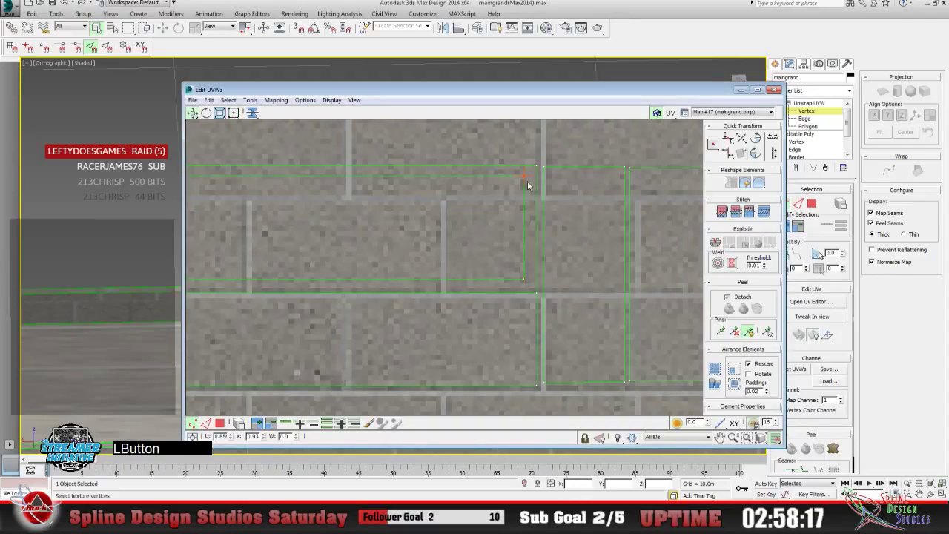
pyautogui.click(526, 175)
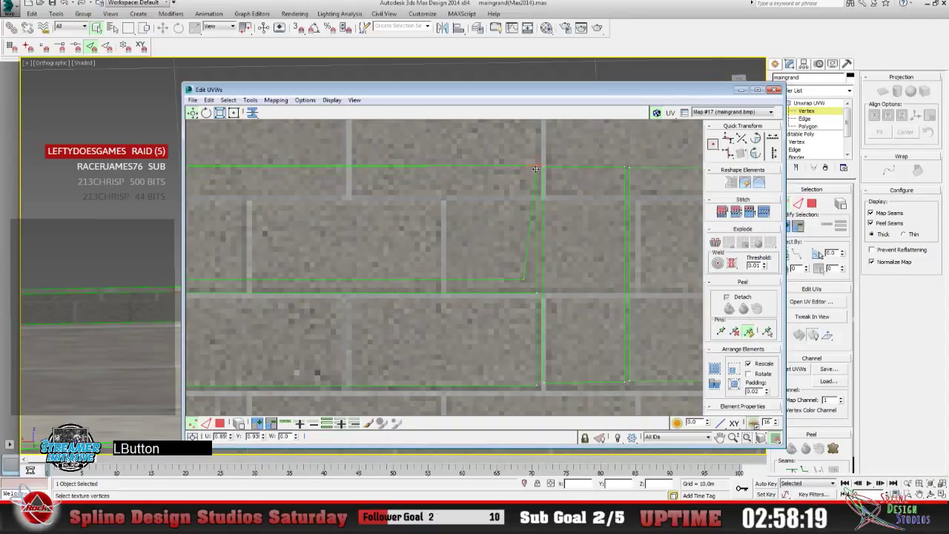
pyautogui.moveTo(496, 265); pyautogui.dragTo(534, 294)
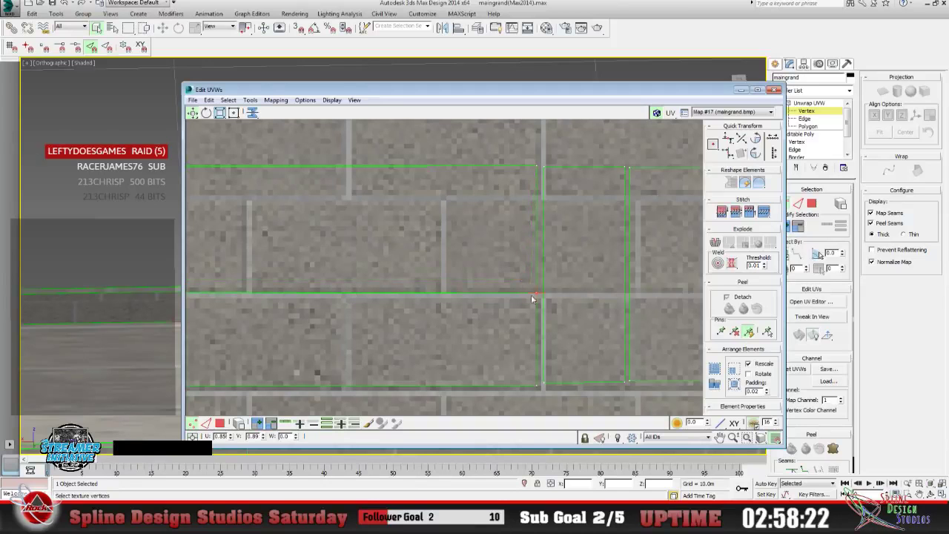
# Move the strip's two left-end vertices onto the left corners of the adjoining wall's outline and check their alignment up close.
pyautogui.click(718, 436)
pyautogui.moveTo(292, 260); pyautogui.dragTo(471, 274)
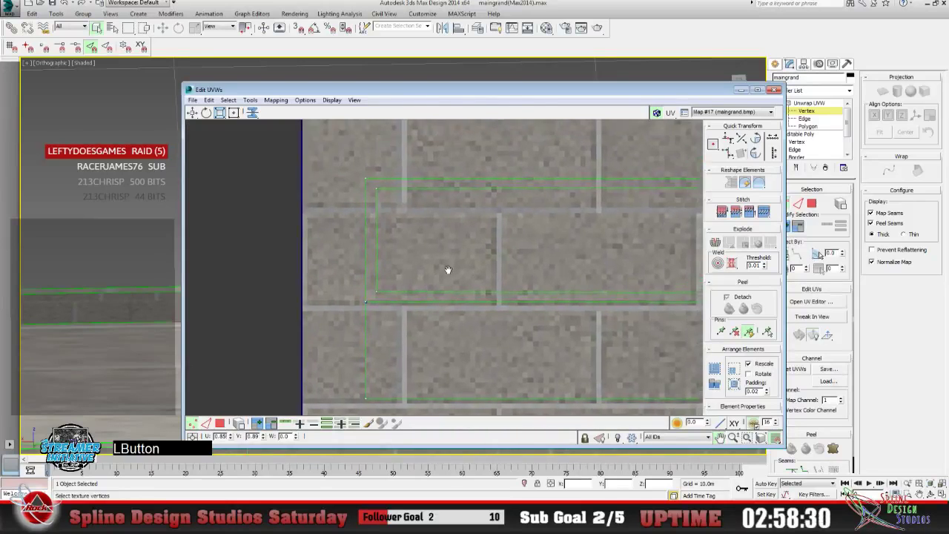
pyautogui.click(367, 181)
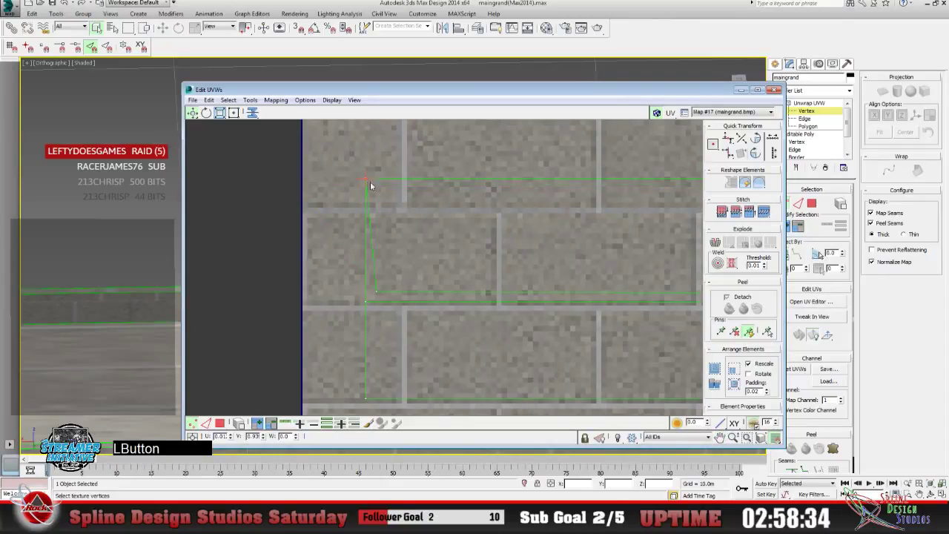
pyautogui.moveTo(376, 291); pyautogui.dragTo(356, 200)
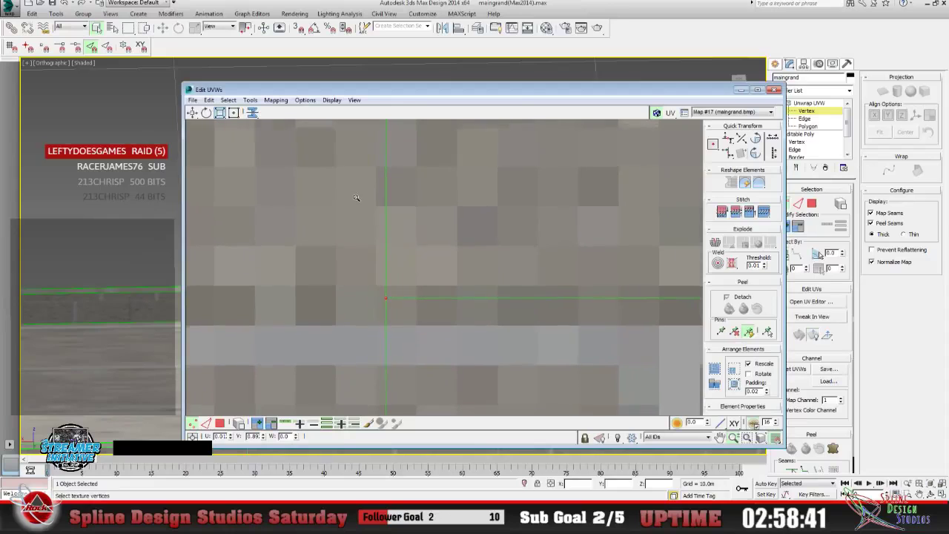
pyautogui.click(719, 437)
pyautogui.moveTo(608, 360); pyautogui.dragTo(420, 234)
pyautogui.moveTo(426, 279); pyautogui.dragTo(623, 374)
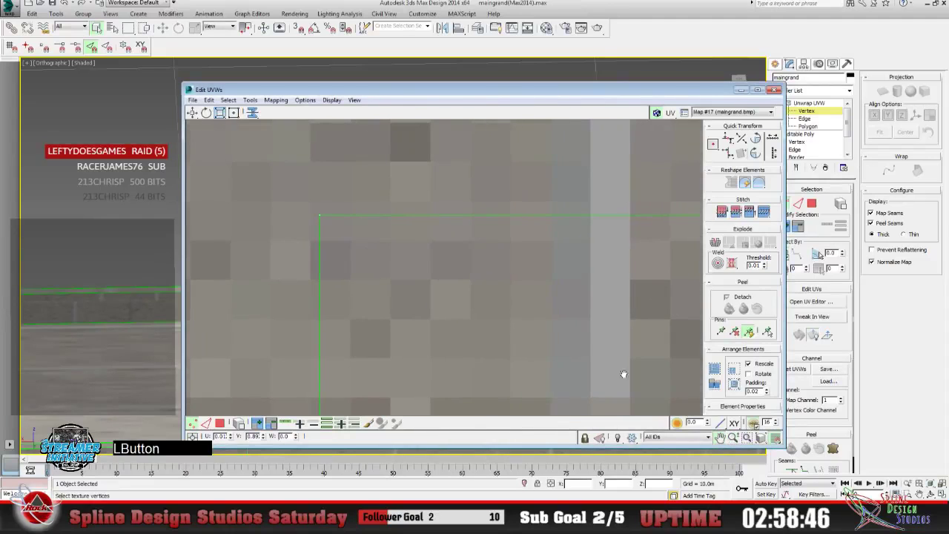
# Minimize the UV editor and render the orthographic view to check the strip's brick texture.
pyautogui.scroll(-10, 499, 351)
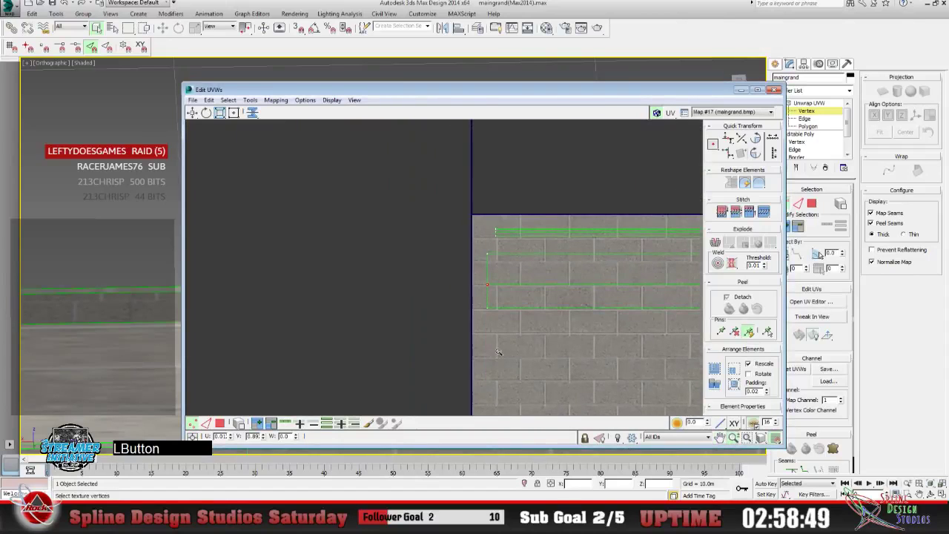
pyautogui.click(720, 439)
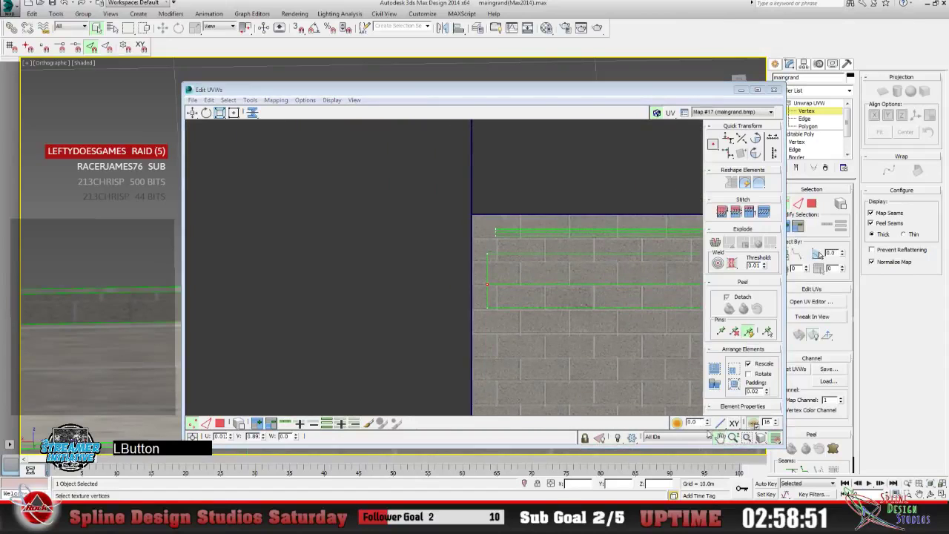
pyautogui.moveTo(627, 324); pyautogui.dragTo(312, 324)
pyautogui.moveTo(480, 324); pyautogui.dragTo(440, 321)
pyautogui.click(732, 437)
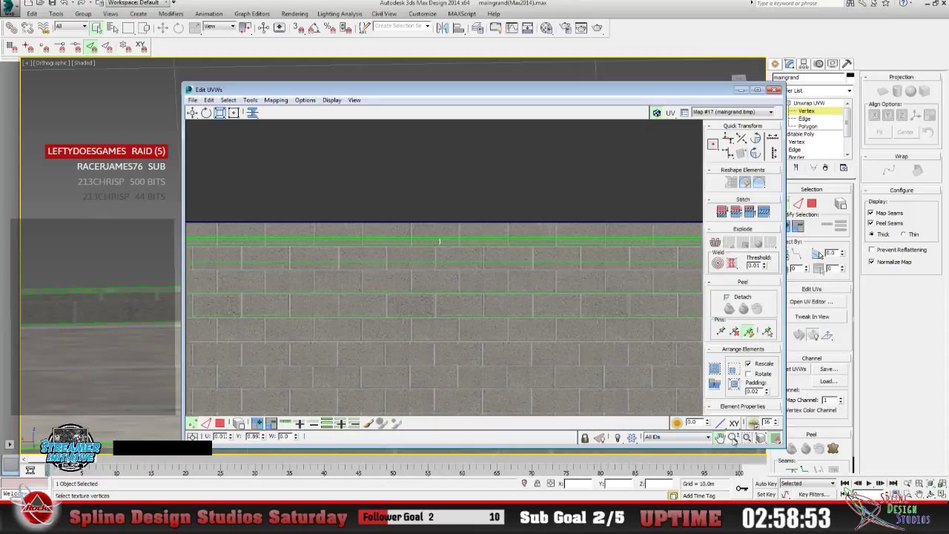
pyautogui.moveTo(630, 381); pyautogui.dragTo(488, 318)
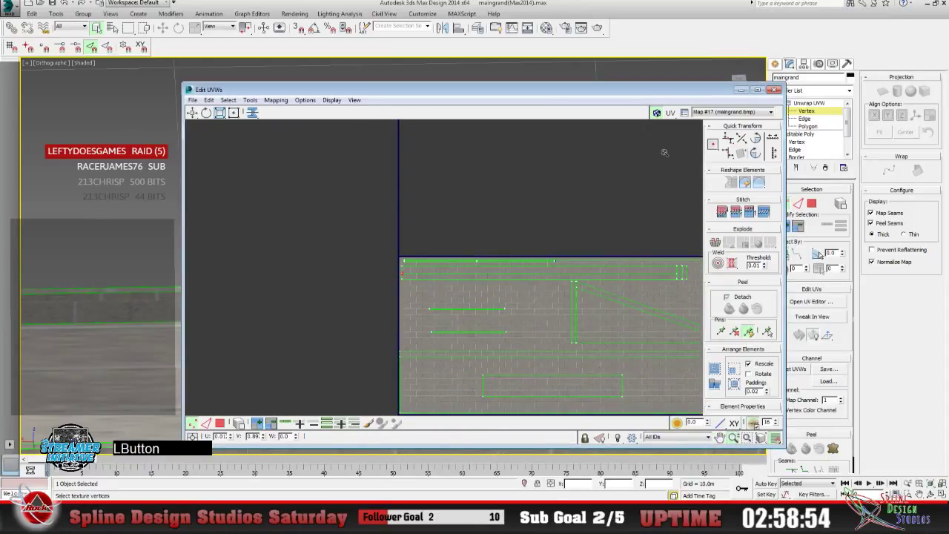
pyautogui.click(740, 89)
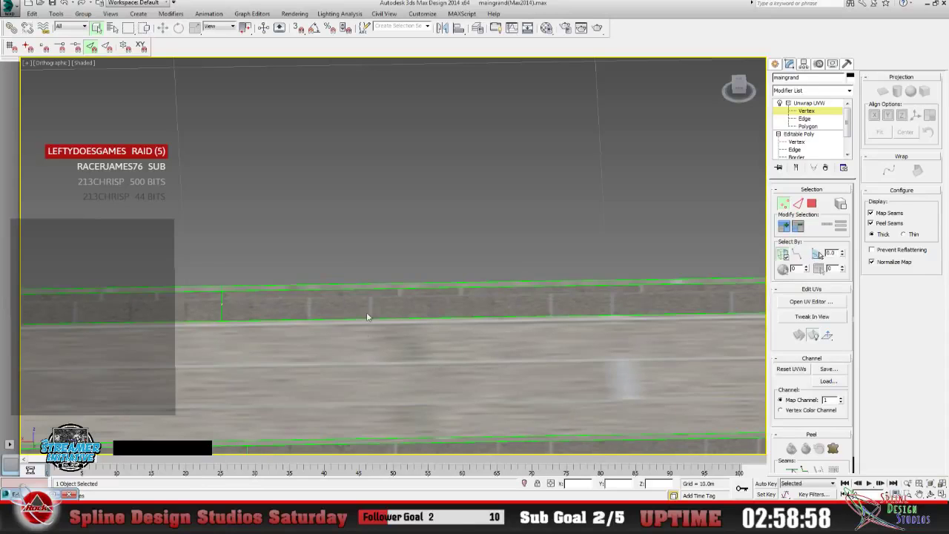
pyautogui.click(294, 13)
pyautogui.click(306, 25)
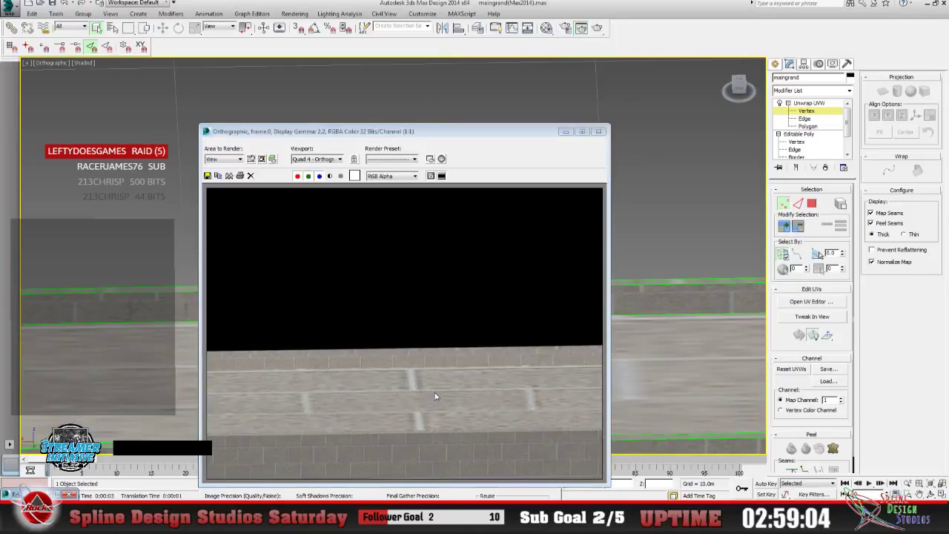
pyautogui.click(599, 131)
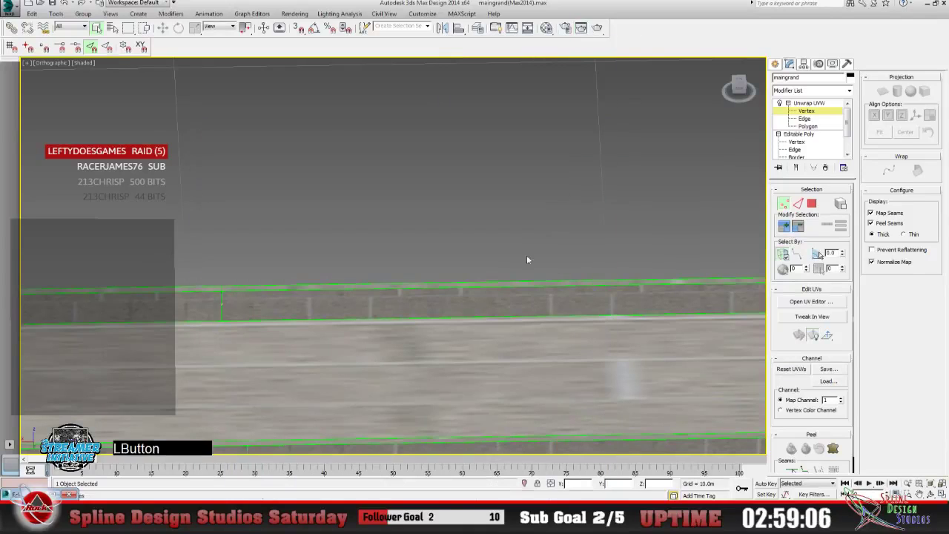
# Render a closer view of the strip near its vertical seam to inspect the bricks and mortar lines.
pyautogui.click(907, 485)
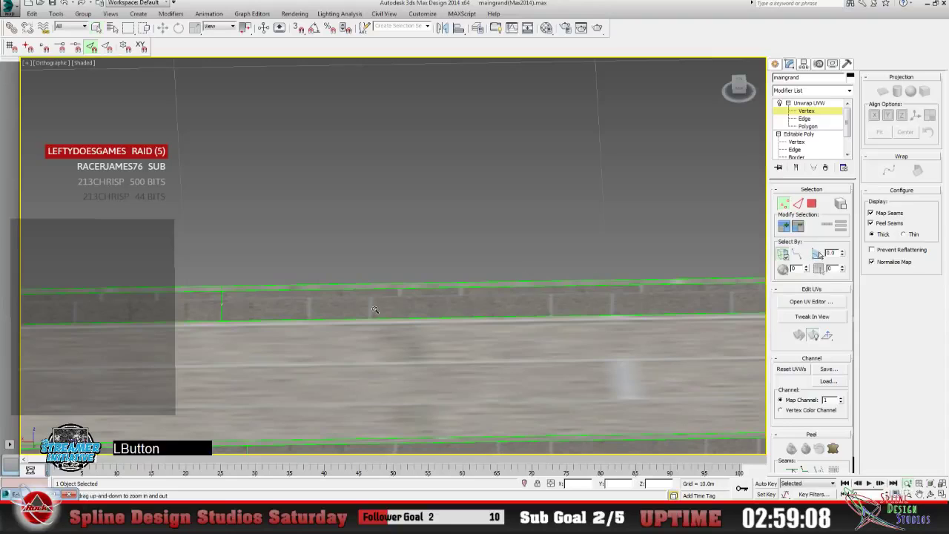
pyautogui.moveTo(375, 310); pyautogui.dragTo(368, 271)
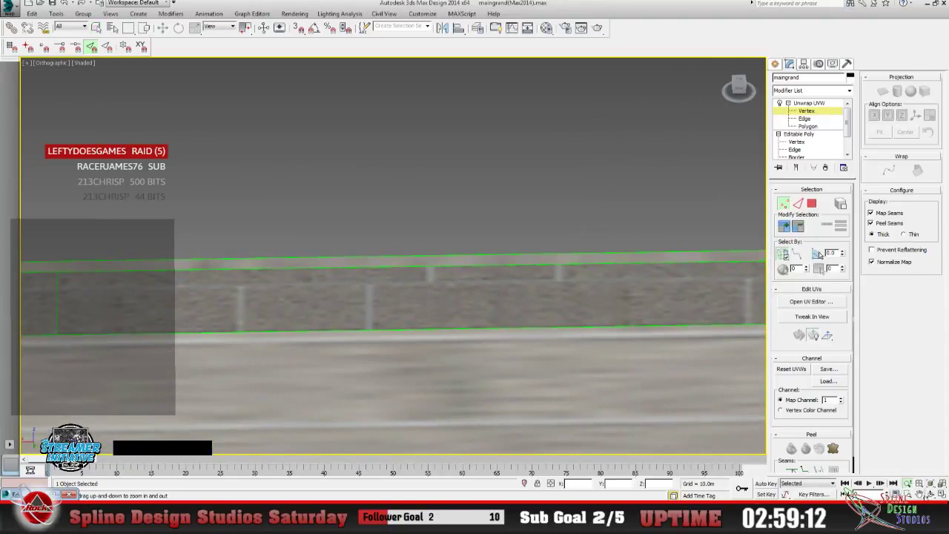
pyautogui.click(919, 493)
pyautogui.moveTo(404, 354)
pyautogui.mouseDown()
pyautogui.moveTo(410, 345)
pyautogui.moveTo(447, 348)
pyautogui.moveTo(417, 358)
pyautogui.mouseUp()
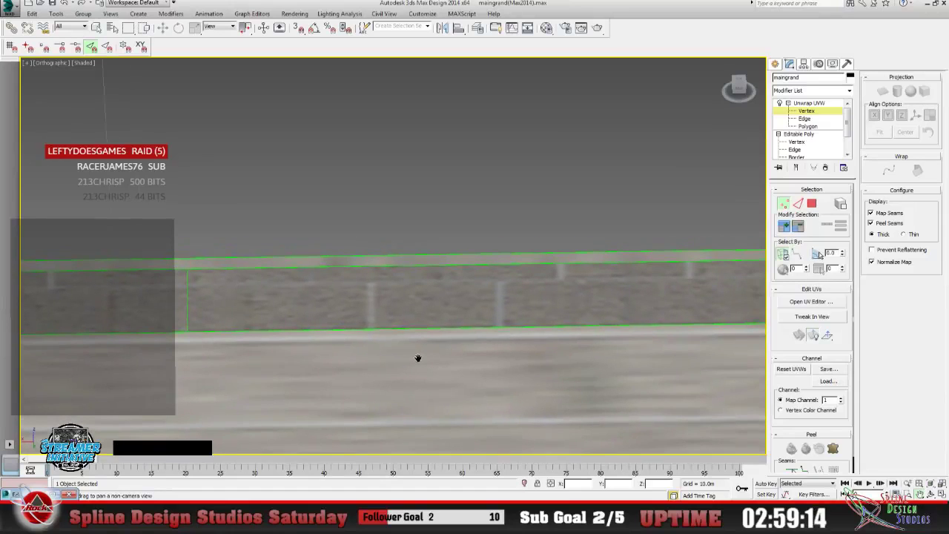
pyautogui.click(294, 14)
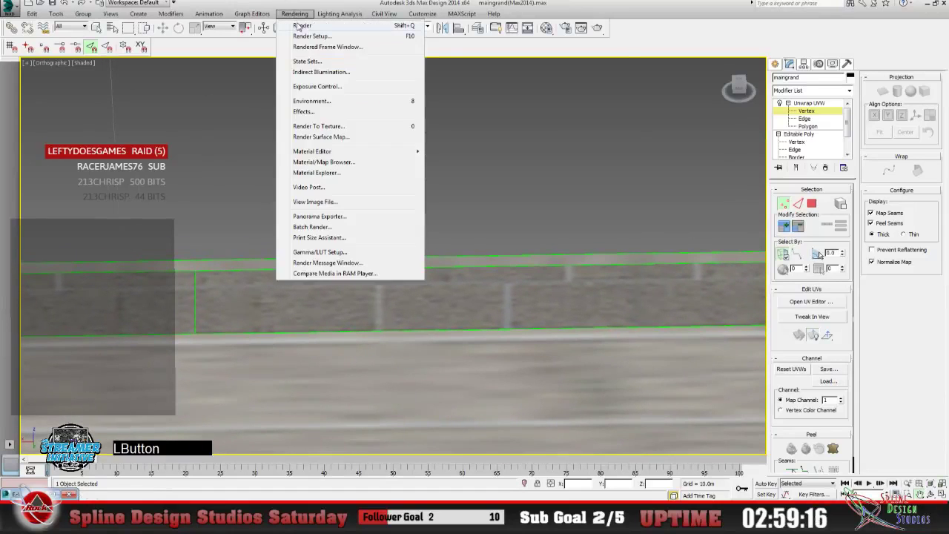
pyautogui.click(298, 22)
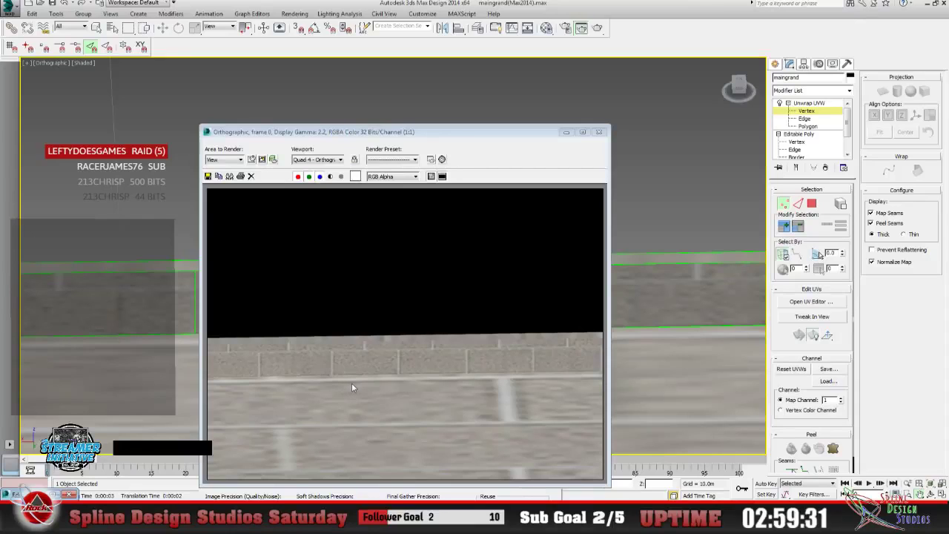
pyautogui.click(598, 132)
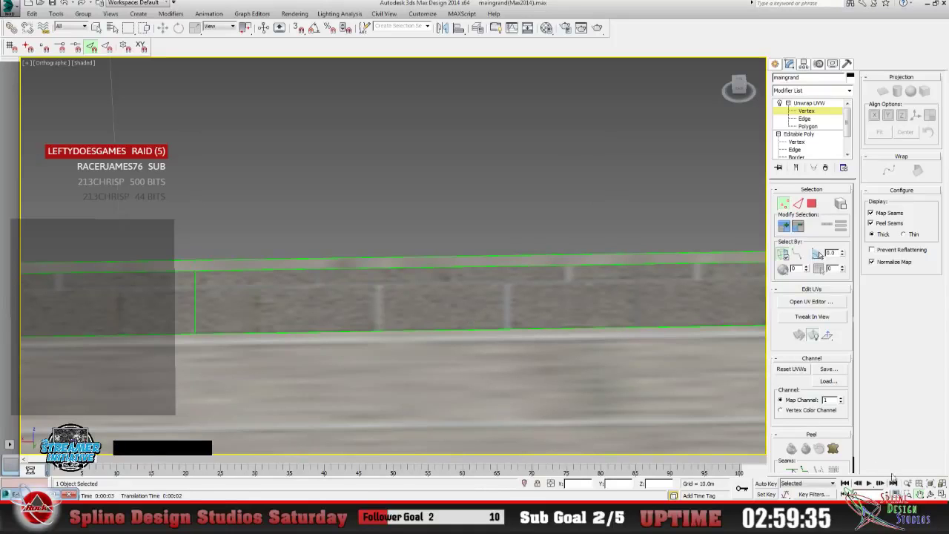
# Examine the brick texture along the strip from its vertical seam toward the next unmapped section.
pyautogui.click(906, 482)
pyautogui.moveTo(432, 322); pyautogui.dragTo(414, 350)
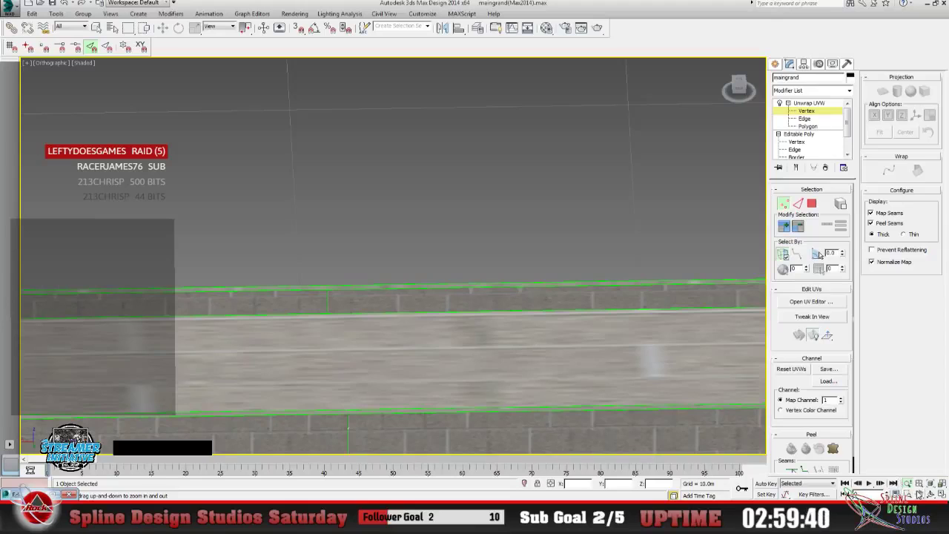
pyautogui.click(918, 494)
pyautogui.moveTo(595, 343); pyautogui.dragTo(431, 341)
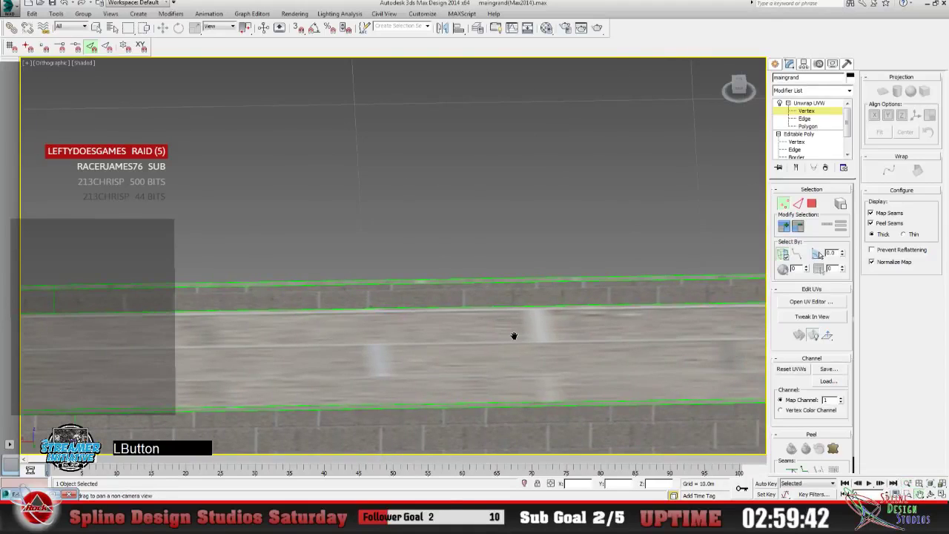
pyautogui.moveTo(514, 334); pyautogui.dragTo(353, 336)
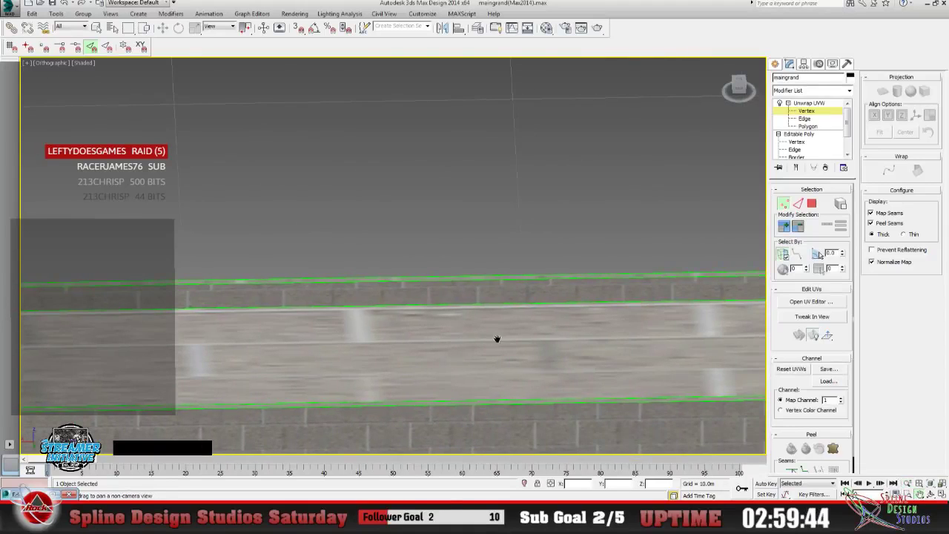
pyautogui.moveTo(181, 344); pyautogui.dragTo(304, 346)
pyautogui.moveTo(407, 343); pyautogui.dragTo(296, 345)
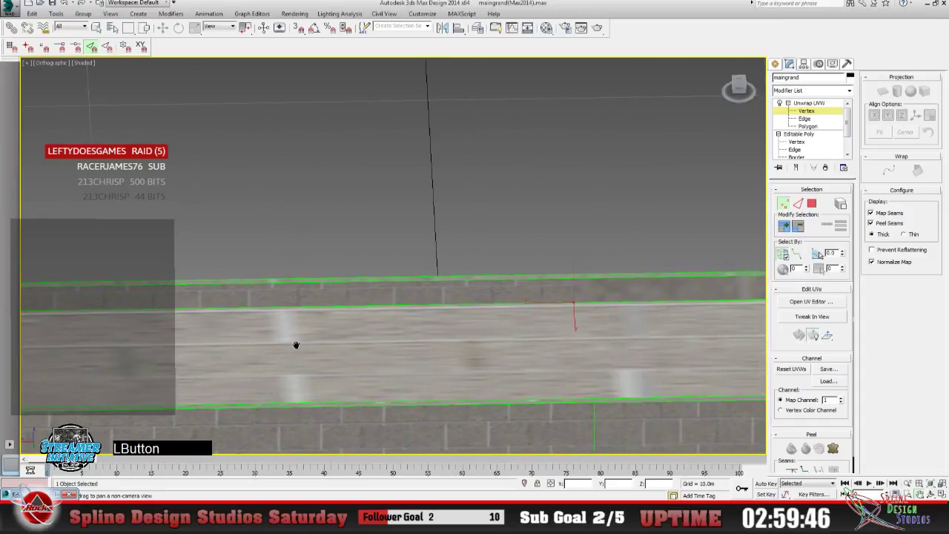
# Inspect where the already mapped strip face beside the vertical seam sits on the brick texture in the UV editor.
pyautogui.moveTo(386, 339); pyautogui.dragTo(296, 345)
pyautogui.moveTo(378, 349); pyautogui.dragTo(341, 351)
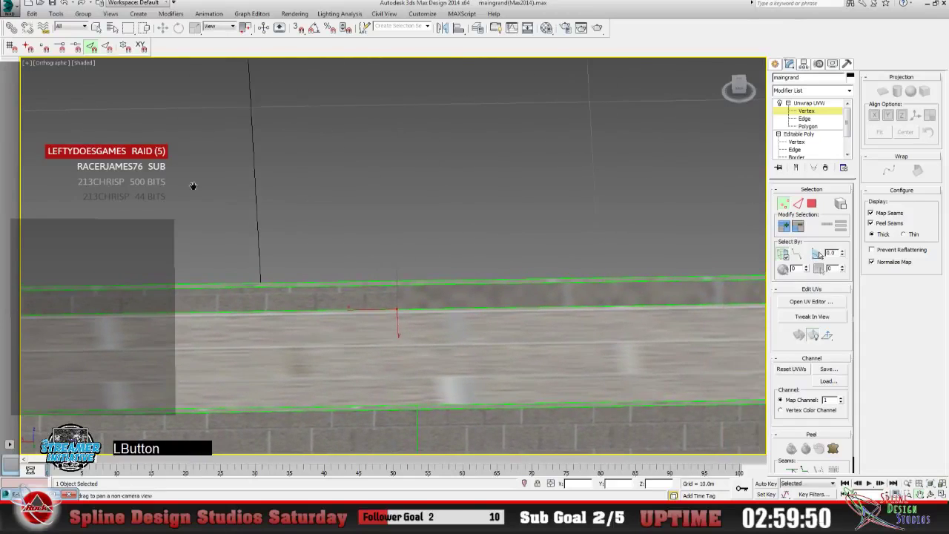
pyautogui.click(250, 300)
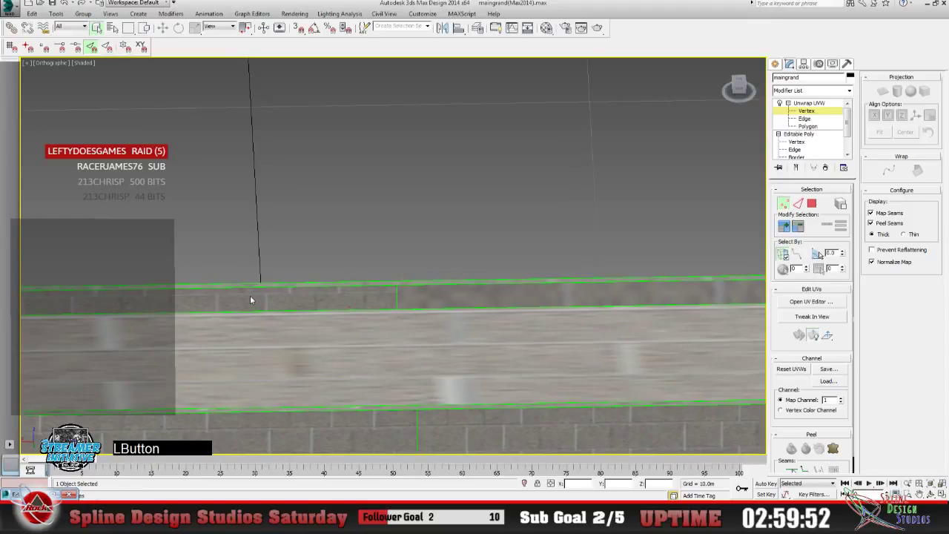
pyautogui.click(808, 127)
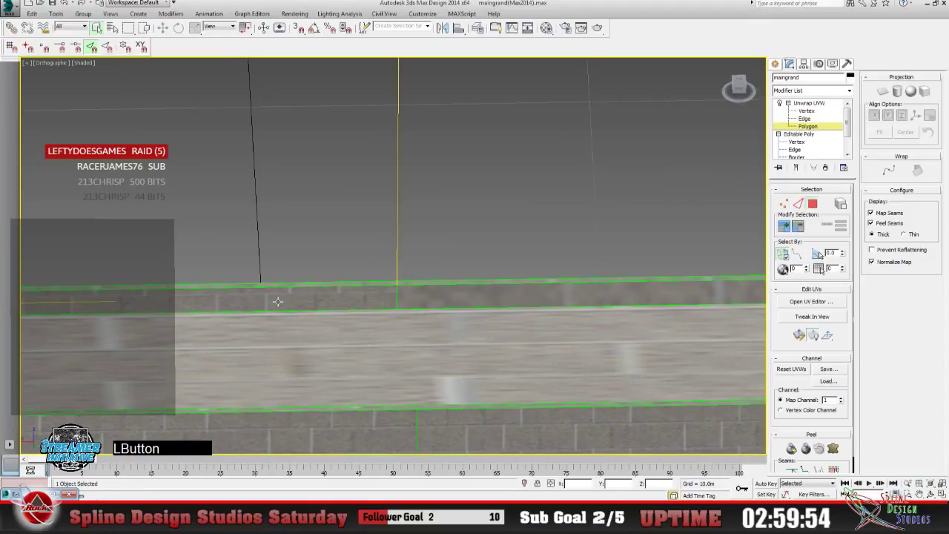
pyautogui.click(811, 301)
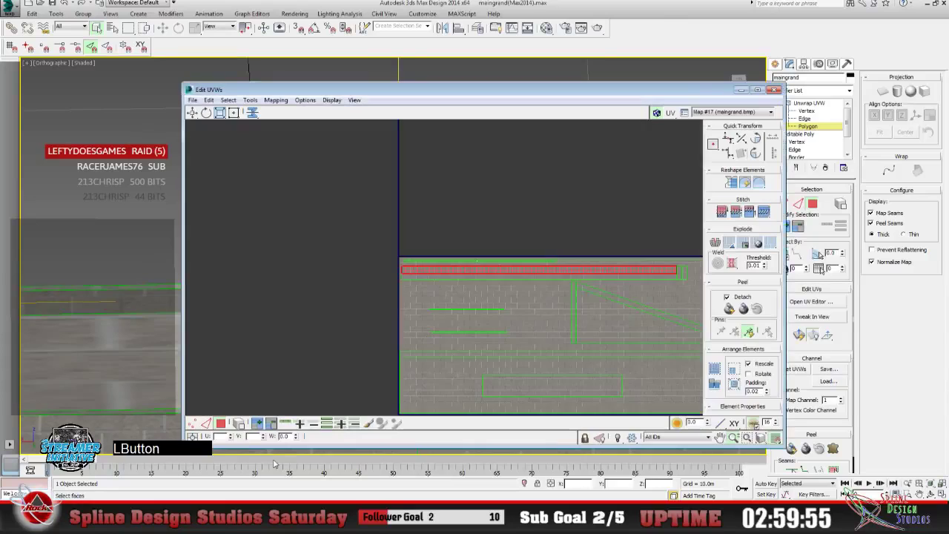
pyautogui.click(741, 89)
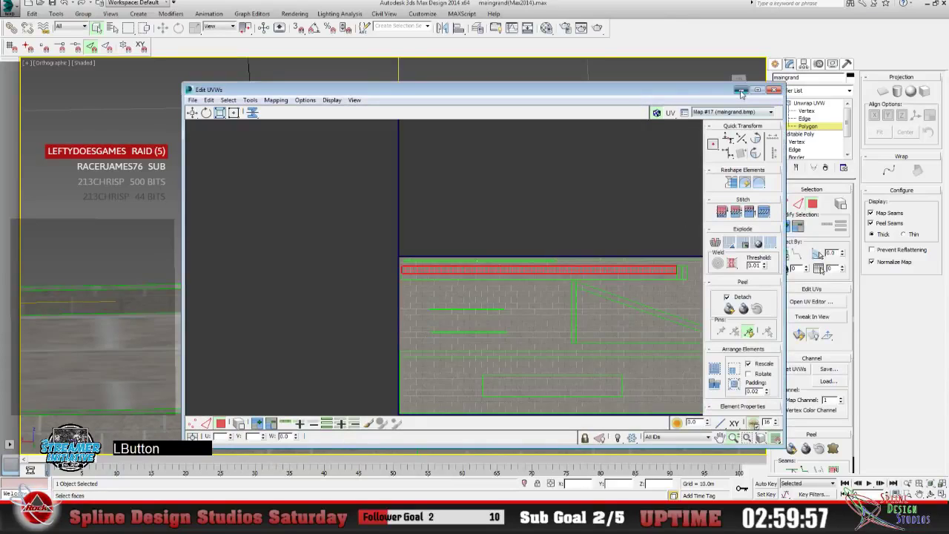
# Select the unmapped strip face on the other side of the vertical seam and apply Flatten Mapping to it.
pyautogui.click(470, 300)
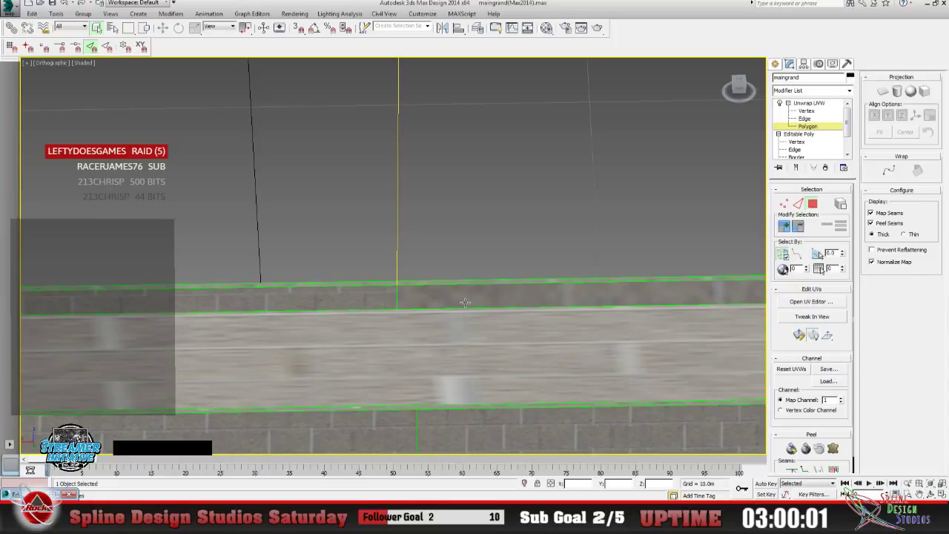
pyautogui.press('F2')
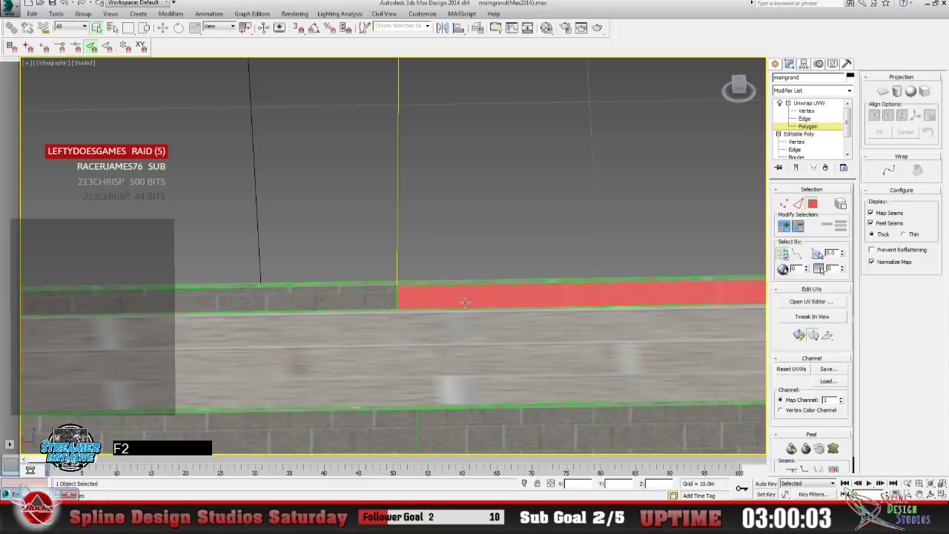
pyautogui.press('F2')
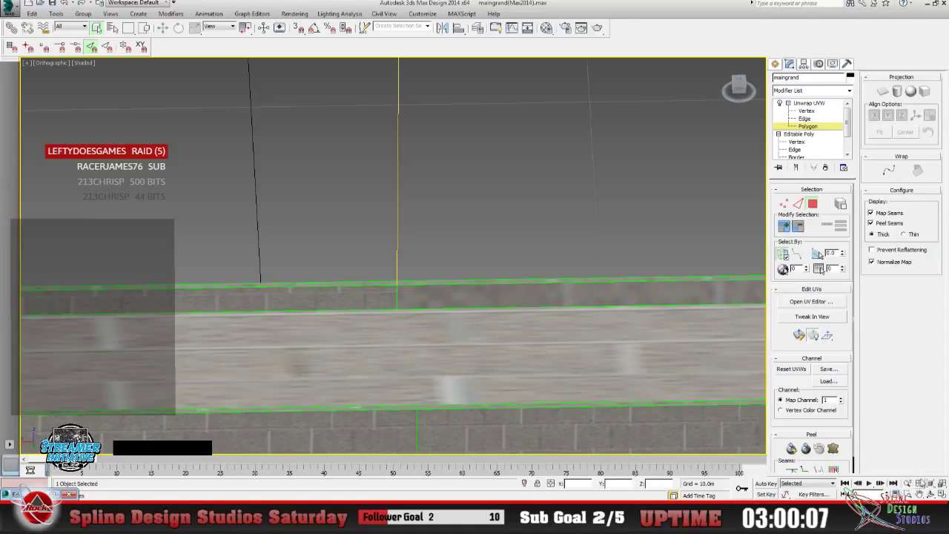
pyautogui.moveTo(504, 315); pyautogui.dragTo(229, 318)
pyautogui.click(811, 301)
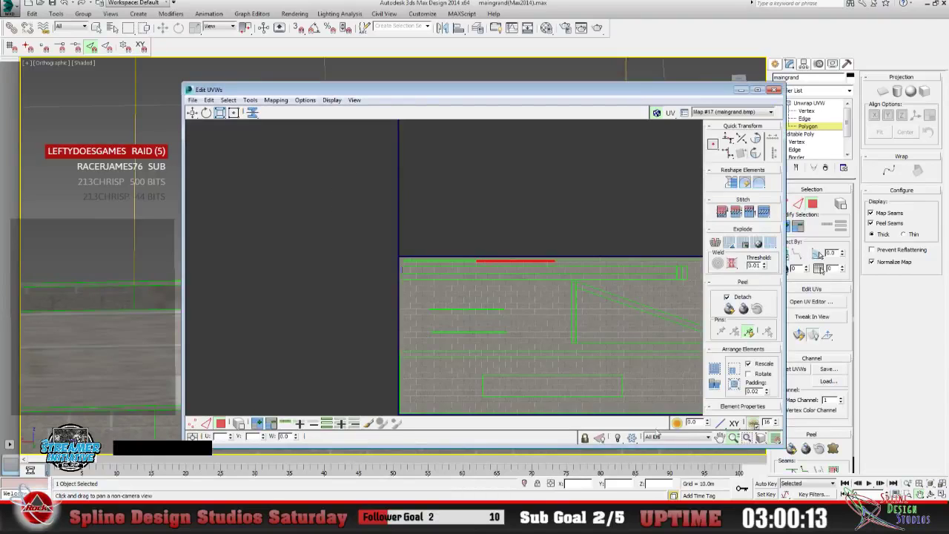
pyautogui.click(744, 439)
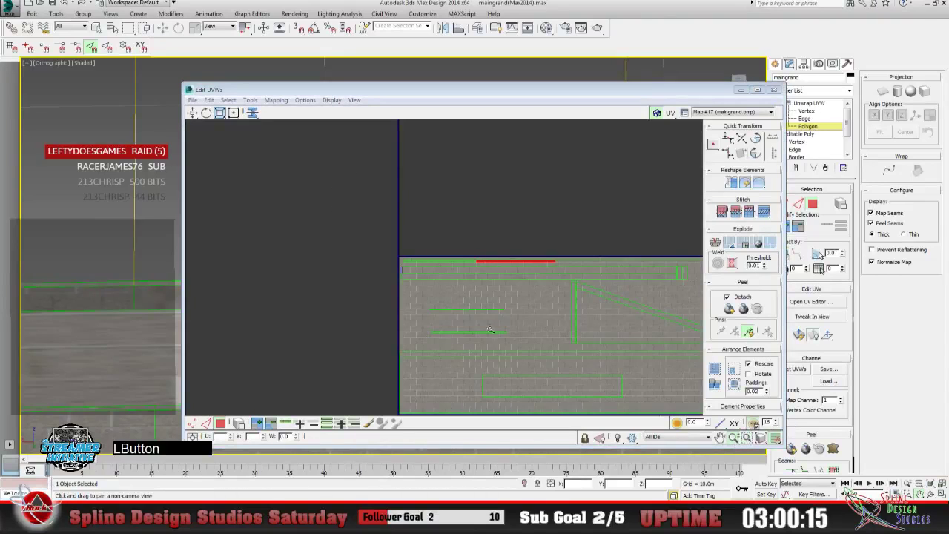
pyautogui.moveTo(453, 312); pyautogui.dragTo(449, 346)
pyautogui.click(275, 100)
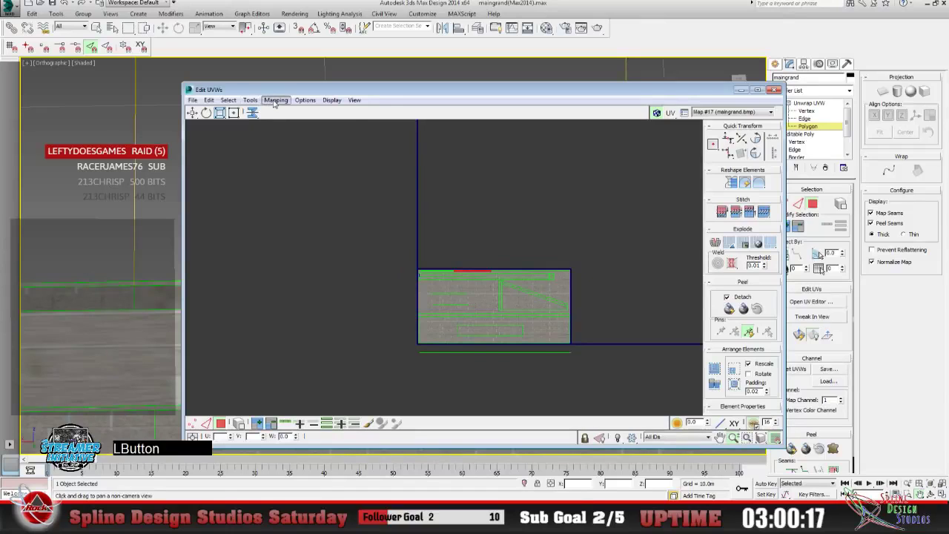
pyautogui.click(298, 112)
pyautogui.click(136, 63)
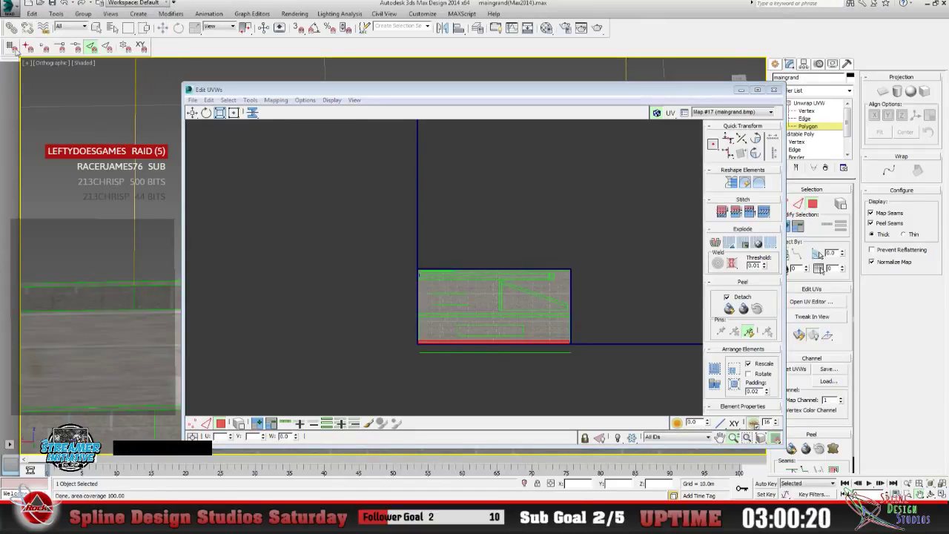
# Move the flattened strip's UVs from the texture's bottom edge to just below the strip outlines near its top.
pyautogui.click(193, 115)
pyautogui.click(773, 90)
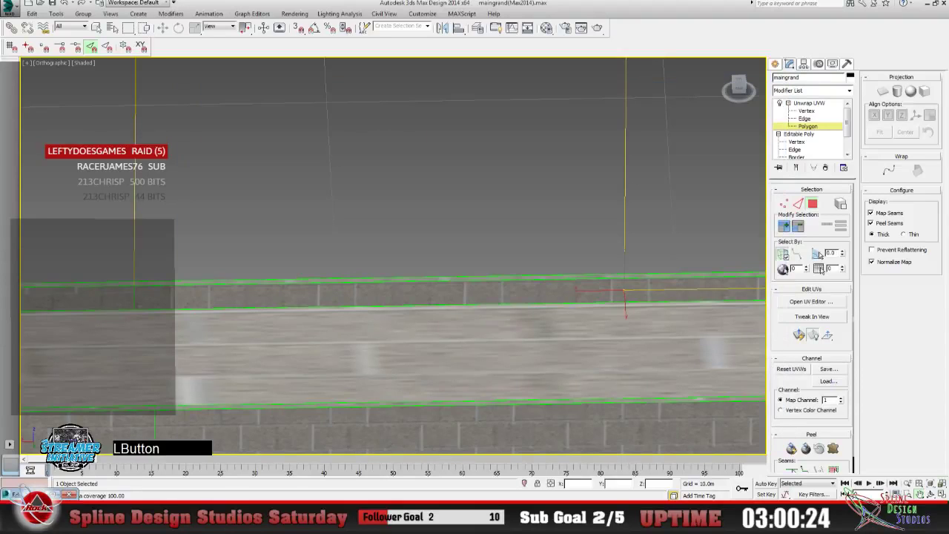
pyautogui.click(810, 301)
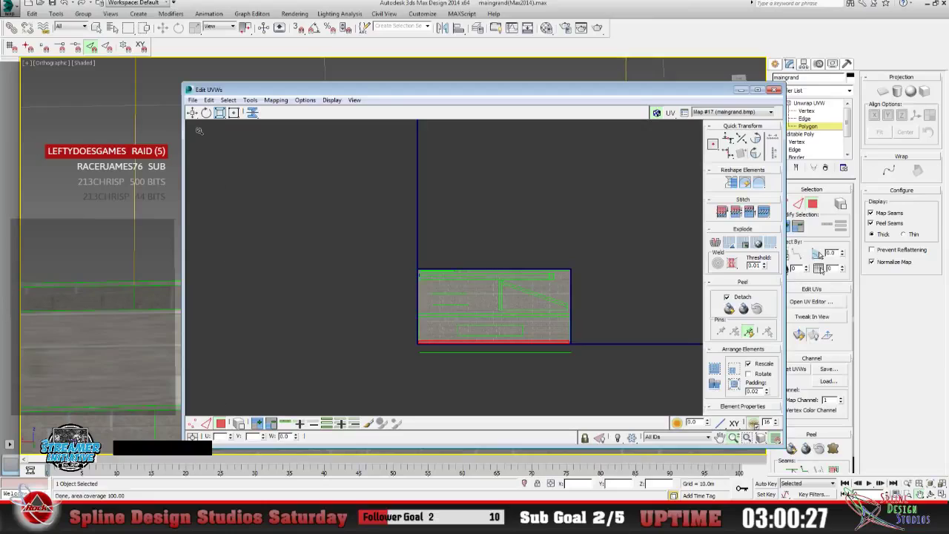
pyautogui.click(191, 112)
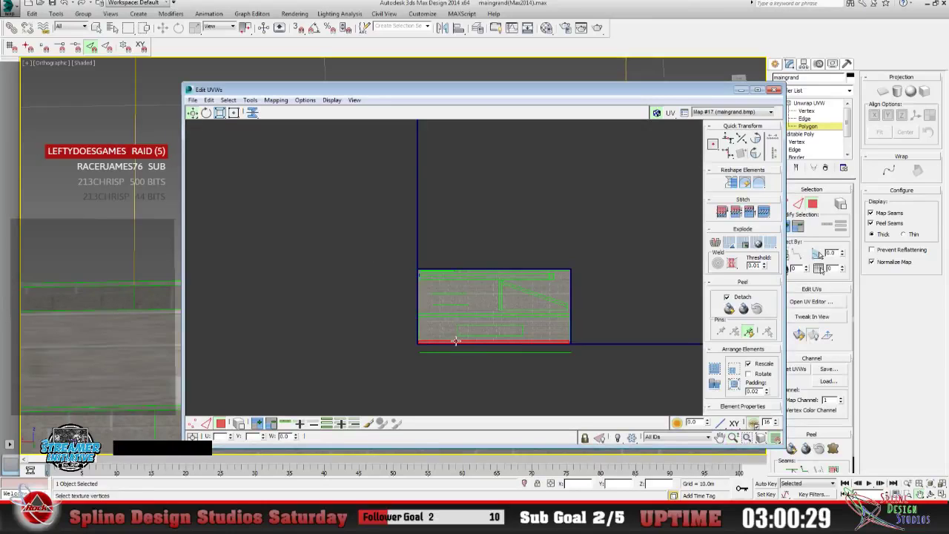
pyautogui.moveTo(455, 341); pyautogui.dragTo(452, 281)
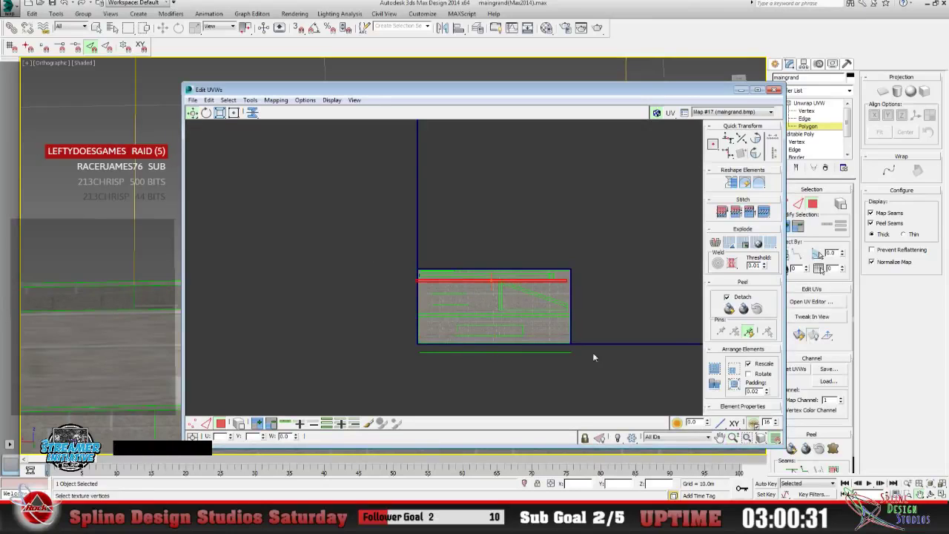
# Move the strip's UVs into the previously mapped strip's outline, with its left end just inside the outline's left edge.
pyautogui.click(733, 438)
pyautogui.moveTo(390, 263); pyautogui.dragTo(461, 283)
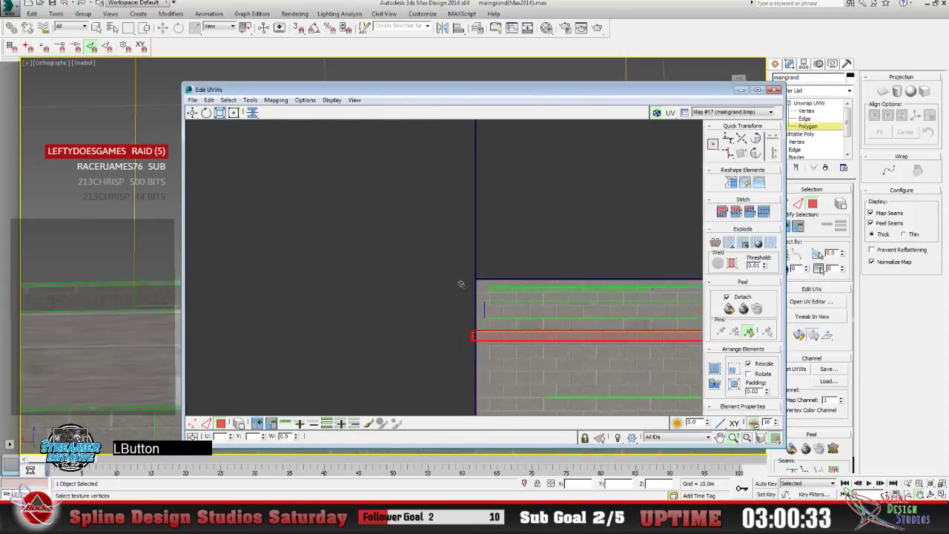
pyautogui.scroll(5, 465, 297)
pyautogui.click(720, 439)
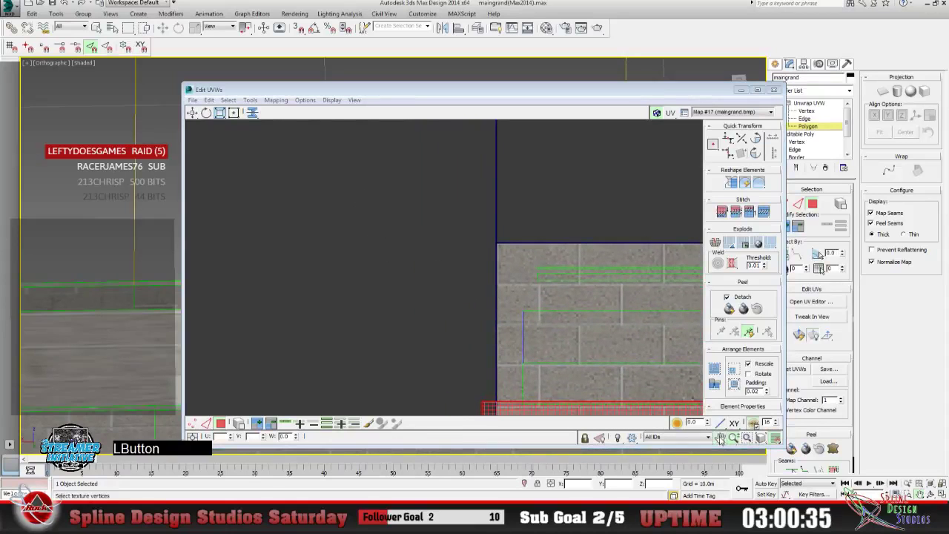
pyautogui.moveTo(599, 381); pyautogui.dragTo(298, 249)
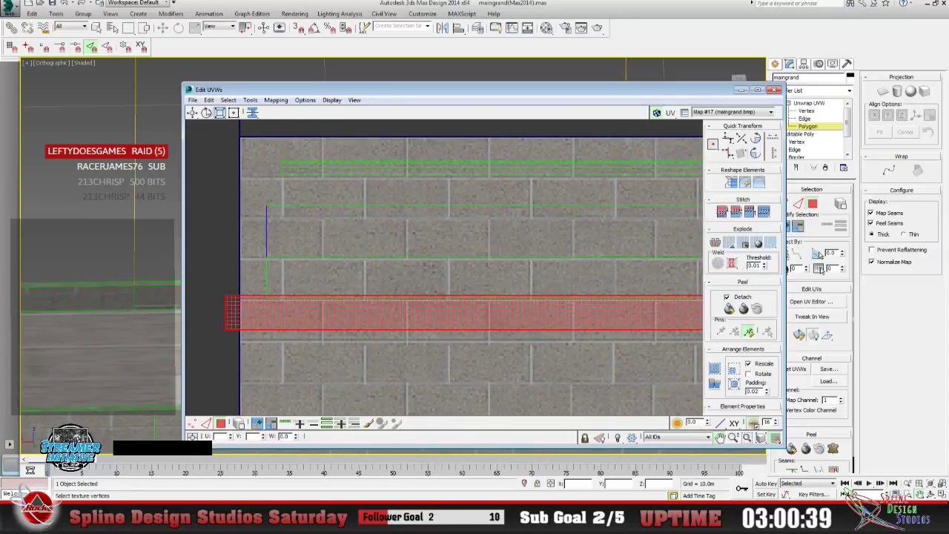
pyautogui.click(192, 112)
pyautogui.moveTo(239, 301); pyautogui.dragTo(285, 218)
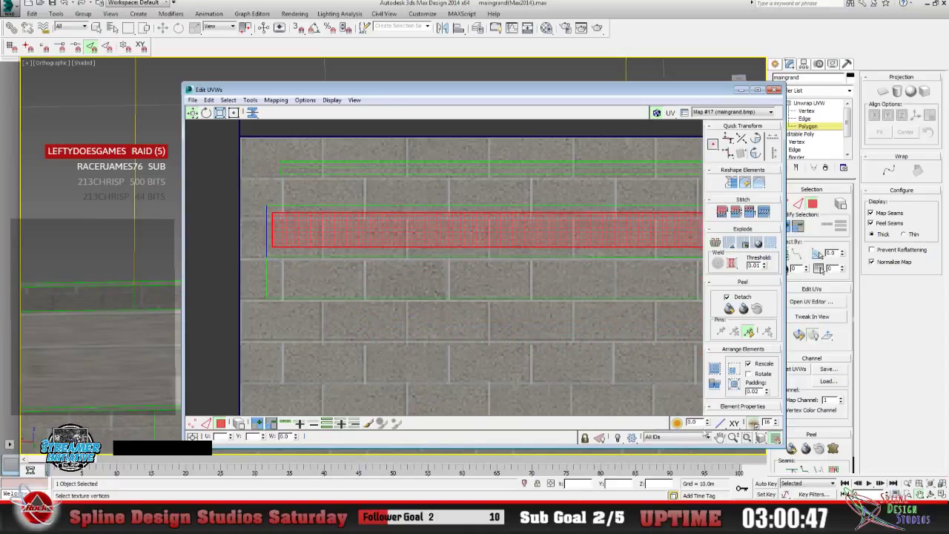
# Shrink the strip's UVs horizontally with Freeform so its right end sits just inside the mapped outline's right edge.
pyautogui.click(719, 437)
pyautogui.moveTo(615, 307); pyautogui.dragTo(447, 271)
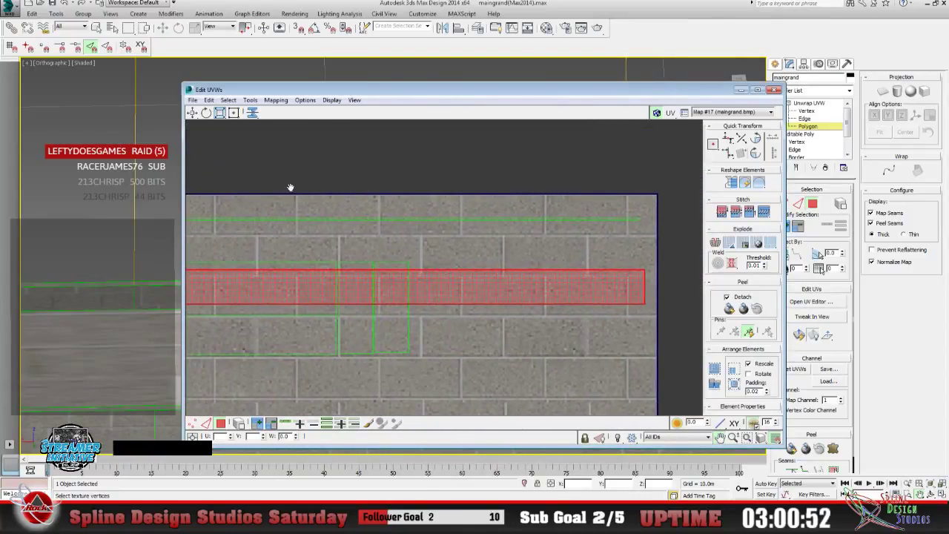
pyautogui.click(233, 112)
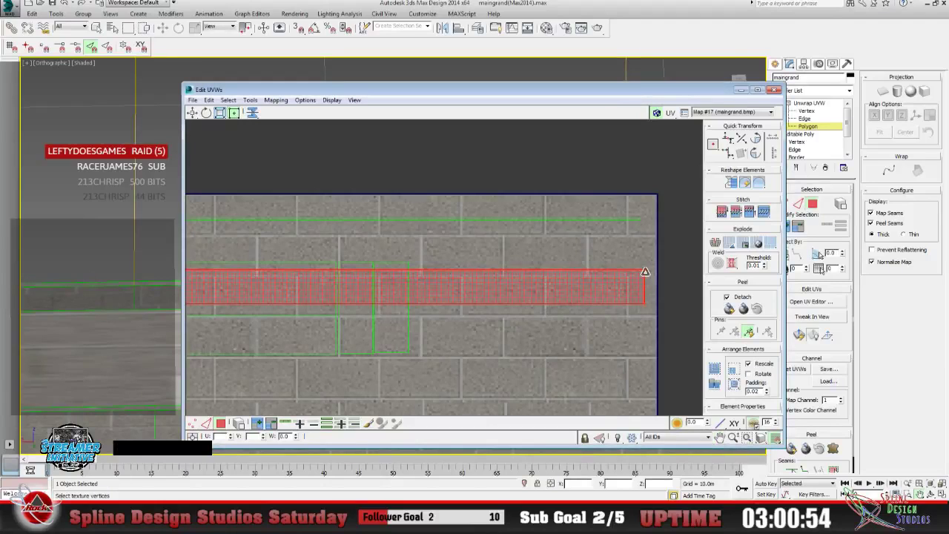
pyautogui.moveTo(645, 273); pyautogui.dragTo(331, 268)
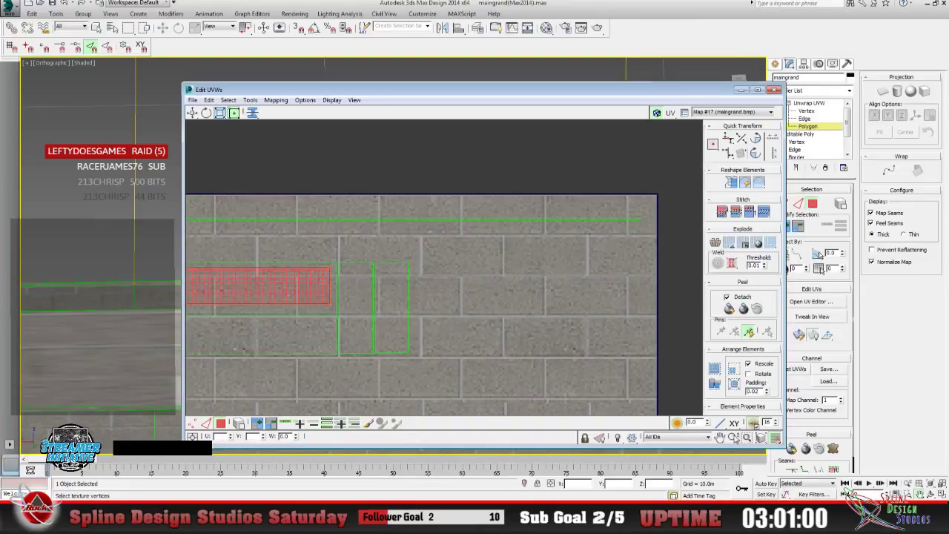
pyautogui.click(733, 437)
pyautogui.moveTo(281, 308); pyautogui.dragTo(275, 248)
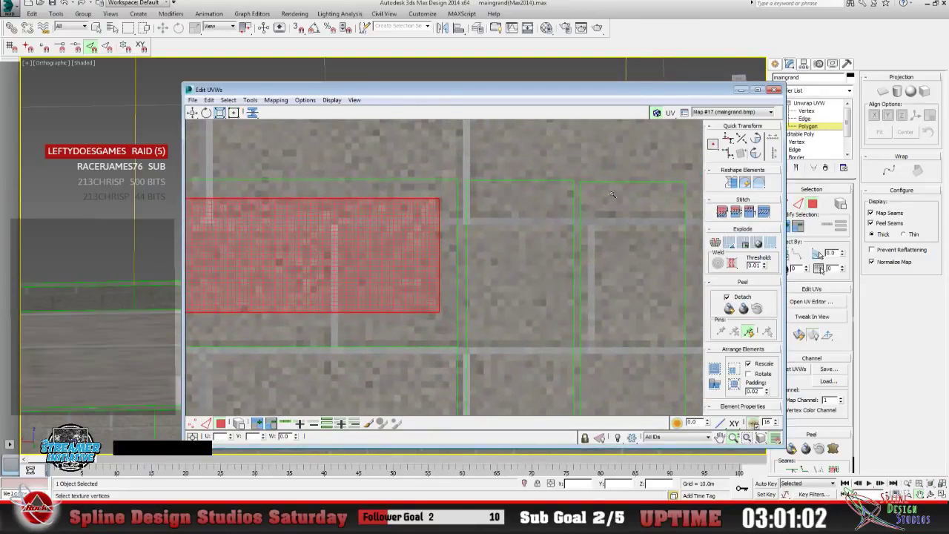
# Check the resized strip's brick texture against the adjoining wall in the orthographic view.
pyautogui.click(740, 90)
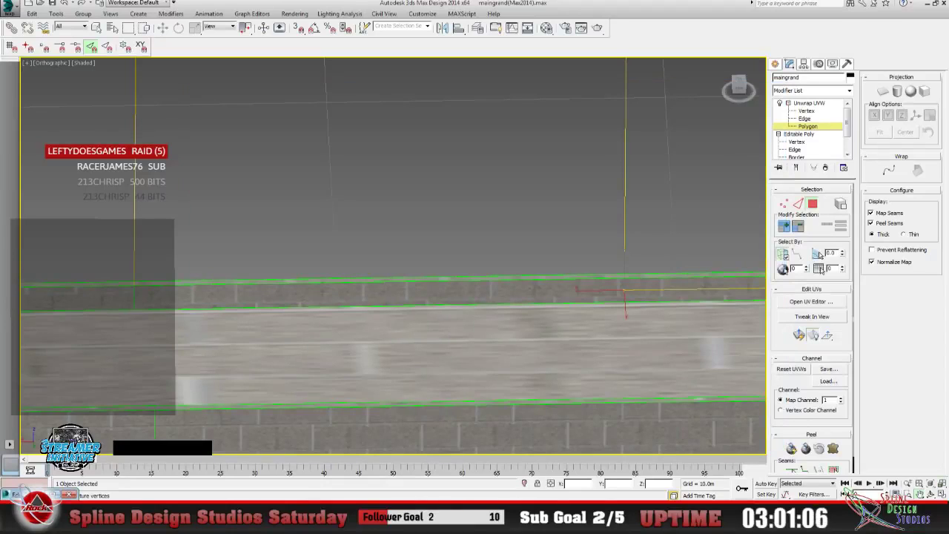
pyautogui.click(60, 495)
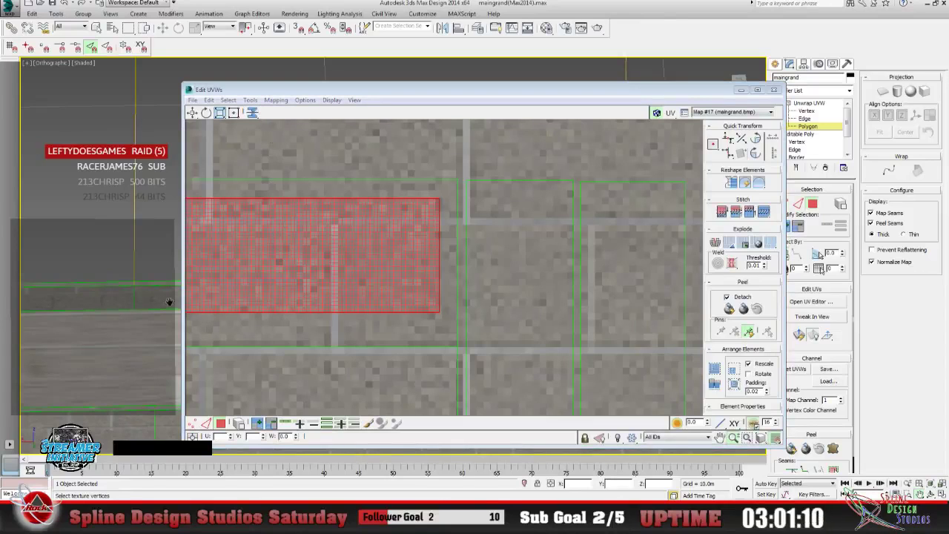
pyautogui.click(741, 90)
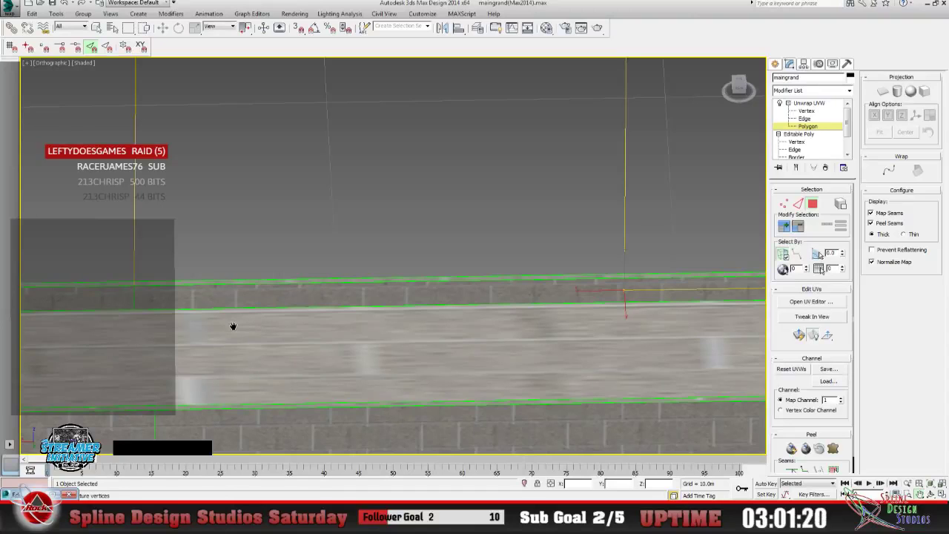
pyautogui.click(39, 495)
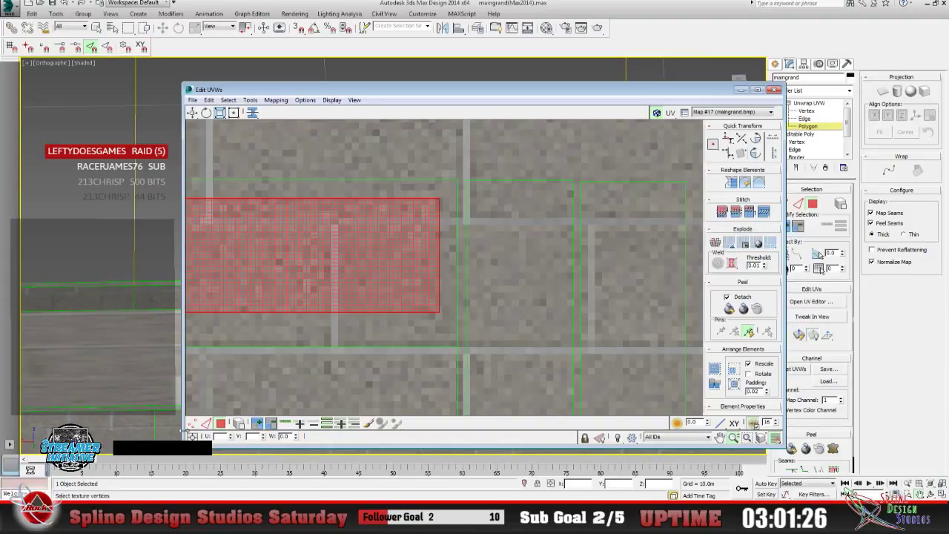
# Move the strip's upper-right UV vertex onto the upper-right corner of the previously mapped strip's outline.
pyautogui.click(192, 423)
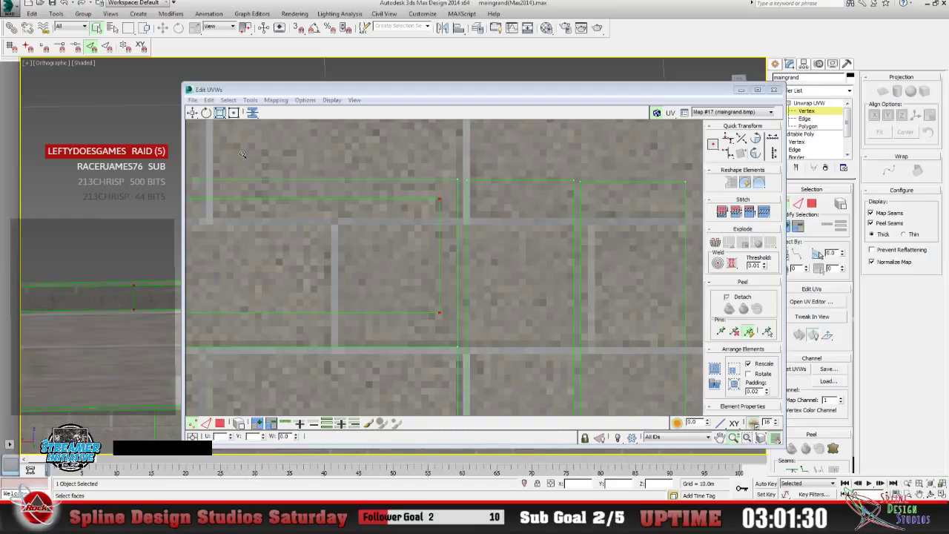
pyautogui.click(425, 217)
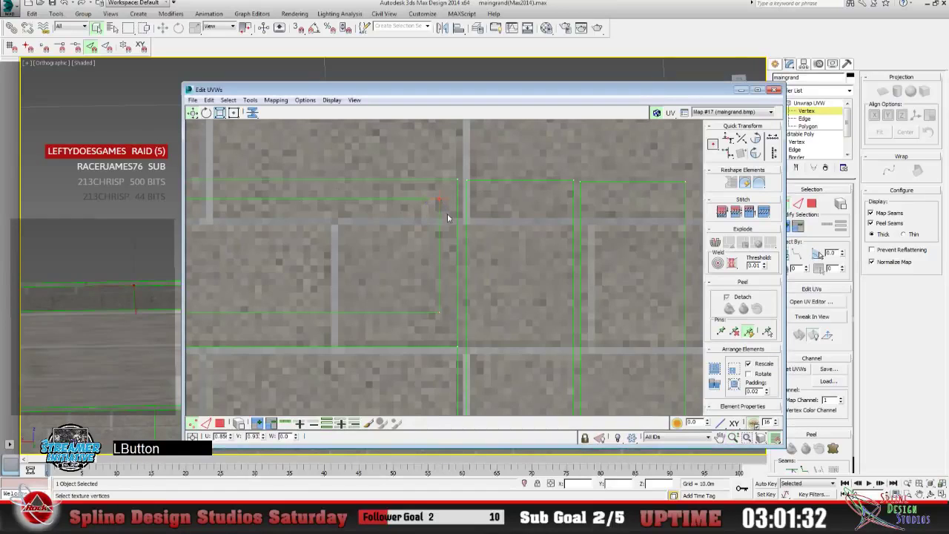
pyautogui.click(438, 199)
# Move the strip's lower-right UV vertex onto the lower-right corner of the previously mapped strip's outline.
pyautogui.moveTo(426, 300); pyautogui.dragTo(442, 392)
pyautogui.rightClick(453, 365)
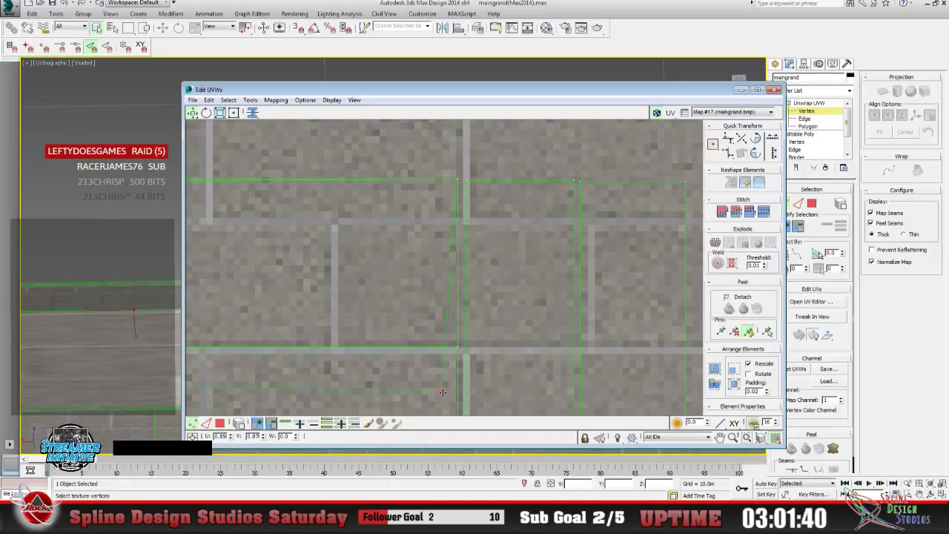
pyautogui.click(719, 438)
pyautogui.moveTo(477, 329); pyautogui.dragTo(435, 247)
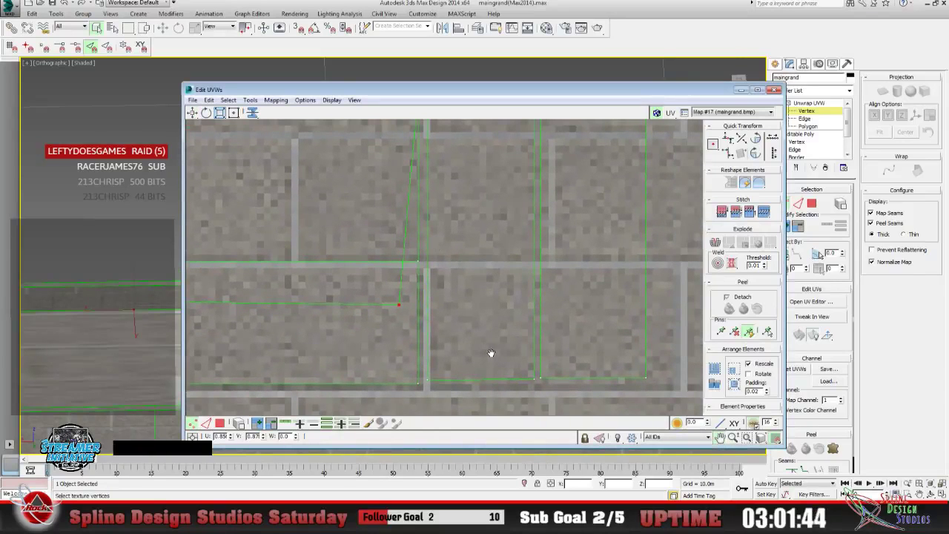
pyautogui.moveTo(462, 316); pyautogui.dragTo(466, 333)
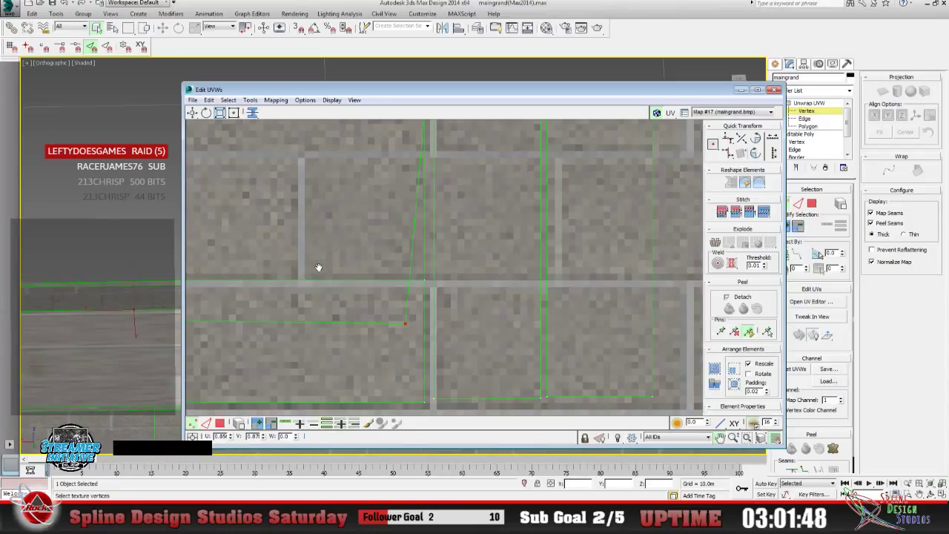
pyautogui.click(192, 112)
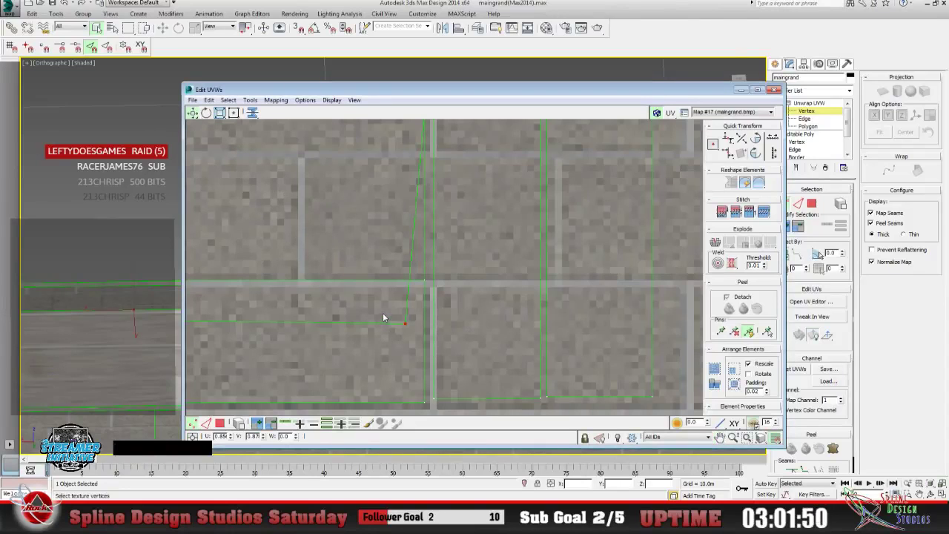
pyautogui.click(413, 333)
pyautogui.moveTo(406, 326); pyautogui.dragTo(425, 281)
# Shift the strip's lower-left UV vertex down and inward, below the previously mapped outline's lower-left corner.
pyautogui.click(720, 437)
pyautogui.moveTo(642, 303); pyautogui.dragTo(630, 342)
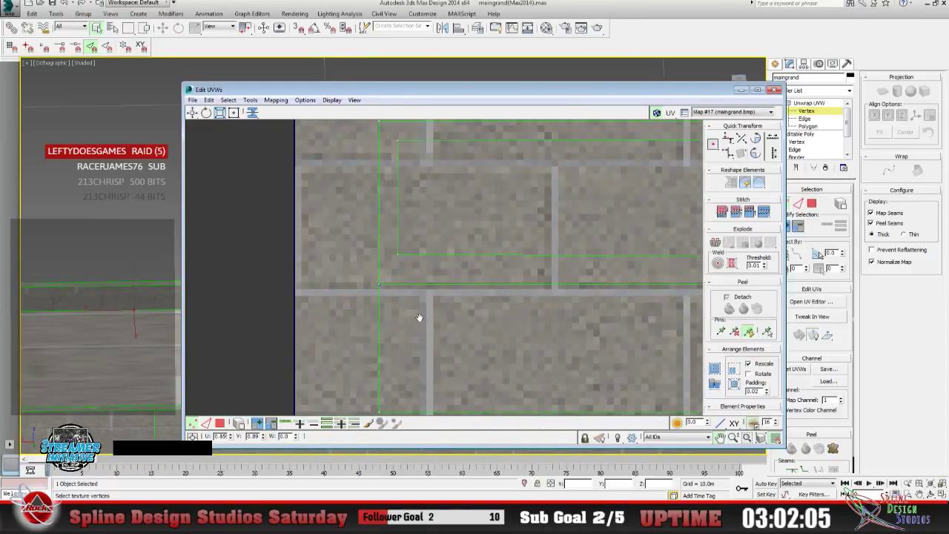
pyautogui.click(193, 121)
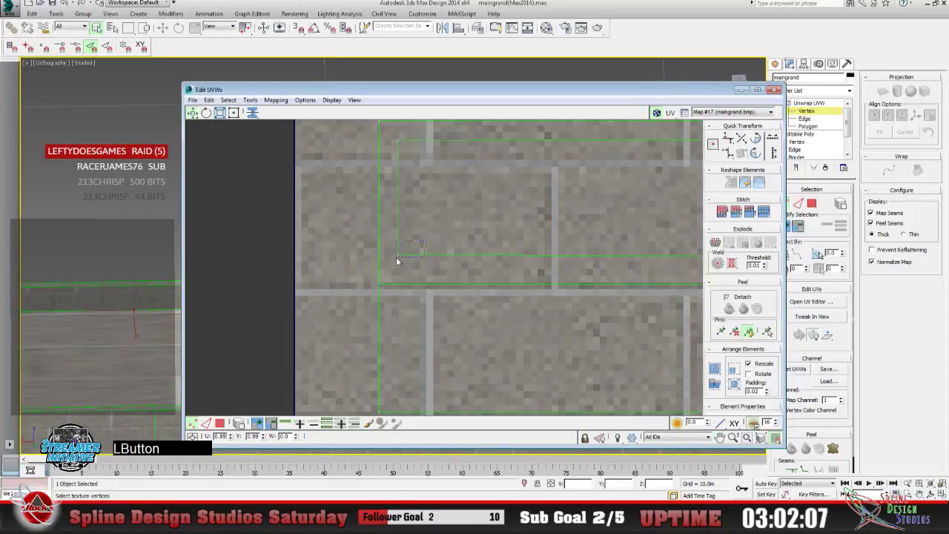
pyautogui.moveTo(397, 254); pyautogui.dragTo(440, 339)
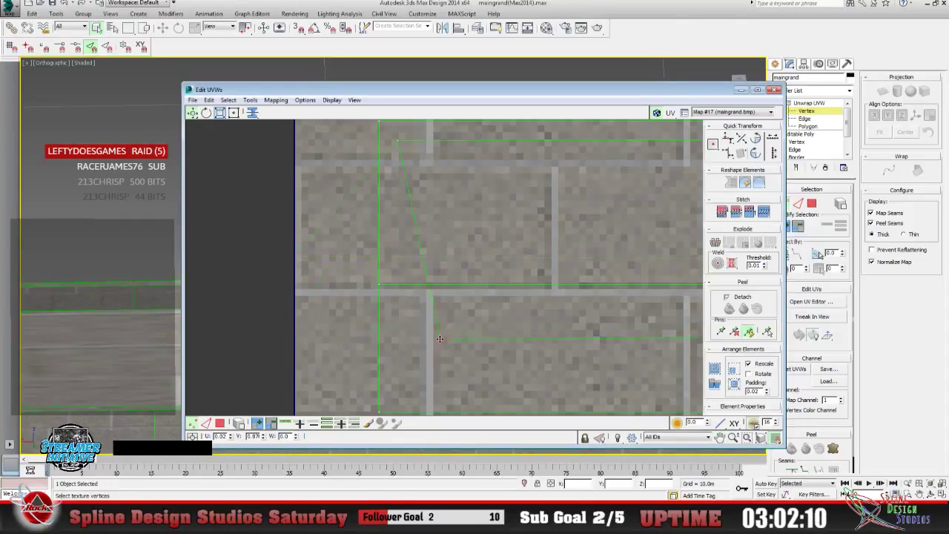
pyautogui.click(483, 366)
pyautogui.moveTo(449, 348)
pyautogui.mouseDown()
pyautogui.moveTo(443, 310)
pyautogui.moveTo(446, 335)
pyautogui.mouseUp()
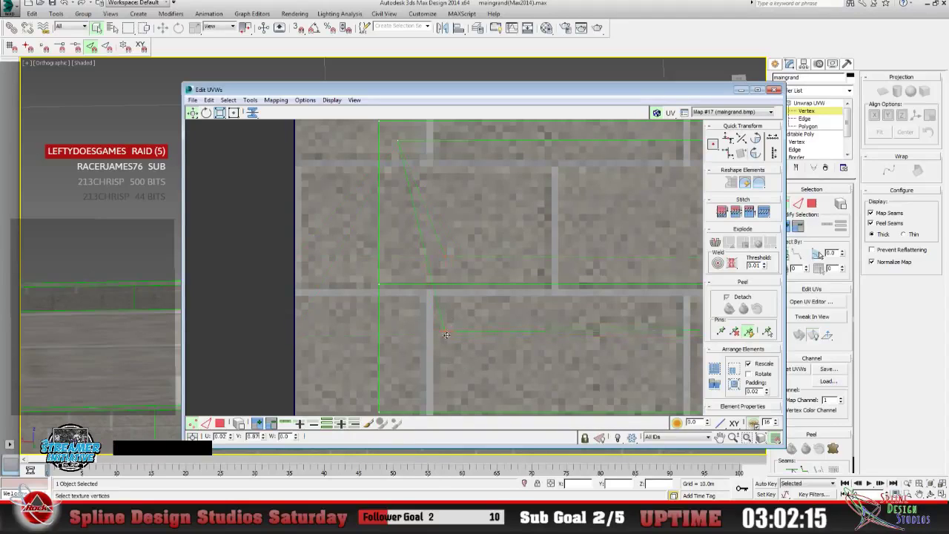
# Shift the strip's upper-left UV vertex inward until it lines up vertically above the displaced lower-left vertex.
pyautogui.click(718, 436)
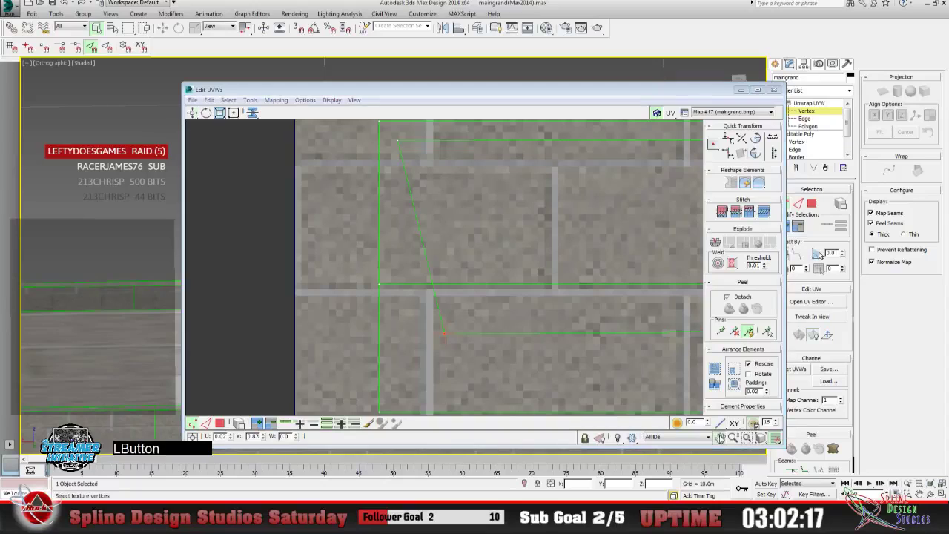
pyautogui.moveTo(423, 245); pyautogui.dragTo(427, 321)
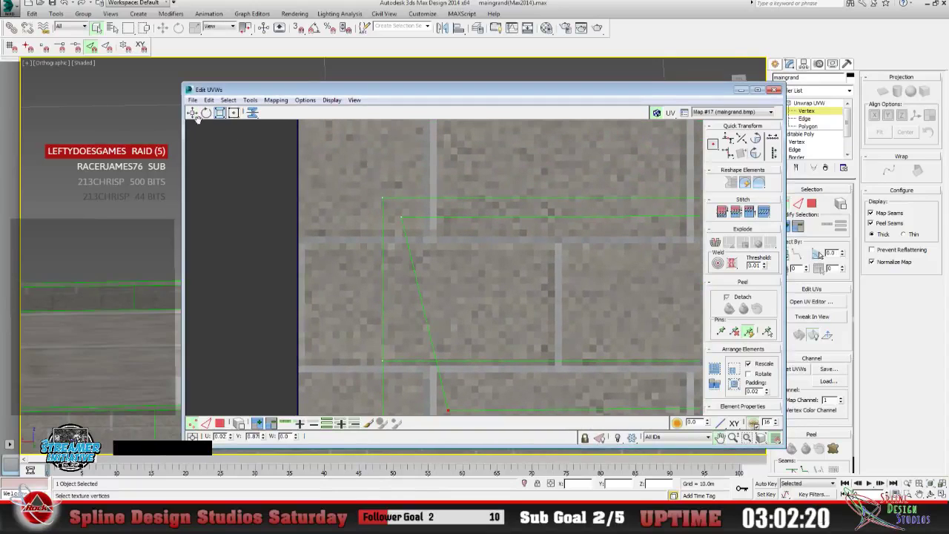
pyautogui.moveTo(420, 236); pyautogui.dragTo(450, 209)
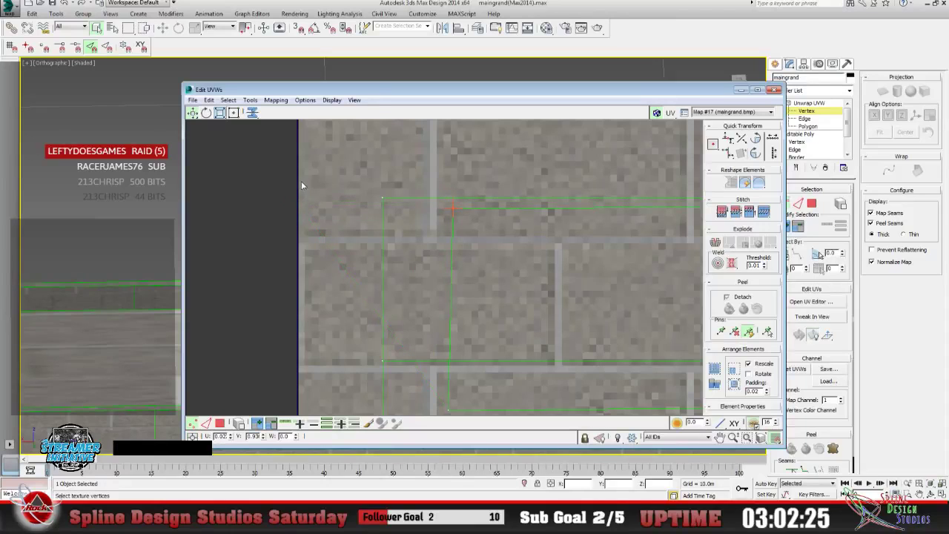
pyautogui.moveTo(455, 208)
pyautogui.mouseDown()
pyautogui.moveTo(427, 198)
pyautogui.moveTo(448, 205)
pyautogui.mouseUp()
# Move the strip's upper-left UV vertex next to the upper-left corner of the previously mapped strip's outline.
pyautogui.click(668, 383)
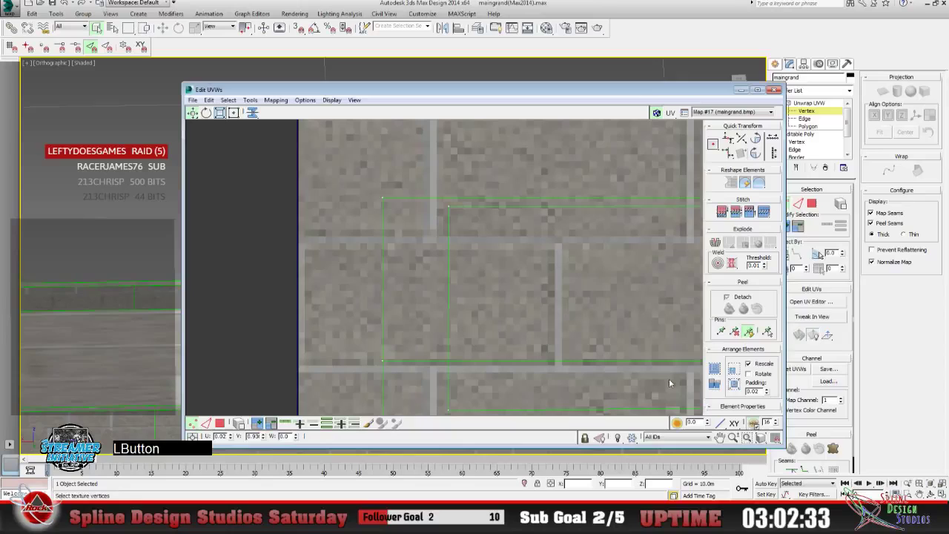
pyautogui.click(448, 207)
pyautogui.moveTo(450, 206); pyautogui.dragTo(406, 196)
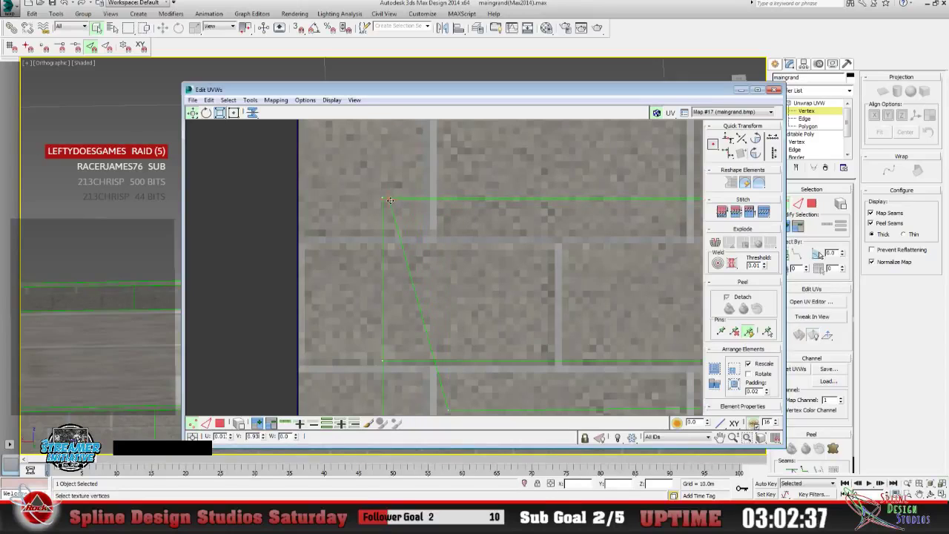
# Move the strip's lower-left UV vertex exactly onto the lower-left corner of the previously mapped strip's outline.
pyautogui.click(446, 409)
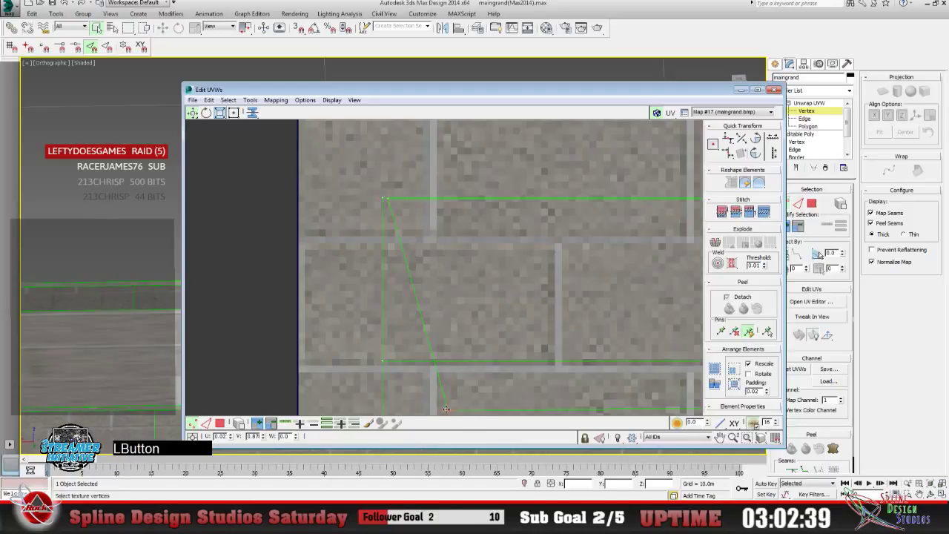
pyautogui.moveTo(442, 404); pyautogui.dragTo(393, 362)
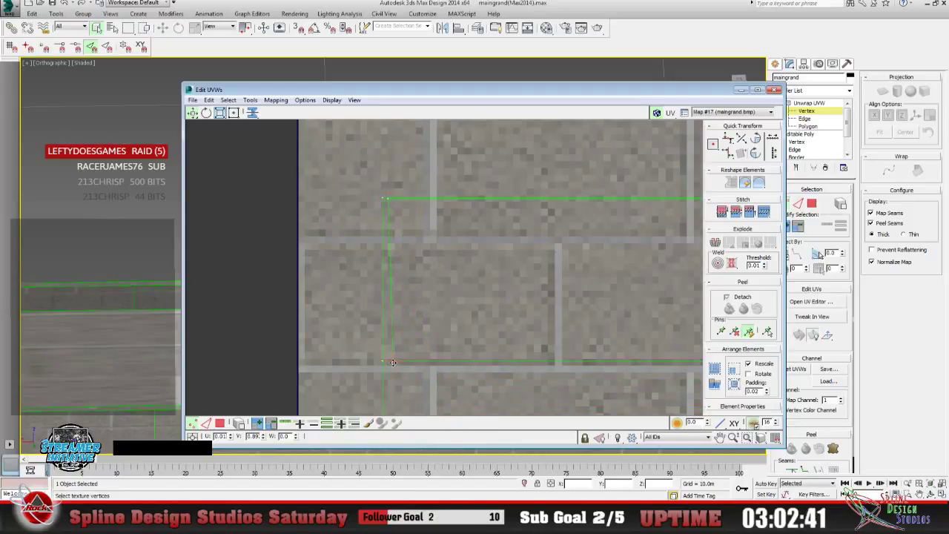
pyautogui.moveTo(732, 438); pyautogui.dragTo(739, 443)
pyautogui.click(719, 438)
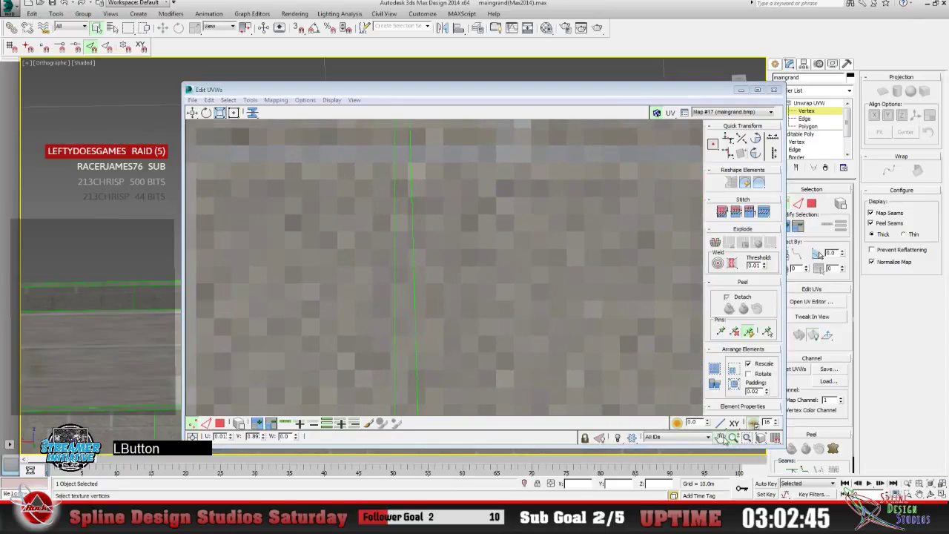
pyautogui.moveTo(474, 245); pyautogui.dragTo(460, 271)
pyautogui.click(775, 442)
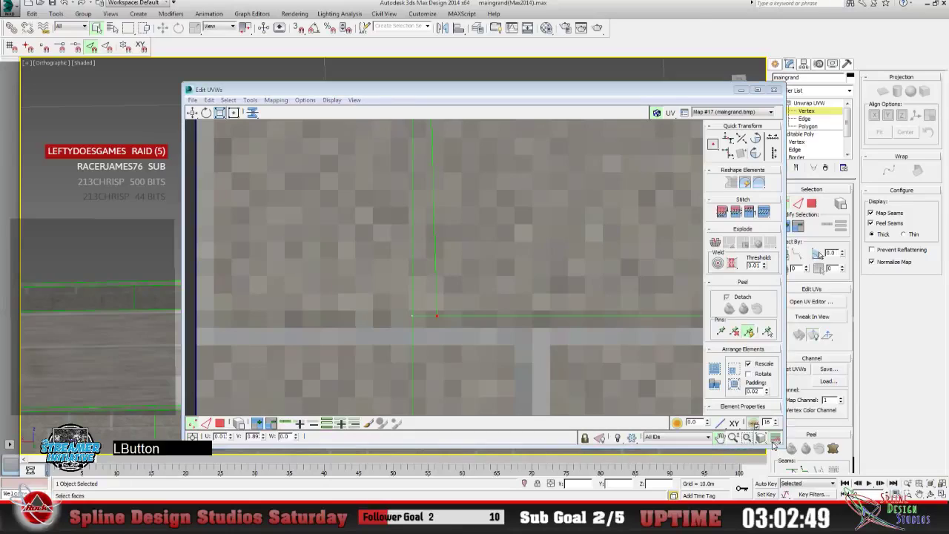
pyautogui.click(191, 112)
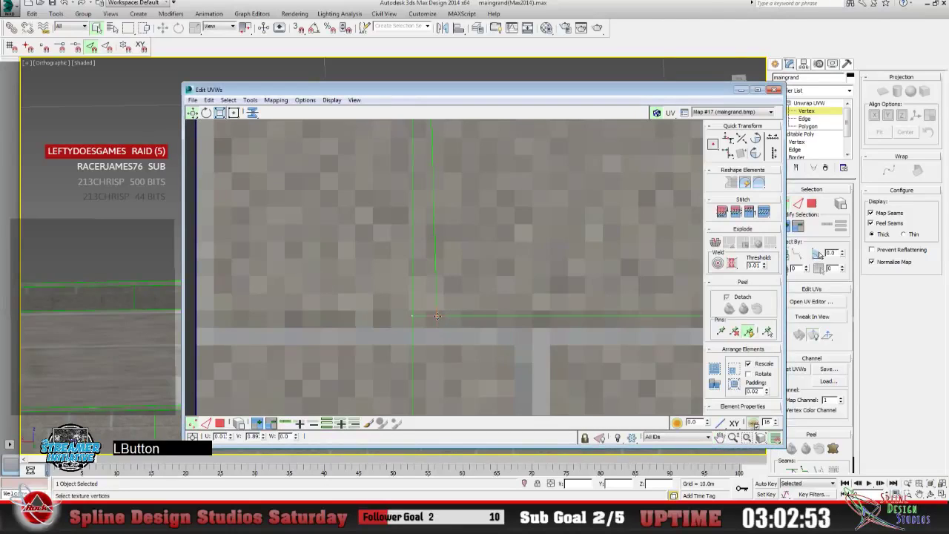
pyautogui.click(412, 316)
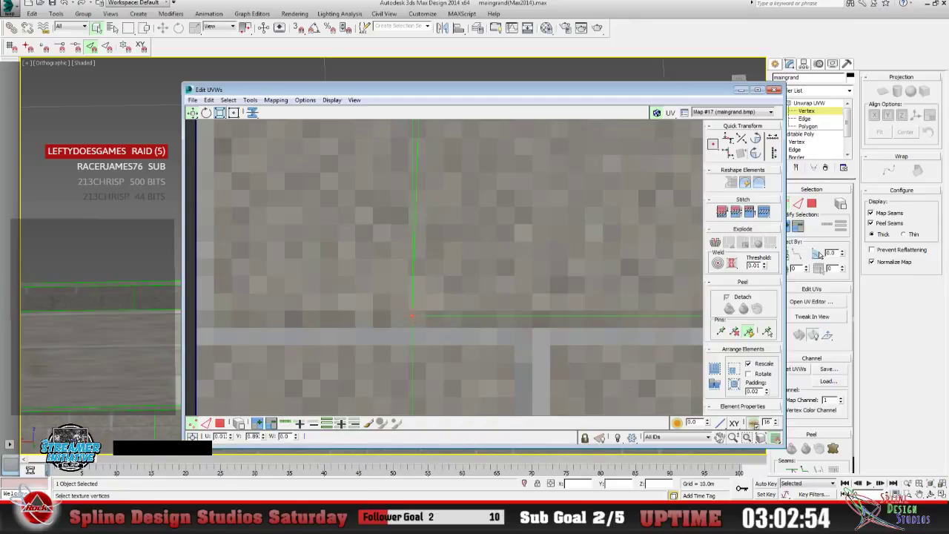
# Pull the strip's upper-left UV vertex inward and return it beside the outline's upper-left corner.
pyautogui.moveTo(437, 349); pyautogui.dragTo(391, 309)
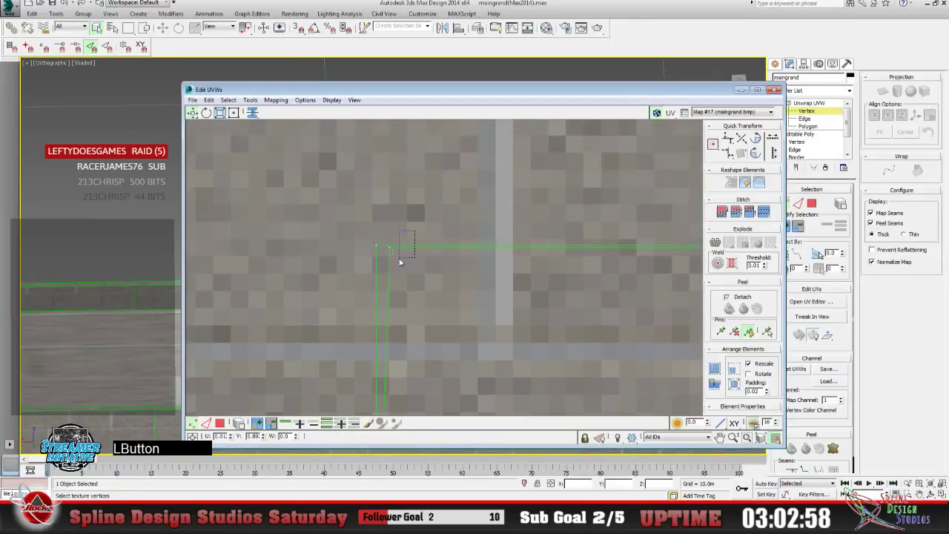
pyautogui.moveTo(400, 262); pyautogui.dragTo(599, 252)
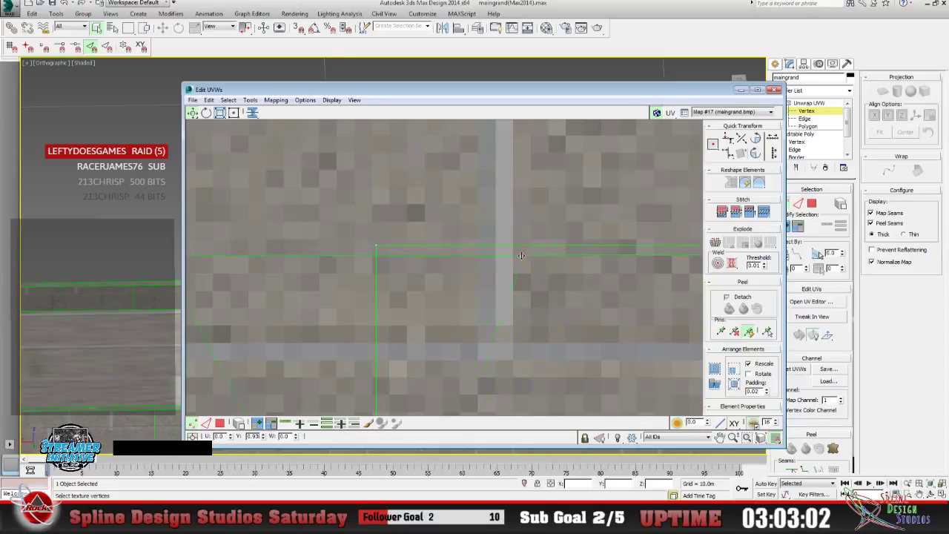
pyautogui.moveTo(521, 255); pyautogui.dragTo(549, 260)
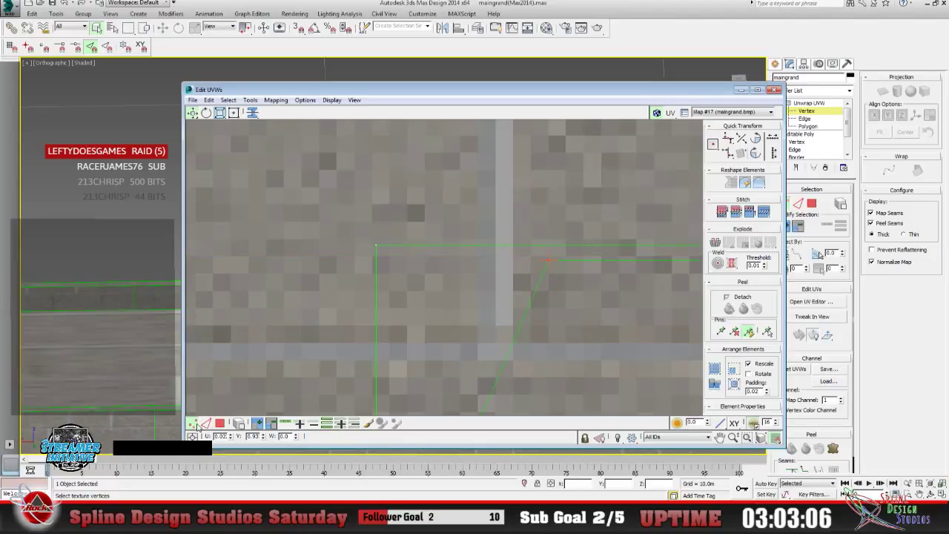
pyautogui.click(498, 274)
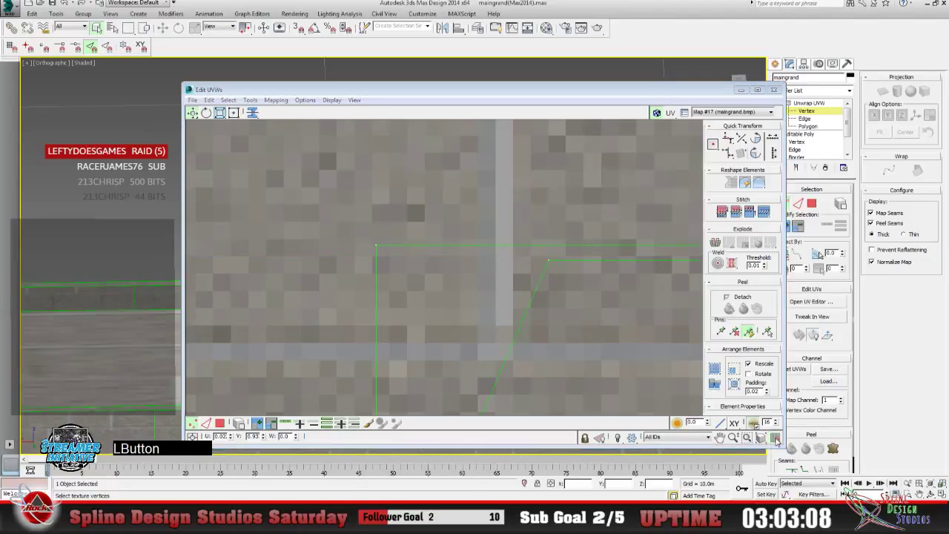
pyautogui.click(548, 259)
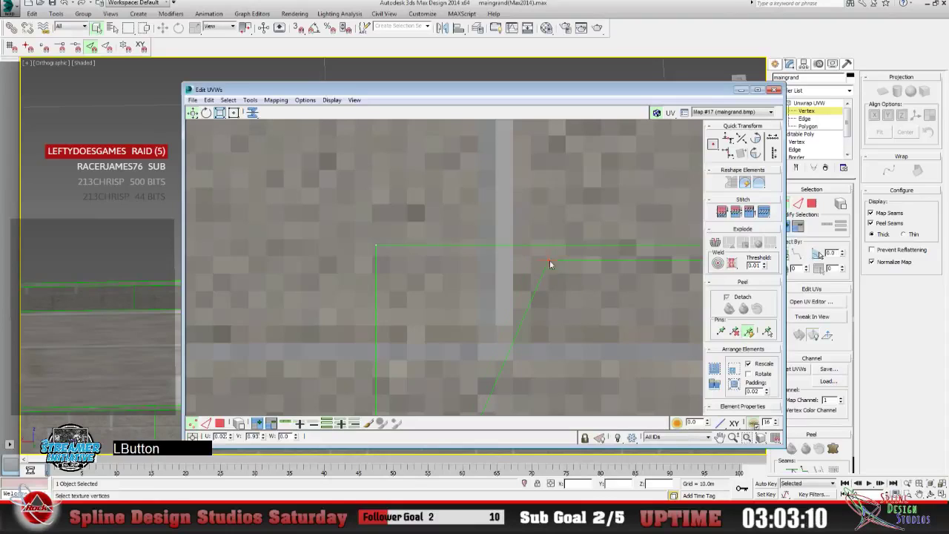
pyautogui.moveTo(549, 259); pyautogui.dragTo(406, 248)
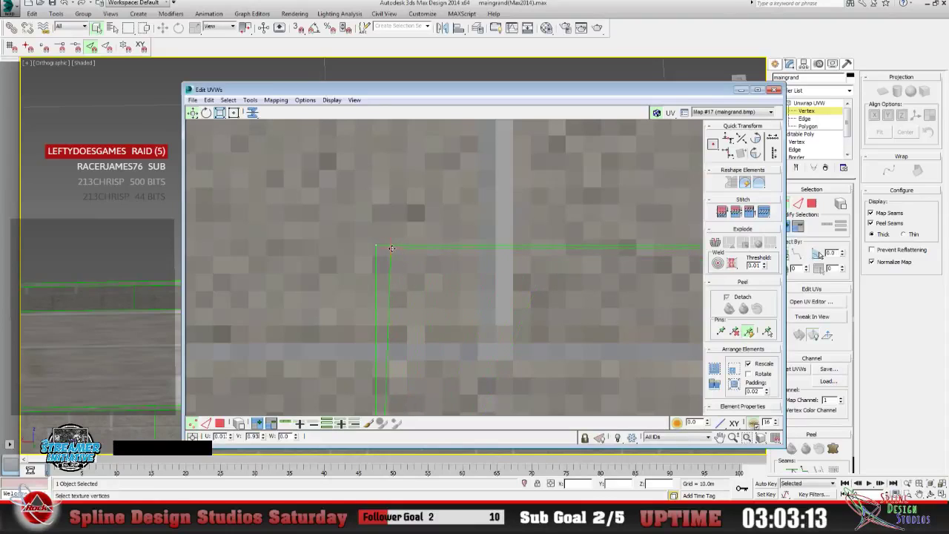
# Try another move of the upper-left UV vertex near the outline's corner and undo it.
pyautogui.click(452, 311)
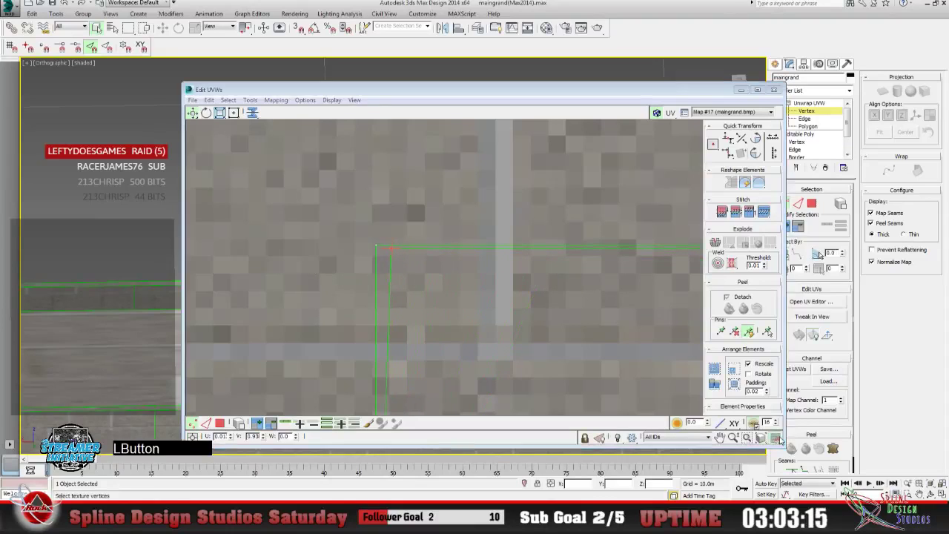
pyautogui.click(391, 246)
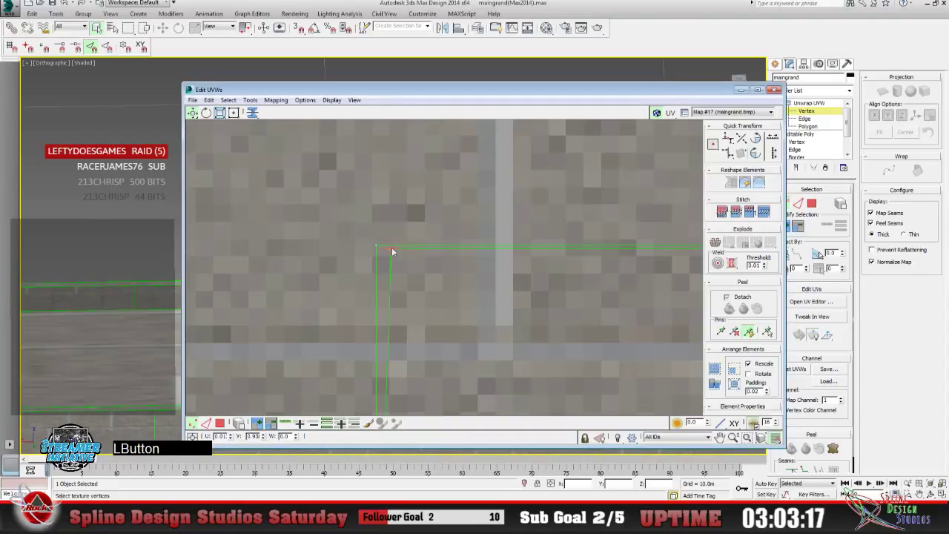
pyautogui.moveTo(397, 247); pyautogui.dragTo(497, 255)
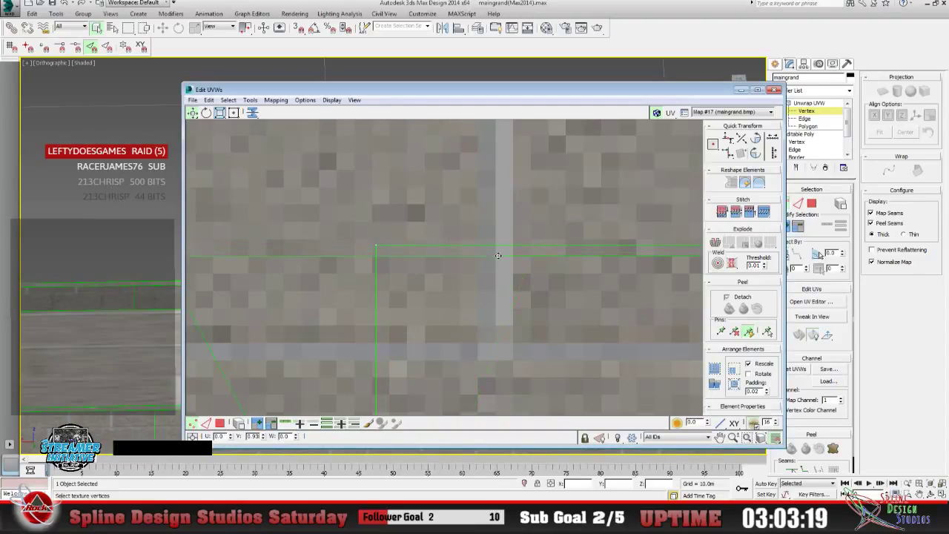
pyautogui.click(775, 438)
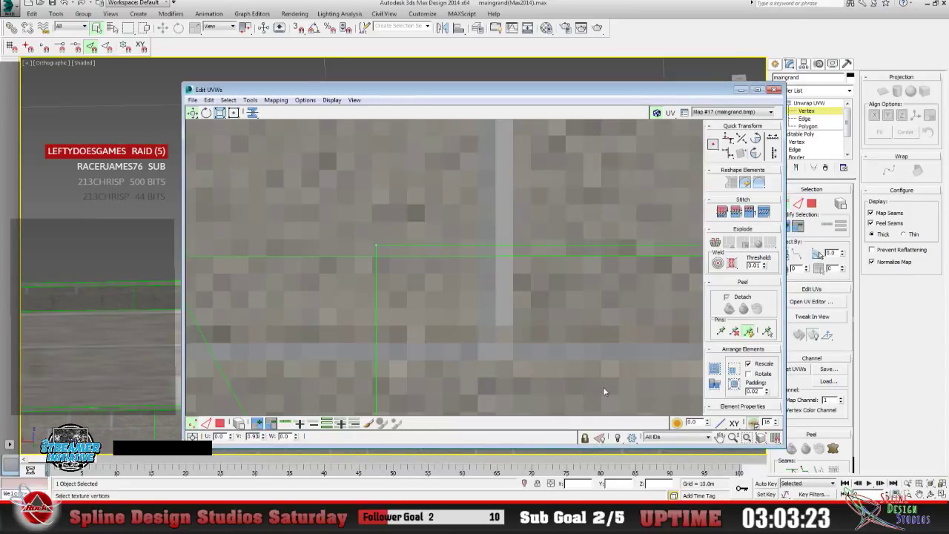
pyautogui.hotkey('ctrl', 'z')
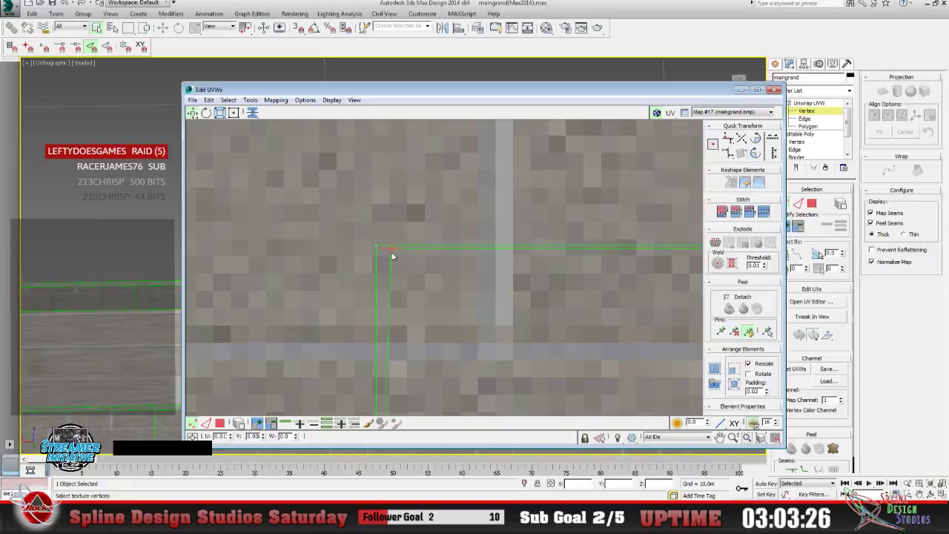
# Move the strip's upper-left UV vertex onto the upper-left corner of the previously mapped strip's outline.
pyautogui.click(732, 438)
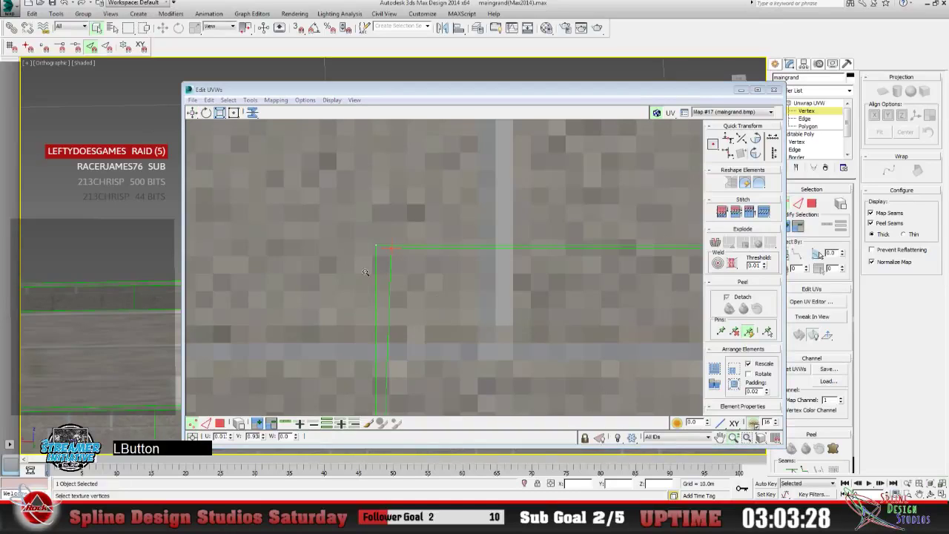
pyautogui.moveTo(365, 272); pyautogui.dragTo(365, 241)
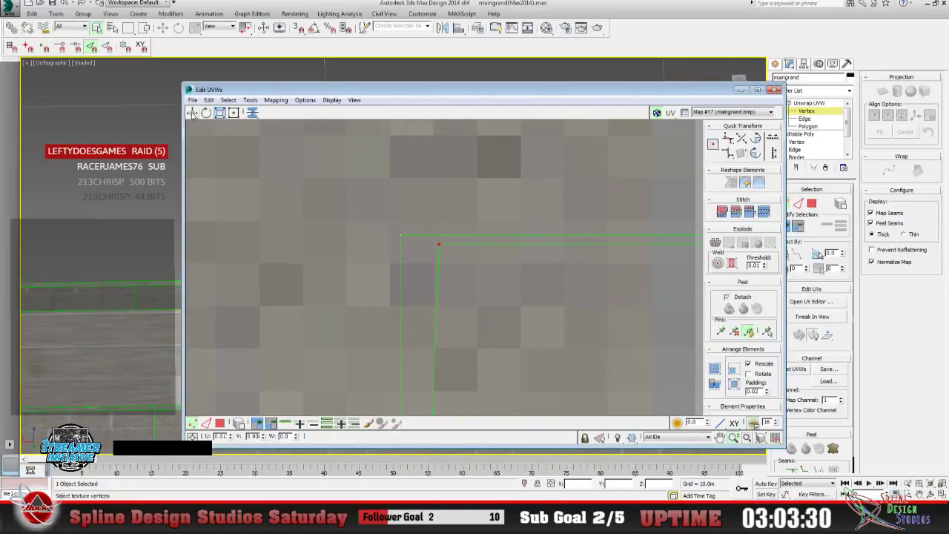
pyautogui.click(191, 112)
pyautogui.moveTo(437, 243); pyautogui.dragTo(401, 234)
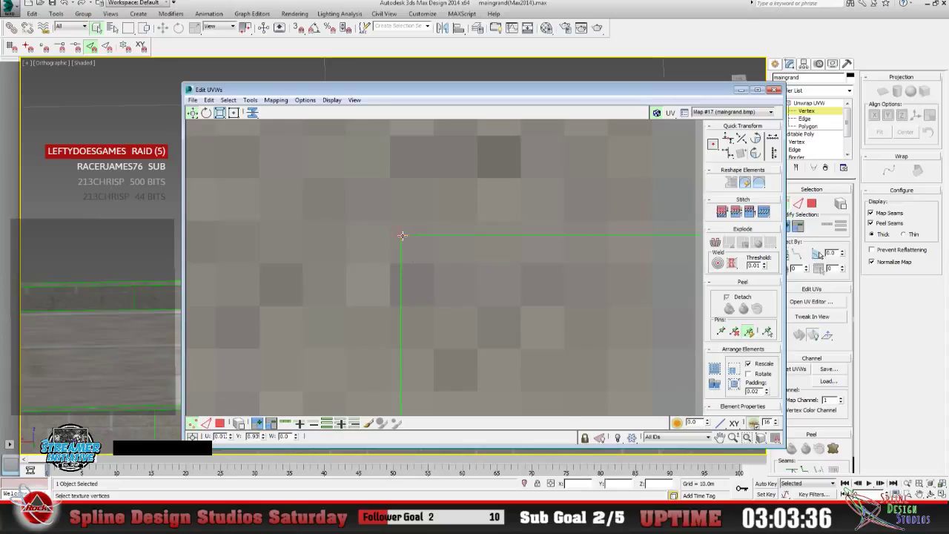
# Fine-tune the upper-left UV vertex at close range so it coincides with the outline's corner vertex.
pyautogui.click(733, 437)
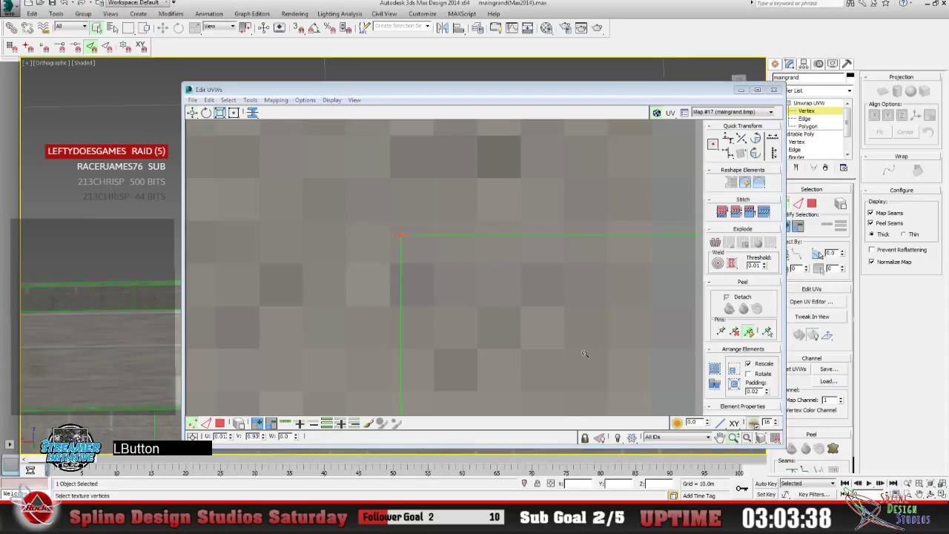
pyautogui.moveTo(398, 250); pyautogui.dragTo(400, 189)
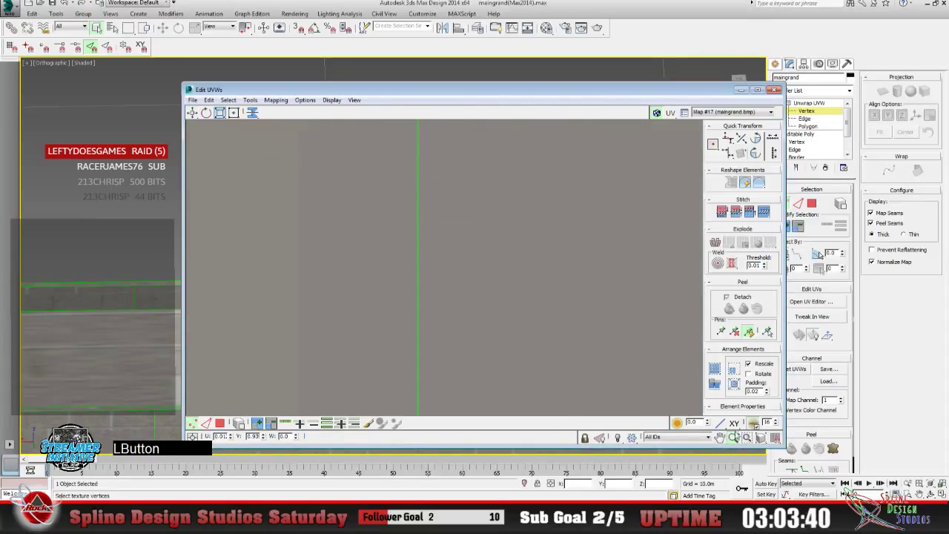
pyautogui.click(723, 440)
pyautogui.moveTo(424, 349); pyautogui.dragTo(392, 171)
pyautogui.click(732, 439)
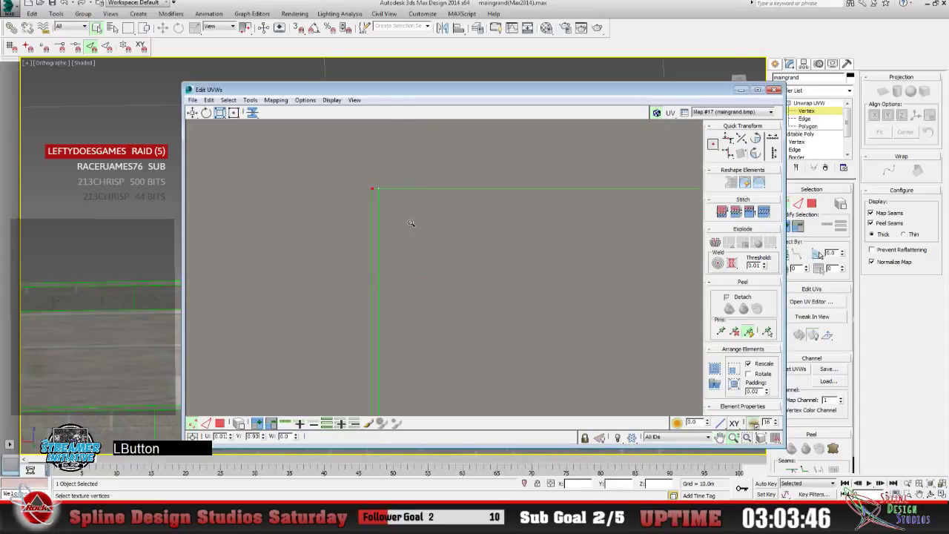
pyautogui.moveTo(411, 222); pyautogui.dragTo(411, 222)
pyautogui.click(297, 181)
pyautogui.moveTo(373, 195); pyautogui.dragTo(378, 190)
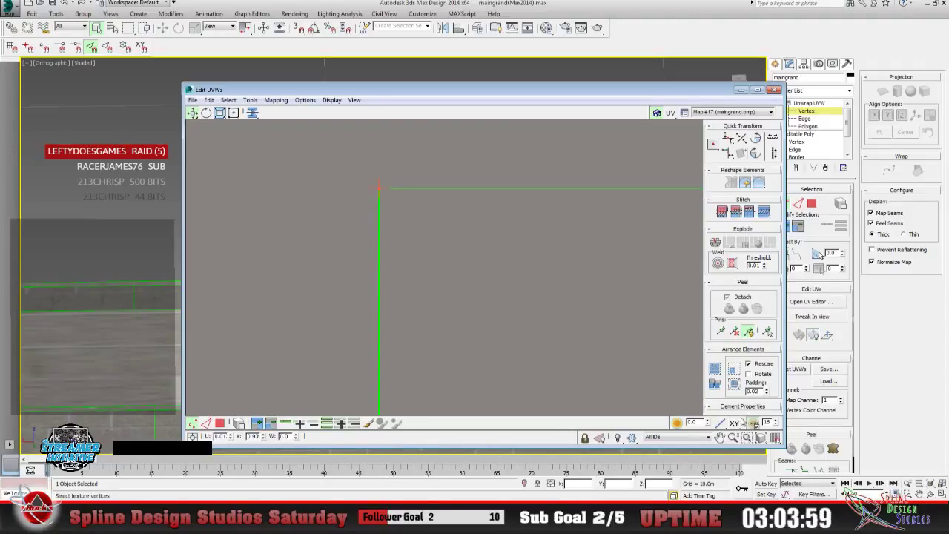
# Review the whole strip's UV outline against the brick texture and minimize the UV editor.
pyautogui.click(732, 438)
pyautogui.moveTo(454, 263); pyautogui.dragTo(476, 301)
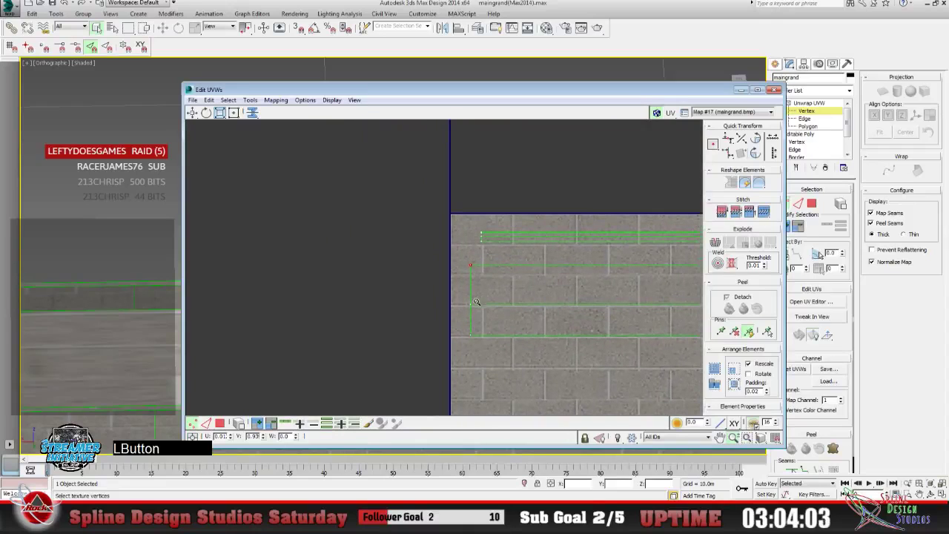
pyautogui.click(720, 439)
pyautogui.moveTo(604, 325); pyautogui.dragTo(393, 301)
pyautogui.click(732, 438)
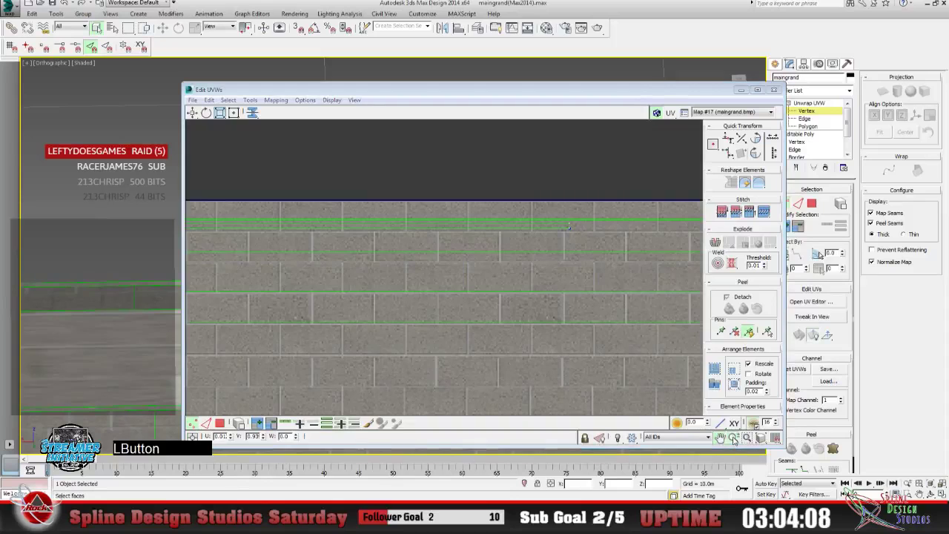
pyautogui.moveTo(415, 245); pyautogui.dragTo(438, 267)
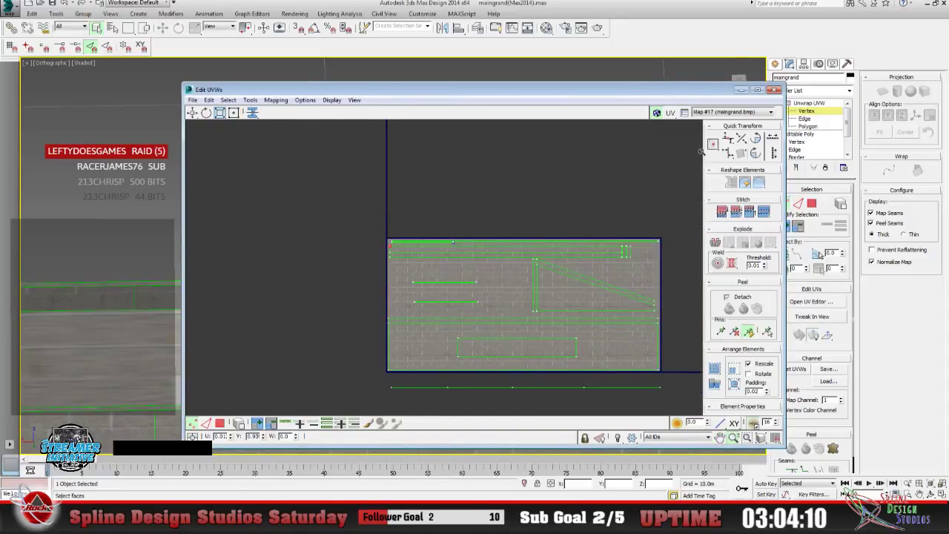
pyautogui.click(741, 90)
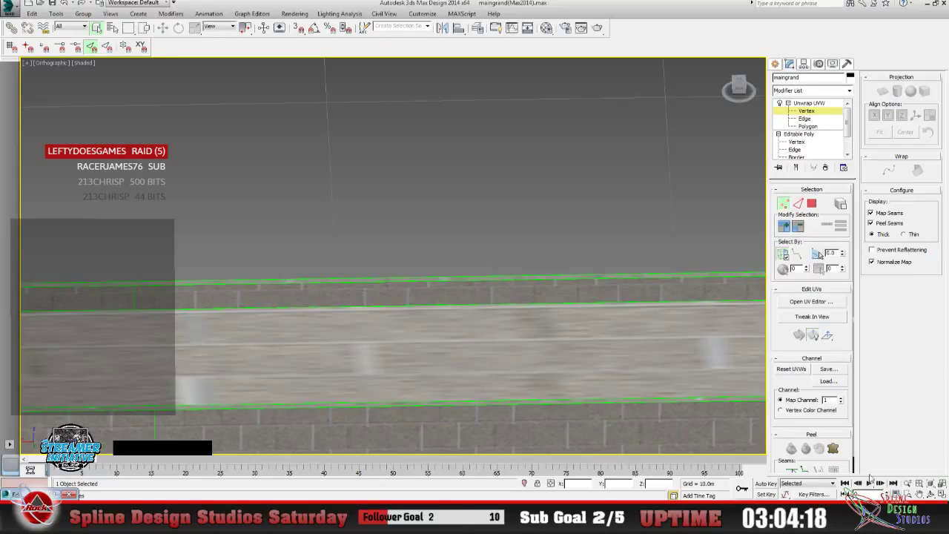
# Select the narrow brick strip face at the far end of the wall in Polygon mode.
pyautogui.click(909, 483)
pyautogui.moveTo(512, 332); pyautogui.dragTo(519, 358)
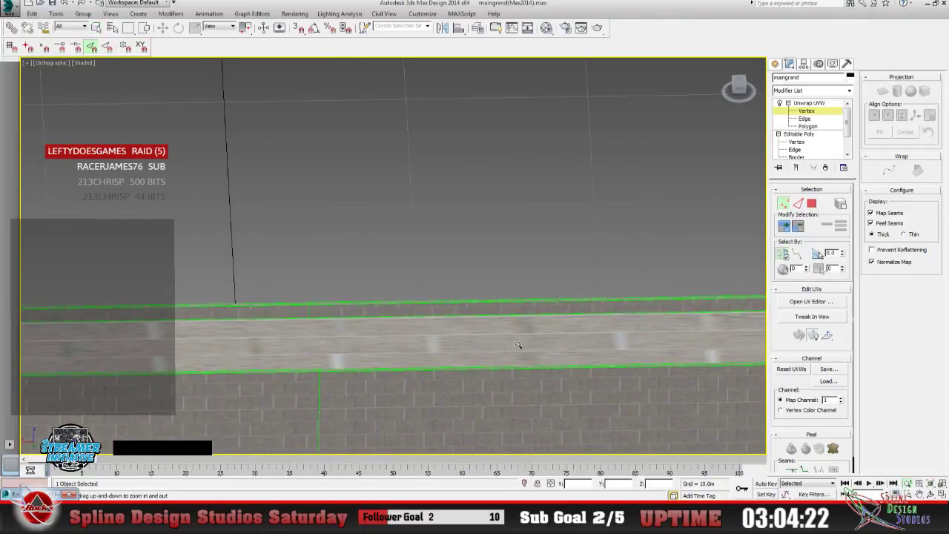
pyautogui.moveTo(516, 345); pyautogui.dragTo(517, 369)
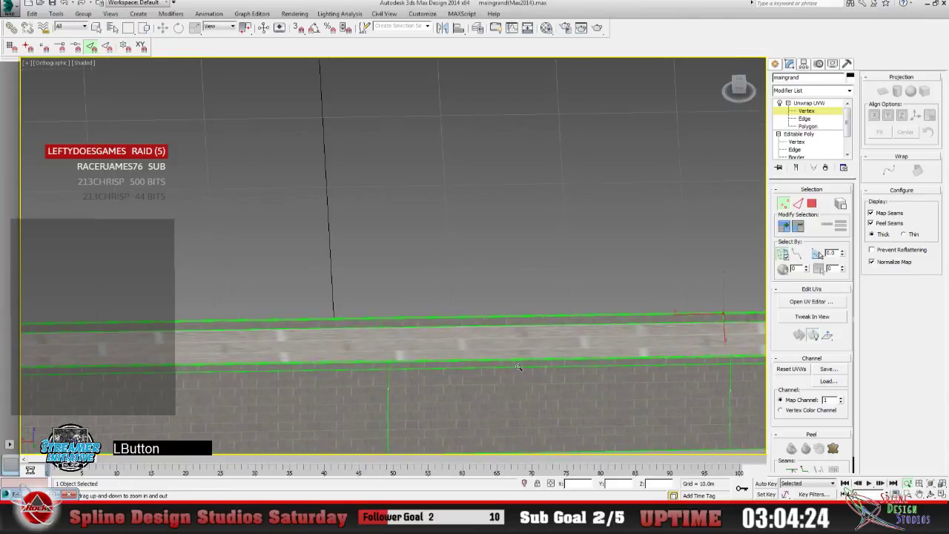
pyautogui.click(919, 494)
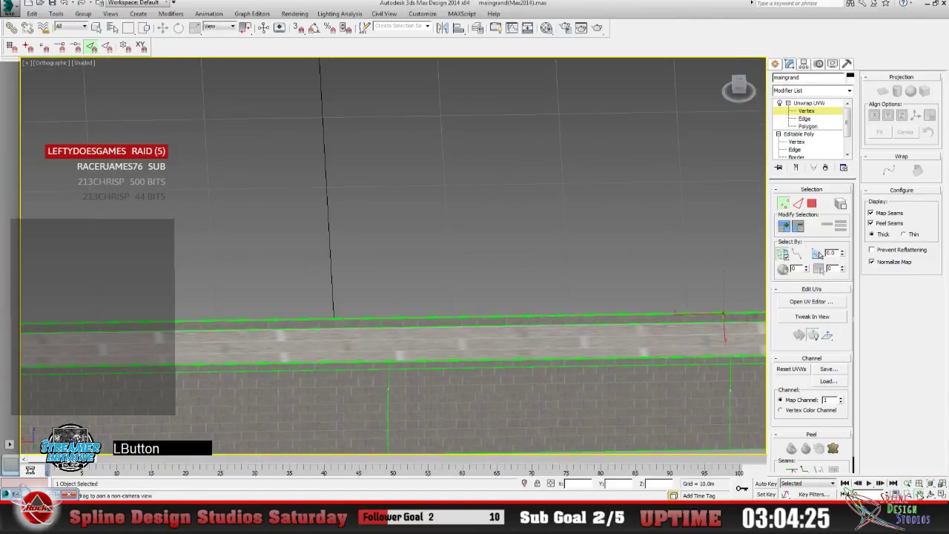
pyautogui.moveTo(625, 370); pyautogui.dragTo(449, 363)
pyautogui.click(96, 27)
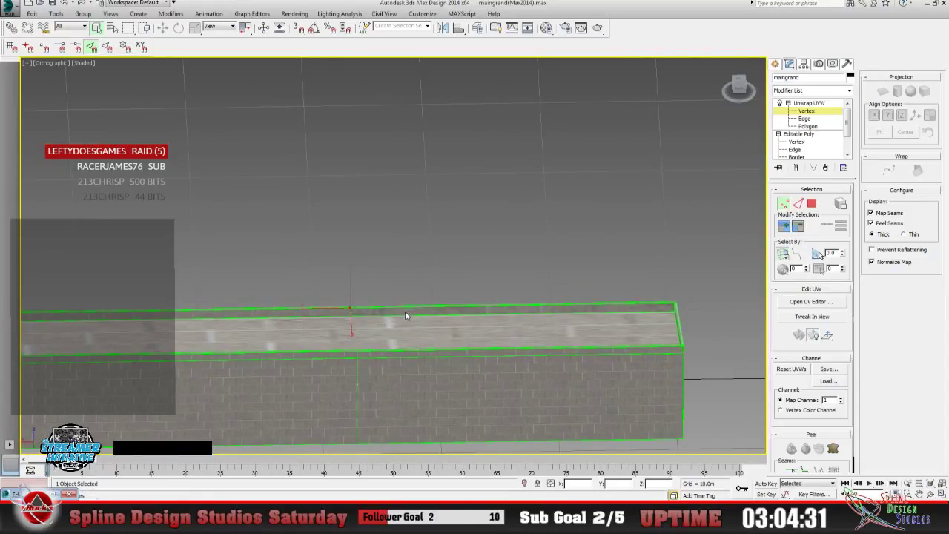
pyautogui.click(807, 126)
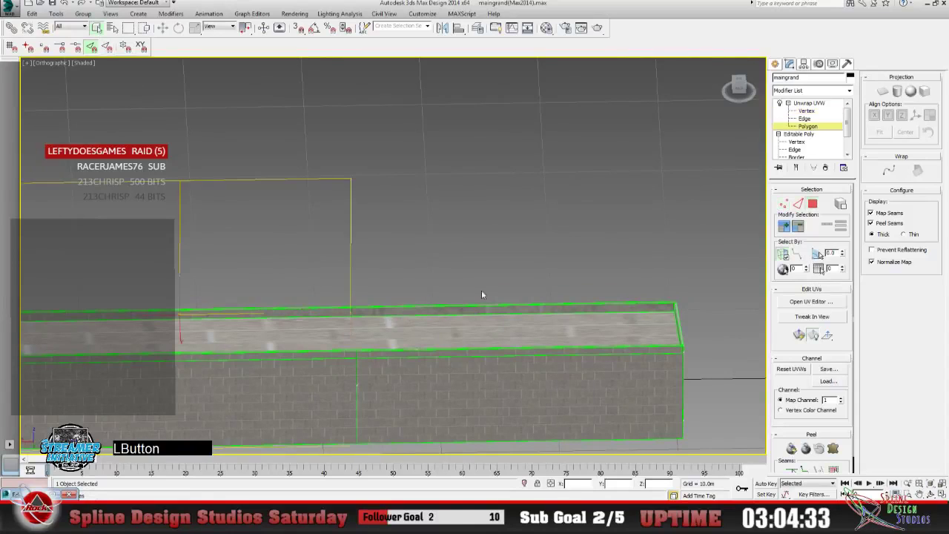
pyautogui.click(358, 312)
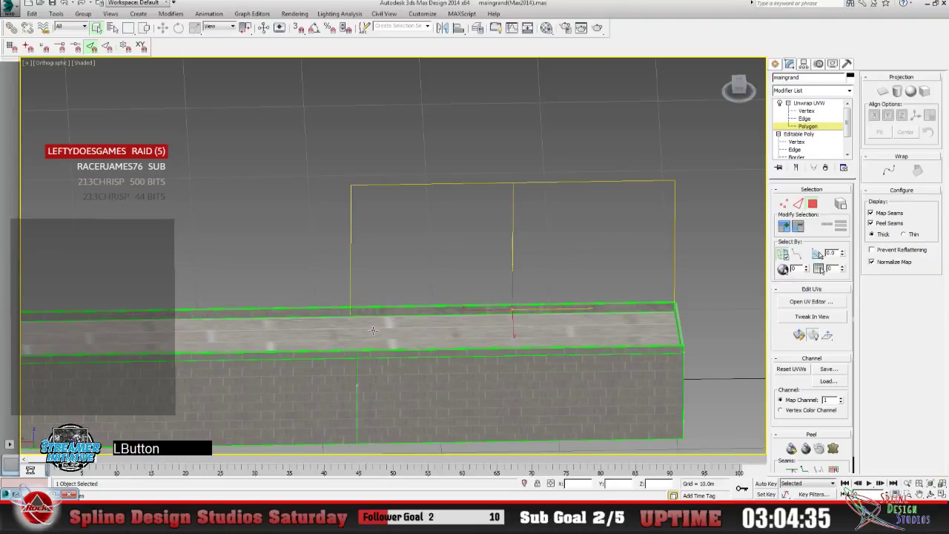
# Check the UV layout of the neighbouring, previously mapped strip face in the UV editor.
pyautogui.click(275, 315)
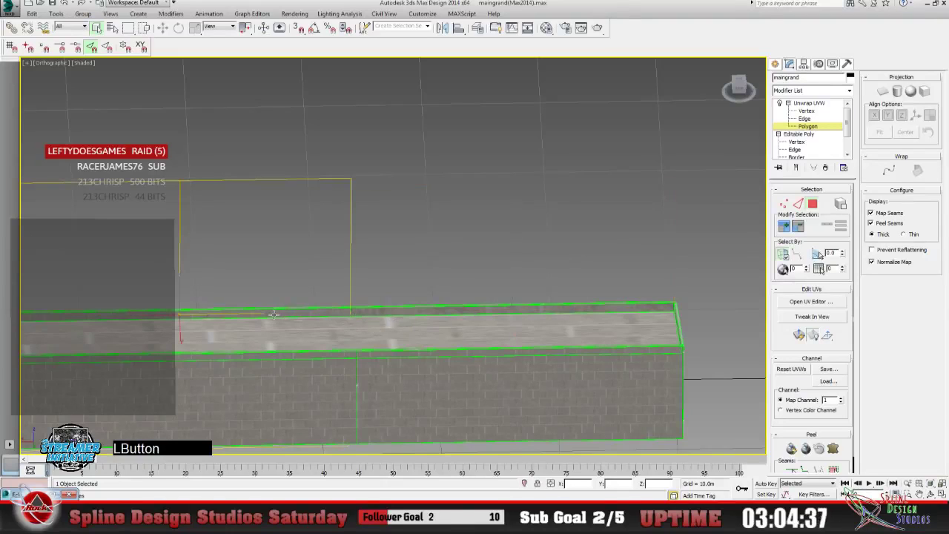
pyautogui.click(811, 301)
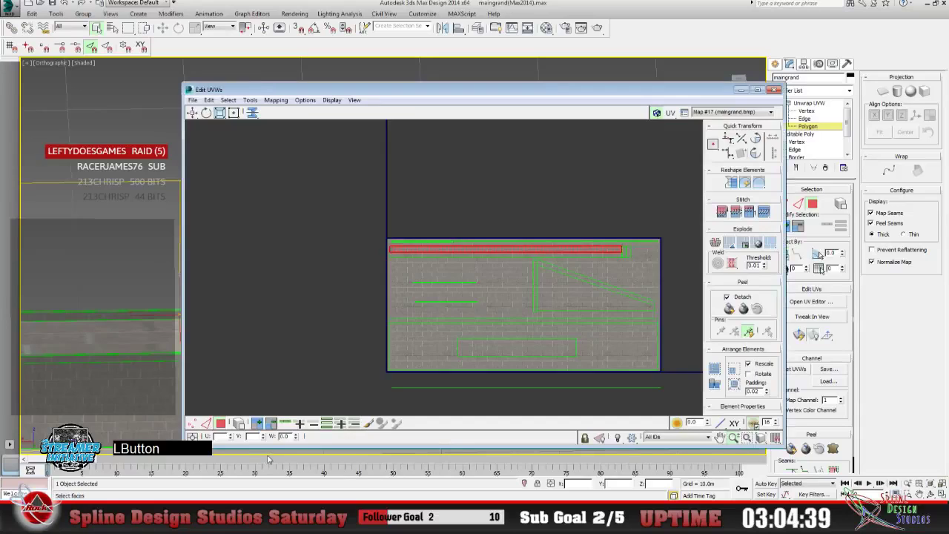
pyautogui.click(740, 91)
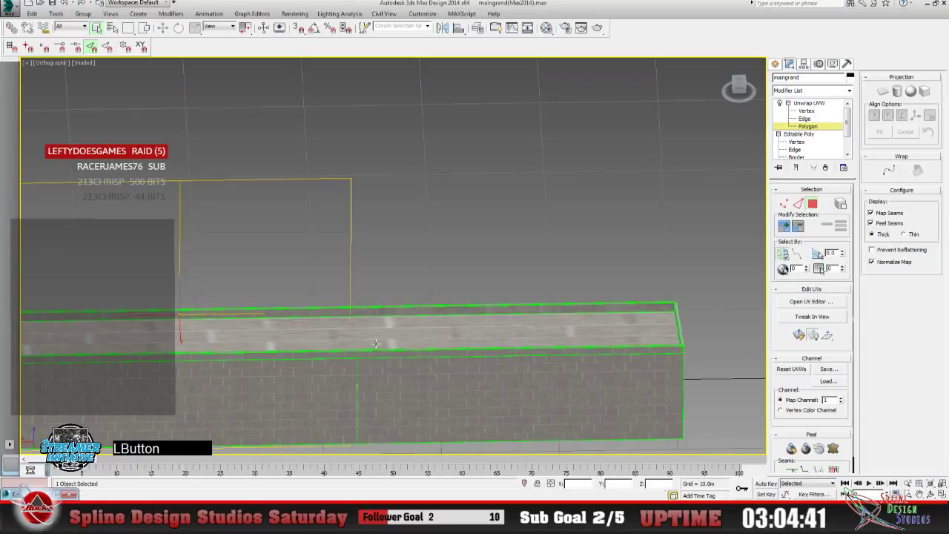
# Reselect the wall's end strip face and apply Flatten Mapping to it in the UV editor.
pyautogui.click(393, 312)
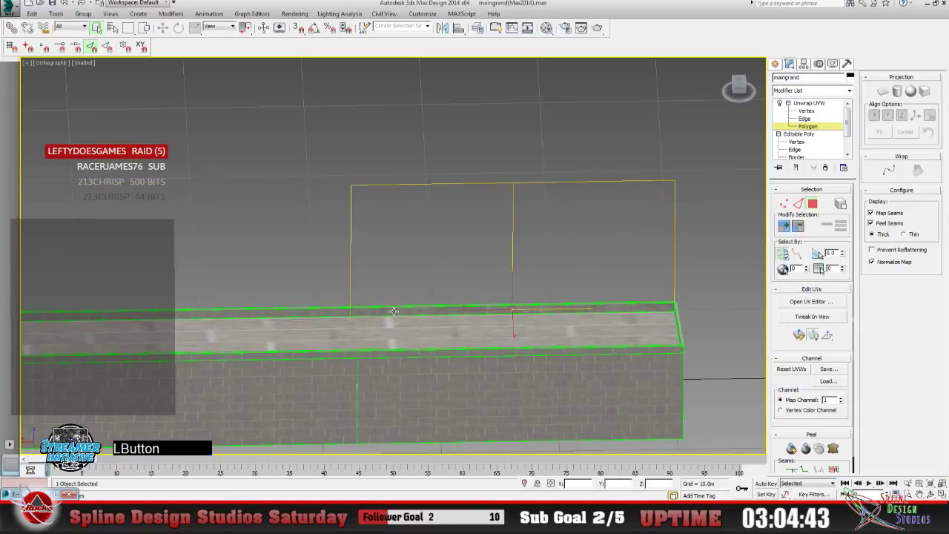
pyautogui.click(37, 493)
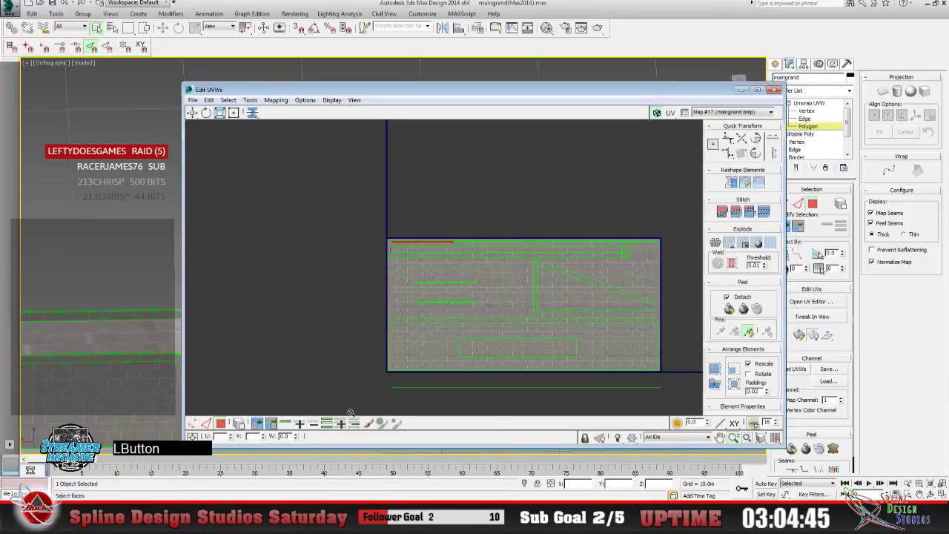
pyautogui.click(276, 100)
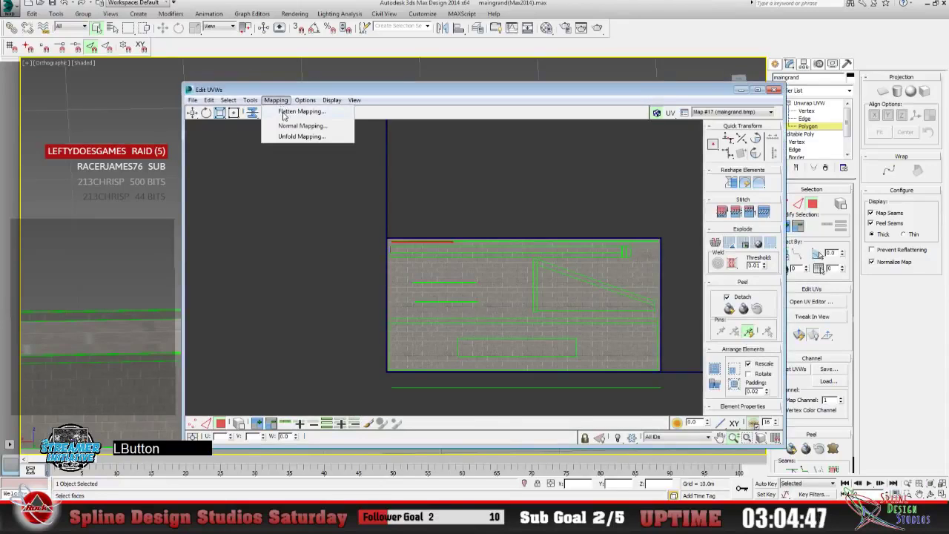
pyautogui.click(300, 117)
pyautogui.click(138, 18)
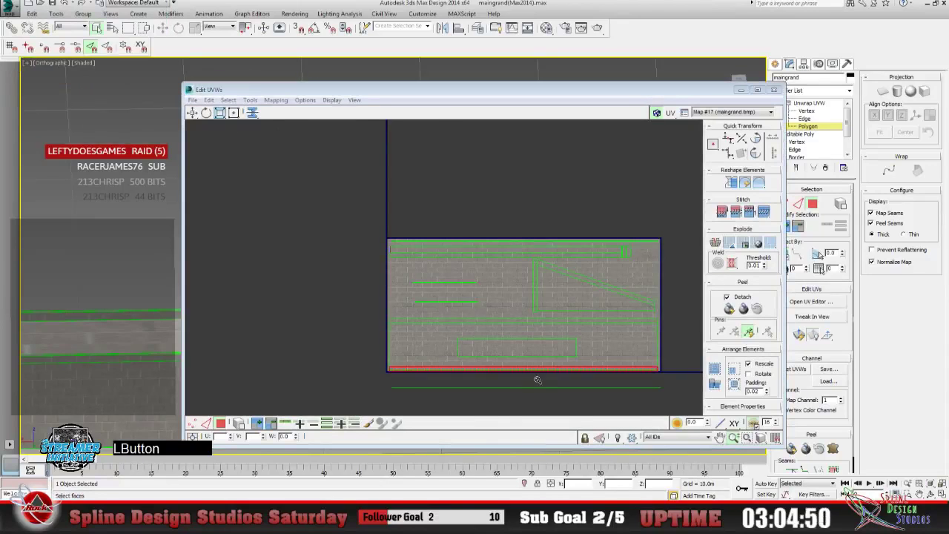
# Move the flattened strip from the texture's lower edge up to the previously mapped strip near the upper-left corner.
pyautogui.click(191, 113)
pyautogui.click(192, 114)
pyautogui.click(740, 89)
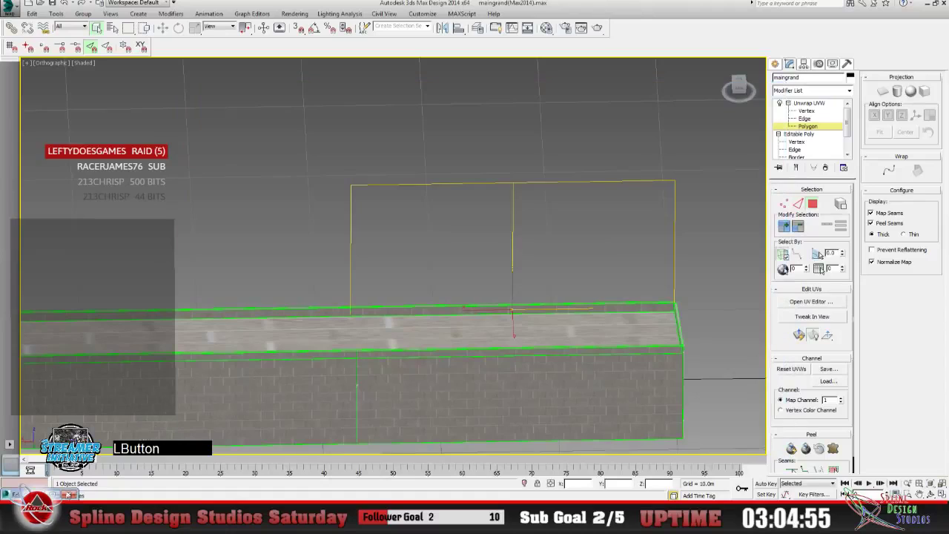
pyautogui.click(811, 301)
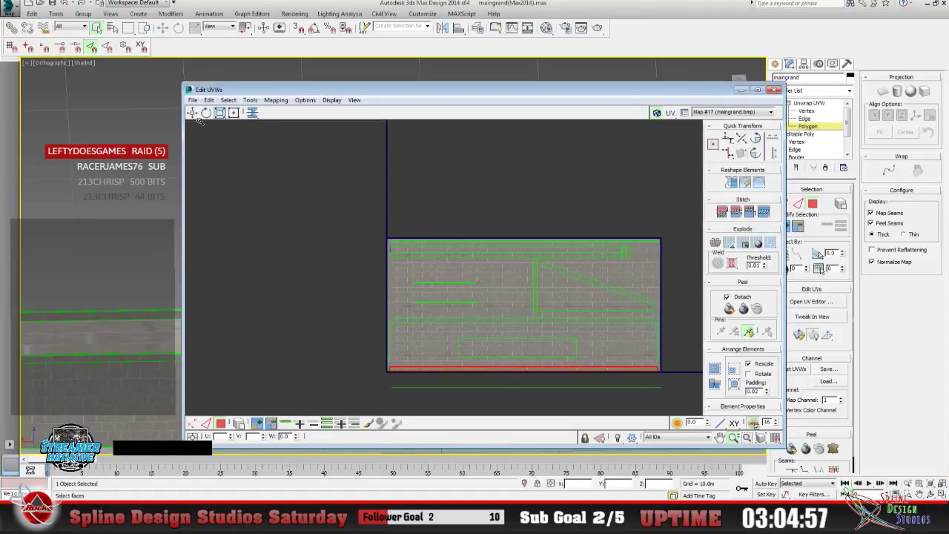
pyautogui.click(194, 113)
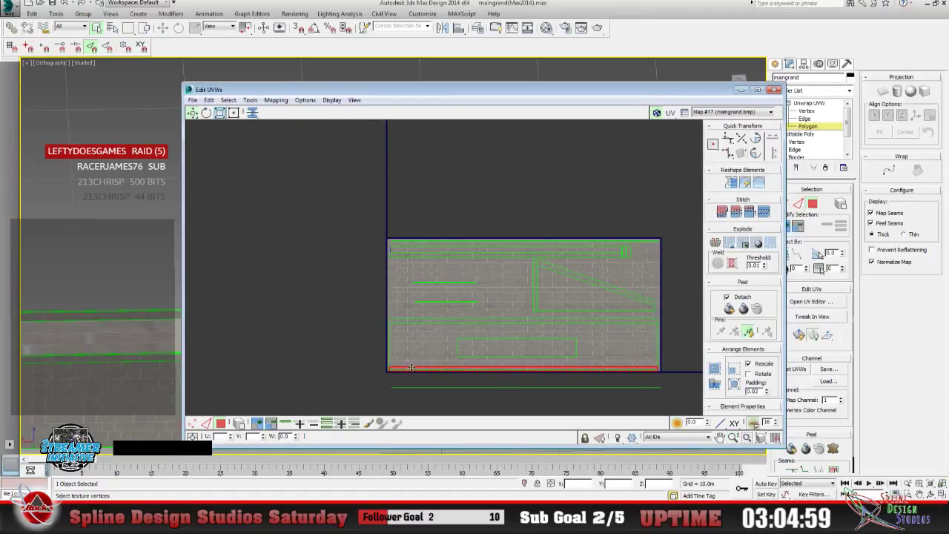
pyautogui.moveTo(409, 369); pyautogui.dragTo(383, 219)
# Place the strip inside the previously mapped strip's outline, with its left end beside the outline's left edge.
pyautogui.click(732, 436)
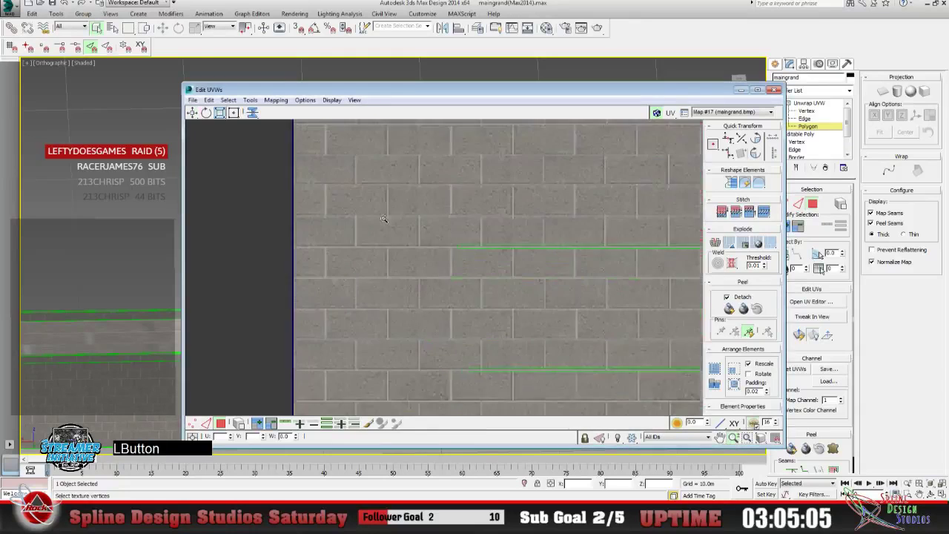
pyautogui.scroll(4, 383, 218)
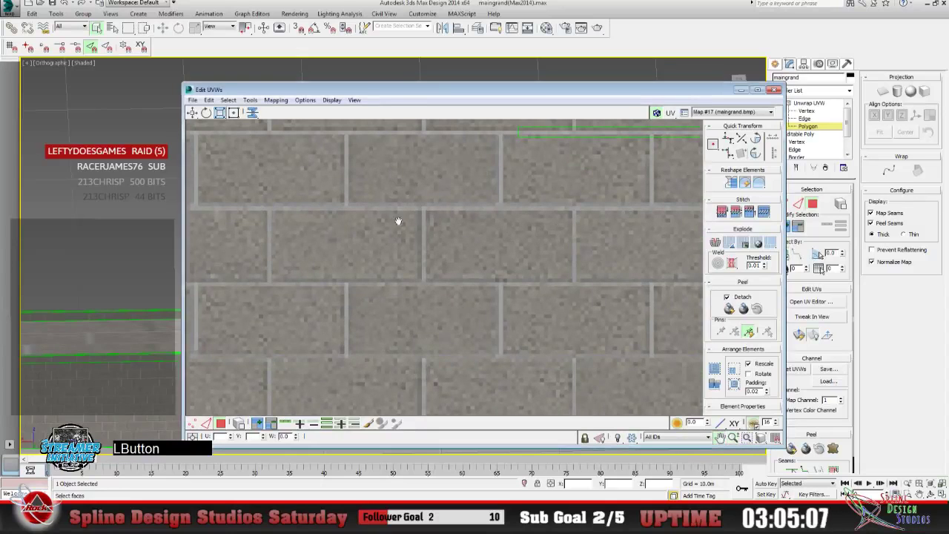
pyautogui.moveTo(398, 221); pyautogui.dragTo(401, 381, button='middle')
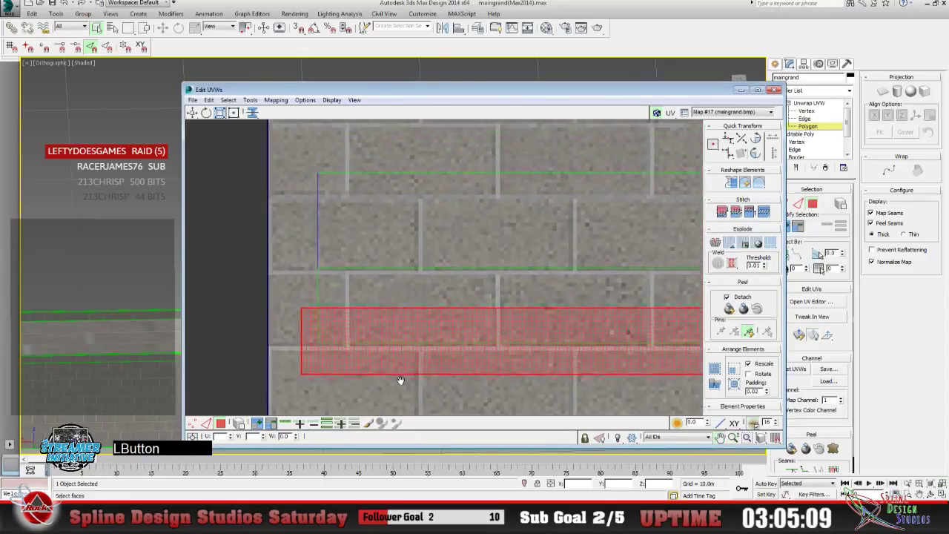
pyautogui.moveTo(400, 381); pyautogui.dragTo(396, 391)
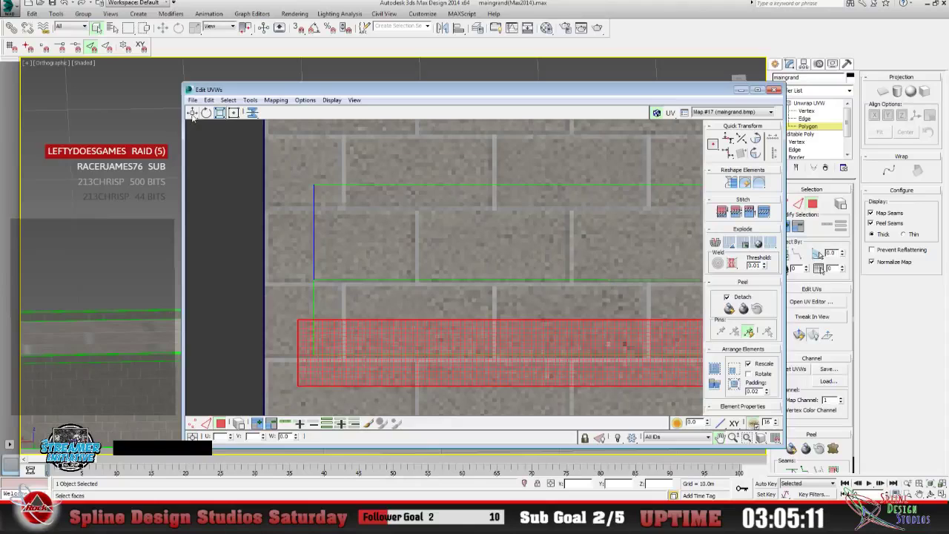
pyautogui.moveTo(349, 348); pyautogui.dragTo(374, 227)
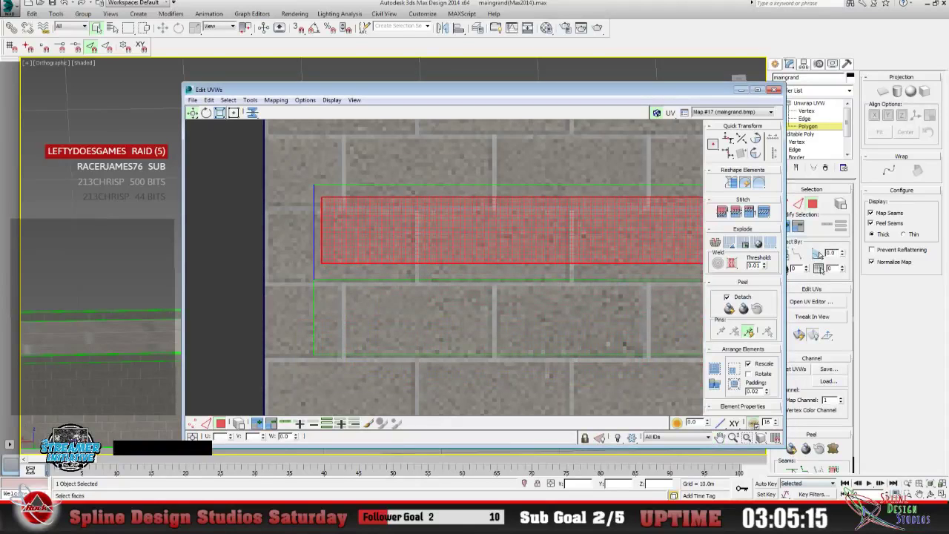
pyautogui.click(821, 514)
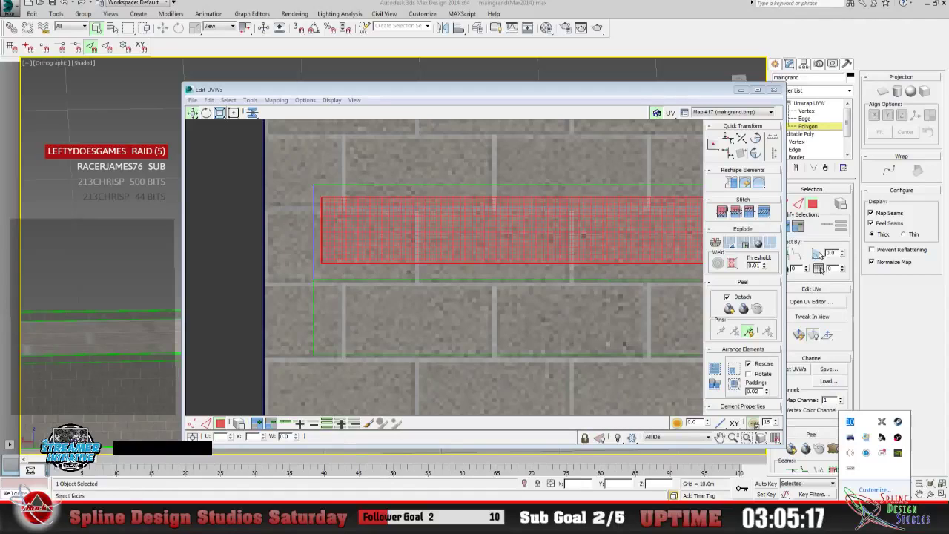
pyautogui.click(822, 514)
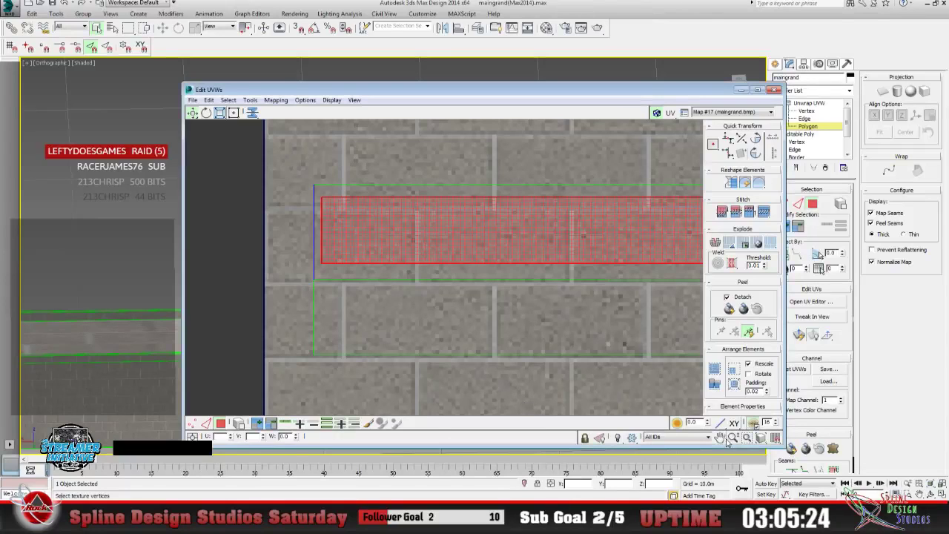
# Shrink the strip from its right end with the Freeform tool to roughly the length of the previously mapped outline.
pyautogui.click(732, 438)
pyautogui.moveTo(693, 349); pyautogui.dragTo(679, 395)
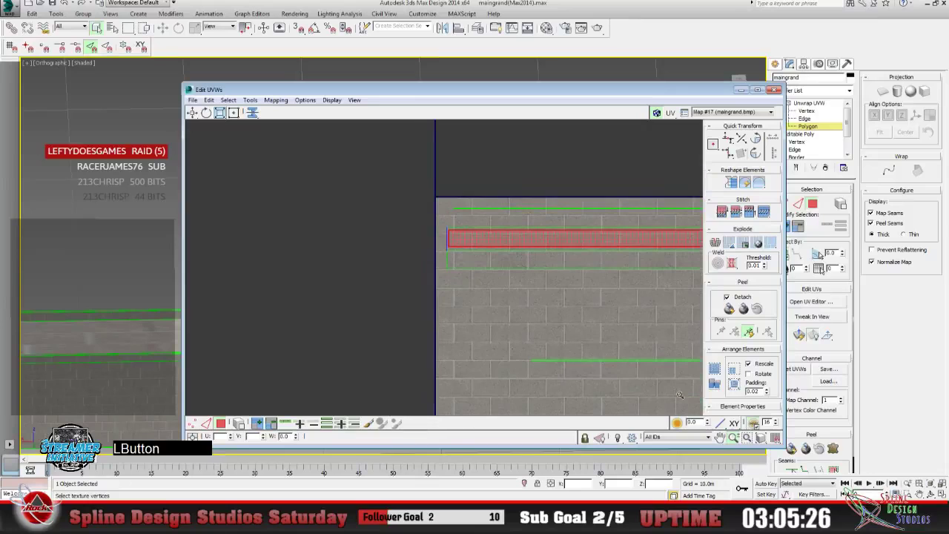
pyautogui.click(719, 438)
pyautogui.moveTo(637, 311); pyautogui.dragTo(229, 304)
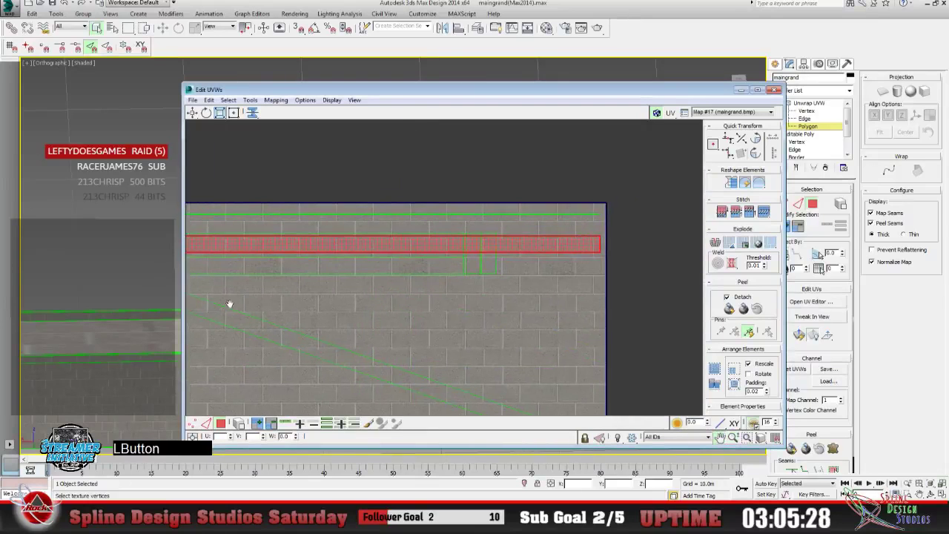
pyautogui.moveTo(433, 306); pyautogui.dragTo(514, 315)
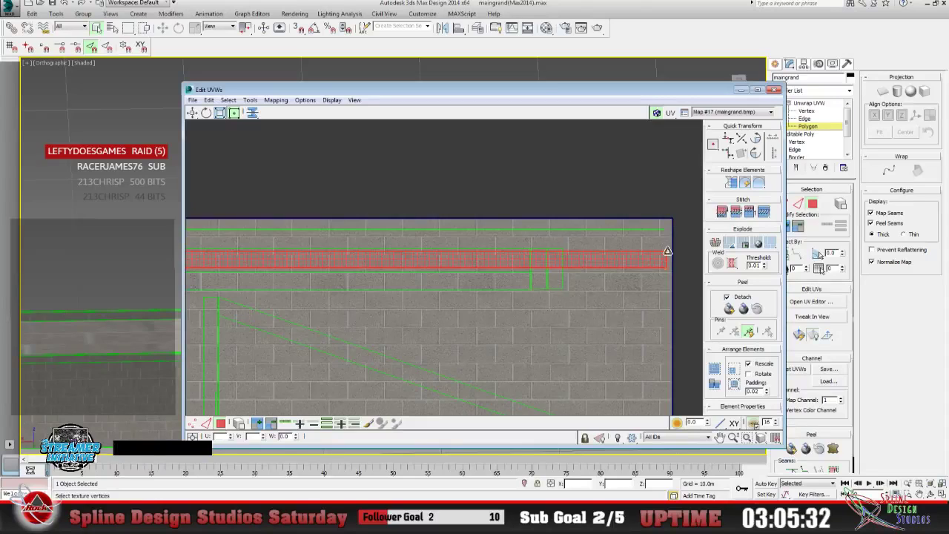
pyautogui.moveTo(667, 251); pyautogui.dragTo(320, 301)
# Move the strip's upper-right UV vertex onto the upper-right corner of the previously mapped strip's outline.
pyautogui.click(719, 436)
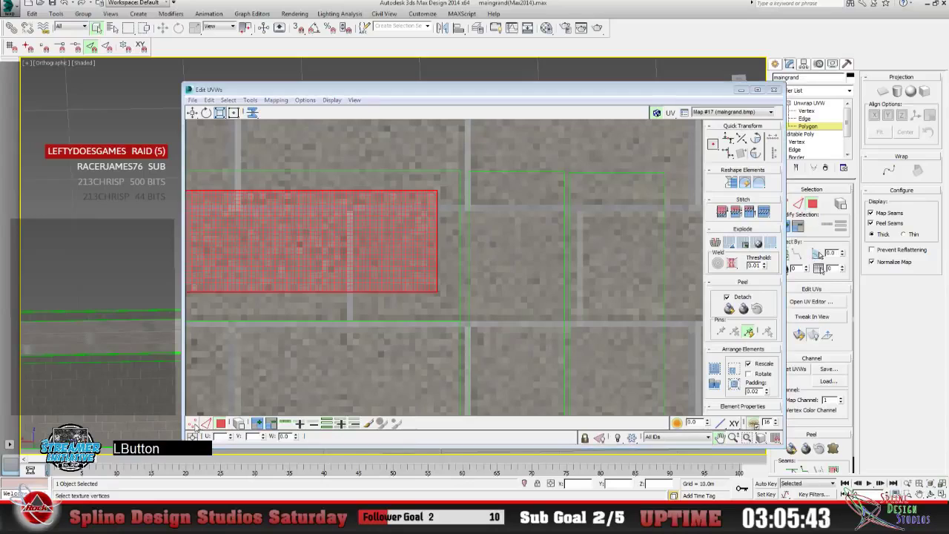
pyautogui.click(193, 423)
pyautogui.click(349, 179)
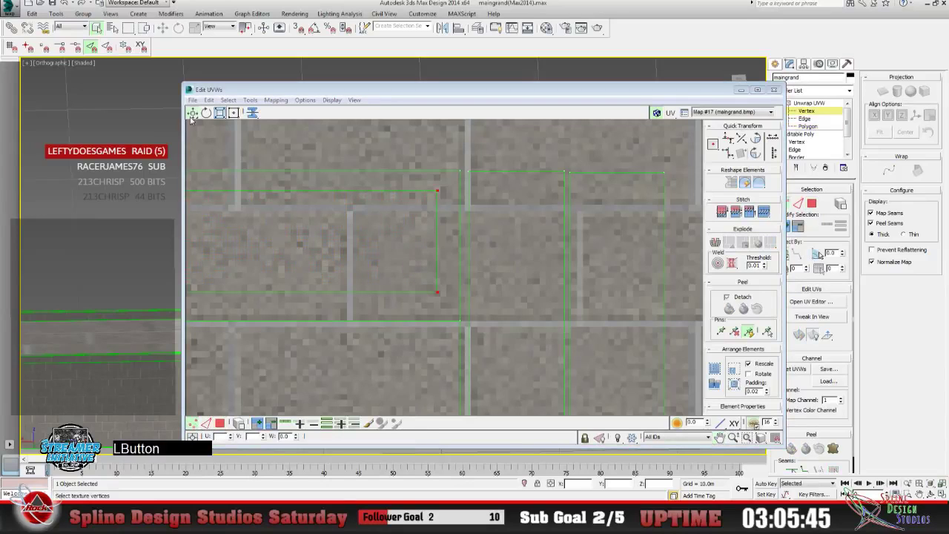
pyautogui.moveTo(446, 215); pyautogui.dragTo(455, 181)
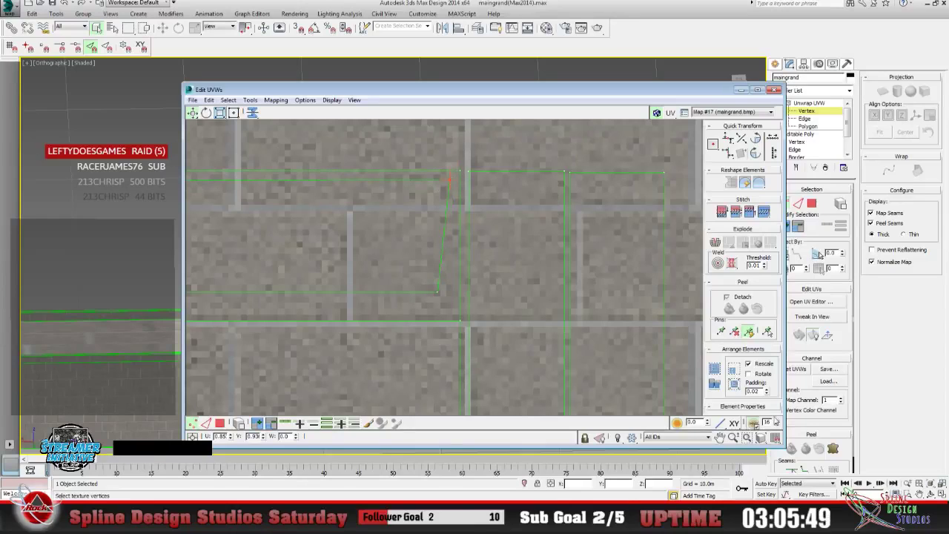
pyautogui.moveTo(426, 226); pyautogui.dragTo(456, 173)
# Move the strip's lower-right UV vertex onto the lower-right corner of the previously mapped strip's outline.
pyautogui.moveTo(410, 272); pyautogui.dragTo(459, 307)
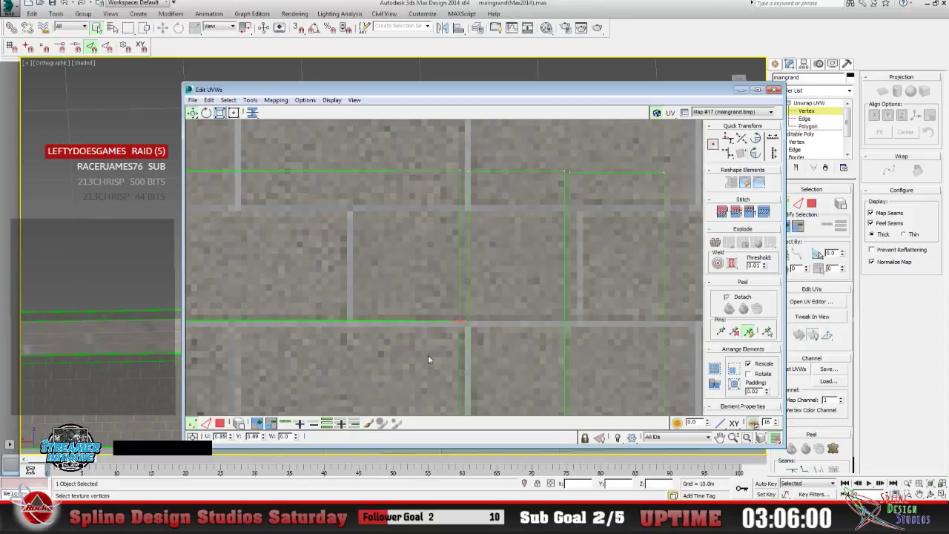
pyautogui.click(736, 439)
pyautogui.moveTo(466, 315); pyautogui.dragTo(485, 281)
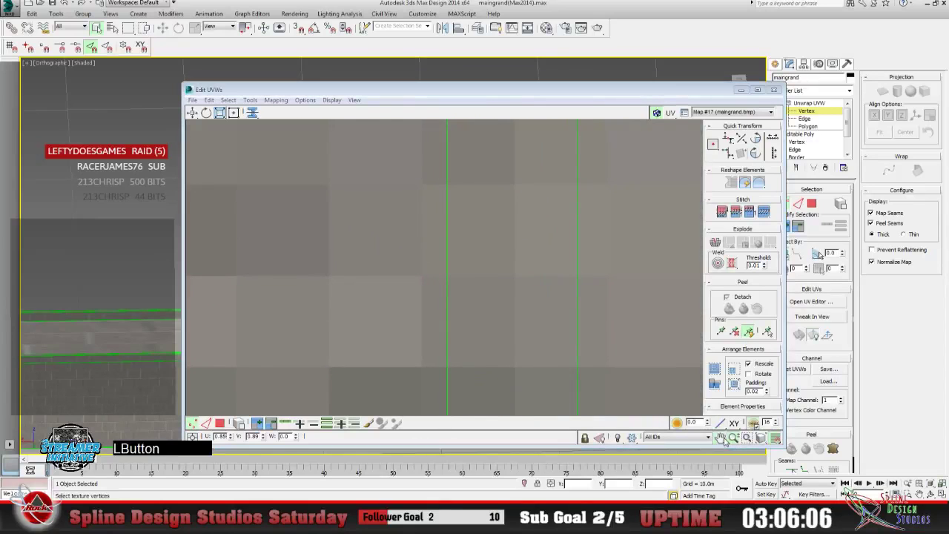
pyautogui.moveTo(388, 232); pyautogui.dragTo(406, 243, button='middle')
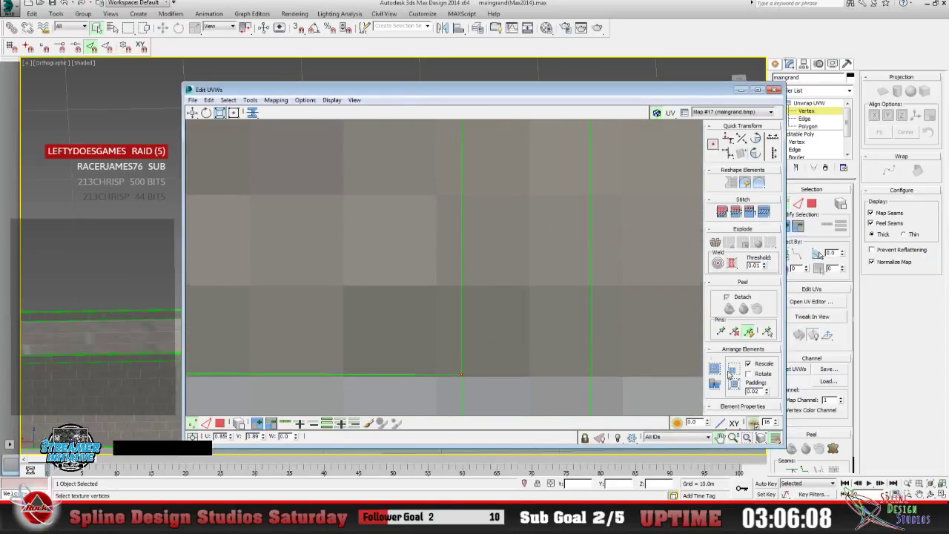
pyautogui.scroll(-5, 444, 267)
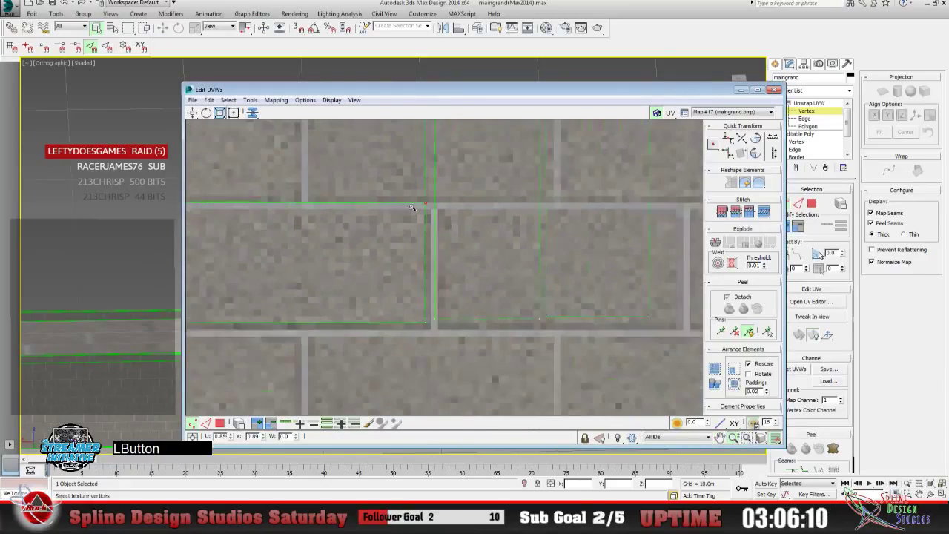
# Move the strip's upper-left UV vertex onto the upper-left corner of the previously mapped strip's outline.
pyautogui.click(732, 438)
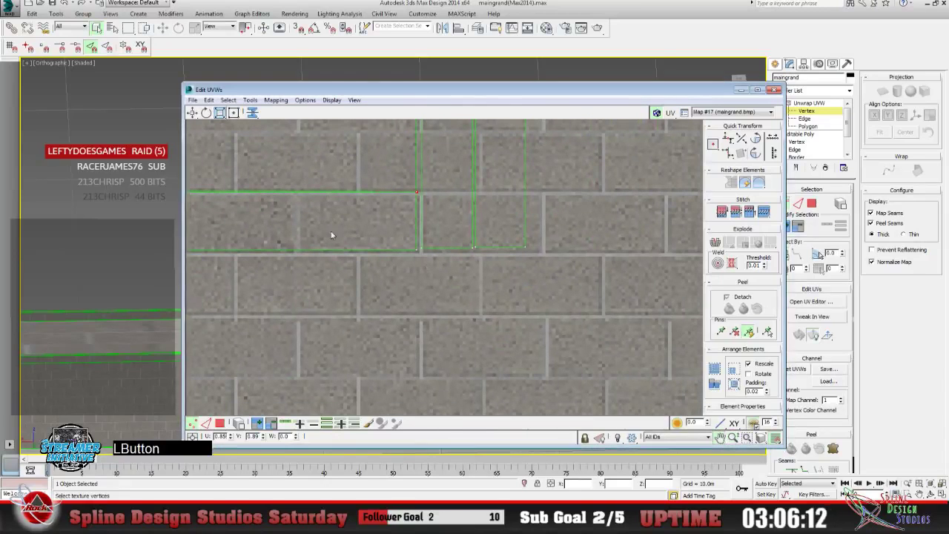
pyautogui.moveTo(324, 296); pyautogui.dragTo(632, 272)
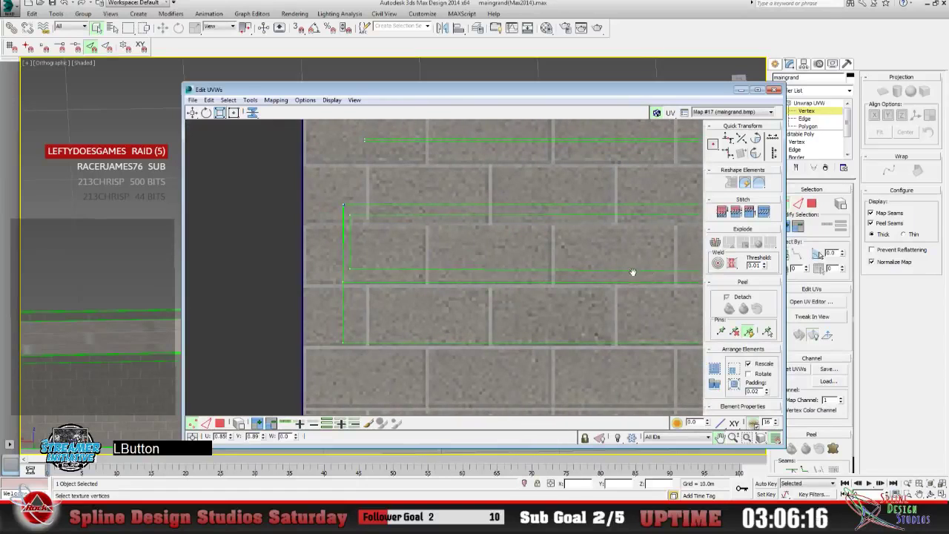
pyautogui.moveTo(410, 266); pyautogui.dragTo(432, 284)
pyautogui.click(733, 437)
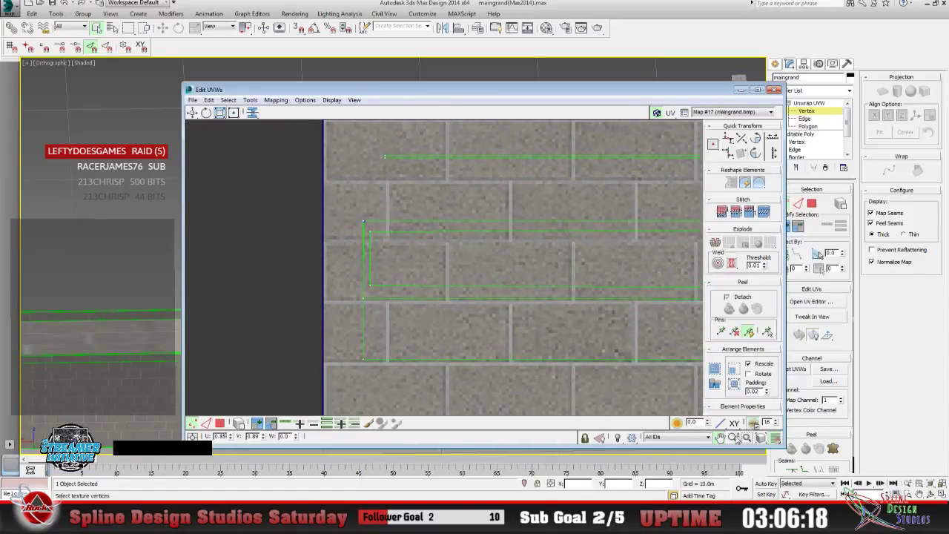
pyautogui.moveTo(492, 341); pyautogui.dragTo(279, 235)
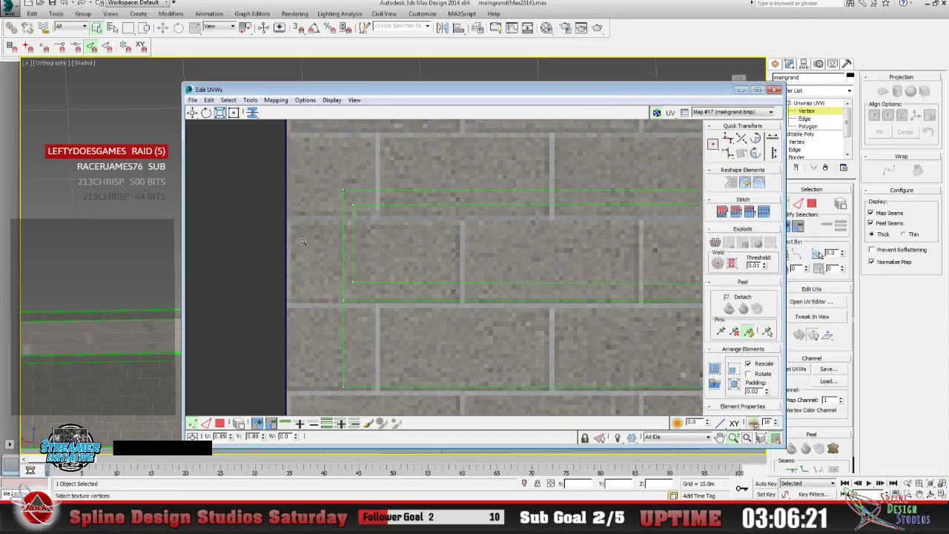
pyautogui.moveTo(390, 265); pyautogui.dragTo(378, 283)
pyautogui.click(719, 440)
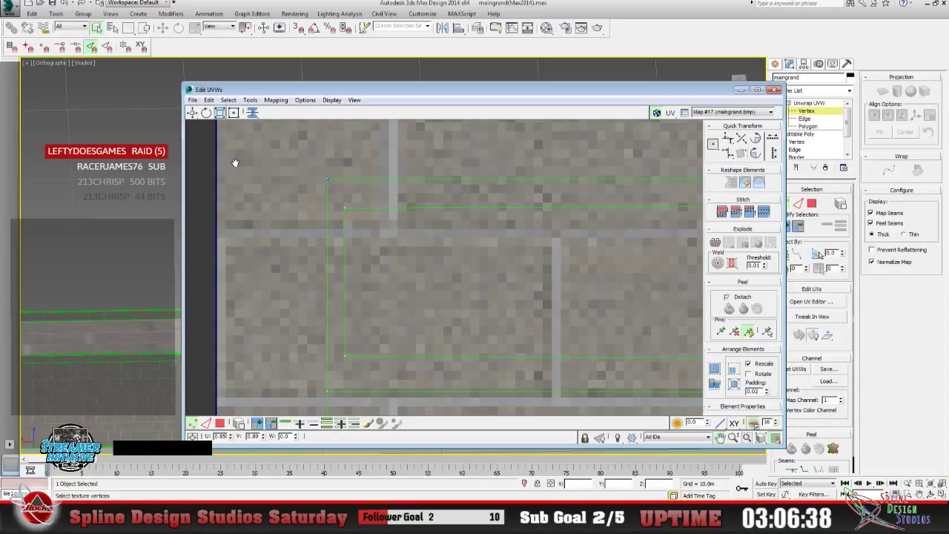
pyautogui.press('q')
pyautogui.moveTo(339, 198); pyautogui.dragTo(327, 179)
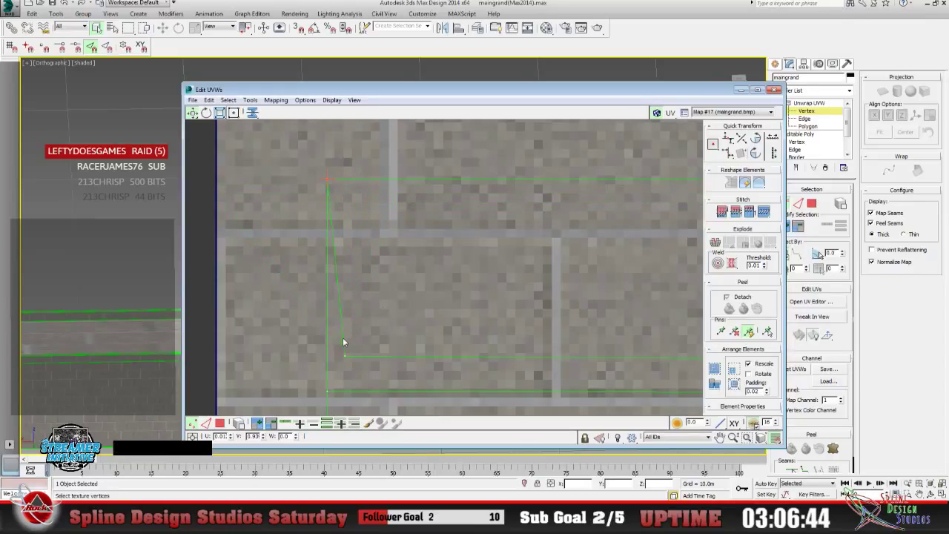
# Bring the strip's lower-left UV vertex just inside the lower-left corner of the previously mapped strip's outline.
pyautogui.moveTo(336, 341); pyautogui.dragTo(216, 356)
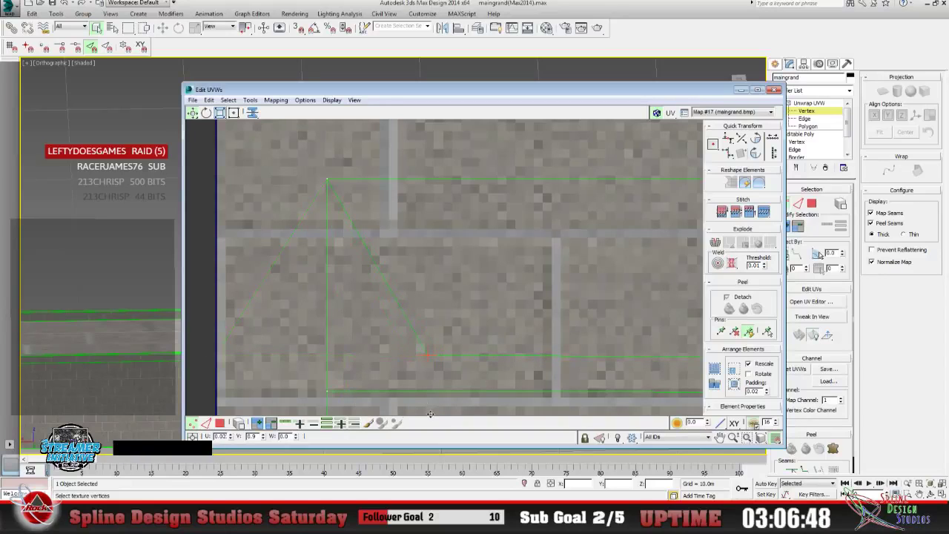
pyautogui.click(718, 437)
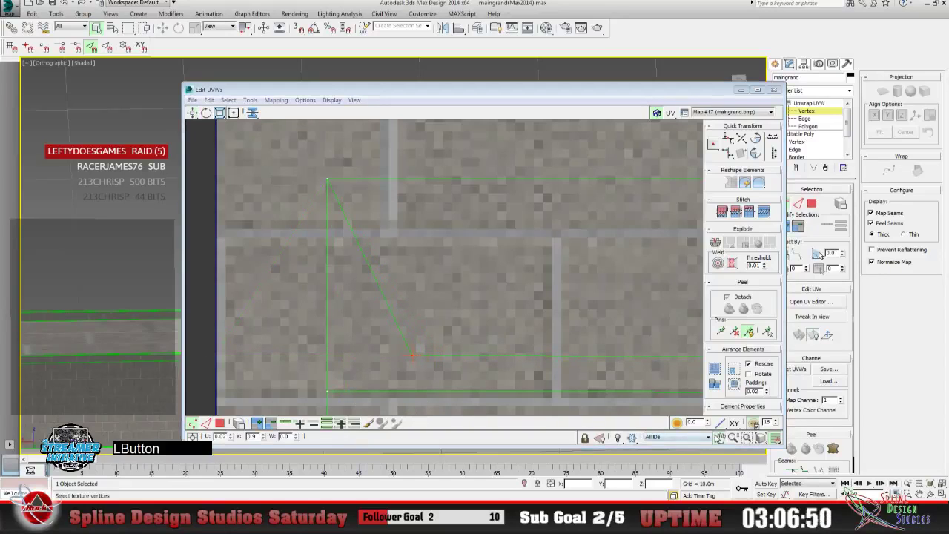
pyautogui.moveTo(432, 348); pyautogui.dragTo(403, 281)
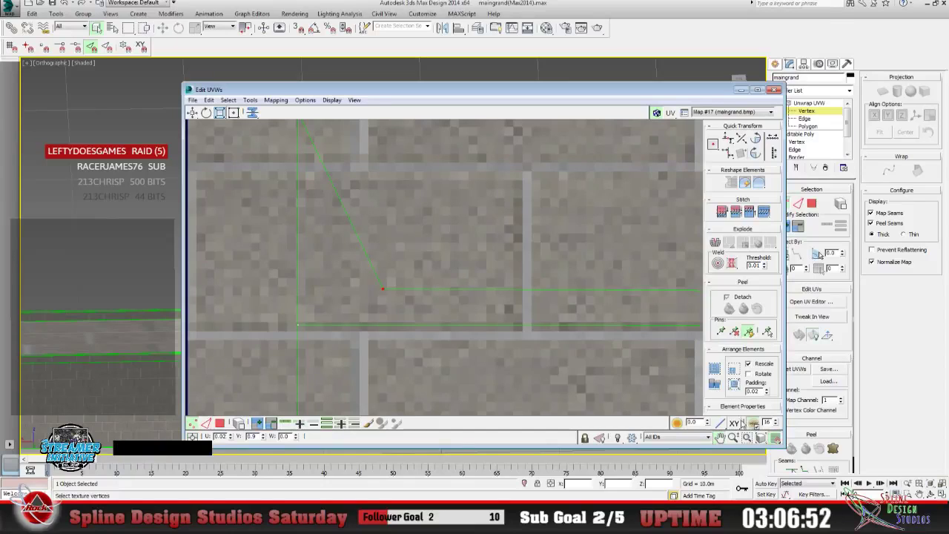
pyautogui.click(774, 445)
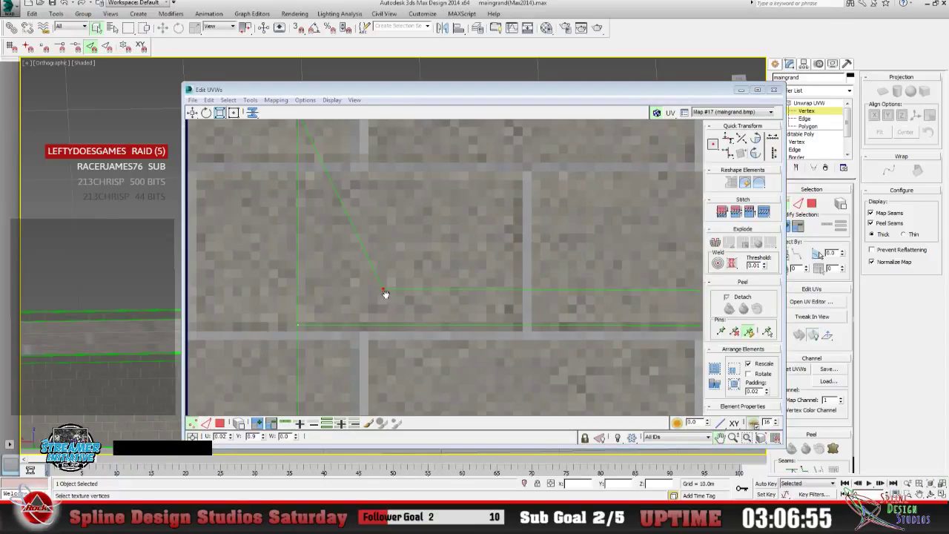
pyautogui.click(193, 113)
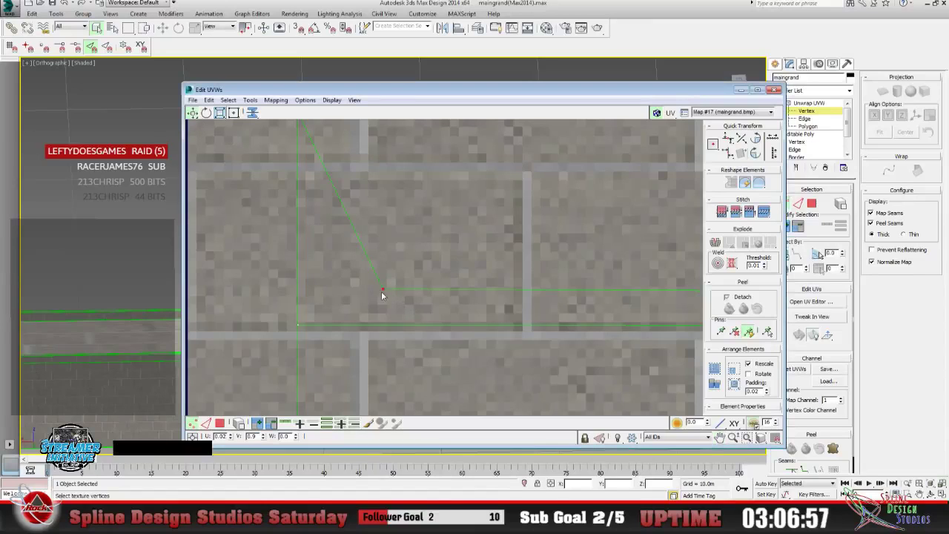
pyautogui.moveTo(382, 290); pyautogui.dragTo(312, 318)
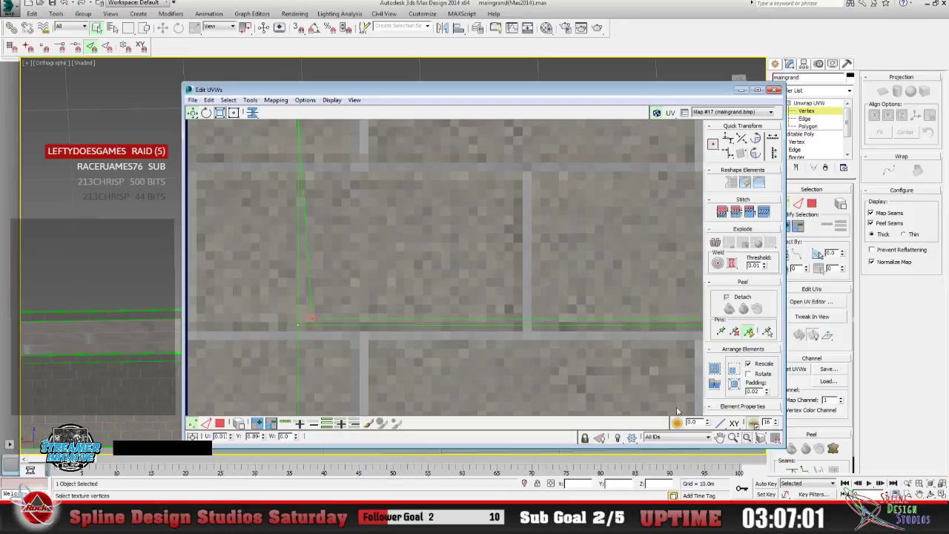
pyautogui.moveTo(556, 374); pyautogui.dragTo(556, 349)
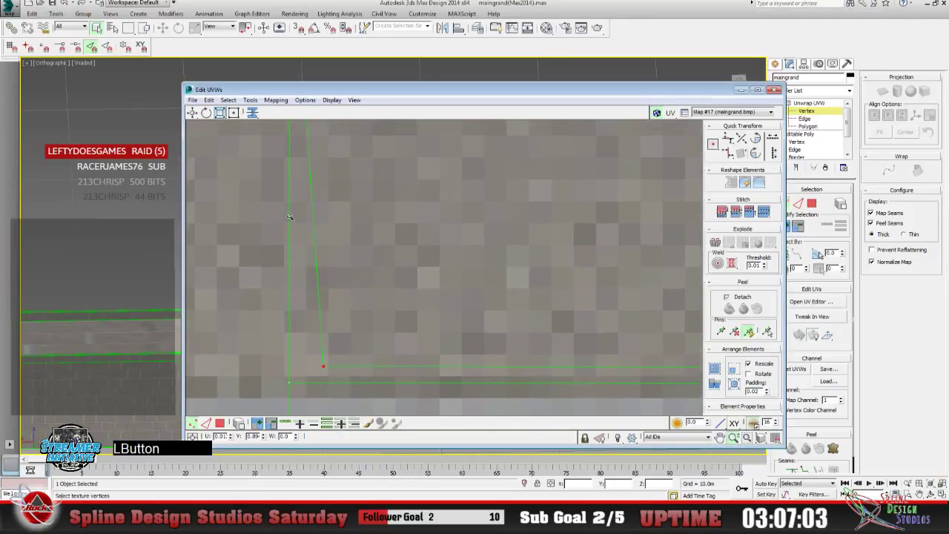
pyautogui.click(719, 438)
pyautogui.moveTo(407, 331); pyautogui.dragTo(424, 250)
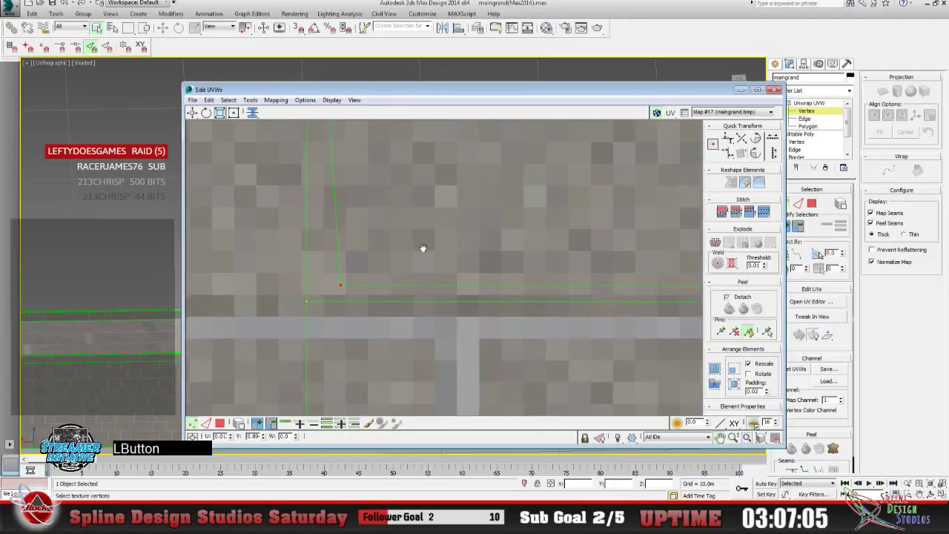
pyautogui.click(775, 439)
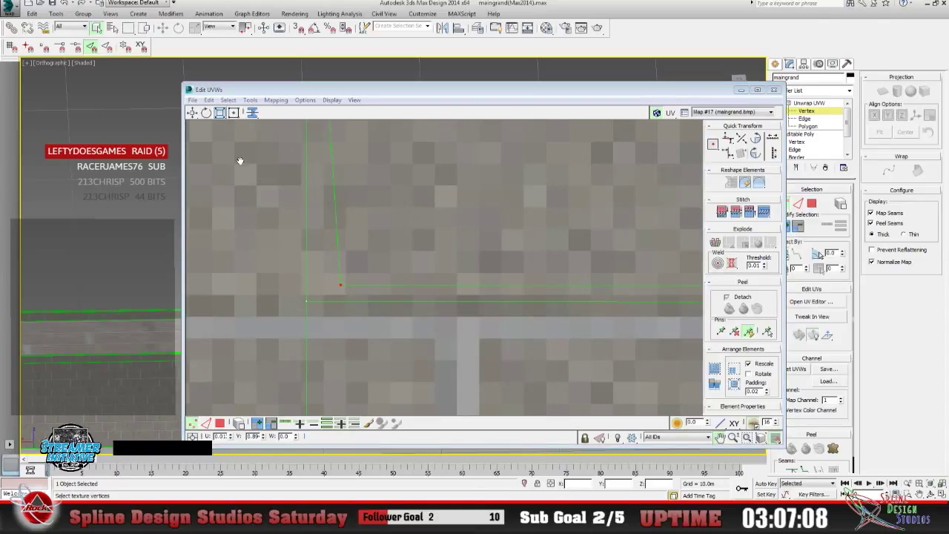
pyautogui.click(193, 114)
pyautogui.moveTo(341, 285); pyautogui.dragTo(405, 354)
pyautogui.moveTo(463, 369); pyautogui.dragTo(488, 369)
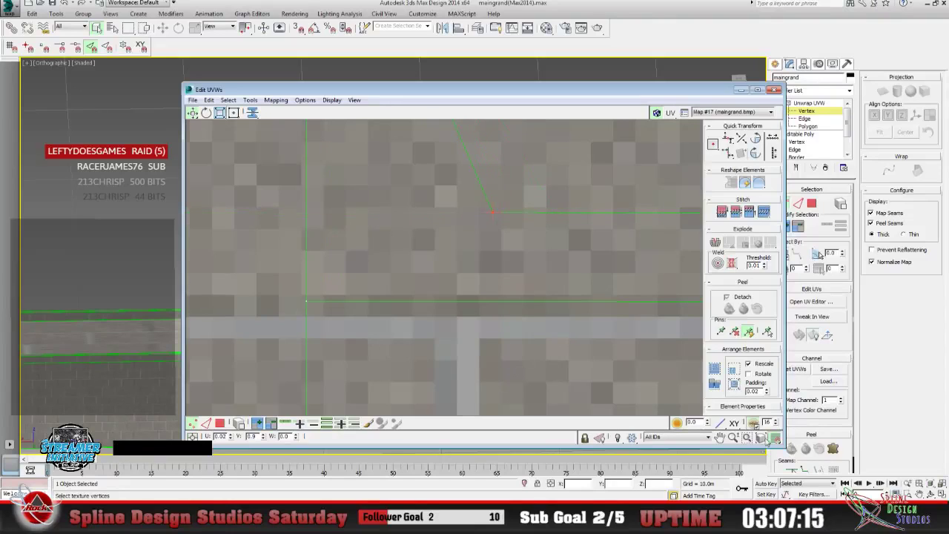
pyautogui.click(775, 438)
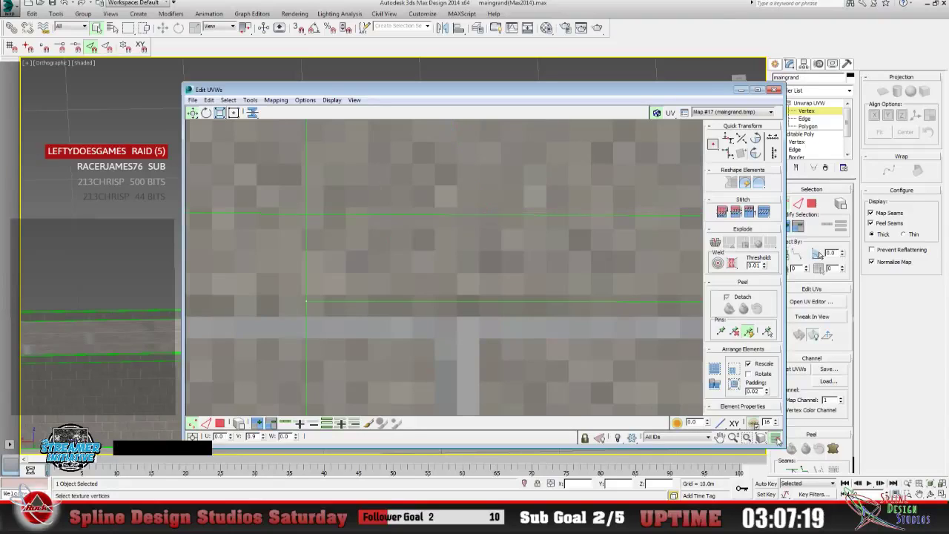
pyautogui.click(777, 440)
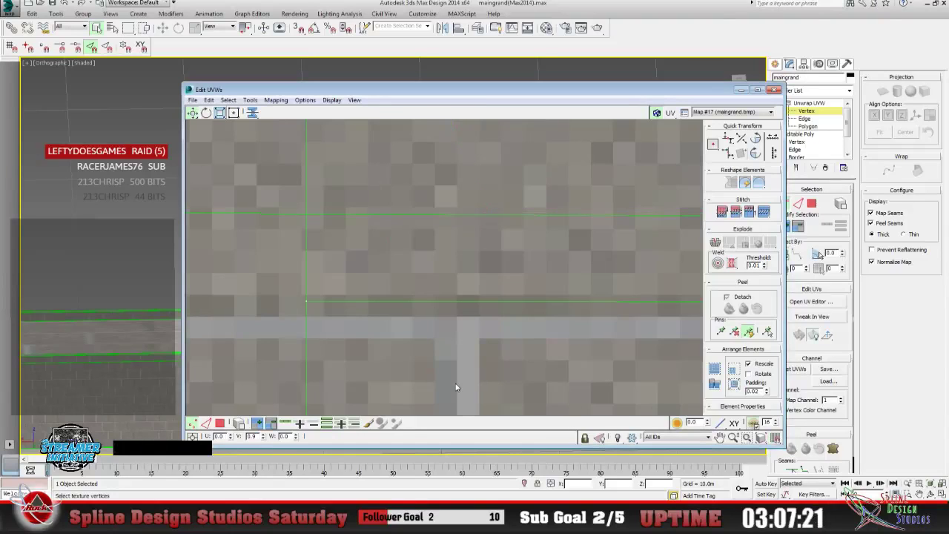
pyautogui.hotkey('ctrl', 'z')
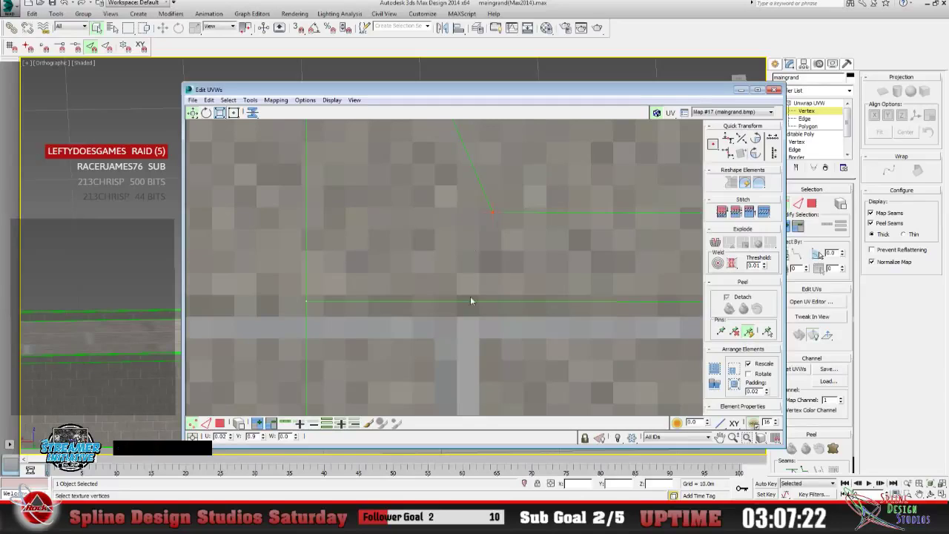
# Move the stray lower-left UV vertex back beside the mapped outline's lower-left corner and narrow the remaining gap.
pyautogui.moveTo(494, 211); pyautogui.dragTo(316, 300)
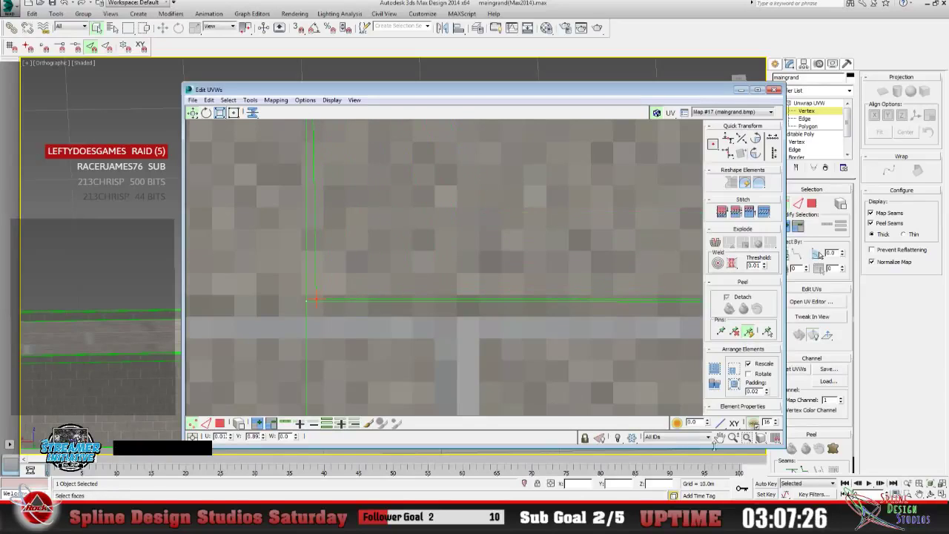
pyautogui.click(732, 438)
pyautogui.moveTo(239, 285); pyautogui.dragTo(239, 216)
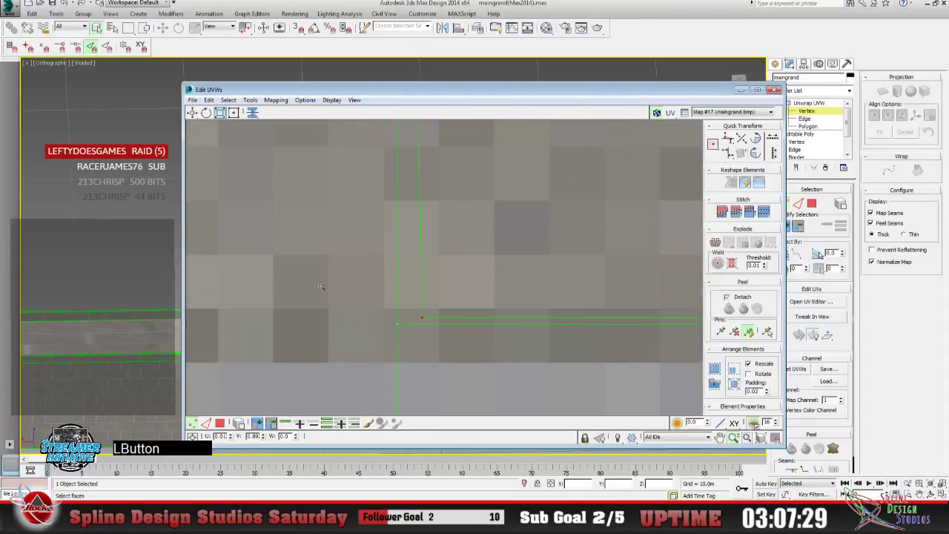
pyautogui.click(719, 437)
pyautogui.moveTo(377, 340); pyautogui.dragTo(369, 346)
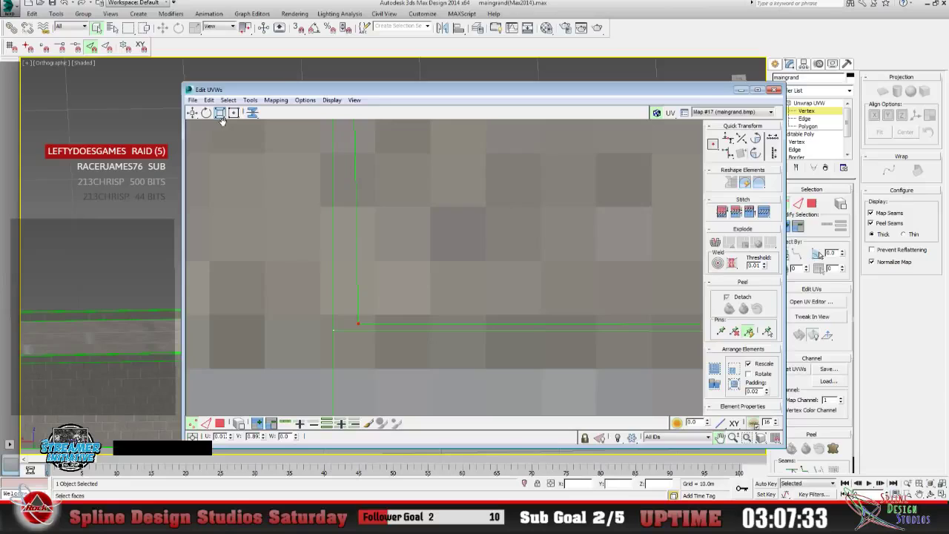
pyautogui.click(192, 112)
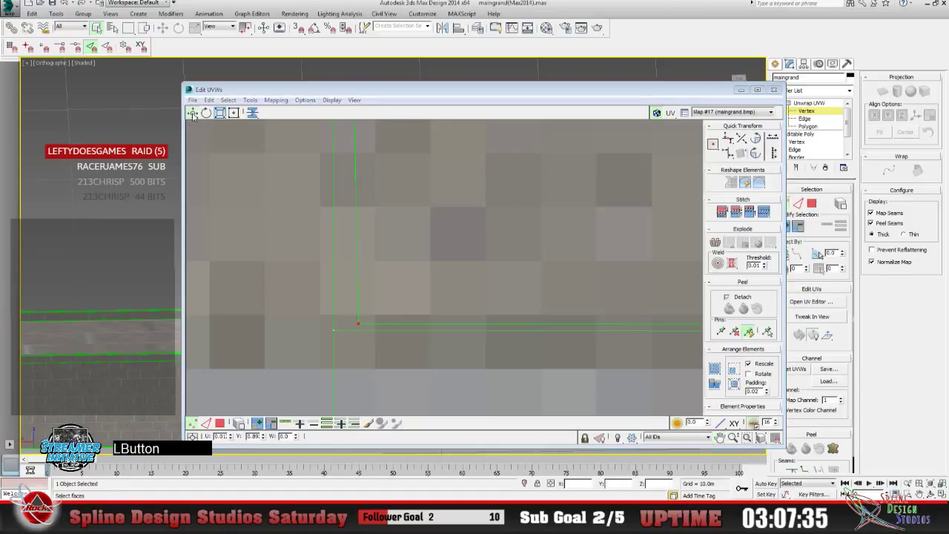
pyautogui.moveTo(359, 324); pyautogui.dragTo(348, 272)
# Place the lower-left UV vertex on the mapped outline's lower-left corner so the strips' left and lower edges meet.
pyautogui.click(733, 438)
pyautogui.click(719, 437)
pyautogui.moveTo(509, 362); pyautogui.dragTo(457, 249)
pyautogui.rightClick(359, 213)
pyautogui.click(364, 270)
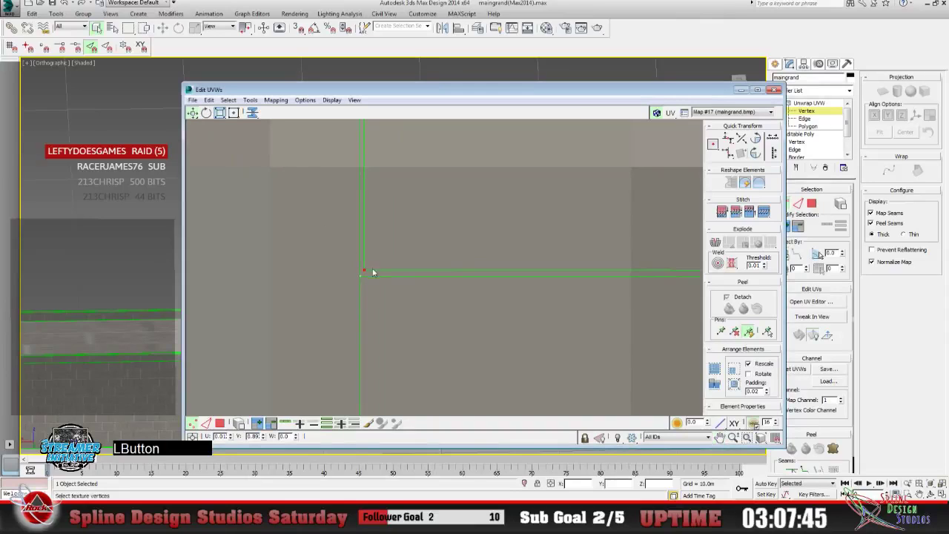
pyautogui.moveTo(365, 270); pyautogui.dragTo(360, 275)
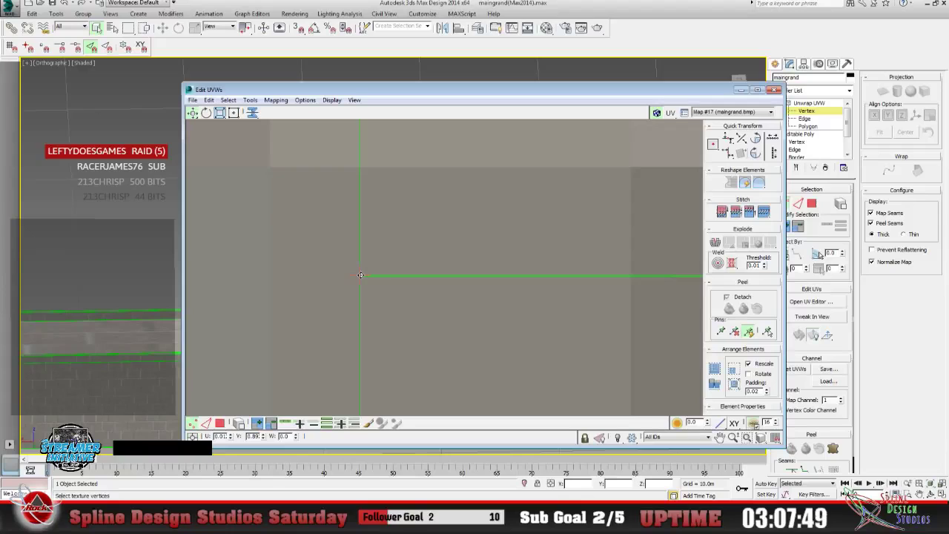
# Fine-tune the lower-left UV vertex at very close range until it coincides exactly with the mapped outline's corner.
pyautogui.click(734, 439)
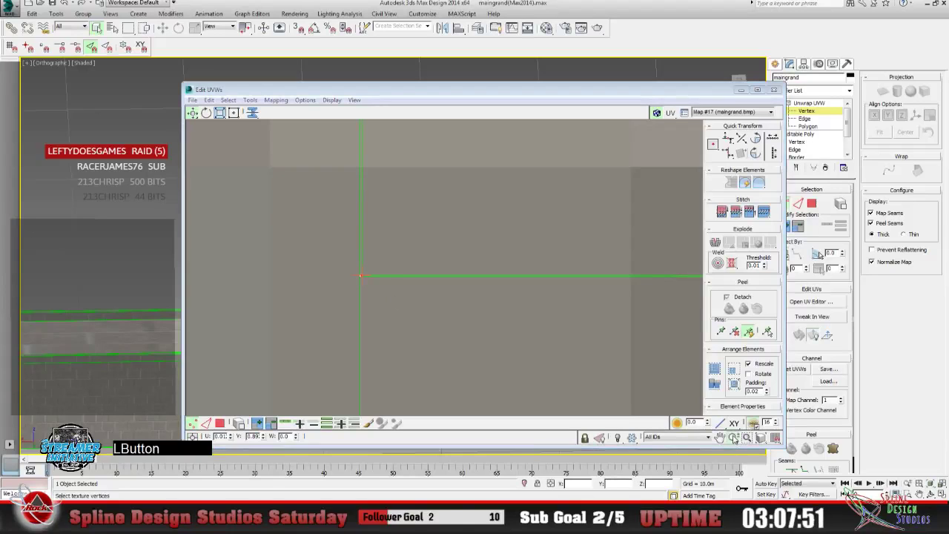
pyautogui.moveTo(394, 295); pyautogui.dragTo(394, 232)
pyautogui.moveTo(529, 327); pyautogui.dragTo(528, 320)
pyautogui.click(719, 437)
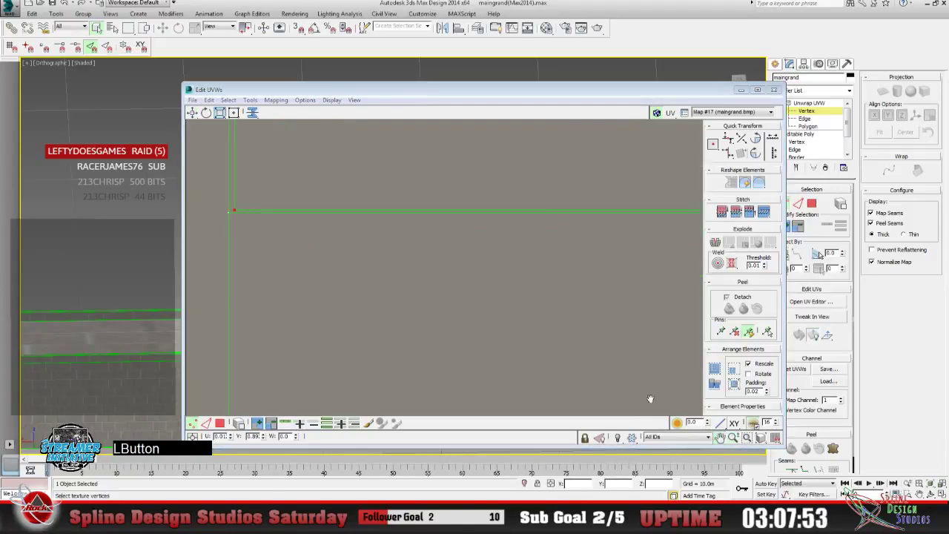
pyautogui.moveTo(295, 246); pyautogui.dragTo(450, 352)
pyautogui.click(192, 113)
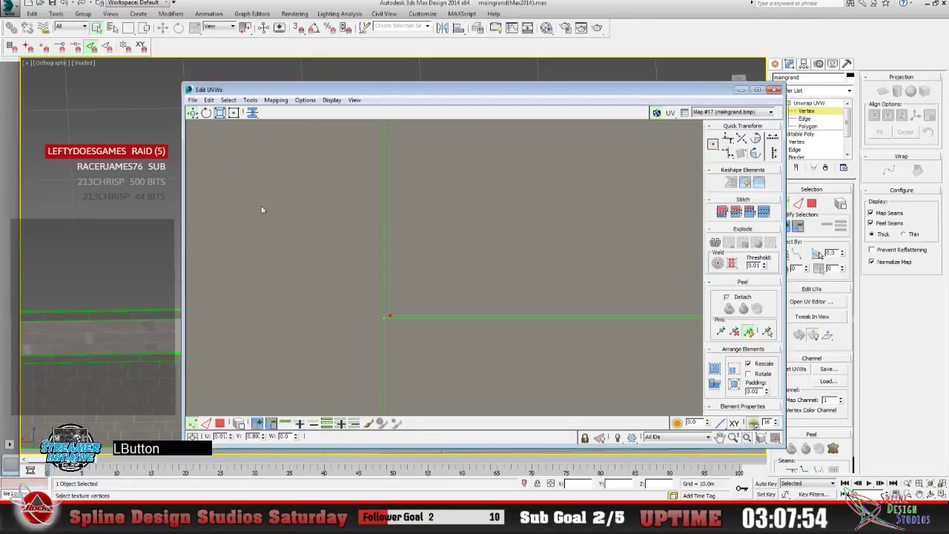
pyautogui.click(390, 318)
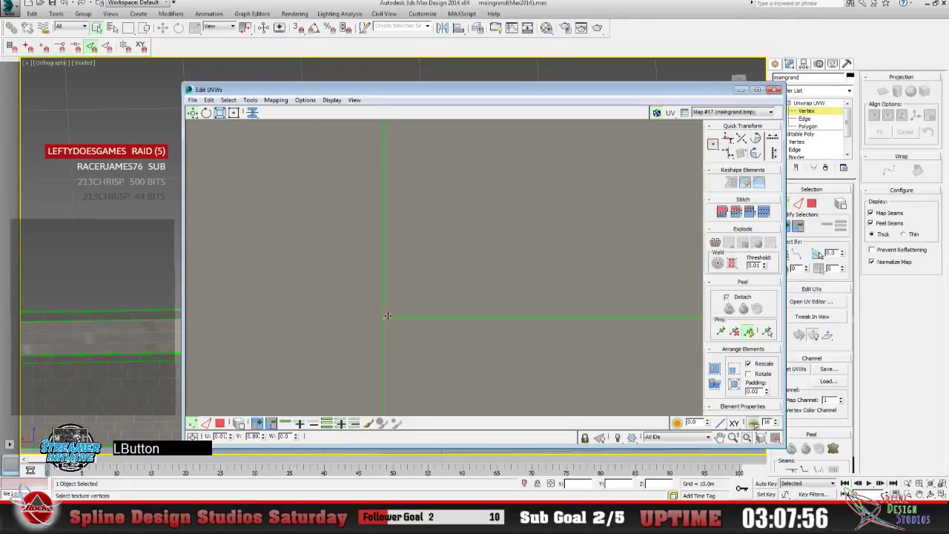
pyautogui.moveTo(387, 316); pyautogui.dragTo(384, 317)
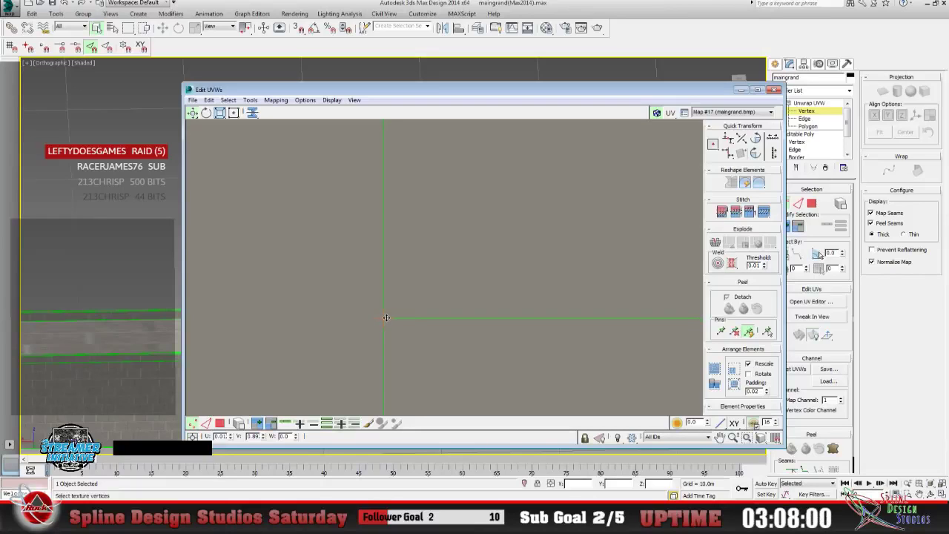
pyautogui.click(732, 438)
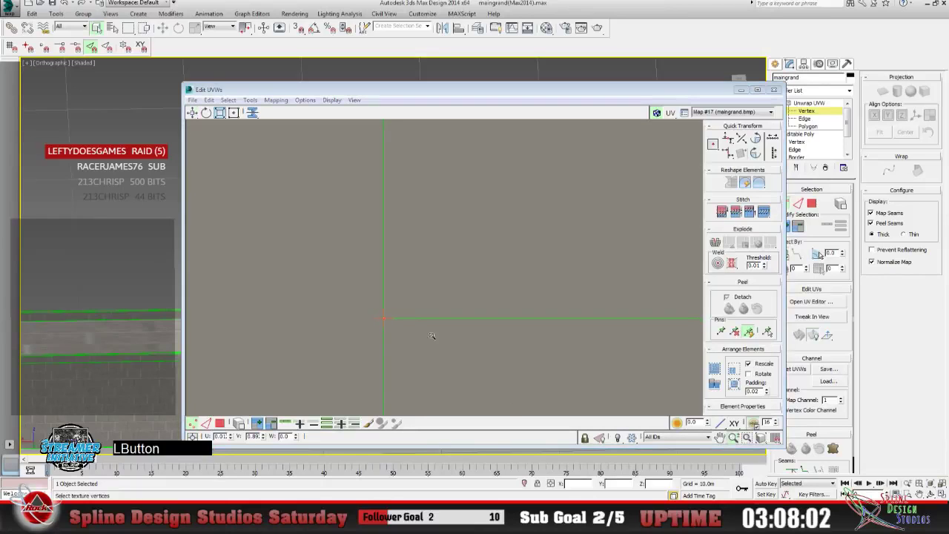
# Nudge the lower-left UV vertex vertically until it is level with the mapped outline's bottom edge.
pyautogui.moveTo(433, 333); pyautogui.dragTo(384, 242)
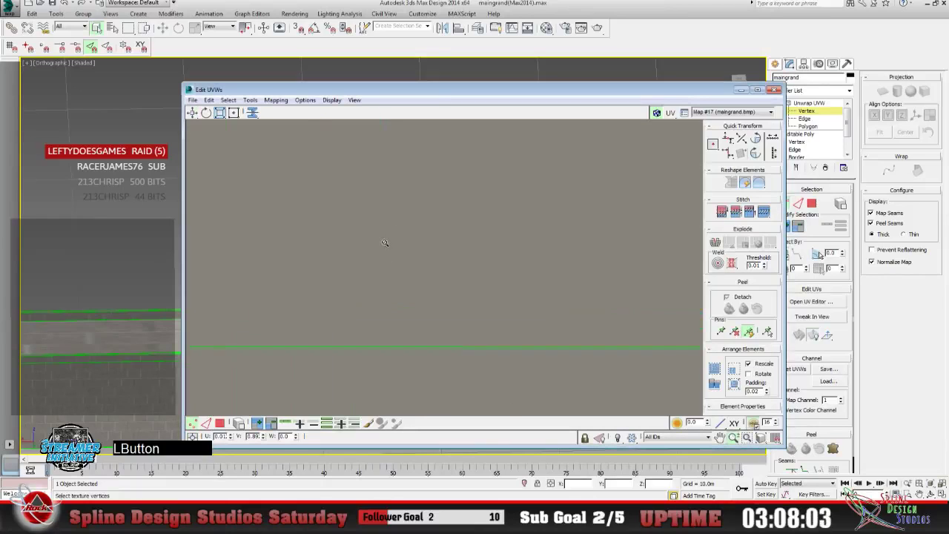
pyautogui.click(720, 439)
pyautogui.moveTo(467, 290); pyautogui.dragTo(439, 300)
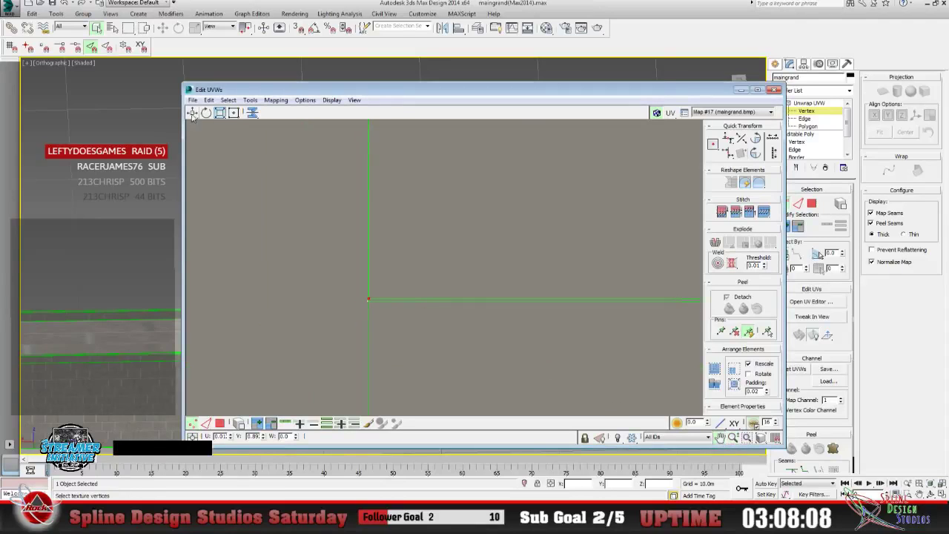
pyautogui.click(192, 112)
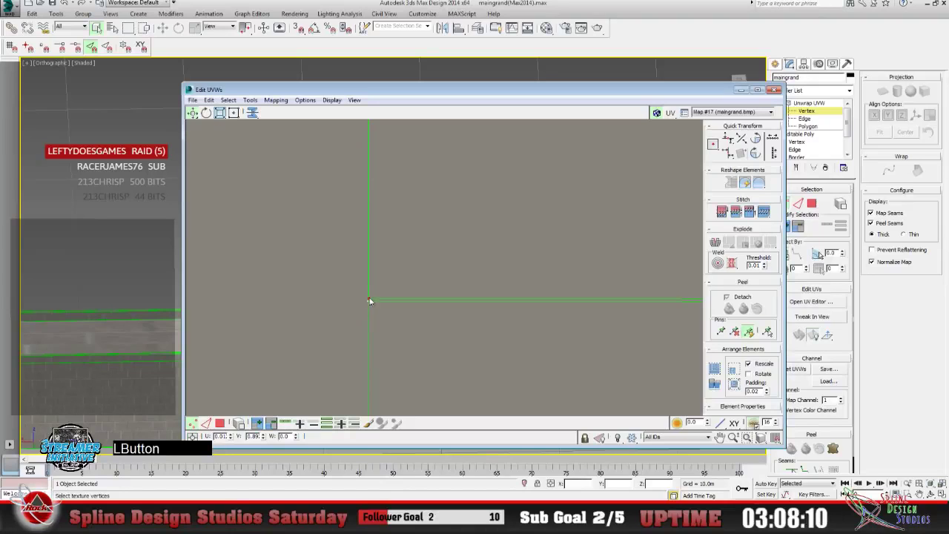
pyautogui.click(369, 300)
pyautogui.click(367, 301)
# Shift the lower-left UV vertex sideways onto the mapped outline's left edge, right beside its corner.
pyautogui.click(733, 438)
pyautogui.moveTo(356, 278); pyautogui.dragTo(343, 239)
pyautogui.click(205, 113)
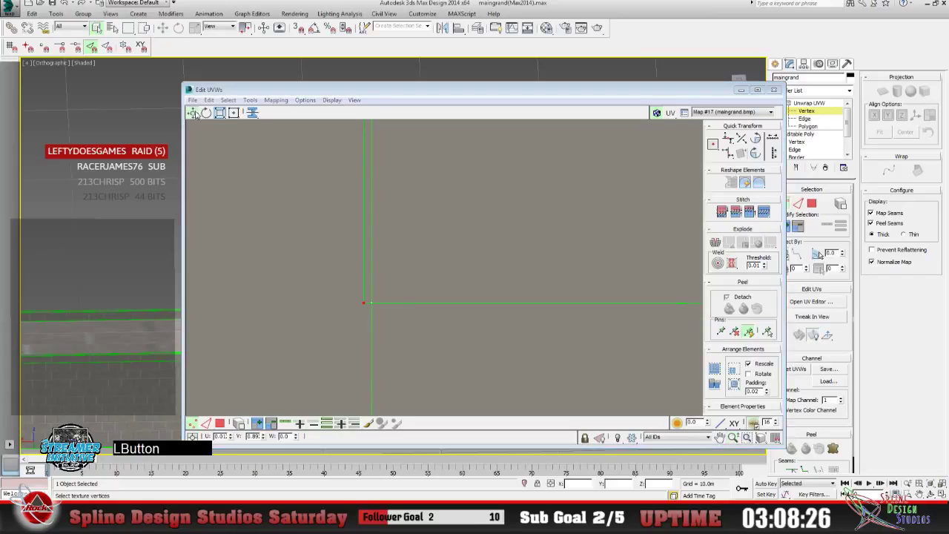
pyautogui.click(365, 304)
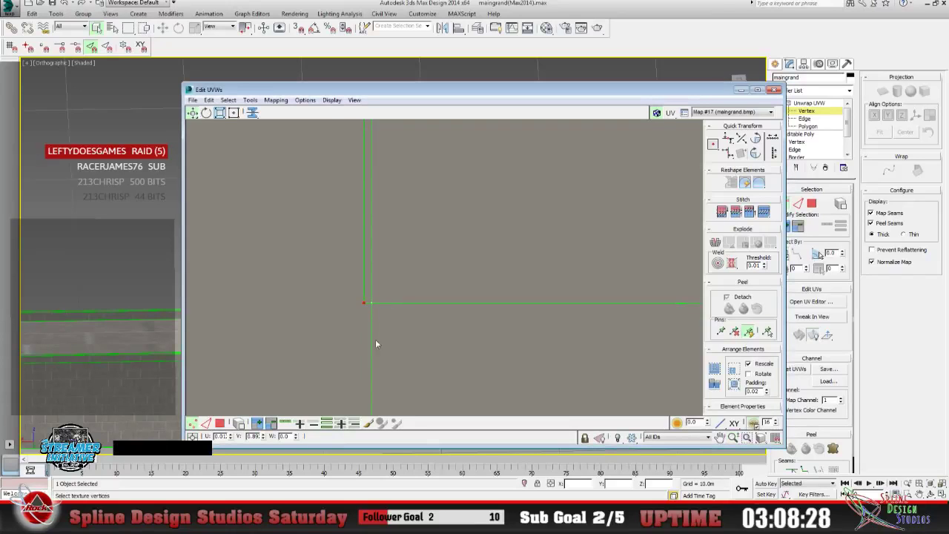
pyautogui.click(733, 436)
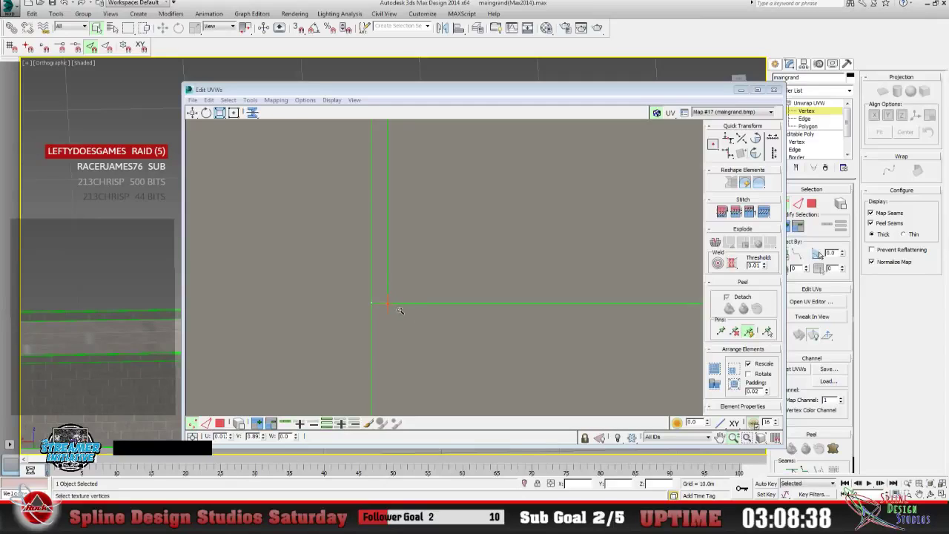
pyautogui.moveTo(399, 310); pyautogui.dragTo(410, 356)
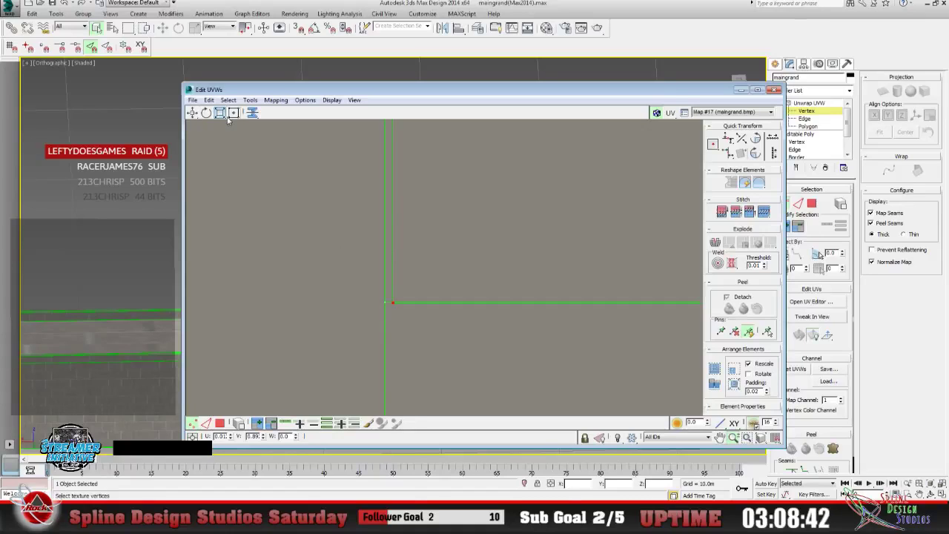
pyautogui.click(192, 111)
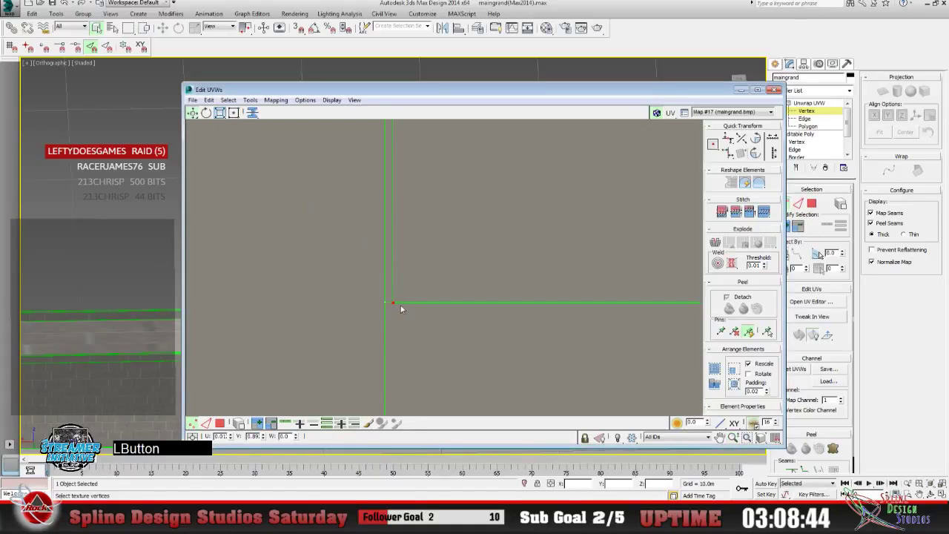
pyautogui.moveTo(393, 303); pyautogui.dragTo(384, 301)
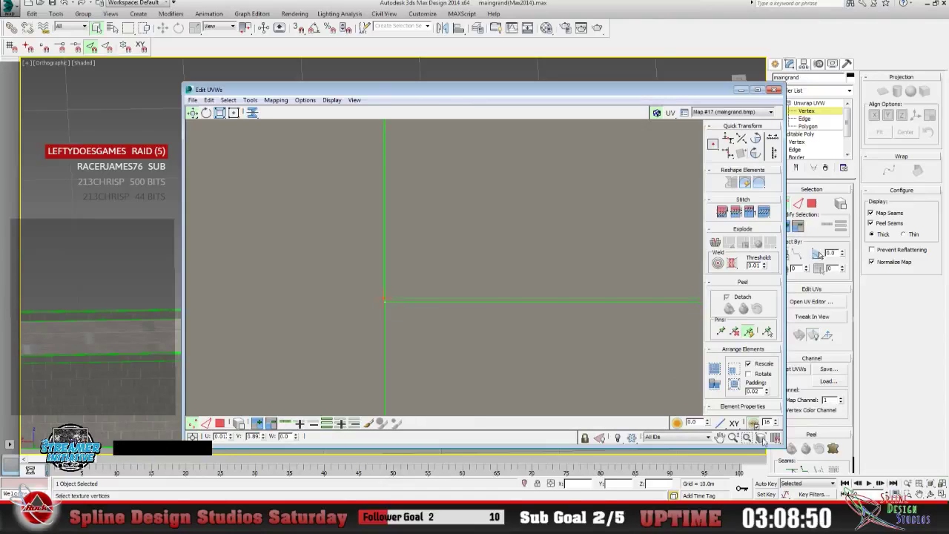
# Line up the lower-left UV vertex exactly with the outline's left edge, placing it slightly above the corner.
pyautogui.click(741, 90)
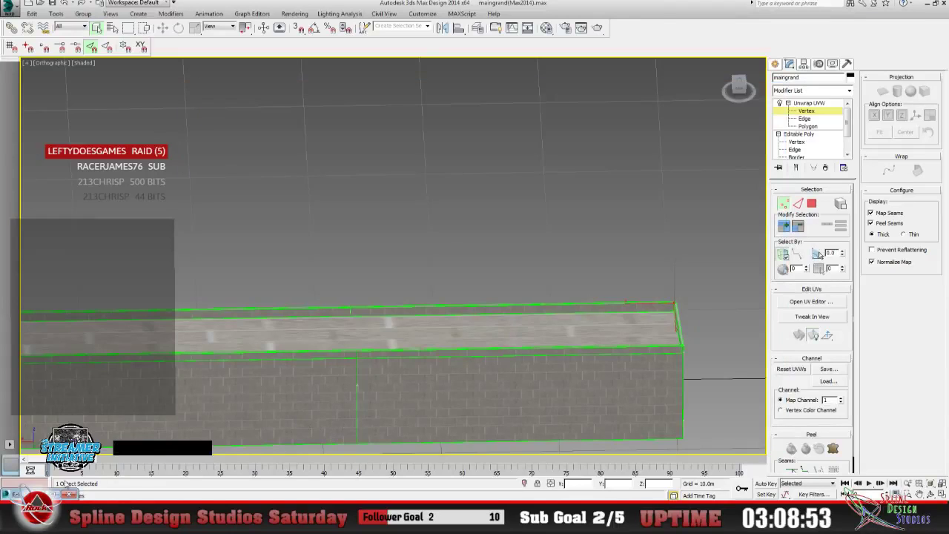
pyautogui.click(61, 494)
pyautogui.scroll(5, 366, 343)
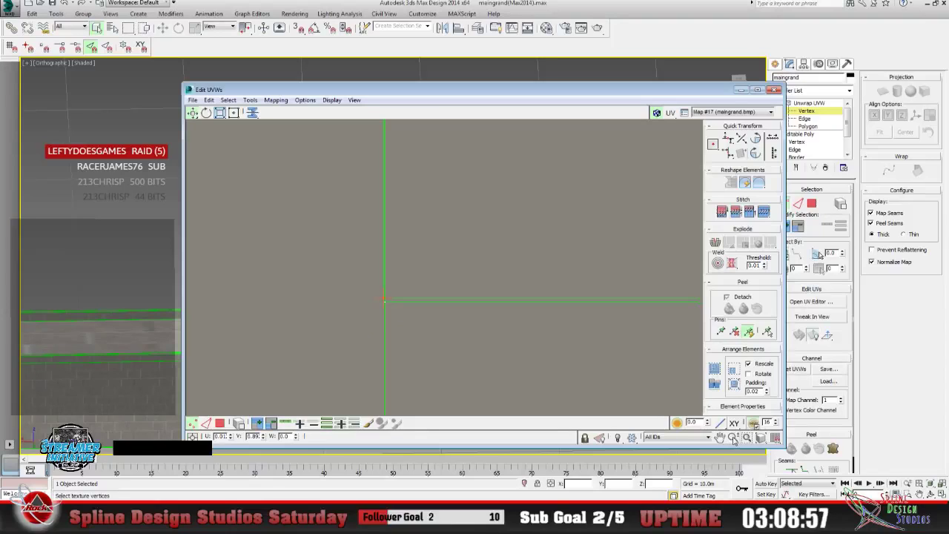
pyautogui.click(734, 437)
pyautogui.moveTo(370, 307); pyautogui.dragTo(275, 213)
pyautogui.click(363, 303)
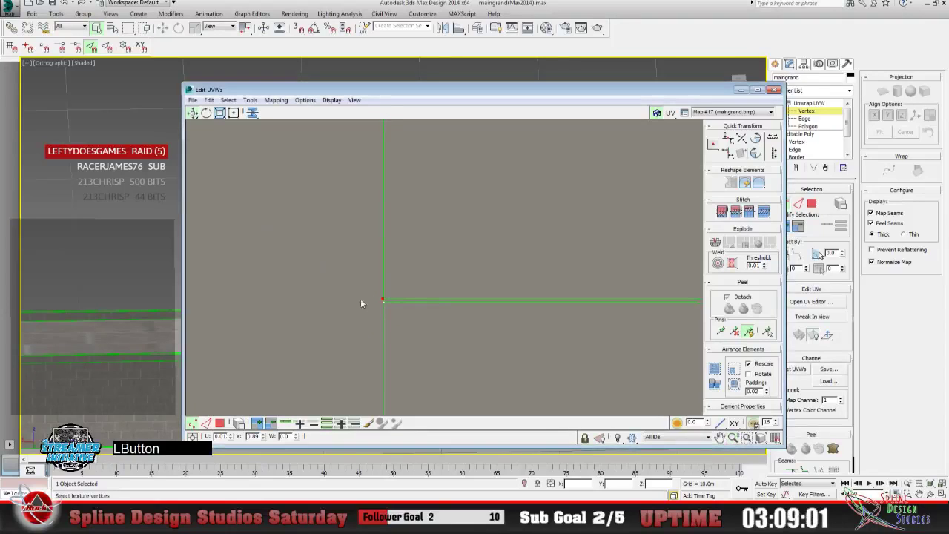
pyautogui.click(383, 298)
pyautogui.moveTo(384, 299)
pyautogui.mouseDown()
pyautogui.moveTo(394, 301)
pyautogui.moveTo(383, 288)
pyautogui.mouseUp()
pyautogui.click(395, 304)
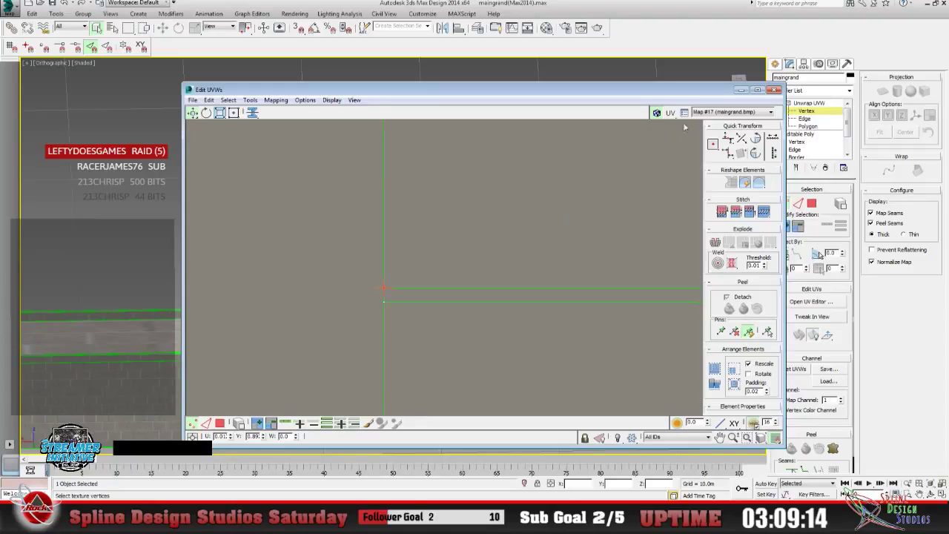
# Lower the UV vertex along the outline's left edge to just above the corner, restoring its selection after an accidental deselection.
pyautogui.click(382, 291)
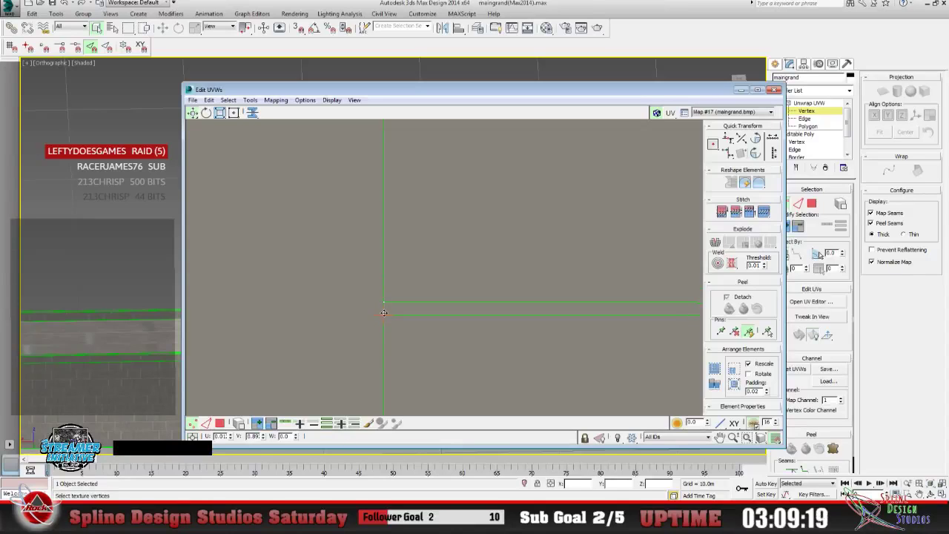
pyautogui.moveTo(383, 289); pyautogui.dragTo(384, 311)
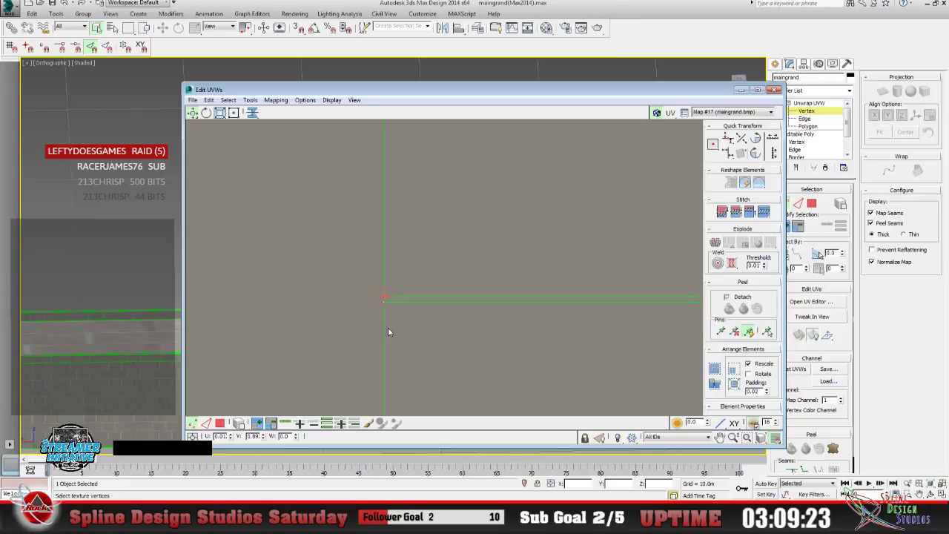
pyautogui.click(383, 296)
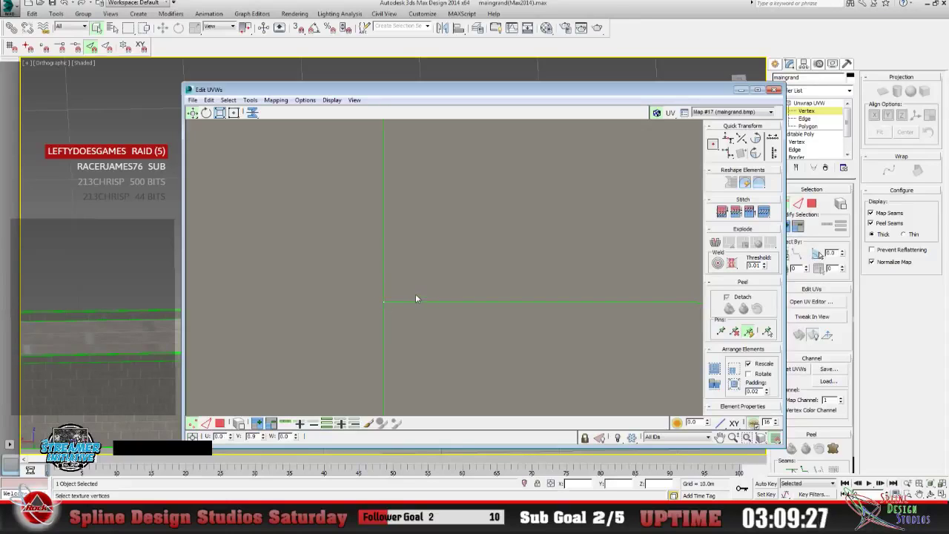
pyautogui.hotkey('ctrl', 'z')
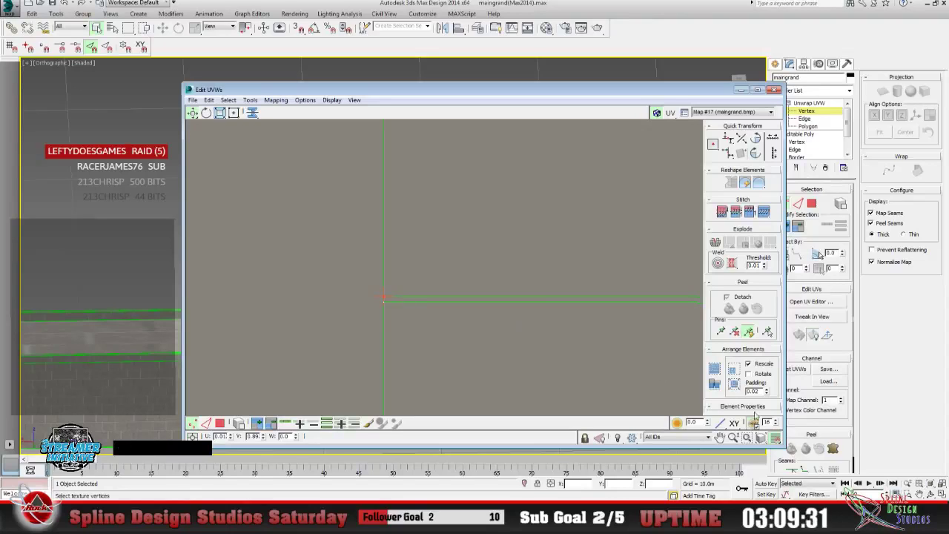
# At closer range, move the UV vertex further down toward the outline's bottom edge, slightly outside its left edge.
pyautogui.click(775, 439)
pyautogui.click(733, 438)
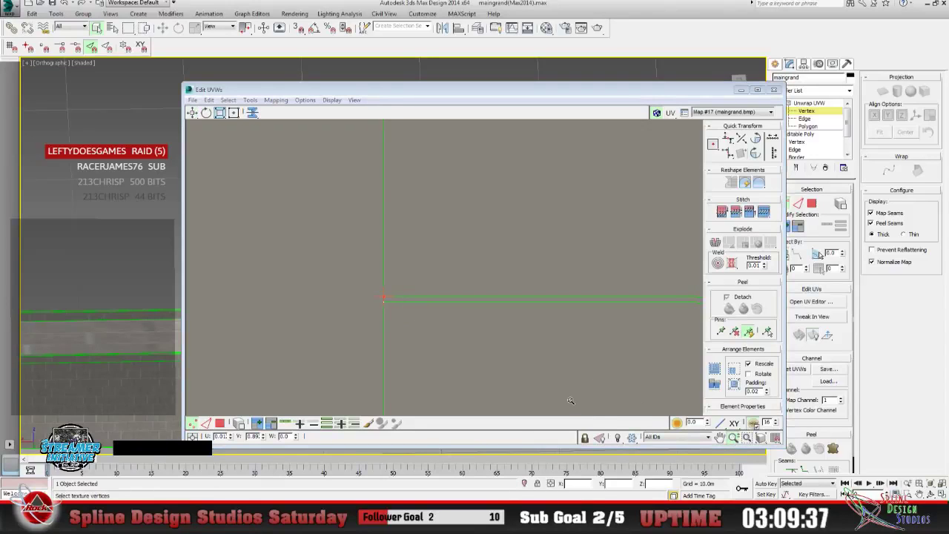
pyautogui.moveTo(393, 309); pyautogui.dragTo(377, 223)
pyautogui.click(191, 112)
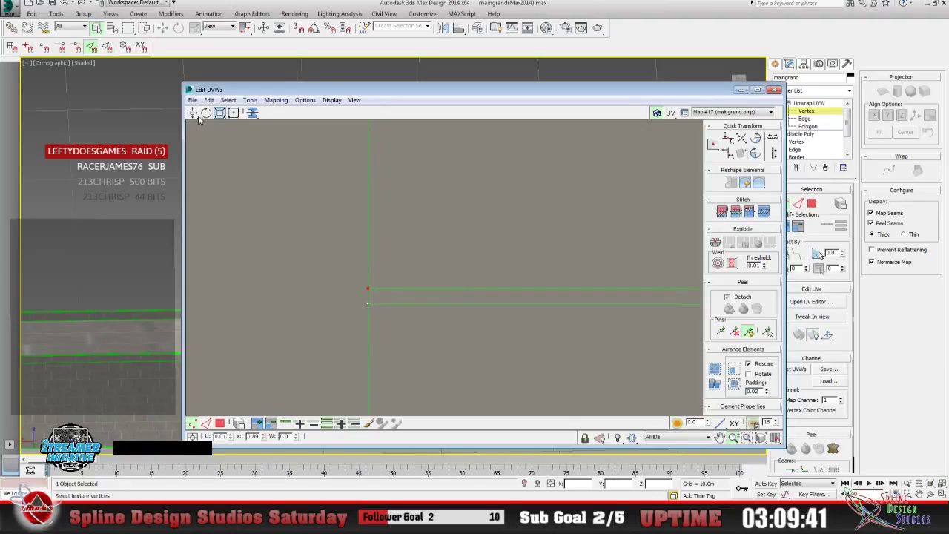
pyautogui.click(324, 231)
pyautogui.click(369, 288)
pyautogui.click(369, 307)
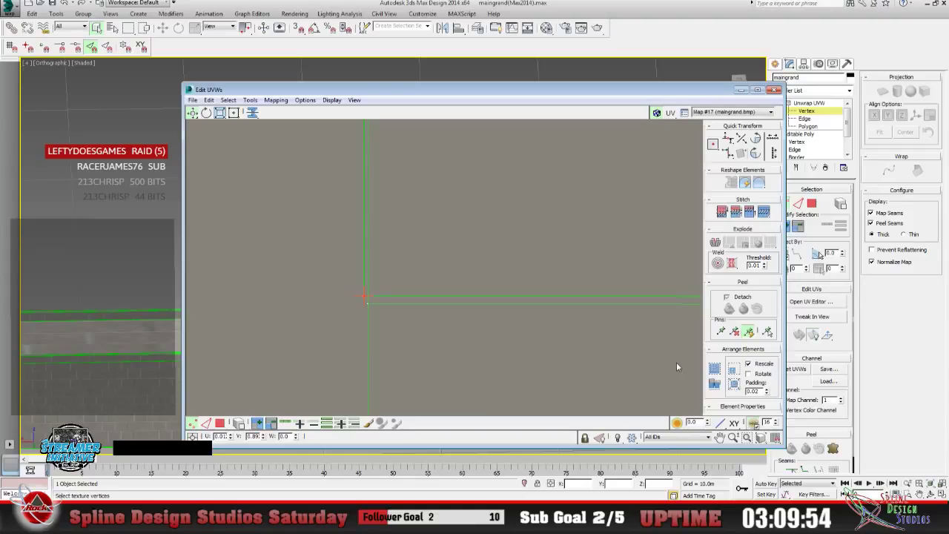
# Bring the UV vertex down level with the outline's bottom edge, just inside its left edge.
pyautogui.click(732, 437)
pyautogui.moveTo(474, 320); pyautogui.dragTo(391, 284)
pyautogui.click(193, 113)
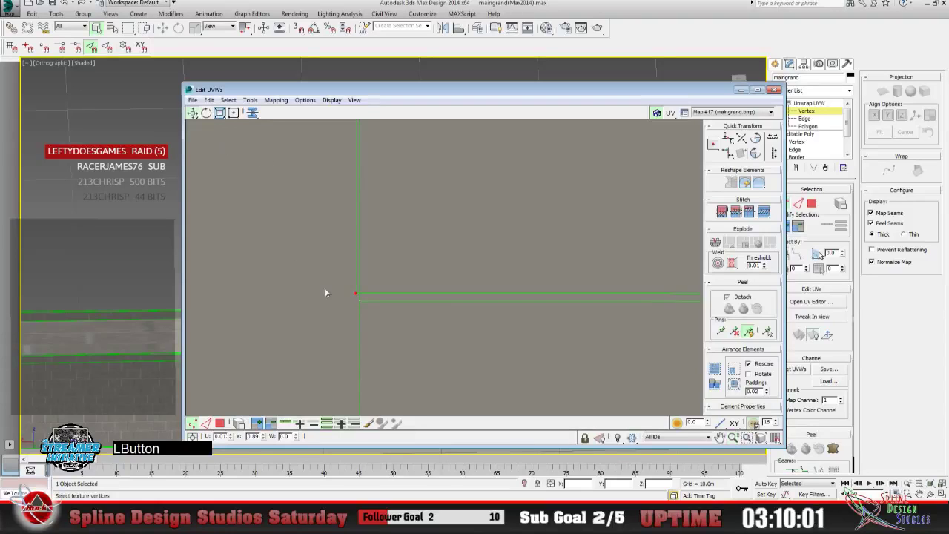
pyautogui.click(359, 293)
pyautogui.moveTo(368, 302); pyautogui.dragTo(368, 301)
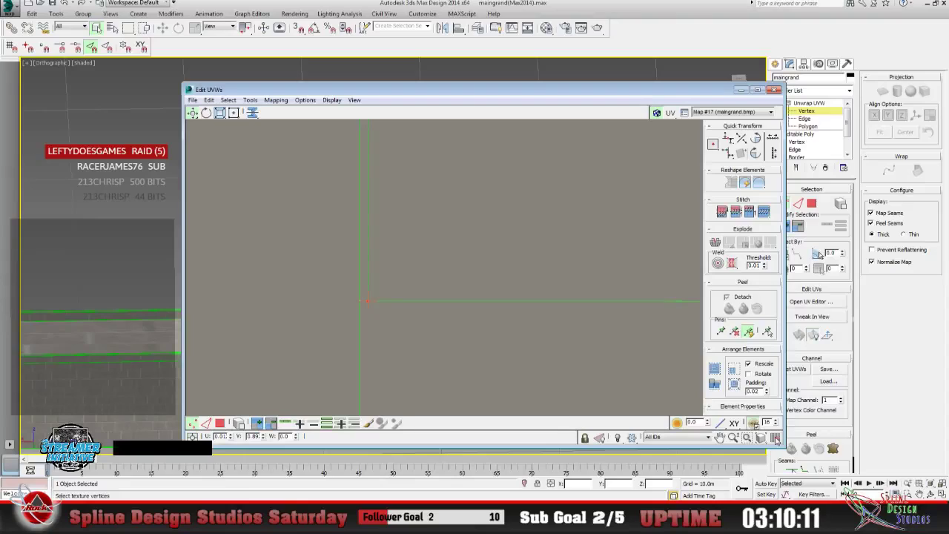
pyautogui.click(549, 346)
# Reopen the UV editor and slide the vertex left until it coincides with the mapped outline's lower-left corner.
pyautogui.click(774, 90)
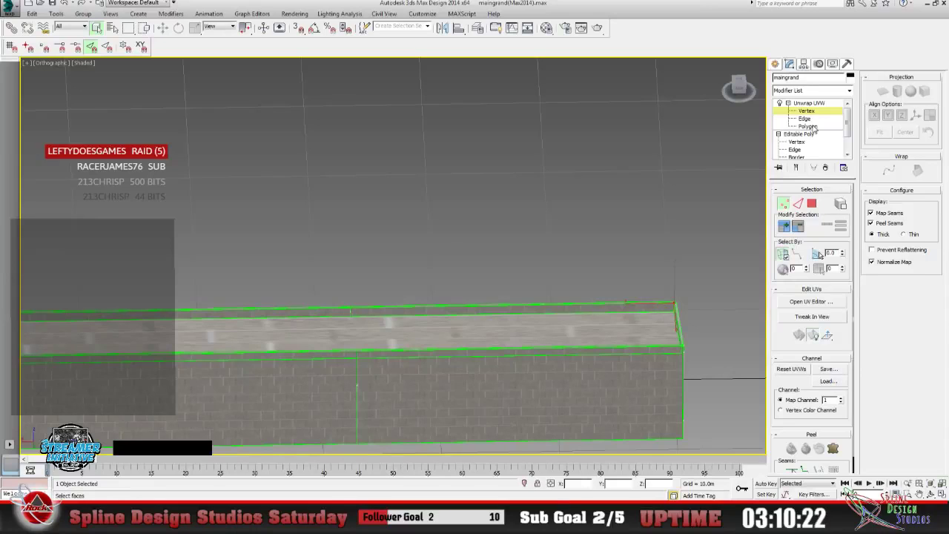
pyautogui.click(811, 301)
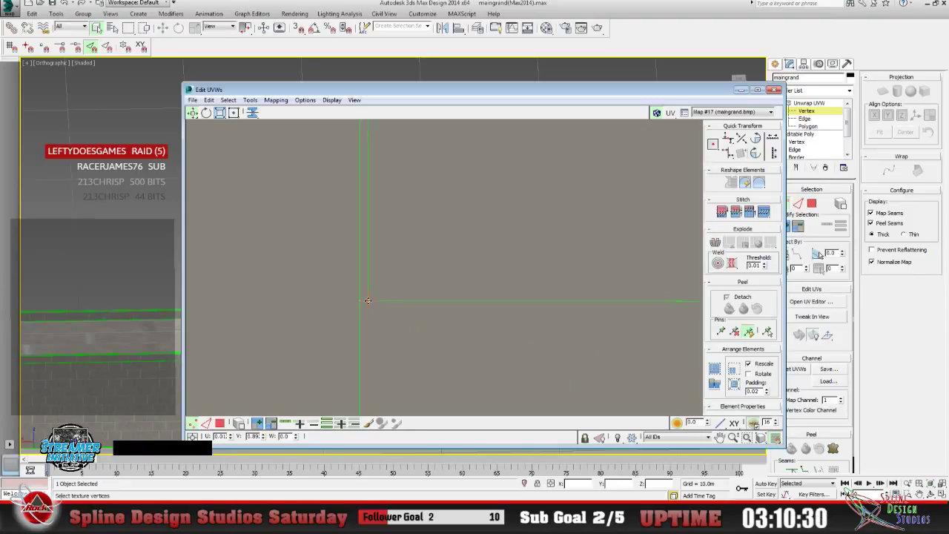
pyautogui.click(368, 301)
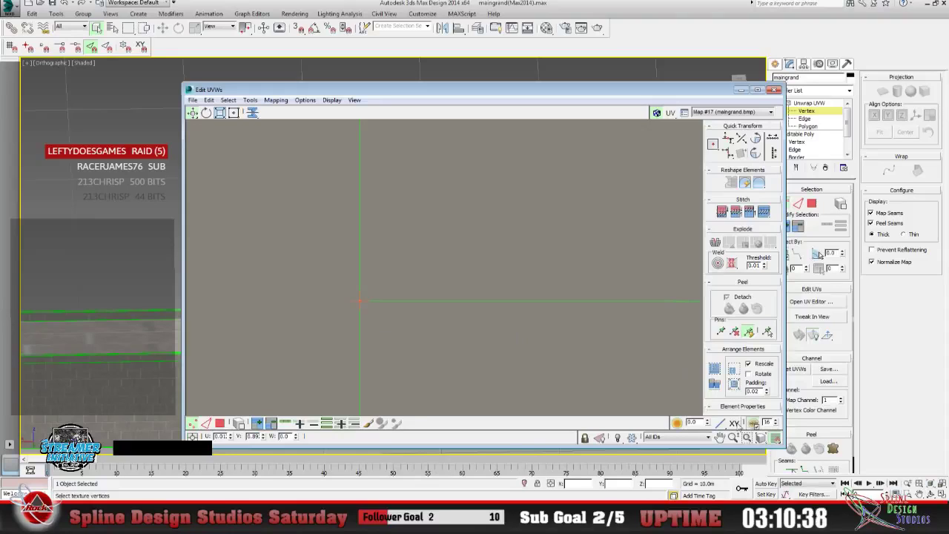
pyautogui.click(733, 437)
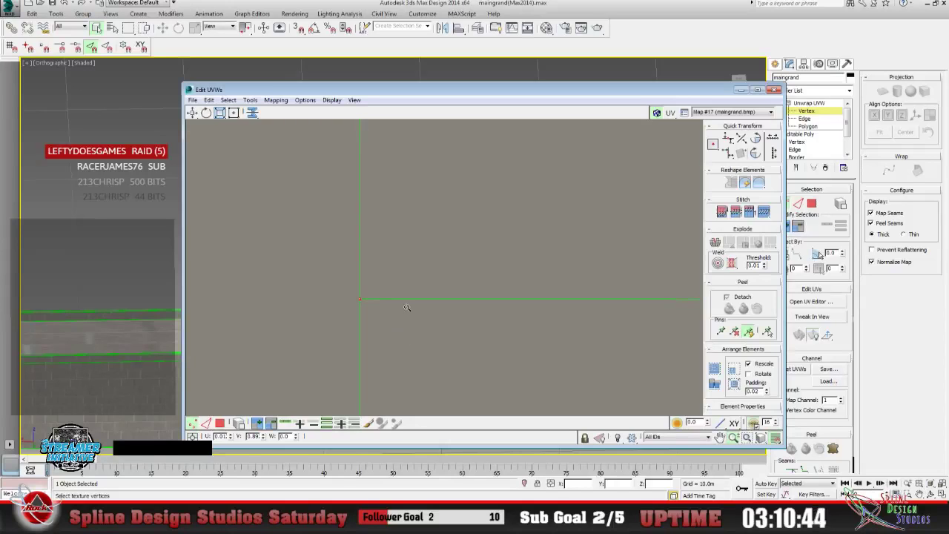
pyautogui.moveTo(406, 356); pyautogui.dragTo(393, 254)
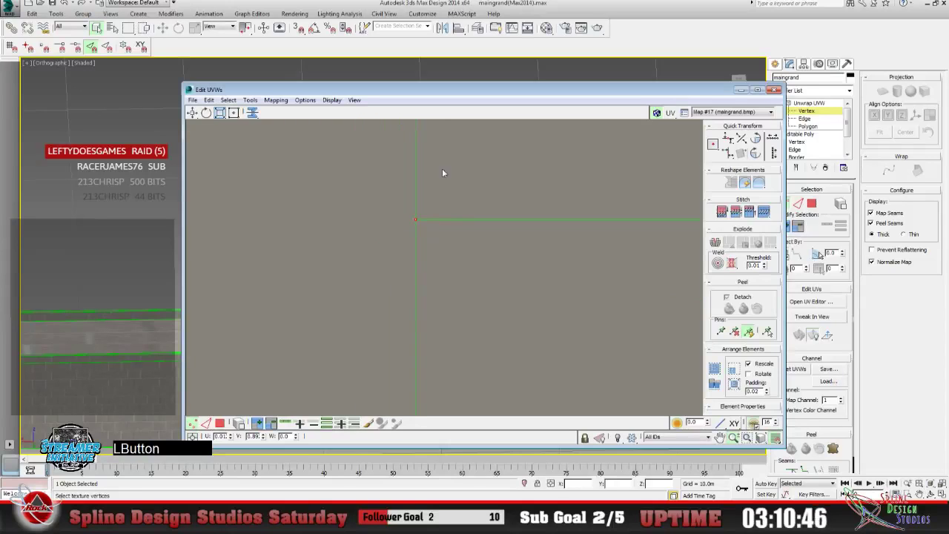
# Examine the aligned strip outlines and the neighbouring strips across the upper part of the brick texture in the UV layout.
pyautogui.moveTo(443, 171); pyautogui.dragTo(474, 278)
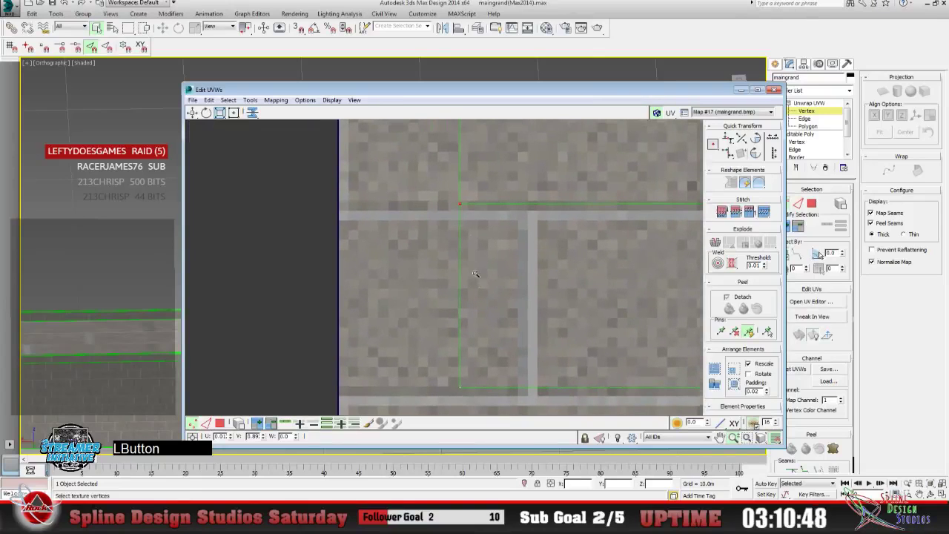
pyautogui.click(719, 438)
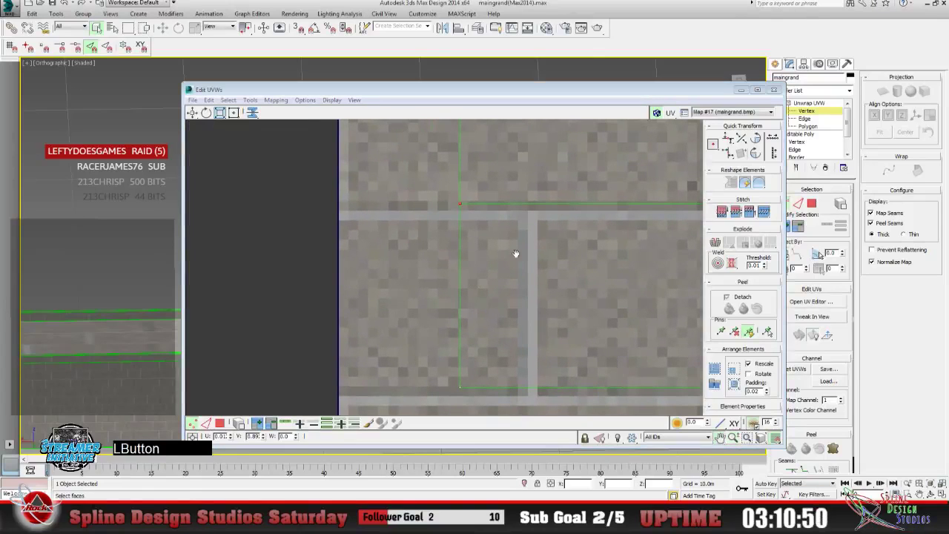
pyautogui.moveTo(516, 254); pyautogui.dragTo(501, 404)
pyautogui.click(732, 438)
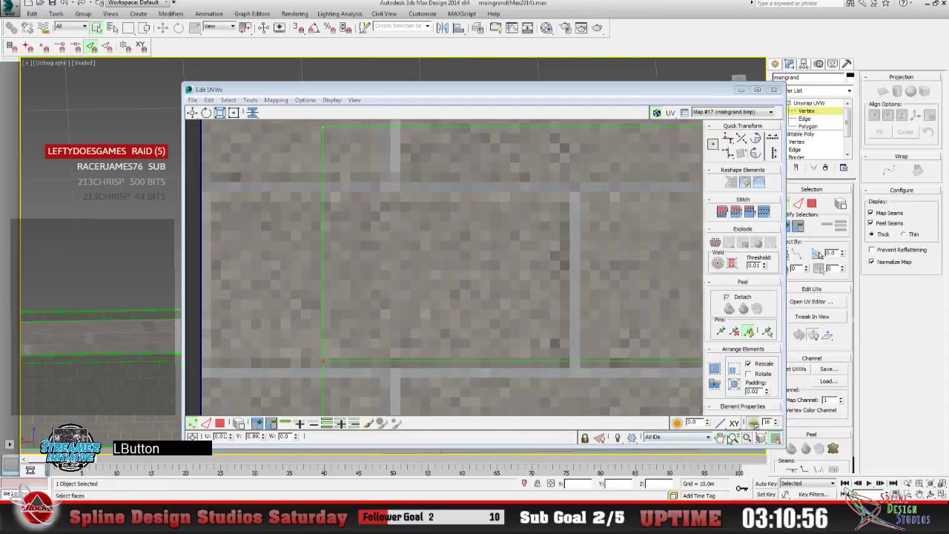
pyautogui.moveTo(418, 235); pyautogui.dragTo(527, 313)
pyautogui.click(734, 439)
pyautogui.click(719, 437)
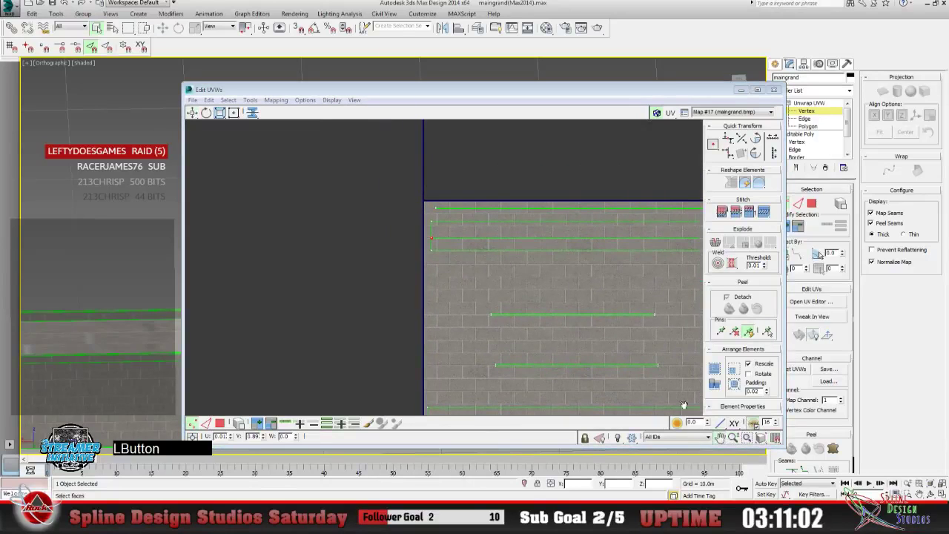
pyautogui.moveTo(532, 268); pyautogui.dragTo(301, 251)
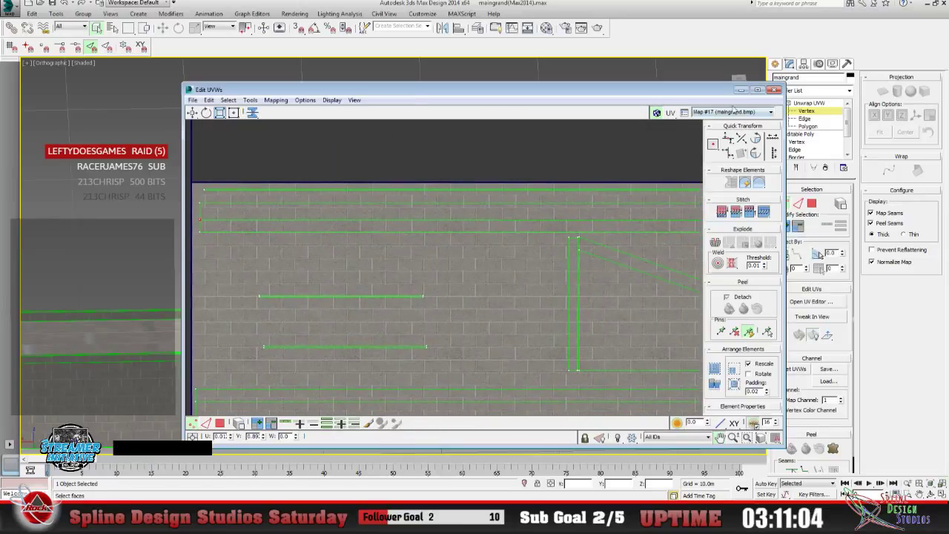
# Inspect the brick texture on the model's narrow upper strips at close range in the viewport, and return to the UV layout.
pyautogui.click(740, 89)
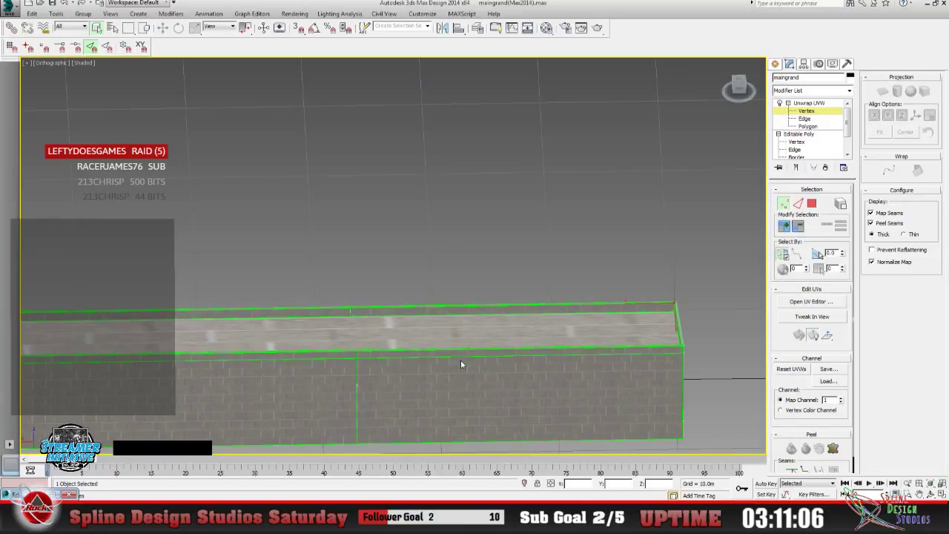
pyautogui.click(909, 483)
pyautogui.moveTo(450, 318); pyautogui.dragTo(385, 324)
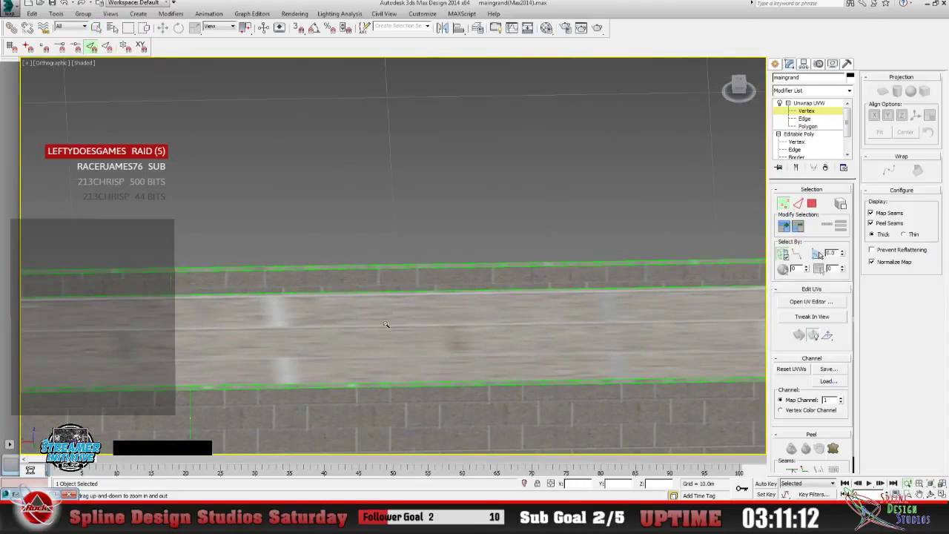
pyautogui.click(37, 494)
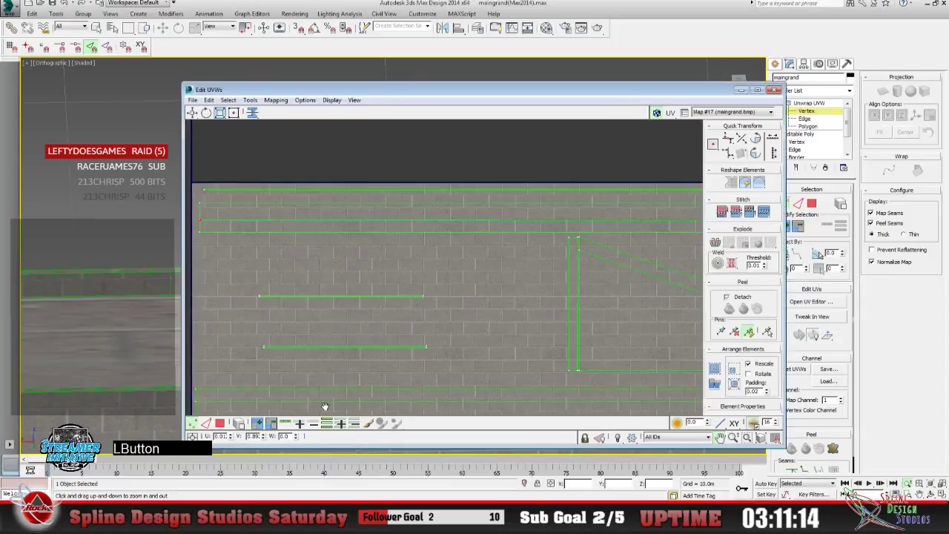
# Switch the UV selection to polygon level and minimize the UV editor to uncover the model.
pyautogui.click(220, 422)
pyautogui.click(254, 118)
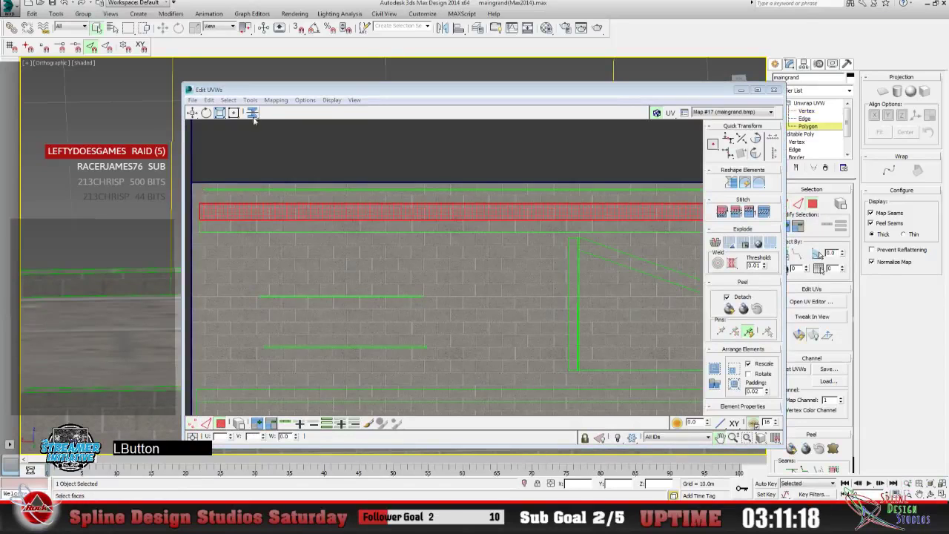
pyautogui.click(740, 89)
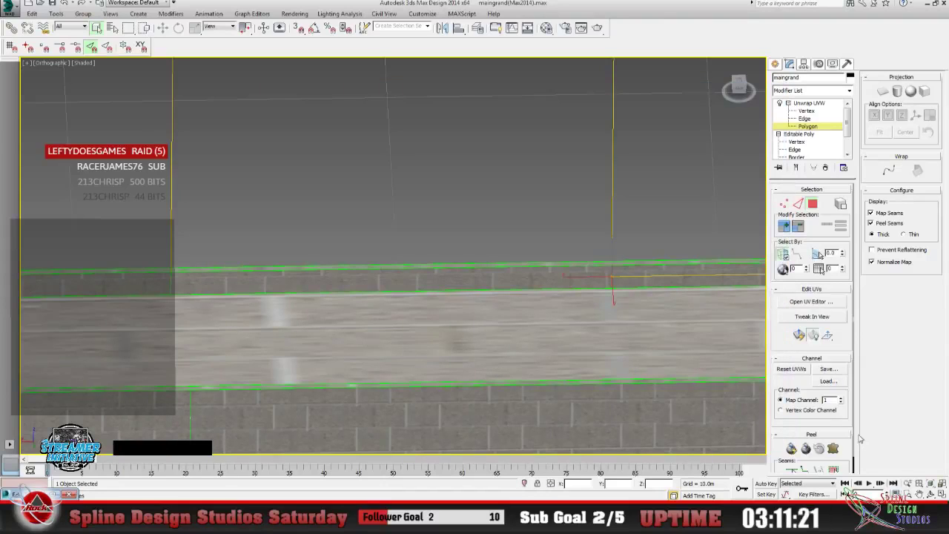
# Inspect the brick texture along the model's rear upper strip, following it at close range to the end corner.
pyautogui.click(917, 493)
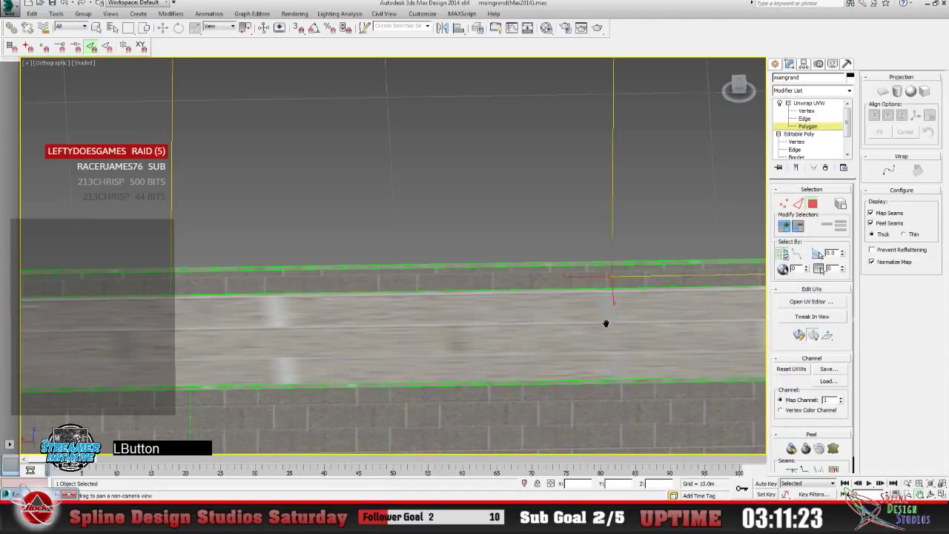
pyautogui.moveTo(606, 323); pyautogui.dragTo(211, 314)
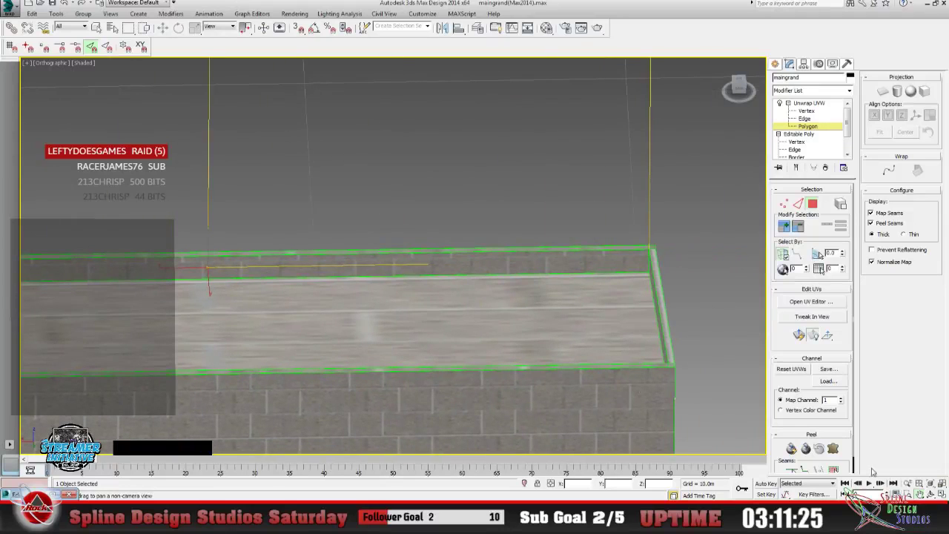
pyautogui.click(908, 483)
pyautogui.moveTo(504, 311); pyautogui.dragTo(494, 278)
pyautogui.click(920, 492)
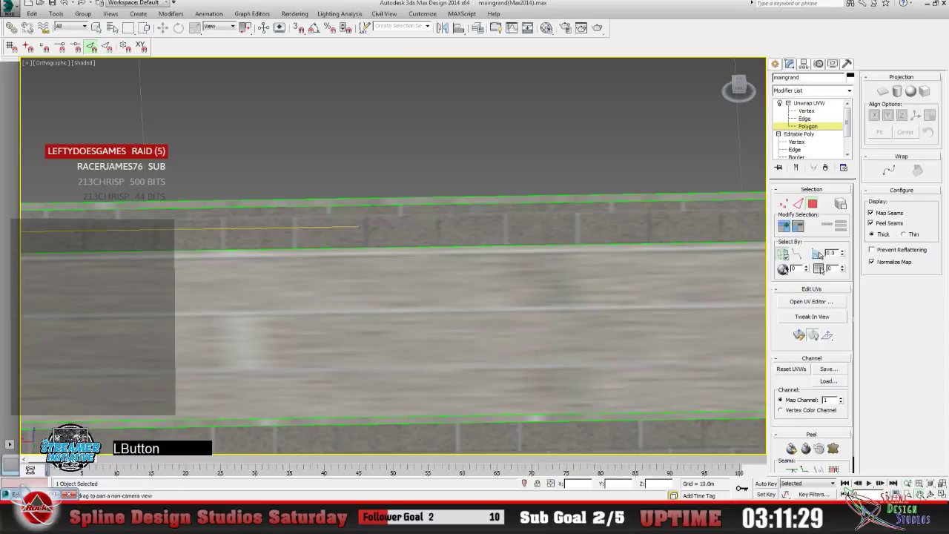
pyautogui.moveTo(737, 387); pyautogui.dragTo(489, 349)
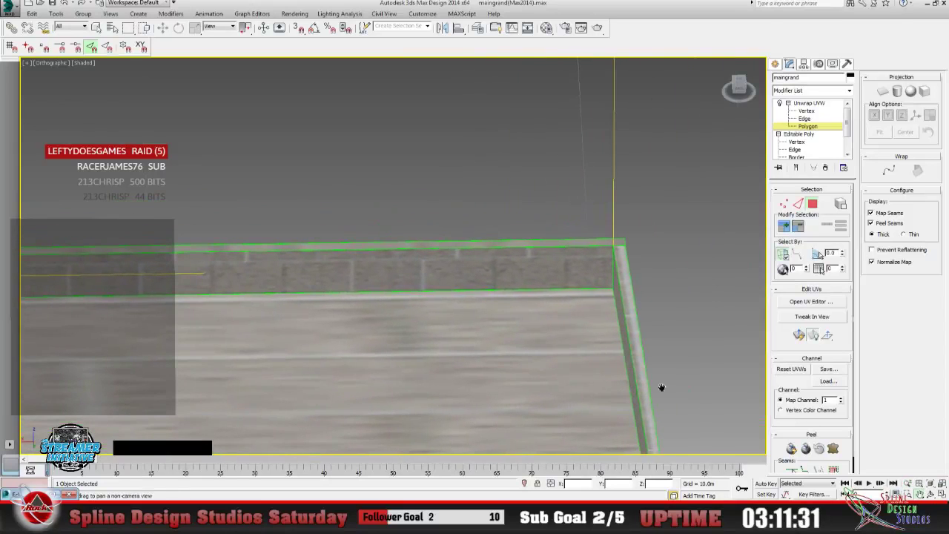
pyautogui.click(908, 485)
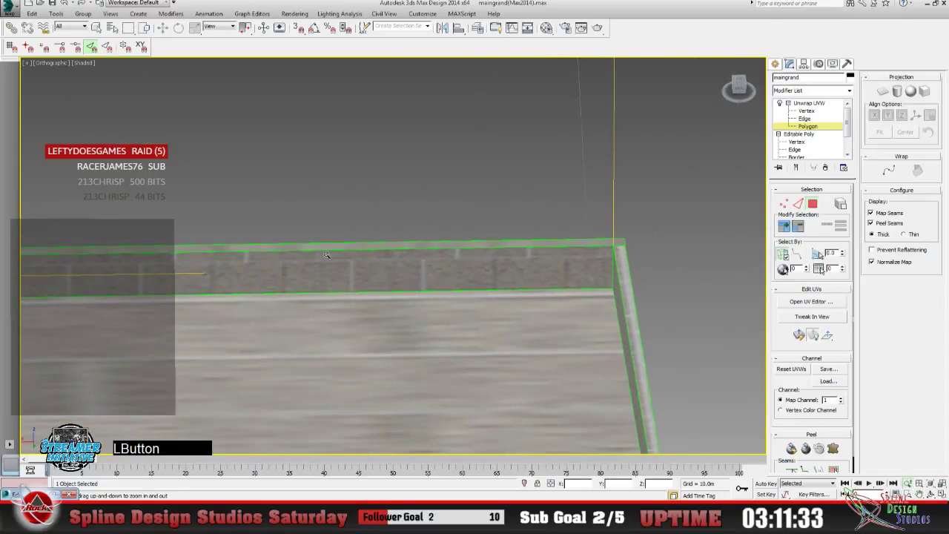
pyautogui.moveTo(327, 255); pyautogui.dragTo(349, 333)
# Inspect the brick texture on the model's tapered end wall and where its courses meet the adjoining long wall.
pyautogui.click(930, 494)
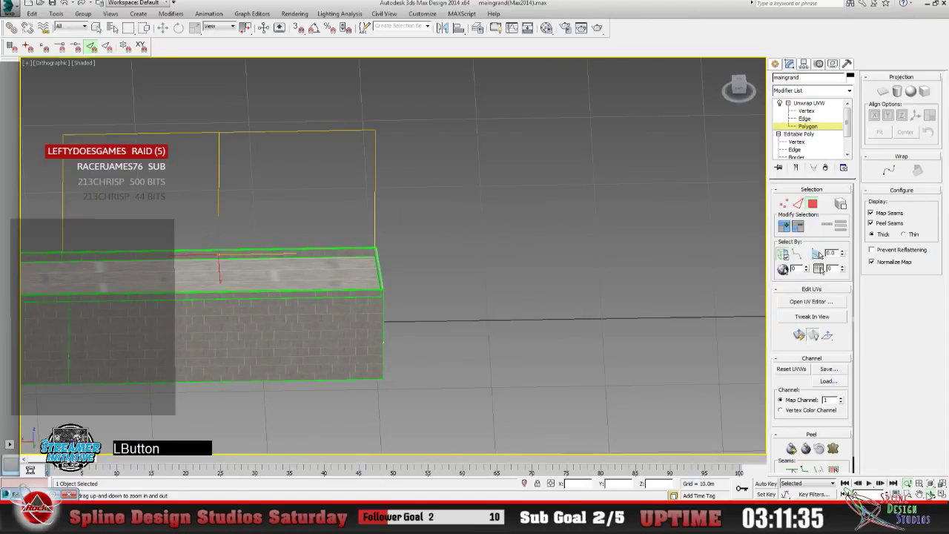
pyautogui.moveTo(430, 290); pyautogui.dragTo(588, 342)
pyautogui.click(919, 493)
pyautogui.moveTo(474, 346); pyautogui.dragTo(512, 332)
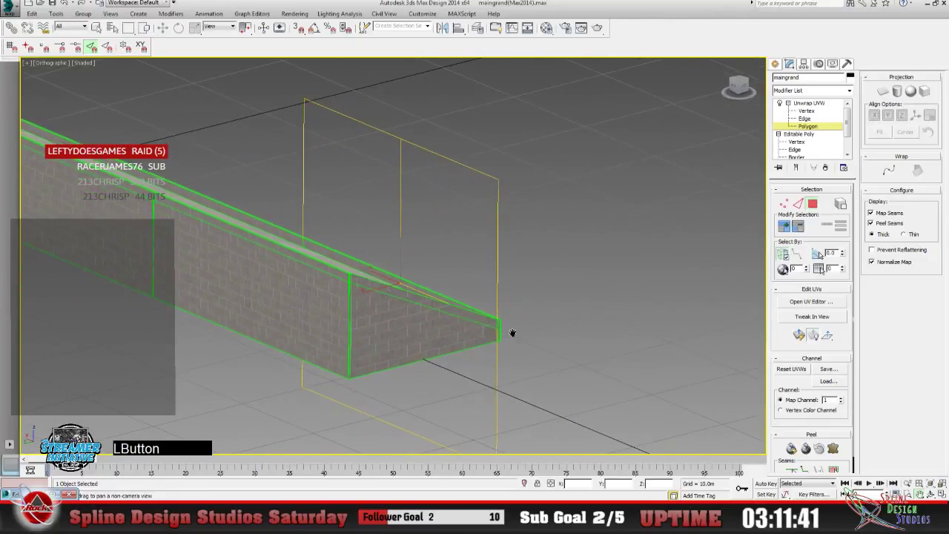
pyautogui.click(907, 482)
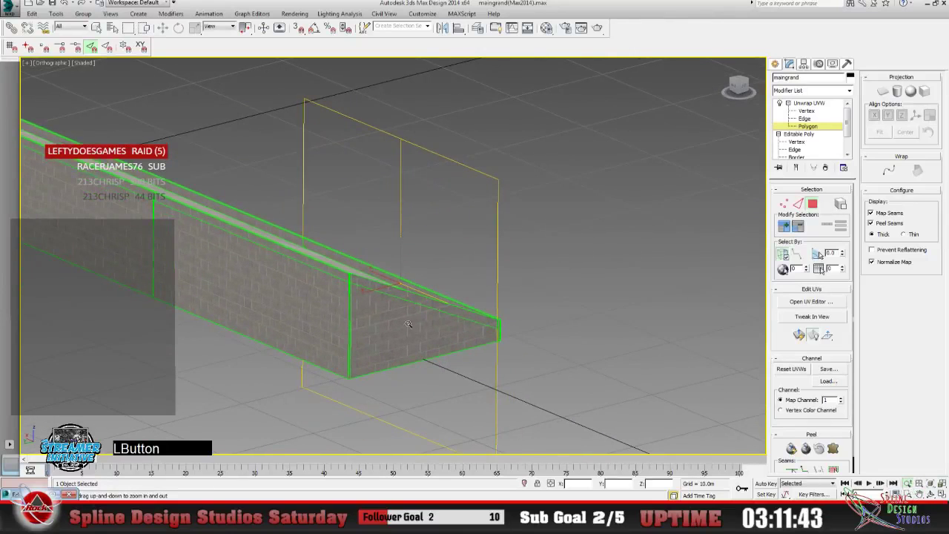
pyautogui.moveTo(408, 325); pyautogui.dragTo(339, 342)
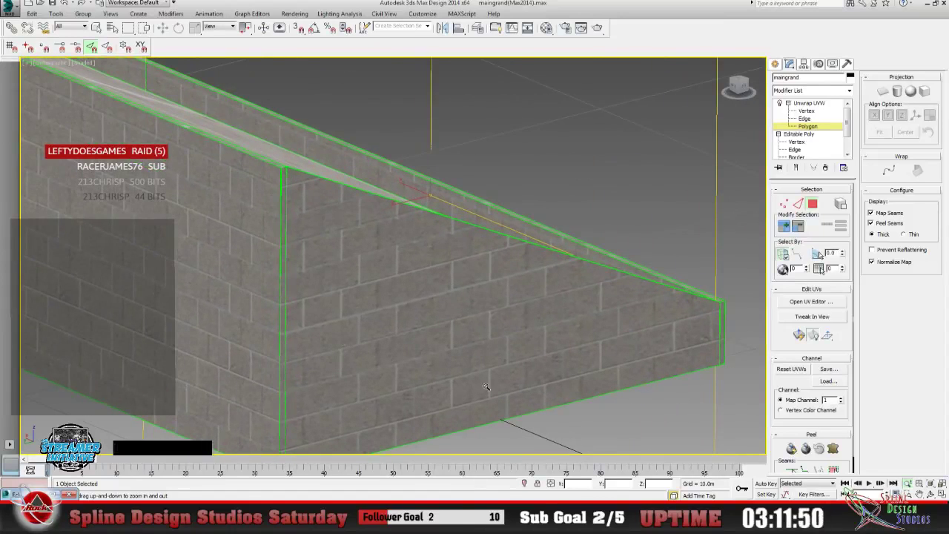
pyautogui.click(930, 493)
pyautogui.moveTo(422, 332); pyautogui.dragTo(418, 333)
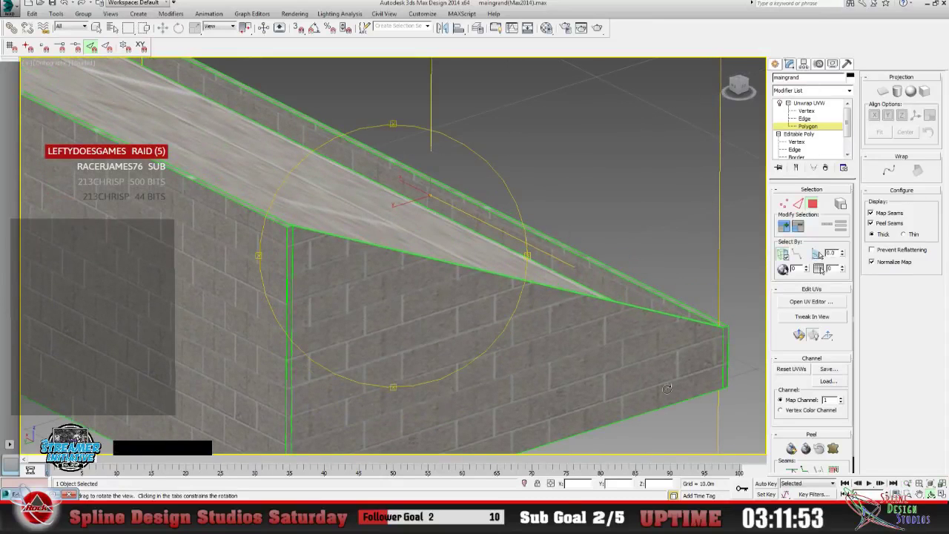
pyautogui.click(919, 493)
pyautogui.moveTo(477, 345); pyautogui.dragTo(398, 237)
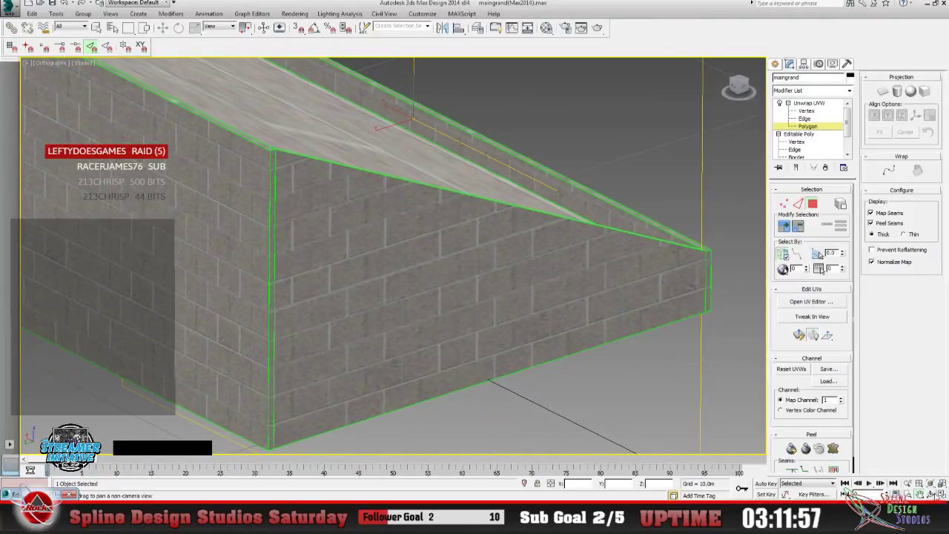
pyautogui.click(907, 484)
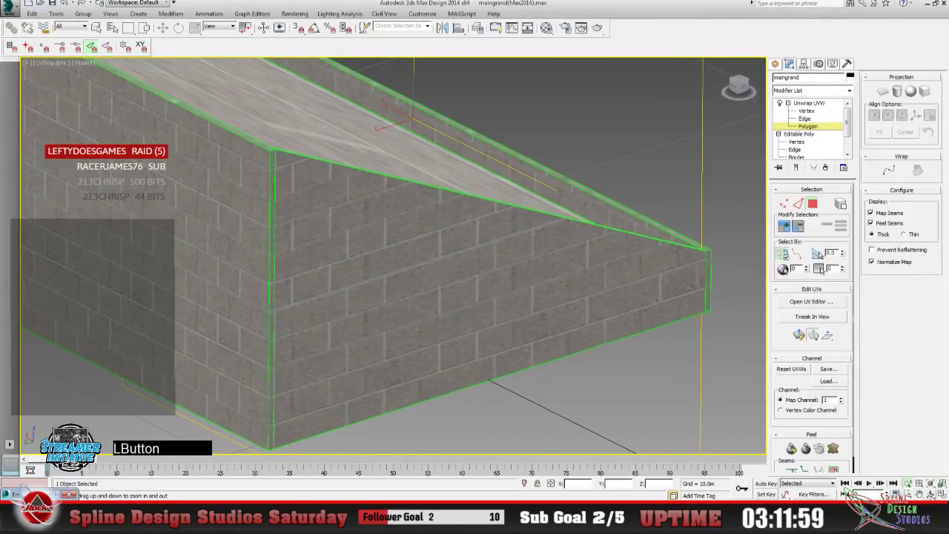
pyautogui.click(930, 494)
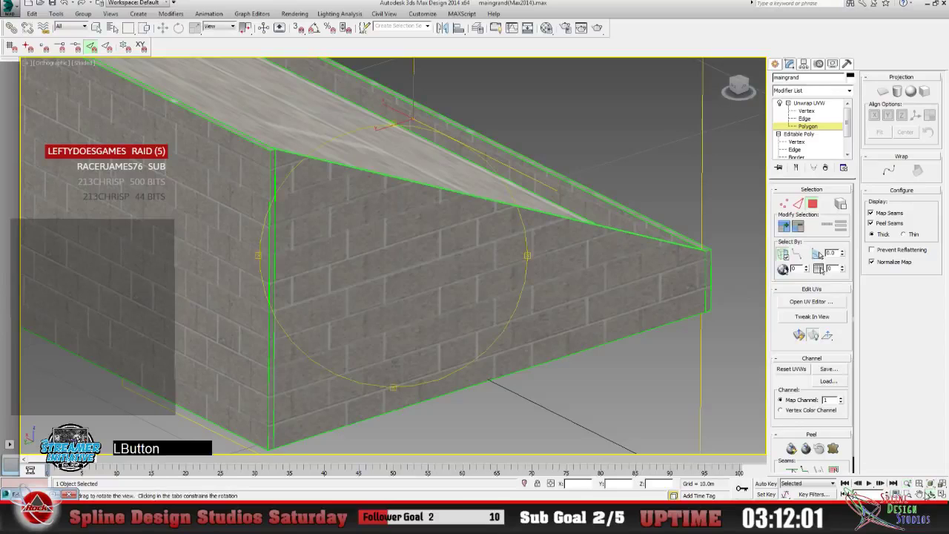
pyautogui.moveTo(297, 286); pyautogui.dragTo(399, 329)
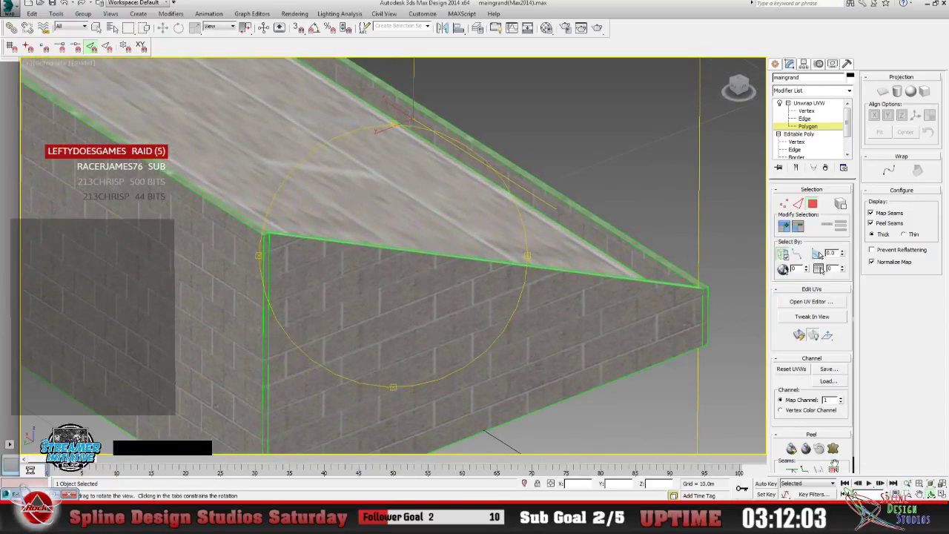
pyautogui.click(919, 494)
pyautogui.moveTo(541, 383); pyautogui.dragTo(445, 259)
# Render the view of the tapered end wall to check its brick mapping, and close the rendered frame.
pyautogui.click(294, 14)
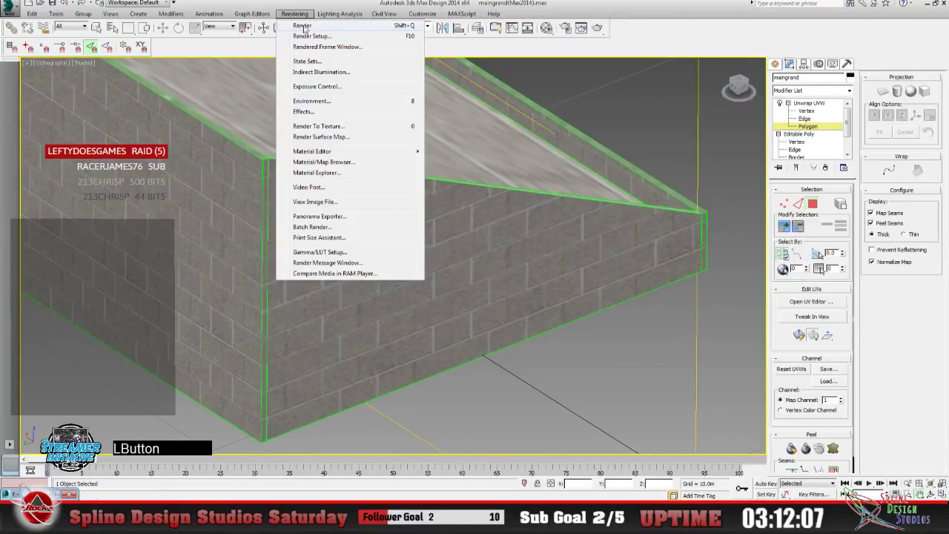
pyautogui.click(303, 29)
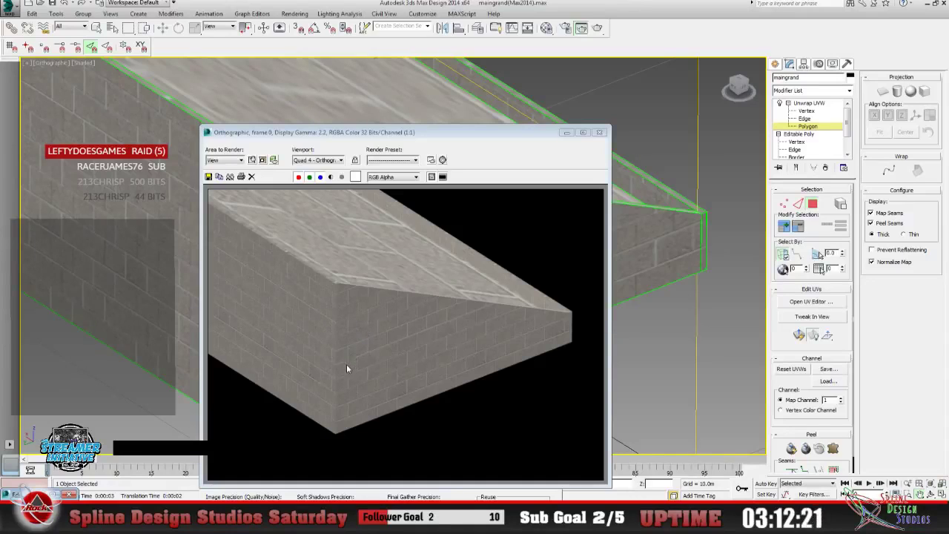
pyautogui.click(600, 132)
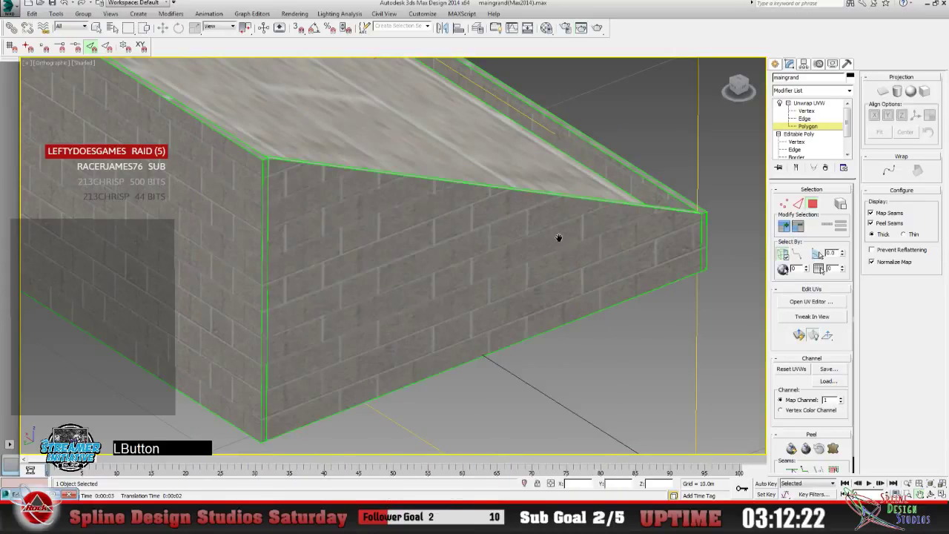
# Examine the narrow tip of the end wall and the long wall's top edge at close range, and reframe the model.
pyautogui.moveTo(550, 226); pyautogui.dragTo(319, 324)
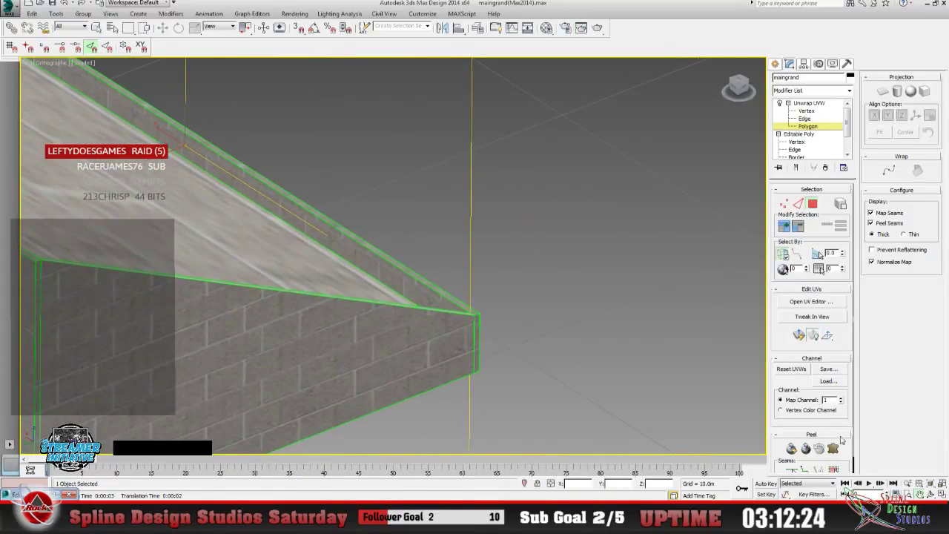
pyautogui.click(906, 483)
pyautogui.moveTo(392, 326); pyautogui.dragTo(382, 292)
pyautogui.click(931, 495)
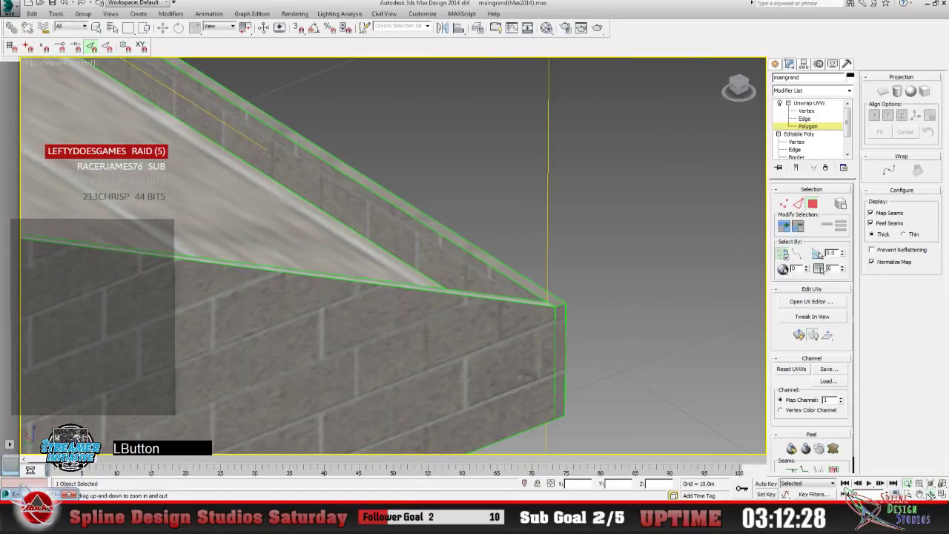
pyautogui.moveTo(421, 334); pyautogui.dragTo(471, 347)
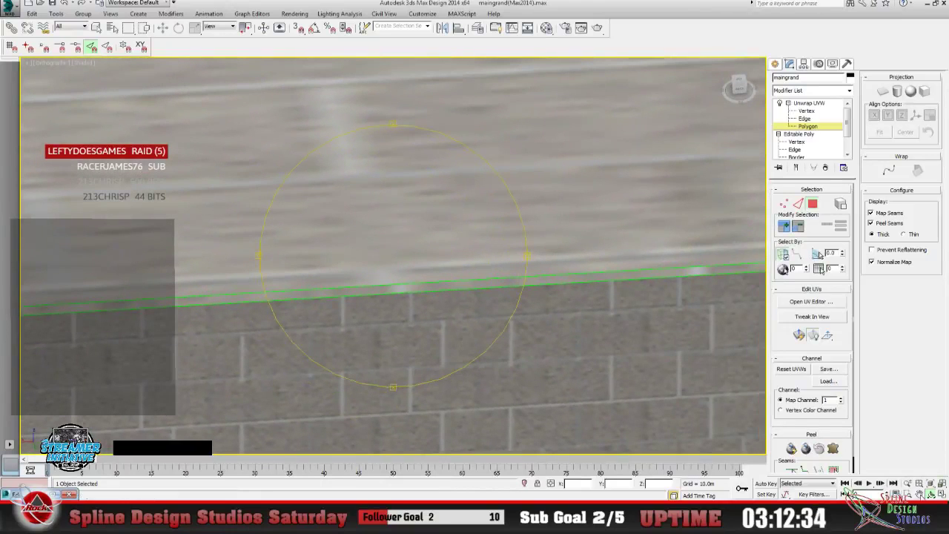
pyautogui.click(835, 468)
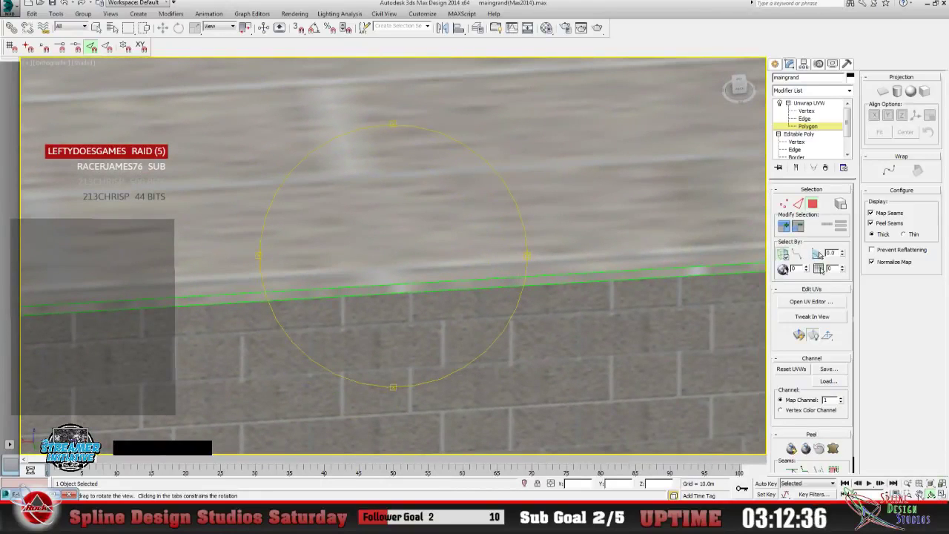
pyautogui.click(919, 494)
pyautogui.moveTo(512, 214); pyautogui.dragTo(947, 318)
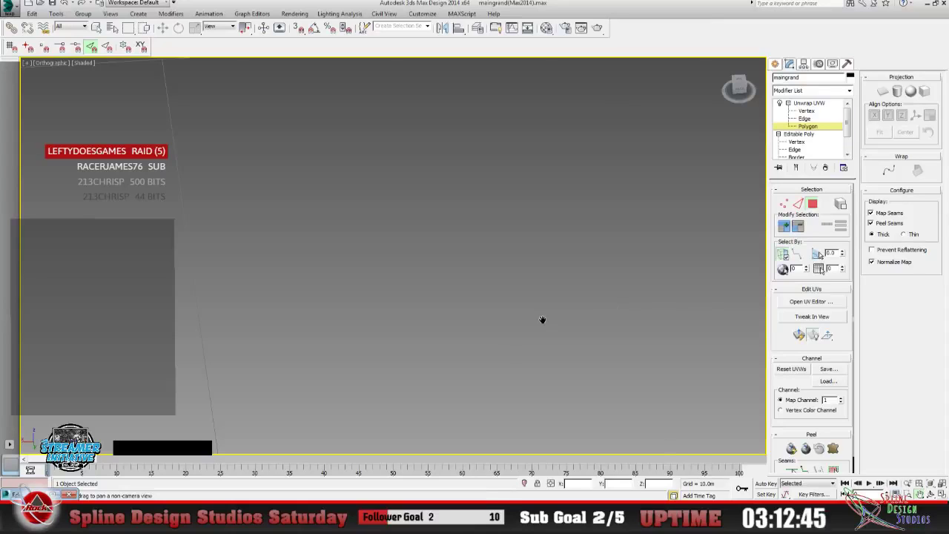
pyautogui.press('z')
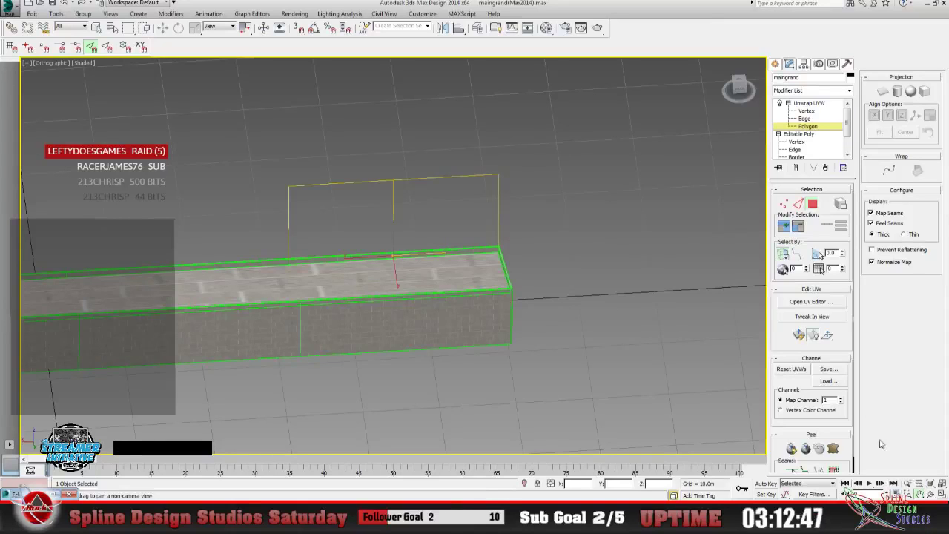
# Render a close view of the inner corner where the rear upper strip meets the end strip, and close the rendered frame.
pyautogui.click(906, 482)
pyautogui.moveTo(384, 274); pyautogui.dragTo(384, 223)
pyautogui.click(929, 493)
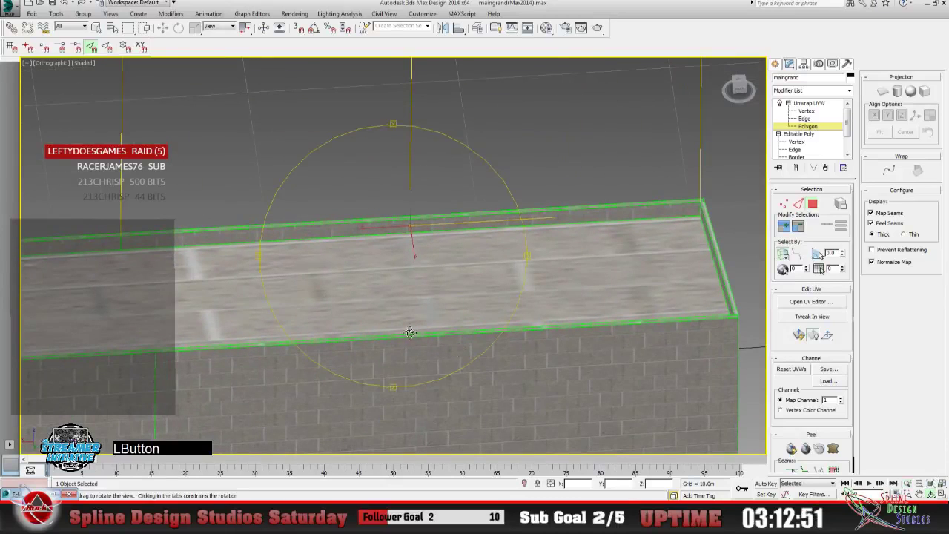
pyautogui.moveTo(410, 332); pyautogui.dragTo(449, 312)
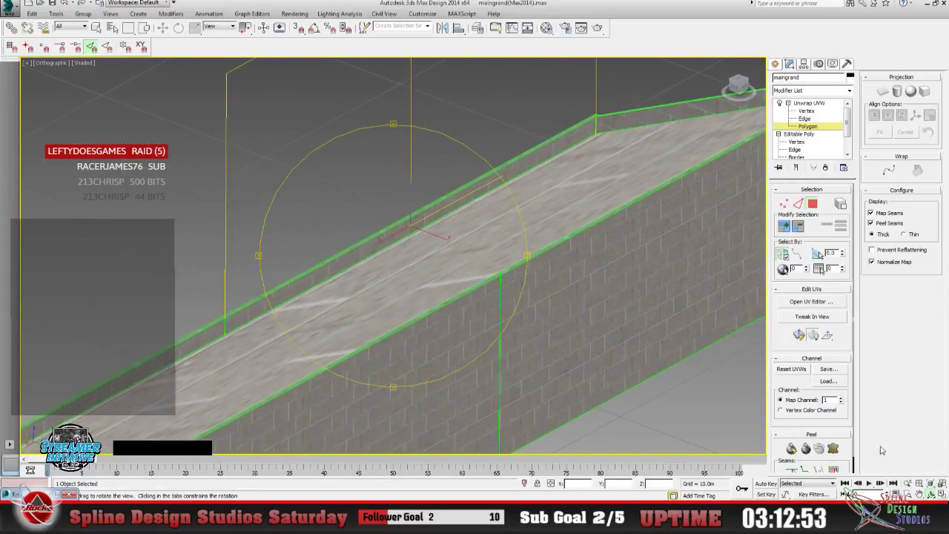
pyautogui.click(918, 493)
pyautogui.moveTo(627, 313); pyautogui.dragTo(470, 408)
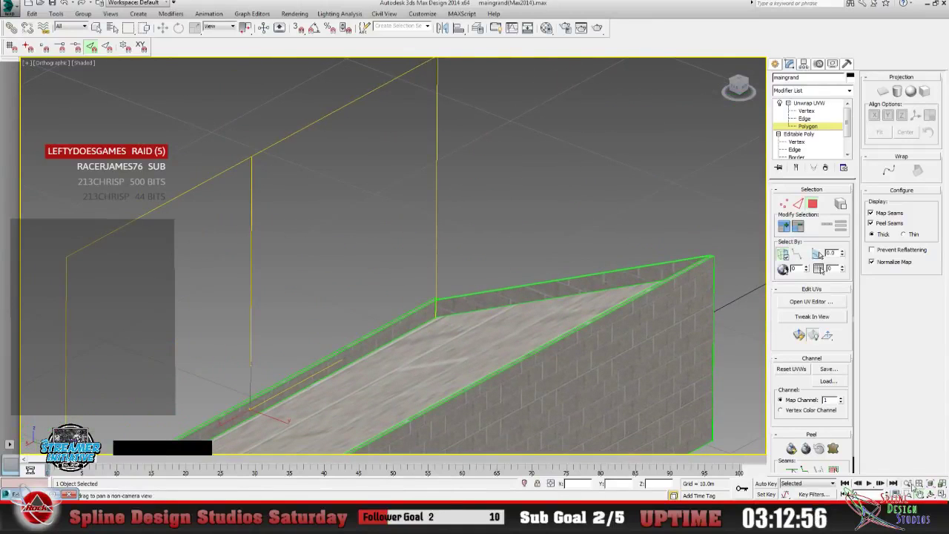
pyautogui.click(907, 483)
pyautogui.moveTo(439, 340); pyautogui.dragTo(434, 269)
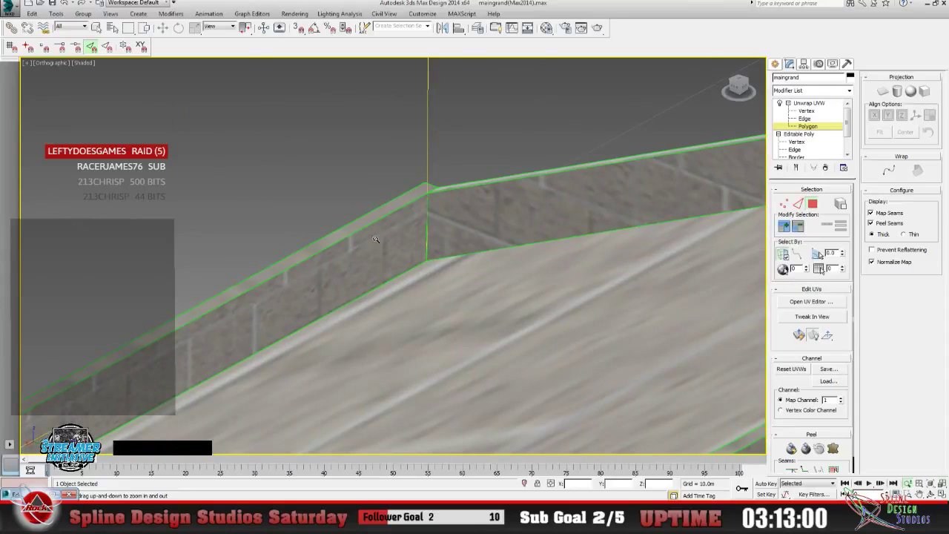
pyautogui.click(294, 14)
pyautogui.click(295, 23)
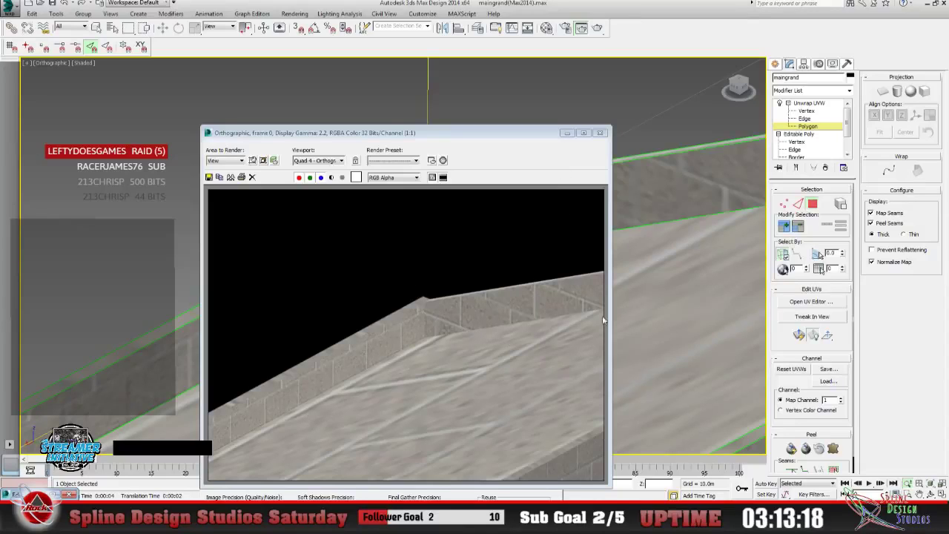
pyautogui.click(597, 135)
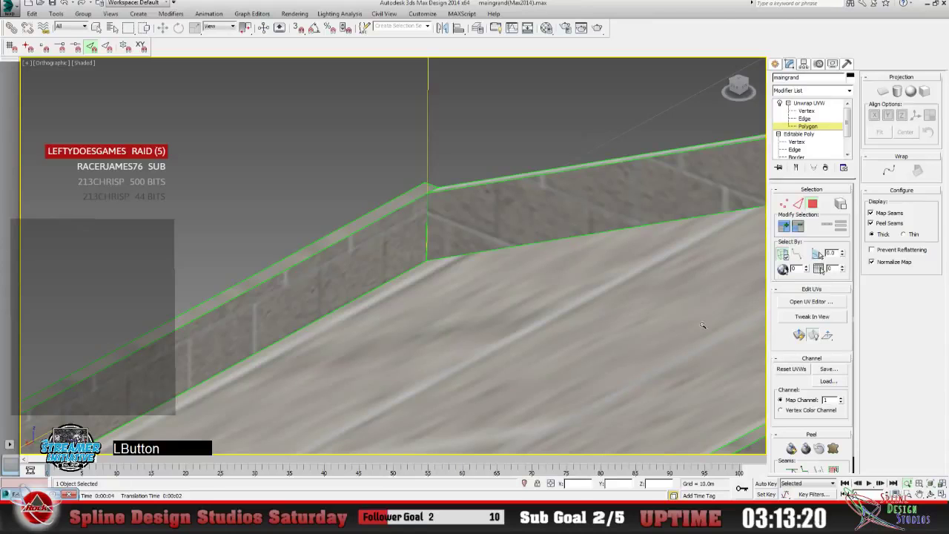
# Examine the whole model's brick strips and sloping top surface from the opposite side.
pyautogui.moveTo(453, 265); pyautogui.dragTo(428, 350)
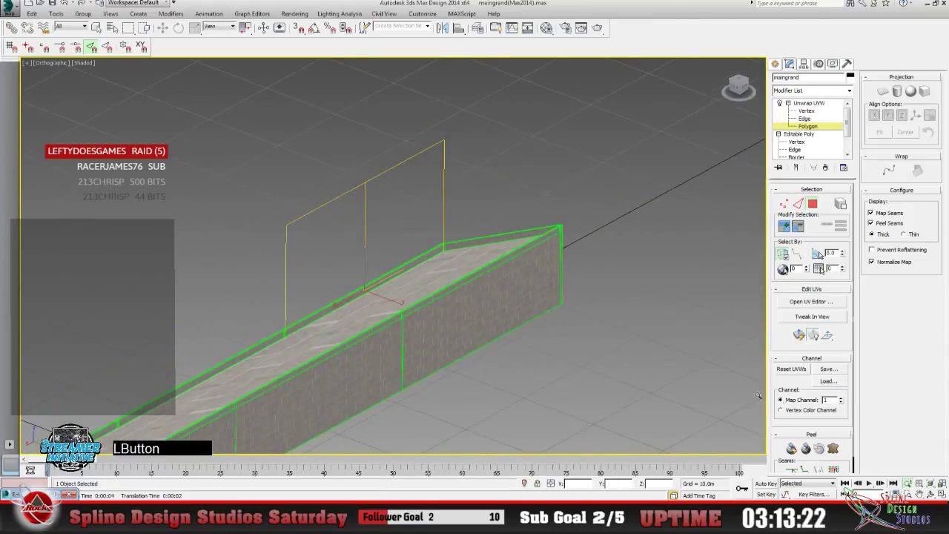
pyautogui.click(931, 493)
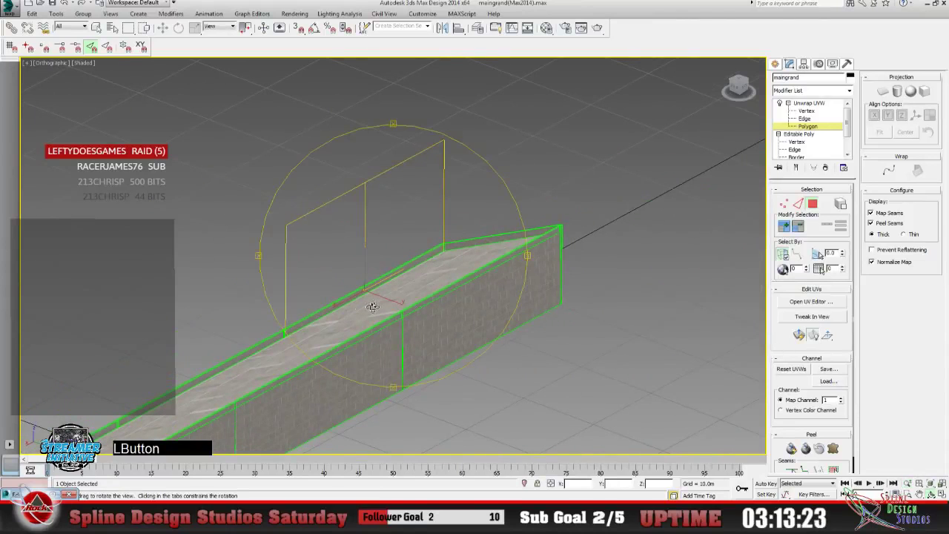
pyautogui.moveTo(412, 307); pyautogui.dragTo(244, 289)
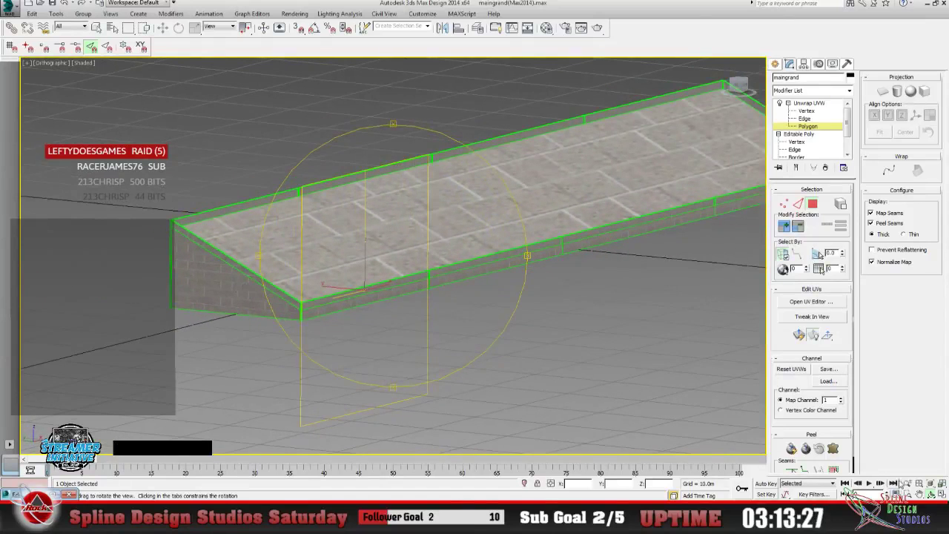
pyautogui.click(921, 494)
pyautogui.moveTo(482, 349); pyautogui.dragTo(351, 392)
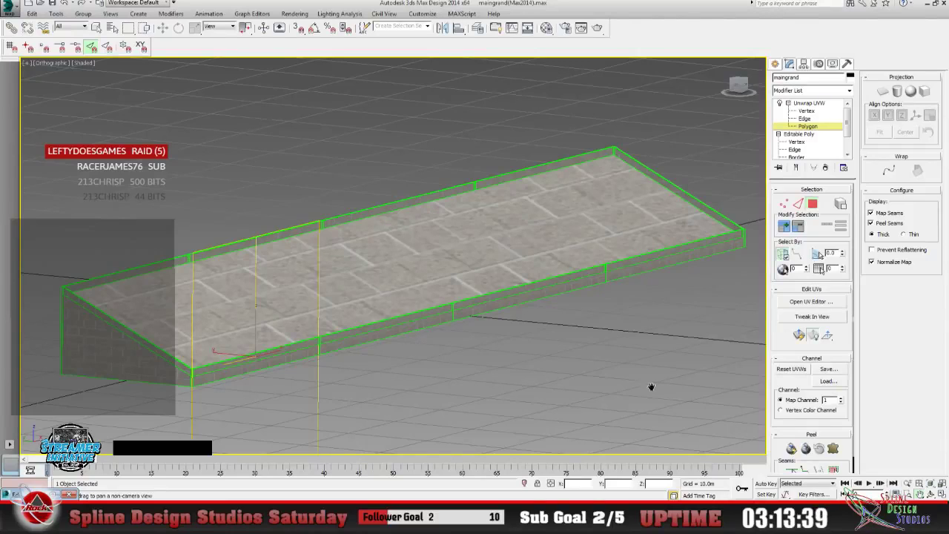
# Examine the whole sloping top surface and front strip of the maingrand model from a higher angle.
pyautogui.click(930, 494)
pyautogui.moveTo(408, 339)
pyautogui.mouseDown()
pyautogui.moveTo(363, 334)
pyautogui.moveTo(434, 324)
pyautogui.moveTo(415, 345)
pyautogui.mouseUp()
pyautogui.click(920, 494)
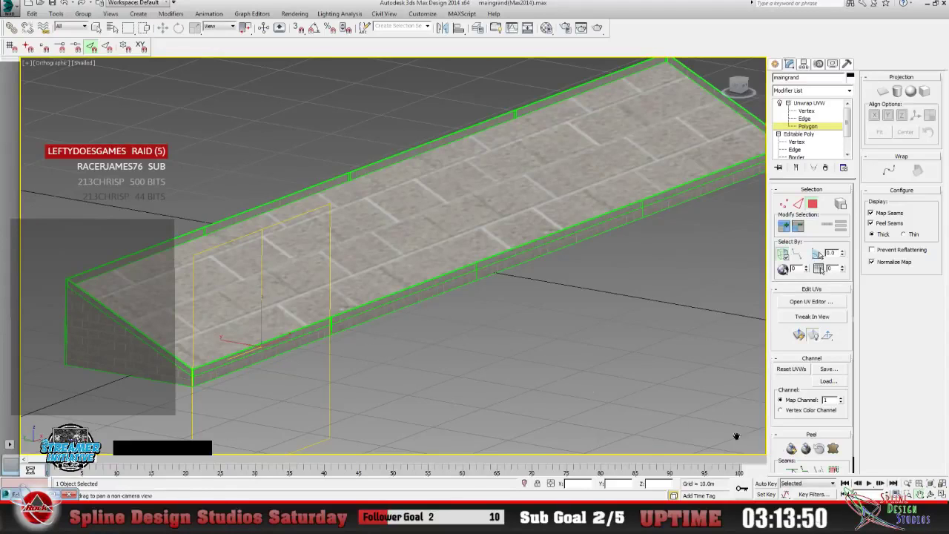
pyautogui.moveTo(372, 334); pyautogui.dragTo(392, 341)
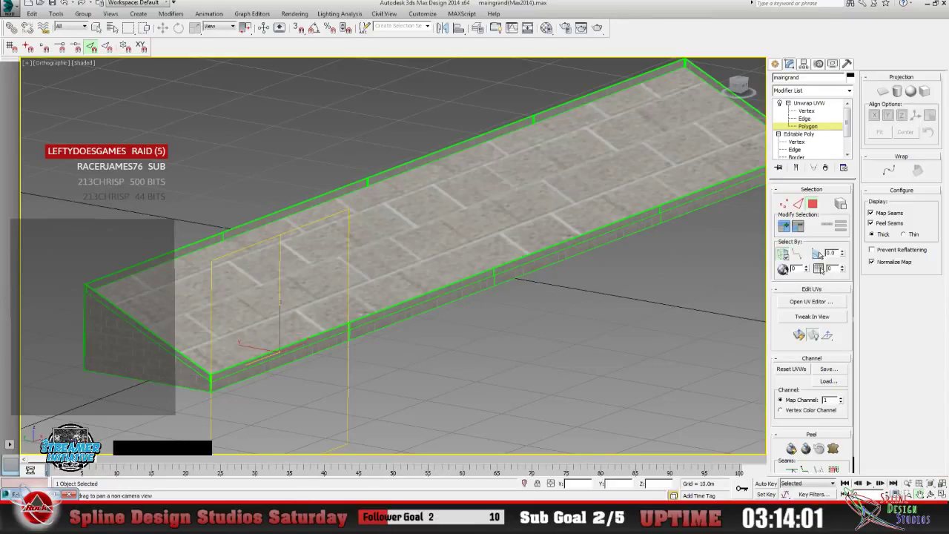
# Switch to Paint Shop Pro to view the maingrand brick texture, minimise its image window, and return to 3ds Max.
pyautogui.hotkey('alt', 'Tab')
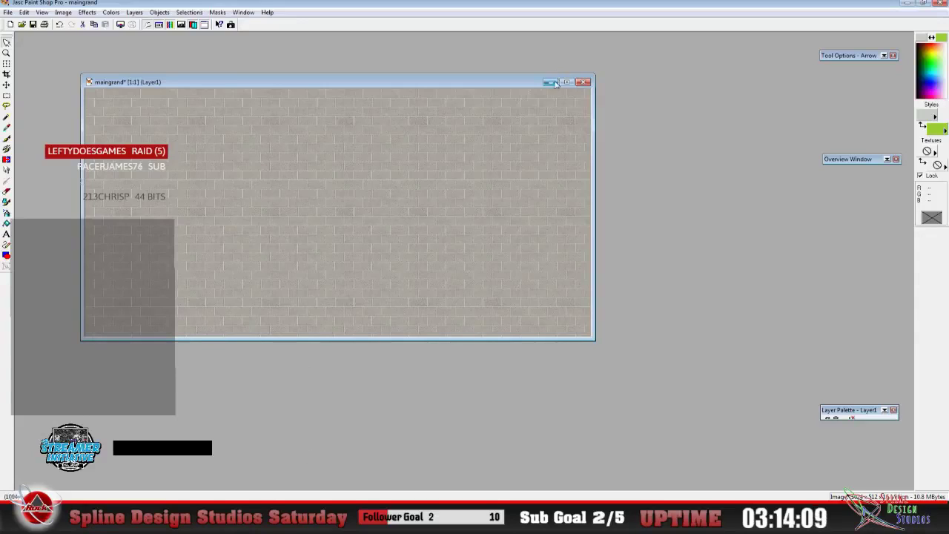
pyautogui.click(553, 83)
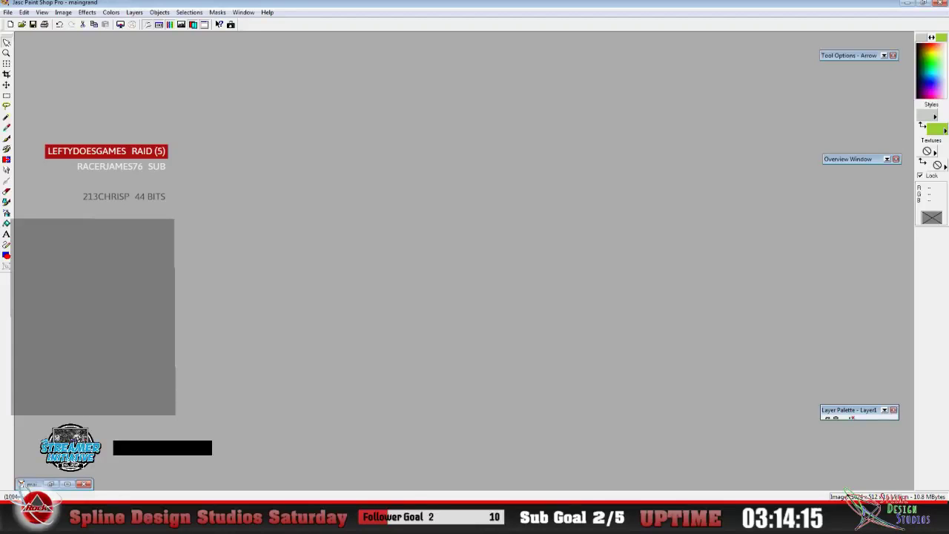
pyautogui.click(129, 520)
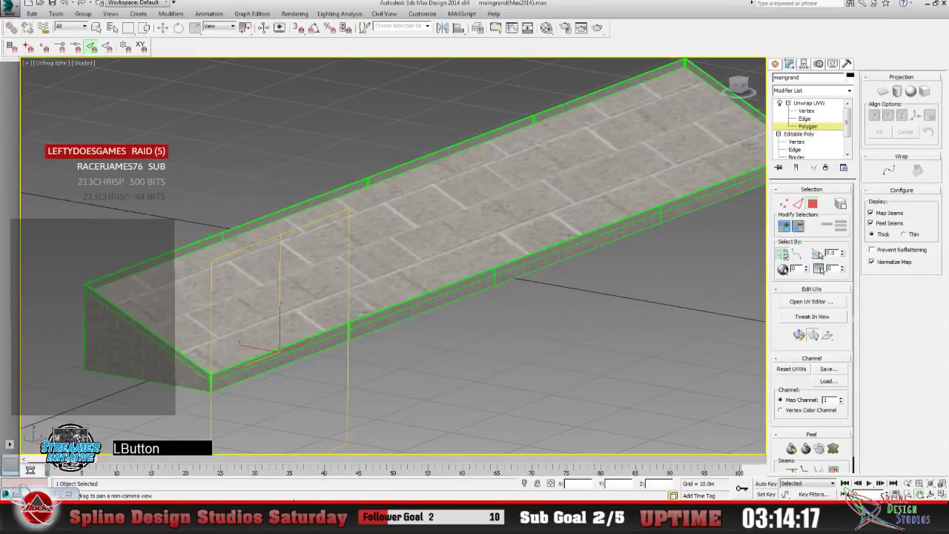
# Examine at close range the low corner where the tapered end wall meets the long front brick strip.
pyautogui.click(907, 483)
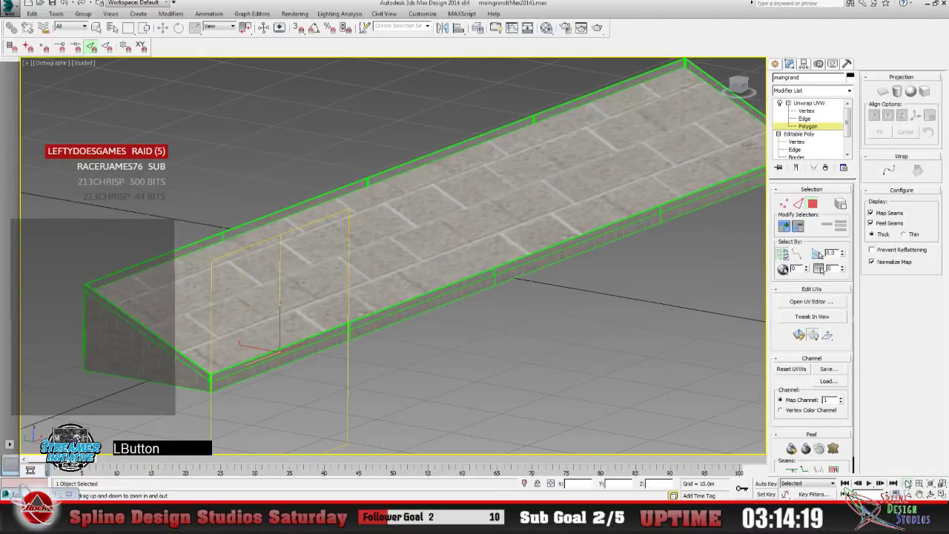
pyautogui.moveTo(208, 339); pyautogui.dragTo(180, 293)
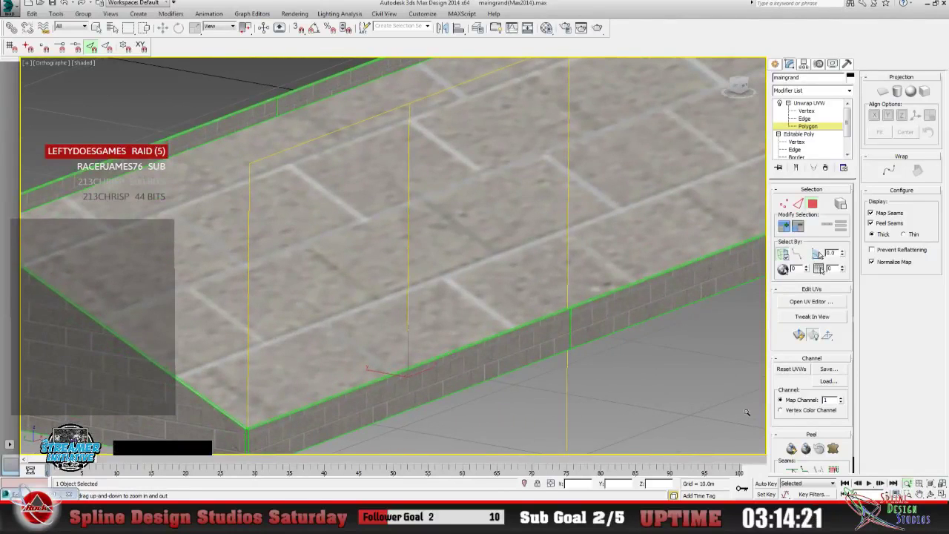
pyautogui.click(919, 494)
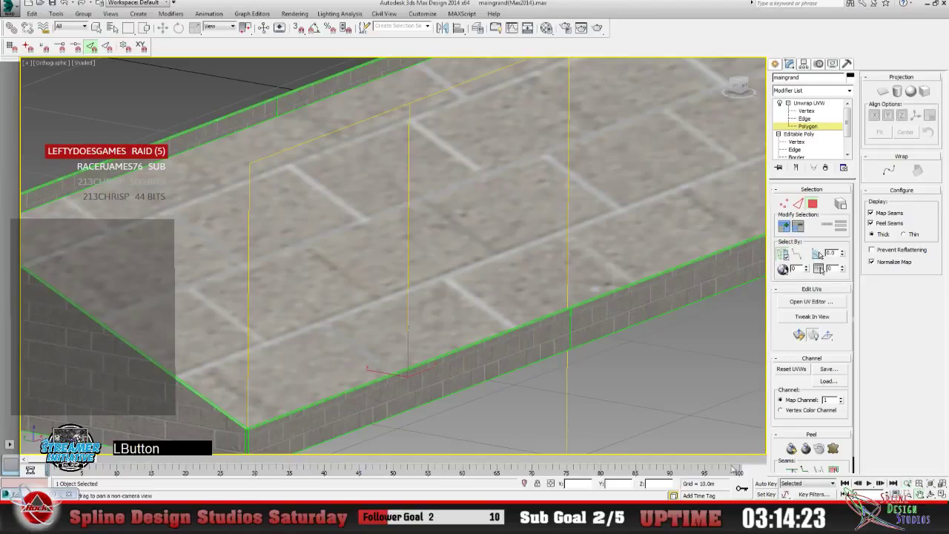
pyautogui.moveTo(415, 362); pyautogui.dragTo(607, 261)
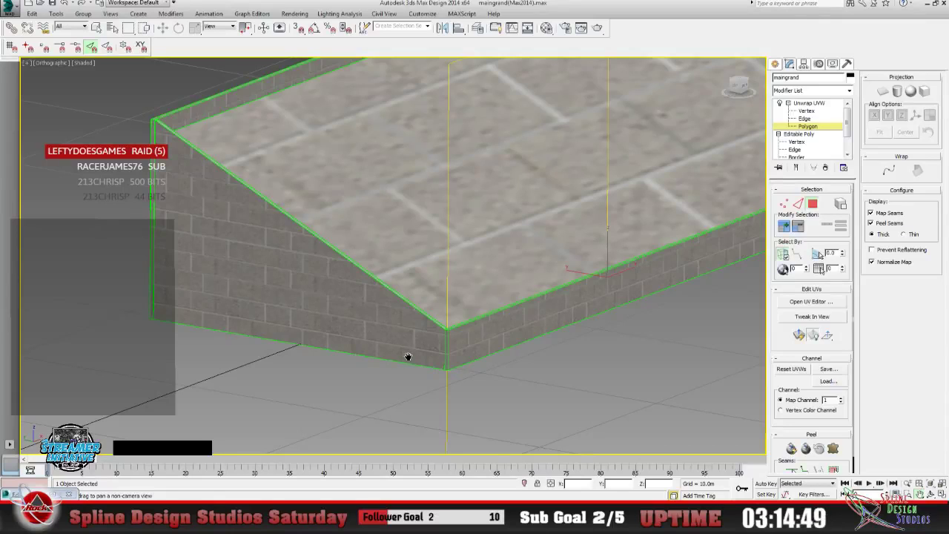
# Restore the minimised maingrand texture image in Paint Shop Pro for another look, and go back to 3ds Max.
pyautogui.click(319, 495)
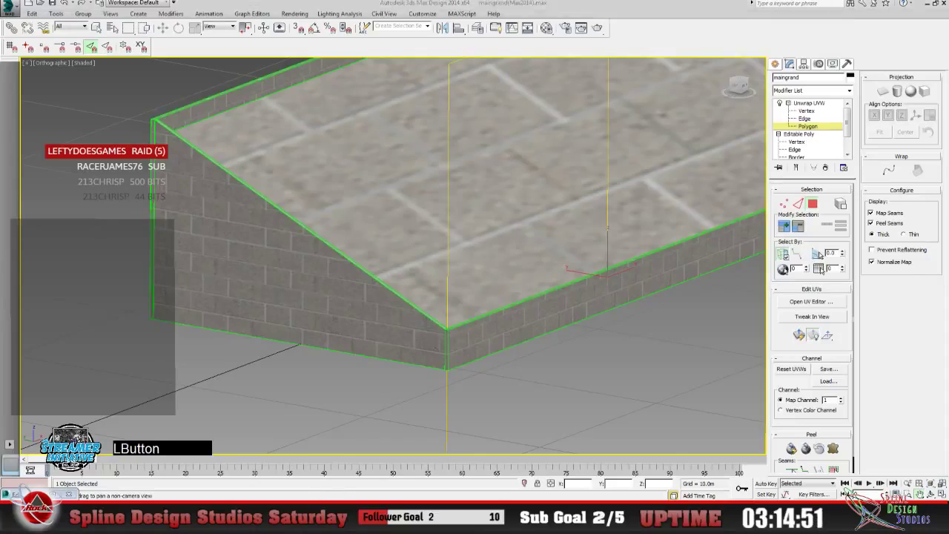
pyautogui.click(50, 483)
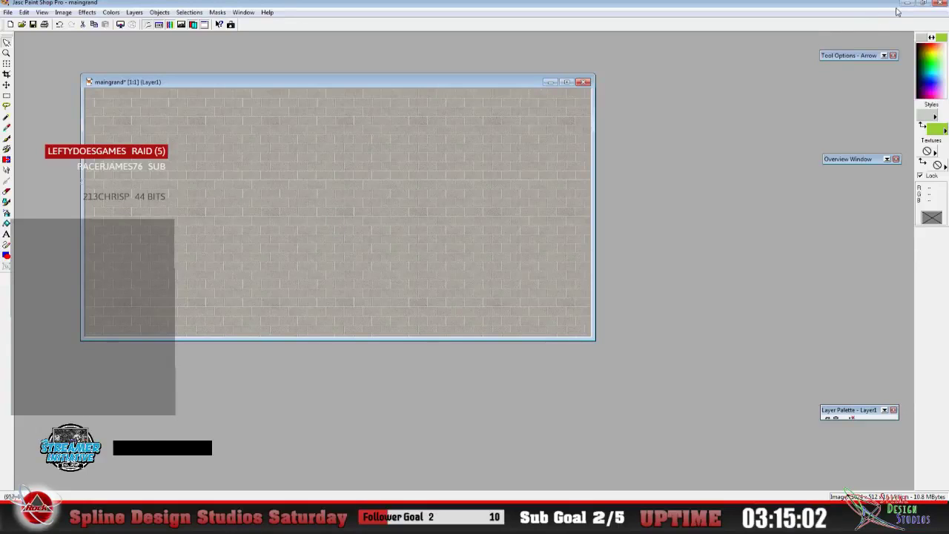
pyautogui.click(906, 3)
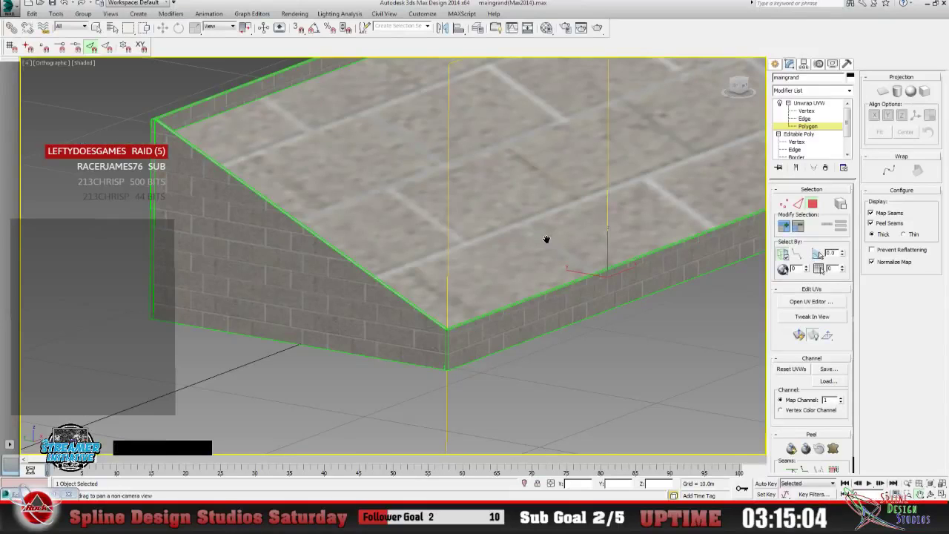
# Leave polygon selection in the Unwrap UVW modifier and save the scene over the existing maingrand(Max2014) file.
pyautogui.moveTo(504, 267); pyautogui.dragTo(429, 298)
pyautogui.click(907, 483)
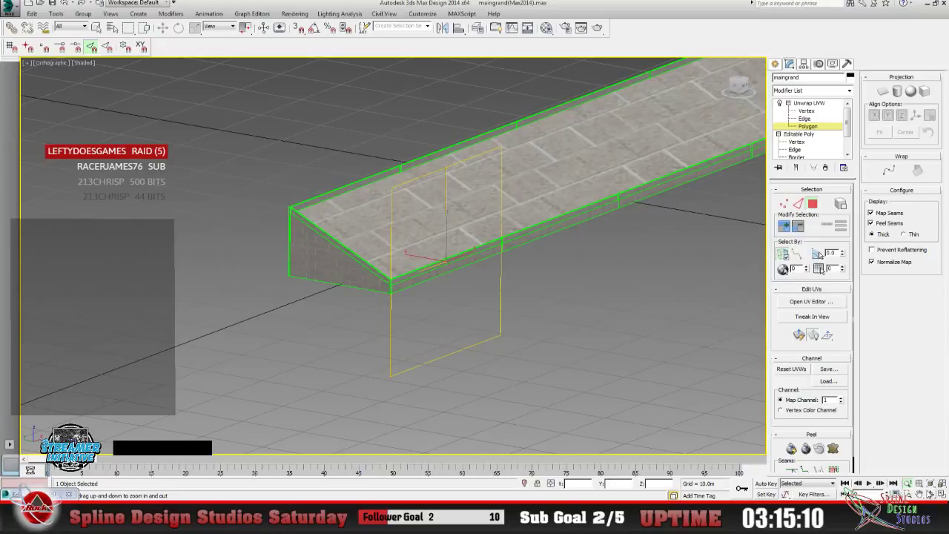
pyautogui.click(919, 493)
pyautogui.moveTo(585, 311); pyautogui.dragTo(407, 375)
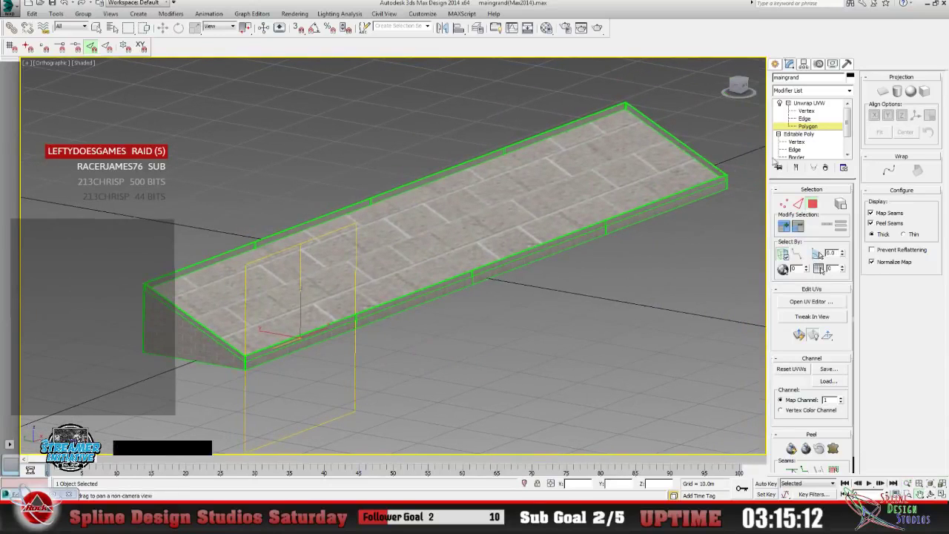
pyautogui.click(813, 103)
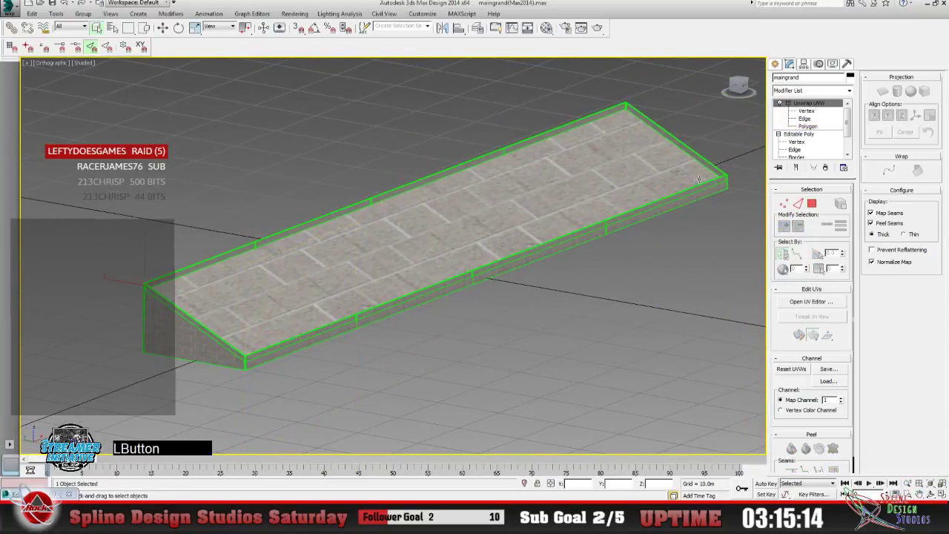
pyautogui.click(13, 11)
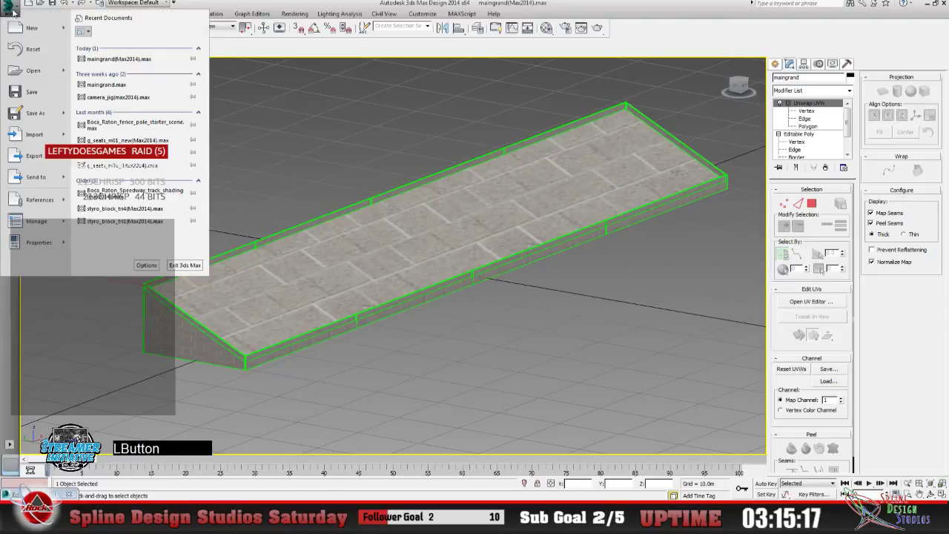
pyautogui.click(31, 113)
pyautogui.click(80, 74)
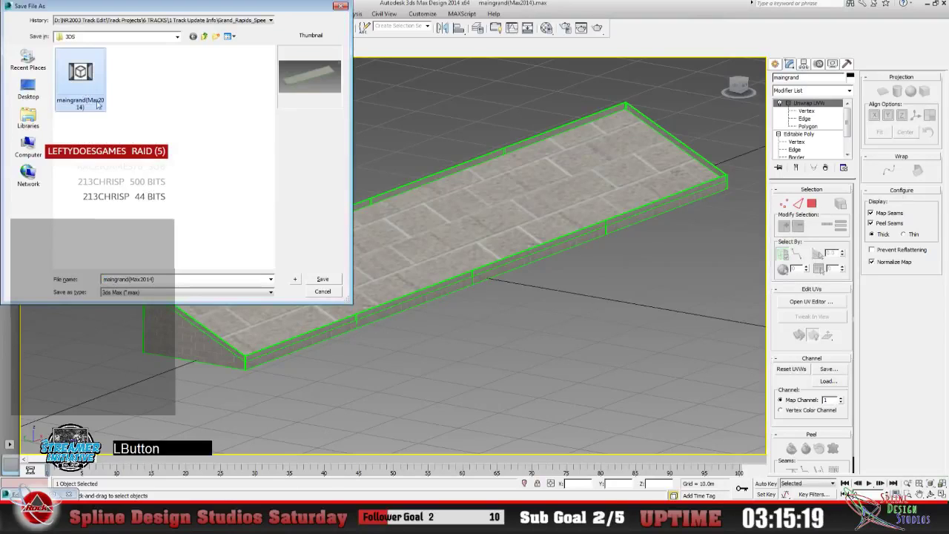
pyautogui.click(322, 279)
pyautogui.click(519, 293)
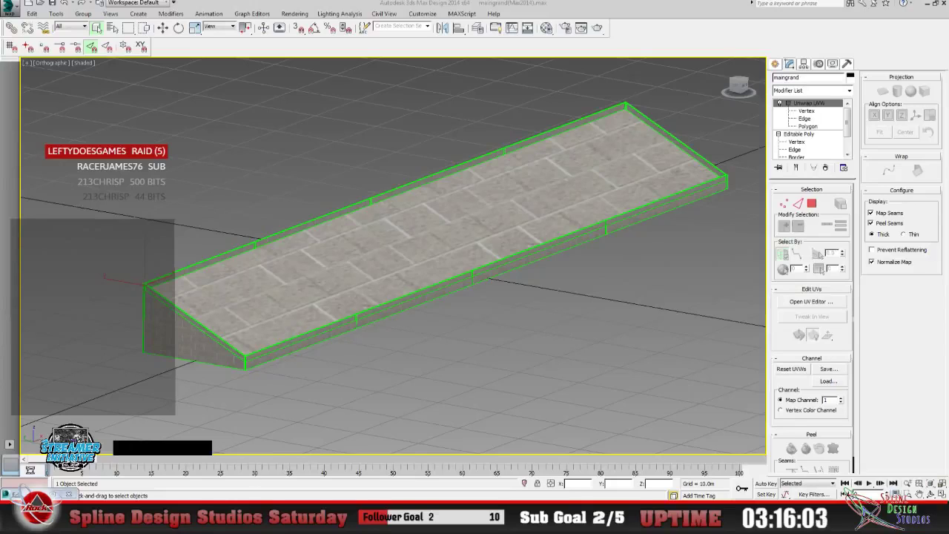
pyautogui.click(846, 493)
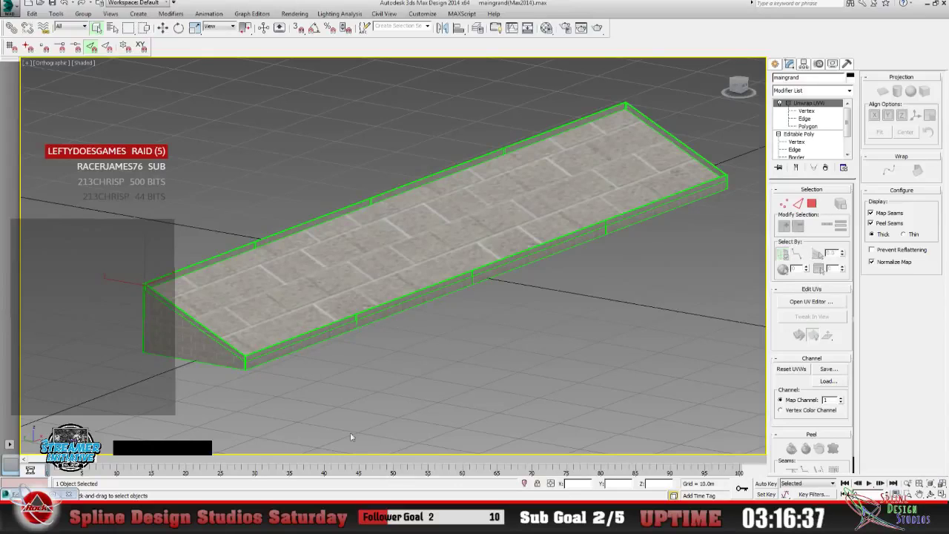
pyautogui.click(511, 517)
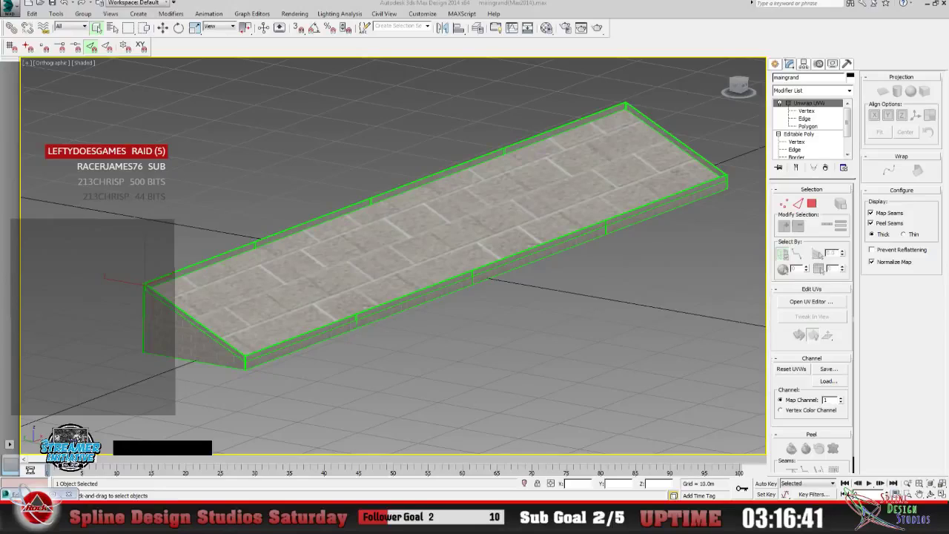
pyautogui.press('KP_Add')
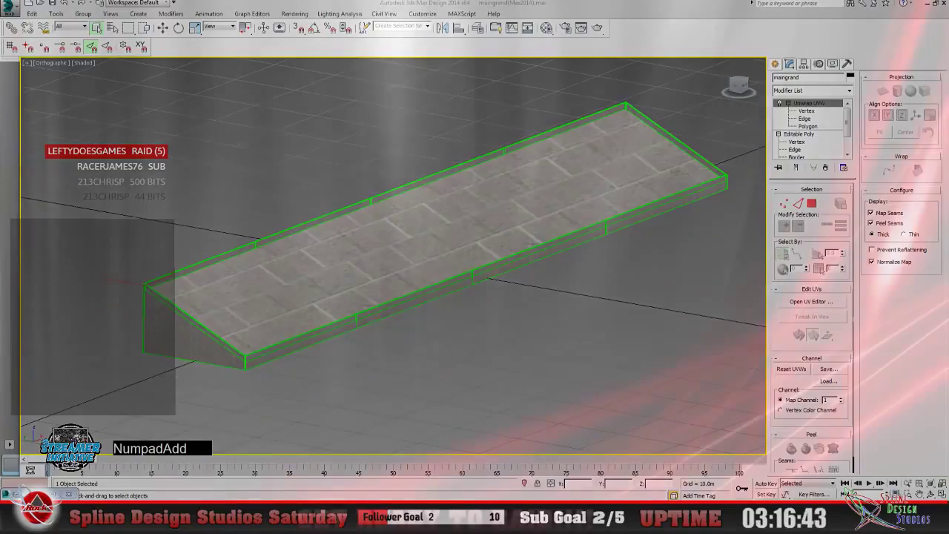